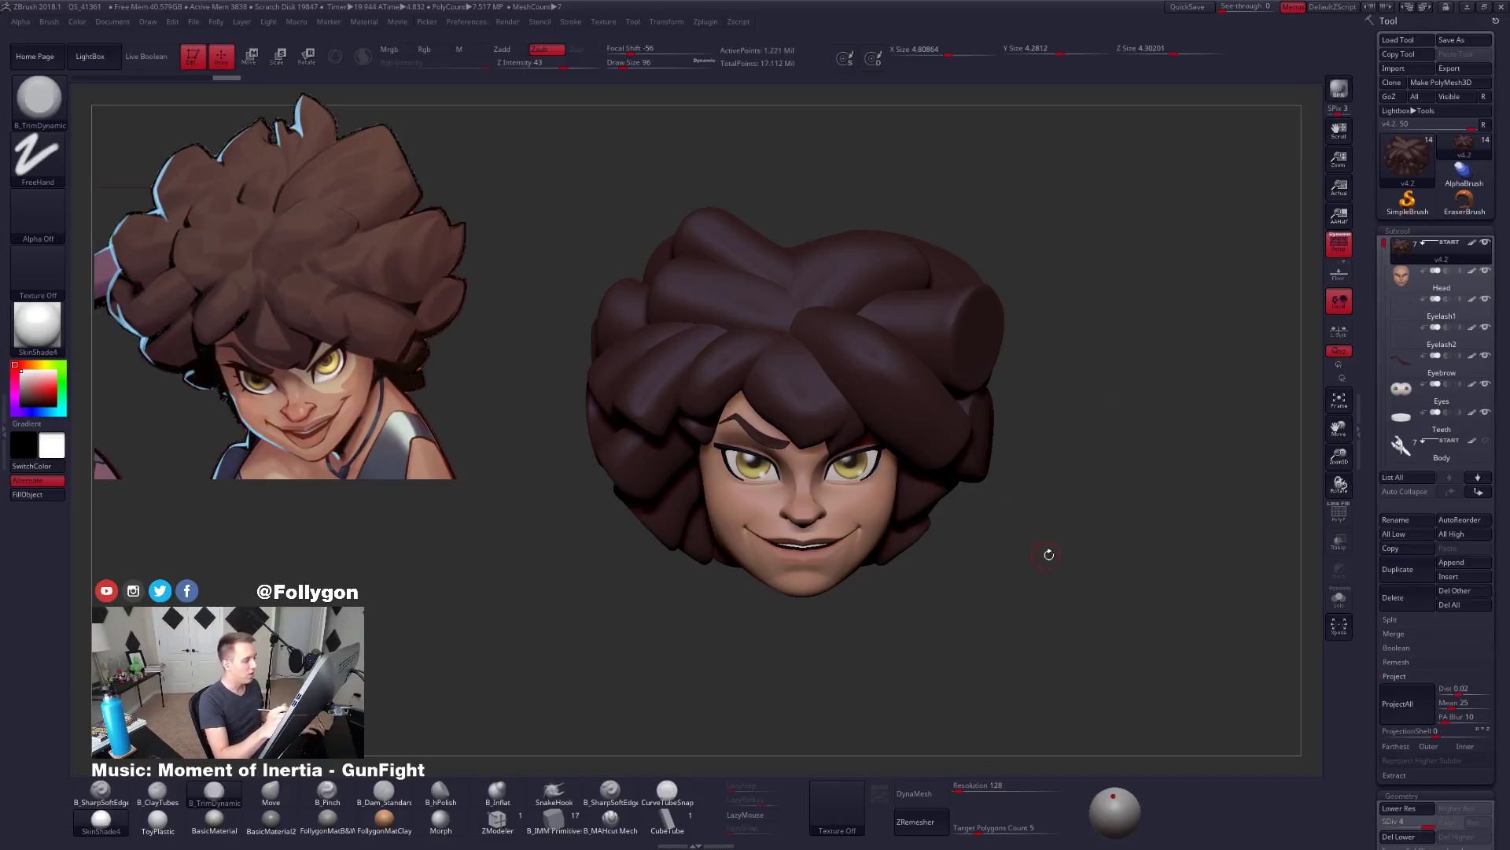
Inspect the polygroup colours and wireframe of the hair clumps with the polyframe display, and return to the plain brown hair.
{"action": "left_click_drag", "start_coordinate": [1048, 555], "coordinate": [987, 532]}
{"action": "key", "text": "shift+f"}
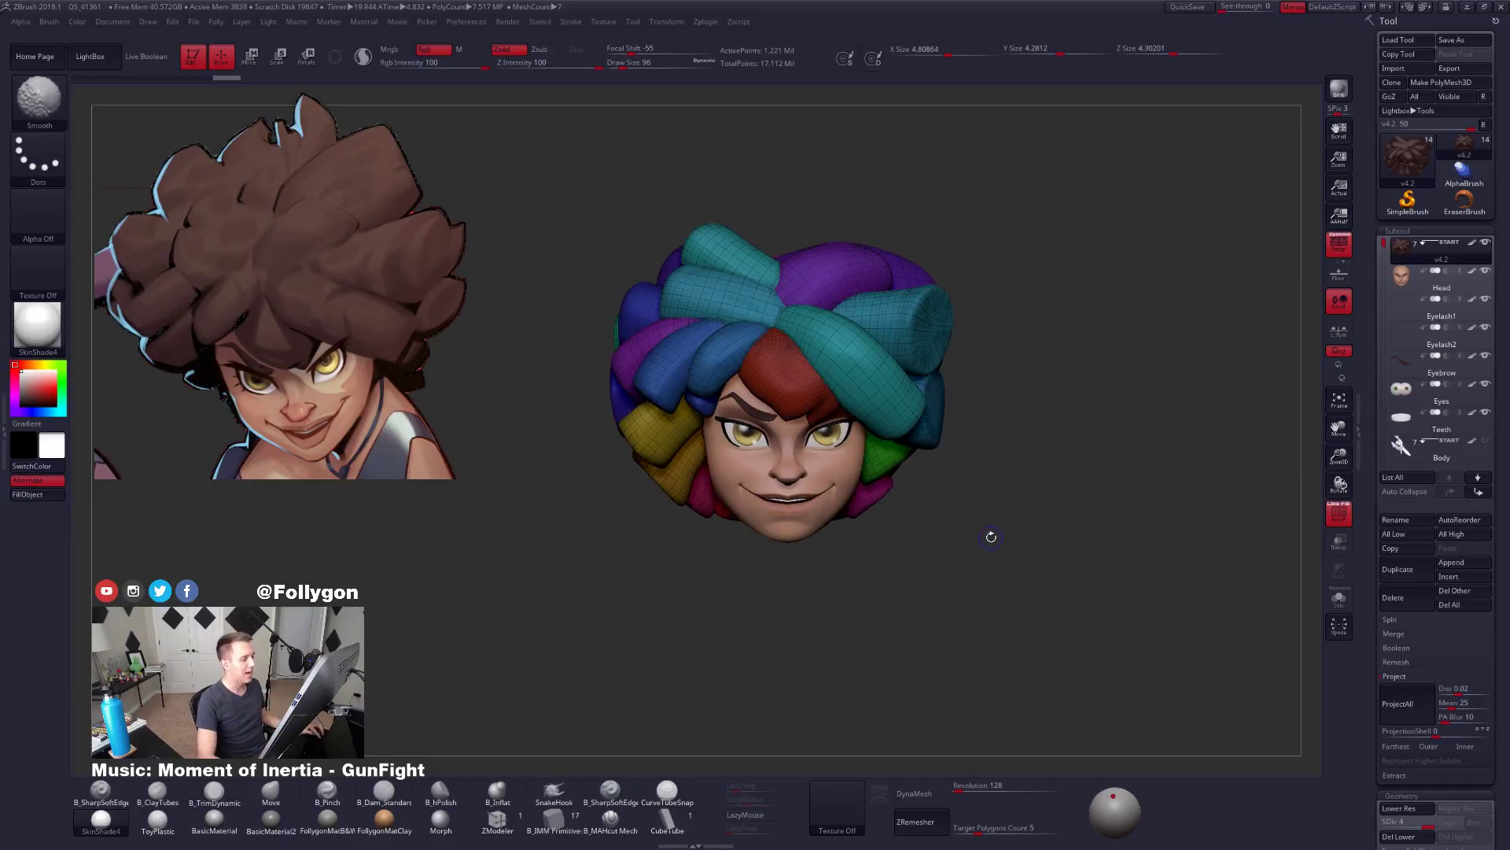
{"action": "left_click", "coordinate": [1331, 505]}
{"action": "mouse_move", "coordinate": [1120, 441]}
{"action": "left_mouse_down"}
{"action": "mouse_move", "coordinate": [879, 419]}
{"action": "mouse_move", "coordinate": [908, 421]}
{"action": "mouse_move", "coordinate": [880, 446]}
{"action": "mouse_move", "coordinate": [956, 454]}
{"action": "left_mouse_up"}
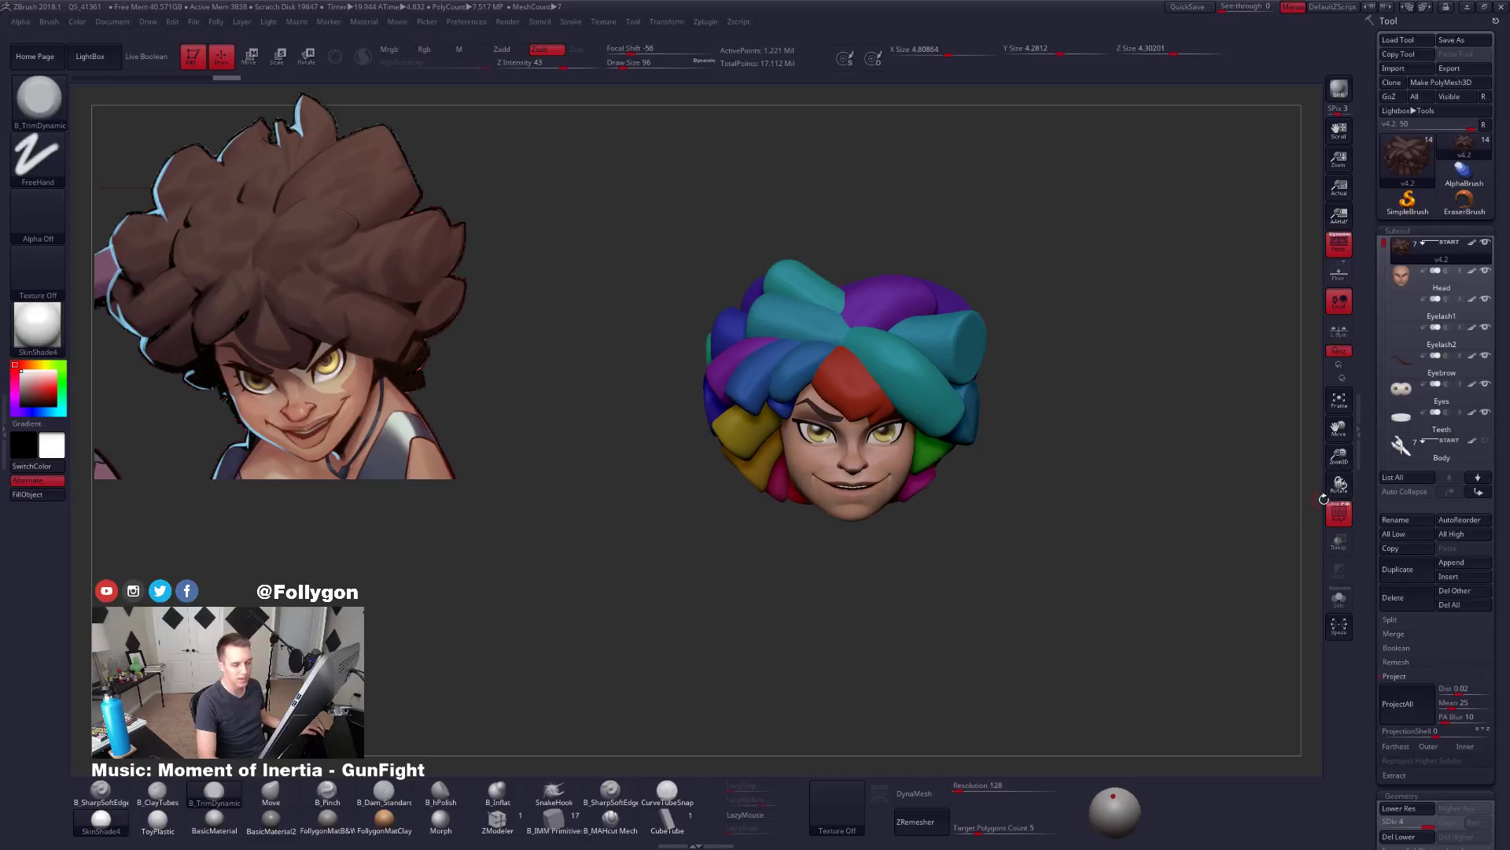
{"action": "key", "text": "shift+f"}
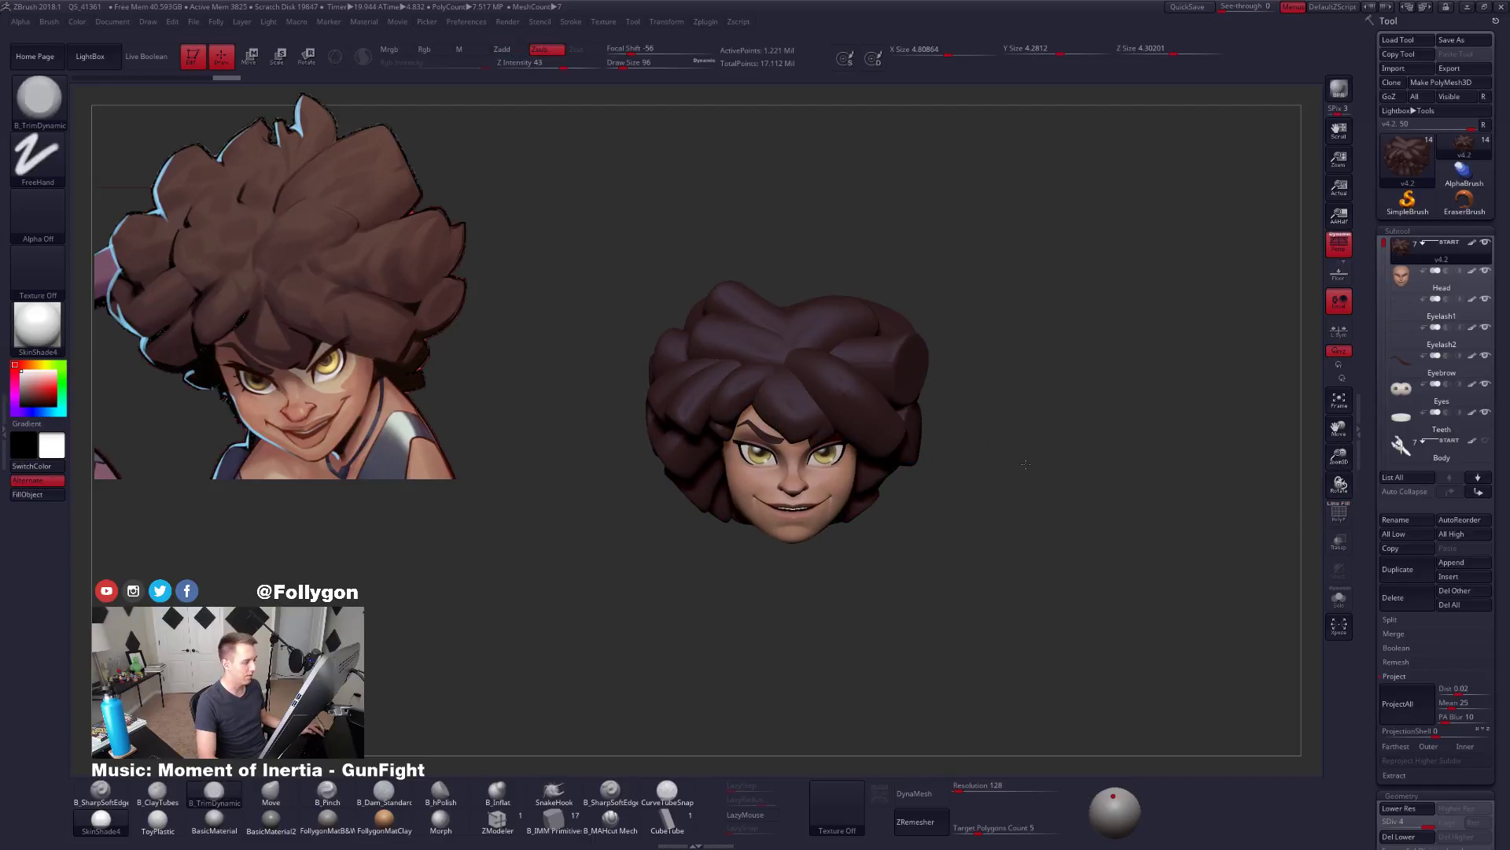
{"action": "key", "text": "ctrl+shift+f"}
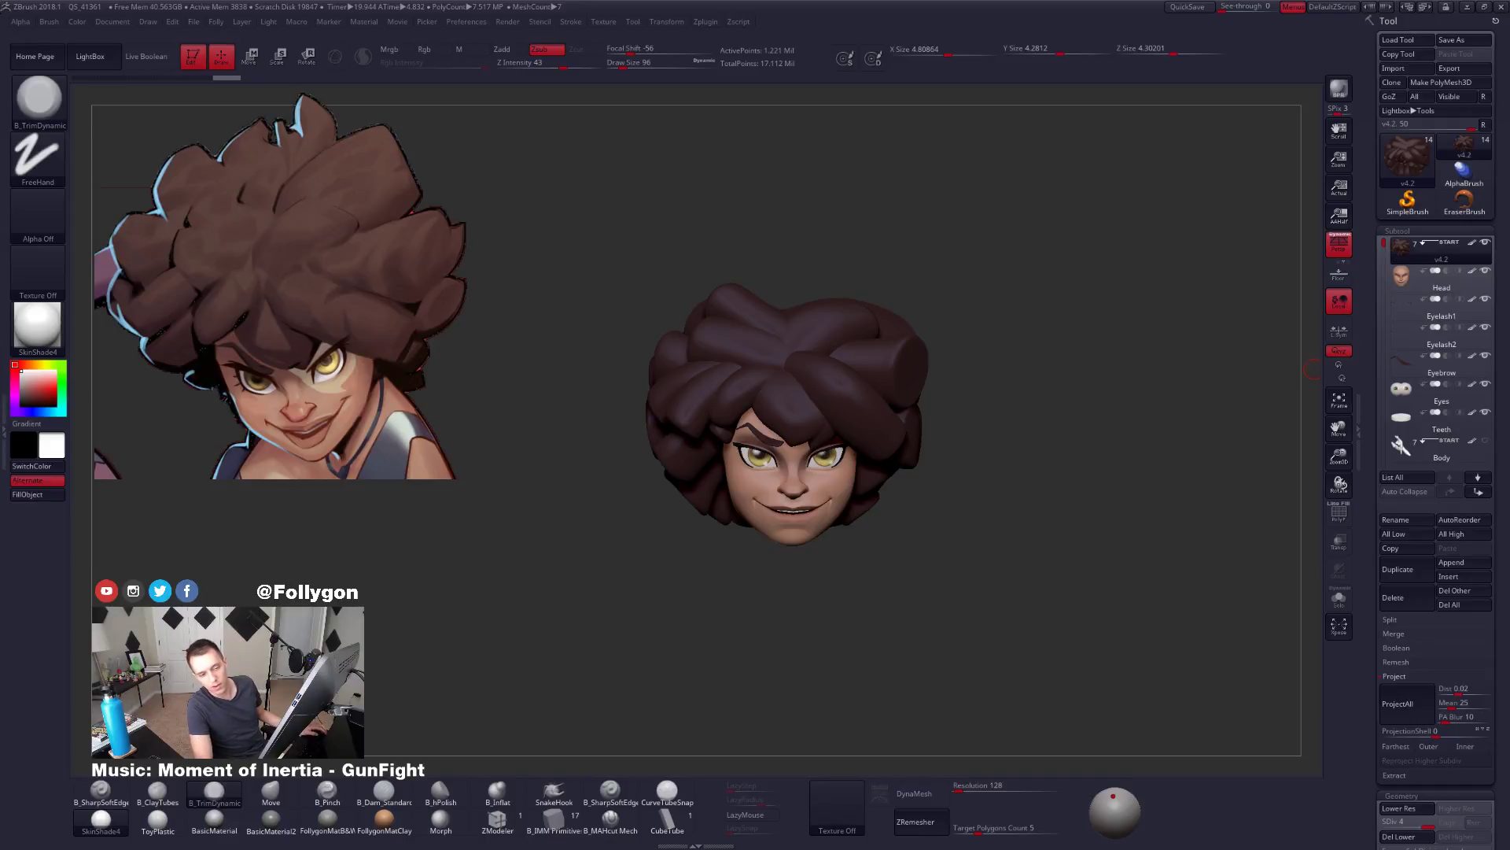
Switch to the browser to view the full Domino artwork on ArtStation and the Gumroad store page, and return to ZBrush.
{"action": "key", "text": "alt+Tab"}
{"action": "key", "text": "ctrl+Tab"}
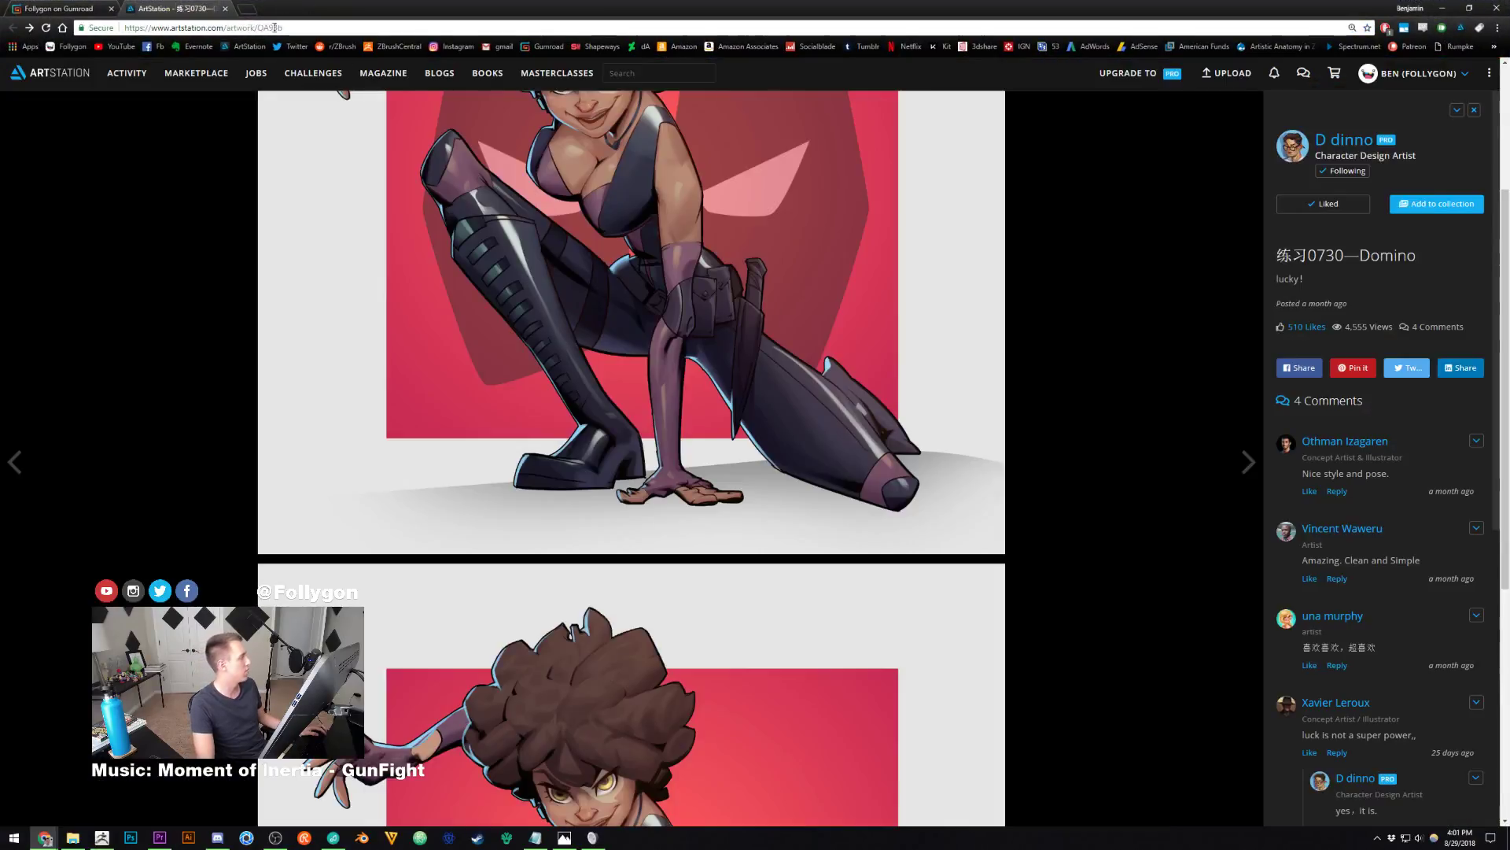
{"action": "scroll", "coordinate": [835, 433], "scroll_direction": "up", "scroll_amount": 1}
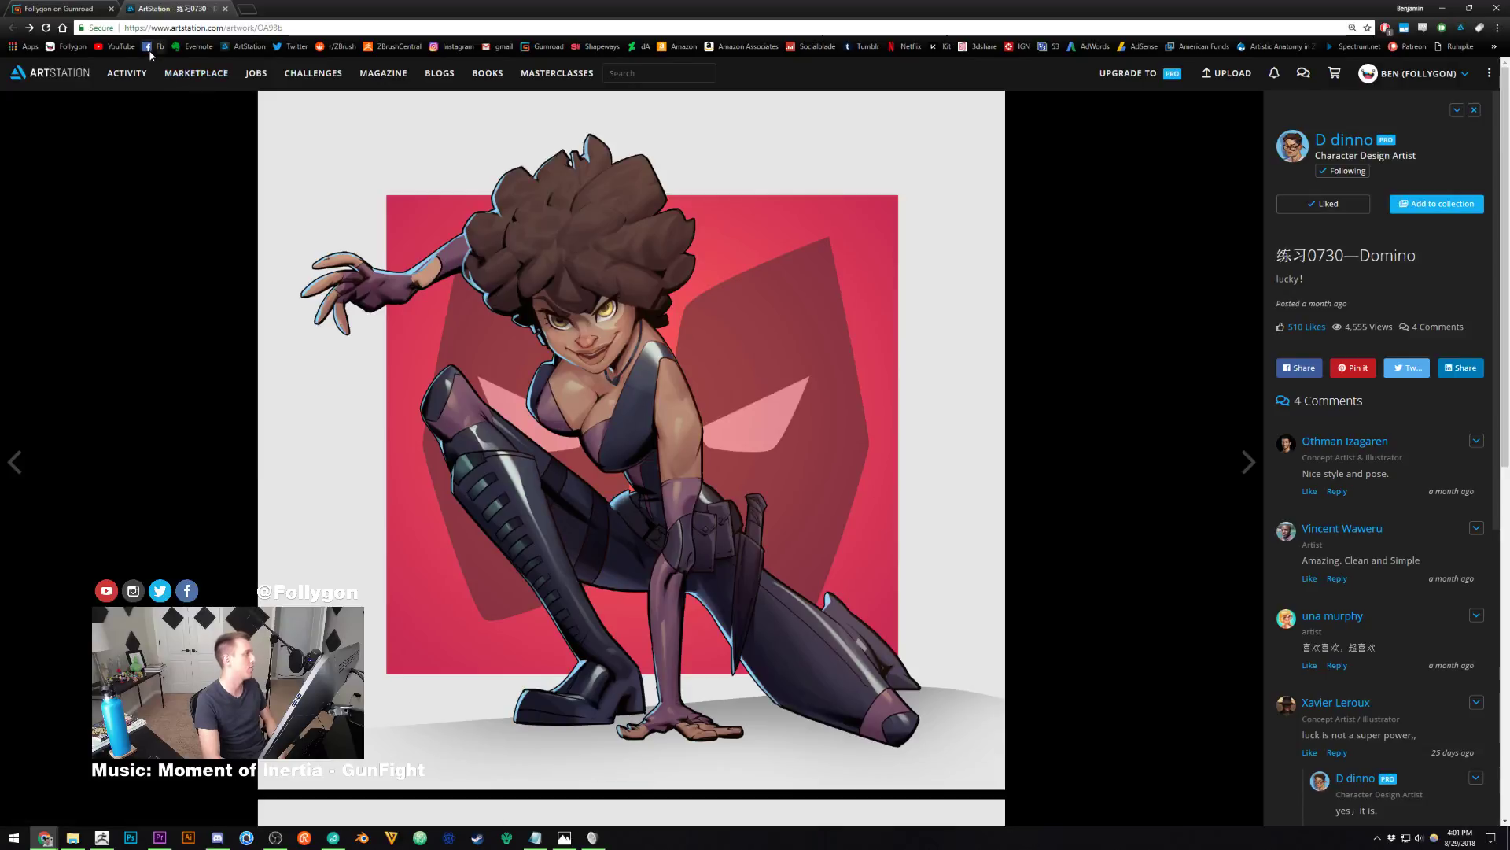
{"action": "left_click", "coordinate": [85, 6]}
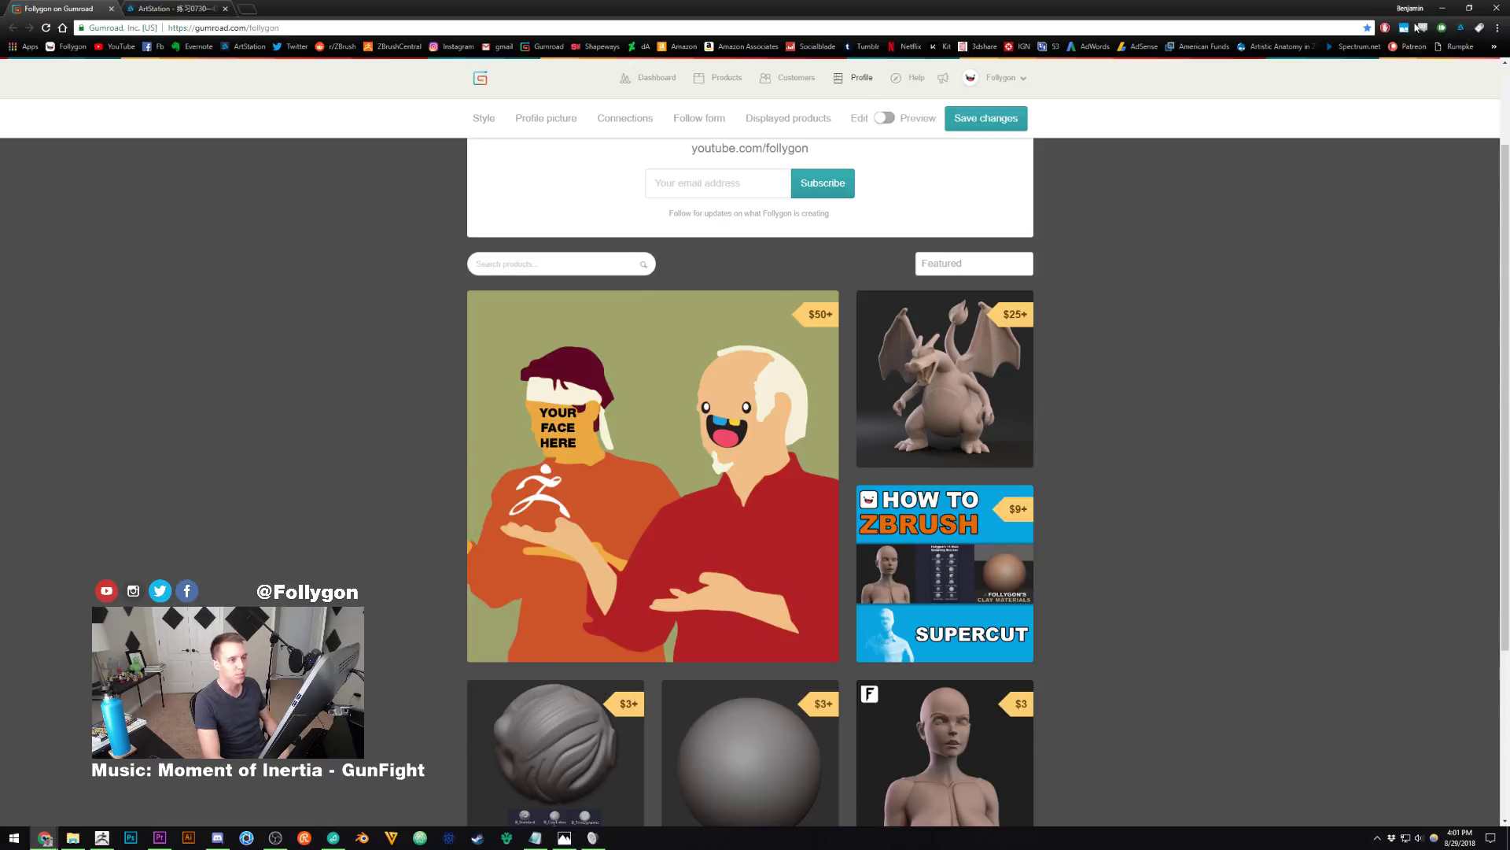
{"action": "left_click", "coordinate": [1443, 8]}
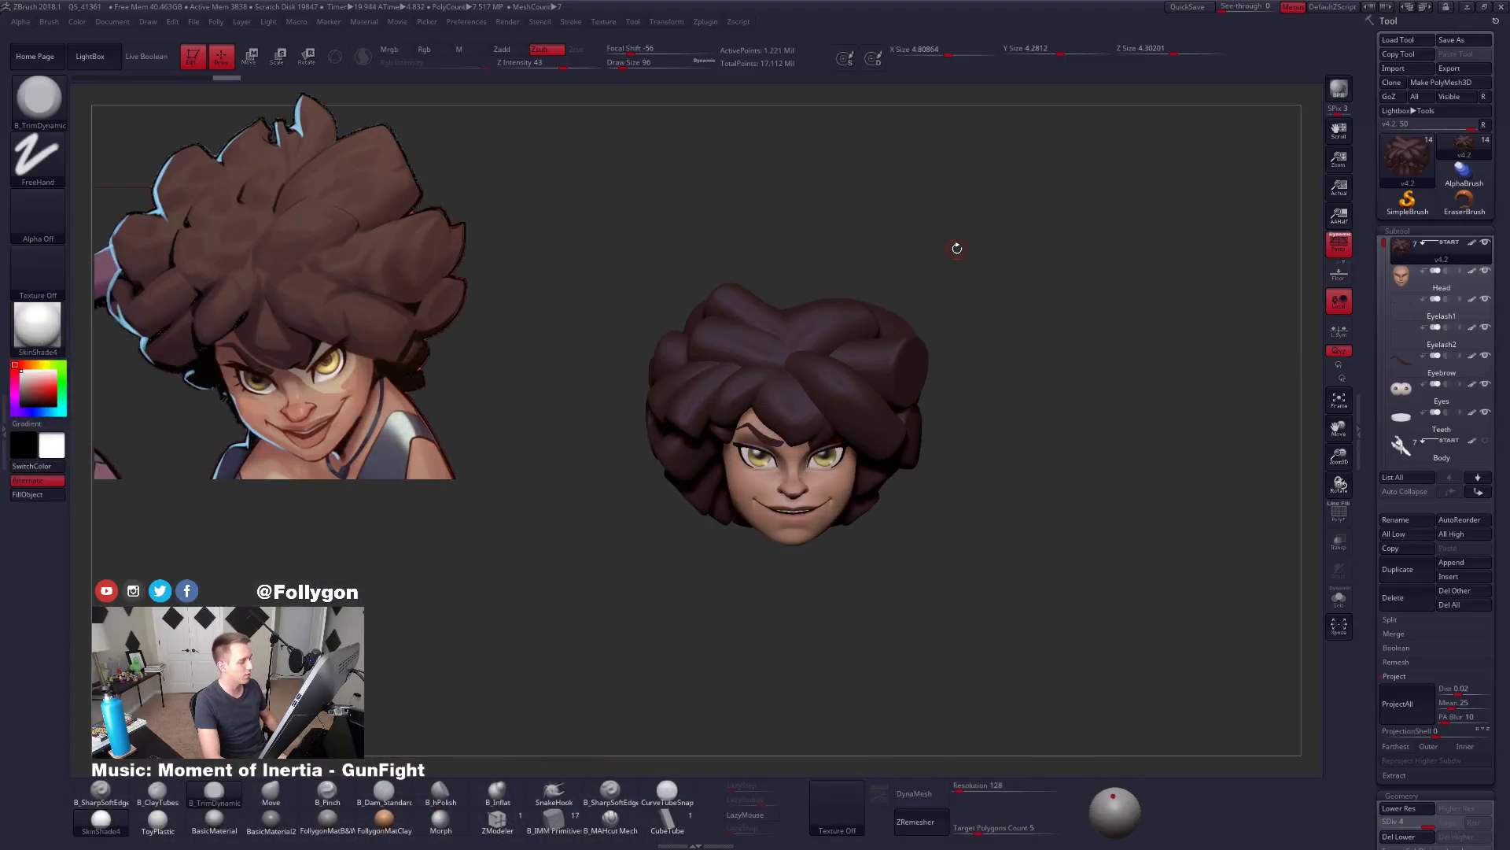
Choose the Move brush and enlarge its draw size to 292.
{"action": "left_click_drag", "start_coordinate": [993, 310], "coordinate": [1069, 330], "text": "alt"}
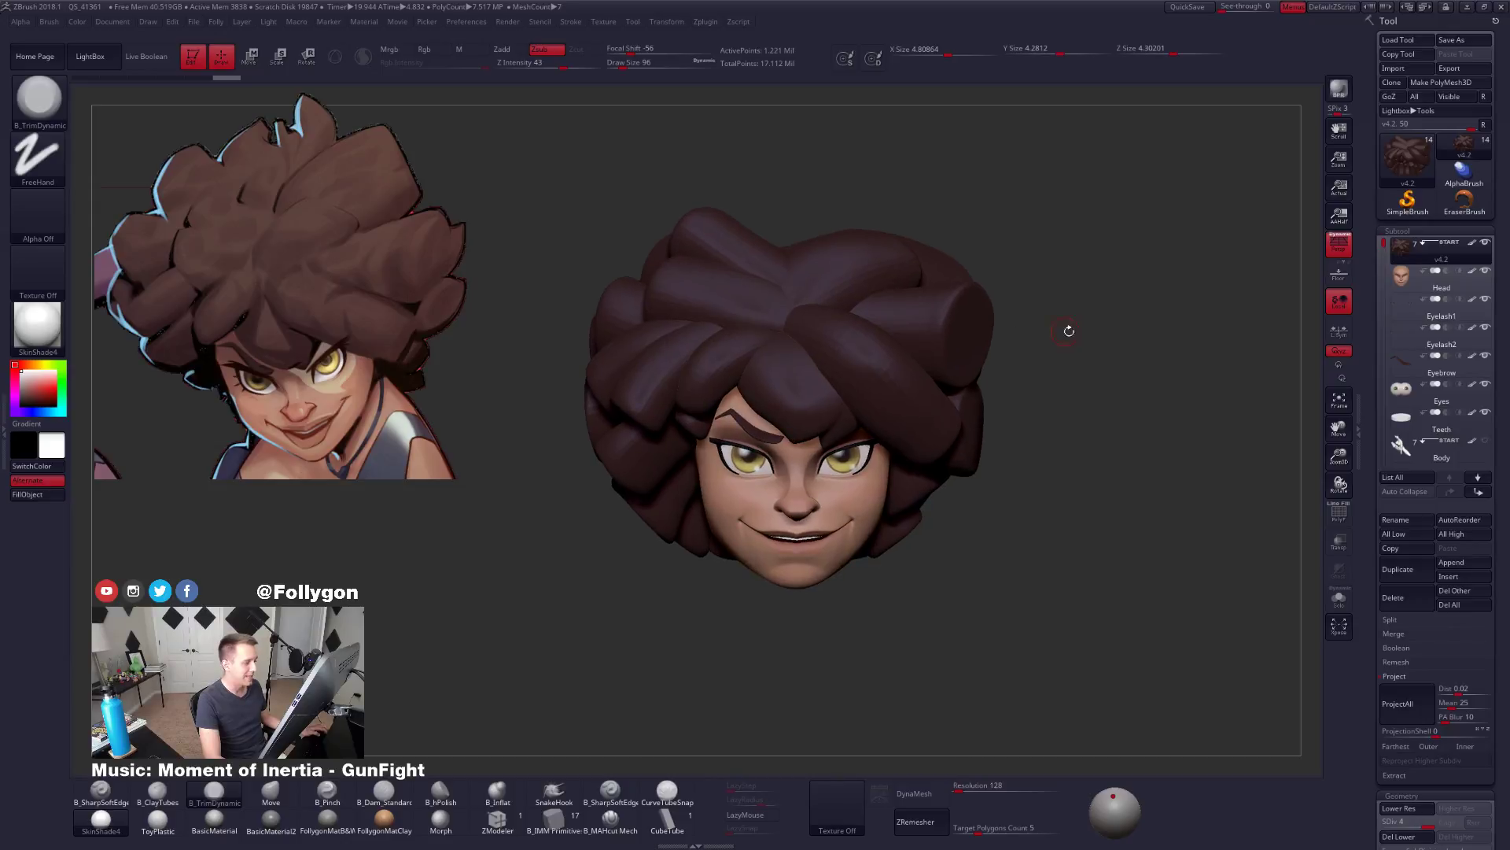
{"action": "key", "text": "ctrl+f"}
{"action": "key", "text": "alt"}
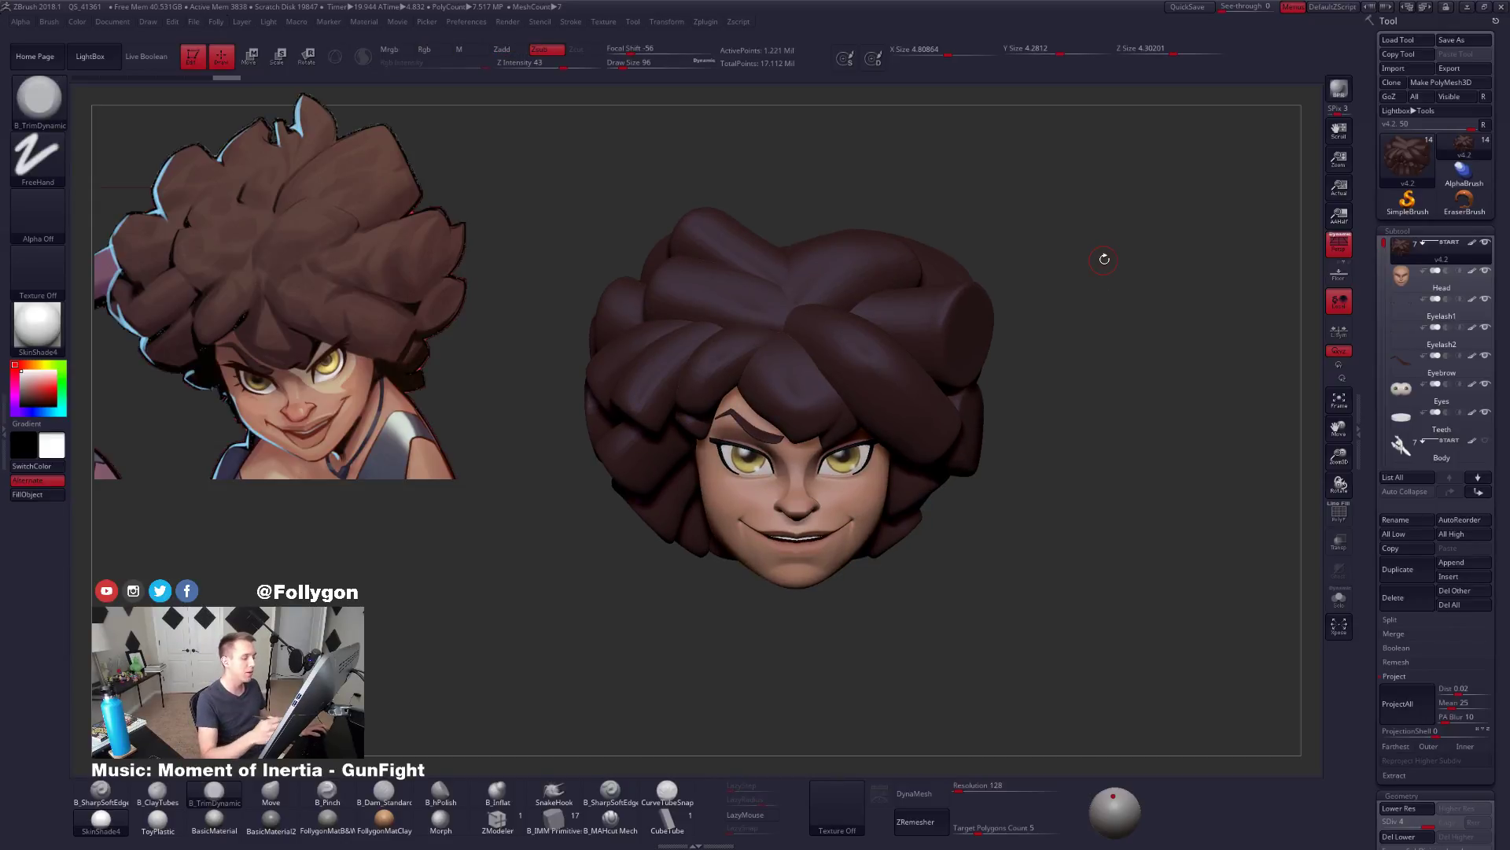
{"action": "key", "text": "ctrl+f"}
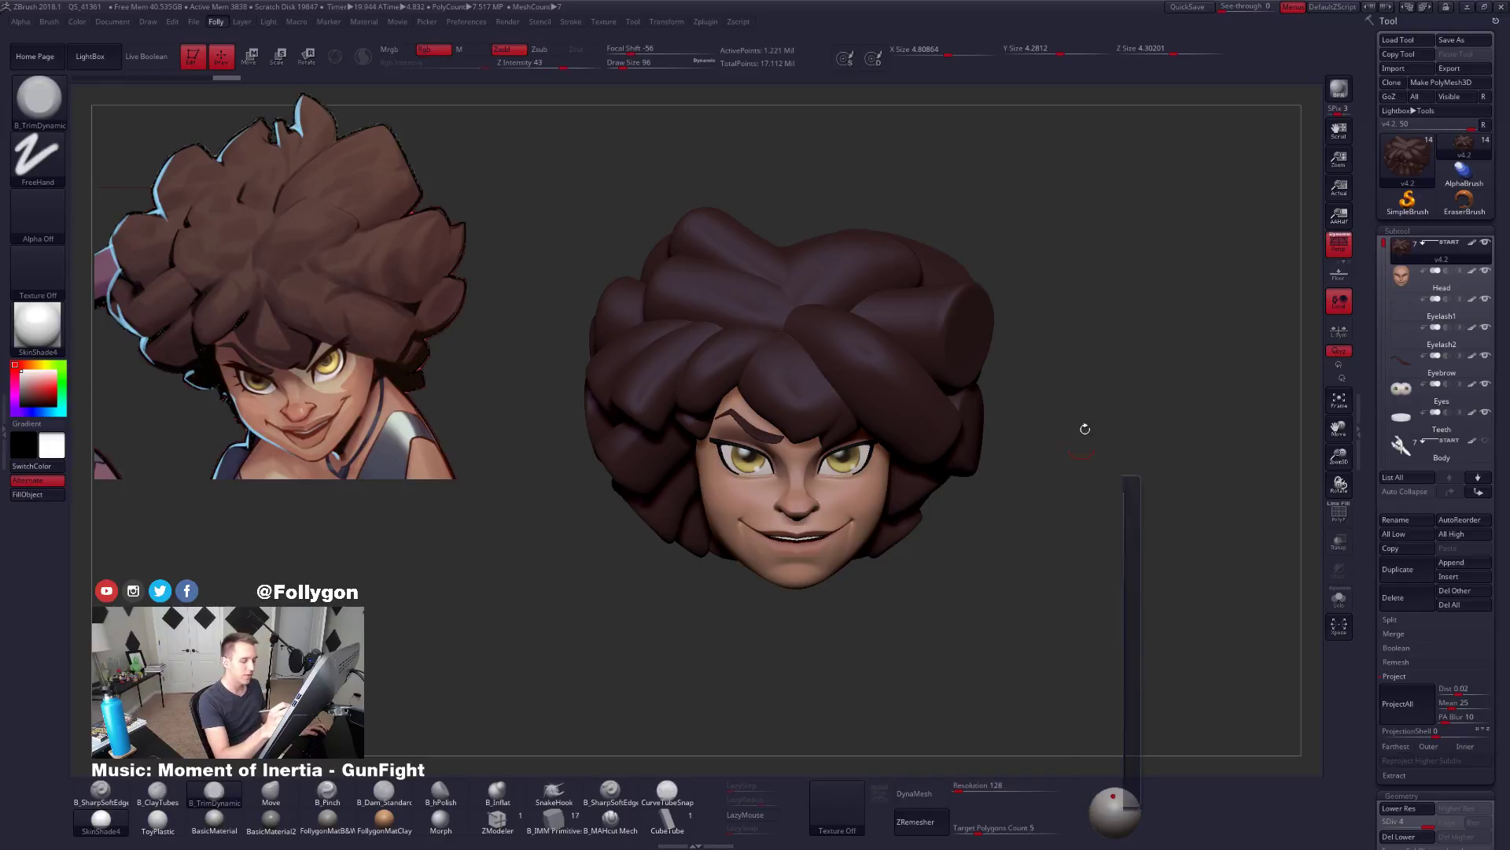
{"action": "key", "text": "space"}
{"action": "left_click", "coordinate": [1082, 391]}
{"action": "key", "text": "b"}
{"action": "key", "text": "m"}
{"action": "key", "text": "v"}
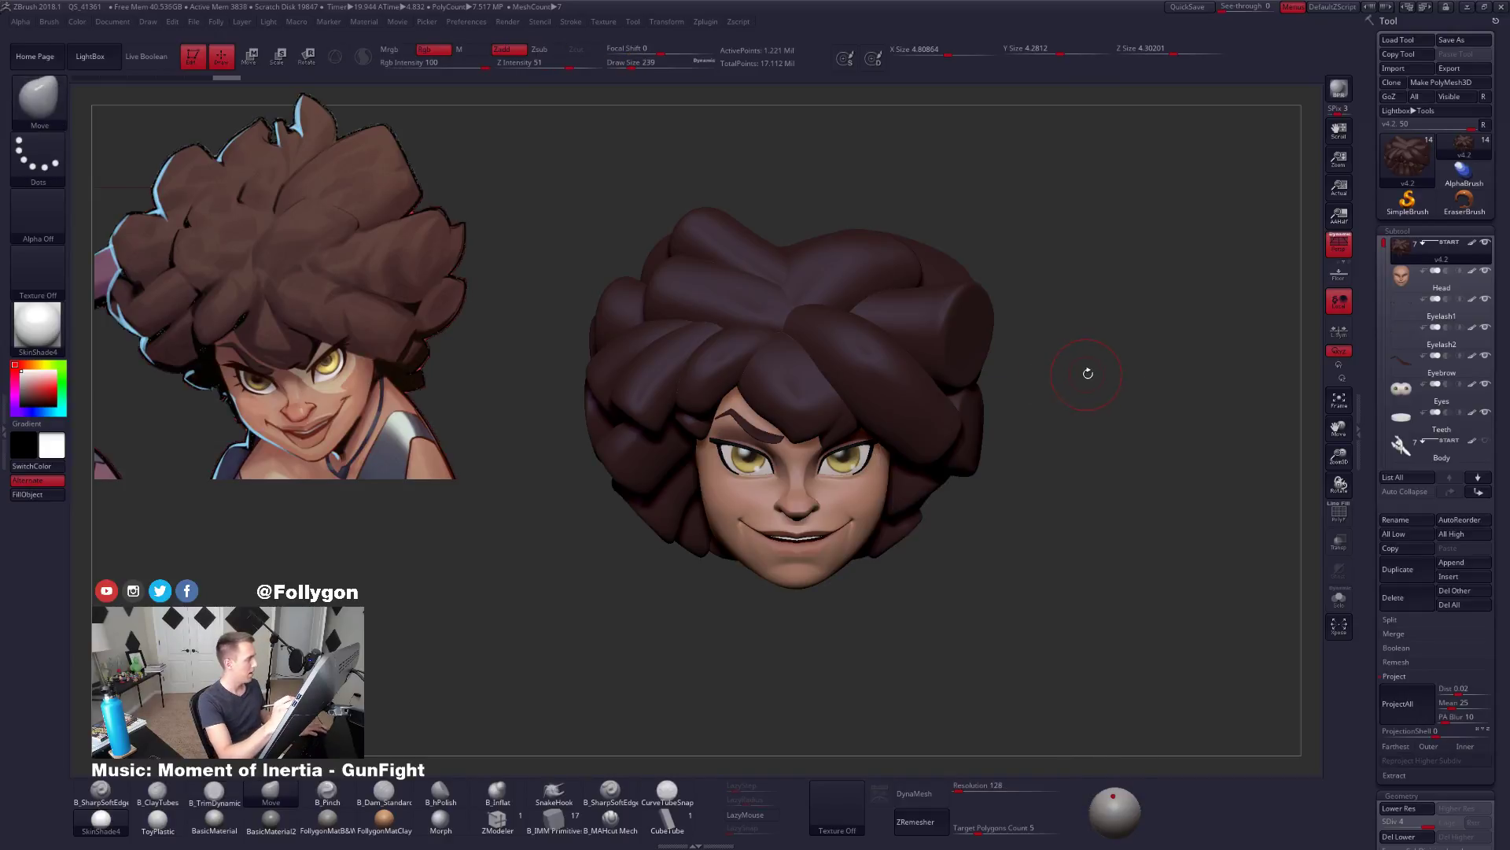
{"action": "key", "text": "space"}
{"action": "mouse_move", "coordinate": [1088, 373]}
{"action": "left_mouse_down"}
{"action": "mouse_move", "coordinate": [1084, 402]}
{"action": "mouse_move", "coordinate": [1147, 389]}
{"action": "left_mouse_up"}
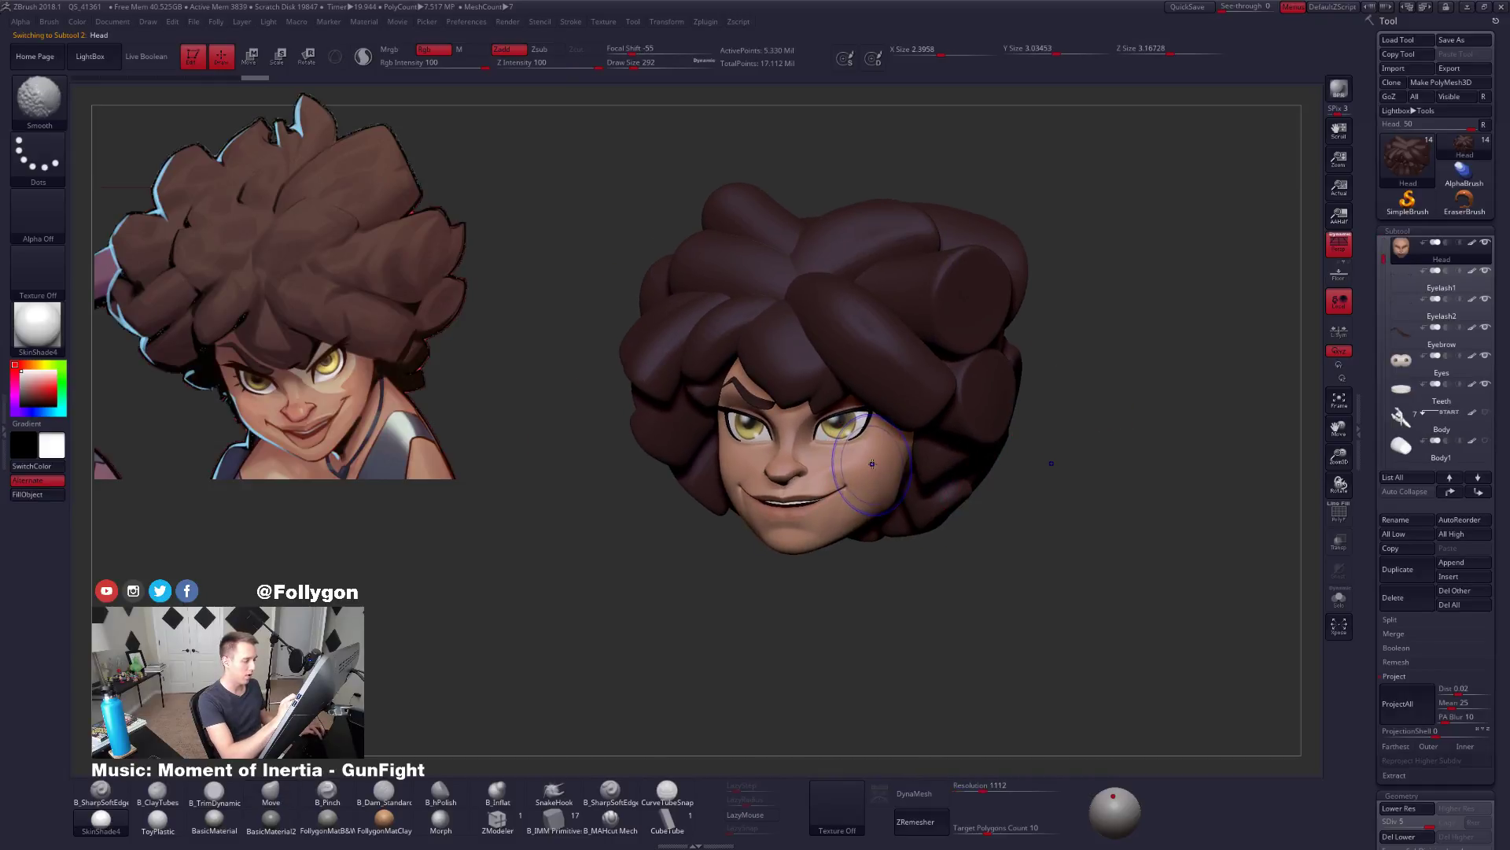
Reselect the v4.2 hair subtool and check its polygroups from the front with the polyframe display.
{"action": "key", "text": "shift+f"}
{"action": "left_click", "coordinate": [920, 410], "text": "alt"}
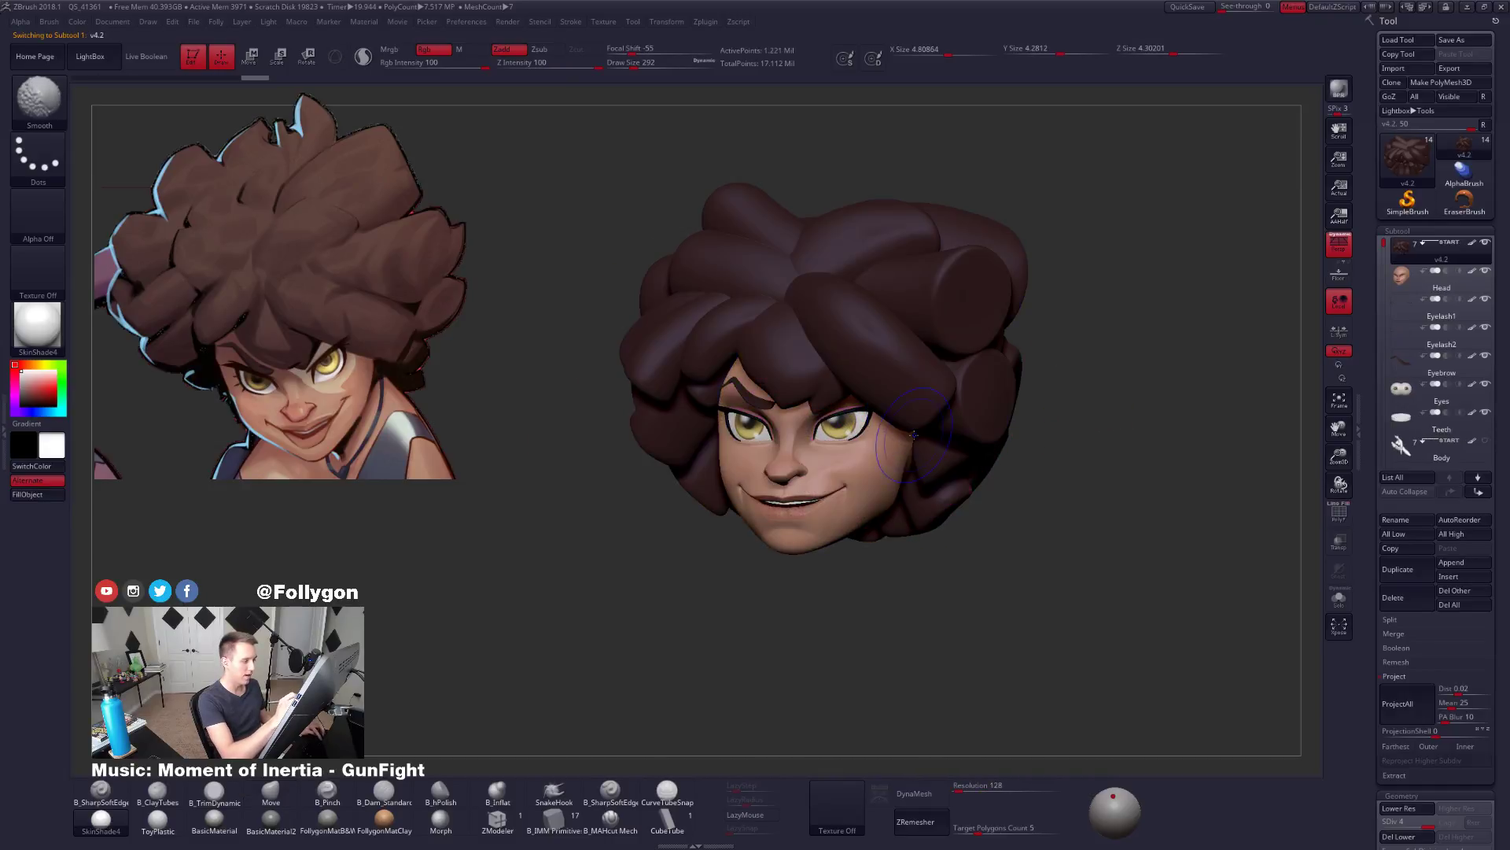
{"action": "key", "text": "shift+f"}
{"action": "left_click_drag", "start_coordinate": [1007, 605], "coordinate": [1030, 618], "text": "shift"}
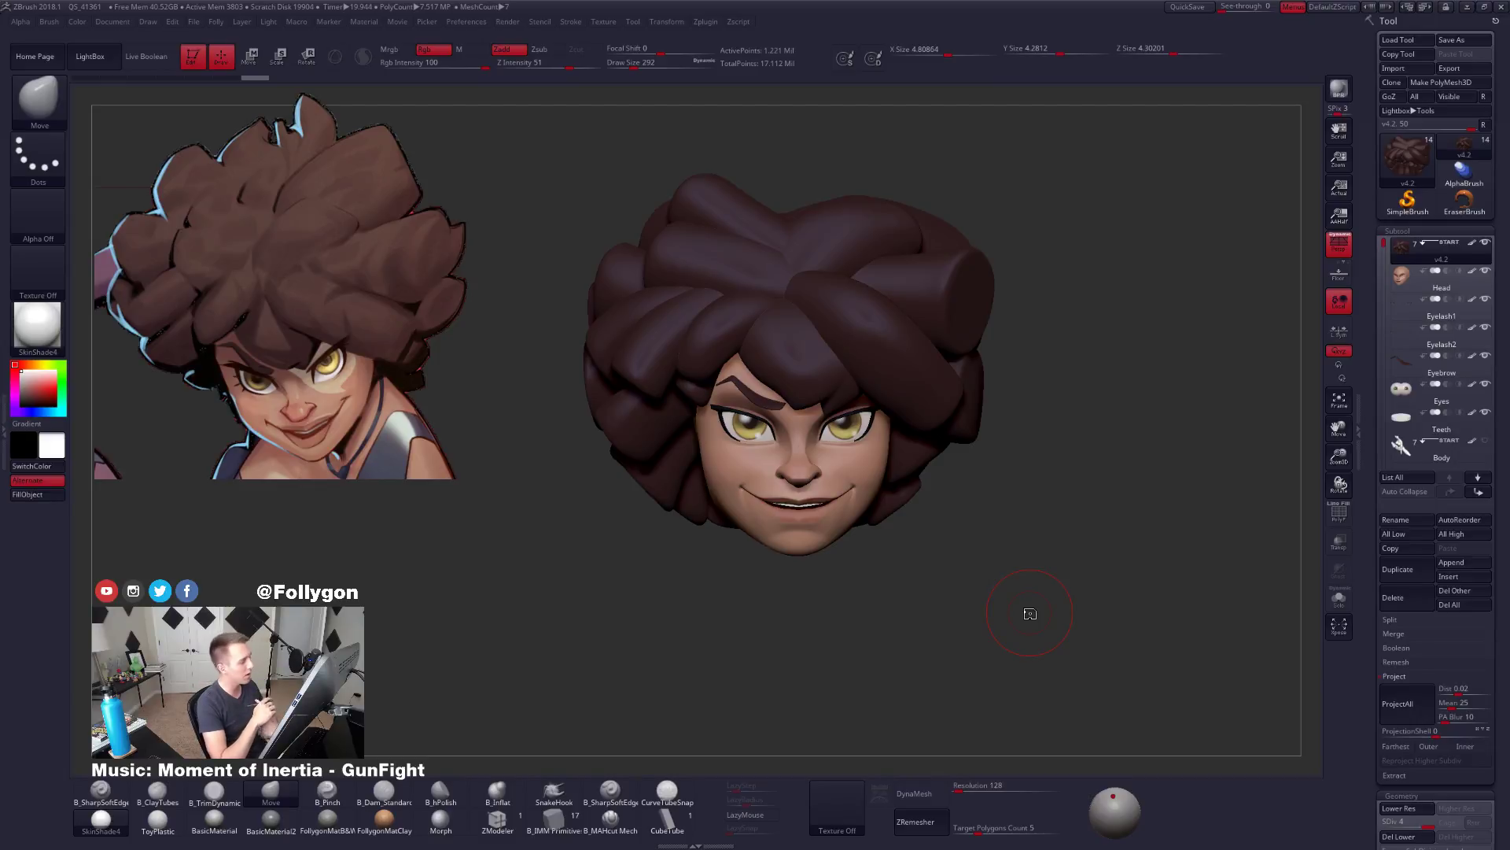
{"action": "key", "text": "shift+f"}
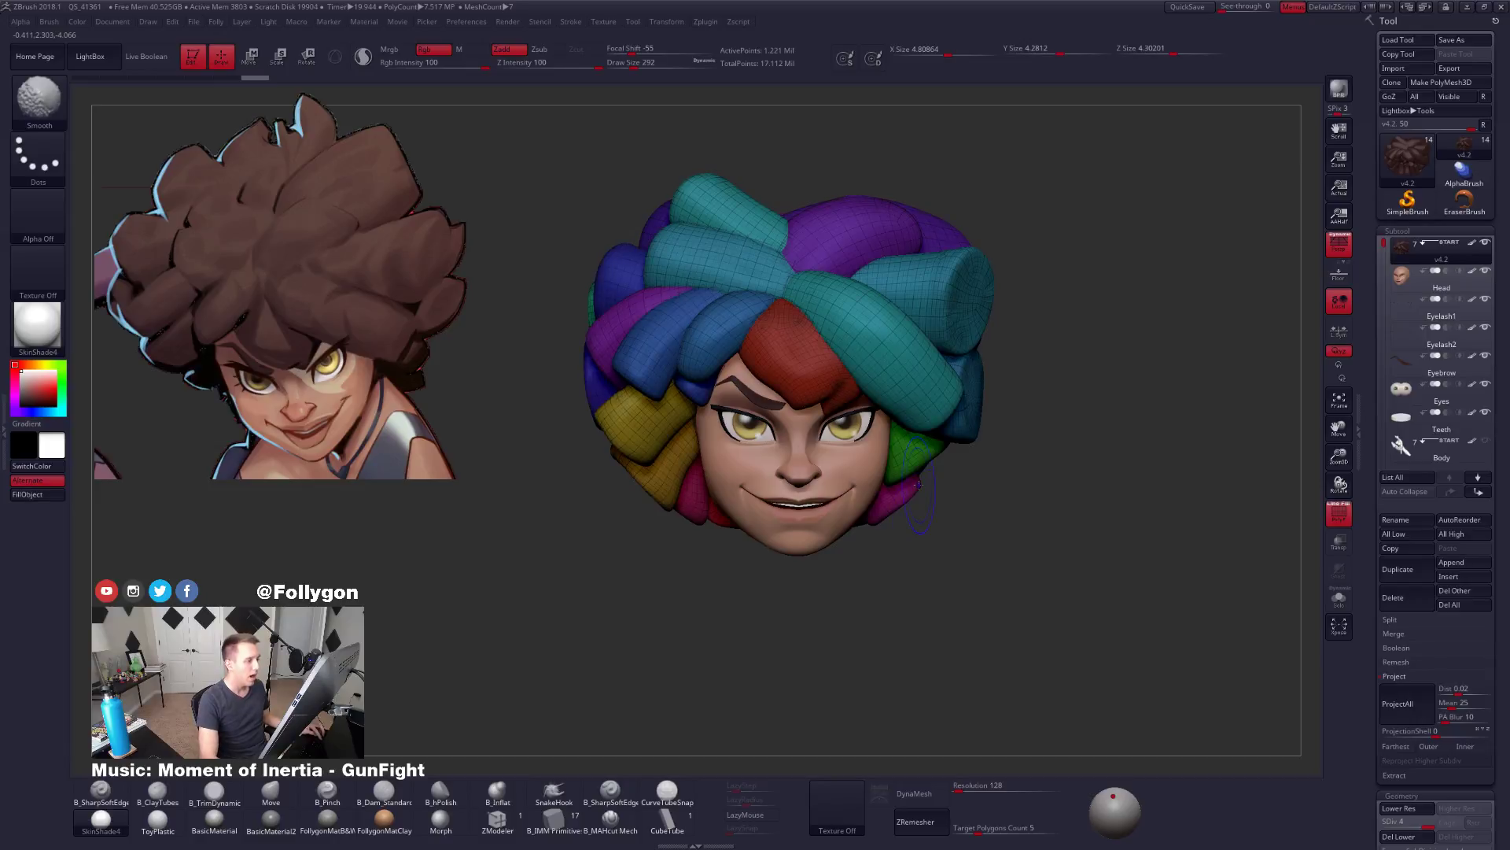
{"action": "key", "text": "shift+f"}
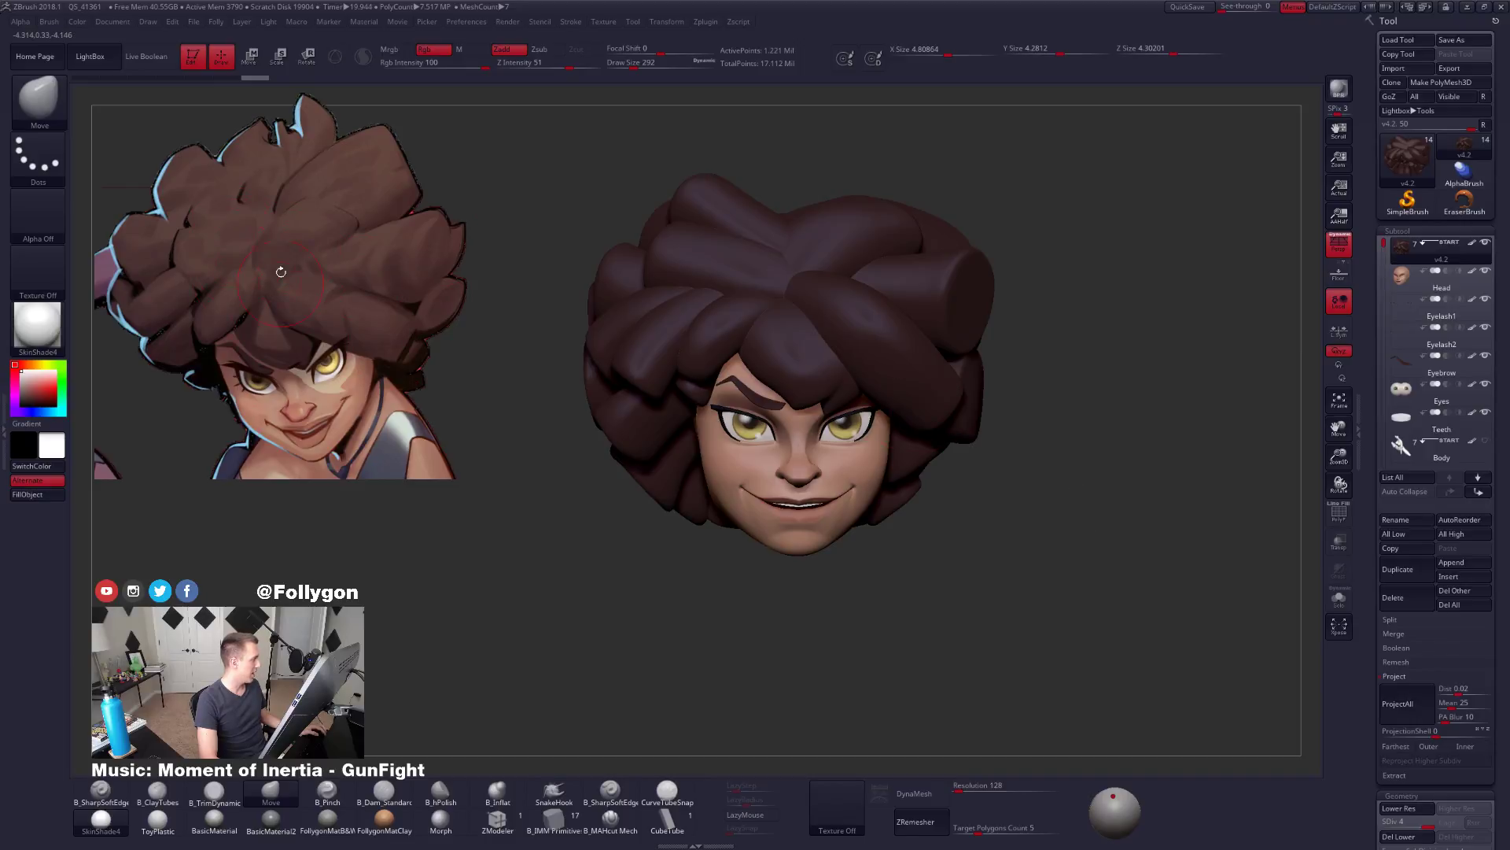
Move the Spotlight reference image of the character's head slightly inward from the canvas corner and leave Spotlight editing.
{"action": "key", "text": "z"}
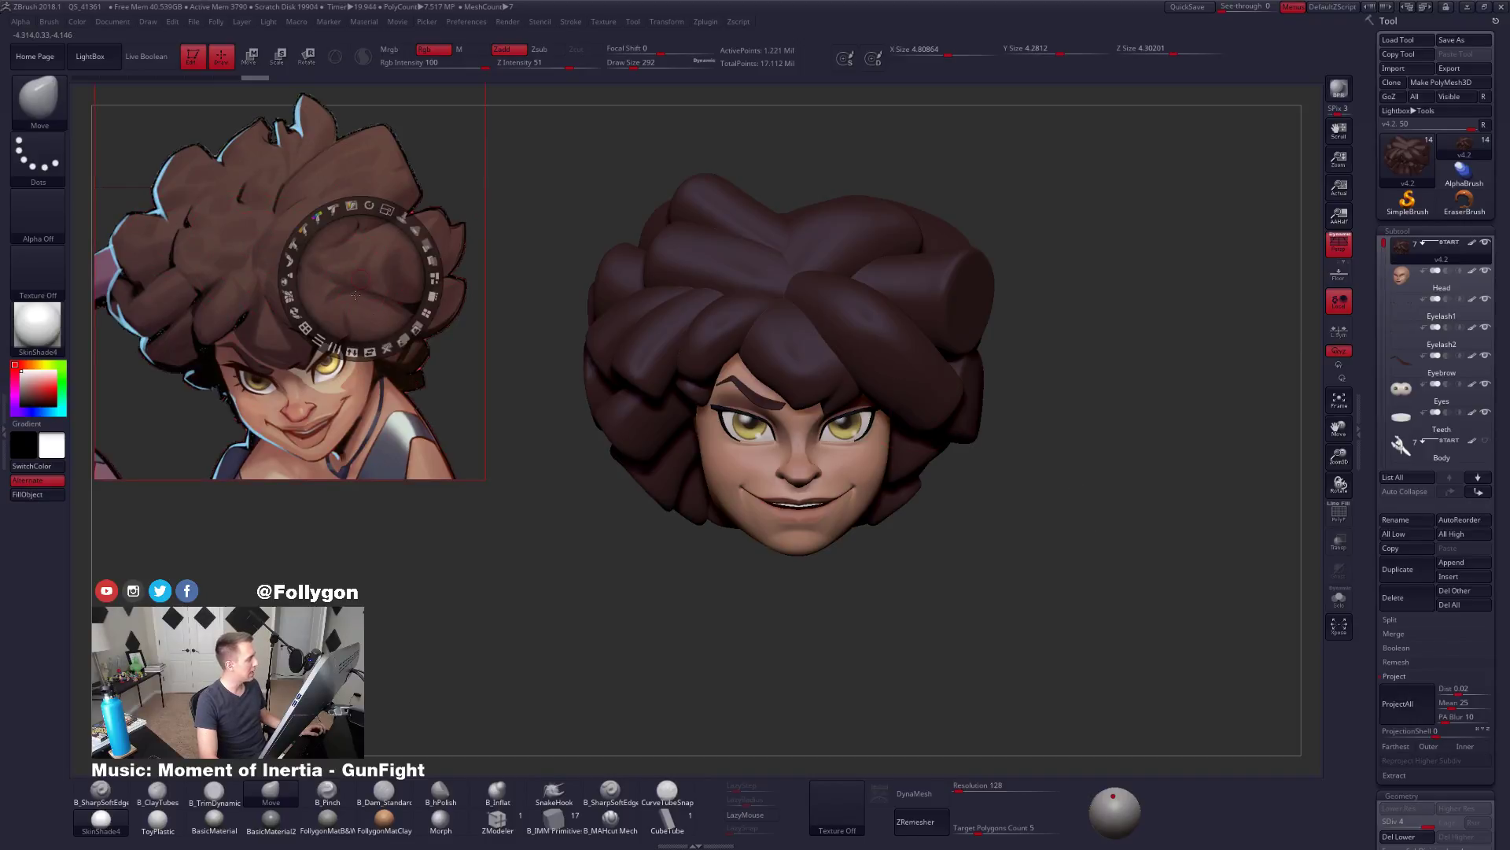
{"action": "left_click_drag", "start_coordinate": [393, 323], "coordinate": [431, 345]}
{"action": "left_click", "coordinate": [705, 592]}
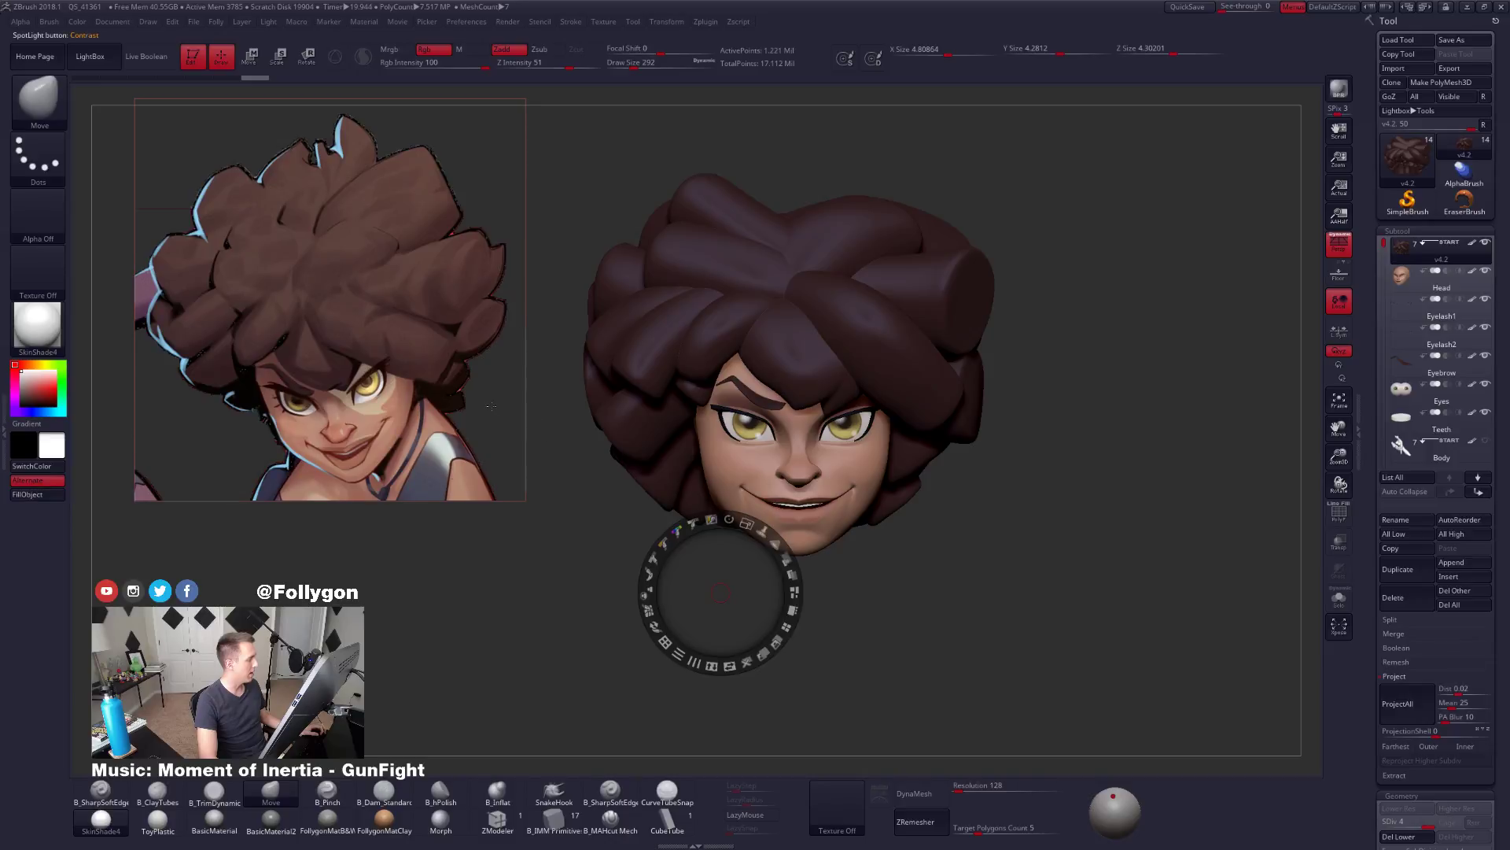
{"action": "left_click_drag", "start_coordinate": [491, 405], "coordinate": [494, 427]}
{"action": "left_click_drag", "start_coordinate": [802, 586], "coordinate": [771, 558]}
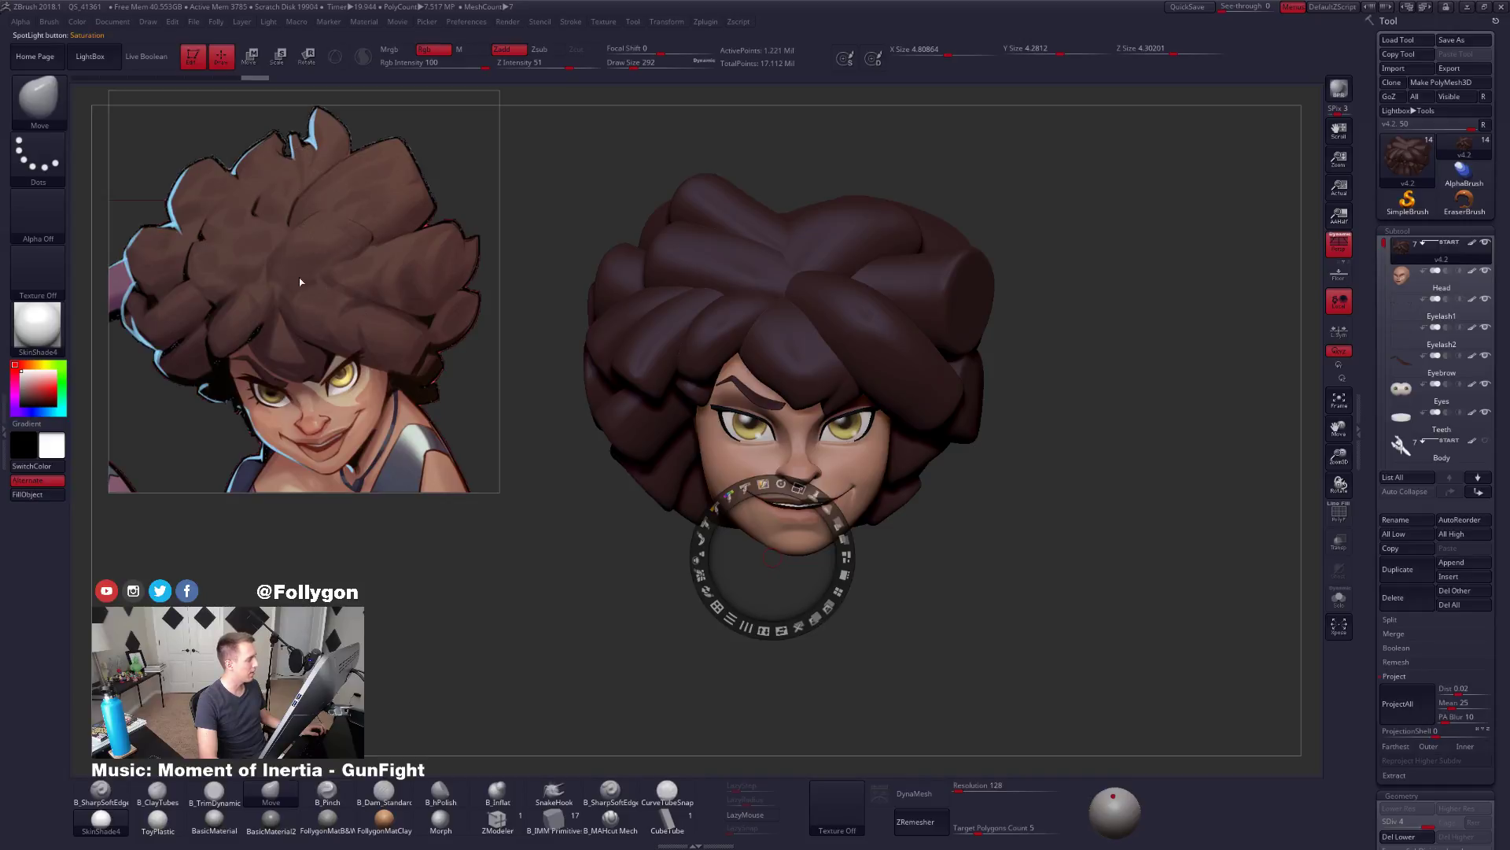
{"action": "key", "text": "z"}
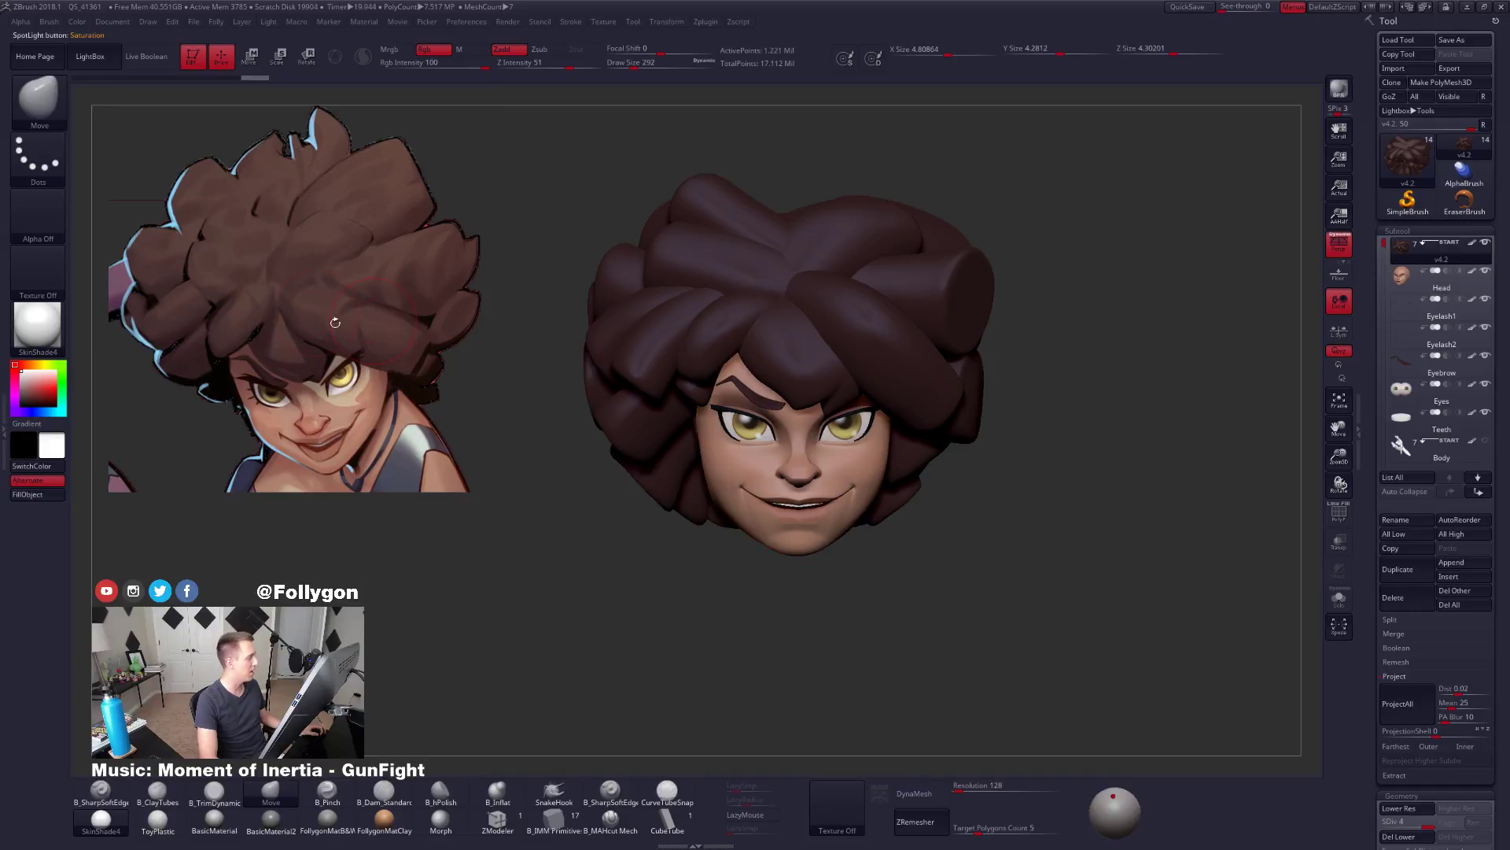
Compare the hair's polygroup clumps with the reference image, and collapse the Project section of the subtool settings.
{"action": "mouse_move", "coordinate": [870, 334]}
{"action": "right_mouse_down"}
{"action": "mouse_move", "coordinate": [811, 354]}
{"action": "mouse_move", "coordinate": [824, 393]}
{"action": "mouse_move", "coordinate": [771, 297]}
{"action": "mouse_move", "coordinate": [904, 458]}
{"action": "right_mouse_up"}
{"action": "key", "text": "shift+f"}
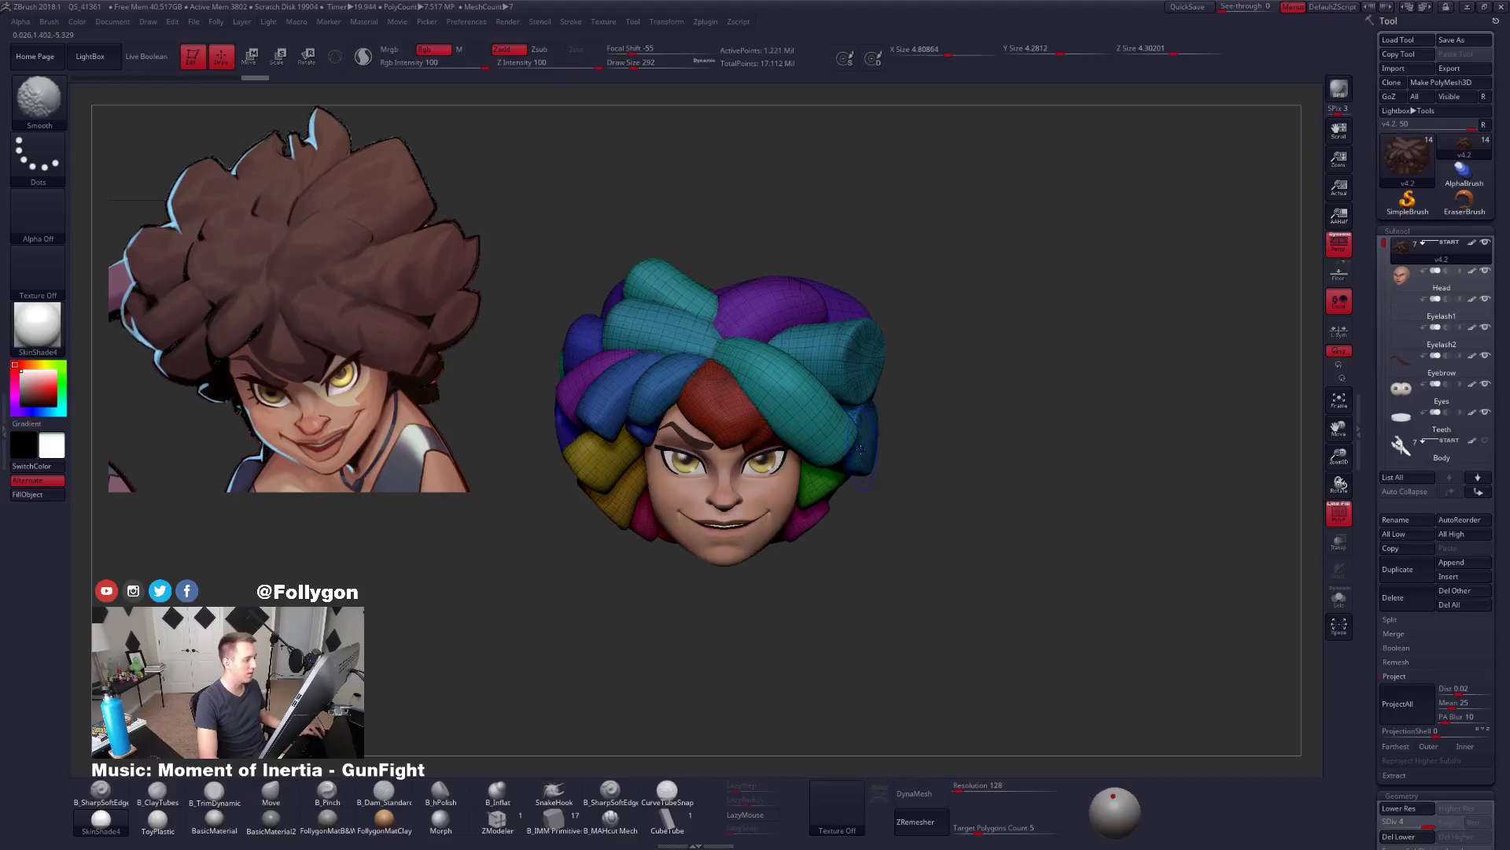
{"action": "key", "text": "shift+f"}
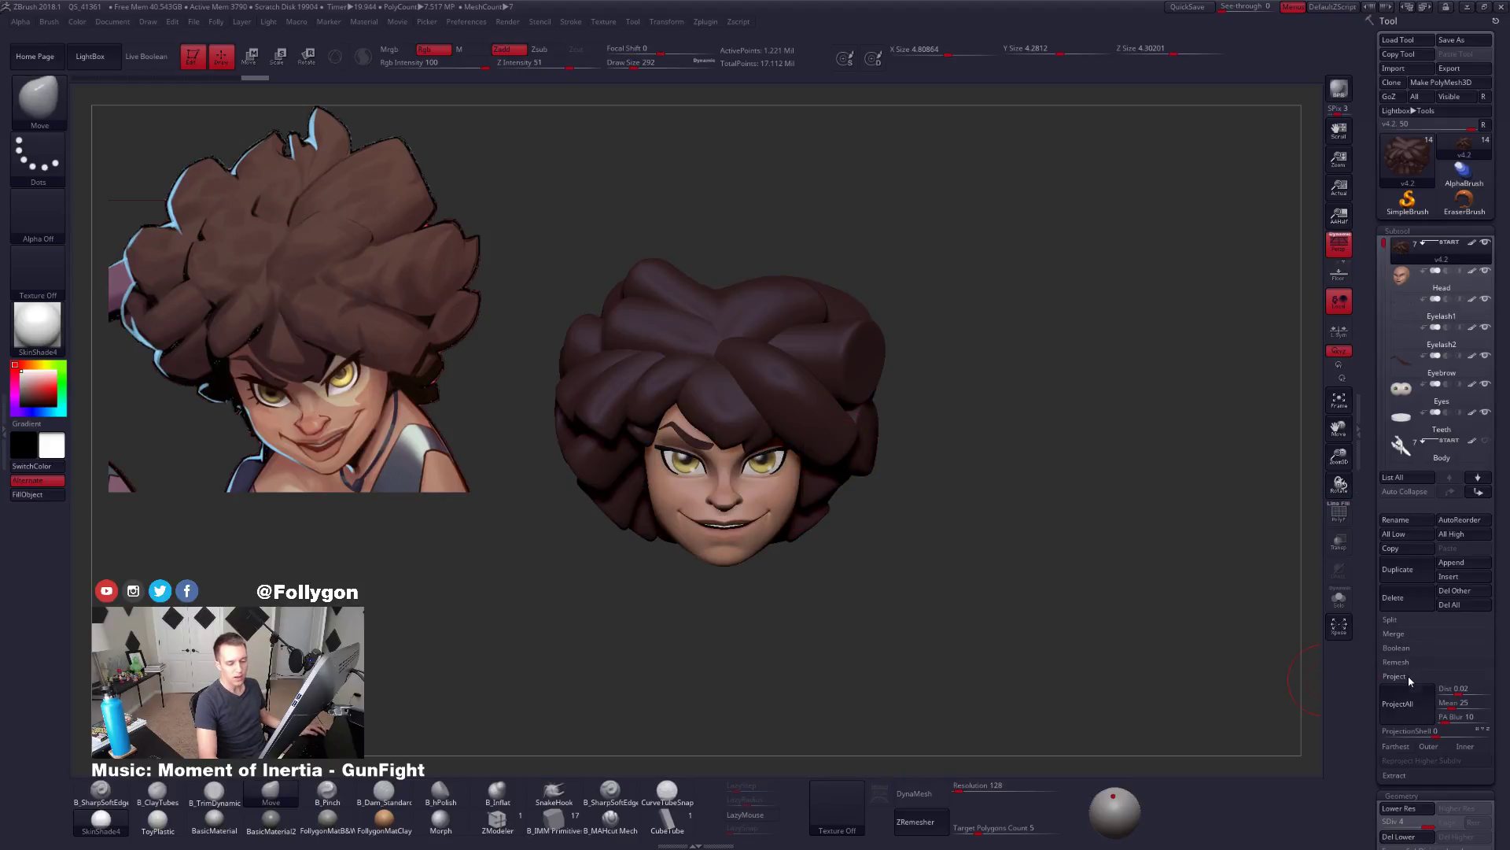
{"action": "left_click", "coordinate": [1408, 677]}
{"action": "right_click_drag", "start_coordinate": [1036, 581], "coordinate": [1079, 579], "text": "alt"}
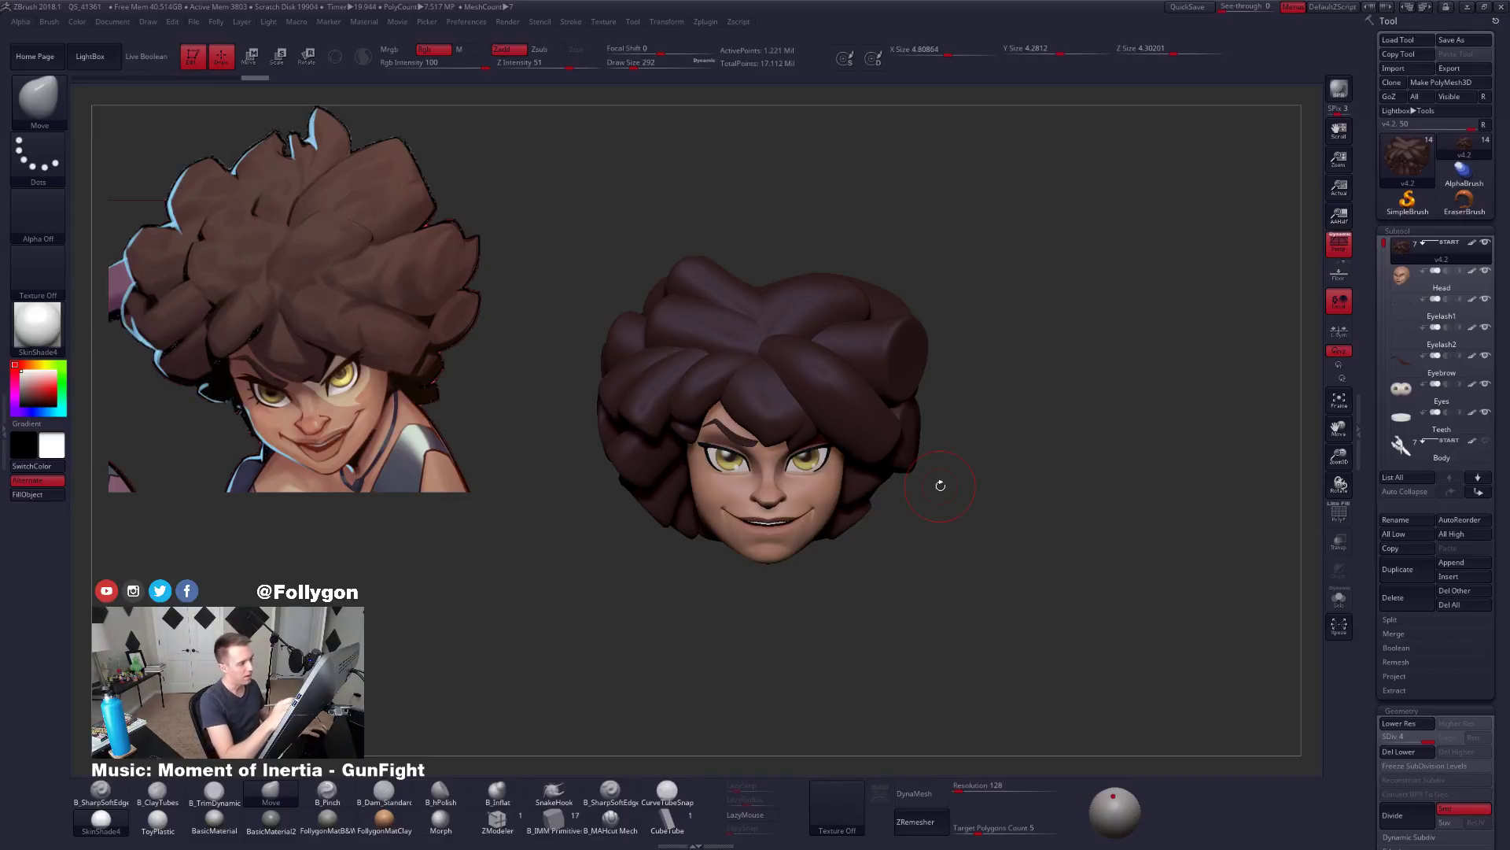
{"action": "left_click_drag", "start_coordinate": [940, 485], "coordinate": [910, 369]}
{"action": "key", "text": "shift+f"}
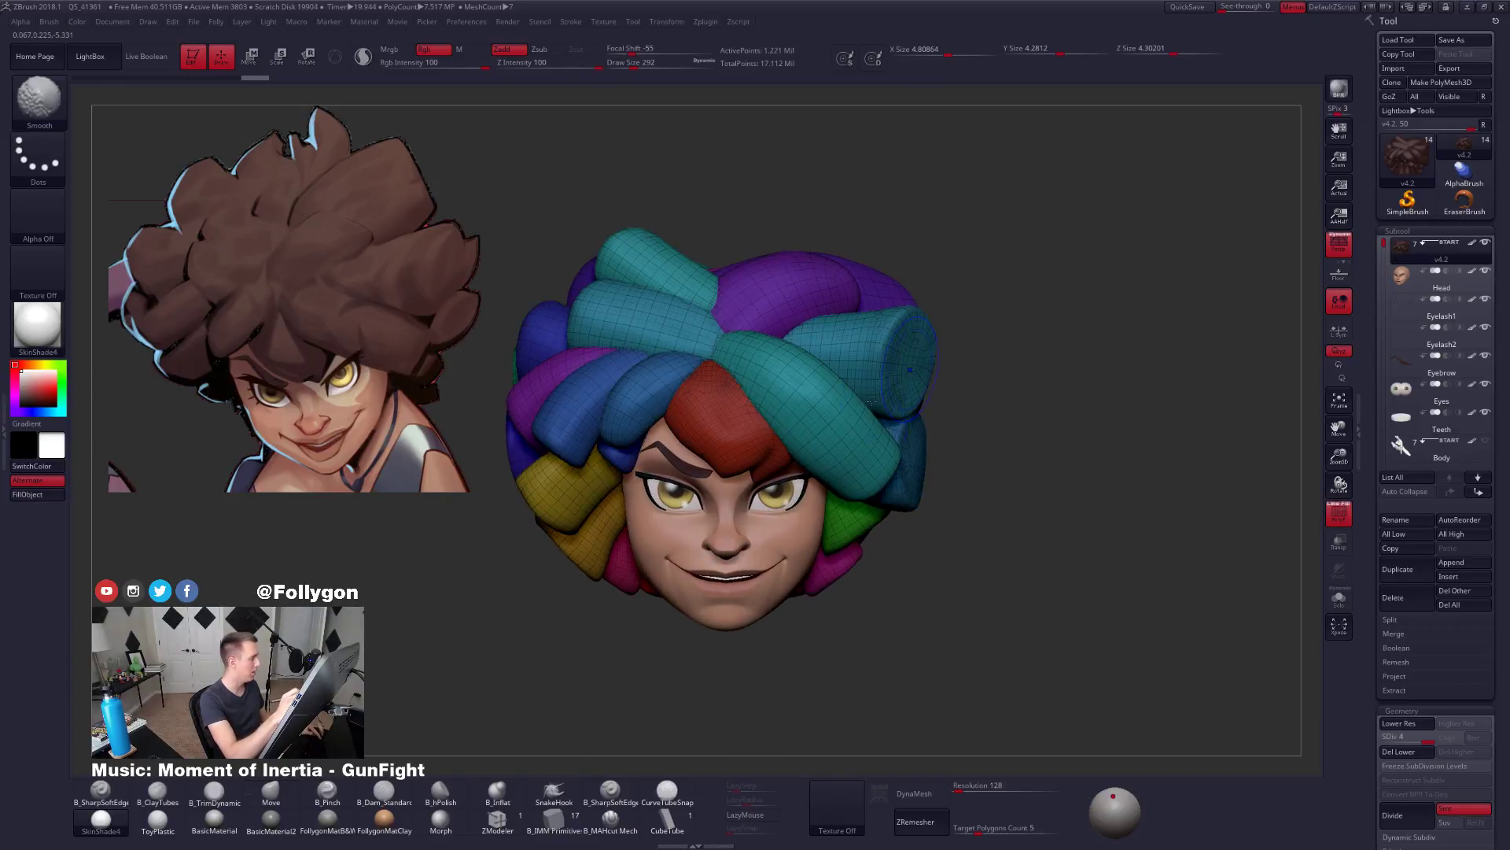
{"action": "key", "text": "shift+f"}
{"action": "left_click_drag", "start_coordinate": [872, 544], "coordinate": [961, 516], "text": "alt"}
Isolate the large front hair clump above the brow by its polygroup with SelectRect, and hide the polyframe.
{"action": "key", "text": "shift+f"}
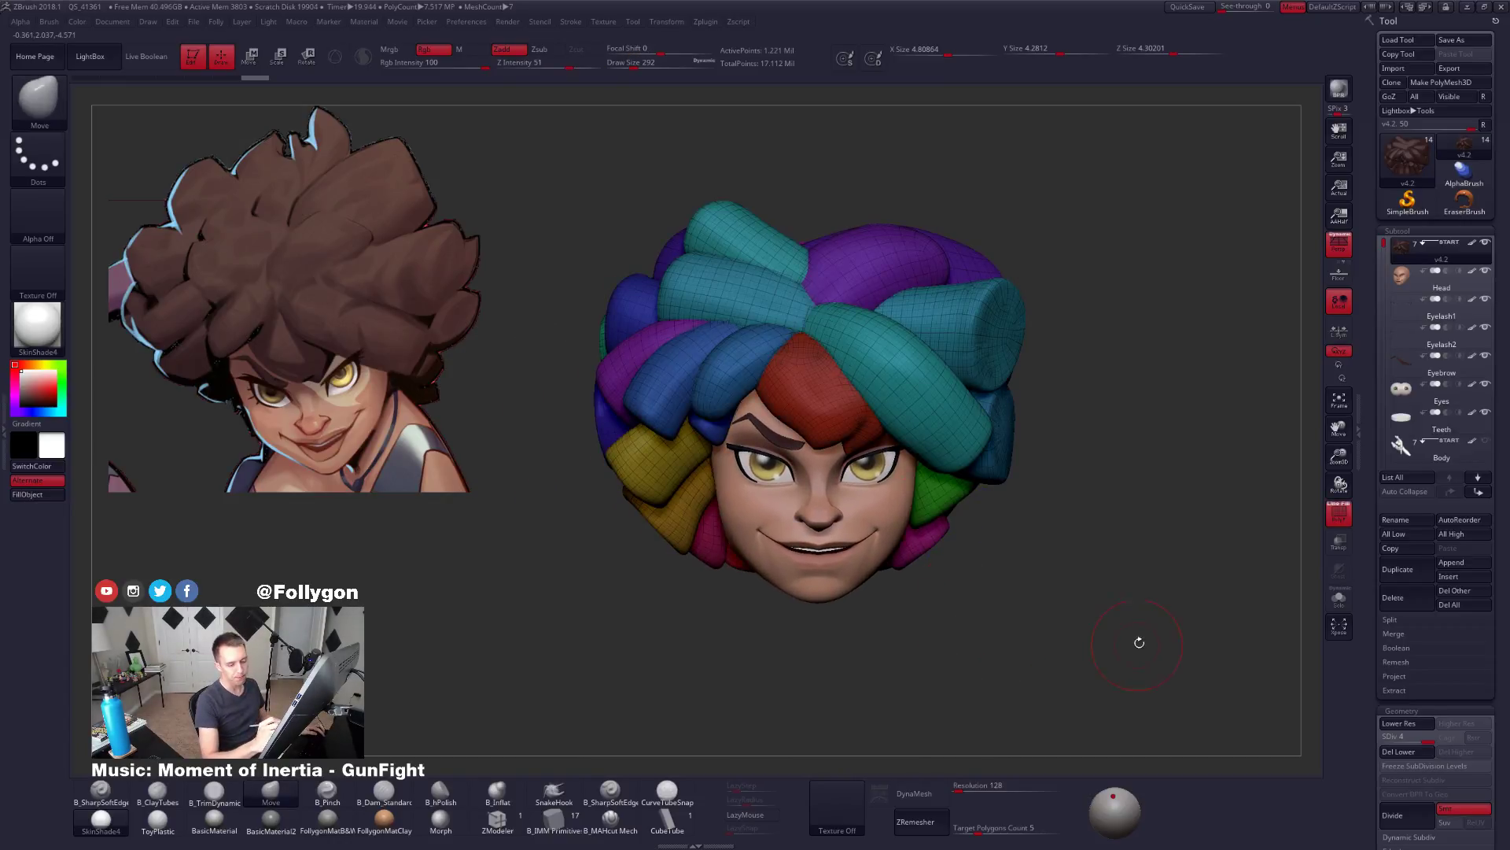
{"action": "key", "text": "ctrl+shift"}
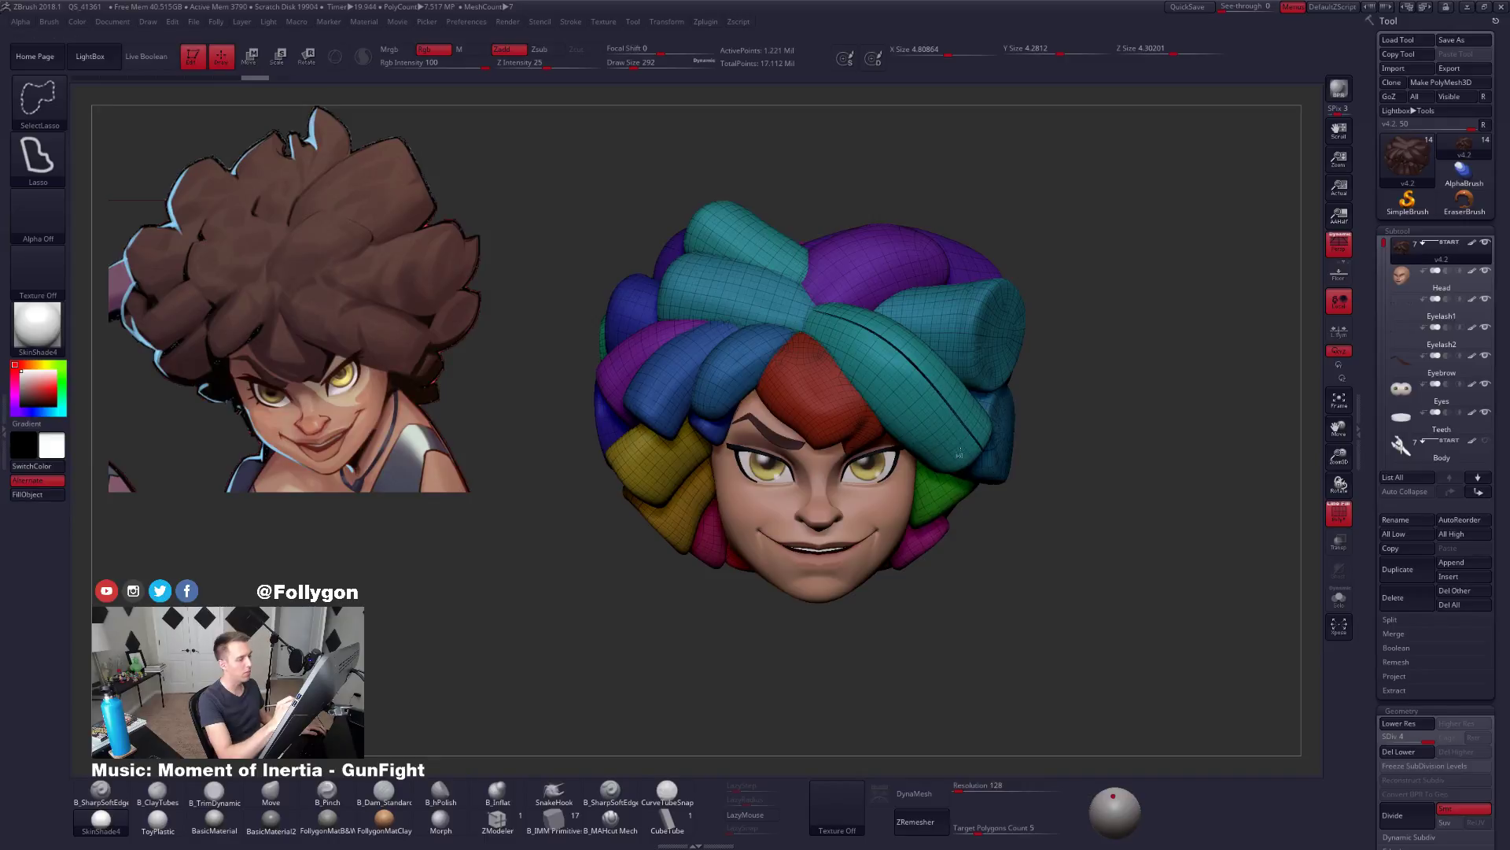
{"action": "left_click", "coordinate": [1055, 435], "text": "ctrl+shift"}
{"action": "key", "text": "space"}
{"action": "left_click", "coordinate": [1040, 683], "text": "ctrl+shift"}
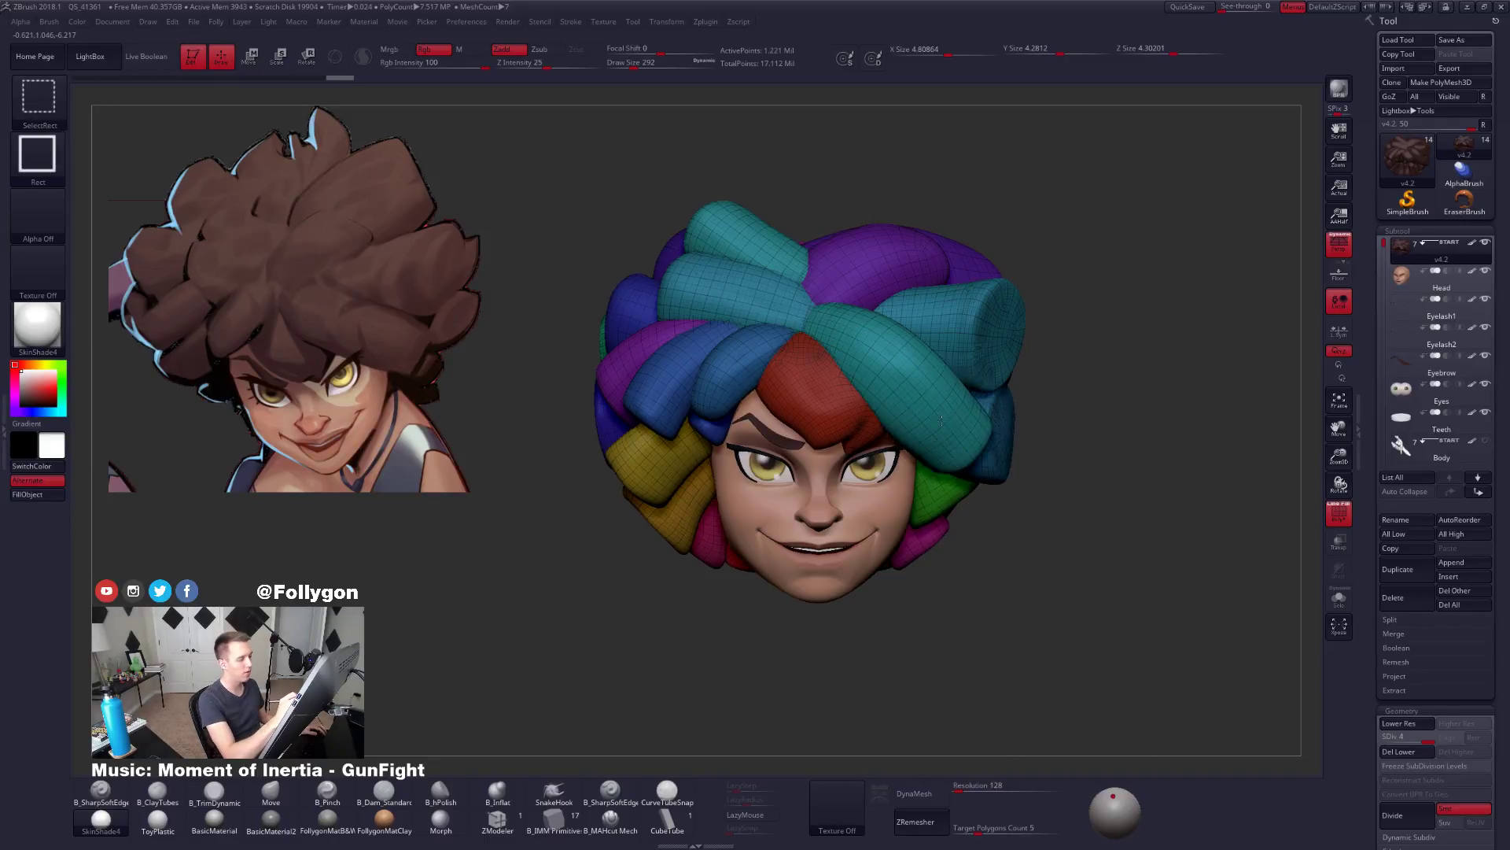
{"action": "left_click", "coordinate": [932, 445], "text": "ctrl+shift"}
{"action": "key", "text": "shift+f"}
{"action": "mouse_move", "coordinate": [978, 470]}
{"action": "left_mouse_down"}
{"action": "mouse_move", "coordinate": [991, 465]}
{"action": "mouse_move", "coordinate": [979, 529]}
{"action": "left_mouse_up"}
Solo the hair subtool without its polypaint and give it the FollygonMatB&W material, keeping only the large front clump visible.
{"action": "key", "text": "alt+s"}
{"action": "left_click", "coordinate": [1472, 243]}
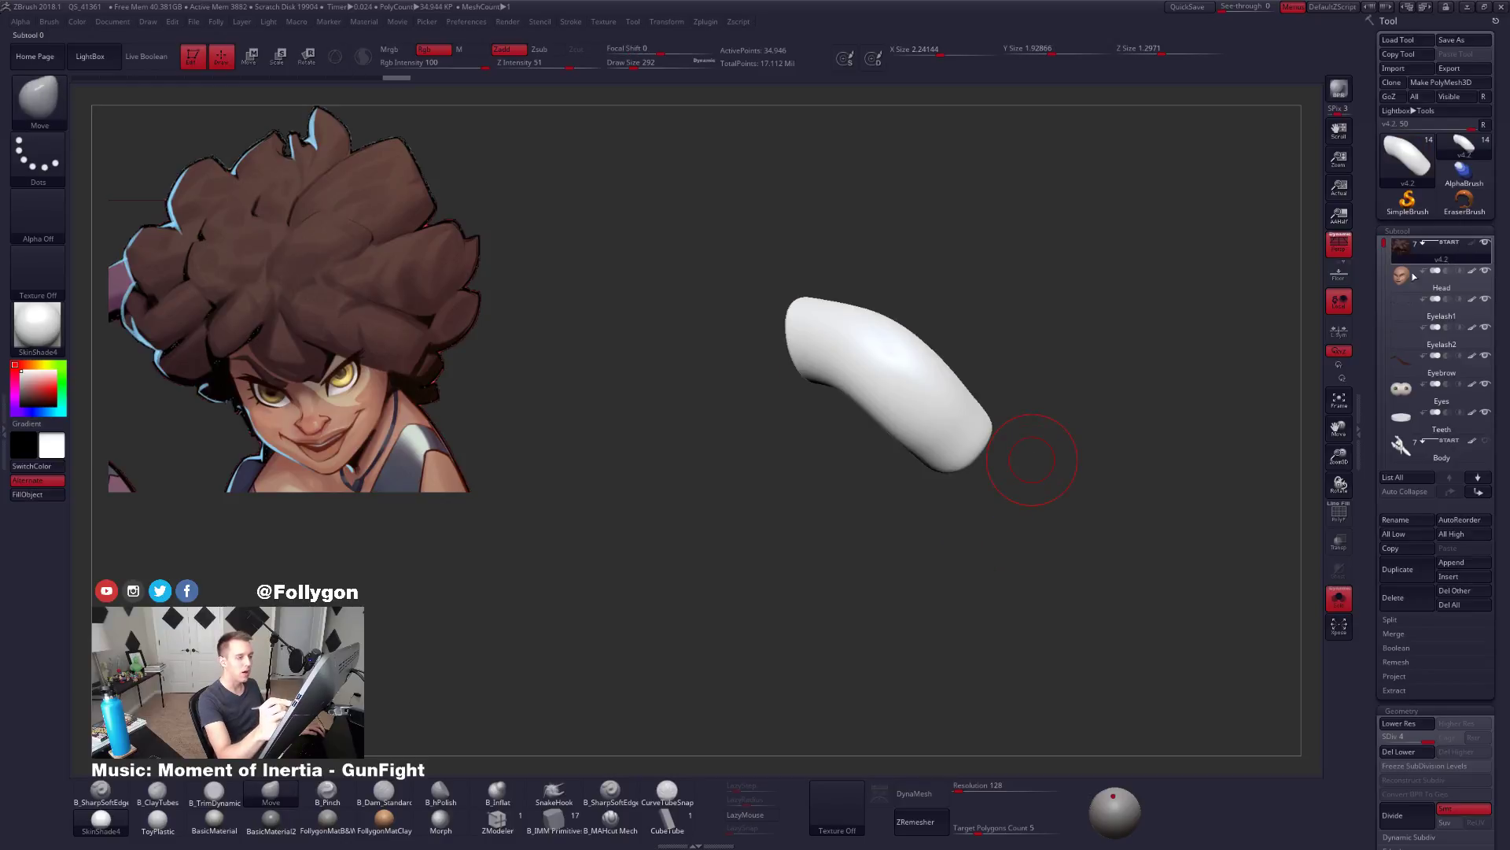
{"action": "left_click", "coordinate": [327, 820]}
{"action": "left_click", "coordinate": [697, 621], "text": "ctrl+shift"}
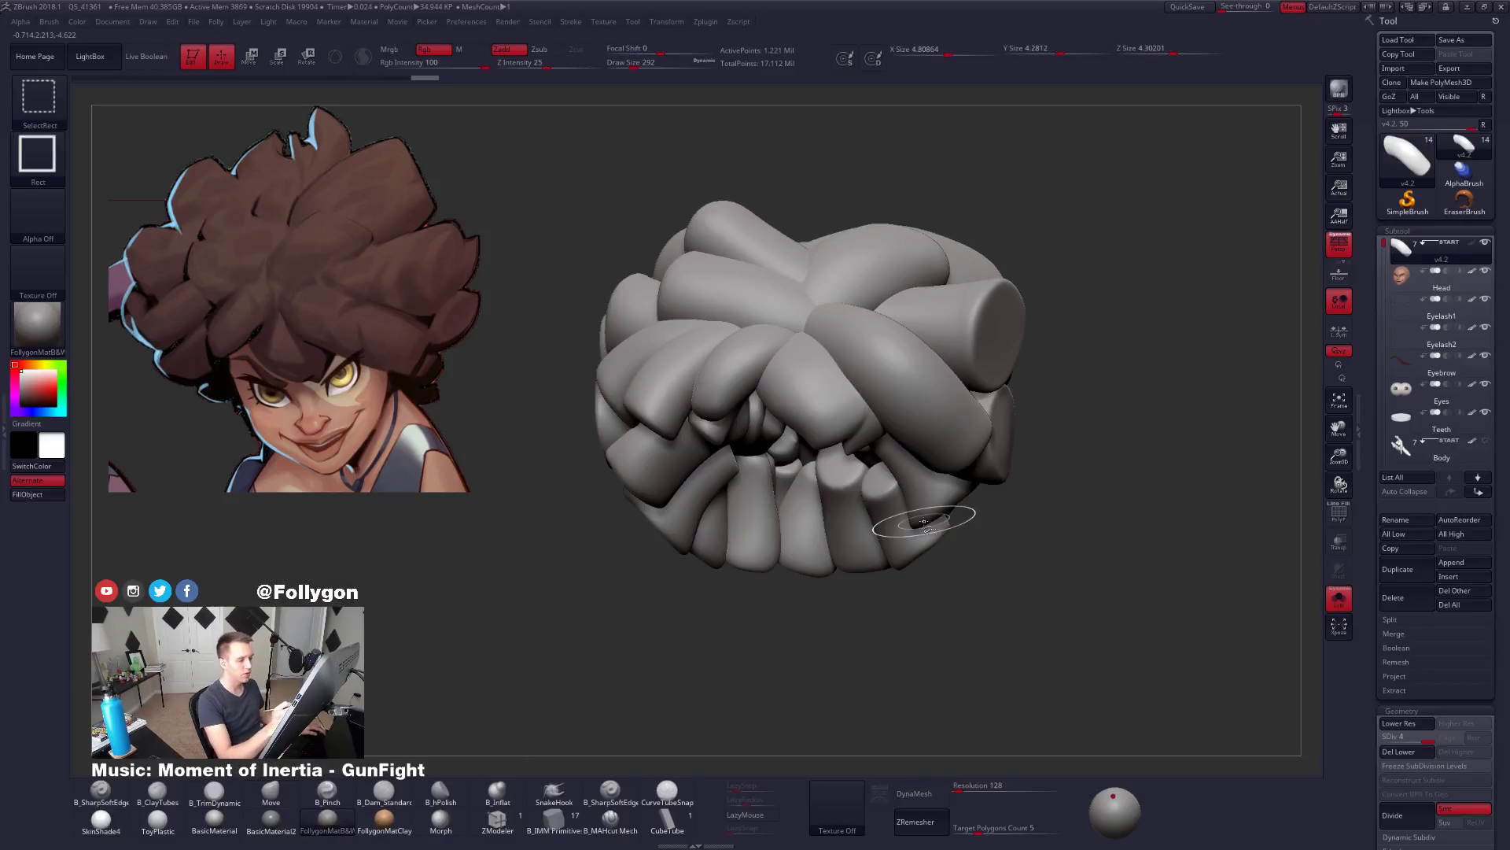
{"action": "left_click", "coordinate": [924, 524], "text": "ctrl+shift"}
{"action": "left_click_drag", "start_coordinate": [924, 524], "coordinate": [934, 405]}
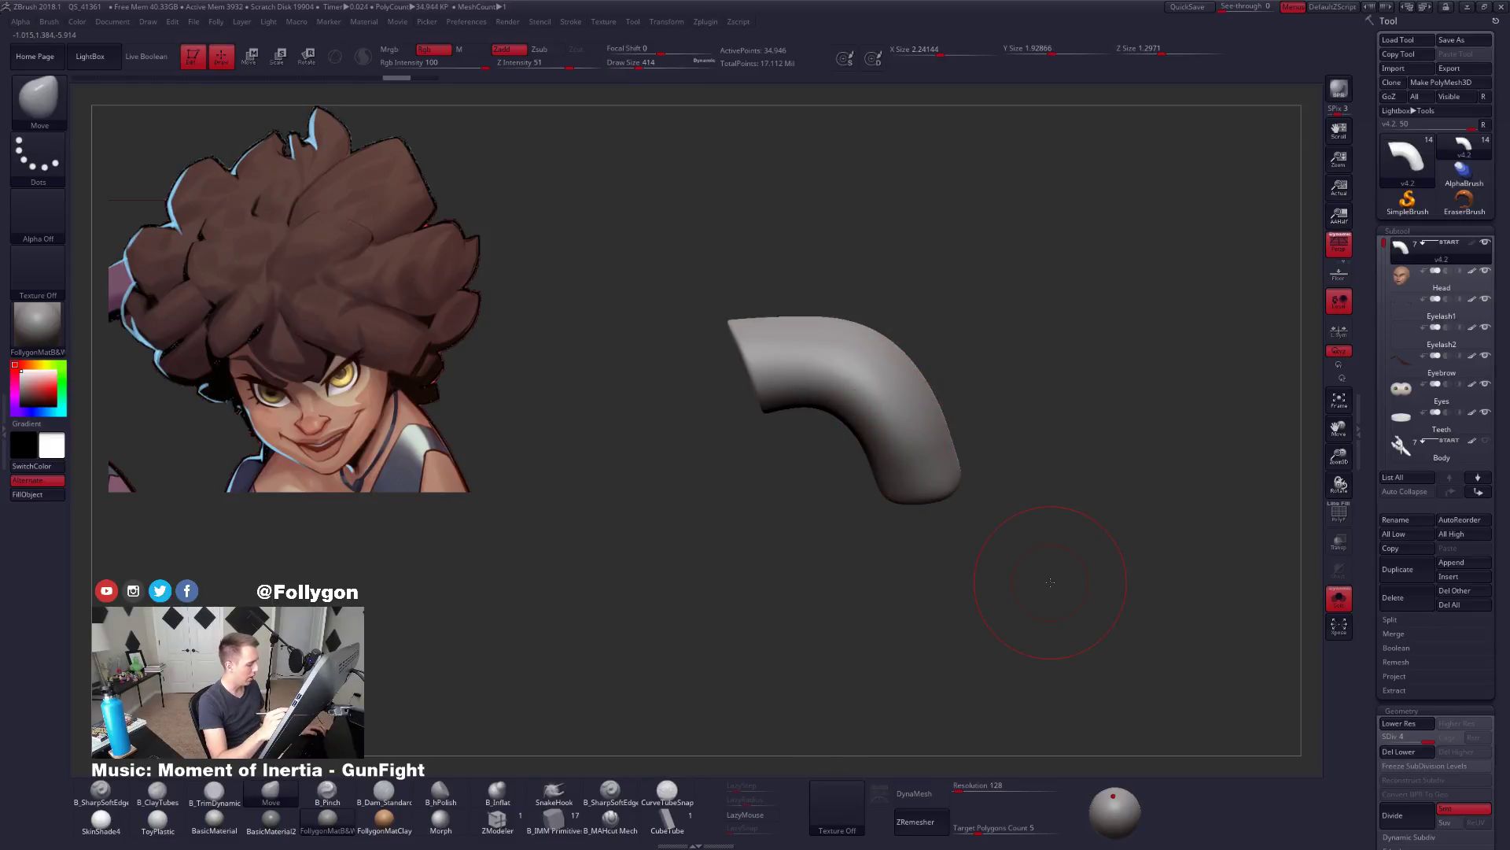
Choose the B_Dam_Standard brush and set its draw size to 292.
{"action": "left_click", "coordinate": [383, 793]}
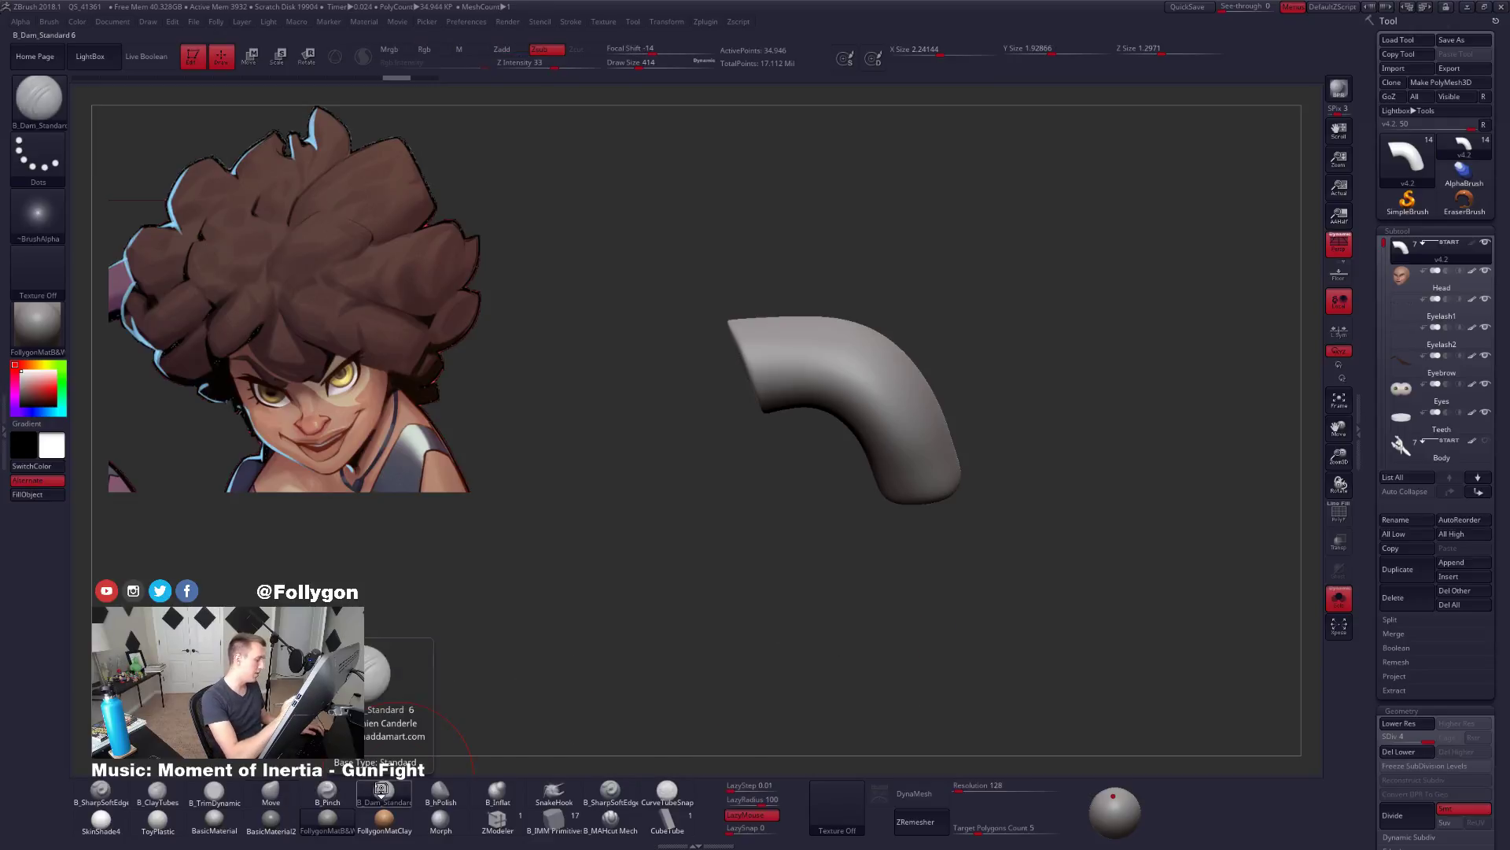
{"action": "key", "text": "space"}
{"action": "key", "text": "ctrl"}
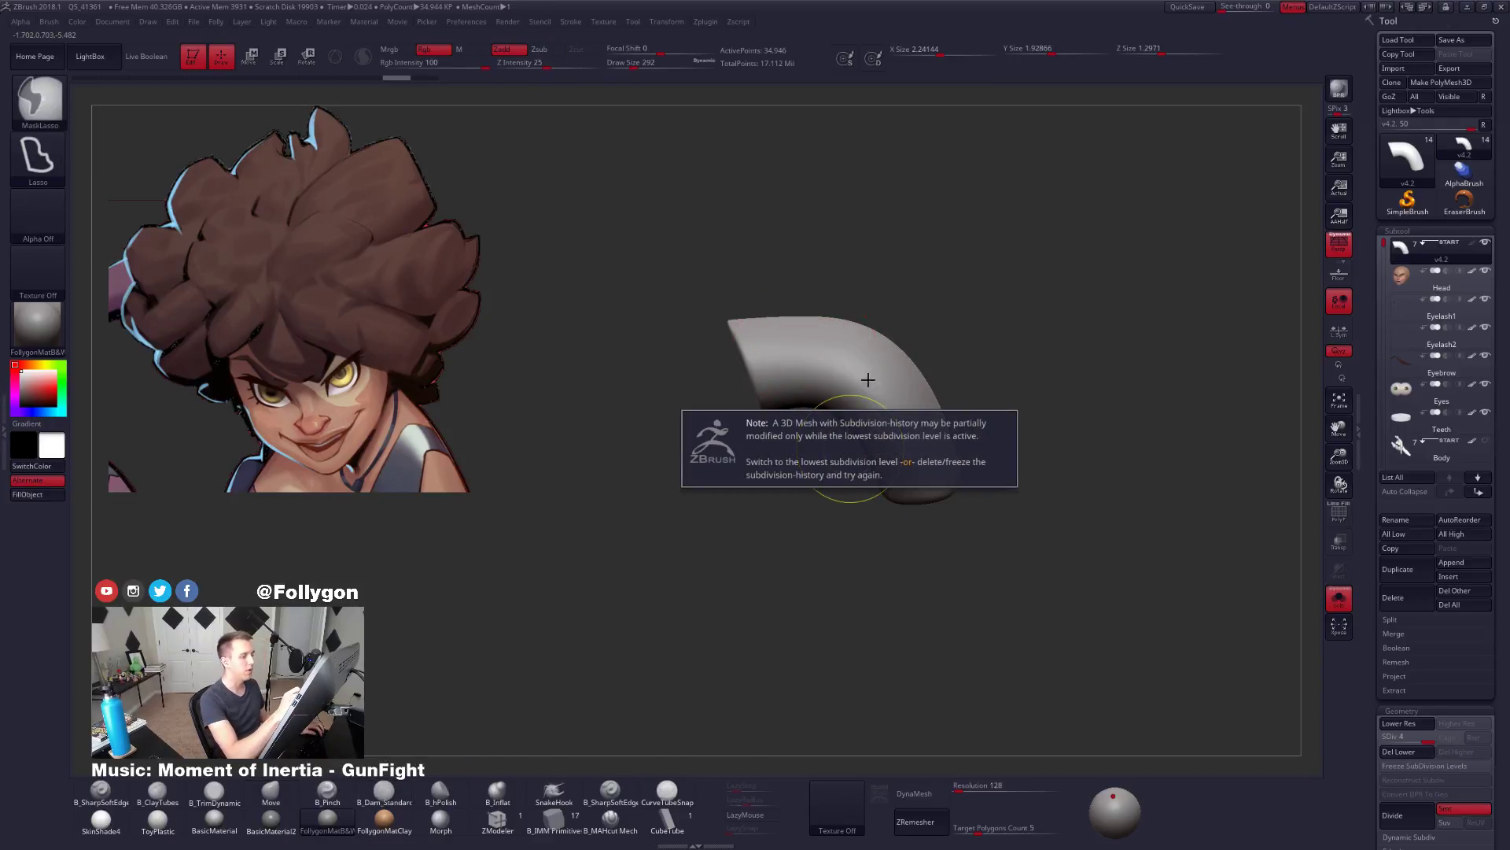
Unhide all the hair, subdivide it to level 5, and isolate the large front clump again.
{"action": "left_click", "coordinate": [994, 507], "text": "ctrl+shift"}
{"action": "key", "text": "ctrl+d"}
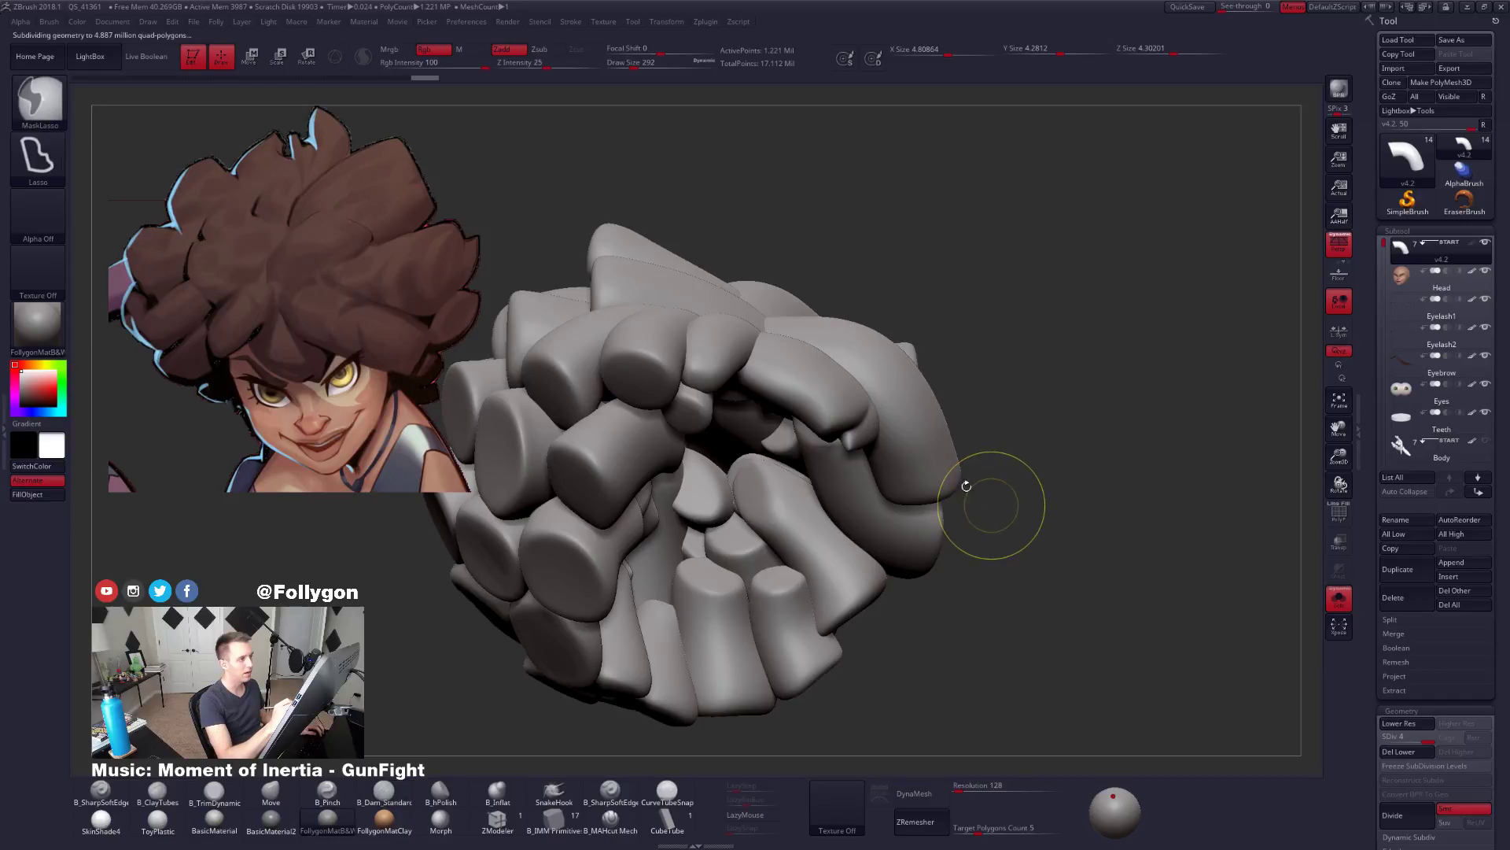
{"action": "left_click", "coordinate": [912, 466], "text": "ctrl+shift"}
{"action": "right_click_drag", "start_coordinate": [911, 467], "coordinate": [875, 474]}
{"action": "key", "text": "XF86AudioLowerVolume"}
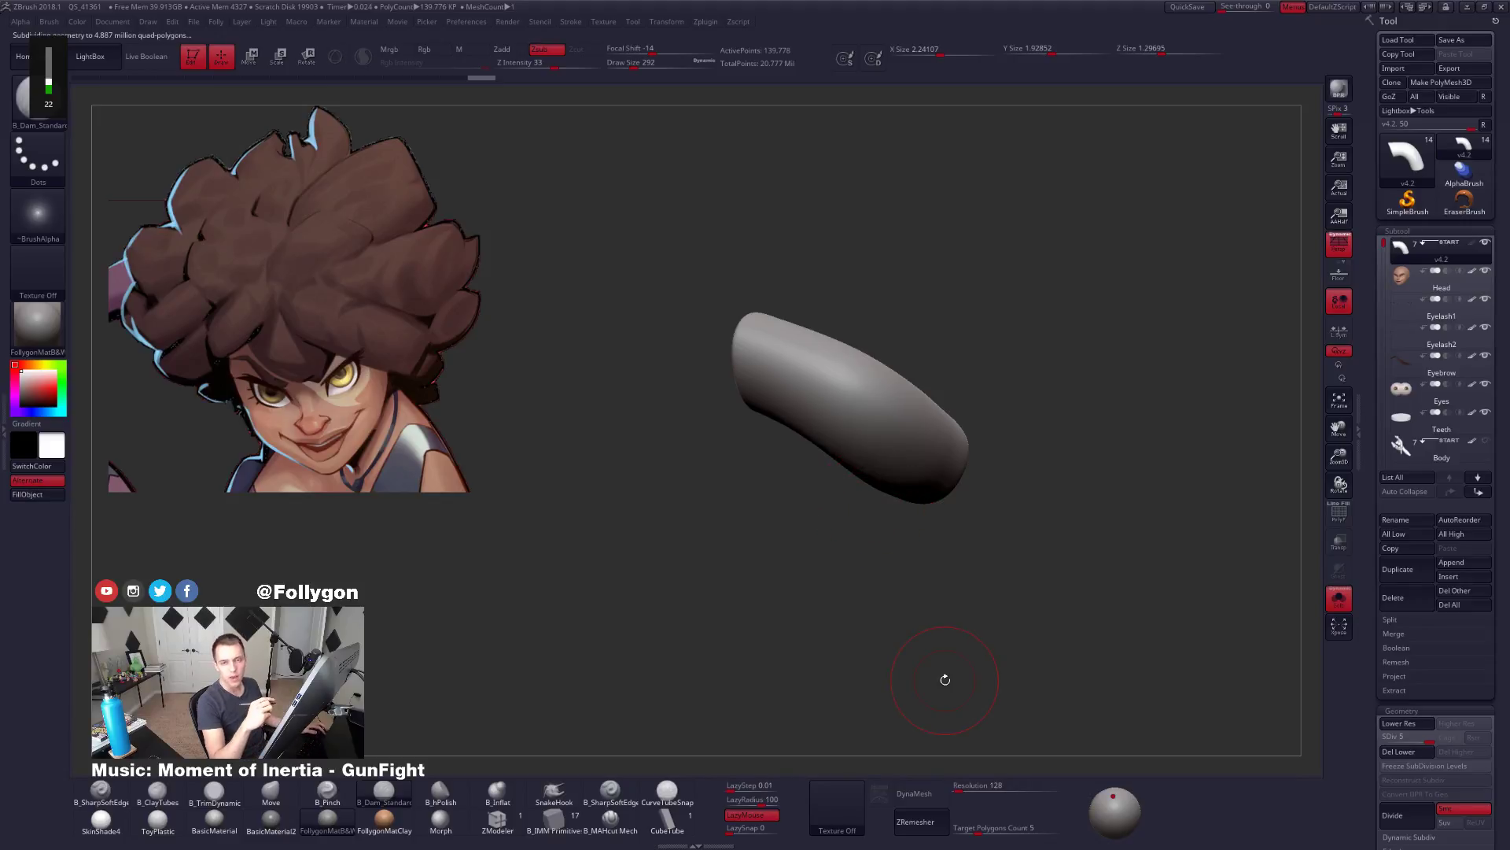
Reduce the B_Dam_Standard brush's draw size to 215 over the isolated front hair clump.
{"action": "right_click_drag", "start_coordinate": [812, 396], "coordinate": [861, 436], "text": "ctrl"}
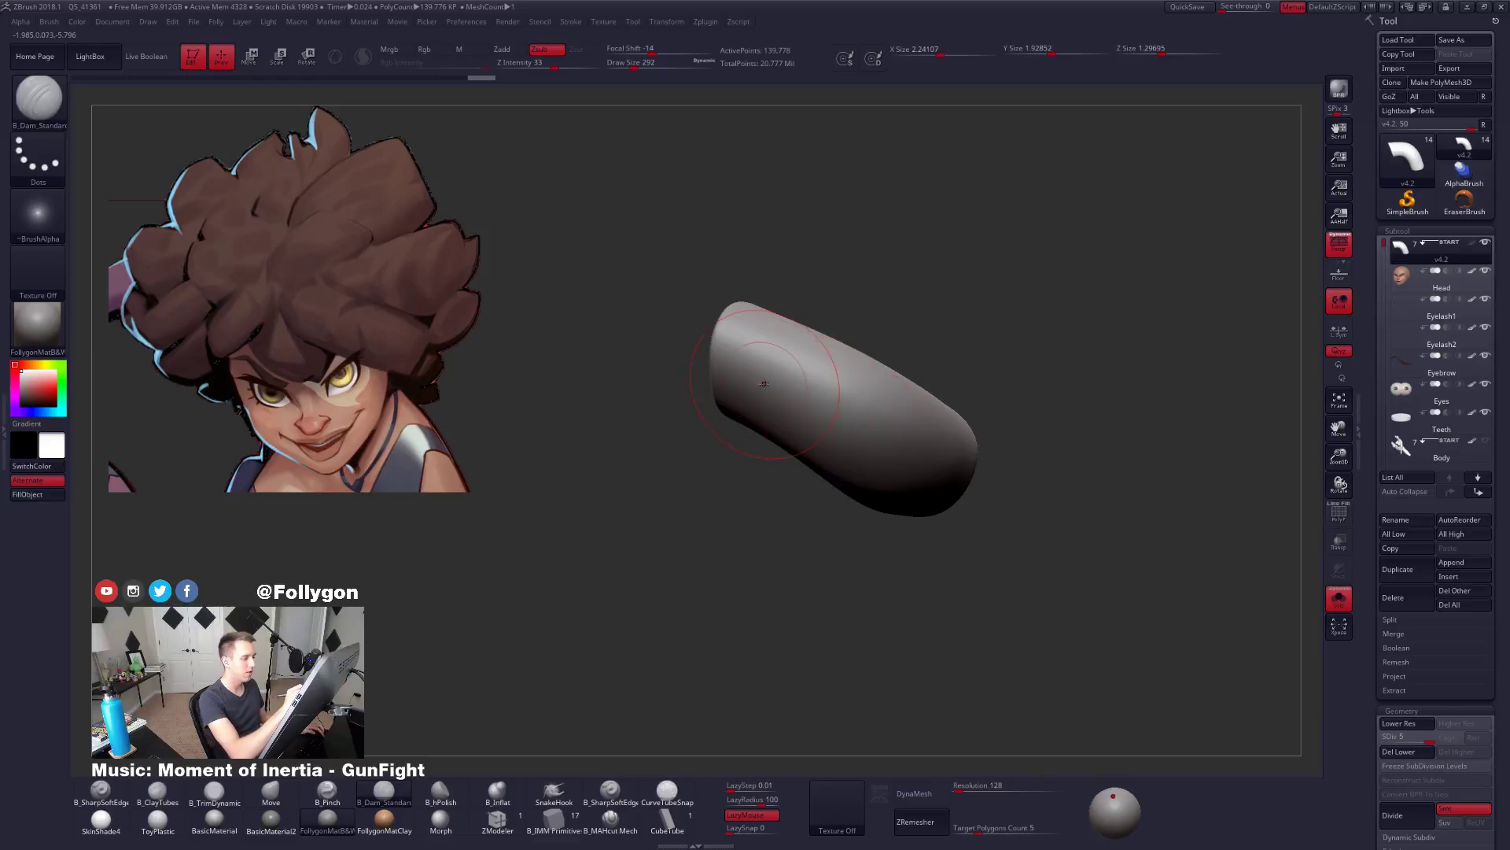
{"action": "key", "text": "space"}
{"action": "left_click_drag", "start_coordinate": [764, 383], "coordinate": [758, 383]}
{"action": "mouse_move", "coordinate": [757, 384]}
{"action": "right_mouse_down", "text": "ctrl"}
{"action": "mouse_move", "coordinate": [752, 441]}
{"action": "mouse_move", "coordinate": [664, 442]}
{"action": "mouse_move", "coordinate": [724, 453]}
{"action": "right_mouse_up", "text": "ctrl"}
{"action": "right_click_drag", "start_coordinate": [724, 453], "coordinate": [739, 409], "text": "ctrl"}
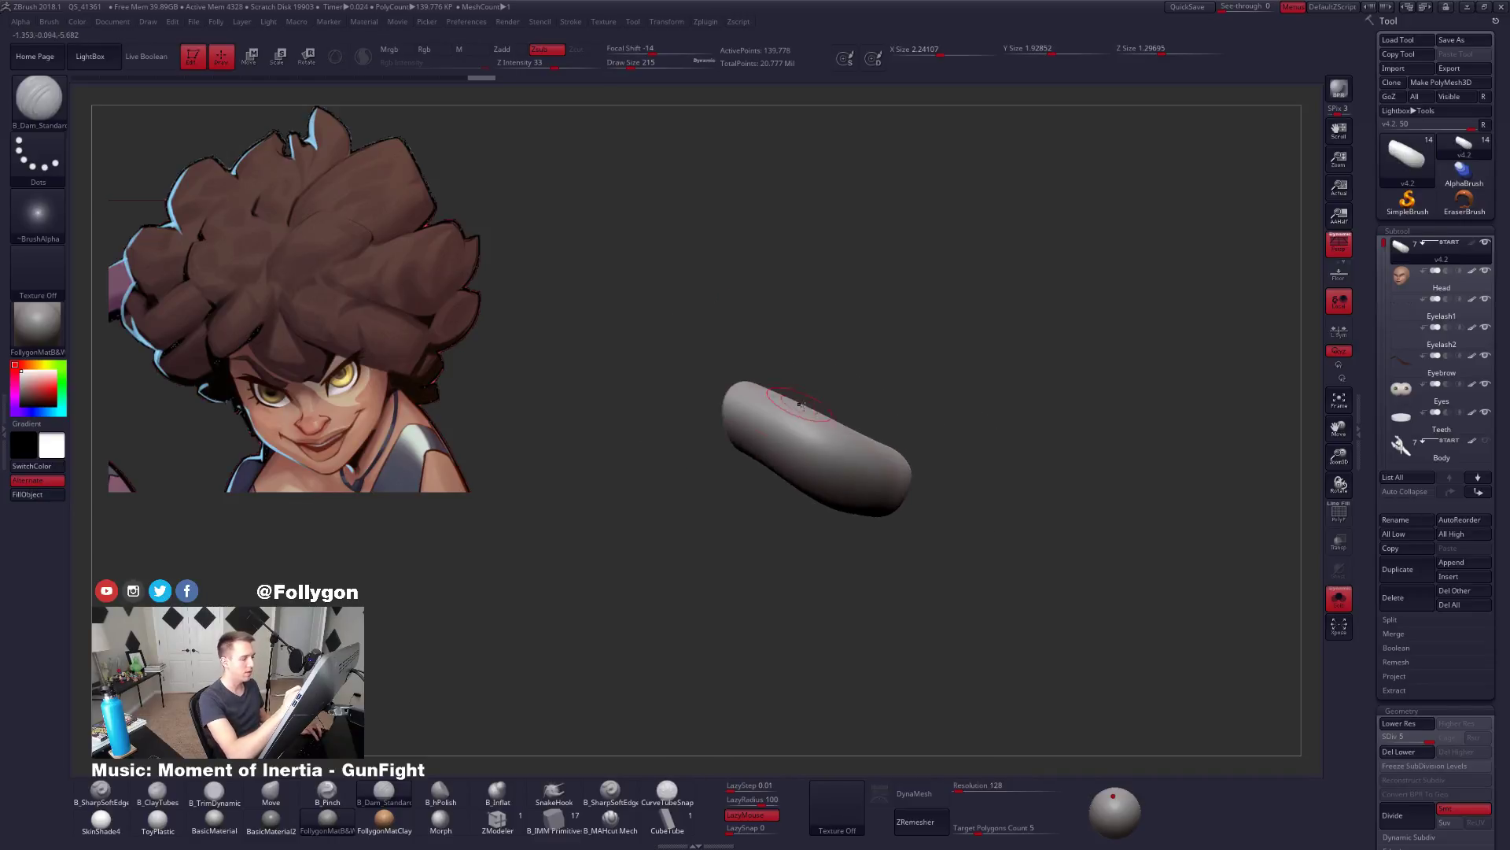
Show the head together with the clump and preview the SkinShade4 material before restoring FollygonMatB&W.
{"action": "key", "text": "alt+s"}
{"action": "right_click_drag", "start_coordinate": [913, 457], "coordinate": [874, 481]}
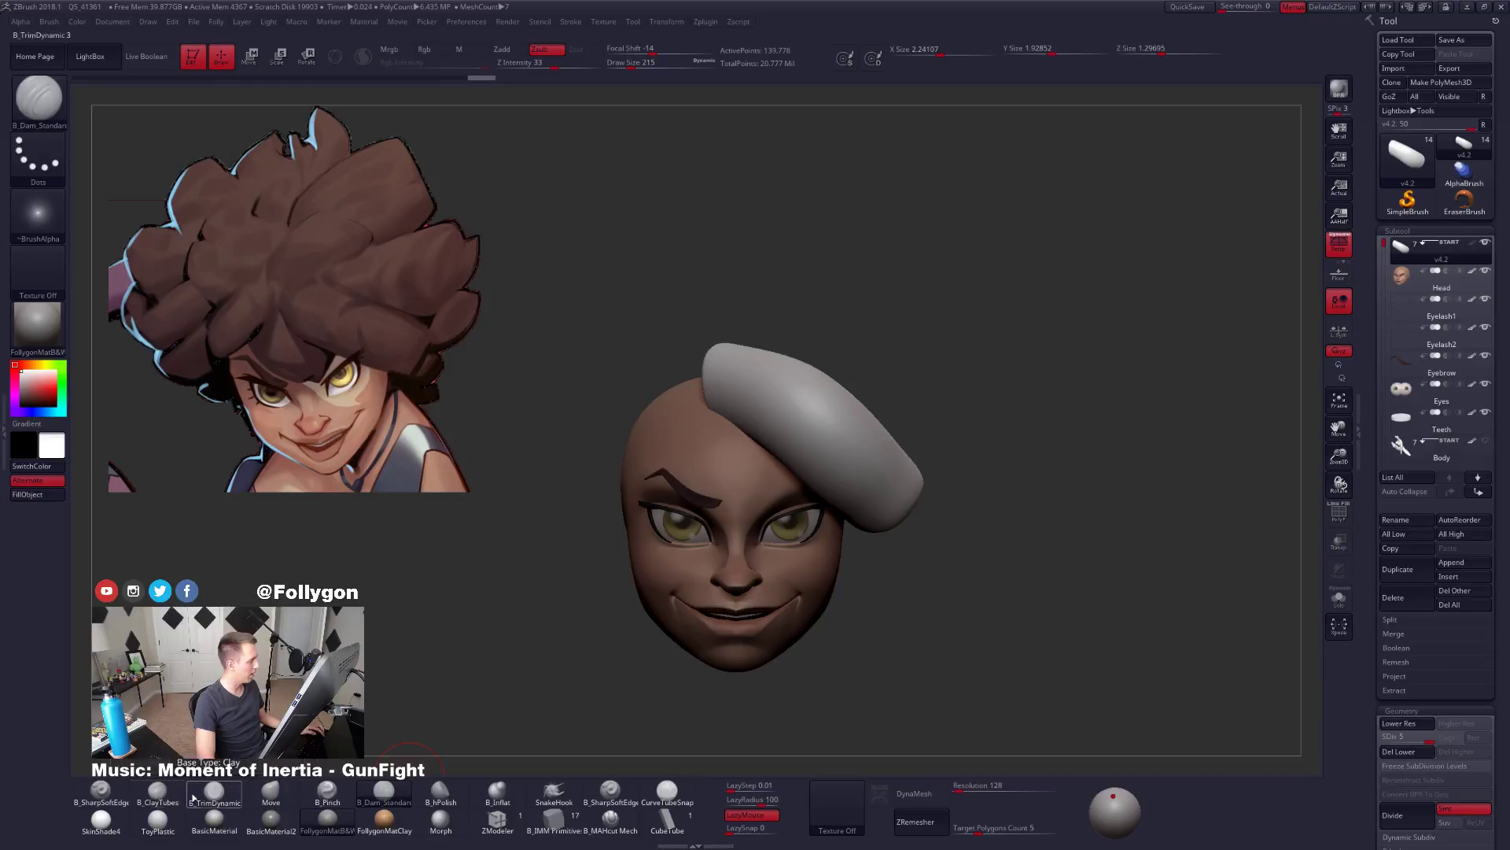
{"action": "left_click", "coordinate": [101, 820]}
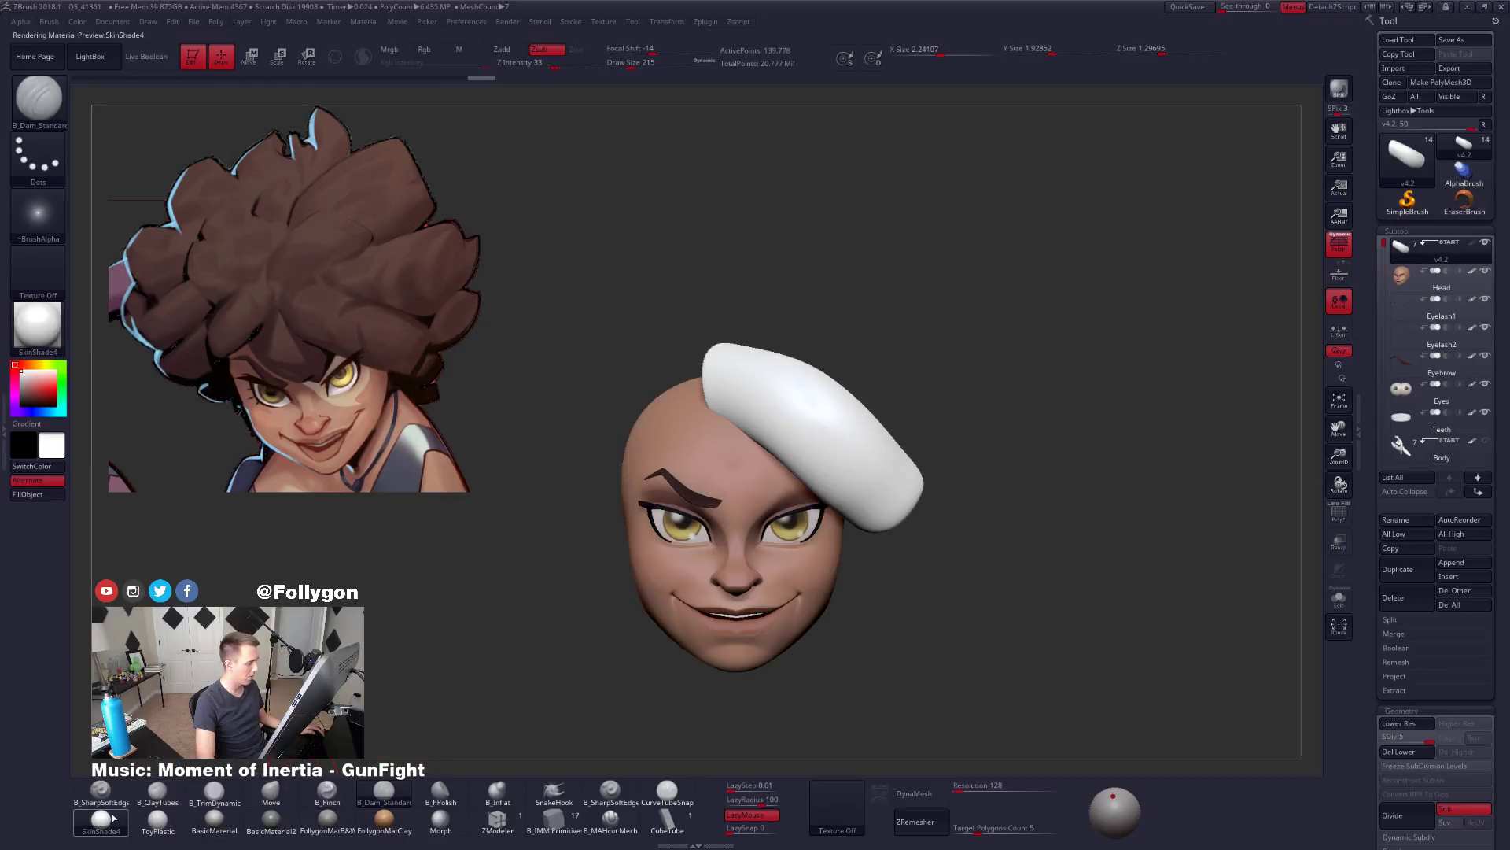
{"action": "left_click", "coordinate": [328, 830]}
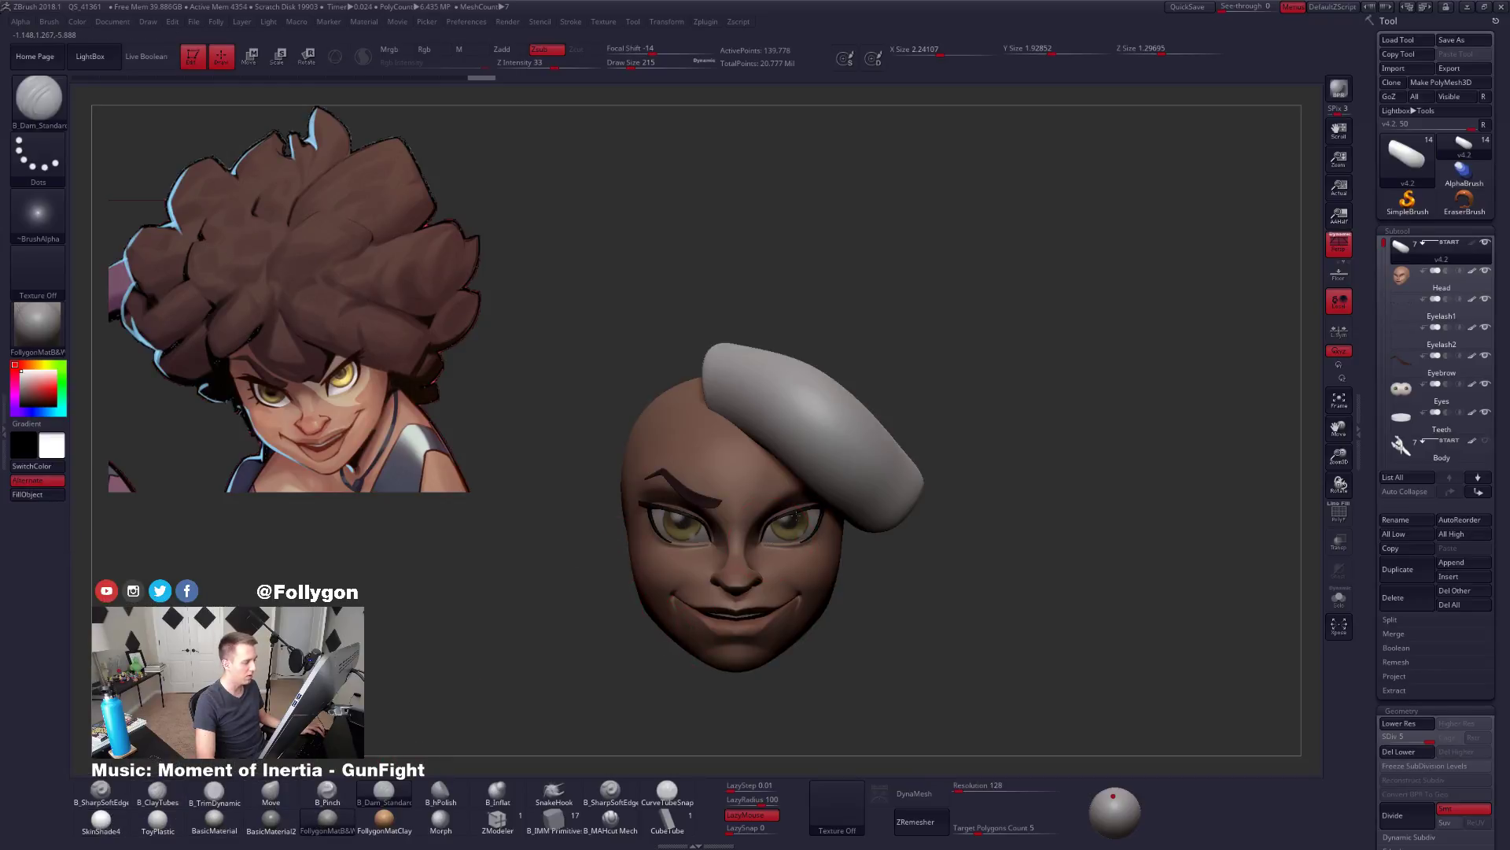
{"action": "right_click_drag", "start_coordinate": [796, 515], "coordinate": [834, 478], "text": "alt"}
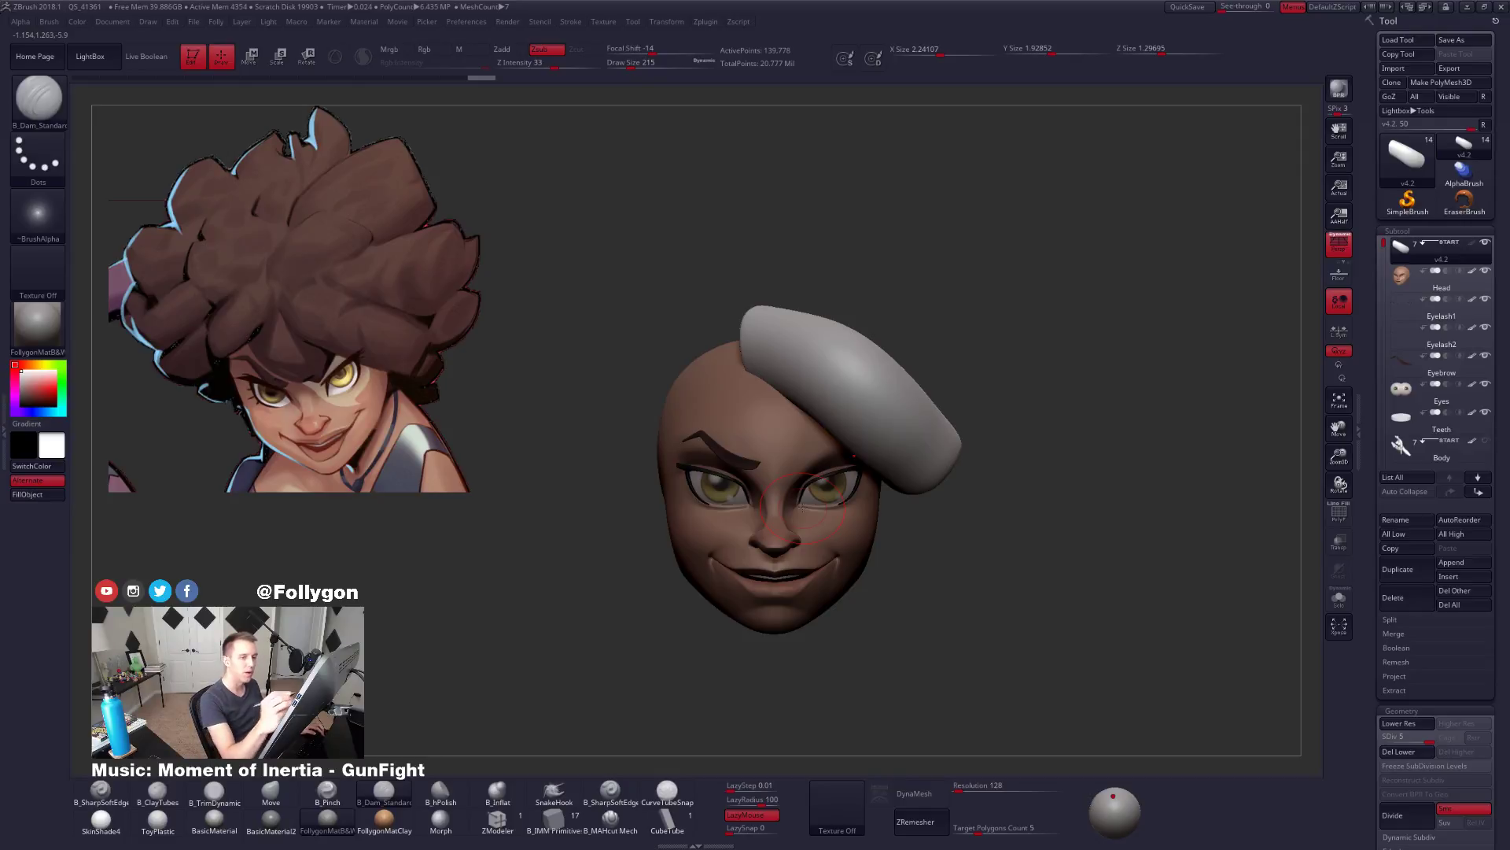
Compare the subtools with polypaint off and on, and solo the hair clump again without its polypaint.
{"action": "left_click", "coordinate": [1472, 243], "text": "shift"}
{"action": "left_click", "coordinate": [1472, 243], "text": "shift"}
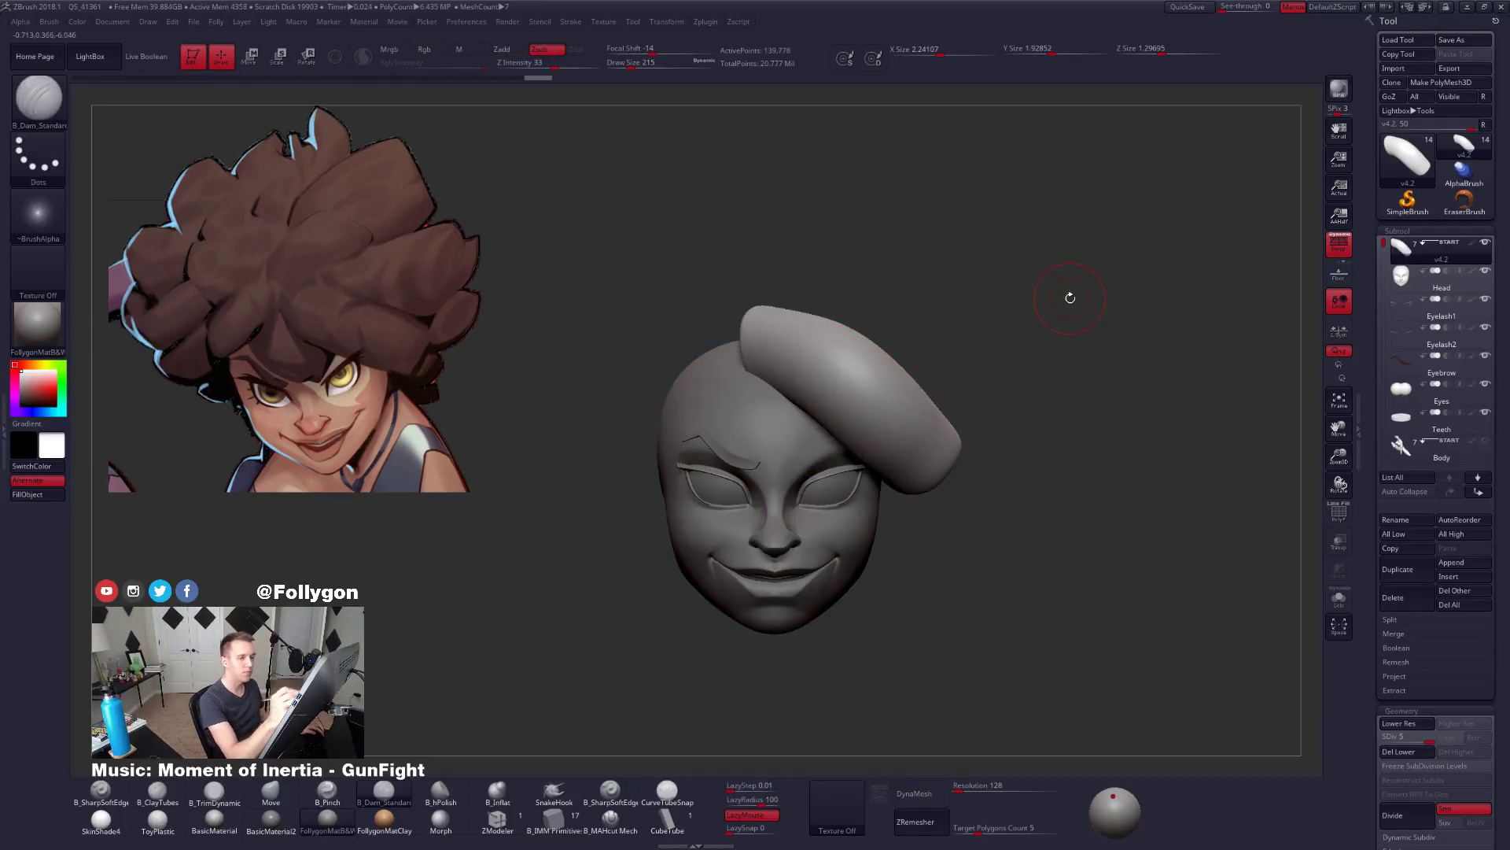
{"action": "key", "text": "ctrl+z"}
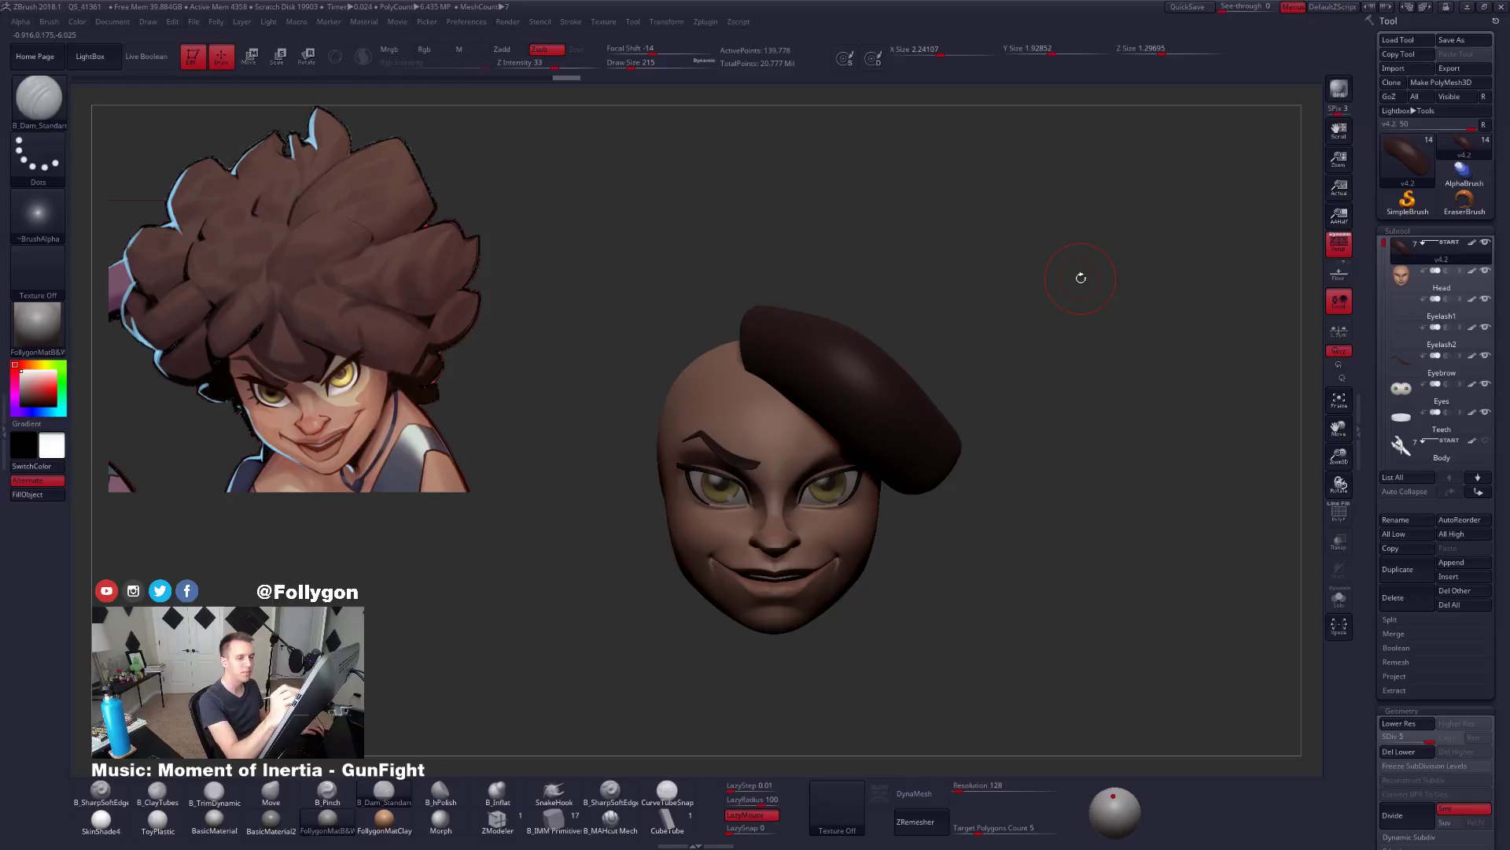
{"action": "left_click", "coordinate": [1472, 243]}
{"action": "right_click_drag", "start_coordinate": [863, 318], "coordinate": [893, 403], "text": "ctrl"}
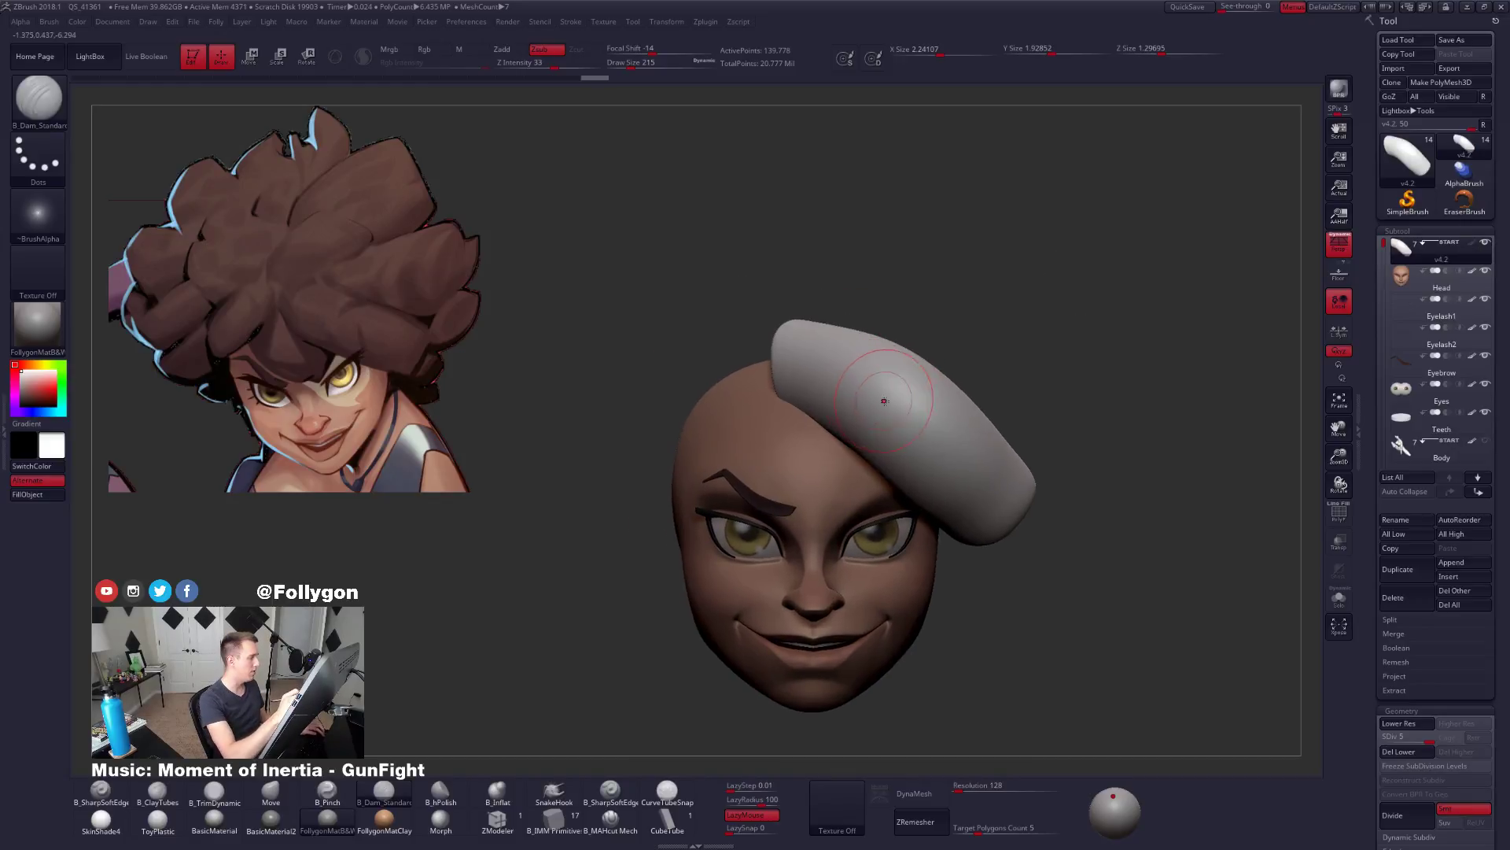
{"action": "key", "text": "ctrl+shift+s"}
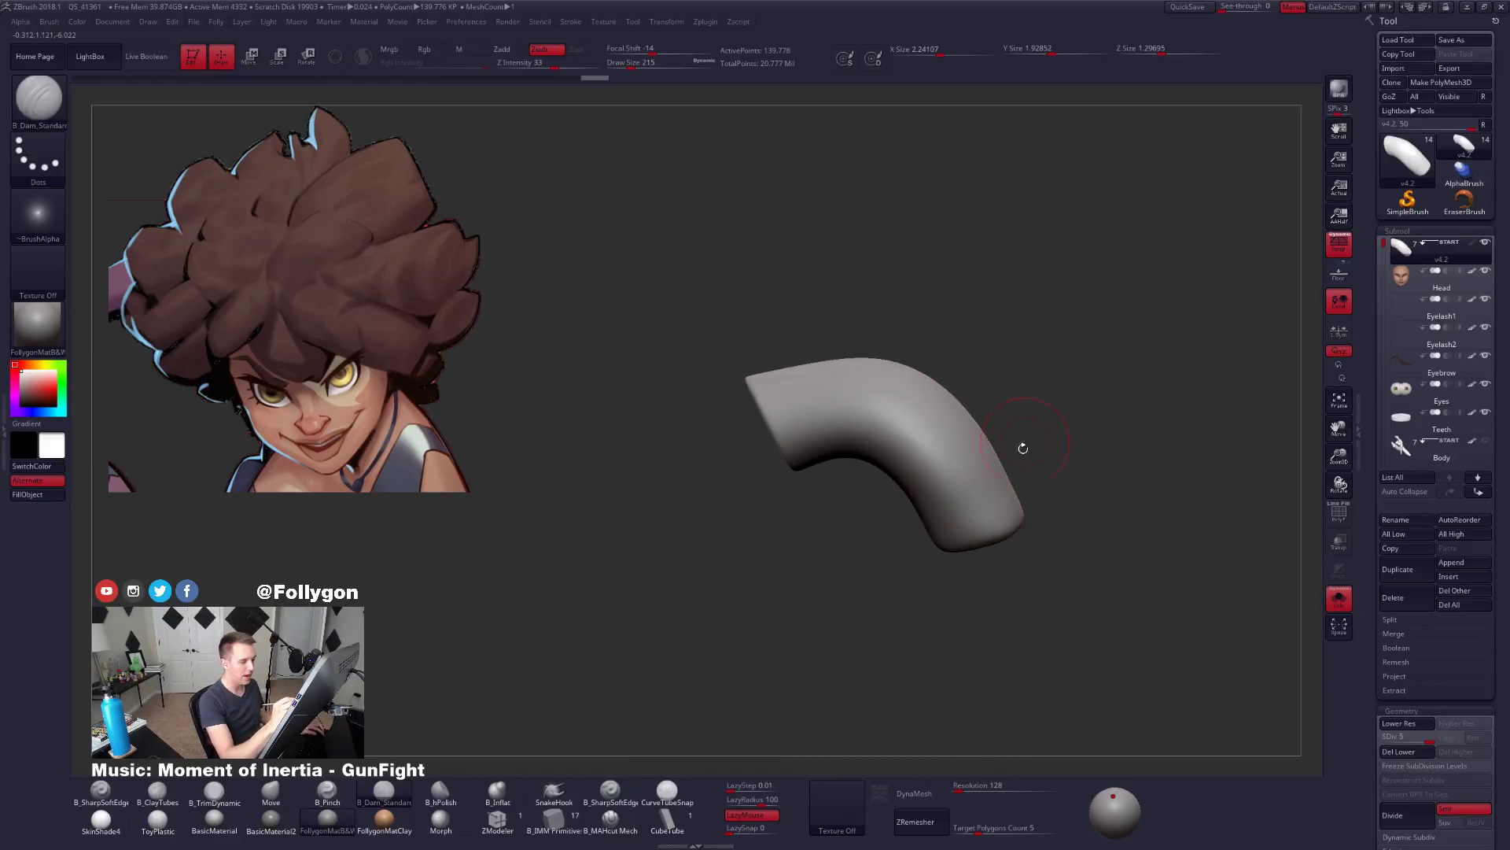
Choose the Move brush with draw size 227 and lower the hair to subdivision level 2.
{"action": "key", "text": "b"}
{"action": "key", "text": "m"}
{"action": "key", "text": "v"}
{"action": "key", "text": "shift+d"}
{"action": "key", "text": "space"}
{"action": "left_click_drag", "start_coordinate": [1011, 471], "coordinate": [1014, 529]}
{"action": "key", "text": "ctrl+d"}
{"action": "right_click_drag", "start_coordinate": [1015, 529], "coordinate": [989, 501]}
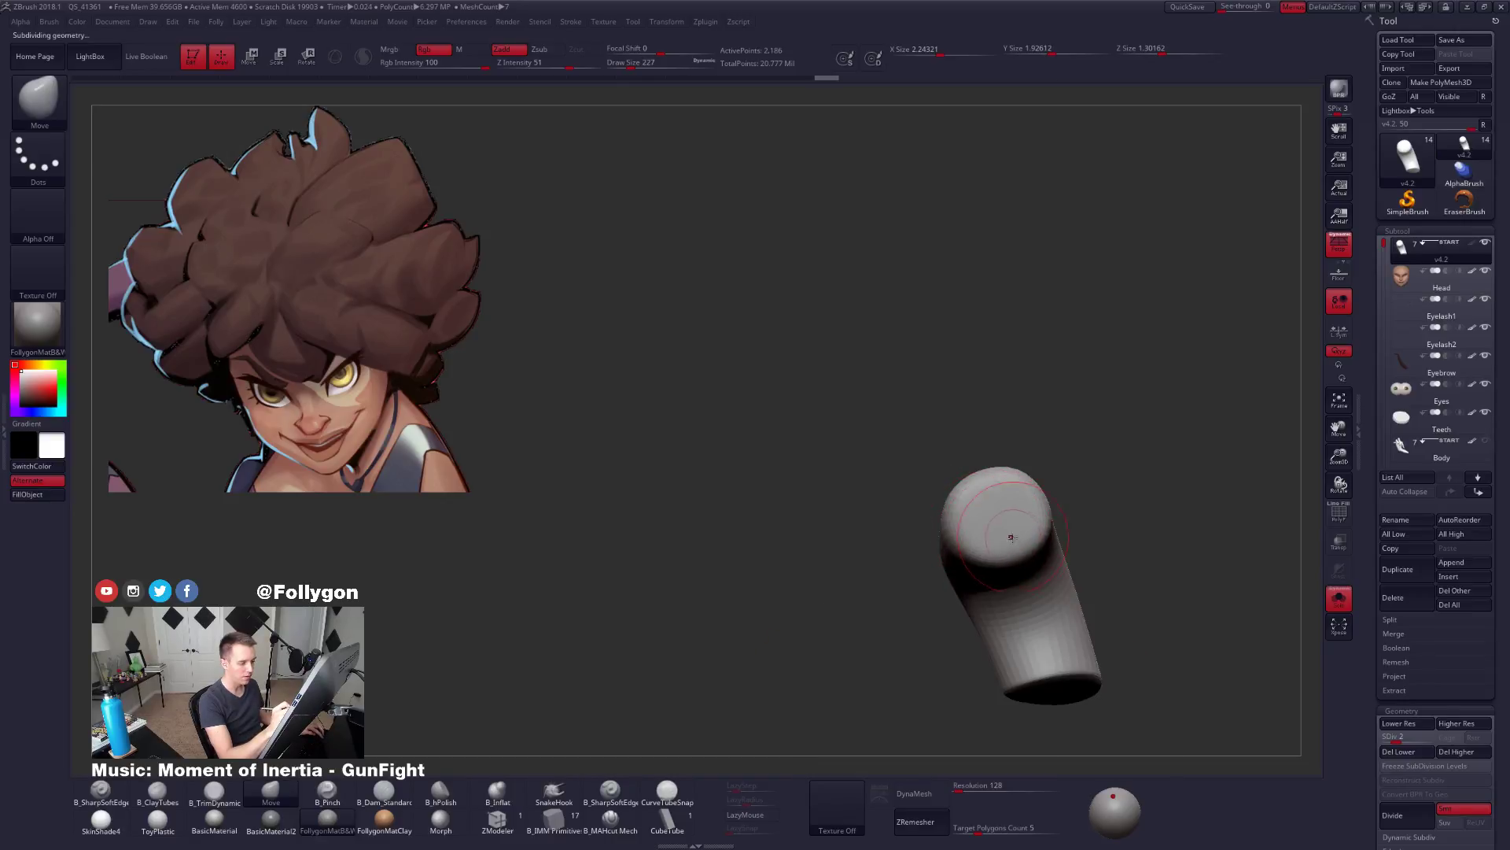
Reshape the clump's curve against the head with the Move brush at draw size 500, and return to subdivision level 5.
{"action": "key", "text": "space"}
{"action": "left_click_drag", "start_coordinate": [999, 513], "coordinate": [1025, 511]}
{"action": "key", "text": "space"}
{"action": "left_click_drag", "start_coordinate": [881, 551], "coordinate": [1058, 562]}
{"action": "key", "text": "alt+s"}
{"action": "left_click_drag", "start_coordinate": [1102, 464], "coordinate": [1076, 455]}
{"action": "left_click_drag", "start_coordinate": [1097, 394], "coordinate": [1099, 408]}
{"action": "mouse_move", "coordinate": [983, 353]}
{"action": "left_mouse_down"}
{"action": "mouse_move", "coordinate": [1096, 411]}
{"action": "mouse_move", "coordinate": [991, 440]}
{"action": "mouse_move", "coordinate": [1026, 480]}
{"action": "left_mouse_up"}
{"action": "key", "text": "d"}
{"action": "left_click_drag", "start_coordinate": [1180, 512], "coordinate": [1164, 645]}
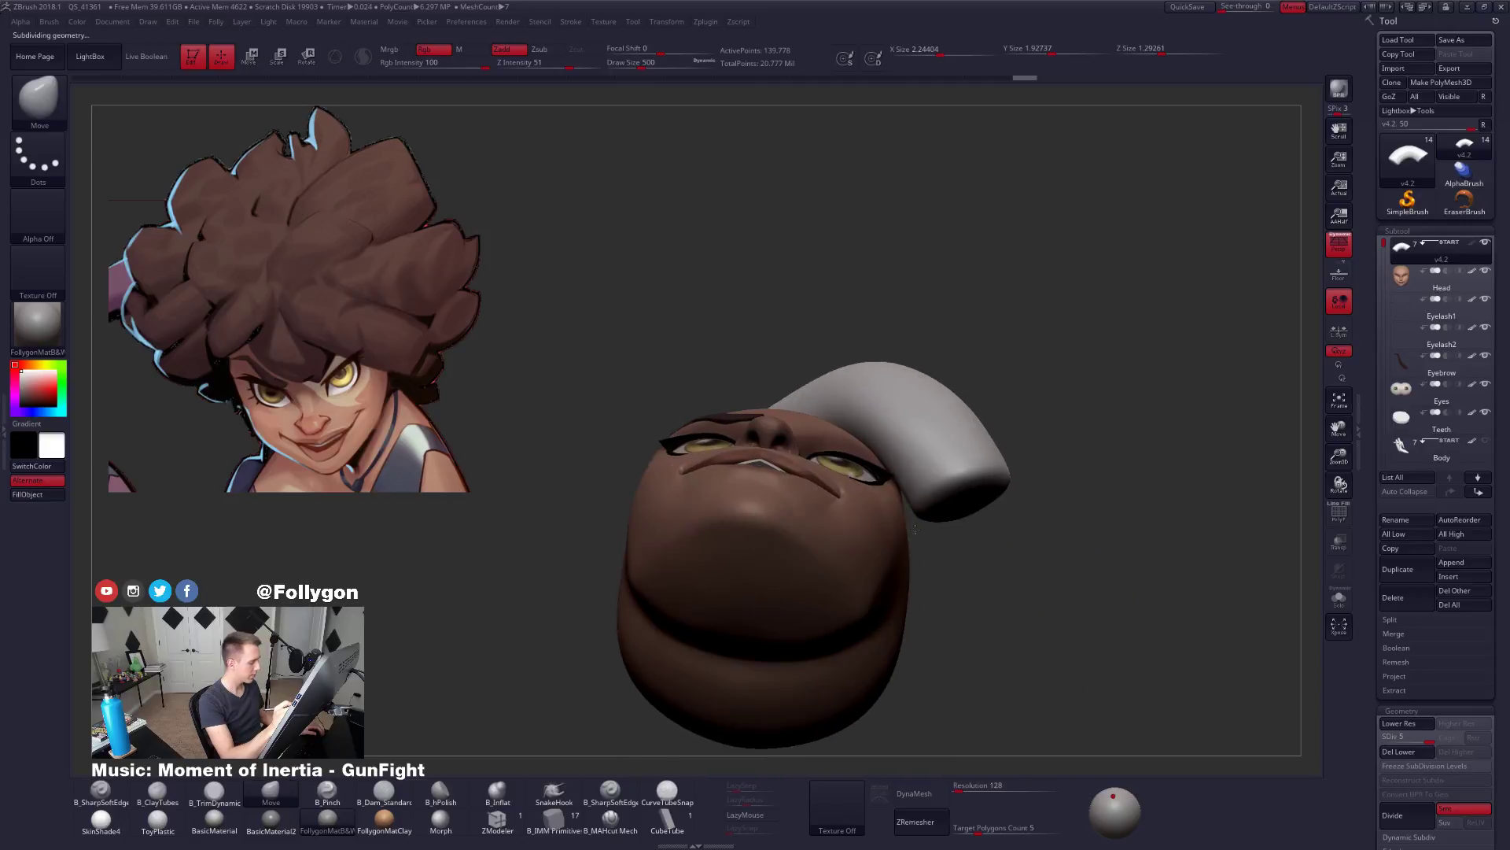
Switch to the B_Dam_Standard brush with draw size 239 and solo the hair clump.
{"action": "left_click", "coordinate": [384, 791]}
{"action": "key", "text": "space"}
{"action": "left_click_drag", "start_coordinate": [991, 419], "coordinate": [978, 419]}
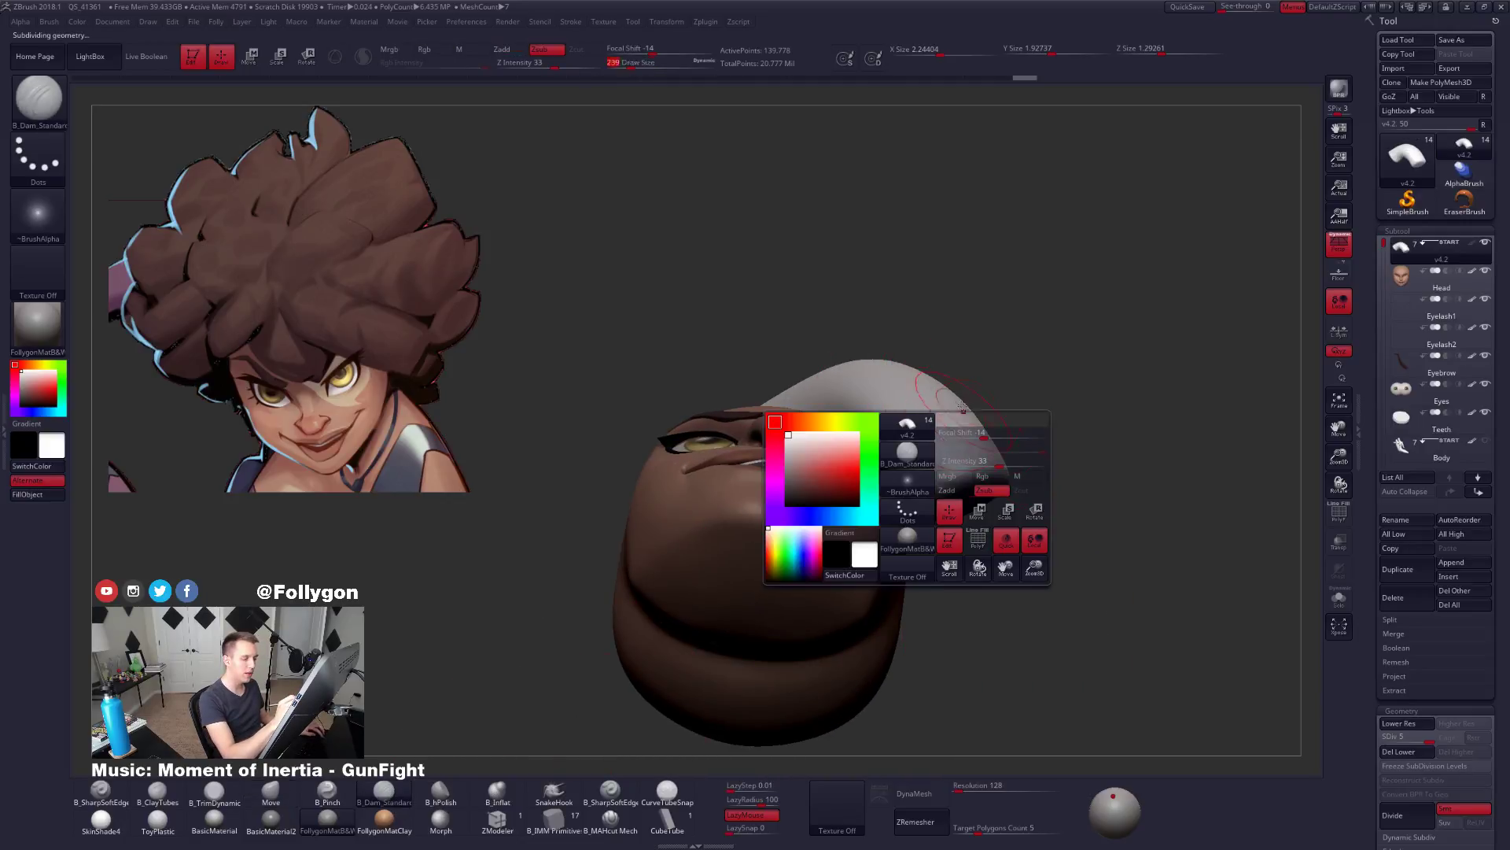
{"action": "key", "text": "shift+s"}
{"action": "mouse_move", "coordinate": [1101, 472]}
{"action": "left_mouse_down"}
{"action": "mouse_move", "coordinate": [1078, 535]}
{"action": "mouse_move", "coordinate": [1085, 597]}
{"action": "left_mouse_up"}
{"action": "right_click_drag", "start_coordinate": [948, 470], "coordinate": [879, 521]}
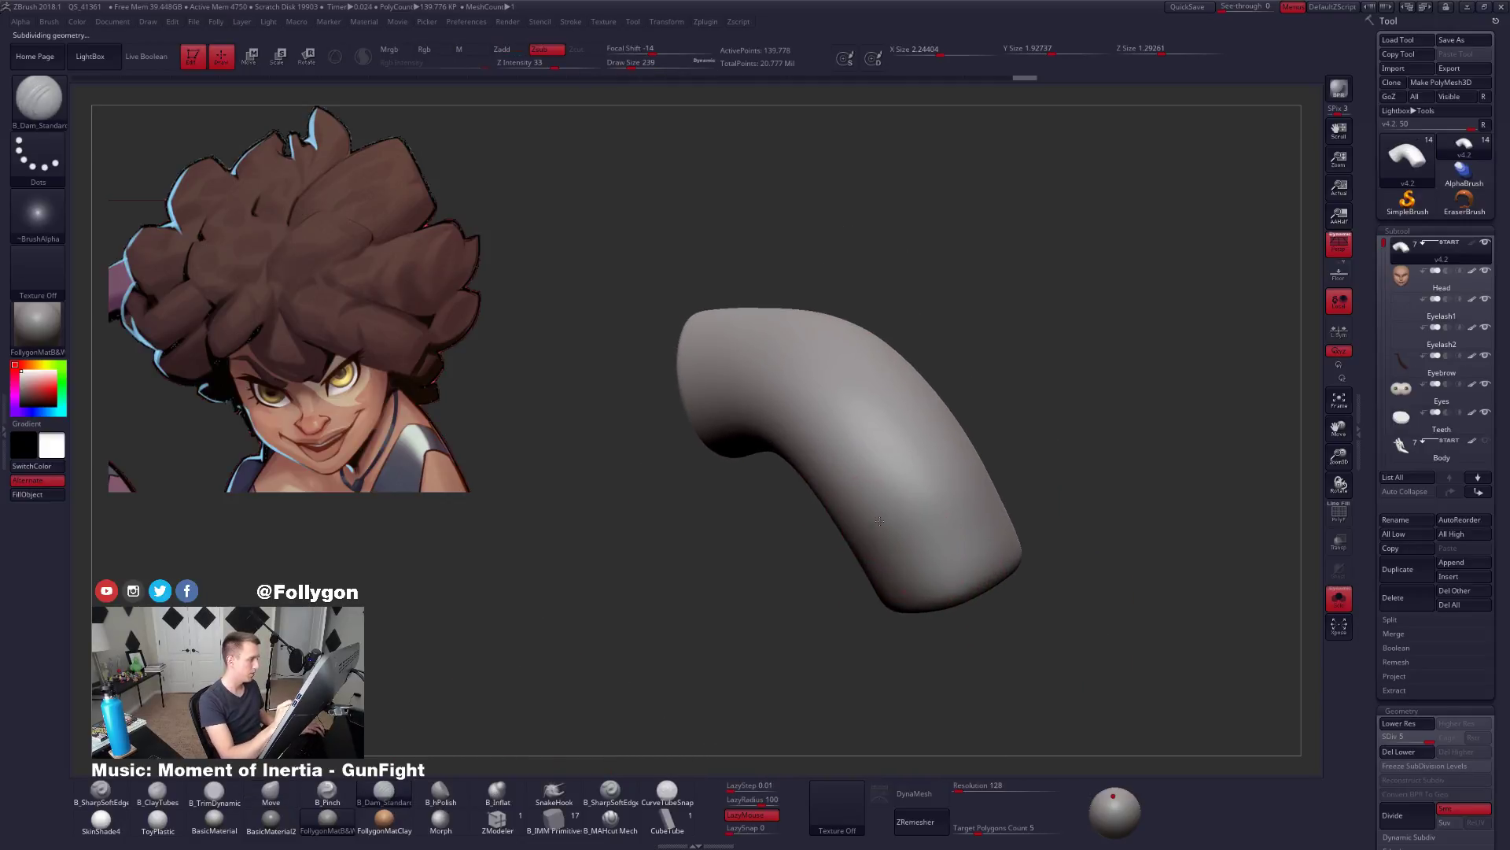
{"action": "mouse_move", "coordinate": [881, 565]}
{"action": "left_mouse_down"}
{"action": "mouse_move", "coordinate": [964, 461]}
{"action": "mouse_move", "coordinate": [903, 547]}
{"action": "mouse_move", "coordinate": [953, 547]}
{"action": "left_mouse_up"}
{"action": "key", "text": "ctrl+z"}
{"action": "key", "text": "ctrl+z"}
Carve a diagonal groove near the clump's free tip with draw size 150 and Z Intensity 14.
{"action": "key", "text": "space"}
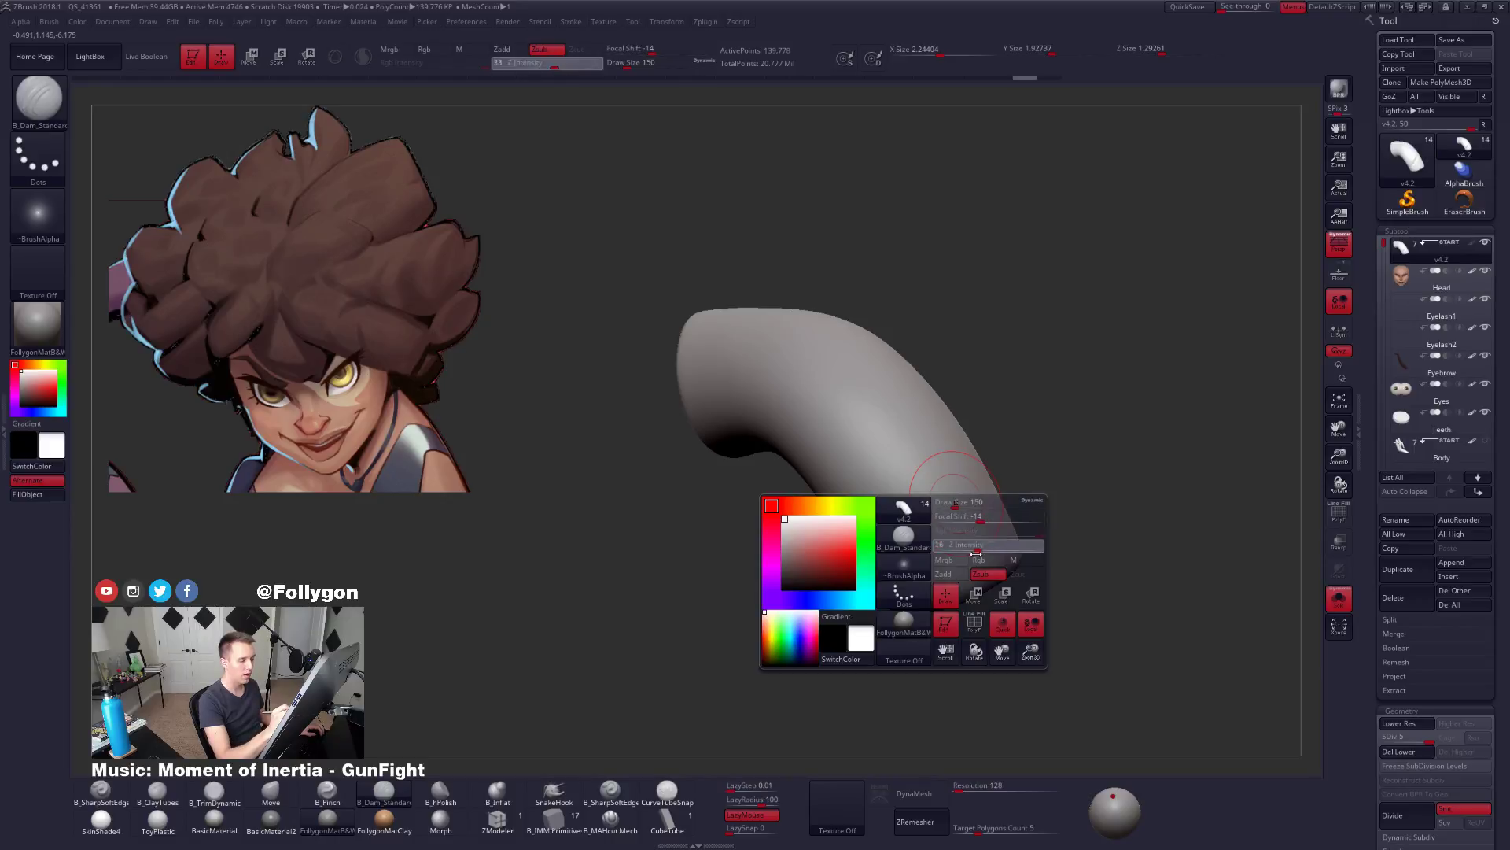
{"action": "mouse_move", "coordinate": [947, 437]}
{"action": "left_mouse_down"}
{"action": "mouse_move", "coordinate": [921, 514]}
{"action": "mouse_move", "coordinate": [787, 630]}
{"action": "mouse_move", "coordinate": [841, 602]}
{"action": "left_mouse_up"}
{"action": "right_click_drag", "start_coordinate": [961, 493], "coordinate": [890, 528], "text": "alt"}
{"action": "right_click_drag", "start_coordinate": [860, 588], "coordinate": [876, 520]}
{"action": "right_click_drag", "start_coordinate": [794, 638], "coordinate": [856, 534]}
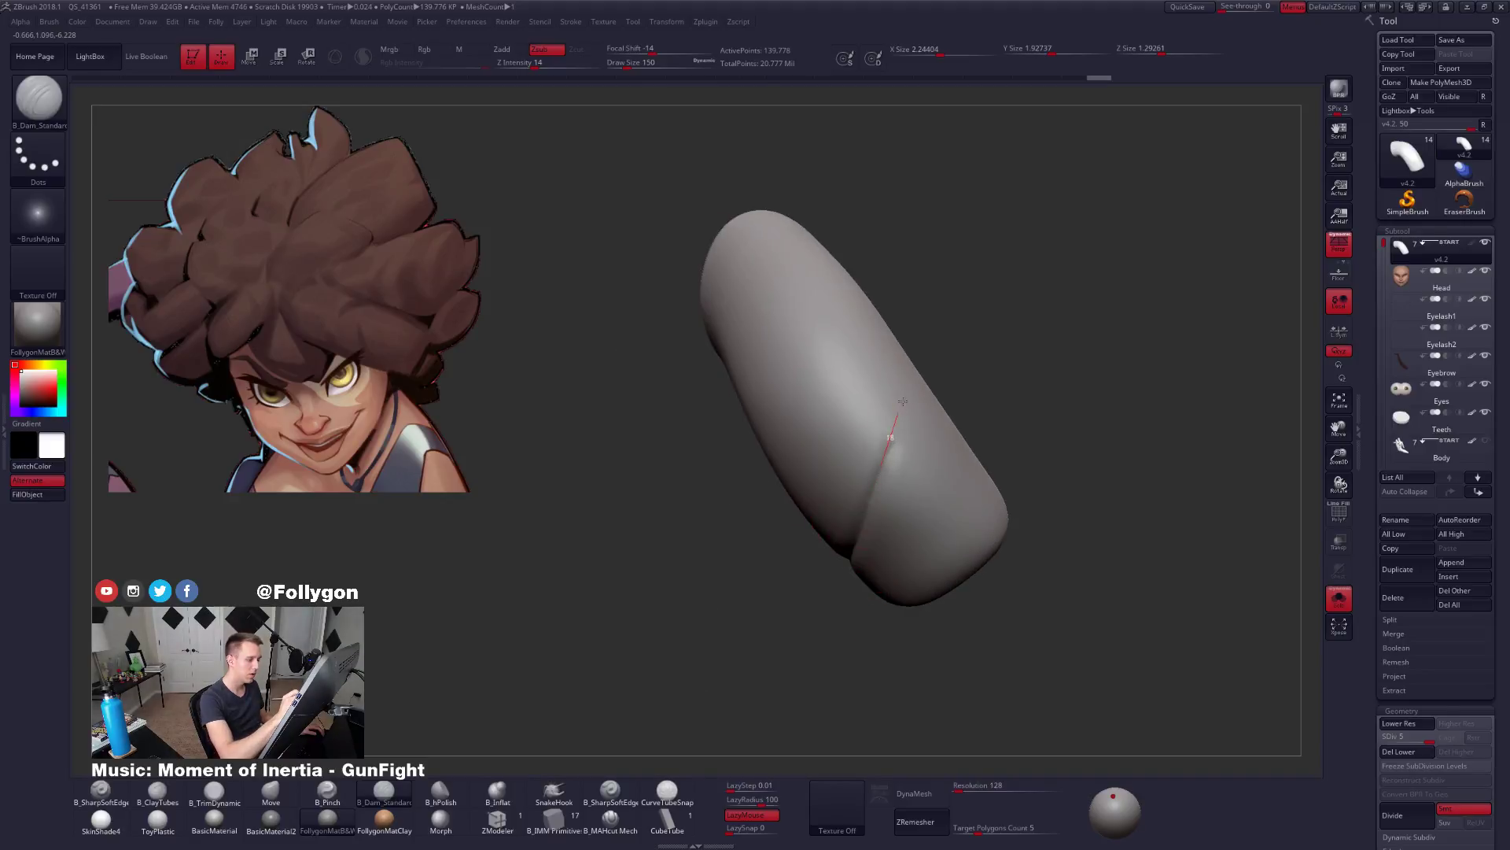
Carve a second diagonal groove across the middle of the clump, wrapping it around the sides.
{"action": "right_click_drag", "start_coordinate": [903, 401], "coordinate": [842, 437]}
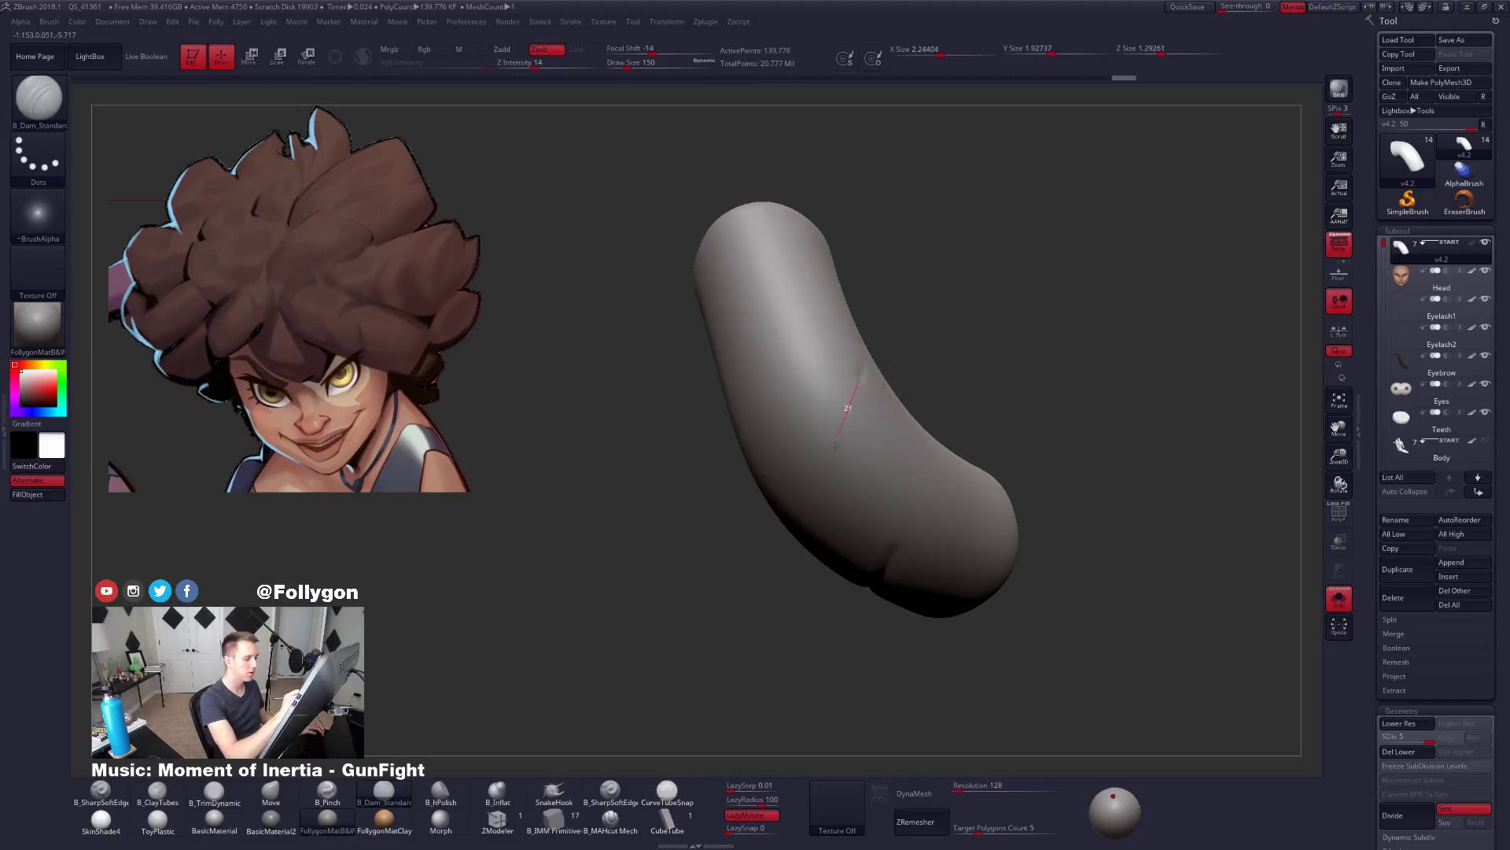
{"action": "left_click_drag", "start_coordinate": [836, 445], "coordinate": [834, 449]}
{"action": "right_click_drag", "start_coordinate": [834, 448], "coordinate": [850, 391]}
{"action": "left_click_drag", "start_coordinate": [824, 494], "coordinate": [825, 492]}
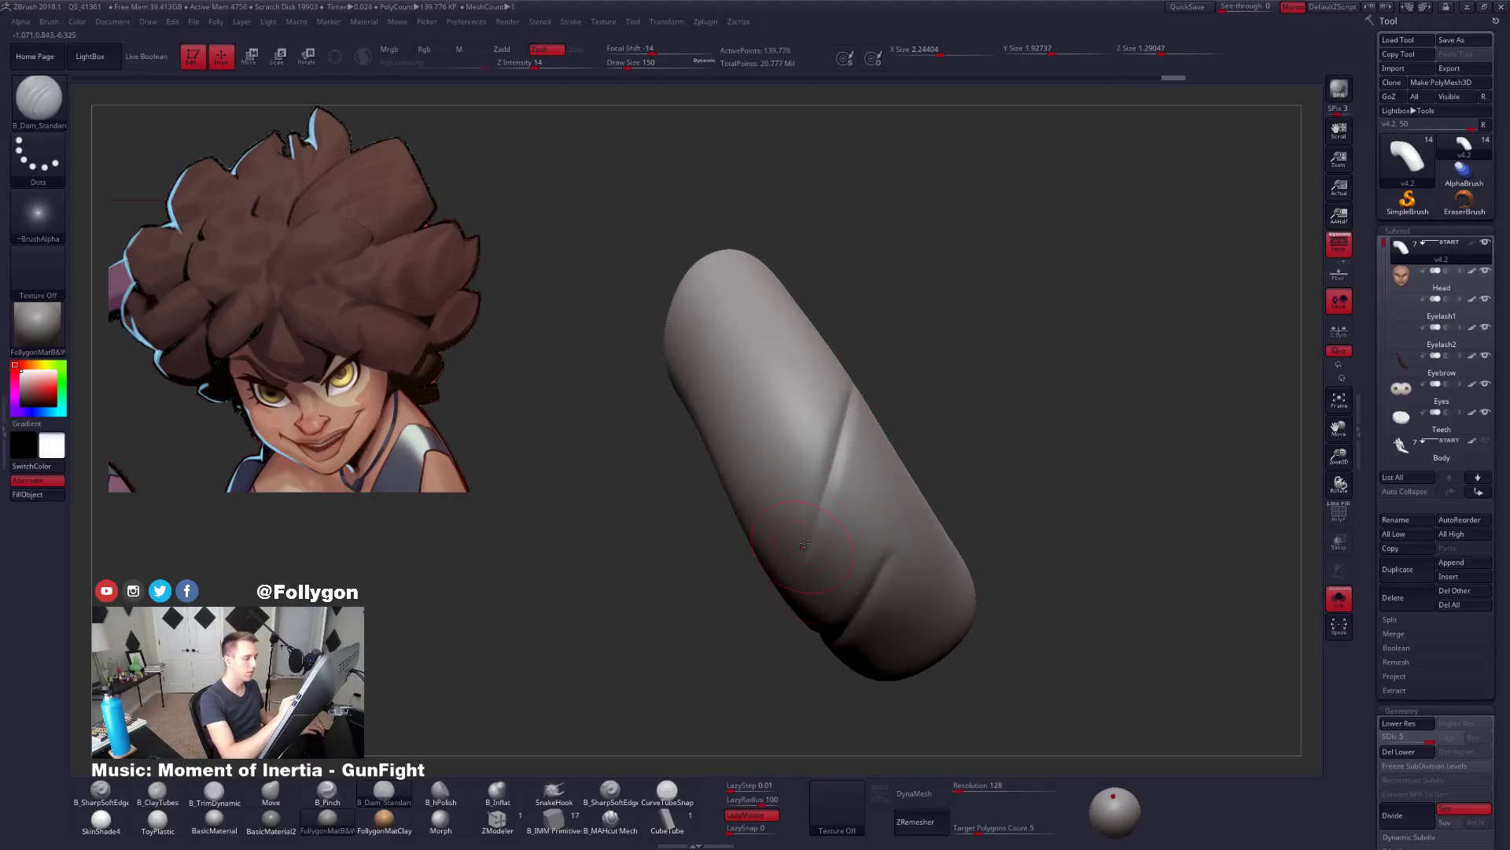
{"action": "right_click_drag", "start_coordinate": [824, 492], "coordinate": [826, 474]}
{"action": "right_click_drag", "start_coordinate": [848, 407], "coordinate": [840, 459]}
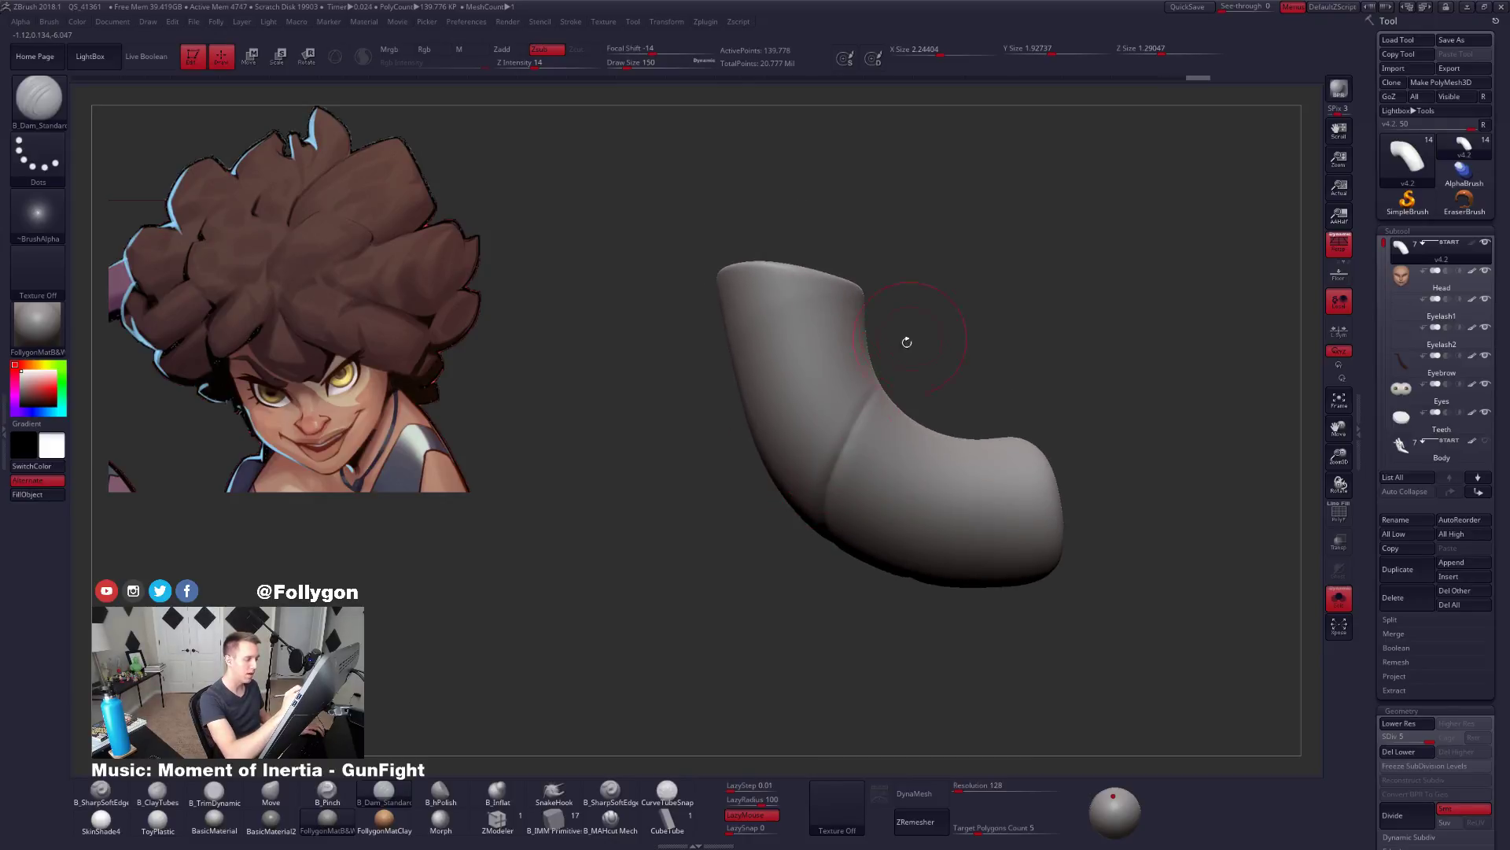
{"action": "right_click_drag", "start_coordinate": [907, 342], "coordinate": [905, 346]}
{"action": "mouse_move", "coordinate": [819, 519]}
{"action": "right_mouse_down"}
{"action": "mouse_move", "coordinate": [866, 380]}
{"action": "mouse_move", "coordinate": [917, 506]}
{"action": "mouse_move", "coordinate": [1014, 611]}
{"action": "mouse_move", "coordinate": [1004, 597]}
{"action": "right_mouse_up"}
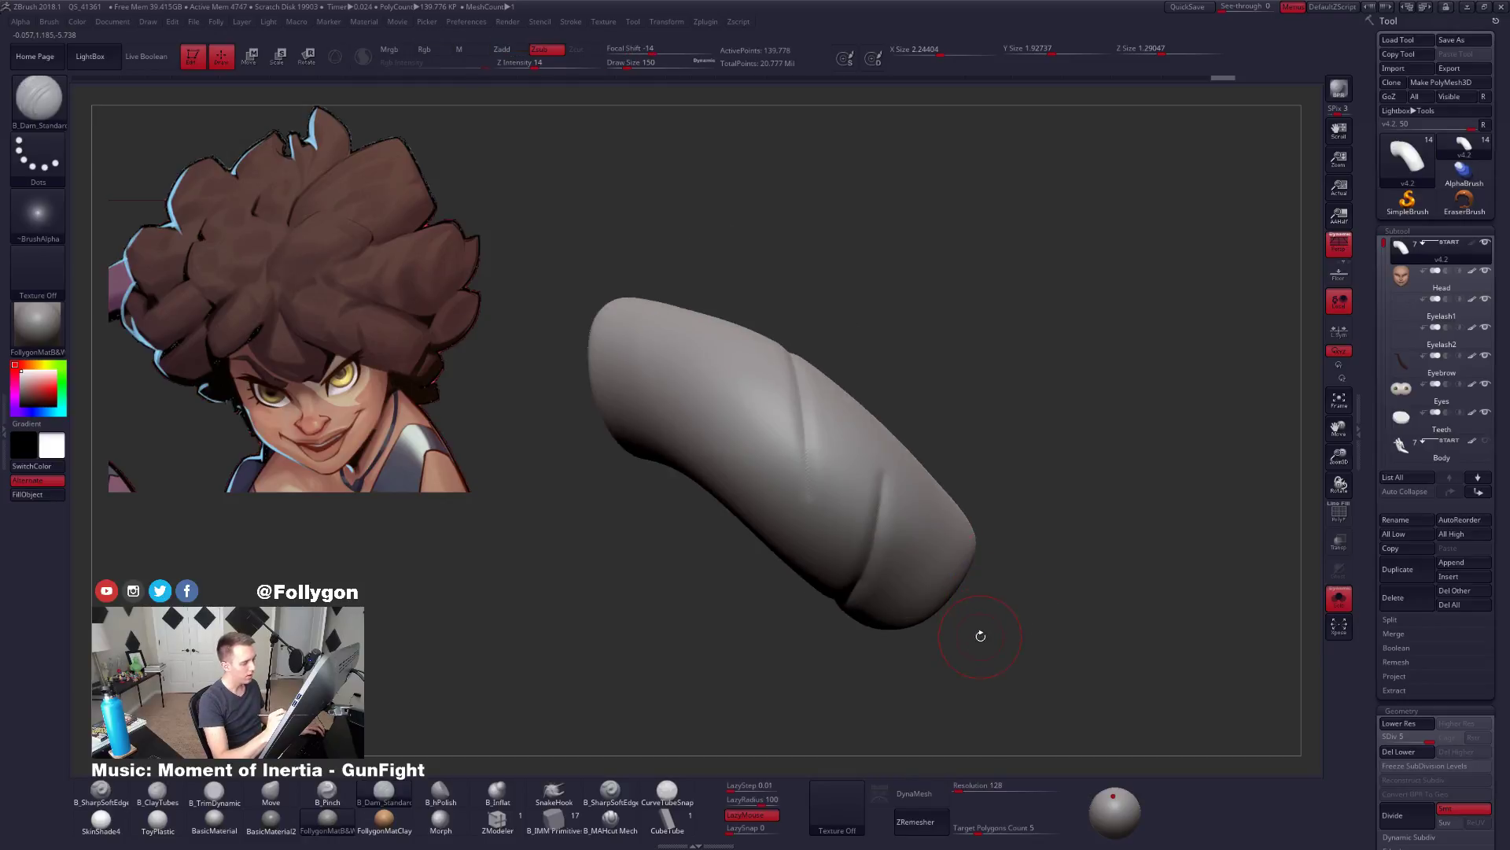
Carve a third groove near the clump's root end and continue it around the underside.
{"action": "right_click_drag", "start_coordinate": [925, 626], "coordinate": [748, 332]}
{"action": "left_click_drag", "start_coordinate": [748, 332], "coordinate": [780, 472]}
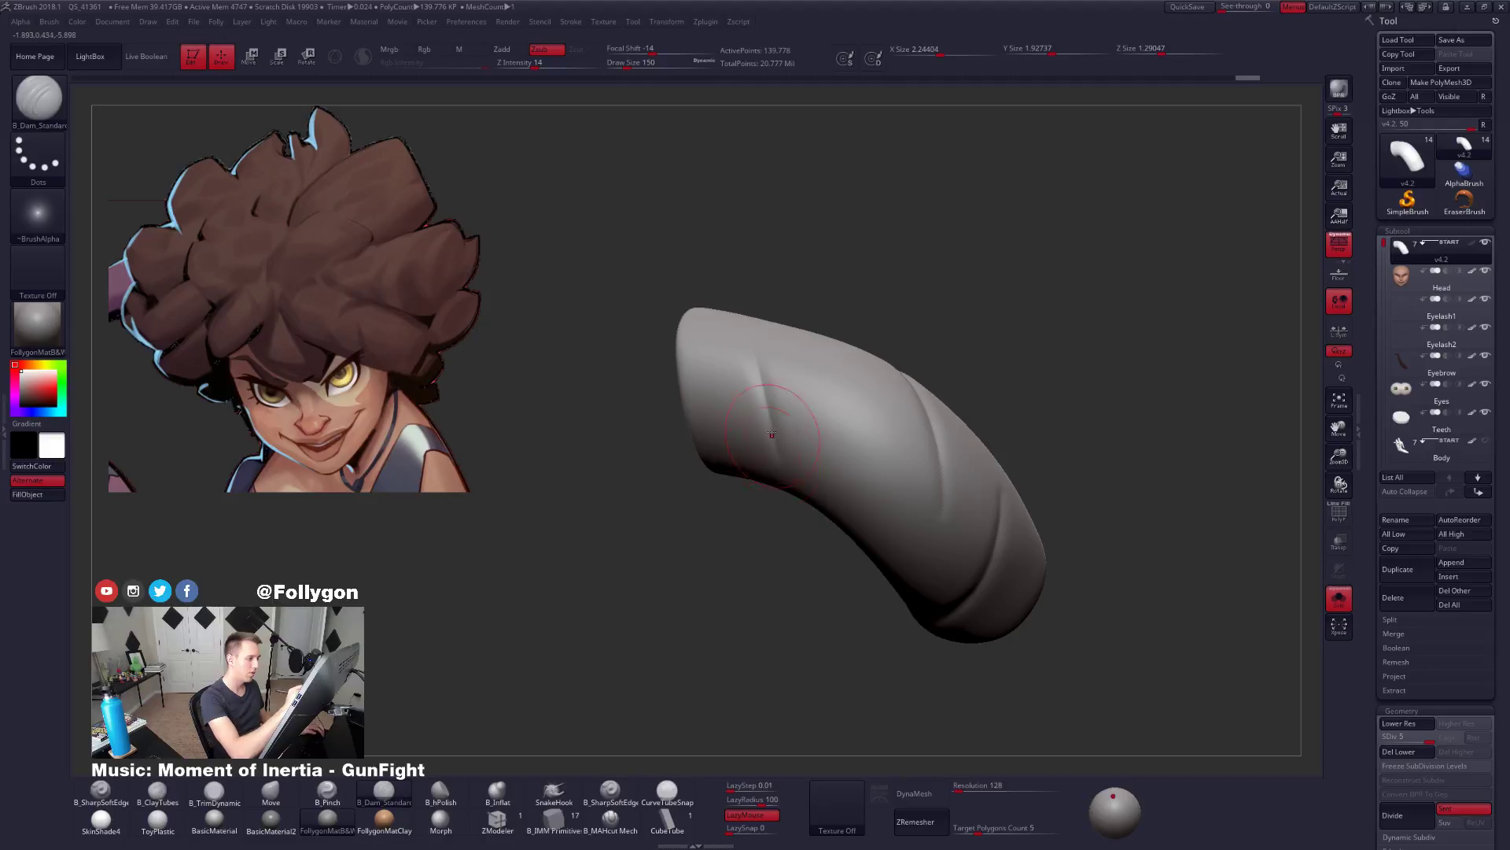
{"action": "right_click_drag", "start_coordinate": [785, 523], "coordinate": [787, 547]}
{"action": "left_click_drag", "start_coordinate": [778, 464], "coordinate": [779, 470]}
{"action": "right_click_drag", "start_coordinate": [783, 515], "coordinate": [759, 346]}
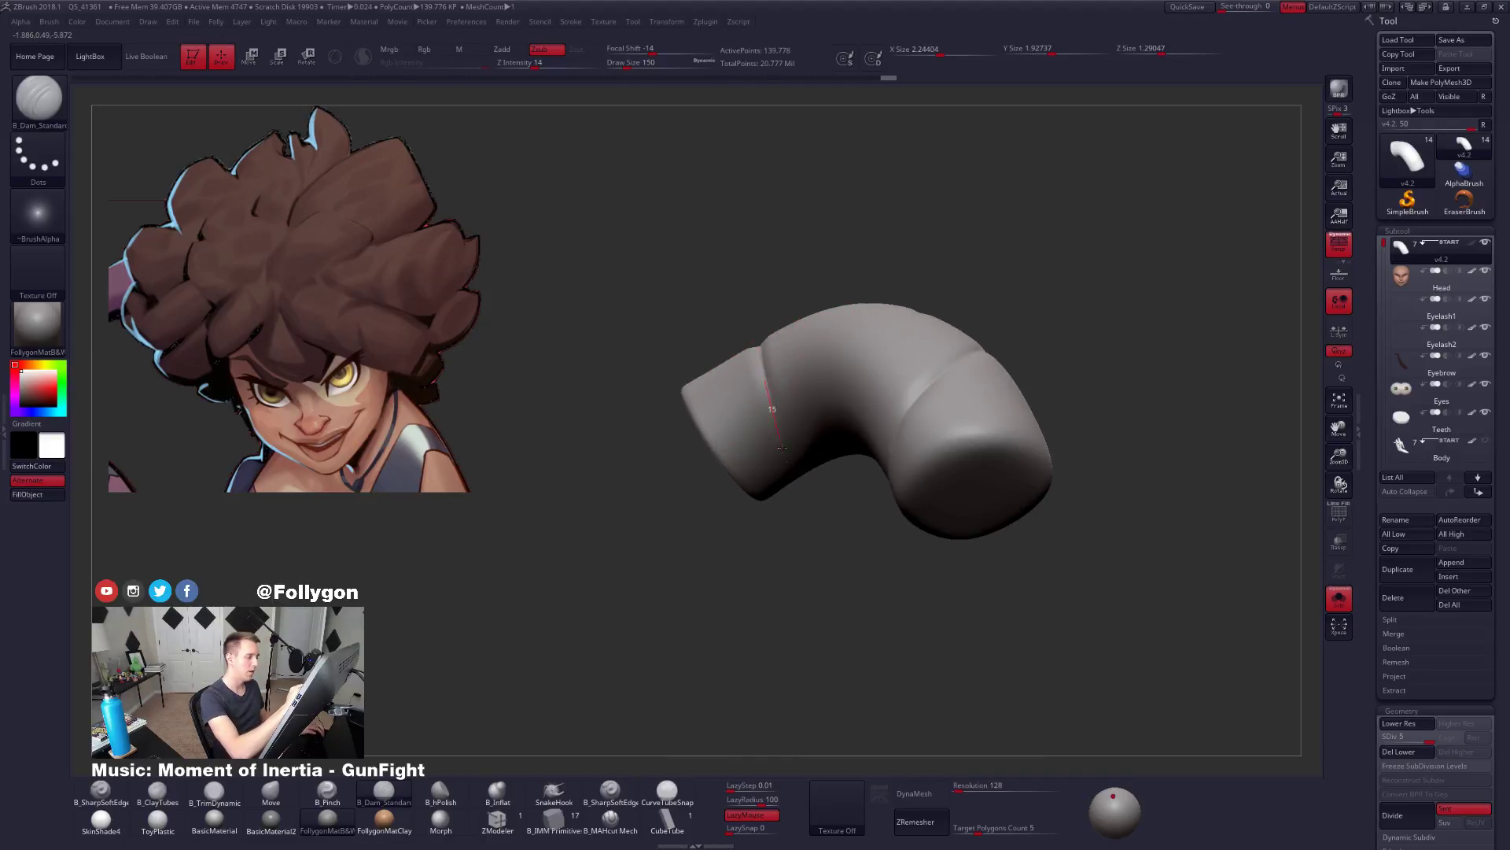
{"action": "mouse_move", "coordinate": [785, 454]}
{"action": "right_mouse_down"}
{"action": "mouse_move", "coordinate": [795, 499]}
{"action": "mouse_move", "coordinate": [941, 508]}
{"action": "mouse_move", "coordinate": [881, 550]}
{"action": "mouse_move", "coordinate": [923, 530]}
{"action": "mouse_move", "coordinate": [874, 515]}
{"action": "mouse_move", "coordinate": [926, 512]}
{"action": "mouse_move", "coordinate": [917, 547]}
{"action": "mouse_move", "coordinate": [900, 512]}
{"action": "mouse_move", "coordinate": [902, 535]}
{"action": "right_mouse_up"}
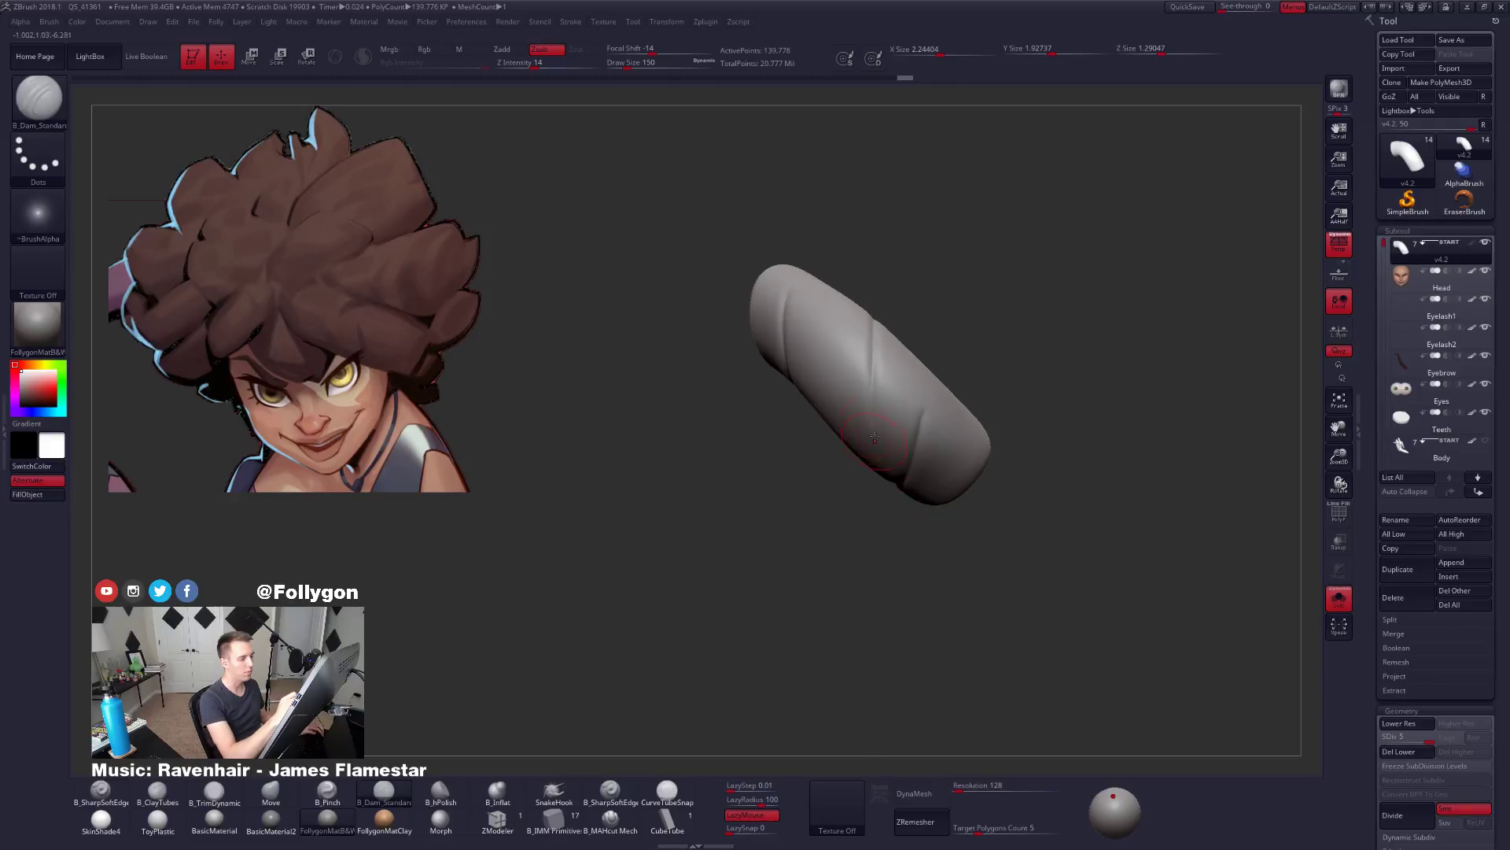
Smooth away the middle groove, dropping to subdivision level 3 to soften it and returning to level 5.
{"action": "right_click_drag", "start_coordinate": [868, 365], "coordinate": [868, 331]}
{"action": "right_click_drag", "start_coordinate": [809, 529], "coordinate": [846, 475]}
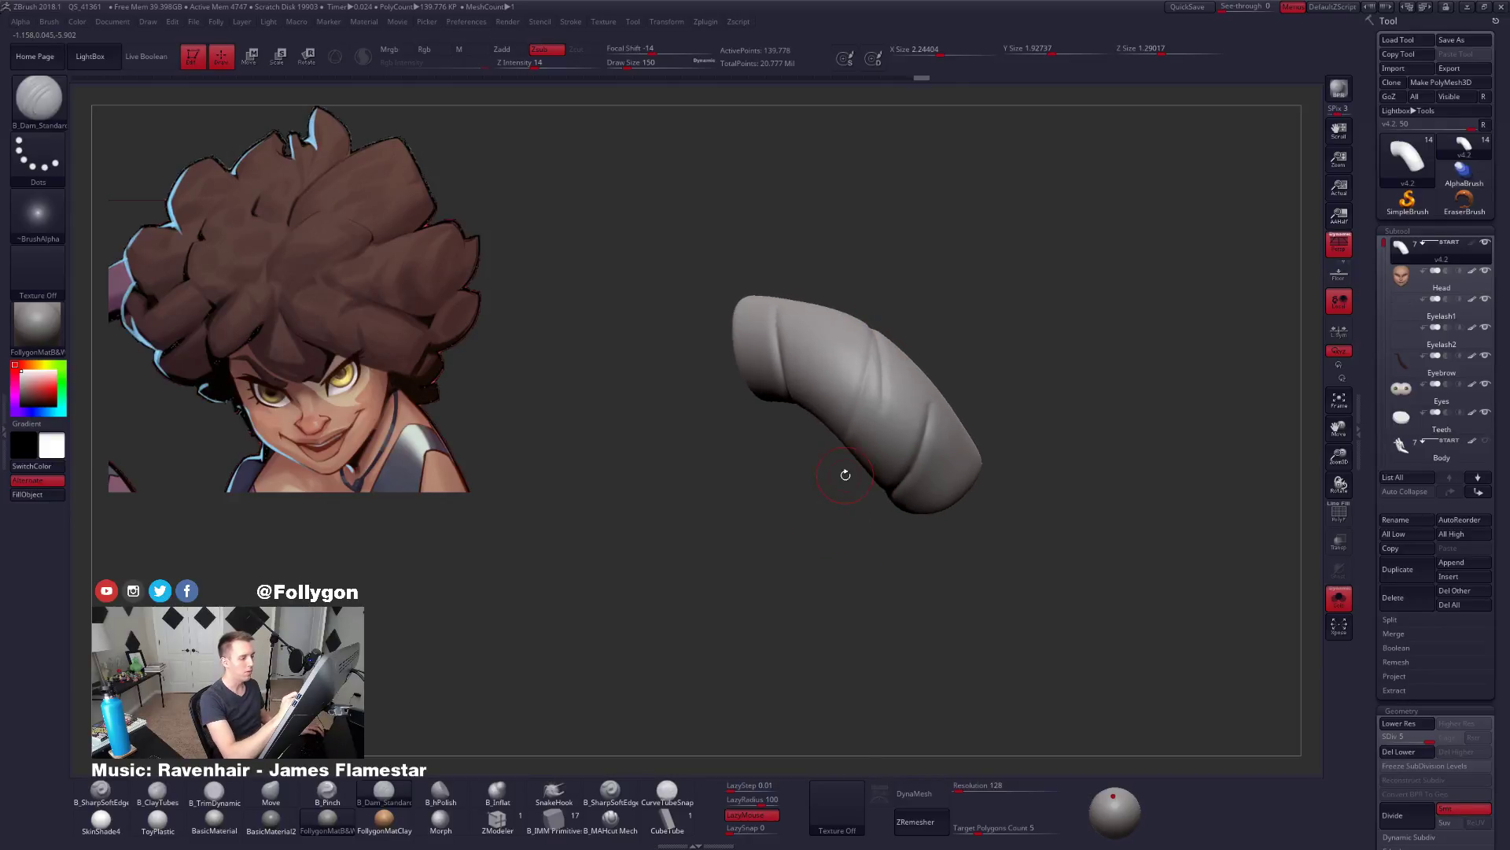
{"action": "key", "text": "shift"}
{"action": "right_click_drag", "start_coordinate": [874, 345], "coordinate": [879, 359]}
{"action": "key", "text": "shift+d"}
{"action": "key", "text": "shift+d"}
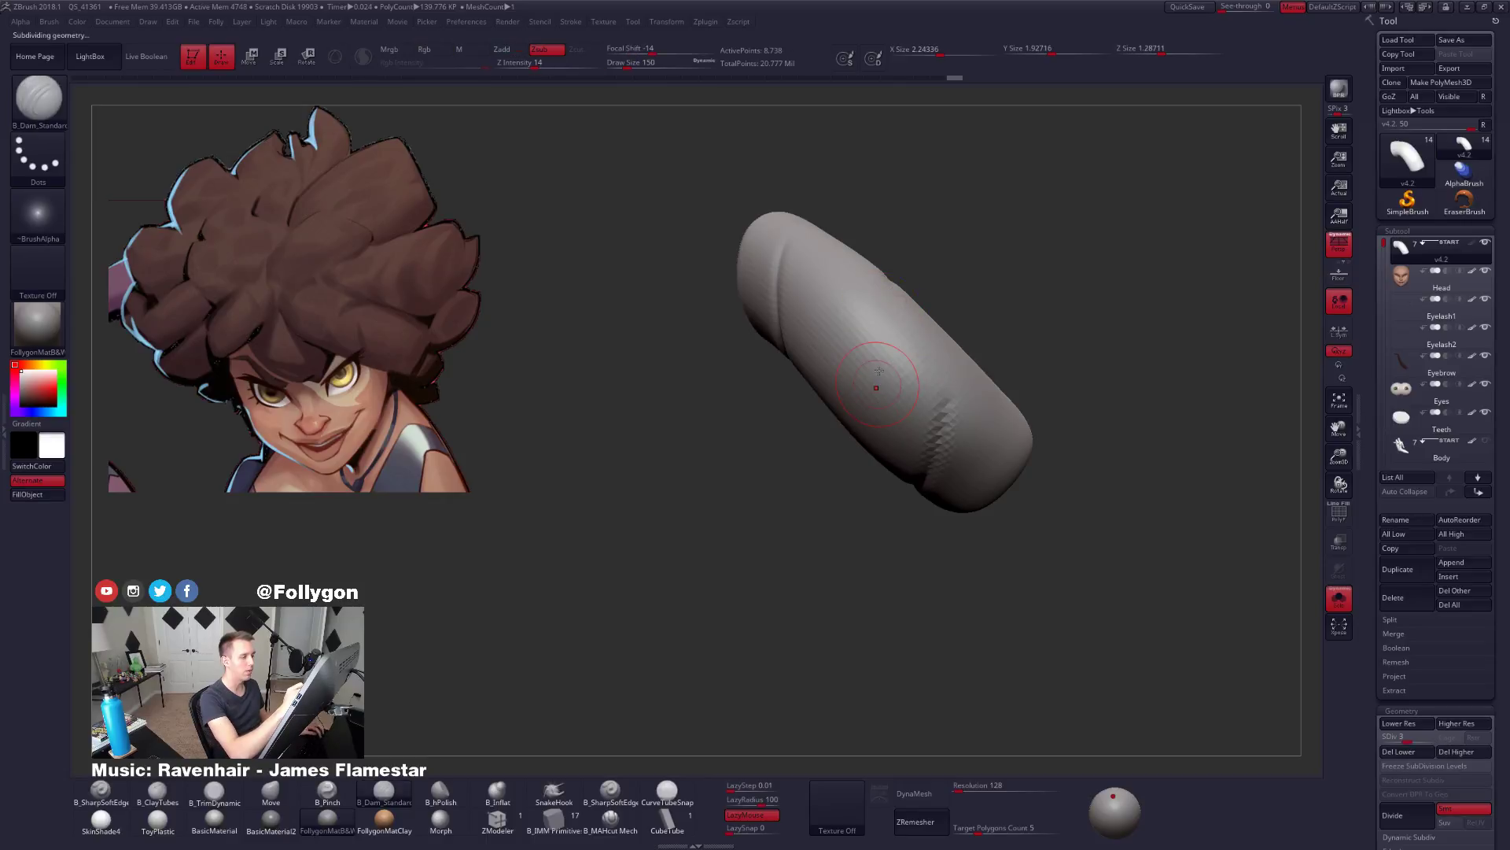
{"action": "key", "text": "d"}
{"action": "key", "text": "d"}
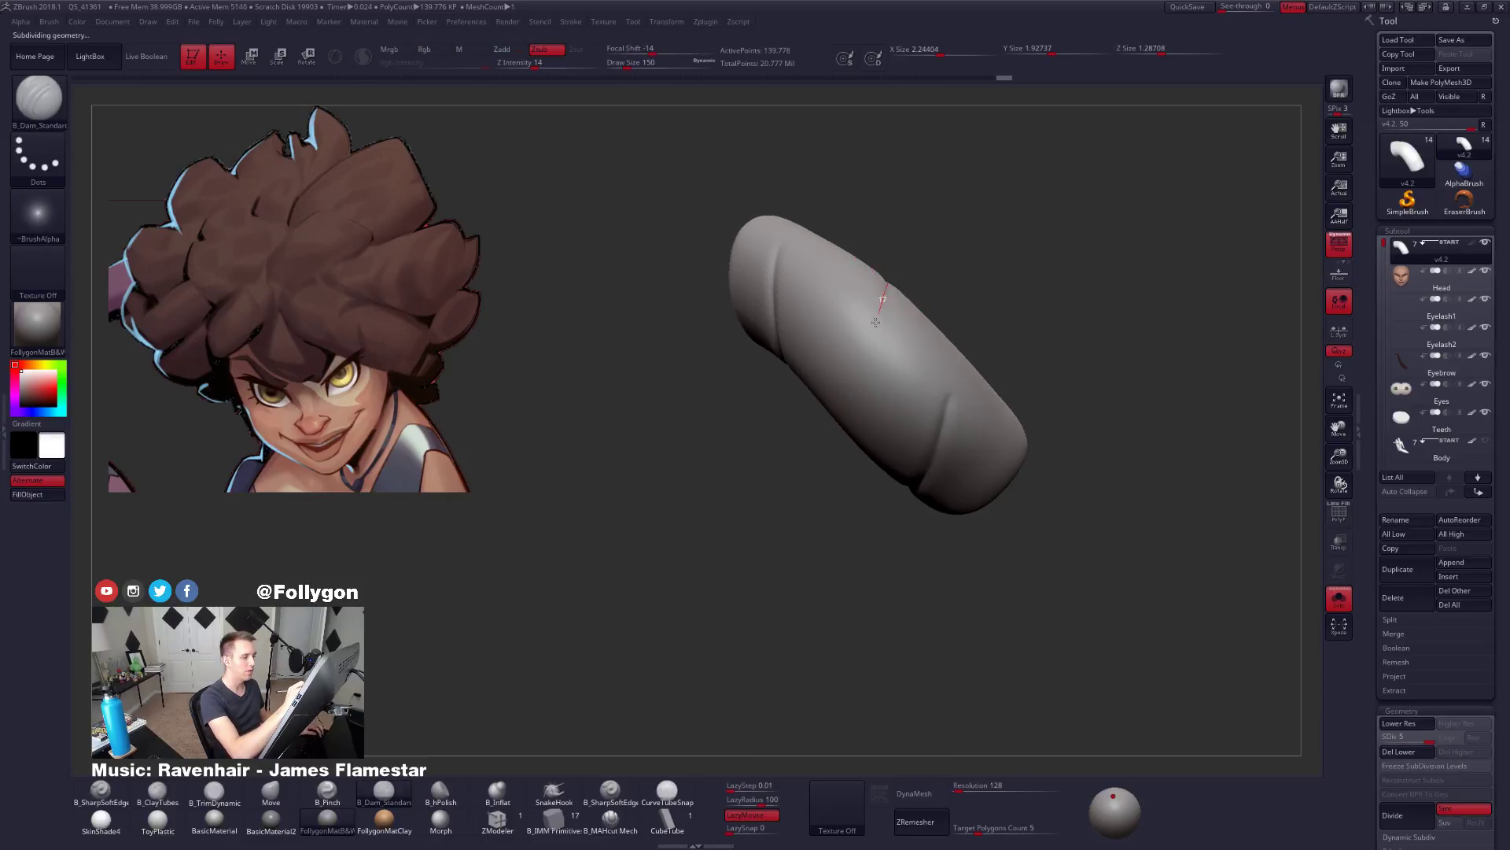
Recarve the middle groove as a diagonal line wrapping from the clump's upper edge to its underside.
{"action": "right_click_drag", "start_coordinate": [832, 425], "coordinate": [886, 275]}
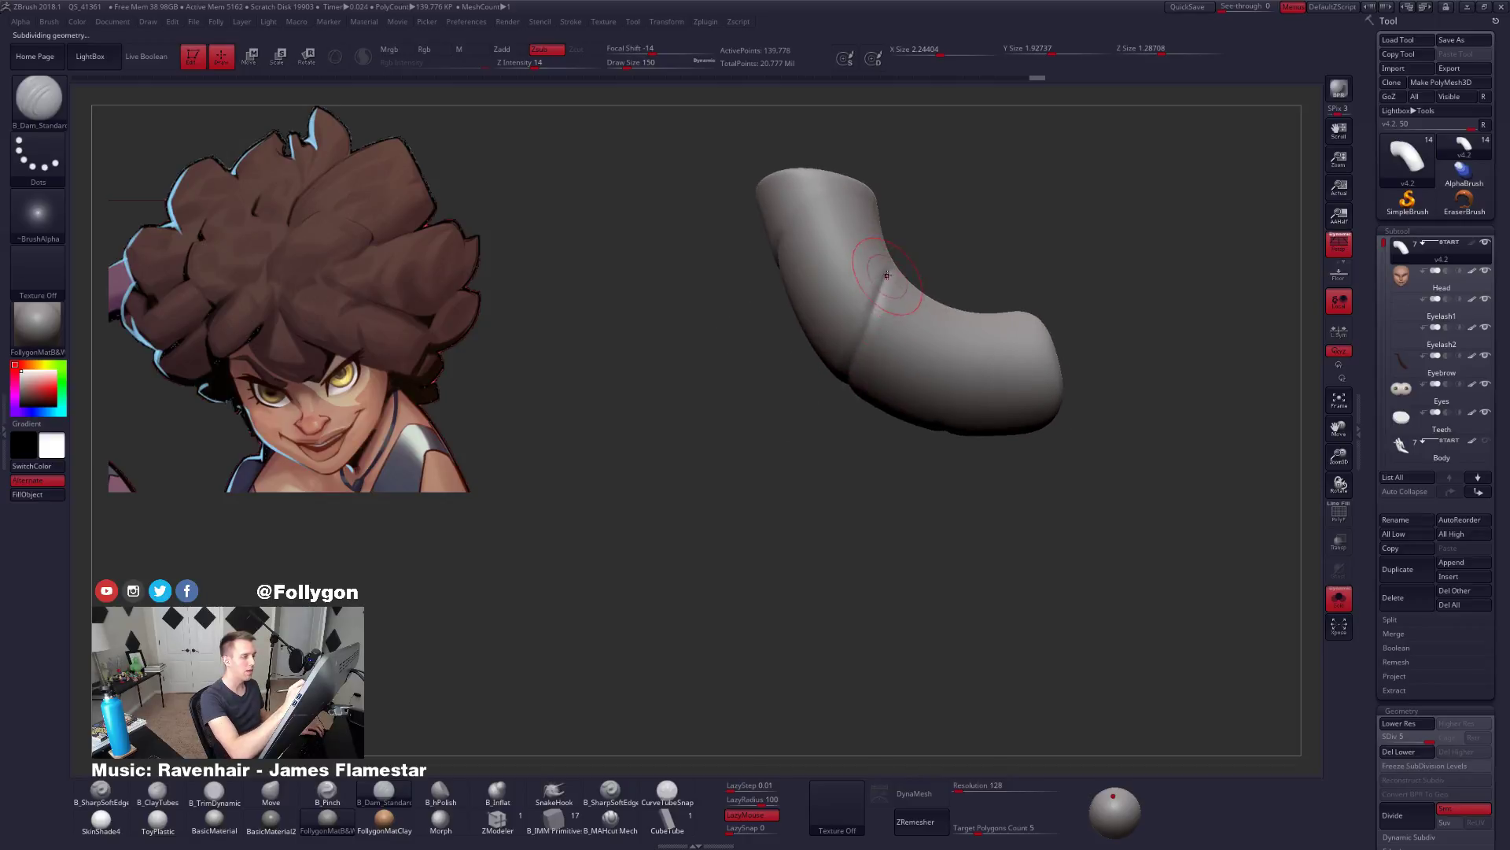
{"action": "right_click_drag", "start_coordinate": [843, 376], "coordinate": [876, 299]}
{"action": "right_click_drag", "start_coordinate": [864, 357], "coordinate": [871, 327]}
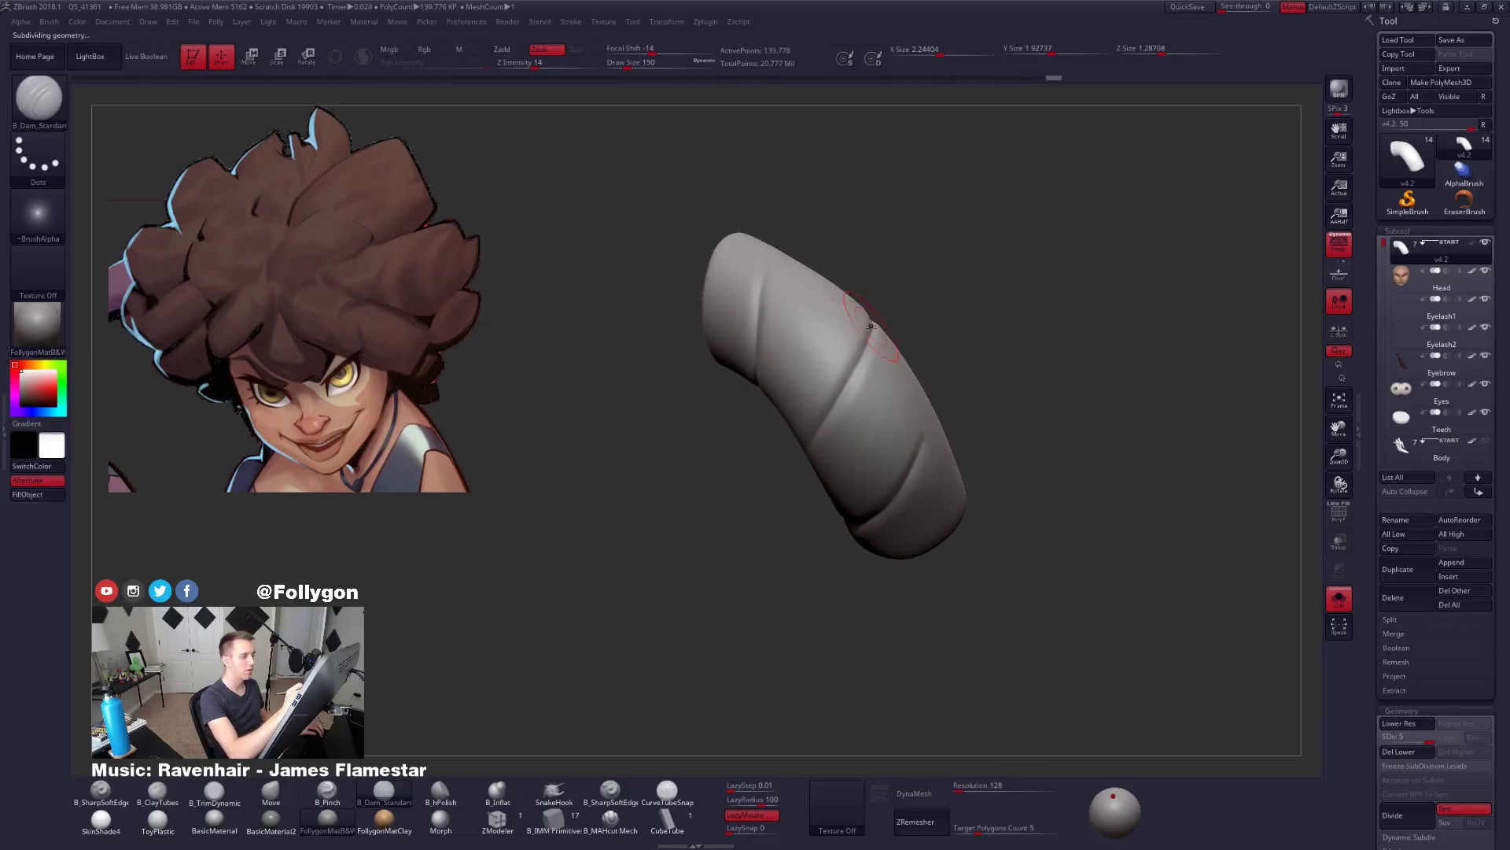
{"action": "right_click_drag", "start_coordinate": [830, 410], "coordinate": [848, 388]}
{"action": "right_click_drag", "start_coordinate": [804, 462], "coordinate": [847, 467]}
{"action": "mouse_move", "coordinate": [963, 625]}
{"action": "right_mouse_down"}
{"action": "mouse_move", "coordinate": [907, 627]}
{"action": "mouse_move", "coordinate": [920, 582]}
{"action": "mouse_move", "coordinate": [782, 678]}
{"action": "right_mouse_up"}
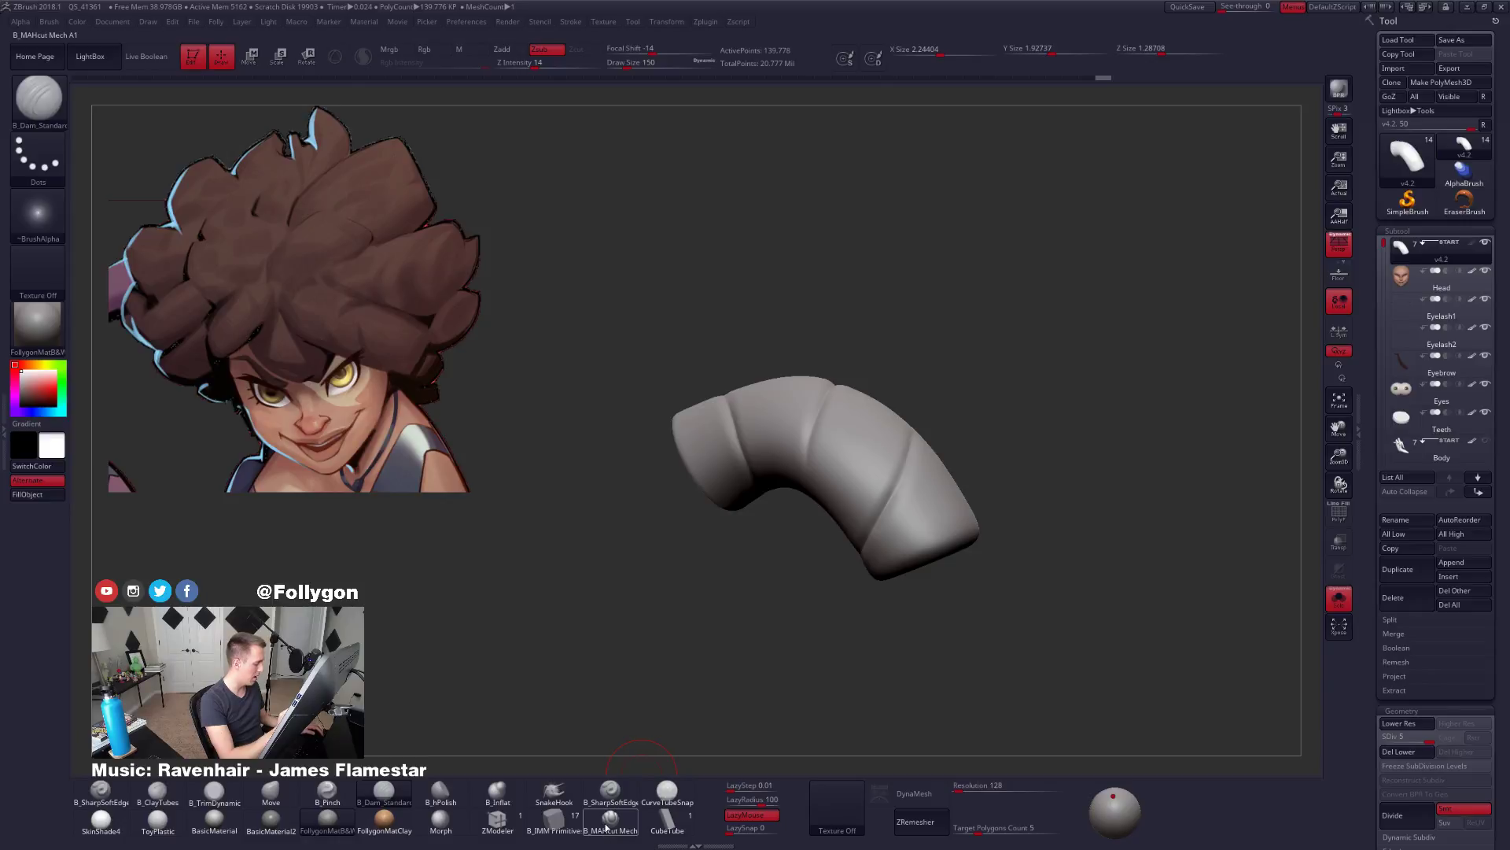
Pinch the clump's carved grooves tighter with the B_Pinch brush, starting at draw size 130.
{"action": "key", "text": "b"}
{"action": "key", "text": "p"}
{"action": "key", "text": "i"}
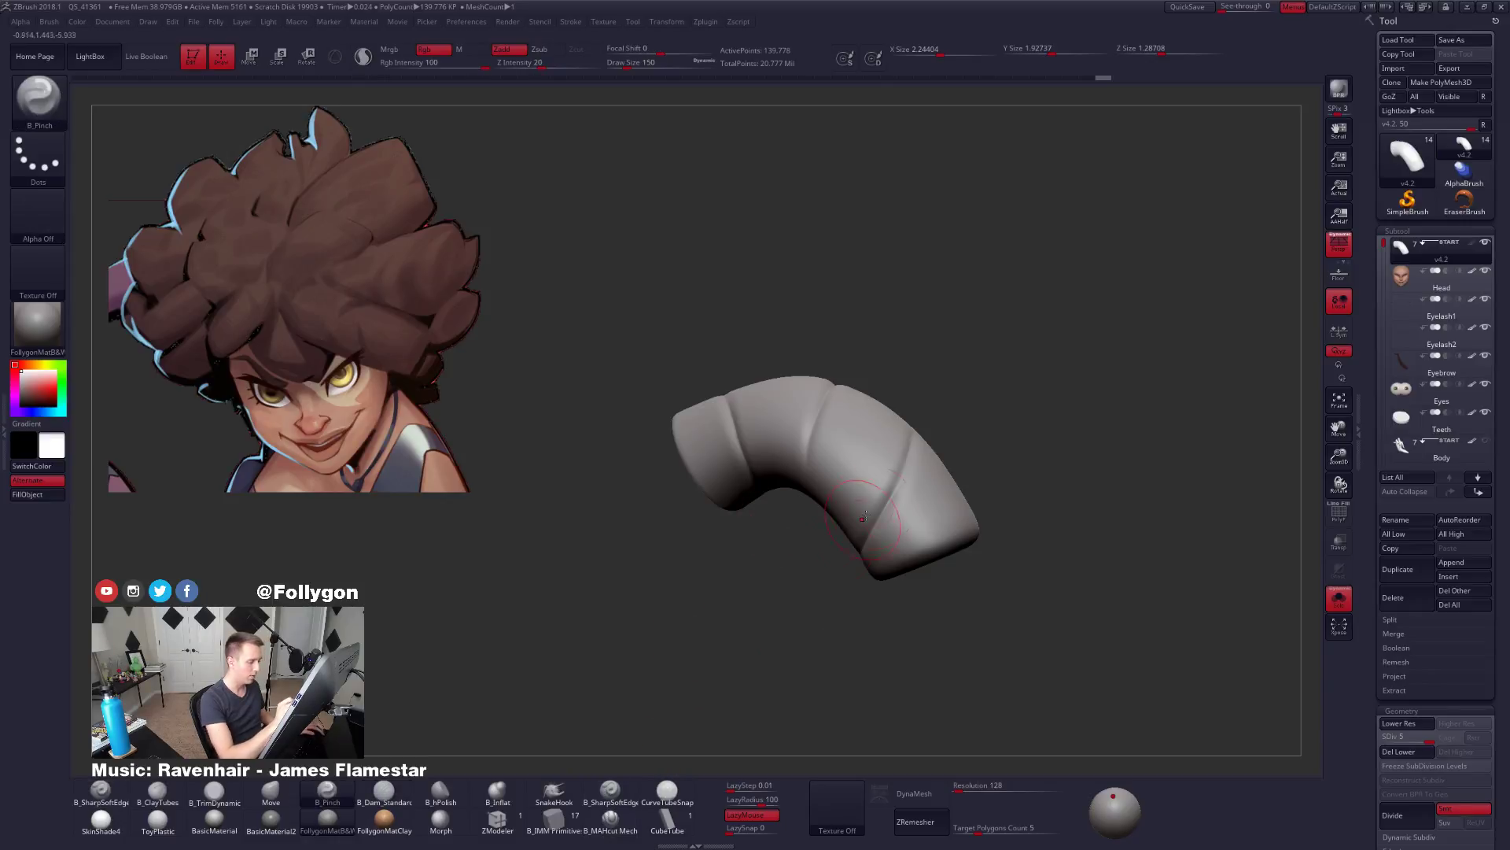
{"action": "key", "text": "space"}
{"action": "mouse_move", "coordinate": [863, 519]}
{"action": "right_mouse_down"}
{"action": "mouse_move", "coordinate": [903, 476]}
{"action": "mouse_move", "coordinate": [723, 348]}
{"action": "right_mouse_up"}
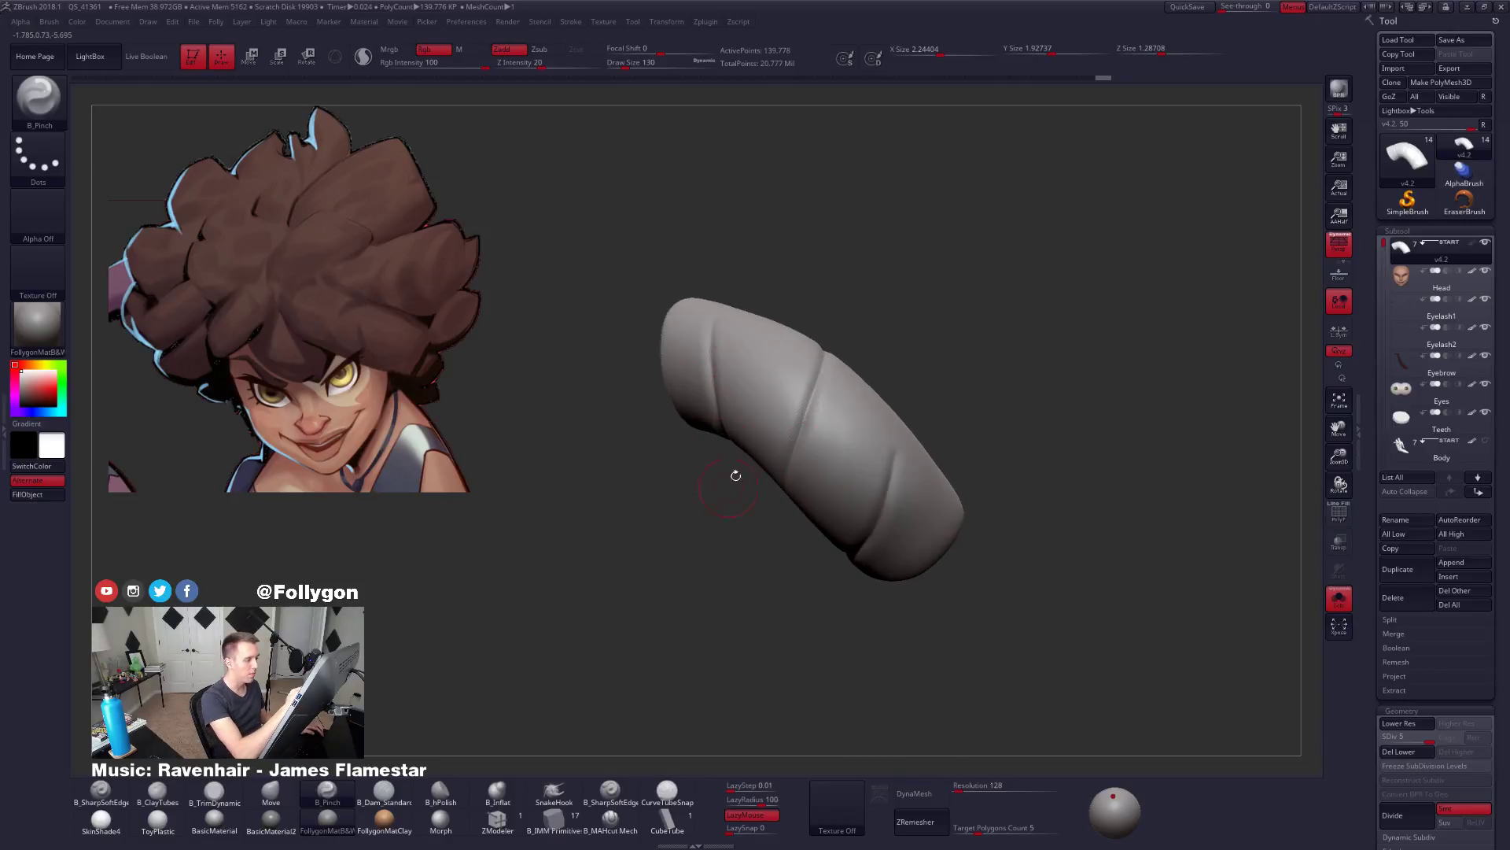
{"action": "right_click_drag", "start_coordinate": [796, 409], "coordinate": [869, 479]}
{"action": "key", "text": "space"}
{"action": "left_click_drag", "start_coordinate": [916, 532], "coordinate": [903, 532]}
{"action": "mouse_move", "coordinate": [913, 535]}
{"action": "right_mouse_down"}
{"action": "mouse_move", "coordinate": [881, 511]}
{"action": "mouse_move", "coordinate": [907, 455]}
{"action": "mouse_move", "coordinate": [895, 458]}
{"action": "right_mouse_up"}
Choose the B_MAHcut Mech A1 brush and set its draw size to 113 and Z Intensity to 21.
{"action": "left_click", "coordinate": [611, 818]}
{"action": "key", "text": "space"}
{"action": "right_click_drag", "start_coordinate": [805, 615], "coordinate": [863, 505]}
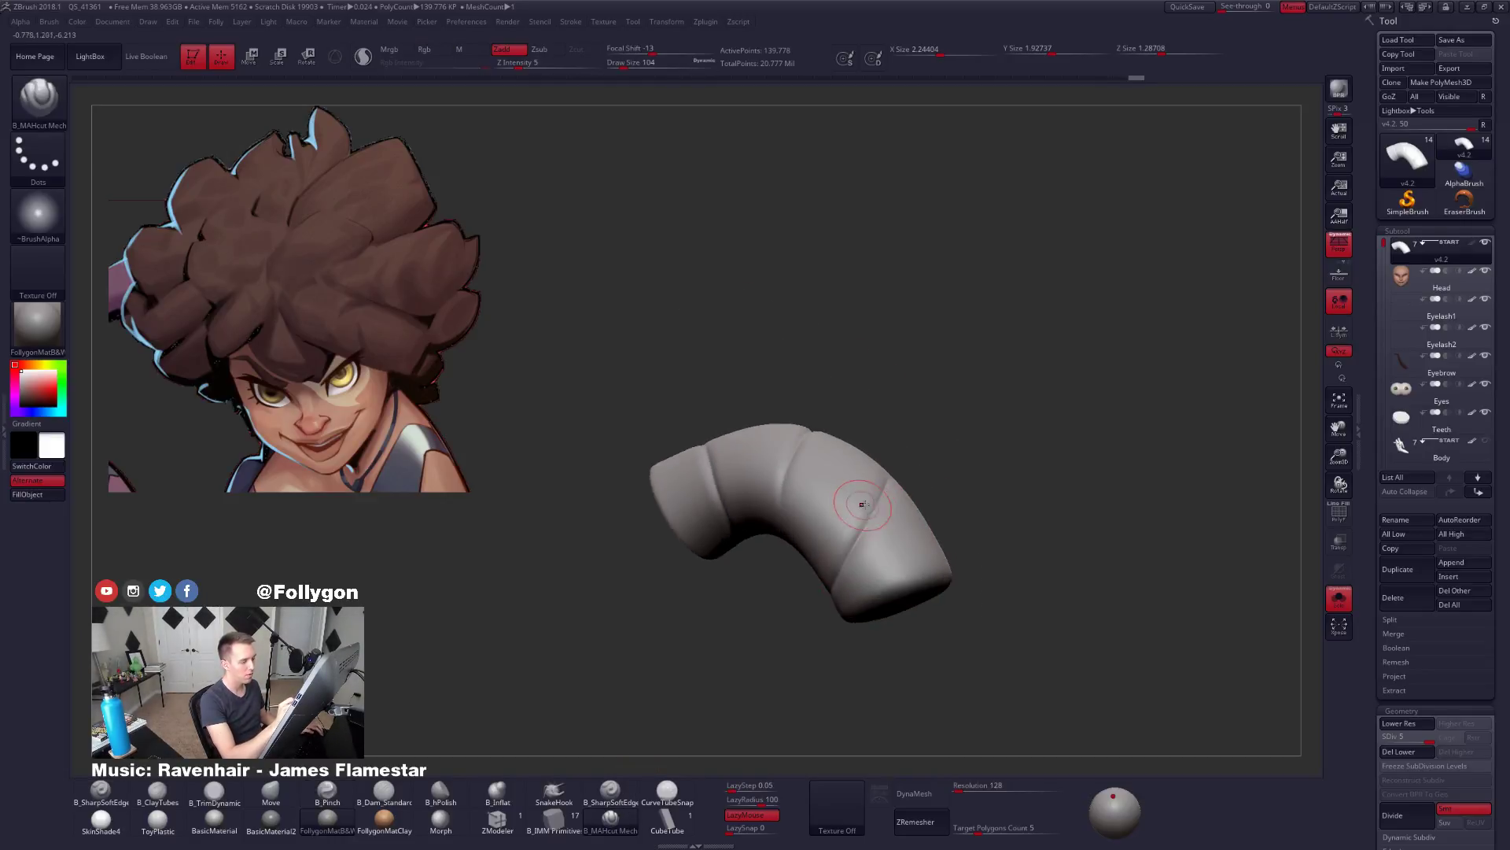
{"action": "key", "text": "space"}
{"action": "mouse_move", "coordinate": [850, 536]}
{"action": "left_mouse_down"}
{"action": "mouse_move", "coordinate": [873, 578]}
{"action": "mouse_move", "coordinate": [892, 577]}
{"action": "left_mouse_up"}
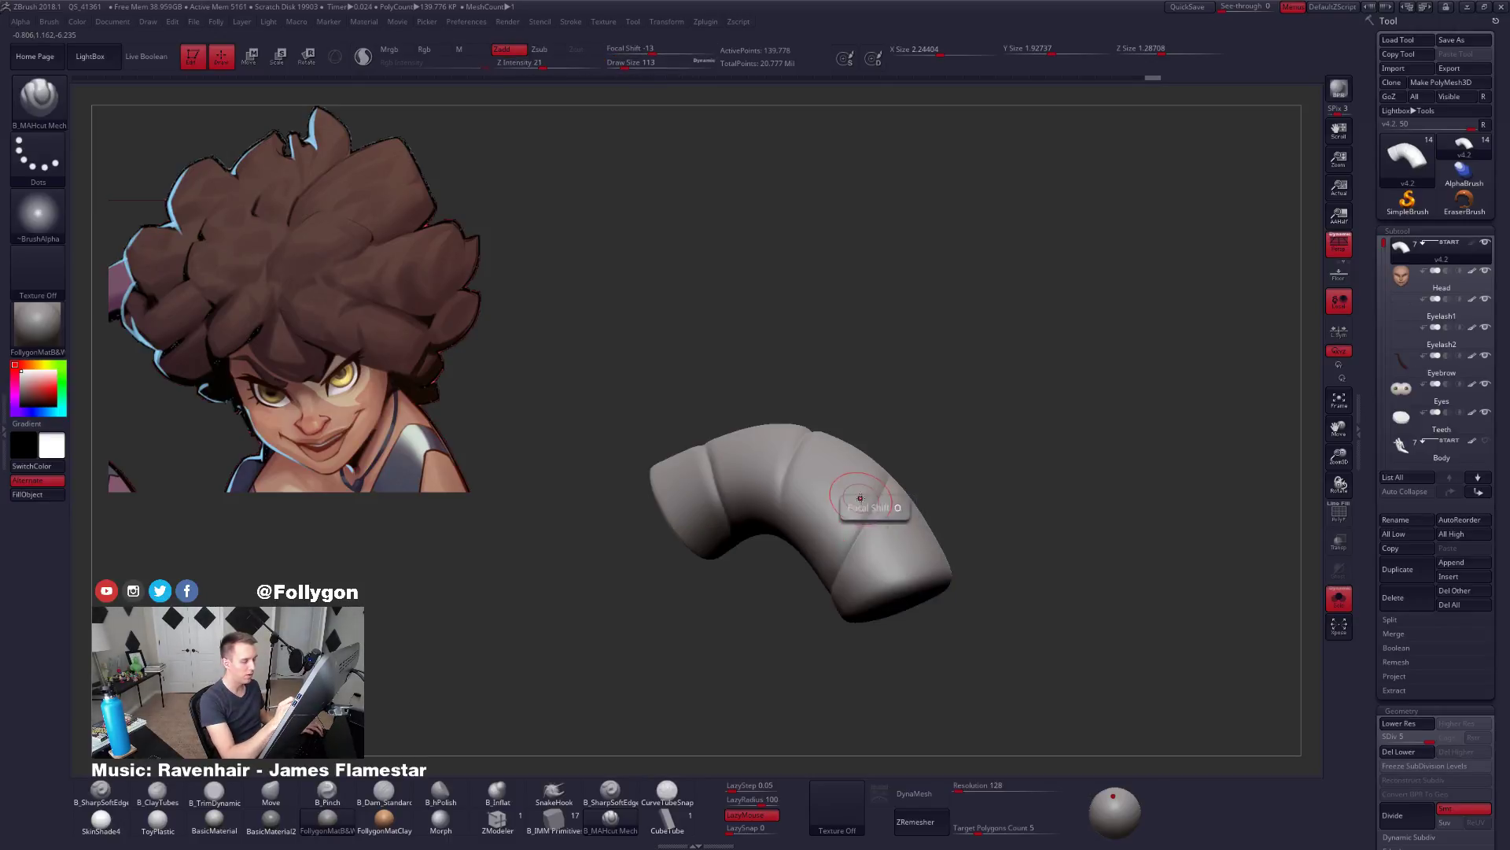
Cut the diagonal groove near the clump's free tip deeper, following it around the side.
{"action": "right_click_drag", "start_coordinate": [883, 512], "coordinate": [895, 477]}
{"action": "right_click_drag", "start_coordinate": [847, 546], "coordinate": [881, 474]}
{"action": "right_click_drag", "start_coordinate": [799, 606], "coordinate": [886, 487]}
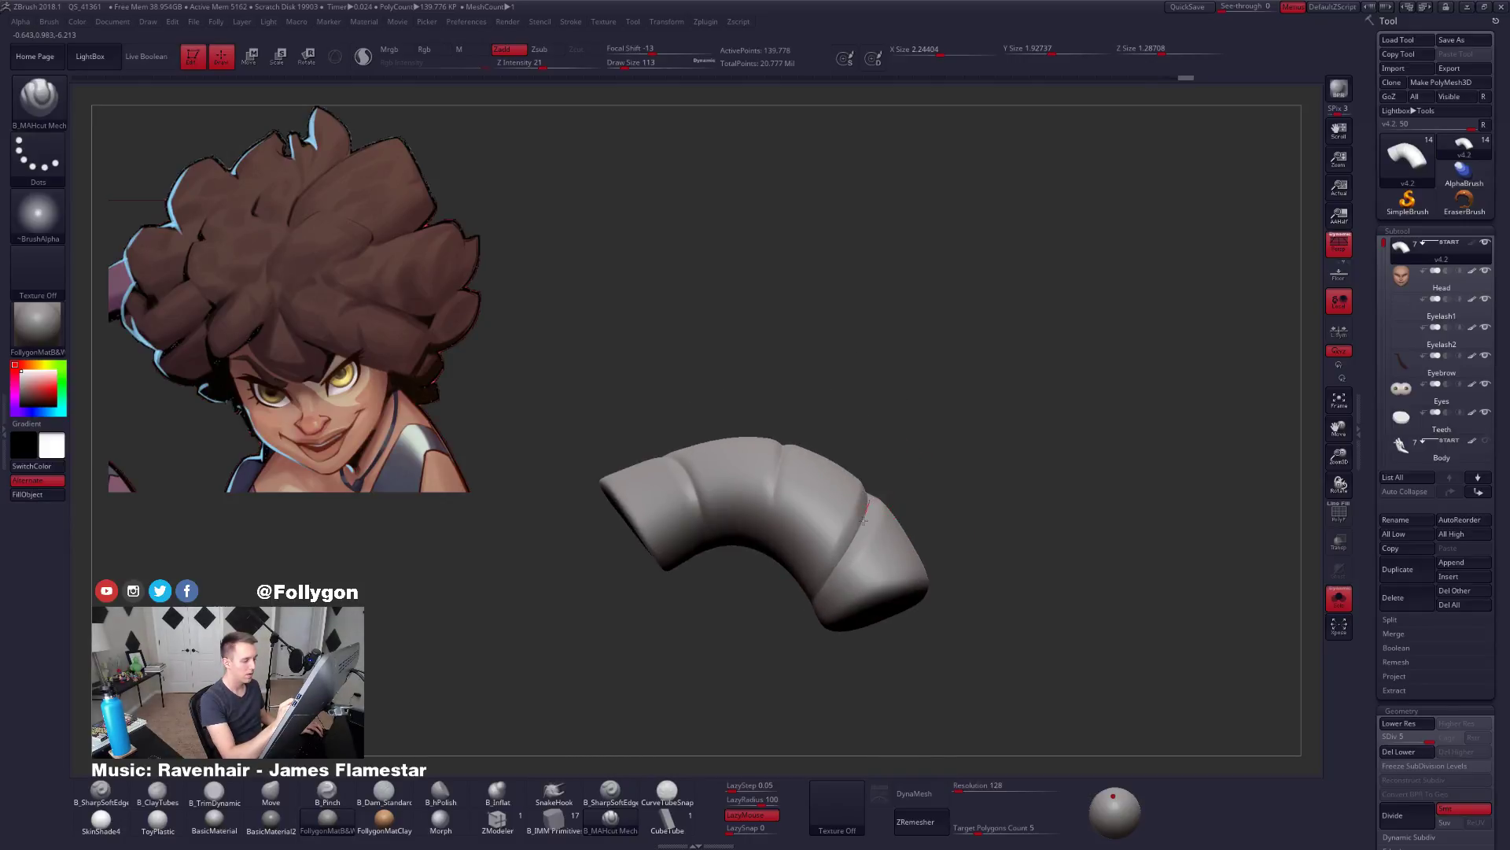
{"action": "right_click_drag", "start_coordinate": [818, 589], "coordinate": [850, 543]}
{"action": "mouse_move", "coordinate": [792, 637]}
{"action": "right_mouse_down"}
{"action": "mouse_move", "coordinate": [810, 481]}
{"action": "mouse_move", "coordinate": [871, 366]}
{"action": "mouse_move", "coordinate": [795, 404]}
{"action": "right_mouse_up"}
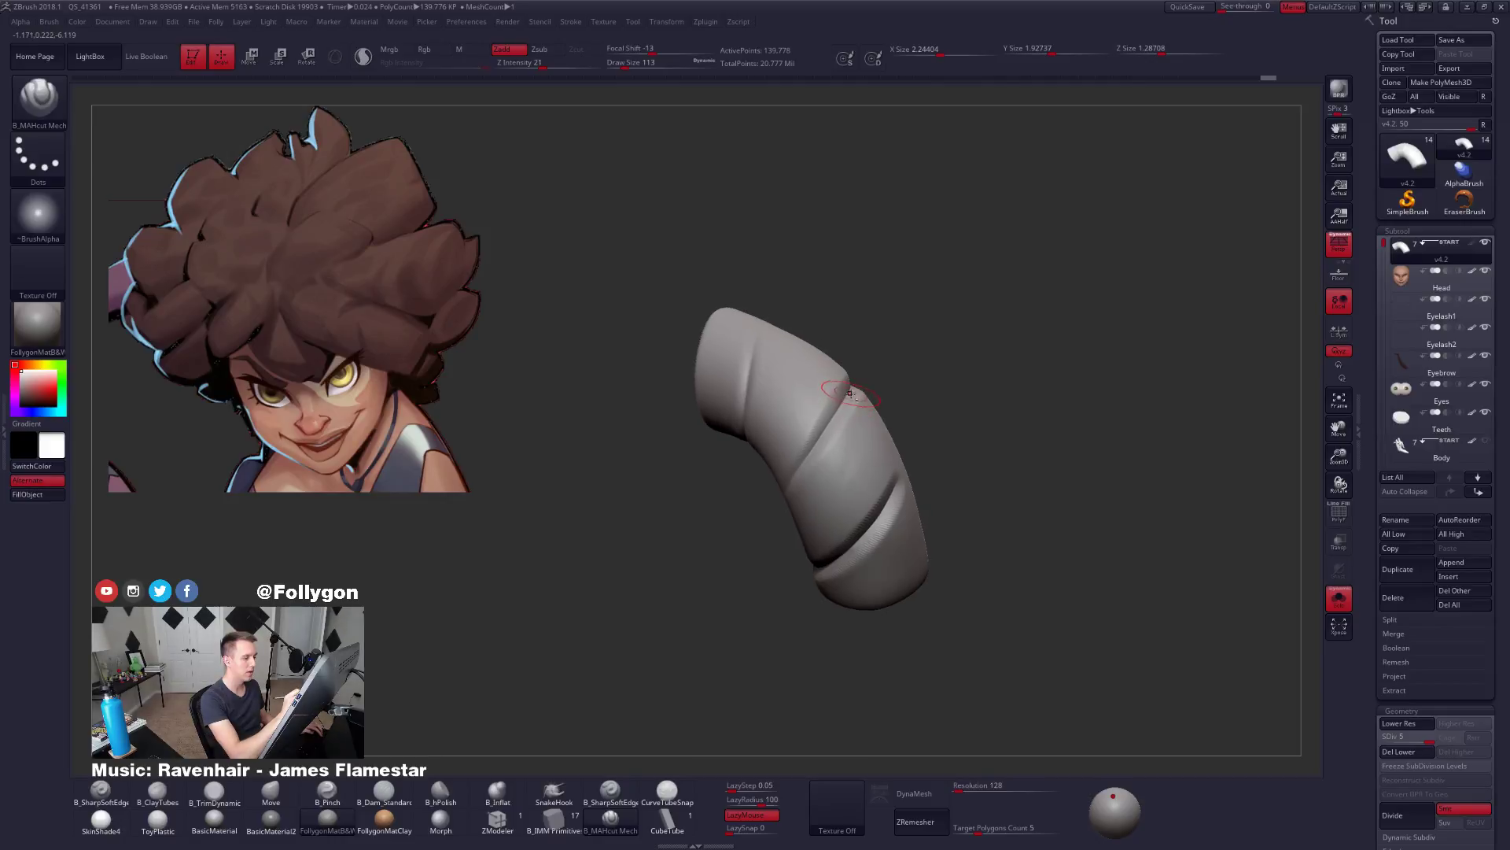
Cut the clump's middle diagonal groove deeper with the B_MAHcut Mech A1 brush, following it down to the underside.
{"action": "right_click_drag", "start_coordinate": [768, 506], "coordinate": [826, 421]}
{"action": "left_click_drag", "start_coordinate": [826, 422], "coordinate": [711, 574]}
{"action": "mouse_move", "coordinate": [711, 574]}
{"action": "right_mouse_down"}
{"action": "mouse_move", "coordinate": [823, 422]}
{"action": "mouse_move", "coordinate": [775, 589]}
{"action": "mouse_move", "coordinate": [773, 566]}
{"action": "mouse_move", "coordinate": [870, 519]}
{"action": "mouse_move", "coordinate": [854, 456]}
{"action": "right_mouse_up"}
{"action": "right_click_drag", "start_coordinate": [787, 629], "coordinate": [829, 606]}
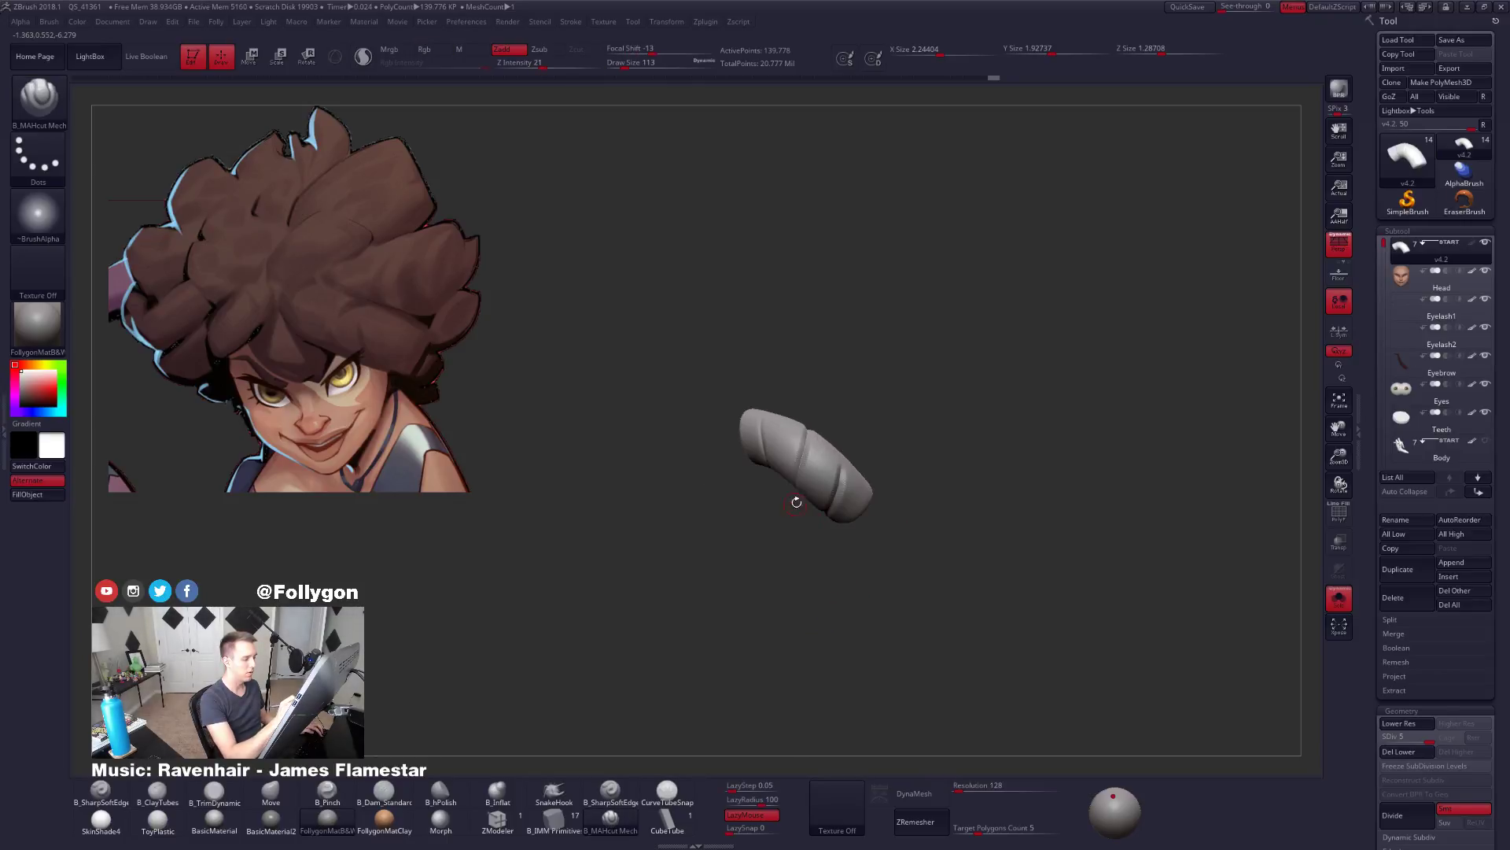
Deepen the groove near the clump's root end and carry it around to the underside.
{"action": "mouse_move", "coordinate": [795, 499]}
{"action": "right_mouse_down", "text": "ctrl"}
{"action": "mouse_move", "coordinate": [826, 529]}
{"action": "mouse_move", "coordinate": [756, 444]}
{"action": "right_mouse_up", "text": "ctrl"}
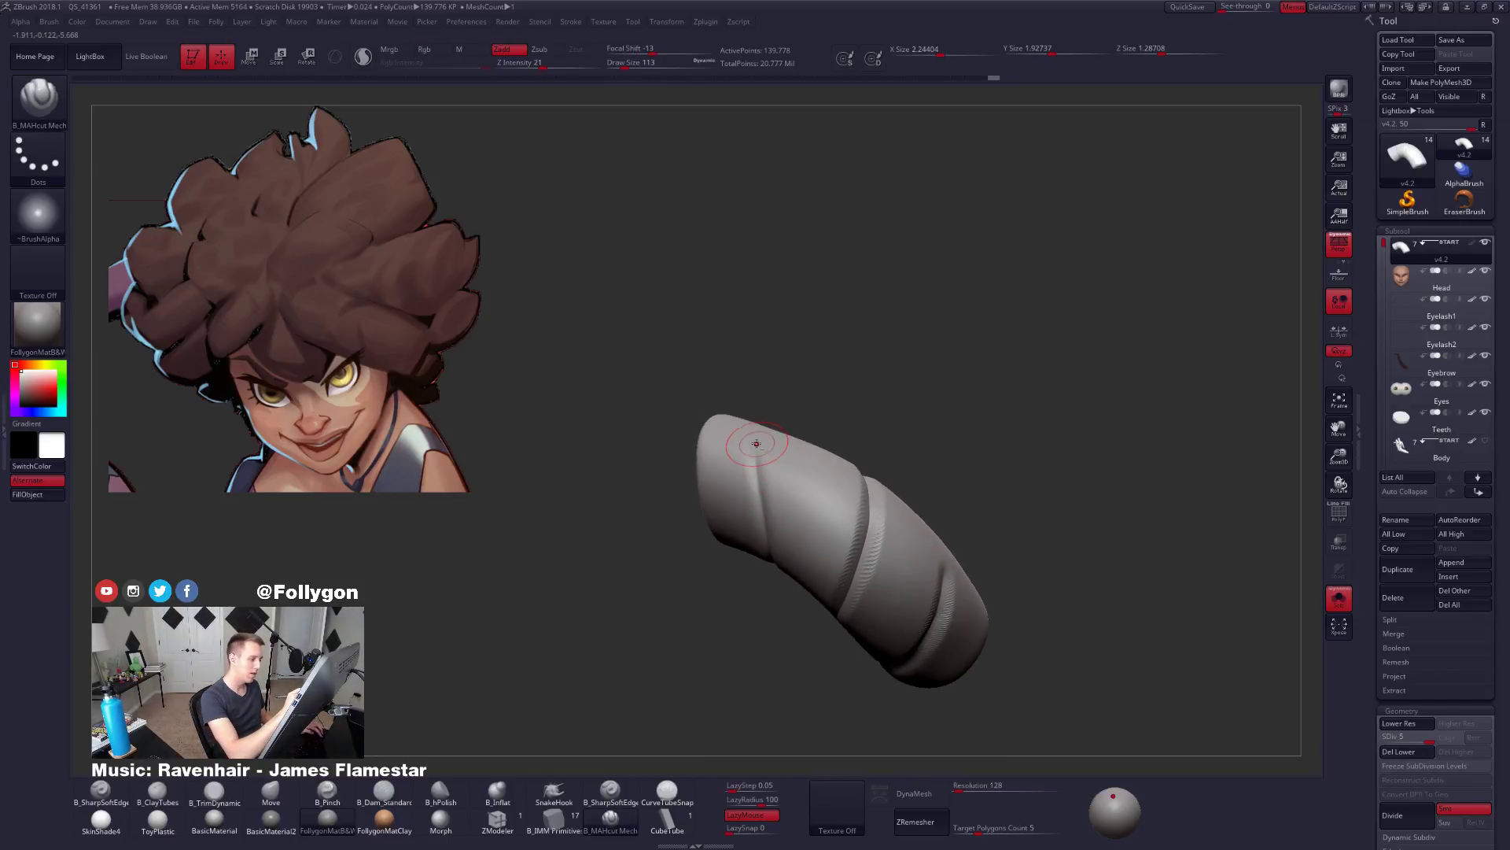
{"action": "right_click_drag", "start_coordinate": [781, 583], "coordinate": [762, 472]}
{"action": "left_click_drag", "start_coordinate": [770, 544], "coordinate": [778, 593]}
{"action": "right_click_drag", "start_coordinate": [781, 609], "coordinate": [766, 535]}
{"action": "left_click_drag", "start_coordinate": [748, 511], "coordinate": [779, 595]}
{"action": "right_click_drag", "start_coordinate": [781, 607], "coordinate": [767, 504]}
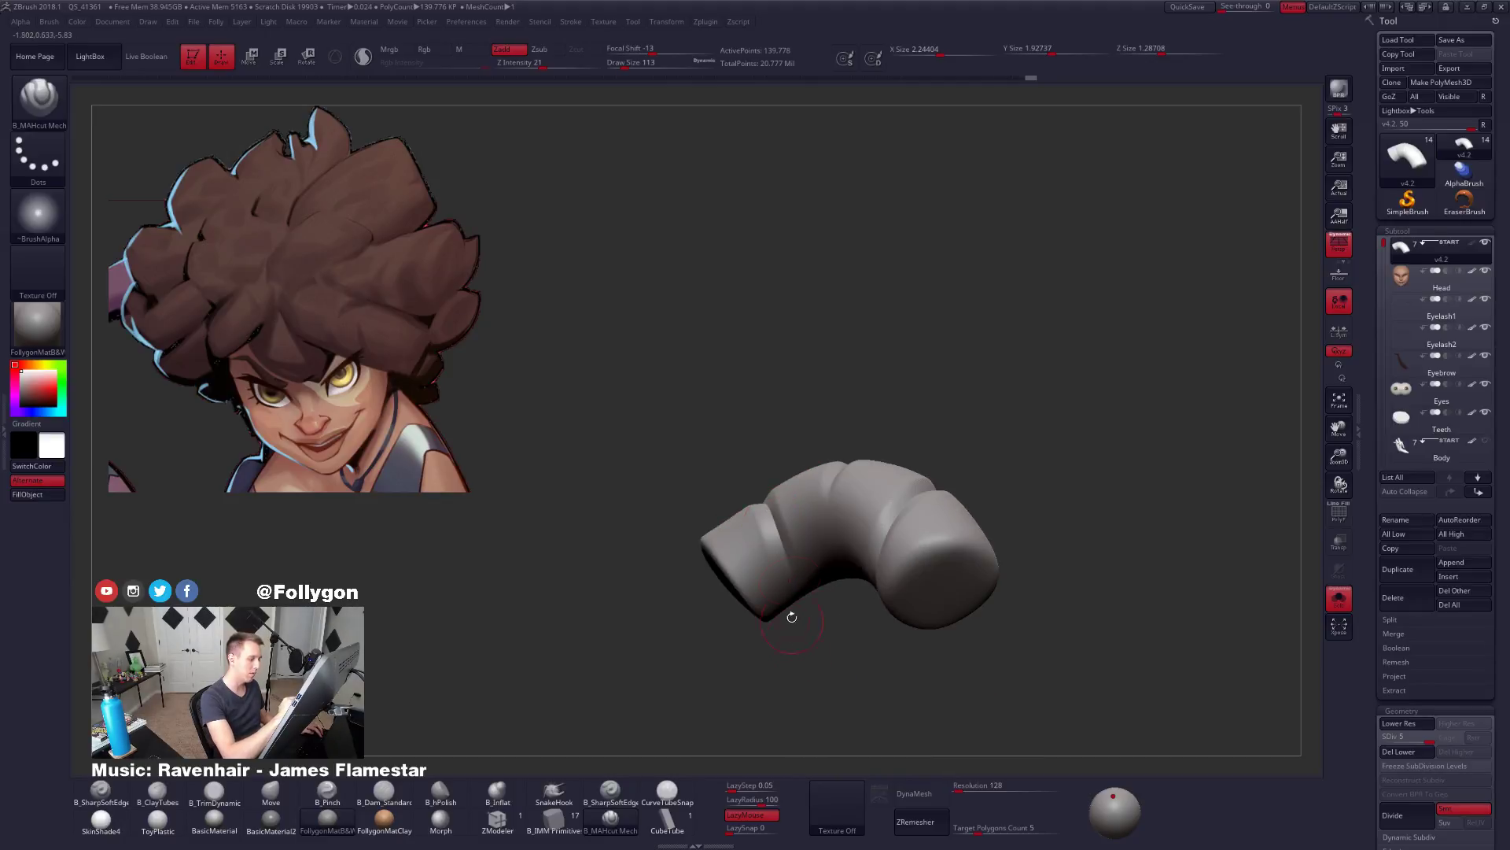
Check the grooved clump's shape against the head and the full hair, with only that clump visible again at the end.
{"action": "right_click_drag", "start_coordinate": [792, 617], "coordinate": [978, 603]}
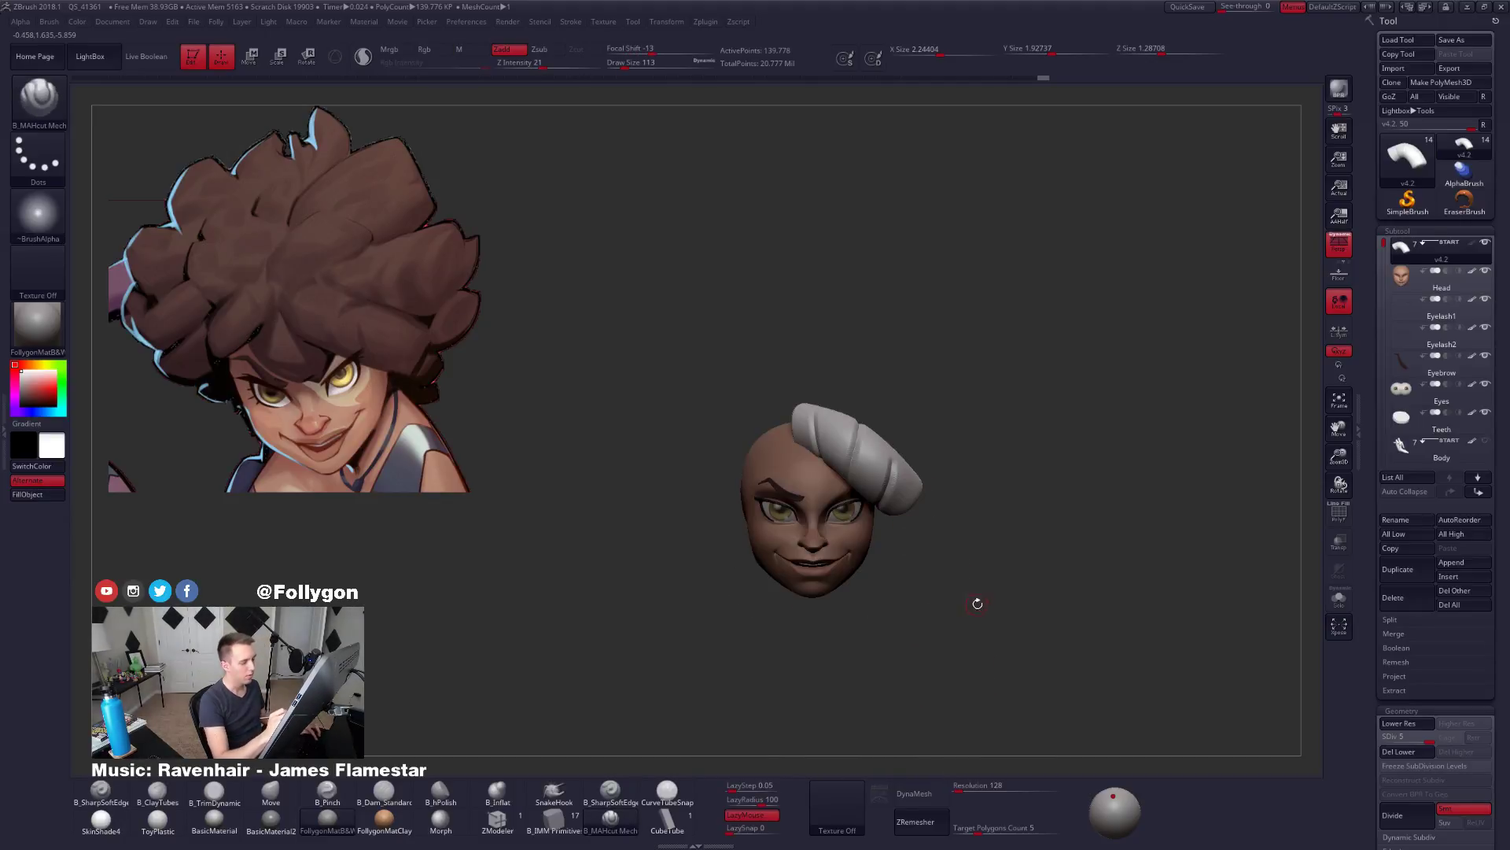
{"action": "left_click", "coordinate": [984, 651], "text": "ctrl+shift"}
{"action": "right_click_drag", "start_coordinate": [983, 671], "coordinate": [895, 584]}
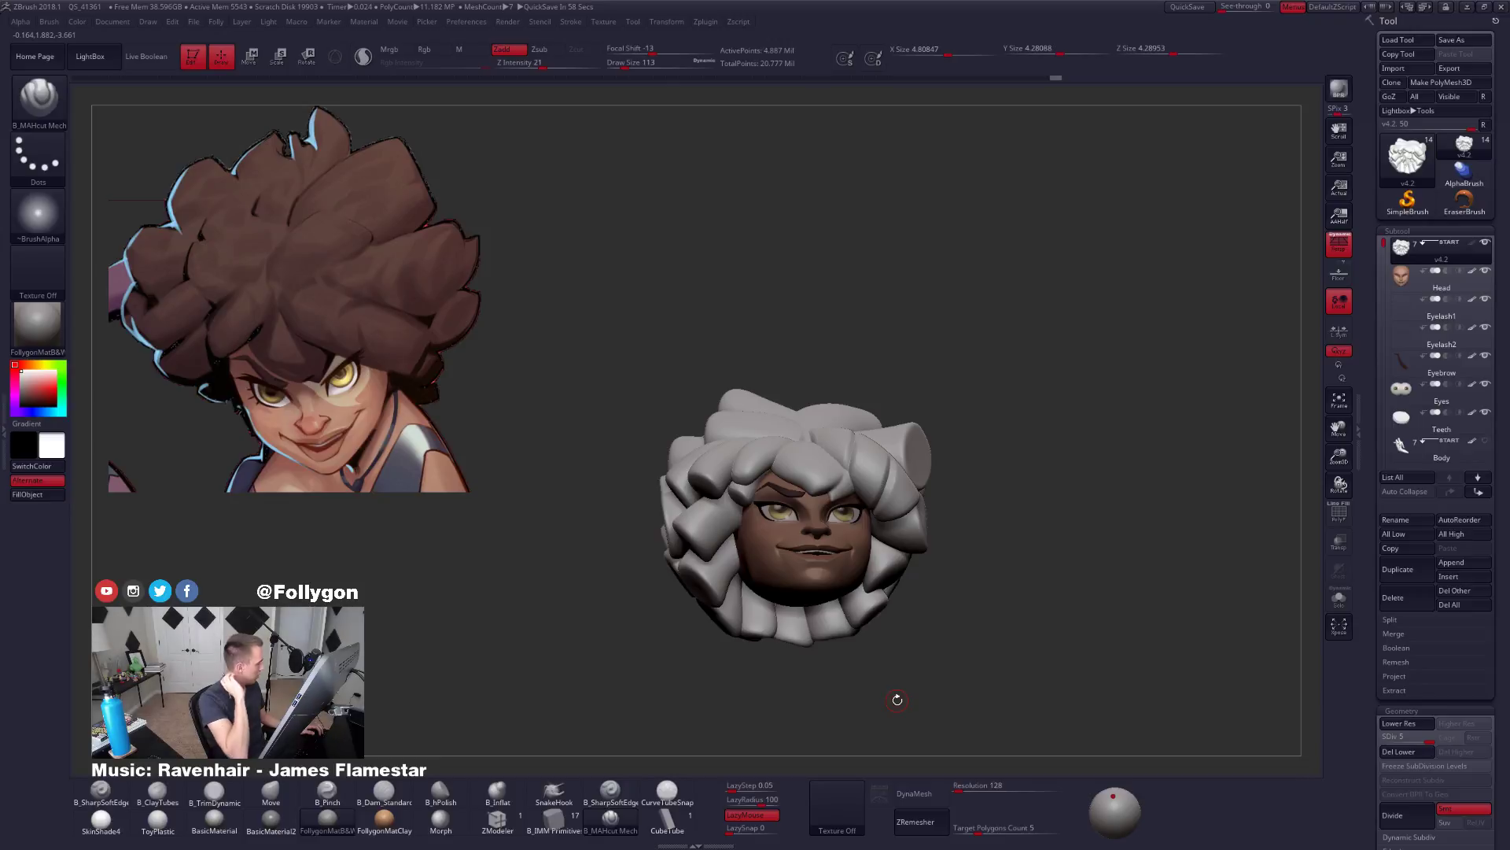
{"action": "key", "text": "ctrl+z"}
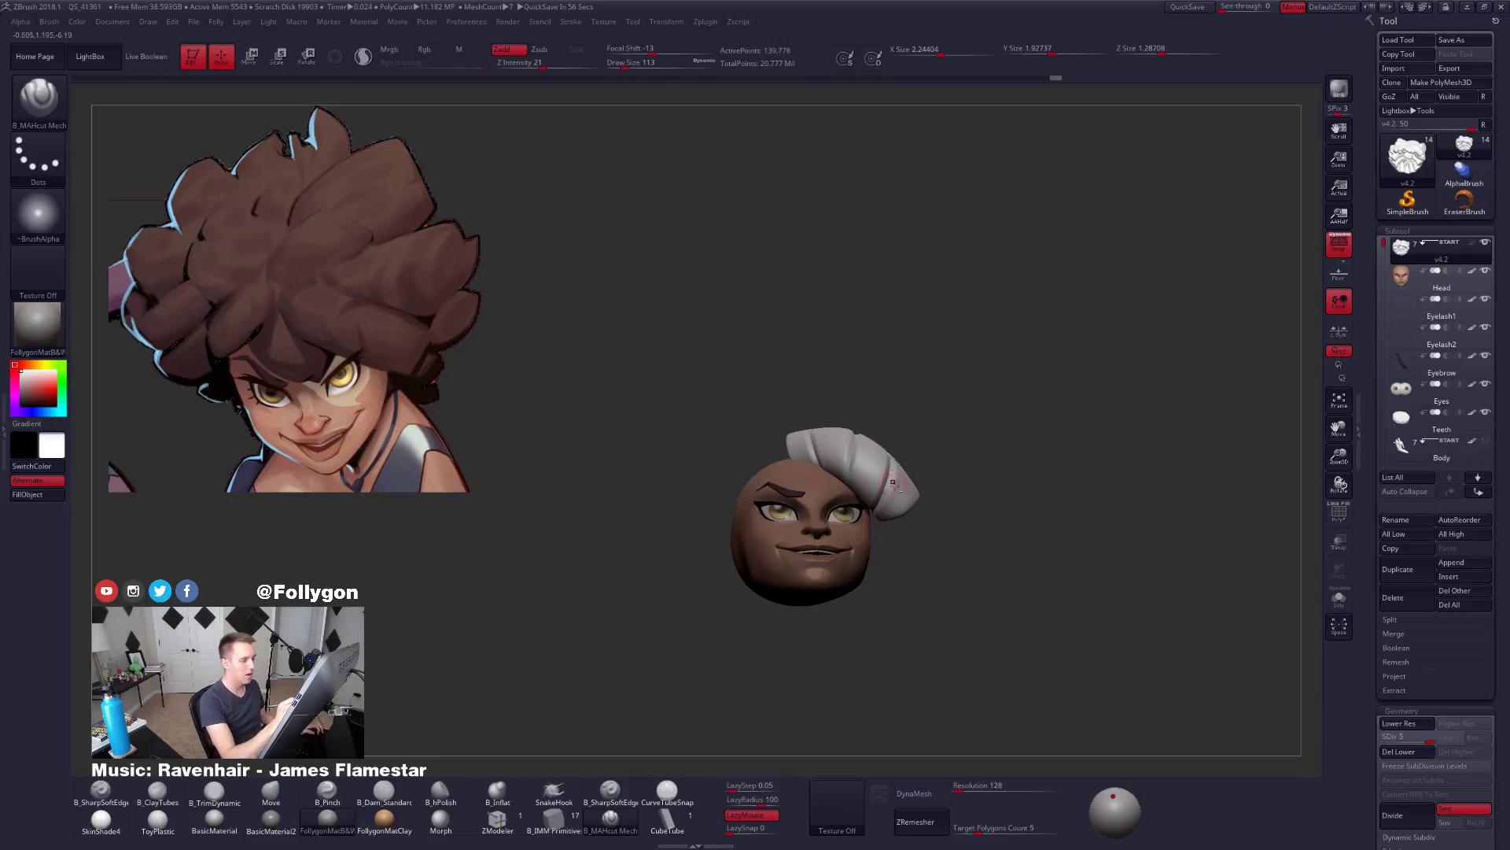
Solo the clump and smooth the surface around the groove near its free tip.
{"action": "mouse_move", "coordinate": [880, 685]}
{"action": "right_mouse_down"}
{"action": "mouse_move", "coordinate": [871, 606]}
{"action": "mouse_move", "coordinate": [868, 682]}
{"action": "mouse_move", "coordinate": [975, 621]}
{"action": "mouse_move", "coordinate": [966, 595]}
{"action": "mouse_move", "coordinate": [920, 634]}
{"action": "mouse_move", "coordinate": [1048, 623]}
{"action": "mouse_move", "coordinate": [971, 645]}
{"action": "right_mouse_up"}
{"action": "key", "text": "space"}
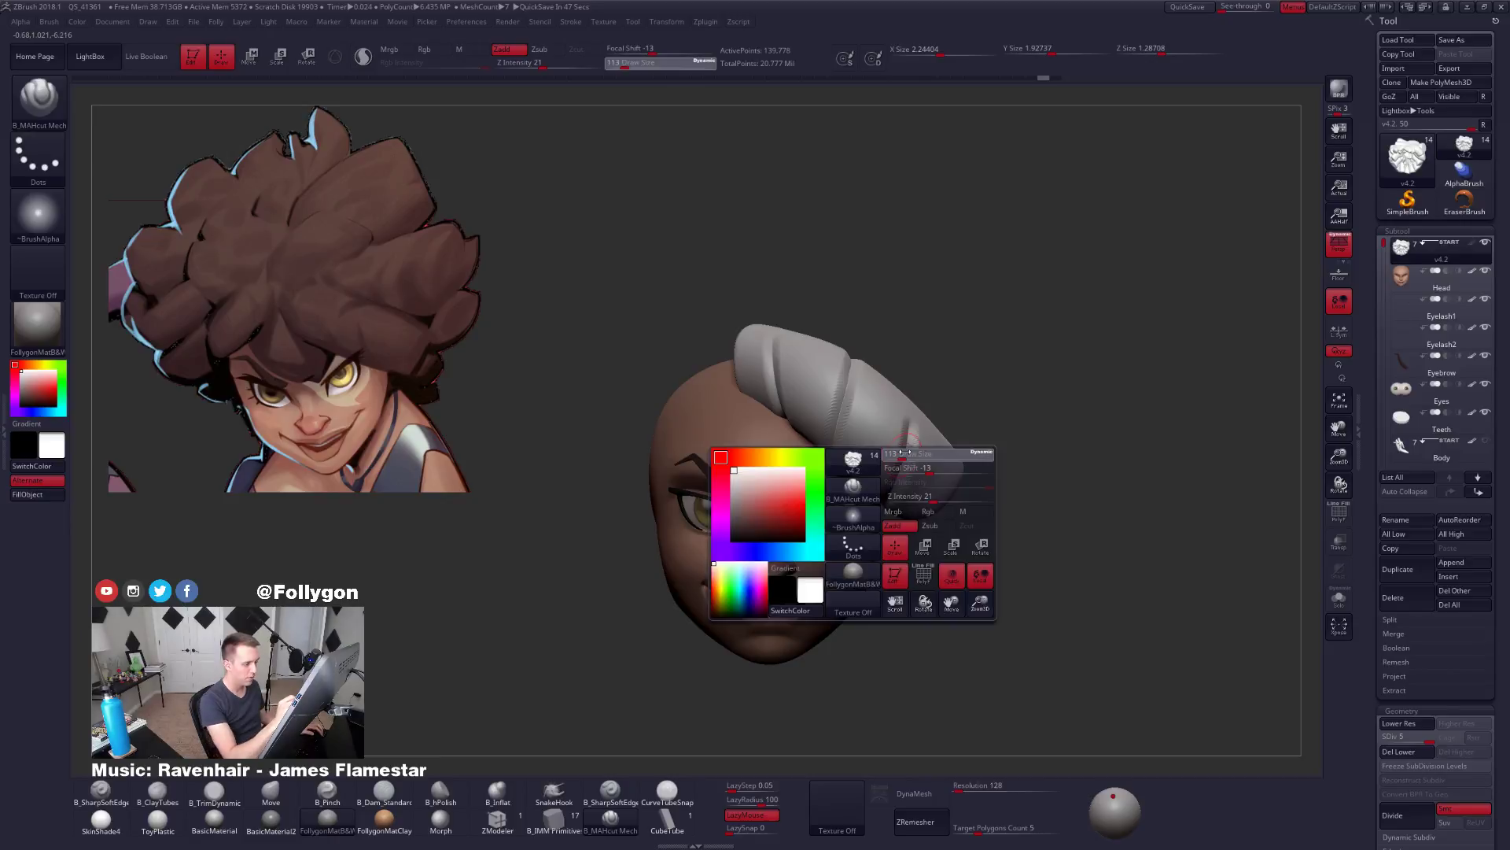
{"action": "left_click", "coordinate": [908, 453]}
{"action": "key", "text": "alt+s"}
{"action": "right_click_drag", "start_coordinate": [906, 397], "coordinate": [908, 426]}
{"action": "left_click_drag", "start_coordinate": [909, 429], "coordinate": [903, 466], "text": "shift"}
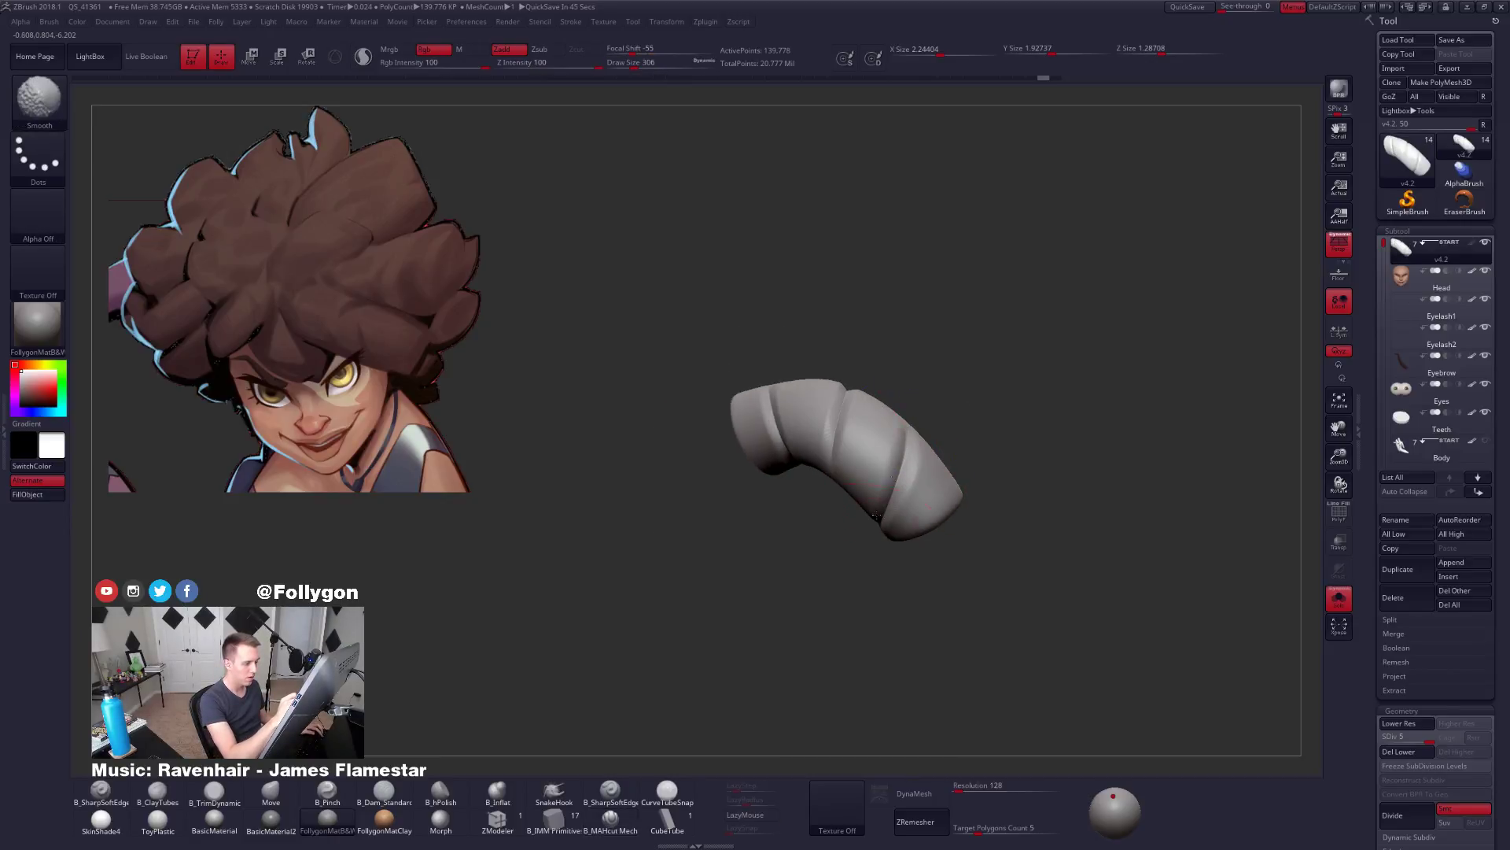
Set the B_MAHcut Mech A1 brush's draw size to 121 for detailing the groove at the clump's root end.
{"action": "mouse_move", "coordinate": [875, 516]}
{"action": "right_mouse_down"}
{"action": "mouse_move", "coordinate": [847, 420]}
{"action": "mouse_move", "coordinate": [826, 455]}
{"action": "mouse_move", "coordinate": [883, 377]}
{"action": "right_mouse_up"}
{"action": "key", "text": "space"}
{"action": "left_click_drag", "start_coordinate": [856, 396], "coordinate": [847, 395]}
{"action": "mouse_move", "coordinate": [848, 395]}
{"action": "right_mouse_down"}
{"action": "mouse_move", "coordinate": [833, 438]}
{"action": "mouse_move", "coordinate": [871, 350]}
{"action": "mouse_move", "coordinate": [782, 426]}
{"action": "mouse_move", "coordinate": [831, 521]}
{"action": "mouse_move", "coordinate": [755, 484]}
{"action": "right_mouse_up"}
{"action": "key", "text": "space"}
{"action": "left_click_drag", "start_coordinate": [814, 431], "coordinate": [801, 431]}
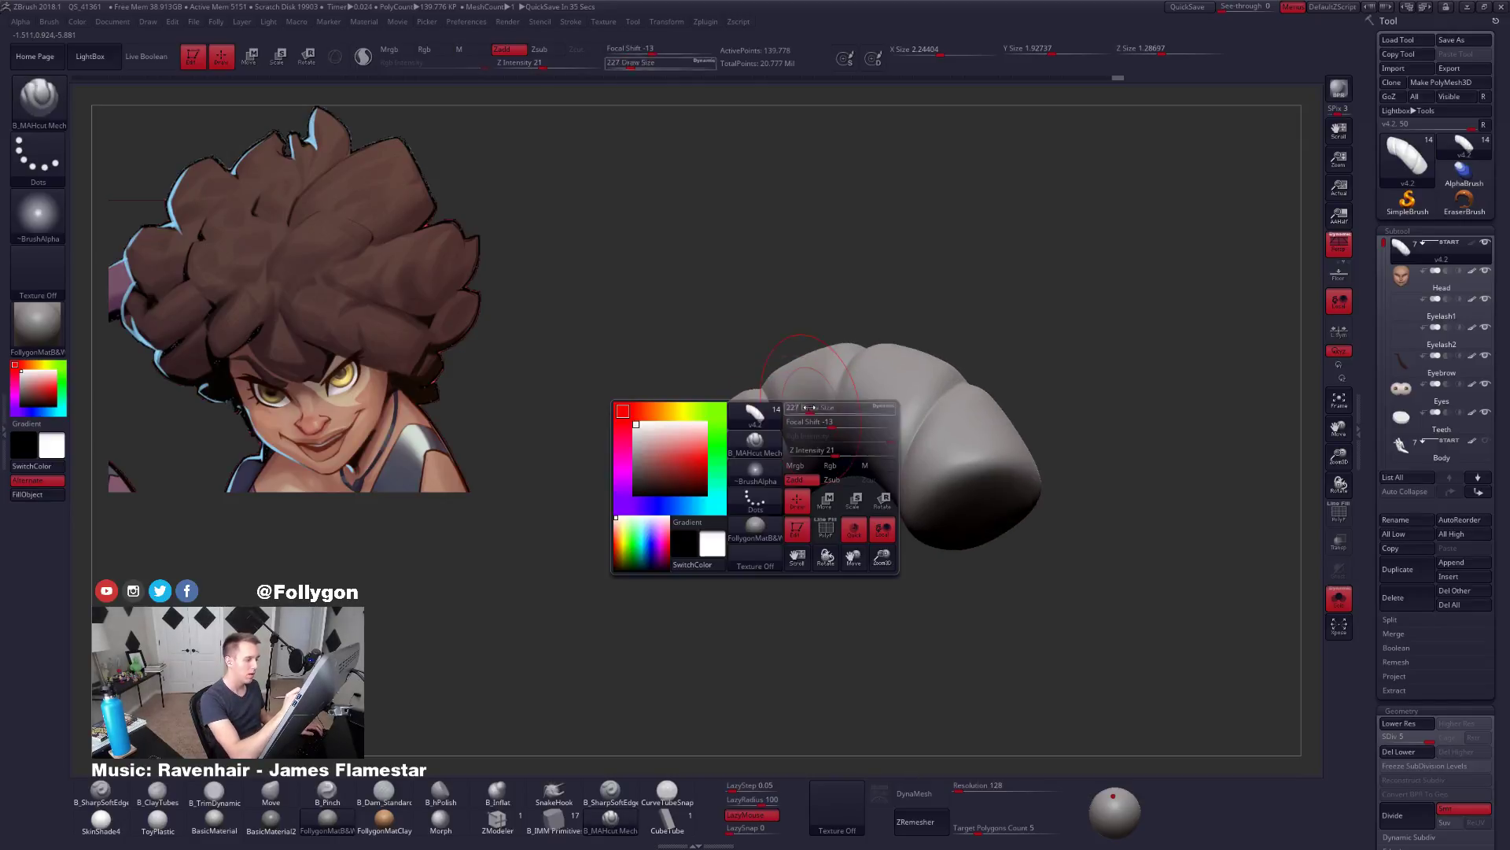
{"action": "mouse_move", "coordinate": [800, 431]}
{"action": "right_mouse_down"}
{"action": "mouse_move", "coordinate": [794, 464]}
{"action": "mouse_move", "coordinate": [802, 438]}
{"action": "mouse_move", "coordinate": [743, 444]}
{"action": "right_mouse_up"}
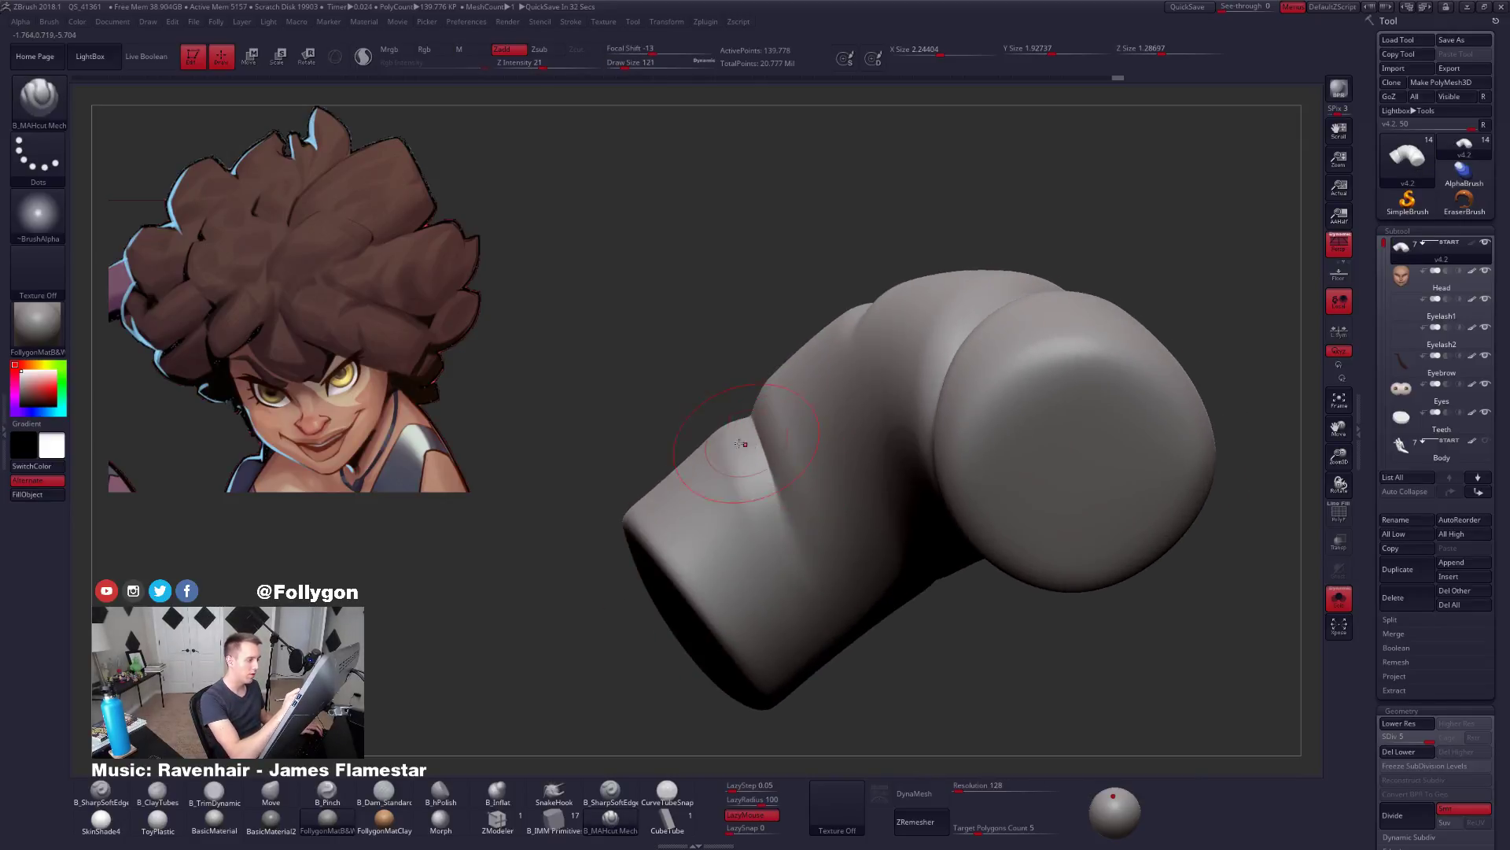
{"action": "key", "text": "ctrl"}
{"action": "left_click_drag", "start_coordinate": [747, 421], "coordinate": [757, 381], "text": "ctrl"}
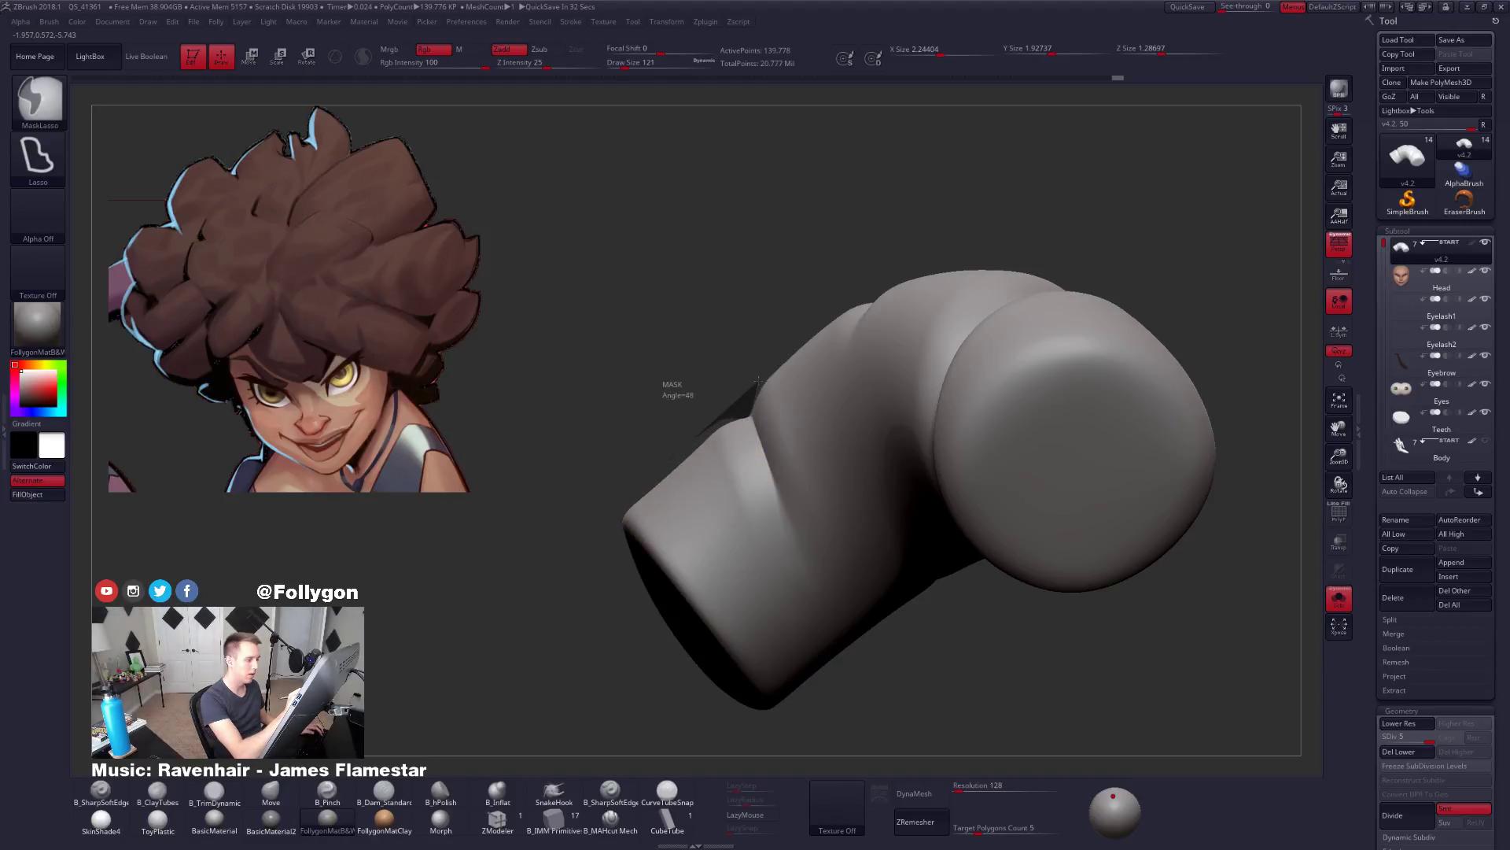
{"action": "mouse_move", "coordinate": [822, 332]}
{"action": "left_mouse_down", "text": "ctrl"}
{"action": "mouse_move", "coordinate": [838, 523]}
{"action": "mouse_move", "coordinate": [725, 650]}
{"action": "mouse_move", "coordinate": [708, 503]}
{"action": "left_mouse_up", "text": "ctrl"}
{"action": "key", "text": "ctrl+z"}
Unhide all hair clumps, show the head again and compare the overall hair shape with the reference art.
{"action": "mouse_move", "coordinate": [818, 475]}
{"action": "right_mouse_down"}
{"action": "mouse_move", "coordinate": [854, 464]}
{"action": "mouse_move", "coordinate": [891, 550]}
{"action": "mouse_move", "coordinate": [856, 588]}
{"action": "mouse_move", "coordinate": [909, 543]}
{"action": "mouse_move", "coordinate": [885, 608]}
{"action": "mouse_move", "coordinate": [927, 539]}
{"action": "right_mouse_up"}
{"action": "left_click", "coordinate": [1014, 592], "text": "ctrl+shift"}
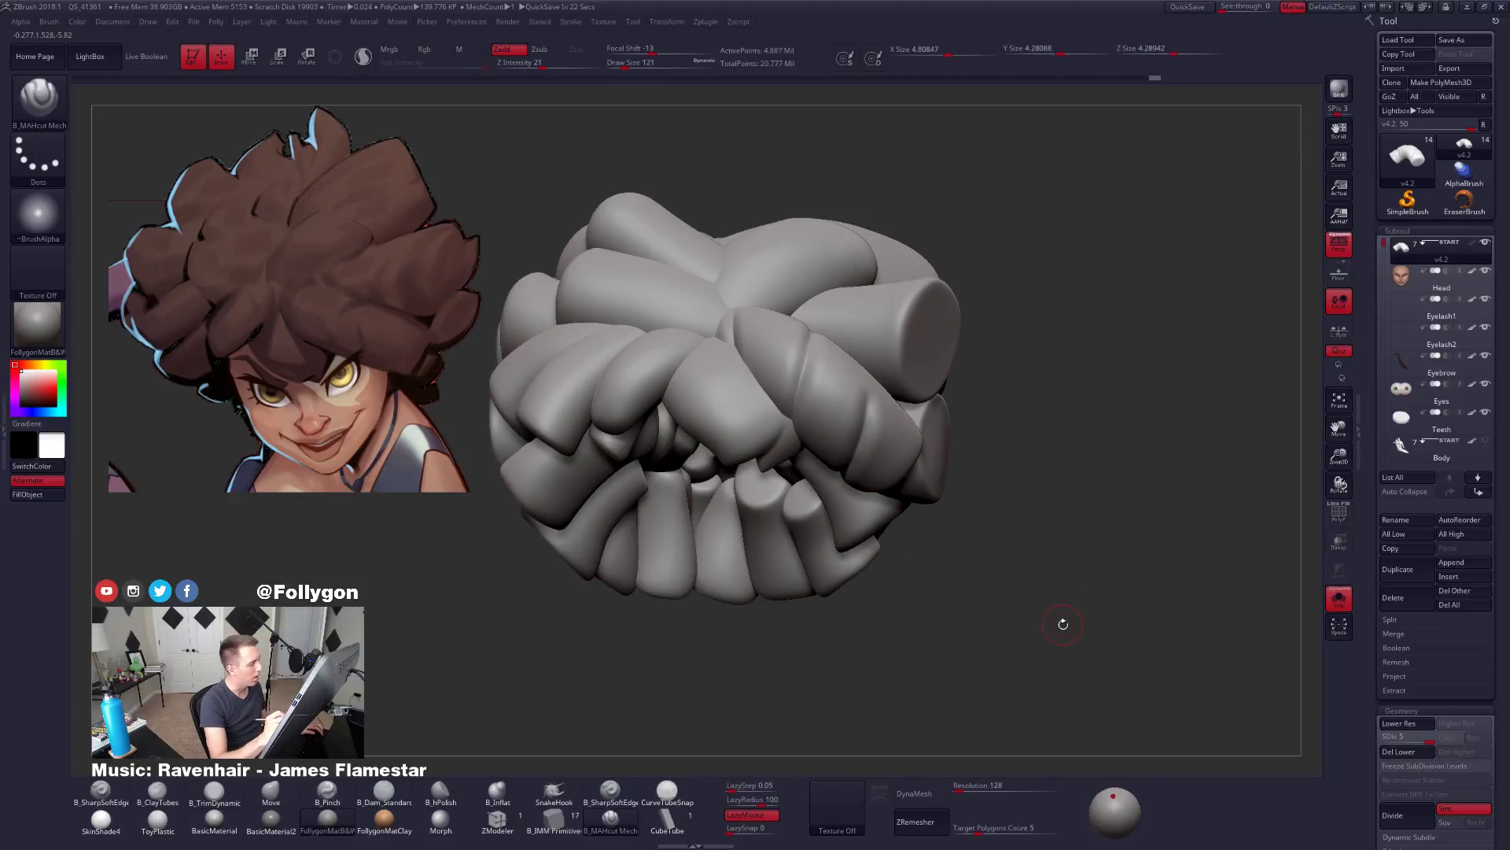
{"action": "key", "text": "shift+alt+s"}
{"action": "mouse_move", "coordinate": [1065, 620]}
{"action": "right_mouse_down"}
{"action": "mouse_move", "coordinate": [1020, 638]}
{"action": "mouse_move", "coordinate": [1056, 632]}
{"action": "right_mouse_up"}
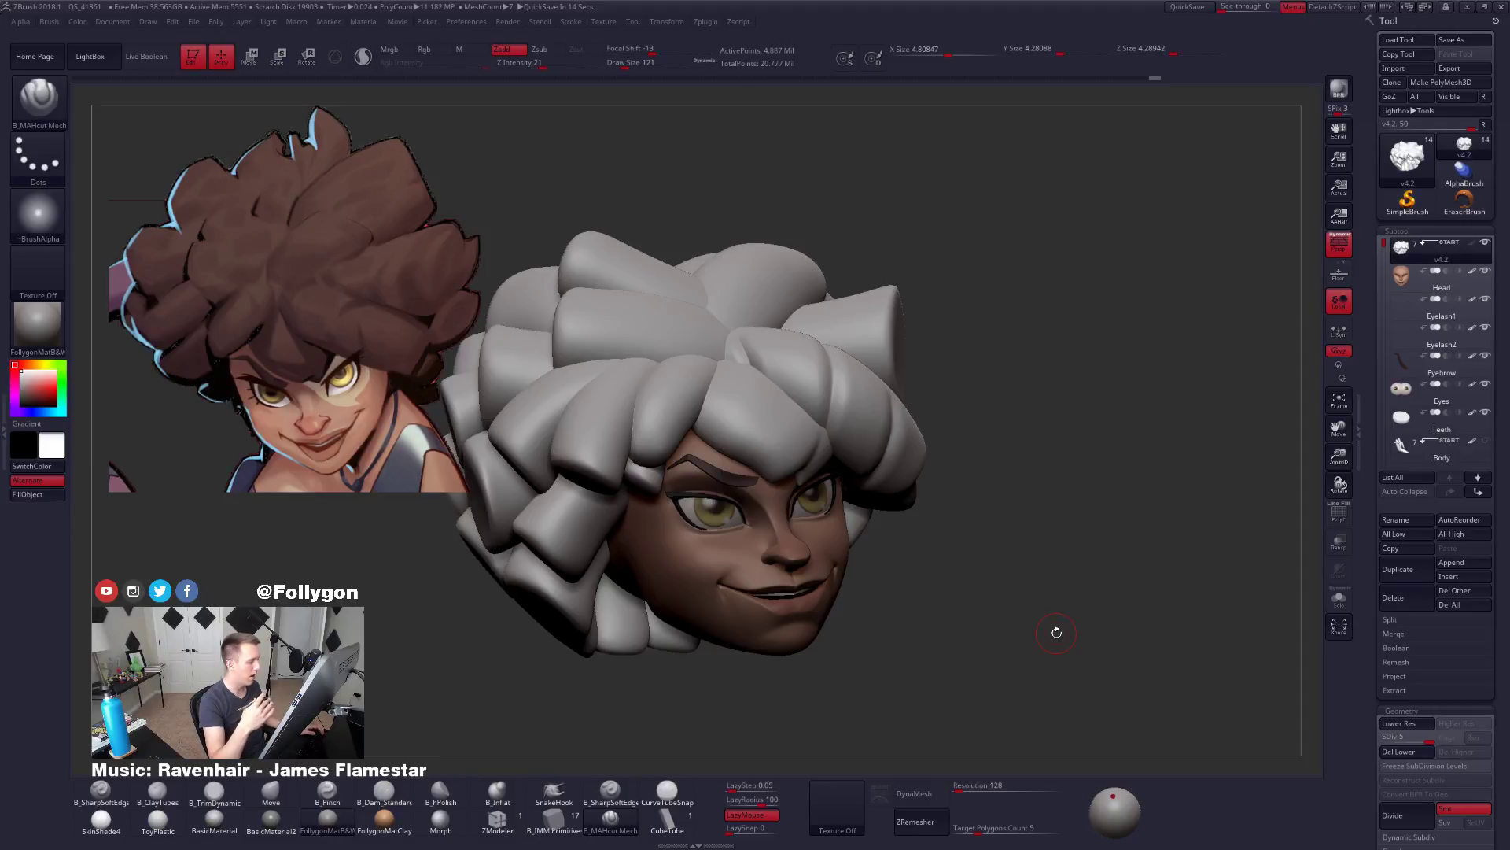
{"action": "mouse_move", "coordinate": [1077, 635]}
{"action": "right_mouse_down"}
{"action": "mouse_move", "coordinate": [1042, 641]}
{"action": "mouse_move", "coordinate": [1046, 667]}
{"action": "mouse_move", "coordinate": [985, 684]}
{"action": "right_mouse_up"}
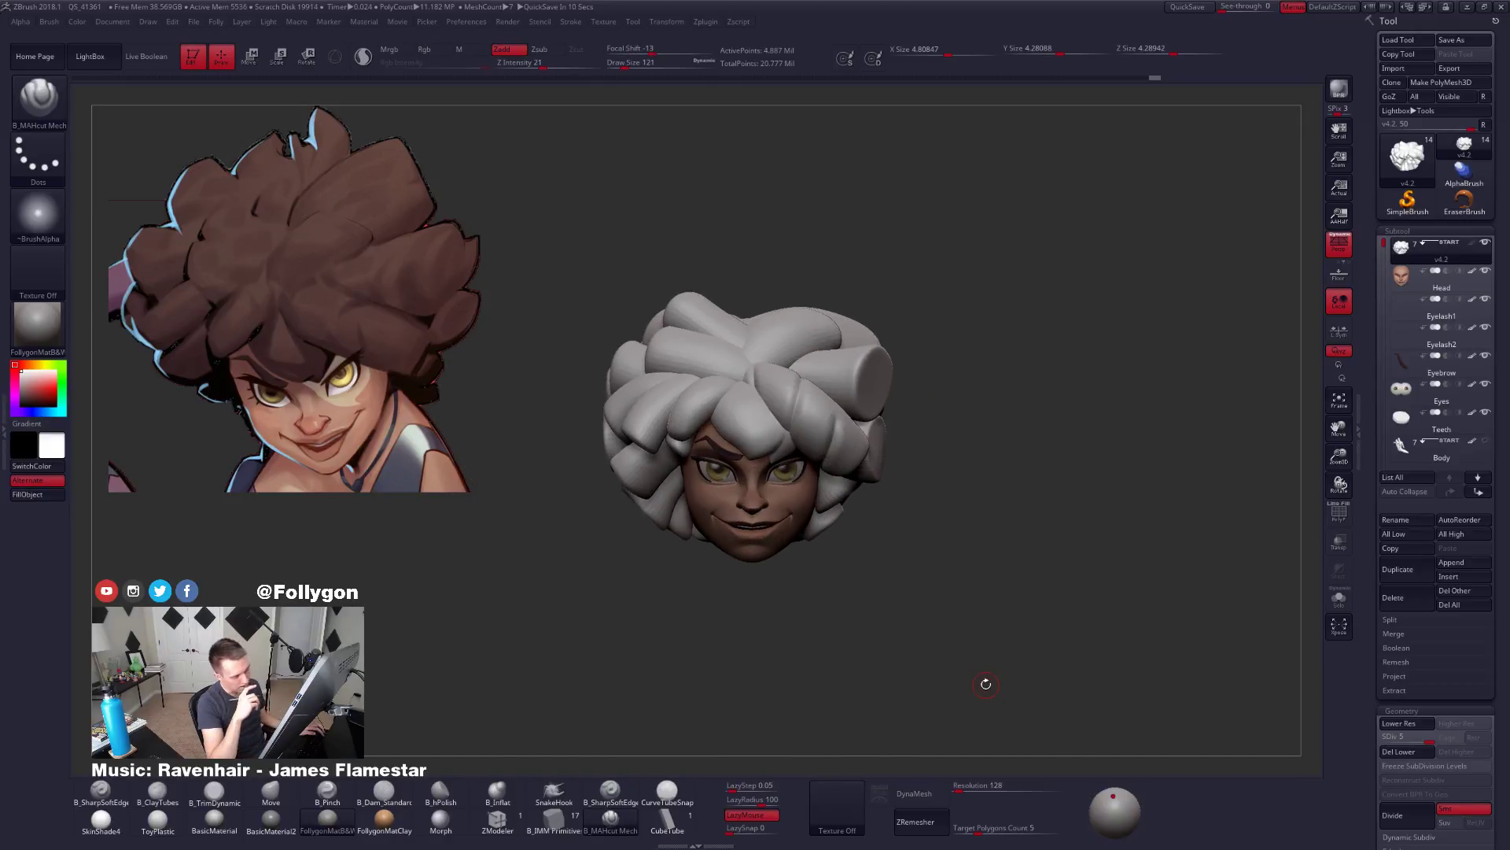
{"action": "mouse_move", "coordinate": [1052, 647]}
{"action": "right_mouse_down"}
{"action": "mouse_move", "coordinate": [1024, 667]}
{"action": "mouse_move", "coordinate": [987, 634]}
{"action": "mouse_move", "coordinate": [985, 678]}
{"action": "mouse_move", "coordinate": [1002, 661]}
{"action": "right_mouse_up"}
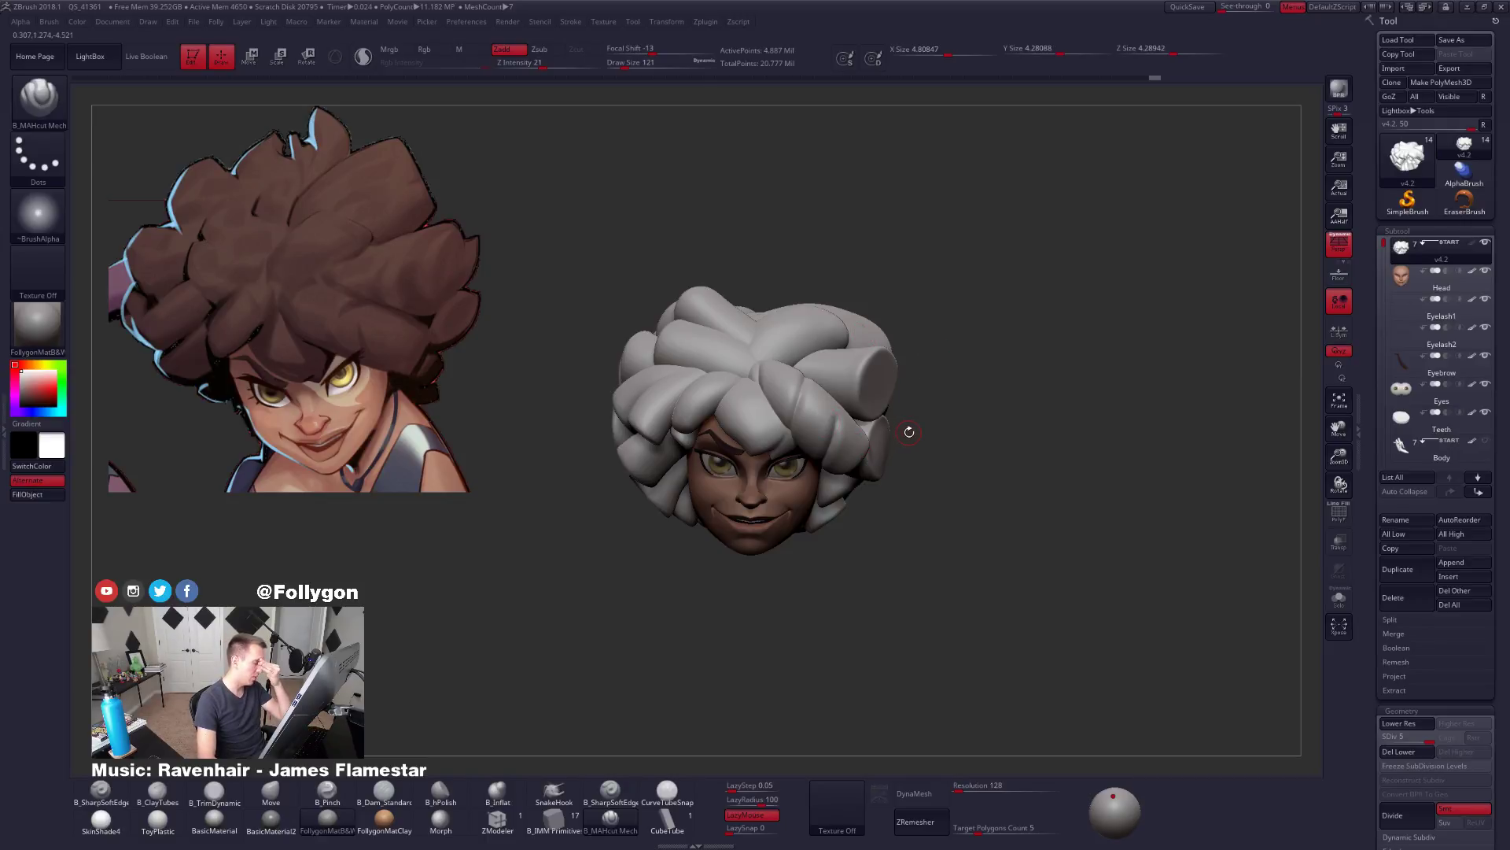
Mask all hair except the thick cylindrical clump beside the grooved one and switch to the Move brush.
{"action": "key", "text": "w"}
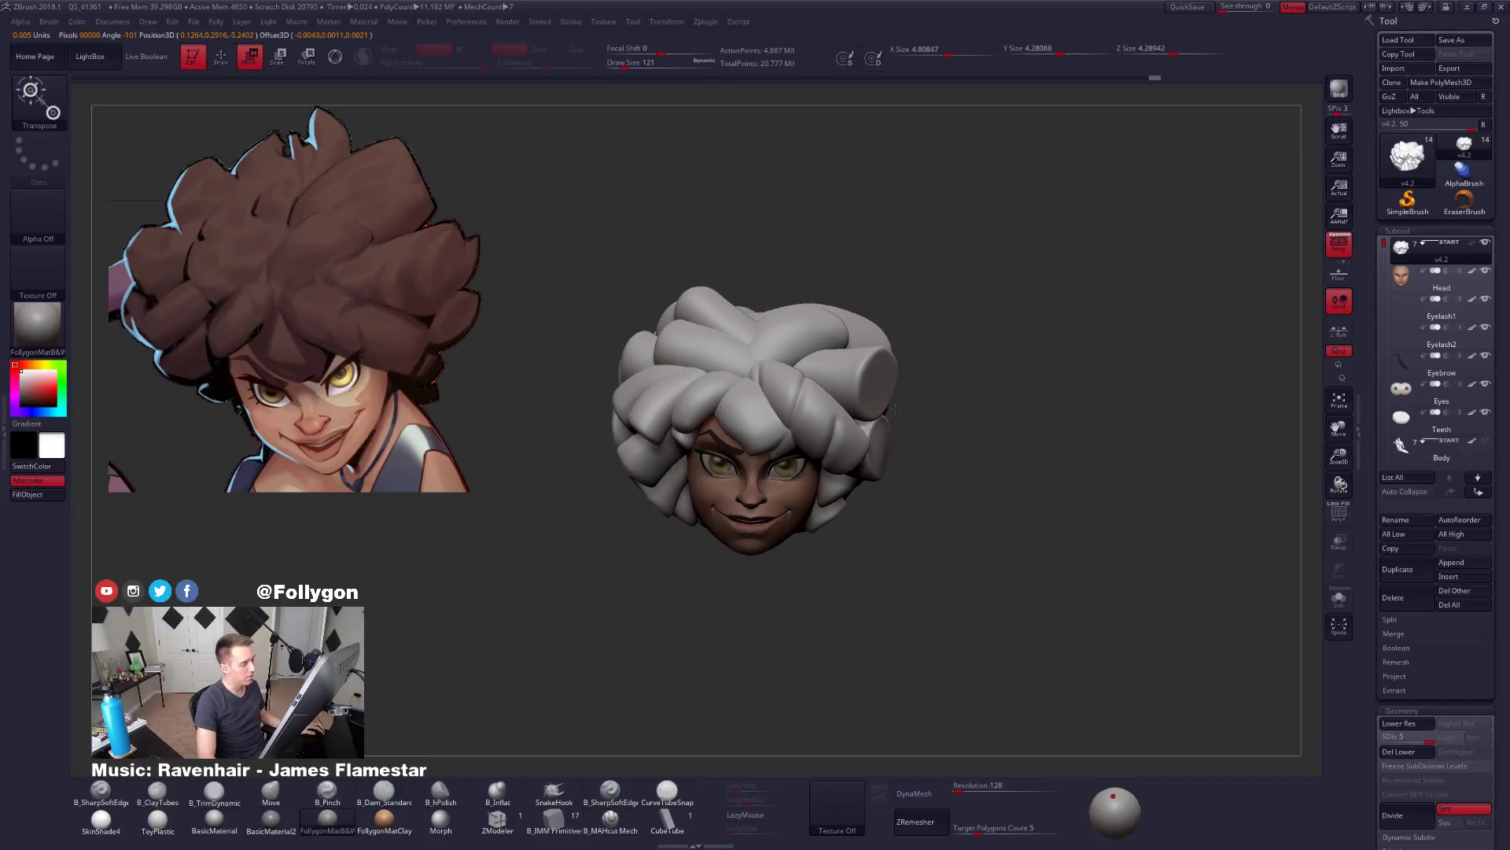
{"action": "left_click", "coordinate": [868, 370], "text": "ctrl"}
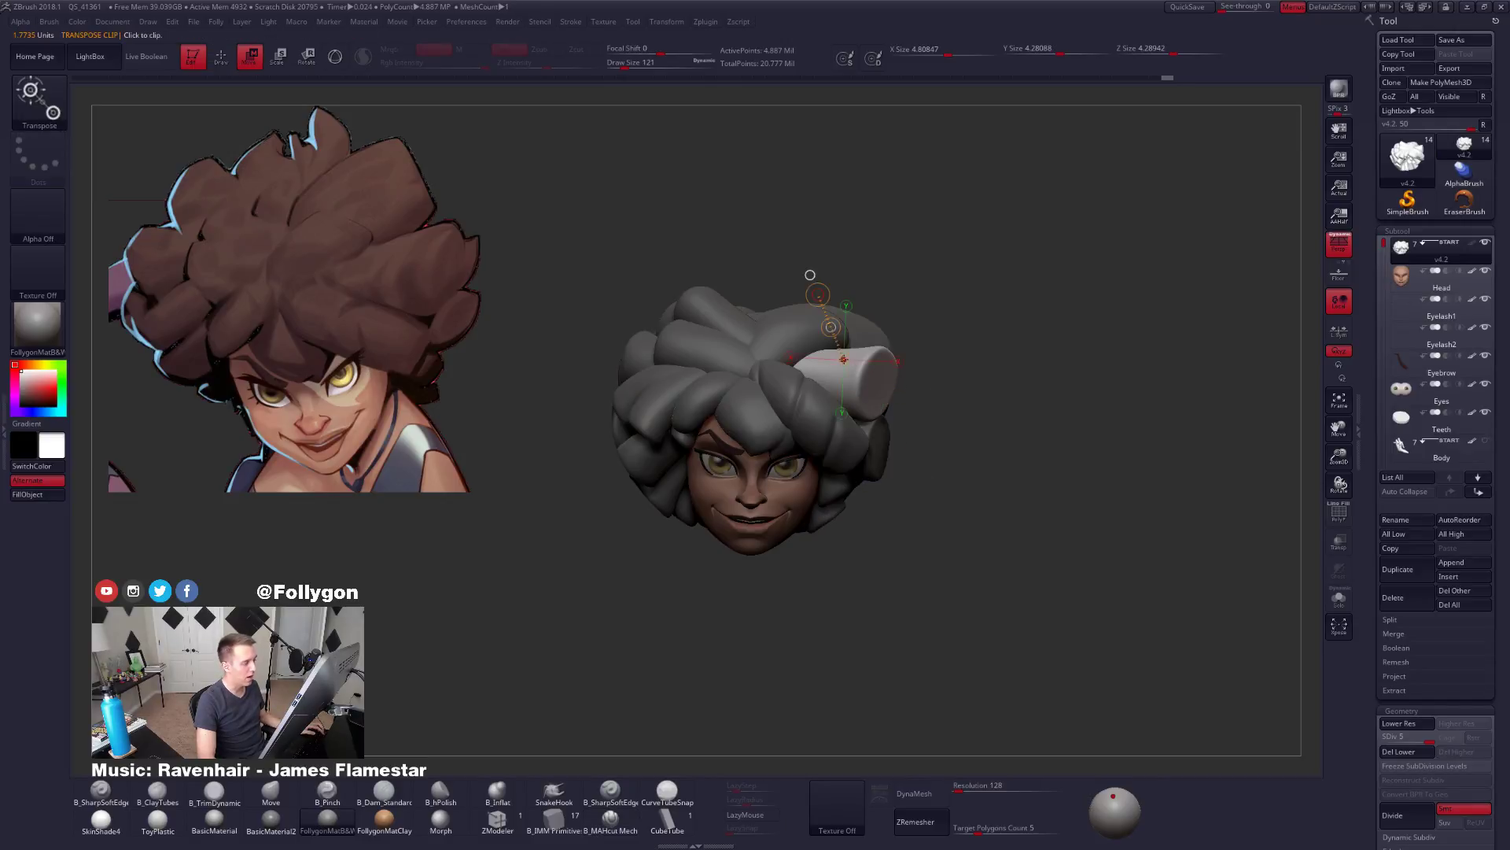
{"action": "key", "text": "q"}
{"action": "key", "text": "space"}
{"action": "mouse_move", "coordinate": [997, 423]}
{"action": "left_mouse_down"}
{"action": "mouse_move", "coordinate": [942, 418]}
{"action": "mouse_move", "coordinate": [947, 504]}
{"action": "left_mouse_up"}
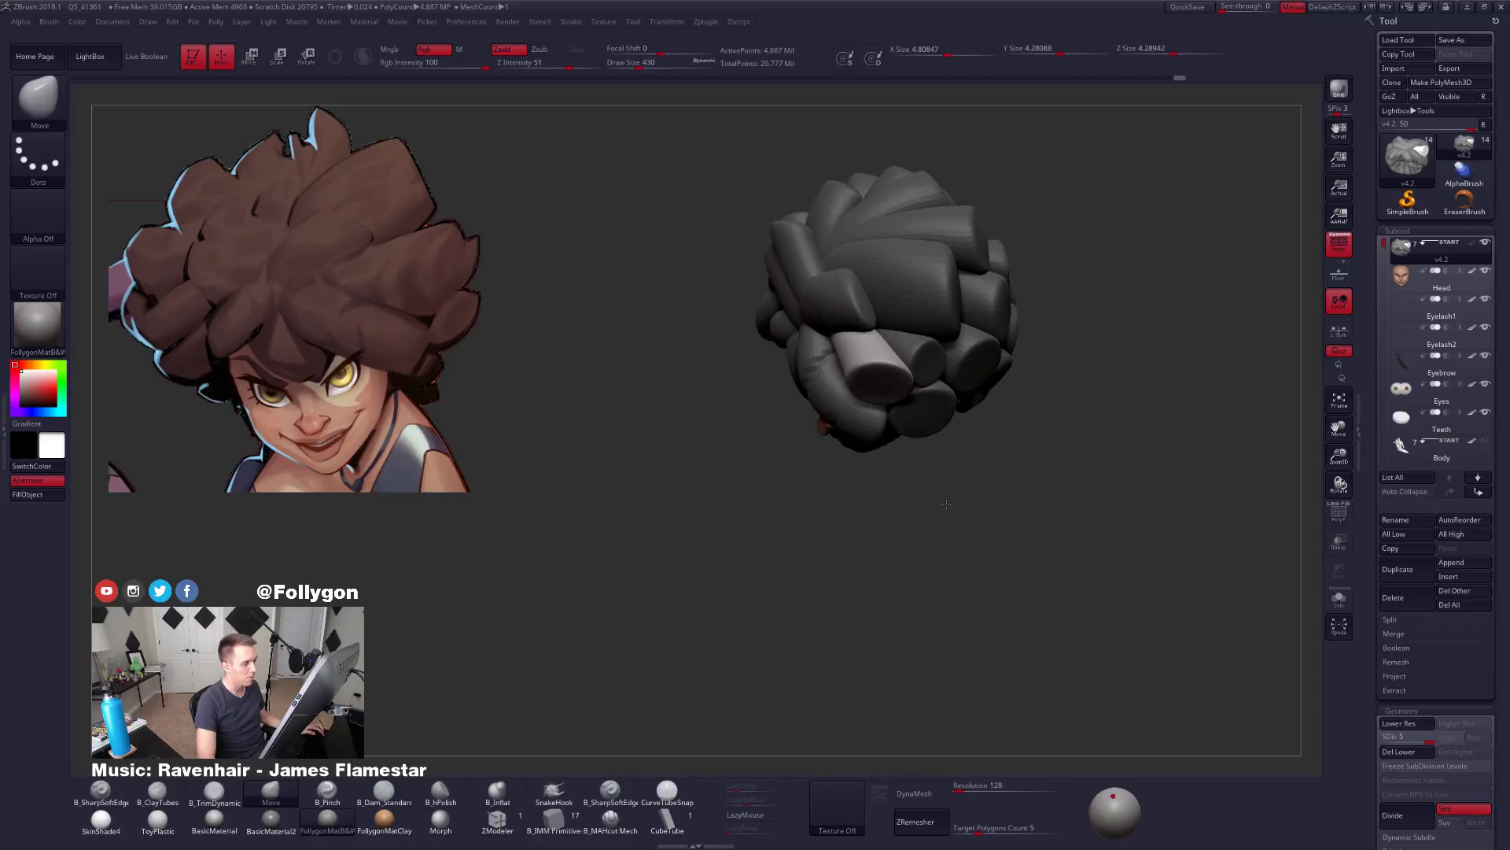
Lower the hair to subdivision level 1 and start reshaping the unmasked side clump with a larger Move brush.
{"action": "key", "text": "shift+d"}
{"action": "key", "text": "shift+d"}
{"action": "key", "text": "space"}
{"action": "left_click_drag", "start_coordinate": [863, 356], "coordinate": [865, 351]}
{"action": "key", "text": "shift+d"}
{"action": "key", "text": "space"}
{"action": "right_click_drag", "start_coordinate": [881, 379], "coordinate": [854, 357]}
{"action": "left_click_drag", "start_coordinate": [854, 358], "coordinate": [841, 368]}
{"action": "key", "text": "space"}
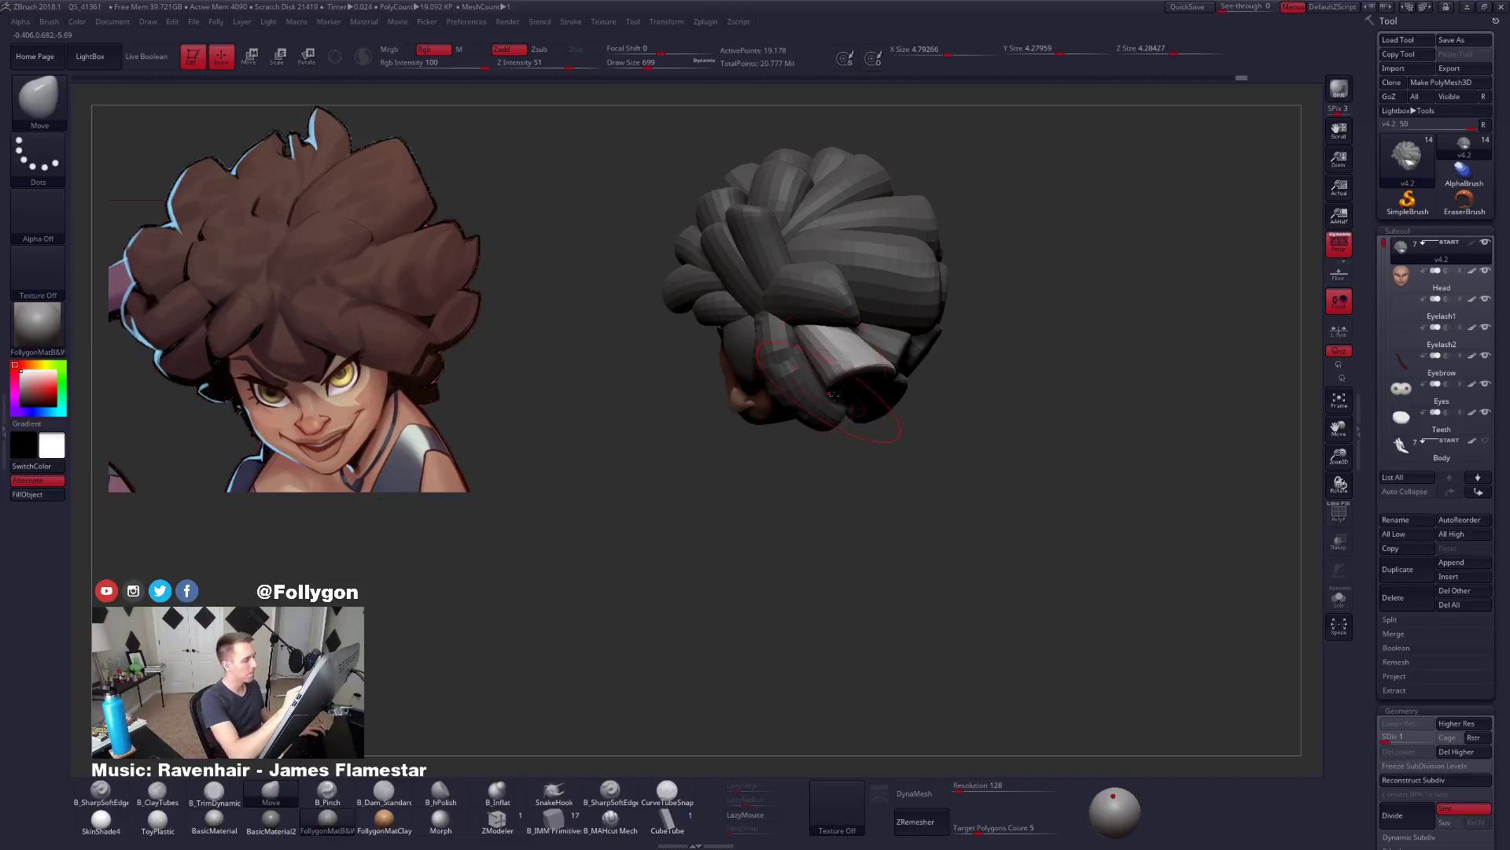
Pull the side clump's open end outward and flare it with the Move brush at draw size 810.
{"action": "mouse_move", "coordinate": [896, 488]}
{"action": "left_mouse_down"}
{"action": "mouse_move", "coordinate": [983, 476]}
{"action": "mouse_move", "coordinate": [857, 484]}
{"action": "left_mouse_up"}
{"action": "key", "text": "space"}
{"action": "left_click_drag", "start_coordinate": [818, 346], "coordinate": [830, 346]}
{"action": "left_click_drag", "start_coordinate": [881, 535], "coordinate": [971, 543]}
{"action": "left_click_drag", "start_coordinate": [830, 346], "coordinate": [837, 334]}
{"action": "mouse_move", "coordinate": [889, 504]}
{"action": "left_mouse_down"}
{"action": "mouse_move", "coordinate": [897, 567]}
{"action": "mouse_move", "coordinate": [924, 570]}
{"action": "left_mouse_up"}
{"action": "key", "text": "space"}
{"action": "left_click_drag", "start_coordinate": [820, 297], "coordinate": [814, 296]}
{"action": "left_click_drag", "start_coordinate": [889, 488], "coordinate": [818, 503]}
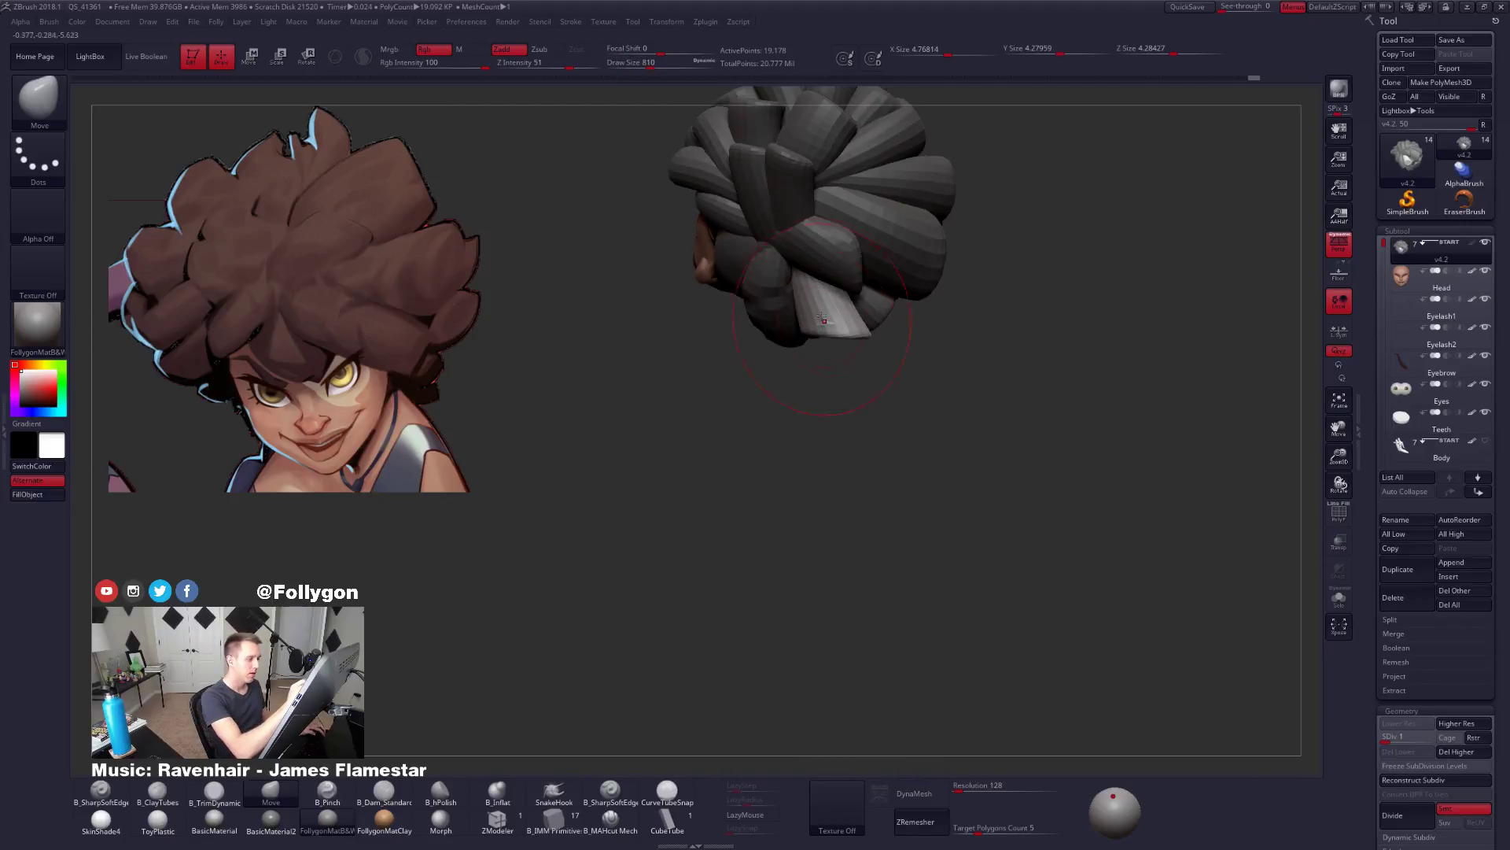
{"action": "left_click_drag", "start_coordinate": [812, 307], "coordinate": [857, 312]}
{"action": "left_click_drag", "start_coordinate": [857, 472], "coordinate": [943, 449]}
{"action": "mouse_move", "coordinate": [865, 422]}
{"action": "left_mouse_down", "text": "alt"}
{"action": "mouse_move", "coordinate": [829, 450]}
{"action": "mouse_move", "coordinate": [845, 502]}
{"action": "left_mouse_up", "text": "alt"}
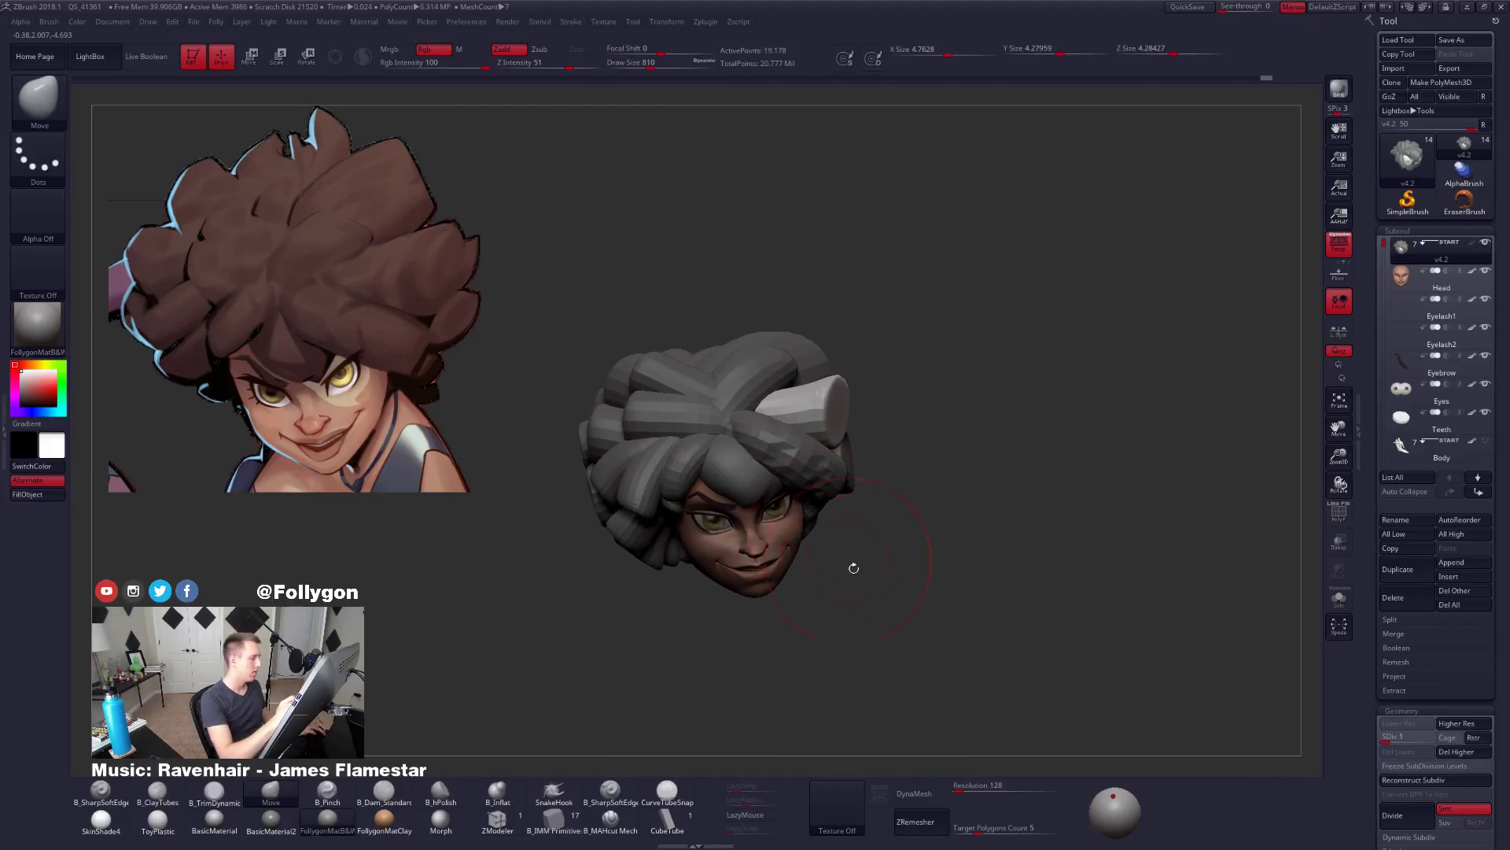
{"action": "left_click_drag", "start_coordinate": [853, 567], "coordinate": [926, 511], "text": "alt"}
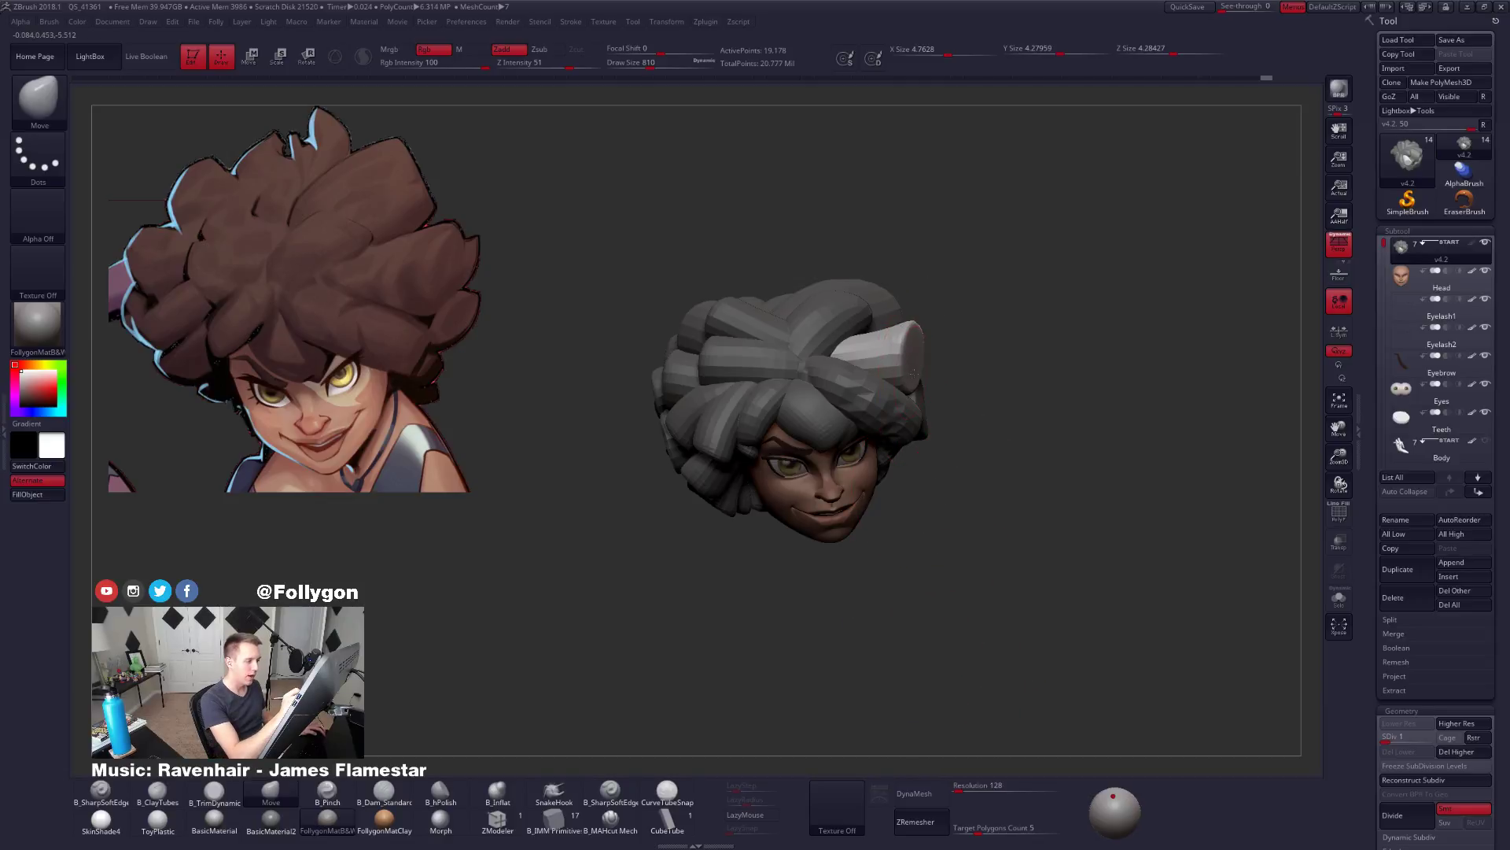
Refine the side clump's silhouette from above and in front with the Move brush, reducing the draw size to 656 and 556.
{"action": "mouse_move", "coordinate": [917, 440]}
{"action": "left_mouse_down"}
{"action": "mouse_move", "coordinate": [906, 484]}
{"action": "mouse_move", "coordinate": [931, 444]}
{"action": "left_mouse_up"}
{"action": "key", "text": "shift+f"}
{"action": "key", "text": "shift+f"}
{"action": "key", "text": "space"}
{"action": "left_click", "coordinate": [980, 423]}
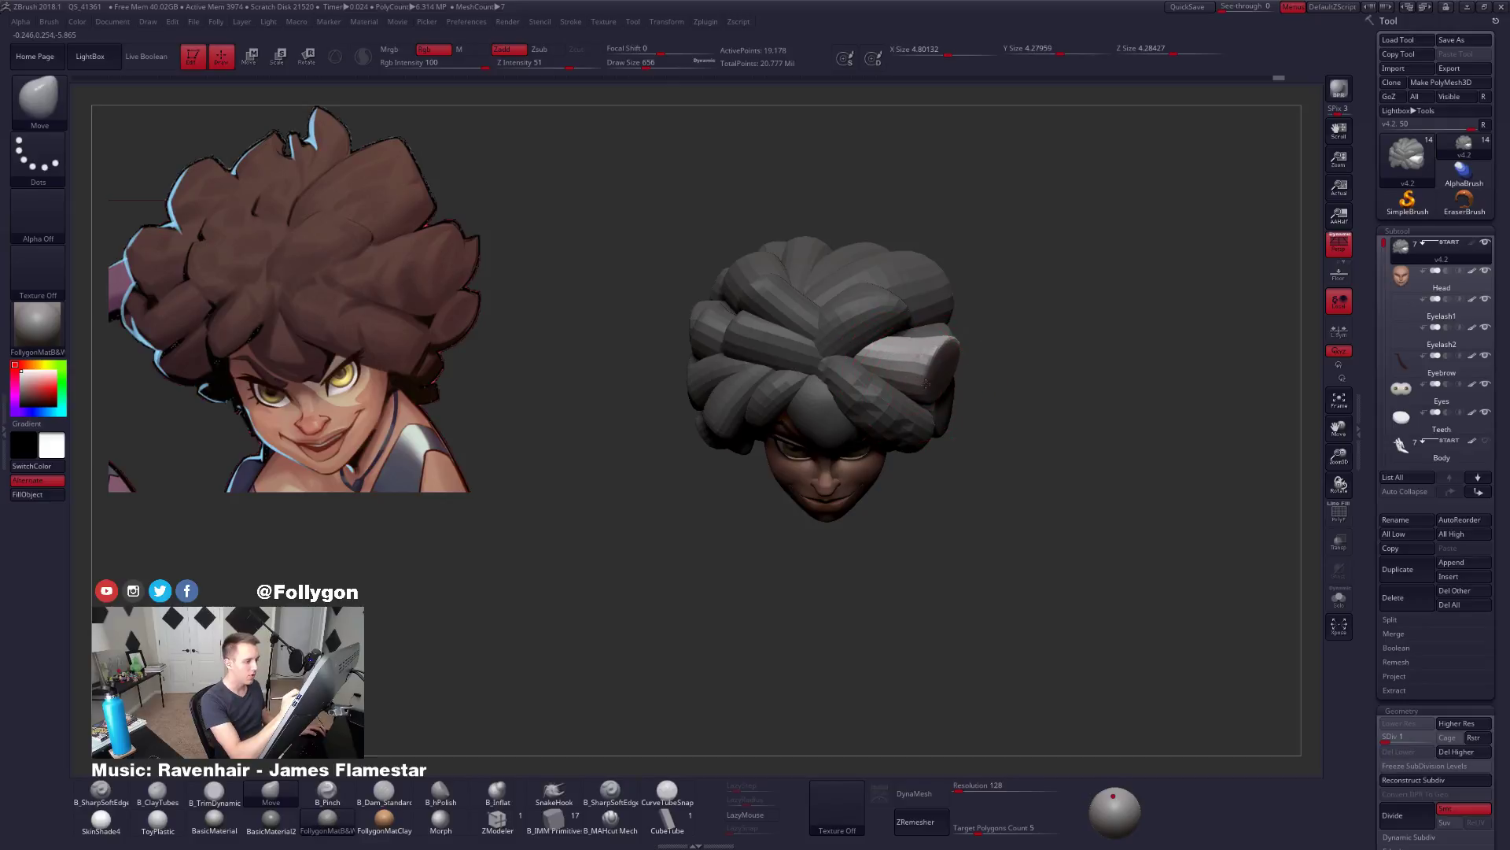
{"action": "left_click_drag", "start_coordinate": [926, 383], "coordinate": [936, 379]}
{"action": "left_click_drag", "start_coordinate": [966, 440], "coordinate": [932, 394]}
{"action": "key", "text": "space"}
{"action": "left_click", "coordinate": [934, 331]}
{"action": "left_click_drag", "start_coordinate": [936, 578], "coordinate": [934, 529]}
{"action": "left_click_drag", "start_coordinate": [984, 603], "coordinate": [1014, 578]}
{"action": "key", "text": "w"}
{"action": "left_click", "coordinate": [863, 422], "text": "ctrl"}
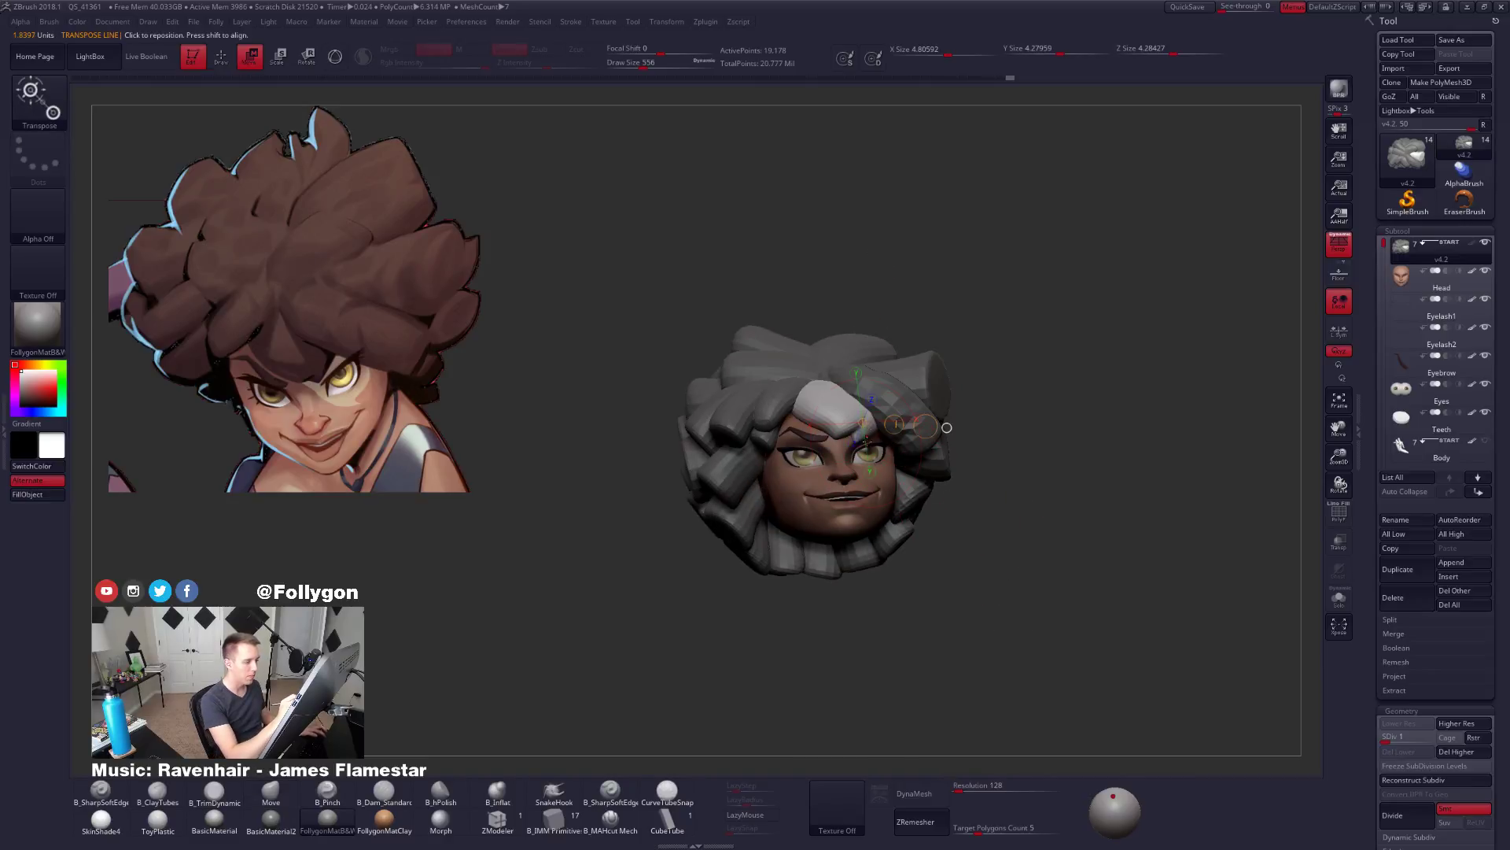
{"action": "key", "text": "q"}
{"action": "left_click_drag", "start_coordinate": [1008, 401], "coordinate": [1021, 415], "text": "ctrl"}
{"action": "left_click", "coordinate": [847, 409], "text": "ctrl+shift"}
{"action": "mouse_move", "coordinate": [932, 535]}
{"action": "left_mouse_down"}
{"action": "mouse_move", "coordinate": [836, 528]}
{"action": "mouse_move", "coordinate": [936, 526]}
{"action": "mouse_move", "coordinate": [966, 560]}
{"action": "left_mouse_up"}
{"action": "left_click", "coordinate": [957, 503], "text": "ctrl+shift"}
Mask all hair except the thick side clump again and push its outer end into shape with the Move brush.
{"action": "key", "text": "w"}
{"action": "left_click_drag", "start_coordinate": [957, 367], "coordinate": [1040, 399], "text": "ctrl"}
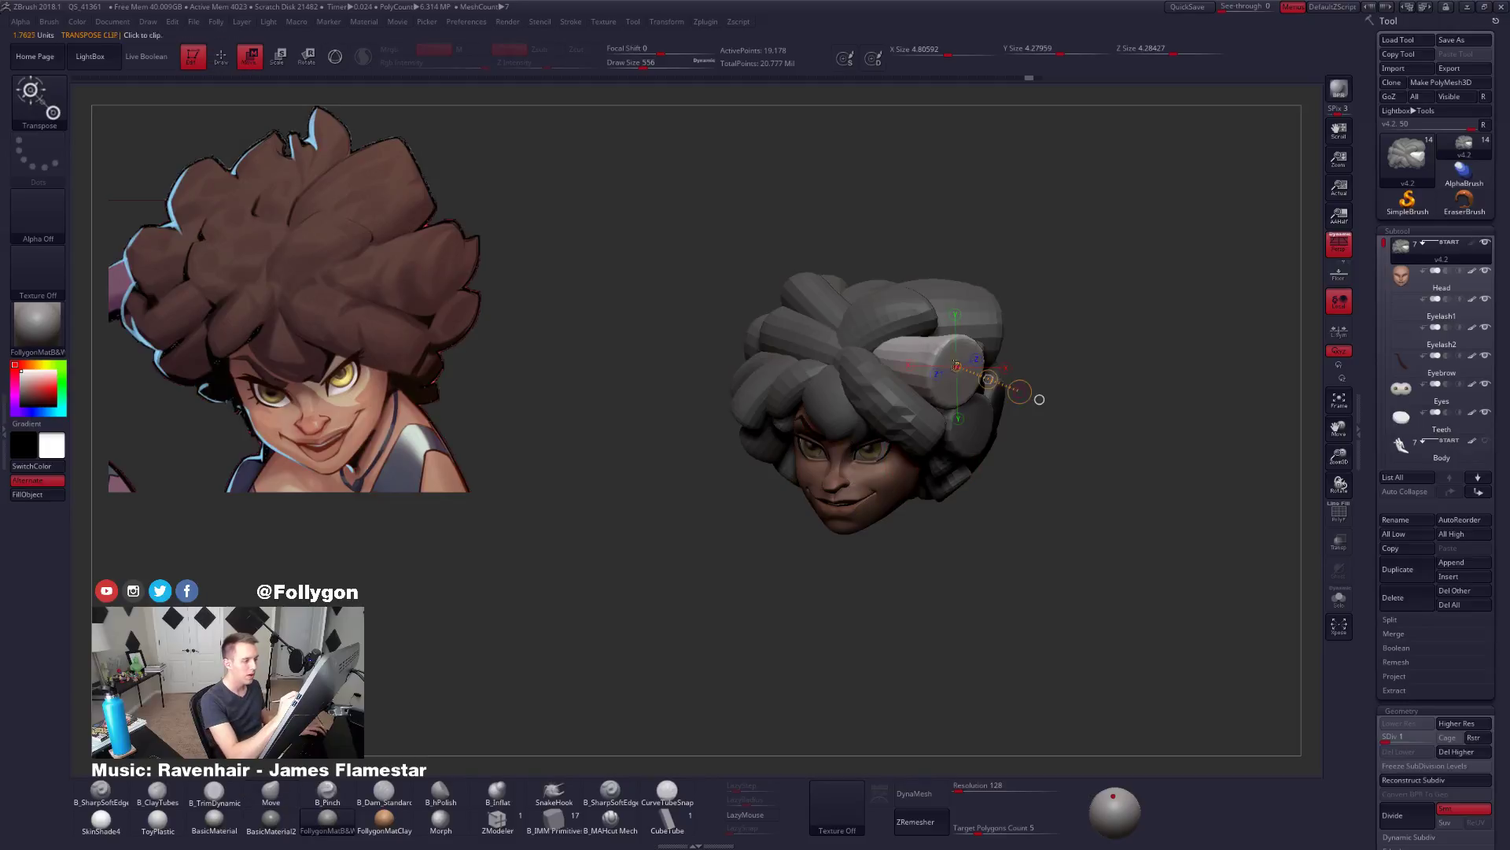
{"action": "key", "text": "q"}
{"action": "mouse_move", "coordinate": [1063, 319]}
{"action": "left_mouse_down"}
{"action": "mouse_move", "coordinate": [856, 467]}
{"action": "mouse_move", "coordinate": [940, 508]}
{"action": "left_mouse_up"}
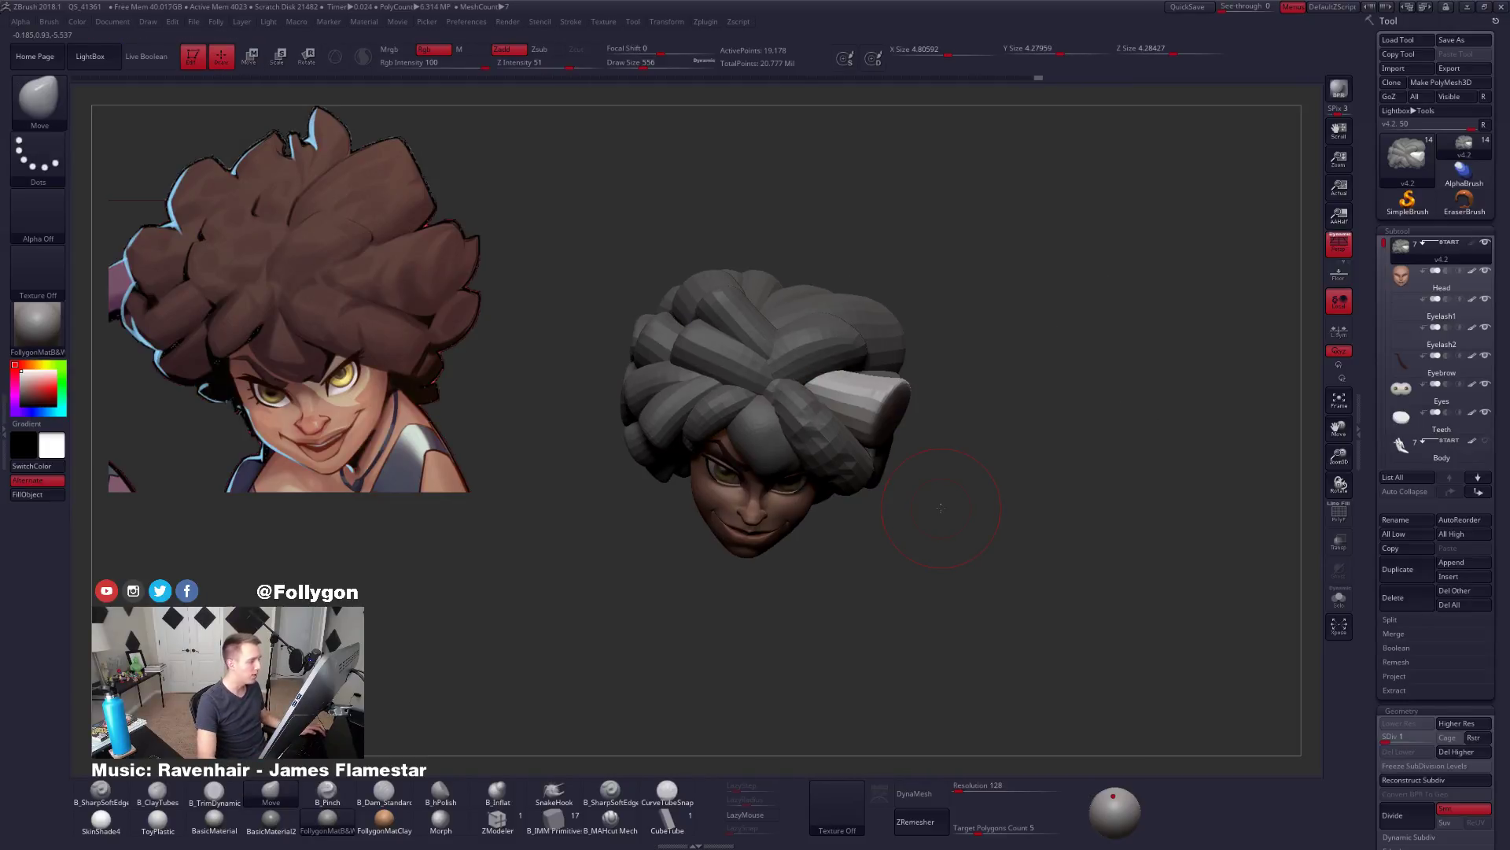
{"action": "right_click_drag", "start_coordinate": [812, 466], "coordinate": [810, 515]}
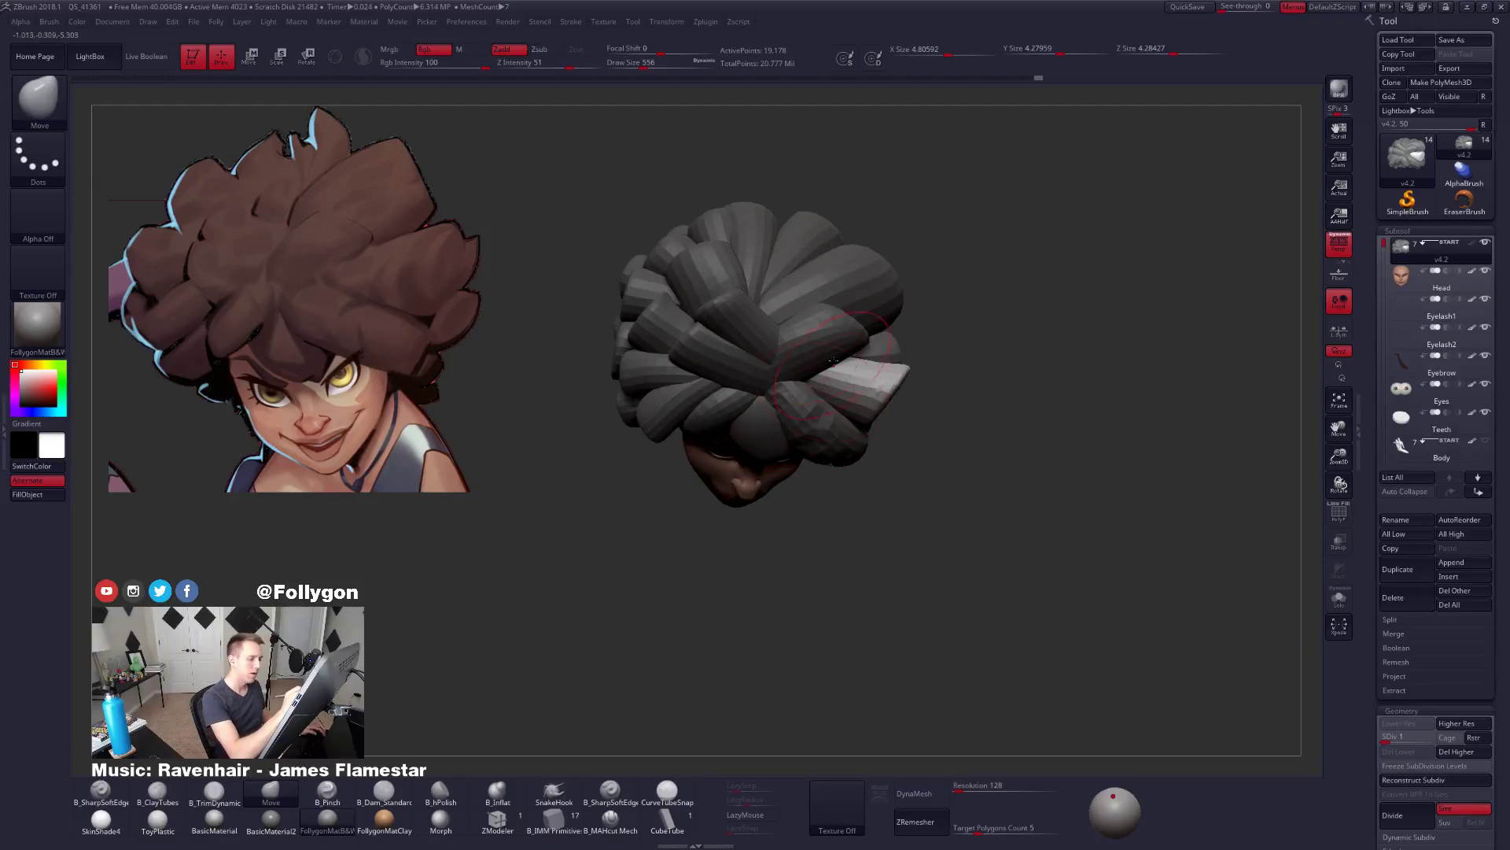
{"action": "key", "text": "space"}
{"action": "left_click_drag", "start_coordinate": [848, 363], "coordinate": [896, 386]}
Adjust the side clump's rim and taper from several angles with the Move brush at draw sizes 615 and 519.
{"action": "right_click_drag", "start_coordinate": [877, 381], "coordinate": [863, 319]}
{"action": "key", "text": "space"}
{"action": "left_click_drag", "start_coordinate": [870, 440], "coordinate": [867, 440]}
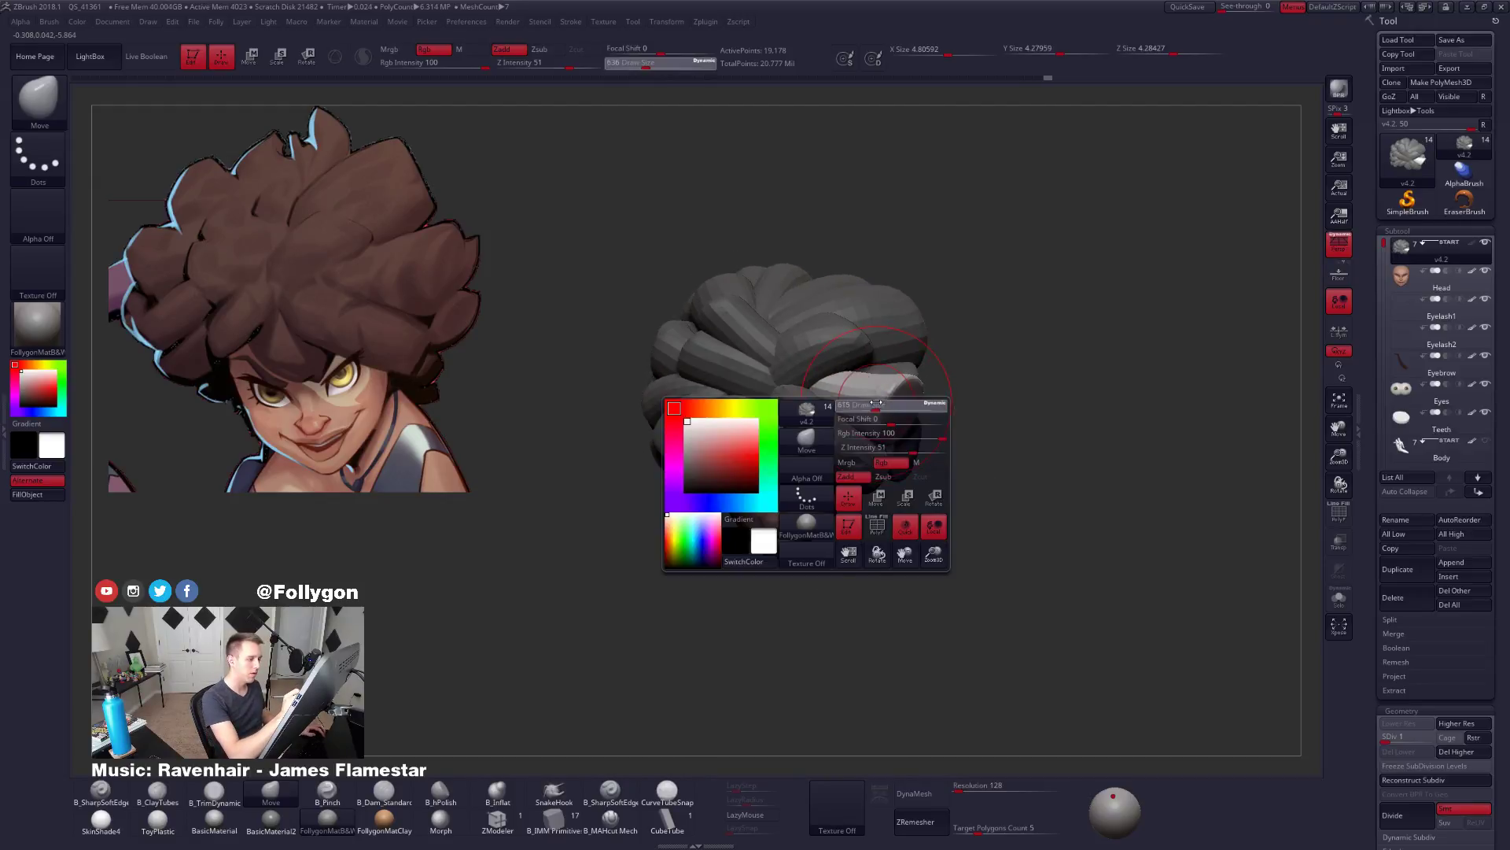
{"action": "right_click_drag", "start_coordinate": [881, 452], "coordinate": [891, 425]}
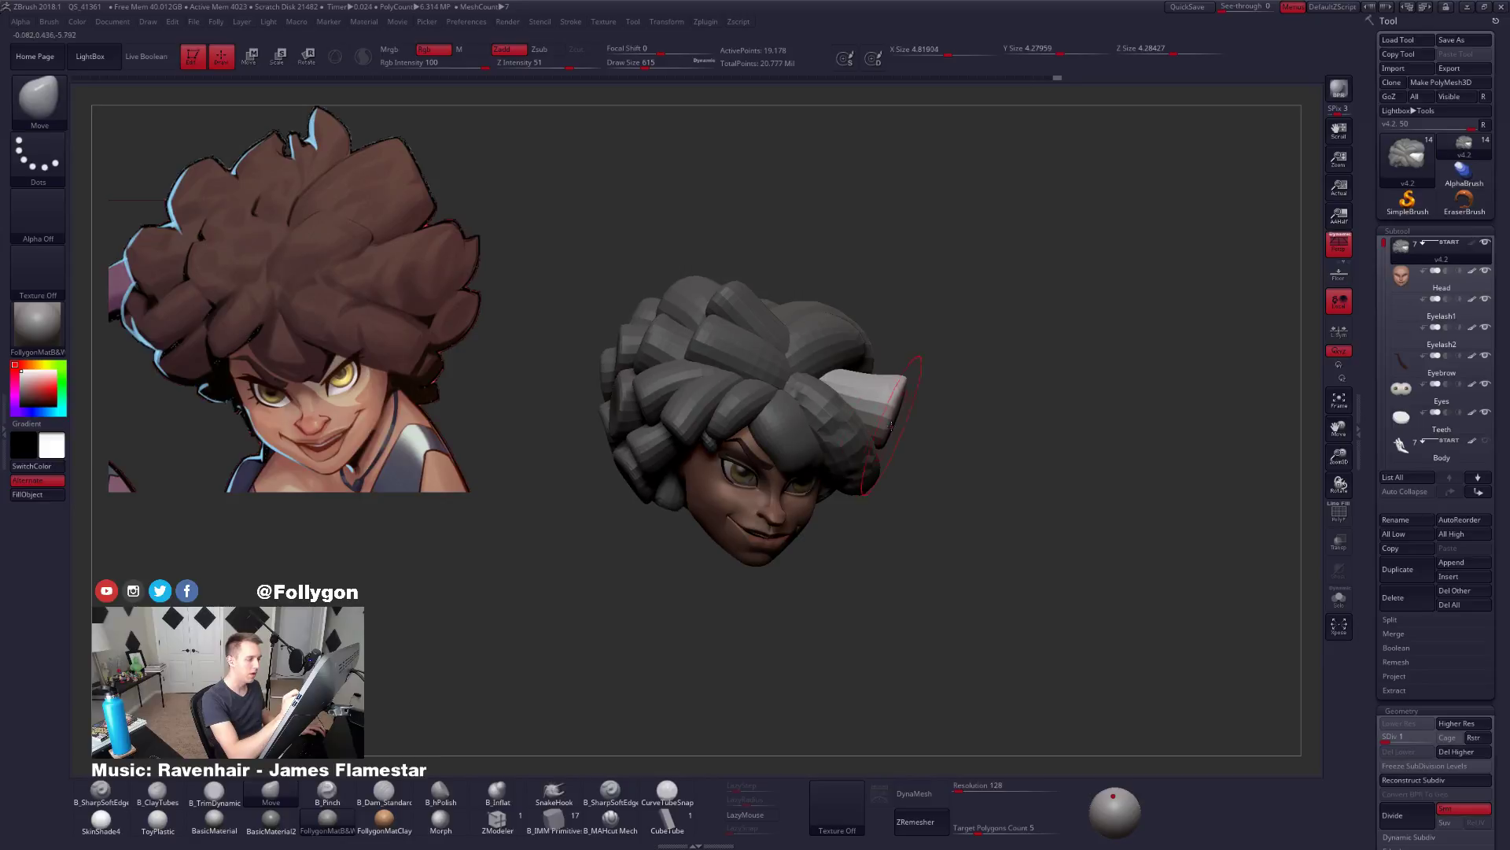
{"action": "mouse_move", "coordinate": [848, 475]}
{"action": "right_mouse_down"}
{"action": "mouse_move", "coordinate": [826, 491]}
{"action": "mouse_move", "coordinate": [767, 437]}
{"action": "right_mouse_up"}
{"action": "key", "text": "space"}
{"action": "left_click_drag", "start_coordinate": [850, 394], "coordinate": [833, 403]}
{"action": "mouse_move", "coordinate": [866, 406]}
{"action": "right_mouse_down"}
{"action": "mouse_move", "coordinate": [866, 362]}
{"action": "mouse_move", "coordinate": [944, 343]}
{"action": "right_mouse_up"}
{"action": "right_click_drag", "start_coordinate": [887, 512], "coordinate": [878, 425]}
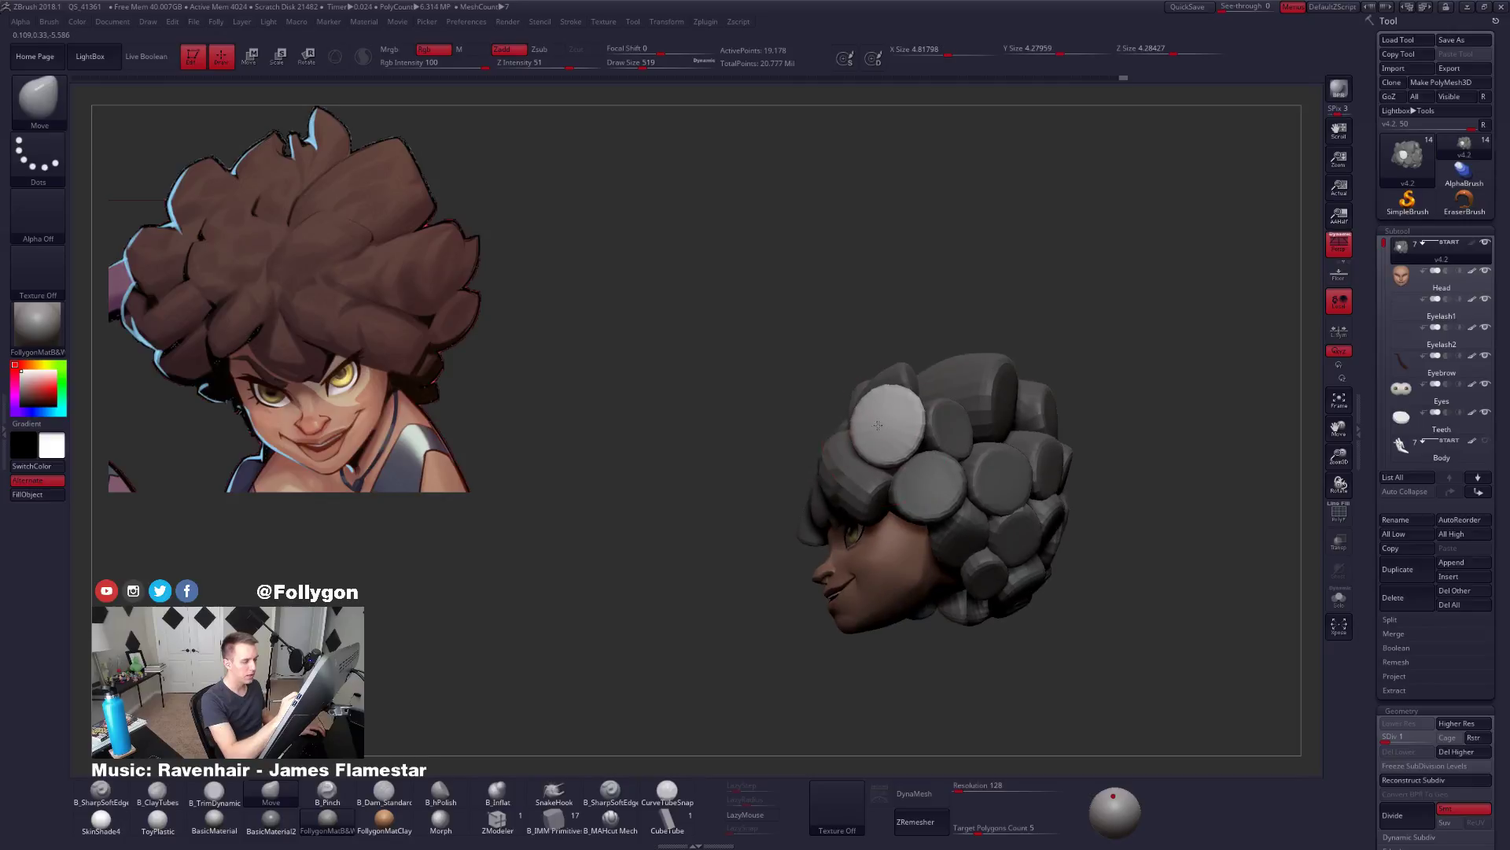
Mask all hair except the round clump just above the temple, ready for the Move brush.
{"action": "key", "text": "w"}
{"action": "mouse_move", "coordinate": [920, 474]}
{"action": "right_mouse_down"}
{"action": "mouse_move", "coordinate": [902, 495]}
{"action": "mouse_move", "coordinate": [936, 484]}
{"action": "mouse_move", "coordinate": [921, 487]}
{"action": "right_mouse_up"}
{"action": "left_click", "coordinate": [919, 489], "text": "ctrl"}
{"action": "key", "text": "q"}
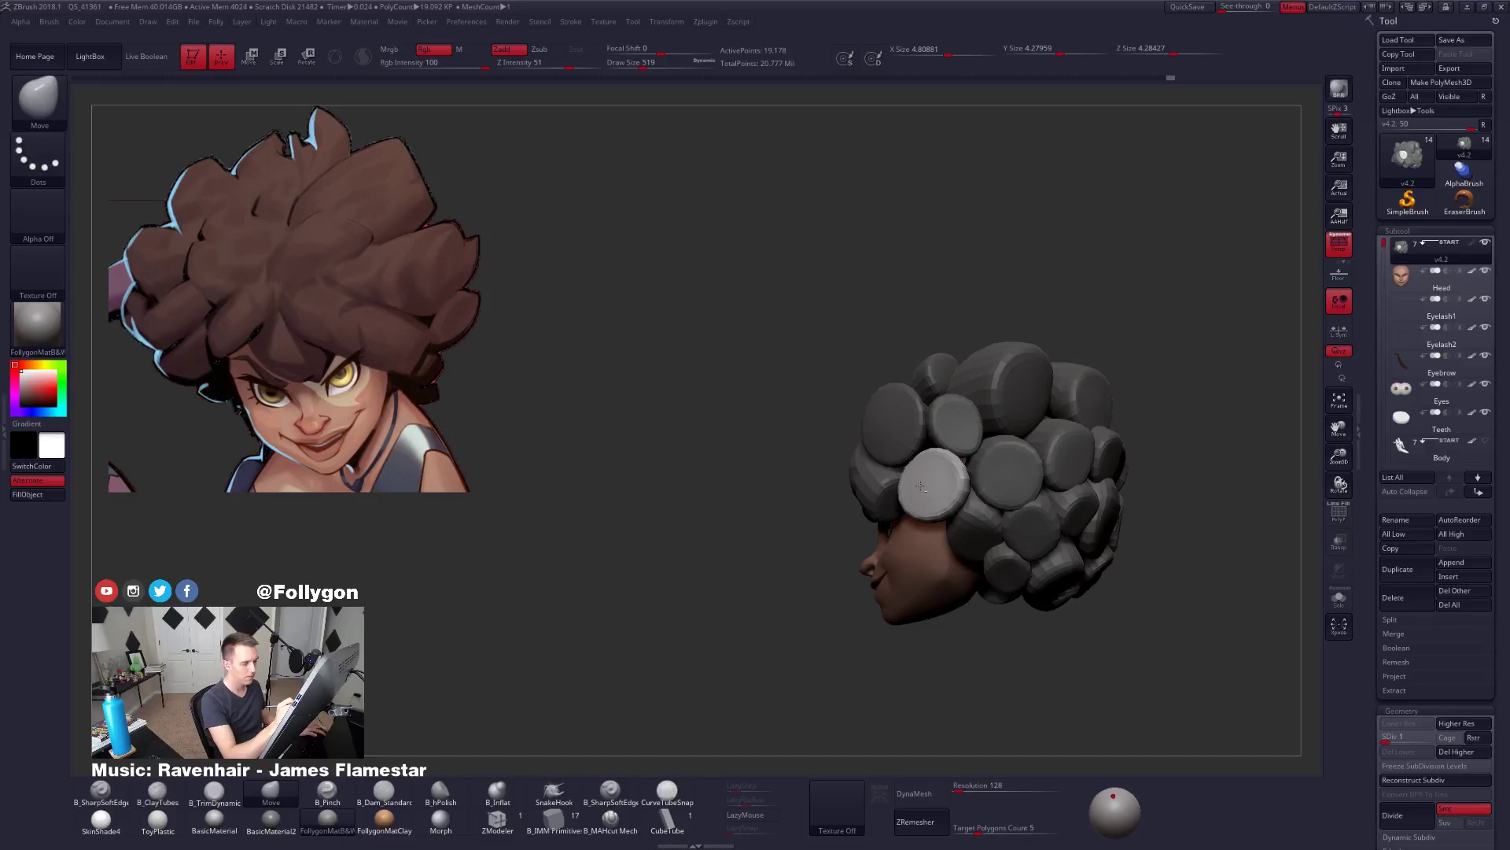
{"action": "mouse_move", "coordinate": [920, 486]}
{"action": "right_mouse_down", "text": "ctrl"}
{"action": "mouse_move", "coordinate": [942, 535]}
{"action": "mouse_move", "coordinate": [944, 440]}
{"action": "right_mouse_up", "text": "ctrl"}
{"action": "mouse_move", "coordinate": [1013, 640]}
{"action": "right_mouse_down"}
{"action": "mouse_move", "coordinate": [988, 653]}
{"action": "mouse_move", "coordinate": [1054, 647]}
{"action": "mouse_move", "coordinate": [1001, 636]}
{"action": "mouse_move", "coordinate": [1052, 665]}
{"action": "mouse_move", "coordinate": [1075, 648]}
{"action": "mouse_move", "coordinate": [1059, 601]}
{"action": "mouse_move", "coordinate": [1105, 613]}
{"action": "right_mouse_up"}
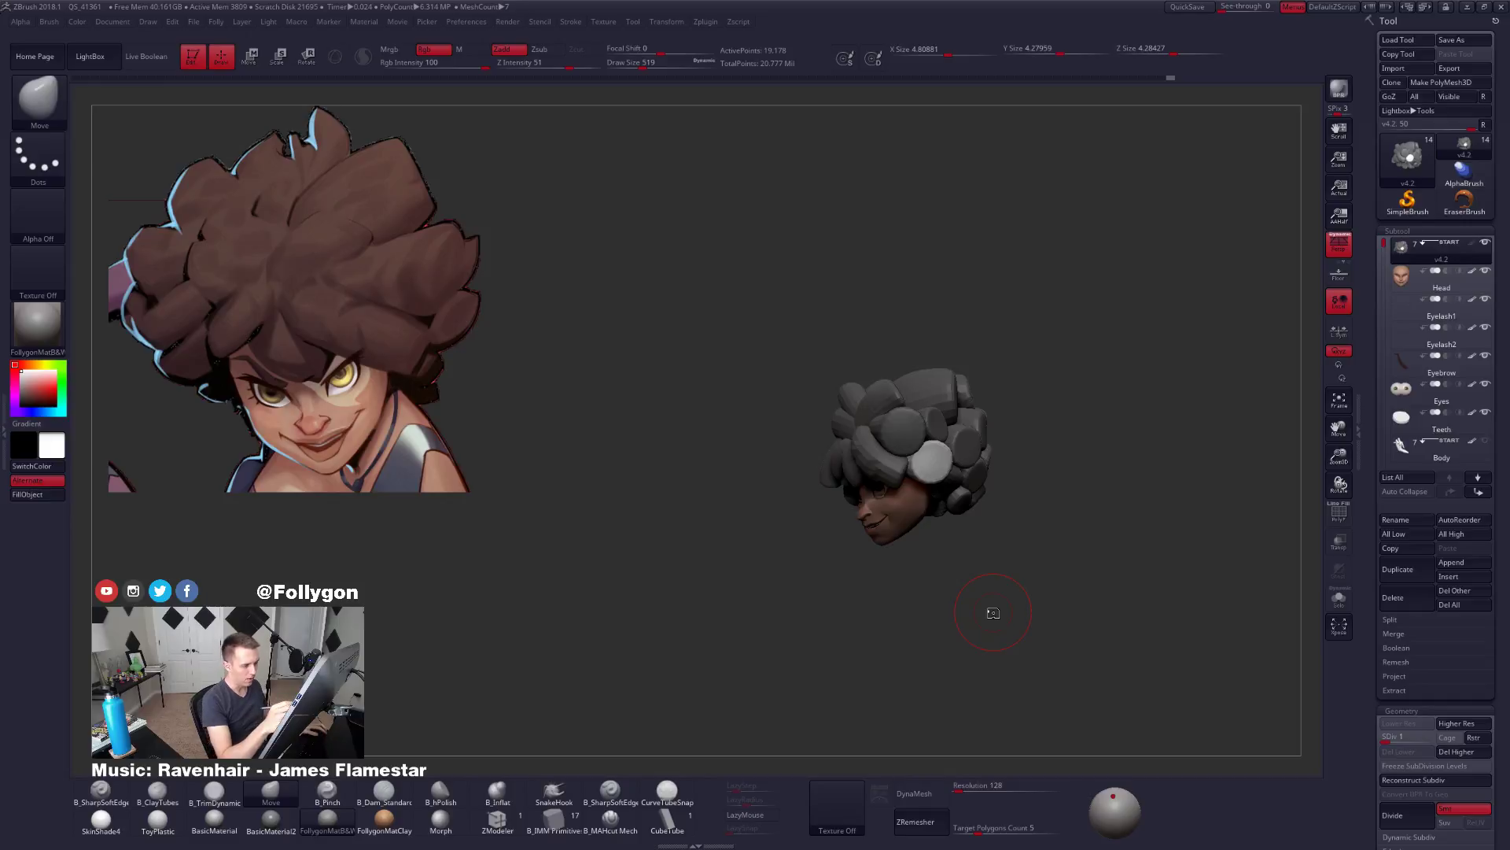
Unmask only the smaller clump behind the thick side clump and enlarge the Move brush to draw size 656.
{"action": "mouse_move", "coordinate": [925, 439]}
{"action": "right_mouse_down", "text": "ctrl"}
{"action": "mouse_move", "coordinate": [962, 488]}
{"action": "mouse_move", "coordinate": [917, 499]}
{"action": "mouse_move", "coordinate": [933, 551]}
{"action": "mouse_move", "coordinate": [936, 501]}
{"action": "mouse_move", "coordinate": [971, 472]}
{"action": "mouse_move", "coordinate": [972, 405]}
{"action": "mouse_move", "coordinate": [999, 385]}
{"action": "mouse_move", "coordinate": [987, 362]}
{"action": "right_mouse_up", "text": "ctrl"}
{"action": "key", "text": "w"}
{"action": "key", "text": "q"}
{"action": "key", "text": "b"}
{"action": "key", "text": "m"}
{"action": "key", "text": "v"}
{"action": "key", "text": "space"}
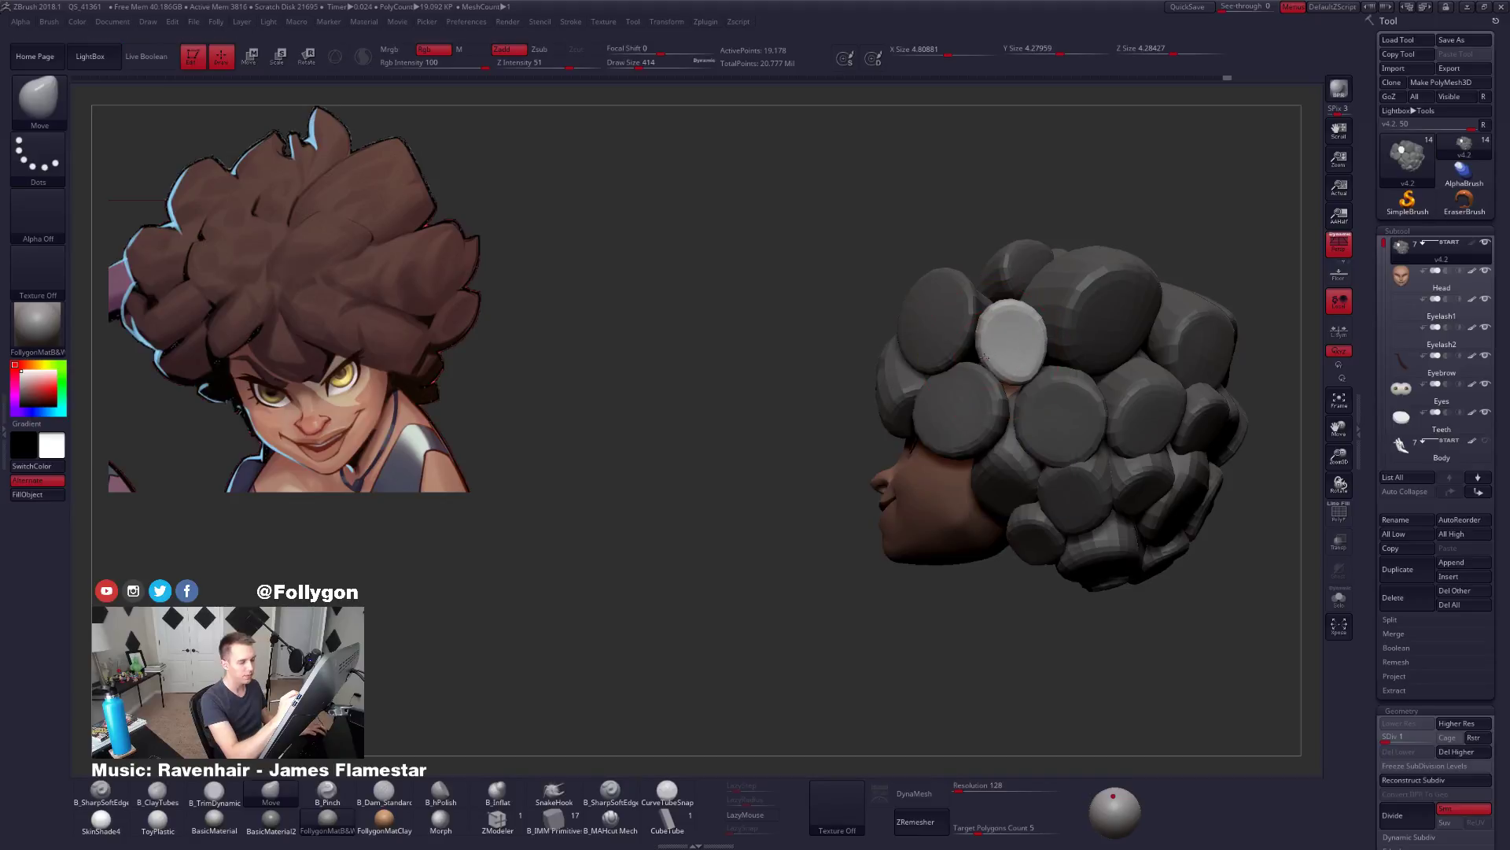
{"action": "left_click_drag", "start_coordinate": [985, 357], "coordinate": [1034, 353]}
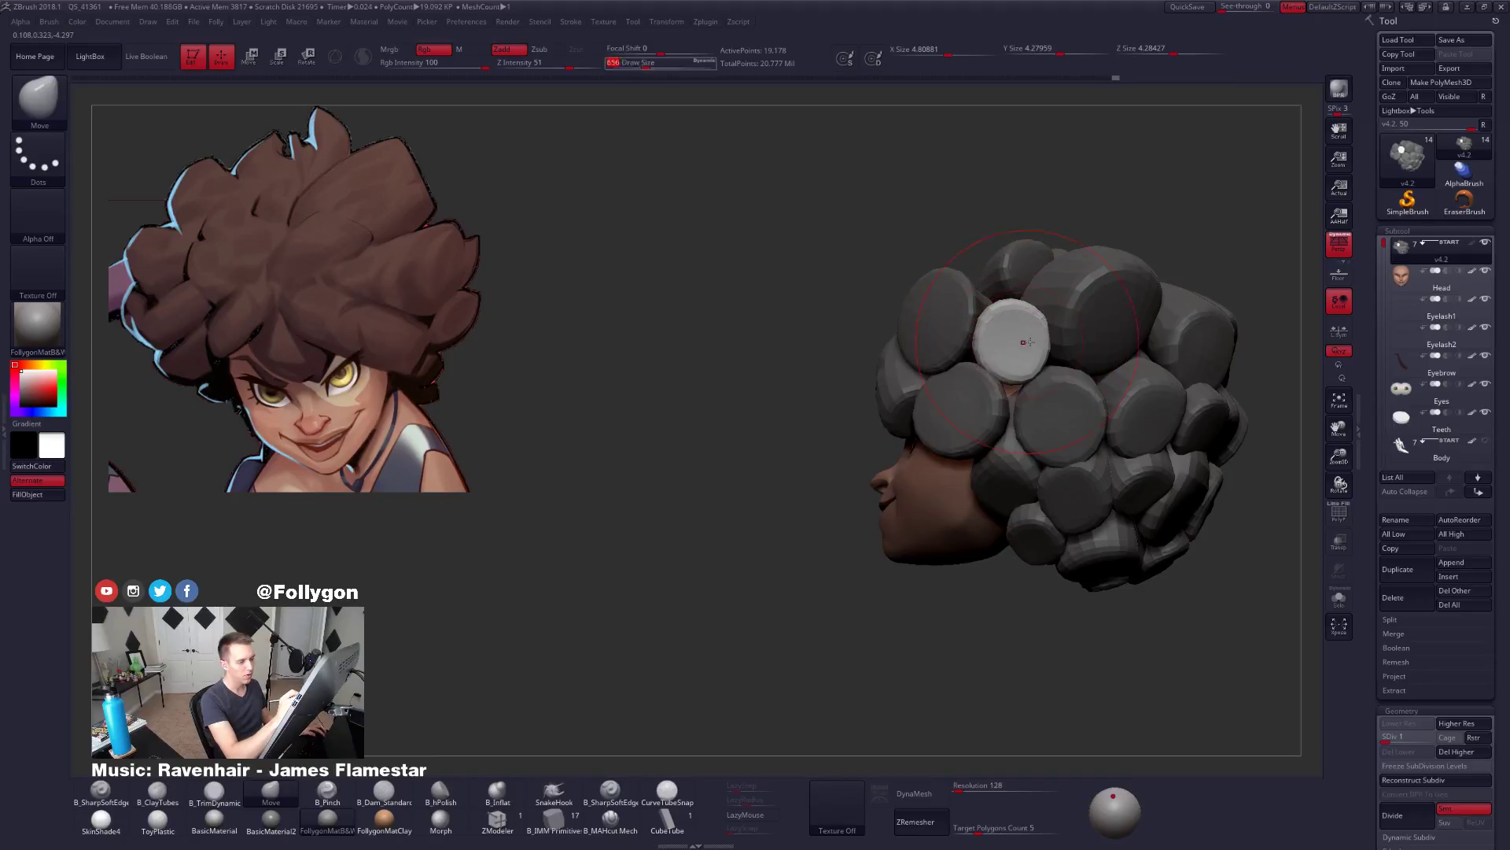
Isolate the small unmasked clump, refine its curved body with the Move brush at draw sizes 414 and 500, and show all the hair again.
{"action": "mouse_move", "coordinate": [1023, 342]}
{"action": "right_mouse_down"}
{"action": "mouse_move", "coordinate": [1041, 344]}
{"action": "mouse_move", "coordinate": [1046, 247]}
{"action": "mouse_move", "coordinate": [1075, 336]}
{"action": "mouse_move", "coordinate": [1028, 394]}
{"action": "mouse_move", "coordinate": [1036, 289]}
{"action": "mouse_move", "coordinate": [954, 410]}
{"action": "mouse_move", "coordinate": [896, 410]}
{"action": "right_mouse_up"}
{"action": "left_click", "coordinate": [1035, 288], "text": "ctrl+shift"}
{"action": "key", "text": "space"}
{"action": "left_click_drag", "start_coordinate": [995, 396], "coordinate": [981, 404]}
{"action": "key", "text": "space"}
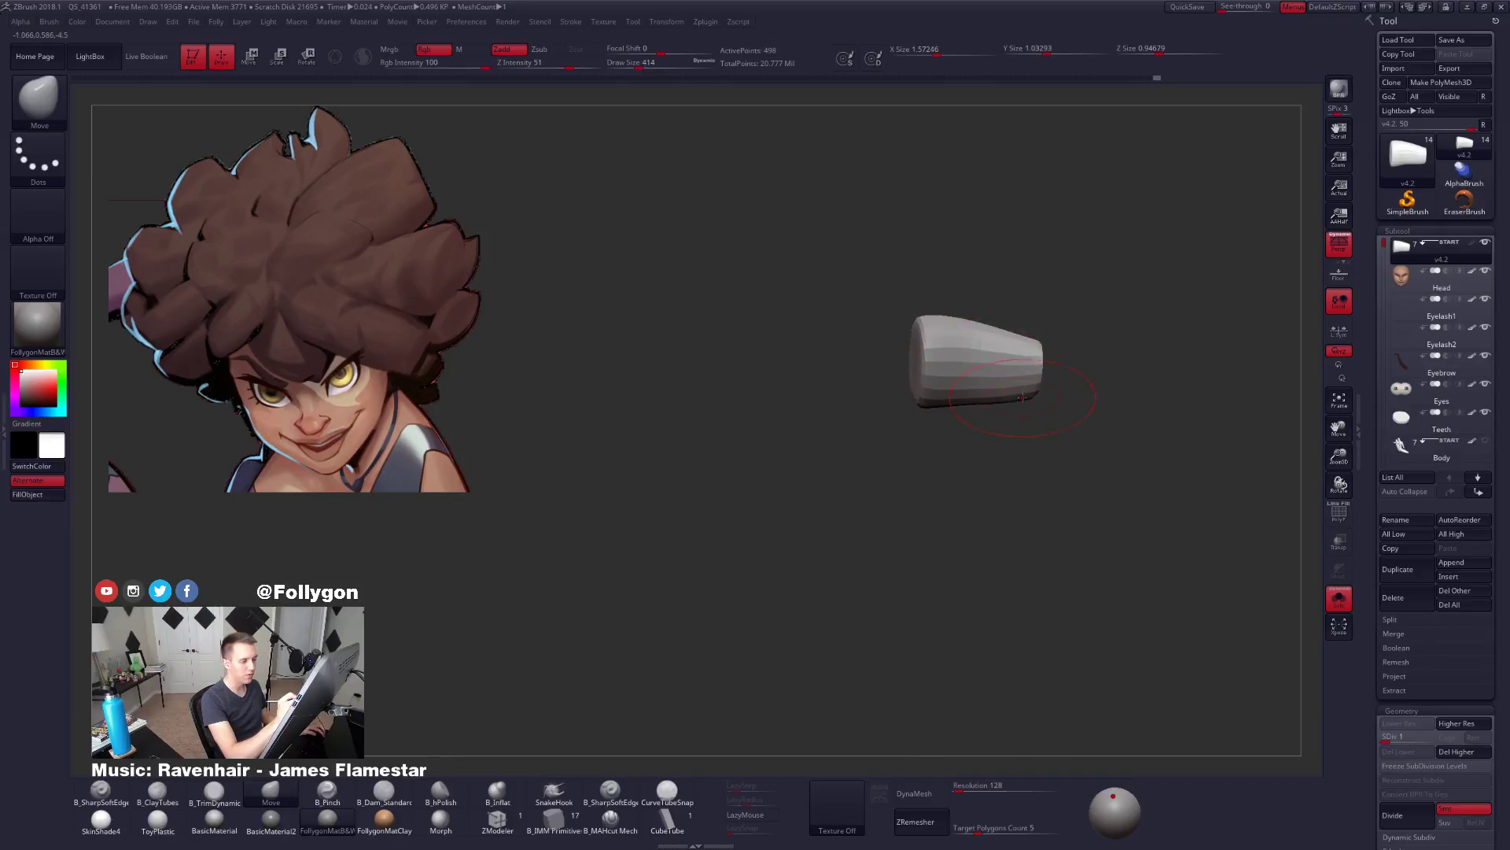
{"action": "key", "text": "space"}
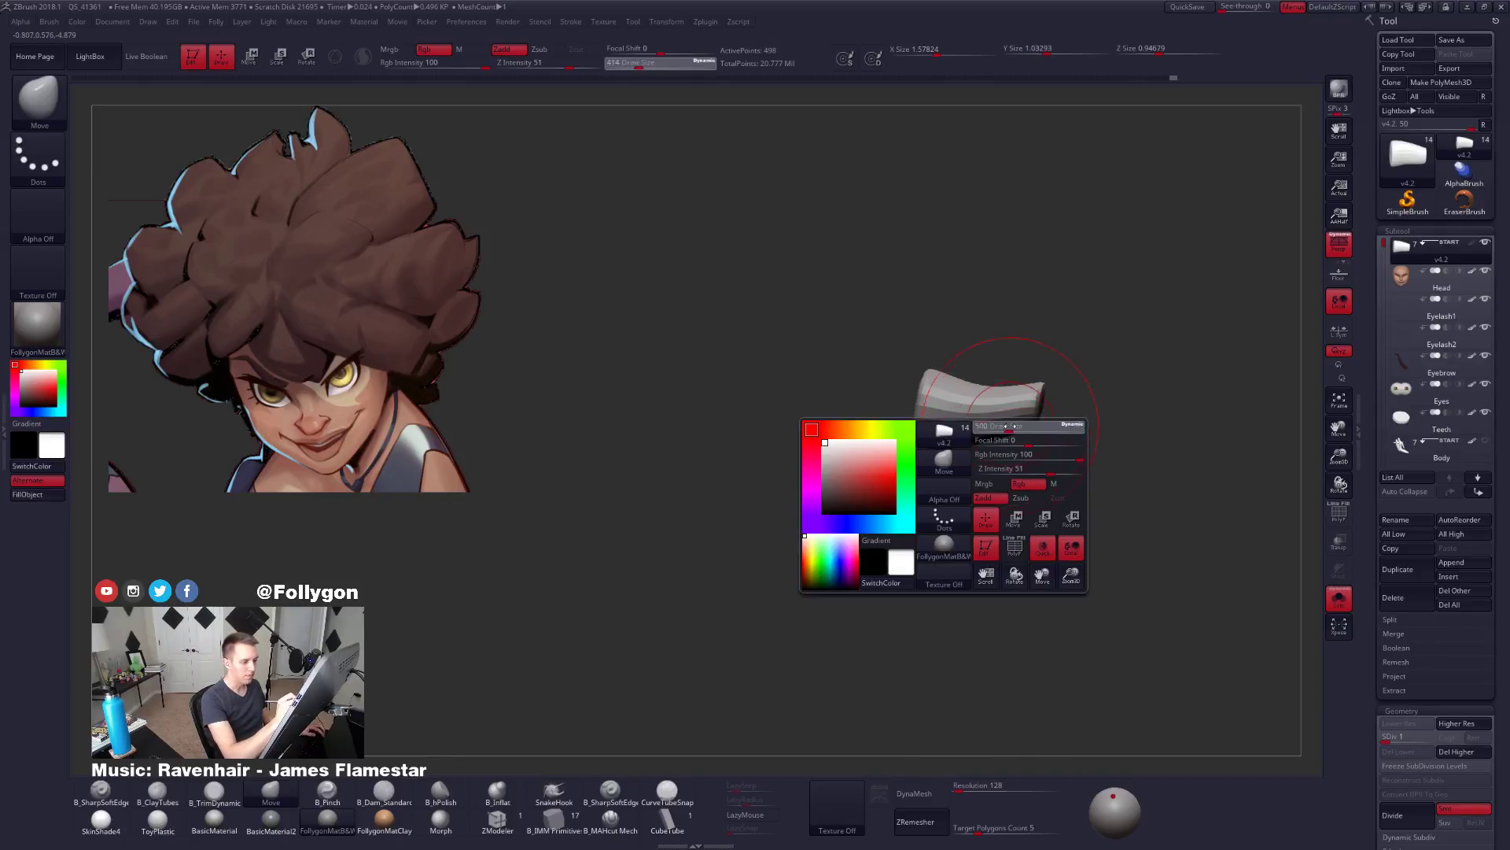
{"action": "left_click_drag", "start_coordinate": [997, 419], "coordinate": [1015, 420]}
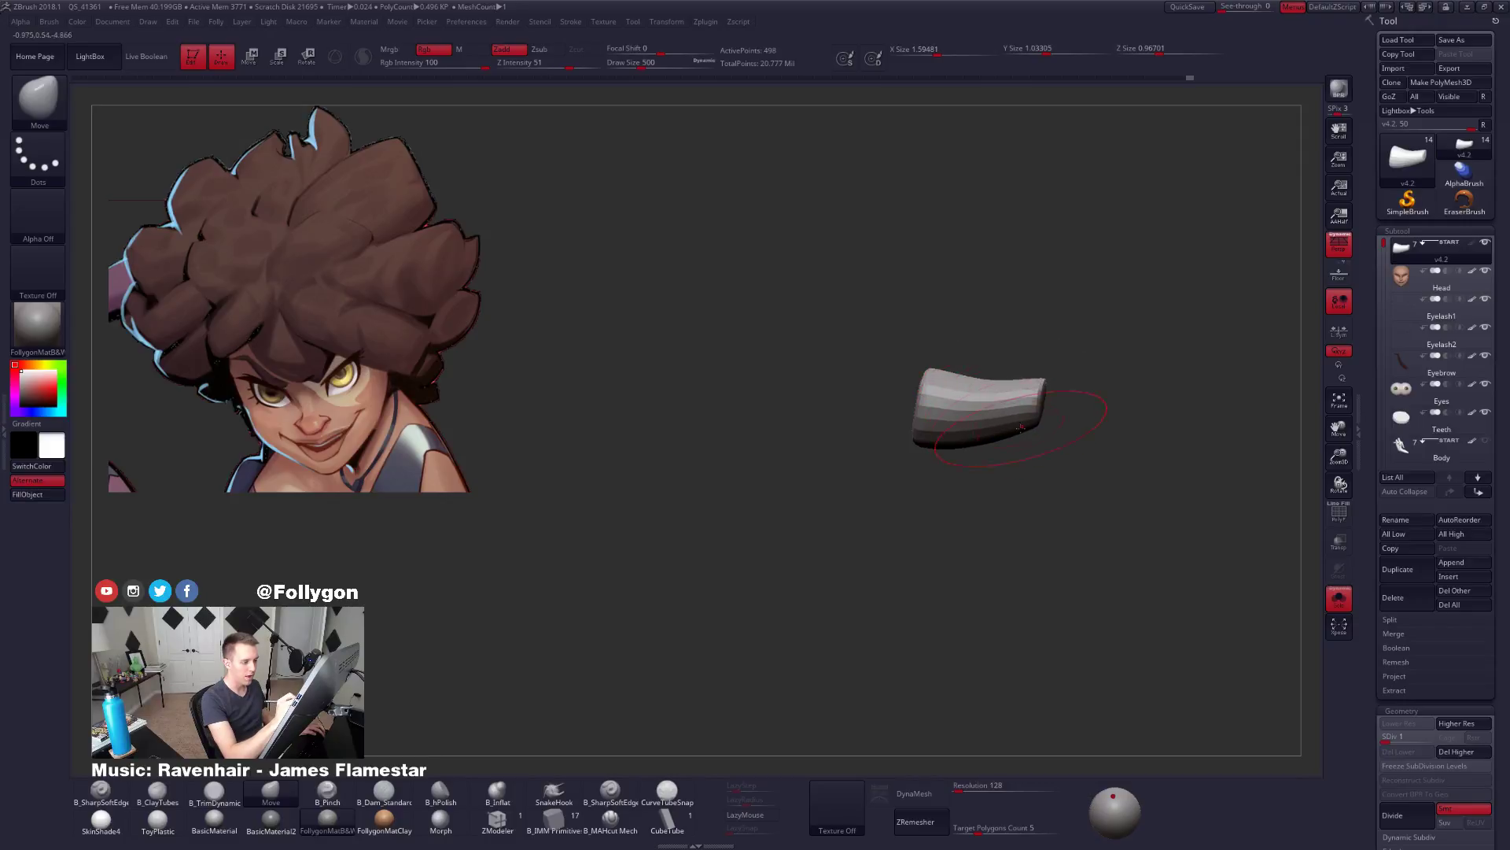
{"action": "mouse_move", "coordinate": [980, 532]}
{"action": "left_mouse_down"}
{"action": "mouse_move", "coordinate": [1060, 541]}
{"action": "mouse_move", "coordinate": [1053, 640]}
{"action": "mouse_move", "coordinate": [1066, 605]}
{"action": "left_mouse_up"}
{"action": "left_click", "coordinate": [1022, 540], "text": "ctrl+shift"}
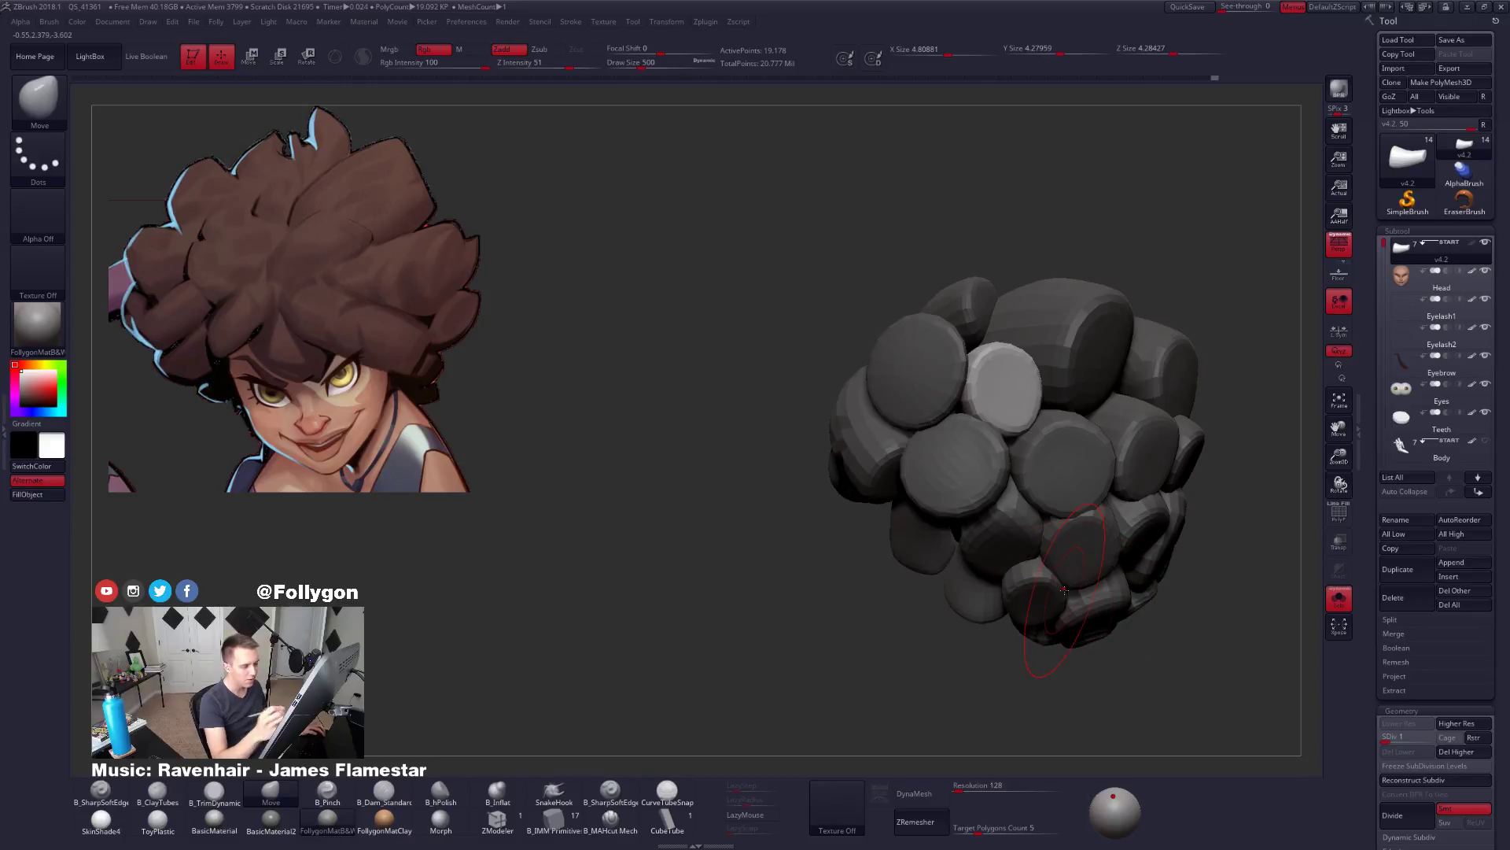
Nudge the small clump's lower rim with the Move brush to fit it among the neighbouring clumps.
{"action": "right_click_drag", "start_coordinate": [1064, 590], "coordinate": [976, 602]}
{"action": "left_click_drag", "start_coordinate": [1031, 427], "coordinate": [1023, 431]}
{"action": "right_click_drag", "start_coordinate": [1073, 405], "coordinate": [1043, 413]}
{"action": "mouse_move", "coordinate": [873, 438]}
{"action": "right_mouse_down"}
{"action": "mouse_move", "coordinate": [962, 447]}
{"action": "mouse_move", "coordinate": [962, 430]}
{"action": "mouse_move", "coordinate": [986, 493]}
{"action": "mouse_move", "coordinate": [993, 475]}
{"action": "mouse_move", "coordinate": [889, 503]}
{"action": "right_mouse_up"}
Mask all hair except the round clump beside the temple and reduce the Move brush to draw size 414.
{"action": "key", "text": "w"}
{"action": "left_click", "coordinate": [956, 460], "text": "ctrl"}
{"action": "key", "text": "q"}
{"action": "key", "text": "alt+s"}
{"action": "key", "text": "space"}
{"action": "left_click_drag", "start_coordinate": [964, 468], "coordinate": [955, 468]}
{"action": "right_click_drag", "start_coordinate": [975, 487], "coordinate": [948, 468]}
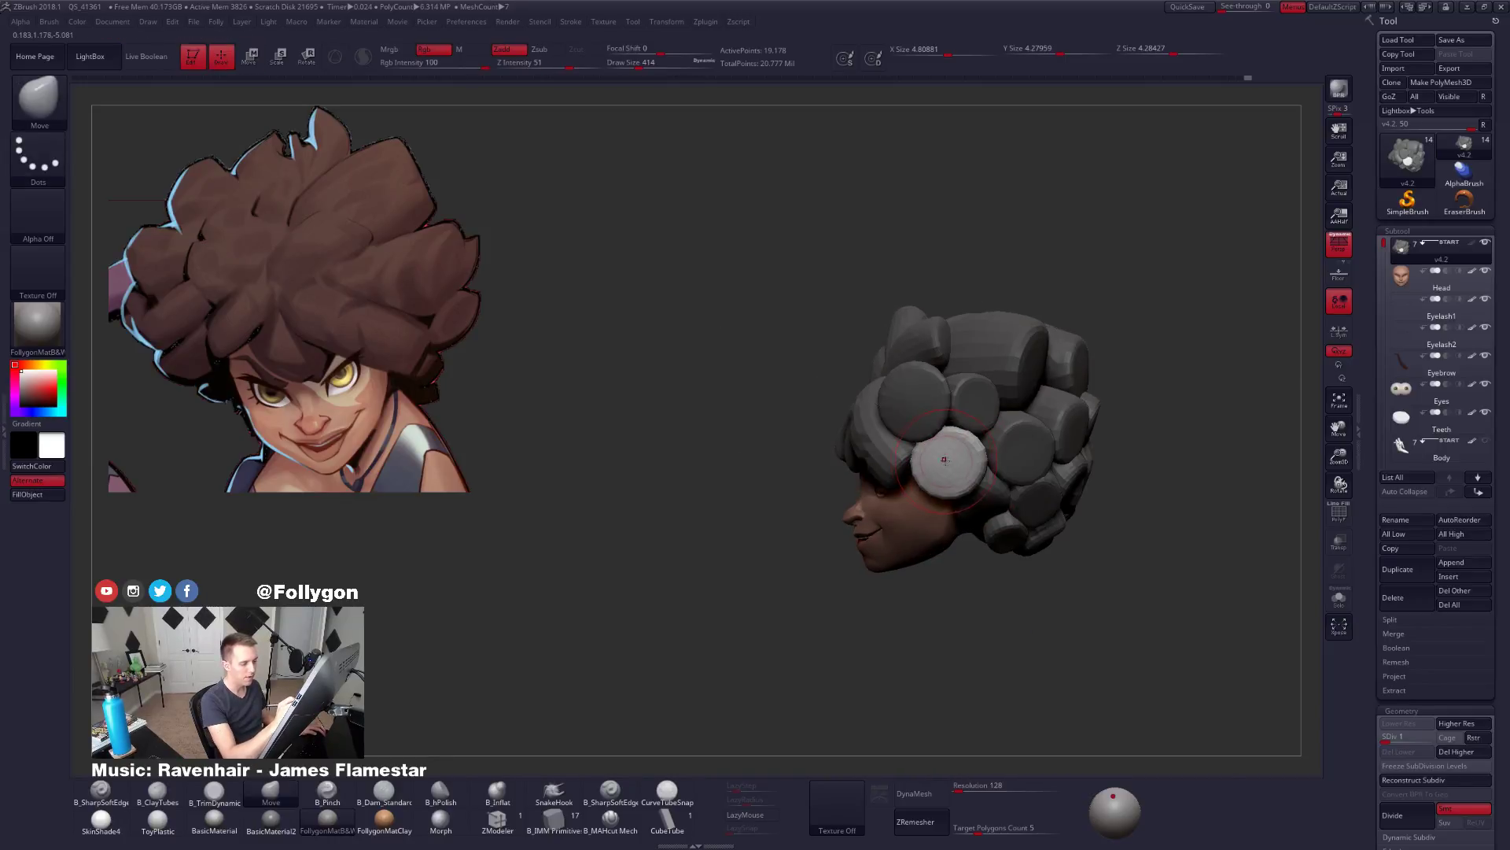
Adjust the position and shape of the temple clump with the Move brush at draw sizes 556 and 414.
{"action": "key", "text": "space"}
{"action": "left_click_drag", "start_coordinate": [976, 462], "coordinate": [1015, 462]}
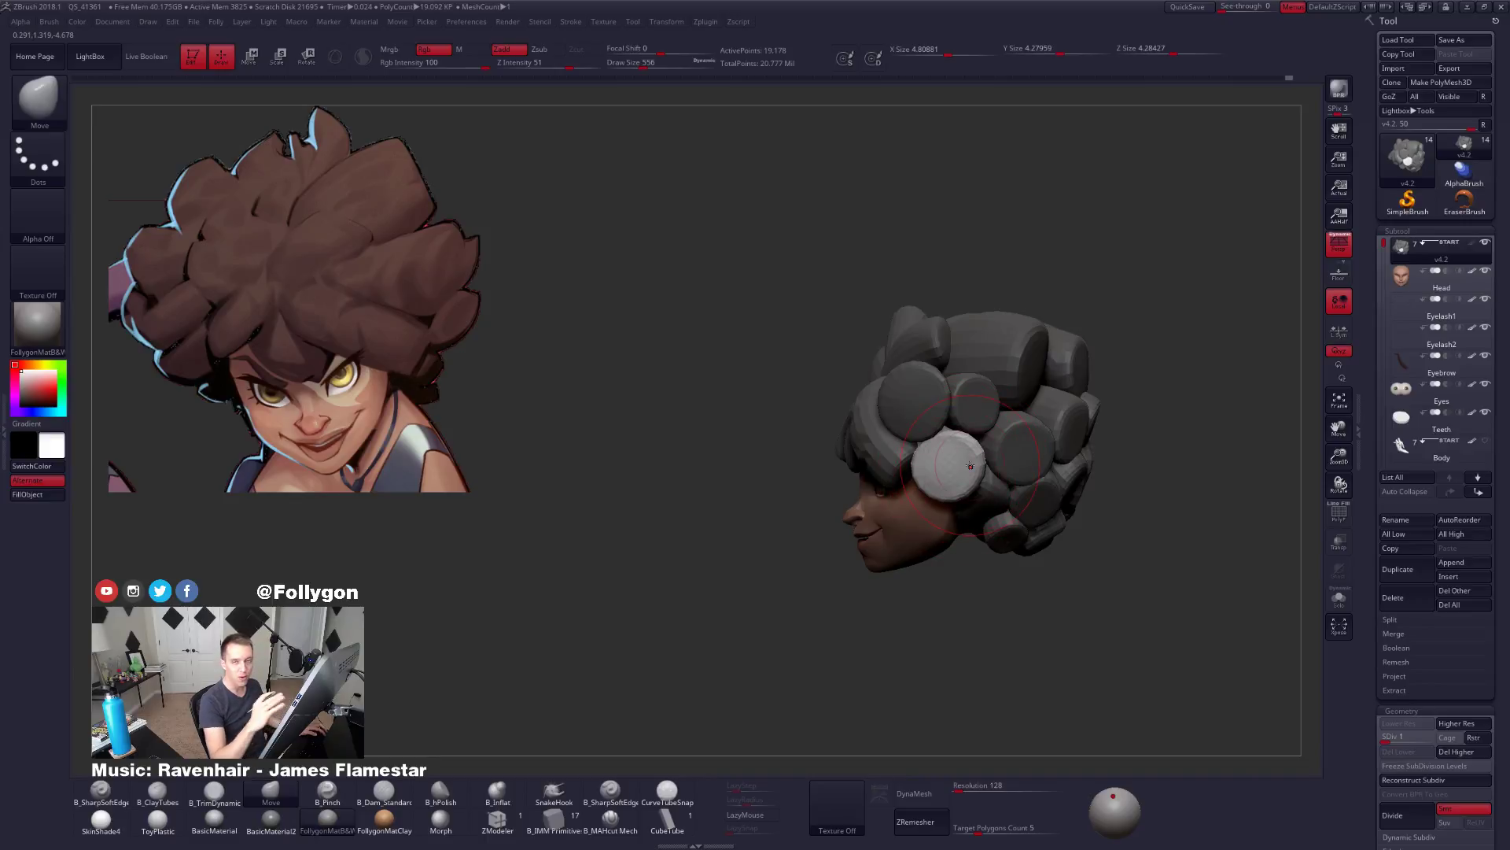
{"action": "right_click_drag", "start_coordinate": [970, 466], "coordinate": [964, 472]}
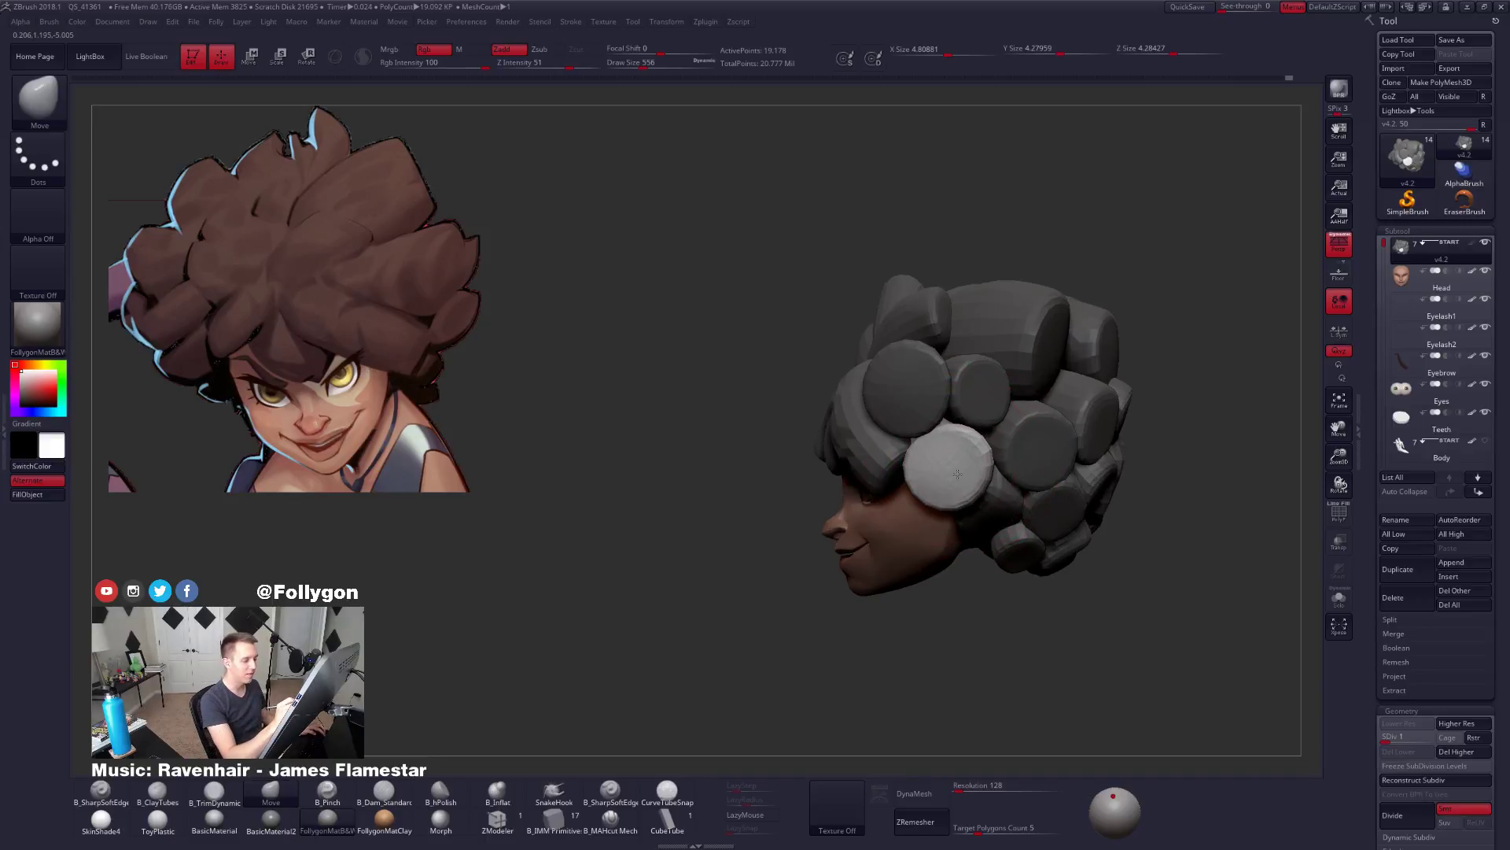
{"action": "key", "text": "space"}
{"action": "left_click_drag", "start_coordinate": [963, 472], "coordinate": [928, 472]}
{"action": "right_click_drag", "start_coordinate": [928, 472], "coordinate": [928, 505]}
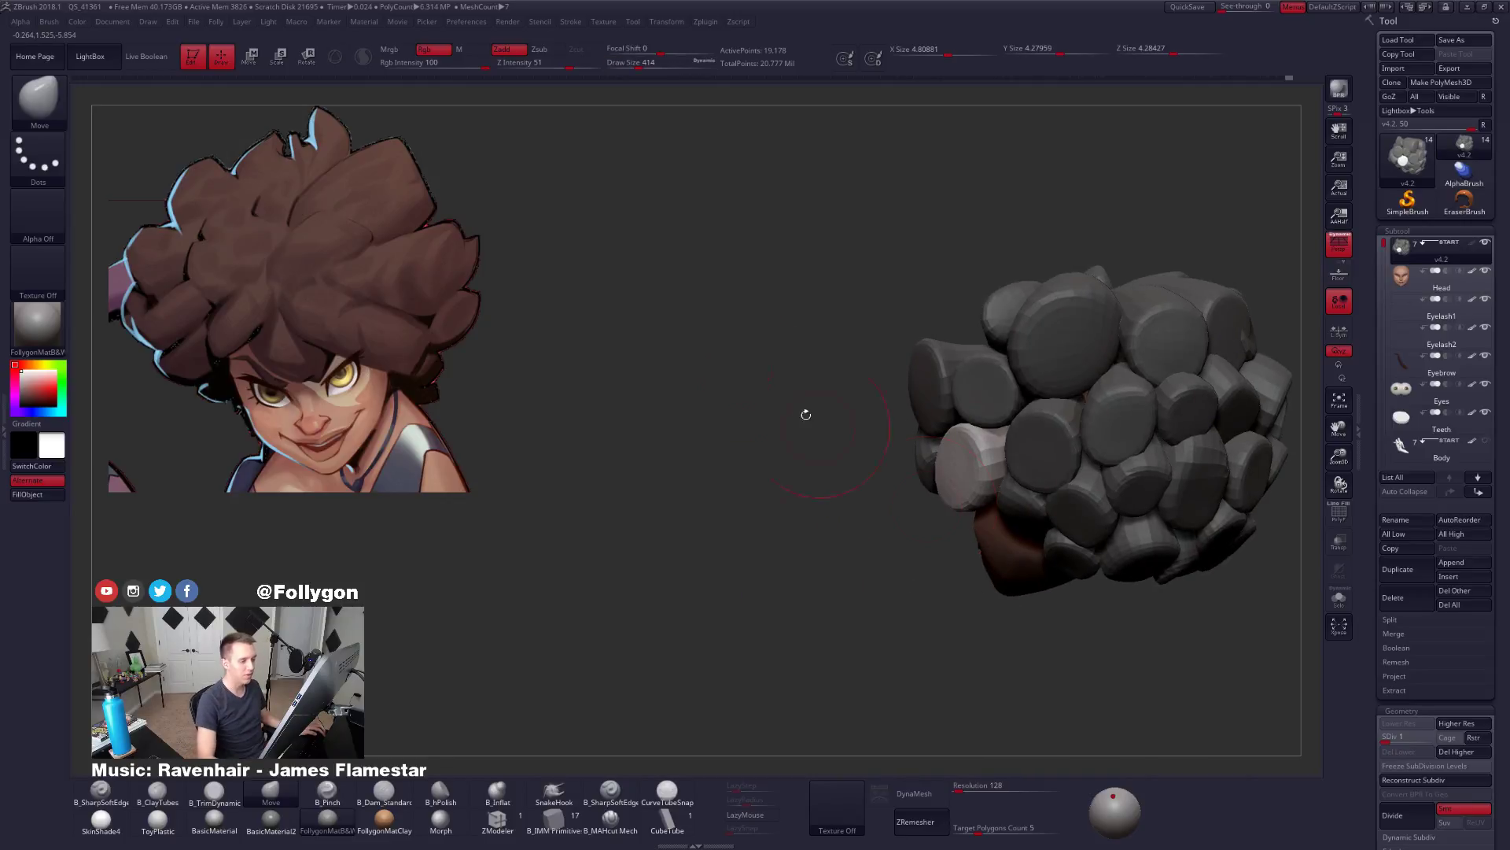
Clear the mask from the whole hair and bring up the Deformation settings.
{"action": "left_click_drag", "start_coordinate": [696, 382], "coordinate": [763, 425], "text": "ctrl"}
{"action": "left_click_drag", "start_coordinate": [1372, 603], "coordinate": [1394, 433]}
{"action": "left_click", "coordinate": [1408, 461]}
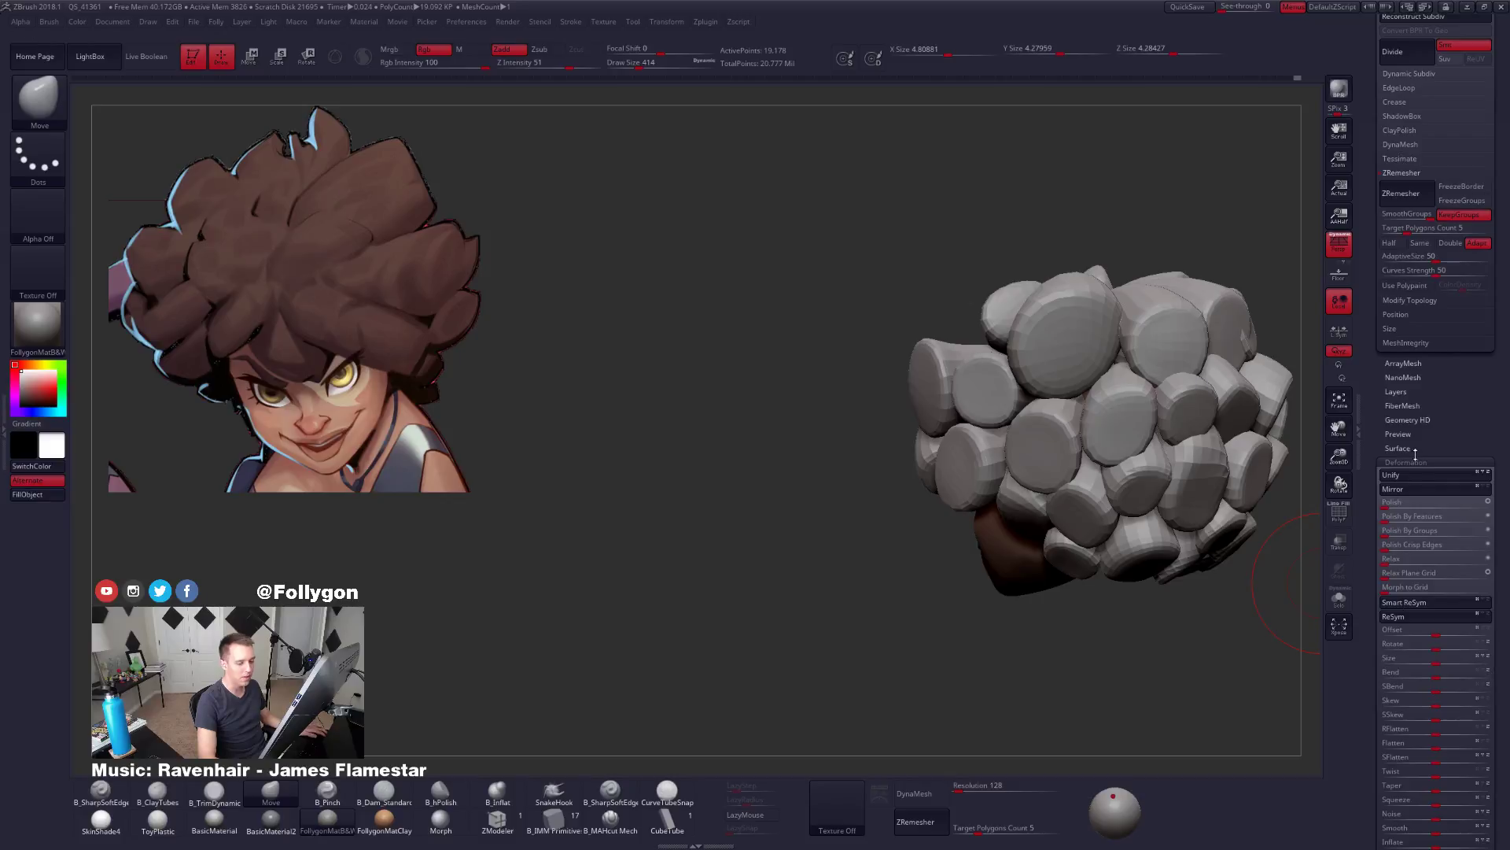
{"action": "left_click_drag", "start_coordinate": [1383, 551], "coordinate": [1382, 442]}
{"action": "left_click", "coordinate": [1406, 365]}
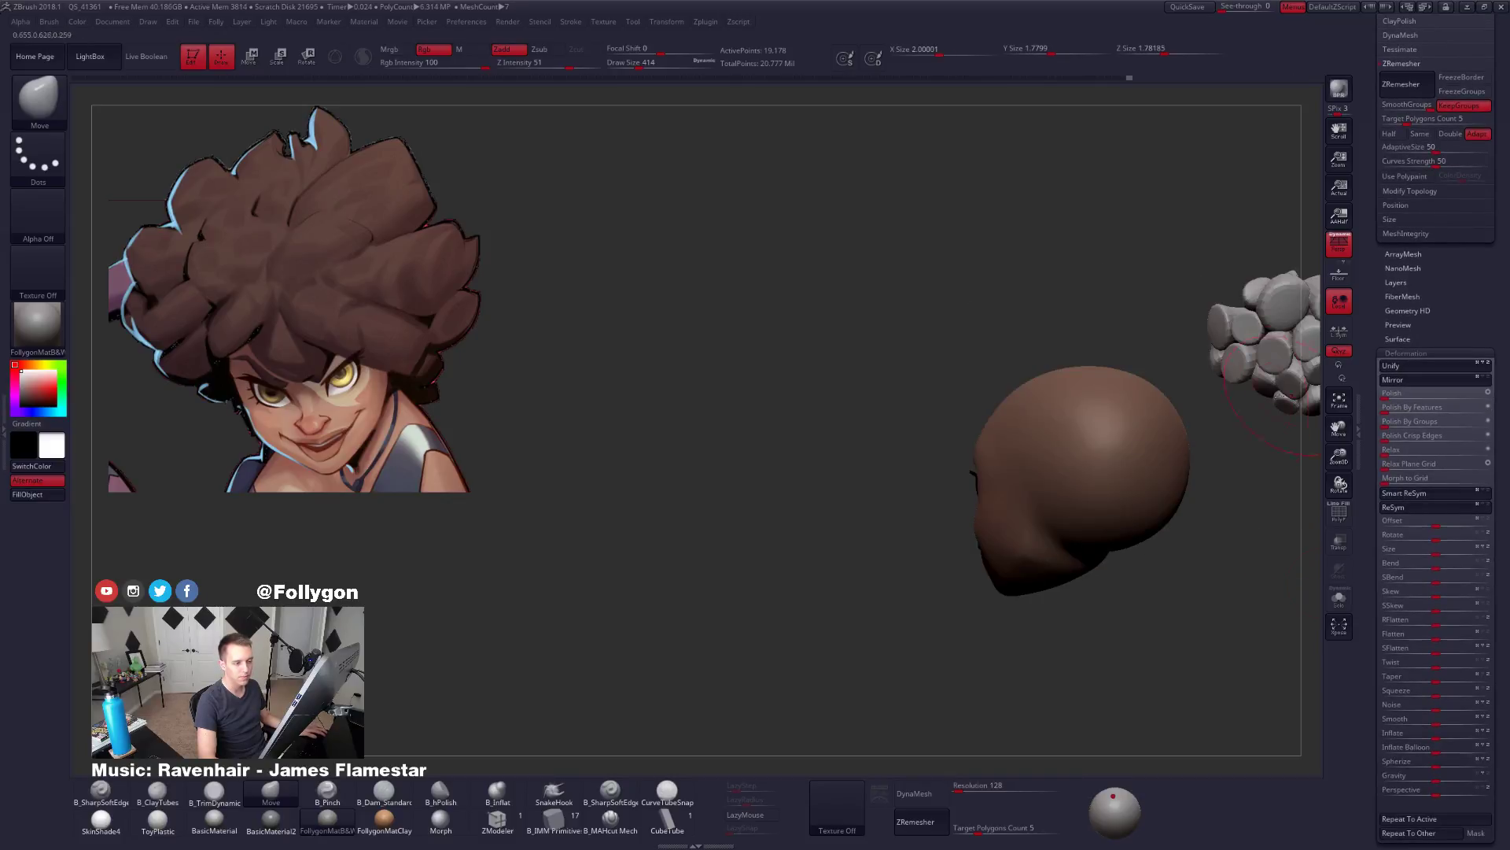
{"action": "key", "text": "ctrl+z"}
{"action": "key", "text": "ctrl+z"}
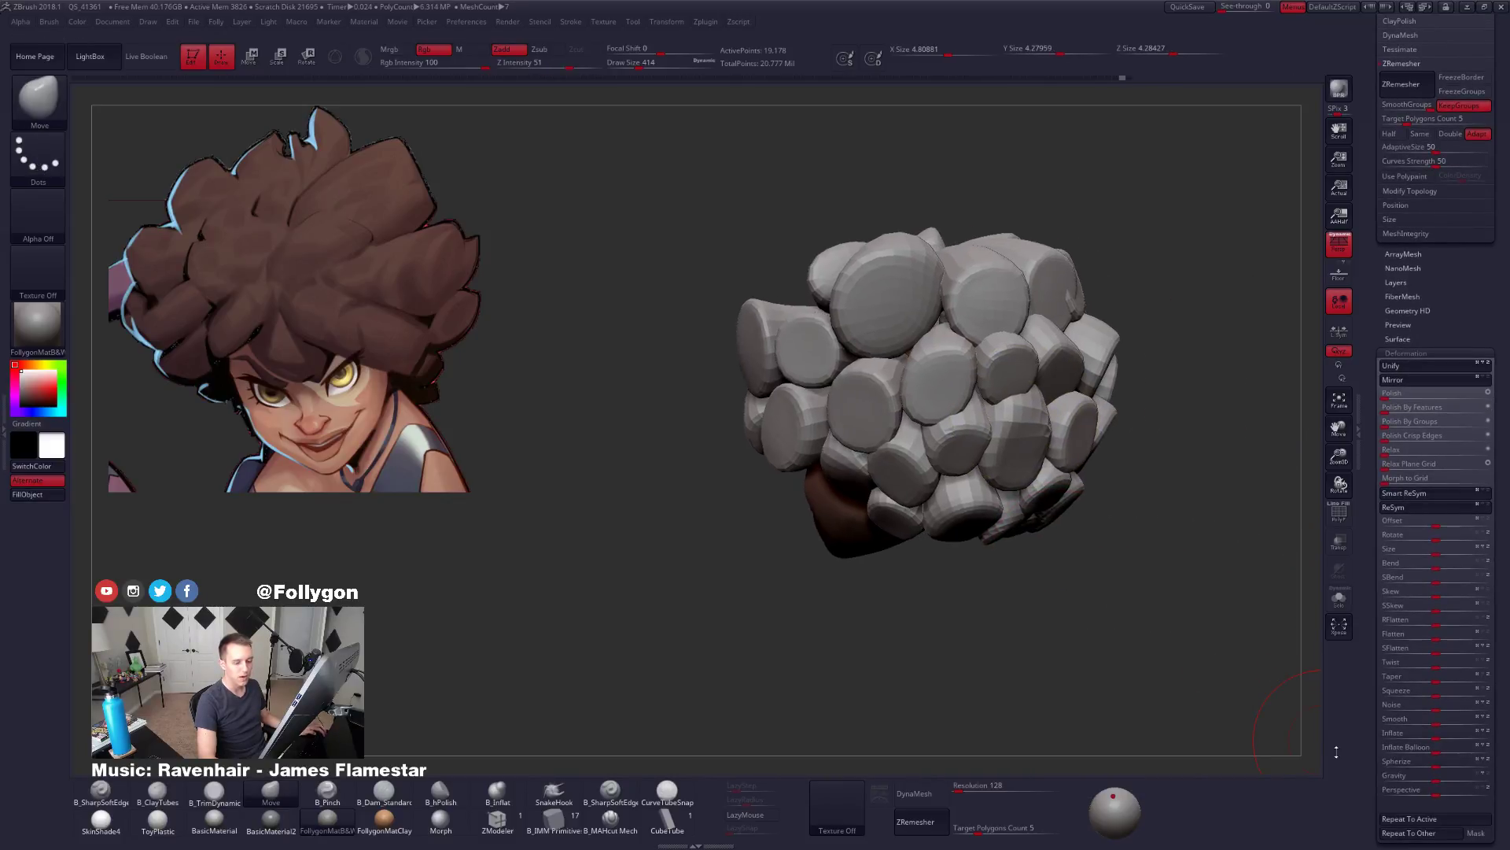
Inflate all the hair clumps by 25, compare the fuller volume around the head, and close the Deformation settings.
{"action": "left_click", "coordinate": [1437, 734]}
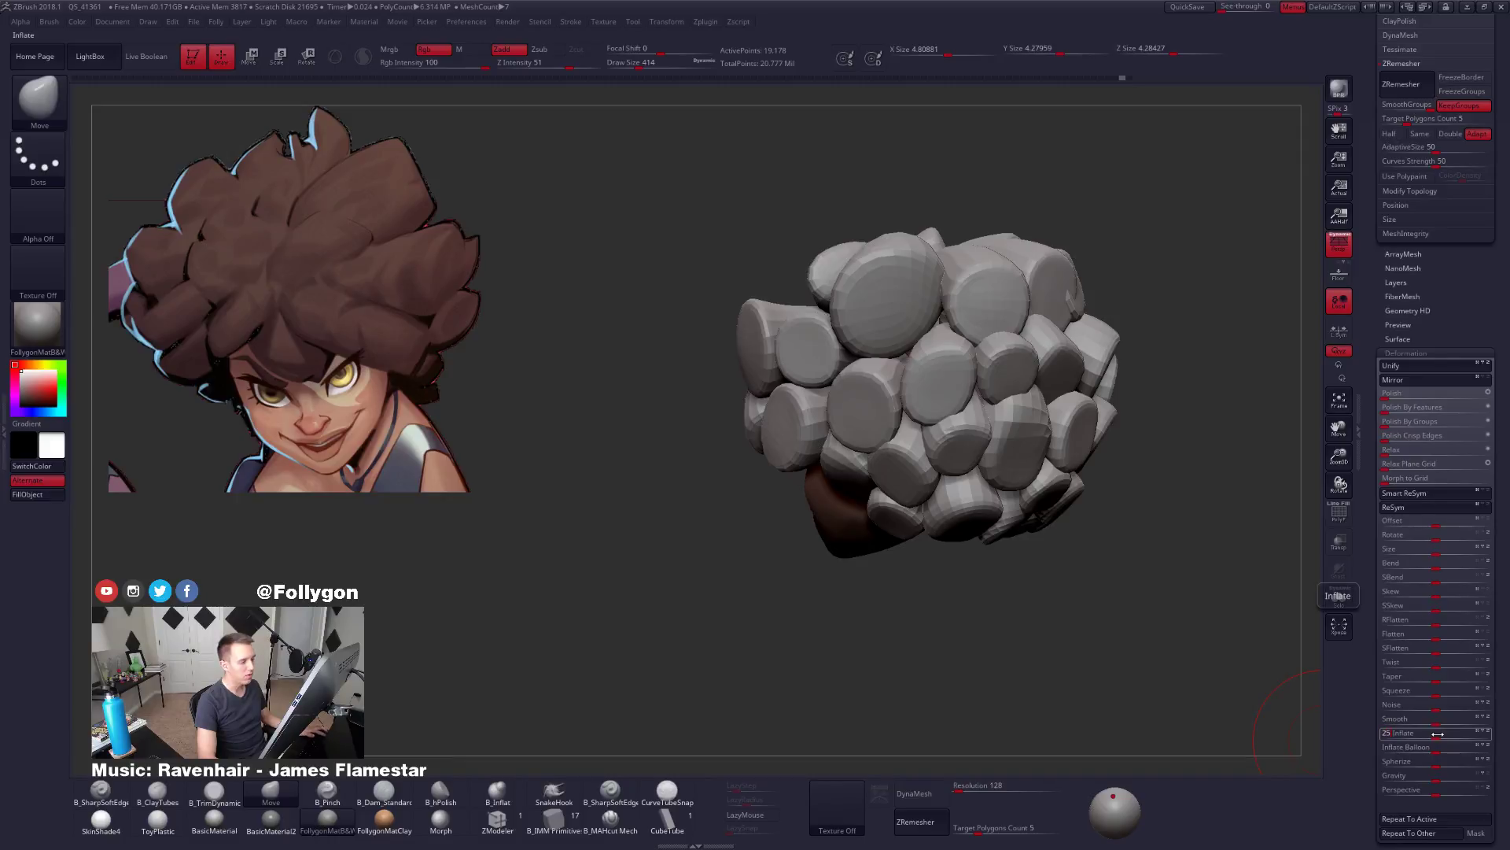
{"action": "type", "text": "25"}
{"action": "key", "text": "Return"}
{"action": "mouse_move", "coordinate": [989, 577]}
{"action": "left_mouse_down"}
{"action": "mouse_move", "coordinate": [975, 533]}
{"action": "mouse_move", "coordinate": [1020, 509]}
{"action": "mouse_move", "coordinate": [984, 536]}
{"action": "mouse_move", "coordinate": [882, 427]}
{"action": "mouse_move", "coordinate": [905, 429]}
{"action": "mouse_move", "coordinate": [775, 448]}
{"action": "mouse_move", "coordinate": [1269, 404]}
{"action": "left_mouse_up"}
{"action": "key", "text": "ctrl+shift"}
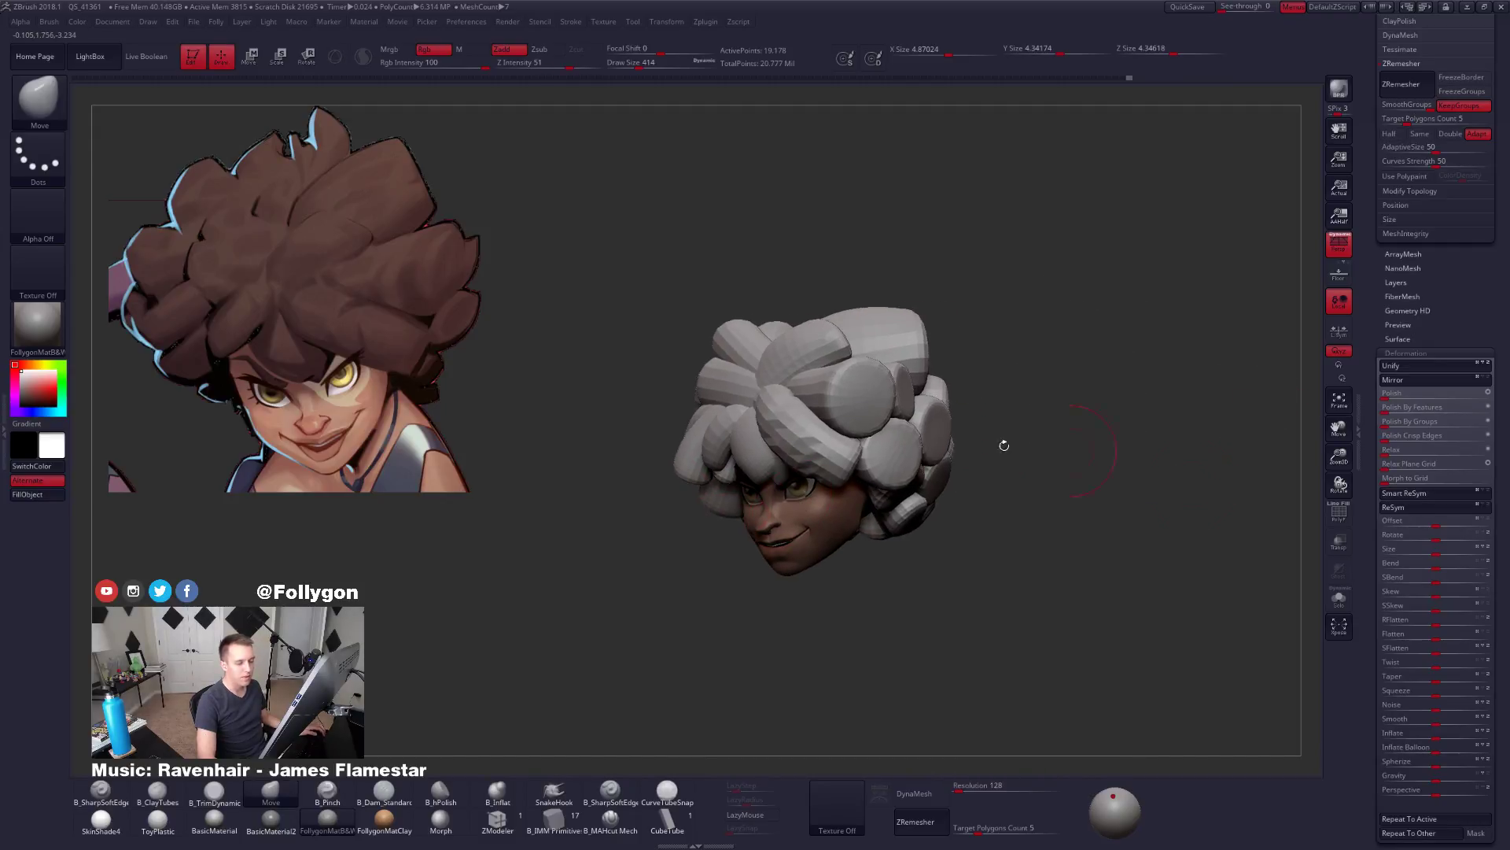
{"action": "mouse_move", "coordinate": [1003, 445]}
{"action": "left_mouse_down"}
{"action": "mouse_move", "coordinate": [919, 447]}
{"action": "mouse_move", "coordinate": [1001, 455]}
{"action": "mouse_move", "coordinate": [952, 460]}
{"action": "mouse_move", "coordinate": [1005, 524]}
{"action": "mouse_move", "coordinate": [1180, 465]}
{"action": "mouse_move", "coordinate": [1199, 400]}
{"action": "left_mouse_up"}
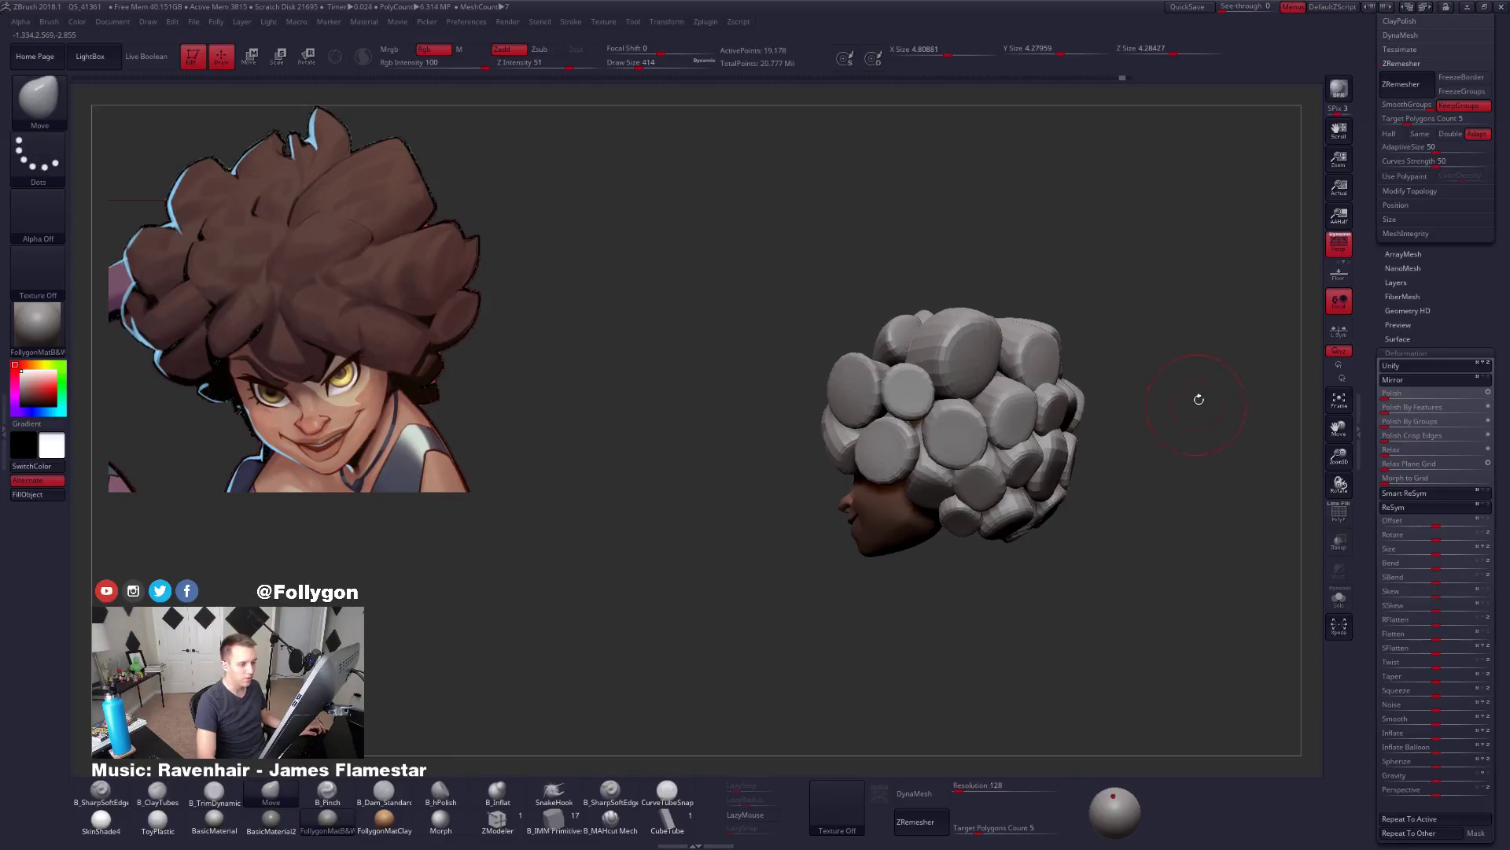
{"action": "left_click", "coordinate": [1439, 356]}
{"action": "left_click_drag", "start_coordinate": [1429, 347], "coordinate": [1431, 555]}
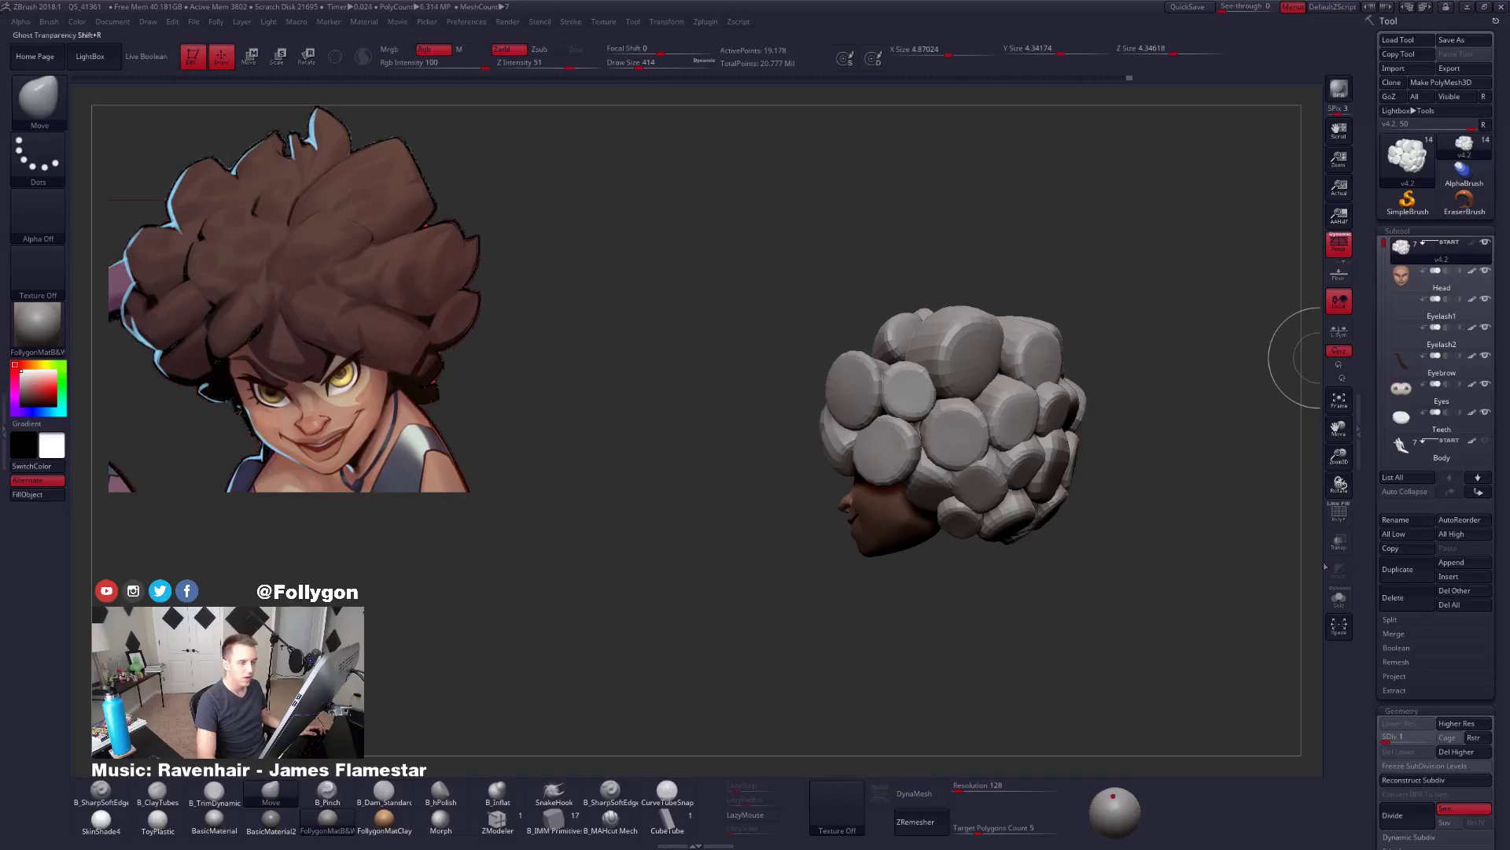
Return the hair to its lowest subdivision level and mask everything except the round clump beside the temple.
{"action": "left_click_drag", "start_coordinate": [1164, 465], "coordinate": [946, 503]}
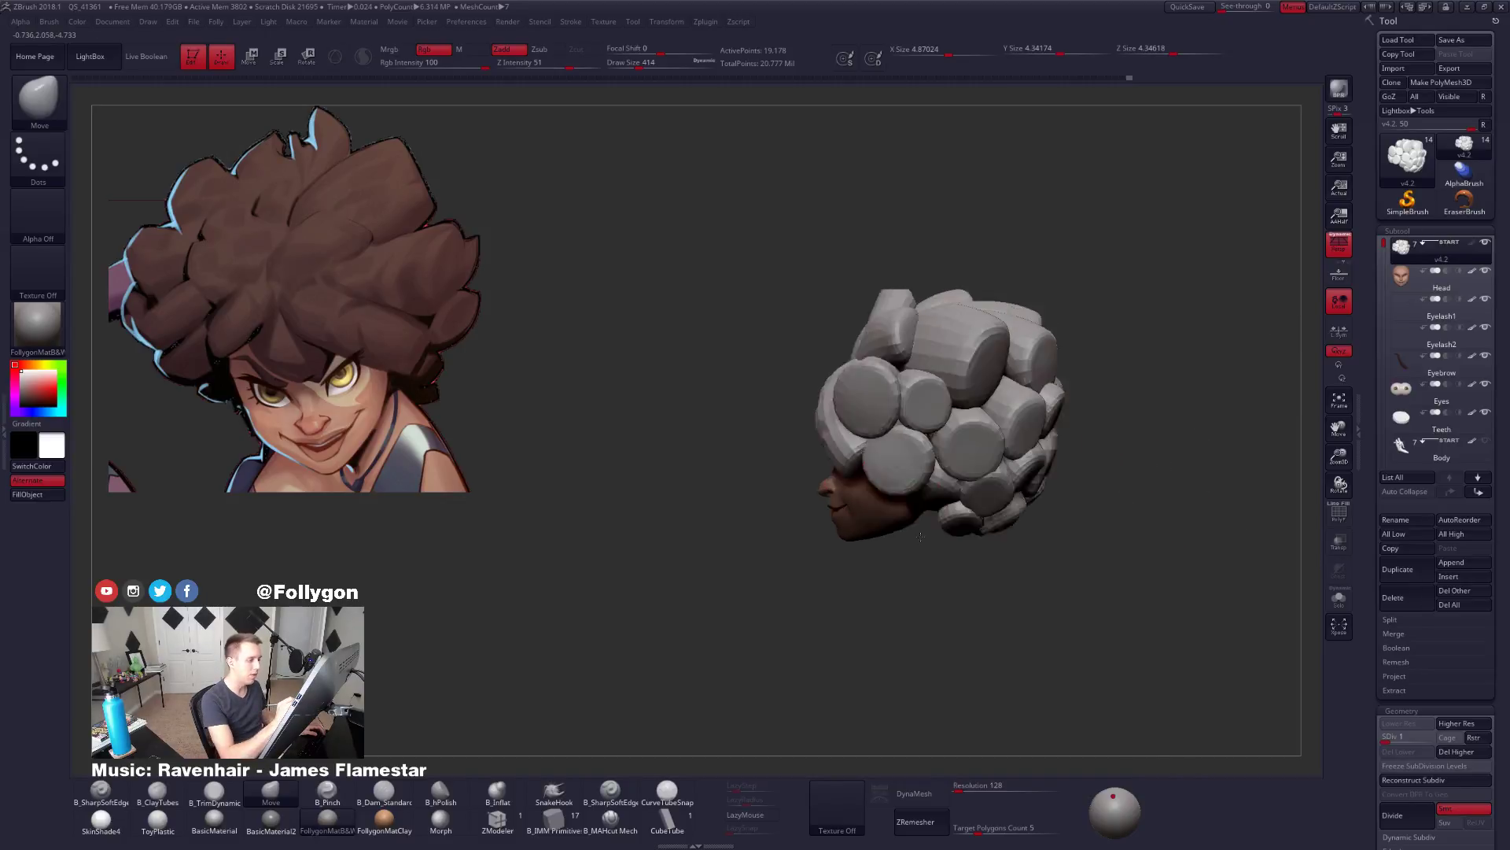
{"action": "key", "text": "ctrl+d"}
{"action": "right_click_drag", "start_coordinate": [947, 504], "coordinate": [940, 443]}
{"action": "key", "text": "shift+d"}
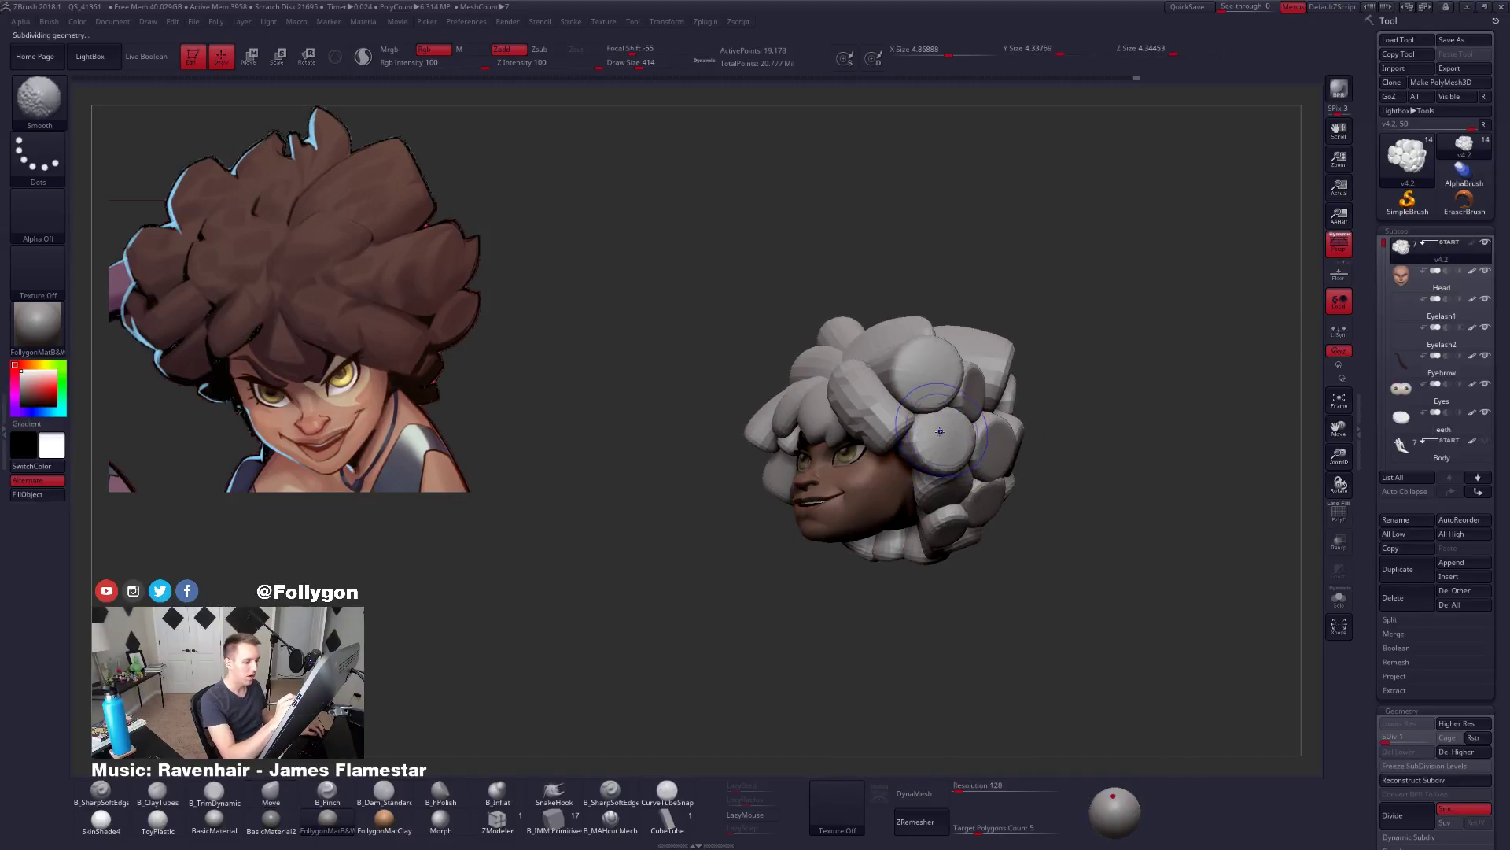
{"action": "key", "text": "w"}
{"action": "left_click", "coordinate": [924, 424], "text": "ctrl"}
{"action": "key", "text": "q"}
{"action": "key", "text": "space"}
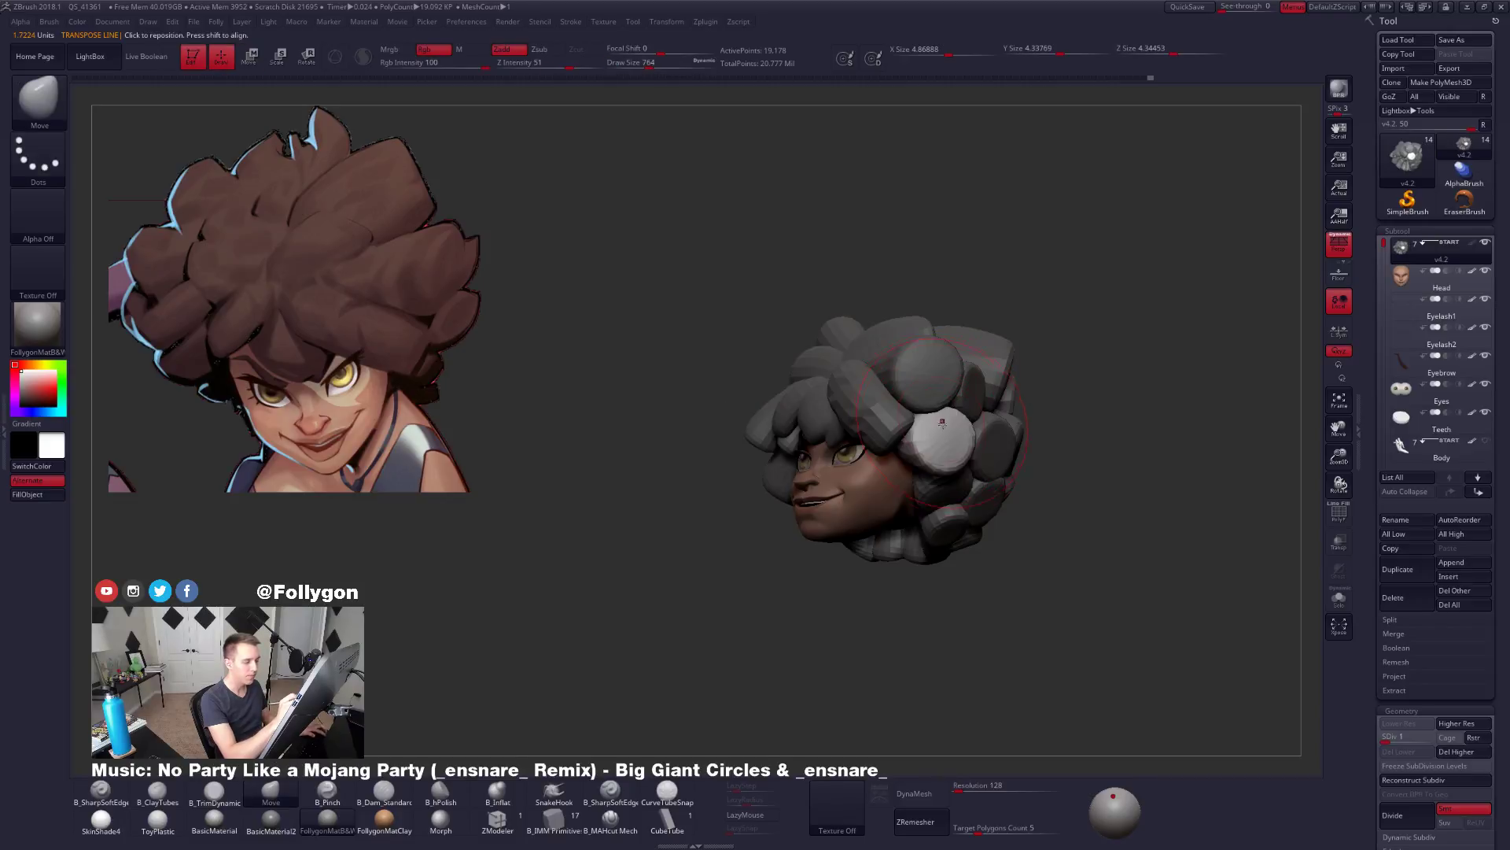
Refine the temple clump with the Move brush, reducing the draw size to 482.
{"action": "right_click_drag", "start_coordinate": [924, 425], "coordinate": [939, 420]}
{"action": "key", "text": "space"}
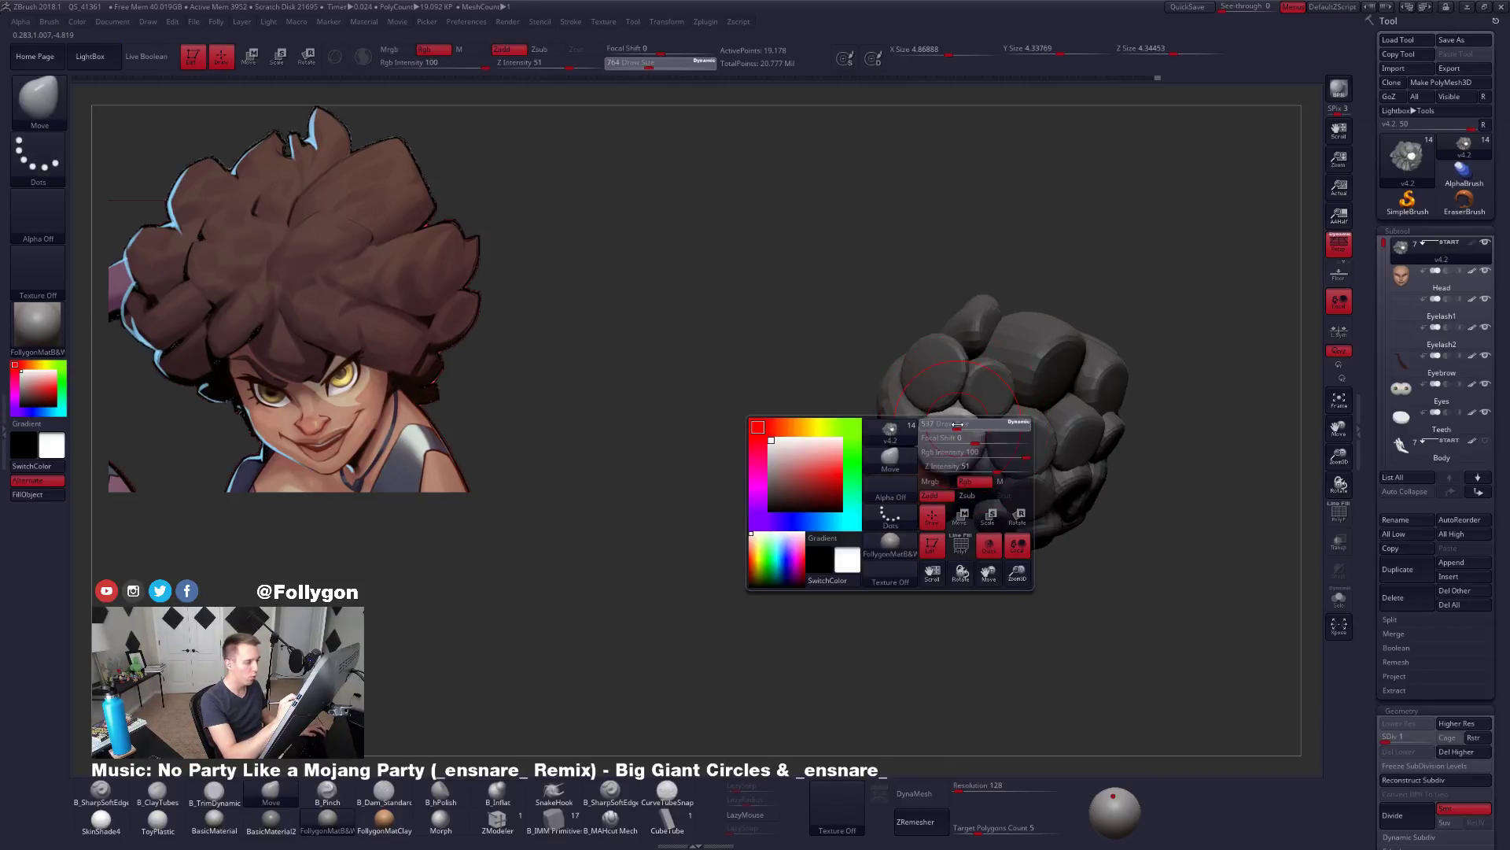
{"action": "left_click_drag", "start_coordinate": [959, 427], "coordinate": [938, 418]}
{"action": "mouse_move", "coordinate": [944, 464]}
{"action": "right_mouse_down"}
{"action": "mouse_move", "coordinate": [962, 469]}
{"action": "mouse_move", "coordinate": [796, 512]}
{"action": "mouse_move", "coordinate": [869, 485]}
{"action": "mouse_move", "coordinate": [885, 458]}
{"action": "right_mouse_up"}
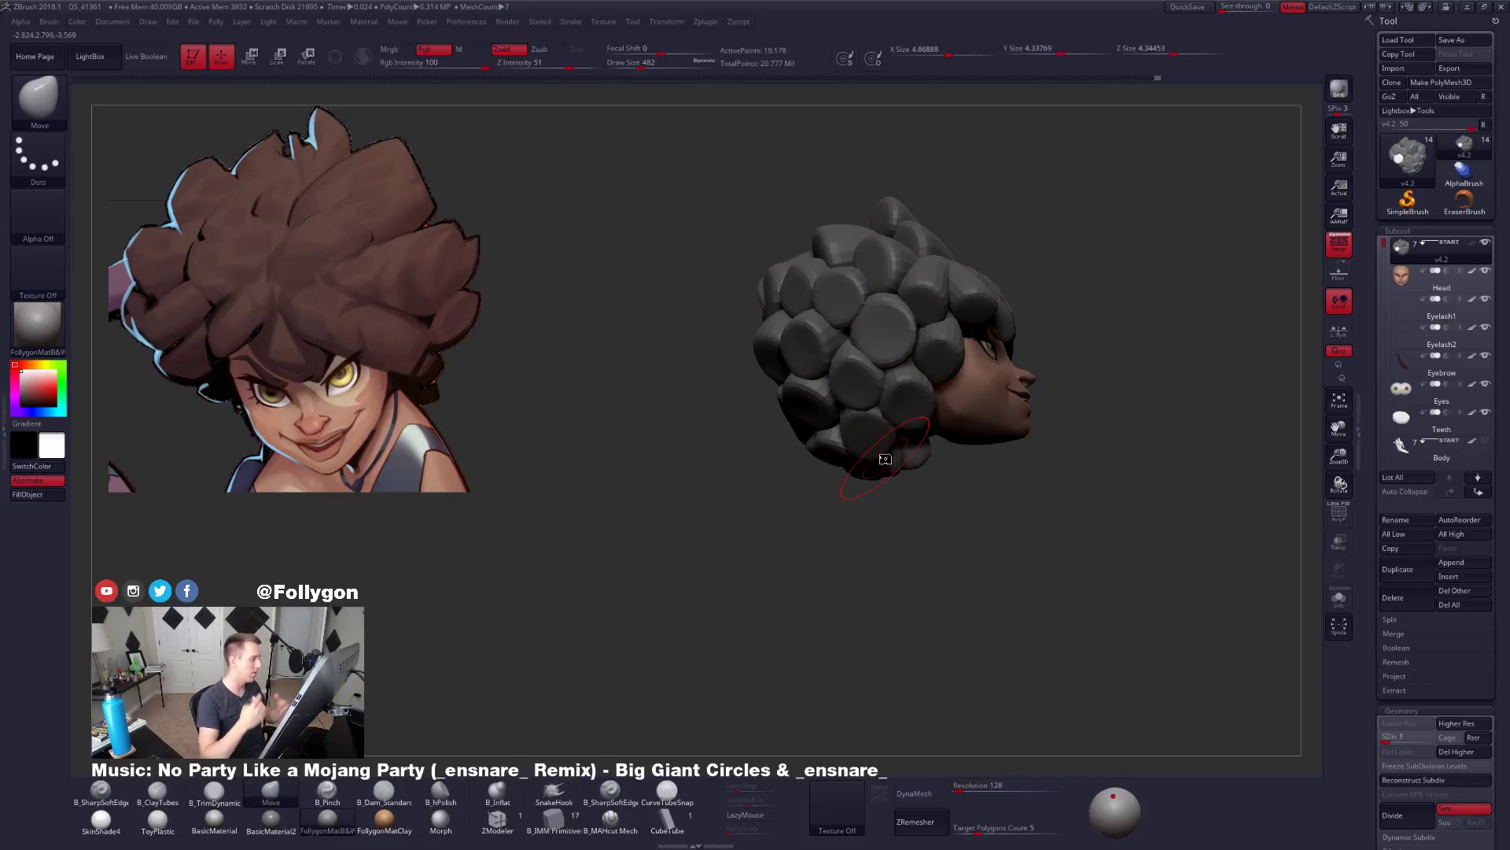
Unmask only the clump beneath the temple clump, beside the jaw, and shape it with the Move brush at draw sizes 307 and 279.
{"action": "mouse_move", "coordinate": [885, 459]}
{"action": "right_mouse_down"}
{"action": "mouse_move", "coordinate": [899, 492]}
{"action": "mouse_move", "coordinate": [858, 348]}
{"action": "right_mouse_up"}
{"action": "key", "text": "w"}
{"action": "key", "text": "q"}
{"action": "key", "text": "bracketleft"}
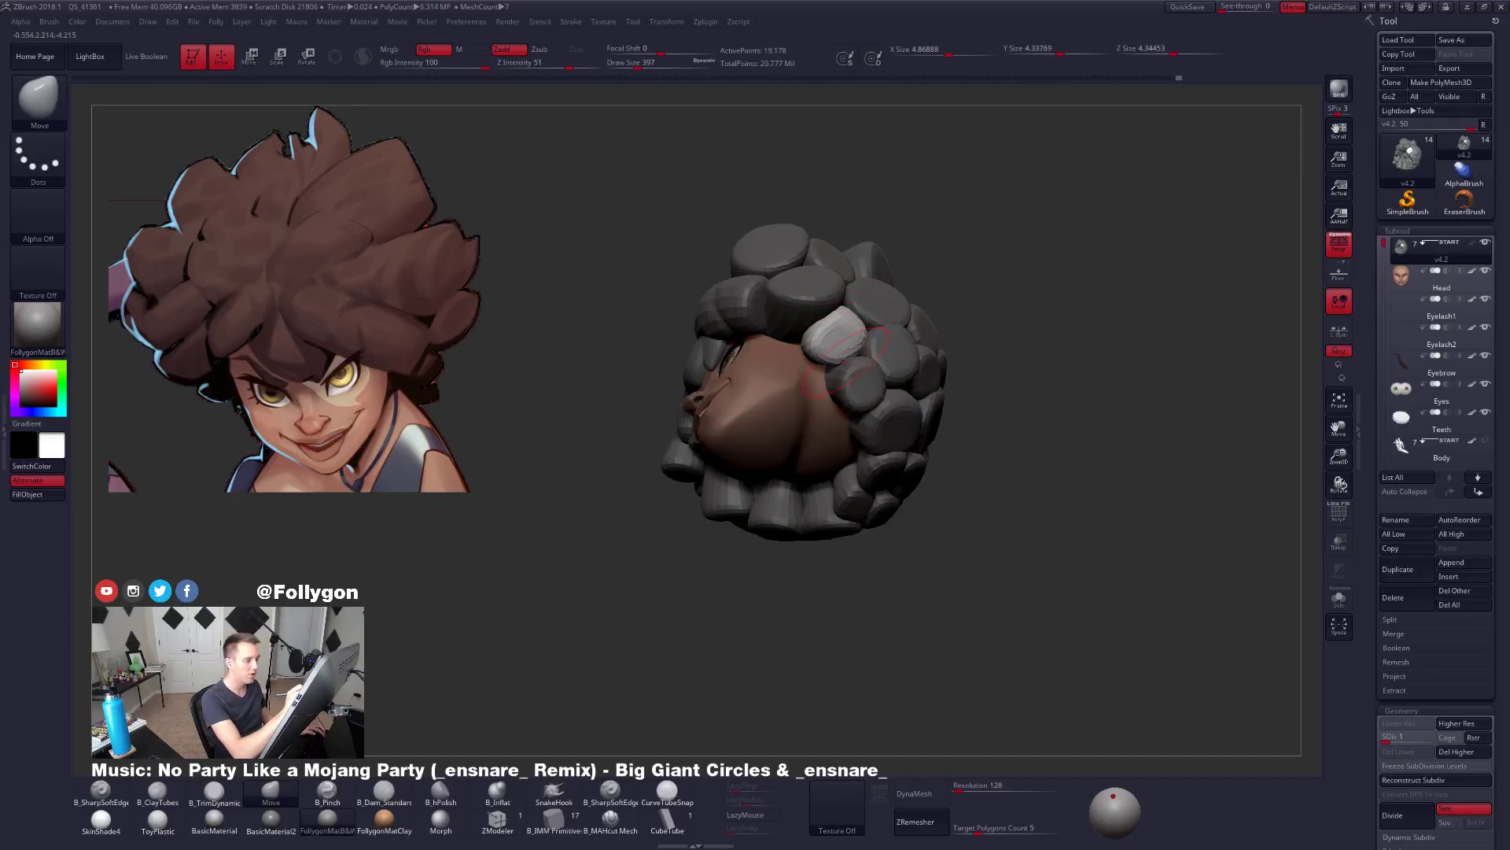
{"action": "right_click_drag", "start_coordinate": [844, 361], "coordinate": [826, 319]}
{"action": "key", "text": "bracketleft"}
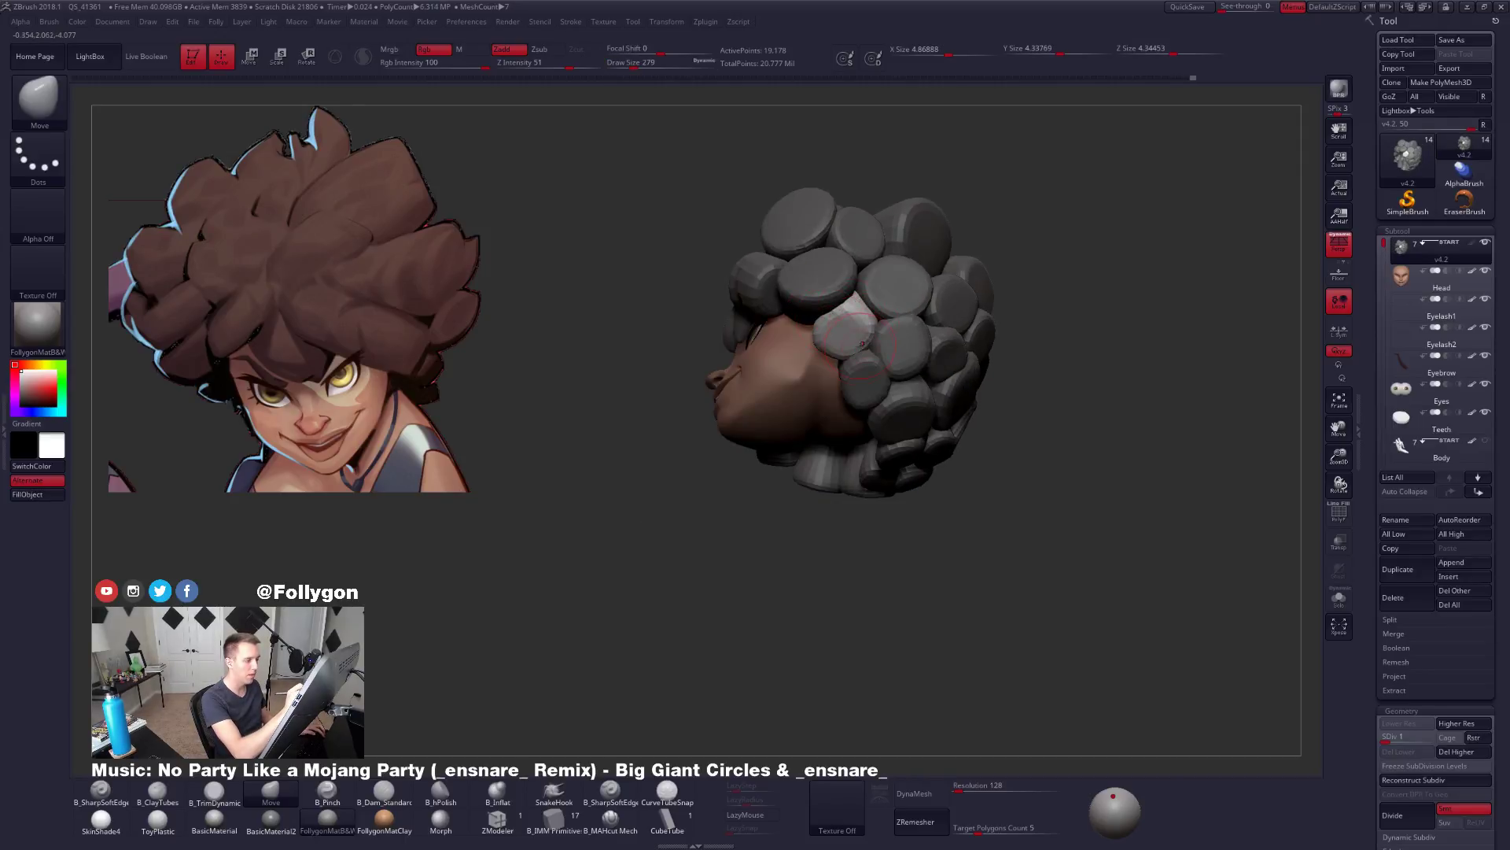
Raise the hair to subdivision level 5 and isolate the unmasked clump beside the jaw.
{"action": "key", "text": "d"}
{"action": "key", "text": "d"}
{"action": "right_click_drag", "start_coordinate": [871, 332], "coordinate": [865, 340]}
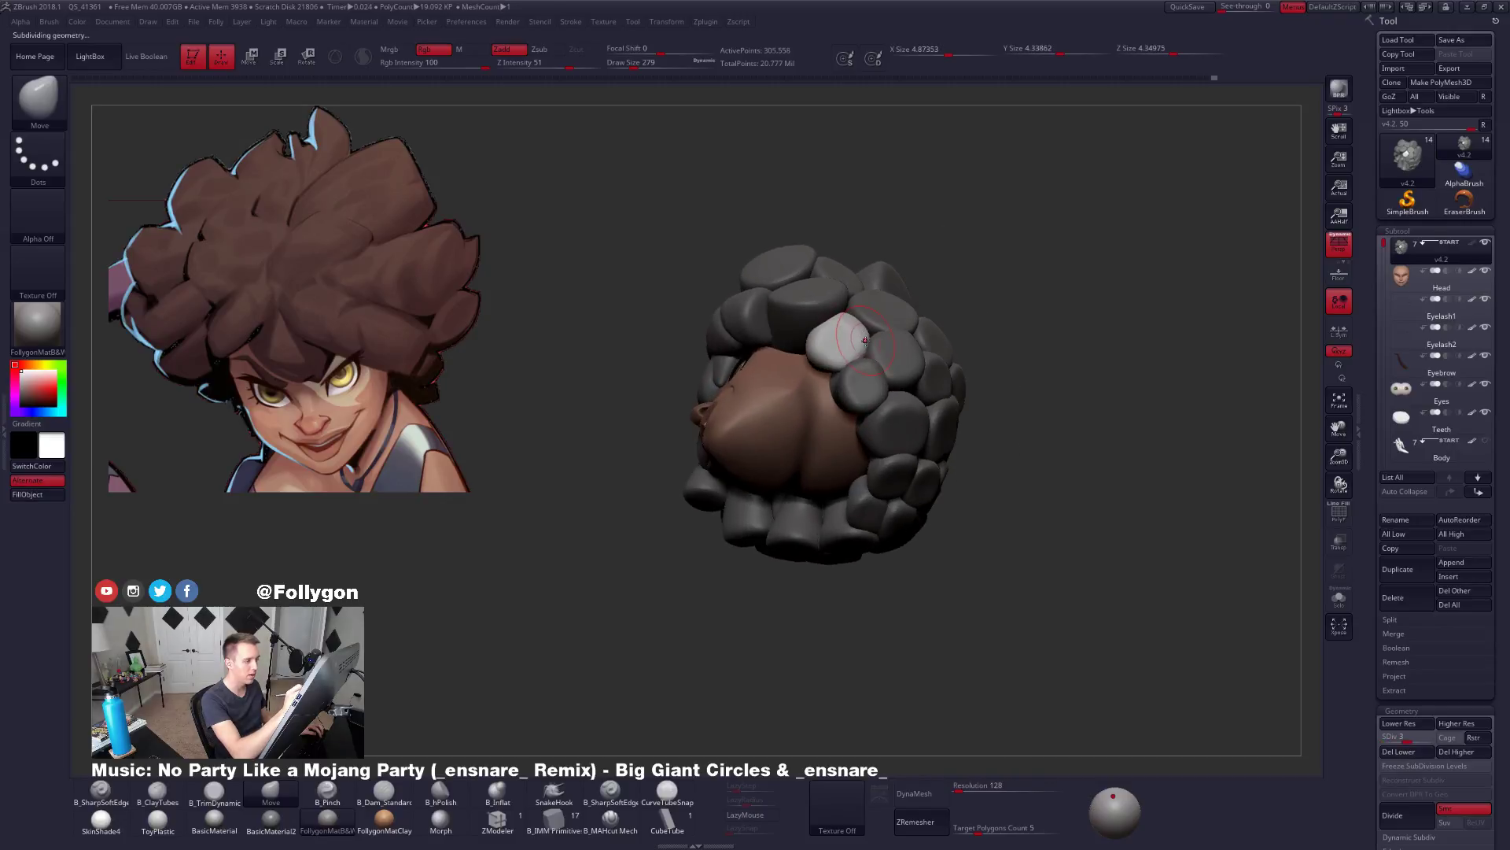
{"action": "key", "text": "d"}
{"action": "key", "text": "alt+s"}
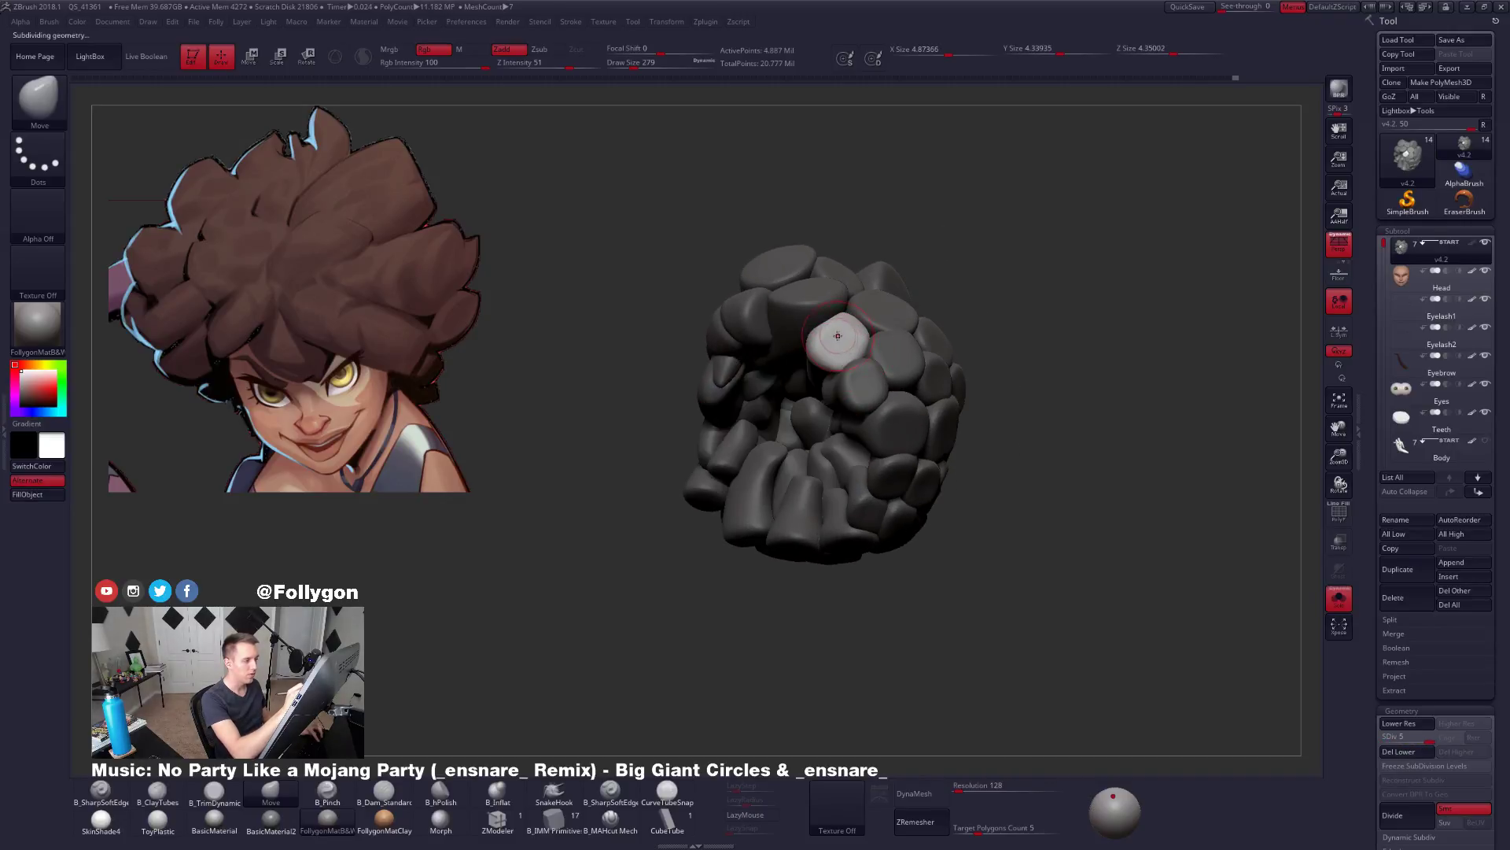
{"action": "key", "text": "f"}
{"action": "left_click", "coordinate": [843, 347], "text": "ctrl+shift"}
Bend the isolated clump and reshape its blunt end with the Move brush at draw size 321.
{"action": "key", "text": "3"}
{"action": "mouse_move", "coordinate": [843, 348]}
{"action": "right_mouse_down"}
{"action": "mouse_move", "coordinate": [828, 350]}
{"action": "mouse_move", "coordinate": [896, 377]}
{"action": "mouse_move", "coordinate": [828, 409]}
{"action": "mouse_move", "coordinate": [851, 399]}
{"action": "right_mouse_up"}
{"action": "key", "text": "space"}
{"action": "key", "text": "4"}
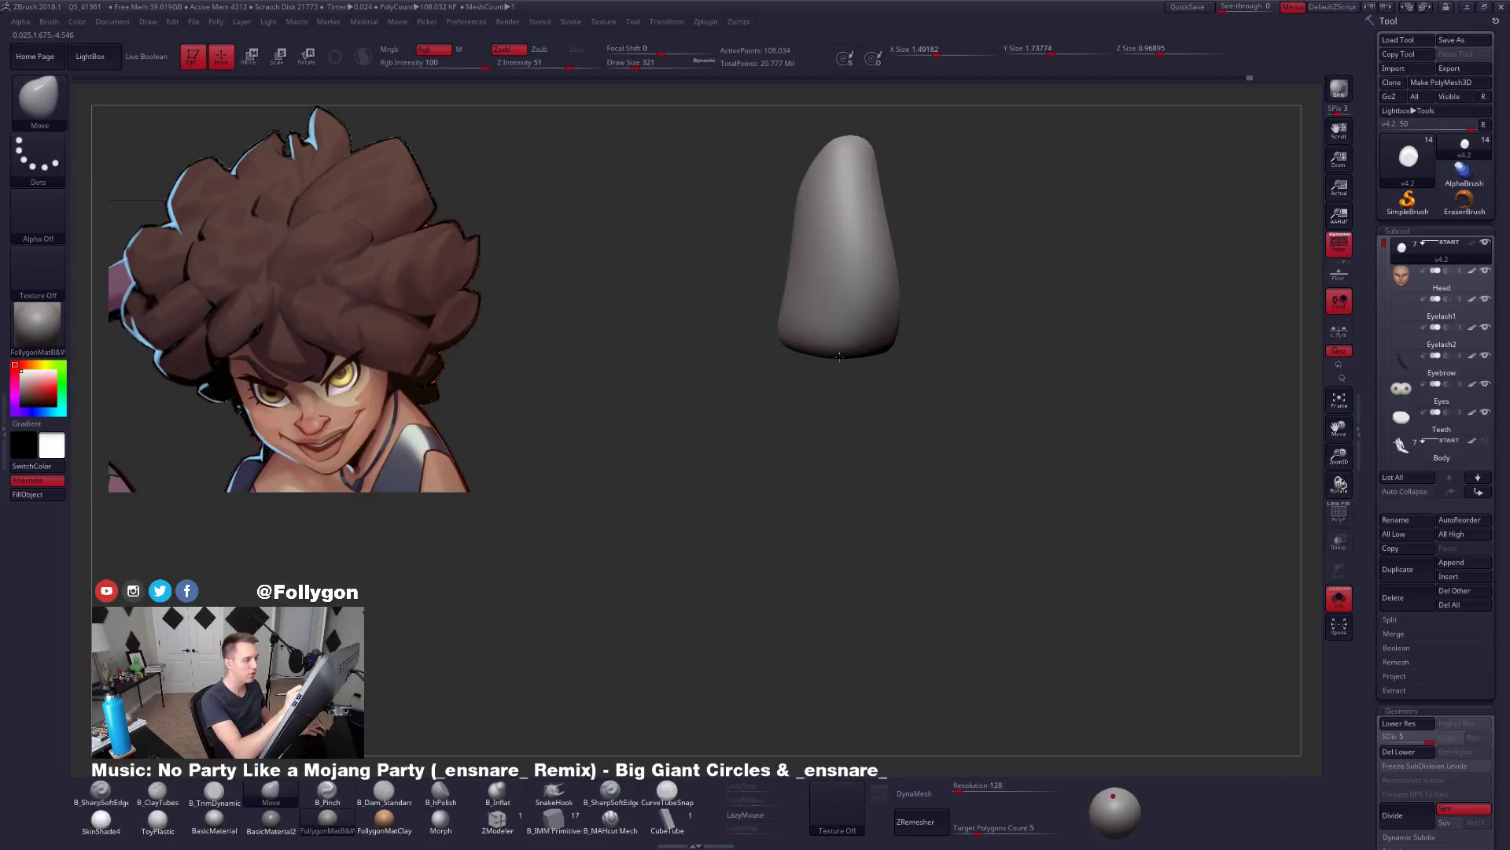
{"action": "left_click_drag", "start_coordinate": [841, 350], "coordinate": [877, 366]}
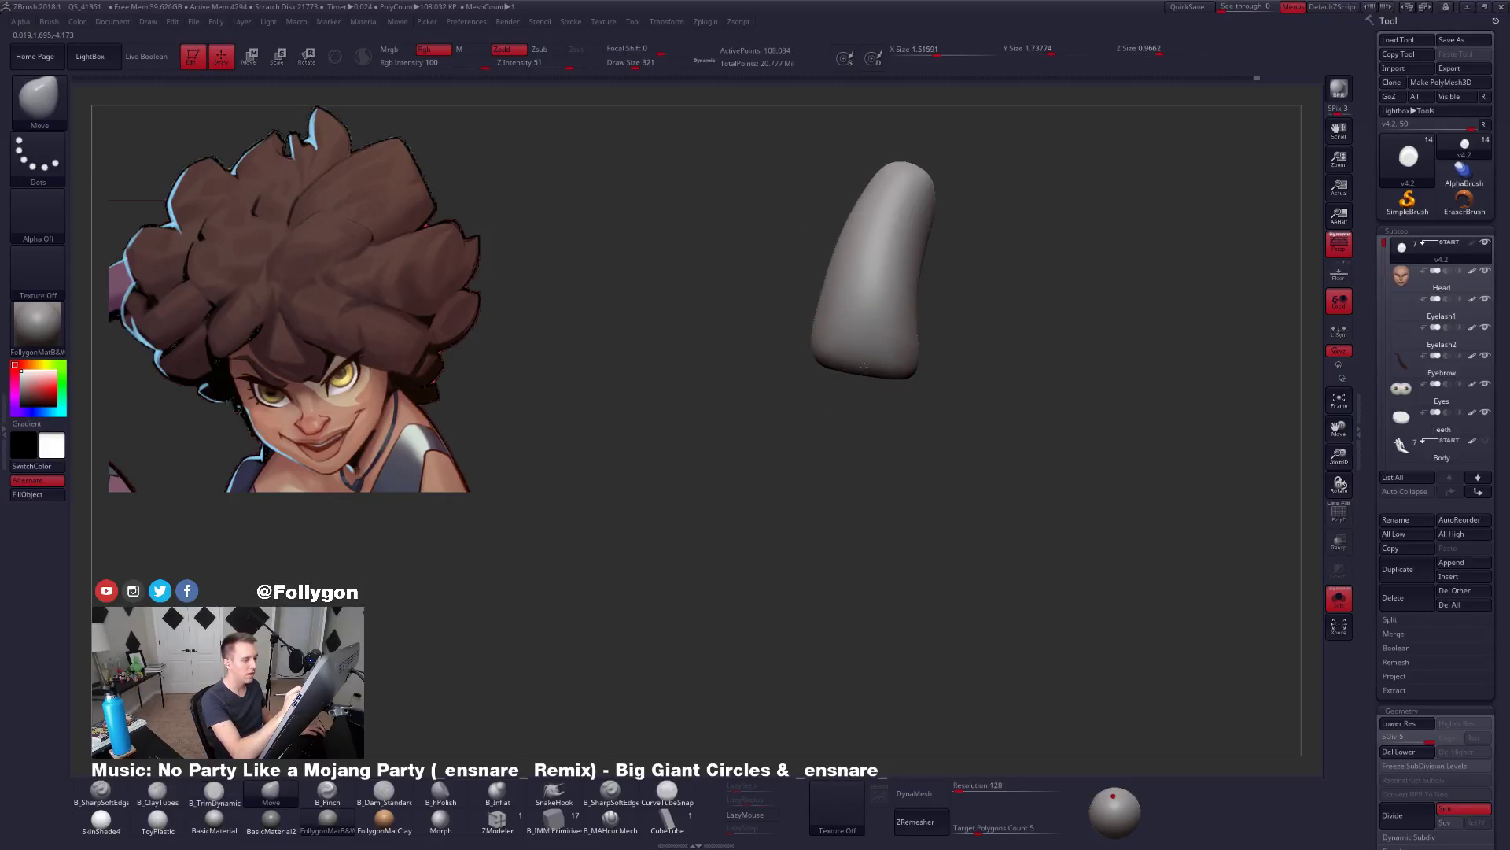
{"action": "mouse_move", "coordinate": [864, 425]}
{"action": "right_mouse_down"}
{"action": "mouse_move", "coordinate": [877, 364]}
{"action": "mouse_move", "coordinate": [859, 434]}
{"action": "right_mouse_up"}
Flatten the clump's blunt end with the B_TrimDynamic brush and smooth it, working at lower subdivision levels.
{"action": "key", "text": "3"}
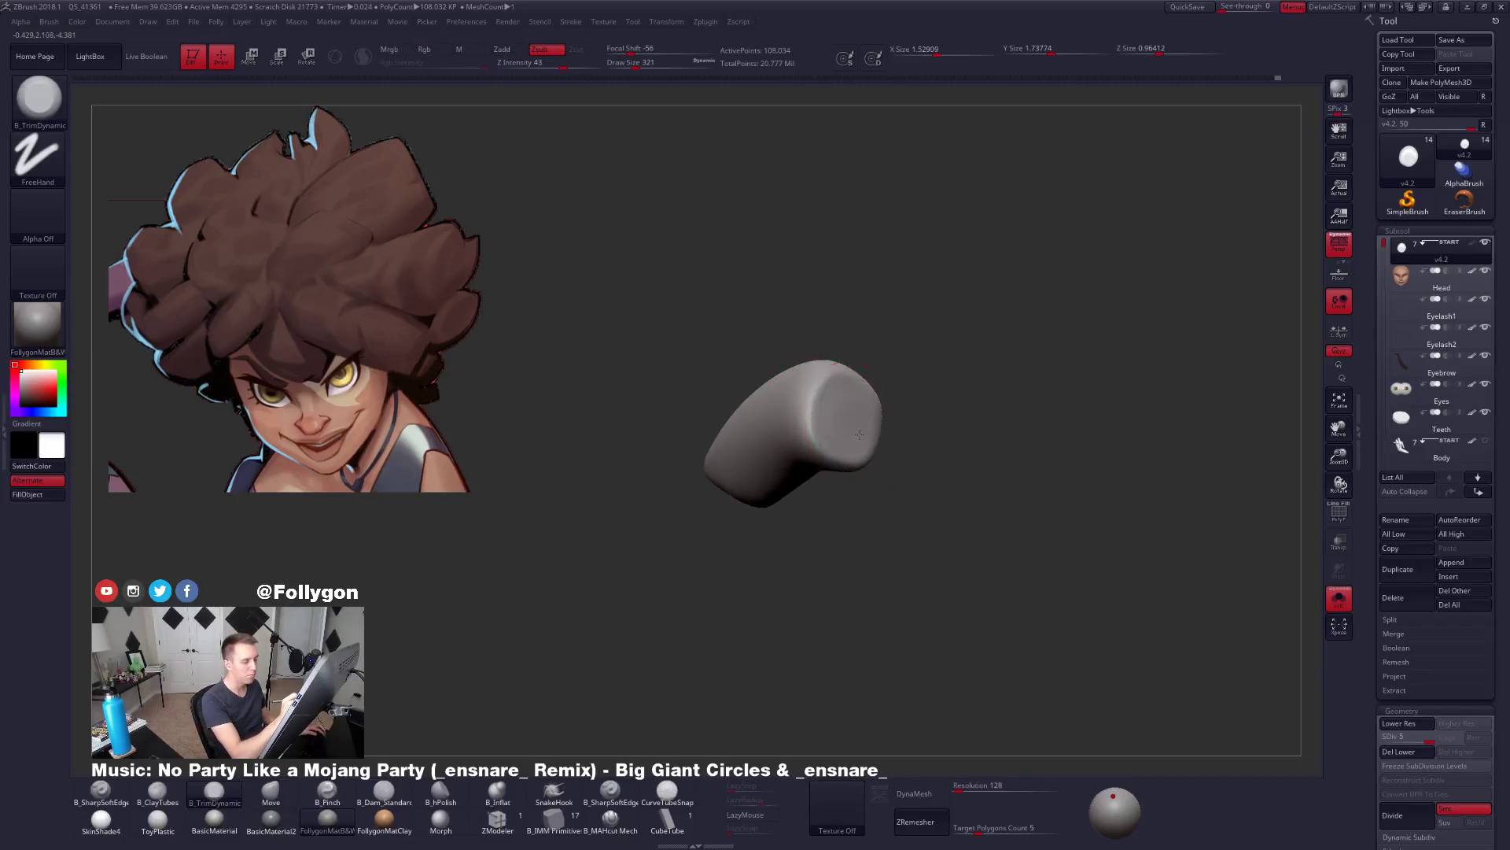
{"action": "key", "text": "shift"}
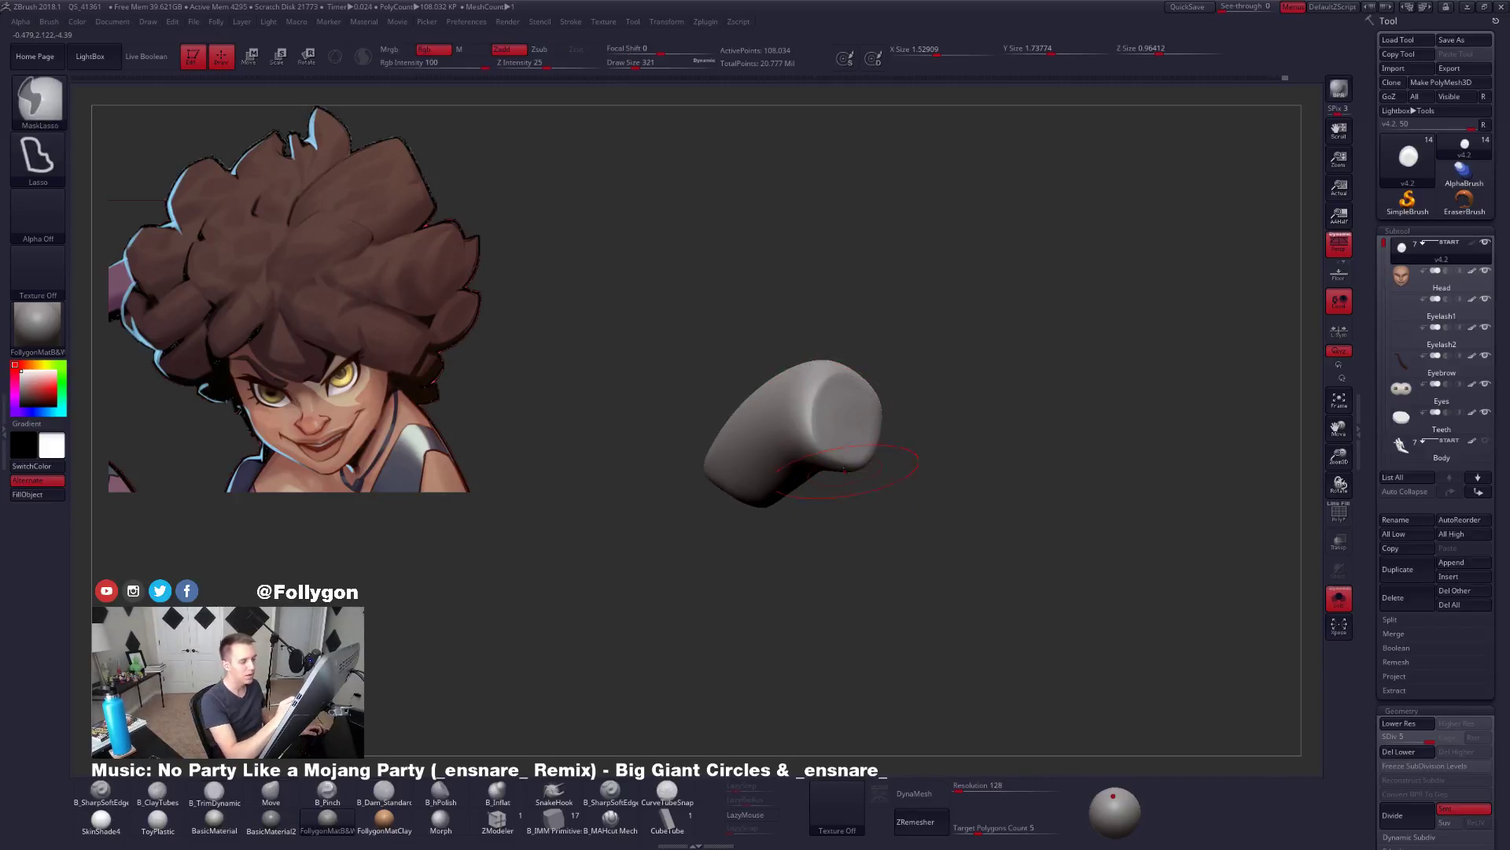
{"action": "key", "text": "shift+d"}
{"action": "key", "text": "shift+d"}
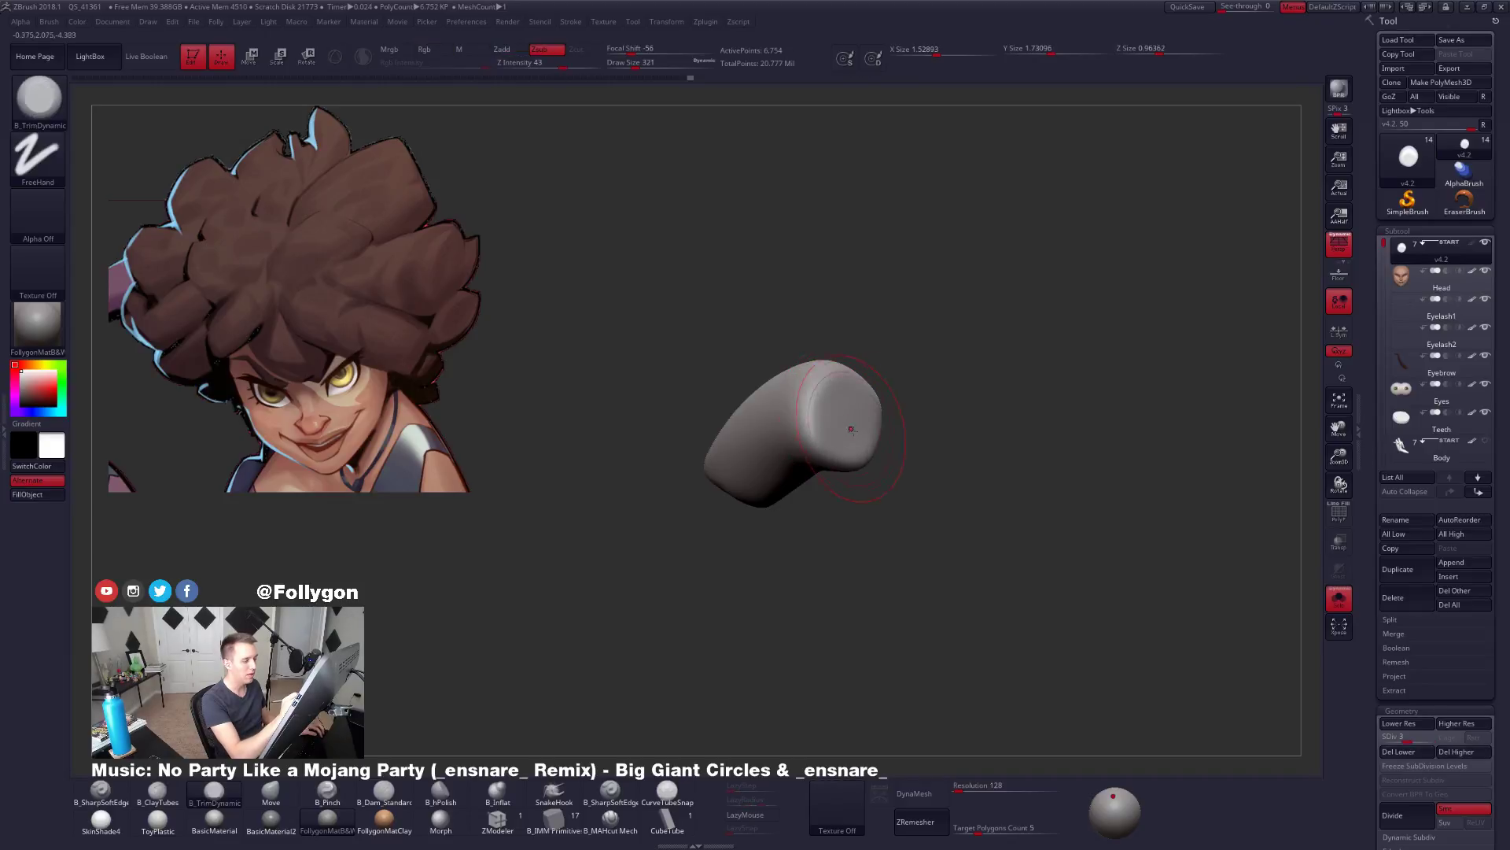
{"action": "key", "text": "d"}
Check the clump among the full hair, isolate it again and drop to subdivision level 1.
{"action": "left_click", "coordinate": [901, 415], "text": "ctrl+shift"}
{"action": "mouse_move", "coordinate": [902, 415]}
{"action": "right_mouse_down"}
{"action": "mouse_move", "coordinate": [874, 451]}
{"action": "mouse_move", "coordinate": [907, 468]}
{"action": "mouse_move", "coordinate": [843, 497]}
{"action": "right_mouse_up"}
{"action": "left_click", "coordinate": [851, 442], "text": "ctrl+shift"}
{"action": "key", "text": "alt+s"}
{"action": "key", "text": "shift+d"}
{"action": "key", "text": "shift+d"}
{"action": "key", "text": "shift+d"}
Adjust the clump's silhouette with the Move brush at draw size 279 and switch to the B_ClayTubes brush.
{"action": "key", "text": "b"}
{"action": "key", "text": "m"}
{"action": "key", "text": "v"}
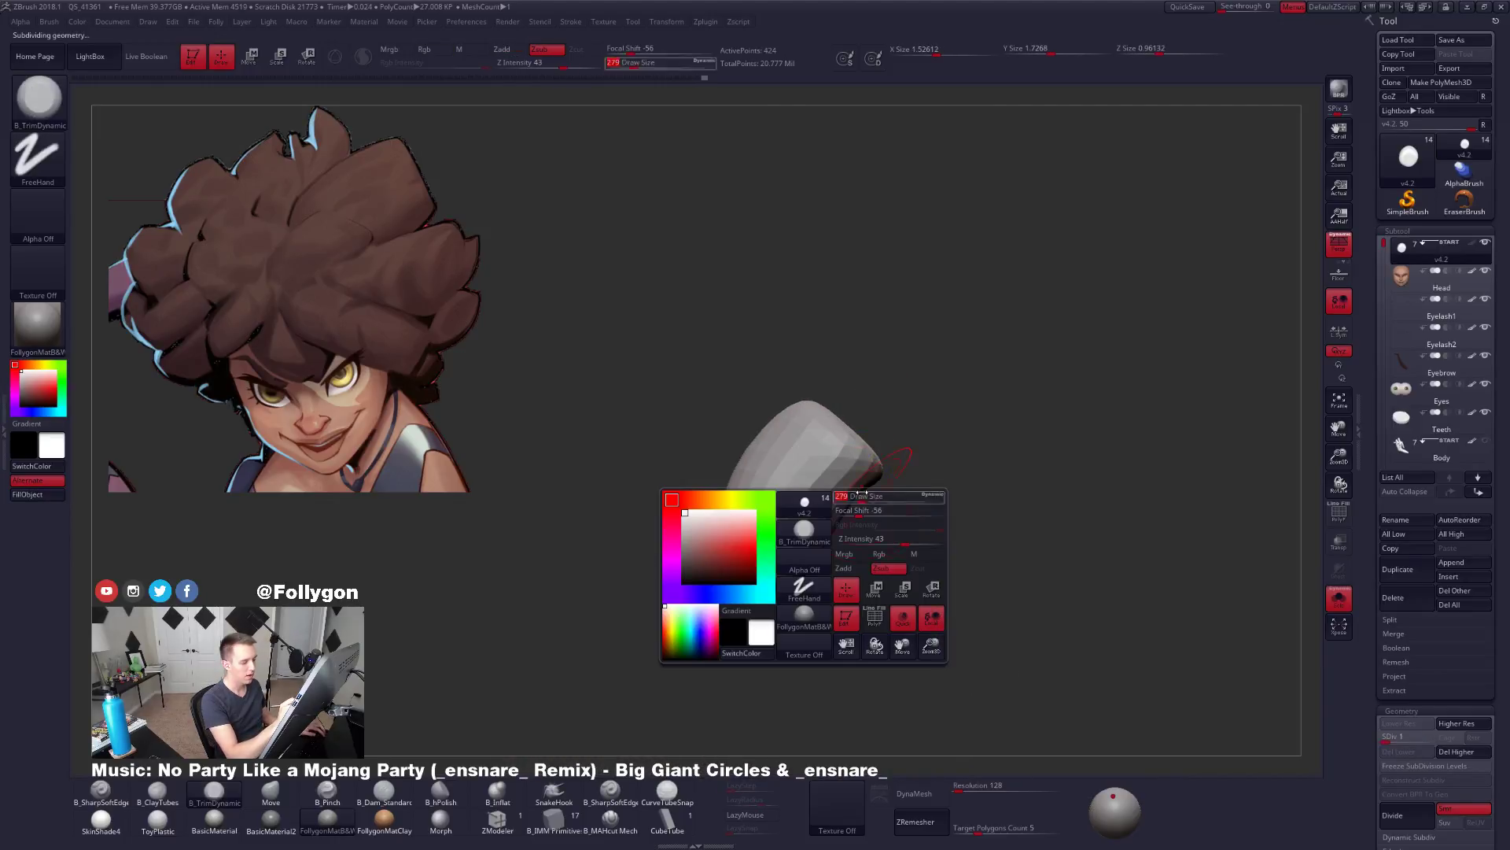
{"action": "right_click_drag", "start_coordinate": [862, 497], "coordinate": [911, 489]}
{"action": "key", "text": "b"}
{"action": "key", "text": "c"}
{"action": "key", "text": "t"}
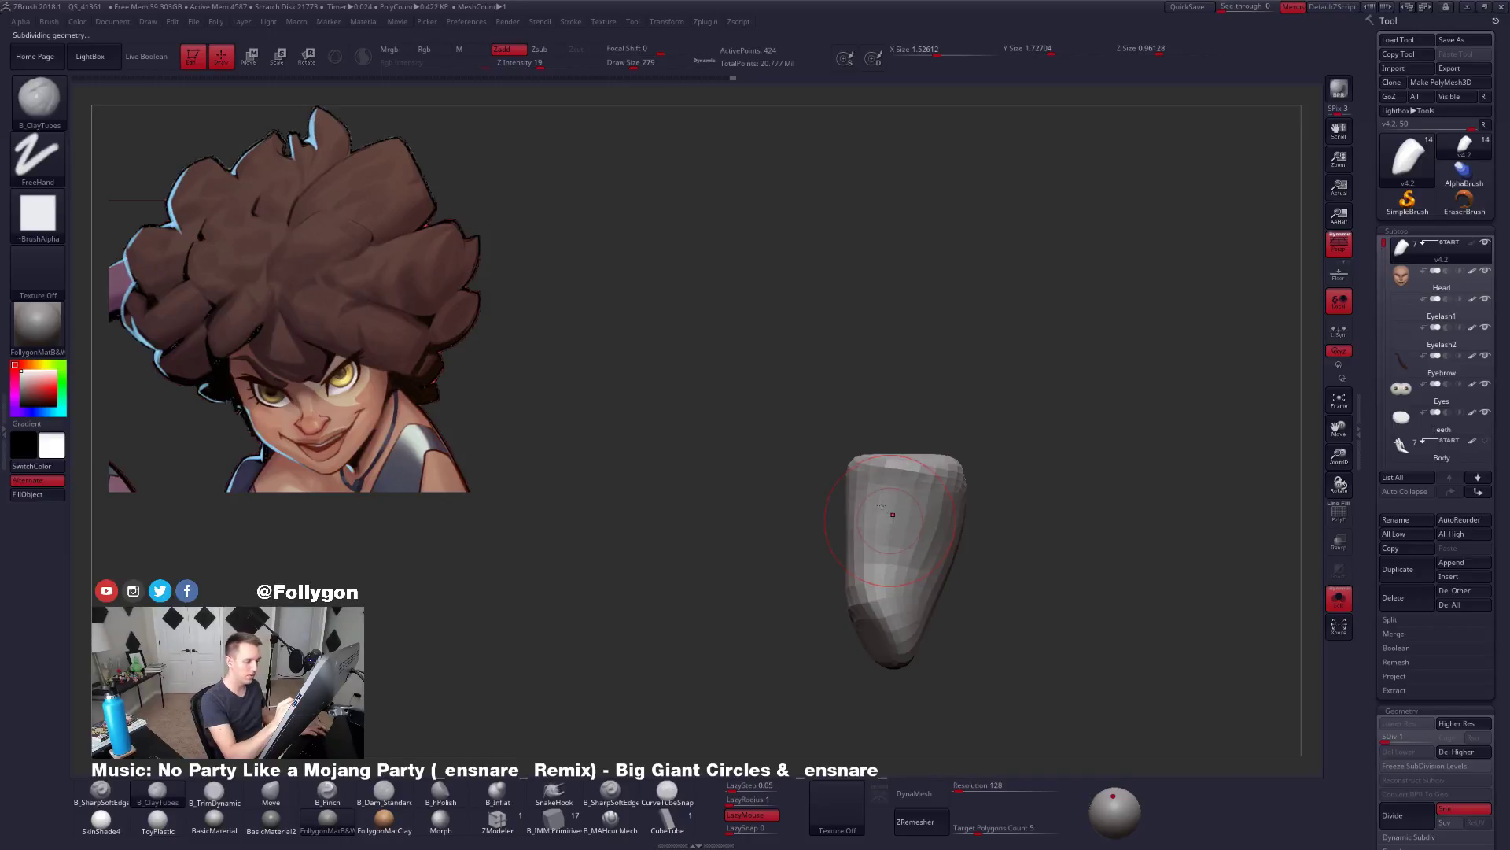
Raise the clump to subdivision level 3 and smooth its surface and tapered tip.
{"action": "key", "text": "d"}
{"action": "key", "text": "b"}
{"action": "key", "text": "t"}
{"action": "key", "text": "d"}
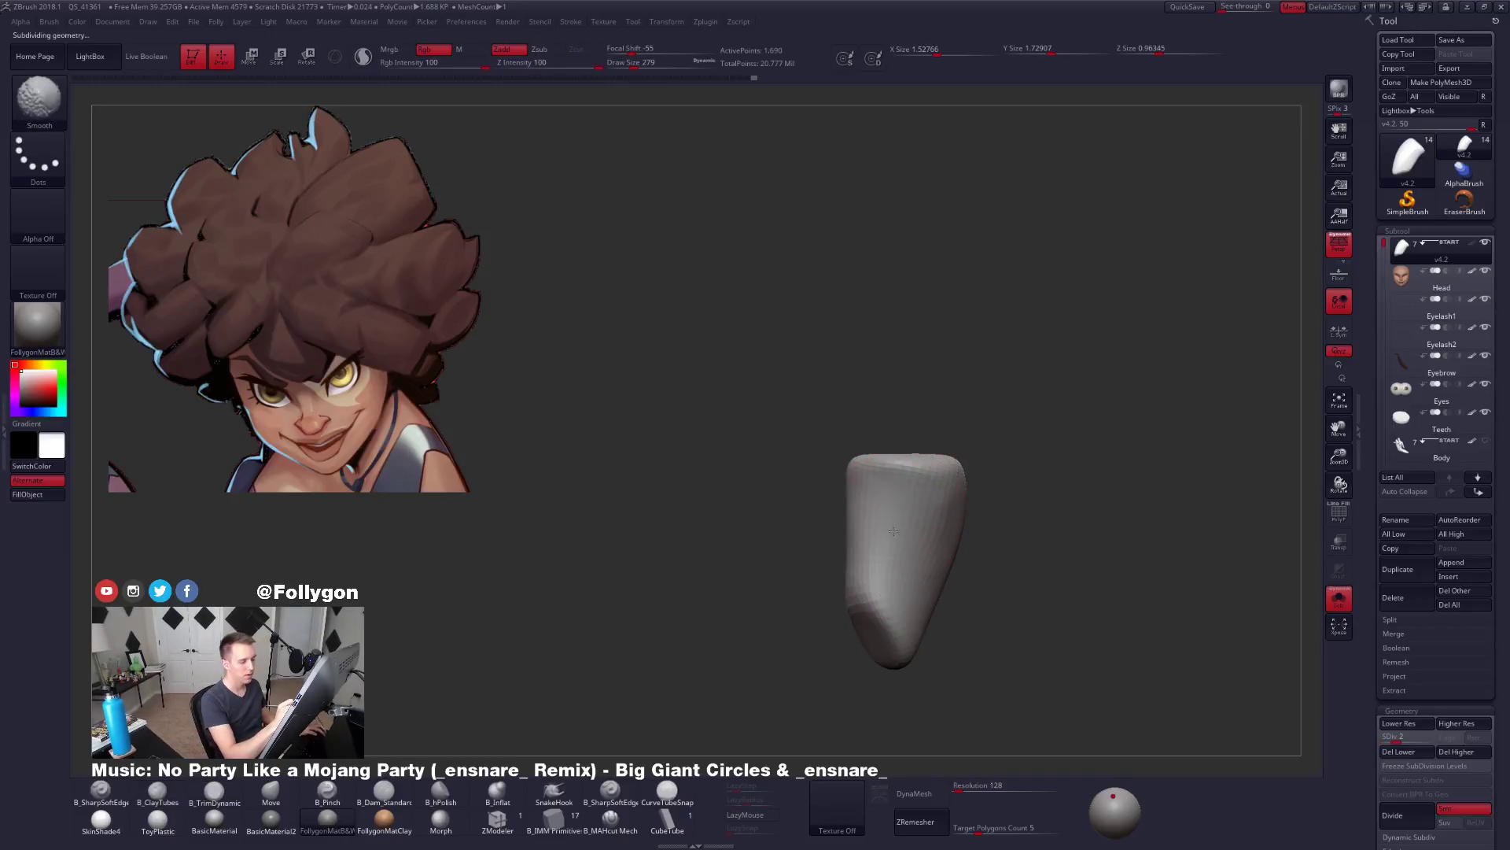
{"action": "mouse_move", "coordinate": [910, 557]}
{"action": "right_mouse_down"}
{"action": "mouse_move", "coordinate": [728, 497]}
{"action": "mouse_move", "coordinate": [684, 508]}
{"action": "right_mouse_up"}
{"action": "key", "text": "d"}
Refine the clump's side contour with the Move brush at draw size 279.
{"action": "key", "text": "space"}
{"action": "key", "text": "b"}
{"action": "key", "text": "m"}
{"action": "key", "text": "v"}
{"action": "mouse_move", "coordinate": [684, 507]}
{"action": "right_mouse_down", "text": "alt"}
{"action": "mouse_move", "coordinate": [838, 476]}
{"action": "mouse_move", "coordinate": [838, 499]}
{"action": "right_mouse_up", "text": "alt"}
{"action": "key", "text": "space"}
{"action": "left_click", "coordinate": [818, 473]}
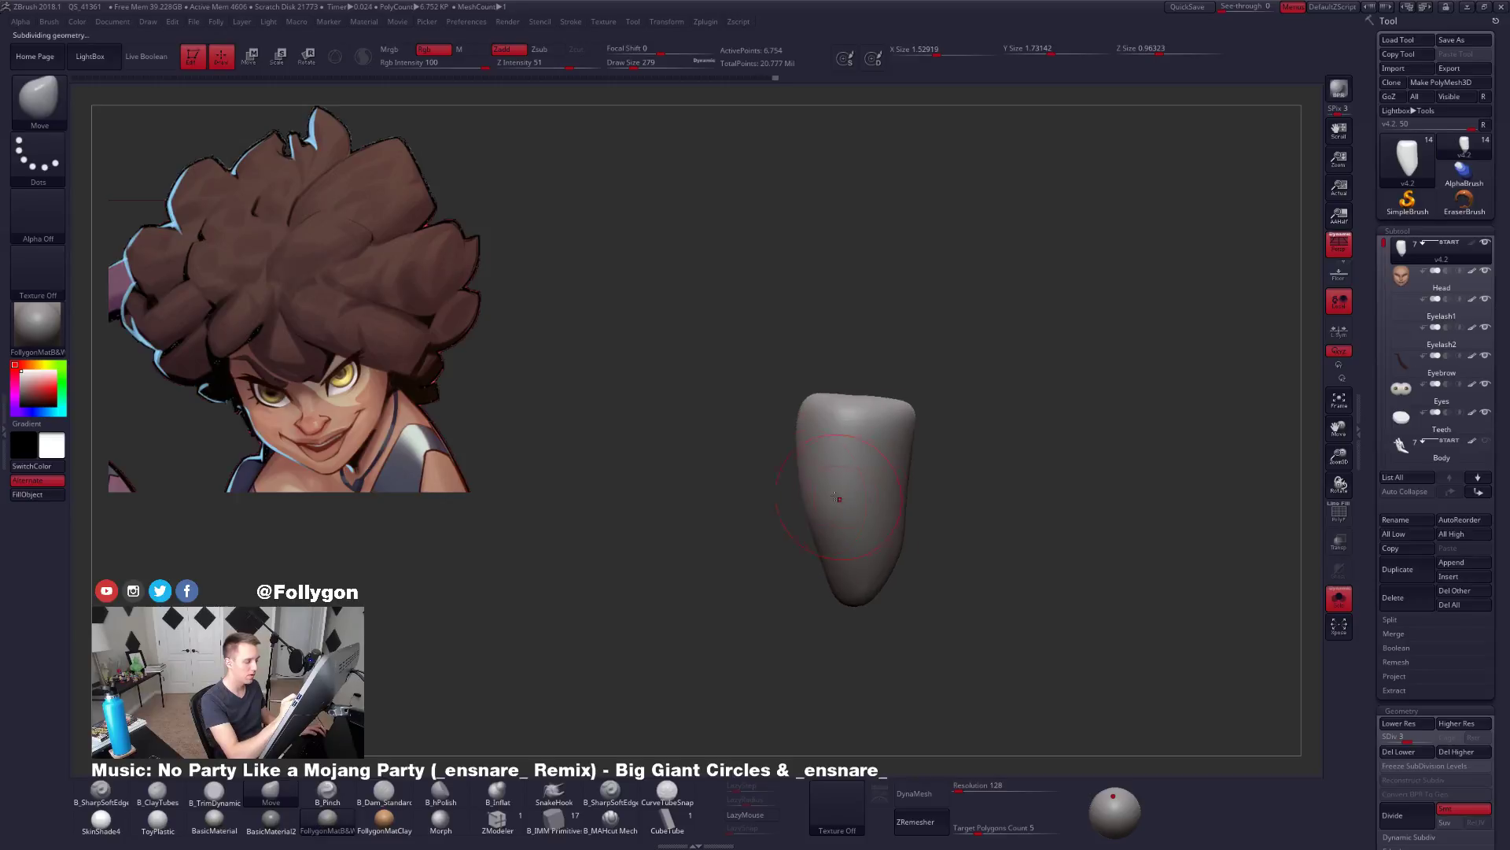
{"action": "key", "text": "XF86AudioLowerVolume"}
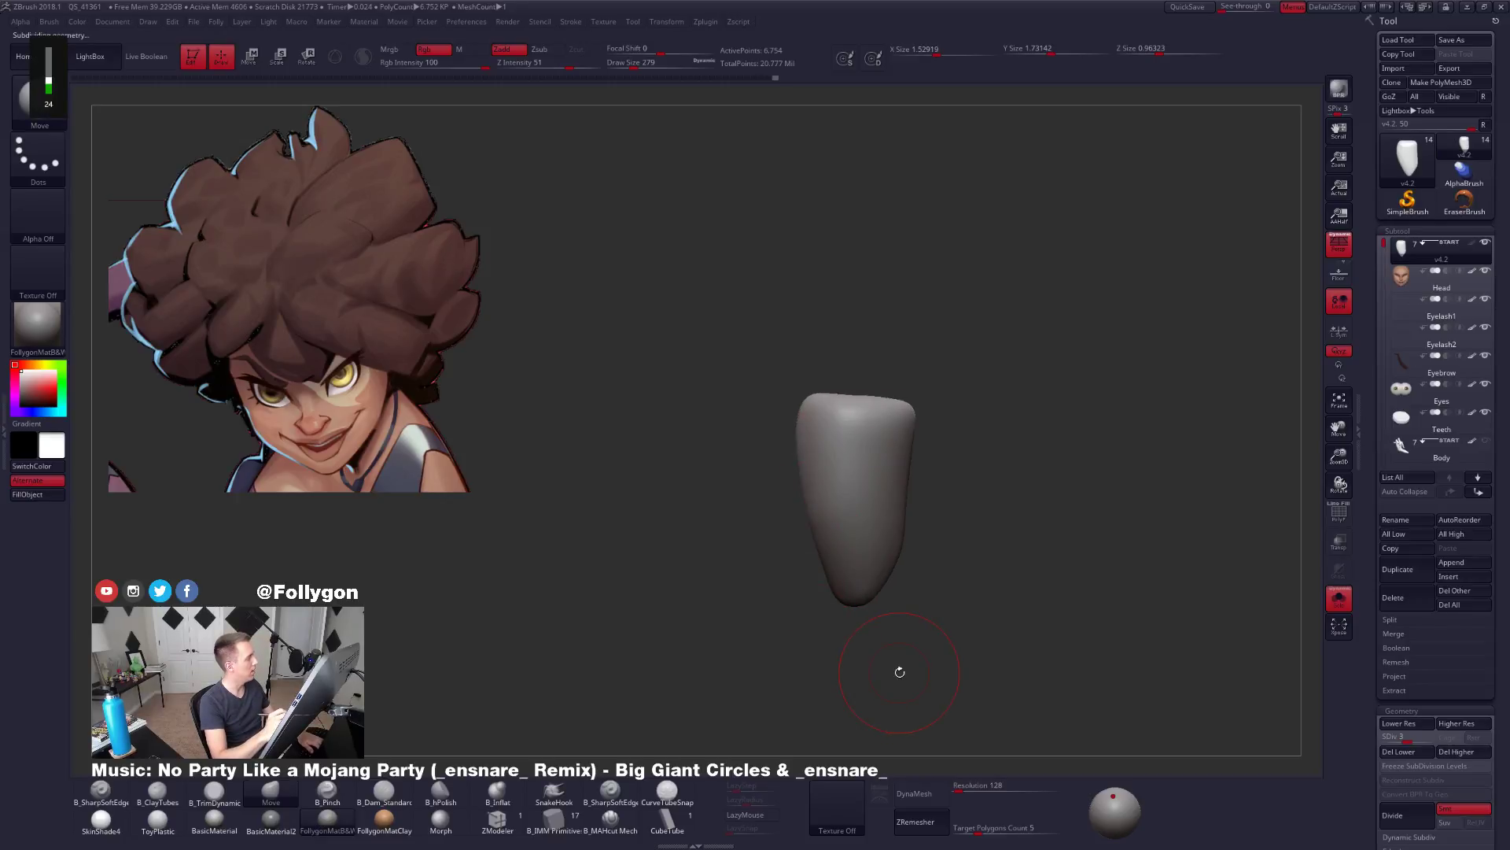
Flatten the side of the isolated clump with the B_TrimDynamic brush and smooth the result.
{"action": "left_click_drag", "start_coordinate": [945, 613], "coordinate": [901, 610]}
{"action": "key", "text": "3"}
{"action": "left_click_drag", "start_coordinate": [833, 441], "coordinate": [820, 557]}
{"action": "mouse_move", "coordinate": [821, 558]}
{"action": "right_mouse_down"}
{"action": "mouse_move", "coordinate": [778, 551]}
{"action": "mouse_move", "coordinate": [797, 530]}
{"action": "mouse_move", "coordinate": [860, 522]}
{"action": "right_mouse_up"}
{"action": "key", "text": "shift"}
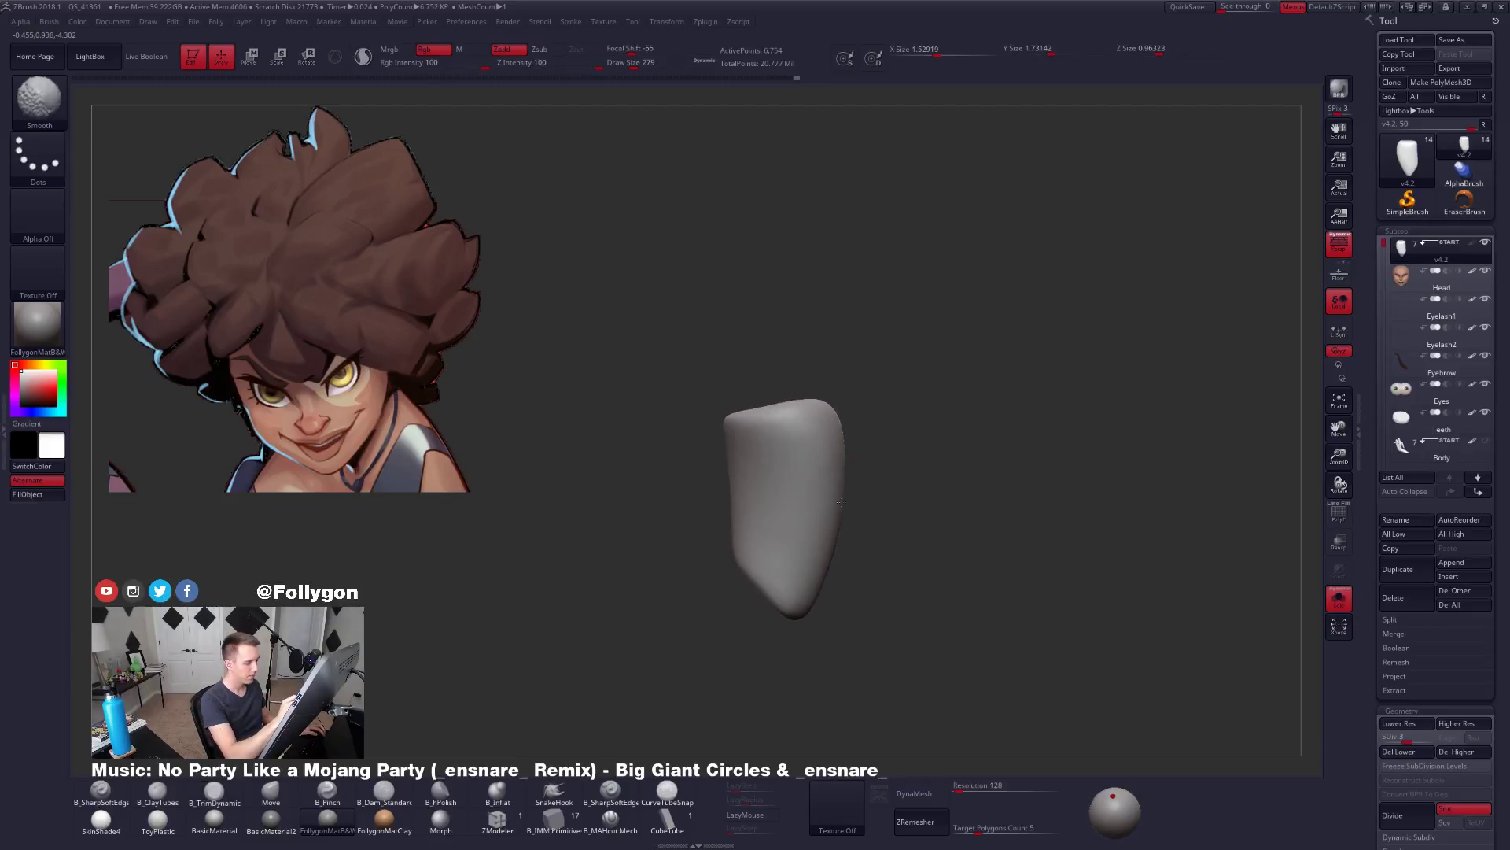
Raise the clump to subdivision level 4, check its end against the head and bring back the rest of the hair.
{"action": "mouse_move", "coordinate": [835, 470]}
{"action": "right_mouse_down"}
{"action": "mouse_move", "coordinate": [822, 516]}
{"action": "mouse_move", "coordinate": [814, 500]}
{"action": "mouse_move", "coordinate": [851, 431]}
{"action": "mouse_move", "coordinate": [776, 668]}
{"action": "right_mouse_up"}
{"action": "key", "text": "ctrl+d"}
{"action": "key", "text": "ctrl+shift+s"}
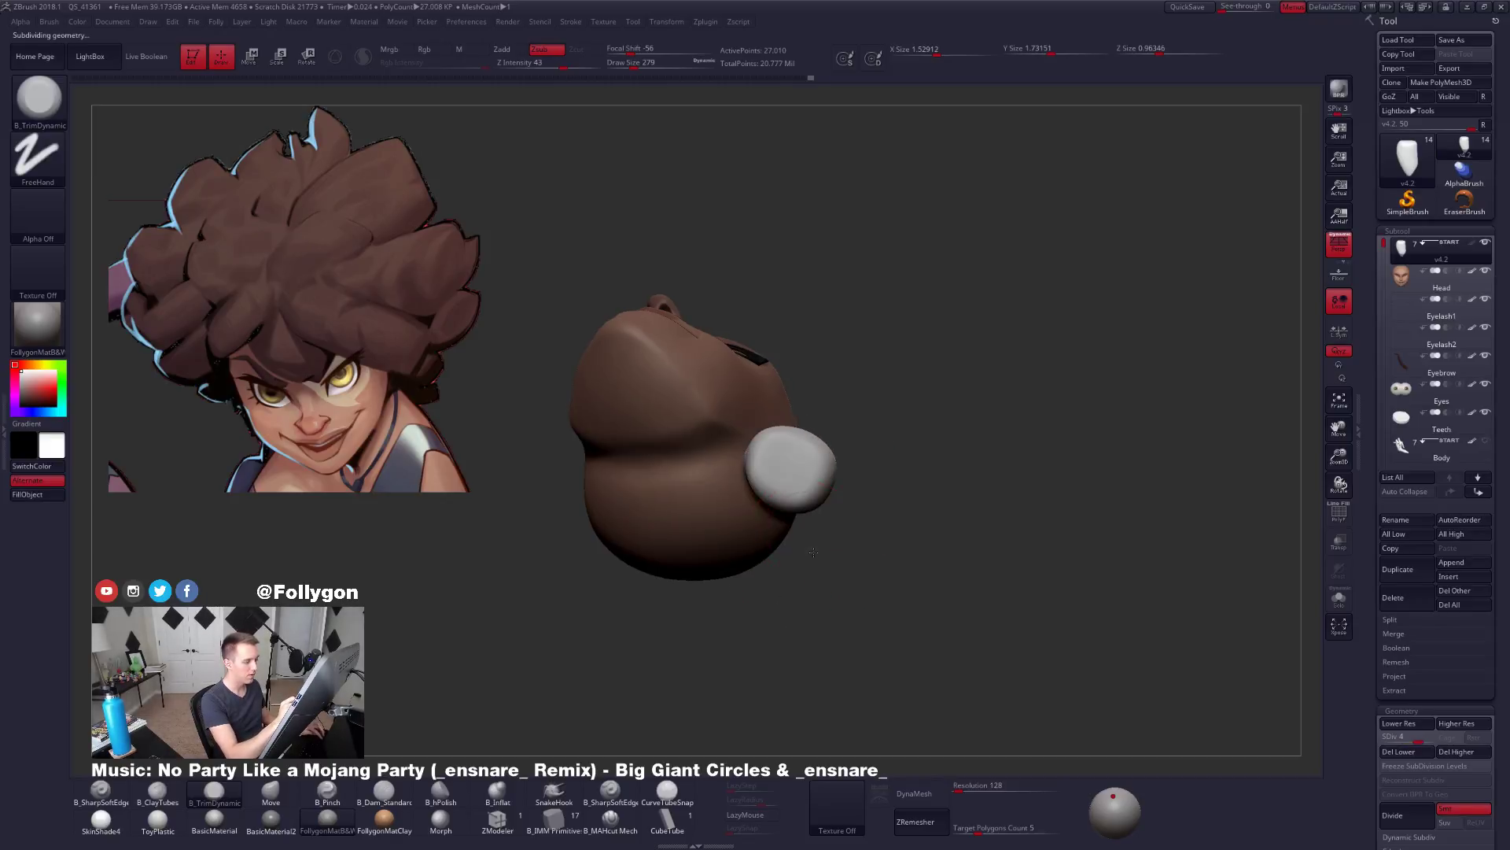
{"action": "mouse_move", "coordinate": [802, 448]}
{"action": "right_mouse_down"}
{"action": "mouse_move", "coordinate": [823, 589]}
{"action": "mouse_move", "coordinate": [850, 600]}
{"action": "mouse_move", "coordinate": [755, 597]}
{"action": "mouse_move", "coordinate": [1005, 515]}
{"action": "mouse_move", "coordinate": [864, 545]}
{"action": "mouse_move", "coordinate": [903, 552]}
{"action": "mouse_move", "coordinate": [905, 634]}
{"action": "mouse_move", "coordinate": [830, 666]}
{"action": "mouse_move", "coordinate": [866, 611]}
{"action": "mouse_move", "coordinate": [841, 592]}
{"action": "right_mouse_up"}
{"action": "left_click", "coordinate": [824, 588], "text": "ctrl+shift"}
{"action": "left_click", "coordinate": [1007, 515], "text": "ctrl"}
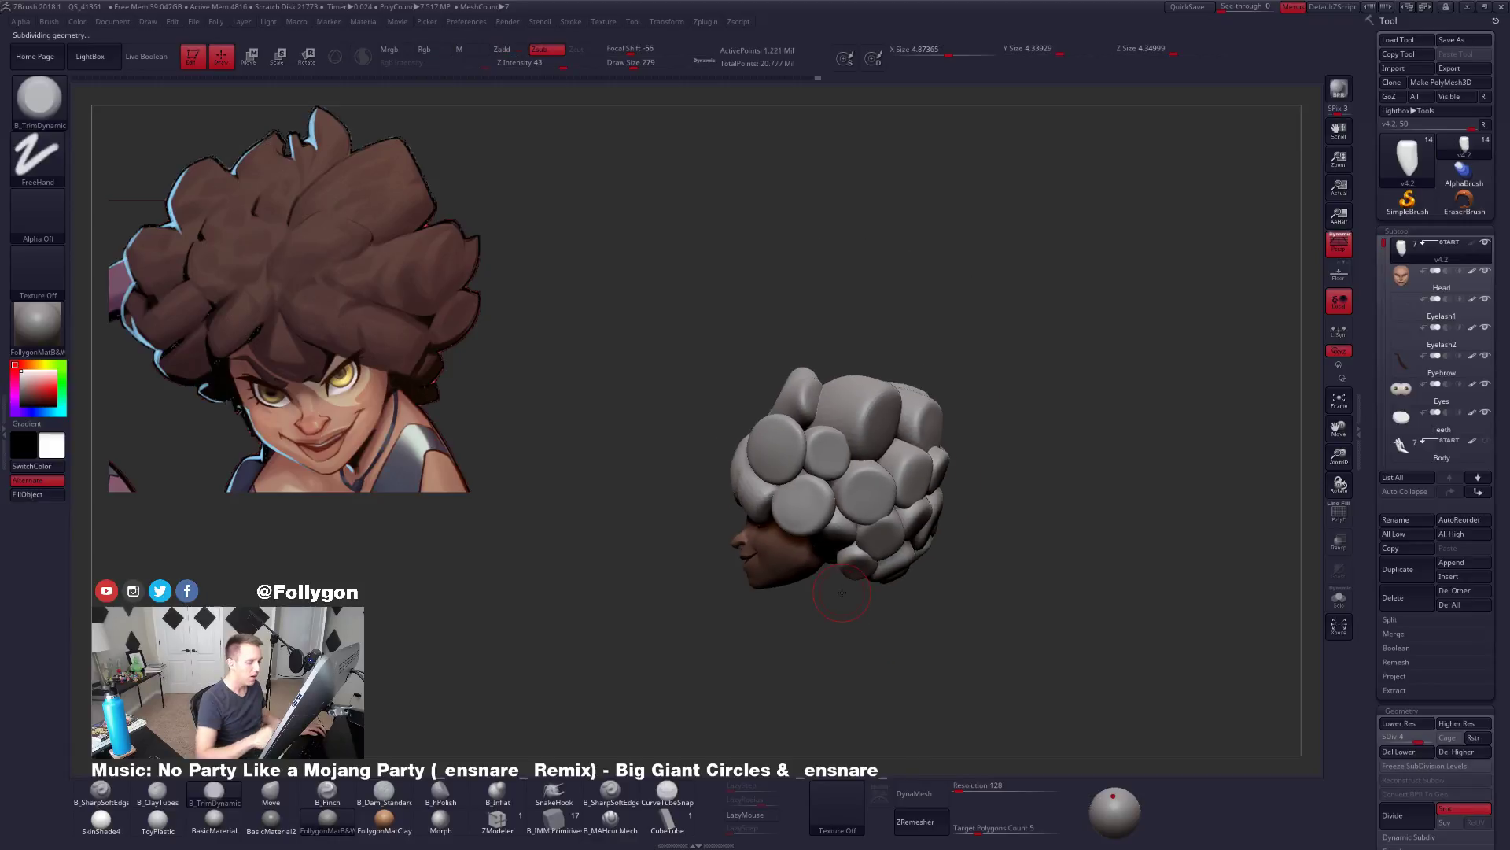
Mask all hair except the lower clump beside the jaw and reshape it with the Move brush at draw size 447.
{"action": "key", "text": "b"}
{"action": "key", "text": "m"}
{"action": "key", "text": "v"}
{"action": "left_click", "coordinate": [844, 621], "text": "ctrl"}
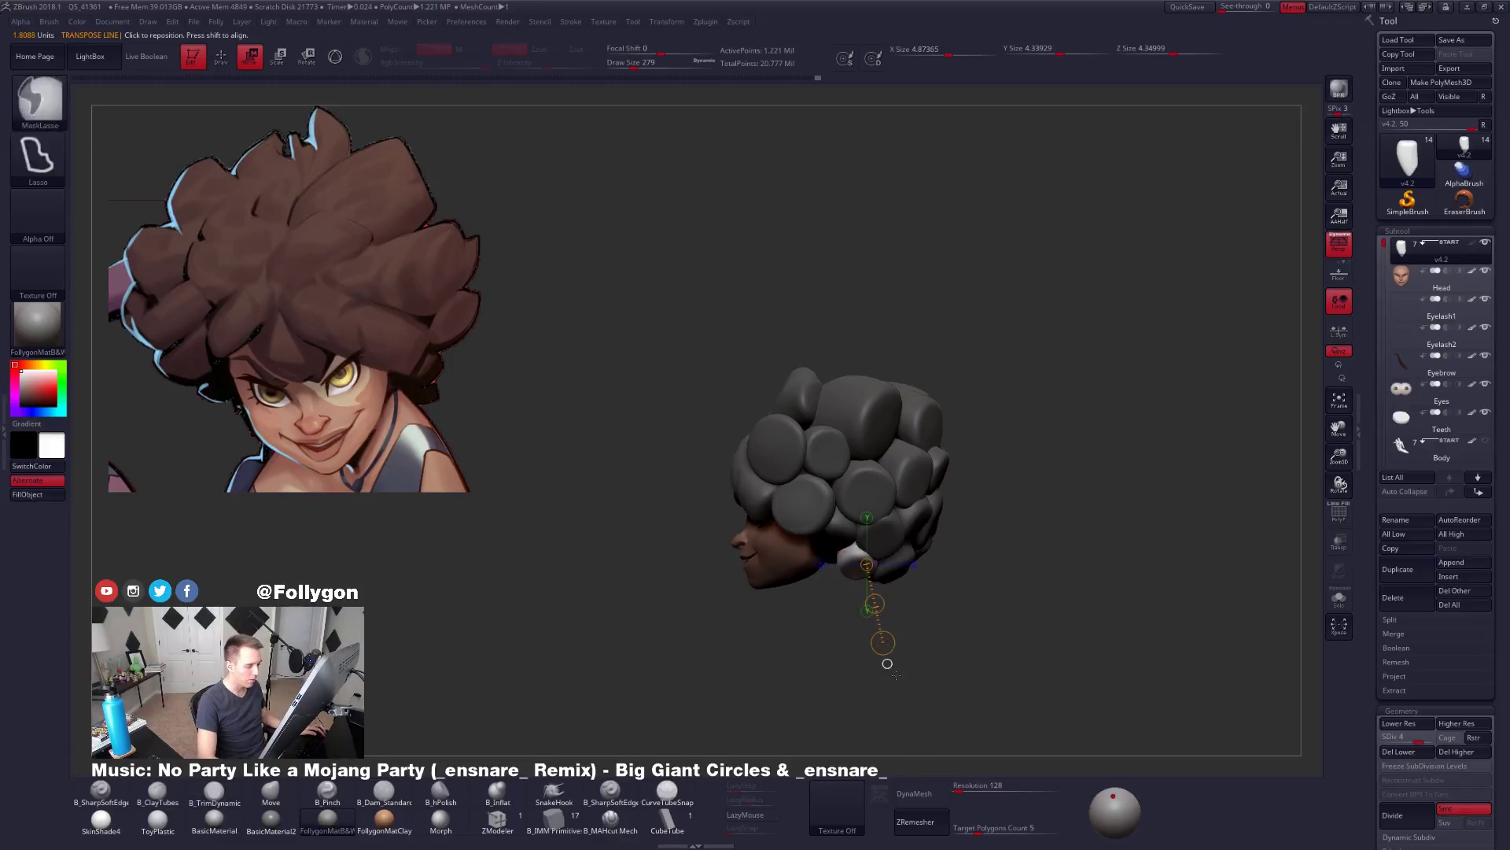
{"action": "mouse_move", "coordinate": [918, 600]}
{"action": "right_mouse_down"}
{"action": "mouse_move", "coordinate": [995, 580]}
{"action": "mouse_move", "coordinate": [929, 600]}
{"action": "right_mouse_up"}
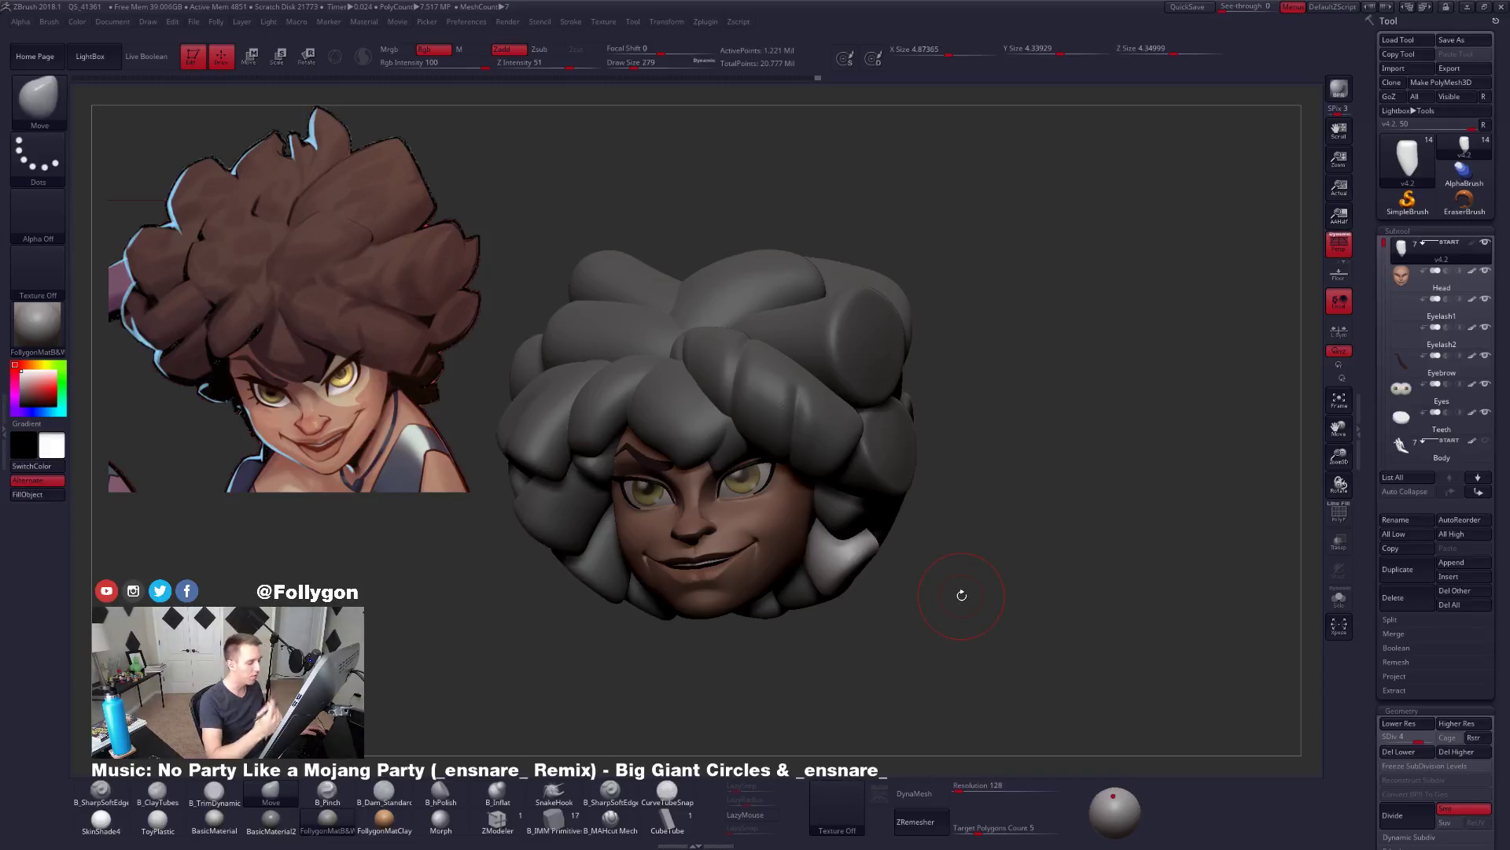
{"action": "right_click_drag", "start_coordinate": [961, 595], "coordinate": [940, 520]}
{"action": "key", "text": "space"}
{"action": "left_click_drag", "start_coordinate": [868, 552], "coordinate": [887, 553]}
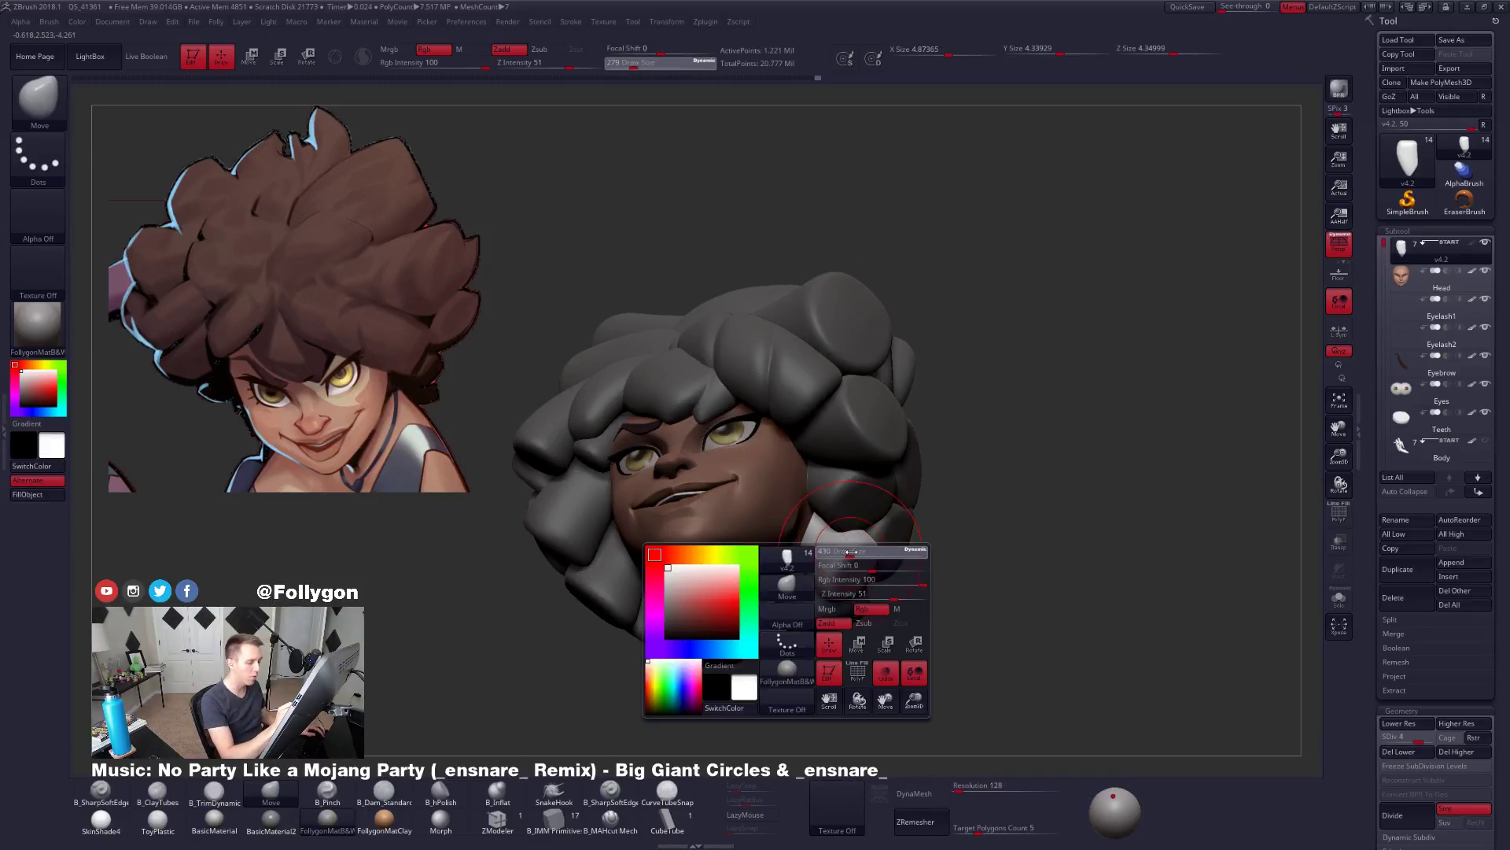
{"action": "right_click_drag", "start_coordinate": [883, 555], "coordinate": [871, 614]}
Rotate and reposition the unmasked jaw clump with a Transpose line, toggling Solo to compare it with the face.
{"action": "key", "text": "r"}
{"action": "key", "text": "alt+s"}
{"action": "left_click_drag", "start_coordinate": [848, 573], "coordinate": [922, 643]}
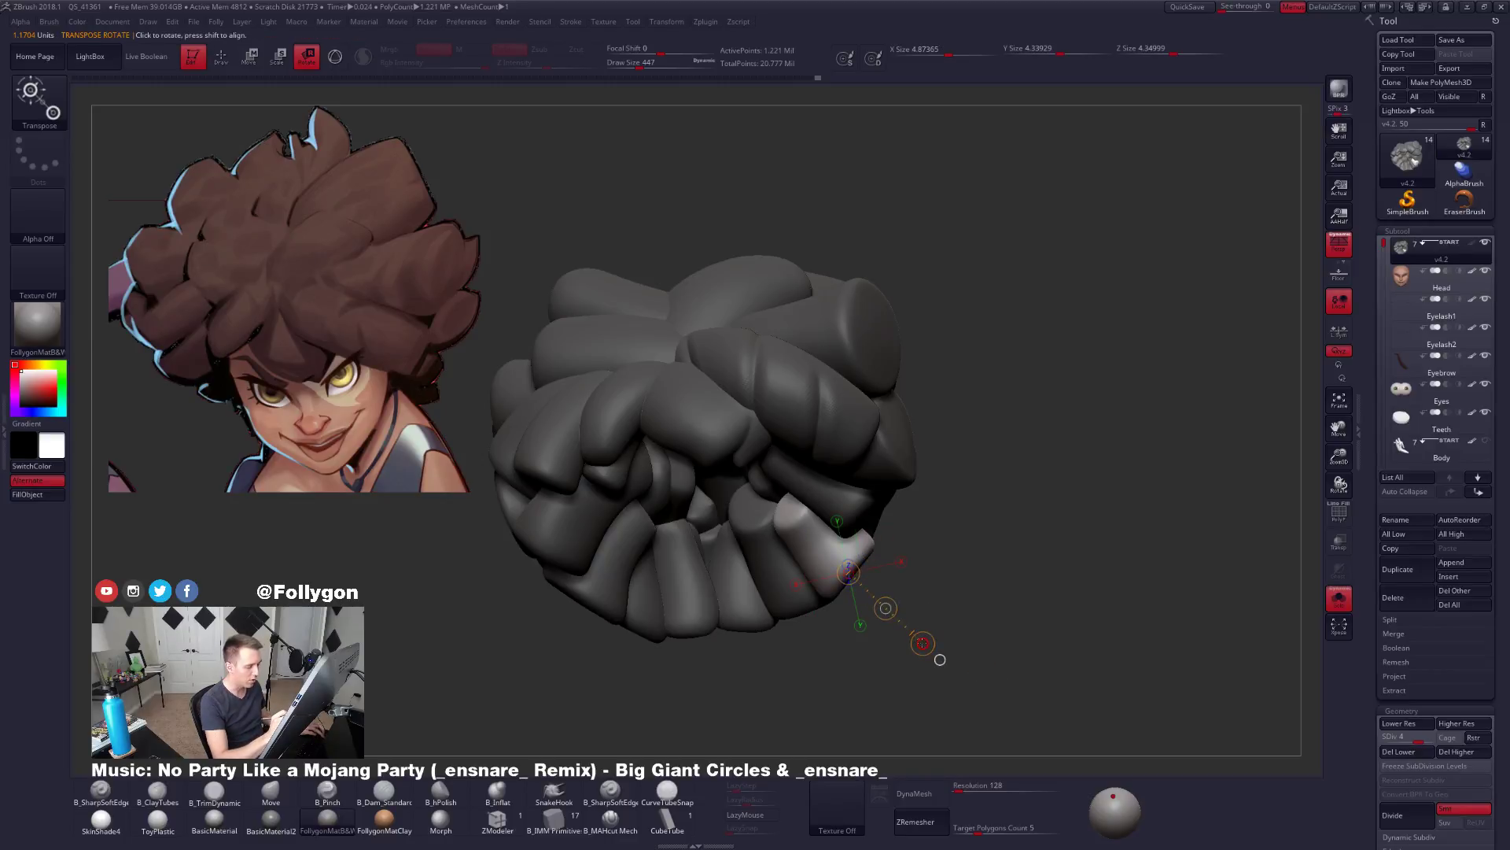
{"action": "key", "text": "alt+s"}
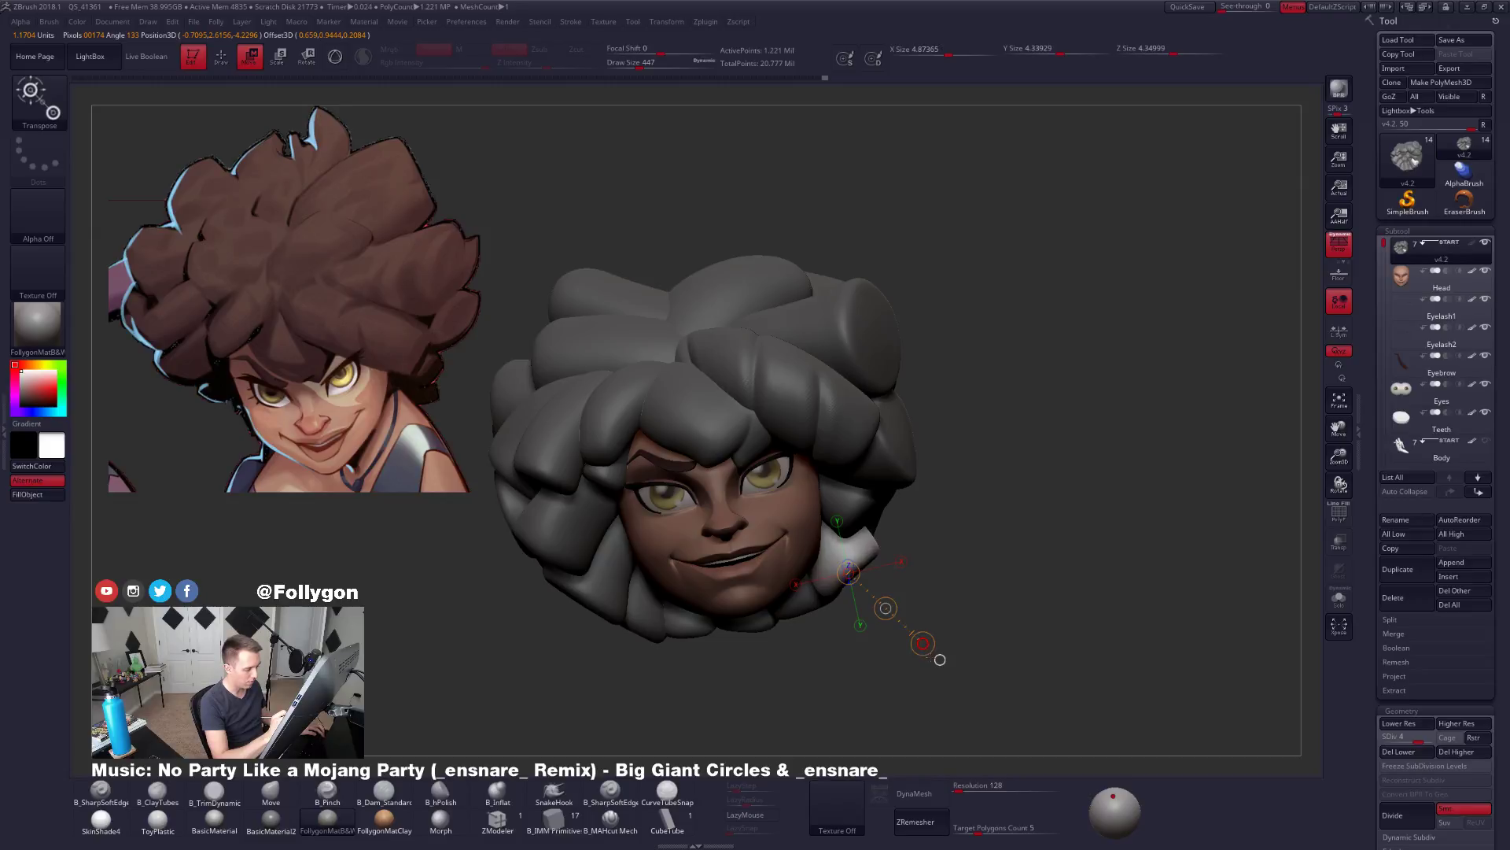
{"action": "key", "text": "alt+s"}
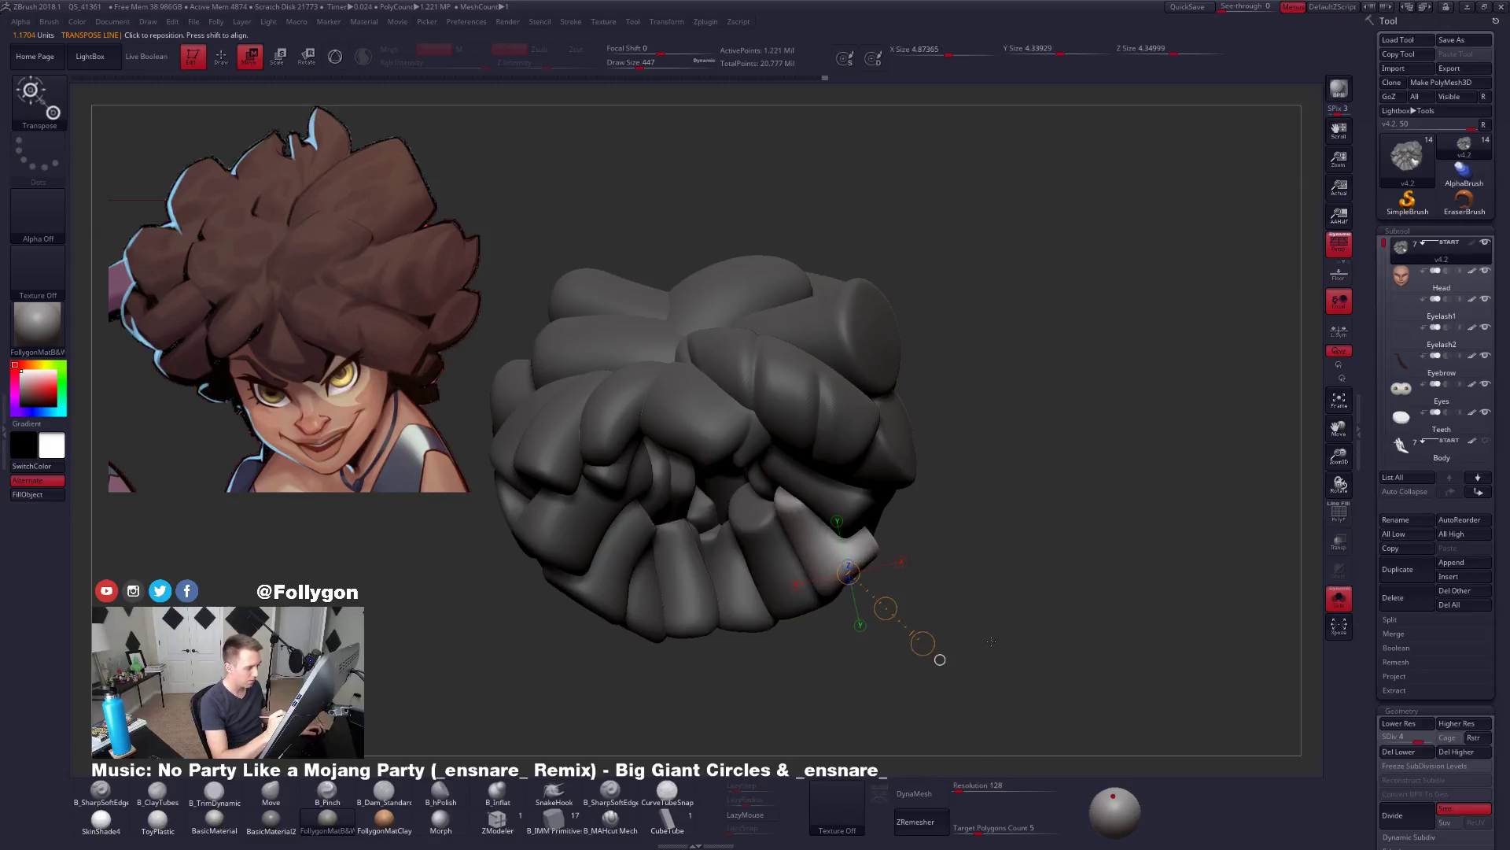
{"action": "left_click_drag", "start_coordinate": [952, 621], "coordinate": [942, 515], "text": "shift"}
{"action": "key", "text": "alt+s"}
{"action": "right_click_drag", "start_coordinate": [942, 516], "coordinate": [916, 562]}
Adjust the side hair near the jaw with the Move brush at draw size 482 and check the clumps' polygroups.
{"action": "key", "text": "q"}
{"action": "key", "text": "space"}
{"action": "mouse_move", "coordinate": [899, 542]}
{"action": "left_mouse_down"}
{"action": "mouse_move", "coordinate": [929, 542]}
{"action": "mouse_move", "coordinate": [878, 554]}
{"action": "left_mouse_up"}
{"action": "mouse_move", "coordinate": [932, 551]}
{"action": "right_mouse_down"}
{"action": "mouse_move", "coordinate": [921, 570]}
{"action": "mouse_move", "coordinate": [890, 572]}
{"action": "mouse_move", "coordinate": [919, 568]}
{"action": "right_mouse_up"}
{"action": "key", "text": "space"}
{"action": "left_click_drag", "start_coordinate": [927, 546], "coordinate": [901, 546]}
{"action": "key", "text": "shift+f"}
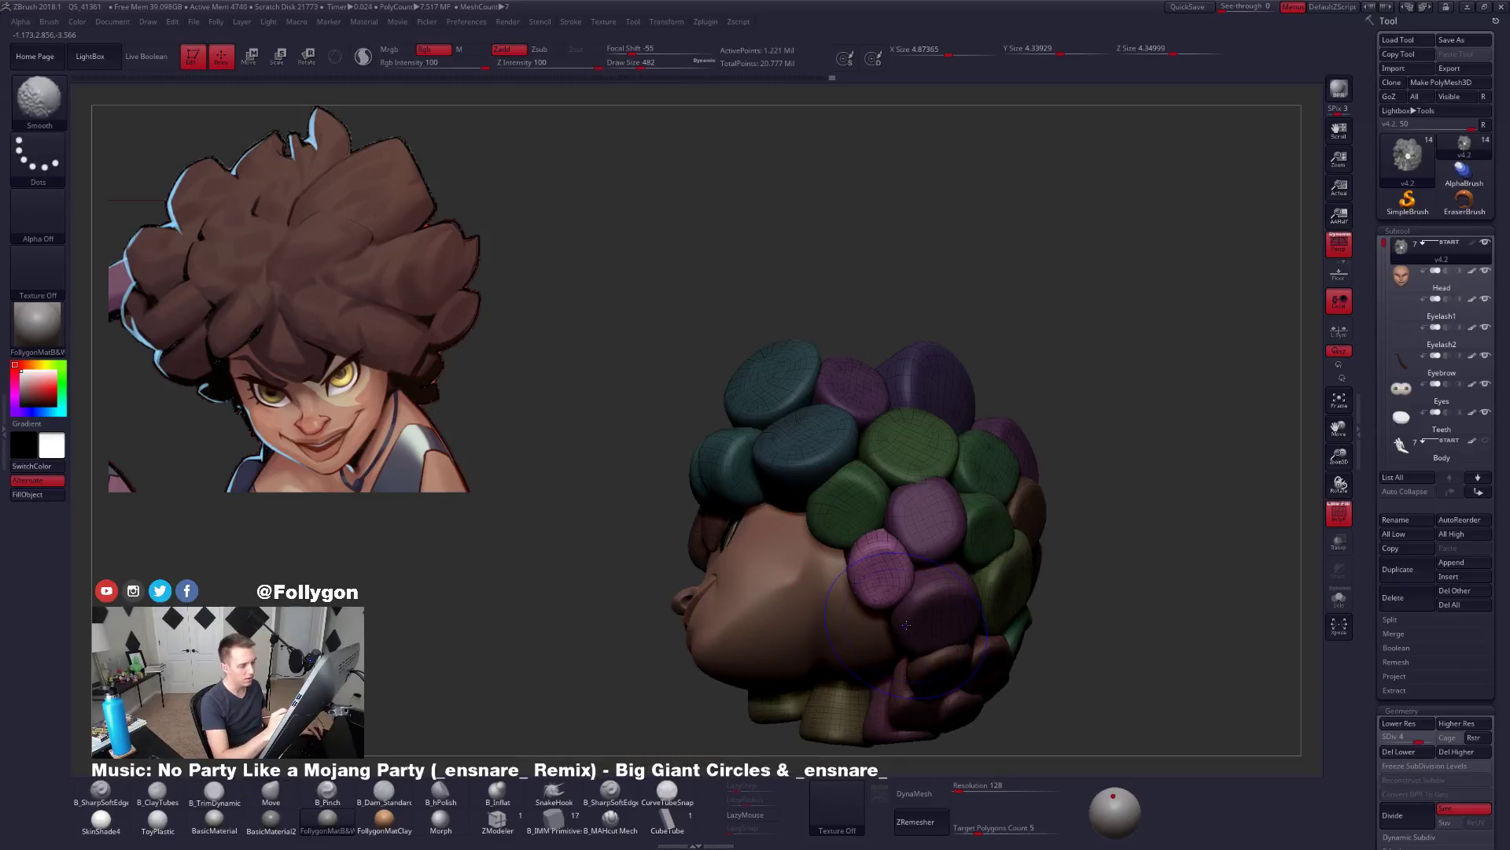
{"action": "key", "text": "shift+f"}
Mask all hair except the clump behind the ear area and reshape it at subdivision level 2 with the Move brush at draw size 397.
{"action": "key", "text": "w"}
{"action": "left_click", "coordinate": [935, 515], "text": "ctrl"}
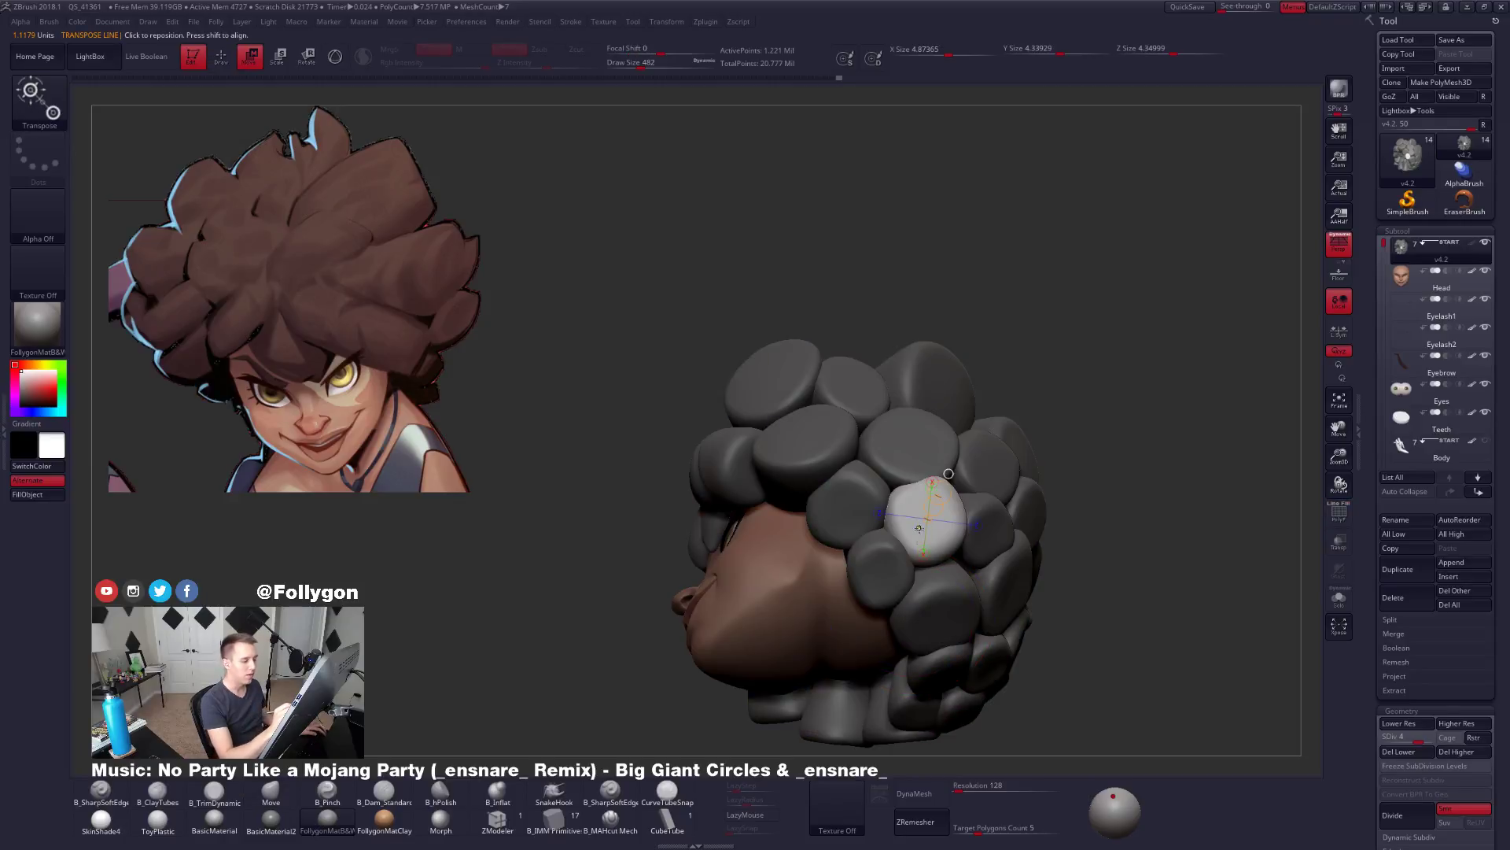
{"action": "key", "text": "q"}
{"action": "key", "text": "space"}
{"action": "left_click_drag", "start_coordinate": [935, 523], "coordinate": [925, 522]}
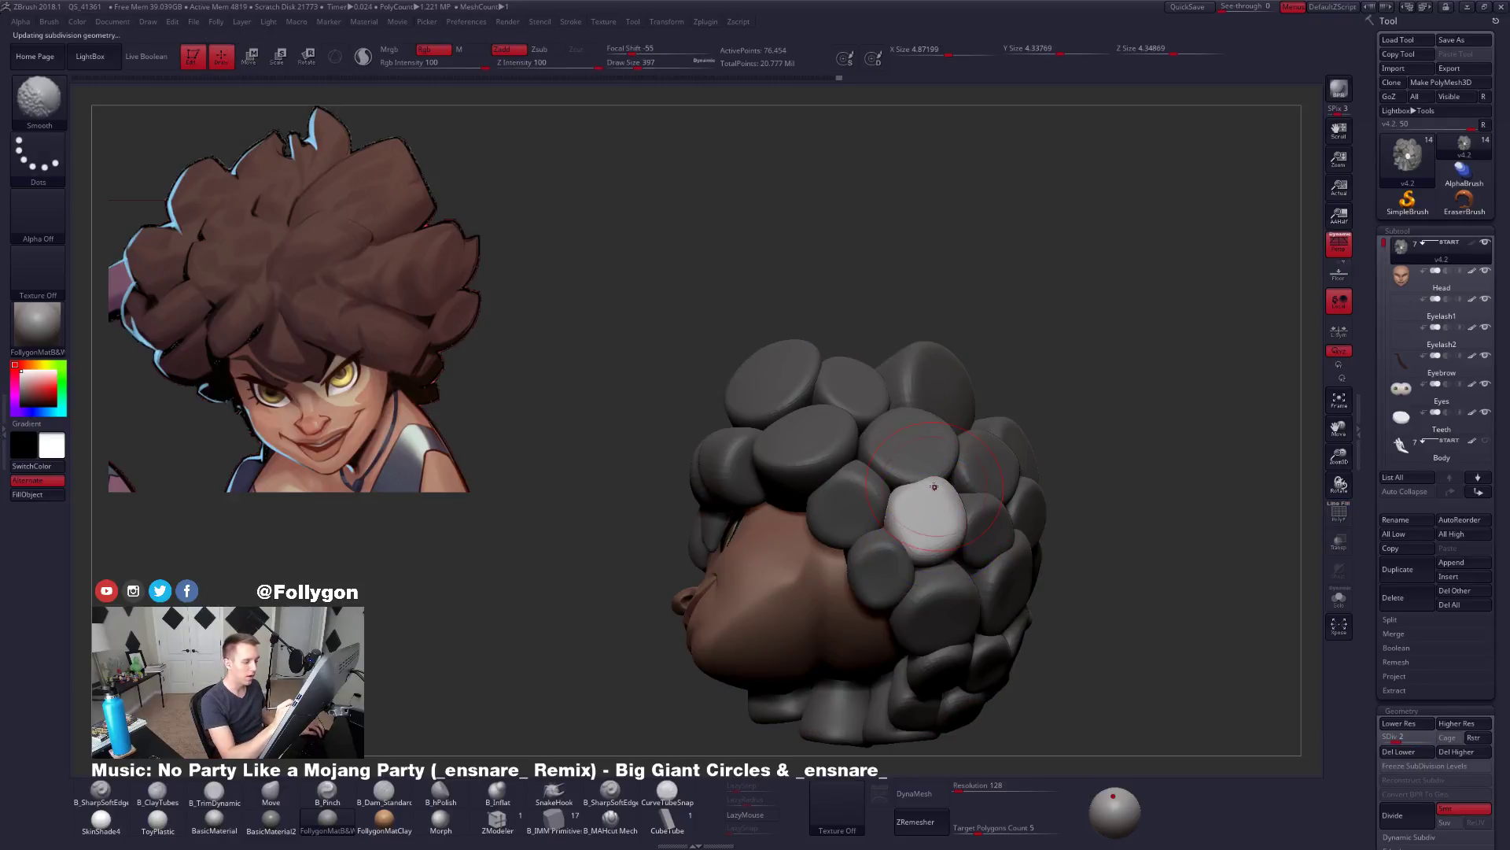
{"action": "right_click_drag", "start_coordinate": [934, 486], "coordinate": [943, 487]}
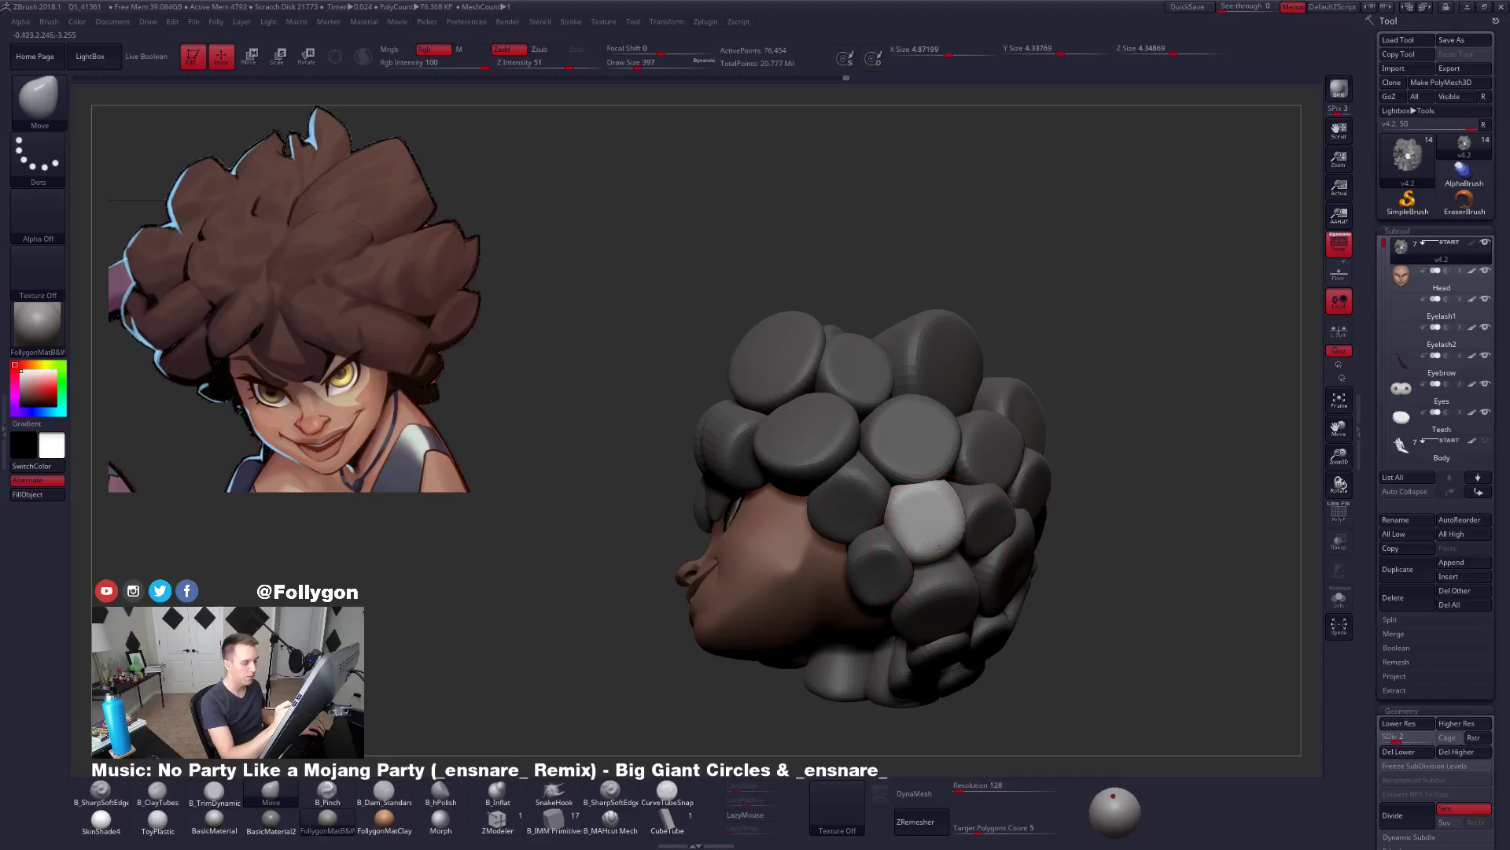
{"action": "right_click_drag", "start_coordinate": [934, 545], "coordinate": [938, 558]}
{"action": "right_click_drag", "start_coordinate": [944, 496], "coordinate": [941, 454]}
{"action": "mouse_move", "coordinate": [933, 516]}
{"action": "right_mouse_down"}
{"action": "mouse_move", "coordinate": [945, 485]}
{"action": "mouse_move", "coordinate": [923, 530]}
{"action": "right_mouse_up"}
Unmask only the next clump up toward the back and adjust its shape with the Move brush at draw size 397.
{"action": "key", "text": "w"}
{"action": "left_click", "coordinate": [929, 500], "text": "ctrl"}
{"action": "key", "text": "q"}
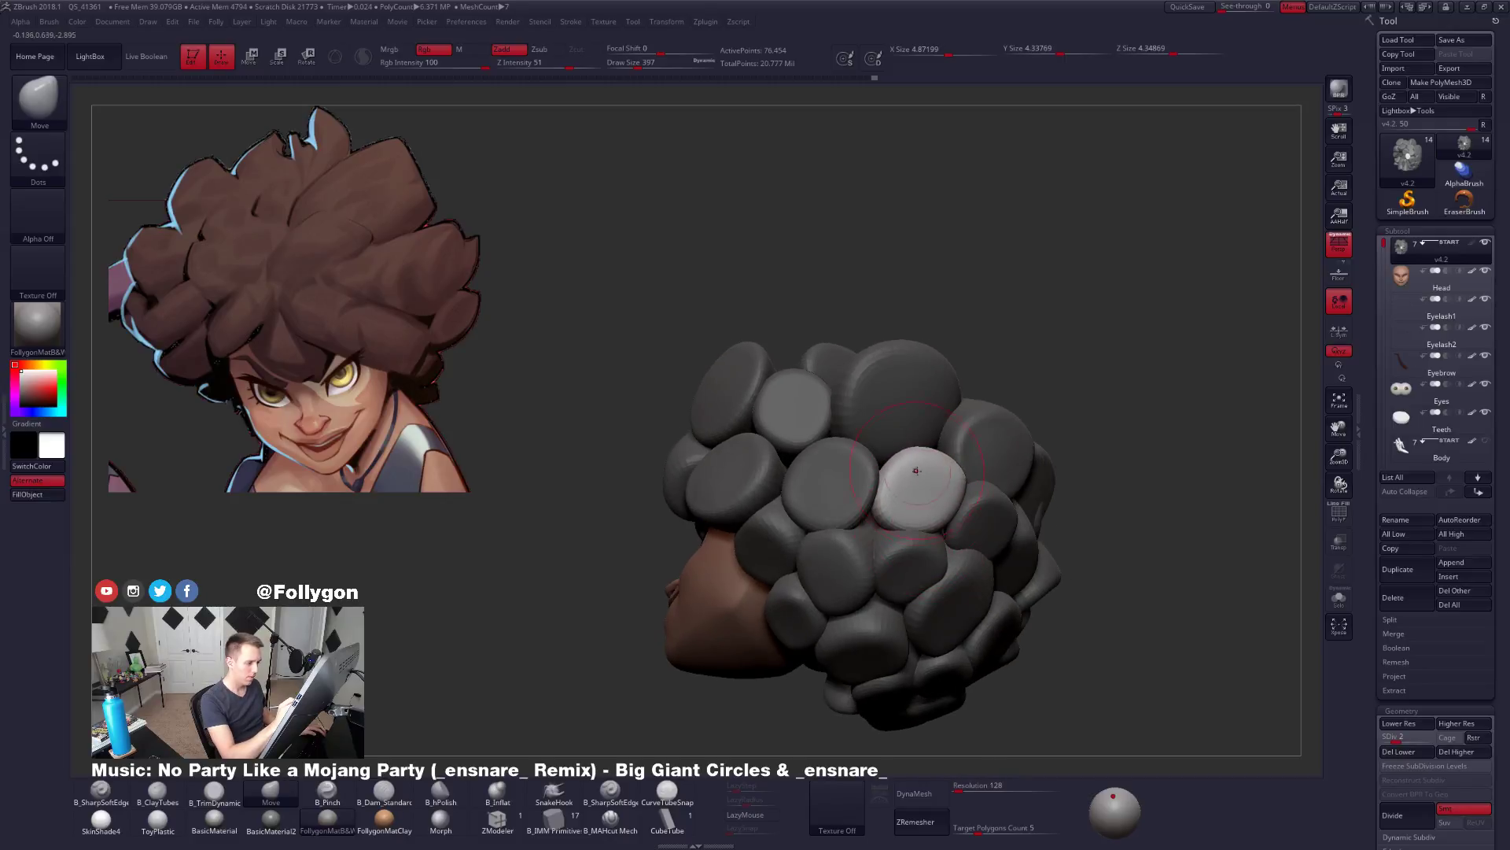
{"action": "right_click_drag", "start_coordinate": [933, 493], "coordinate": [895, 502]}
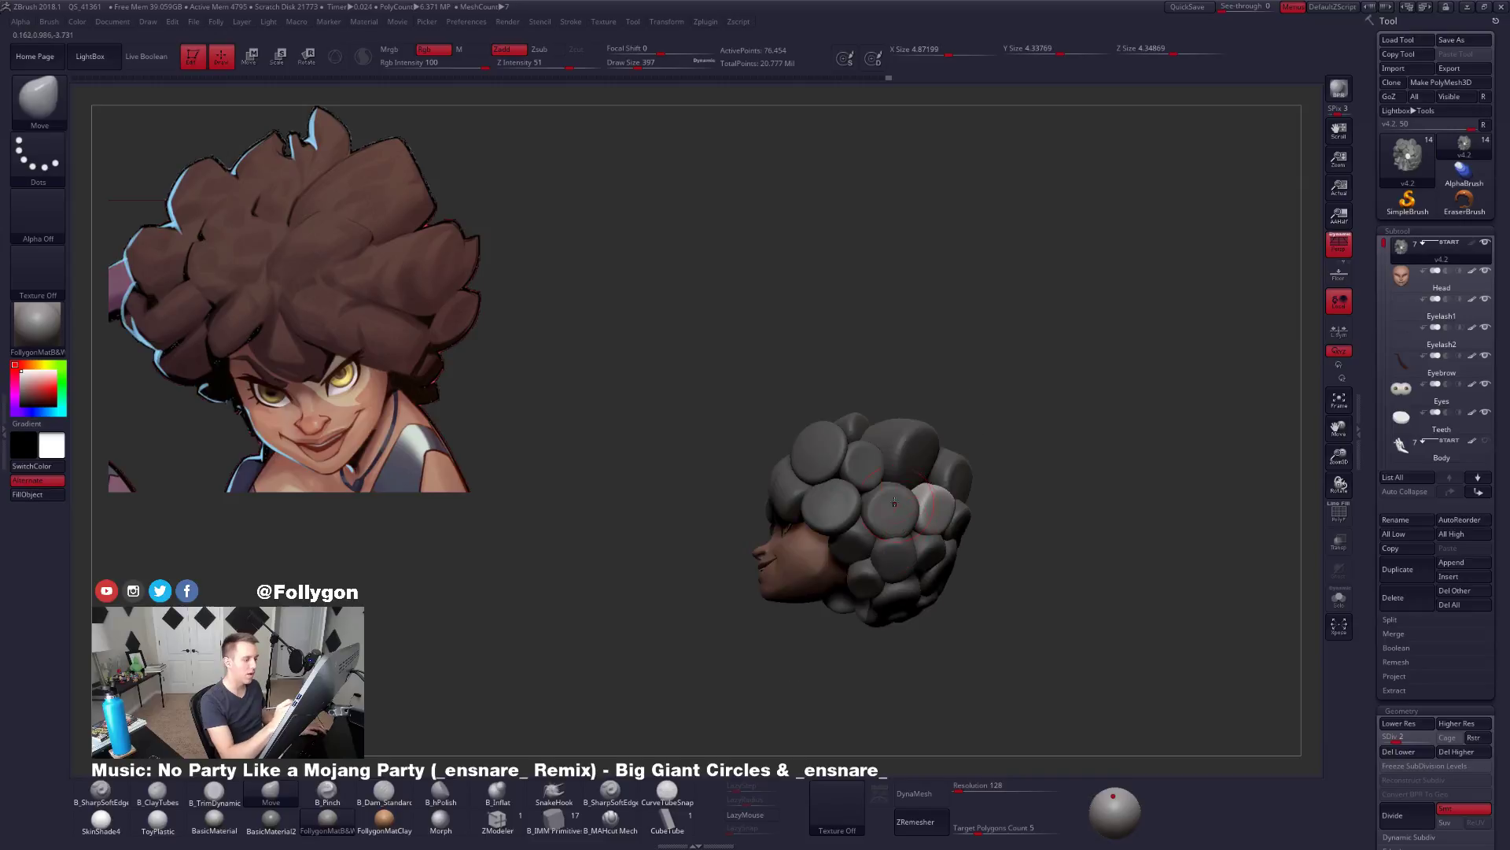
Unmask only the large clump at the upper side of the head and start reshaping it with a larger Move brush.
{"action": "key", "text": "w"}
{"action": "left_click", "coordinate": [911, 447], "text": "ctrl"}
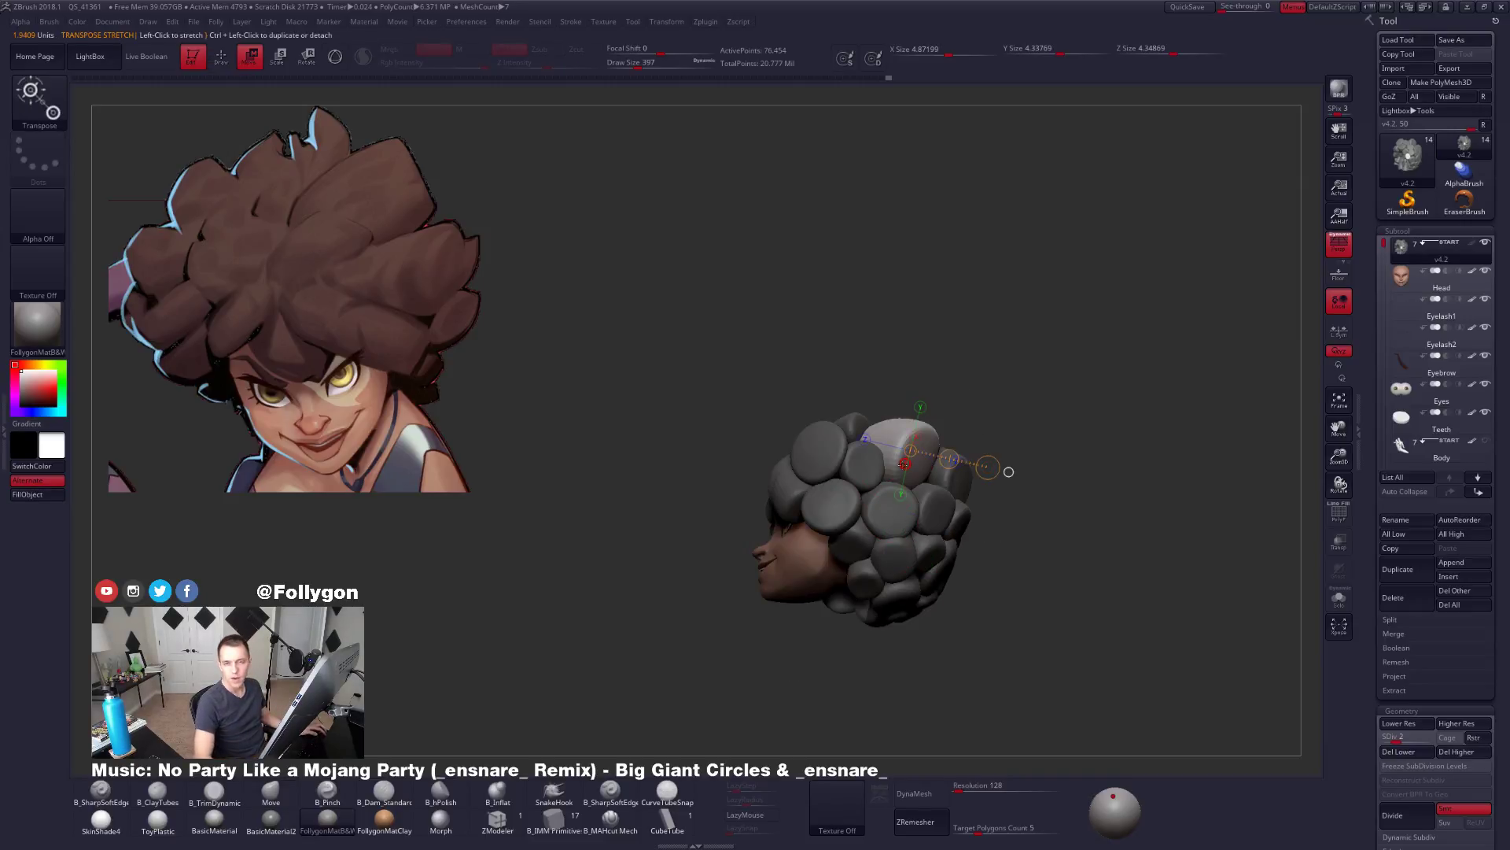
{"action": "mouse_move", "coordinate": [919, 411]}
{"action": "right_mouse_down"}
{"action": "mouse_move", "coordinate": [861, 446]}
{"action": "mouse_move", "coordinate": [849, 527]}
{"action": "right_mouse_up"}
{"action": "key", "text": "q"}
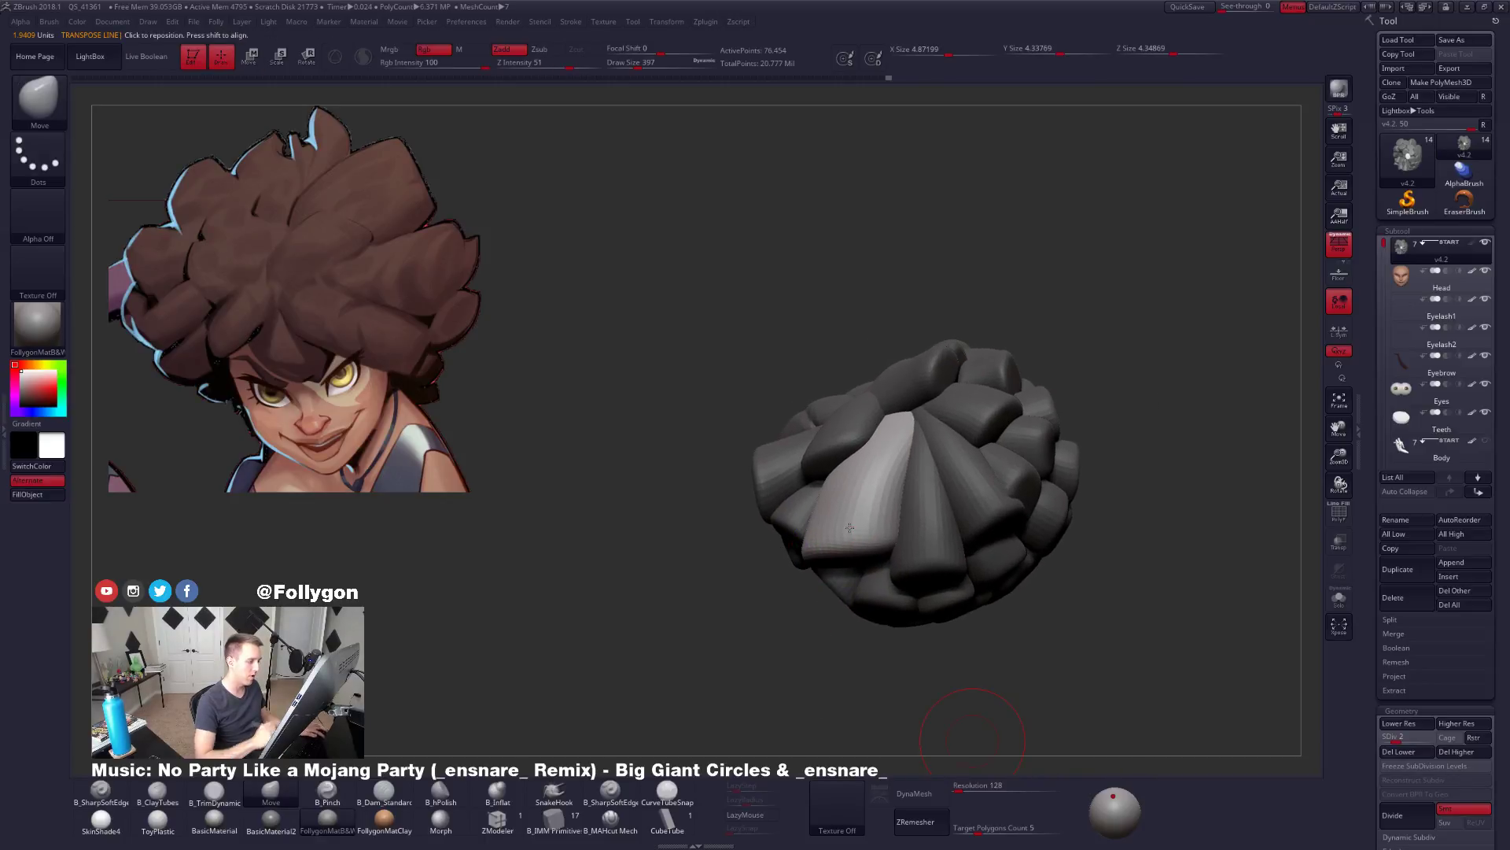
{"action": "key", "text": "space"}
{"action": "left_click_drag", "start_coordinate": [812, 515], "coordinate": [821, 515]}
{"action": "right_click_drag", "start_coordinate": [802, 516], "coordinate": [824, 540]}
Refine the large upper clump's width and outer end with the Move brush at draw size 636.
{"action": "key", "text": "space"}
{"action": "left_click_drag", "start_coordinate": [824, 542], "coordinate": [835, 552]}
{"action": "right_click_drag", "start_coordinate": [805, 521], "coordinate": [836, 549]}
{"action": "key", "text": "space"}
{"action": "left_click_drag", "start_coordinate": [835, 543], "coordinate": [844, 543]}
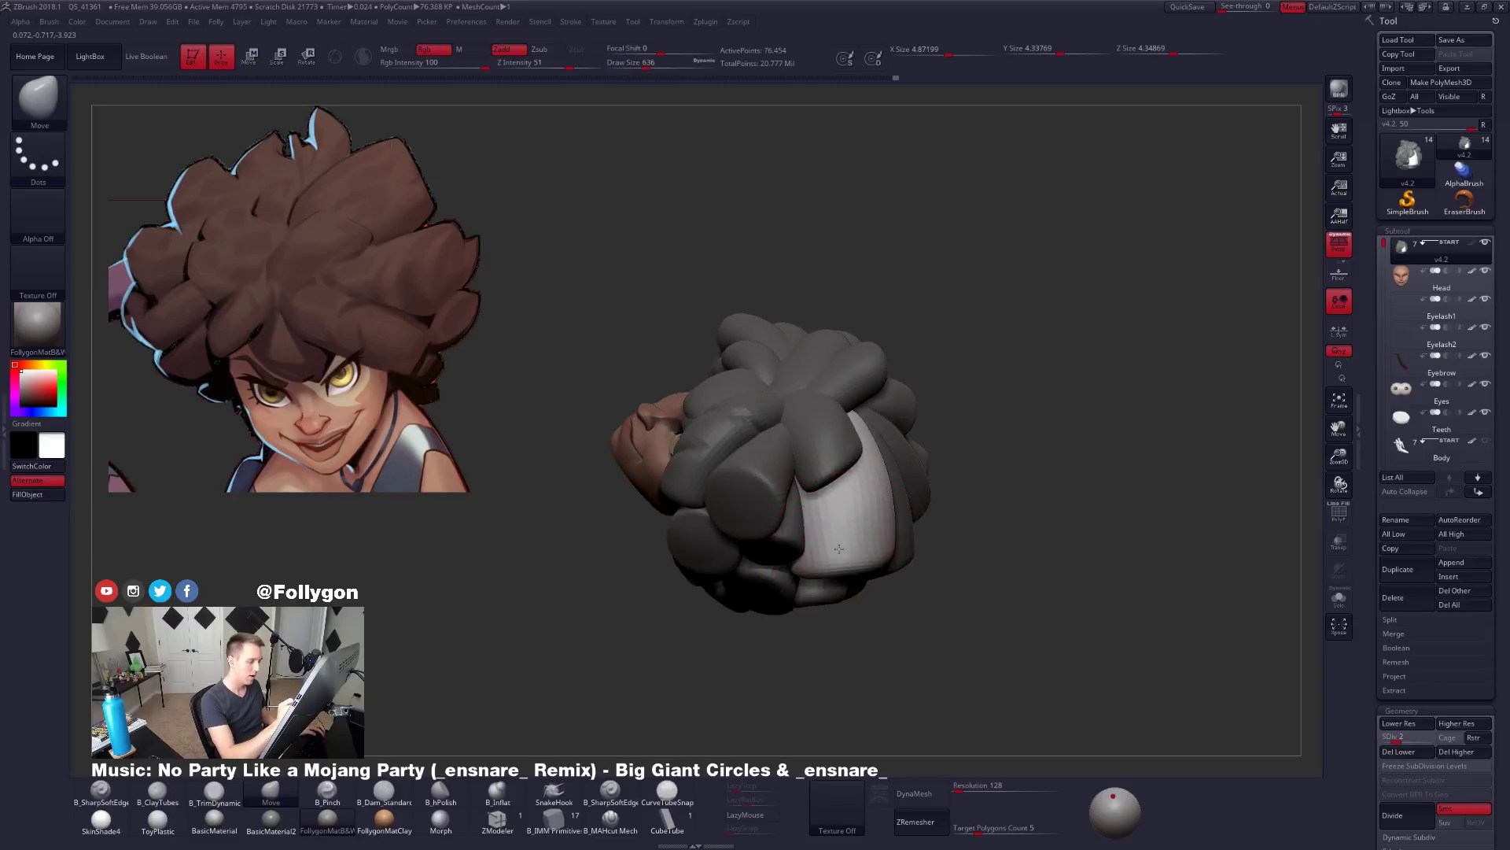
{"action": "mouse_move", "coordinate": [859, 531]}
{"action": "right_mouse_down"}
{"action": "mouse_move", "coordinate": [831, 519]}
{"action": "mouse_move", "coordinate": [861, 541]}
{"action": "right_mouse_up"}
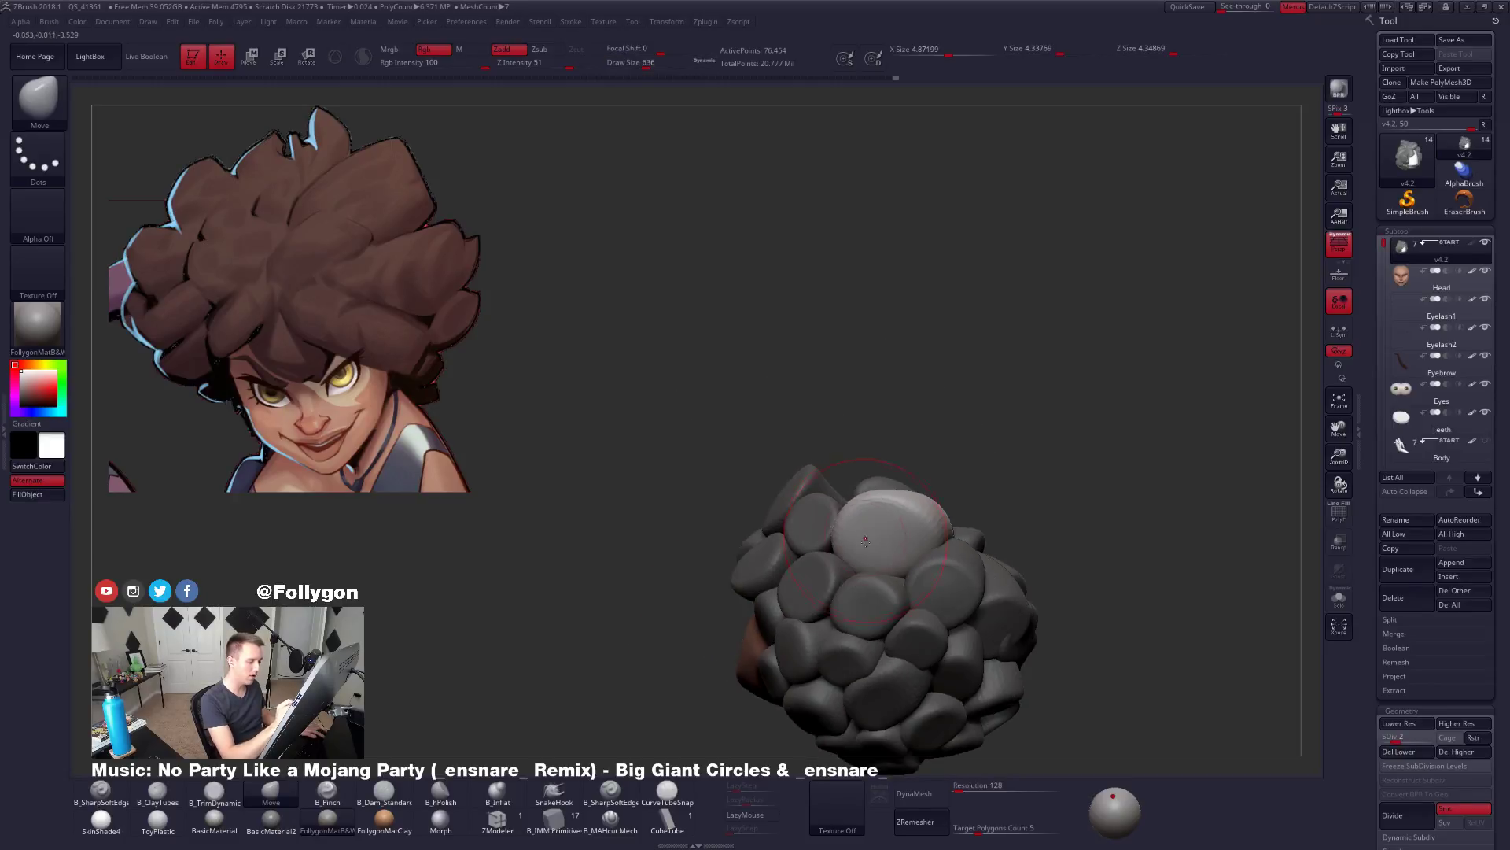
Fine-tune the large upper clump's contour from several sides with the Move brush, reducing the draw size from 576 to 482.
{"action": "key", "text": "space"}
{"action": "left_click_drag", "start_coordinate": [857, 531], "coordinate": [863, 531]}
{"action": "right_click_drag", "start_coordinate": [864, 531], "coordinate": [835, 539]}
{"action": "key", "text": "space"}
{"action": "left_click_drag", "start_coordinate": [844, 540], "coordinate": [836, 540]}
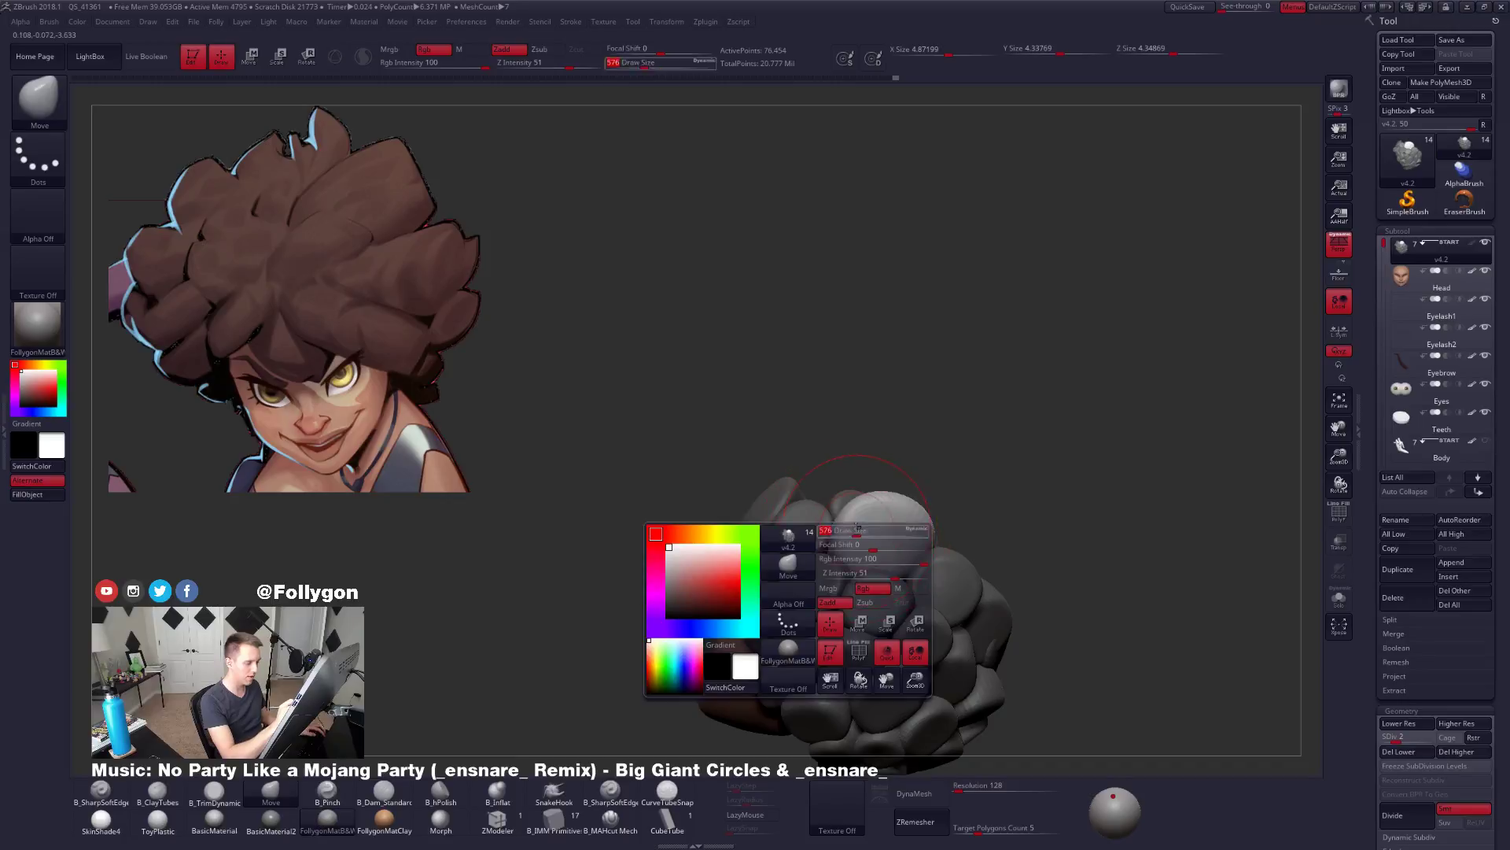
{"action": "mouse_move", "coordinate": [836, 540]}
{"action": "right_mouse_down"}
{"action": "mouse_move", "coordinate": [897, 571]}
{"action": "mouse_move", "coordinate": [946, 545]}
{"action": "right_mouse_up"}
{"action": "key", "text": "space"}
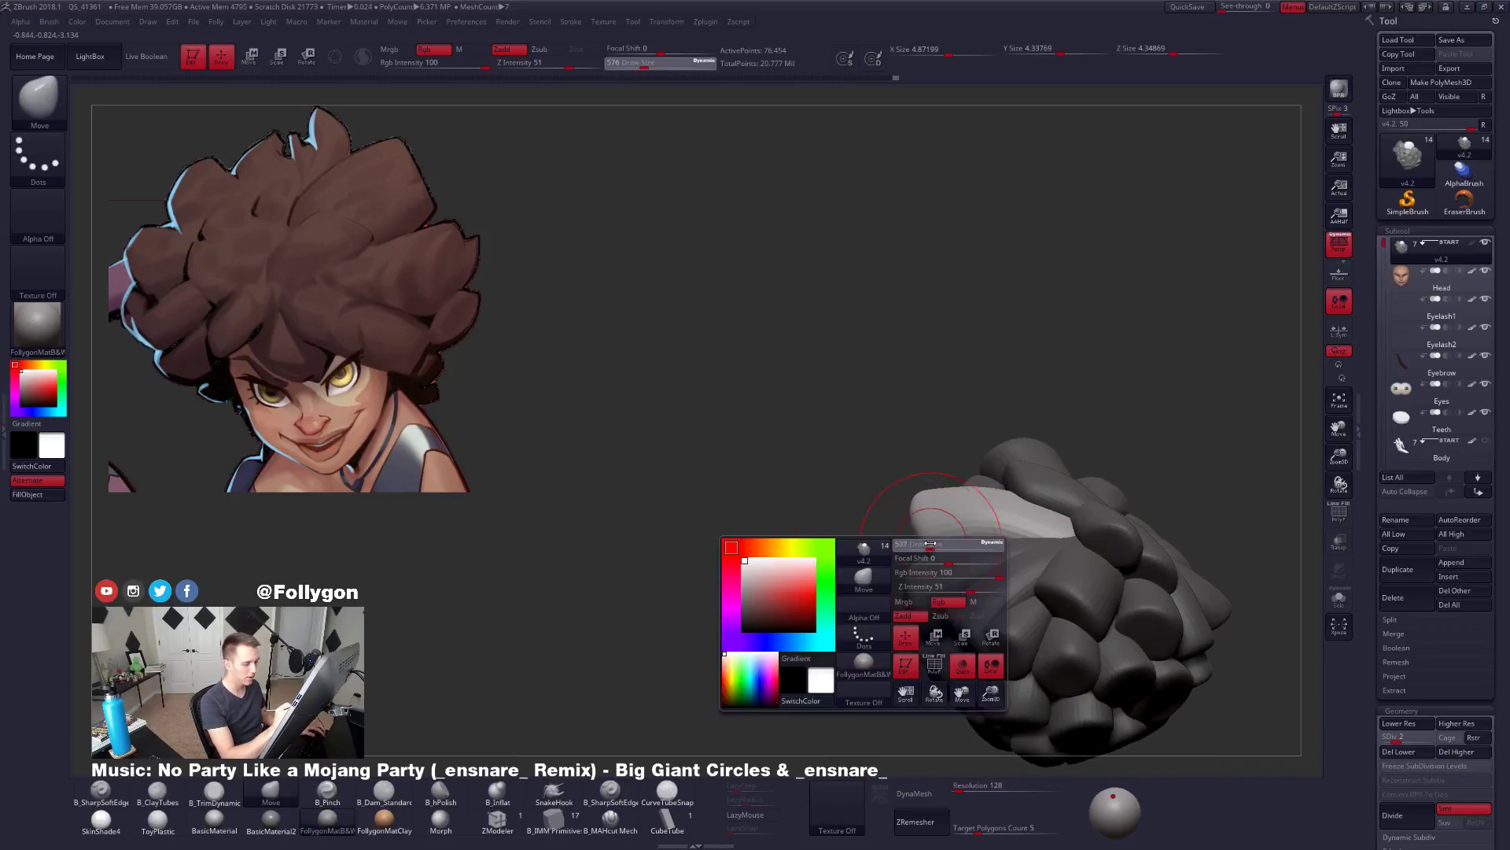
{"action": "left_click_drag", "start_coordinate": [947, 544], "coordinate": [938, 544]}
{"action": "mouse_move", "coordinate": [939, 544]}
{"action": "right_mouse_down"}
{"action": "mouse_move", "coordinate": [883, 554]}
{"action": "mouse_move", "coordinate": [922, 556]}
{"action": "mouse_move", "coordinate": [918, 540]}
{"action": "right_mouse_up"}
Unmask only the clump behind the large upper one and reshape its rounded end with the Move brush at draw size 787.
{"action": "key", "text": "w"}
{"action": "key", "text": "q"}
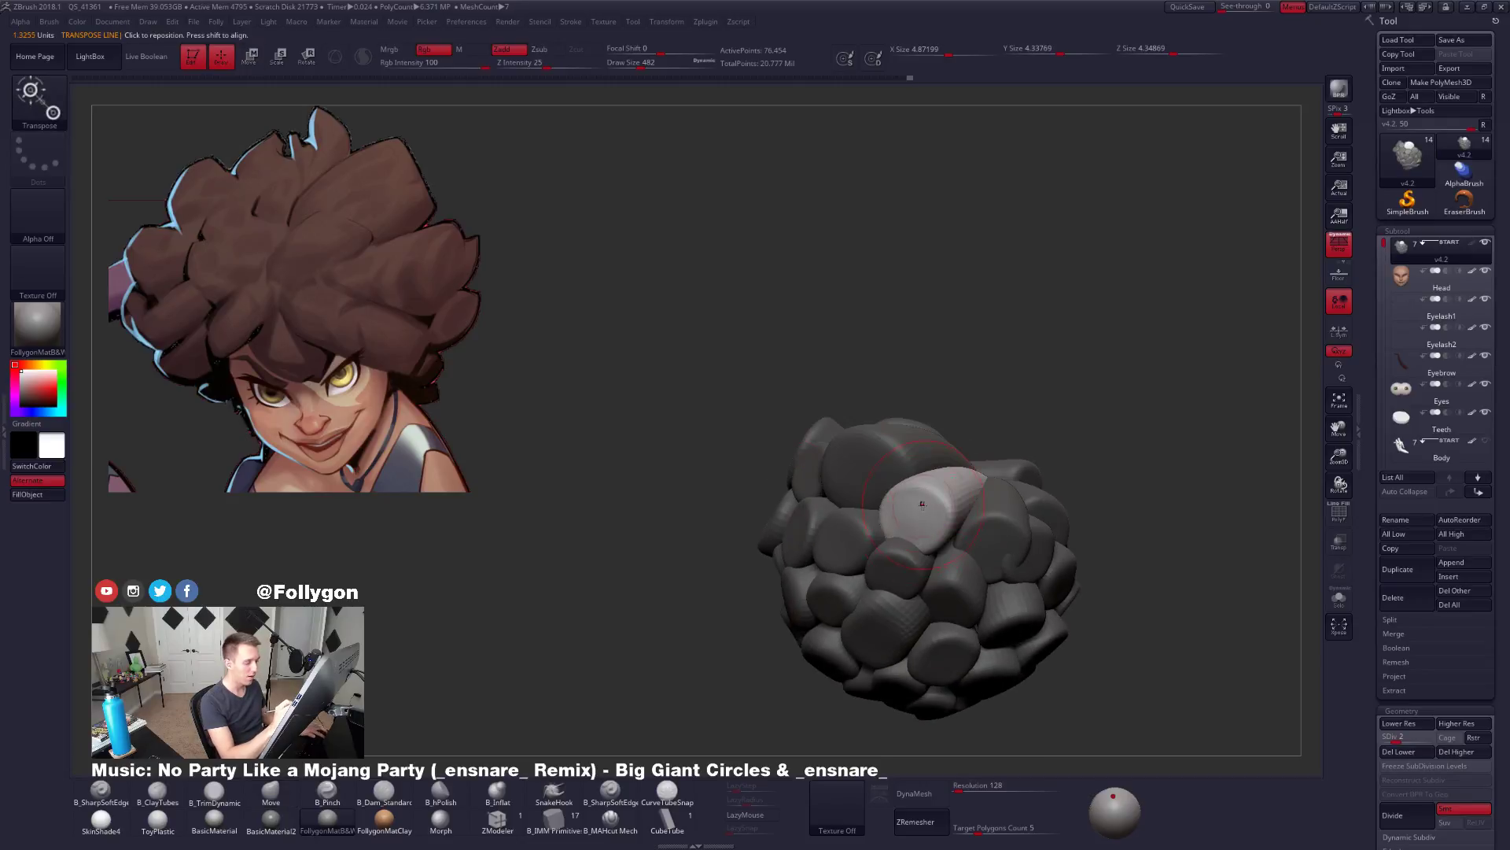
{"action": "key", "text": "space"}
{"action": "left_click_drag", "start_coordinate": [918, 541], "coordinate": [935, 541]}
{"action": "right_click_drag", "start_coordinate": [935, 541], "coordinate": [903, 544]}
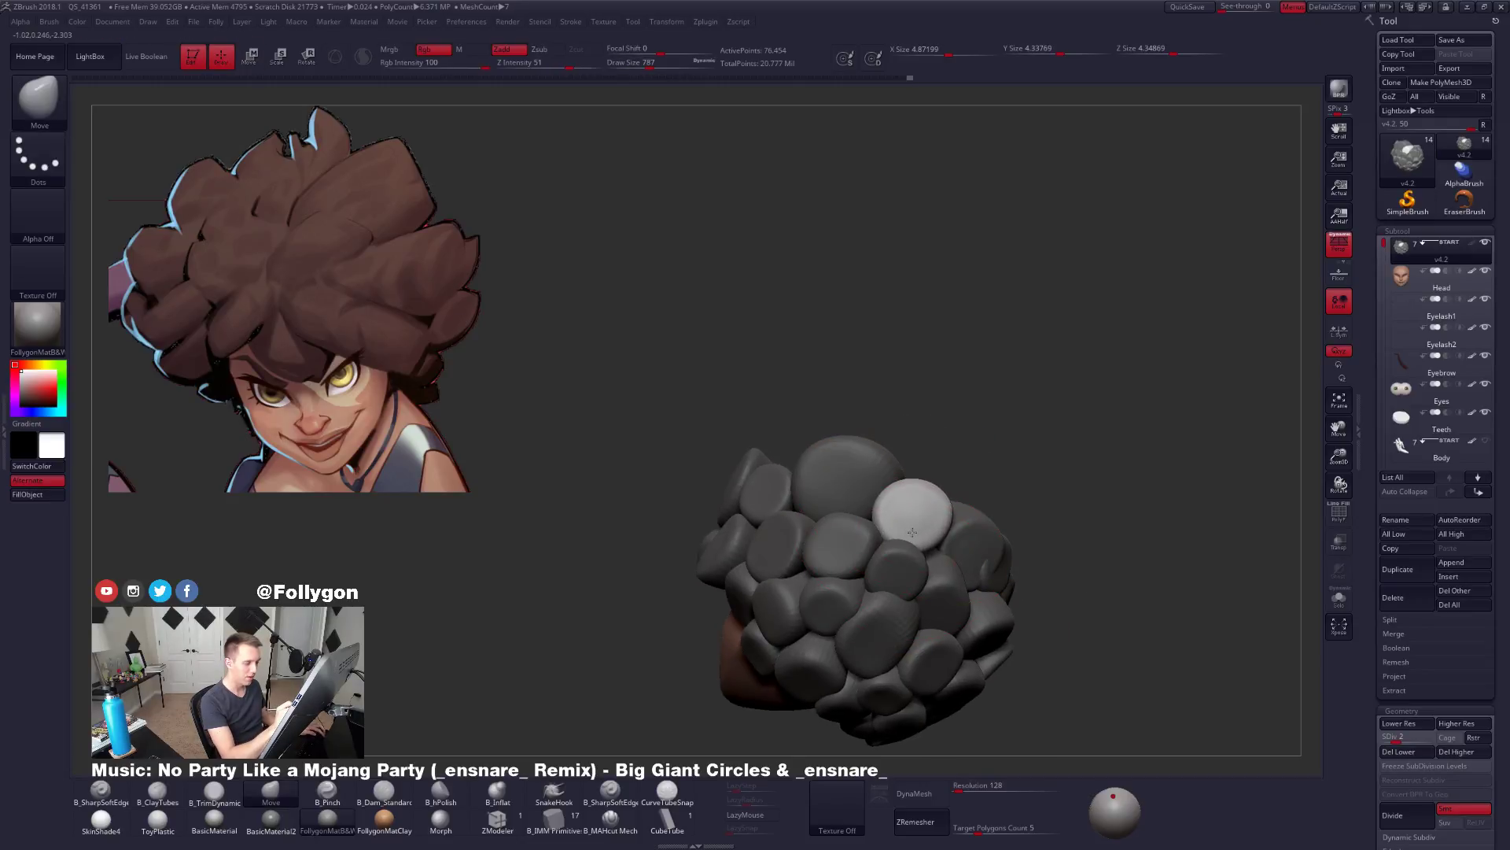
{"action": "key", "text": "space"}
{"action": "key", "text": "space"}
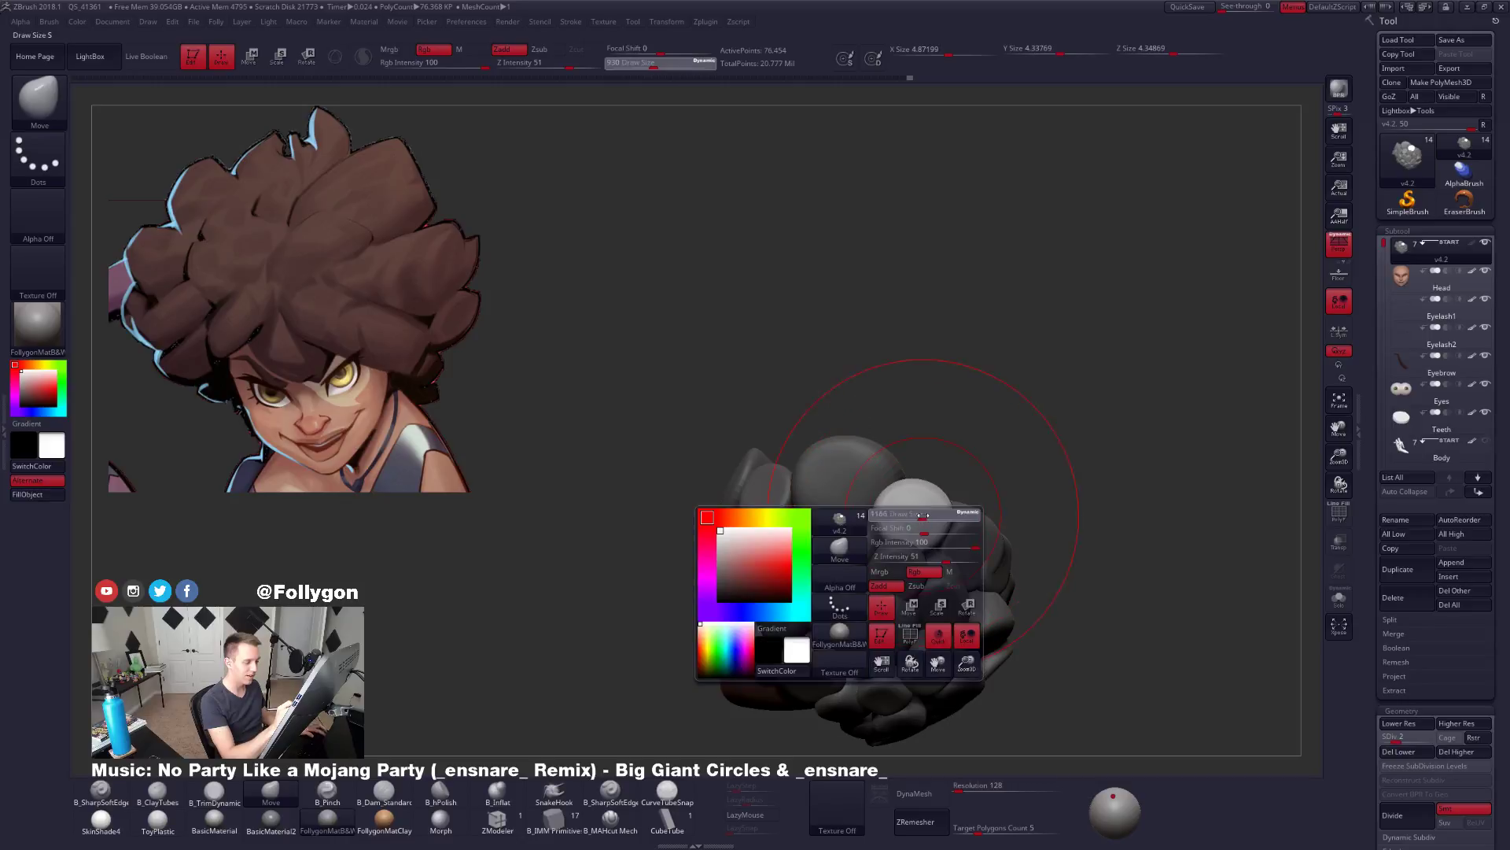
Drop the hair to subdivision level 1 and reshape the rear upper clump with the Move brush at draw sizes 955 and 764.
{"action": "key", "text": "shift"}
{"action": "key", "text": "shift+d"}
{"action": "key", "text": "space"}
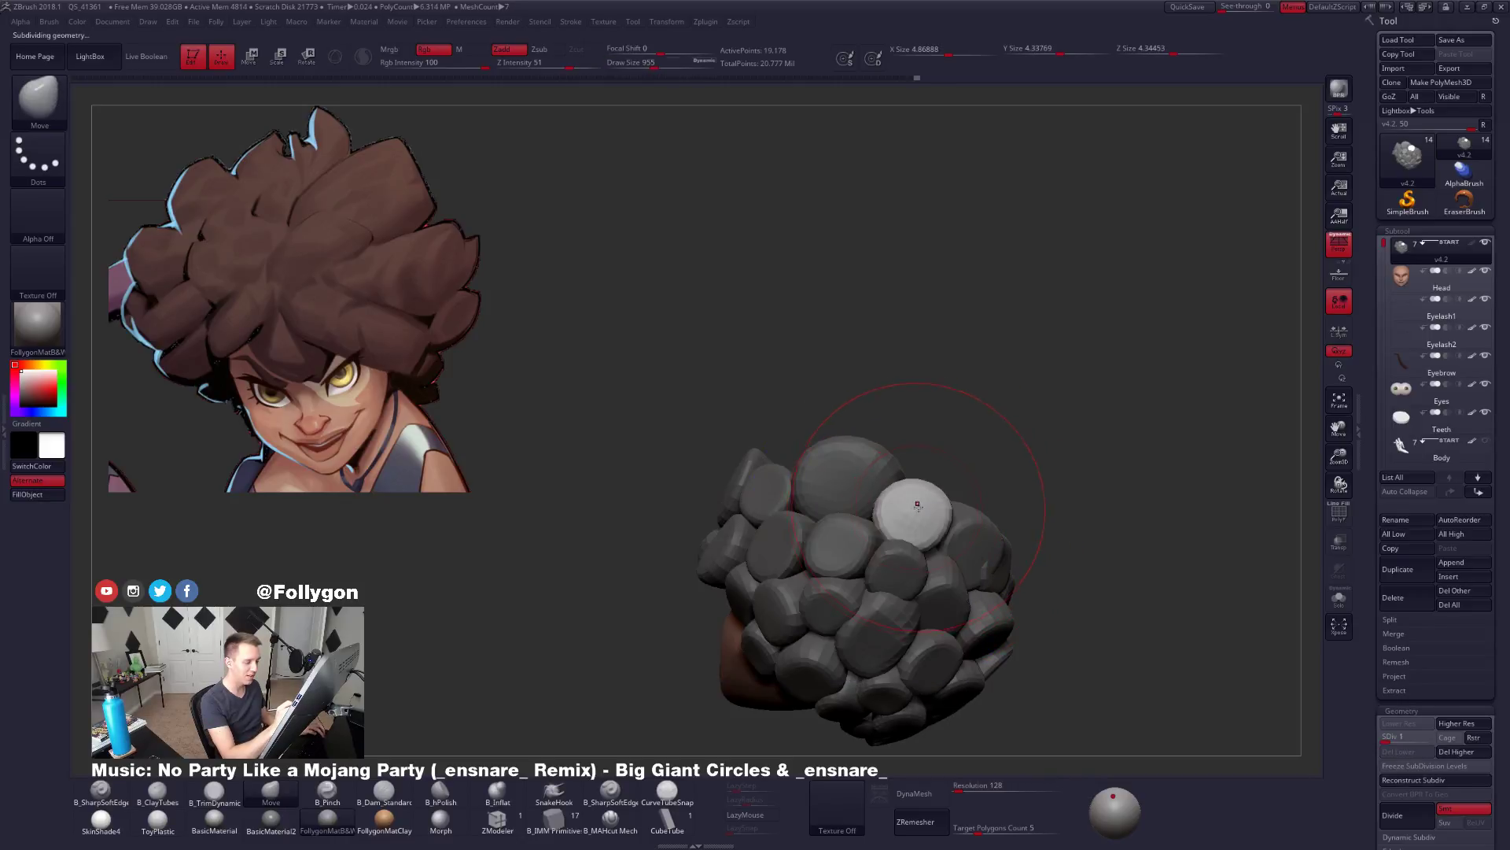
{"action": "mouse_move", "coordinate": [928, 507]}
{"action": "right_mouse_down"}
{"action": "mouse_move", "coordinate": [887, 525]}
{"action": "mouse_move", "coordinate": [913, 536]}
{"action": "right_mouse_up"}
{"action": "key", "text": "space"}
{"action": "left_click_drag", "start_coordinate": [947, 538], "coordinate": [938, 538]}
{"action": "mouse_move", "coordinate": [955, 545]}
{"action": "right_mouse_down"}
{"action": "mouse_move", "coordinate": [923, 559]}
{"action": "mouse_move", "coordinate": [951, 568]}
{"action": "mouse_move", "coordinate": [931, 598]}
{"action": "right_mouse_up"}
{"action": "key", "text": "space"}
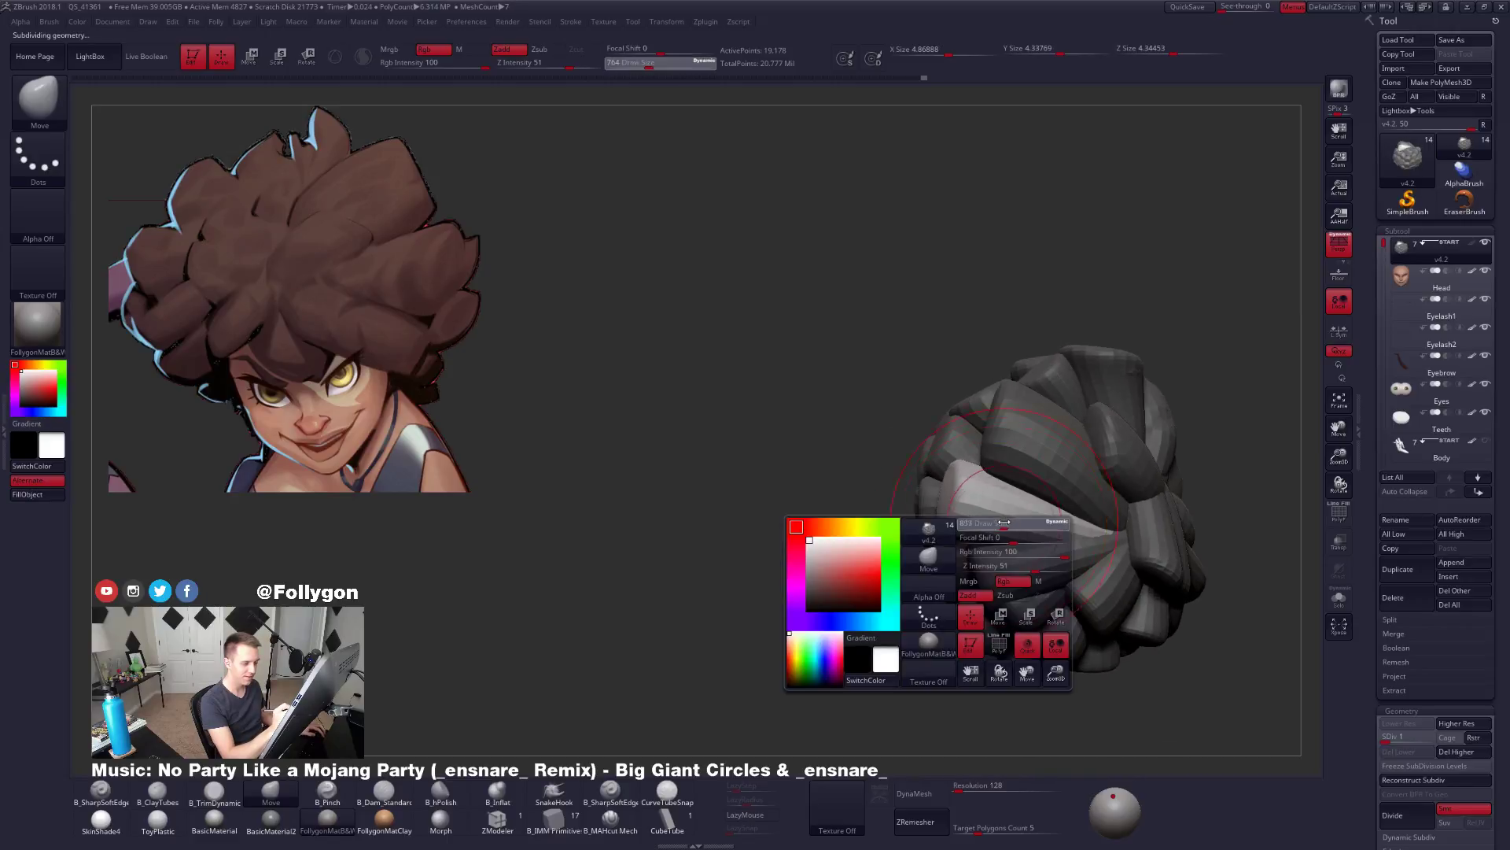
{"action": "left_click_drag", "start_coordinate": [966, 600], "coordinate": [961, 599]}
Raise the hair to subdivision level 3 and adjust the unmasked upper clump with the Move brush at draw size 576.
{"action": "key", "text": "d"}
{"action": "right_click_drag", "start_coordinate": [955, 530], "coordinate": [1059, 470]}
{"action": "key", "text": "d"}
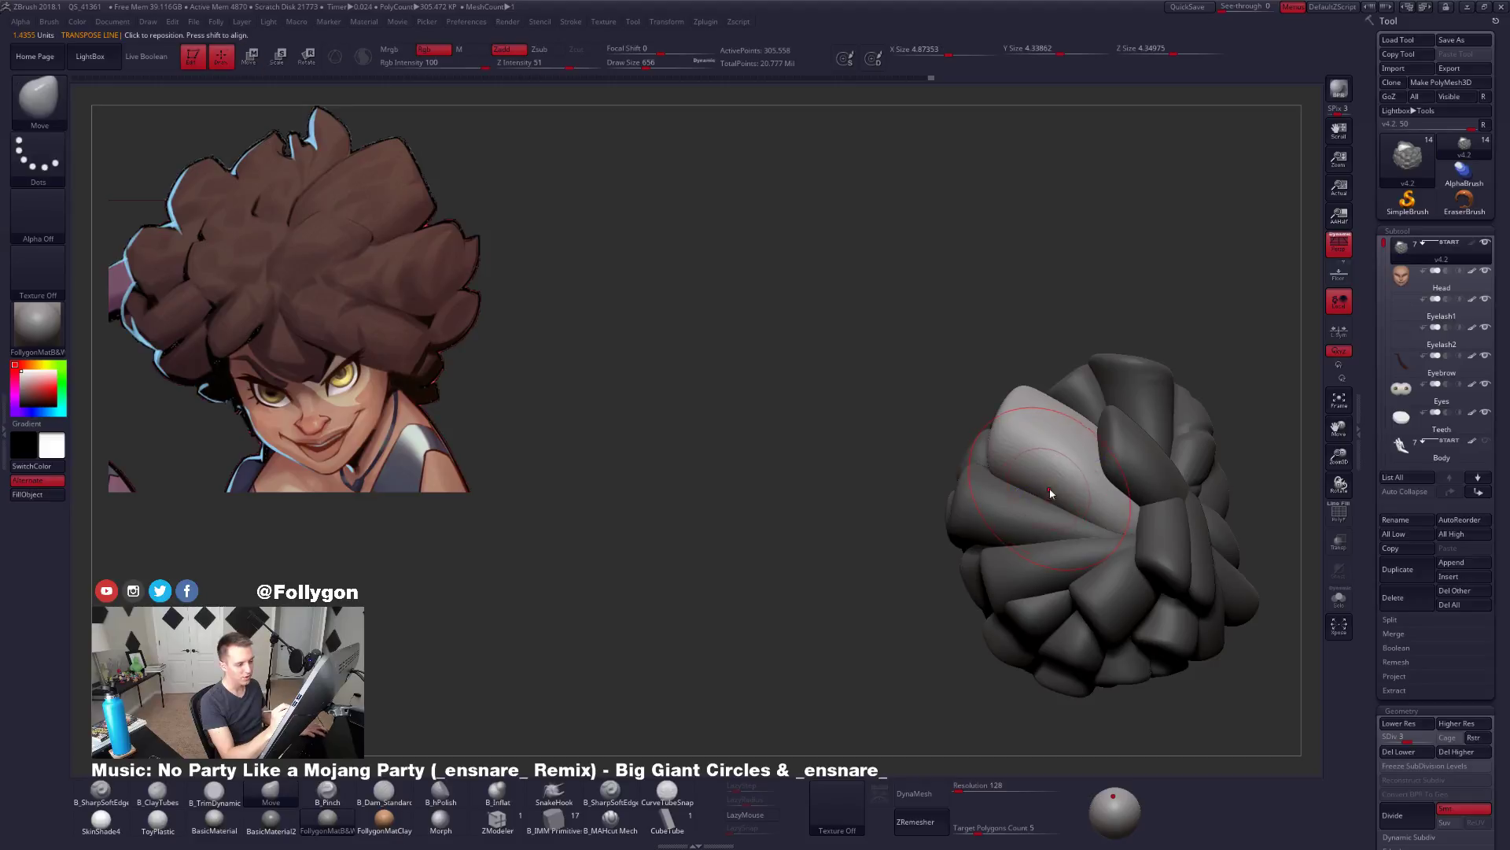
{"action": "key", "text": "space"}
{"action": "left_click_drag", "start_coordinate": [1038, 499], "coordinate": [1032, 499]}
{"action": "mouse_move", "coordinate": [1032, 502]}
{"action": "right_mouse_down"}
{"action": "mouse_move", "coordinate": [937, 465]}
{"action": "mouse_move", "coordinate": [853, 501]}
{"action": "mouse_move", "coordinate": [914, 477]}
{"action": "right_mouse_up"}
Unmask only the hooked clump at the upper back, check its polygroups and lower the hair to subdivision level 2.
{"action": "key", "text": "w"}
{"action": "key", "text": "q"}
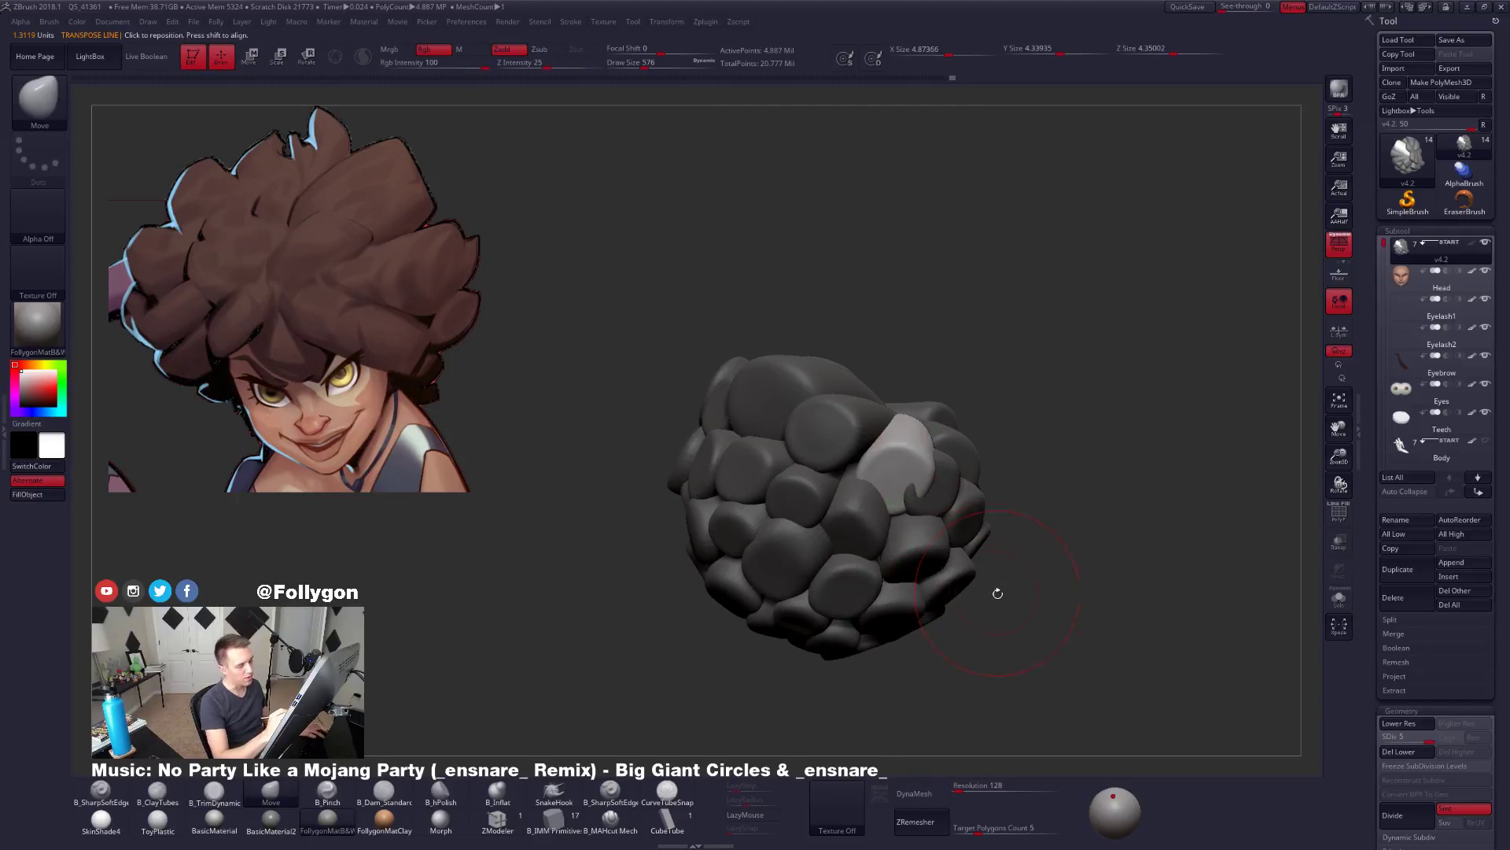
{"action": "mouse_move", "coordinate": [994, 593]}
{"action": "right_mouse_down"}
{"action": "mouse_move", "coordinate": [952, 638]}
{"action": "mouse_move", "coordinate": [1011, 640]}
{"action": "mouse_move", "coordinate": [1070, 551]}
{"action": "right_mouse_up"}
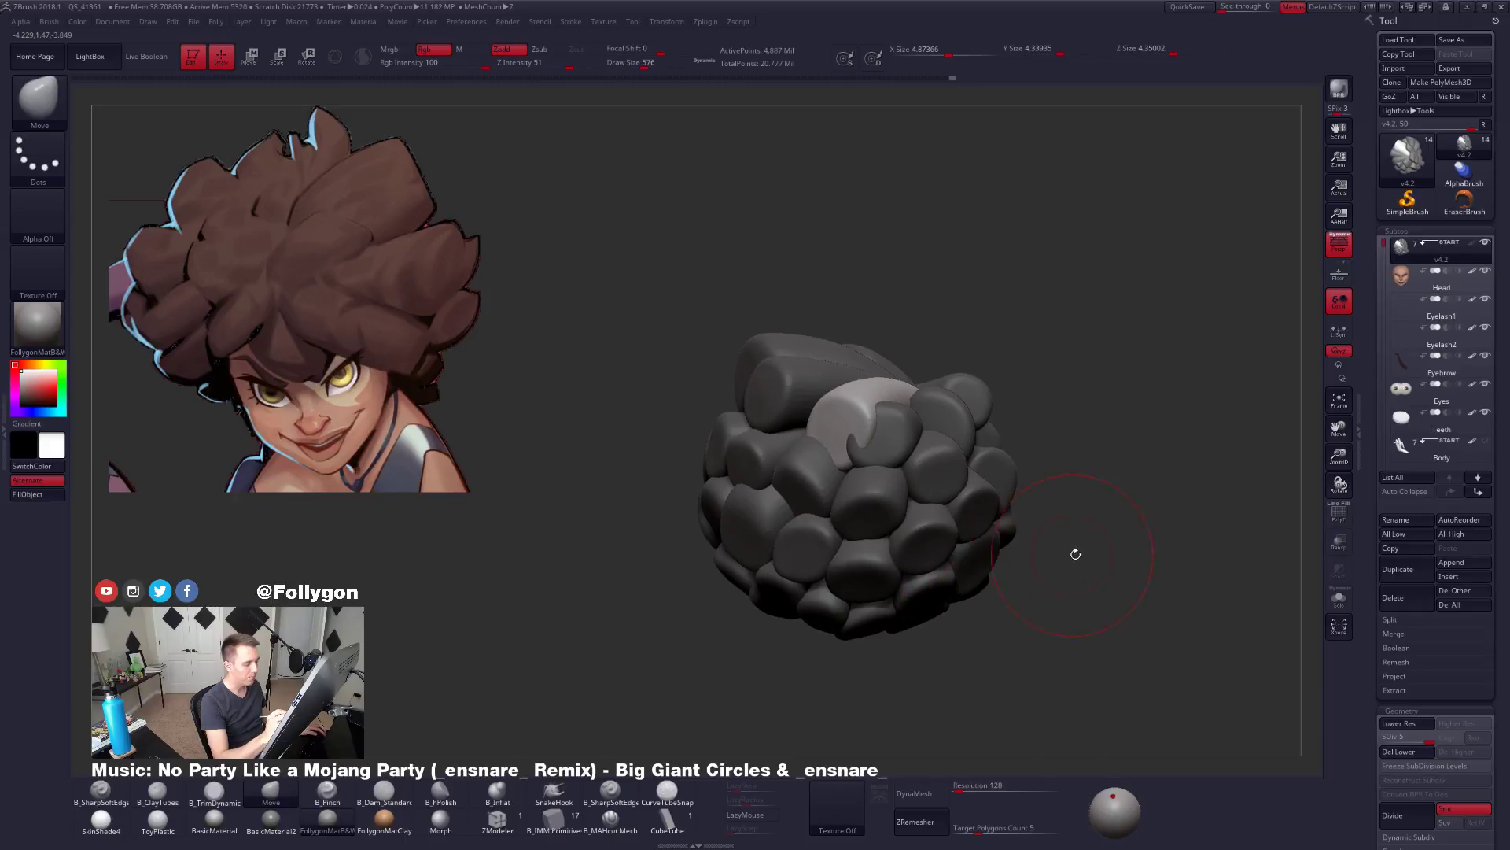
{"action": "key", "text": "shift+f"}
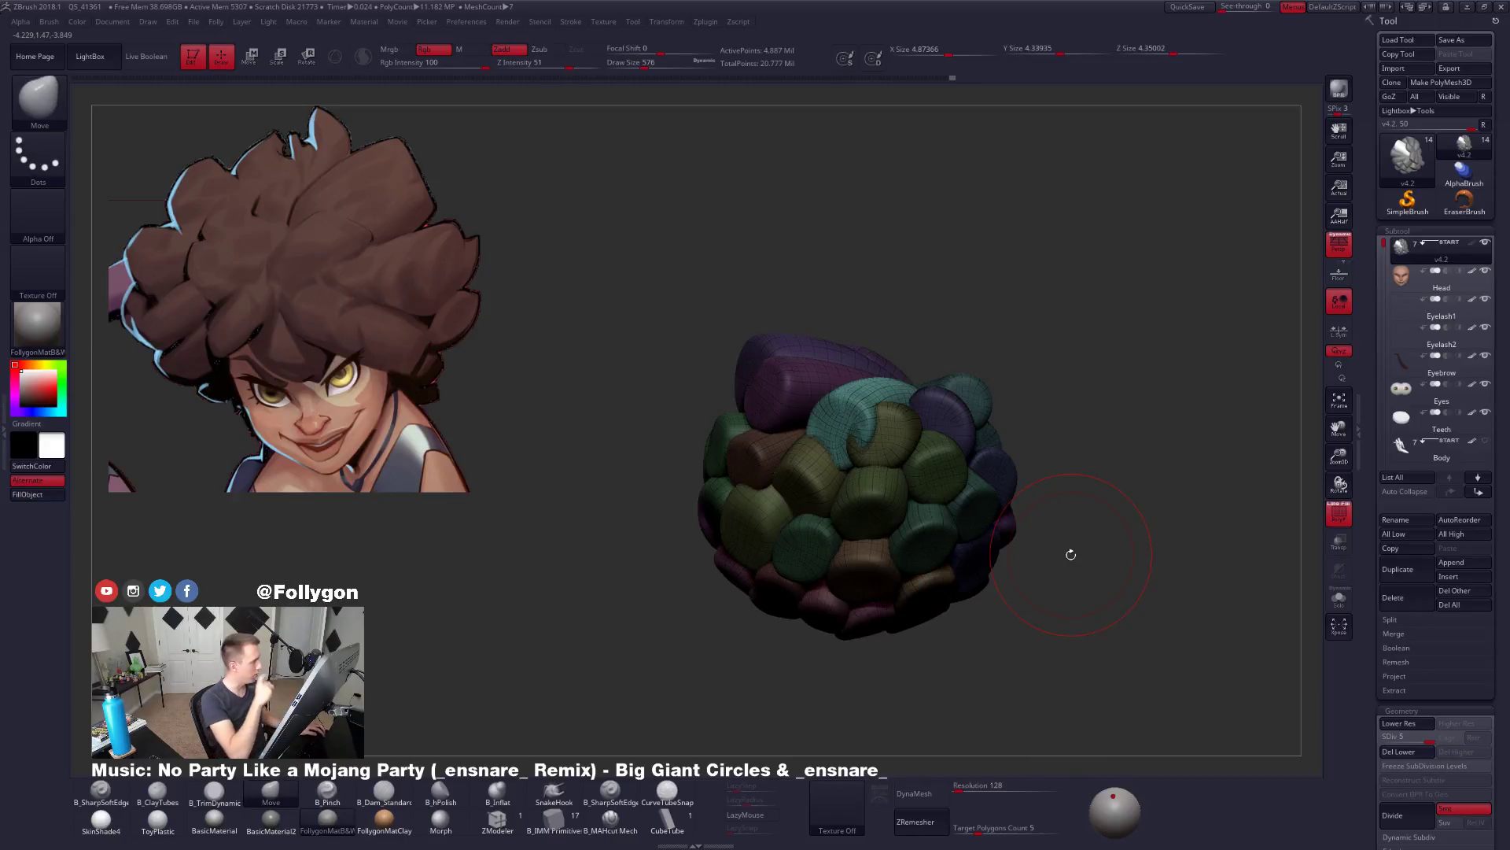
{"action": "key", "text": "shift+f"}
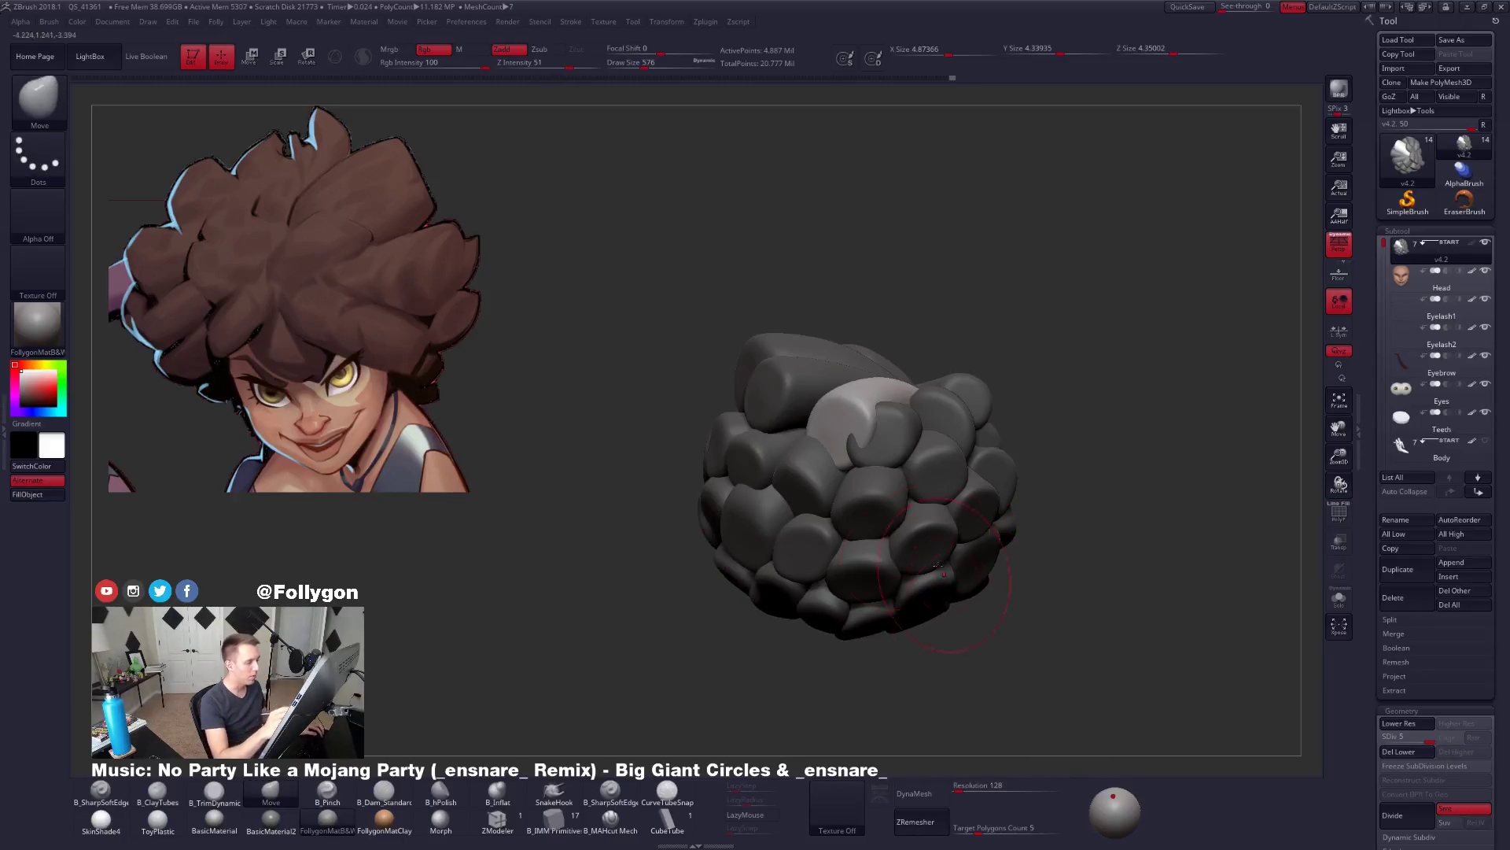
{"action": "key", "text": "shift+d"}
{"action": "key", "text": "shift+d"}
{"action": "right_click_drag", "start_coordinate": [879, 487], "coordinate": [929, 510]}
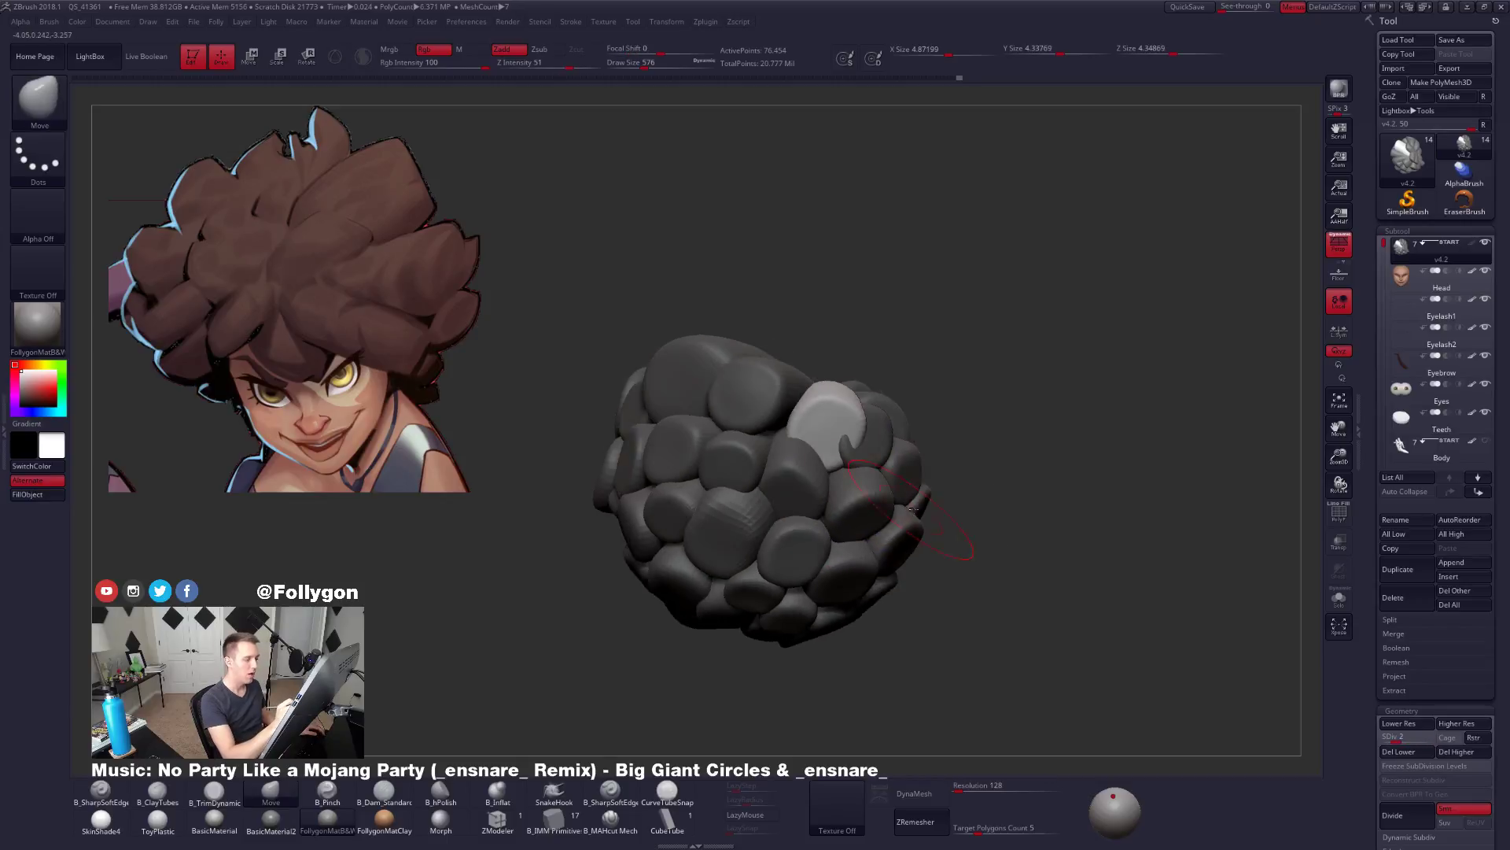
Turn on Gizmo 3D and switch the mask between several back clumps, finishing with only the hooked upper clump unmasked.
{"action": "key", "text": "w"}
{"action": "left_click", "coordinate": [334, 58]}
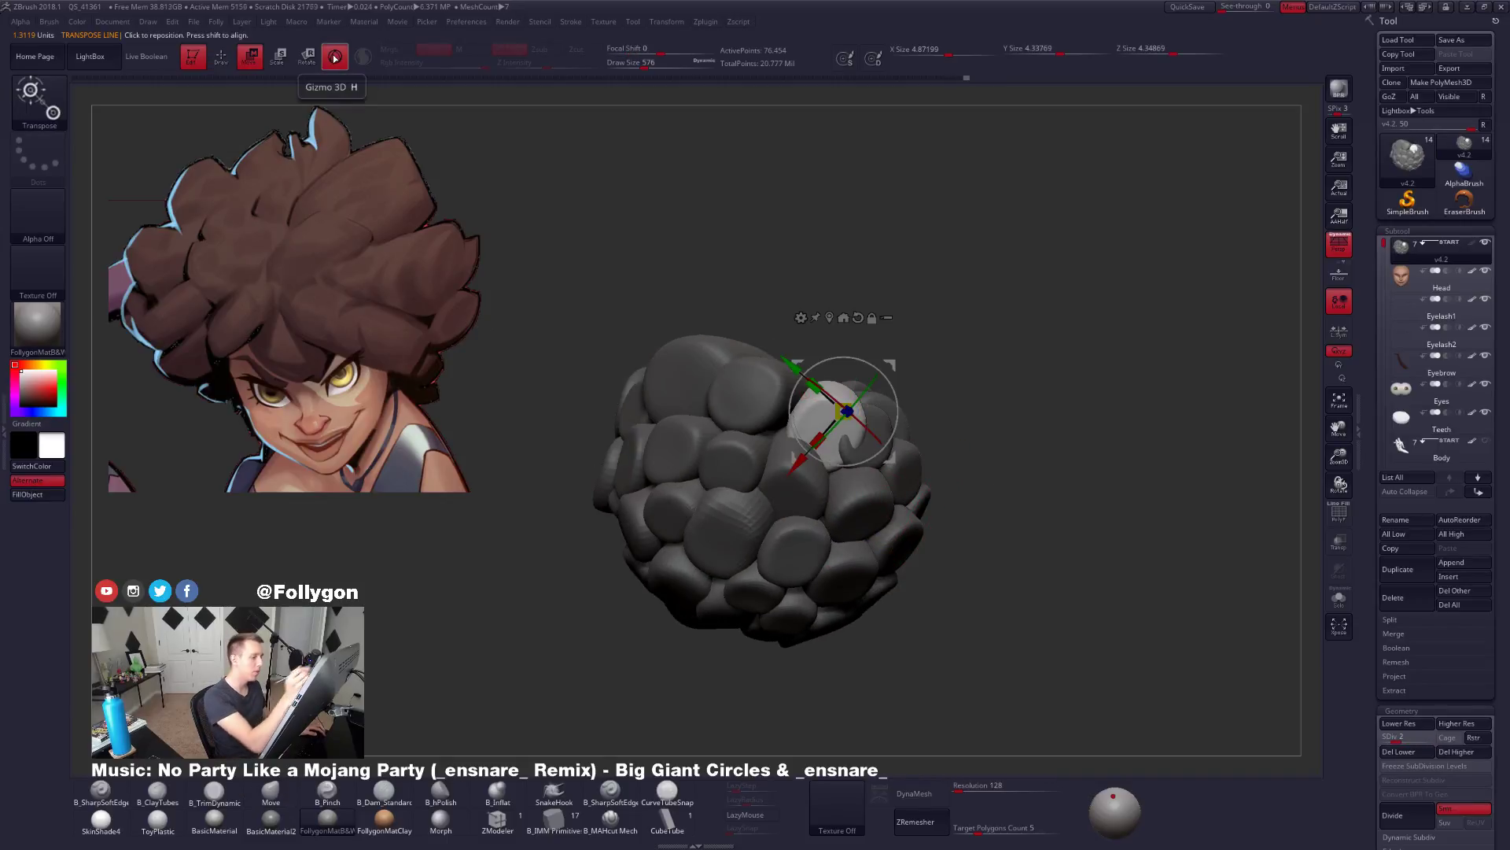
{"action": "left_click", "coordinate": [853, 523], "text": "ctrl"}
{"action": "left_click", "coordinate": [795, 551], "text": "ctrl"}
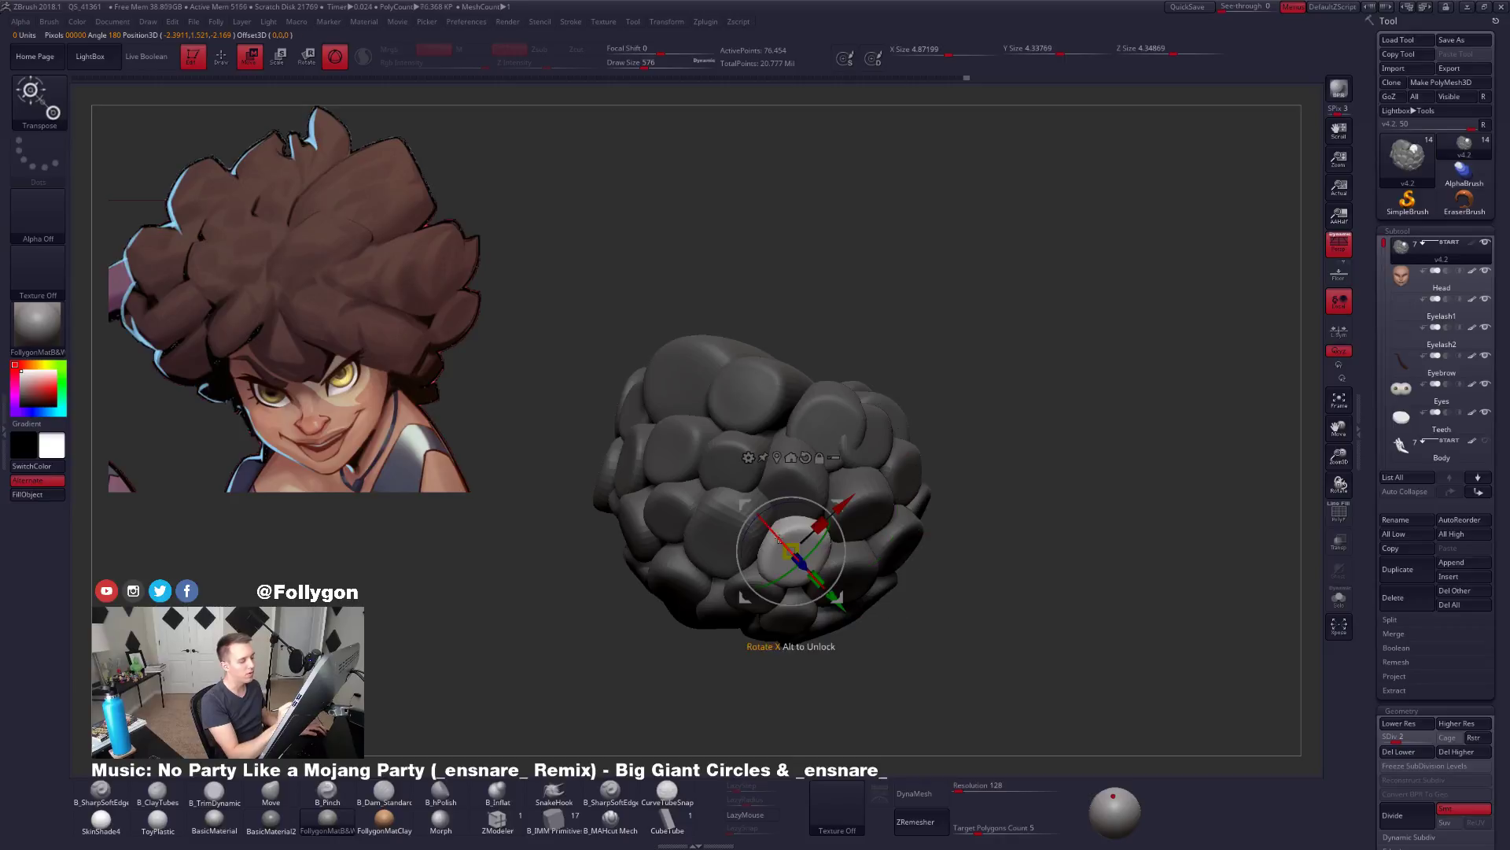
{"action": "left_click", "coordinate": [782, 490], "text": "ctrl"}
{"action": "left_click", "coordinate": [836, 415], "text": "ctrl"}
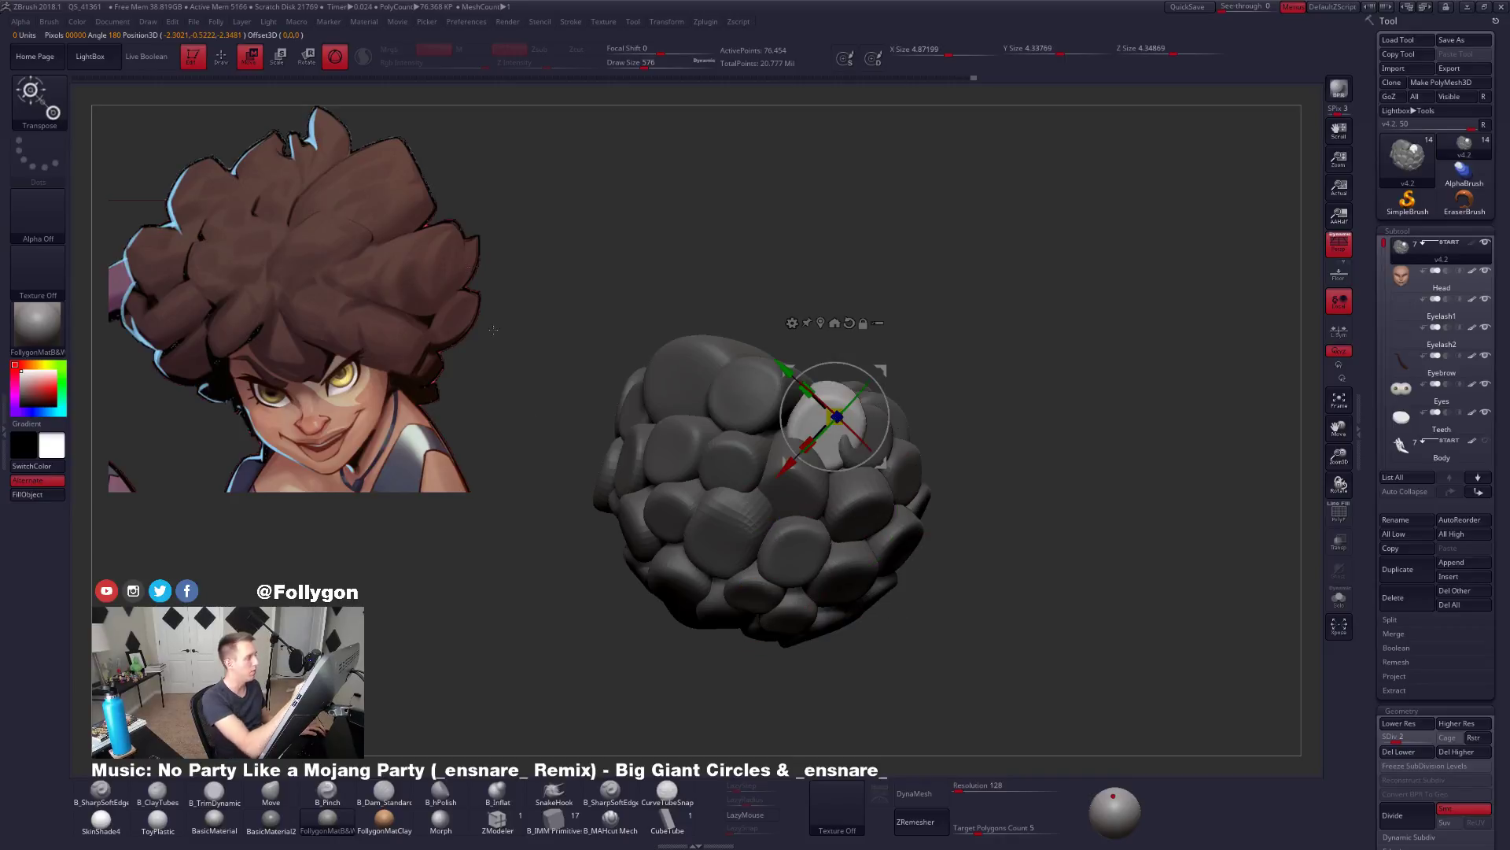
Switch from Gizmo 3D to the Move brush and reshape the hooked clump at subdivision level 1 with draw size 742.
{"action": "left_click", "coordinate": [335, 61]}
{"action": "key", "text": "q"}
{"action": "right_click_drag", "start_coordinate": [904, 424], "coordinate": [834, 425]}
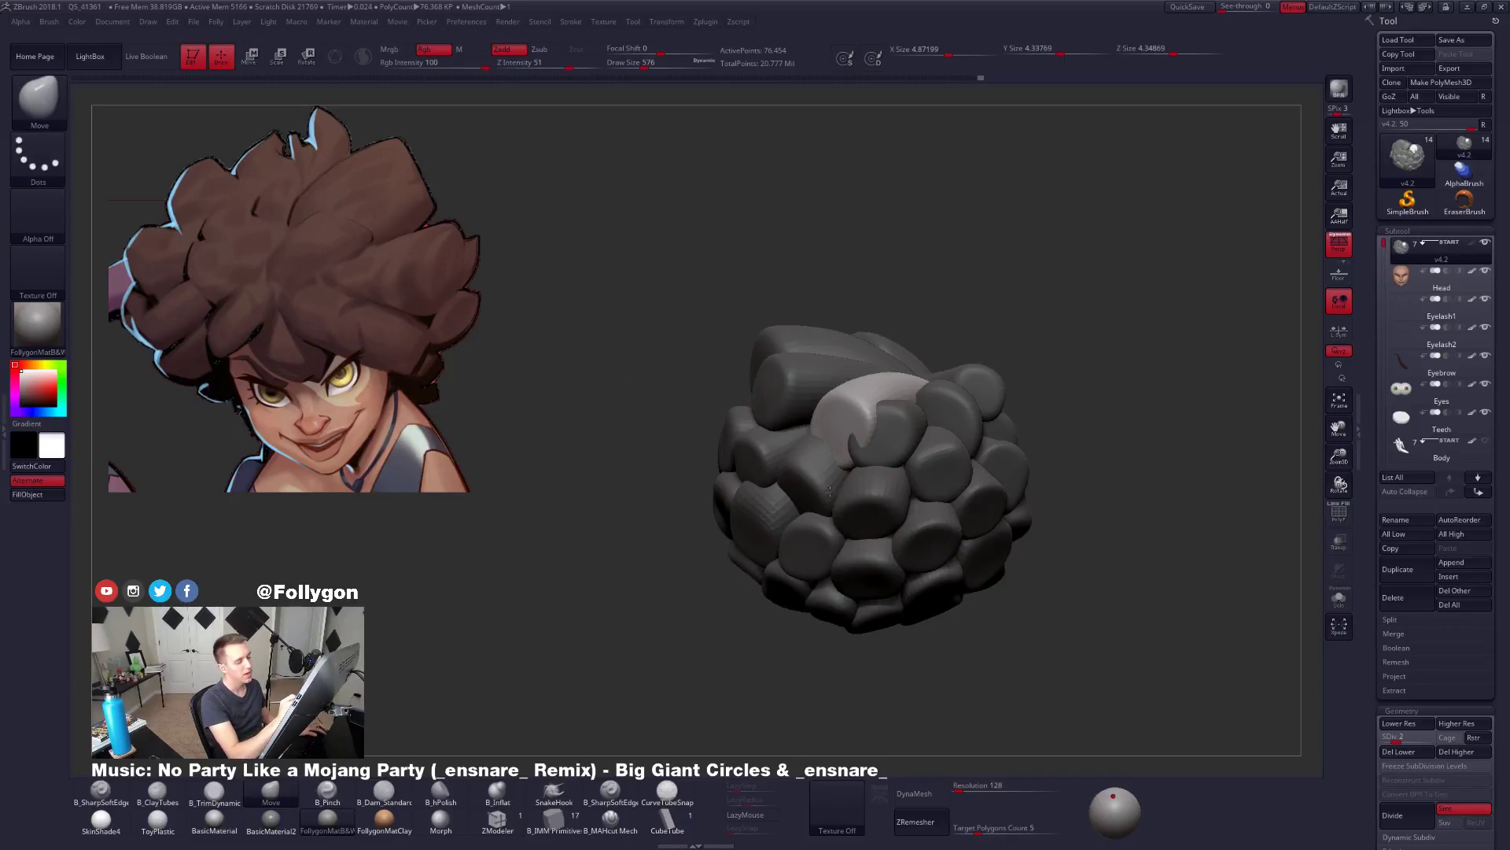
{"action": "key", "text": "space"}
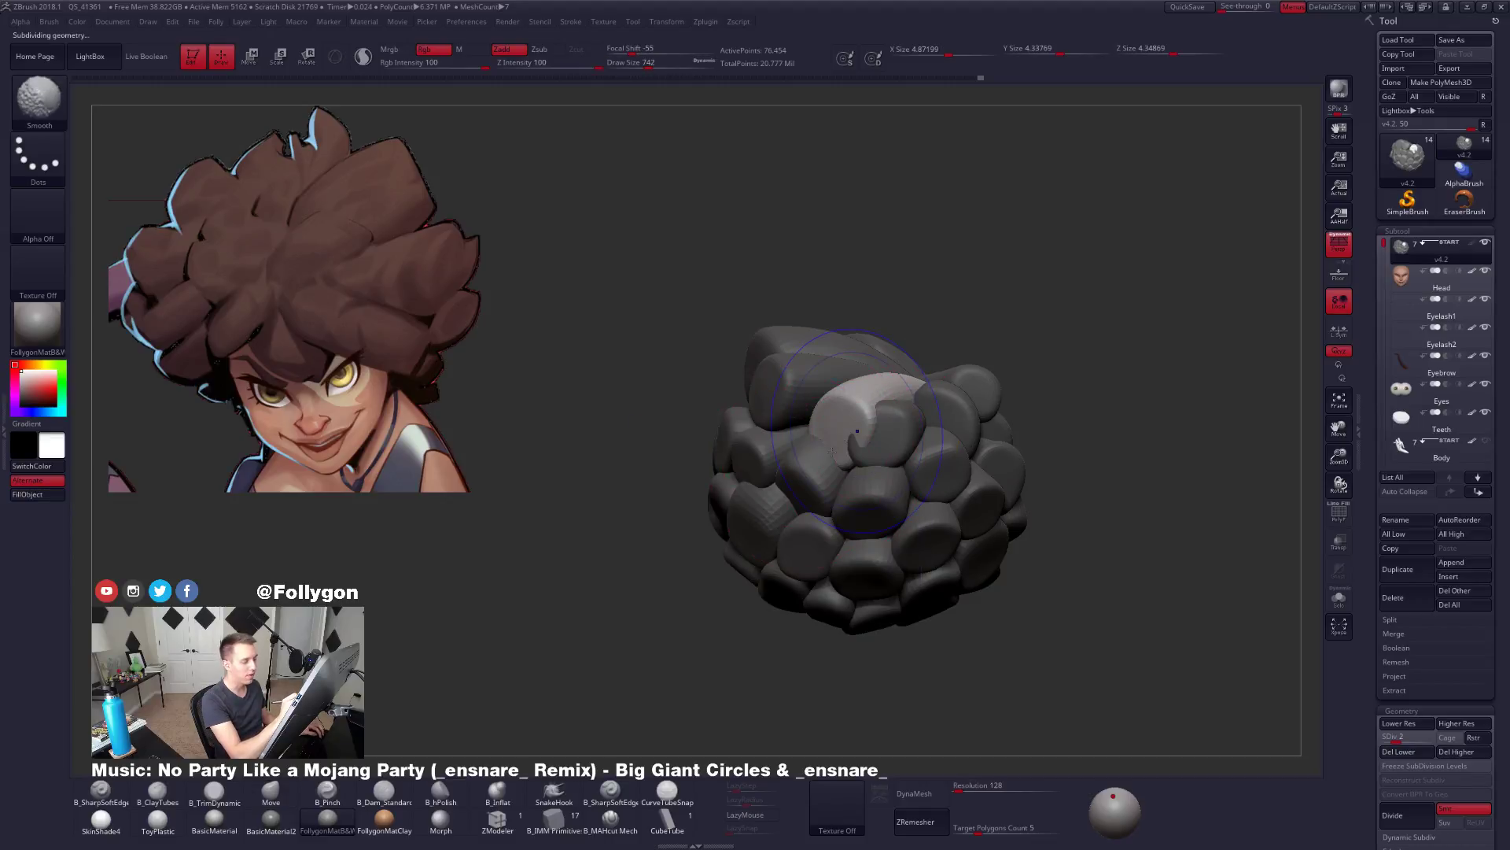
{"action": "key", "text": "shift+d"}
{"action": "right_click_drag", "start_coordinate": [848, 448], "coordinate": [836, 441]}
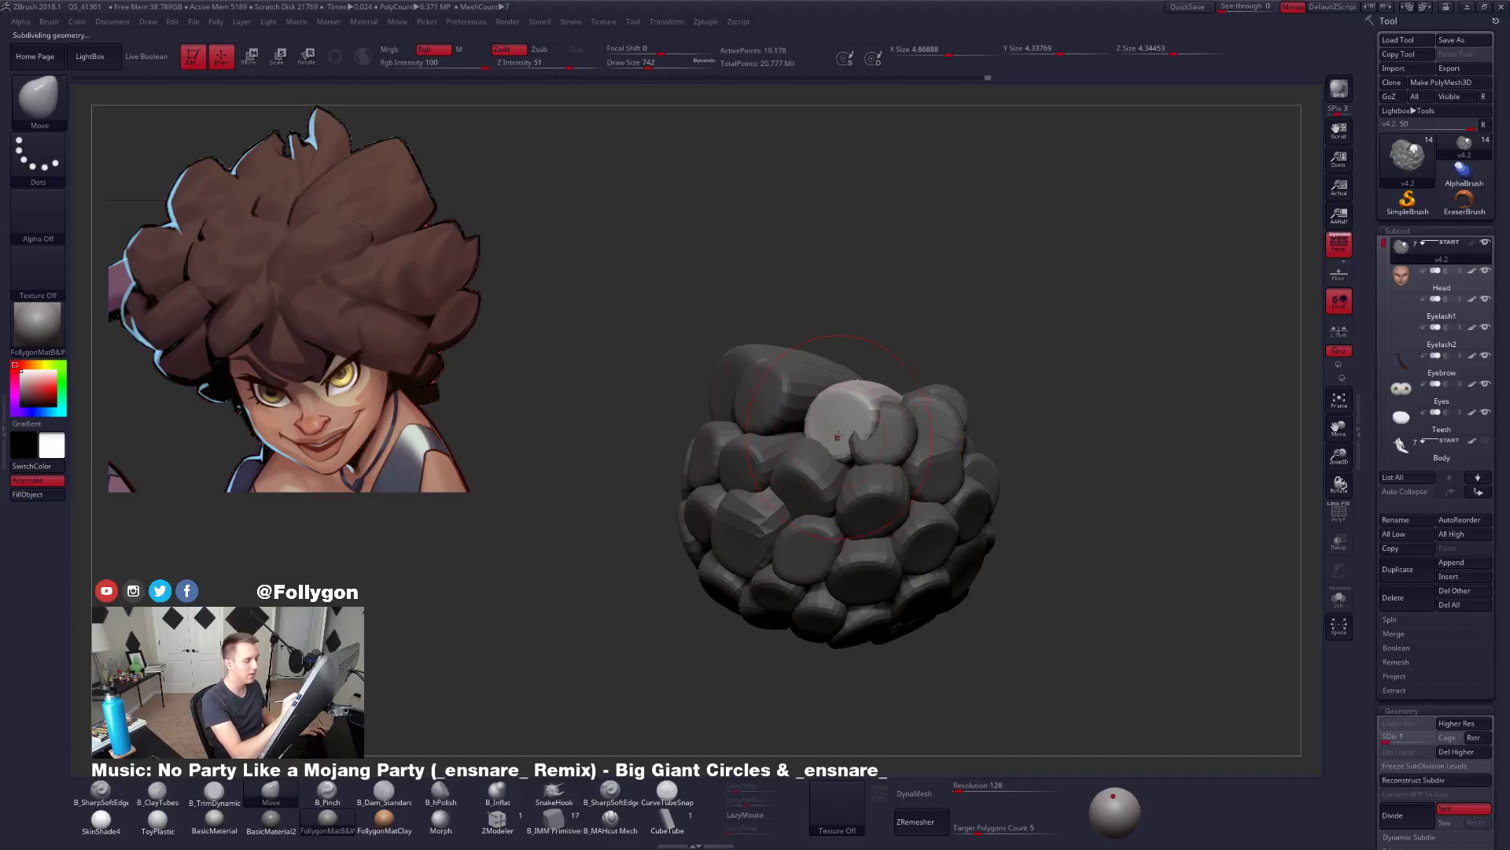
{"action": "left_click_drag", "start_coordinate": [837, 435], "coordinate": [840, 429]}
{"action": "right_click_drag", "start_coordinate": [842, 438], "coordinate": [872, 442]}
Reshape the hooked upper back clump with the Move brush at draw size 556, checking its polygroups.
{"action": "key", "text": "space"}
{"action": "left_click_drag", "start_coordinate": [887, 448], "coordinate": [833, 393]}
{"action": "right_click_drag", "start_coordinate": [858, 441], "coordinate": [784, 446]}
{"action": "key", "text": "shift+f"}
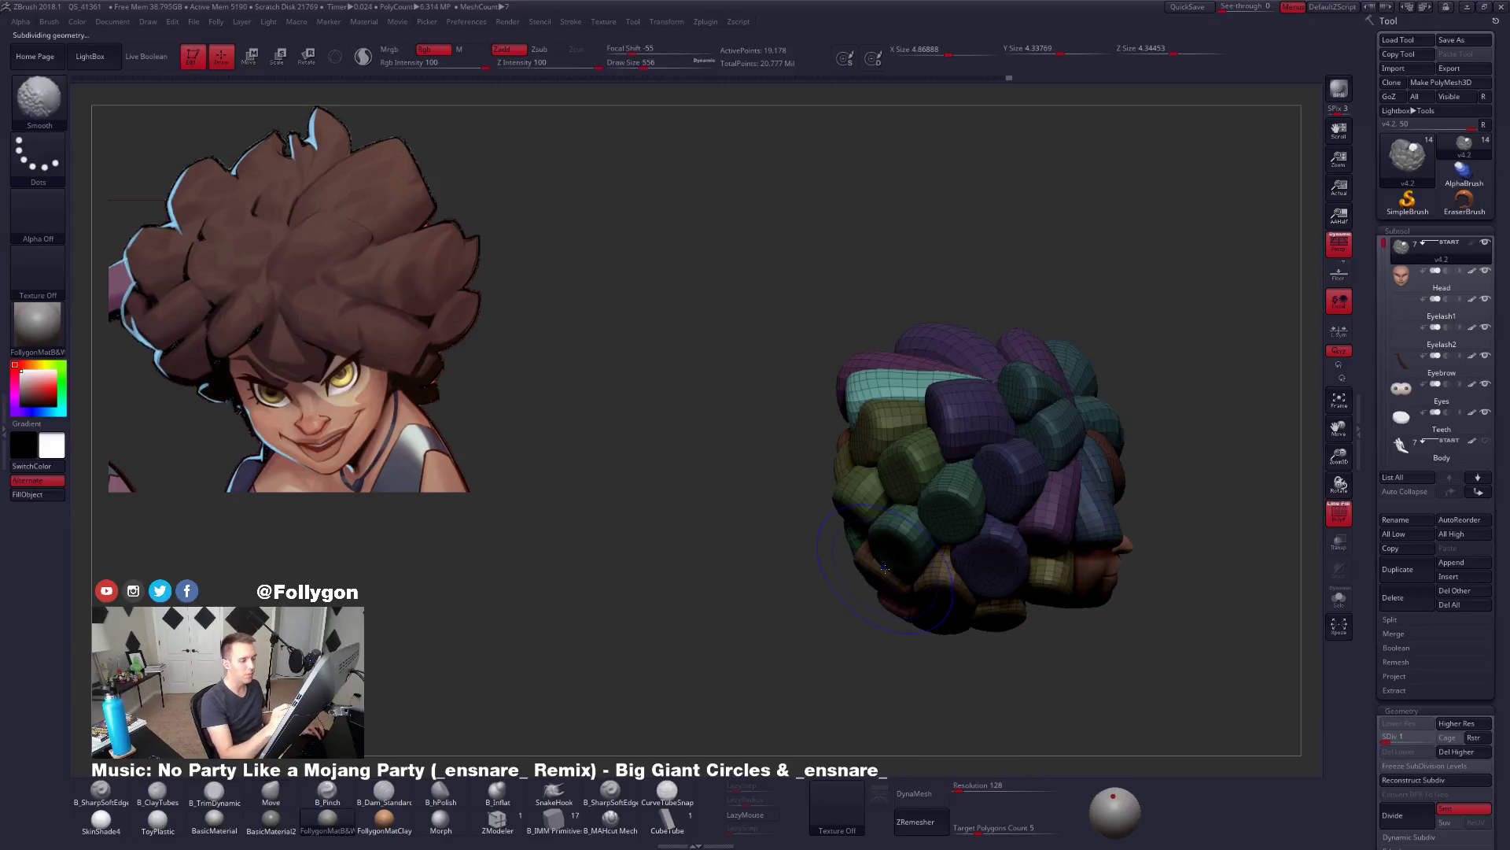
{"action": "key", "text": "shift+f"}
{"action": "mouse_move", "coordinate": [758, 389]}
{"action": "right_mouse_down"}
{"action": "mouse_move", "coordinate": [895, 409]}
{"action": "mouse_move", "coordinate": [931, 378]}
{"action": "right_mouse_up"}
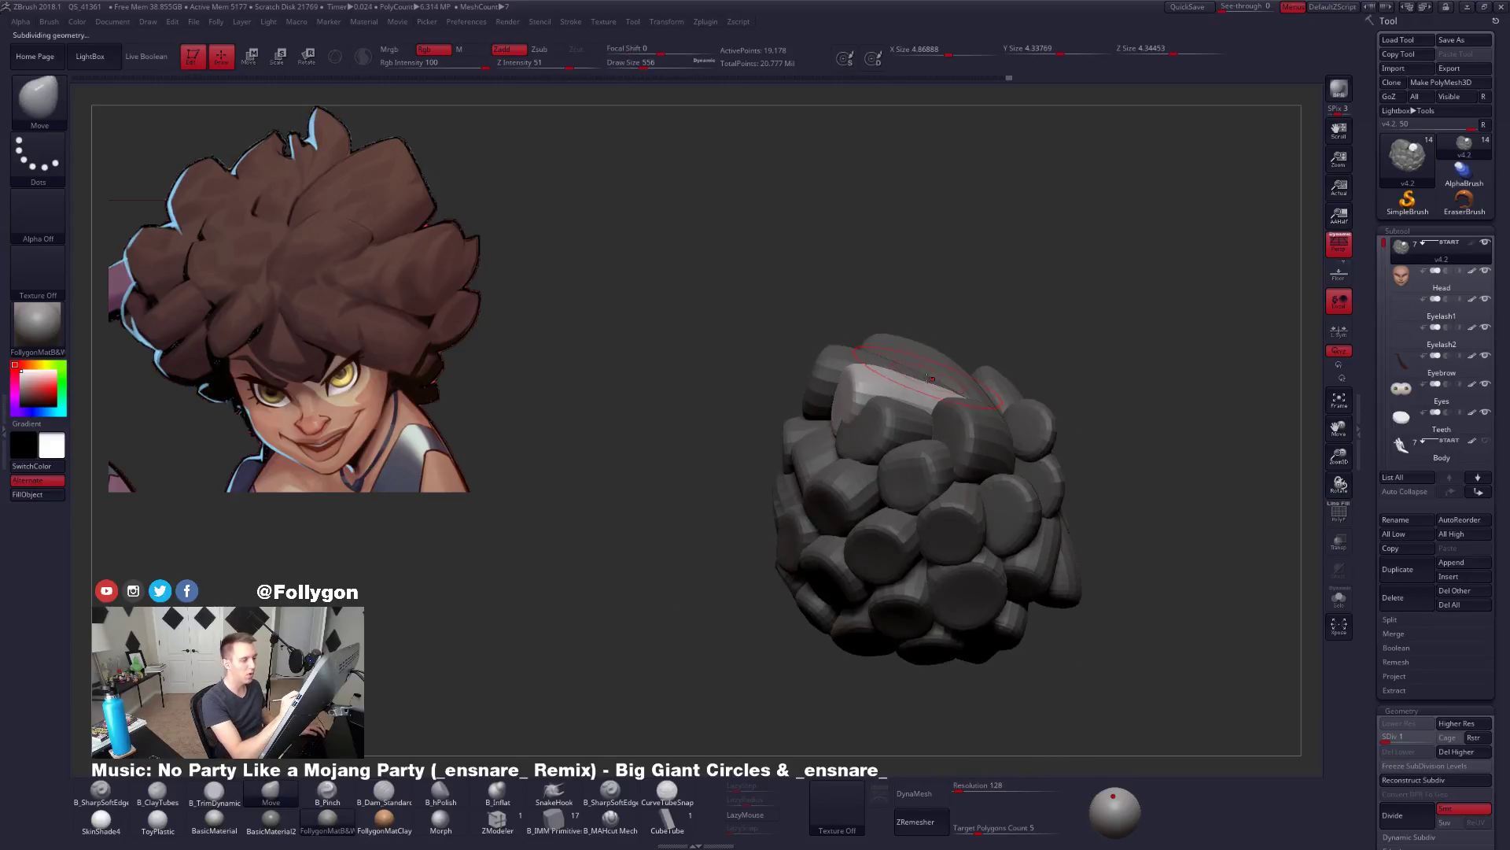
Refine the hooked clump's form from the side with the Move brush at draw size 465.
{"action": "key", "text": "alt+s"}
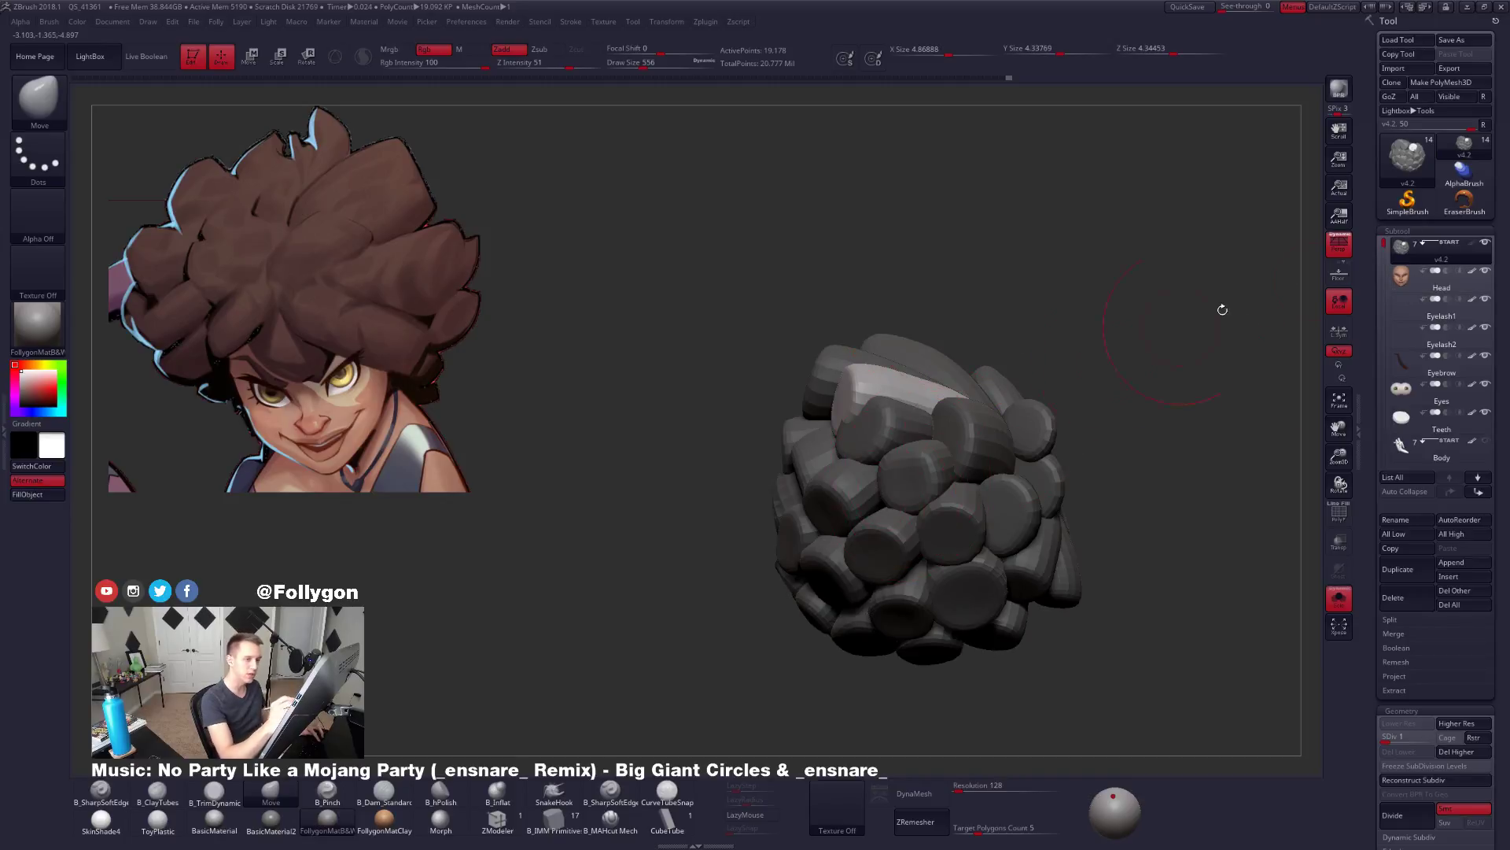
{"action": "key", "text": "space"}
{"action": "left_click_drag", "start_coordinate": [928, 426], "coordinate": [918, 426]}
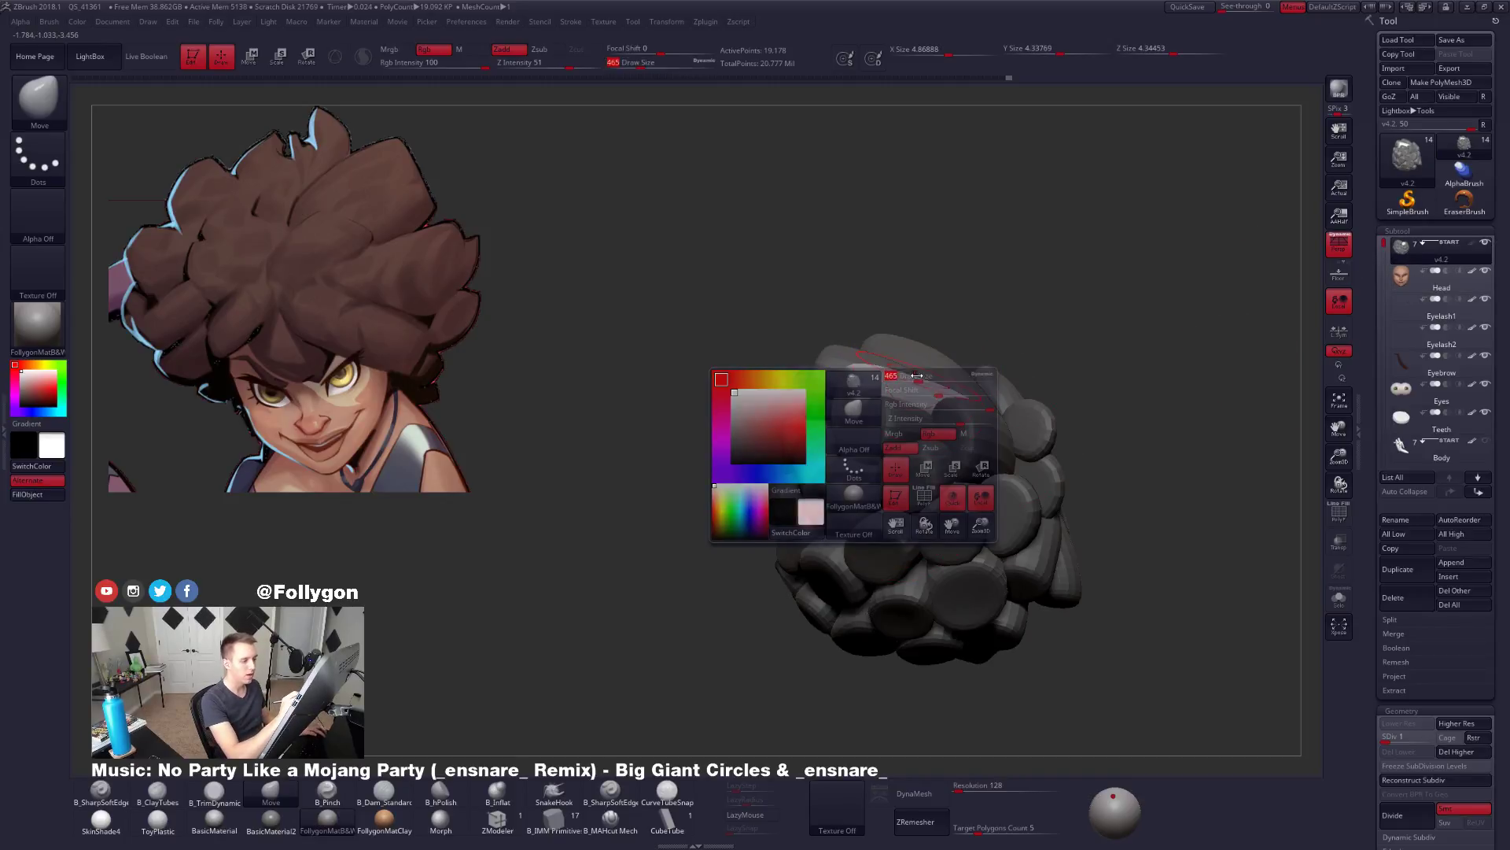
{"action": "right_click_drag", "start_coordinate": [917, 409], "coordinate": [951, 394]}
{"action": "mouse_move", "coordinate": [893, 425]}
{"action": "right_mouse_down"}
{"action": "mouse_move", "coordinate": [912, 445]}
{"action": "mouse_move", "coordinate": [843, 394]}
{"action": "right_mouse_up"}
Raise the hair to subdivision level 2 and adjust the hooked clump's end with the Move brush at draw size 306.
{"action": "key", "text": "d"}
{"action": "key", "text": "space"}
{"action": "left_click_drag", "start_coordinate": [857, 386], "coordinate": [840, 386]}
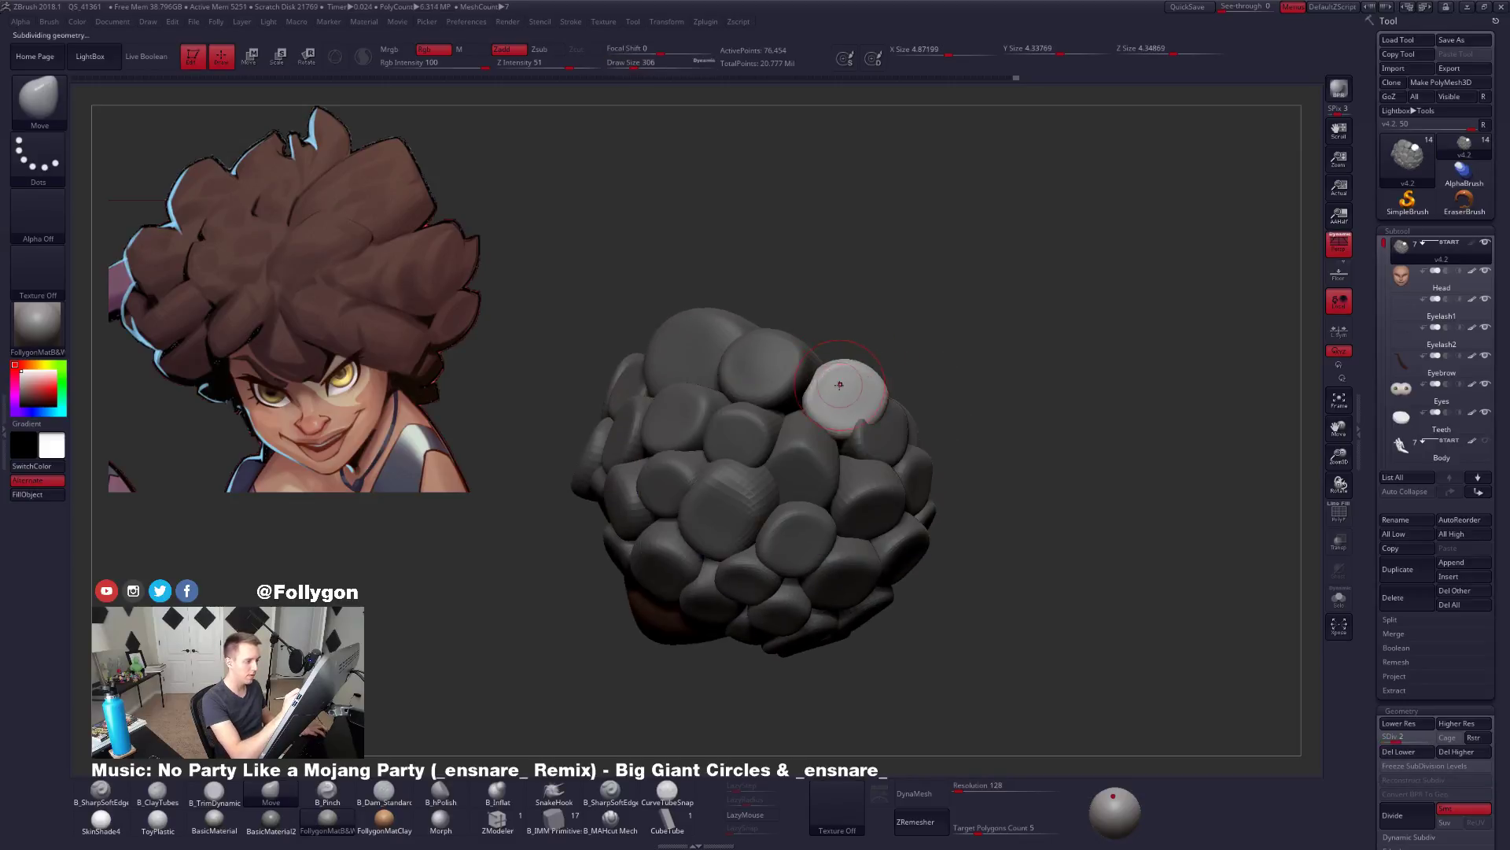
{"action": "mouse_move", "coordinate": [851, 414]}
{"action": "right_mouse_down"}
{"action": "mouse_move", "coordinate": [853, 429]}
{"action": "mouse_move", "coordinate": [810, 442]}
{"action": "right_mouse_up"}
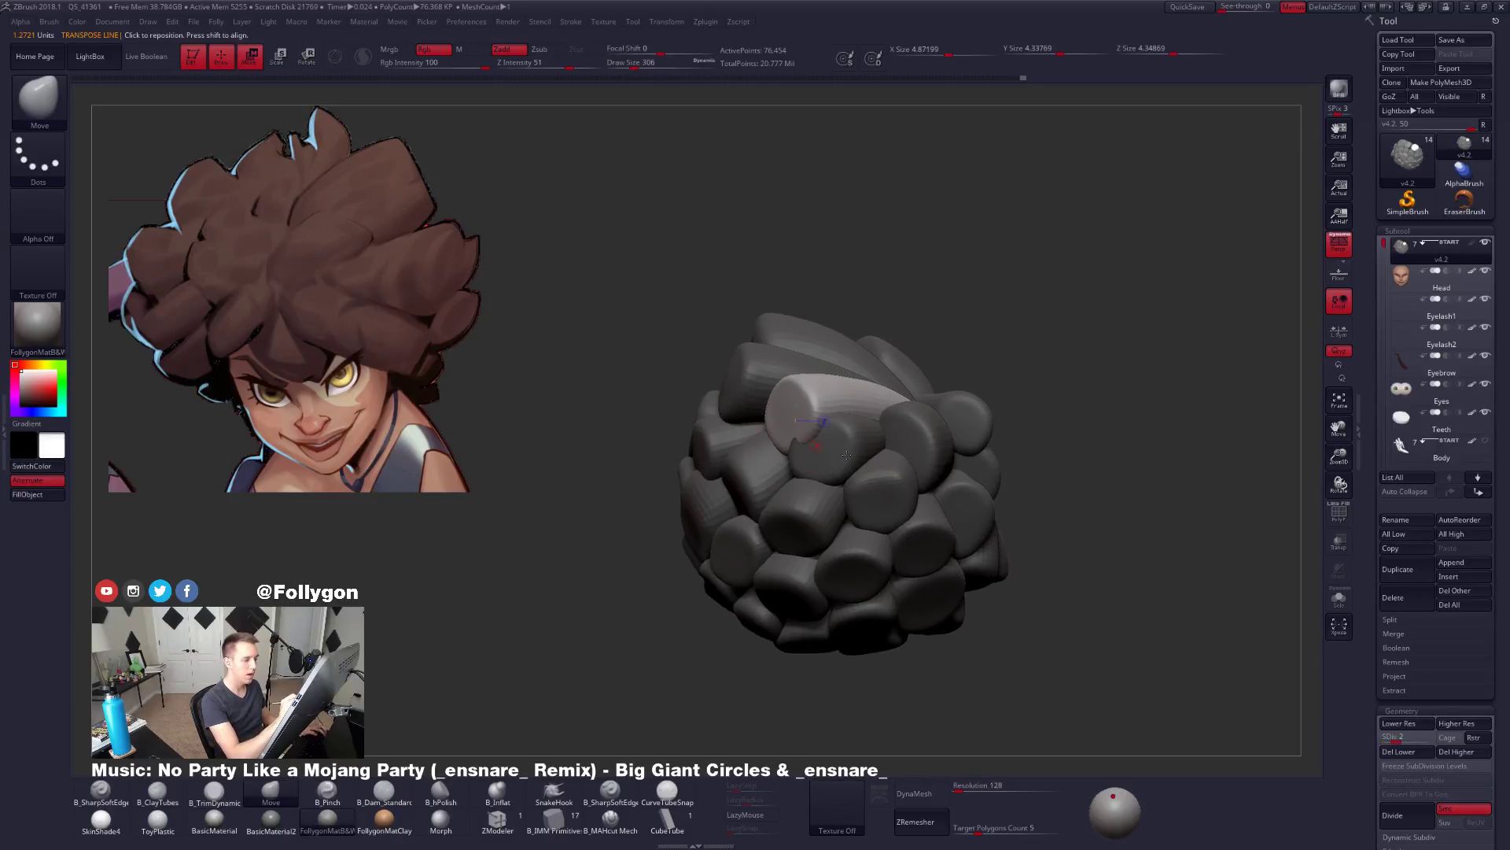
Unmask only the clump just below the hooked one and reshape it with a larger Move brush.
{"action": "key", "text": "w"}
{"action": "left_click", "coordinate": [854, 456], "text": "ctrl"}
{"action": "key", "text": "q"}
{"action": "key", "text": "space"}
{"action": "left_click_drag", "start_coordinate": [853, 464], "coordinate": [877, 464]}
{"action": "right_click_drag", "start_coordinate": [877, 468], "coordinate": [939, 496]}
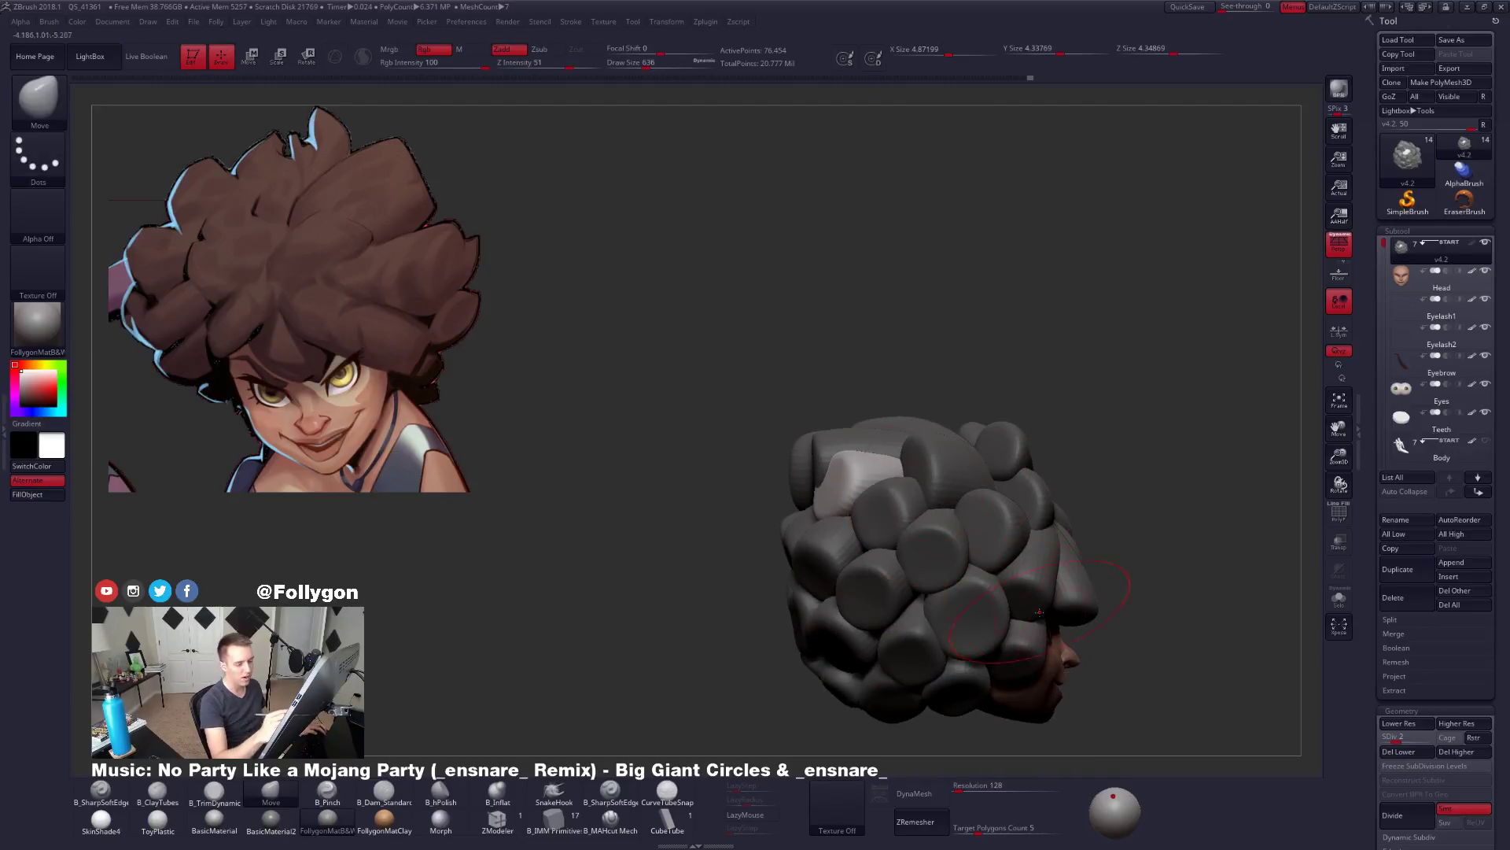
Fit the unmasked back clump between its neighbours with the Move brush at draw sizes 482 and 430.
{"action": "mouse_move", "coordinate": [1039, 612]}
{"action": "right_mouse_down"}
{"action": "mouse_move", "coordinate": [941, 654]}
{"action": "mouse_move", "coordinate": [903, 649]}
{"action": "mouse_move", "coordinate": [947, 637]}
{"action": "mouse_move", "coordinate": [958, 584]}
{"action": "mouse_move", "coordinate": [887, 643]}
{"action": "mouse_move", "coordinate": [920, 624]}
{"action": "mouse_move", "coordinate": [909, 651]}
{"action": "mouse_move", "coordinate": [928, 639]}
{"action": "mouse_move", "coordinate": [919, 647]}
{"action": "mouse_move", "coordinate": [820, 453]}
{"action": "right_mouse_up"}
{"action": "key", "text": "space"}
{"action": "left_click_drag", "start_coordinate": [819, 452], "coordinate": [807, 453]}
{"action": "mouse_move", "coordinate": [807, 453]}
{"action": "right_mouse_down"}
{"action": "mouse_move", "coordinate": [829, 439]}
{"action": "mouse_move", "coordinate": [816, 469]}
{"action": "mouse_move", "coordinate": [830, 448]}
{"action": "right_mouse_up"}
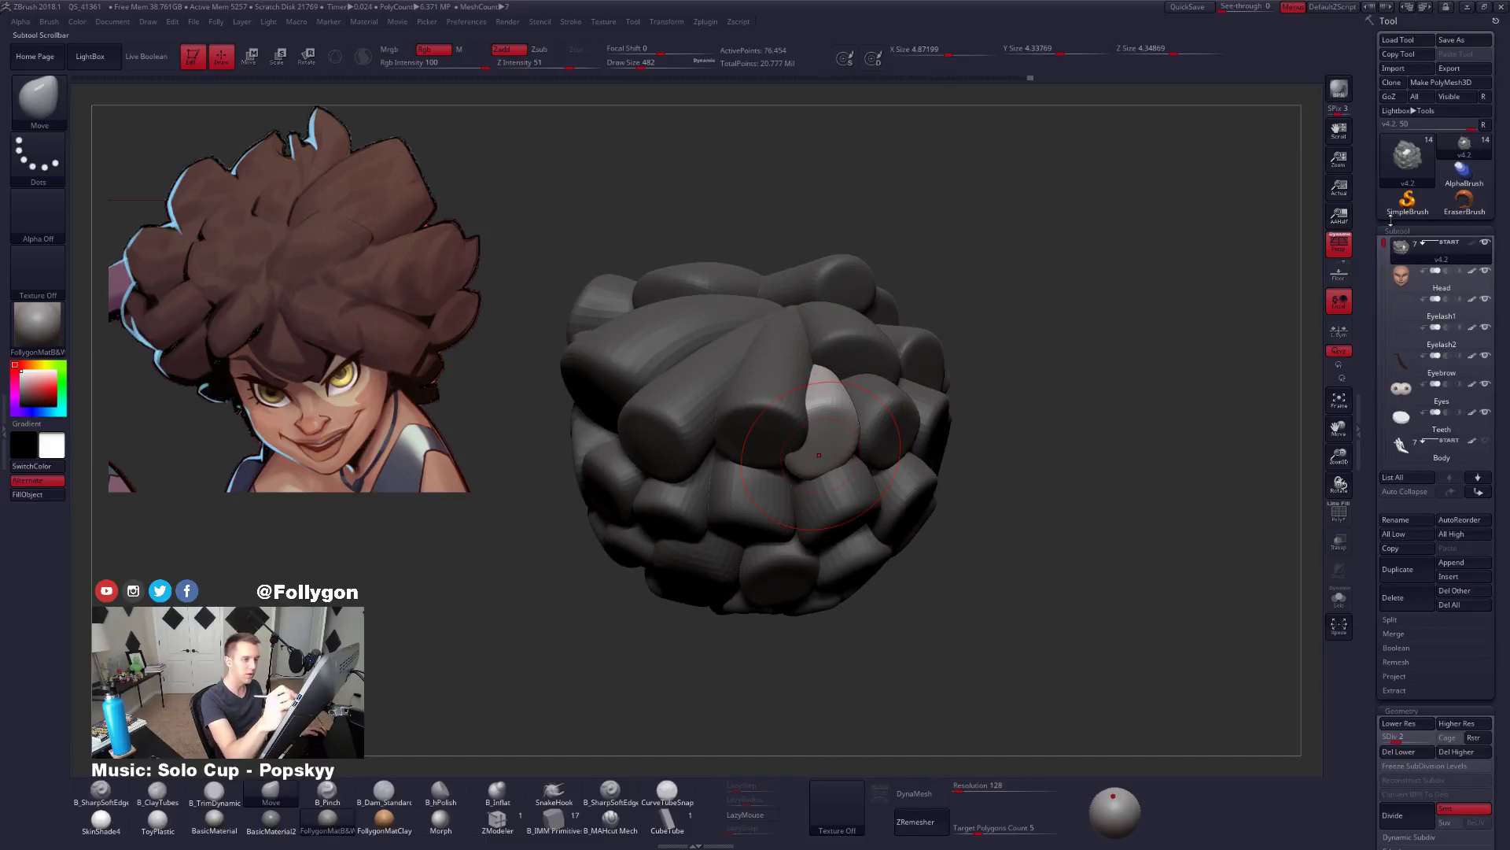
{"action": "right_click_drag", "start_coordinate": [820, 502], "coordinate": [848, 375]}
{"action": "key", "text": "["}
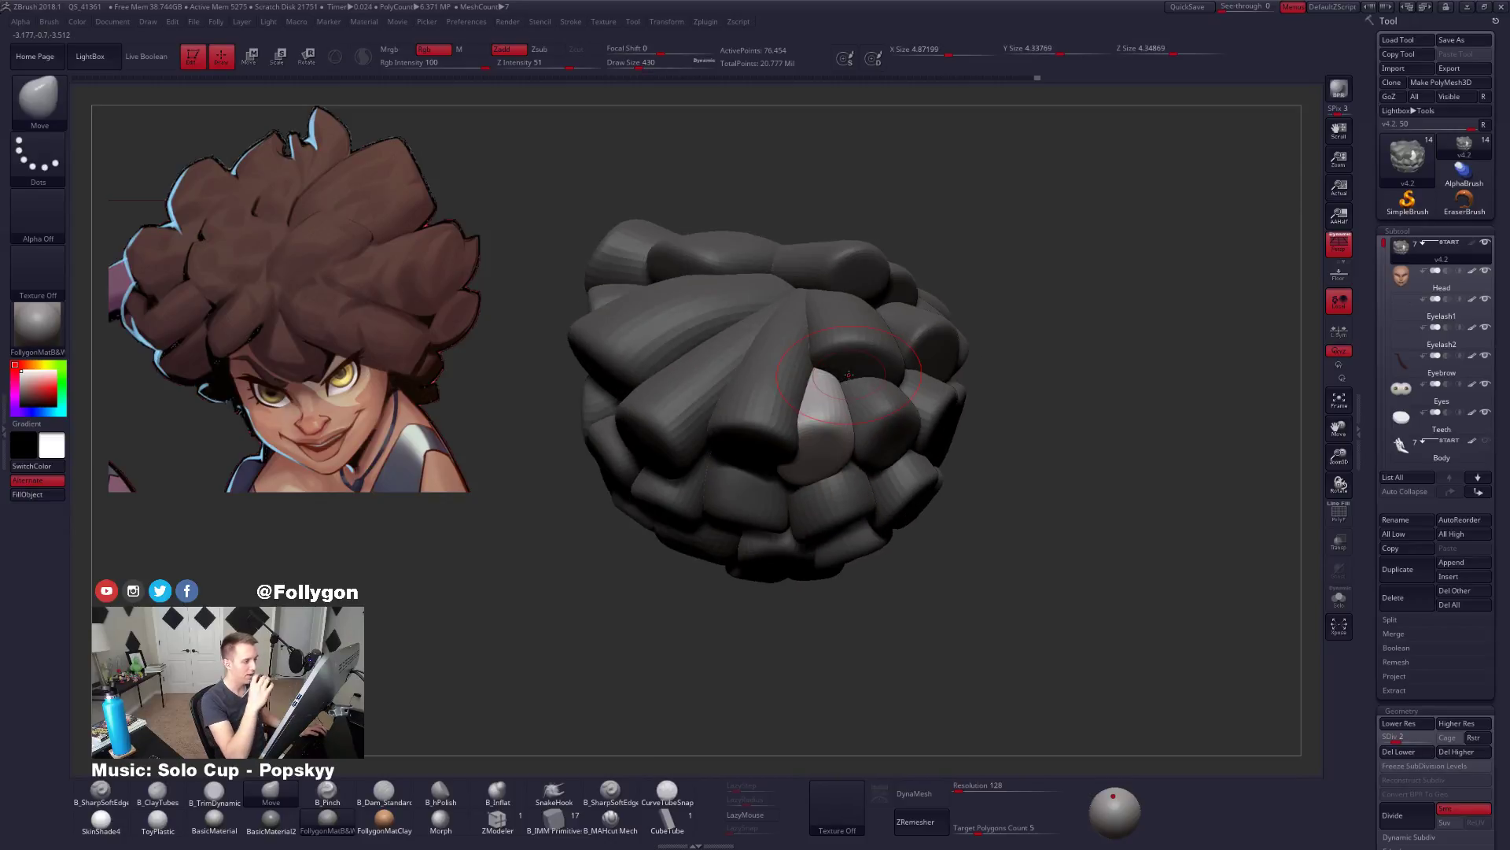
Unmask only the short clump at the upper back and reshape it with the Move brush at draw size 519.
{"action": "key", "text": "w"}
{"action": "left_click", "coordinate": [865, 266], "text": "ctrl"}
{"action": "key", "text": "q"}
{"action": "right_click_drag", "start_coordinate": [708, 346], "coordinate": [793, 365]}
{"action": "key", "text": "space"}
{"action": "left_click_drag", "start_coordinate": [852, 285], "coordinate": [859, 285]}
{"action": "right_click_drag", "start_coordinate": [859, 285], "coordinate": [846, 323]}
Lasso-mask the upper clump's base, soften the mask and rotate the free end with Transpose Rotate.
{"action": "mouse_move", "coordinate": [854, 317]}
{"action": "left_mouse_down", "text": "ctrl"}
{"action": "mouse_move", "coordinate": [731, 610]}
{"action": "mouse_move", "coordinate": [818, 190]}
{"action": "left_mouse_up", "text": "ctrl"}
{"action": "right_click_drag", "start_coordinate": [819, 188], "coordinate": [784, 245], "text": "alt"}
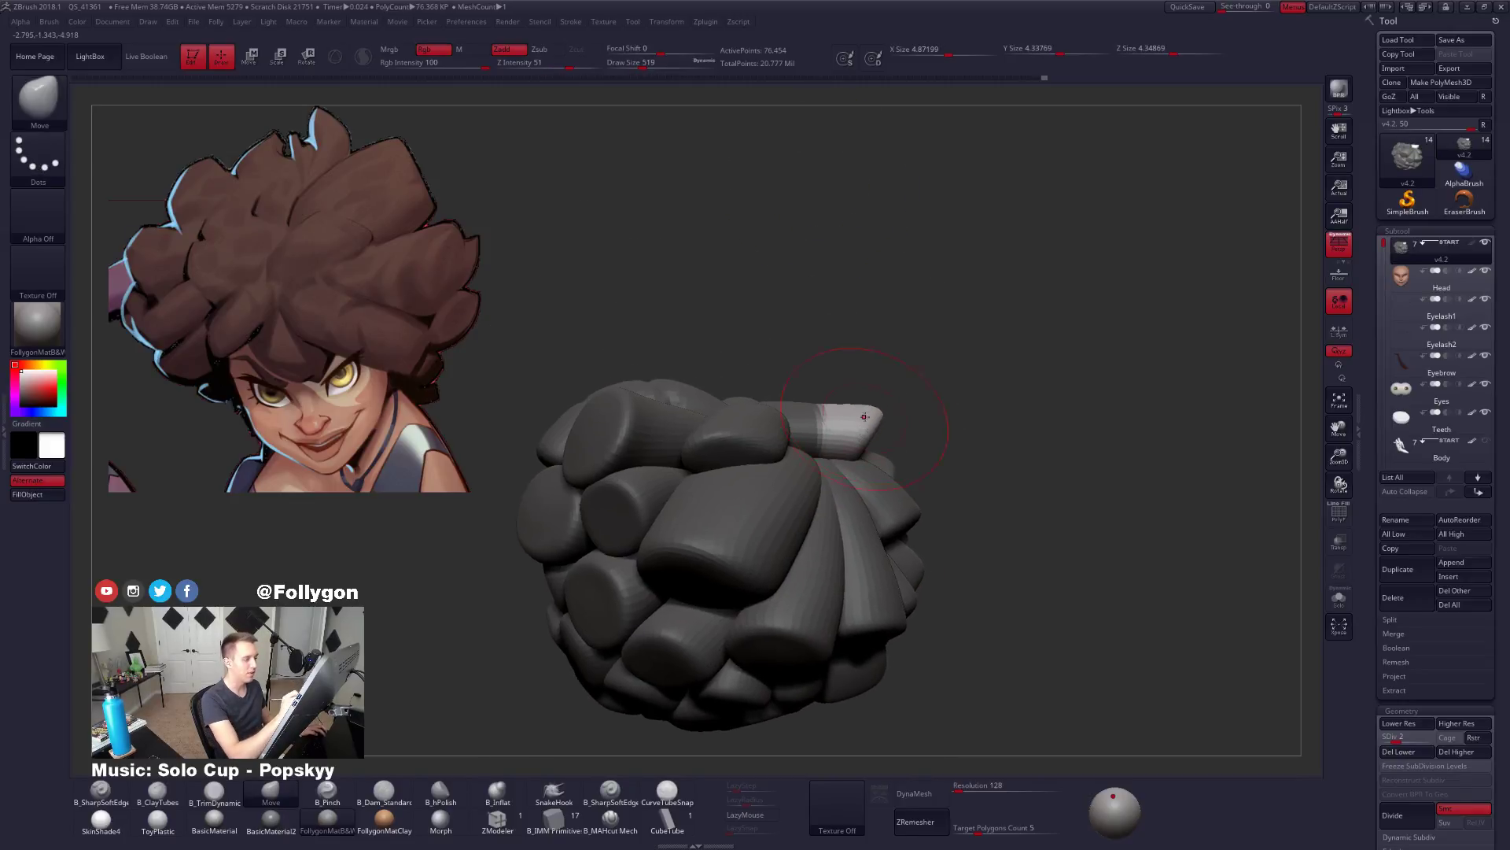
{"action": "left_click", "coordinate": [868, 423], "text": "ctrl"}
{"action": "key", "text": "ctrl+i"}
{"action": "key", "text": "ctrl+i"}
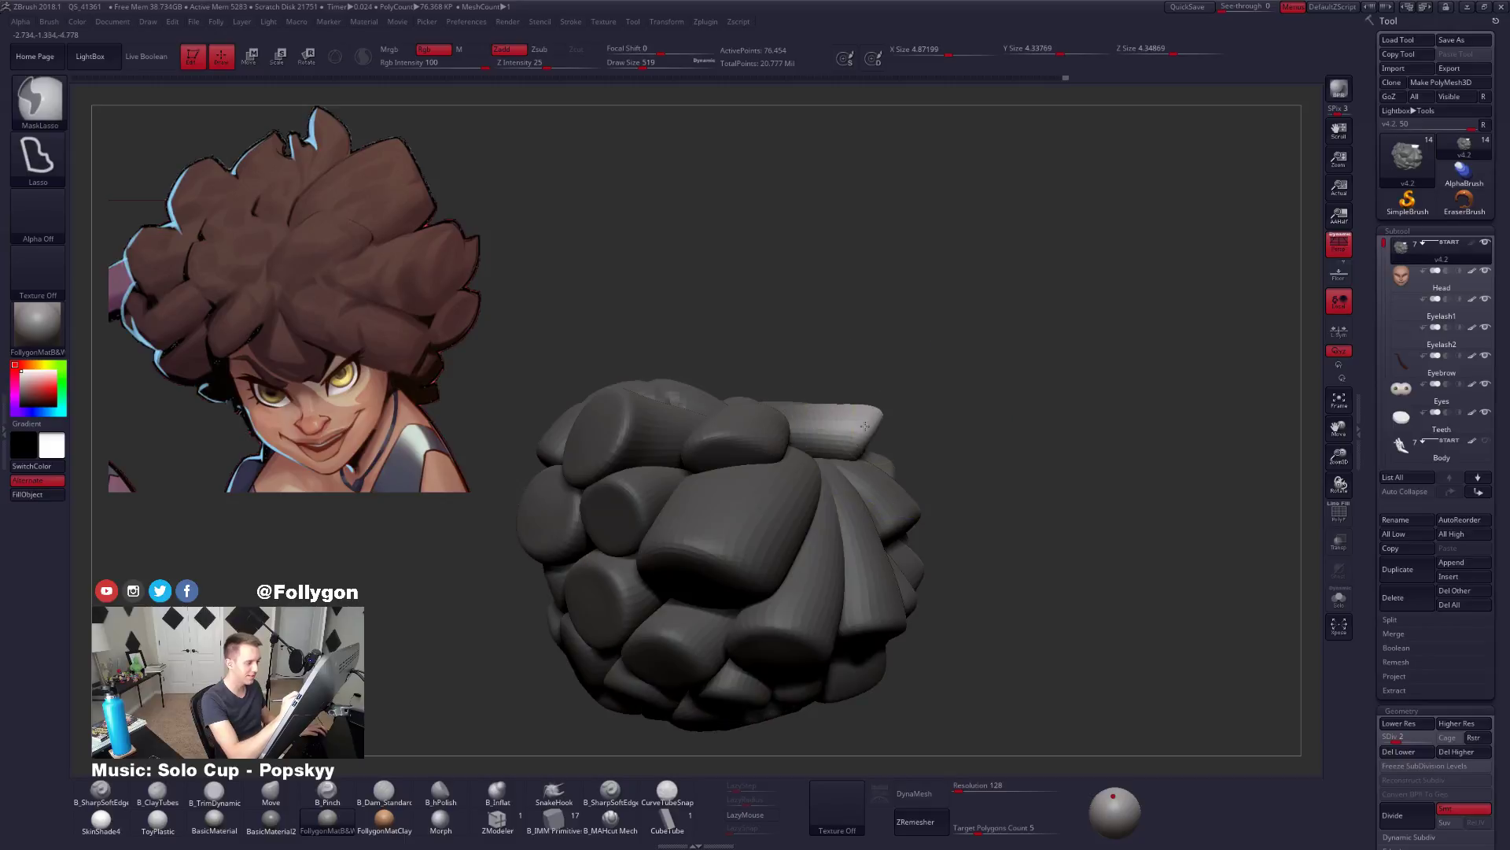
{"action": "right_click_drag", "start_coordinate": [873, 435], "coordinate": [824, 417]}
{"action": "key", "text": "r"}
{"action": "left_click_drag", "start_coordinate": [801, 423], "coordinate": [984, 425]}
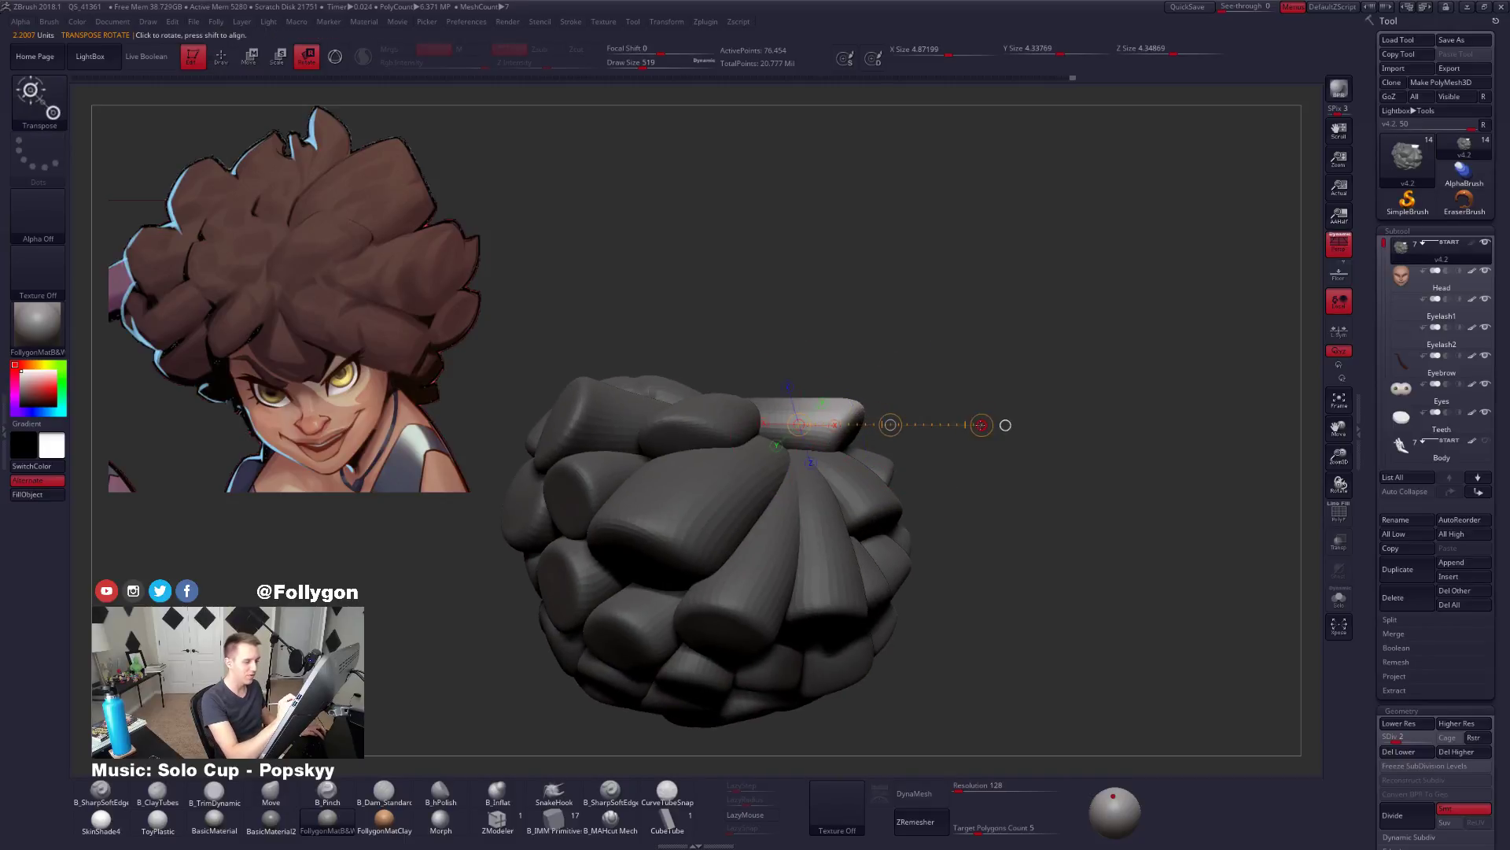
{"action": "left_click_drag", "start_coordinate": [893, 425], "coordinate": [922, 442]}
Isolate the upper clump and flatten its end with B_TrimDynamic at subdivision level 4, using draw sizes 265 and 215.
{"action": "key", "text": "q"}
{"action": "mouse_move", "coordinate": [931, 447]}
{"action": "right_mouse_down"}
{"action": "mouse_move", "coordinate": [822, 450]}
{"action": "mouse_move", "coordinate": [807, 417]}
{"action": "mouse_move", "coordinate": [787, 448]}
{"action": "right_mouse_up"}
{"action": "right_click", "coordinate": [870, 429]}
{"action": "left_click", "coordinate": [811, 439], "text": "ctrl+shift"}
{"action": "key", "text": "3"}
{"action": "right_click", "coordinate": [773, 434]}
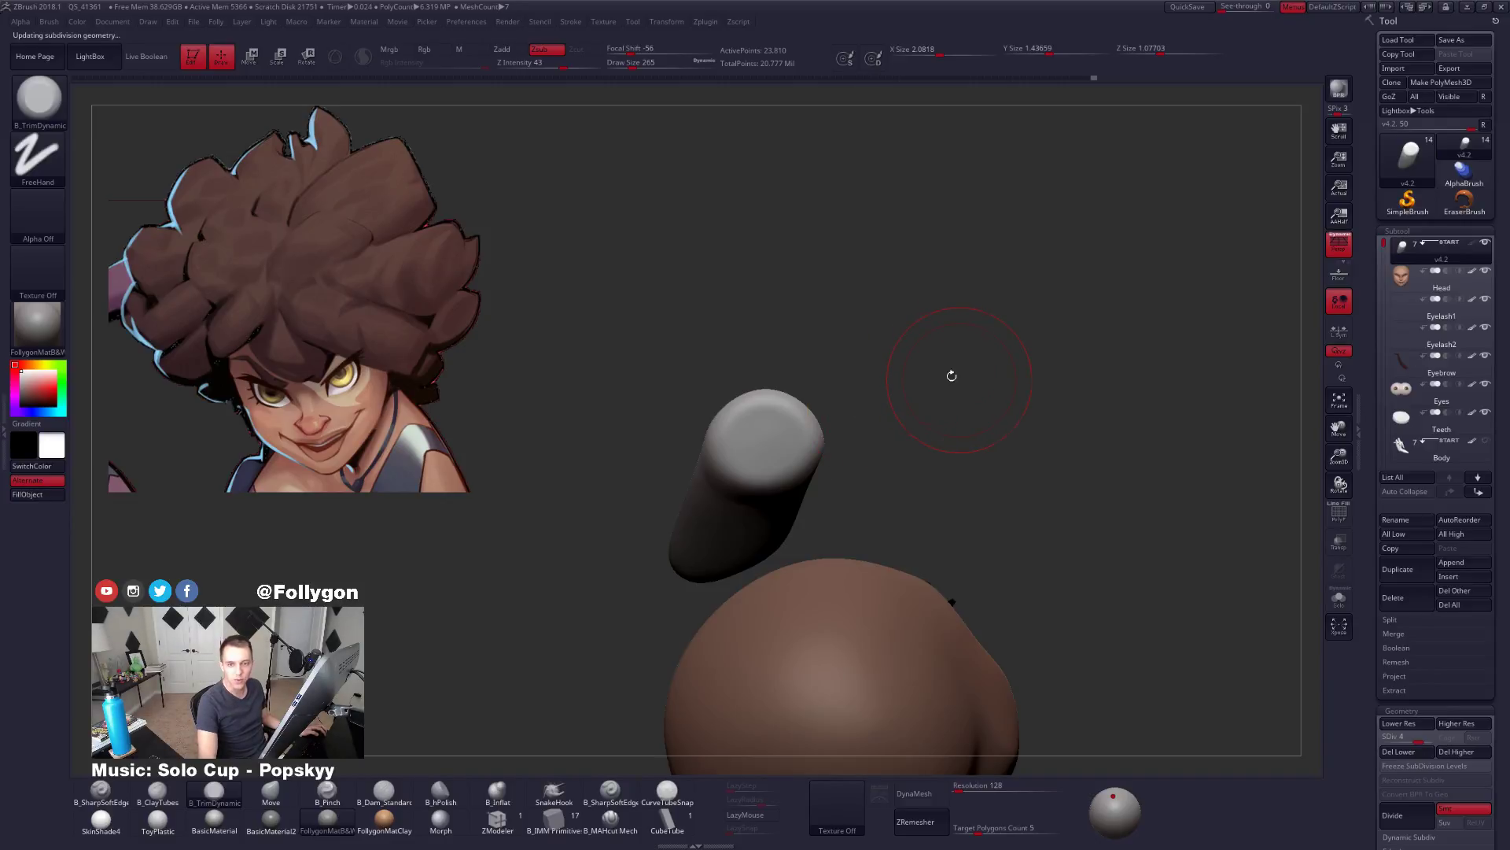
{"action": "left_click_drag", "start_coordinate": [925, 384], "coordinate": [974, 374], "text": "alt"}
{"action": "key", "text": "alt+s"}
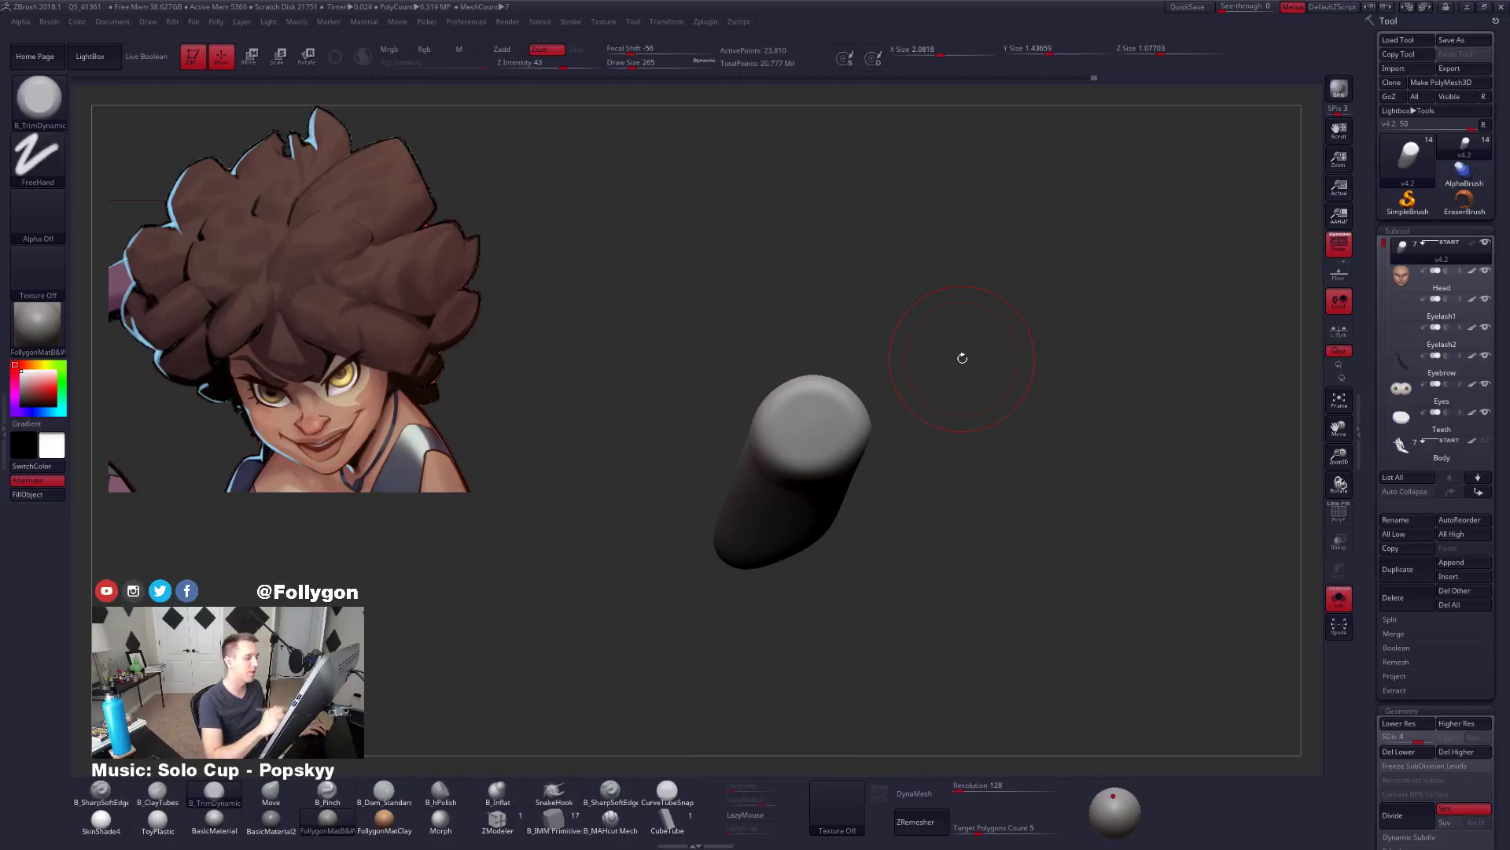
{"action": "left_click_drag", "start_coordinate": [809, 429], "coordinate": [859, 436], "text": "alt"}
{"action": "key", "text": "space"}
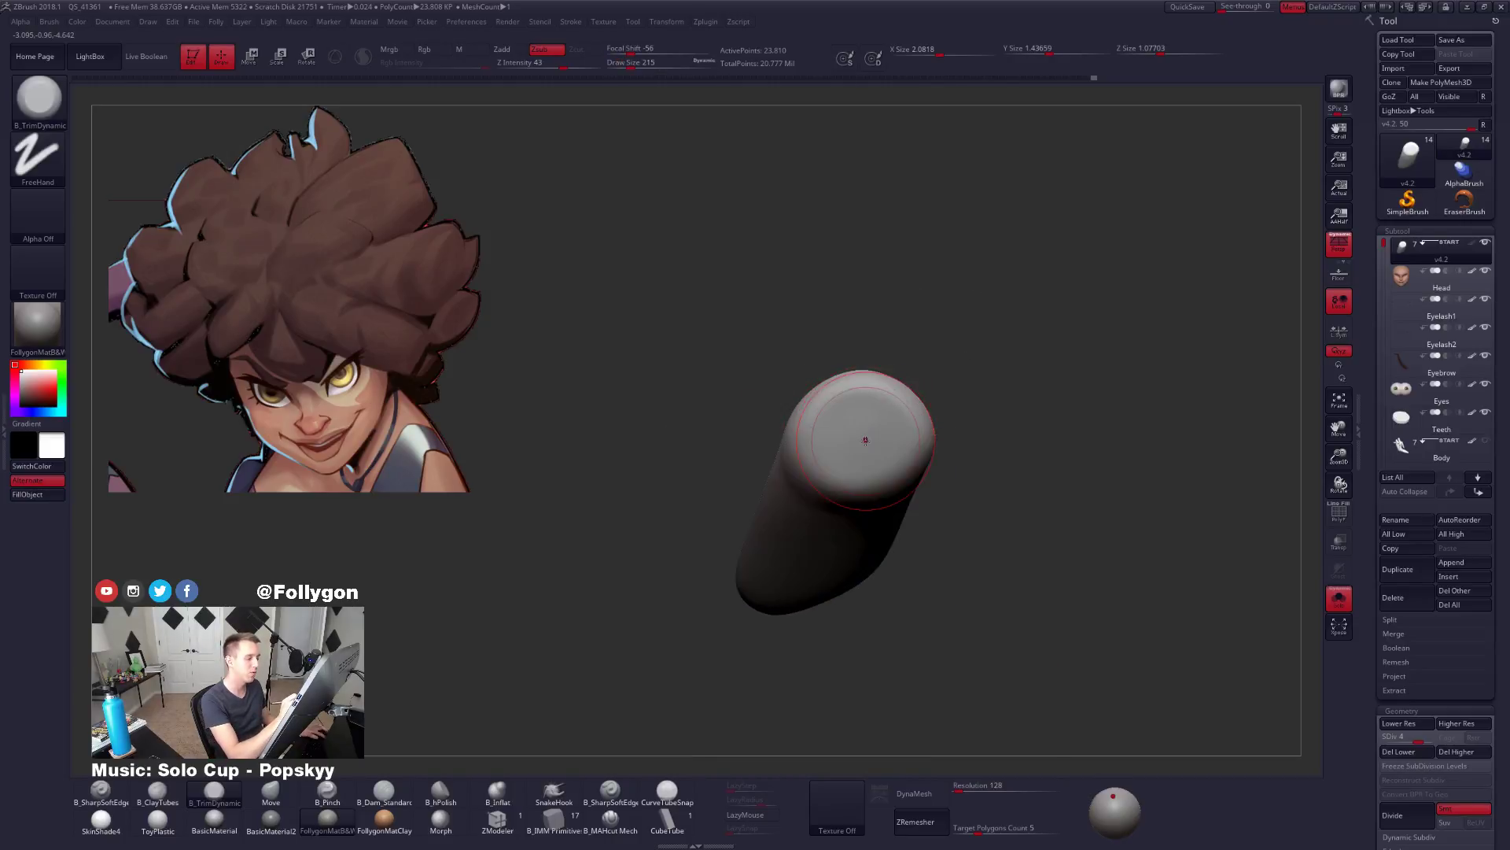
Reshape the isolated clump at subdivision level 1 with the Move brush at draw size 192, and raise it to level 3.
{"action": "key", "text": "b"}
{"action": "key", "text": "m"}
{"action": "key", "text": "v"}
{"action": "key", "text": "space"}
{"action": "key", "text": "shift+d"}
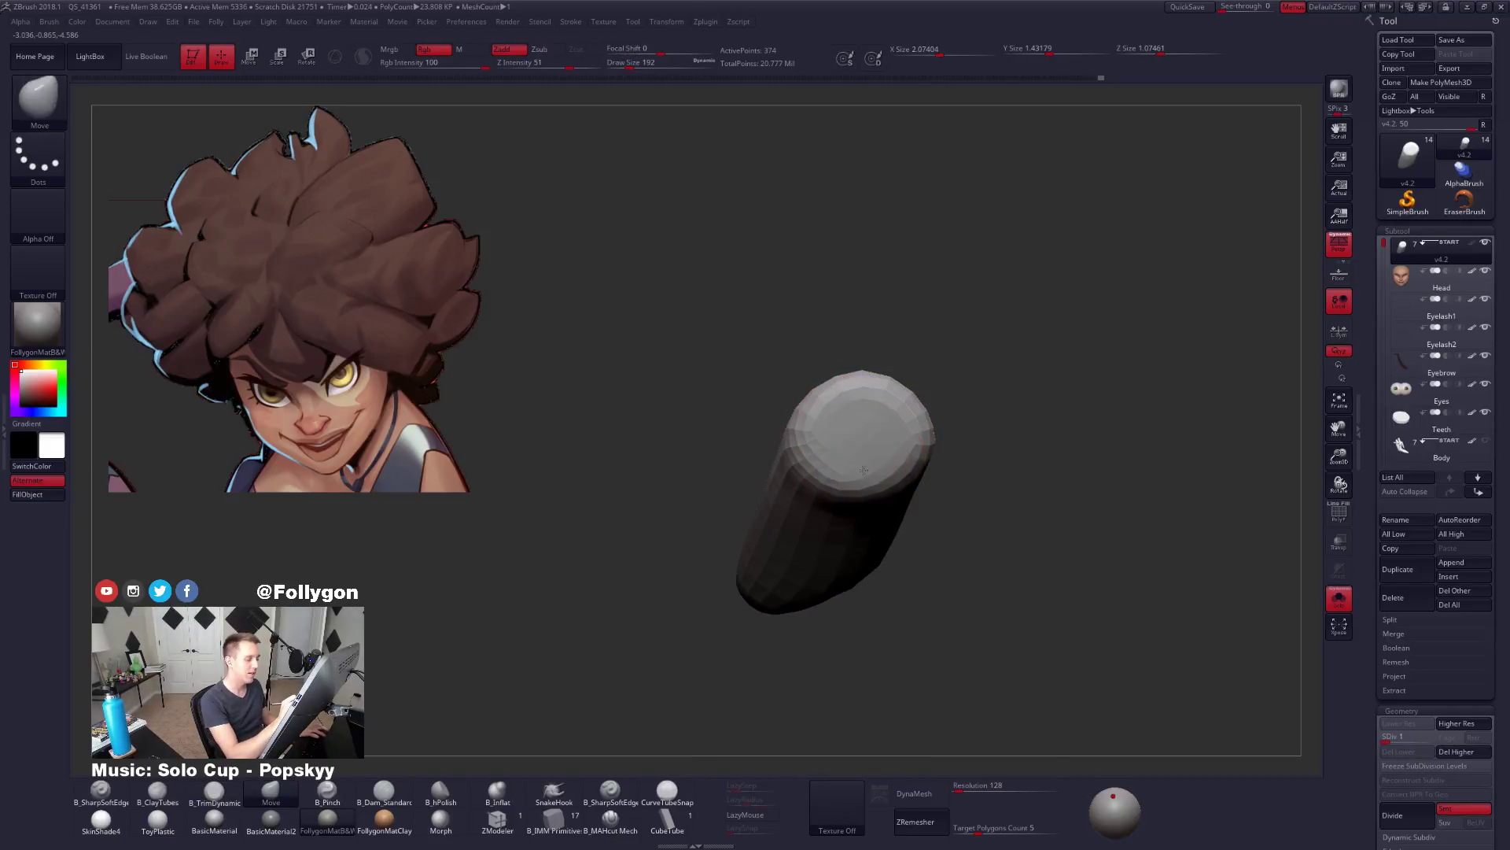
{"action": "mouse_move", "coordinate": [864, 472]}
{"action": "right_mouse_down"}
{"action": "mouse_move", "coordinate": [893, 448]}
{"action": "mouse_move", "coordinate": [854, 394]}
{"action": "mouse_move", "coordinate": [834, 401]}
{"action": "mouse_move", "coordinate": [836, 455]}
{"action": "right_mouse_up"}
{"action": "key", "text": "d"}
{"action": "key", "text": "d"}
{"action": "right_click_drag", "start_coordinate": [932, 442], "coordinate": [893, 472], "text": "ctrl"}
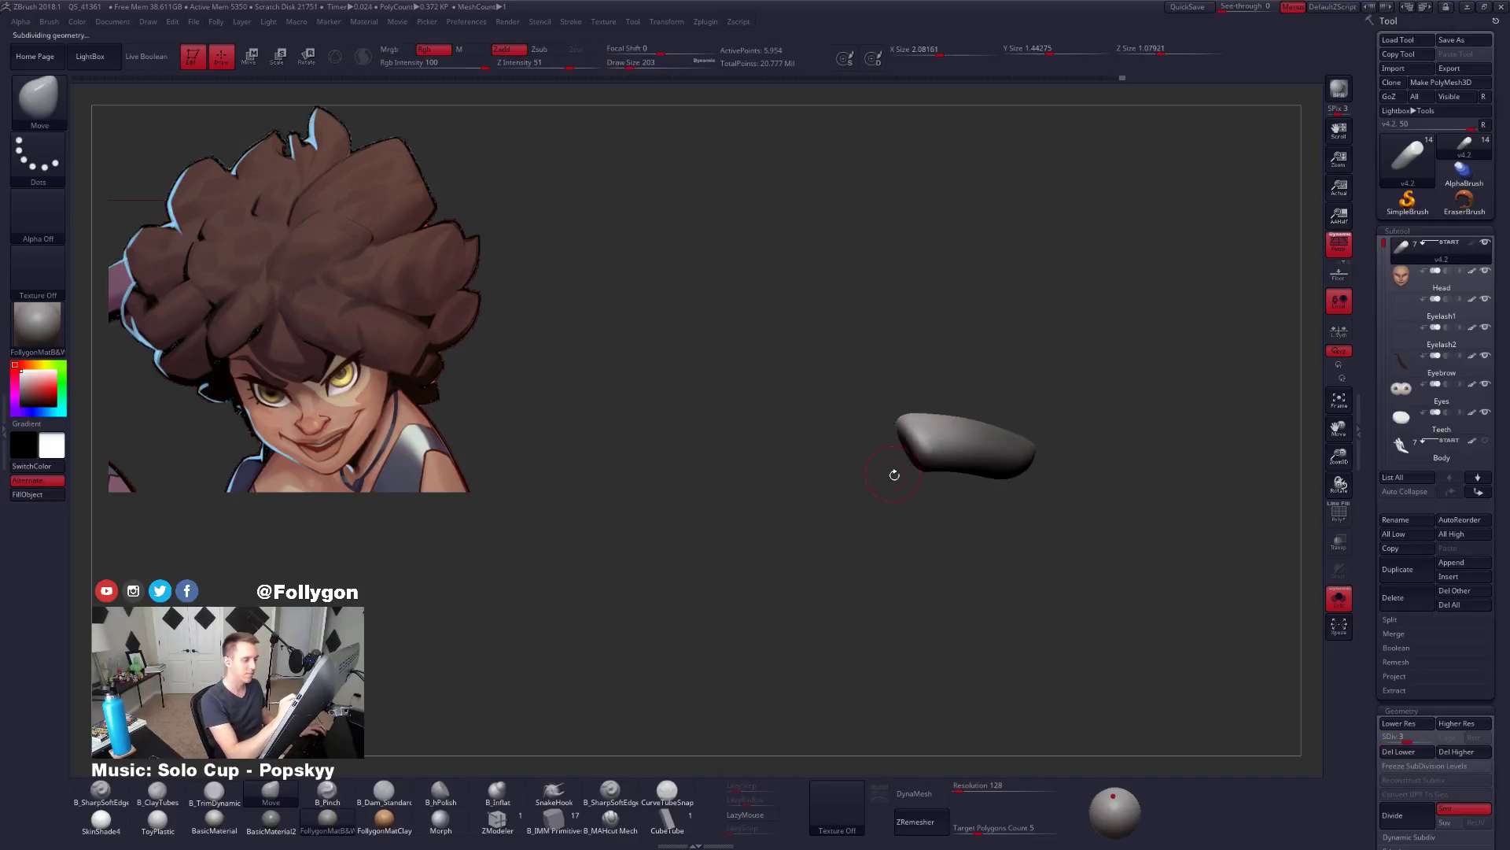
Show all the hair again and reshape only the clump beside the fringe with the Move brush at draw size 414.
{"action": "left_click", "coordinate": [903, 532], "text": "ctrl+shift"}
{"action": "right_click_drag", "start_coordinate": [938, 384], "coordinate": [1013, 560]}
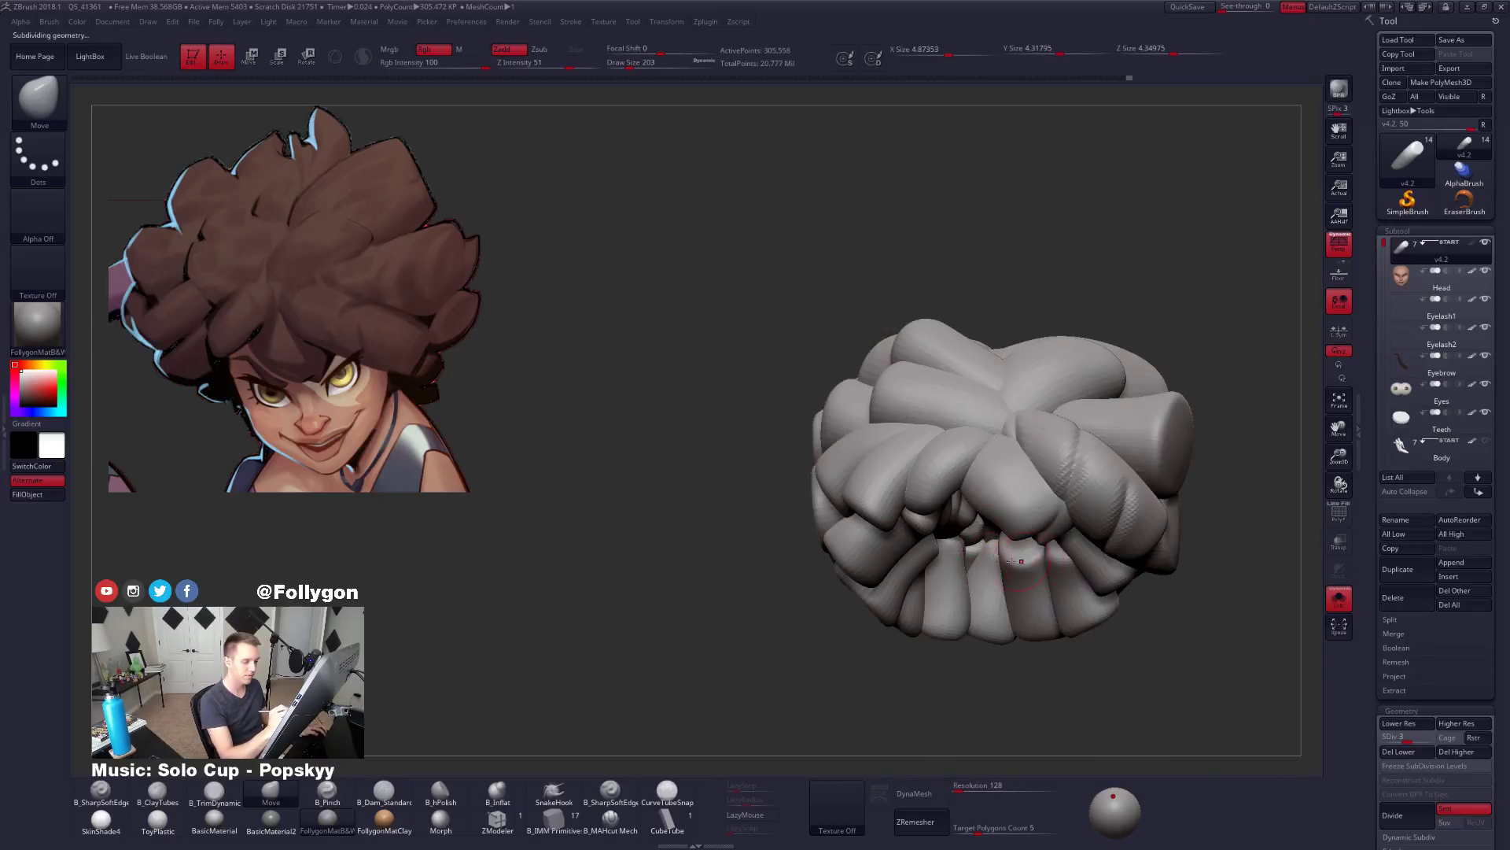
{"action": "key", "text": "alt+s"}
{"action": "key", "text": "w"}
{"action": "left_click", "coordinate": [885, 489], "text": "ctrl"}
{"action": "key", "text": "q"}
{"action": "key", "text": "space"}
{"action": "left_click_drag", "start_coordinate": [883, 486], "coordinate": [895, 485]}
{"action": "right_click_drag", "start_coordinate": [902, 440], "coordinate": [892, 492]}
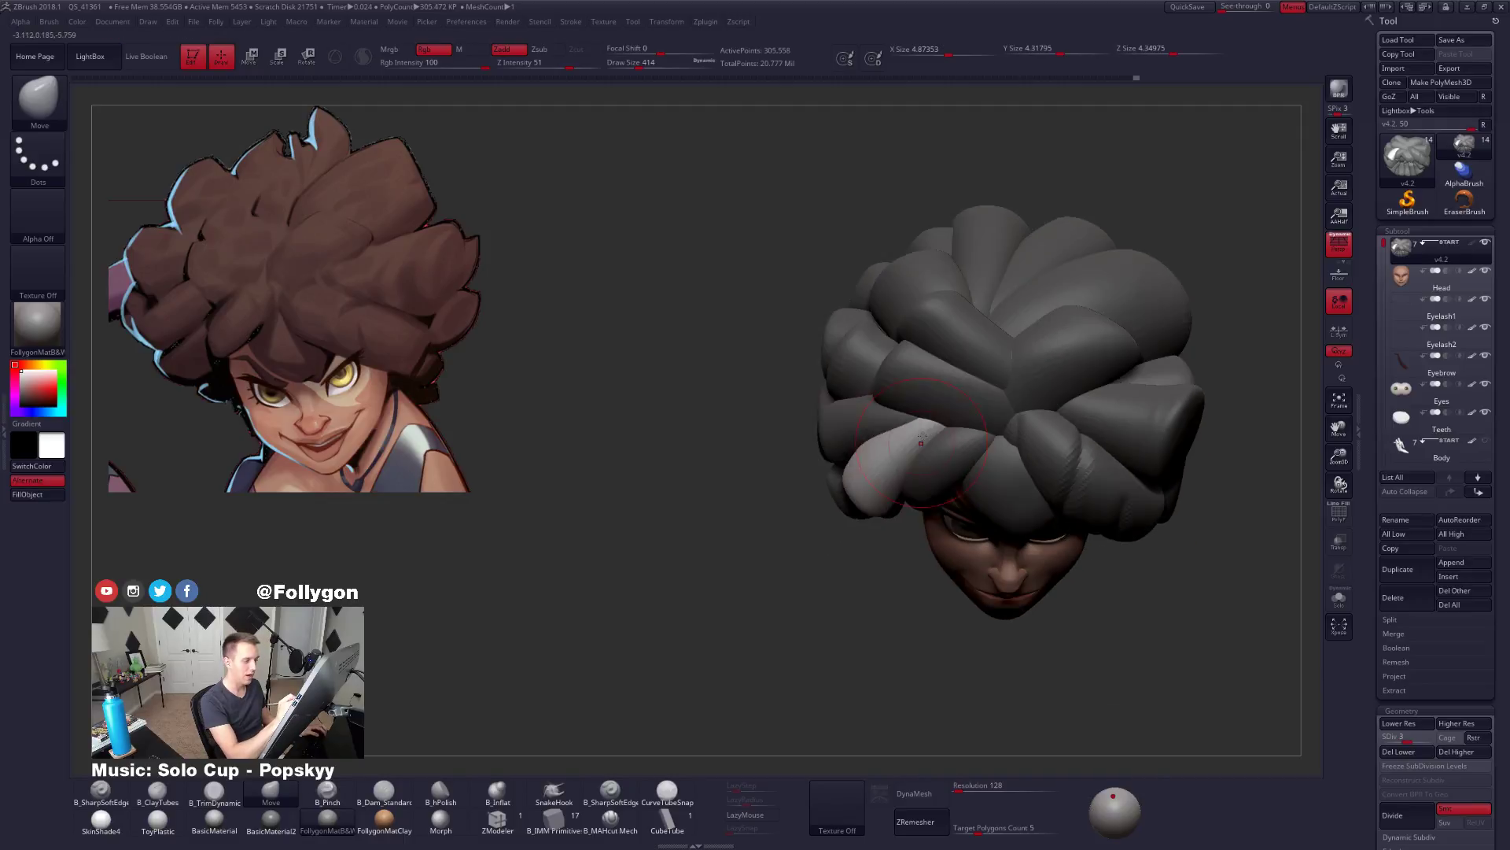
Lower the hair to subdivision level 1 and shape the end of the clump beside the fringe with a smaller Move brush.
{"action": "key", "text": "space"}
{"action": "left_click_drag", "start_coordinate": [917, 445], "coordinate": [895, 450]}
{"action": "key", "text": "shift+d"}
{"action": "key", "text": "shift+d"}
{"action": "key", "text": "shift+d"}
{"action": "key", "text": "space"}
{"action": "mouse_move", "coordinate": [856, 472]}
{"action": "right_mouse_down"}
{"action": "mouse_move", "coordinate": [885, 420]}
{"action": "mouse_move", "coordinate": [892, 460]}
{"action": "mouse_move", "coordinate": [888, 448]}
{"action": "right_mouse_up"}
{"action": "key", "text": "space"}
{"action": "left_click_drag", "start_coordinate": [888, 458], "coordinate": [875, 467]}
{"action": "key", "text": "space"}
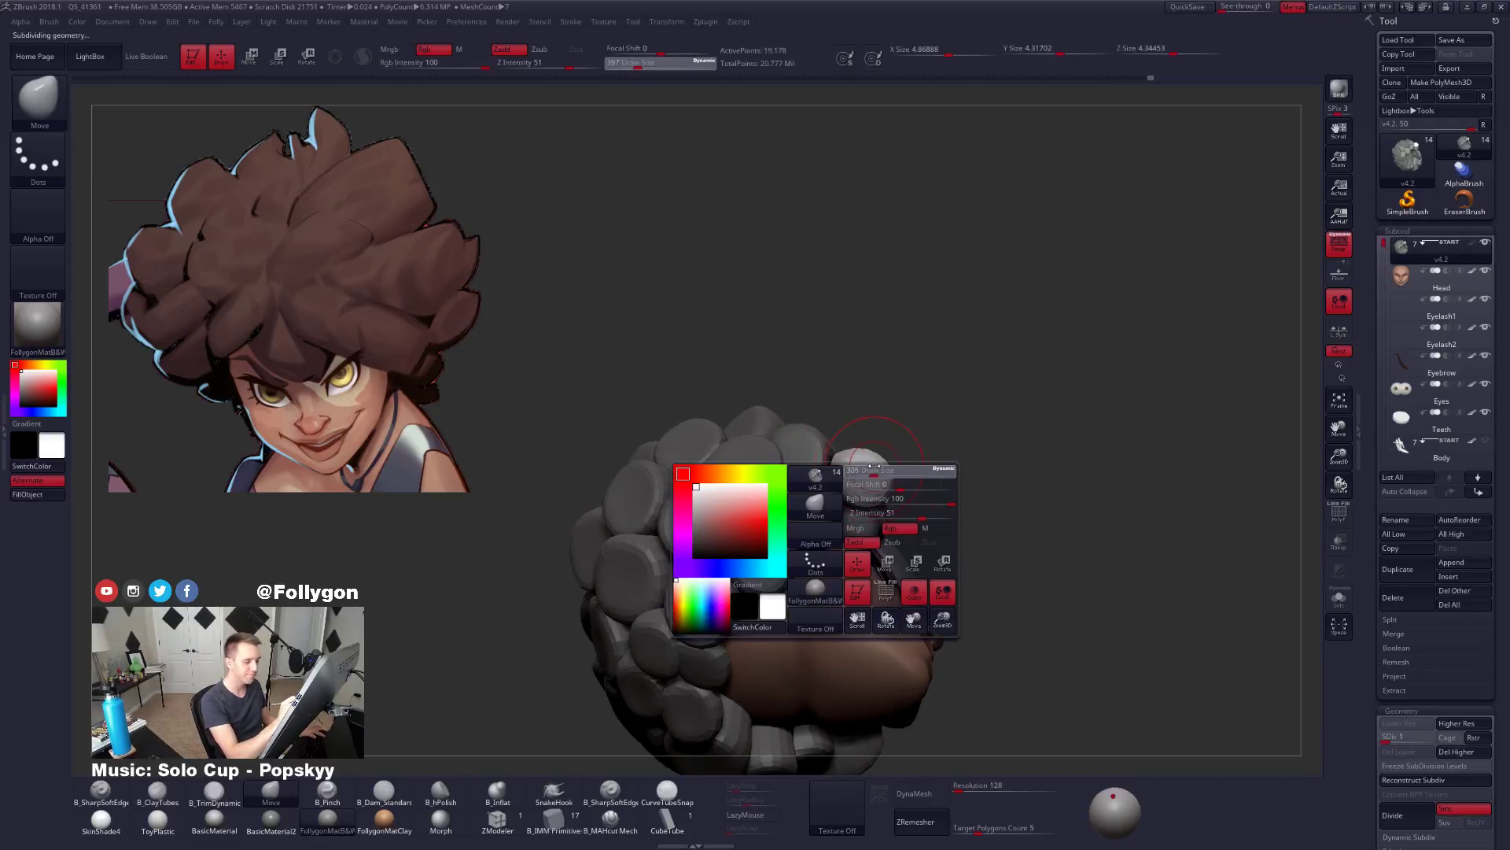
Shape the clump beside the fringe with the Move brush at draw size 556 on subdivision levels 1 and 2.
{"action": "right_click_drag", "start_coordinate": [861, 505], "coordinate": [879, 494]}
{"action": "key", "text": "space"}
{"action": "left_click_drag", "start_coordinate": [879, 494], "coordinate": [891, 494]}
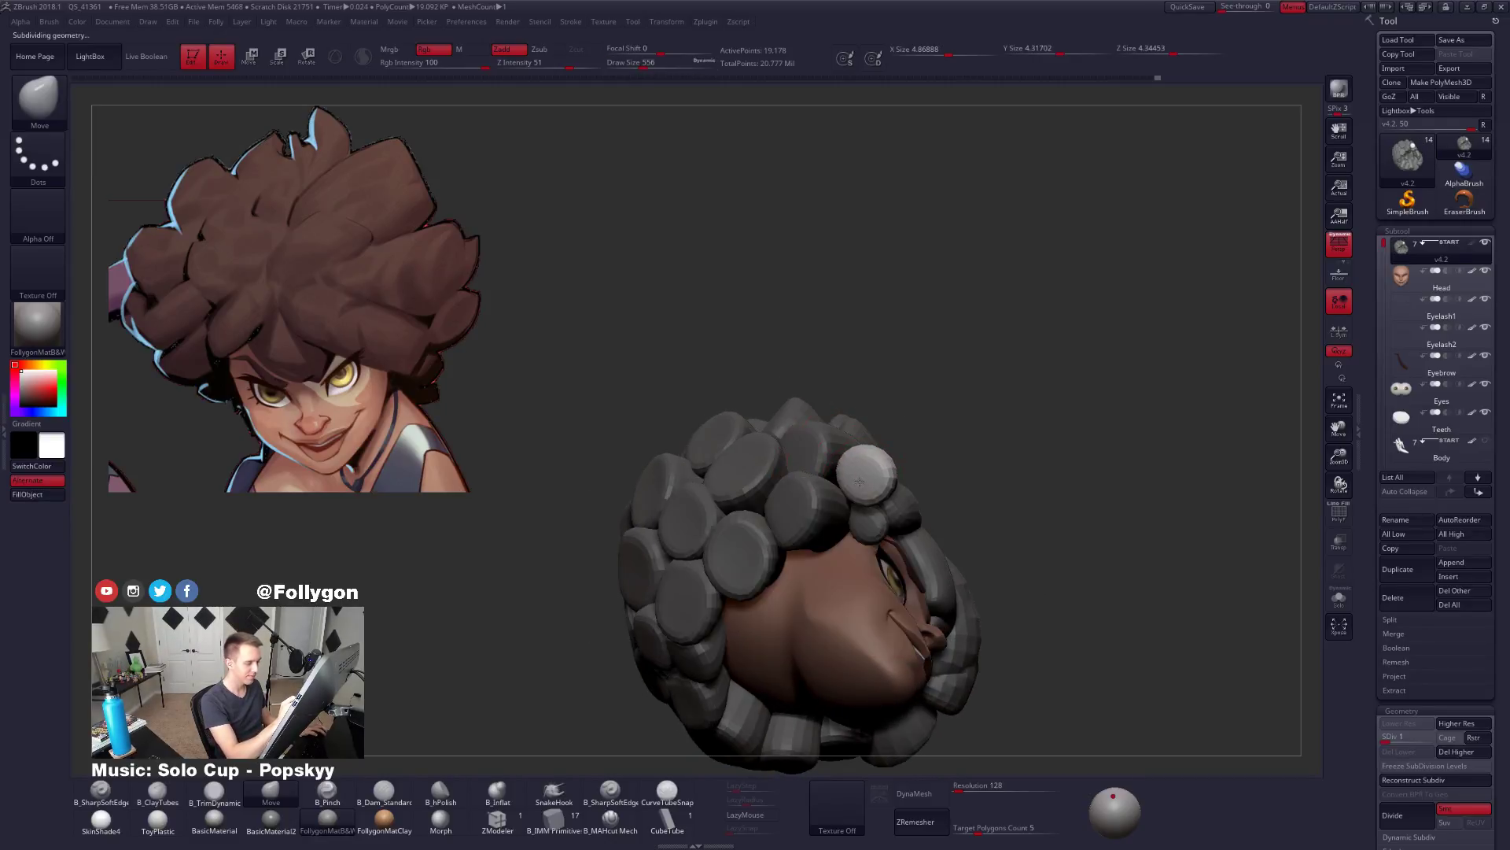
{"action": "mouse_move", "coordinate": [905, 472]}
{"action": "right_mouse_down"}
{"action": "mouse_move", "coordinate": [888, 484]}
{"action": "mouse_move", "coordinate": [912, 493]}
{"action": "mouse_move", "coordinate": [881, 569]}
{"action": "right_mouse_up"}
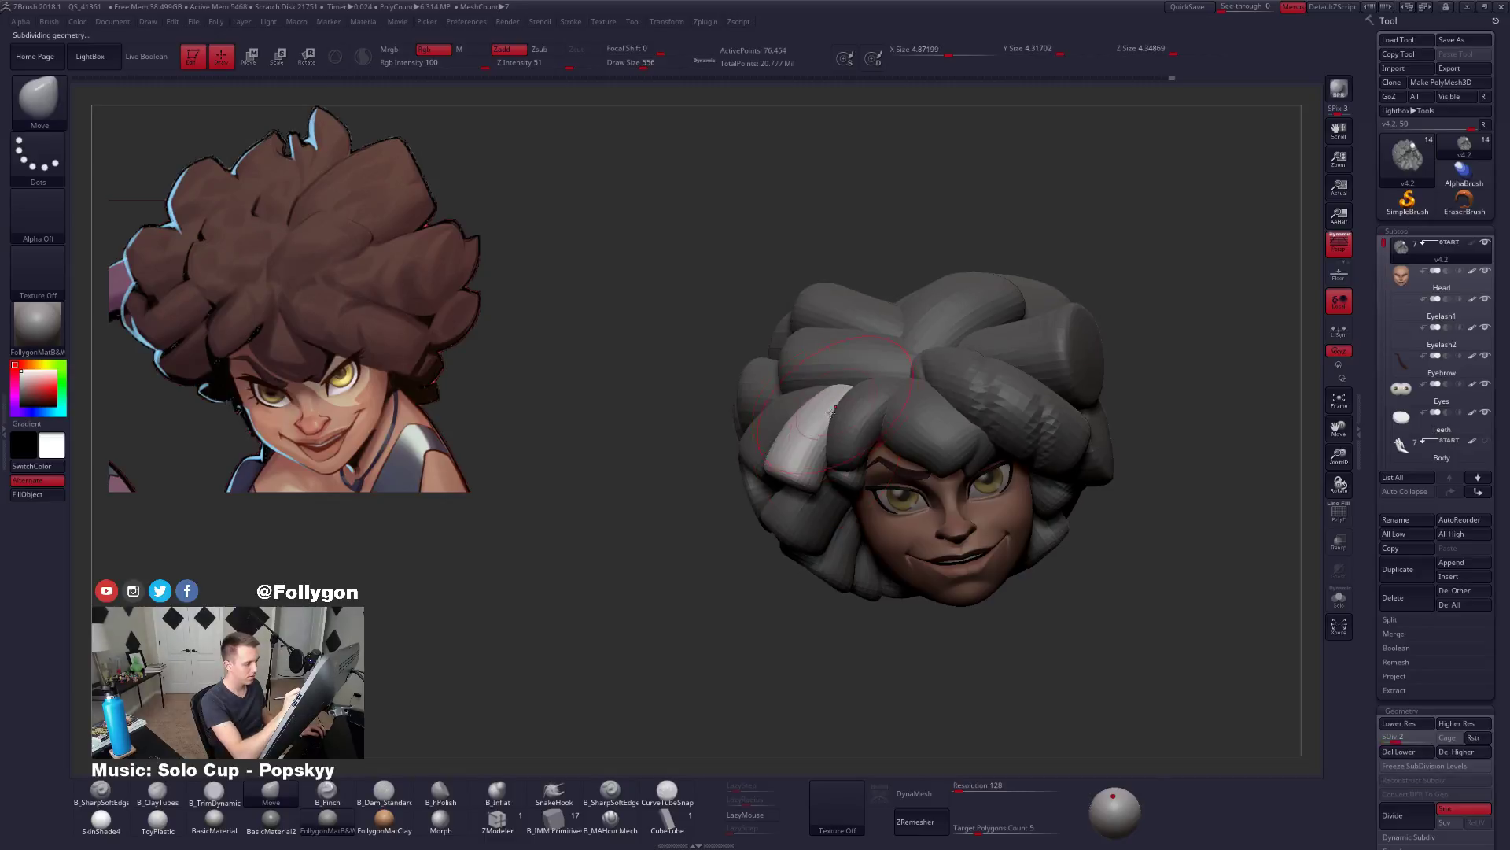
{"action": "key", "text": "space"}
{"action": "left_click_drag", "start_coordinate": [834, 423], "coordinate": [800, 453]}
{"action": "right_click_drag", "start_coordinate": [836, 429], "coordinate": [810, 425]}
{"action": "key", "text": "space"}
{"action": "left_click_drag", "start_coordinate": [752, 493], "coordinate": [761, 493]}
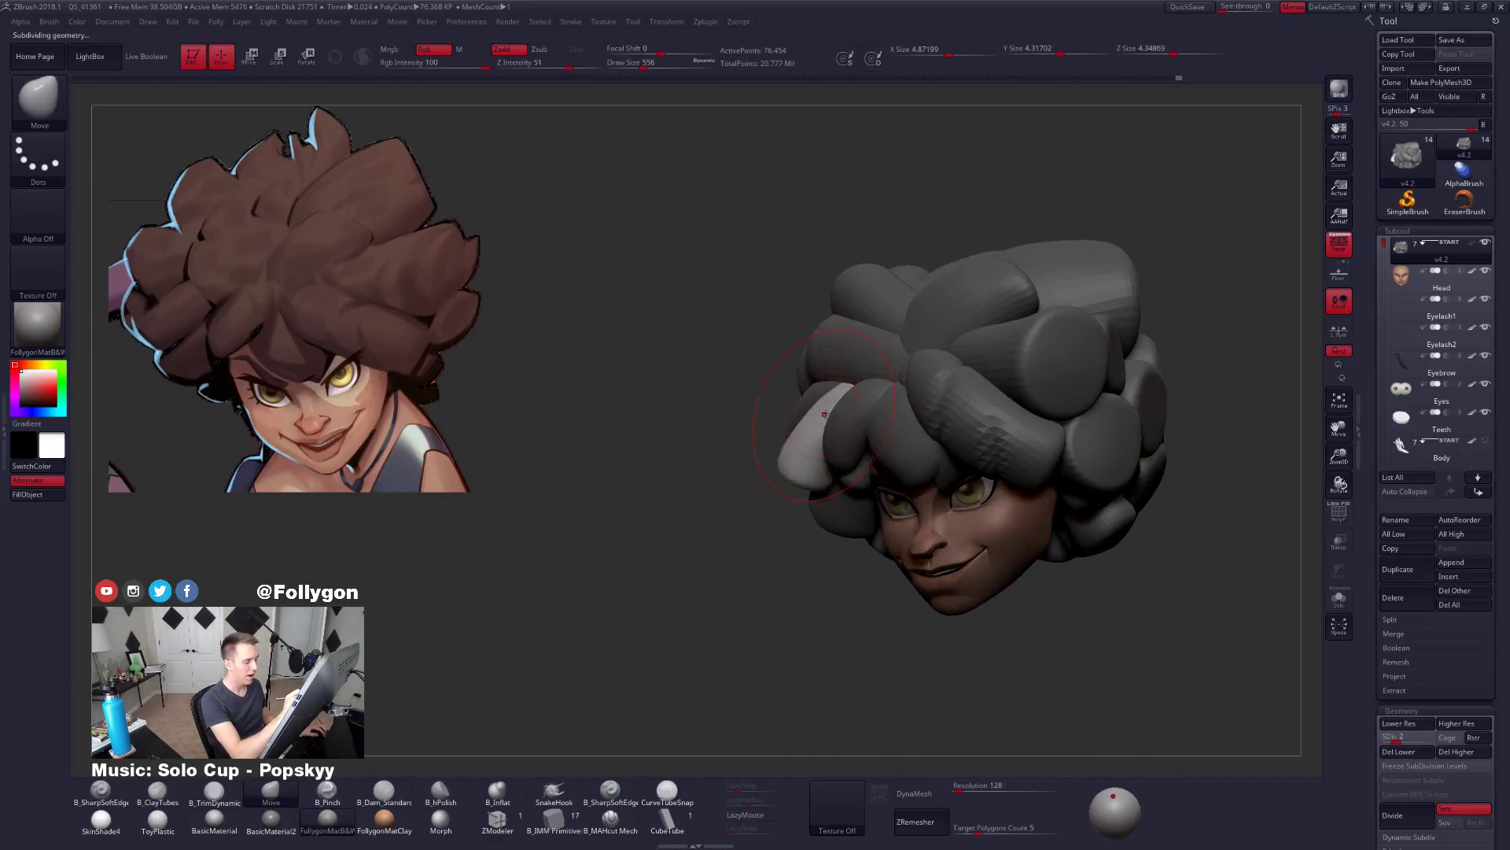
{"action": "right_click_drag", "start_coordinate": [760, 494], "coordinate": [817, 503]}
Unmask only the adjacent fringe clump and reshape it at subdivision level 1 with the Move brush at draw size 447.
{"action": "key", "text": "w"}
{"action": "left_click", "coordinate": [848, 413], "text": "ctrl"}
{"action": "key", "text": "q"}
{"action": "key", "text": "space"}
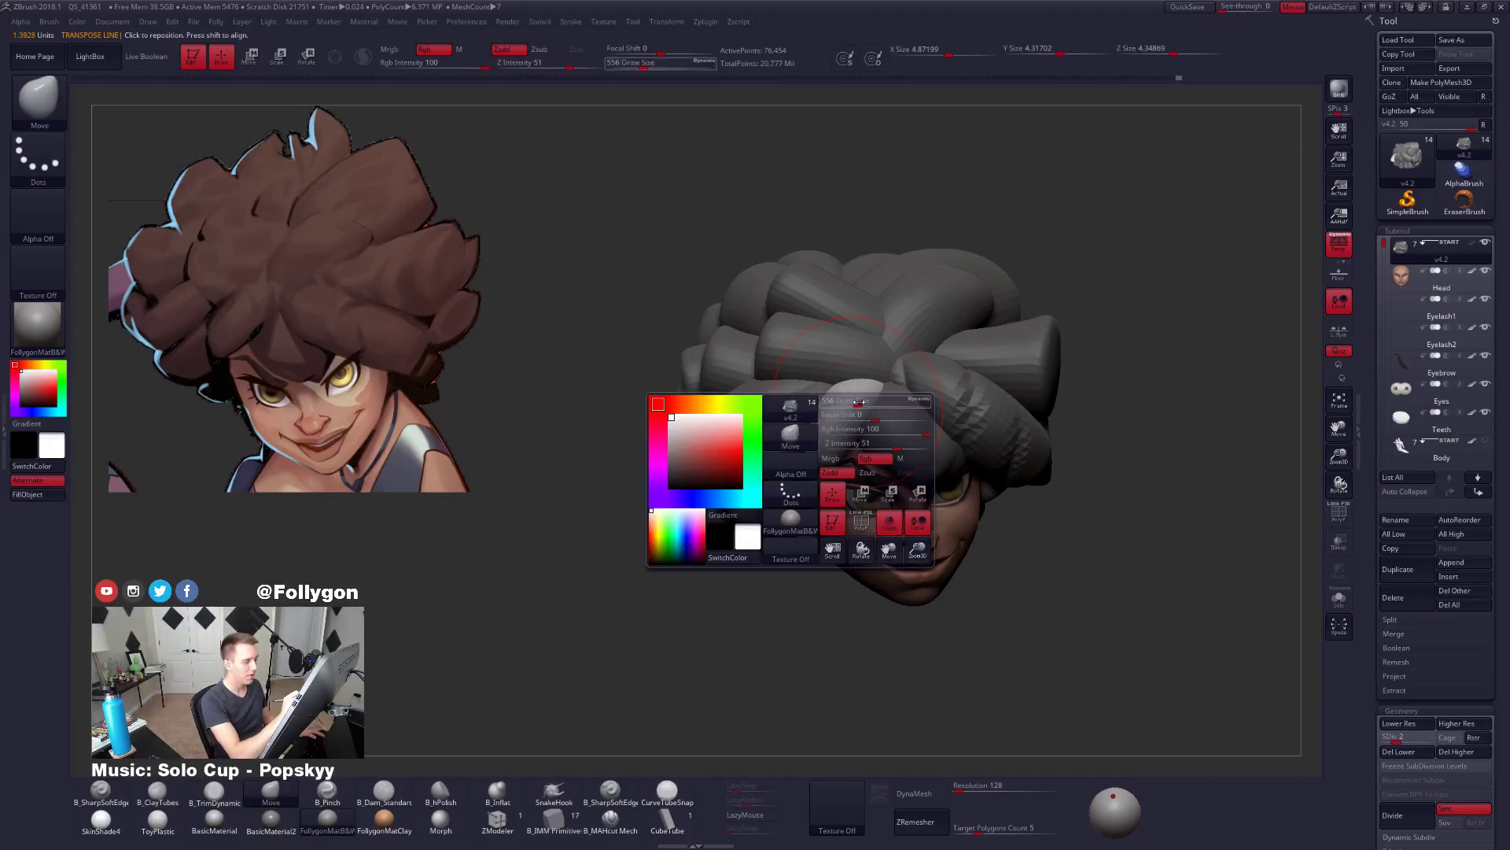
{"action": "key", "text": "shift+d"}
{"action": "right_click_drag", "start_coordinate": [862, 401], "coordinate": [855, 425]}
{"action": "key", "text": "space"}
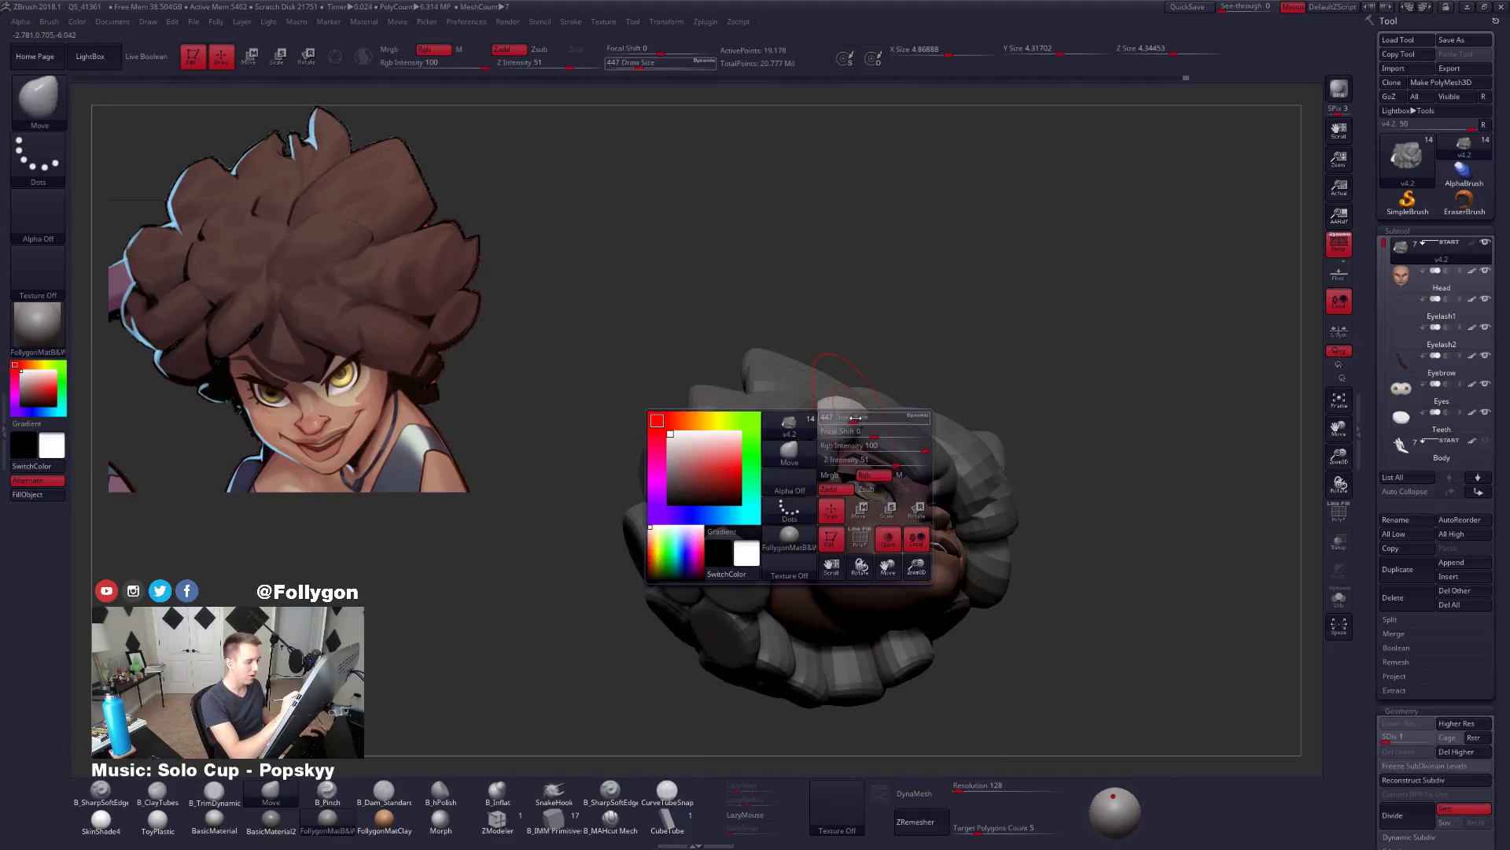
{"action": "left_click_drag", "start_coordinate": [856, 426], "coordinate": [862, 426]}
{"action": "right_click_drag", "start_coordinate": [862, 426], "coordinate": [833, 446]}
Bend the fringe clump around the forehead with the Move brush at draw sizes 656 and 482.
{"action": "key", "text": "space"}
{"action": "left_click_drag", "start_coordinate": [832, 446], "coordinate": [839, 446]}
{"action": "right_click_drag", "start_coordinate": [839, 446], "coordinate": [799, 387]}
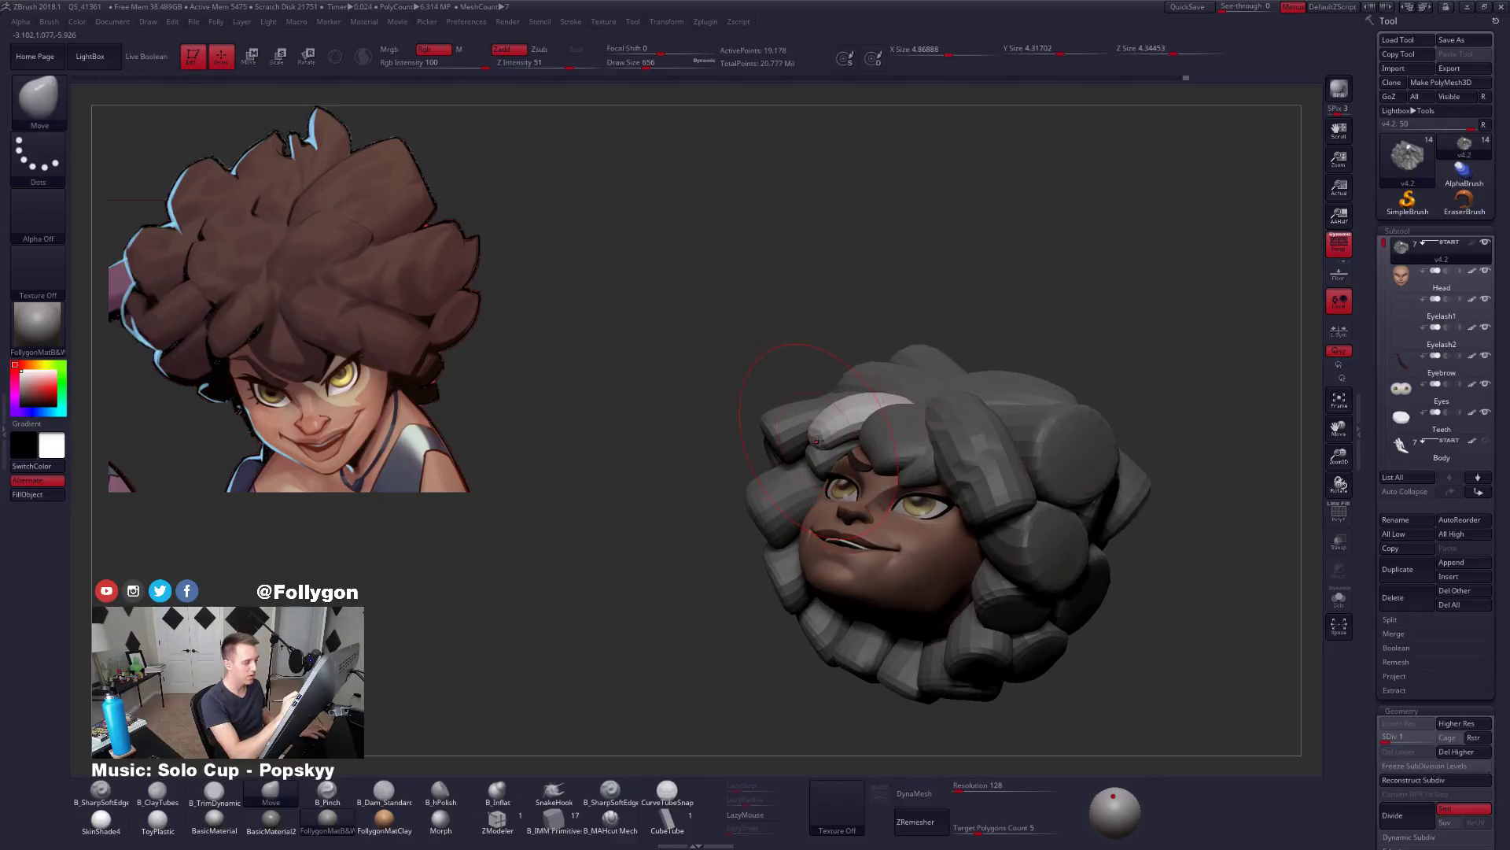
{"action": "key", "text": "space"}
{"action": "left_click_drag", "start_coordinate": [831, 440], "coordinate": [824, 441]}
{"action": "mouse_move", "coordinate": [824, 440]}
{"action": "right_mouse_down"}
{"action": "mouse_move", "coordinate": [814, 435]}
{"action": "mouse_move", "coordinate": [889, 406]}
{"action": "right_mouse_up"}
{"action": "key", "text": "space"}
{"action": "left_click_drag", "start_coordinate": [889, 406], "coordinate": [885, 406]}
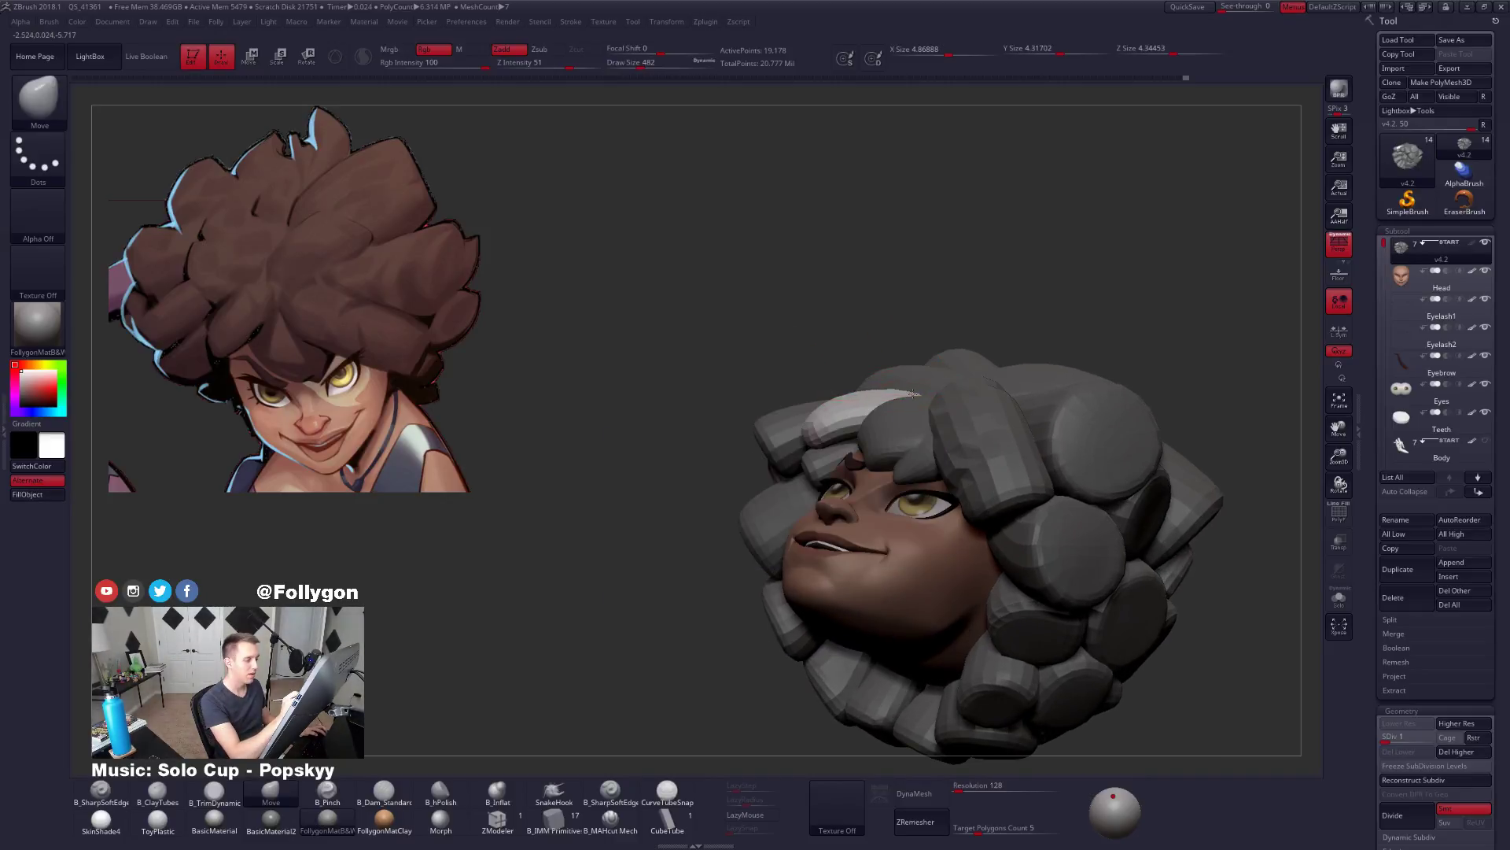
{"action": "mouse_move", "coordinate": [885, 406]}
{"action": "right_mouse_down"}
{"action": "mouse_move", "coordinate": [905, 475]}
{"action": "mouse_move", "coordinate": [875, 347]}
{"action": "mouse_move", "coordinate": [872, 376]}
{"action": "right_mouse_up"}
Raise the hair to subdivision level 2 and refine the fringe clump with the Move brush at draw size 366.
{"action": "key", "text": "d"}
{"action": "key", "text": "space"}
{"action": "left_click_drag", "start_coordinate": [826, 401], "coordinate": [802, 401]}
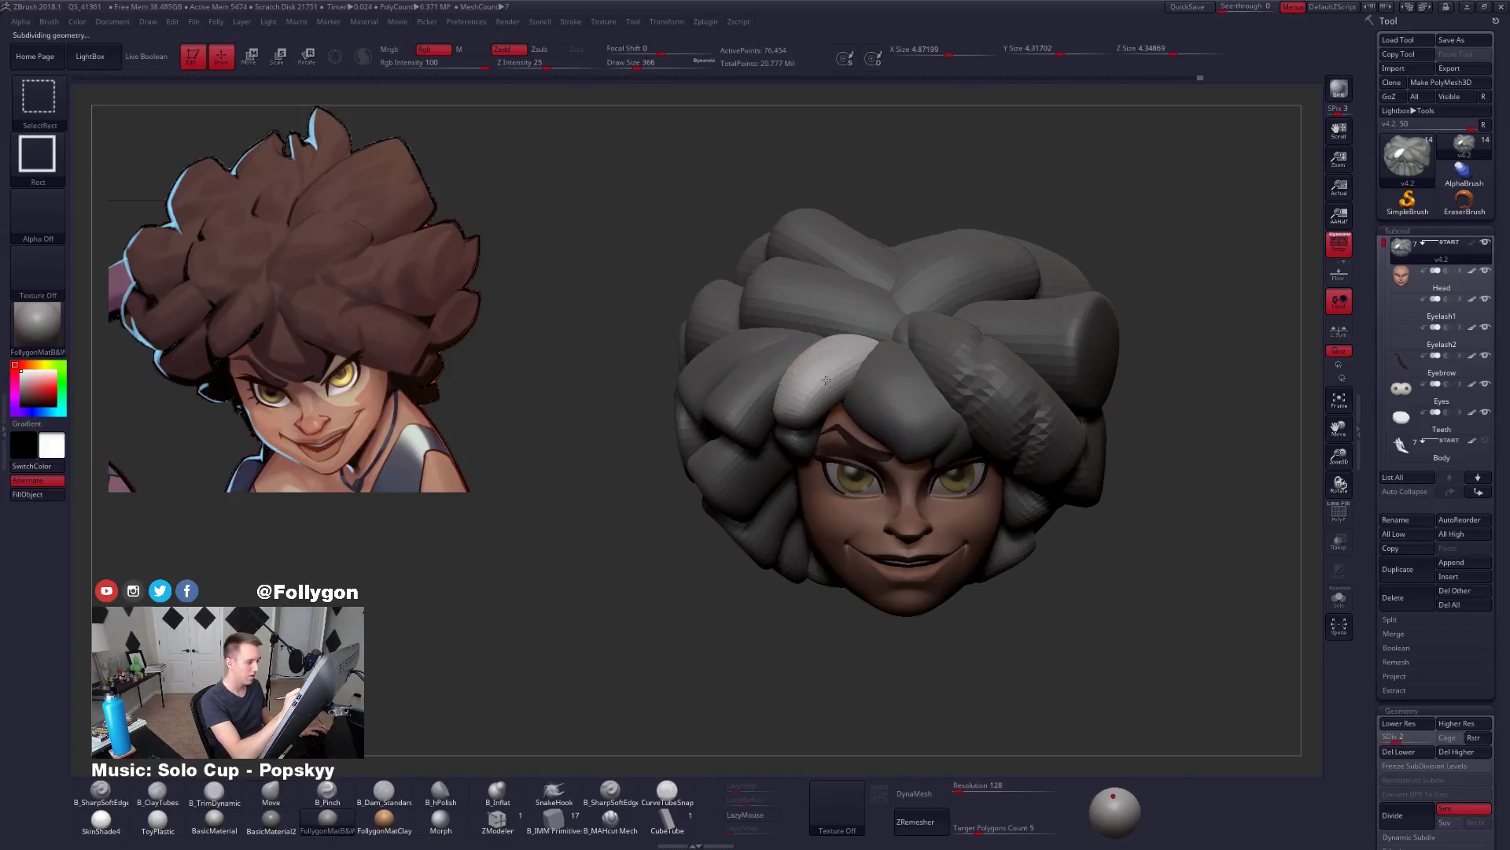
Isolate the fringe clump, raise it to subdivision level 5 and flatten its end with B_TrimDynamic at draw size 239.
{"action": "left_click", "coordinate": [814, 386], "text": "ctrl+shift"}
{"action": "mouse_move", "coordinate": [803, 389]}
{"action": "right_mouse_down"}
{"action": "mouse_move", "coordinate": [824, 381]}
{"action": "mouse_move", "coordinate": [832, 352]}
{"action": "right_mouse_up"}
{"action": "key", "text": "d"}
{"action": "key", "text": "alt+s"}
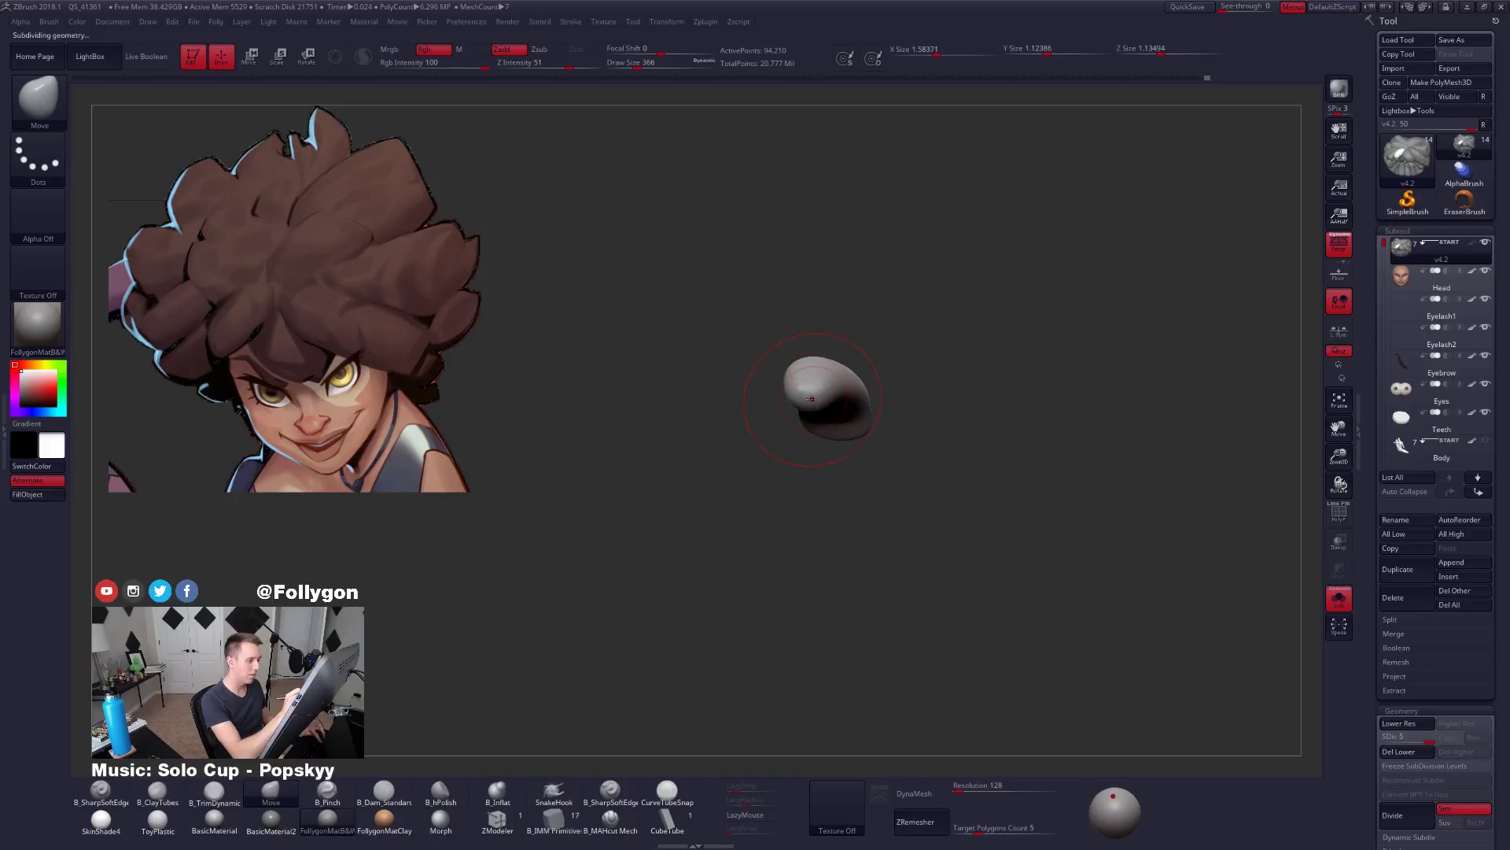
{"action": "key", "text": "space"}
{"action": "left_click_drag", "start_coordinate": [815, 403], "coordinate": [815, 413]}
{"action": "key", "text": "3"}
{"action": "key", "text": "space"}
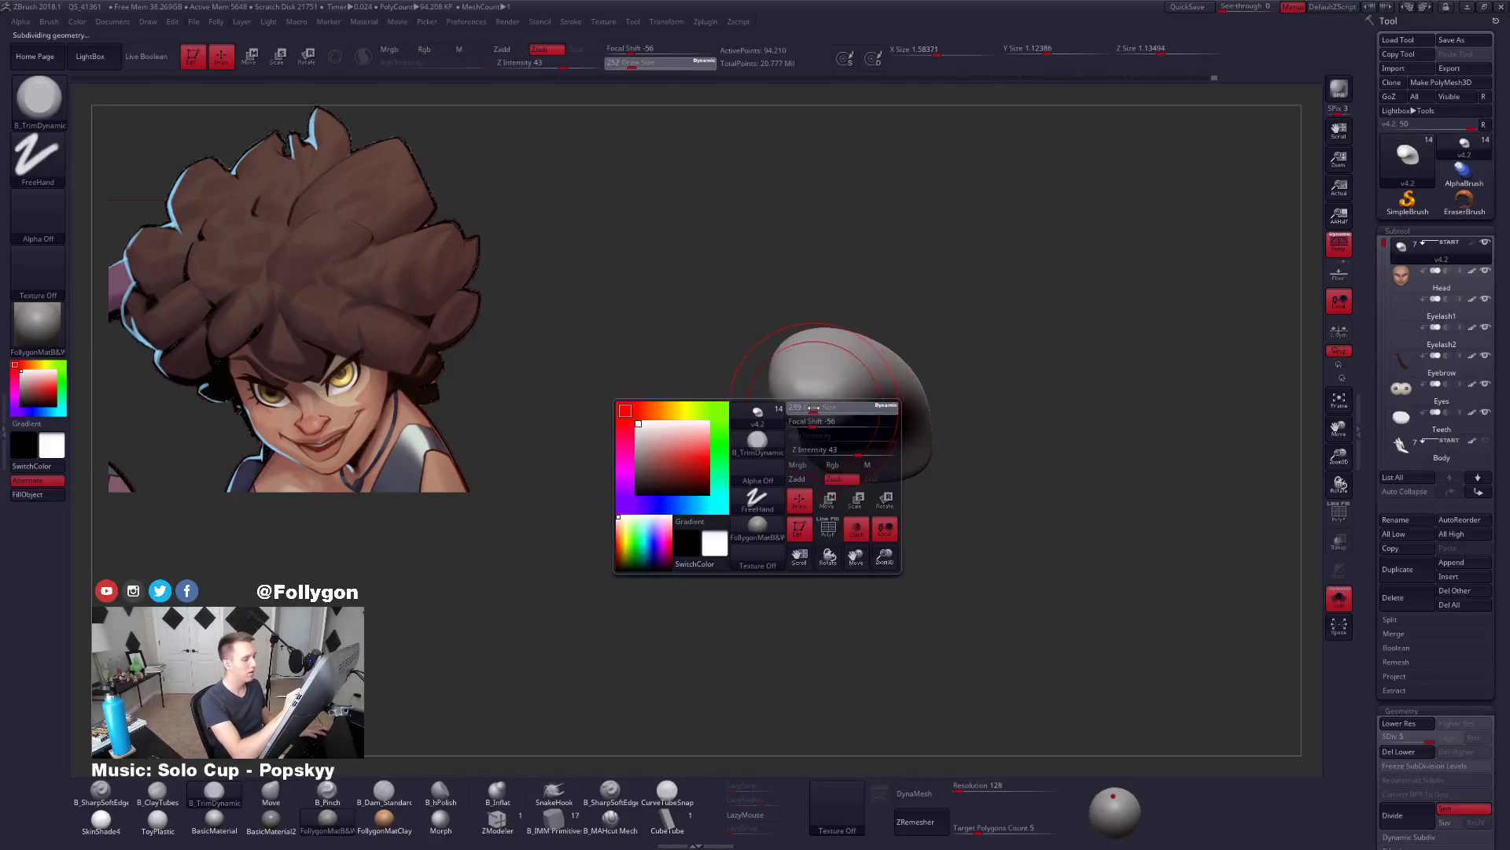
{"action": "mouse_move", "coordinate": [822, 411]}
{"action": "right_mouse_down"}
{"action": "mouse_move", "coordinate": [829, 386]}
{"action": "mouse_move", "coordinate": [833, 464]}
{"action": "right_mouse_up"}
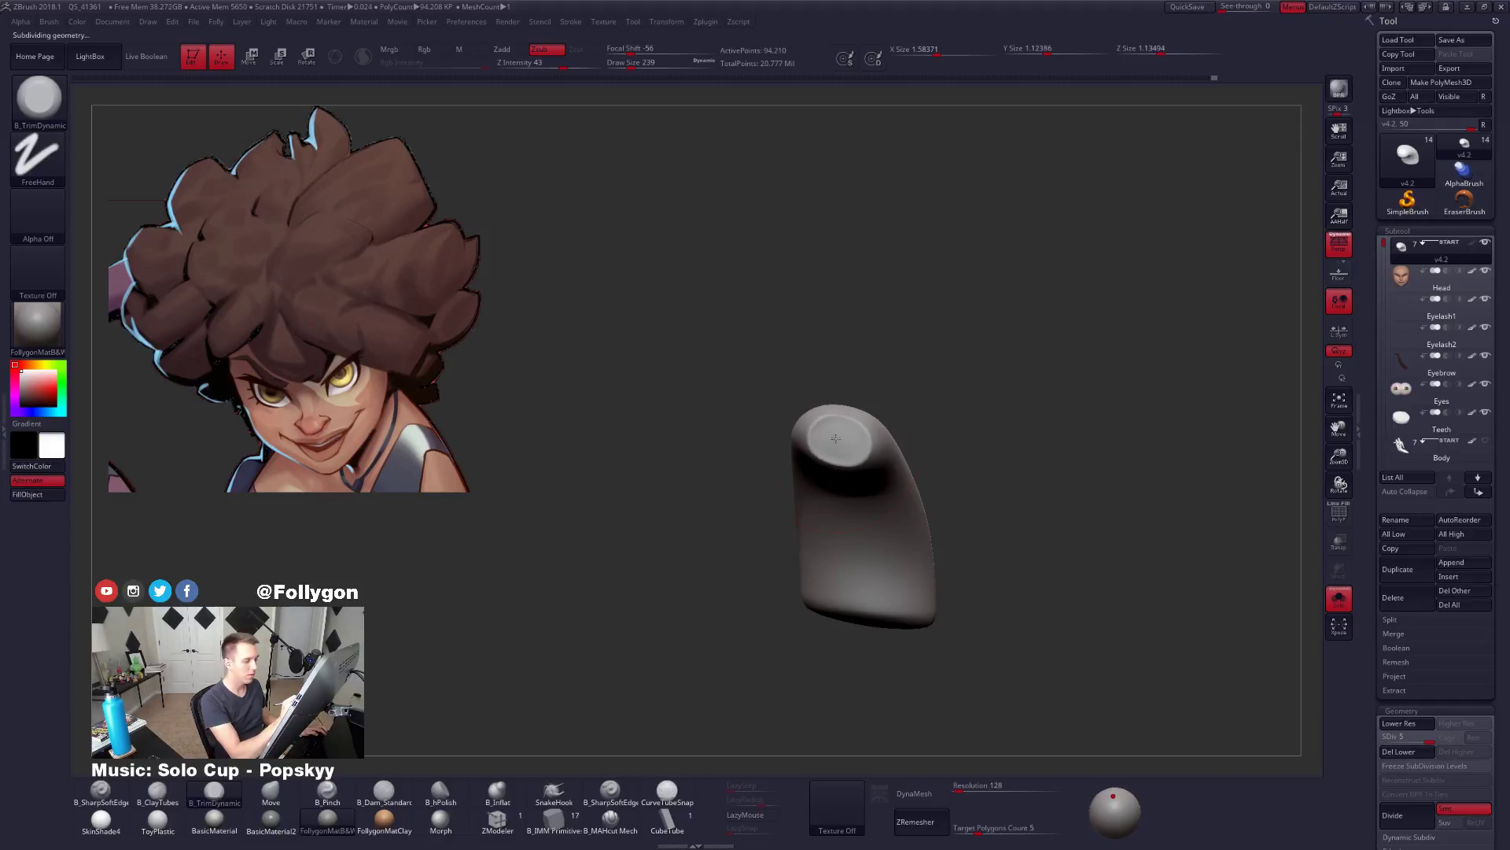
{"action": "mouse_move", "coordinate": [836, 438]}
{"action": "right_mouse_down"}
{"action": "mouse_move", "coordinate": [868, 427]}
{"action": "mouse_move", "coordinate": [835, 435]}
{"action": "mouse_move", "coordinate": [851, 431]}
{"action": "right_mouse_up"}
Reshape the isolated fringe clump's flattened end with the Move brush at draw sizes 181 and 140, and unhide the full hair.
{"action": "key", "text": "4"}
{"action": "key", "text": "space"}
{"action": "left_click_drag", "start_coordinate": [911, 426], "coordinate": [901, 427]}
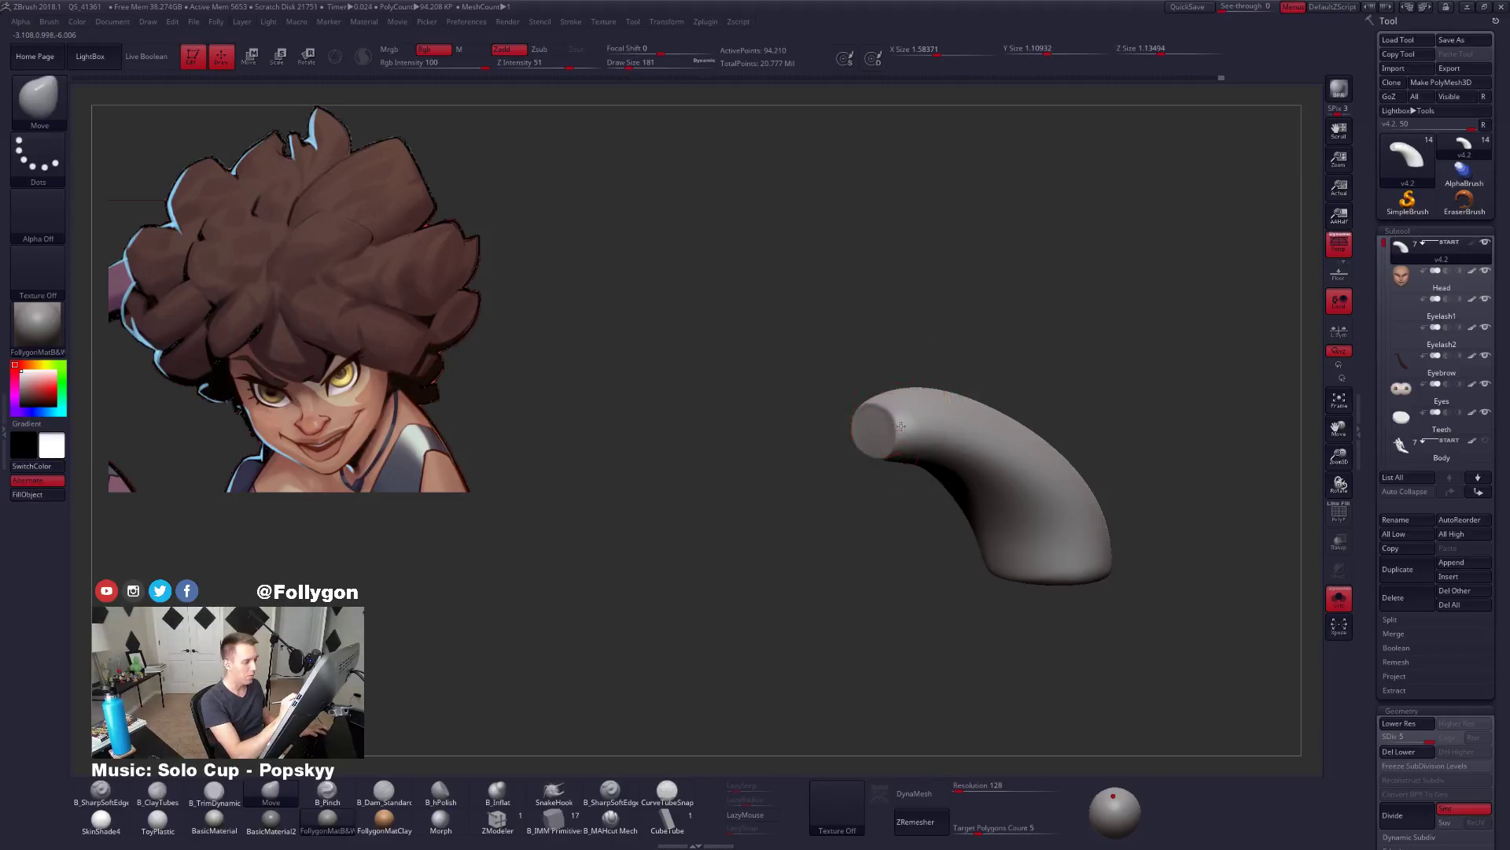
{"action": "right_click_drag", "start_coordinate": [901, 426], "coordinate": [872, 419]}
{"action": "key", "text": "space"}
{"action": "left_click_drag", "start_coordinate": [876, 415], "coordinate": [869, 412]}
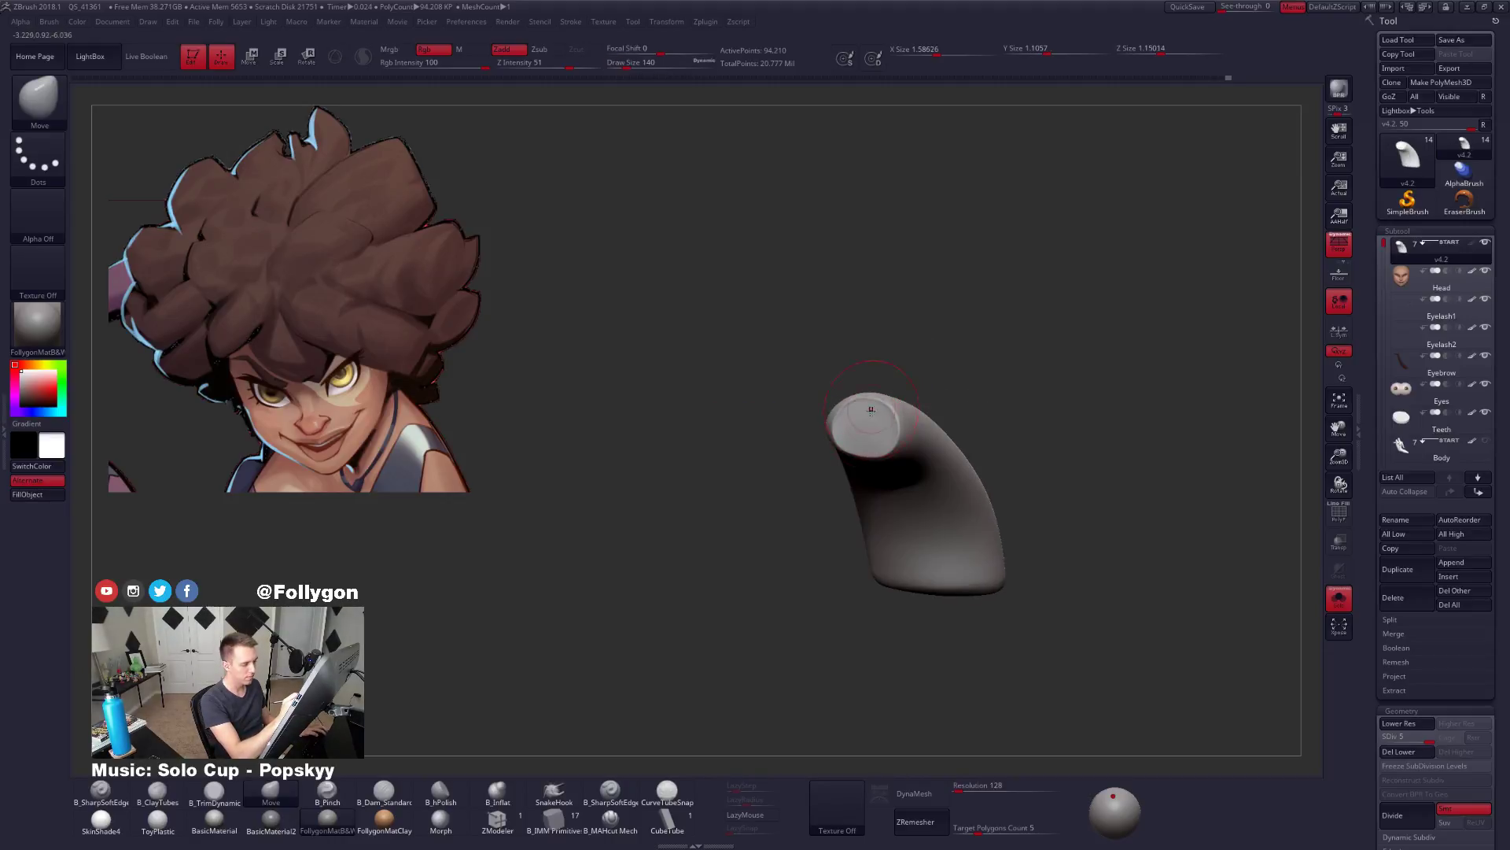
{"action": "mouse_move", "coordinate": [871, 410]}
{"action": "right_mouse_down"}
{"action": "mouse_move", "coordinate": [866, 435]}
{"action": "mouse_move", "coordinate": [910, 448]}
{"action": "mouse_move", "coordinate": [863, 488]}
{"action": "mouse_move", "coordinate": [863, 515]}
{"action": "right_mouse_up"}
{"action": "key", "text": "ctrl+shift"}
{"action": "left_click", "coordinate": [863, 521], "text": "ctrl+shift"}
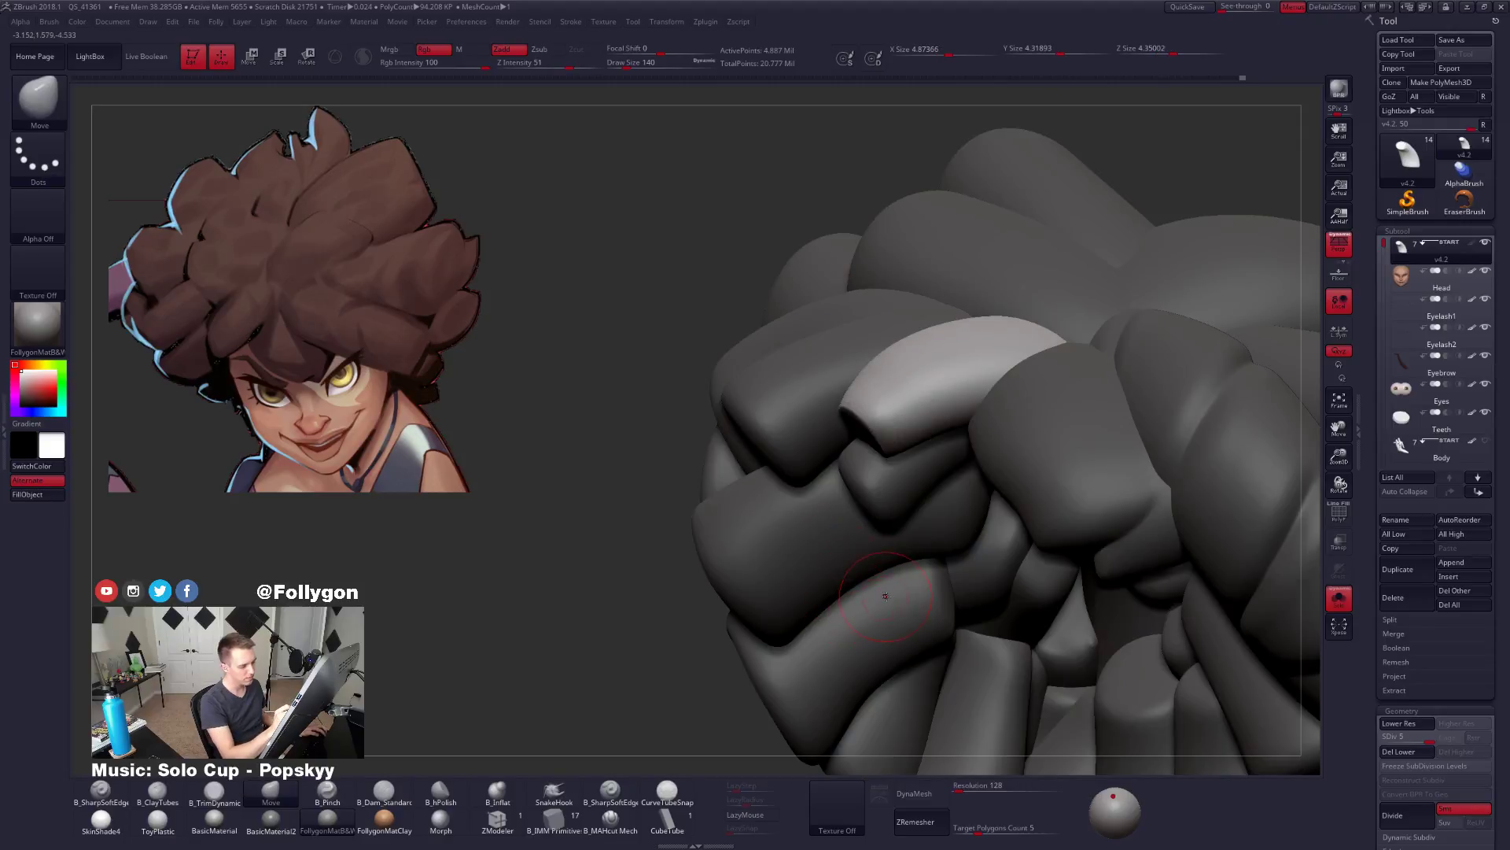
Check the fringe clump against the surrounding hair, isolate it, and lower it to subdivision level 1 for the Move brush.
{"action": "mouse_move", "coordinate": [885, 595]}
{"action": "right_mouse_down", "text": "ctrl"}
{"action": "mouse_move", "coordinate": [842, 539]}
{"action": "mouse_move", "coordinate": [858, 589]}
{"action": "mouse_move", "coordinate": [809, 481]}
{"action": "mouse_move", "coordinate": [873, 467]}
{"action": "right_mouse_up", "text": "ctrl"}
{"action": "left_click", "coordinate": [861, 395], "text": "ctrl+shift"}
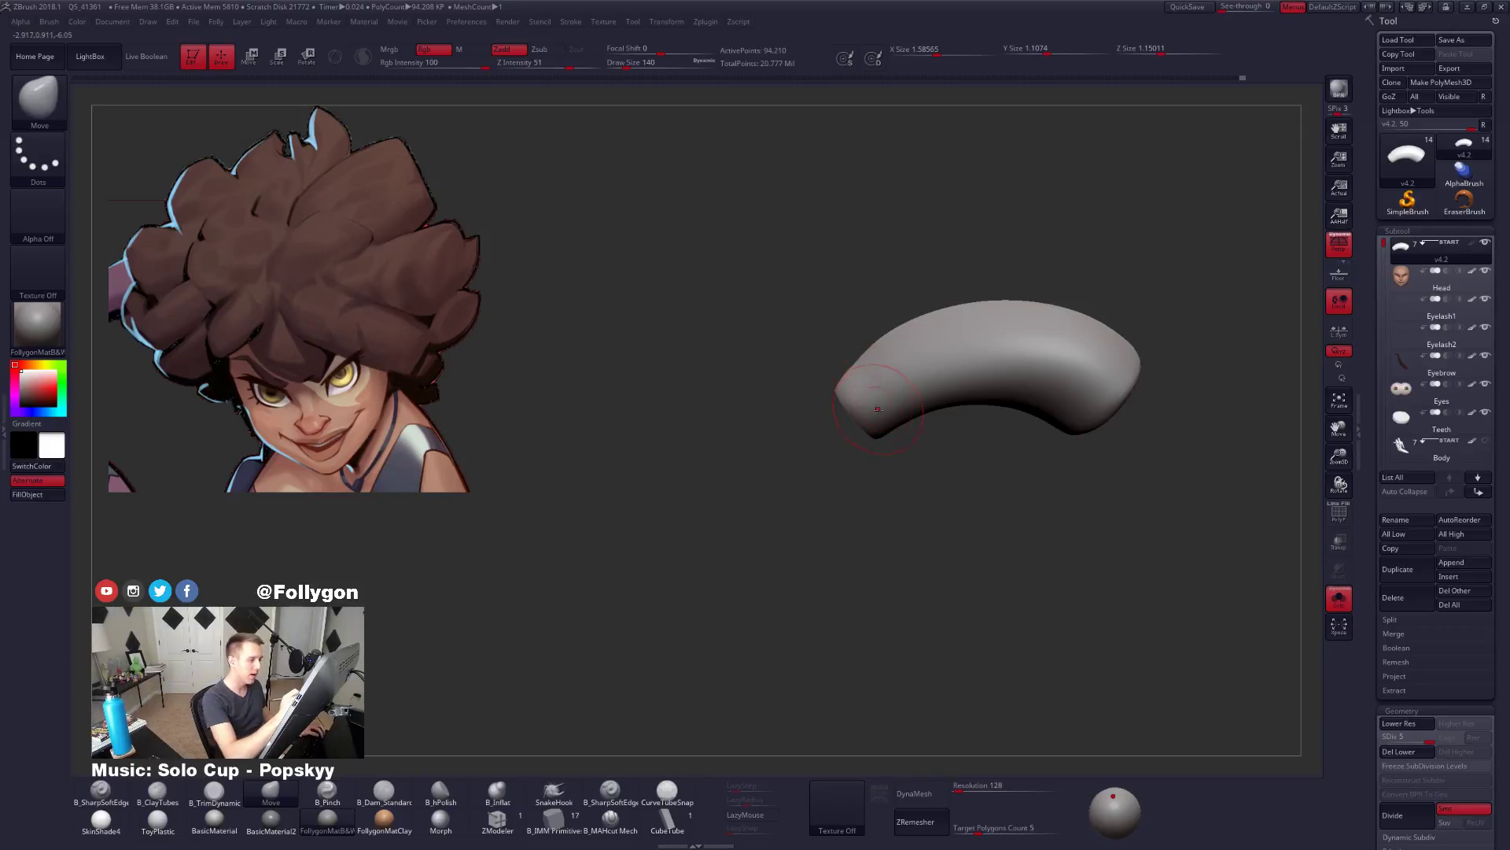
{"action": "right_click_drag", "start_coordinate": [900, 417], "coordinate": [861, 454]}
{"action": "left_click", "coordinate": [699, 521], "text": "ctrl+shift"}
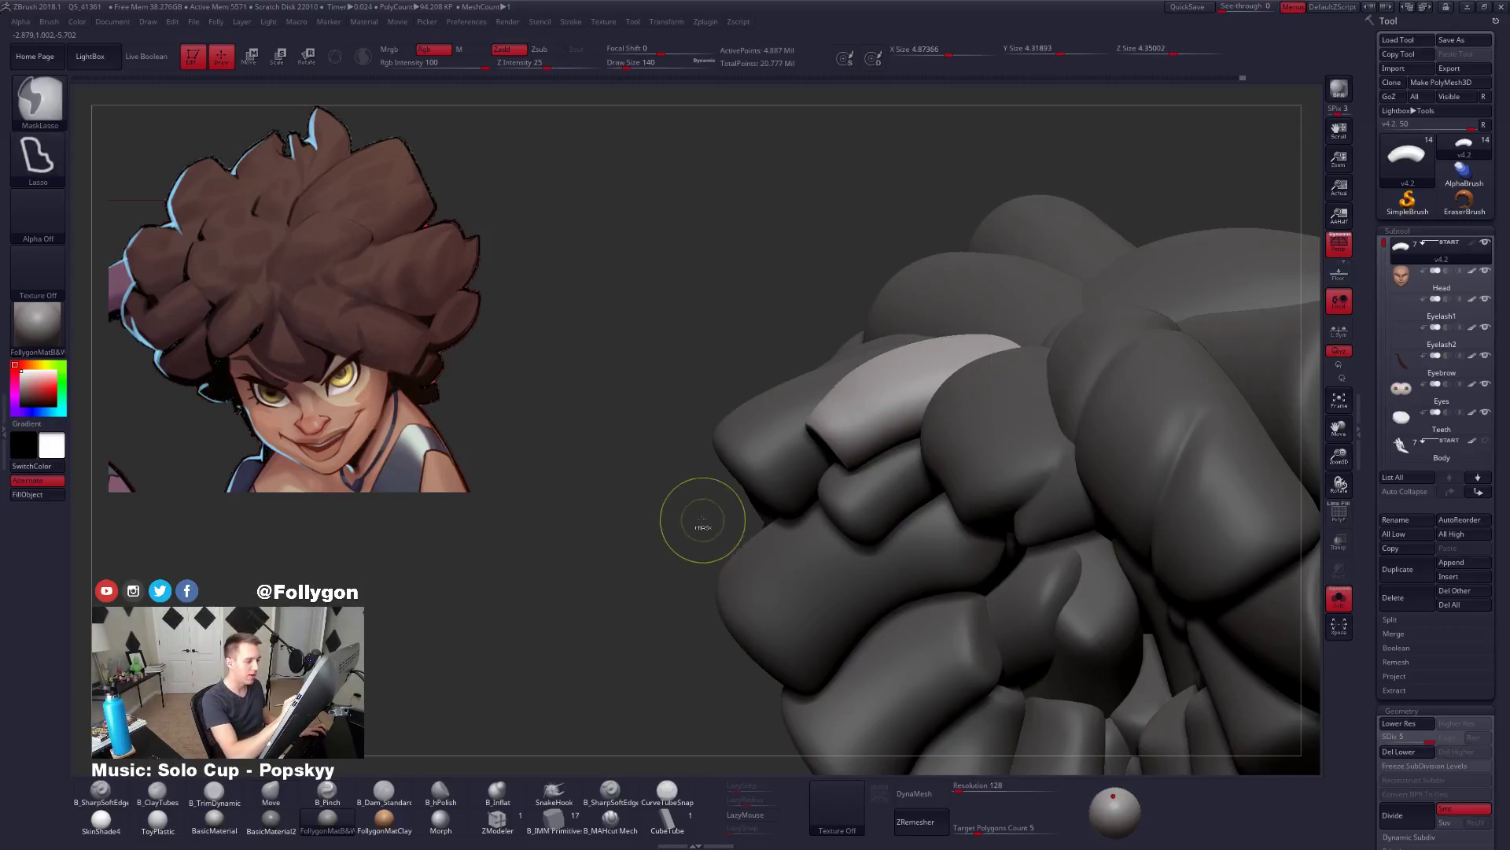
{"action": "left_click", "coordinate": [846, 445], "text": "ctrl+shift"}
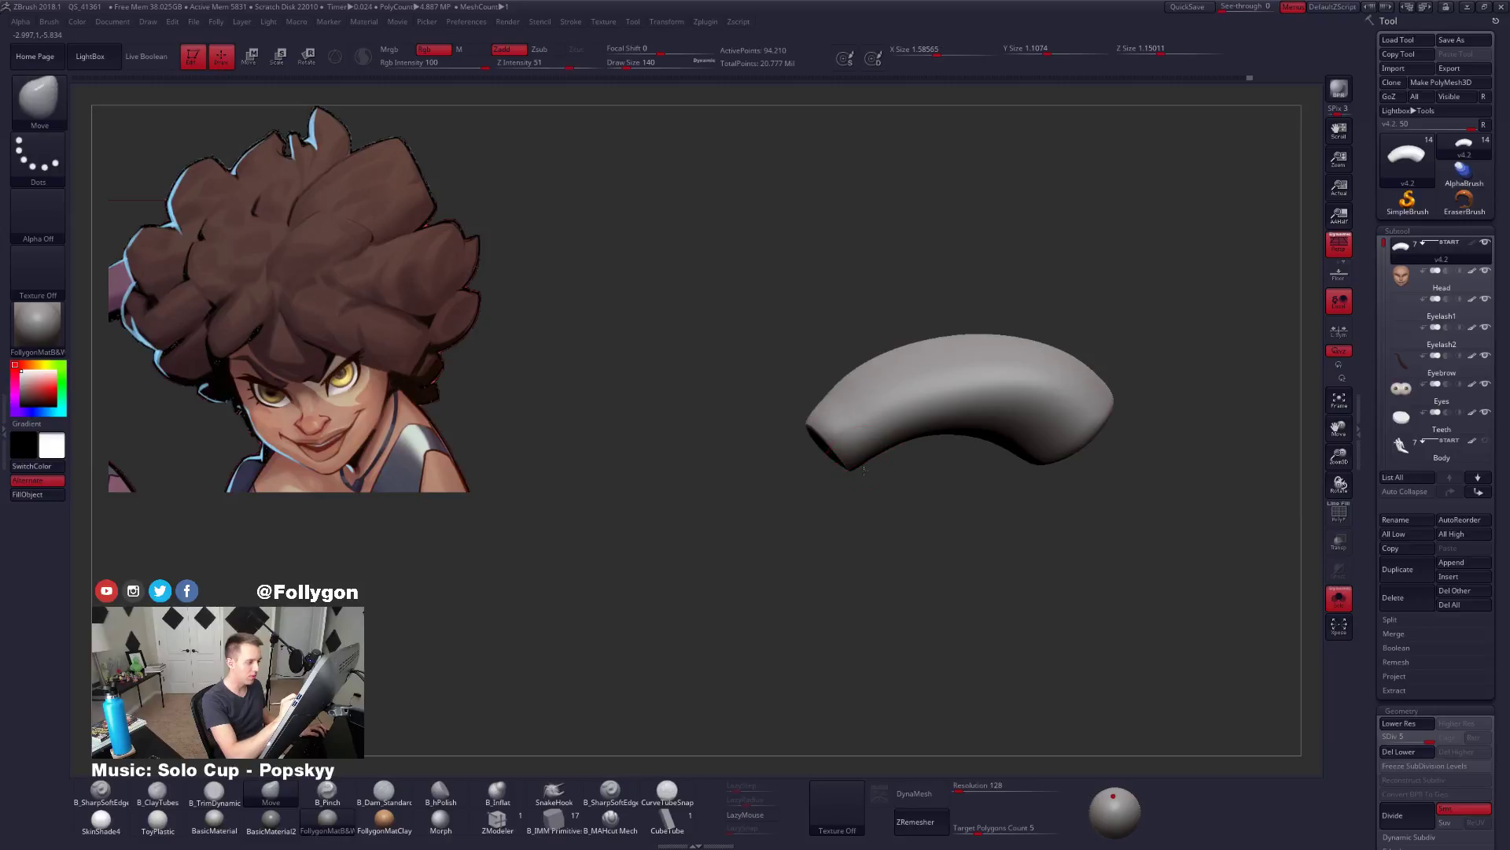
{"action": "key", "text": "shift+d"}
{"action": "key", "text": "b"}
{"action": "key", "text": "m"}
{"action": "key", "text": "v"}
{"action": "key", "text": "space"}
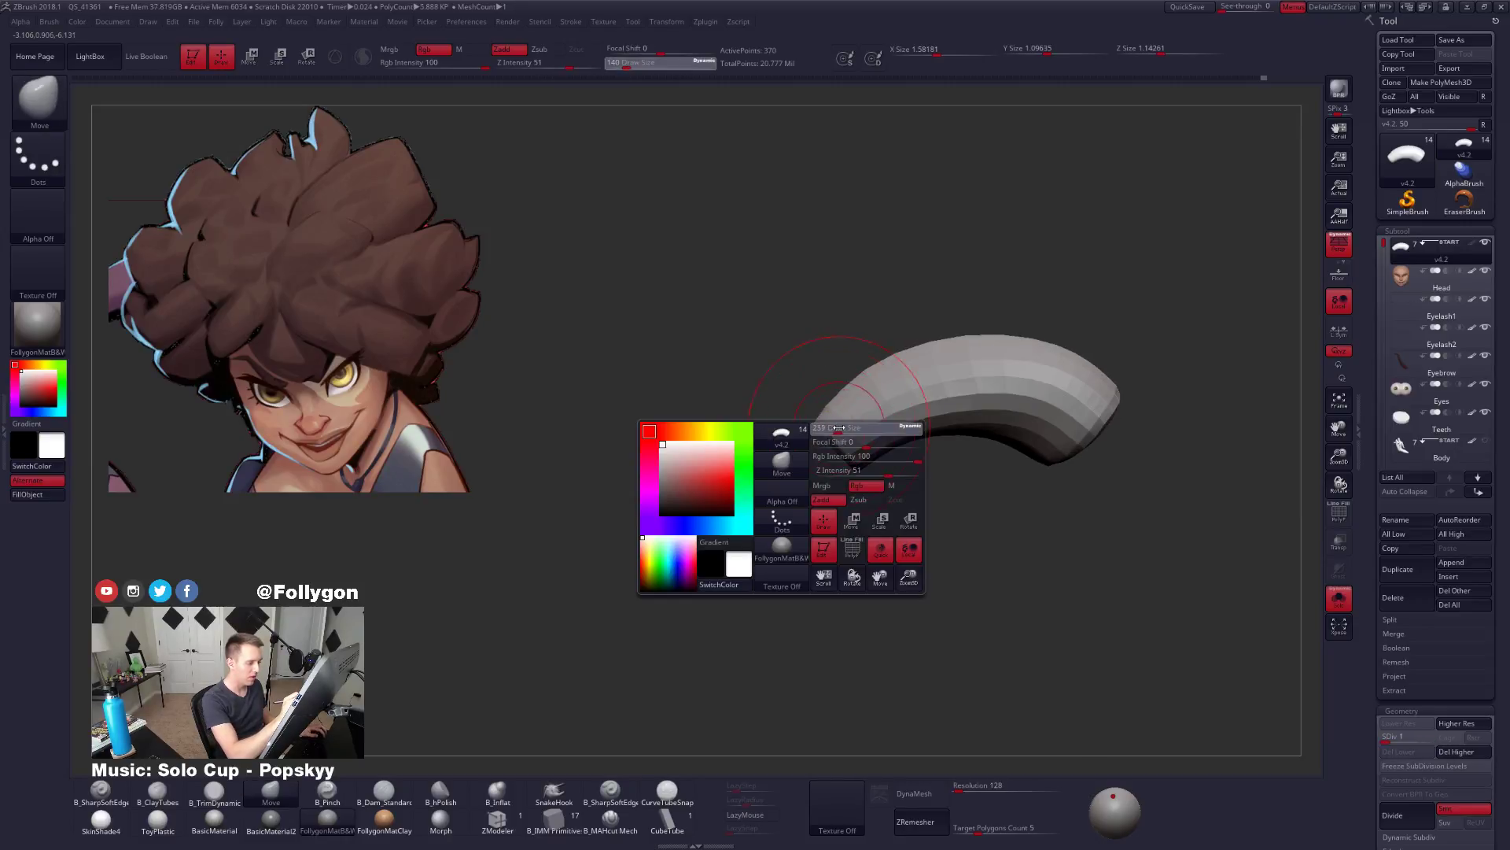
Mask the isolated fringe clump except its front end and shift that end with a Transpose Move line.
{"action": "key", "text": "shift+f"}
{"action": "key", "text": "shift+f"}
{"action": "mouse_move", "coordinate": [864, 374]}
{"action": "left_mouse_down", "text": "ctrl"}
{"action": "mouse_move", "coordinate": [836, 386]}
{"action": "mouse_move", "coordinate": [926, 486]}
{"action": "left_mouse_up", "text": "ctrl"}
{"action": "key", "text": "ctrl+shift"}
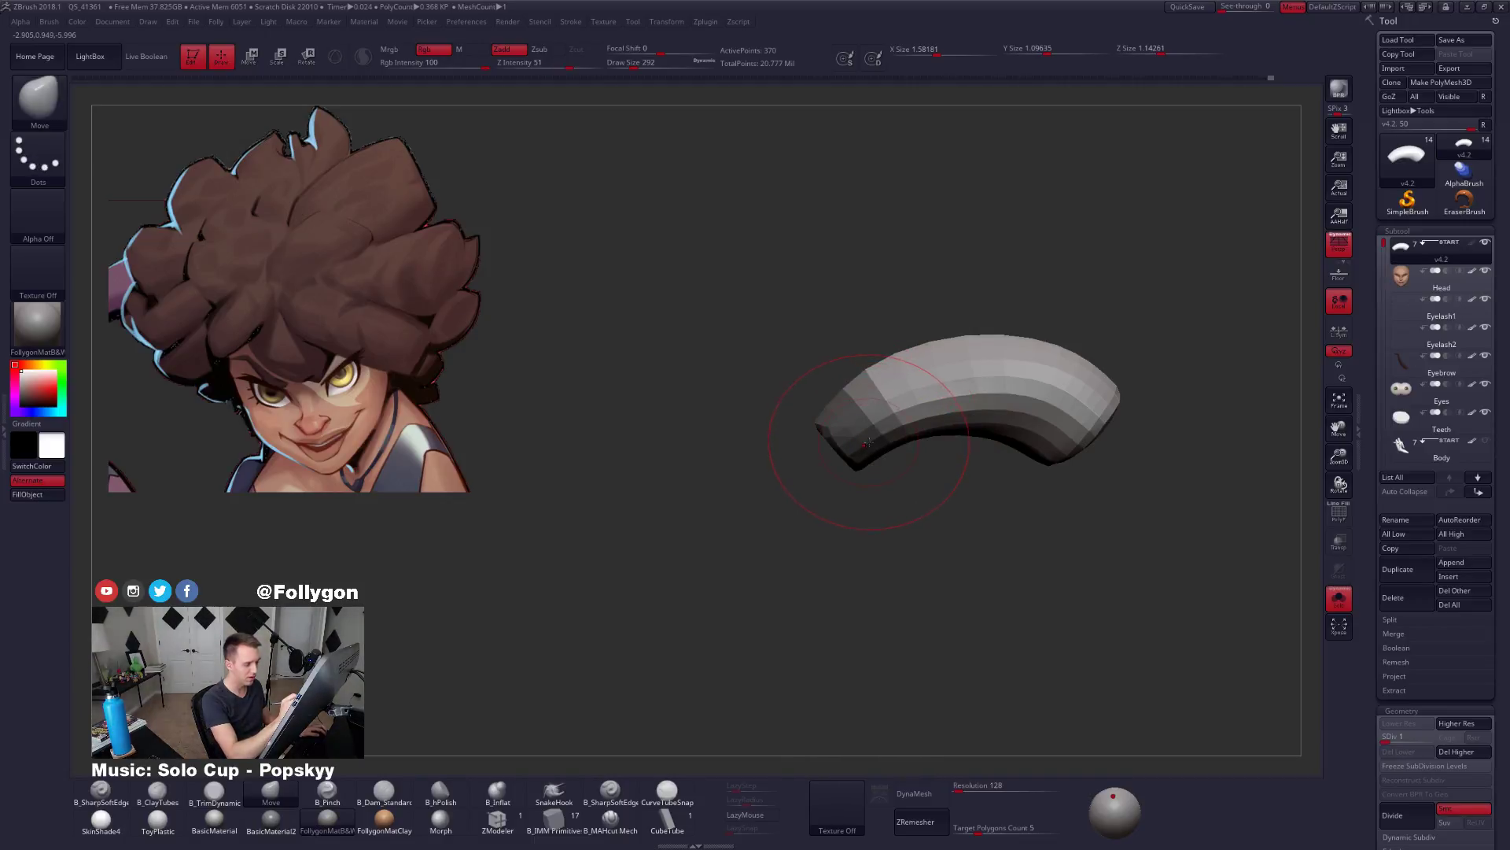
{"action": "left_click", "coordinate": [880, 468], "text": "ctrl"}
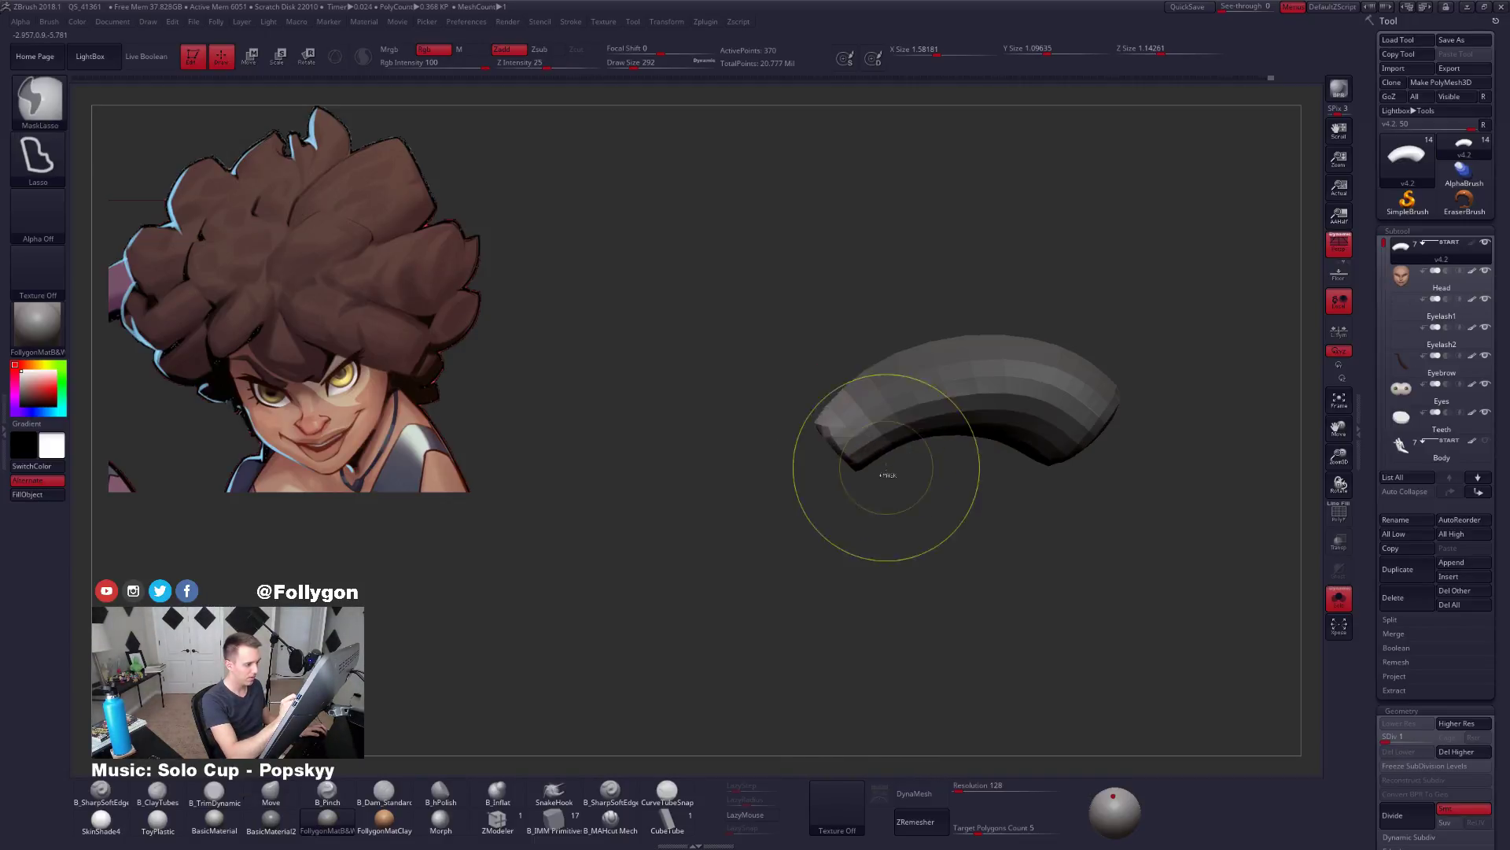
{"action": "key", "text": "w"}
{"action": "left_click_drag", "start_coordinate": [885, 400], "coordinate": [776, 489]}
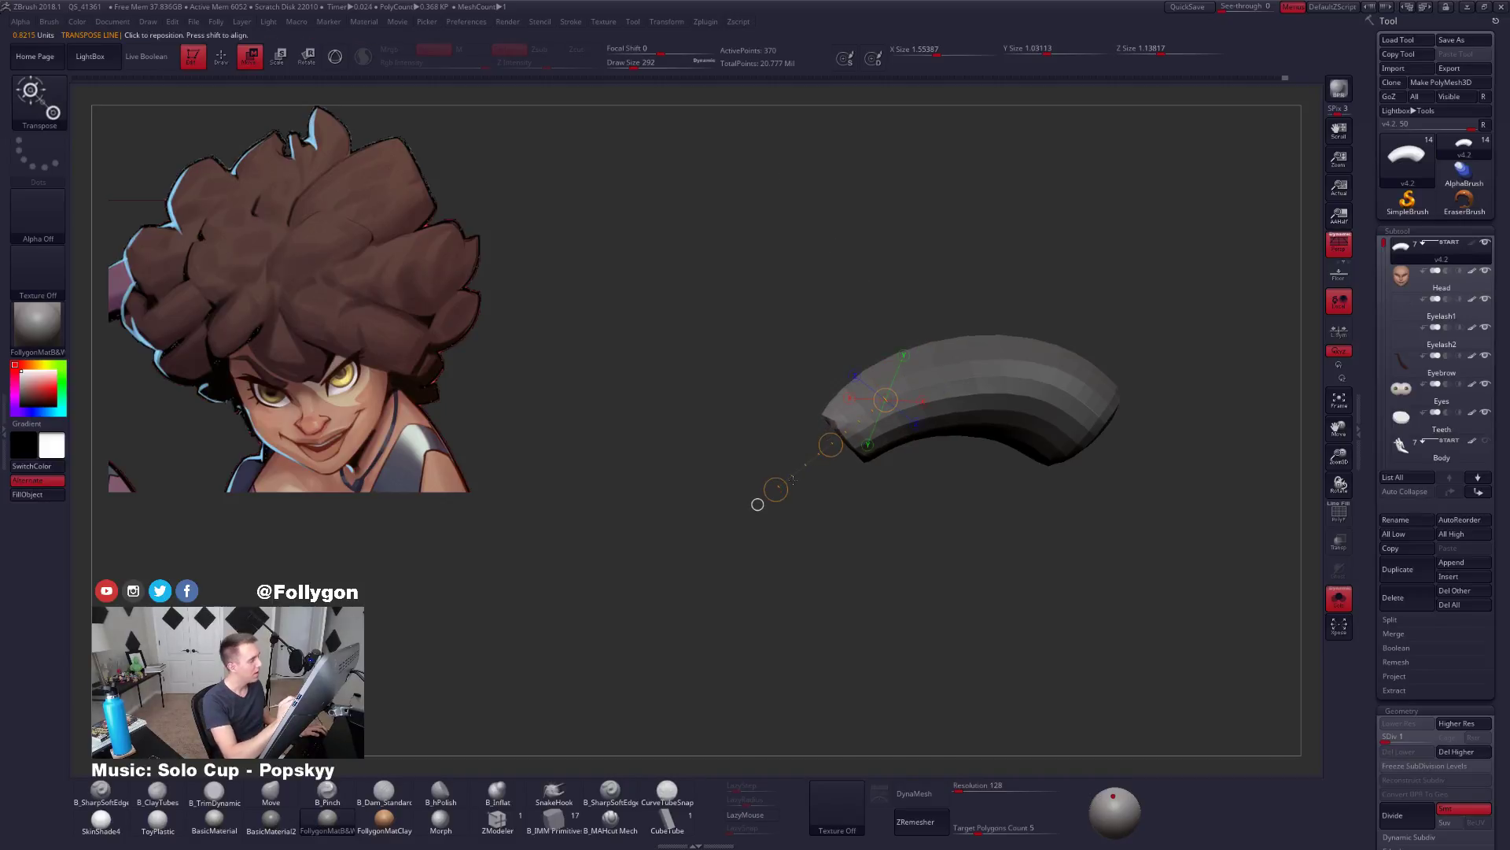
Reshape the unmasked front end of the fringe clump with the Move brush at draw size 121.
{"action": "key", "text": "q"}
{"action": "mouse_move", "coordinate": [827, 449]}
{"action": "left_mouse_down"}
{"action": "mouse_move", "coordinate": [881, 447]}
{"action": "mouse_move", "coordinate": [873, 426]}
{"action": "left_mouse_up"}
{"action": "key", "text": "space"}
{"action": "mouse_move", "coordinate": [795, 472]}
{"action": "left_mouse_down"}
{"action": "mouse_move", "coordinate": [828, 436]}
{"action": "mouse_move", "coordinate": [827, 412]}
{"action": "left_mouse_up"}
{"action": "key", "text": "space"}
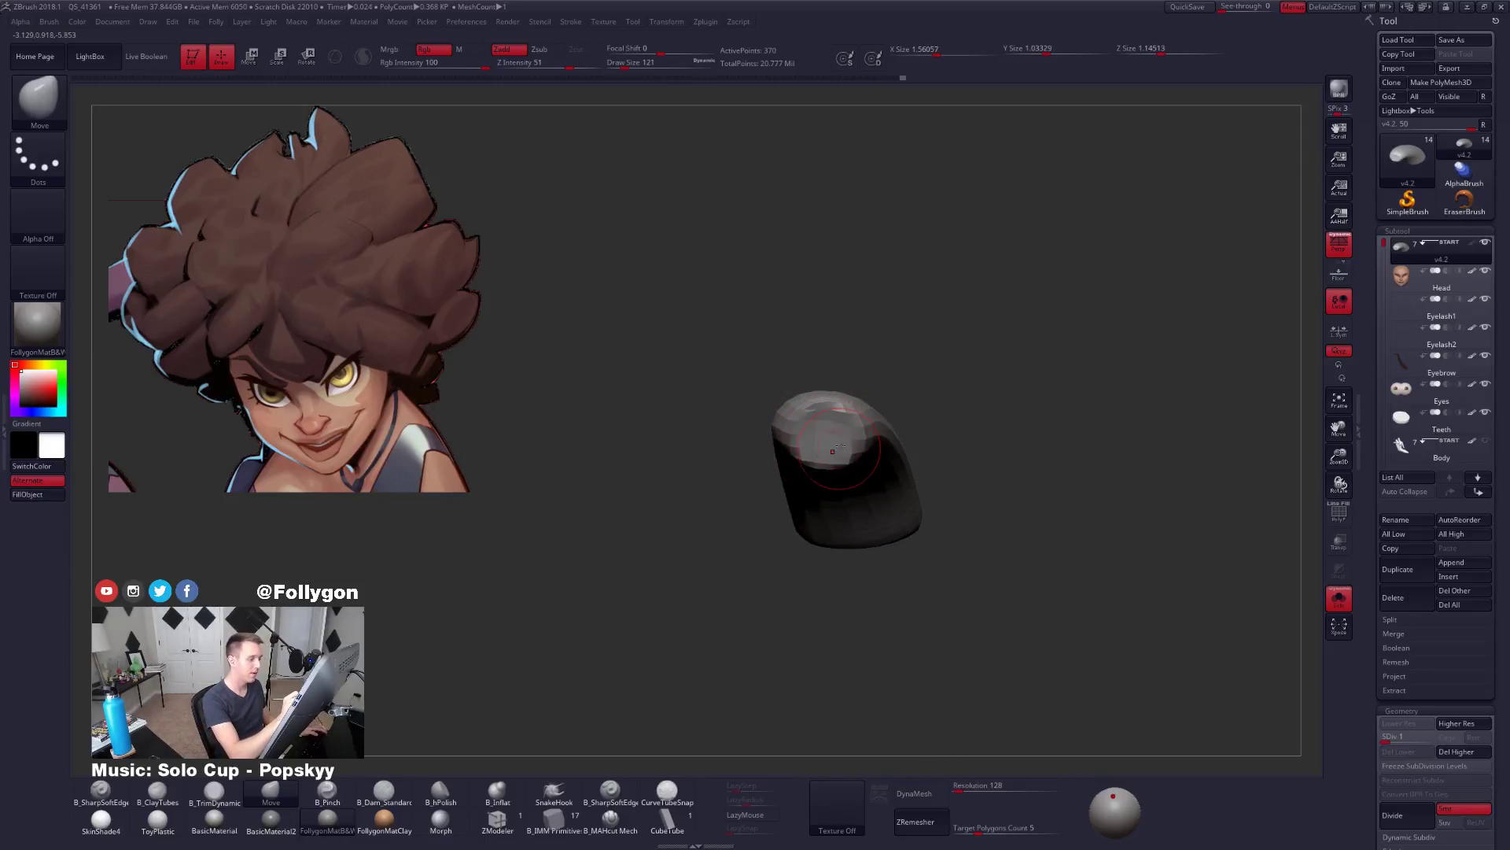
{"action": "left_click_drag", "start_coordinate": [888, 403], "coordinate": [841, 402]}
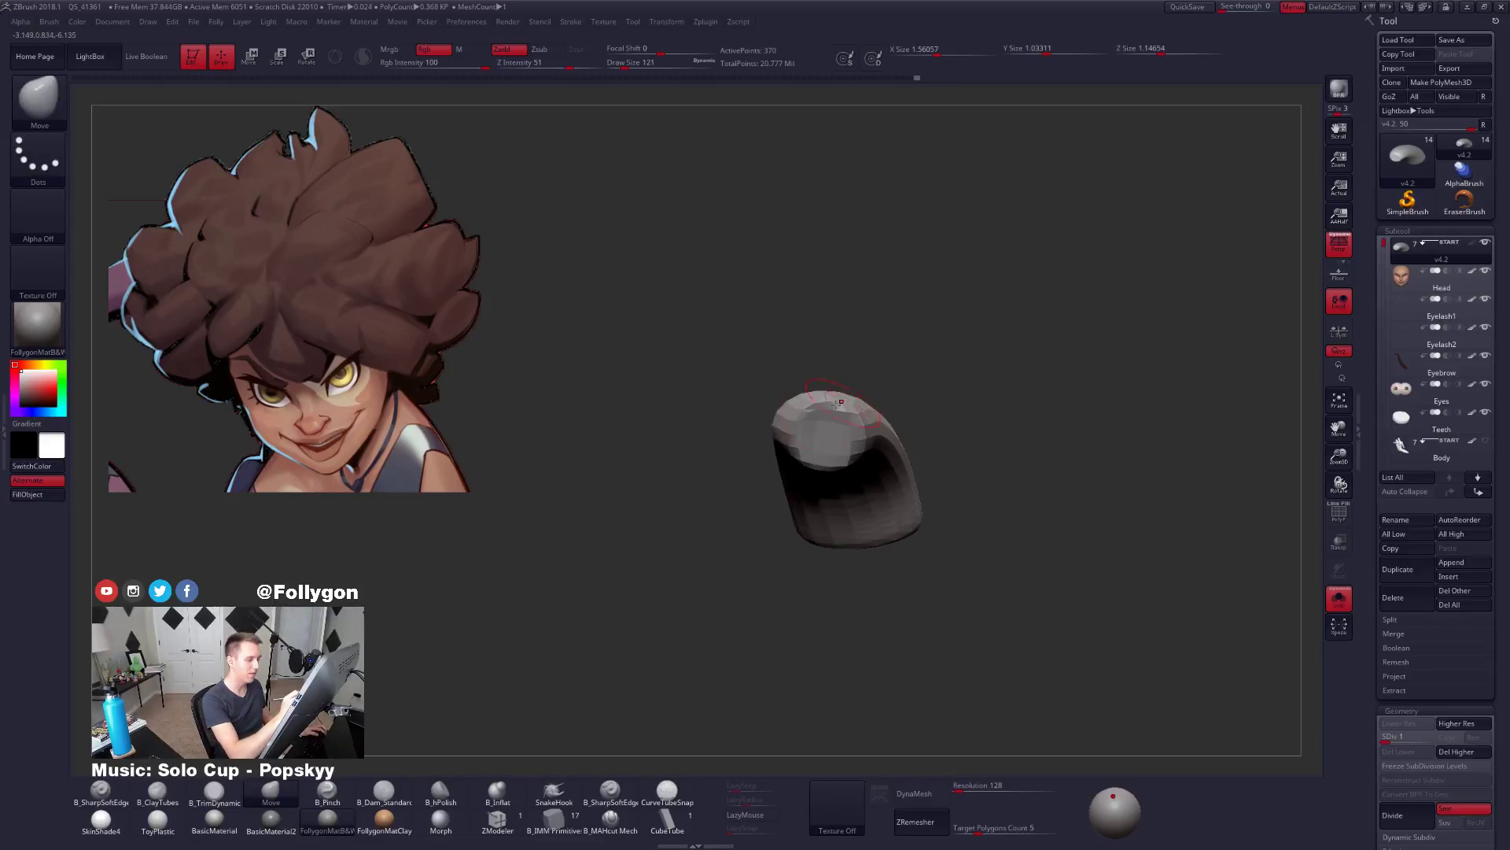
Raise the fringe clump to subdivision level 5 and flatten its end with B_TrimDynamic at draw size 227.
{"action": "key", "text": "ctrl+d"}
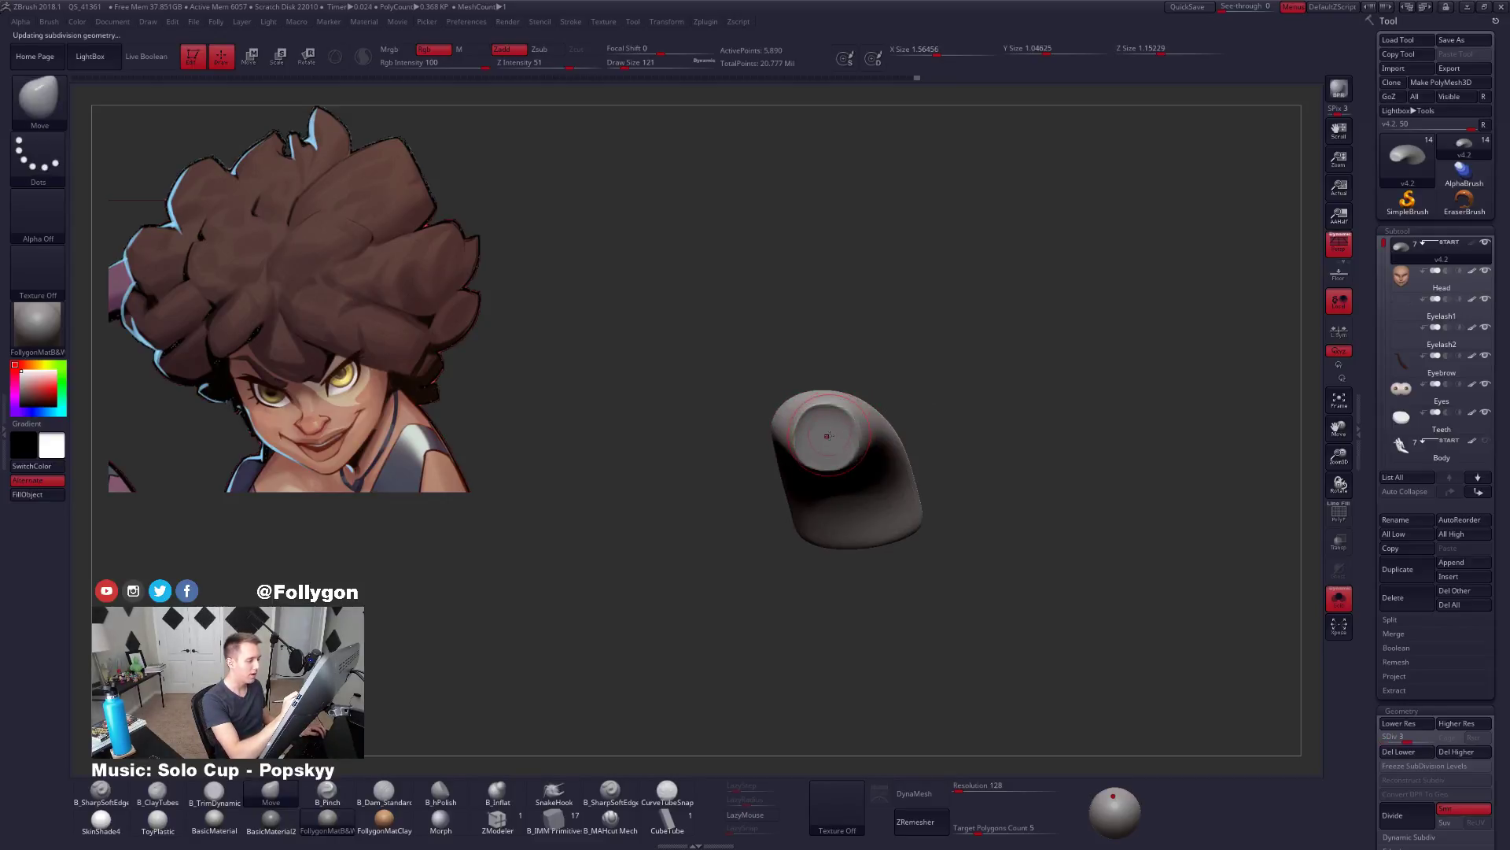
{"action": "key", "text": "shift"}
{"action": "key", "text": "space"}
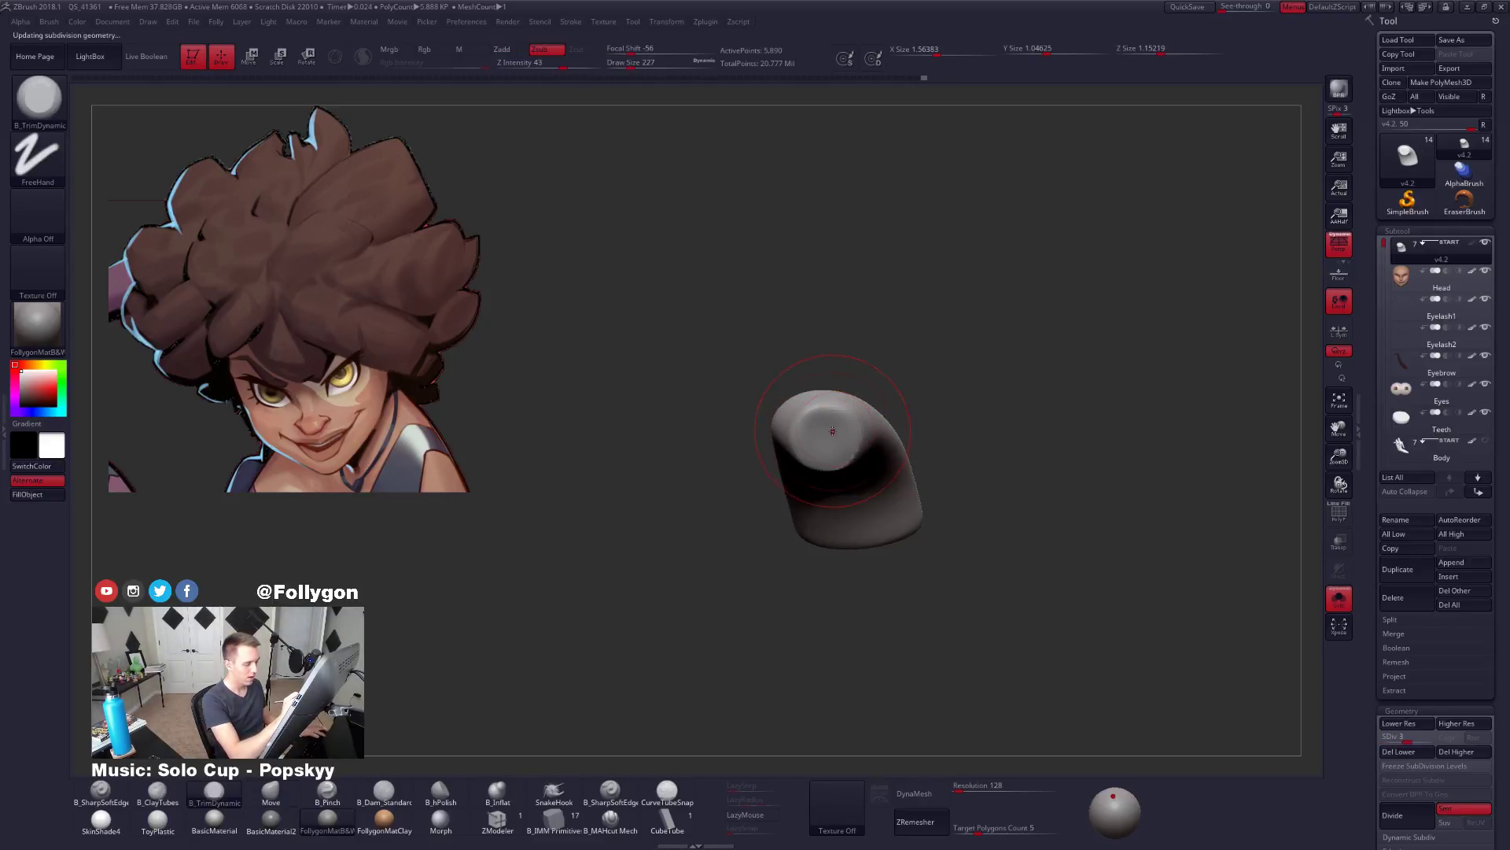
{"action": "key", "text": "ctrl+d"}
{"action": "key", "text": "ctrl+d"}
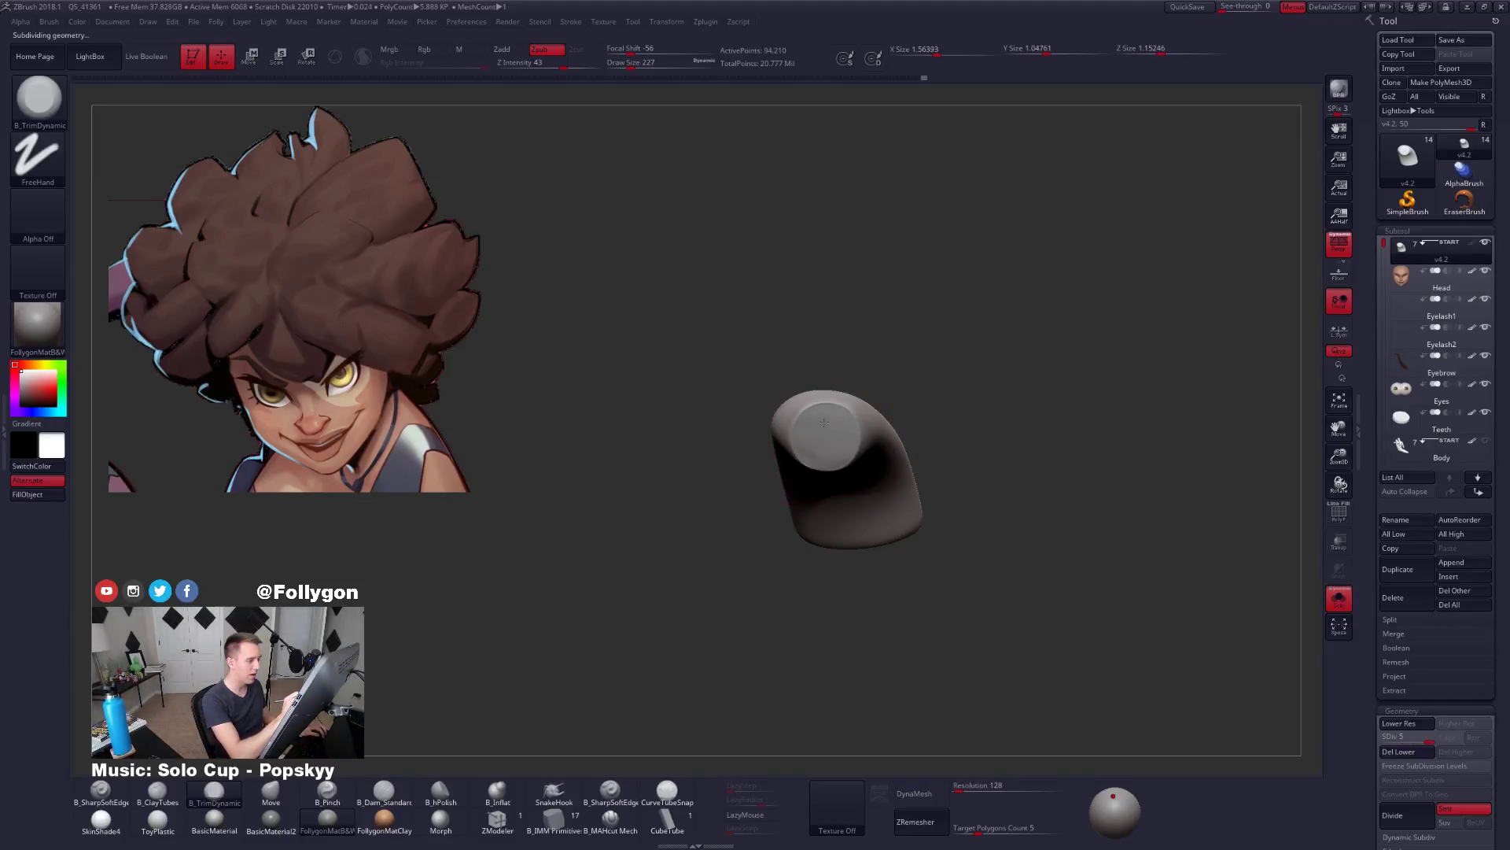
{"action": "mouse_move", "coordinate": [944, 441]}
{"action": "left_mouse_down"}
{"action": "mouse_move", "coordinate": [904, 432]}
{"action": "mouse_move", "coordinate": [953, 441]}
{"action": "left_mouse_up"}
{"action": "key", "text": "shift"}
{"action": "key", "text": "space"}
Adjust the fringe clump's end with the Move brush and build up the area behind it with B_ClayTubes at draw size 170.
{"action": "key", "text": "b"}
{"action": "key", "text": "m"}
{"action": "key", "text": "v"}
{"action": "mouse_move", "coordinate": [829, 422]}
{"action": "left_mouse_down"}
{"action": "mouse_move", "coordinate": [792, 441]}
{"action": "mouse_move", "coordinate": [863, 435]}
{"action": "mouse_move", "coordinate": [870, 407]}
{"action": "left_mouse_up"}
{"action": "key", "text": "b"}
{"action": "key", "text": "c"}
{"action": "key", "text": "t"}
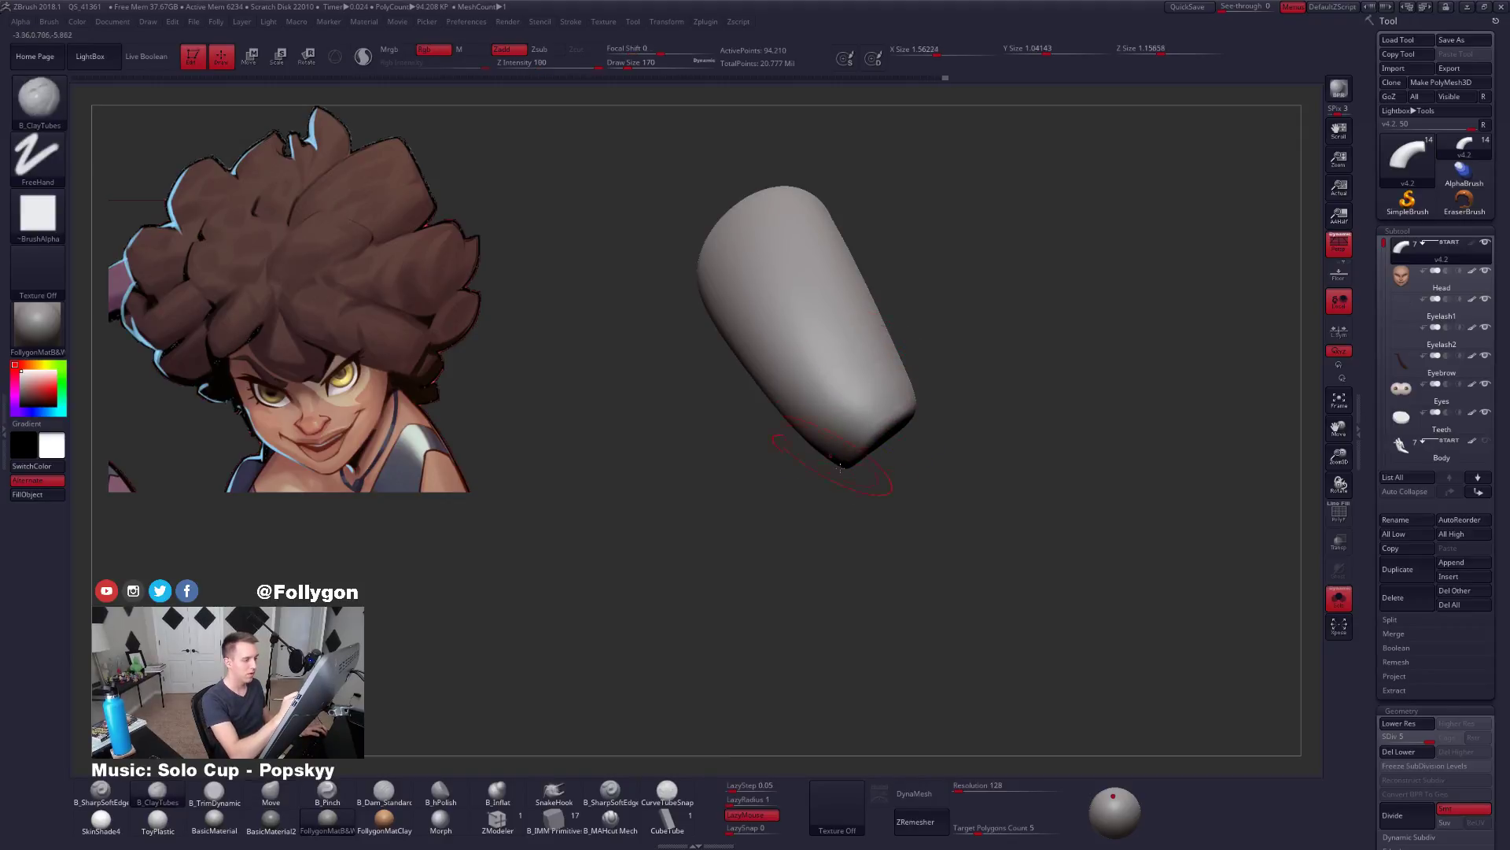
{"action": "mouse_move", "coordinate": [856, 416]}
{"action": "left_mouse_down"}
{"action": "mouse_move", "coordinate": [933, 437]}
{"action": "mouse_move", "coordinate": [882, 433]}
{"action": "mouse_move", "coordinate": [892, 464]}
{"action": "mouse_move", "coordinate": [922, 470]}
{"action": "left_mouse_up"}
Refine the fringe clump's contour with the Move brush and fill its side near the end with B_ClayTubes at draw size 140.
{"action": "key", "text": "b"}
{"action": "key", "text": "m"}
{"action": "key", "text": "v"}
{"action": "key", "text": "space"}
{"action": "mouse_move", "coordinate": [940, 426]}
{"action": "right_mouse_down"}
{"action": "mouse_move", "coordinate": [952, 390]}
{"action": "mouse_move", "coordinate": [934, 385]}
{"action": "mouse_move", "coordinate": [950, 399]}
{"action": "right_mouse_up"}
{"action": "key", "text": "b"}
{"action": "key", "text": "c"}
{"action": "key", "text": "t"}
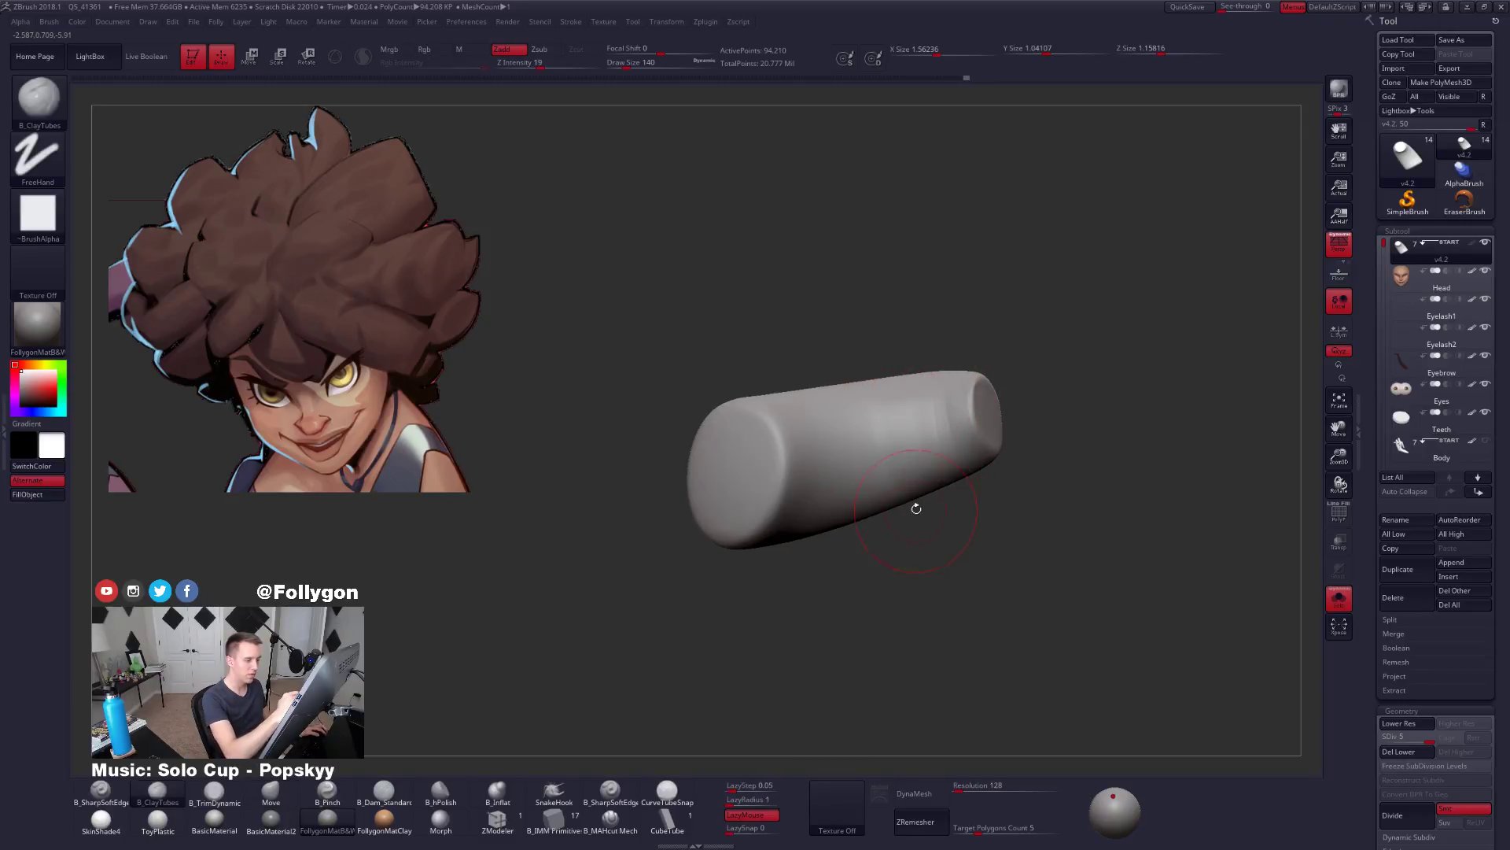
Smooth the fringe clump's side three subdivision levels down and return it to level 5.
{"action": "right_click_drag", "start_coordinate": [916, 508], "coordinate": [877, 464]}
{"action": "key", "text": "shift+d"}
{"action": "key", "text": "shift+d"}
{"action": "key", "text": "shift+d"}
{"action": "mouse_move", "coordinate": [881, 441]}
{"action": "left_mouse_down", "text": "shift"}
{"action": "mouse_move", "coordinate": [917, 414]}
{"action": "mouse_move", "coordinate": [925, 440]}
{"action": "left_mouse_up", "text": "shift"}
{"action": "right_click_drag", "start_coordinate": [868, 438], "coordinate": [835, 437]}
{"action": "key", "text": "d"}
{"action": "right_click_drag", "start_coordinate": [931, 413], "coordinate": [906, 457]}
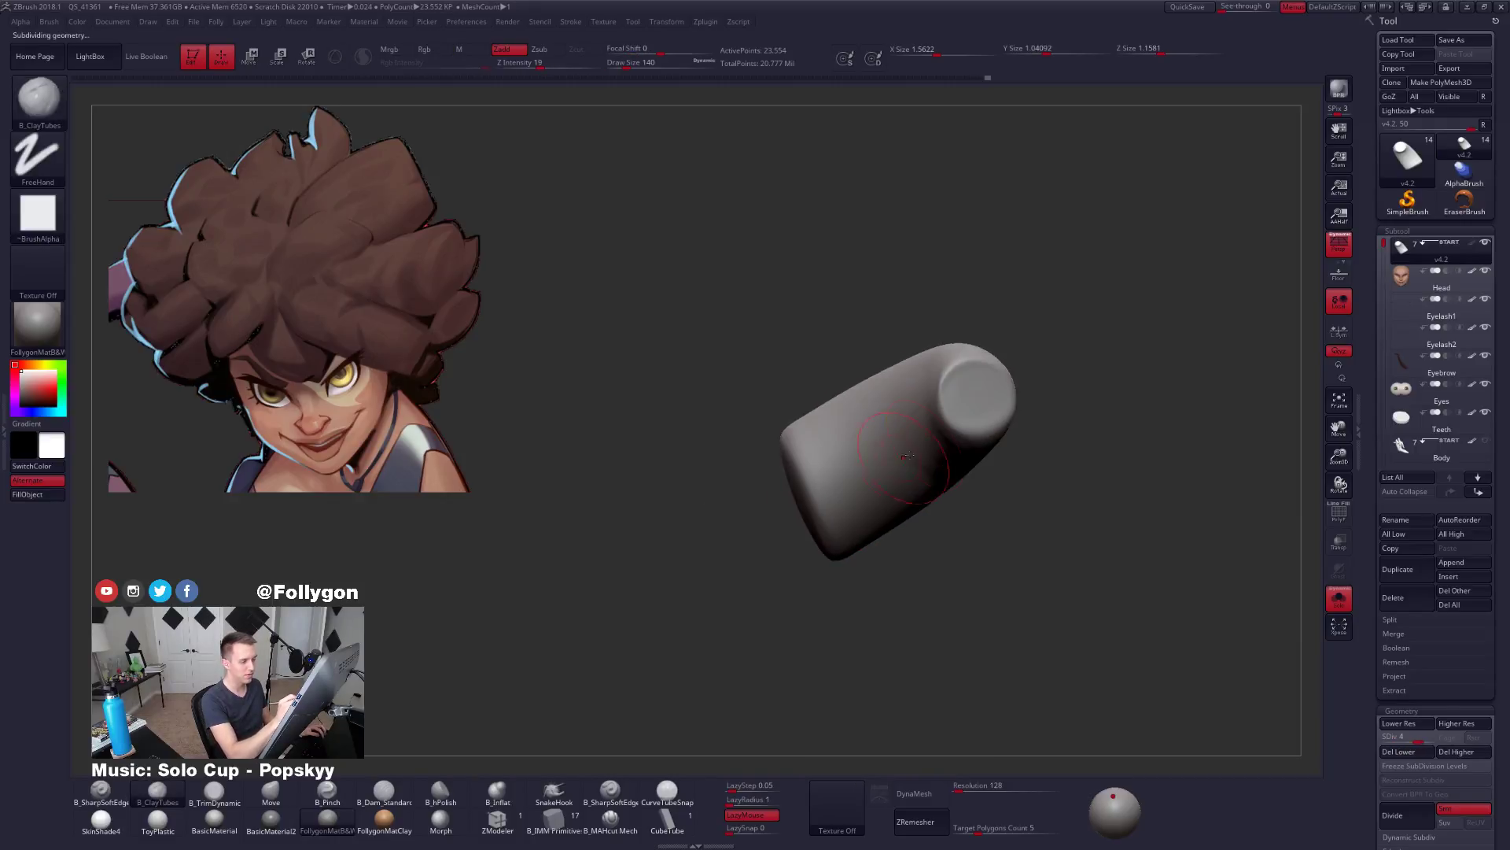
{"action": "key", "text": "d"}
Reshape the rim of the fringe clump's flat end with the Move brush at draw size 121, finishing at subdivision level 5.
{"action": "key", "text": "space"}
{"action": "left_click_drag", "start_coordinate": [975, 409], "coordinate": [969, 409]}
{"action": "key", "text": "b"}
{"action": "key", "text": "m"}
{"action": "key", "text": "v"}
{"action": "right_click_drag", "start_coordinate": [974, 387], "coordinate": [978, 370]}
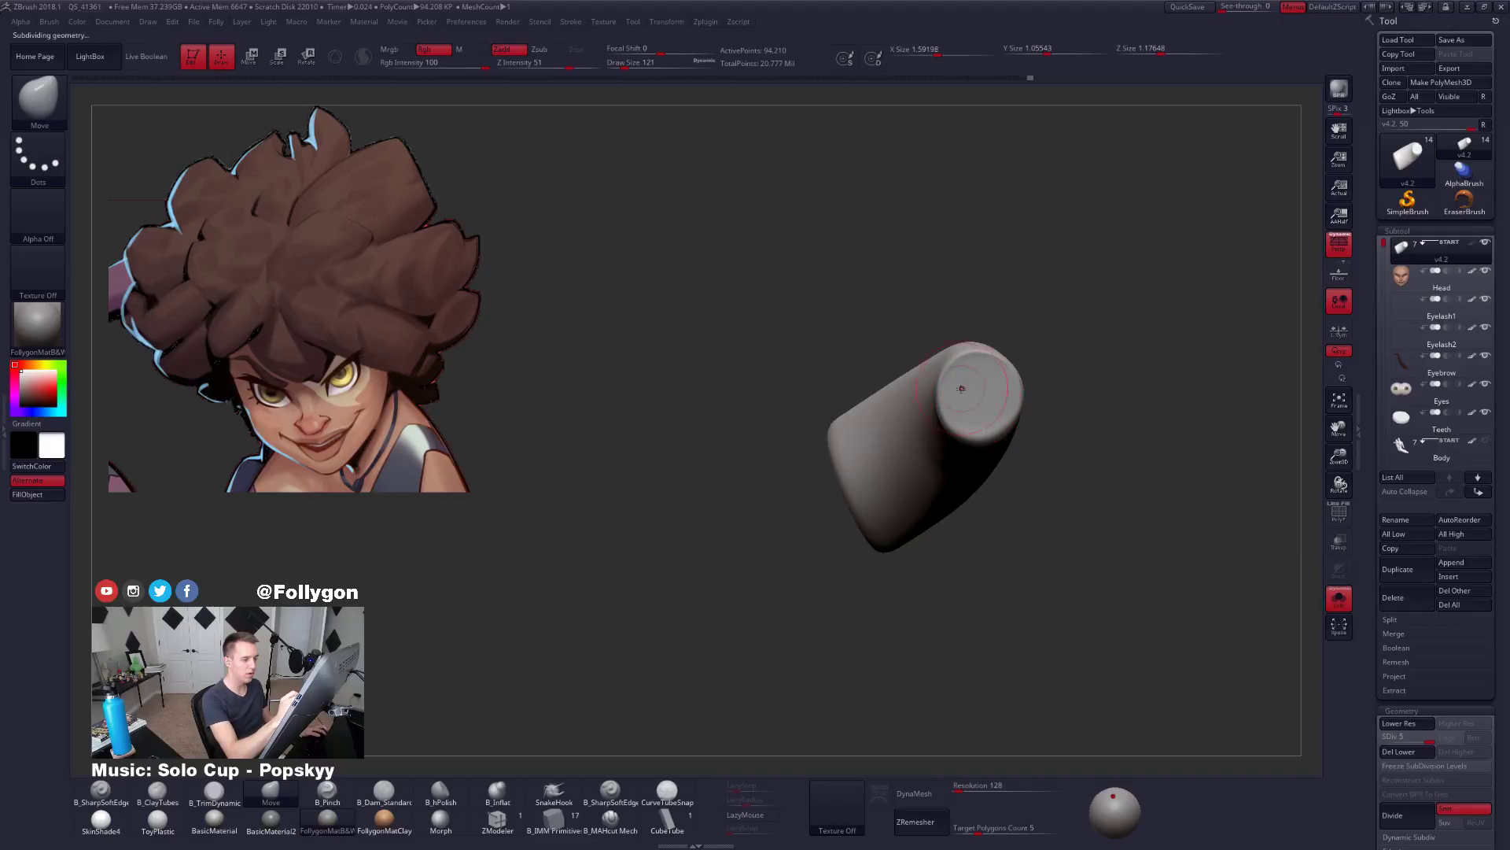
{"action": "left_click_drag", "start_coordinate": [975, 411], "coordinate": [983, 381]}
{"action": "right_click_drag", "start_coordinate": [984, 381], "coordinate": [1074, 393]}
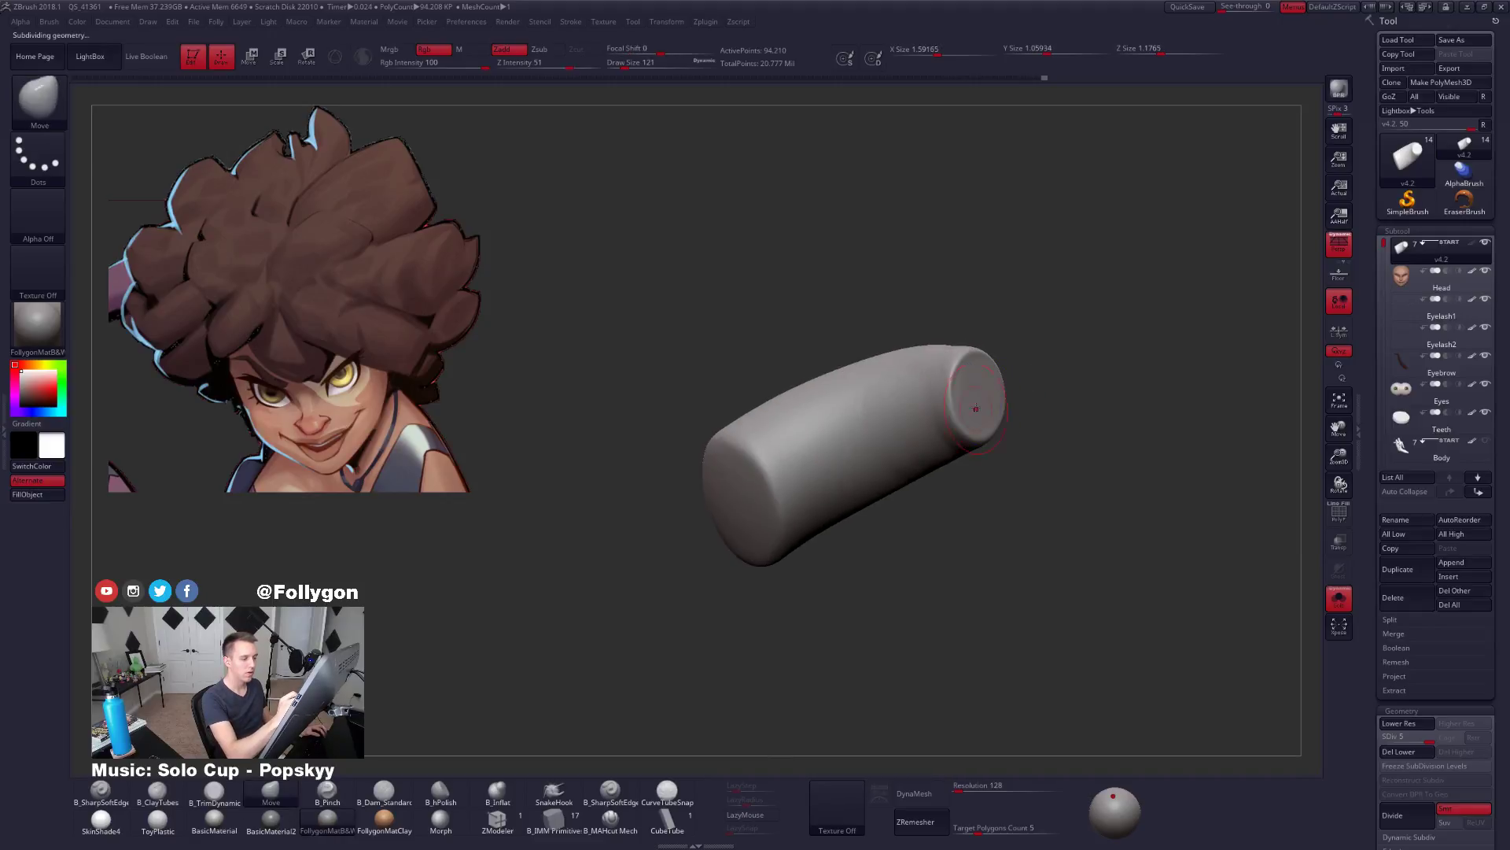
{"action": "key", "text": "shift+d"}
{"action": "key", "text": "shift+d"}
{"action": "mouse_move", "coordinate": [975, 409]}
{"action": "right_mouse_down"}
{"action": "mouse_move", "coordinate": [929, 361]}
{"action": "mouse_move", "coordinate": [974, 479]}
{"action": "mouse_move", "coordinate": [981, 378]}
{"action": "mouse_move", "coordinate": [1010, 401]}
{"action": "mouse_move", "coordinate": [975, 370]}
{"action": "right_mouse_up"}
{"action": "key", "text": "d"}
{"action": "key", "text": "d"}
Touch up the fringe clump's end with B_TrimDynamic and add soft B_ClayTubes strokes at draw size 170 and Z Intensity 12.
{"action": "key", "text": "b"}
{"action": "key", "text": "t"}
{"action": "key", "text": "d"}
{"action": "right_click_drag", "start_coordinate": [897, 410], "coordinate": [859, 428]}
{"action": "key", "text": "b"}
{"action": "key", "text": "c"}
{"action": "key", "text": "t"}
{"action": "key", "text": "space"}
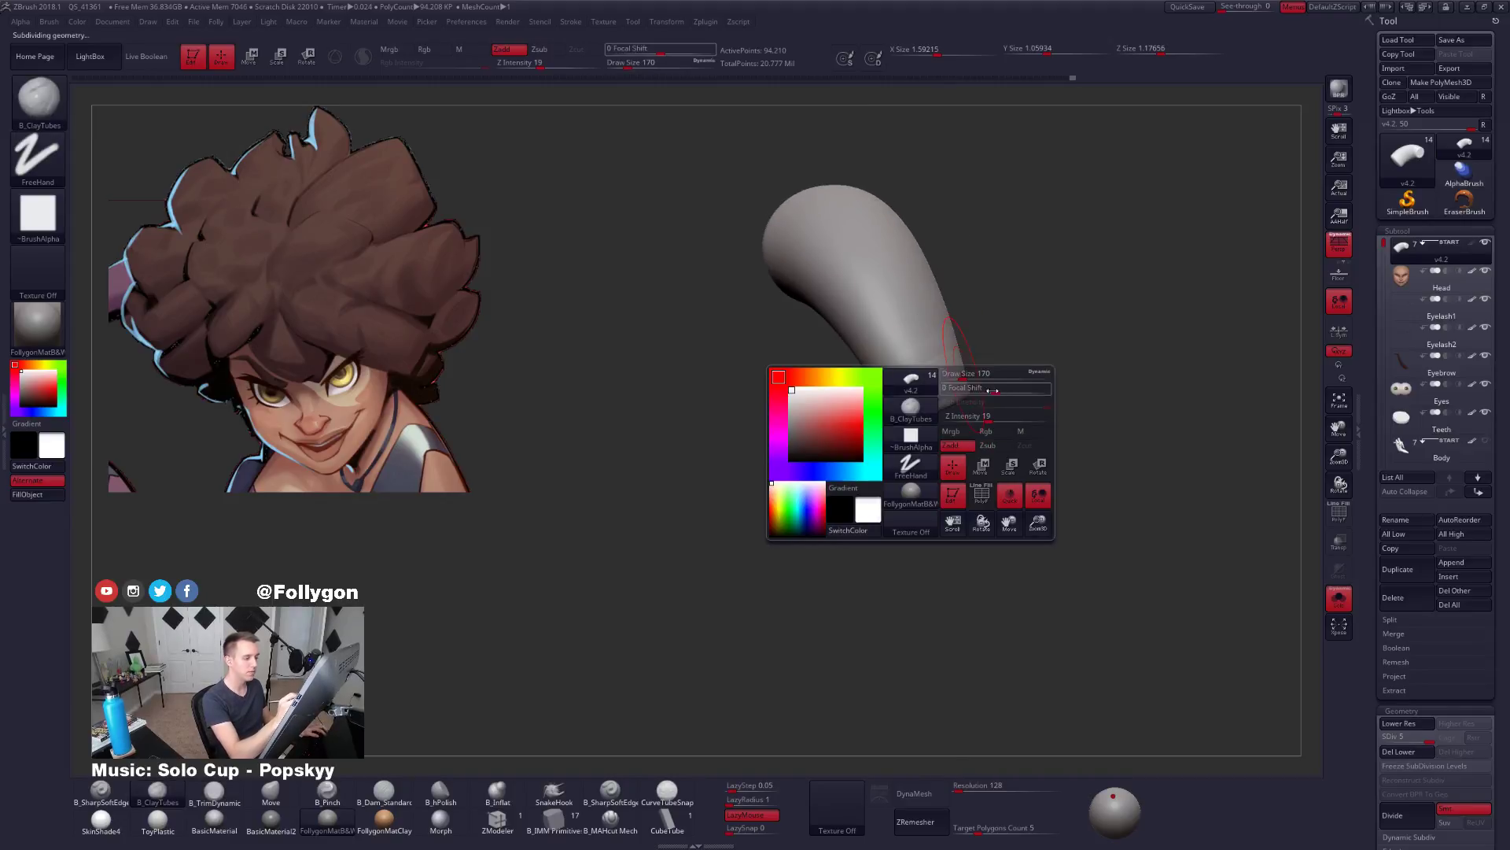
{"action": "left_click_drag", "start_coordinate": [983, 436], "coordinate": [970, 436]}
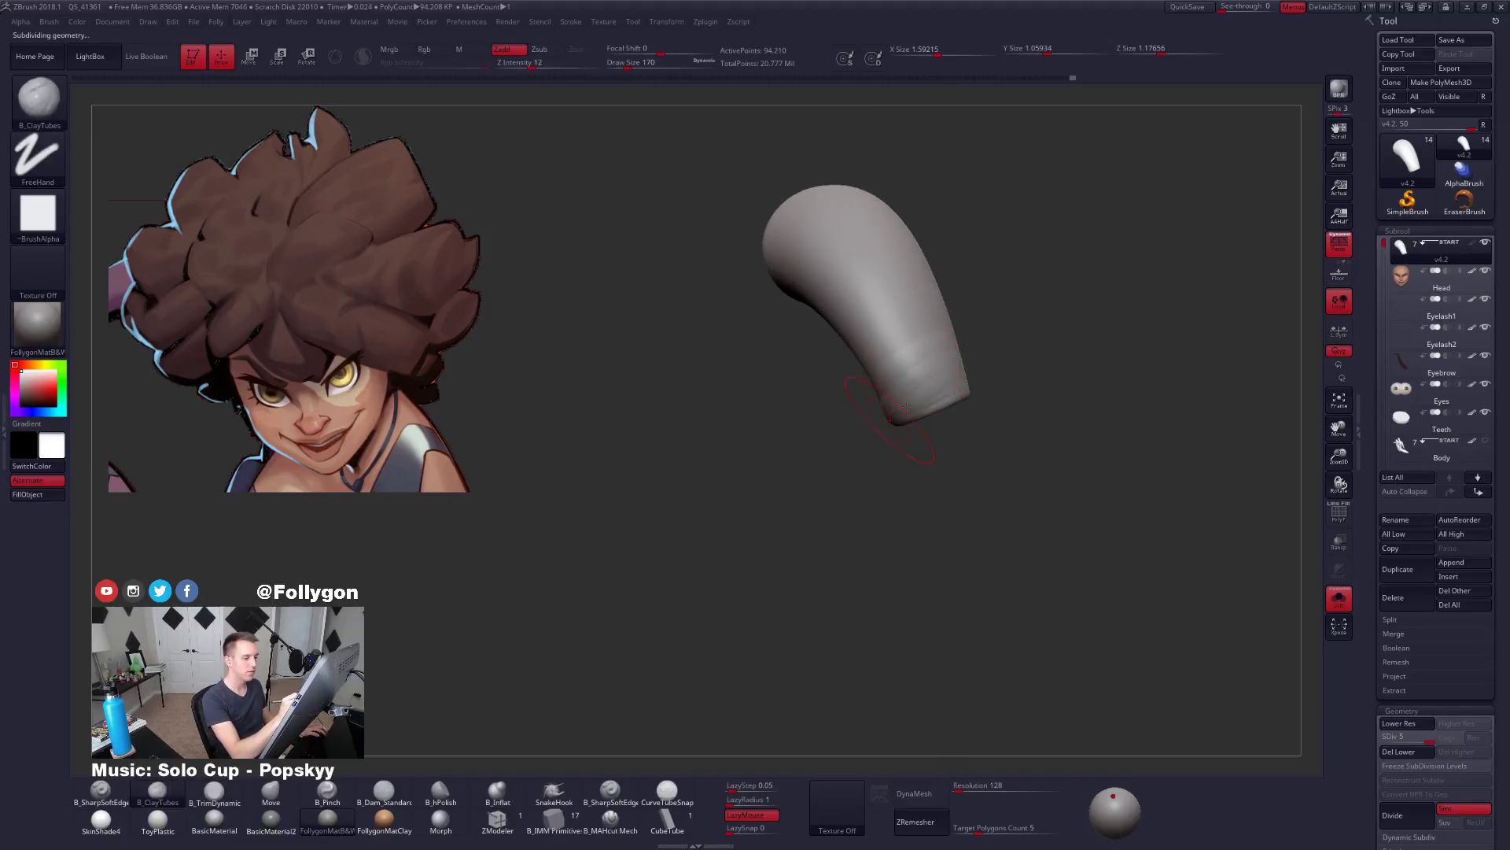
Unhide the full hair and isolate the rounded clump at the side of the hair.
{"action": "right_click_drag", "start_coordinate": [931, 385], "coordinate": [886, 504]}
{"action": "key", "text": "ctrl+shift"}
{"action": "left_click", "coordinate": [887, 504], "text": "ctrl+shift"}
{"action": "mouse_move", "coordinate": [984, 624]}
{"action": "right_mouse_down"}
{"action": "mouse_move", "coordinate": [948, 640]}
{"action": "mouse_move", "coordinate": [890, 482]}
{"action": "mouse_move", "coordinate": [864, 542]}
{"action": "mouse_move", "coordinate": [976, 472]}
{"action": "mouse_move", "coordinate": [857, 445]}
{"action": "mouse_move", "coordinate": [861, 480]}
{"action": "right_mouse_up"}
{"action": "left_click", "coordinate": [896, 535], "text": "ctrl+shift"}
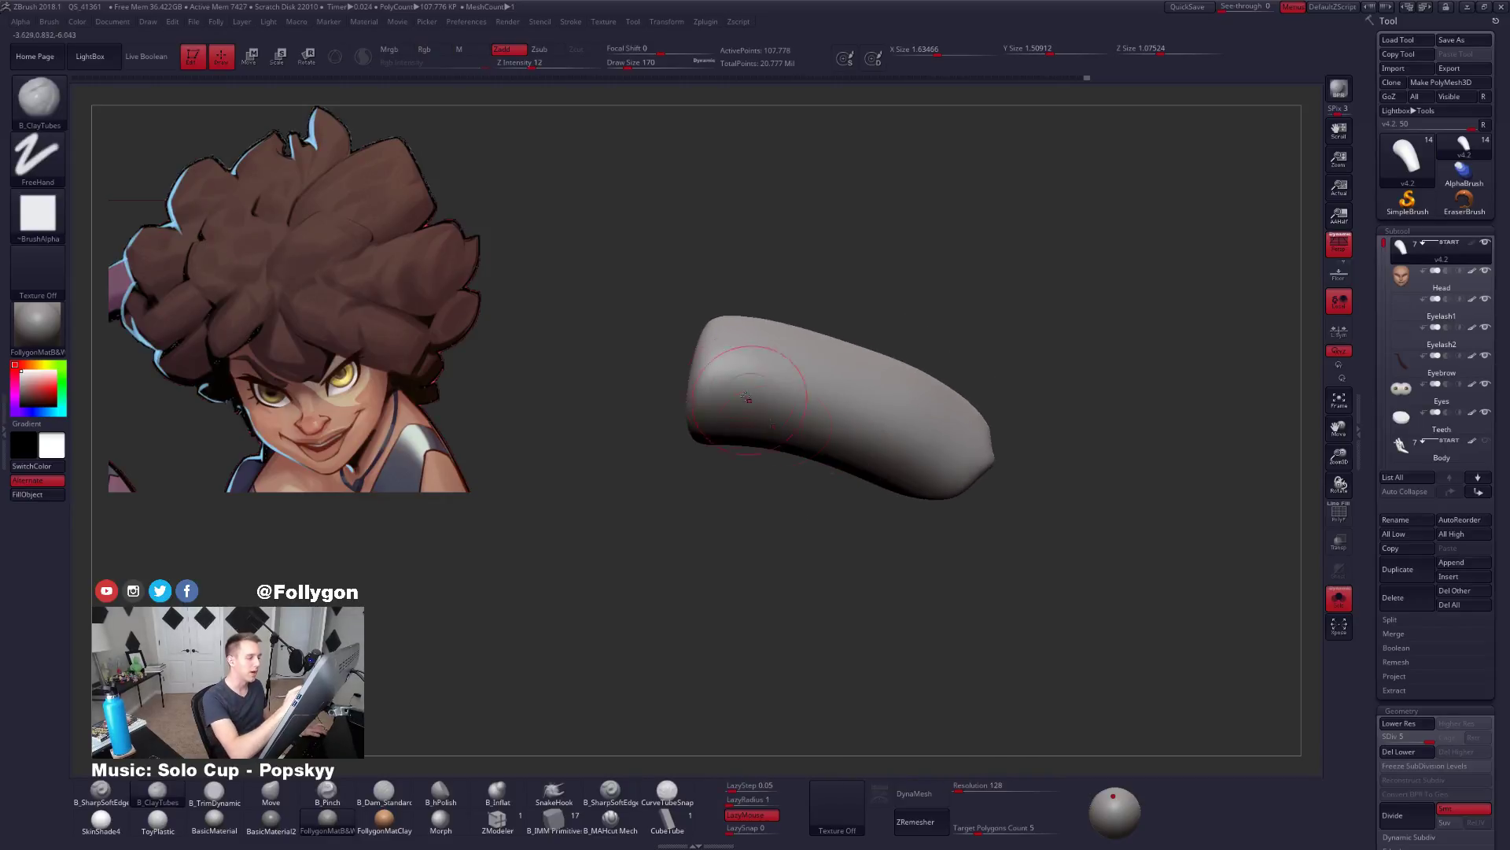
Try sculpting crosswise ring ridges along the isolated side clump with B_ClayTubes at draw size 170 and Z Intensity 12.
{"action": "left_click_drag", "start_coordinate": [731, 350], "coordinate": [712, 441]}
{"action": "left_click_drag", "start_coordinate": [733, 315], "coordinate": [720, 445]}
{"action": "left_click_drag", "start_coordinate": [790, 334], "coordinate": [779, 448]}
{"action": "mouse_move", "coordinate": [791, 334]}
{"action": "left_mouse_down"}
{"action": "mouse_move", "coordinate": [789, 460]}
{"action": "mouse_move", "coordinate": [822, 440]}
{"action": "left_mouse_up"}
{"action": "left_click_drag", "start_coordinate": [857, 361], "coordinate": [844, 460]}
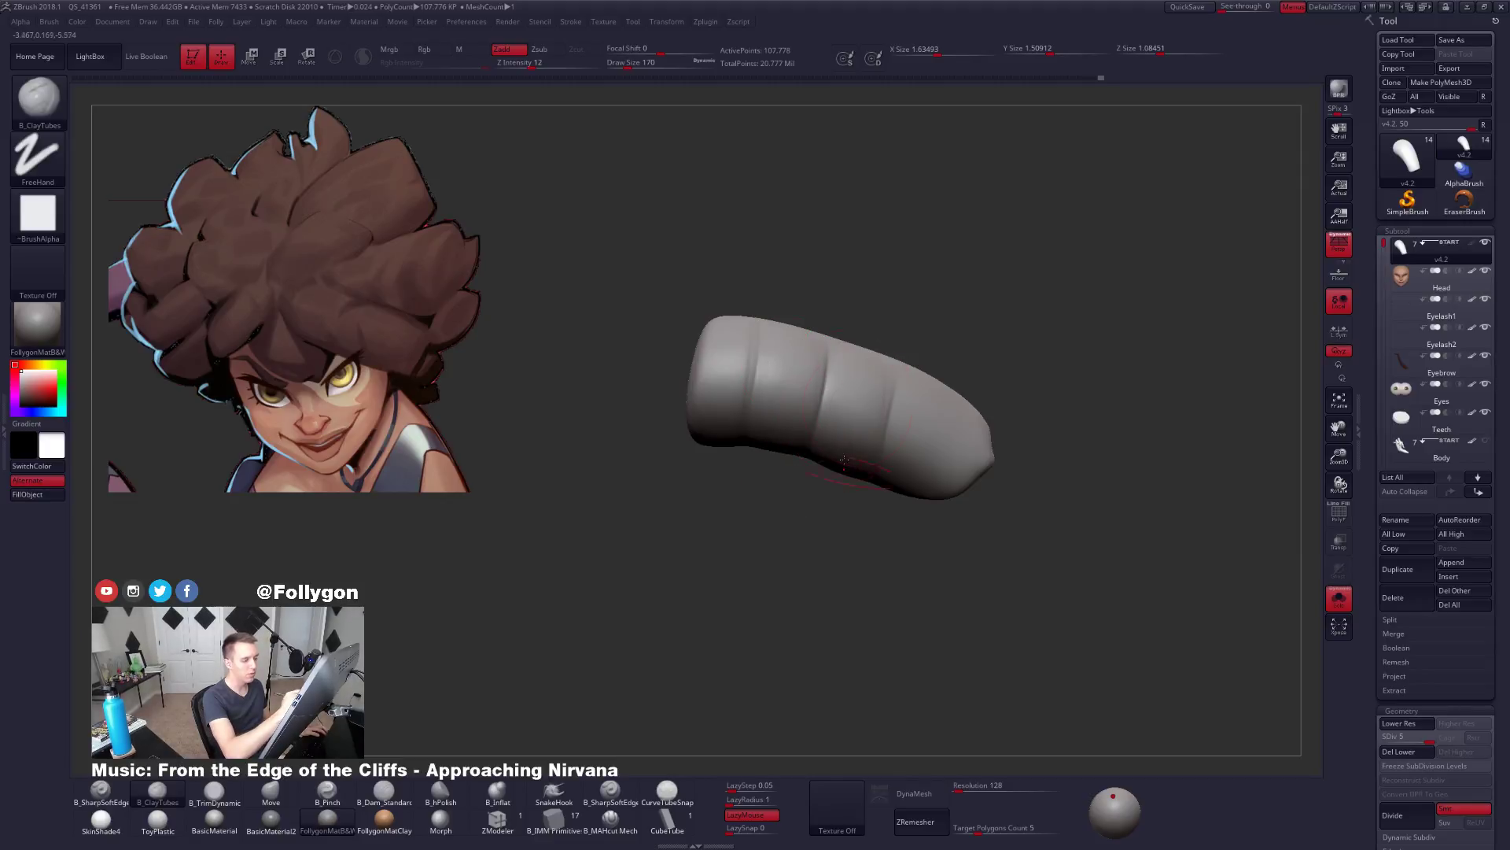
{"action": "left_click_drag", "start_coordinate": [905, 350], "coordinate": [910, 497]}
{"action": "left_click_drag", "start_coordinate": [883, 351], "coordinate": [853, 472]}
{"action": "left_click_drag", "start_coordinate": [852, 374], "coordinate": [829, 469]}
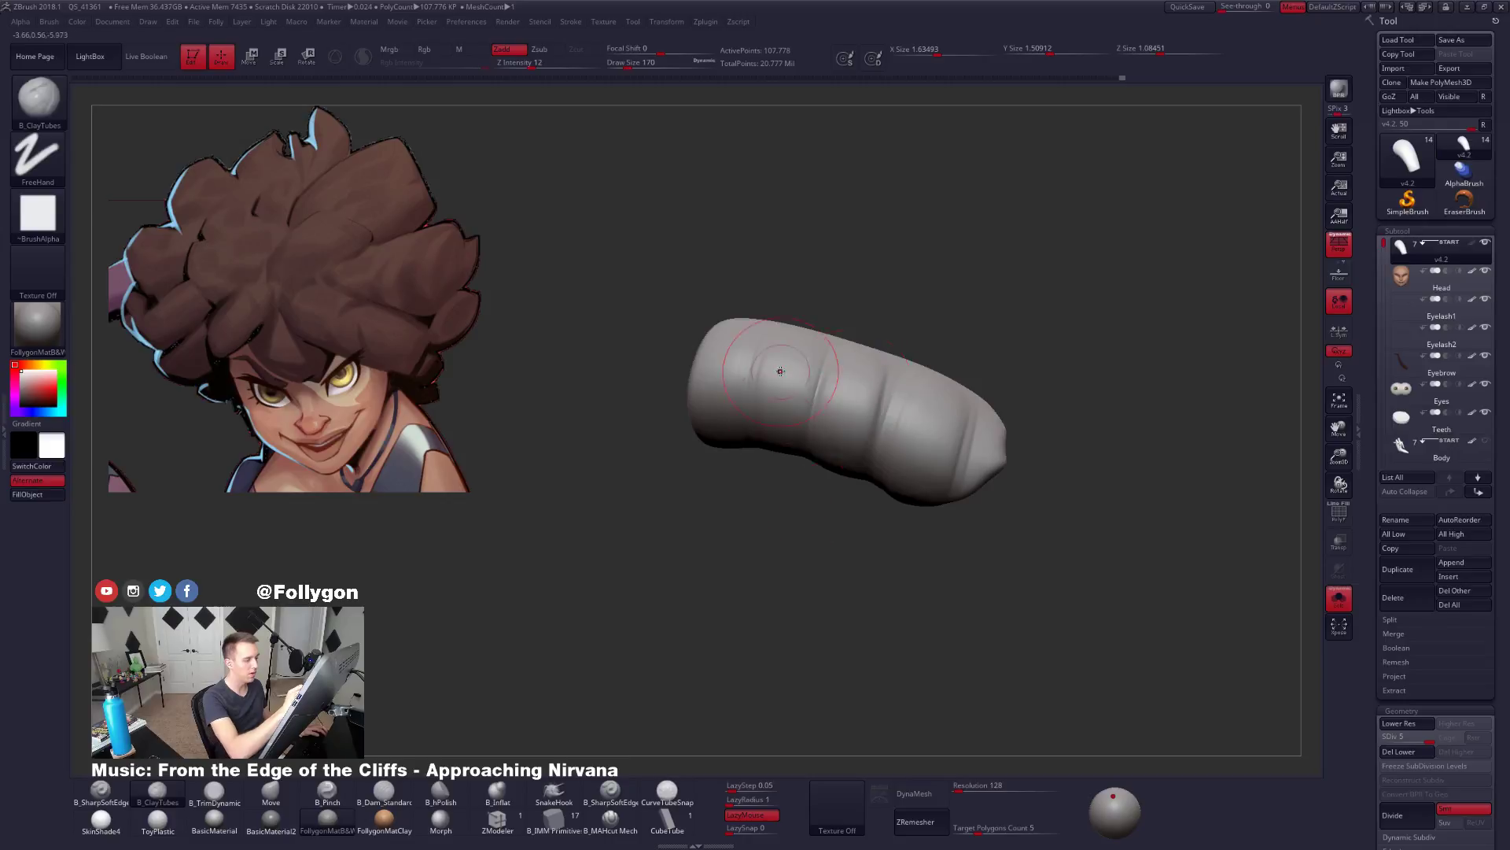
{"action": "left_click_drag", "start_coordinate": [785, 370], "coordinate": [762, 452]}
{"action": "left_click_drag", "start_coordinate": [730, 346], "coordinate": [705, 431]}
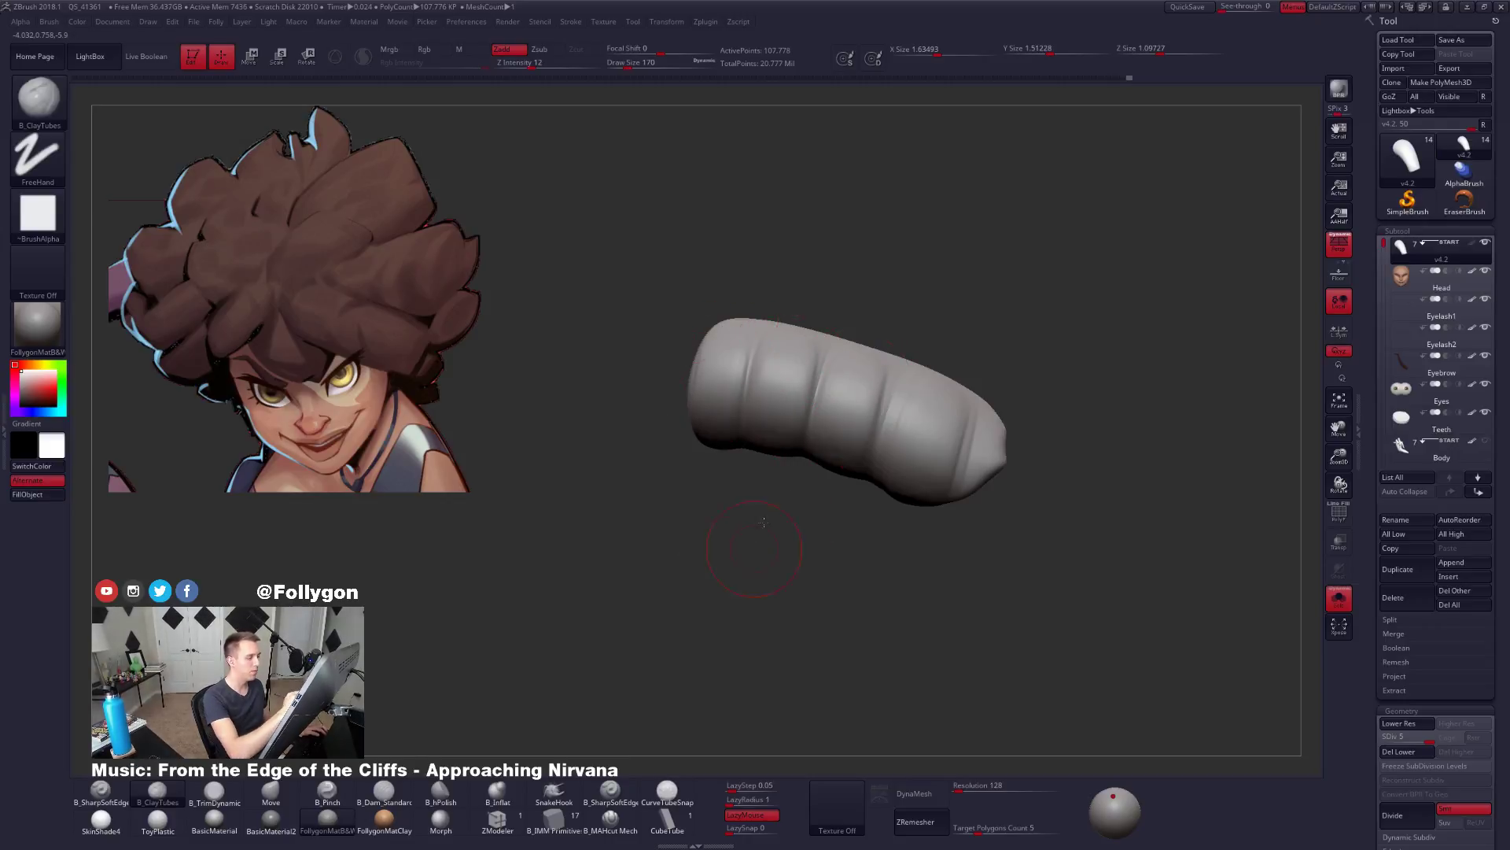
Compare the ringed side clump with the full hair, isolate it again and undo the crosswise ridges.
{"action": "left_click_drag", "start_coordinate": [763, 523], "coordinate": [853, 489]}
{"action": "left_click", "coordinate": [842, 494], "text": "ctrl+shift"}
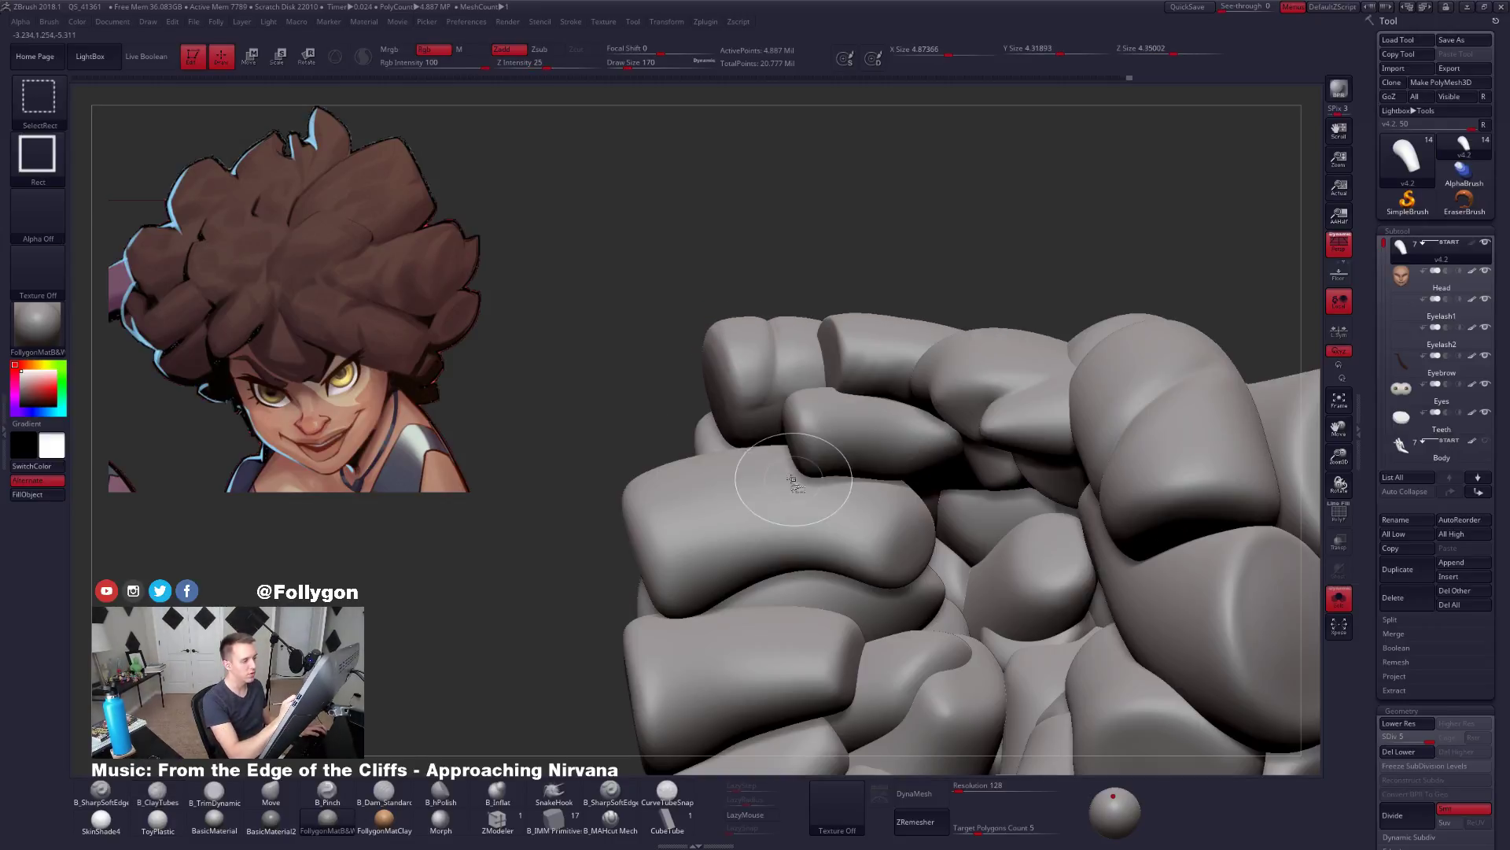
{"action": "left_click_drag", "start_coordinate": [826, 236], "coordinate": [774, 320]}
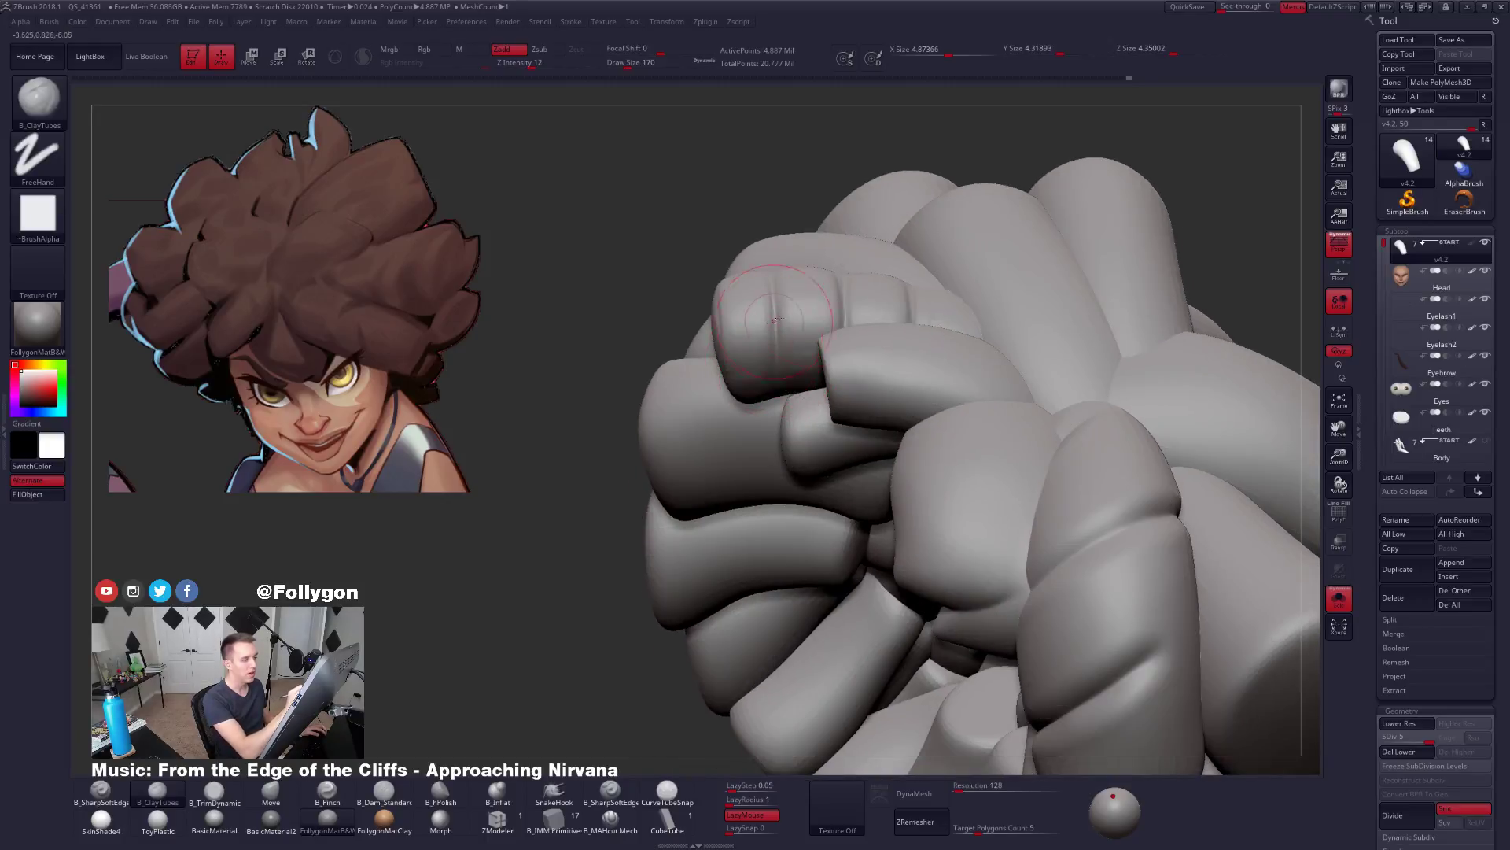
{"action": "left_click", "coordinate": [774, 323], "text": "ctrl+shift"}
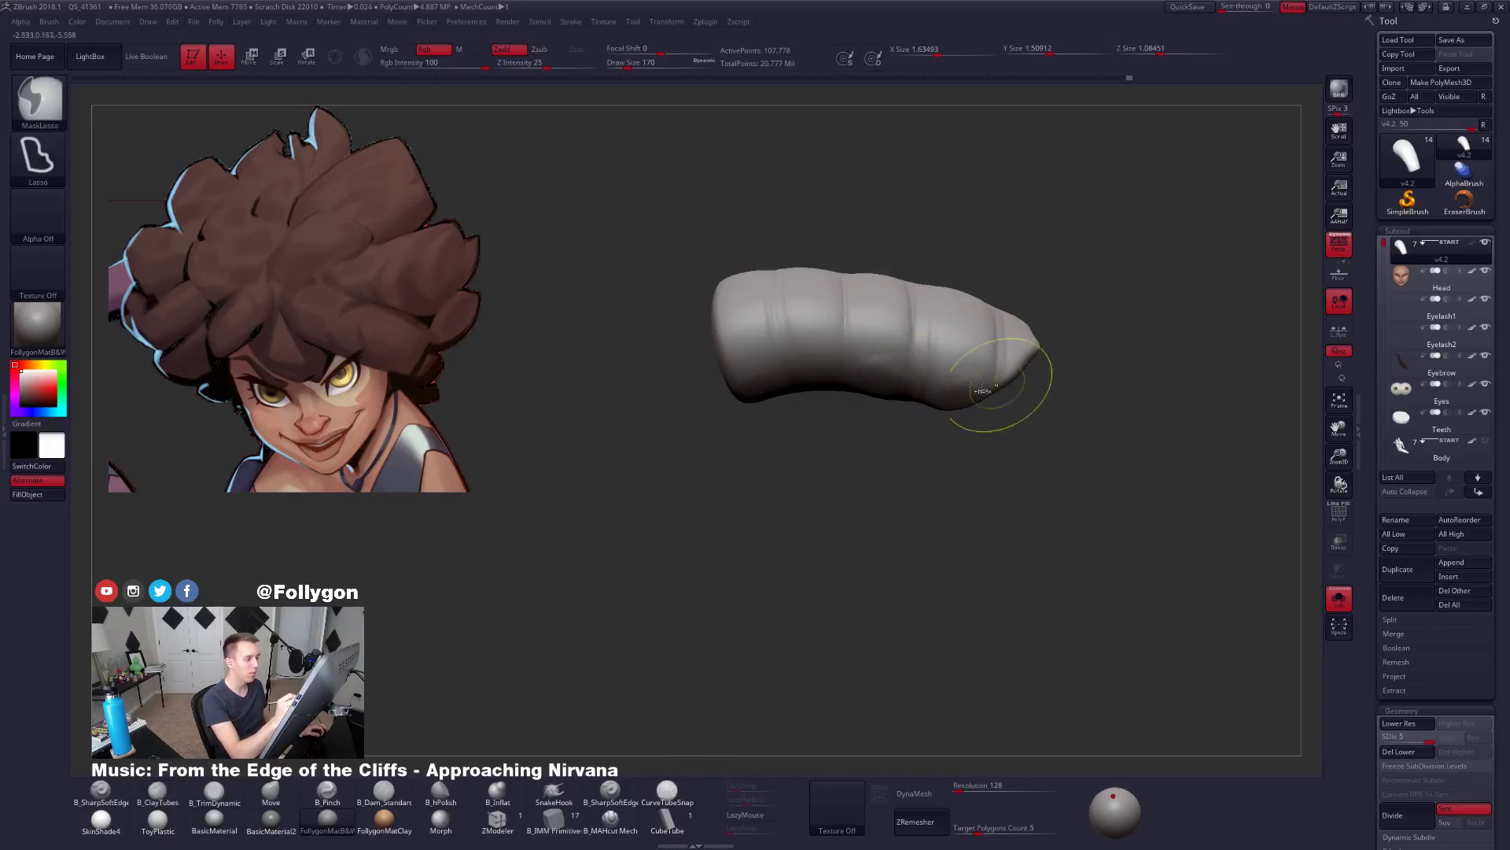
{"action": "key", "text": "ctrl+z"}
{"action": "key", "text": "ctrl+z"}
{"action": "key", "text": "ctrl+z"}
{"action": "key", "text": "ctrl+z"}
{"action": "key", "text": "ctrl+z"}
{"action": "key", "text": "ctrl+z"}
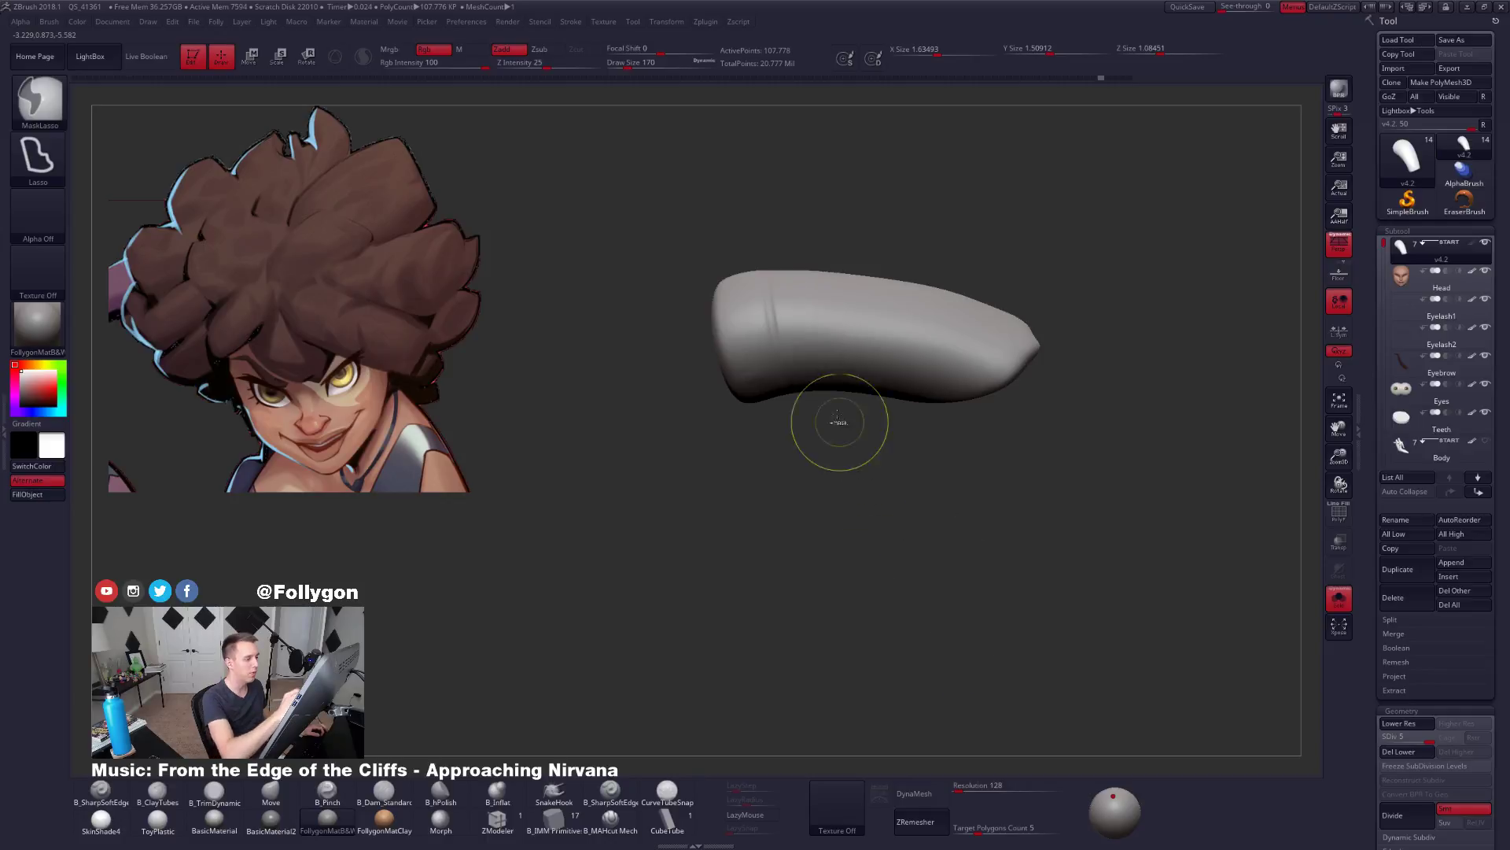
Sculpt diagonal twisting ridges along the side clump with B_ClayTubes at draw size 170, and unhide the full hair.
{"action": "left_click_drag", "start_coordinate": [818, 307], "coordinate": [864, 410]}
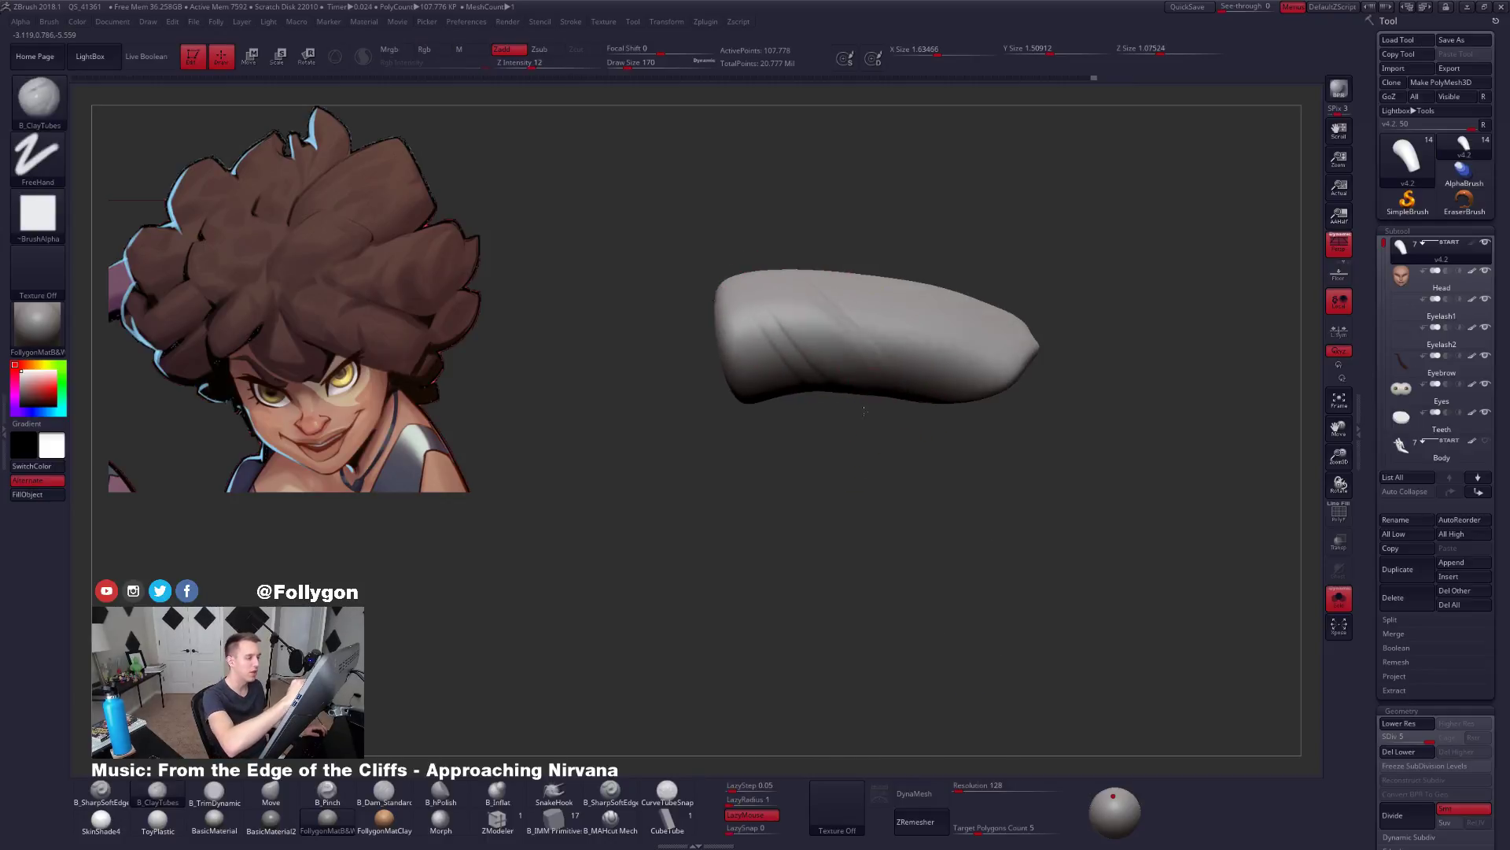
{"action": "key", "text": "ctrl+z"}
{"action": "key", "text": "ctrl+z"}
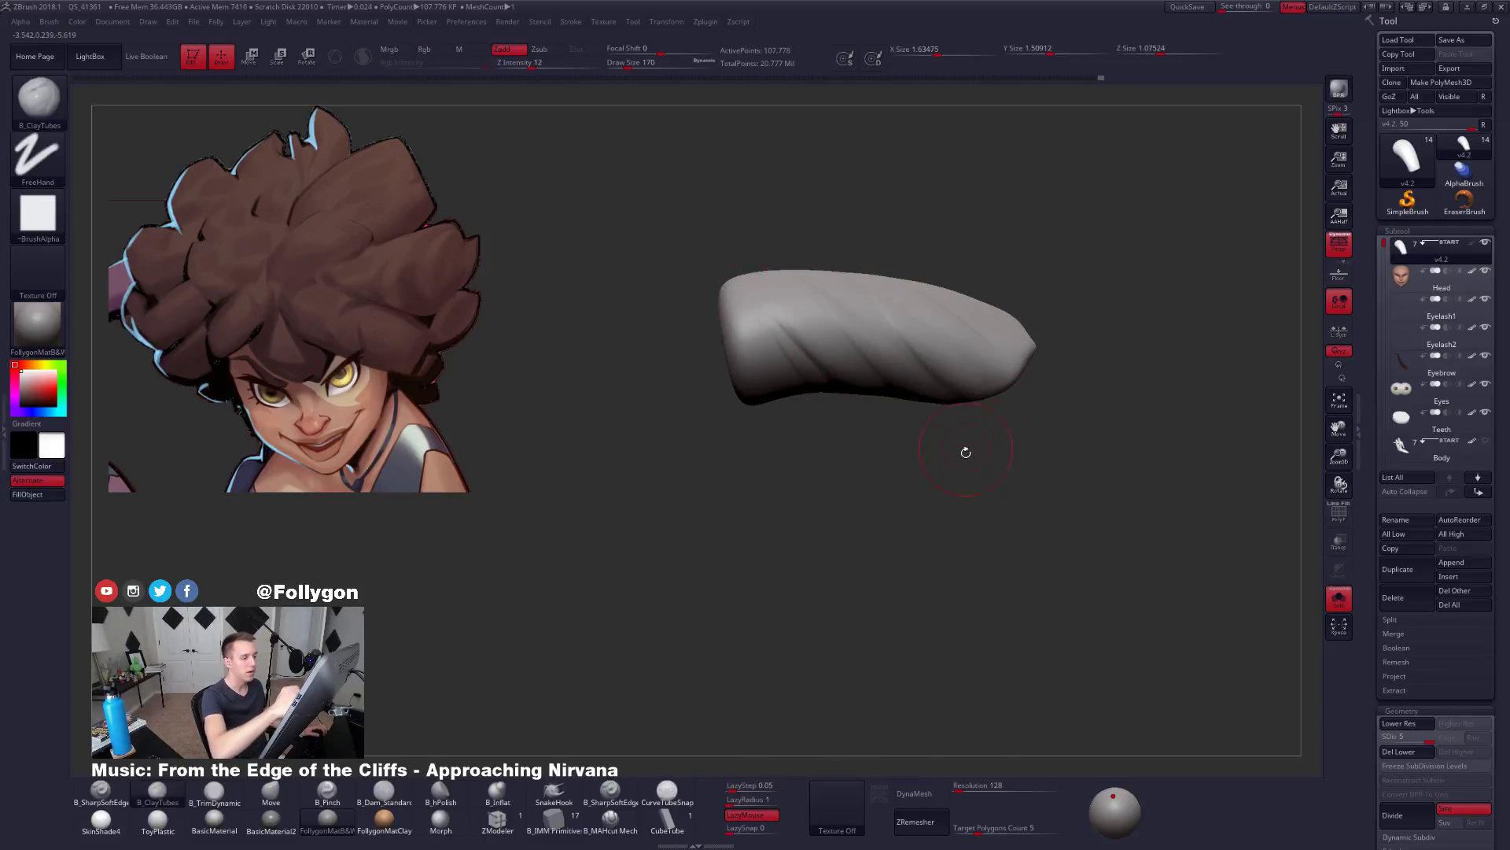
{"action": "right_click_drag", "start_coordinate": [1106, 597], "coordinate": [1025, 527], "text": "ctrl"}
{"action": "mouse_move", "coordinate": [1026, 528]}
{"action": "left_mouse_down"}
{"action": "mouse_move", "coordinate": [944, 617]}
{"action": "mouse_move", "coordinate": [982, 614]}
{"action": "left_mouse_up"}
{"action": "left_click", "coordinate": [1015, 532], "text": "ctrl+shift"}
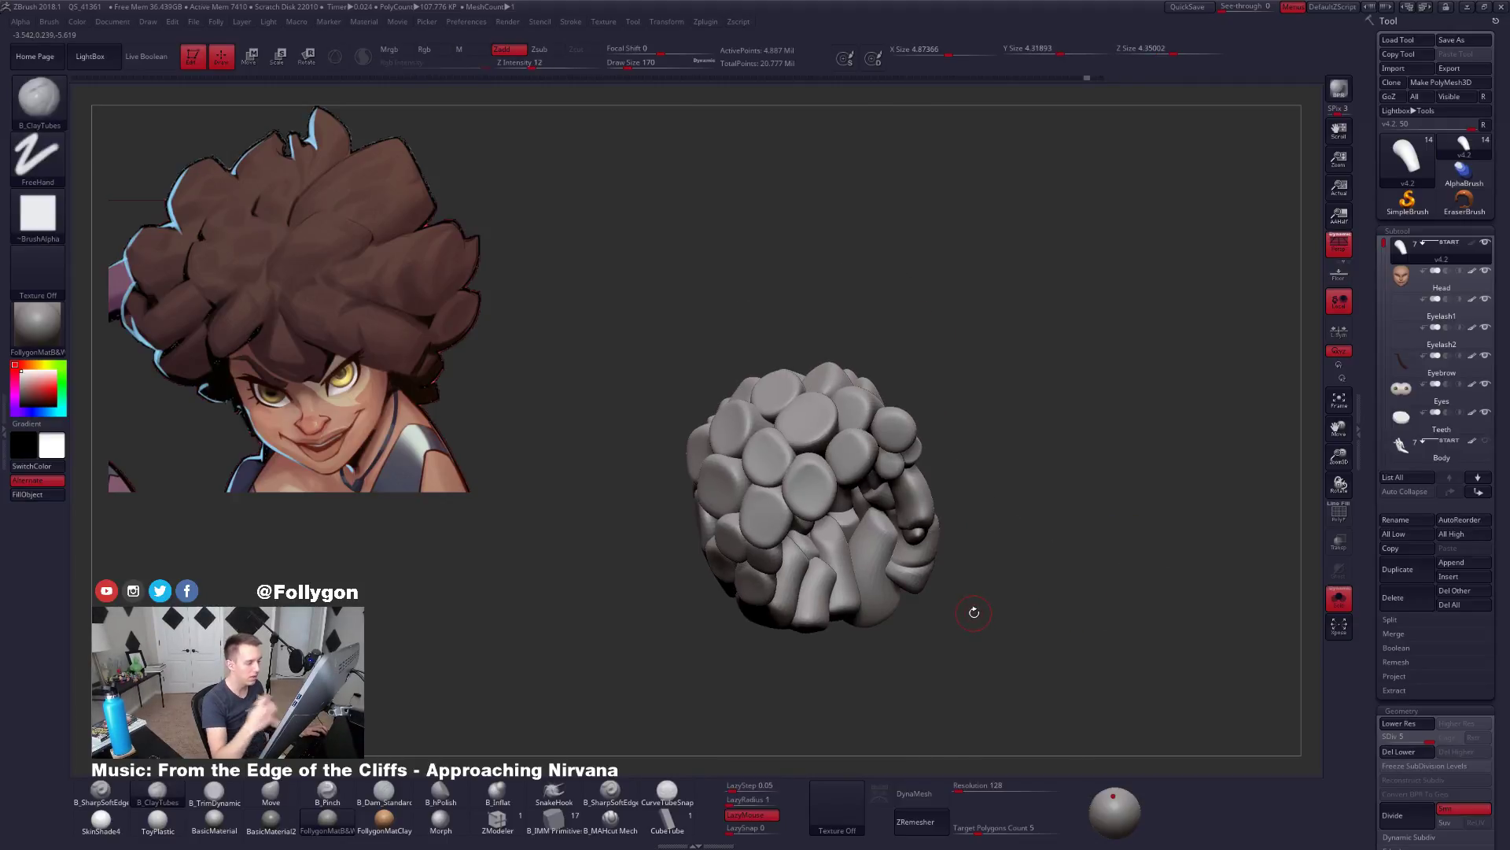
Set up the Move brush at draw size 239 and show the complete hair together with the head.
{"action": "key", "text": "b"}
{"action": "key", "text": "m"}
{"action": "key", "text": "v"}
{"action": "right_click_drag", "start_coordinate": [889, 426], "coordinate": [905, 453], "text": "ctrl"}
{"action": "key", "text": "space"}
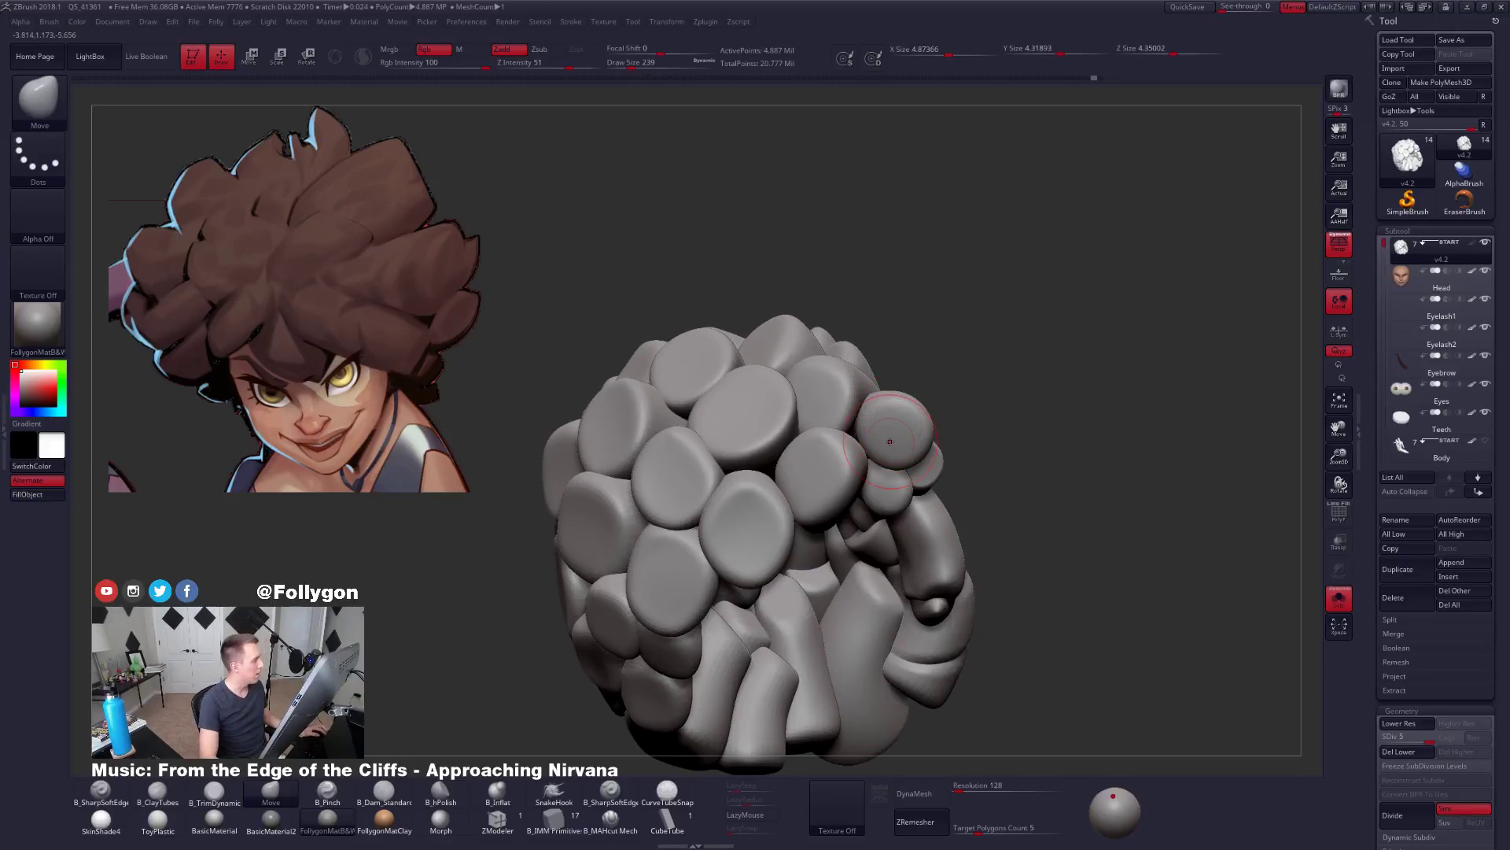
{"action": "right_click_drag", "start_coordinate": [892, 440], "coordinate": [833, 393]}
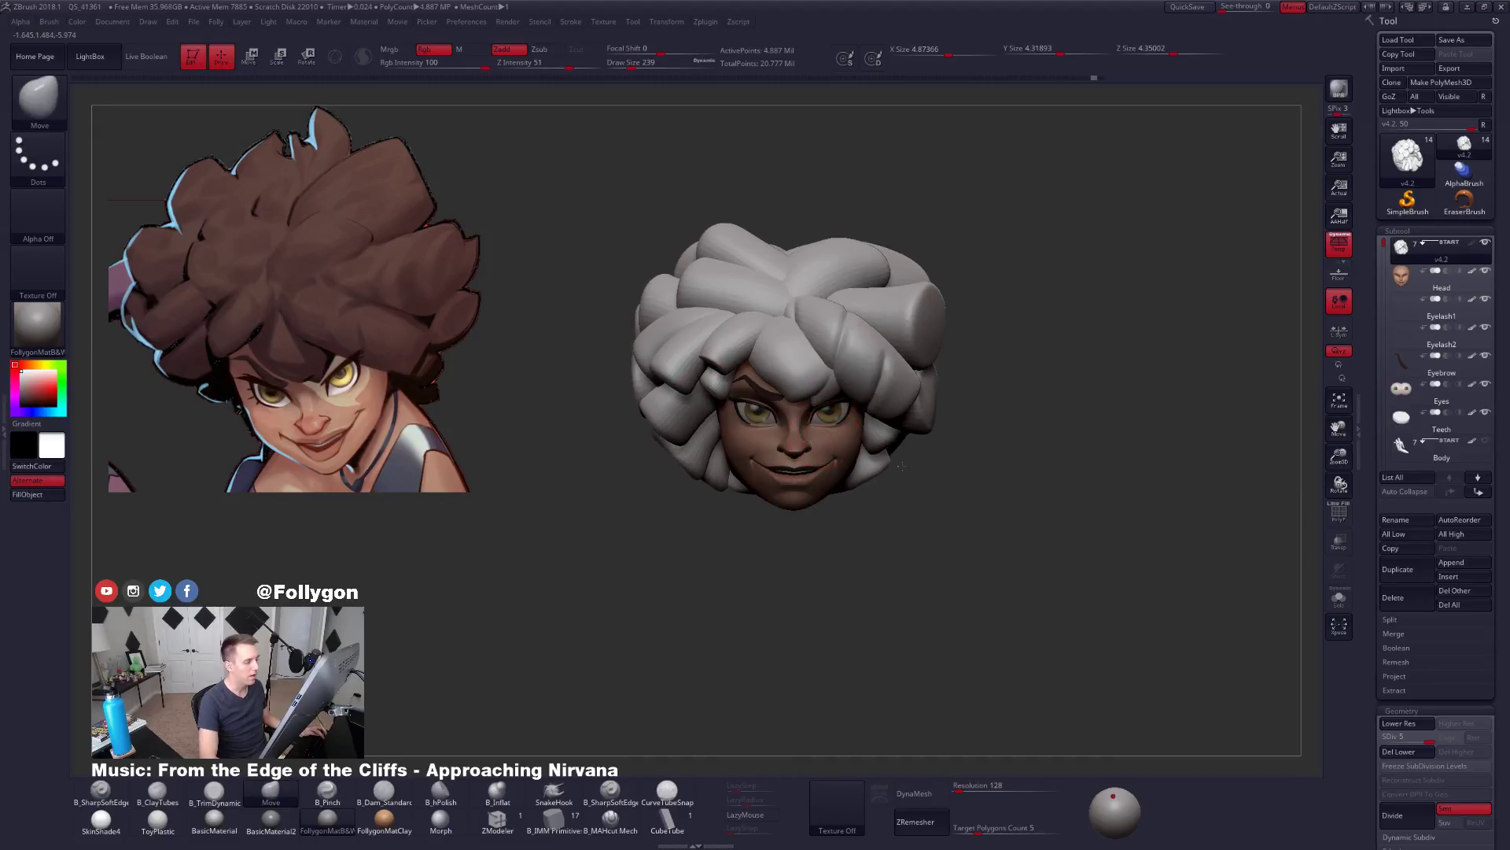
Check the hair from the side, back and front, and mask everything except the clump at the side of the forehead.
{"action": "right_click_drag", "start_coordinate": [902, 466], "coordinate": [1099, 521], "text": "alt"}
{"action": "right_click_drag", "start_coordinate": [769, 494], "coordinate": [937, 466]}
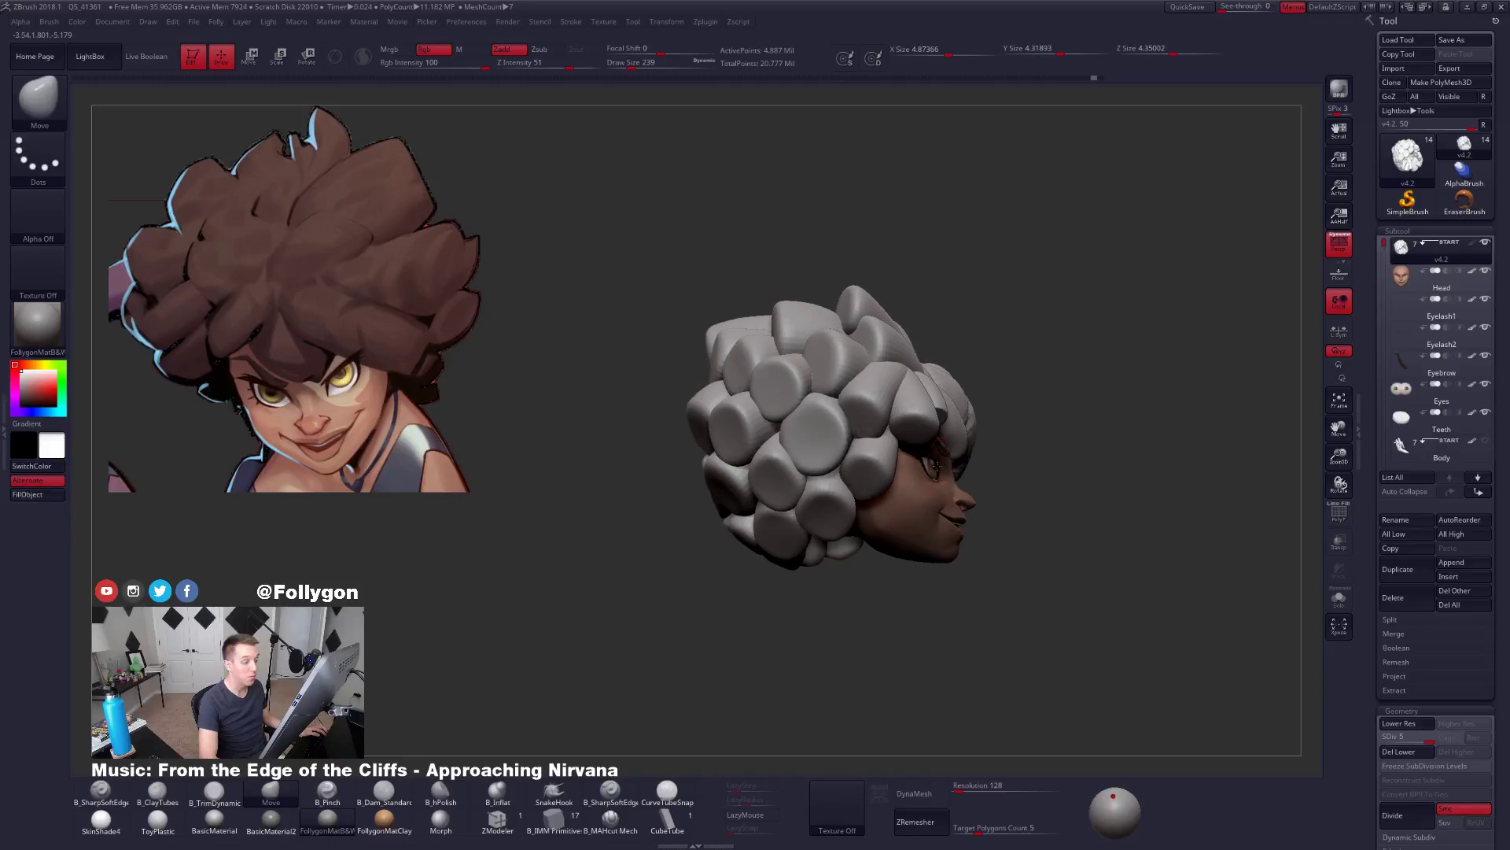
{"action": "mouse_move", "coordinate": [755, 472]}
{"action": "right_mouse_down"}
{"action": "mouse_move", "coordinate": [897, 444]}
{"action": "mouse_move", "coordinate": [885, 464]}
{"action": "mouse_move", "coordinate": [860, 462]}
{"action": "right_mouse_up"}
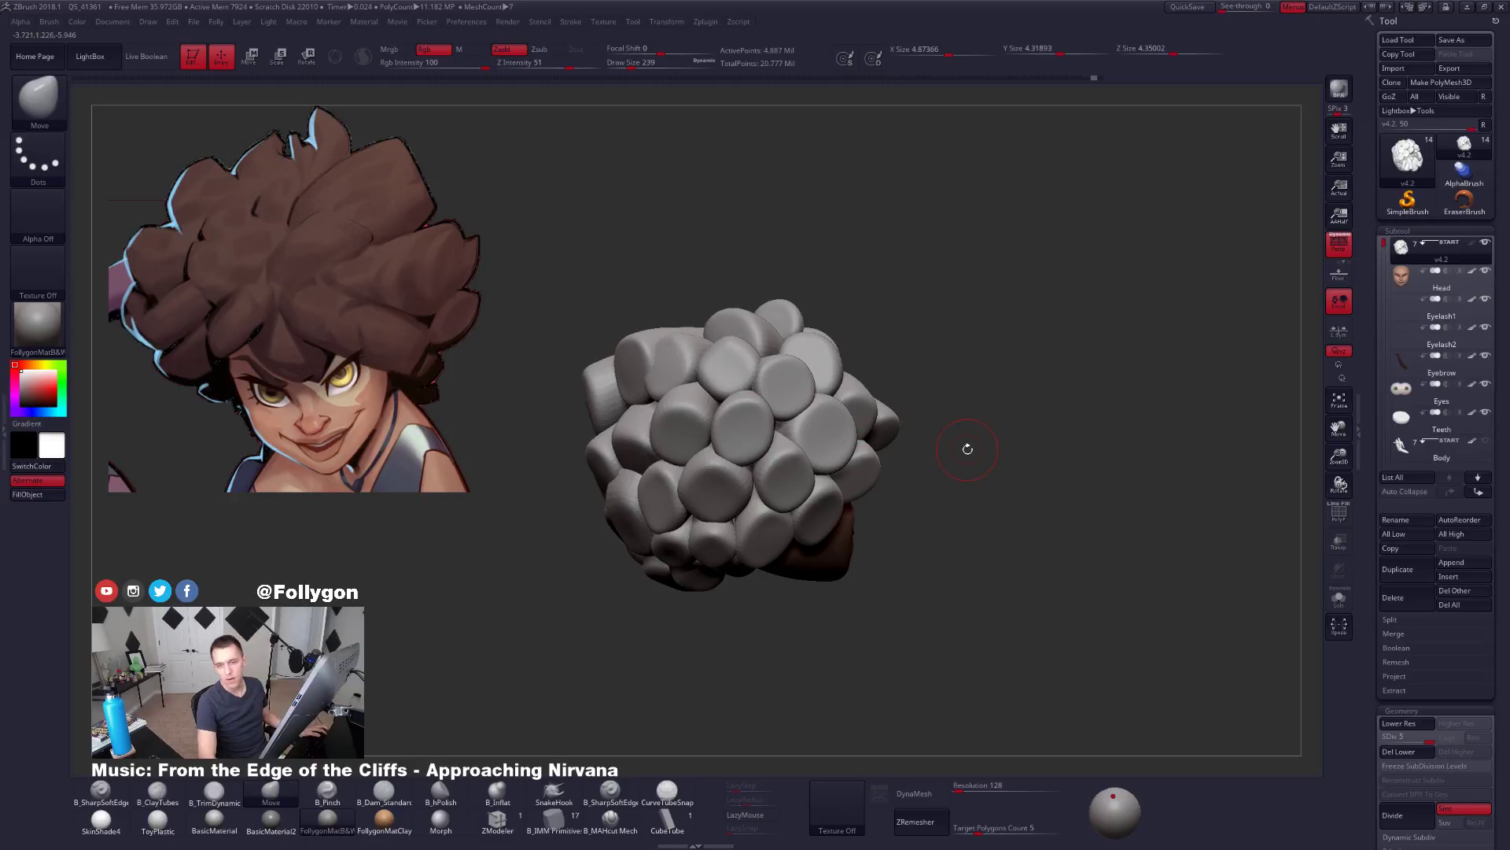
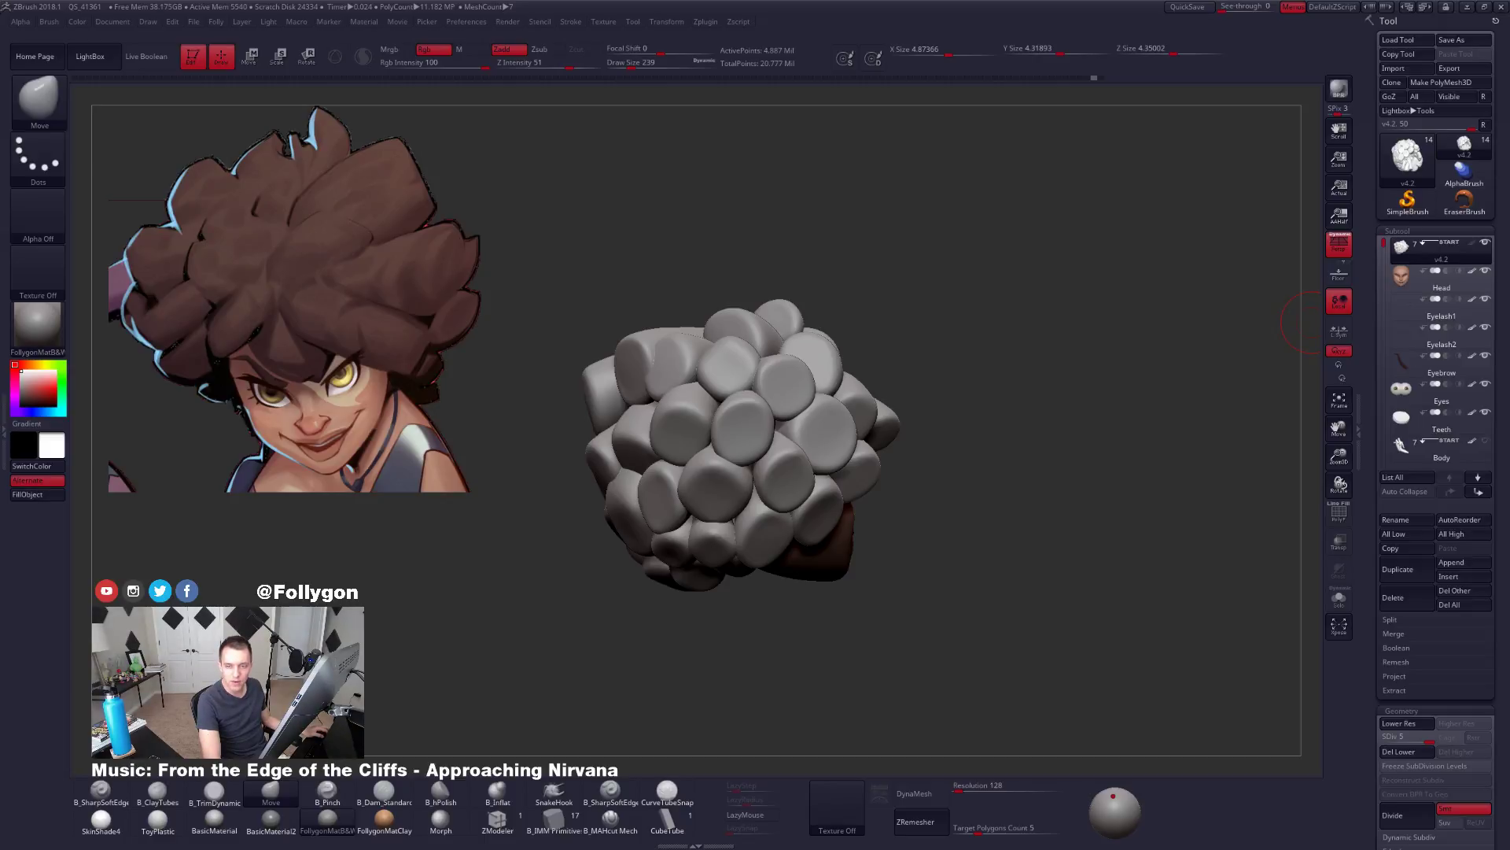
{"action": "left_click_drag", "start_coordinate": [1098, 374], "coordinate": [1144, 424]}
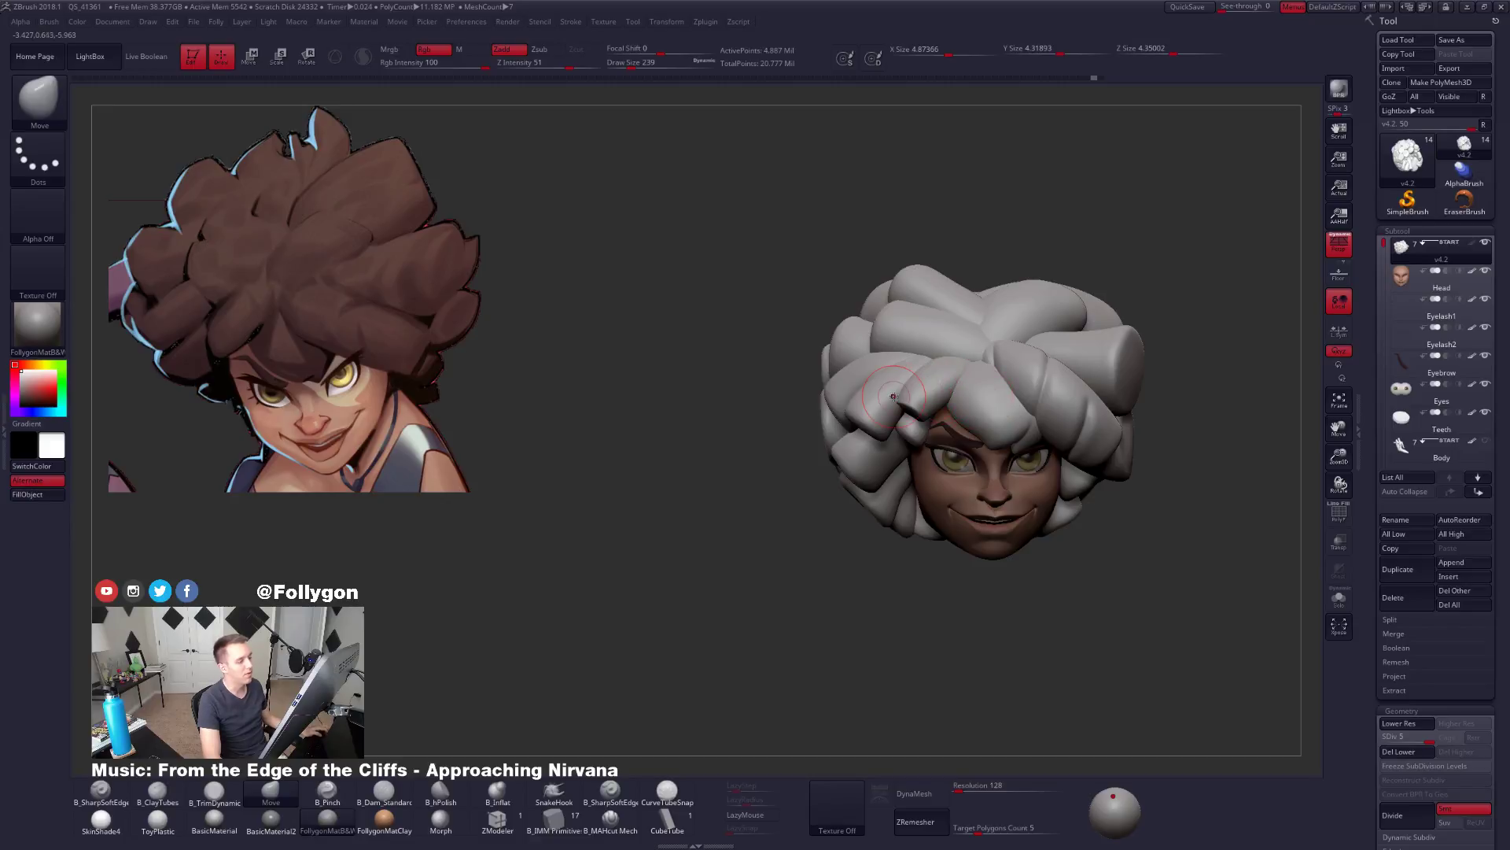
{"action": "right_click_drag", "start_coordinate": [894, 397], "coordinate": [948, 326], "text": "ctrl"}
{"action": "key", "text": "w"}
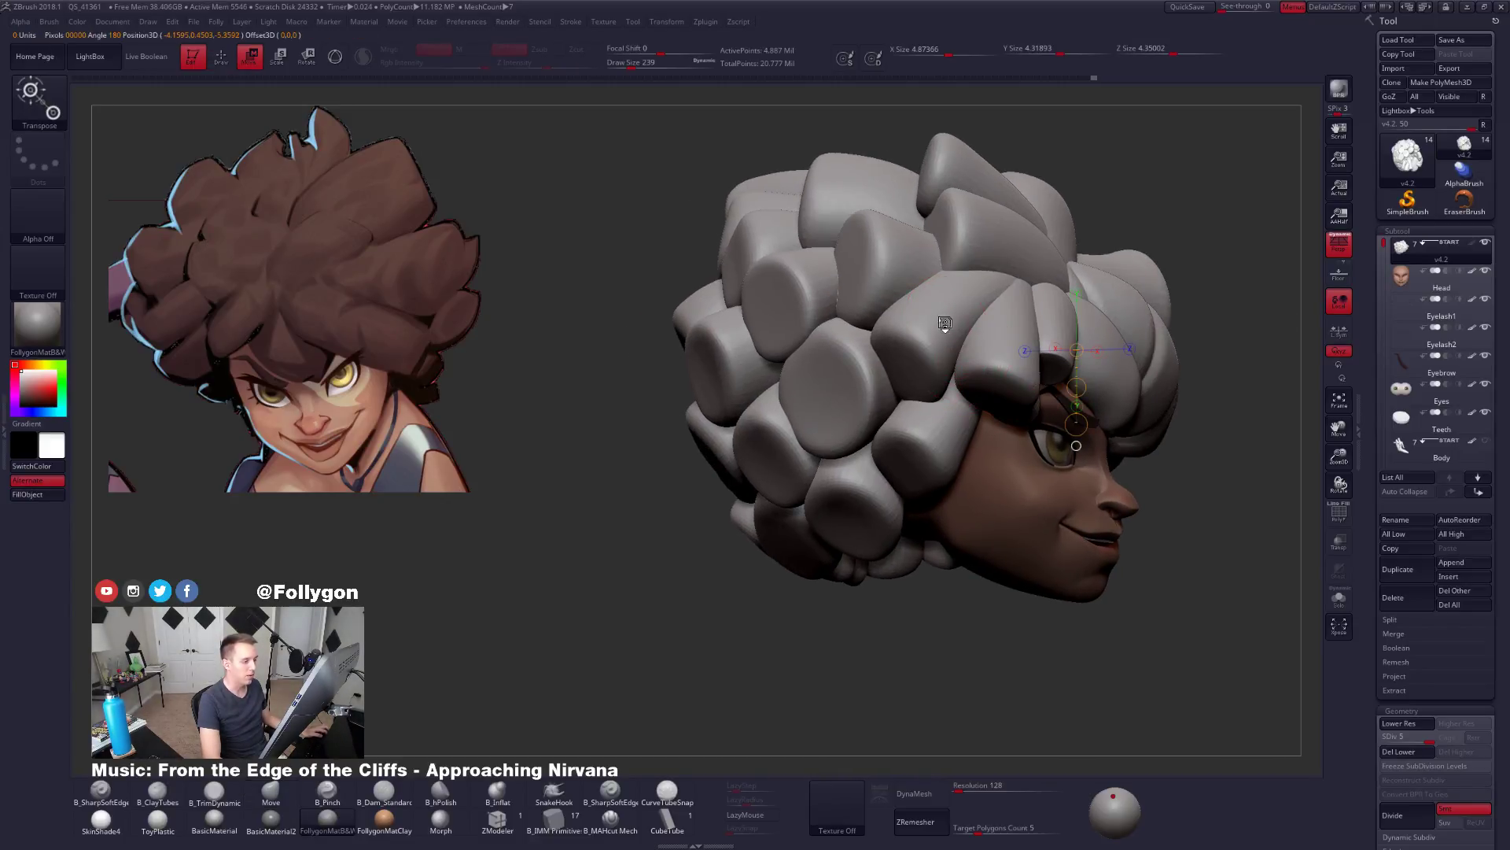
{"action": "left_click", "coordinate": [948, 326], "text": "ctrl"}
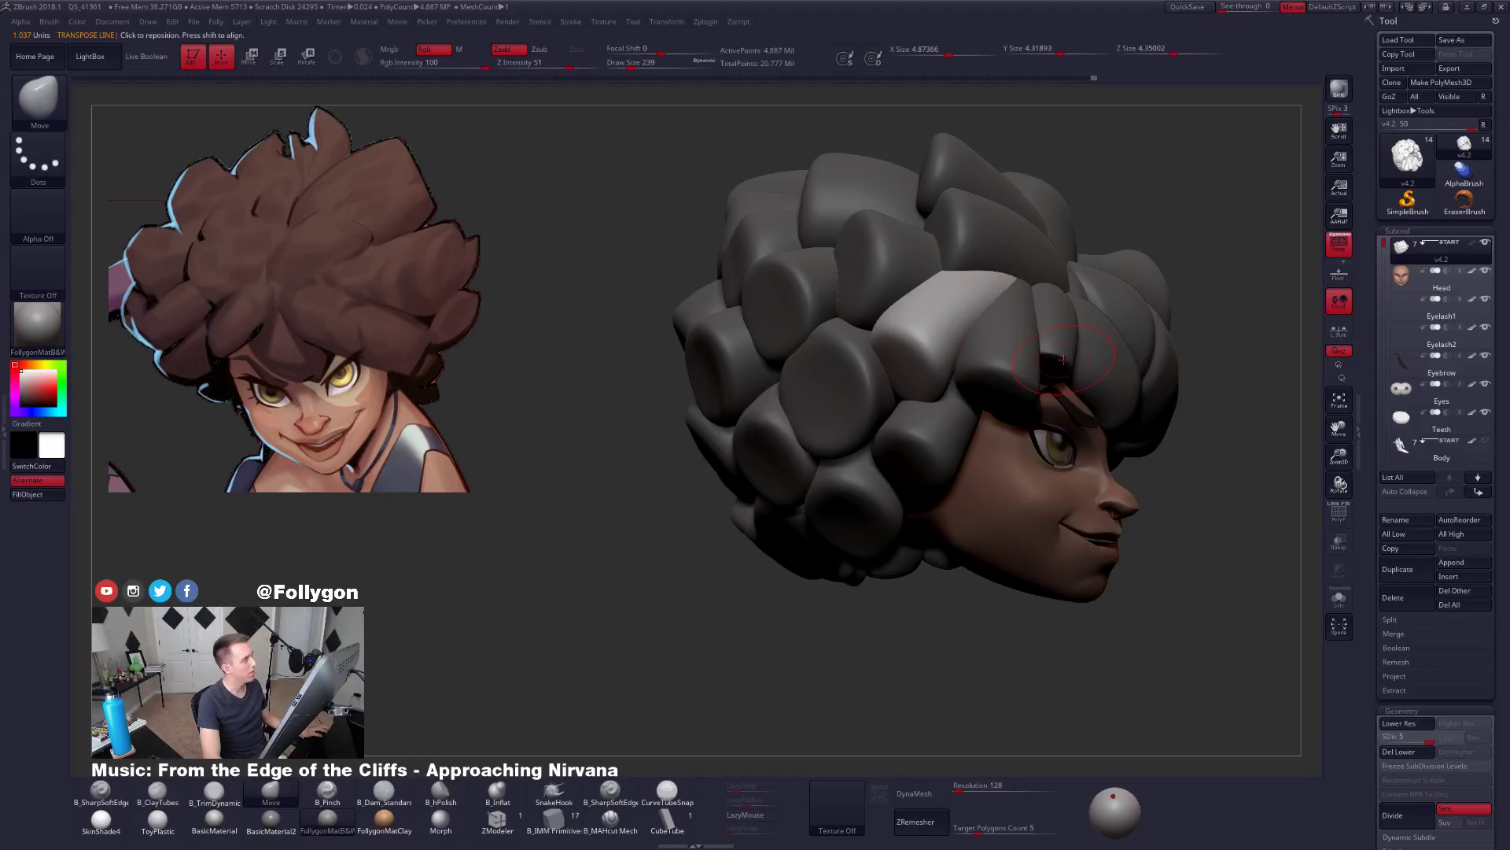
Lower the hair to subdivision level 1 and reshape the unmasked forehead-side clump with the Move brush at draw size 414.
{"action": "right_click_drag", "start_coordinate": [1063, 361], "coordinate": [964, 354]}
{"action": "key", "text": "shift+d"}
{"action": "key", "text": "shift+d"}
{"action": "key", "text": "shift+d"}
{"action": "key", "text": "space"}
{"action": "left_click_drag", "start_coordinate": [1005, 340], "coordinate": [1023, 338]}
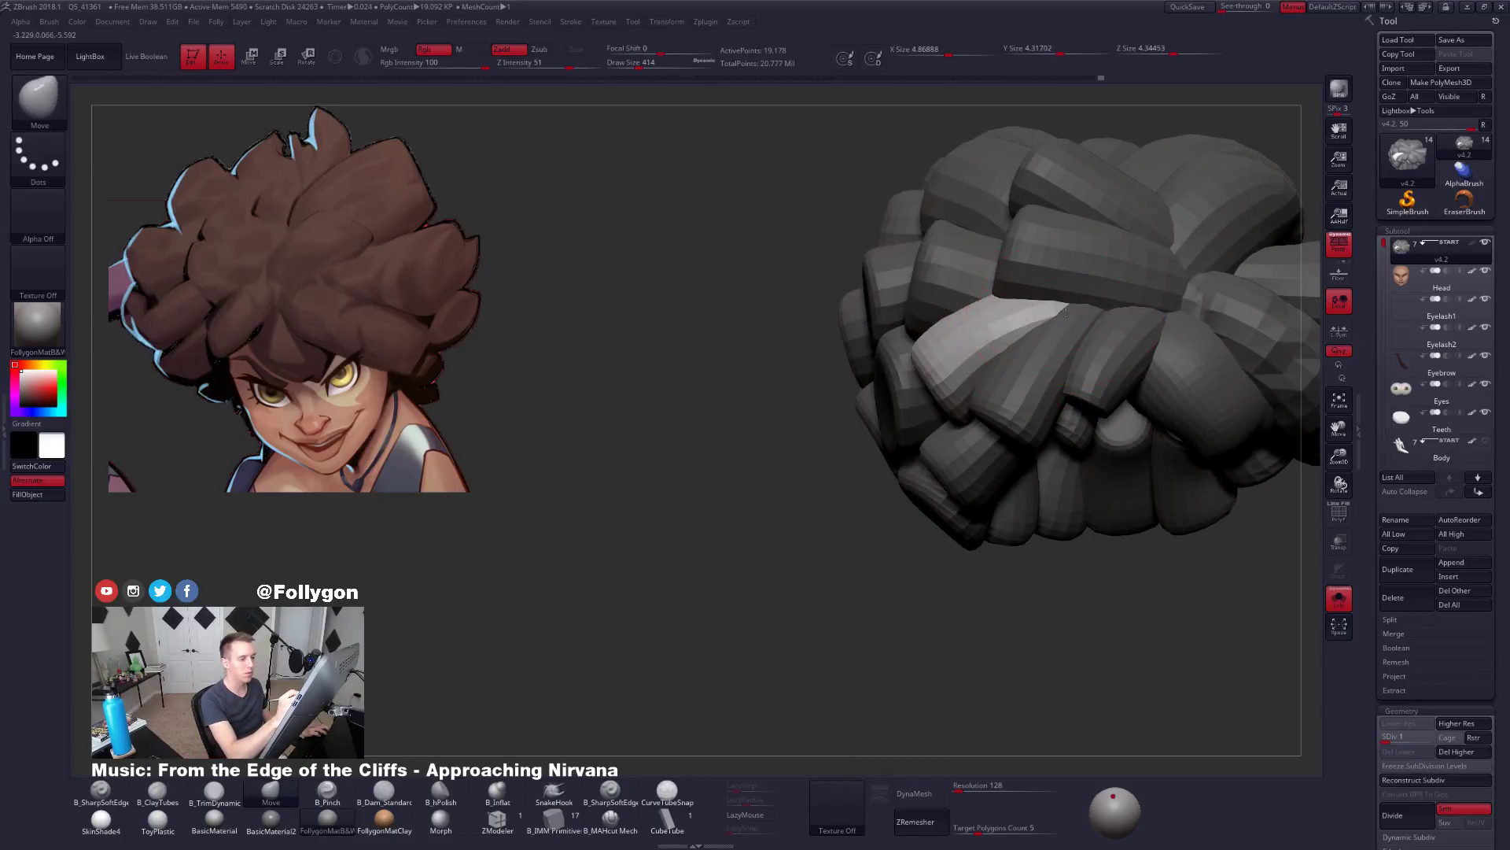
{"action": "right_click_drag", "start_coordinate": [1033, 350], "coordinate": [870, 512]}
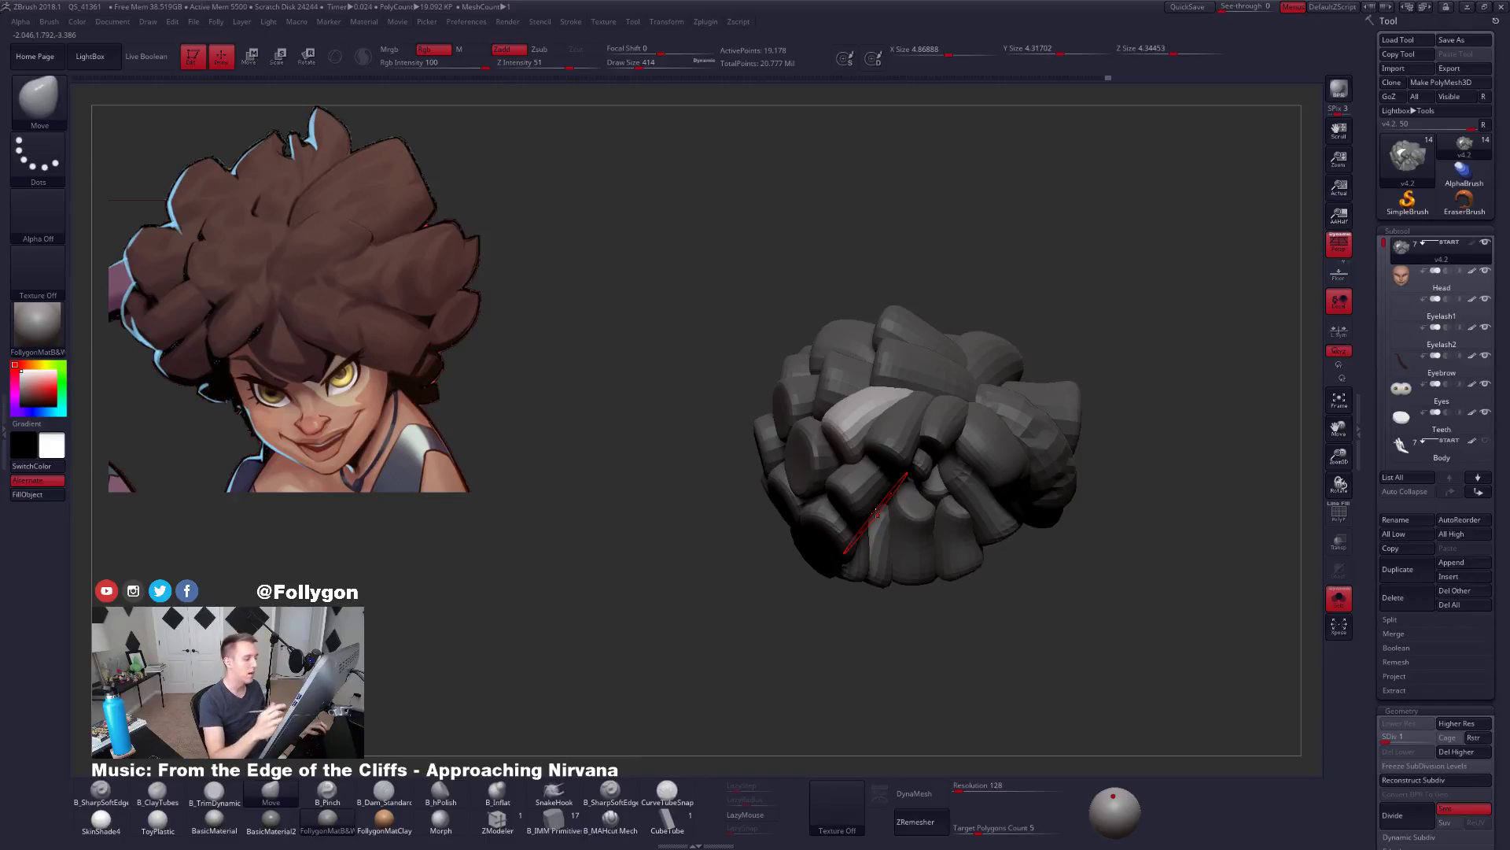
{"action": "right_click_drag", "start_coordinate": [877, 505], "coordinate": [909, 553]}
{"action": "right_click_drag", "start_coordinate": [910, 554], "coordinate": [877, 471], "text": "alt"}
{"action": "right_click_drag", "start_coordinate": [877, 471], "coordinate": [875, 418], "text": "ctrl"}
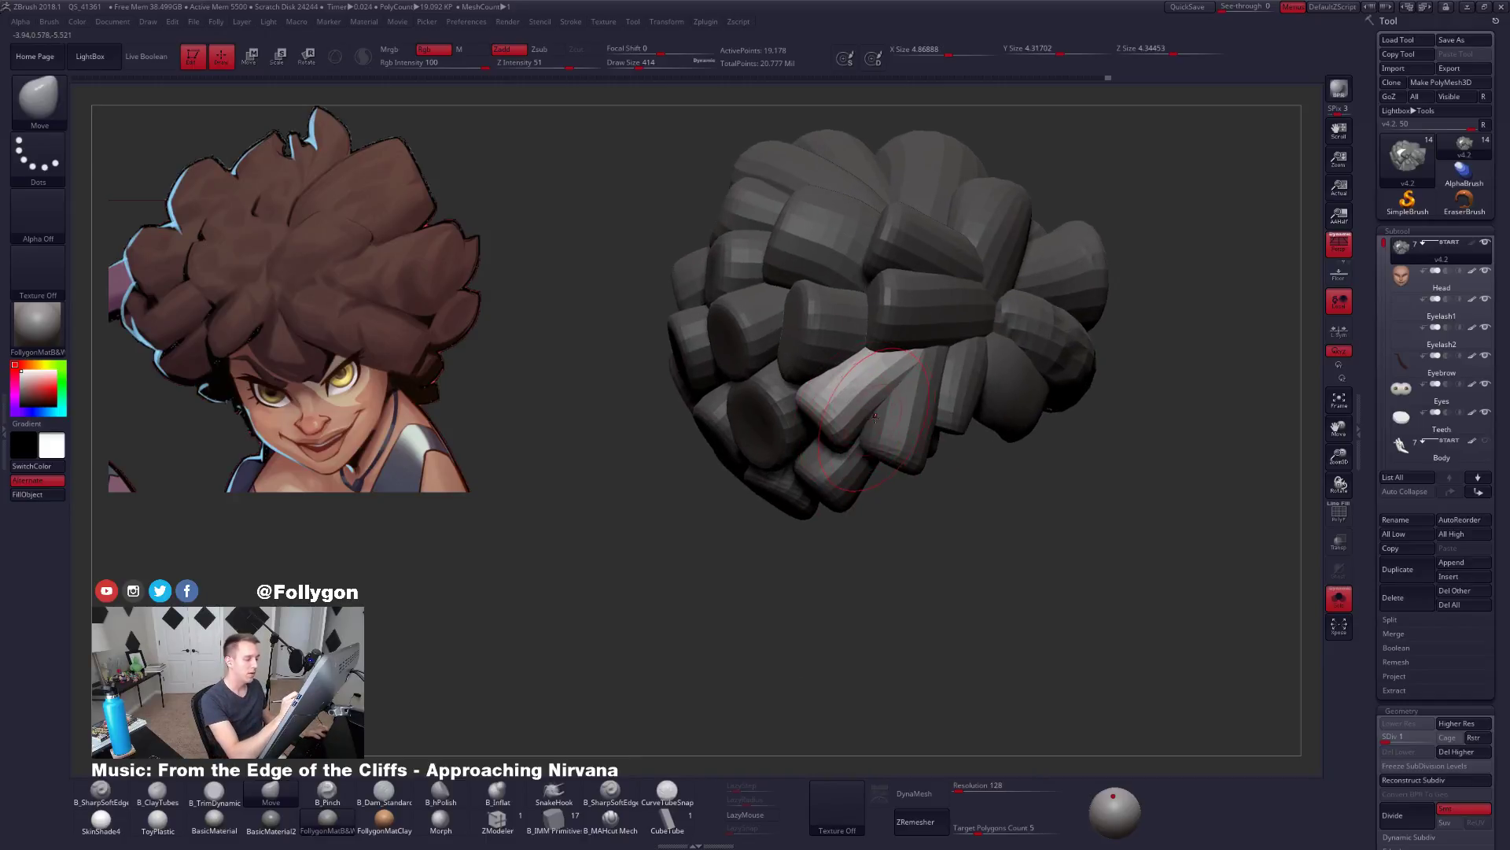
Refine the forehead-side clump's length and blunt end with smaller Move strokes, down to draw size 227.
{"action": "key", "text": "space"}
{"action": "left_click_drag", "start_coordinate": [876, 418], "coordinate": [867, 419]}
{"action": "mouse_move", "coordinate": [869, 445]}
{"action": "right_mouse_down"}
{"action": "mouse_move", "coordinate": [858, 503]}
{"action": "mouse_move", "coordinate": [831, 526]}
{"action": "mouse_move", "coordinate": [897, 538]}
{"action": "mouse_move", "coordinate": [1013, 517]}
{"action": "mouse_move", "coordinate": [925, 429]}
{"action": "right_mouse_up"}
{"action": "key", "text": "w"}
{"action": "key", "text": "space"}
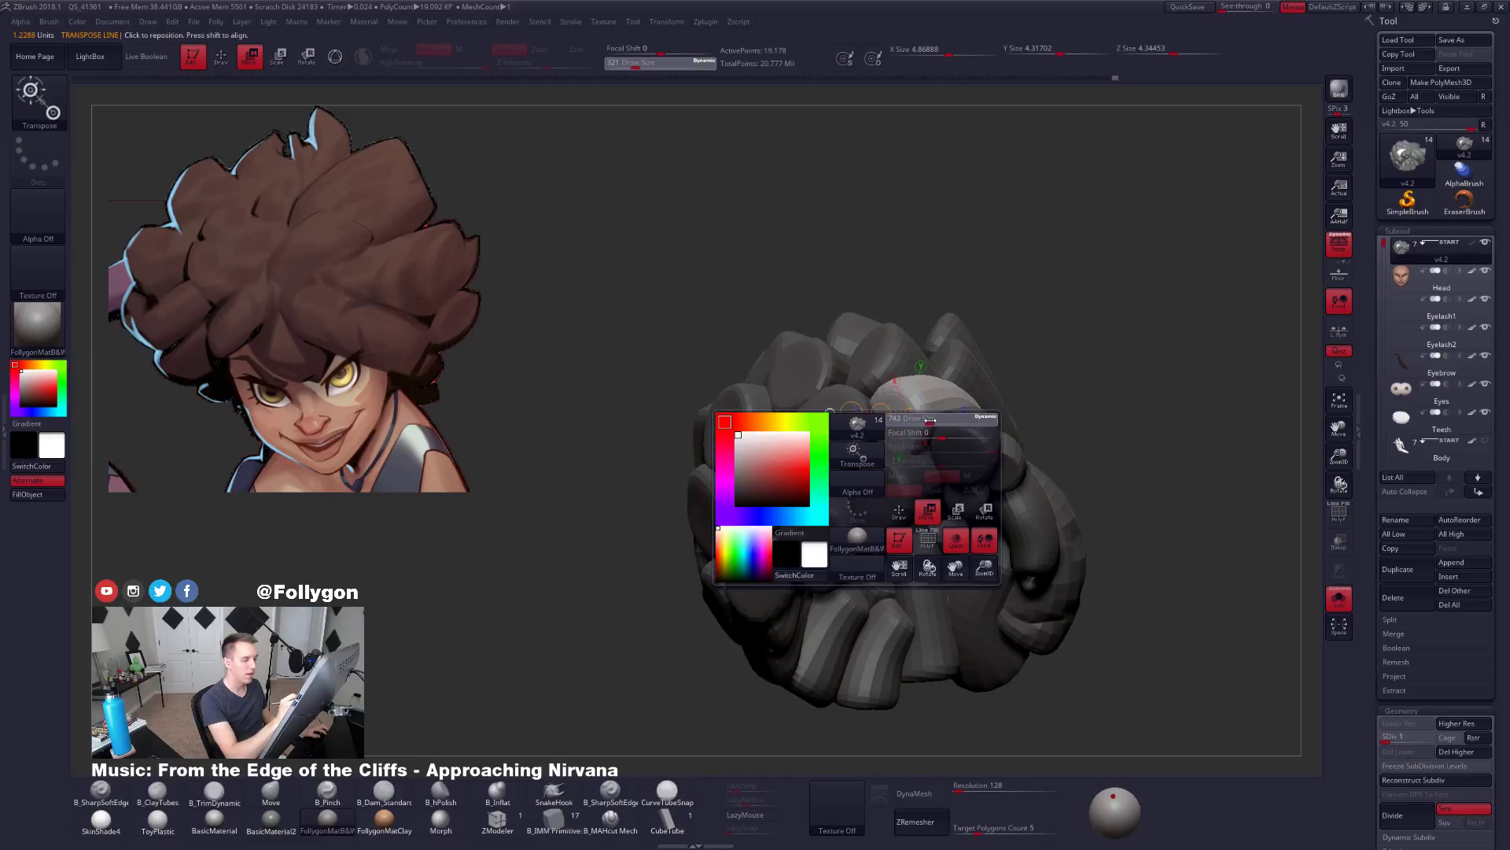
{"action": "key", "text": "q"}
{"action": "key", "text": "space"}
{"action": "left_click", "coordinate": [909, 420]}
{"action": "right_click_drag", "start_coordinate": [944, 429], "coordinate": [899, 418]}
{"action": "key", "text": "space"}
{"action": "left_click_drag", "start_coordinate": [898, 419], "coordinate": [881, 419]}
{"action": "key", "text": "space"}
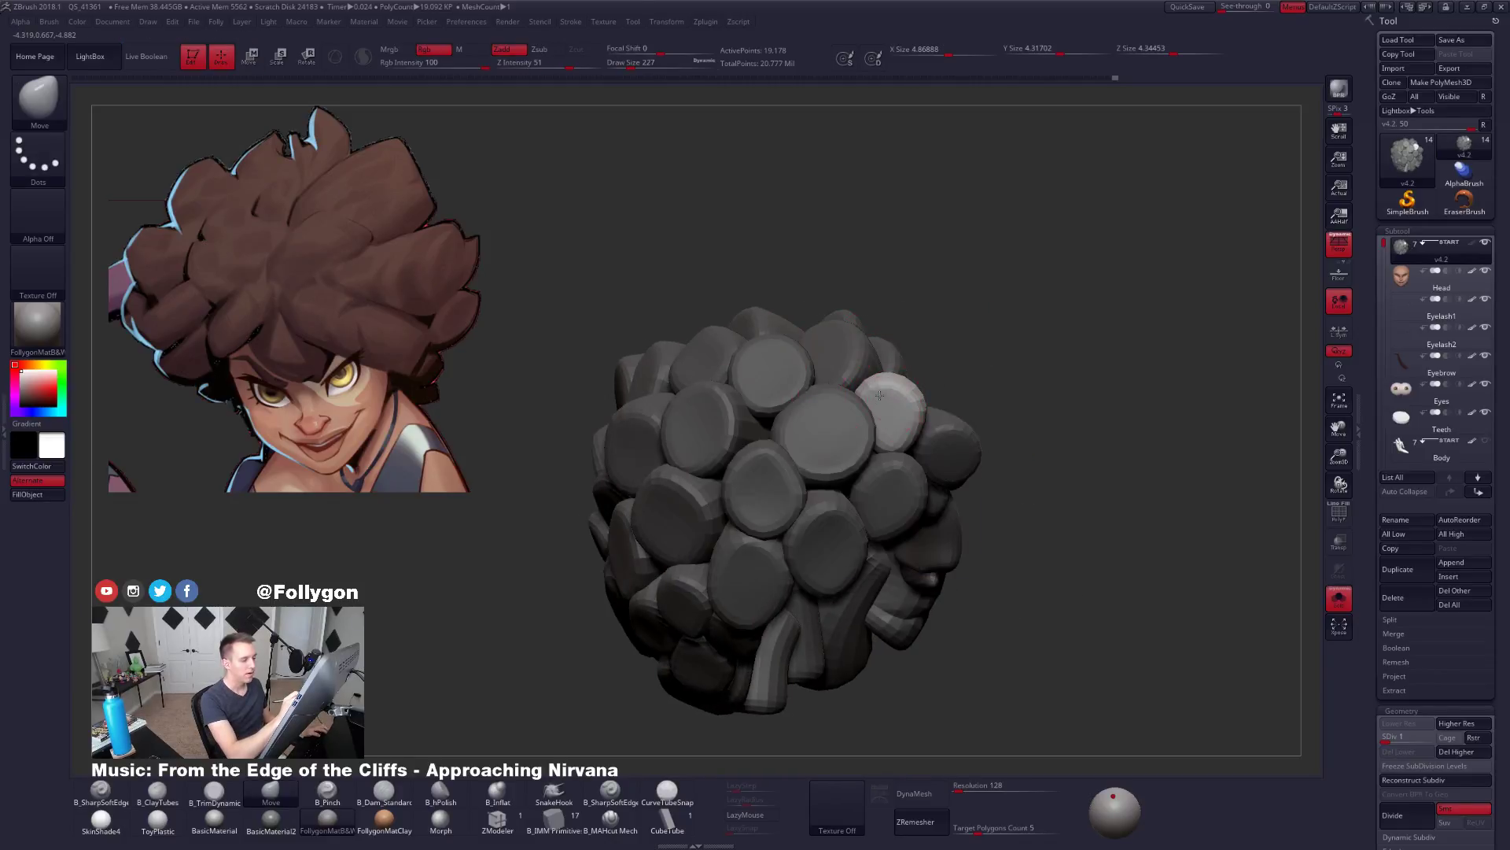
{"action": "left_click_drag", "start_coordinate": [904, 423], "coordinate": [892, 424]}
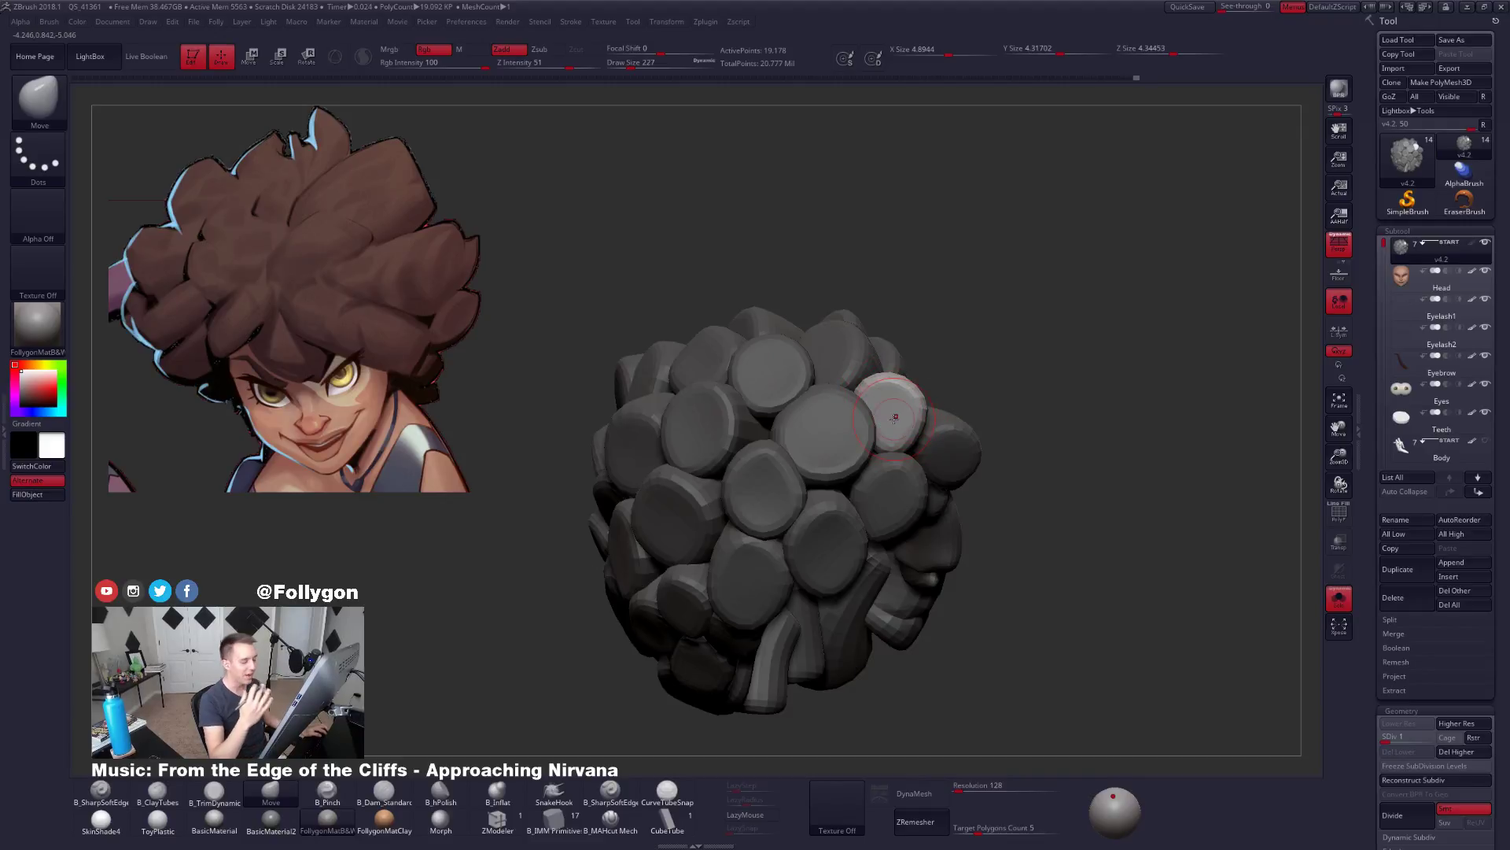
Mask all hair except the large round side clump and reshape it with the Move brush at draw sizes 465 and 279.
{"action": "right_click_drag", "start_coordinate": [910, 493], "coordinate": [875, 531]}
{"action": "key", "text": "w"}
{"action": "left_click", "coordinate": [848, 439], "text": "ctrl"}
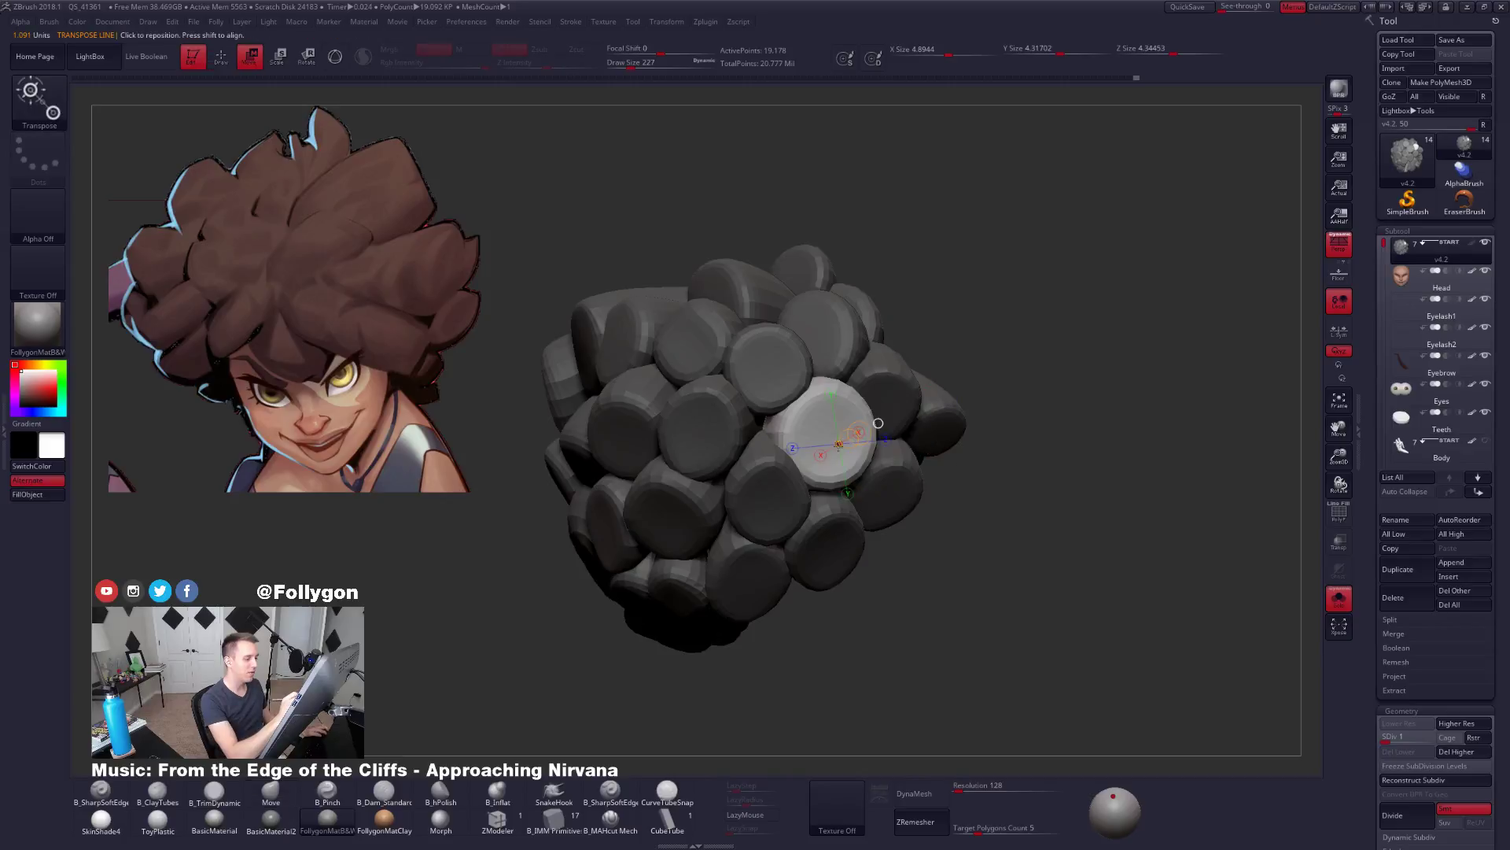
{"action": "key", "text": "q"}
{"action": "key", "text": "space"}
{"action": "left_click_drag", "start_coordinate": [849, 444], "coordinate": [861, 444]}
{"action": "right_click_drag", "start_coordinate": [860, 444], "coordinate": [787, 464]}
{"action": "key", "text": "space"}
{"action": "left_click_drag", "start_coordinate": [834, 450], "coordinate": [842, 450]}
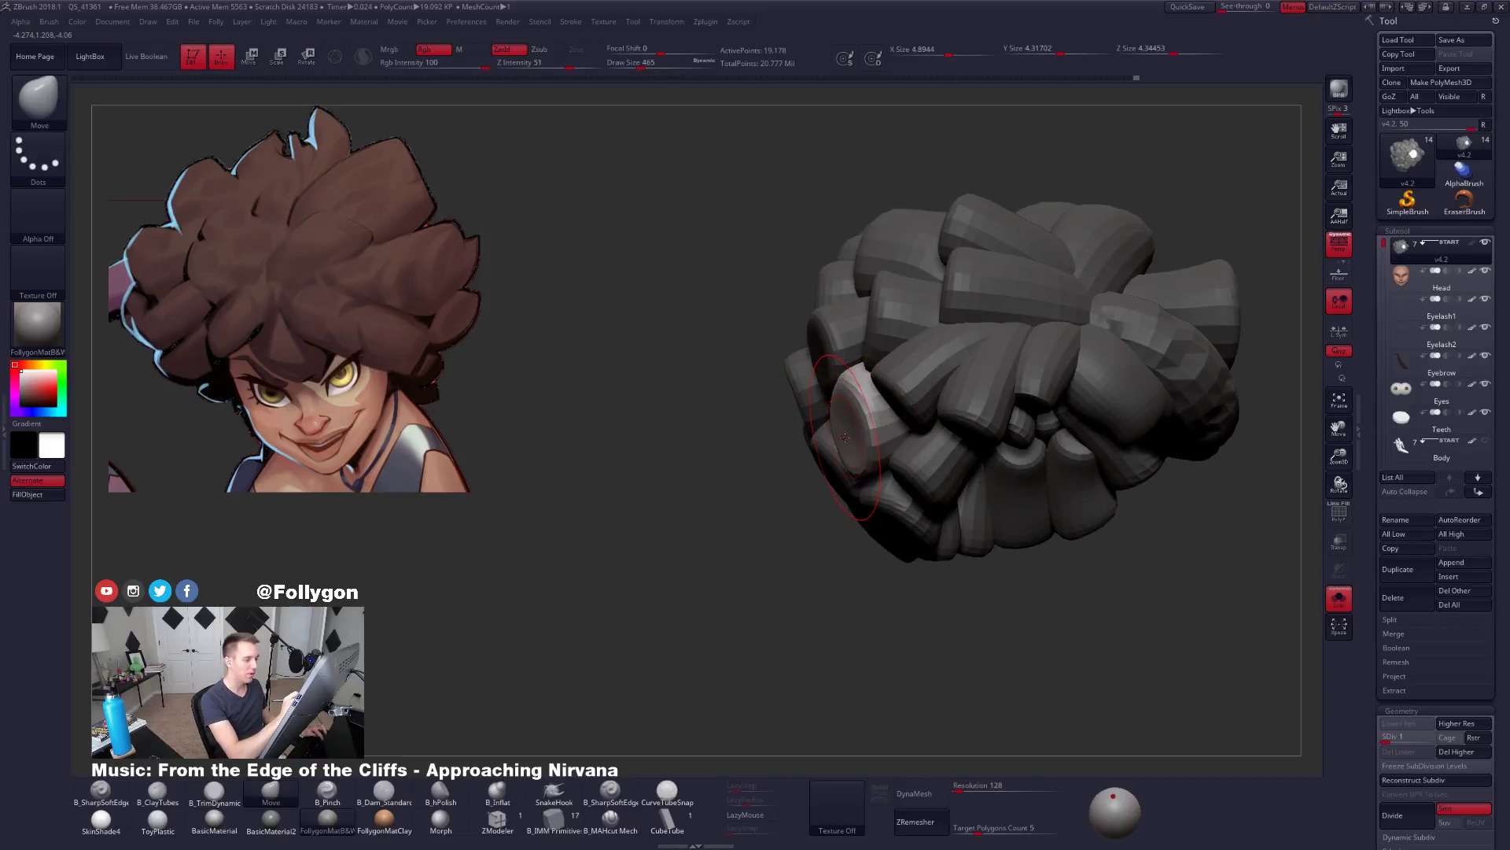
{"action": "right_click_drag", "start_coordinate": [863, 438], "coordinate": [901, 433]}
{"action": "key", "text": "space"}
{"action": "left_click_drag", "start_coordinate": [890, 430], "coordinate": [873, 430]}
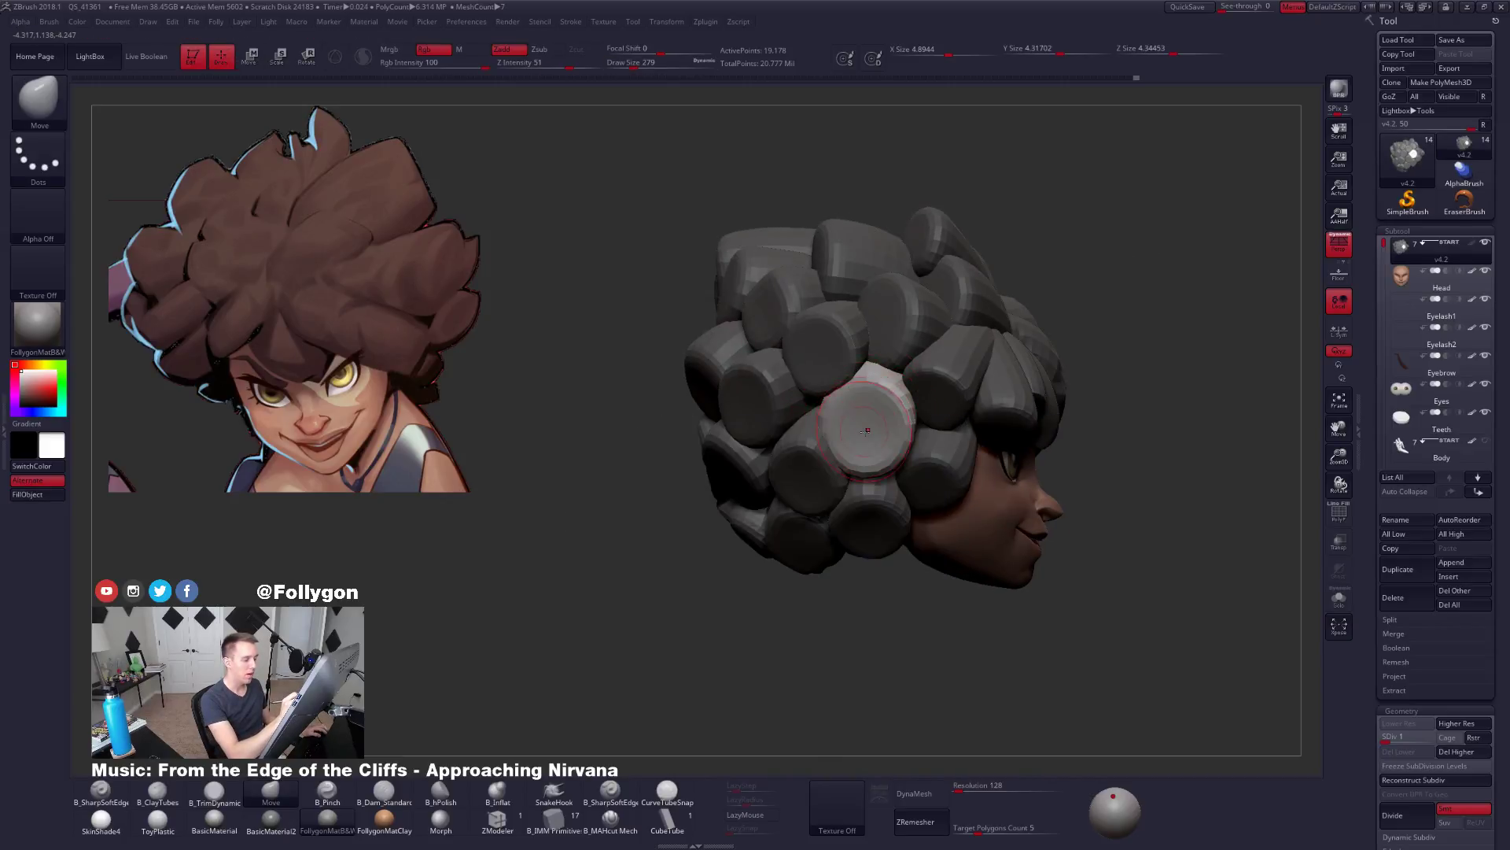
Isolate the large side clump with the head hidden, raise it to subdivision level 5 and choose the B_TrimDynamic brush.
{"action": "left_click", "coordinate": [864, 429], "text": "ctrl+shift"}
{"action": "right_click_drag", "start_coordinate": [835, 432], "coordinate": [871, 436]}
{"action": "key", "text": "3"}
{"action": "key", "text": "d"}
{"action": "key", "text": "d"}
{"action": "key", "text": "d"}
{"action": "key", "text": "d"}
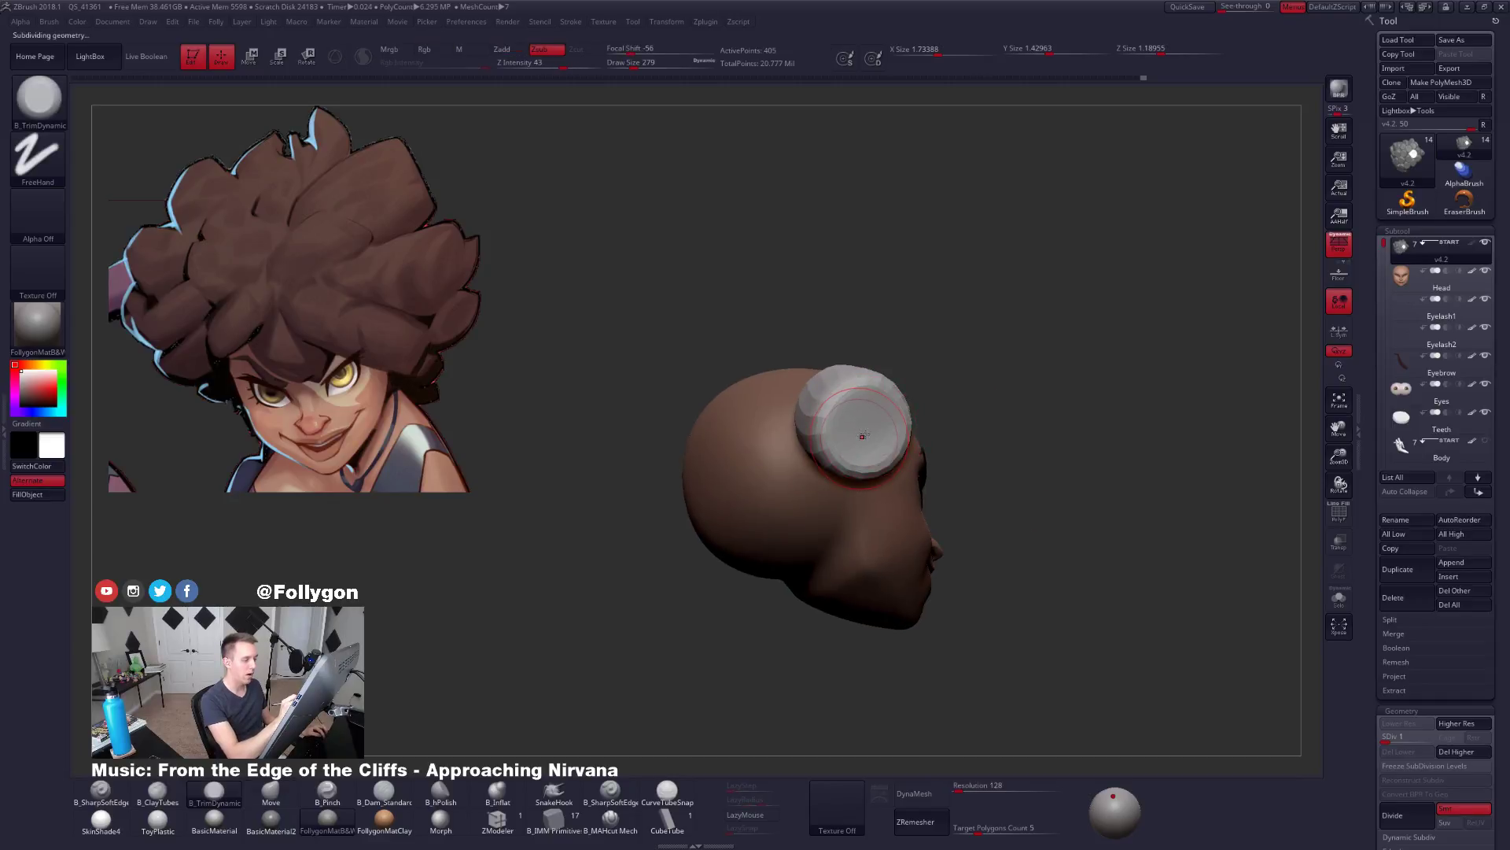
{"action": "key", "text": "alt+s"}
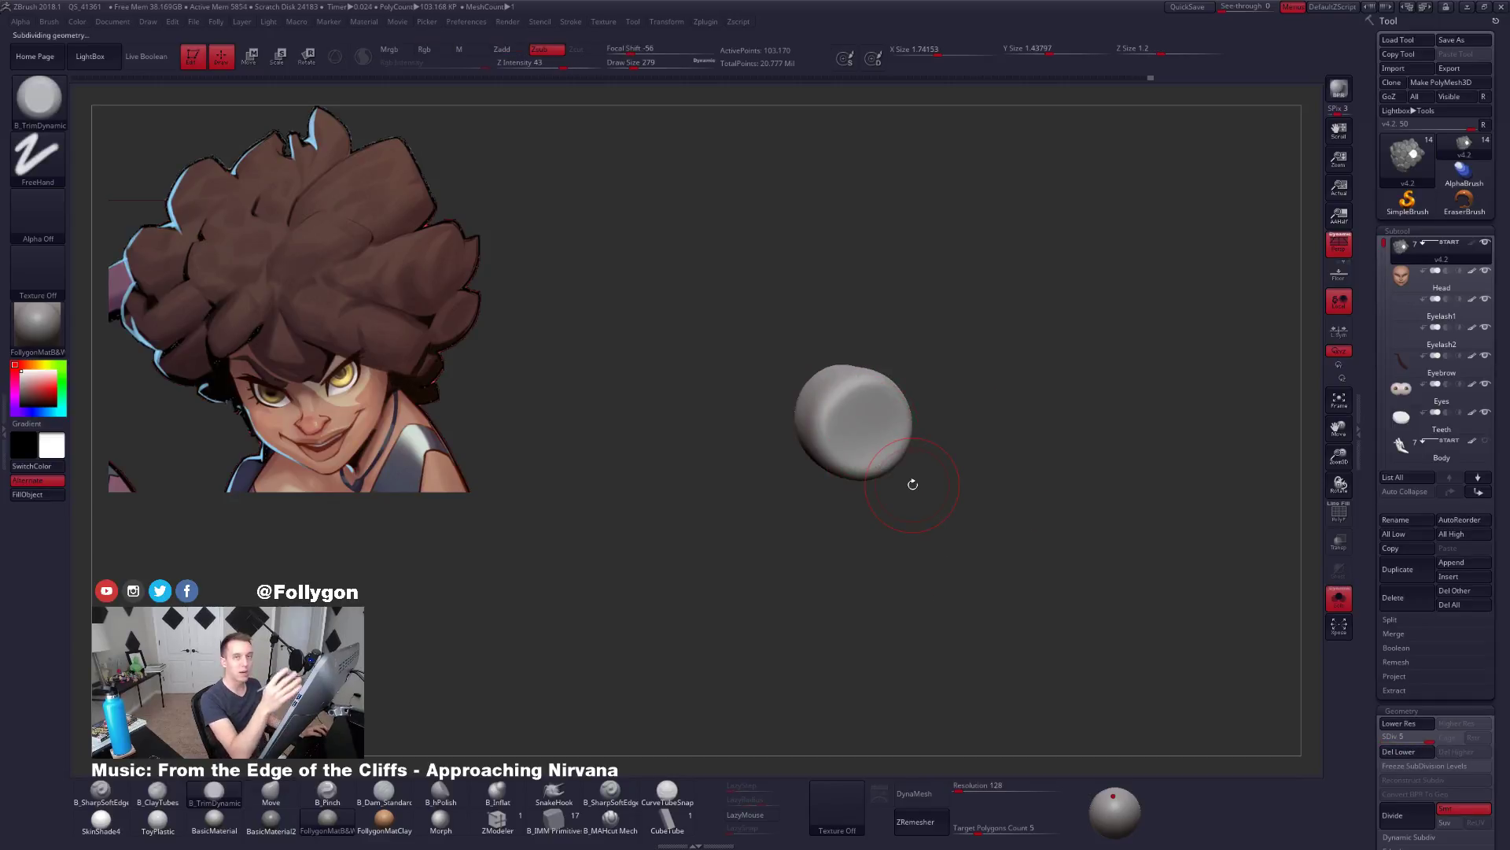
Work over the clump's end with B_ClayTubes at Z Intensity 12, and flatten its end and rim with B_TrimDynamic at draw size 239.
{"action": "key", "text": "2"}
{"action": "right_click_drag", "start_coordinate": [913, 484], "coordinate": [876, 424]}
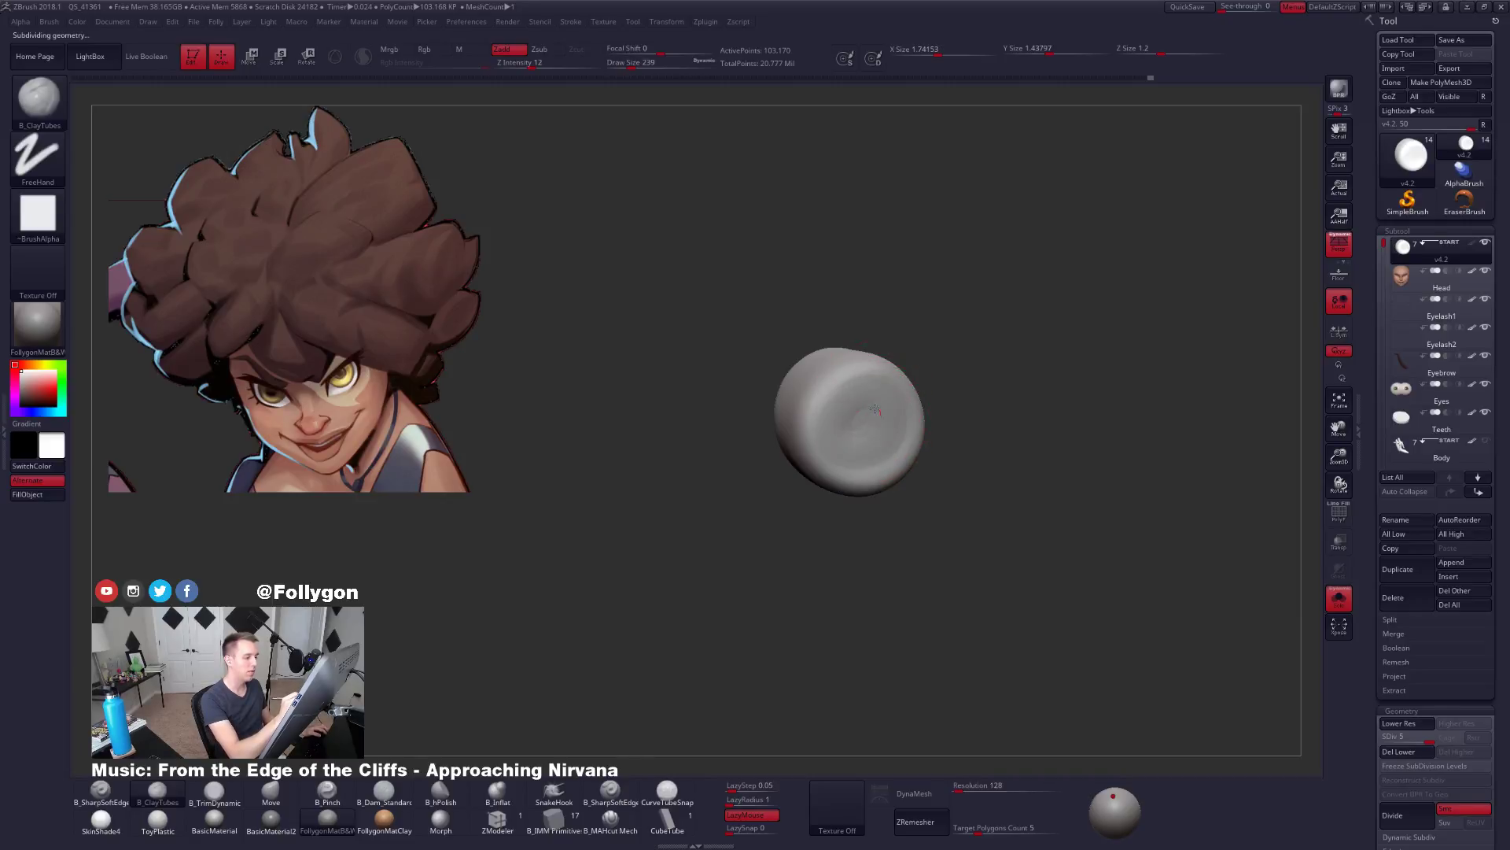
{"action": "key", "text": "3"}
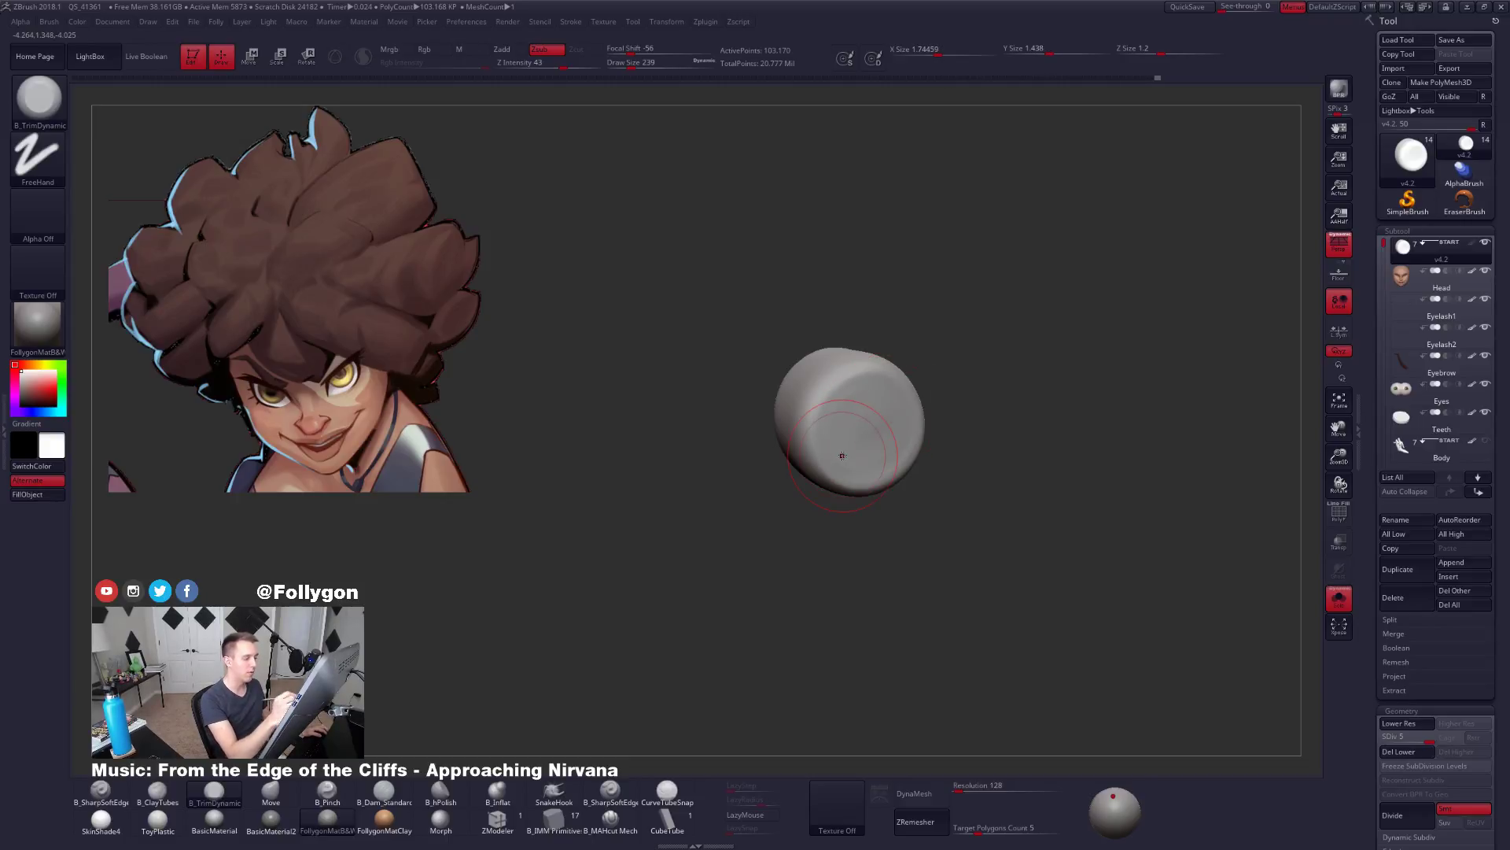
{"action": "mouse_move", "coordinate": [842, 455]}
{"action": "left_mouse_down"}
{"action": "mouse_move", "coordinate": [894, 492]}
{"action": "mouse_move", "coordinate": [840, 507]}
{"action": "left_mouse_up"}
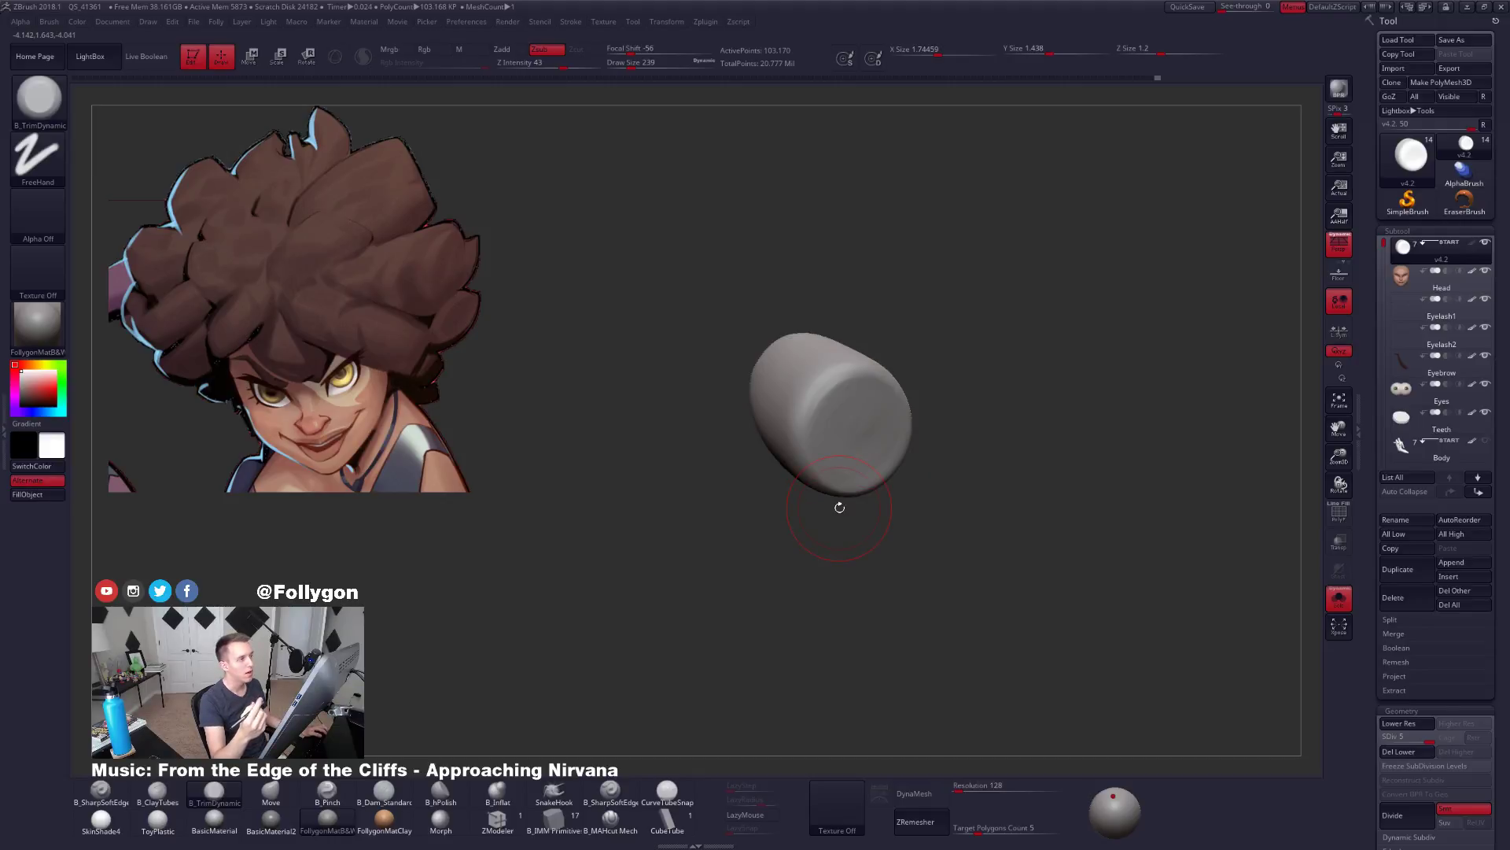
{"action": "left_click_drag", "start_coordinate": [858, 423], "coordinate": [888, 384]}
{"action": "left_click_drag", "start_coordinate": [771, 453], "coordinate": [764, 442]}
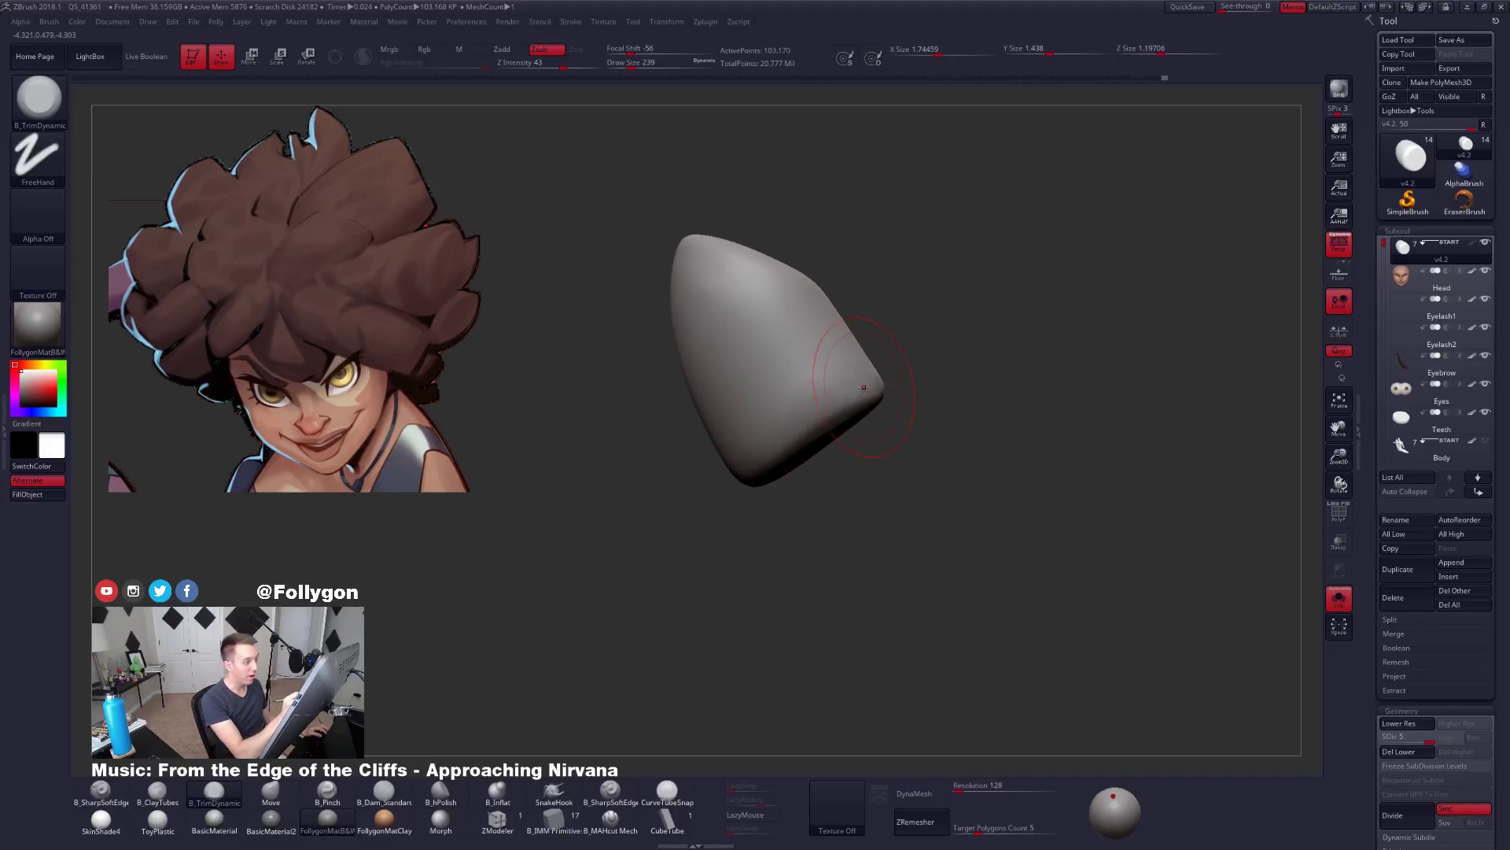
{"action": "left_click_drag", "start_coordinate": [863, 387], "coordinate": [917, 373]}
{"action": "mouse_move", "coordinate": [794, 431]}
{"action": "left_mouse_down"}
{"action": "mouse_move", "coordinate": [791, 491]}
{"action": "mouse_move", "coordinate": [810, 493]}
{"action": "left_mouse_up"}
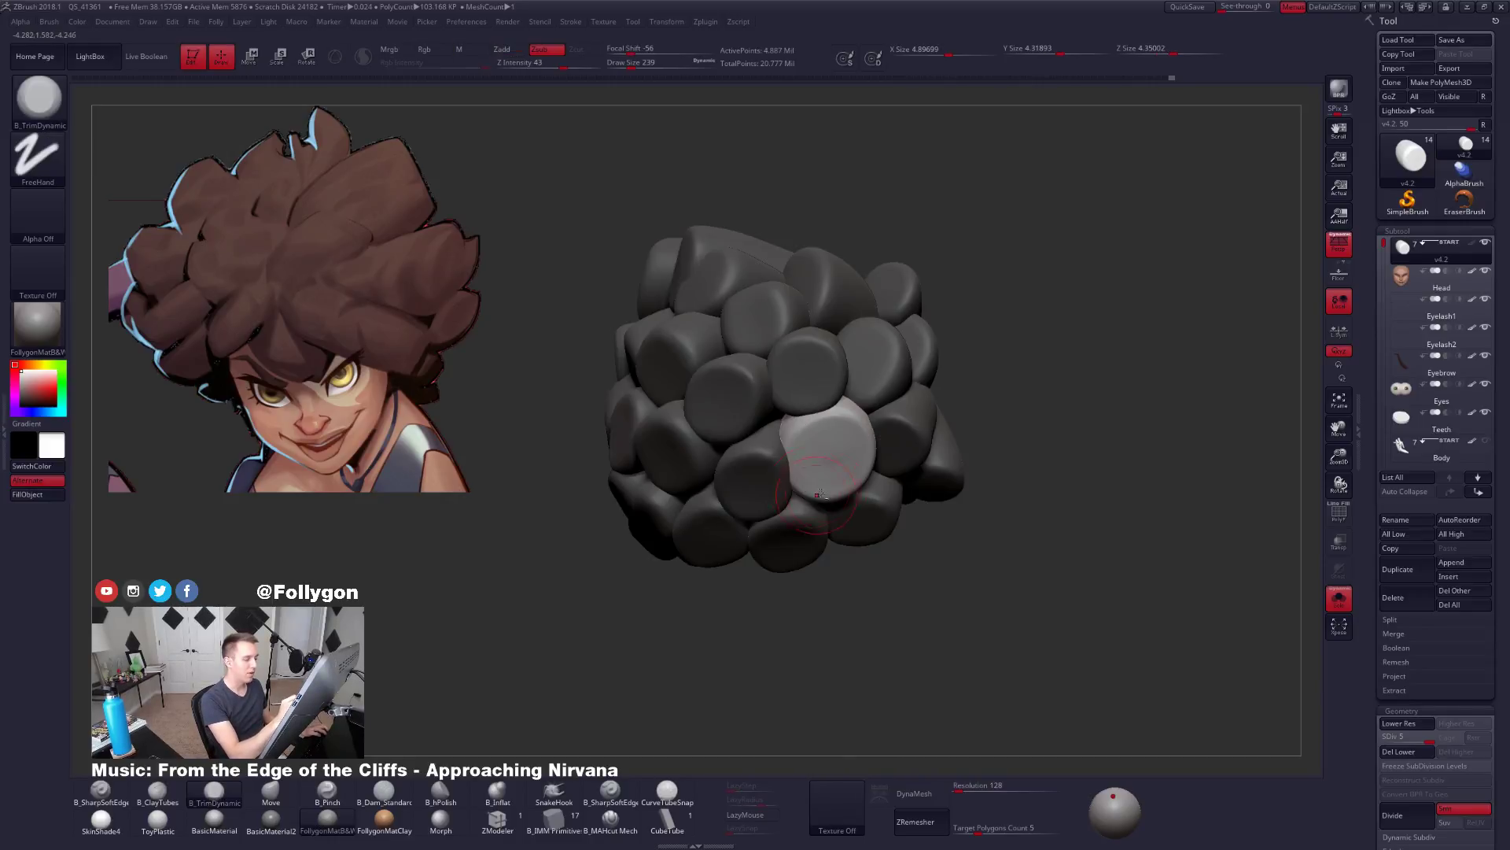
Clear the mask on the full hair and mask everything except the smaller clump behind the large round one.
{"action": "right_click_drag", "start_coordinate": [818, 494], "coordinate": [898, 440], "text": "alt"}
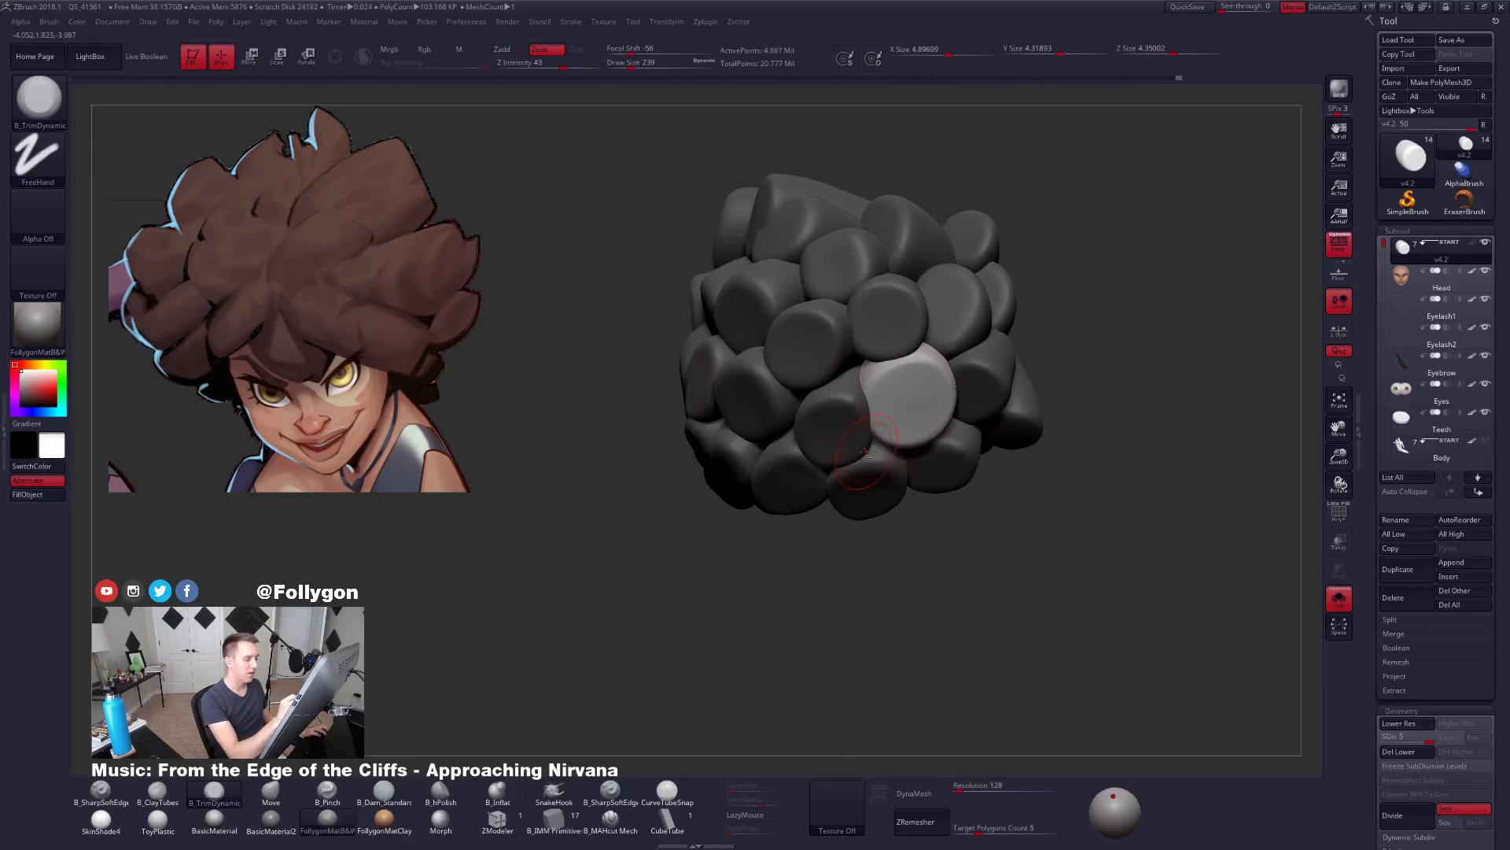
{"action": "left_click_drag", "start_coordinate": [831, 532], "coordinate": [839, 547], "text": "ctrl"}
{"action": "right_click_drag", "start_coordinate": [881, 393], "coordinate": [841, 434]}
{"action": "key", "text": "w"}
{"action": "left_click", "coordinate": [840, 434], "text": "ctrl"}
{"action": "key", "text": "q"}
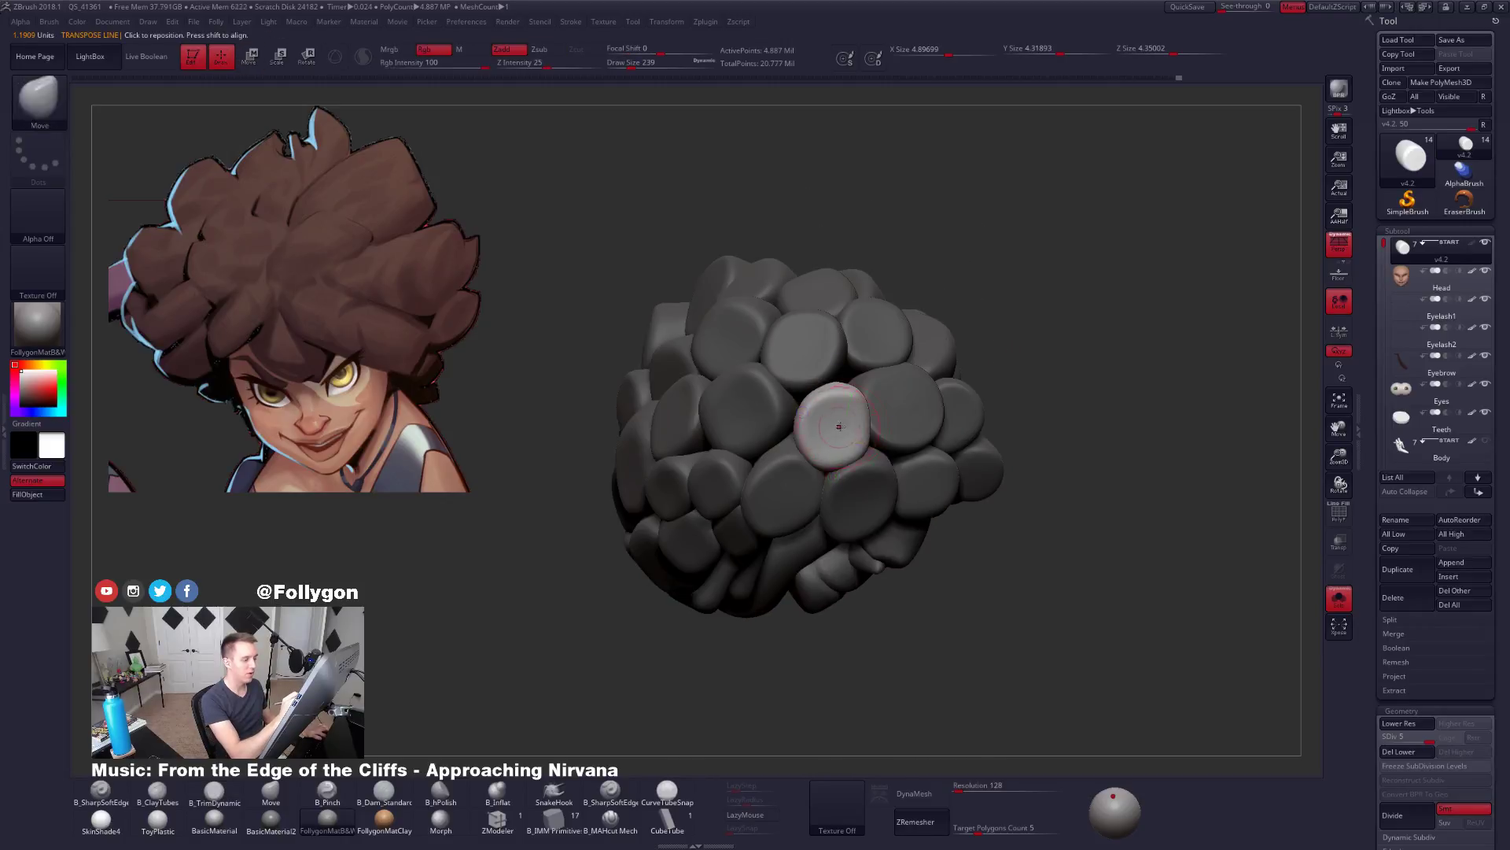
Lower the hair to subdivision level 2 and nudge the smaller clump with the Move brush at draw sizes 397 and 292.
{"action": "key", "text": "space"}
{"action": "key", "text": "shift+d"}
{"action": "key", "text": "shift+d"}
{"action": "key", "text": "shift+d"}
{"action": "key", "text": "b"}
{"action": "key", "text": "m"}
{"action": "key", "text": "v"}
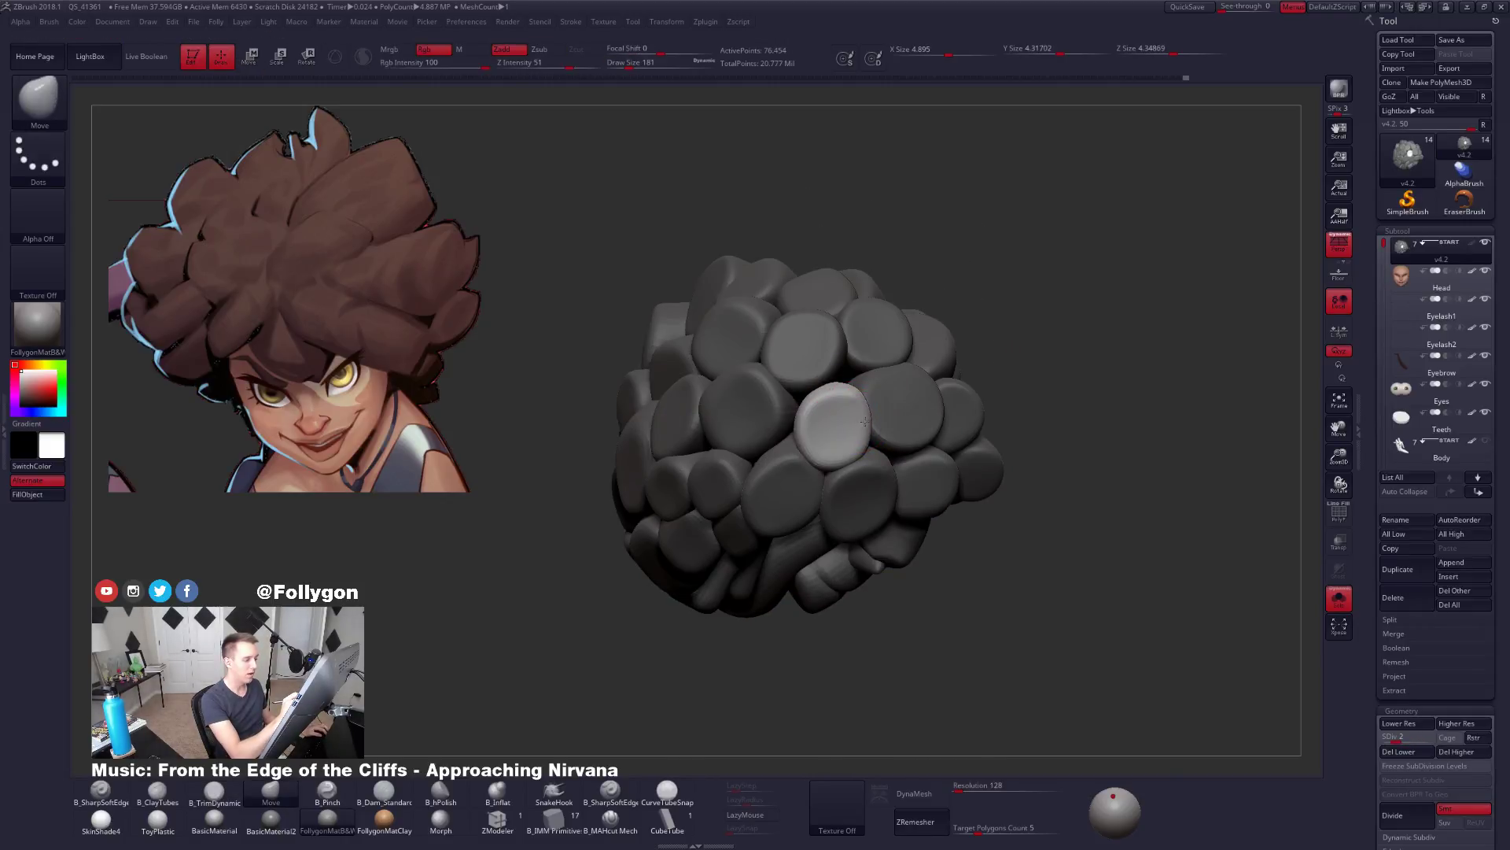
{"action": "key", "text": "space"}
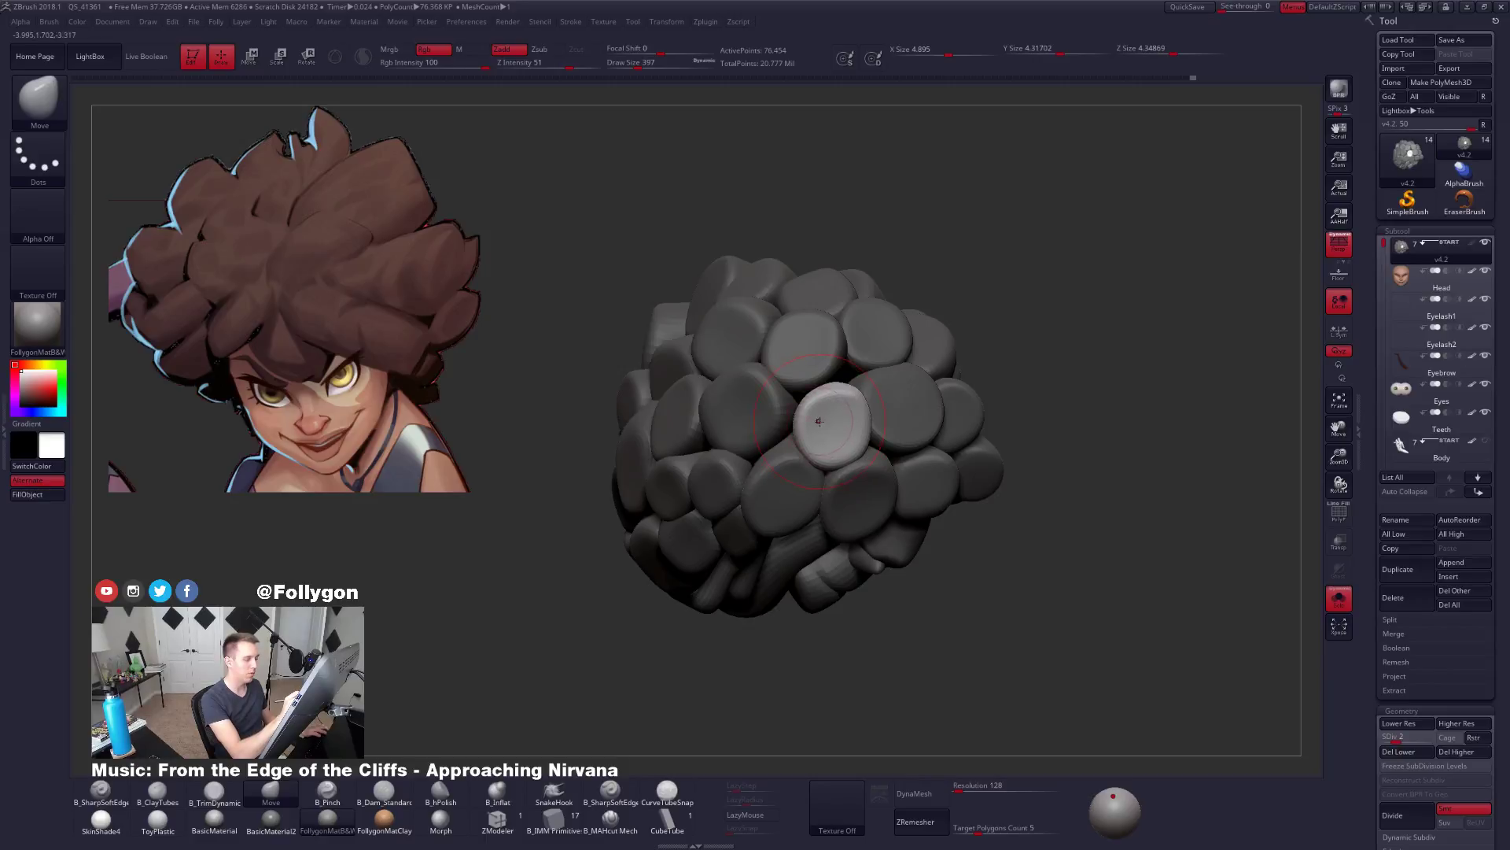
{"action": "key", "text": "space"}
{"action": "key", "text": "space"}
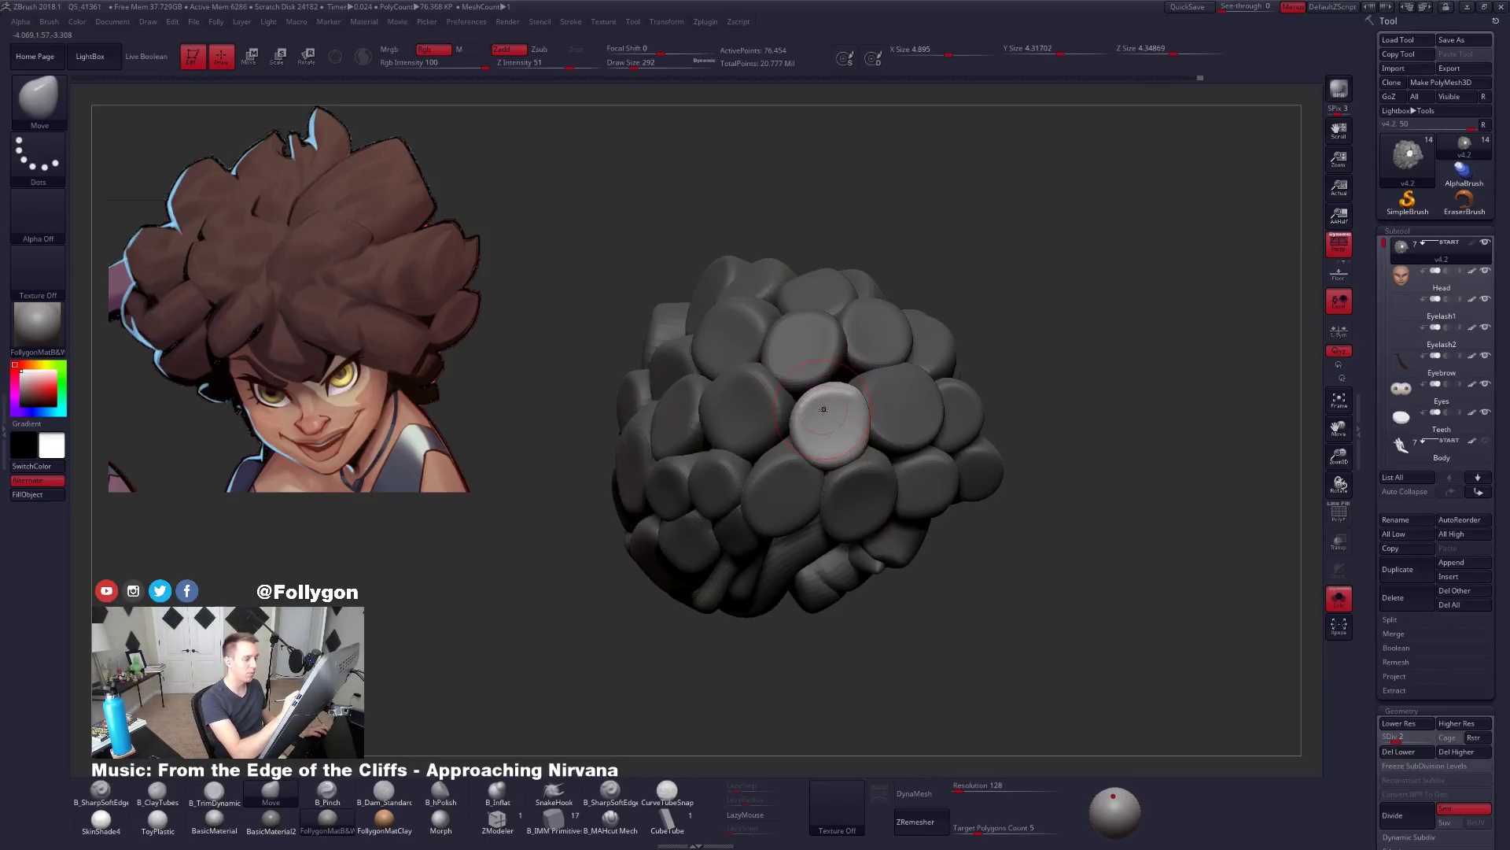
{"action": "mouse_move", "coordinate": [1039, 479]}
{"action": "left_mouse_down"}
{"action": "mouse_move", "coordinate": [752, 464]}
{"action": "mouse_move", "coordinate": [864, 441]}
{"action": "left_mouse_up"}
Lower the hair to subdivision level 1 and reshape the smaller clump further with the Move brush at draw size 430.
{"action": "key", "text": "space"}
{"action": "key", "text": "shift+d"}
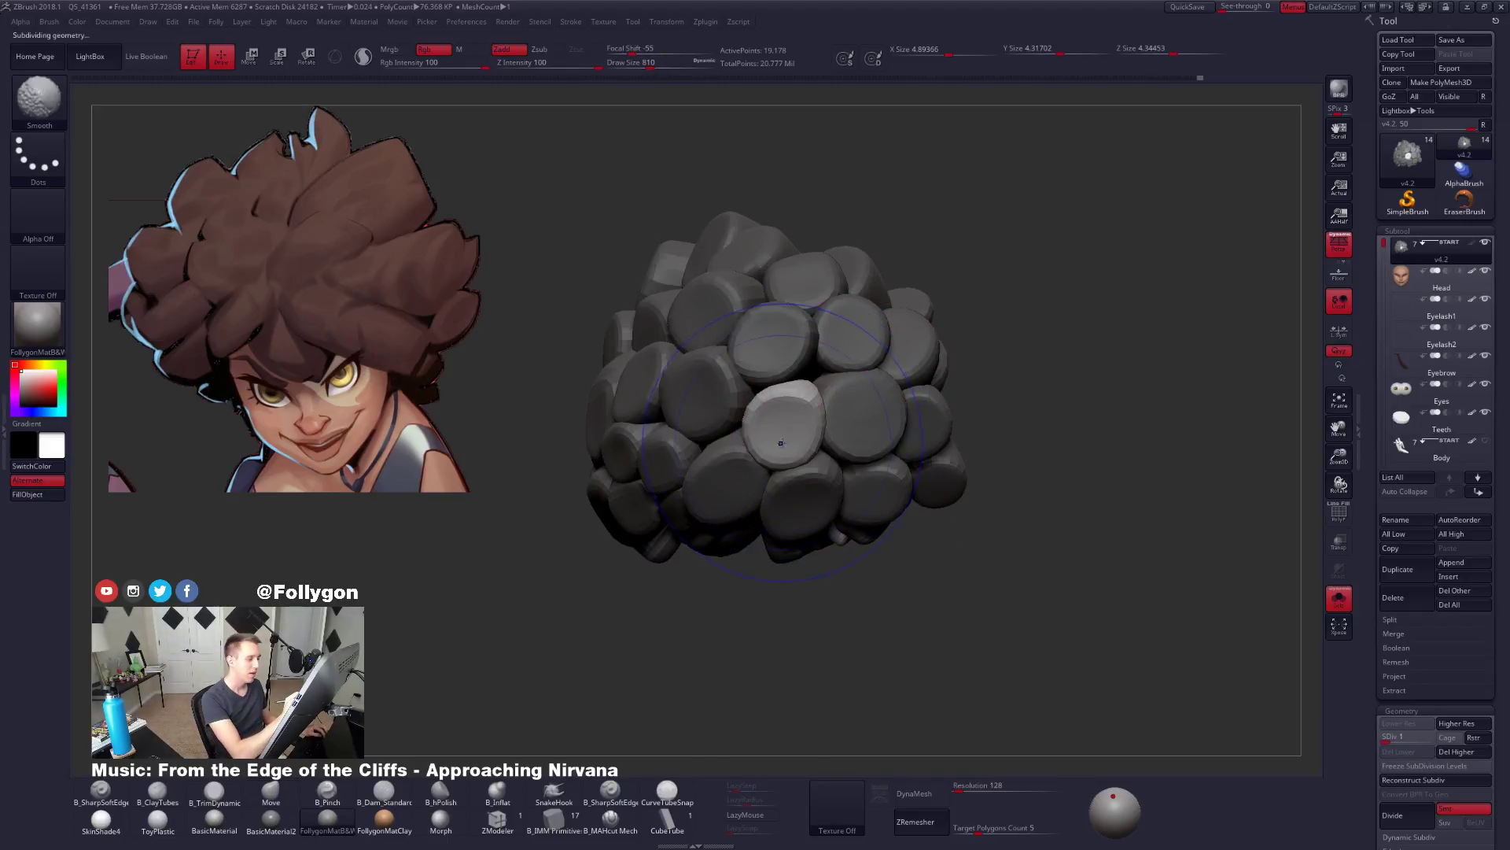
{"action": "key", "text": "b"}
{"action": "key", "text": "m"}
{"action": "key", "text": "v"}
{"action": "key", "text": "space"}
{"action": "left_click_drag", "start_coordinate": [984, 482], "coordinate": [906, 482]}
{"action": "right_click_drag", "start_coordinate": [893, 455], "coordinate": [854, 458]}
Leave only the forehead-side clump unmasked, reshape it with Move at draw size 381 and raise the hair to subdivision level 3.
{"action": "key", "text": "w"}
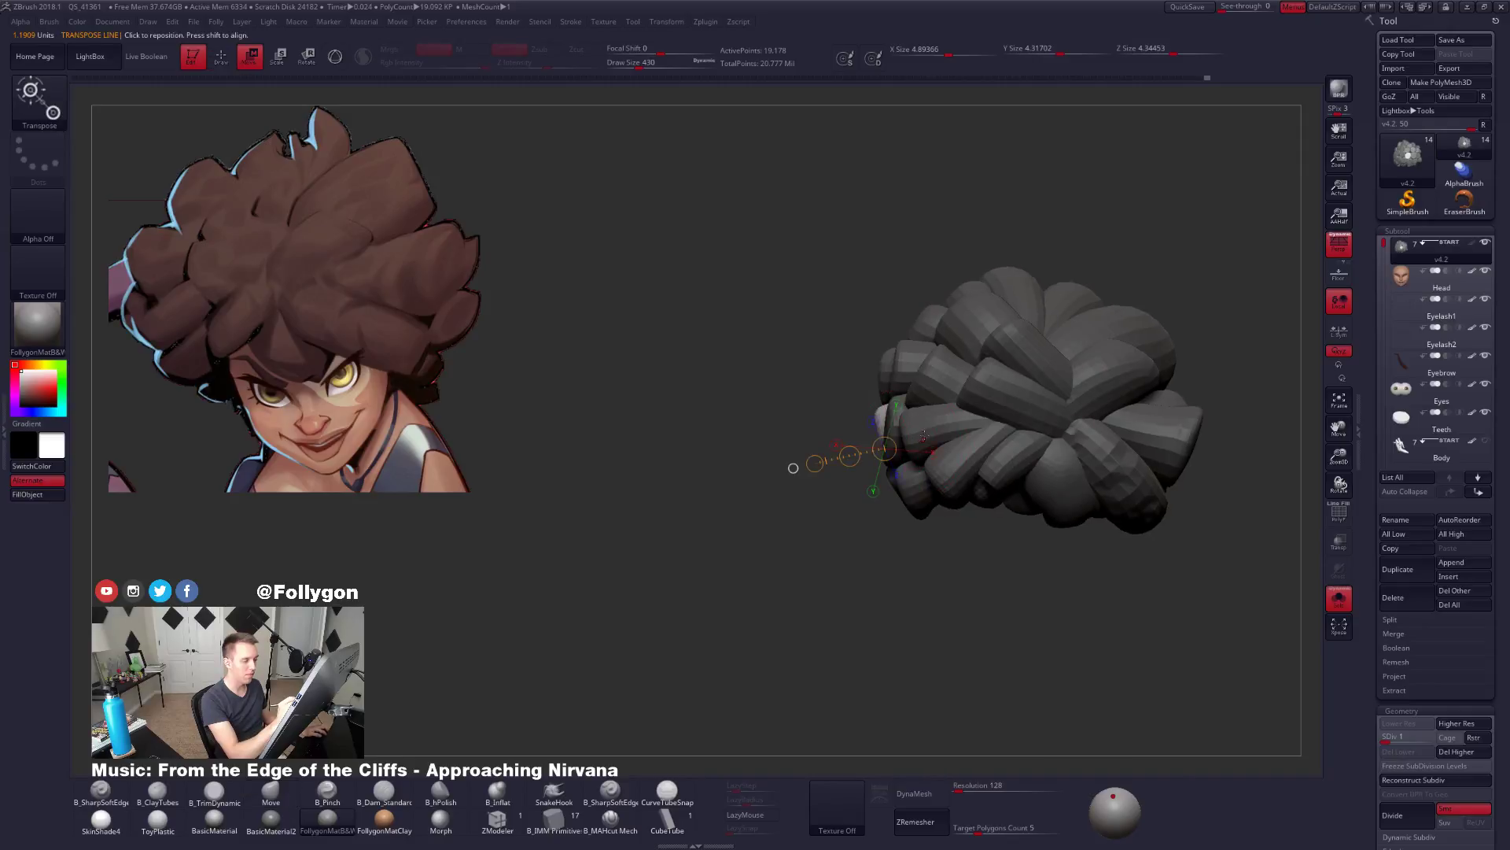
{"action": "left_click", "coordinate": [932, 427], "text": "ctrl"}
{"action": "key", "text": "q"}
{"action": "key", "text": "space"}
{"action": "left_click_drag", "start_coordinate": [889, 480], "coordinate": [881, 480]}
{"action": "key", "text": "ctrl+d"}
{"action": "key", "text": "ctrl+d"}
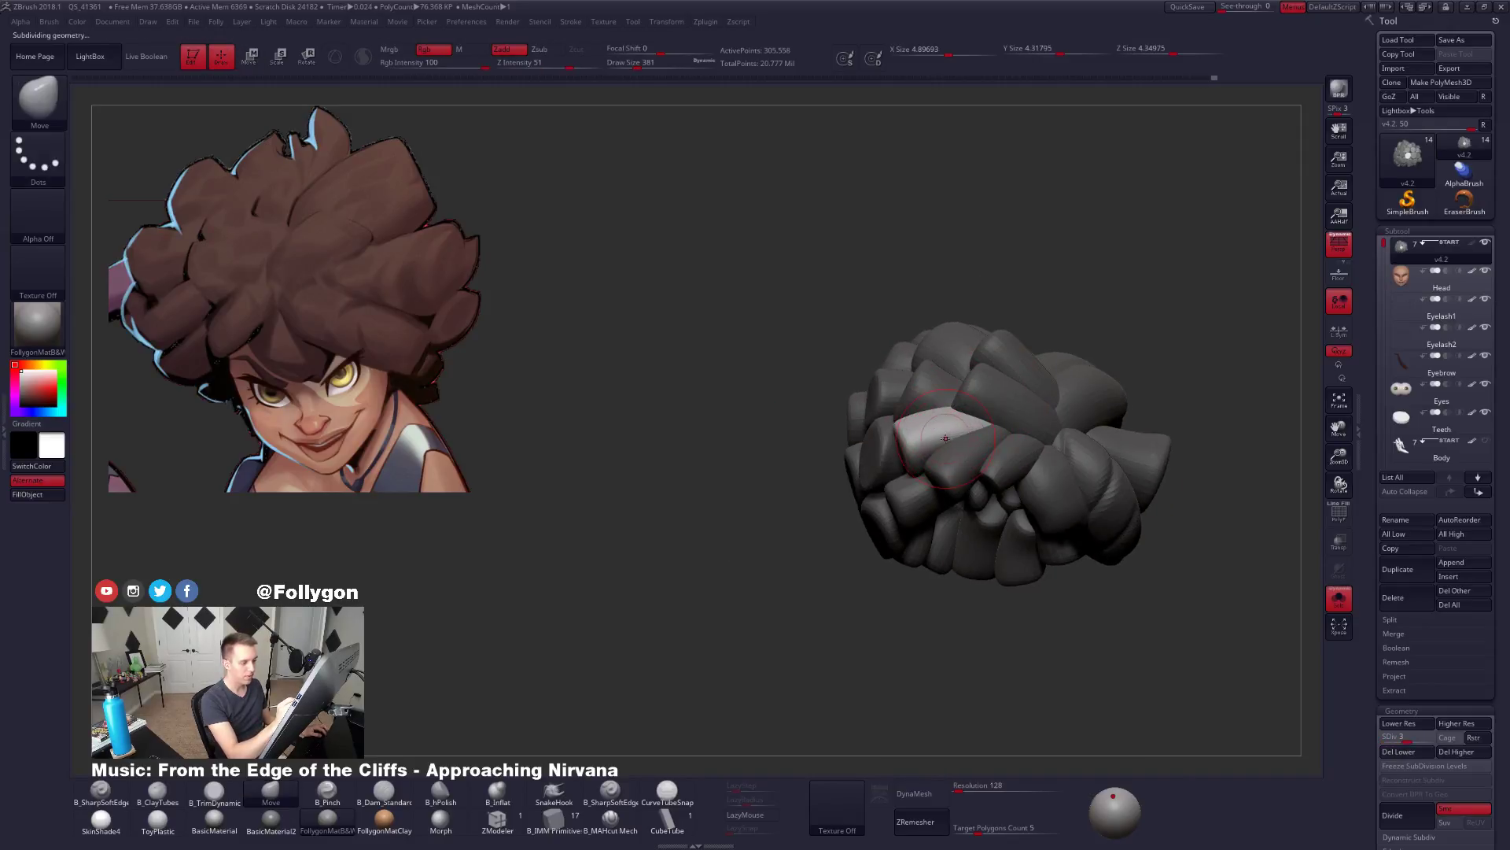
Leave only the round lower side clump unmasked and reshape it at subdivision level 1 with Move at draw size 265.
{"action": "key", "text": "shift"}
{"action": "right_click_drag", "start_coordinate": [958, 431], "coordinate": [969, 497]}
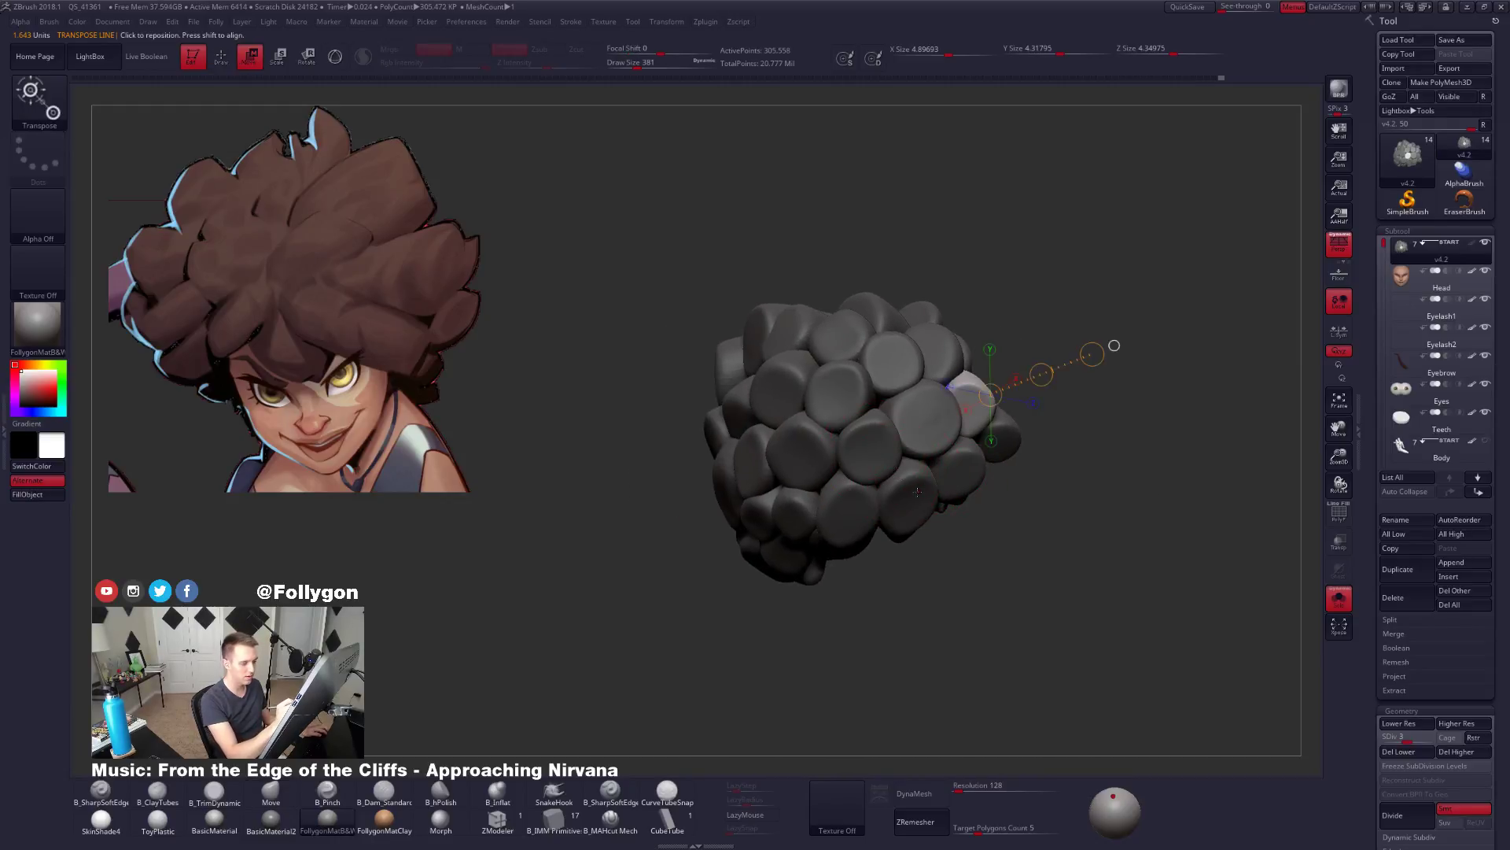
{"action": "right_click_drag", "start_coordinate": [955, 550], "coordinate": [888, 445]}
{"action": "key", "text": "shift+d"}
{"action": "key", "text": "shift+d"}
{"action": "key", "text": "space"}
{"action": "left_click_drag", "start_coordinate": [887, 445], "coordinate": [882, 446]}
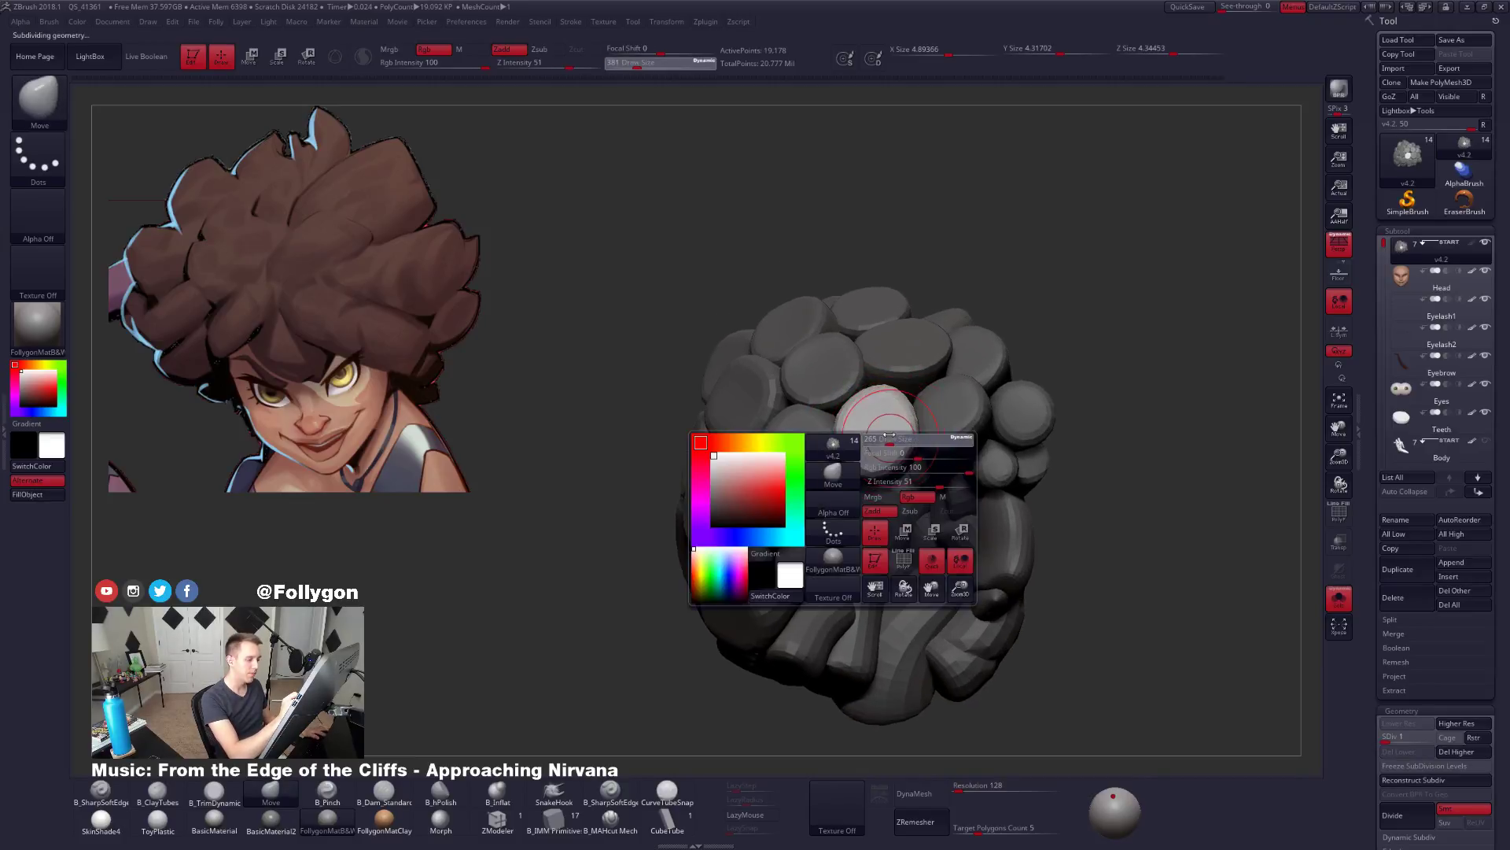
{"action": "right_click_drag", "start_coordinate": [928, 471], "coordinate": [872, 448]}
Flatten the lower clump's end at subdivision level 3 with B_TrimDynamic at draw size 265, and return the hair to level 1.
{"action": "key", "text": "ctrl+d"}
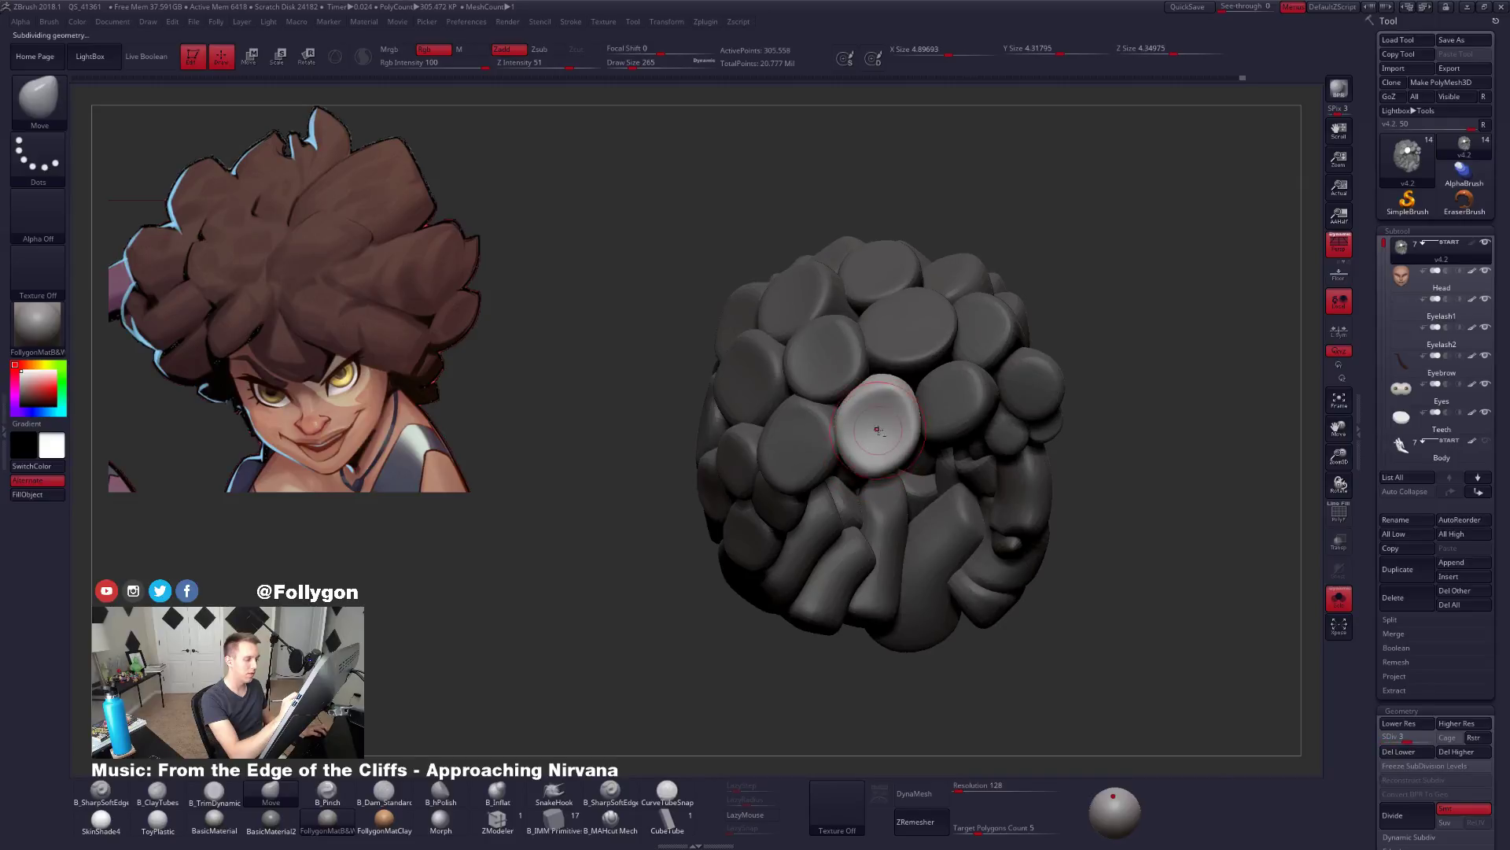
{"action": "key", "text": "b"}
{"action": "key", "text": "t"}
{"action": "key", "text": "d"}
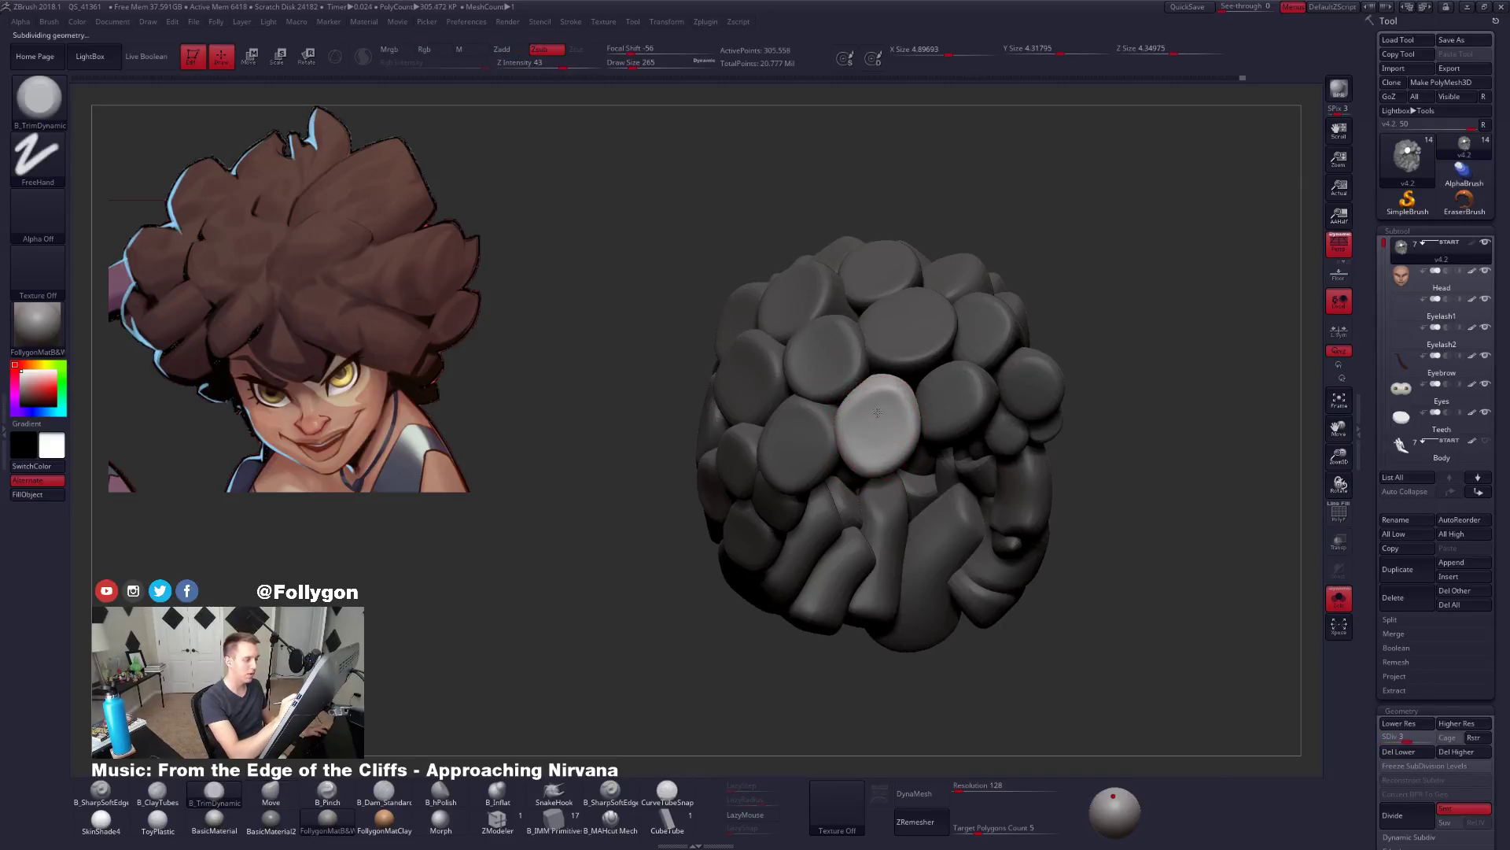
{"action": "key", "text": "shift+d"}
{"action": "key", "text": "shift+d"}
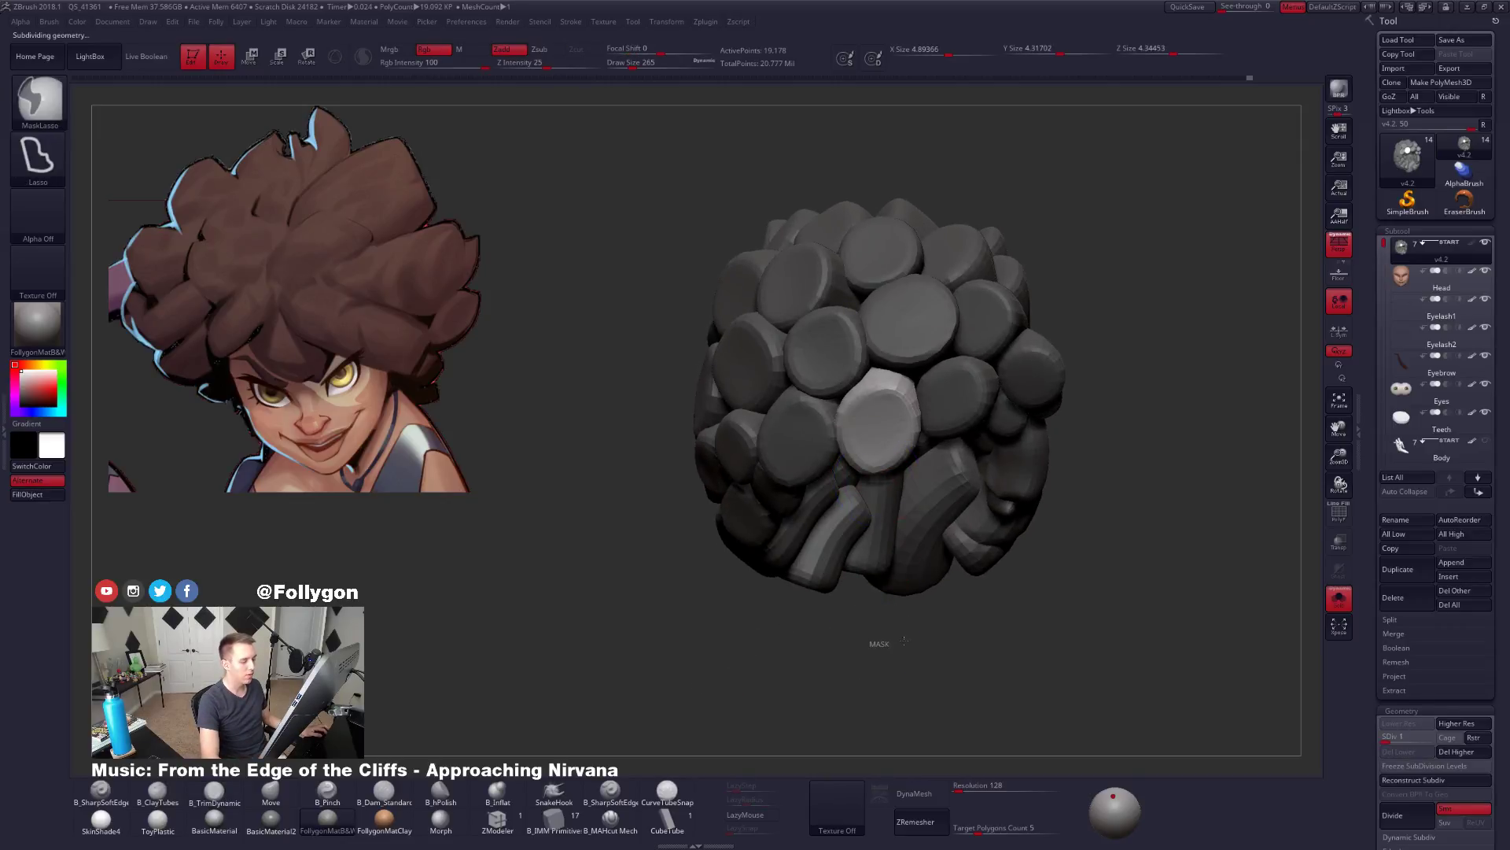
Leave only the round lower back clump unmasked and reshape it with the Move brush at draw size 279.
{"action": "left_click_drag", "start_coordinate": [872, 637], "coordinate": [879, 643], "text": "ctrl"}
{"action": "left_click_drag", "start_coordinate": [880, 643], "coordinate": [958, 671], "text": "alt"}
{"action": "key", "text": "w"}
{"action": "left_click", "coordinate": [869, 491], "text": "ctrl"}
{"action": "key", "text": "q"}
{"action": "left_click_drag", "start_coordinate": [794, 638], "coordinate": [904, 638]}
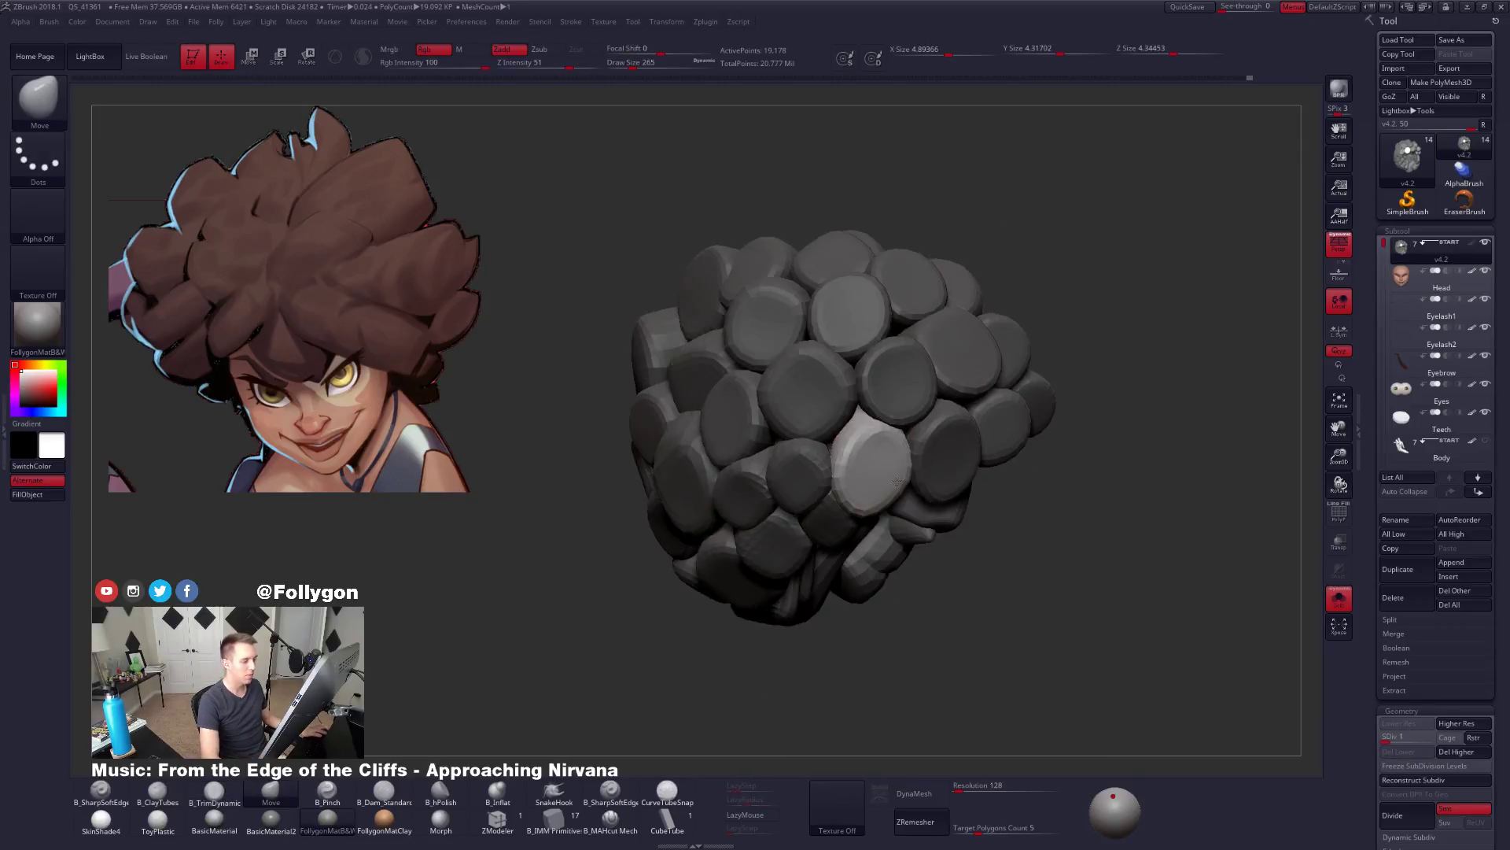
{"action": "right_click_drag", "start_coordinate": [873, 463], "coordinate": [870, 458]}
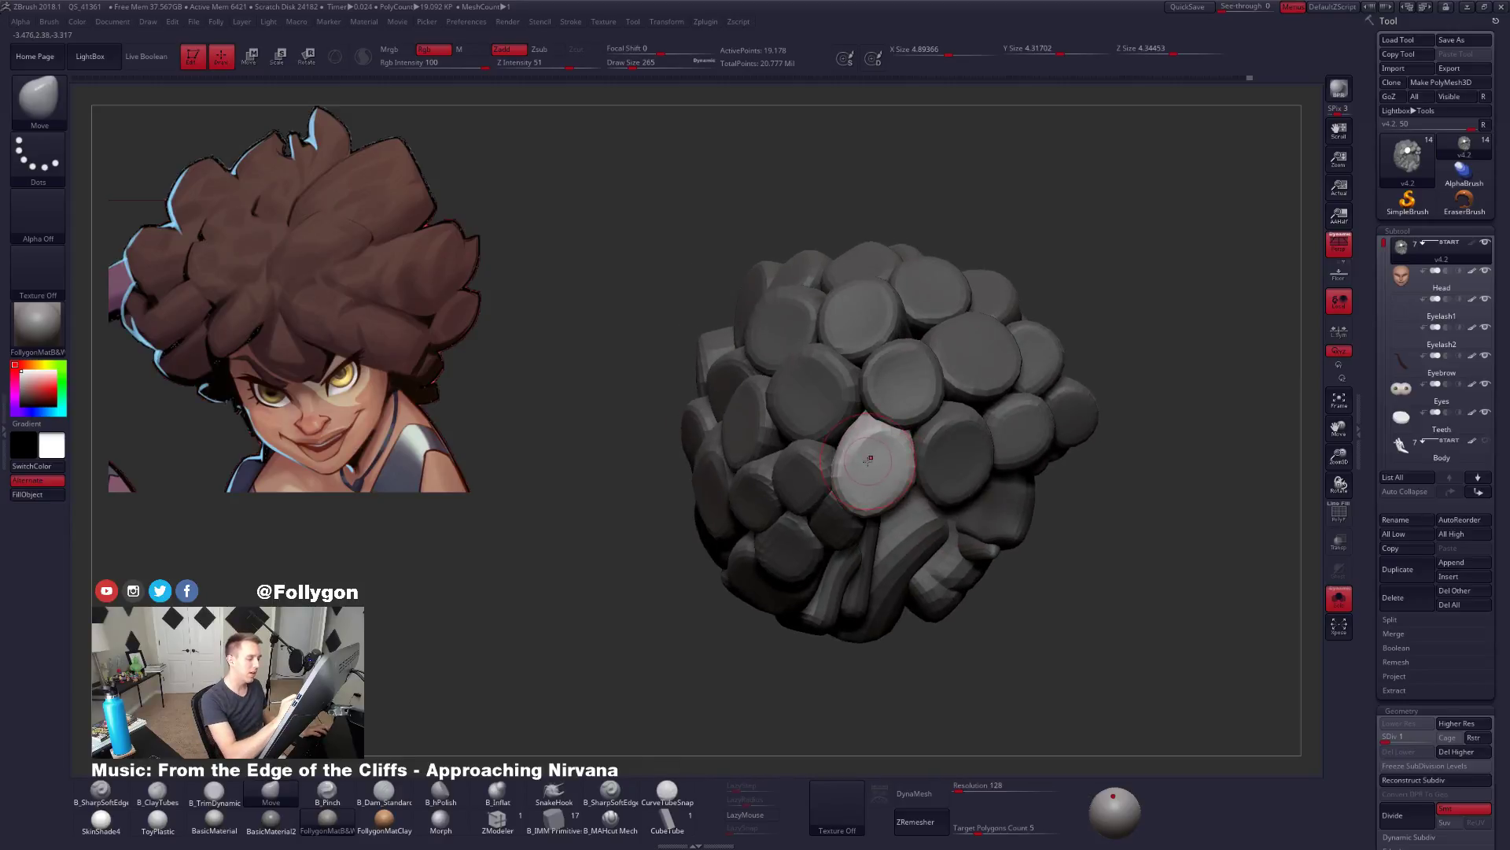
{"action": "key", "text": "space"}
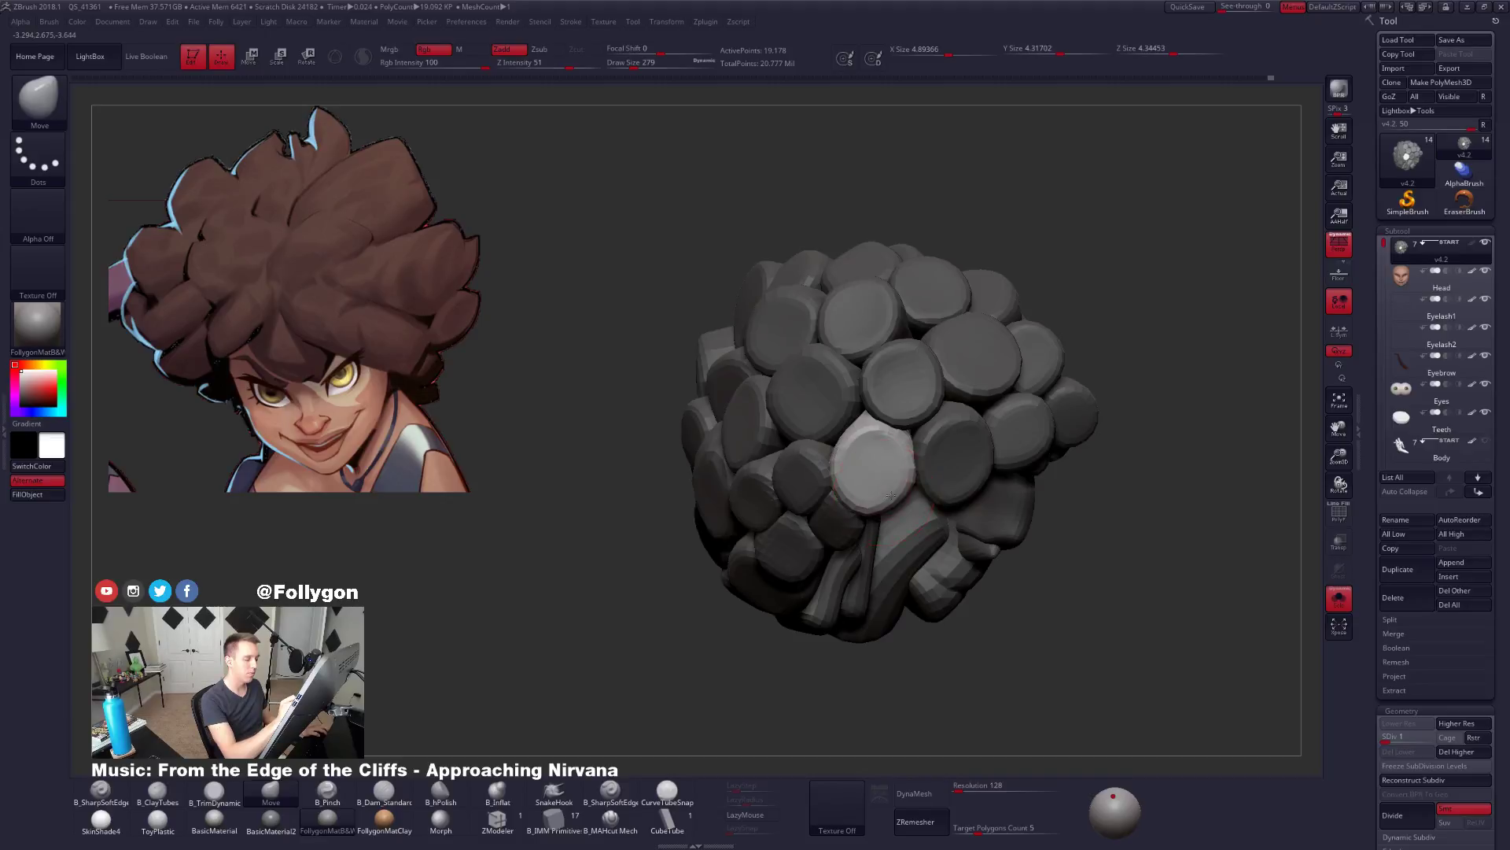
{"action": "right_click_drag", "start_coordinate": [885, 490], "coordinate": [873, 472]}
Refine the same lower back clump's shape further from other angles with the Move brush.
{"action": "key", "text": "space"}
{"action": "left_click_drag", "start_coordinate": [878, 466], "coordinate": [883, 466]}
{"action": "right_click_drag", "start_coordinate": [865, 468], "coordinate": [891, 470]}
{"action": "key", "text": "space"}
{"action": "left_click_drag", "start_coordinate": [893, 469], "coordinate": [882, 470]}
{"action": "mouse_move", "coordinate": [885, 472]}
{"action": "right_mouse_down"}
{"action": "mouse_move", "coordinate": [838, 466]}
{"action": "mouse_move", "coordinate": [897, 501]}
{"action": "mouse_move", "coordinate": [877, 472]}
{"action": "mouse_move", "coordinate": [903, 507]}
{"action": "mouse_move", "coordinate": [946, 471]}
{"action": "right_mouse_up"}
Leave only the upper back clump unmasked and reshape it with Move at draw size 447.
{"action": "key", "text": "w"}
{"action": "left_click", "coordinate": [911, 348], "text": "ctrl"}
{"action": "key", "text": "q"}
{"action": "key", "text": "space"}
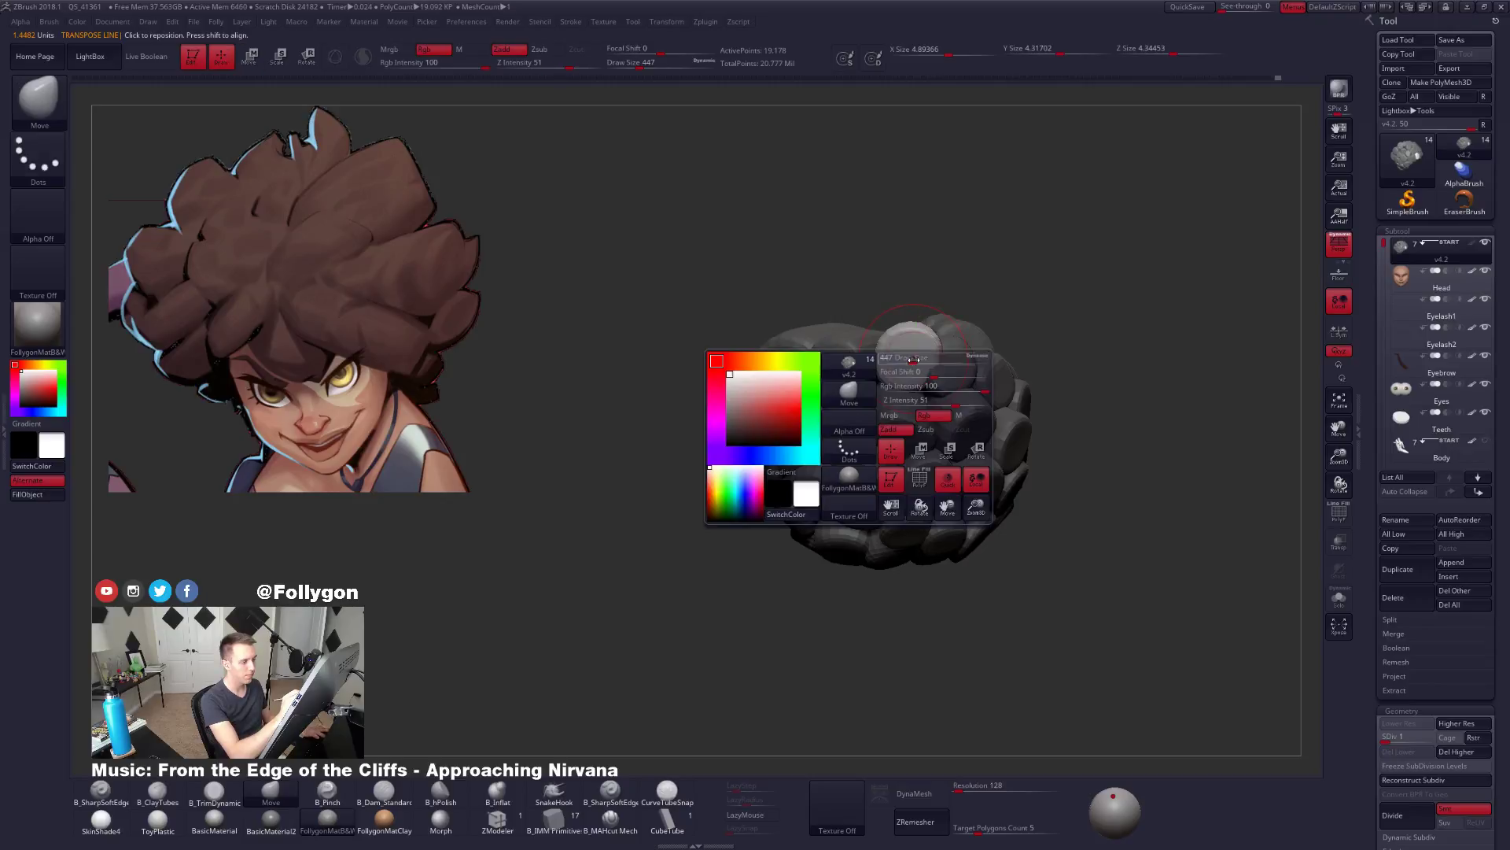
{"action": "mouse_move", "coordinate": [915, 358]}
{"action": "left_mouse_down"}
{"action": "mouse_move", "coordinate": [935, 360]}
{"action": "mouse_move", "coordinate": [913, 362]}
{"action": "left_mouse_up"}
{"action": "key", "text": "space"}
{"action": "mouse_move", "coordinate": [993, 395]}
{"action": "right_mouse_down"}
{"action": "mouse_move", "coordinate": [910, 391]}
{"action": "mouse_move", "coordinate": [961, 393]}
{"action": "mouse_move", "coordinate": [906, 381]}
{"action": "mouse_move", "coordinate": [914, 368]}
{"action": "right_mouse_up"}
Reshape the unmasked clump beneath the long top clumps with Move at draw size 576.
{"action": "key", "text": "w"}
{"action": "left_click", "coordinate": [918, 366], "text": "ctrl"}
{"action": "key", "text": "q"}
{"action": "key", "text": "space"}
{"action": "left_click_drag", "start_coordinate": [919, 368], "coordinate": [906, 368]}
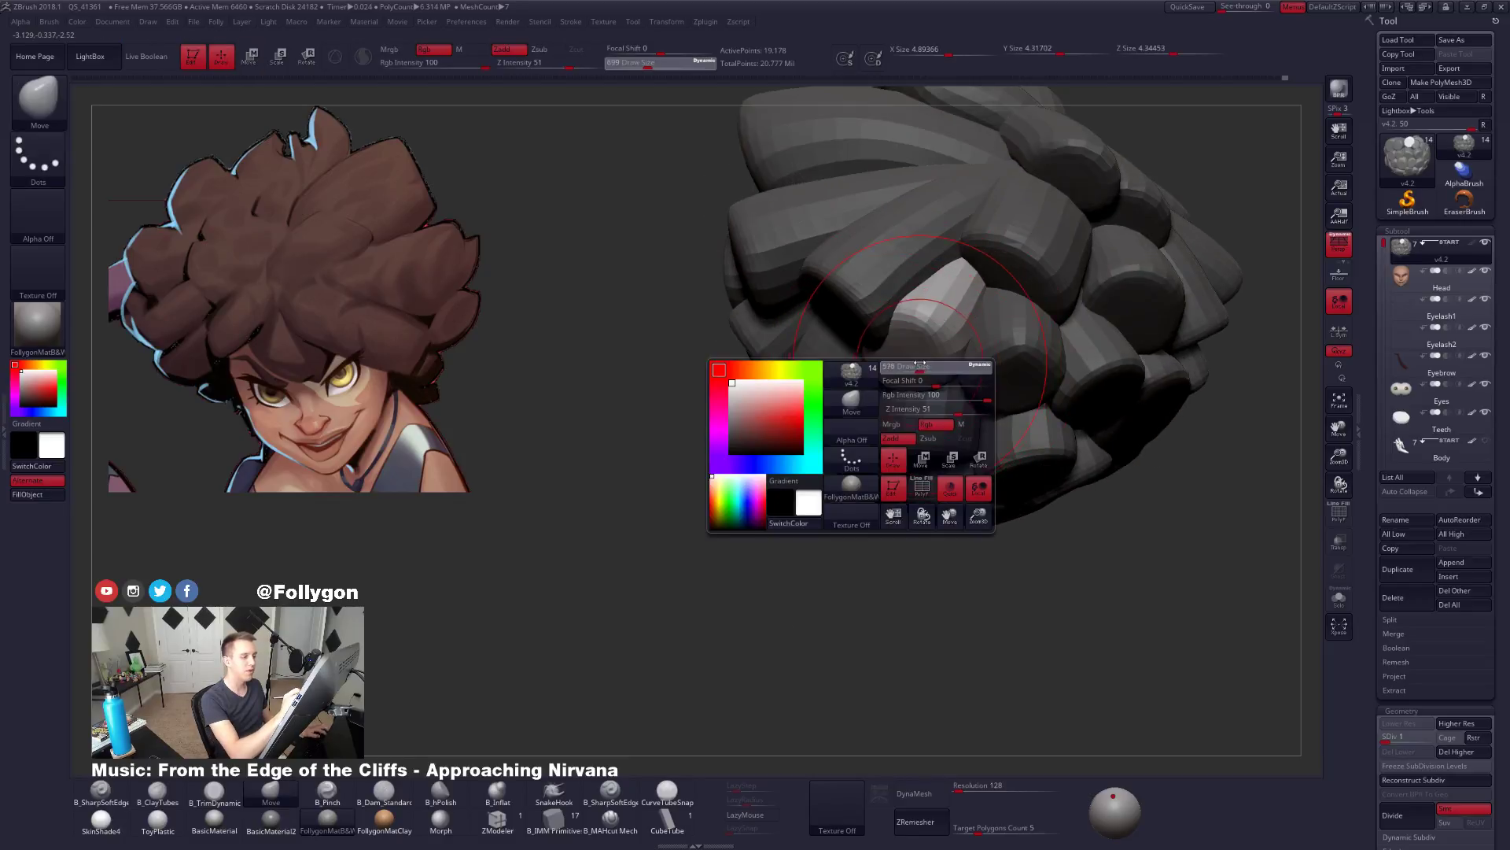
{"action": "mouse_move", "coordinate": [906, 370]}
{"action": "right_mouse_down"}
{"action": "mouse_move", "coordinate": [935, 397]}
{"action": "mouse_move", "coordinate": [817, 405]}
{"action": "right_mouse_up"}
Leave only the tall upper back clump unmasked at subdivision level 1 and reshape it with Move at draw size 397.
{"action": "key", "text": "ctrl+d"}
{"action": "key", "text": "ctrl+d"}
{"action": "key", "text": "shift+d"}
{"action": "key", "text": "shift+d"}
{"action": "key", "text": "w"}
{"action": "left_click", "coordinate": [817, 405], "text": "ctrl+shift"}
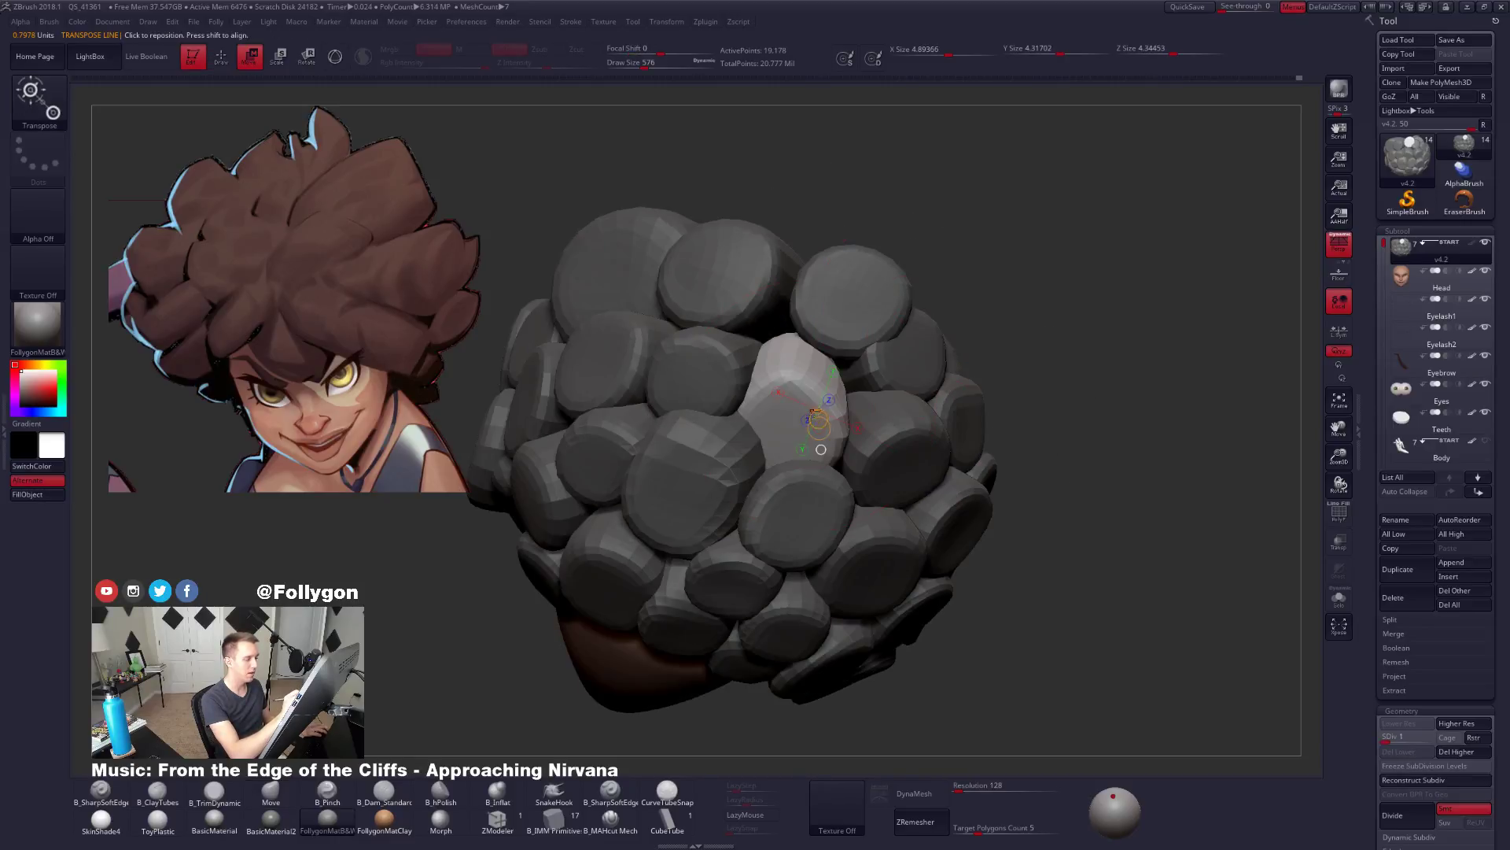
{"action": "key", "text": "q"}
{"action": "right_click_drag", "start_coordinate": [795, 460], "coordinate": [792, 428]}
{"action": "key", "text": "space"}
{"action": "left_click_drag", "start_coordinate": [779, 440], "coordinate": [795, 424]}
{"action": "key", "text": "space"}
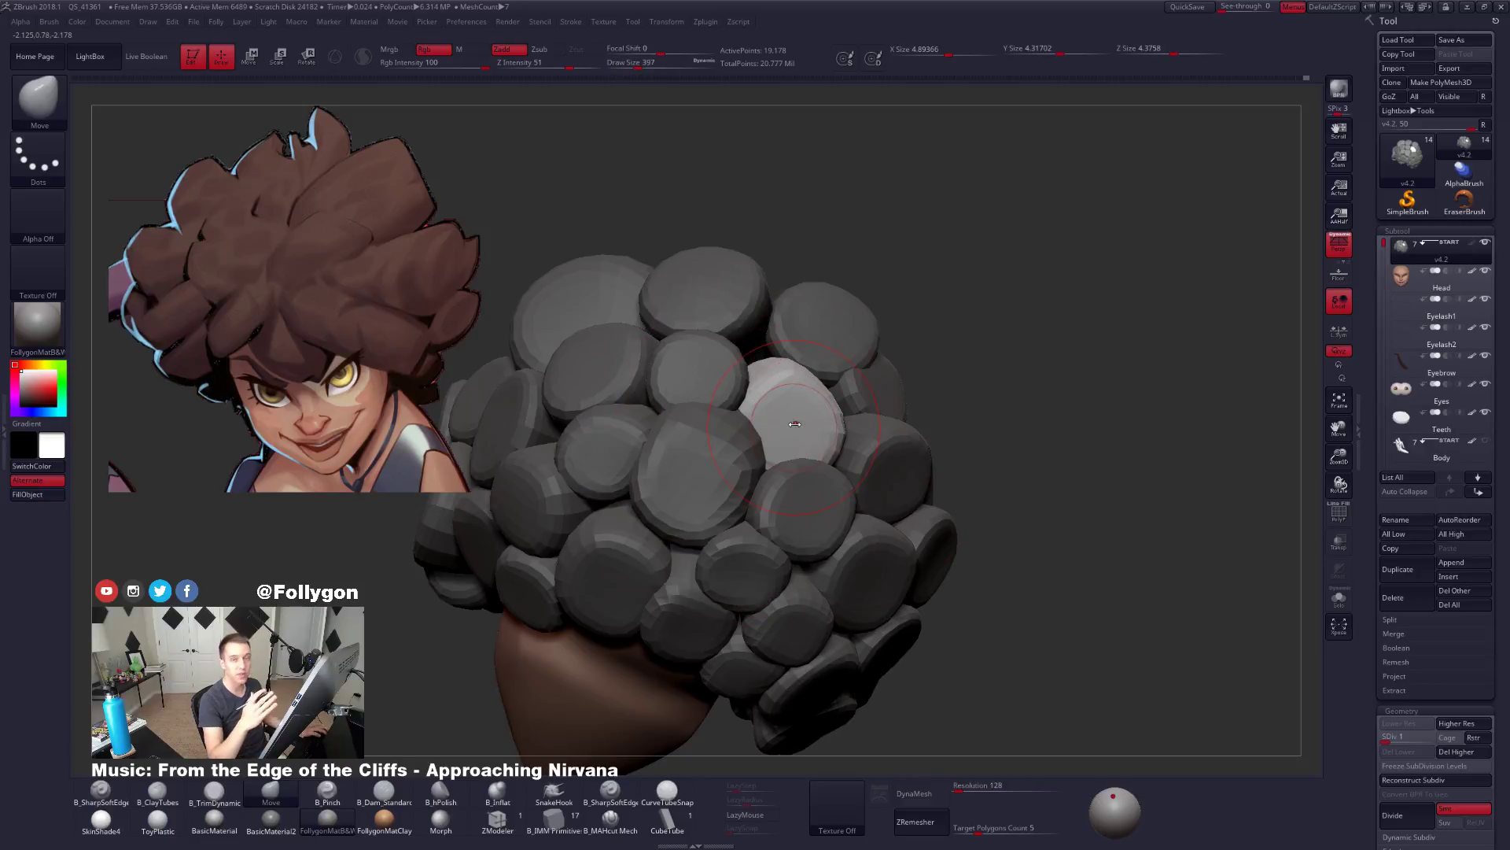
Leave only the clump behind the large side clump unmasked and reshape it with Move at draw sizes 576 and 335.
{"action": "right_click_drag", "start_coordinate": [1101, 591], "coordinate": [1065, 616], "text": "ctrl"}
{"action": "right_click_drag", "start_coordinate": [1065, 616], "coordinate": [1145, 597], "text": "alt"}
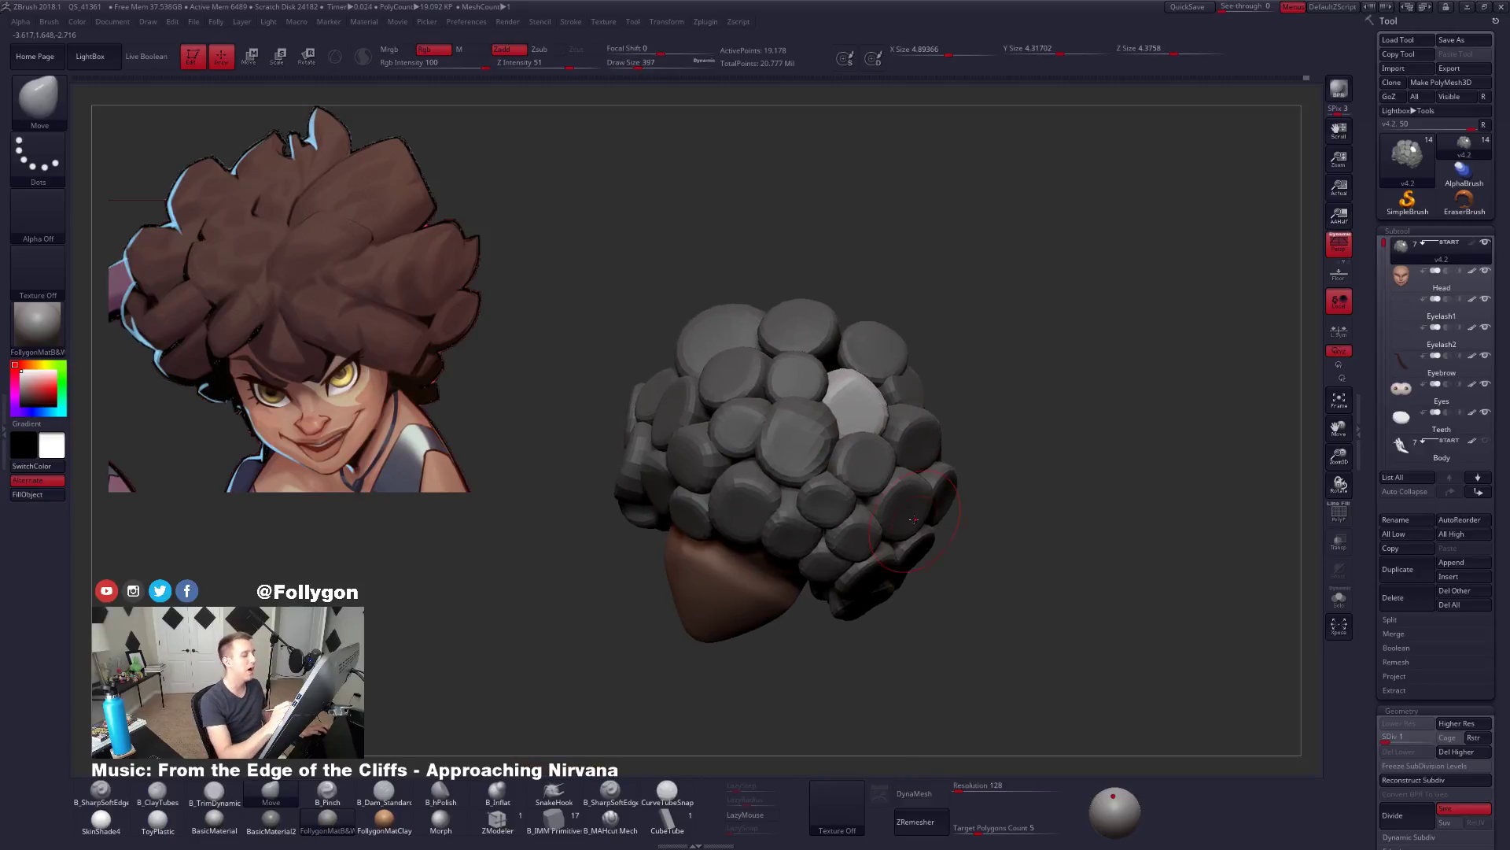
{"action": "right_click_drag", "start_coordinate": [909, 543], "coordinate": [1121, 594]}
{"action": "key", "text": "w"}
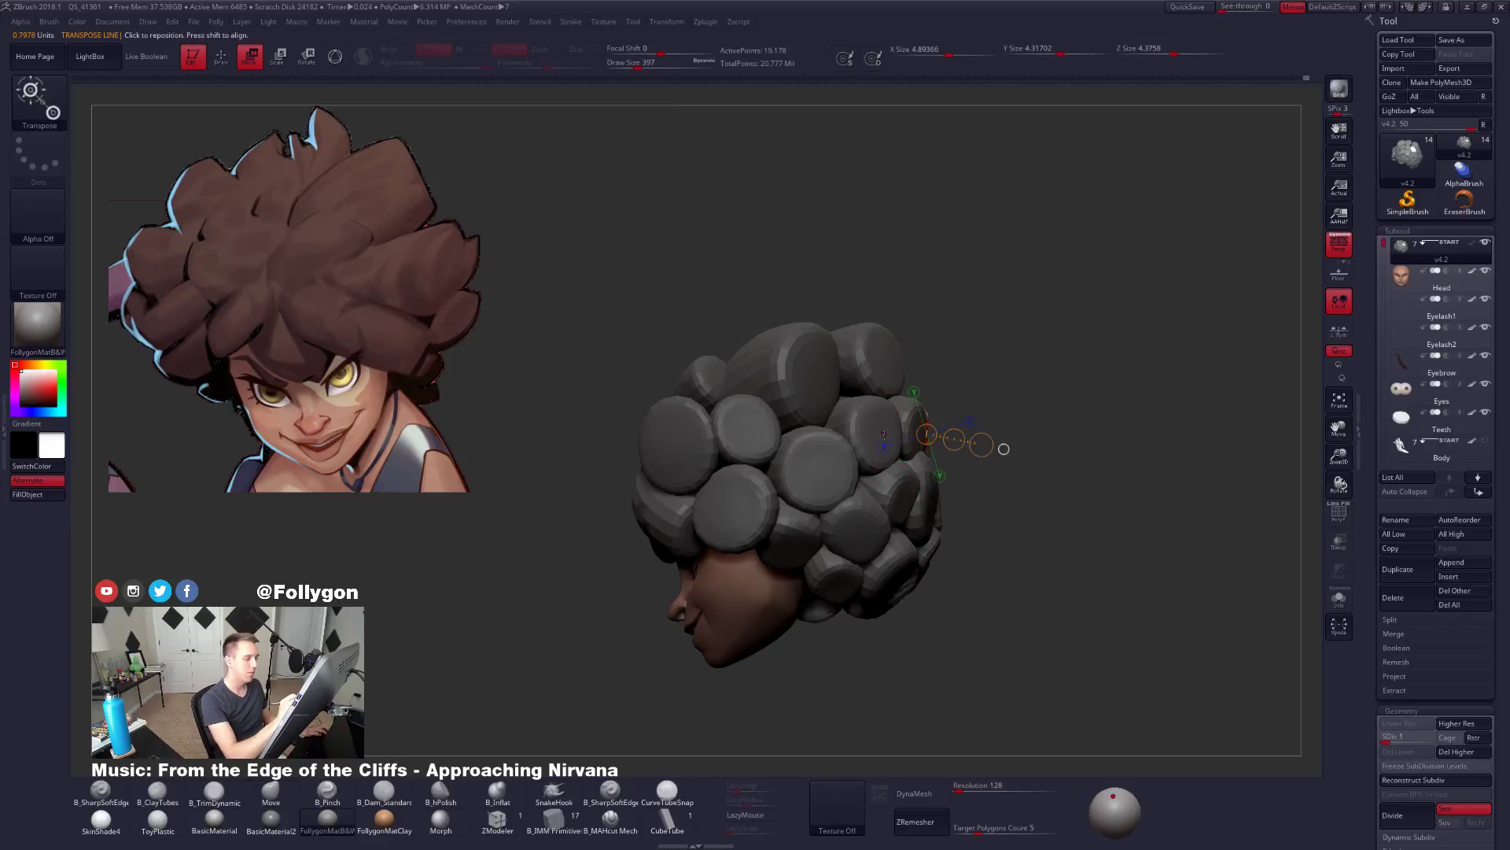
{"action": "left_click", "coordinate": [874, 429], "text": "ctrl"}
{"action": "key", "text": "q"}
{"action": "key", "text": "space"}
{"action": "left_click_drag", "start_coordinate": [882, 488], "coordinate": [892, 488]}
{"action": "right_click_drag", "start_coordinate": [974, 464], "coordinate": [889, 444]}
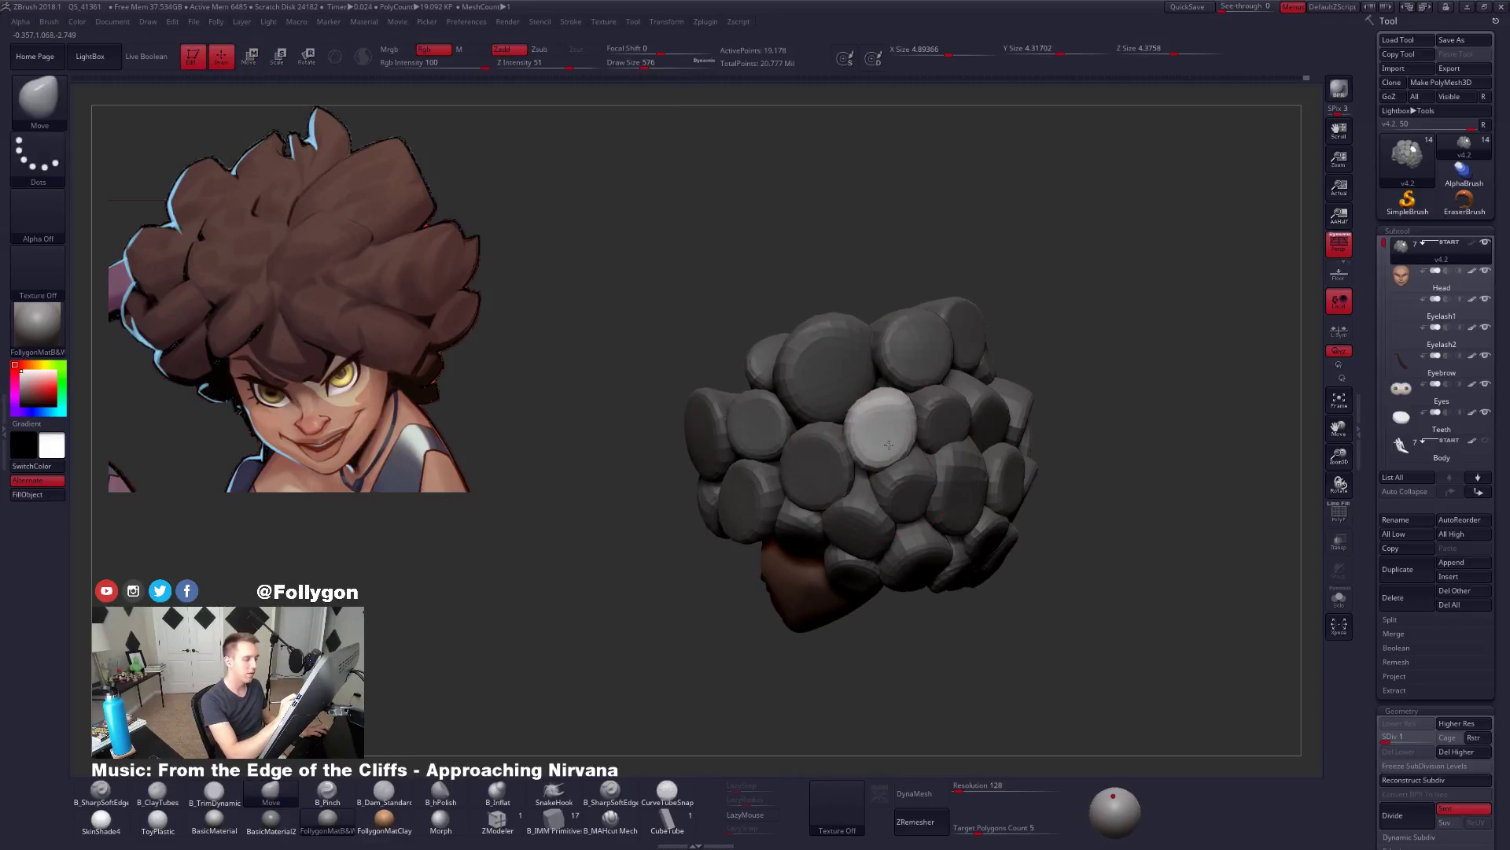
{"action": "key", "text": "space"}
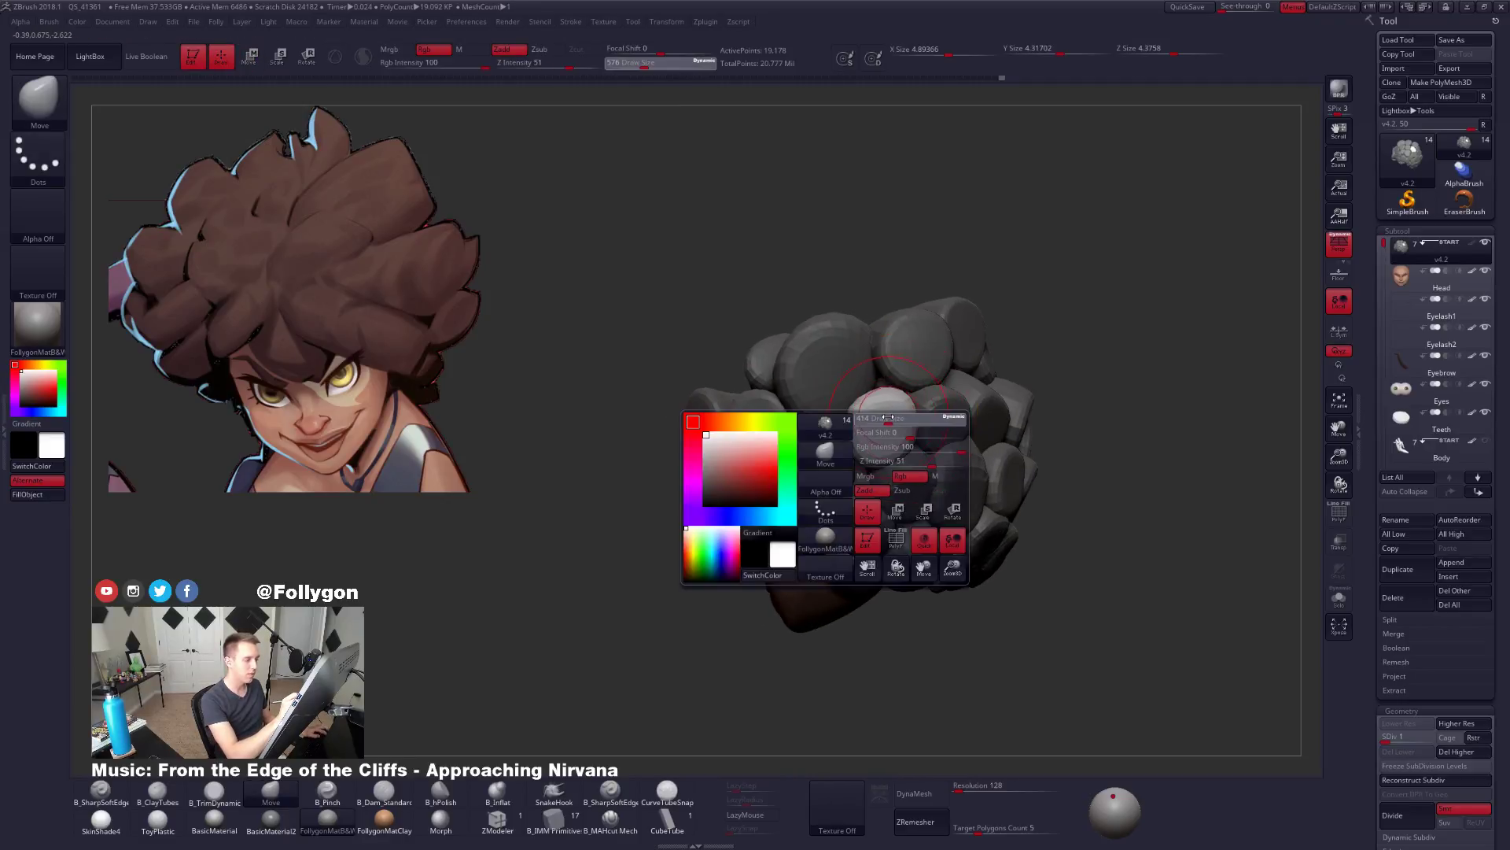
{"action": "left_click_drag", "start_coordinate": [906, 405], "coordinate": [882, 405]}
{"action": "mouse_move", "coordinate": [883, 406]}
{"action": "right_mouse_down"}
{"action": "mouse_move", "coordinate": [999, 428]}
{"action": "mouse_move", "coordinate": [876, 449]}
{"action": "mouse_move", "coordinate": [933, 481]}
{"action": "mouse_move", "coordinate": [956, 464]}
{"action": "right_mouse_up"}
Leave only the large side clump unmasked and reshape it with Move at draw sizes from 1058 down to 397.
{"action": "key", "text": "w"}
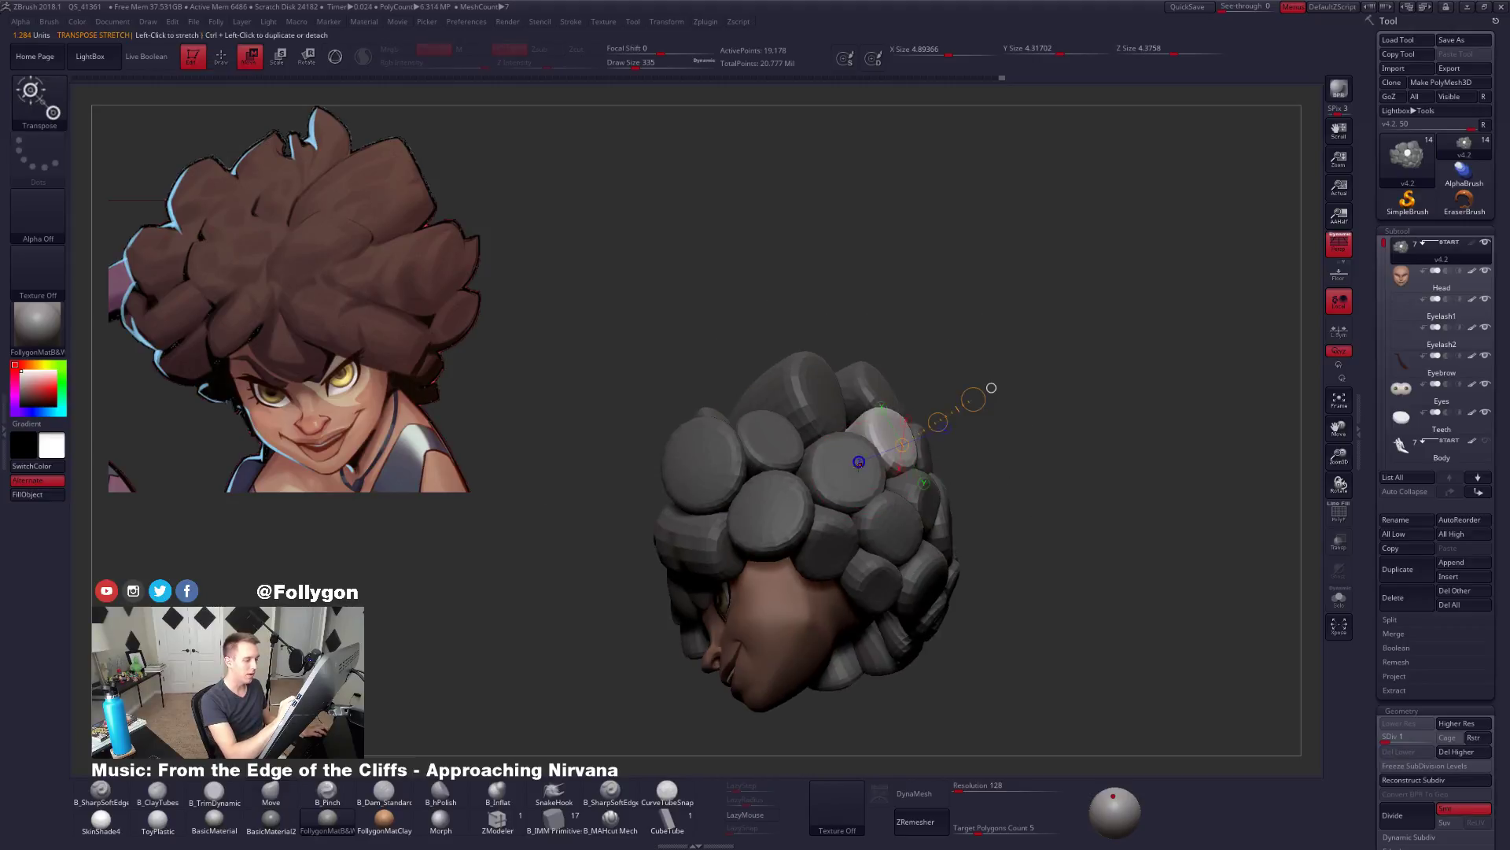
{"action": "left_click", "coordinate": [854, 474], "text": "ctrl"}
{"action": "key", "text": "q"}
{"action": "key", "text": "space"}
{"action": "left_click_drag", "start_coordinate": [861, 481], "coordinate": [897, 481]}
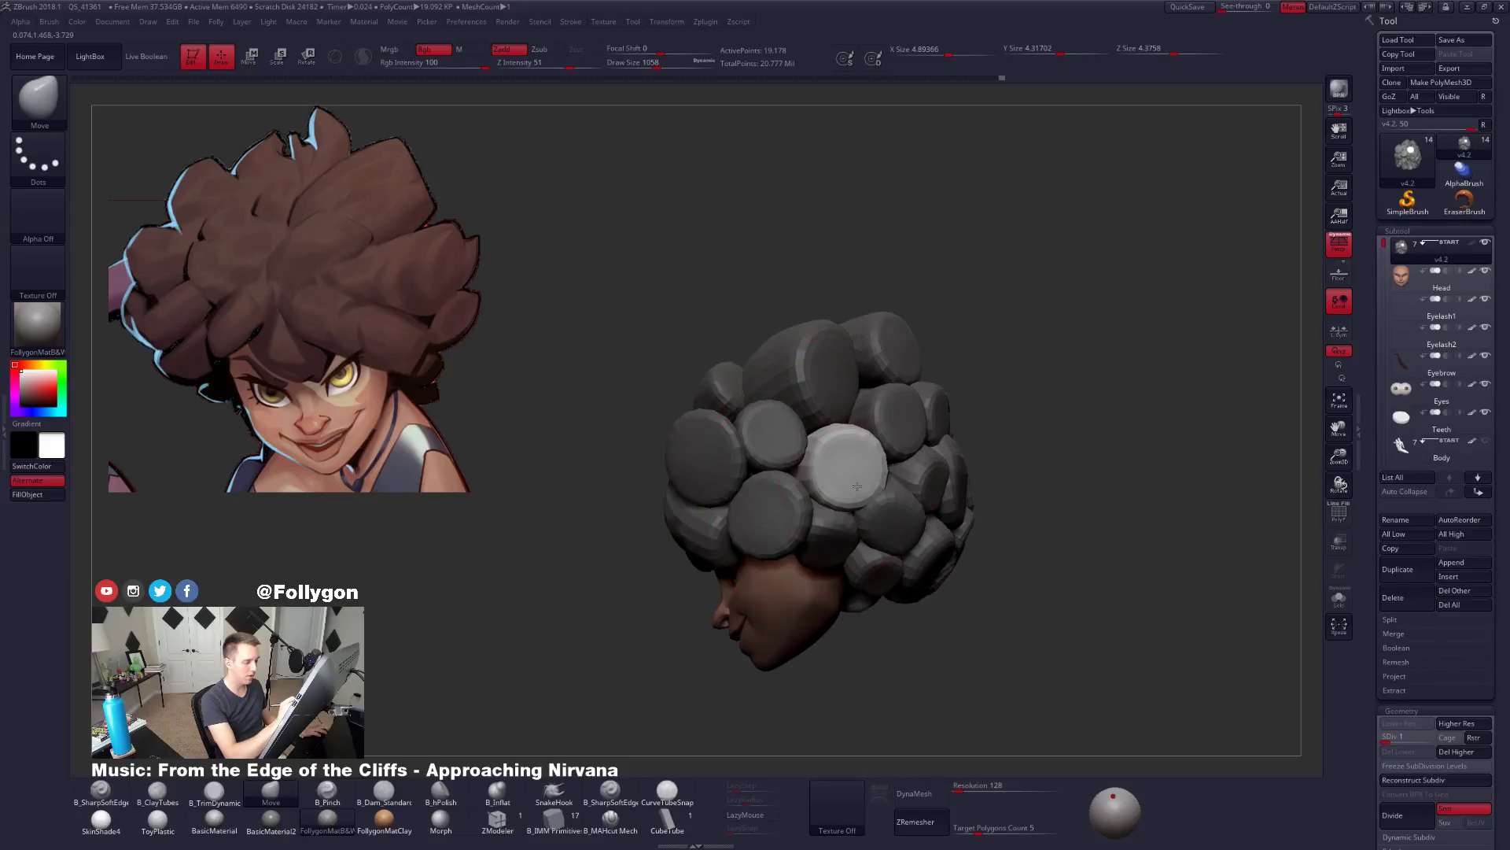
{"action": "key", "text": "space"}
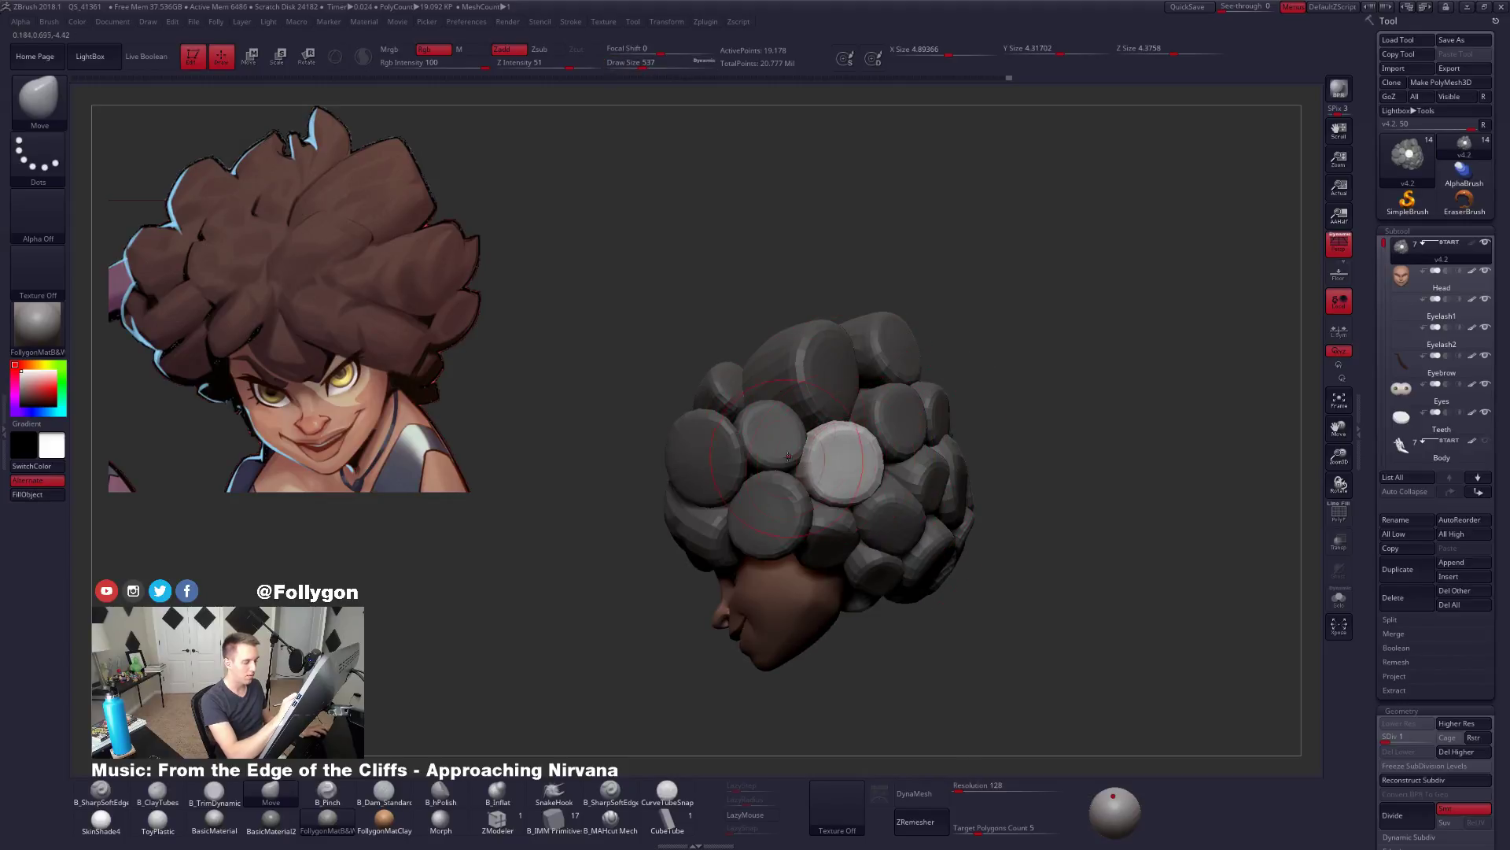
{"action": "key", "text": "space"}
{"action": "left_click_drag", "start_coordinate": [870, 443], "coordinate": [819, 442]}
{"action": "right_click_drag", "start_coordinate": [818, 441], "coordinate": [770, 438]}
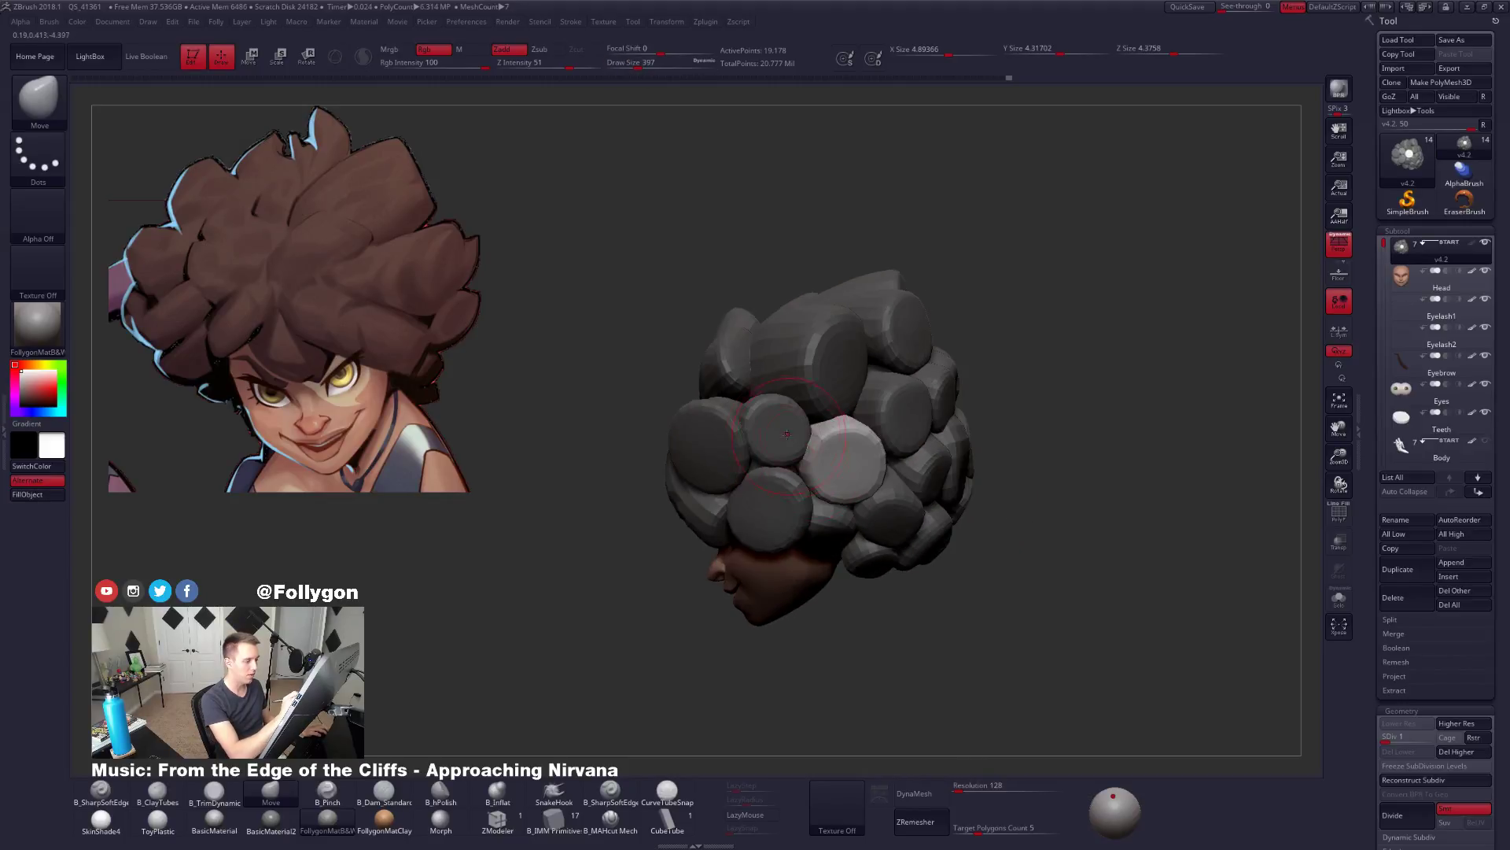
Leave only the small clump in front of the large side clump unmasked and adjust it with Move at draw size 414.
{"action": "key", "text": "w"}
{"action": "left_click", "coordinate": [769, 438], "text": "ctrl"}
{"action": "key", "text": "q"}
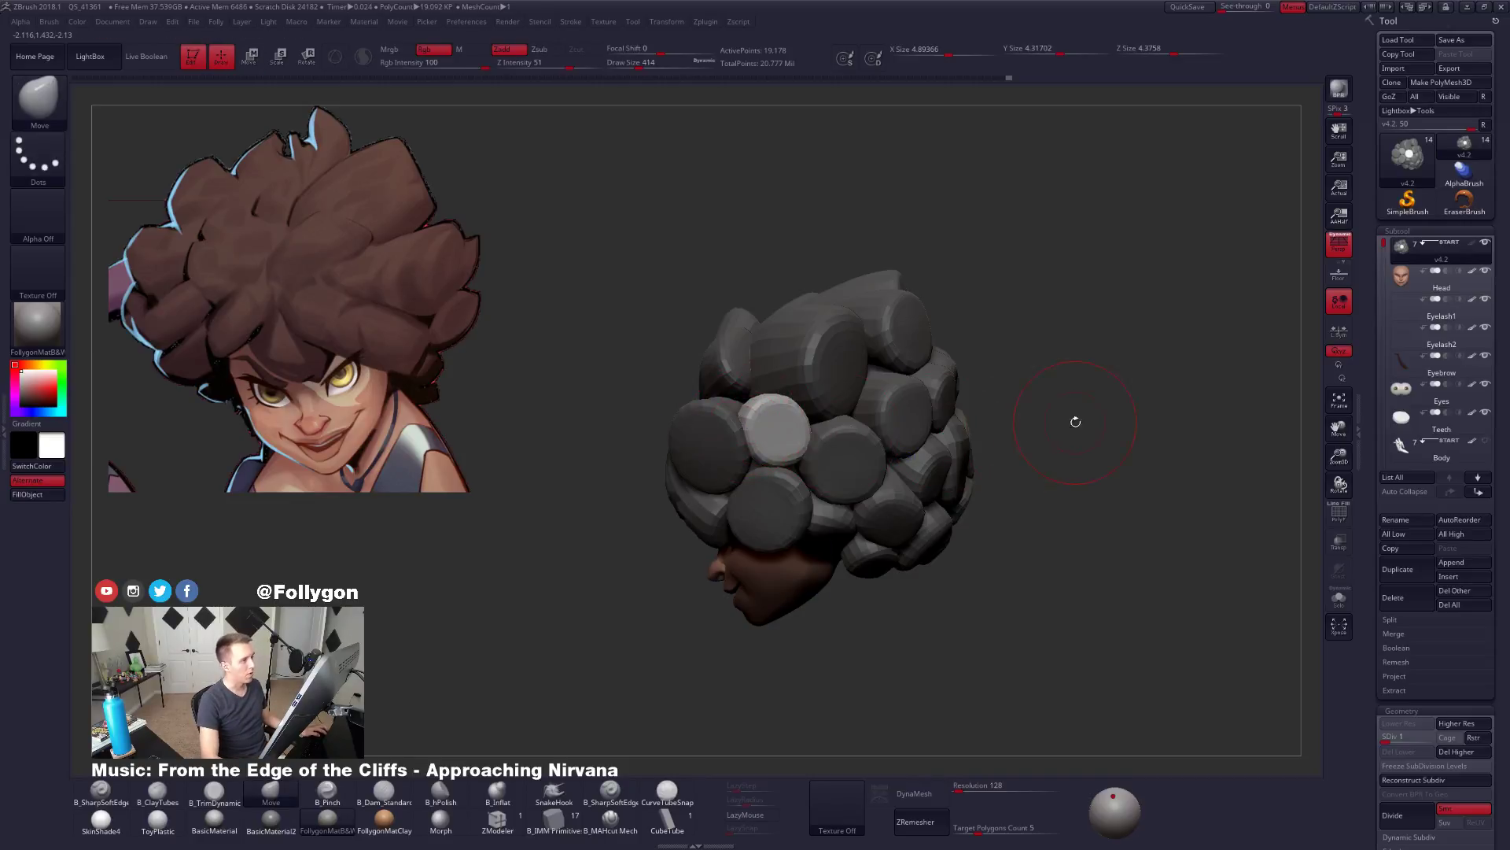
{"action": "left_click_drag", "start_coordinate": [1072, 421], "coordinate": [876, 419]}
Leave only the round clump behind and above the side unmasked and reshape it with Move at draw size 279.
{"action": "key", "text": "w"}
{"action": "left_click", "coordinate": [875, 418], "text": "ctrl"}
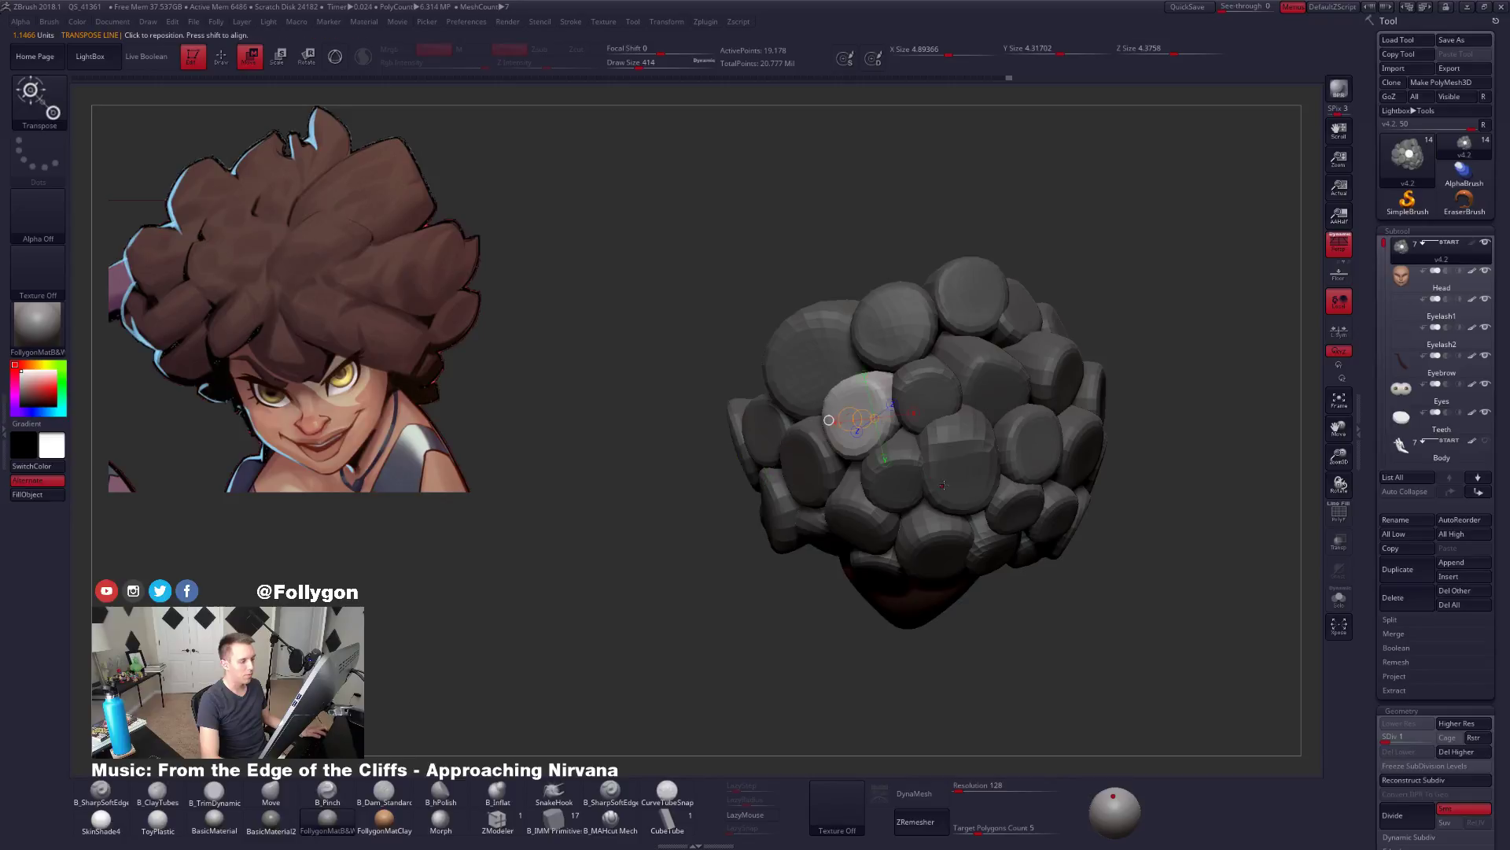
{"action": "key", "text": "q"}
{"action": "key", "text": "space"}
{"action": "mouse_move", "coordinate": [854, 392]}
{"action": "right_mouse_down"}
{"action": "mouse_move", "coordinate": [917, 397]}
{"action": "mouse_move", "coordinate": [938, 431]}
{"action": "right_mouse_up"}
{"action": "key", "text": "space"}
{"action": "left_click", "coordinate": [849, 404]}
Clear the hair's mask and raise the hair to subdivision level 2.
{"action": "left_click_drag", "start_coordinate": [985, 441], "coordinate": [993, 472], "text": "ctrl"}
{"action": "right_click_drag", "start_coordinate": [993, 472], "coordinate": [972, 440], "text": "ctrl"}
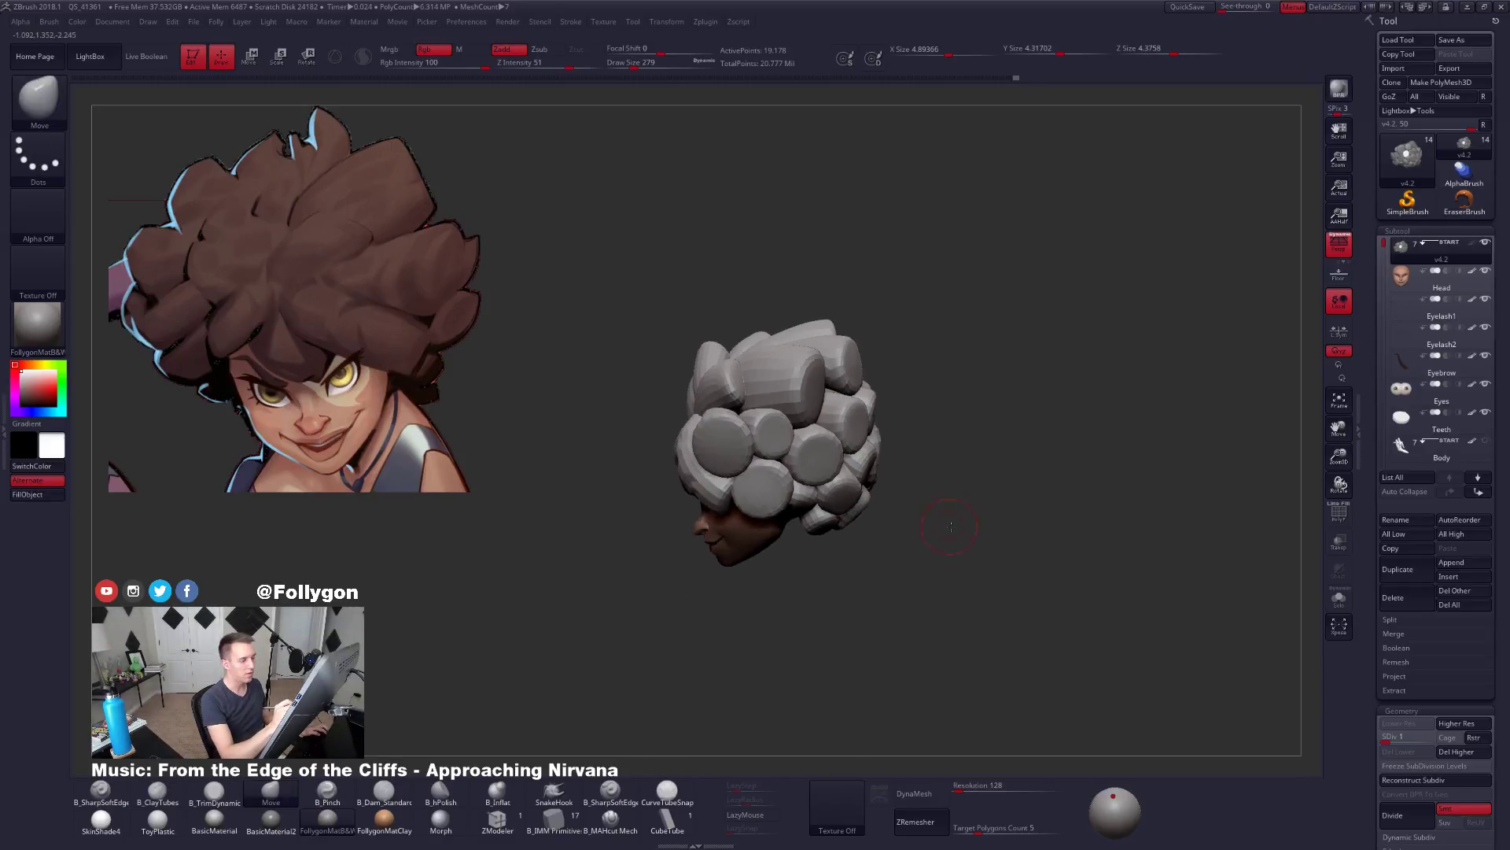
{"action": "right_click_drag", "start_coordinate": [912, 480], "coordinate": [966, 578]}
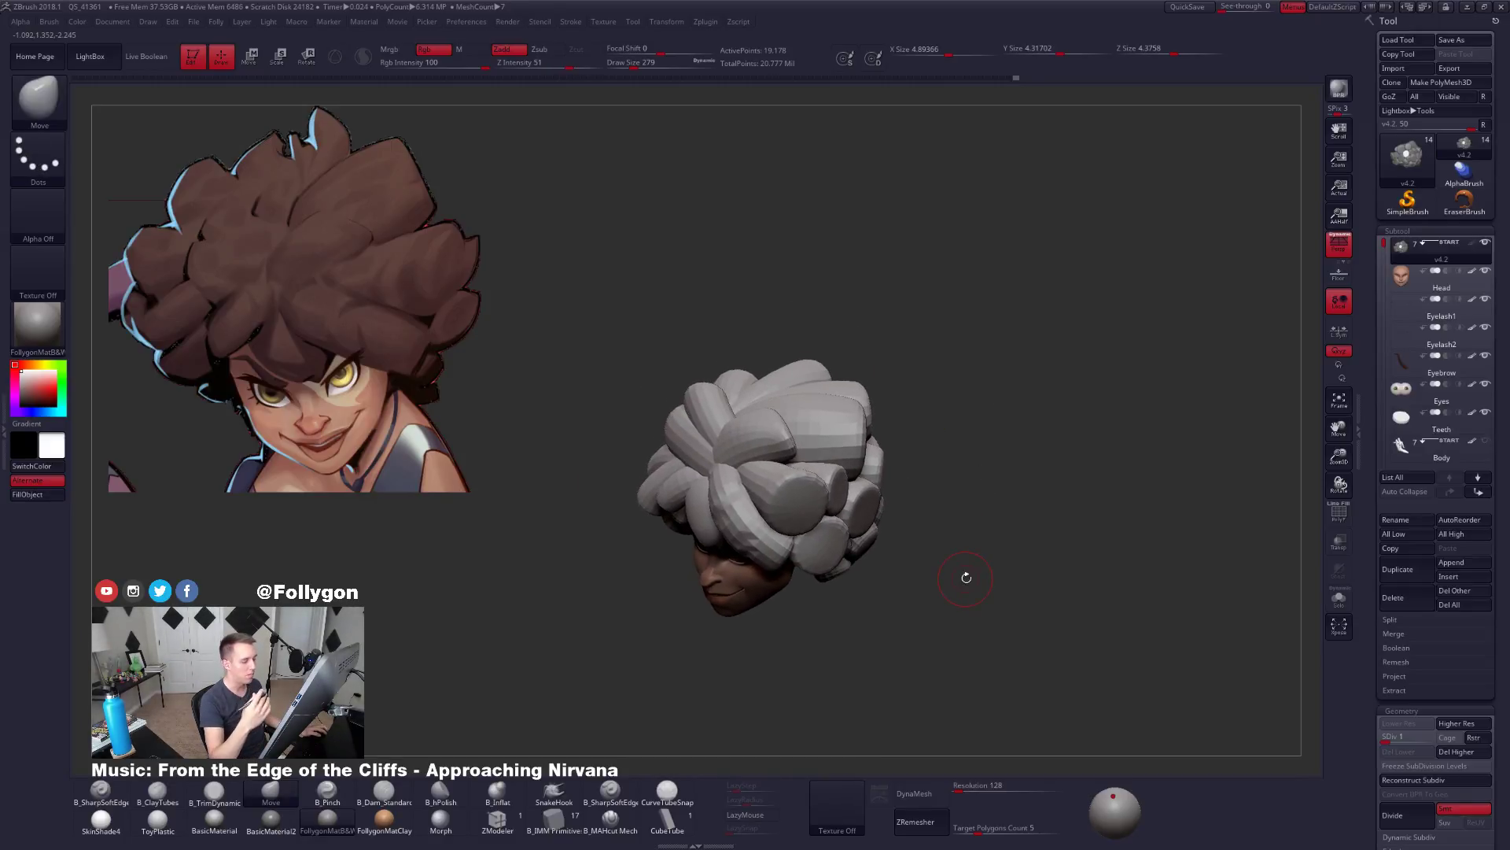
{"action": "key", "text": "ctrl+d"}
{"action": "right_click_drag", "start_coordinate": [1039, 637], "coordinate": [1079, 636]}
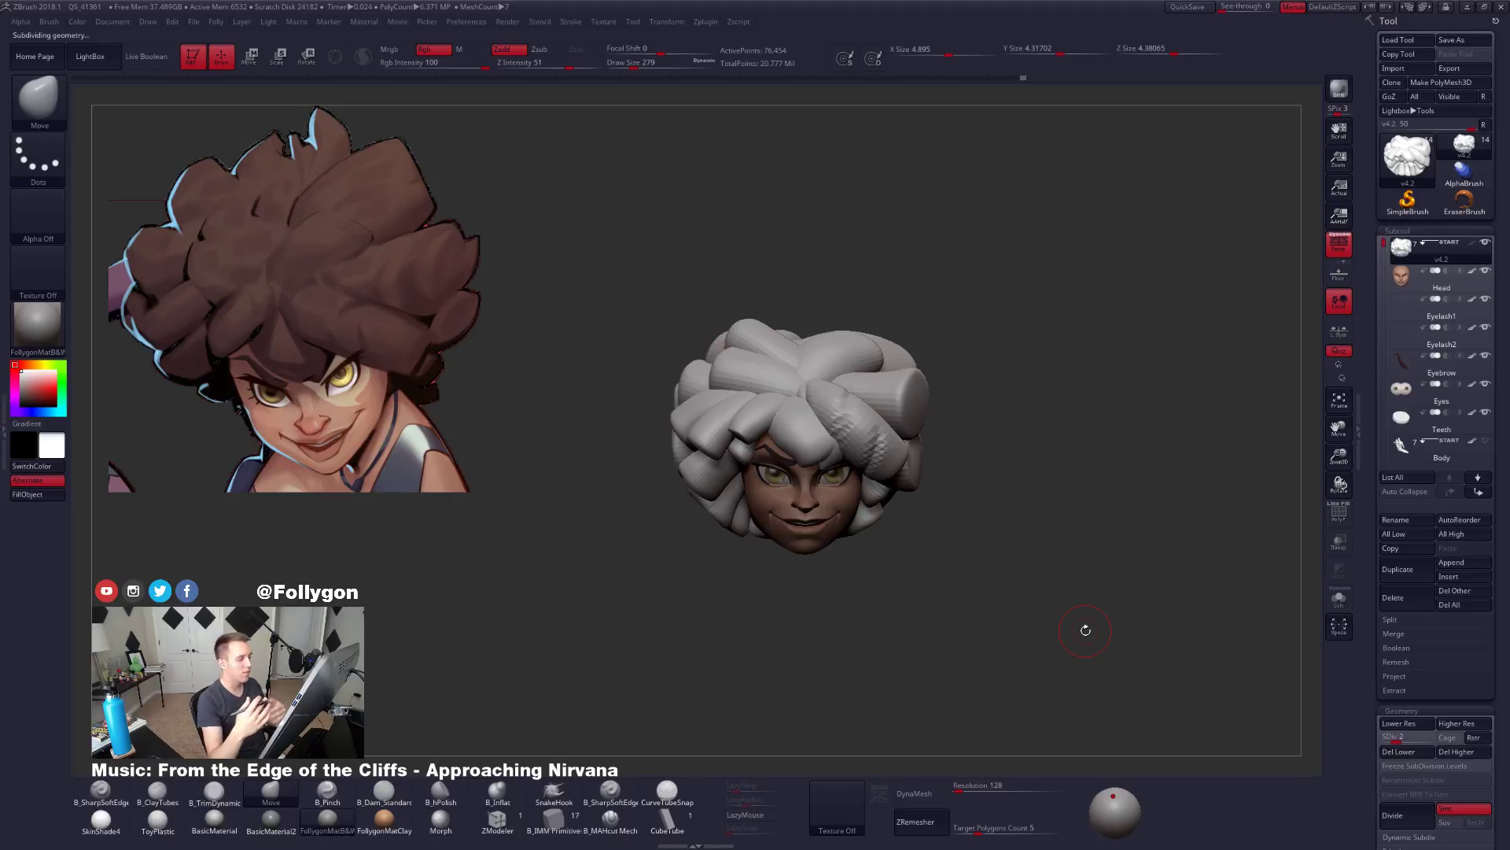
Isolate the front clump over the forehead and raise the hair to subdivision level 5.
{"action": "left_click_drag", "start_coordinate": [1086, 629], "coordinate": [804, 431]}
{"action": "left_click", "coordinate": [804, 432], "text": "ctrl+shift"}
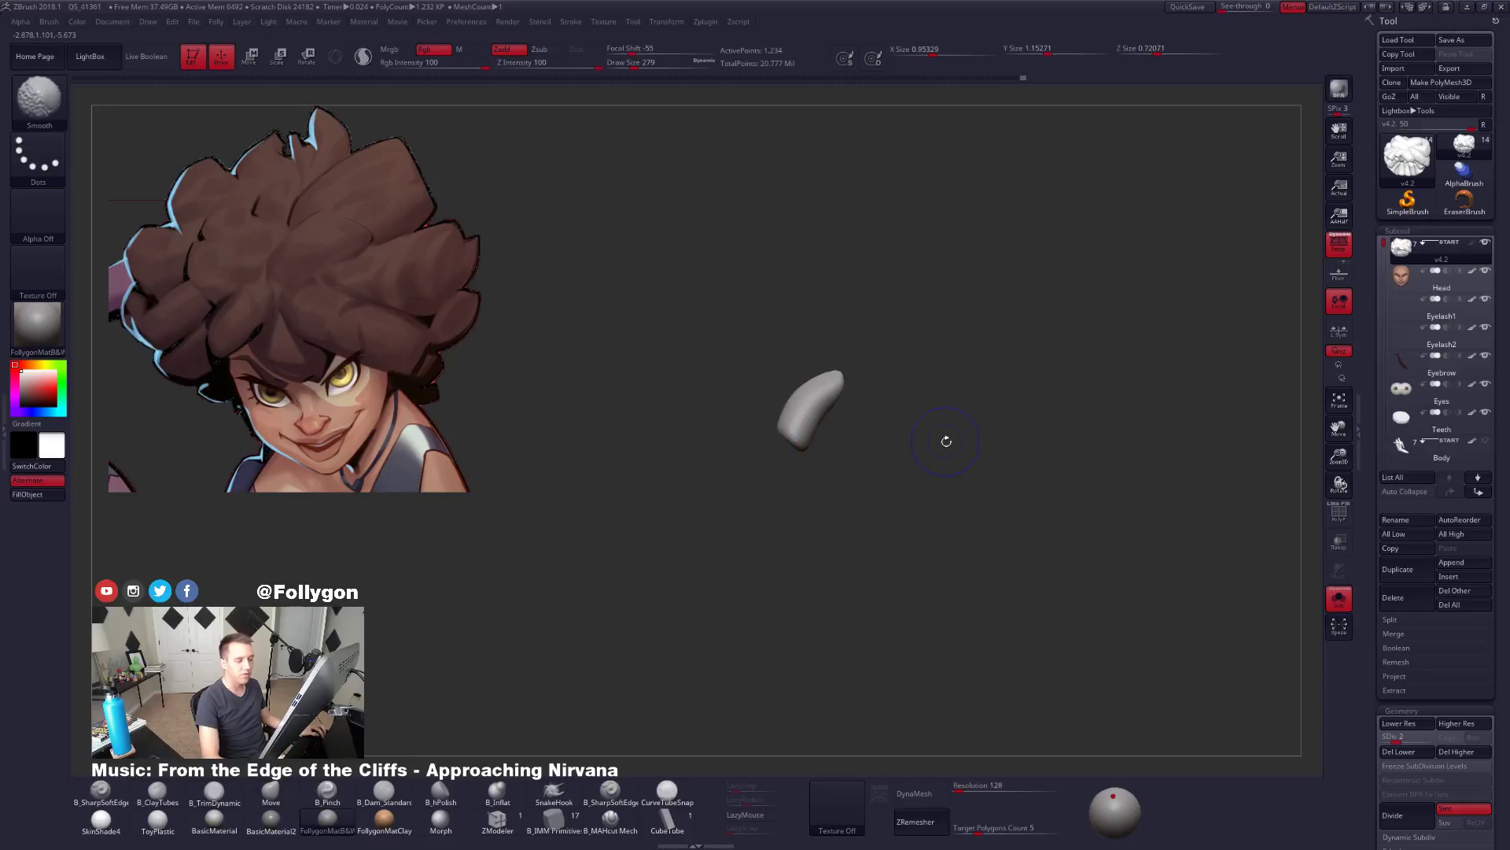
{"action": "key", "text": "shift+d"}
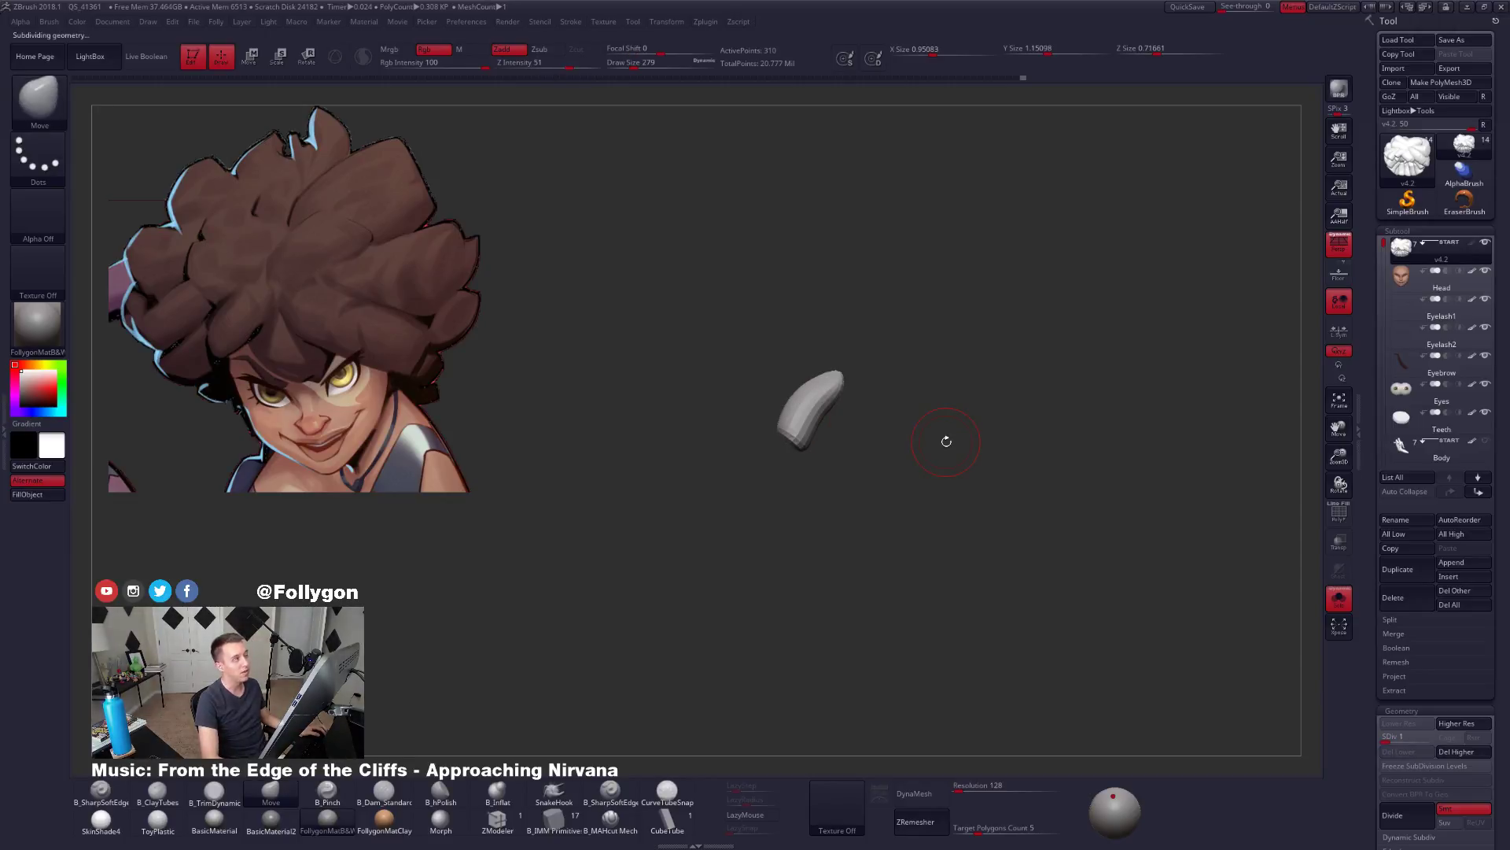
{"action": "left_click_drag", "start_coordinate": [947, 441], "coordinate": [858, 501], "text": "alt"}
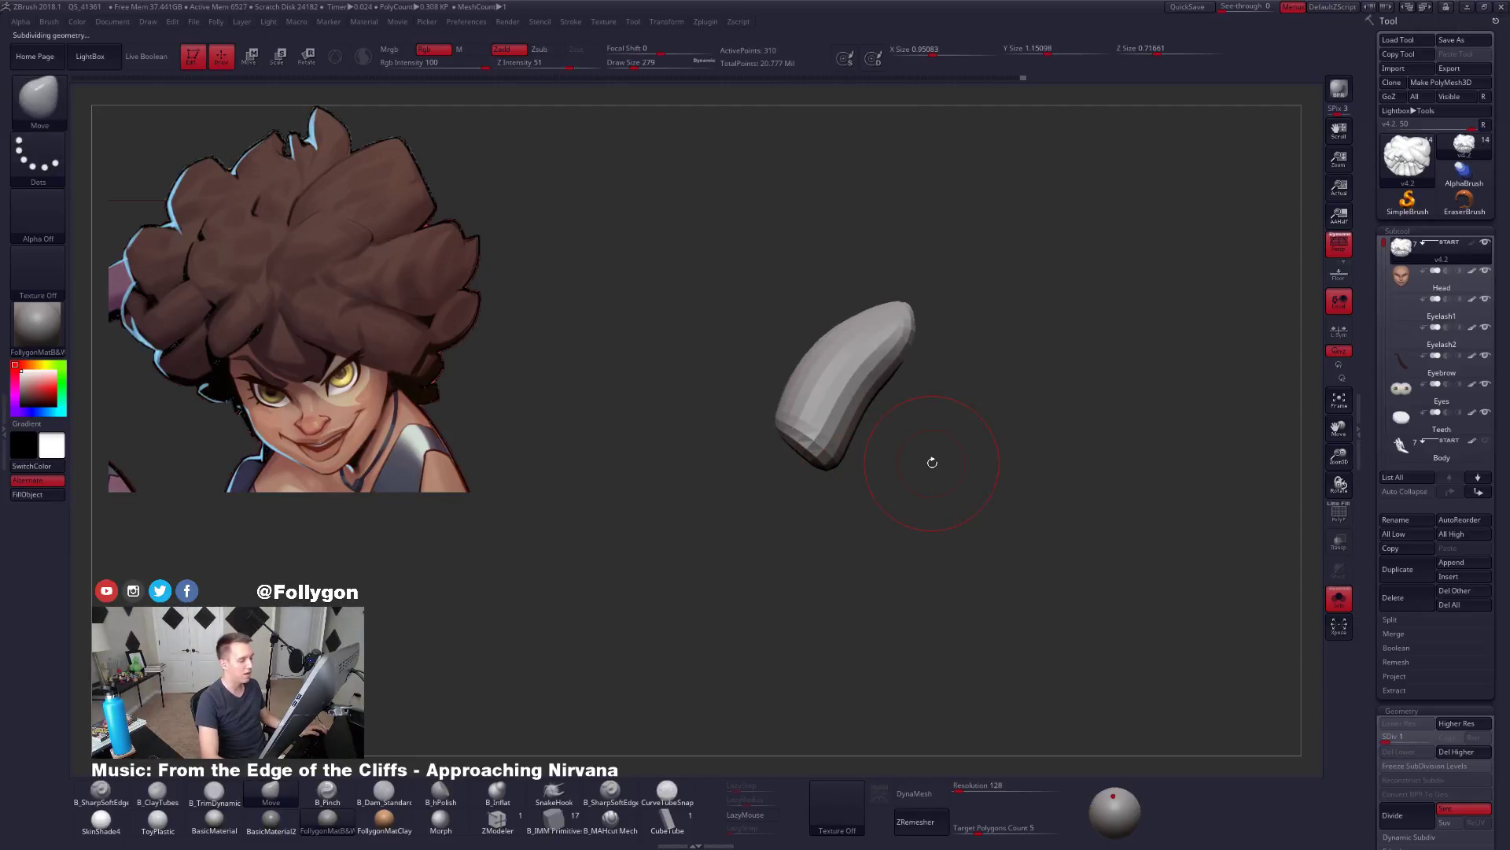
{"action": "key", "text": "d"}
{"action": "key", "text": "d"}
{"action": "key", "text": "d"}
{"action": "key", "text": "d"}
Flatten the isolated clump's rounded end with B_TrimDynamic at draw size 192, refining it at draw size 113.
{"action": "mouse_move", "coordinate": [932, 463]}
{"action": "left_mouse_down"}
{"action": "mouse_move", "coordinate": [853, 386]}
{"action": "mouse_move", "coordinate": [799, 451]}
{"action": "left_mouse_up"}
{"action": "key", "text": "b"}
{"action": "key", "text": "t"}
{"action": "key", "text": "d"}
{"action": "key", "text": "space"}
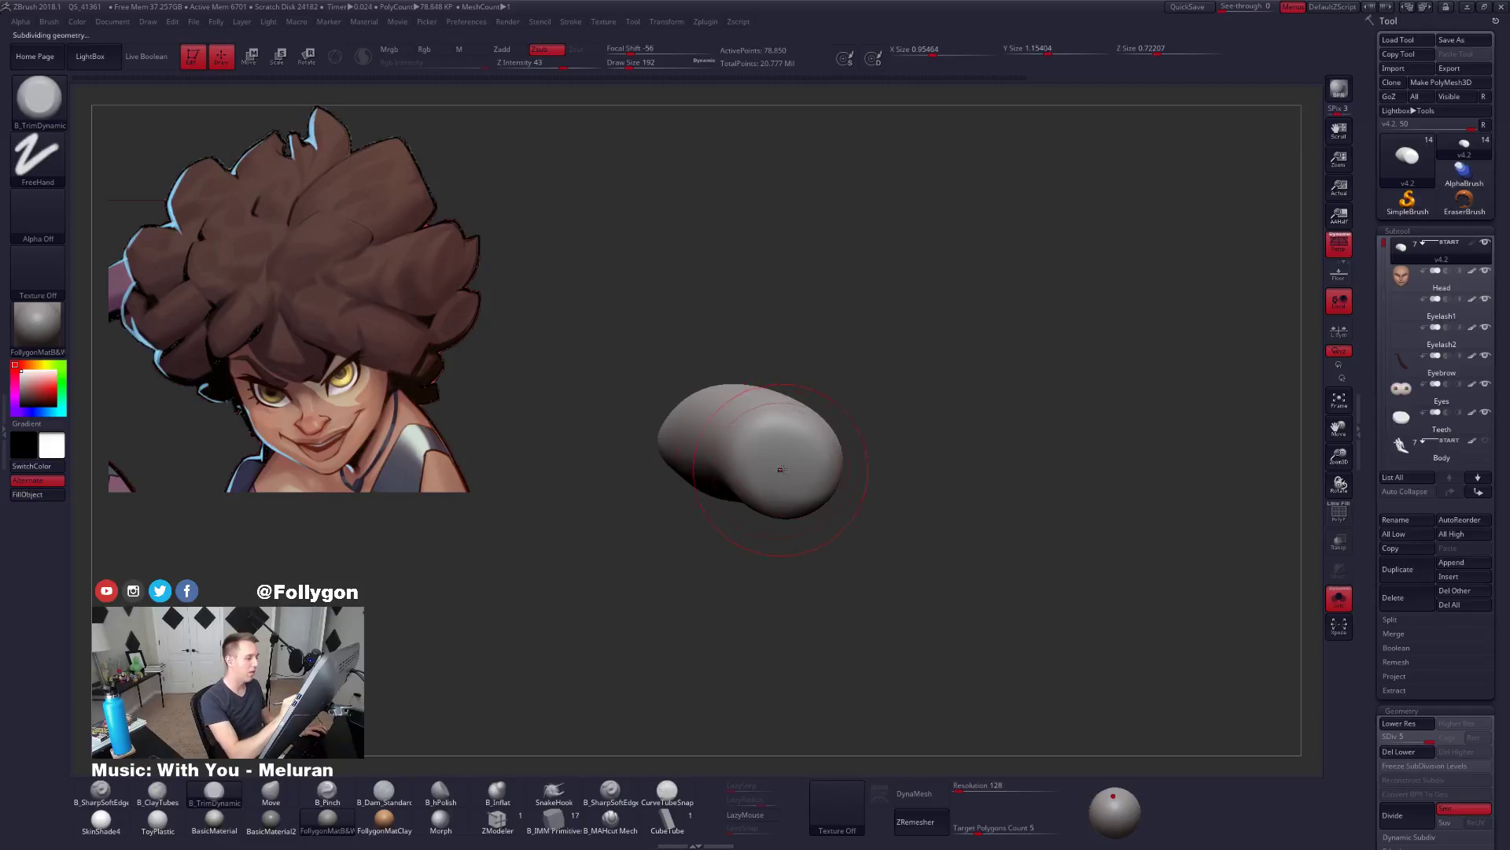
{"action": "mouse_move", "coordinate": [782, 469]}
{"action": "left_mouse_down"}
{"action": "mouse_move", "coordinate": [793, 463]}
{"action": "mouse_move", "coordinate": [793, 478]}
{"action": "left_mouse_up"}
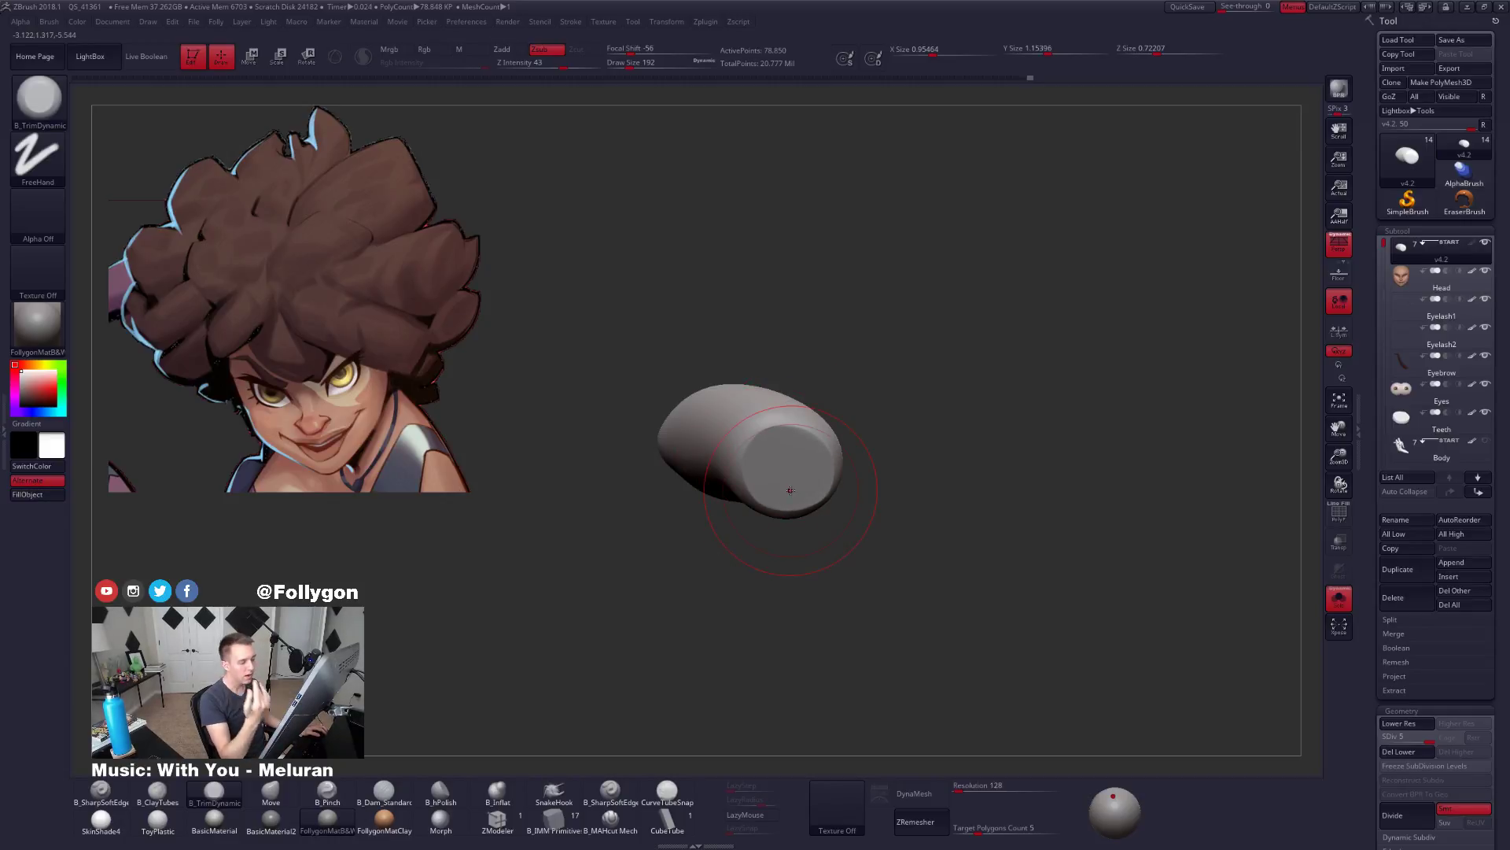
{"action": "mouse_move", "coordinate": [816, 479]}
{"action": "right_mouse_down"}
{"action": "mouse_move", "coordinate": [954, 474]}
{"action": "mouse_move", "coordinate": [870, 465]}
{"action": "right_mouse_up"}
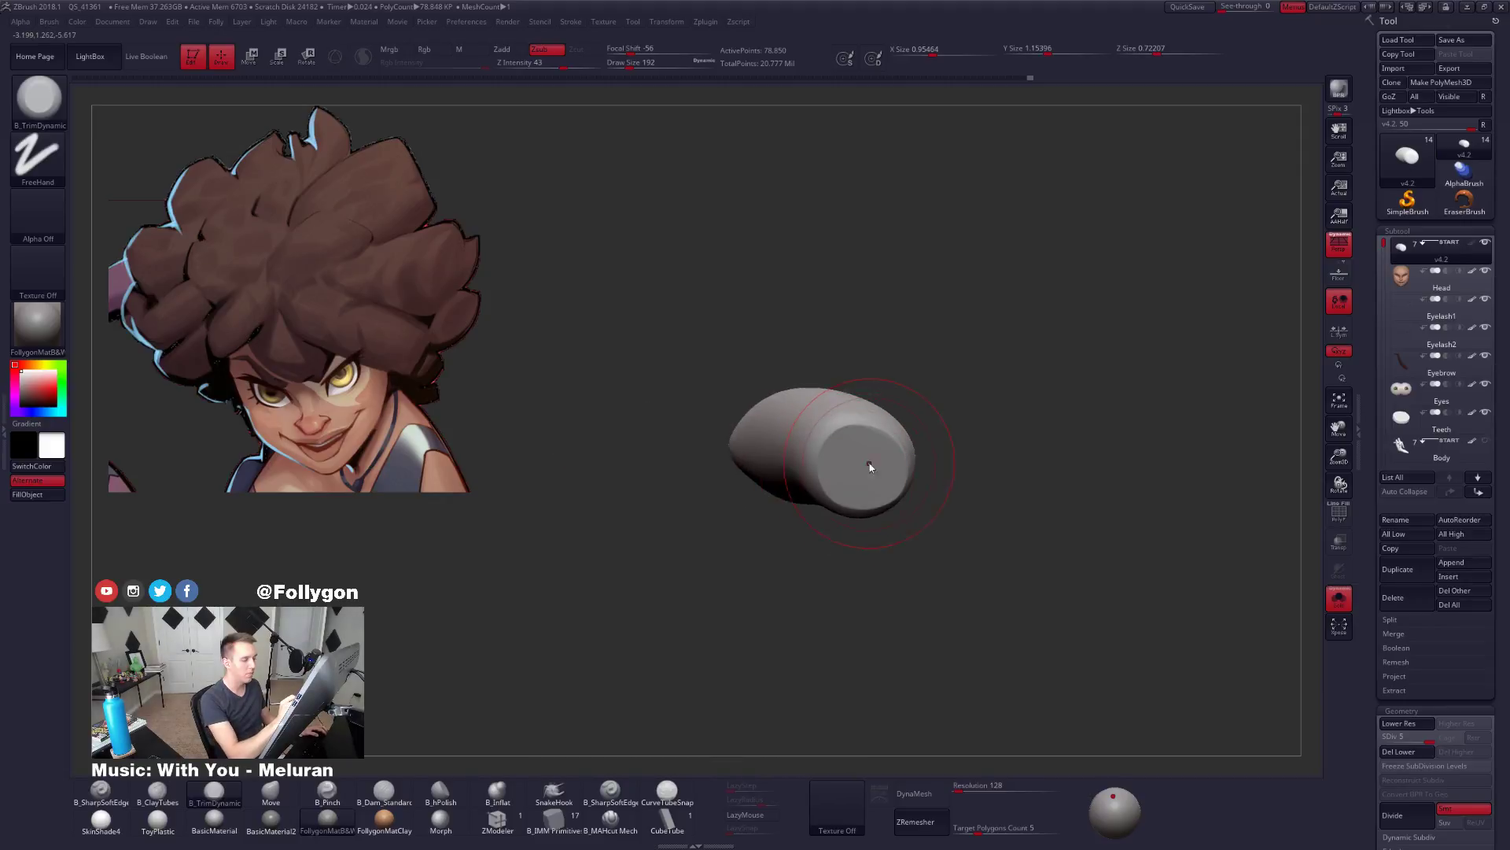
{"action": "key", "text": "space"}
{"action": "left_click_drag", "start_coordinate": [872, 457], "coordinate": [870, 456]}
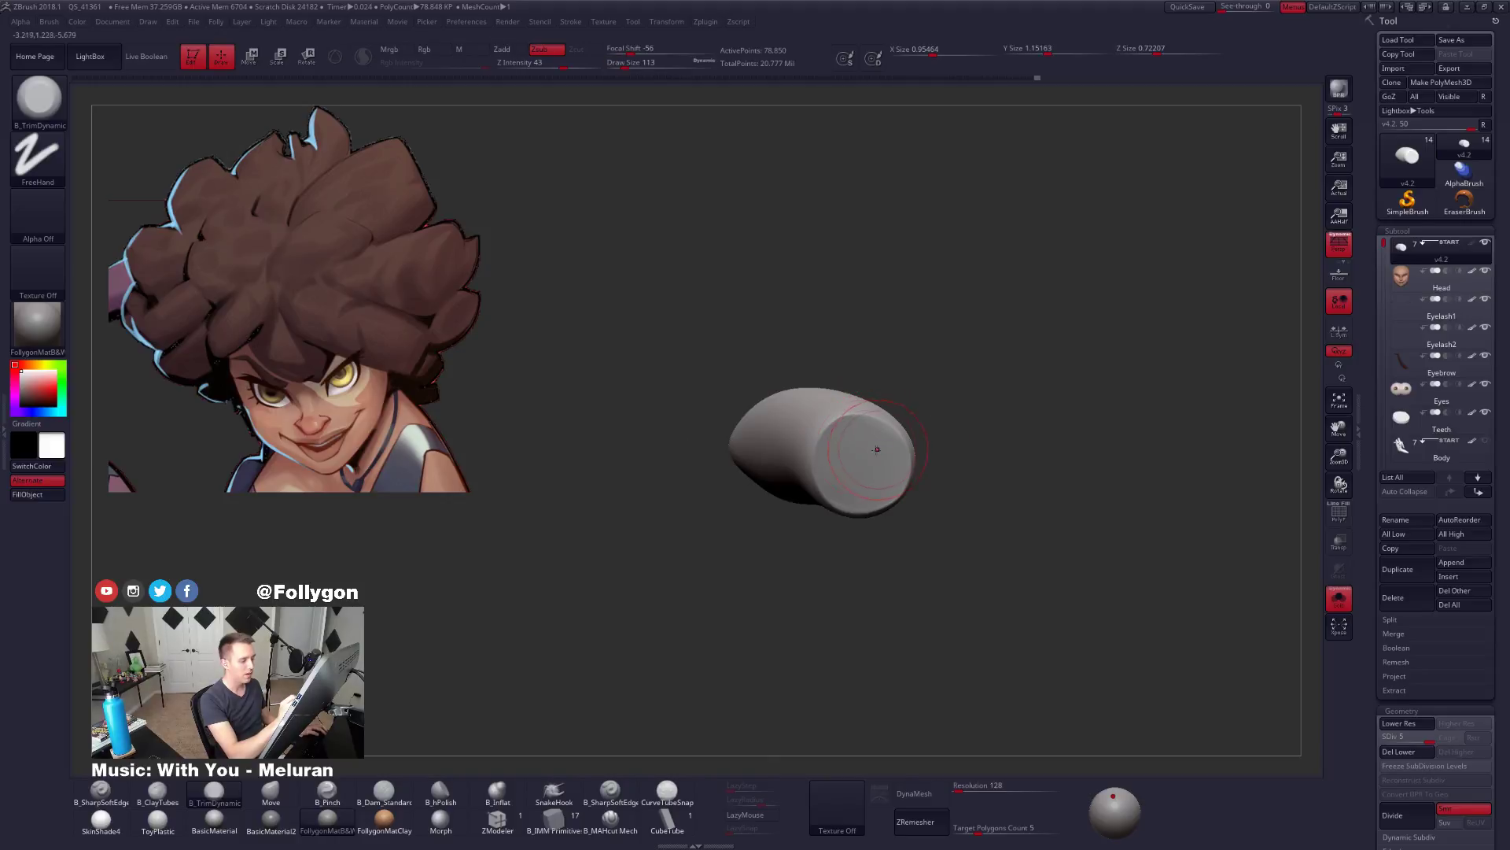
Adjust the outline and surface of the clump's flattened end with the Move brush at draw size 113.
{"action": "key", "text": "b"}
{"action": "key", "text": "m"}
{"action": "key", "text": "v"}
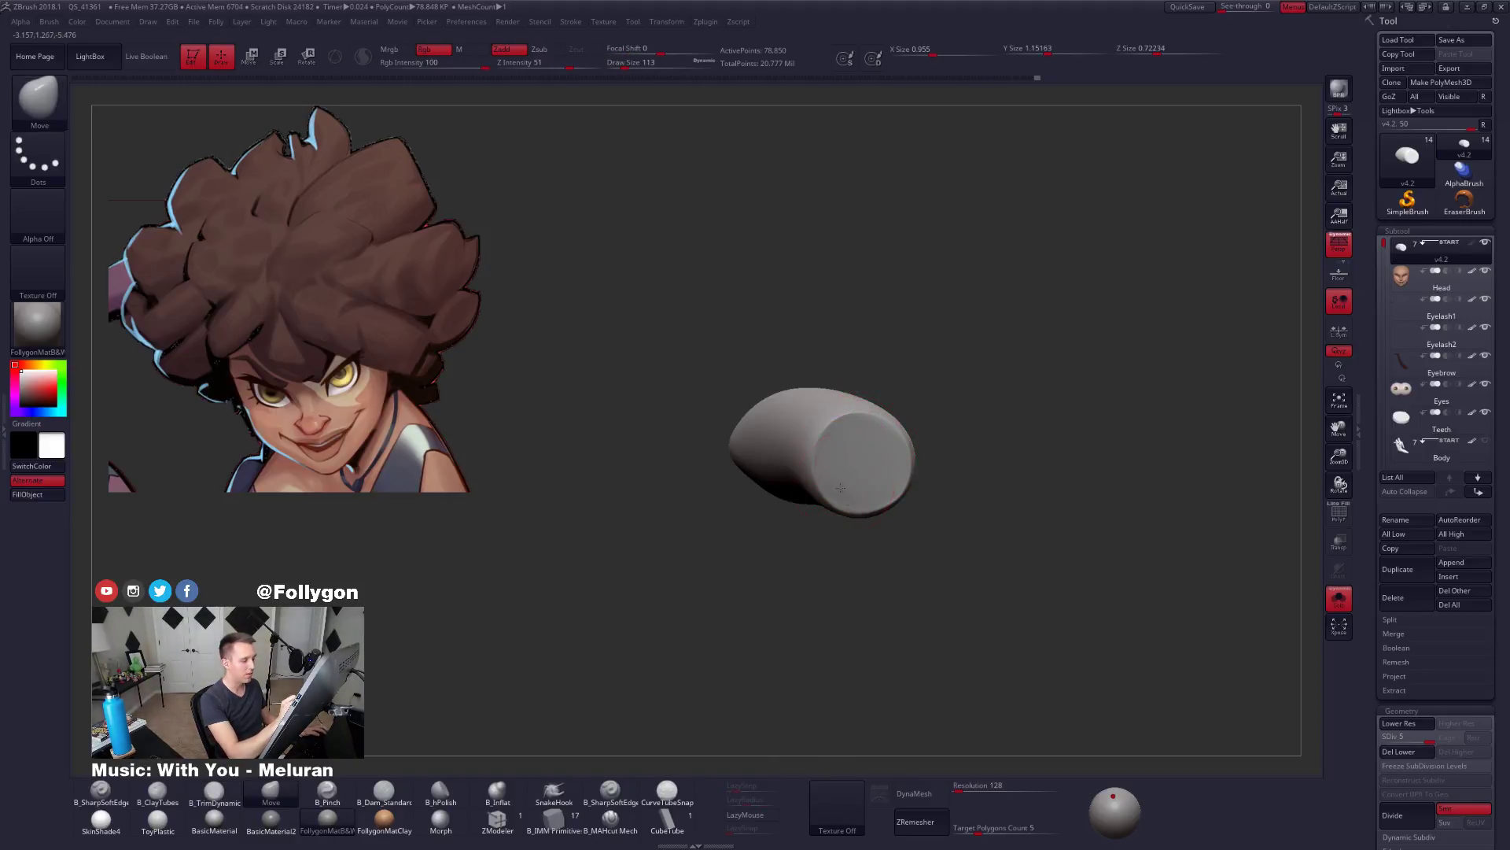
{"action": "mouse_move", "coordinate": [863, 443]}
{"action": "left_mouse_down"}
{"action": "mouse_move", "coordinate": [883, 496]}
{"action": "mouse_move", "coordinate": [844, 449]}
{"action": "left_mouse_up"}
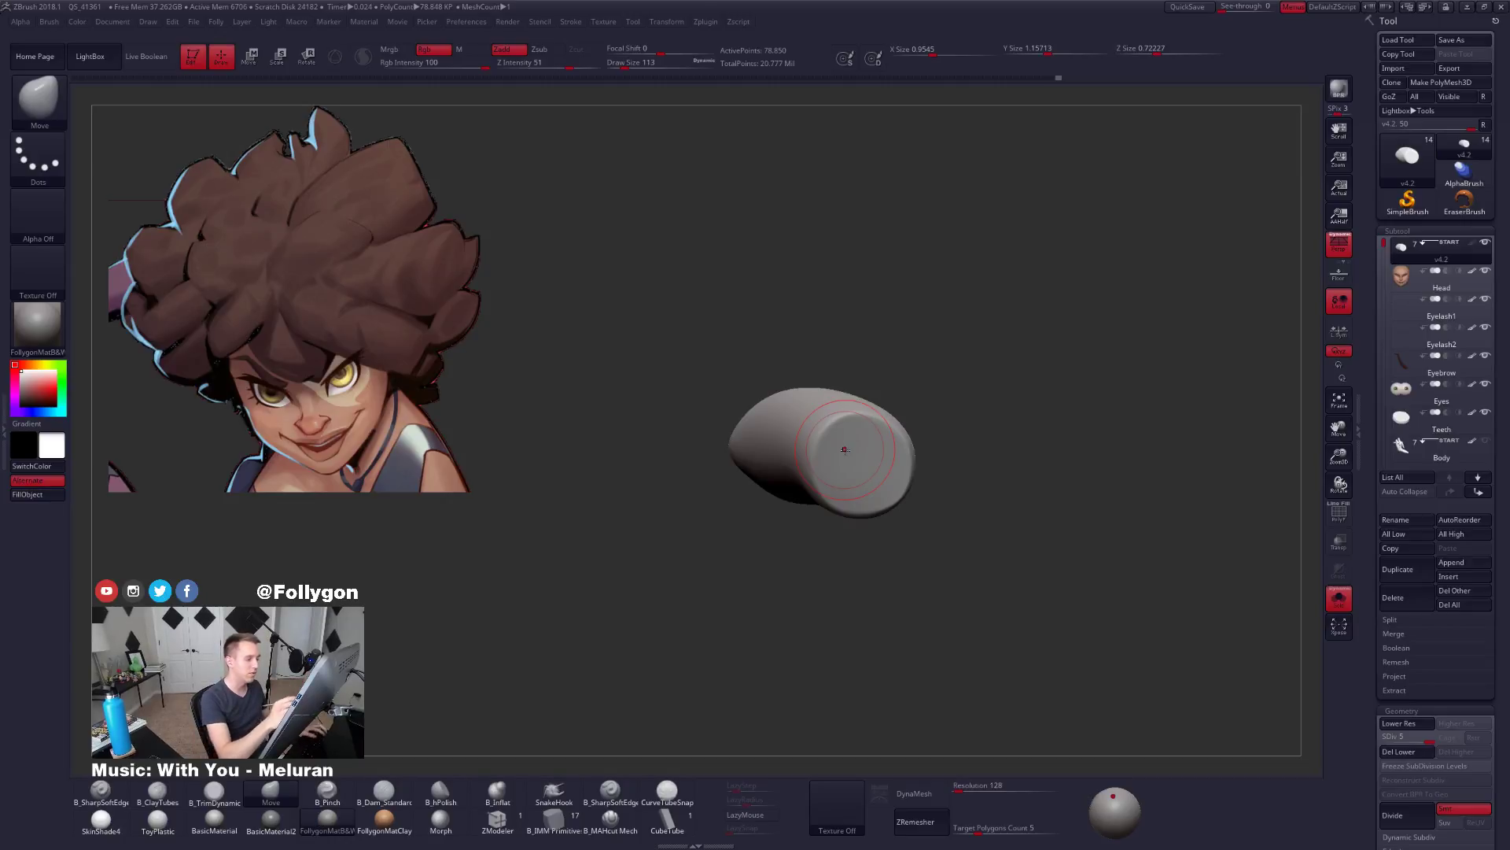
{"action": "mouse_move", "coordinate": [845, 449]}
{"action": "right_mouse_down"}
{"action": "mouse_move", "coordinate": [936, 452]}
{"action": "mouse_move", "coordinate": [905, 487]}
{"action": "mouse_move", "coordinate": [975, 511]}
{"action": "right_mouse_up"}
{"action": "key", "text": "shift"}
{"action": "key", "text": "shift"}
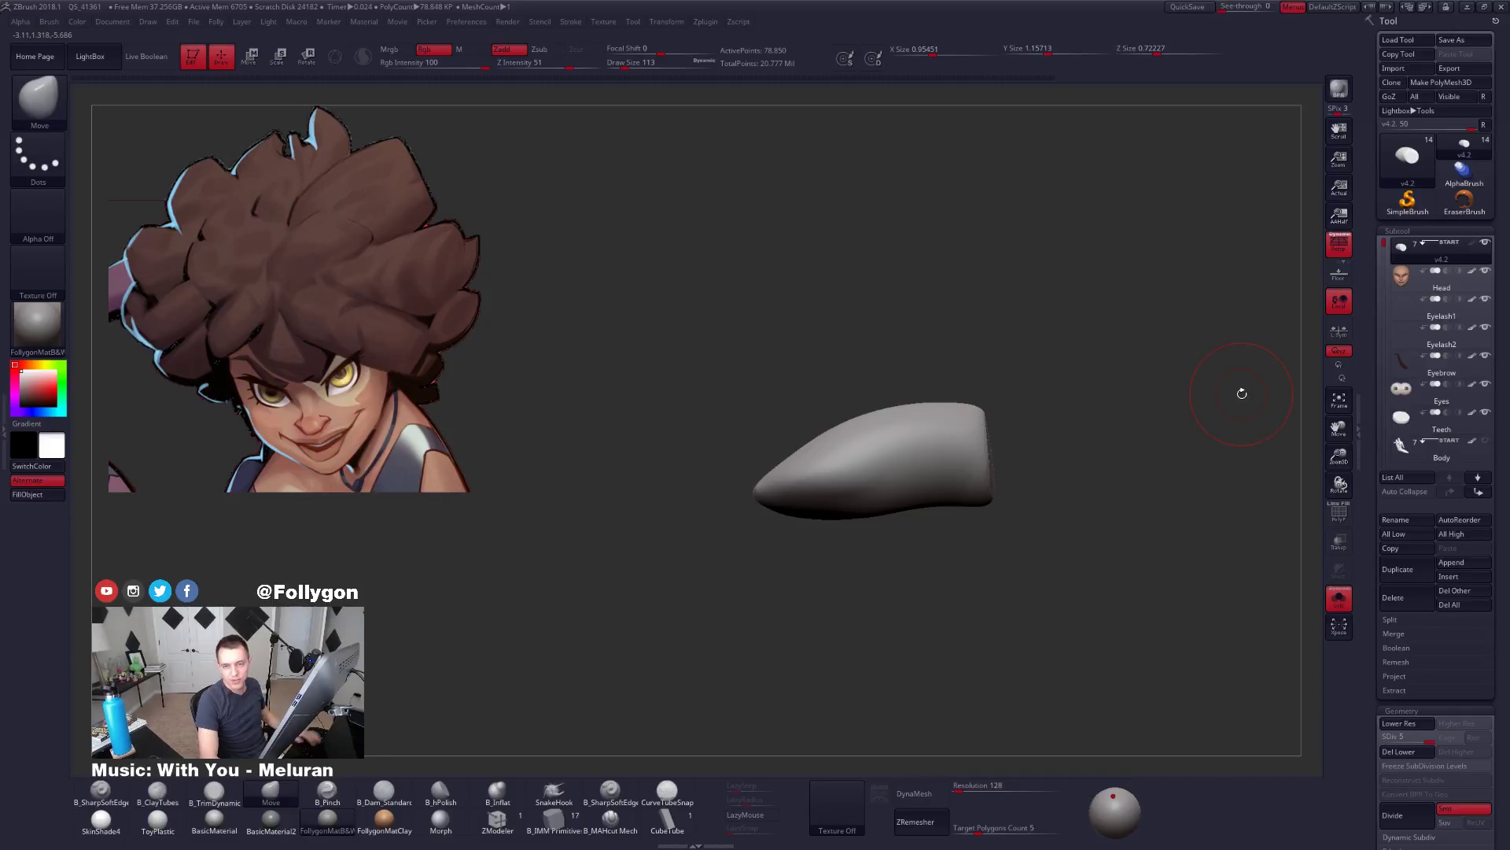
Check the isolated clump's silhouette and show all the hair clumps again.
{"action": "right_click_drag", "start_coordinate": [1242, 393], "coordinate": [1249, 440]}
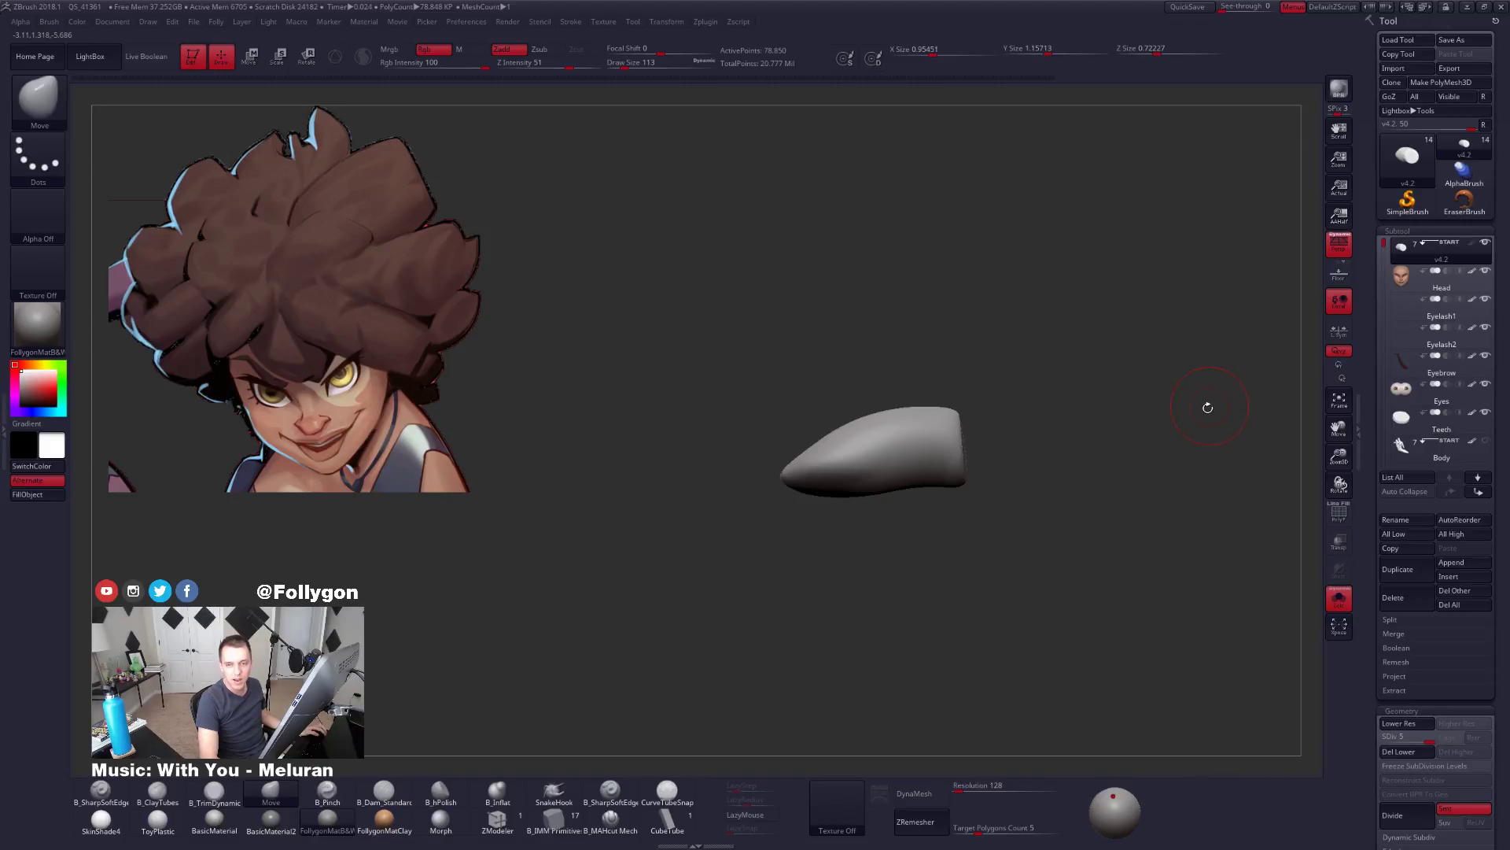
{"action": "right_click_drag", "start_coordinate": [1226, 413], "coordinate": [1125, 424]}
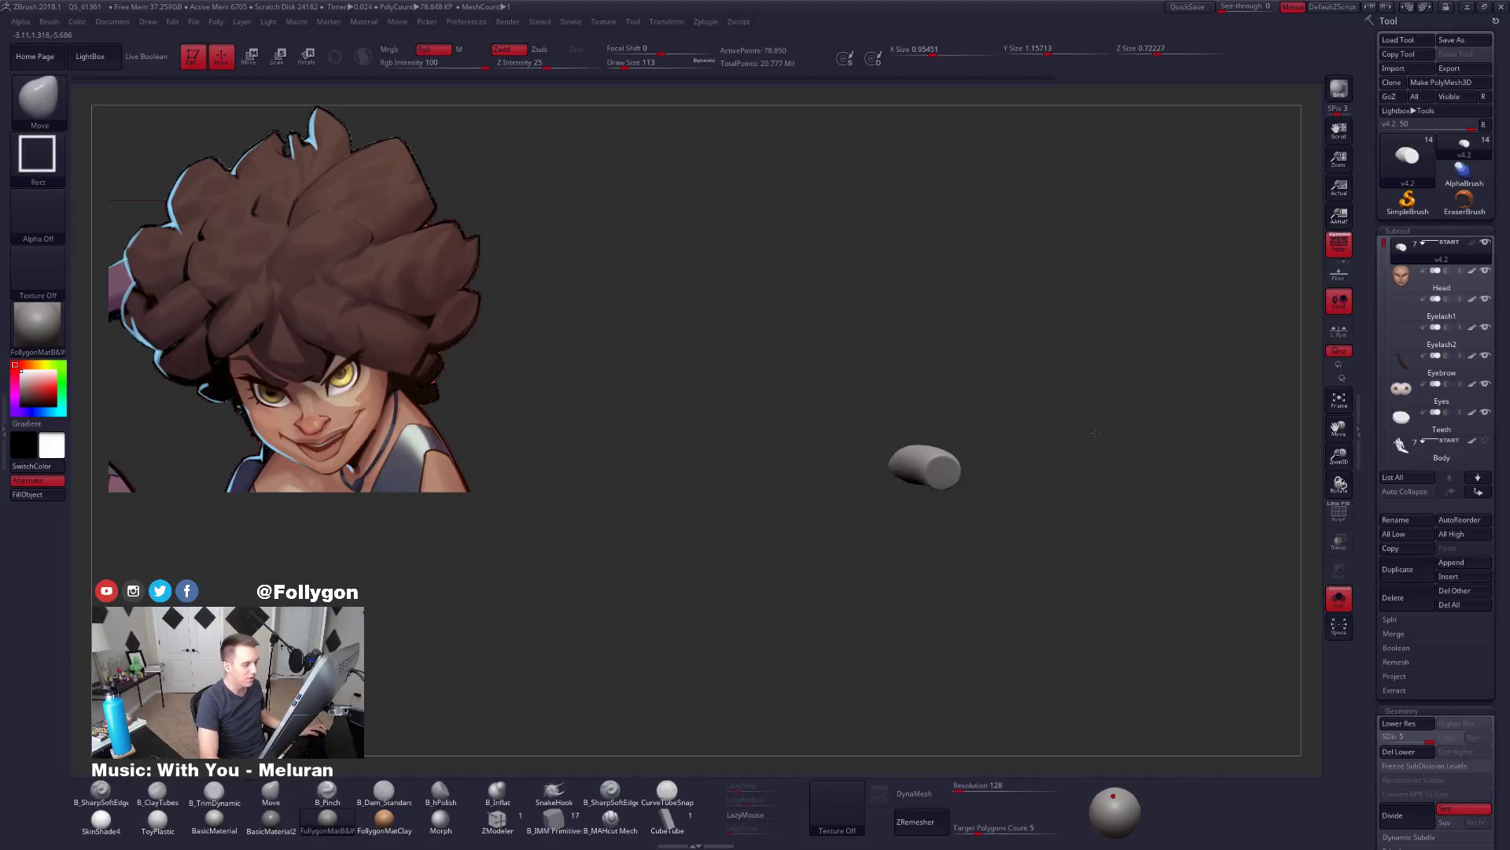
{"action": "left_click", "coordinate": [1097, 432], "text": "ctrl+shift"}
{"action": "key", "text": "ctrl+shift+s"}
{"action": "right_click_drag", "start_coordinate": [1034, 452], "coordinate": [980, 504]}
Leave only the large side clump unmasked, set the draw size to 279 and isolate that clump.
{"action": "key", "text": "w"}
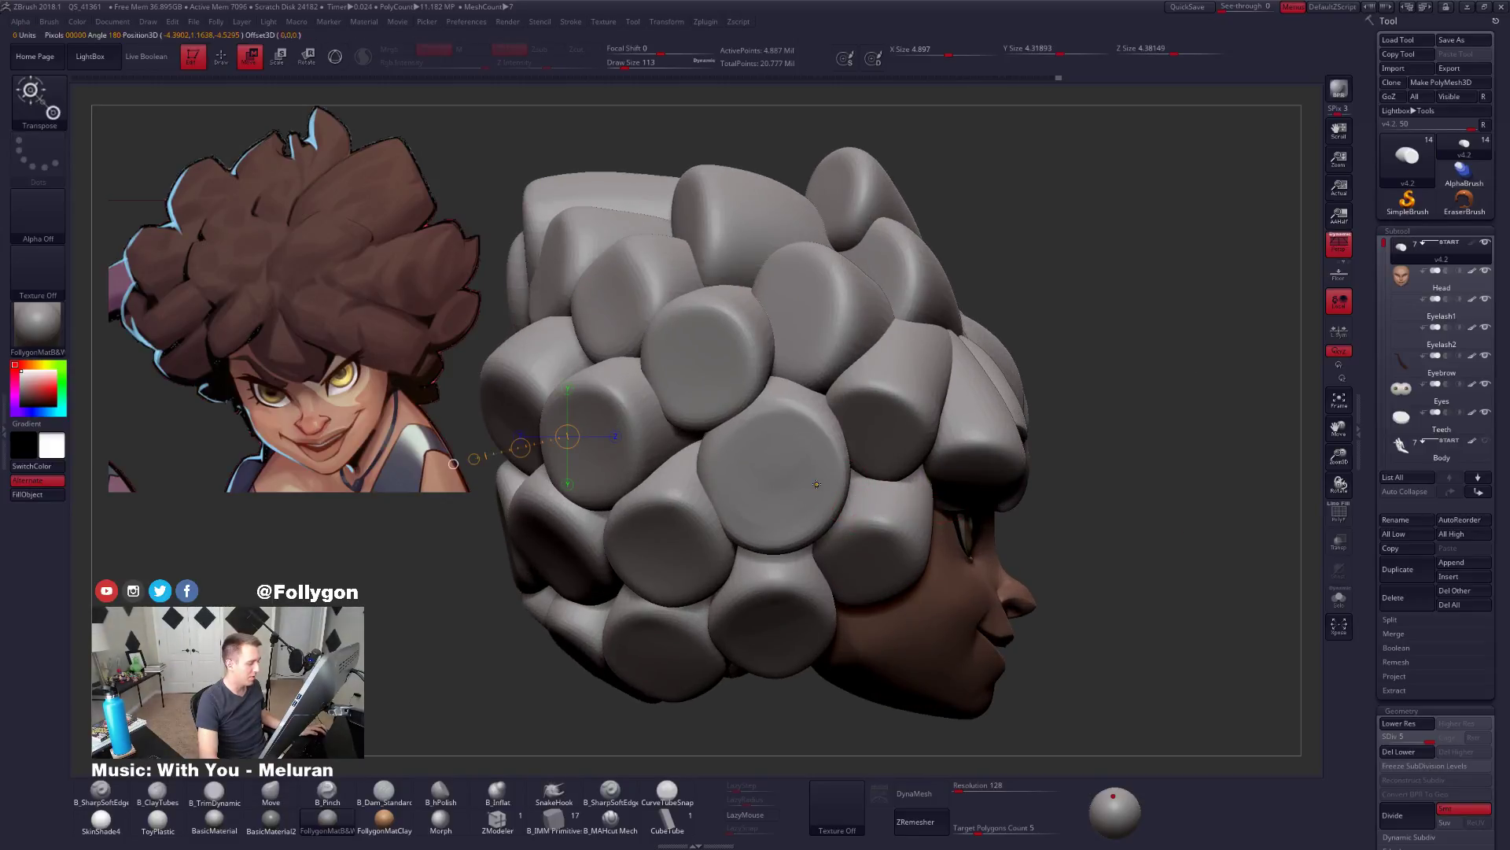
{"action": "left_click", "coordinate": [698, 467], "text": "ctrl"}
{"action": "key", "text": "q"}
{"action": "key", "text": "ctrl+shift+s"}
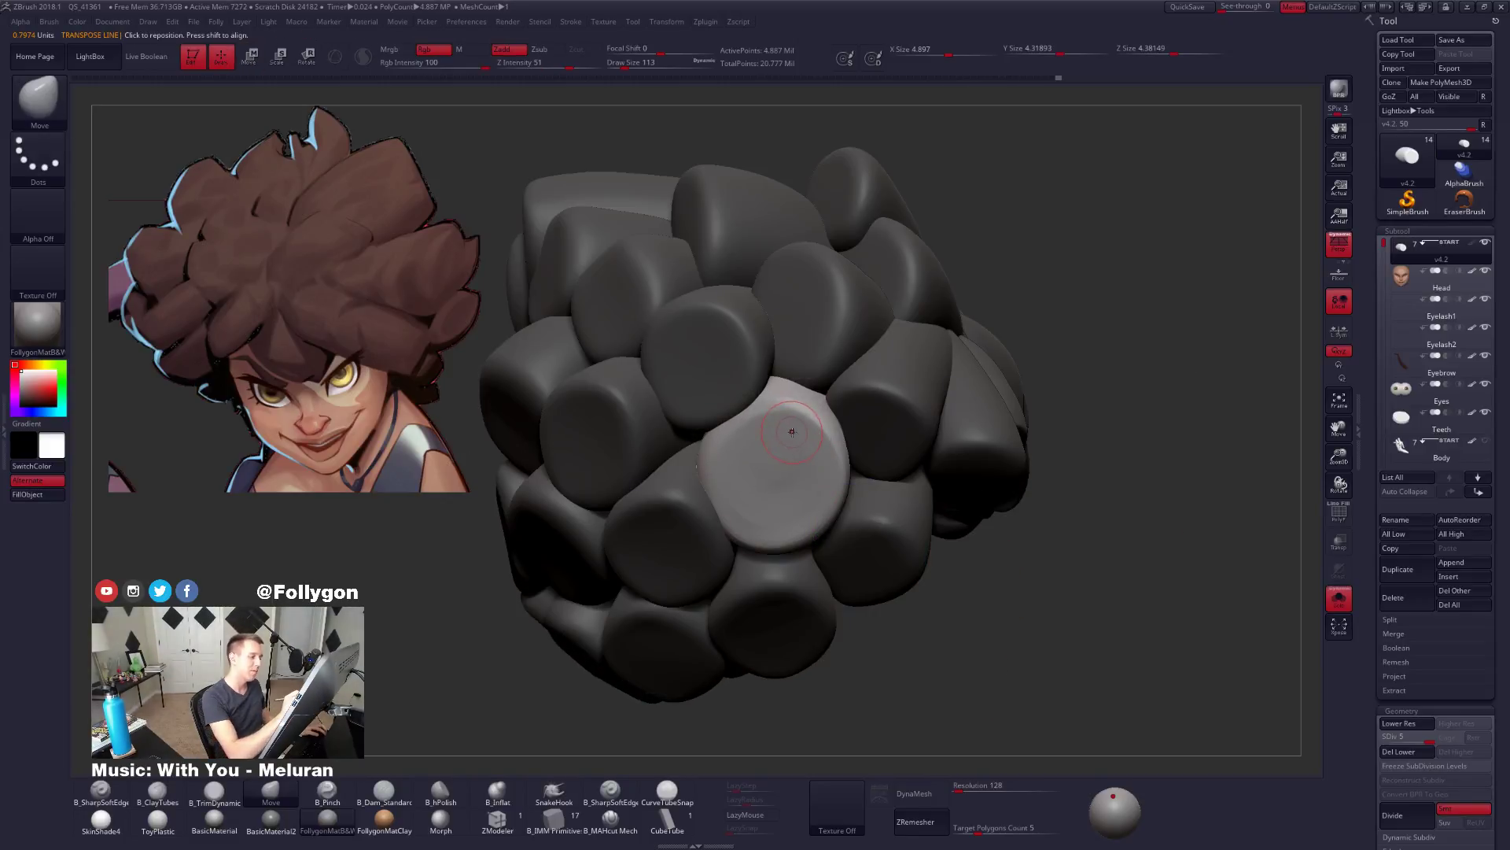
{"action": "key", "text": "space"}
{"action": "right_click_drag", "start_coordinate": [803, 432], "coordinate": [873, 452]}
{"action": "left_click", "coordinate": [885, 455], "text": "ctrl+shift"}
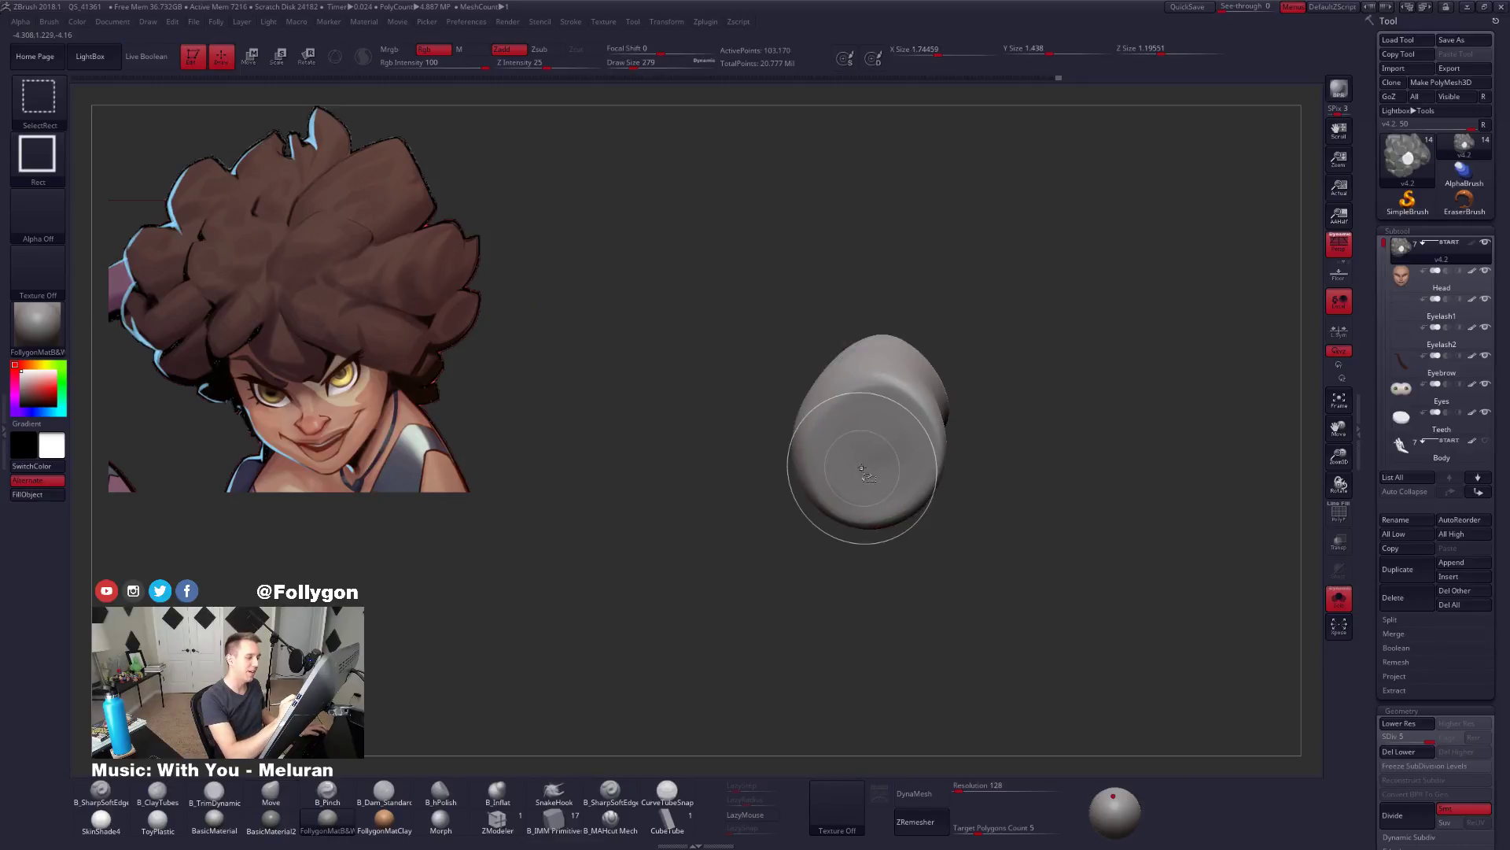
Flatten the isolated side clump's rounded end with B_TrimDynamic at draw size 192.
{"action": "key", "text": "3"}
{"action": "key", "text": "space"}
{"action": "left_click", "coordinate": [868, 443]}
{"action": "left_click_drag", "start_coordinate": [868, 457], "coordinate": [894, 411]}
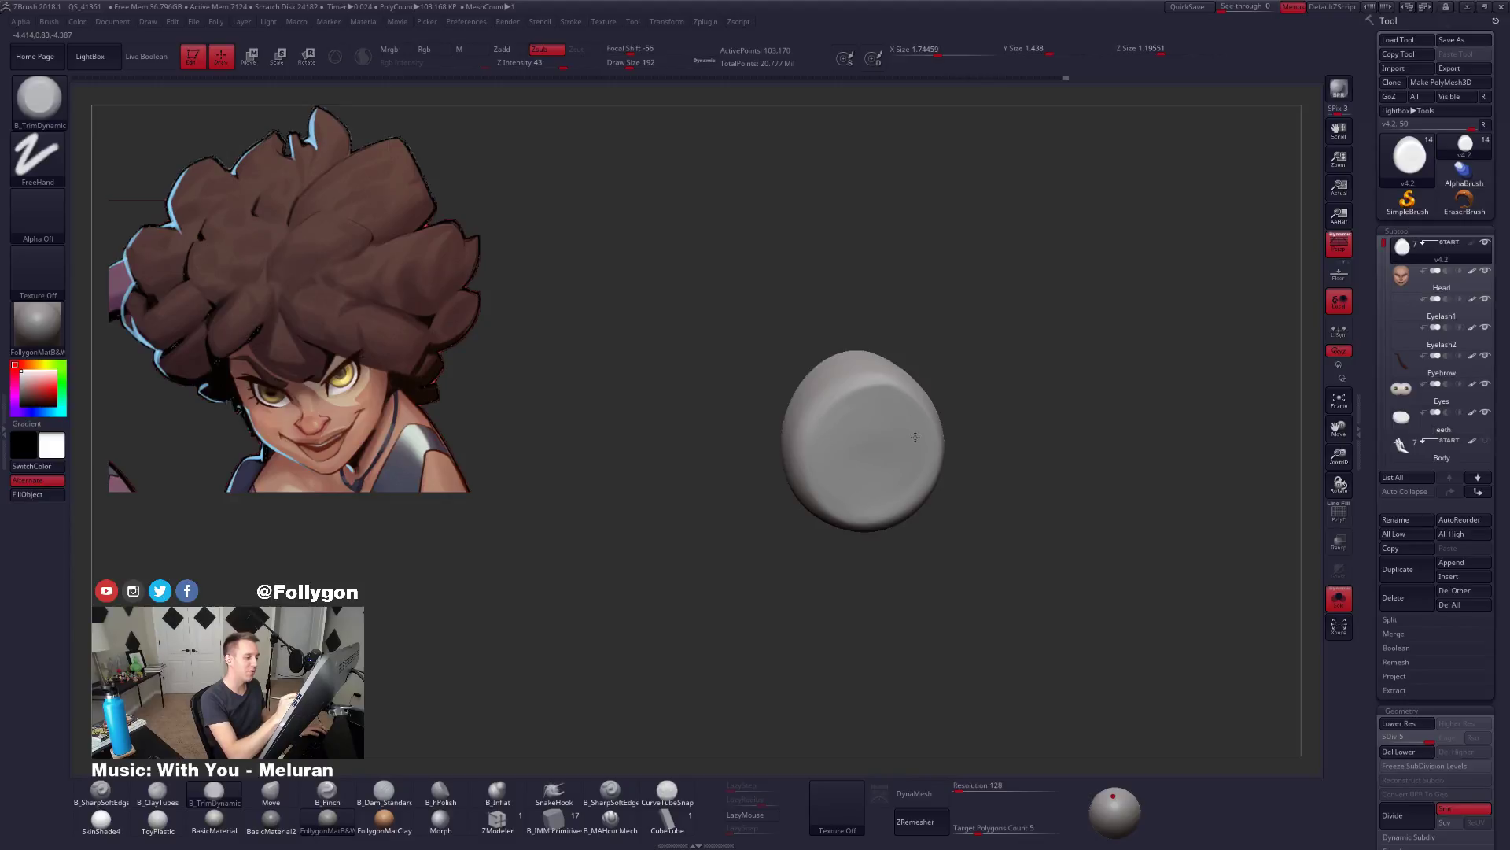
Even out the outline of the side clump's flattened end with the Move brush at draw size 239.
{"action": "key", "text": "1"}
{"action": "key", "text": "space"}
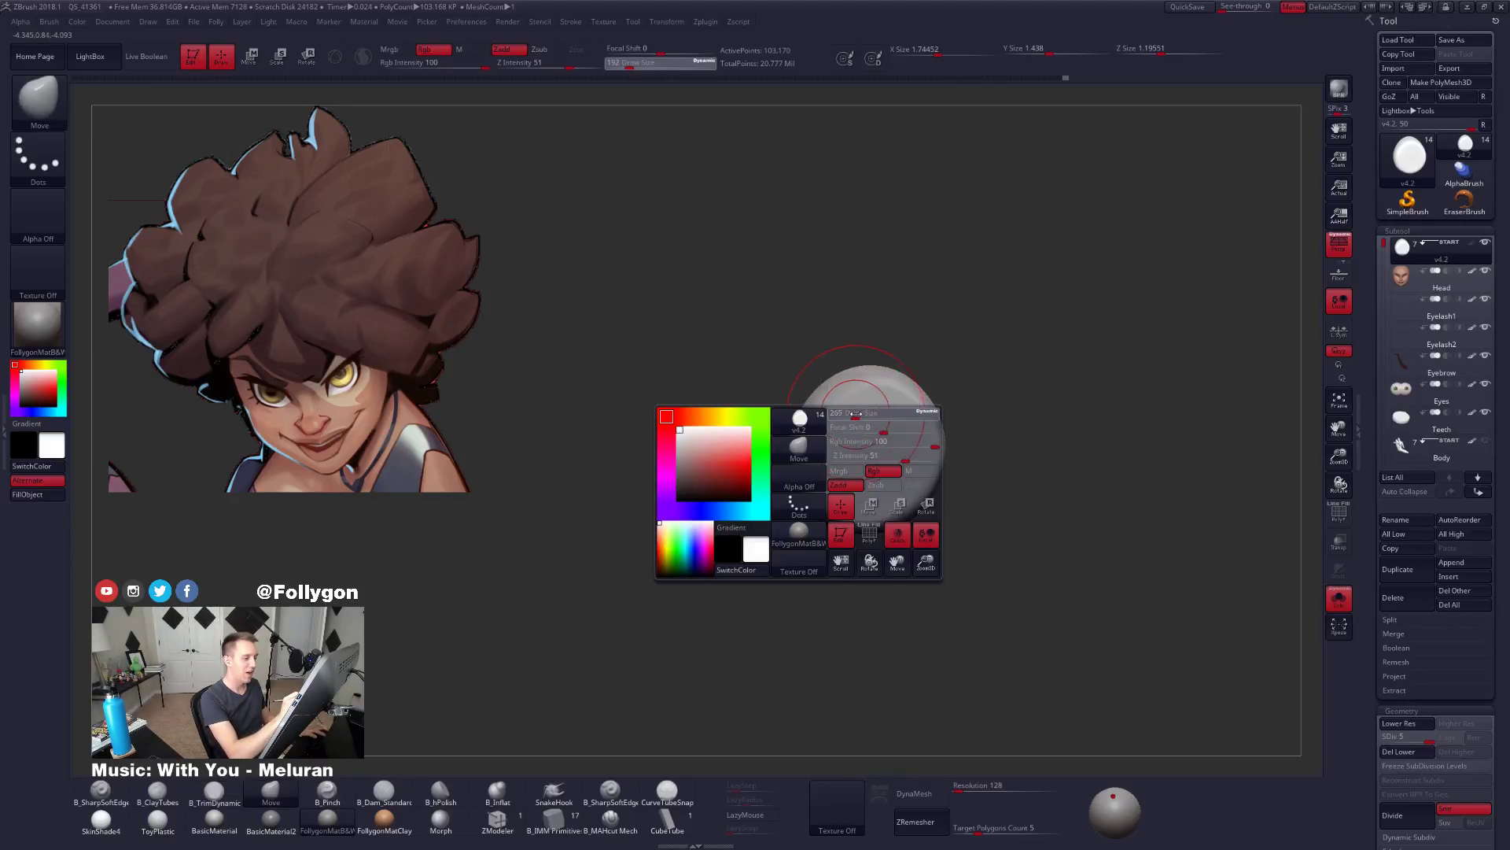
{"action": "mouse_move", "coordinate": [891, 409]}
{"action": "left_mouse_down"}
{"action": "mouse_move", "coordinate": [902, 453]}
{"action": "mouse_move", "coordinate": [881, 409]}
{"action": "left_mouse_up"}
{"action": "key", "text": "space"}
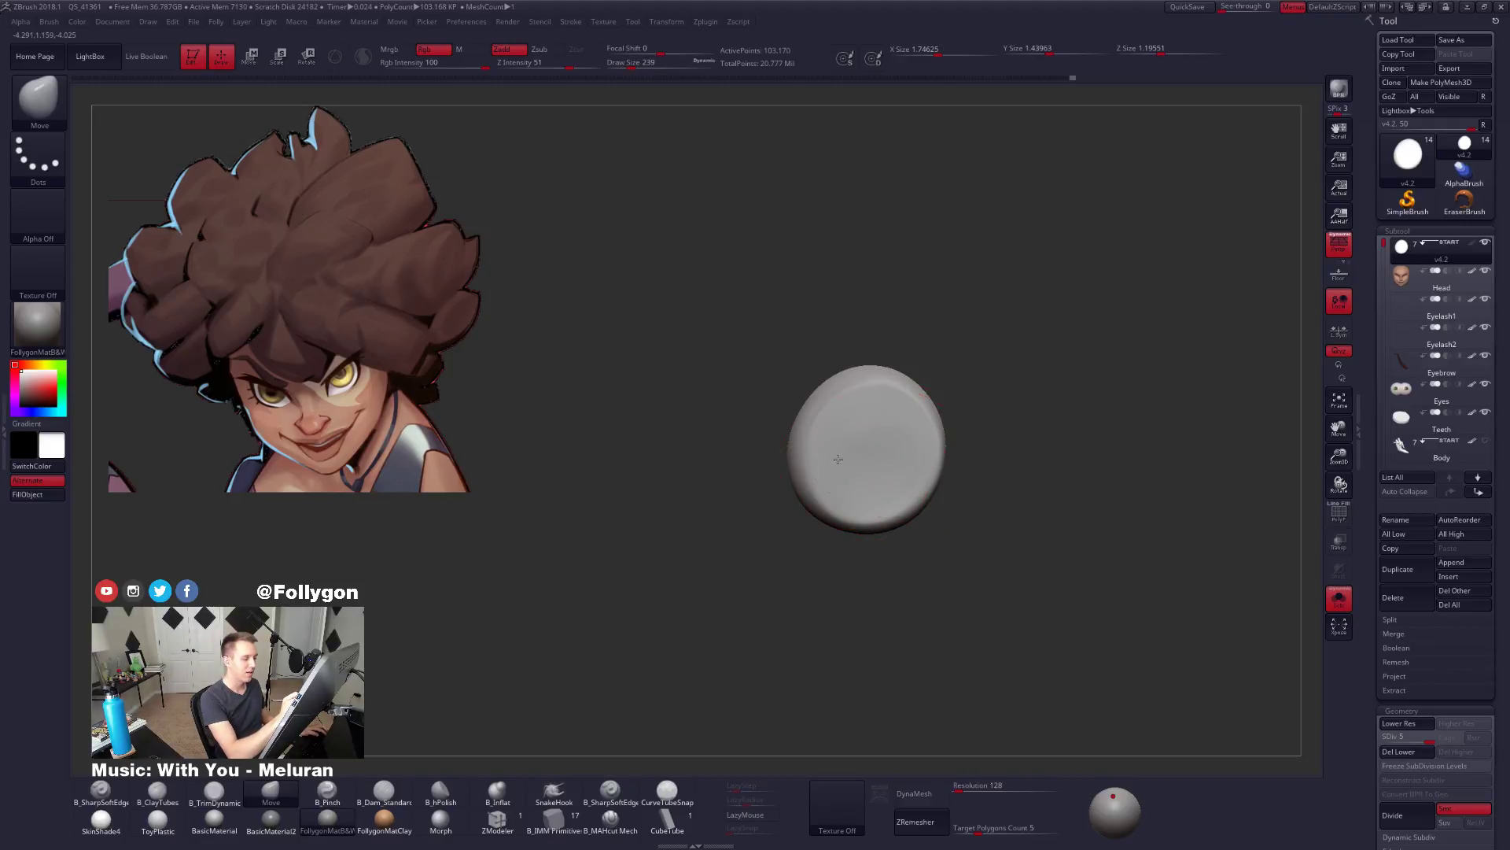
{"action": "mouse_move", "coordinate": [860, 418]}
{"action": "right_mouse_down"}
{"action": "mouse_move", "coordinate": [883, 432]}
{"action": "mouse_move", "coordinate": [870, 396]}
{"action": "mouse_move", "coordinate": [836, 444]}
{"action": "mouse_move", "coordinate": [863, 428]}
{"action": "right_mouse_up"}
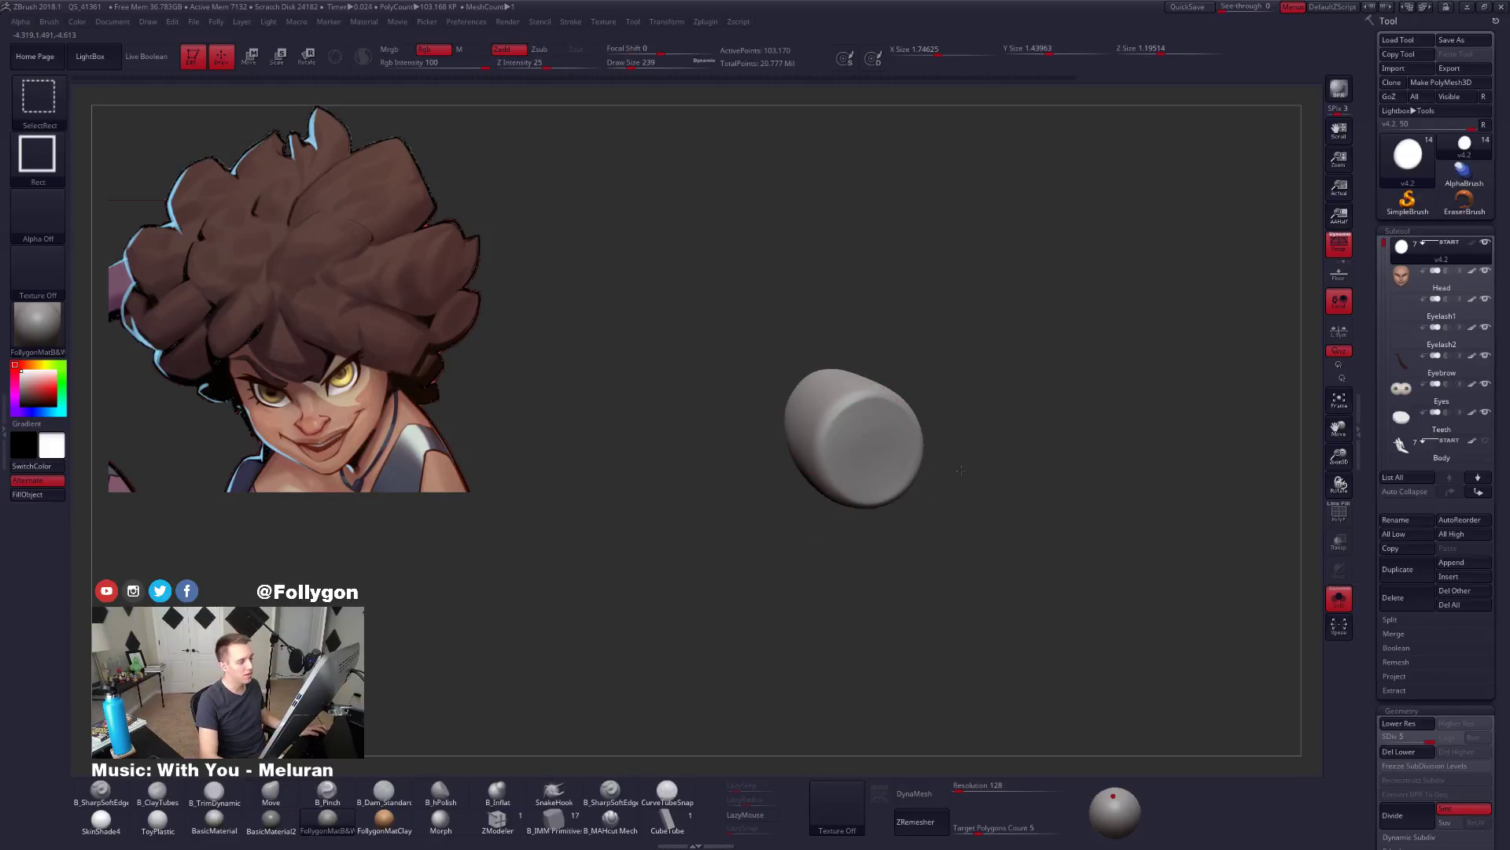
Show all the hair clumps, then leave only the round clump at the upper back unmasked and isolate it.
{"action": "left_click", "coordinate": [1078, 540], "text": "ctrl+shift"}
{"action": "mouse_move", "coordinate": [1054, 569]}
{"action": "left_mouse_down"}
{"action": "mouse_move", "coordinate": [1038, 519]}
{"action": "mouse_move", "coordinate": [1062, 417]}
{"action": "left_mouse_up"}
{"action": "key", "text": "w"}
{"action": "left_click", "coordinate": [868, 409], "text": "ctrl+shift"}
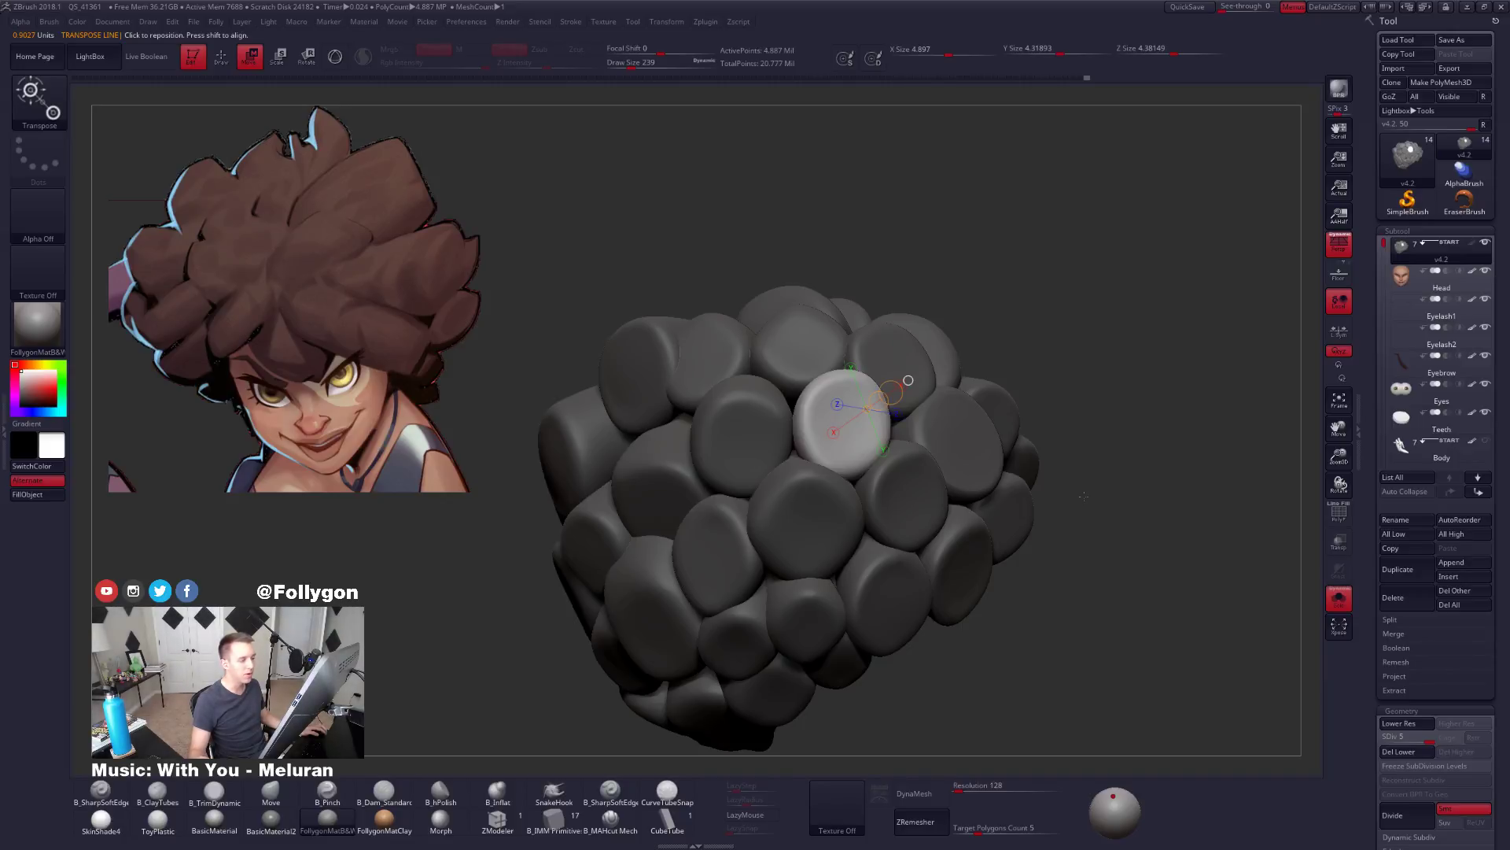
{"action": "key", "text": "q"}
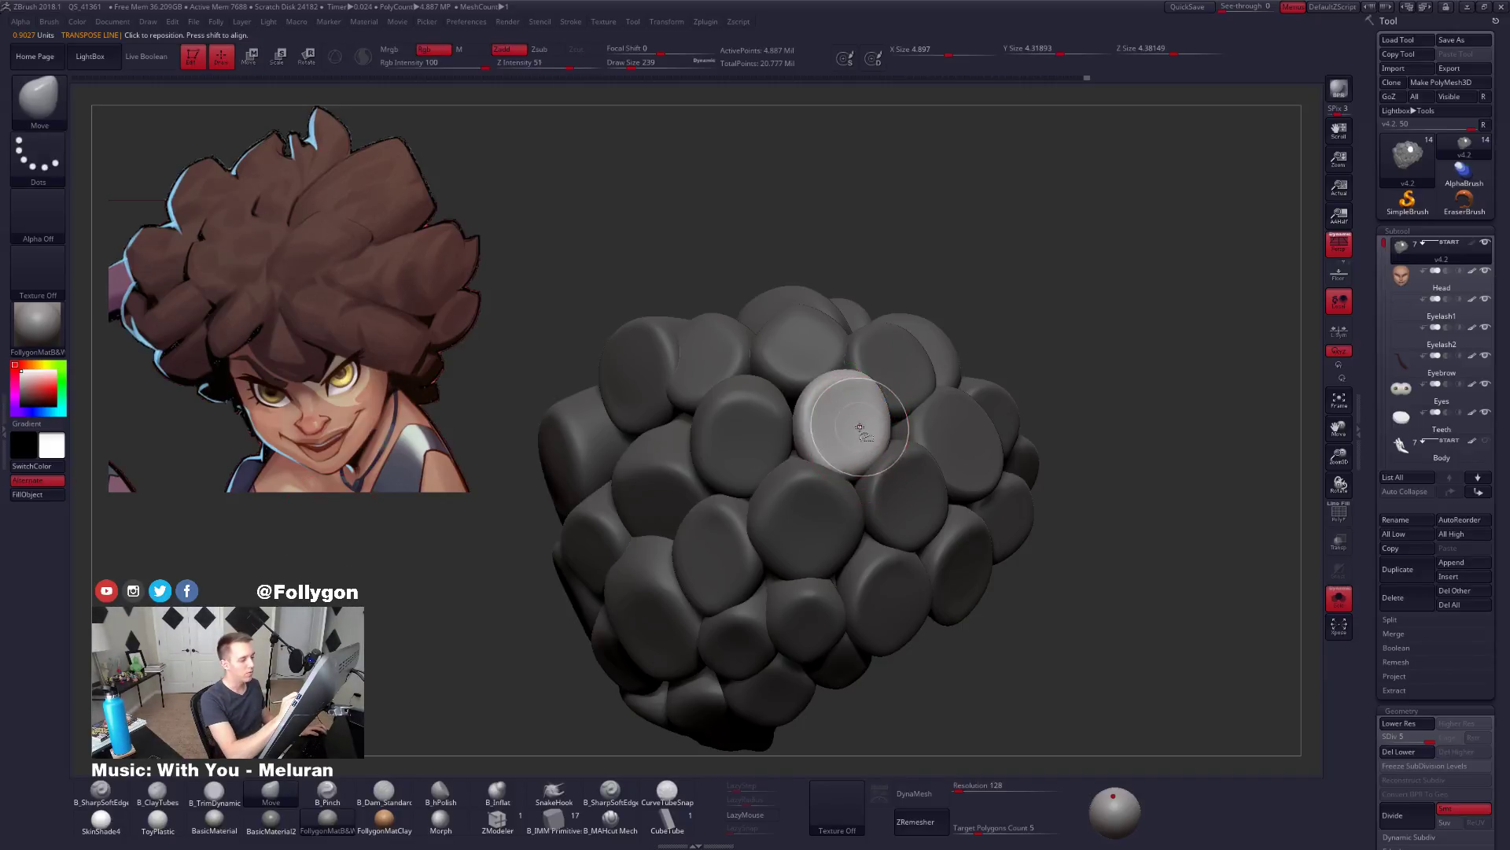
{"action": "left_click", "coordinate": [847, 429], "text": "ctrl+shift"}
Flatten the isolated back clump's rounded end with B_TrimDynamic at draw size 227.
{"action": "right_click_drag", "start_coordinate": [847, 425], "coordinate": [849, 455], "text": "ctrl"}
{"action": "key", "text": "3"}
{"action": "key", "text": "space"}
{"action": "left_click_drag", "start_coordinate": [853, 458], "coordinate": [848, 458]}
{"action": "mouse_move", "coordinate": [810, 386]}
{"action": "left_mouse_down"}
{"action": "mouse_move", "coordinate": [864, 364]}
{"action": "mouse_move", "coordinate": [819, 370]}
{"action": "mouse_move", "coordinate": [797, 416]}
{"action": "mouse_move", "coordinate": [882, 471]}
{"action": "mouse_move", "coordinate": [886, 428]}
{"action": "left_mouse_up"}
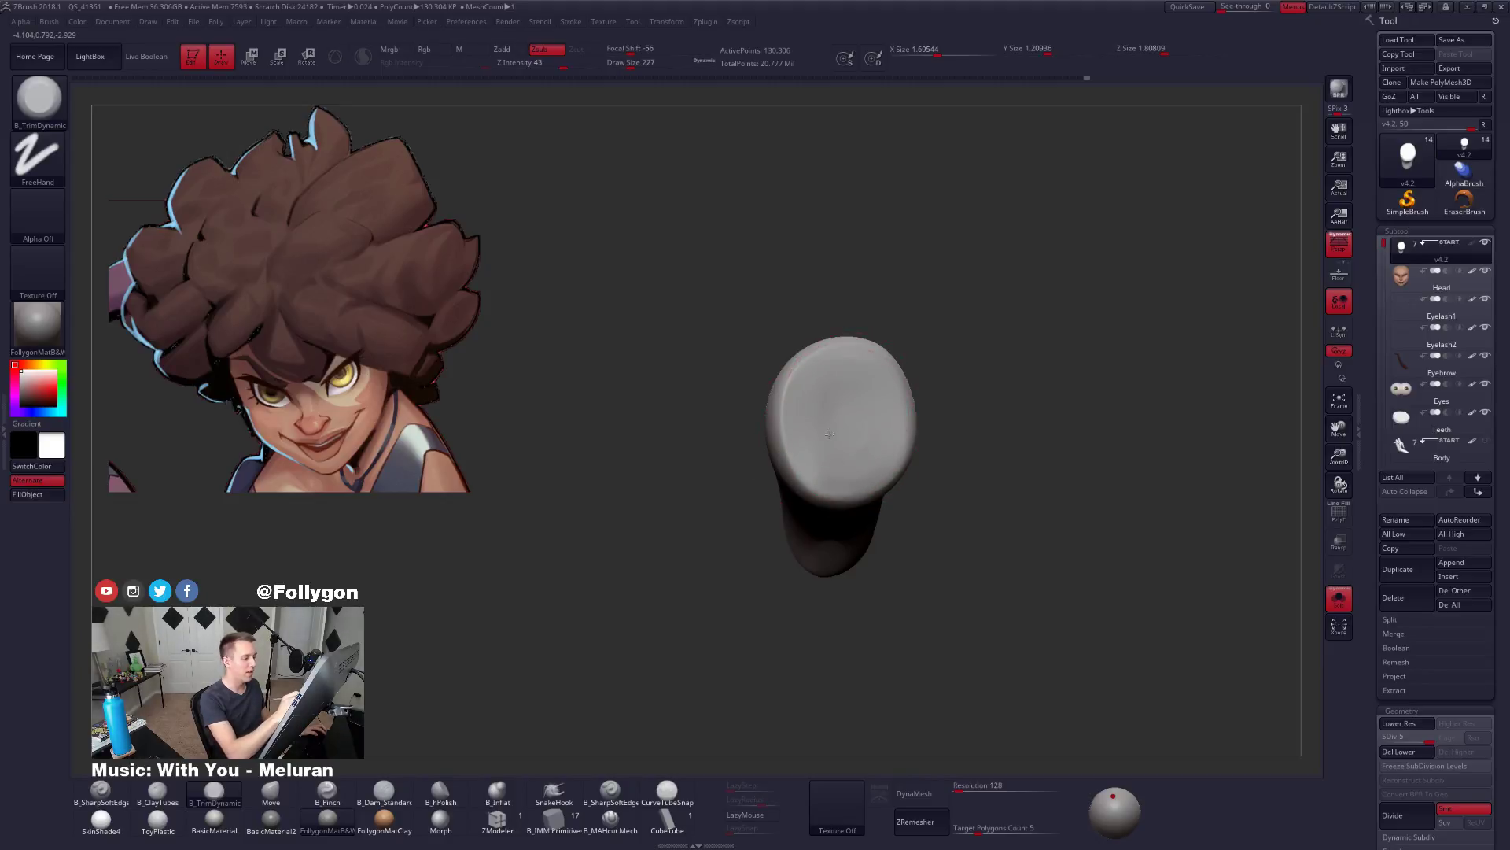
Adjust the back clump's silhouette with a smaller Move brush.
{"action": "mouse_move", "coordinate": [866, 398]}
{"action": "right_mouse_down"}
{"action": "mouse_move", "coordinate": [968, 396]}
{"action": "mouse_move", "coordinate": [816, 422]}
{"action": "right_mouse_up"}
{"action": "key", "text": "b"}
{"action": "key", "text": "m"}
{"action": "key", "text": "v"}
{"action": "key", "text": "space"}
{"action": "mouse_move", "coordinate": [816, 422]}
{"action": "left_mouse_down"}
{"action": "mouse_move", "coordinate": [775, 423]}
{"action": "mouse_move", "coordinate": [789, 417]}
{"action": "left_mouse_up"}
{"action": "key", "text": "space"}
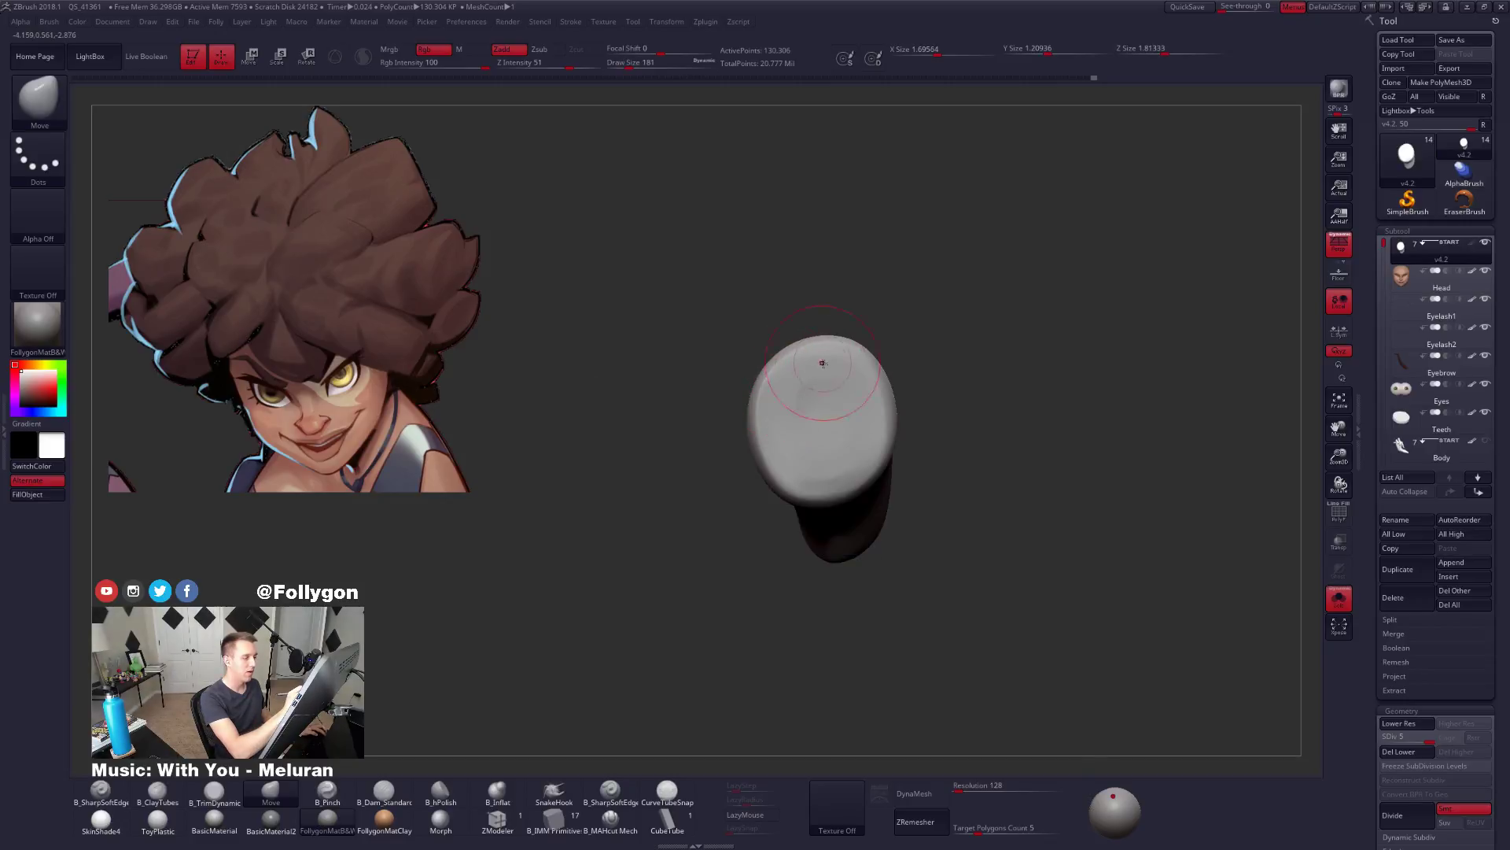
Refine the back clump's flat face with B_TrimDynamic and smooth its surface, ending at draw size 170.
{"action": "key", "text": "b"}
{"action": "key", "text": "t"}
{"action": "key", "text": "d"}
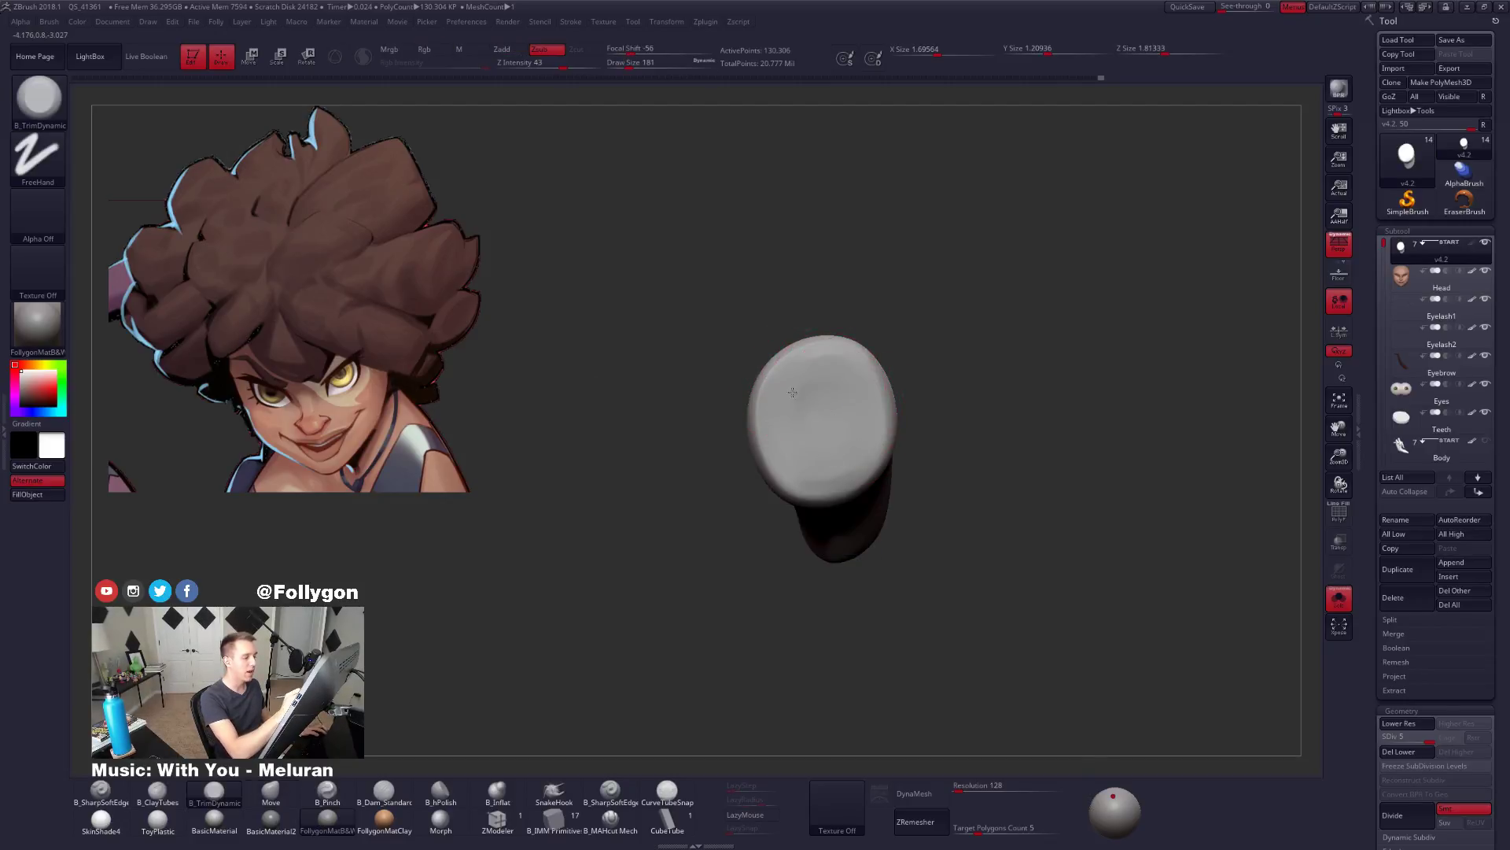
{"action": "key", "text": "shift"}
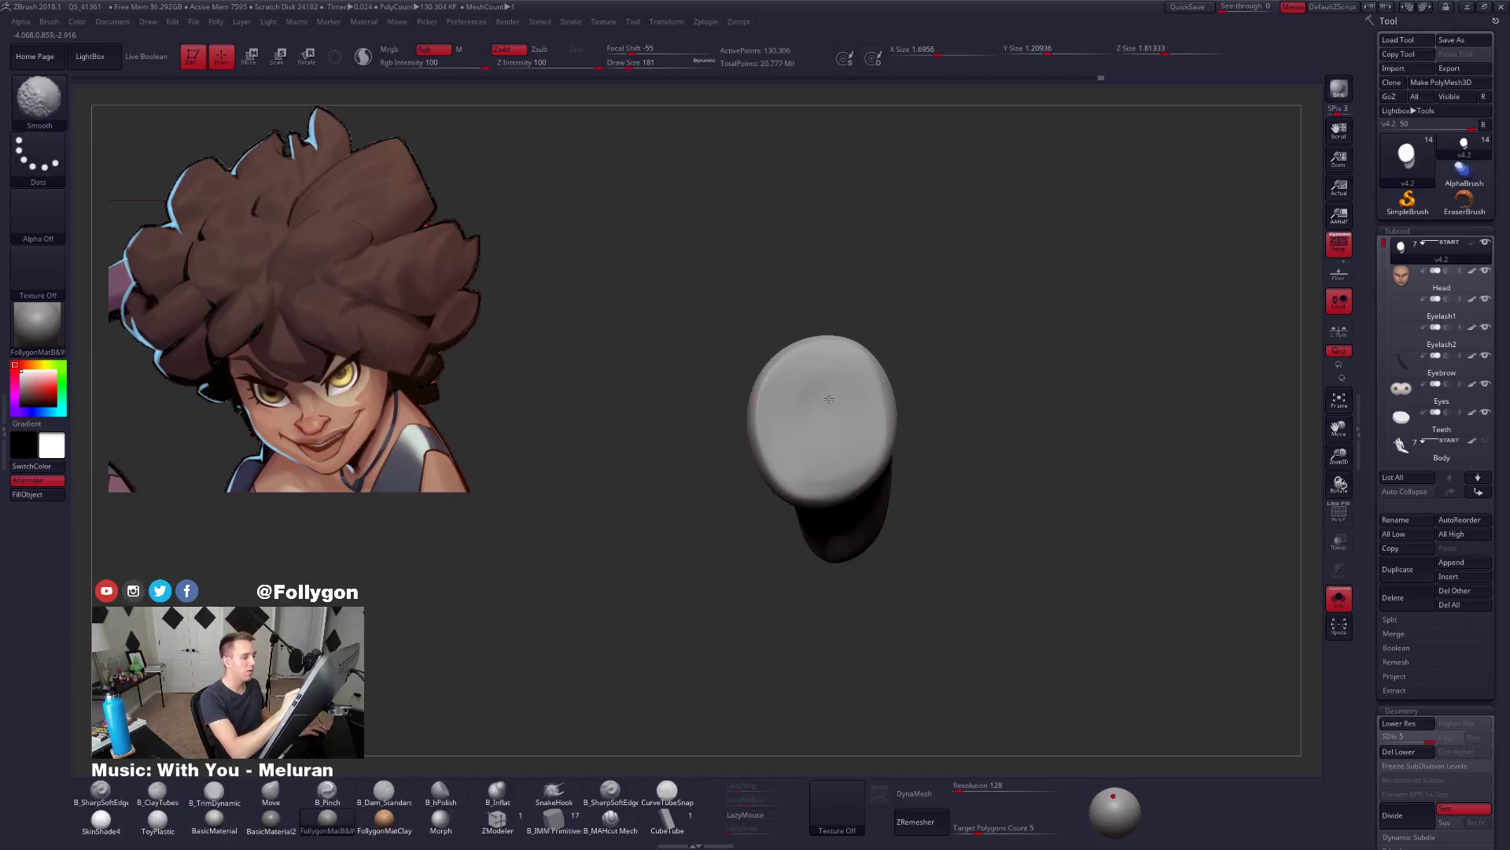
{"action": "mouse_move", "coordinate": [928, 488]}
{"action": "left_mouse_down"}
{"action": "mouse_move", "coordinate": [818, 492]}
{"action": "mouse_move", "coordinate": [936, 472]}
{"action": "mouse_move", "coordinate": [944, 487]}
{"action": "mouse_move", "coordinate": [967, 437]}
{"action": "left_mouse_up"}
{"action": "key", "text": "s"}
{"action": "left_click", "coordinate": [865, 432]}
{"action": "right_click_drag", "start_coordinate": [868, 471], "coordinate": [848, 450]}
{"action": "key", "text": "shift"}
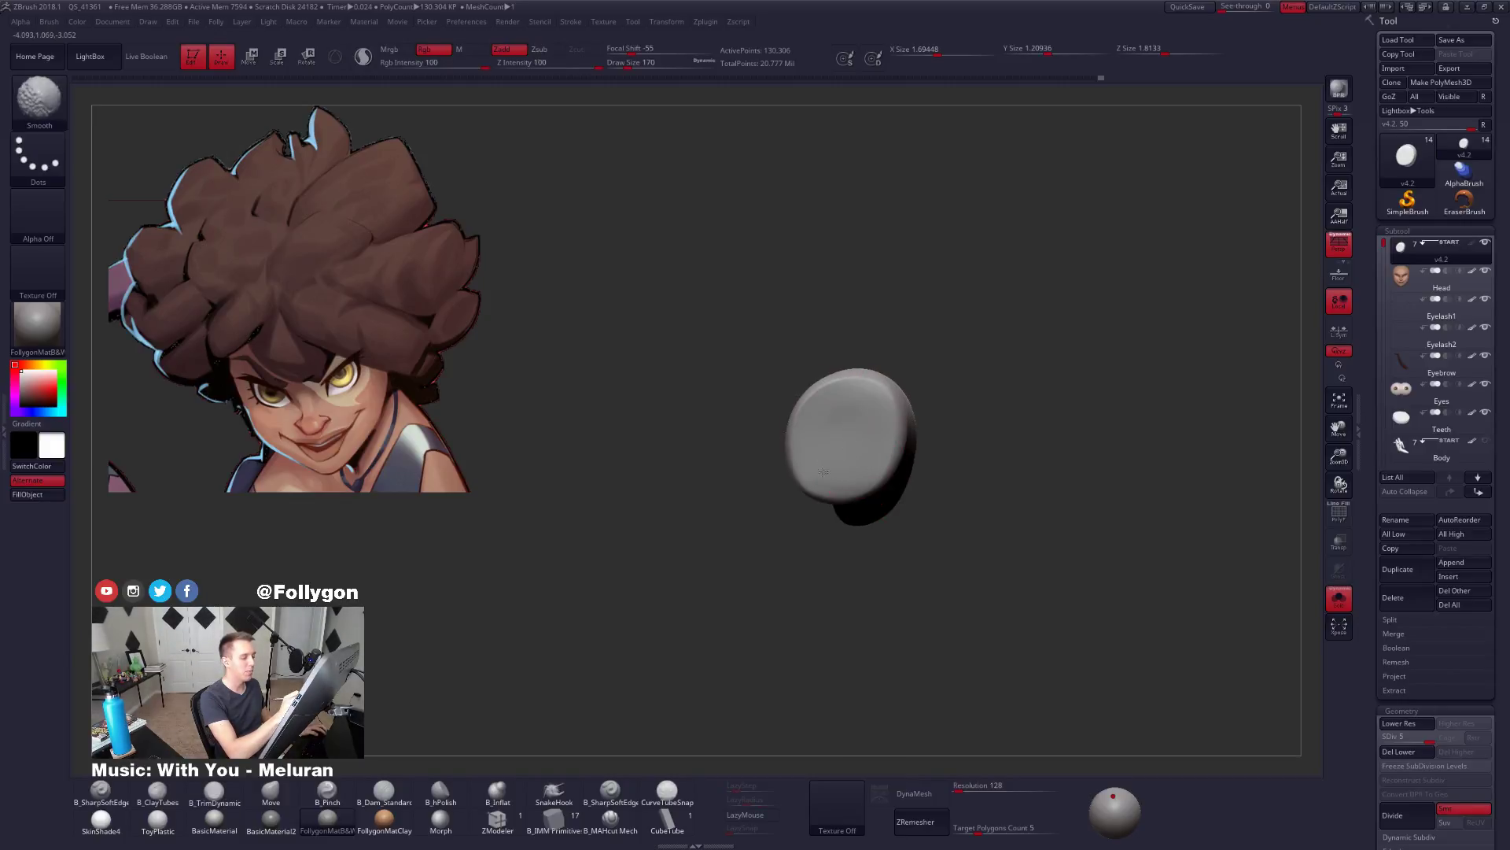
Show all the hair clumps again and leave only the narrow clump on top near the front unmasked.
{"action": "left_click", "coordinate": [948, 584], "text": "ctrl+shift"}
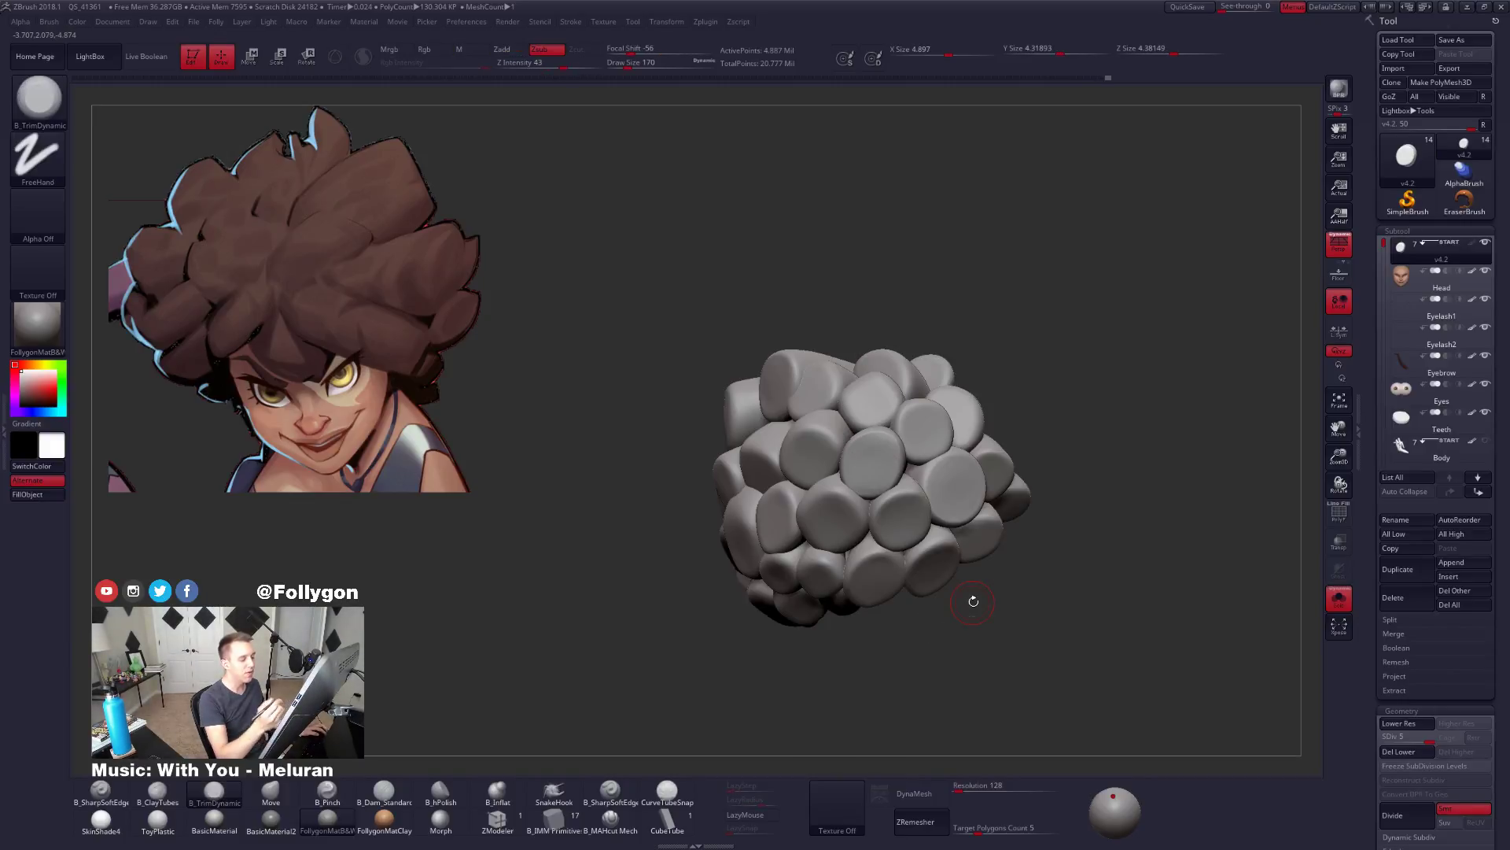
{"action": "right_click_drag", "start_coordinate": [974, 602], "coordinate": [910, 620]}
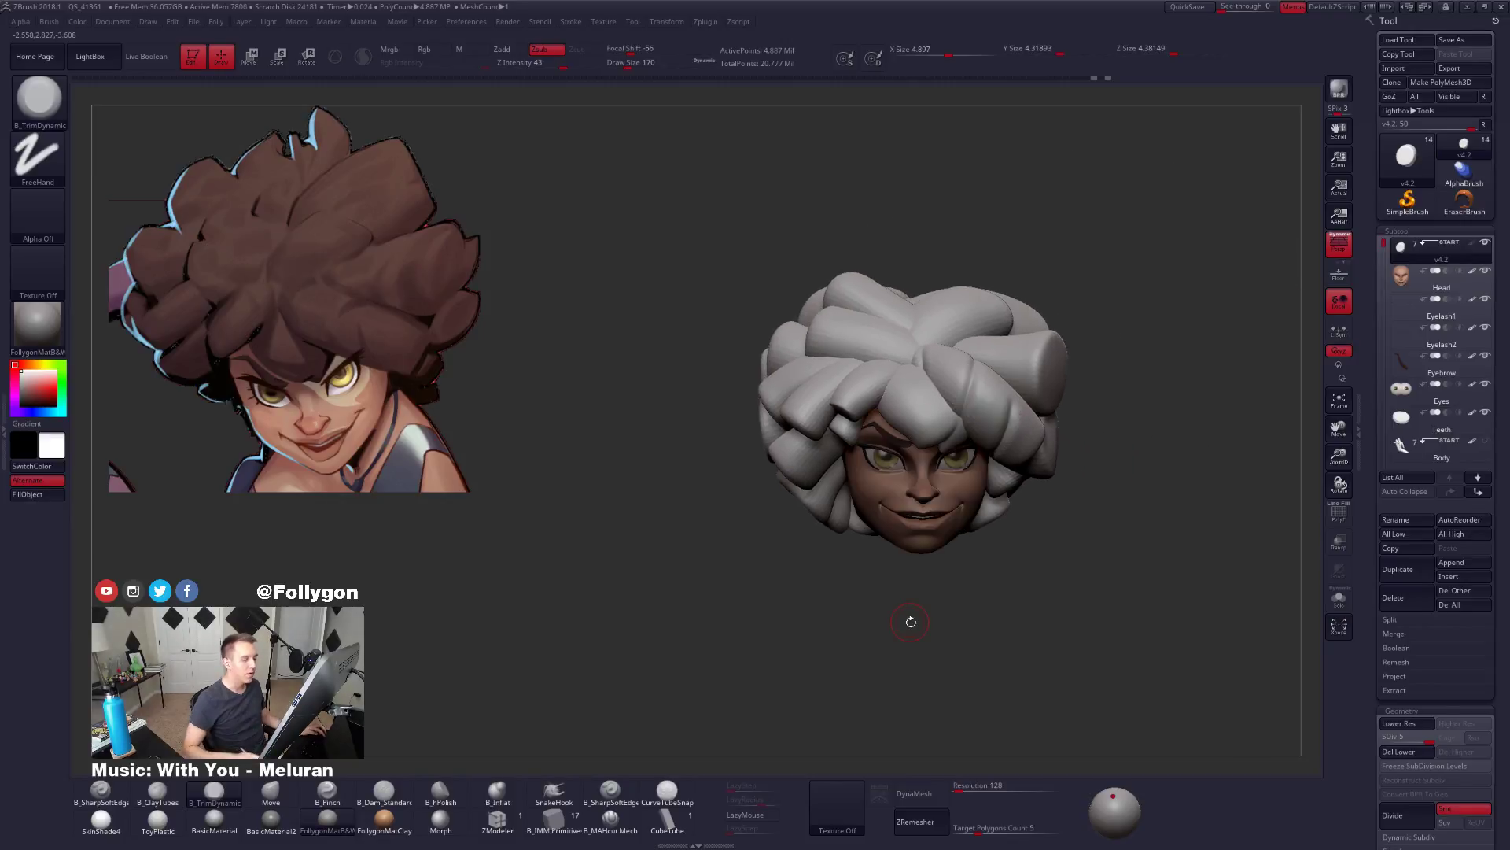
{"action": "right_click_drag", "start_coordinate": [829, 495], "coordinate": [766, 507], "text": "alt"}
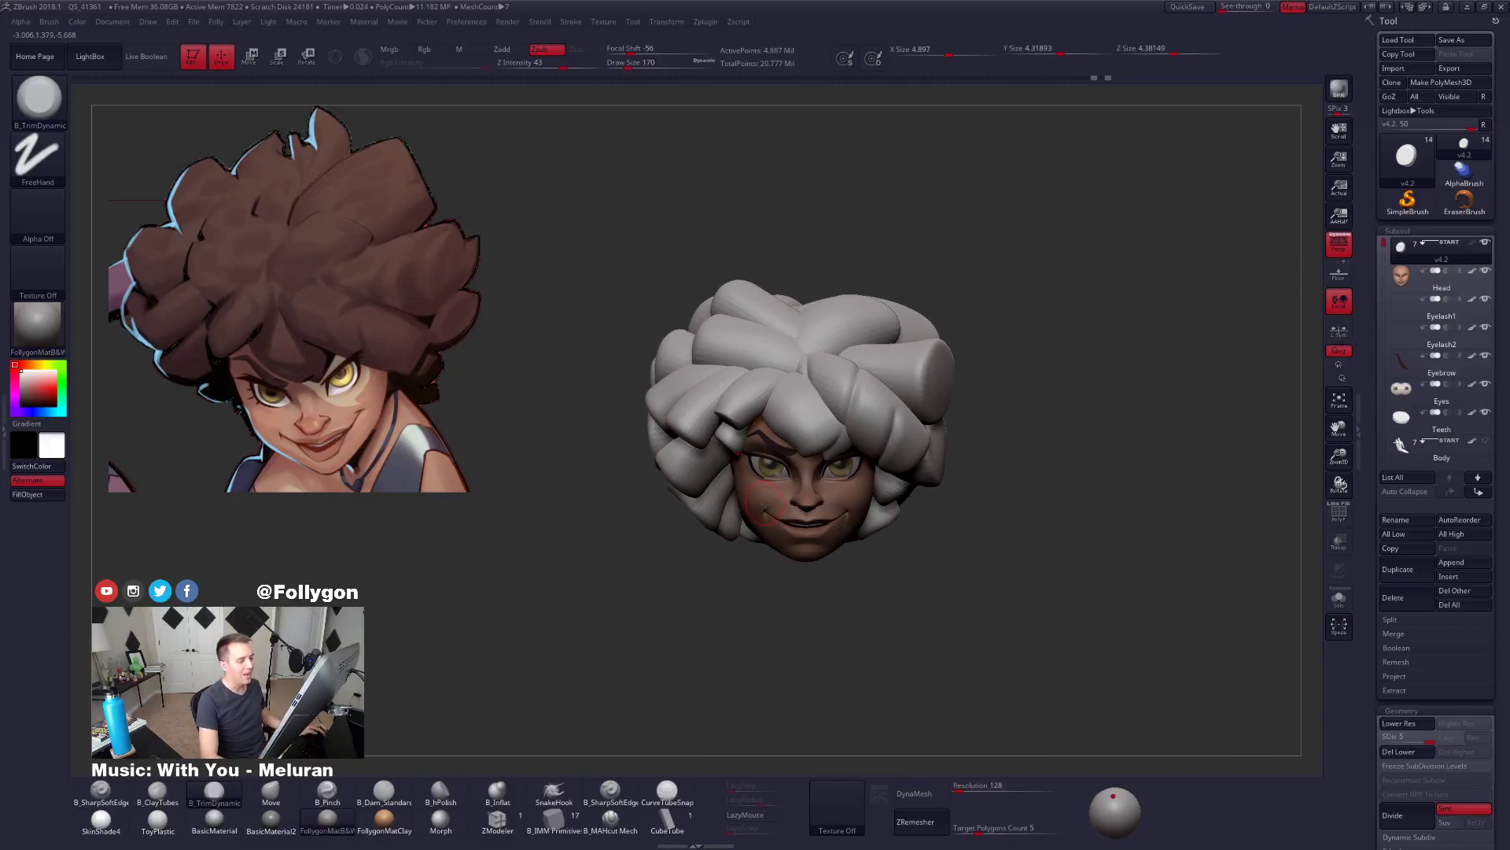
{"action": "right_click_drag", "start_coordinate": [798, 451], "coordinate": [761, 470]}
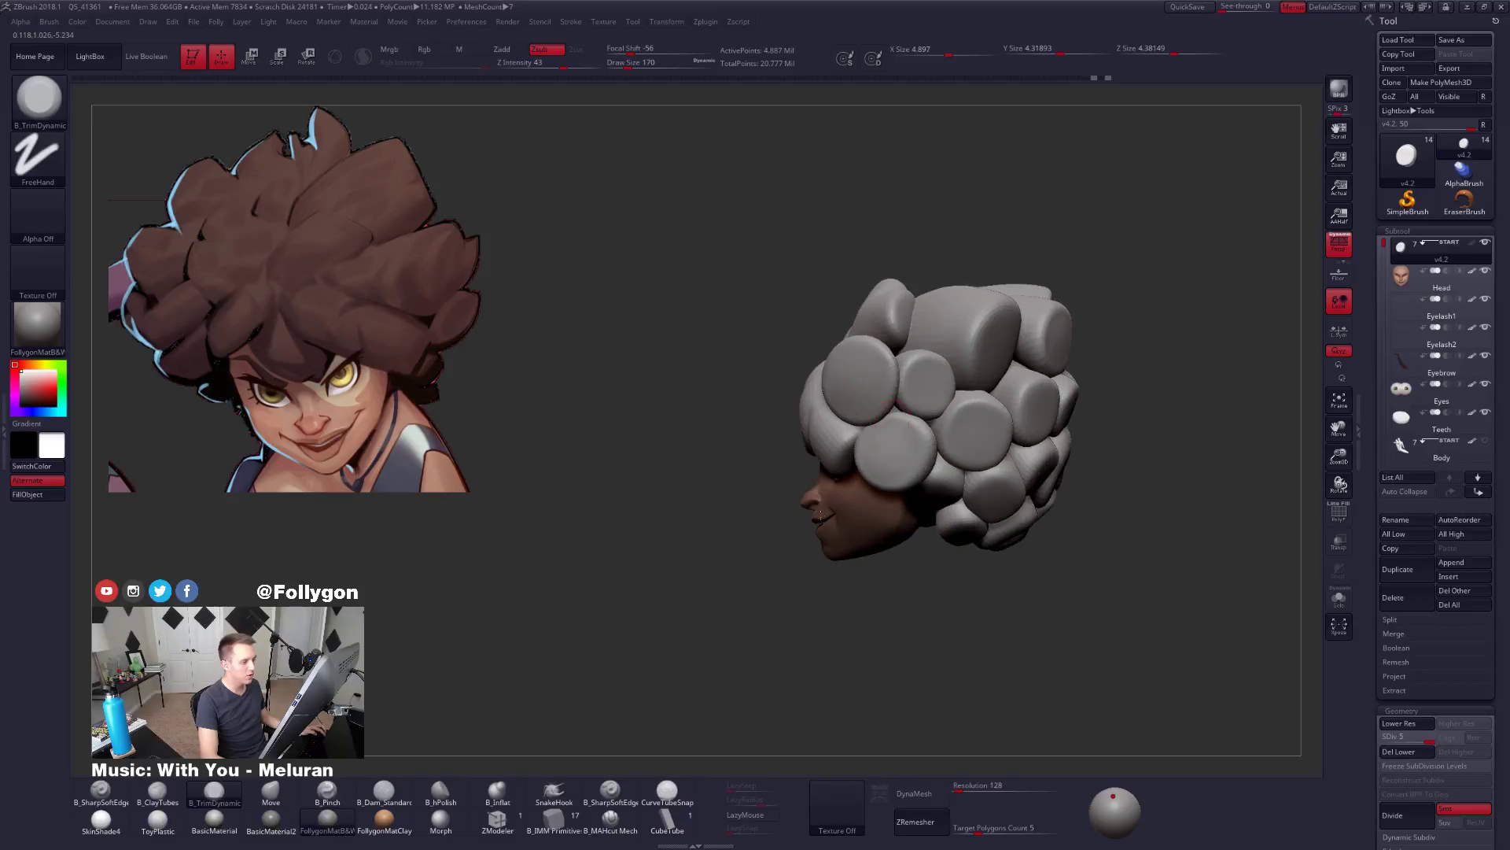
{"action": "right_click_drag", "start_coordinate": [820, 515], "coordinate": [795, 611]}
{"action": "key", "text": "w"}
{"action": "left_click", "coordinate": [848, 393], "text": "ctrl"}
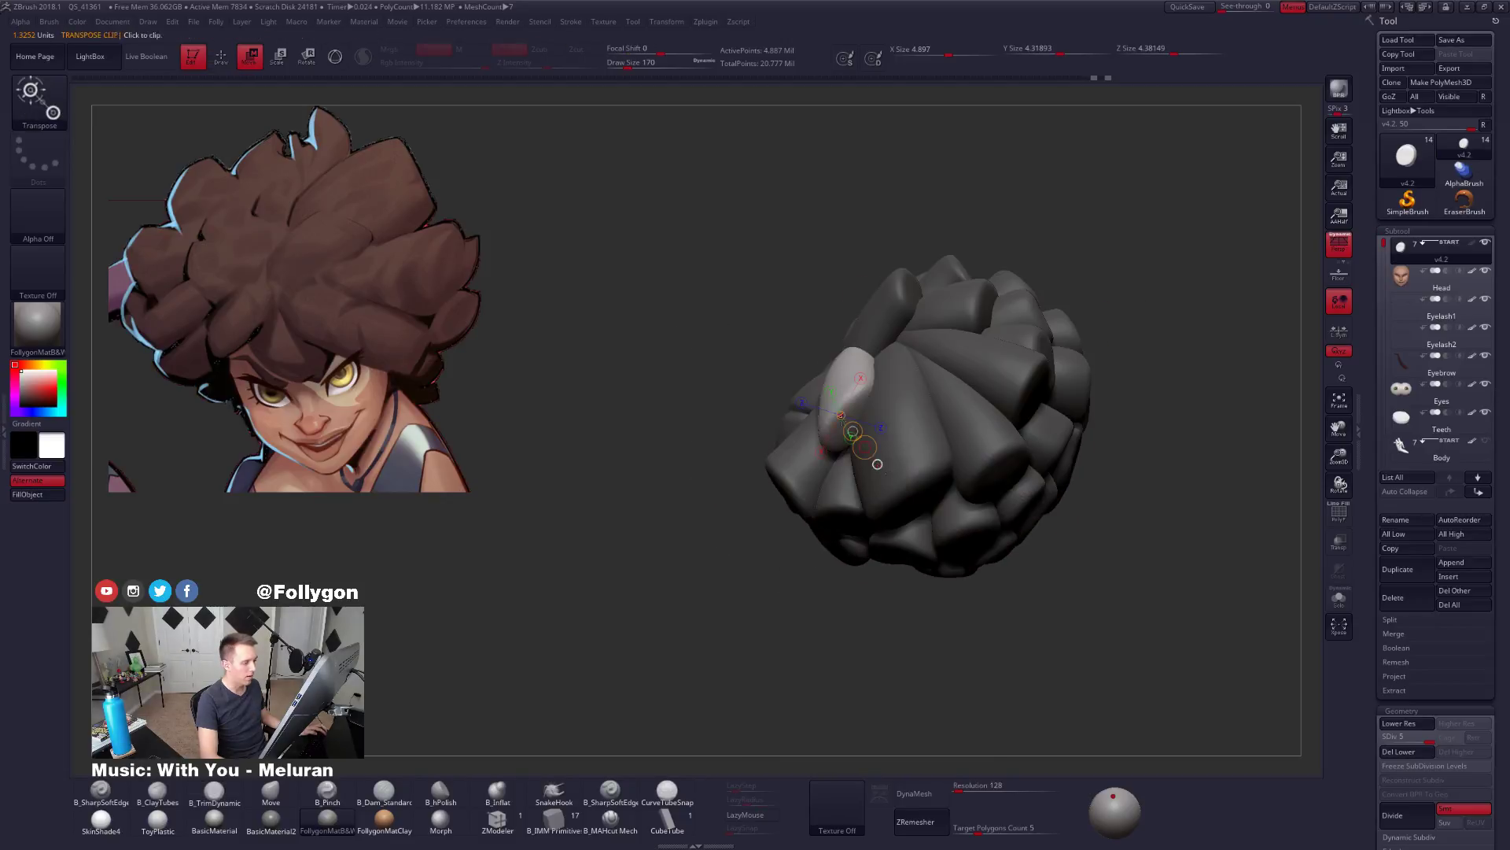
Lower the hair to subdivision level 1 and set the Move brush to draw size 307.
{"action": "key", "text": "space"}
{"action": "left_click_drag", "start_coordinate": [849, 391], "coordinate": [867, 392]}
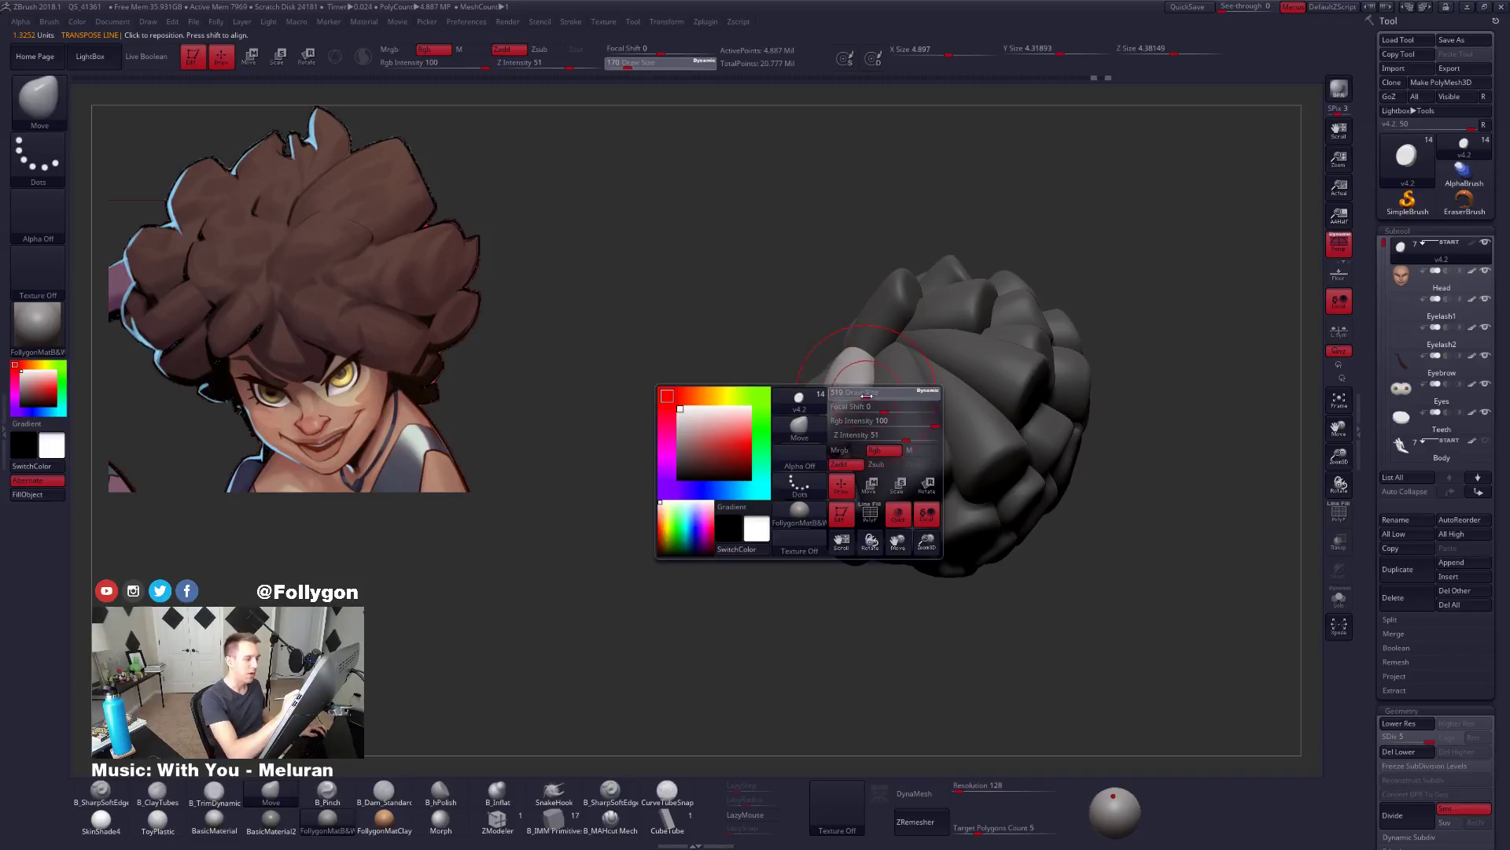
{"action": "key", "text": "shift+d"}
{"action": "key", "text": "shift+d"}
{"action": "key", "text": "shift+d"}
{"action": "key", "text": "shift+d"}
{"action": "mouse_move", "coordinate": [836, 321]}
{"action": "right_mouse_down"}
{"action": "mouse_move", "coordinate": [907, 337]}
{"action": "mouse_move", "coordinate": [824, 353]}
{"action": "mouse_move", "coordinate": [870, 365]}
{"action": "mouse_move", "coordinate": [856, 389]}
{"action": "right_mouse_up"}
{"action": "key", "text": "bracketleft"}
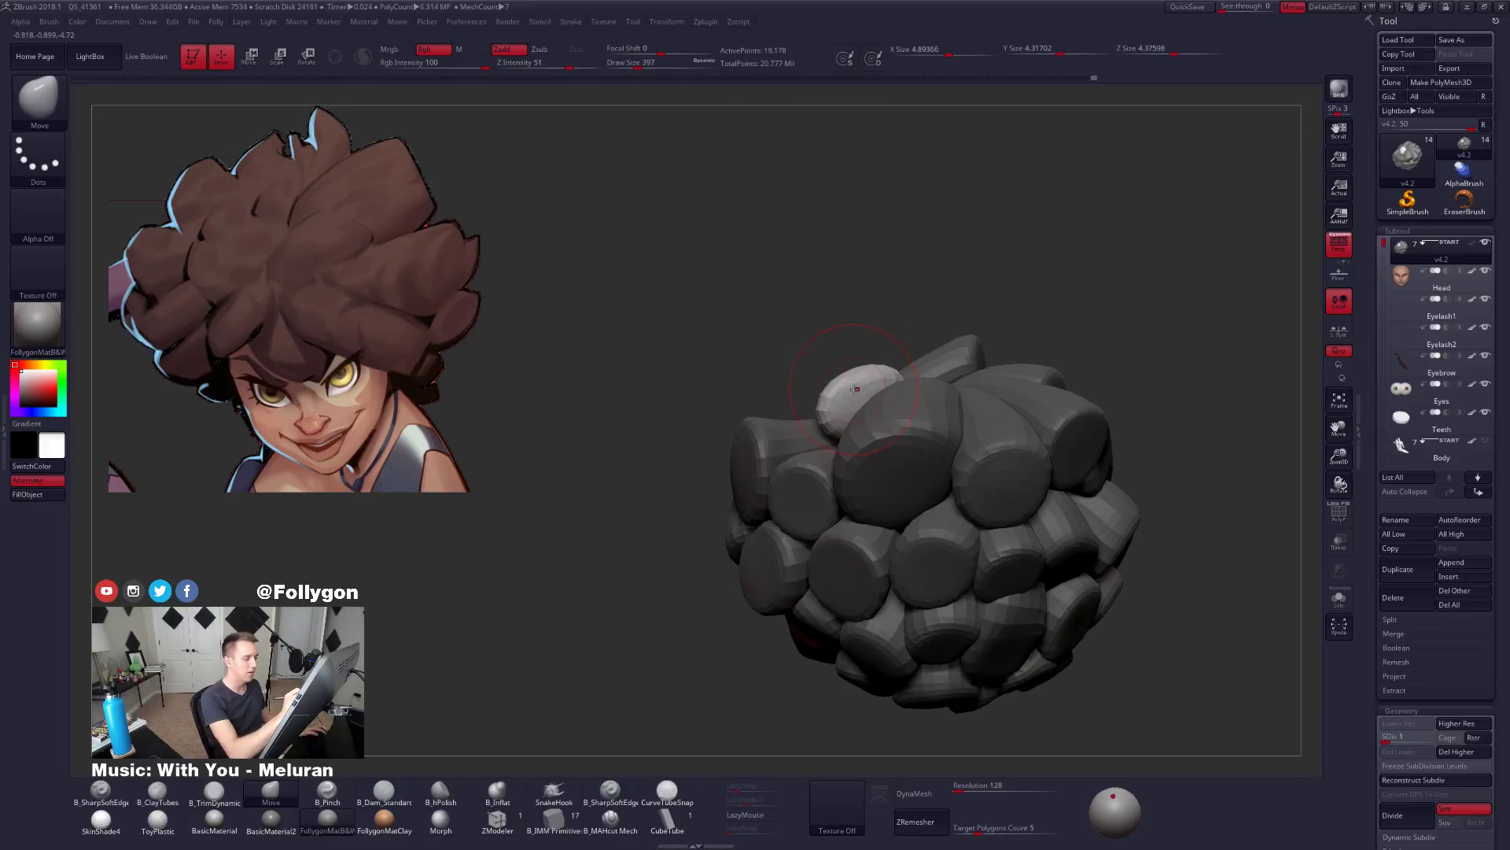
Reshape the unmasked top clump from several angles with the Move brush, raising the draw size to 414.
{"action": "key", "text": "space"}
{"action": "left_click_drag", "start_coordinate": [871, 359], "coordinate": [863, 359]}
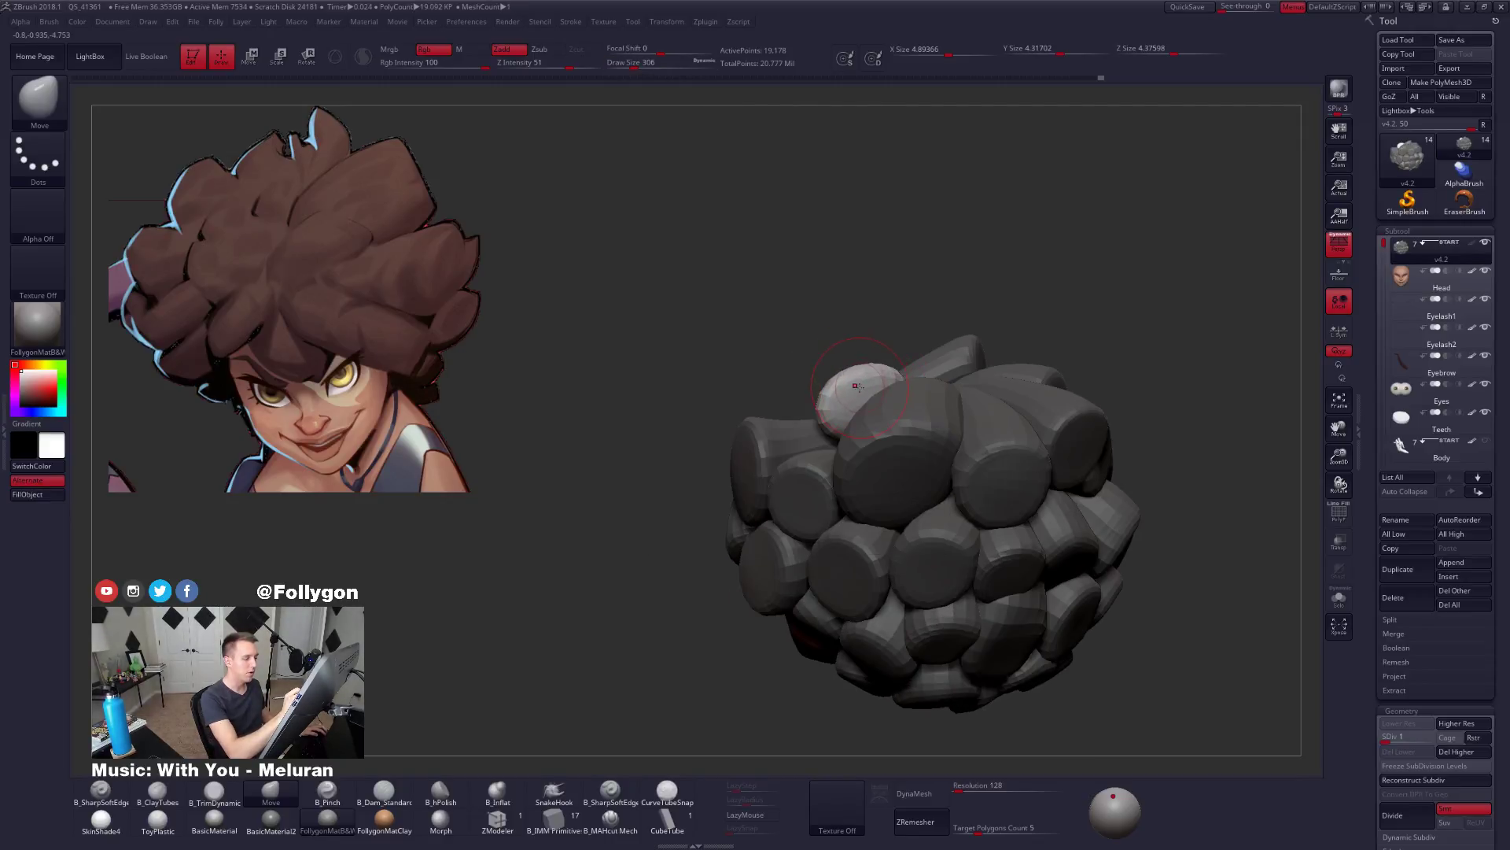
{"action": "right_click_drag", "start_coordinate": [856, 385], "coordinate": [845, 413]}
{"action": "key", "text": "space"}
{"action": "left_click_drag", "start_coordinate": [853, 390], "coordinate": [873, 383]}
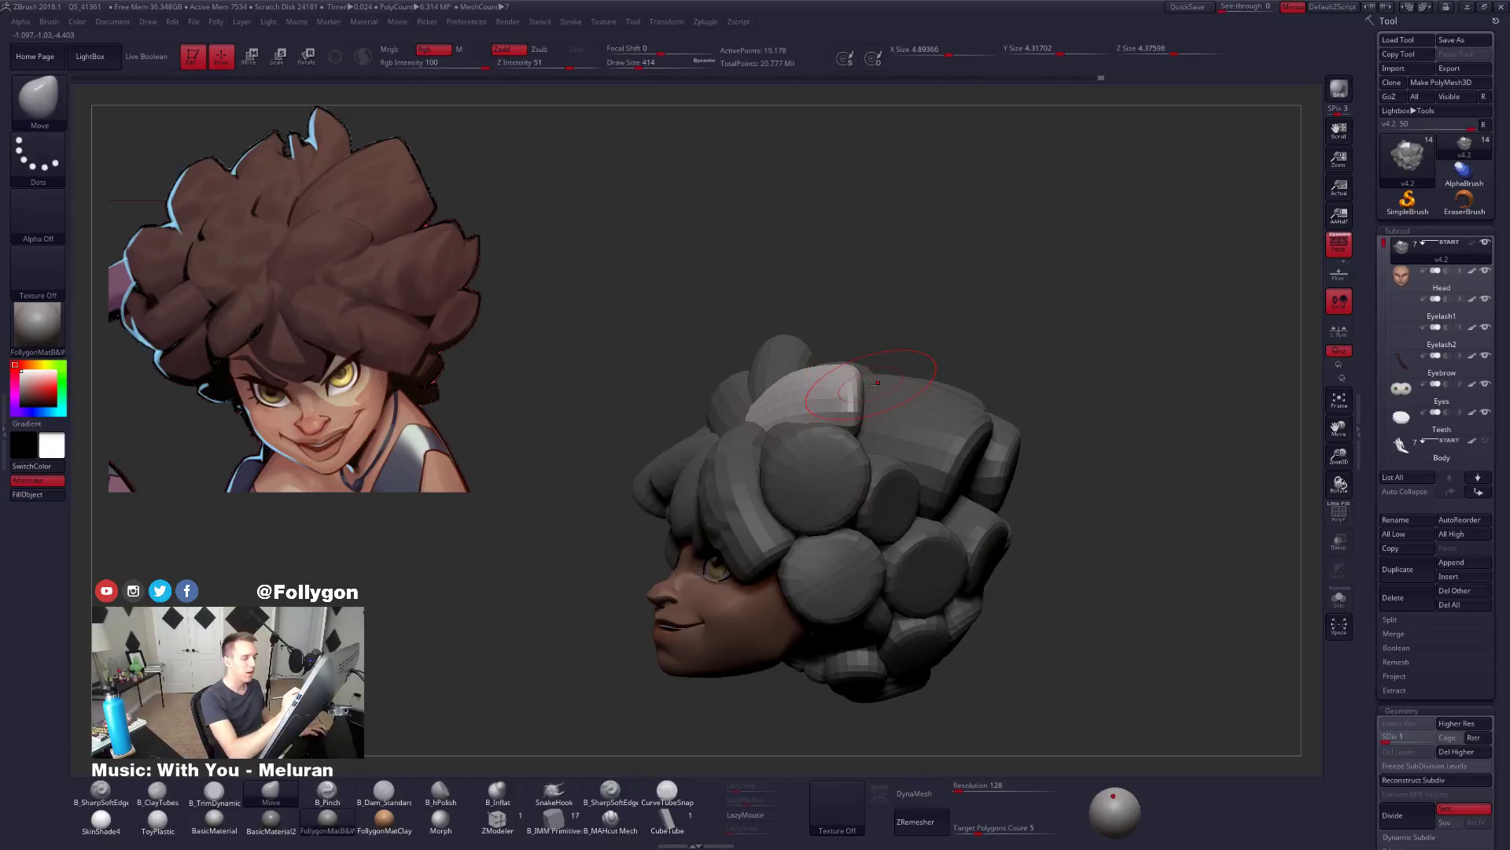
Leave only the small clump at the nape of the neck unmasked, ready for the Move brush.
{"action": "mouse_move", "coordinate": [873, 383]}
{"action": "right_mouse_down"}
{"action": "mouse_move", "coordinate": [824, 472]}
{"action": "mouse_move", "coordinate": [838, 464]}
{"action": "right_mouse_up"}
{"action": "mouse_move", "coordinate": [837, 464]}
{"action": "right_mouse_down", "text": "alt"}
{"action": "mouse_move", "coordinate": [975, 480]}
{"action": "mouse_move", "coordinate": [975, 441]}
{"action": "right_mouse_up", "text": "alt"}
{"action": "key", "text": "w"}
{"action": "left_click", "coordinate": [850, 431], "text": "ctrl"}
{"action": "key", "text": "q"}
{"action": "key", "text": "b"}
{"action": "key", "text": "m"}
{"action": "key", "text": "v"}
{"action": "mouse_move", "coordinate": [837, 434]}
{"action": "right_mouse_down", "text": "ctrl"}
{"action": "mouse_move", "coordinate": [905, 393]}
{"action": "mouse_move", "coordinate": [952, 401]}
{"action": "mouse_move", "coordinate": [866, 413]}
{"action": "mouse_move", "coordinate": [963, 428]}
{"action": "right_mouse_up", "text": "ctrl"}
{"action": "mouse_move", "coordinate": [964, 429]}
{"action": "right_mouse_down", "text": "ctrl"}
{"action": "mouse_move", "coordinate": [955, 393]}
{"action": "mouse_move", "coordinate": [995, 436]}
{"action": "mouse_move", "coordinate": [947, 464]}
{"action": "mouse_move", "coordinate": [917, 551]}
{"action": "mouse_move", "coordinate": [910, 664]}
{"action": "right_mouse_up", "text": "ctrl"}
{"action": "key", "text": "w"}
{"action": "key", "text": "q"}
{"action": "right_click_drag", "start_coordinate": [883, 495], "coordinate": [853, 461]}
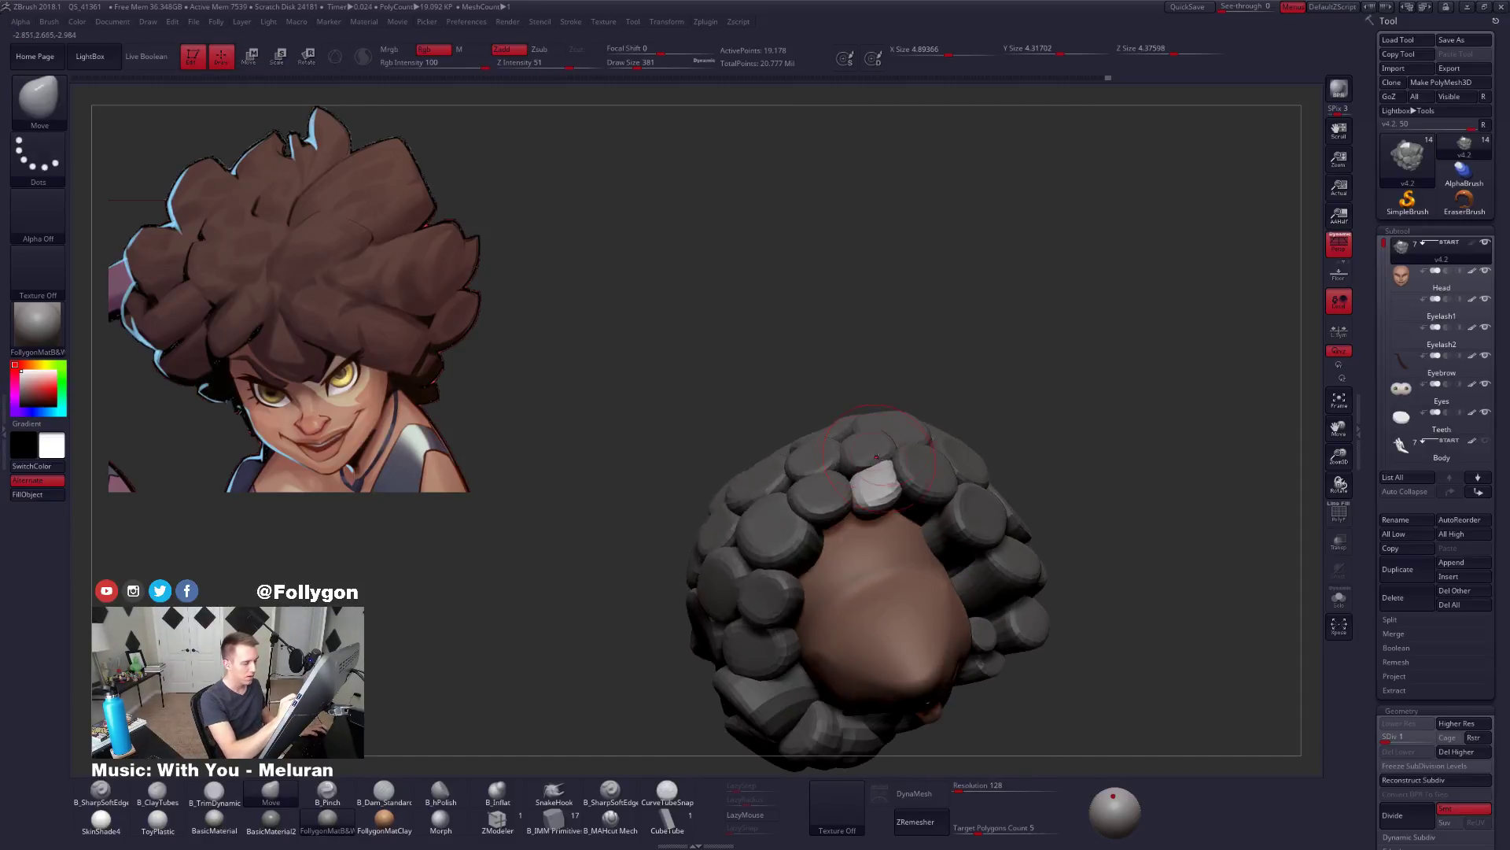
Reshape the nape clump with the Move brush at draw size 556, then reduce the draw size to 321.
{"action": "key", "text": "space"}
{"action": "left_click_drag", "start_coordinate": [854, 475], "coordinate": [879, 475]}
{"action": "right_click_drag", "start_coordinate": [879, 457], "coordinate": [890, 472]}
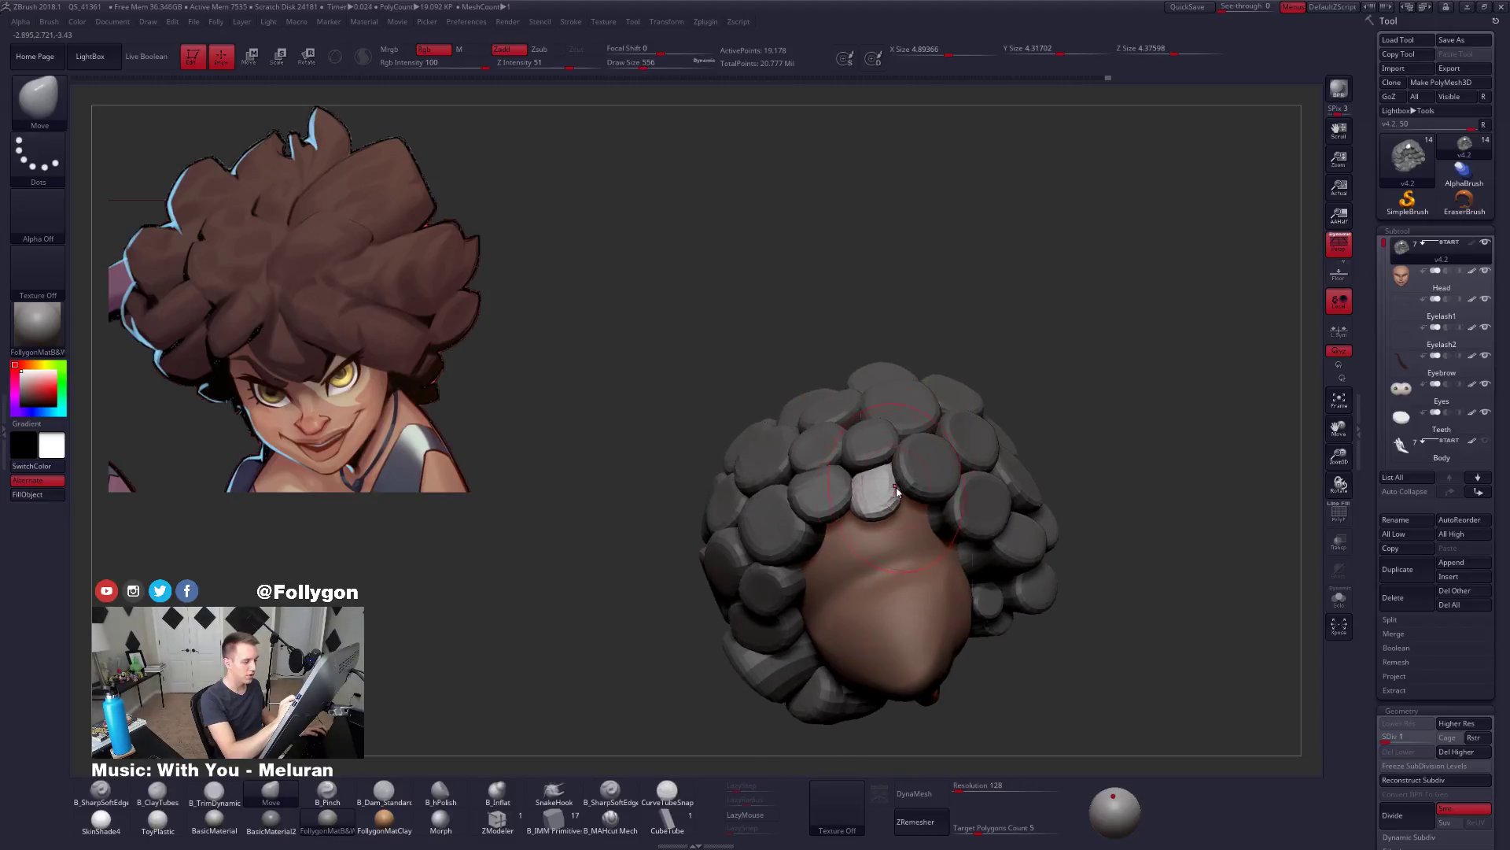
{"action": "key", "text": "space"}
{"action": "left_click_drag", "start_coordinate": [896, 491], "coordinate": [864, 491]}
Isolate the nape clump and raise it to subdivision level 5.
{"action": "key", "text": "alt+s"}
{"action": "left_click", "coordinate": [886, 503], "text": "ctrl+shift"}
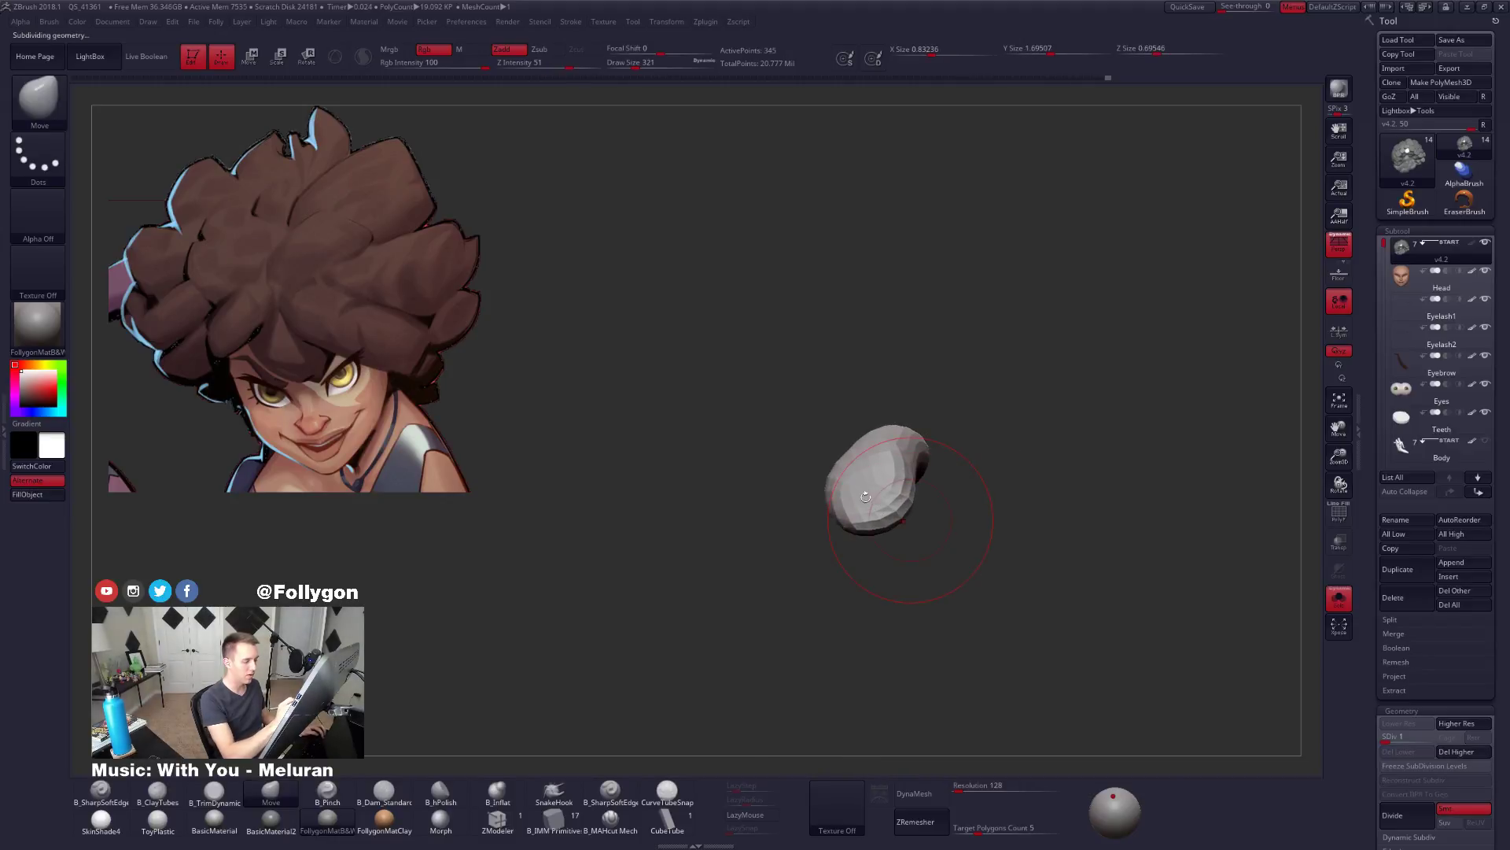
{"action": "right_click_drag", "start_coordinate": [866, 496], "coordinate": [880, 498]}
{"action": "key", "text": "d"}
{"action": "key", "text": "d"}
{"action": "key", "text": "d"}
{"action": "key", "text": "d"}
Flatten the nape clump's rounded end with B_TrimDynamic at draw size 252.
{"action": "key", "text": "space"}
{"action": "left_click_drag", "start_coordinate": [880, 498], "coordinate": [869, 498]}
{"action": "mouse_move", "coordinate": [869, 499]}
{"action": "right_mouse_down"}
{"action": "mouse_move", "coordinate": [925, 500]}
{"action": "mouse_move", "coordinate": [861, 515]}
{"action": "right_mouse_up"}
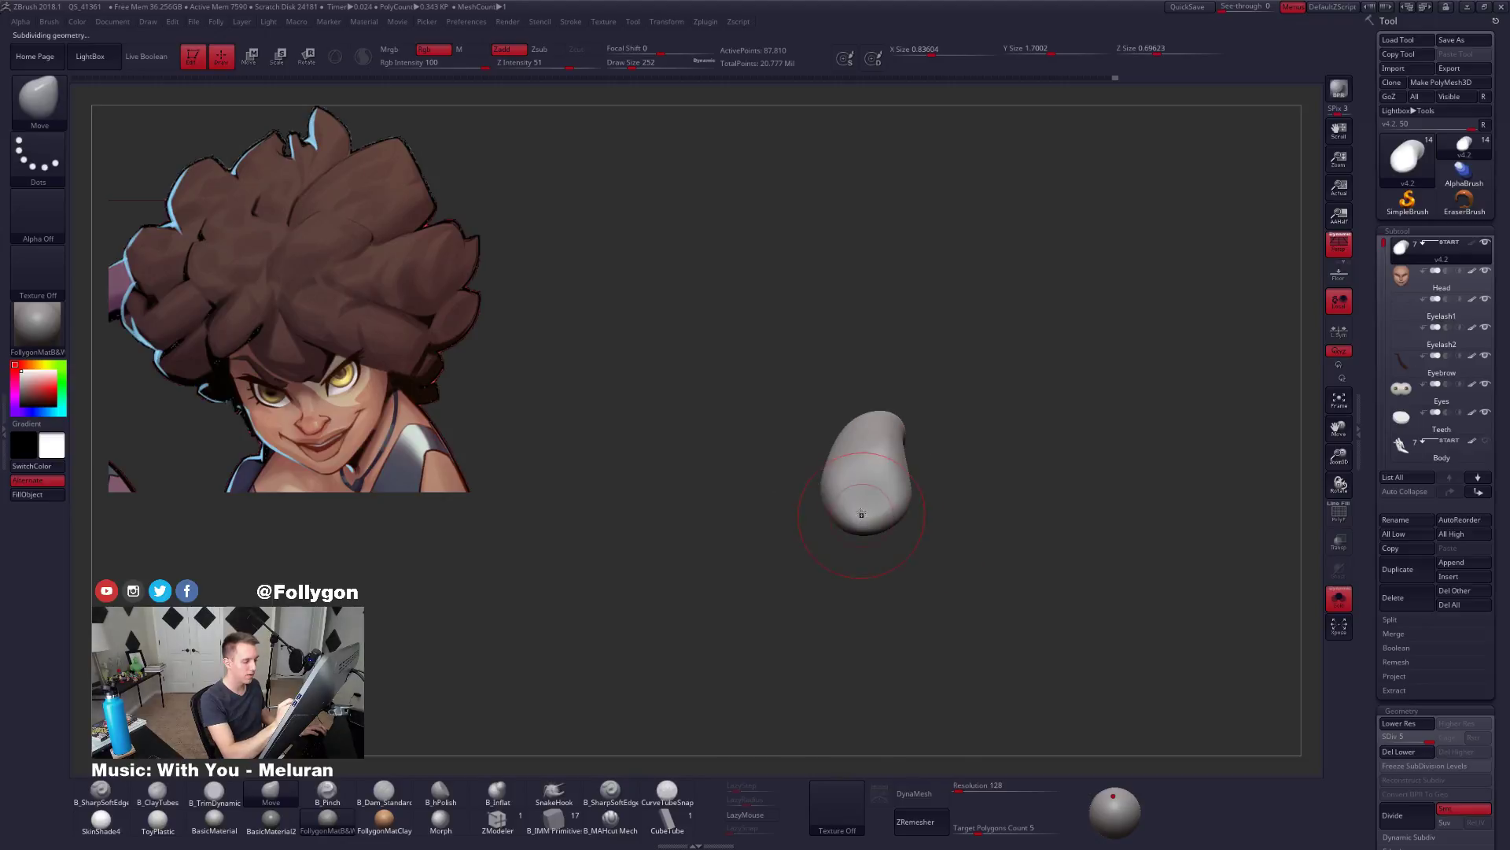
{"action": "key", "text": "3"}
{"action": "left_click_drag", "start_coordinate": [853, 497], "coordinate": [861, 507]}
{"action": "mouse_move", "coordinate": [861, 508]}
{"action": "right_mouse_down"}
{"action": "mouse_move", "coordinate": [949, 450]}
{"action": "mouse_move", "coordinate": [866, 494]}
{"action": "mouse_move", "coordinate": [928, 511]}
{"action": "mouse_move", "coordinate": [1039, 597]}
{"action": "right_mouse_up"}
{"action": "key", "text": "alt+s"}
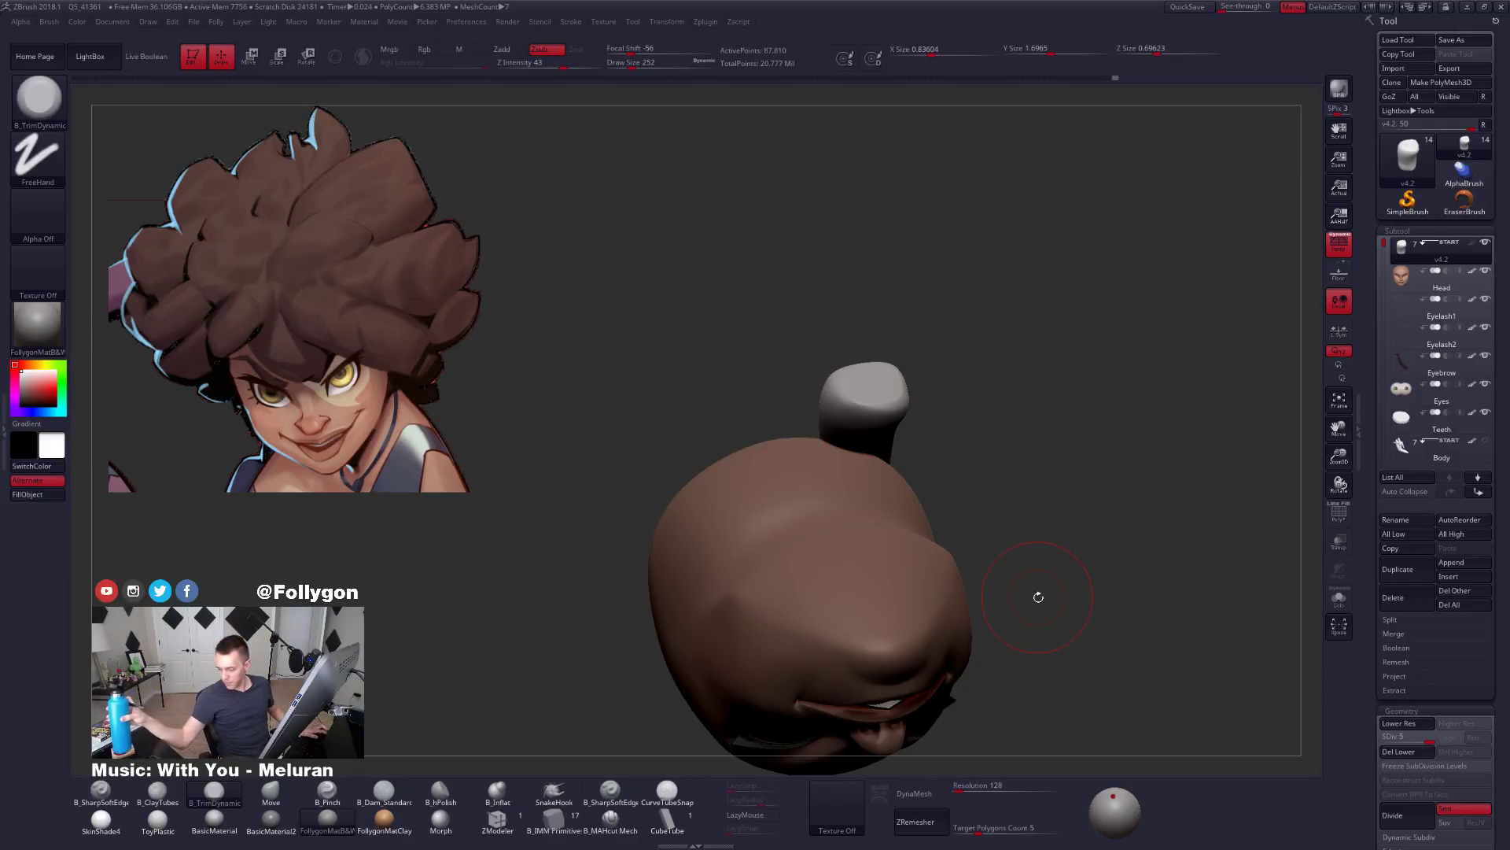
Refine the nape clump's flattened end with B_TrimDynamic at draw size 160 and undo the last stroke.
{"action": "mouse_move", "coordinate": [873, 403]}
{"action": "right_mouse_down"}
{"action": "mouse_move", "coordinate": [881, 472]}
{"action": "mouse_move", "coordinate": [900, 418]}
{"action": "mouse_move", "coordinate": [876, 364]}
{"action": "right_mouse_up"}
{"action": "key", "text": "shift+s"}
{"action": "key", "text": "space"}
{"action": "left_click", "coordinate": [873, 350]}
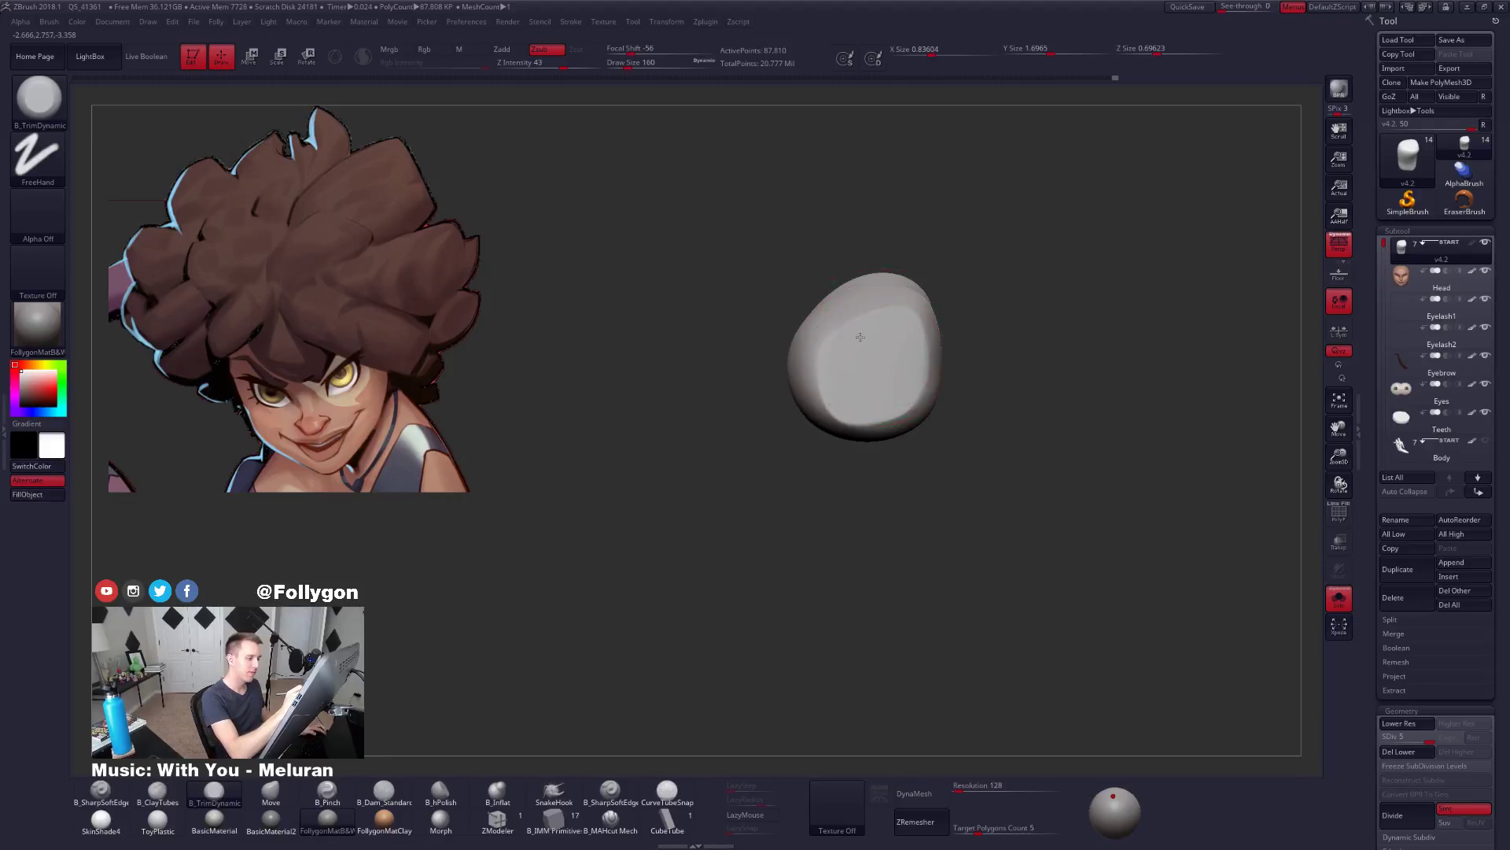
{"action": "mouse_move", "coordinate": [852, 371]}
{"action": "right_mouse_down"}
{"action": "mouse_move", "coordinate": [901, 441]}
{"action": "mouse_move", "coordinate": [897, 425]}
{"action": "mouse_move", "coordinate": [873, 417]}
{"action": "mouse_move", "coordinate": [950, 614]}
{"action": "mouse_move", "coordinate": [872, 507]}
{"action": "right_mouse_up"}
{"action": "key", "text": "space"}
{"action": "left_click_drag", "start_coordinate": [901, 469], "coordinate": [876, 463]}
{"action": "key", "text": "ctrl+z"}
{"action": "right_click_drag", "start_coordinate": [864, 472], "coordinate": [889, 415]}
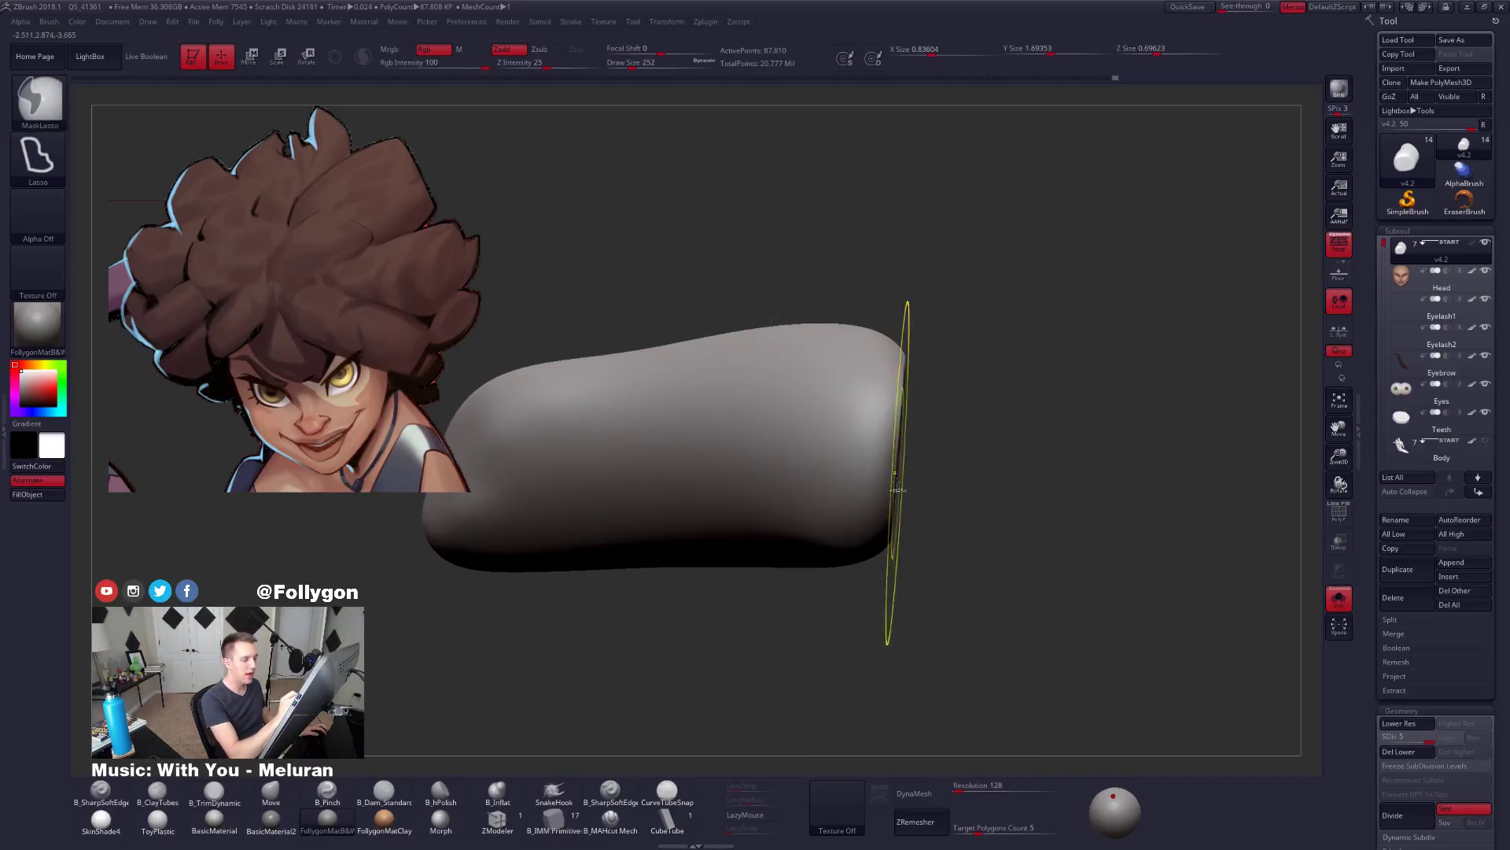
Mask the nape clump's end with MaskLasso, clearing the first selection and redrawing it closer to the tip.
{"action": "key", "text": "ctrl"}
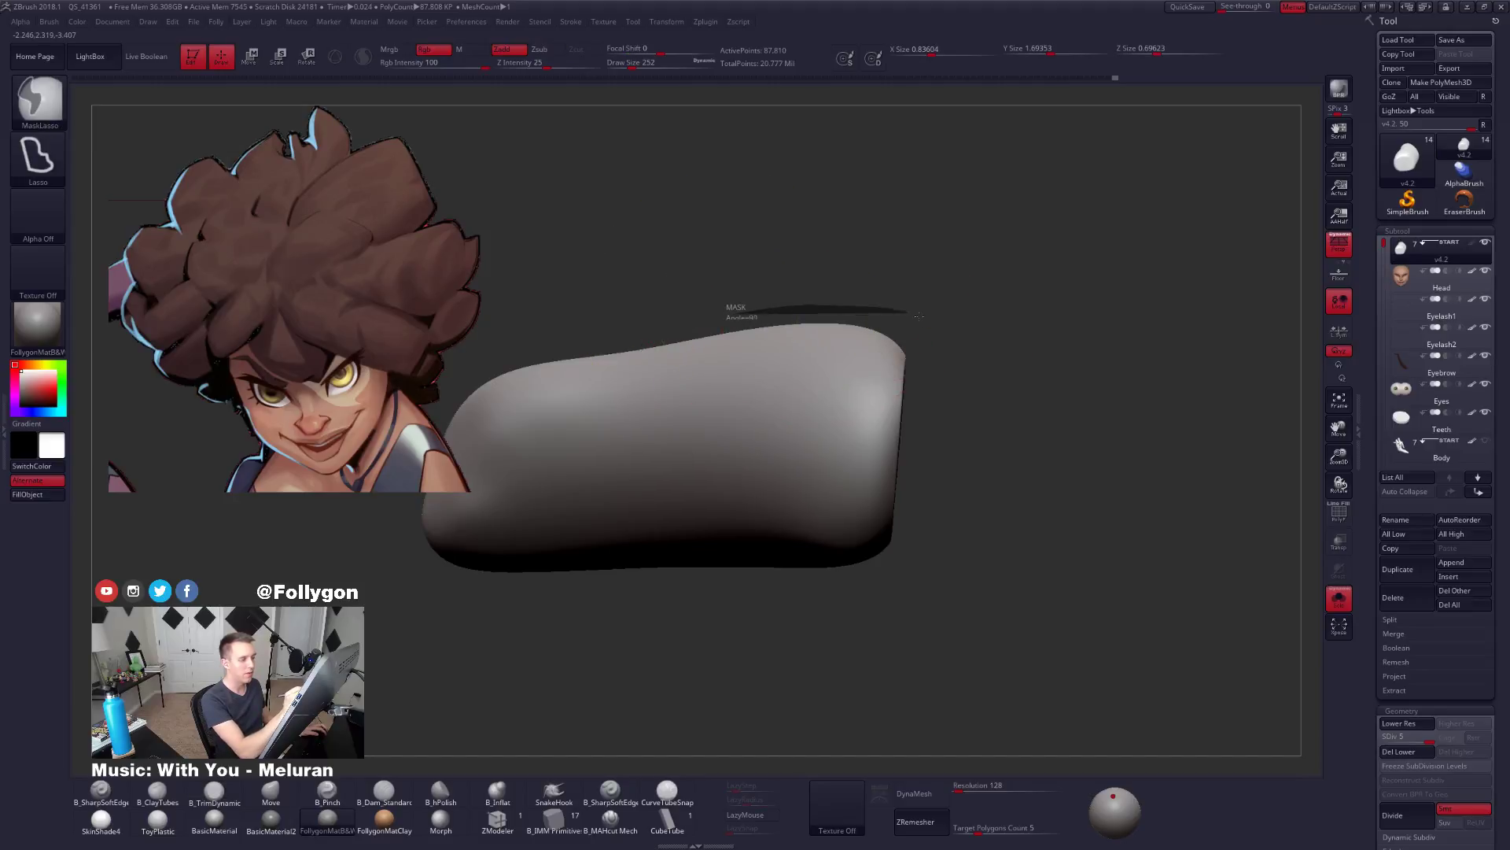
{"action": "mouse_move", "coordinate": [919, 315]}
{"action": "left_mouse_down", "text": "ctrl"}
{"action": "mouse_move", "coordinate": [946, 346]}
{"action": "mouse_move", "coordinate": [930, 551]}
{"action": "mouse_move", "coordinate": [837, 588]}
{"action": "mouse_move", "coordinate": [711, 571]}
{"action": "left_mouse_up", "text": "ctrl"}
{"action": "left_click_drag", "start_coordinate": [961, 516], "coordinate": [968, 533], "text": "ctrl"}
{"action": "mouse_move", "coordinate": [883, 286]}
{"action": "left_mouse_down", "text": "ctrl"}
{"action": "mouse_move", "coordinate": [1031, 334]}
{"action": "mouse_move", "coordinate": [1013, 591]}
{"action": "mouse_move", "coordinate": [836, 590]}
{"action": "left_mouse_up", "text": "ctrl"}
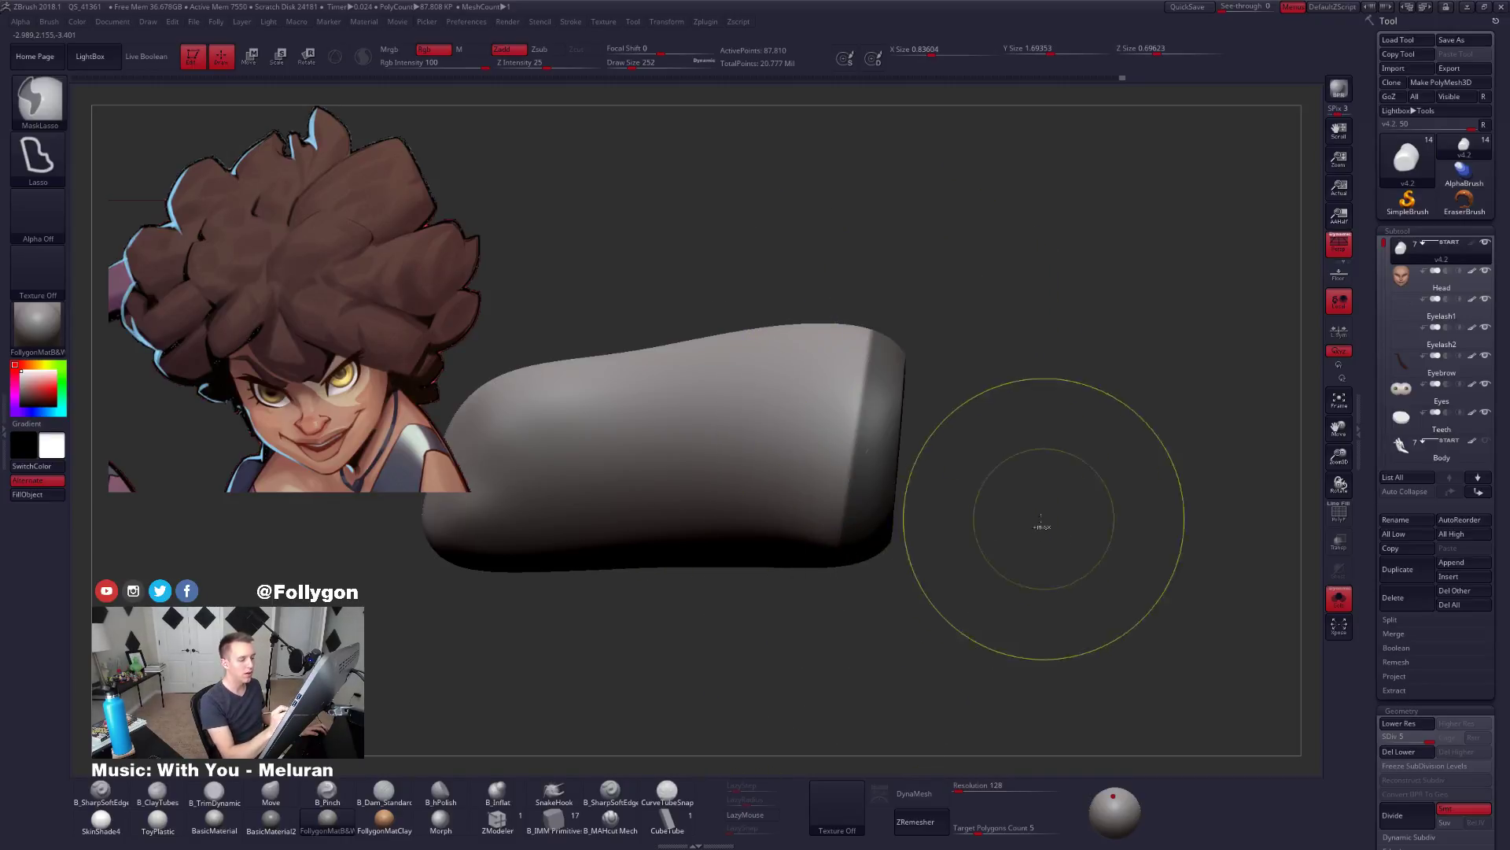
{"action": "mouse_move", "coordinate": [939, 369]}
{"action": "right_mouse_down"}
{"action": "mouse_move", "coordinate": [798, 382]}
{"action": "mouse_move", "coordinate": [839, 409]}
{"action": "mouse_move", "coordinate": [808, 404]}
{"action": "right_mouse_up"}
Widen the nape clump's flat face toward its edges with the Move brush at draw size 113 on subdivision level 3.
{"action": "key", "text": "b"}
{"action": "key", "text": "m"}
{"action": "key", "text": "v"}
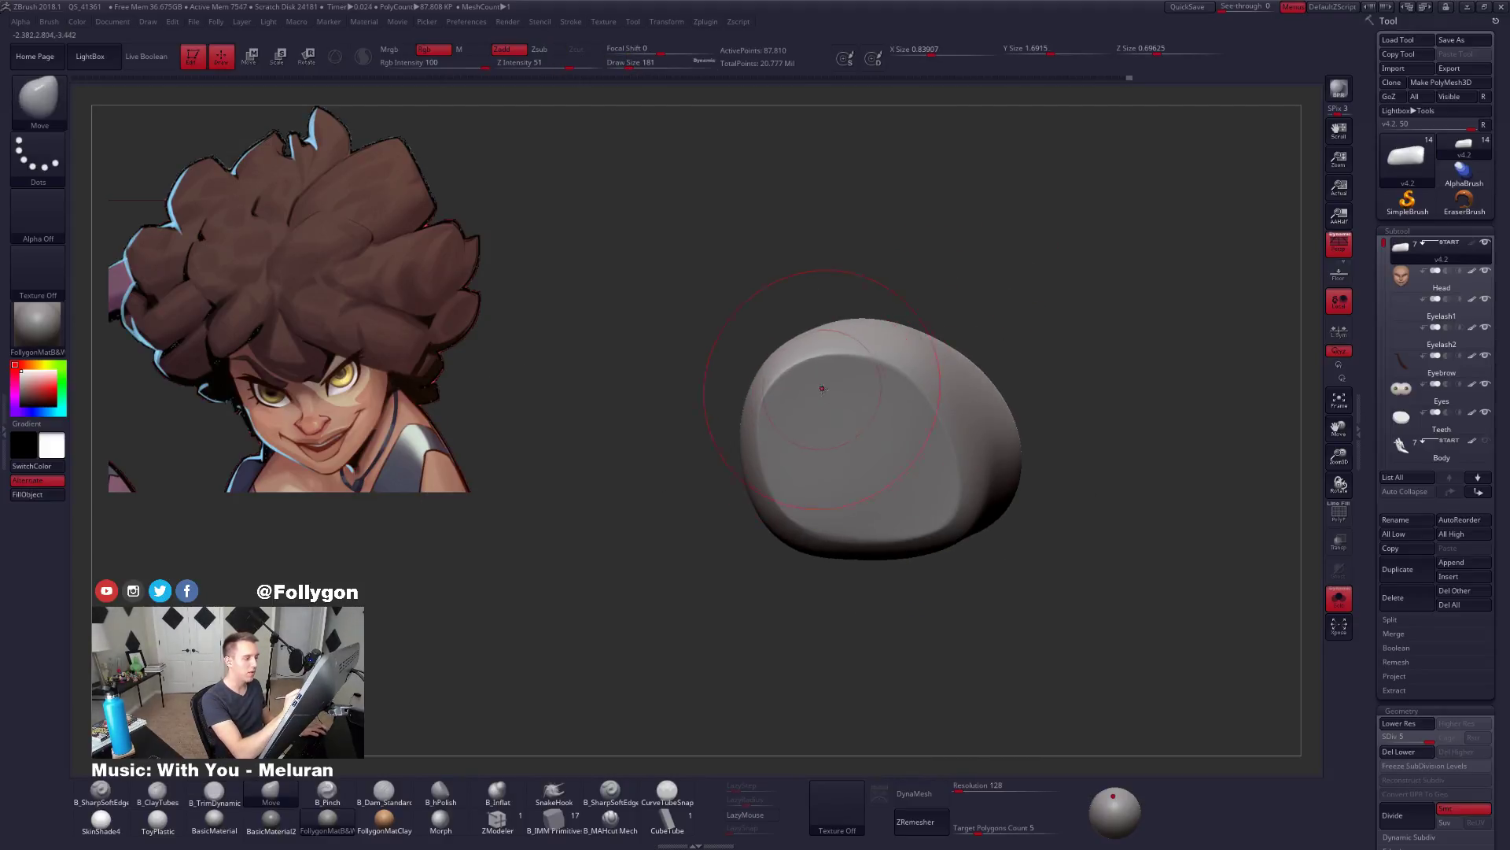
{"action": "key", "text": "space"}
{"action": "mouse_move", "coordinate": [822, 388]}
{"action": "left_mouse_down"}
{"action": "mouse_move", "coordinate": [830, 379]}
{"action": "mouse_move", "coordinate": [796, 389]}
{"action": "left_mouse_up"}
{"action": "key", "text": "shift+d"}
{"action": "key", "text": "shift+d"}
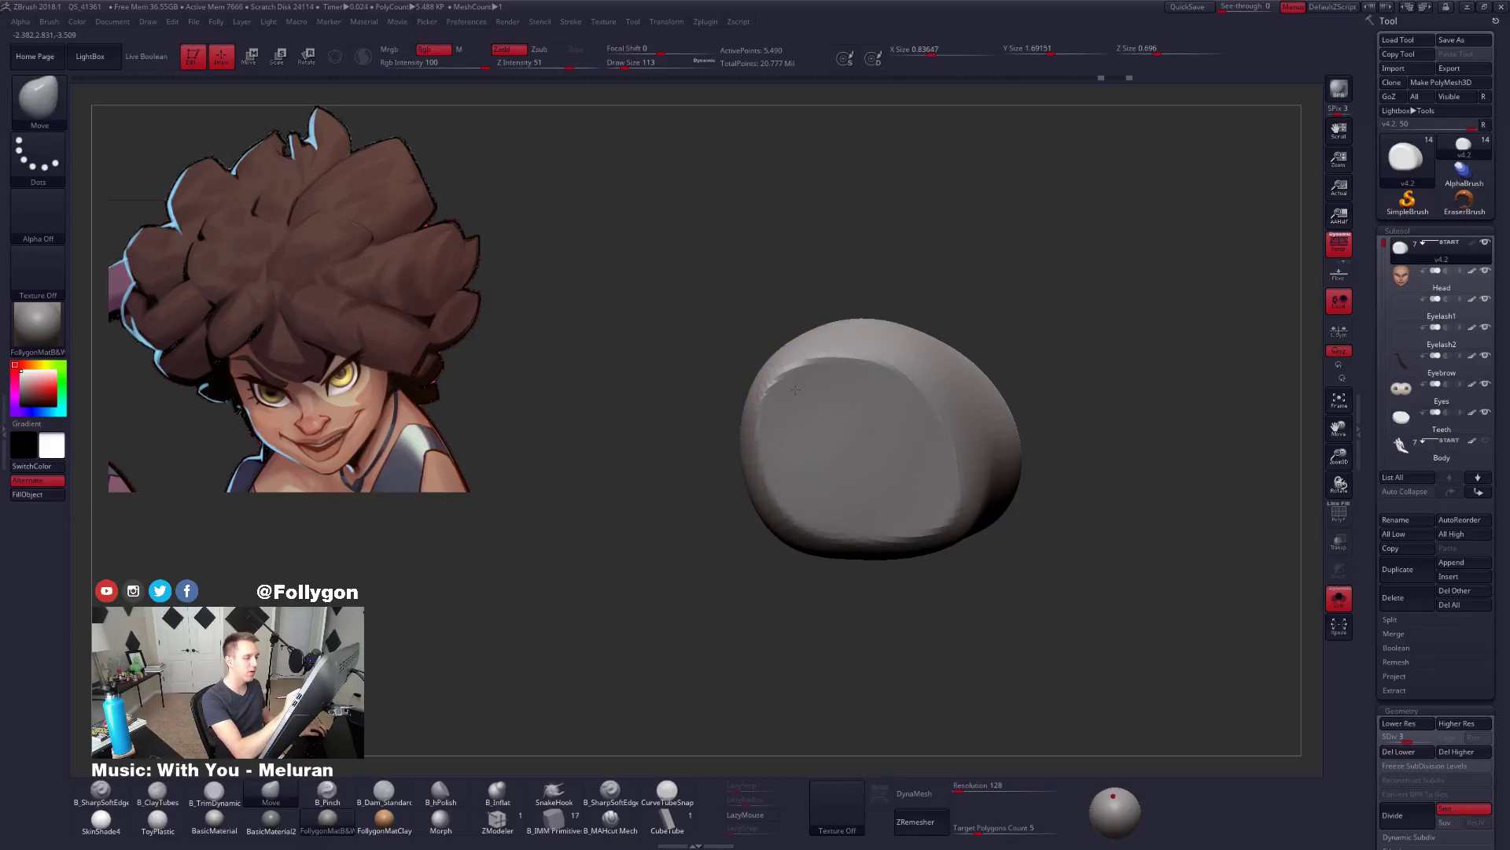
{"action": "left_click_drag", "start_coordinate": [893, 401], "coordinate": [933, 439]}
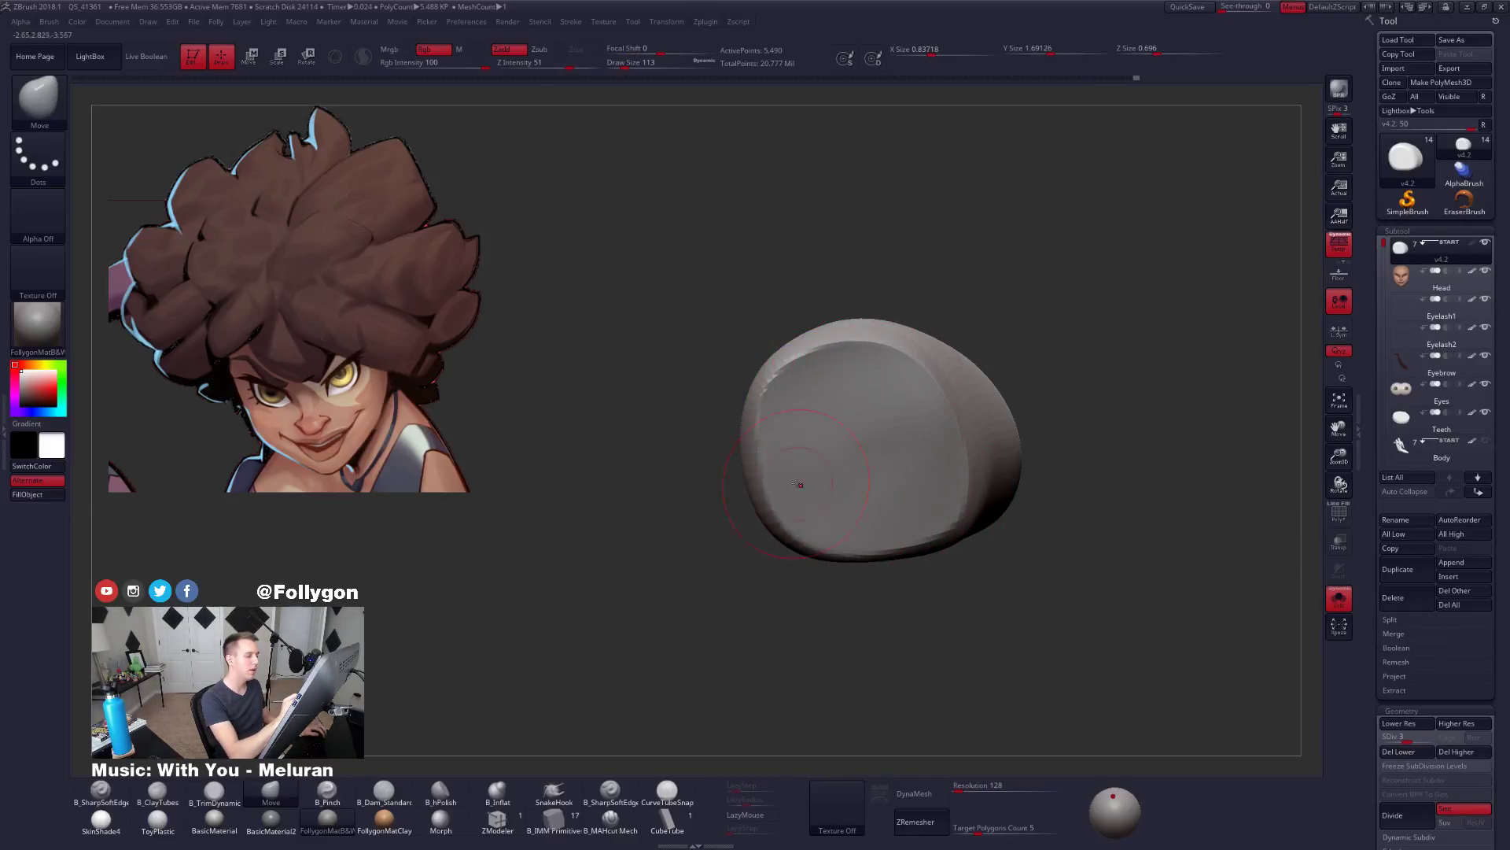
{"action": "right_click_drag", "start_coordinate": [830, 477], "coordinate": [976, 472]}
{"action": "right_click_drag", "start_coordinate": [976, 472], "coordinate": [831, 465], "text": "ctrl"}
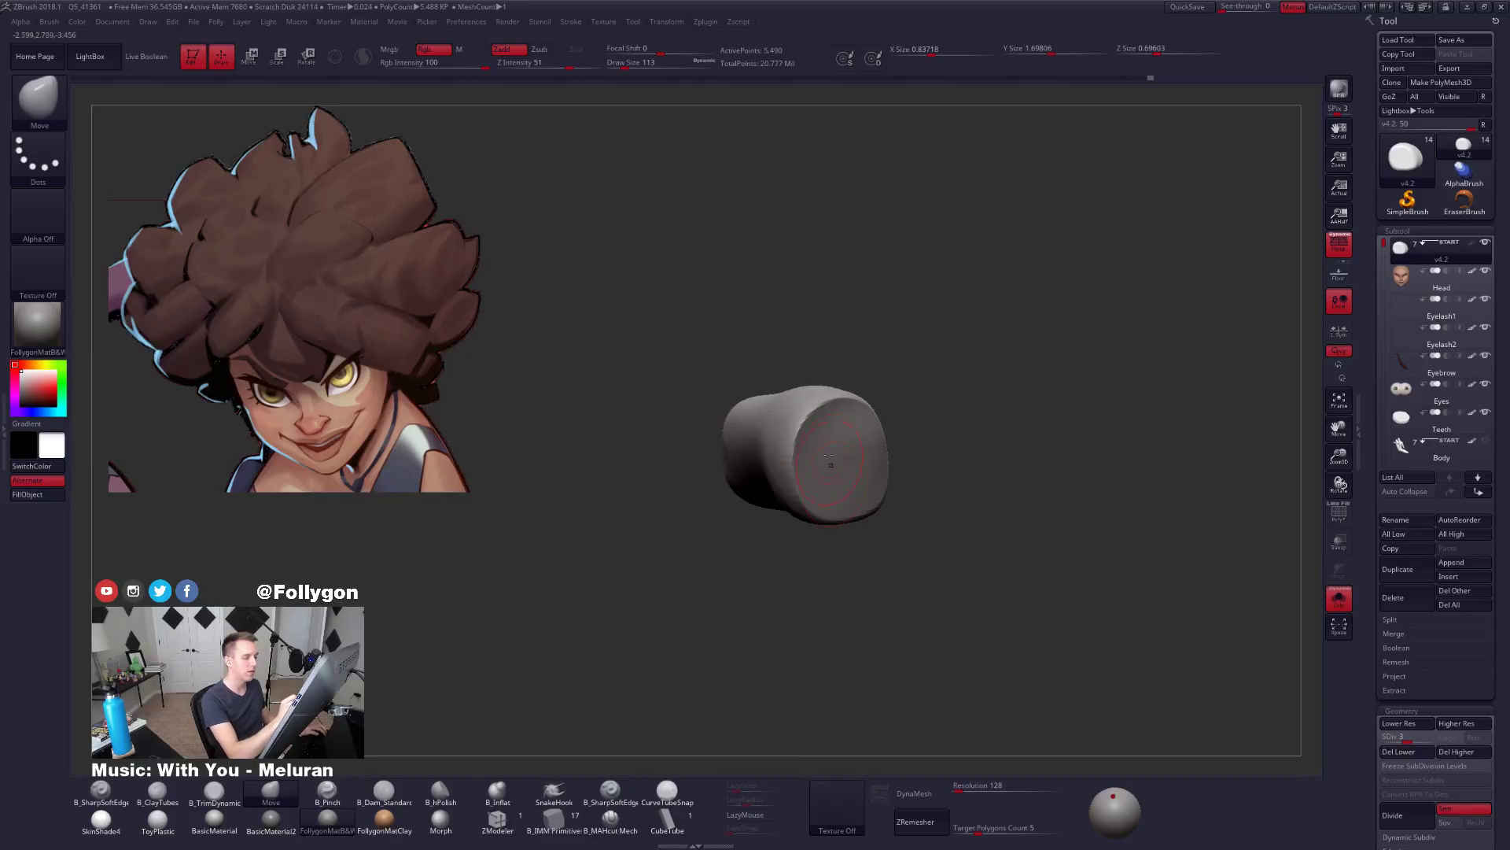
Return the nape clump to subdivision level 5 and show all the hair clumps again.
{"action": "key", "text": "ctrl+d"}
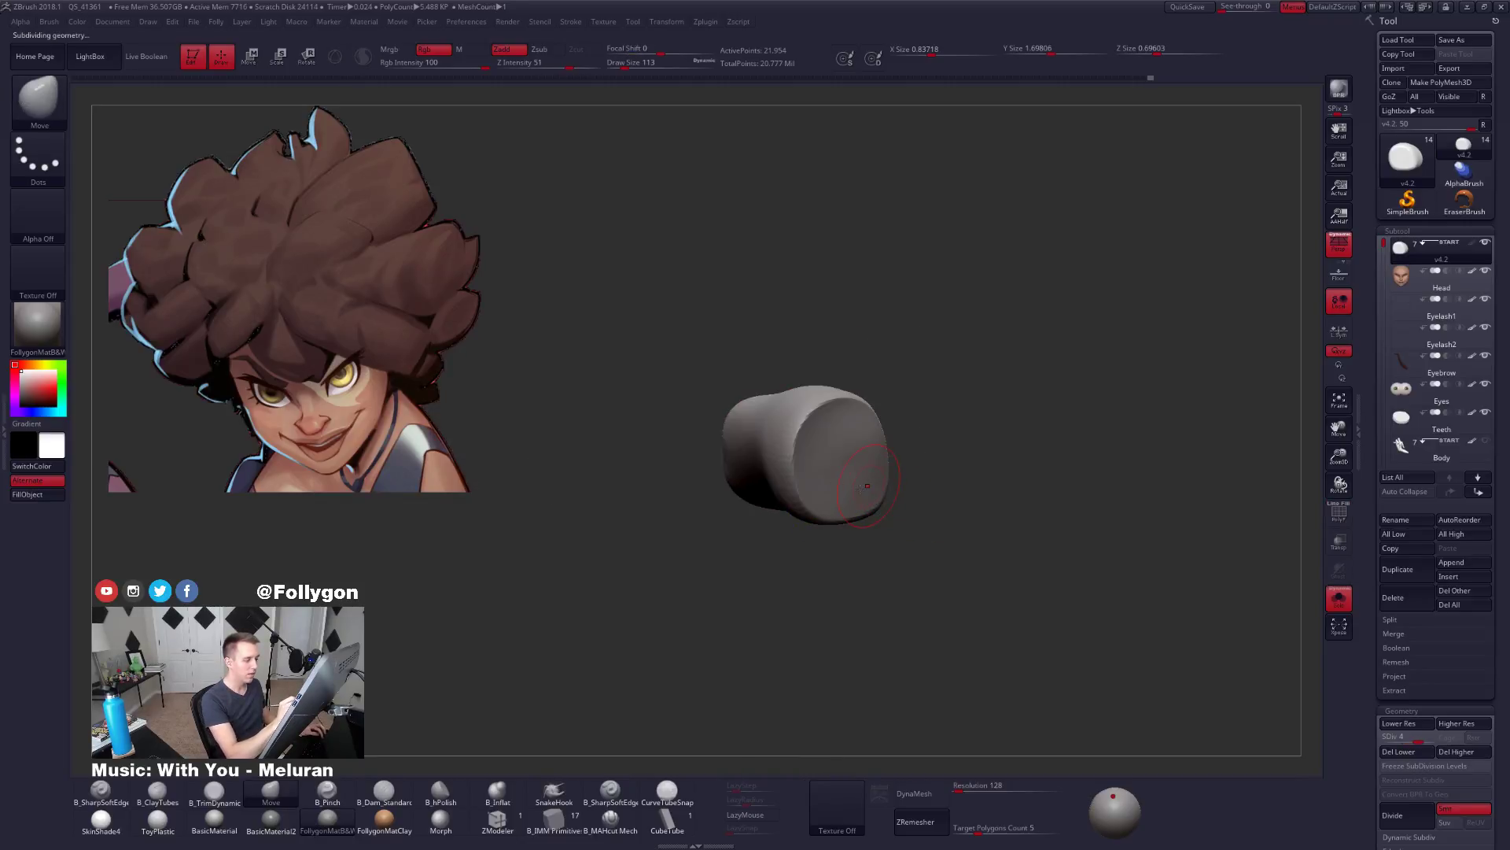
{"action": "key", "text": "d"}
{"action": "left_click", "coordinate": [903, 516], "text": "ctrl+shift"}
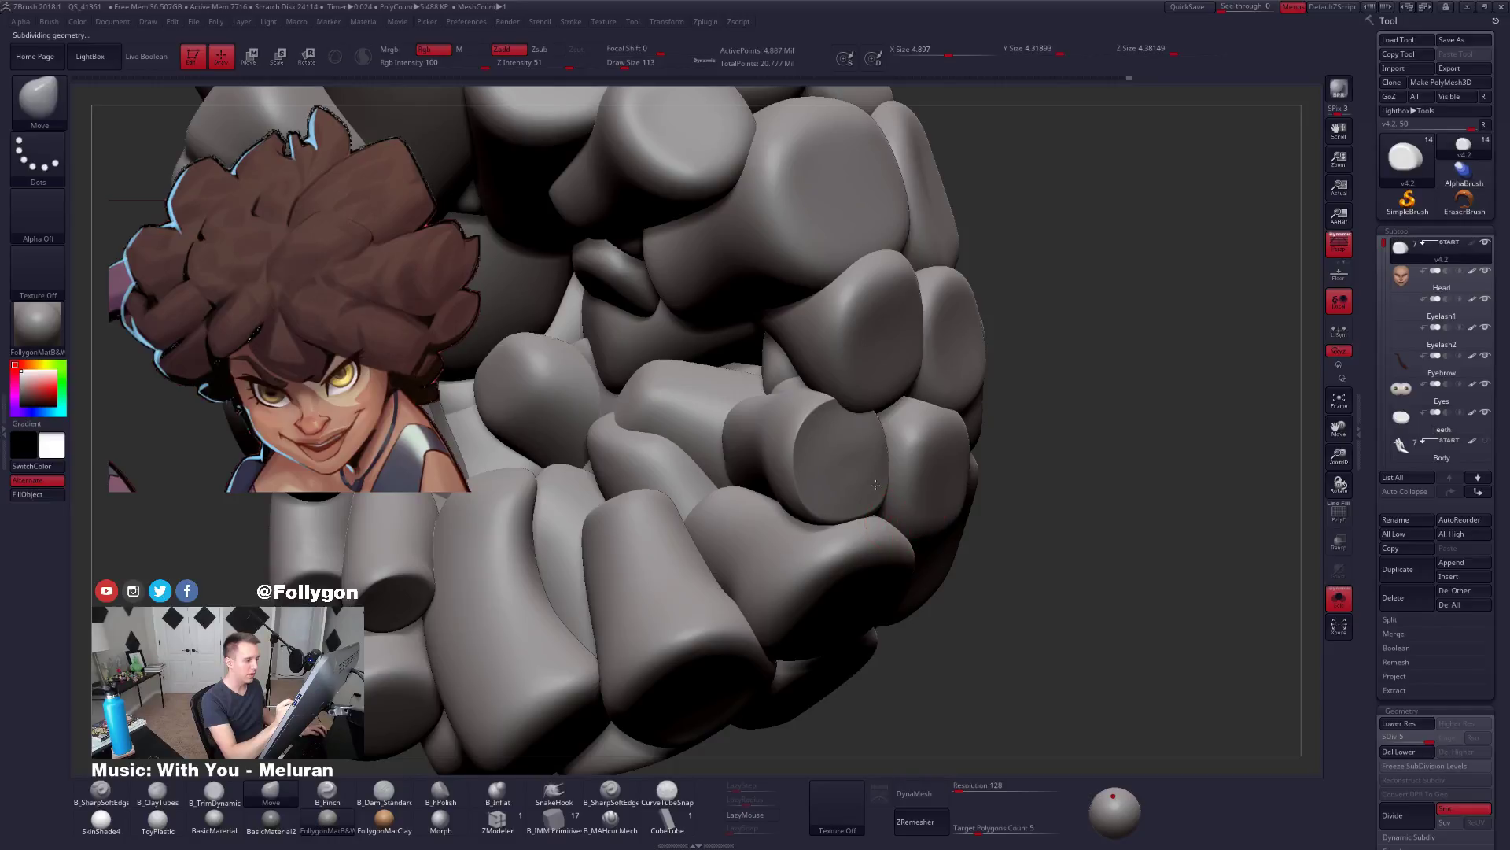
Isolate the rounded clump at the lower back of the hair and set the Move brush's draw size to 252.
{"action": "right_click_drag", "start_coordinate": [876, 485], "coordinate": [783, 464], "text": "ctrl"}
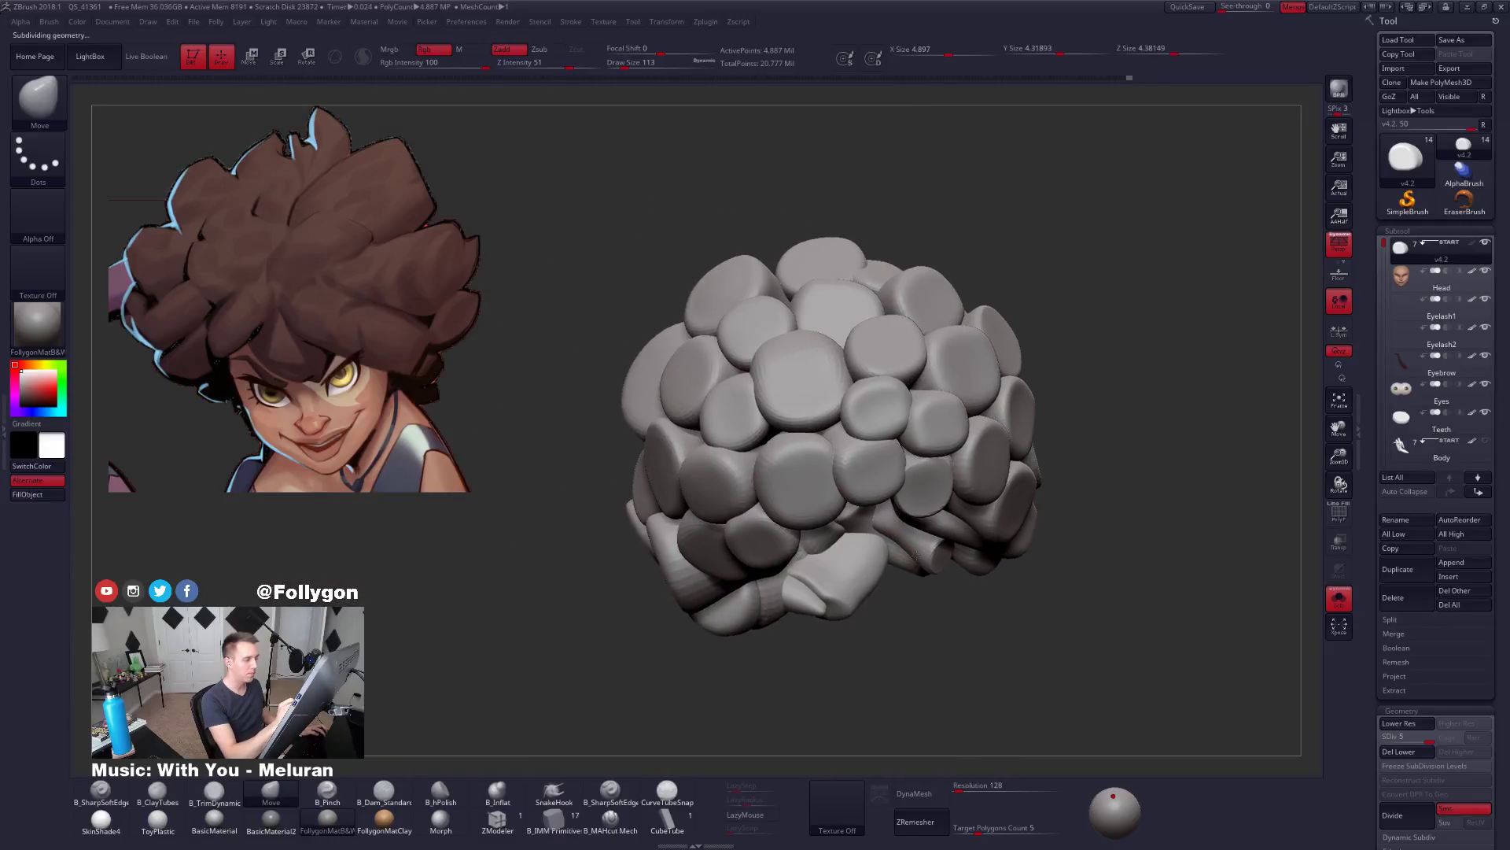
{"action": "right_click_drag", "start_coordinate": [912, 547], "coordinate": [916, 555], "text": "alt"}
{"action": "right_click_drag", "start_coordinate": [810, 453], "coordinate": [897, 543]}
{"action": "mouse_move", "coordinate": [825, 496]}
{"action": "right_mouse_down"}
{"action": "mouse_move", "coordinate": [904, 487]}
{"action": "mouse_move", "coordinate": [868, 505]}
{"action": "right_mouse_up"}
{"action": "key", "text": "ctrl+shift"}
{"action": "left_click", "coordinate": [868, 505], "text": "ctrl+shift"}
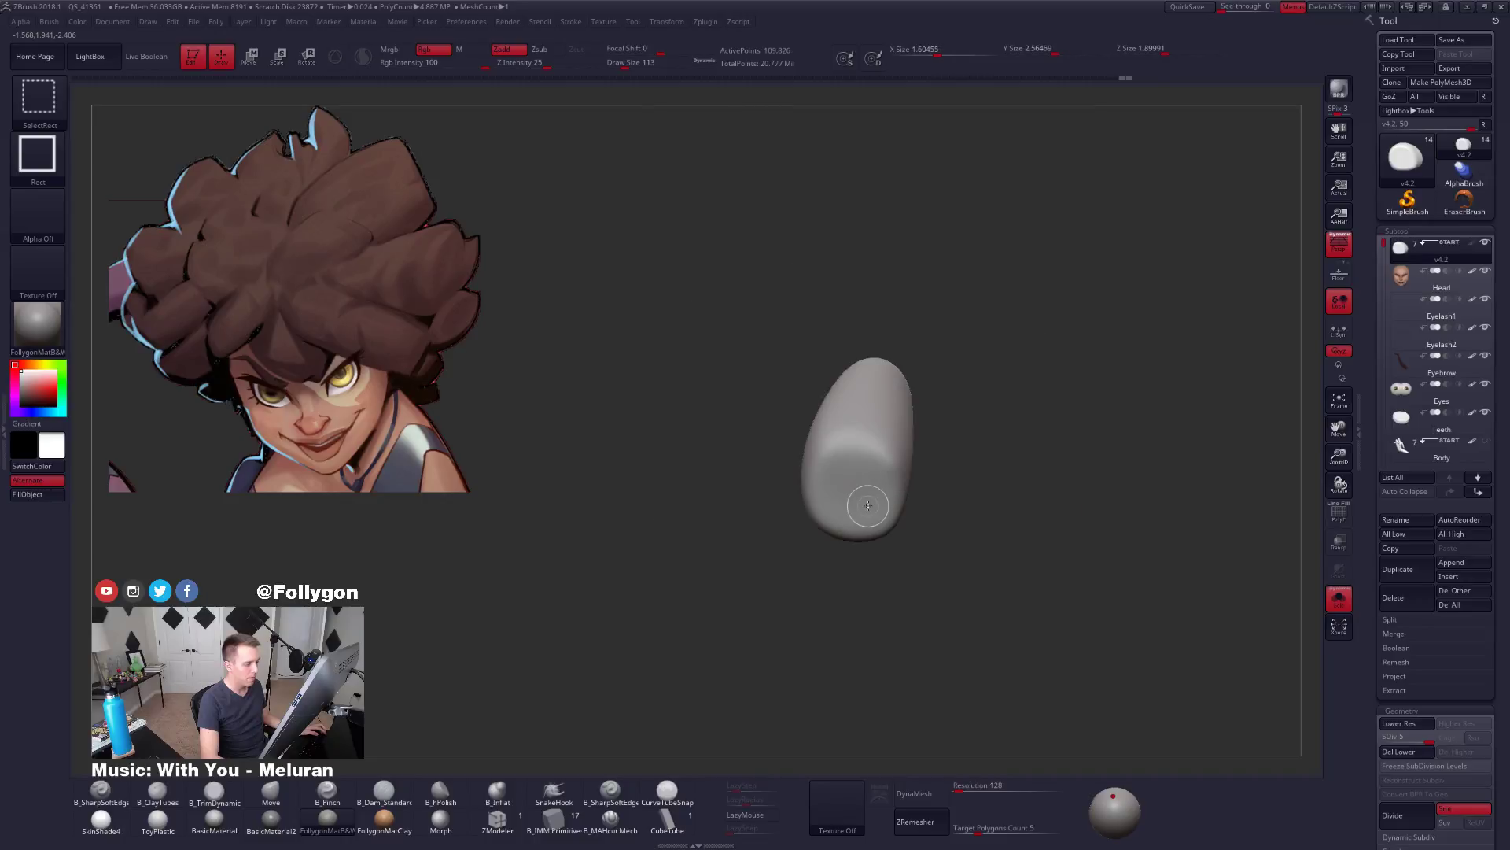
{"action": "key", "text": "space"}
{"action": "left_click_drag", "start_coordinate": [856, 478], "coordinate": [867, 478]}
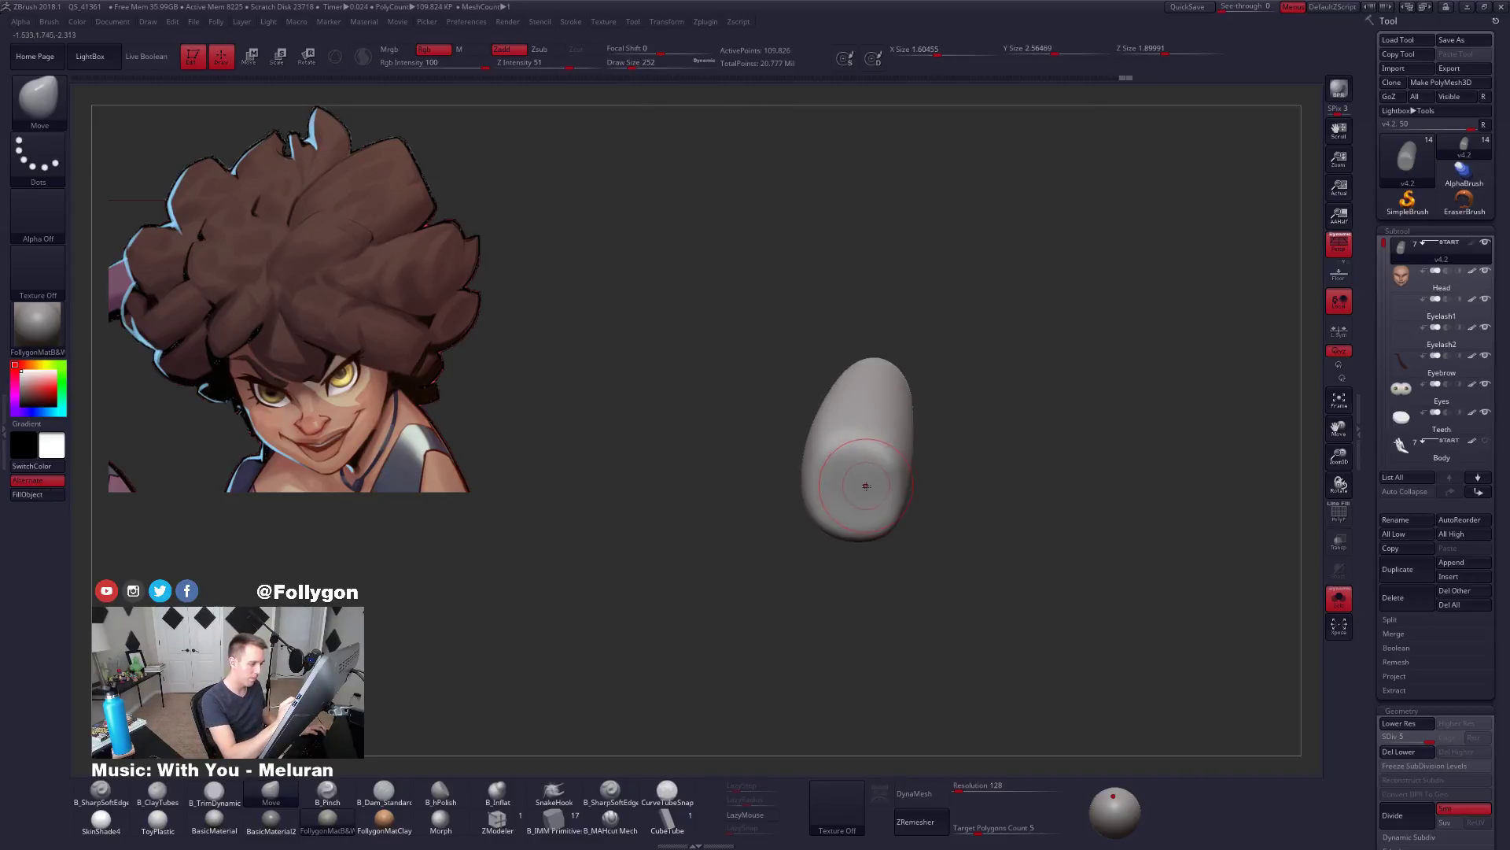
Flatten the isolated clump's end into a broad face with B_TrimDynamic at draw size 335.
{"action": "right_click_drag", "start_coordinate": [866, 485], "coordinate": [844, 520]}
{"action": "key", "text": "3"}
{"action": "key", "text": "space"}
{"action": "left_click_drag", "start_coordinate": [842, 479], "coordinate": [847, 479]}
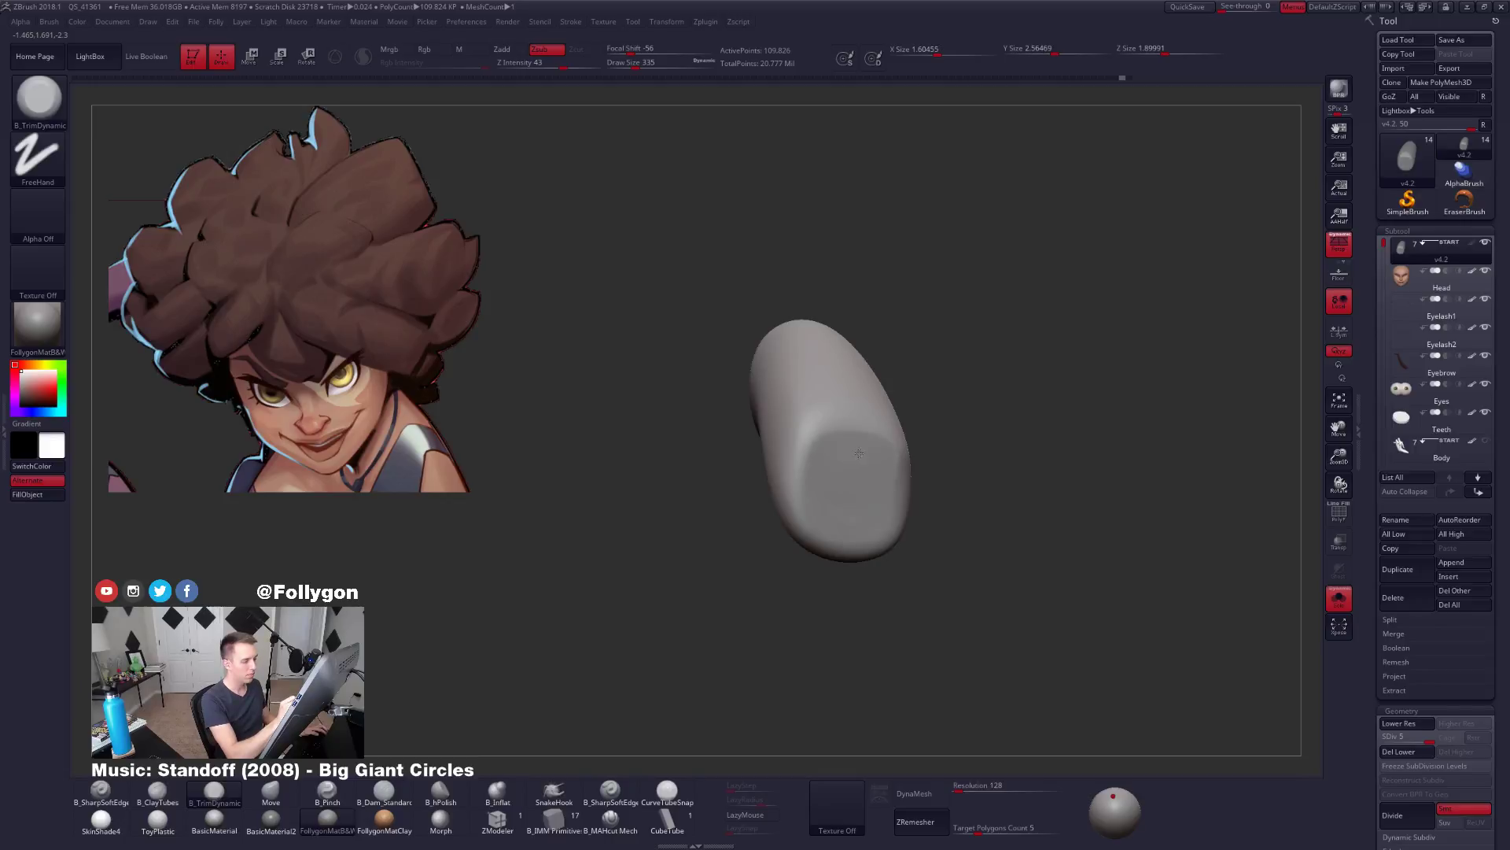
{"action": "mouse_move", "coordinate": [825, 504]}
{"action": "left_mouse_down"}
{"action": "mouse_move", "coordinate": [819, 522]}
{"action": "mouse_move", "coordinate": [903, 508]}
{"action": "mouse_move", "coordinate": [856, 472]}
{"action": "mouse_move", "coordinate": [786, 457]}
{"action": "left_mouse_up"}
Widen the clump's flattened end with the Move brush at draw size 227, and clear a trial MaskLasso selection on its lower edge.
{"action": "key", "text": "b"}
{"action": "key", "text": "m"}
{"action": "key", "text": "v"}
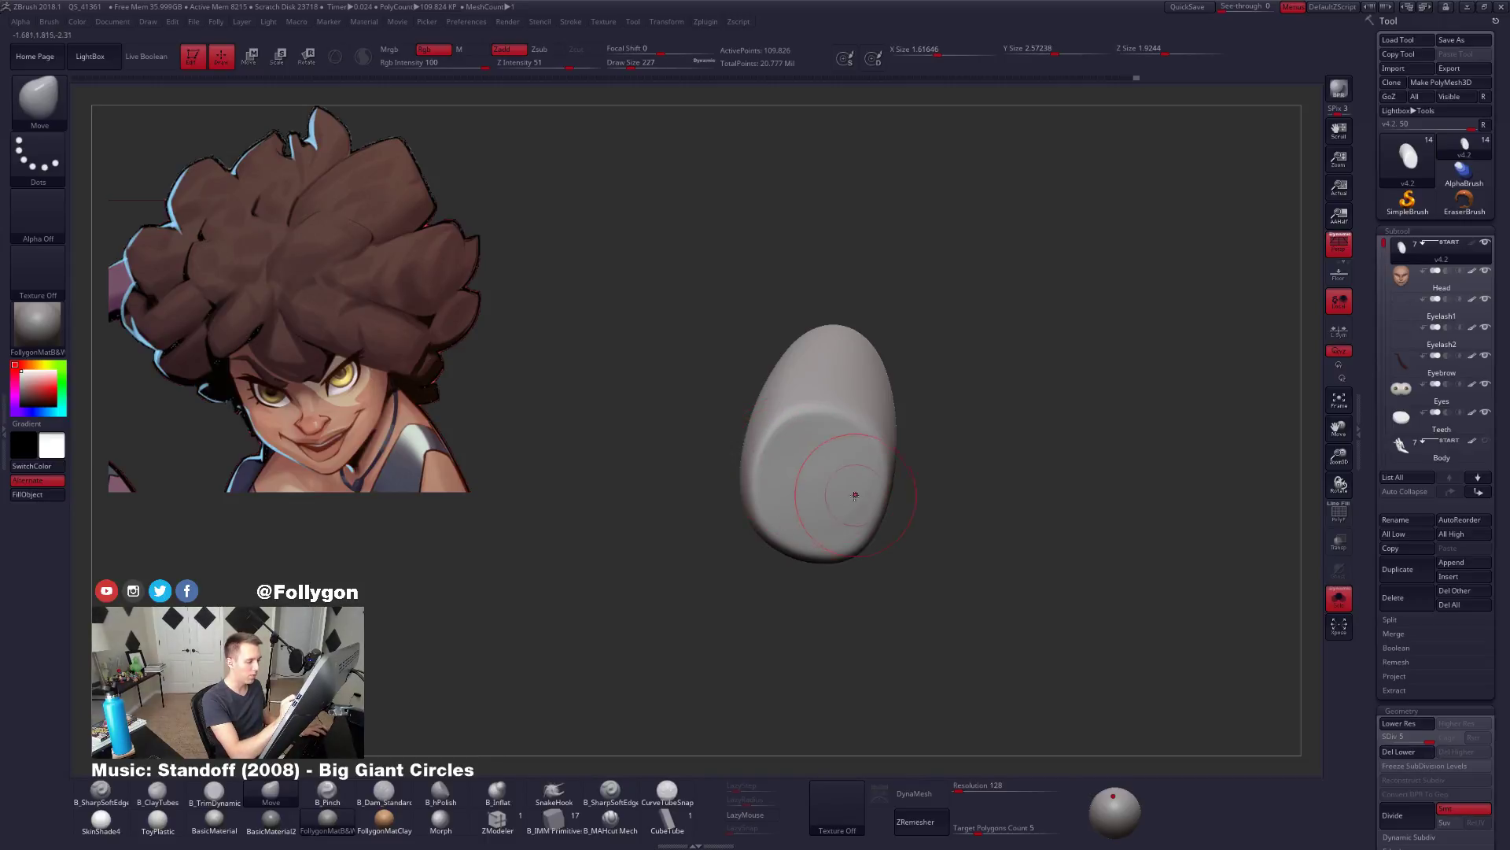
{"action": "left_click_drag", "start_coordinate": [918, 443], "coordinate": [870, 613], "text": "ctrl"}
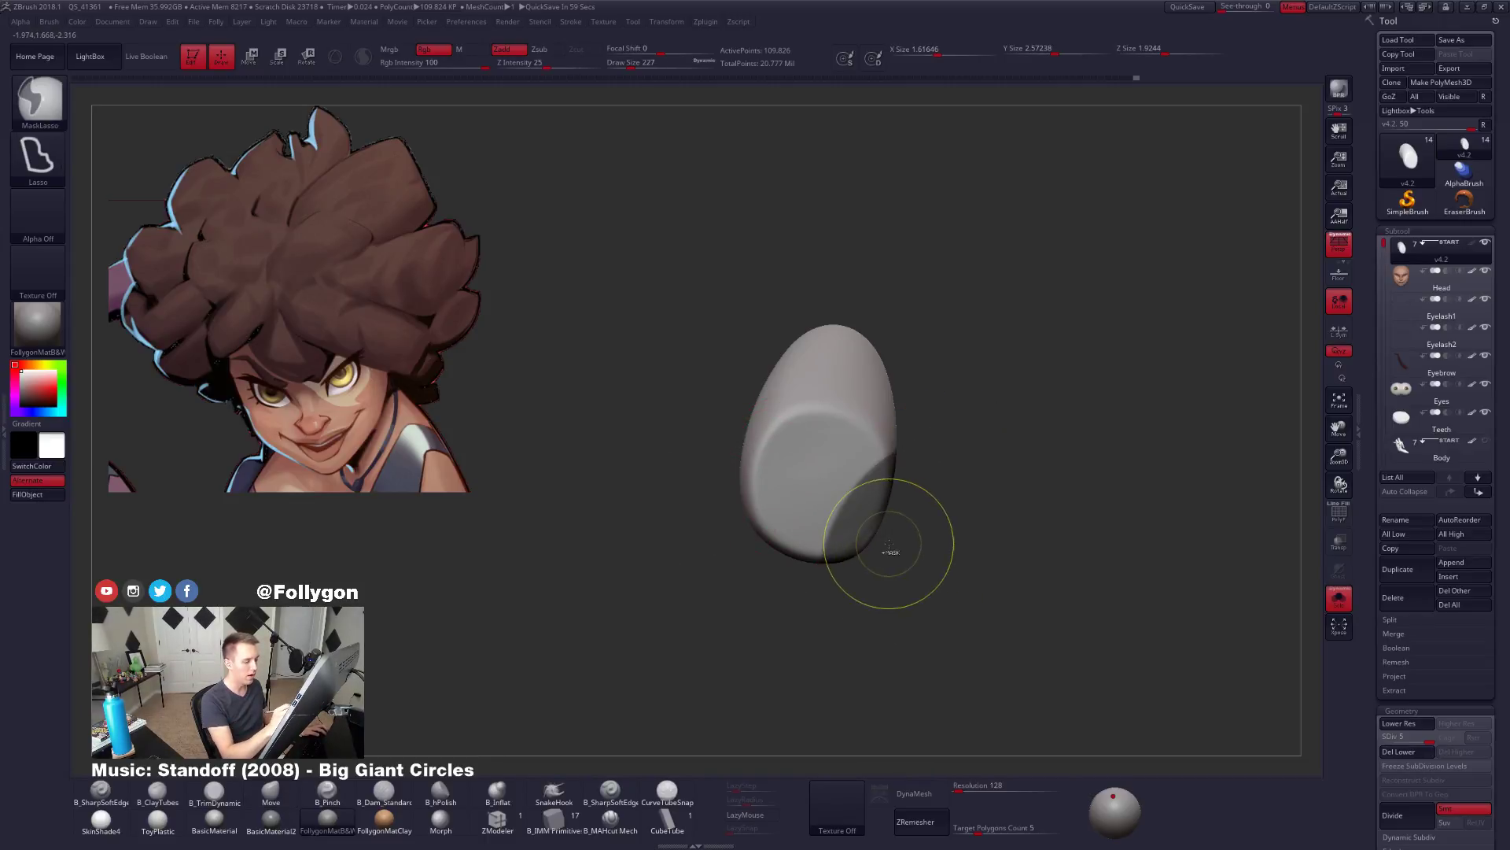
{"action": "left_click_drag", "start_coordinate": [992, 507], "coordinate": [983, 515], "text": "ctrl"}
Switch to B_TrimDynamic at draw size 227 for the flattened clump and show all the hair clumps again.
{"action": "key", "text": "b"}
{"action": "key", "text": "t"}
{"action": "key", "text": "d"}
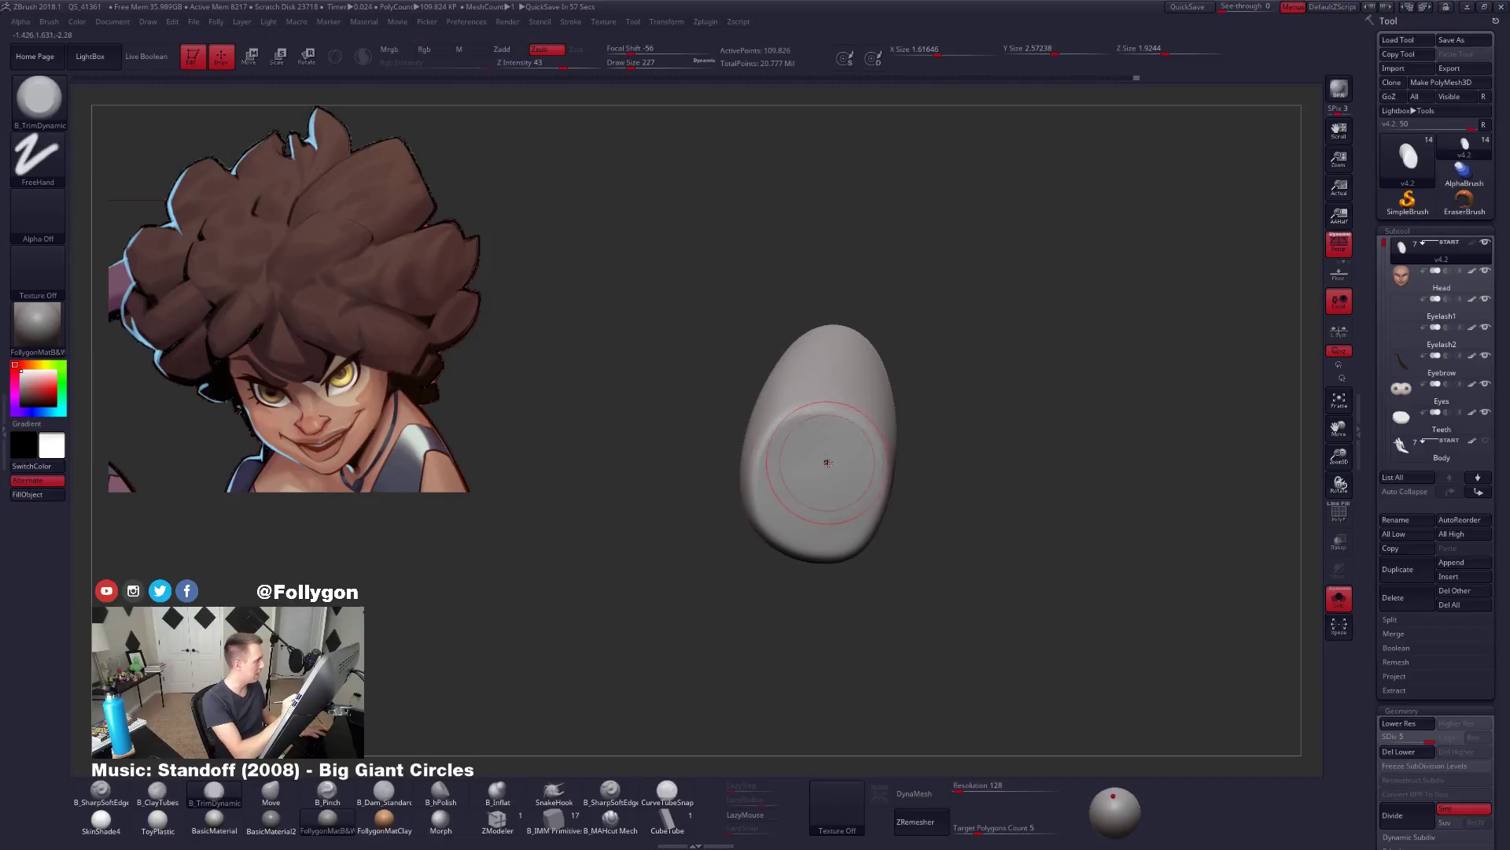
{"action": "left_click", "coordinate": [961, 585], "text": "ctrl+shift"}
{"action": "key", "text": "w"}
{"action": "left_click", "coordinate": [787, 550], "text": "ctrl"}
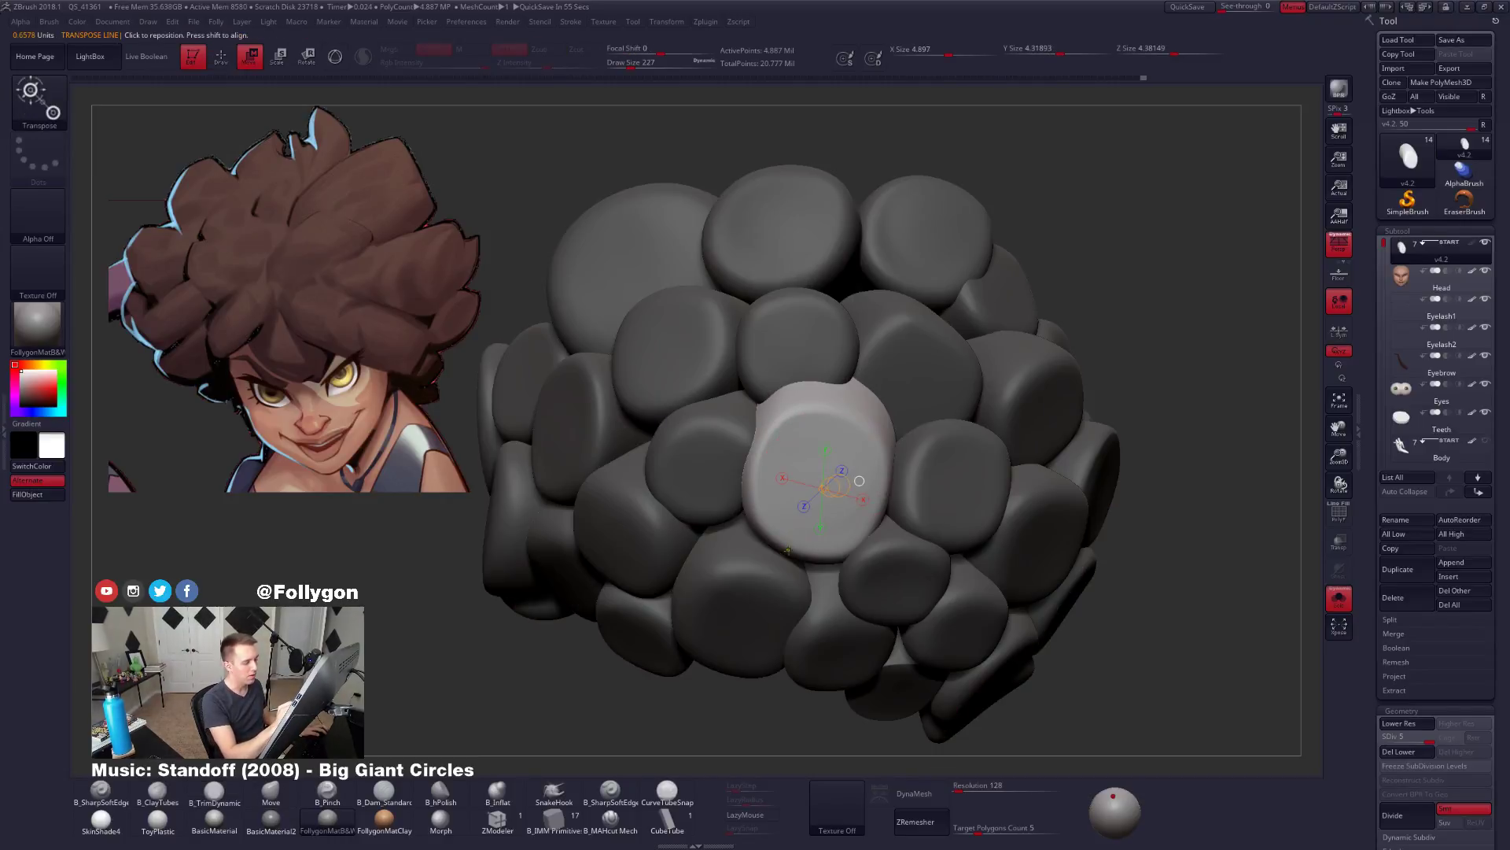
{"action": "left_click", "coordinate": [897, 503], "text": "ctrl+shift"}
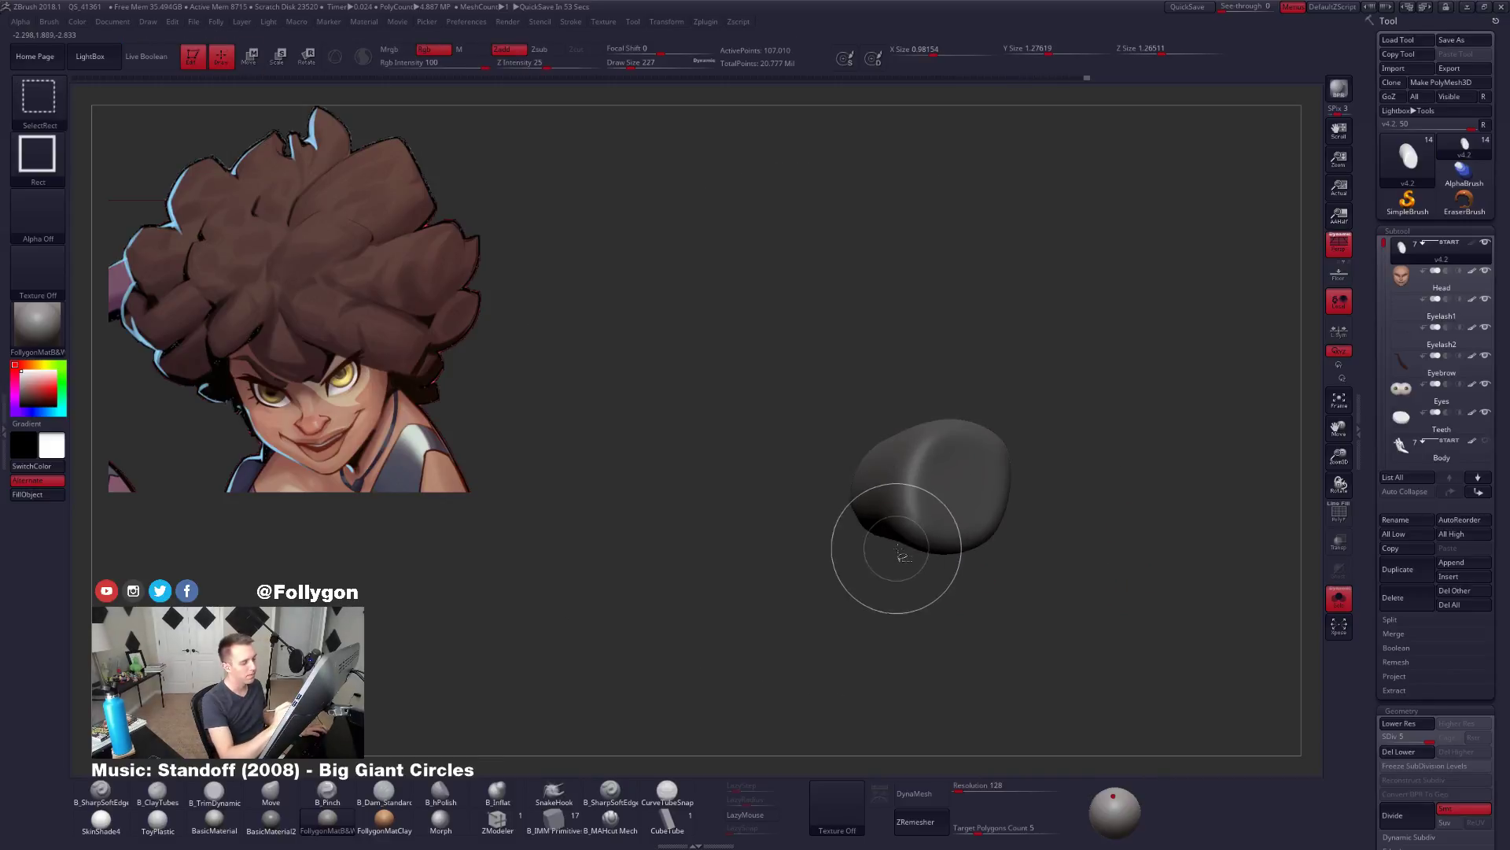
{"action": "mouse_move", "coordinate": [1032, 569]}
{"action": "left_mouse_down", "text": "alt"}
{"action": "mouse_move", "coordinate": [1004, 559]}
{"action": "mouse_move", "coordinate": [1031, 487]}
{"action": "mouse_move", "coordinate": [1045, 601]}
{"action": "left_mouse_up", "text": "alt"}
{"action": "key", "text": "q"}
{"action": "left_click", "coordinate": [1052, 601], "text": "ctrl+shift"}
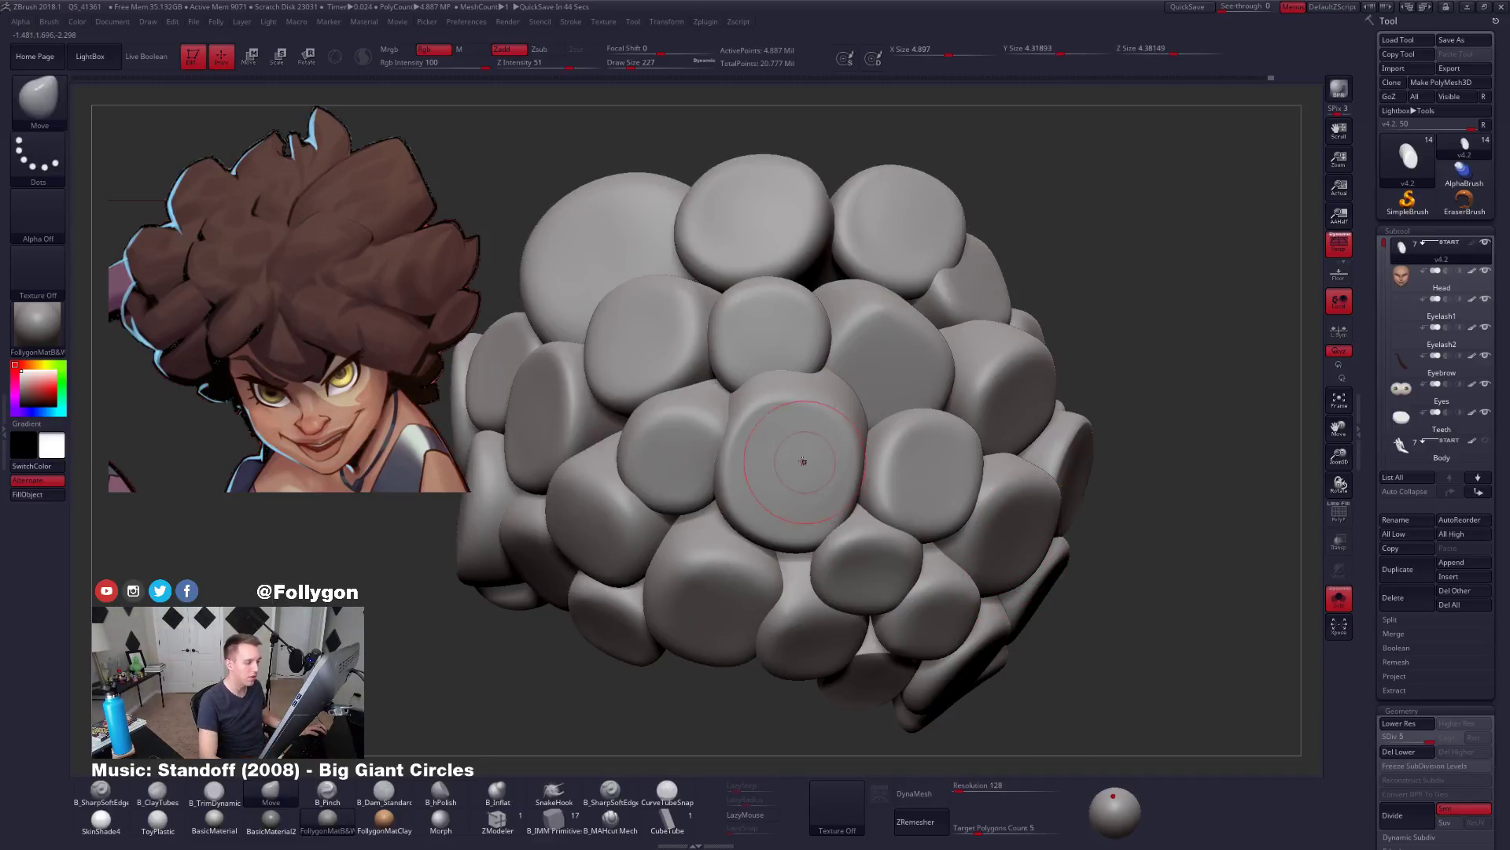
Try to reshape the central clump's flat face with the Move brush at draw size 227 and undo the stroke.
{"action": "mouse_move", "coordinate": [781, 441]}
{"action": "left_mouse_down"}
{"action": "mouse_move", "coordinate": [796, 464]}
{"action": "mouse_move", "coordinate": [777, 464]}
{"action": "left_mouse_up"}
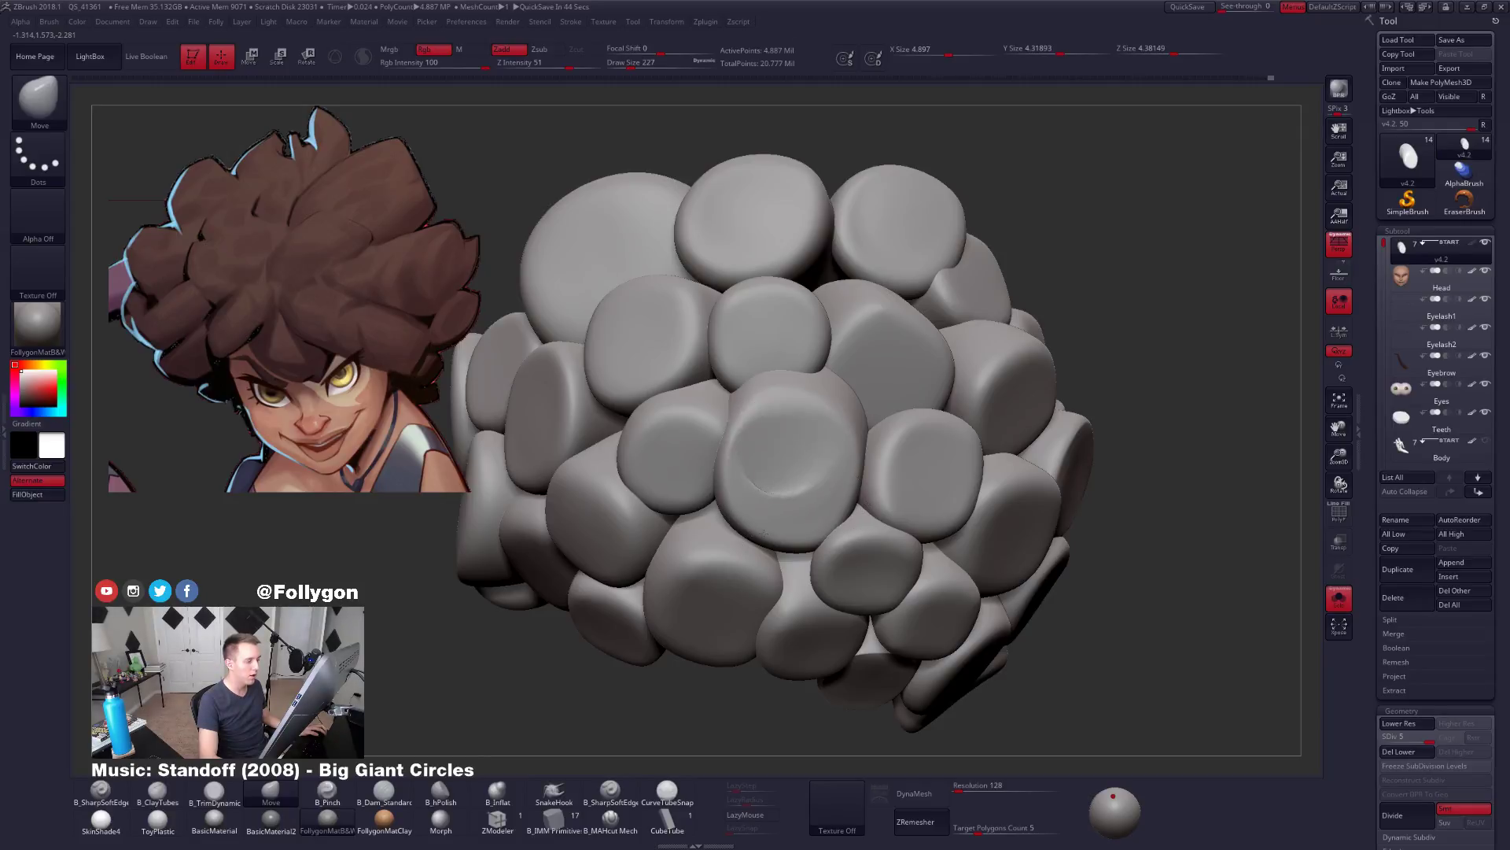
{"action": "key", "text": "ctrl+z"}
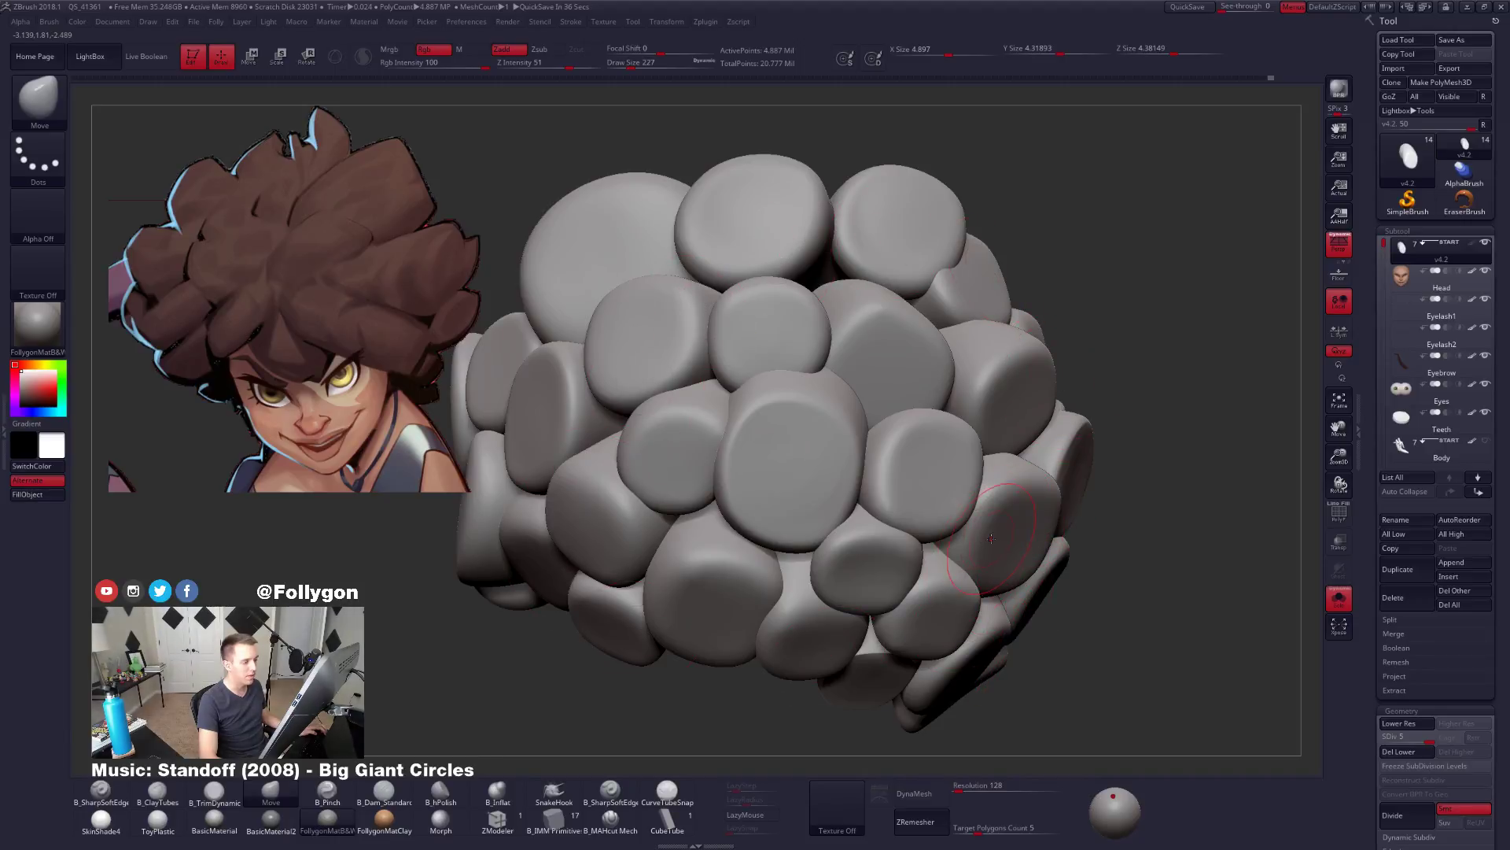
{"action": "right_click_drag", "start_coordinate": [1056, 450], "coordinate": [973, 520], "text": "ctrl"}
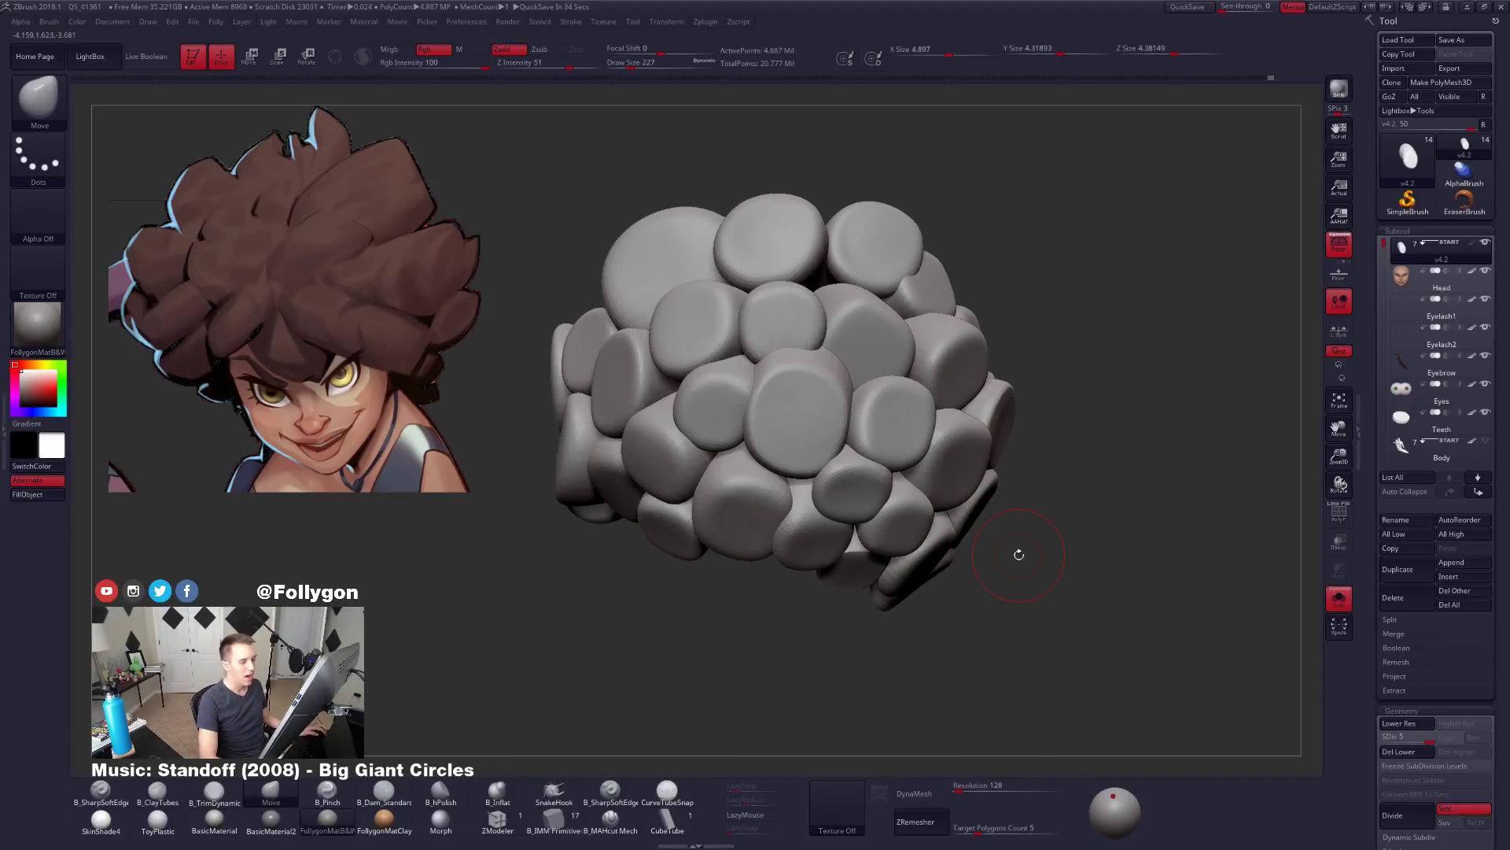
Try a lasso mask across the hair, clear it, and mask only the rounded clump beside the large central one.
{"action": "mouse_move", "coordinate": [799, 606]}
{"action": "left_mouse_down", "text": "ctrl"}
{"action": "mouse_move", "coordinate": [799, 567]}
{"action": "mouse_move", "coordinate": [1187, 315]}
{"action": "mouse_move", "coordinate": [1242, 513]}
{"action": "left_mouse_up", "text": "ctrl"}
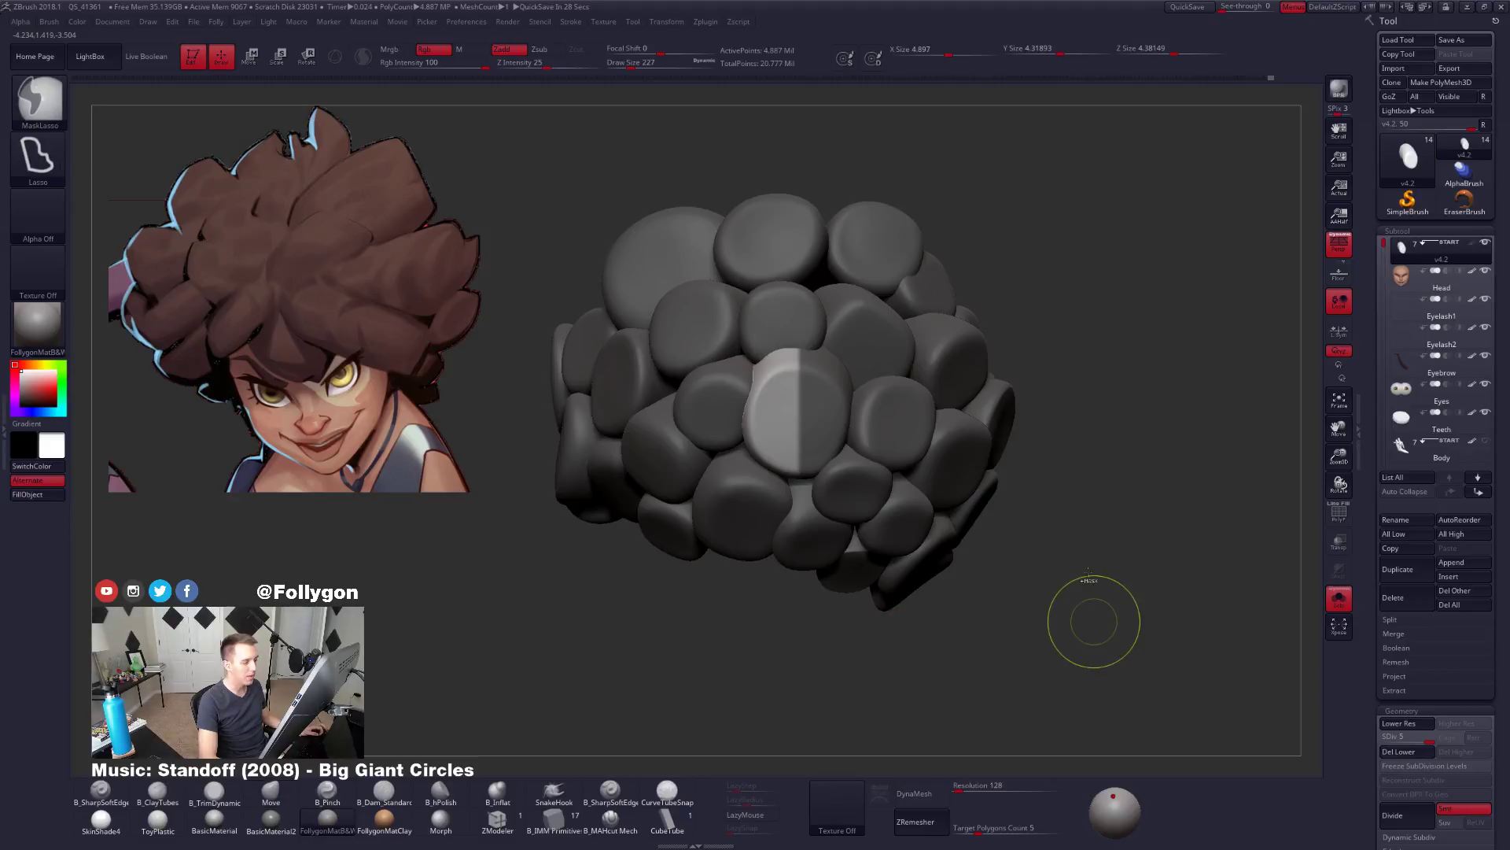
{"action": "left_click_drag", "start_coordinate": [1089, 623], "coordinate": [1055, 493], "text": "ctrl"}
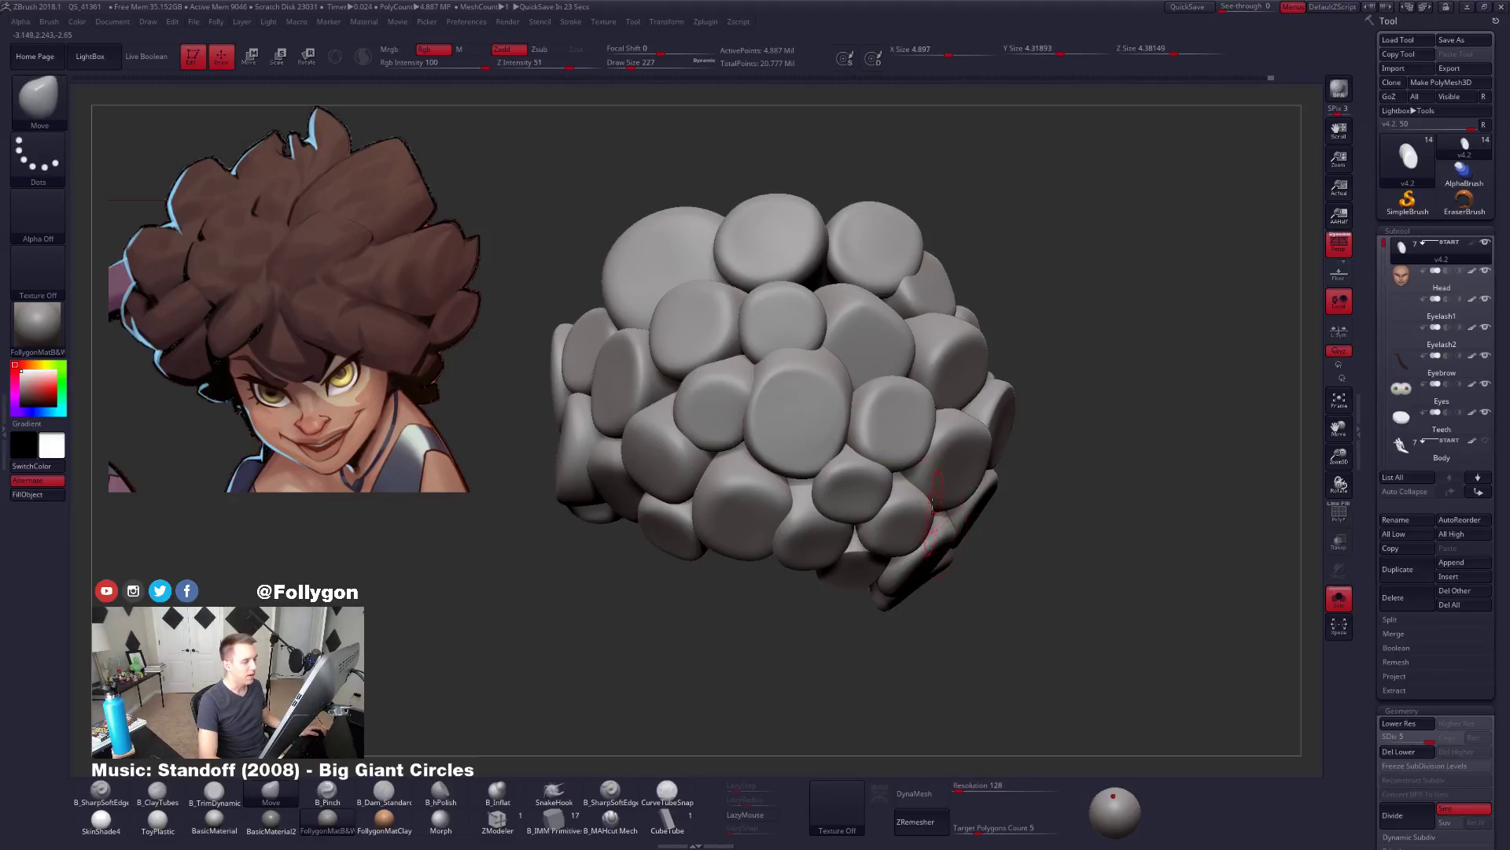
{"action": "key", "text": "w"}
{"action": "left_click", "coordinate": [897, 428], "text": "ctrl"}
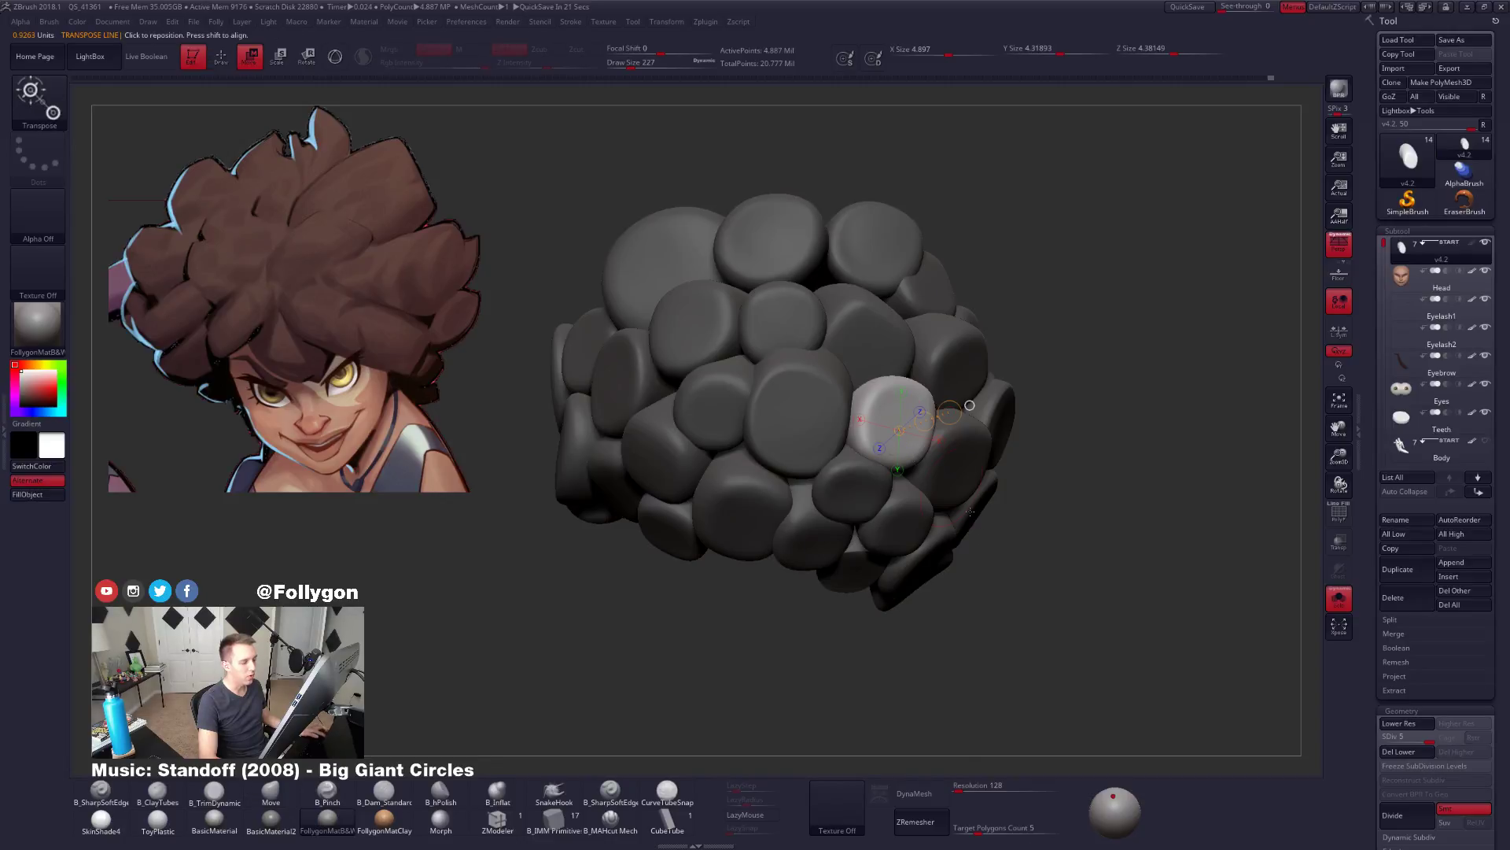
{"action": "key", "text": "q"}
{"action": "left_click", "coordinate": [1051, 559], "text": "ctrl"}
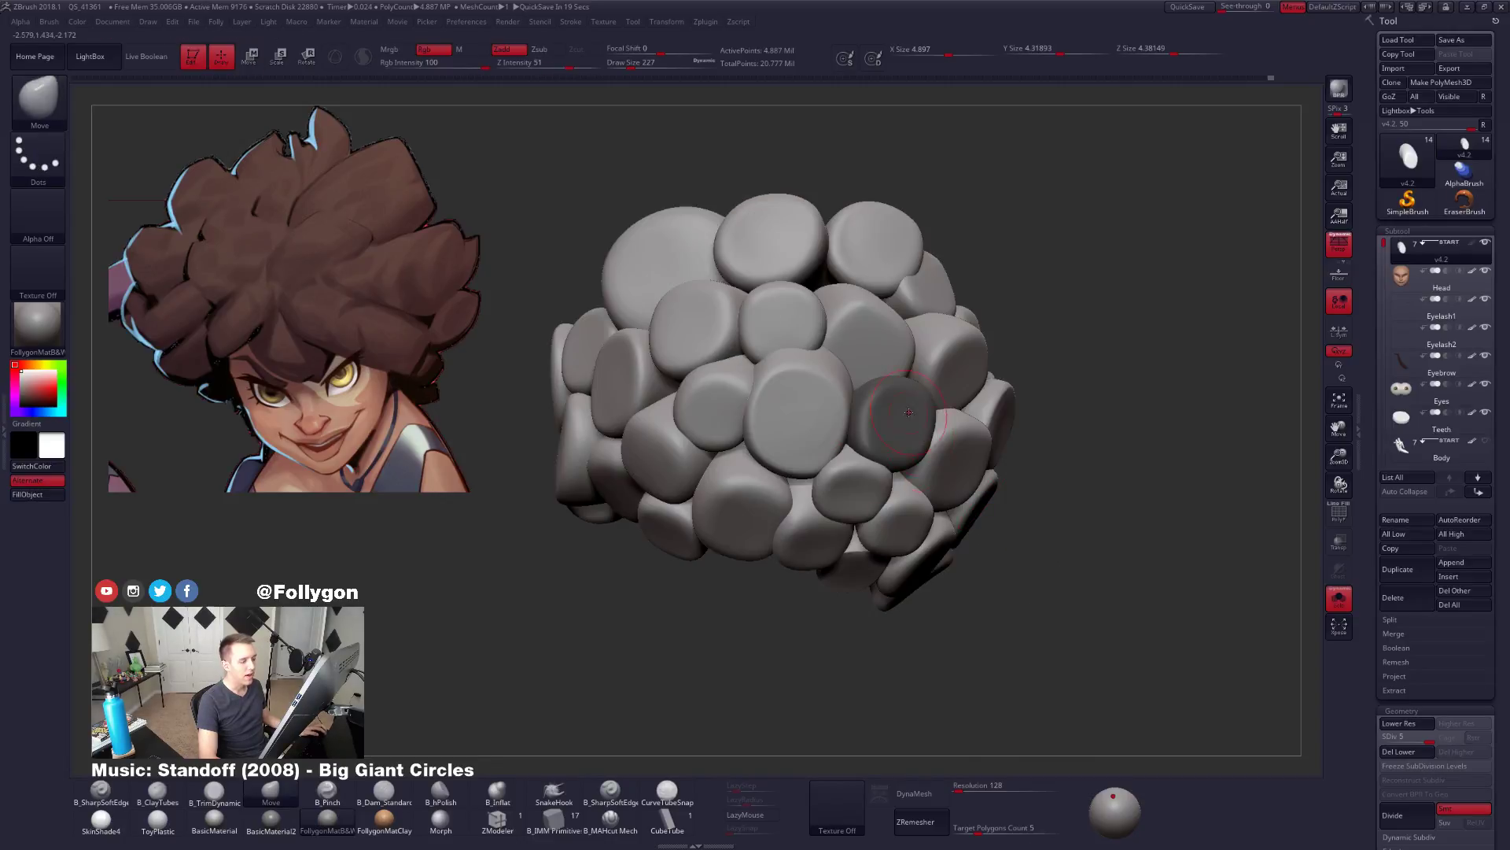
Isolate the masked clump to view it alone, and bring back all the surrounding hair.
{"action": "left_click", "coordinate": [910, 447], "text": "ctrl+shift"}
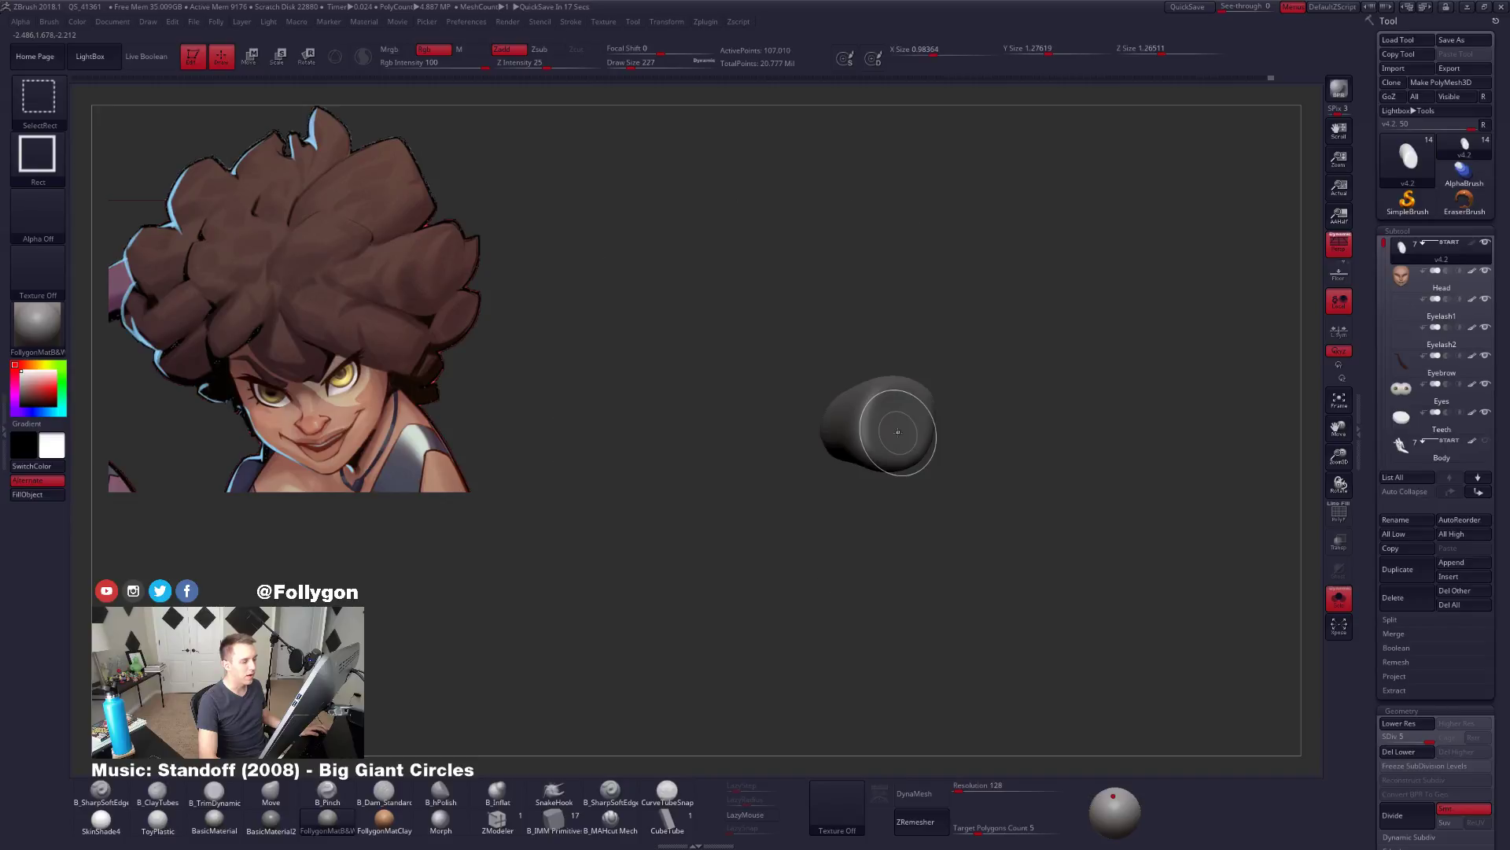
{"action": "left_click_drag", "start_coordinate": [944, 503], "coordinate": [955, 526]}
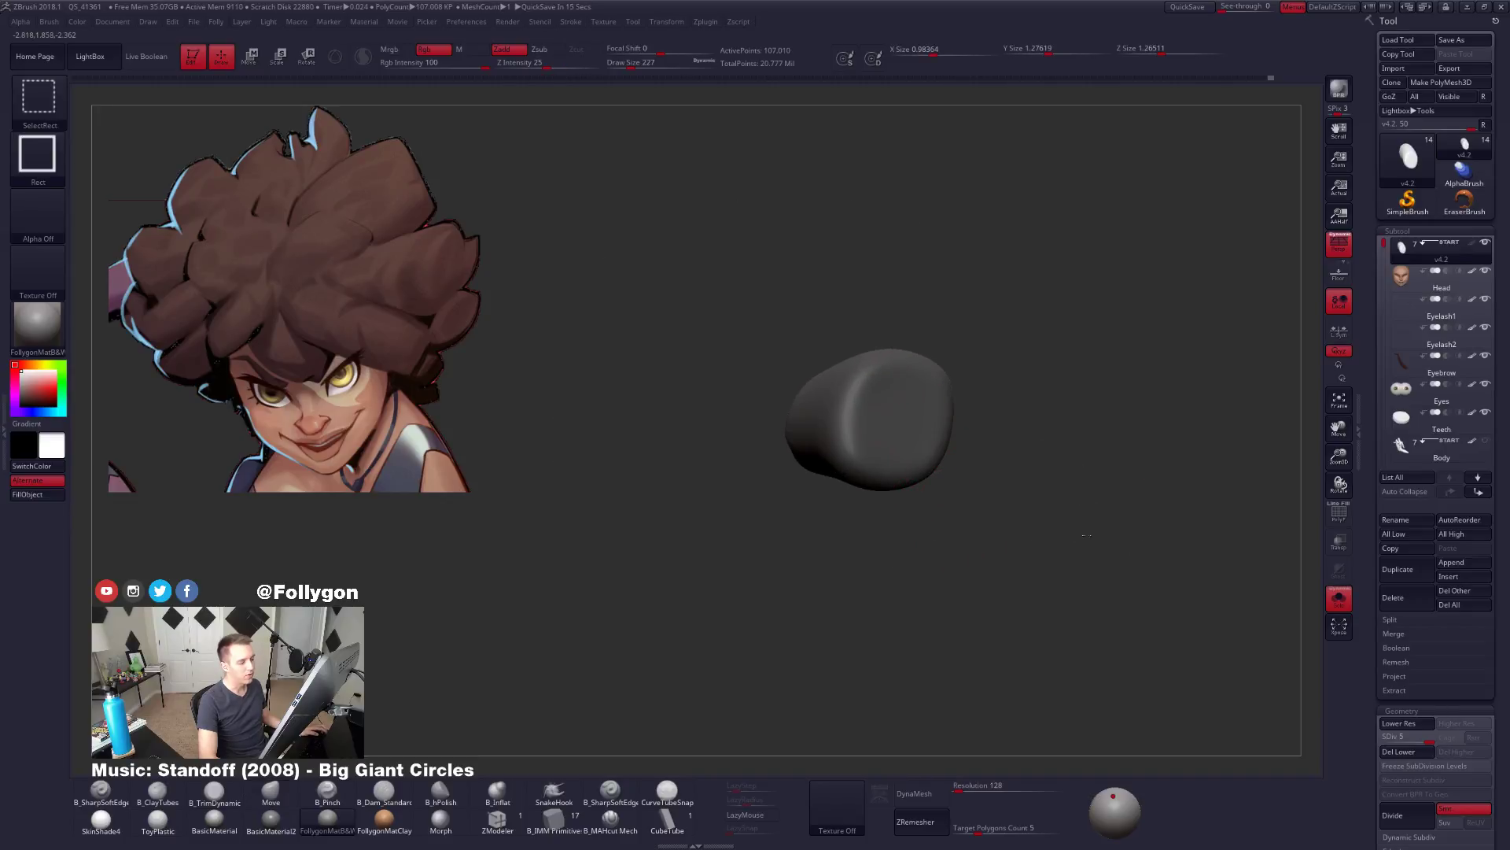
{"action": "left_click", "coordinate": [1014, 525], "text": "ctrl+shift"}
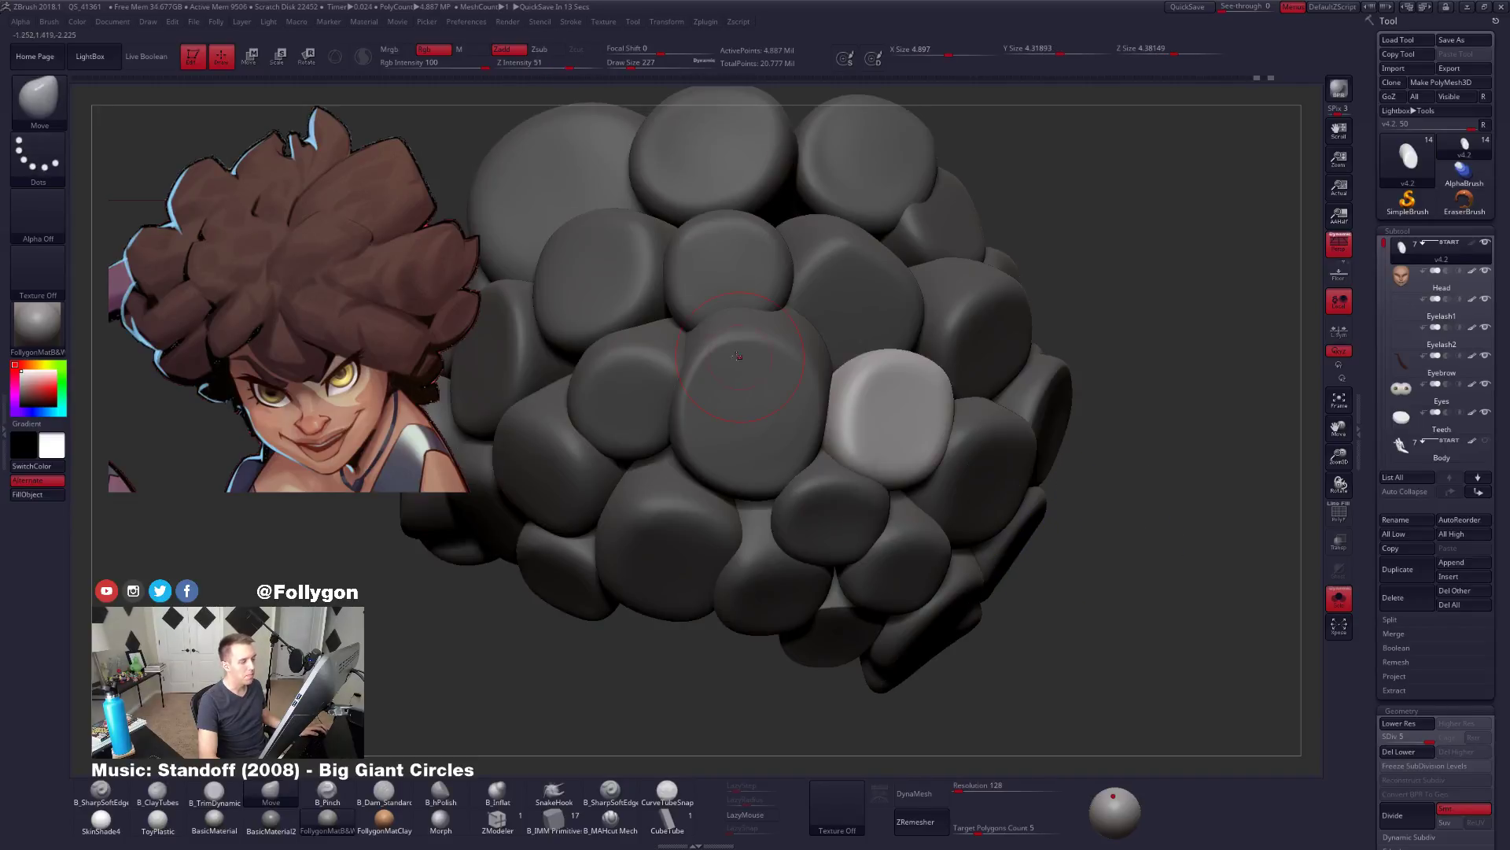
Isolate the same clump again, lasso-mask its front portion, clear the mask, and show all the hair.
{"action": "right_click_drag", "start_coordinate": [860, 477], "coordinate": [913, 468]}
{"action": "left_click", "coordinate": [889, 438], "text": "ctrl+shift"}
{"action": "mouse_move", "coordinate": [905, 513]}
{"action": "left_mouse_down", "text": "ctrl"}
{"action": "mouse_move", "coordinate": [1007, 480]}
{"action": "mouse_move", "coordinate": [1058, 523]}
{"action": "left_mouse_up", "text": "ctrl"}
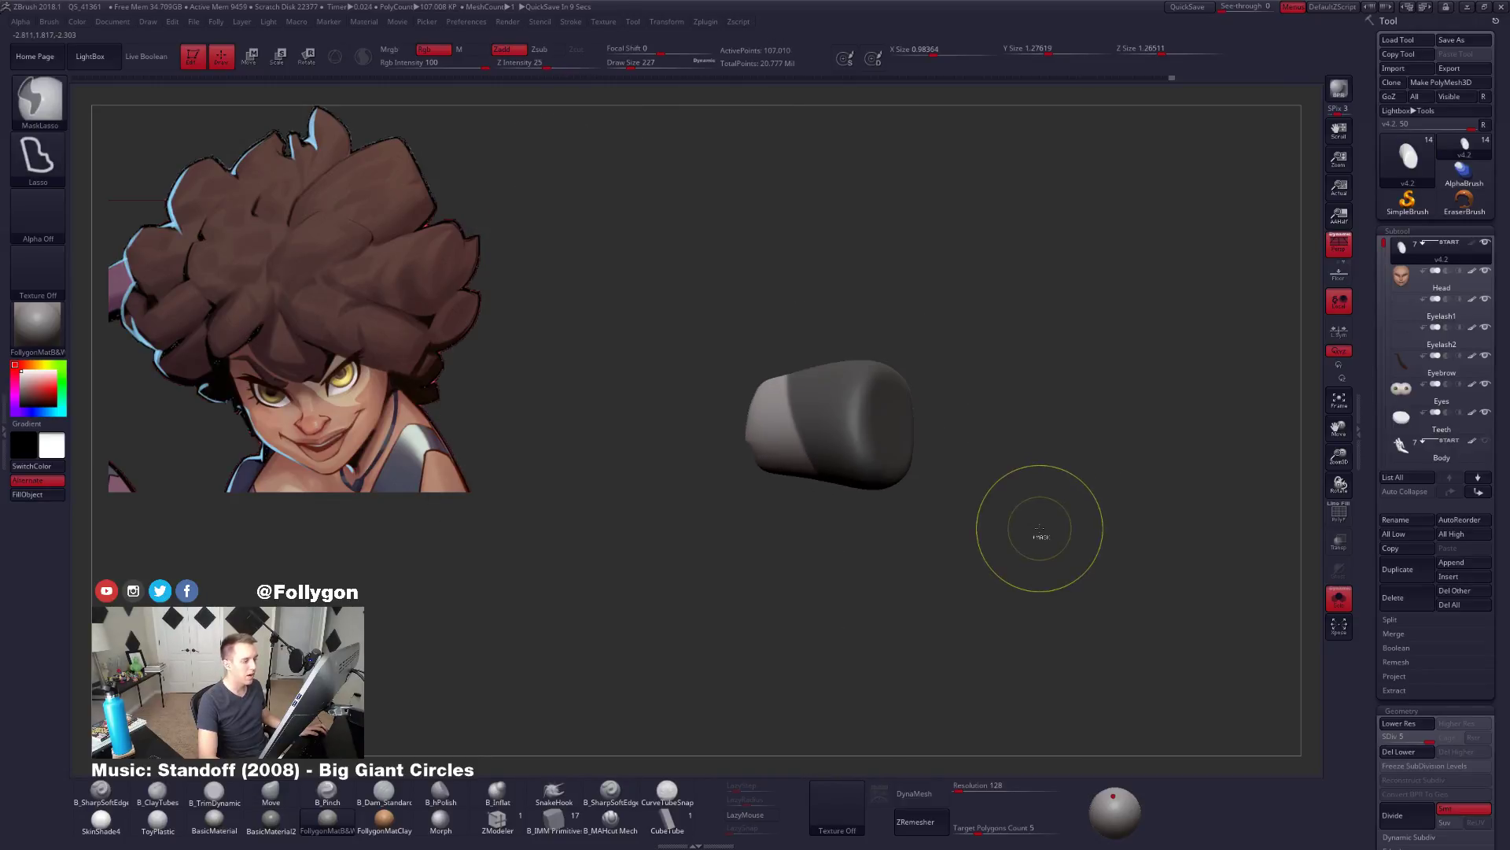
{"action": "left_click_drag", "start_coordinate": [1003, 602], "coordinate": [1119, 413], "text": "ctrl"}
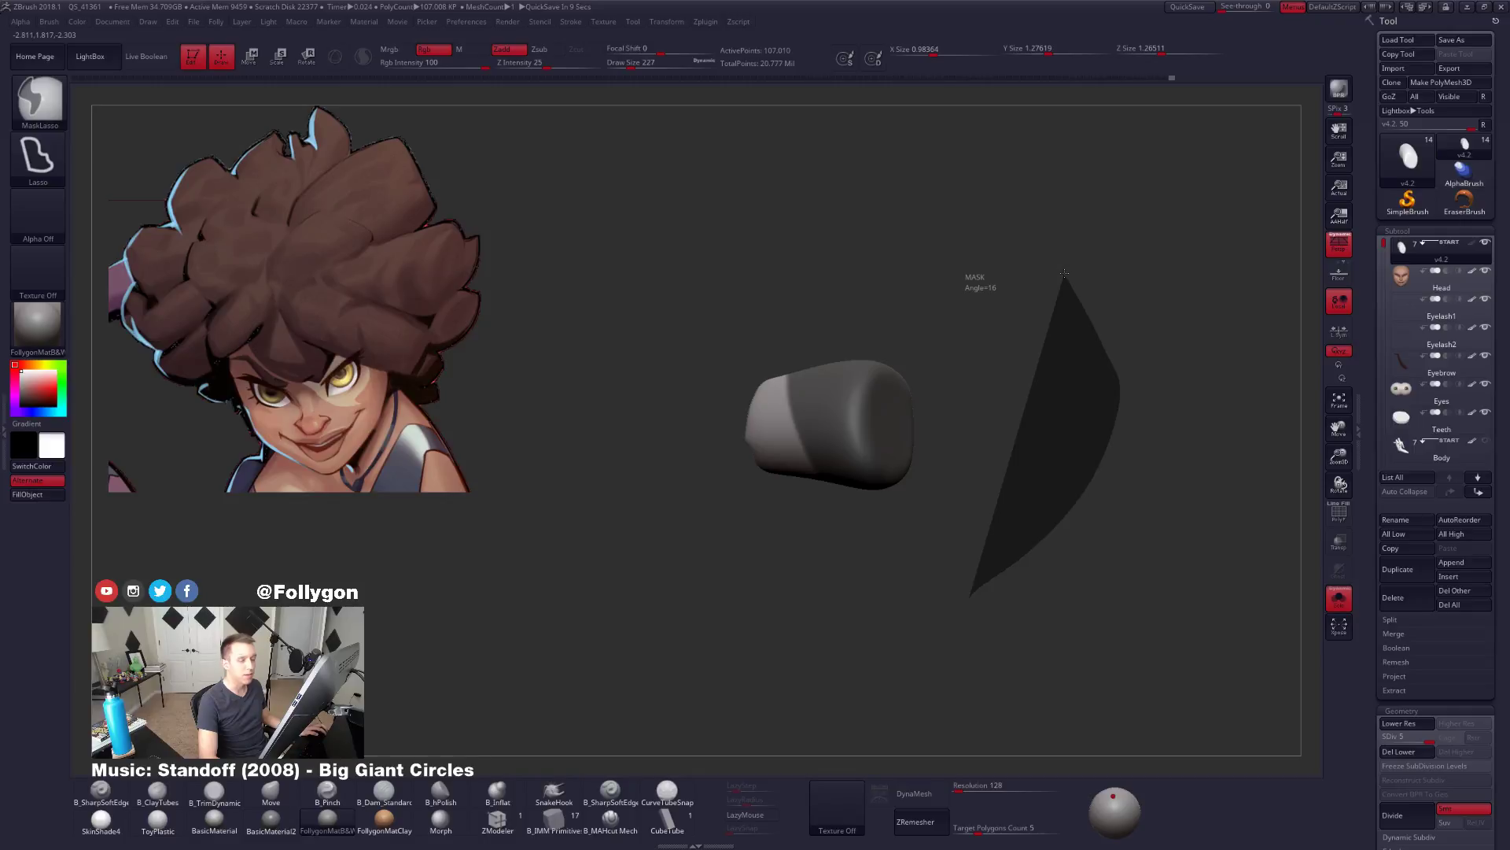
{"action": "left_click_drag", "start_coordinate": [1065, 273], "coordinate": [1065, 268], "text": "ctrl"}
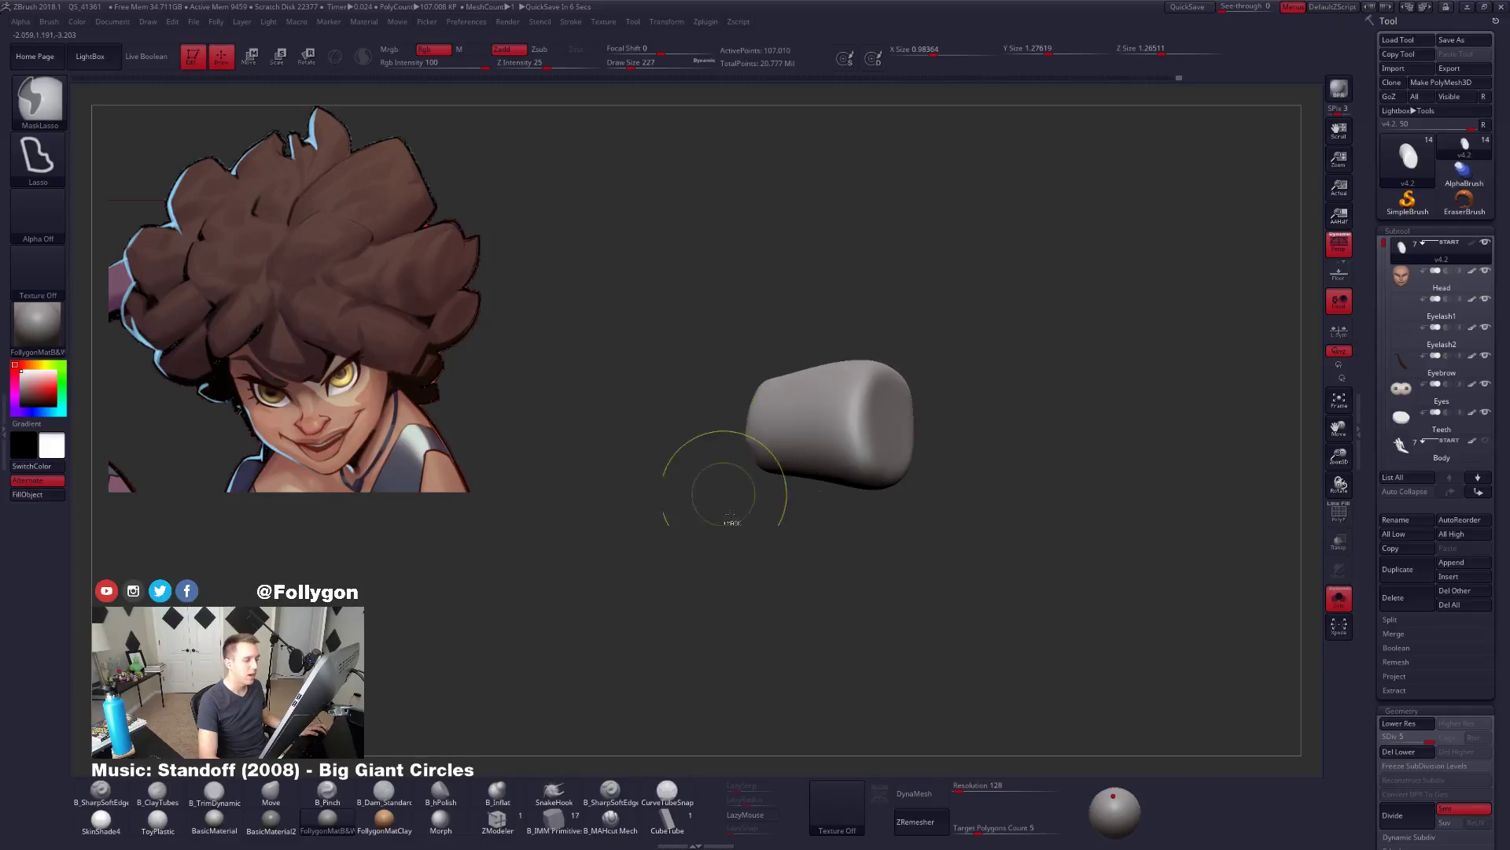
{"action": "left_click", "coordinate": [1032, 457], "text": "ctrl+shift"}
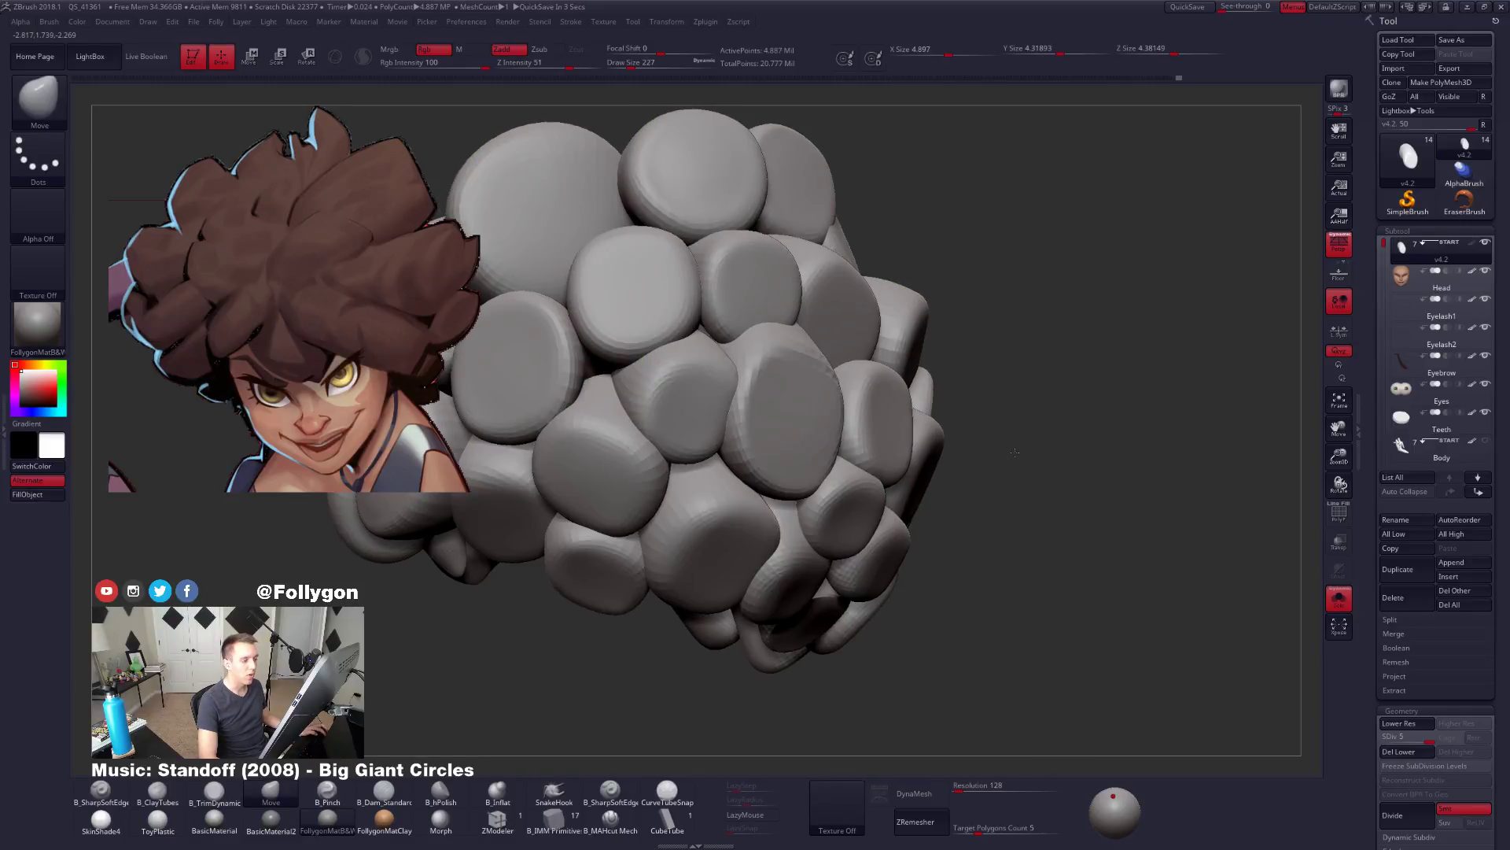
Frame the hair, clear a trial lasso mask over it, and set the Move brush's draw size to 414.
{"action": "key", "text": "f"}
{"action": "key", "text": "space"}
{"action": "left_click_drag", "start_coordinate": [913, 415], "coordinate": [921, 415]}
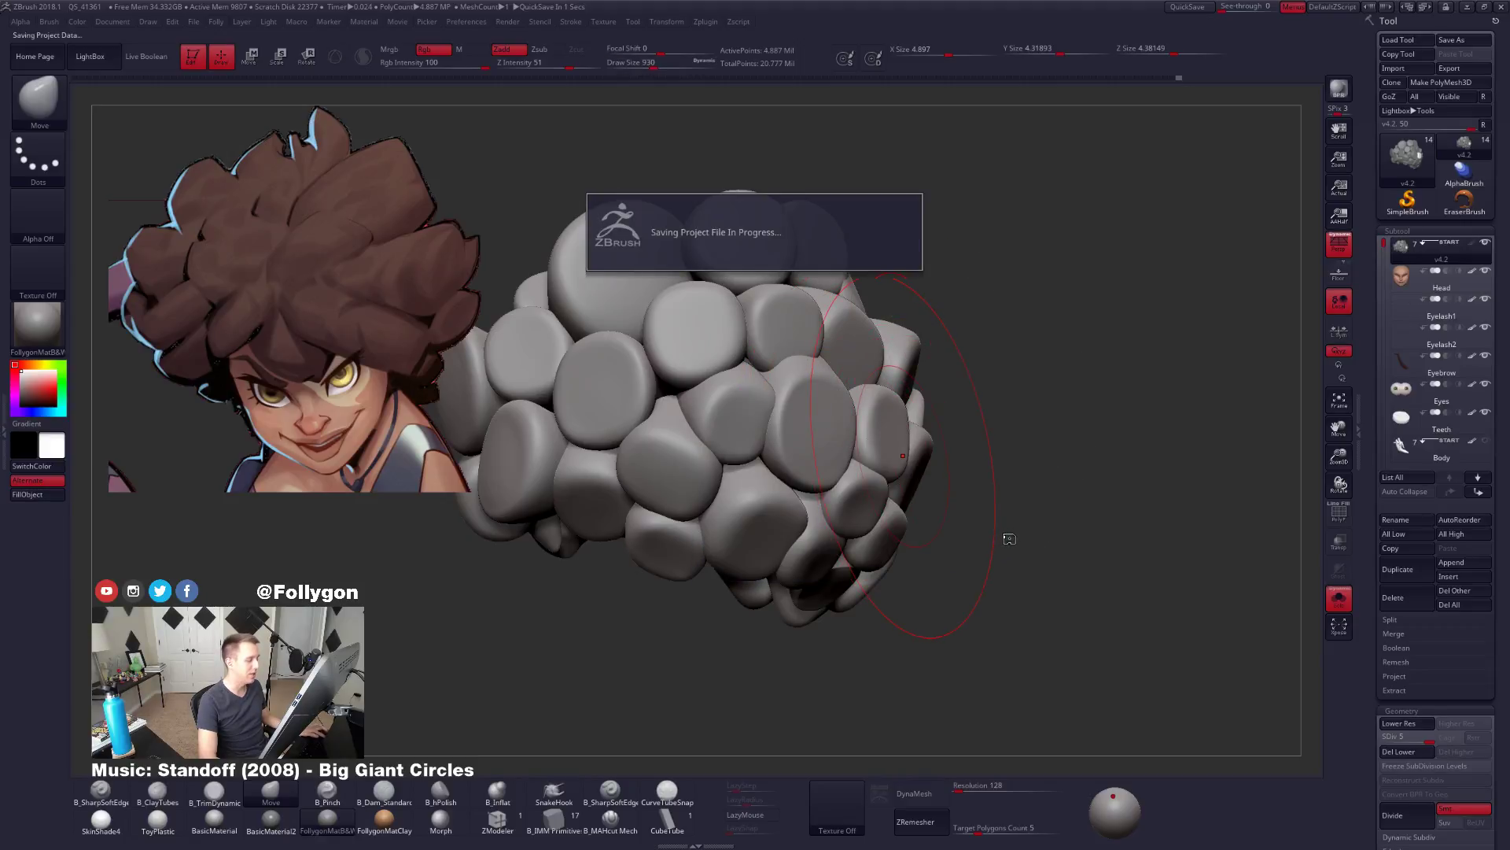
{"action": "left_click_drag", "start_coordinate": [1004, 557], "coordinate": [979, 549]}
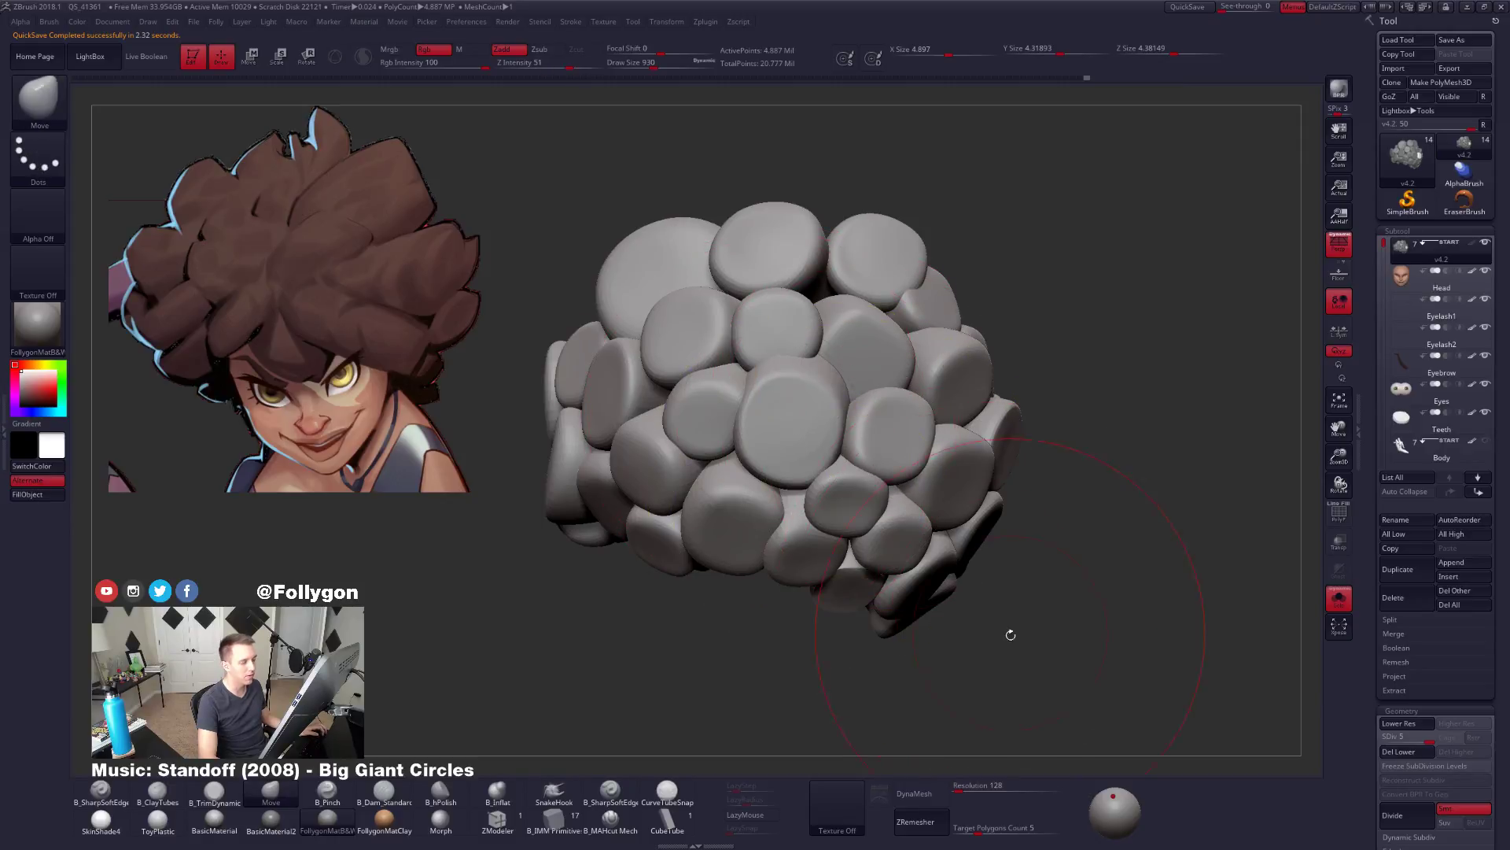
{"action": "mouse_move", "coordinate": [1010, 634]}
{"action": "left_mouse_down", "text": "ctrl"}
{"action": "mouse_move", "coordinate": [865, 409]}
{"action": "mouse_move", "coordinate": [1012, 236]}
{"action": "mouse_move", "coordinate": [1023, 614]}
{"action": "left_mouse_up", "text": "ctrl"}
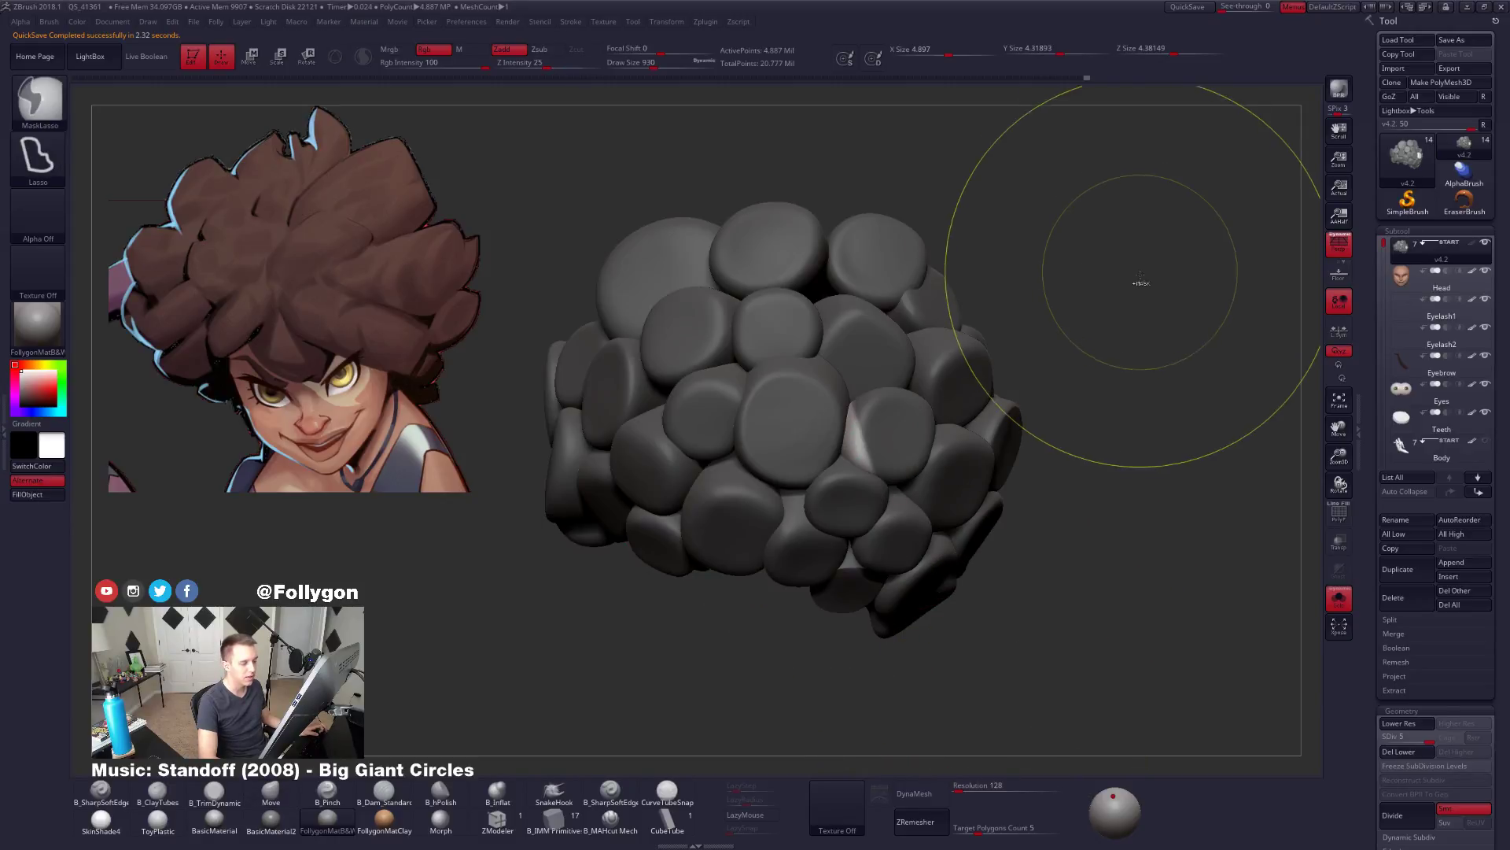
{"action": "left_click", "coordinate": [1140, 281], "text": "ctrl"}
{"action": "key", "text": "space"}
{"action": "left_click_drag", "start_coordinate": [1023, 408], "coordinate": [991, 410]}
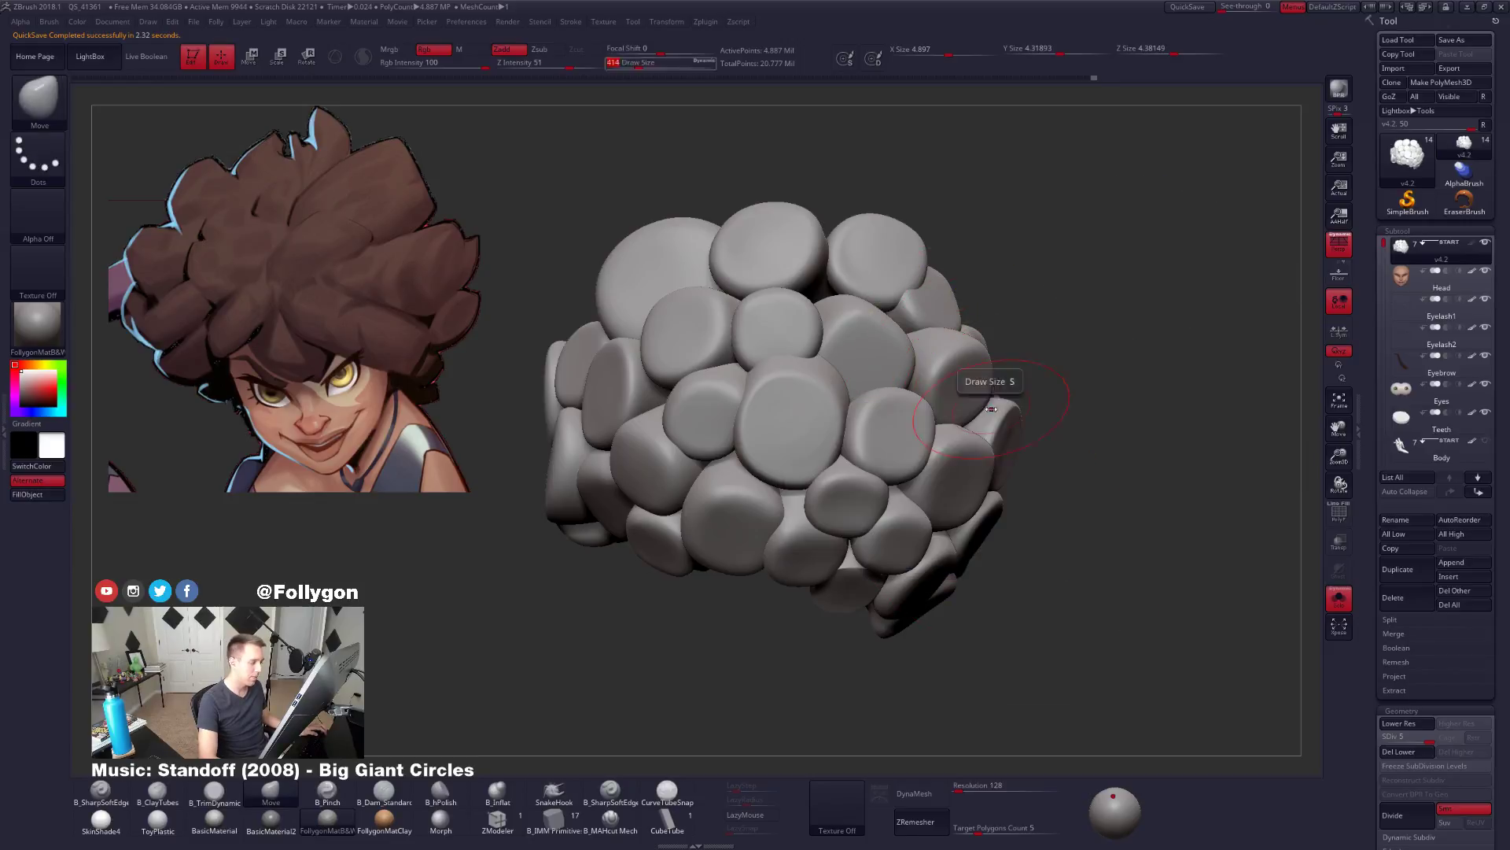
Mask all hair except the curved clump next to the large central one, and check that clump in isolation.
{"action": "right_click_drag", "start_coordinate": [789, 458], "coordinate": [929, 483]}
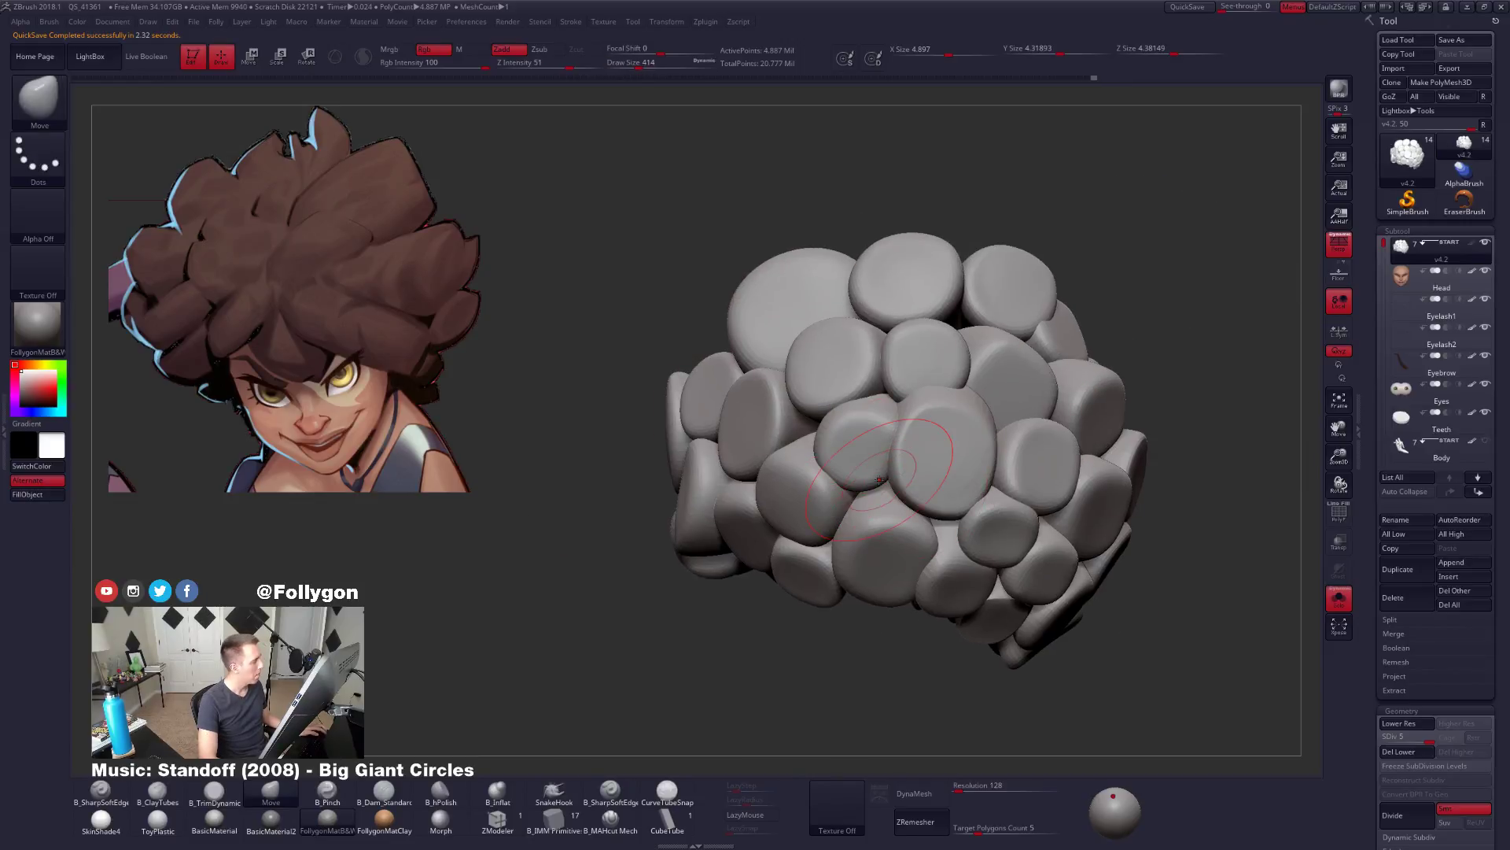
{"action": "right_click_drag", "start_coordinate": [829, 474], "coordinate": [968, 464]}
{"action": "key", "text": "w"}
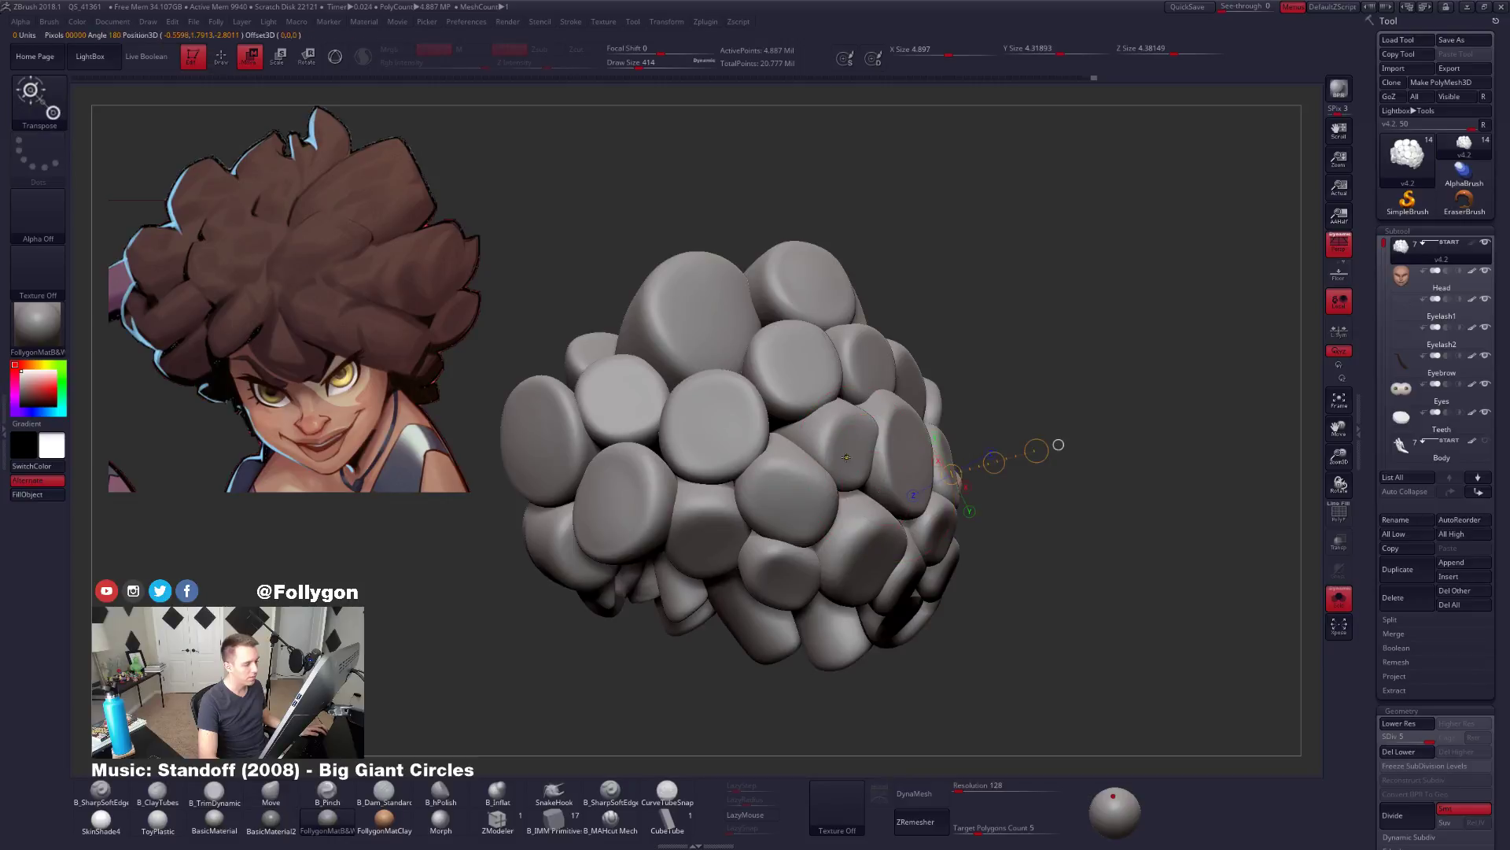
{"action": "left_click", "coordinate": [847, 458], "text": "ctrl"}
{"action": "key", "text": "q"}
{"action": "left_click", "coordinate": [846, 458], "text": "ctrl+shift"}
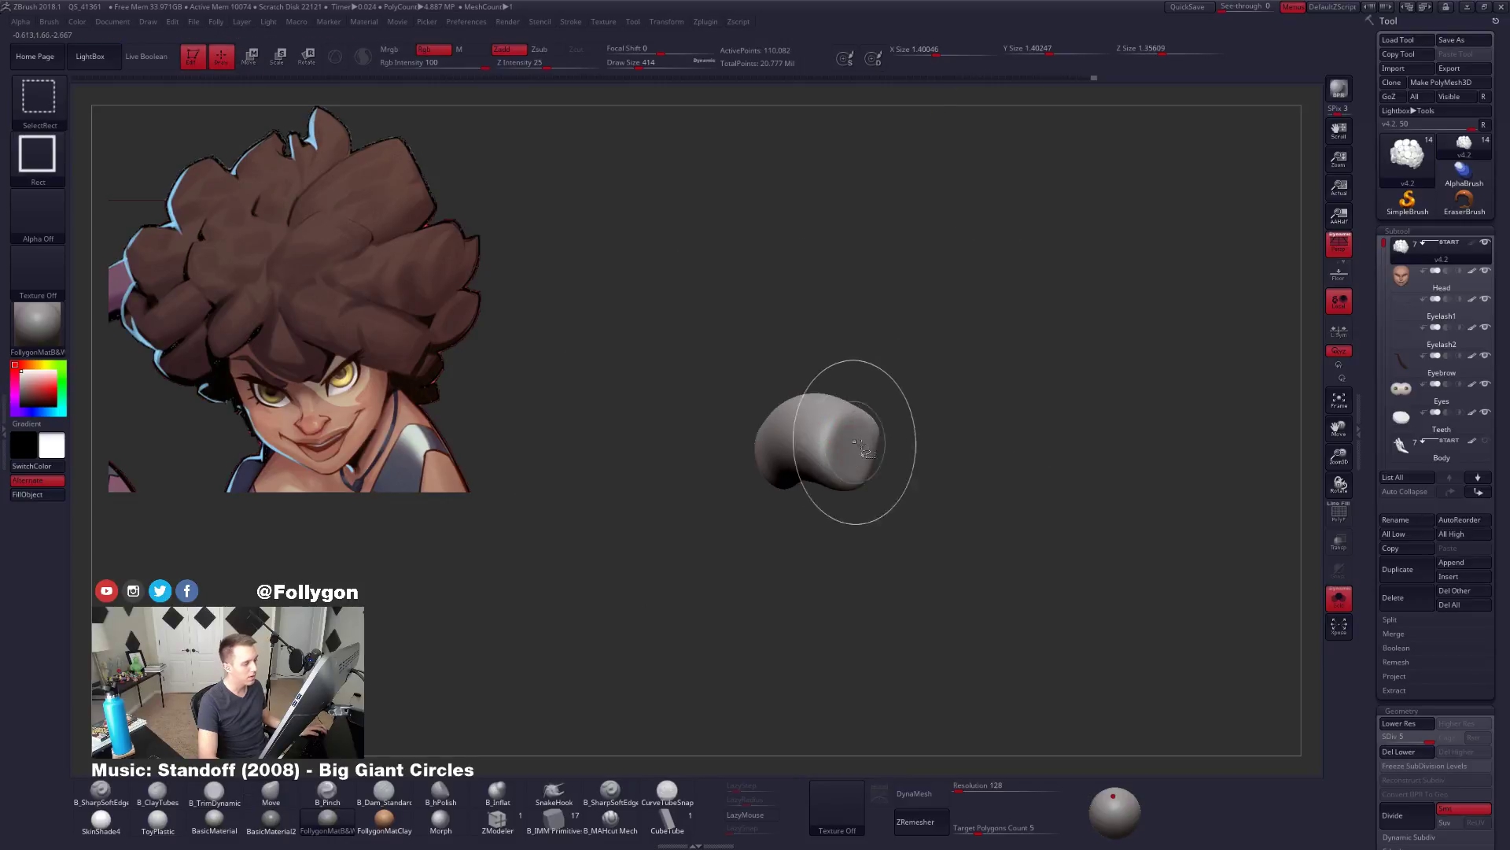
{"action": "left_click", "coordinate": [912, 428], "text": "ctrl+shift"}
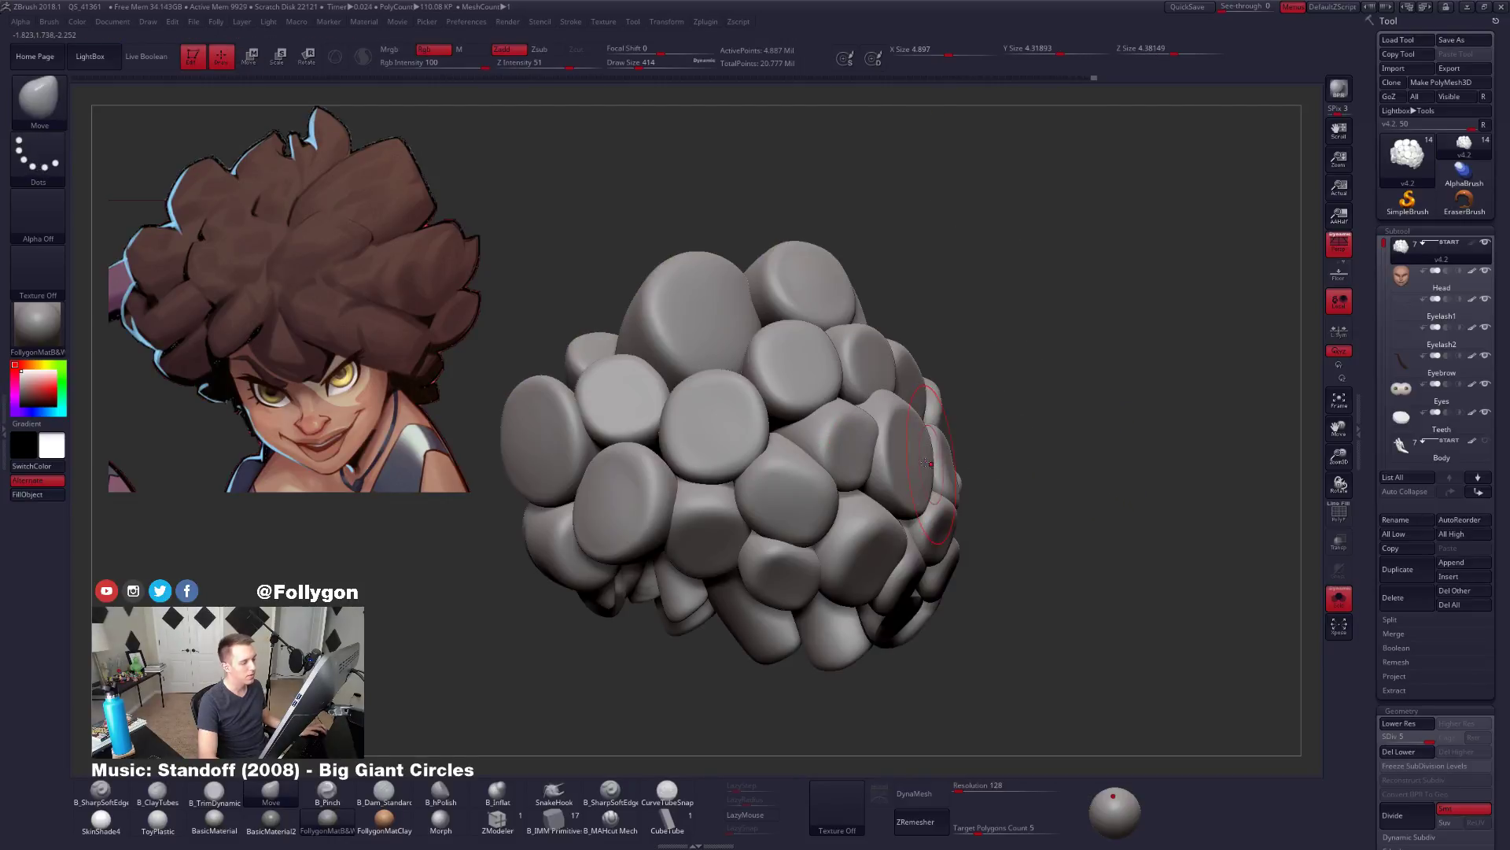
Nudge the unmasked clump toward its neighbours with the Move brush and clear the mask.
{"action": "left_click_drag", "start_coordinate": [881, 435], "coordinate": [848, 442]}
{"action": "mouse_move", "coordinate": [1078, 526]}
{"action": "left_mouse_down", "text": "ctrl"}
{"action": "mouse_move", "coordinate": [850, 441]}
{"action": "mouse_move", "coordinate": [1101, 417]}
{"action": "left_mouse_up", "text": "ctrl"}
{"action": "left_click", "coordinate": [1109, 451], "text": "ctrl"}
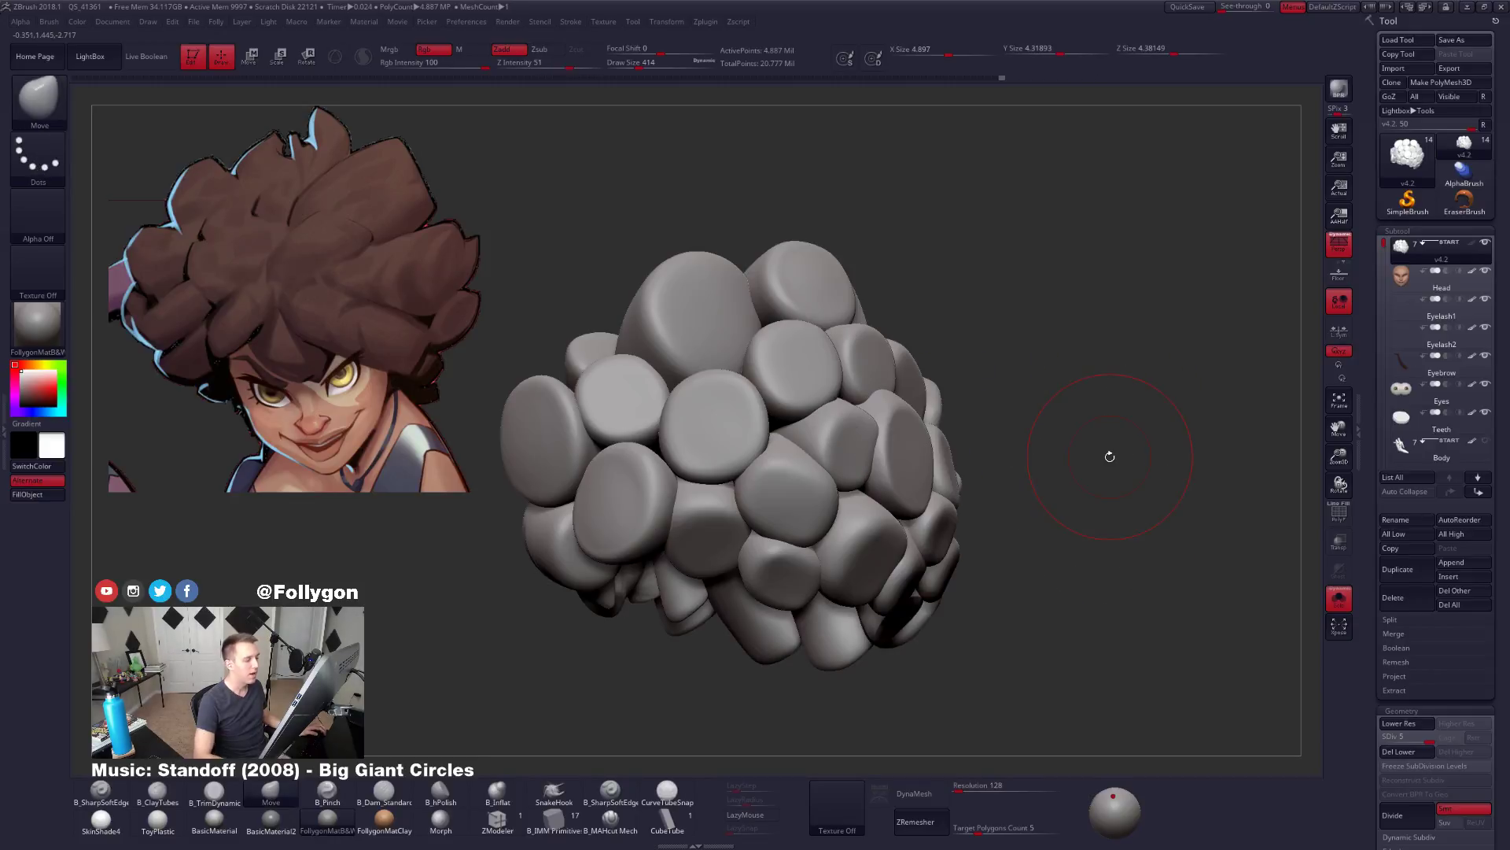
Isolate the curved clump and switch to the TrimDynamic brush with a draw size of 227.
{"action": "left_click", "coordinate": [854, 467], "text": "ctrl+shift"}
{"action": "right_click_drag", "start_coordinate": [853, 467], "coordinate": [831, 453], "text": "ctrl"}
{"action": "key", "text": "space"}
{"action": "mouse_move", "coordinate": [849, 426]}
{"action": "left_mouse_down"}
{"action": "mouse_move", "coordinate": [795, 413]}
{"action": "mouse_move", "coordinate": [881, 466]}
{"action": "mouse_move", "coordinate": [887, 440]}
{"action": "mouse_move", "coordinate": [843, 458]}
{"action": "left_mouse_up"}
{"action": "key", "text": "space"}
{"action": "key", "text": "3"}
{"action": "key", "text": "space"}
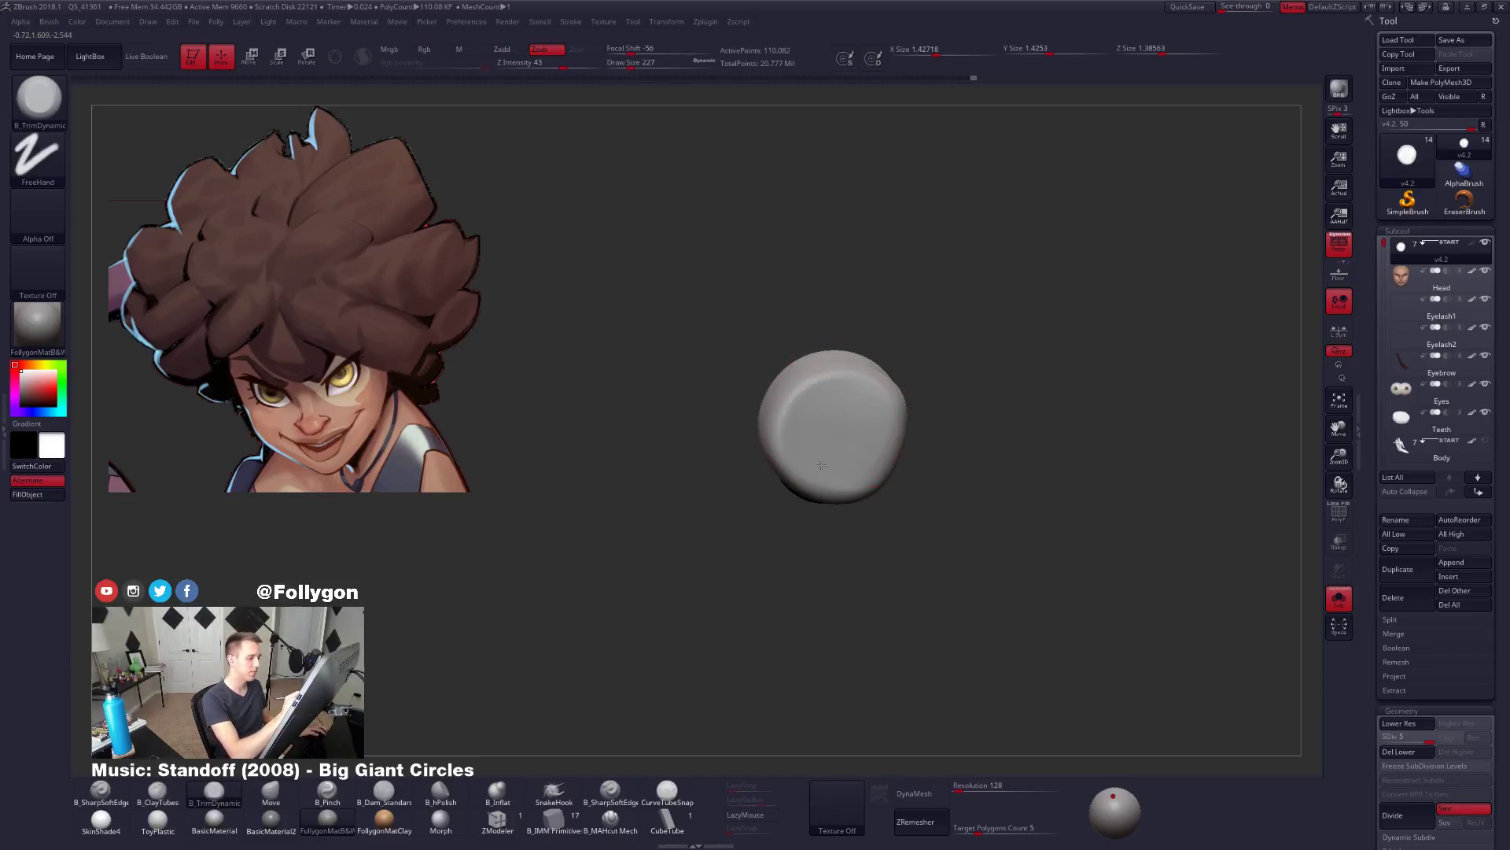
Set TrimDynamic's draw size to 170, inspect the isolated clump's end and sides, and show all the hair again.
{"action": "right_click_drag", "start_coordinate": [853, 435], "coordinate": [928, 417]}
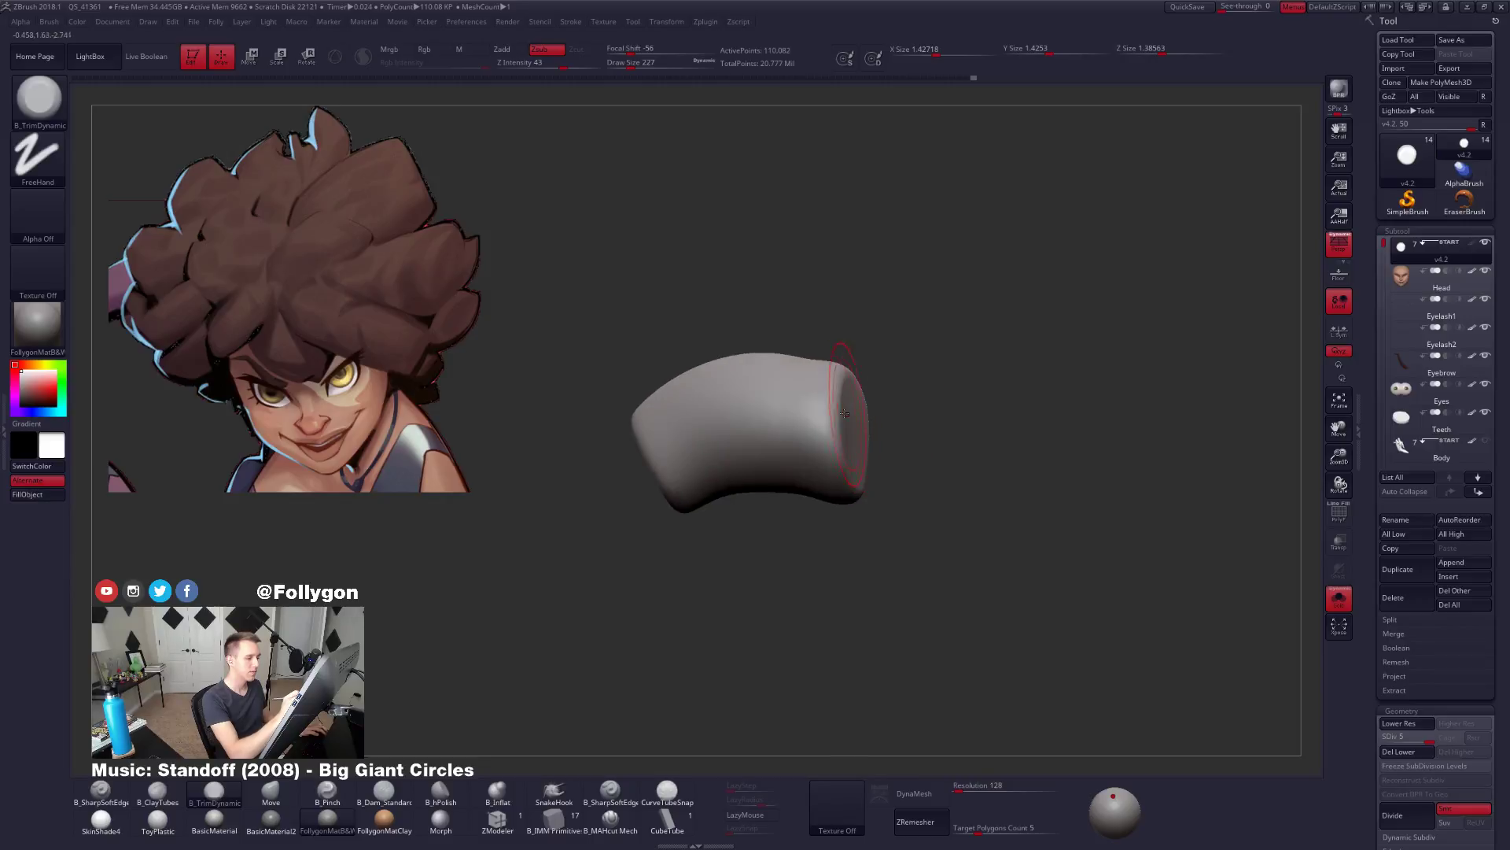
{"action": "right_click_drag", "start_coordinate": [843, 393], "coordinate": [795, 424]}
{"action": "key", "text": "space"}
{"action": "left_click", "coordinate": [863, 362]}
{"action": "mouse_move", "coordinate": [864, 370]}
{"action": "right_mouse_down"}
{"action": "mouse_move", "coordinate": [852, 357]}
{"action": "mouse_move", "coordinate": [871, 360]}
{"action": "right_mouse_up"}
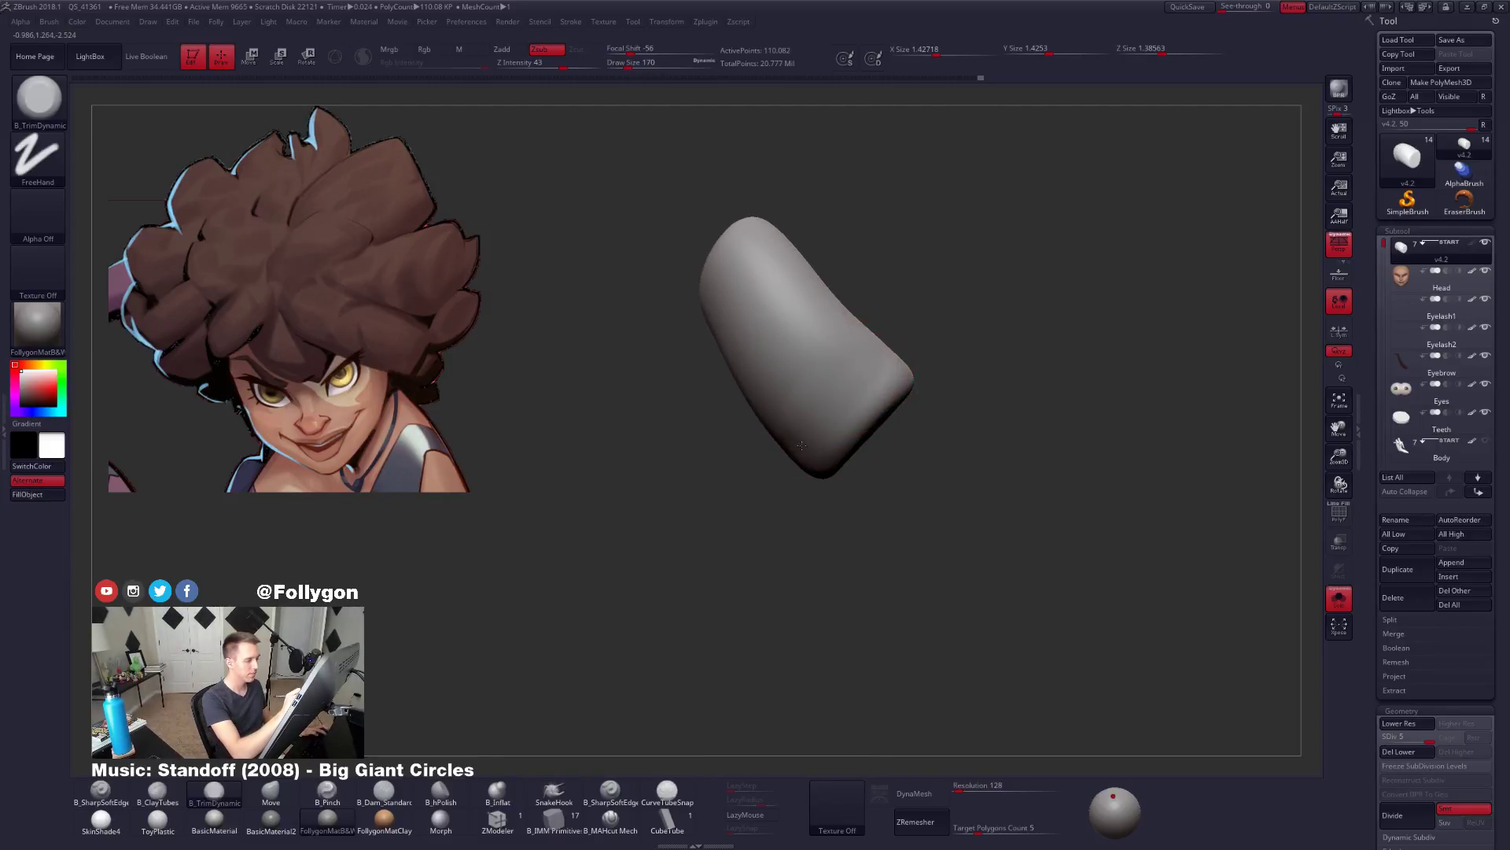
{"action": "right_click_drag", "start_coordinate": [801, 446], "coordinate": [856, 379]}
{"action": "right_click_drag", "start_coordinate": [748, 492], "coordinate": [911, 498]}
{"action": "left_click", "coordinate": [916, 454], "text": "ctrl+shift"}
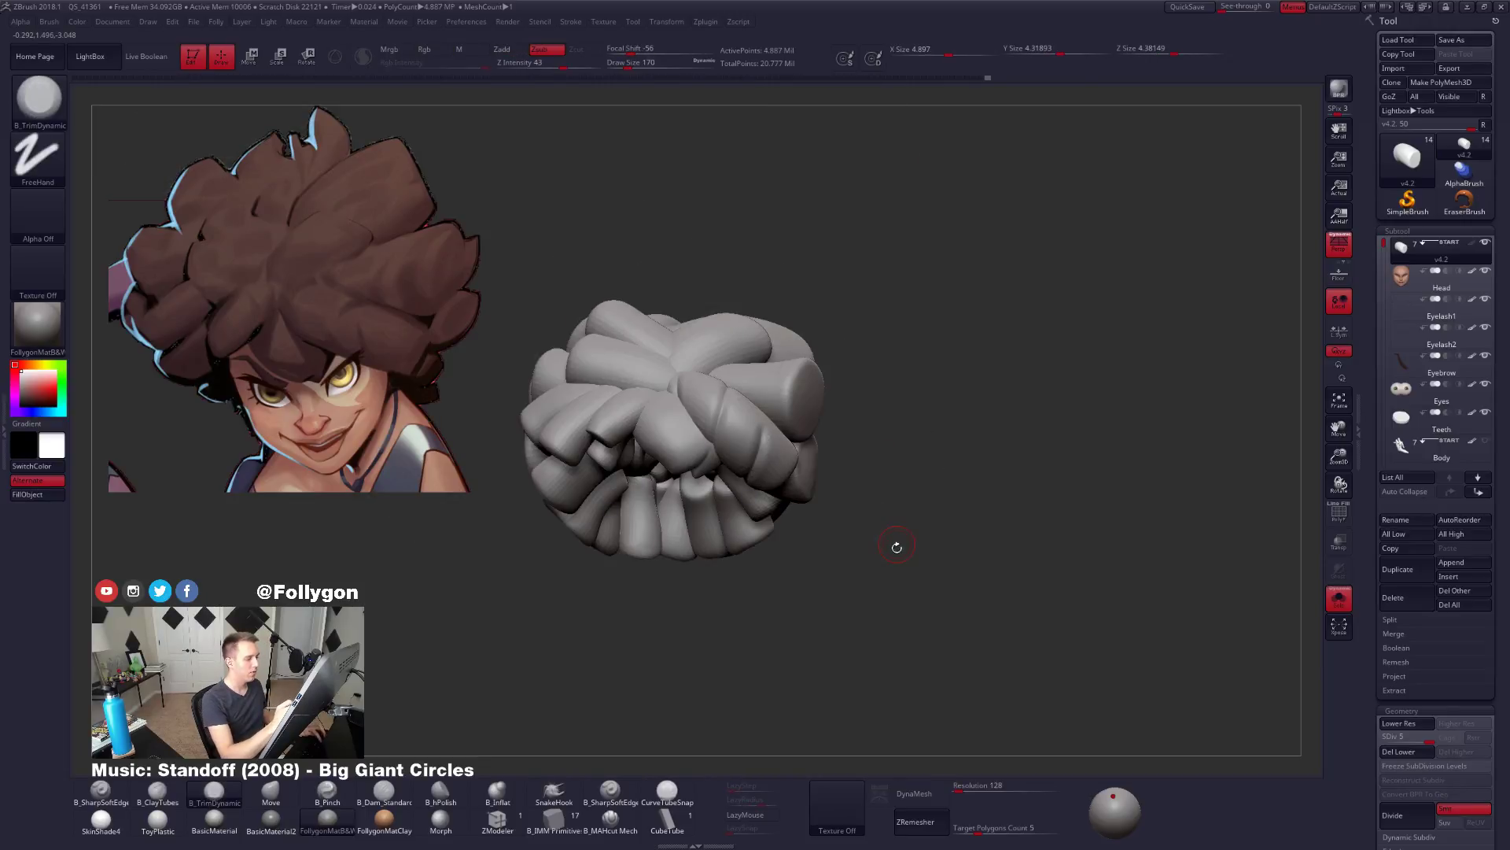
Duplicate the v4.2 hair subtool with the head visible again, and delete the copy's lower subdivision levels.
{"action": "key", "text": "shift+s"}
{"action": "right_click_drag", "start_coordinate": [868, 615], "coordinate": [947, 587], "text": "alt"}
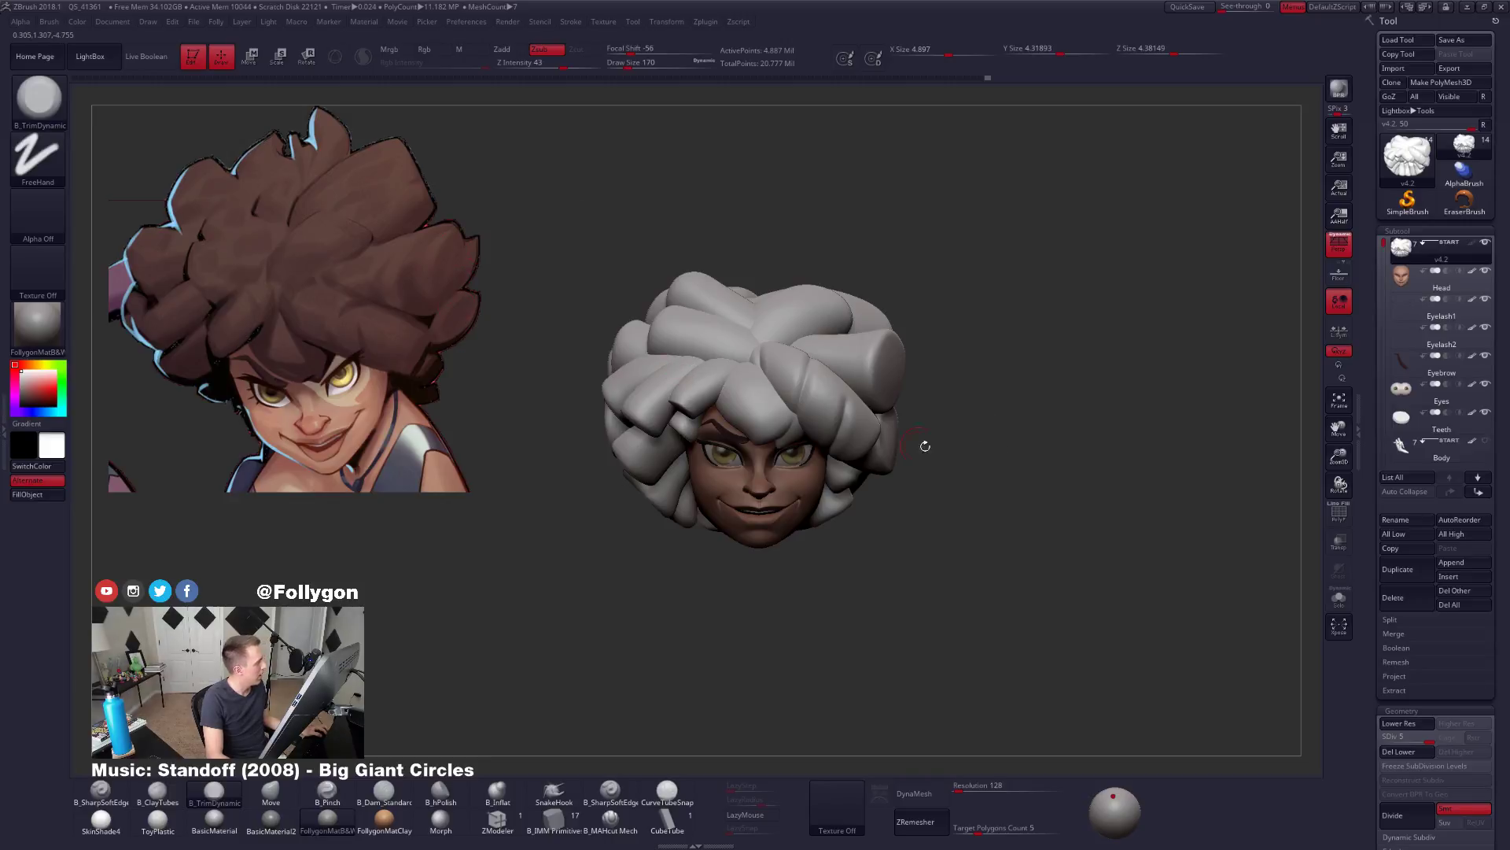
{"action": "left_click_drag", "start_coordinate": [1061, 481], "coordinate": [1298, 565]}
{"action": "left_click", "coordinate": [1398, 569]}
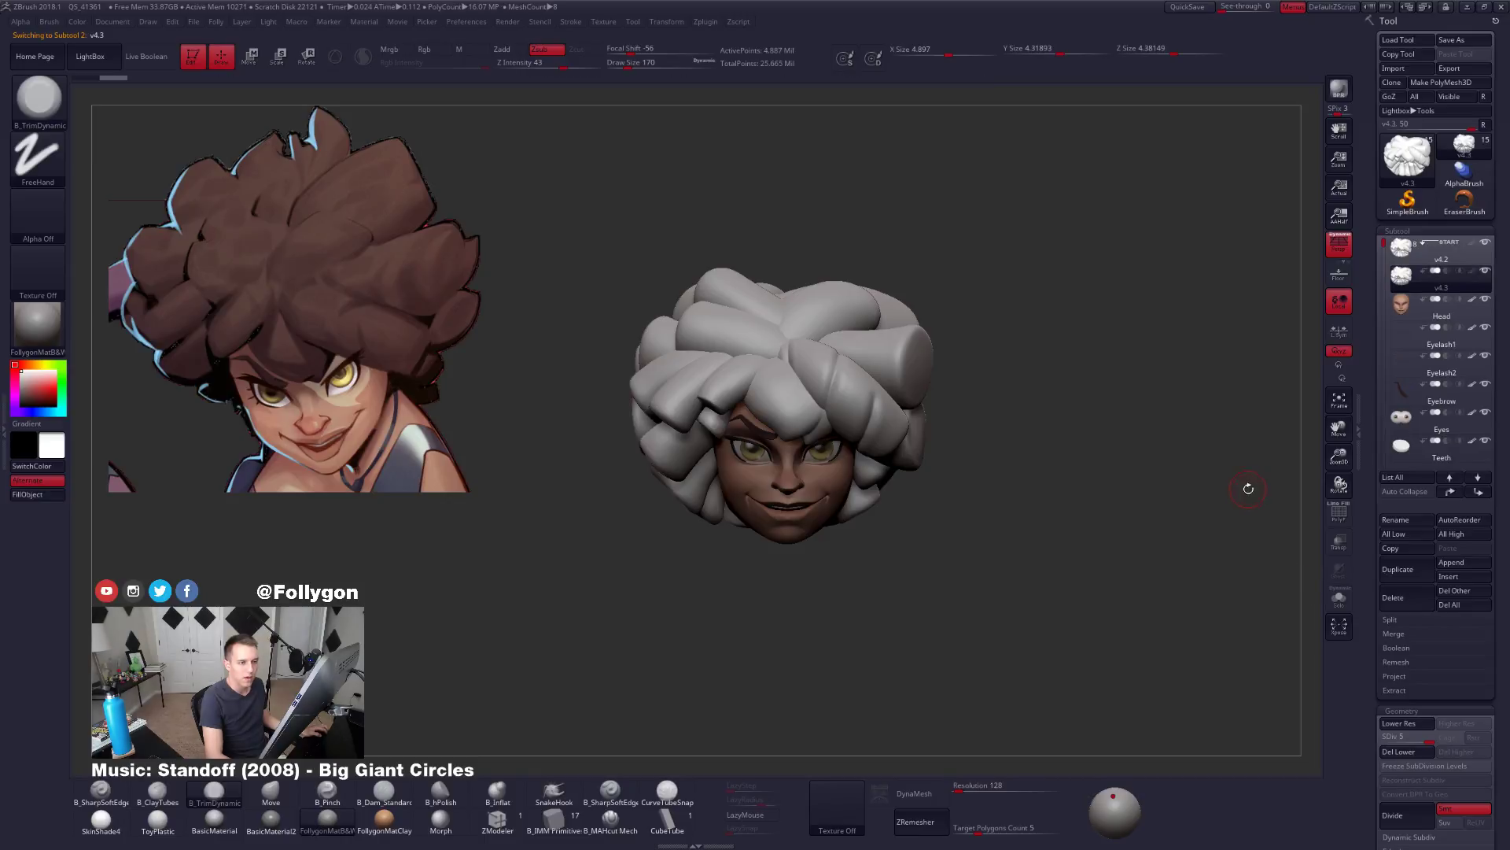
{"action": "left_click", "coordinate": [1392, 750]}
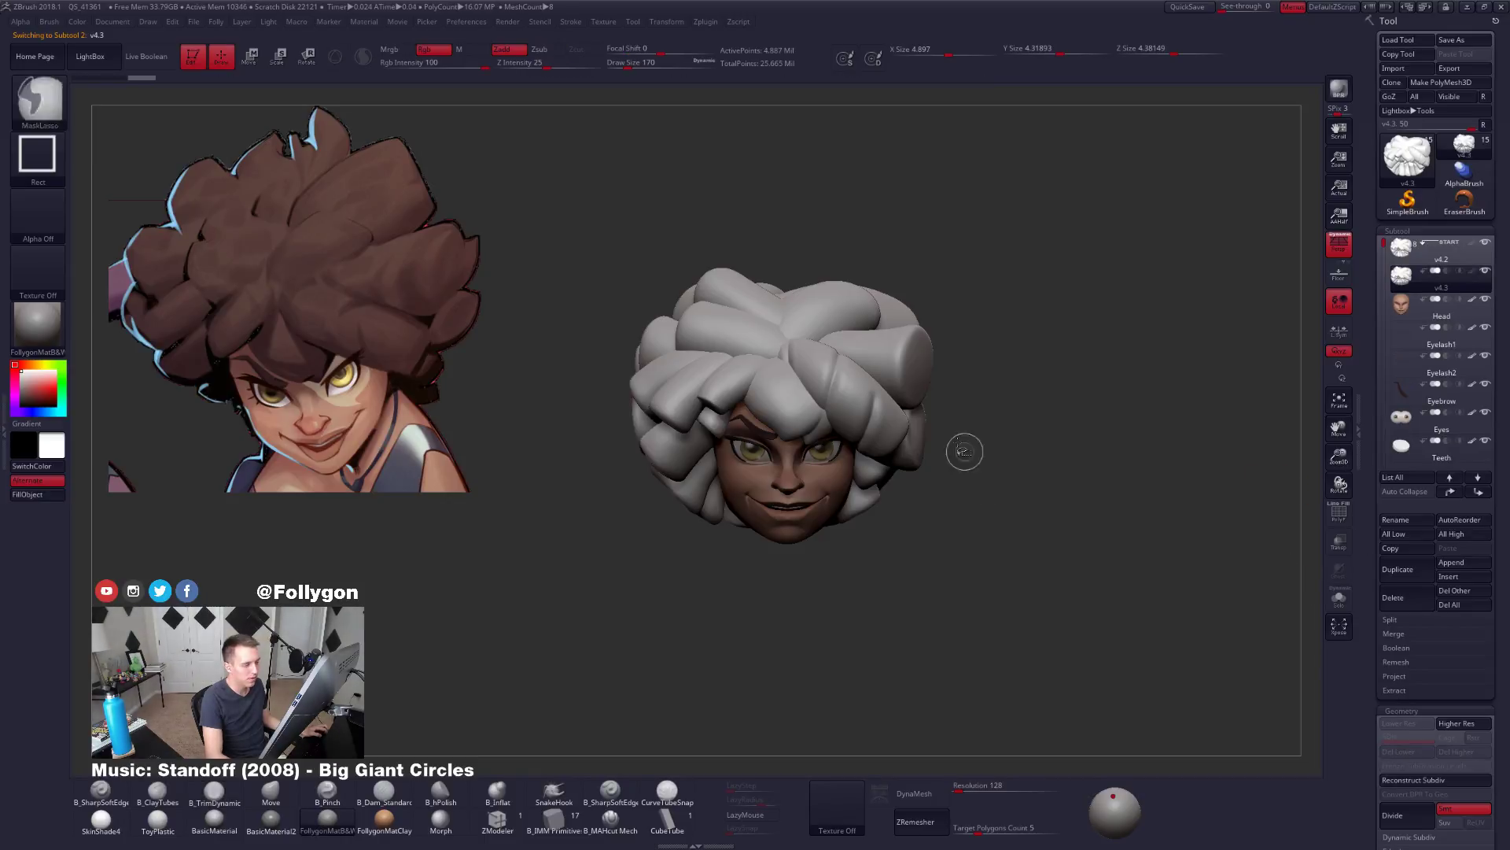
Reduce the v4.3 copy to the large clump above the character's left temple using Del Hidden, and check it in solo view.
{"action": "left_click", "coordinate": [911, 364], "text": "ctrl+shift"}
{"action": "right_click", "coordinate": [1013, 373]}
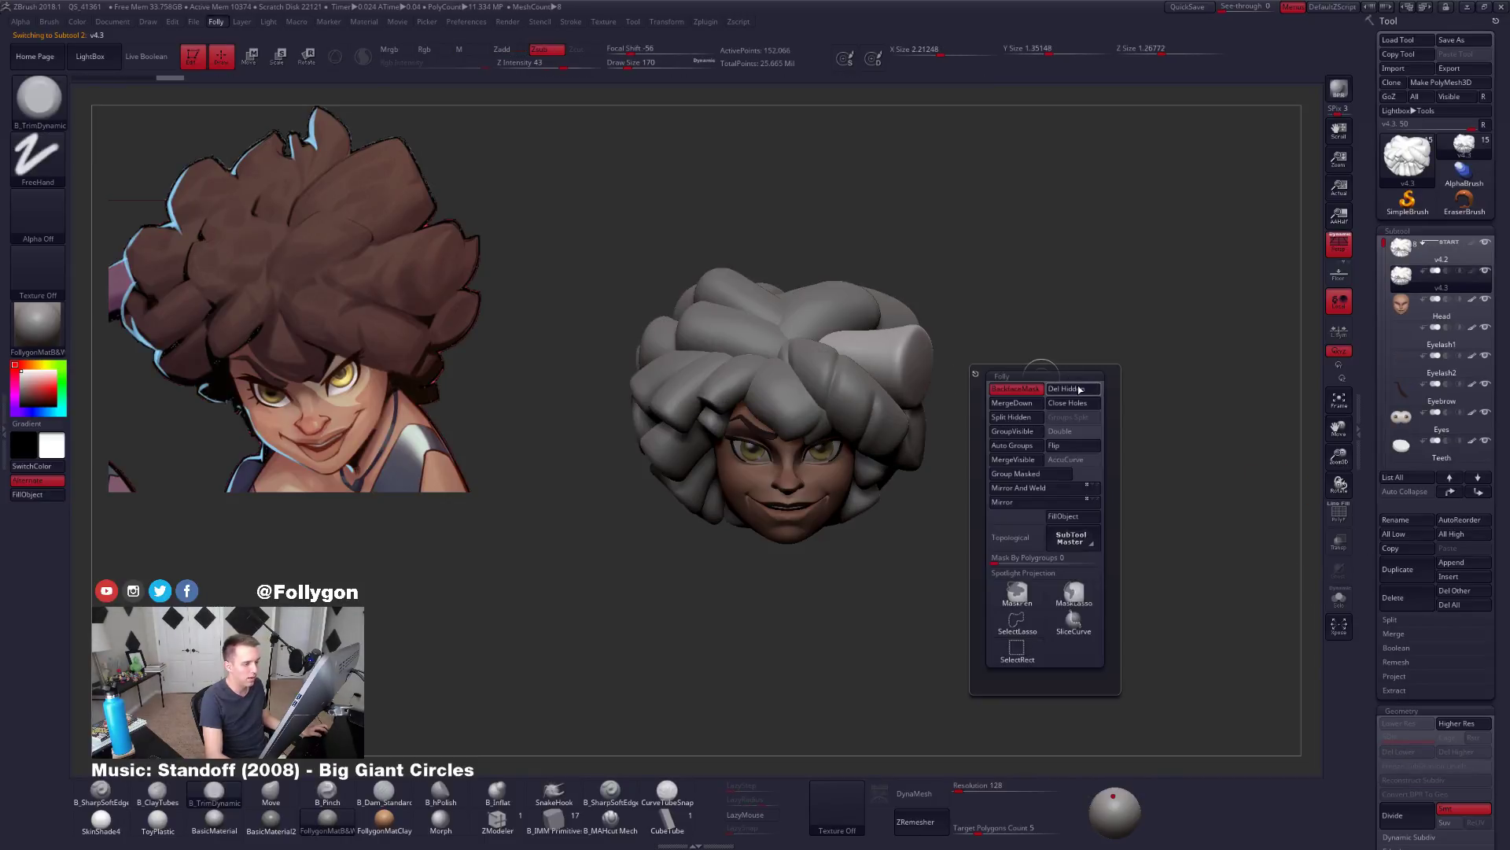
{"action": "key", "text": "alt+shift+s"}
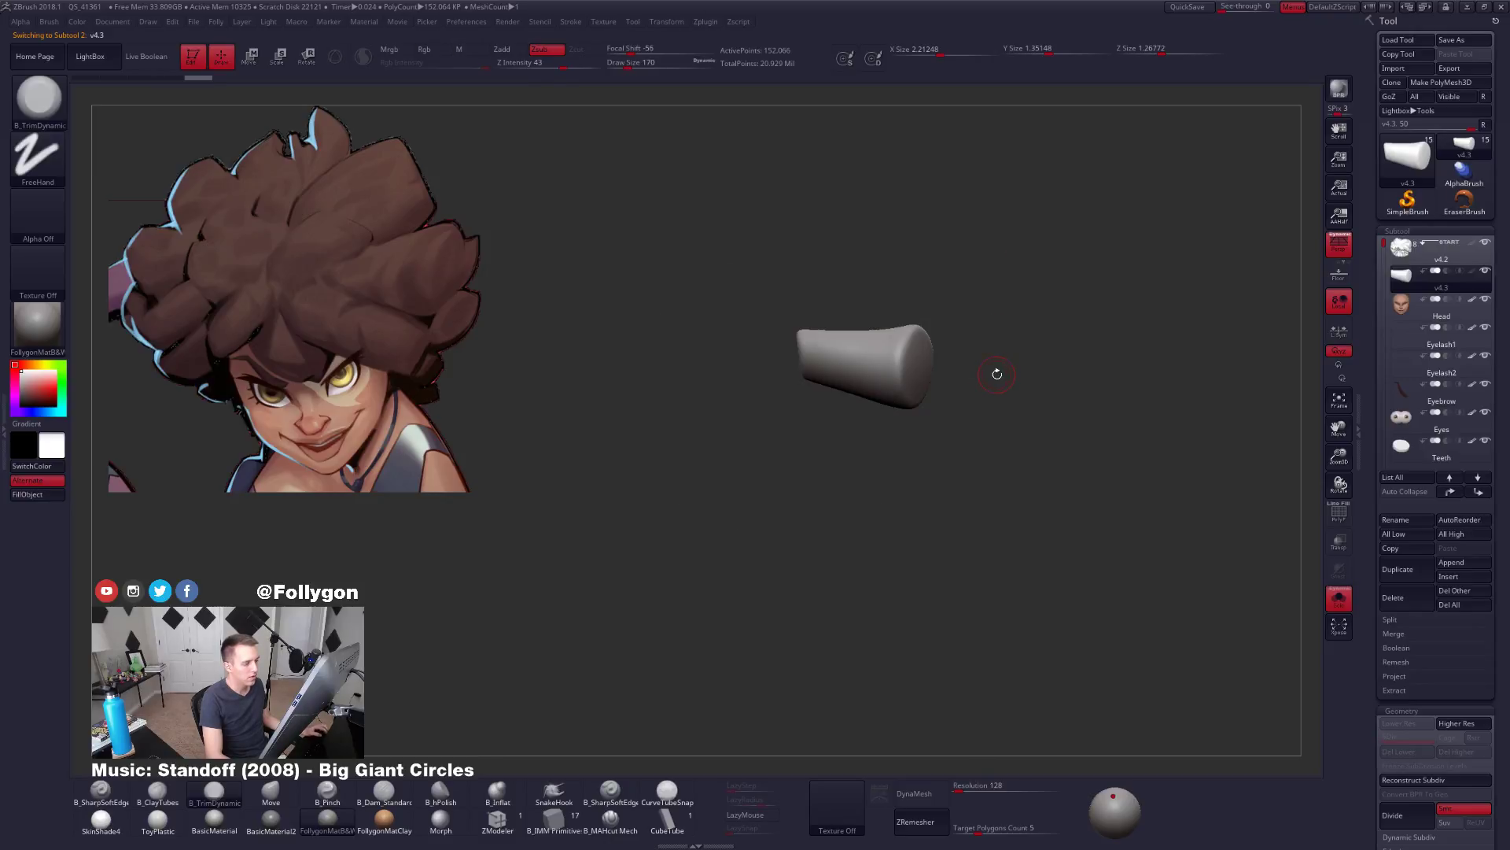
{"action": "key", "text": "alt+shift+s"}
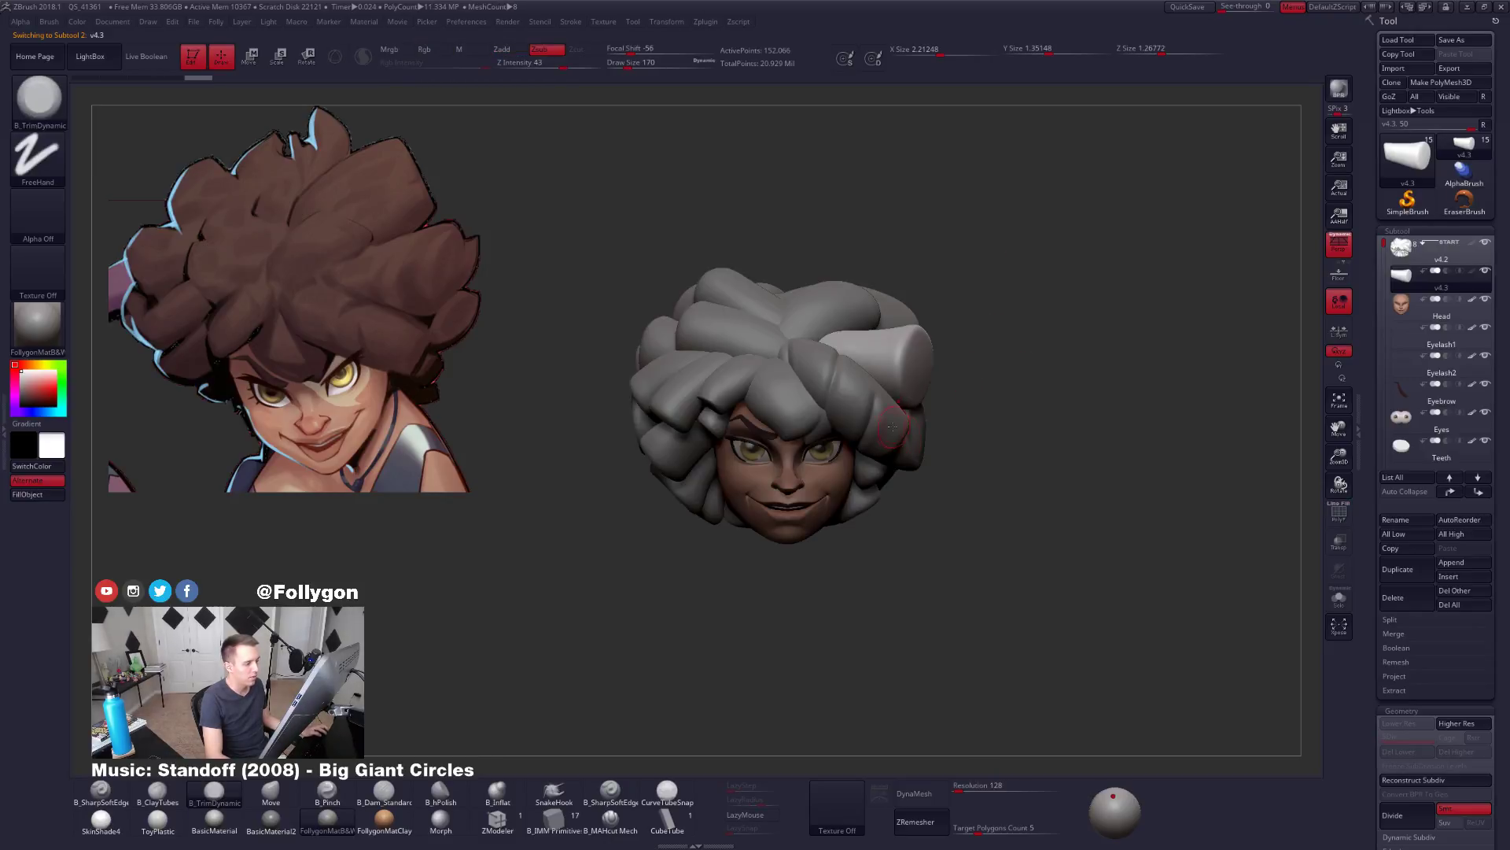
Compare the full v4.2 hair with the extracted v4.3 clump by making each subtool active.
{"action": "left_click", "coordinate": [892, 425], "text": "alt"}
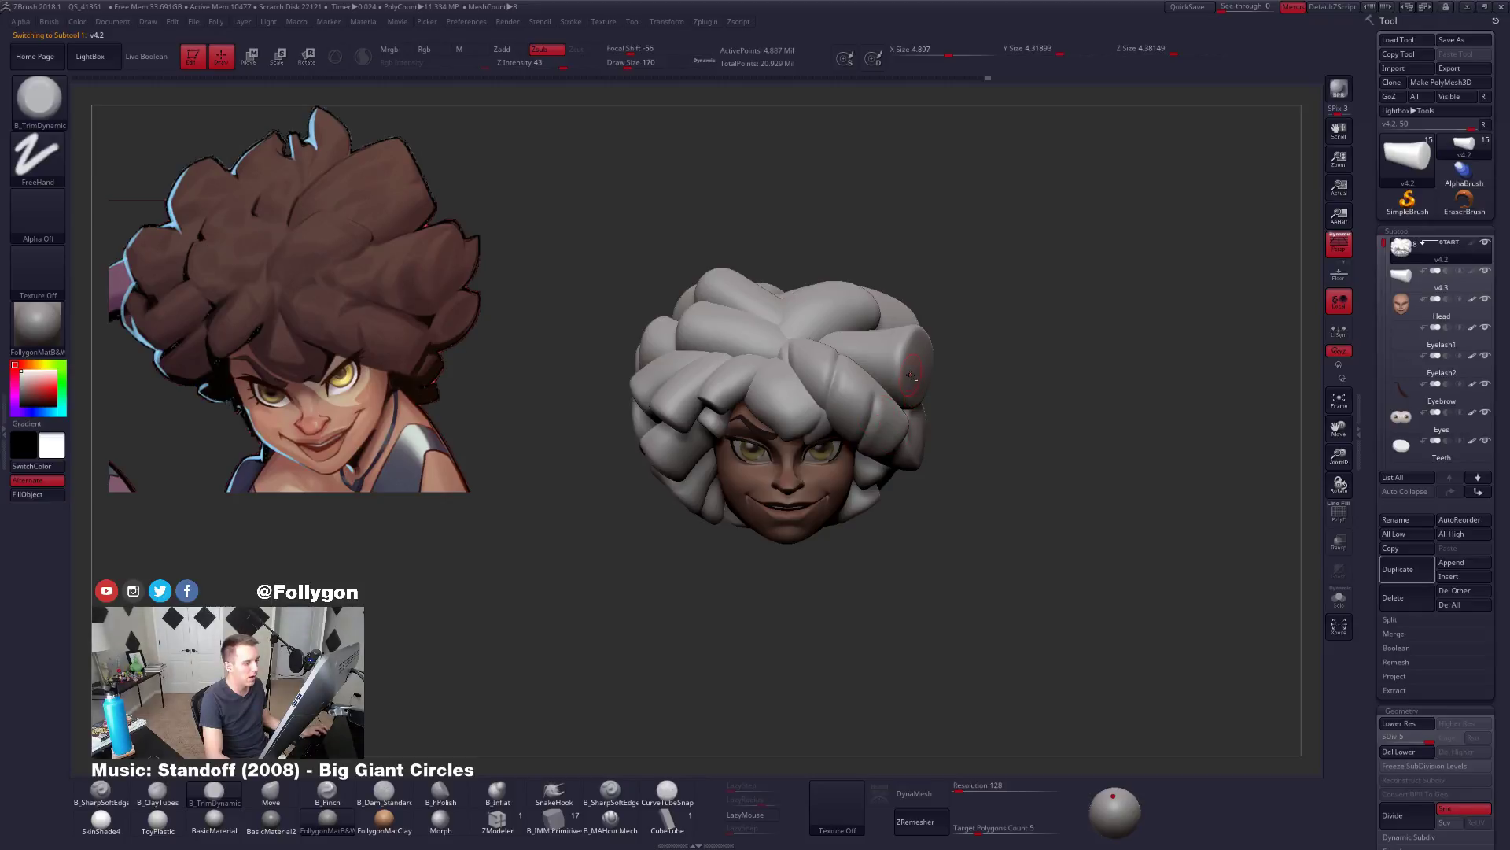
{"action": "left_click", "coordinate": [1412, 277]}
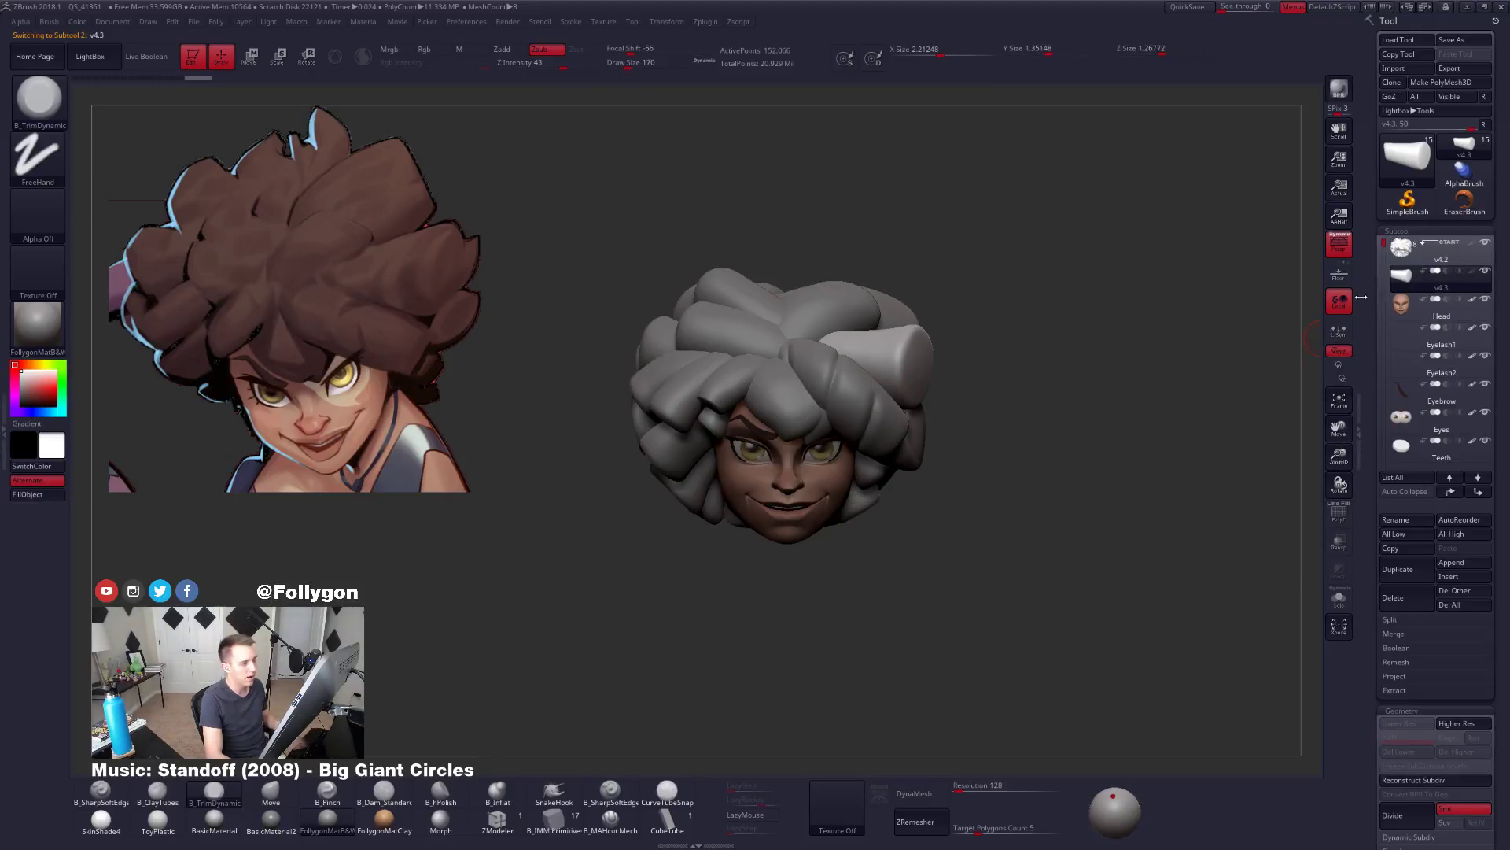
{"action": "left_click", "coordinate": [1472, 271]}
{"action": "left_click", "coordinate": [1471, 272]}
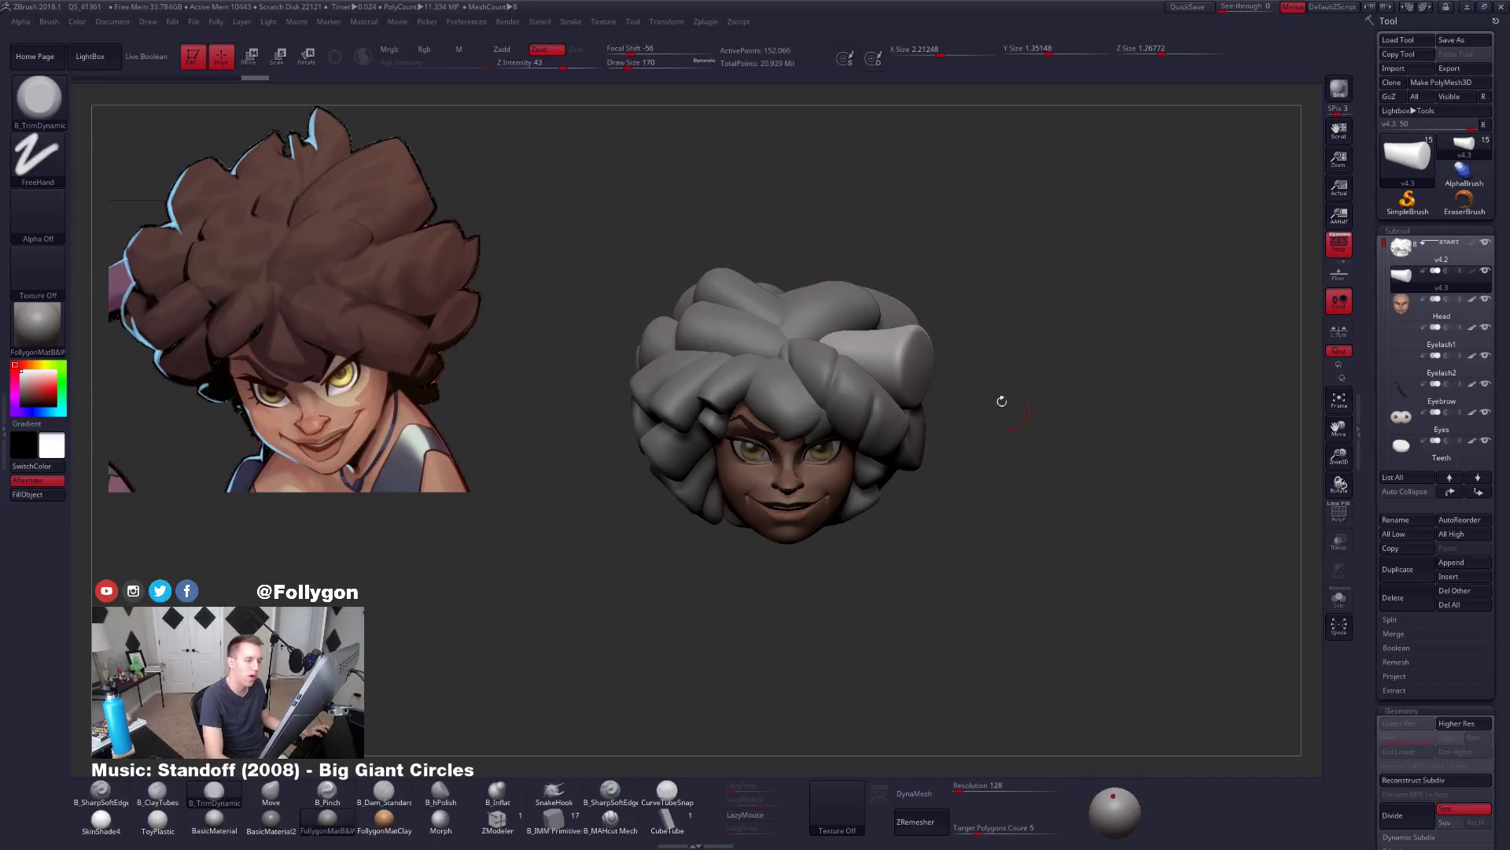
Activate the v4.2 hair subtool, show it solo, and display its polygroups and wireframe with PolyFrame.
{"action": "left_click", "coordinate": [862, 317], "text": "alt"}
{"action": "key", "text": "alt+s"}
{"action": "left_click_drag", "start_coordinate": [999, 371], "coordinate": [1024, 385], "text": "alt"}
{"action": "key", "text": "shift+f"}
{"action": "key", "text": "shift+f"}
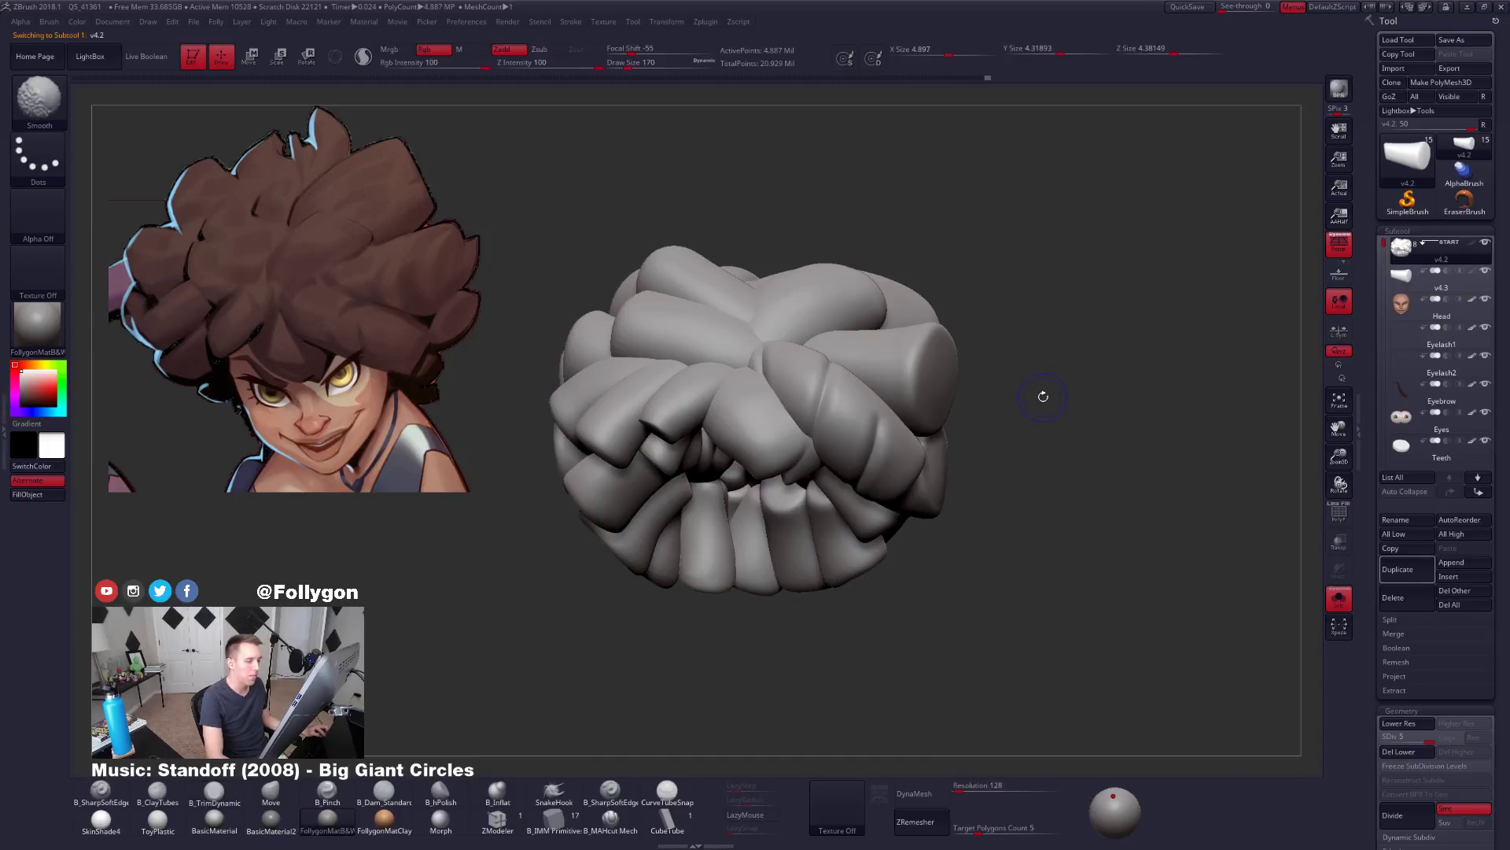
{"action": "key", "text": "shift+f"}
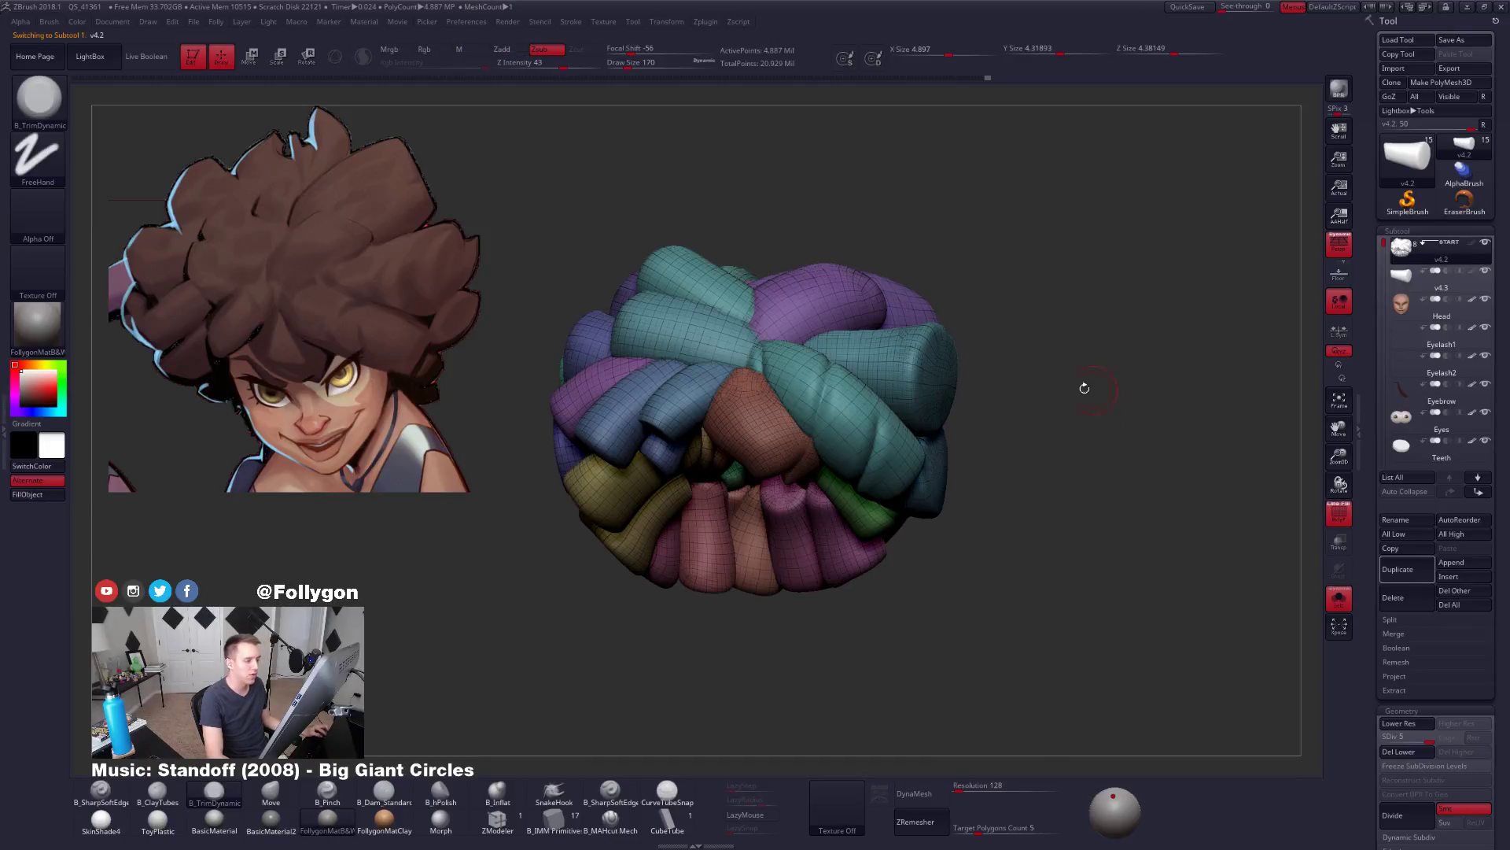
Hide the wireframe lines on the v4.2 hair while keeping its polygroup colors displayed.
{"action": "left_click", "coordinate": [1340, 520]}
{"action": "mouse_move", "coordinate": [1407, 260]}
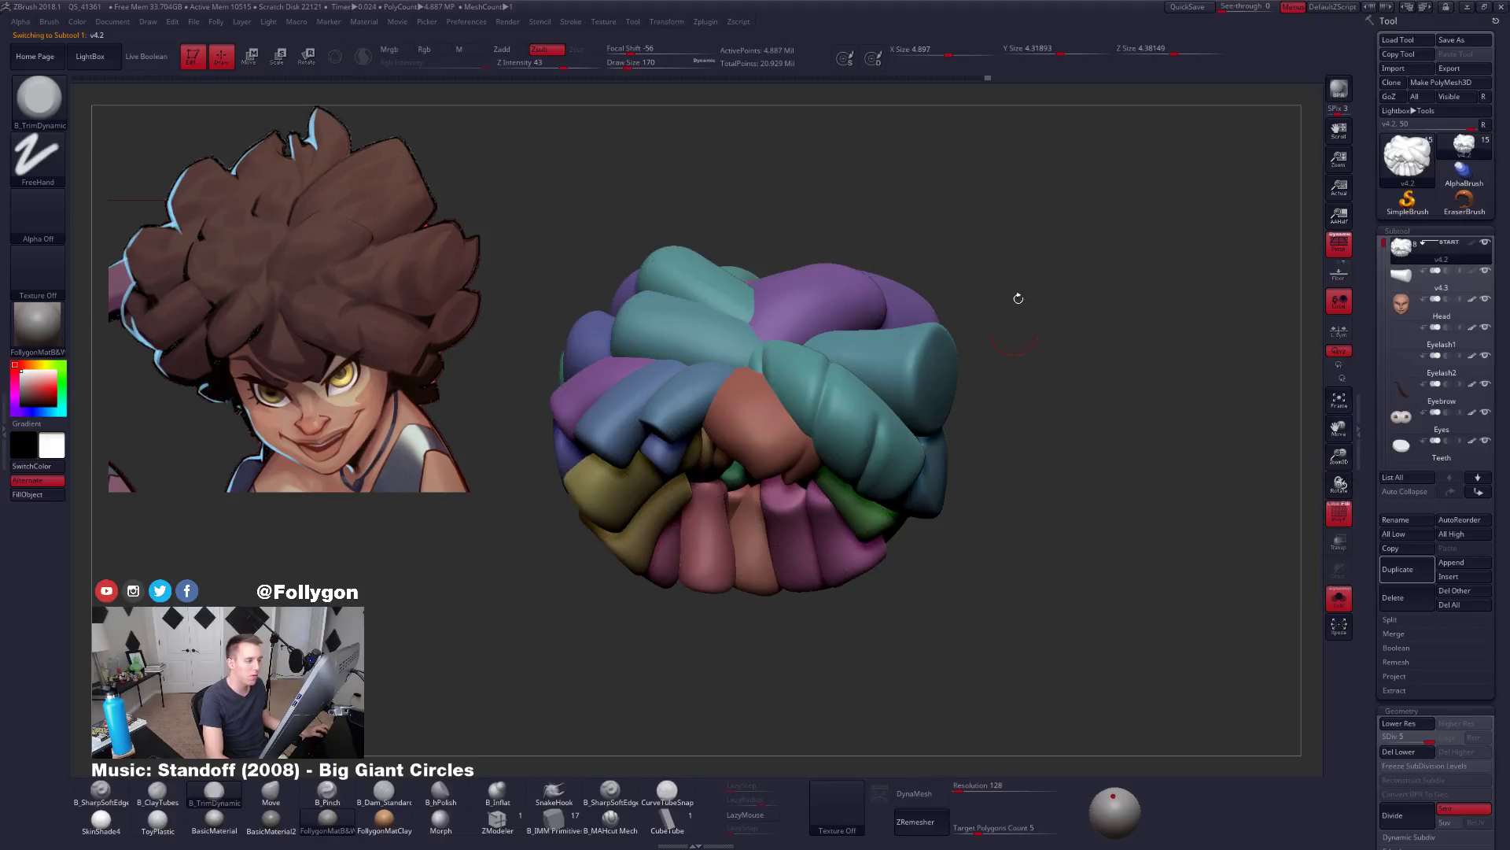
{"action": "left_click_drag", "start_coordinate": [1015, 297], "coordinate": [954, 334]}
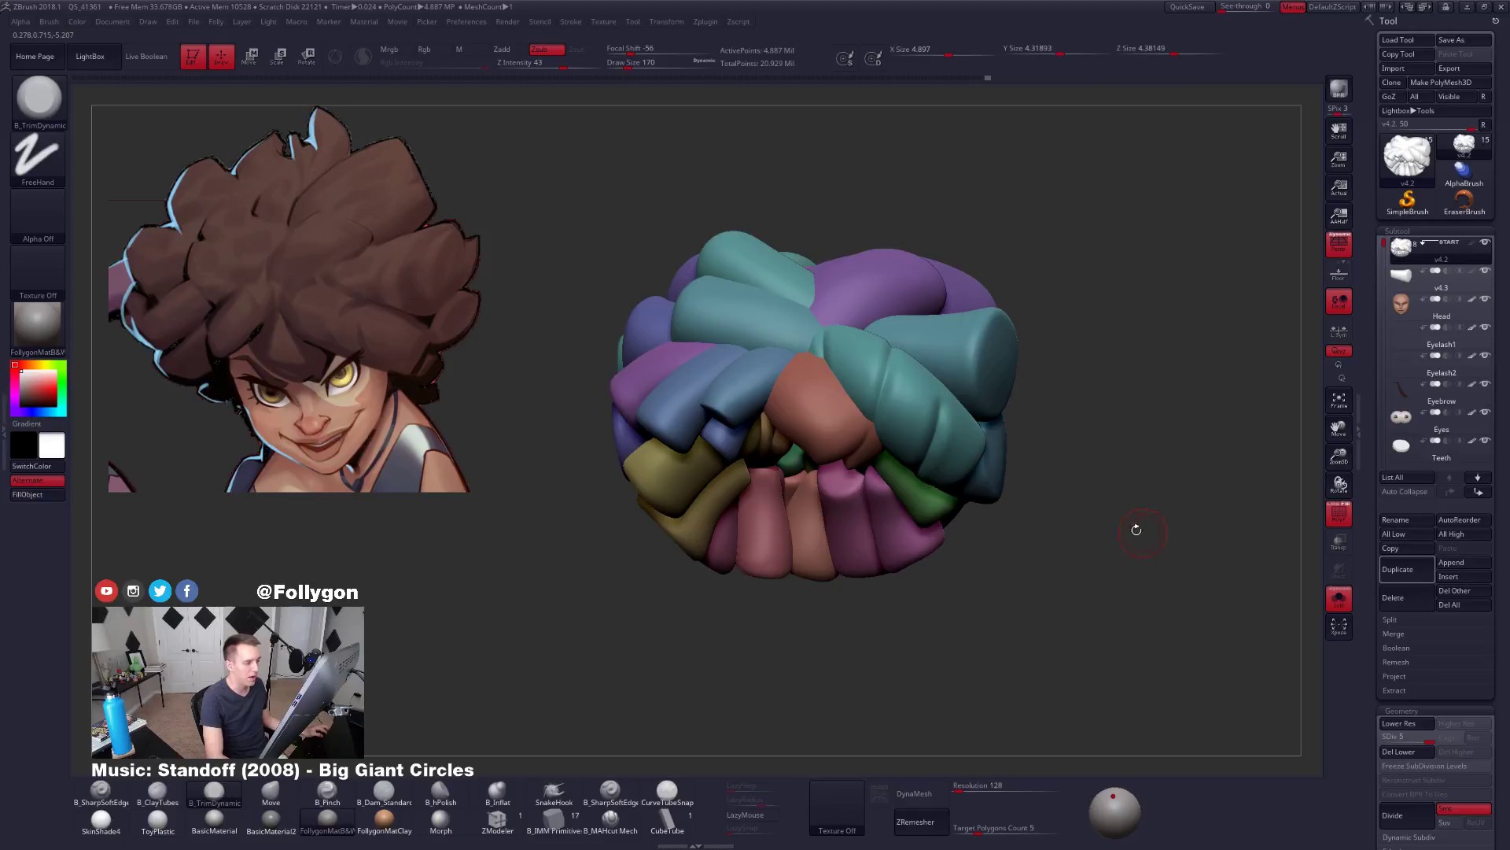
Isolate the front purple clump and show all hair again, then mask everything except that clump and clear the mask.
{"action": "key", "text": "ctrl+shift"}
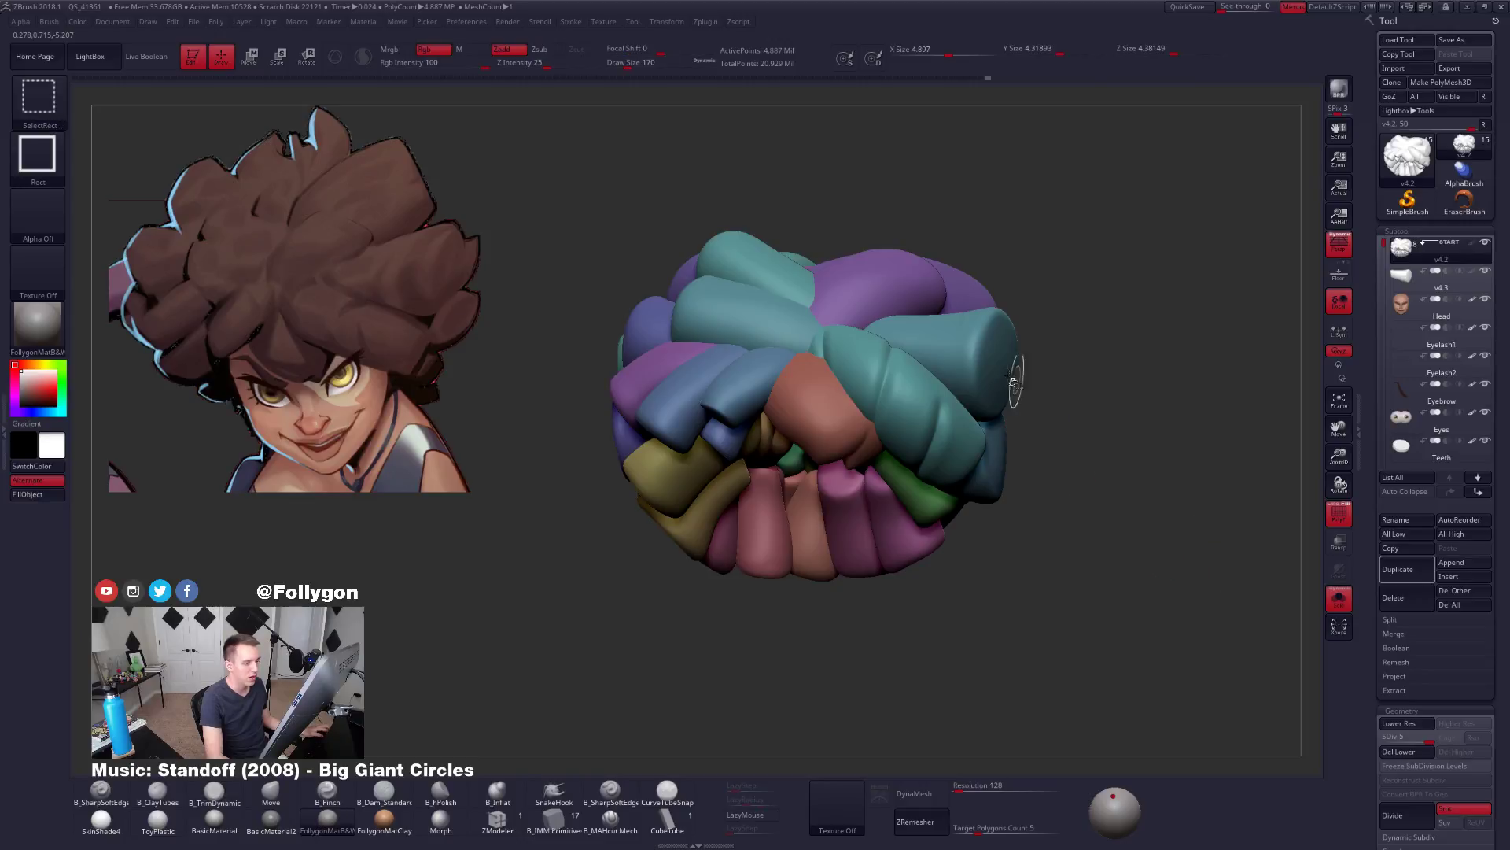
{"action": "left_click", "coordinate": [890, 288], "text": "ctrl+shift"}
{"action": "left_click", "coordinate": [979, 272], "text": "ctrl+shift"}
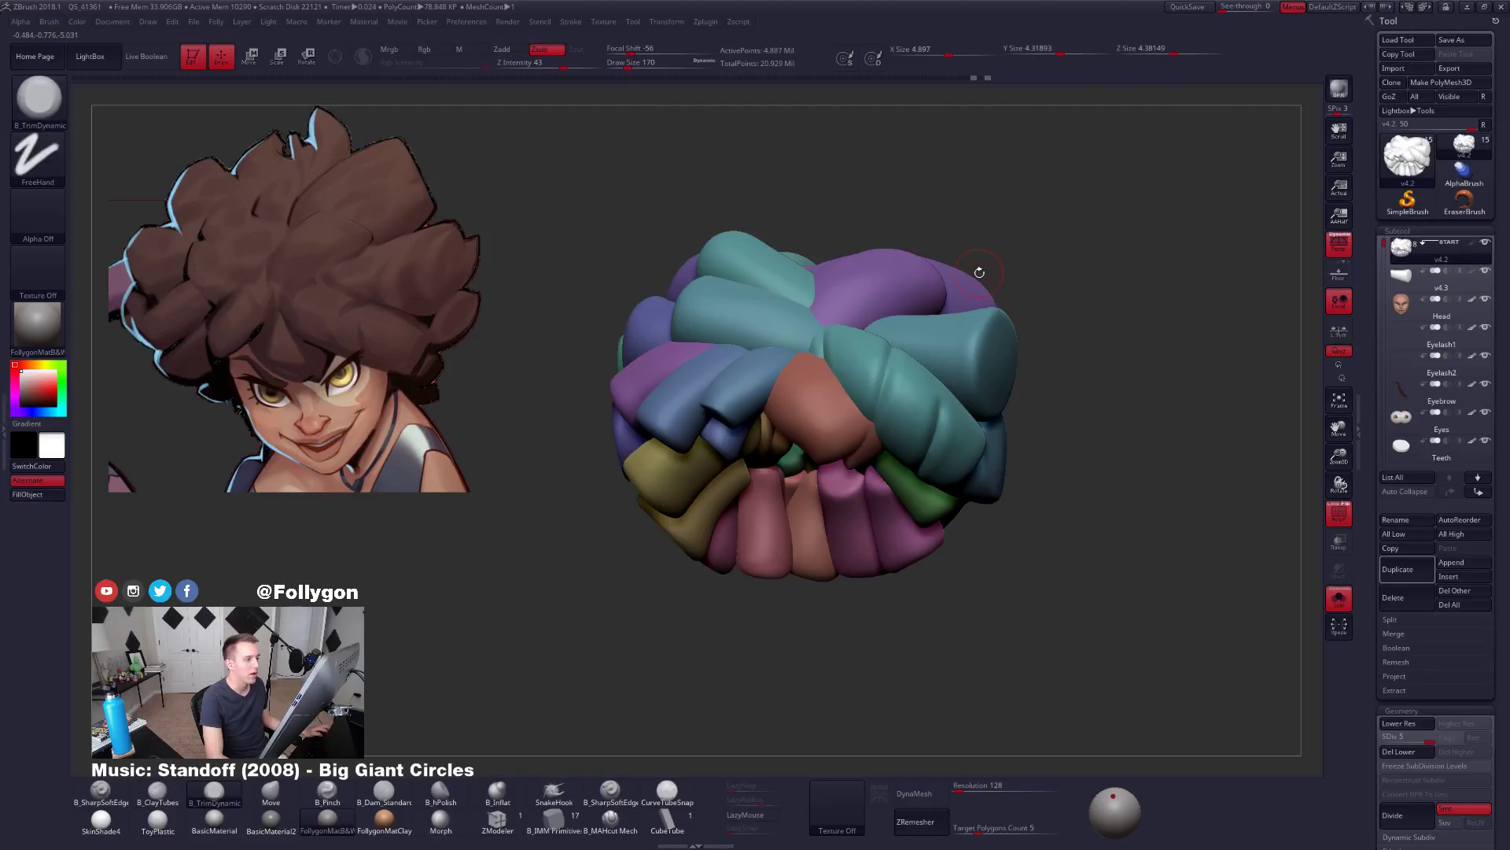
{"action": "key", "text": "w"}
{"action": "left_click", "coordinate": [918, 283], "text": "ctrl"}
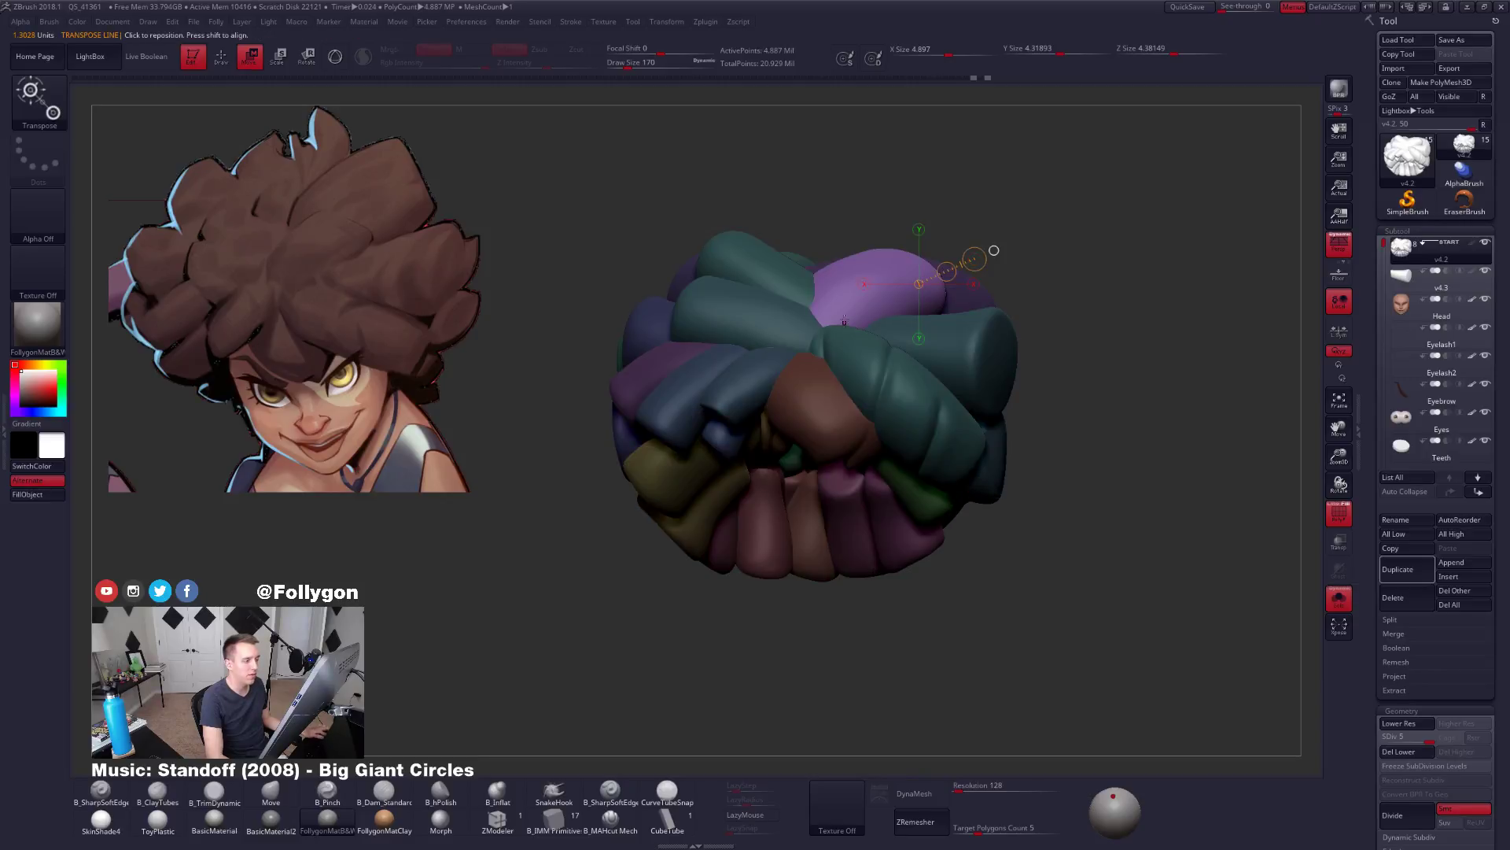
{"action": "key", "text": "q"}
{"action": "right_click_drag", "start_coordinate": [900, 272], "coordinate": [889, 343]}
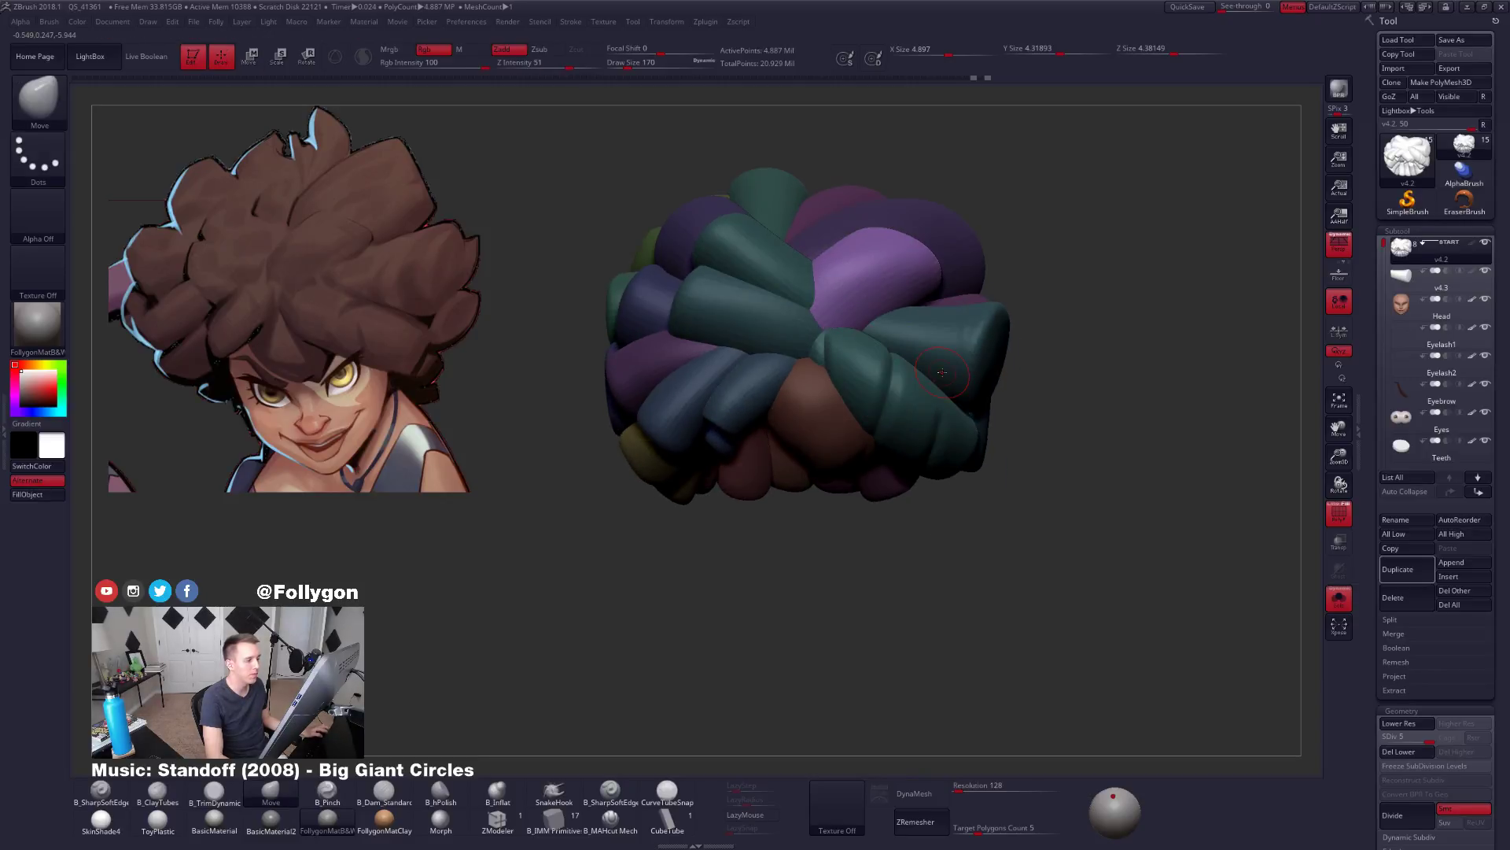
{"action": "mouse_move", "coordinate": [1101, 267]}
{"action": "left_mouse_down", "text": "ctrl"}
{"action": "mouse_move", "coordinate": [1157, 417]}
{"action": "mouse_move", "coordinate": [1137, 551]}
{"action": "mouse_move", "coordinate": [1082, 309]}
{"action": "left_mouse_up", "text": "ctrl"}
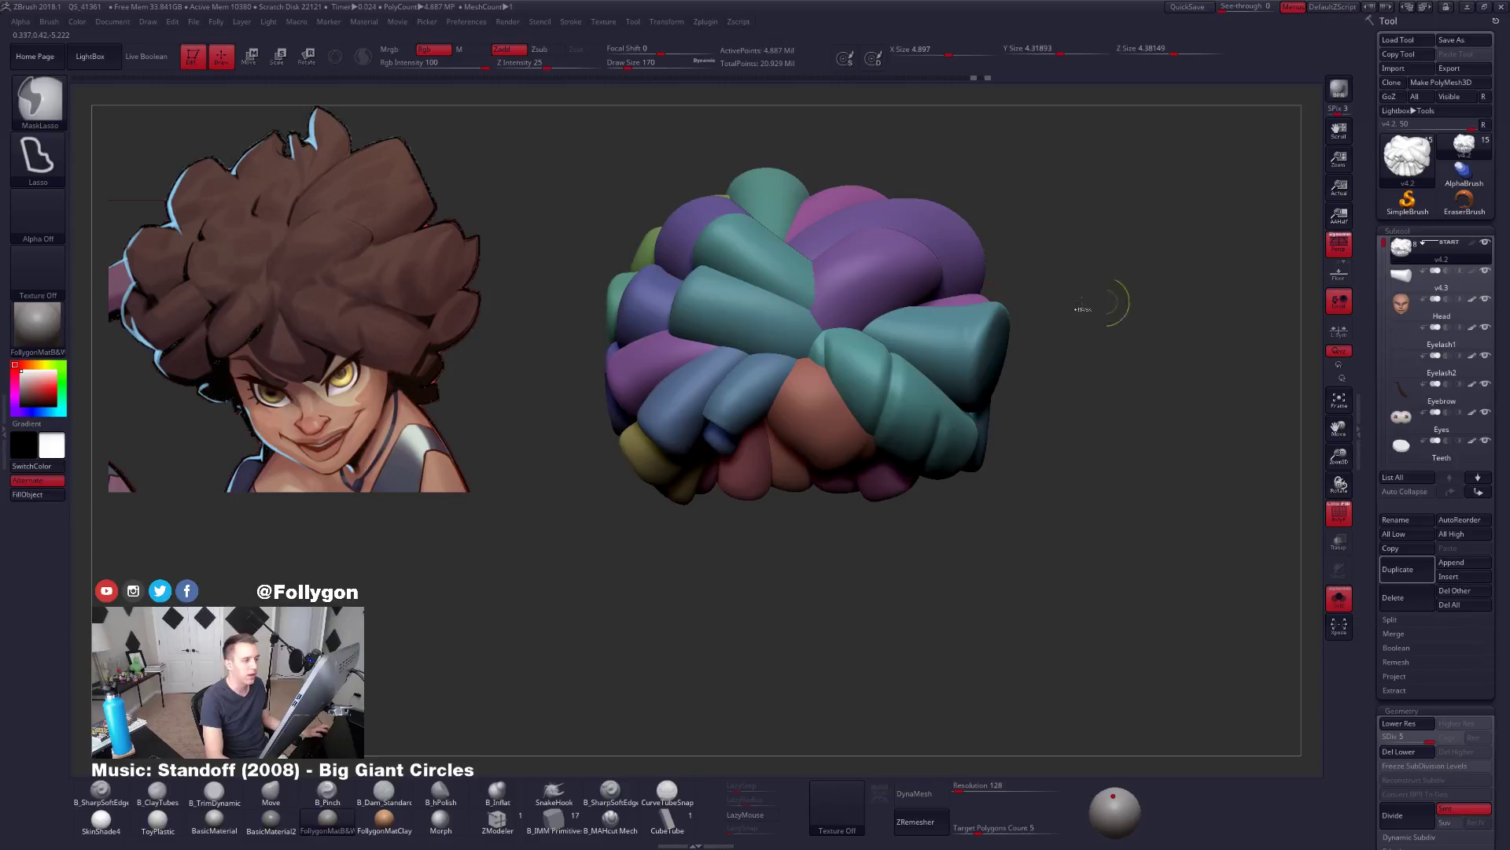
Try to push the unmasked purple clump inward using the Move brush at draw size 905.
{"action": "key", "text": "space"}
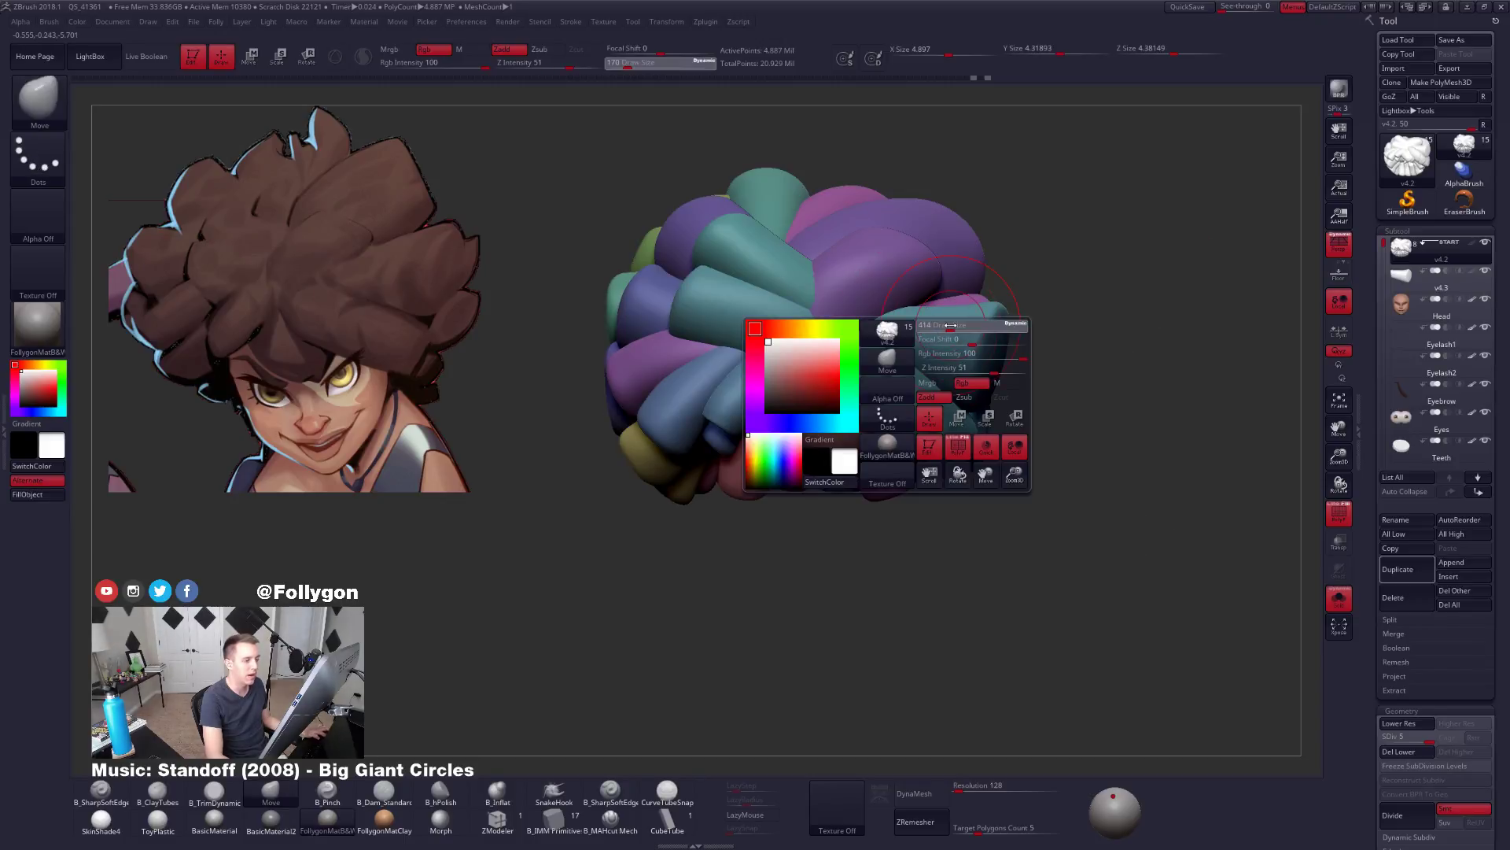
{"action": "left_click_drag", "start_coordinate": [942, 327], "coordinate": [961, 327]}
{"action": "left_click_drag", "start_coordinate": [839, 302], "coordinate": [847, 297]}
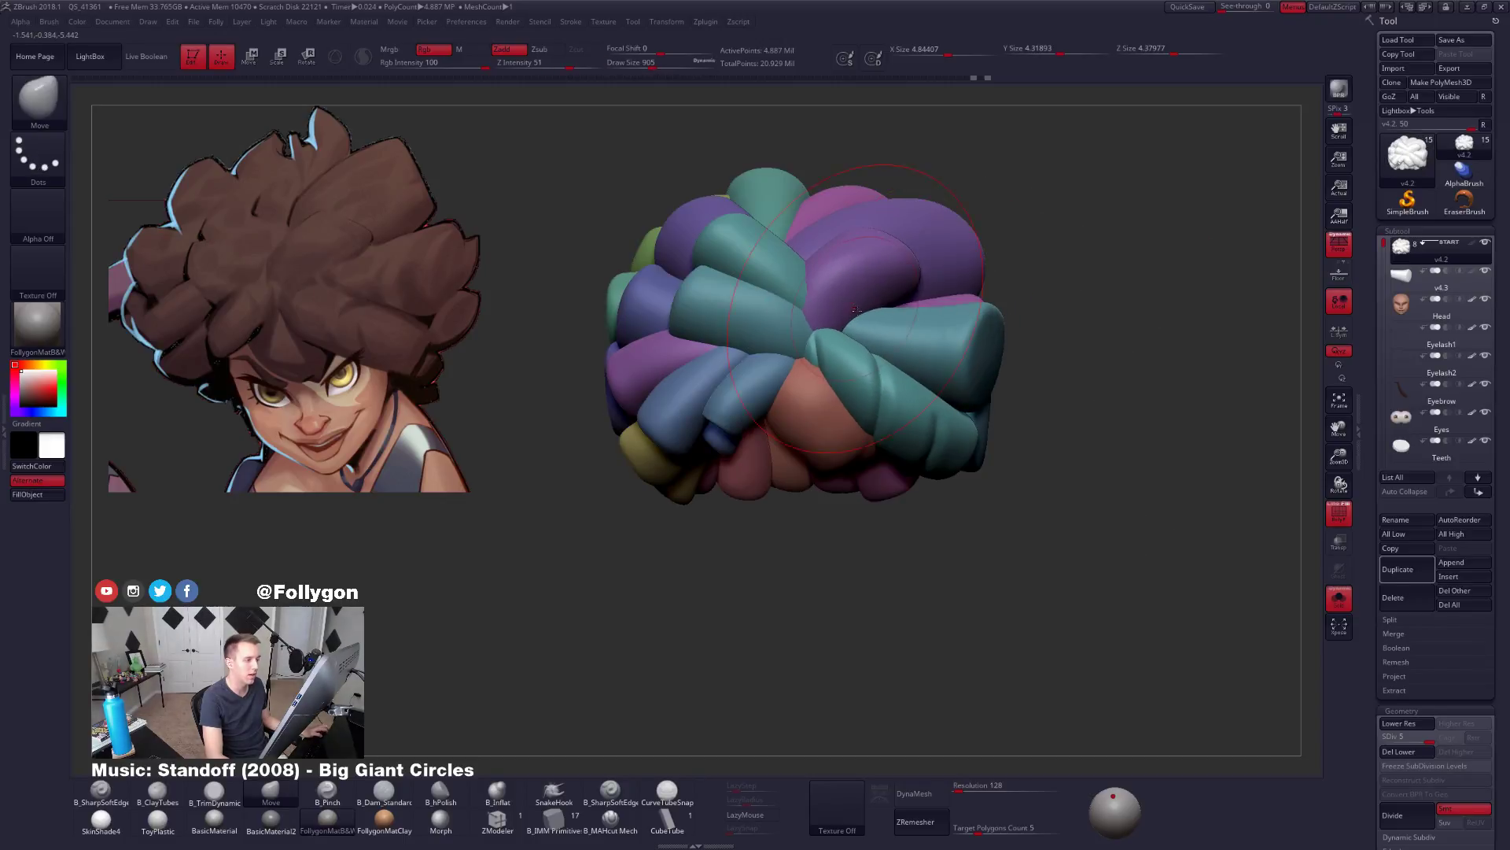
Mask all hair except the front purple clump, and unmask the outer end of the teal clump above the character's left temple.
{"action": "key", "text": "w"}
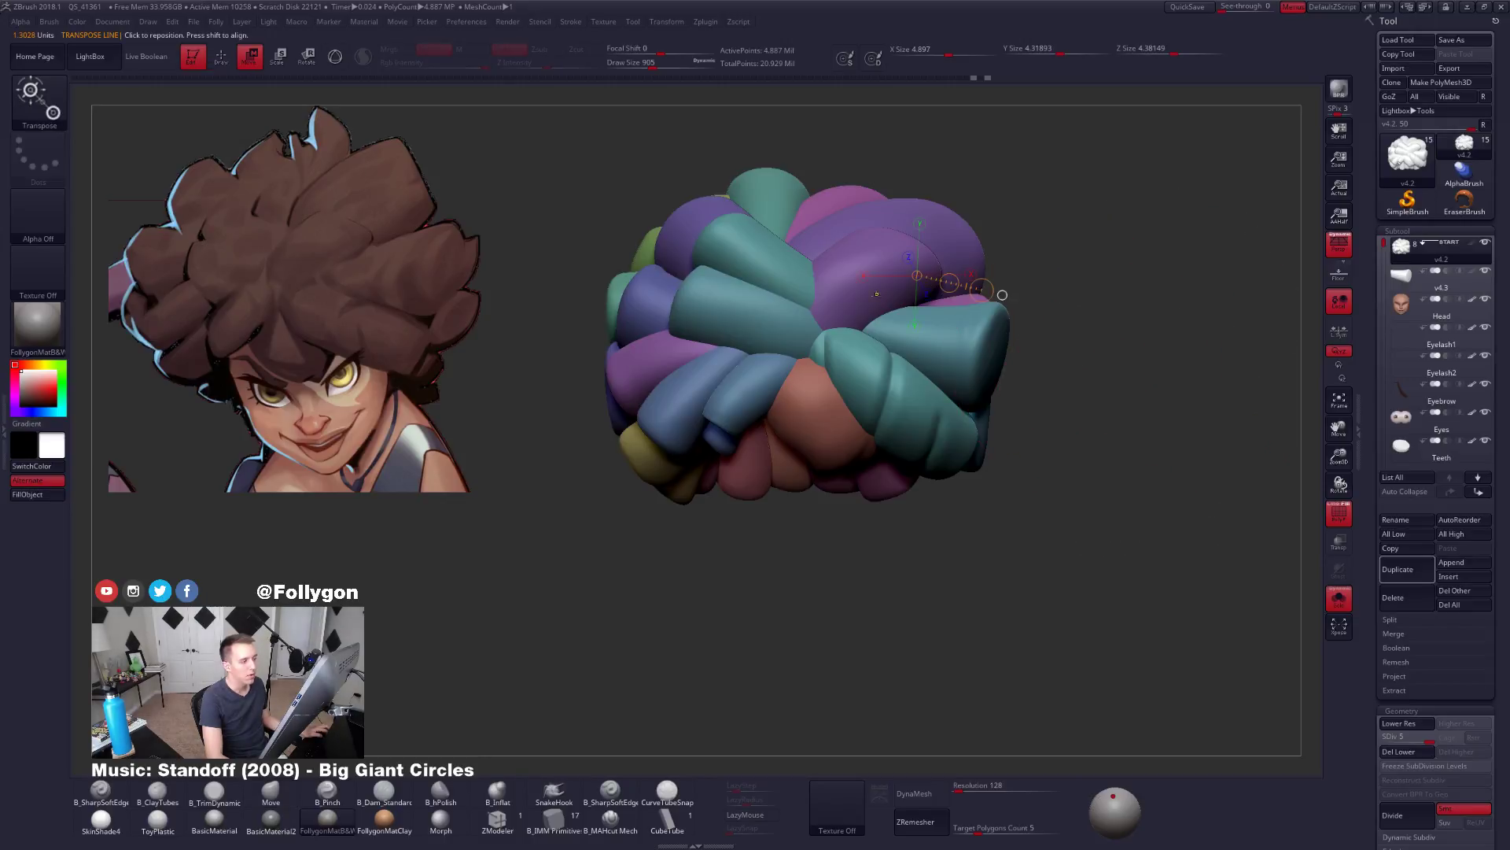
{"action": "left_click", "coordinate": [904, 291], "text": "ctrl"}
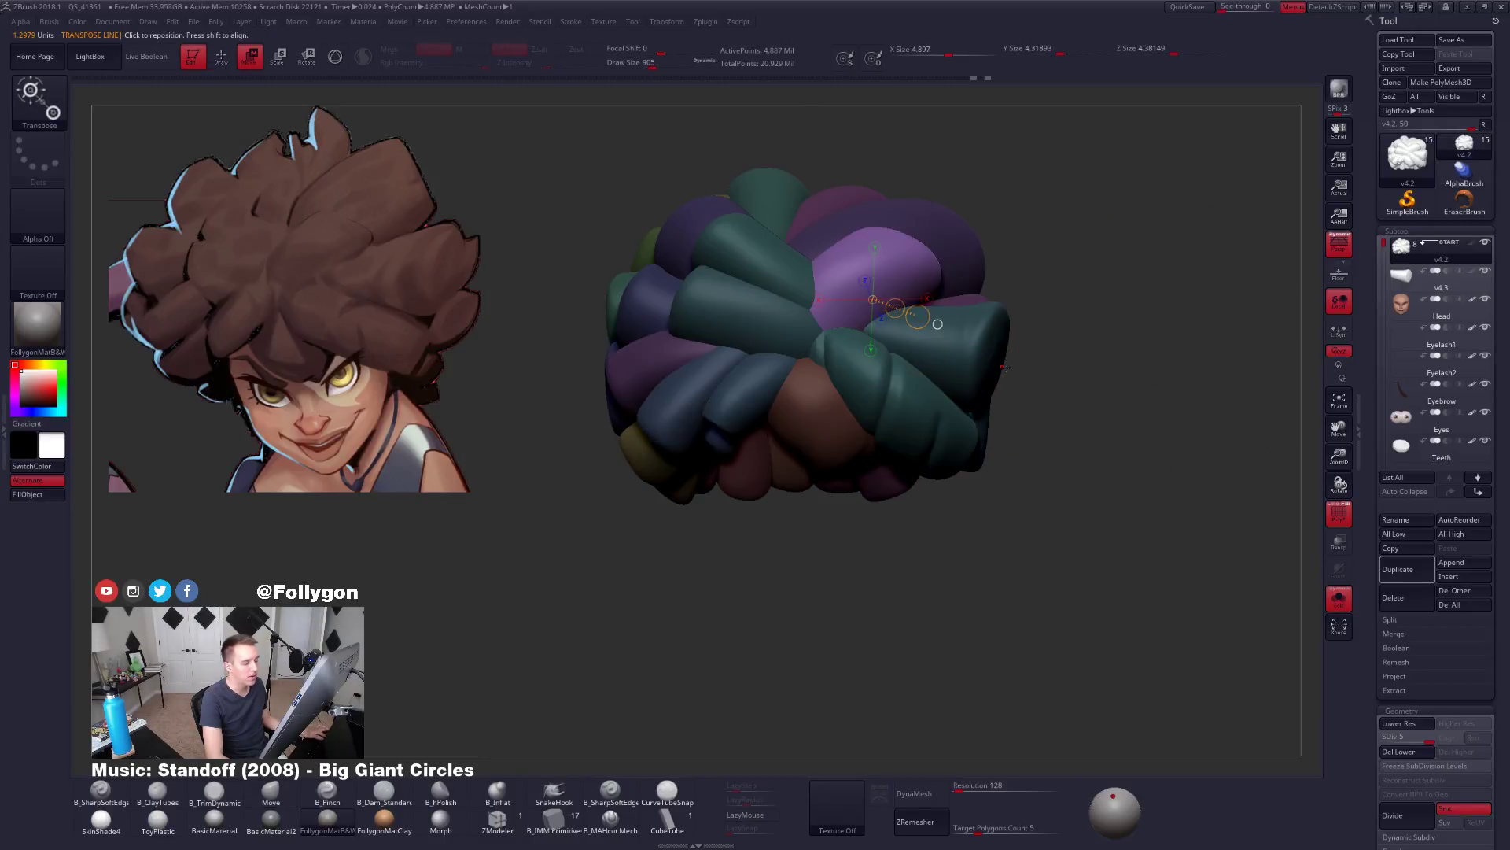
{"action": "key", "text": "q"}
{"action": "left_click", "coordinate": [965, 352], "text": "ctrl+shift"}
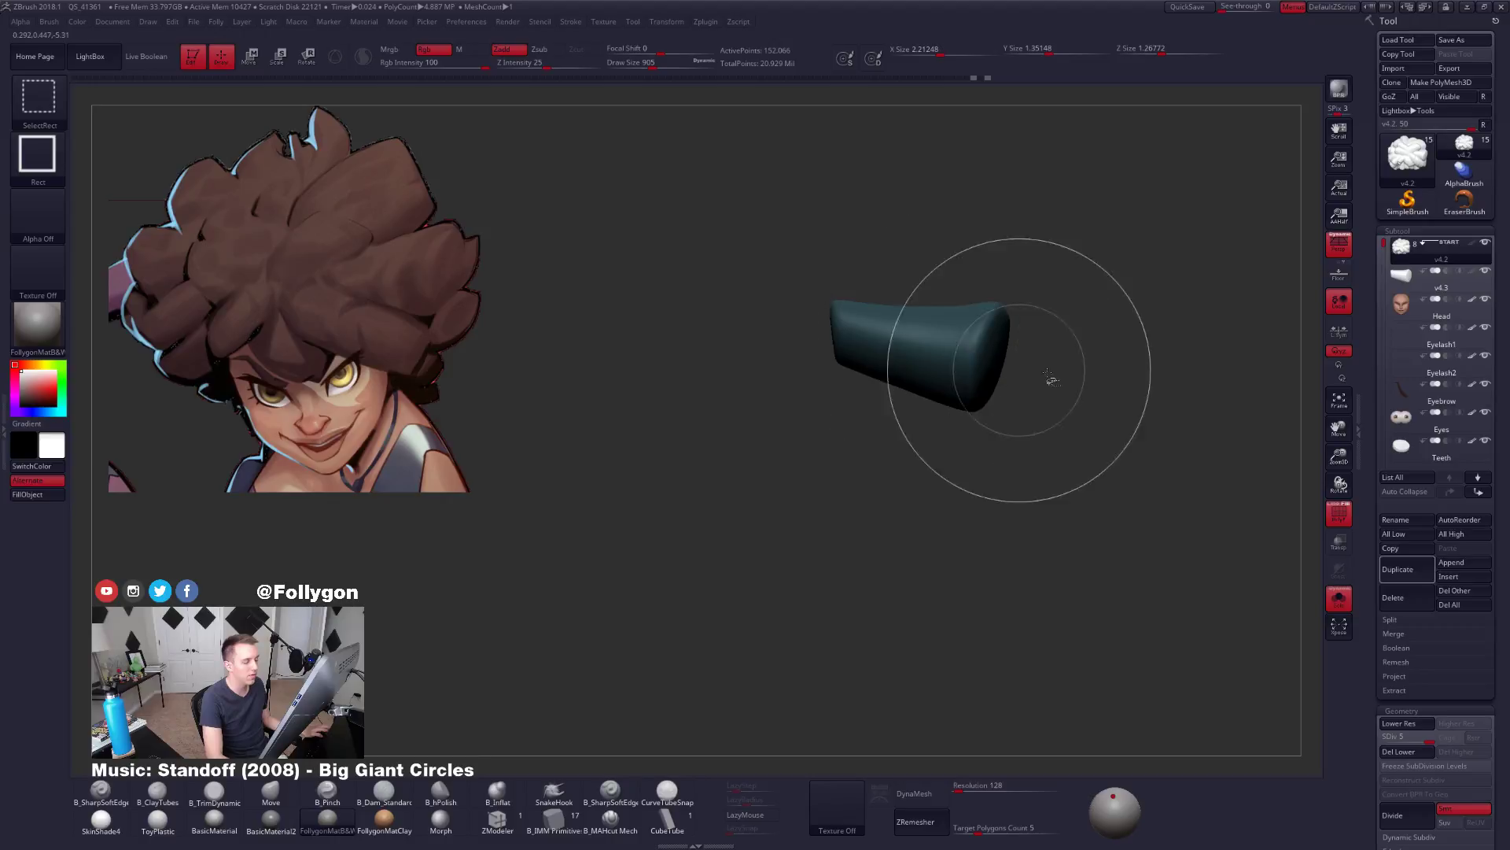
{"action": "mouse_move", "coordinate": [1079, 355]}
{"action": "left_mouse_down", "text": "ctrl+alt"}
{"action": "mouse_move", "coordinate": [1063, 322]}
{"action": "mouse_move", "coordinate": [1028, 506]}
{"action": "mouse_move", "coordinate": [1044, 501]}
{"action": "left_mouse_up", "text": "ctrl+alt"}
{"action": "left_click", "coordinate": [1072, 412], "text": "ctrl+shift"}
{"action": "key", "text": "w"}
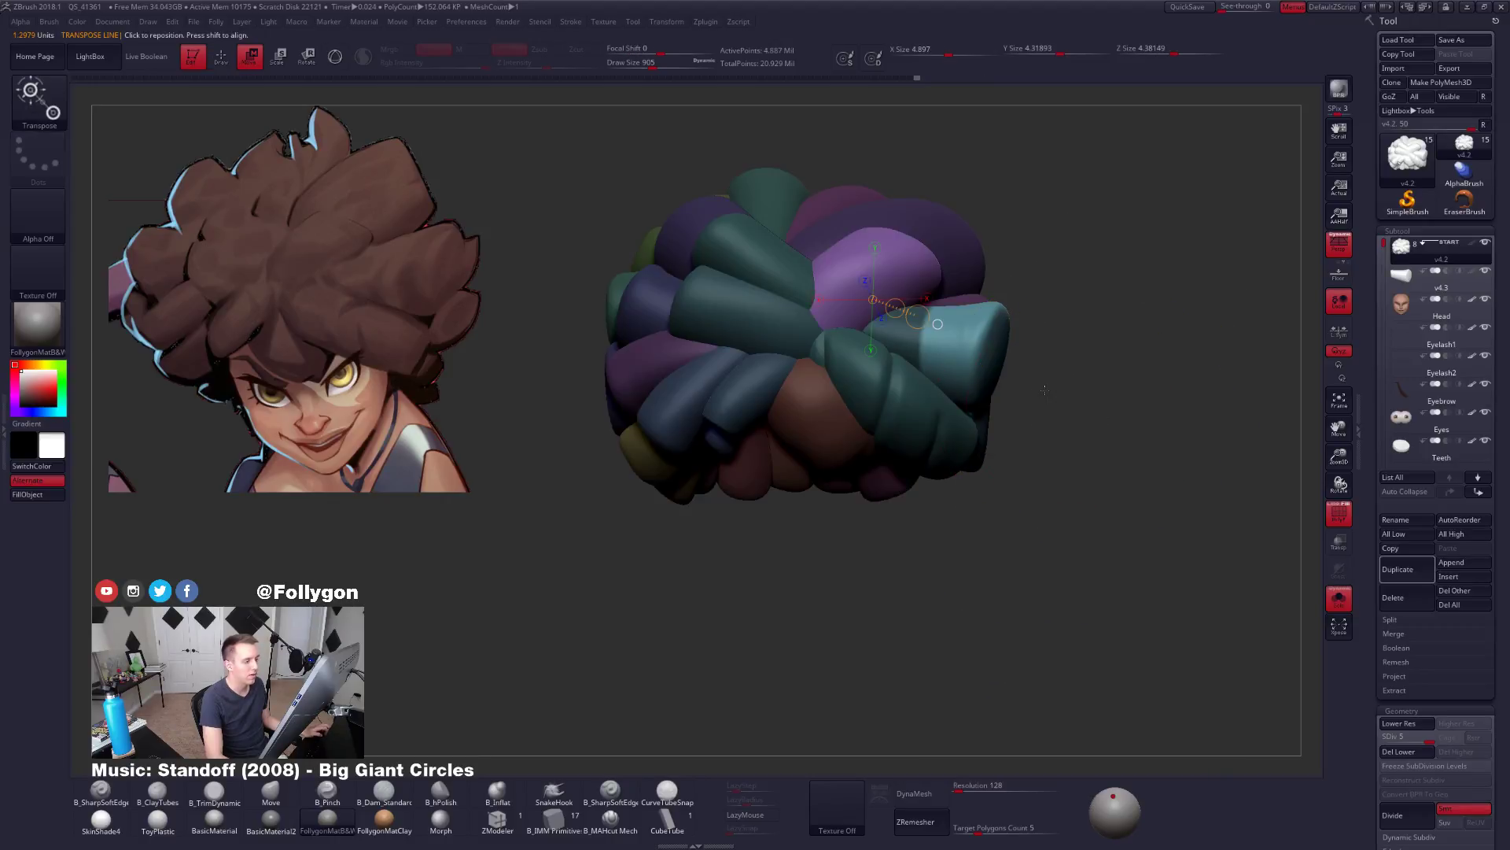
Isolate the teal clump on the character's right side, unmask its outer tip with a lasso, and show all the hair.
{"action": "key", "text": "q"}
{"action": "left_click", "coordinate": [774, 334], "text": "ctrl+shift"}
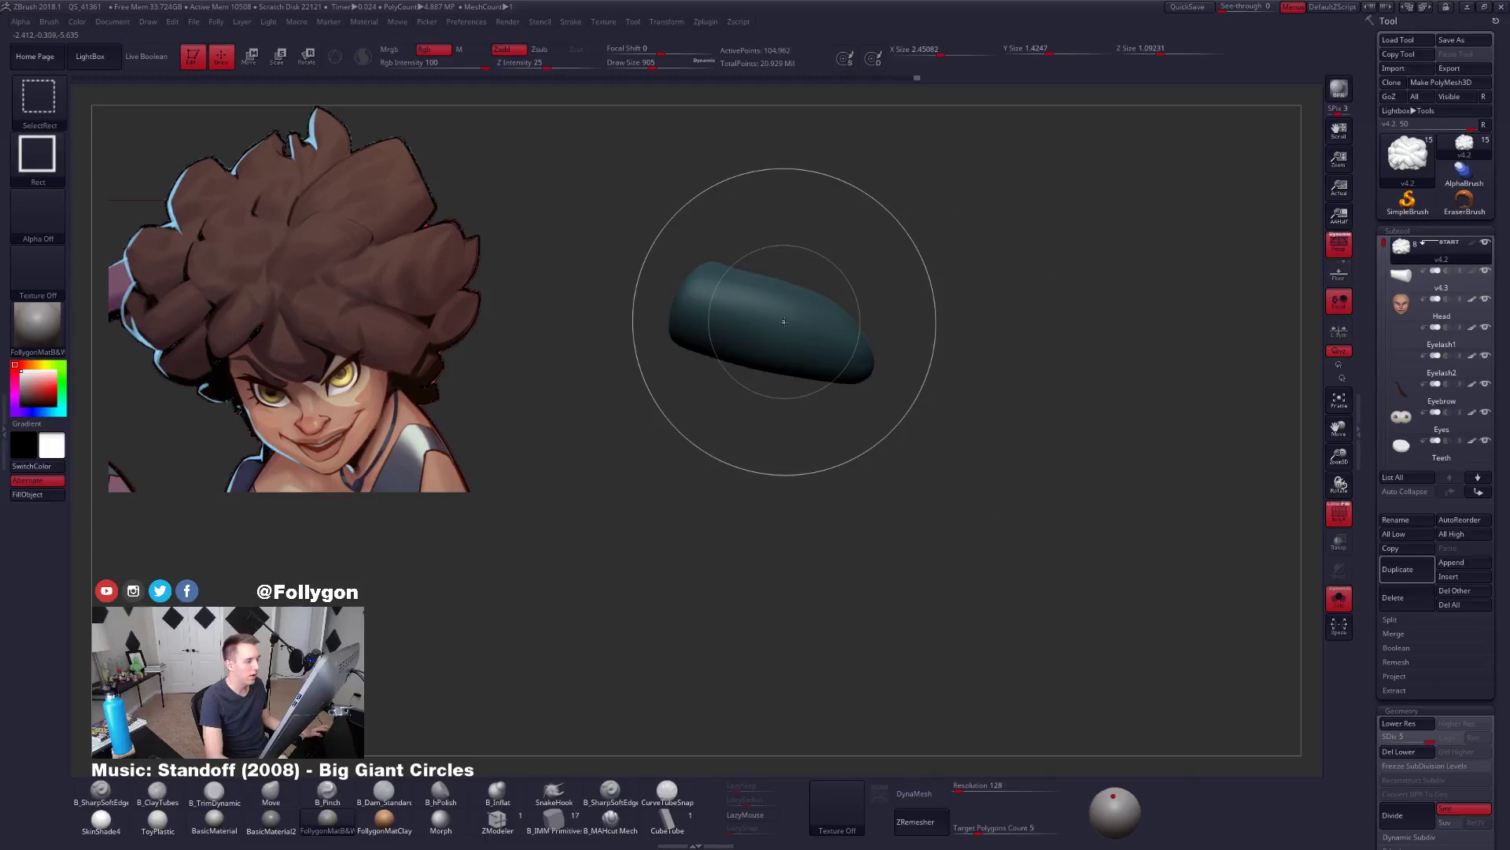
{"action": "mouse_move", "coordinate": [712, 246]}
{"action": "left_mouse_down", "text": "ctrl+alt"}
{"action": "mouse_move", "coordinate": [718, 338]}
{"action": "mouse_move", "coordinate": [594, 262]}
{"action": "left_mouse_up", "text": "ctrl+alt"}
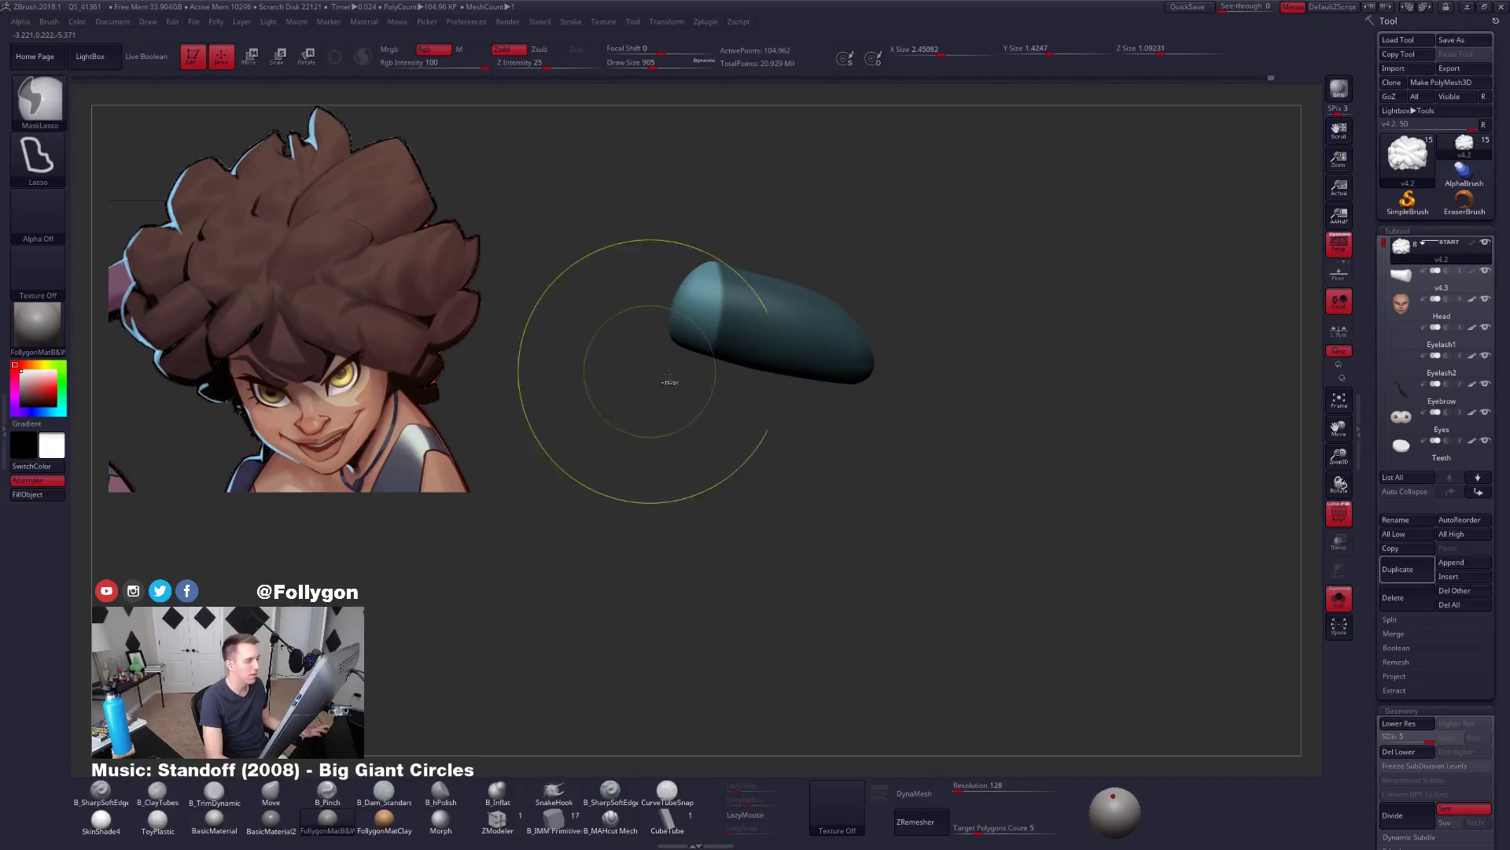
{"action": "left_click", "coordinate": [746, 407], "text": "ctrl+shift"}
{"action": "mouse_move", "coordinate": [746, 406]}
{"action": "left_mouse_down"}
{"action": "mouse_move", "coordinate": [881, 379]}
{"action": "mouse_move", "coordinate": [819, 379]}
{"action": "left_mouse_up"}
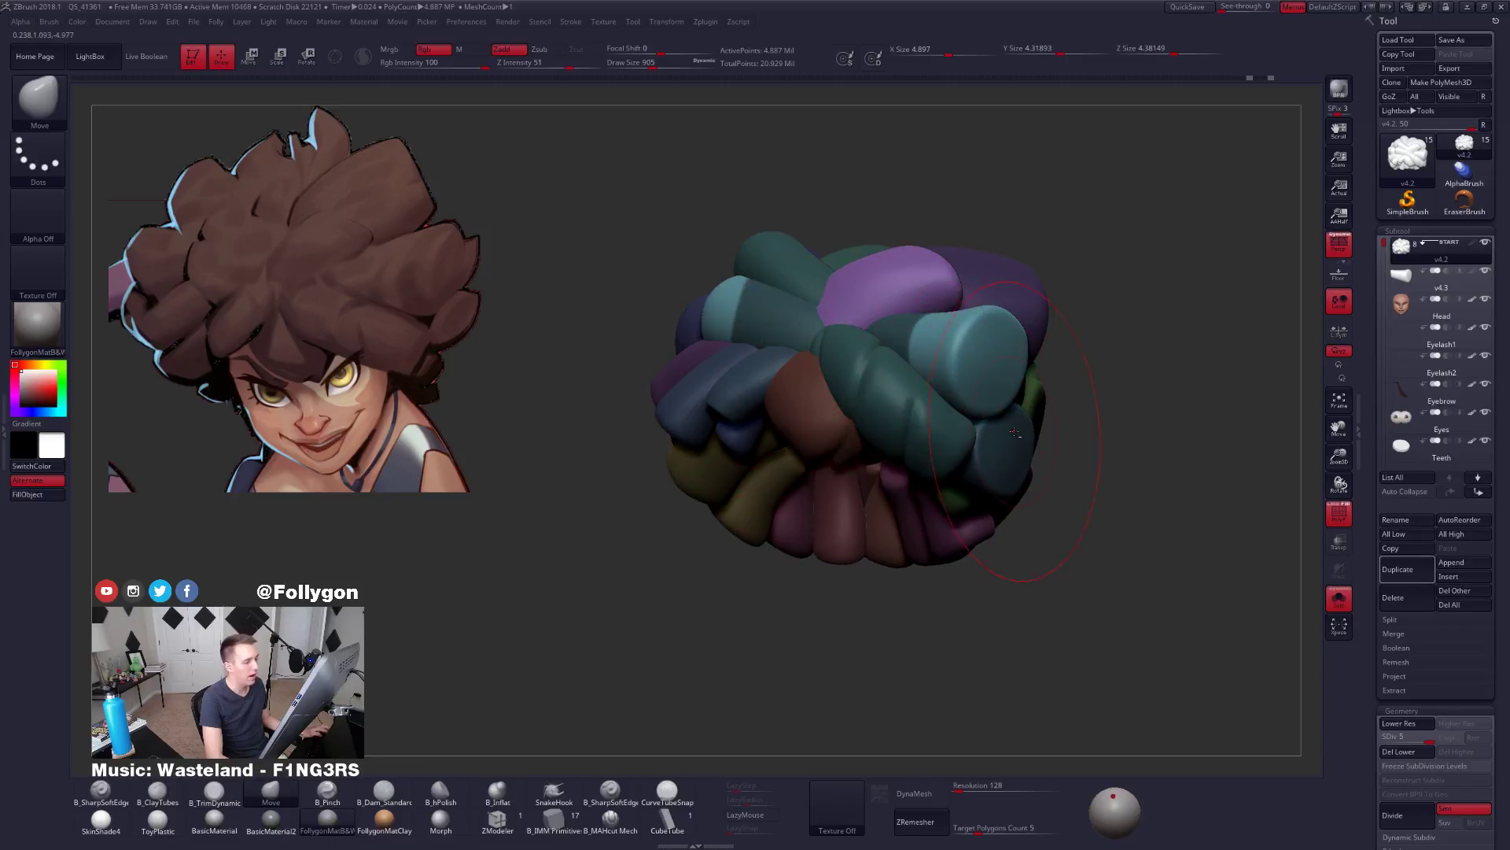
{"action": "left_click_drag", "start_coordinate": [1014, 432], "coordinate": [951, 393]}
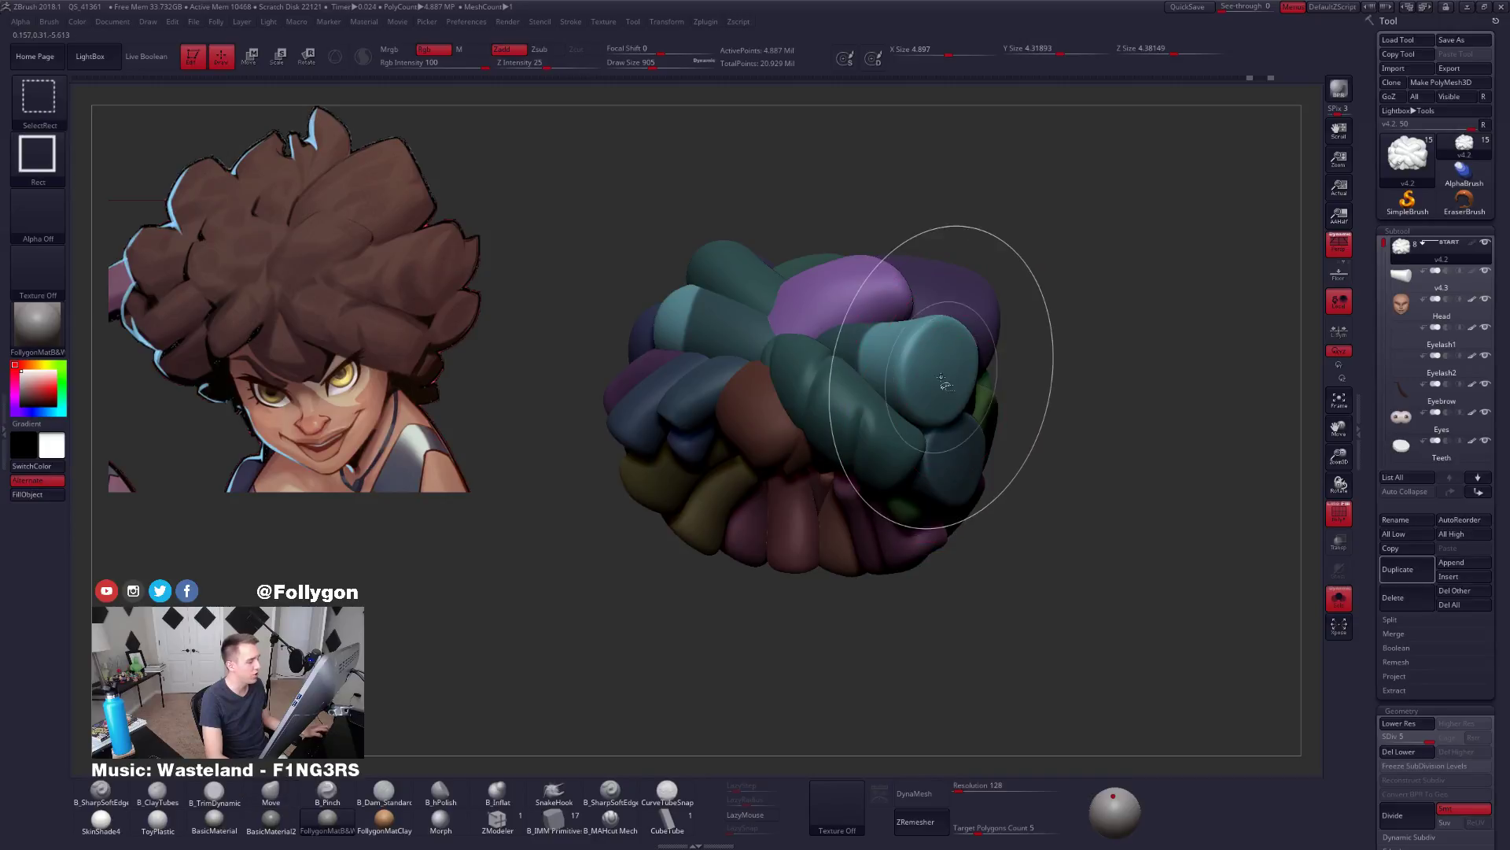
Isolate the teal clump above the left temple, clear its mask, and bring all the hair back into view.
{"action": "left_click", "coordinate": [943, 378], "text": "ctrl+shift"}
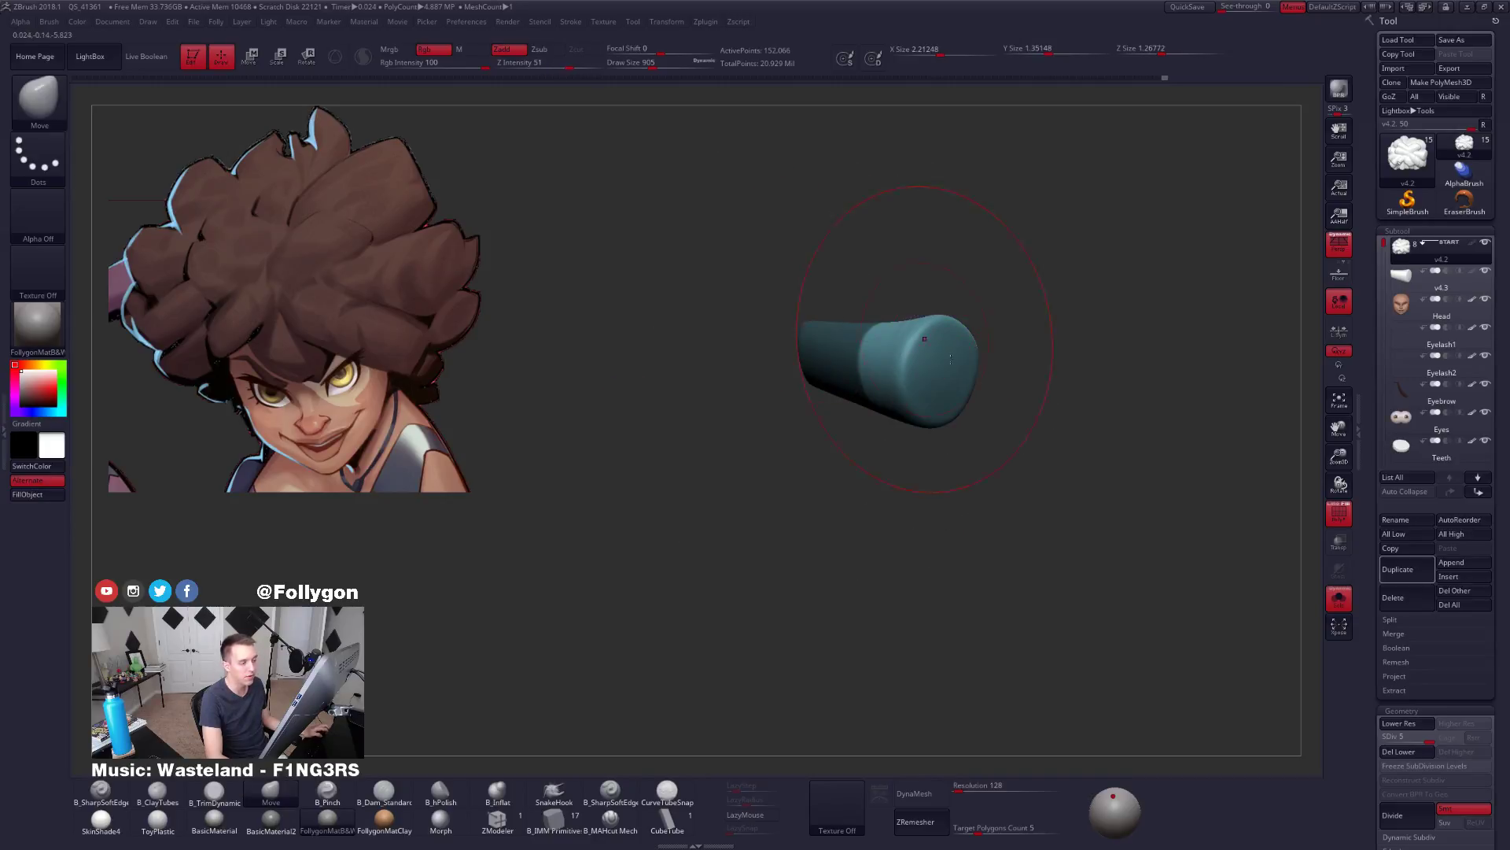
{"action": "key", "text": "ctrl+z"}
{"action": "key", "text": "ctrl+shift+z"}
{"action": "mouse_move", "coordinate": [928, 422]}
{"action": "left_mouse_down"}
{"action": "mouse_move", "coordinate": [1054, 507]}
{"action": "mouse_move", "coordinate": [1072, 222]}
{"action": "left_mouse_up"}
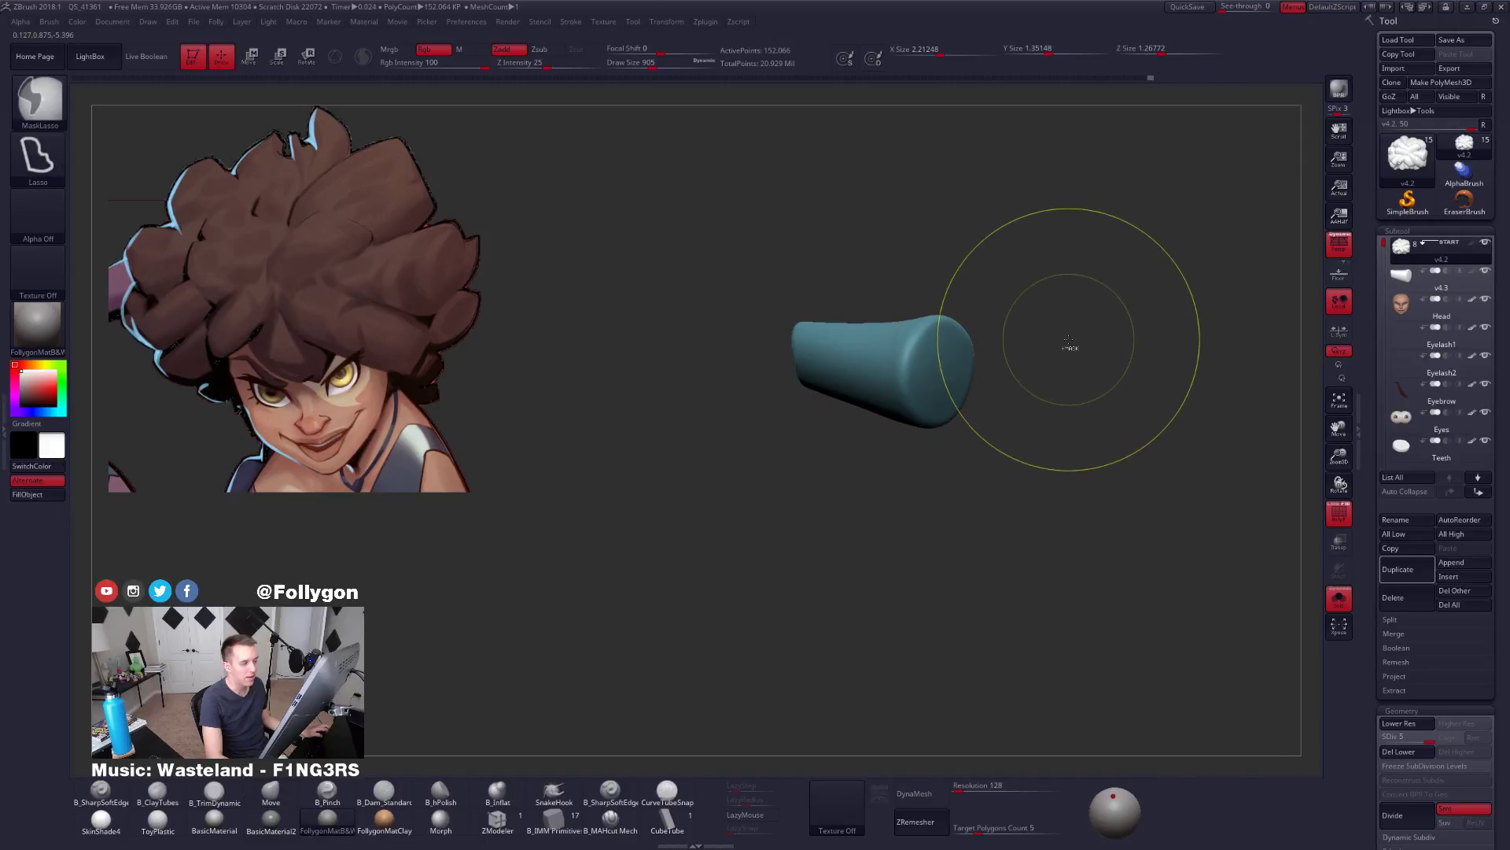
{"action": "left_click_drag", "start_coordinate": [1029, 479], "coordinate": [1059, 473]}
{"action": "key", "text": "ctrl+z"}
{"action": "key", "text": "ctrl+shift+z"}
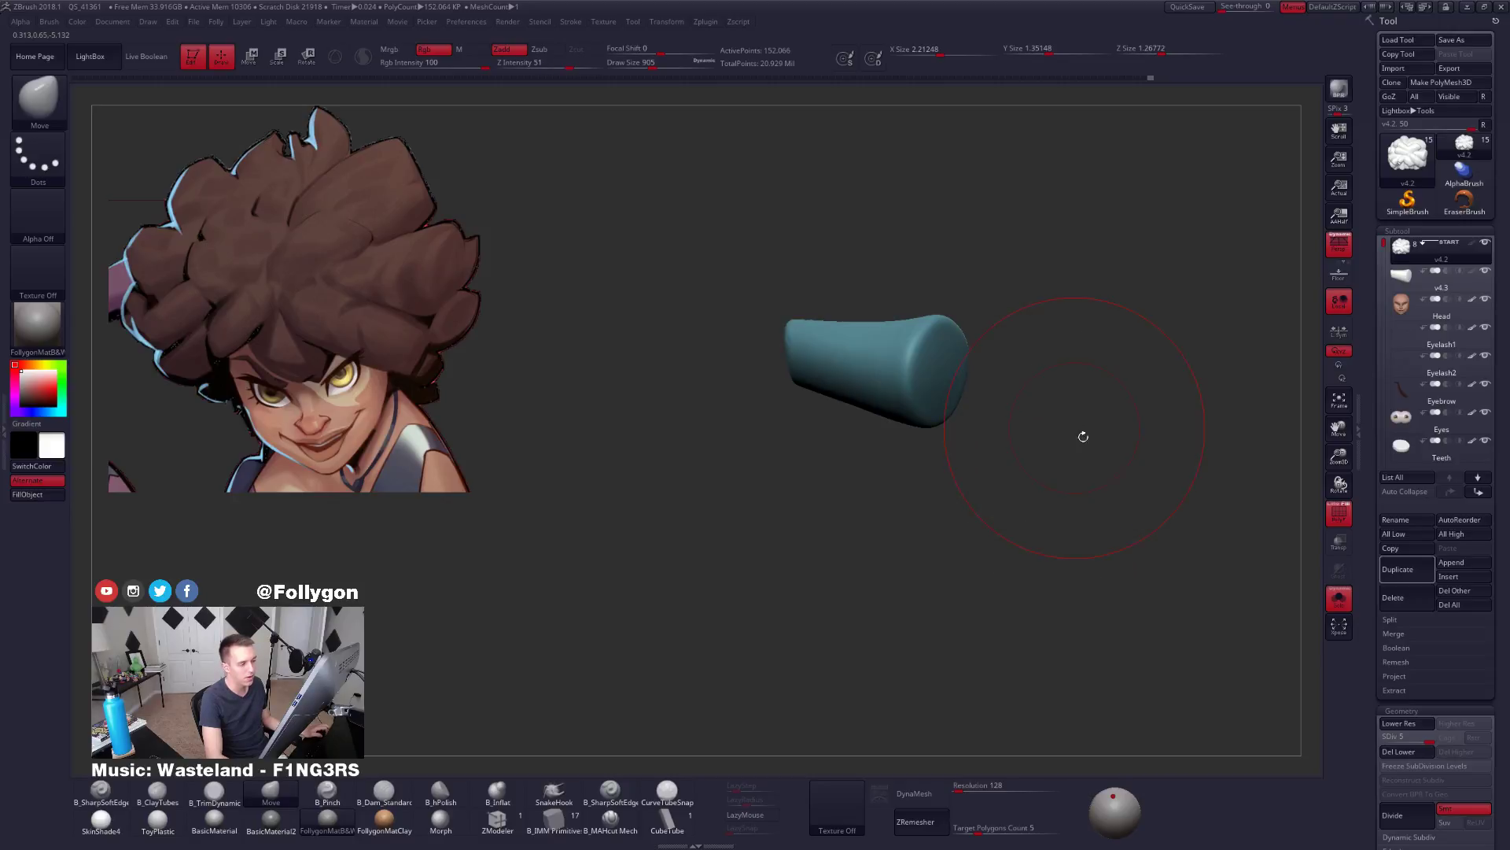
{"action": "left_click", "coordinate": [1082, 405], "text": "ctrl+shift"}
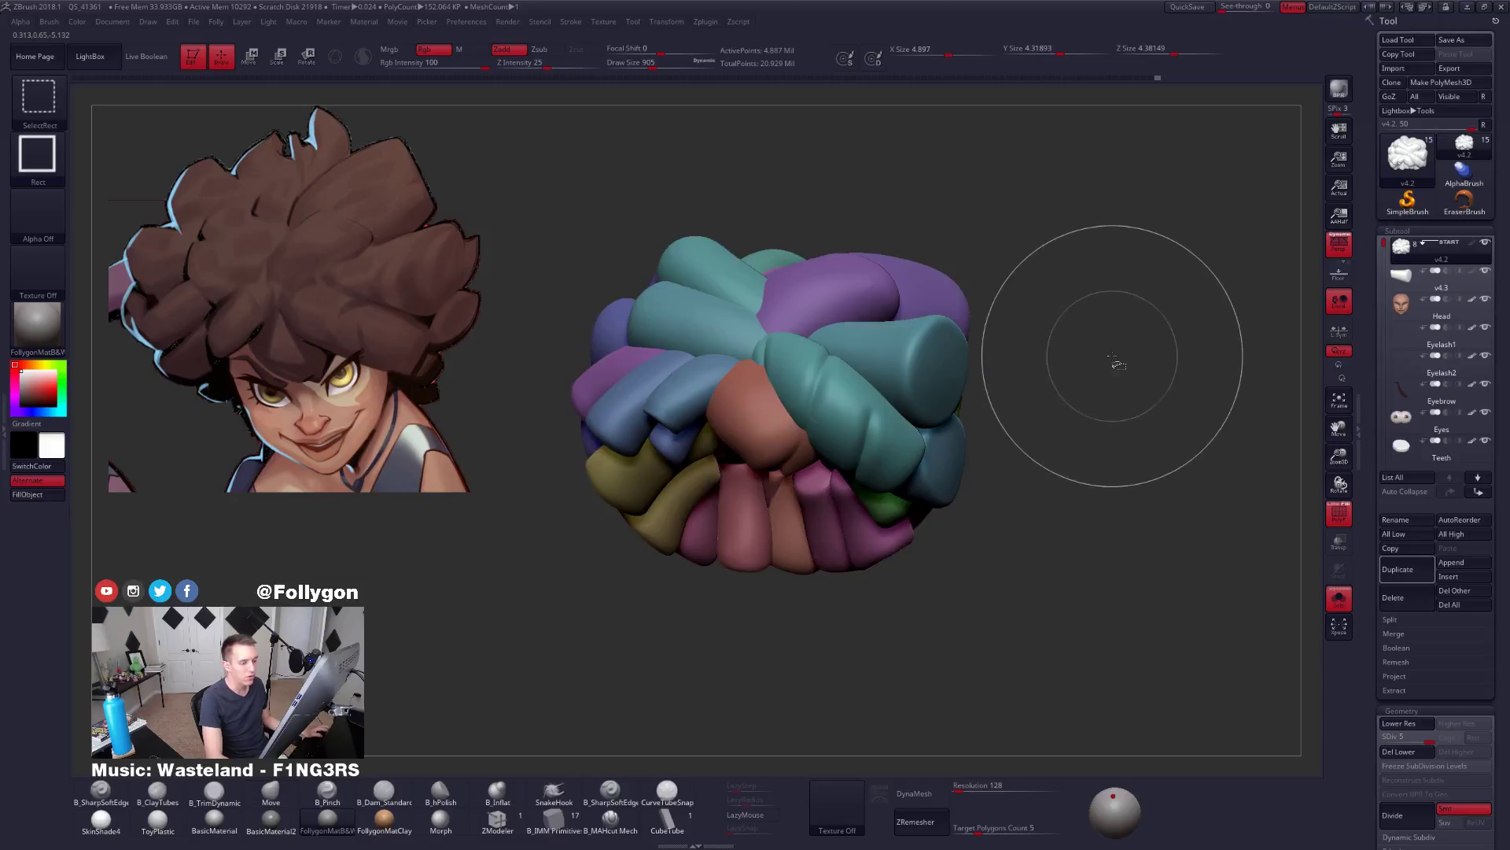
Restore the mask that leaves the purple clump and two teal clump ends free, inspect it around the hair, and clear it.
{"action": "left_click_drag", "start_coordinate": [1015, 440], "coordinate": [1017, 370]}
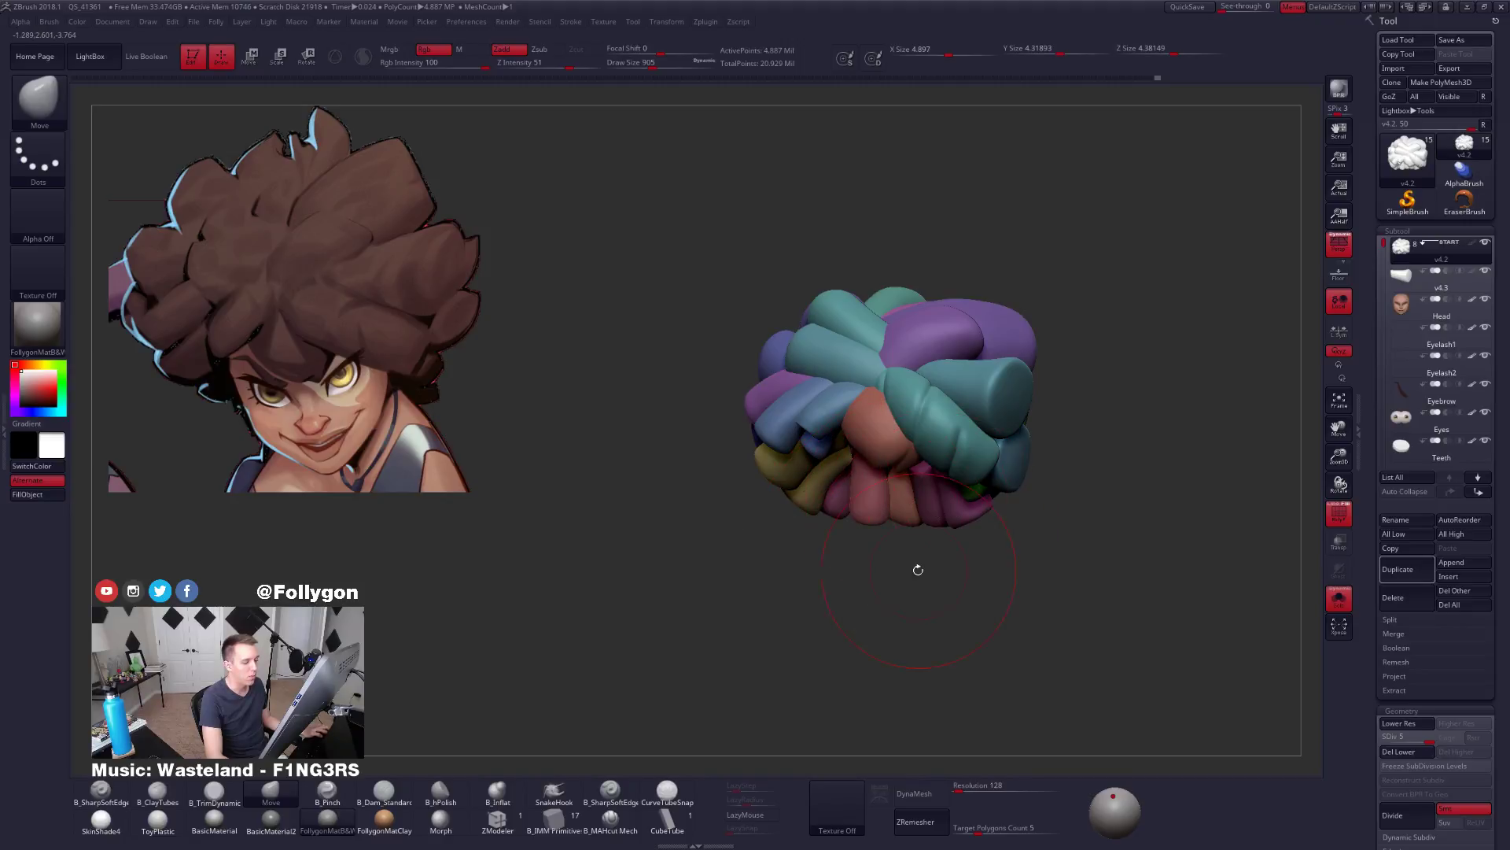
{"action": "left_click_drag", "start_coordinate": [857, 366], "coordinate": [794, 313]}
{"action": "right_click_drag", "start_coordinate": [795, 314], "coordinate": [813, 367], "text": "alt"}
{"action": "left_click_drag", "start_coordinate": [813, 344], "coordinate": [788, 312]}
{"action": "mouse_move", "coordinate": [893, 367]}
{"action": "right_mouse_down"}
{"action": "mouse_move", "coordinate": [948, 437]}
{"action": "mouse_move", "coordinate": [894, 365]}
{"action": "right_mouse_up"}
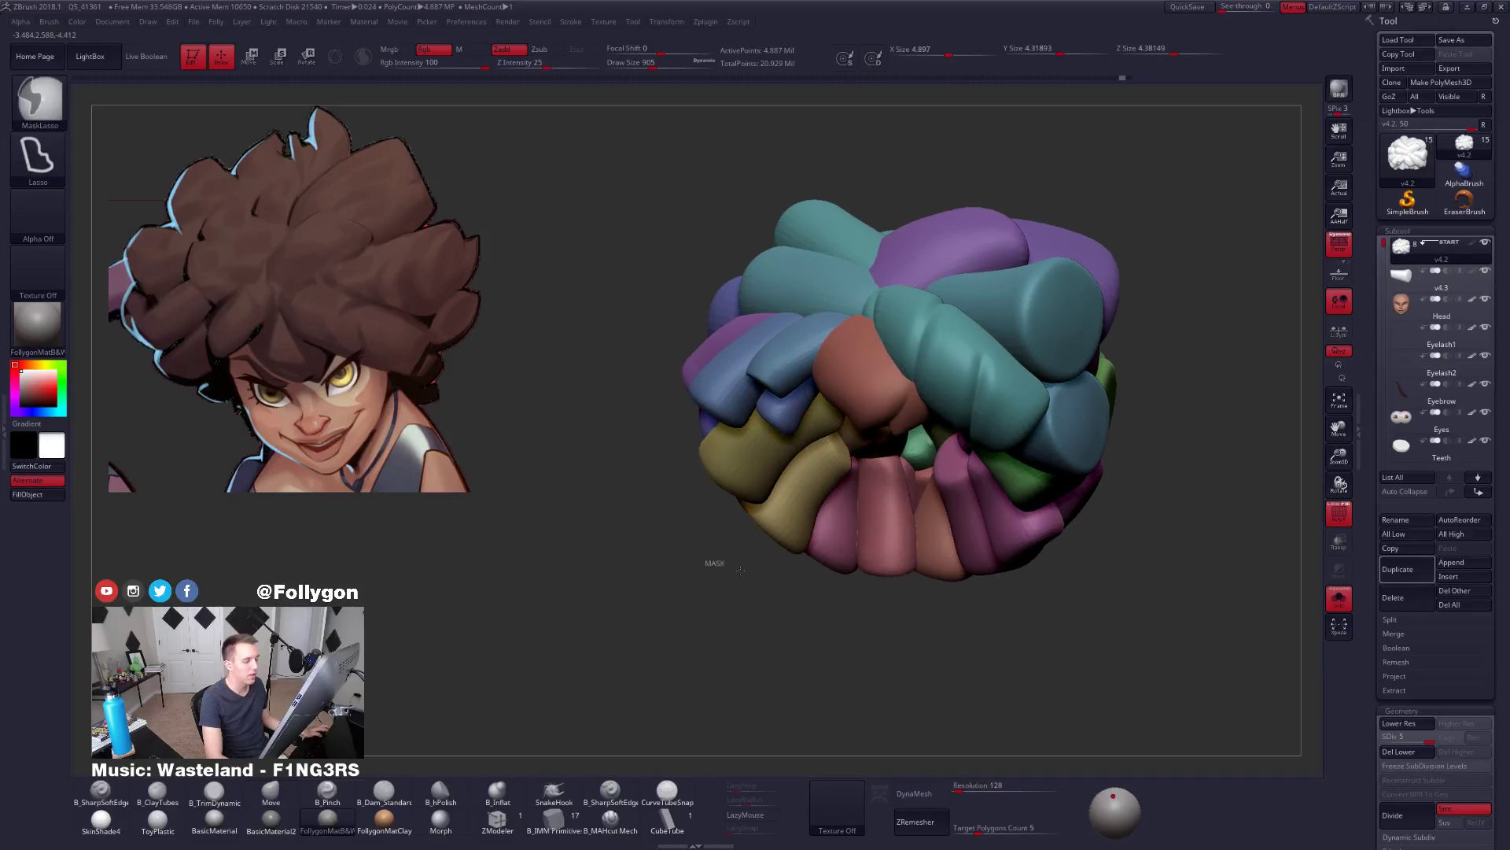
{"action": "mouse_move", "coordinate": [711, 559]}
{"action": "left_mouse_down", "text": "ctrl"}
{"action": "mouse_move", "coordinate": [917, 436]}
{"action": "mouse_move", "coordinate": [917, 263]}
{"action": "mouse_move", "coordinate": [896, 236]}
{"action": "left_mouse_up", "text": "ctrl"}
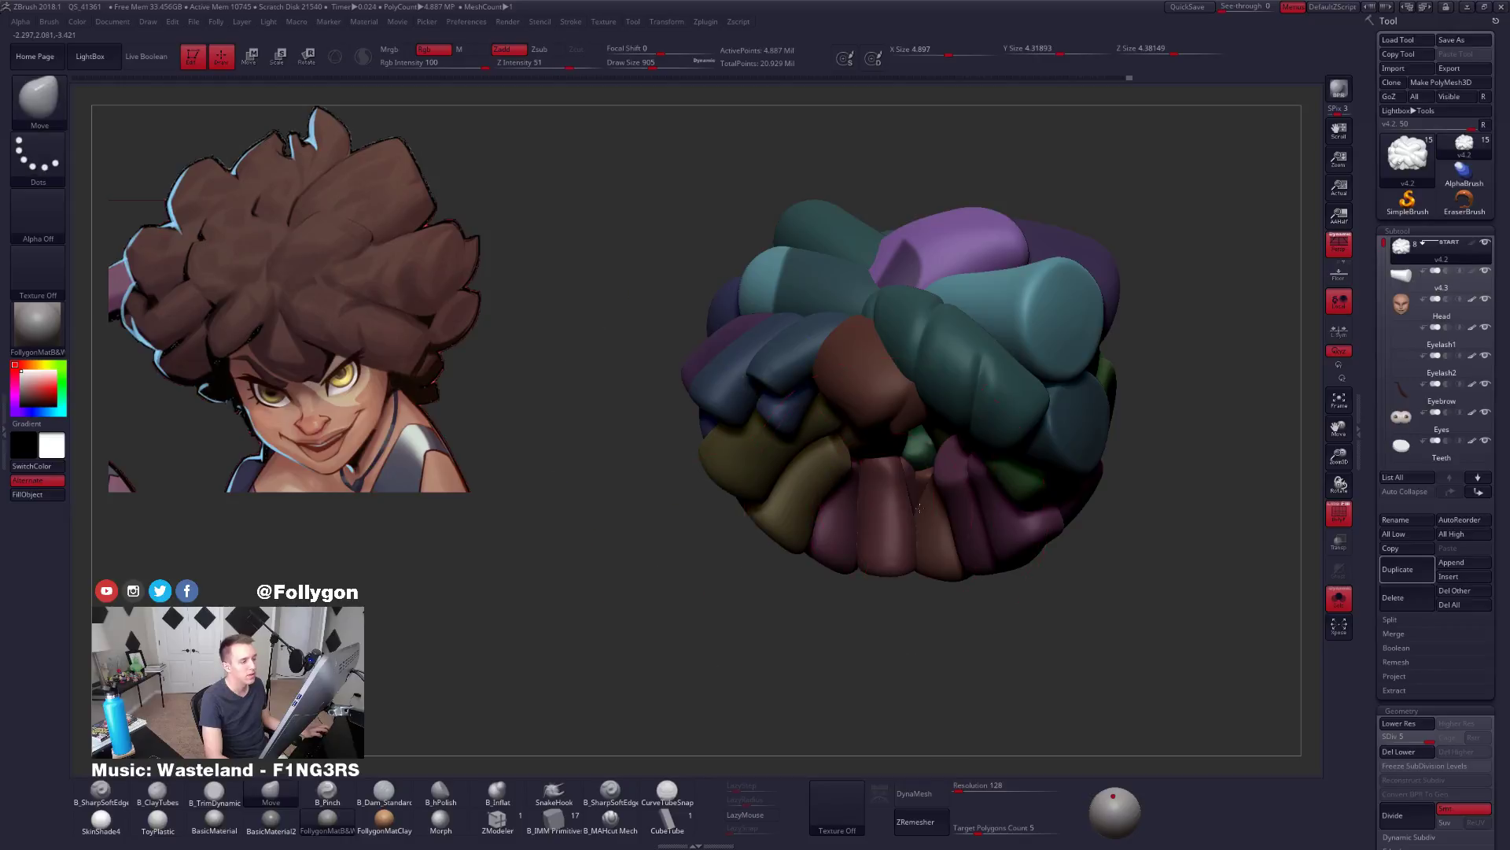
{"action": "mouse_move", "coordinate": [674, 438]}
{"action": "right_mouse_down"}
{"action": "mouse_move", "coordinate": [991, 366]}
{"action": "mouse_move", "coordinate": [904, 354]}
{"action": "right_mouse_up"}
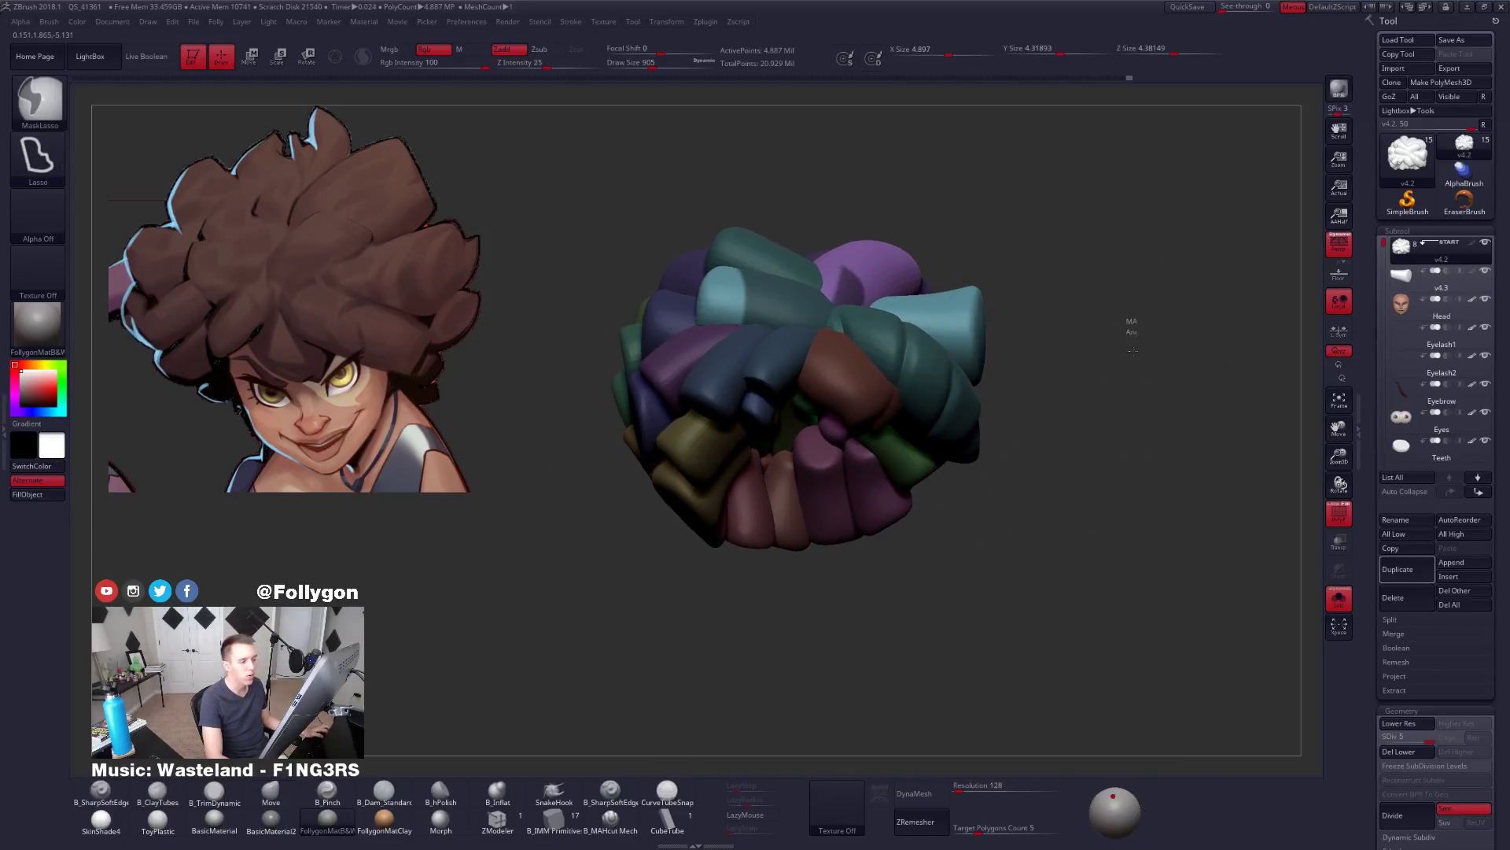
{"action": "right_click_drag", "start_coordinate": [1122, 347], "coordinate": [1137, 395]}
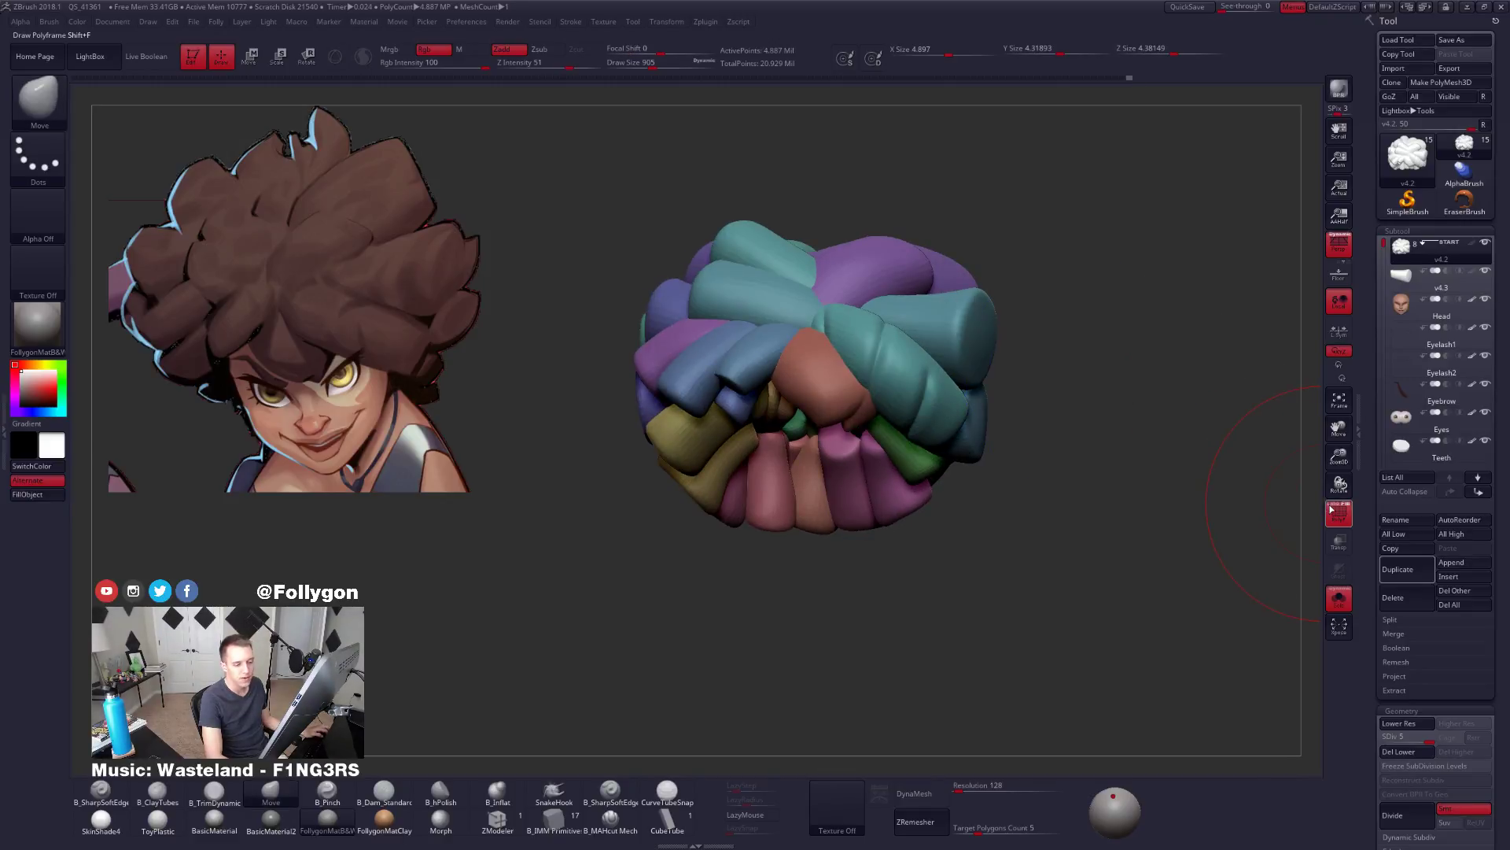
Turn off the hair's polygroup display and set the brush's draw size to 414.
{"action": "key", "text": "shift+f"}
{"action": "key", "text": "space"}
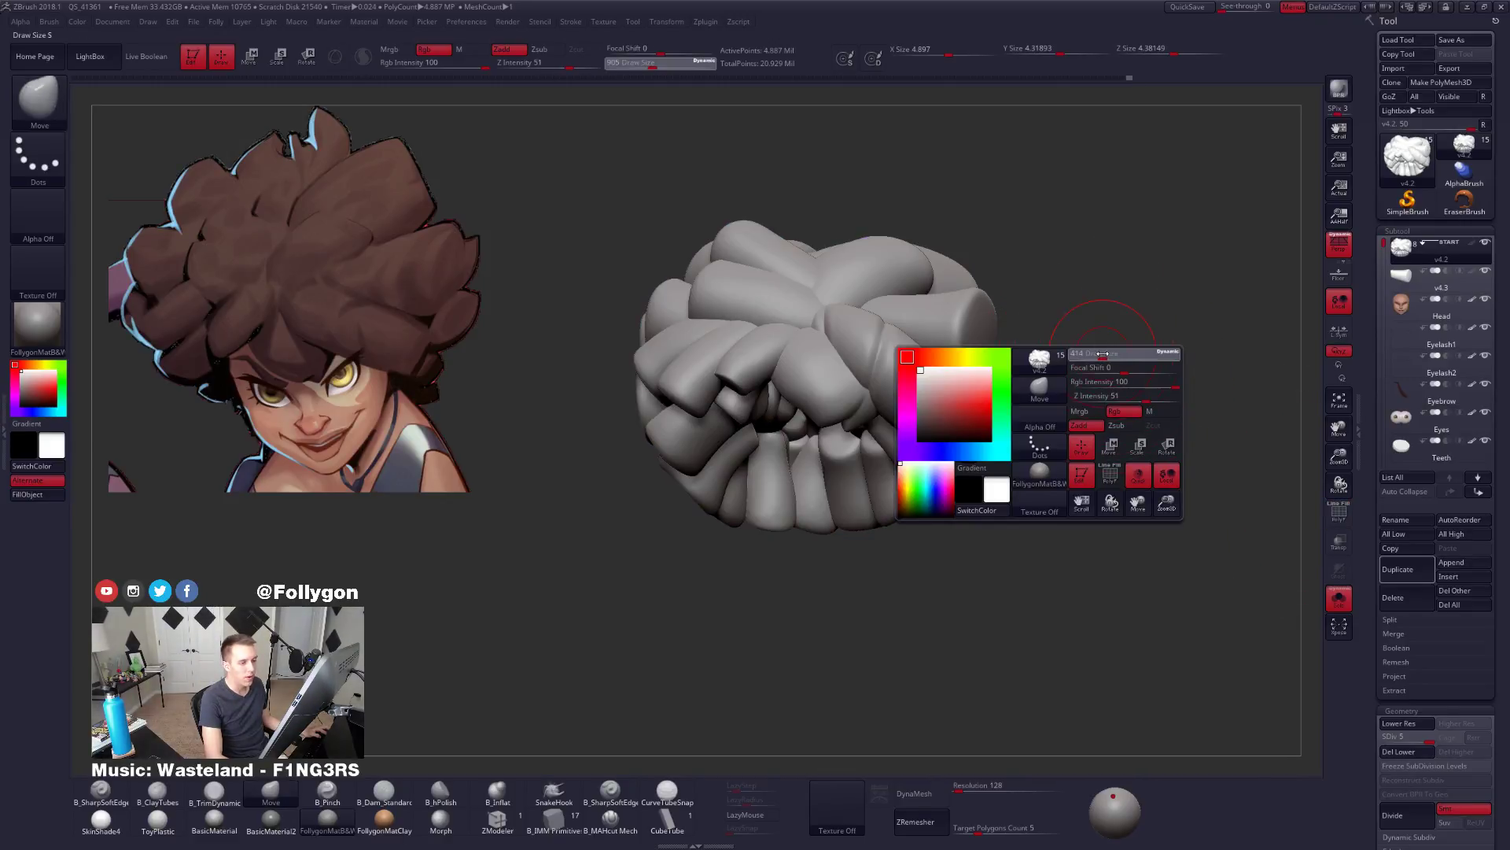
Compare the v4.3 clump with the full v4.2 hair on the head, and show v4.3 alone in solo view.
{"action": "left_click", "coordinate": [1404, 276]}
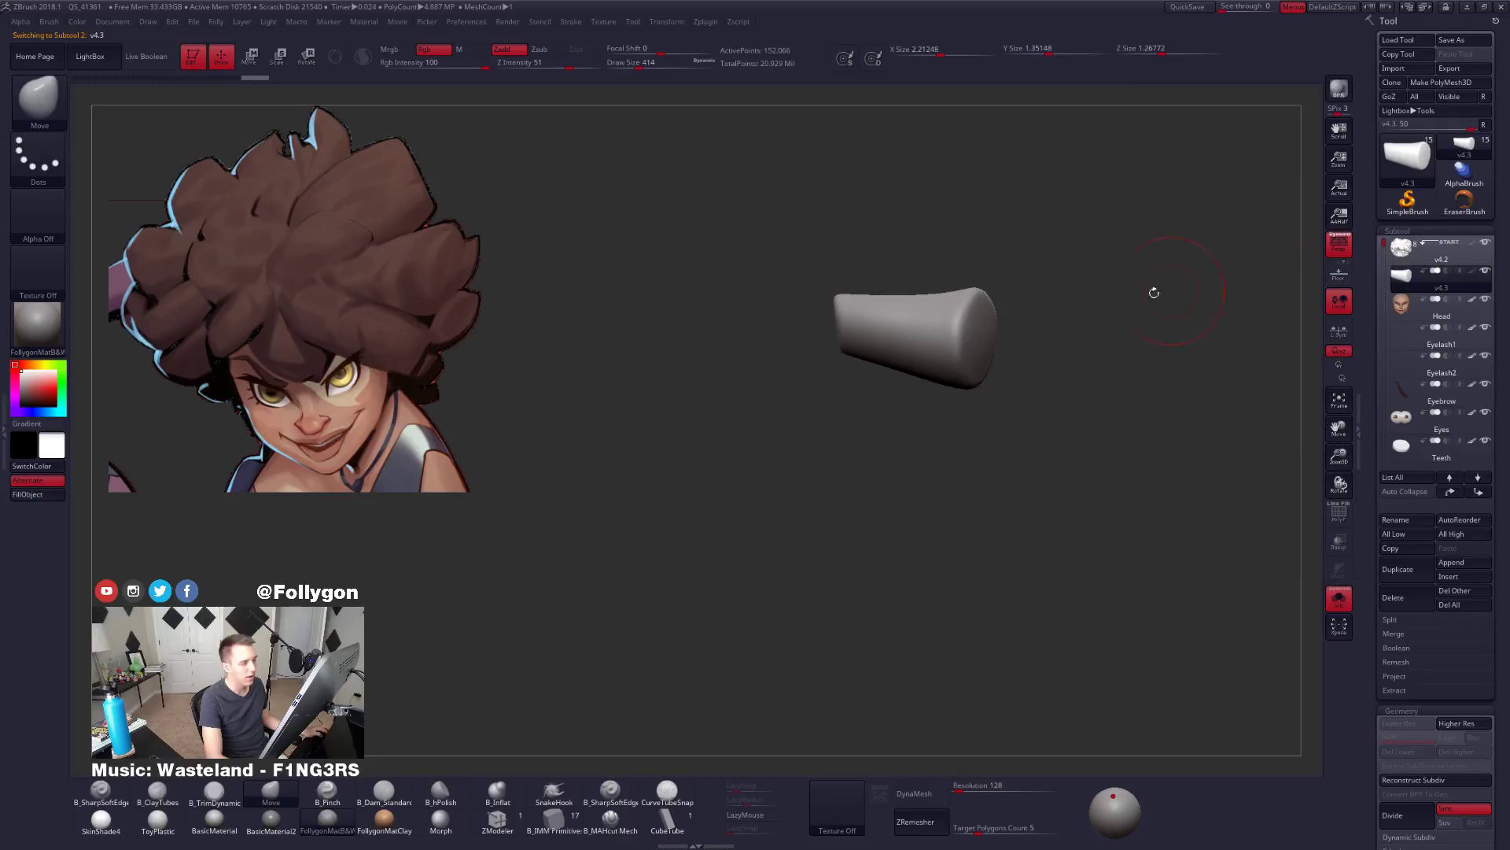
{"action": "key", "text": "ctrl+shift+s"}
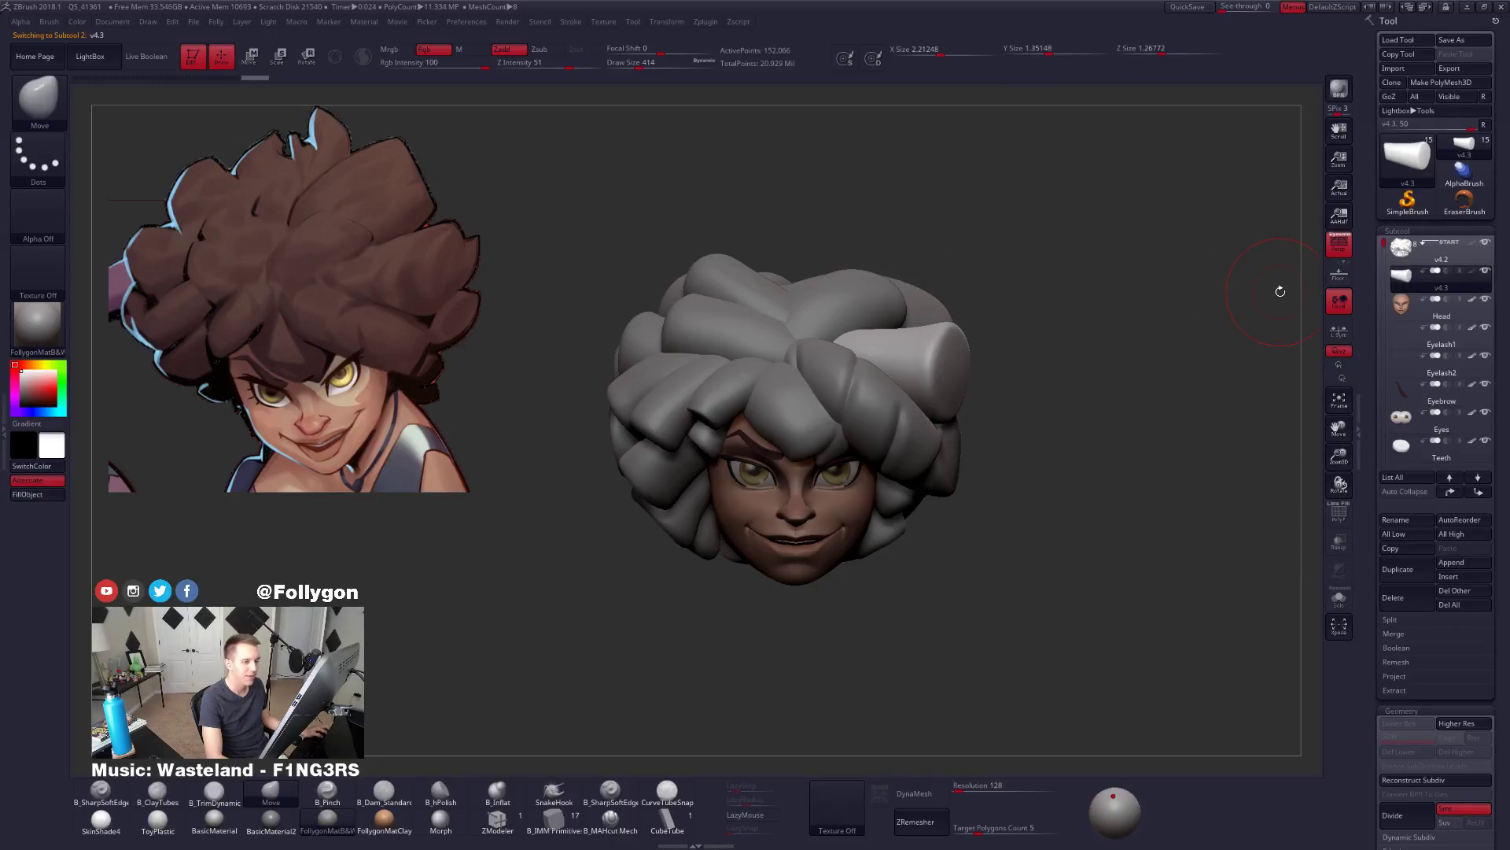
{"action": "left_click", "coordinate": [1399, 250]}
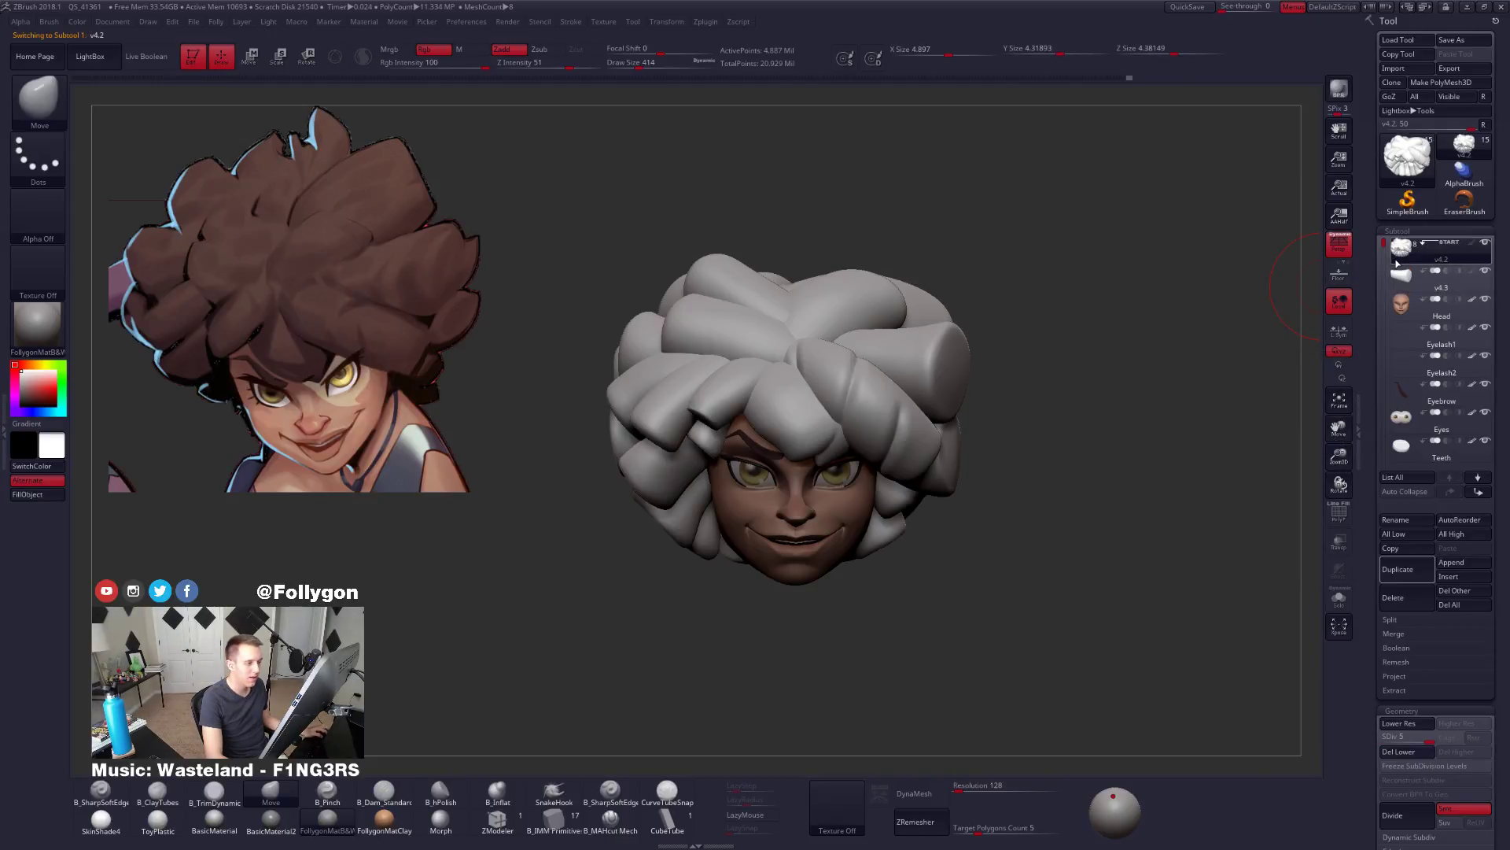
{"action": "left_click", "coordinate": [1403, 275]}
{"action": "key", "text": "ctrl+shift+s"}
{"action": "left_click_drag", "start_coordinate": [994, 341], "coordinate": [995, 369], "text": "alt"}
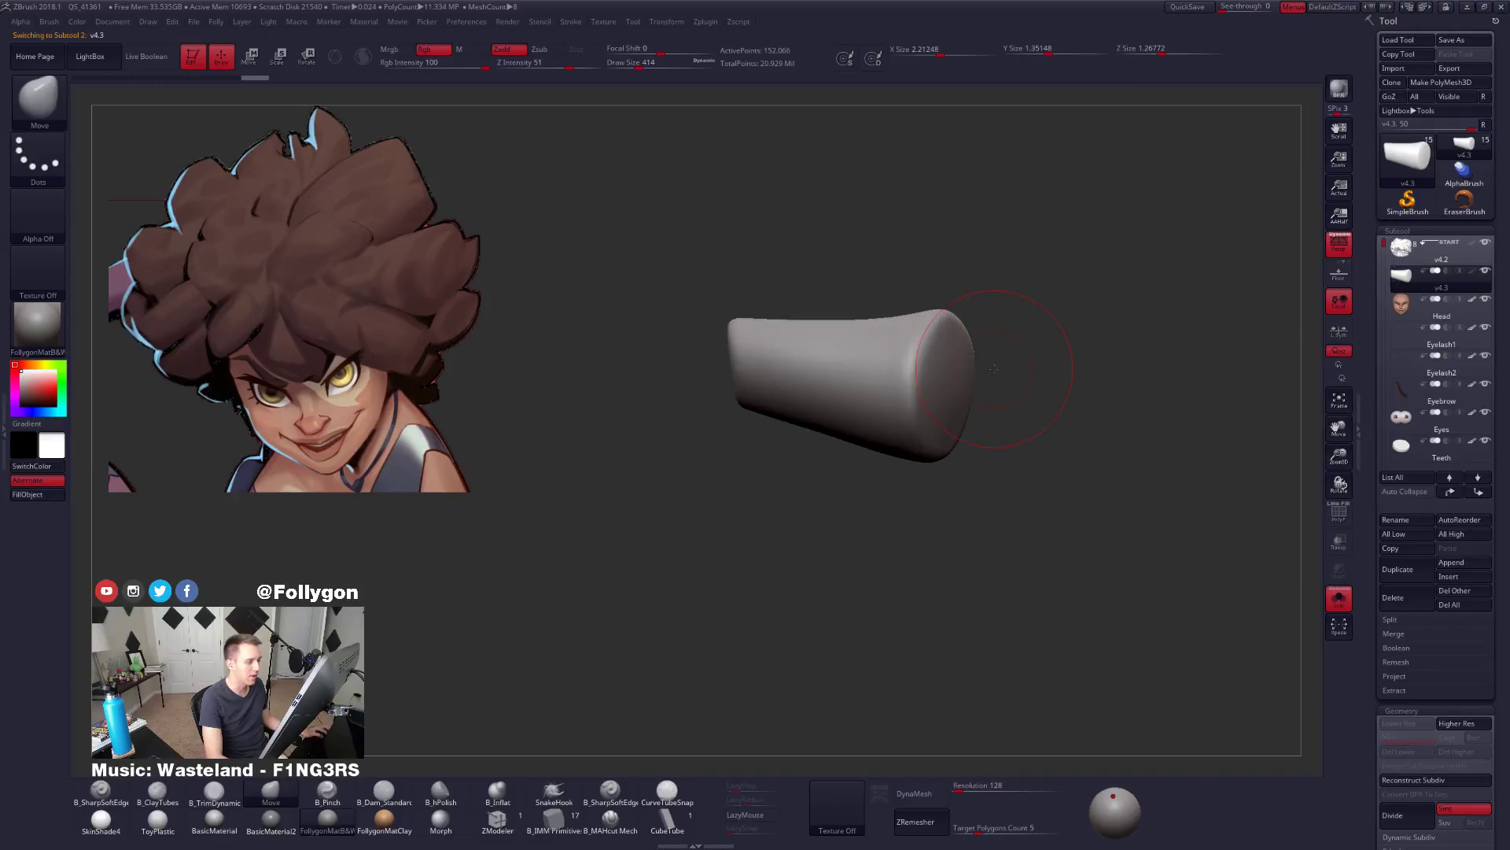
{"action": "key", "text": "shift+f"}
{"action": "key", "text": "shift+f"}
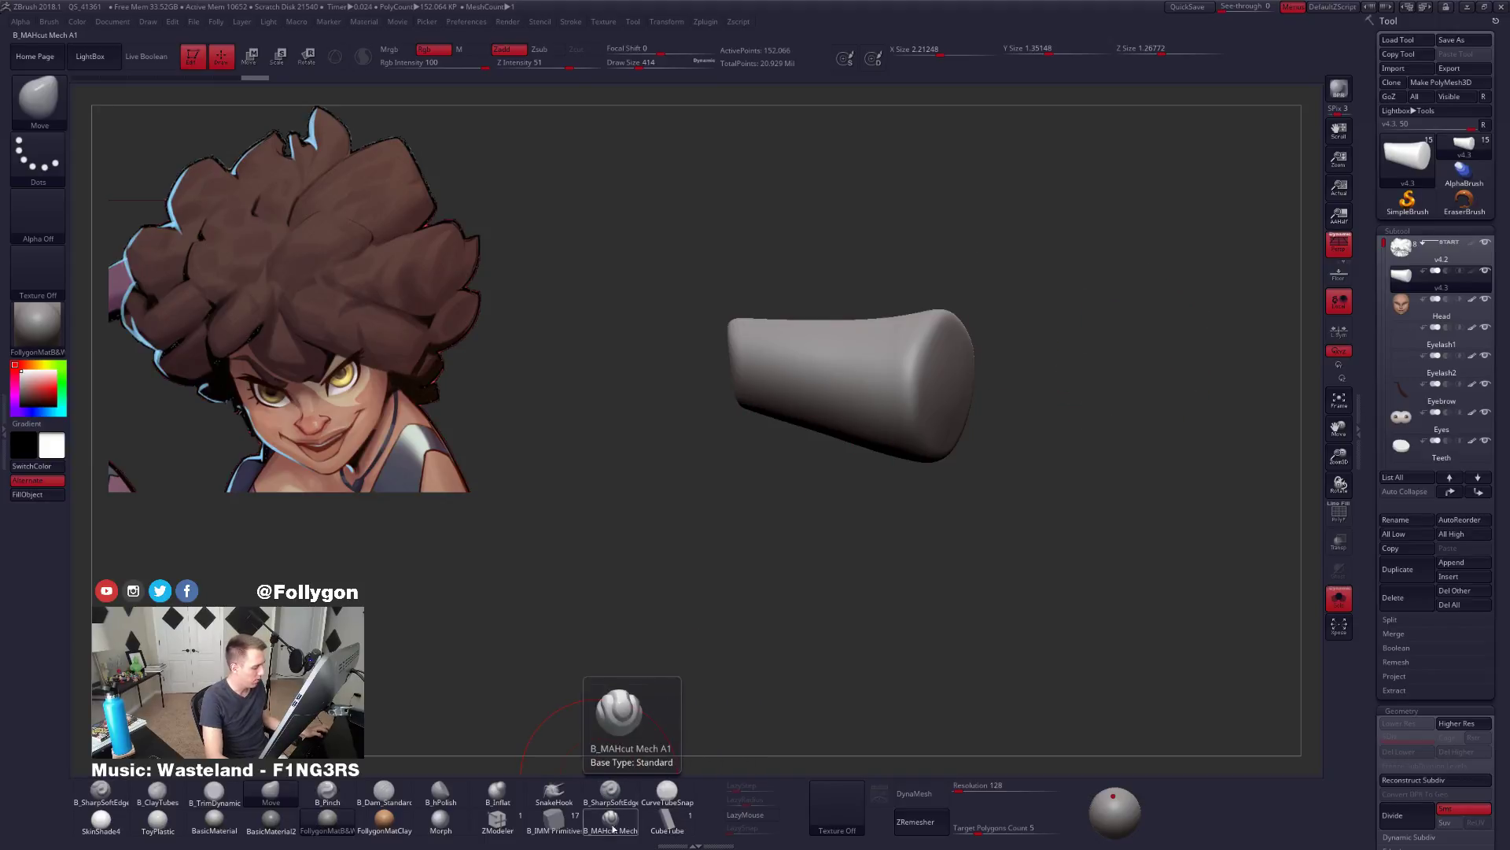
Choose the CurveTubeSnap brush for the isolated v4.3 clump and set its draw size to 160.
{"action": "left_click", "coordinate": [663, 794]}
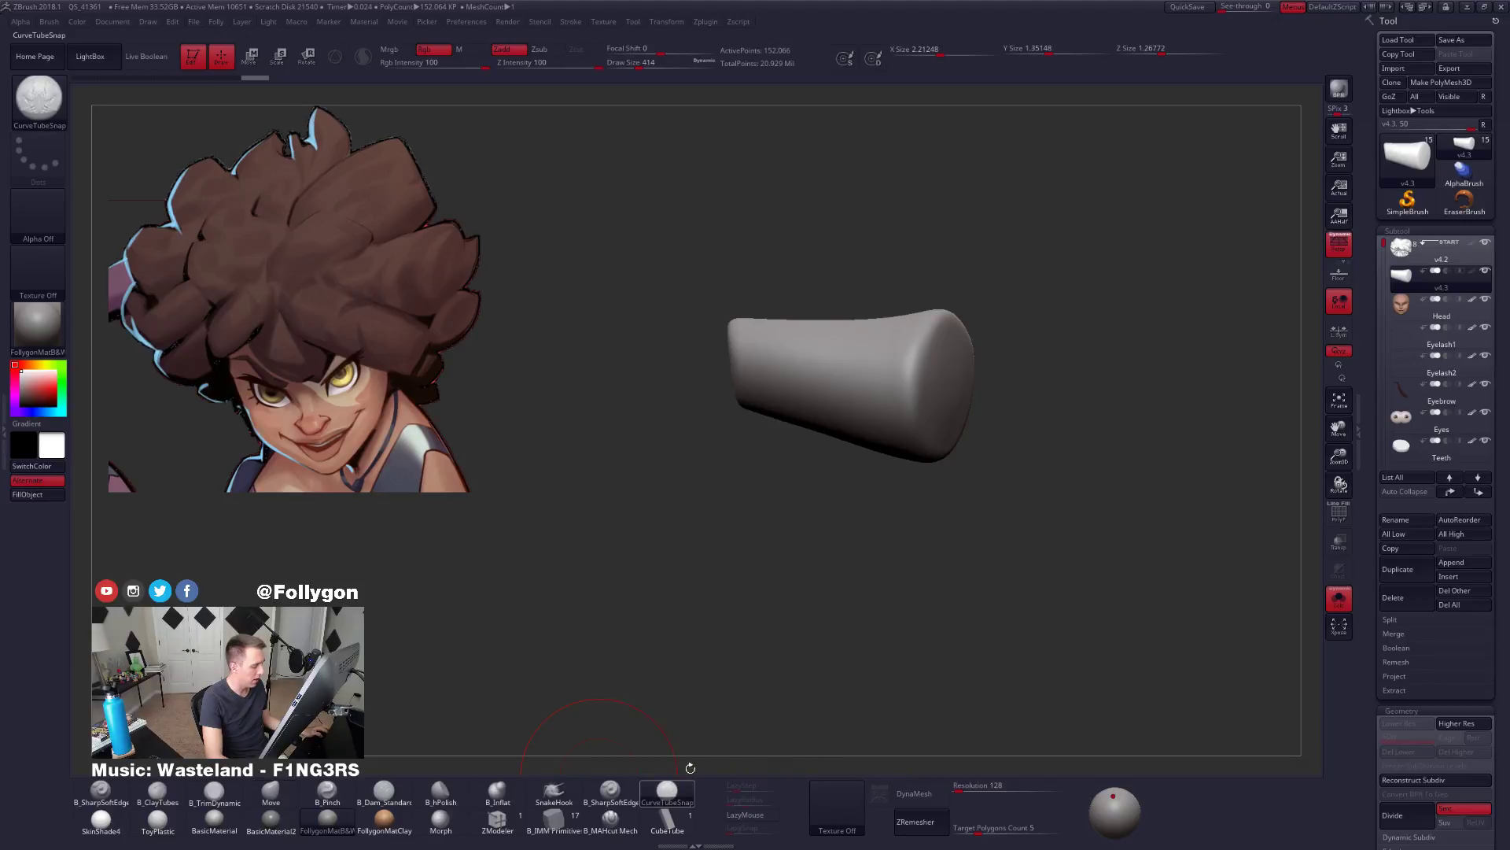
{"action": "key", "text": "space"}
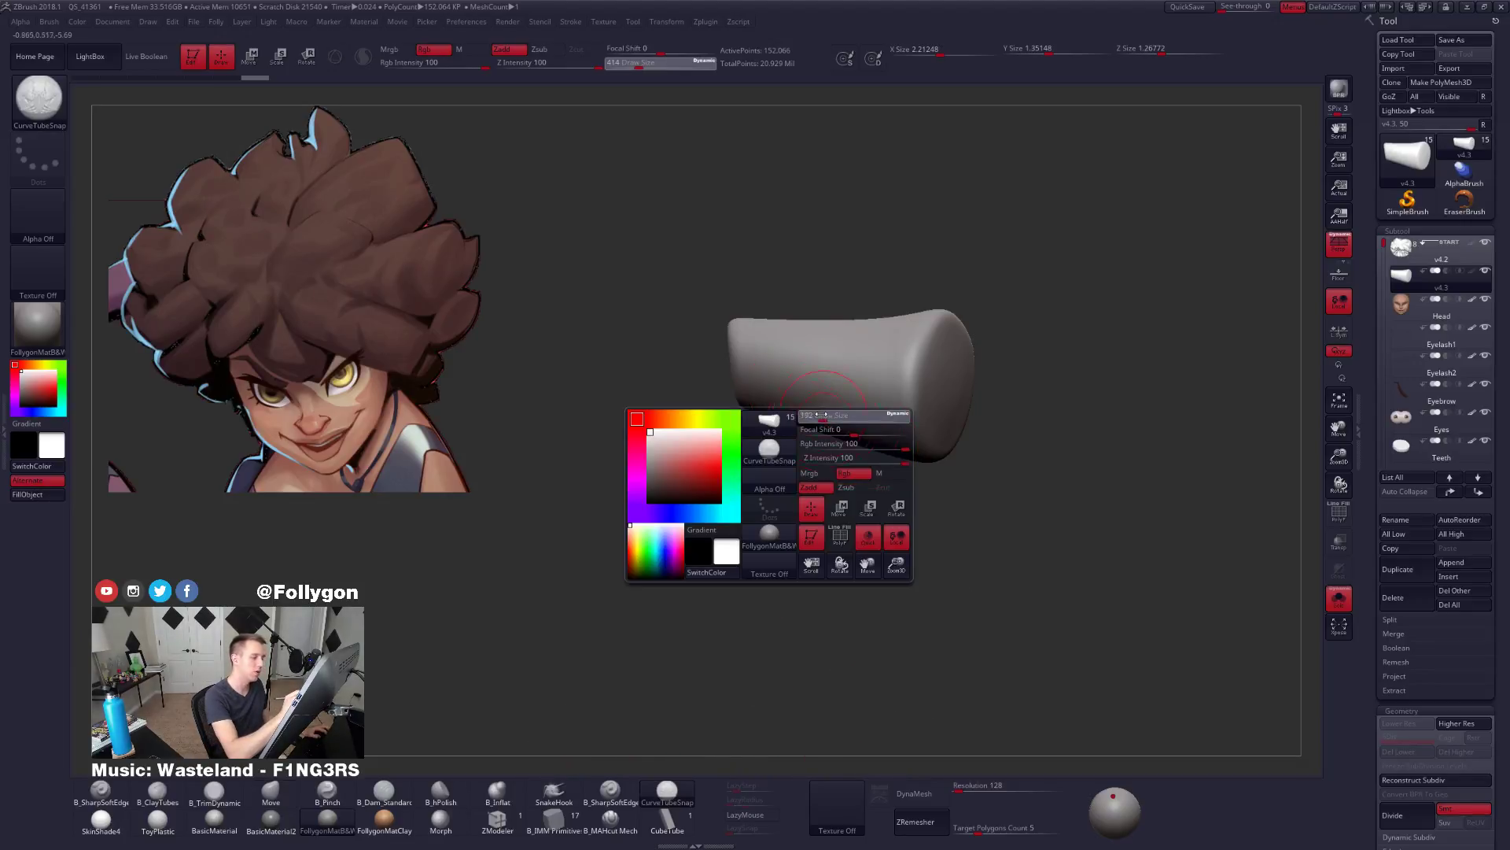
{"action": "right_click_drag", "start_coordinate": [813, 426], "coordinate": [781, 421], "text": "ctrl"}
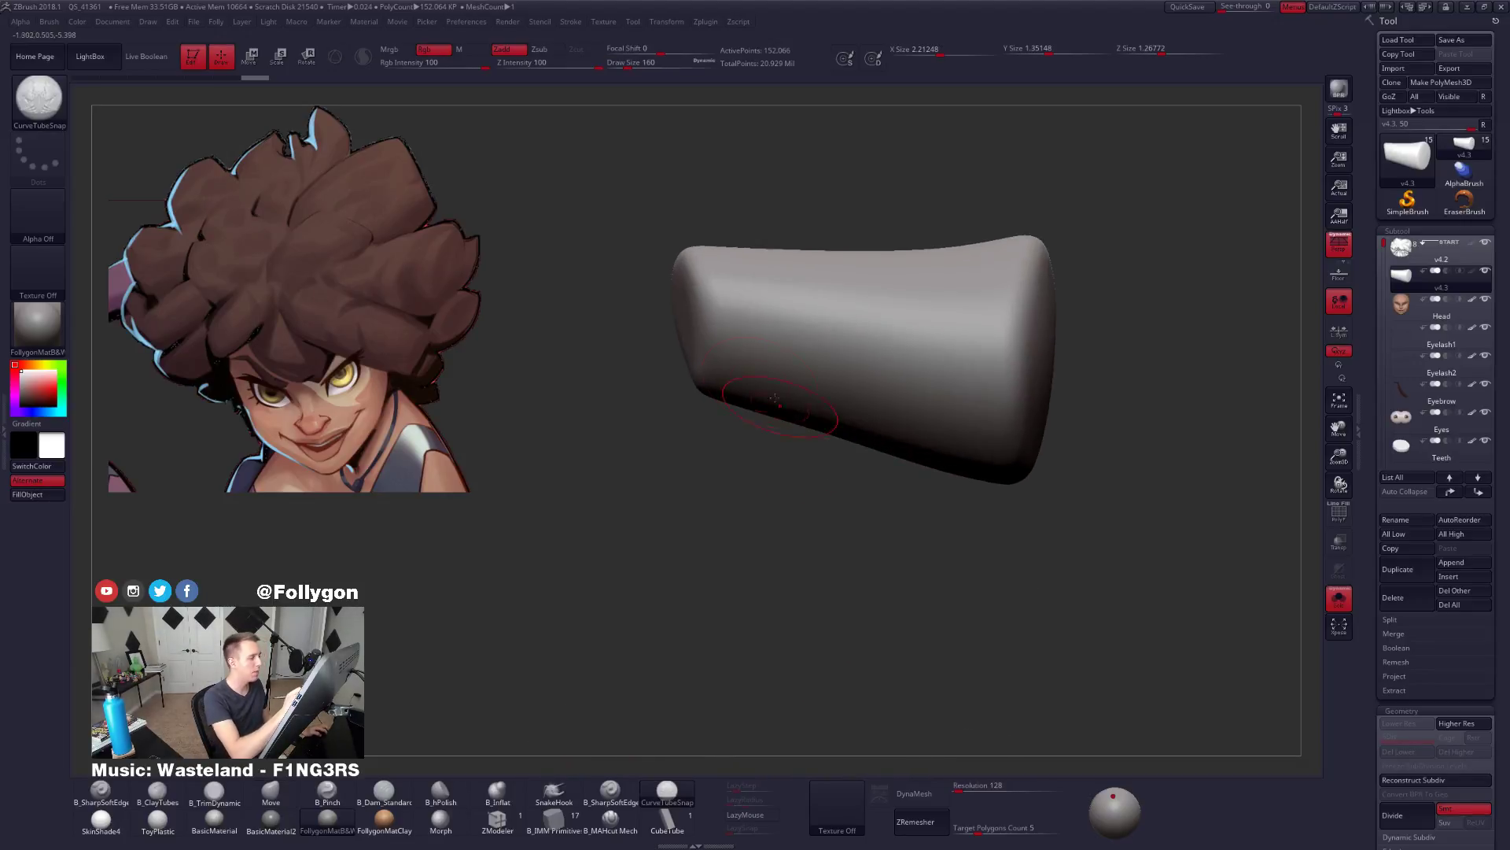
Set the draw size to 96 and draw a curve tube wrapping around the clump's narrow end.
{"action": "right_click_drag", "start_coordinate": [720, 346], "coordinate": [714, 272], "text": "ctrl"}
{"action": "key", "text": "space"}
{"action": "left_click_drag", "start_coordinate": [714, 264], "coordinate": [708, 265]}
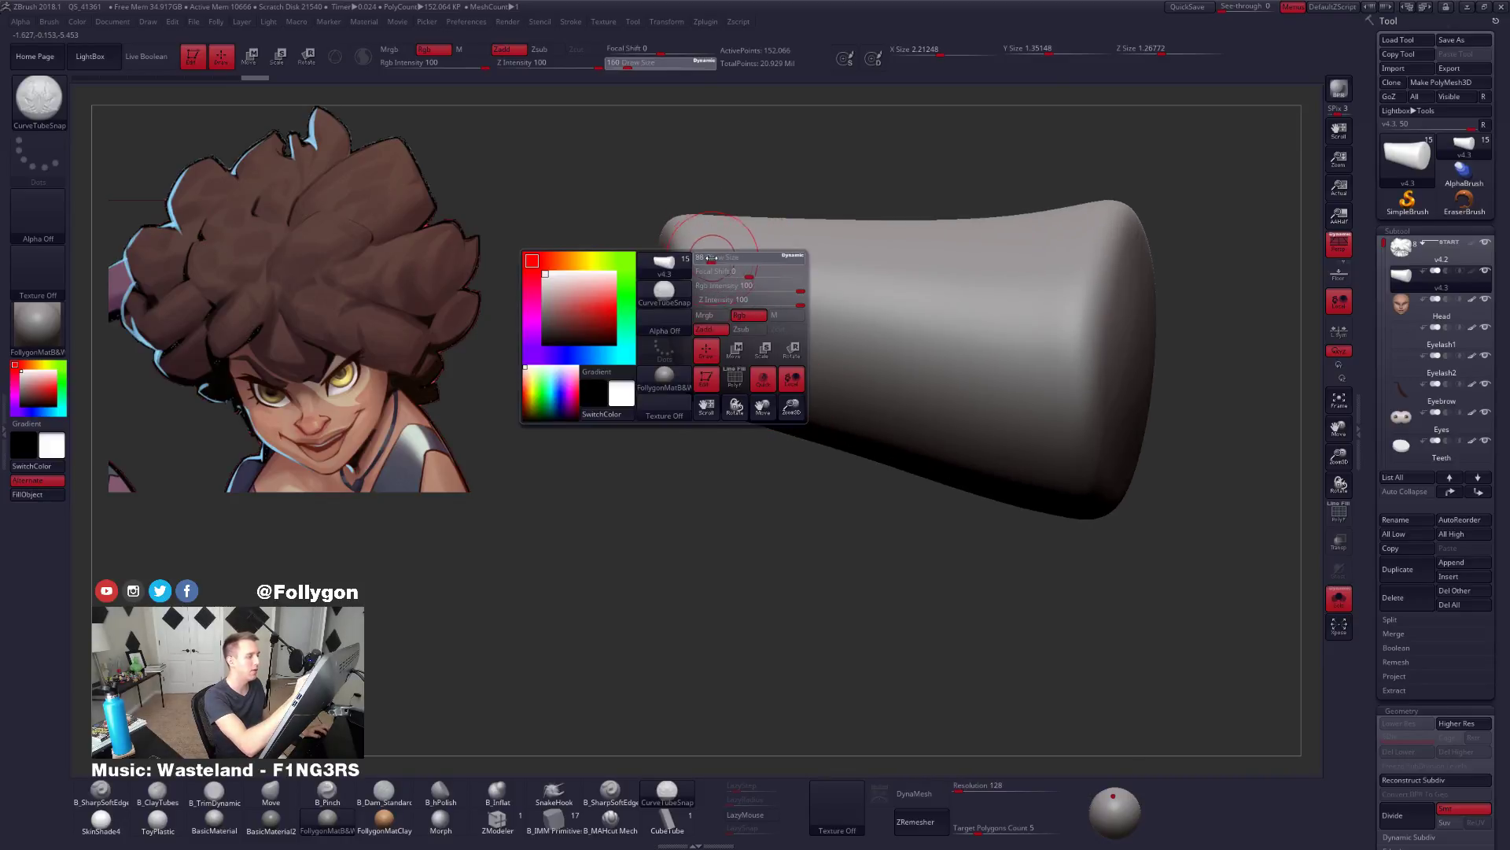
{"action": "right_click_drag", "start_coordinate": [722, 271], "coordinate": [708, 261]}
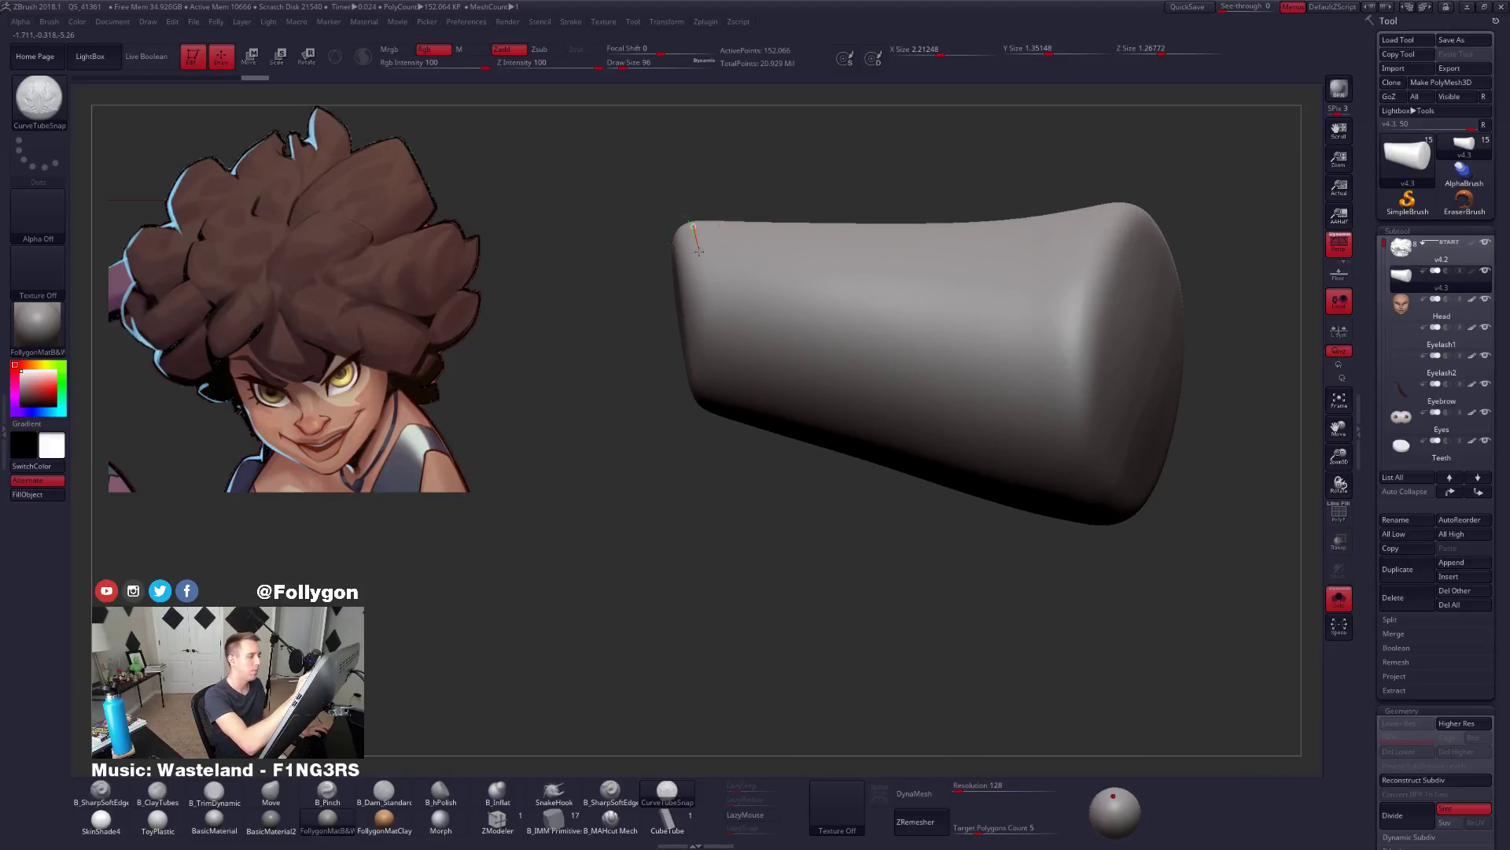
{"action": "right_click_drag", "start_coordinate": [740, 401], "coordinate": [766, 326]}
{"action": "mouse_move", "coordinate": [729, 385]}
{"action": "right_mouse_down"}
{"action": "mouse_move", "coordinate": [738, 418]}
{"action": "mouse_move", "coordinate": [736, 392]}
{"action": "mouse_move", "coordinate": [758, 424]}
{"action": "mouse_move", "coordinate": [766, 398]}
{"action": "right_mouse_up"}
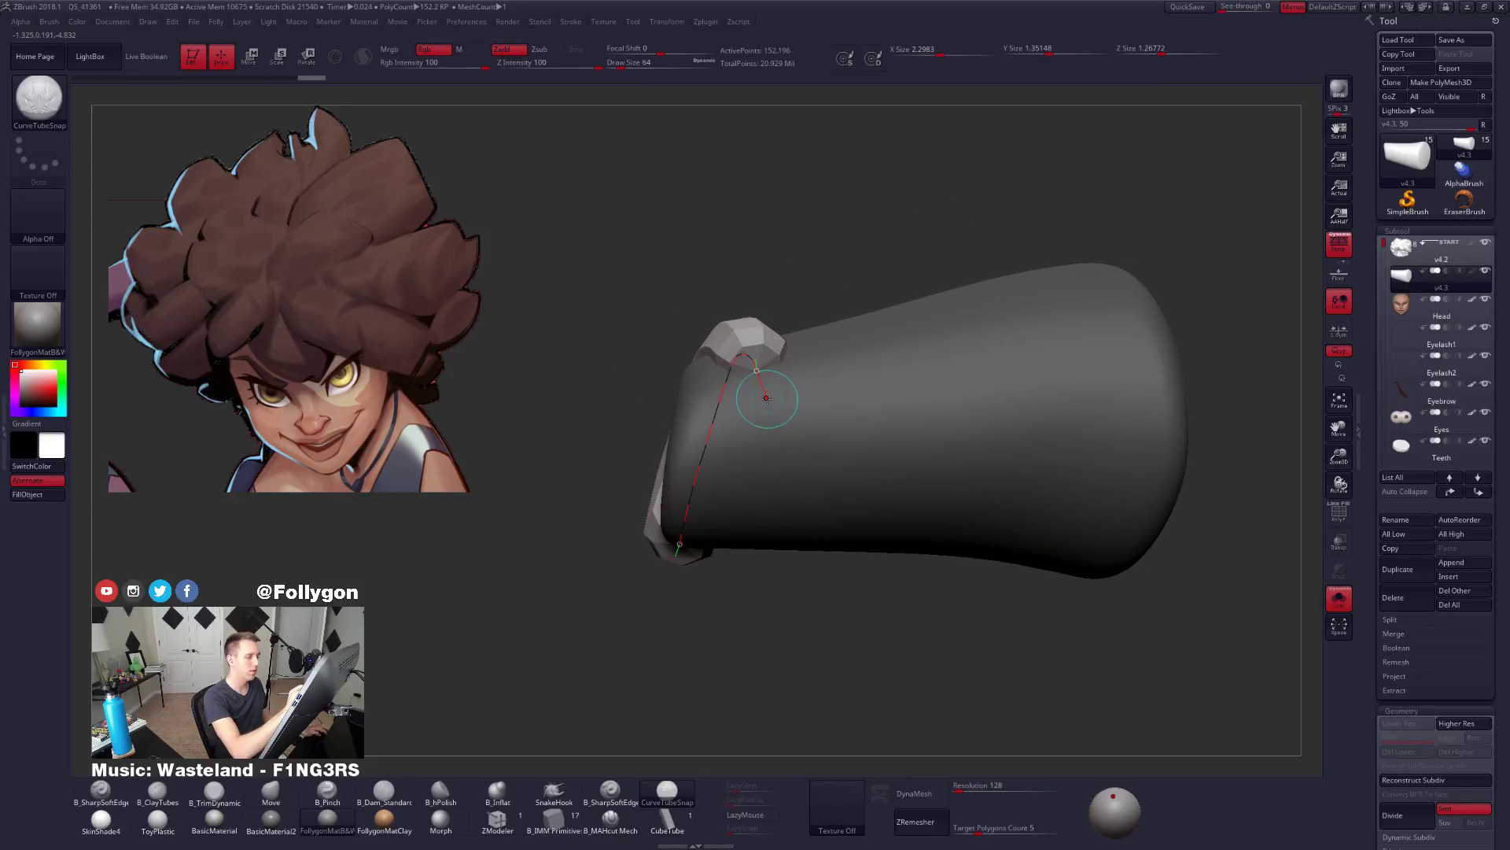
{"action": "right_click_drag", "start_coordinate": [795, 479], "coordinate": [795, 362]}
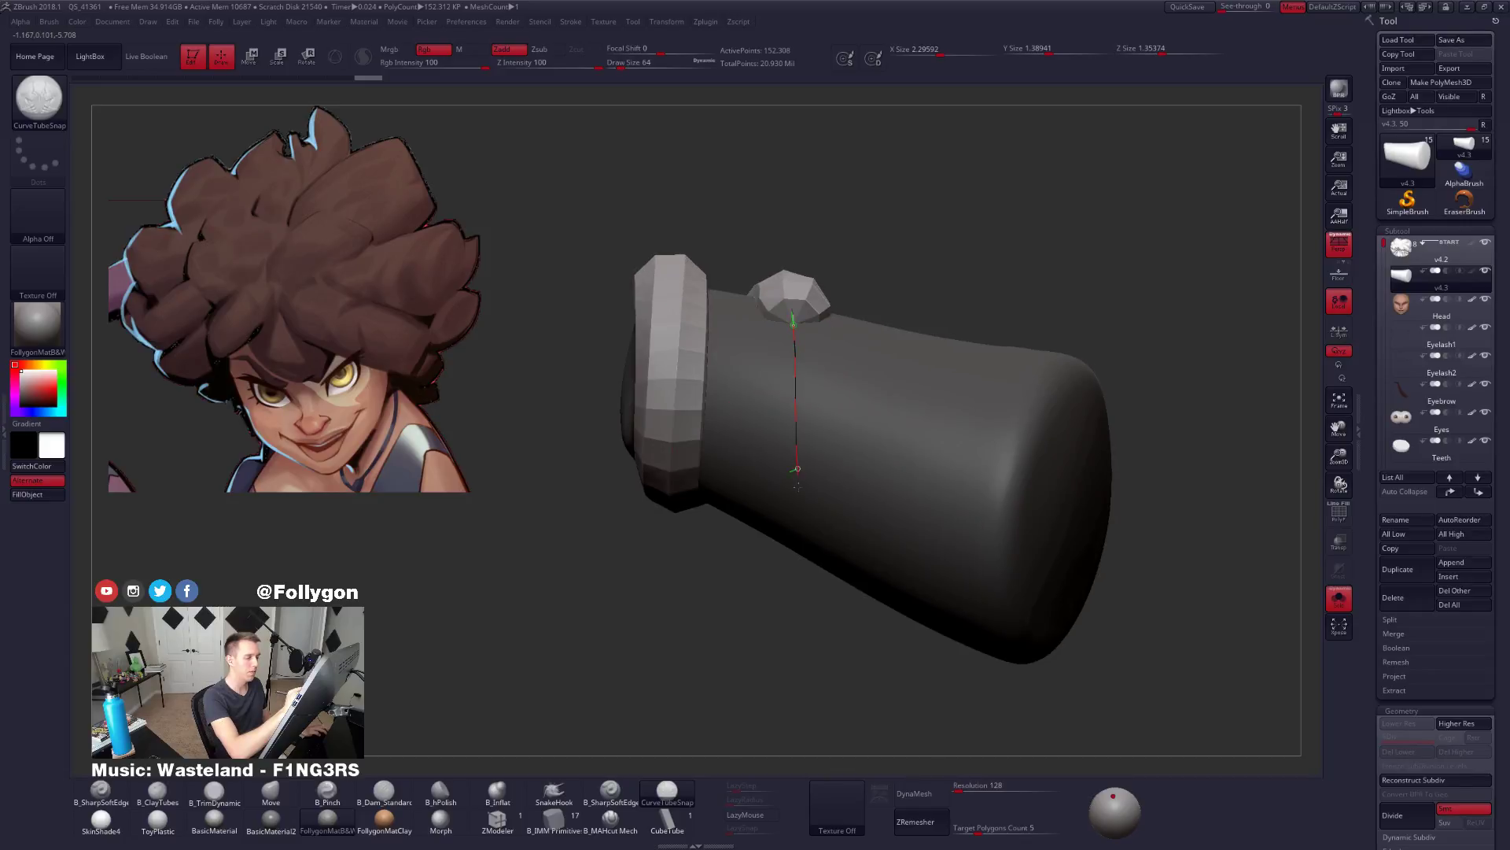
Extend the tube from its first loop down across the middle of the clump, undoing misplaced extensions.
{"action": "right_click_drag", "start_coordinate": [796, 486], "coordinate": [806, 438]}
{"action": "left_click_drag", "start_coordinate": [826, 604], "coordinate": [828, 610]}
{"action": "right_click_drag", "start_coordinate": [830, 441], "coordinate": [818, 413]}
{"action": "key", "text": "ctrl+z"}
{"action": "left_click_drag", "start_coordinate": [808, 393], "coordinate": [819, 588]}
{"action": "key", "text": "ctrl+z"}
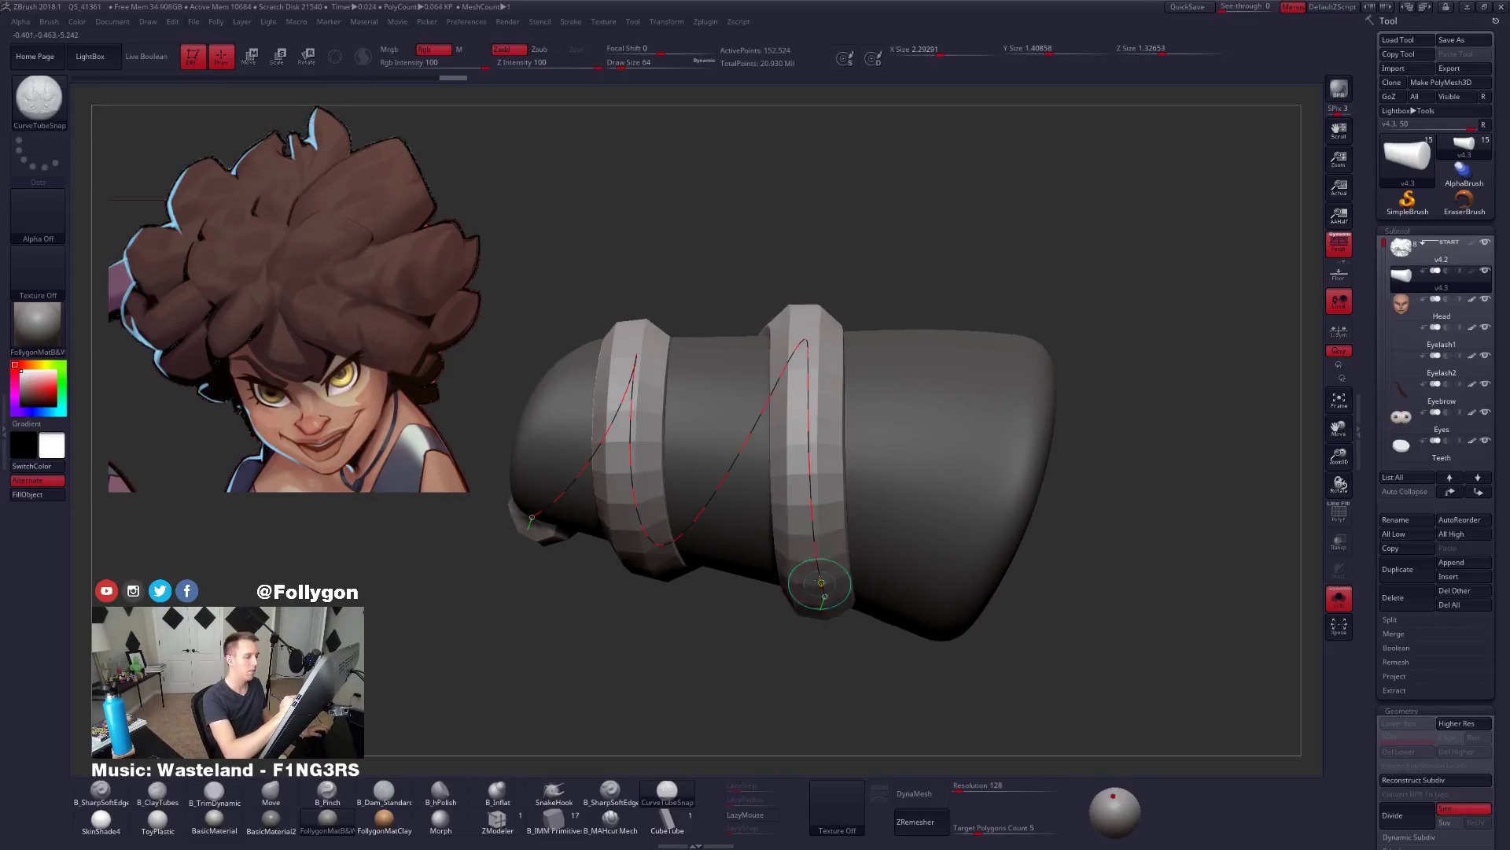
Undo the last extension and redraw the tube's second loop around the middle of the clump.
{"action": "right_click_drag", "start_coordinate": [821, 582], "coordinate": [865, 368]}
{"action": "right_click_drag", "start_coordinate": [842, 492], "coordinate": [843, 471]}
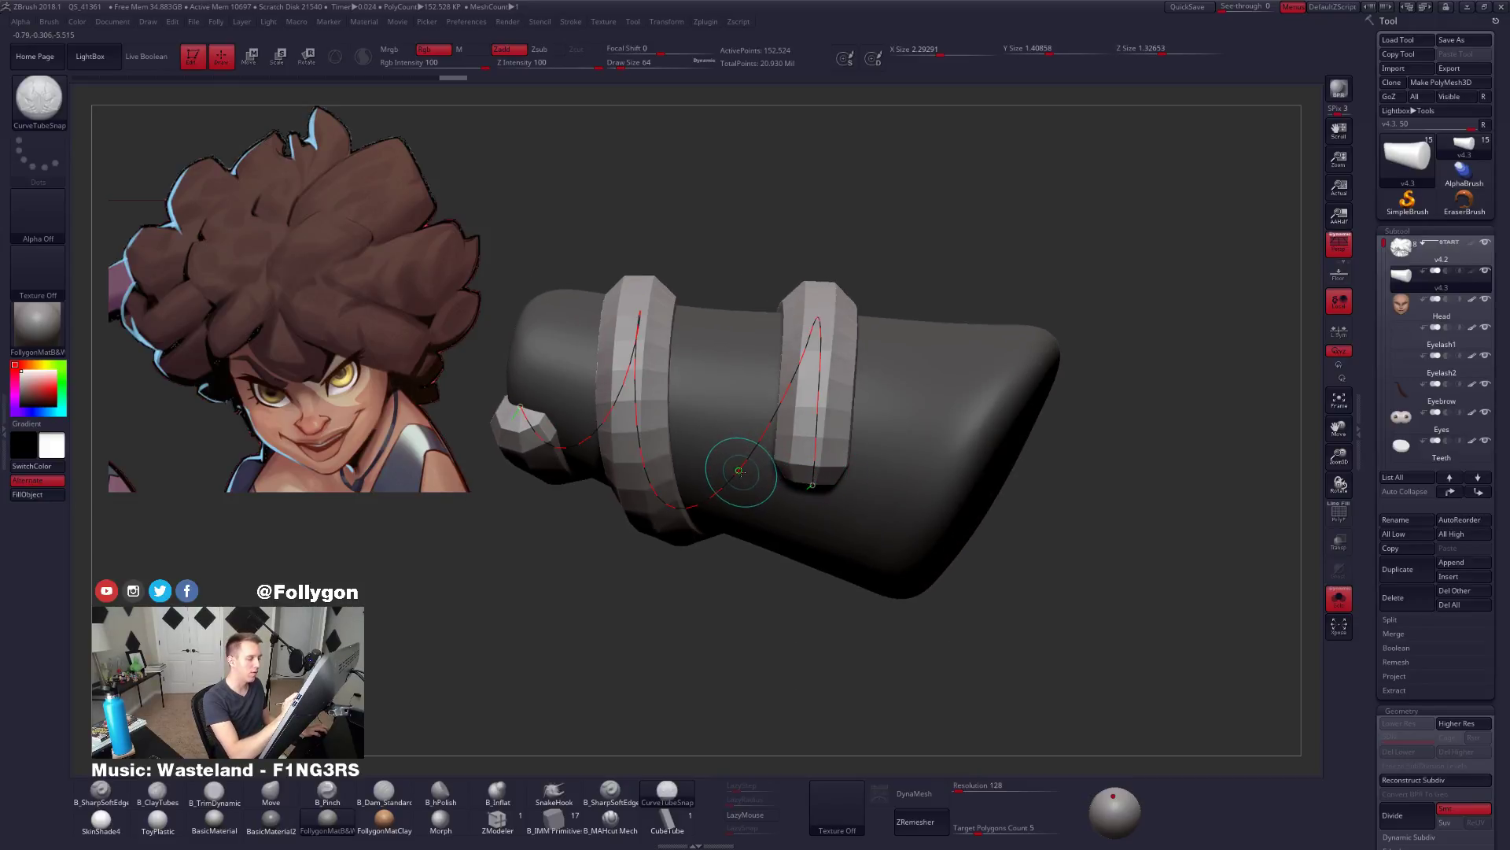
{"action": "left_click_drag", "start_coordinate": [750, 445], "coordinate": [737, 453]}
{"action": "key", "text": "ctrl+z"}
{"action": "right_click_drag", "start_coordinate": [849, 563], "coordinate": [839, 452]}
{"action": "right_click_drag", "start_coordinate": [812, 380], "coordinate": [800, 324]}
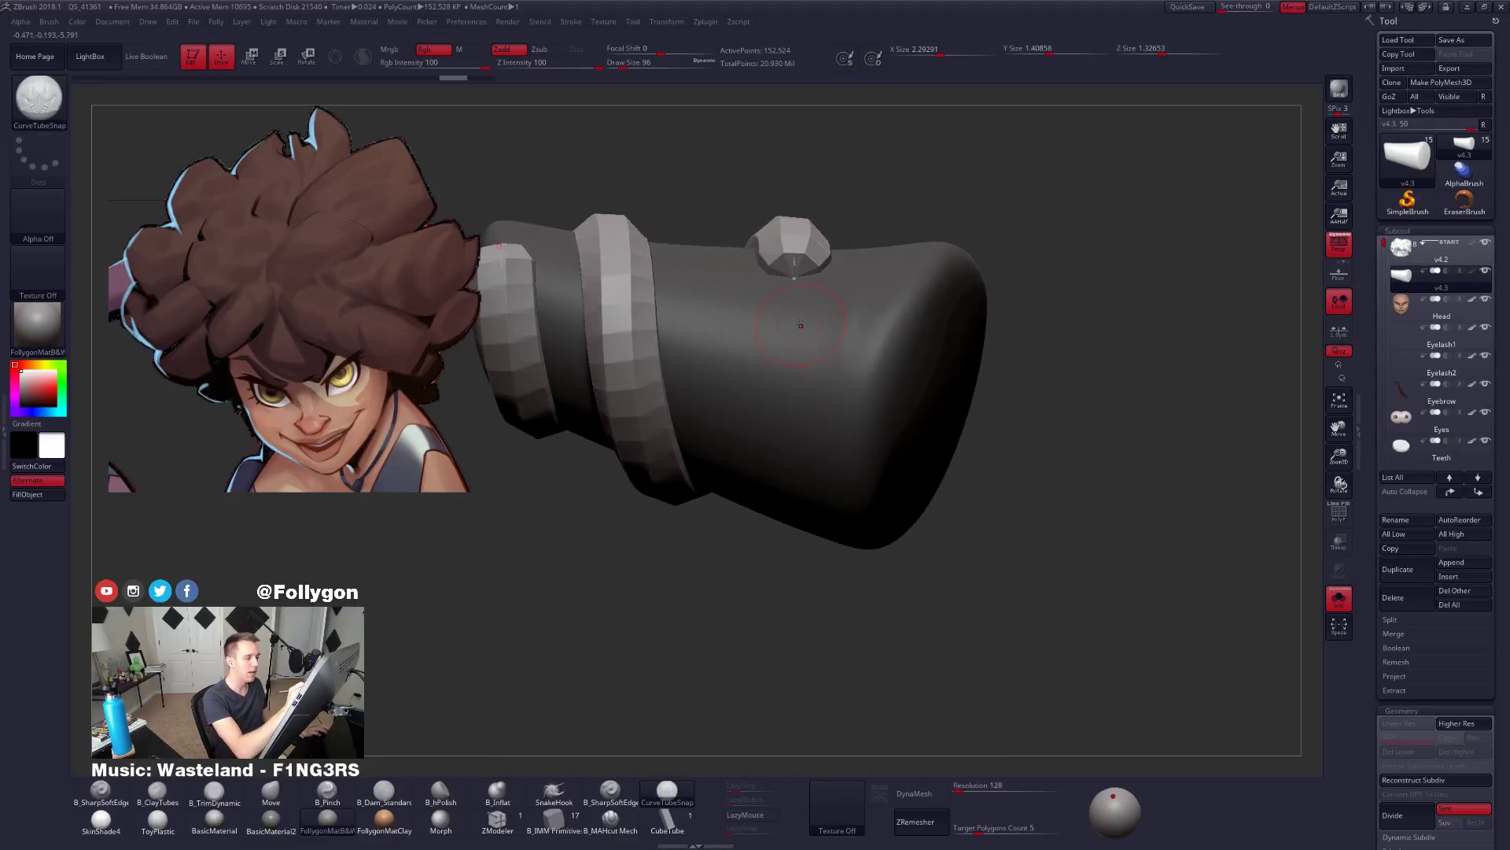
{"action": "left_click_drag", "start_coordinate": [793, 444], "coordinate": [793, 494]}
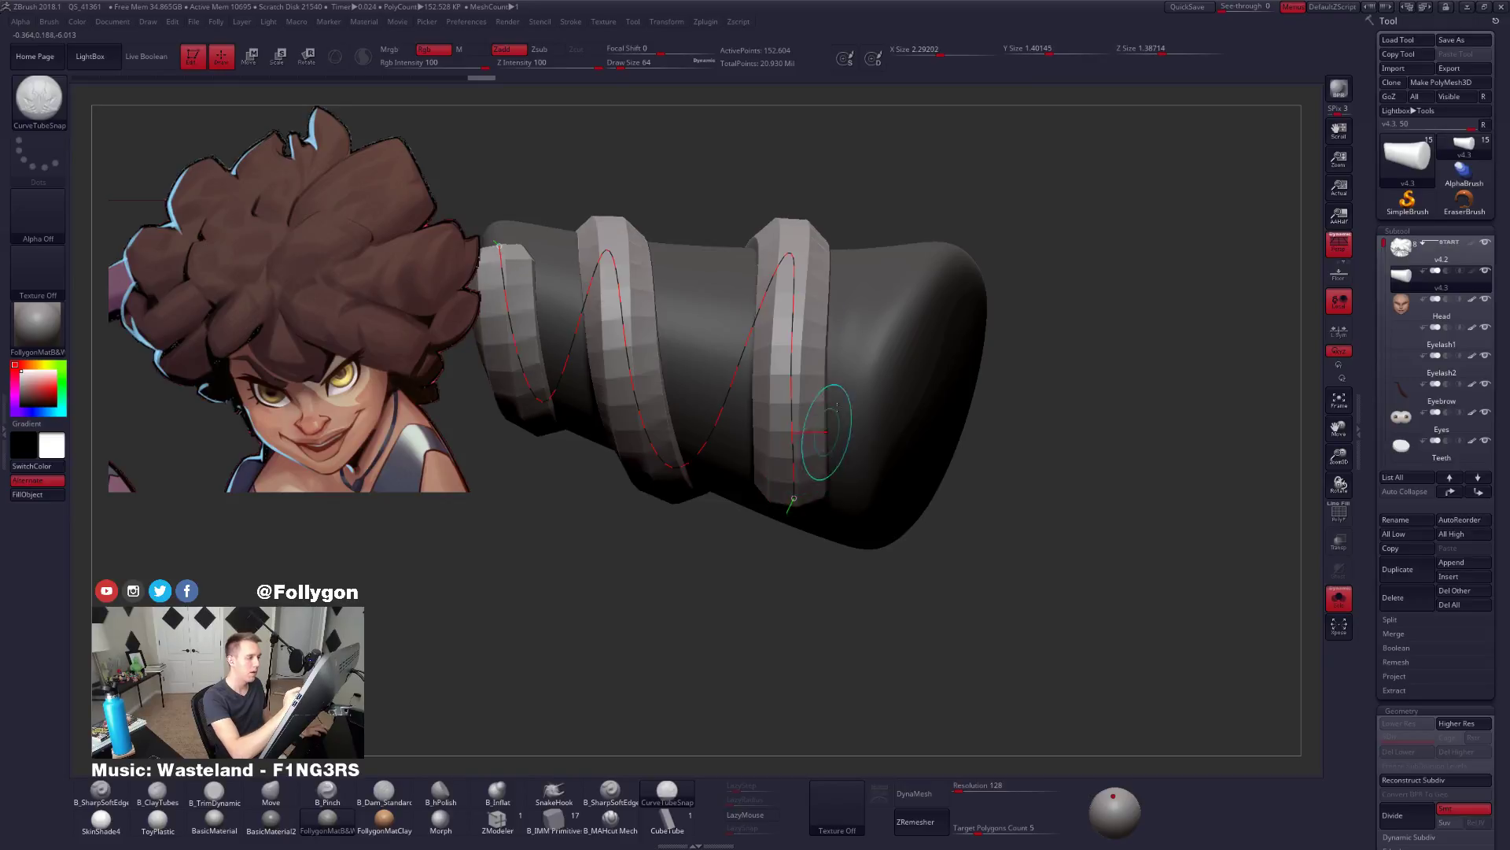
Wrap the tube a third time around the clump's wide end, undoing the misplaced extensions.
{"action": "mouse_move", "coordinate": [849, 550]}
{"action": "right_mouse_down"}
{"action": "mouse_move", "coordinate": [840, 629]}
{"action": "mouse_move", "coordinate": [830, 452]}
{"action": "mouse_move", "coordinate": [893, 456]}
{"action": "mouse_move", "coordinate": [881, 390]}
{"action": "right_mouse_up"}
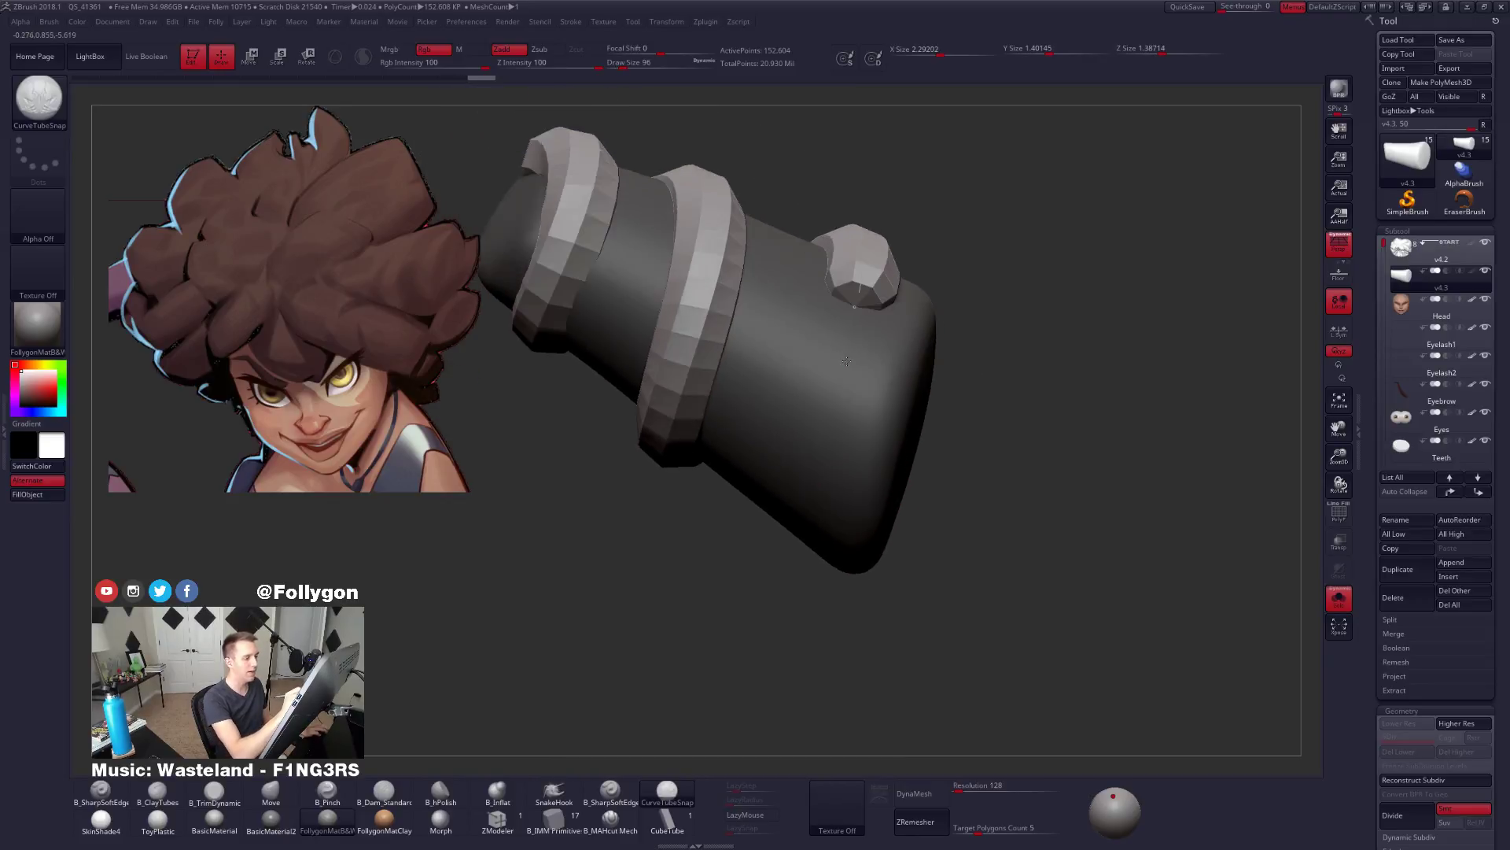
{"action": "left_click_drag", "start_coordinate": [848, 345], "coordinate": [804, 581]}
{"action": "mouse_move", "coordinate": [873, 621]}
{"action": "right_mouse_down"}
{"action": "mouse_move", "coordinate": [875, 465]}
{"action": "mouse_move", "coordinate": [878, 489]}
{"action": "mouse_move", "coordinate": [861, 465]}
{"action": "right_mouse_up"}
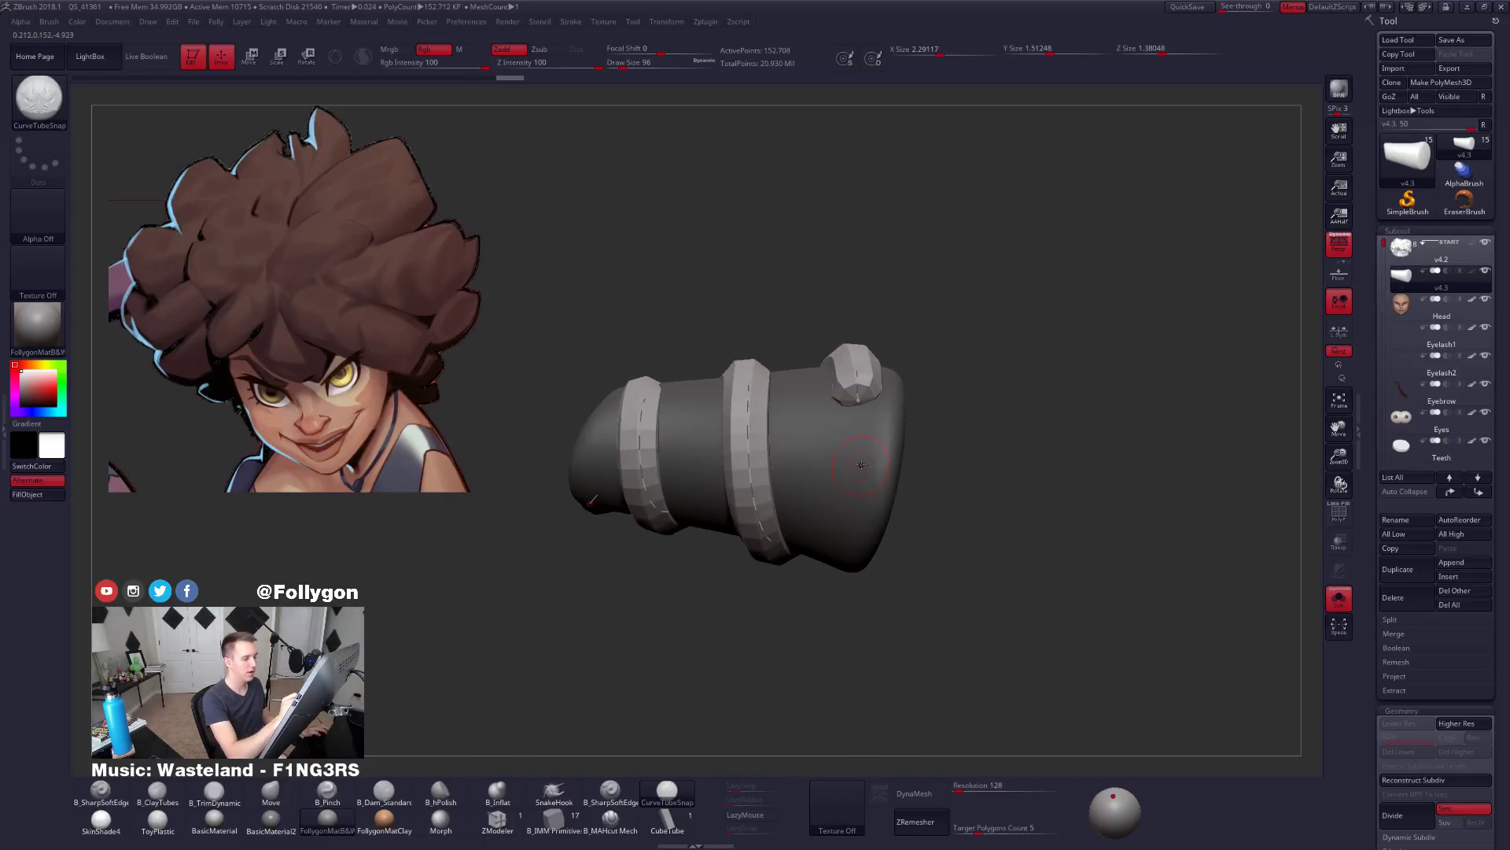
{"action": "left_click_drag", "start_coordinate": [853, 523], "coordinate": [852, 529]}
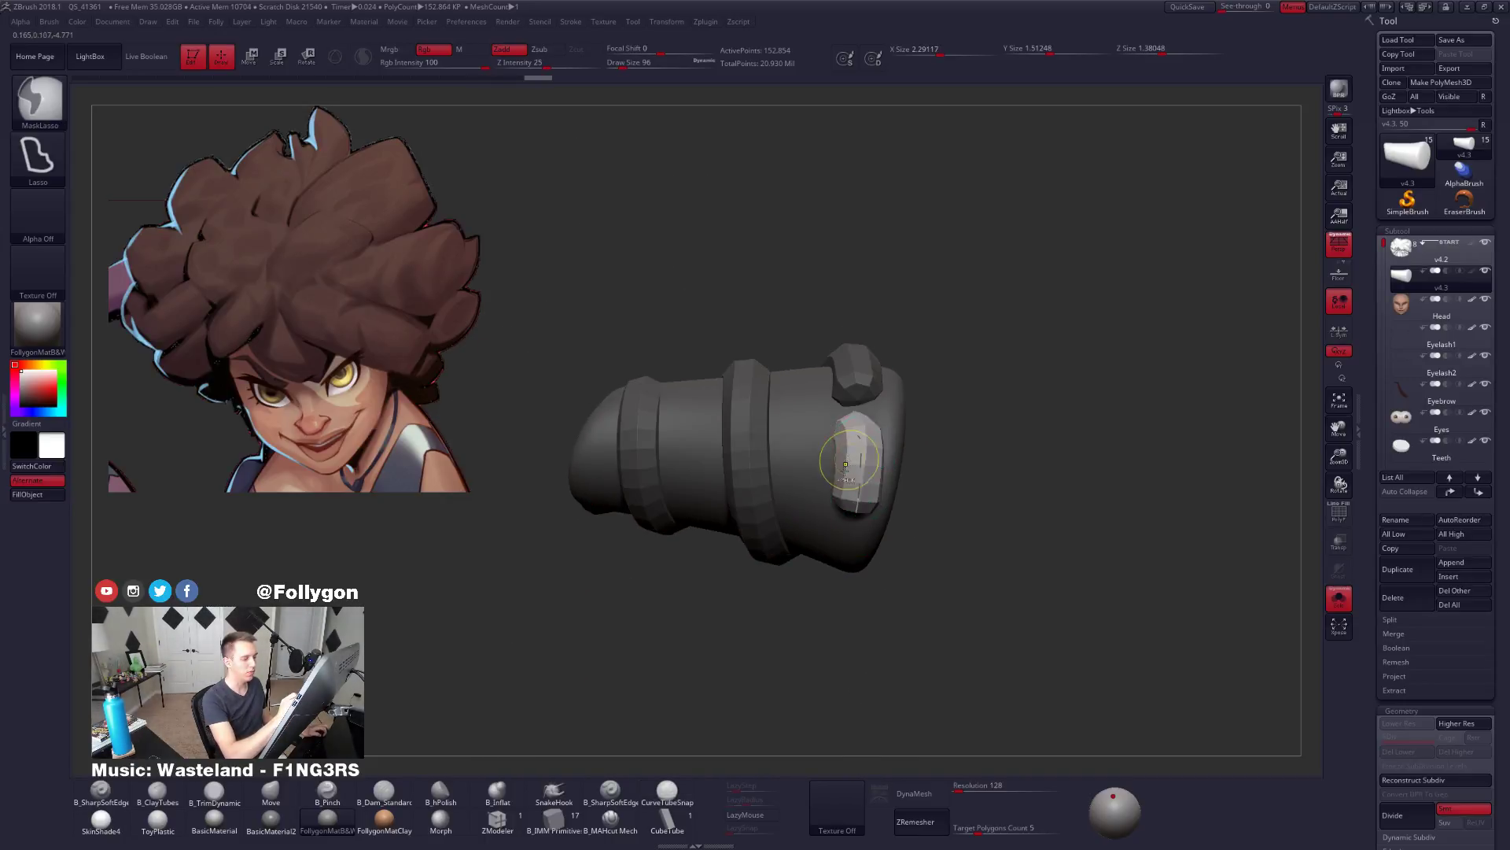
{"action": "key", "text": "ctrl+z"}
{"action": "right_click_drag", "start_coordinate": [865, 503], "coordinate": [862, 430]}
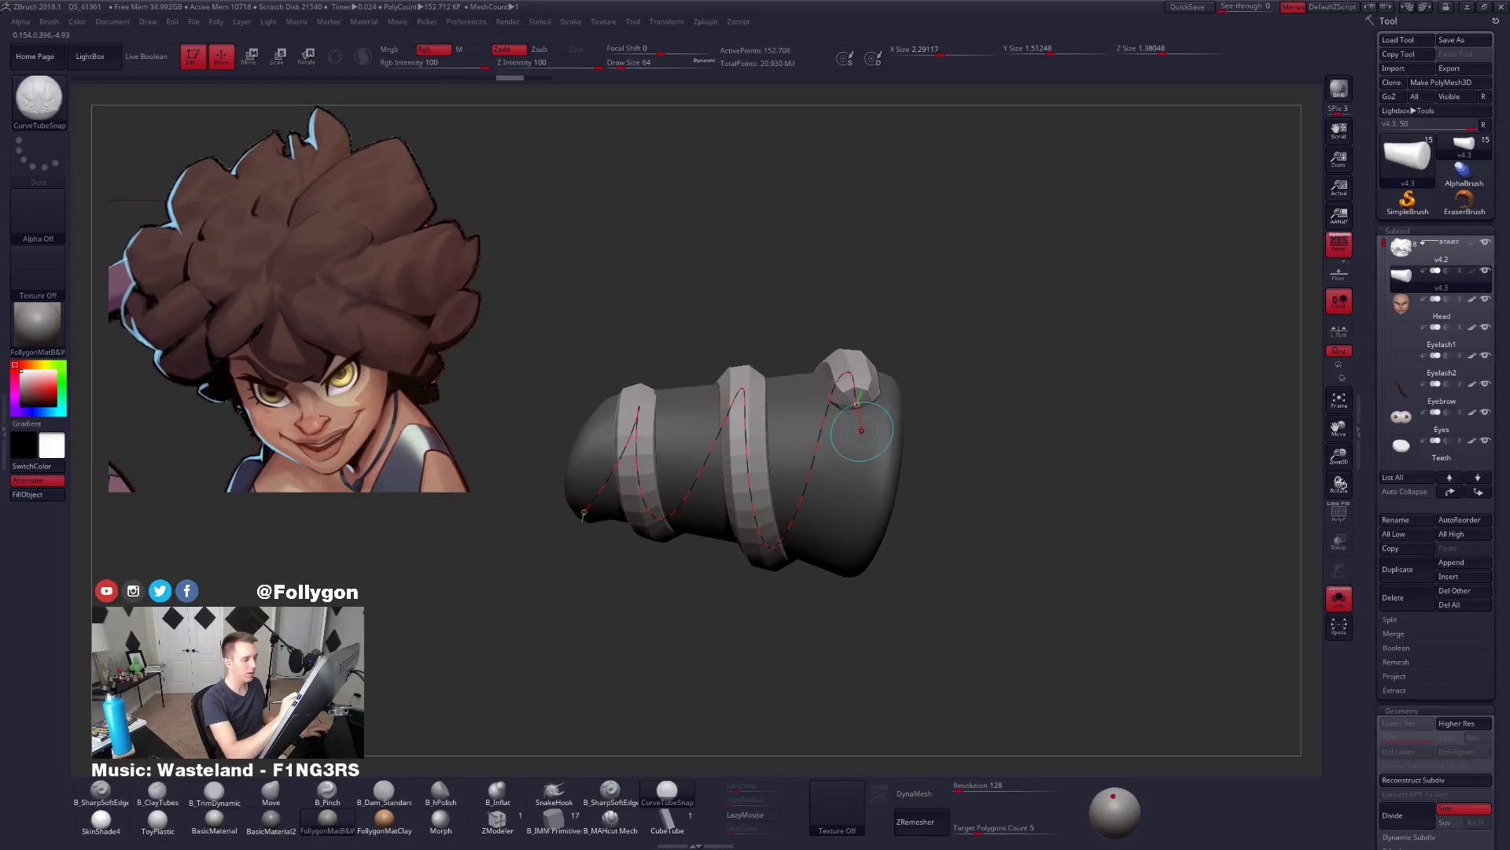
{"action": "right_click_drag", "start_coordinate": [851, 521], "coordinate": [869, 364]}
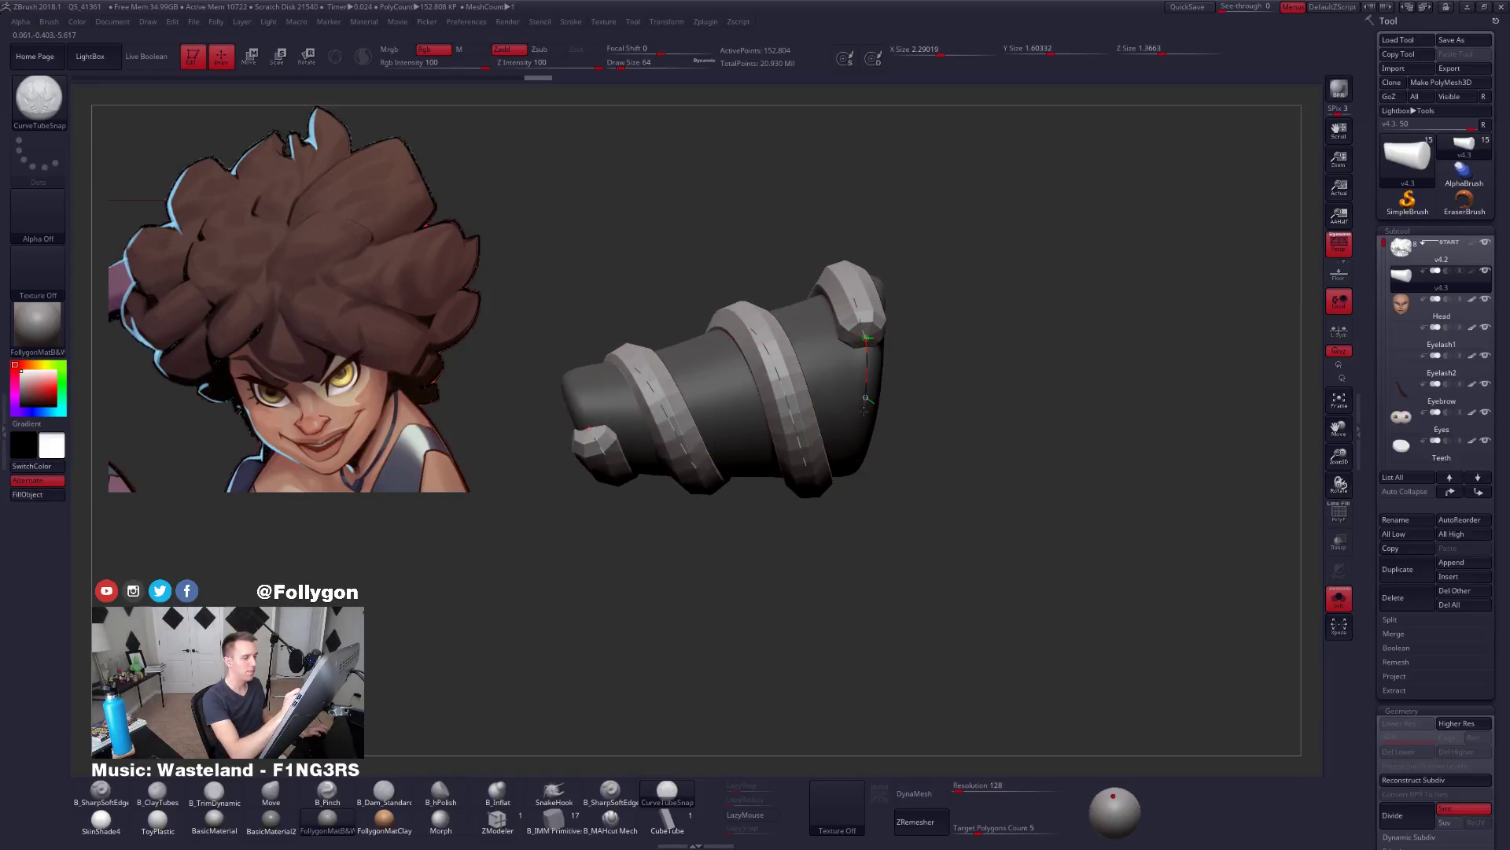
{"action": "left_click_drag", "start_coordinate": [864, 410], "coordinate": [868, 454]}
{"action": "mouse_move", "coordinate": [925, 503]}
{"action": "right_mouse_down"}
{"action": "mouse_move", "coordinate": [916, 575]}
{"action": "mouse_move", "coordinate": [941, 573]}
{"action": "mouse_move", "coordinate": [1026, 670]}
{"action": "right_mouse_up"}
{"action": "key", "text": "ctrl+z"}
Try a much thicker curve tube by updating it at draw size 350.
{"action": "key", "text": "space"}
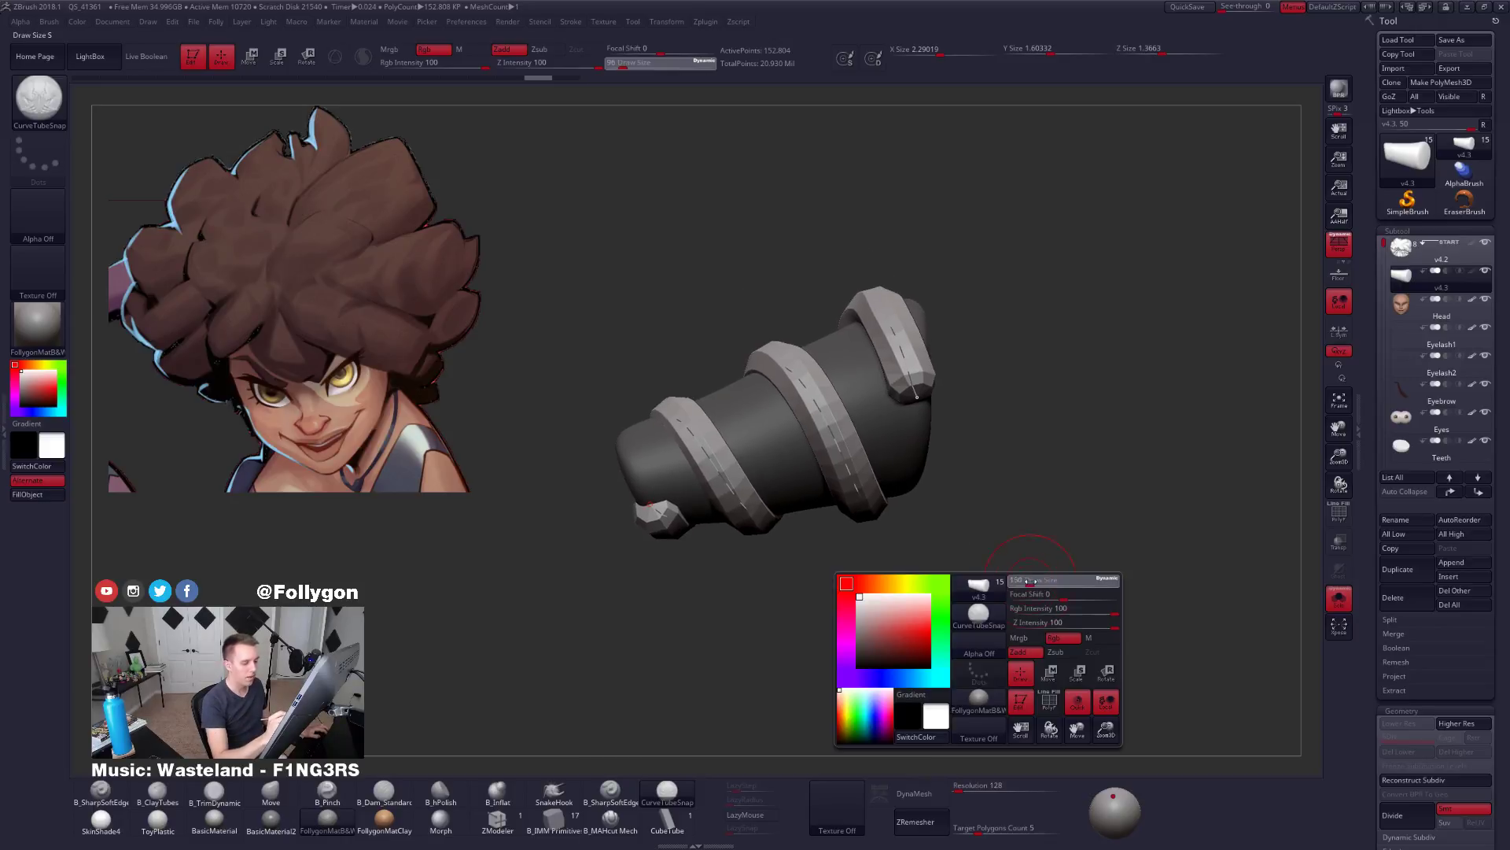
{"action": "left_click_drag", "start_coordinate": [1040, 583], "coordinate": [1046, 582]}
{"action": "left_click", "coordinate": [919, 388]}
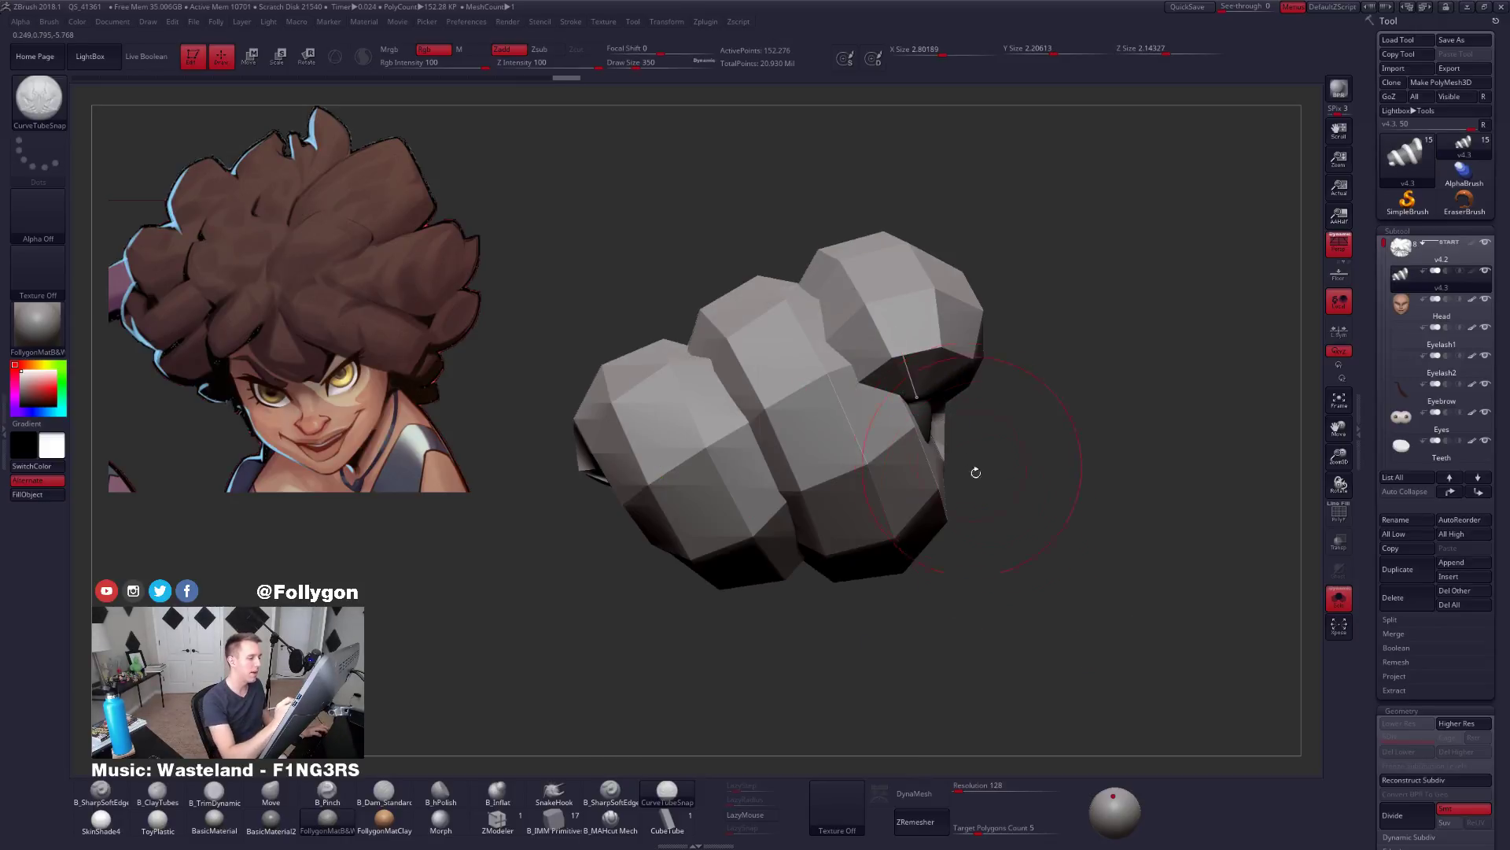
Reduce the draw size to 160 and update the spiral tube to a thinner width.
{"action": "right_click_drag", "start_coordinate": [1004, 494], "coordinate": [969, 543]}
{"action": "key", "text": "space"}
{"action": "left_click", "coordinate": [1014, 475]}
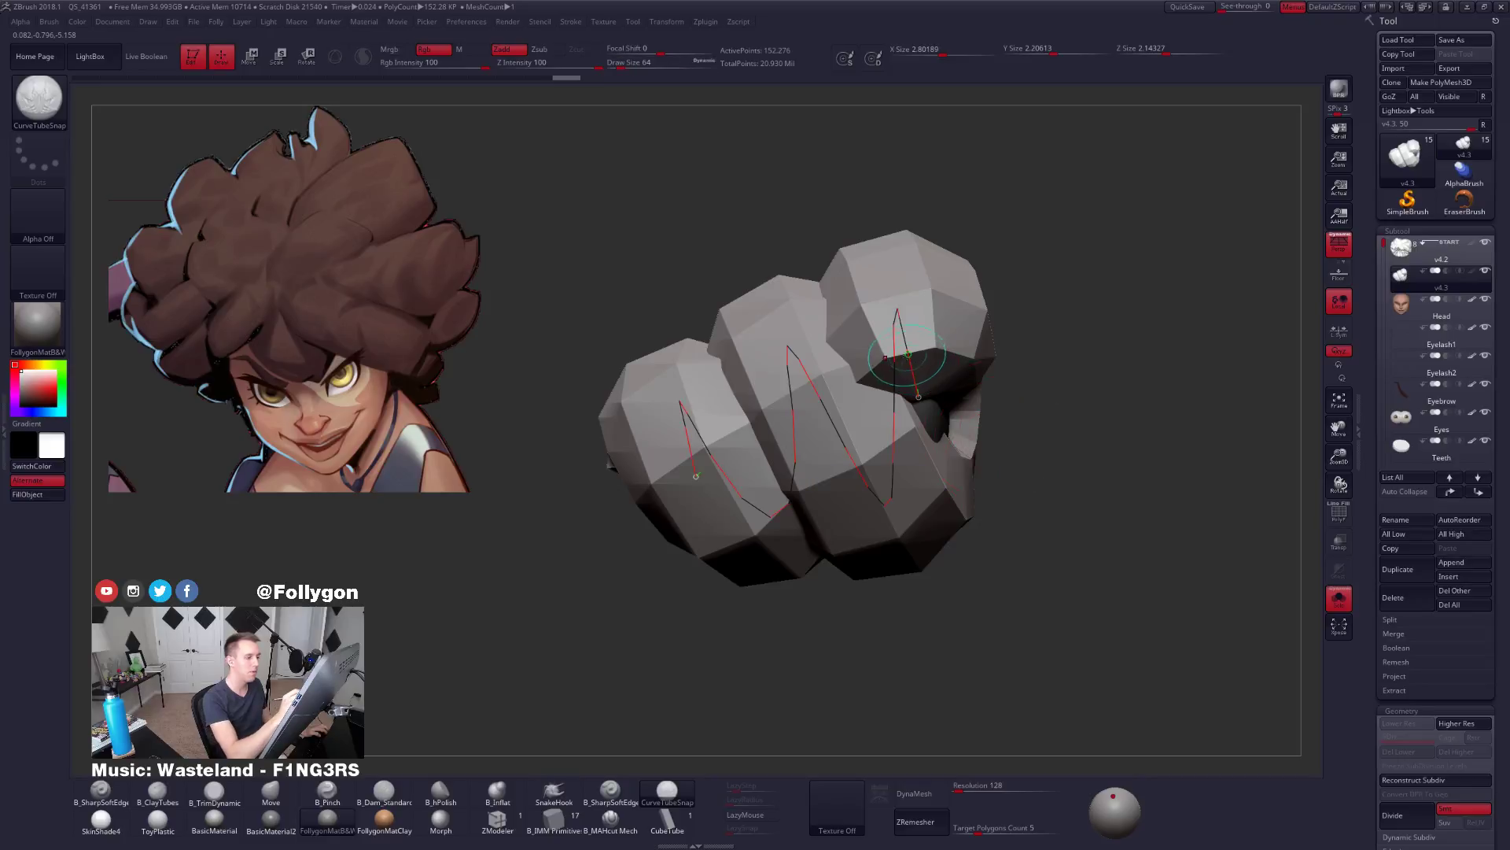
{"action": "left_click", "coordinate": [918, 388]}
{"action": "key", "text": "space"}
{"action": "left_click_drag", "start_coordinate": [1031, 396], "coordinate": [1021, 395]}
{"action": "left_click", "coordinate": [918, 389]}
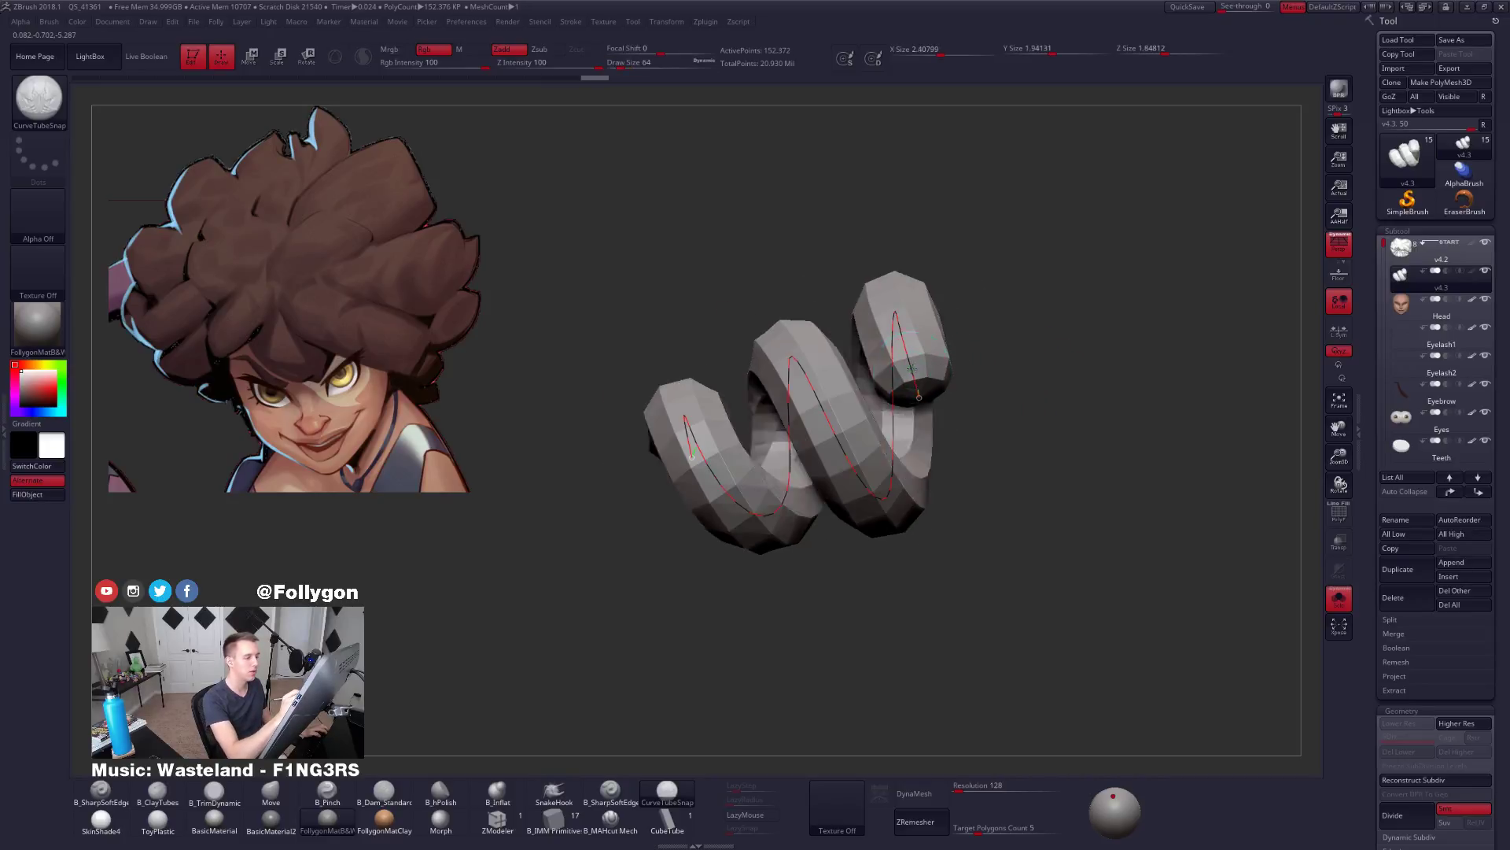
{"action": "right_click_drag", "start_coordinate": [1090, 515], "coordinate": [1042, 522]}
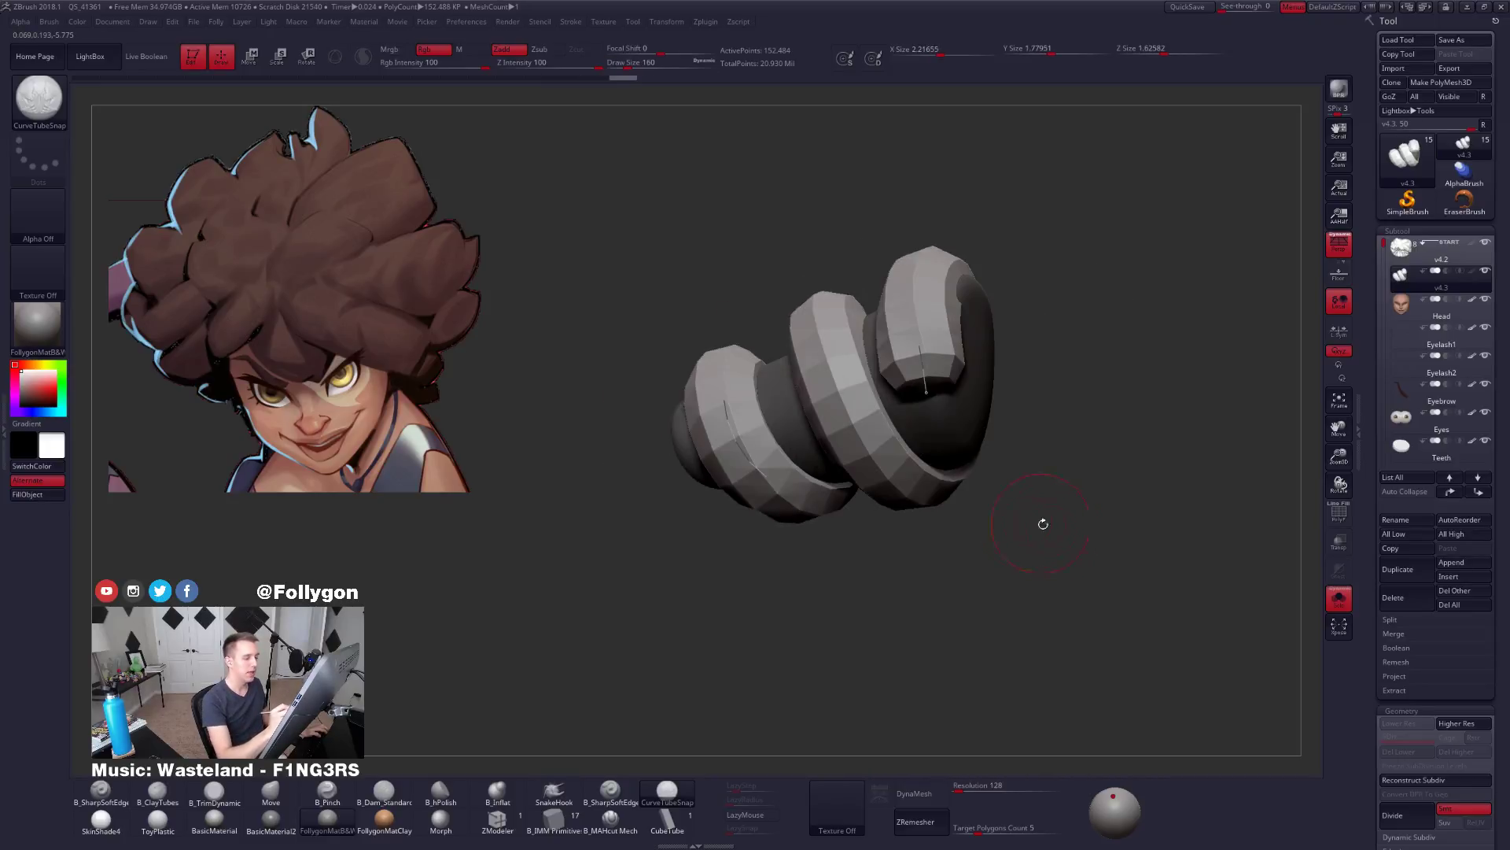
Flatten the spiral tube against the clump by updating it at Z Intensity 44 and again at 24.
{"action": "key", "text": "space"}
{"action": "left_click_drag", "start_coordinate": [1136, 590], "coordinate": [1121, 595]}
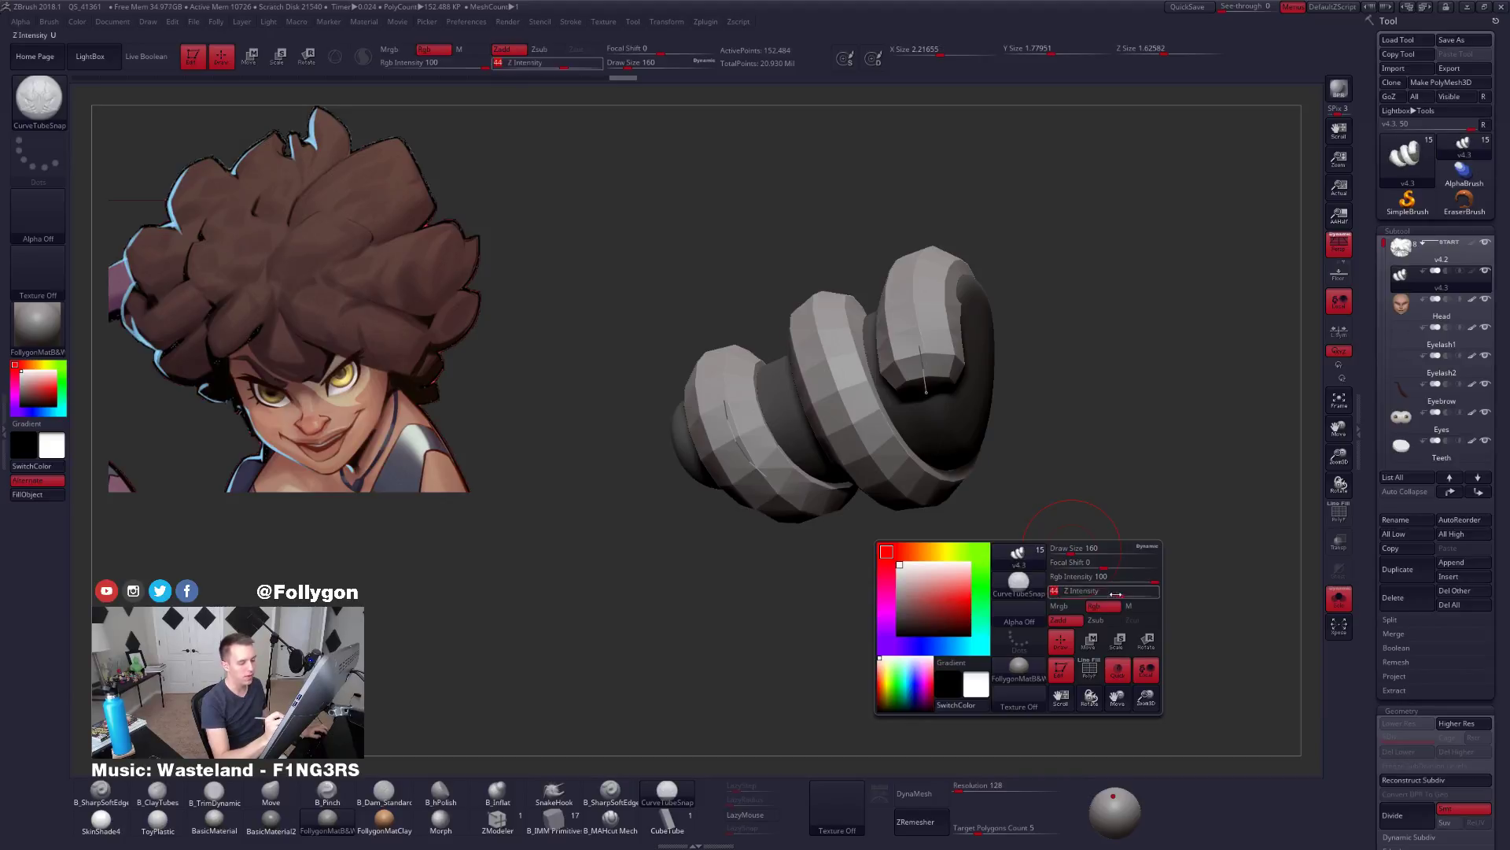
{"action": "left_click", "coordinate": [925, 391]}
{"action": "right_click_drag", "start_coordinate": [948, 465], "coordinate": [987, 474]}
{"action": "key", "text": "space"}
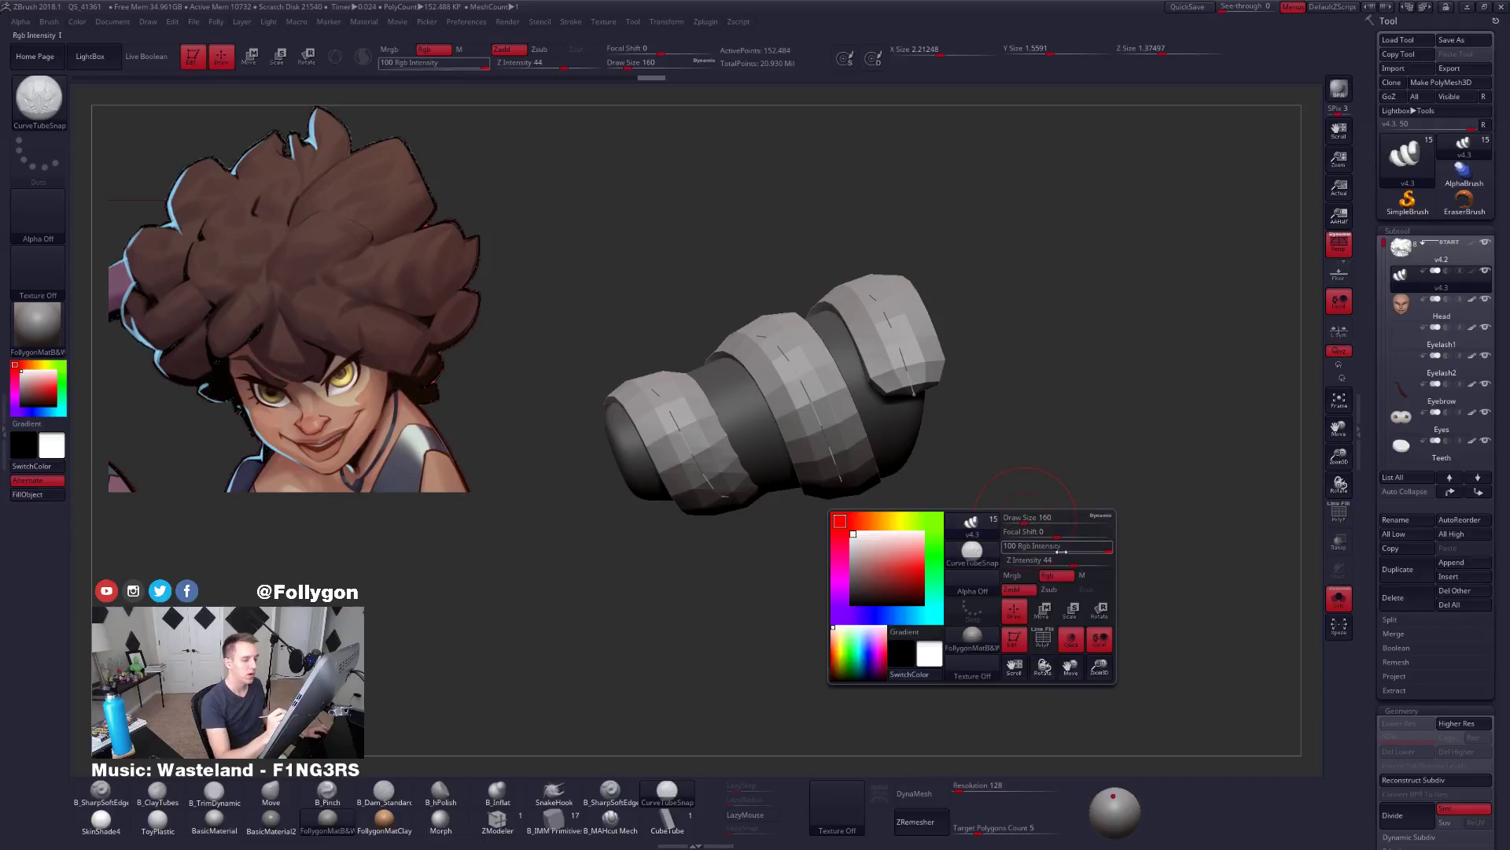
{"action": "left_click_drag", "start_coordinate": [1072, 560], "coordinate": [1055, 566]}
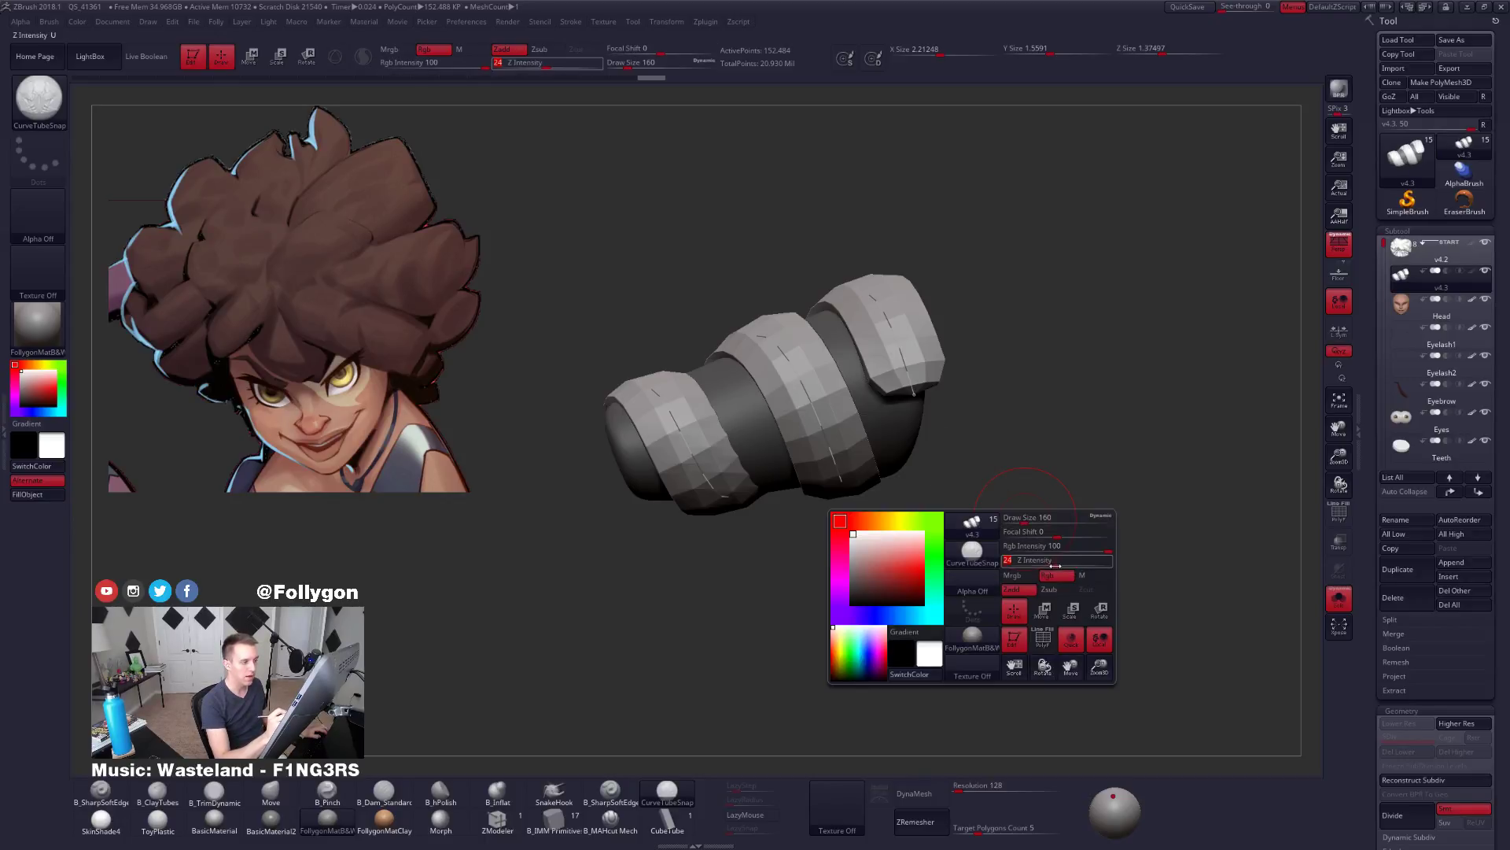
{"action": "left_click", "coordinate": [918, 390]}
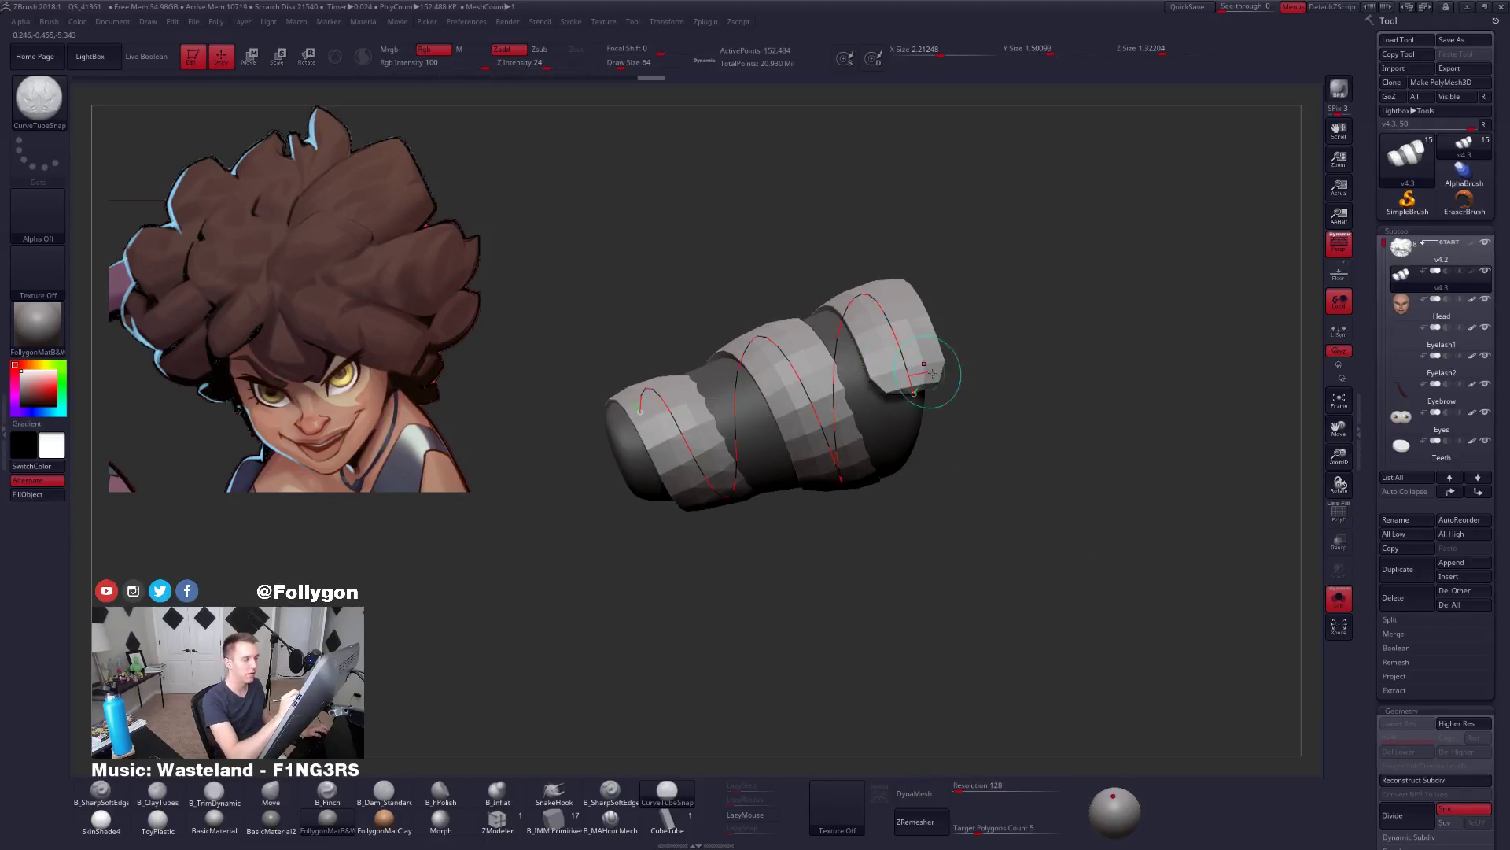
Widen the flattened spiral tube by updating it at draw size 215.
{"action": "key", "text": "space"}
{"action": "left_click_drag", "start_coordinate": [1083, 440], "coordinate": [1066, 442]}
{"action": "left_click", "coordinate": [902, 360]}
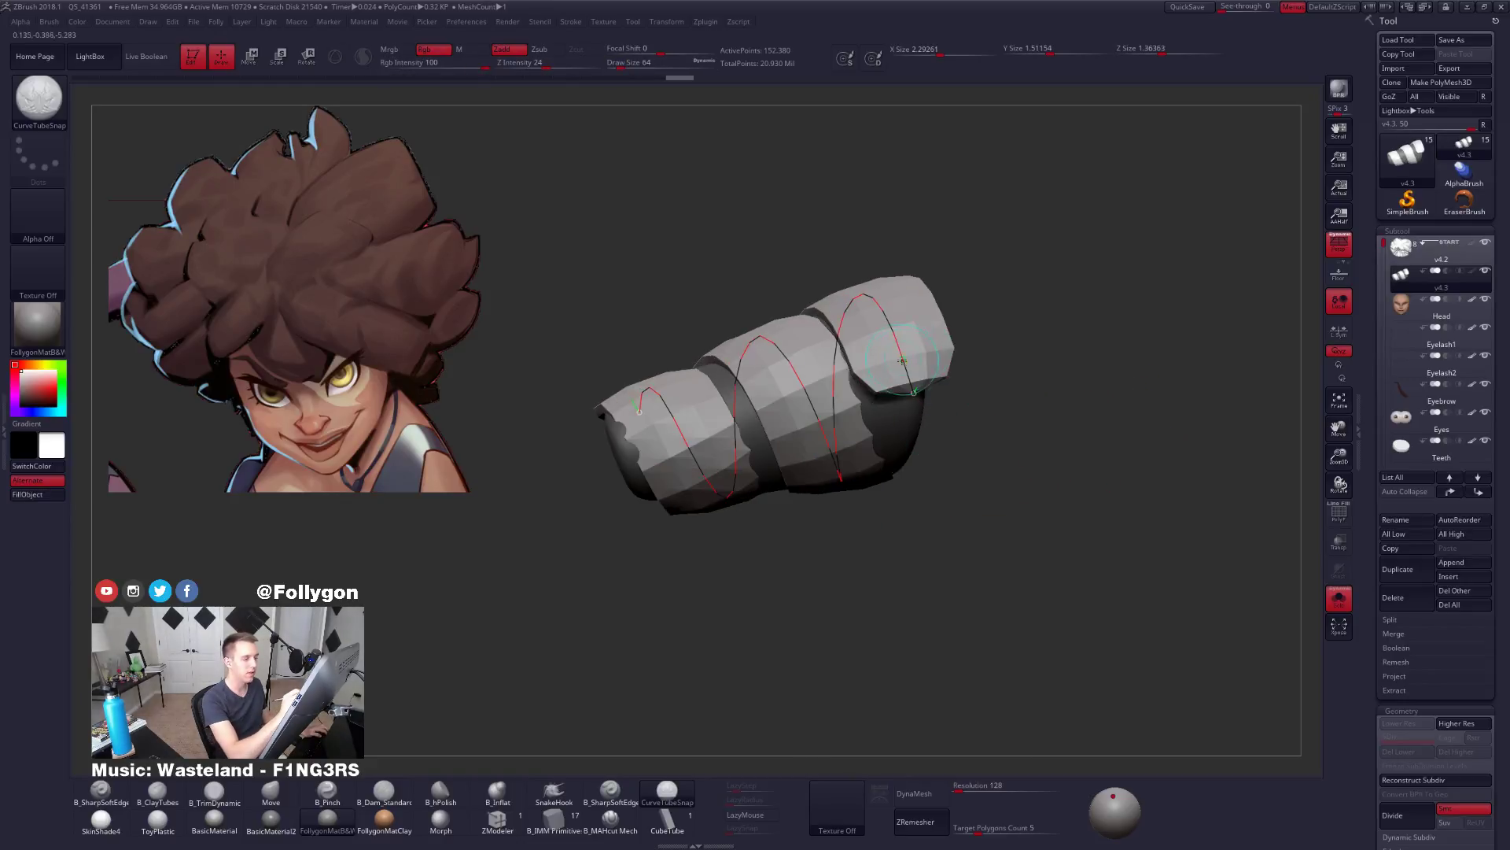
{"action": "mouse_move", "coordinate": [969, 510]}
{"action": "left_mouse_down"}
{"action": "mouse_move", "coordinate": [887, 532]}
{"action": "mouse_move", "coordinate": [964, 513]}
{"action": "left_mouse_up"}
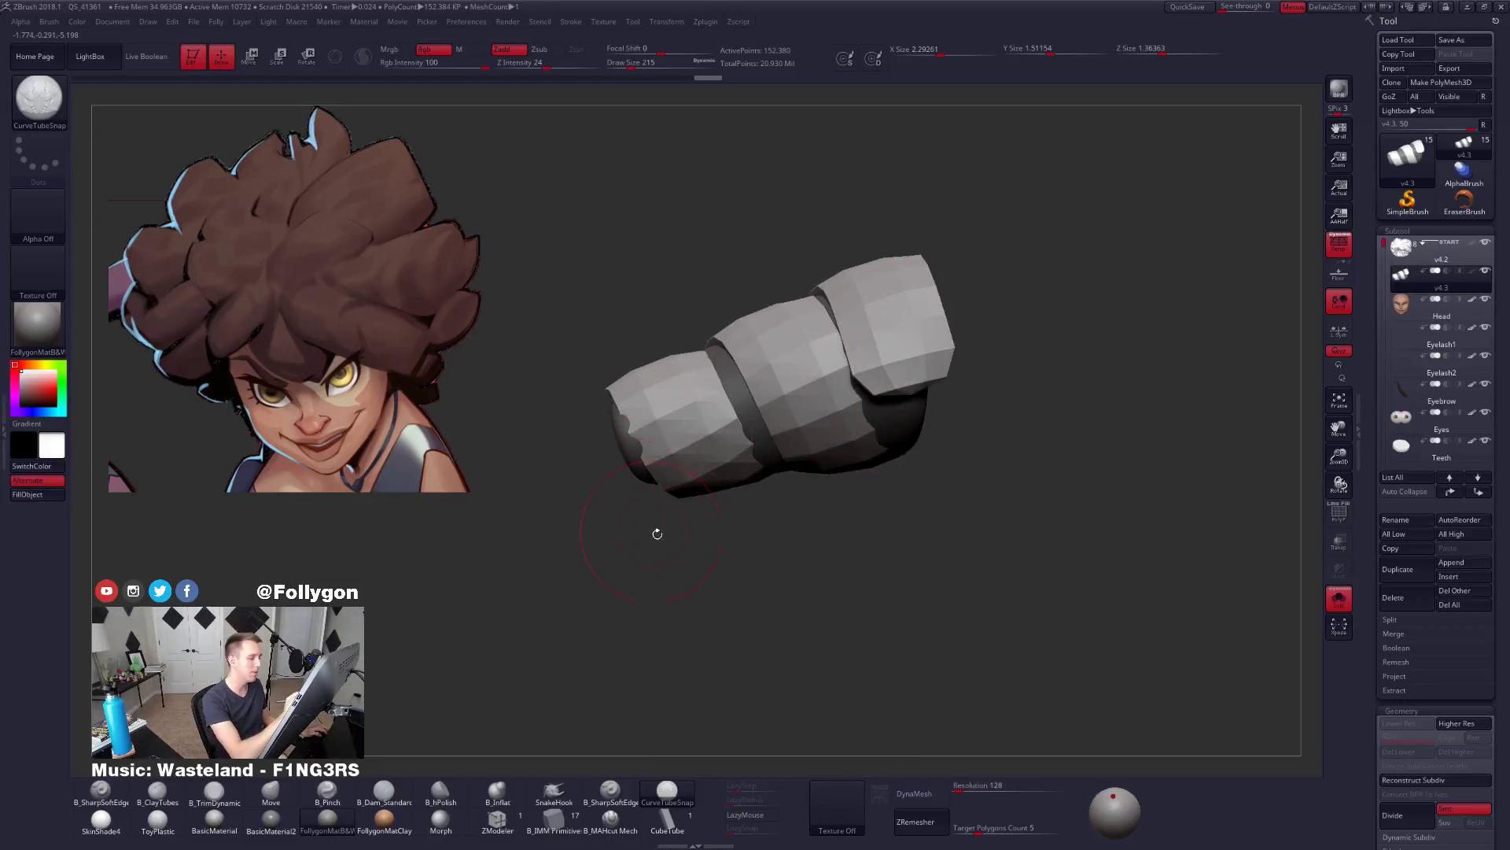
Isolate the spiral tube's polygroup, delete the hidden clump geometry, and show the strand with the rest of the hair.
{"action": "key", "text": "shift+f"}
{"action": "left_click", "coordinate": [894, 382], "text": "ctrl+shift"}
{"action": "left_click_drag", "start_coordinate": [951, 445], "coordinate": [1002, 477], "text": "alt"}
{"action": "key", "text": "ctrl+shift+f"}
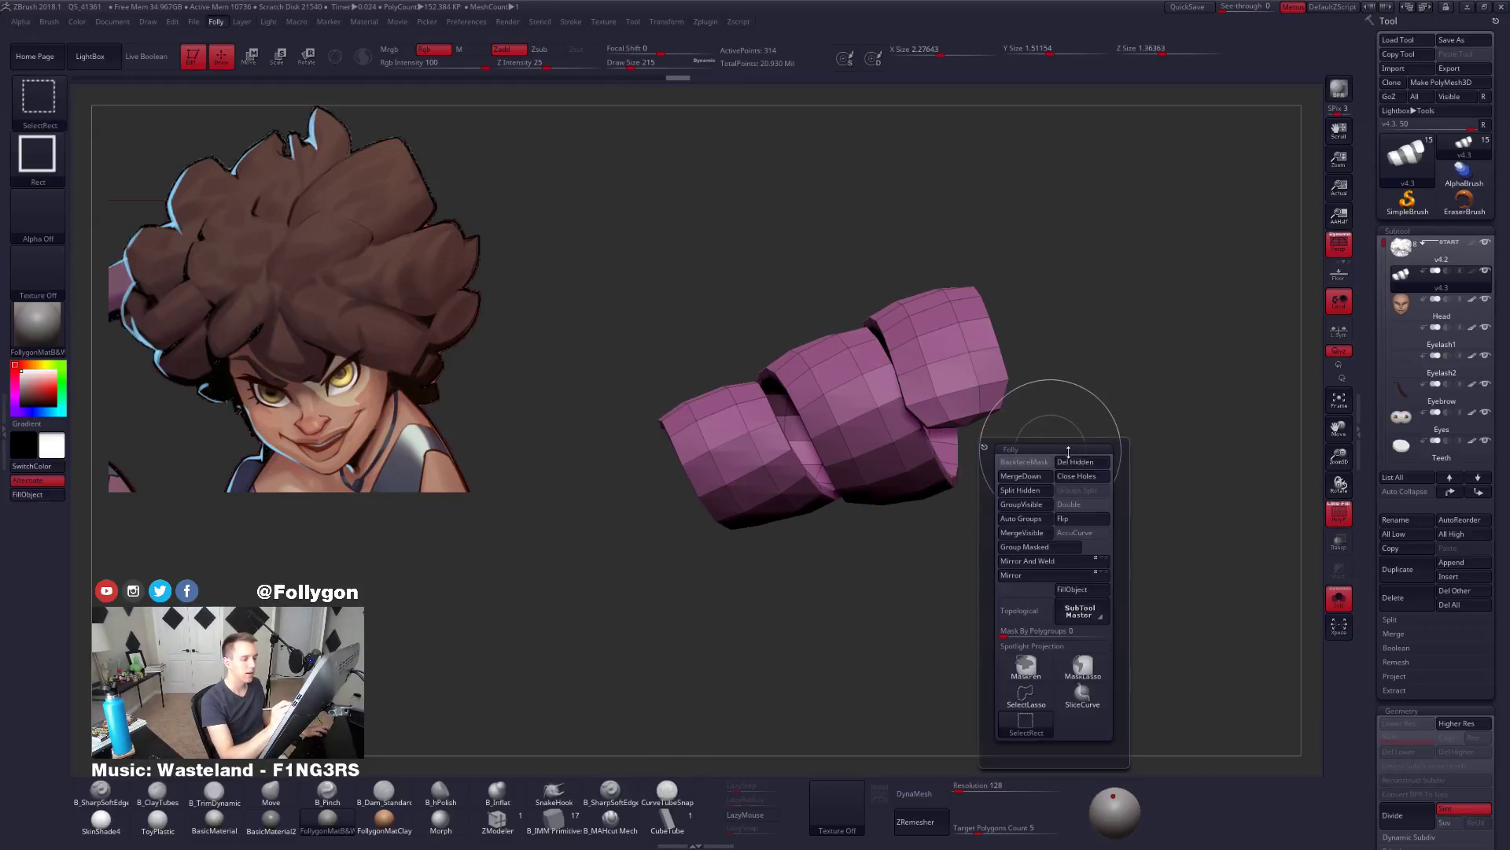
{"action": "key", "text": "shift+f"}
{"action": "left_click", "coordinate": [1069, 600], "text": "ctrl+shift"}
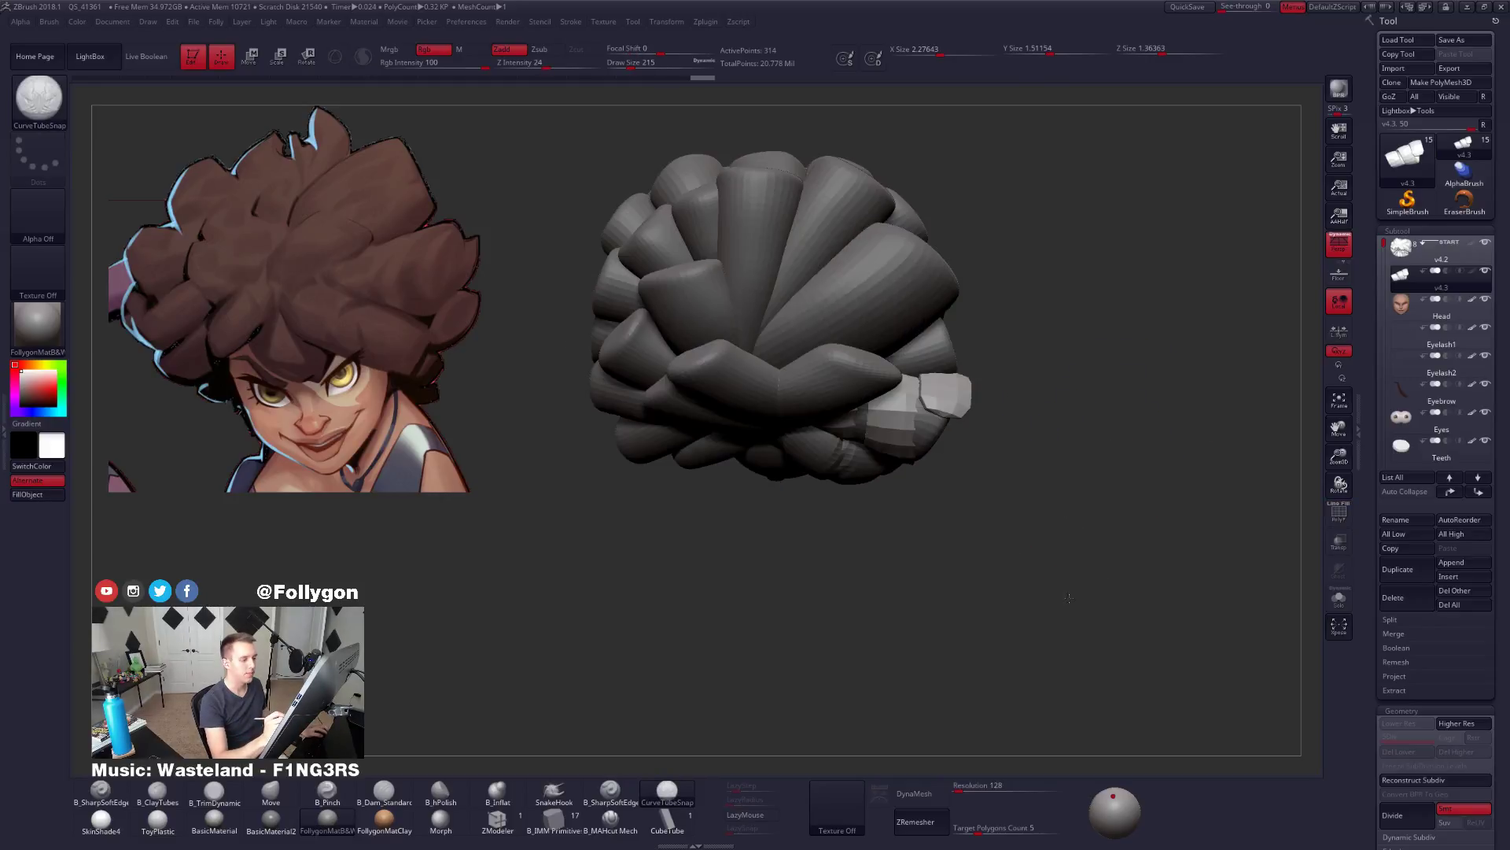
{"action": "left_click_drag", "start_coordinate": [1069, 598], "coordinate": [1101, 563]}
Smooth the solo spiral strand with dynamic subdivision and place a horizontal scale transpose line across it.
{"action": "key", "text": "shift+s"}
{"action": "key", "text": "d"}
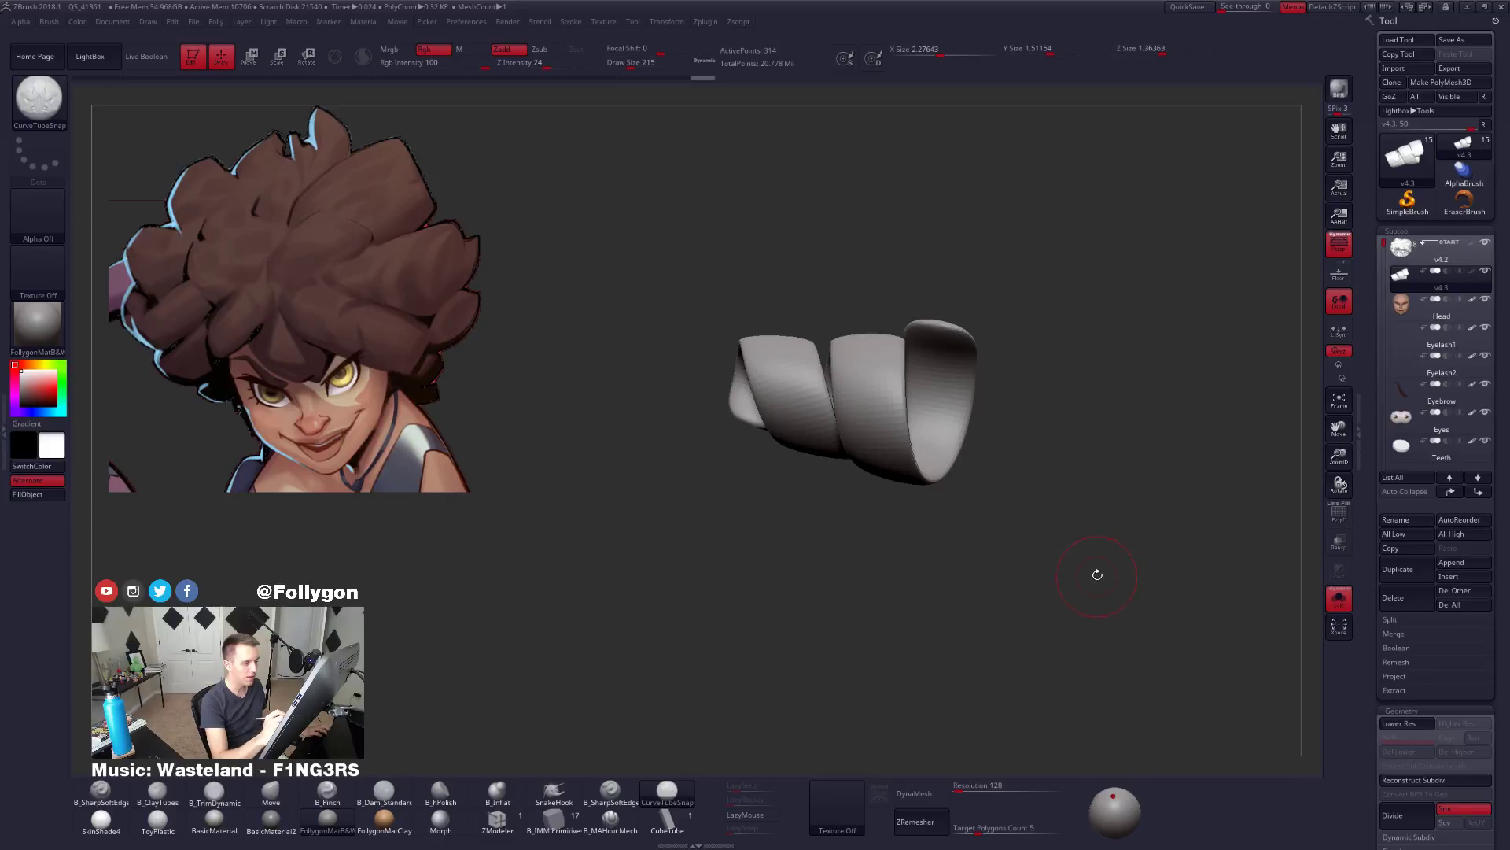
{"action": "key", "text": "e"}
{"action": "left_click_drag", "start_coordinate": [882, 396], "coordinate": [1084, 397]}
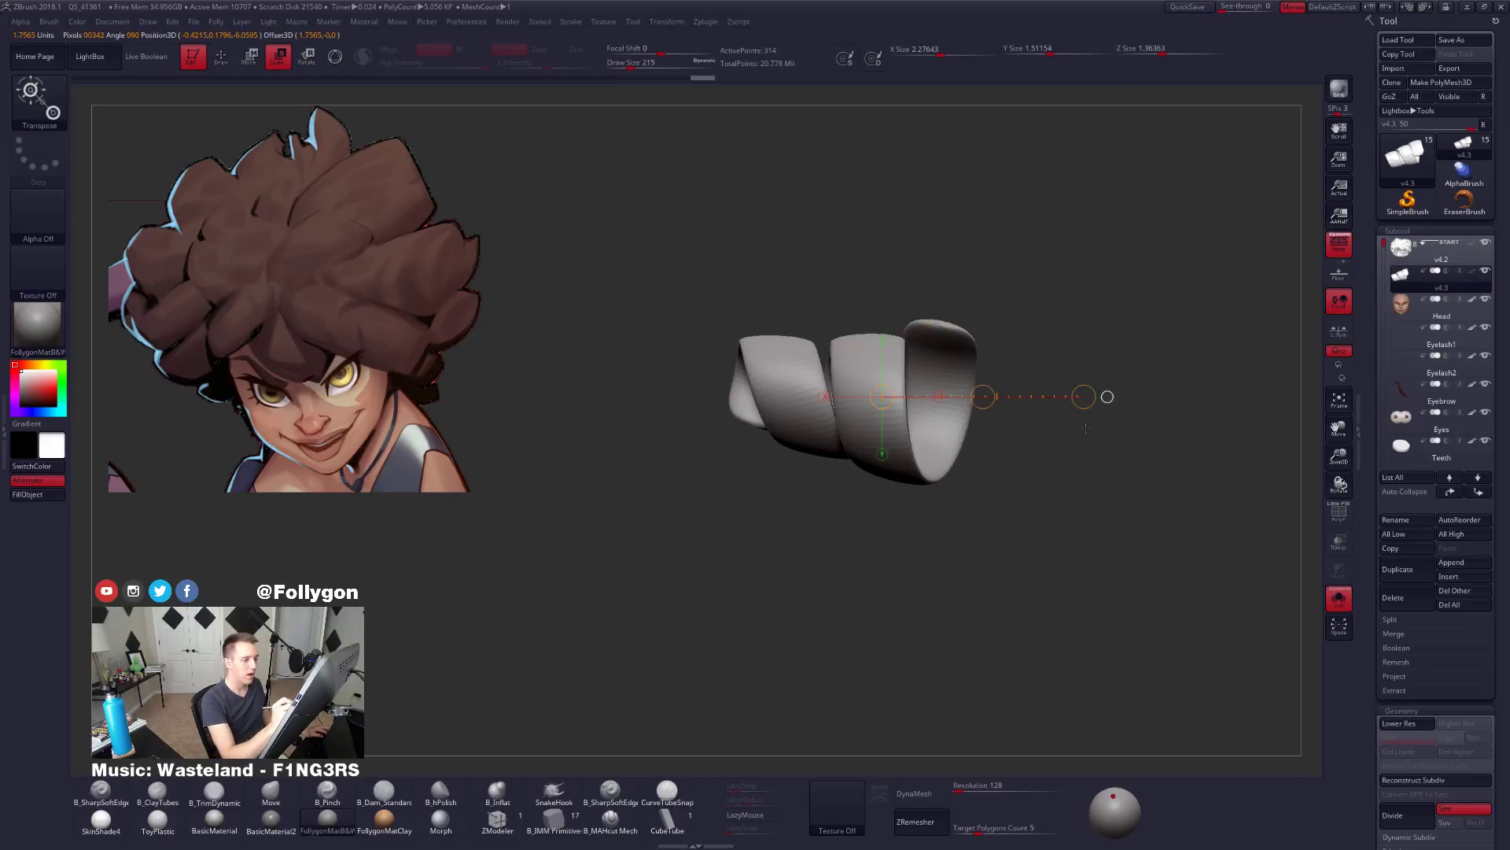
Thicken the spiral strand with the Inflate deformation while checking it on the head, and return to solo view.
{"action": "left_click_drag", "start_coordinate": [1369, 493], "coordinate": [1383, 343]}
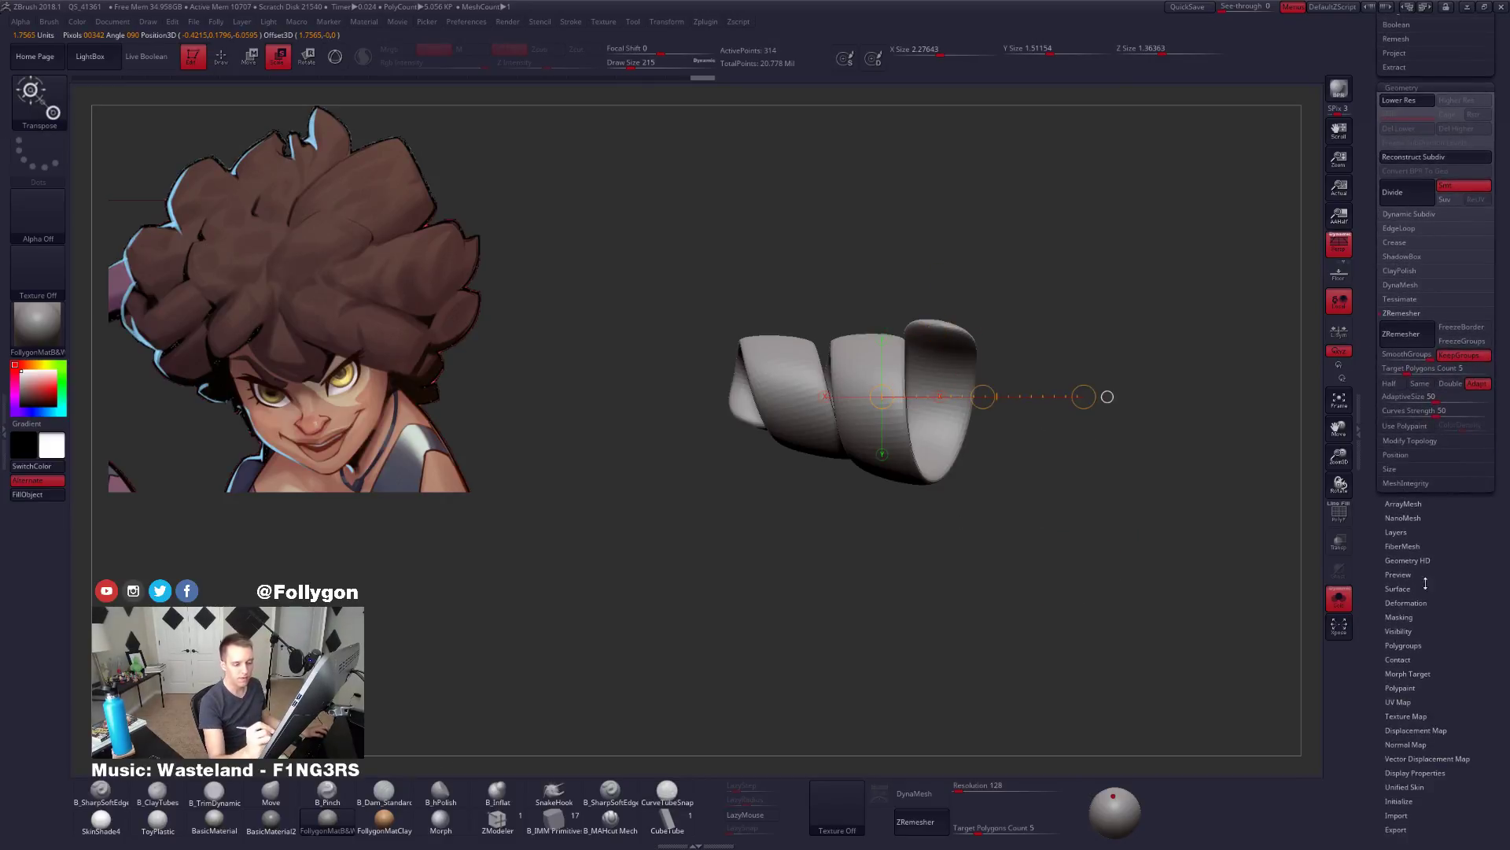
{"action": "left_click_drag", "start_coordinate": [1425, 583], "coordinate": [1386, 474]}
{"action": "left_click", "coordinate": [1406, 522]}
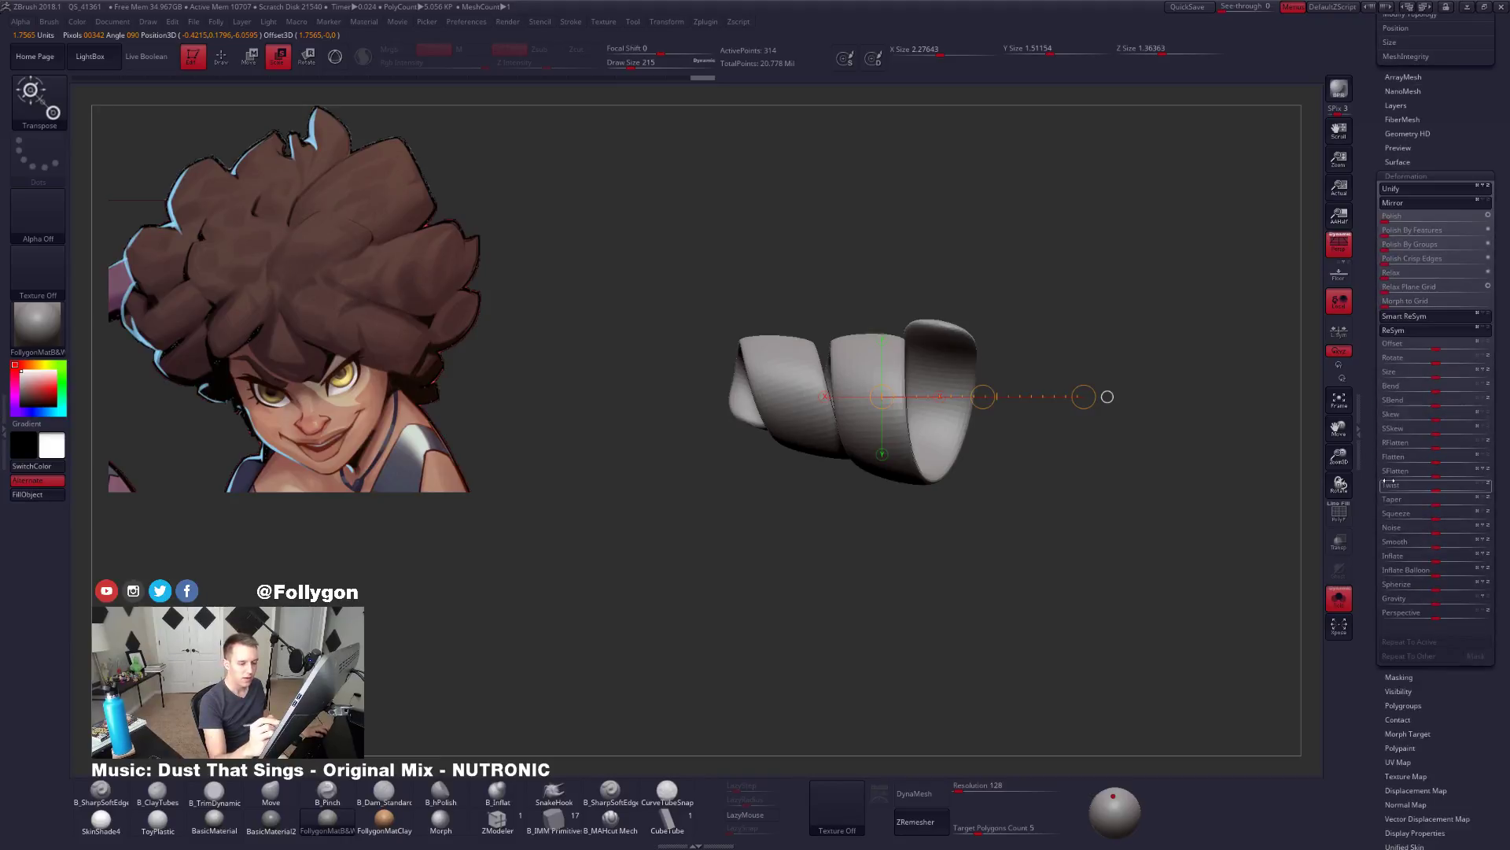
{"action": "key", "text": "ctrl+shift+s"}
{"action": "left_click_drag", "start_coordinate": [1436, 557], "coordinate": [1440, 562]}
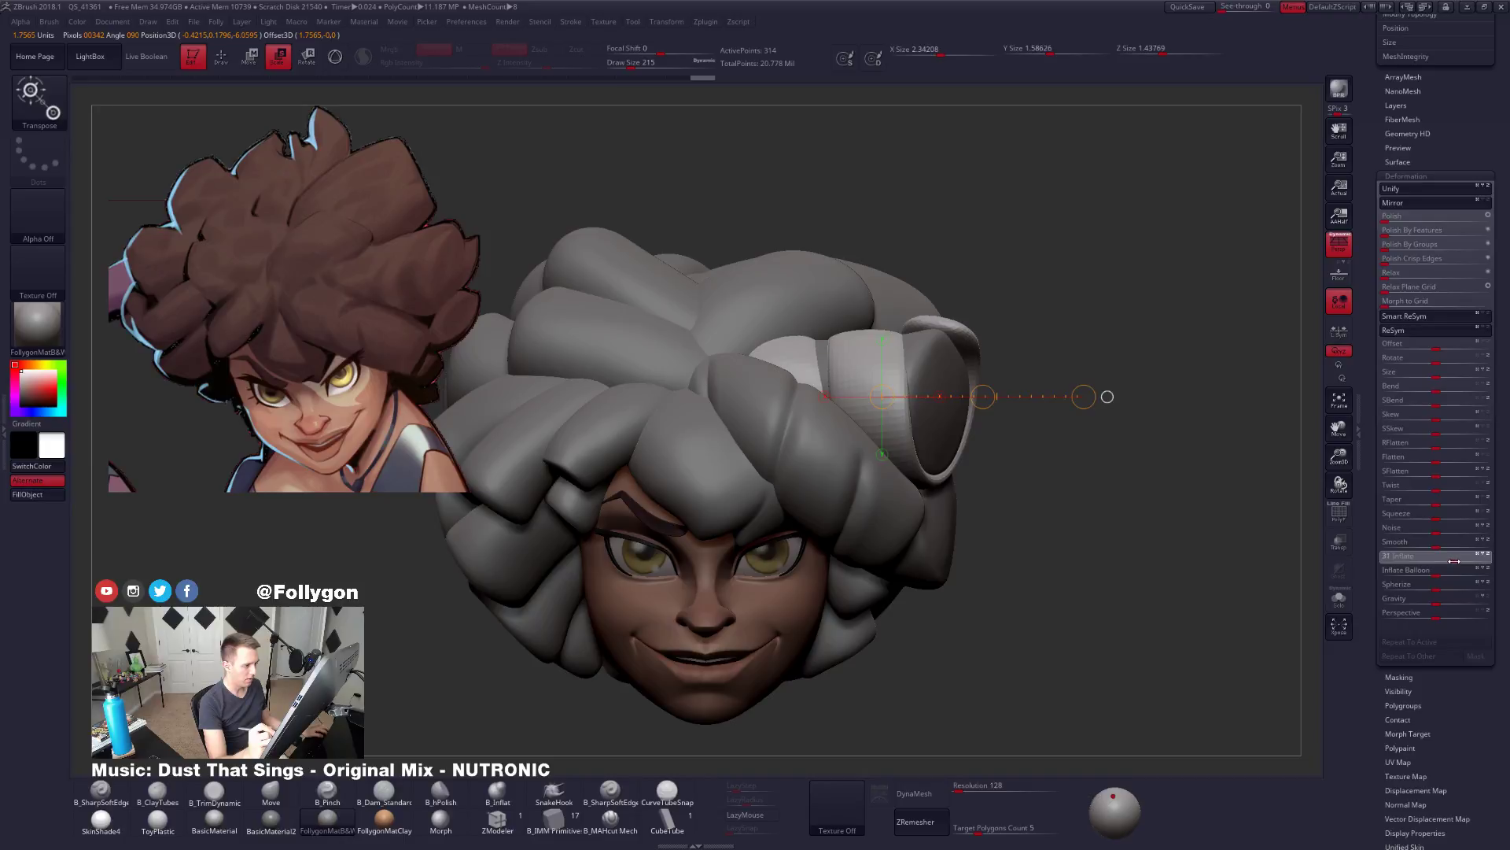
{"action": "left_click_drag", "start_coordinate": [1460, 561], "coordinate": [1489, 567]}
{"action": "left_click", "coordinate": [1339, 596]}
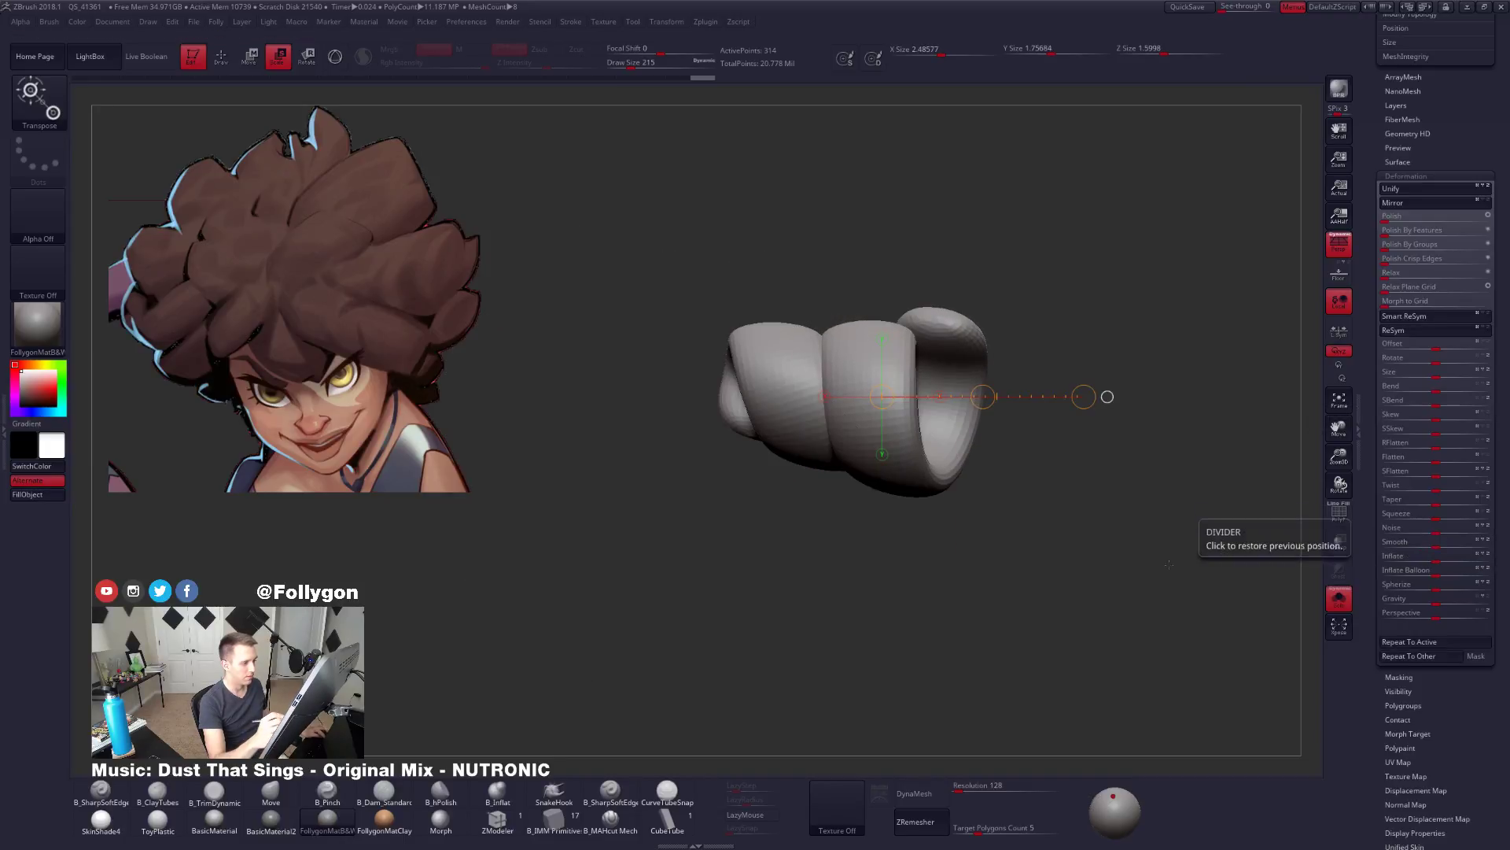
Rescale the spiral strand slightly with the transpose line against the visible hair and inflate it again.
{"action": "left_click_drag", "start_coordinate": [1184, 604], "coordinate": [1130, 595]}
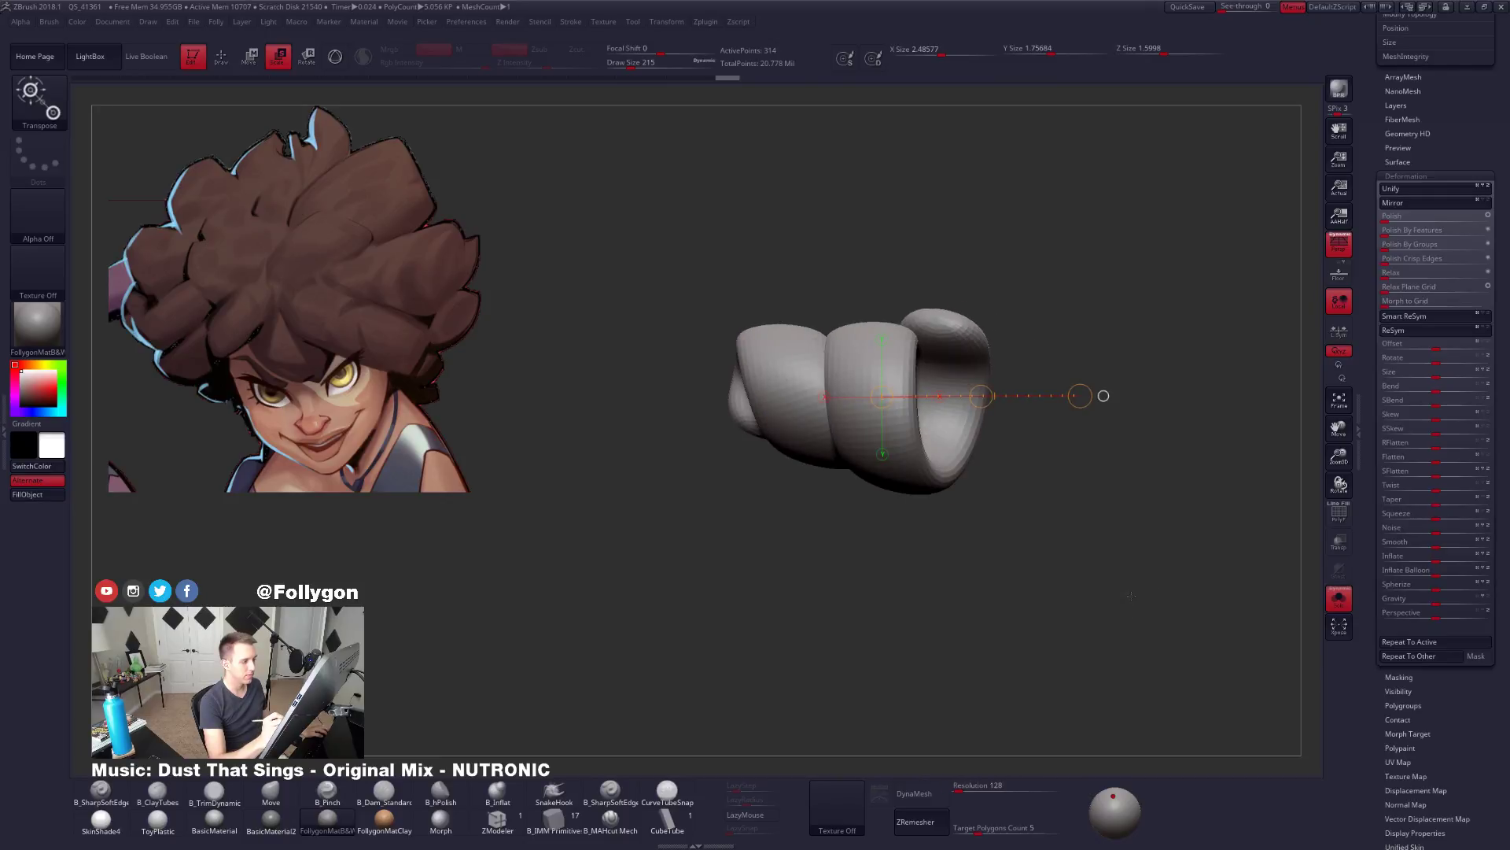
{"action": "key", "text": "alt+s"}
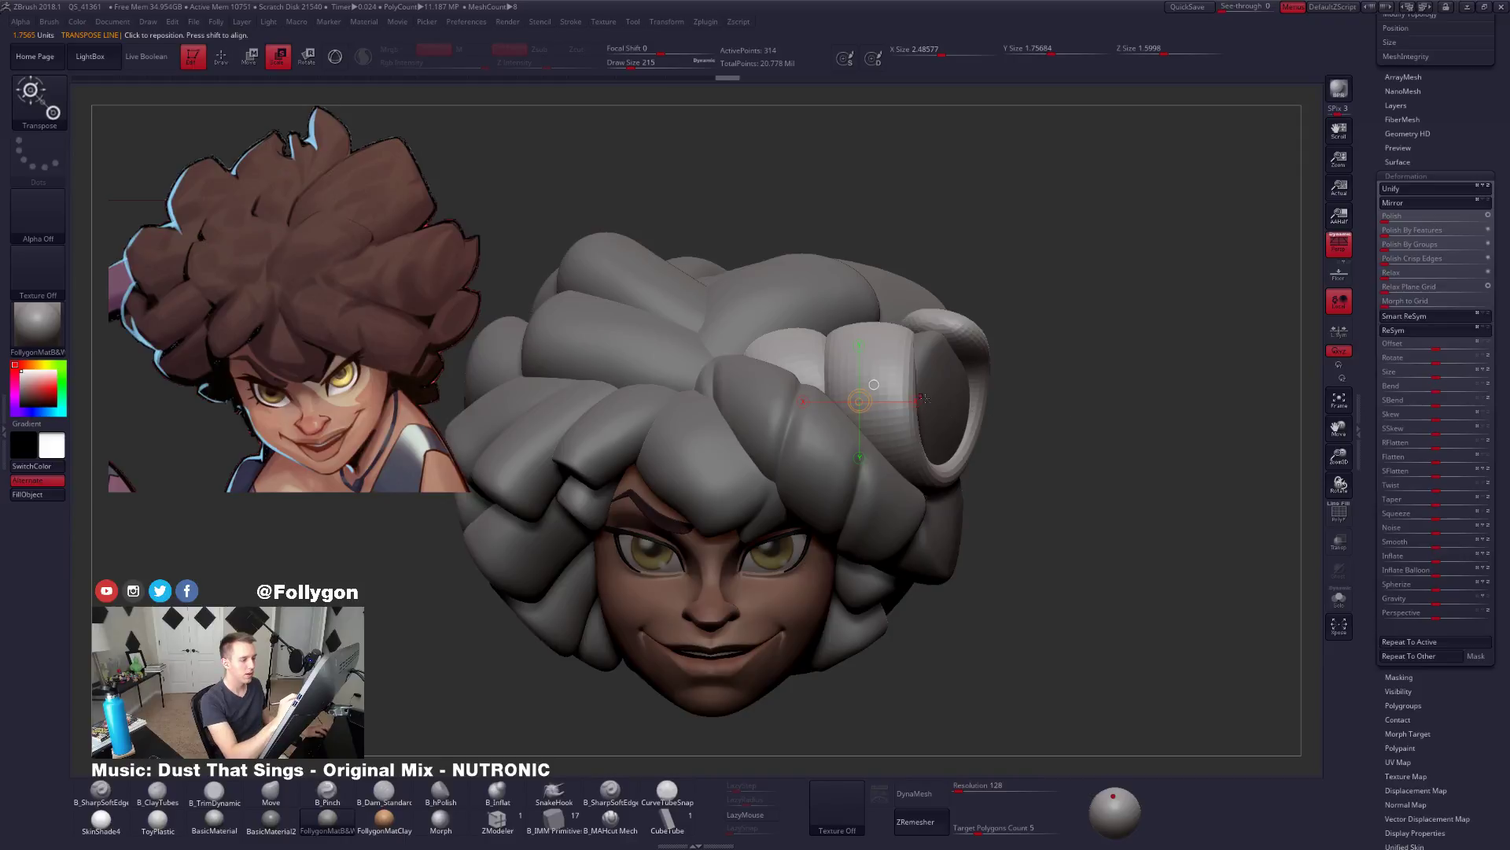
{"action": "left_click_drag", "start_coordinate": [923, 399], "coordinate": [1007, 408]}
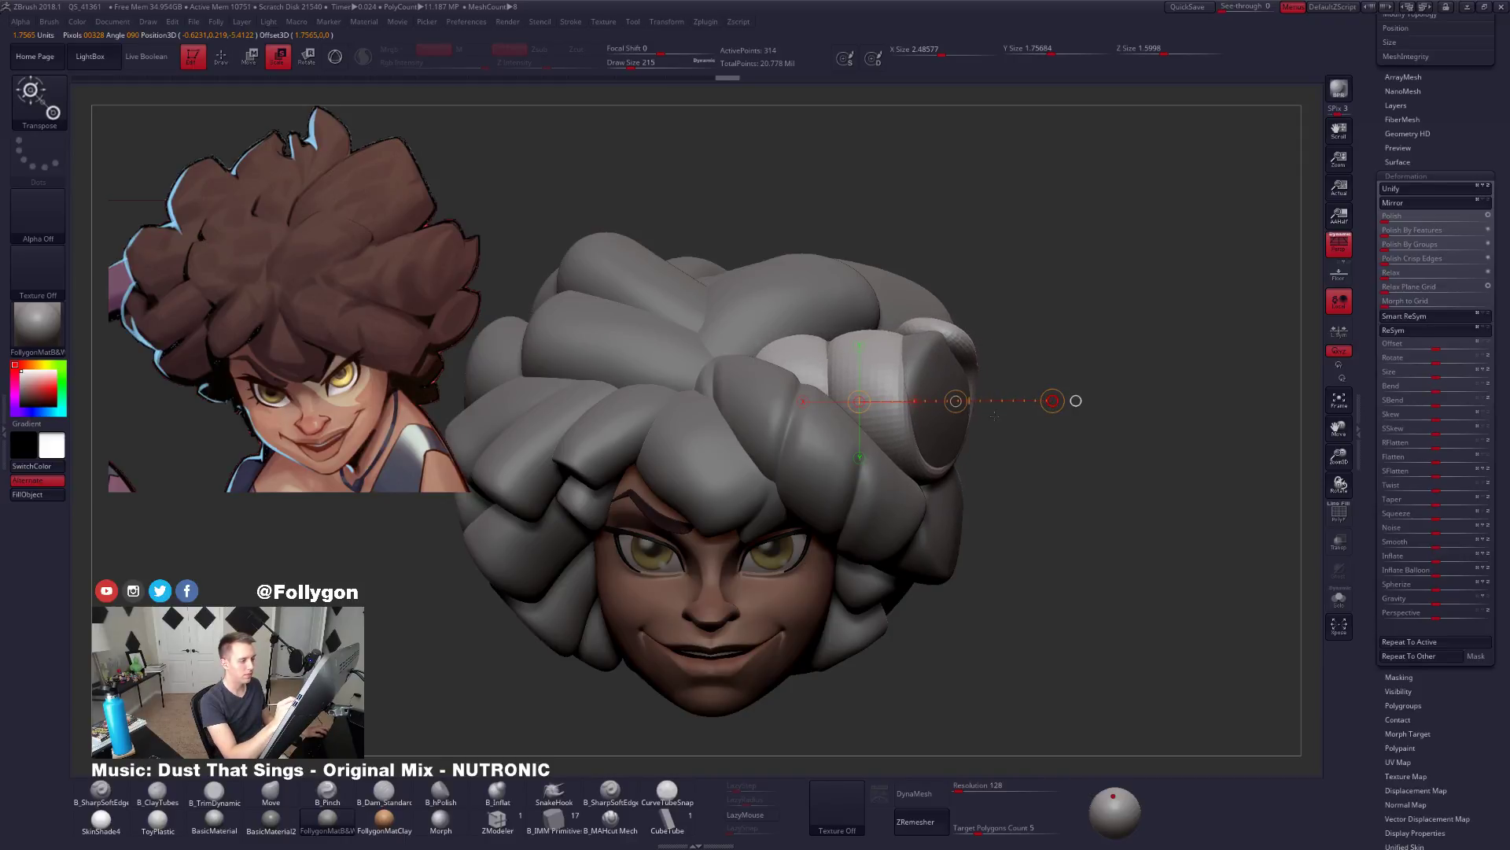
{"action": "left_click_drag", "start_coordinate": [1436, 556], "coordinate": [1454, 559]}
Isolate the spiral strand, turn off dynamic subdivision, and reshape its open end on the low-poly mesh.
{"action": "left_click_drag", "start_coordinate": [1238, 515], "coordinate": [849, 563]}
{"action": "key", "text": "q"}
{"action": "left_click", "coordinate": [1339, 599]}
{"action": "key", "text": "shift+d"}
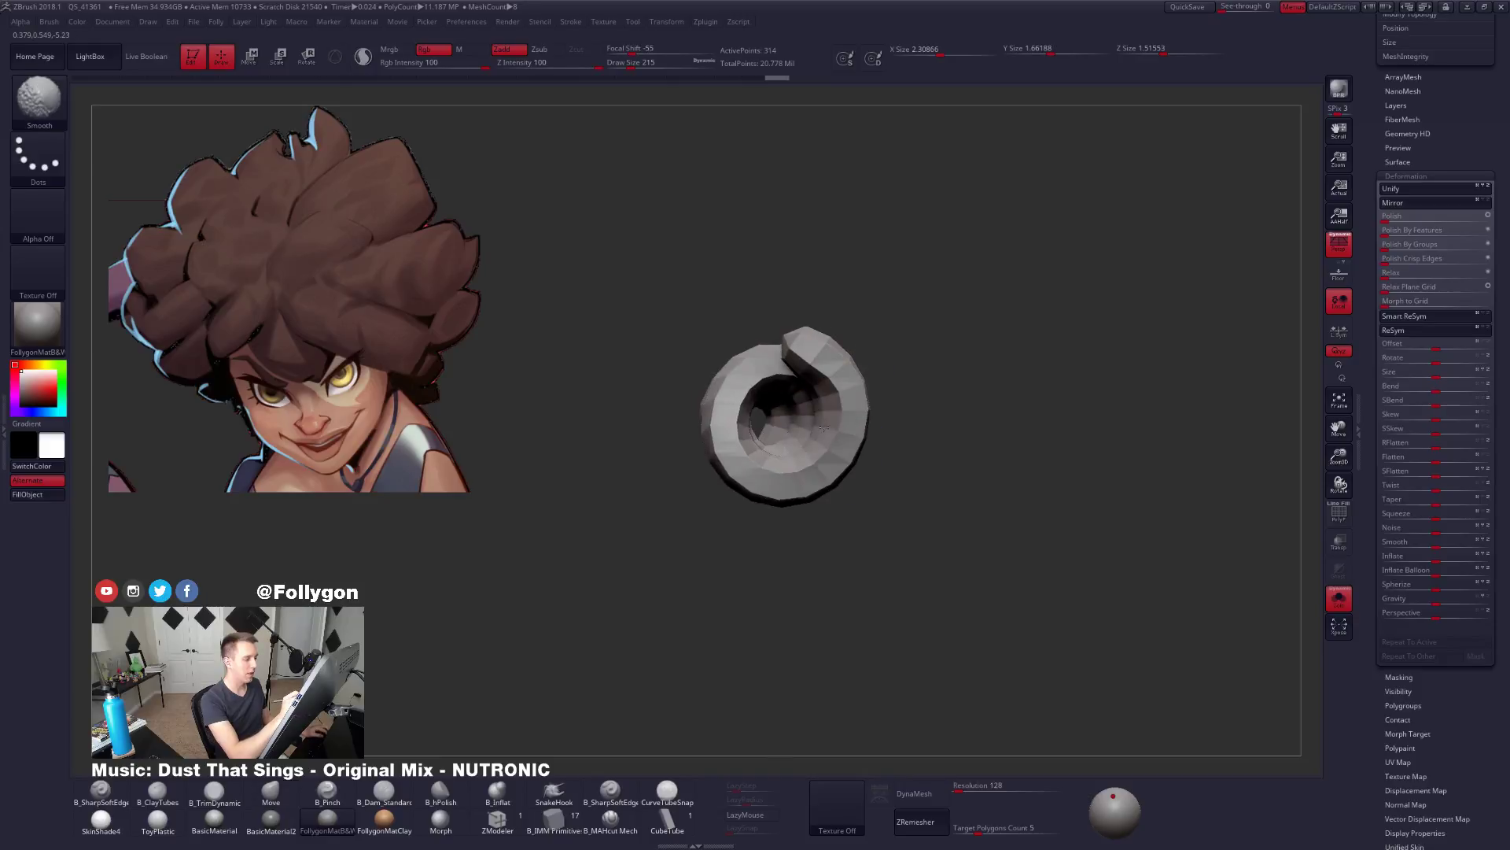
{"action": "key", "text": "w"}
{"action": "left_click_drag", "start_coordinate": [809, 487], "coordinate": [848, 446]}
{"action": "key", "text": "q"}
{"action": "key", "text": "space"}
{"action": "mouse_move", "coordinate": [831, 375]}
{"action": "left_mouse_down"}
{"action": "mouse_move", "coordinate": [991, 386]}
{"action": "mouse_move", "coordinate": [870, 376]}
{"action": "mouse_move", "coordinate": [889, 362]}
{"action": "mouse_move", "coordinate": [881, 342]}
{"action": "left_mouse_up"}
{"action": "left_click", "coordinate": [849, 387], "text": "ctrl"}
Turn dynamic subdivision back on and push the rim of the curl's open end inward with the Move brush at draw size 397.
{"action": "key", "text": "space"}
{"action": "key", "text": "d"}
{"action": "mouse_move", "coordinate": [790, 388]}
{"action": "right_mouse_down"}
{"action": "mouse_move", "coordinate": [798, 357]}
{"action": "mouse_move", "coordinate": [775, 373]}
{"action": "mouse_move", "coordinate": [809, 341]}
{"action": "right_mouse_up"}
{"action": "key", "text": "space"}
{"action": "left_click_drag", "start_coordinate": [749, 439], "coordinate": [742, 439]}
{"action": "mouse_move", "coordinate": [812, 354]}
{"action": "right_mouse_down"}
{"action": "mouse_move", "coordinate": [813, 386]}
{"action": "mouse_move", "coordinate": [815, 368]}
{"action": "mouse_move", "coordinate": [800, 377]}
{"action": "right_mouse_up"}
{"action": "mouse_move", "coordinate": [775, 427]}
{"action": "right_mouse_down"}
{"action": "mouse_move", "coordinate": [895, 388]}
{"action": "mouse_move", "coordinate": [818, 424]}
{"action": "right_mouse_up"}
{"action": "key", "text": "space"}
{"action": "left_click_drag", "start_coordinate": [823, 392], "coordinate": [778, 391]}
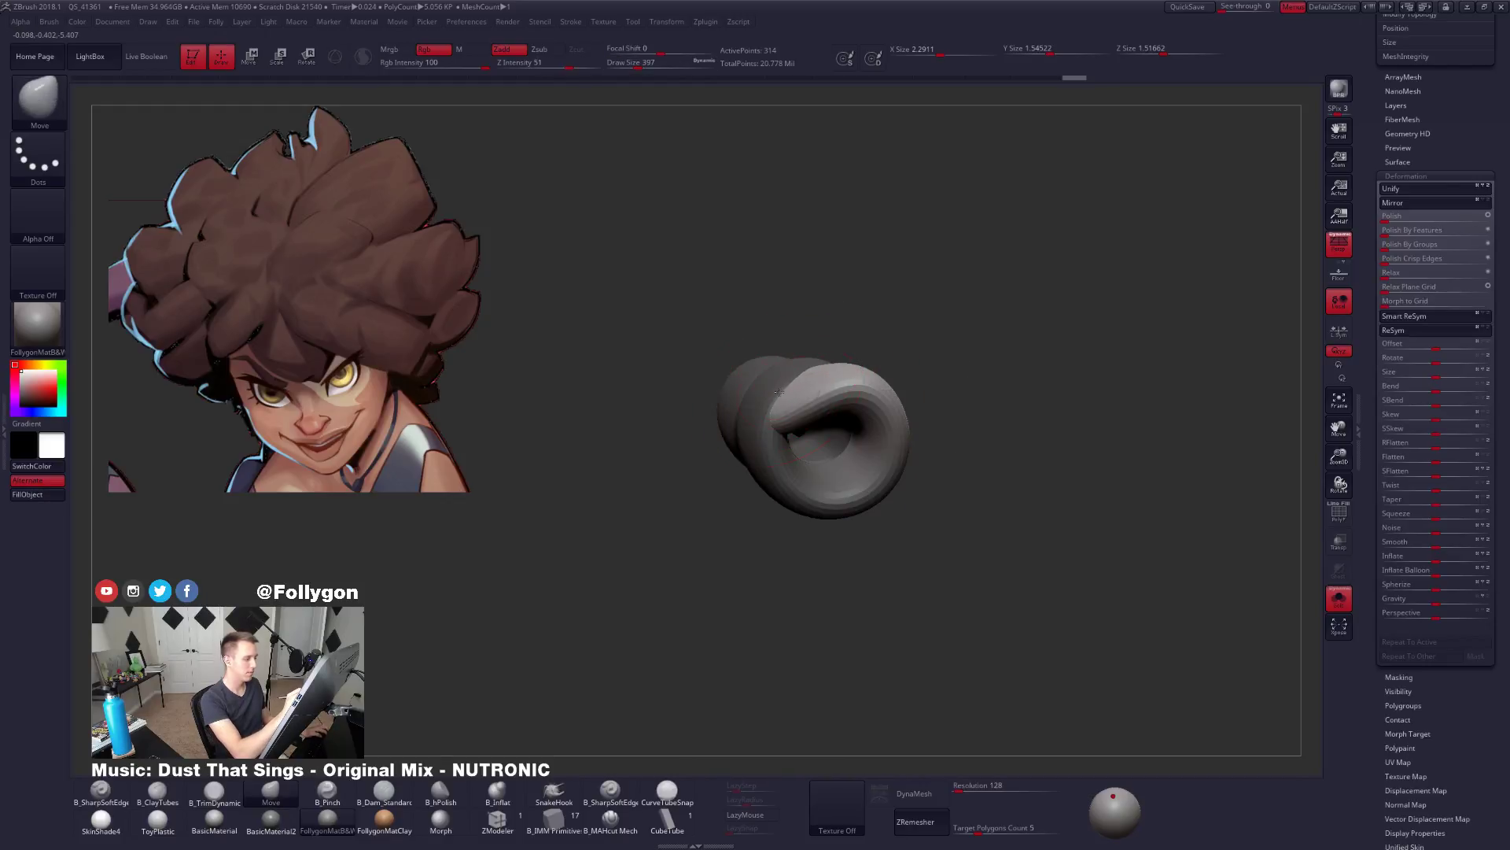
{"action": "right_click_drag", "start_coordinate": [815, 370], "coordinate": [944, 435]}
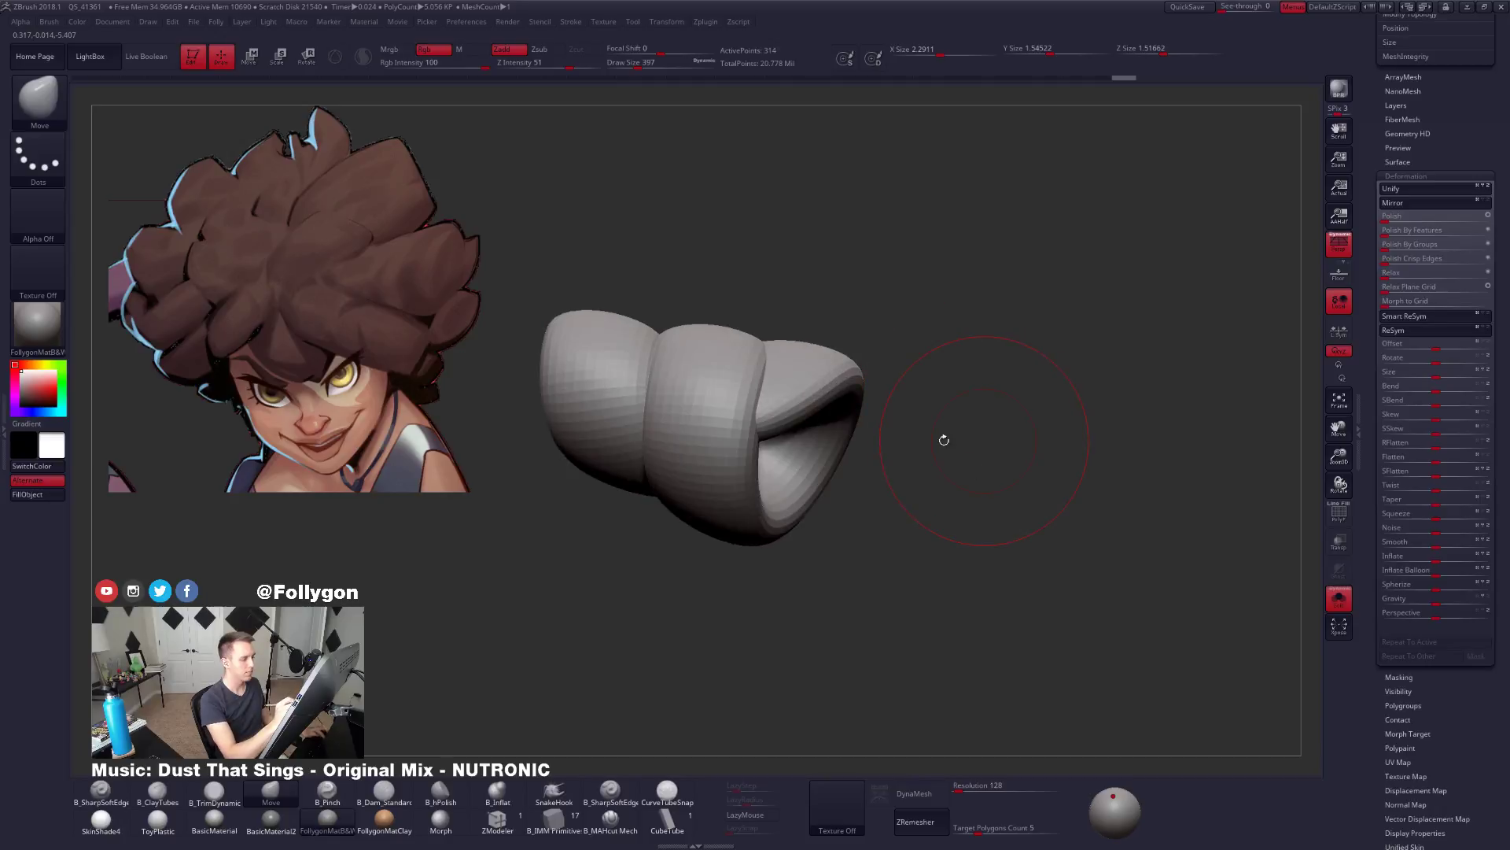
Show the head and hair again, select the hair mesh, and hide the original clump underneath the spiral strand.
{"action": "key", "text": "alt+s"}
{"action": "right_click_drag", "start_coordinate": [903, 485], "coordinate": [880, 529]}
{"action": "left_click", "coordinate": [838, 480], "text": "alt"}
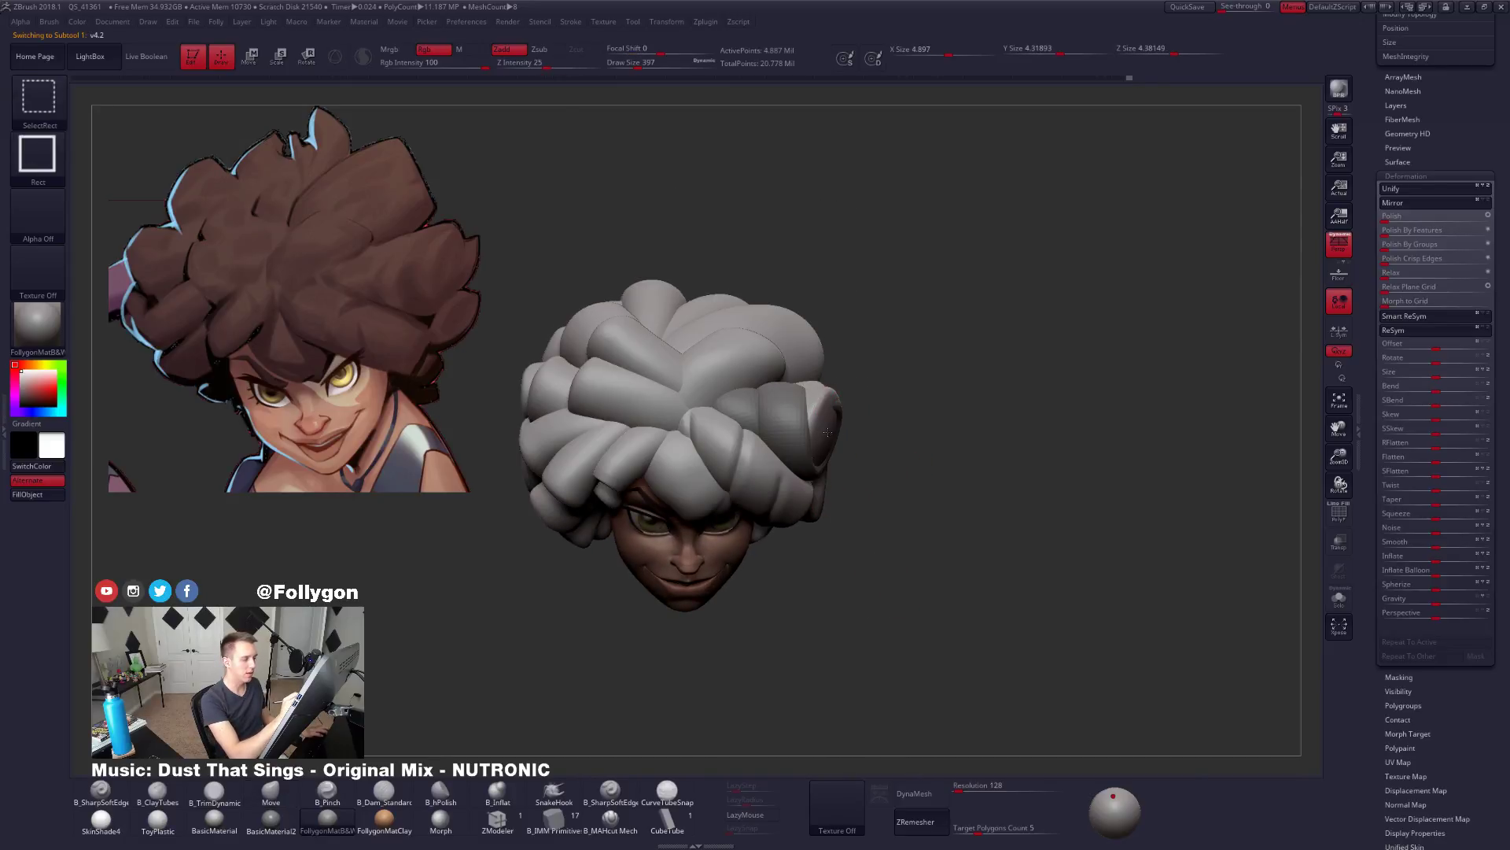
{"action": "left_click", "coordinate": [866, 448], "text": "ctrl+shift"}
{"action": "key", "text": "shift+f"}
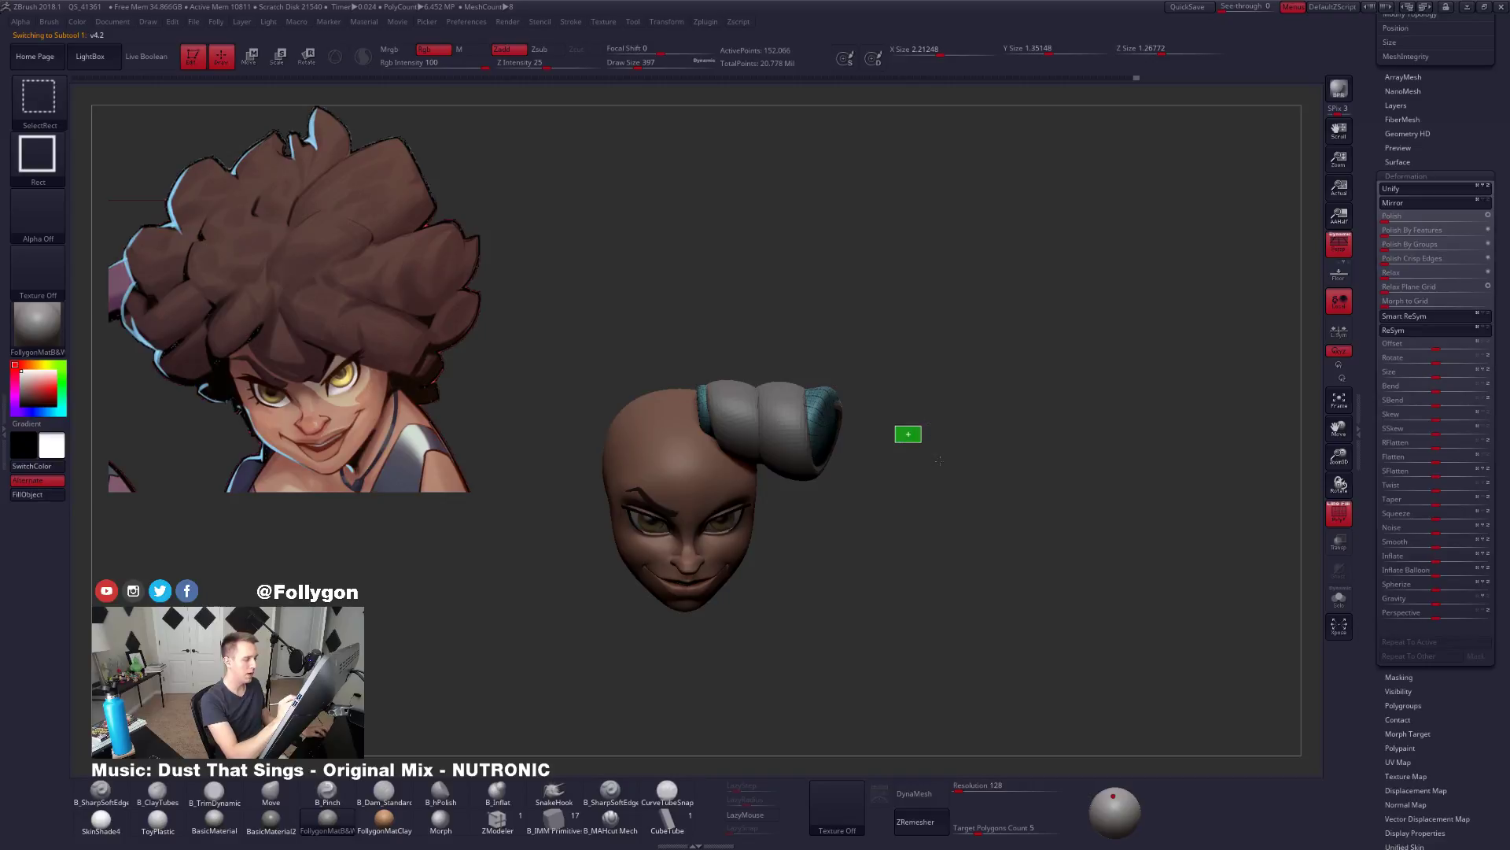
{"action": "key", "text": "shift+f"}
{"action": "left_click", "coordinate": [1019, 606], "text": "ctrl+shift"}
{"action": "right_click_drag", "start_coordinate": [1020, 605], "coordinate": [824, 459]}
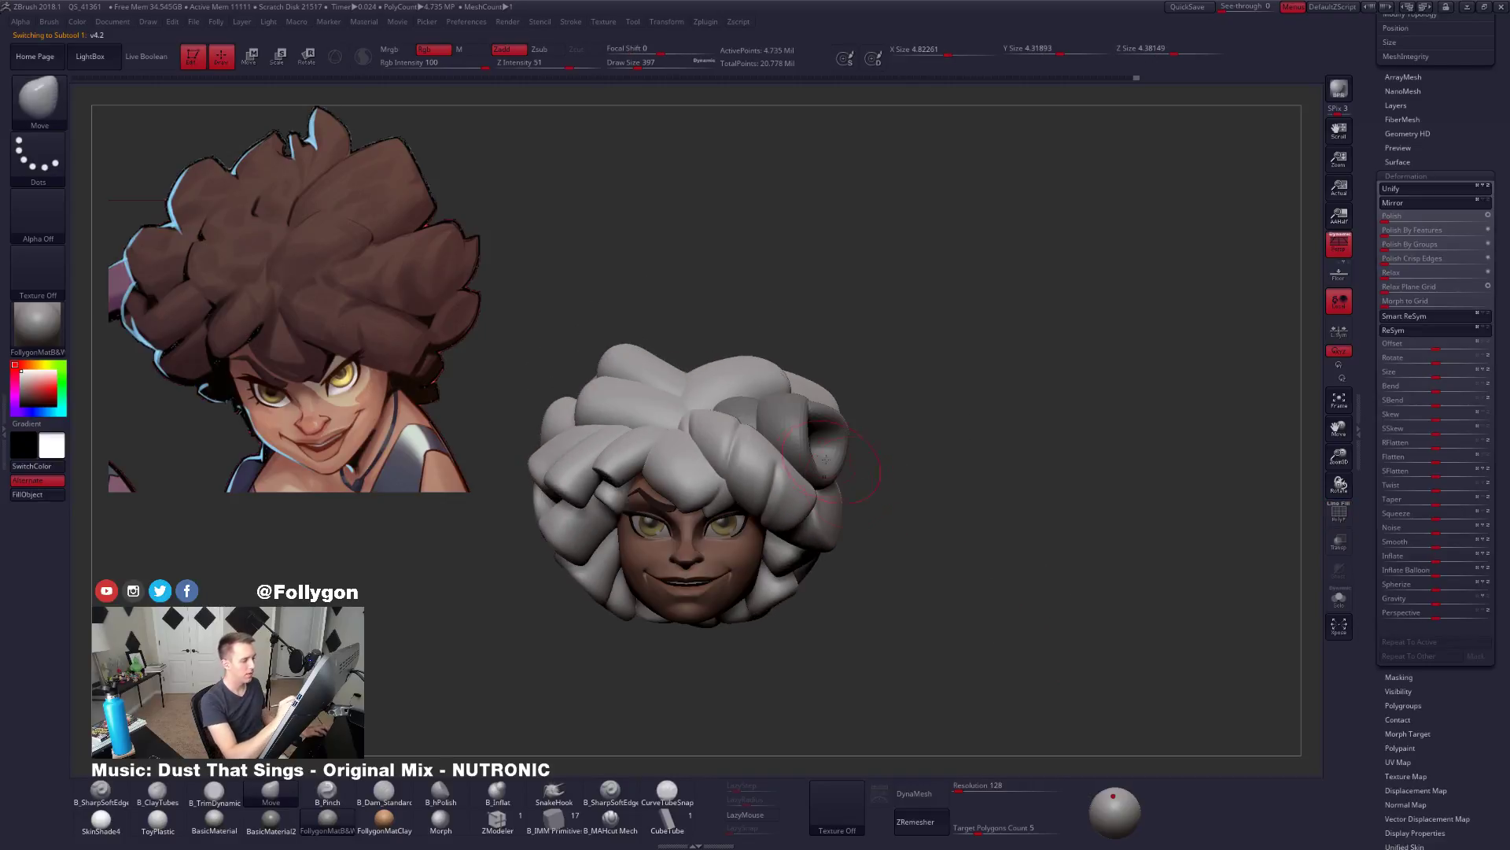
Select and isolate the spiral strand, and delete its subtool.
{"action": "left_click", "coordinate": [825, 460], "text": "alt"}
{"action": "mouse_move", "coordinate": [901, 515]}
{"action": "left_mouse_down"}
{"action": "mouse_move", "coordinate": [954, 543]}
{"action": "mouse_move", "coordinate": [982, 582]}
{"action": "mouse_move", "coordinate": [979, 751]}
{"action": "mouse_move", "coordinate": [951, 634]}
{"action": "left_mouse_up"}
{"action": "key", "text": "alt+s"}
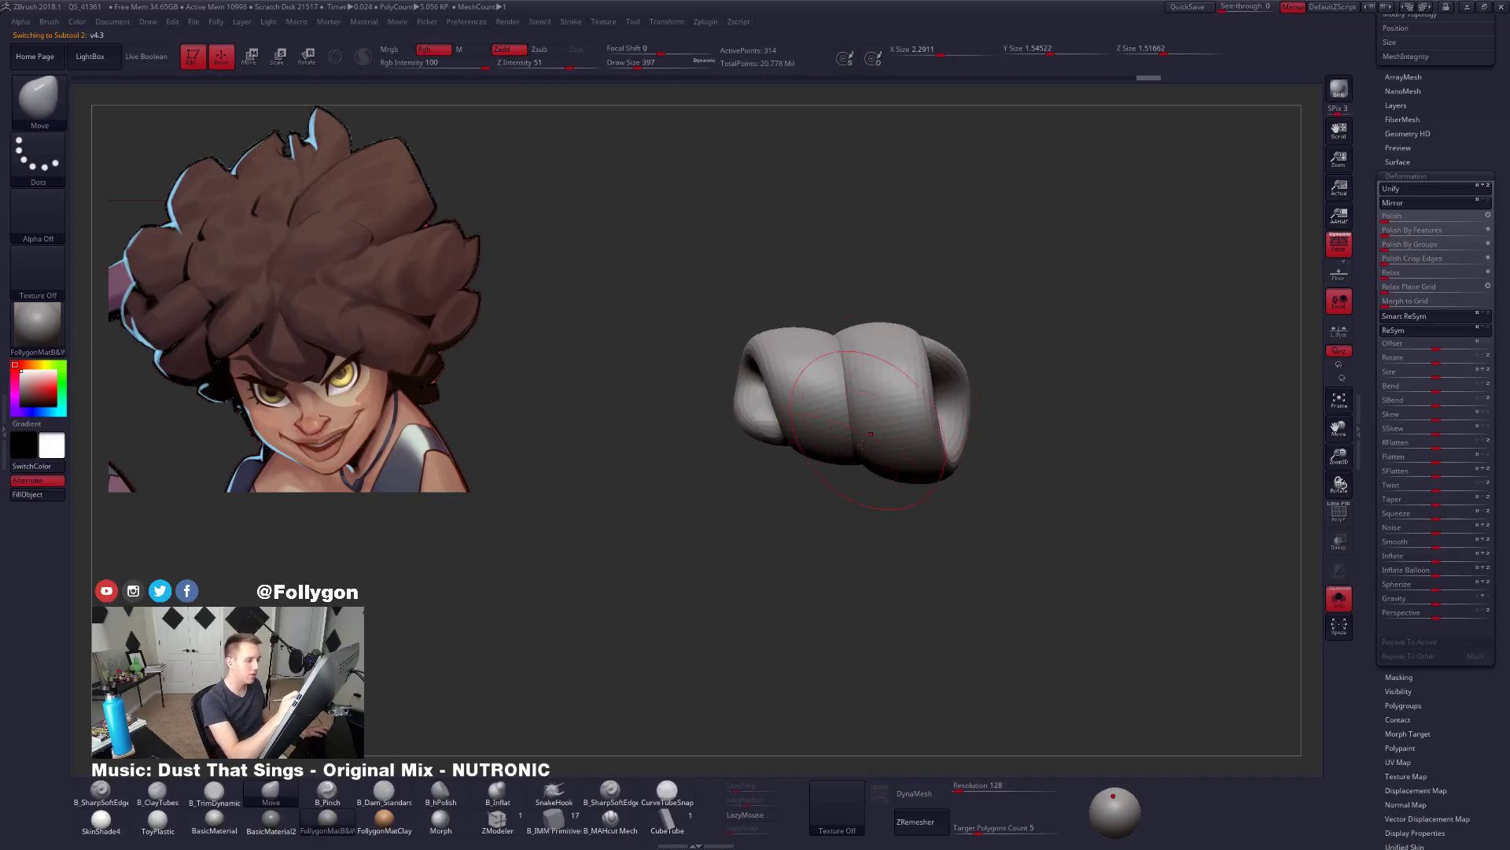
{"action": "left_click_drag", "start_coordinate": [1369, 543], "coordinate": [1347, 712]}
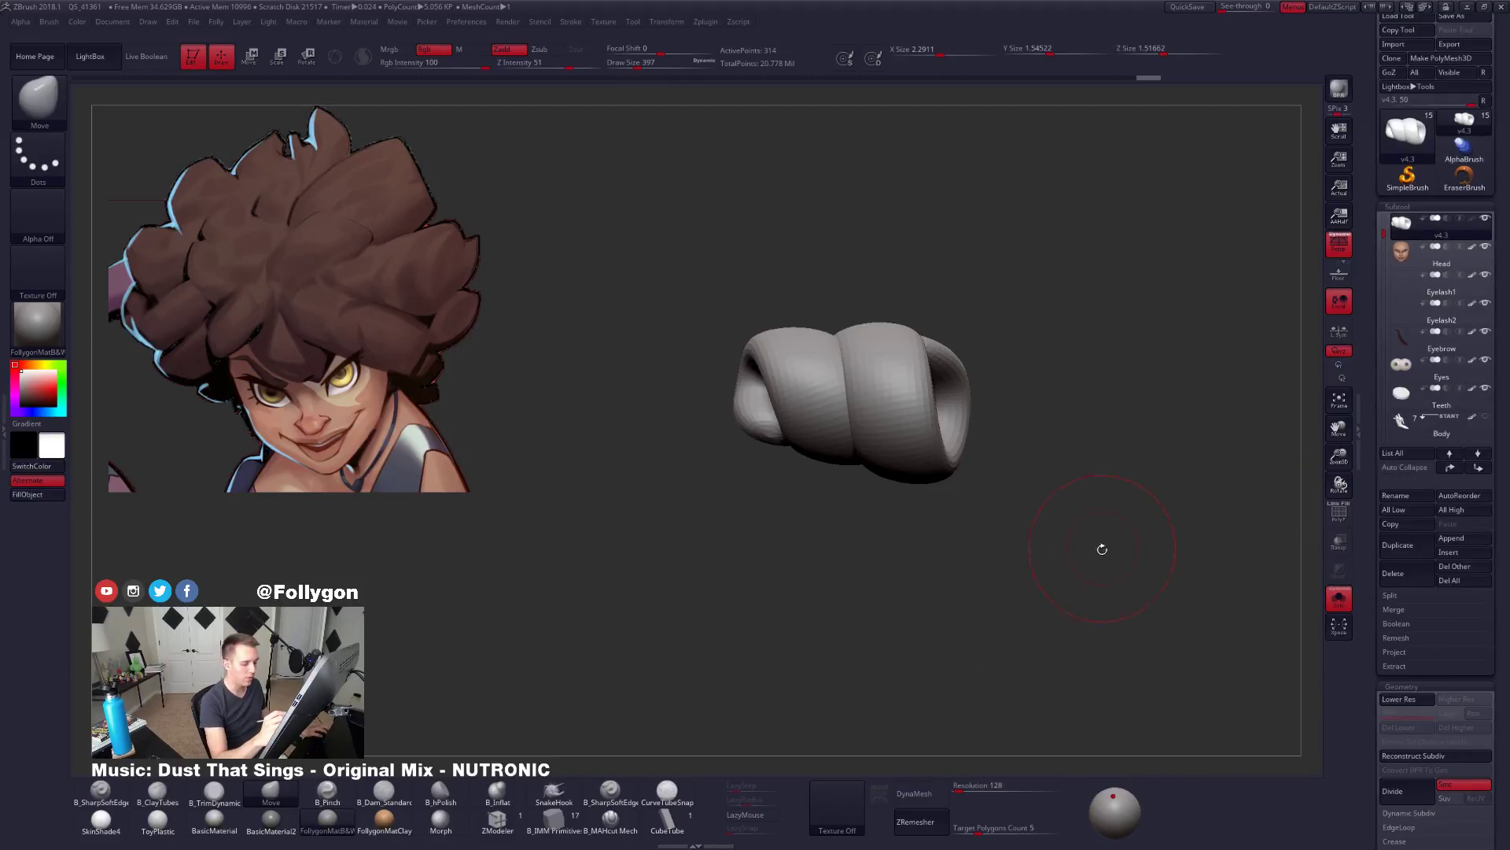
{"action": "scroll", "coordinate": [1435, 332], "scroll_direction": "up", "scroll_amount": 1}
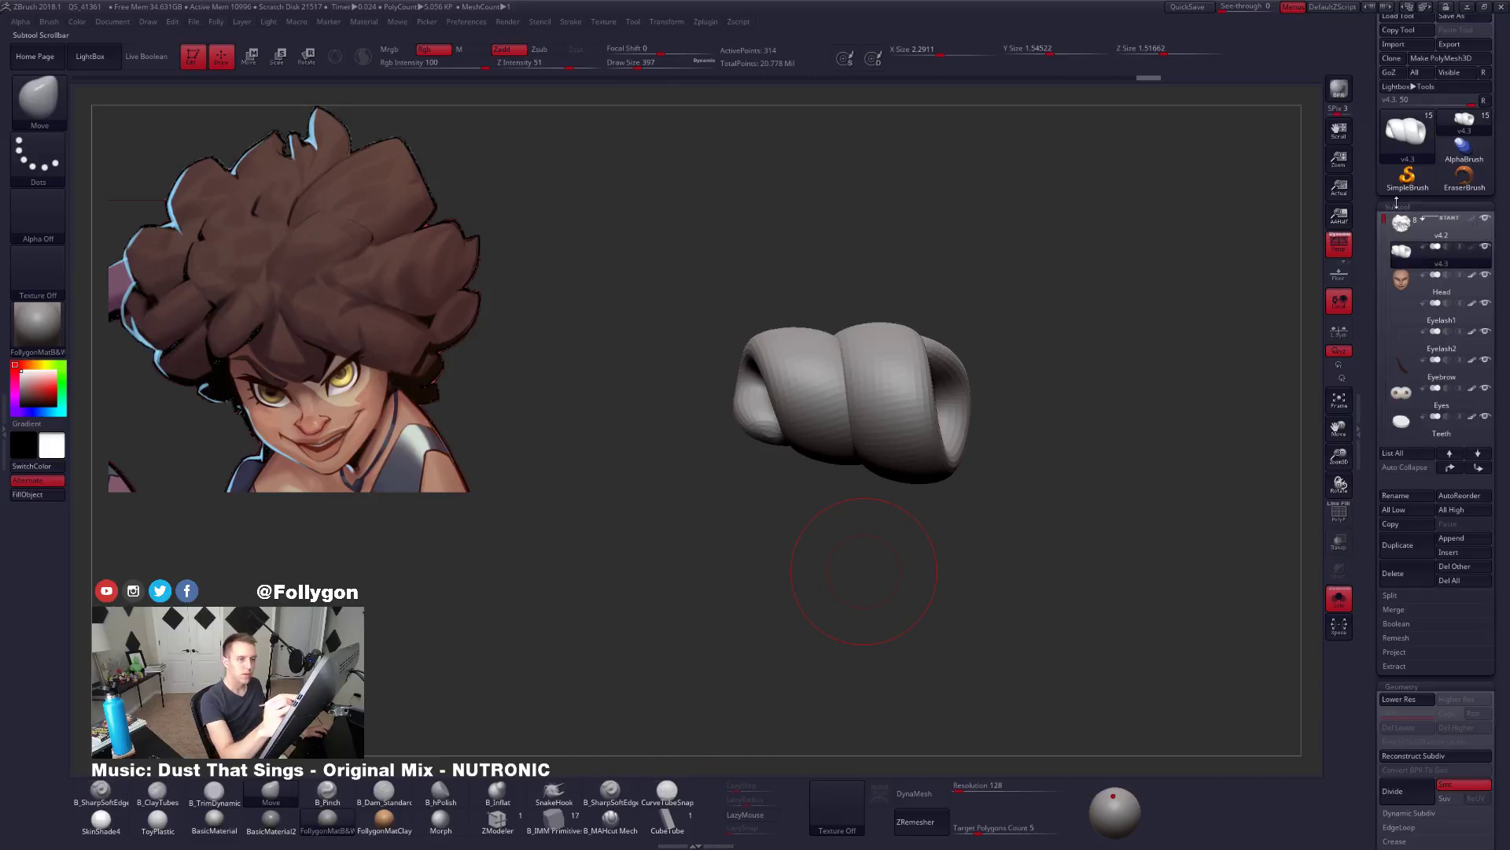
{"action": "left_click", "coordinate": [1410, 574]}
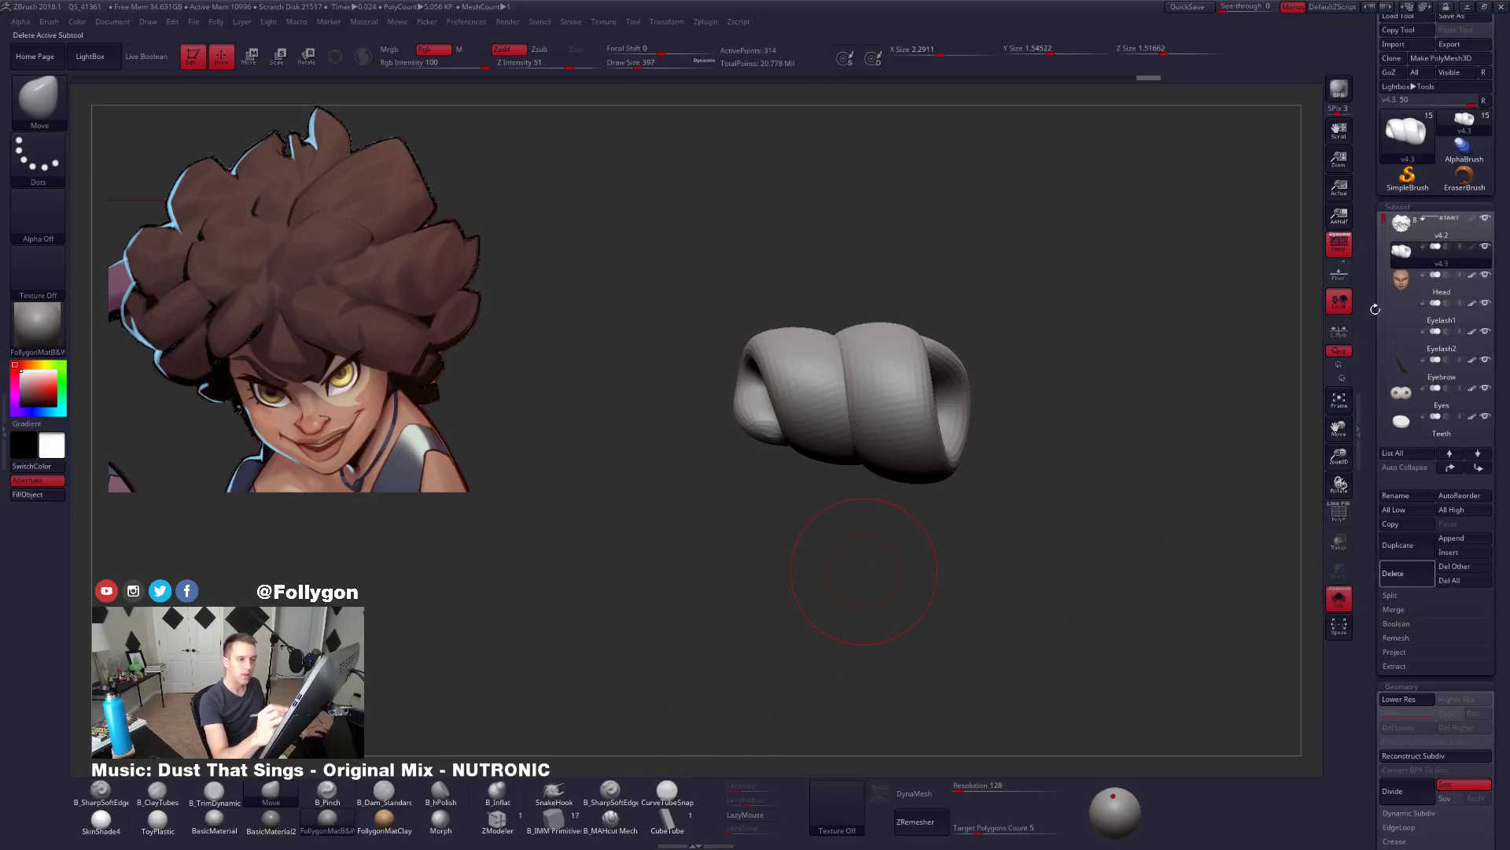
{"action": "left_click", "coordinate": [1412, 603]}
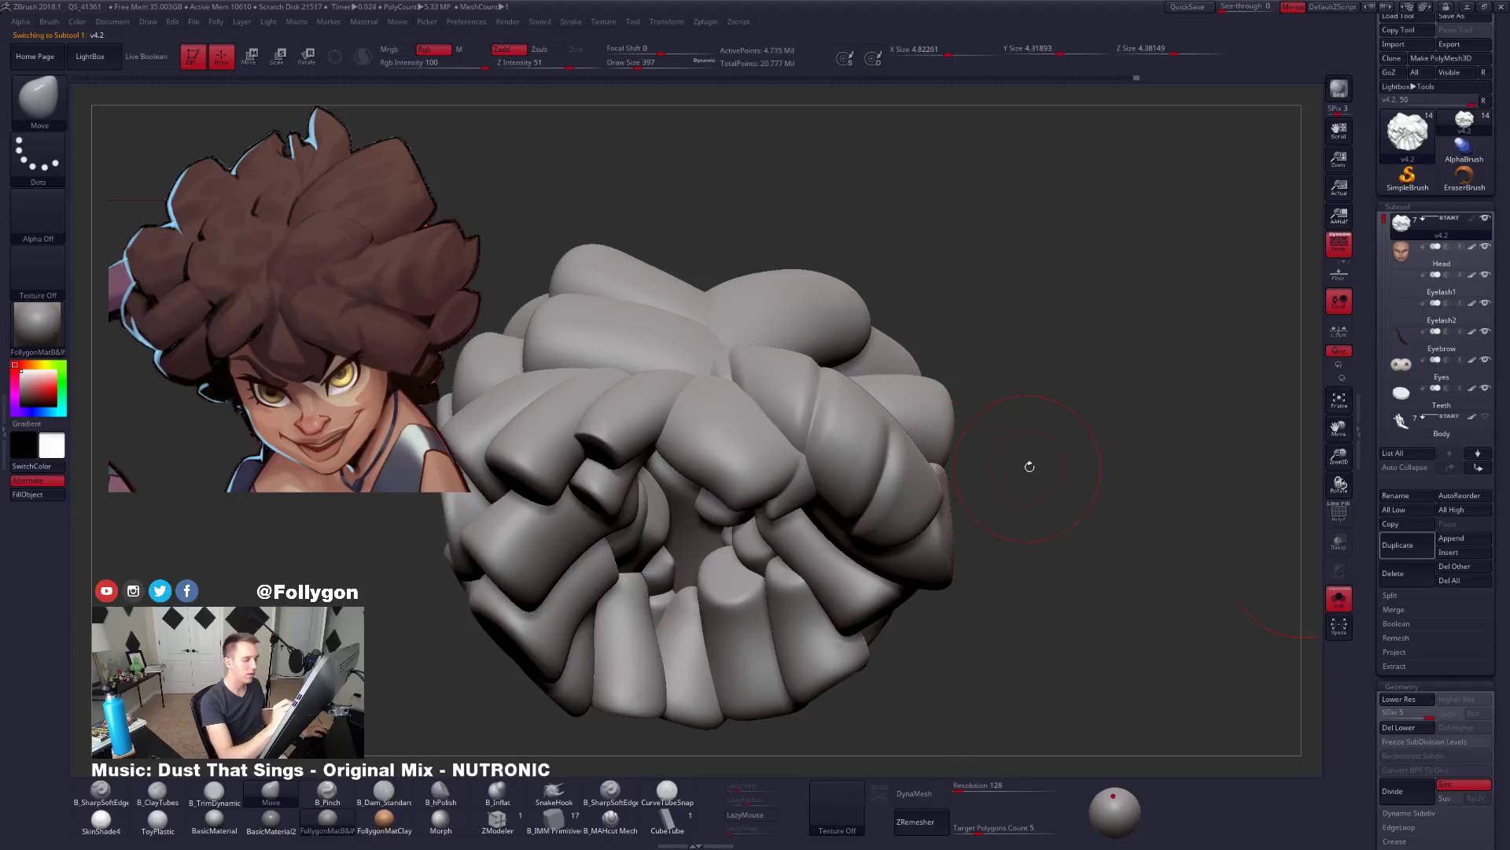
Invert the hair's visibility to isolate the original clump, duplicate it, and delete the copy's lower subdivision levels and hidden geometry.
{"action": "left_click_drag", "start_coordinate": [1046, 468], "coordinate": [1041, 451], "text": "alt"}
{"action": "left_click_drag", "start_coordinate": [1044, 435], "coordinate": [1067, 468], "text": "ctrl+shift"}
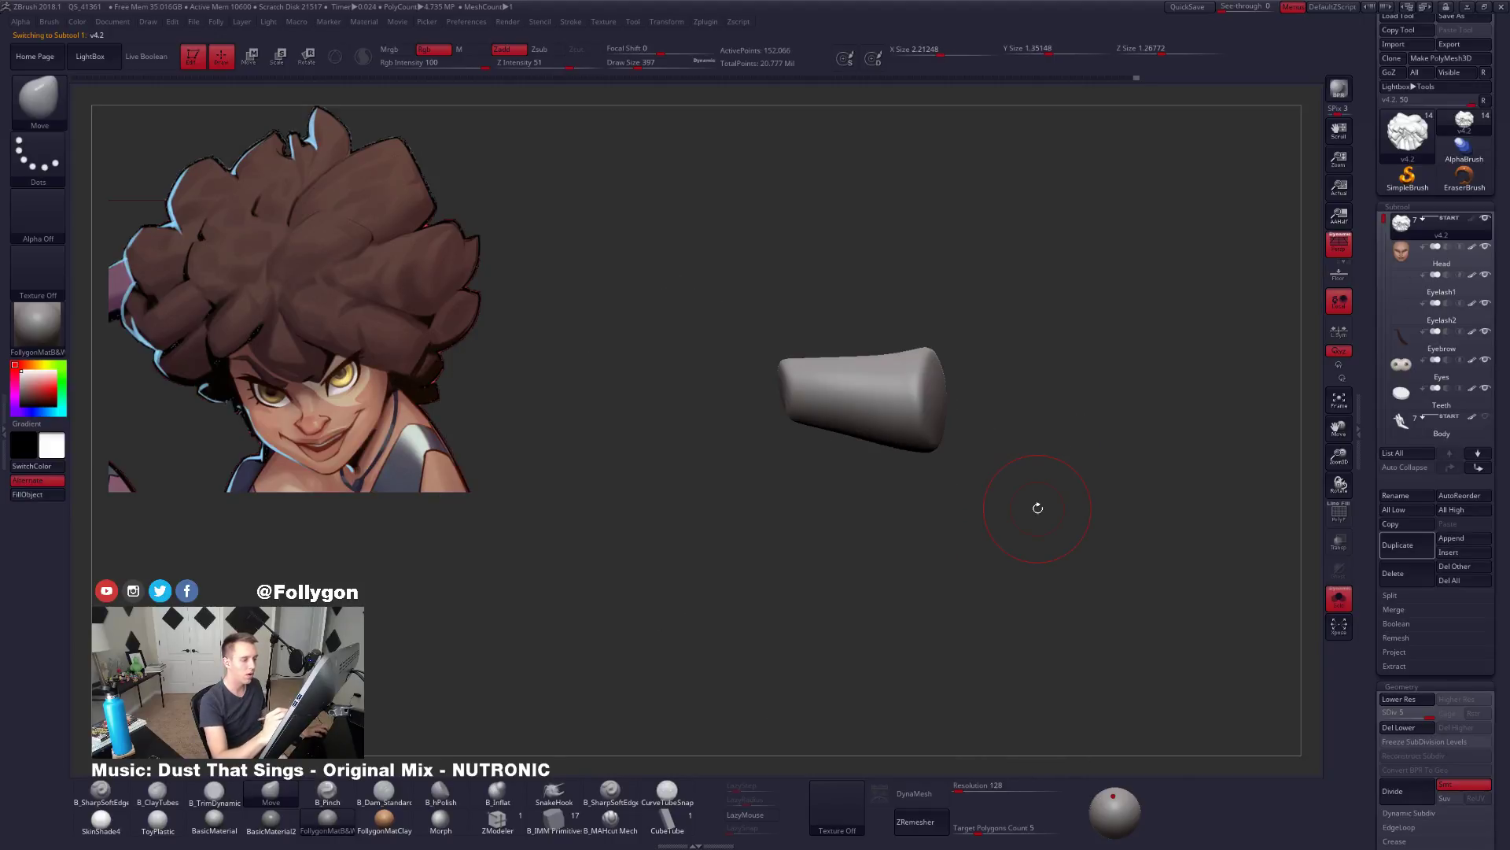
{"action": "left_click", "coordinate": [1422, 550]}
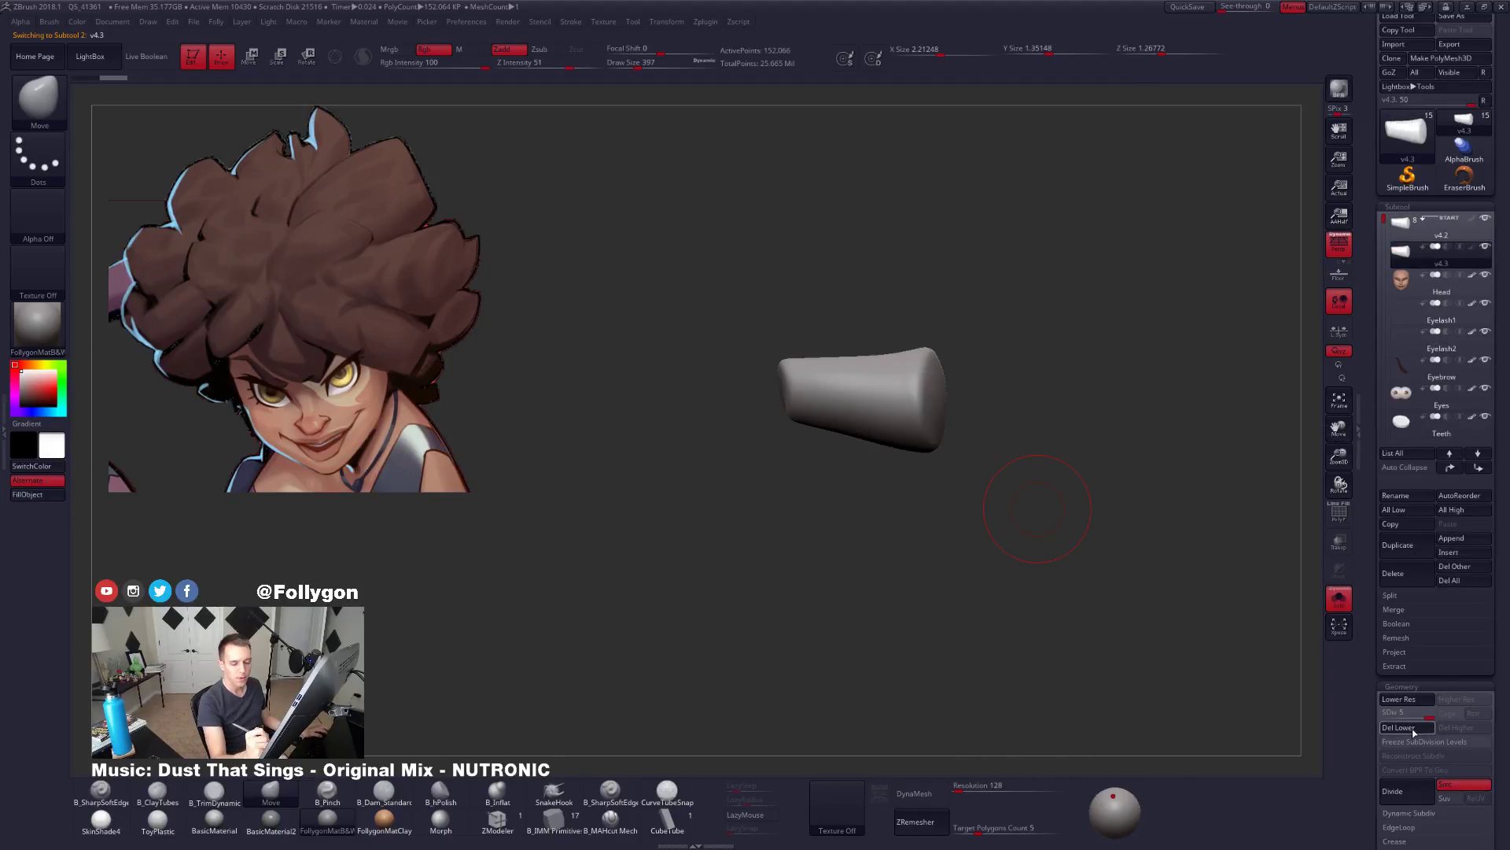
{"action": "left_click", "coordinate": [1395, 727]}
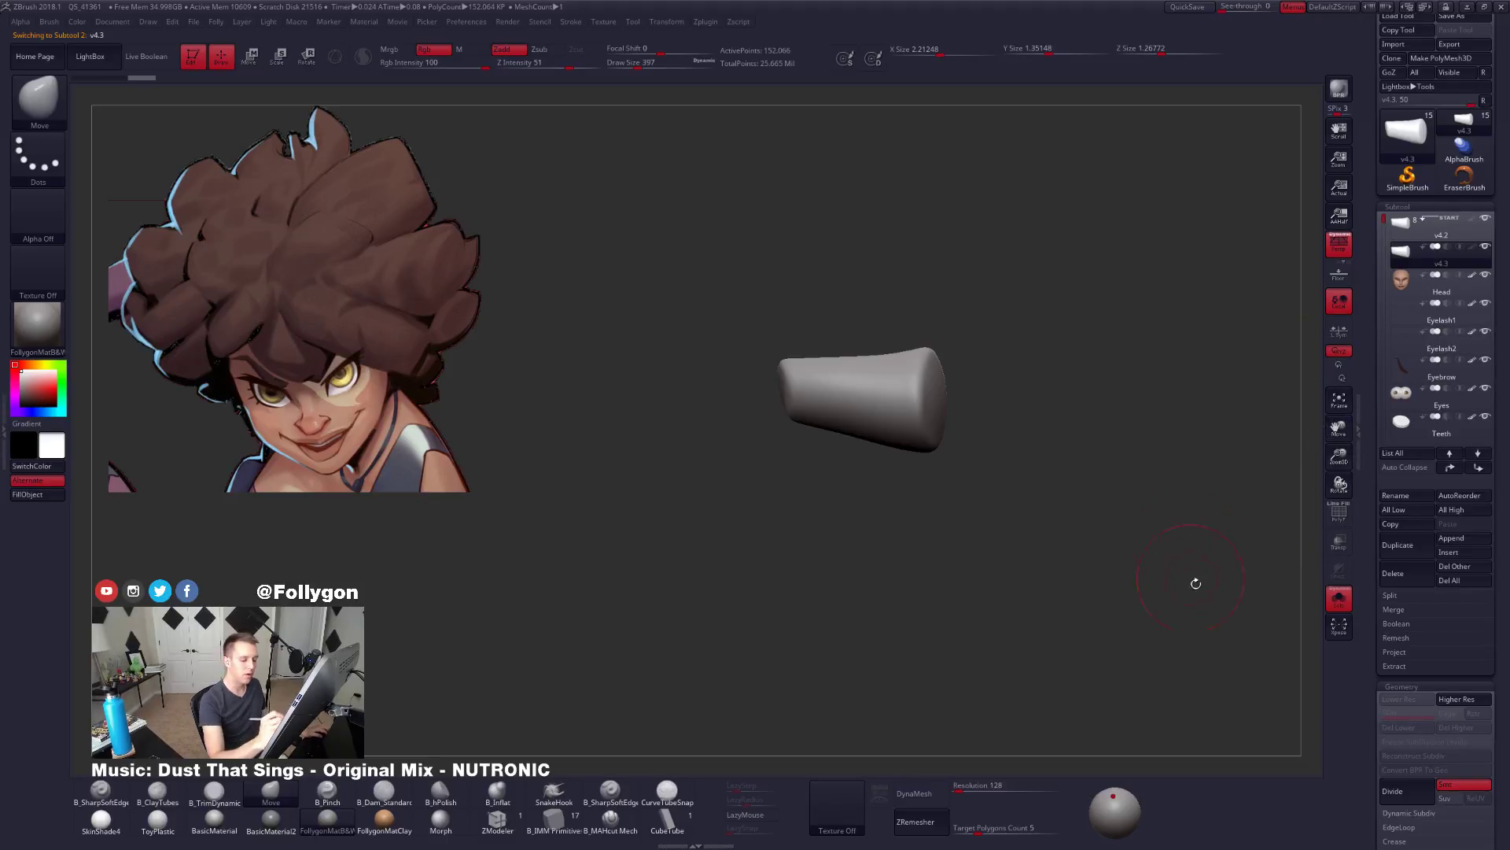
{"action": "key", "text": "space"}
{"action": "left_click", "coordinate": [1214, 545]}
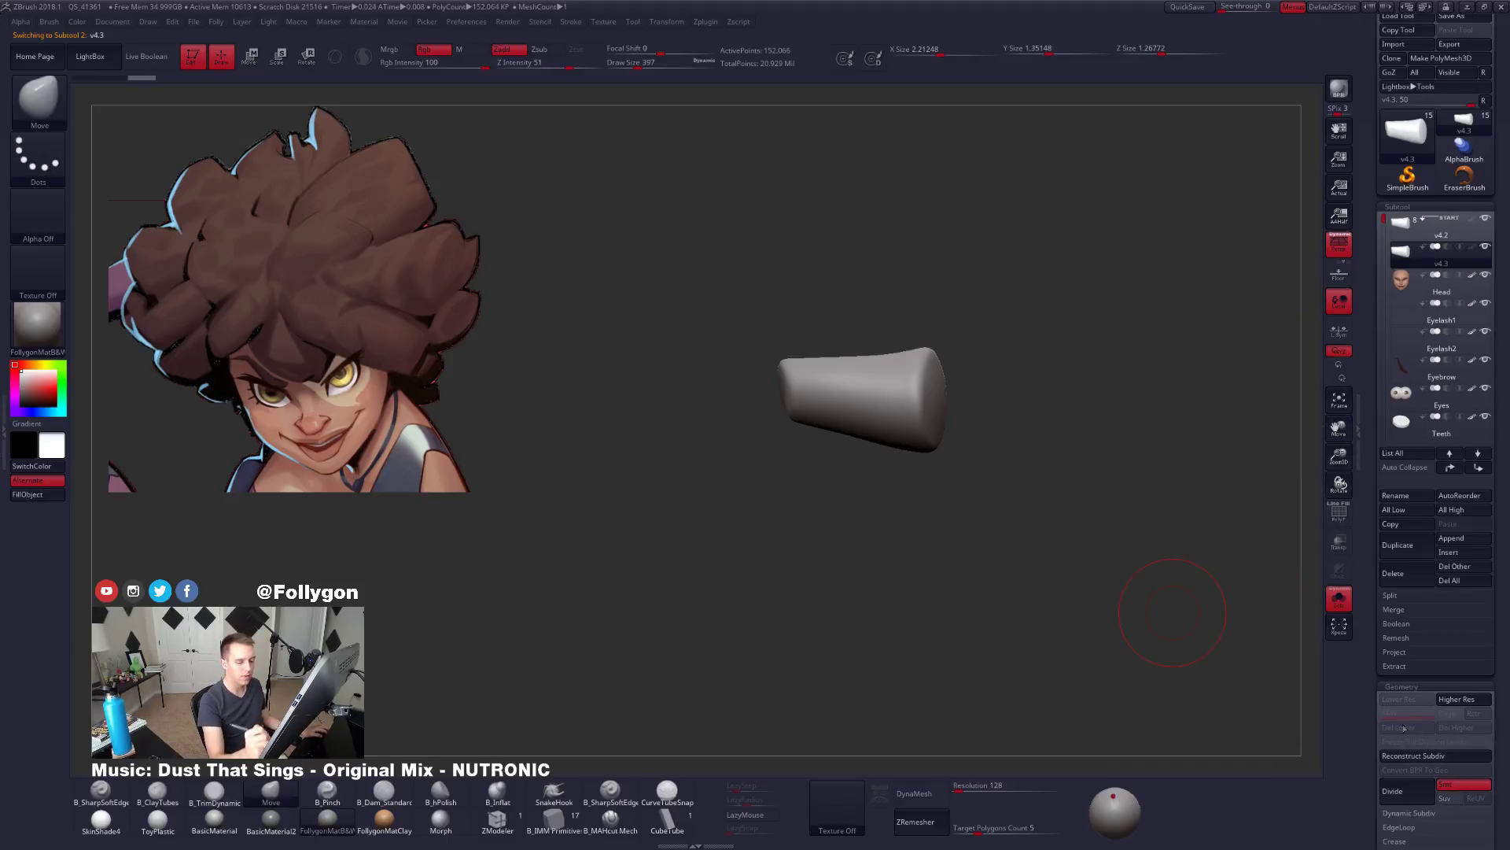
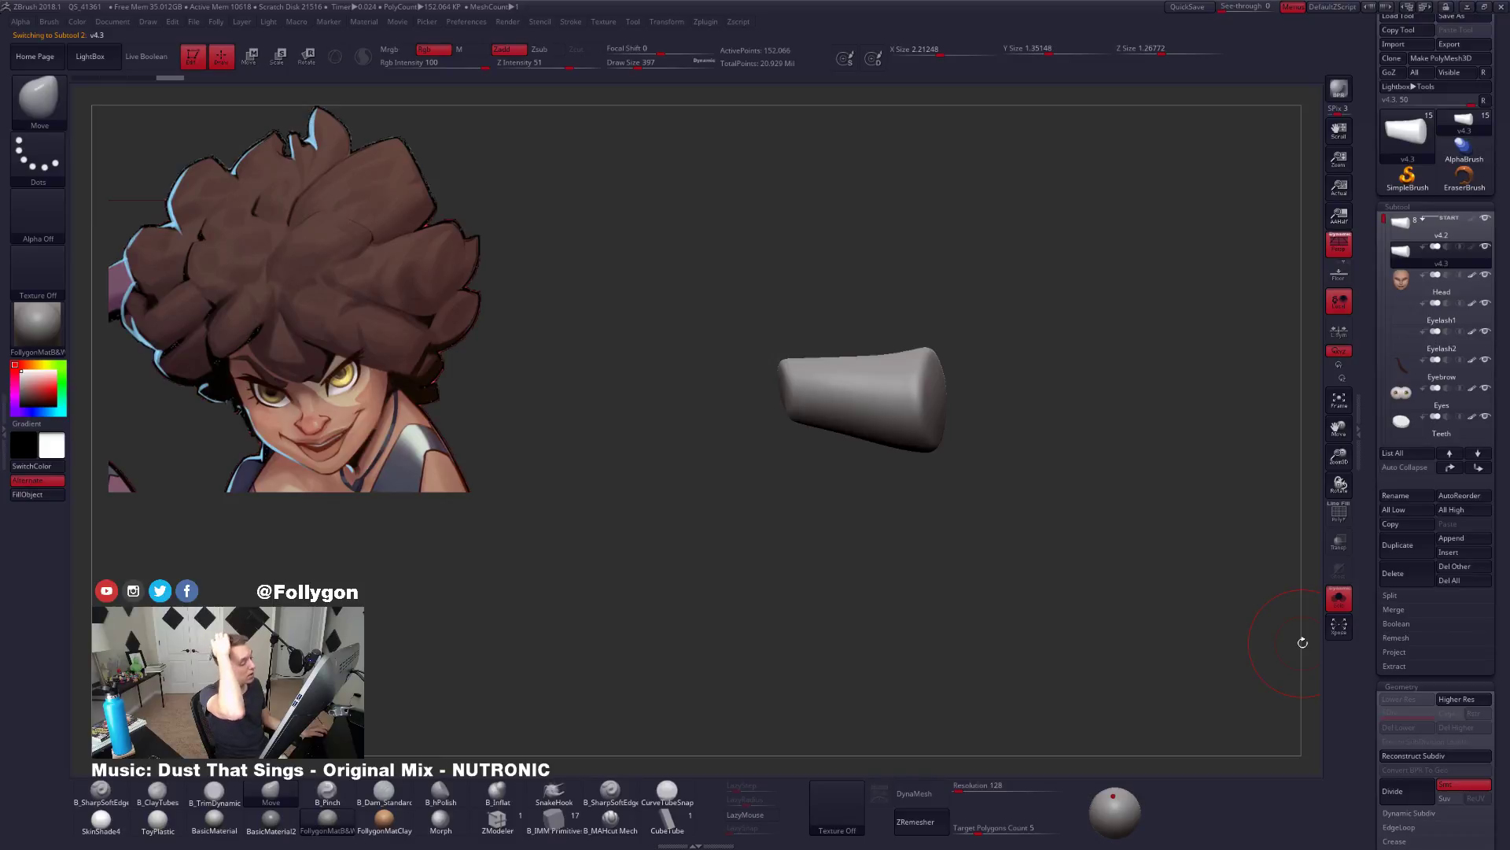
Draw a curve tube across the clump's narrow end with CurveTubeSnap at Z intensity 100 and draw size 181.
{"action": "left_click", "coordinate": [663, 796]}
{"action": "key", "text": "space"}
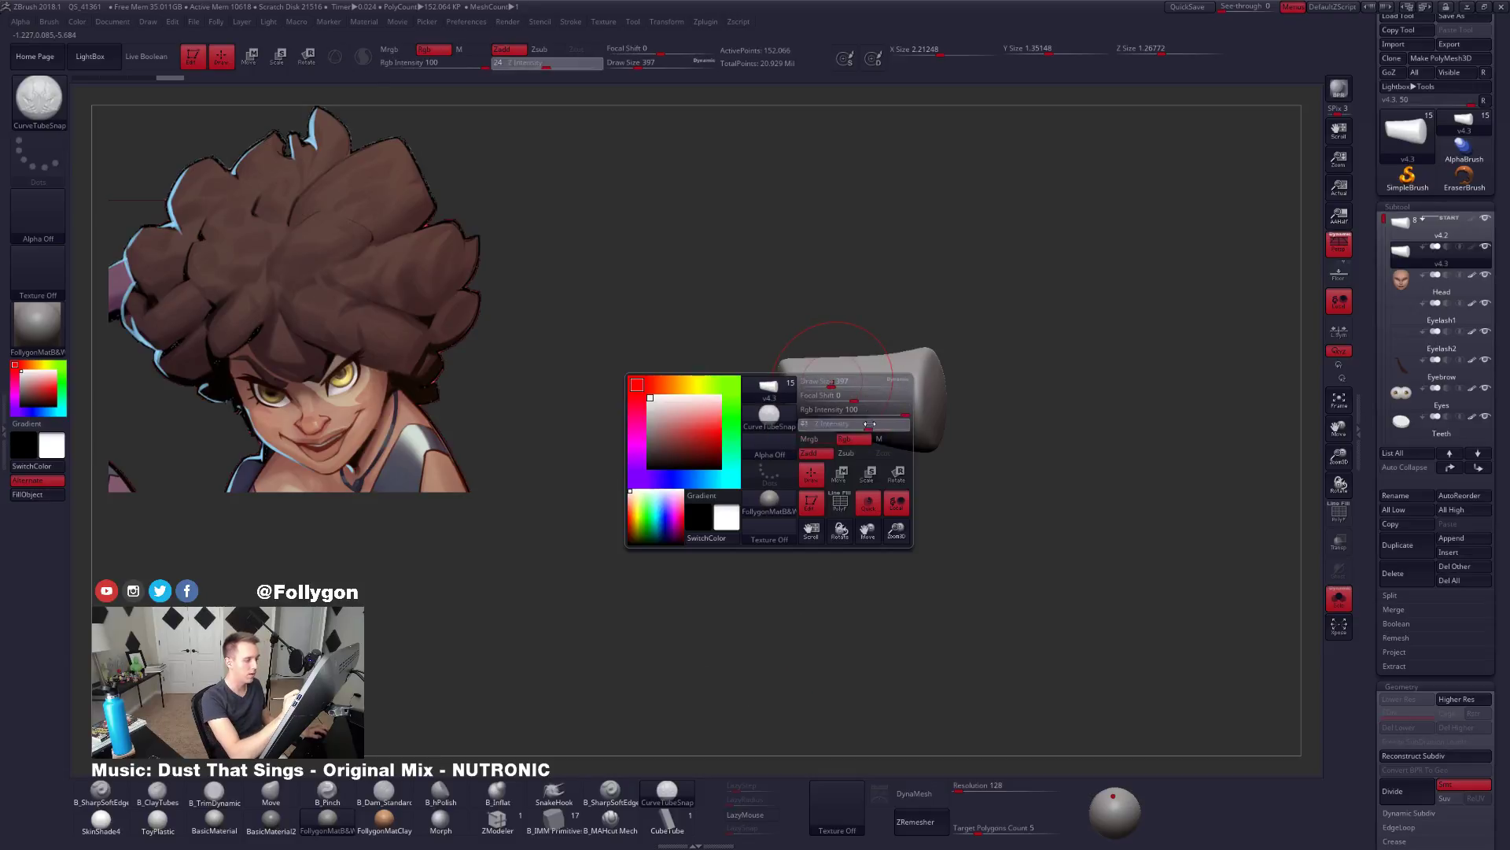
{"action": "left_click_drag", "start_coordinate": [849, 425], "coordinate": [915, 425]}
{"action": "left_click_drag", "start_coordinate": [836, 381], "coordinate": [822, 381]}
{"action": "right_click_drag", "start_coordinate": [794, 379], "coordinate": [792, 353], "text": "ctrl"}
{"action": "left_click_drag", "start_coordinate": [799, 470], "coordinate": [829, 381]}
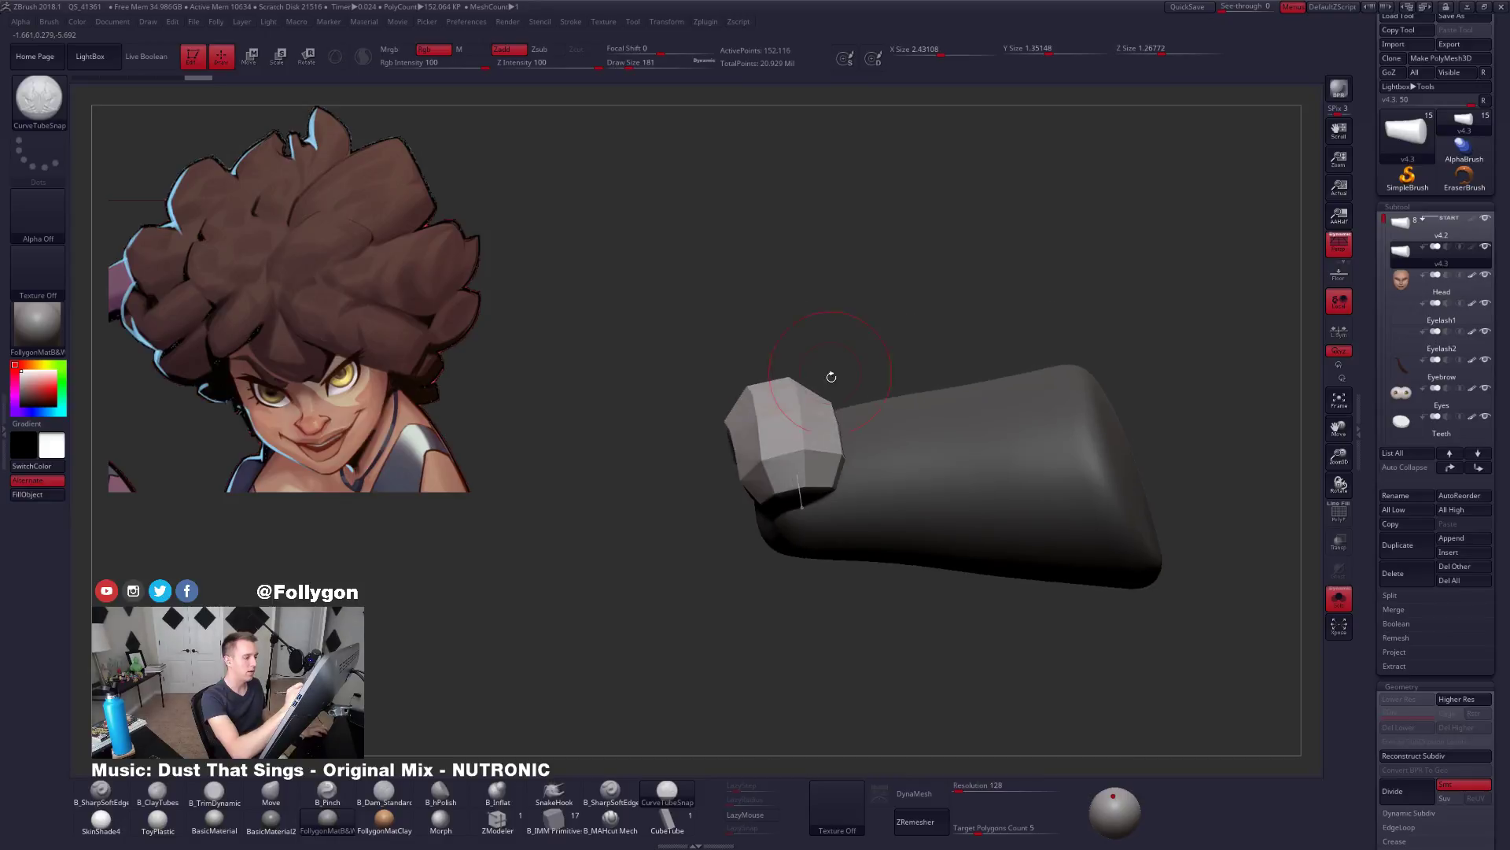
Reduce the draw size to 64 and wrap a thinner curve tube around the clump's narrow end.
{"action": "key", "text": "space"}
{"action": "right_click_drag", "start_coordinate": [811, 486], "coordinate": [821, 415]}
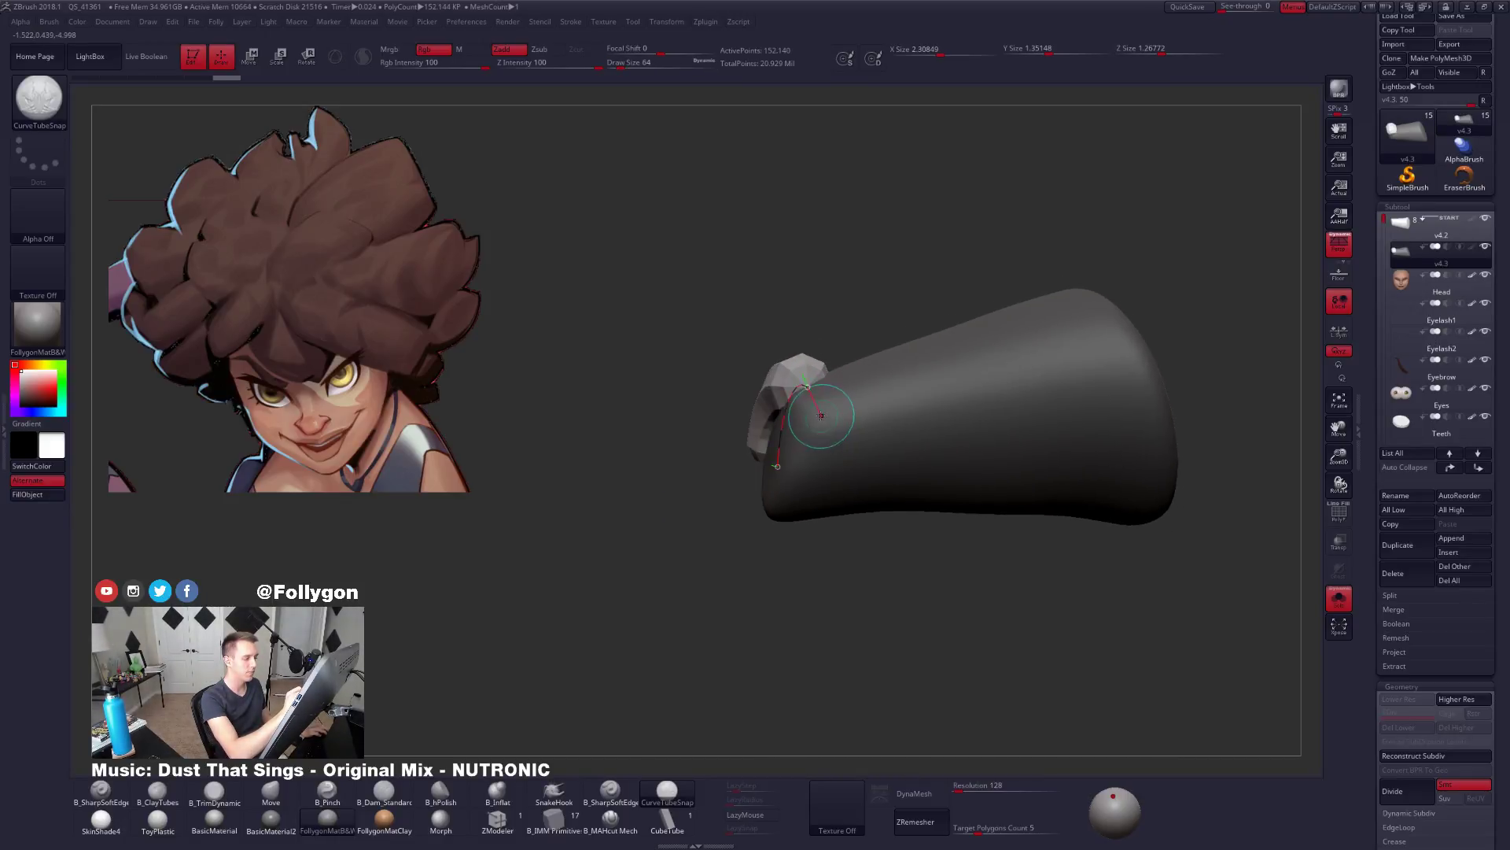
{"action": "right_click_drag", "start_coordinate": [819, 468], "coordinate": [827, 459]}
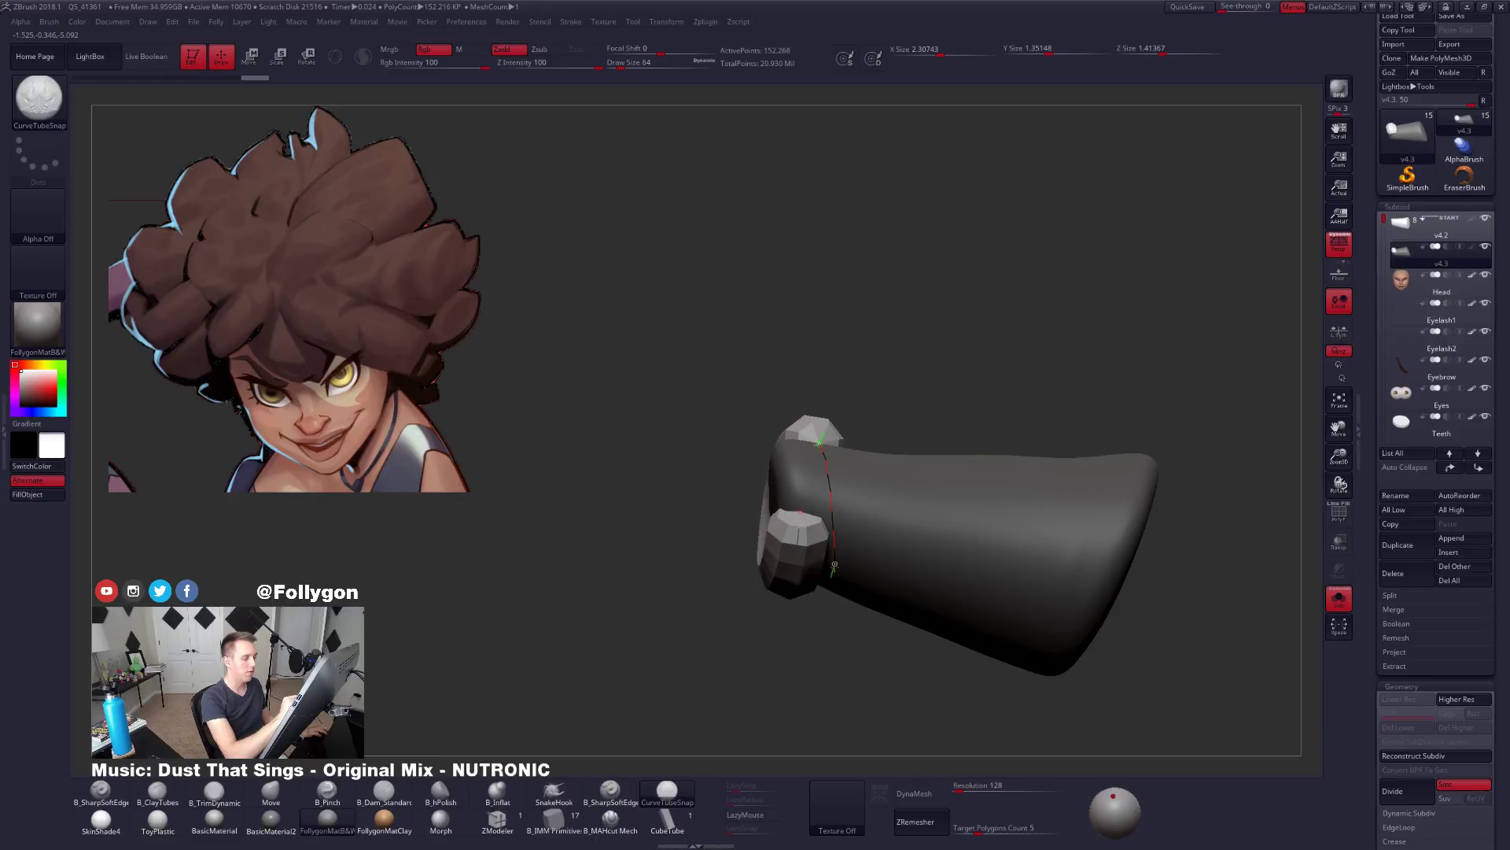
{"action": "right_click_drag", "start_coordinate": [835, 574], "coordinate": [866, 440]}
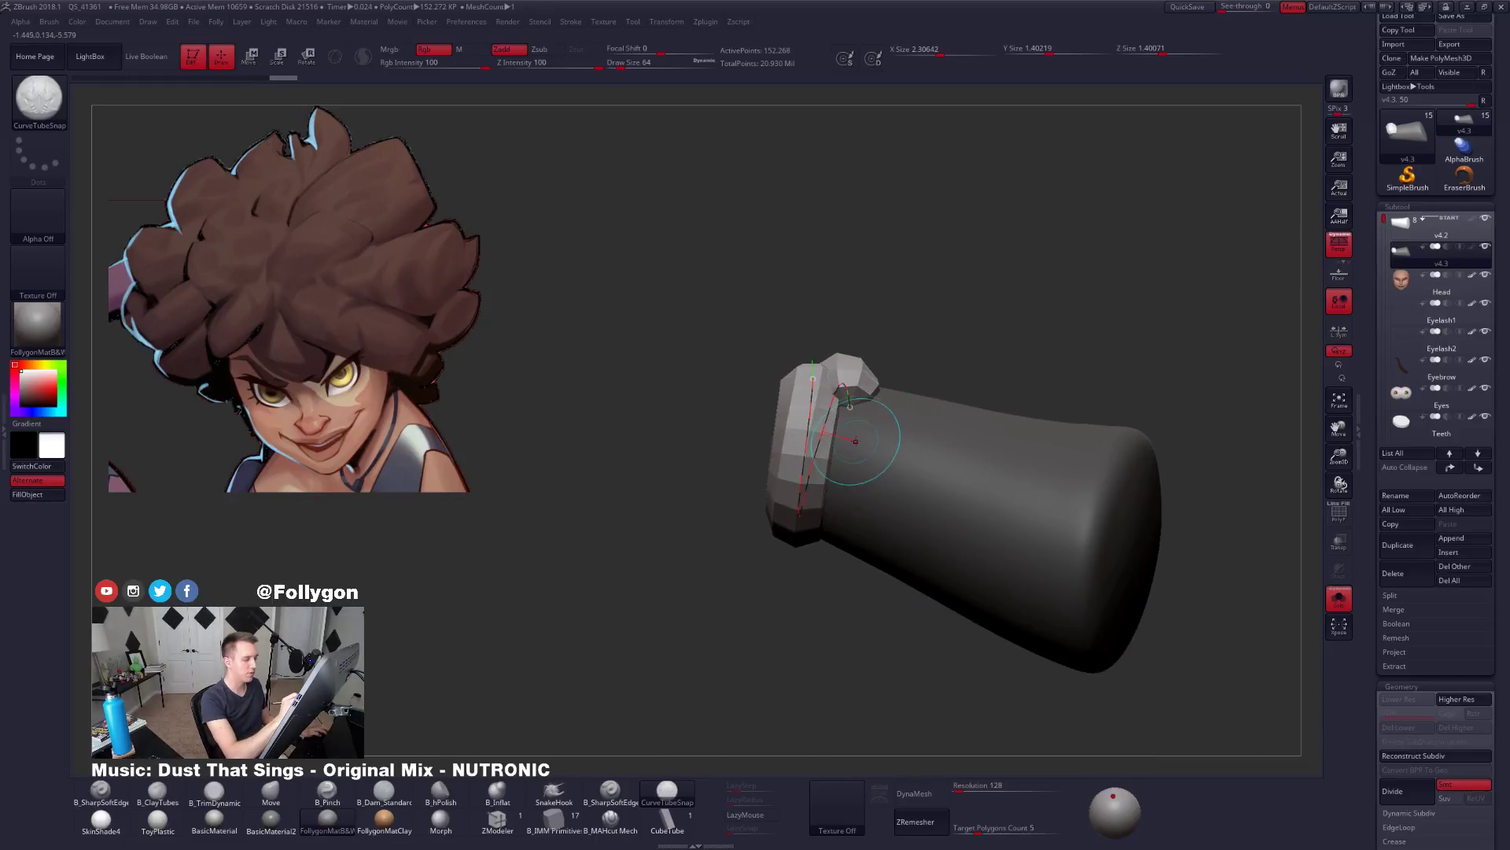
{"action": "left_click", "coordinate": [851, 437]}
Extend the curve tube into a second turn beside the first, undoing one faulty stroke along the way.
{"action": "mouse_move", "coordinate": [862, 527]}
{"action": "right_mouse_down"}
{"action": "mouse_move", "coordinate": [878, 440]}
{"action": "mouse_move", "coordinate": [861, 441]}
{"action": "mouse_move", "coordinate": [915, 471]}
{"action": "mouse_move", "coordinate": [880, 434]}
{"action": "mouse_move", "coordinate": [874, 460]}
{"action": "mouse_move", "coordinate": [913, 428]}
{"action": "mouse_move", "coordinate": [853, 441]}
{"action": "mouse_move", "coordinate": [820, 349]}
{"action": "mouse_move", "coordinate": [872, 384]}
{"action": "mouse_move", "coordinate": [885, 369]}
{"action": "right_mouse_up"}
{"action": "key", "text": "ctrl+z"}
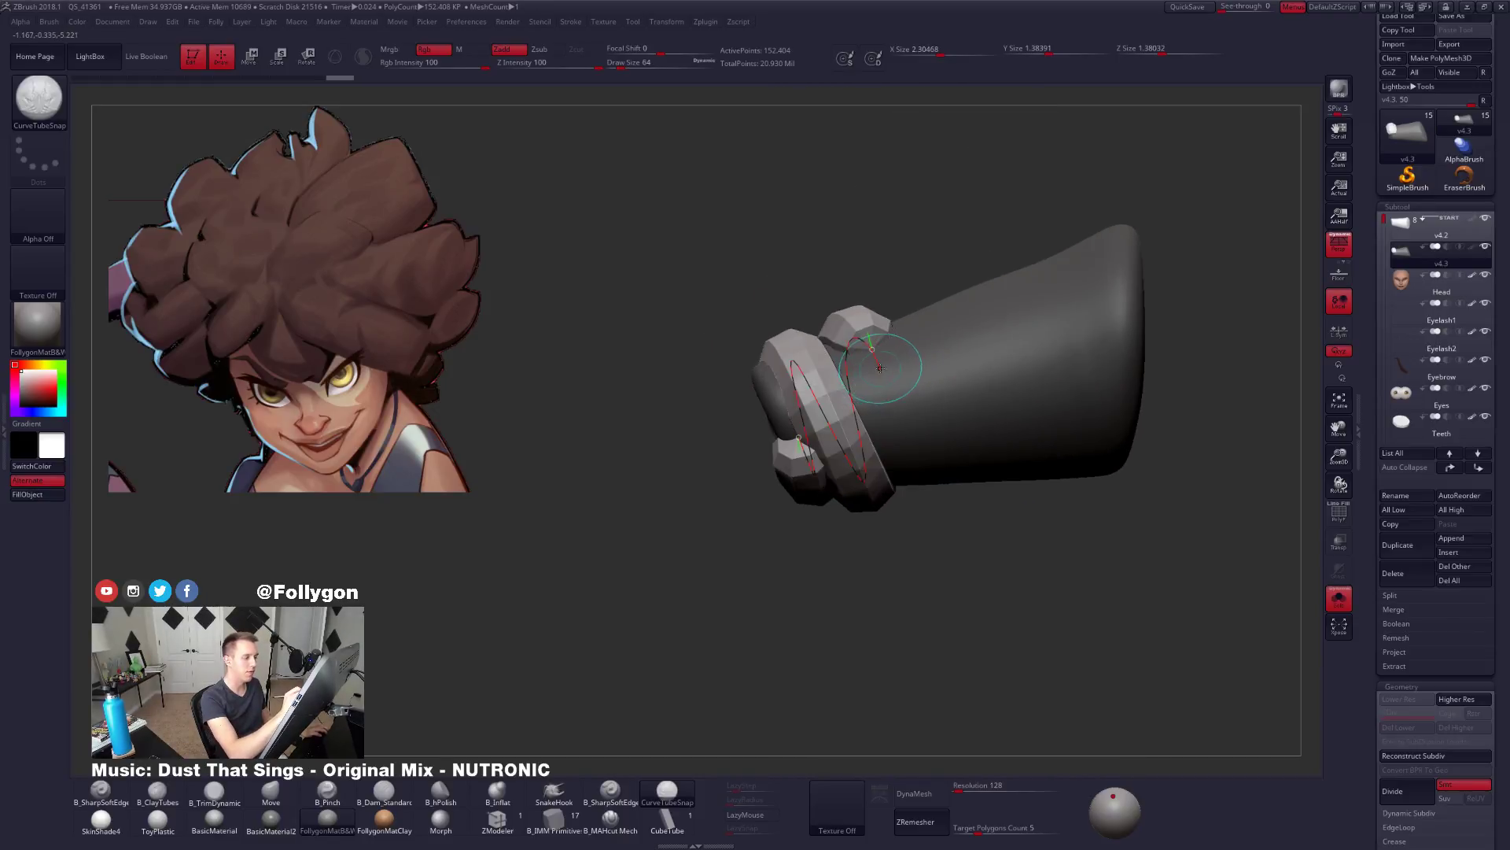
{"action": "right_click_drag", "start_coordinate": [938, 456], "coordinate": [907, 342]}
{"action": "mouse_move", "coordinate": [932, 415]}
{"action": "right_mouse_down"}
{"action": "mouse_move", "coordinate": [975, 381]}
{"action": "mouse_move", "coordinate": [981, 516]}
{"action": "right_mouse_up"}
{"action": "right_click_drag", "start_coordinate": [901, 372], "coordinate": [897, 343]}
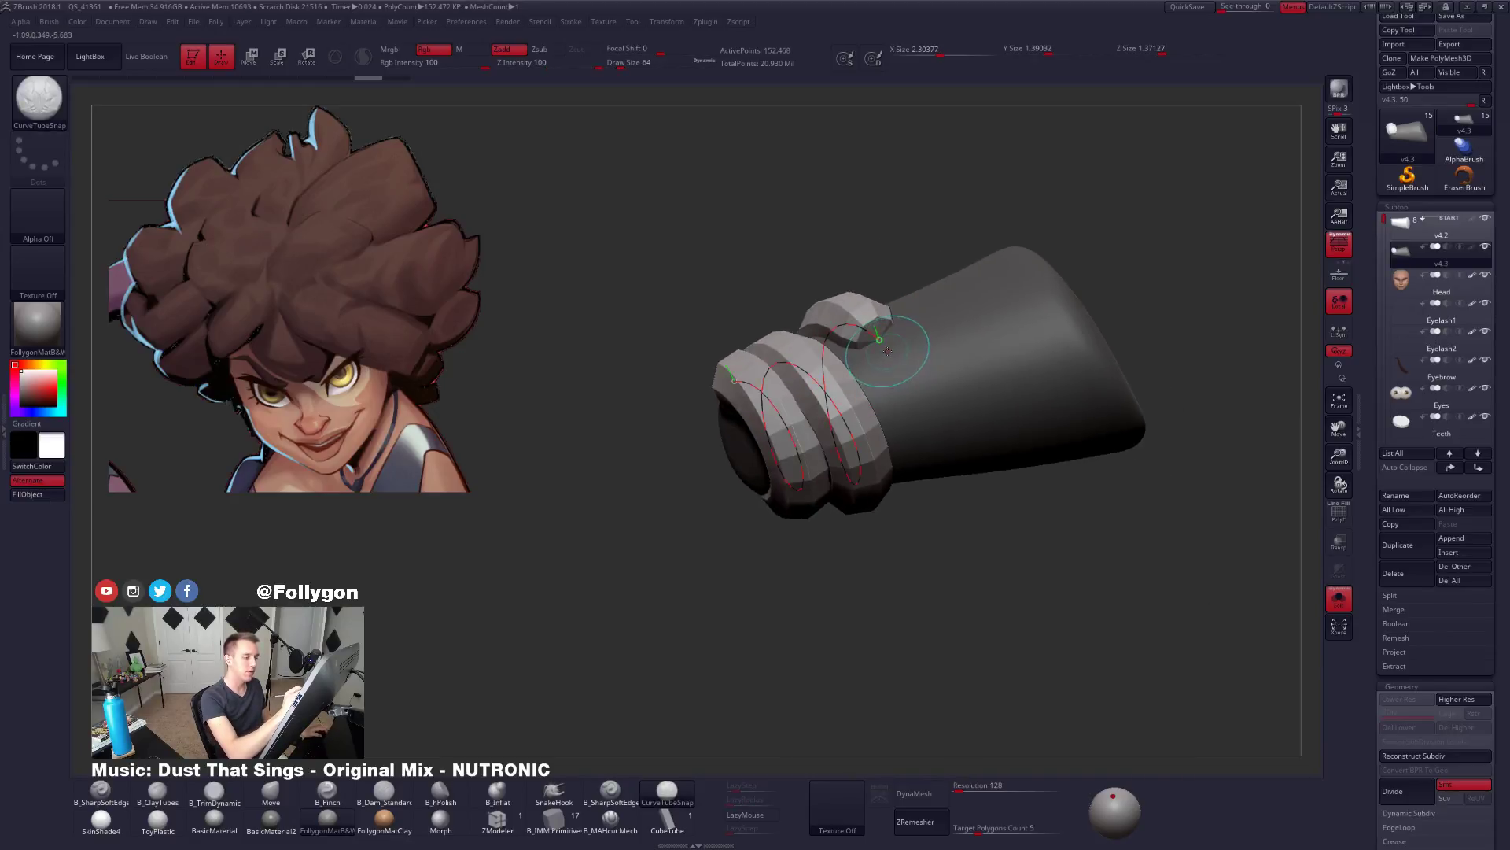
Undo the misplaced curve extension and lead the tube farther around the clump toward its wide end.
{"action": "left_click_drag", "start_coordinate": [888, 340], "coordinate": [908, 379]}
{"action": "key", "text": "ctrl+z"}
{"action": "right_click_drag", "start_coordinate": [914, 396], "coordinate": [923, 403]}
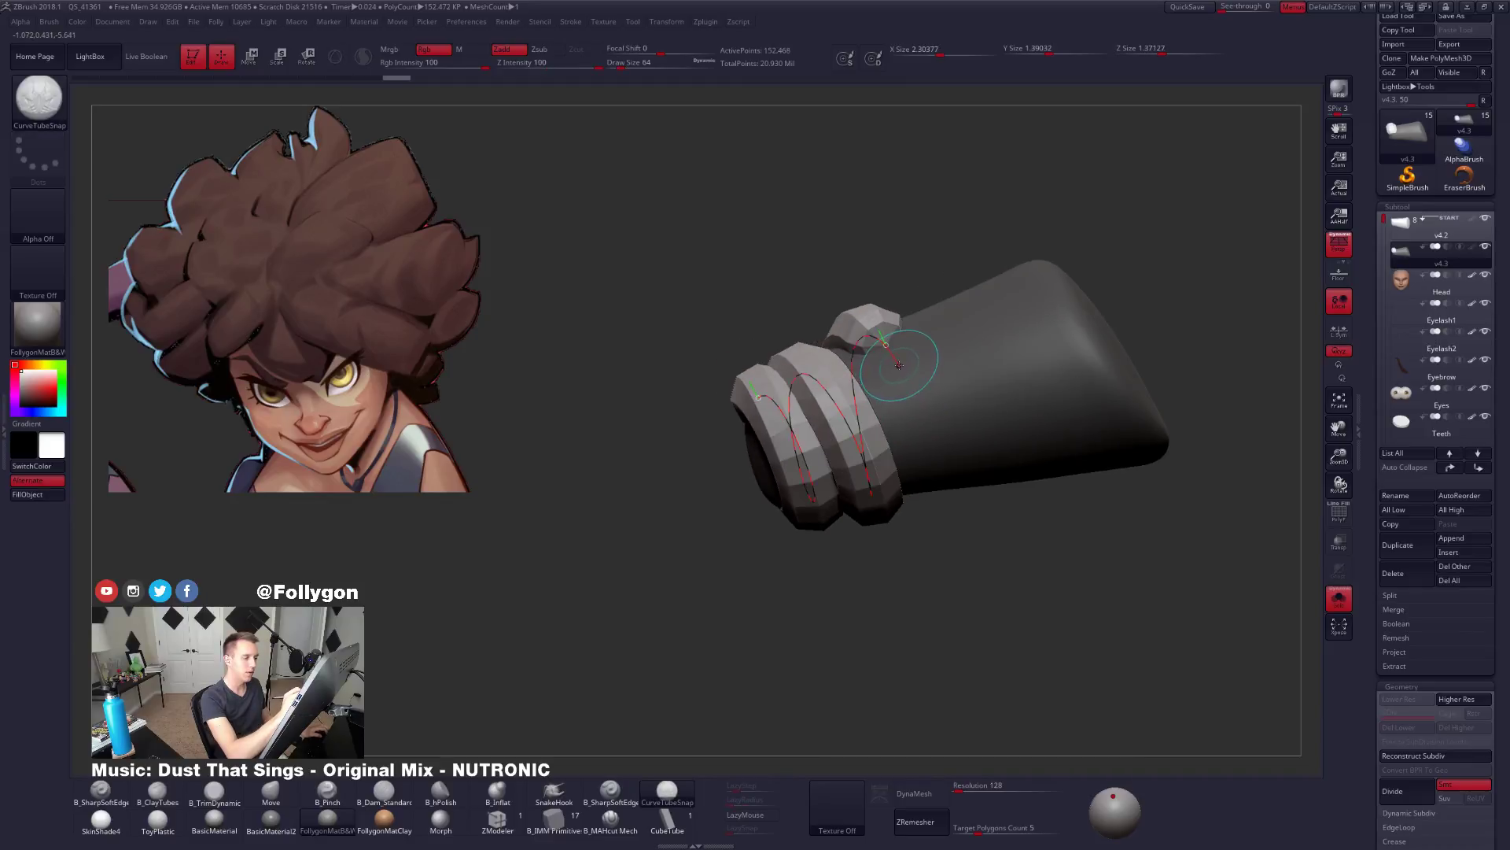
{"action": "mouse_move", "coordinate": [960, 449]}
{"action": "right_mouse_down"}
{"action": "mouse_move", "coordinate": [949, 397]}
{"action": "mouse_move", "coordinate": [968, 455]}
{"action": "mouse_move", "coordinate": [998, 465]}
{"action": "mouse_move", "coordinate": [946, 431]}
{"action": "mouse_move", "coordinate": [943, 411]}
{"action": "mouse_move", "coordinate": [953, 423]}
{"action": "right_mouse_up"}
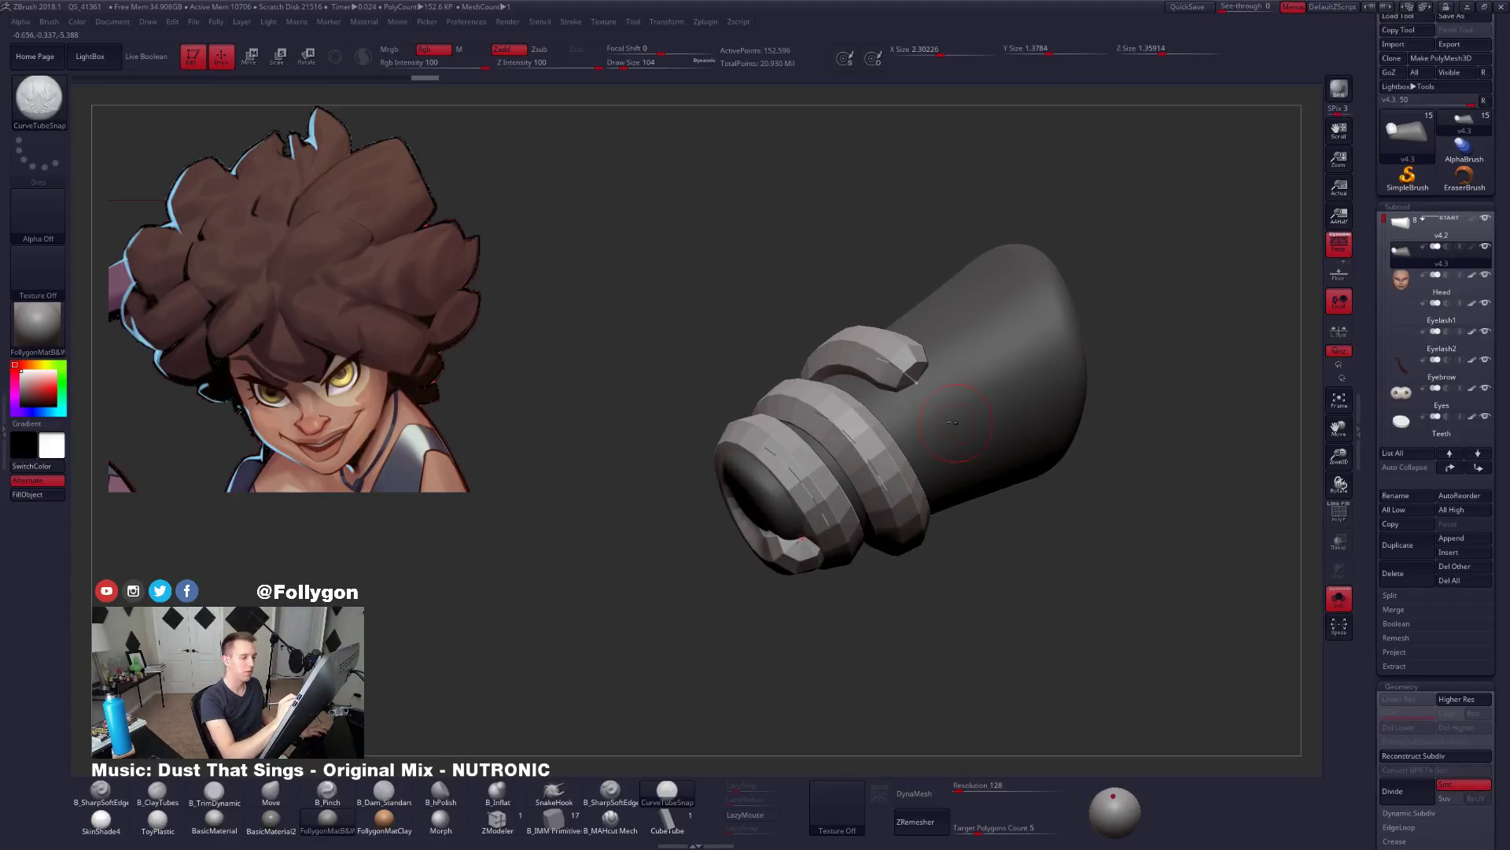
{"action": "mouse_move", "coordinate": [1010, 515]}
{"action": "right_mouse_down"}
{"action": "mouse_move", "coordinate": [981, 449]}
{"action": "mouse_move", "coordinate": [956, 503]}
{"action": "mouse_move", "coordinate": [979, 460]}
{"action": "mouse_move", "coordinate": [928, 464]}
{"action": "mouse_move", "coordinate": [959, 369]}
{"action": "right_mouse_up"}
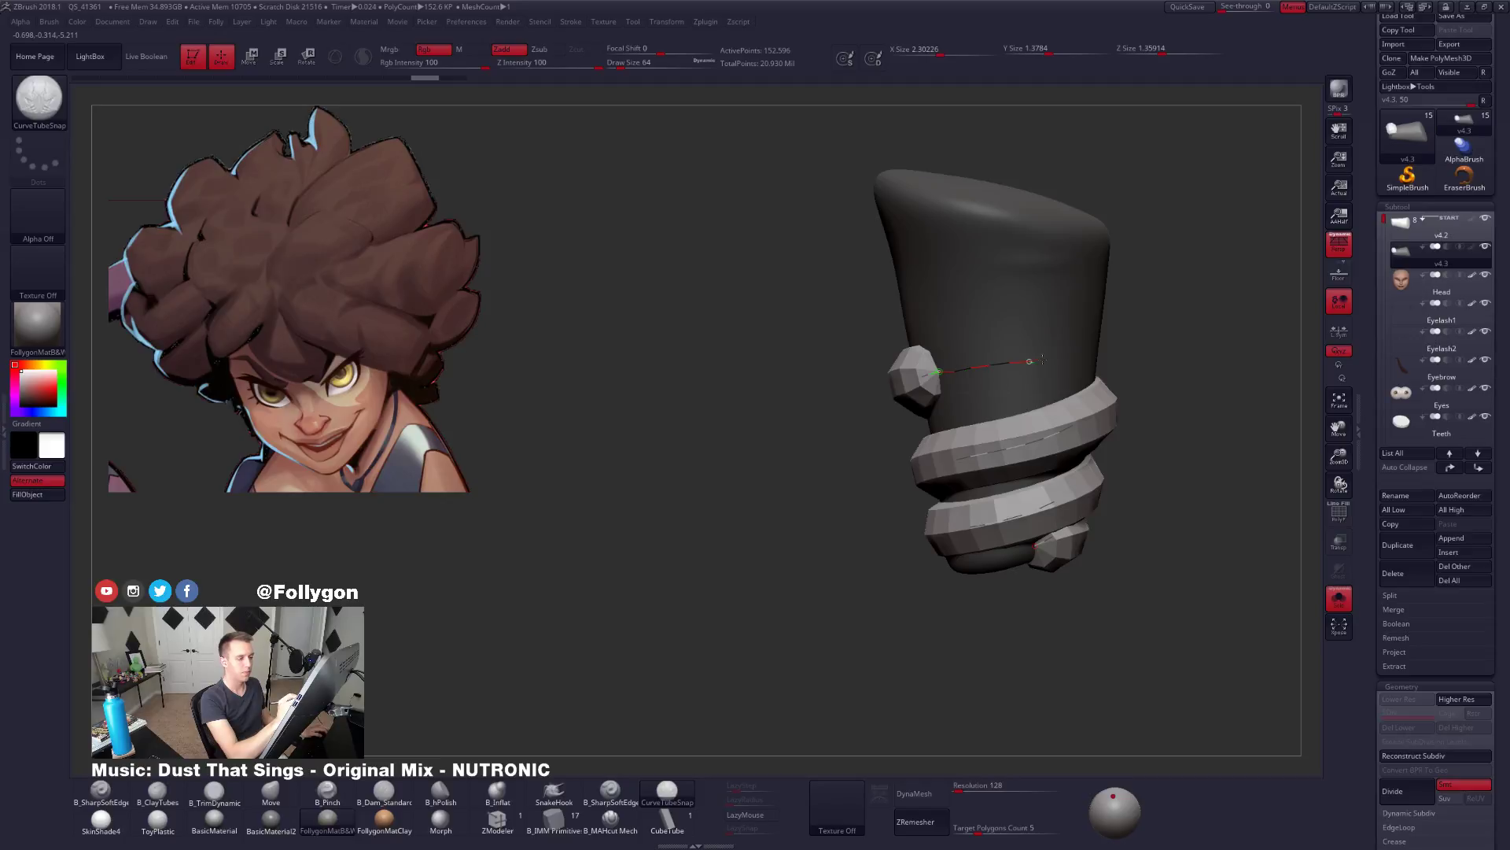
Continue the coil across the clump's side and undo the separate stray tube segment.
{"action": "left_click_drag", "start_coordinate": [1042, 359], "coordinate": [1103, 356]}
{"action": "right_click_drag", "start_coordinate": [1106, 373], "coordinate": [1002, 413]}
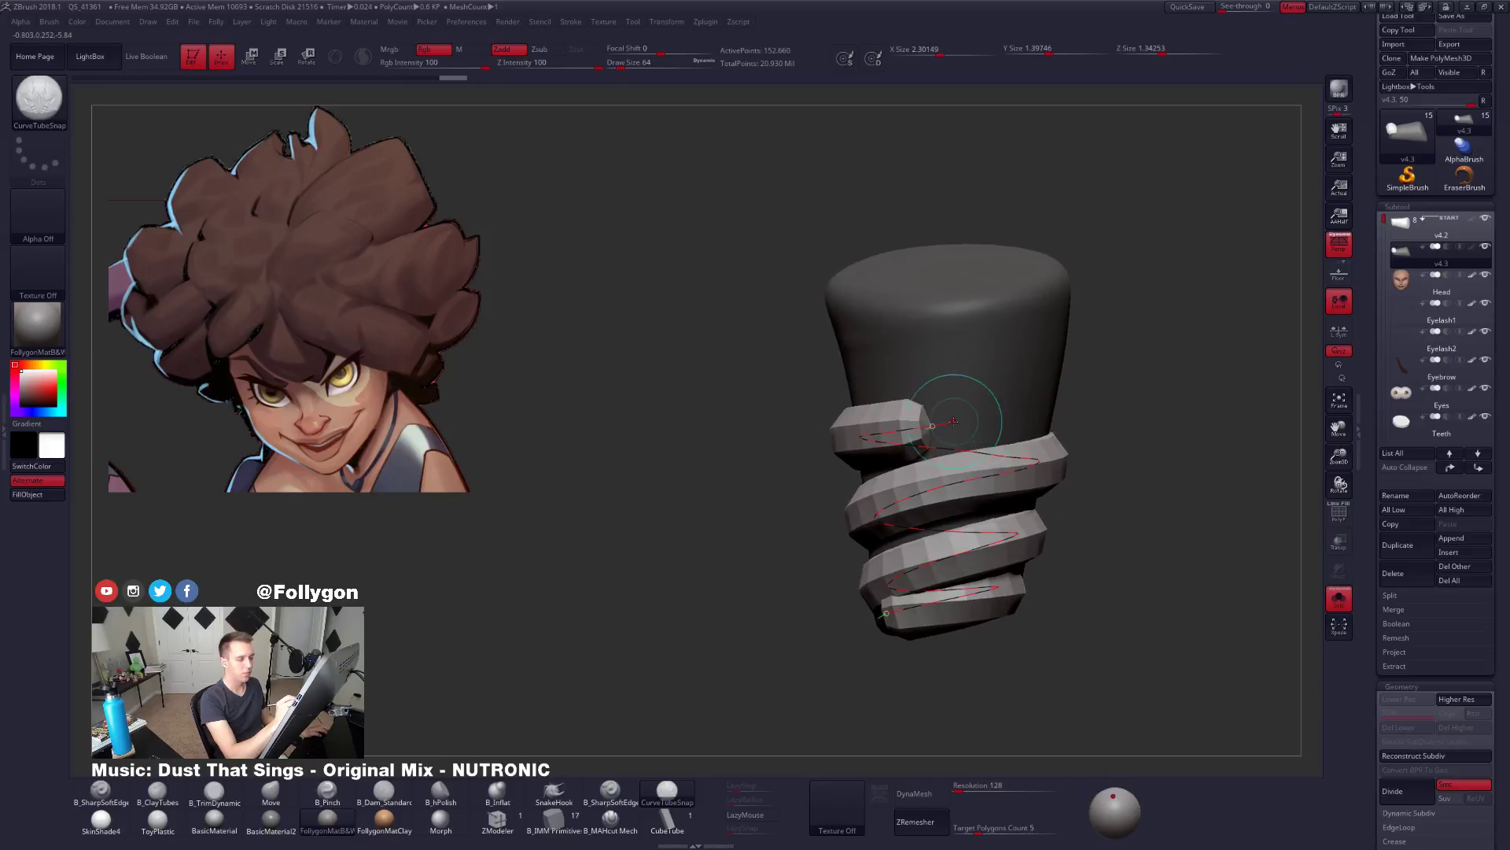
{"action": "left_click_drag", "start_coordinate": [1030, 411], "coordinate": [1043, 410]}
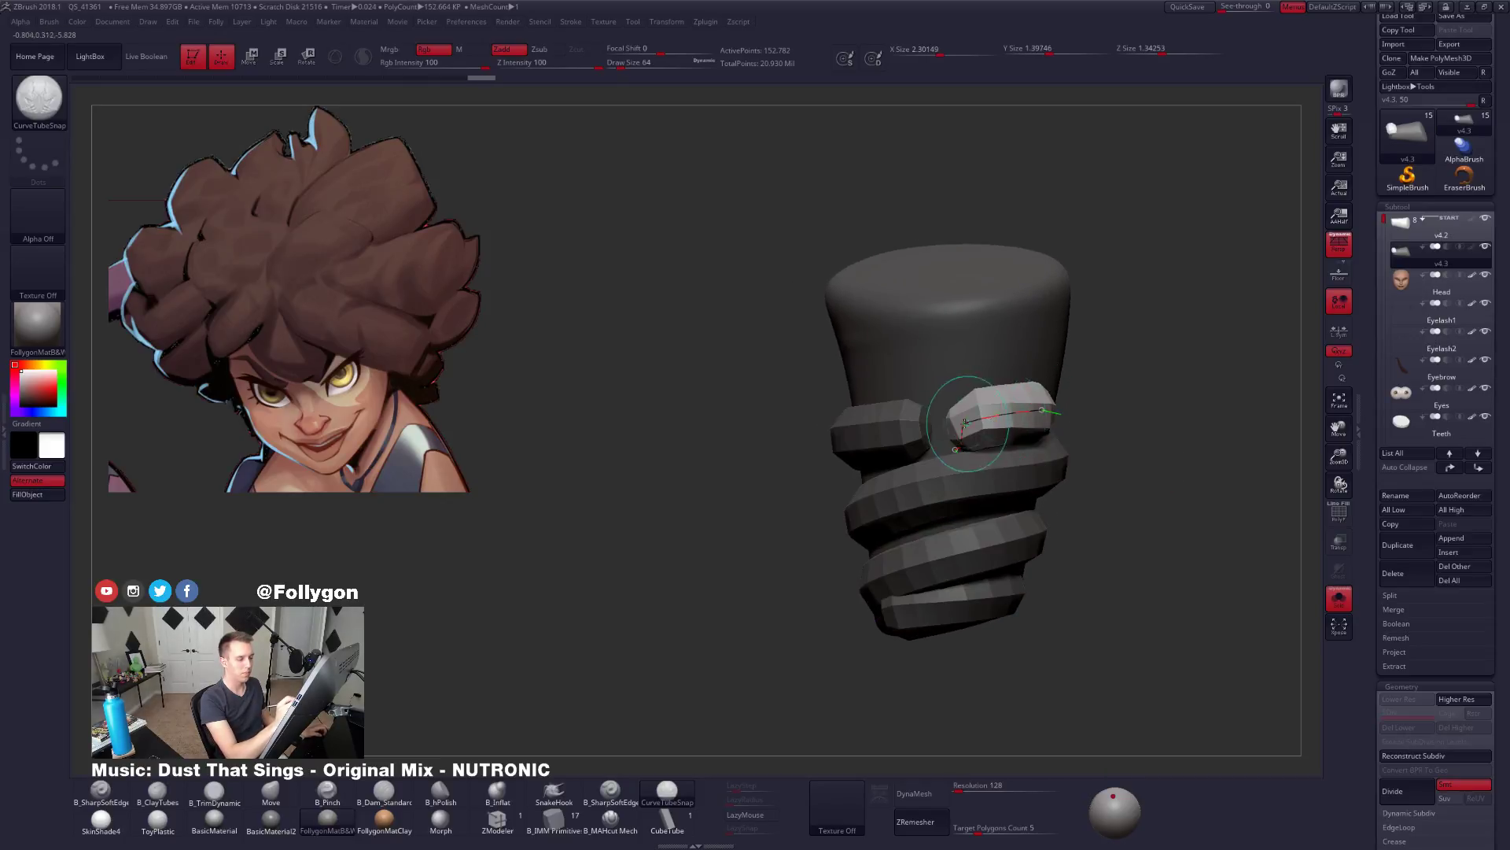
{"action": "key", "text": "ctrl+z"}
Extend the curve tube farther around the clump toward its wide end, undoing one faulty stroke.
{"action": "right_click_drag", "start_coordinate": [922, 417], "coordinate": [938, 420]}
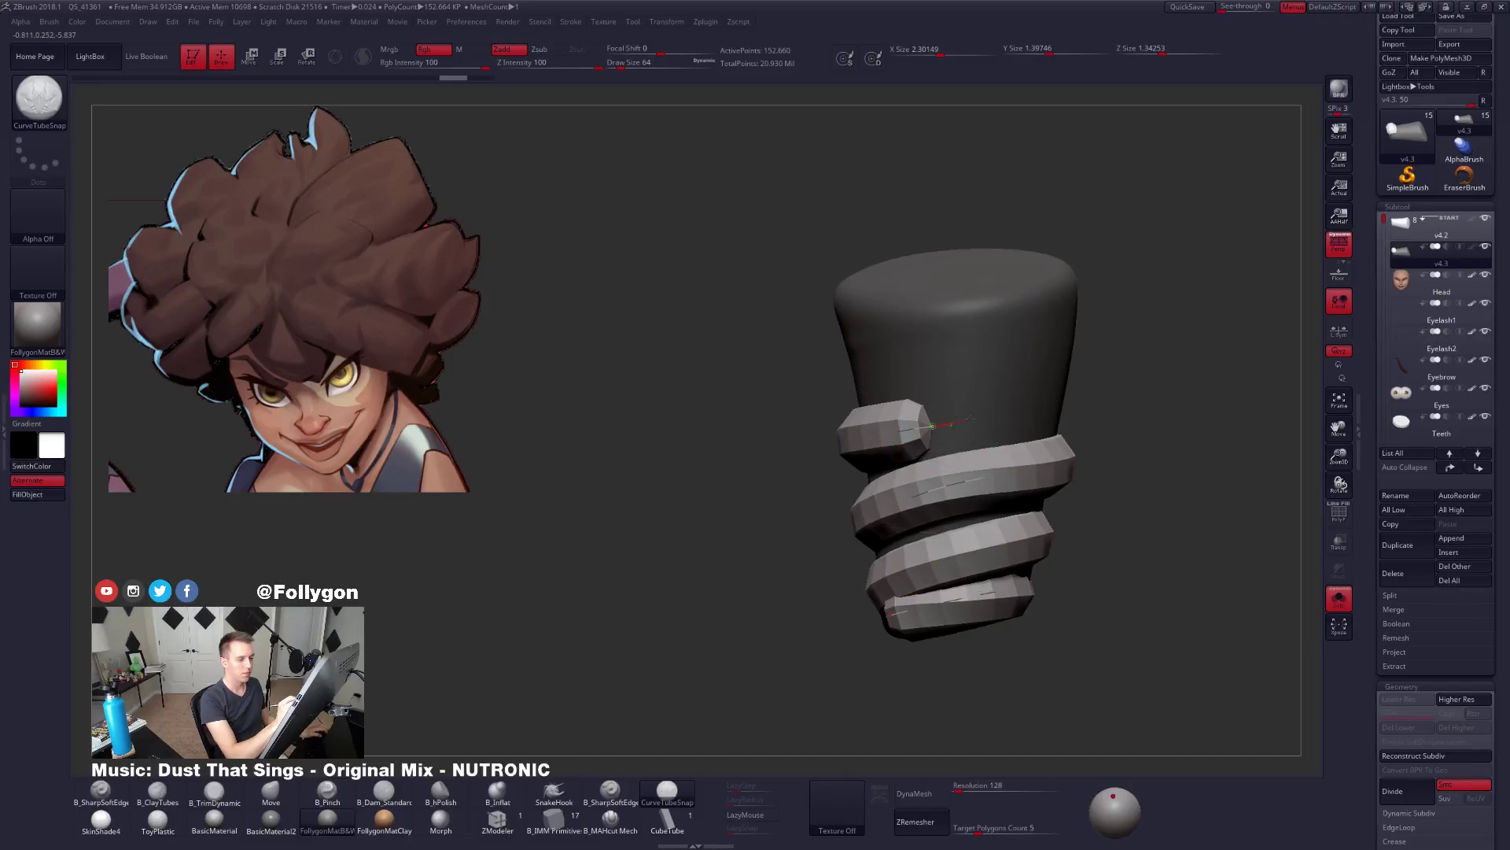
{"action": "left_click_drag", "start_coordinate": [1037, 412], "coordinate": [1060, 409]}
{"action": "mouse_move", "coordinate": [1078, 413]}
{"action": "right_mouse_down"}
{"action": "mouse_move", "coordinate": [961, 431]}
{"action": "mouse_move", "coordinate": [987, 429]}
{"action": "right_mouse_up"}
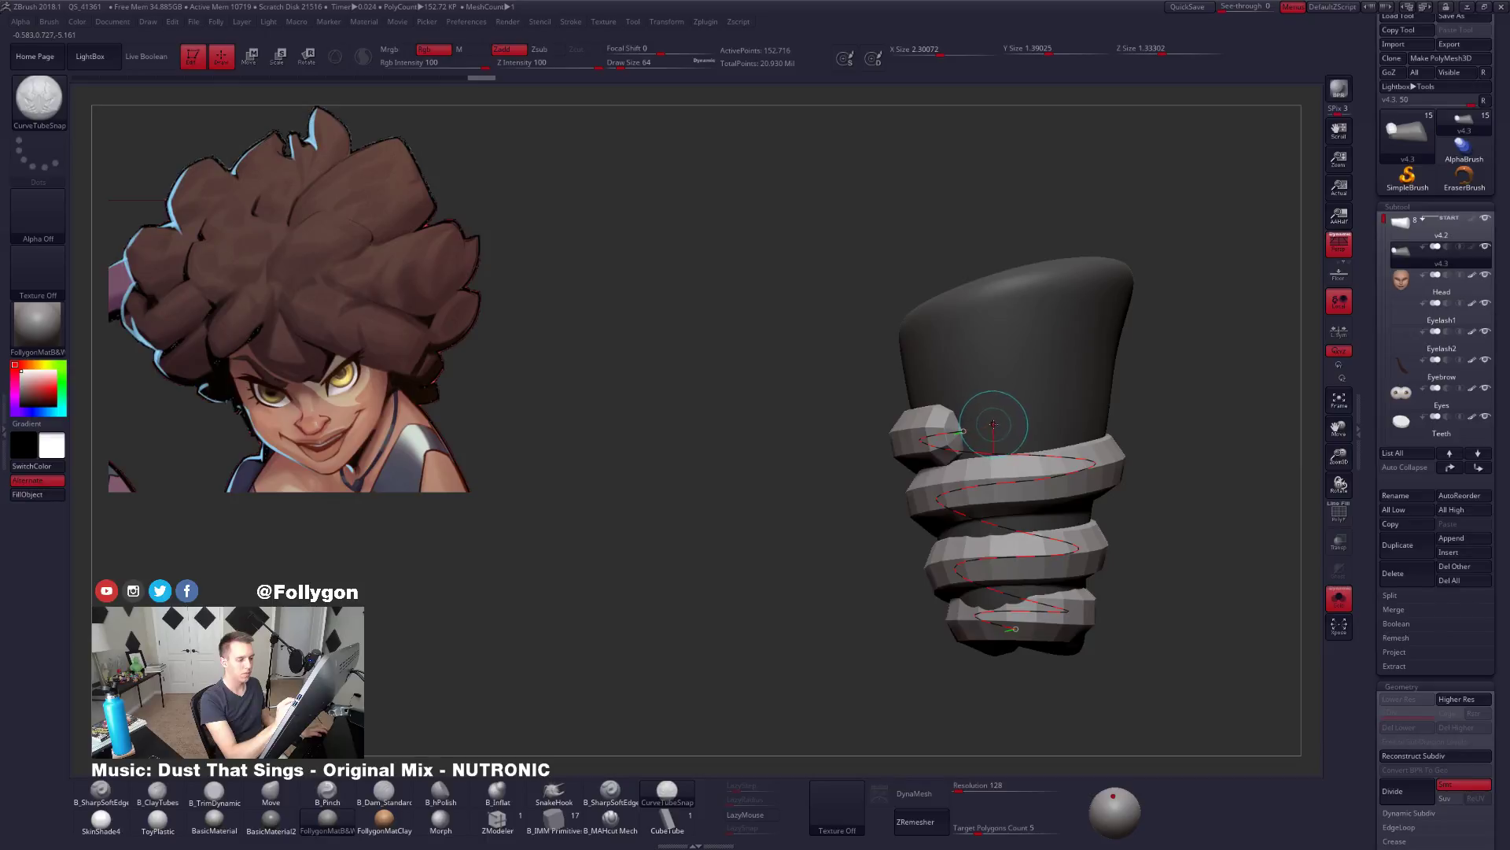
{"action": "mouse_move", "coordinate": [994, 425]}
{"action": "right_mouse_down"}
{"action": "mouse_move", "coordinate": [978, 432]}
{"action": "mouse_move", "coordinate": [1021, 436]}
{"action": "right_mouse_up"}
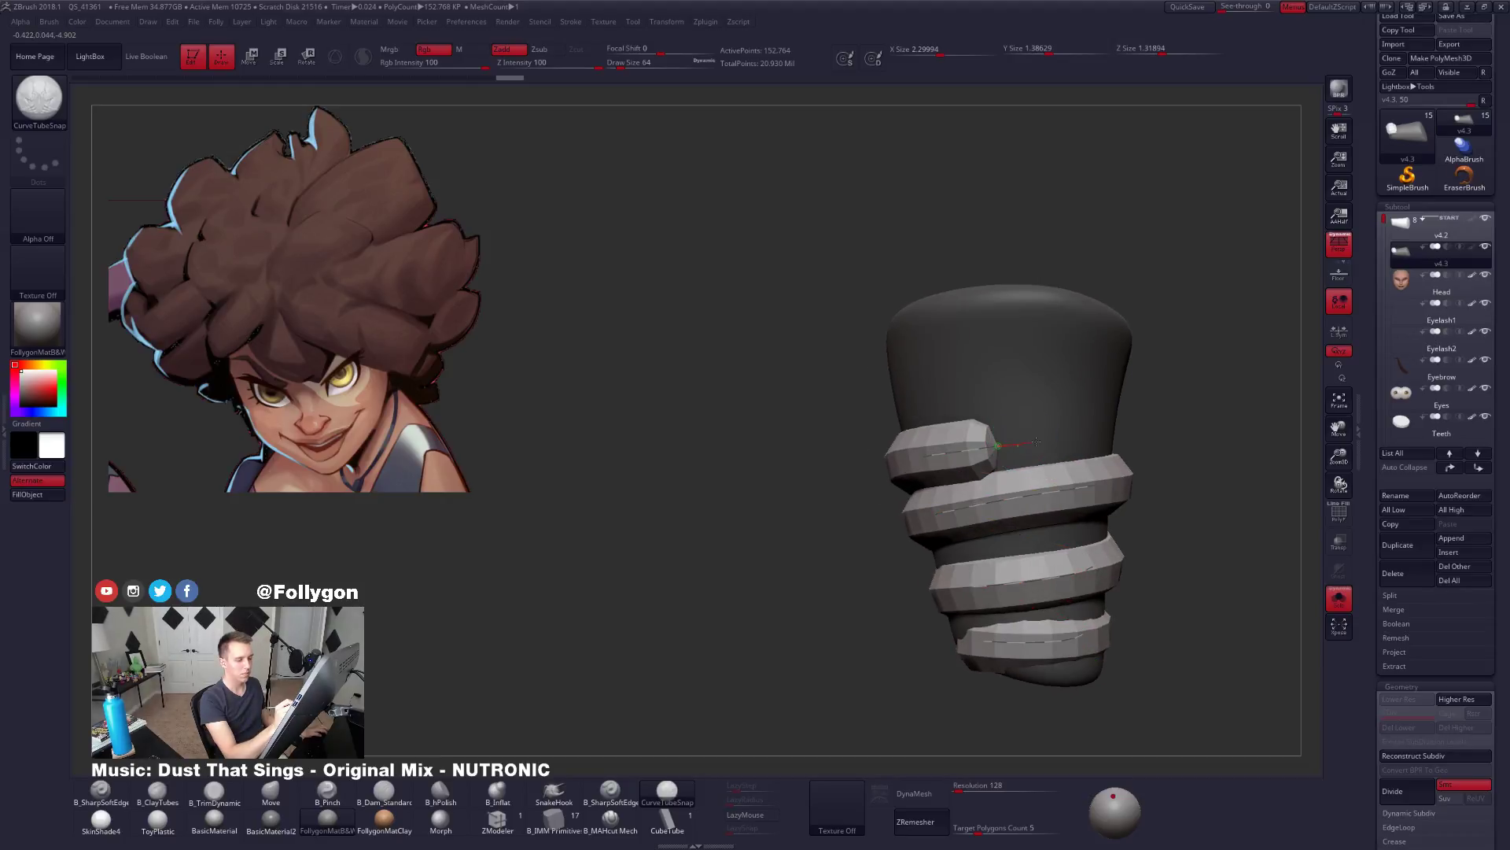
{"action": "mouse_move", "coordinate": [1125, 434]}
{"action": "right_mouse_down"}
{"action": "mouse_move", "coordinate": [909, 476]}
{"action": "mouse_move", "coordinate": [971, 475]}
{"action": "mouse_move", "coordinate": [933, 474]}
{"action": "right_mouse_up"}
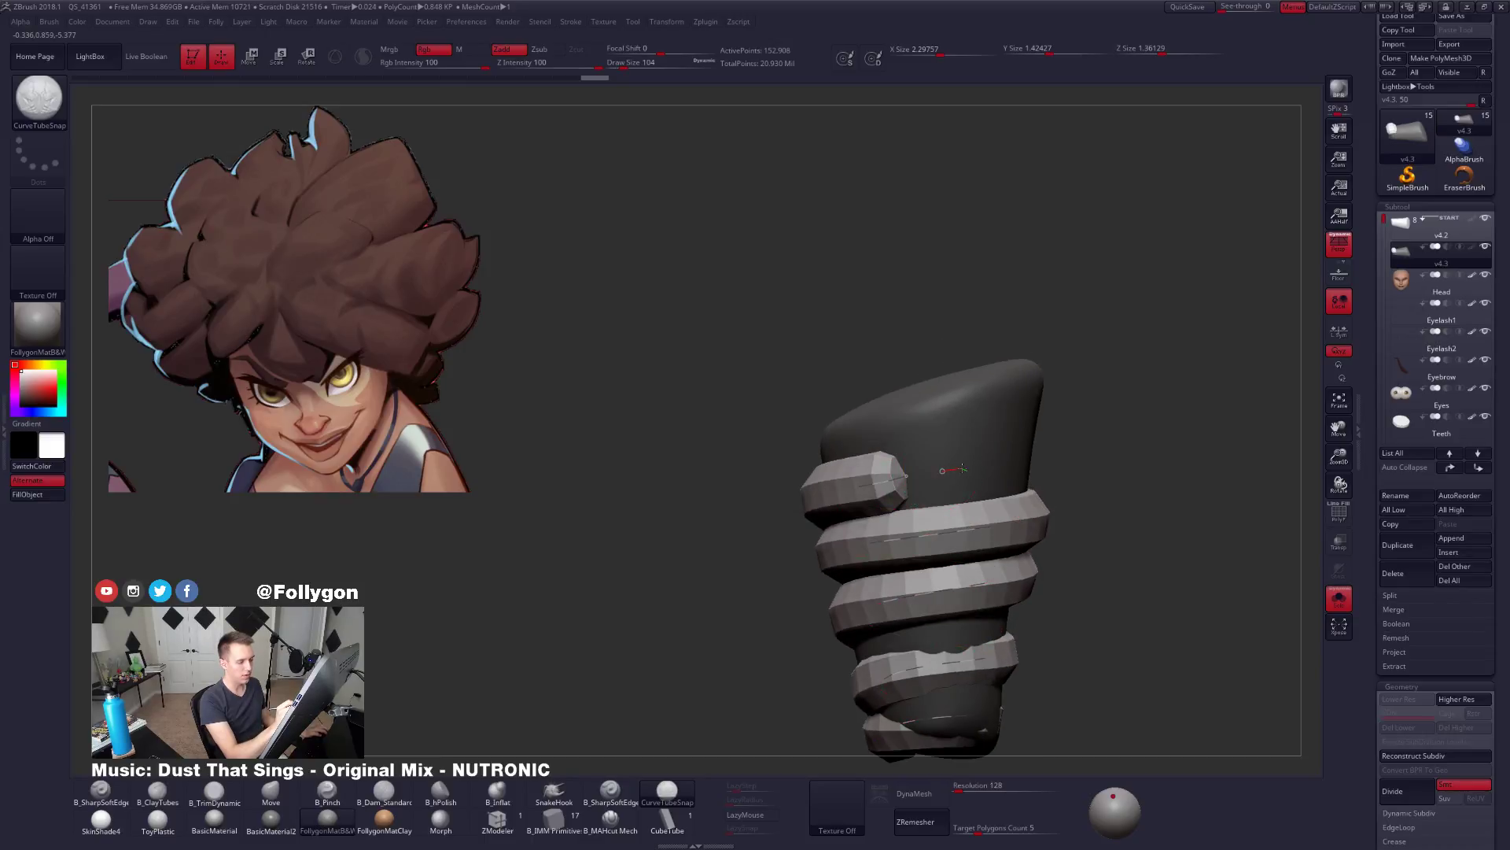
{"action": "left_click_drag", "start_coordinate": [962, 469], "coordinate": [1051, 442]}
{"action": "key", "text": "ctrl+z"}
Undo a misdrawn extension and carry the curve tube around the clump's wide rim to complete the last turn.
{"action": "mouse_move", "coordinate": [1196, 448]}
{"action": "right_mouse_down"}
{"action": "mouse_move", "coordinate": [916, 472]}
{"action": "mouse_move", "coordinate": [977, 470]}
{"action": "mouse_move", "coordinate": [951, 487]}
{"action": "mouse_move", "coordinate": [972, 464]}
{"action": "mouse_move", "coordinate": [959, 483]}
{"action": "mouse_move", "coordinate": [881, 488]}
{"action": "mouse_move", "coordinate": [916, 492]}
{"action": "mouse_move", "coordinate": [904, 497]}
{"action": "right_mouse_up"}
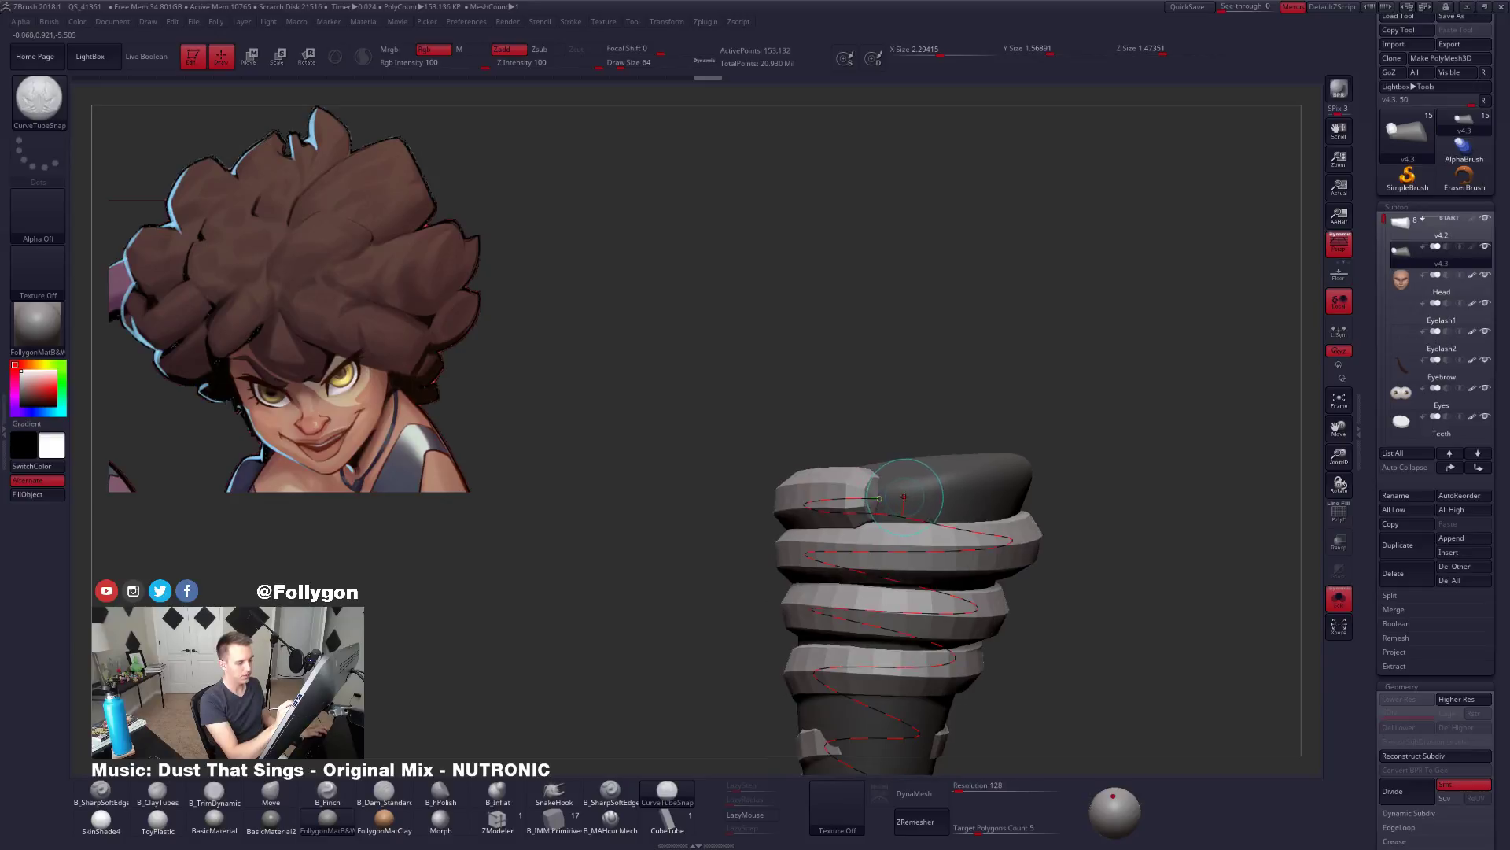
{"action": "left_click_drag", "start_coordinate": [894, 498], "coordinate": [910, 498]}
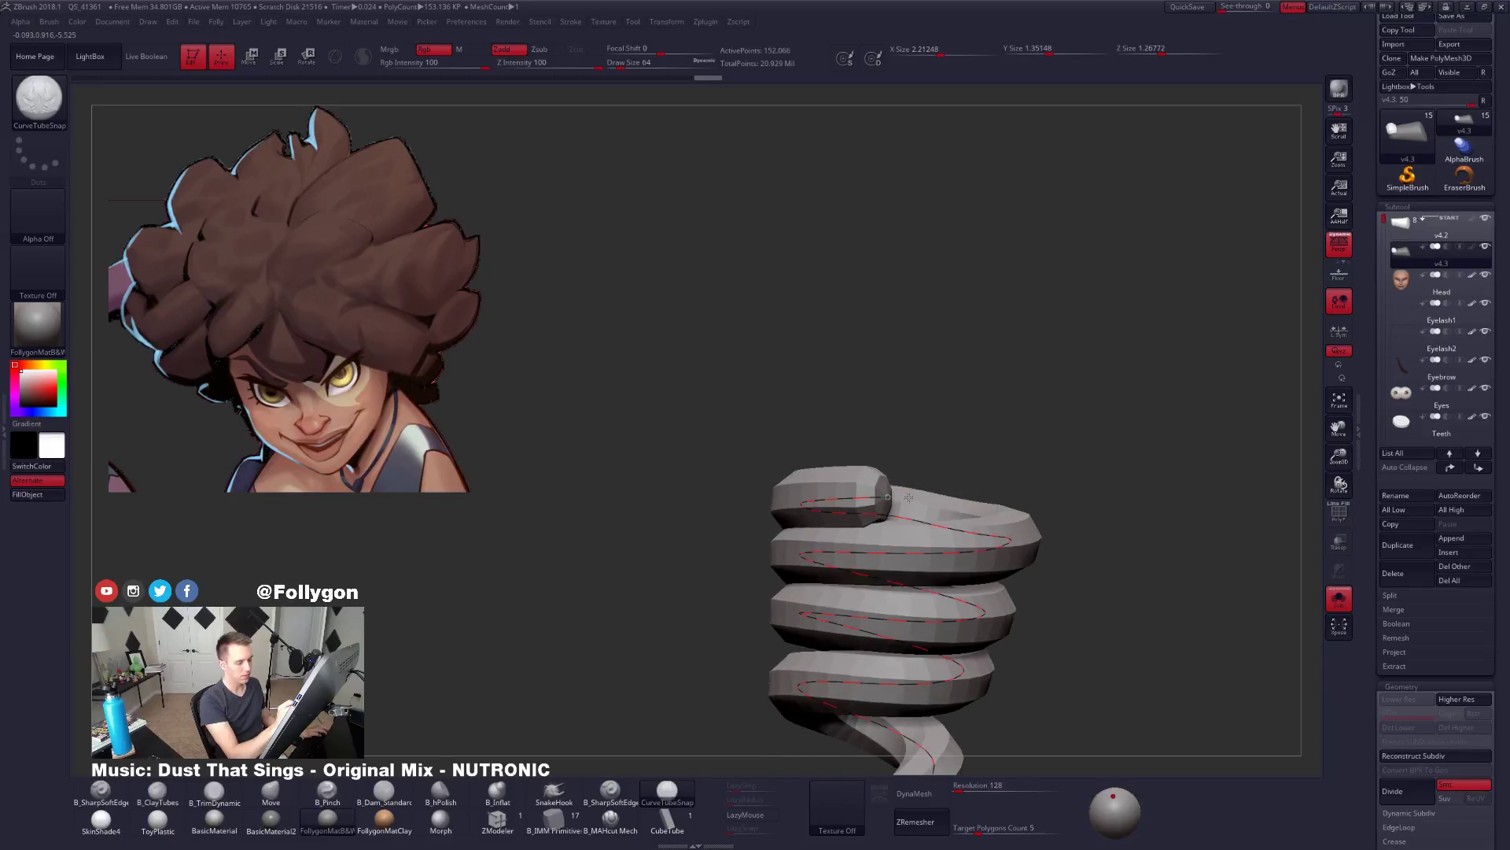
{"action": "key", "text": "ctrl+z"}
{"action": "right_click_drag", "start_coordinate": [883, 495], "coordinate": [903, 493]}
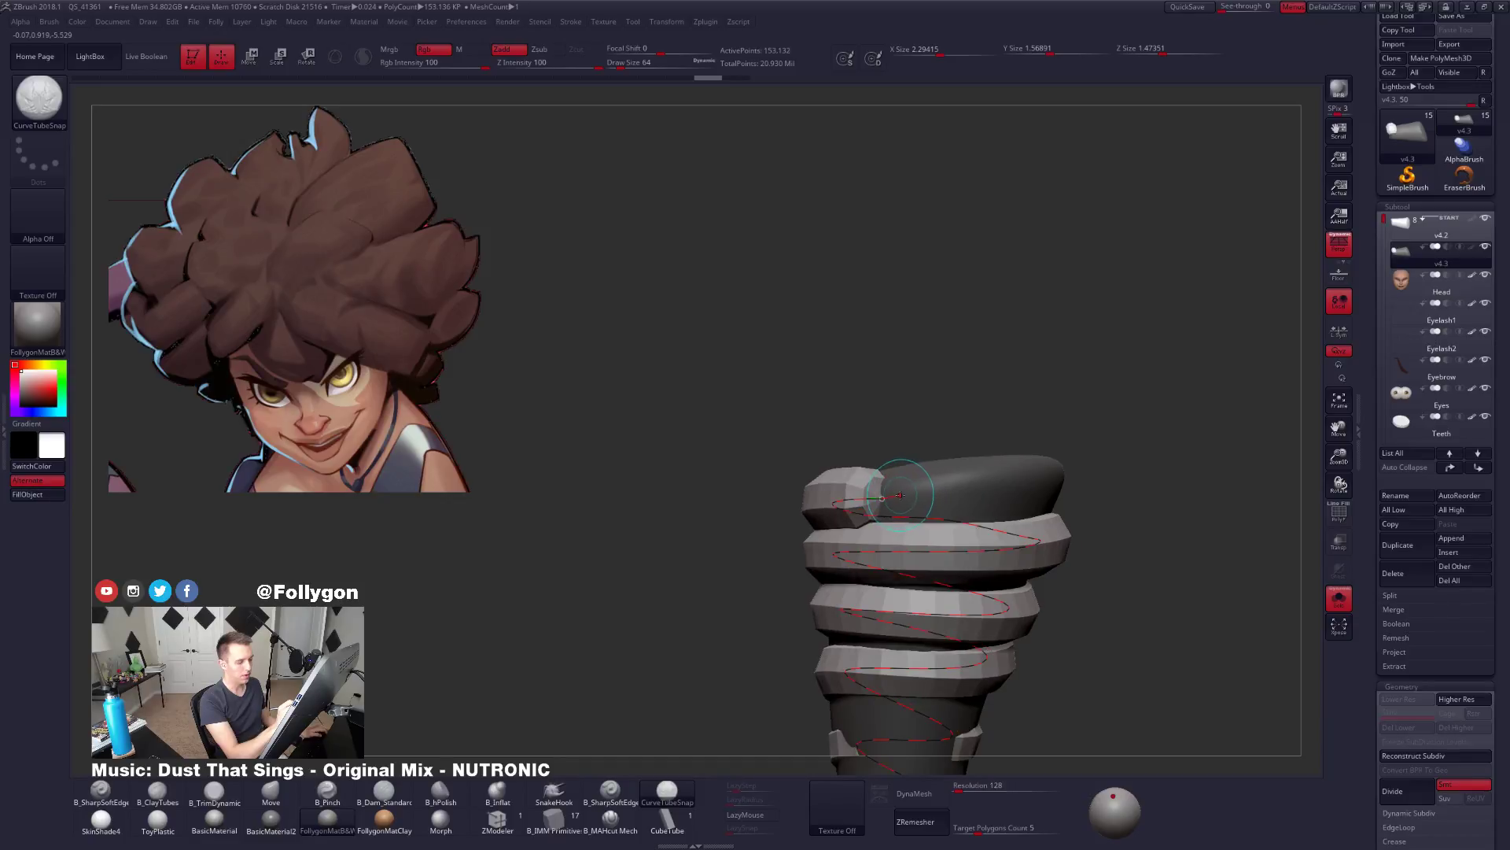
{"action": "left_click_drag", "start_coordinate": [1029, 489], "coordinate": [1056, 488]}
{"action": "right_click_drag", "start_coordinate": [1055, 489], "coordinate": [936, 515]}
{"action": "right_click_drag", "start_coordinate": [936, 515], "coordinate": [830, 546], "text": "alt"}
{"action": "left_click_drag", "start_coordinate": [940, 509], "coordinate": [978, 508]}
{"action": "left_click_drag", "start_coordinate": [1071, 520], "coordinate": [1079, 520]}
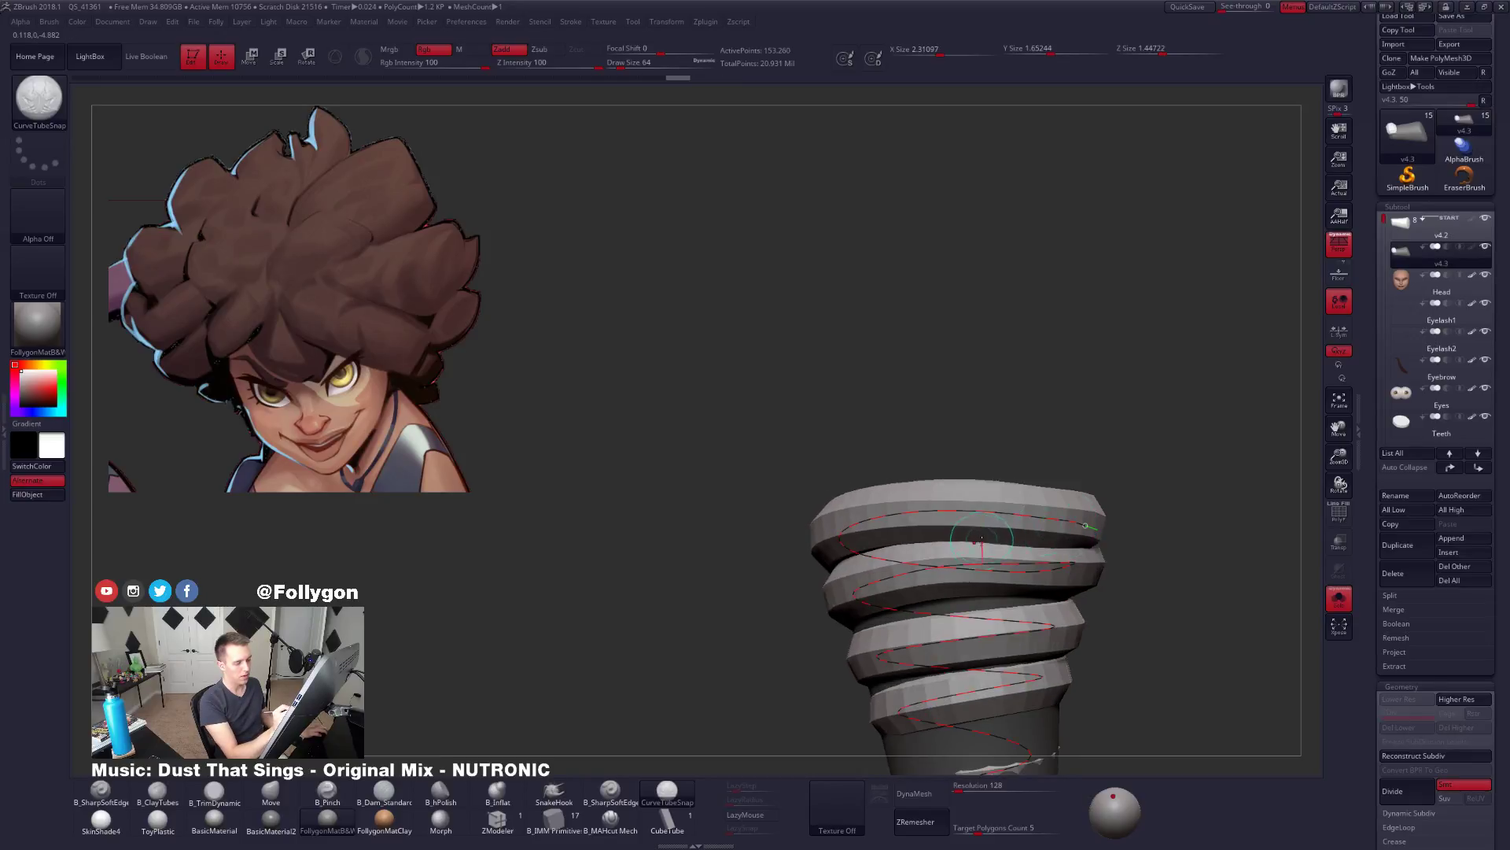
Isolate the coiled tube's polygroup with the wireframe shown and delete the hidden guide clump.
{"action": "right_click_drag", "start_coordinate": [964, 532], "coordinate": [932, 621]}
{"action": "mouse_move", "coordinate": [1037, 448]}
{"action": "right_mouse_down"}
{"action": "mouse_move", "coordinate": [1058, 508]}
{"action": "mouse_move", "coordinate": [1111, 506]}
{"action": "mouse_move", "coordinate": [1036, 478]}
{"action": "right_mouse_up"}
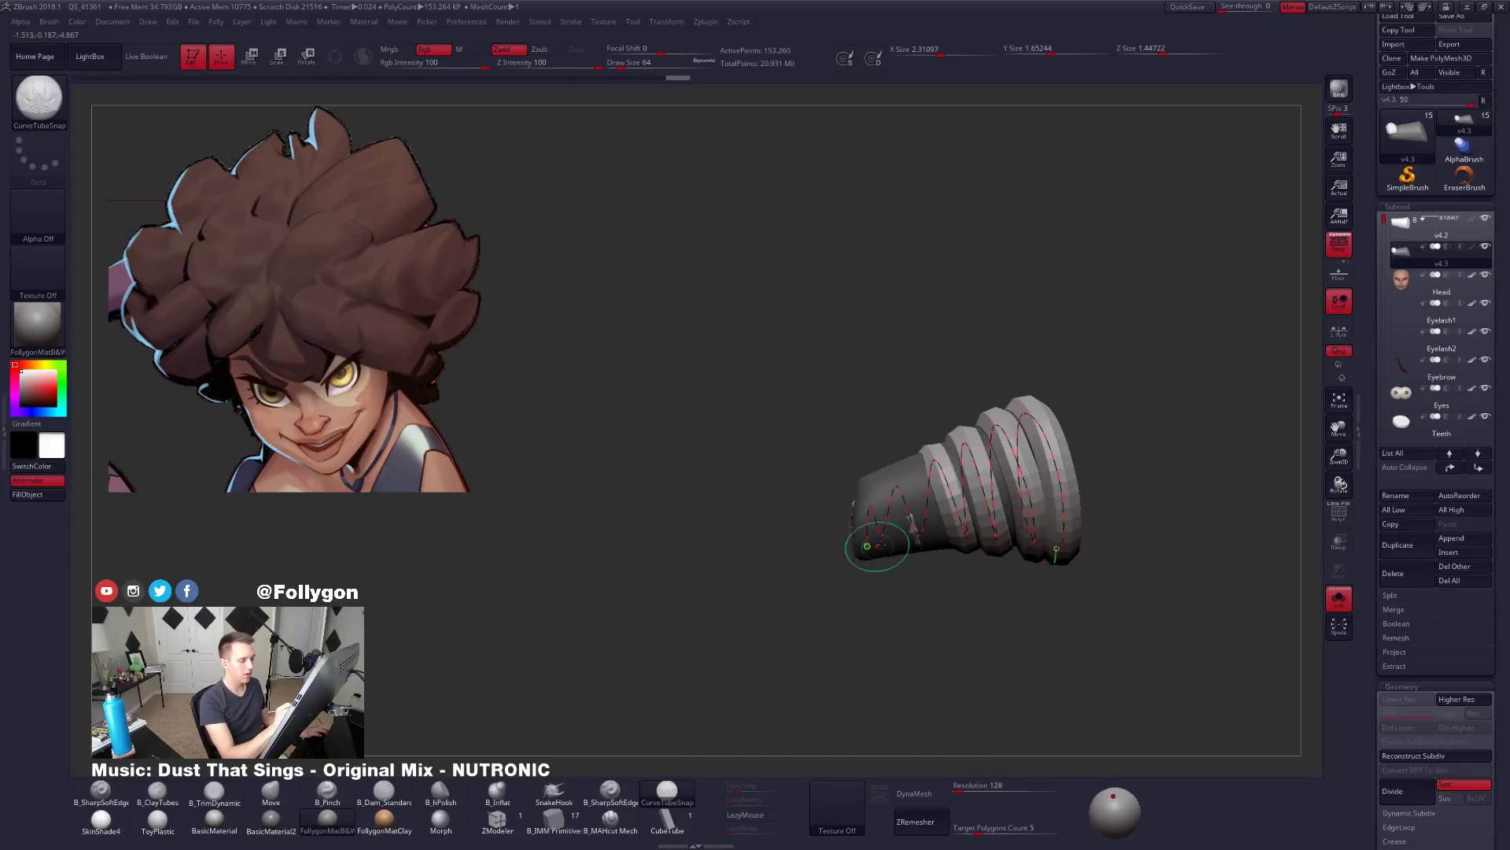
{"action": "key", "text": "ctrl"}
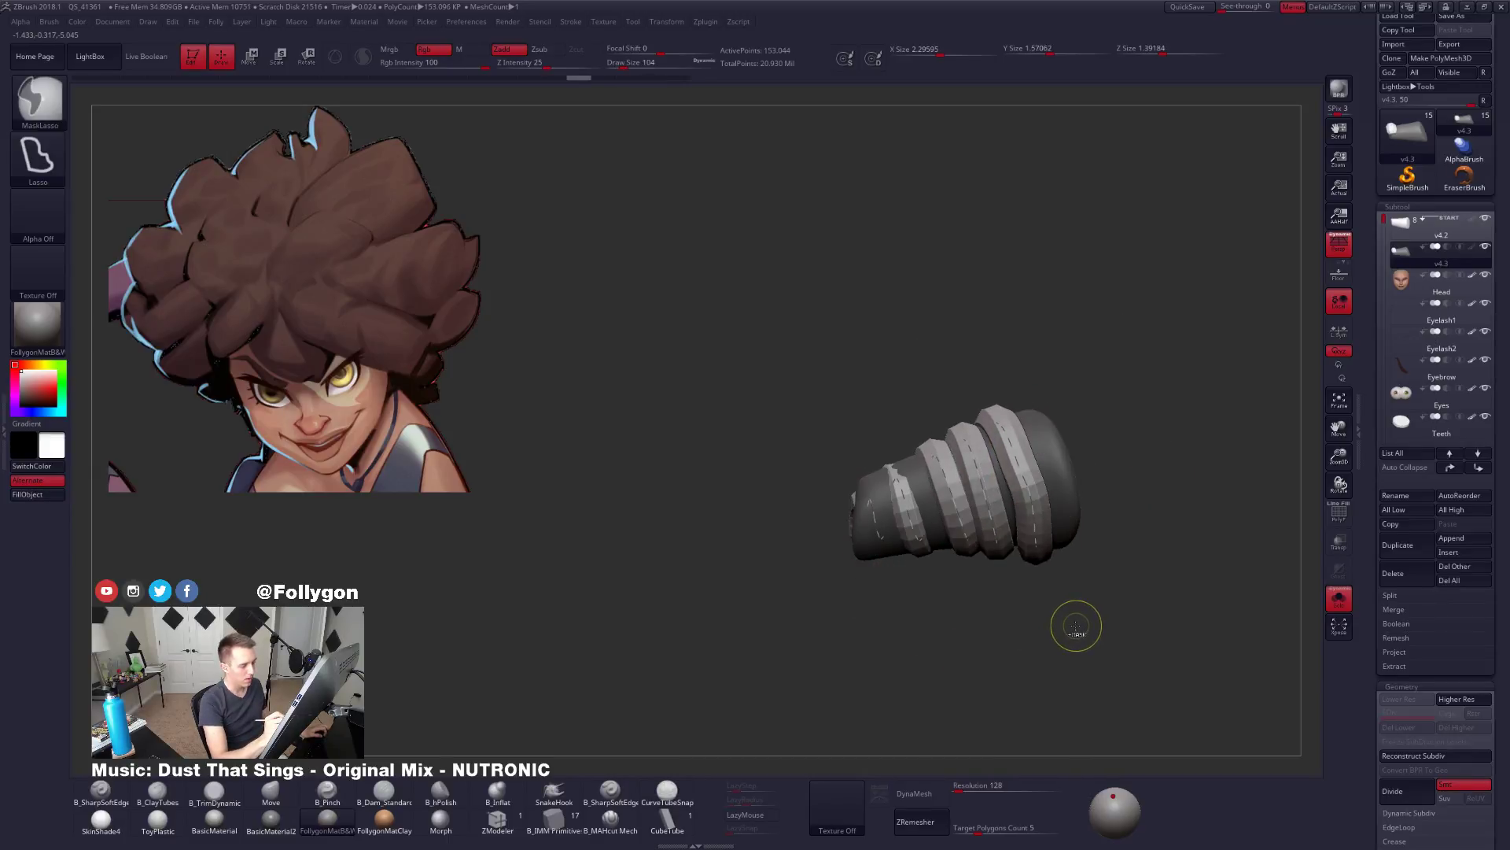
{"action": "mouse_move", "coordinate": [1096, 611]}
{"action": "right_mouse_down"}
{"action": "mouse_move", "coordinate": [1056, 582]}
{"action": "mouse_move", "coordinate": [1088, 516]}
{"action": "mouse_move", "coordinate": [879, 549]}
{"action": "right_mouse_up"}
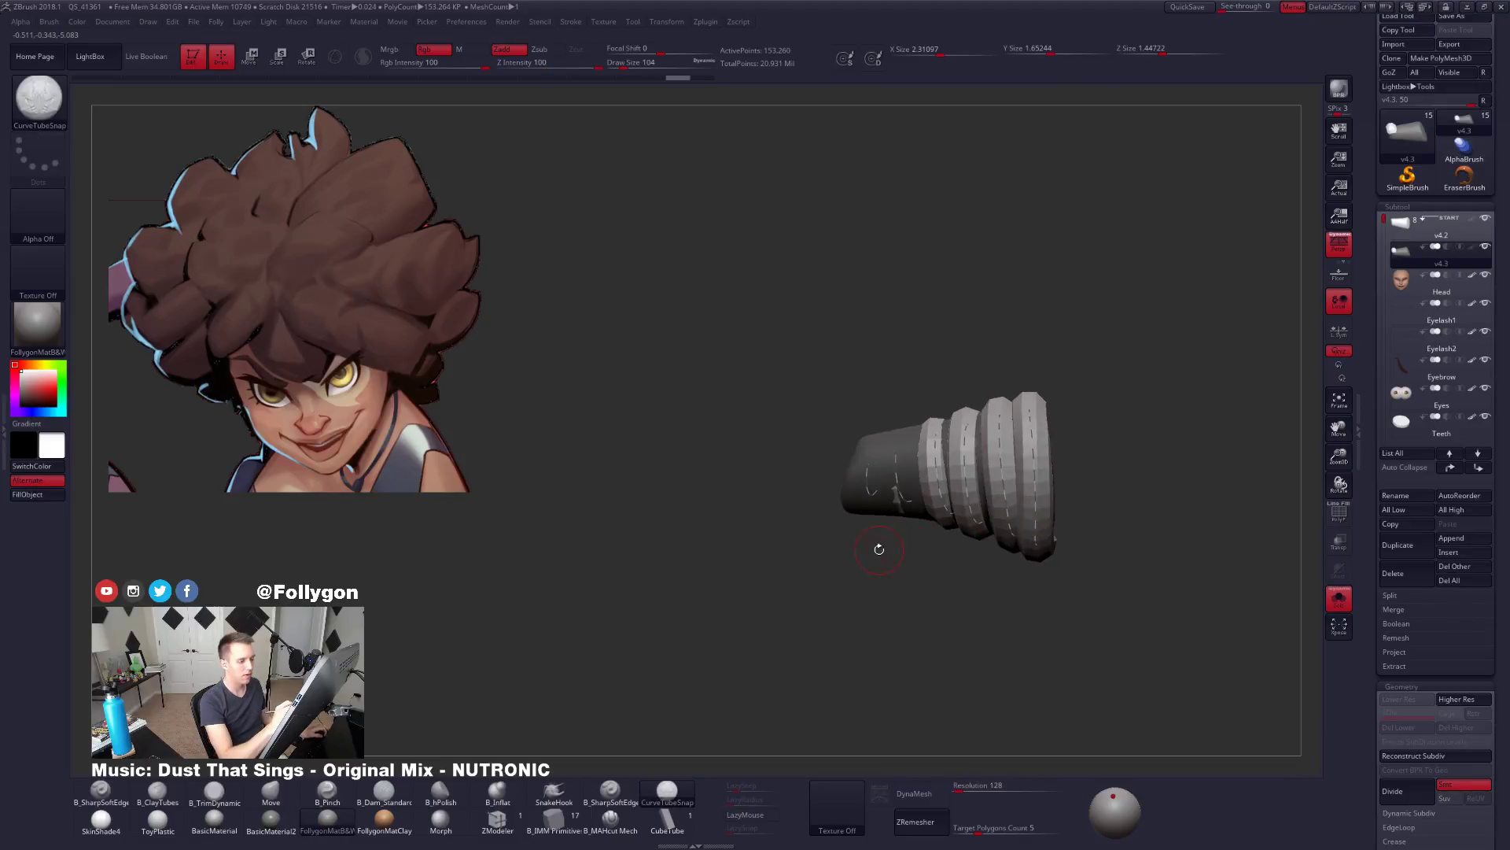
{"action": "key", "text": "shift+f"}
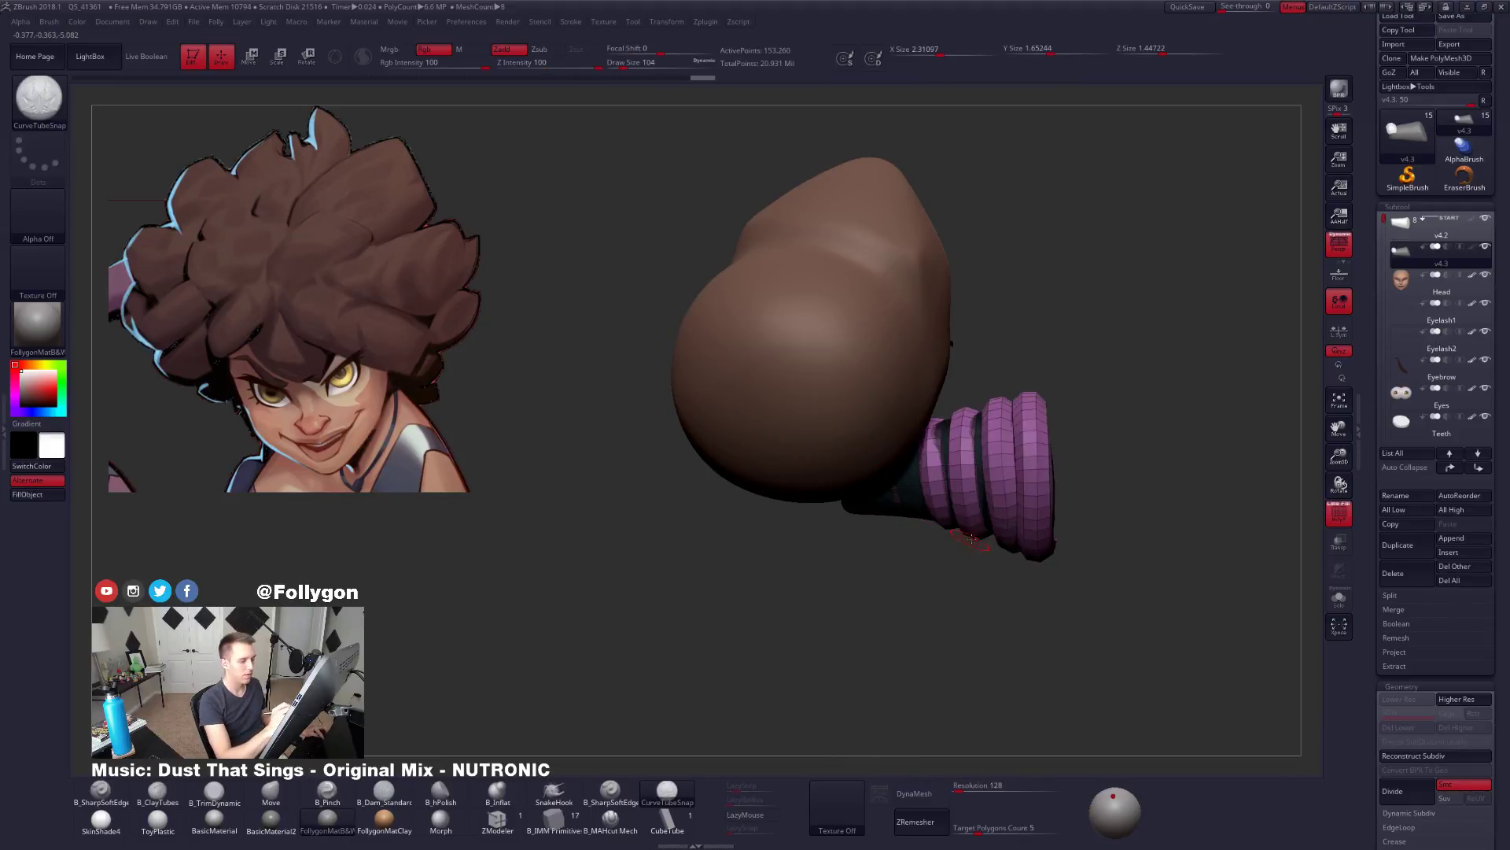
{"action": "key", "text": "alt+s"}
{"action": "left_click", "coordinate": [1032, 506], "text": "ctrl+shift"}
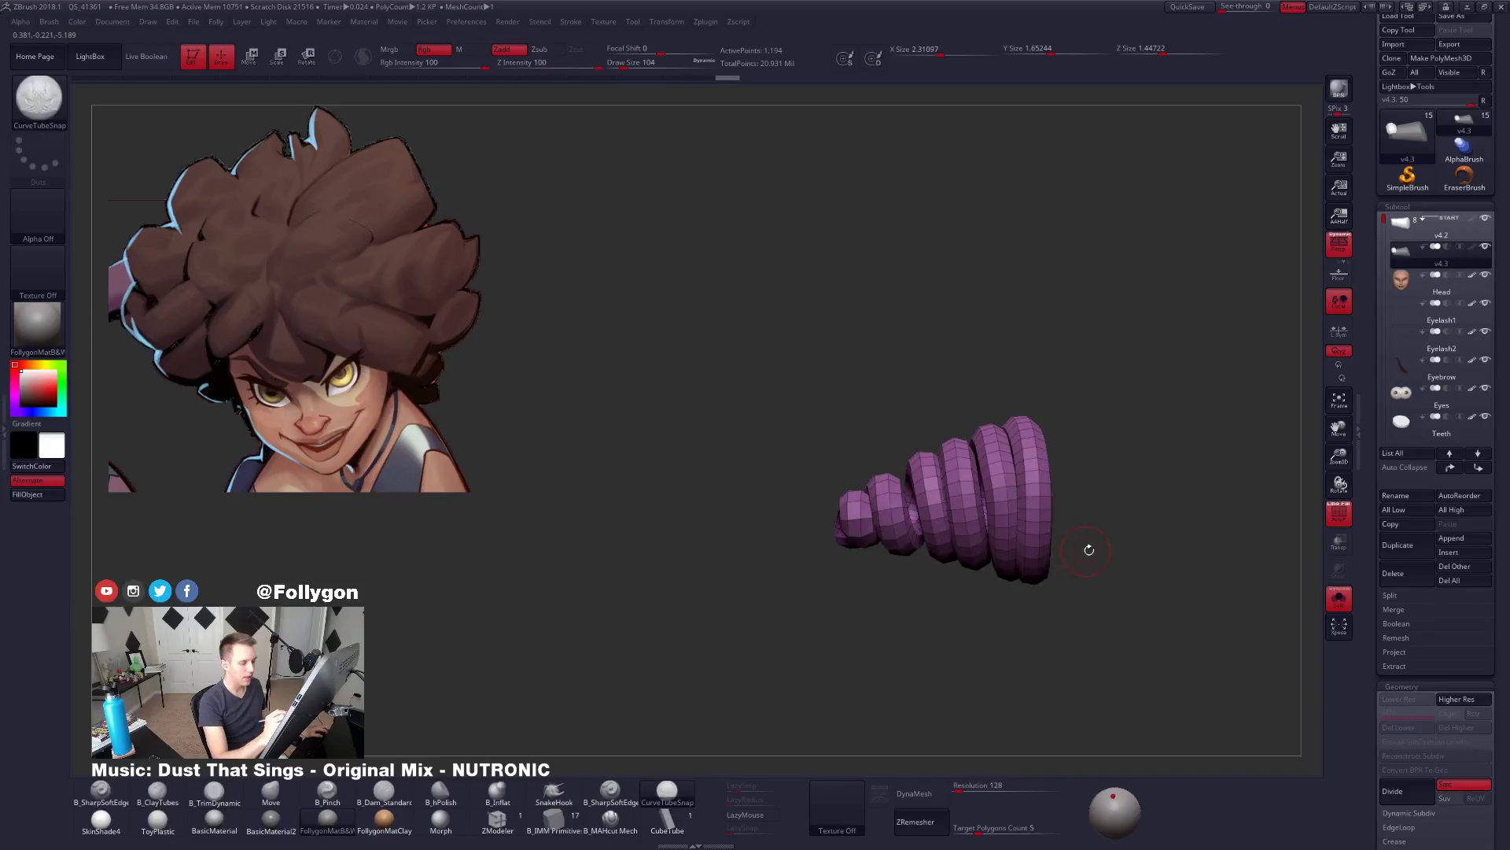
{"action": "key", "text": "ctrl+shift+d"}
{"action": "left_click", "coordinate": [1137, 550]}
Switch to the Move brush with draw size 556 and subdivide the coiled tube to smooth it.
{"action": "right_click_drag", "start_coordinate": [999, 511], "coordinate": [1123, 562]}
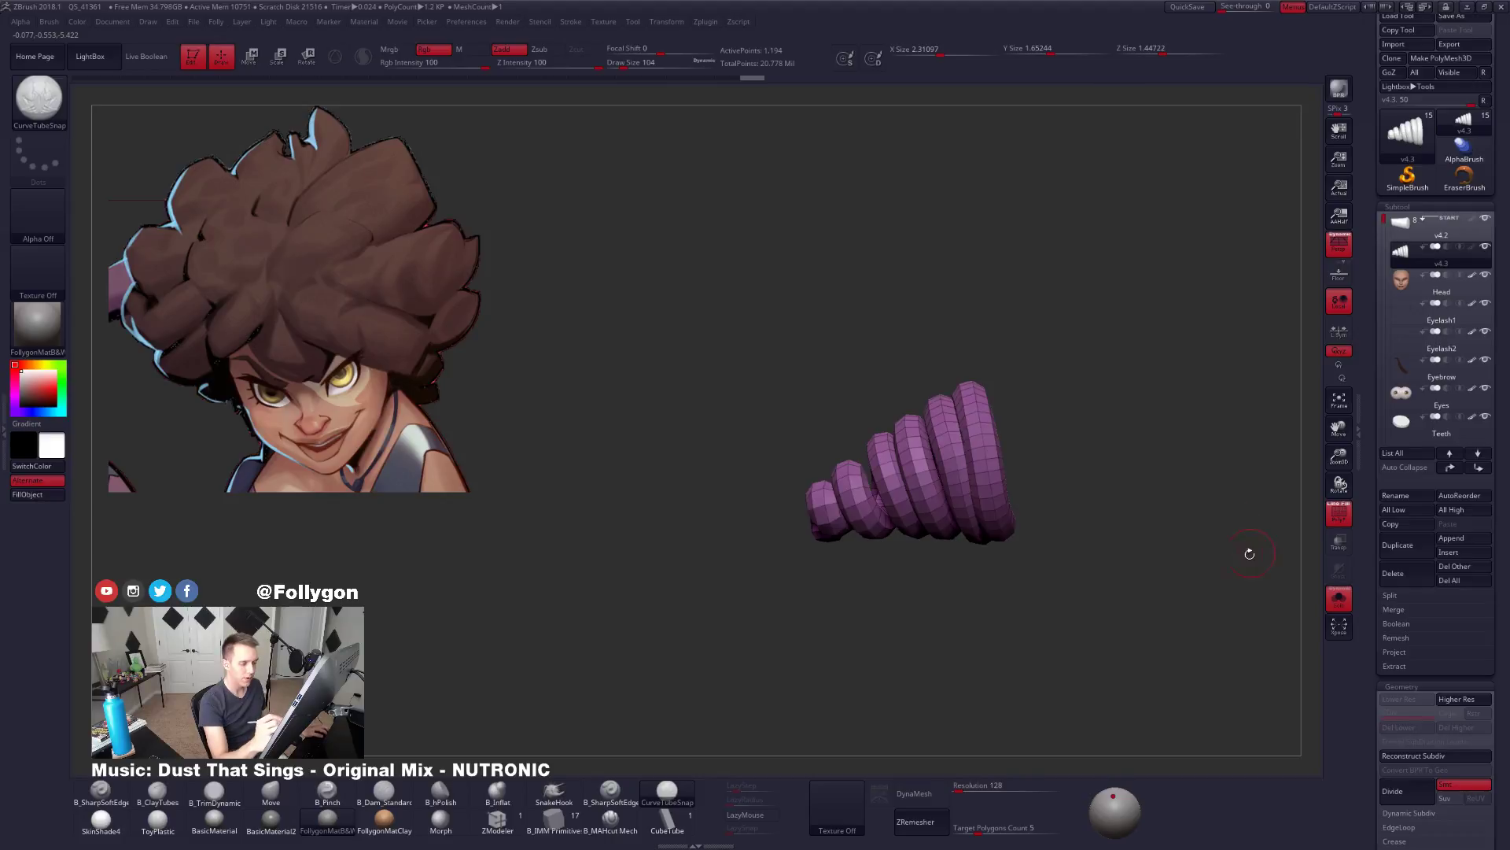
{"action": "right_click_drag", "start_coordinate": [1249, 554], "coordinate": [1128, 558]}
{"action": "key", "text": "space"}
{"action": "left_click_drag", "start_coordinate": [983, 516], "coordinate": [1007, 515]}
{"action": "right_click_drag", "start_coordinate": [1007, 515], "coordinate": [960, 513]}
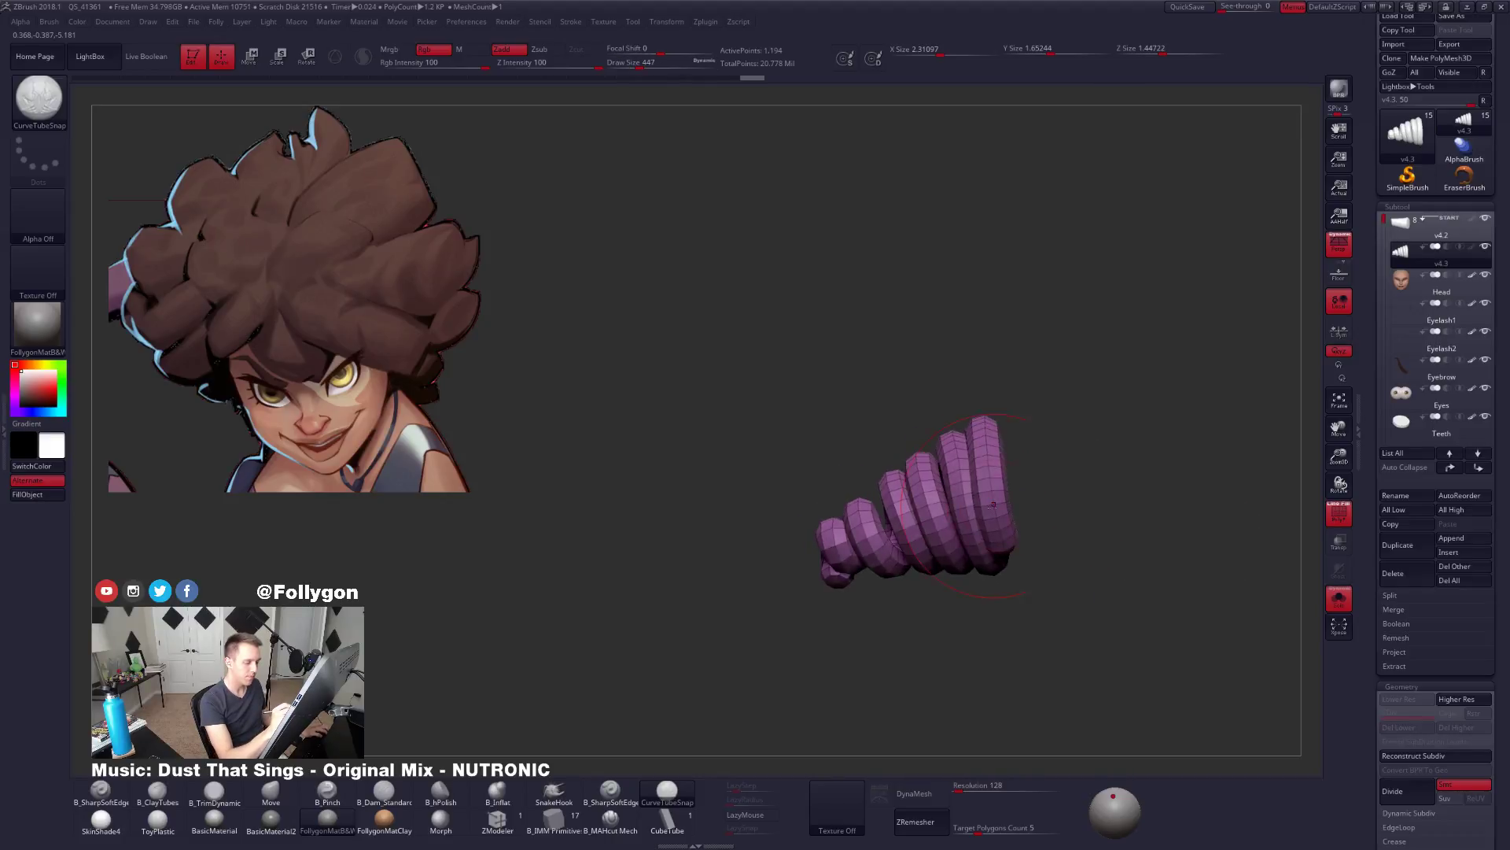
{"action": "key", "text": "b"}
{"action": "key", "text": "m"}
{"action": "key", "text": "v"}
{"action": "key", "text": "ctrl+d"}
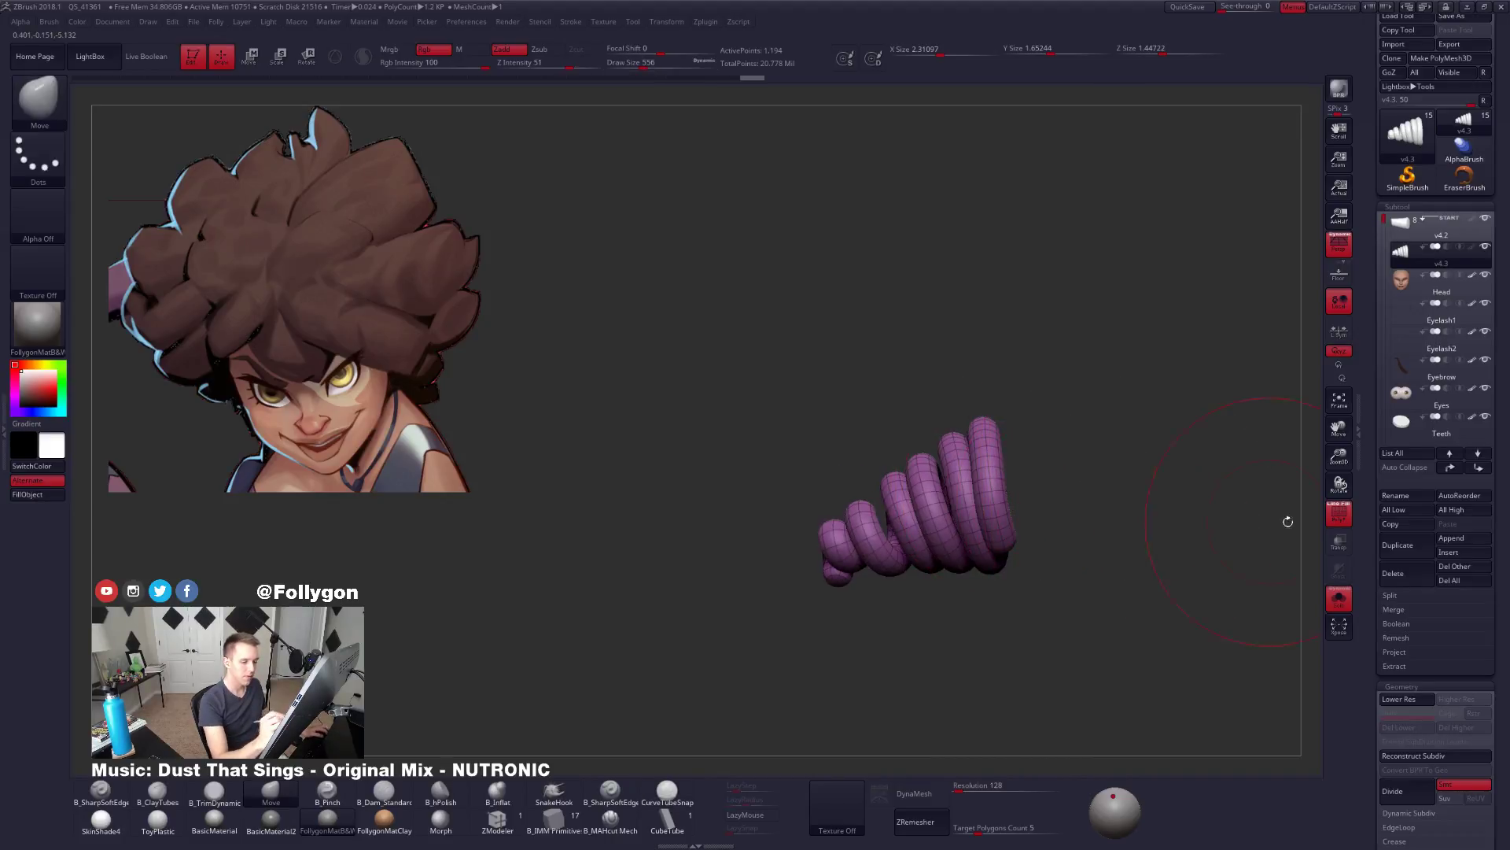
Inflate the coiled curl with the Inflate deformation so its turns become thicker.
{"action": "left_click", "coordinate": [1339, 598]}
{"action": "scroll", "coordinate": [1368, 472], "scroll_direction": "down", "scroll_amount": 10}
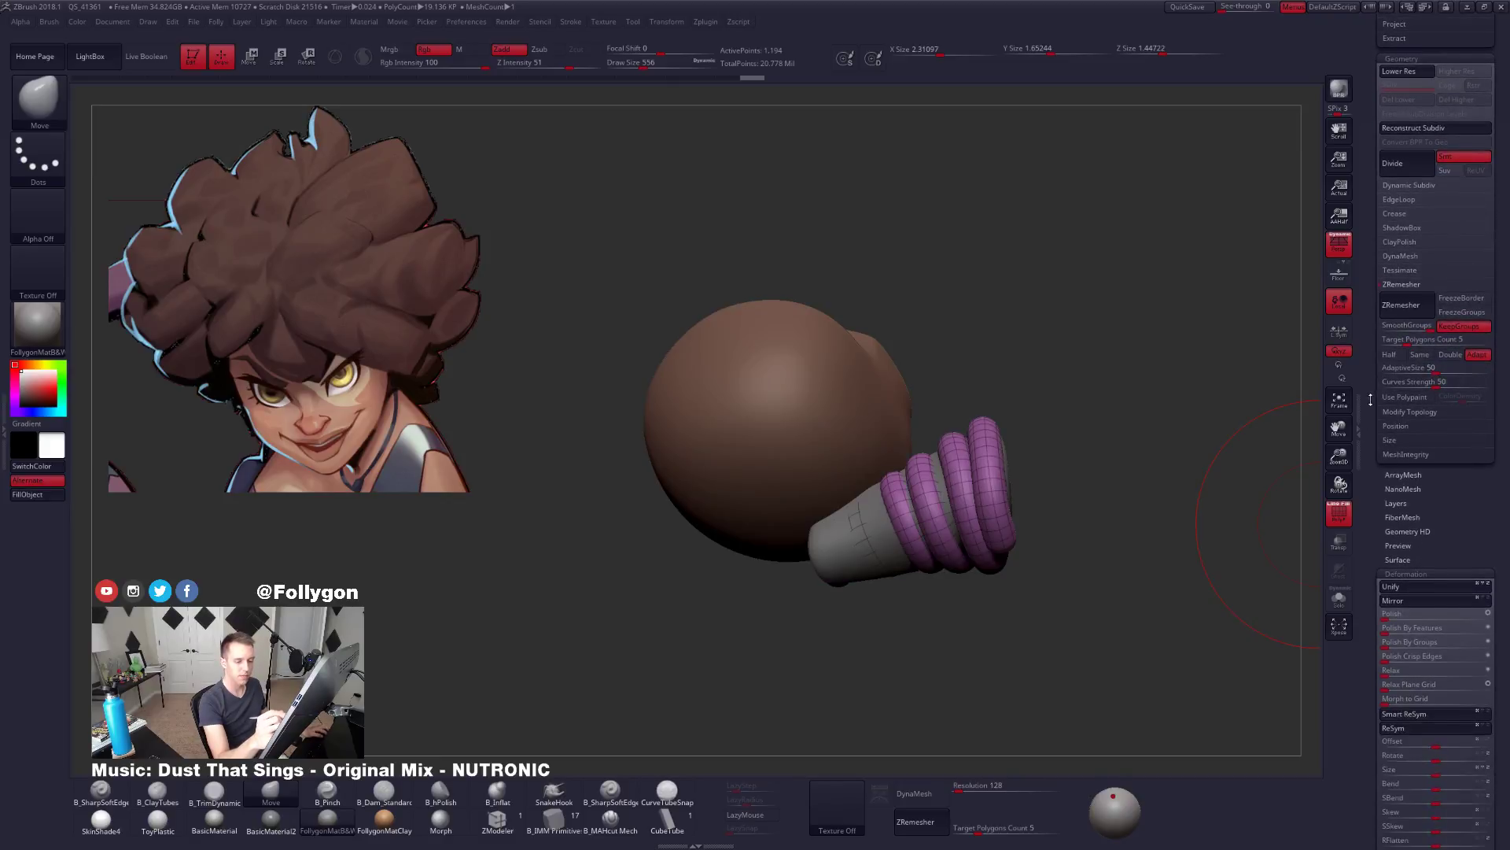
{"action": "scroll", "coordinate": [1422, 531], "scroll_direction": "down", "scroll_amount": 8}
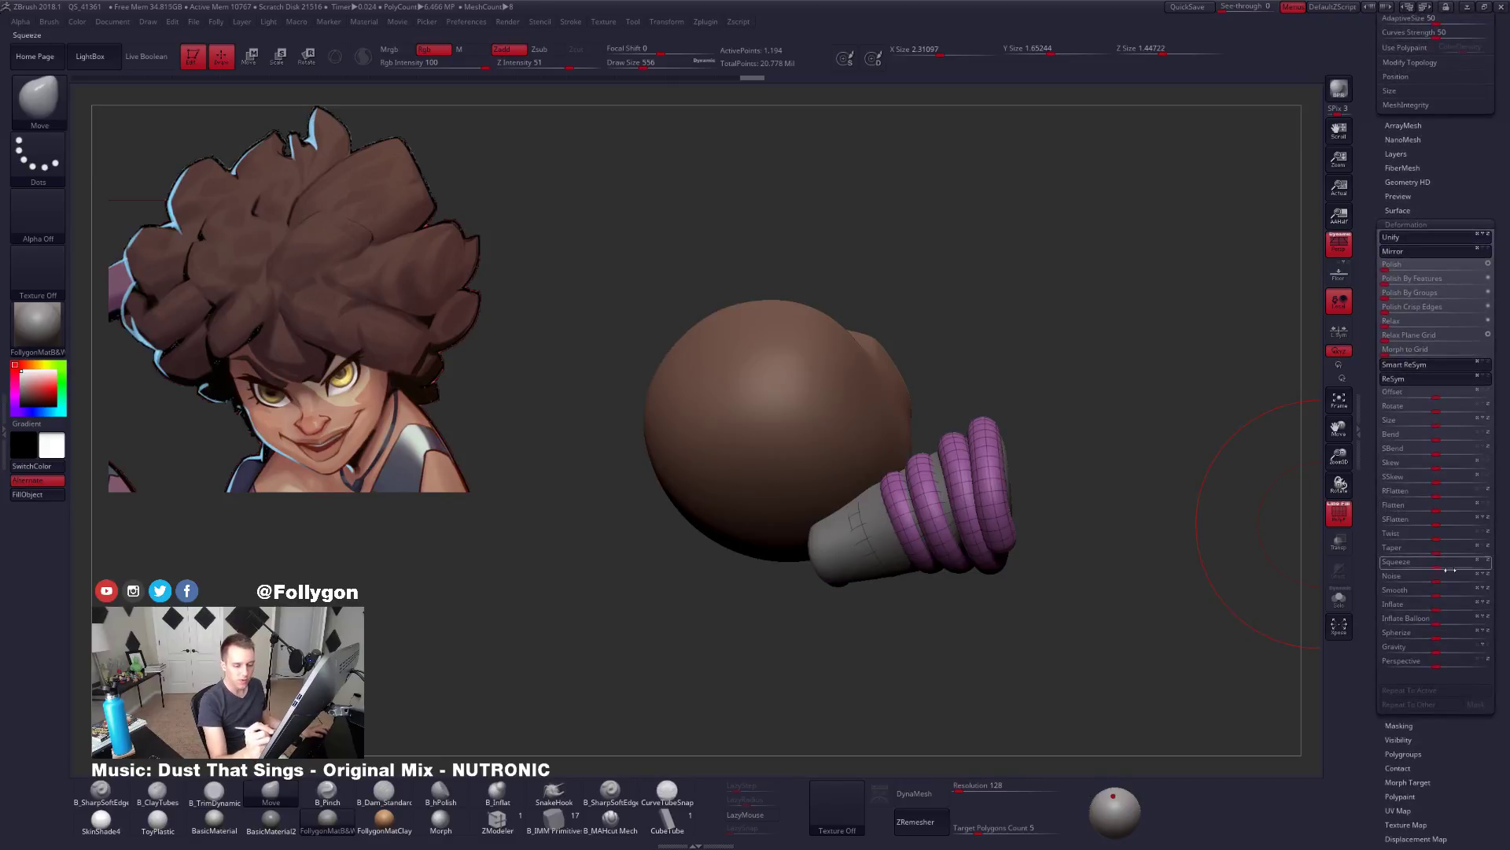
{"action": "left_click_drag", "start_coordinate": [1437, 607], "coordinate": [1441, 610]}
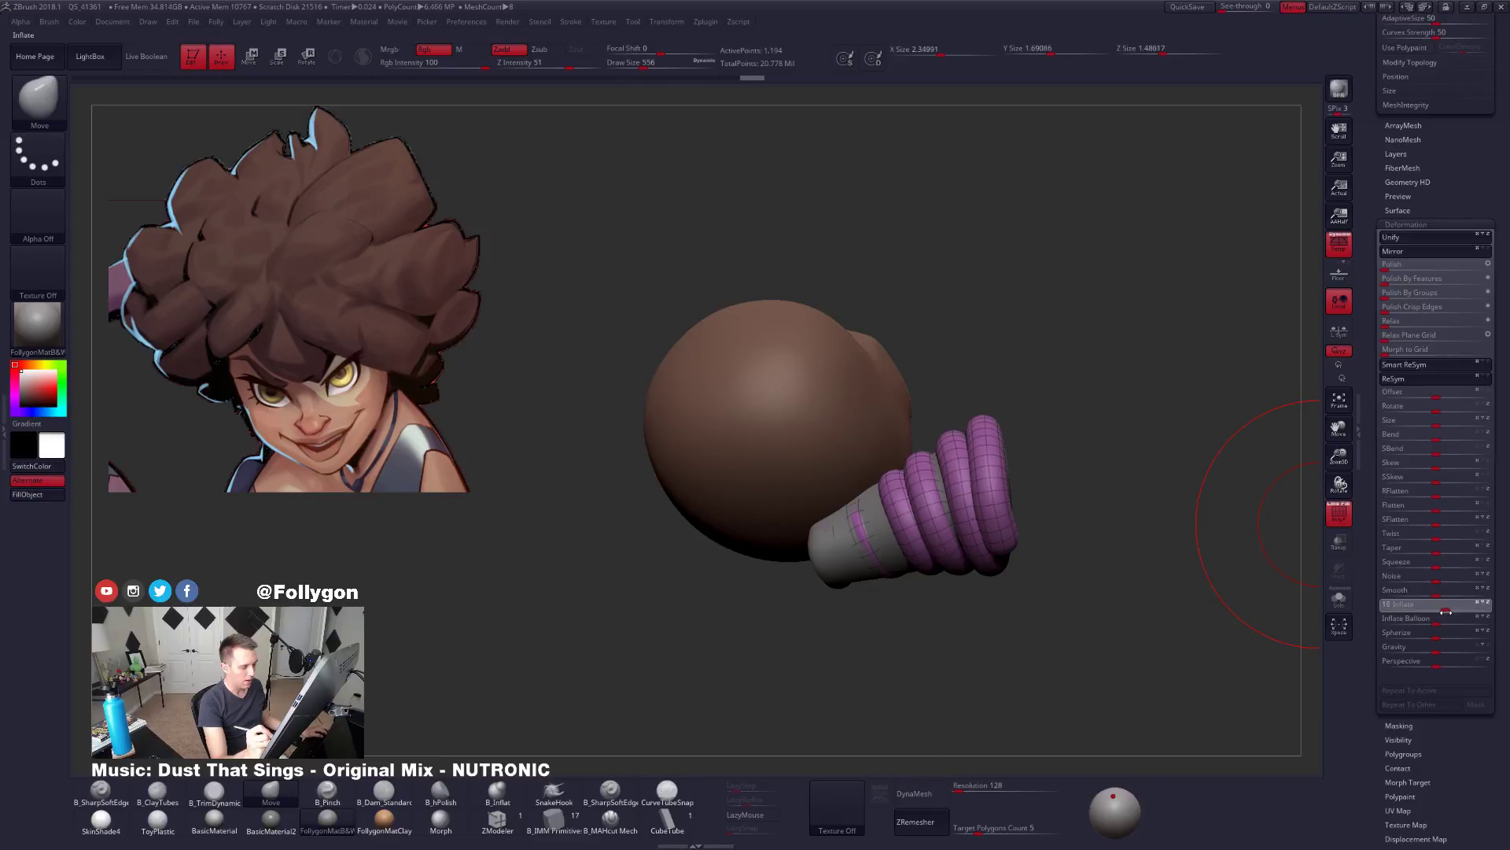
{"action": "left_click", "coordinate": [1338, 598]}
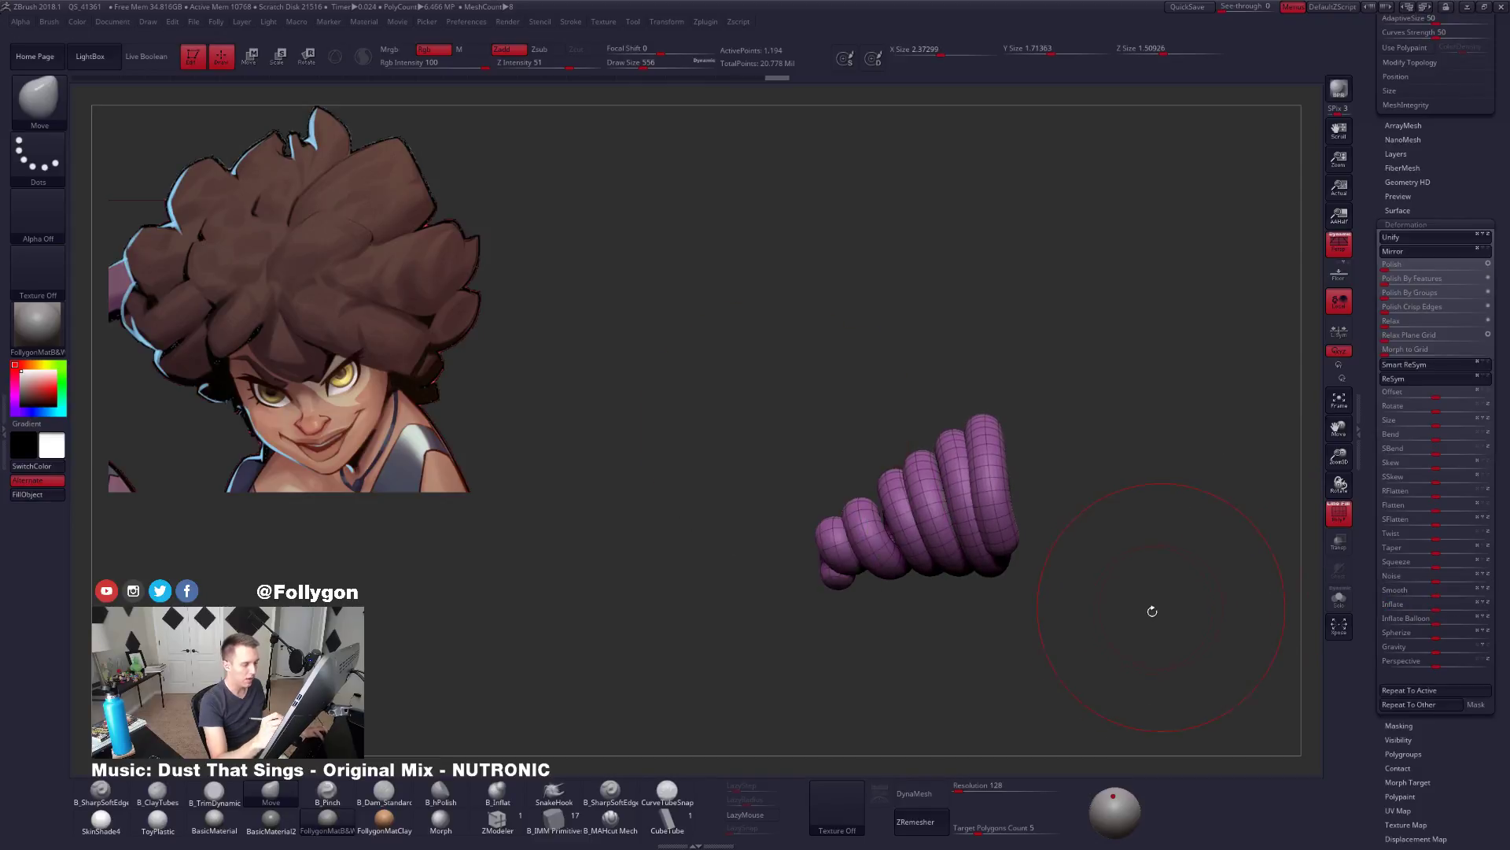
{"action": "left_click_drag", "start_coordinate": [1149, 610], "coordinate": [1214, 284]}
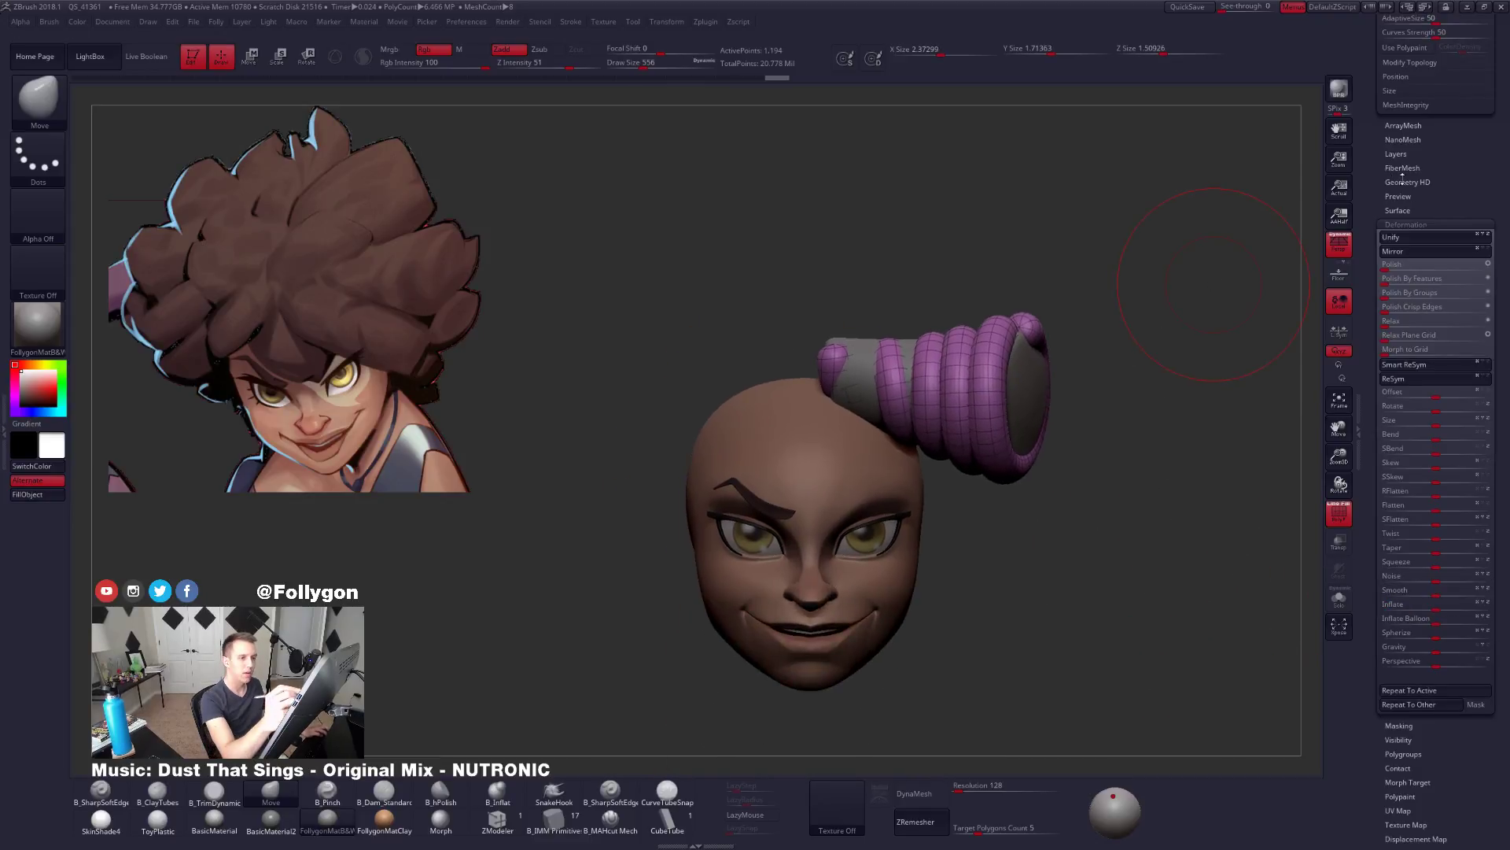
Select the original hair subtool v4.2, unhide all its clumps and turn off the wireframe.
{"action": "left_click_drag", "start_coordinate": [1371, 197], "coordinate": [1342, 443]}
{"action": "left_click", "coordinate": [1397, 264]}
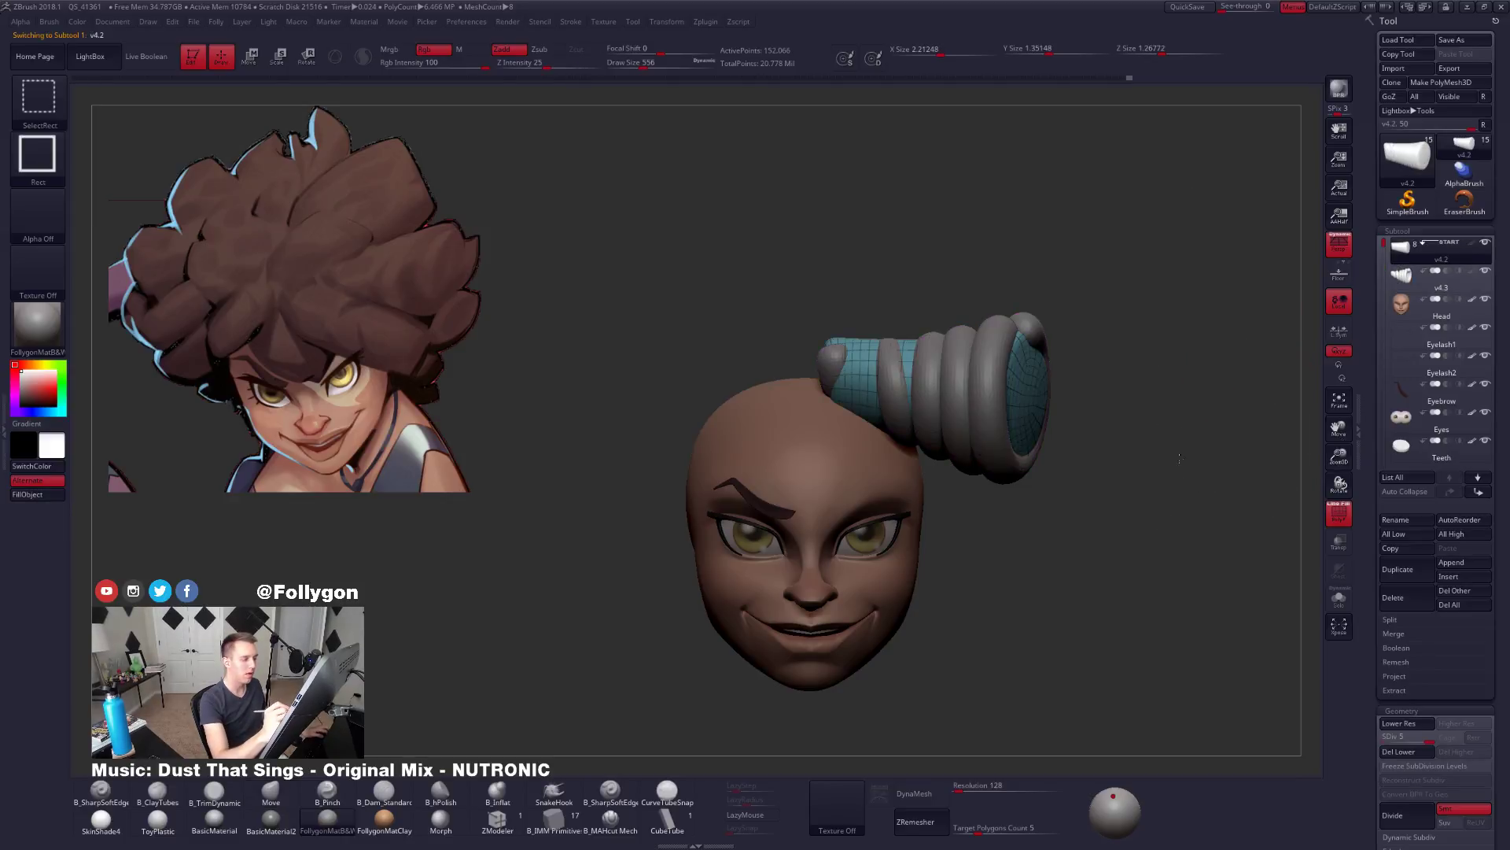
{"action": "key", "text": "space"}
{"action": "left_click_drag", "start_coordinate": [970, 484], "coordinate": [955, 485]}
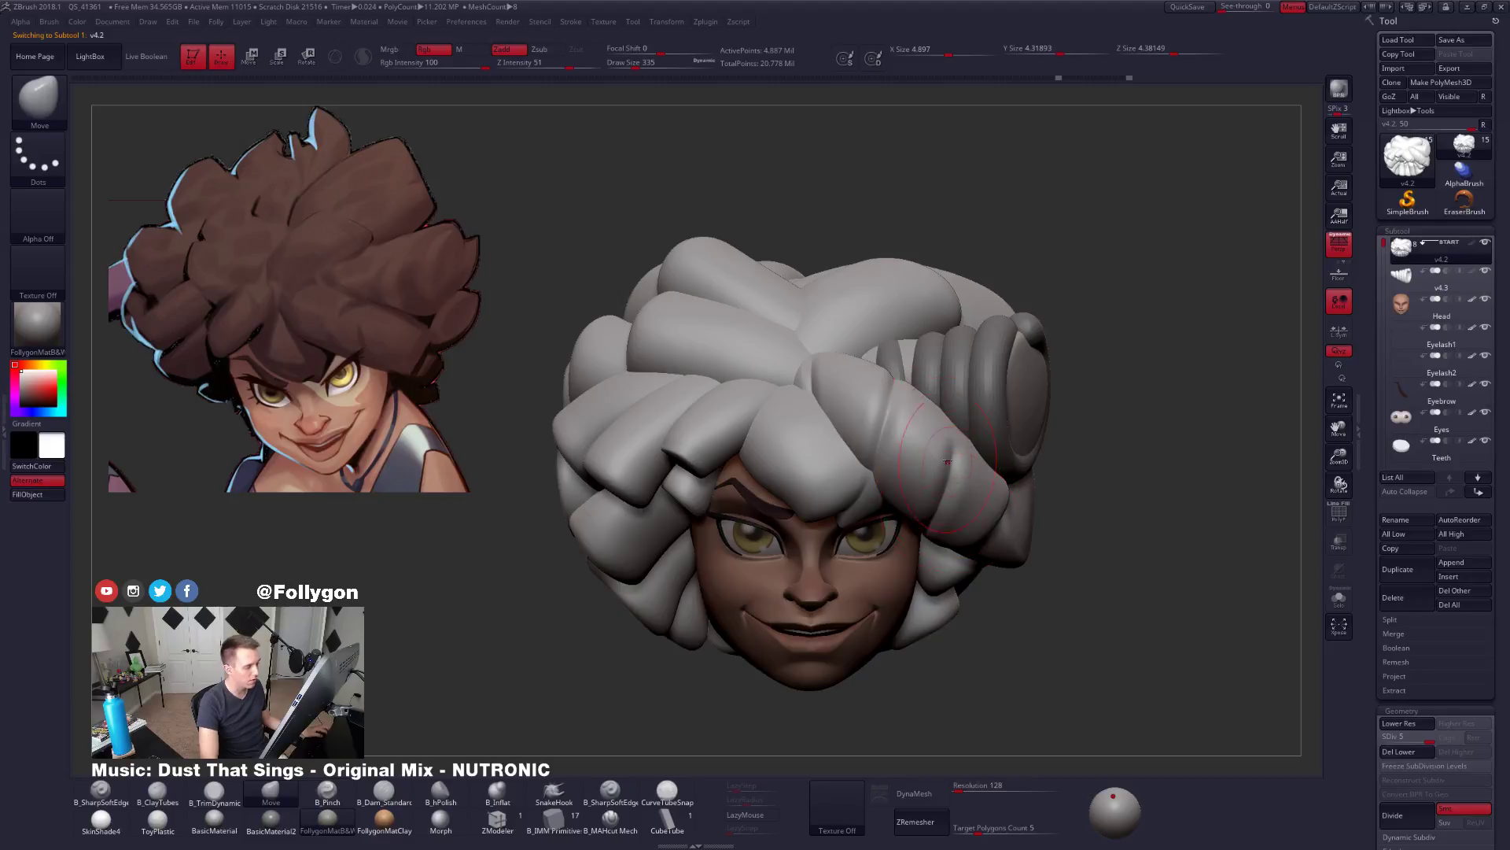
Try isolating a front hair clump, and select the coiled curl and show it alone.
{"action": "left_click", "coordinate": [925, 492], "text": "ctrl+shift"}
{"action": "mouse_move", "coordinate": [1023, 525]}
{"action": "left_mouse_down"}
{"action": "mouse_move", "coordinate": [922, 484]}
{"action": "mouse_move", "coordinate": [984, 530]}
{"action": "mouse_move", "coordinate": [1082, 538]}
{"action": "mouse_move", "coordinate": [1103, 538]}
{"action": "mouse_move", "coordinate": [1081, 499]}
{"action": "mouse_move", "coordinate": [1102, 488]}
{"action": "mouse_move", "coordinate": [915, 497]}
{"action": "left_mouse_up"}
{"action": "left_click", "coordinate": [1054, 540], "text": "ctrl+shift"}
{"action": "left_click", "coordinate": [989, 432], "text": "alt"}
{"action": "key", "text": "alt+s"}
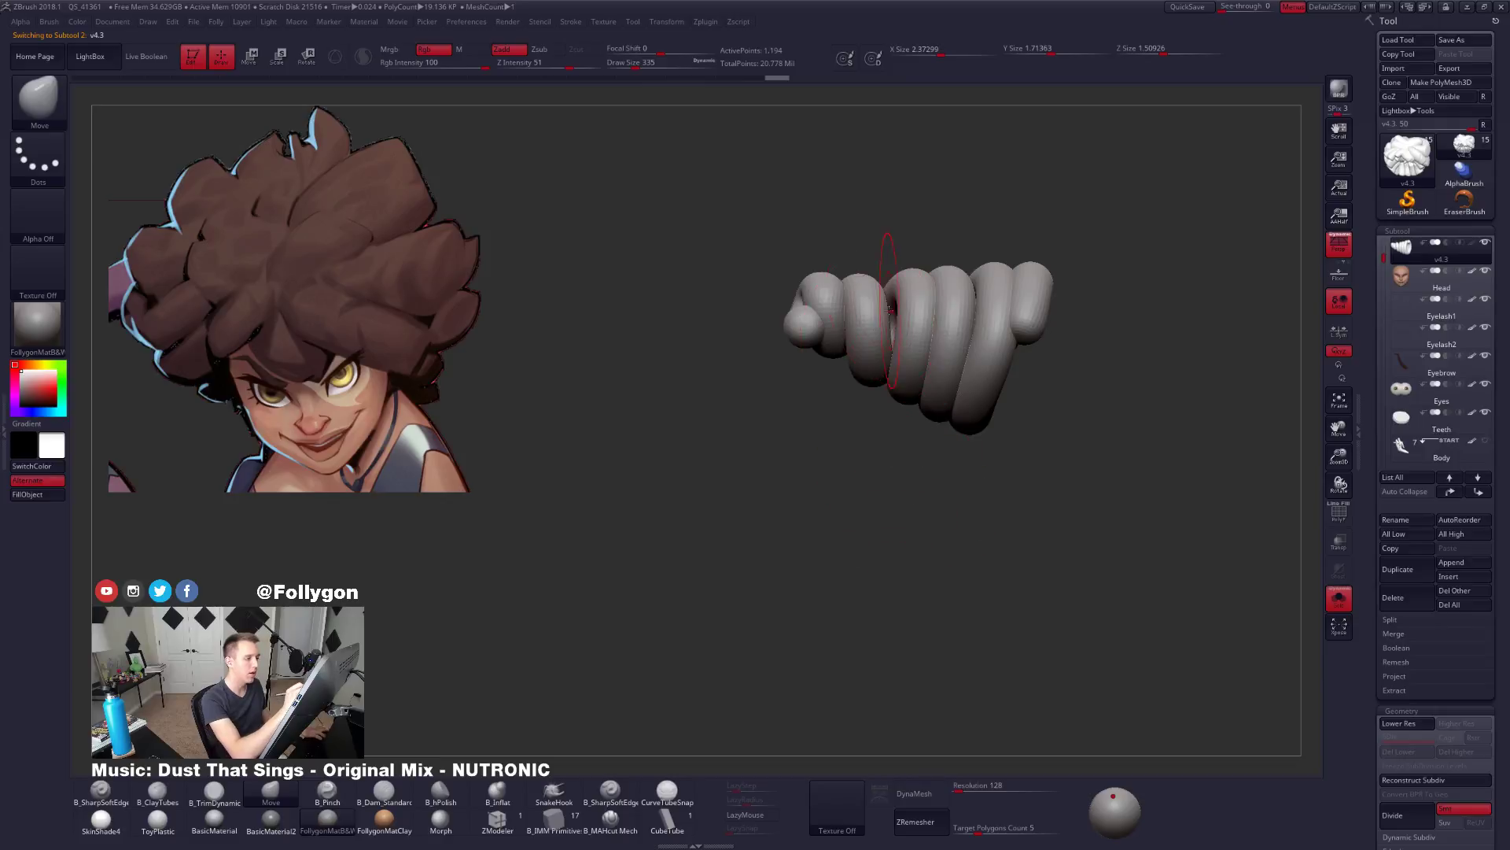
Enlarge the Move brush and nudge the curl's turns near the narrow end.
{"action": "key", "text": "space"}
{"action": "left_click_drag", "start_coordinate": [891, 310], "coordinate": [902, 309]}
{"action": "key", "text": "ctrl+space"}
{"action": "left_click_drag", "start_coordinate": [943, 236], "coordinate": [915, 371], "text": "alt"}
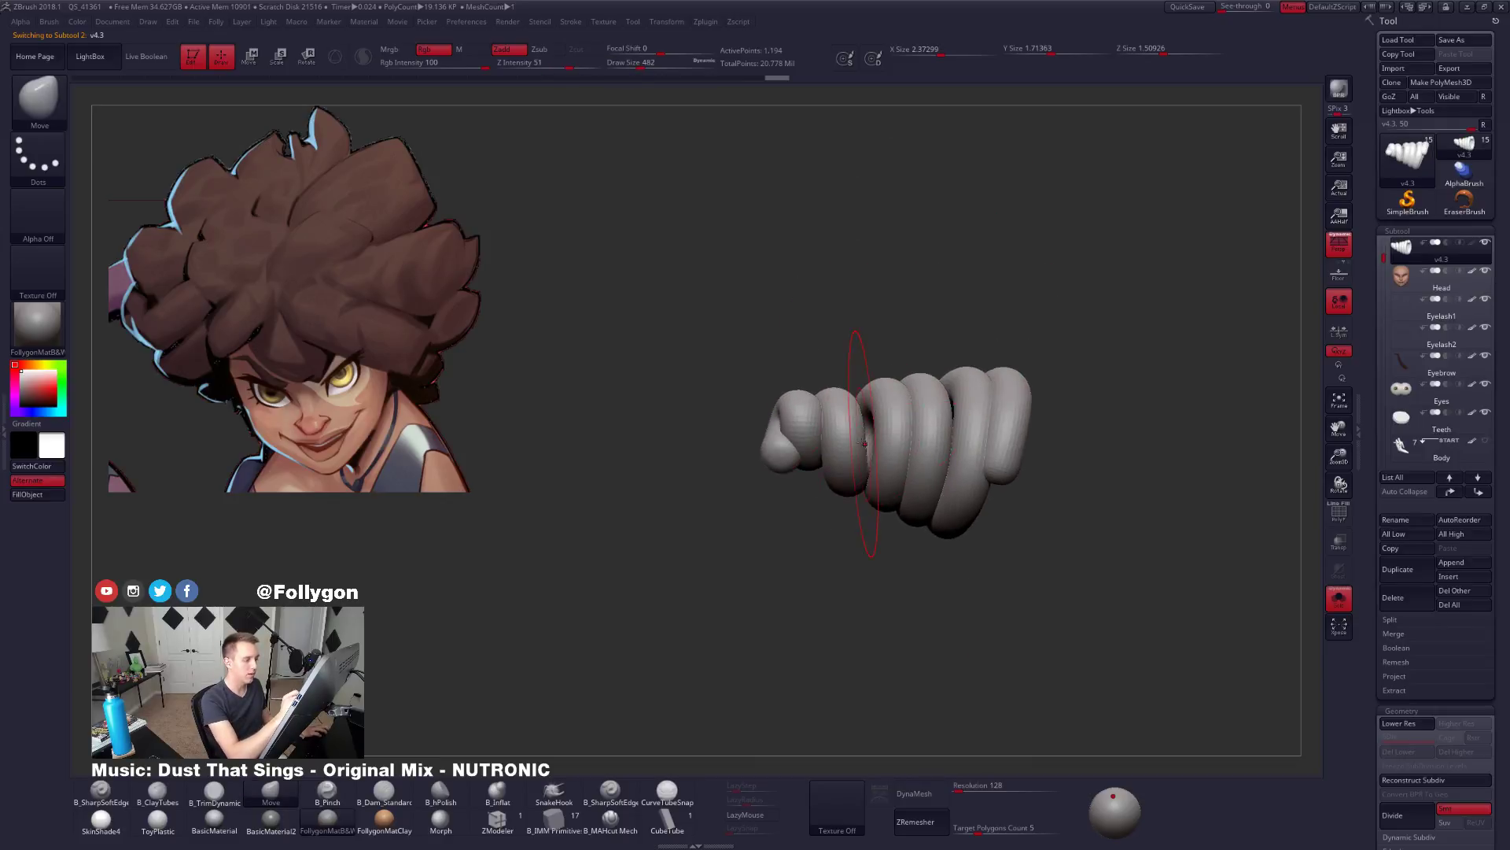
{"action": "left_click_drag", "start_coordinate": [864, 443], "coordinate": [857, 432]}
{"action": "key", "text": "w"}
{"action": "key", "text": "q"}
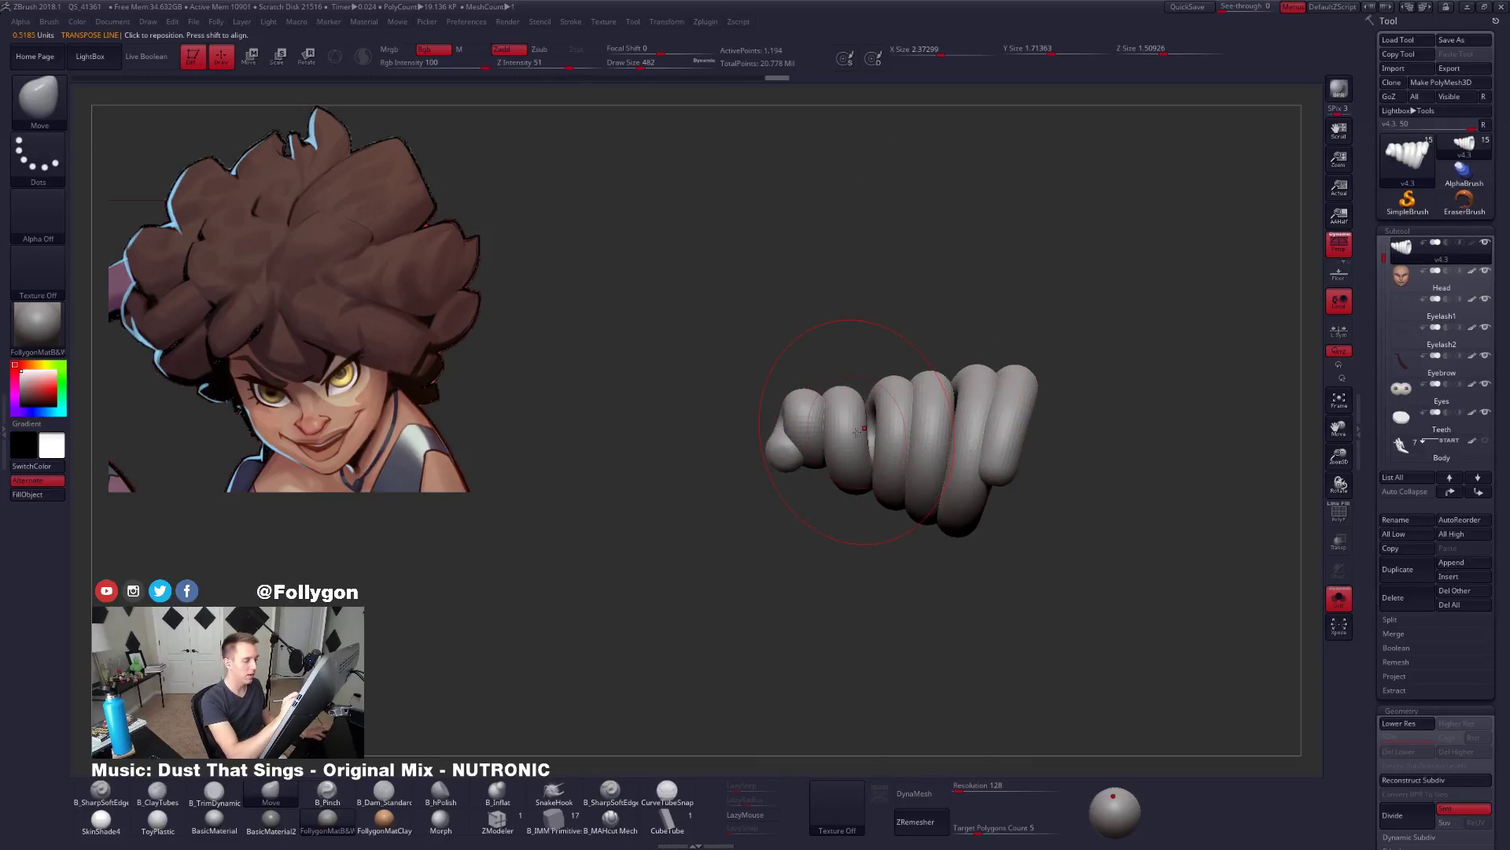
Reshape the curl's coils from several sides with the Move brush and bring back the rest of the hair.
{"action": "right_click_drag", "start_coordinate": [871, 411], "coordinate": [847, 390]}
{"action": "right_click_drag", "start_coordinate": [851, 297], "coordinate": [903, 500]}
{"action": "mouse_move", "coordinate": [866, 335]}
{"action": "right_mouse_down"}
{"action": "mouse_move", "coordinate": [852, 343]}
{"action": "mouse_move", "coordinate": [837, 293]}
{"action": "mouse_move", "coordinate": [877, 370]}
{"action": "mouse_move", "coordinate": [791, 328]}
{"action": "mouse_move", "coordinate": [814, 358]}
{"action": "mouse_move", "coordinate": [786, 398]}
{"action": "mouse_move", "coordinate": [822, 401]}
{"action": "mouse_move", "coordinate": [761, 376]}
{"action": "right_mouse_up"}
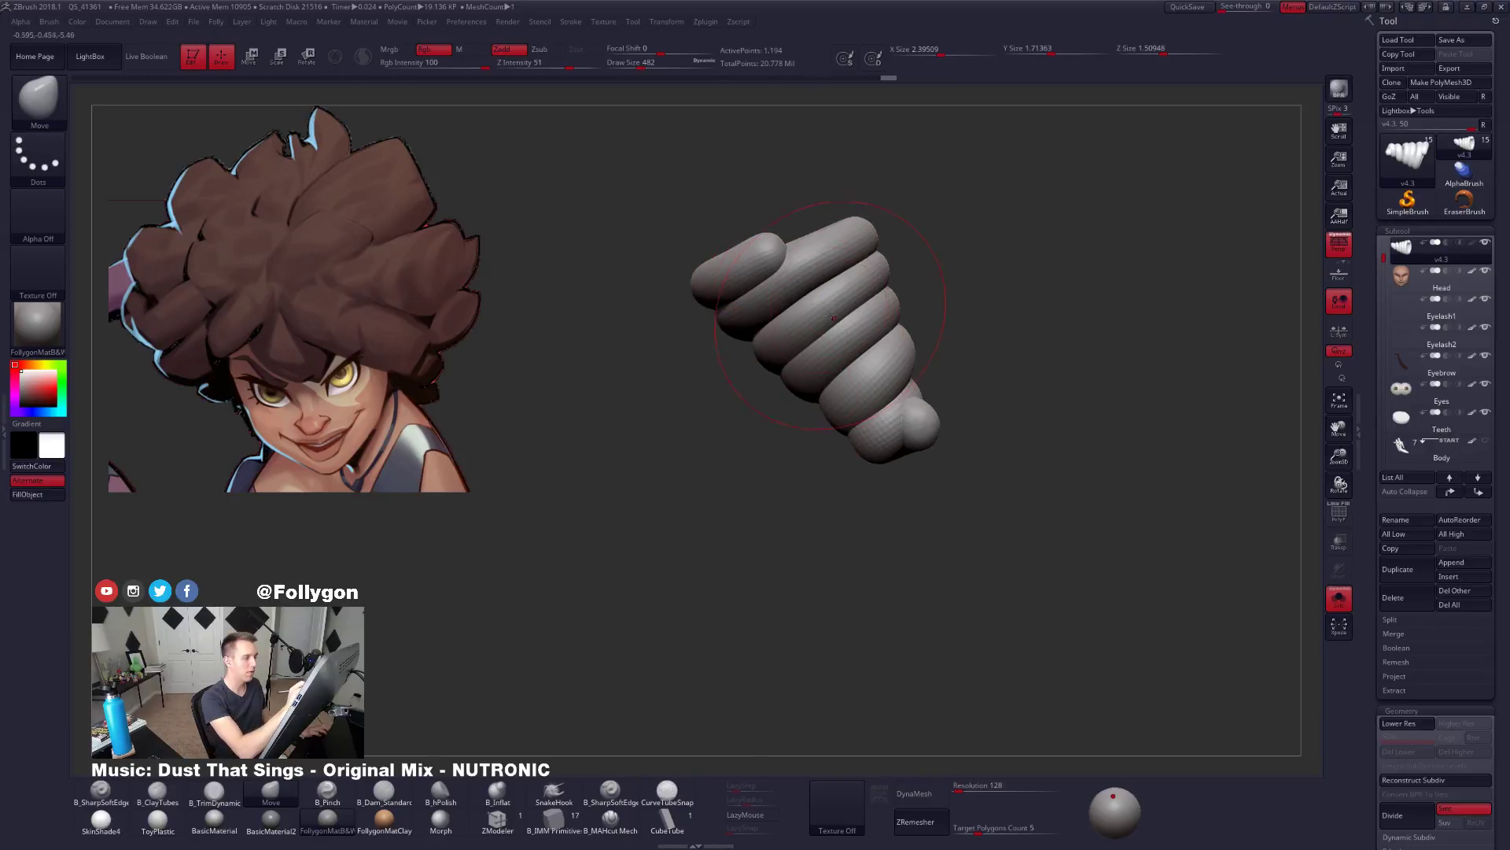
{"action": "right_click_drag", "start_coordinate": [837, 290], "coordinate": [817, 420]}
{"action": "mouse_move", "coordinate": [900, 398]}
{"action": "right_mouse_down"}
{"action": "mouse_move", "coordinate": [948, 416]}
{"action": "mouse_move", "coordinate": [904, 506]}
{"action": "mouse_move", "coordinate": [1008, 563]}
{"action": "mouse_move", "coordinate": [995, 520]}
{"action": "right_mouse_up"}
{"action": "key", "text": "ctrl+shift+s"}
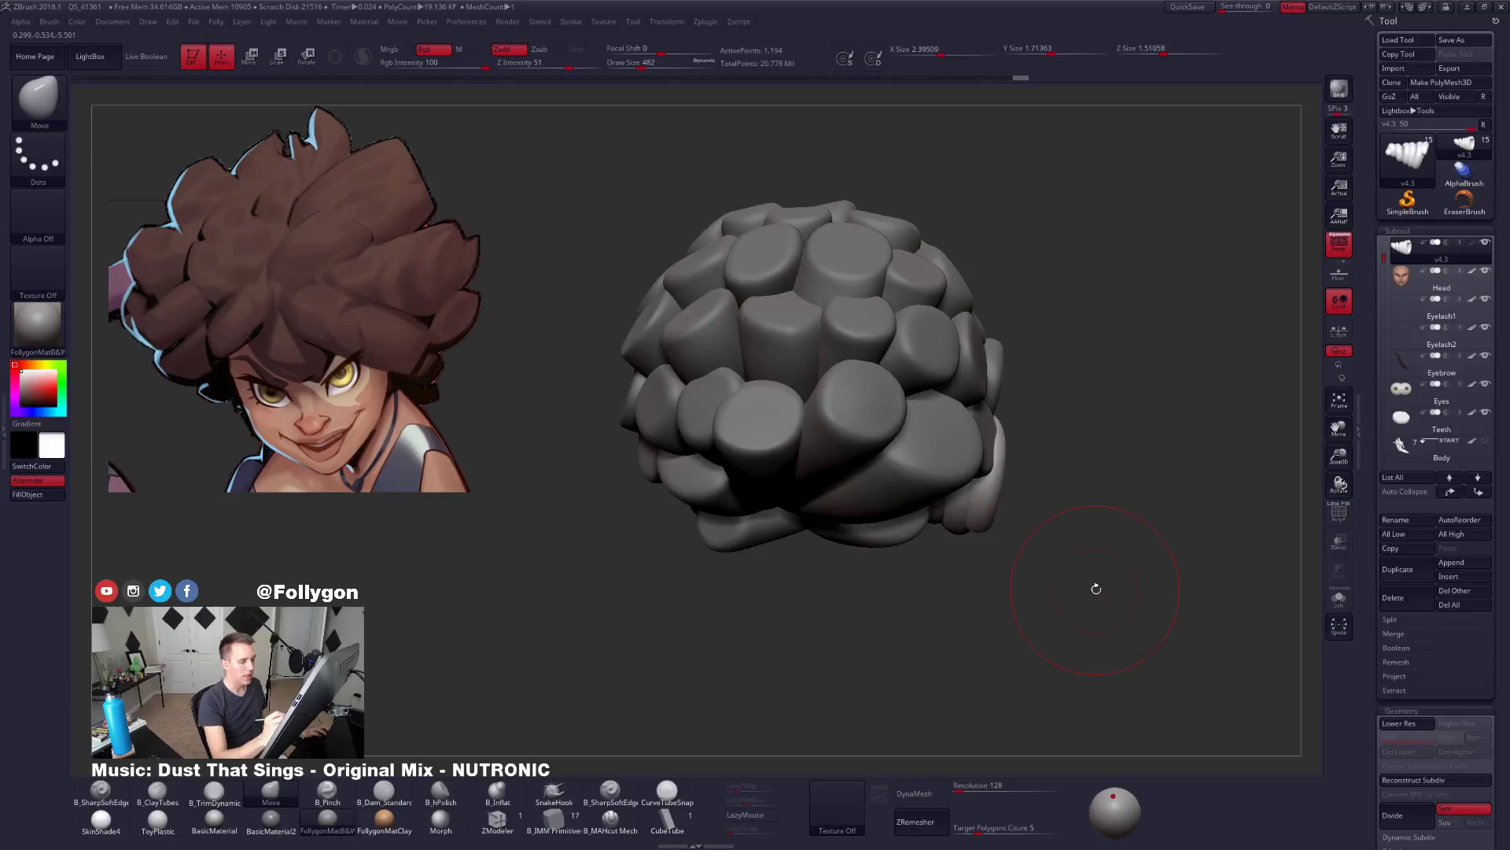
Hide the original clump inside the curl and reselect the curl subtool.
{"action": "right_click_drag", "start_coordinate": [1092, 590], "coordinate": [1000, 488]}
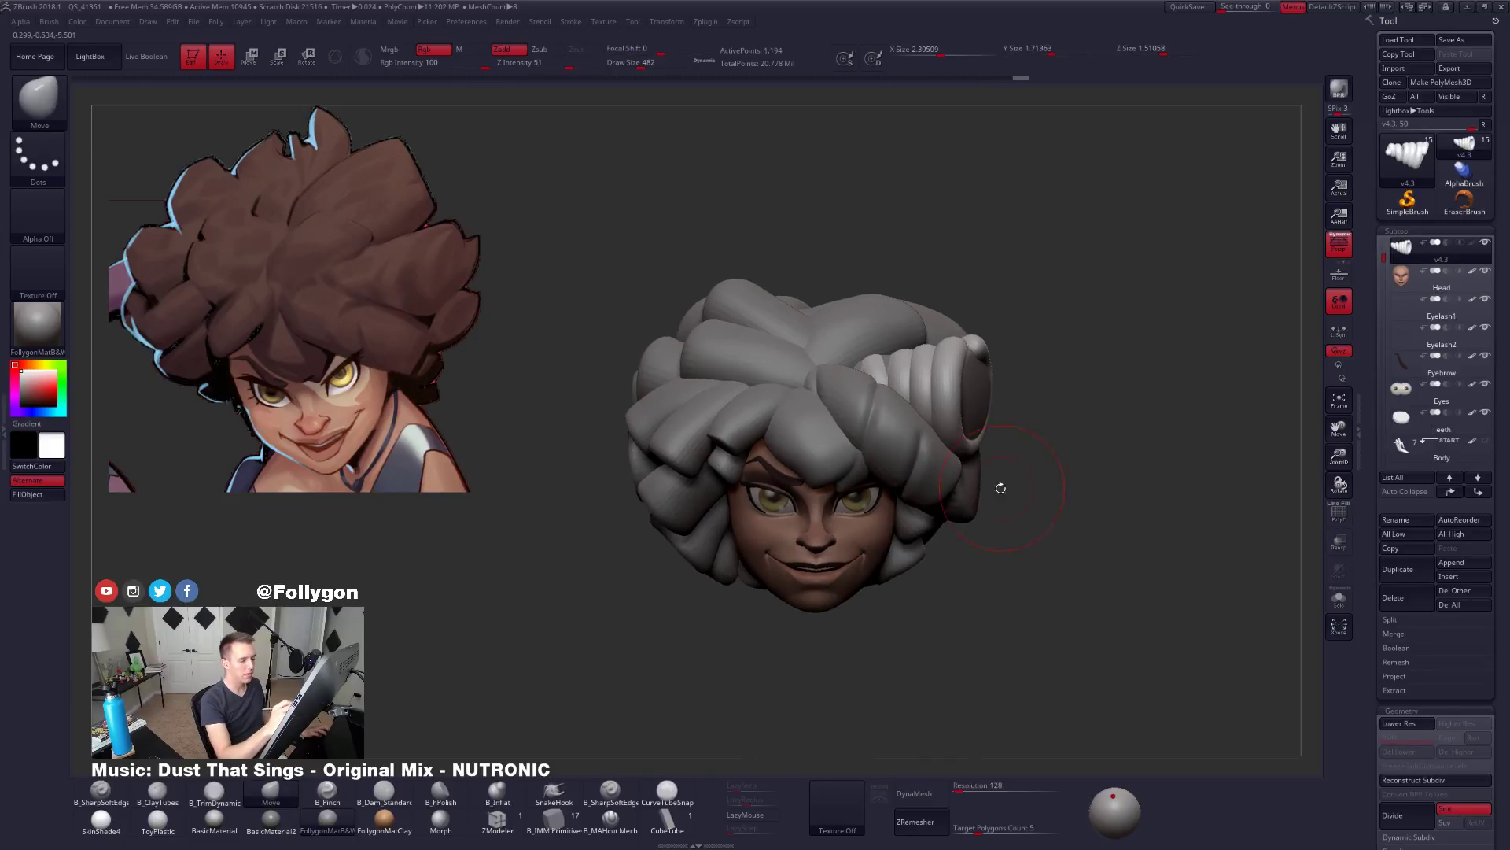
{"action": "left_click", "coordinate": [976, 405], "text": "alt"}
{"action": "left_click", "coordinate": [976, 405], "text": "ctrl+shift"}
{"action": "mouse_move", "coordinate": [1039, 395]}
{"action": "left_mouse_down", "text": "ctrl+shift"}
{"action": "mouse_move", "coordinate": [1071, 504]}
{"action": "mouse_move", "coordinate": [1098, 527]}
{"action": "left_mouse_up", "text": "ctrl+shift"}
{"action": "left_click", "coordinate": [955, 411], "text": "alt"}
Inflate the curl again to thicken its turns among the surrounding hair clumps.
{"action": "scroll", "coordinate": [1376, 548], "scroll_direction": "down", "scroll_amount": 15}
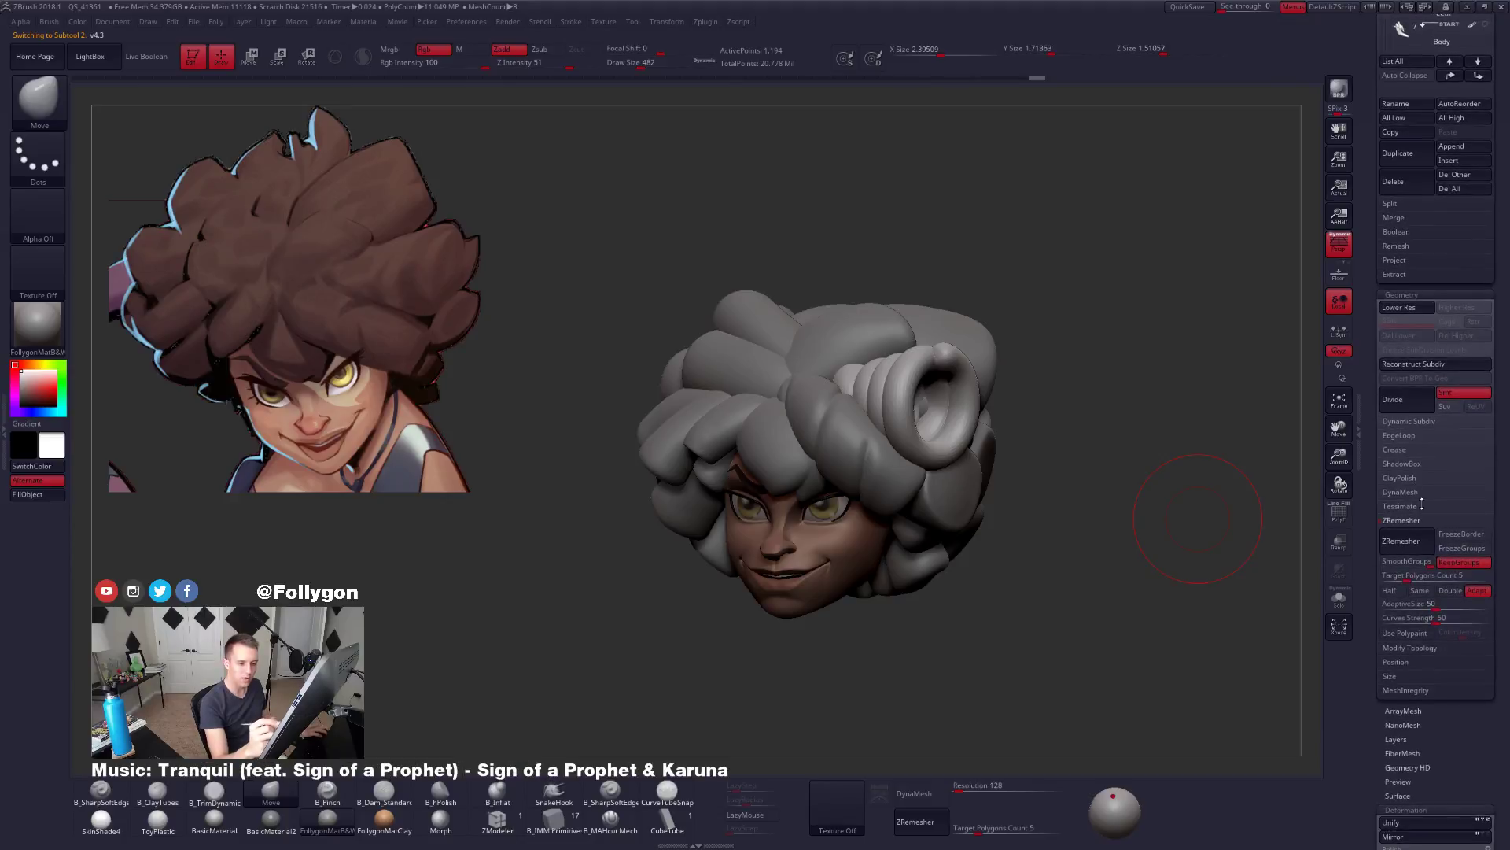
{"action": "scroll", "coordinate": [1436, 553], "scroll_direction": "down", "scroll_amount": 6}
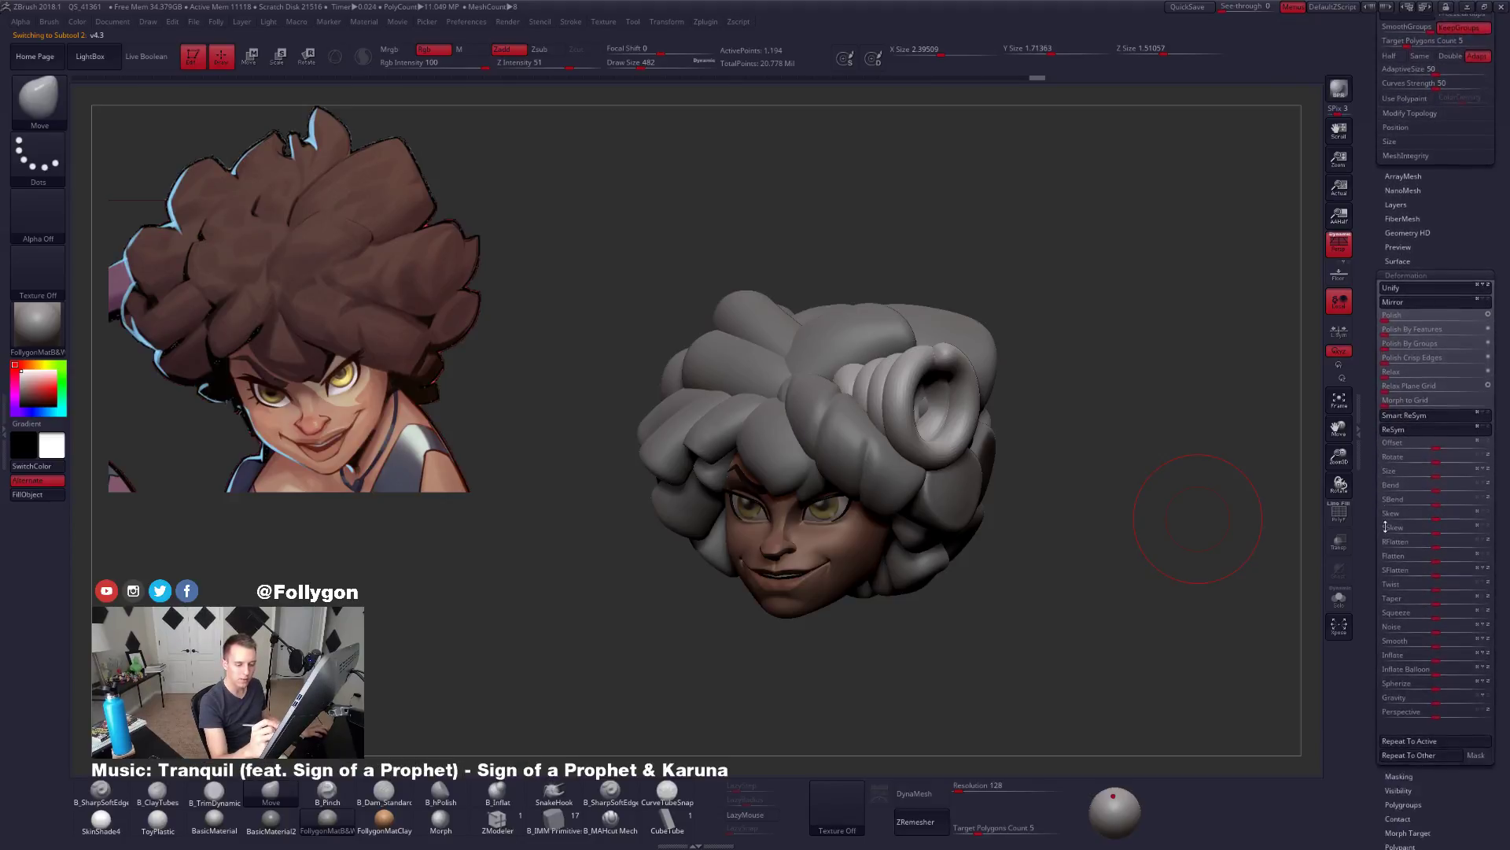
{"action": "left_click_drag", "start_coordinate": [1437, 553], "coordinate": [1437, 554]}
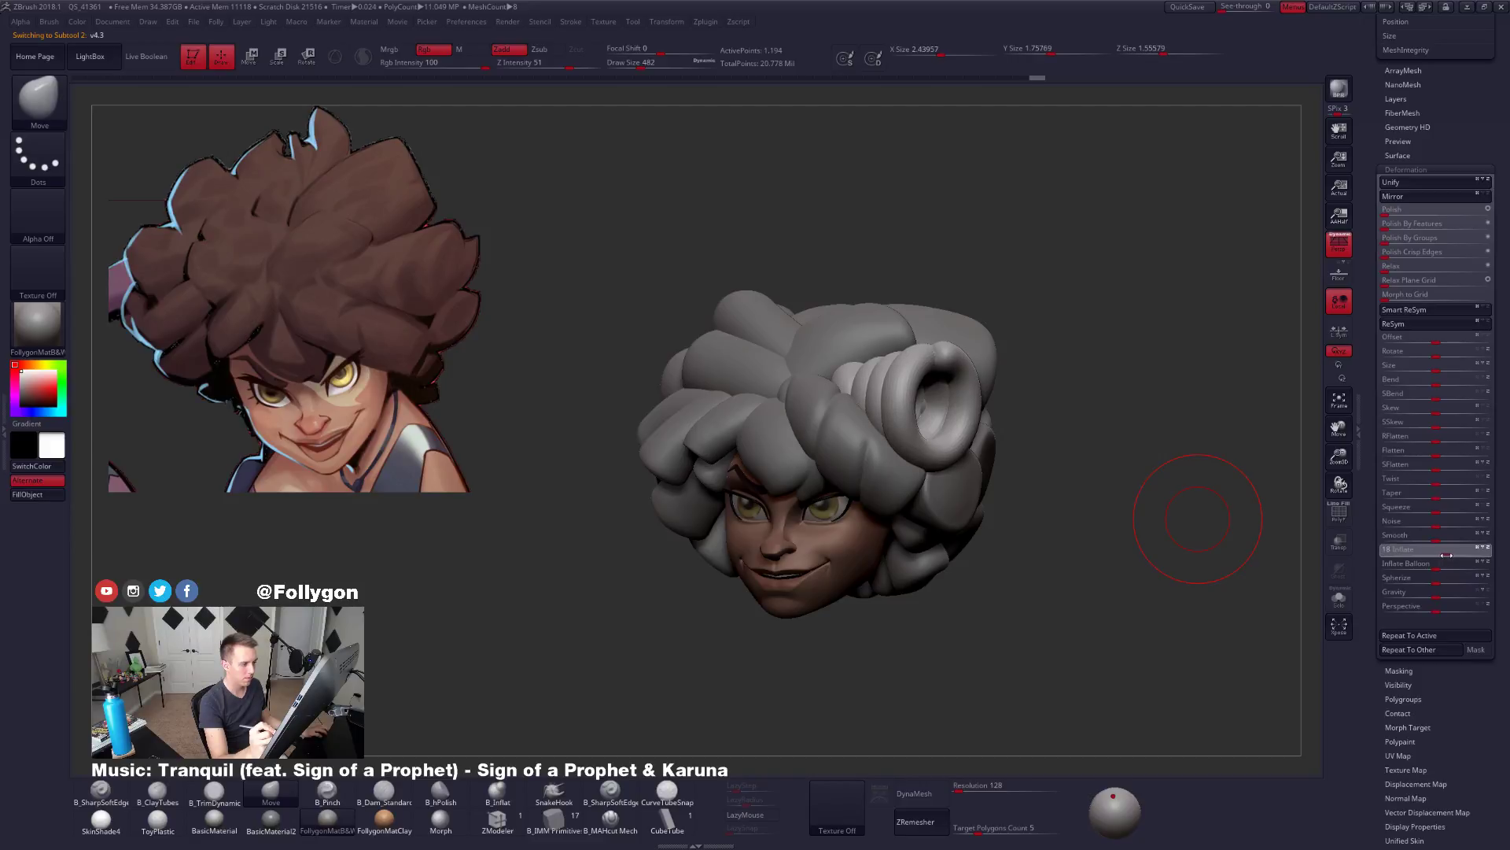
{"action": "left_click_drag", "start_coordinate": [1445, 555], "coordinate": [1444, 555]}
Isolate the curl and mask everything except the tip of the tube at its wide end.
{"action": "key", "text": "alt+s"}
{"action": "left_click_drag", "start_coordinate": [1001, 479], "coordinate": [983, 446]}
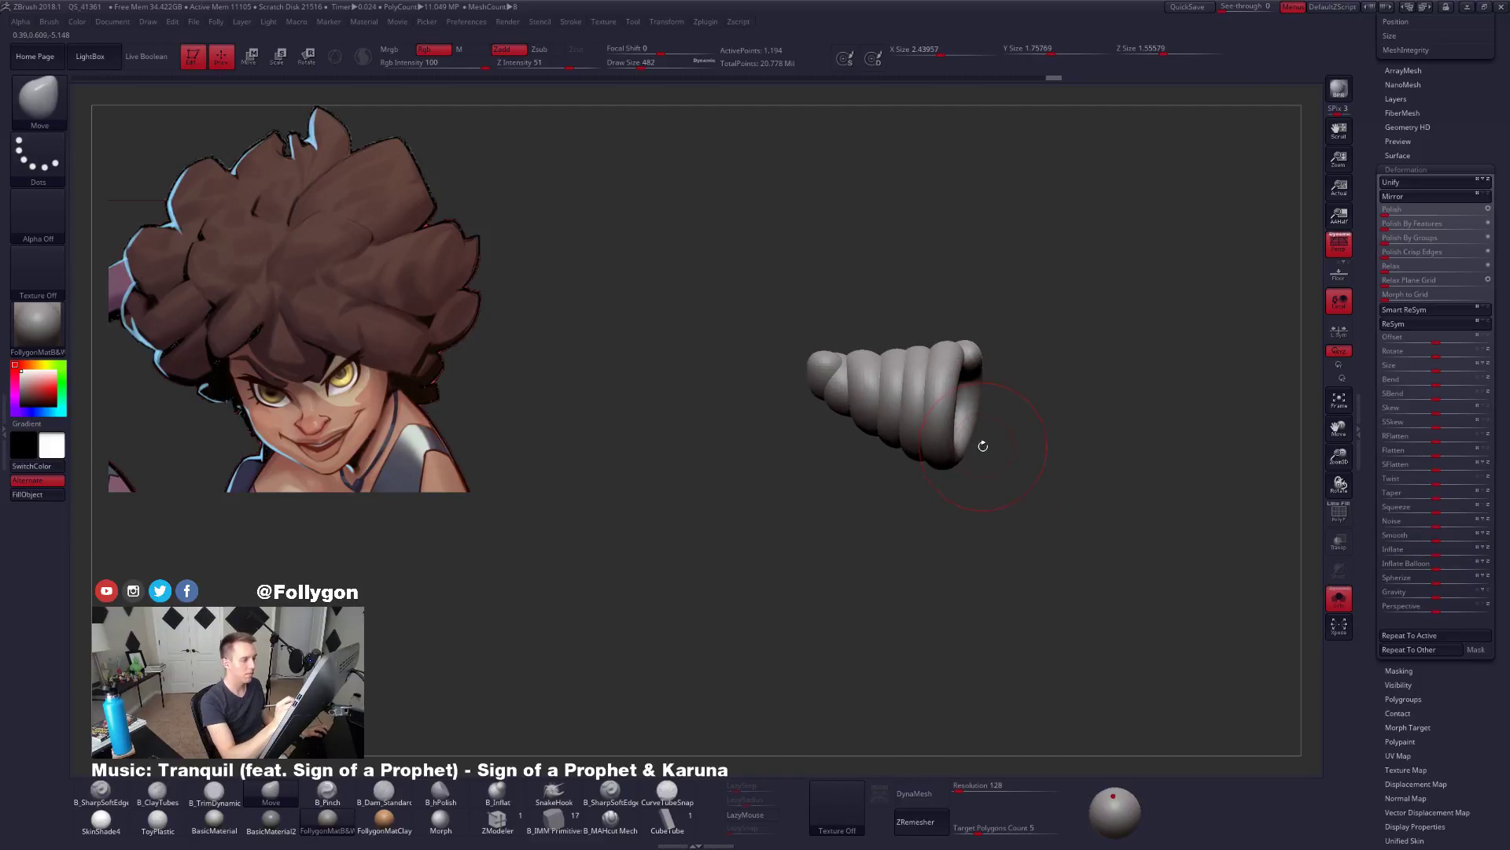
{"action": "key", "text": "alt+s"}
{"action": "right_click_drag", "start_coordinate": [866, 495], "coordinate": [755, 464]}
{"action": "key", "text": "alt+s"}
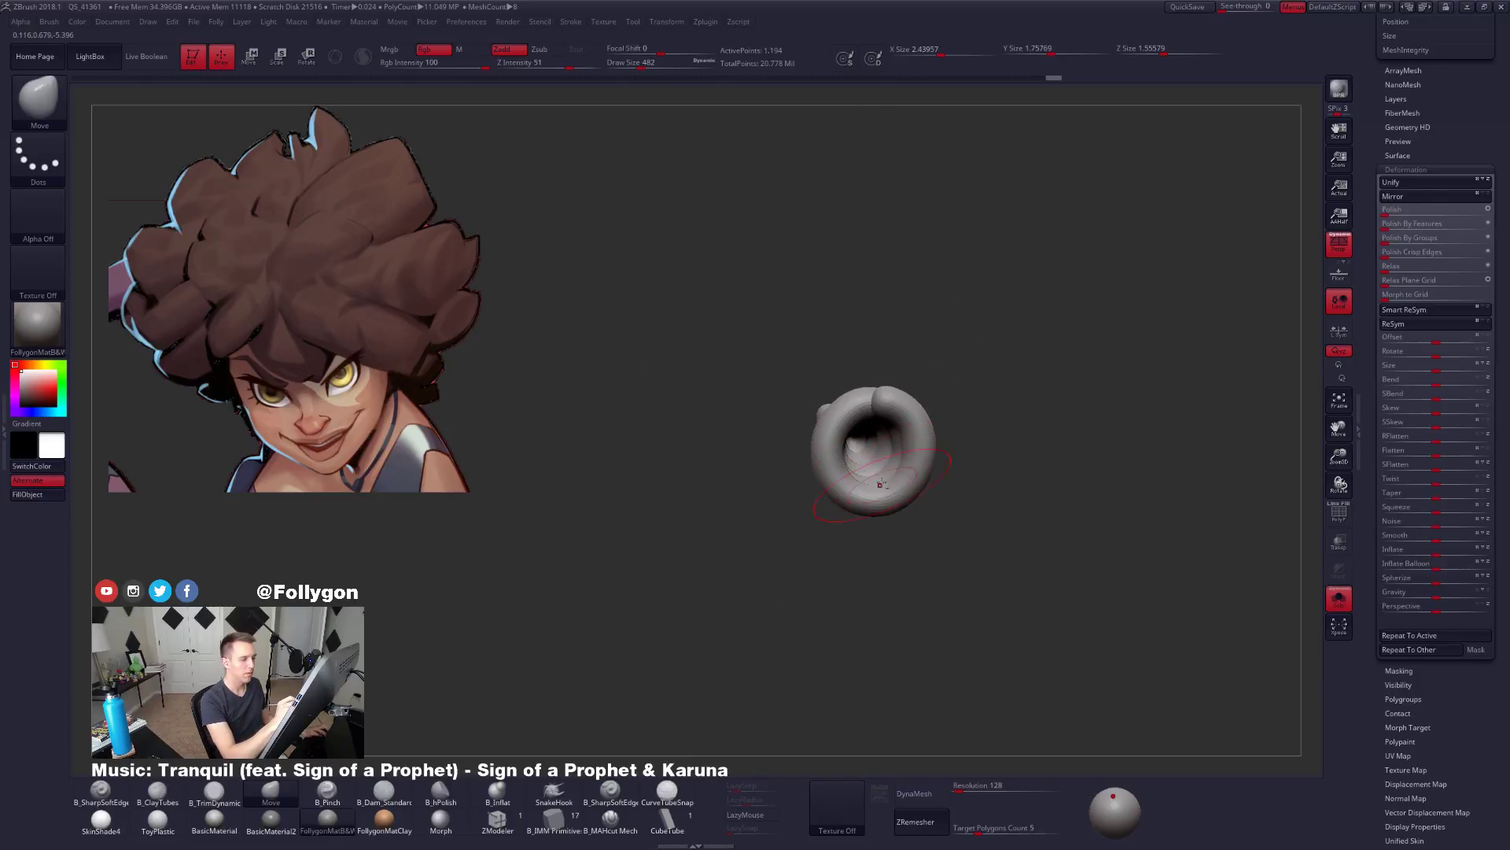
{"action": "mouse_move", "coordinate": [919, 435]}
{"action": "right_mouse_down"}
{"action": "mouse_move", "coordinate": [889, 395]}
{"action": "mouse_move", "coordinate": [903, 393]}
{"action": "right_mouse_up"}
{"action": "key", "text": "ctrl+space"}
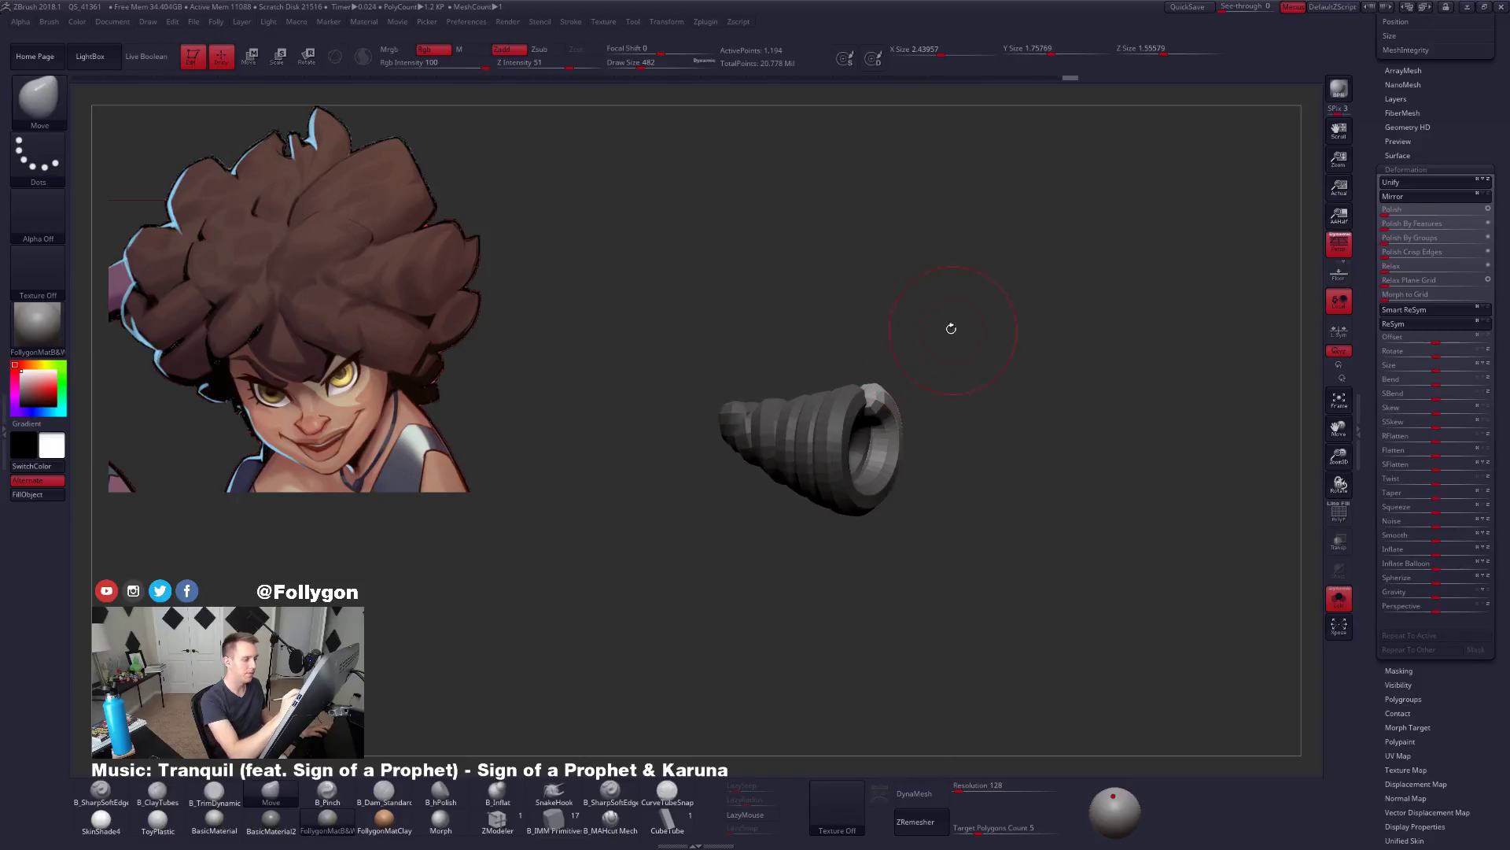
Tuck the unmasked tube tip against the neighbouring turn from several sides with the Move brush, ending at draw size 321.
{"action": "mouse_move", "coordinate": [951, 329]}
{"action": "right_mouse_down", "text": "alt"}
{"action": "mouse_move", "coordinate": [972, 362]}
{"action": "mouse_move", "coordinate": [944, 472]}
{"action": "right_mouse_up", "text": "alt"}
{"action": "key", "text": "space"}
{"action": "left_click_drag", "start_coordinate": [882, 396], "coordinate": [862, 396]}
{"action": "key", "text": "space"}
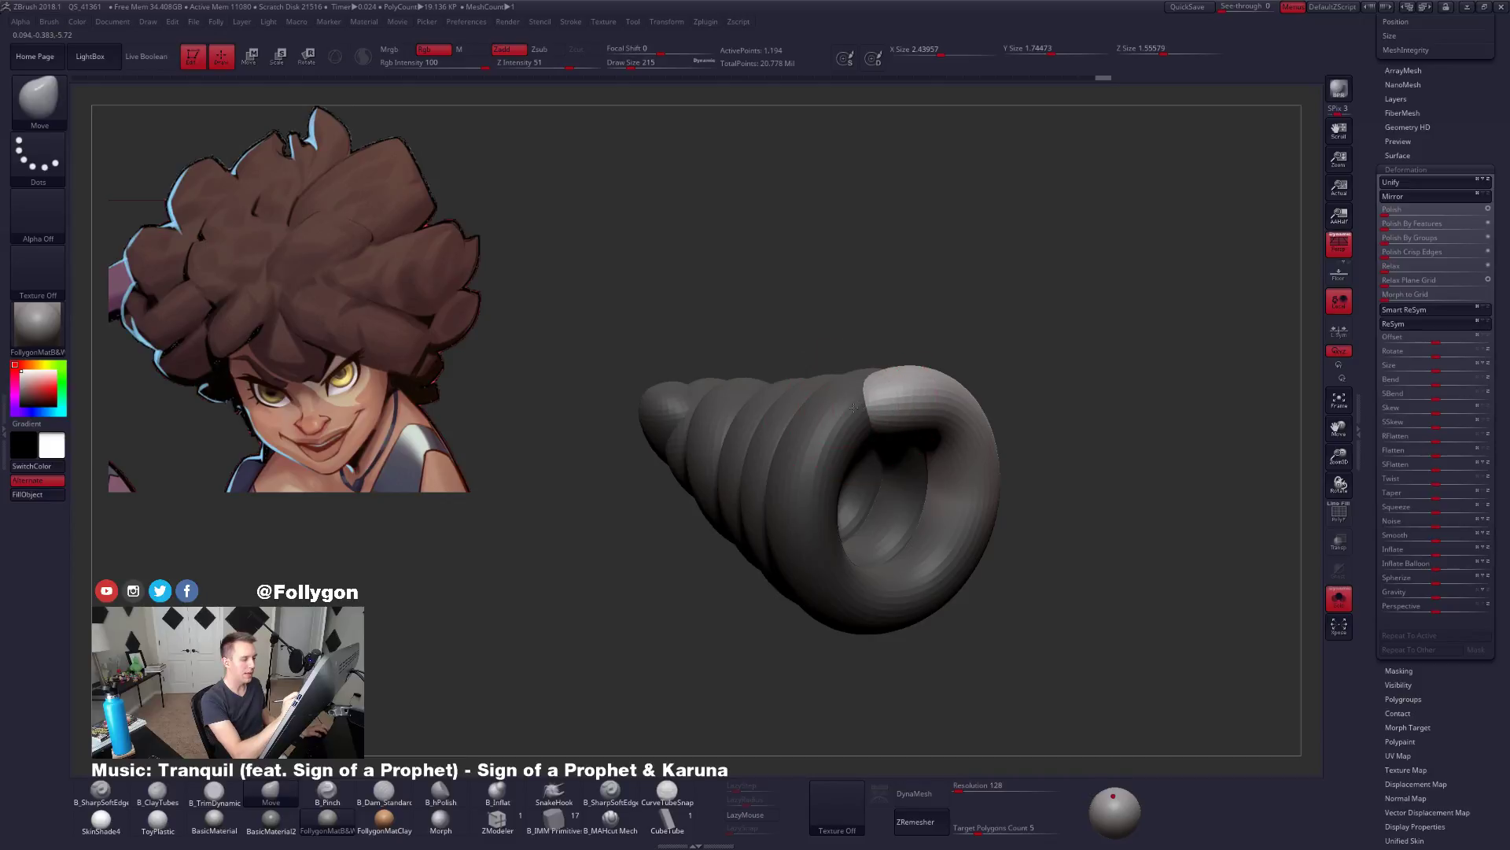
{"action": "mouse_move", "coordinate": [854, 408]}
{"action": "right_mouse_down"}
{"action": "mouse_move", "coordinate": [881, 441]}
{"action": "mouse_move", "coordinate": [913, 434]}
{"action": "right_mouse_up"}
{"action": "key", "text": "space"}
{"action": "left_click_drag", "start_coordinate": [908, 420], "coordinate": [917, 421]}
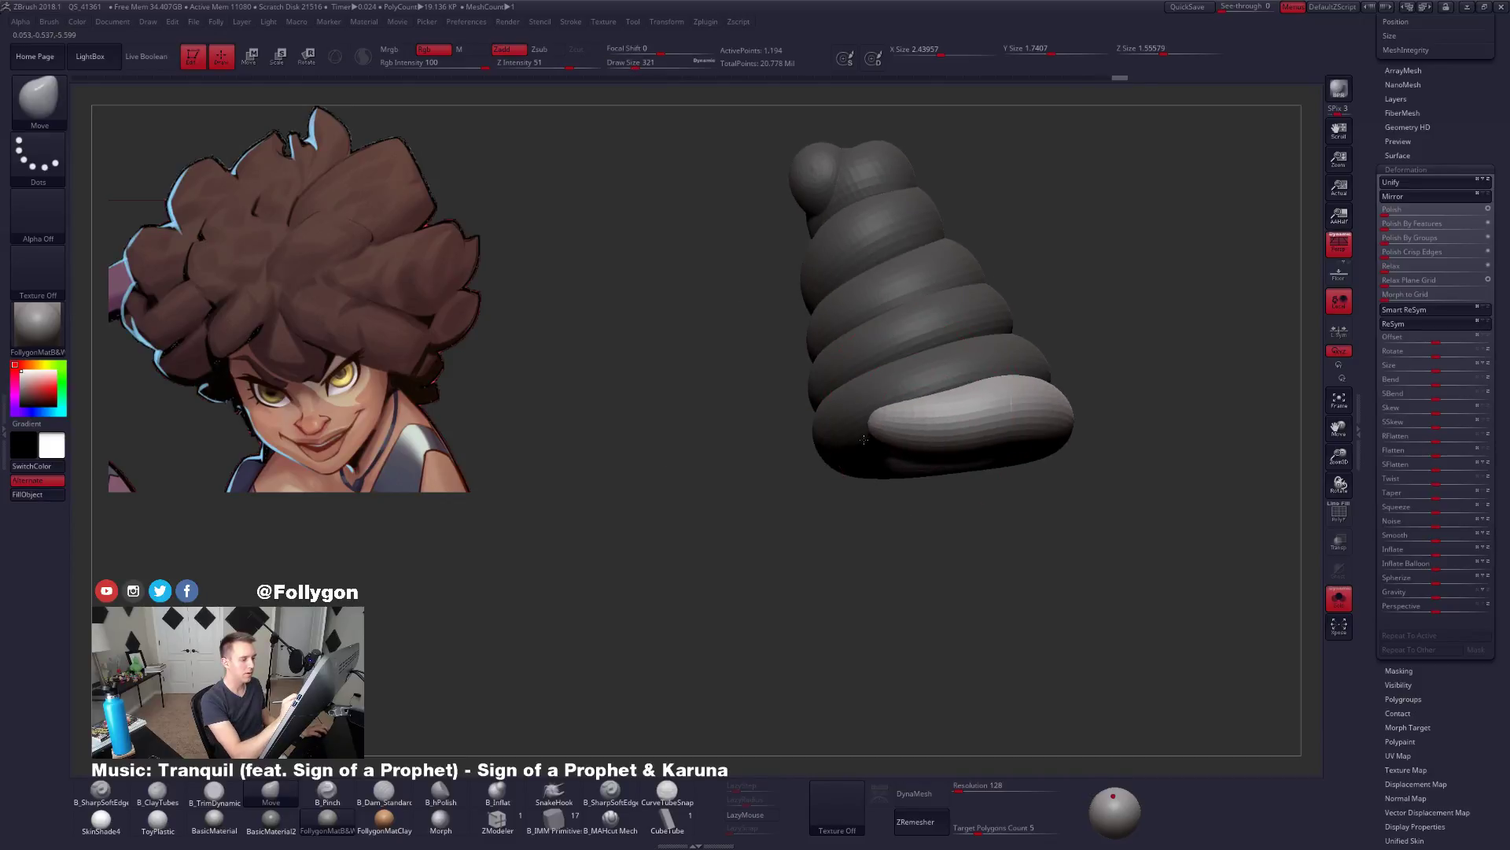
{"action": "mouse_move", "coordinate": [940, 425]}
{"action": "right_mouse_down"}
{"action": "mouse_move", "coordinate": [917, 439]}
{"action": "mouse_move", "coordinate": [948, 464]}
{"action": "mouse_move", "coordinate": [892, 457]}
{"action": "right_mouse_up"}
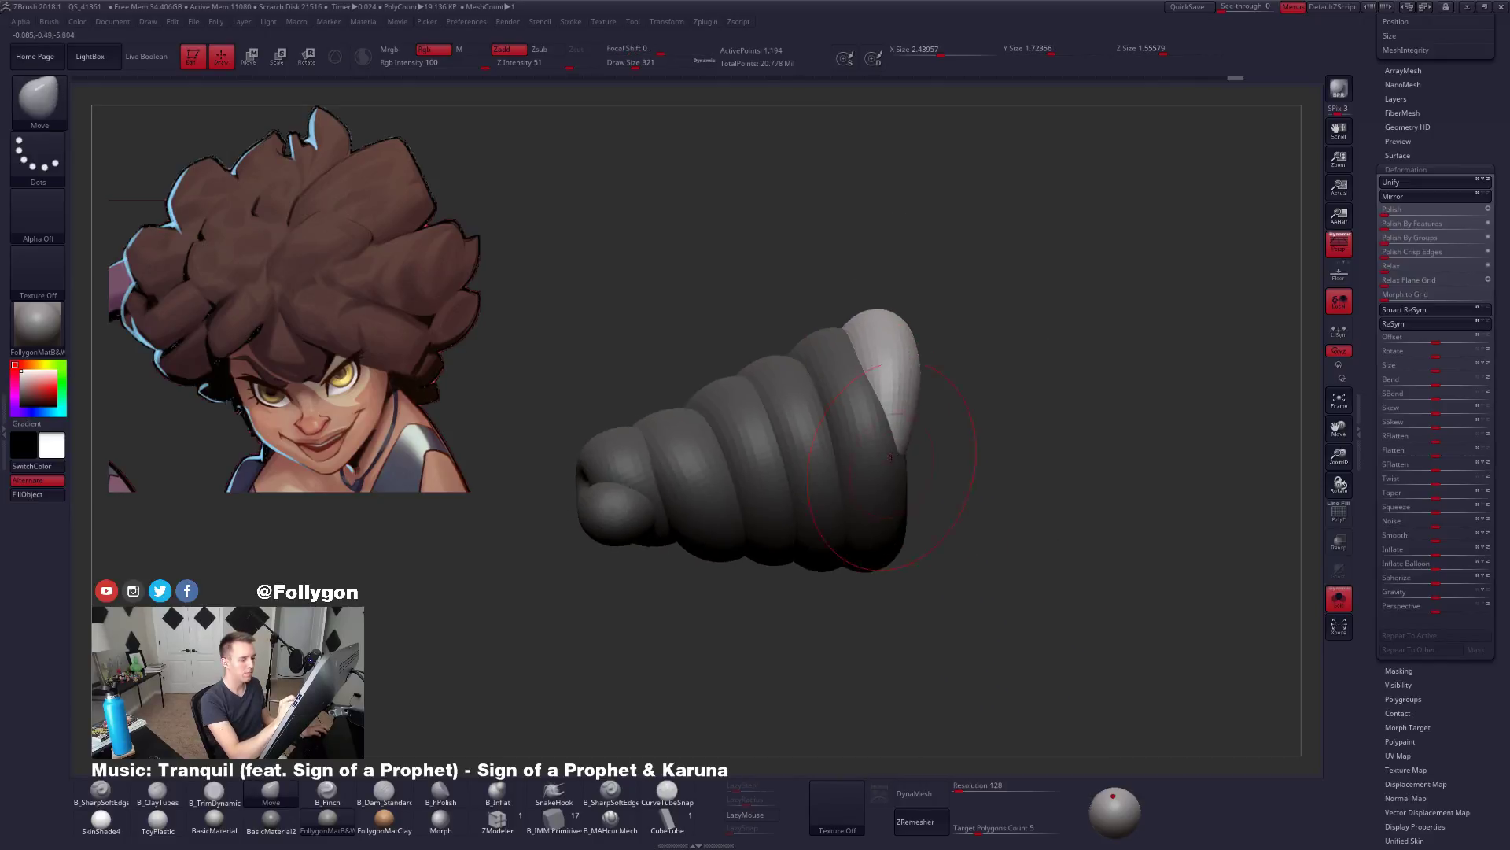
{"action": "right_click_drag", "start_coordinate": [916, 383], "coordinate": [1058, 439]}
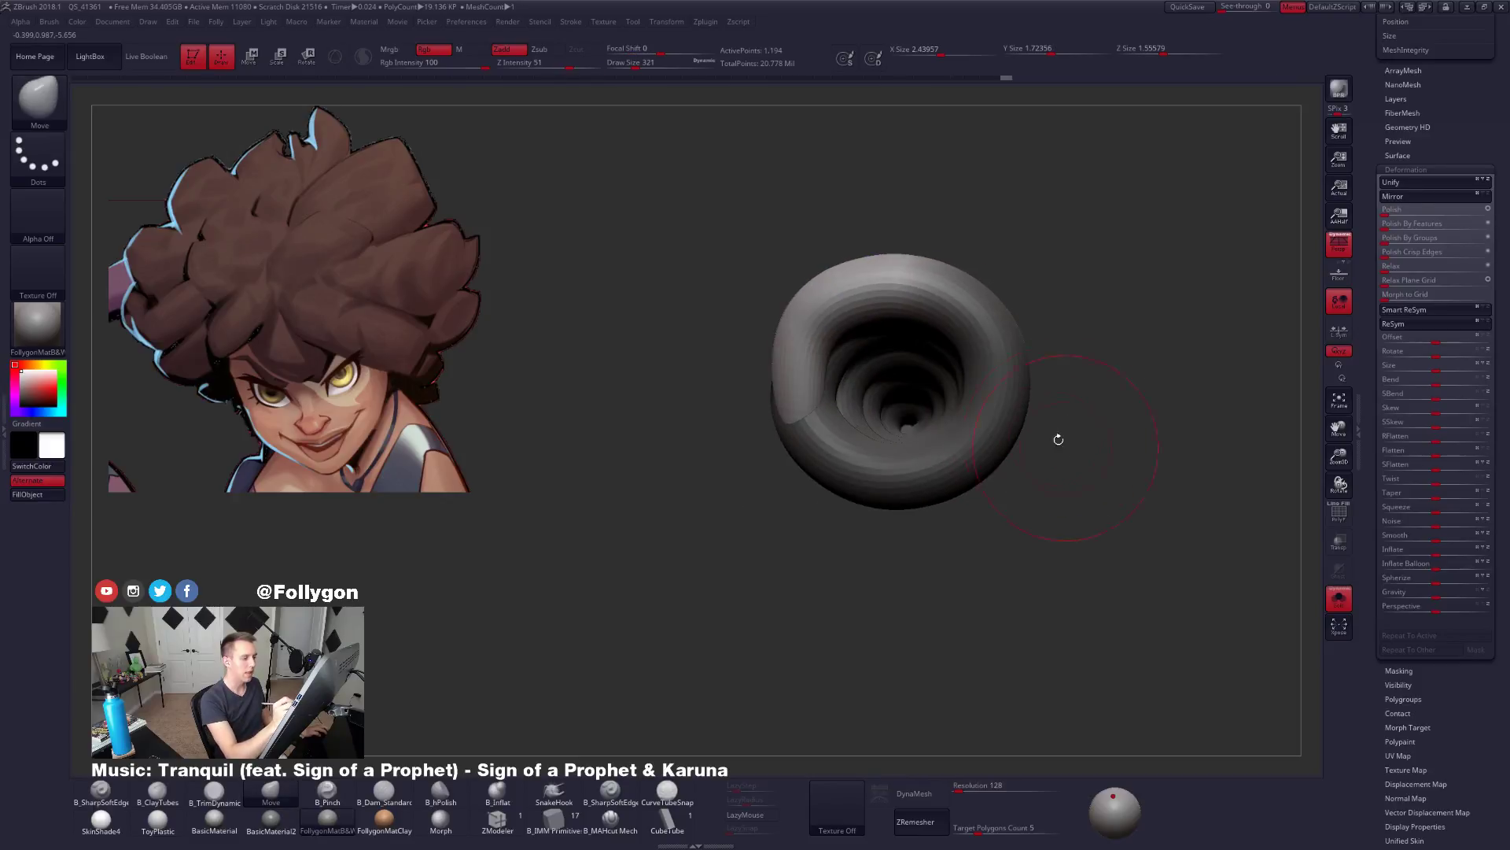
{"action": "right_click_drag", "start_coordinate": [813, 319], "coordinate": [1090, 612]}
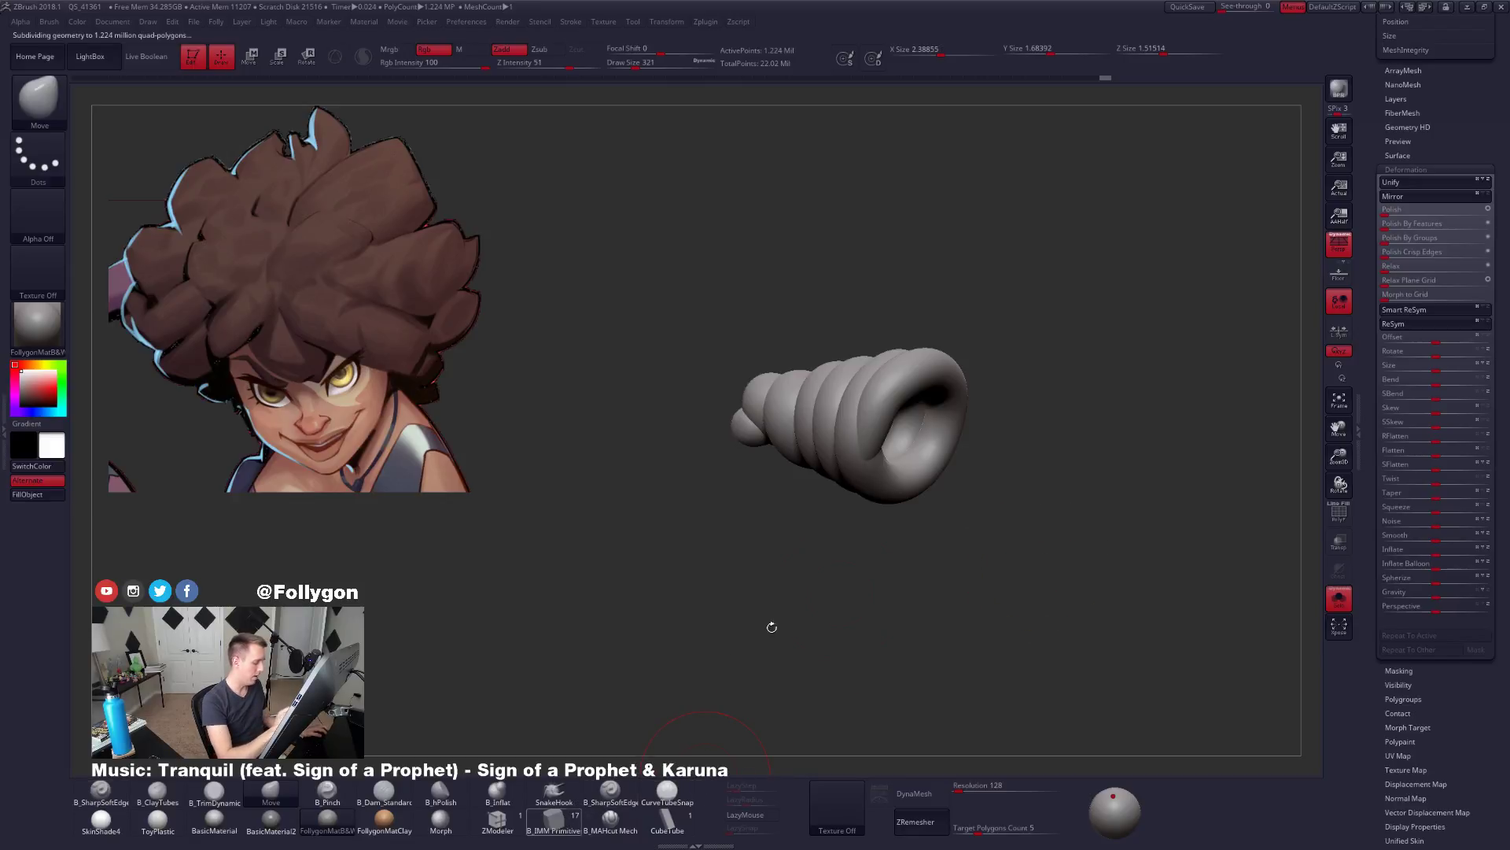
Choose the Insert Sphere primitive from the IMM brush and delete the curl's lower subdivision levels.
{"action": "left_click", "coordinate": [554, 820]}
{"action": "key", "text": "comma"}
{"action": "key", "text": "comma"}
{"action": "key", "text": "m"}
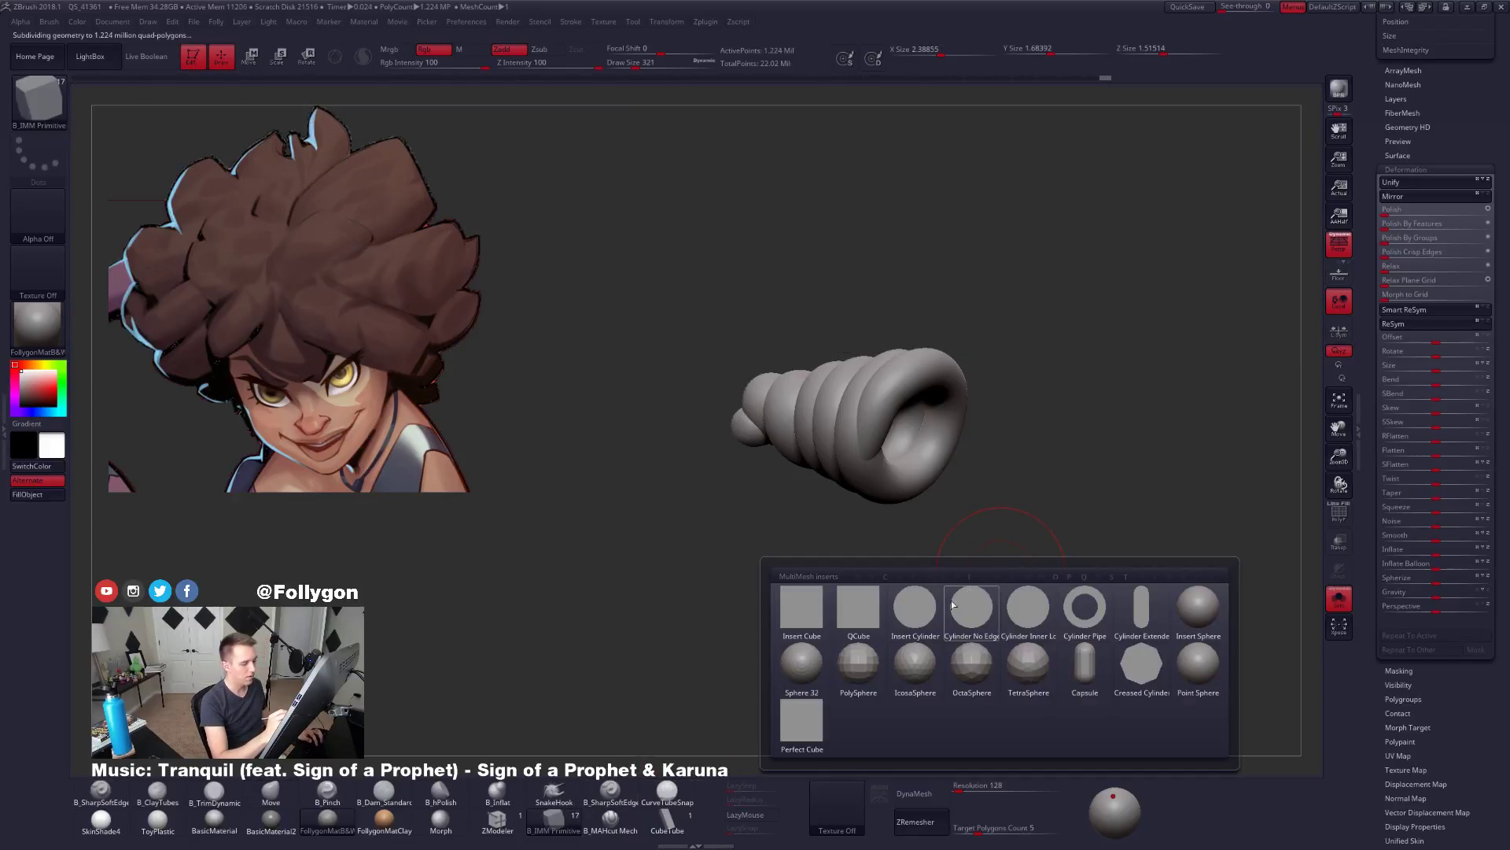
{"action": "left_click", "coordinate": [1197, 604]}
{"action": "left_click_drag", "start_coordinate": [1367, 236], "coordinate": [1366, 420]}
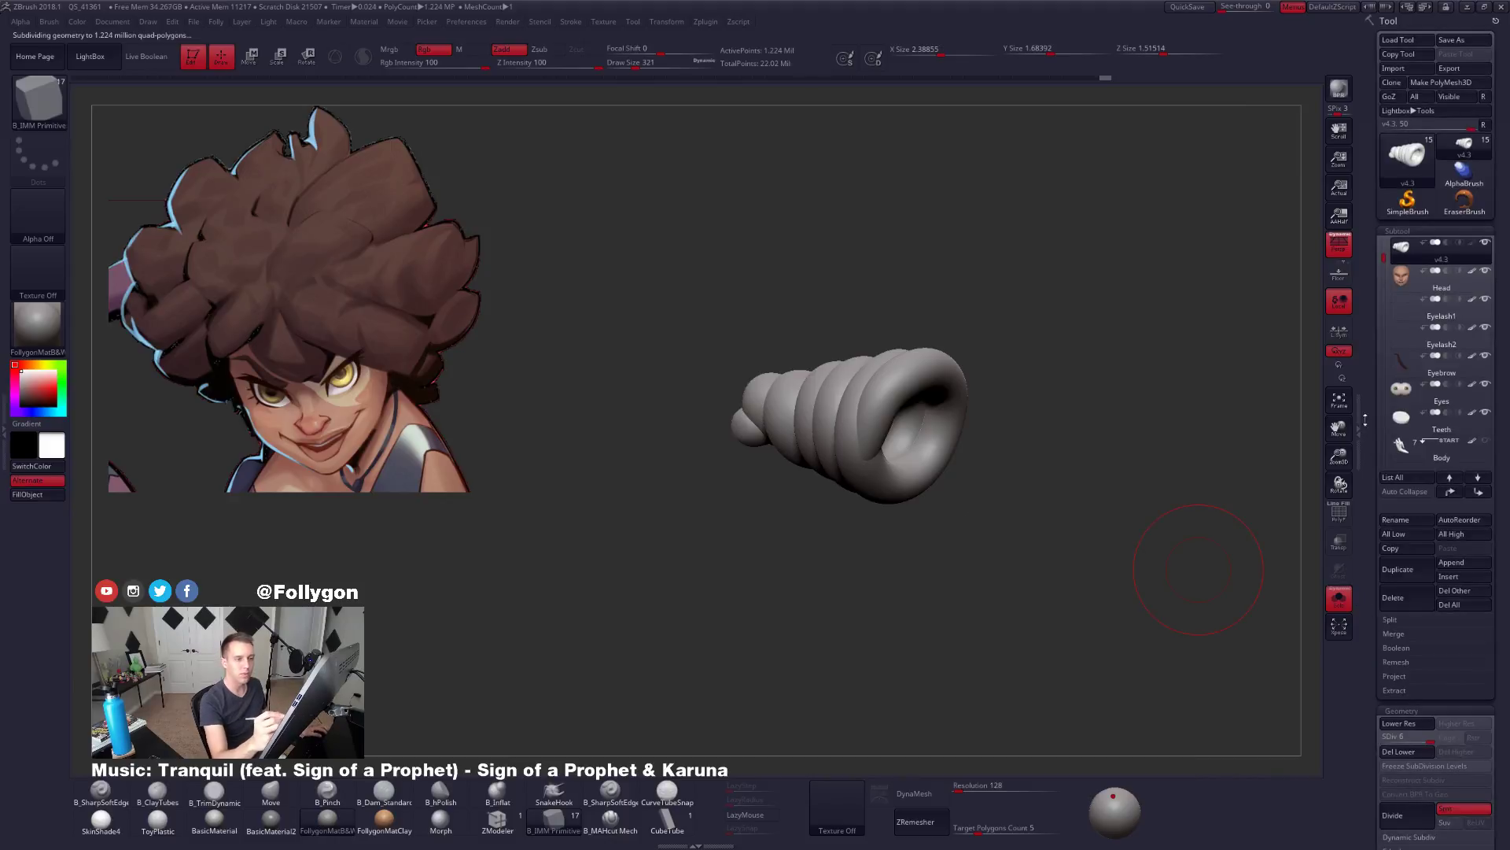
{"action": "left_click", "coordinate": [1389, 752]}
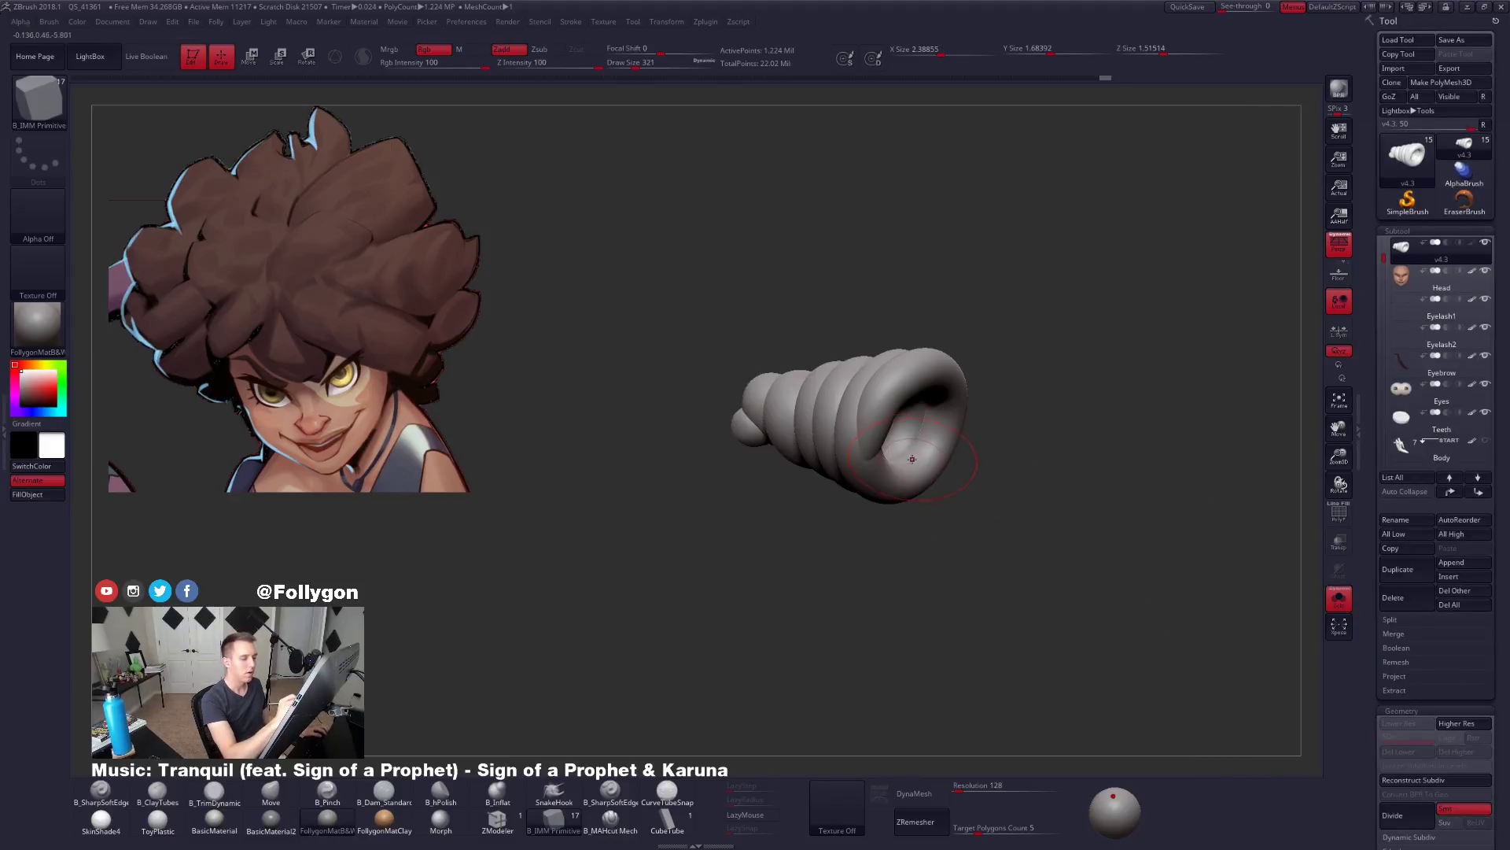
Insert a sphere at the curl's wide end and move it with Transpose to centre it in the opening.
{"action": "right_click_drag", "start_coordinate": [912, 459], "coordinate": [888, 452]}
{"action": "left_click_drag", "start_coordinate": [898, 452], "coordinate": [912, 503]}
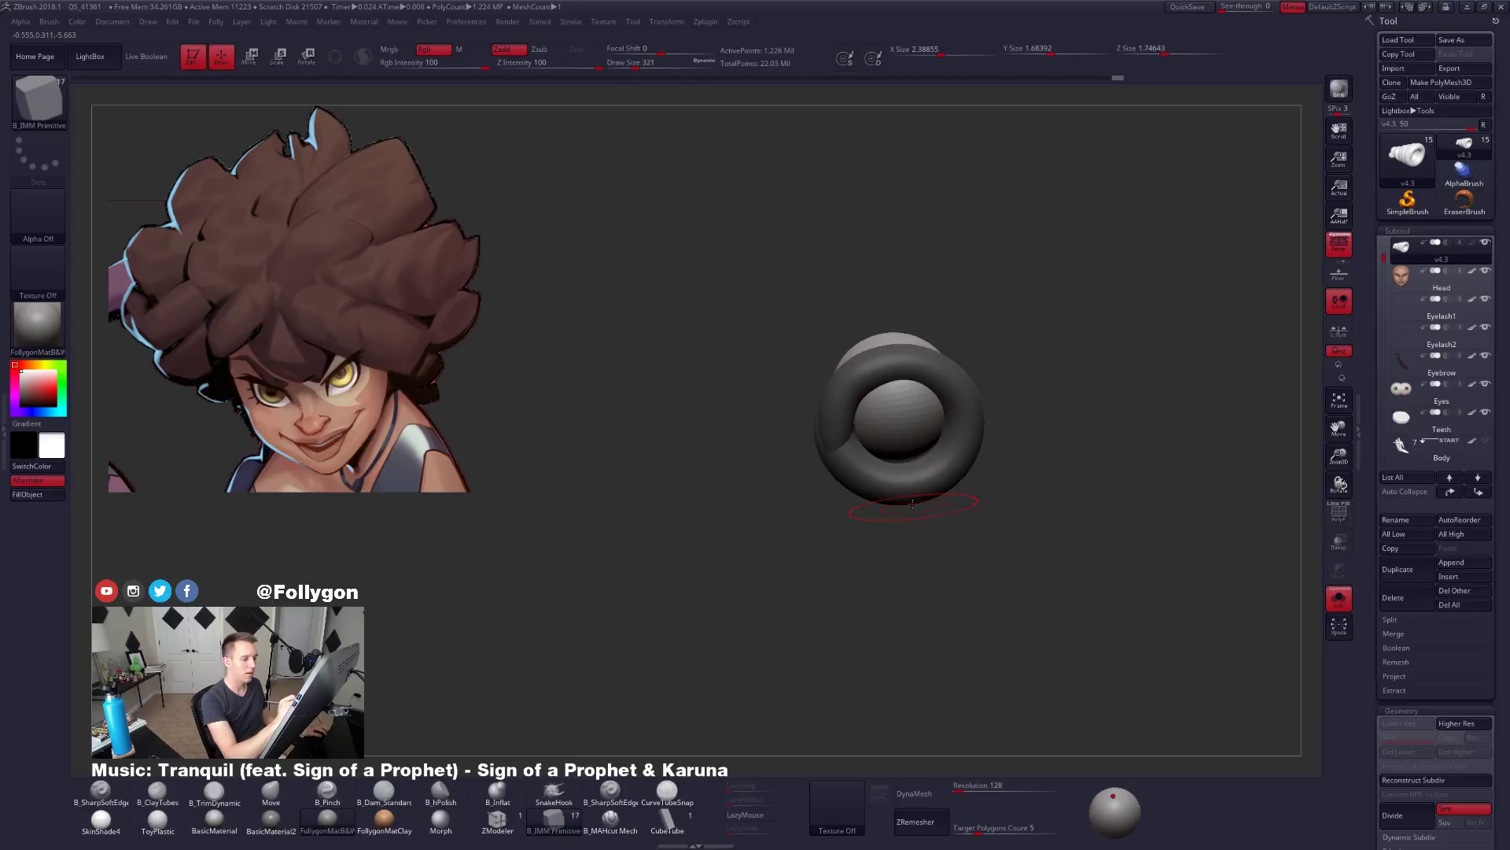
{"action": "mouse_move", "coordinate": [902, 453]}
{"action": "right_mouse_down"}
{"action": "mouse_move", "coordinate": [787, 448]}
{"action": "mouse_move", "coordinate": [902, 454]}
{"action": "right_mouse_up"}
{"action": "key", "text": "w"}
{"action": "left_click_drag", "start_coordinate": [903, 410], "coordinate": [903, 523]}
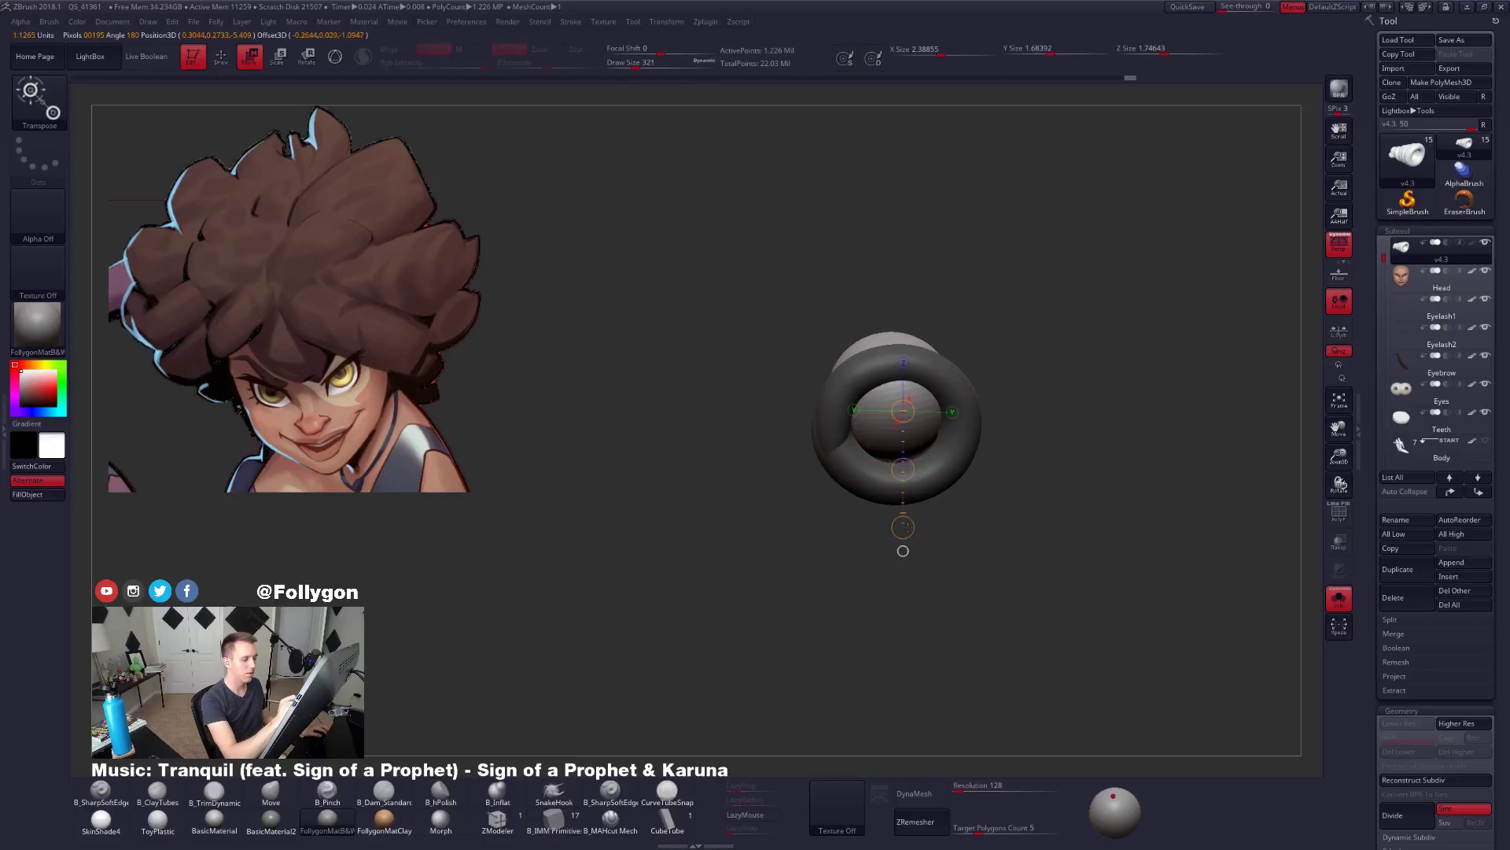
{"action": "left_click_drag", "start_coordinate": [903, 467], "coordinate": [903, 472]}
{"action": "key", "text": "q"}
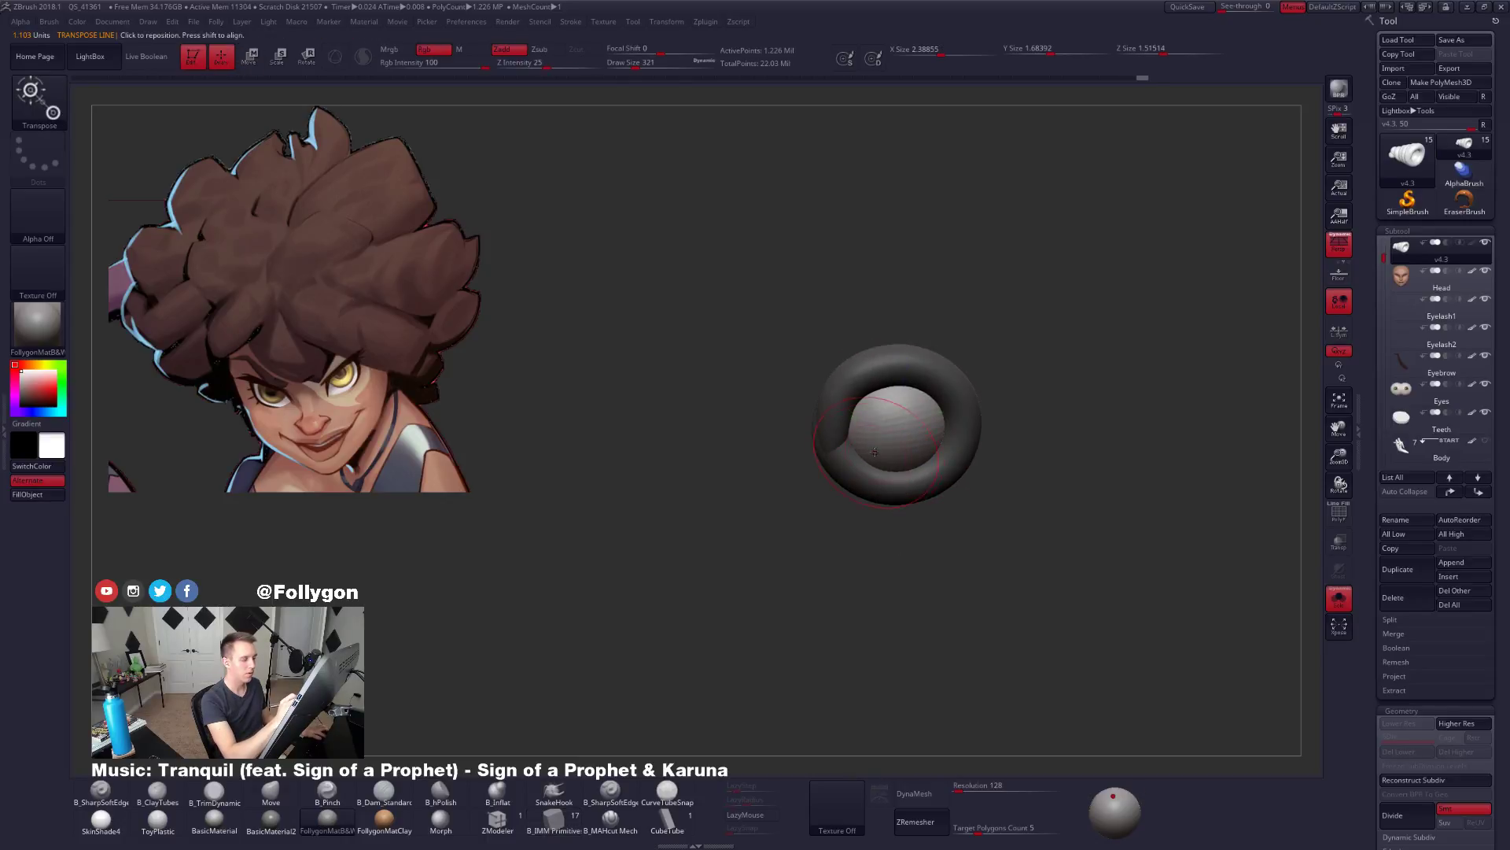
Shift the sphere along the curl's axis so it plugs the opening.
{"action": "mouse_move", "coordinate": [865, 456]}
{"action": "right_mouse_down"}
{"action": "mouse_move", "coordinate": [928, 454]}
{"action": "mouse_move", "coordinate": [897, 449]}
{"action": "right_mouse_up"}
{"action": "key", "text": "w"}
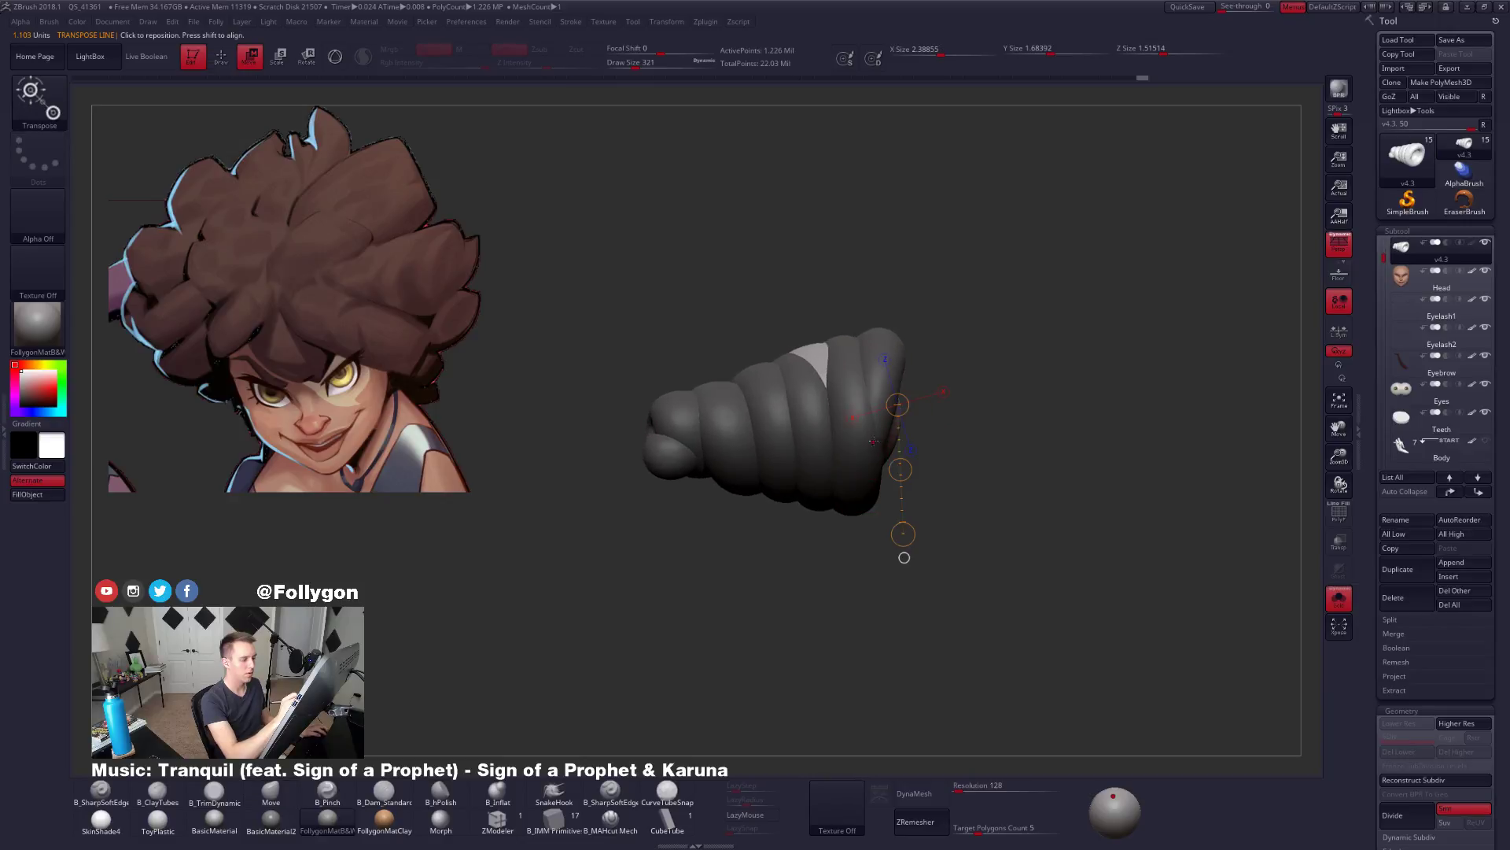
{"action": "mouse_move", "coordinate": [867, 424]}
{"action": "left_mouse_down"}
{"action": "mouse_move", "coordinate": [1007, 431]}
{"action": "mouse_move", "coordinate": [953, 429]}
{"action": "left_mouse_up"}
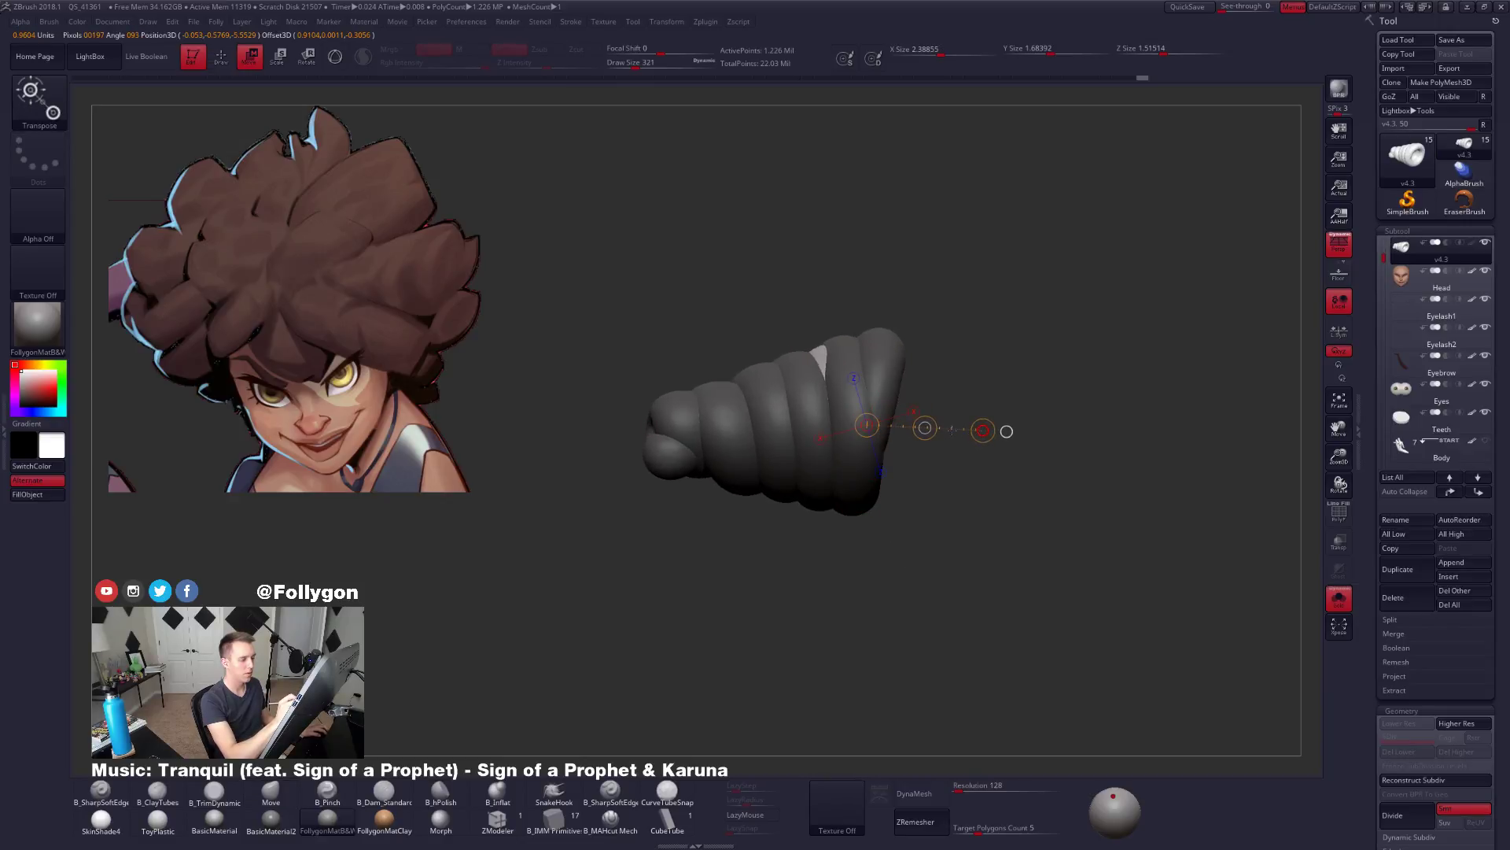
{"action": "key", "text": "q"}
{"action": "right_click_drag", "start_coordinate": [948, 442], "coordinate": [901, 459]}
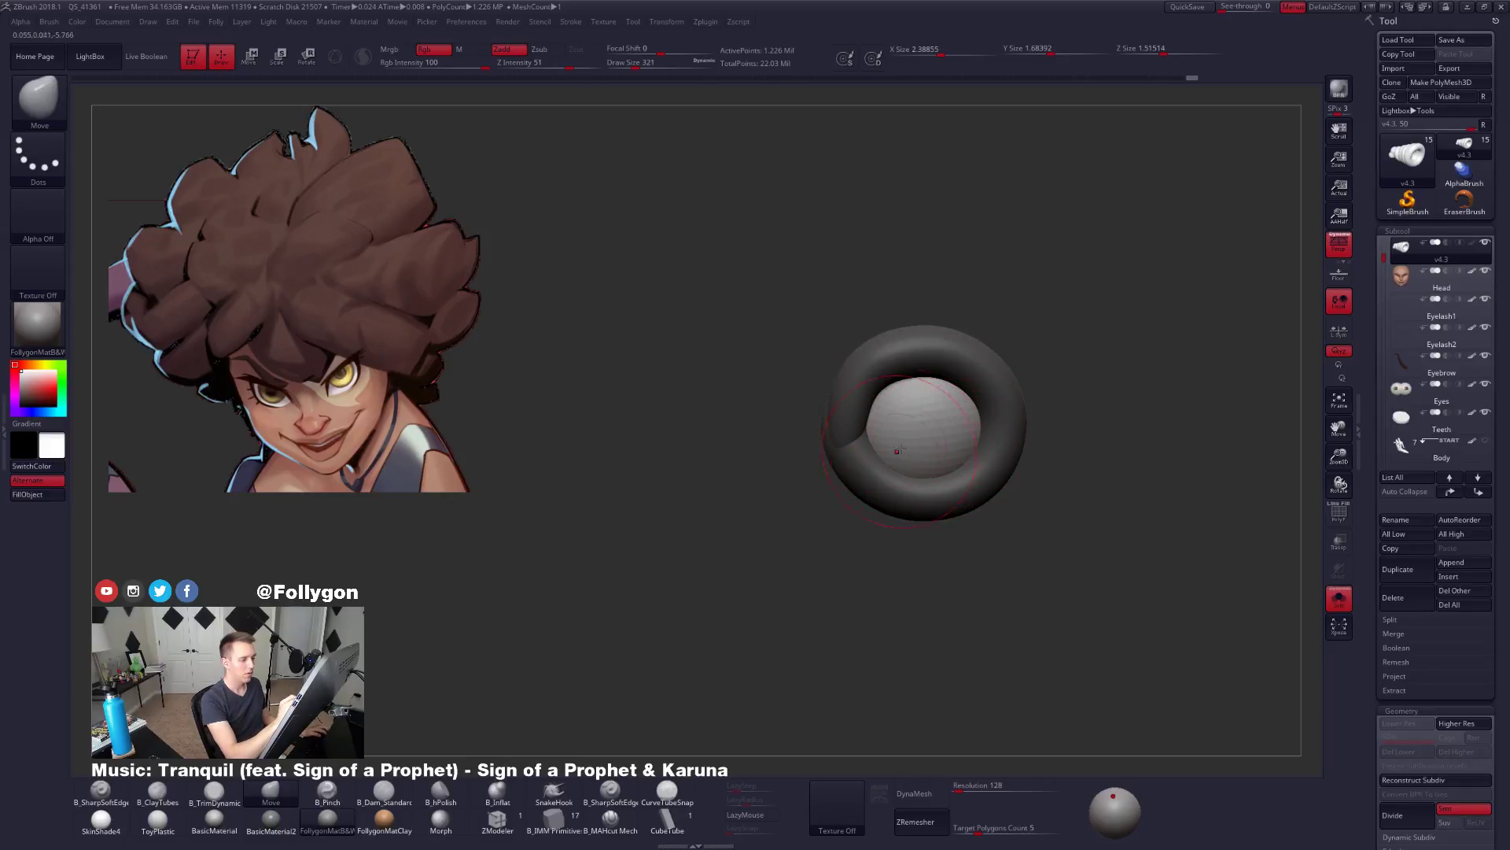
Clear the mask and DynaMesh the curl and sphere together at resolution 552.
{"action": "left_click_drag", "start_coordinate": [1125, 431], "coordinate": [1133, 464], "text": "ctrl"}
{"action": "left_click", "coordinate": [976, 787]}
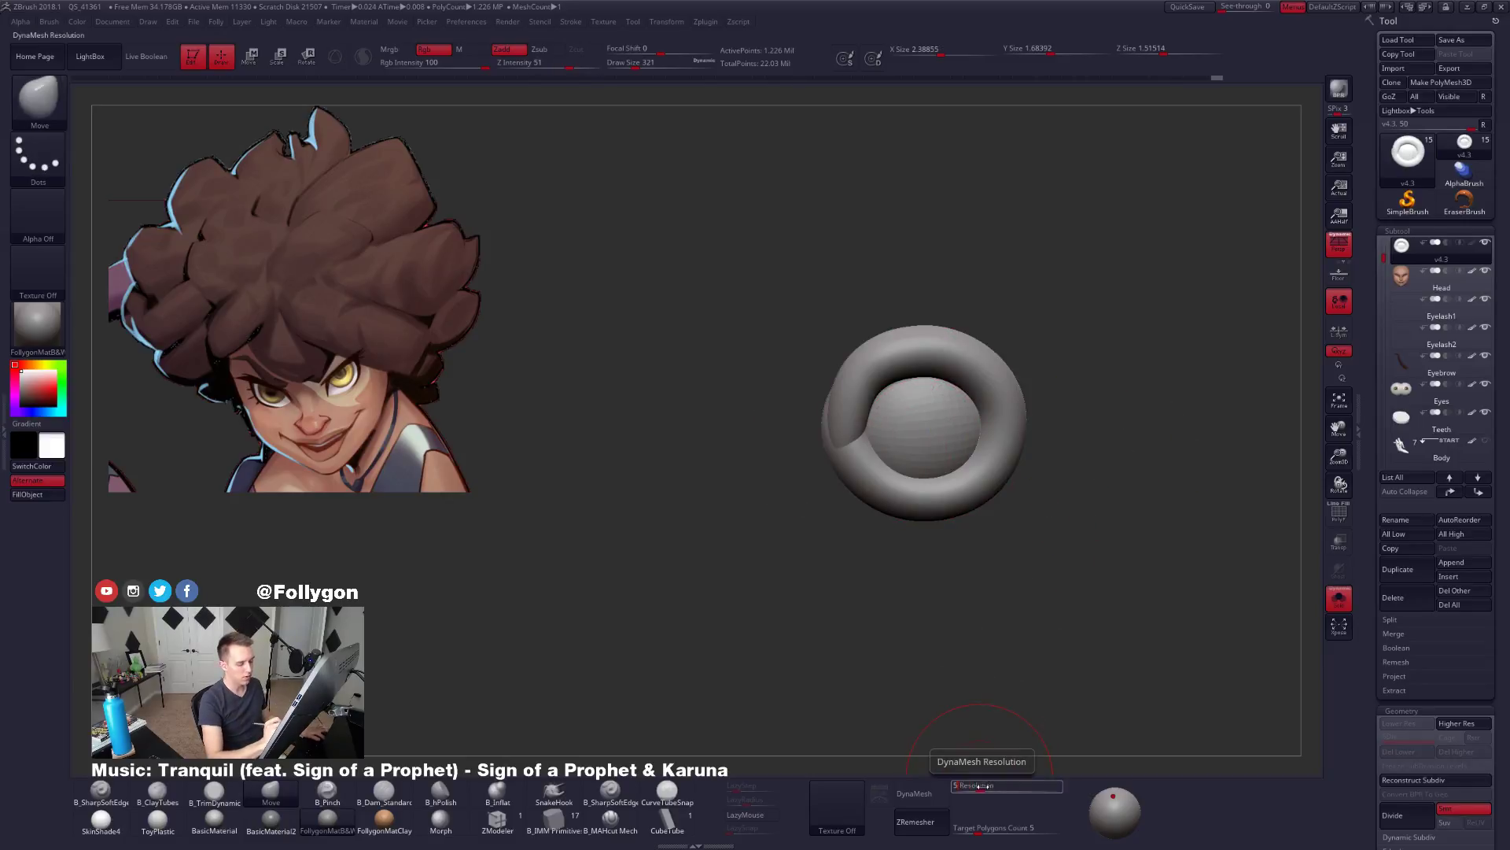
{"action": "left_click", "coordinate": [924, 792]}
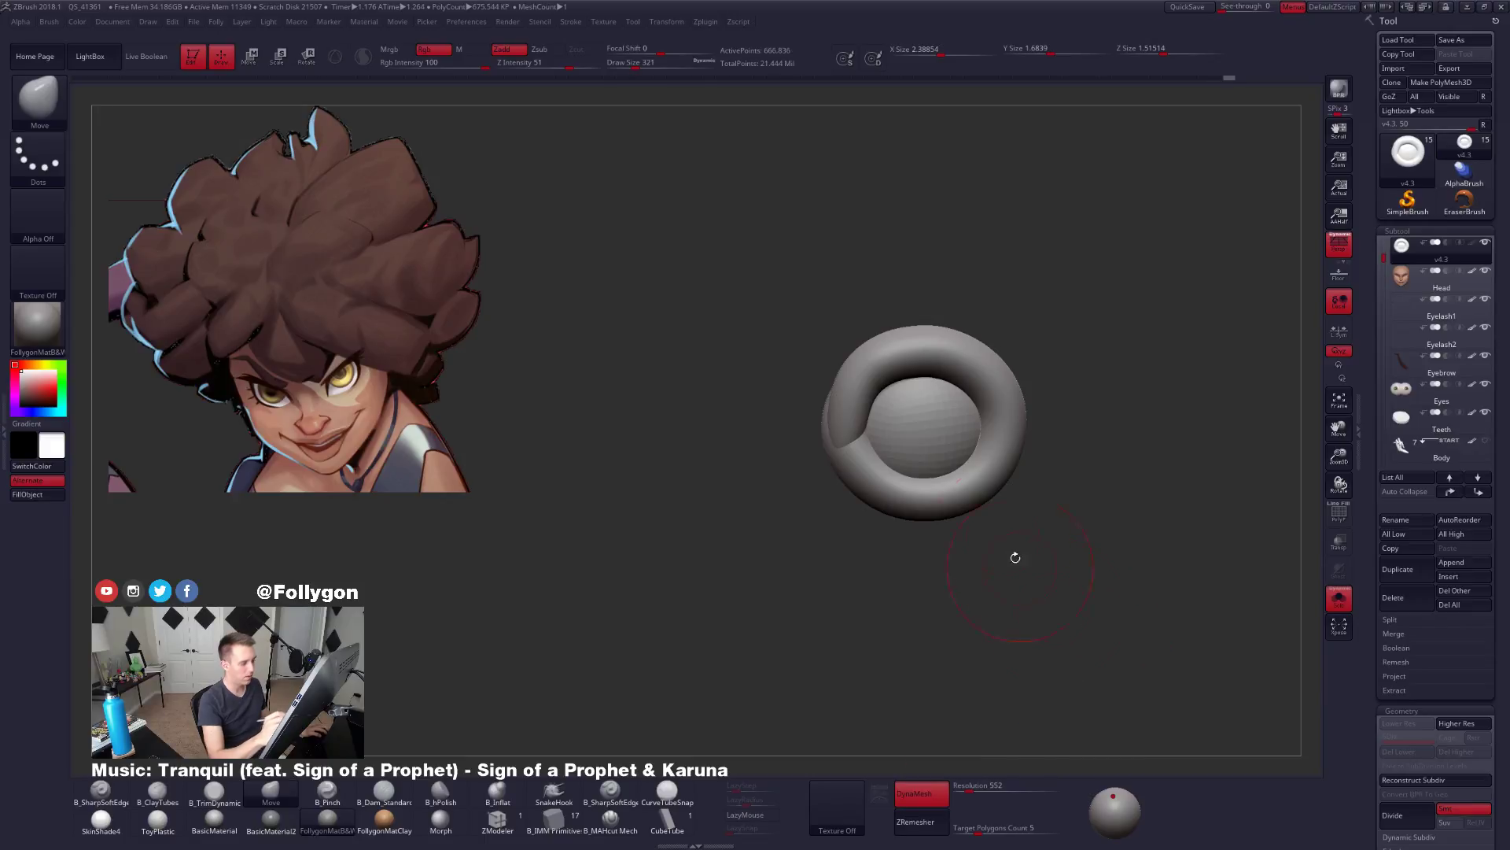
Smooth the tube tip and its seam with the adjoining turn around the inserted sphere.
{"action": "key", "text": "shift"}
{"action": "mouse_move", "coordinate": [893, 531]}
{"action": "left_mouse_down"}
{"action": "mouse_move", "coordinate": [999, 512]}
{"action": "mouse_move", "coordinate": [965, 444]}
{"action": "mouse_move", "coordinate": [1013, 618]}
{"action": "mouse_move", "coordinate": [997, 580]}
{"action": "mouse_move", "coordinate": [869, 578]}
{"action": "mouse_move", "coordinate": [877, 621]}
{"action": "left_mouse_up"}
{"action": "key", "text": "shift+f"}
{"action": "key", "text": "shift+f"}
{"action": "key", "text": "shift+s"}
Flatten the curl's wide end with the TrimDynamic brush, undoing the first pass and reducing the draw size to 215.
{"action": "key", "text": "3"}
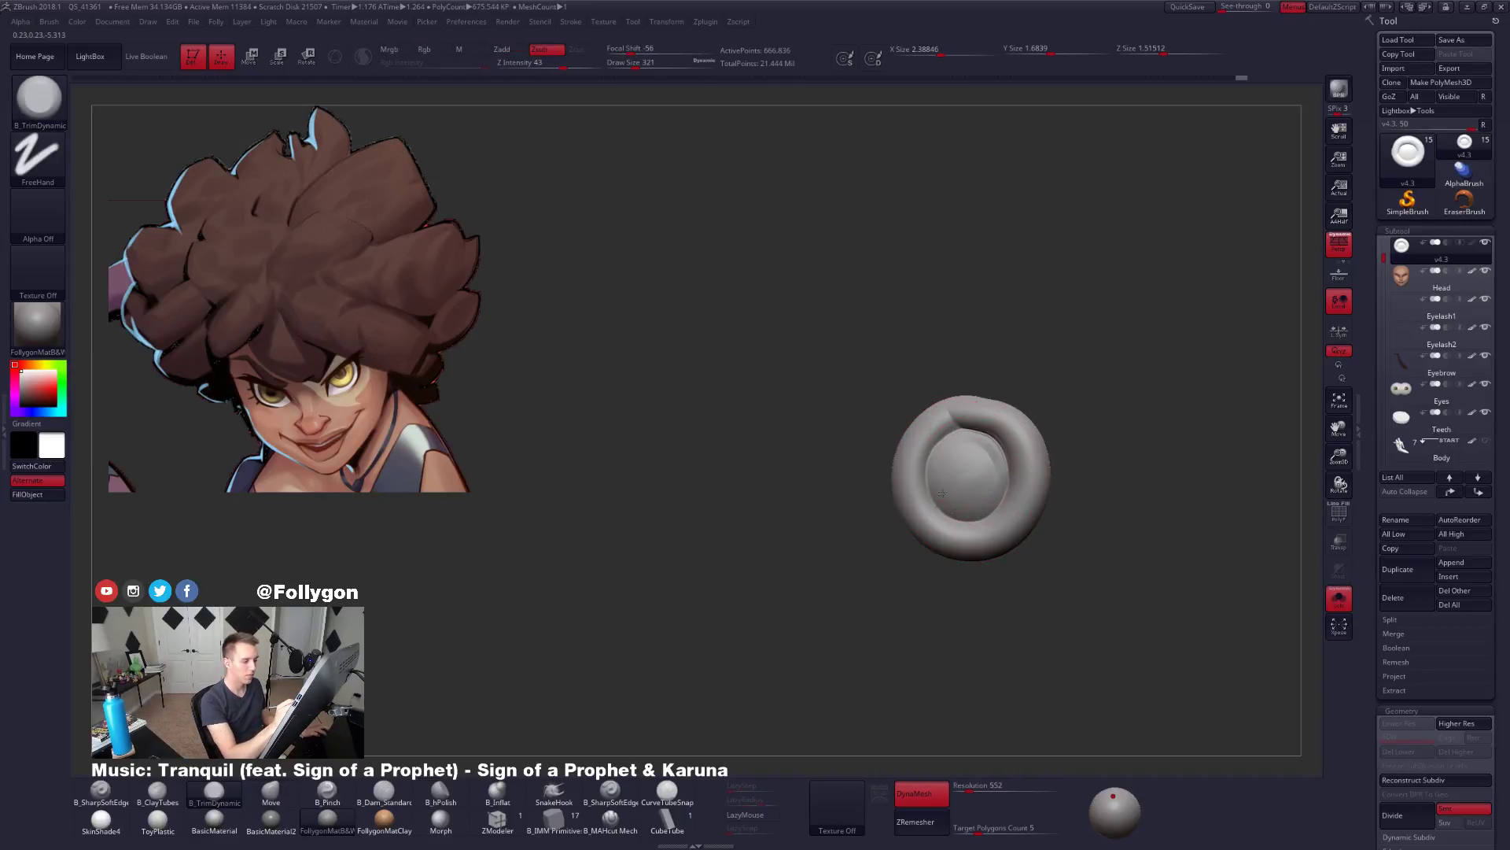
{"action": "left_click_drag", "start_coordinate": [942, 493], "coordinate": [965, 443]}
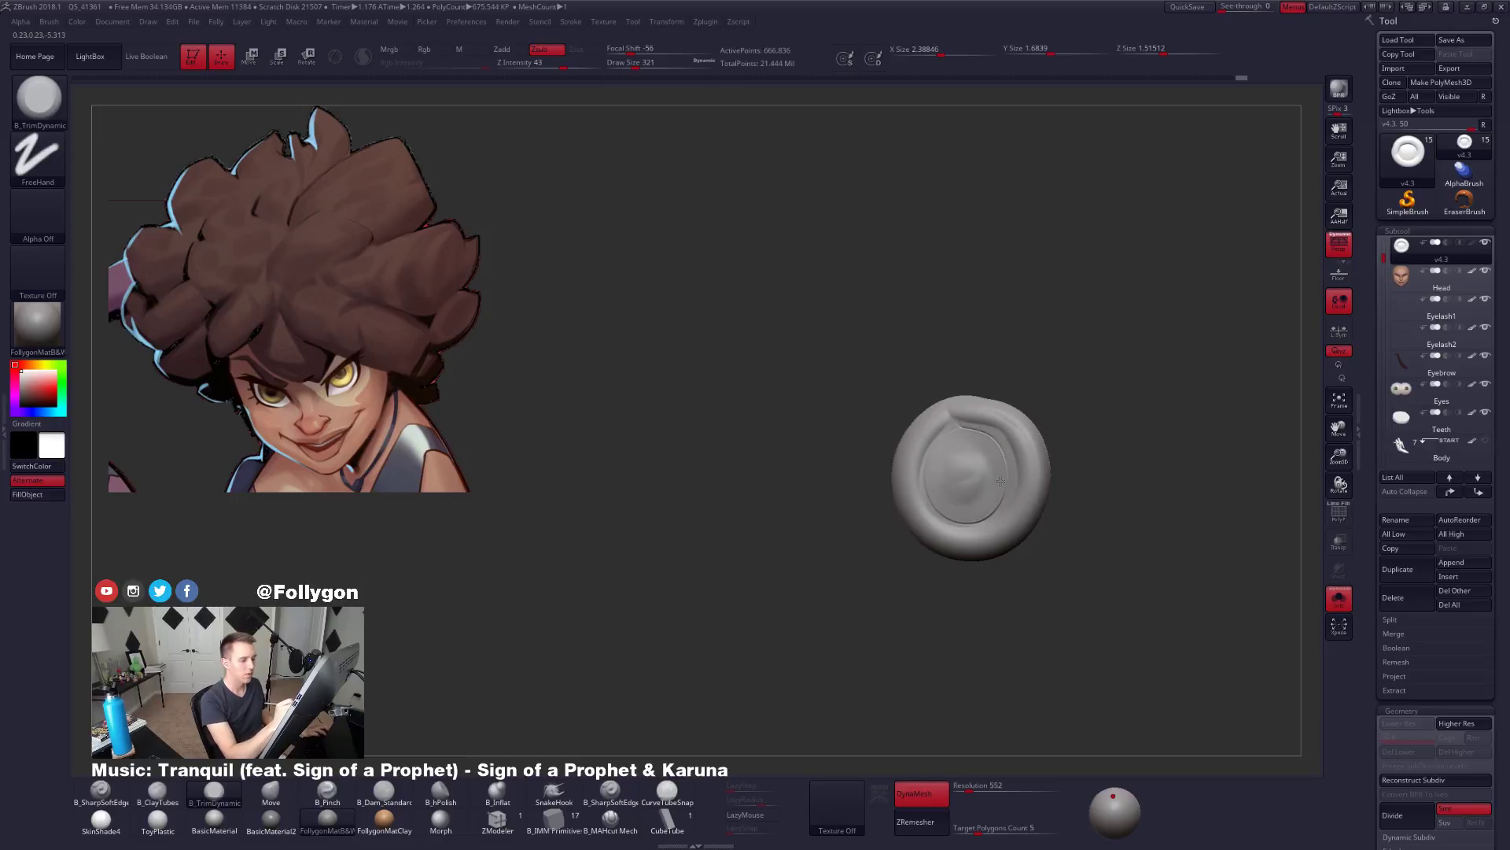
{"action": "key", "text": "ctrl+z"}
{"action": "key", "text": "space"}
{"action": "left_click", "coordinate": [980, 526]}
{"action": "mouse_move", "coordinate": [929, 586]}
{"action": "left_mouse_down"}
{"action": "mouse_move", "coordinate": [969, 571]}
{"action": "mouse_move", "coordinate": [993, 519]}
{"action": "left_mouse_up"}
Duplicate the curl subtool, then ZRemesh the original with DynaMesh off and a target polygon count of 1.
{"action": "key", "text": "ctrl+shift+d"}
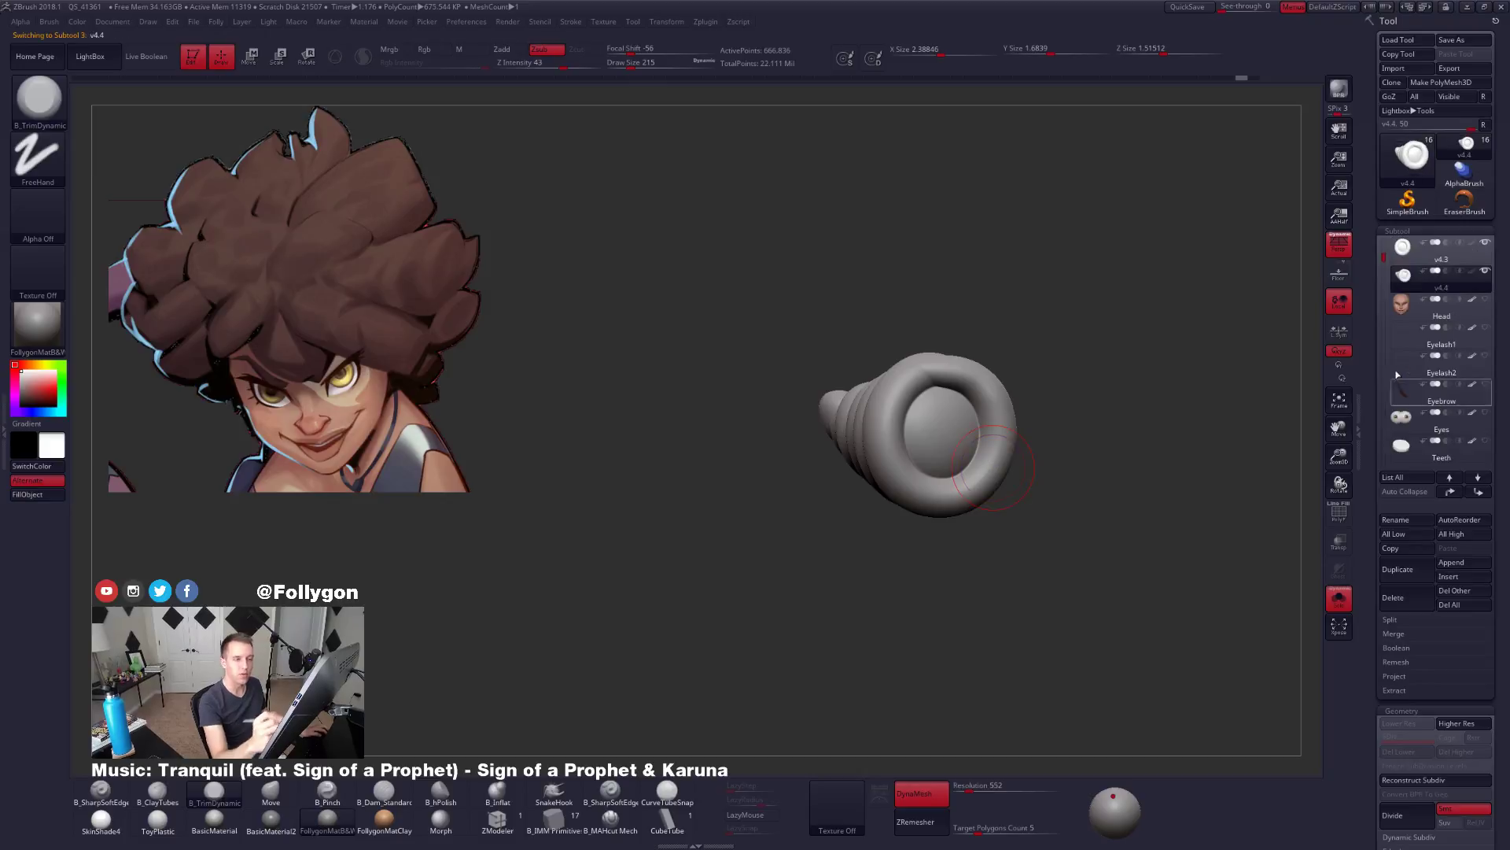
{"action": "left_click", "coordinate": [930, 803]}
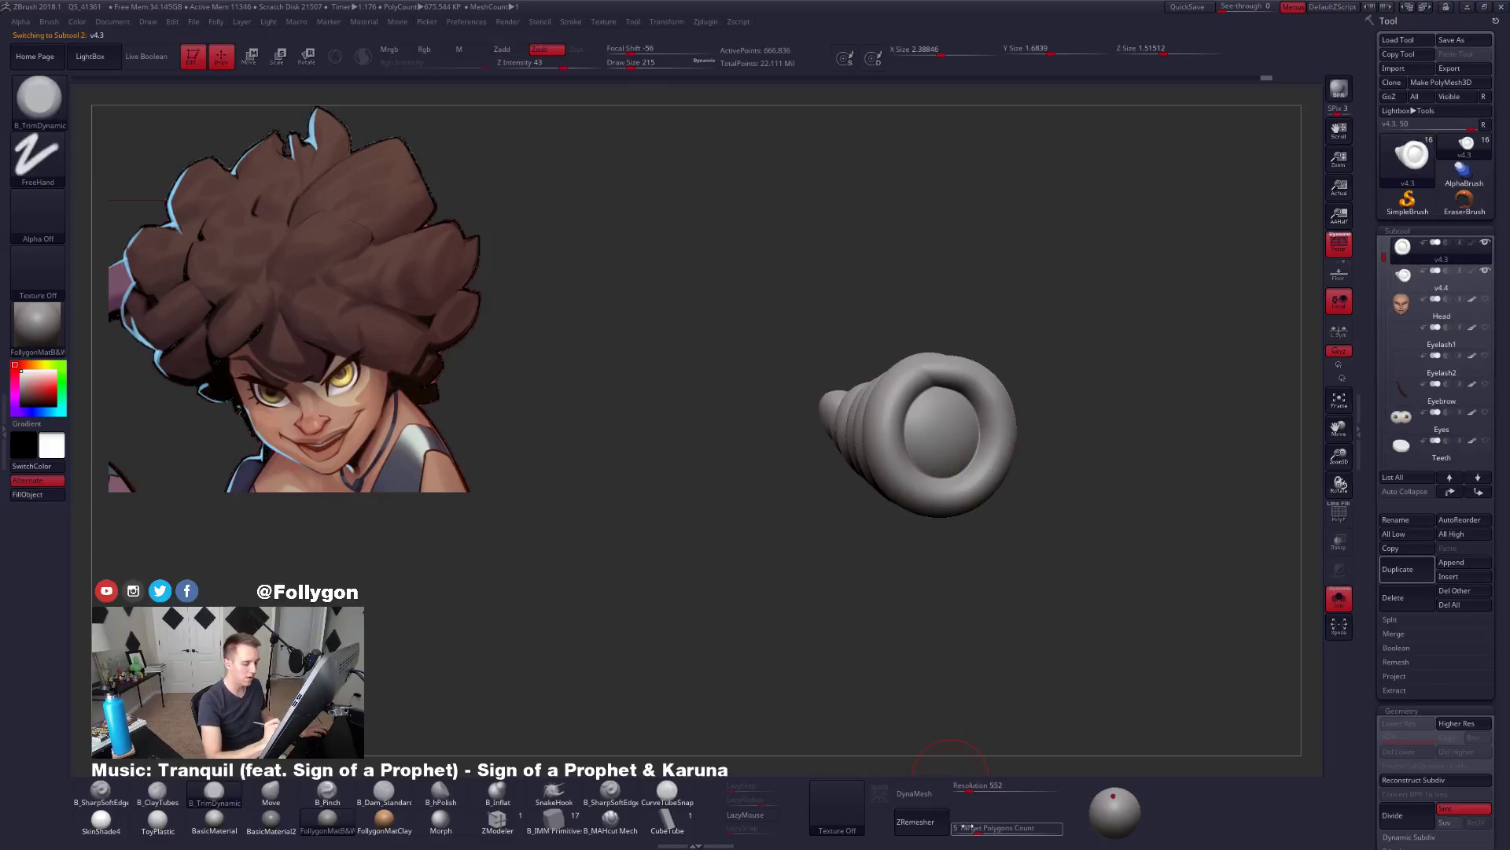
{"action": "key", "text": "Return"}
{"action": "left_click", "coordinate": [924, 823]}
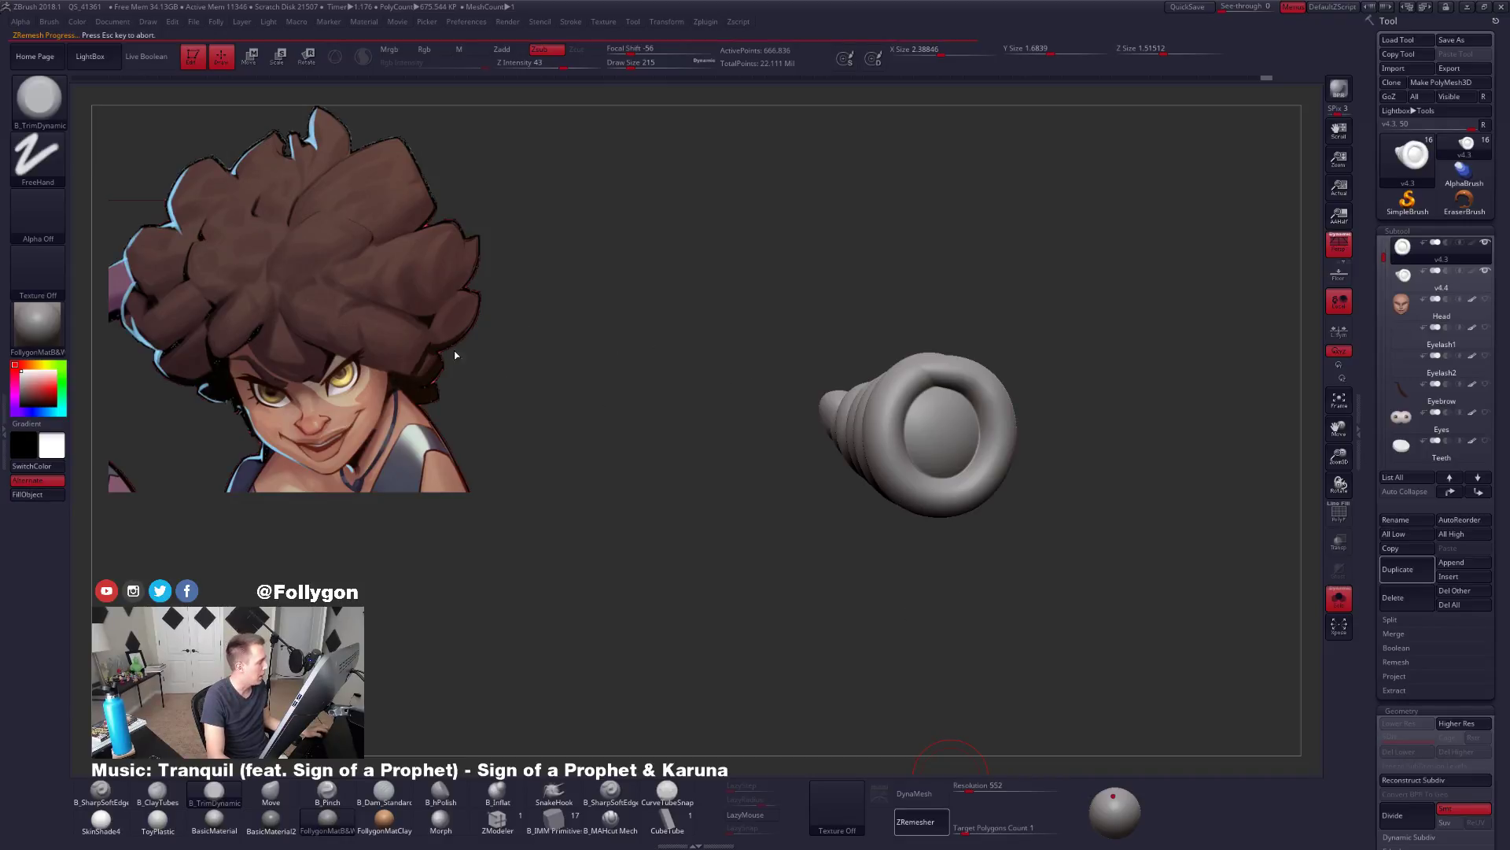
{"action": "left_click_drag", "start_coordinate": [1013, 452], "coordinate": [977, 440], "text": "alt"}
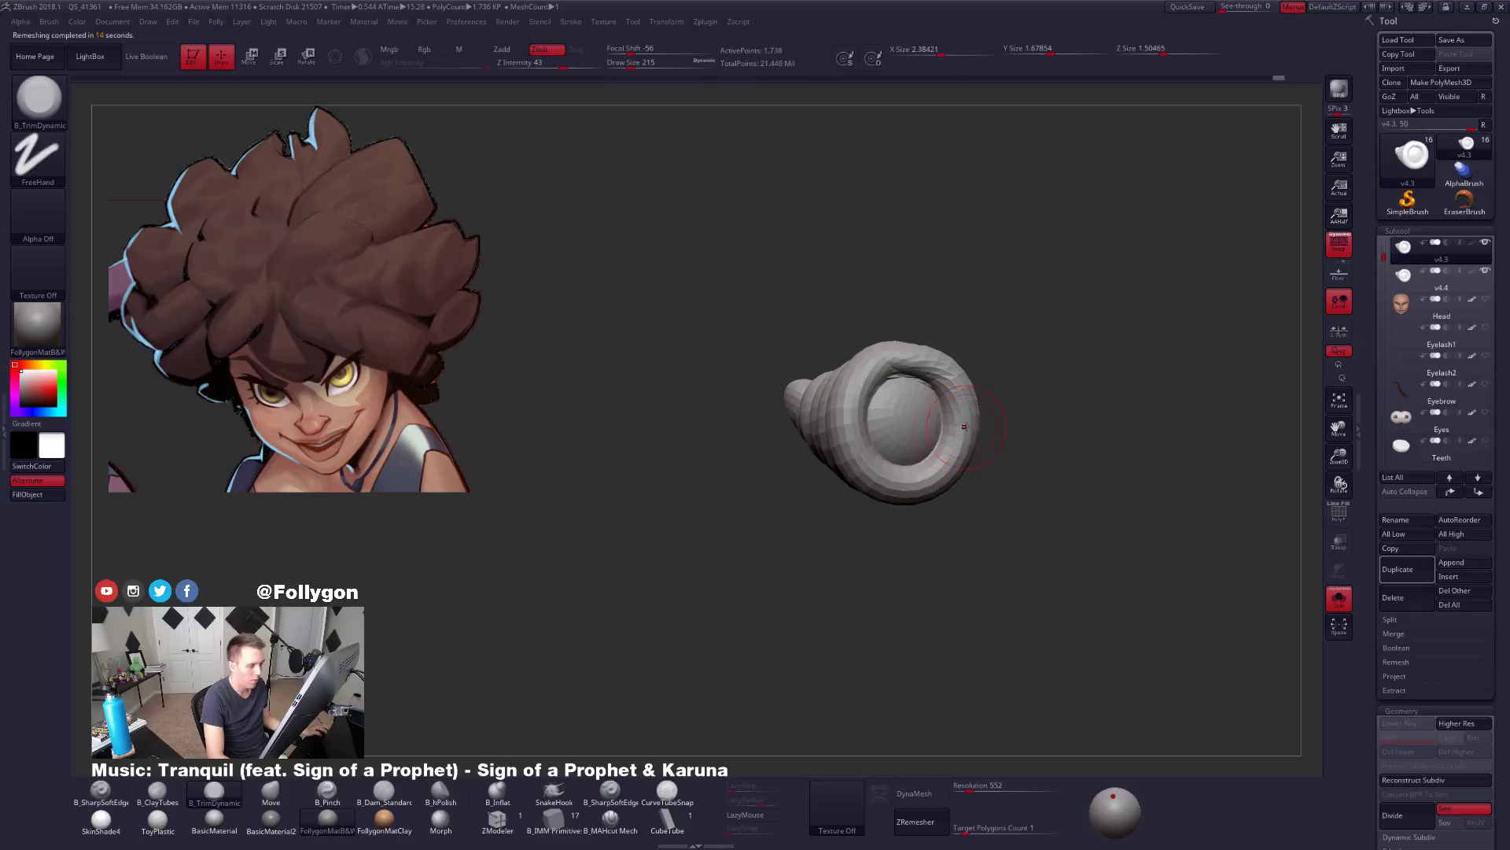
{"action": "key", "text": "shift+f"}
{"action": "key", "text": "shift+f"}
Subdivide the remeshed curl up to level 5, projecting the duplicate's detail onto it along the way.
{"action": "right_click", "coordinate": [1058, 445]}
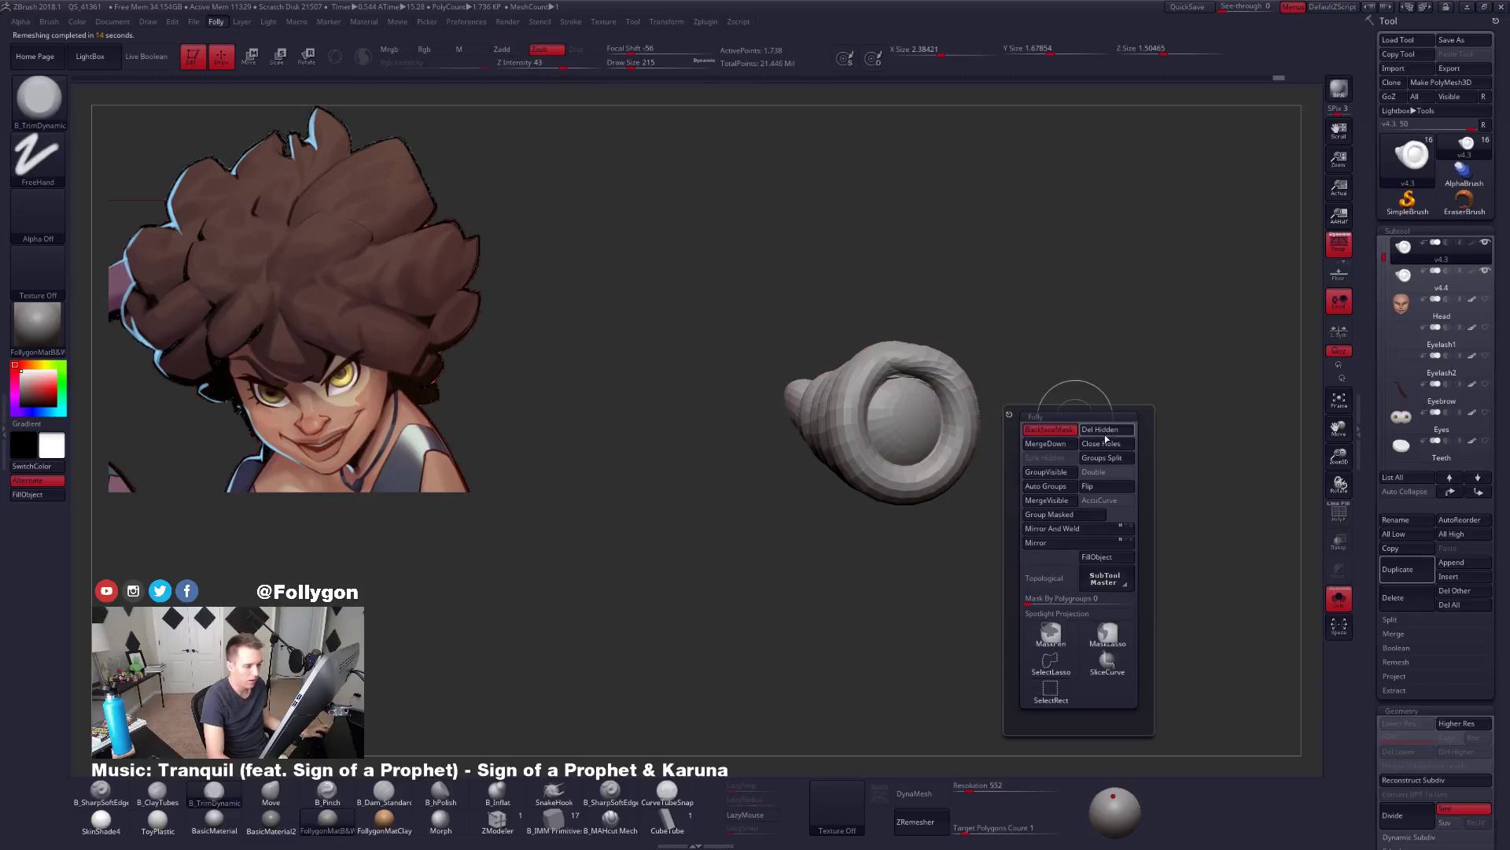
{"action": "key", "text": "ctrl+d"}
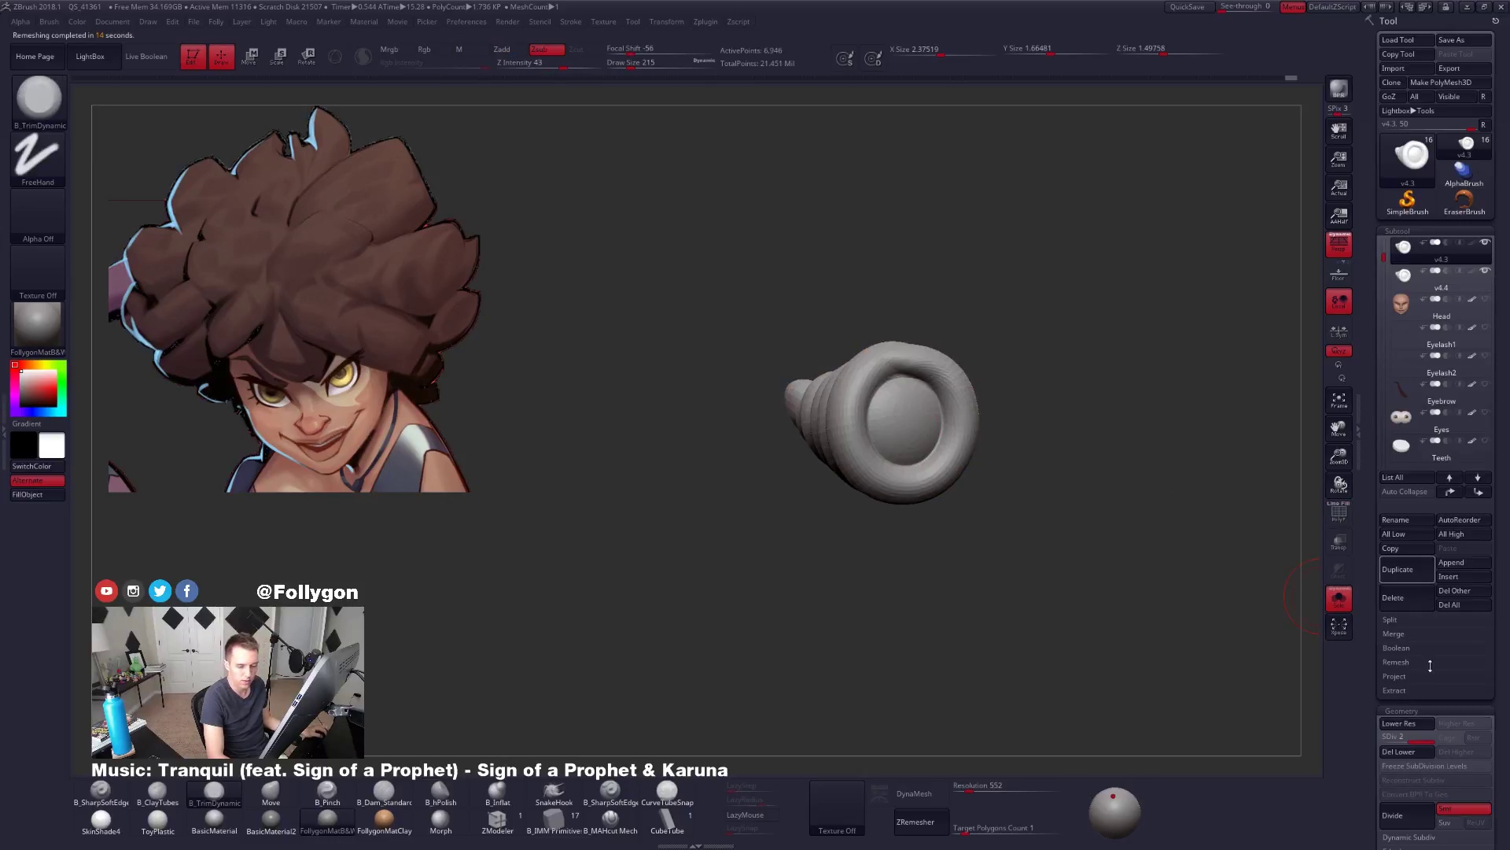
{"action": "left_click", "coordinate": [1408, 676]}
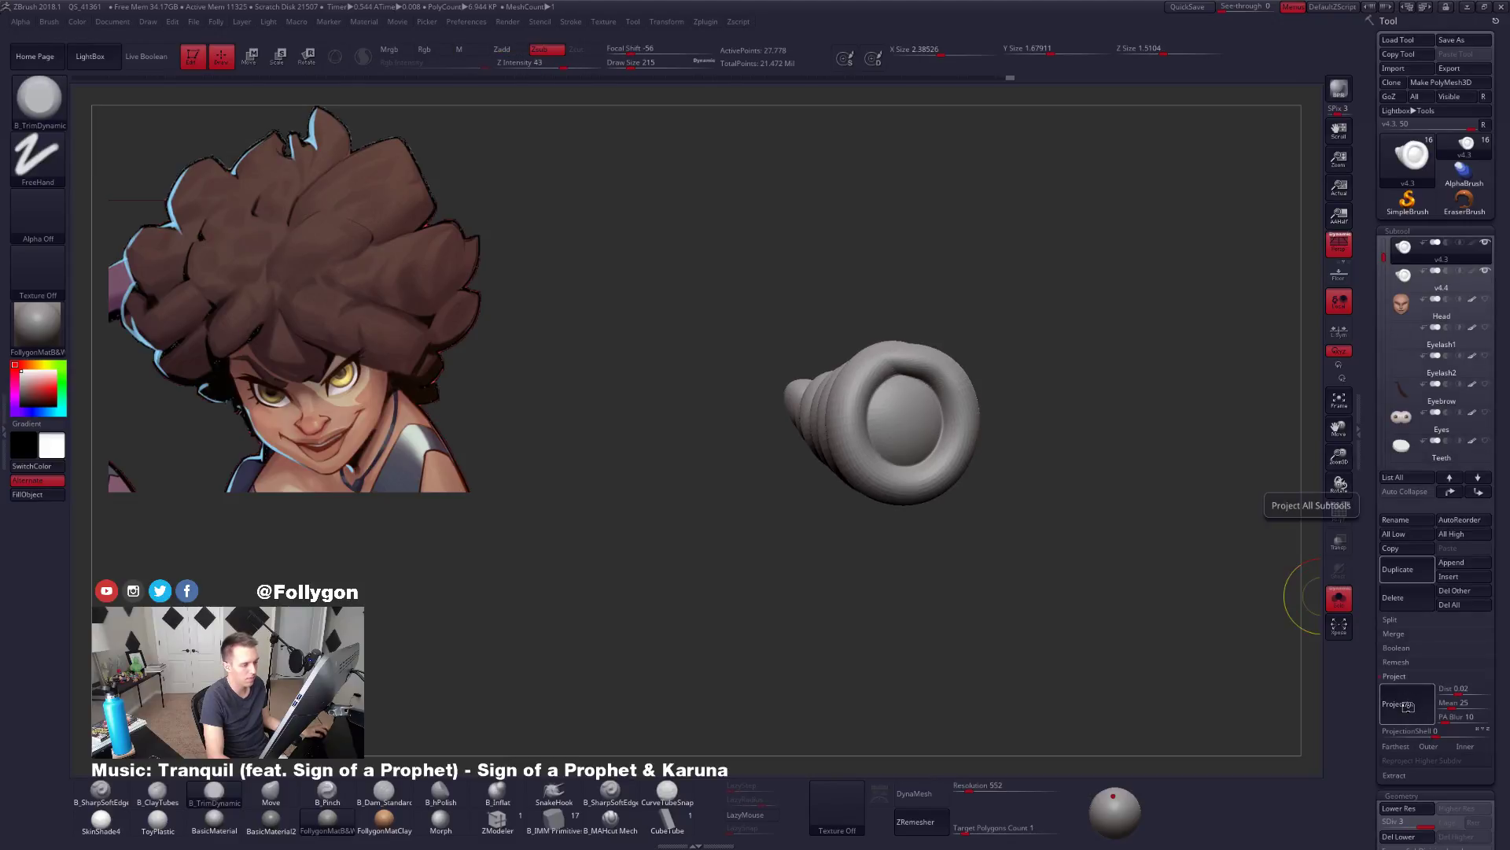
{"action": "key", "text": "ctrl+d"}
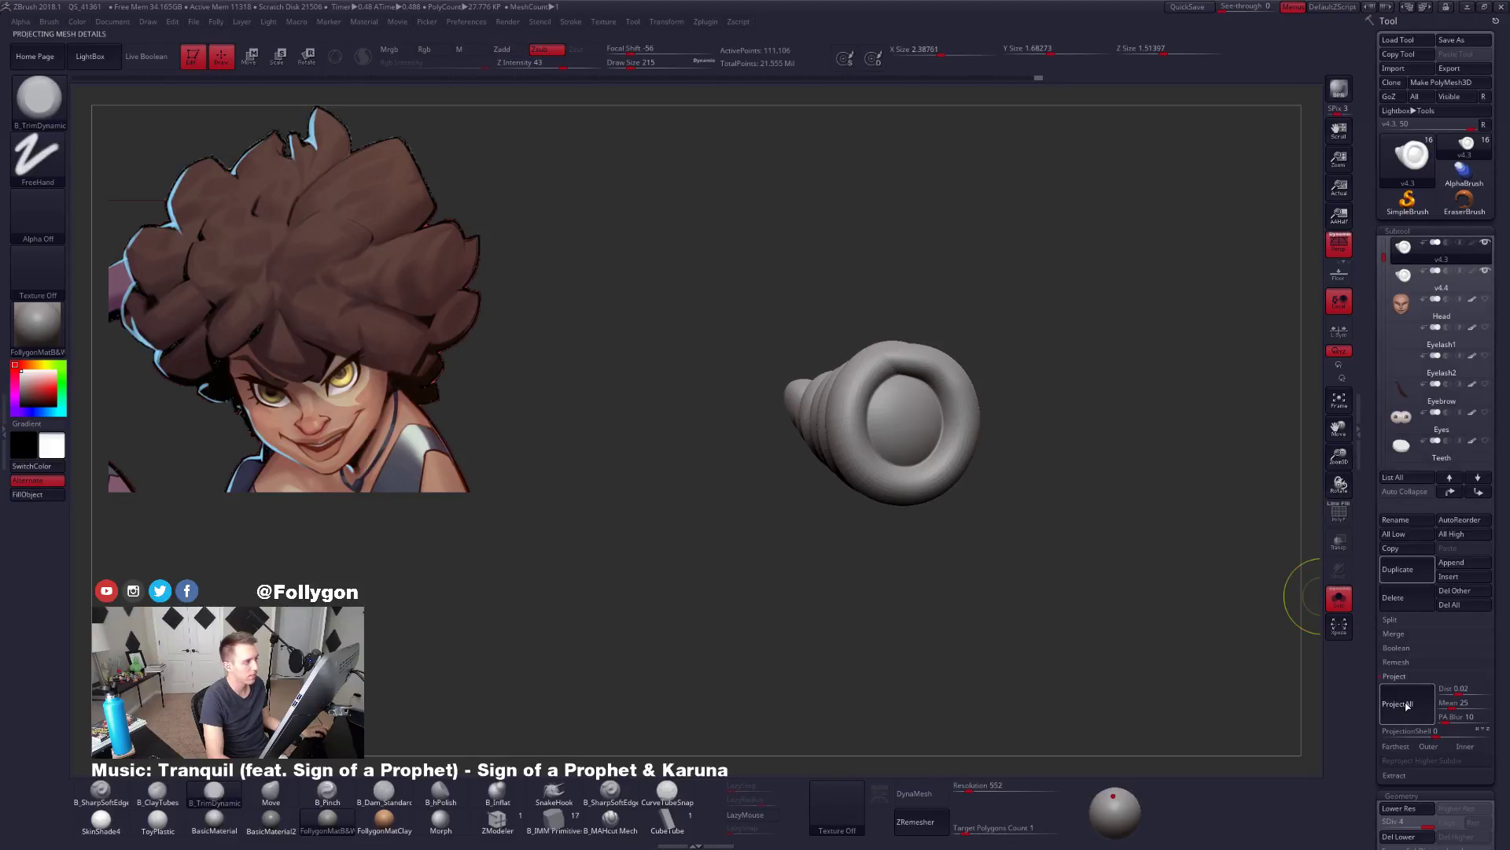
{"action": "left_click_drag", "start_coordinate": [1041, 493], "coordinate": [1044, 492]}
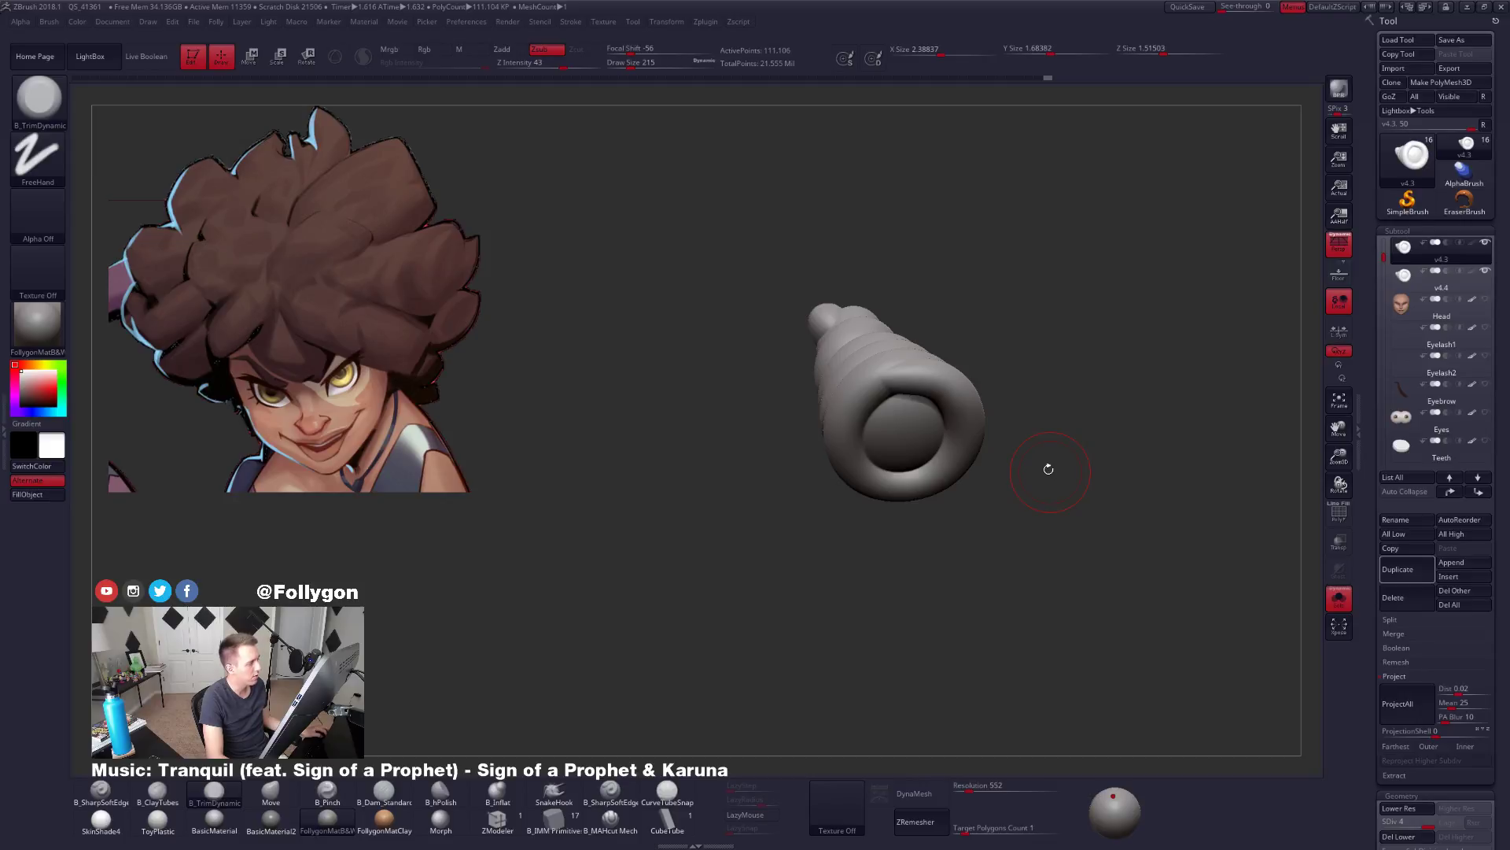
{"action": "left_click_drag", "start_coordinate": [1022, 429], "coordinate": [1006, 446]}
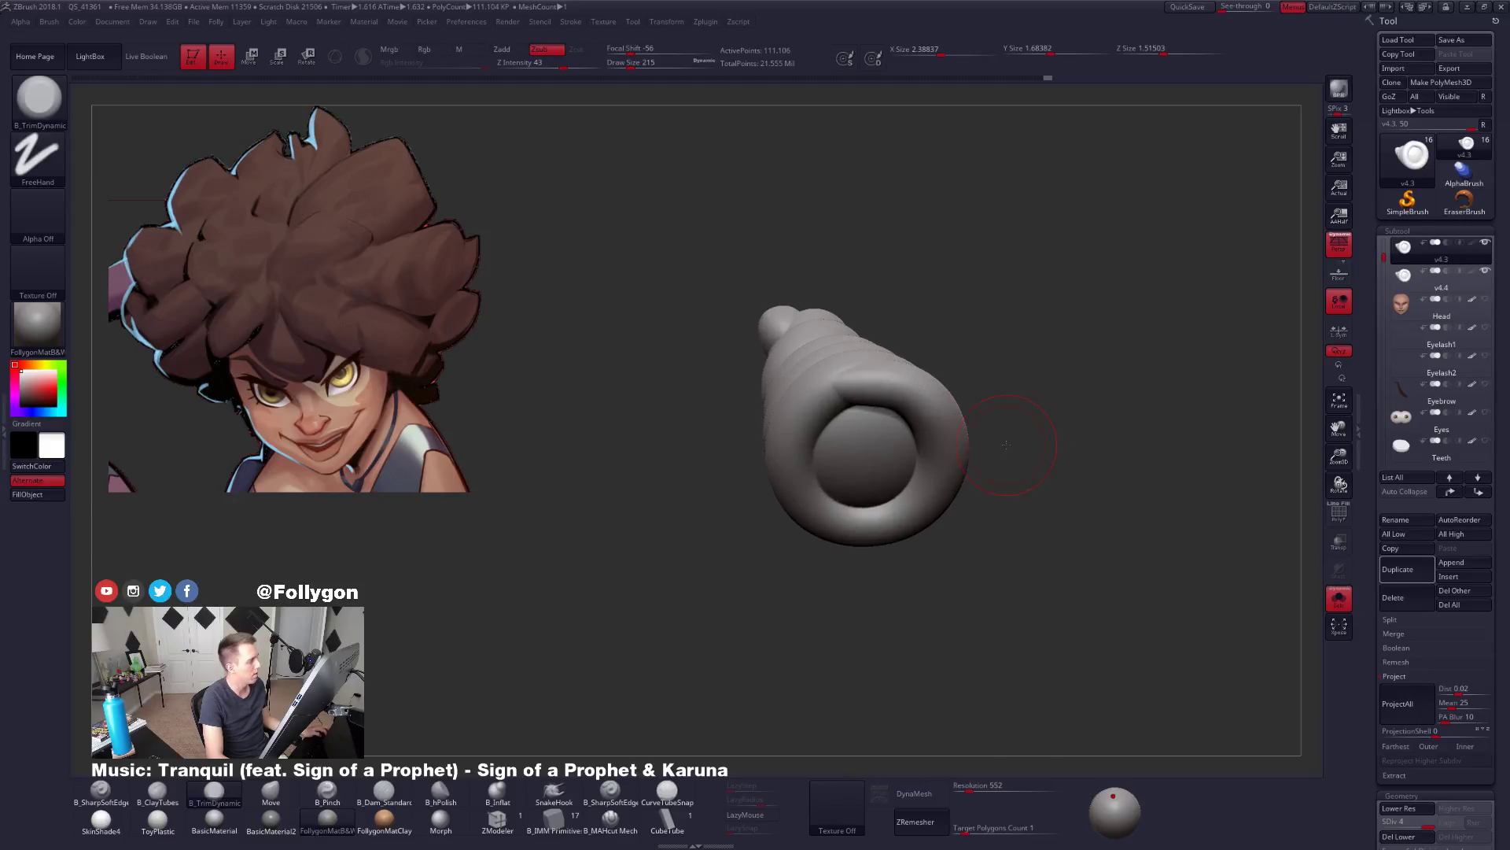
{"action": "key", "text": "d"}
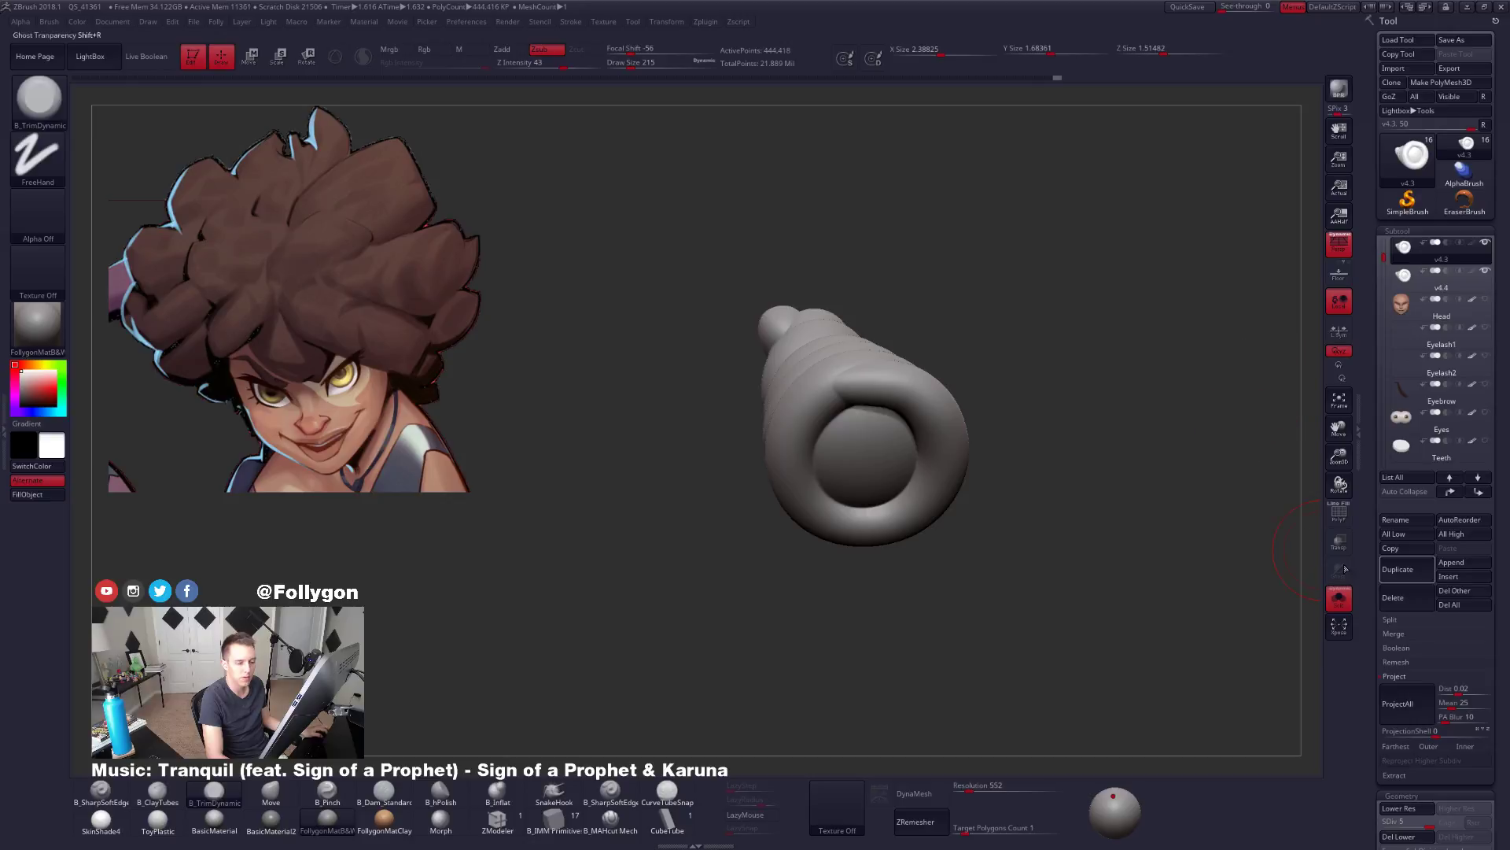
{"action": "left_click", "coordinate": [1407, 677]}
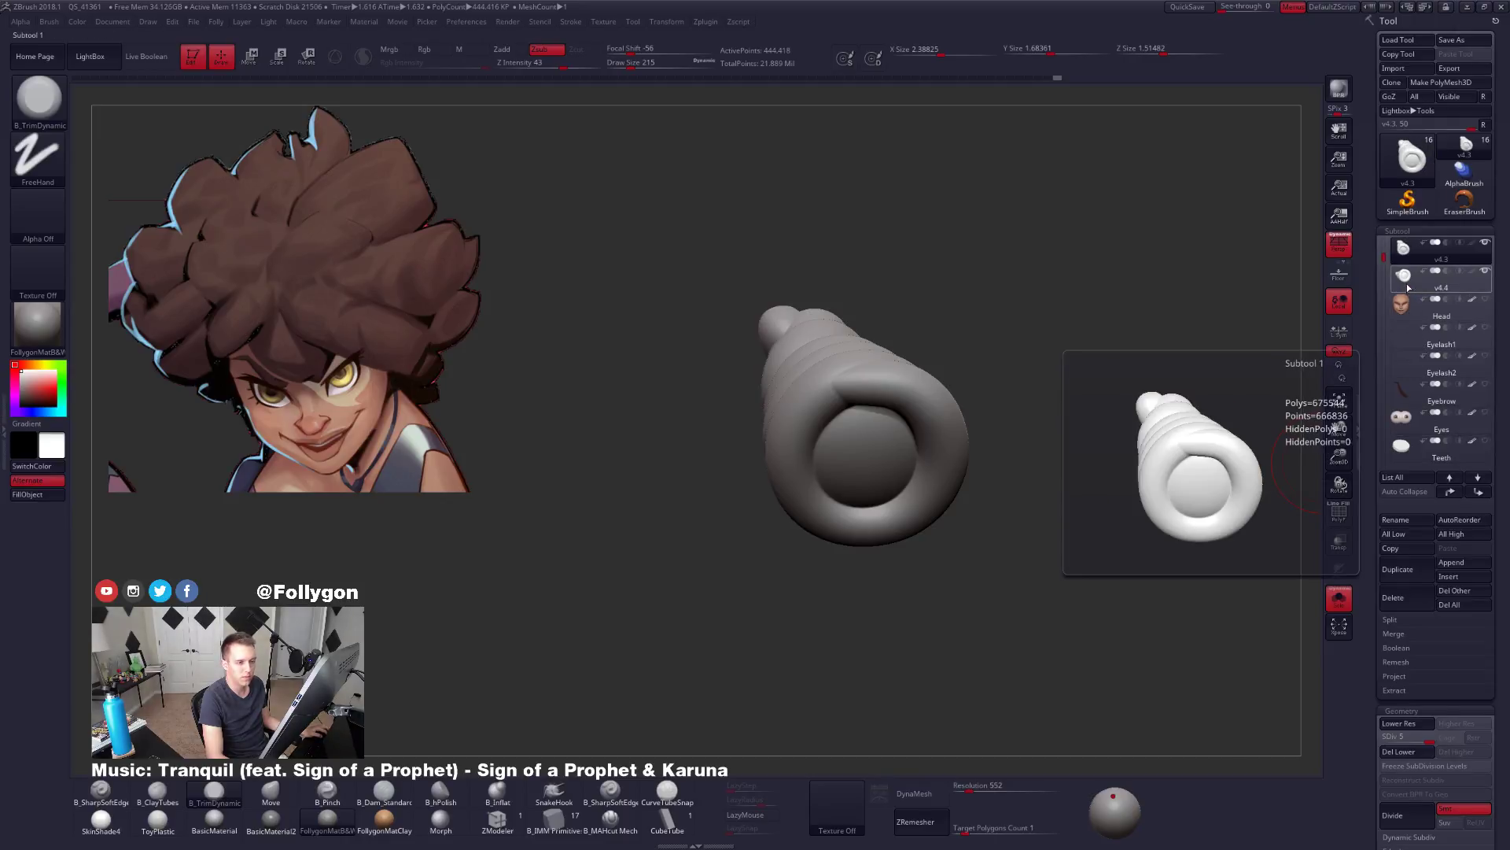
Delete the duplicate high-resolution curl subtool and reselect the remeshed curl.
{"action": "left_click", "coordinate": [1440, 276]}
{"action": "left_click", "coordinate": [1416, 604]}
{"action": "left_click", "coordinate": [1298, 625]}
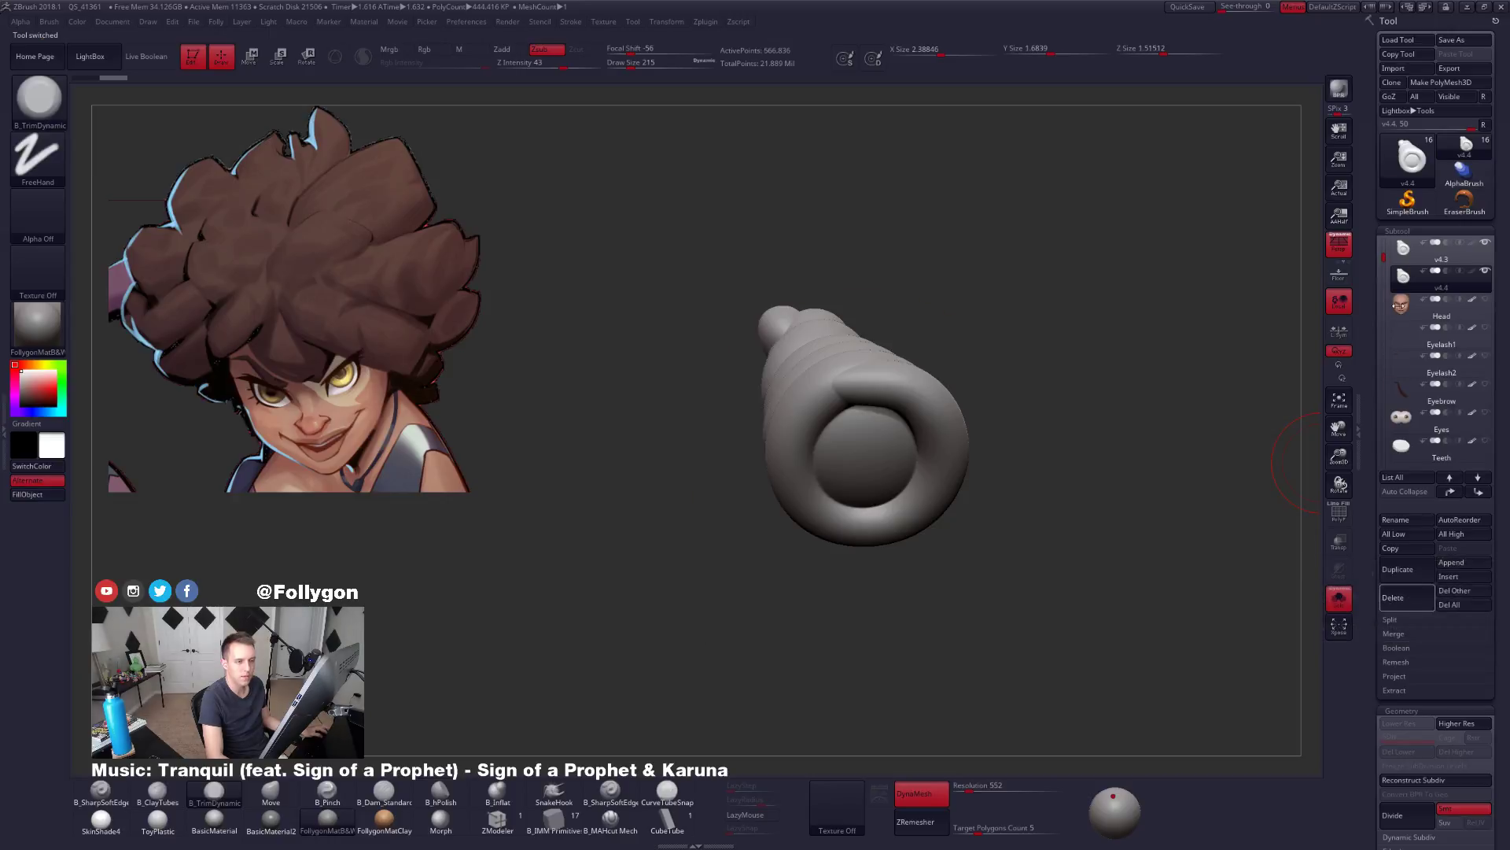
{"action": "left_click", "coordinate": [1433, 252]}
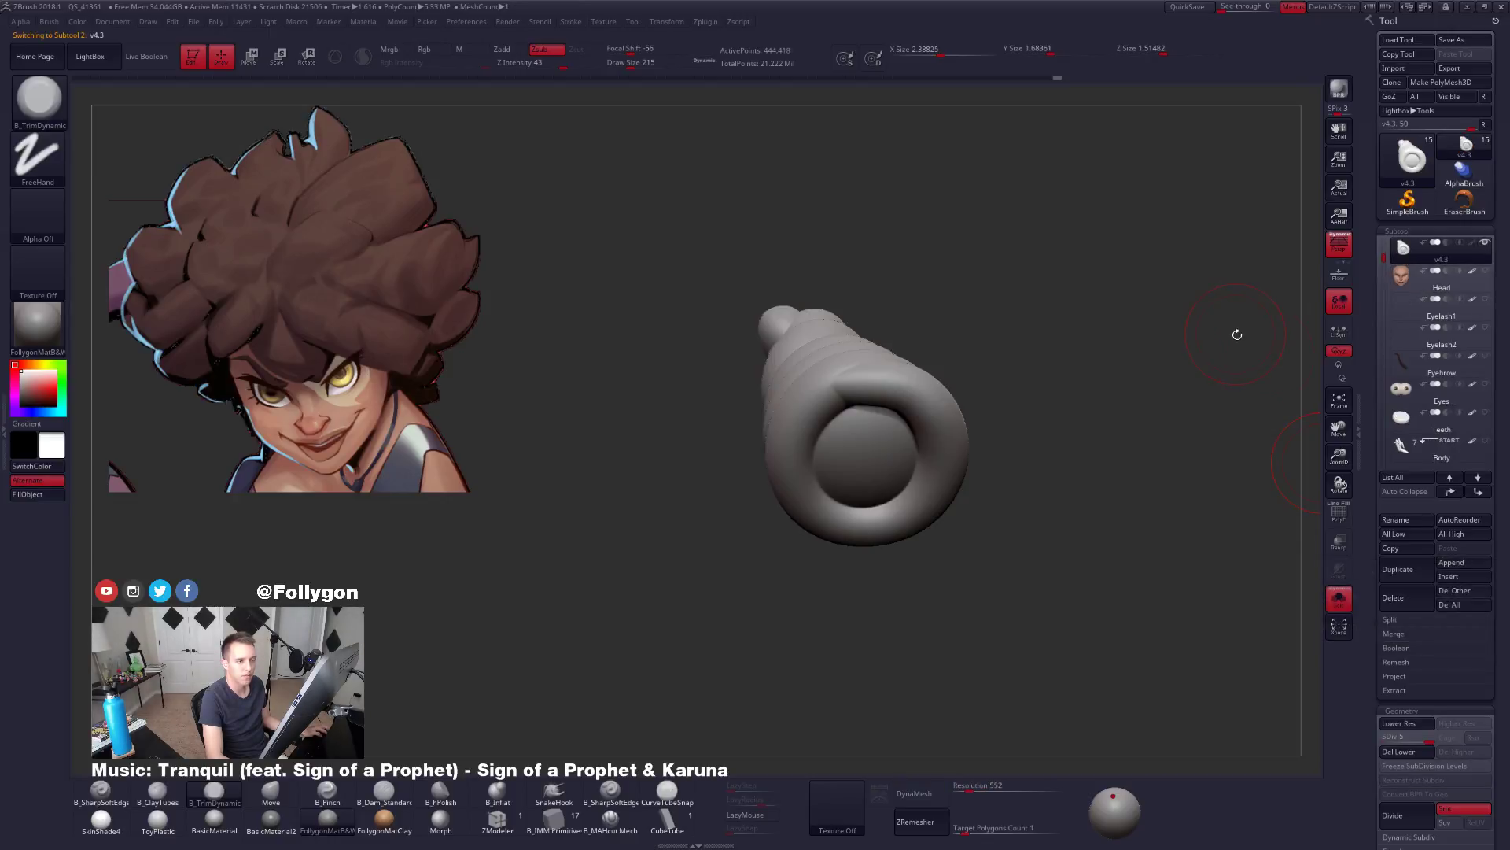
Duplicate the curl subtool, undo the original back to its unplugged, open-ended form, and set it to its lowest subdivision level.
{"action": "left_click", "coordinate": [1409, 570]}
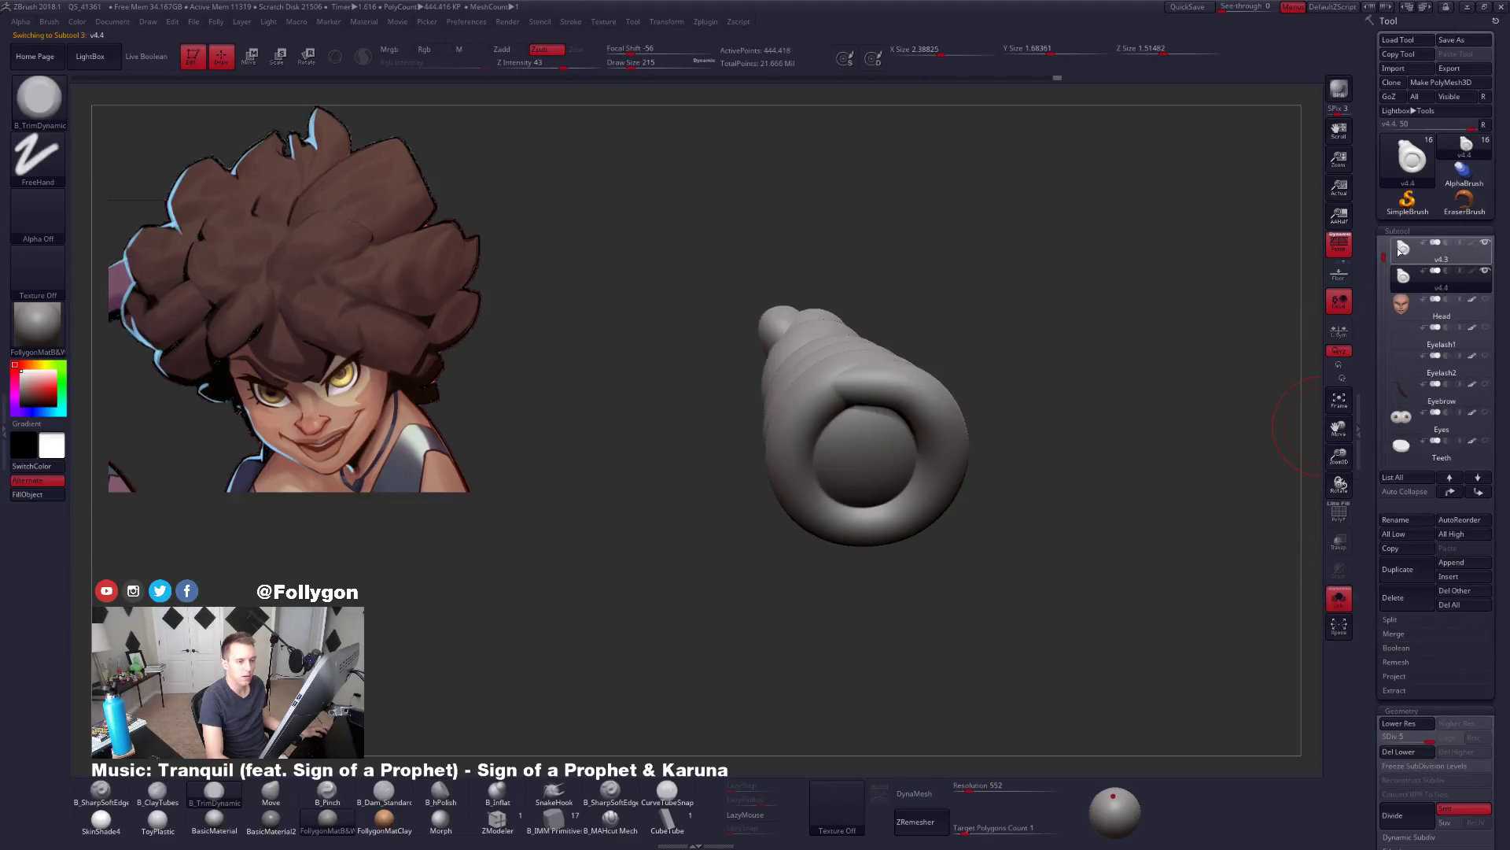
{"action": "key", "text": "ctrl"}
{"action": "key", "text": "ctrl+z"}
{"action": "key", "text": "ctrl+z"}
{"action": "key", "text": "ctrl+z"}
{"action": "key", "text": "ctrl+z"}
{"action": "key", "text": "ctrl+z"}
{"action": "key", "text": "ctrl+z"}
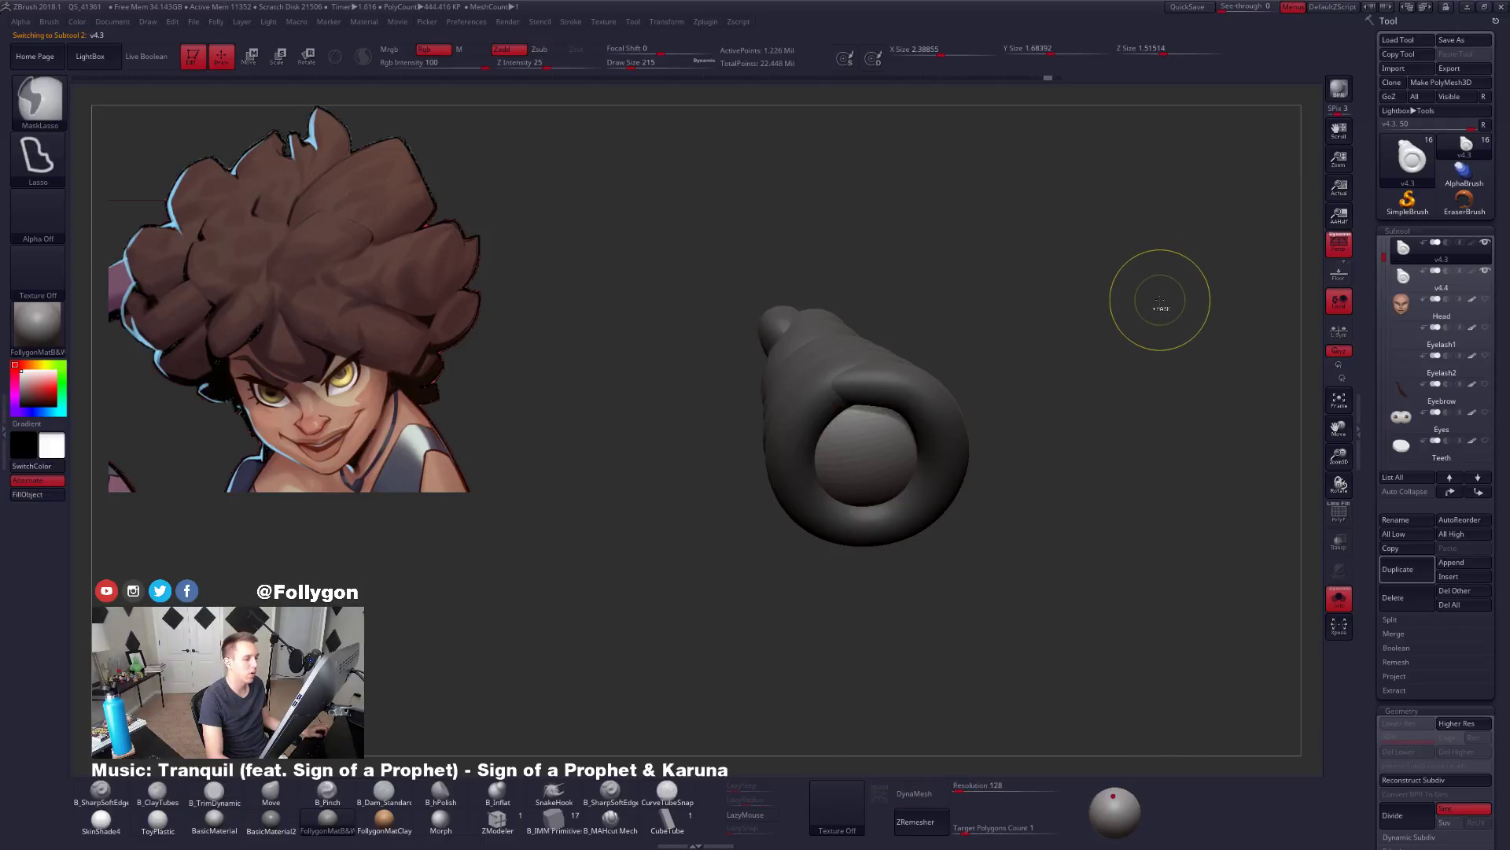
{"action": "key", "text": "ctrl+z"}
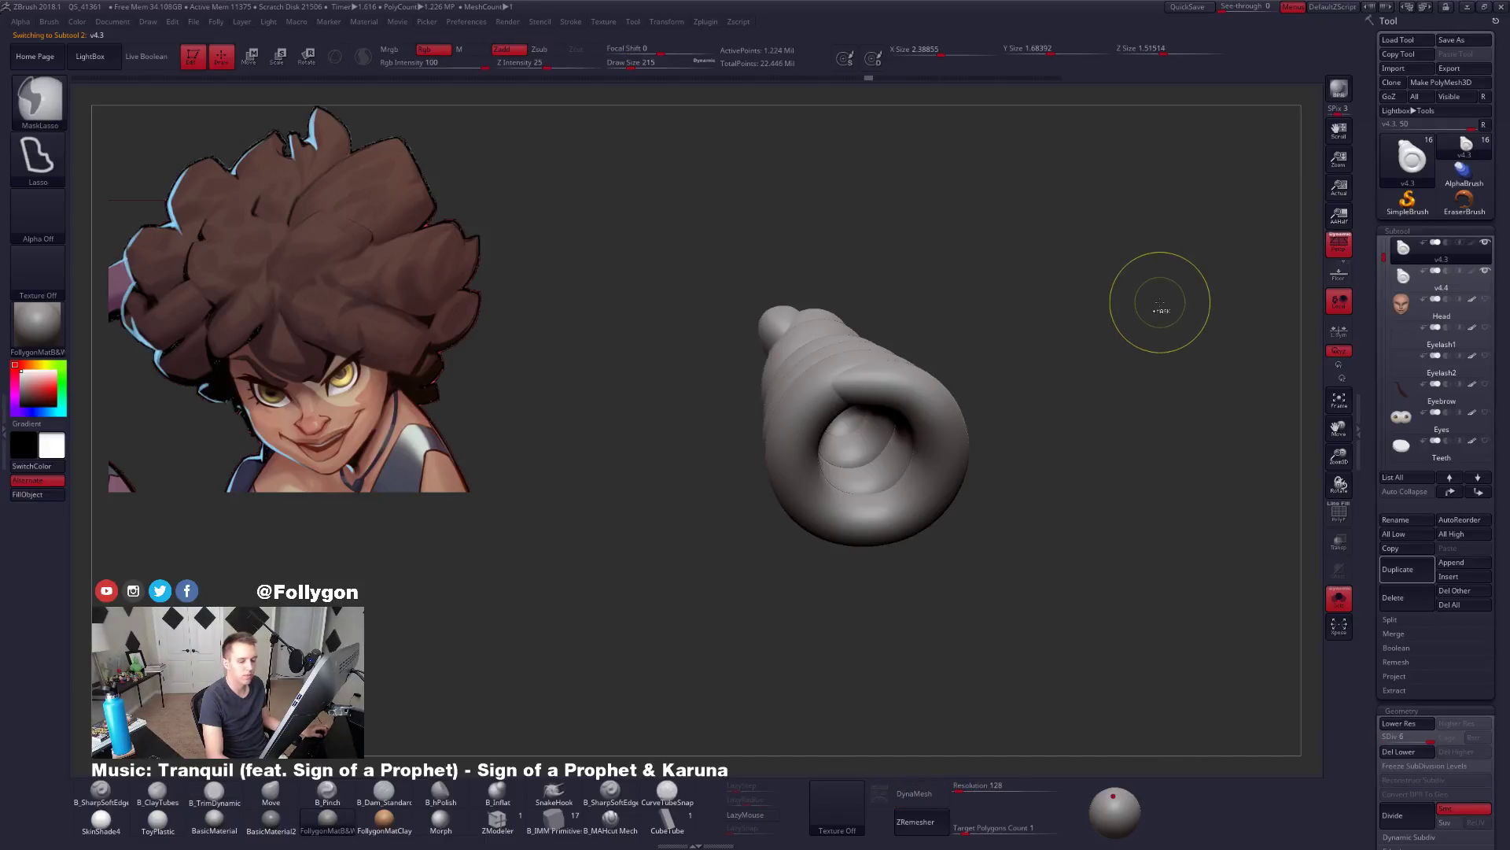
{"action": "key", "text": "ctrl+z"}
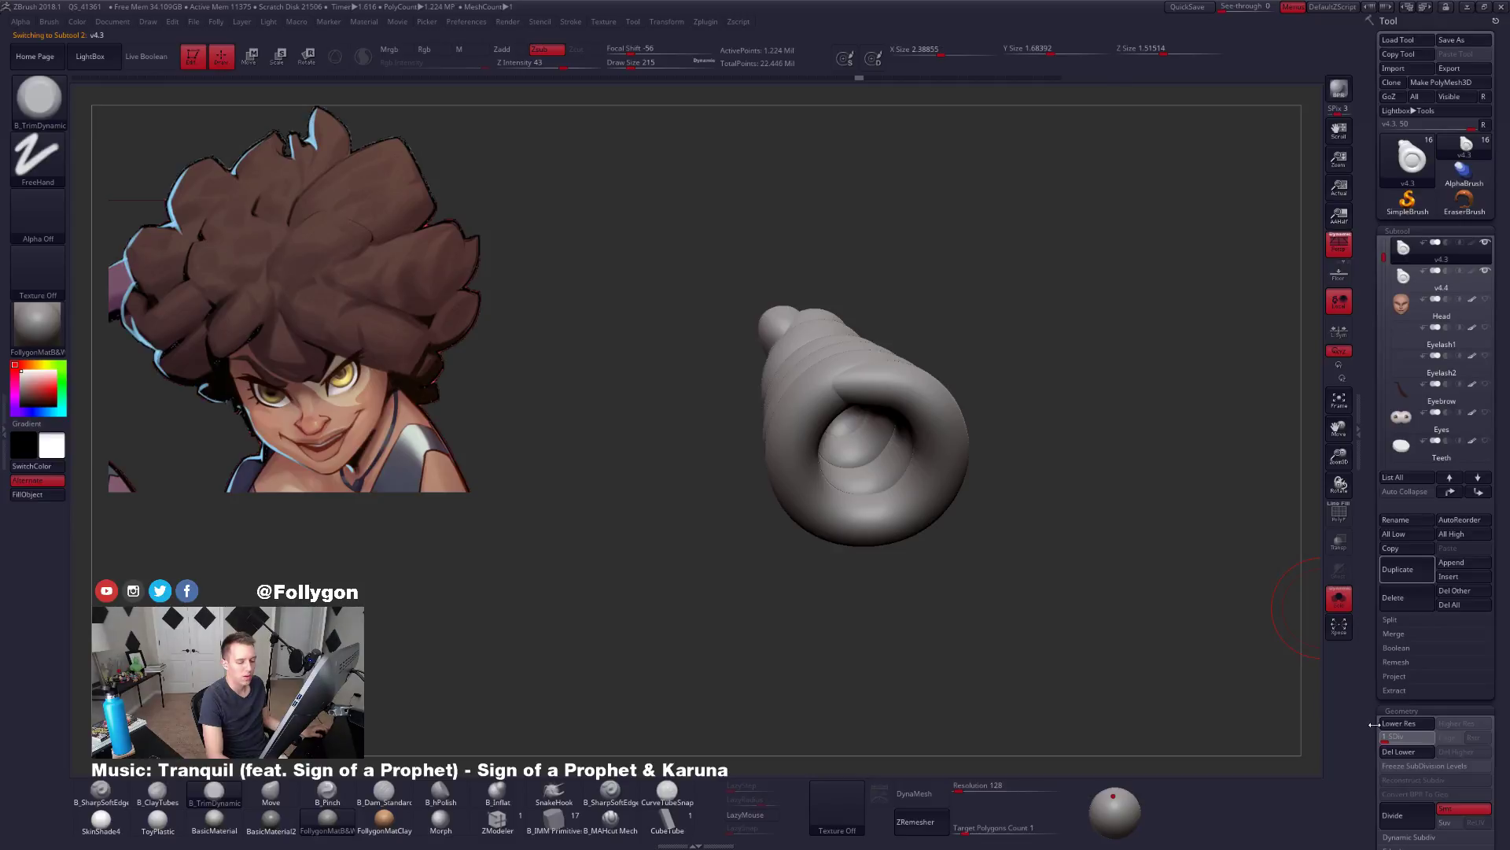
{"action": "left_click", "coordinate": [1378, 724]}
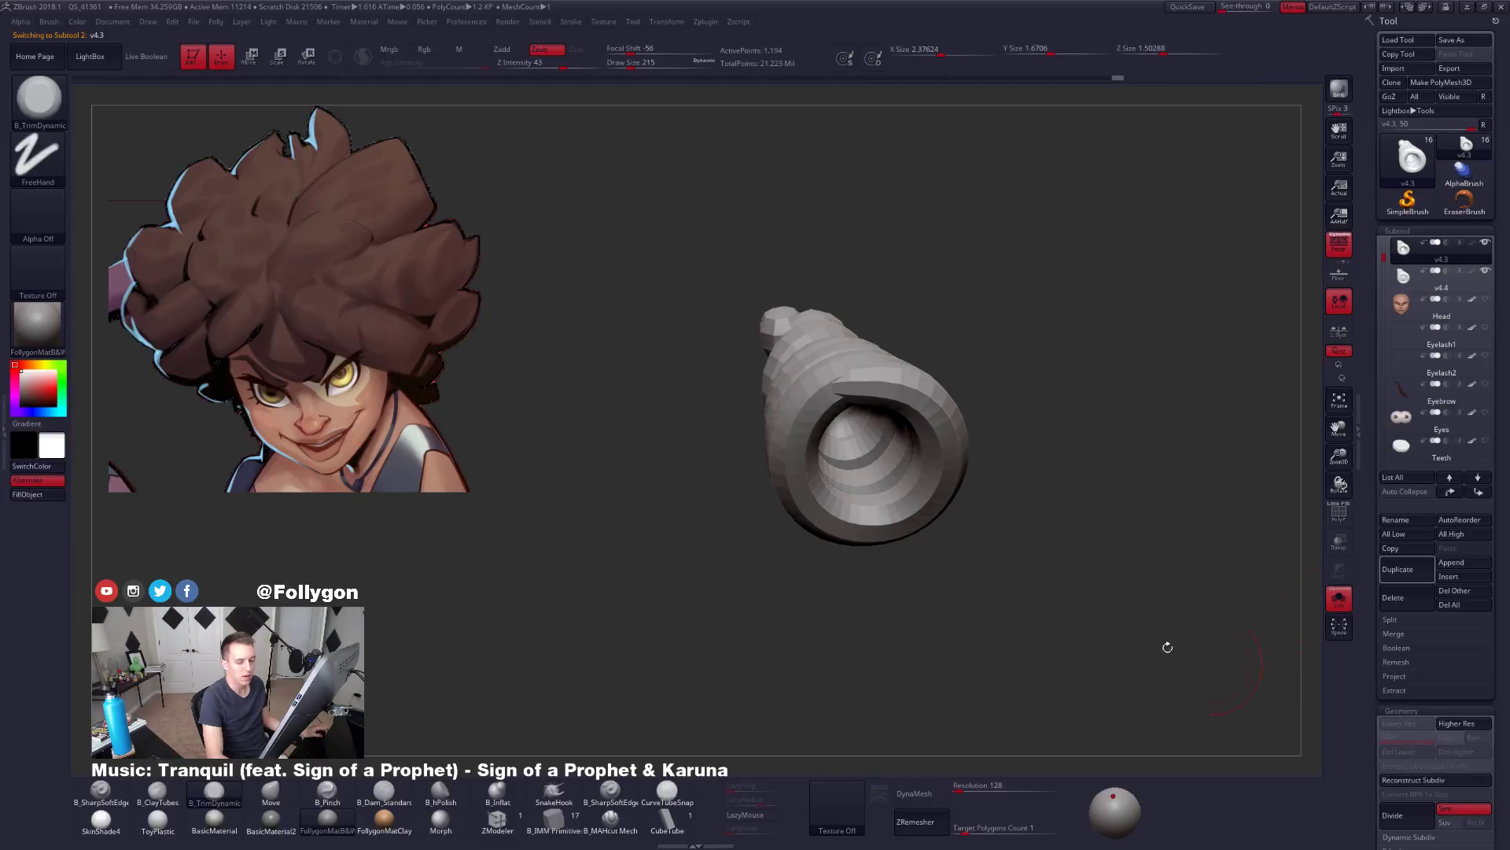
Switch to the ZModeler brush, inspect the curl's polyframe, and set the edge action to Crease with the EdgeLoop Complete target.
{"action": "left_click_drag", "start_coordinate": [1168, 647], "coordinate": [786, 566]}
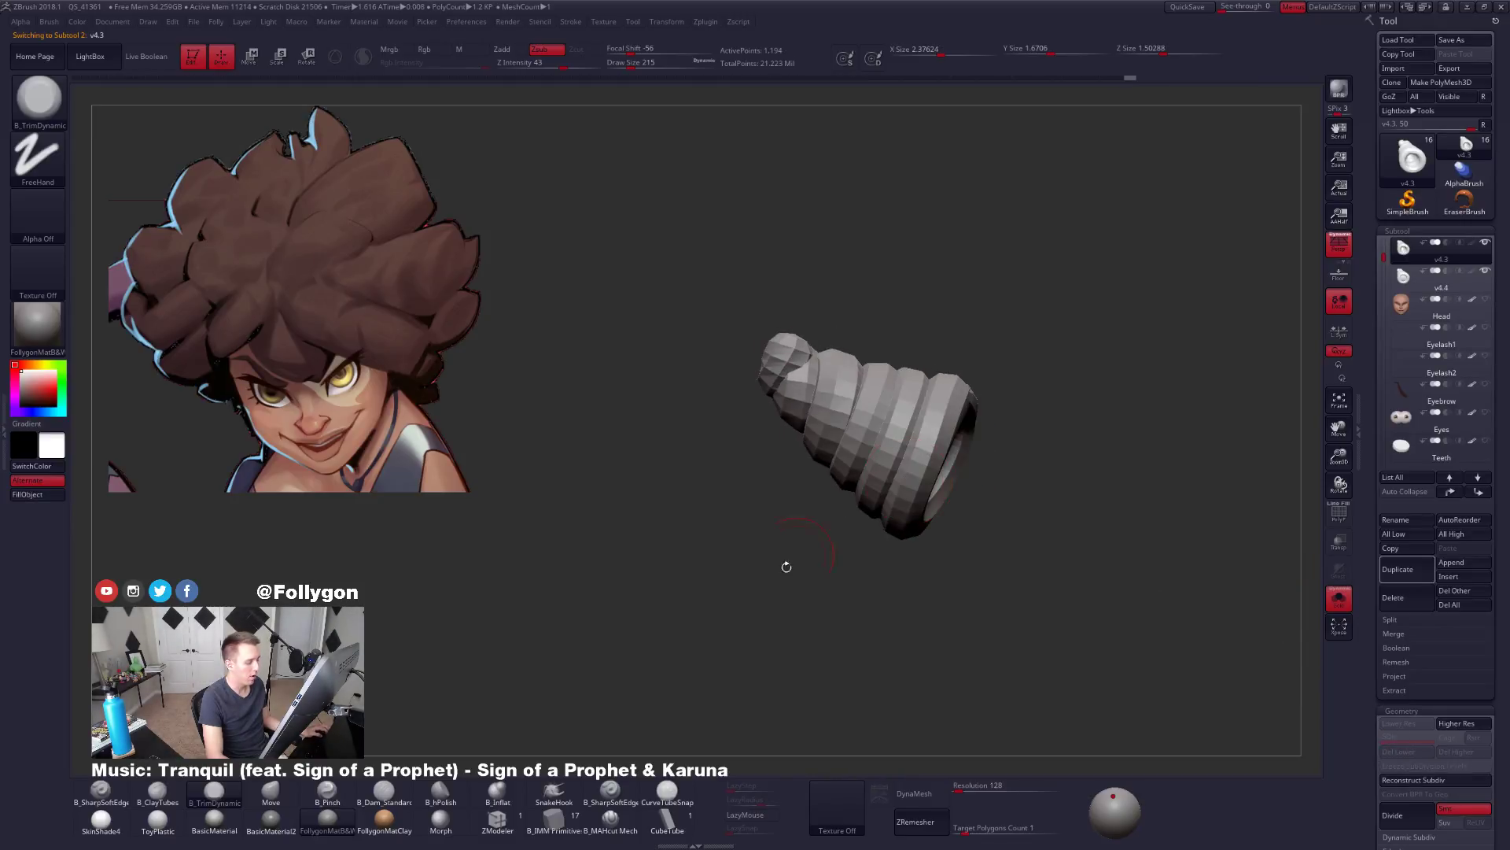
{"action": "left_click", "coordinate": [498, 821]}
{"action": "left_click_drag", "start_coordinate": [826, 517], "coordinate": [858, 571], "text": "alt"}
{"action": "key", "text": "shift+f"}
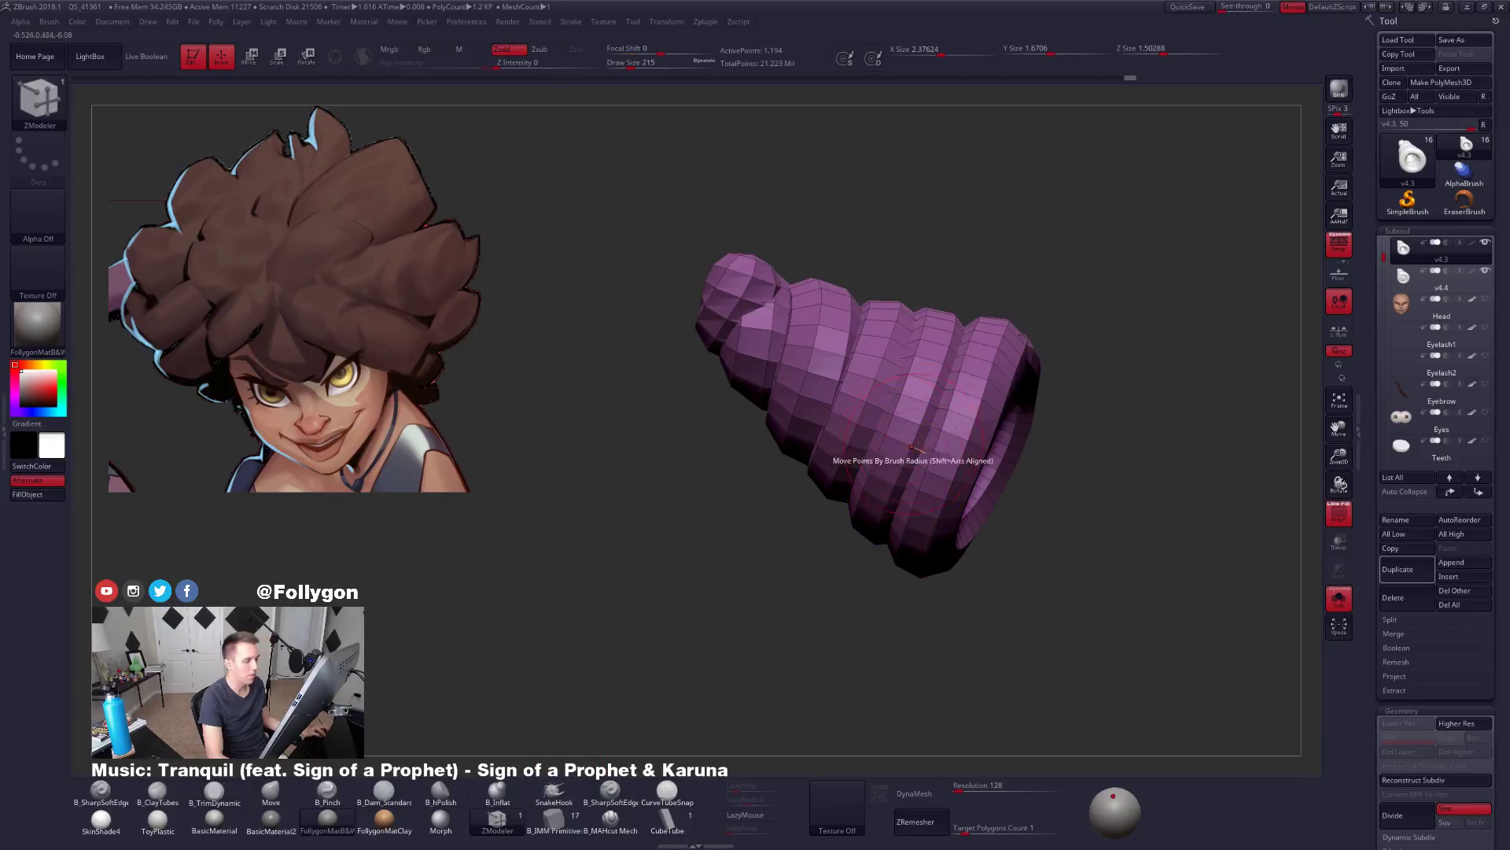
{"action": "key", "text": "space"}
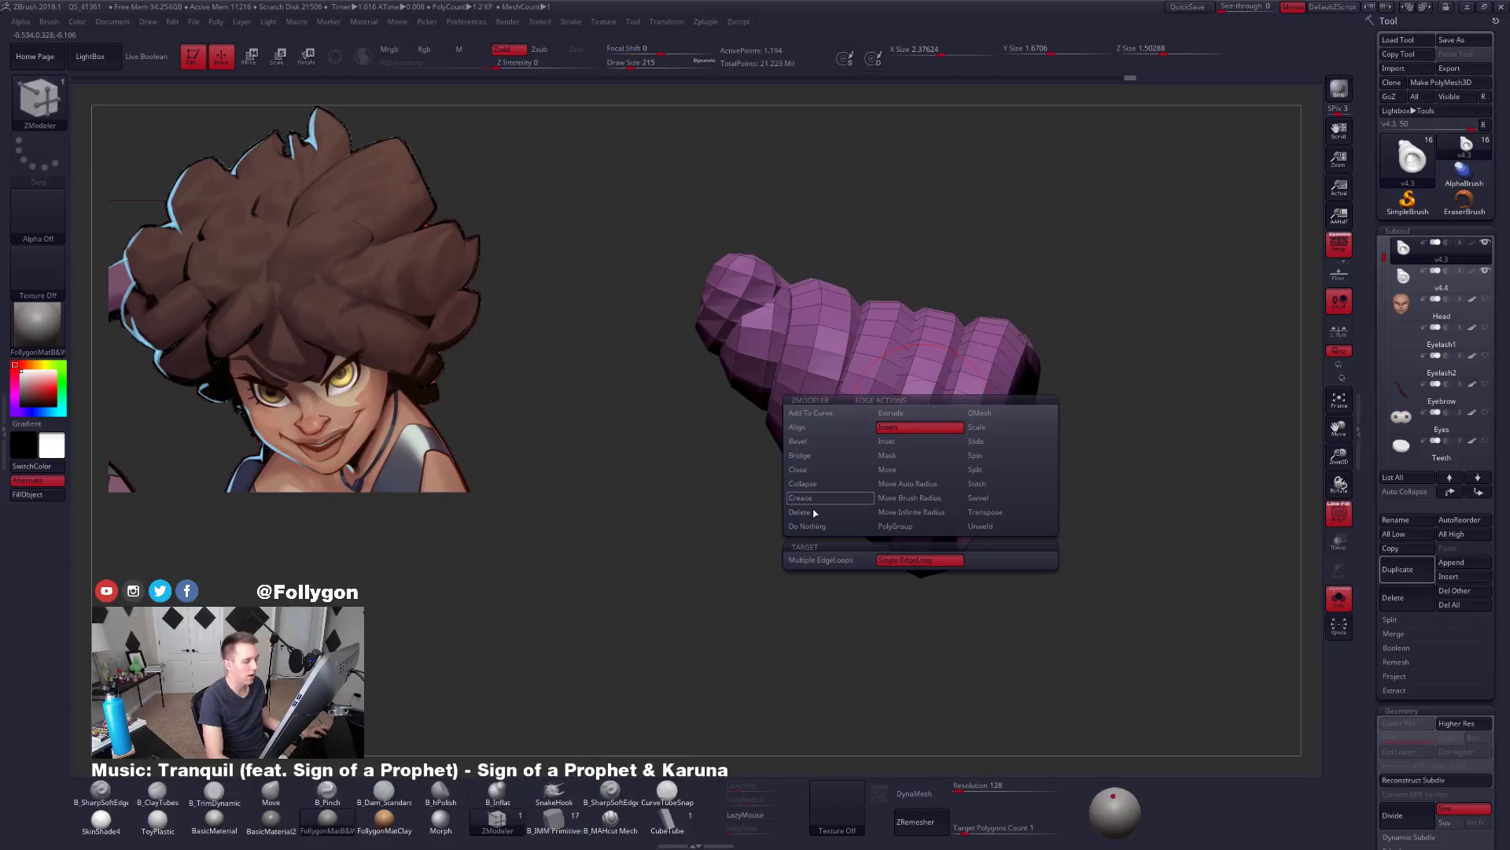
{"action": "left_click", "coordinate": [814, 498]}
{"action": "left_click", "coordinate": [826, 575]}
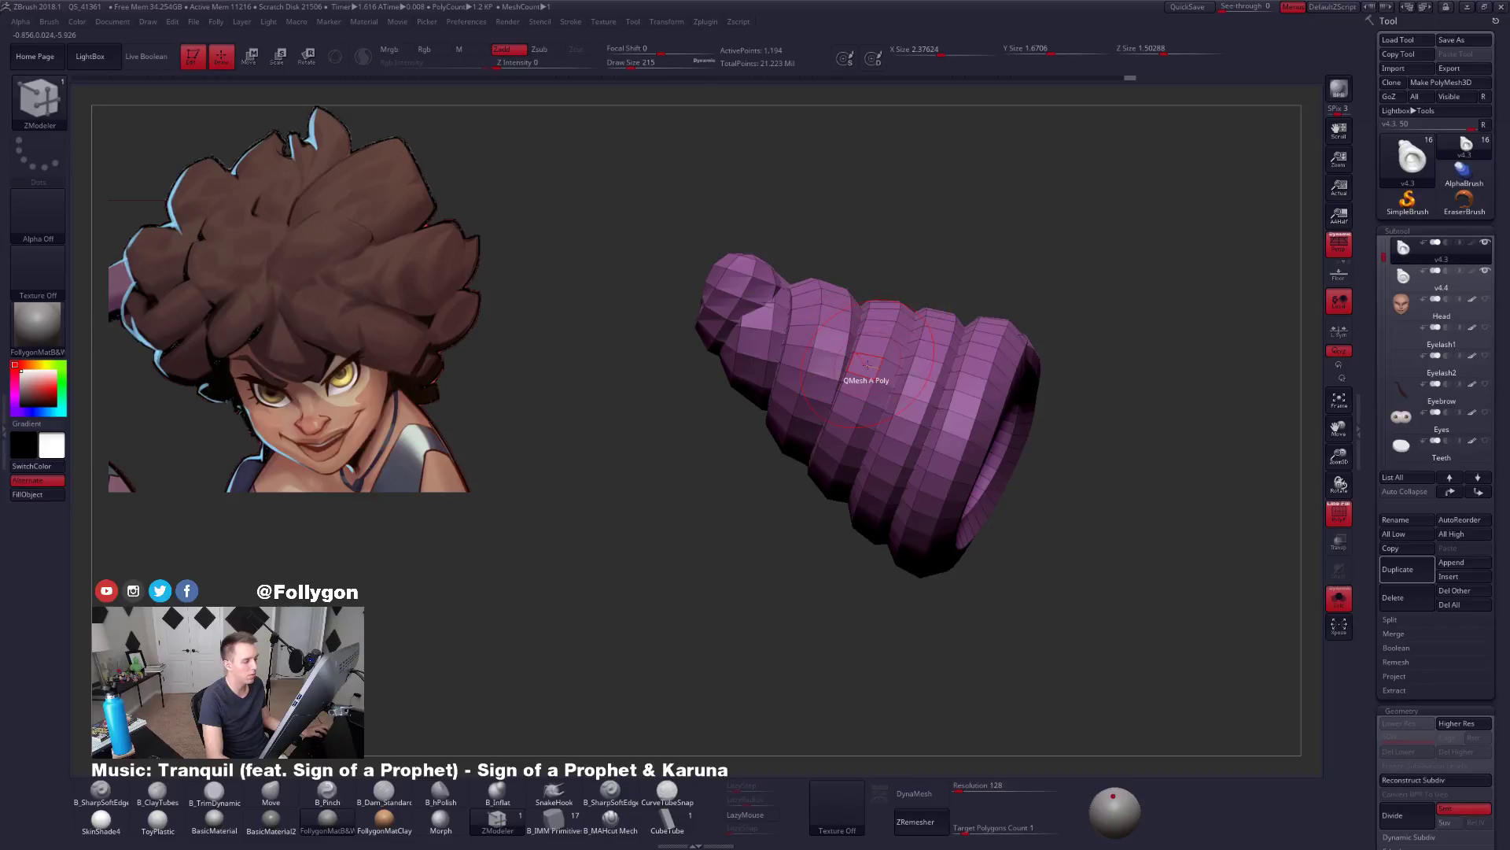
{"action": "key", "text": "shift+f"}
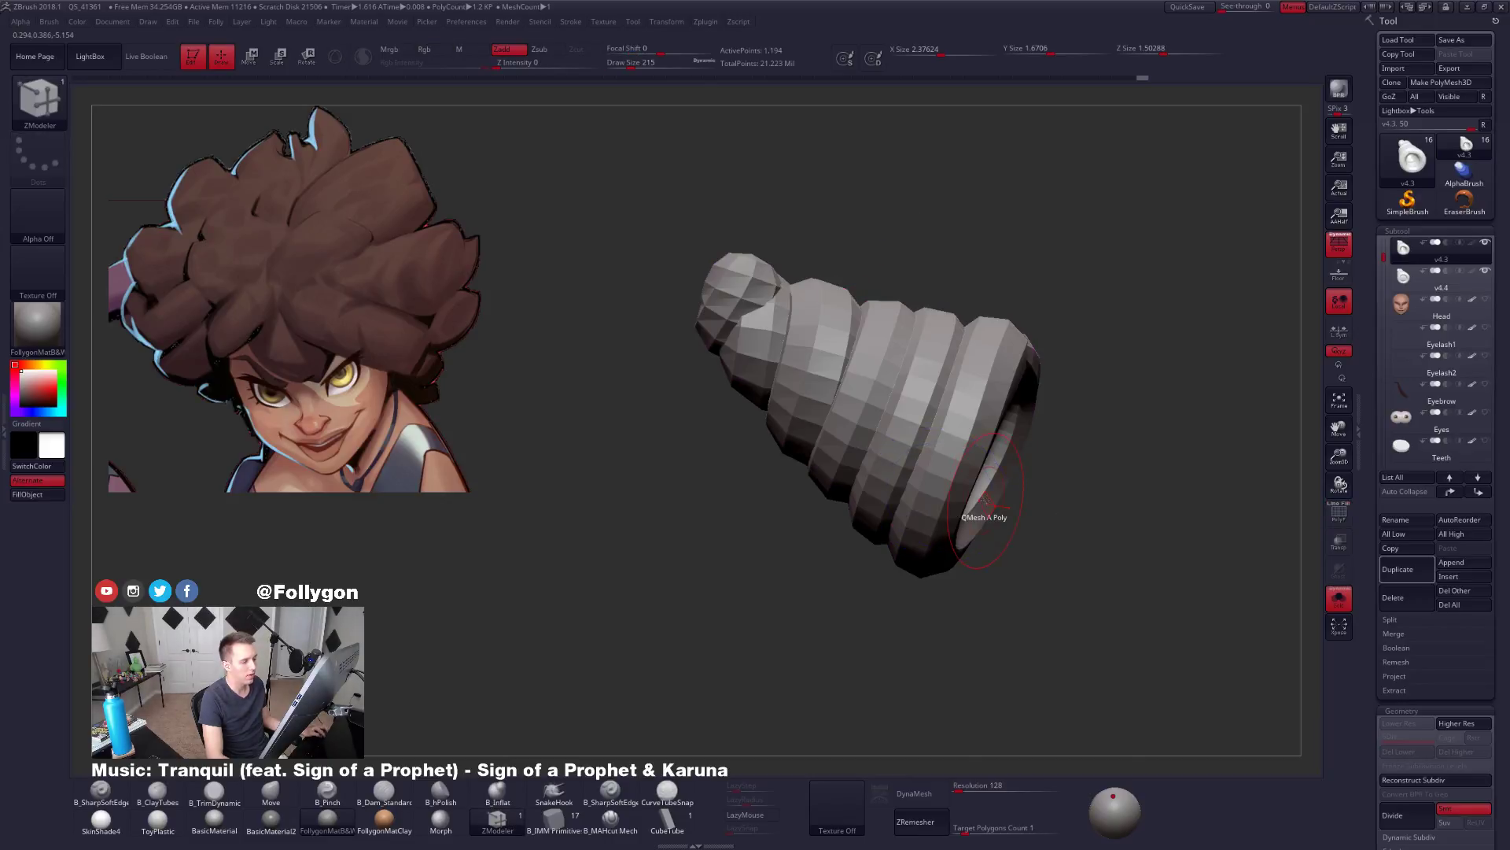
Examine the curl with dynamic subdivision on and off, comparing the smoothed coils with the low-poly wireframe.
{"action": "key", "text": "ctrl+d"}
{"action": "key", "text": "ctrl+d"}
{"action": "left_click_drag", "start_coordinate": [1028, 516], "coordinate": [896, 464]}
{"action": "key", "text": "shift+d"}
{"action": "key", "text": "shift+f"}
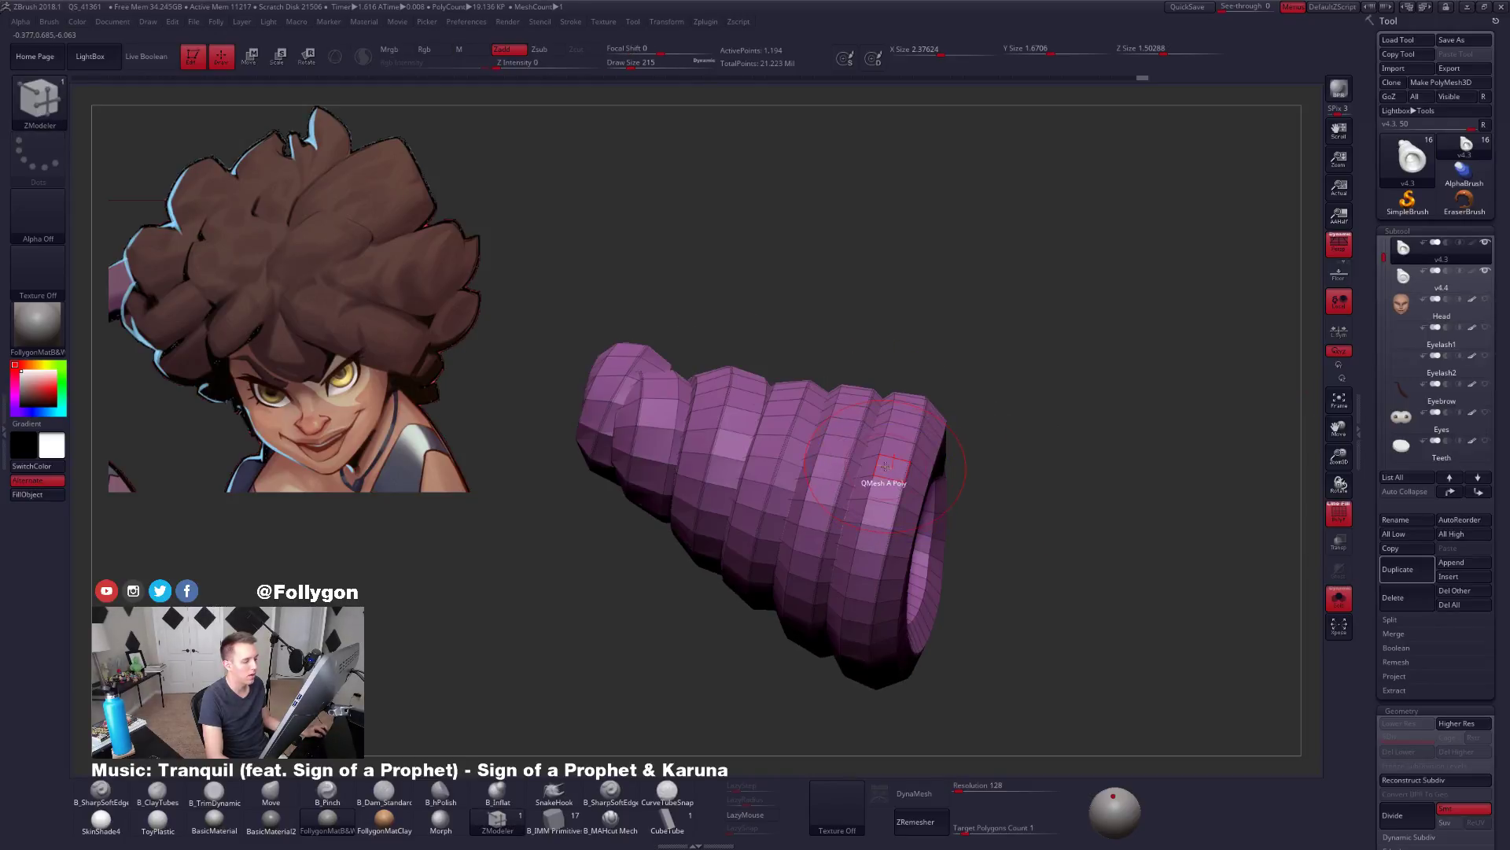
{"action": "key", "text": "d"}
{"action": "key", "text": "shift+f"}
{"action": "mouse_move", "coordinate": [1028, 522]}
{"action": "left_mouse_down"}
{"action": "mouse_move", "coordinate": [915, 525]}
{"action": "mouse_move", "coordinate": [971, 546]}
{"action": "mouse_move", "coordinate": [906, 542]}
{"action": "mouse_move", "coordinate": [941, 491]}
{"action": "mouse_move", "coordinate": [936, 515]}
{"action": "mouse_move", "coordinate": [875, 519]}
{"action": "mouse_move", "coordinate": [870, 488]}
{"action": "left_mouse_up"}
{"action": "key", "text": "shift+d"}
{"action": "key", "text": "d"}
{"action": "key", "text": "shift+d"}
{"action": "key", "text": "shift+f"}
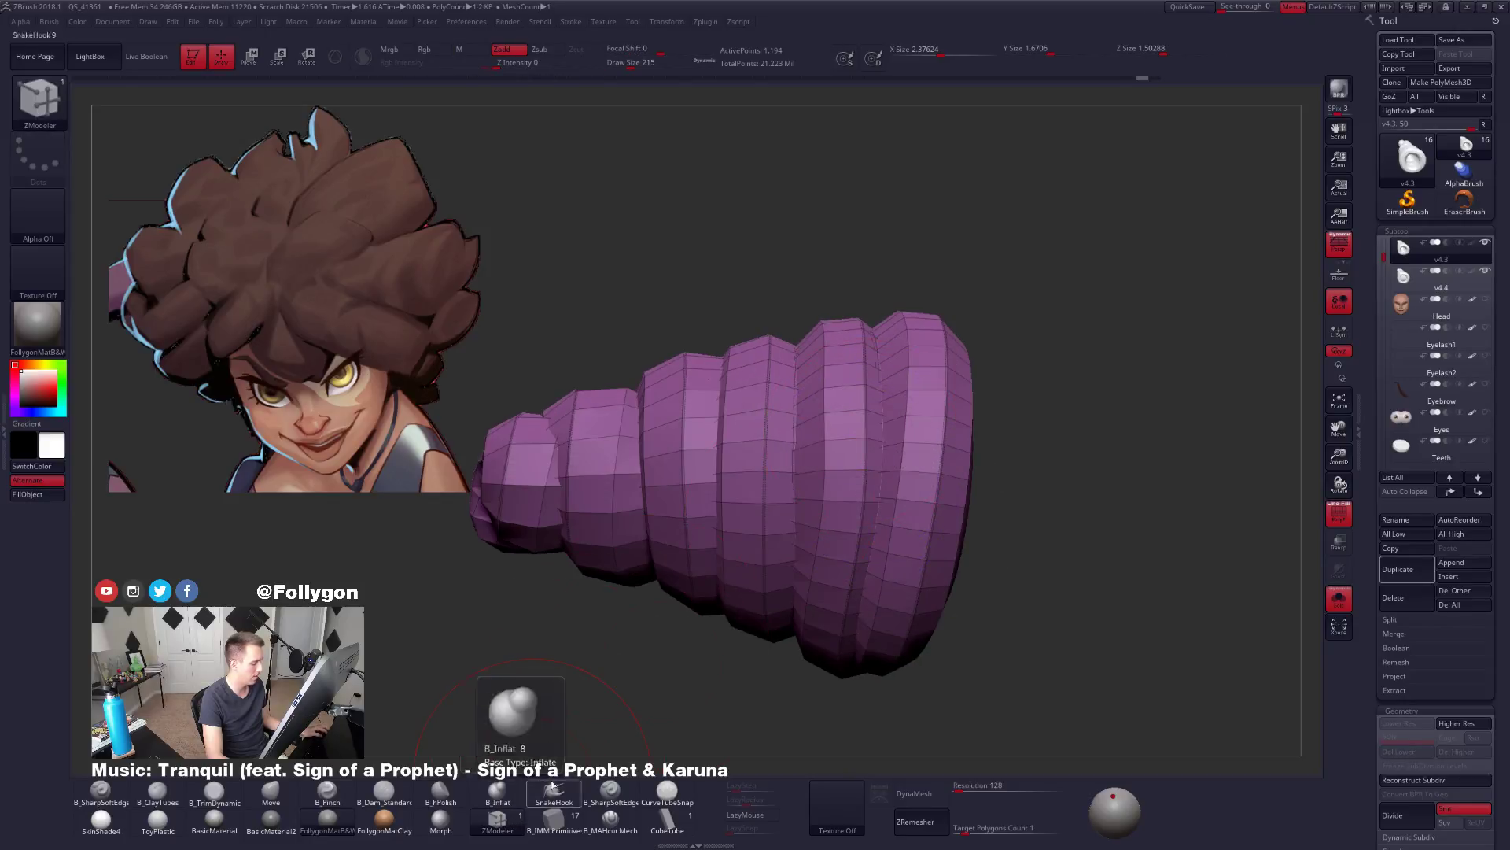
Bevel the complete edge loop along the coils into a narrow single-row strip, and preview the curl with dynamic subdivision.
{"action": "key", "text": "space"}
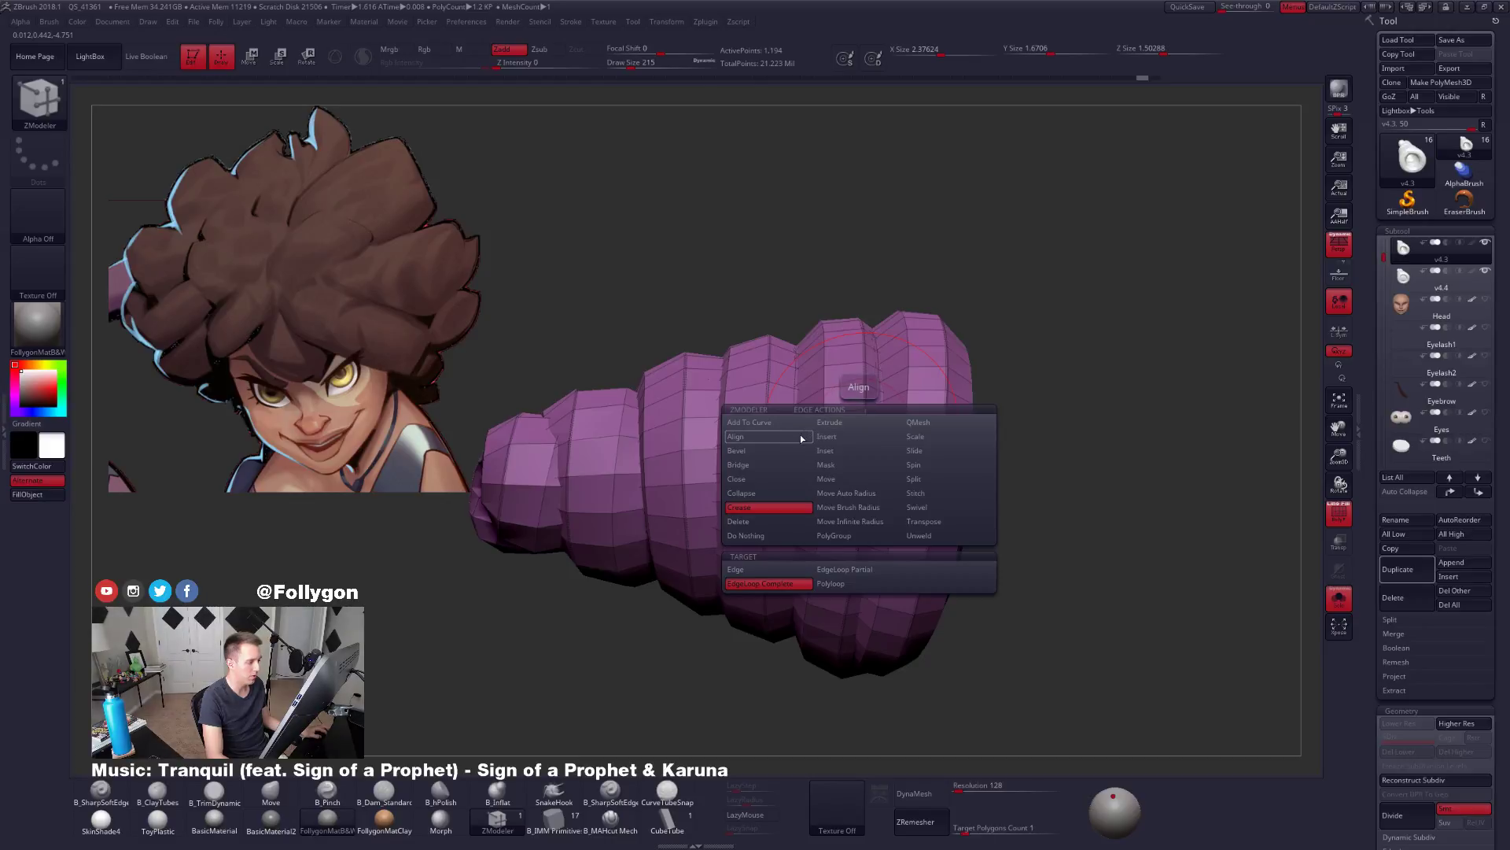
{"action": "left_click", "coordinate": [748, 451]}
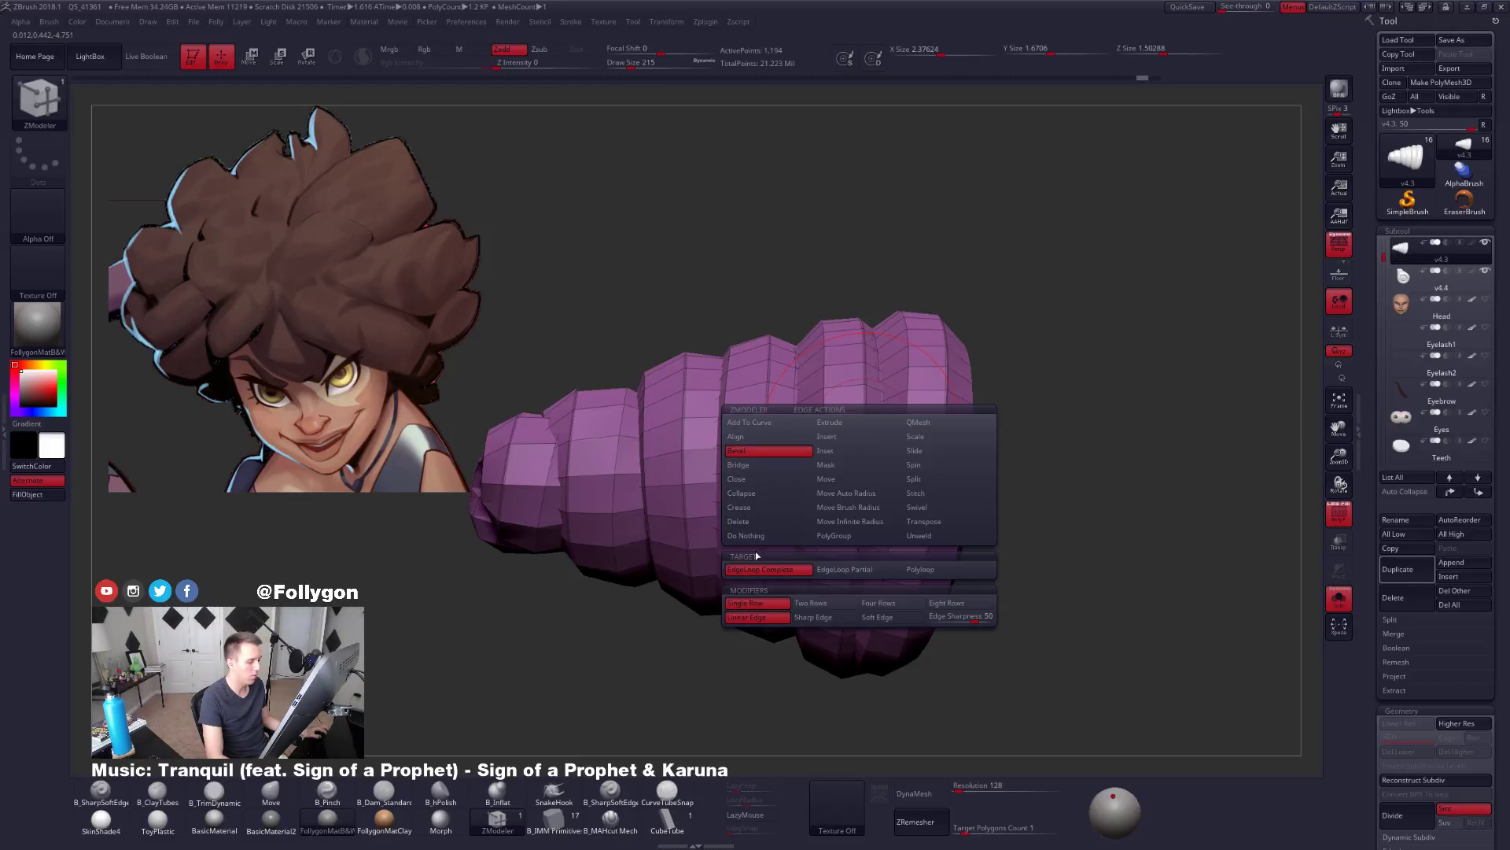
{"action": "right_click_drag", "start_coordinate": [843, 387], "coordinate": [864, 431], "text": "ctrl"}
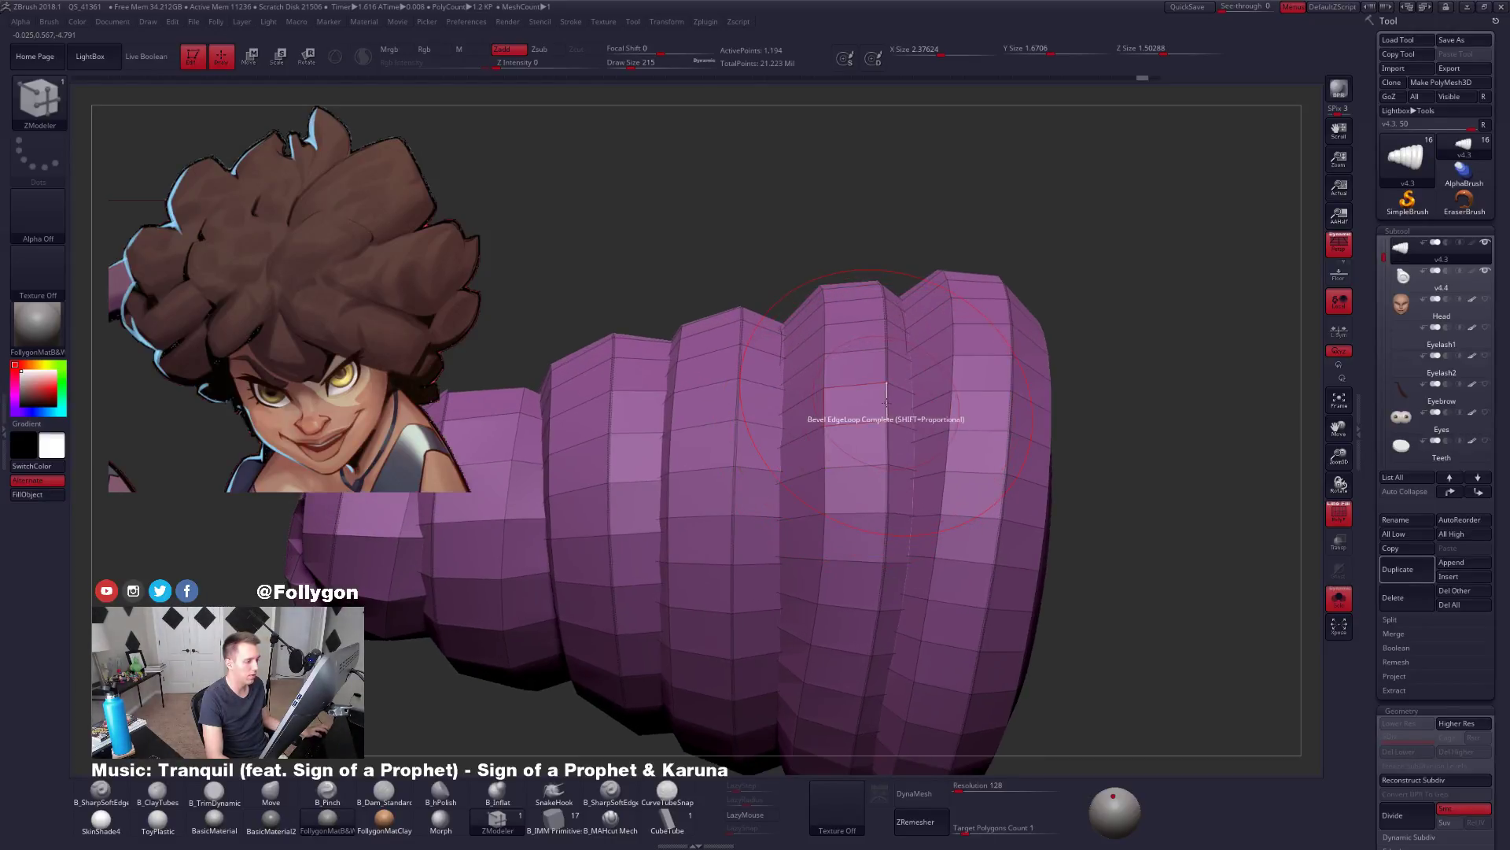
{"action": "left_click", "coordinate": [886, 401]}
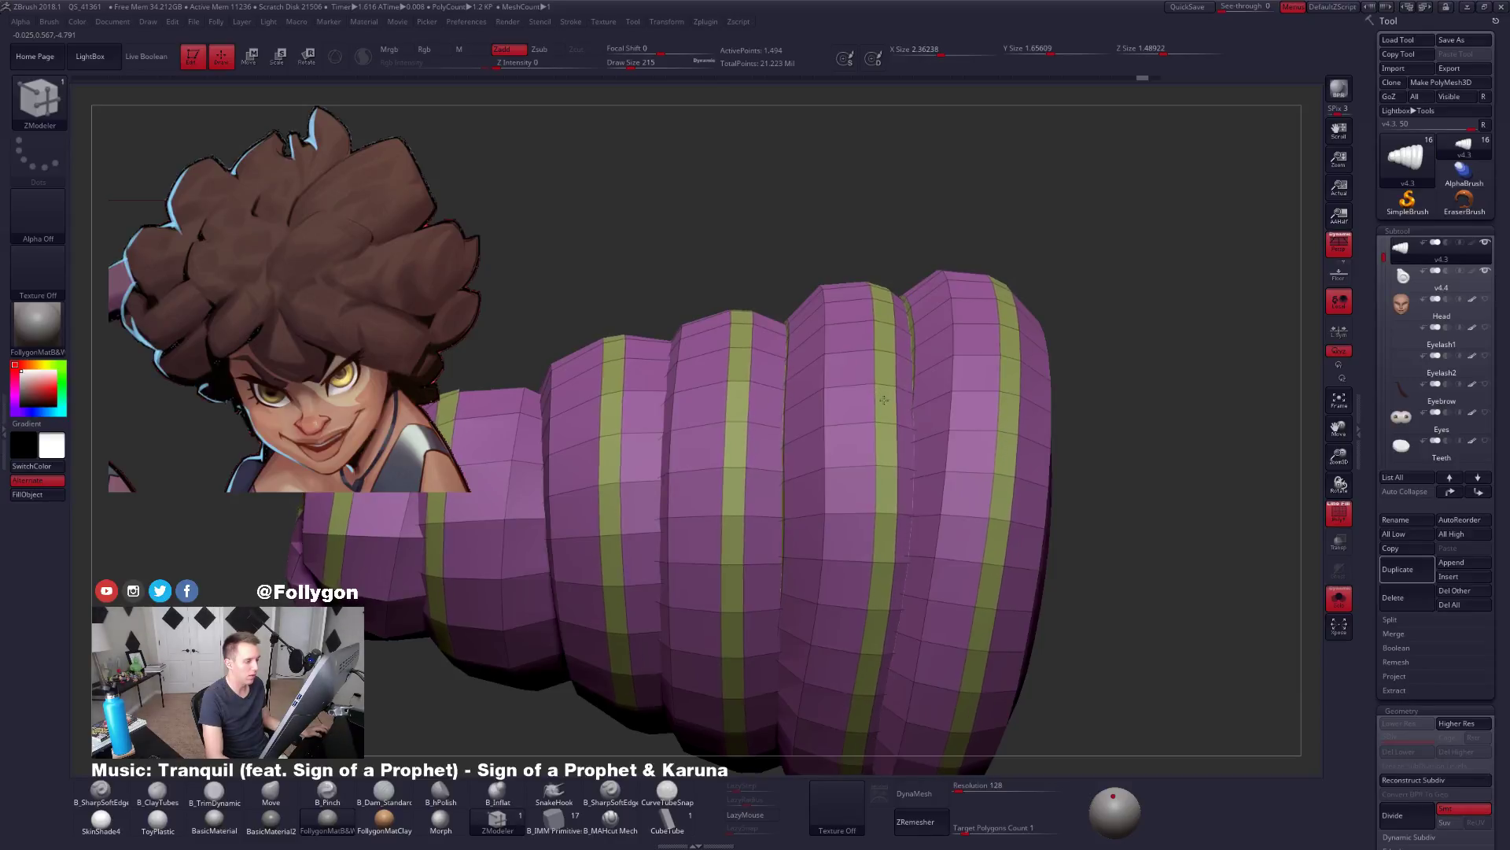
{"action": "left_click_drag", "start_coordinate": [884, 400], "coordinate": [882, 402]}
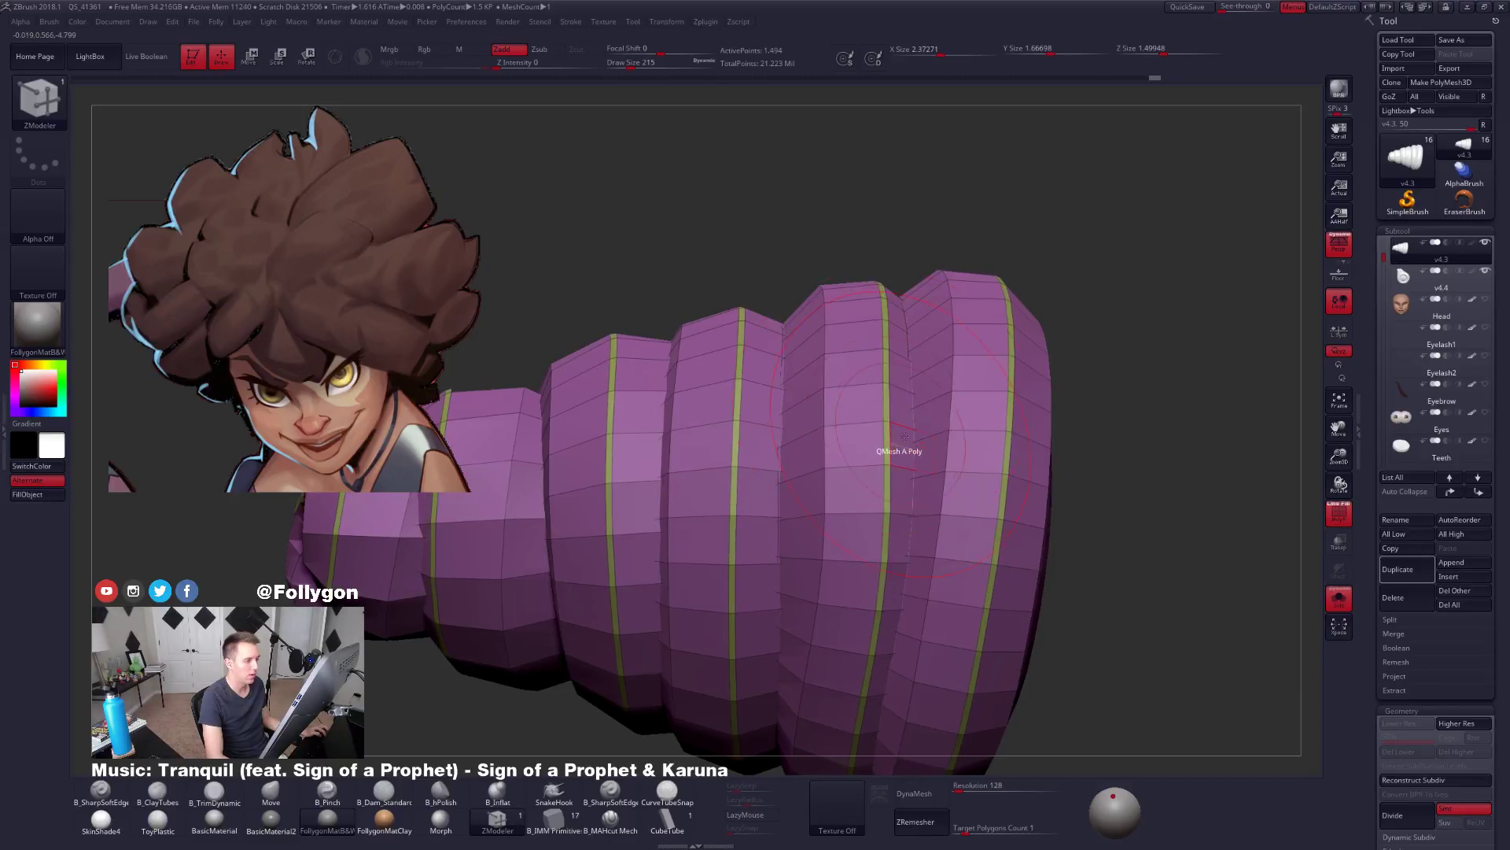
{"action": "key", "text": "d"}
{"action": "key", "text": "f"}
{"action": "key", "text": "shift+f"}
{"action": "mouse_move", "coordinate": [883, 492]}
{"action": "right_mouse_down"}
{"action": "mouse_move", "coordinate": [922, 477]}
{"action": "mouse_move", "coordinate": [905, 480]}
{"action": "mouse_move", "coordinate": [893, 417]}
{"action": "mouse_move", "coordinate": [932, 425]}
{"action": "mouse_move", "coordinate": [917, 431]}
{"action": "mouse_move", "coordinate": [911, 522]}
{"action": "mouse_move", "coordinate": [873, 428]}
{"action": "mouse_move", "coordinate": [910, 438]}
{"action": "mouse_move", "coordinate": [907, 519]}
{"action": "right_mouse_up"}
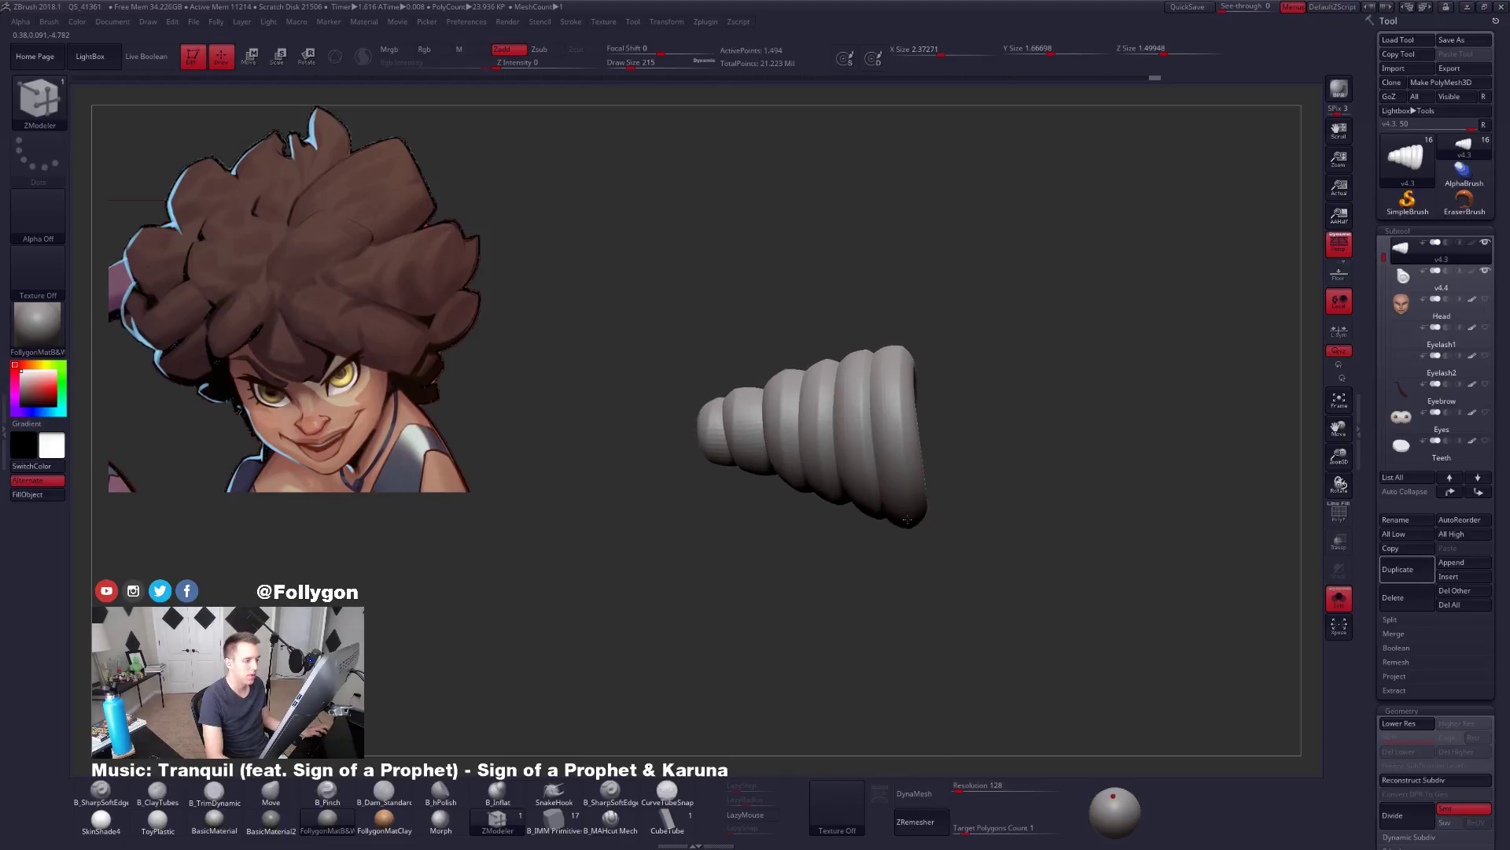
Activate the Move brush, select the duplicate curl v4.4, and lower it to subdivision level 1.
{"action": "key", "text": "b"}
{"action": "key", "text": "m"}
{"action": "key", "text": "v"}
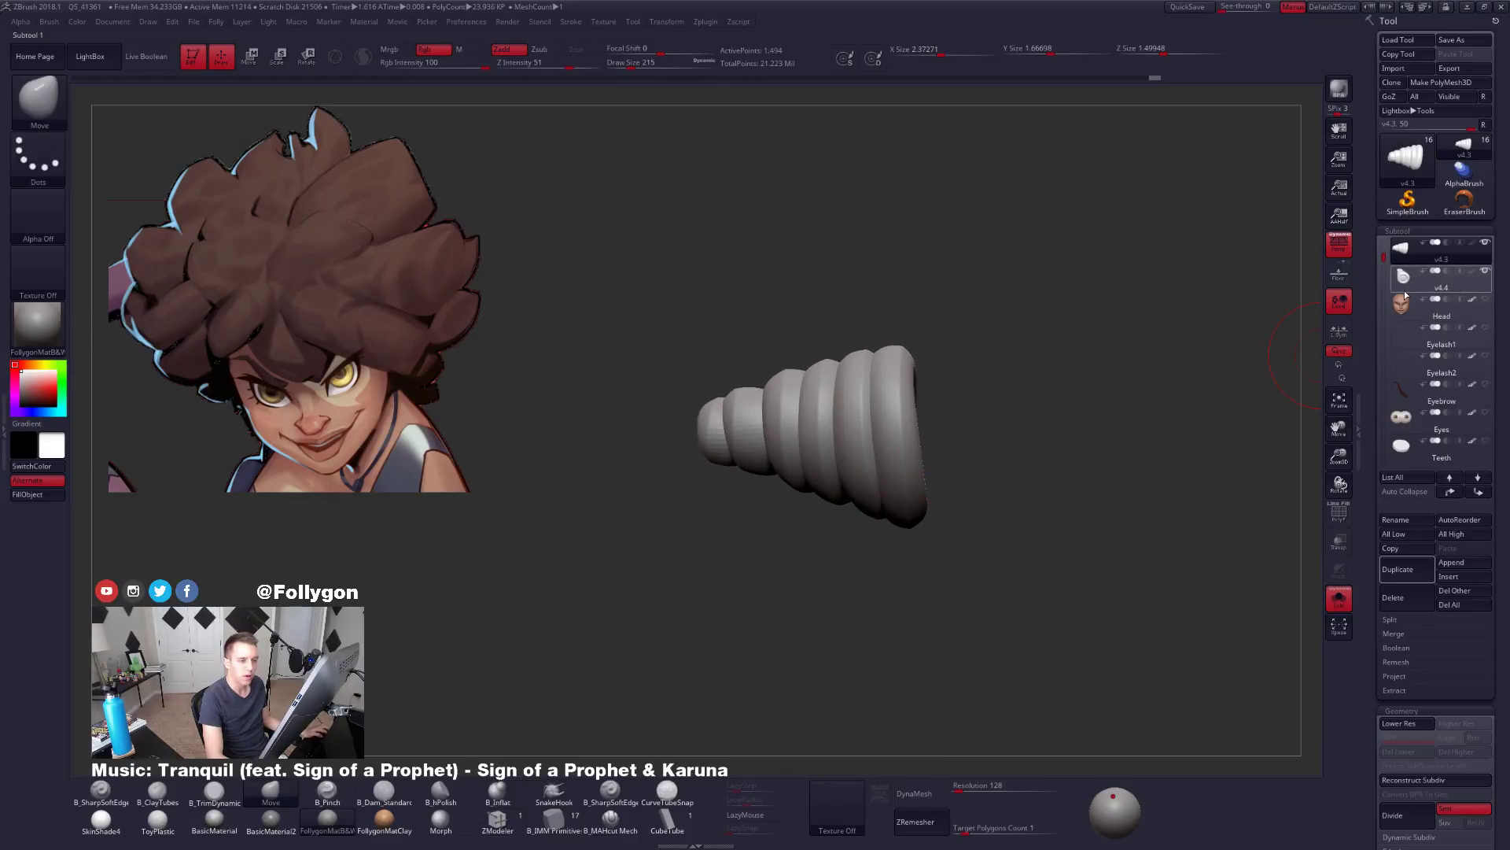
{"action": "left_click", "coordinate": [1406, 284]}
{"action": "right_click_drag", "start_coordinate": [1014, 398], "coordinate": [1049, 411]}
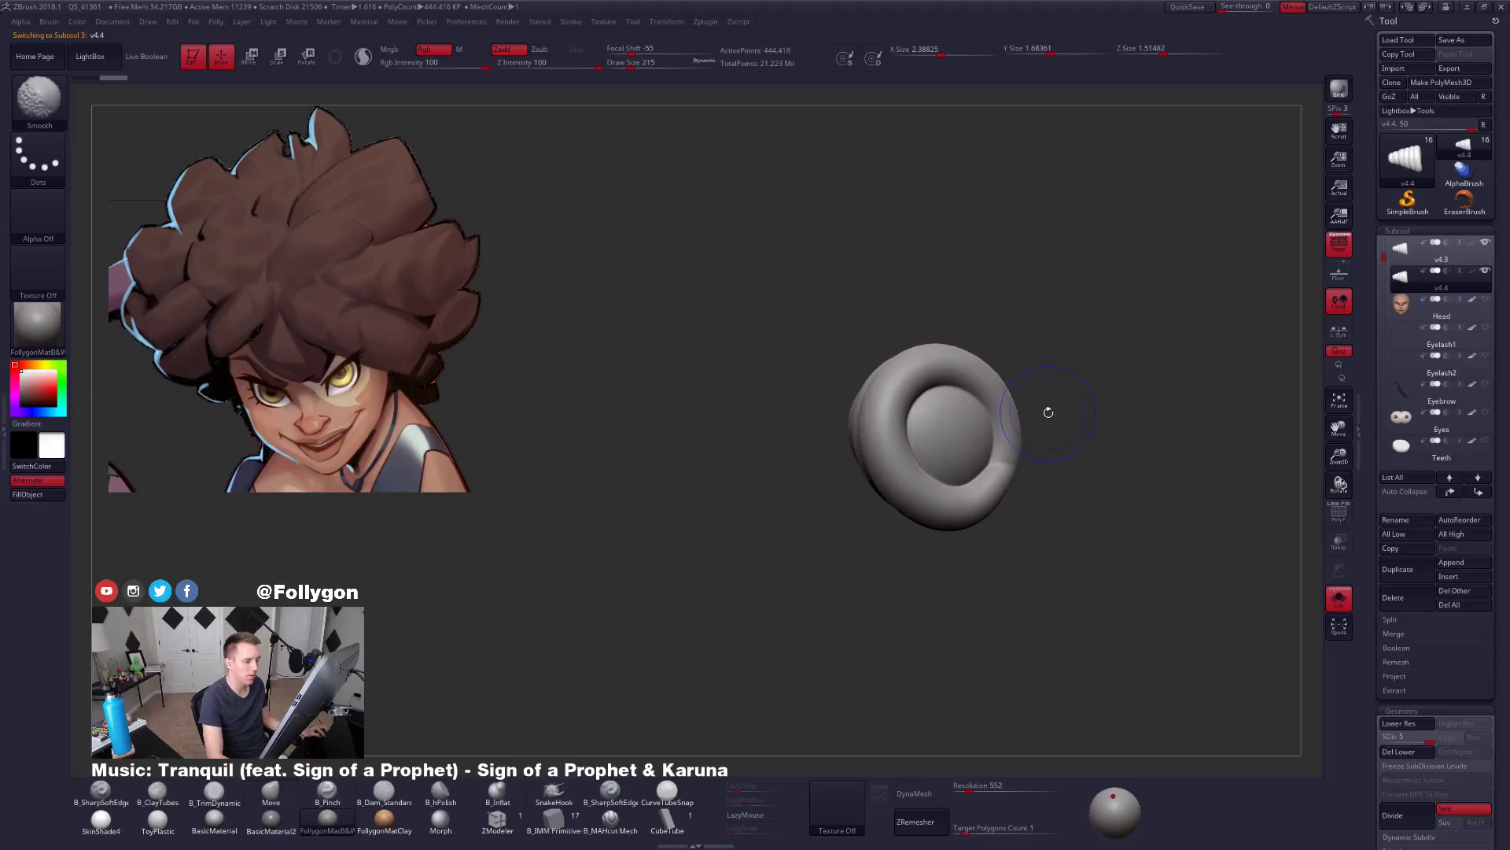
{"action": "key", "text": "shift+d"}
{"action": "key", "text": "shift+d"}
{"action": "key", "text": "shift+d"}
{"action": "key", "text": "shift+d"}
{"action": "right_click_drag", "start_coordinate": [956, 429], "coordinate": [984, 442]}
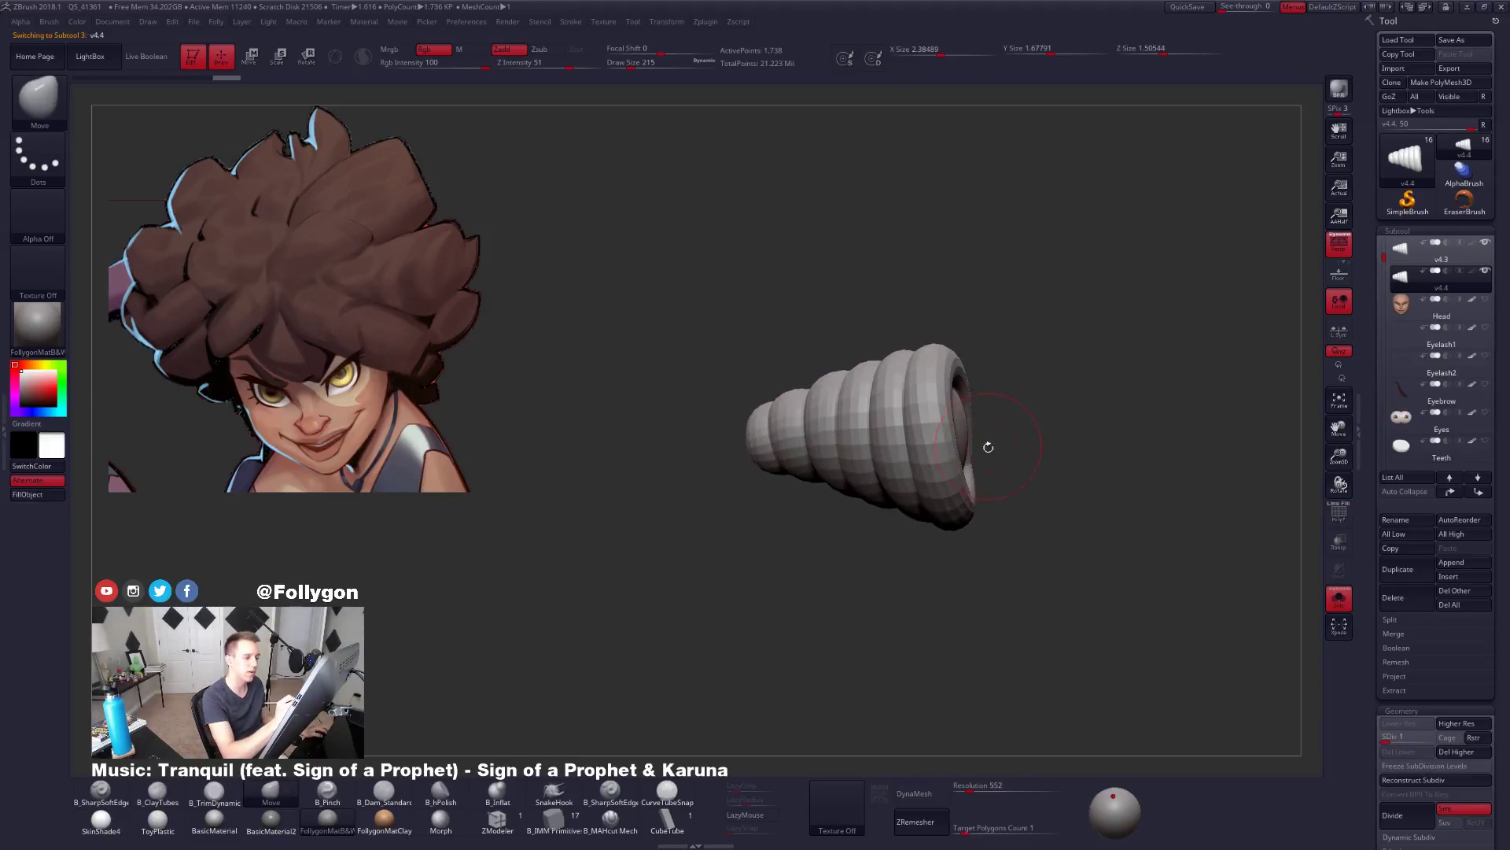
{"action": "left_click_drag", "start_coordinate": [952, 325], "coordinate": [1050, 558], "text": "ctrl+shift"}
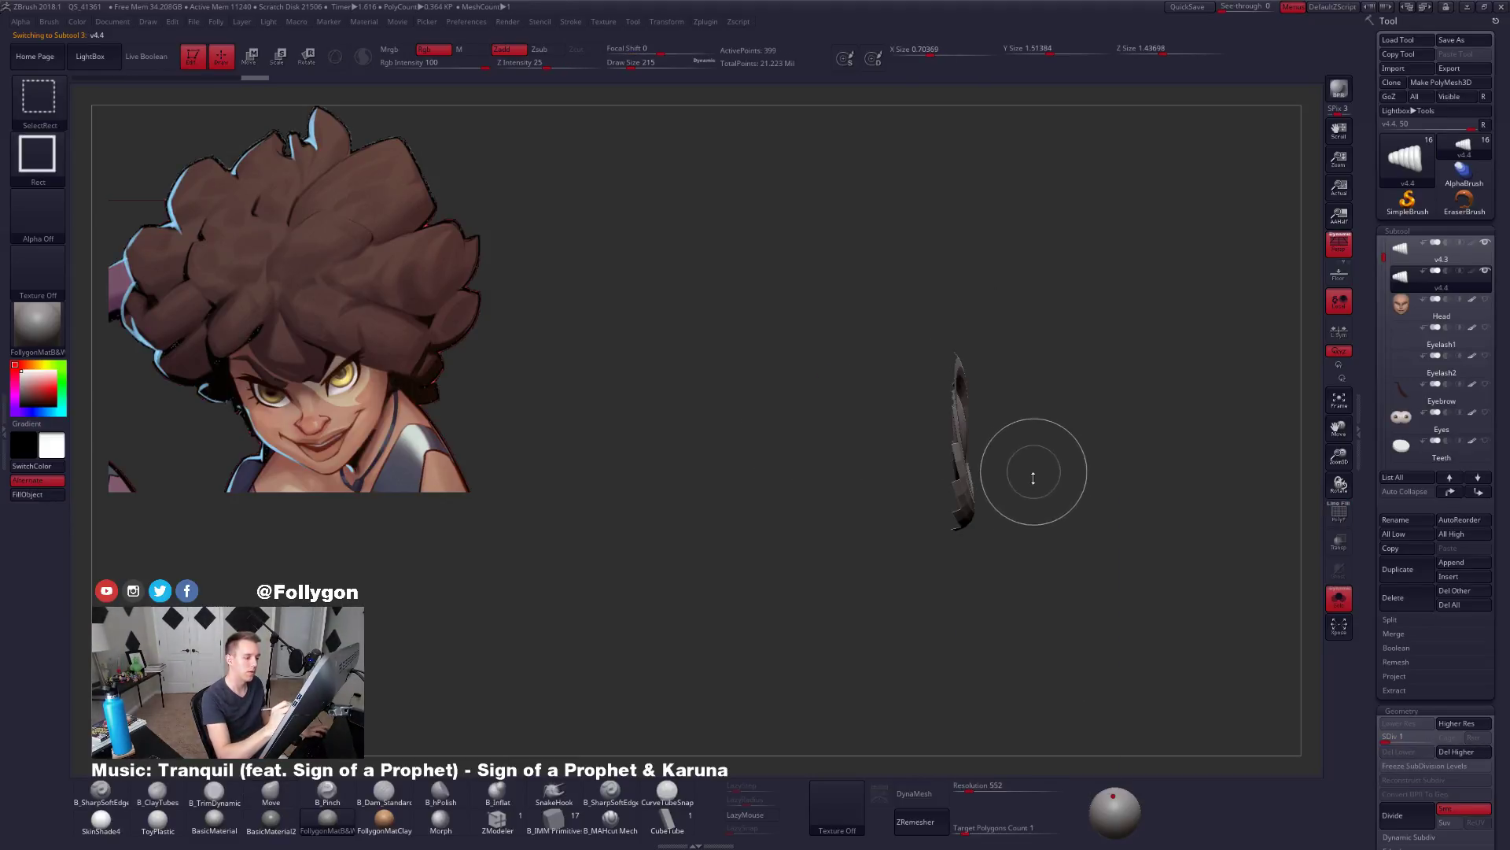
{"action": "right_click", "coordinate": [1031, 472]}
{"action": "right_click_drag", "start_coordinate": [1125, 445], "coordinate": [1054, 469]}
{"action": "left_click", "coordinate": [1071, 456], "text": "ctrl+shift"}
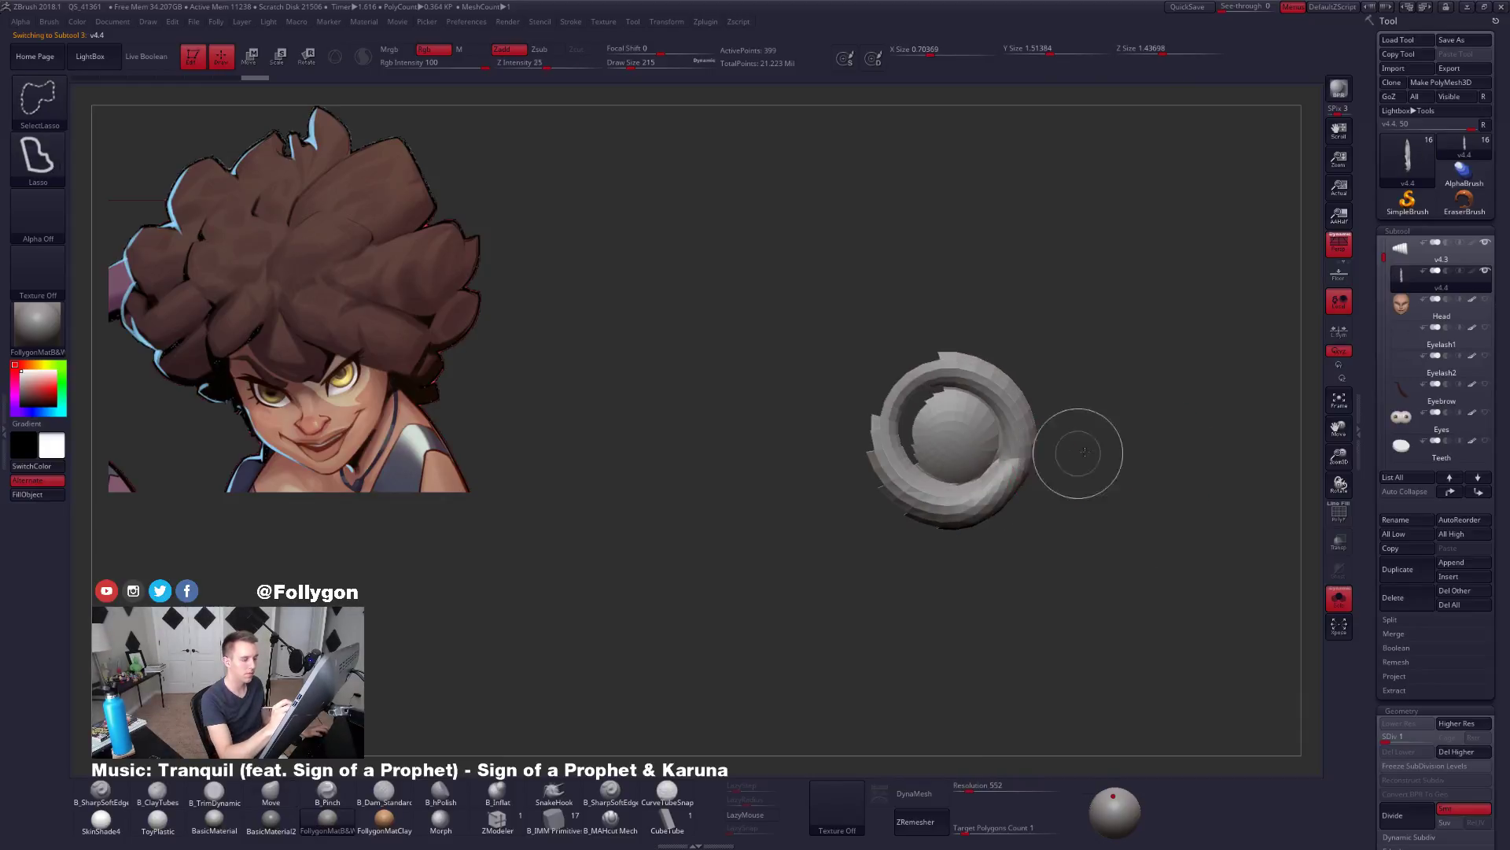
{"action": "right_click", "coordinate": [1015, 412]}
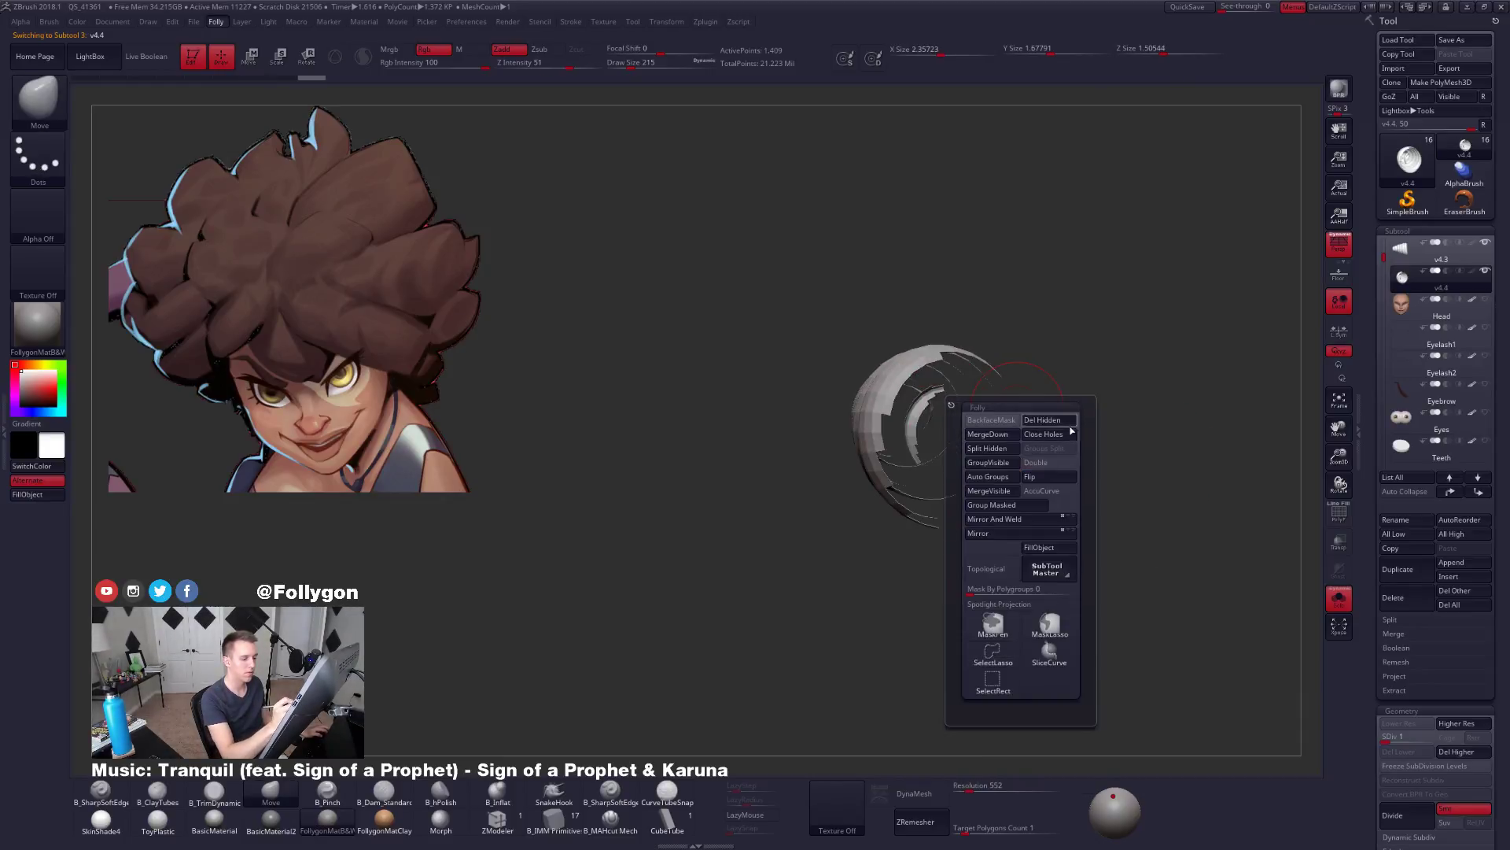
{"action": "left_click", "coordinate": [1050, 465]}
{"action": "left_click", "coordinate": [1121, 391], "text": "ctrl+shift"}
Mask the wide end of curl v4.4, soften the mask's edge, and invert the mask.
{"action": "left_click_drag", "start_coordinate": [834, 417], "coordinate": [779, 425]}
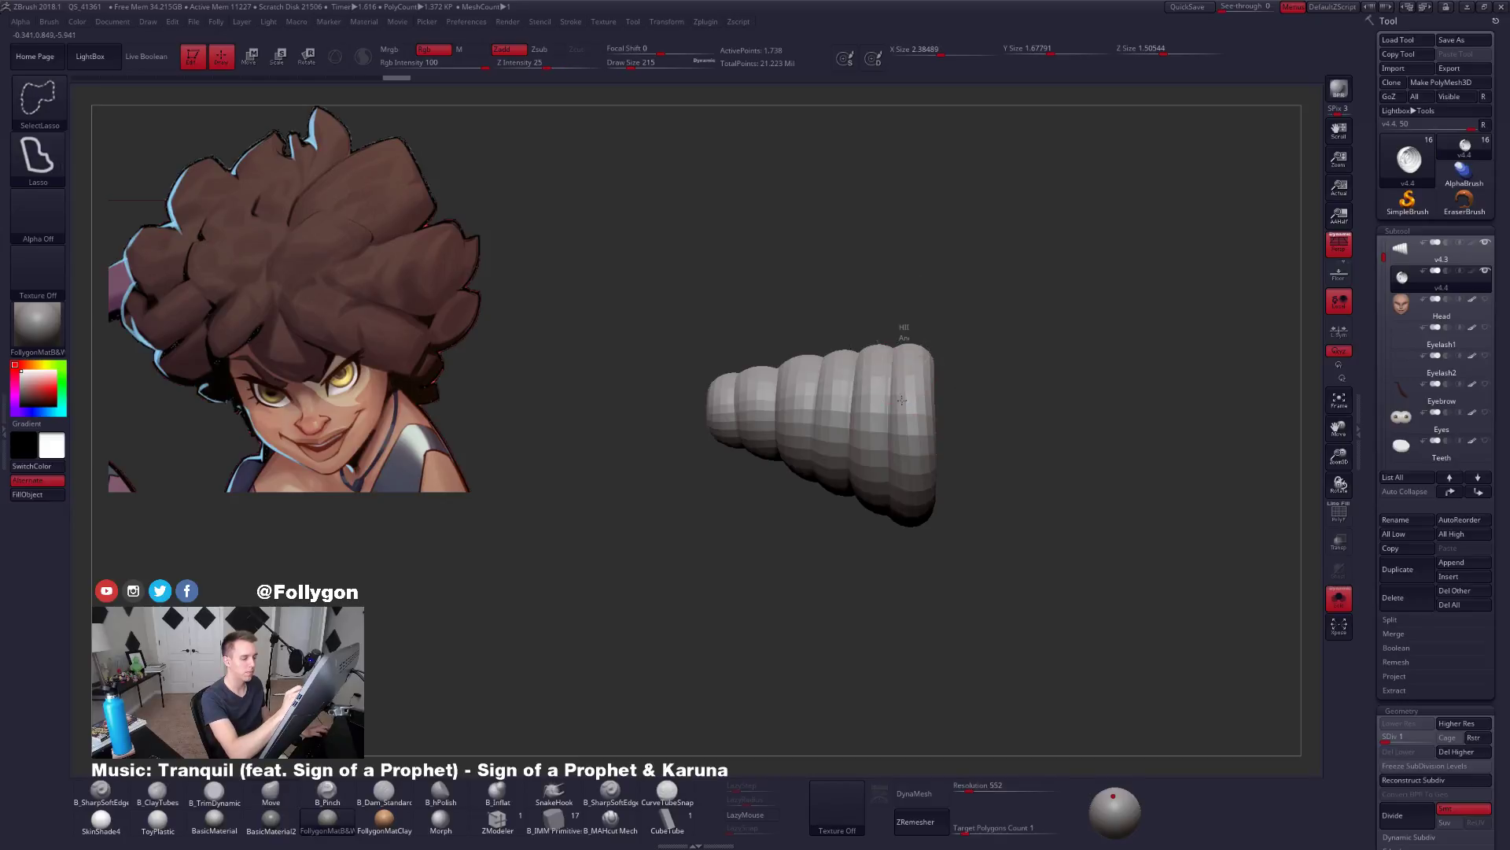
{"action": "mouse_move", "coordinate": [913, 550]}
{"action": "left_mouse_down", "text": "ctrl+shift"}
{"action": "mouse_move", "coordinate": [913, 283]}
{"action": "mouse_move", "coordinate": [917, 446]}
{"action": "left_mouse_up", "text": "ctrl+shift"}
{"action": "left_click", "coordinate": [1054, 398], "text": "ctrl+shift"}
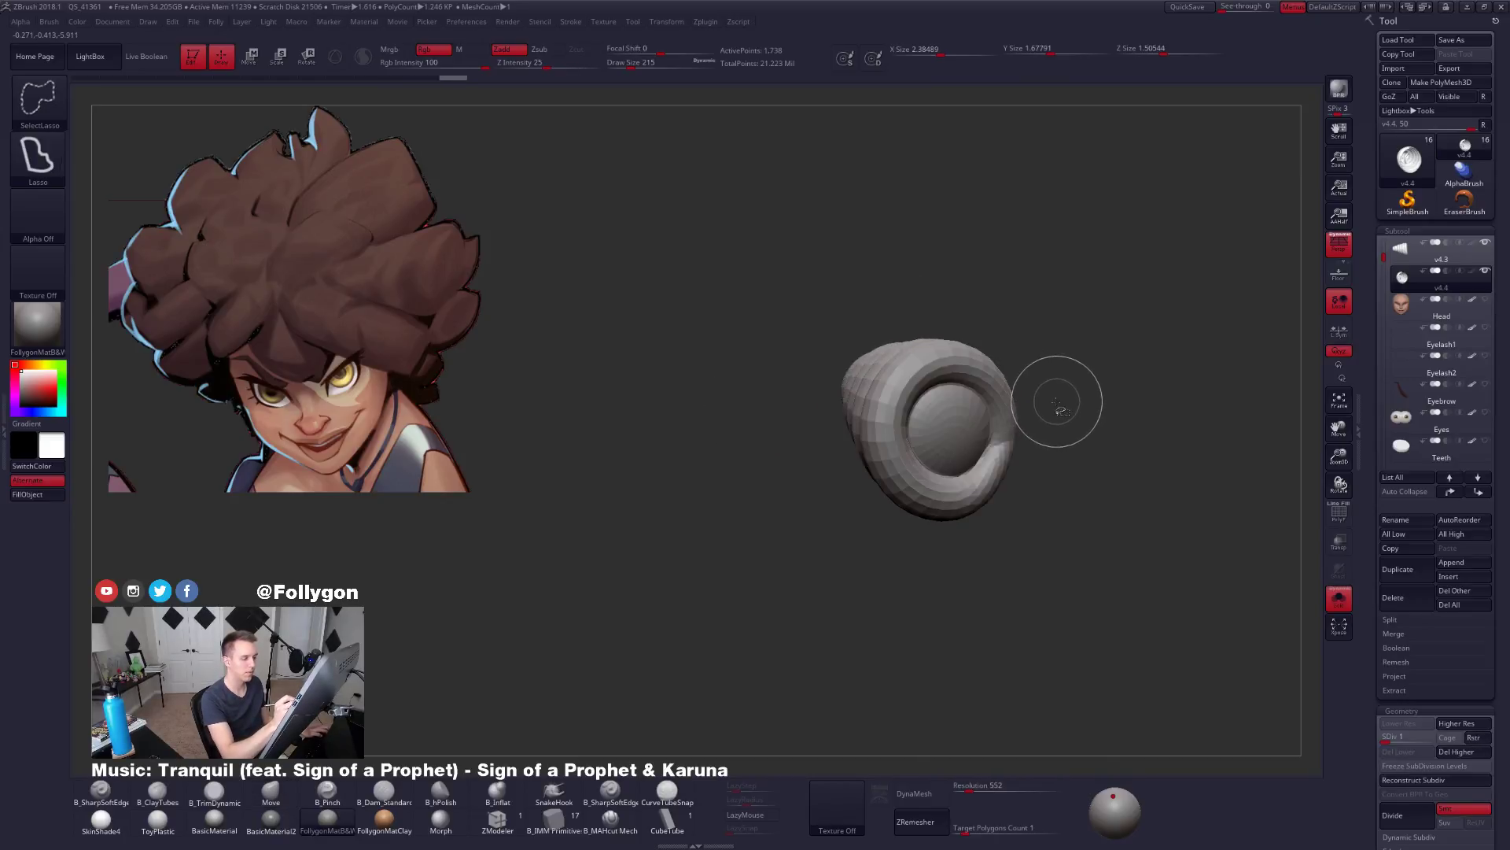
{"action": "left_click", "coordinate": [1069, 408], "text": "ctrl+shift"}
{"action": "left_click", "coordinate": [1006, 405], "text": "ctrl+shift"}
{"action": "left_click", "coordinate": [1009, 411], "text": "ctrl"}
{"action": "left_click", "coordinate": [1009, 415], "text": "ctrl"}
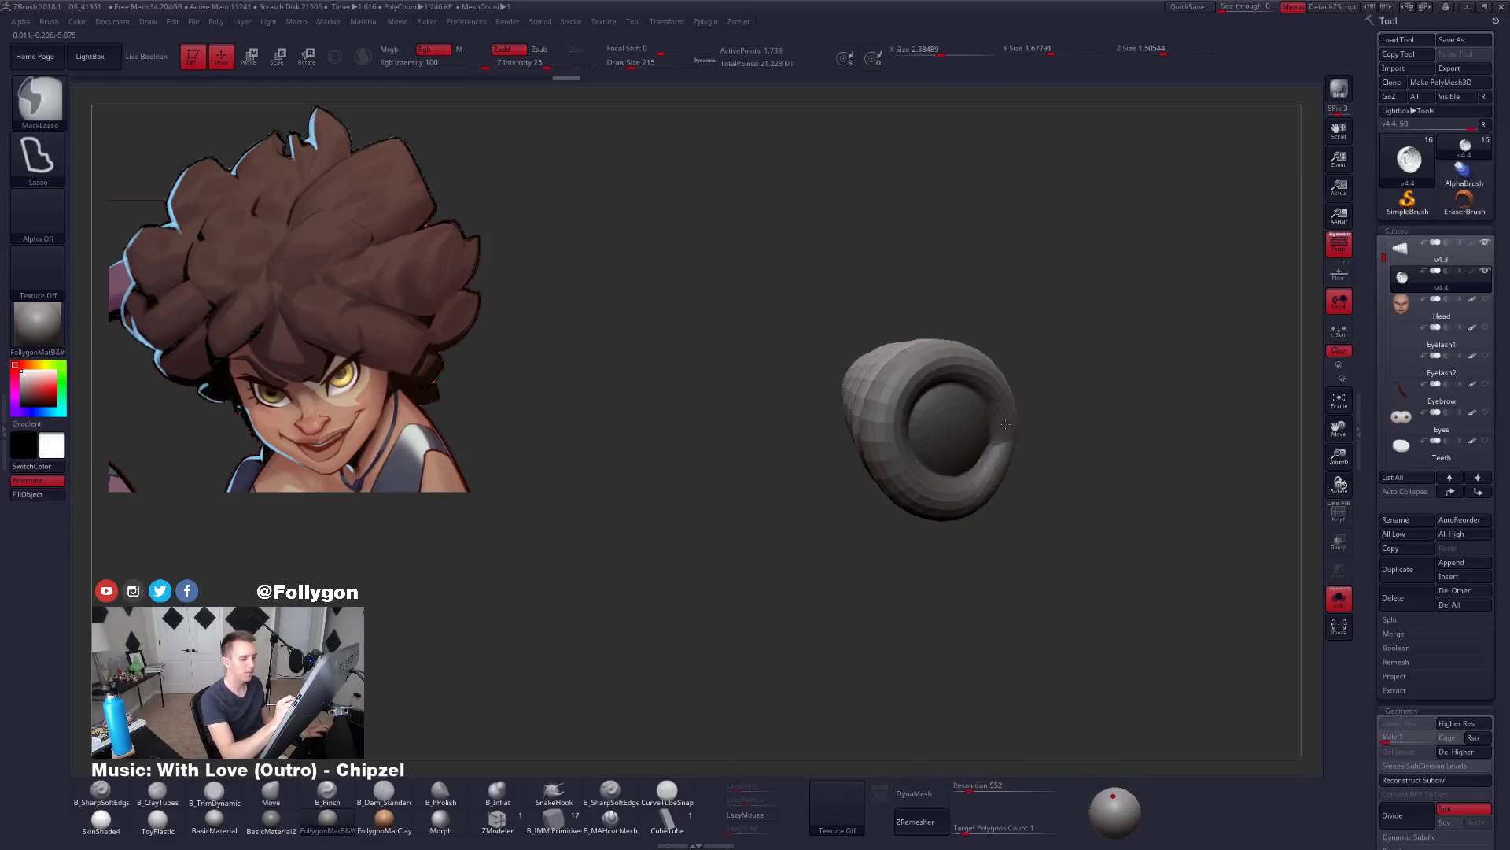
{"action": "left_click", "coordinate": [1052, 425], "text": "ctrl"}
Smooth the hollow wide end of the curl into a closed cap at draw size 279, and step up to subdivision level 2.
{"action": "mouse_move", "coordinate": [1032, 441]}
{"action": "left_mouse_down"}
{"action": "mouse_move", "coordinate": [966, 447]}
{"action": "mouse_move", "coordinate": [935, 425]}
{"action": "left_mouse_up"}
{"action": "key", "text": "3"}
{"action": "key", "text": "s"}
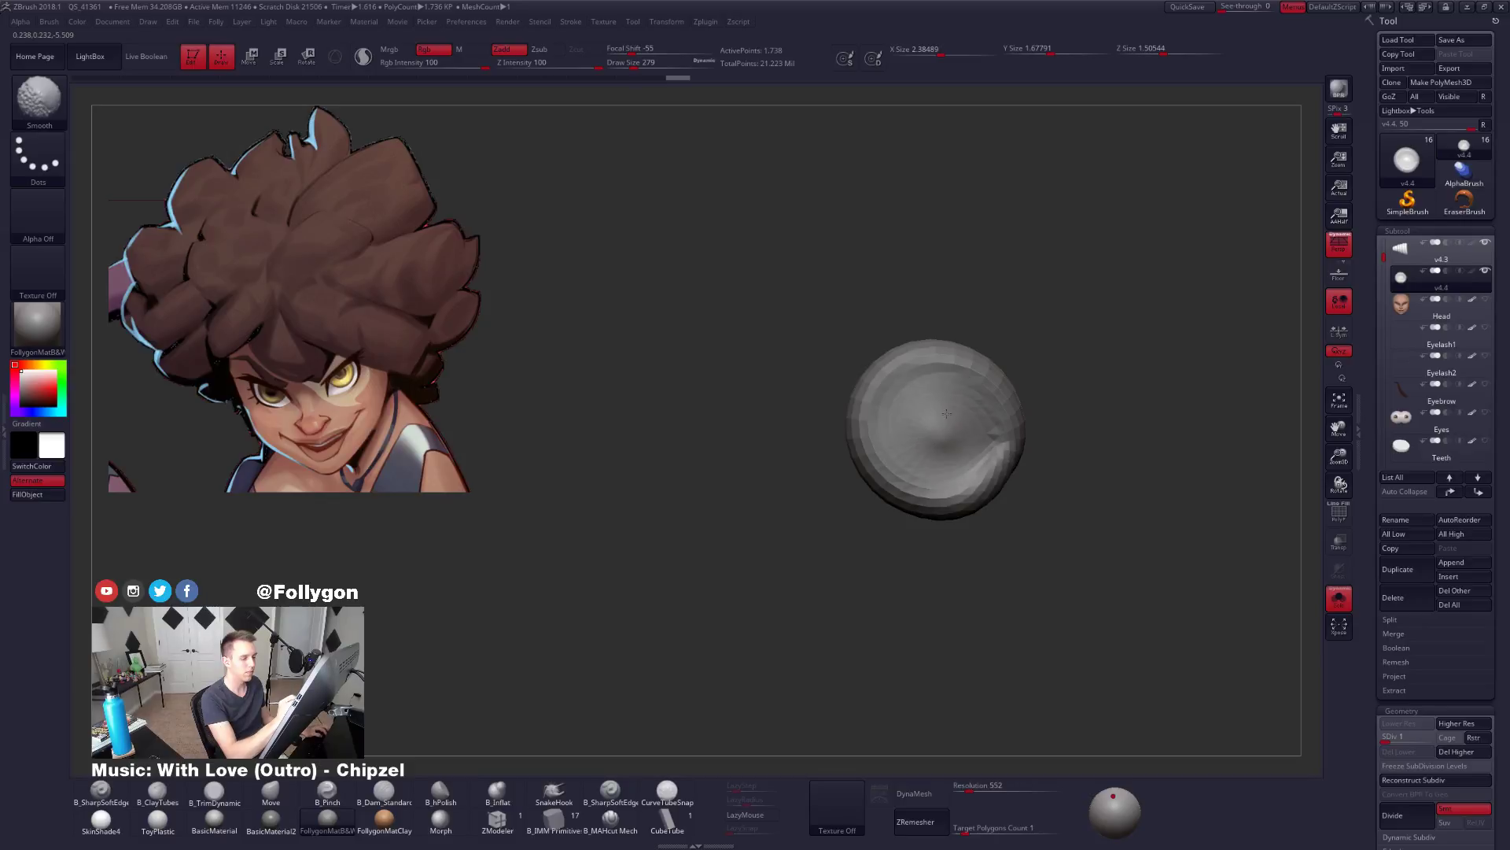
{"action": "key", "text": "d"}
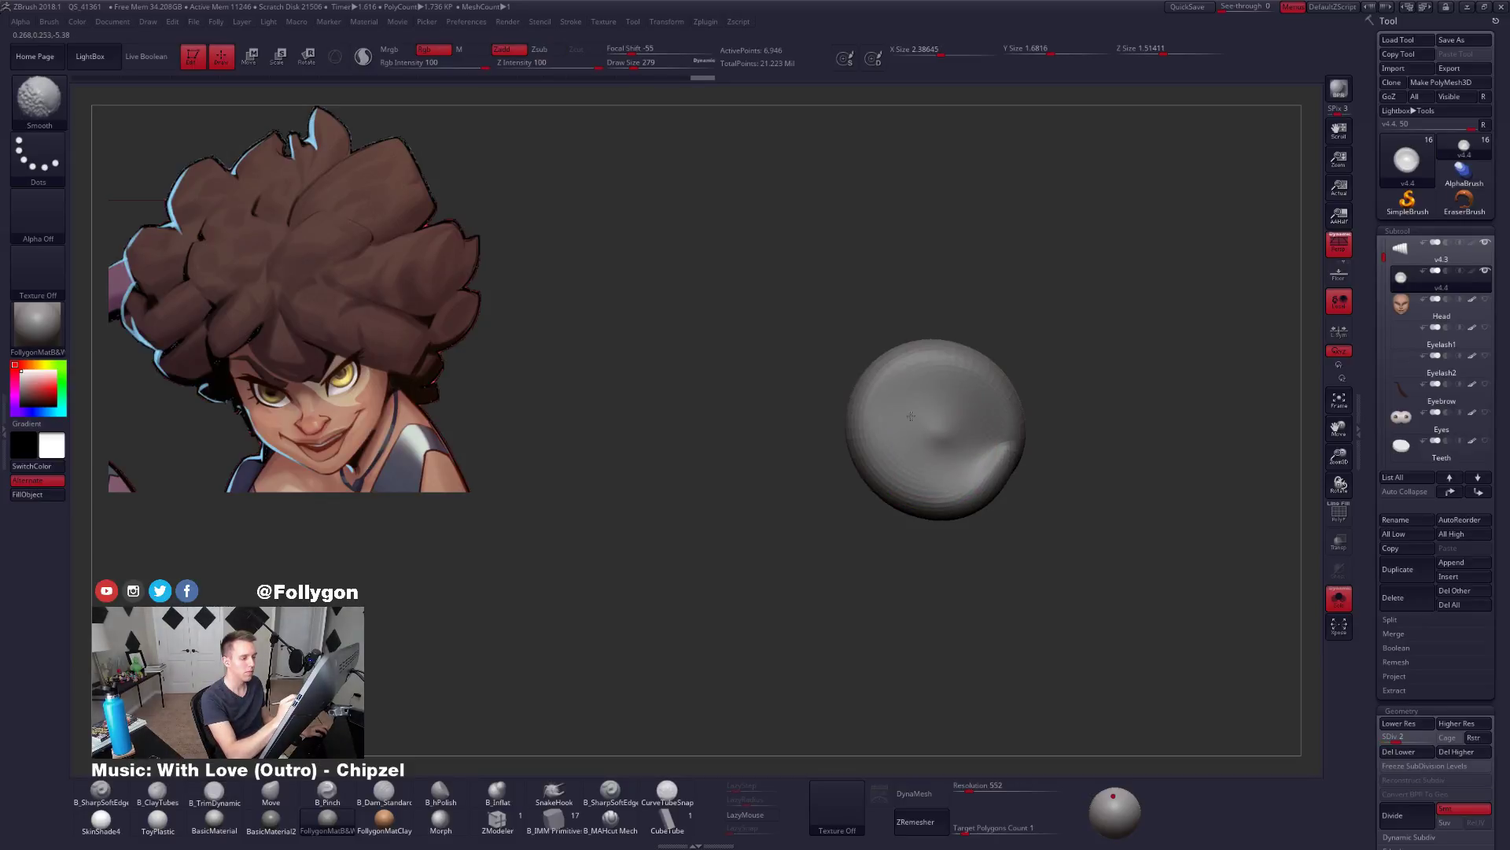
Flatten and smooth the curl's cap with the TrimDynamic brush while raising the subdivision to level 4.
{"action": "mouse_move", "coordinate": [910, 415]}
{"action": "left_mouse_down", "text": "alt"}
{"action": "mouse_move", "coordinate": [956, 444]}
{"action": "mouse_move", "coordinate": [947, 437]}
{"action": "left_mouse_up", "text": "alt"}
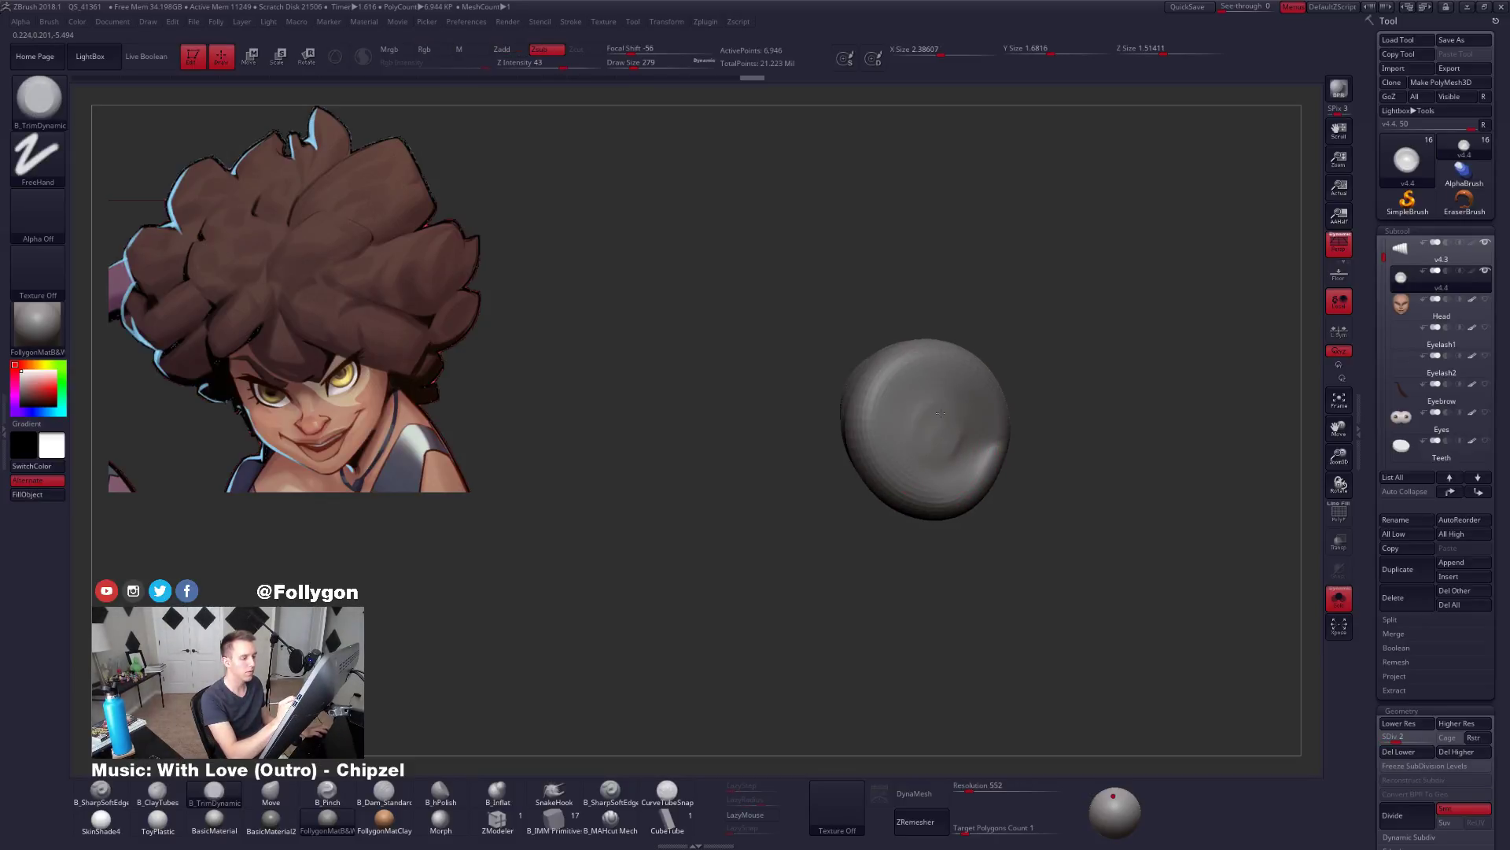
{"action": "key", "text": "ctrl+d"}
{"action": "right_click_drag", "start_coordinate": [915, 421], "coordinate": [956, 460]}
{"action": "mouse_move", "coordinate": [955, 460]}
{"action": "left_mouse_down", "text": "shift"}
{"action": "mouse_move", "coordinate": [935, 453]}
{"action": "mouse_move", "coordinate": [976, 452]}
{"action": "left_mouse_up", "text": "shift"}
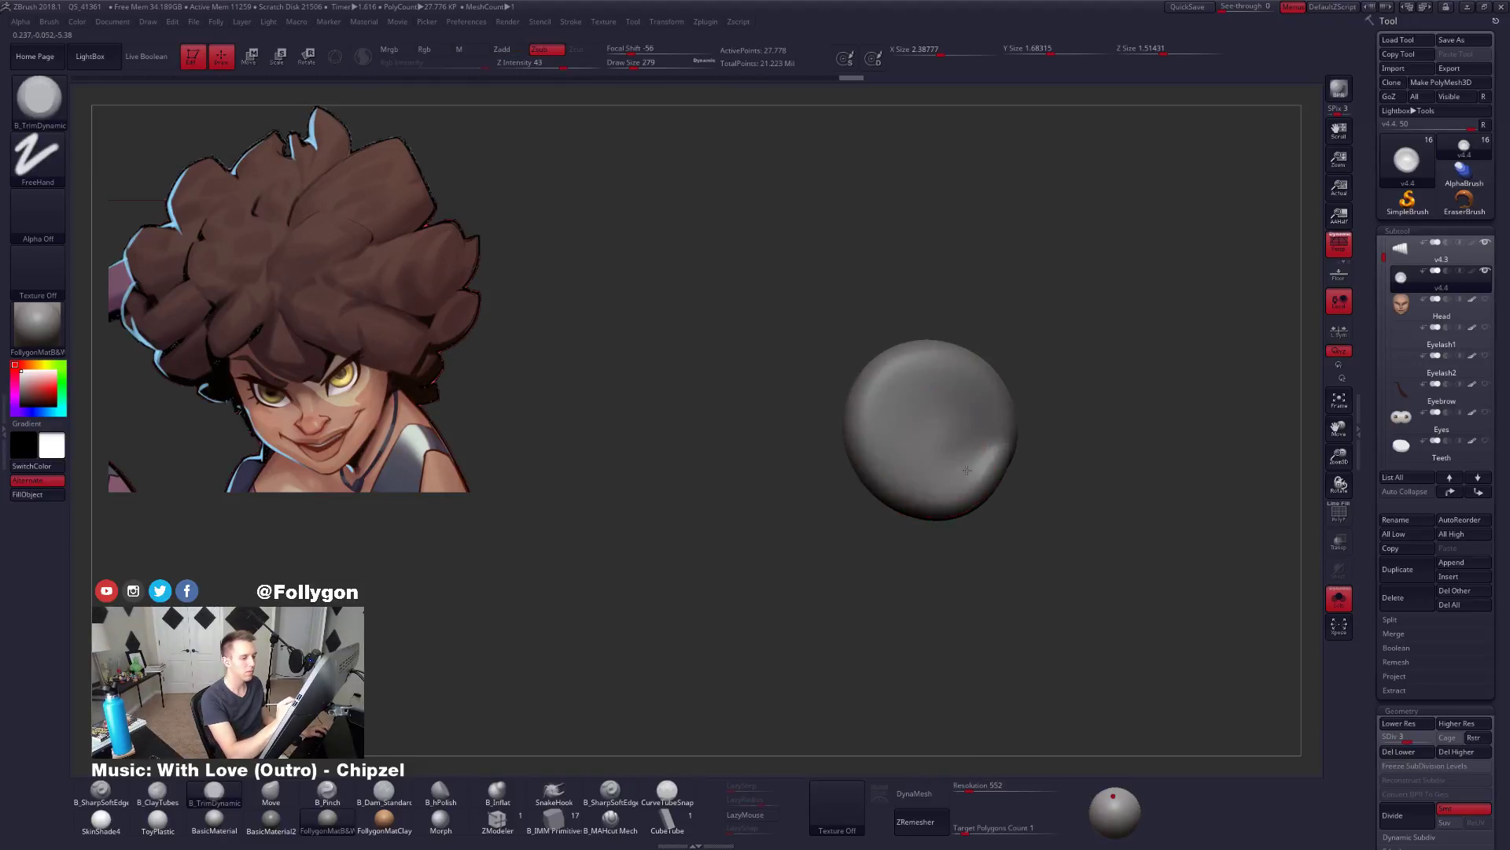
{"action": "right_click_drag", "start_coordinate": [913, 434], "coordinate": [963, 431]}
{"action": "key", "text": "ctrl+d"}
{"action": "left_click_drag", "start_coordinate": [955, 425], "coordinate": [964, 437], "text": "shift"}
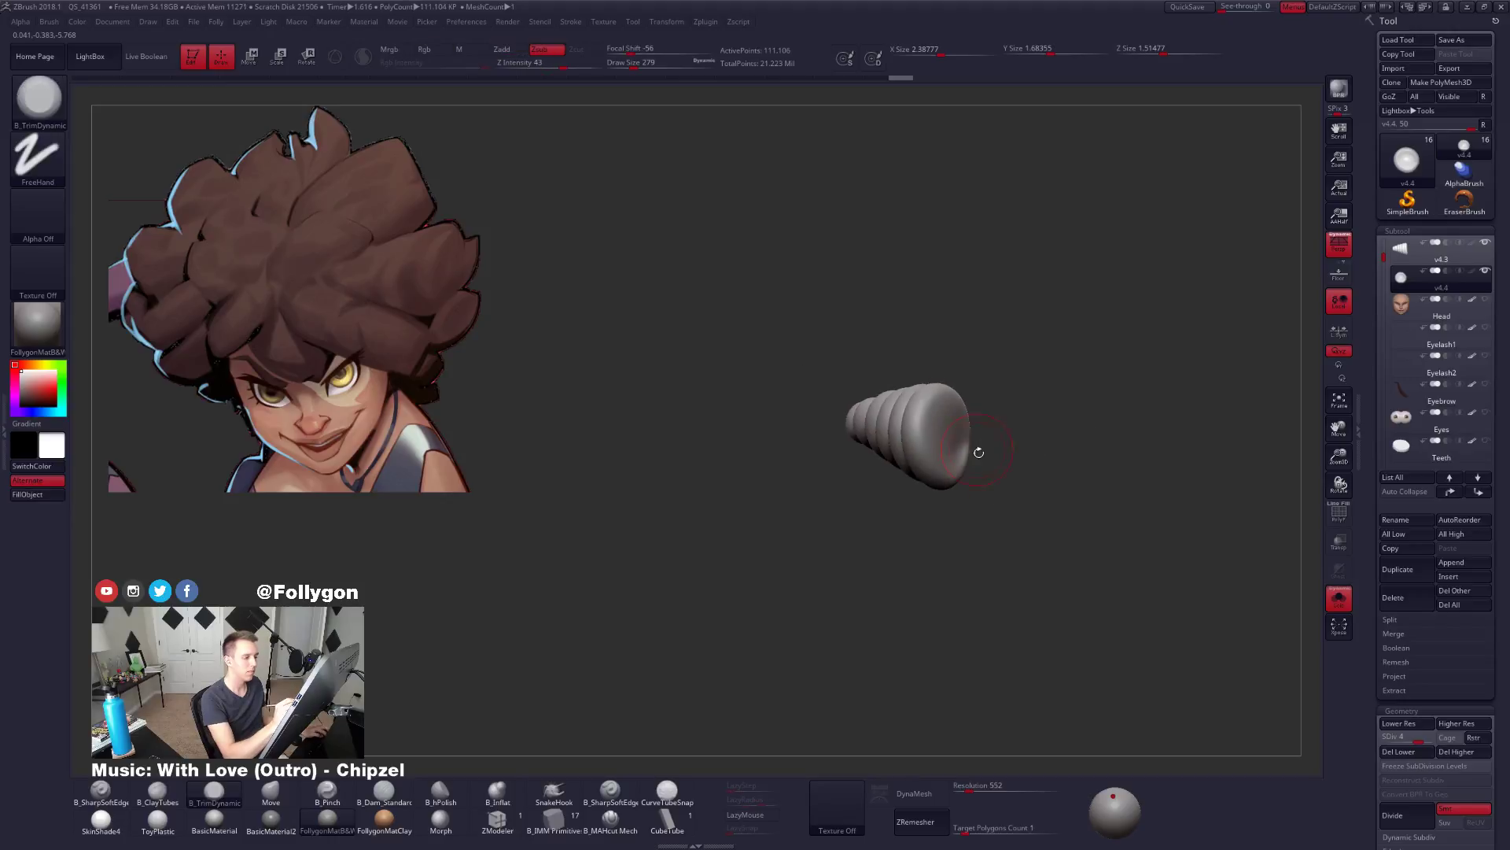
Review the capped curl from the side and turn the visibility of the v4.2 hair subtool back on.
{"action": "right_click_drag", "start_coordinate": [1086, 590], "coordinate": [1101, 627]}
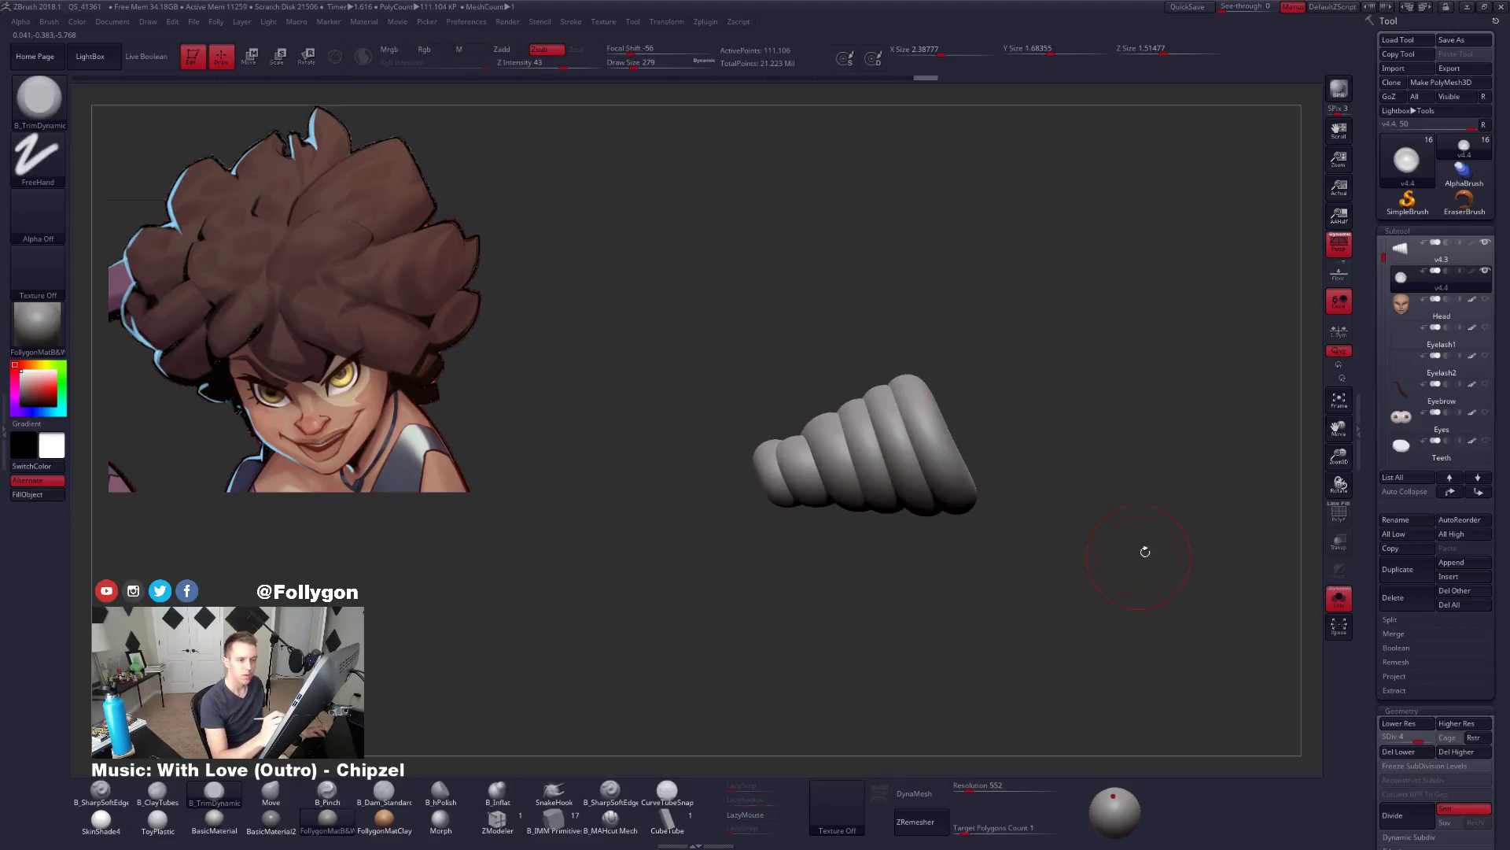
{"action": "scroll", "coordinate": [1426, 236], "scroll_direction": "up", "scroll_amount": 1}
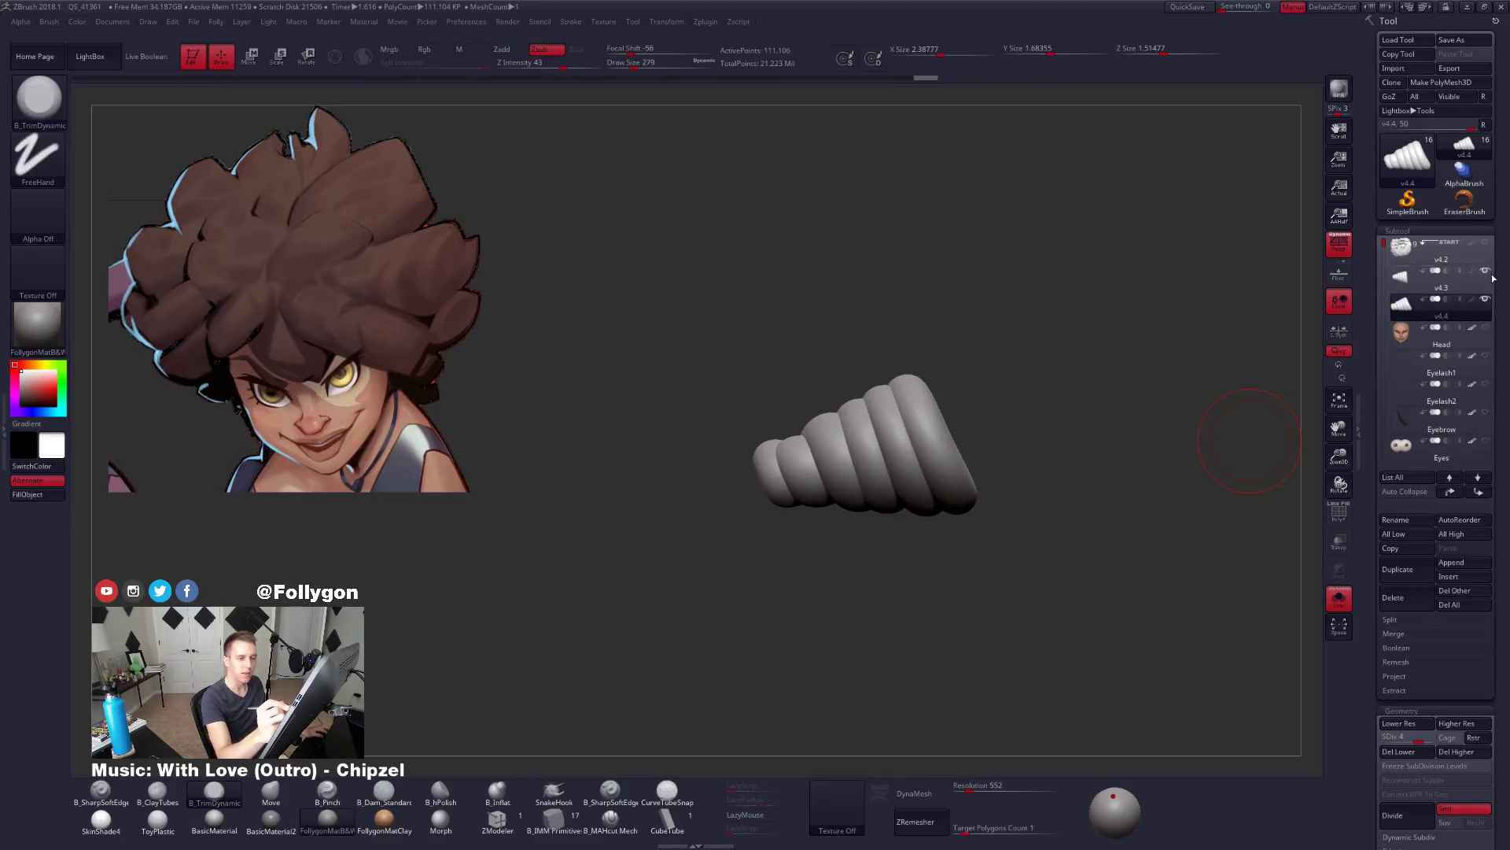
{"action": "left_click", "coordinate": [1484, 255]}
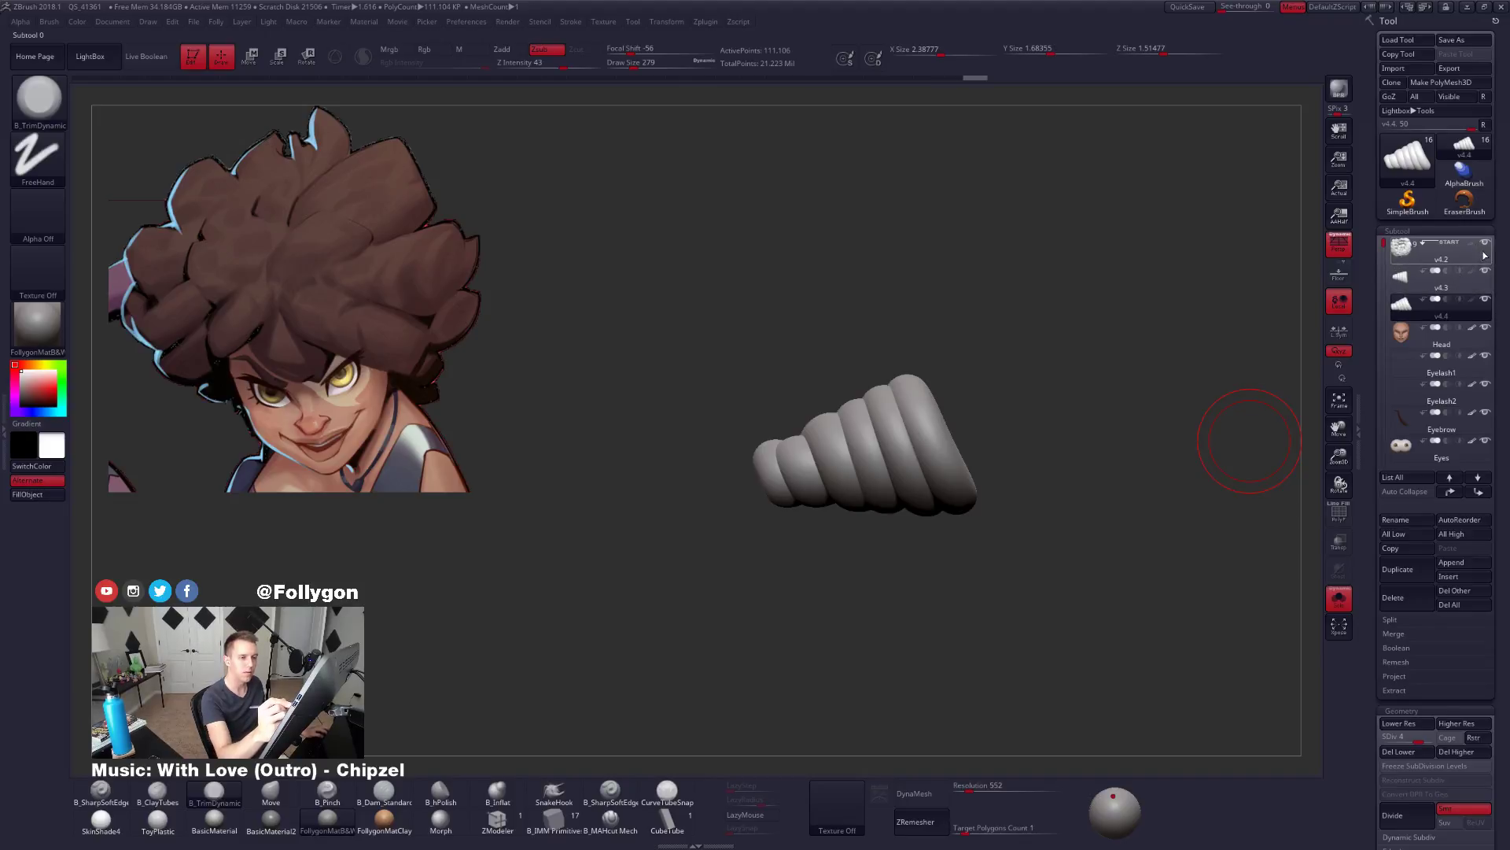
Examine the capped curl v4.4 from its wide end, then in place with the full hair and head.
{"action": "key", "text": "alt+shift+s"}
{"action": "left_click_drag", "start_coordinate": [1056, 526], "coordinate": [1041, 623]}
{"action": "key", "text": "alt+shift+s"}
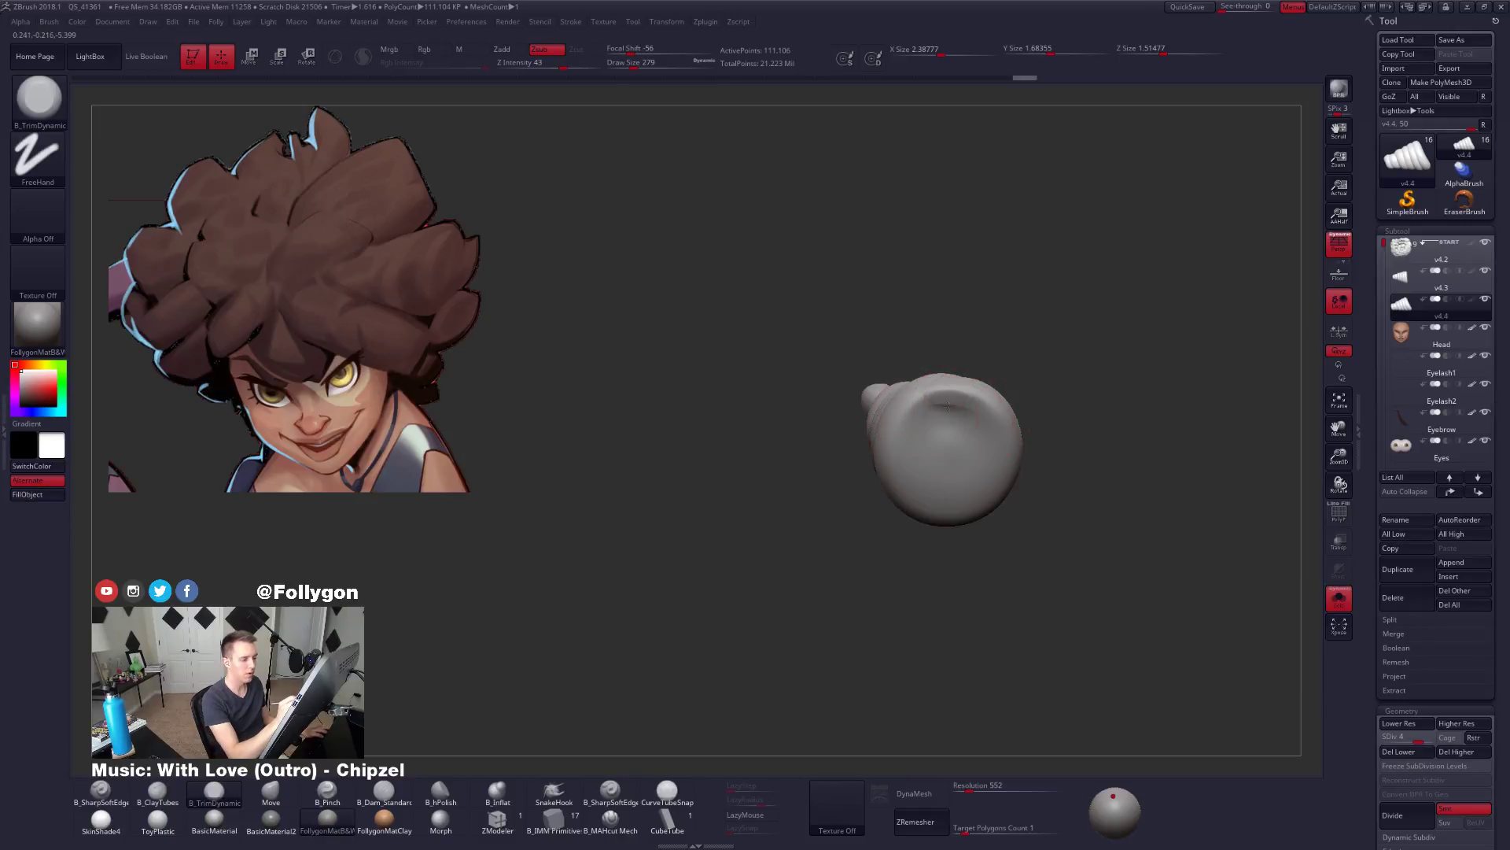
{"action": "left_click_drag", "start_coordinate": [948, 405], "coordinate": [981, 459]}
{"action": "key", "text": "alt+shift+s"}
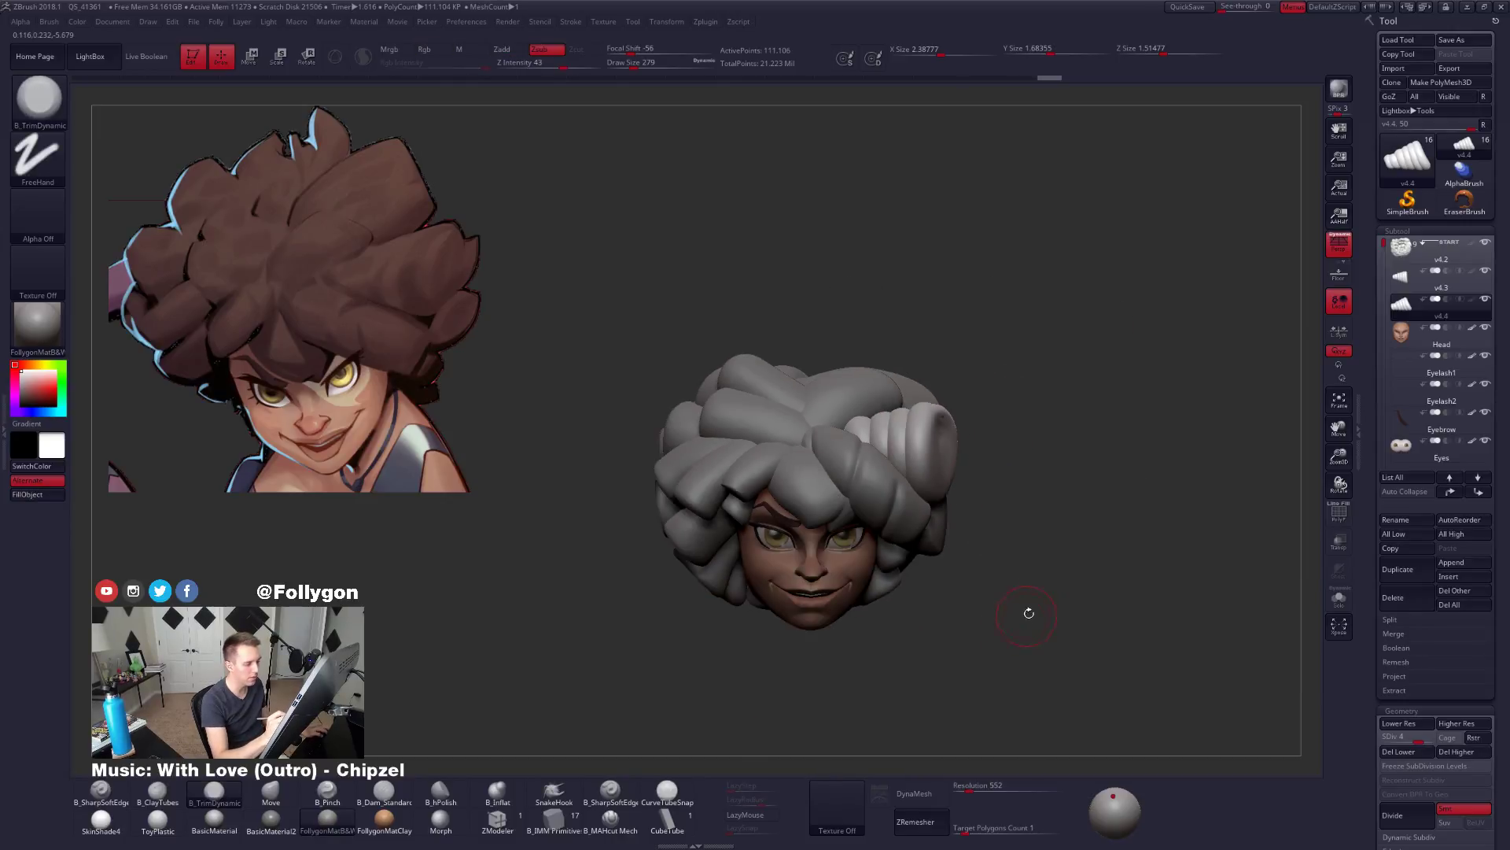
{"action": "mouse_move", "coordinate": [1028, 613]}
{"action": "left_mouse_down"}
{"action": "mouse_move", "coordinate": [1060, 634]}
{"action": "mouse_move", "coordinate": [1023, 633]}
{"action": "mouse_move", "coordinate": [1001, 720]}
{"action": "mouse_move", "coordinate": [1072, 677]}
{"action": "mouse_move", "coordinate": [945, 647]}
{"action": "mouse_move", "coordinate": [1058, 627]}
{"action": "mouse_move", "coordinate": [1040, 607]}
{"action": "left_mouse_up"}
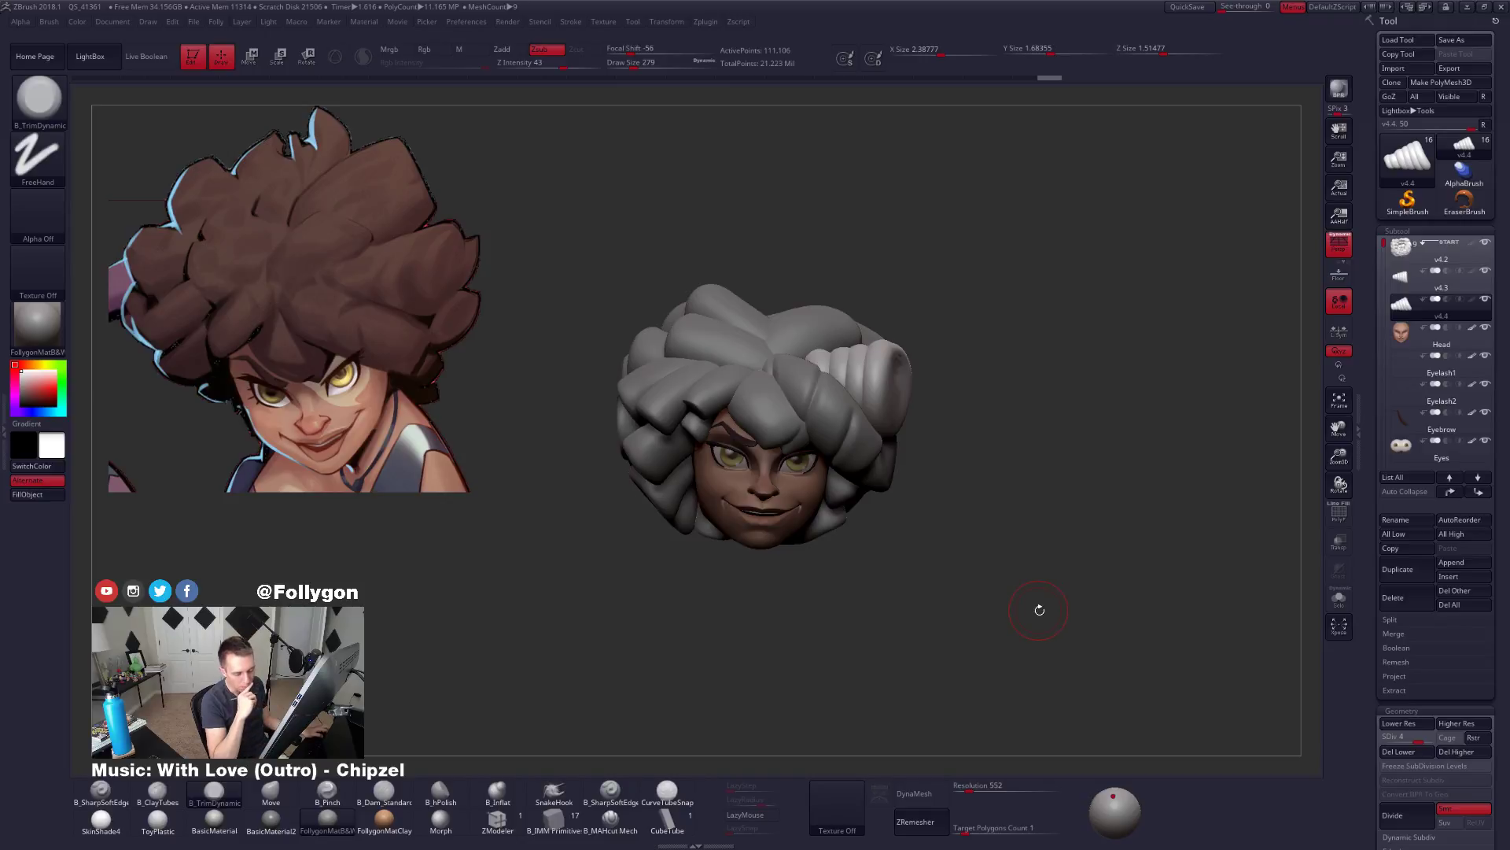
Delete the curl subtools v4.4 and v4.3.
{"action": "left_click", "coordinate": [1419, 592]}
{"action": "left_click", "coordinate": [1299, 622]}
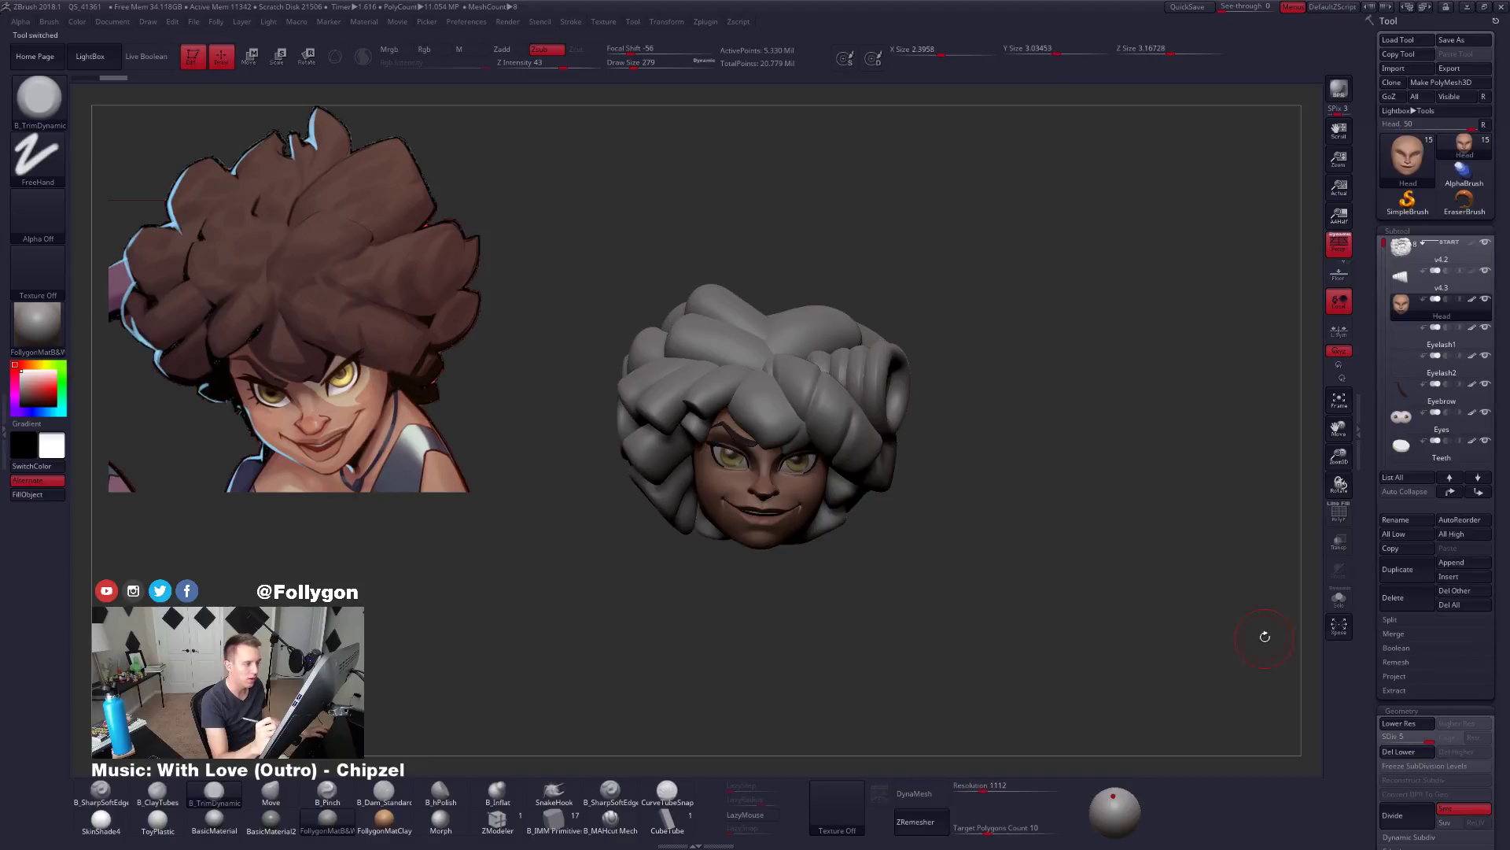
{"action": "key", "text": "Up"}
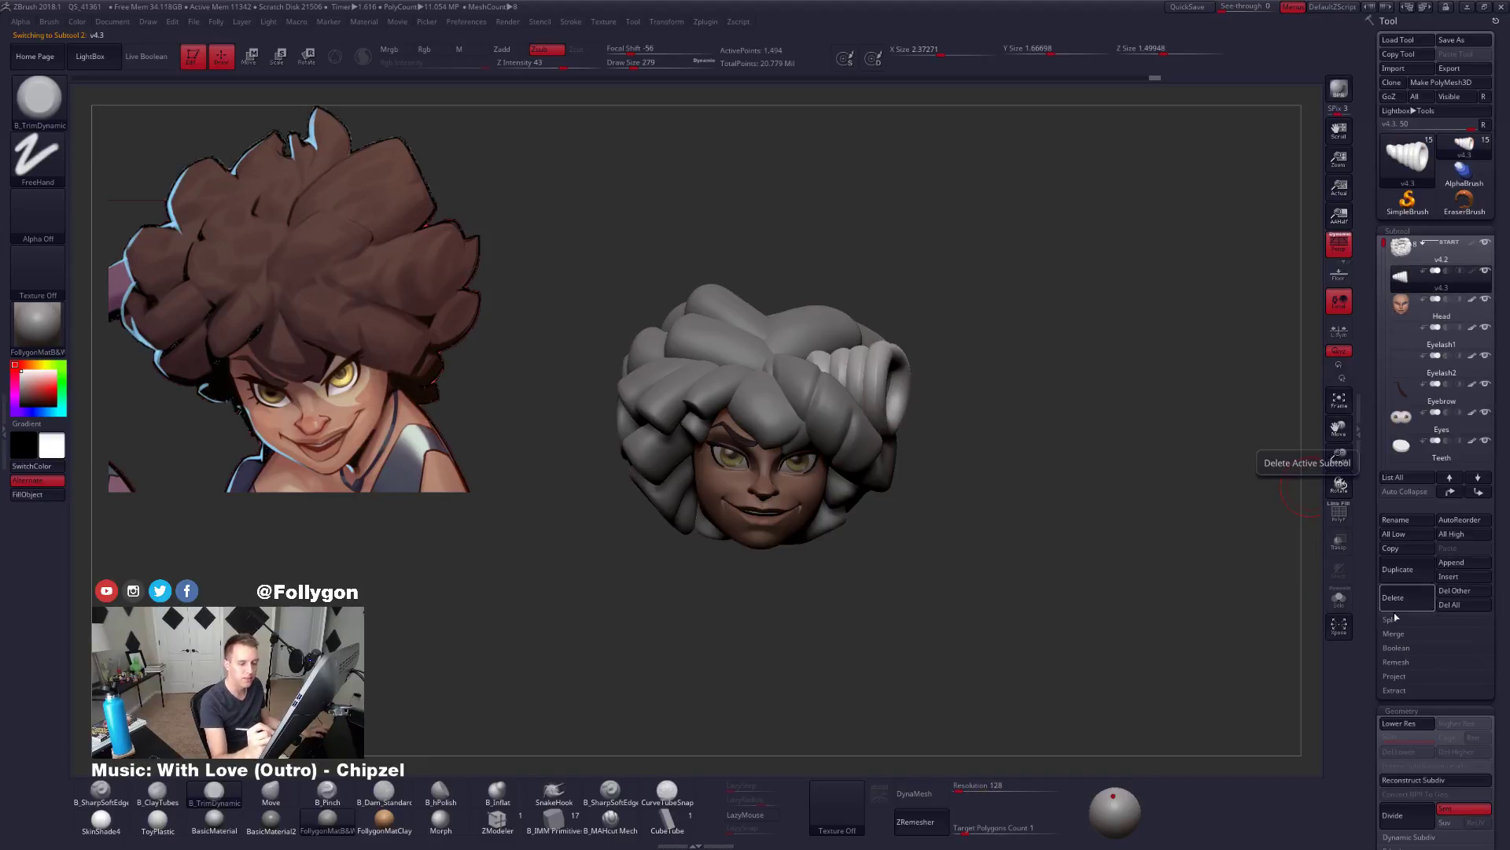
{"action": "left_click", "coordinate": [1399, 600]}
{"action": "left_click", "coordinate": [1298, 618]}
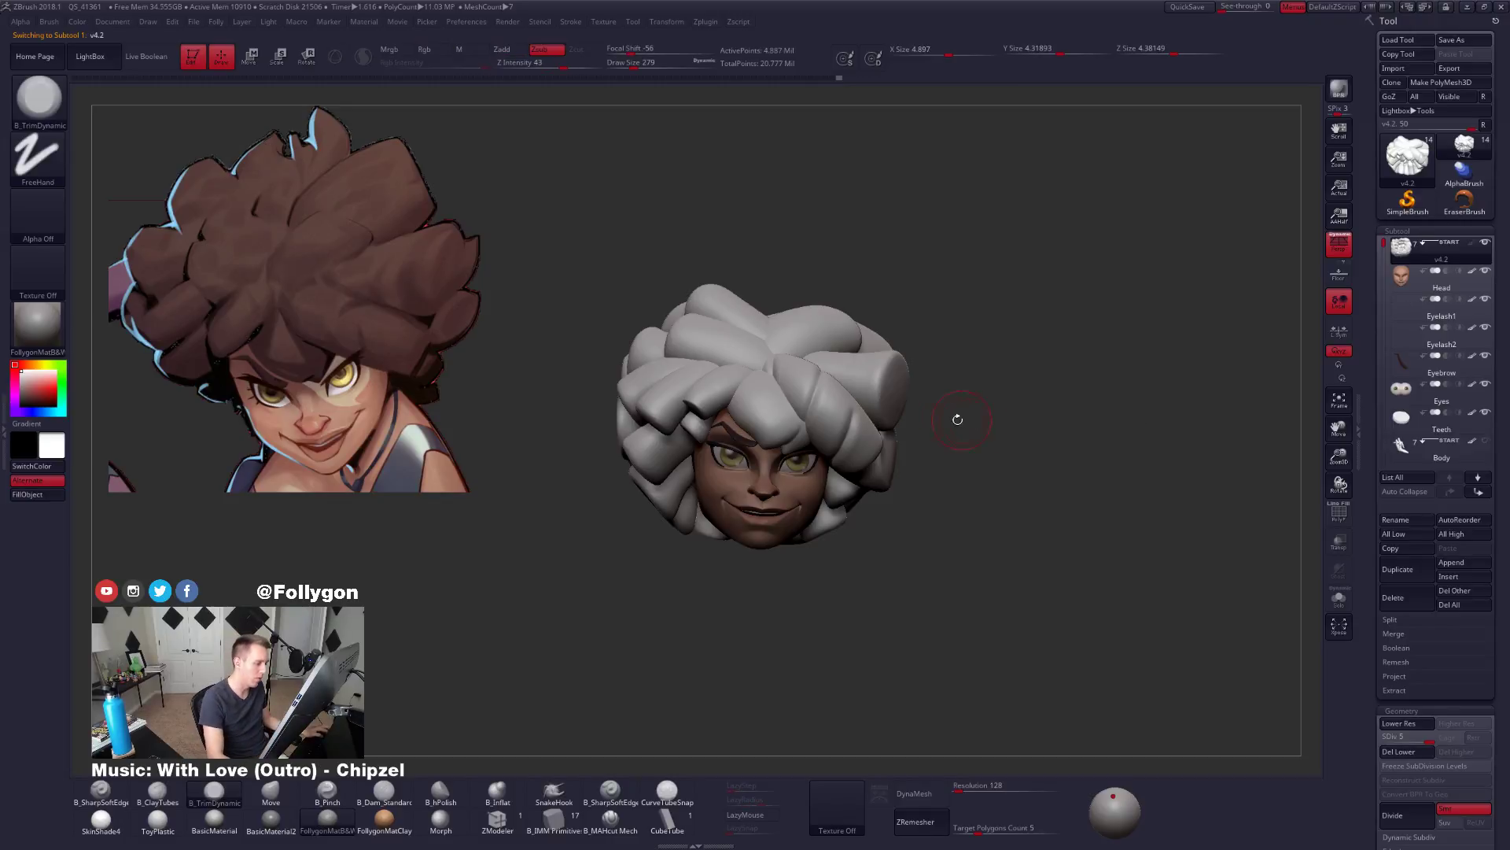
Isolate the coiled clump over the forehead within the v4.2 hair and hide all other subtools.
{"action": "left_click", "coordinate": [856, 412], "text": "ctrl+shift"}
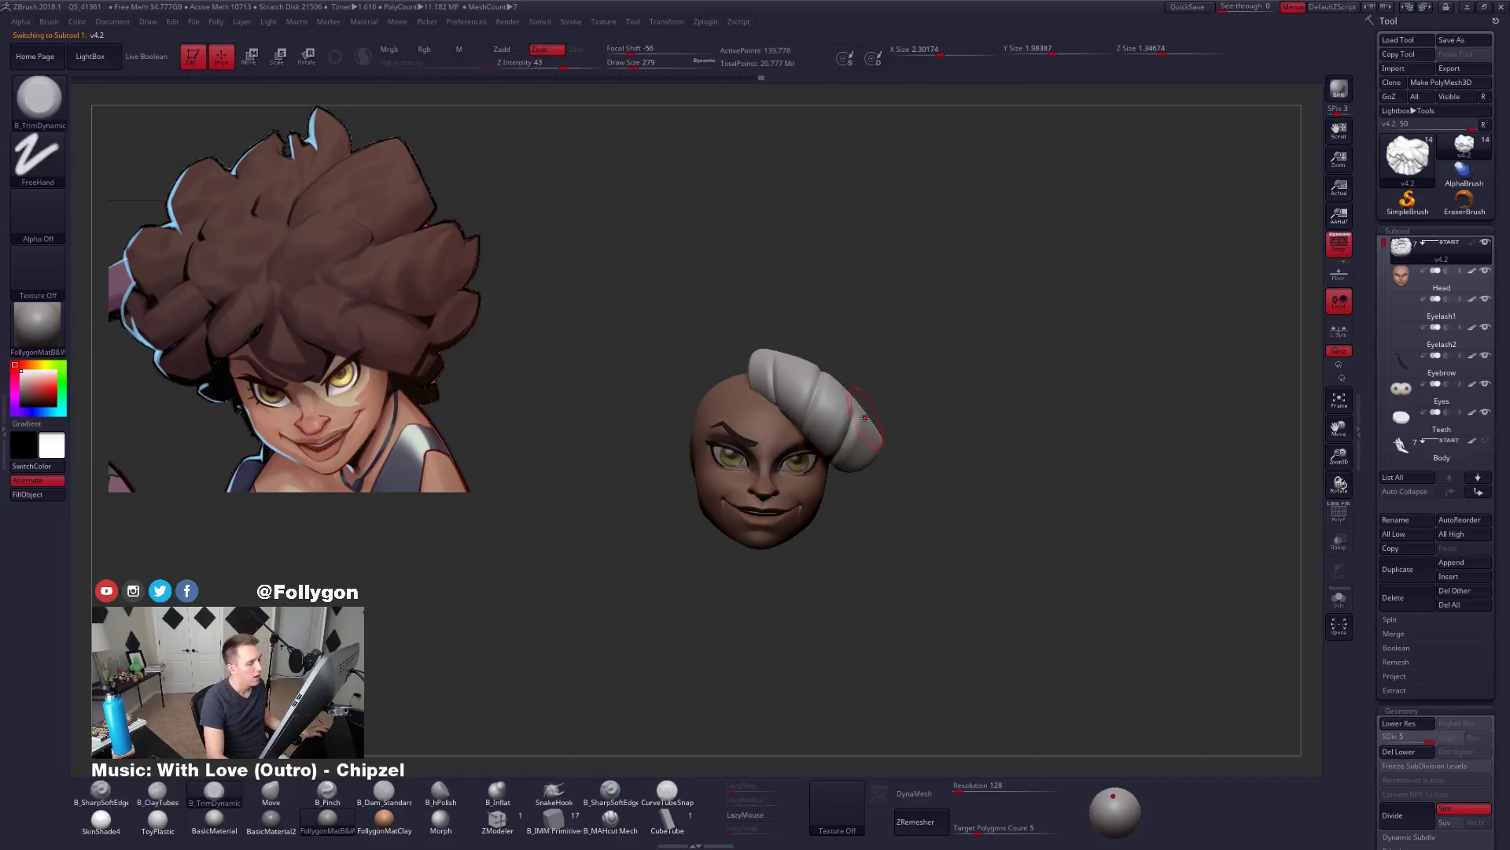
{"action": "mouse_move", "coordinate": [896, 441]}
{"action": "left_mouse_down"}
{"action": "mouse_move", "coordinate": [968, 444]}
{"action": "mouse_move", "coordinate": [889, 441]}
{"action": "left_mouse_up"}
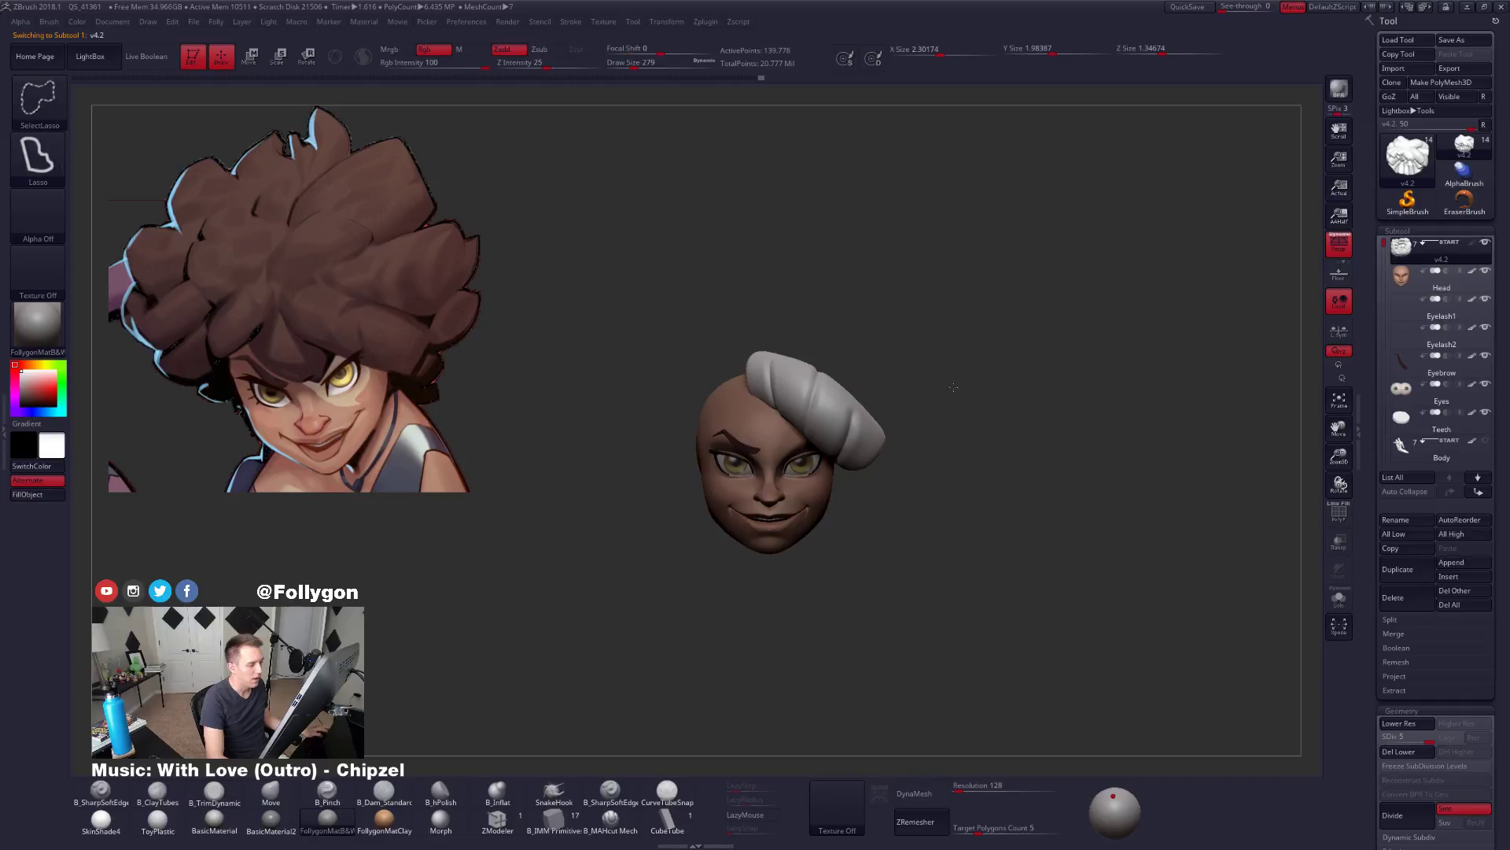
{"action": "left_click", "coordinate": [884, 440], "text": "ctrl+shift"}
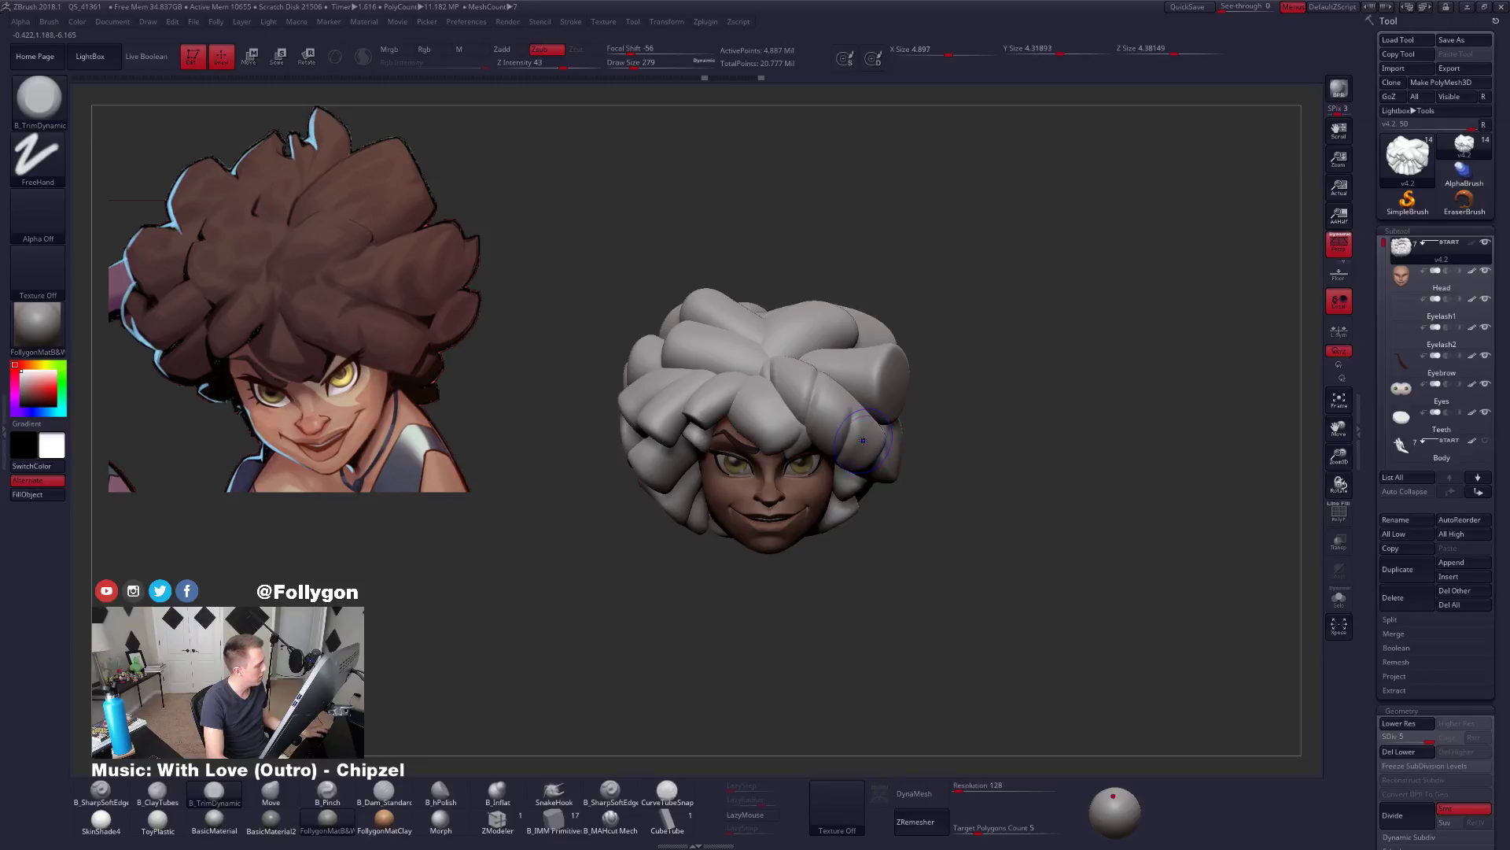
{"action": "key", "text": "ctrl+shift"}
{"action": "key", "text": "ctrl+shift"}
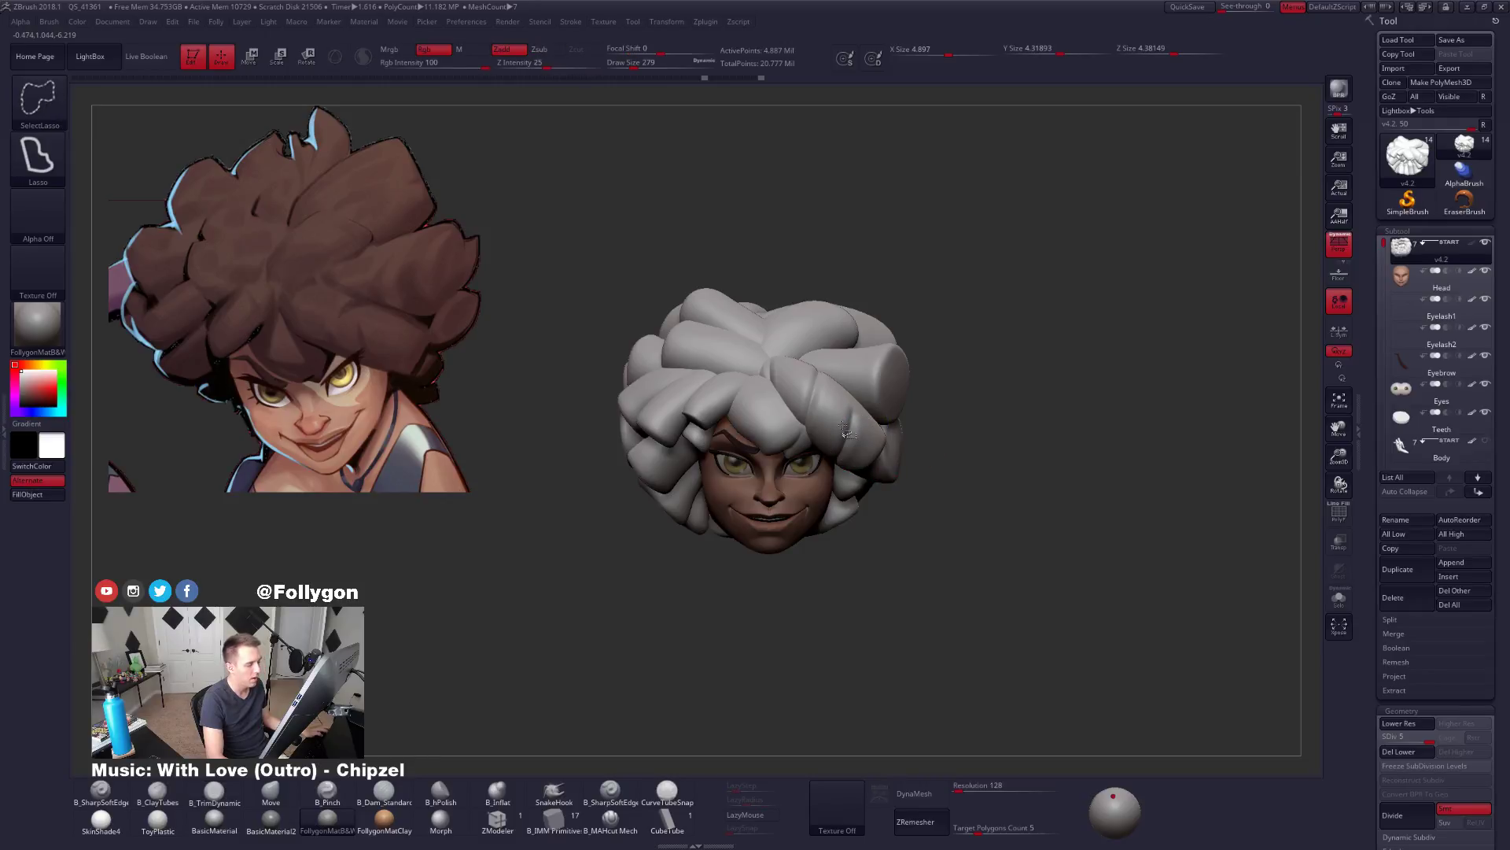
{"action": "left_click", "coordinate": [845, 430], "text": "ctrl+shift"}
{"action": "right_click_drag", "start_coordinate": [856, 429], "coordinate": [934, 526], "text": "ctrl"}
{"action": "key", "text": "shift+s"}
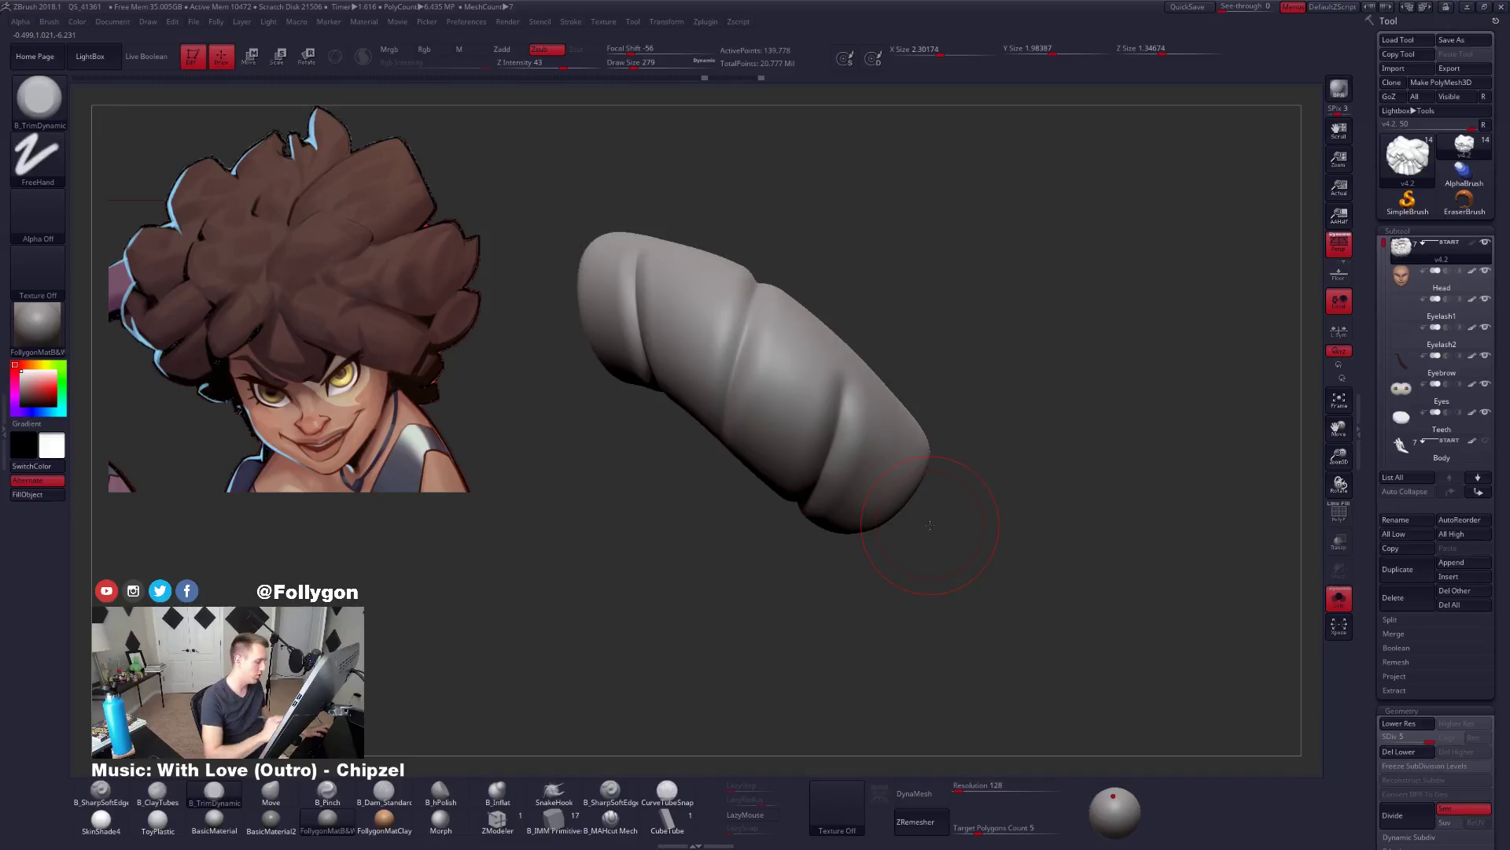
Carve the coil crease nearest the clump's outer end with the MAHcut Mech brush at draw size 160.
{"action": "key", "text": "3"}
{"action": "key", "text": "space"}
{"action": "left_click_drag", "start_coordinate": [837, 432], "coordinate": [819, 433]}
{"action": "right_click_drag", "start_coordinate": [877, 425], "coordinate": [802, 402]}
{"action": "left_click_drag", "start_coordinate": [832, 424], "coordinate": [858, 339]}
{"action": "right_click_drag", "start_coordinate": [869, 335], "coordinate": [842, 402]}
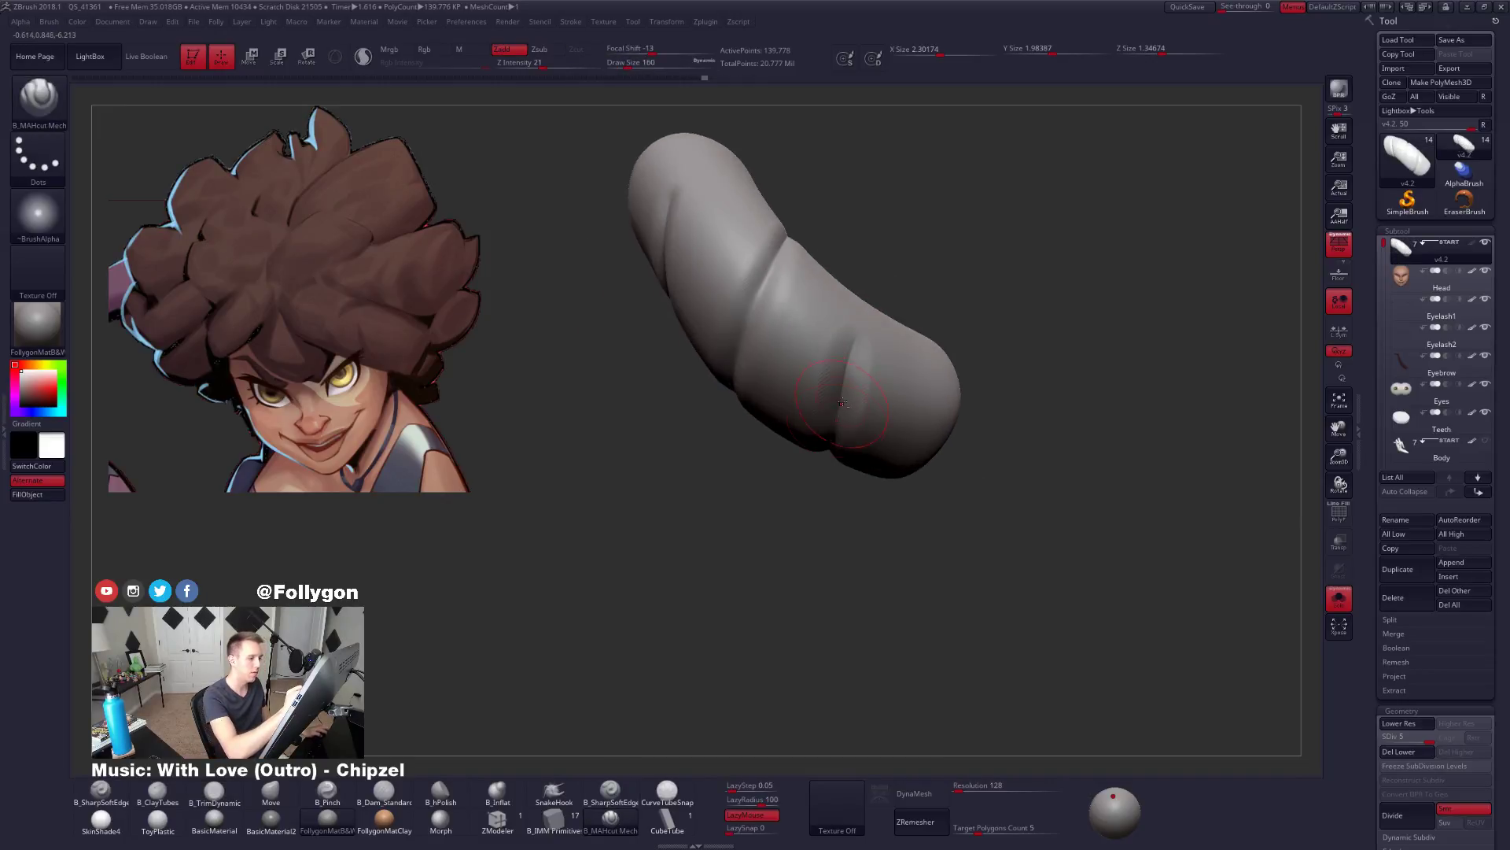
{"action": "left_click_drag", "start_coordinate": [843, 402], "coordinate": [853, 306]}
{"action": "right_click_drag", "start_coordinate": [833, 503], "coordinate": [839, 385]}
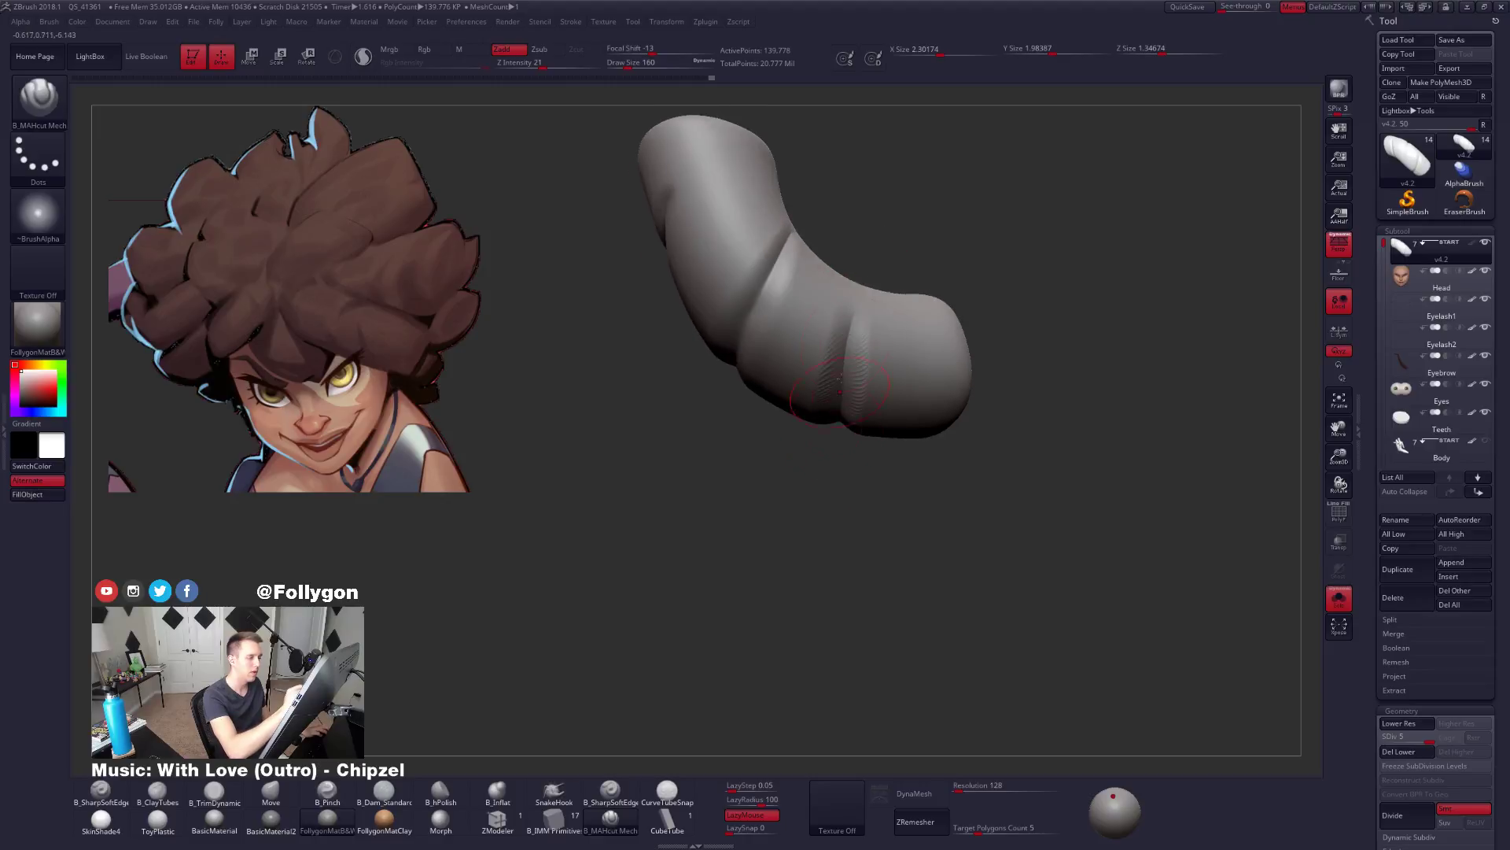
{"action": "left_click_drag", "start_coordinate": [848, 343], "coordinate": [852, 307]}
{"action": "mouse_move", "coordinate": [866, 346]}
{"action": "right_mouse_down"}
{"action": "mouse_move", "coordinate": [885, 366]}
{"action": "mouse_move", "coordinate": [894, 320]}
{"action": "right_mouse_up"}
Delete the hair's lower subdivision levels and split the hidden clumps off from the forehead curl into a separate subtool.
{"action": "key", "text": "alt+s"}
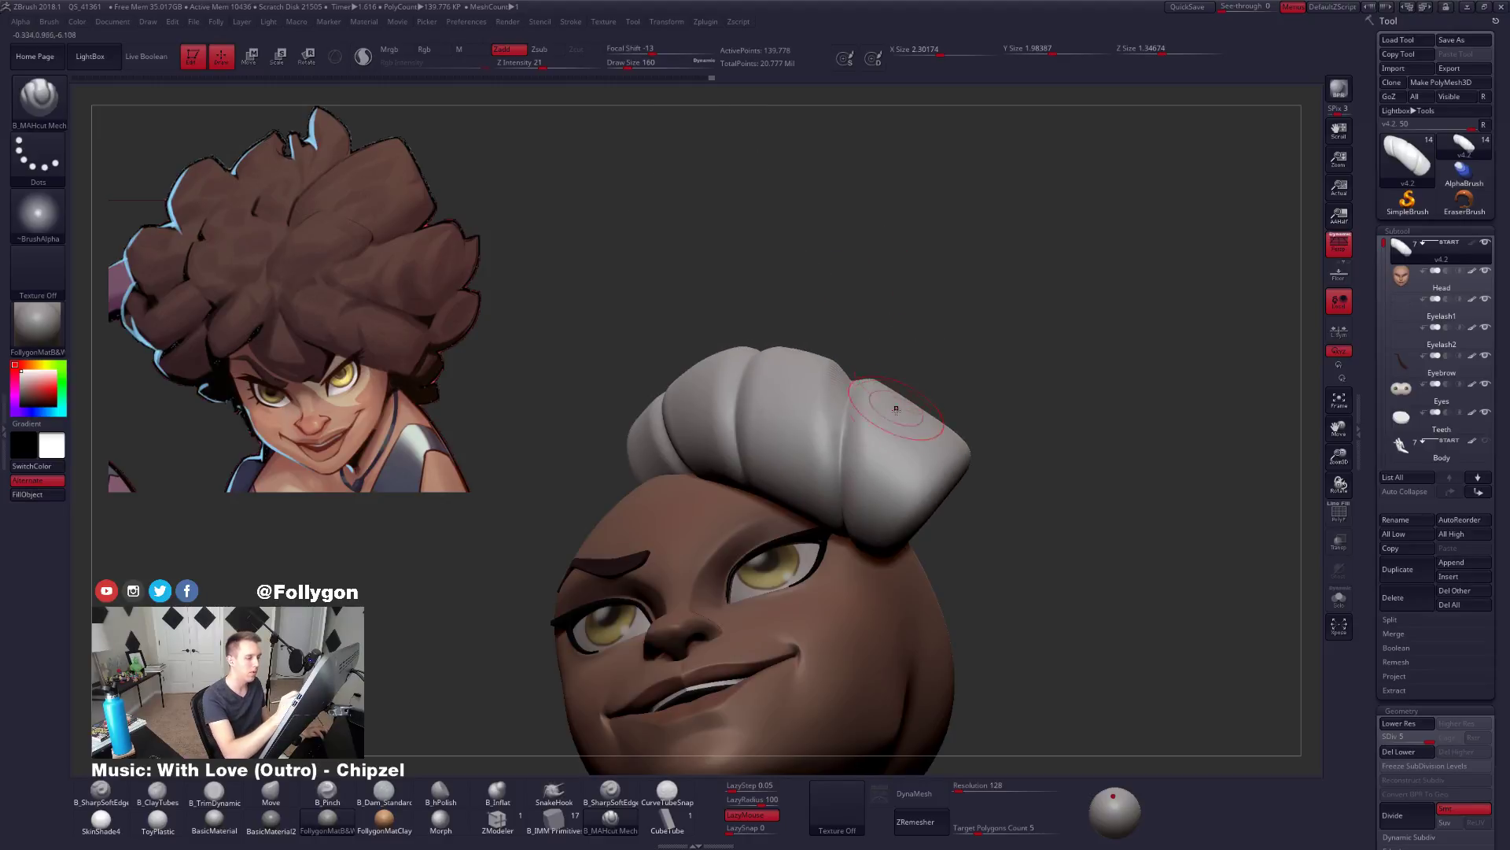
{"action": "right_click_drag", "start_coordinate": [924, 458], "coordinate": [902, 426]}
{"action": "left_click", "coordinate": [751, 475], "text": "ctrl+shift"}
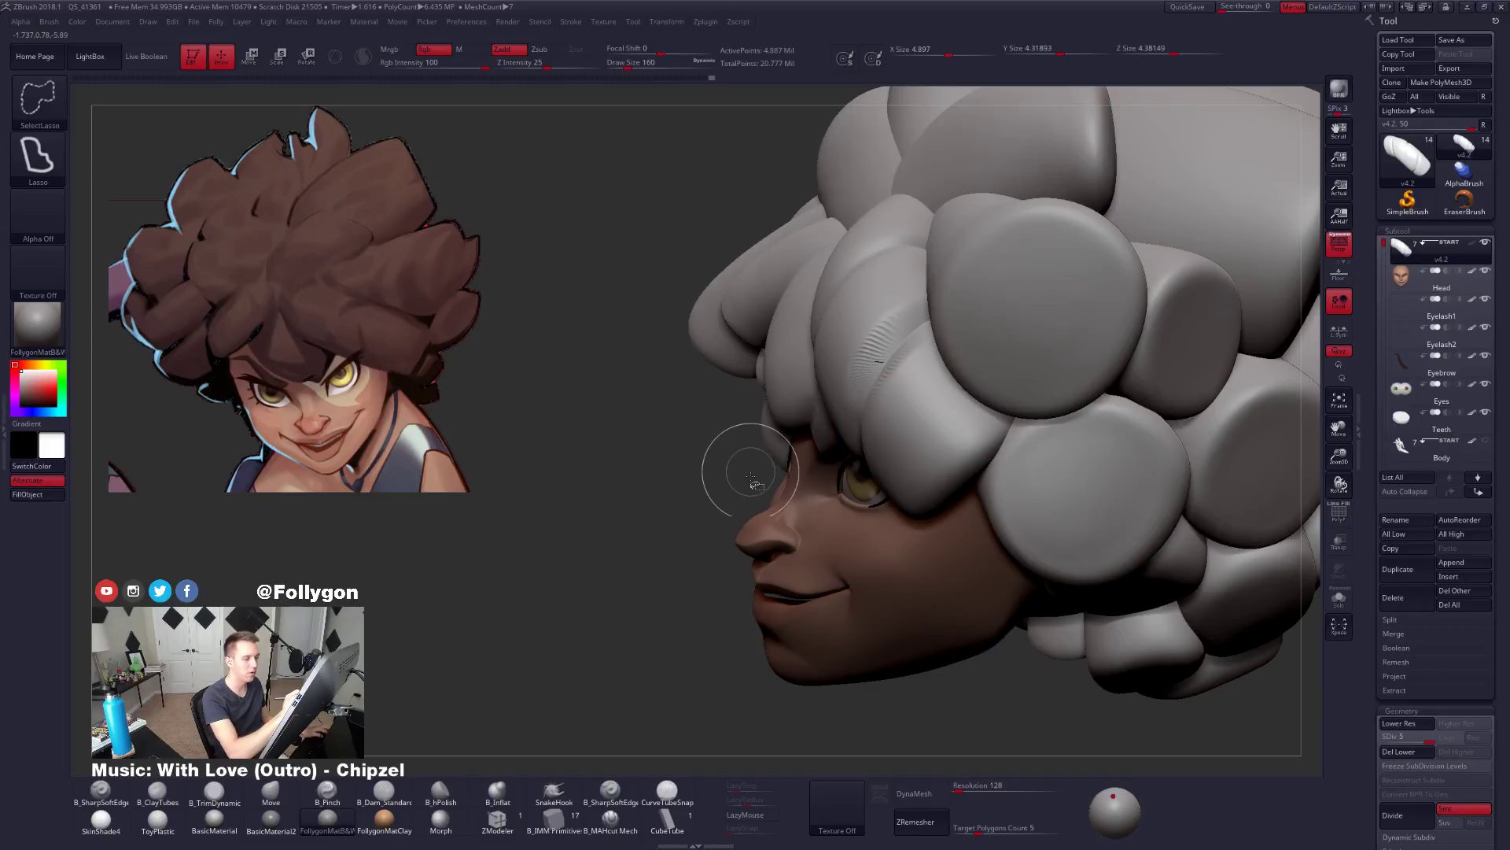
{"action": "left_click", "coordinate": [1246, 631], "text": "ctrl+shift"}
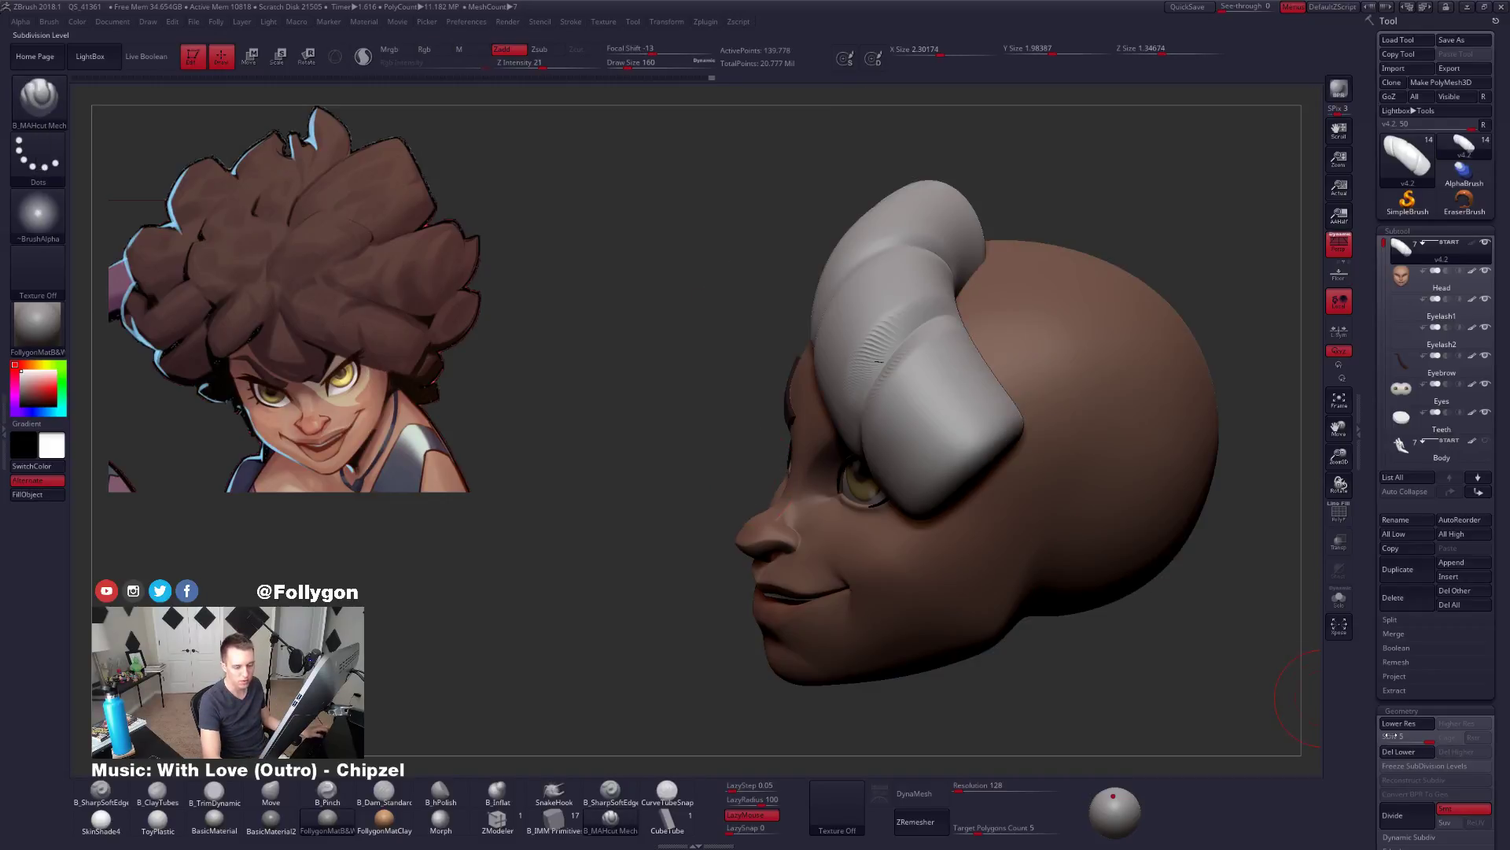
{"action": "left_click", "coordinate": [1389, 736]}
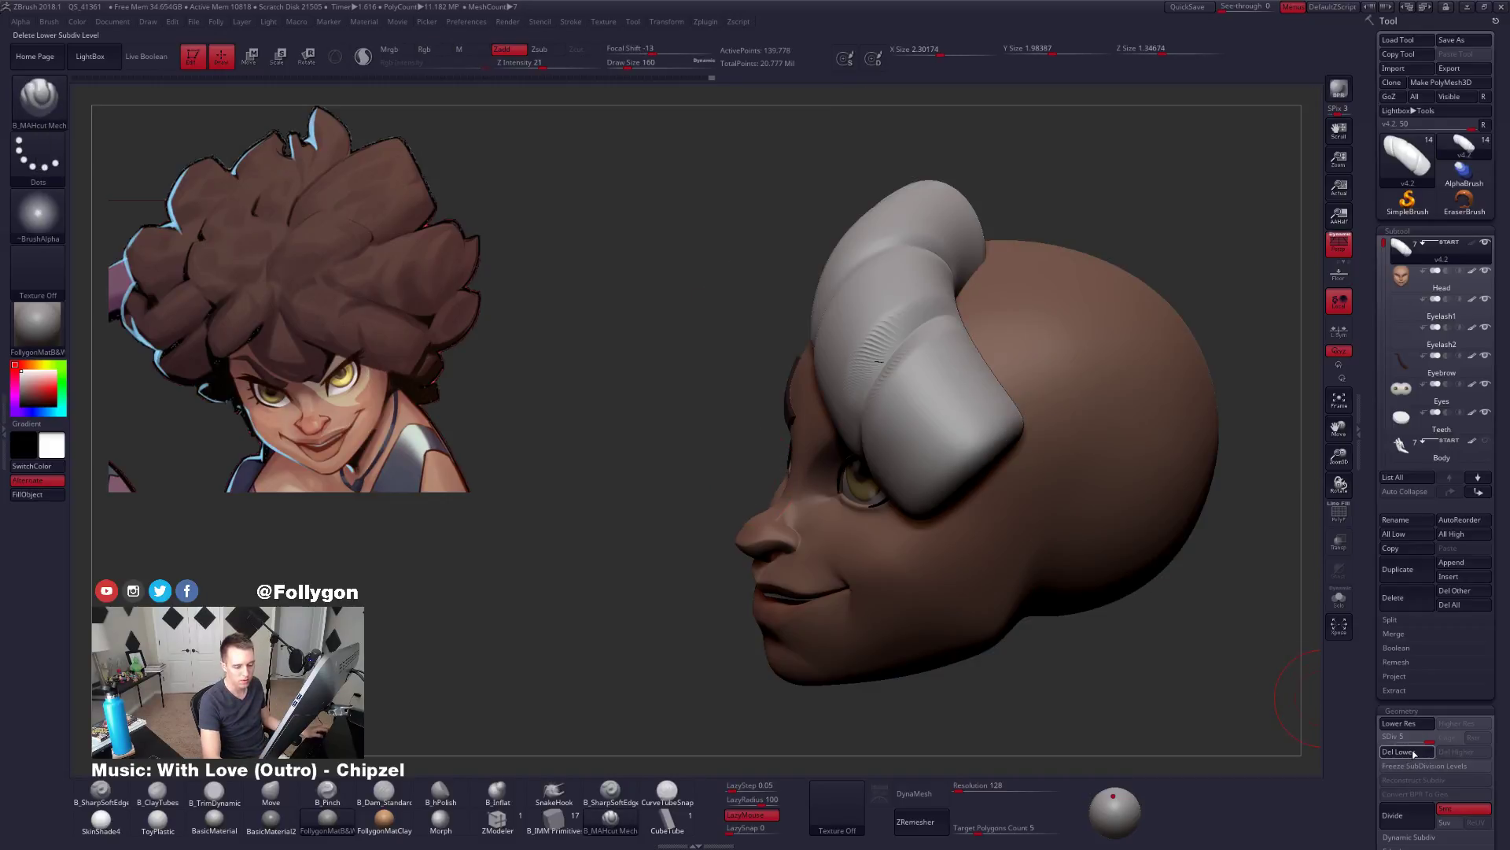
{"action": "left_click", "coordinate": [901, 419], "text": "ctrl+shift"}
{"action": "key", "text": "ctrl+z"}
{"action": "key", "text": "ctrl+shift+f"}
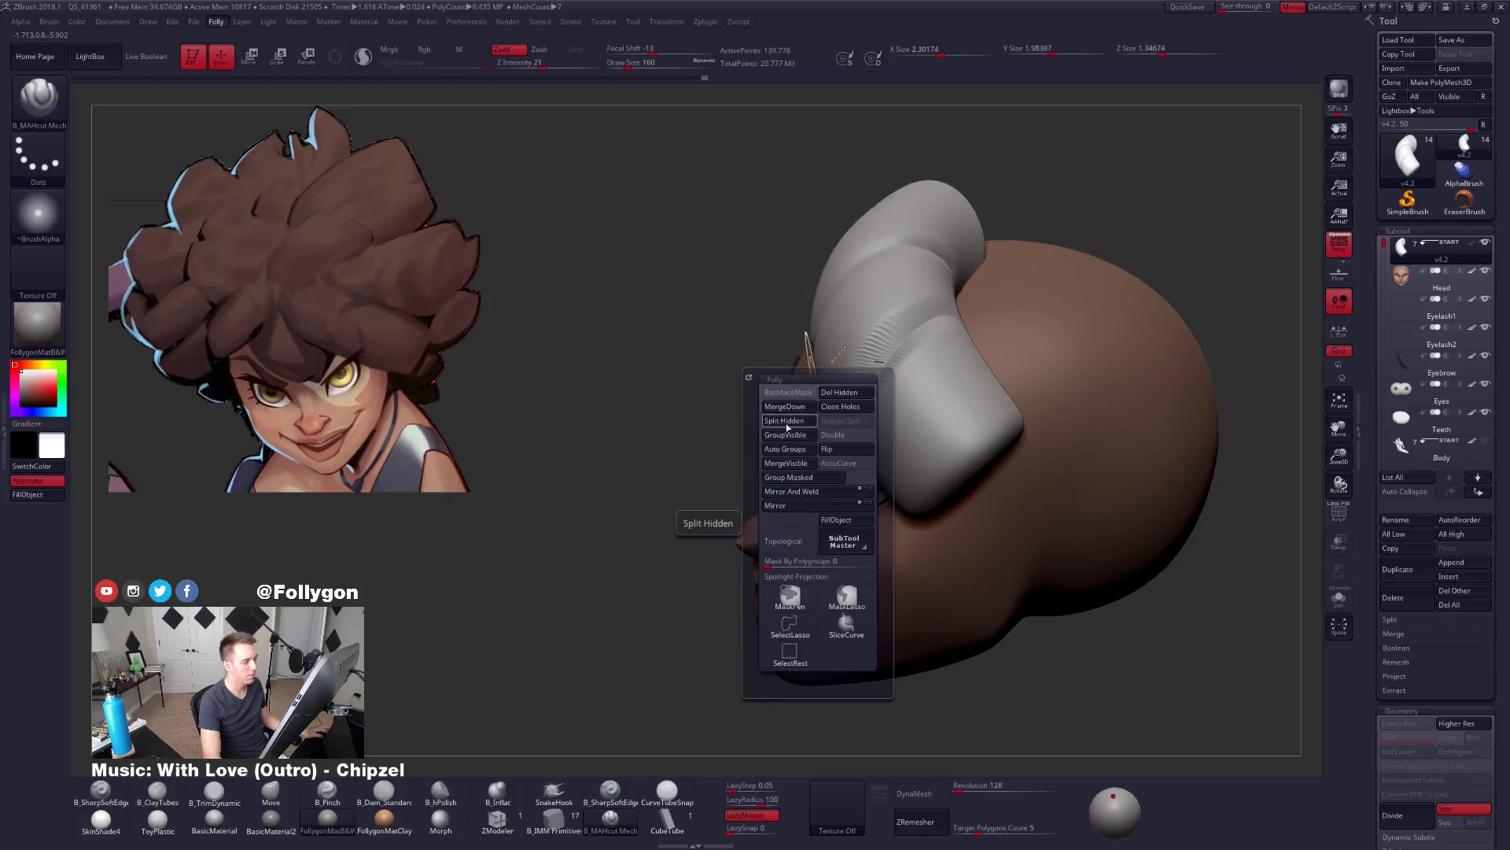
{"action": "left_click", "coordinate": [786, 422]}
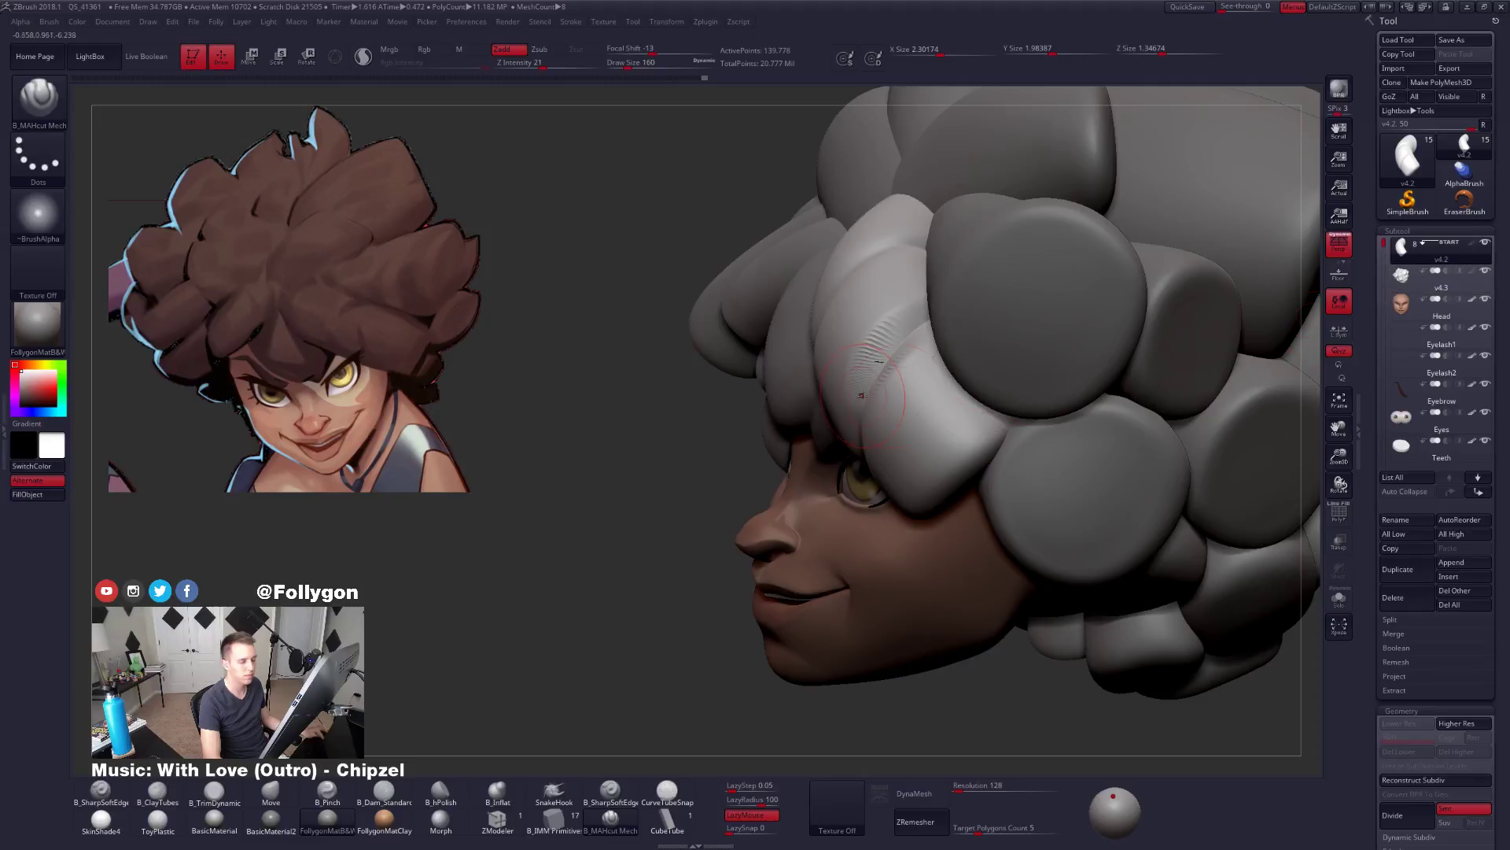
Solo the split curl and remesh it with DynaMesh, first at resolution 552 and again at 336.
{"action": "left_click", "coordinate": [1339, 598]}
{"action": "left_click_drag", "start_coordinate": [1054, 621], "coordinate": [938, 649]}
{"action": "left_click", "coordinate": [969, 787]}
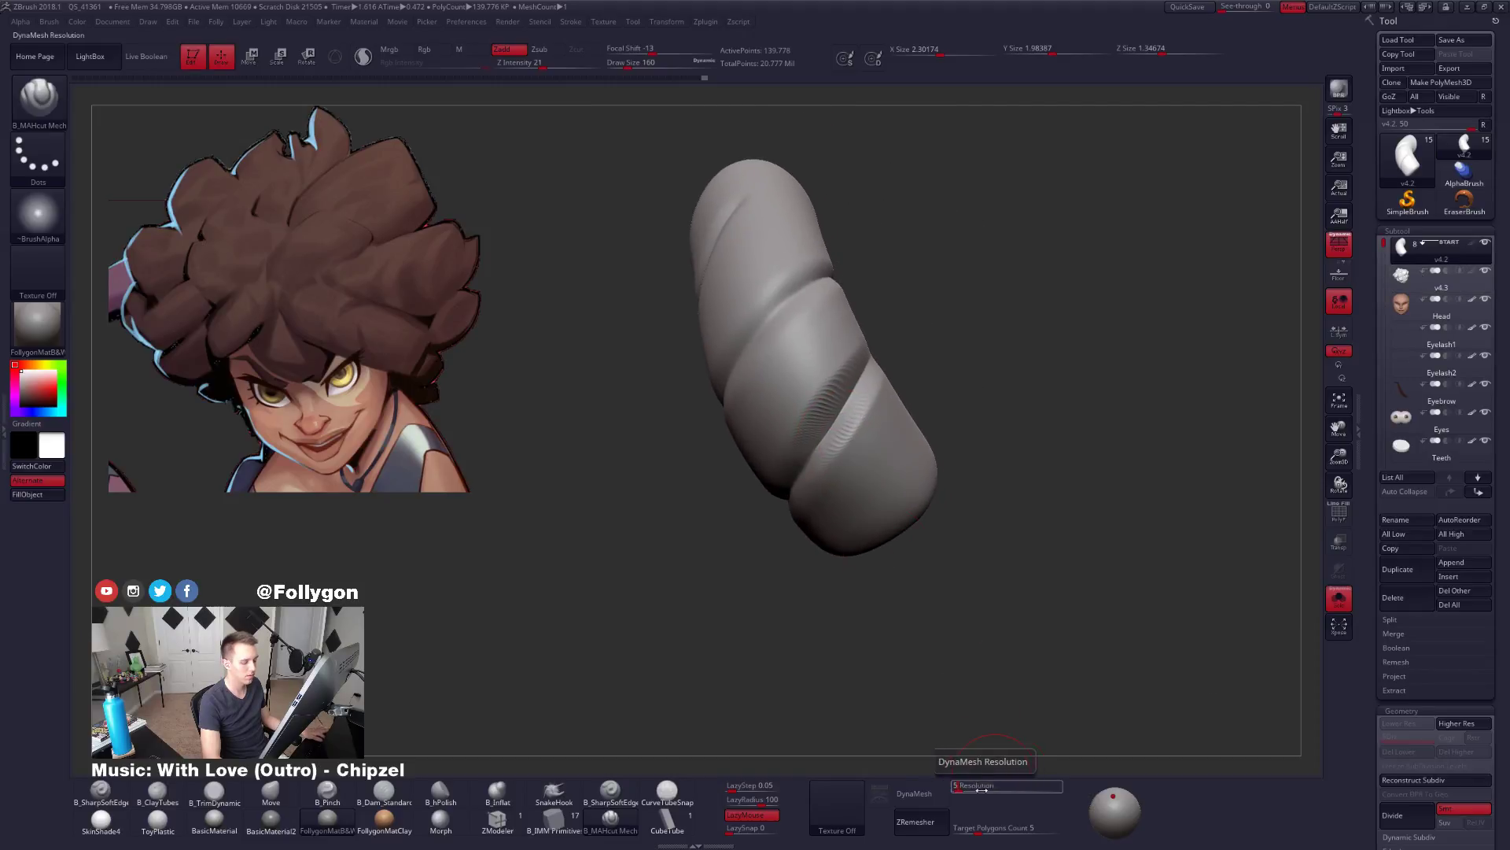
{"action": "left_click", "coordinate": [897, 788]}
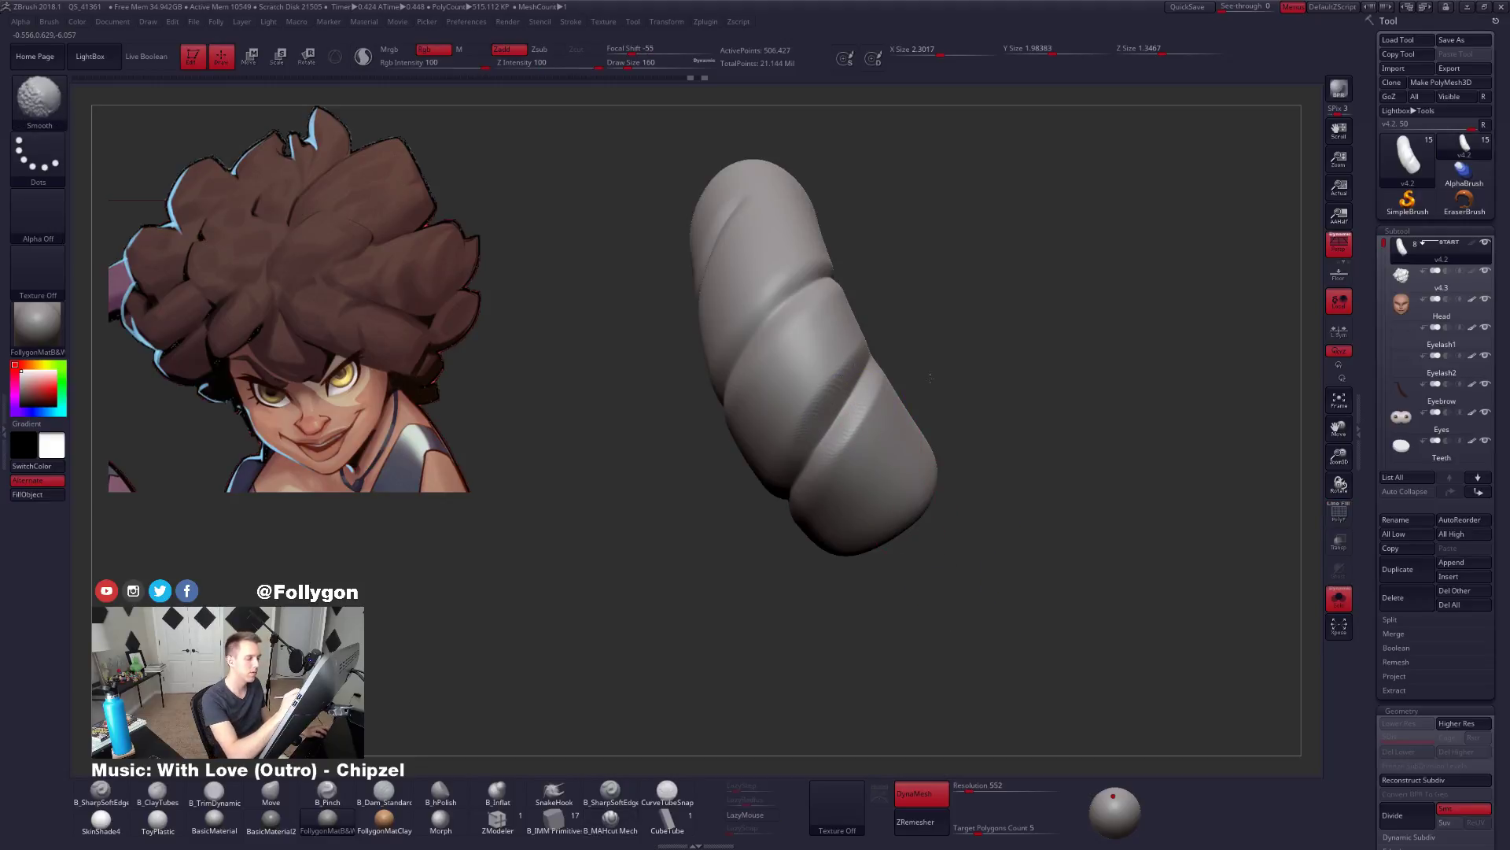
{"action": "left_click", "coordinate": [977, 793]}
{"action": "type", "text": "336"}
{"action": "left_click_drag", "start_coordinate": [948, 674], "coordinate": [1234, 381], "text": "ctrl"}
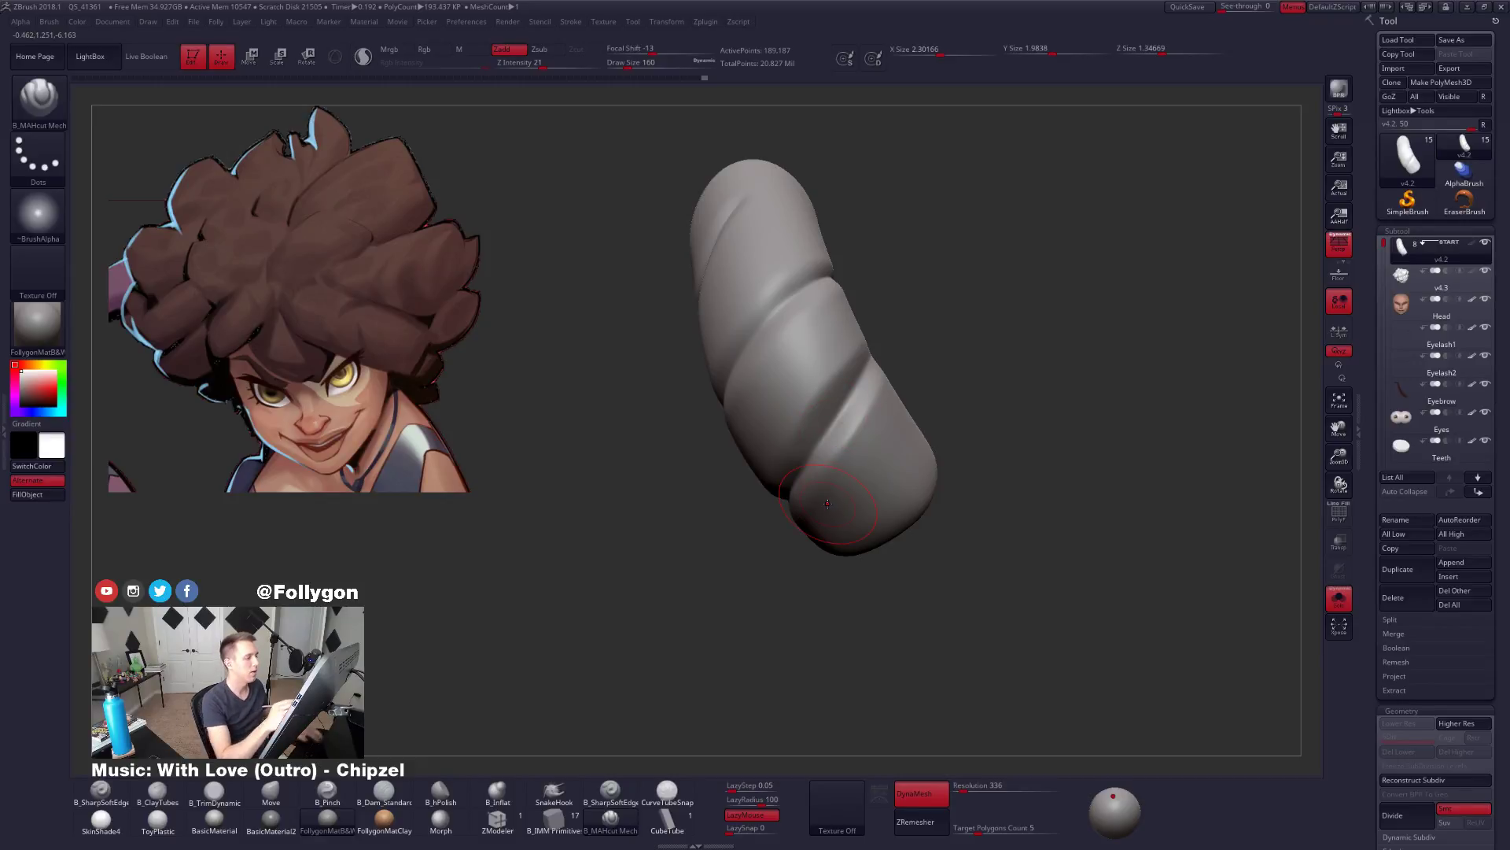
Sharpen the crease near the curl's outer end with the MAHcut Mech brush at draw size 130.
{"action": "mouse_move", "coordinate": [827, 503]}
{"action": "right_mouse_down"}
{"action": "mouse_move", "coordinate": [857, 457]}
{"action": "mouse_move", "coordinate": [848, 550]}
{"action": "right_mouse_up"}
{"action": "key", "text": "space"}
{"action": "left_click_drag", "start_coordinate": [853, 504], "coordinate": [848, 504]}
{"action": "right_click_drag", "start_coordinate": [835, 536], "coordinate": [838, 504], "text": "alt"}
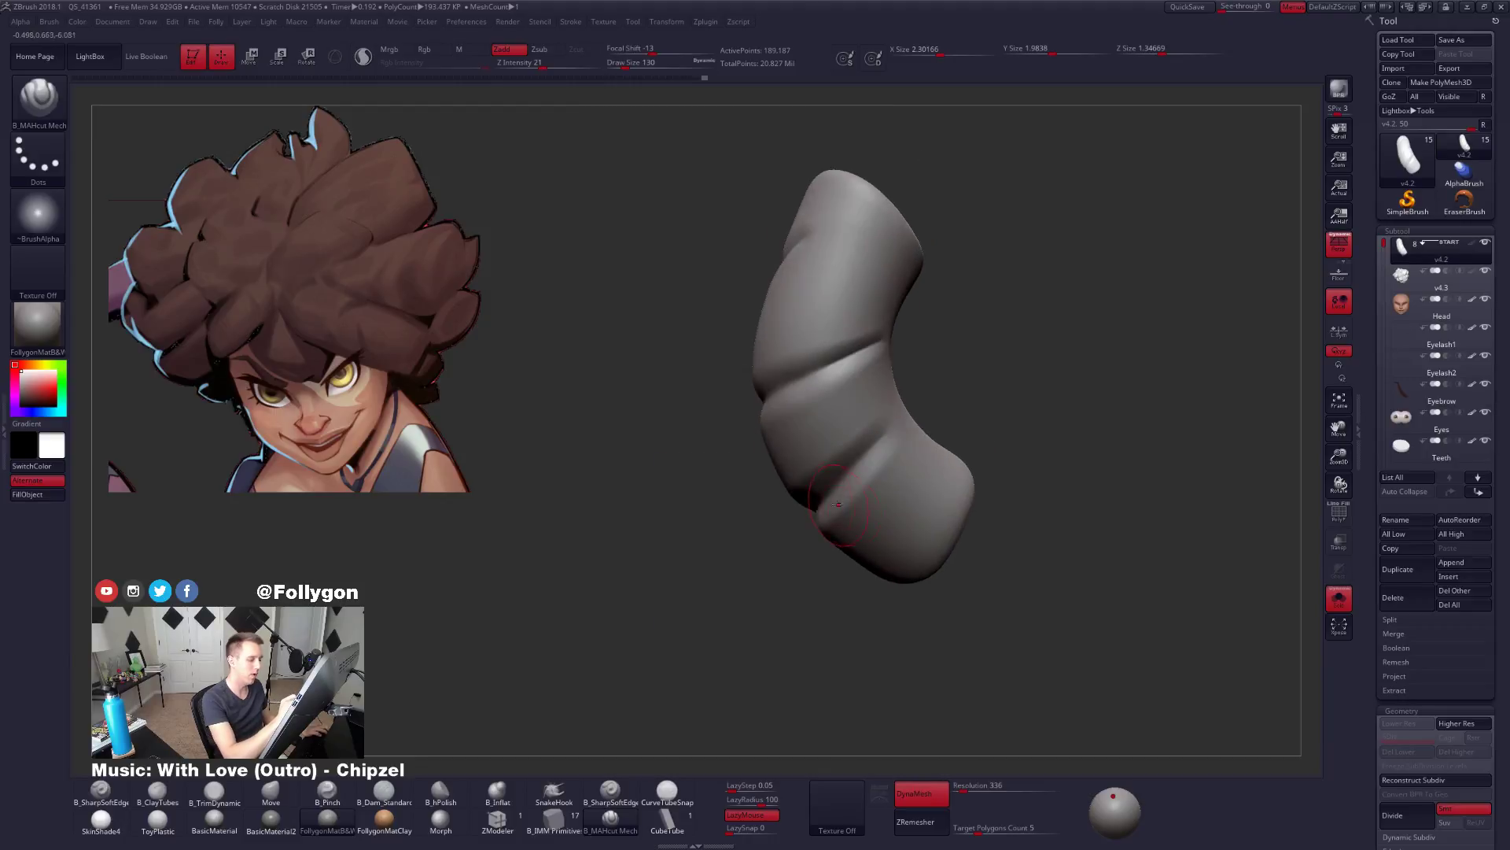
{"action": "mouse_move", "coordinate": [920, 400]}
{"action": "right_mouse_down"}
{"action": "mouse_move", "coordinate": [871, 445]}
{"action": "mouse_move", "coordinate": [900, 426]}
{"action": "right_mouse_up"}
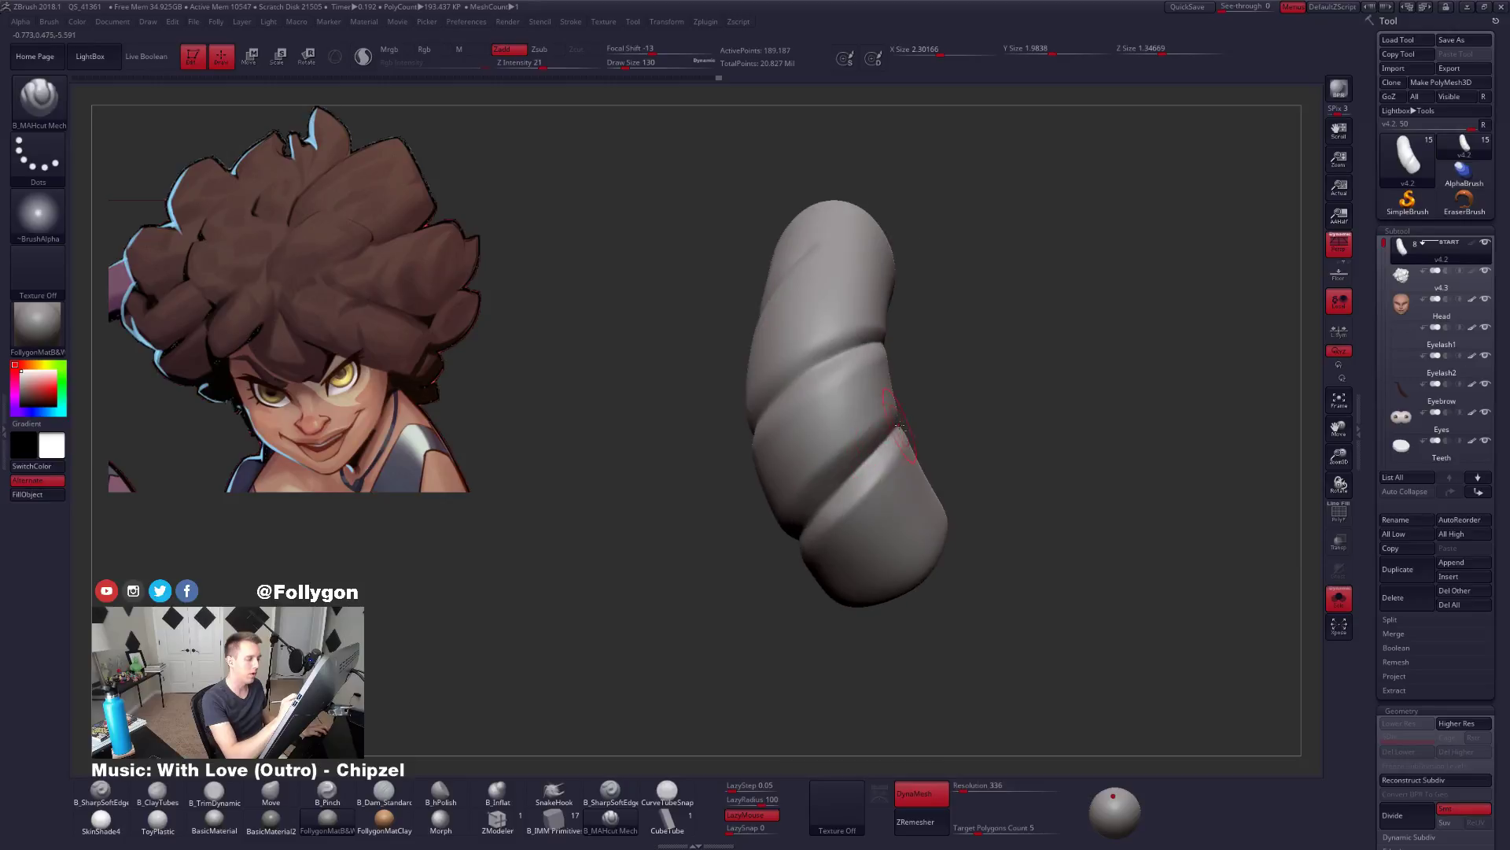
{"action": "right_click_drag", "start_coordinate": [802, 552], "coordinate": [864, 465]}
{"action": "right_click_drag", "start_coordinate": [738, 623], "coordinate": [822, 516]}
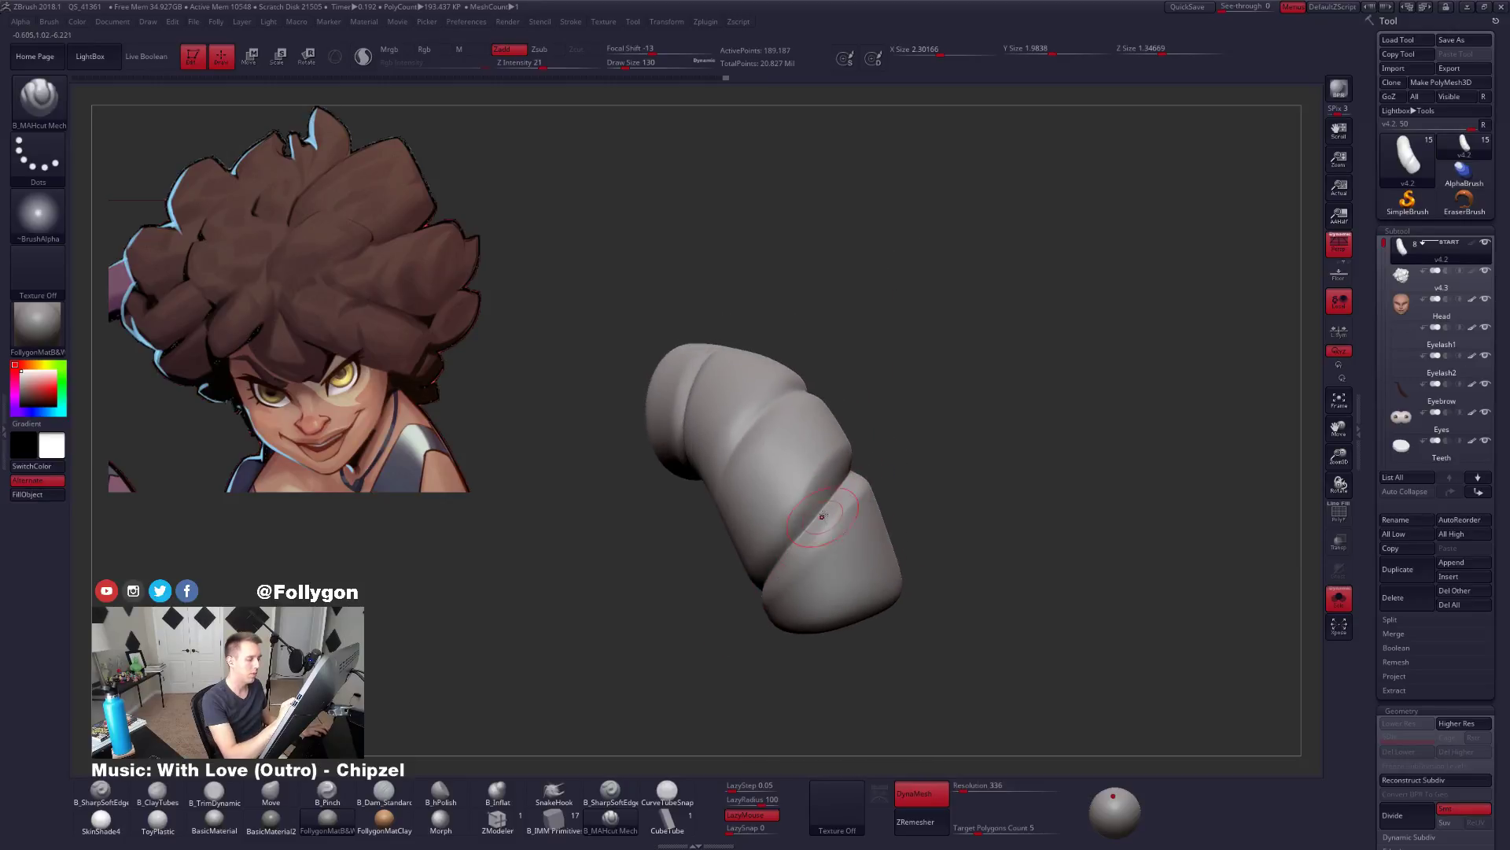
Deepen the middle coil creases around the curl's inner side with the MAHcut Mech brush.
{"action": "mouse_move", "coordinate": [744, 609]}
{"action": "right_mouse_down"}
{"action": "mouse_move", "coordinate": [796, 548]}
{"action": "mouse_move", "coordinate": [785, 553]}
{"action": "mouse_move", "coordinate": [802, 513]}
{"action": "right_mouse_up"}
{"action": "mouse_move", "coordinate": [740, 618]}
{"action": "right_mouse_down"}
{"action": "mouse_move", "coordinate": [730, 465]}
{"action": "mouse_move", "coordinate": [734, 512]}
{"action": "mouse_move", "coordinate": [747, 451]}
{"action": "right_mouse_up"}
{"action": "right_click_drag", "start_coordinate": [698, 566], "coordinate": [728, 464]}
{"action": "mouse_move", "coordinate": [685, 633]}
{"action": "right_mouse_down"}
{"action": "mouse_move", "coordinate": [732, 478]}
{"action": "mouse_move", "coordinate": [734, 507]}
{"action": "right_mouse_up"}
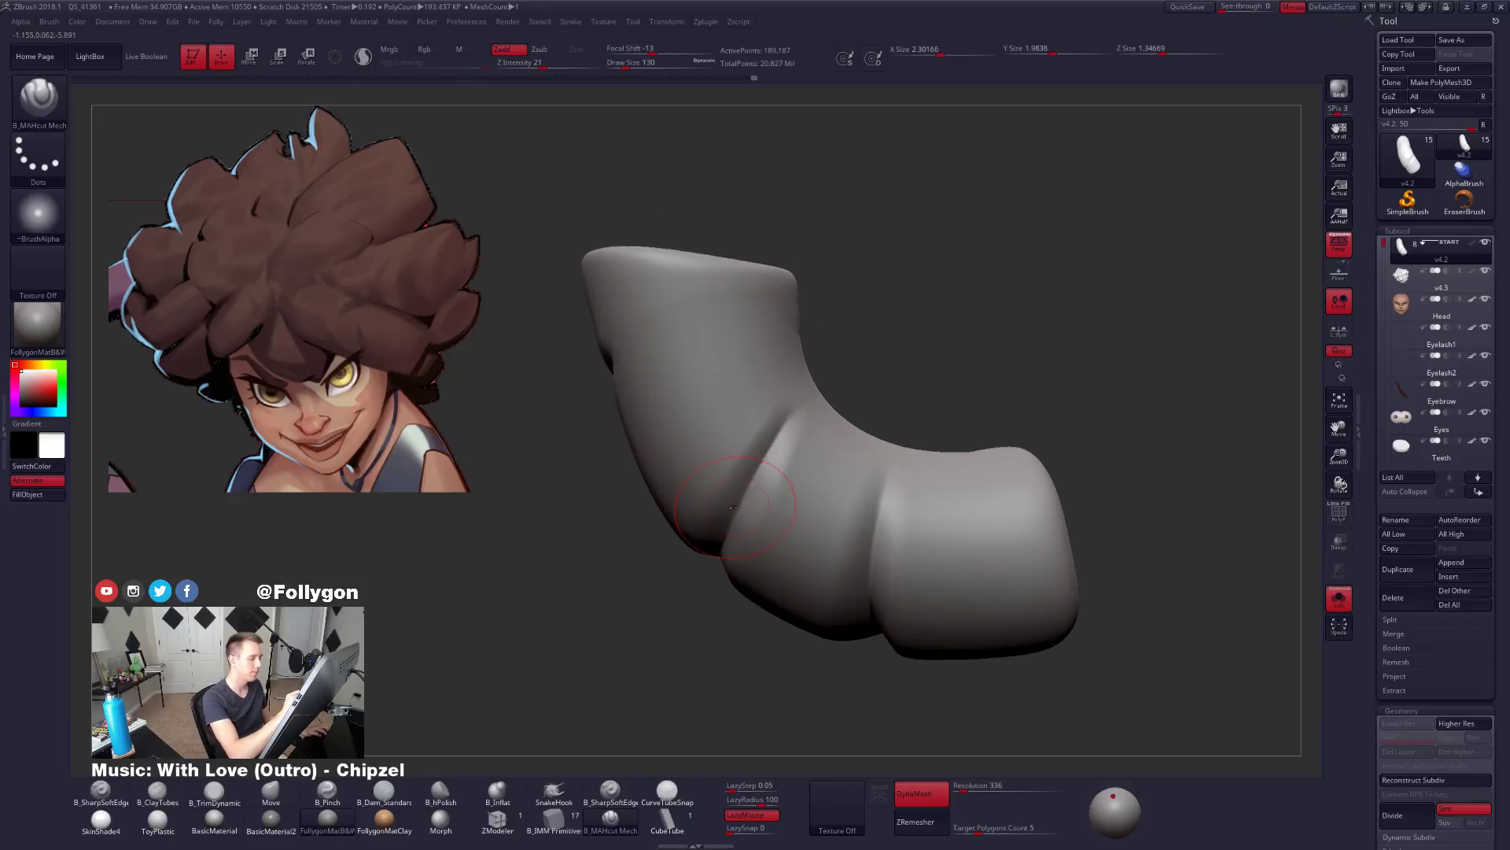
{"action": "right_click_drag", "start_coordinate": [785, 447], "coordinate": [757, 470]}
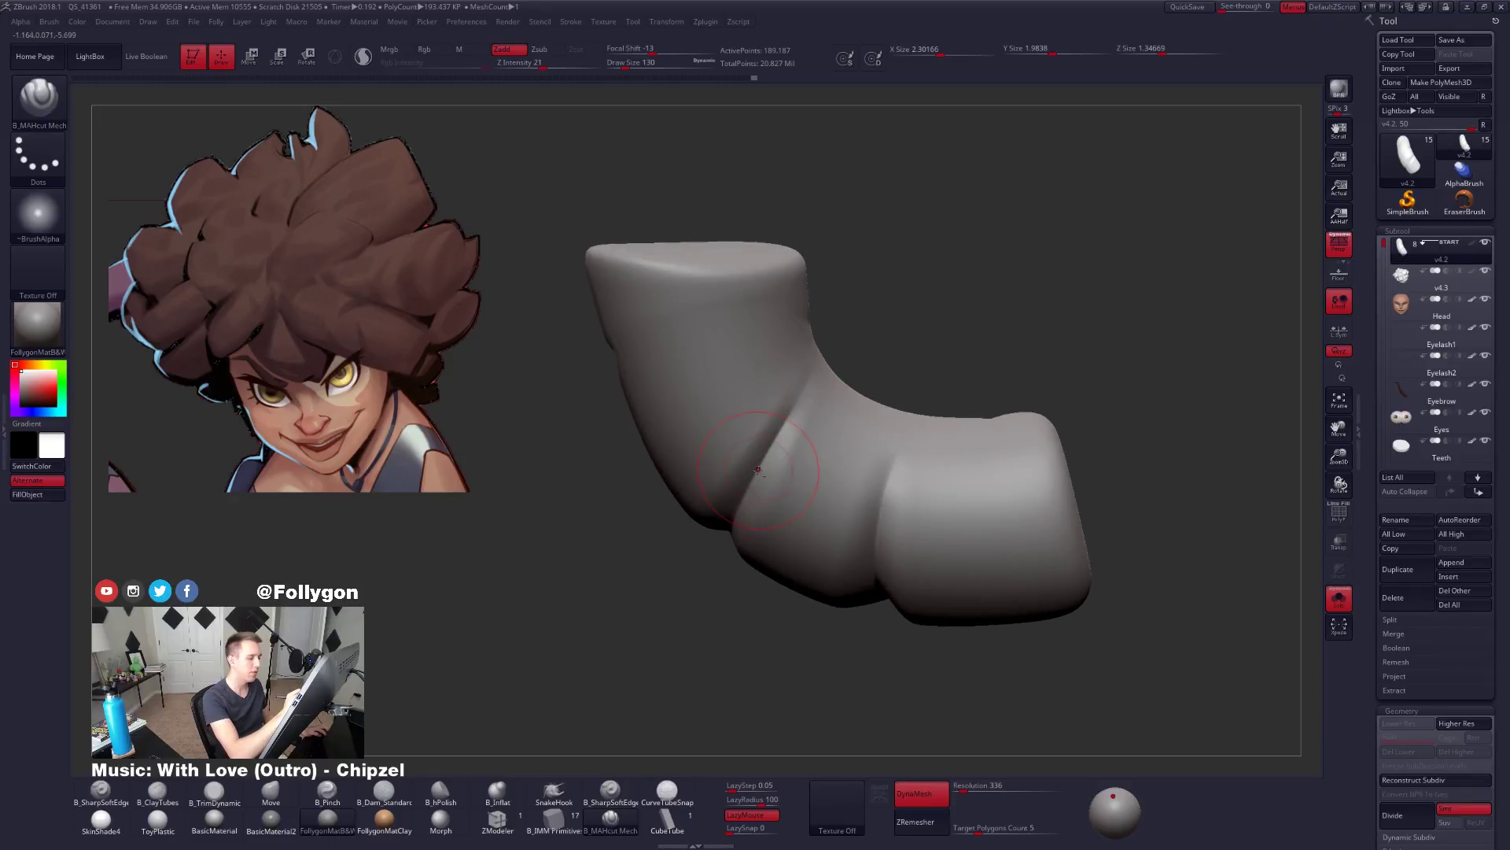
{"action": "right_click_drag", "start_coordinate": [850, 327], "coordinate": [765, 517]}
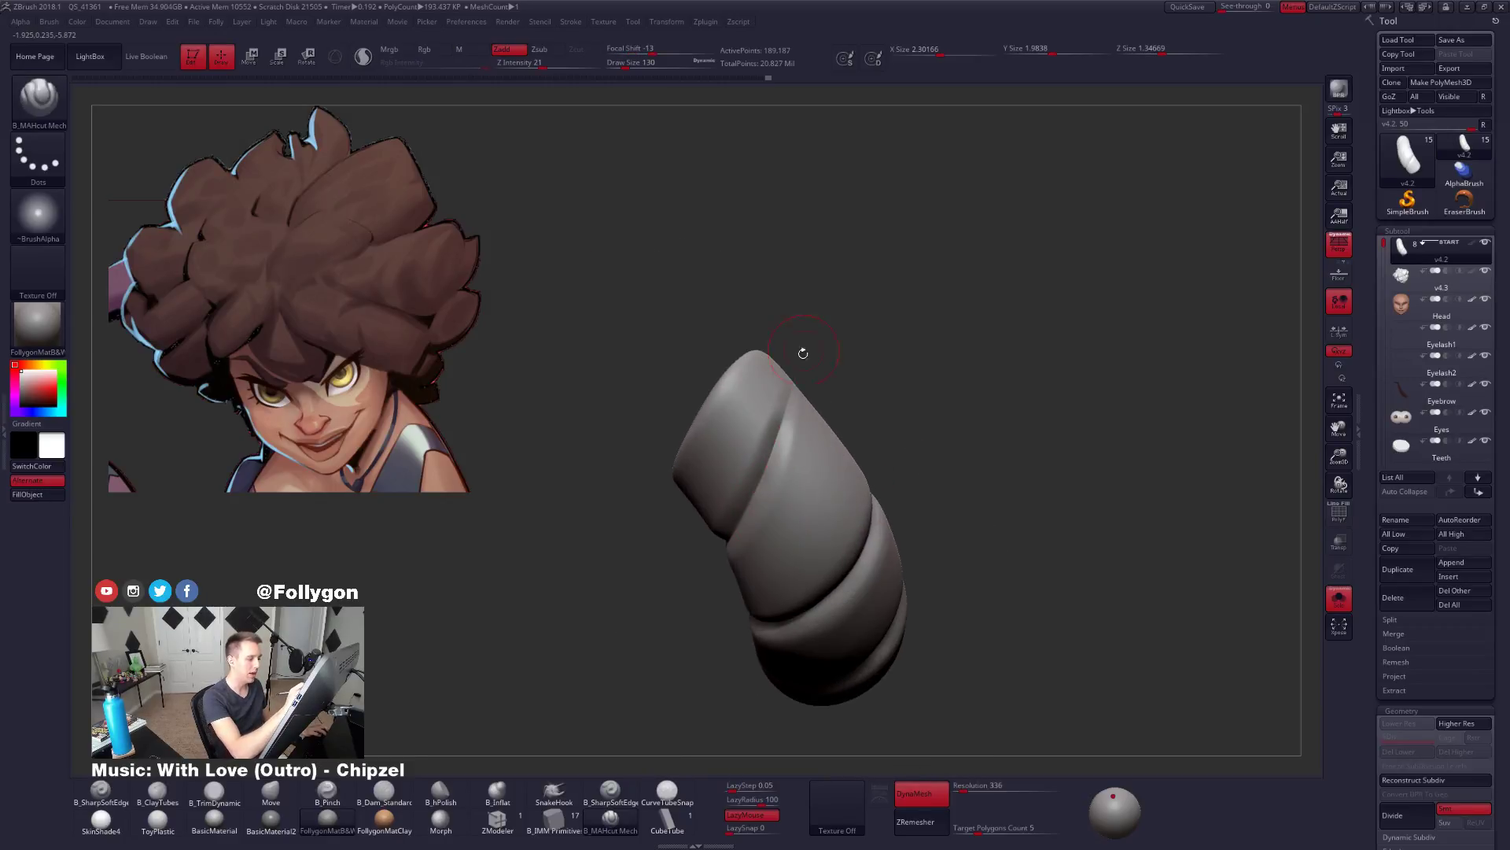
Carve the crease at the curl's root end and continue it around the back to define the last coil.
{"action": "right_click_drag", "start_coordinate": [802, 352], "coordinate": [772, 449]}
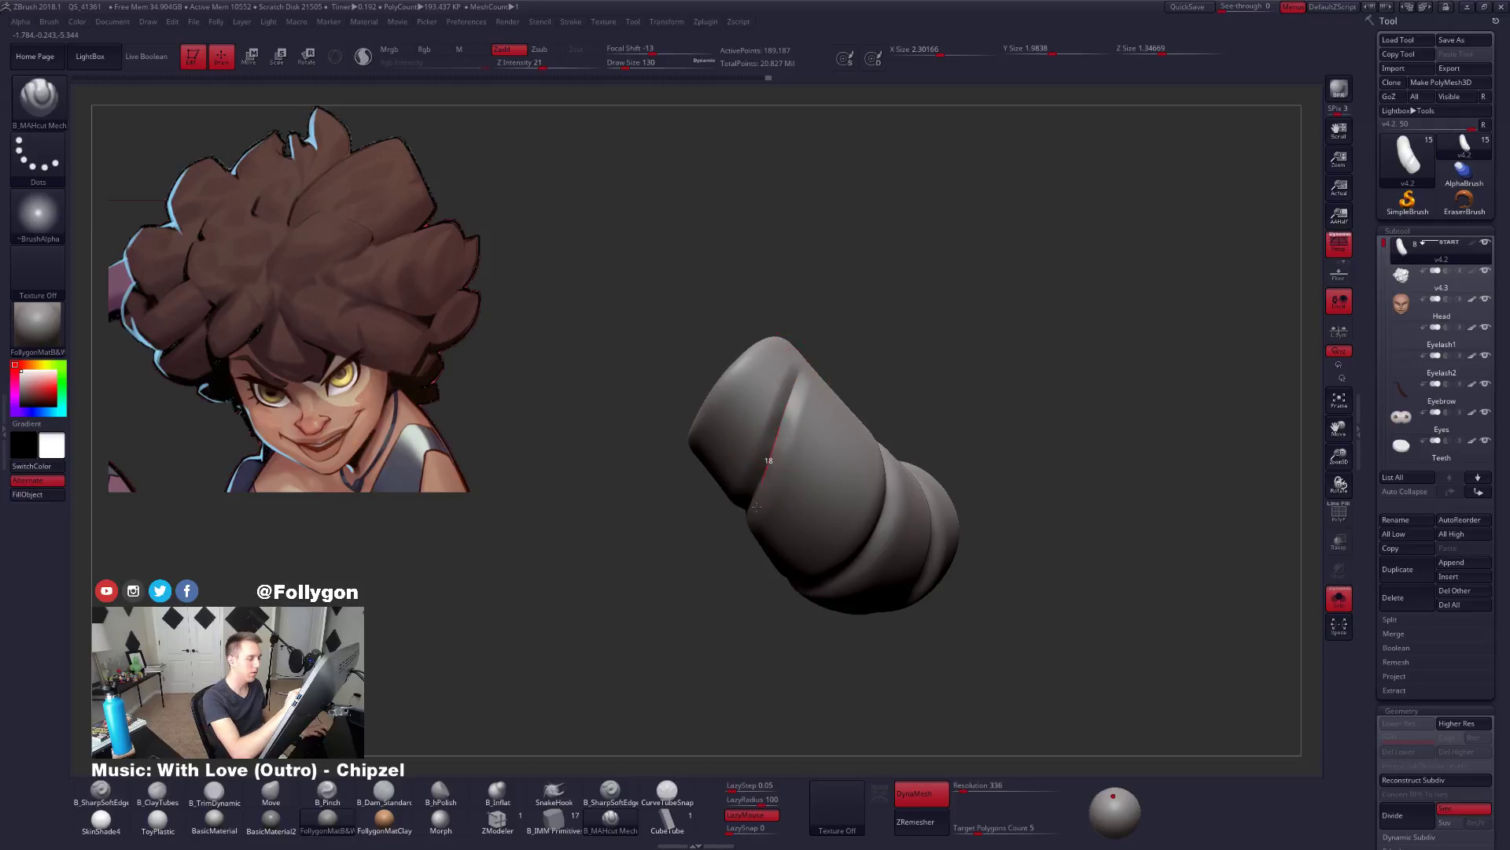
{"action": "mouse_move", "coordinate": [756, 506]}
{"action": "right_mouse_down"}
{"action": "mouse_move", "coordinate": [776, 437]}
{"action": "mouse_move", "coordinate": [772, 450]}
{"action": "right_mouse_up"}
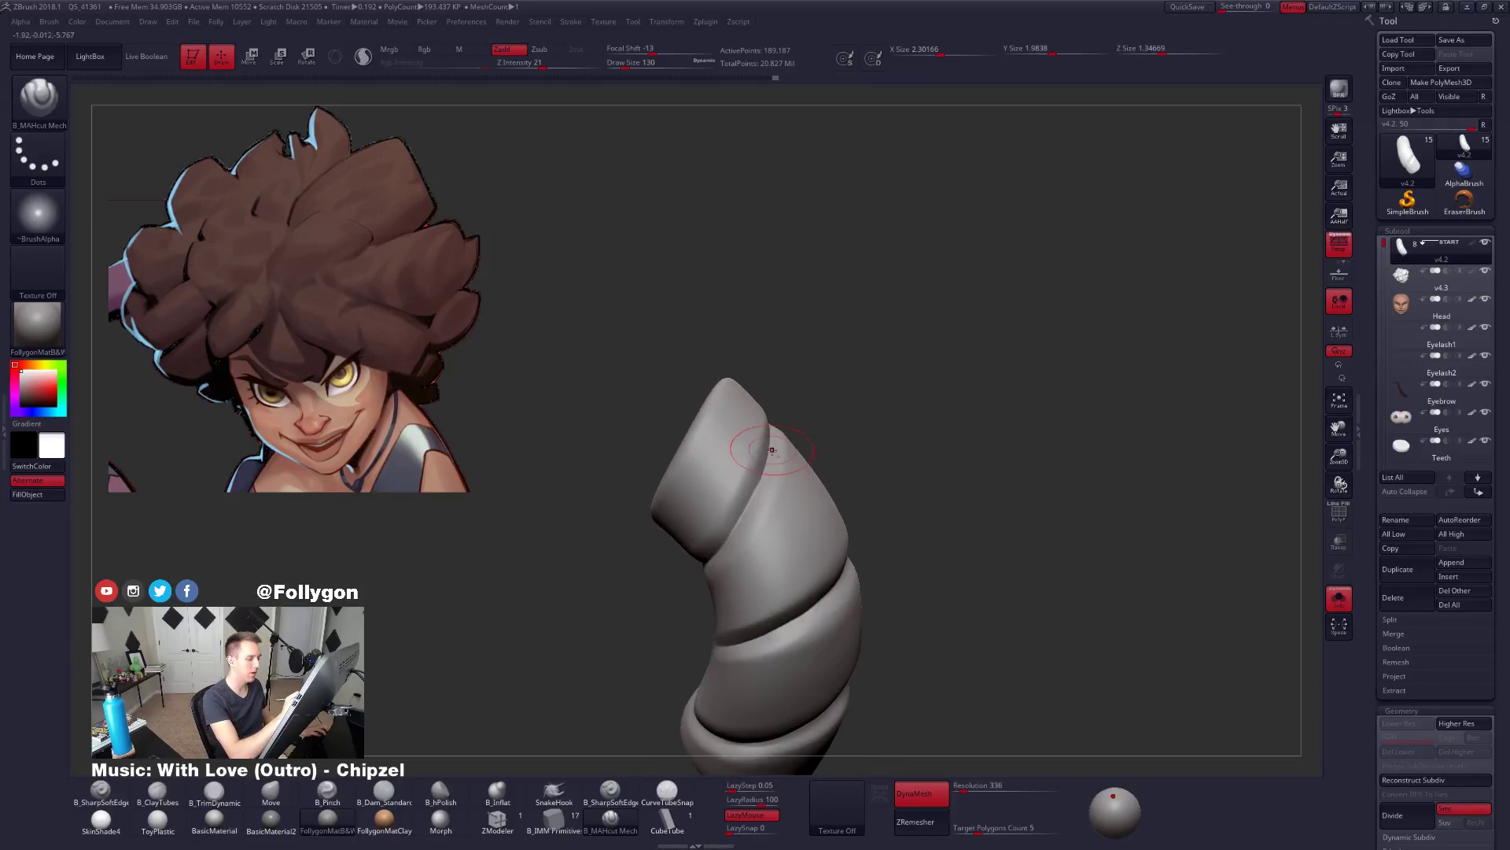
{"action": "right_click_drag", "start_coordinate": [692, 604], "coordinate": [740, 522]}
{"action": "right_click_drag", "start_coordinate": [662, 618], "coordinate": [724, 542]}
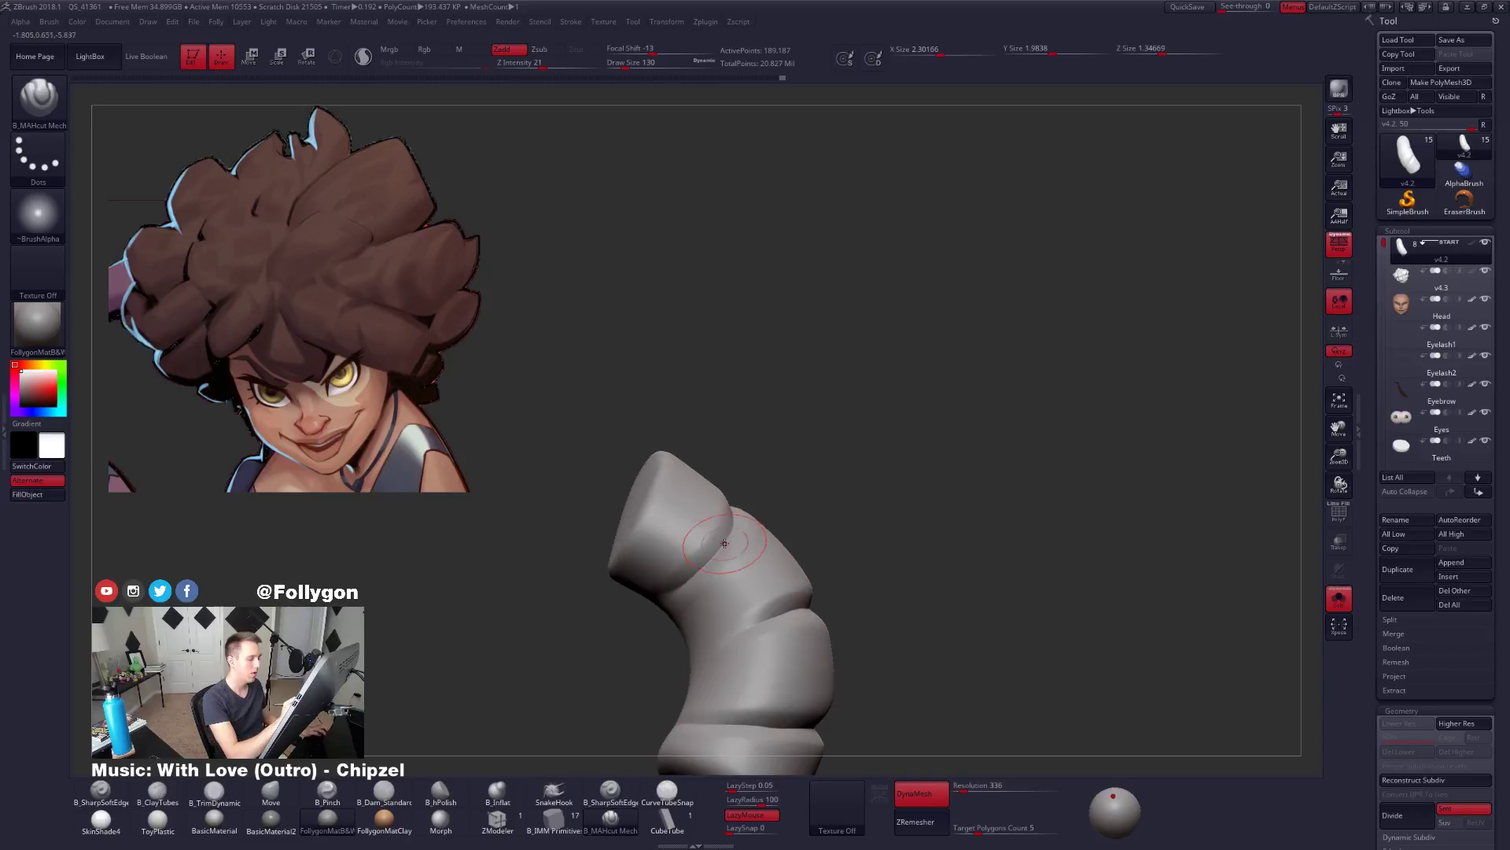
{"action": "right_click_drag", "start_coordinate": [671, 620], "coordinate": [748, 526]}
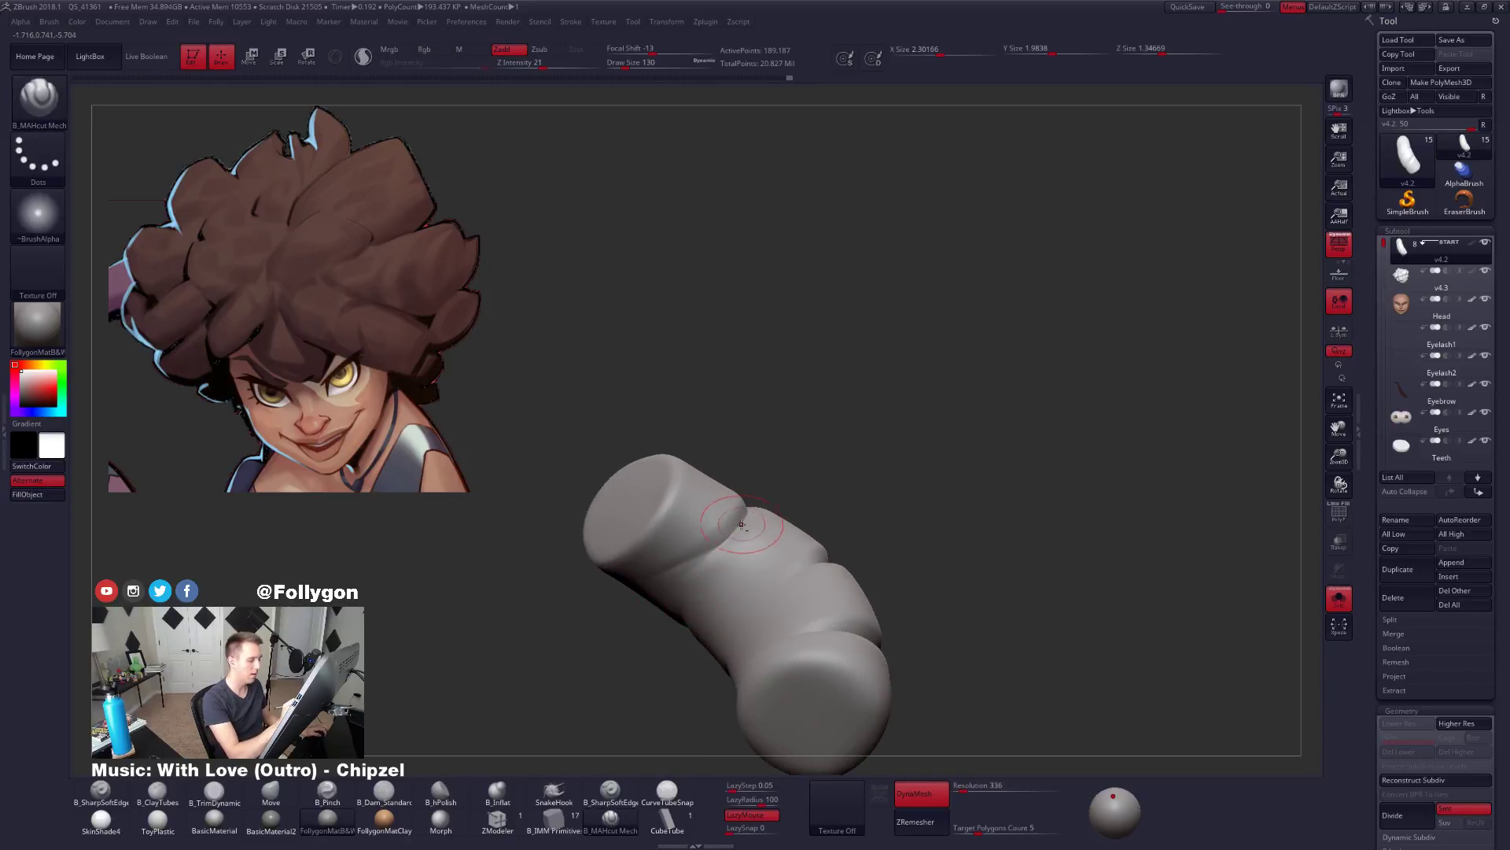
{"action": "mouse_move", "coordinate": [615, 619]}
{"action": "right_mouse_down"}
{"action": "mouse_move", "coordinate": [726, 579]}
{"action": "mouse_move", "coordinate": [762, 512]}
{"action": "right_mouse_up"}
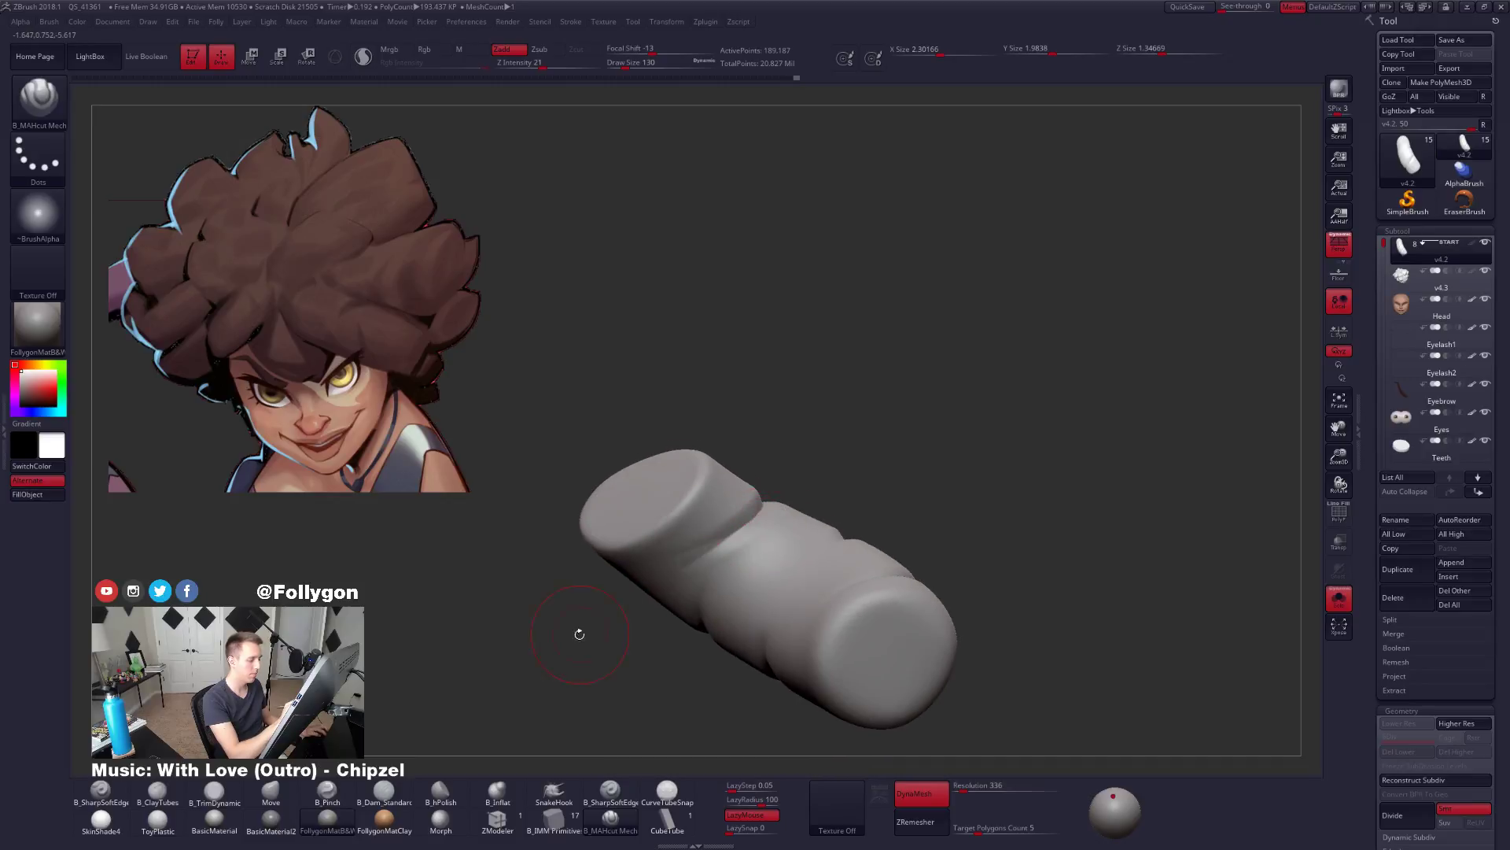
{"action": "mouse_move", "coordinate": [579, 634]}
{"action": "right_mouse_down"}
{"action": "mouse_move", "coordinate": [769, 660]}
{"action": "mouse_move", "coordinate": [869, 564]}
{"action": "mouse_move", "coordinate": [854, 577]}
{"action": "mouse_move", "coordinate": [821, 443]}
{"action": "right_mouse_up"}
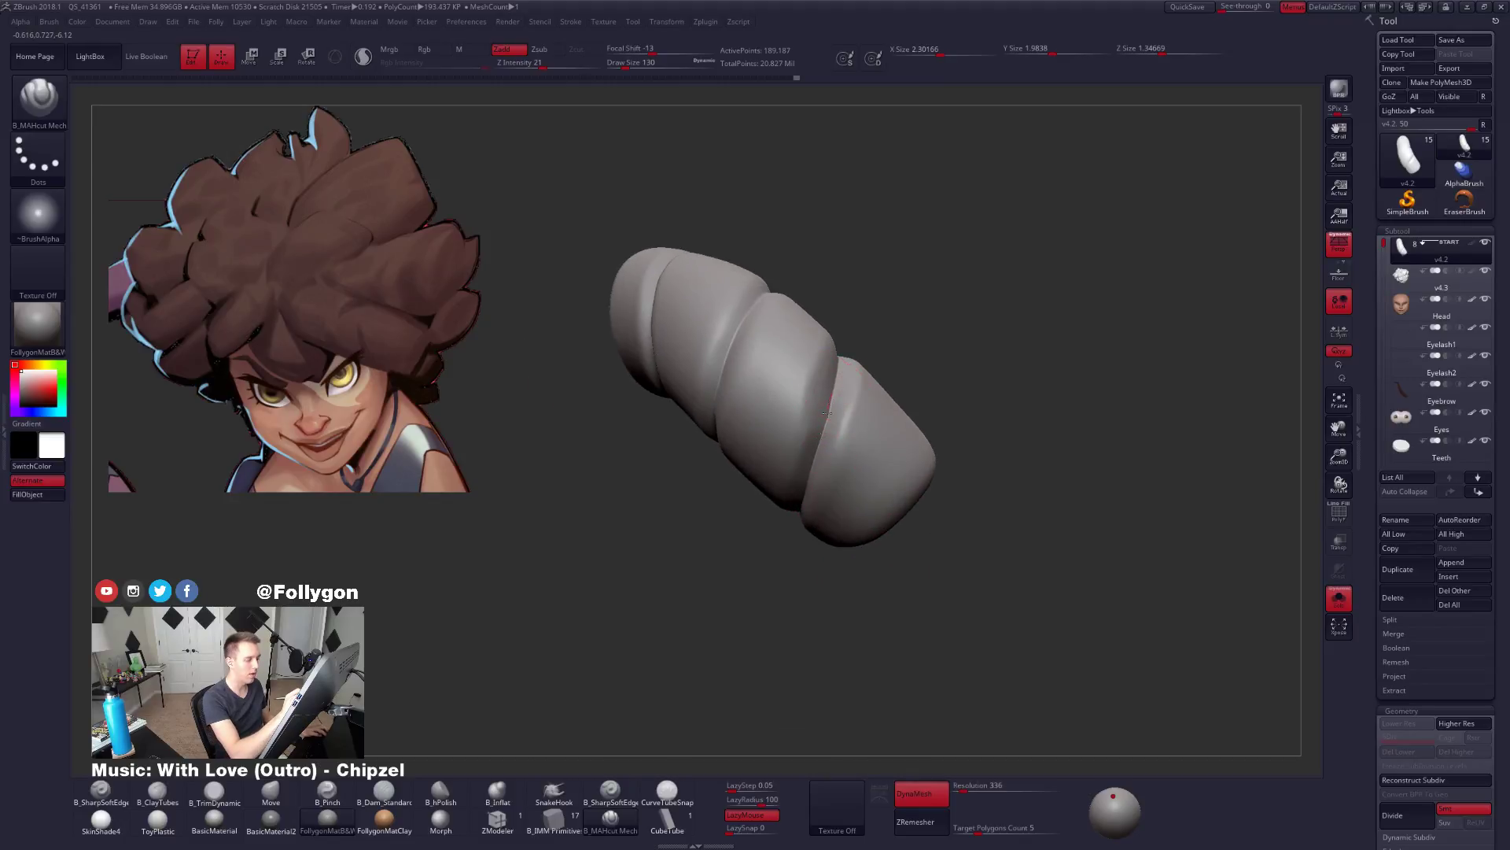
{"action": "mouse_move", "coordinate": [789, 539]}
{"action": "right_mouse_down"}
{"action": "mouse_move", "coordinate": [806, 563]}
{"action": "mouse_move", "coordinate": [826, 504]}
{"action": "right_mouse_up"}
{"action": "key", "text": "ctrl"}
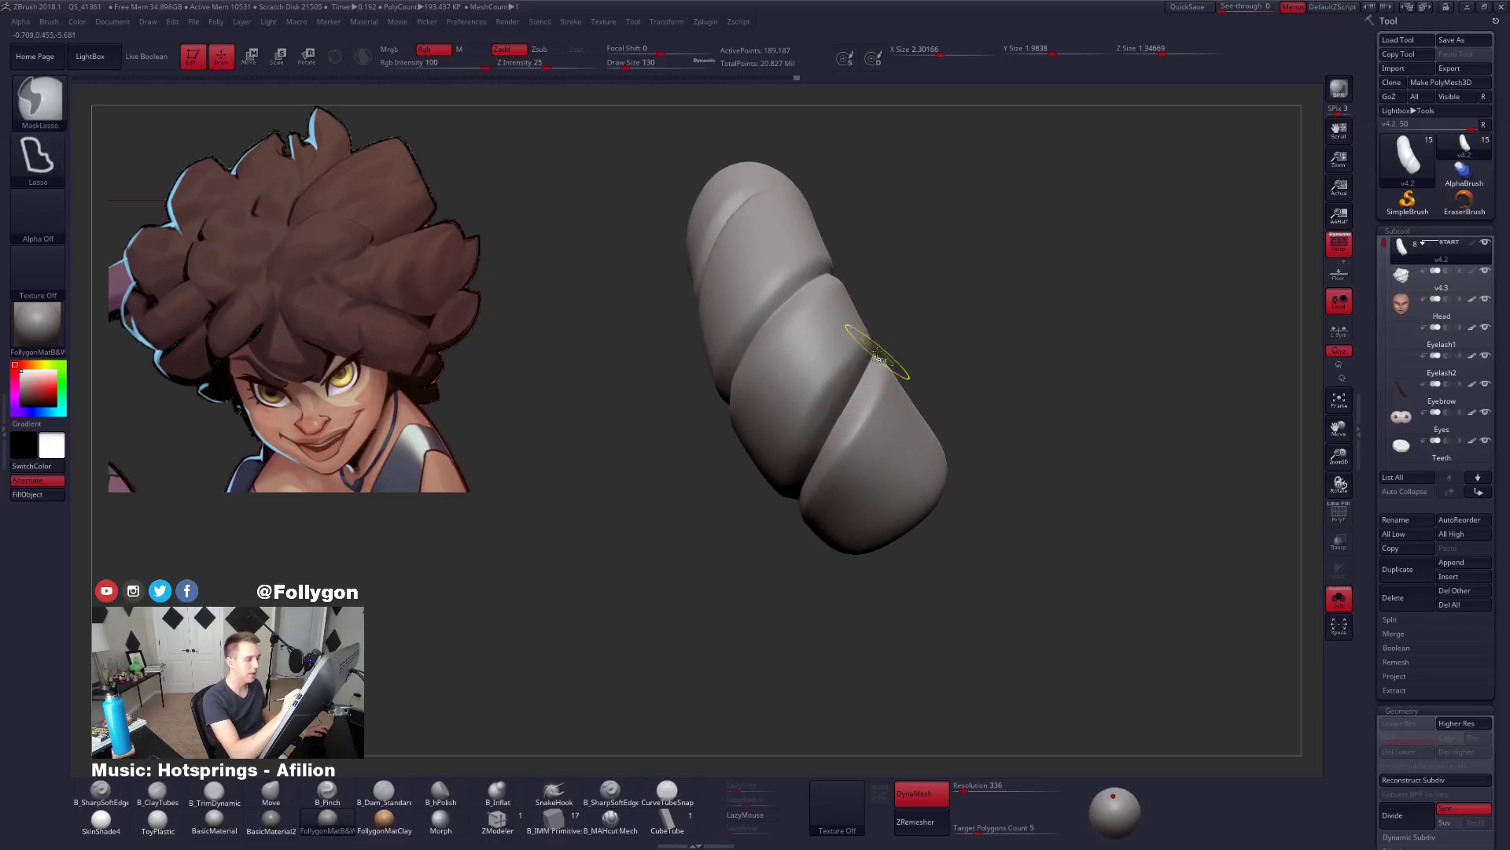
Mask the curl's end coil with MaskLasso and trim the mask back to the crease on the inner side.
{"action": "mouse_move", "coordinate": [806, 472]}
{"action": "left_mouse_down", "text": "ctrl"}
{"action": "mouse_move", "coordinate": [762, 556]}
{"action": "mouse_move", "coordinate": [1023, 621]}
{"action": "mouse_move", "coordinate": [867, 571]}
{"action": "left_mouse_up", "text": "ctrl"}
{"action": "right_click_drag", "start_coordinate": [866, 571], "coordinate": [956, 324]}
{"action": "key", "text": "ctrl"}
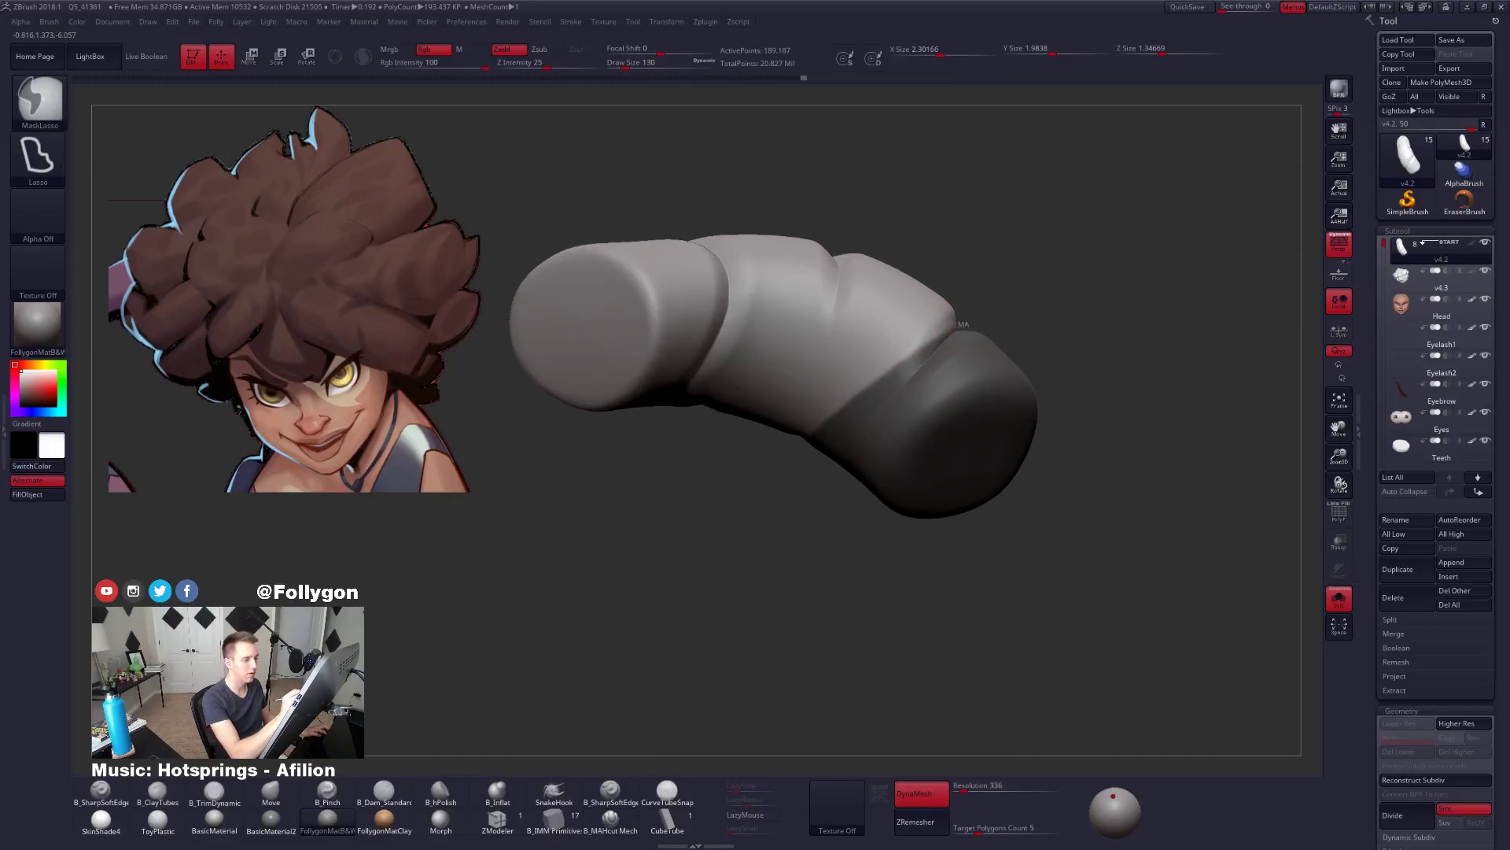
{"action": "mouse_move", "coordinate": [877, 411]}
{"action": "left_mouse_down", "text": "ctrl+alt"}
{"action": "mouse_move", "coordinate": [793, 479]}
{"action": "mouse_move", "coordinate": [967, 299]}
{"action": "left_mouse_up", "text": "ctrl+alt"}
{"action": "mouse_move", "coordinate": [956, 319]}
{"action": "right_mouse_down"}
{"action": "mouse_move", "coordinate": [887, 449]}
{"action": "mouse_move", "coordinate": [841, 377]}
{"action": "mouse_move", "coordinate": [818, 472]}
{"action": "right_mouse_up"}
Refine the end coil's mask edge with MaskPen at draw size 54 so it follows the crease all the way around.
{"action": "key", "text": "space"}
{"action": "left_click_drag", "start_coordinate": [818, 487], "coordinate": [801, 487]}
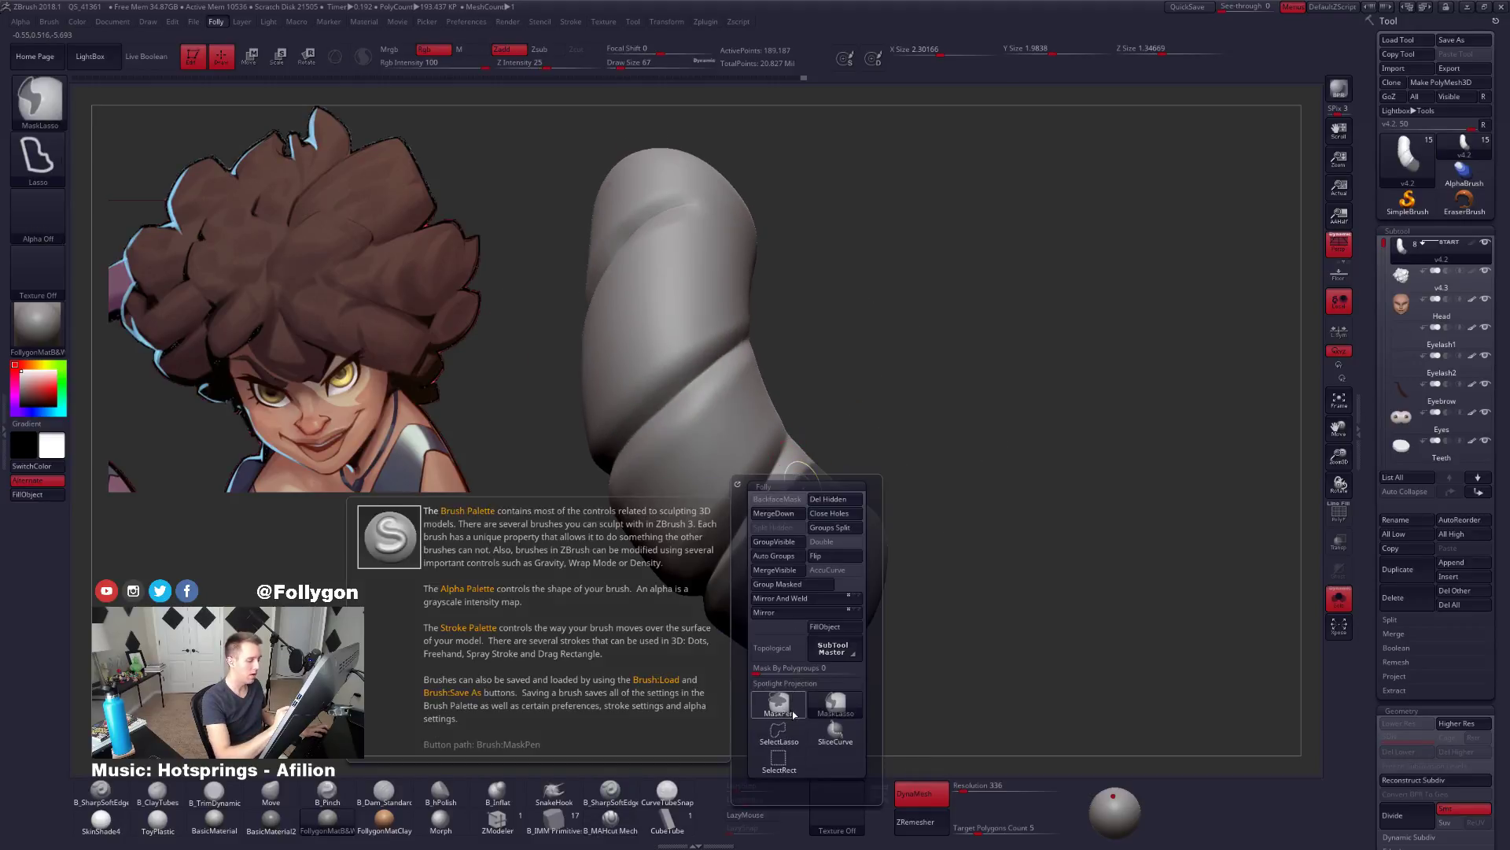
{"action": "key", "text": "space"}
{"action": "left_click_drag", "start_coordinate": [767, 547], "coordinate": [749, 548]}
{"action": "right_click_drag", "start_coordinate": [749, 548], "coordinate": [702, 602]}
{"action": "key", "text": "ctrl"}
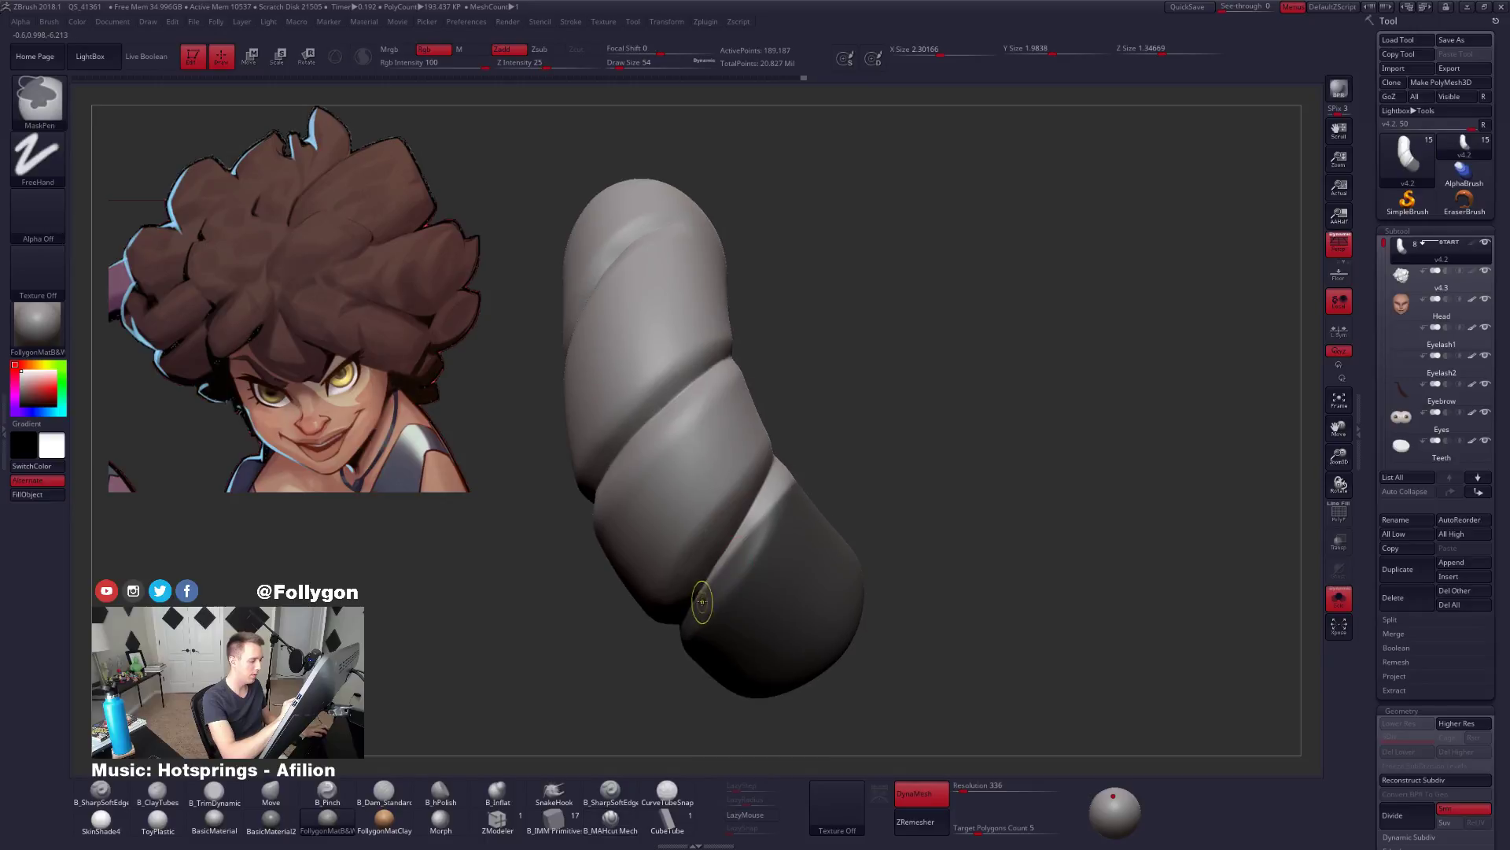
{"action": "right_click_drag", "start_coordinate": [771, 494], "coordinate": [763, 500]}
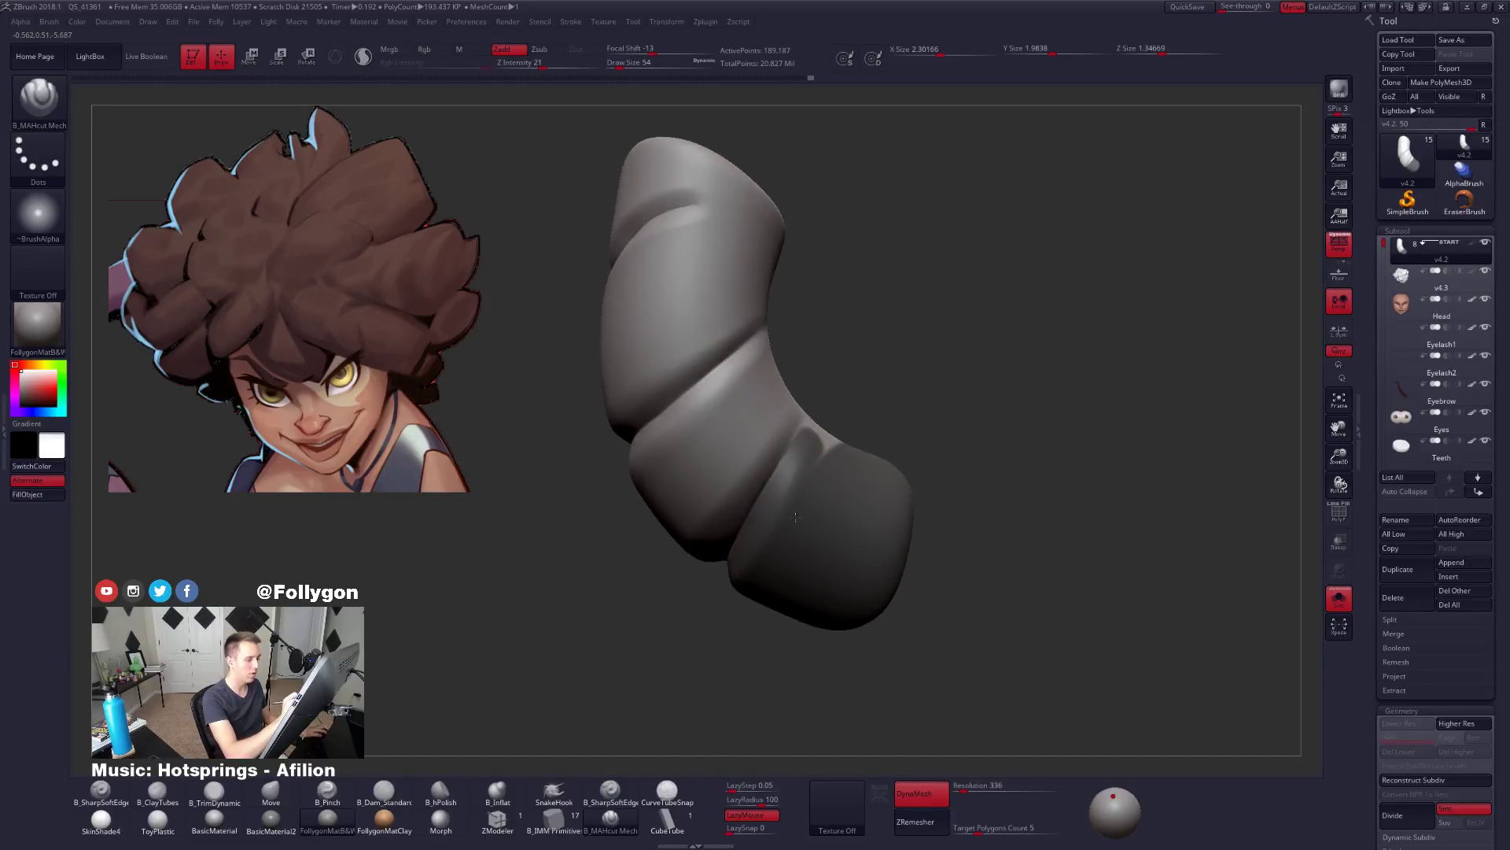
{"action": "right_click_drag", "start_coordinate": [806, 451], "coordinate": [795, 465]}
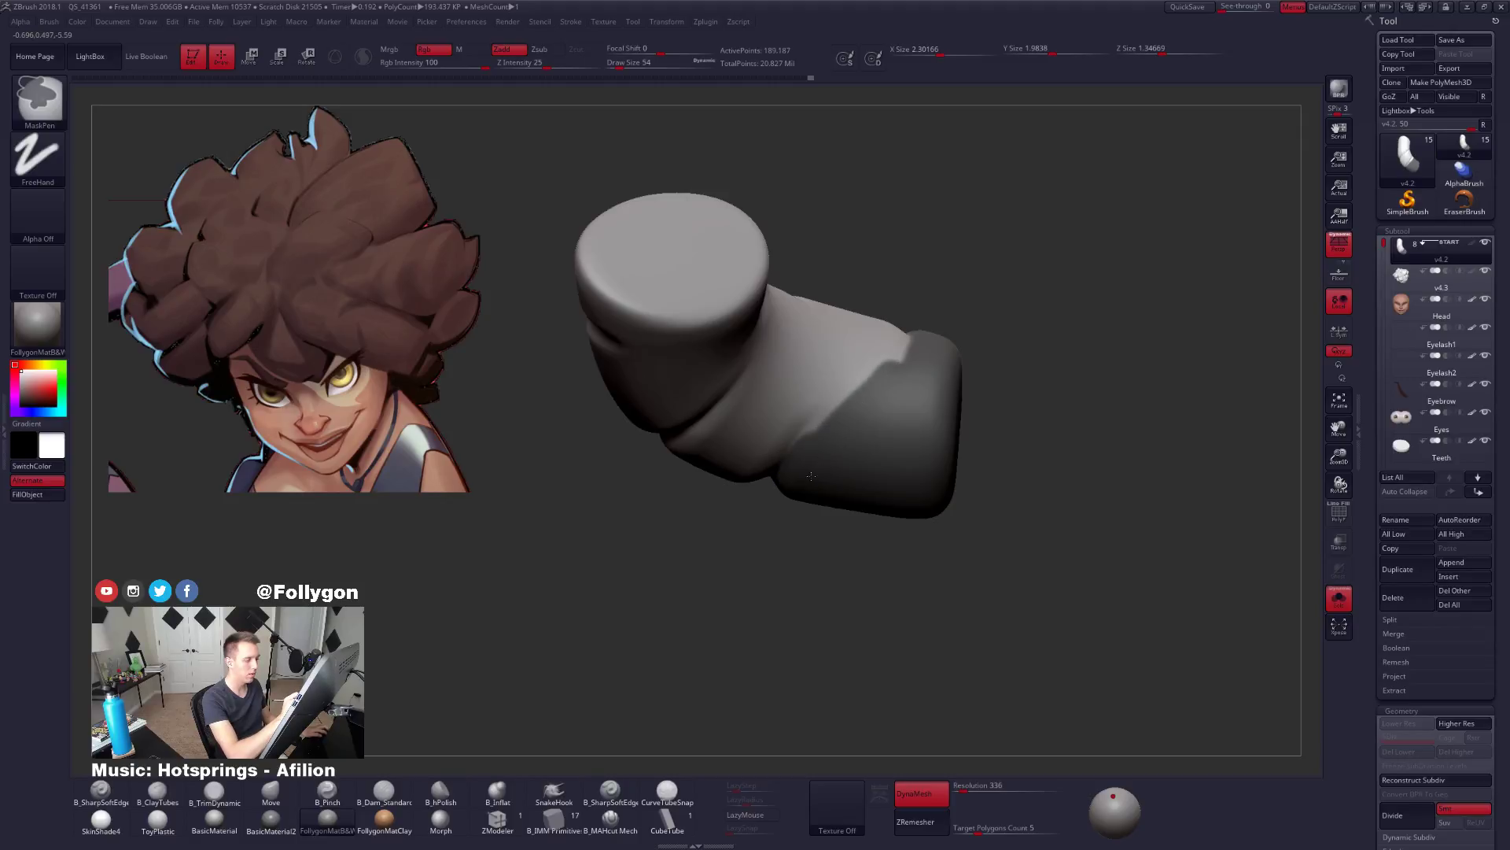
{"action": "right_click_drag", "start_coordinate": [898, 365], "coordinate": [906, 359]}
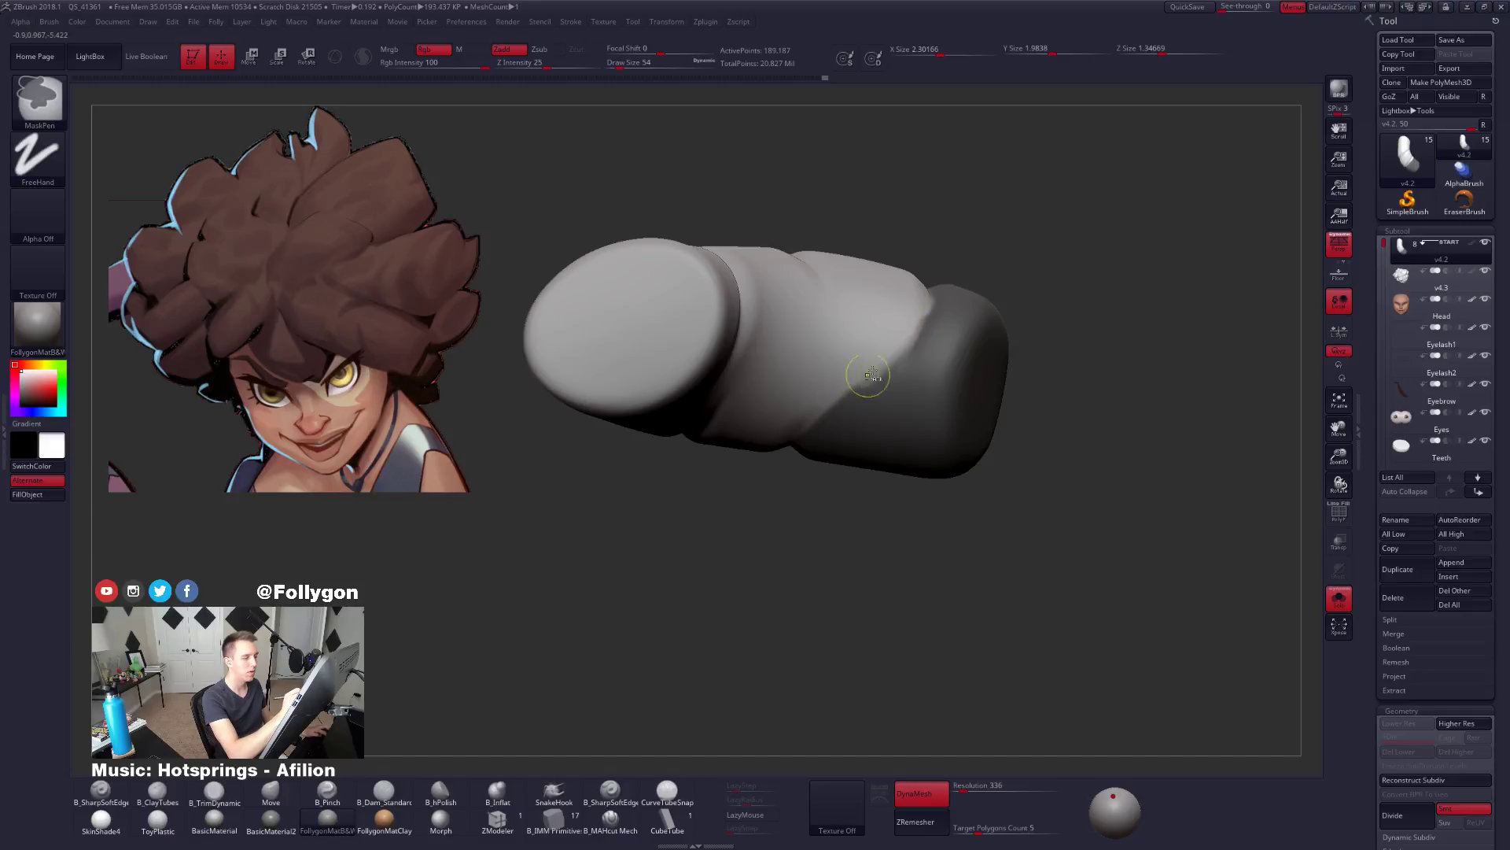
Turn the masked end coil into its own polygroup and isolate the remaining part of the curl.
{"action": "right_click_drag", "start_coordinate": [822, 407], "coordinate": [932, 617]}
{"action": "key", "text": "shift+f"}
{"action": "key", "text": "shift+f"}
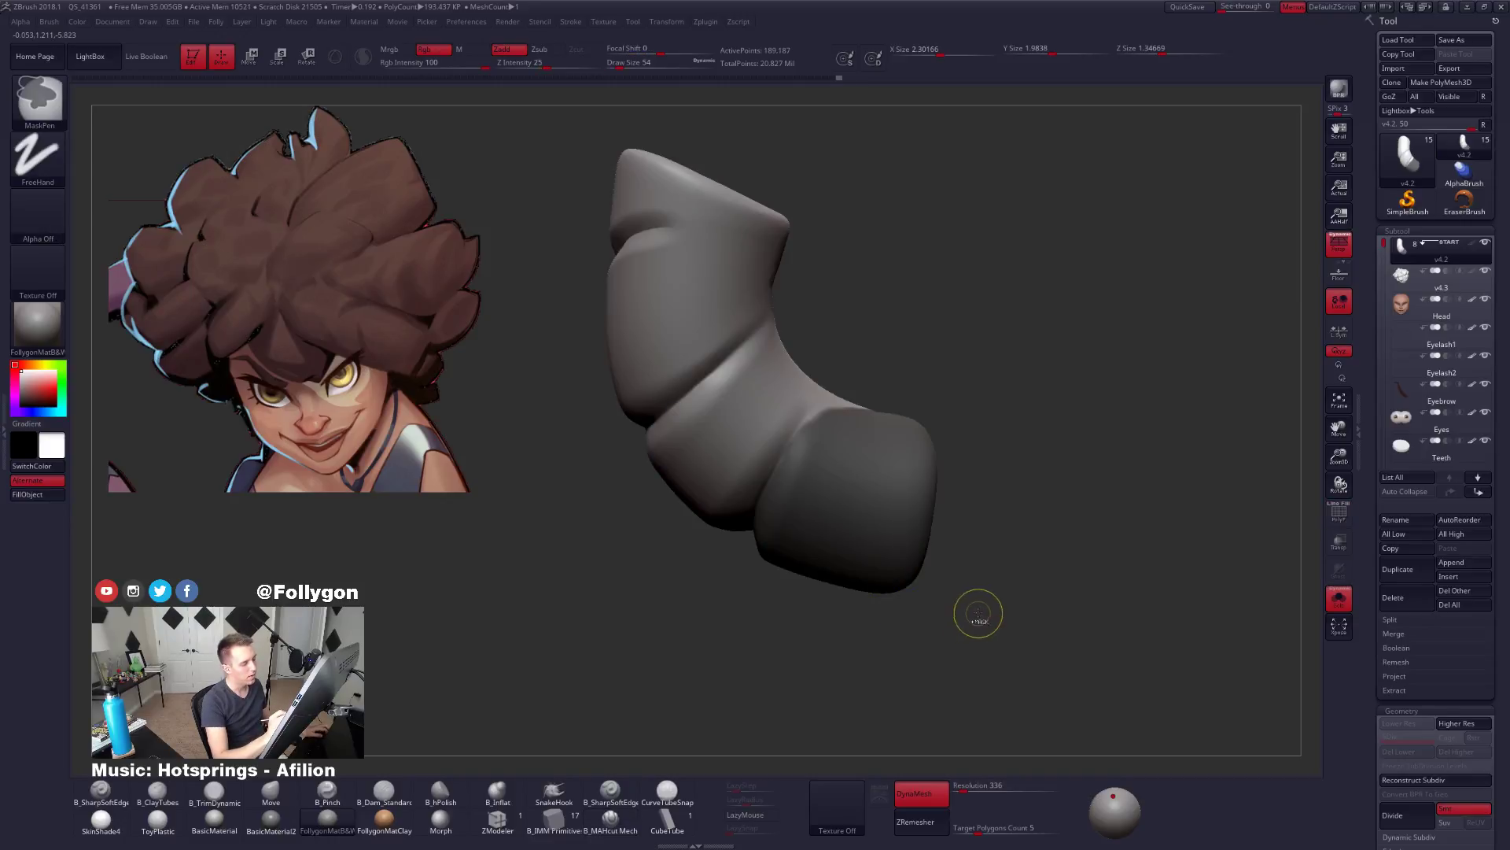
{"action": "key", "text": "shift+f"}
{"action": "left_click", "coordinate": [742, 493], "text": "ctrl+shift"}
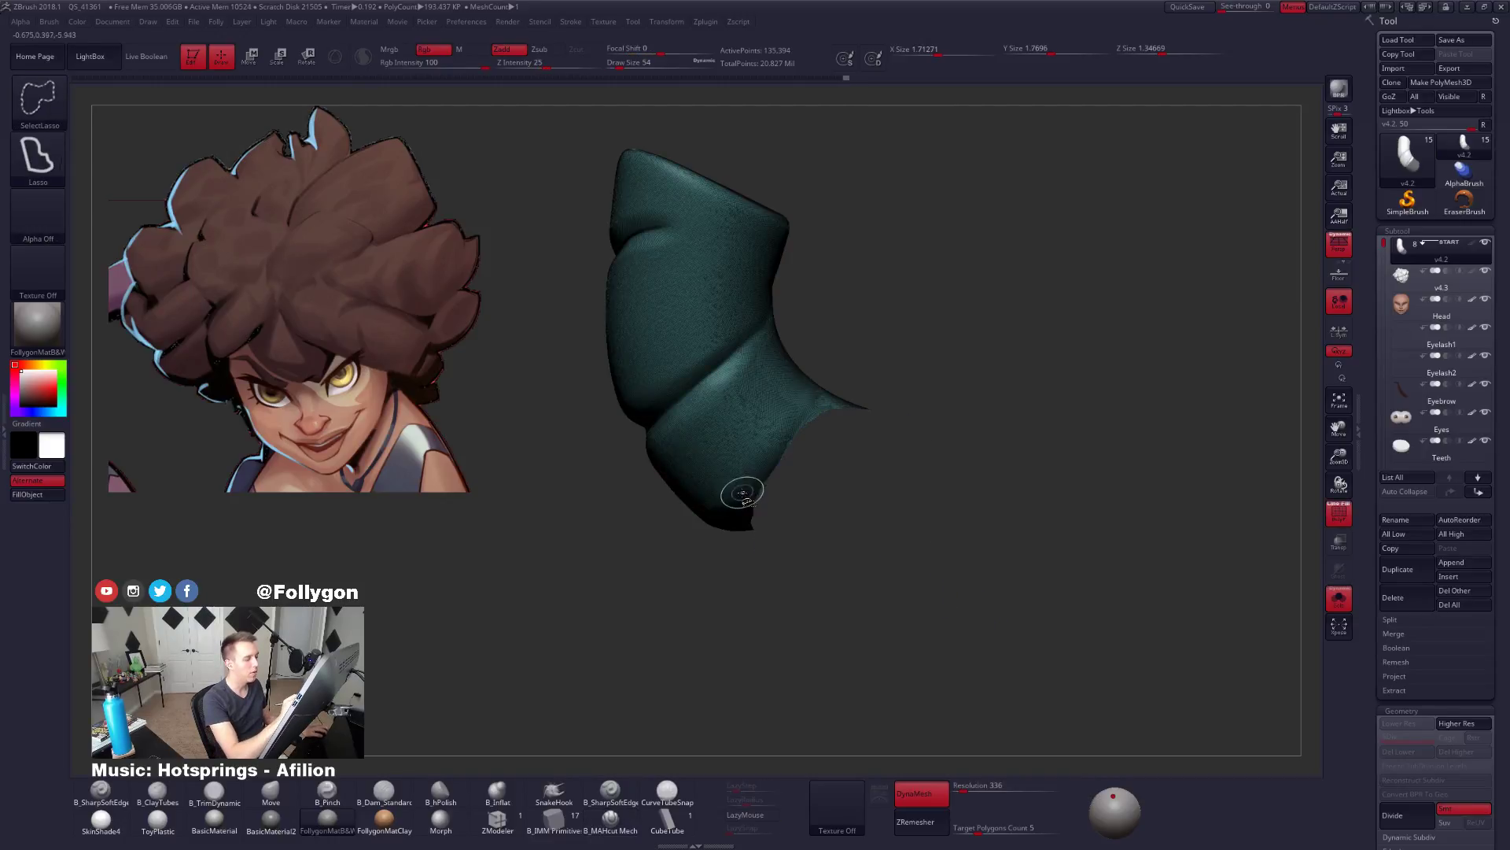
{"action": "right_click_drag", "start_coordinate": [742, 493], "coordinate": [818, 408]}
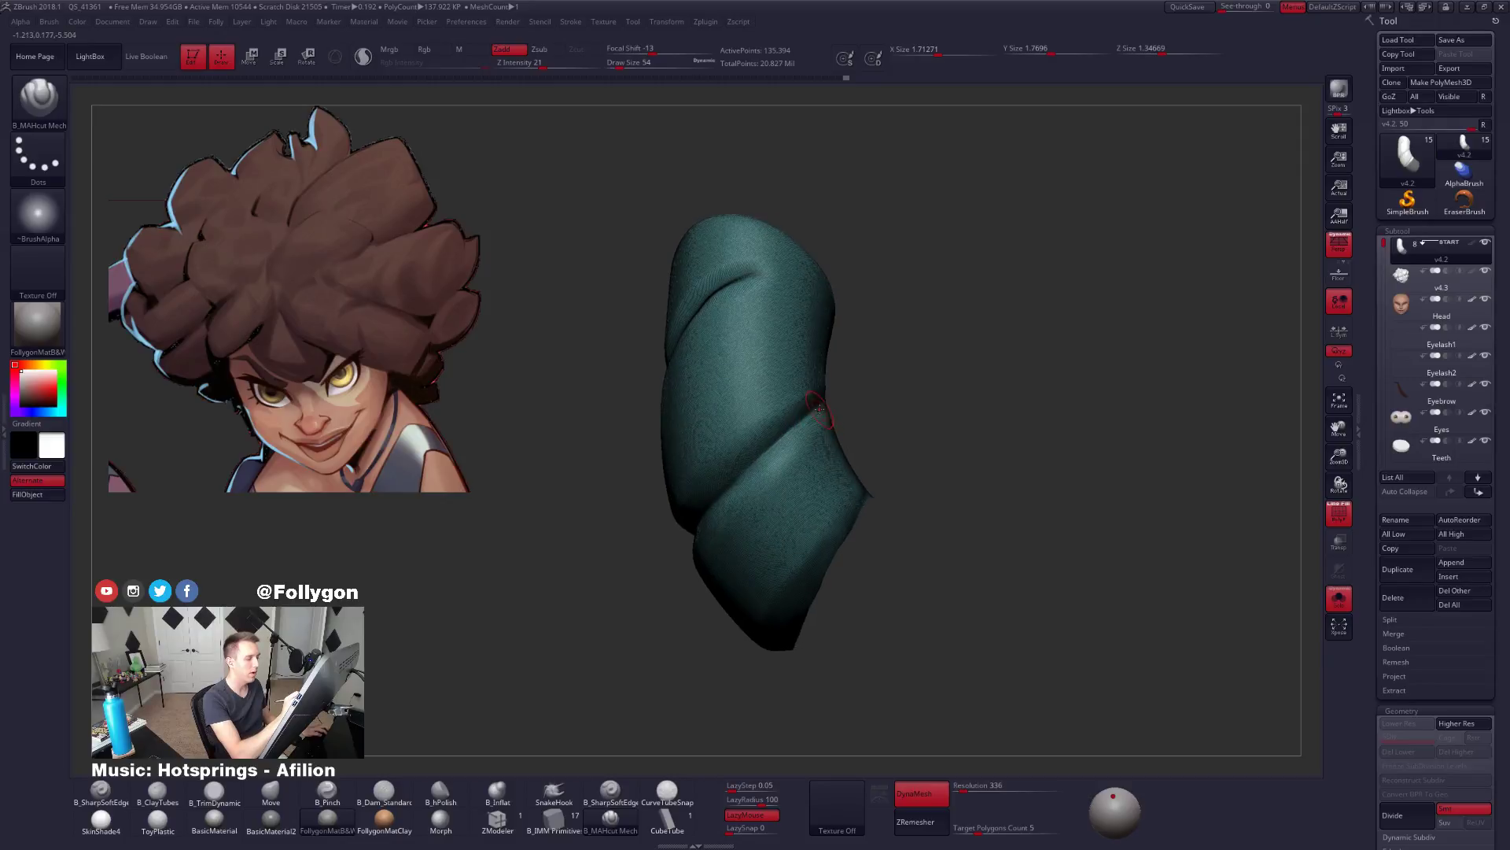
Clear the stray mask, hide the polygroup display and mask the next coil up to its crease with MaskLasso.
{"action": "left_click_drag", "start_coordinate": [827, 396], "coordinate": [767, 449], "text": "ctrl"}
{"action": "key", "text": "space"}
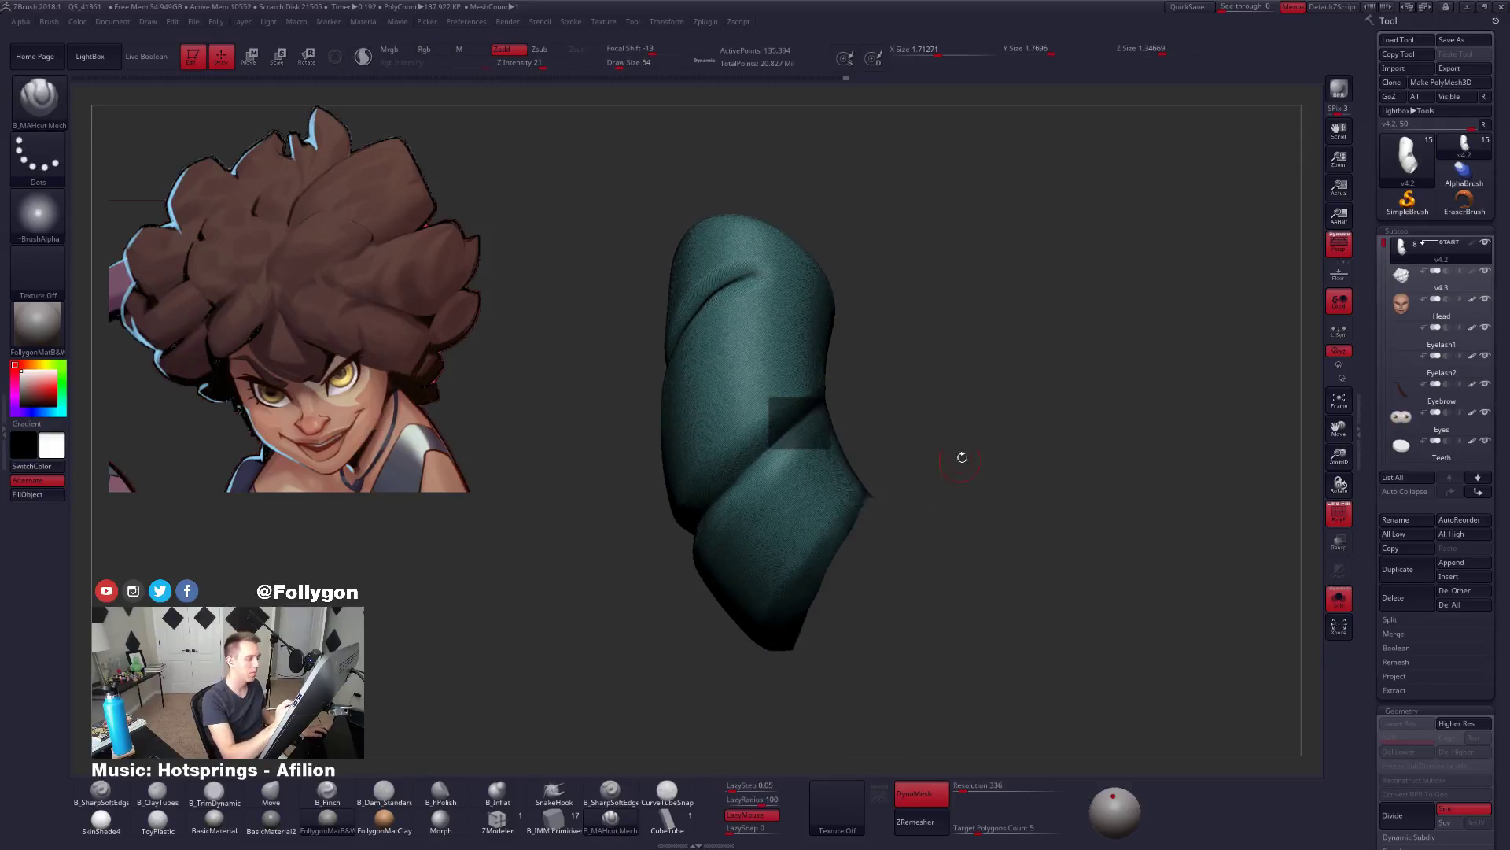
{"action": "left_click_drag", "start_coordinate": [961, 457], "coordinate": [920, 437], "text": "ctrl"}
{"action": "key", "text": "shift+f"}
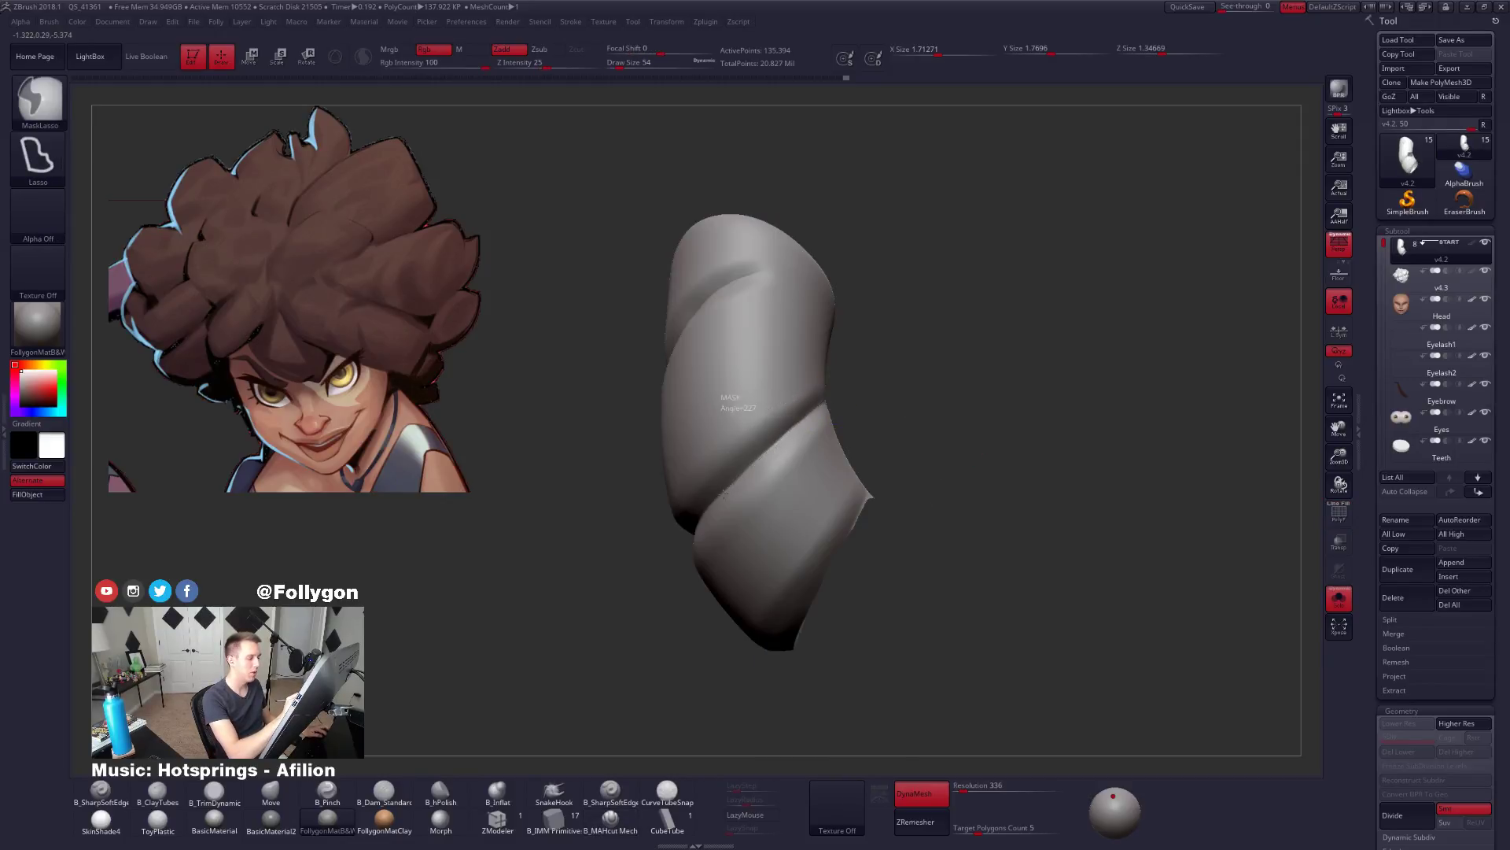
{"action": "mouse_move", "coordinate": [725, 494]}
{"action": "left_mouse_down", "text": "ctrl"}
{"action": "mouse_move", "coordinate": [665, 577]}
{"action": "mouse_move", "coordinate": [1100, 513]}
{"action": "mouse_move", "coordinate": [1047, 501]}
{"action": "left_mouse_up", "text": "ctrl"}
{"action": "left_click_drag", "start_coordinate": [944, 503], "coordinate": [850, 516]}
{"action": "left_click_drag", "start_coordinate": [633, 665], "coordinate": [862, 545], "text": "alt"}
{"action": "mouse_move", "coordinate": [880, 470]}
{"action": "left_mouse_down", "text": "alt"}
{"action": "mouse_move", "coordinate": [893, 489]}
{"action": "mouse_move", "coordinate": [866, 501]}
{"action": "mouse_move", "coordinate": [795, 414]}
{"action": "left_mouse_up", "text": "alt"}
{"action": "key", "text": "ctrl+f"}
{"action": "mouse_move", "coordinate": [1046, 385]}
{"action": "left_mouse_down"}
{"action": "mouse_move", "coordinate": [896, 496]}
{"action": "mouse_move", "coordinate": [823, 525]}
{"action": "mouse_move", "coordinate": [811, 555]}
{"action": "left_mouse_up"}
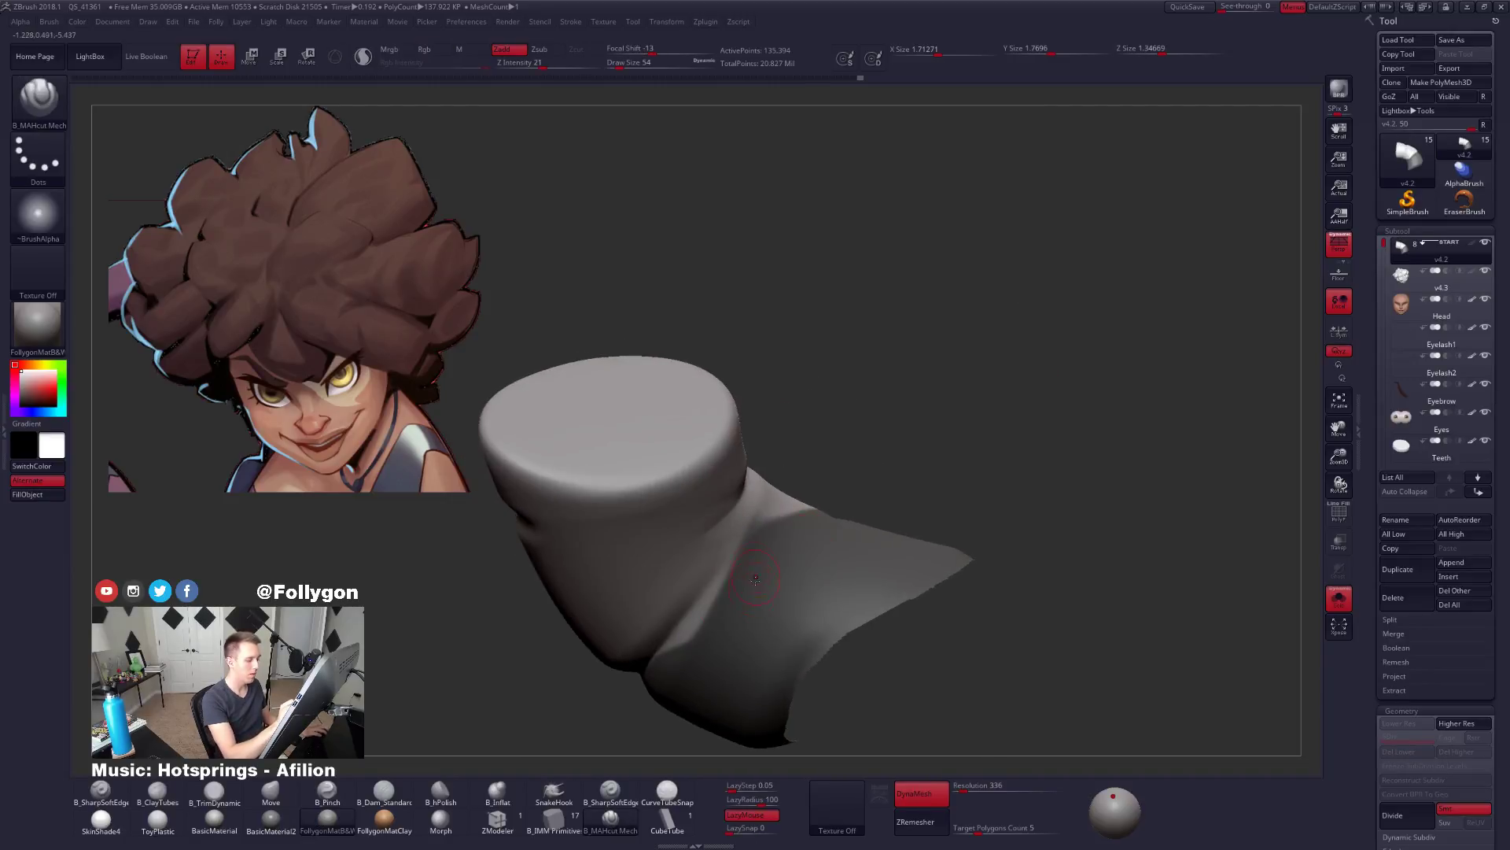
Refine the second coil's mask border along its crease with MaskPen at draw size 29, painting and erasing where needed.
{"action": "right_click_drag", "start_coordinate": [755, 580], "coordinate": [764, 508], "text": "alt"}
{"action": "key", "text": "space"}
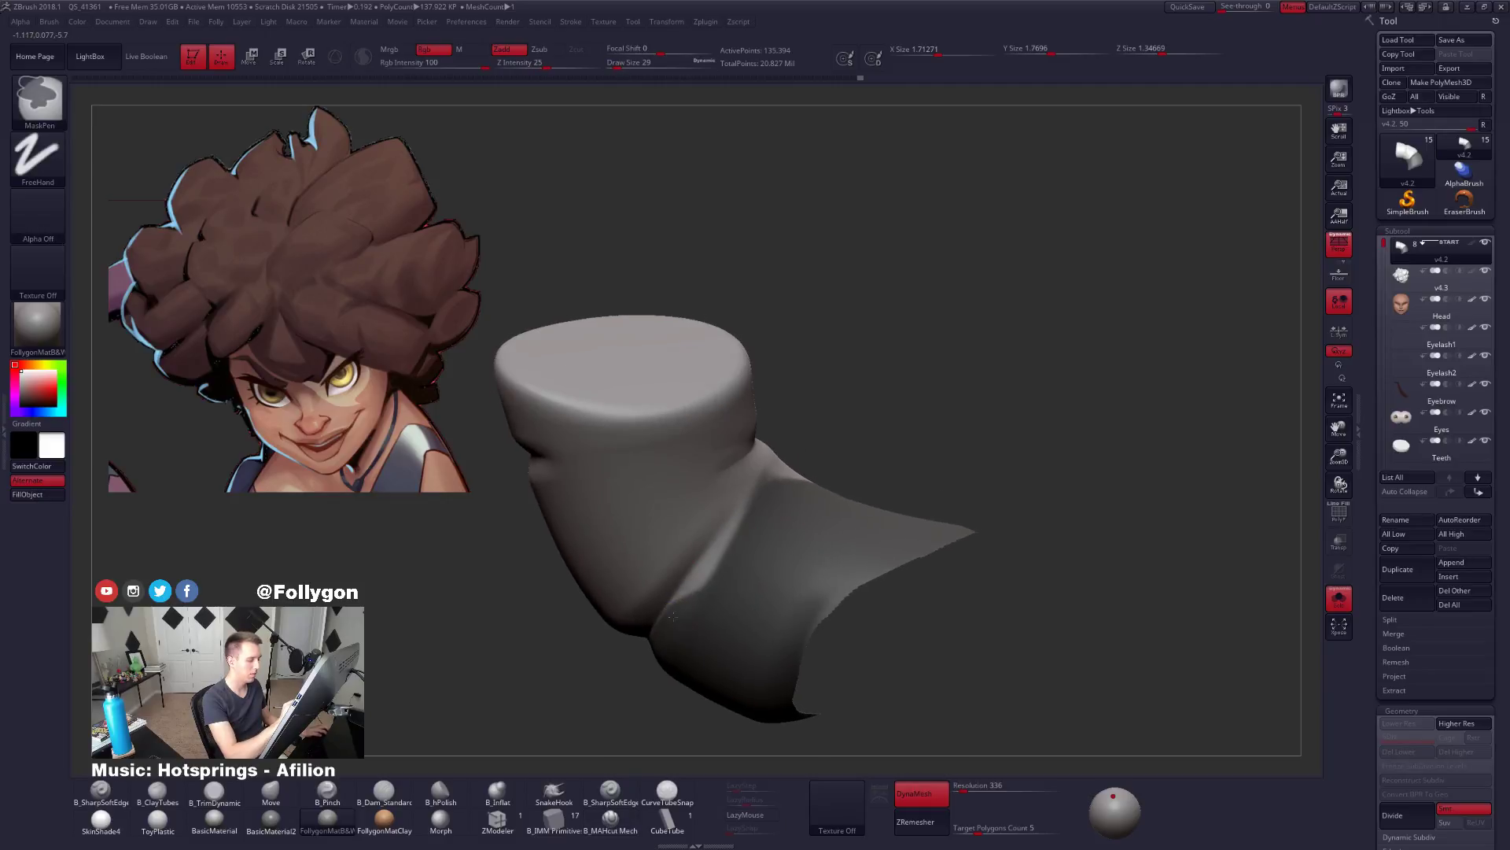
{"action": "left_click_drag", "start_coordinate": [729, 540], "coordinate": [737, 526], "text": "ctrl"}
{"action": "right_click_drag", "start_coordinate": [742, 536], "coordinate": [725, 544]}
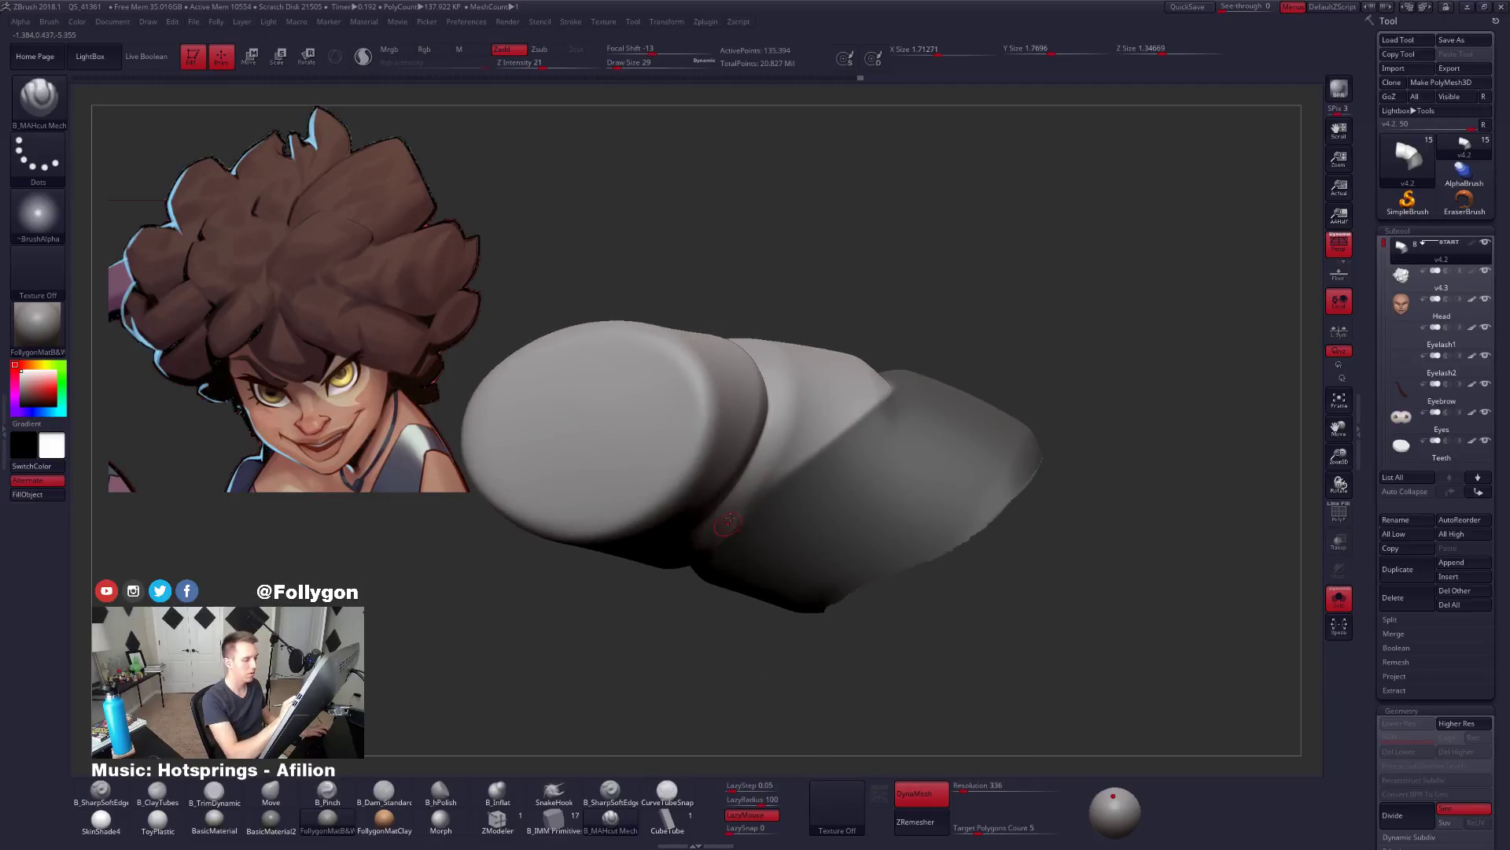
{"action": "key", "text": "ctrl"}
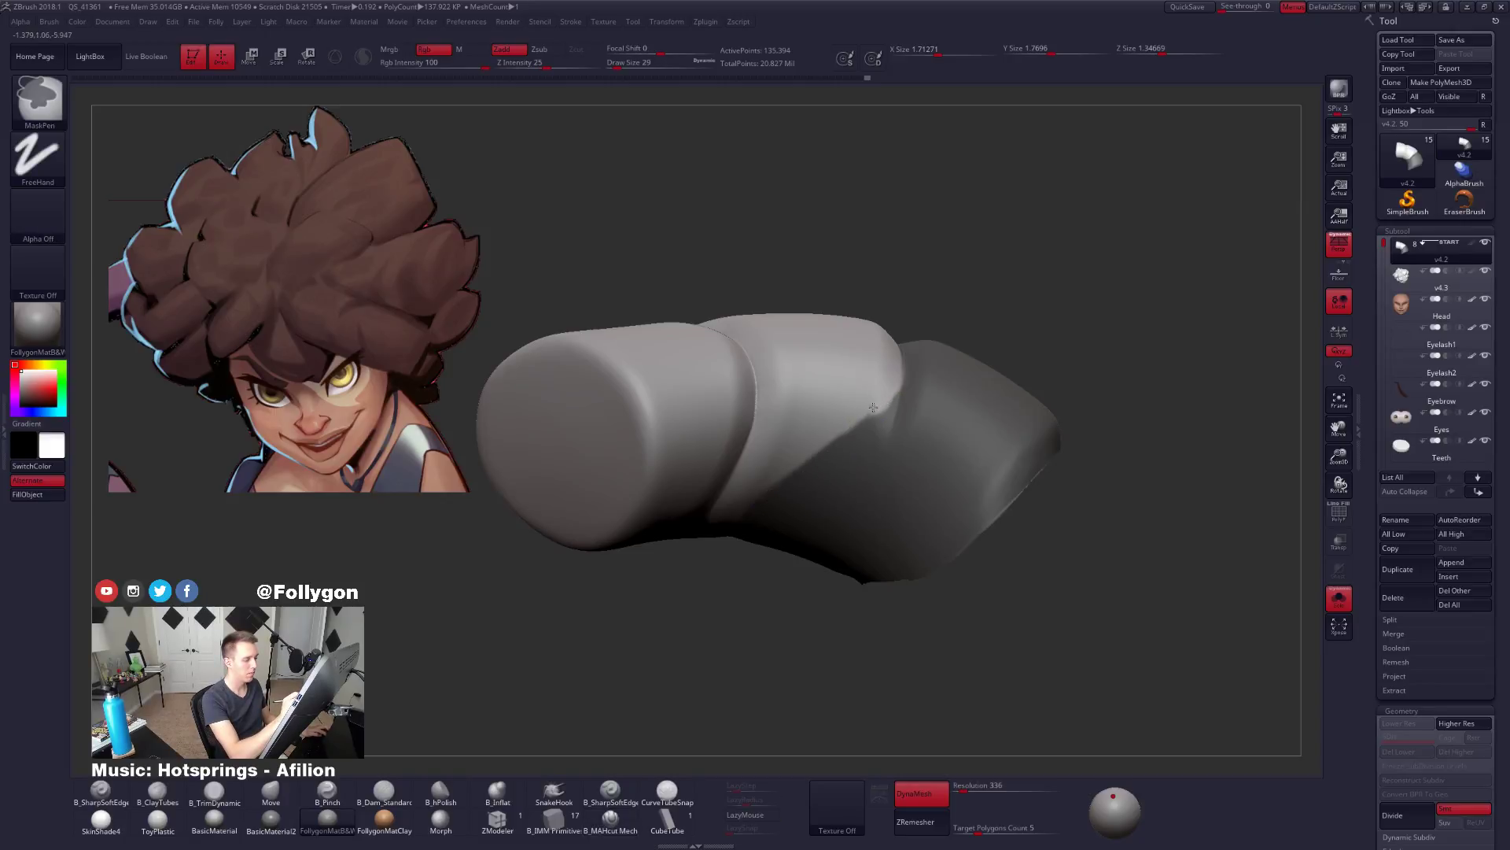
{"action": "left_click_drag", "start_coordinate": [876, 417], "coordinate": [808, 464], "text": "ctrl+alt"}
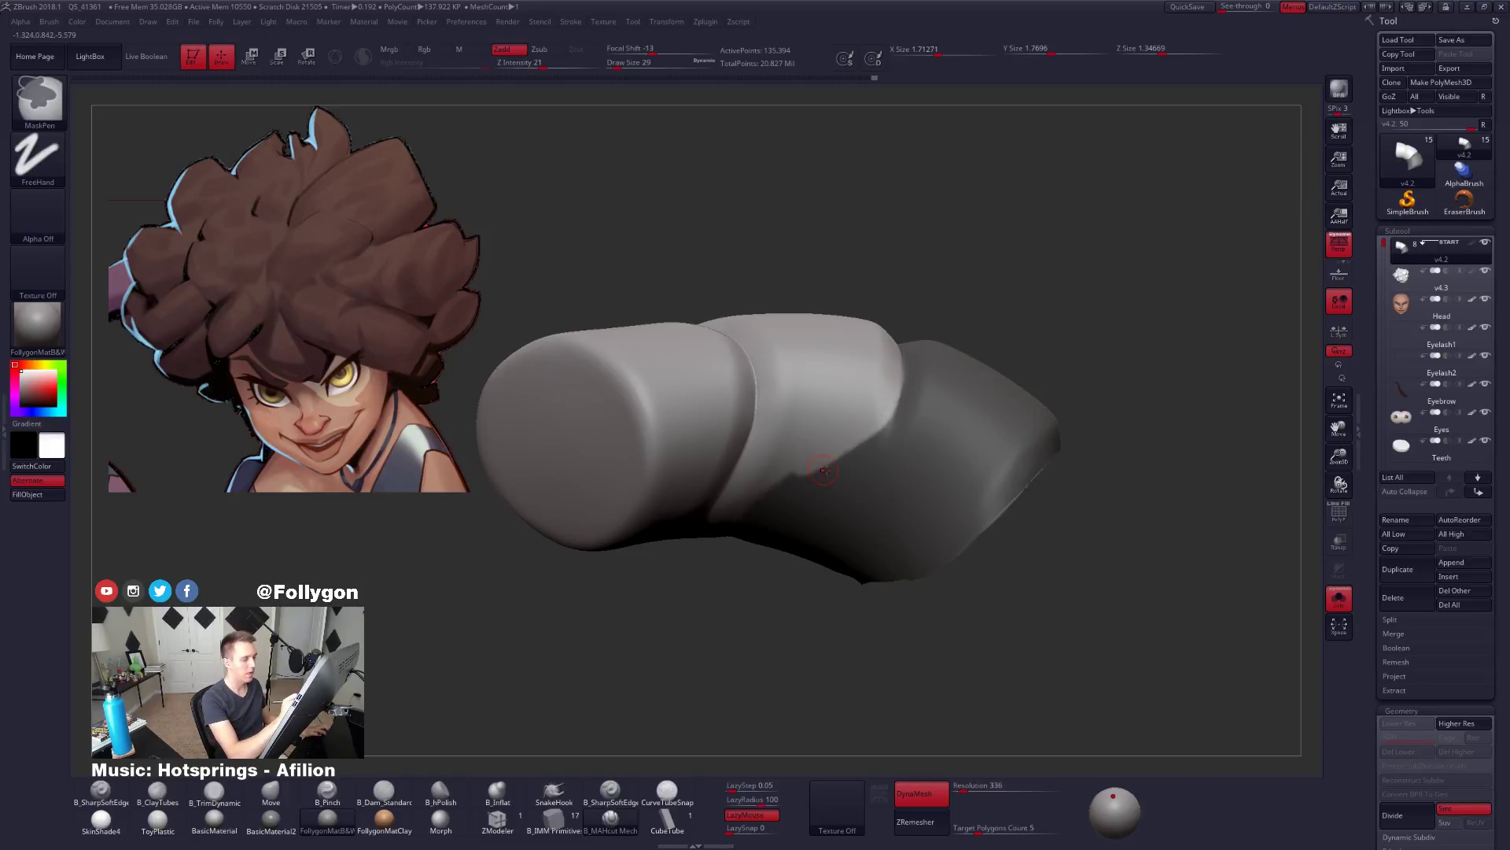
{"action": "right_click_drag", "start_coordinate": [816, 468], "coordinate": [835, 460]}
{"action": "right_click_drag", "start_coordinate": [749, 501], "coordinate": [720, 528]}
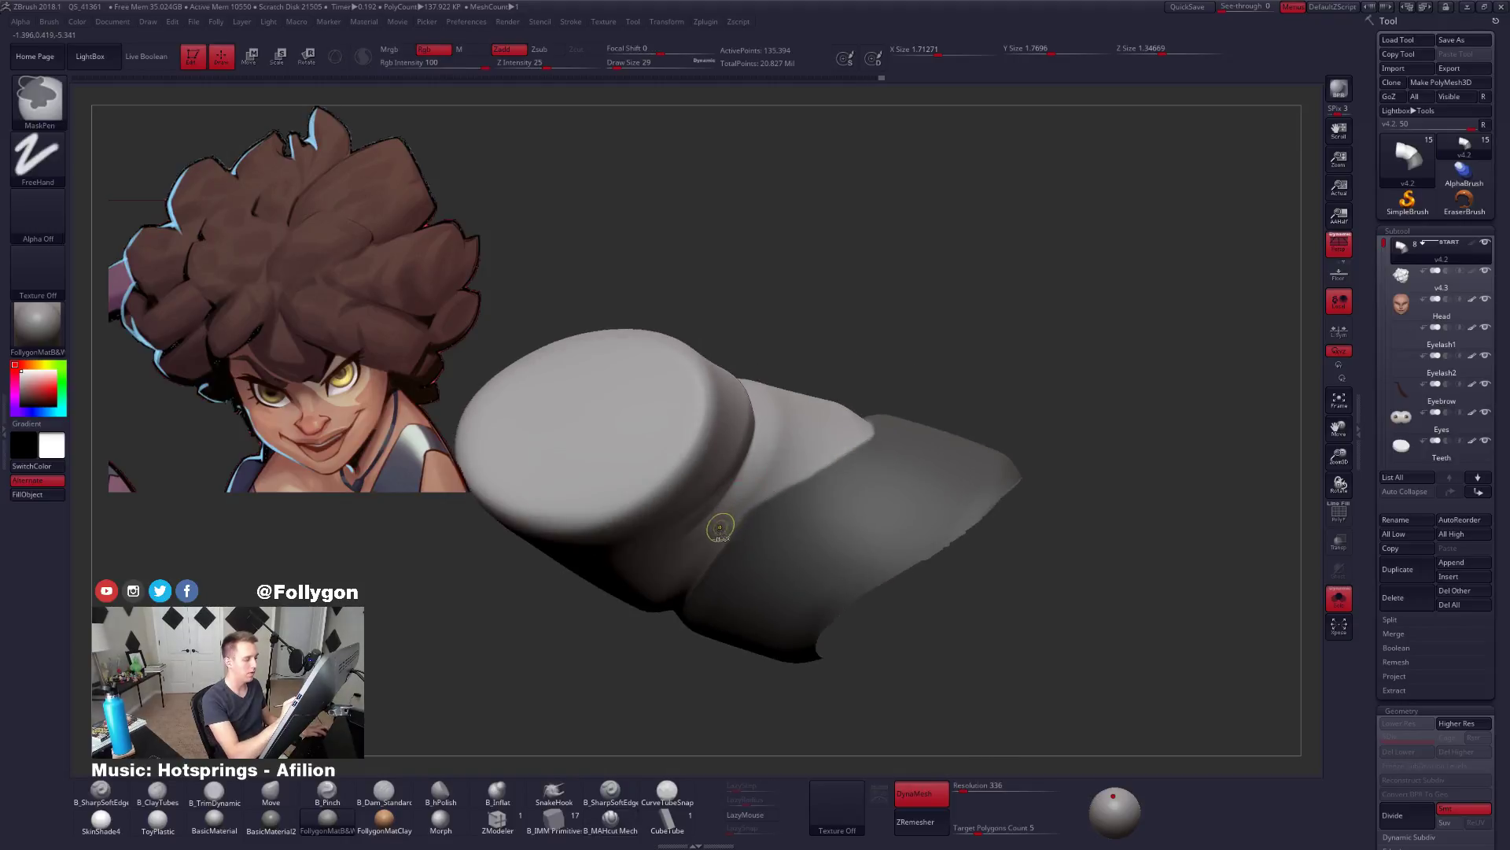
Assign the masked second coil its own polygroup, clear the mask and hide that coil.
{"action": "mouse_move", "coordinate": [829, 454]}
{"action": "right_mouse_down"}
{"action": "mouse_move", "coordinate": [775, 512]}
{"action": "mouse_move", "coordinate": [893, 519]}
{"action": "mouse_move", "coordinate": [902, 641]}
{"action": "mouse_move", "coordinate": [903, 610]}
{"action": "right_mouse_up"}
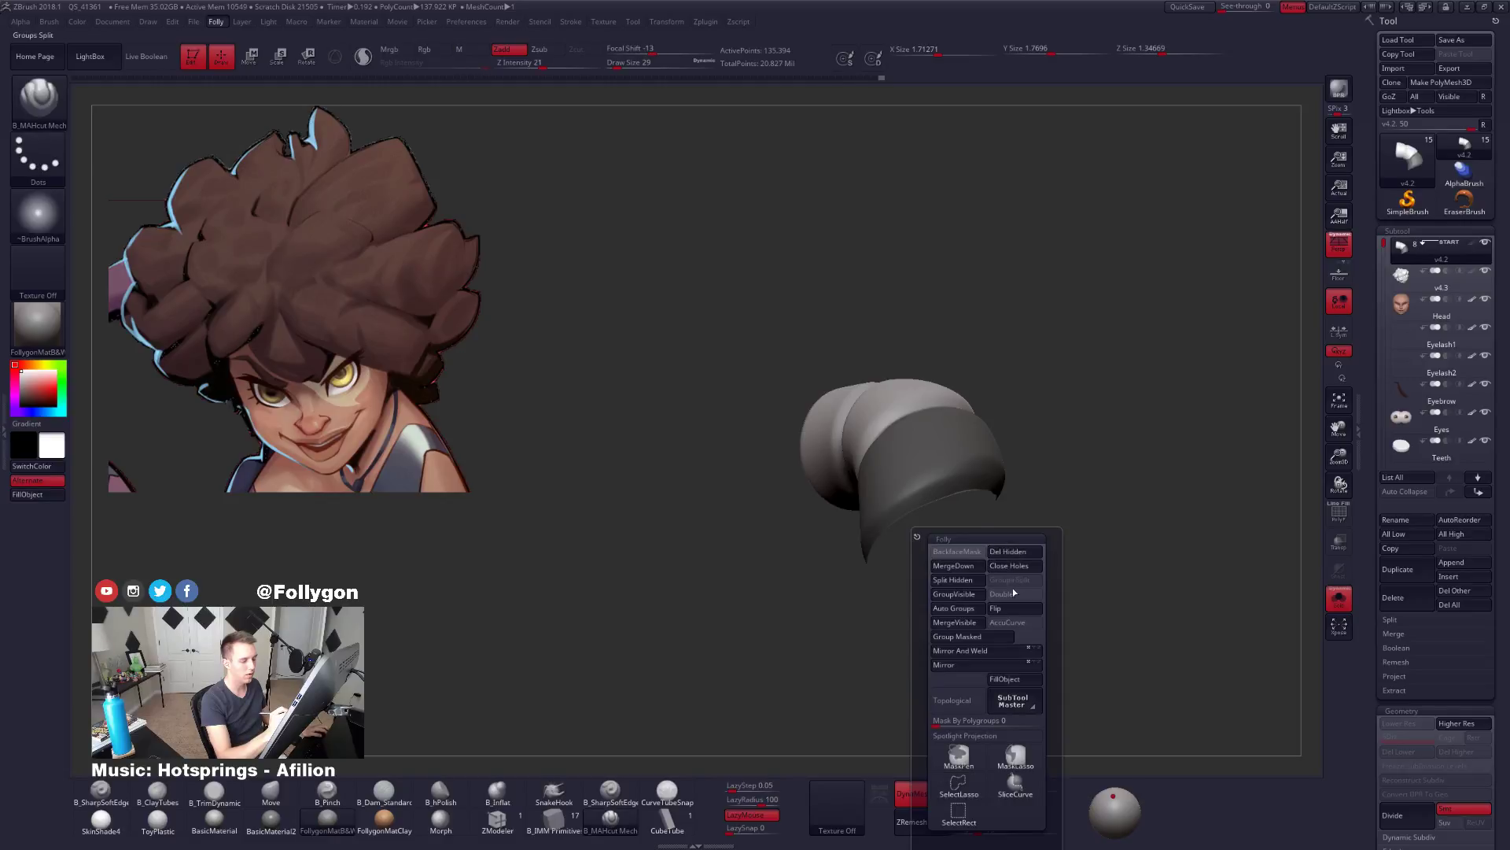
{"action": "left_click_drag", "start_coordinate": [1055, 468], "coordinate": [1062, 477], "text": "ctrl"}
{"action": "right_click_drag", "start_coordinate": [1058, 472], "coordinate": [958, 479]}
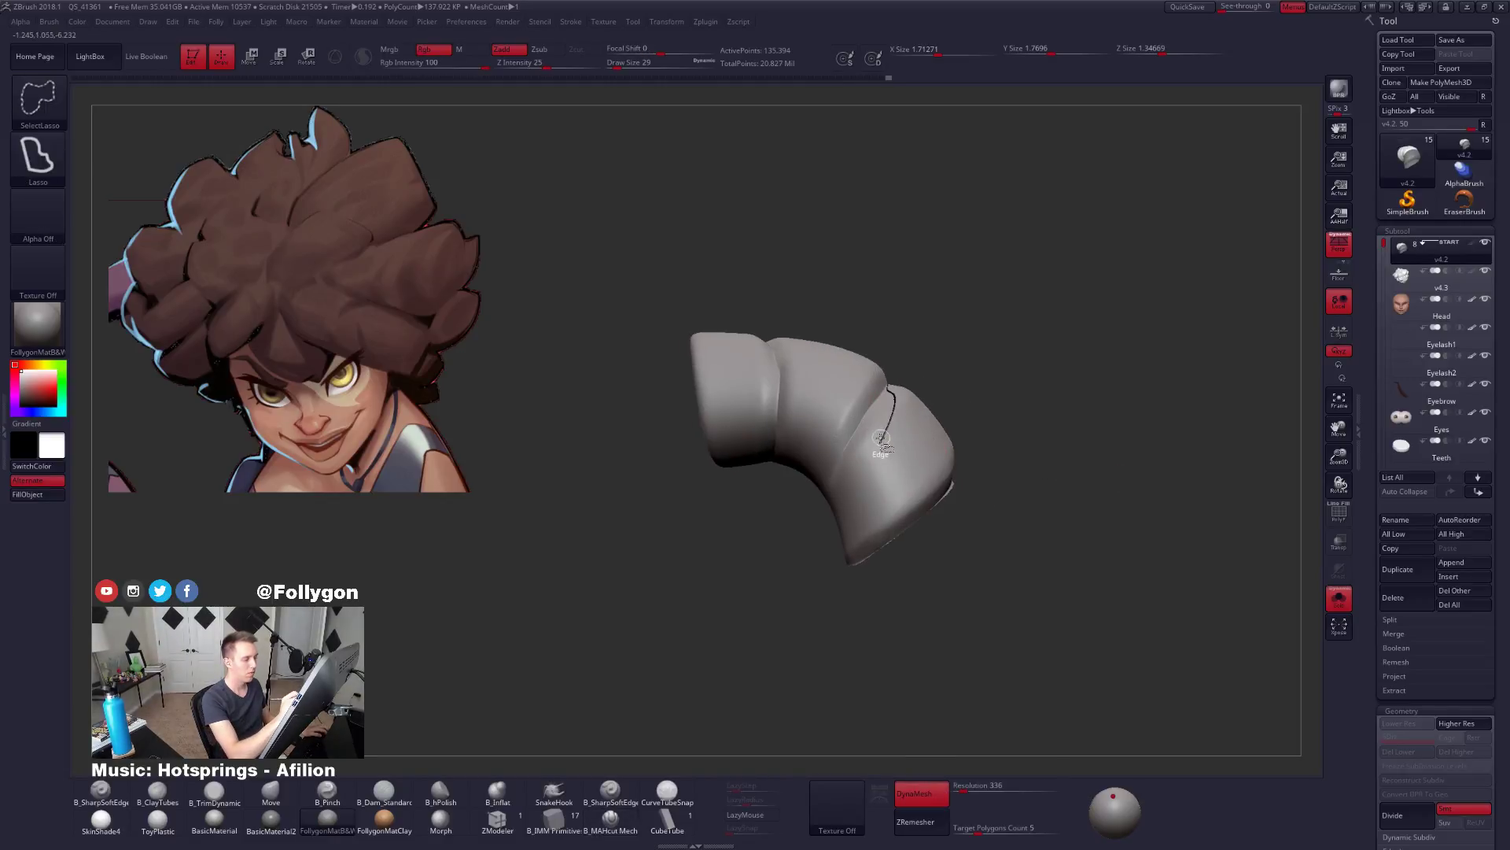
{"action": "left_click", "coordinate": [894, 483], "text": "ctrl+alt+shift"}
{"action": "mouse_move", "coordinate": [810, 405]}
{"action": "right_mouse_down"}
{"action": "mouse_move", "coordinate": [815, 560]}
{"action": "mouse_move", "coordinate": [793, 407]}
{"action": "right_mouse_up"}
Mask the coil adjoining the curl's root coil with MaskLasso, following the crease between them.
{"action": "key", "text": "ctrl"}
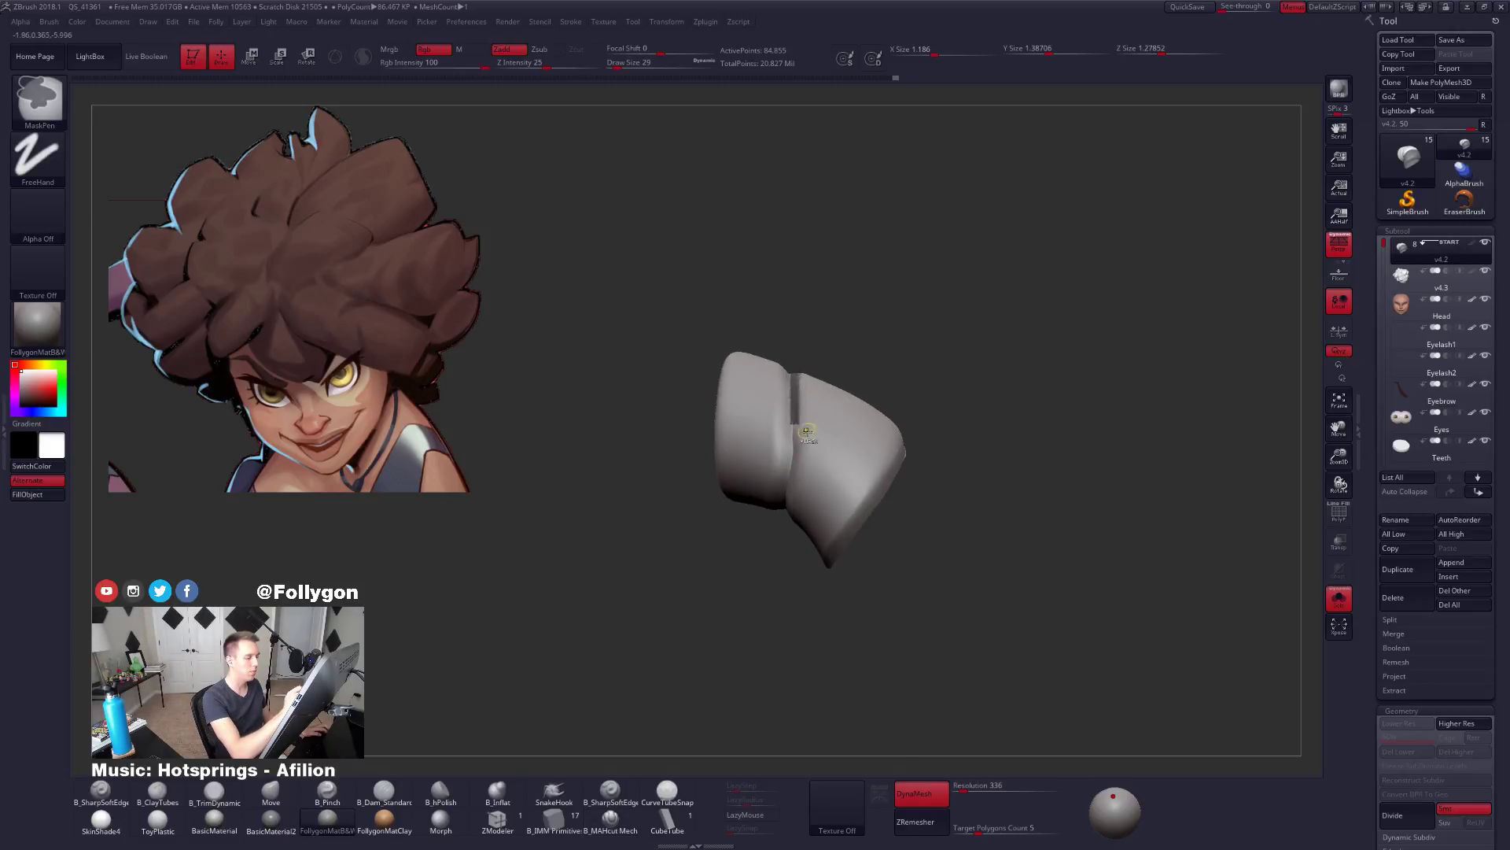
{"action": "right_click", "coordinate": [806, 431]}
{"action": "left_click", "coordinate": [857, 665]}
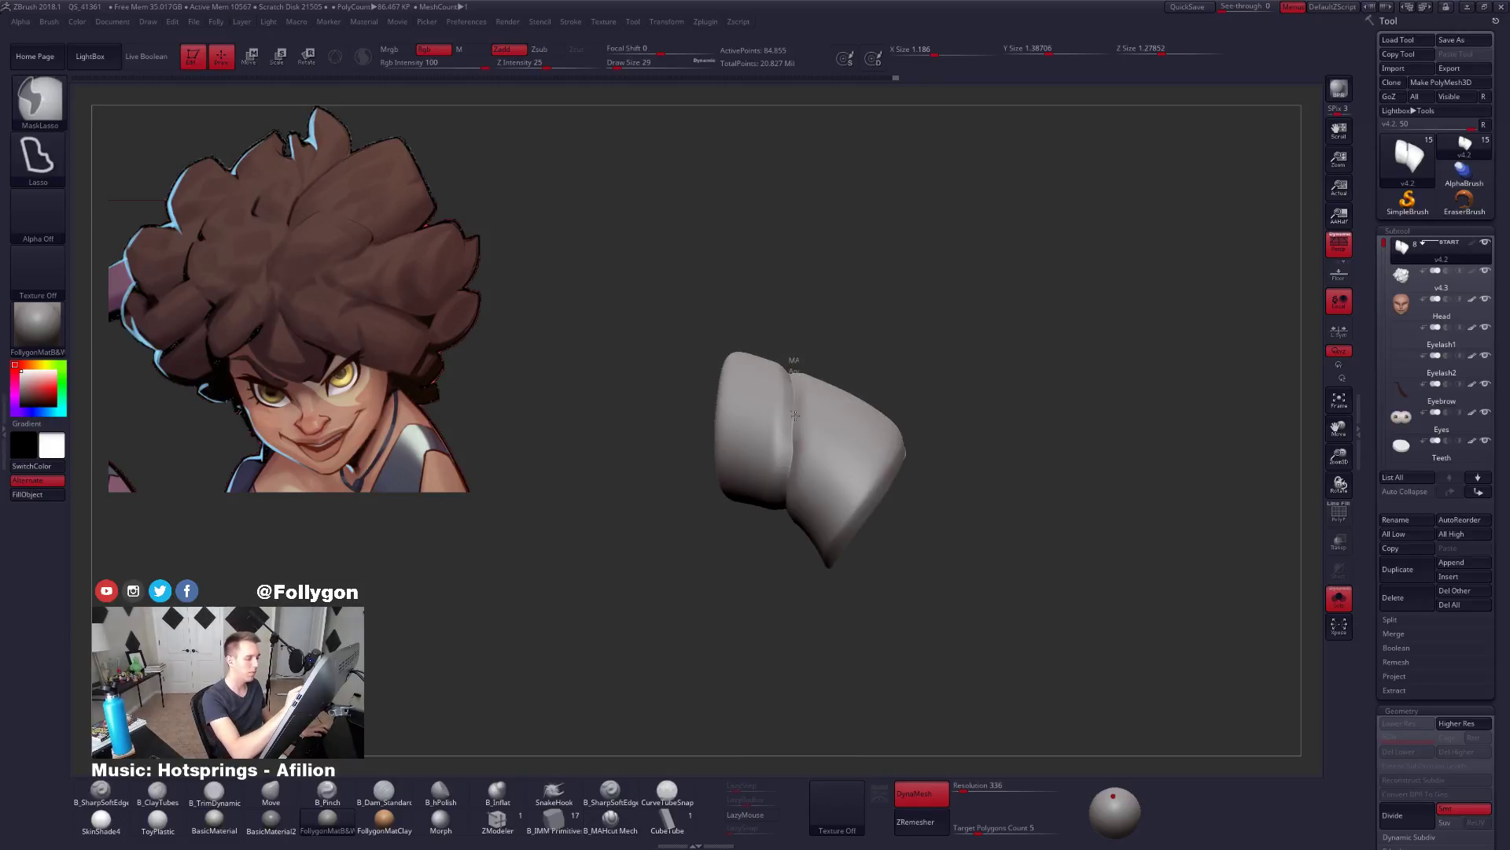
{"action": "left_click_drag", "start_coordinate": [779, 520], "coordinate": [1115, 431], "text": "ctrl"}
{"action": "mouse_move", "coordinate": [806, 512]}
{"action": "right_mouse_down"}
{"action": "mouse_move", "coordinate": [803, 441]}
{"action": "mouse_move", "coordinate": [788, 525]}
{"action": "mouse_move", "coordinate": [780, 486]}
{"action": "right_mouse_up"}
{"action": "key", "text": "ctrl"}
{"action": "mouse_move", "coordinate": [781, 438]}
{"action": "left_mouse_down", "text": "ctrl"}
{"action": "mouse_move", "coordinate": [792, 338]}
{"action": "mouse_move", "coordinate": [885, 381]}
{"action": "left_mouse_up", "text": "ctrl"}
Invert the mask onto the root coil and paint its edge toward the crease with MaskPen.
{"action": "right_click", "coordinate": [855, 391]}
{"action": "left_click", "coordinate": [829, 607]}
{"action": "mouse_move", "coordinate": [910, 355]}
{"action": "right_mouse_down"}
{"action": "mouse_move", "coordinate": [853, 303]}
{"action": "mouse_move", "coordinate": [857, 366]}
{"action": "mouse_move", "coordinate": [842, 350]}
{"action": "mouse_move", "coordinate": [823, 386]}
{"action": "right_mouse_up"}
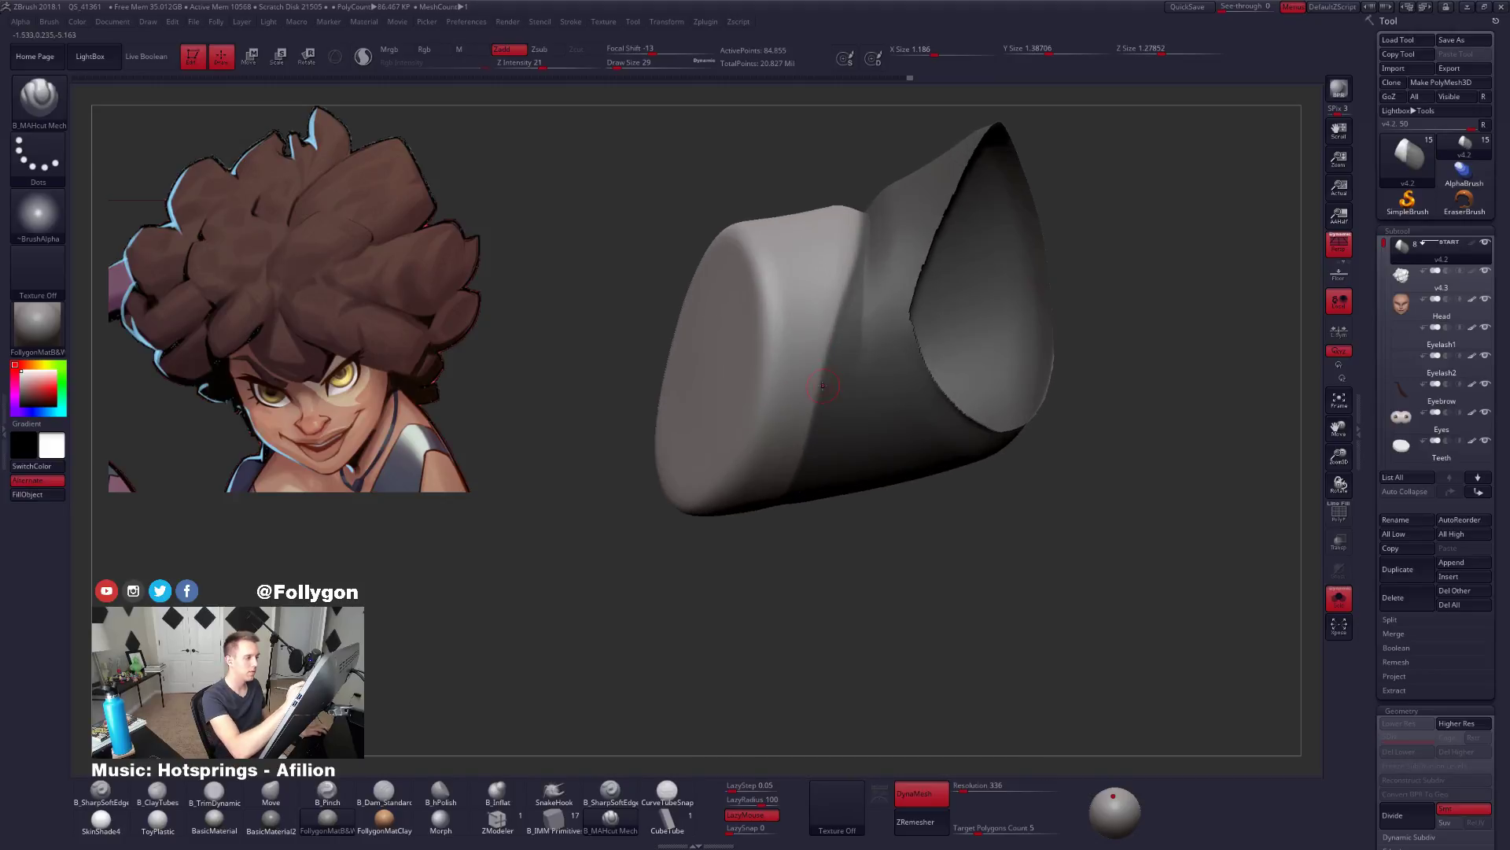
{"action": "left_click", "coordinate": [839, 527], "text": "ctrl"}
{"action": "key", "text": "ctrl"}
{"action": "left_click_drag", "start_coordinate": [853, 266], "coordinate": [832, 401], "text": "ctrl"}
Continue the root coil's mask around the curl so its border follows the whole crease.
{"action": "right_click_drag", "start_coordinate": [831, 402], "coordinate": [849, 331]}
{"action": "left_click_drag", "start_coordinate": [849, 330], "coordinate": [797, 500], "text": "ctrl"}
{"action": "right_click_drag", "start_coordinate": [797, 500], "coordinate": [834, 360]}
{"action": "left_click_drag", "start_coordinate": [833, 360], "coordinate": [817, 398], "text": "ctrl"}
{"action": "left_click_drag", "start_coordinate": [790, 476], "coordinate": [796, 500], "text": "ctrl"}
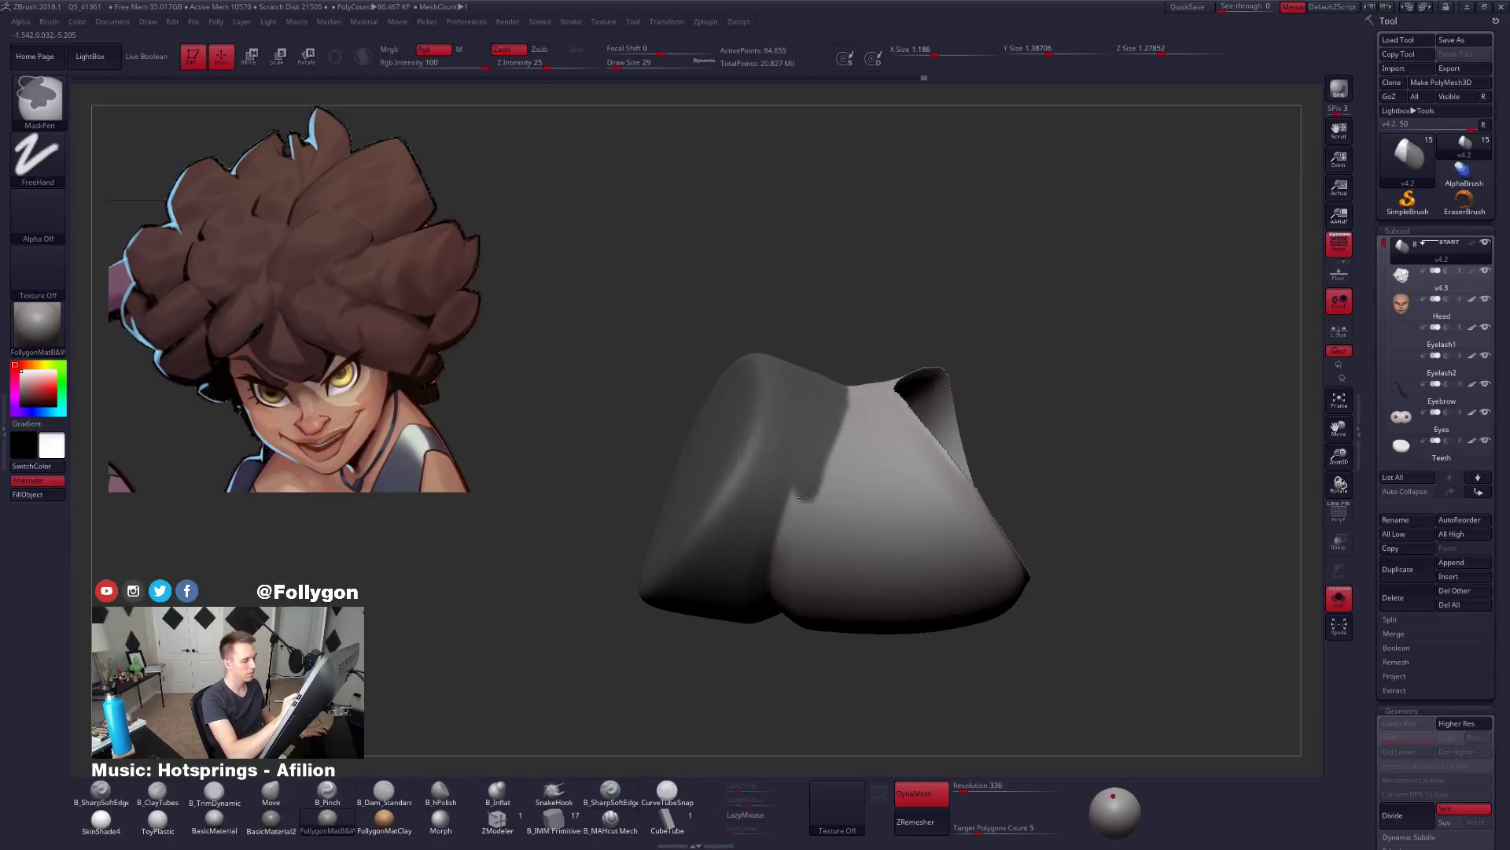
{"action": "mouse_move", "coordinate": [796, 499]}
{"action": "right_mouse_down"}
{"action": "mouse_move", "coordinate": [780, 571]}
{"action": "mouse_move", "coordinate": [853, 424]}
{"action": "mouse_move", "coordinate": [849, 590]}
{"action": "mouse_move", "coordinate": [903, 490]}
{"action": "right_mouse_up"}
{"action": "key", "text": "ctrl"}
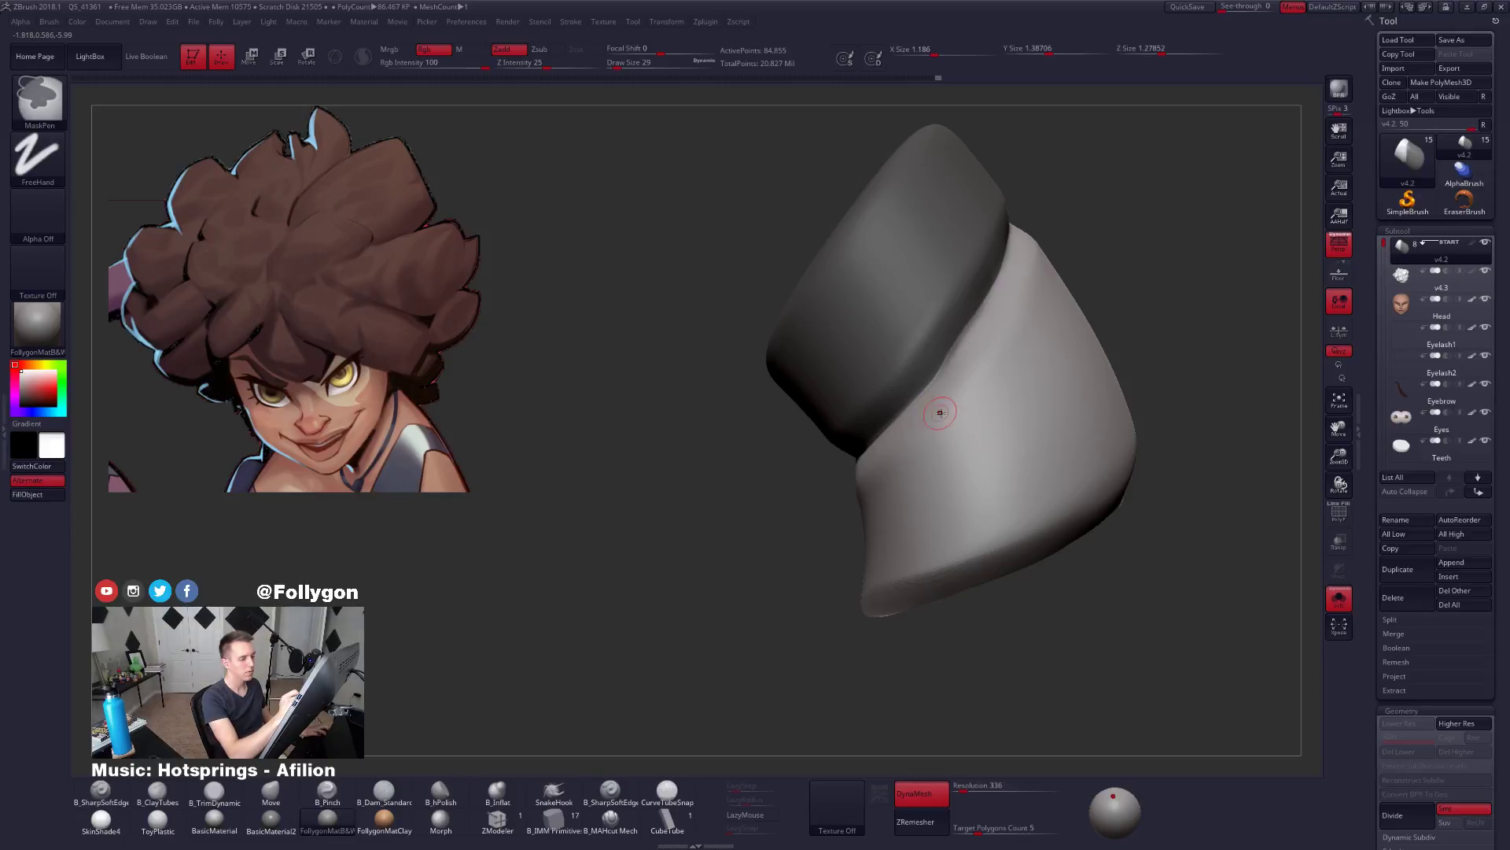
Make the masked root coil a separate polygroup, unhide the whole curl and check the grouping from all around.
{"action": "mouse_move", "coordinate": [940, 412]}
{"action": "right_mouse_down"}
{"action": "mouse_move", "coordinate": [1045, 522]}
{"action": "mouse_move", "coordinate": [910, 580]}
{"action": "mouse_move", "coordinate": [923, 607]}
{"action": "right_mouse_up"}
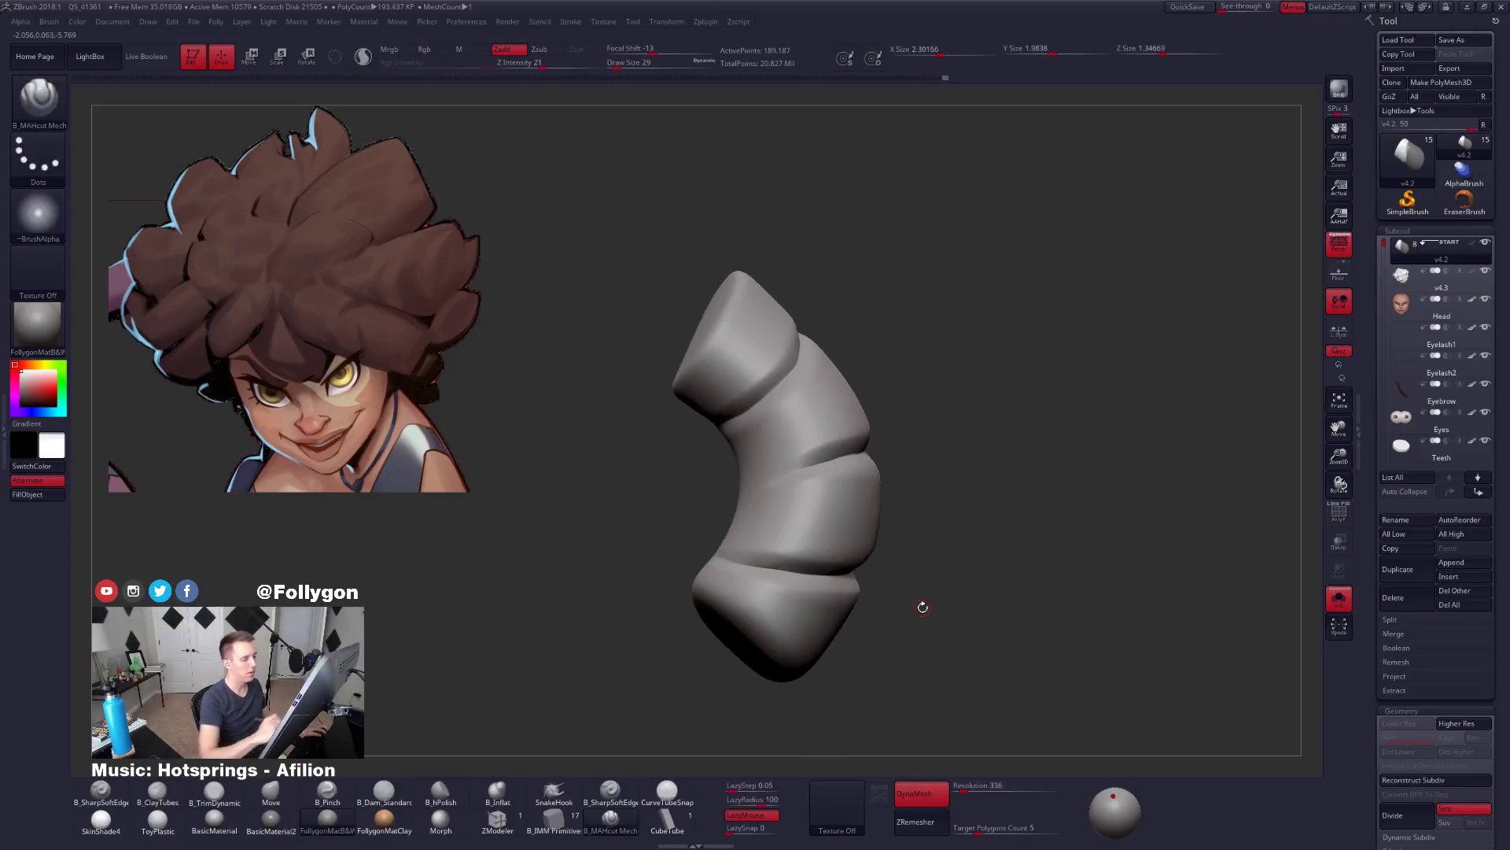
{"action": "key", "text": "shift+f"}
{"action": "right_click_drag", "start_coordinate": [713, 477], "coordinate": [1041, 401]}
{"action": "key", "text": "shift+f"}
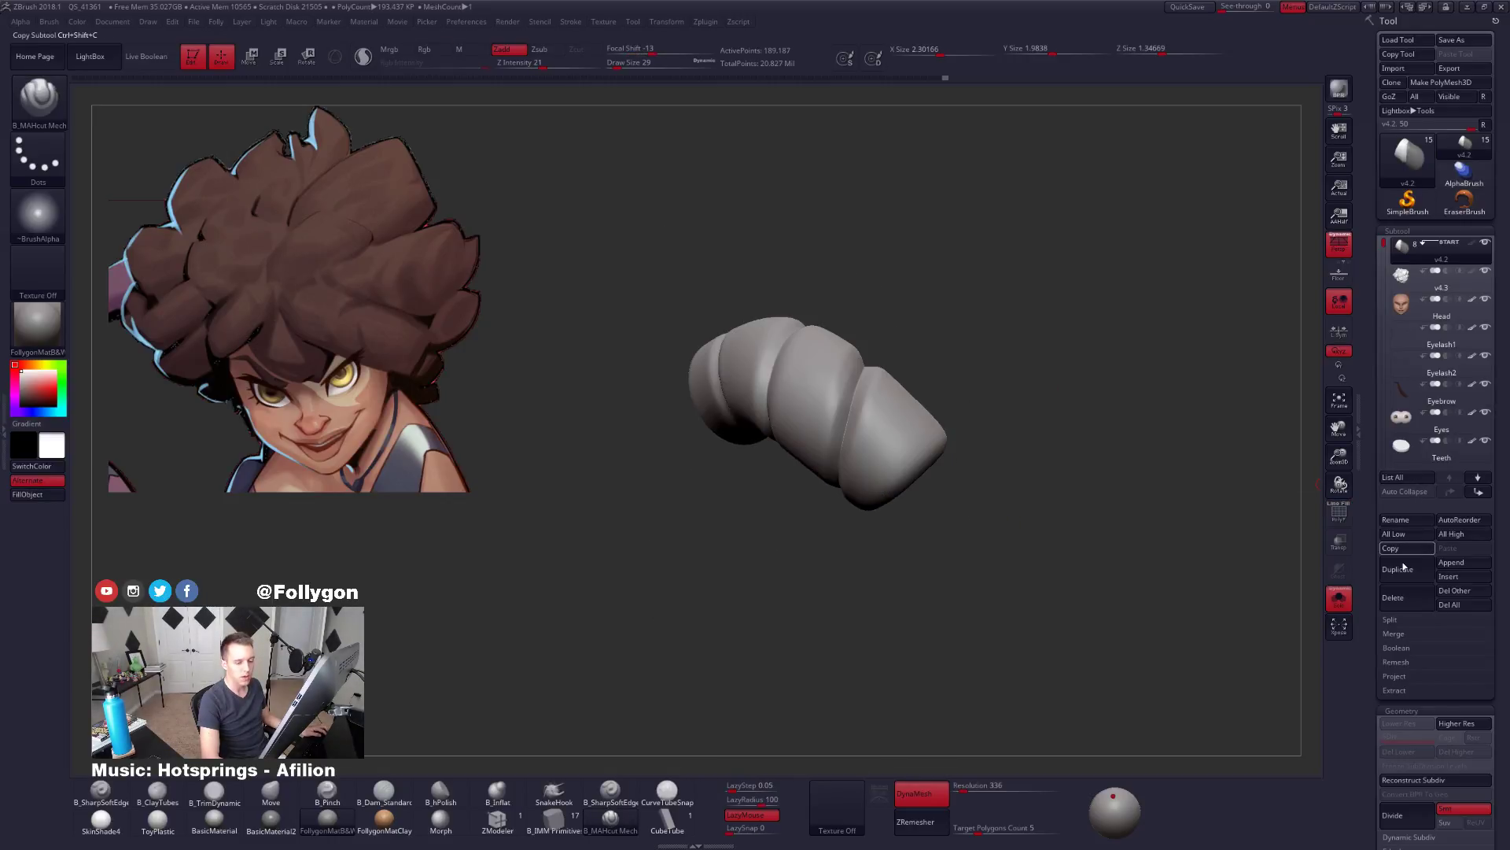
Remesh the curl with ZRemesher at a target polygon count of 1, keeping its polygroups.
{"action": "scroll", "coordinate": [1373, 590], "scroll_direction": "down", "scroll_amount": 5}
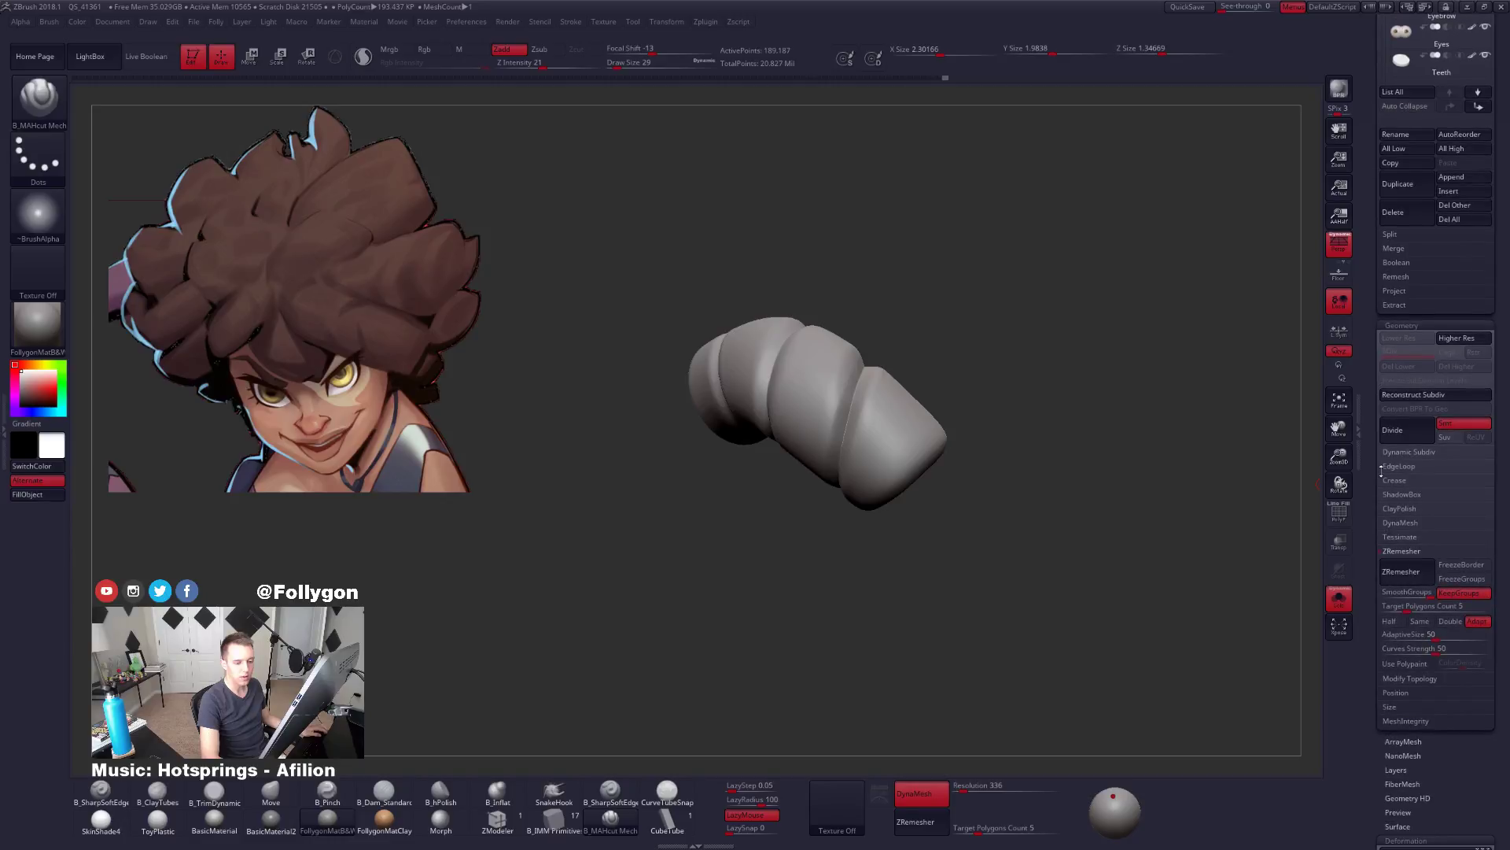
{"action": "left_click_drag", "start_coordinate": [1430, 601], "coordinate": [1408, 604]}
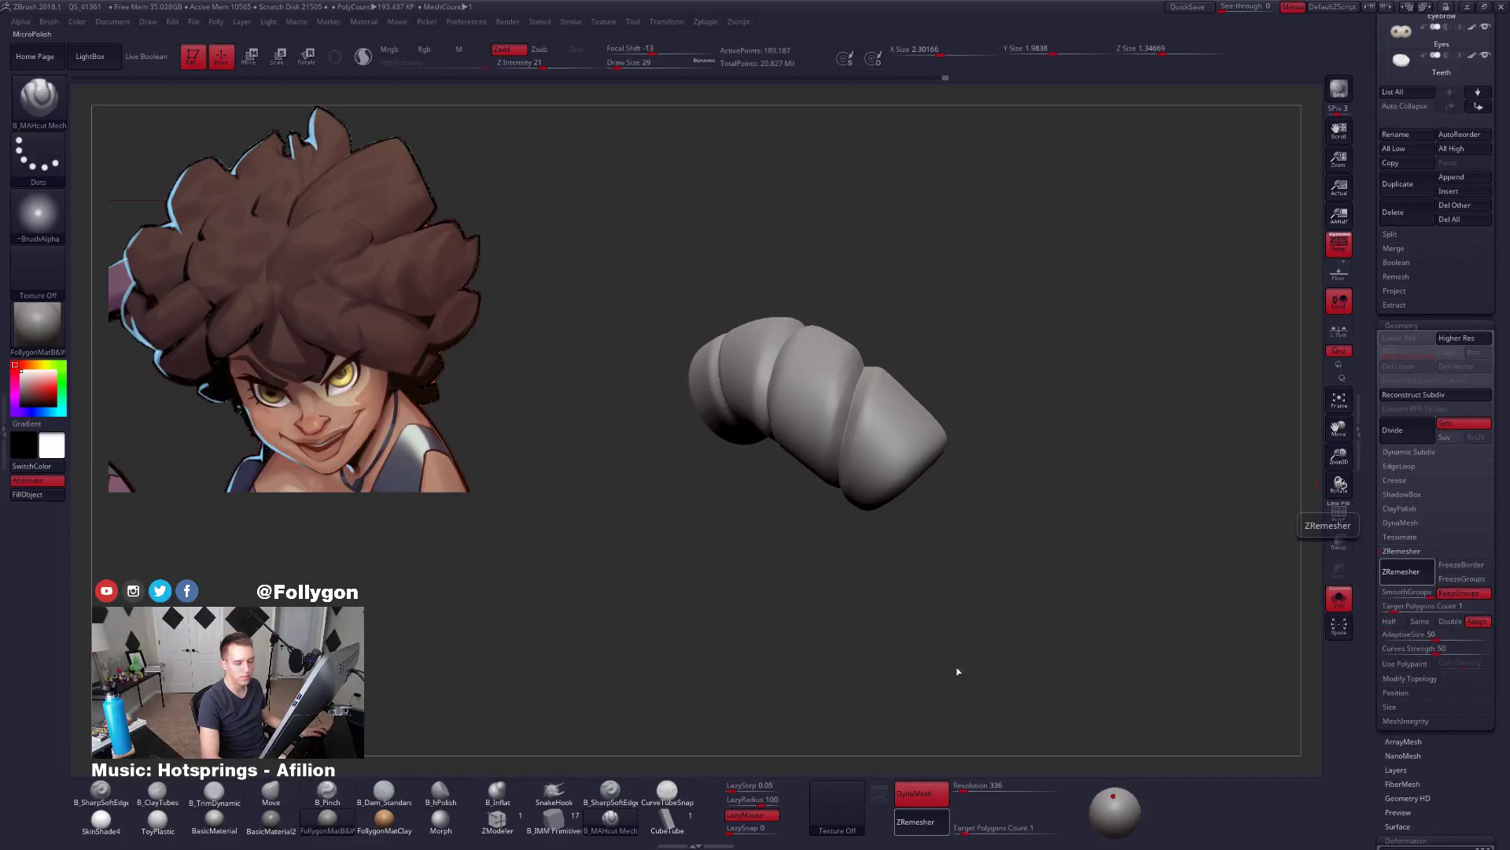
{"action": "left_click", "coordinate": [1397, 568]}
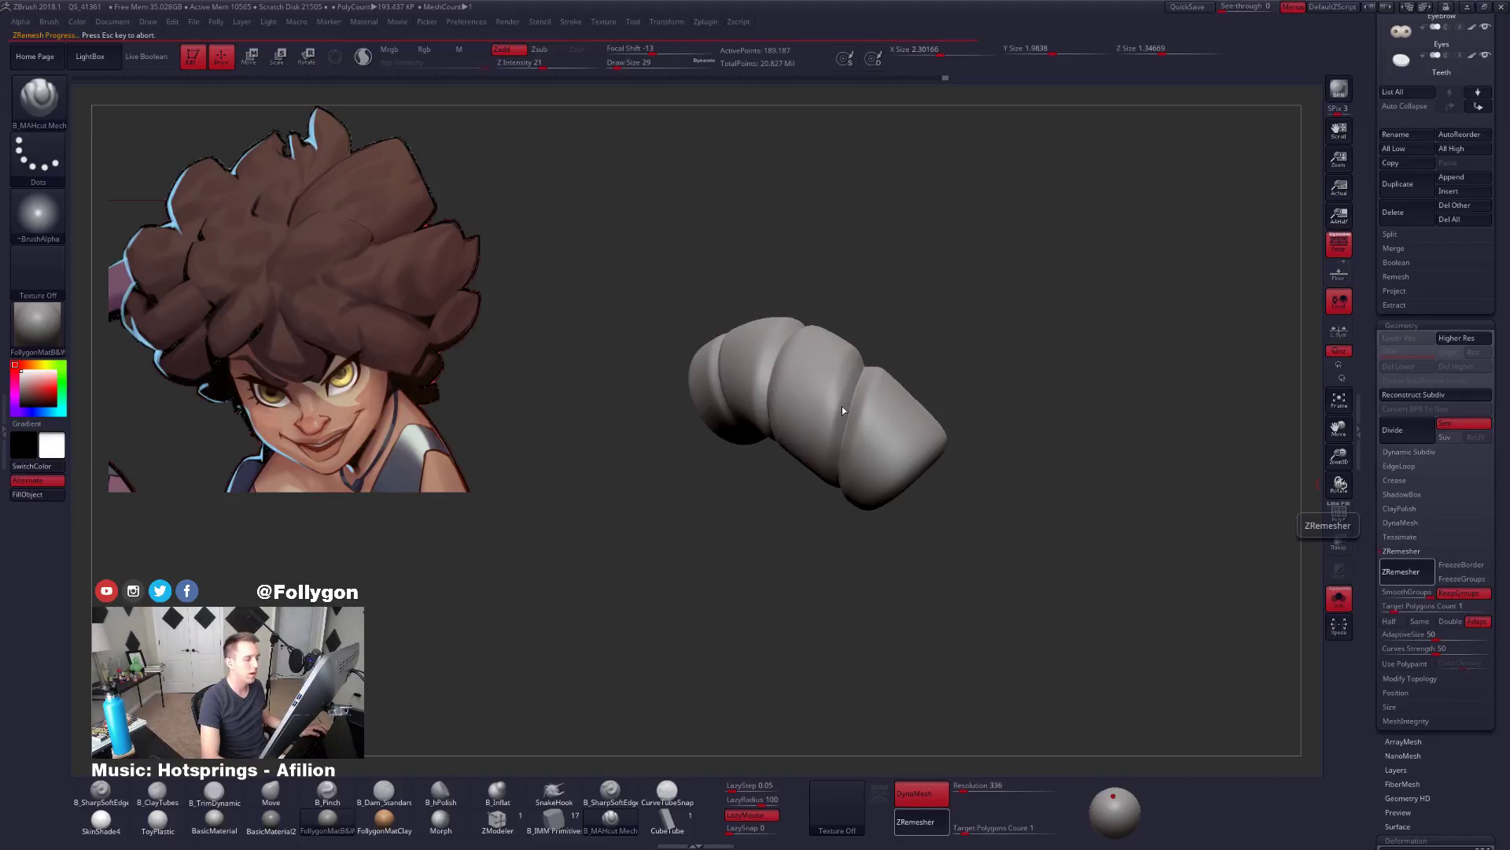
Preview the remeshed curl with subdivision smoothing and compare it against the full head of hair.
{"action": "left_click_drag", "start_coordinate": [919, 543], "coordinate": [775, 395]}
{"action": "key", "text": "ctrl+d"}
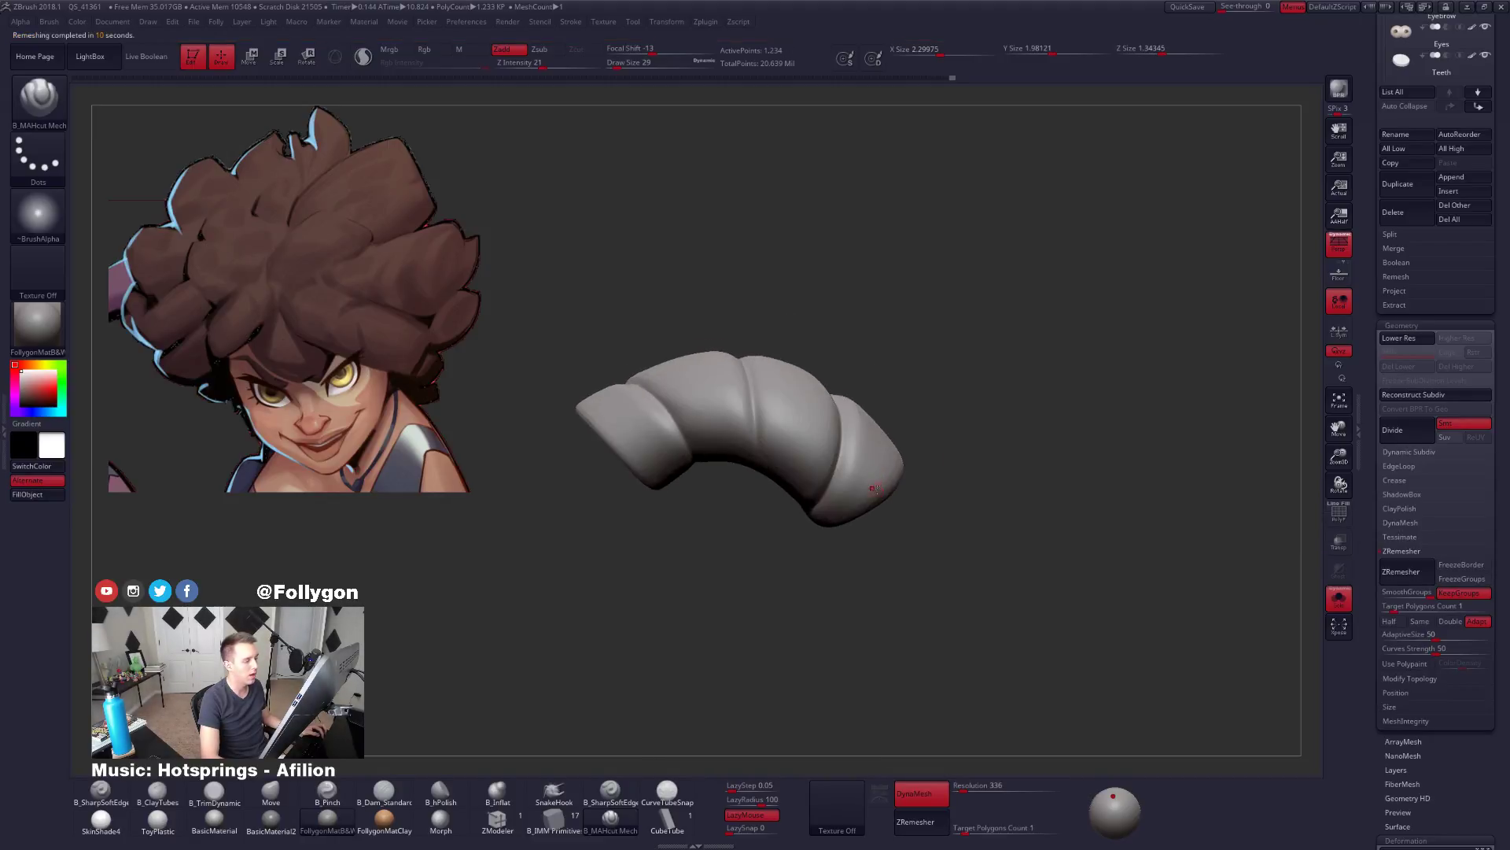
{"action": "left_click_drag", "start_coordinate": [897, 535], "coordinate": [847, 466]}
{"action": "key", "text": "shift+d"}
{"action": "mouse_move", "coordinate": [847, 473]}
{"action": "right_mouse_down"}
{"action": "mouse_move", "coordinate": [885, 451]}
{"action": "mouse_move", "coordinate": [865, 529]}
{"action": "mouse_move", "coordinate": [813, 510]}
{"action": "mouse_move", "coordinate": [870, 510]}
{"action": "right_mouse_up"}
{"action": "key", "text": "alt+s"}
{"action": "key", "text": "d"}
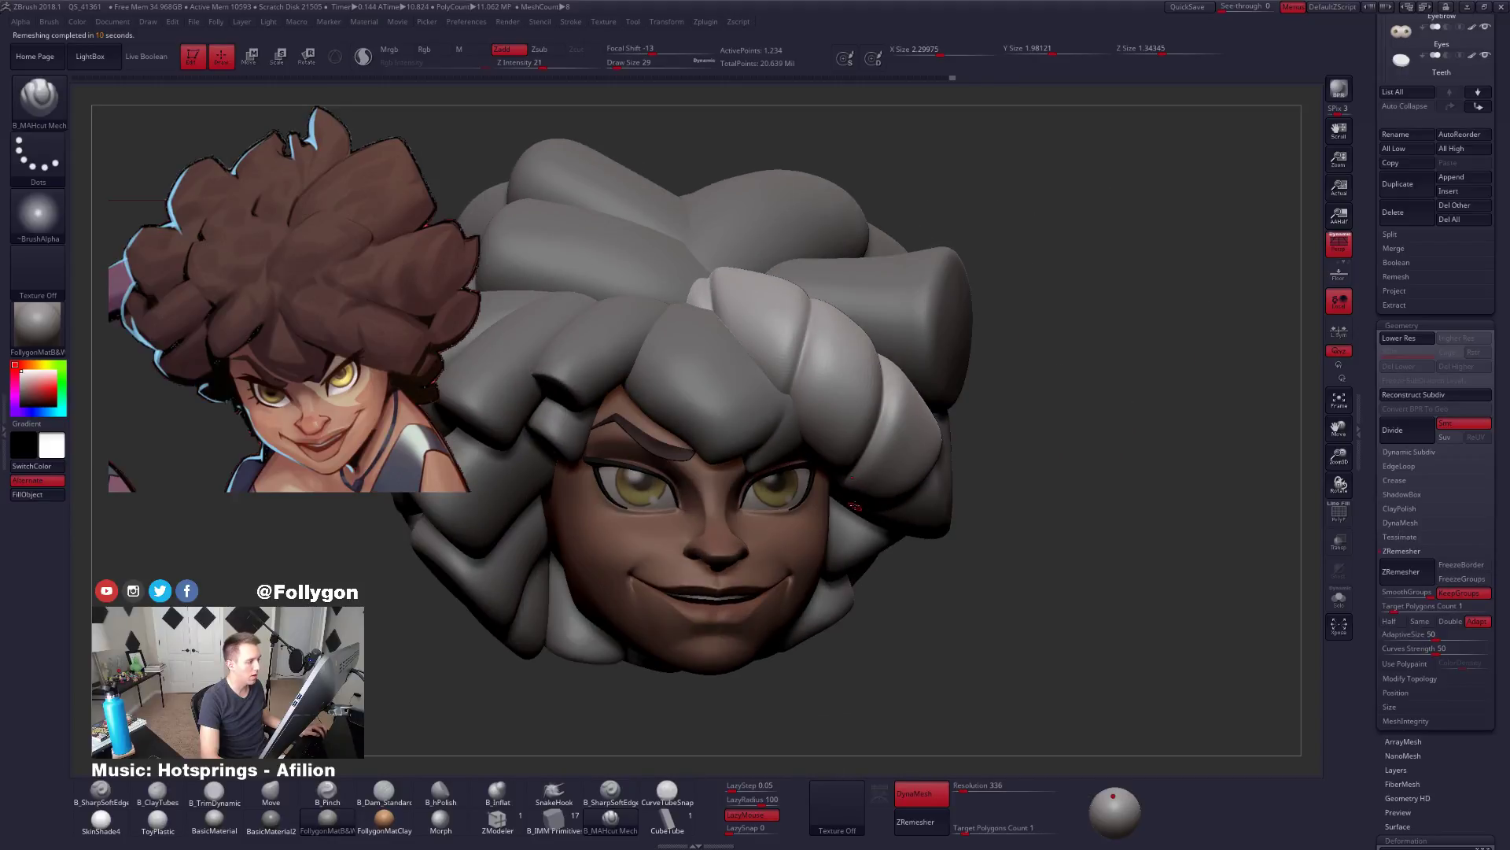
{"action": "key", "text": "alt+s"}
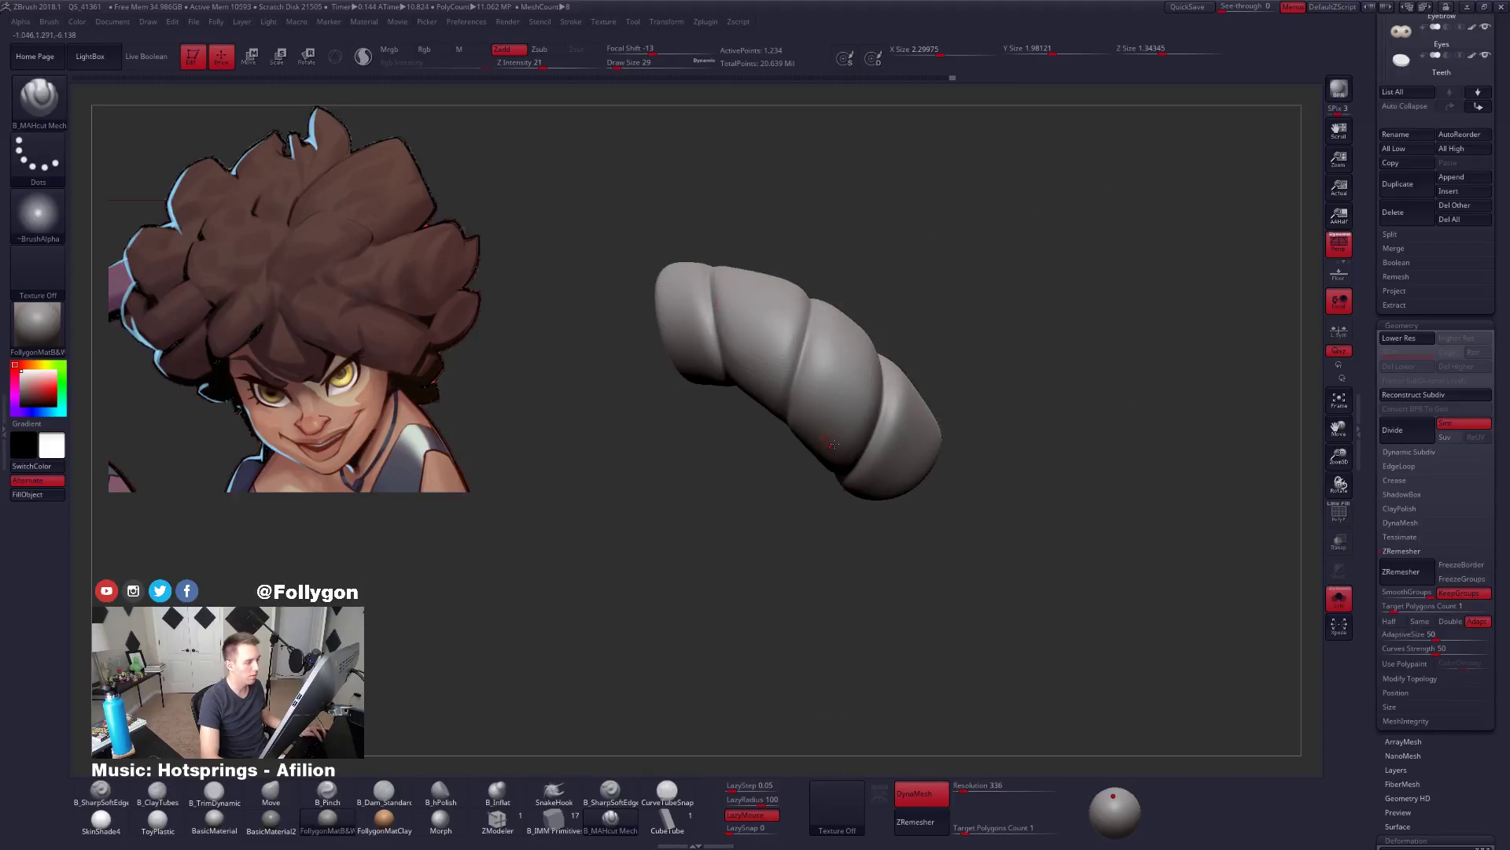
Set ZModeler to delete complete edge loops and remove the loop beside the crease between the tip coil and its neighbour.
{"action": "right_click_drag", "start_coordinate": [778, 417], "coordinate": [910, 456]}
{"action": "key", "text": "shift+d"}
{"action": "key", "text": "shift+f"}
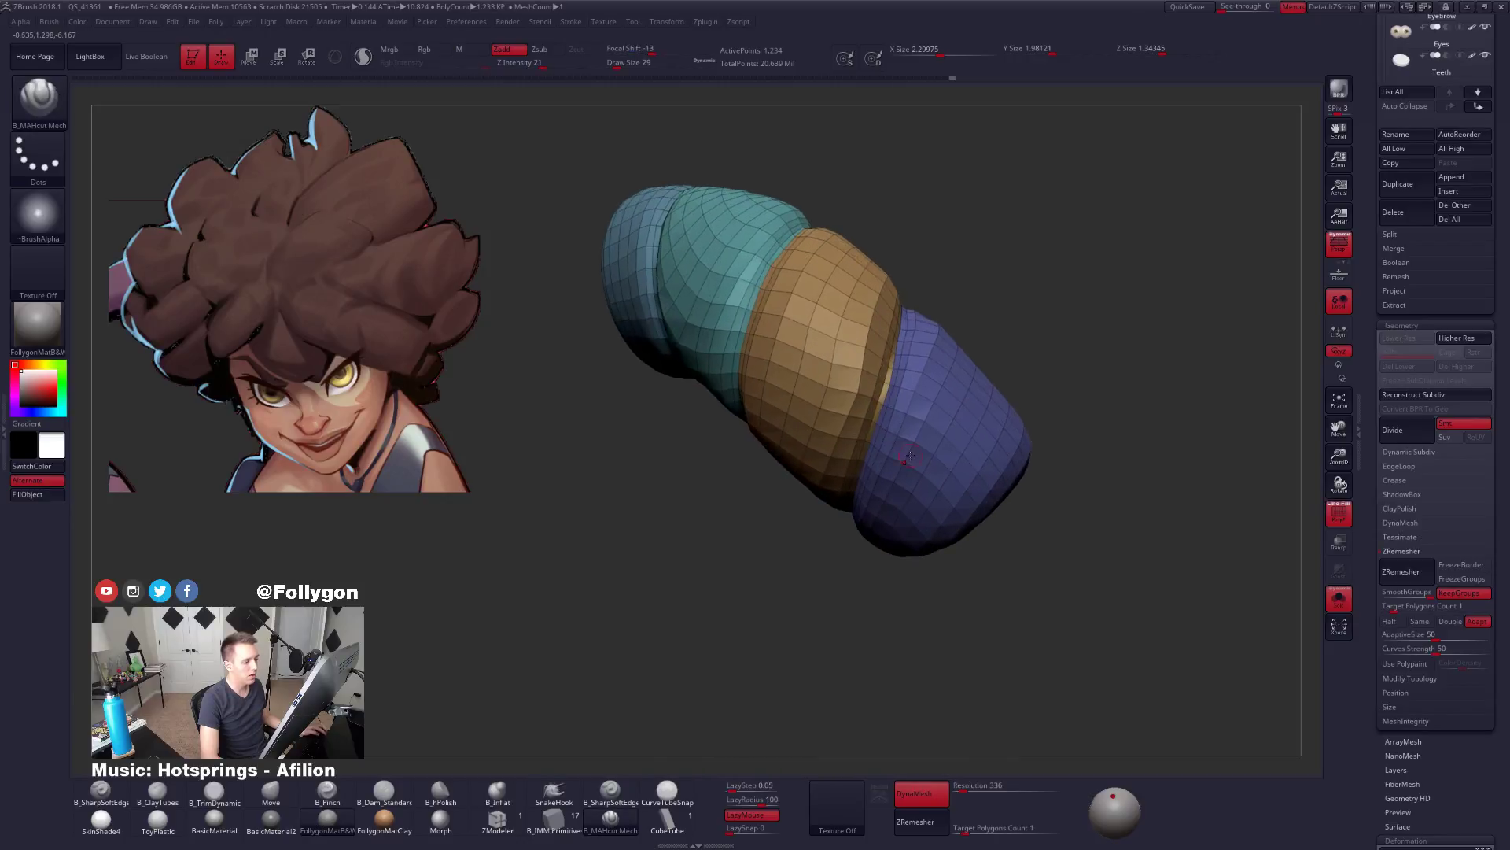
{"action": "left_click", "coordinate": [497, 818]}
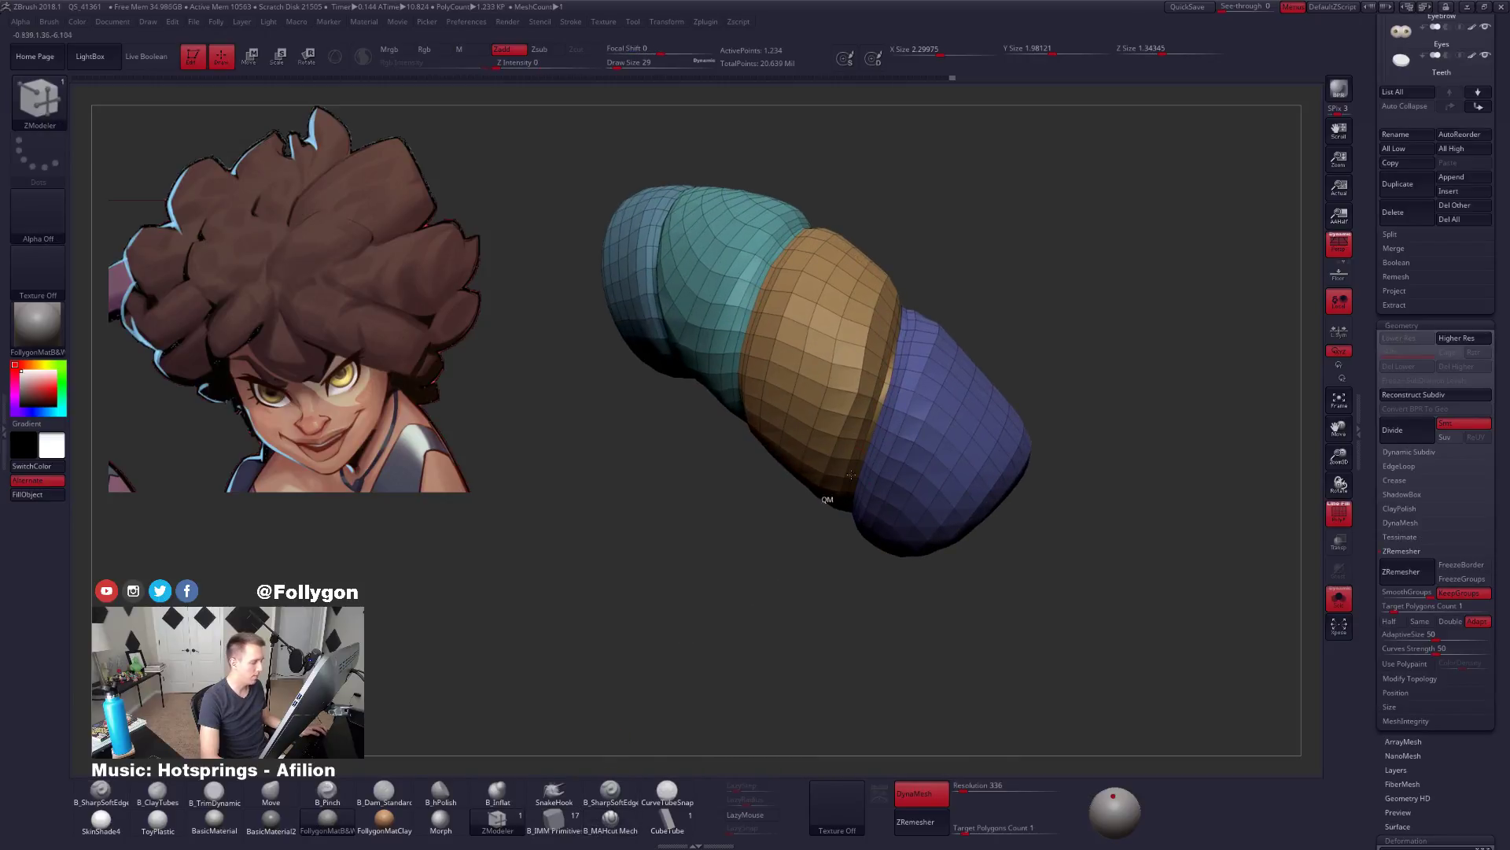
{"action": "right_click_drag", "start_coordinate": [834, 566], "coordinate": [871, 517], "text": "ctrl"}
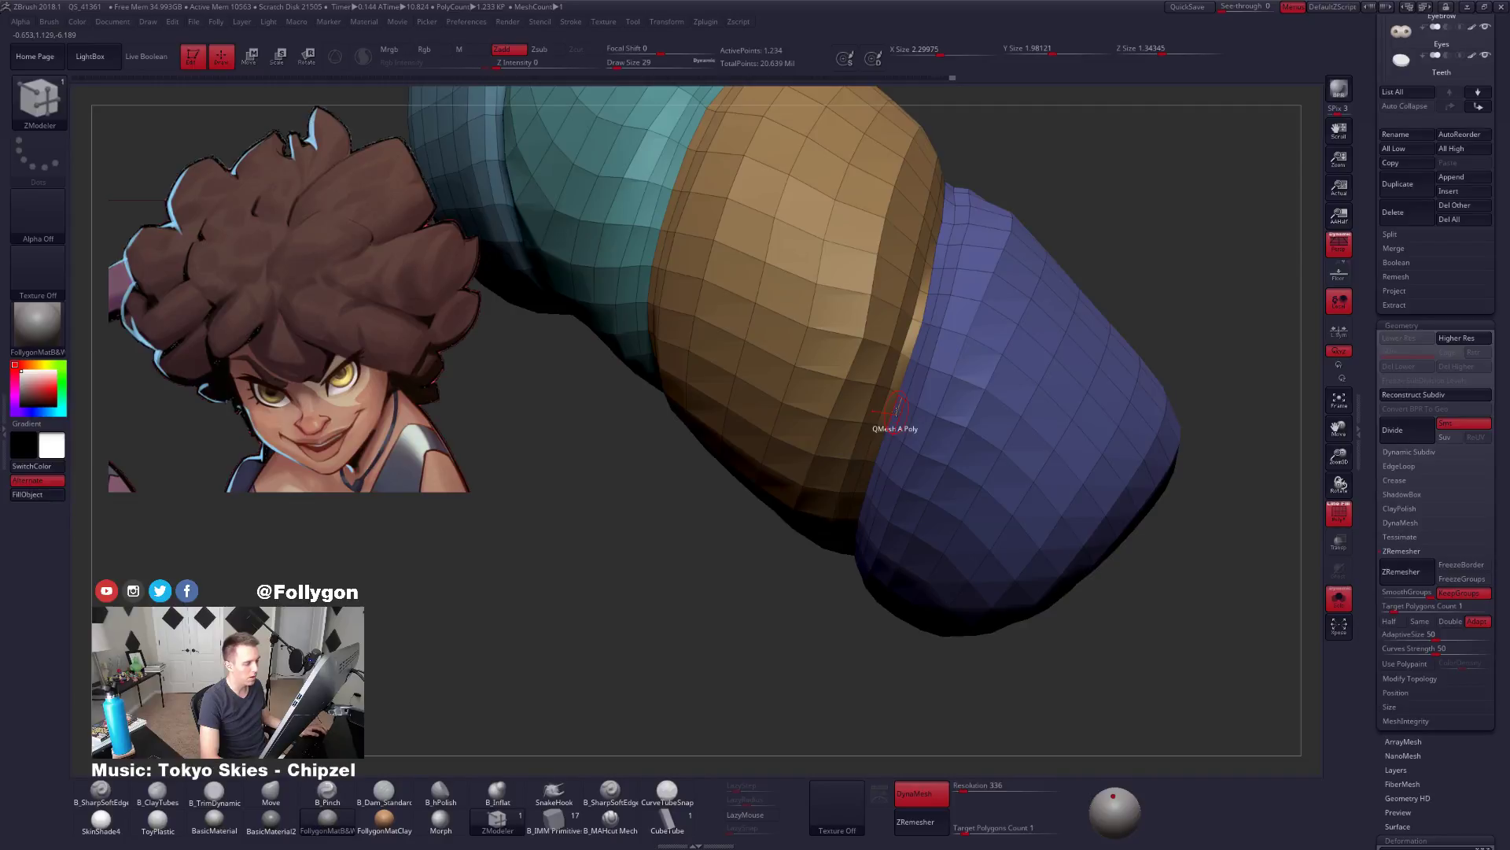
{"action": "key", "text": "space"}
{"action": "left_click", "coordinate": [794, 504]}
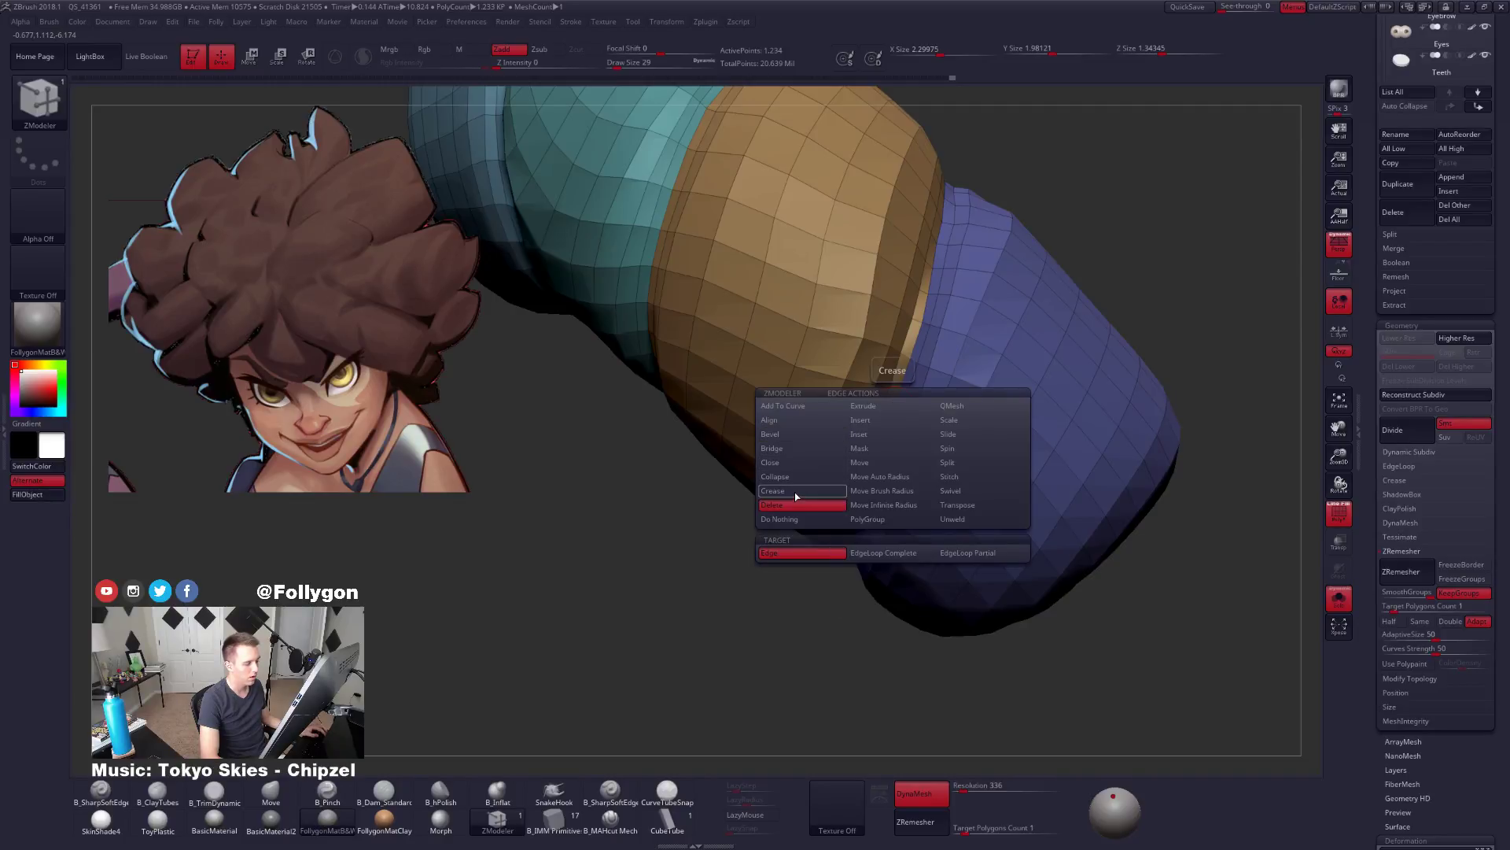
{"action": "left_click", "coordinate": [883, 552]}
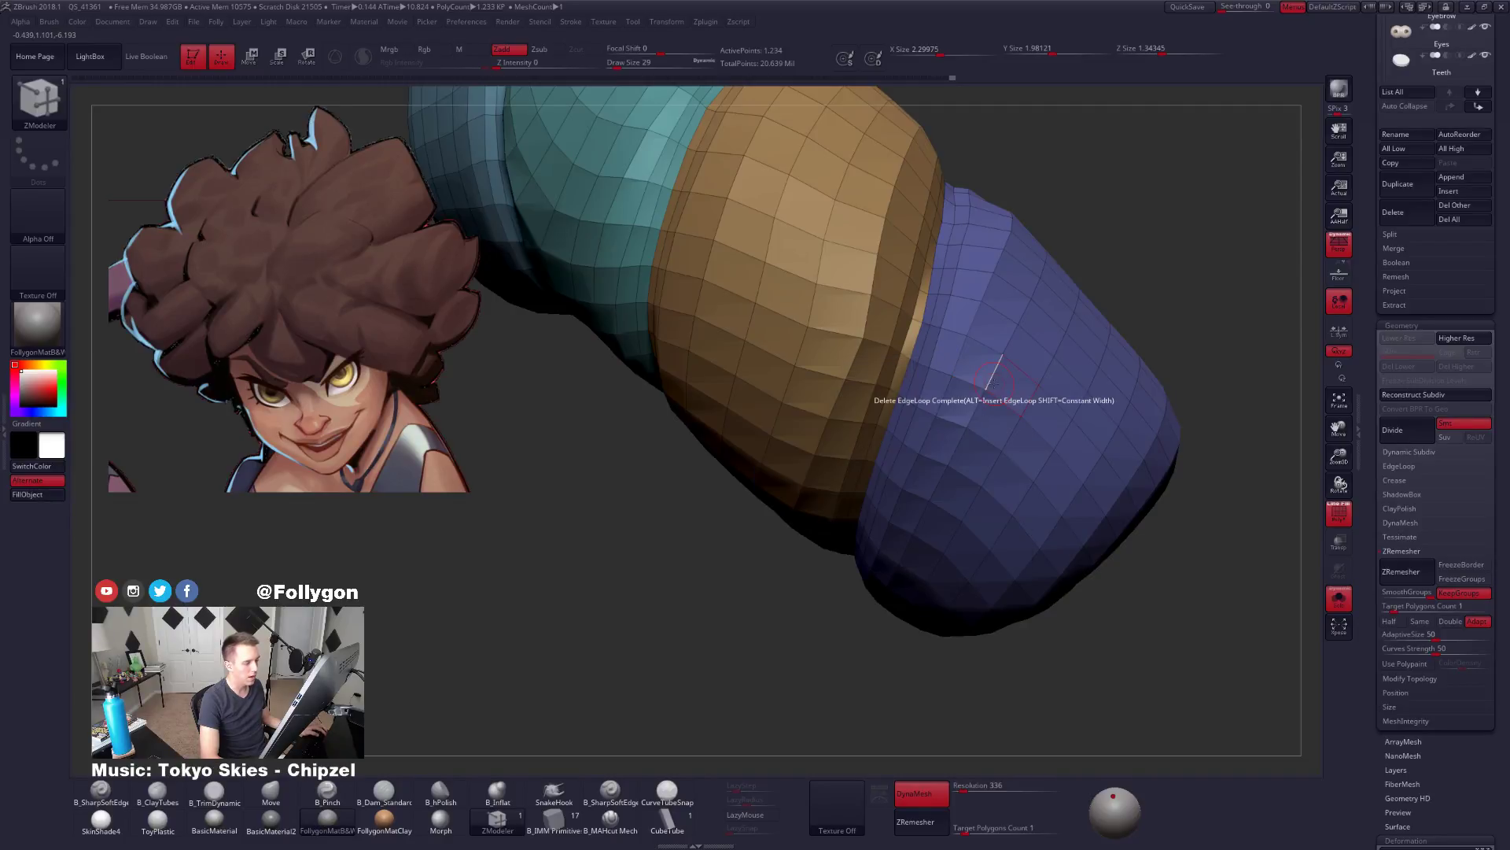
{"action": "left_click", "coordinate": [910, 390]}
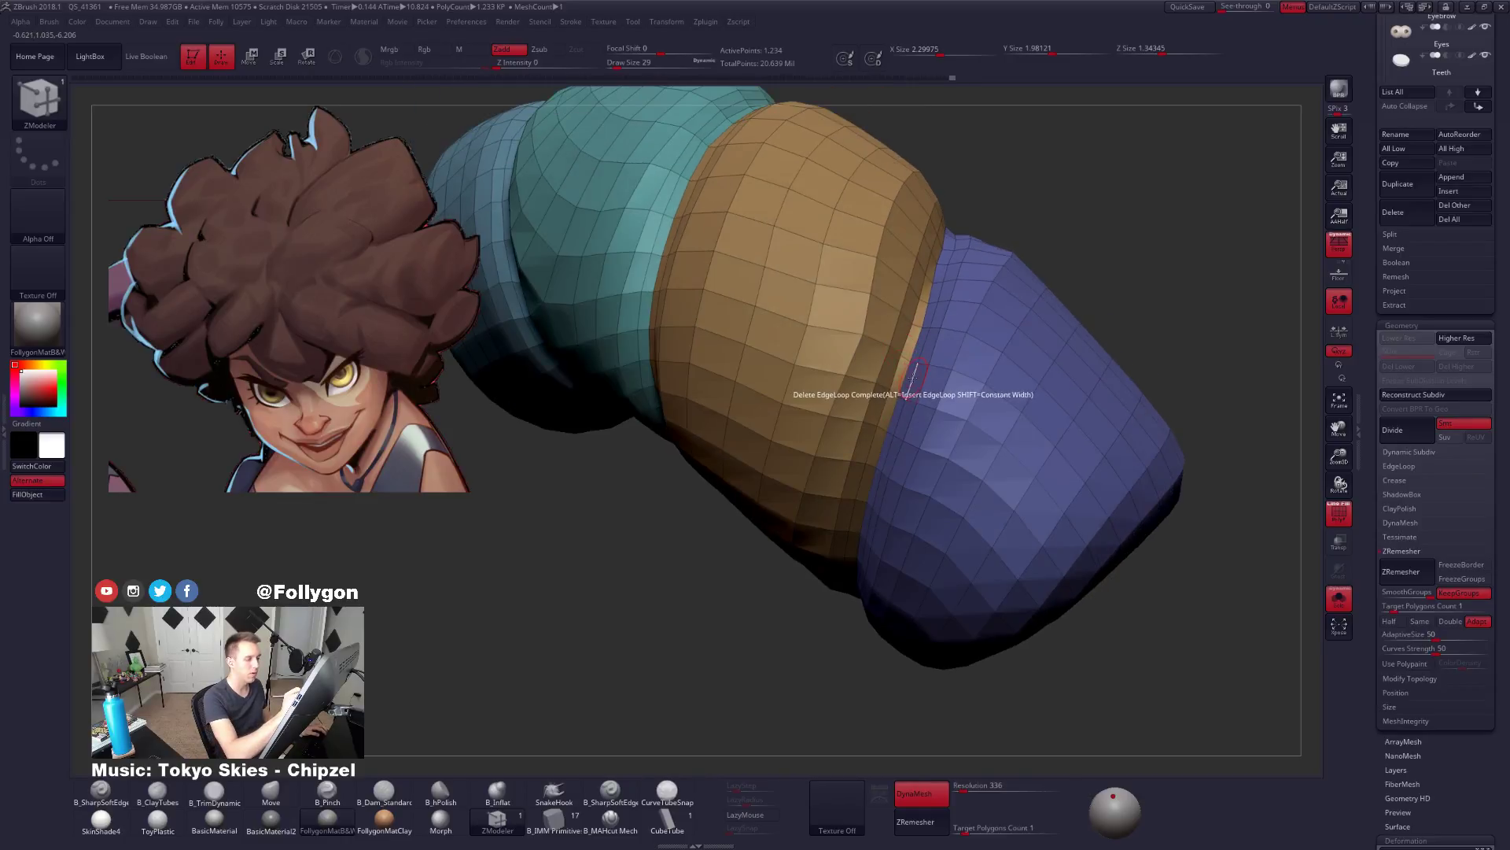
Delete further extra edge loops near the tip coil's crease and undo the last deletion.
{"action": "left_click", "coordinate": [904, 402]}
{"action": "left_click", "coordinate": [889, 384]}
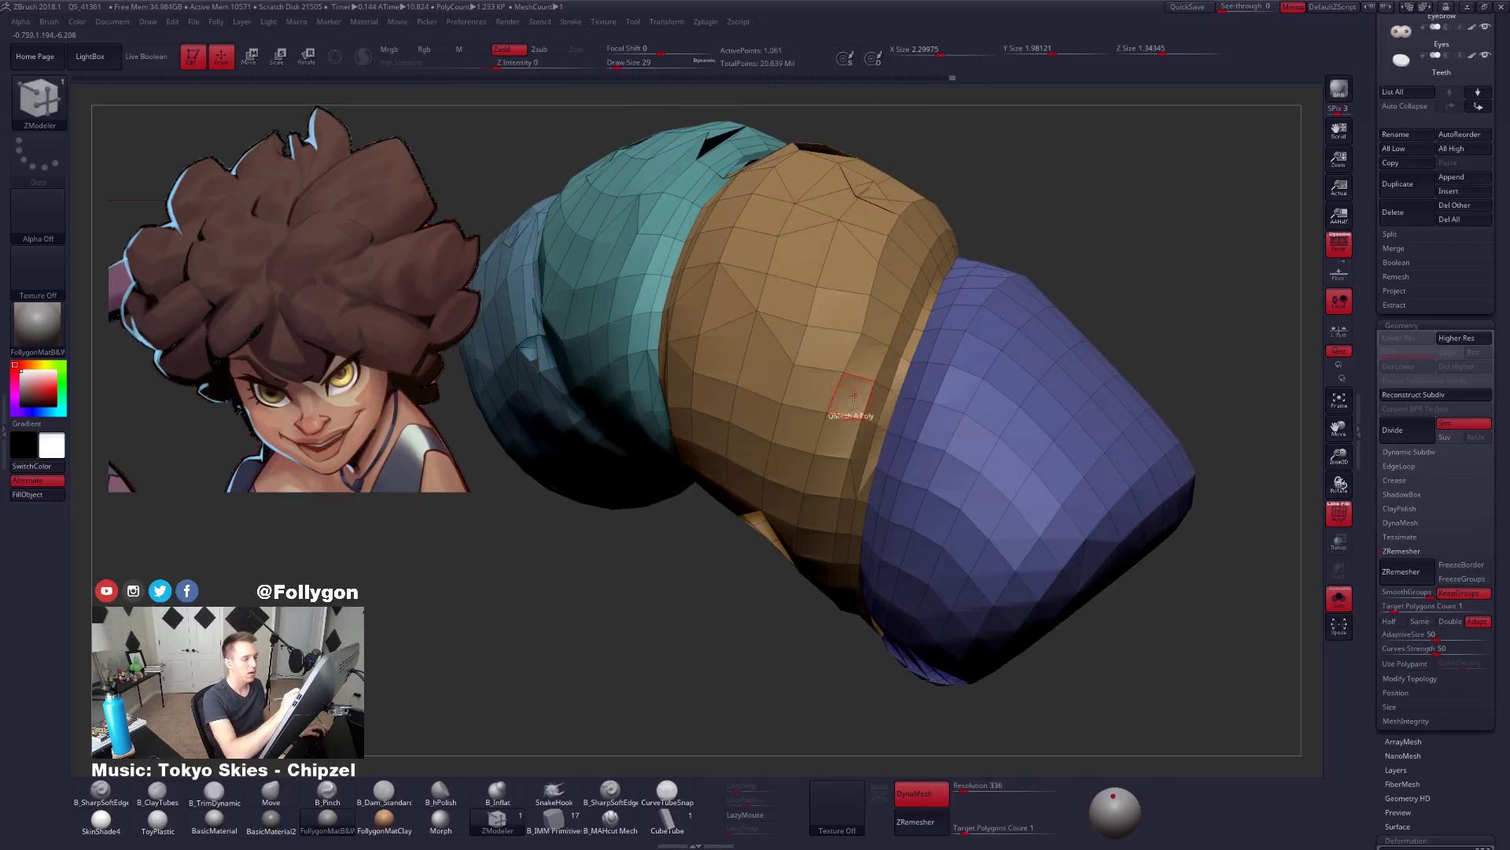
{"action": "right_click_drag", "start_coordinate": [890, 401], "coordinate": [851, 528]}
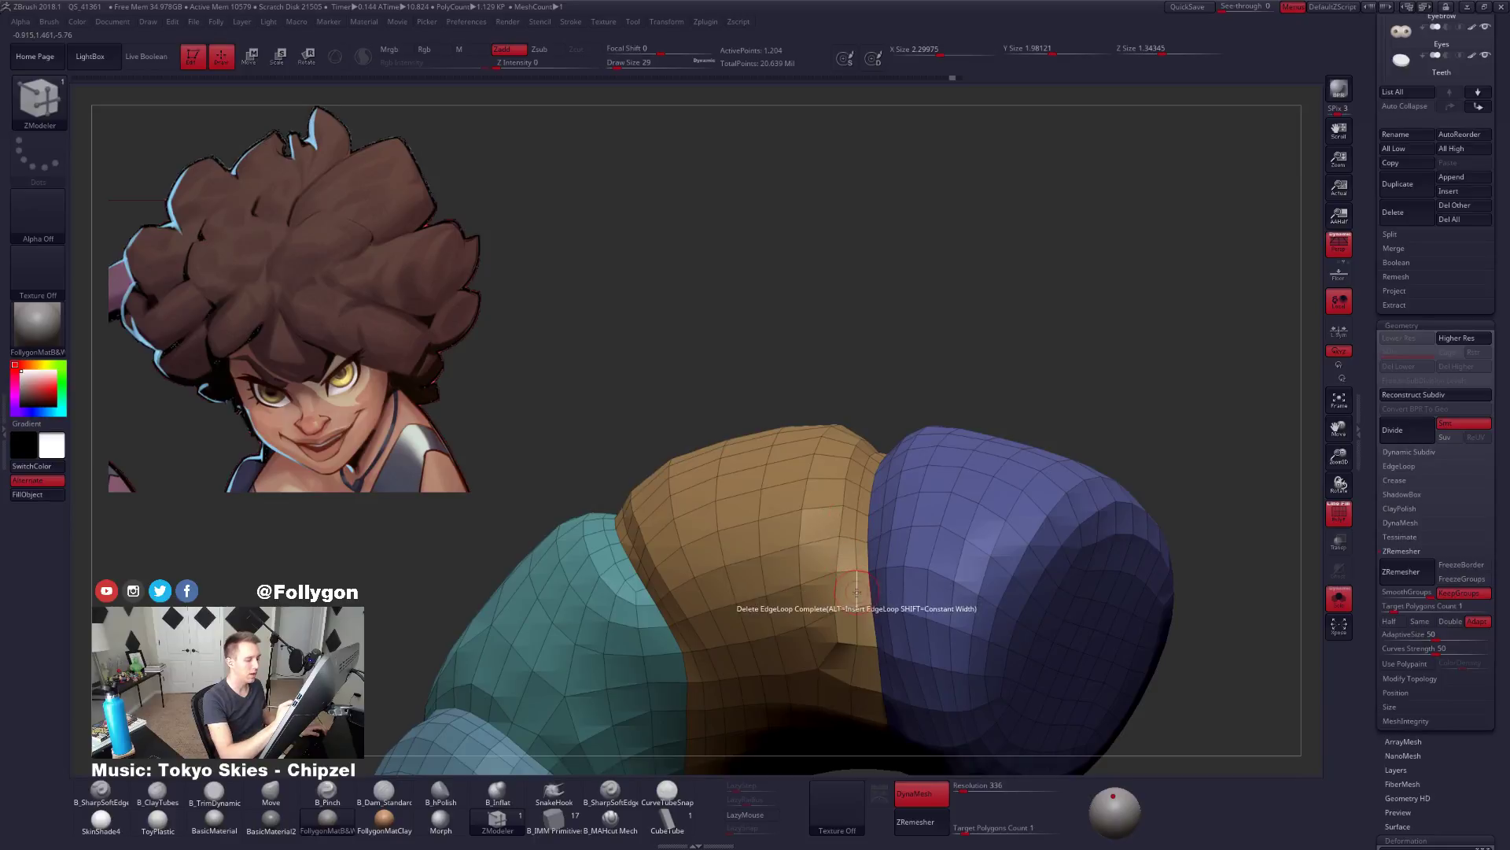
{"action": "left_click", "coordinate": [856, 547]}
{"action": "right_click_drag", "start_coordinate": [858, 646], "coordinate": [826, 339]}
{"action": "key", "text": "ctrl+z"}
Delete the extra edge loops beside the crease between the curl's two middle coils.
{"action": "left_click", "coordinate": [804, 346]}
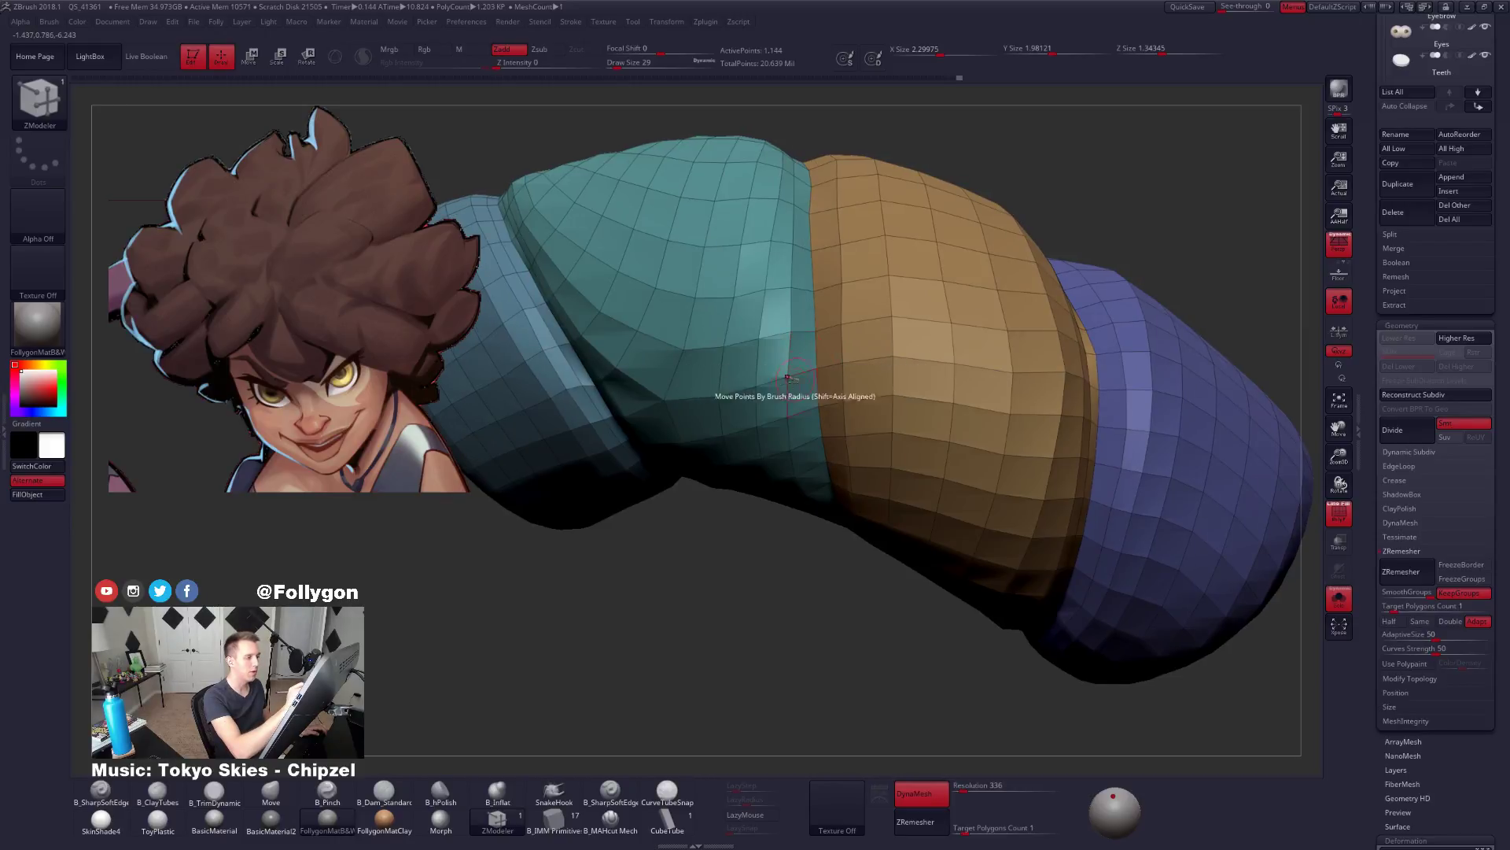
{"action": "right_click_drag", "start_coordinate": [739, 415], "coordinate": [896, 392], "text": "alt"}
{"action": "left_click", "coordinate": [797, 367]}
{"action": "left_click", "coordinate": [789, 377]}
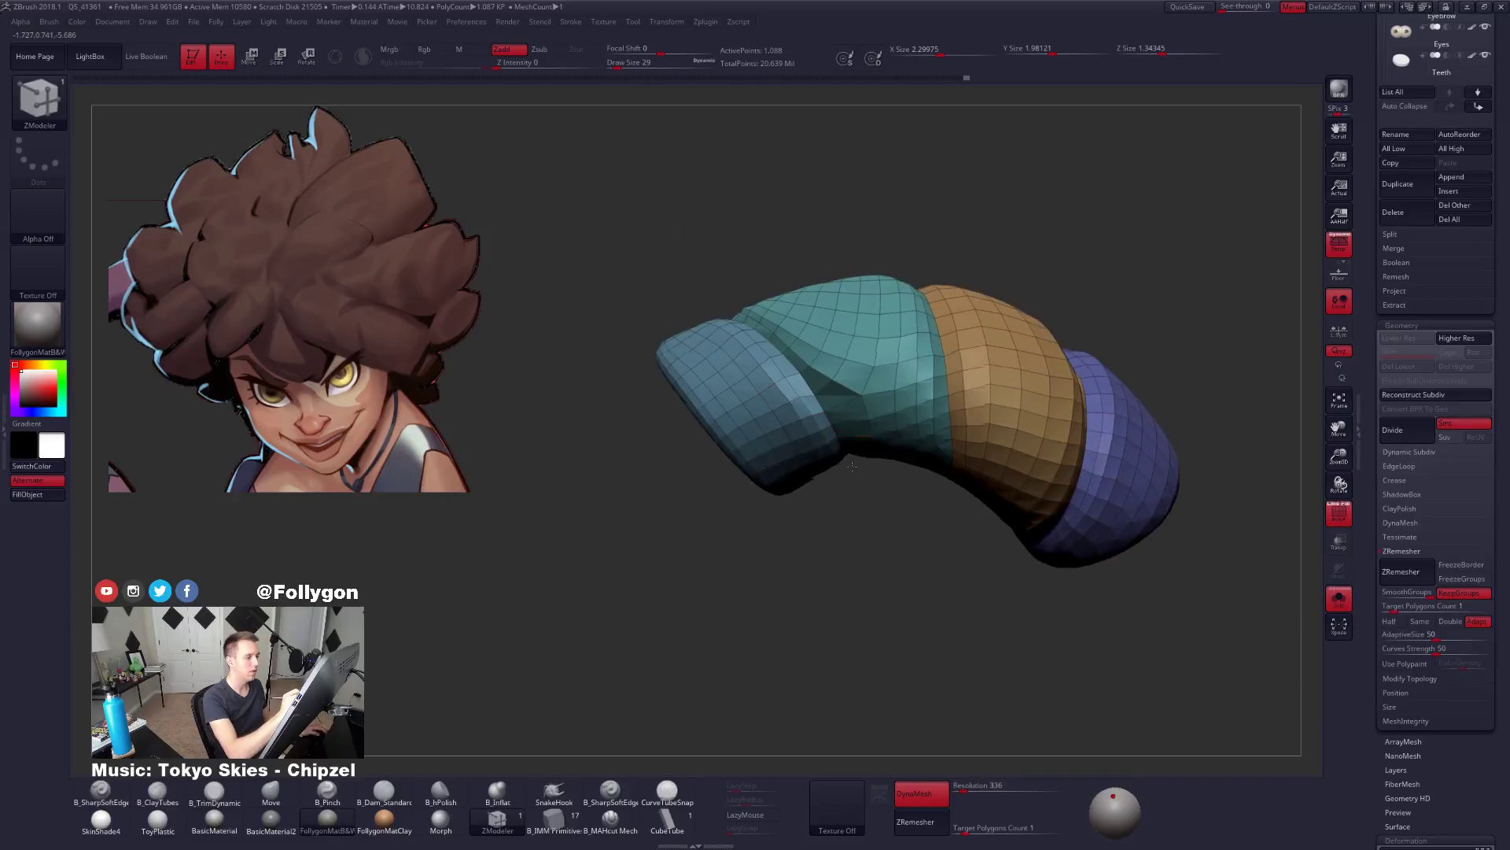
Inspect the coil junctions from several sides and set ZModeler's edge action to Crease on complete edge loops.
{"action": "right_click_drag", "start_coordinate": [727, 465], "coordinate": [775, 567]}
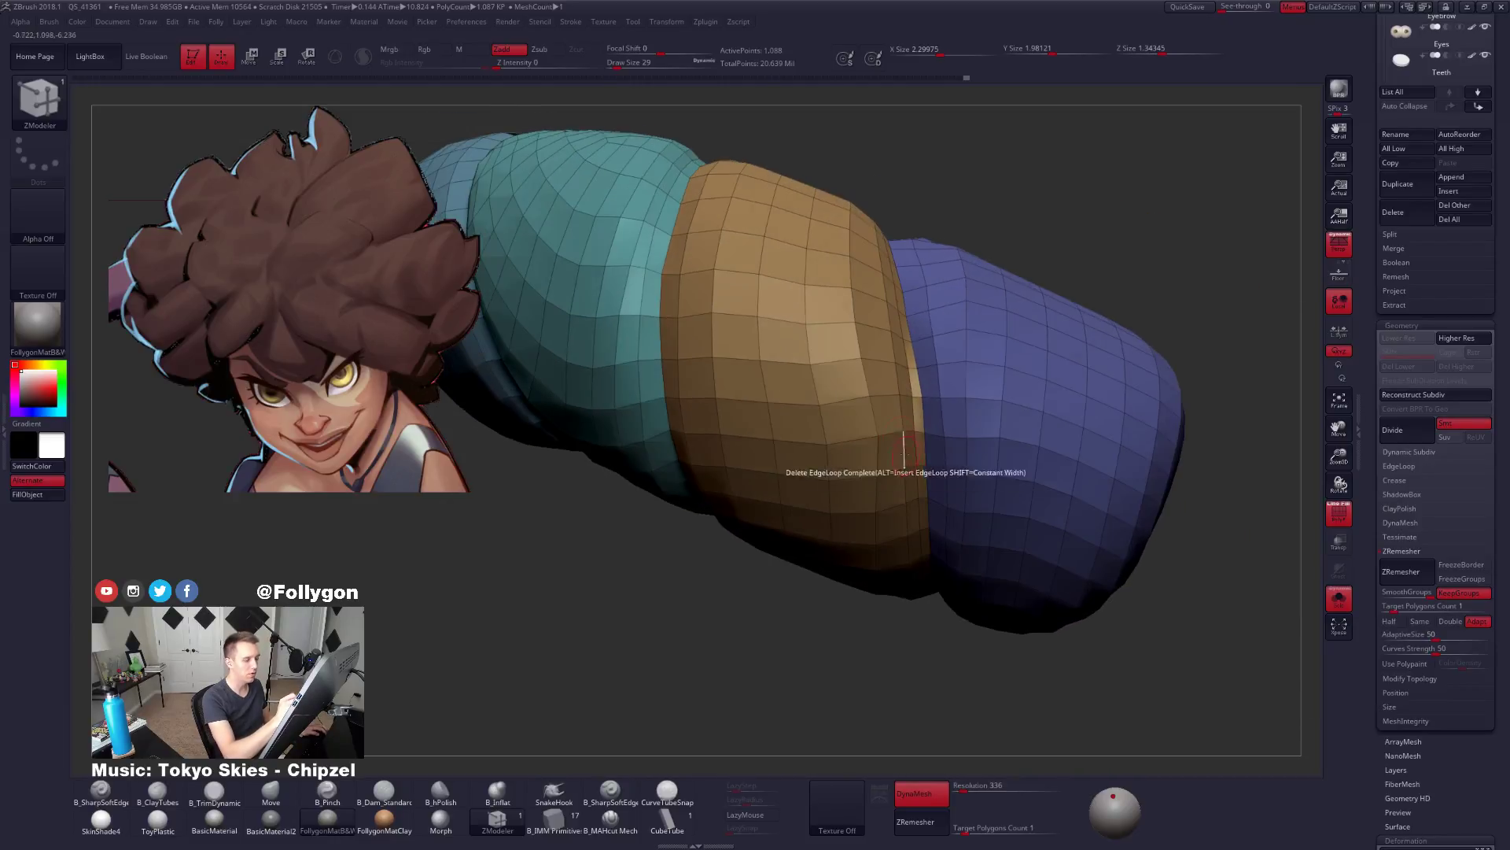
{"action": "right_click_drag", "start_coordinate": [916, 456], "coordinate": [810, 501]}
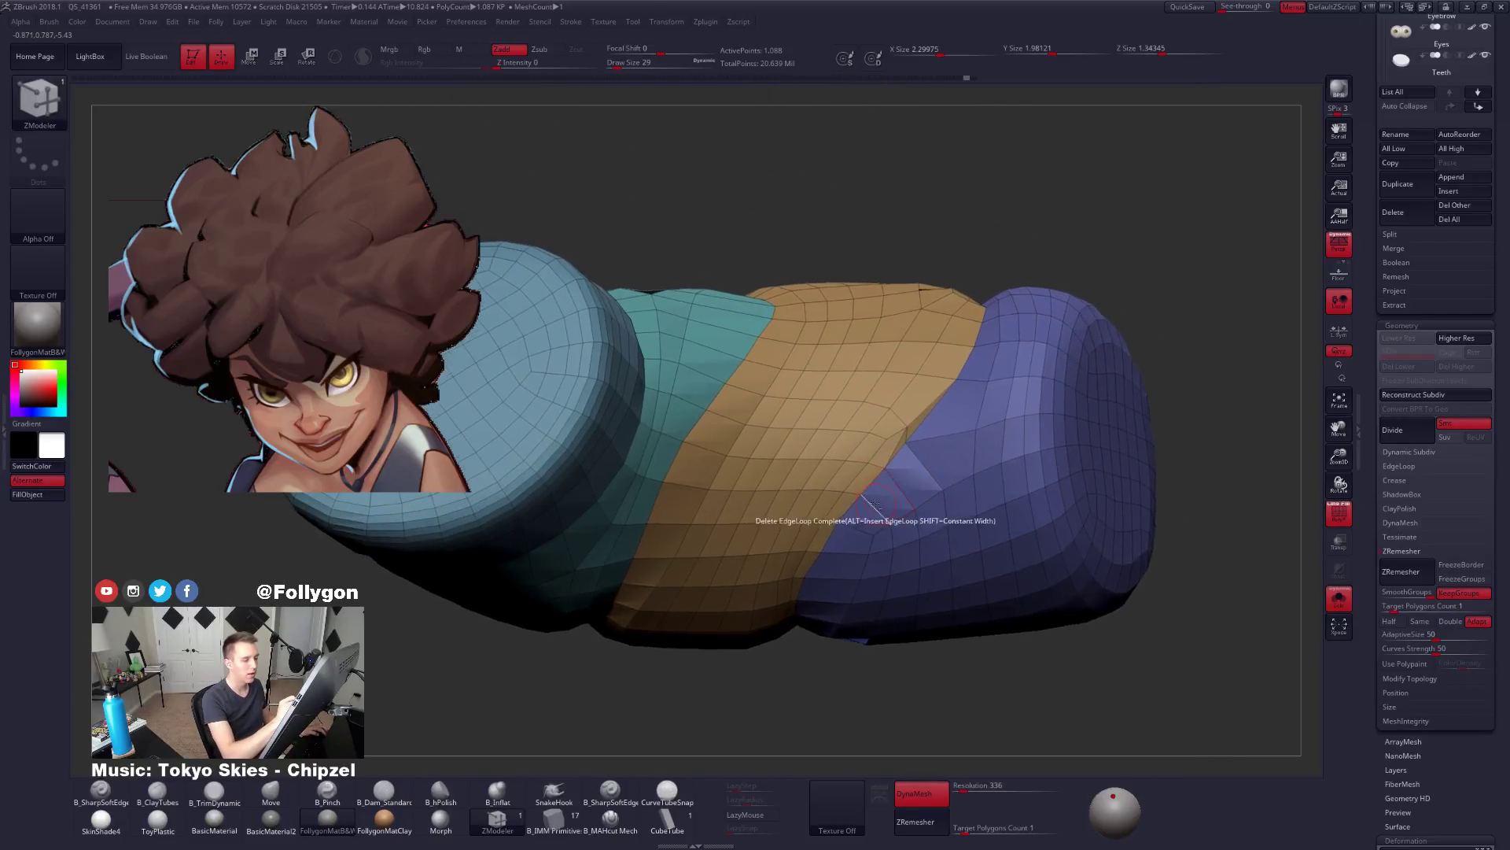
{"action": "right_click_drag", "start_coordinate": [870, 456], "coordinate": [802, 435]}
{"action": "key", "text": "space"}
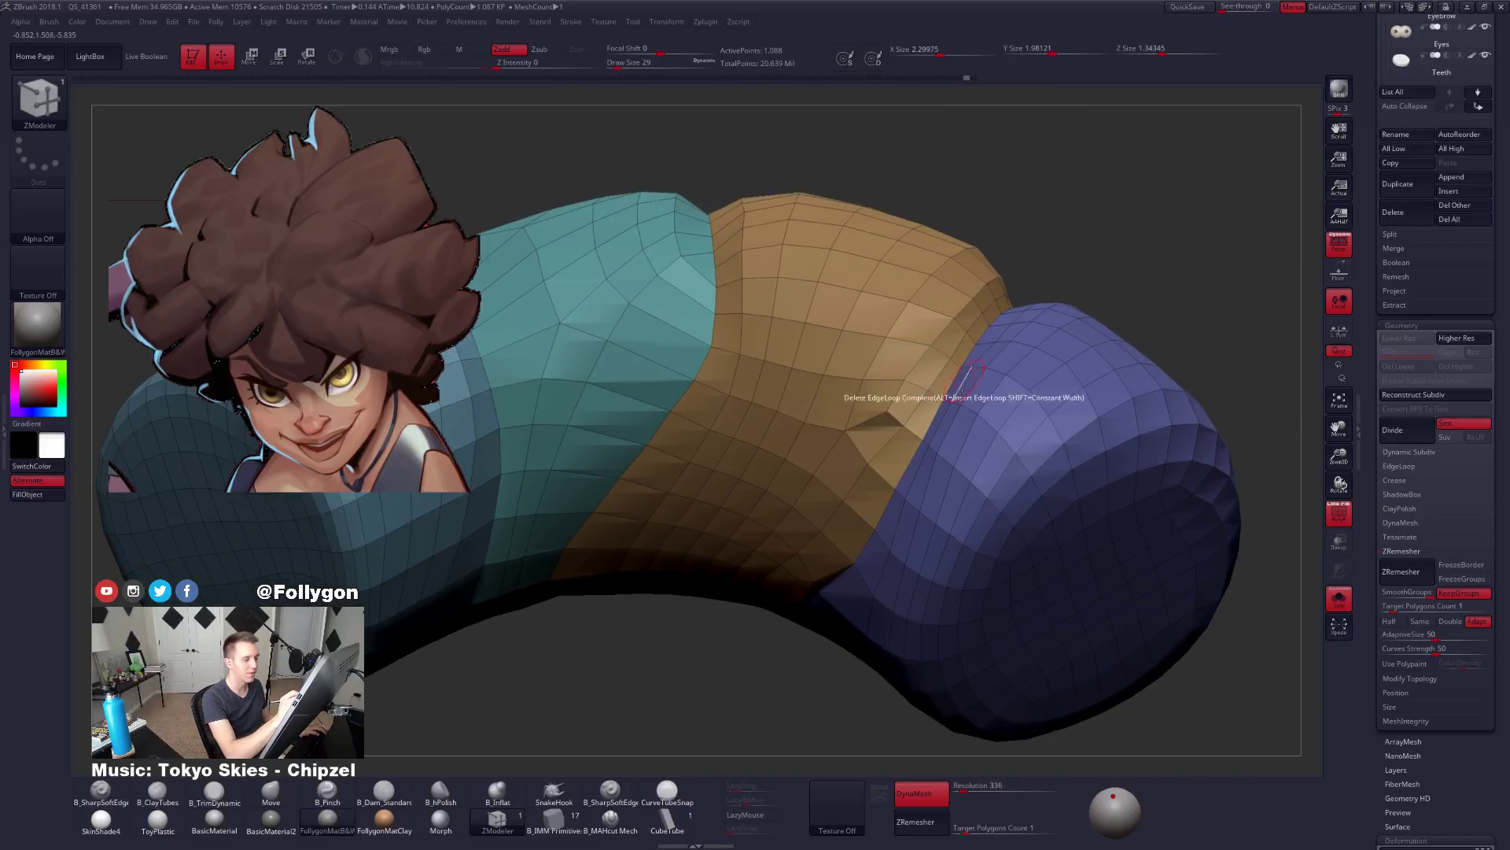
{"action": "right_click_drag", "start_coordinate": [962, 384], "coordinate": [865, 596]}
{"action": "key", "text": "space"}
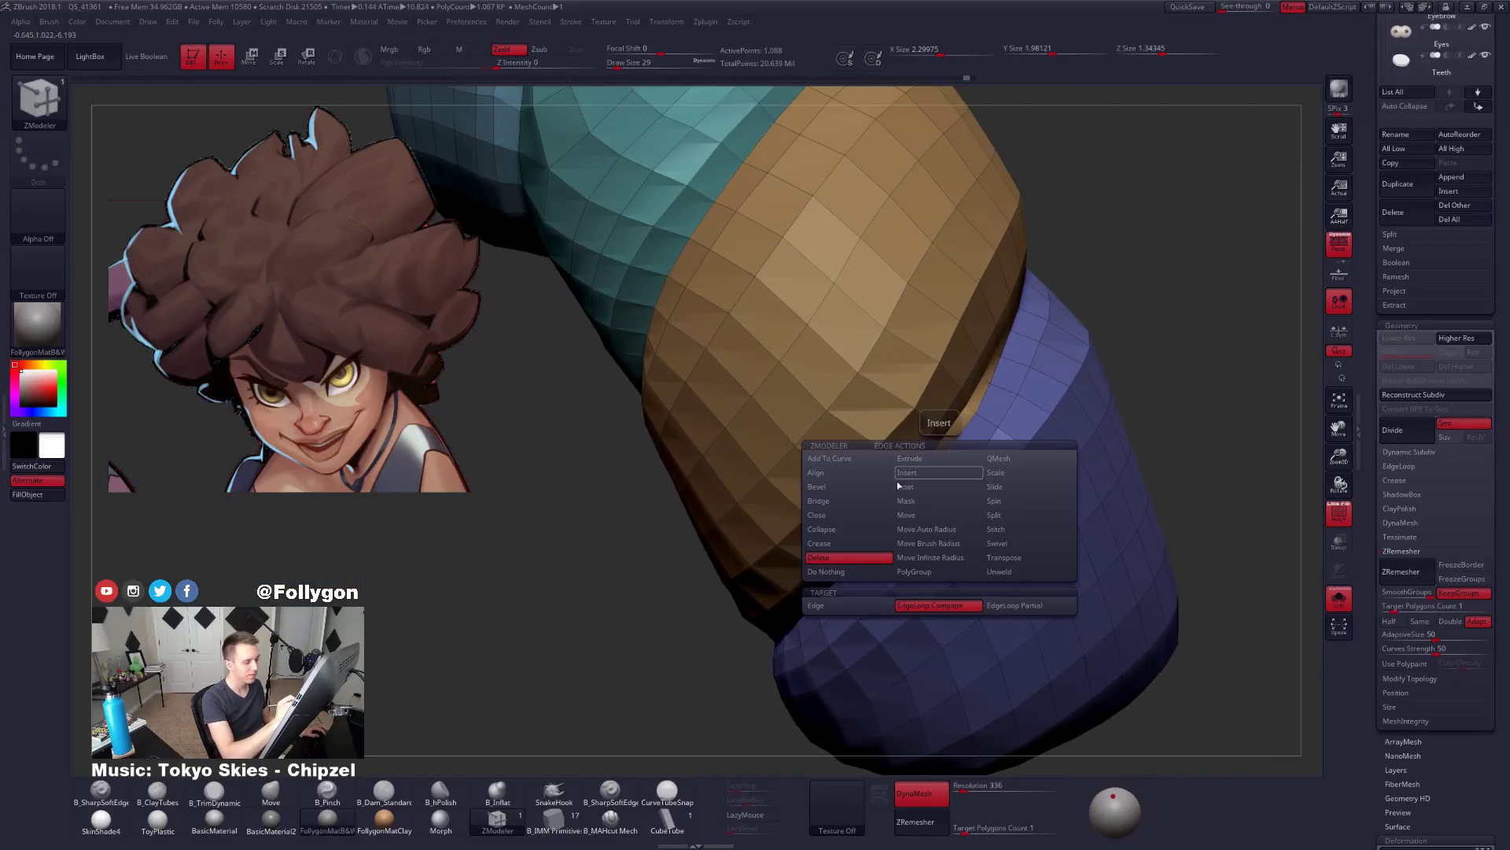
{"action": "left_click", "coordinate": [867, 563]}
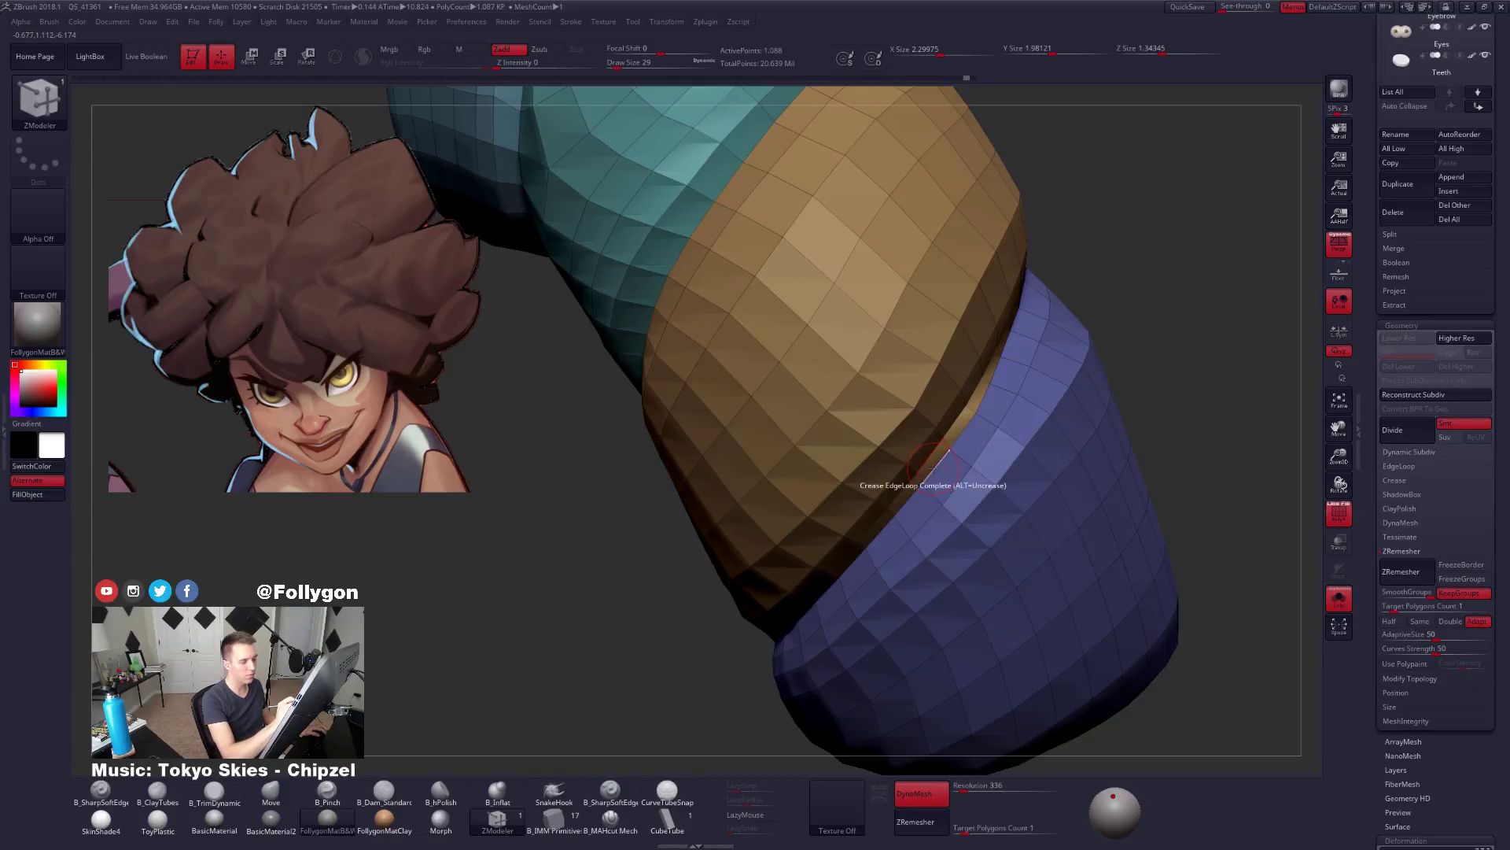
{"action": "key", "text": "f"}
{"action": "right_click_drag", "start_coordinate": [920, 468], "coordinate": [954, 557]}
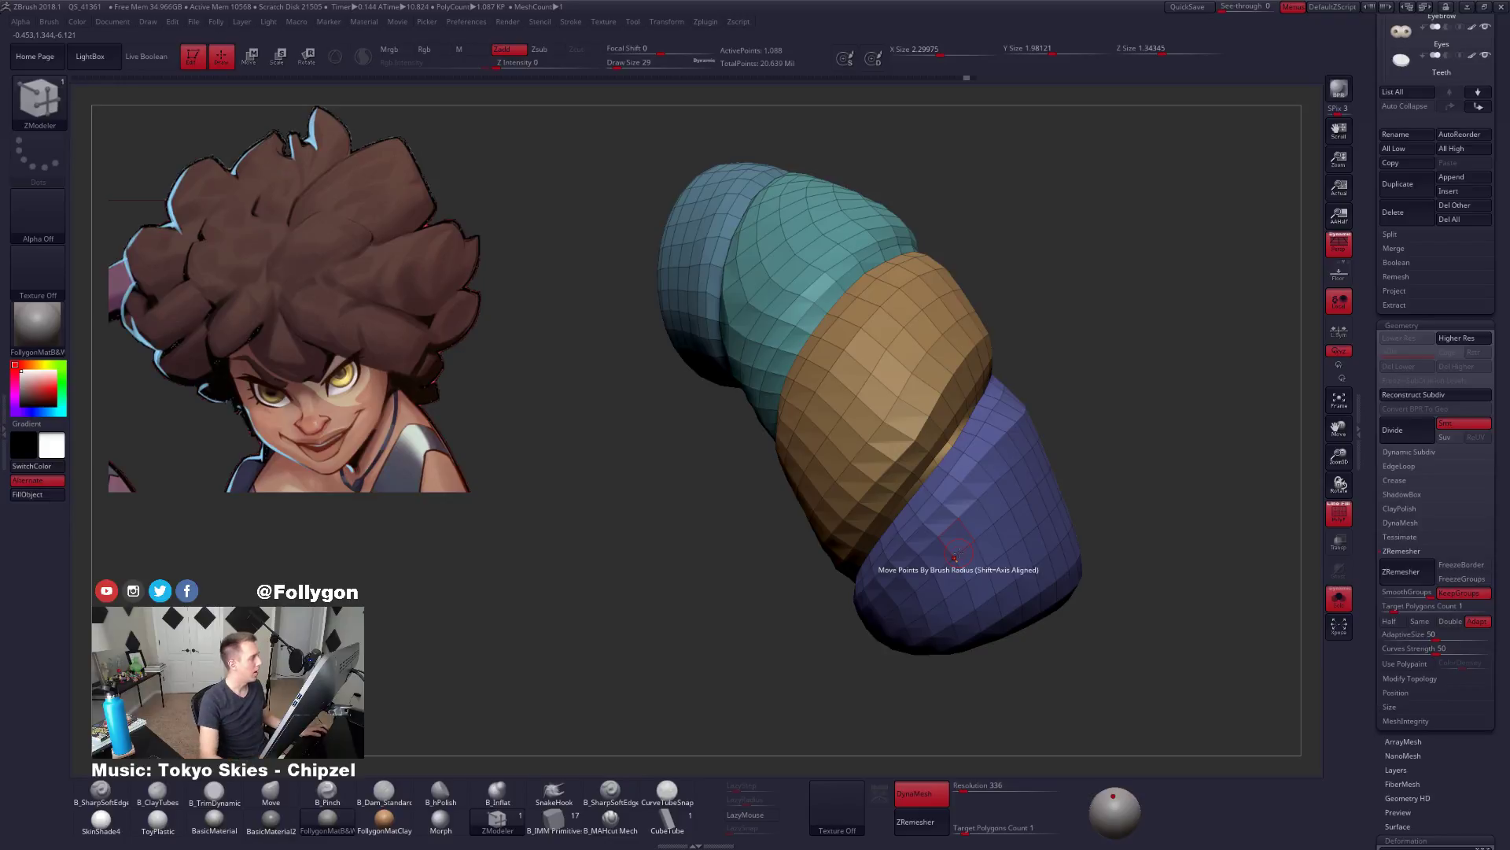
Switch to the Move brush, isolate the tip coil to check its open border, and unhide the whole curl.
{"action": "key", "text": "b"}
{"action": "key", "text": "m"}
{"action": "key", "text": "v"}
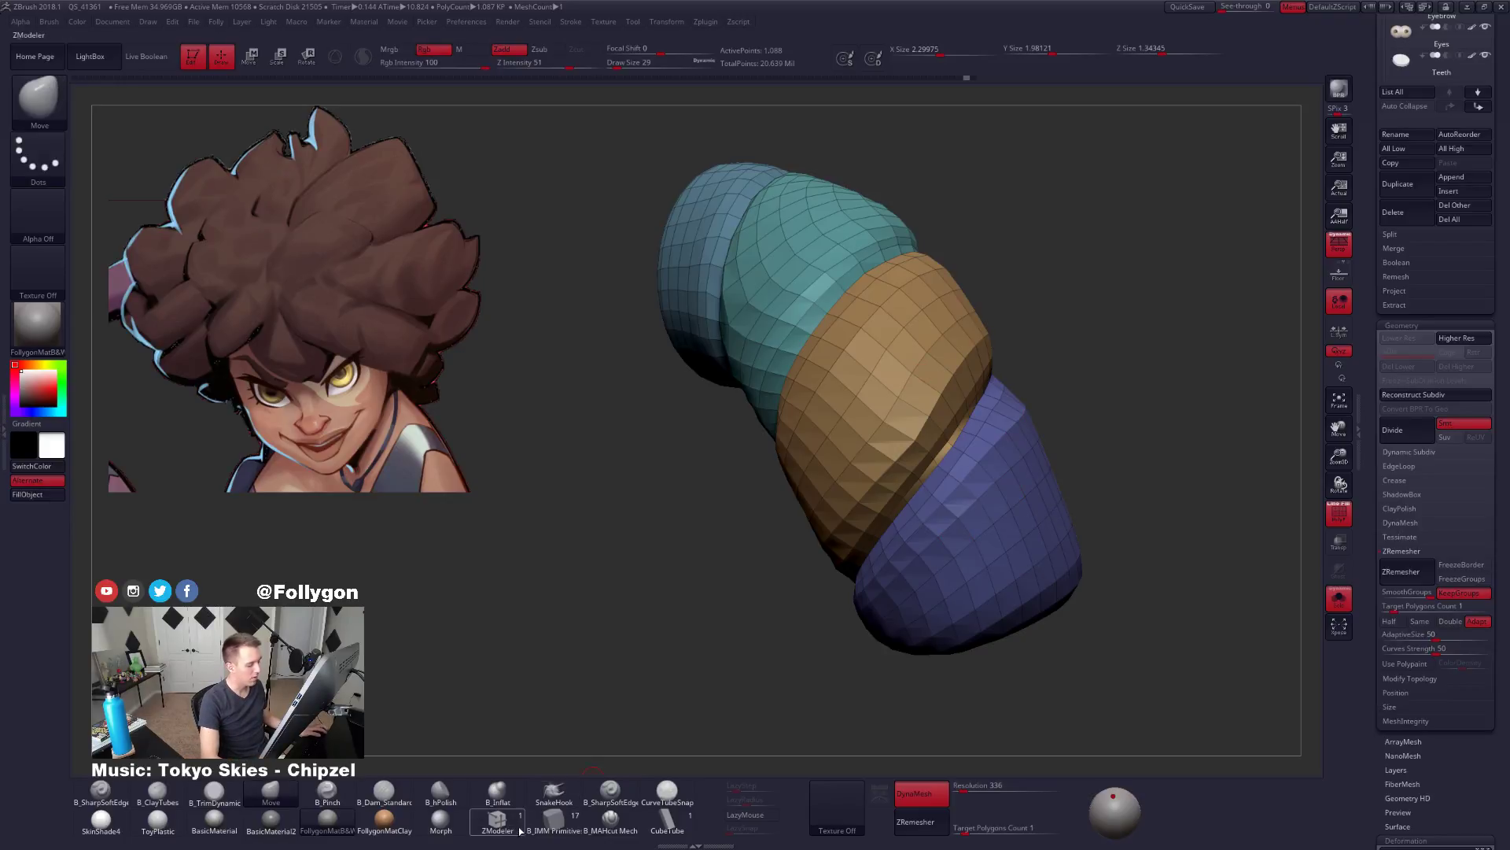
{"action": "key", "text": "ctrl+shift"}
{"action": "left_click", "coordinate": [976, 504], "text": "ctrl+shift"}
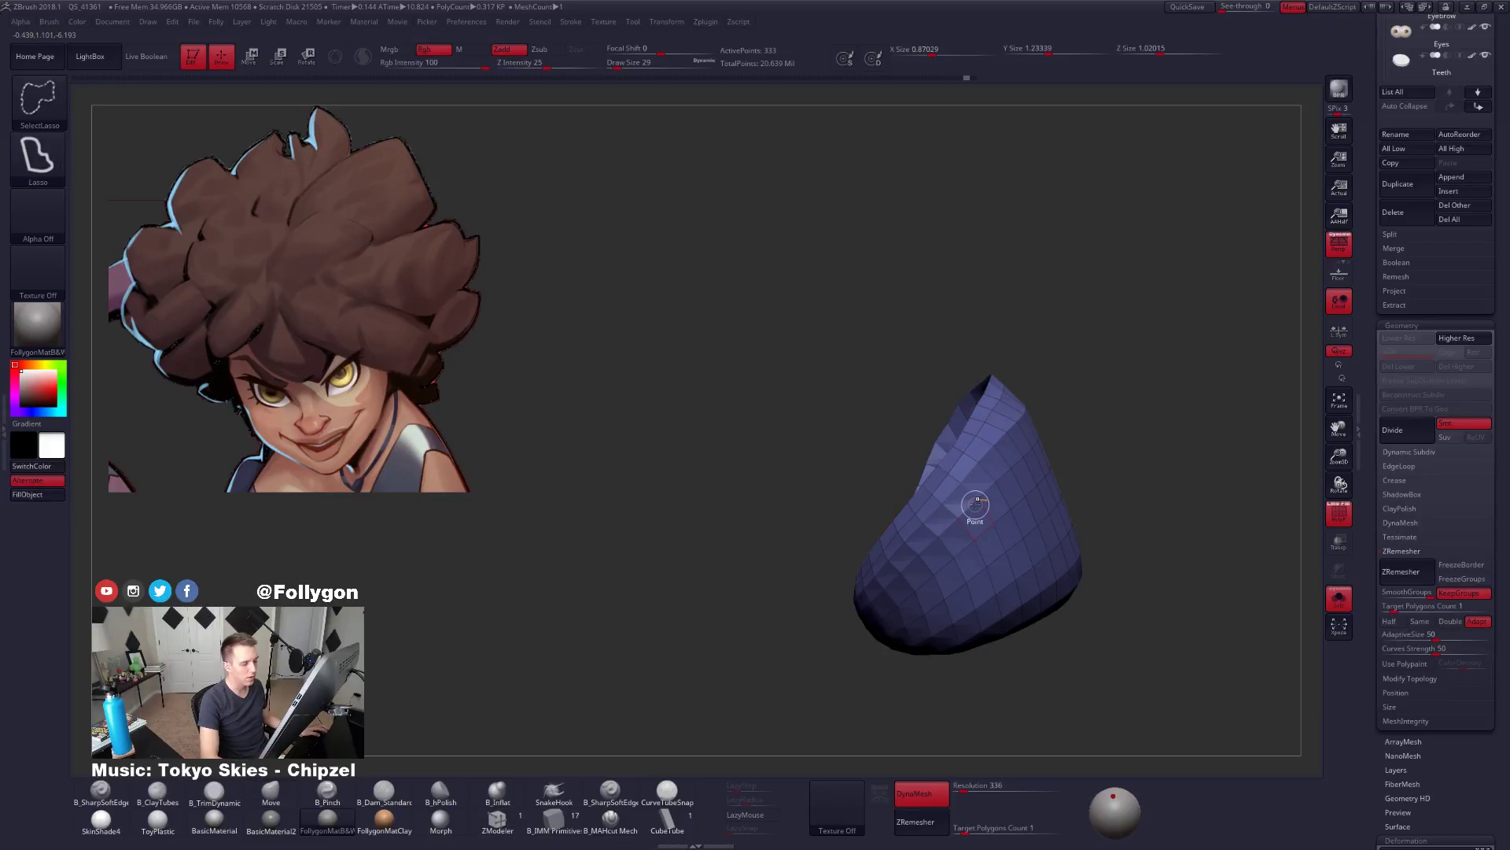
{"action": "right_click_drag", "start_coordinate": [1090, 567], "coordinate": [1023, 481], "text": "alt"}
{"action": "left_click", "coordinate": [1061, 469], "text": "ctrl+shift"}
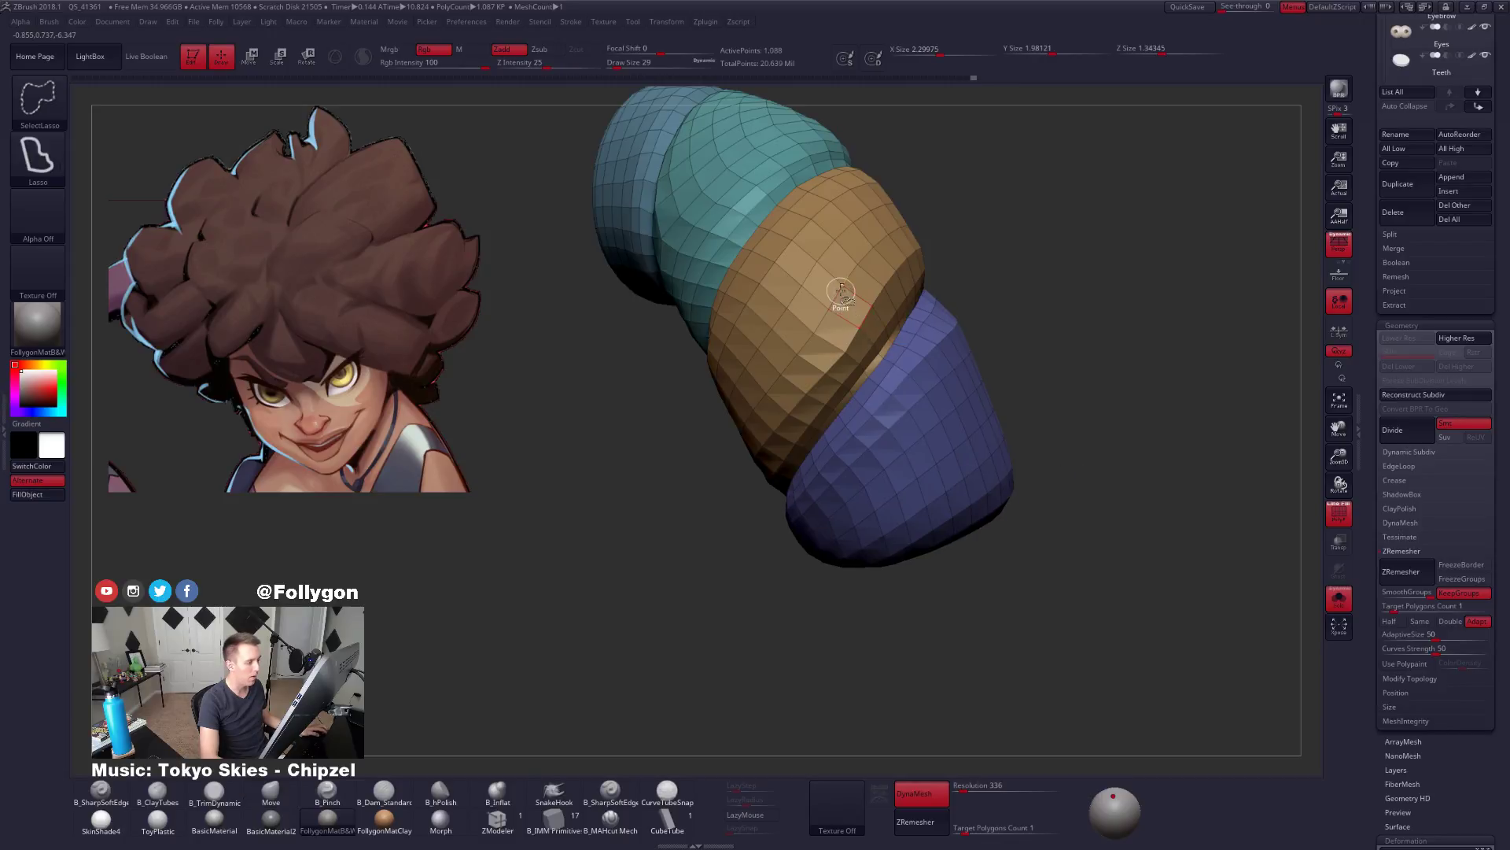
Isolate each of the two middle coils in turn, open the crease options for their borders, and unhide the whole curl.
{"action": "left_click", "coordinate": [841, 293], "text": "ctrl+shift"}
{"action": "right_click_drag", "start_coordinate": [841, 293], "coordinate": [898, 380]}
{"action": "scroll", "coordinate": [1373, 397], "scroll_direction": "down", "scroll_amount": 5}
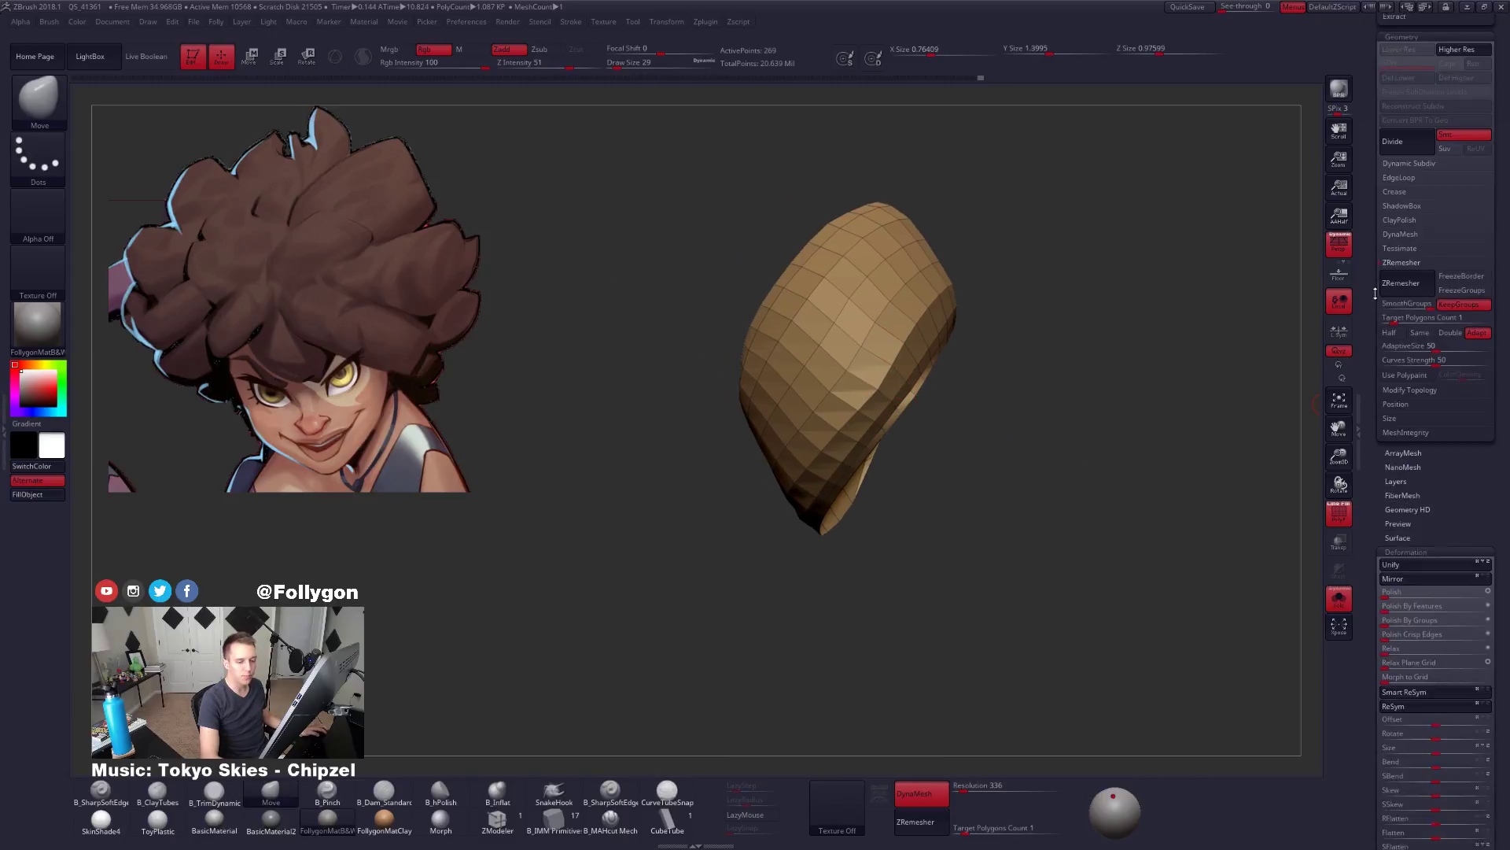
{"action": "scroll", "coordinate": [1414, 396], "scroll_direction": "up", "scroll_amount": 2}
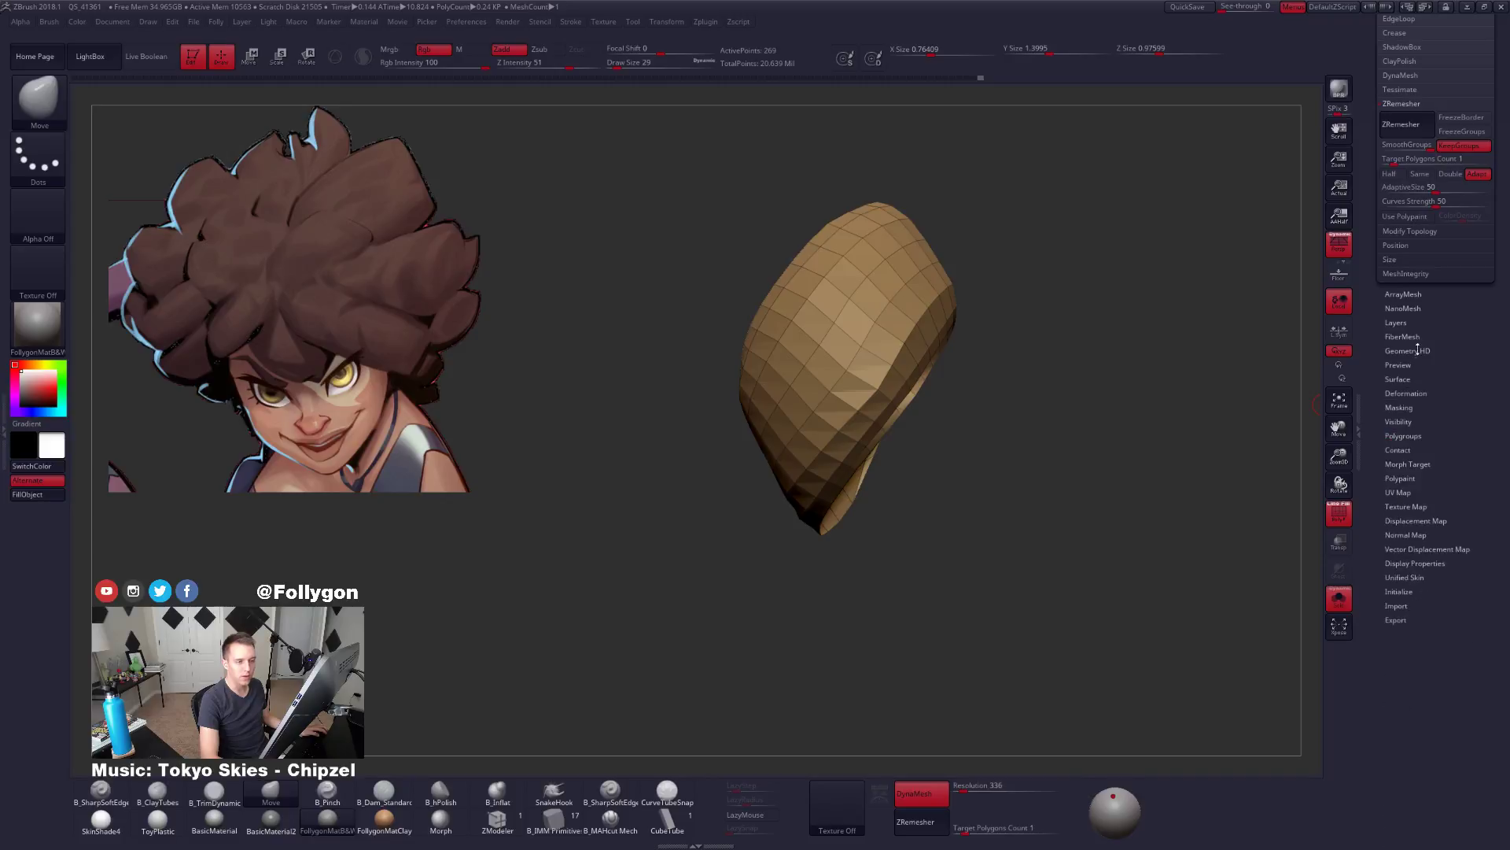
{"action": "left_click", "coordinate": [1408, 204]}
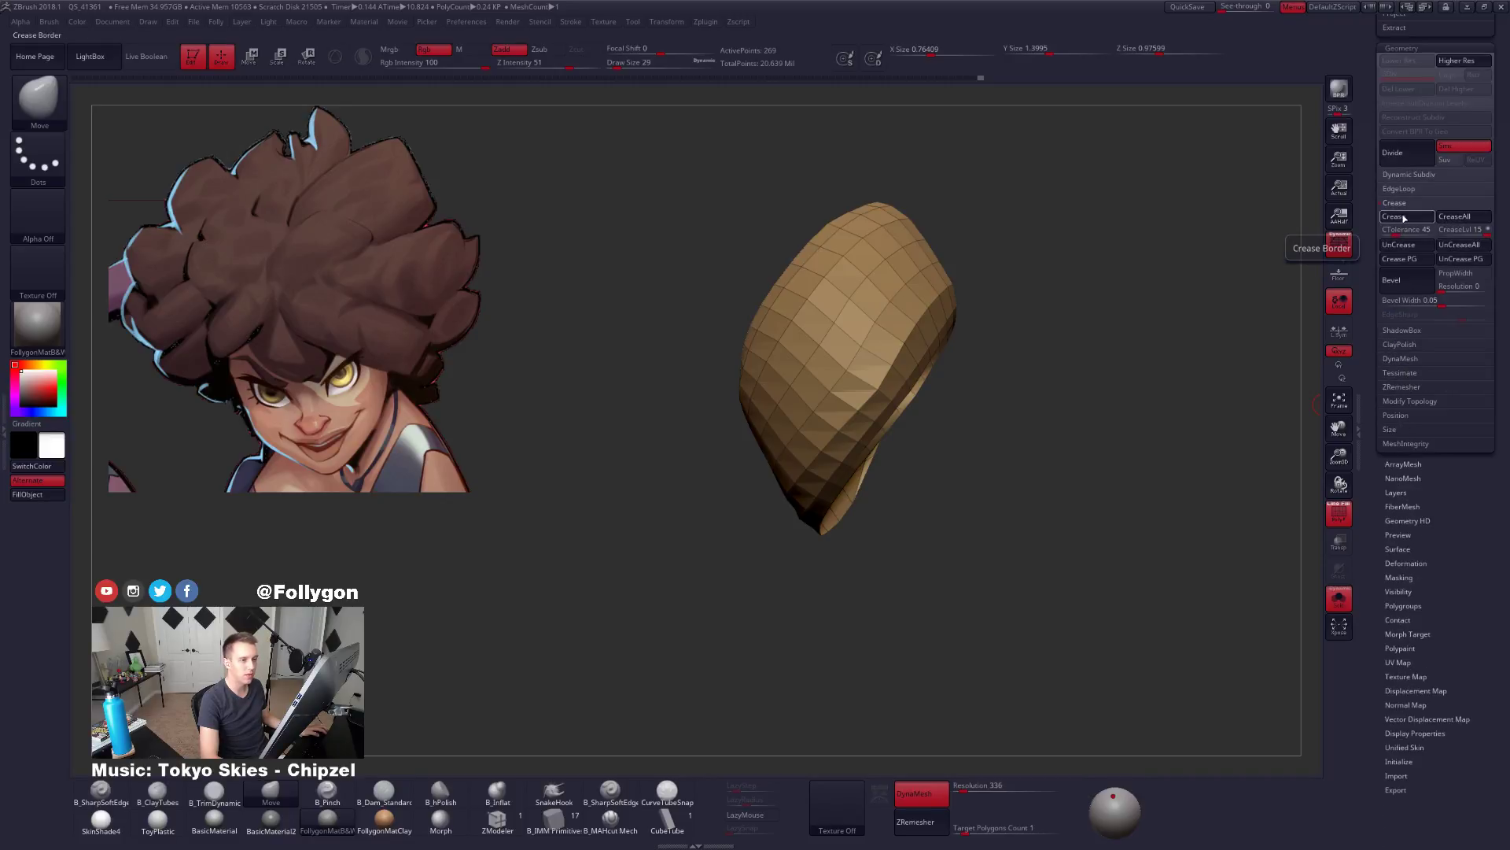
{"action": "left_click", "coordinate": [1149, 331], "text": "ctrl+shift"}
{"action": "left_click_drag", "start_coordinate": [1149, 331], "coordinate": [1323, 475], "text": "alt"}
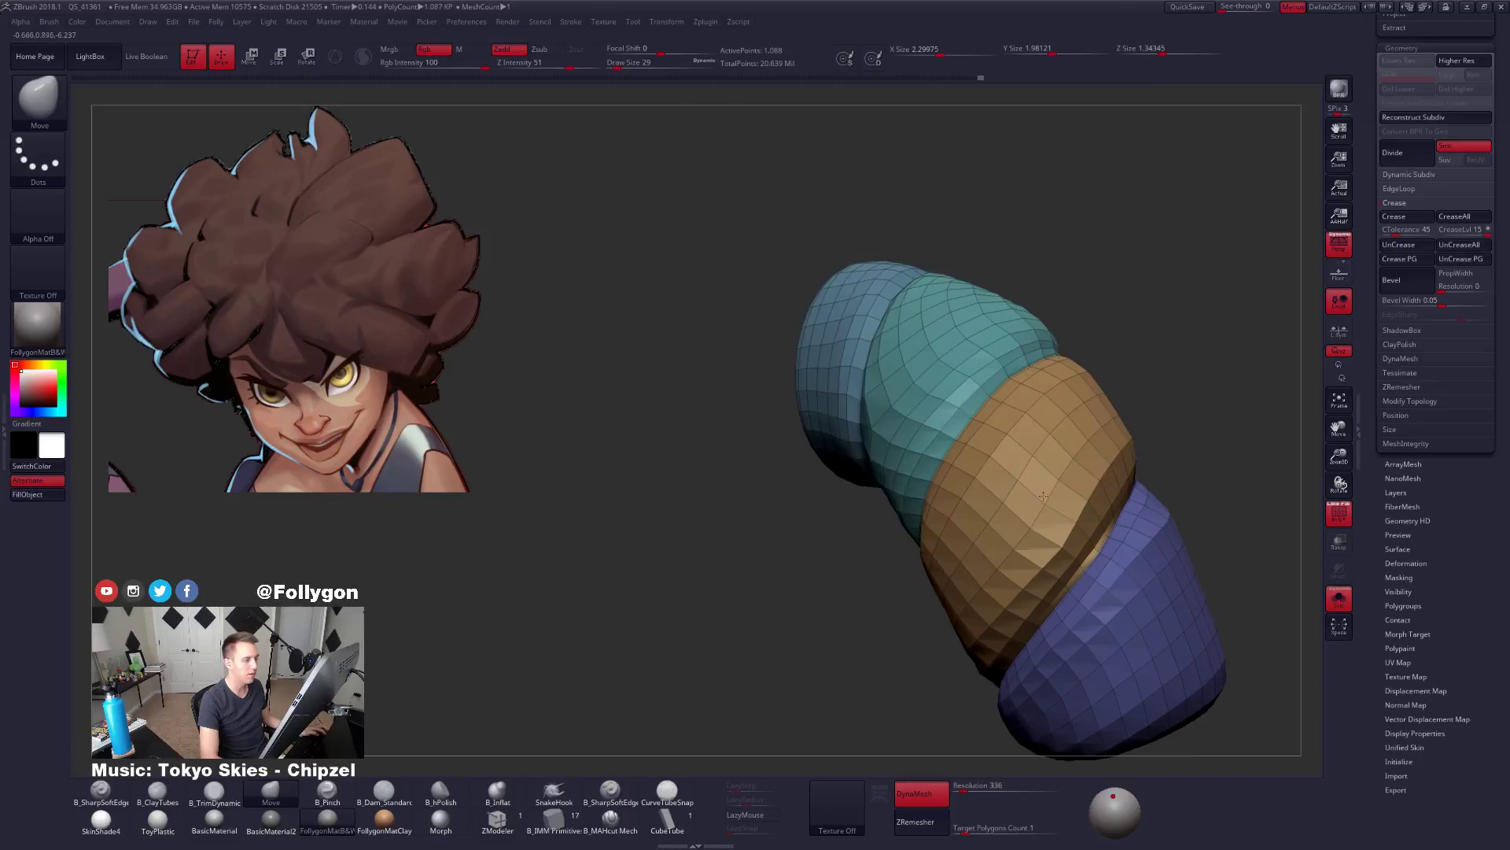
{"action": "left_click", "coordinate": [934, 343], "text": "ctrl+shift"}
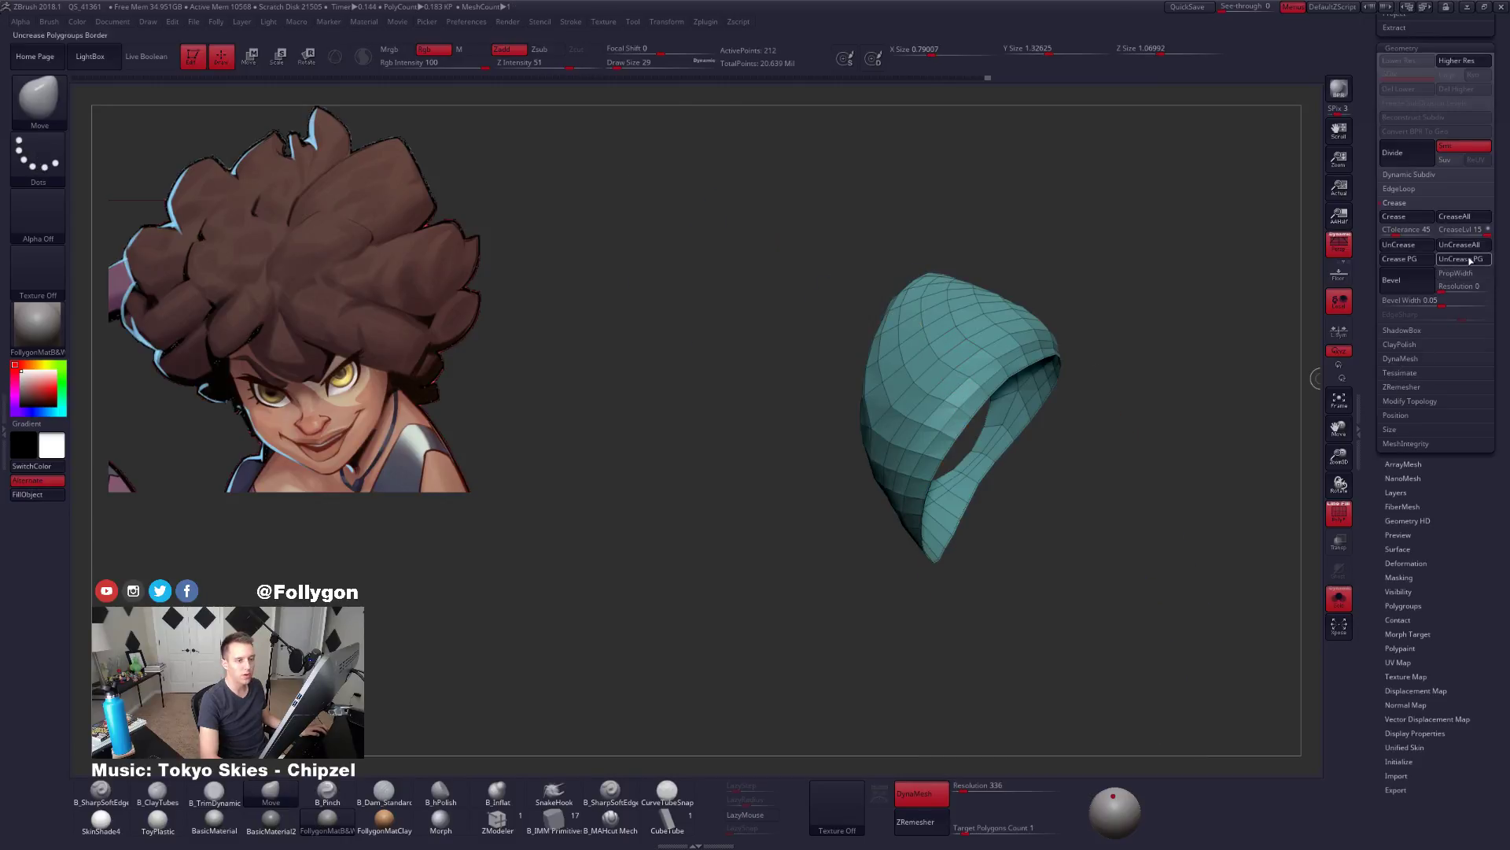
{"action": "left_click", "coordinate": [1299, 294], "text": "ctrl+shift"}
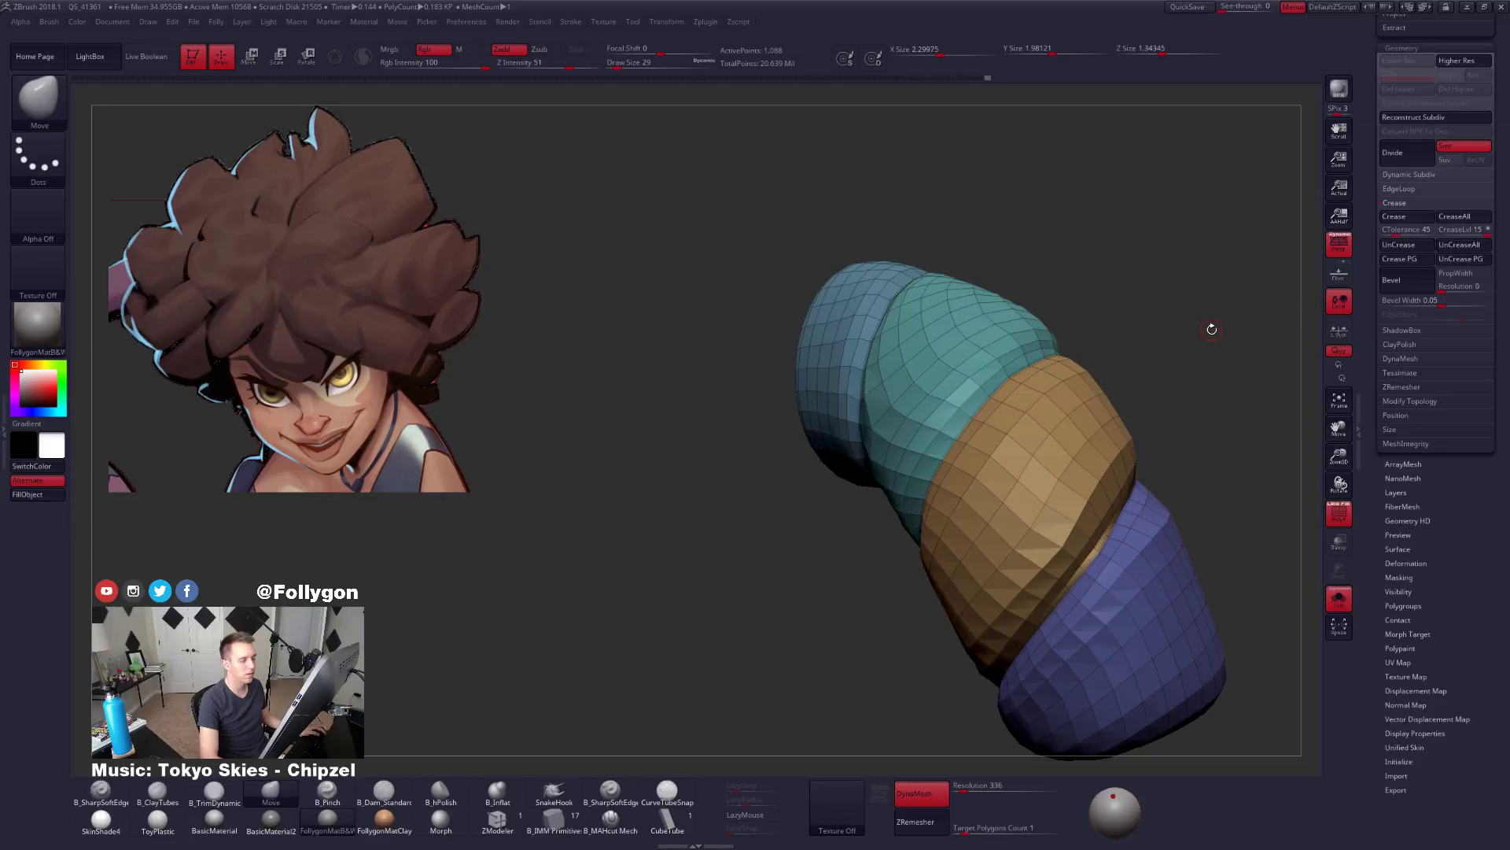
Preview the cleaned-up curl with subdivision smoothing and without wireframe, and compare it against the full head of hair.
{"action": "key", "text": "d"}
{"action": "key", "text": "shift+f"}
{"action": "left_click_drag", "start_coordinate": [1197, 338], "coordinate": [1006, 488]}
{"action": "key", "text": "alt+s"}
{"action": "right_click_drag", "start_coordinate": [950, 391], "coordinate": [981, 499]}
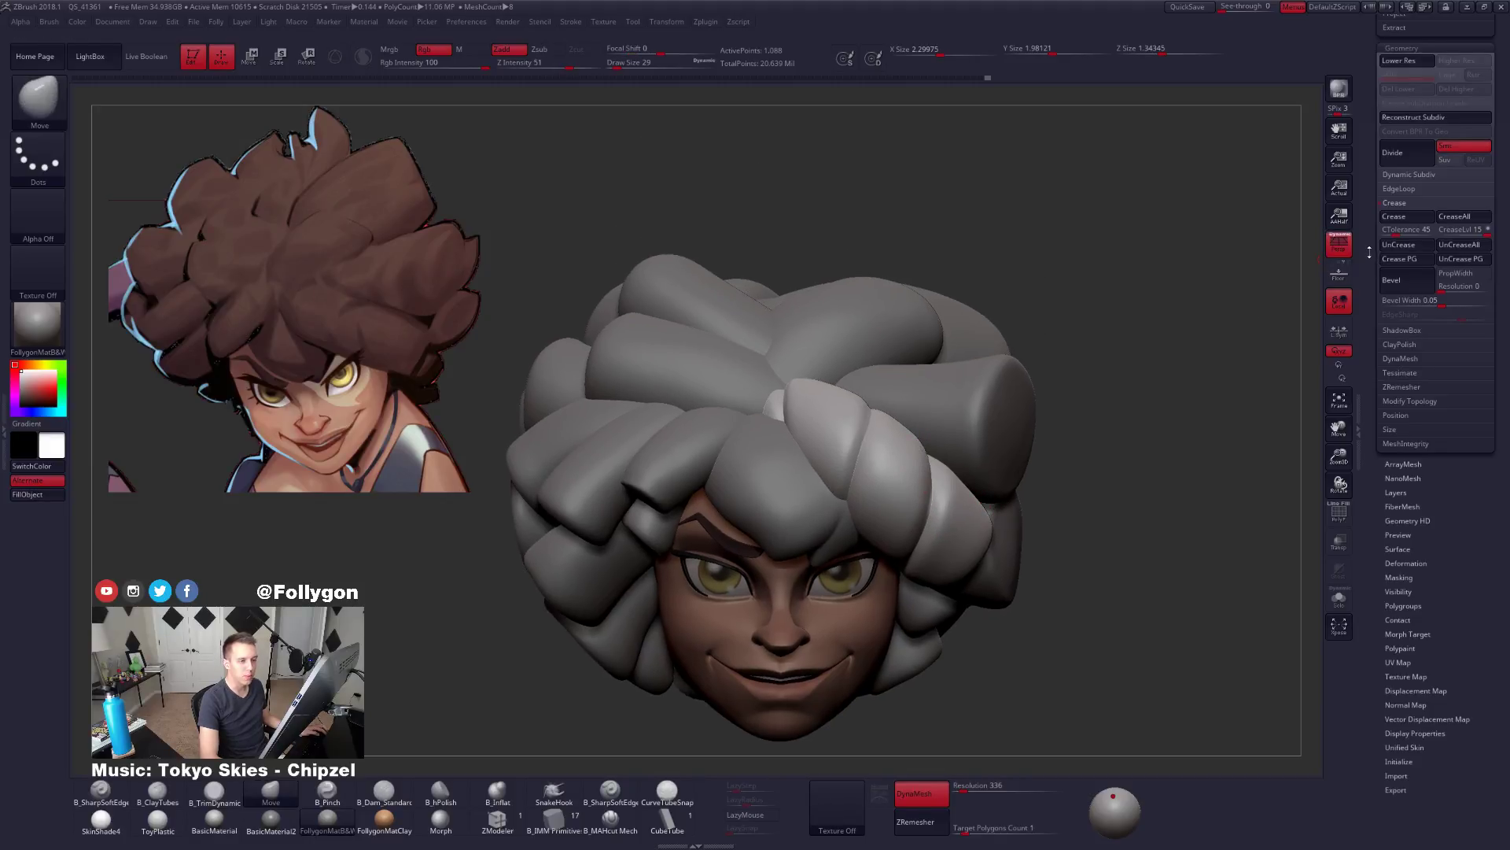
{"action": "scroll", "coordinate": [1377, 260], "scroll_direction": "up", "scroll_amount": 3}
{"action": "scroll", "coordinate": [1384, 378], "scroll_direction": "up", "scroll_amount": 15}
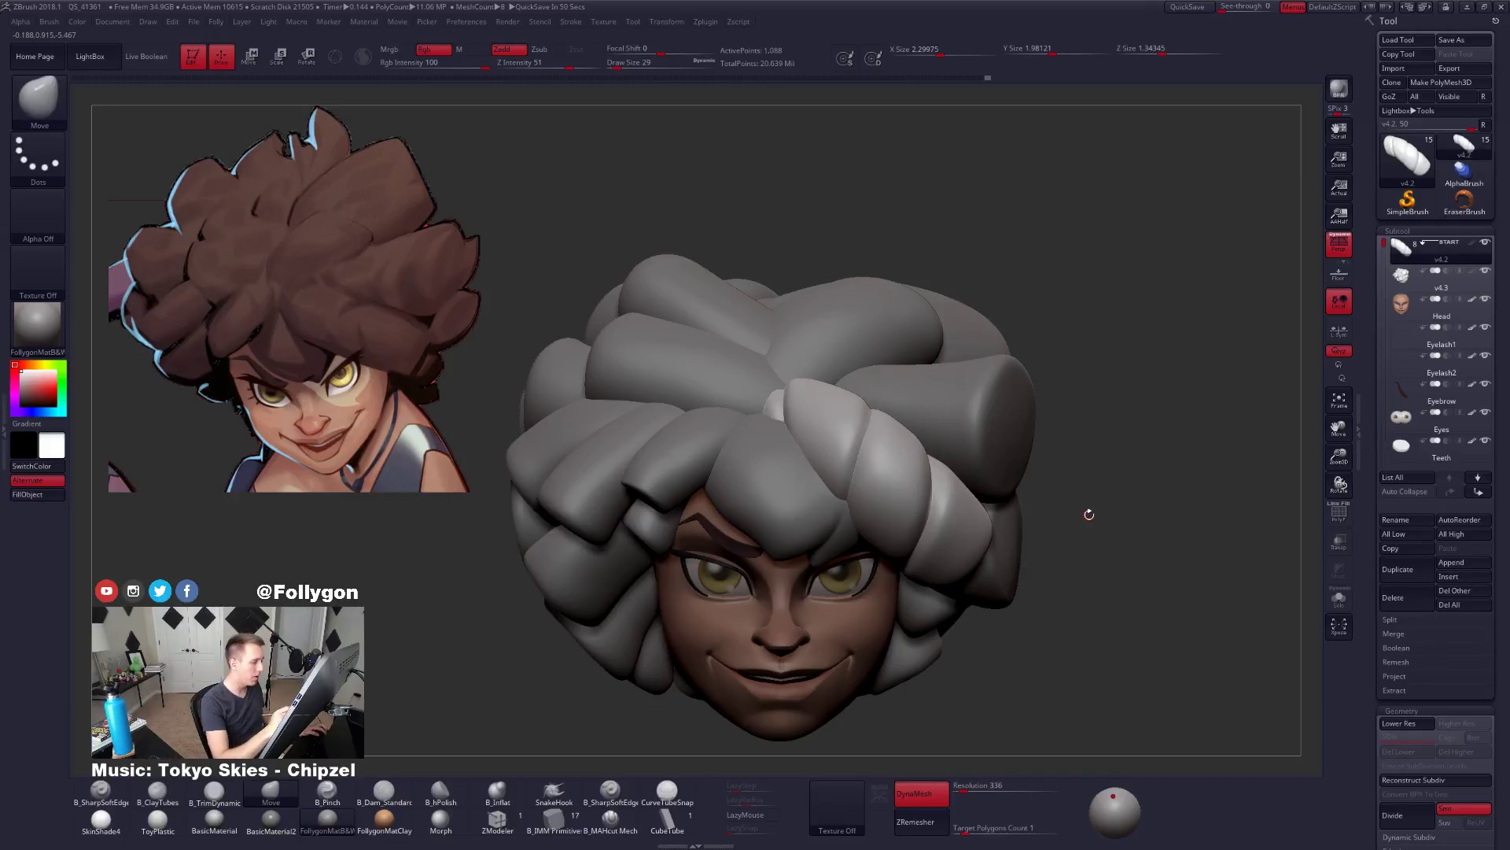
Isolate the curl, turn off its smoothing preview and set the Move brush's draw size to 113.
{"action": "key", "text": "alt+s"}
{"action": "right_click_drag", "start_coordinate": [914, 513], "coordinate": [907, 594], "text": "ctrl"}
{"action": "key", "text": "space"}
{"action": "left_click_drag", "start_coordinate": [943, 517], "coordinate": [952, 518]}
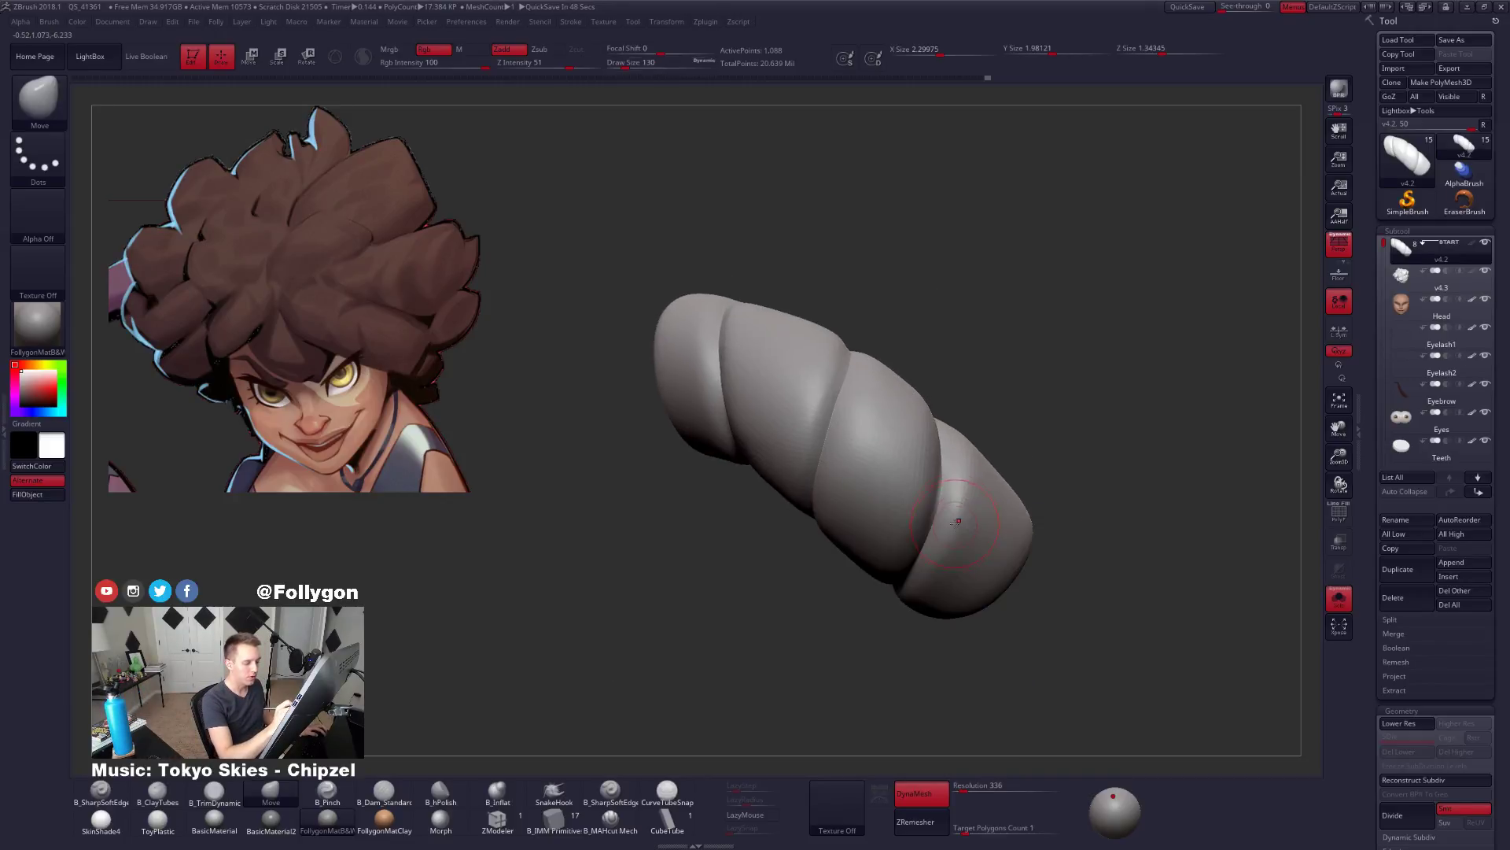
{"action": "mouse_move", "coordinate": [962, 490]}
{"action": "right_mouse_down"}
{"action": "mouse_move", "coordinate": [893, 522]}
{"action": "mouse_move", "coordinate": [950, 485]}
{"action": "right_mouse_up"}
{"action": "key", "text": "shift+d"}
{"action": "key", "text": "space"}
{"action": "left_click_drag", "start_coordinate": [950, 486], "coordinate": [954, 485]}
{"action": "right_click_drag", "start_coordinate": [953, 487], "coordinate": [943, 486]}
{"action": "key", "text": "space"}
{"action": "left_click_drag", "start_coordinate": [944, 485], "coordinate": [941, 486]}
{"action": "mouse_move", "coordinate": [941, 487]}
{"action": "right_mouse_down"}
{"action": "mouse_move", "coordinate": [919, 491]}
{"action": "mouse_move", "coordinate": [937, 497]}
{"action": "mouse_move", "coordinate": [862, 569]}
{"action": "right_mouse_up"}
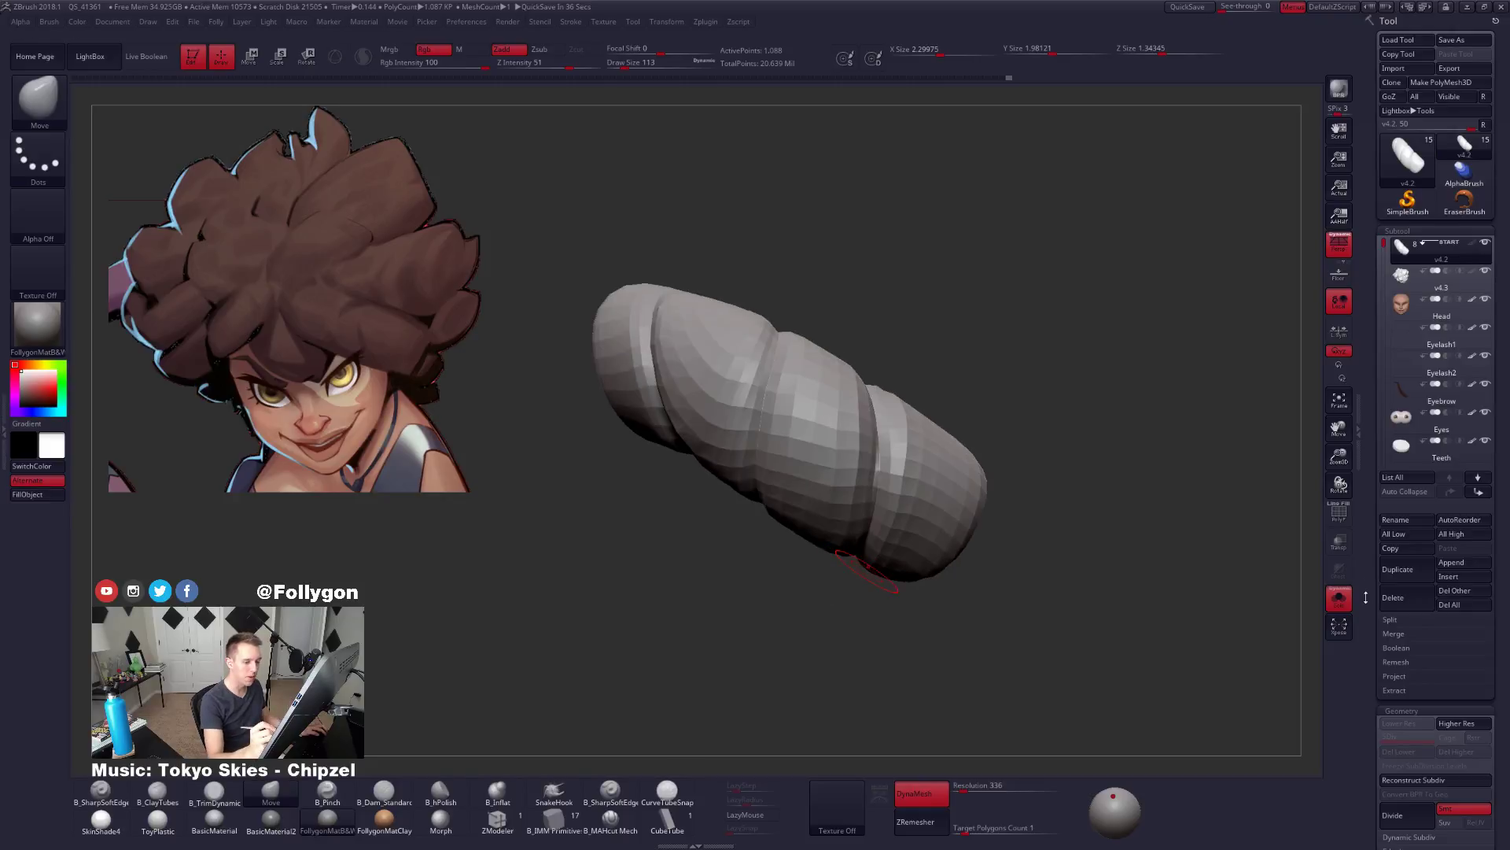
Look through the curl's polygroup, subtool and geometry settings and examine the crease tolerance and crease level options.
{"action": "left_click_drag", "start_coordinate": [1370, 607], "coordinate": [1379, 470]}
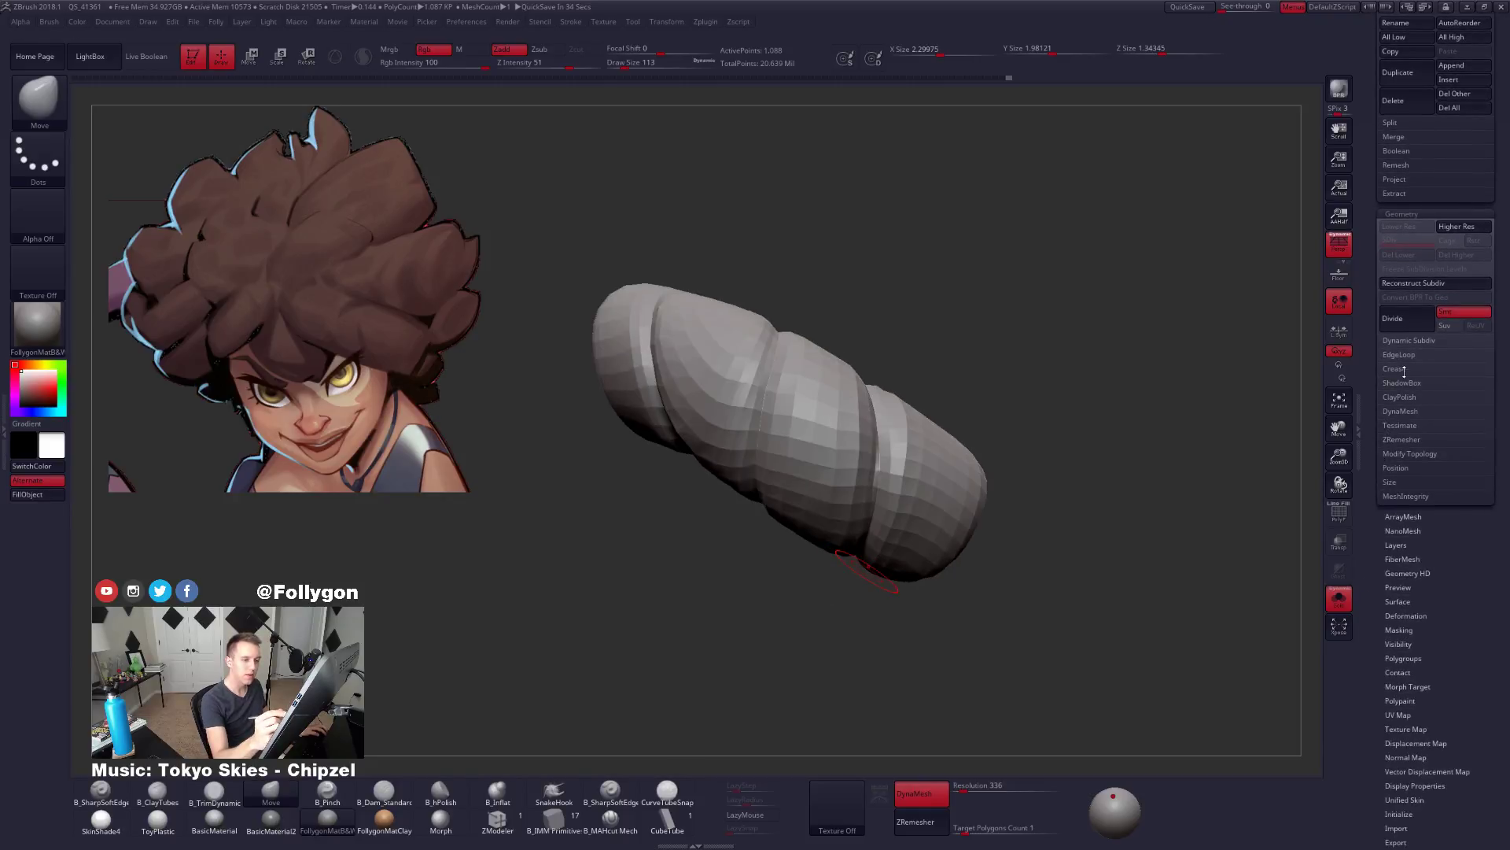
{"action": "left_click_drag", "start_coordinate": [1441, 564], "coordinate": [1431, 424]}
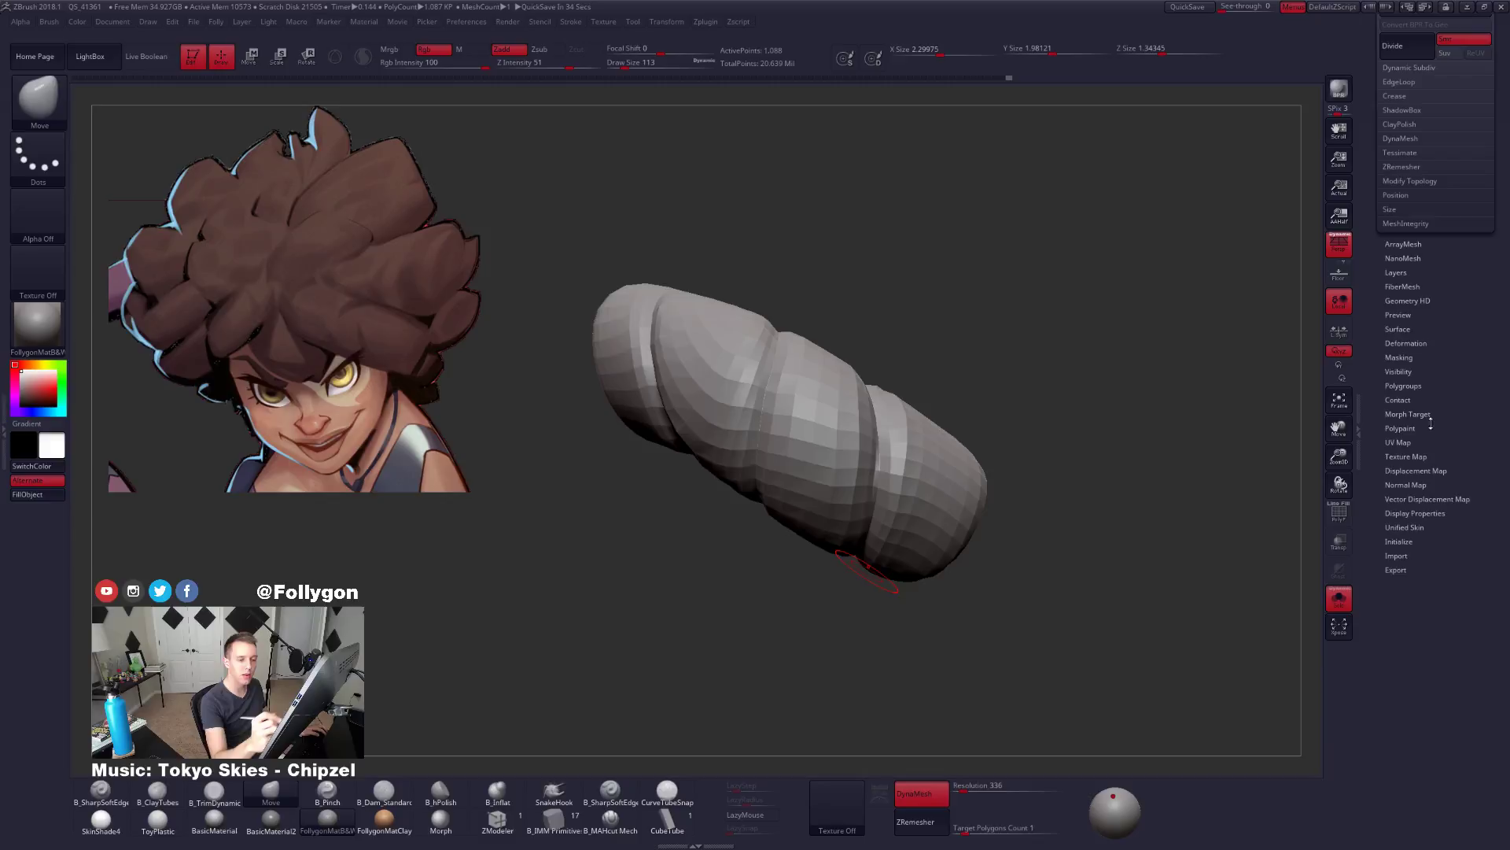
{"action": "left_click", "coordinate": [1416, 386]}
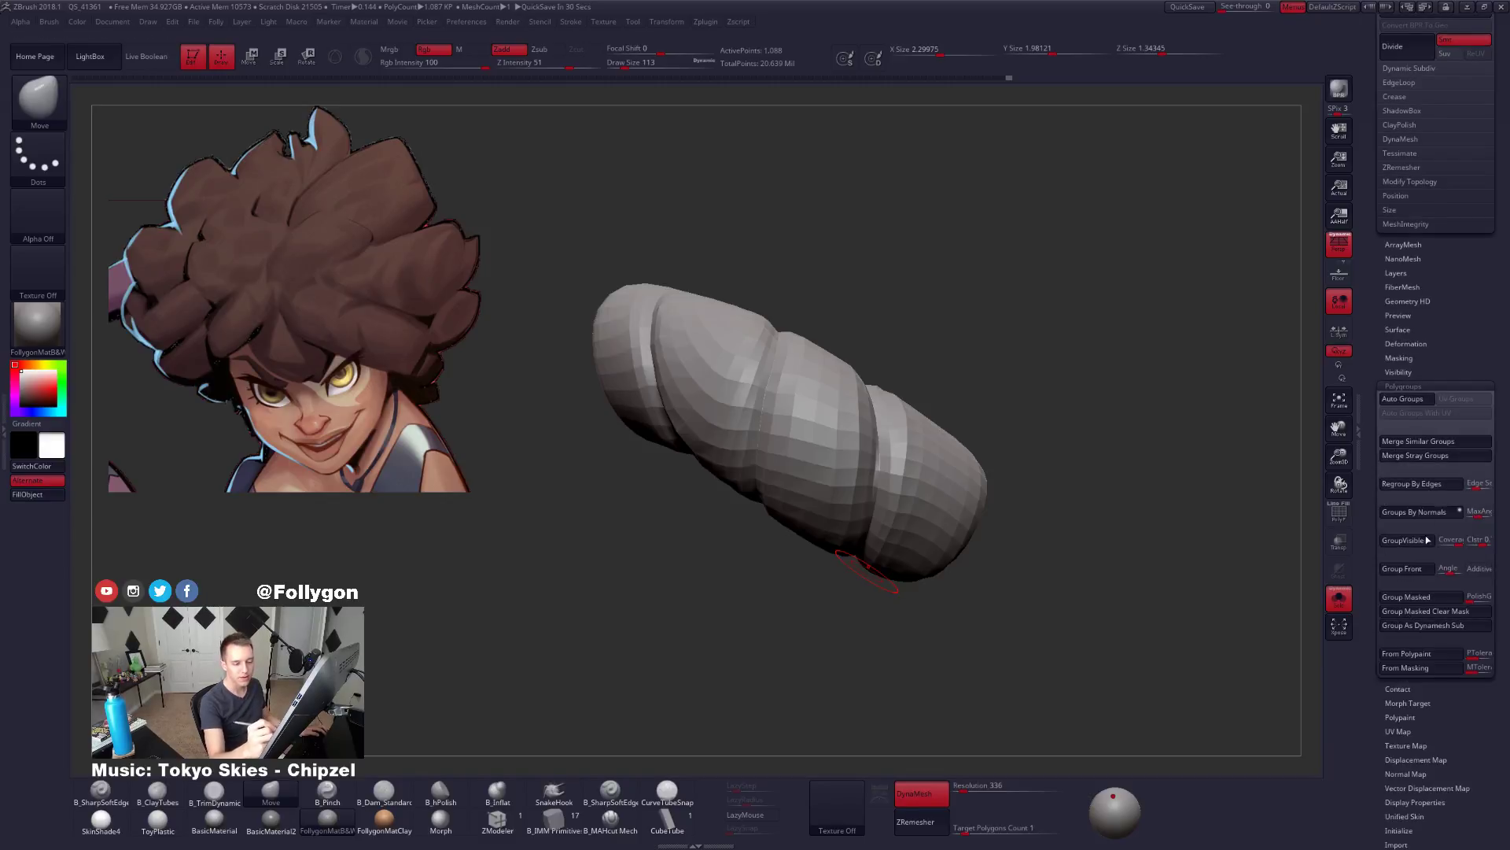
{"action": "left_click", "coordinate": [1403, 386]}
{"action": "left_click_drag", "start_coordinate": [1405, 378], "coordinate": [1399, 589]}
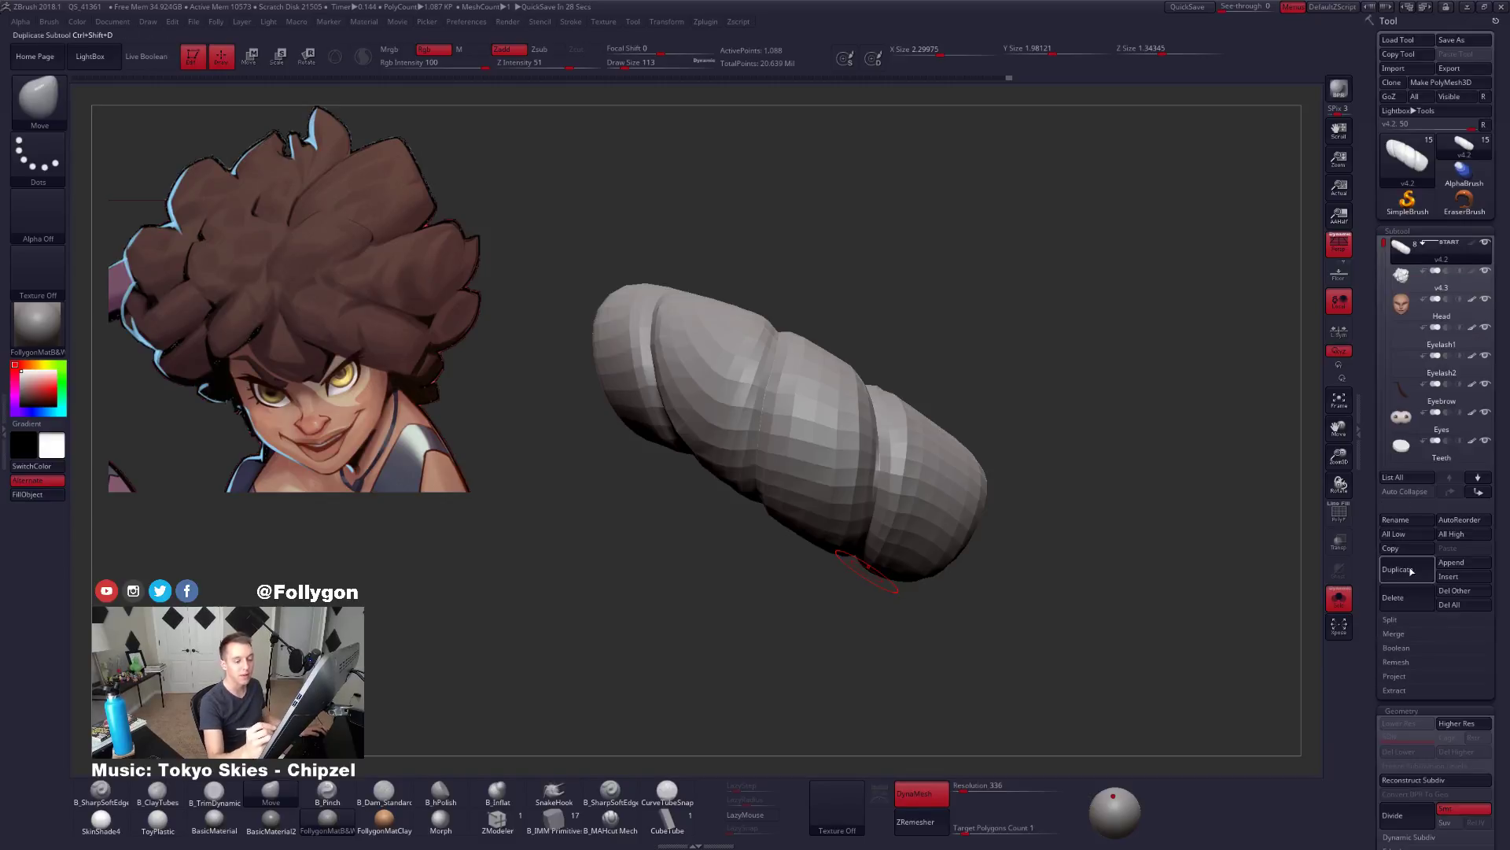
{"action": "left_click_drag", "start_coordinate": [1370, 642], "coordinate": [1407, 550]}
{"action": "left_click", "coordinate": [1394, 494]}
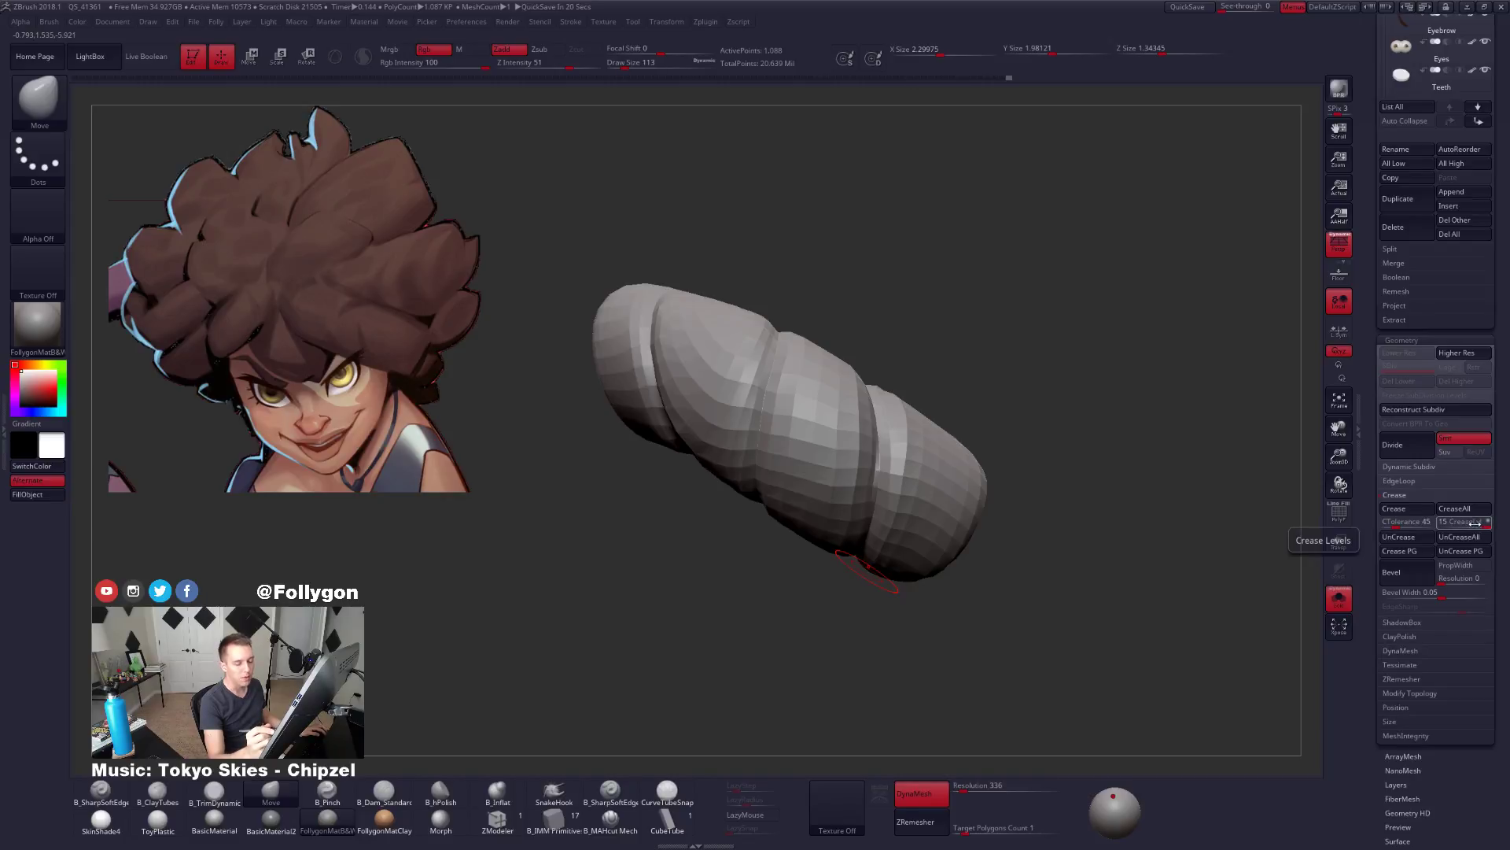
{"action": "key", "text": "ctrl"}
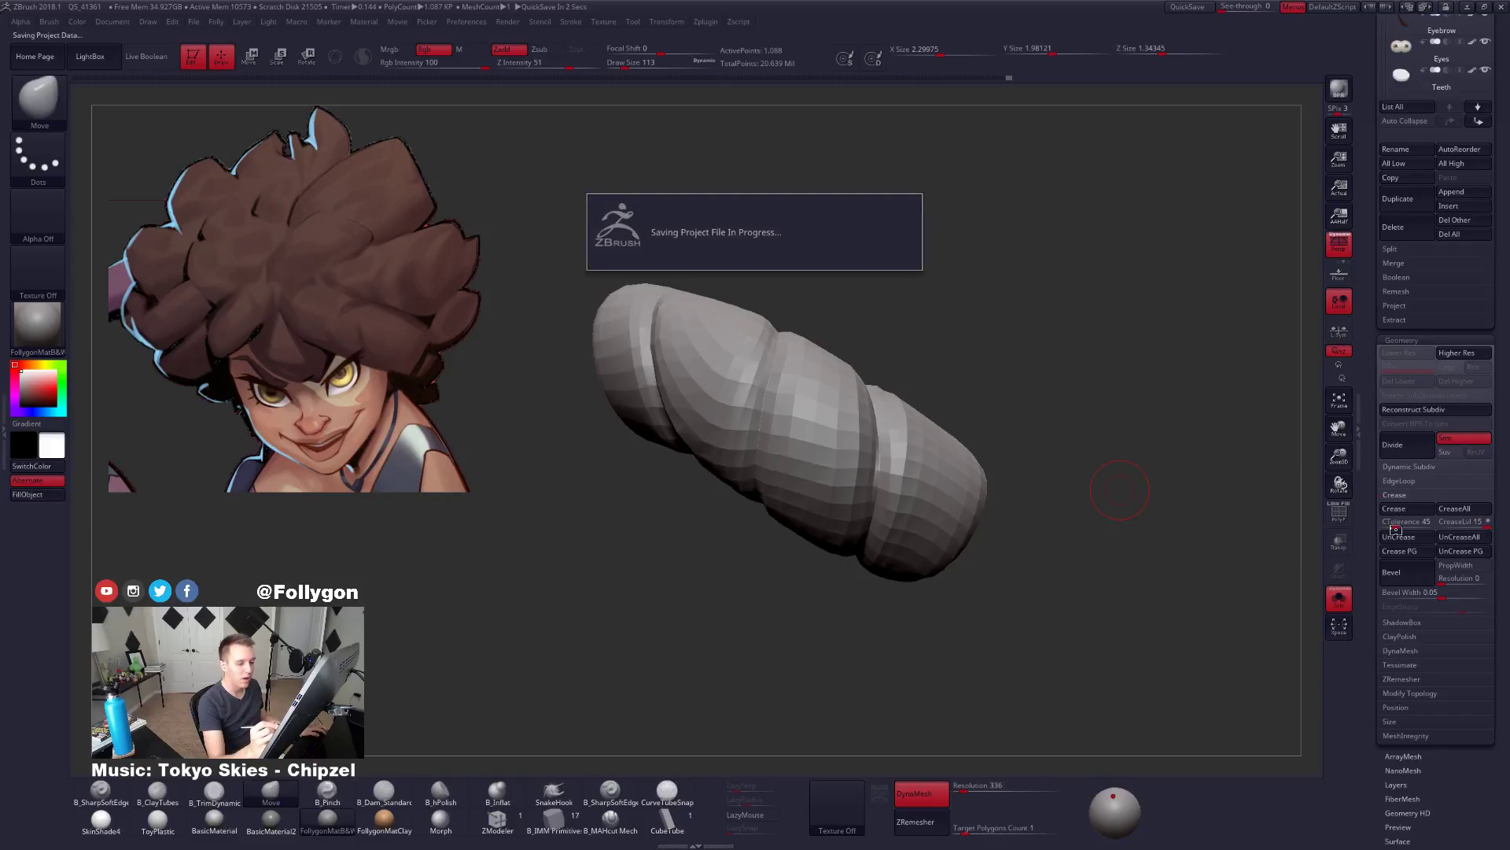
Close the crease options and subdivide the curl four times, up to subdivision level 5.
{"action": "left_click", "coordinate": [1395, 496]}
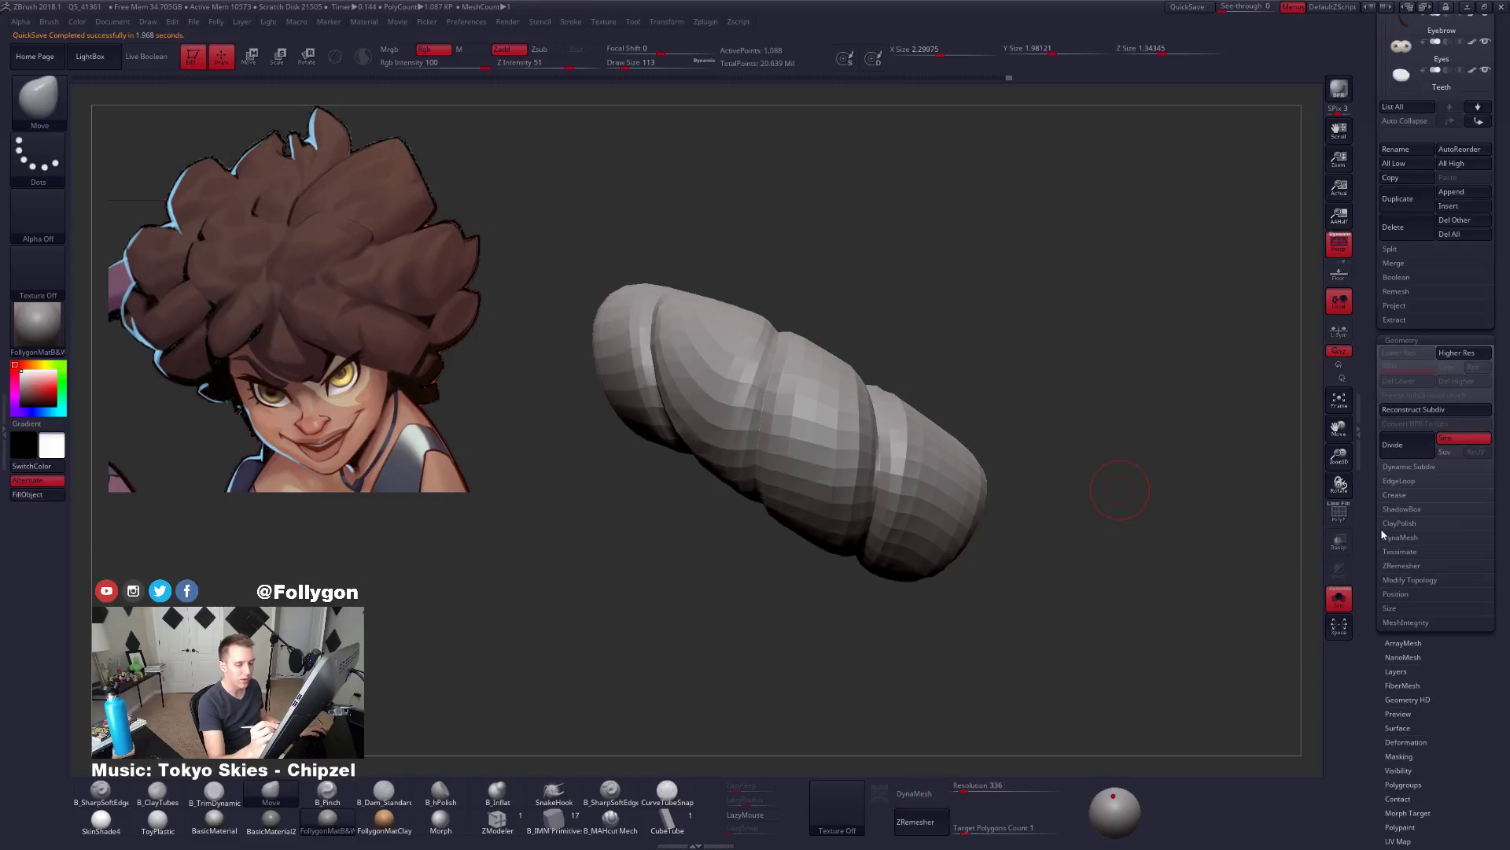
{"action": "left_click_drag", "start_coordinate": [1373, 515], "coordinate": [1378, 665]}
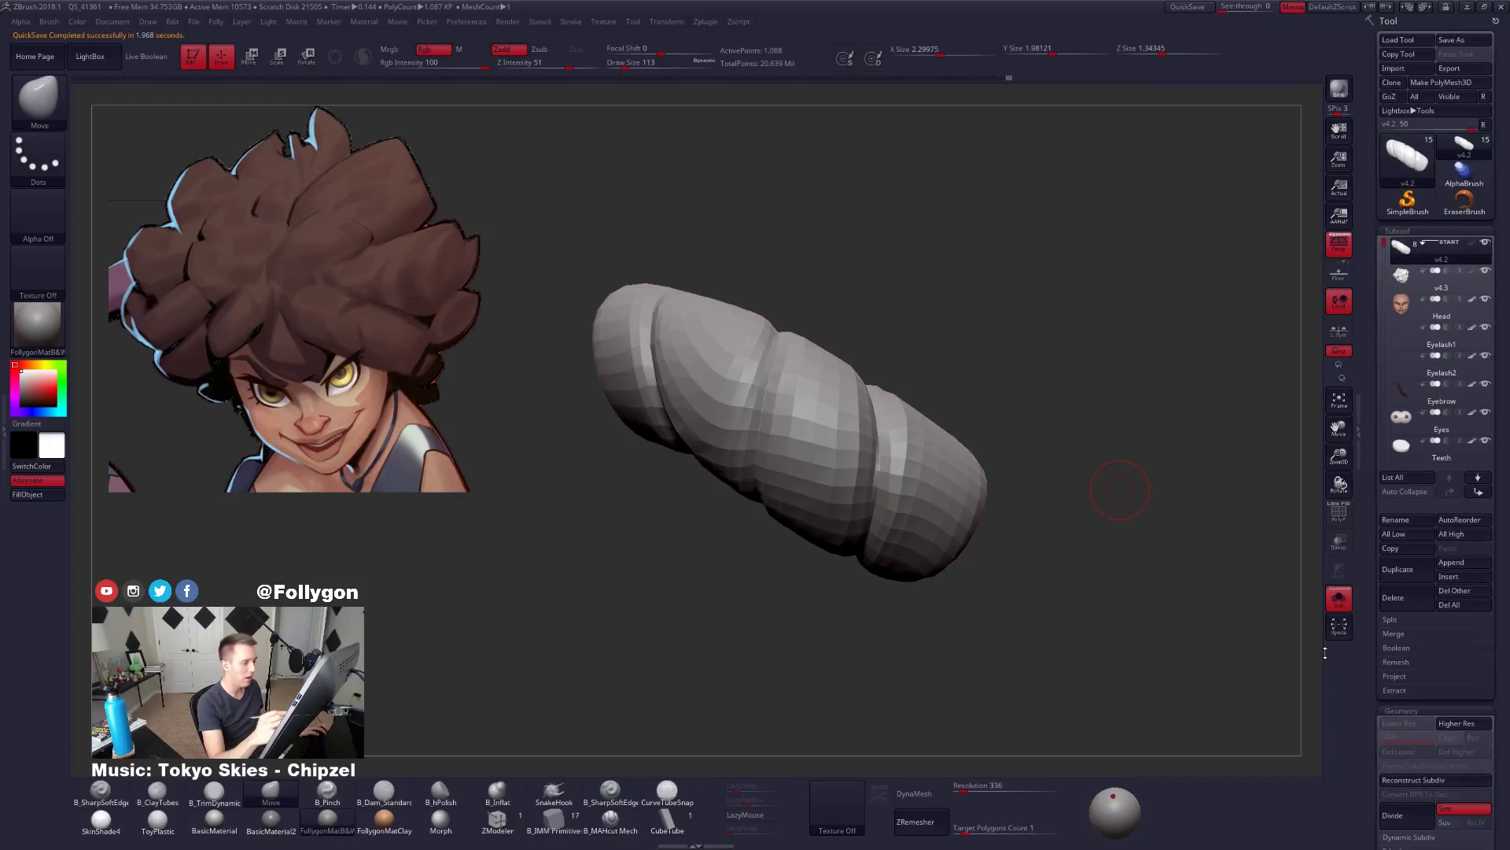
{"action": "key", "text": "ctrl+d"}
{"action": "key", "text": "ctrl+d"}
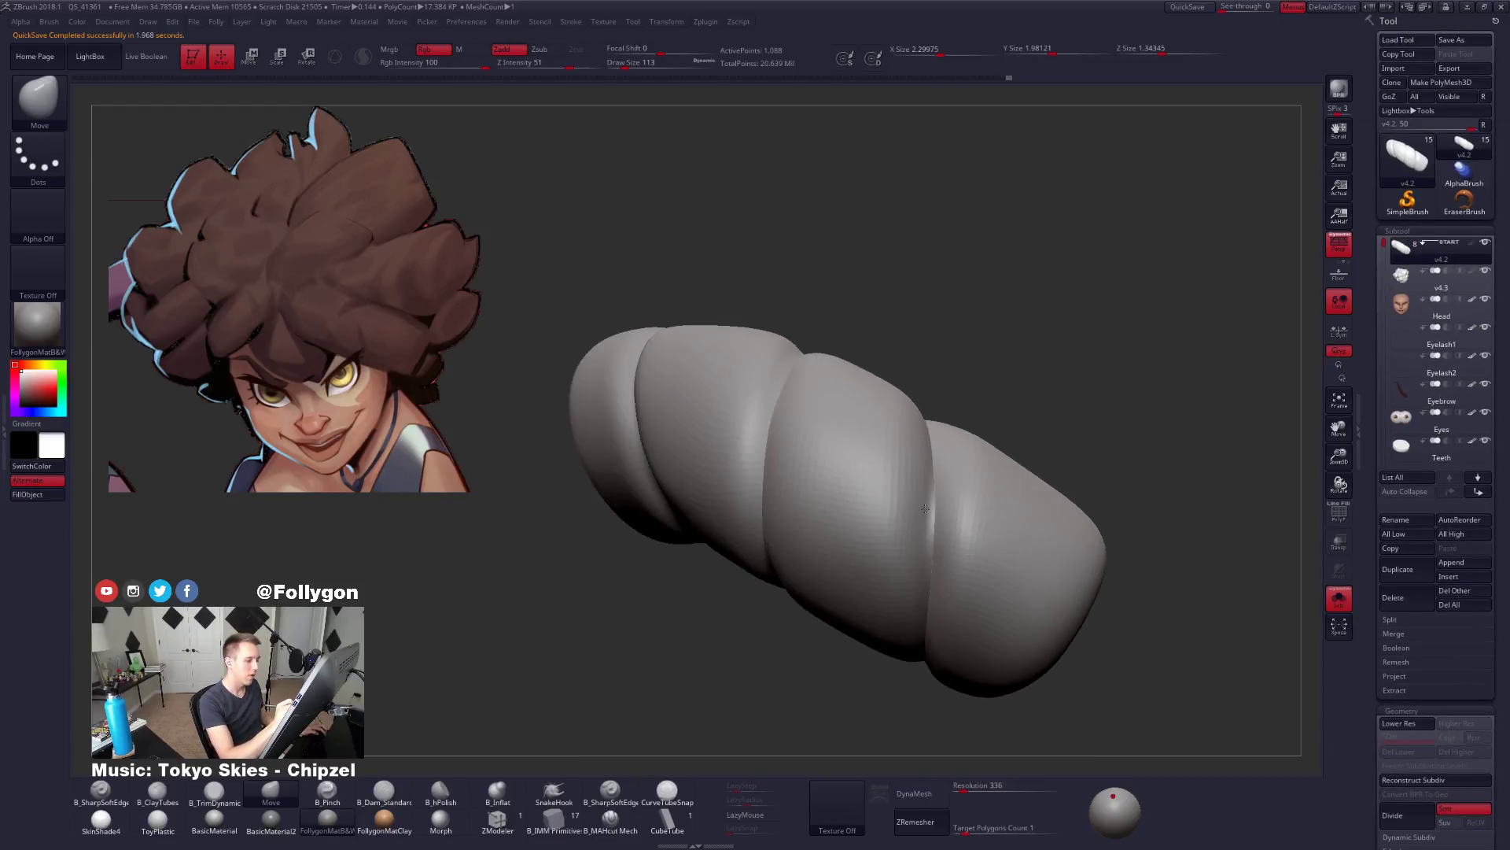
{"action": "key", "text": "ctrl+d"}
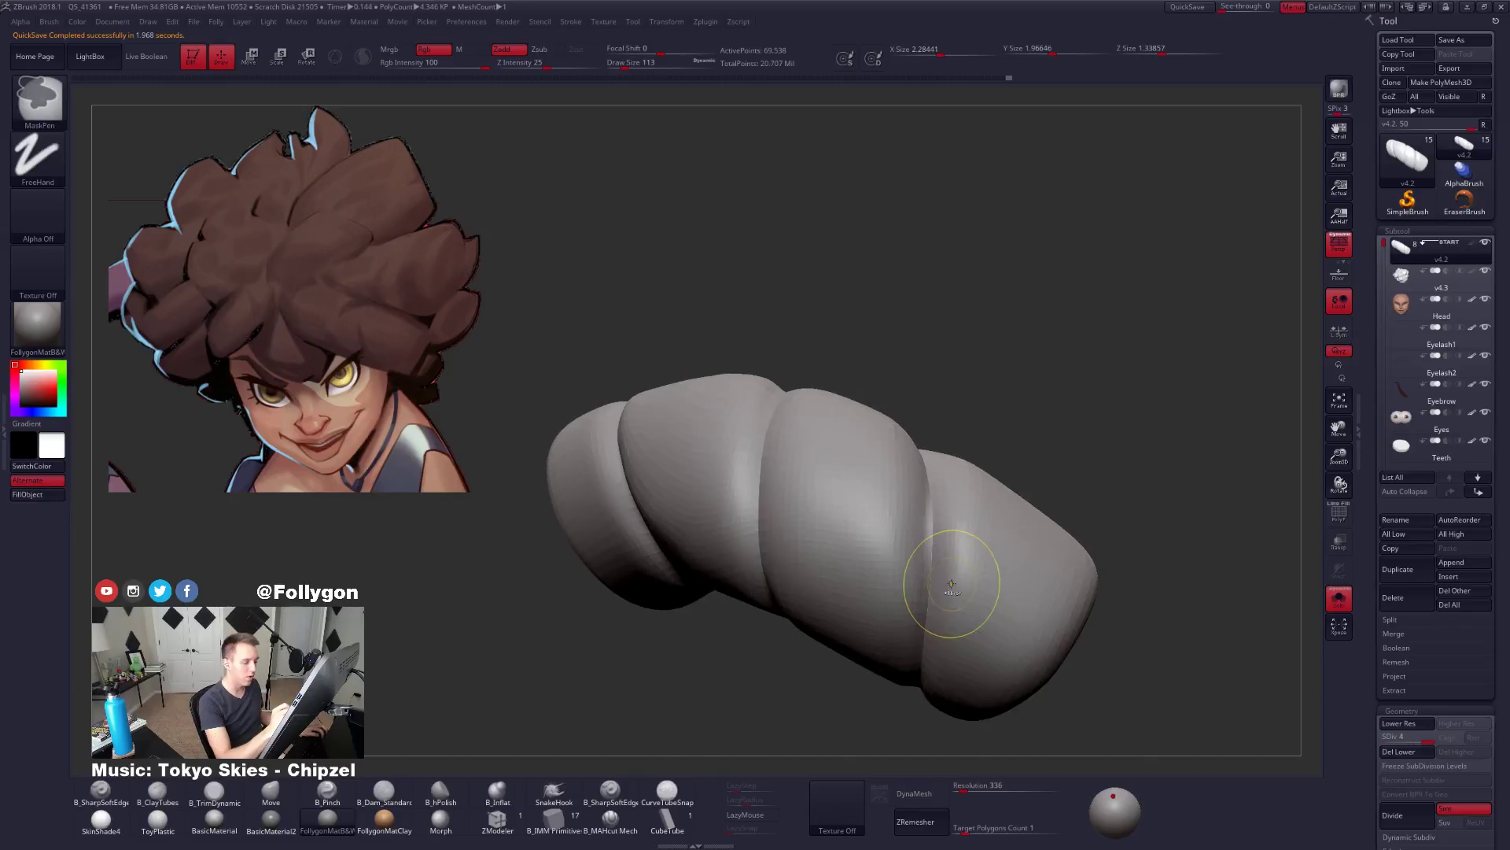
{"action": "key", "text": "ctrl+d"}
Activate the Move brush and smooth the uneven spots along the groove between the last two coils at the curl's wide end.
{"action": "key", "text": "b"}
{"action": "key", "text": "m"}
{"action": "key", "text": "v"}
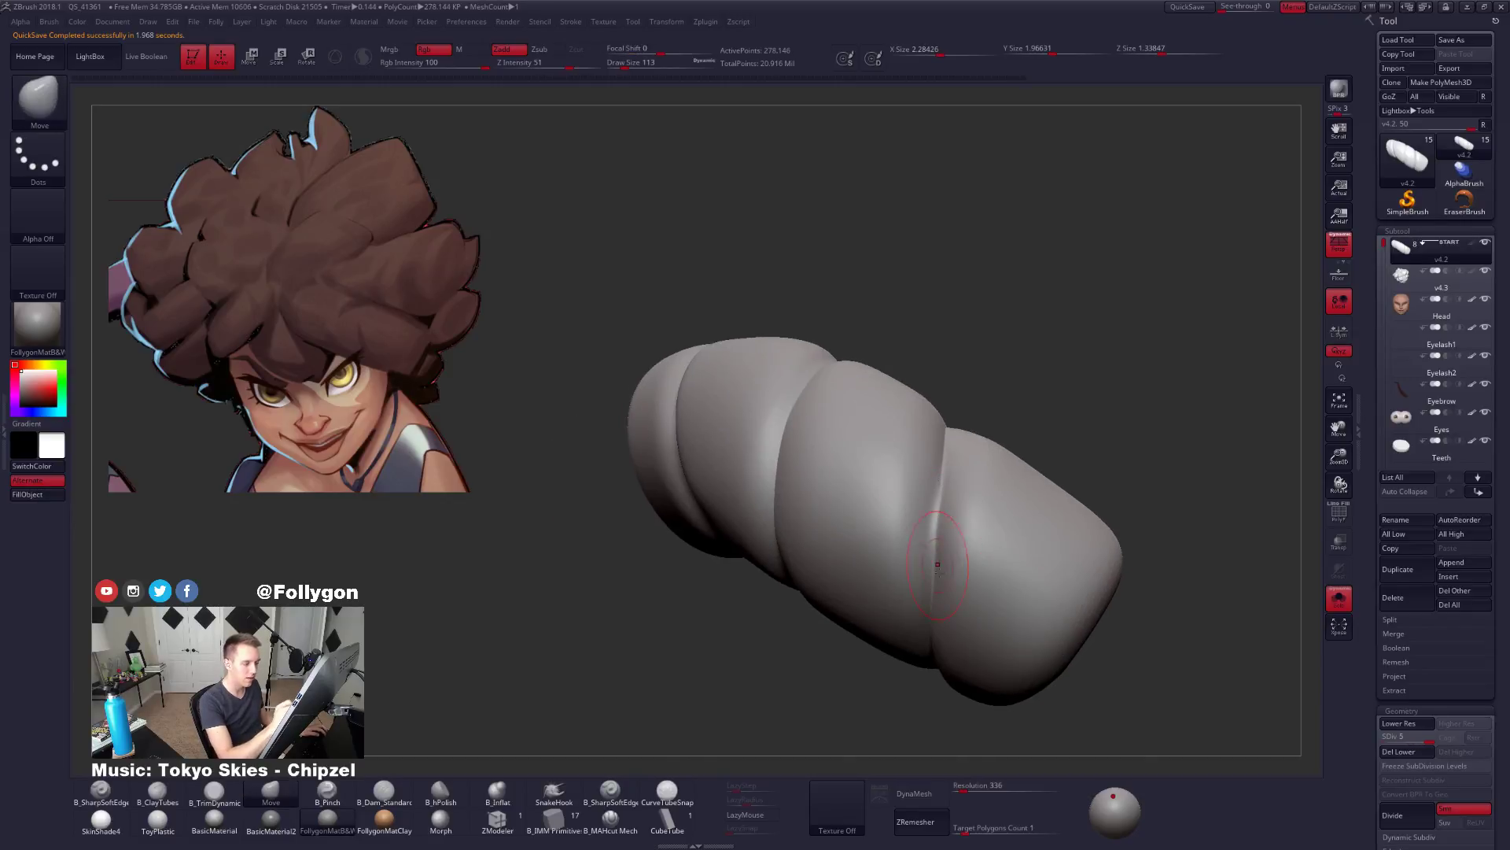
{"action": "right_click_drag", "start_coordinate": [941, 614], "coordinate": [965, 504]}
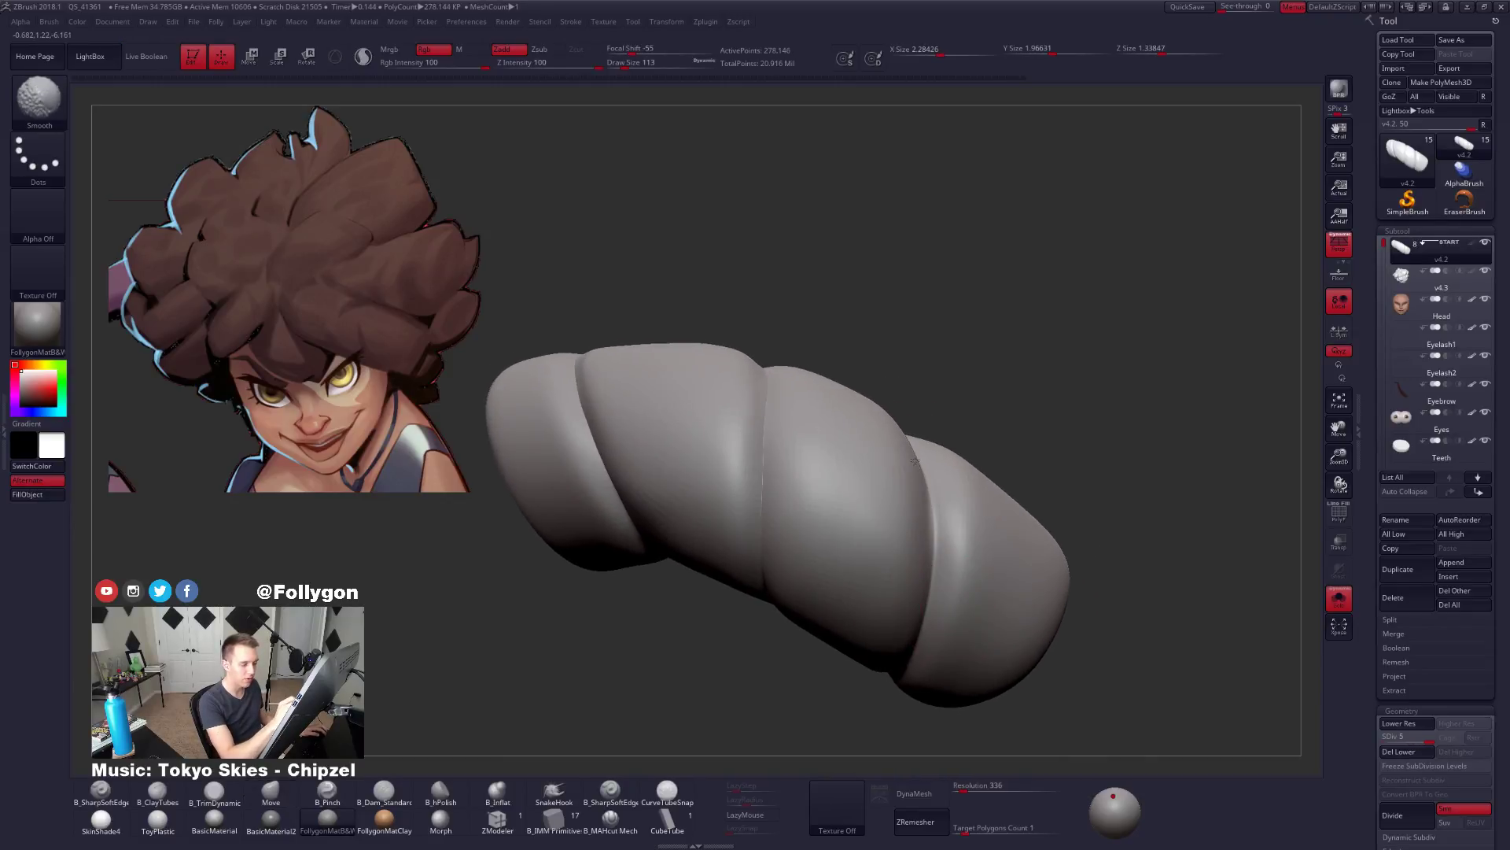
{"action": "right_click_drag", "start_coordinate": [951, 613], "coordinate": [928, 511]}
{"action": "left_click_drag", "start_coordinate": [928, 511], "coordinate": [929, 553], "text": "shift"}
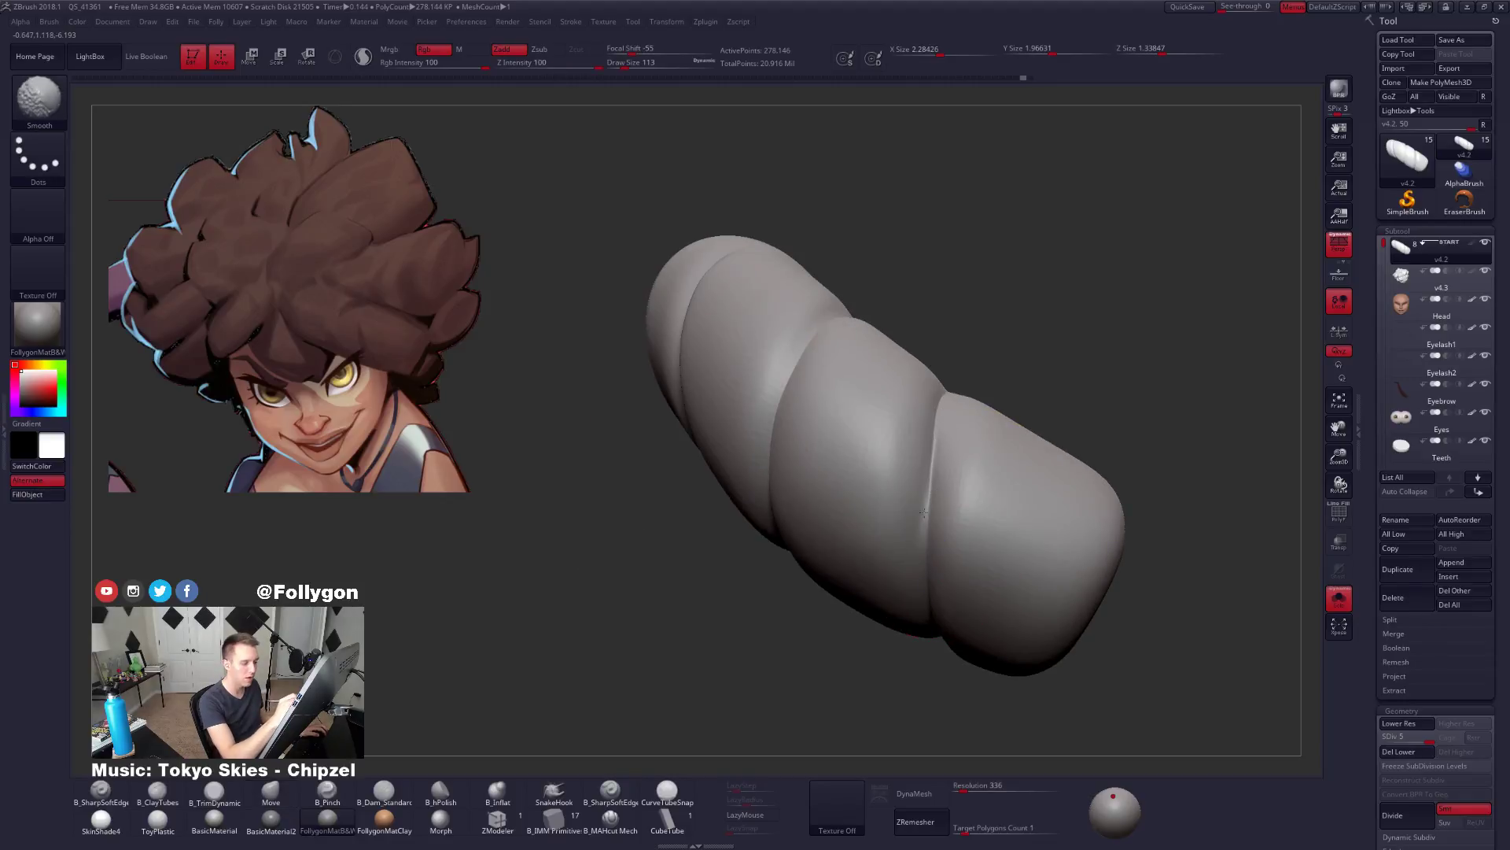
{"action": "mouse_move", "coordinate": [787, 677]}
{"action": "left_mouse_down"}
{"action": "mouse_move", "coordinate": [701, 696]}
{"action": "mouse_move", "coordinate": [668, 737]}
{"action": "left_mouse_up"}
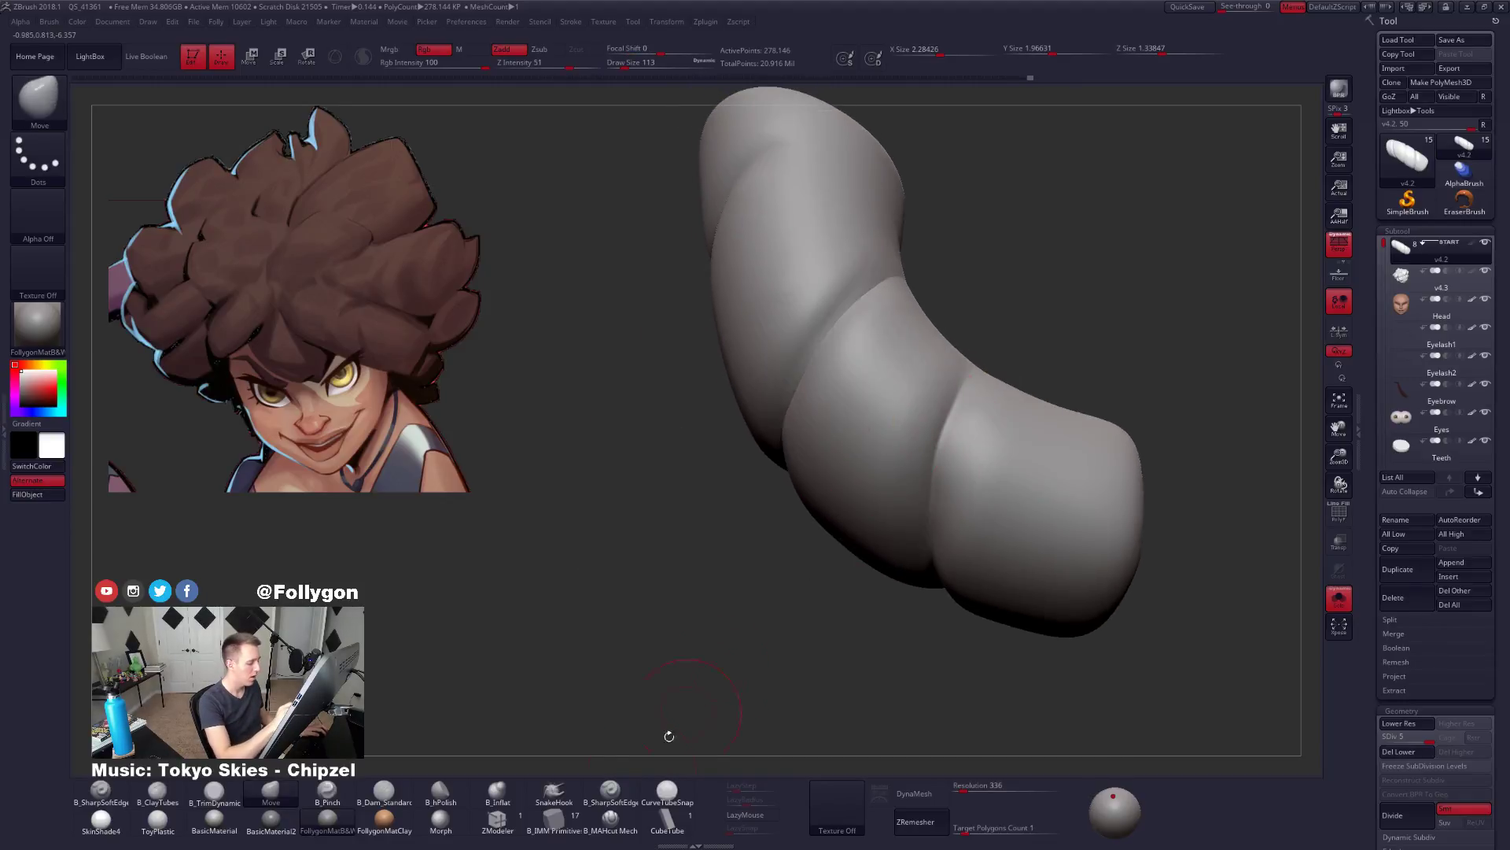
Select the B_MAHcut Mech brush at draw size 54 and carve the groove between the last two coils.
{"action": "left_click", "coordinate": [610, 820]}
{"action": "key", "text": "space"}
{"action": "left_click_drag", "start_coordinate": [822, 485], "coordinate": [812, 486]}
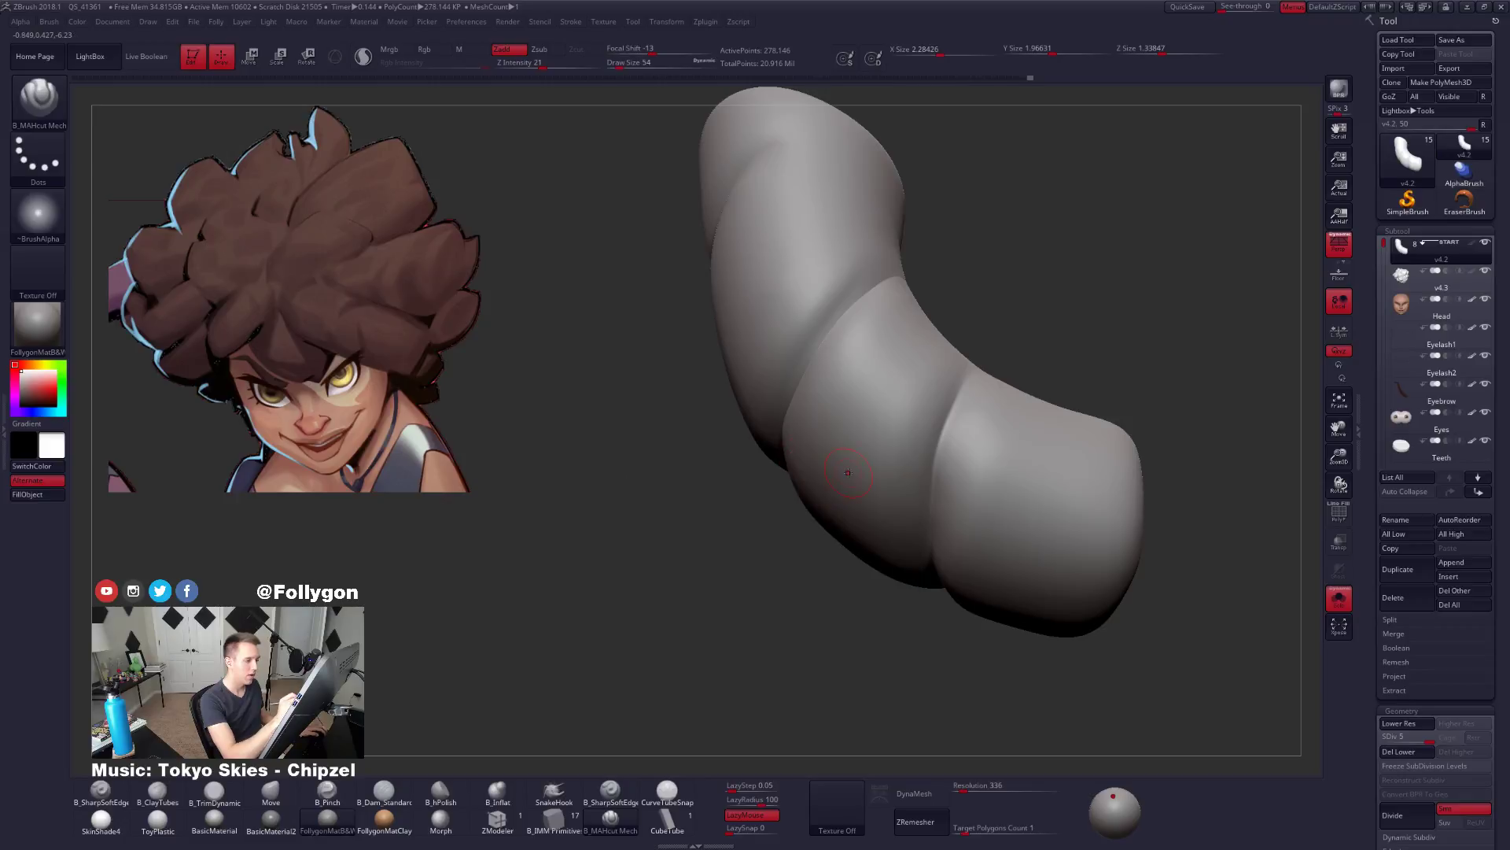
{"action": "right_click_drag", "start_coordinate": [848, 472], "coordinate": [950, 403]}
{"action": "right_click_drag", "start_coordinate": [937, 472], "coordinate": [930, 472]}
{"action": "left_click_drag", "start_coordinate": [887, 648], "coordinate": [929, 466]}
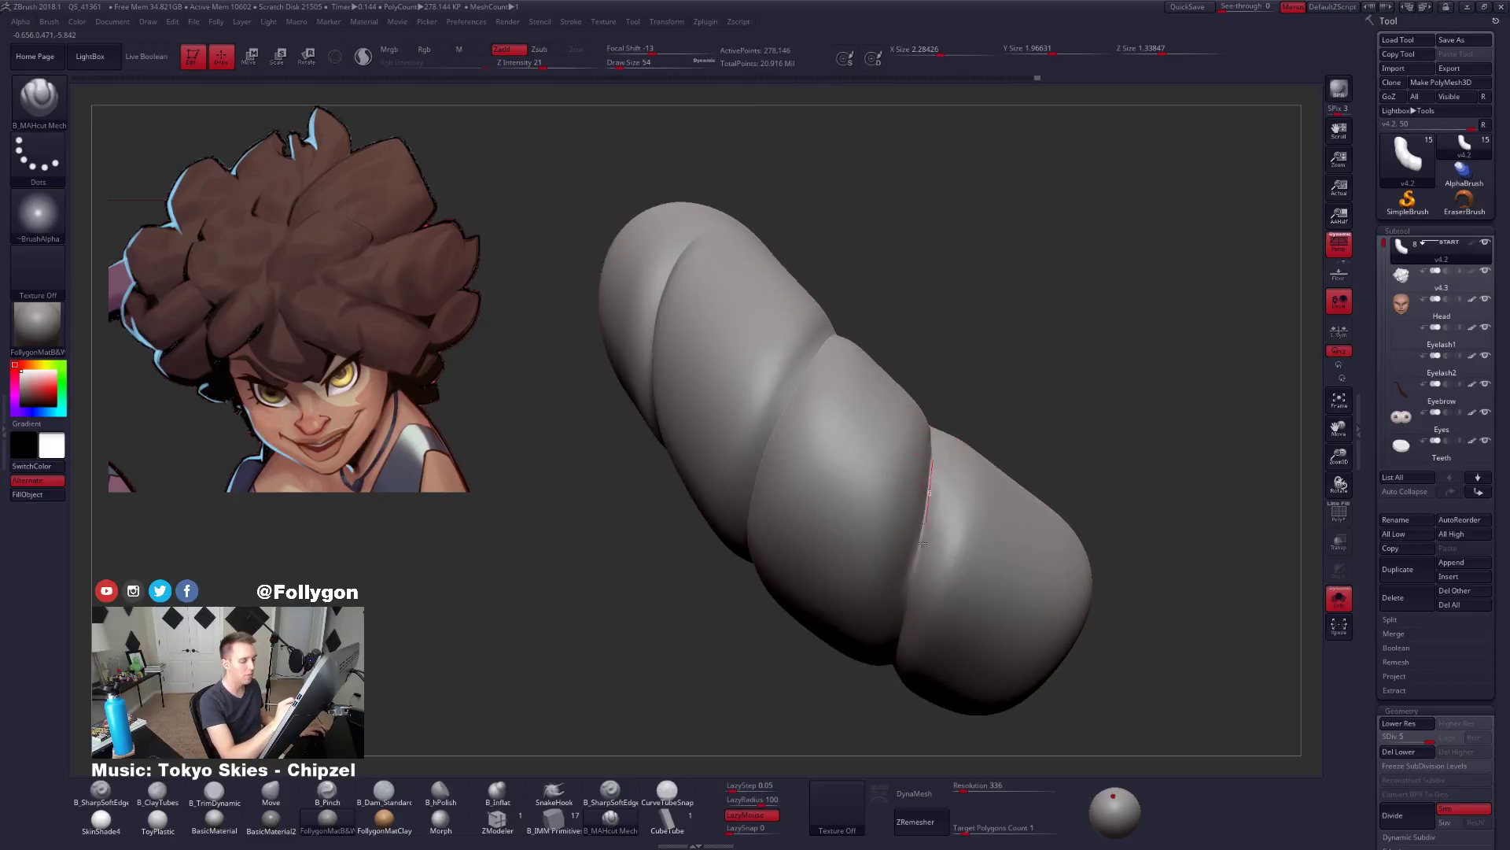
{"action": "left_click_drag", "start_coordinate": [923, 543], "coordinate": [890, 677]}
Deepen and extend the groove between the last two coils around the curl's sides and inner bend.
{"action": "right_click_drag", "start_coordinate": [951, 472], "coordinate": [936, 503]}
{"action": "left_click_drag", "start_coordinate": [925, 491], "coordinate": [883, 736]}
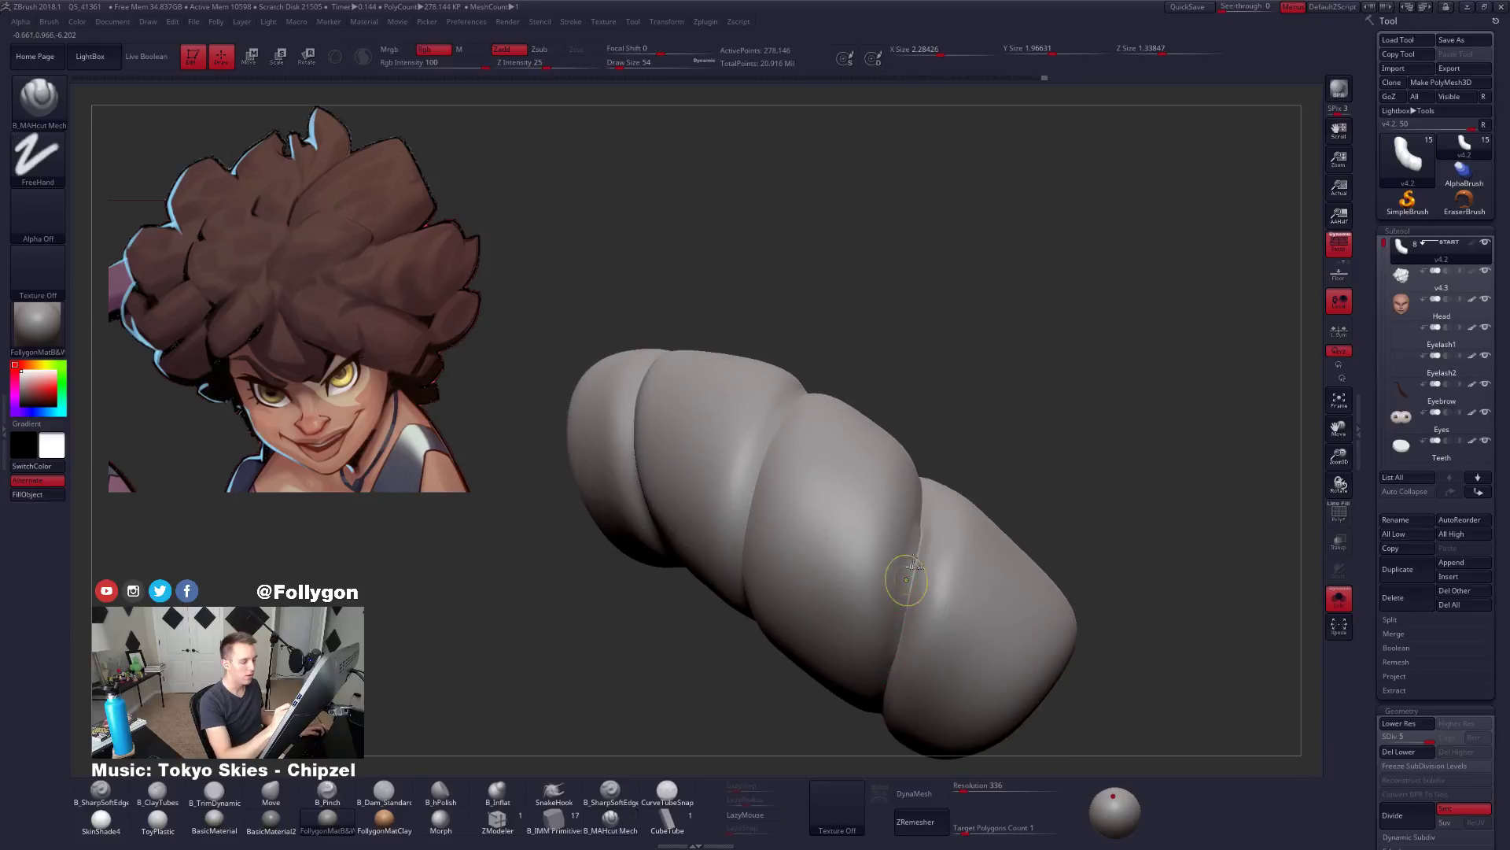
{"action": "key", "text": "ctrl"}
{"action": "left_click_drag", "start_coordinate": [911, 591], "coordinate": [879, 713]}
{"action": "right_click_drag", "start_coordinate": [904, 582], "coordinate": [929, 492]}
{"action": "right_click_drag", "start_coordinate": [879, 699], "coordinate": [903, 567]}
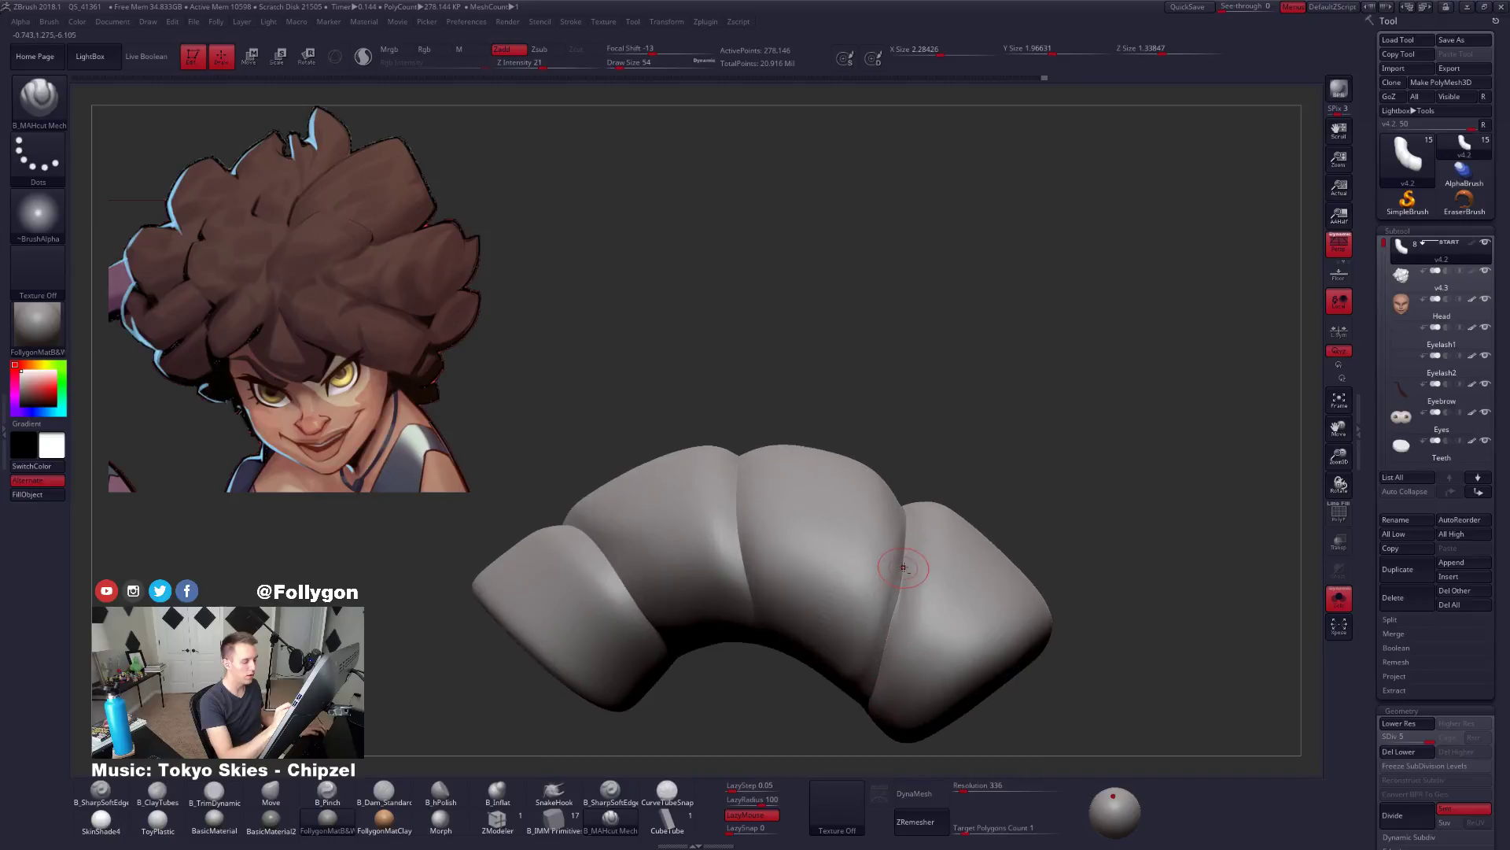
{"action": "right_click_drag", "start_coordinate": [877, 684], "coordinate": [904, 559]}
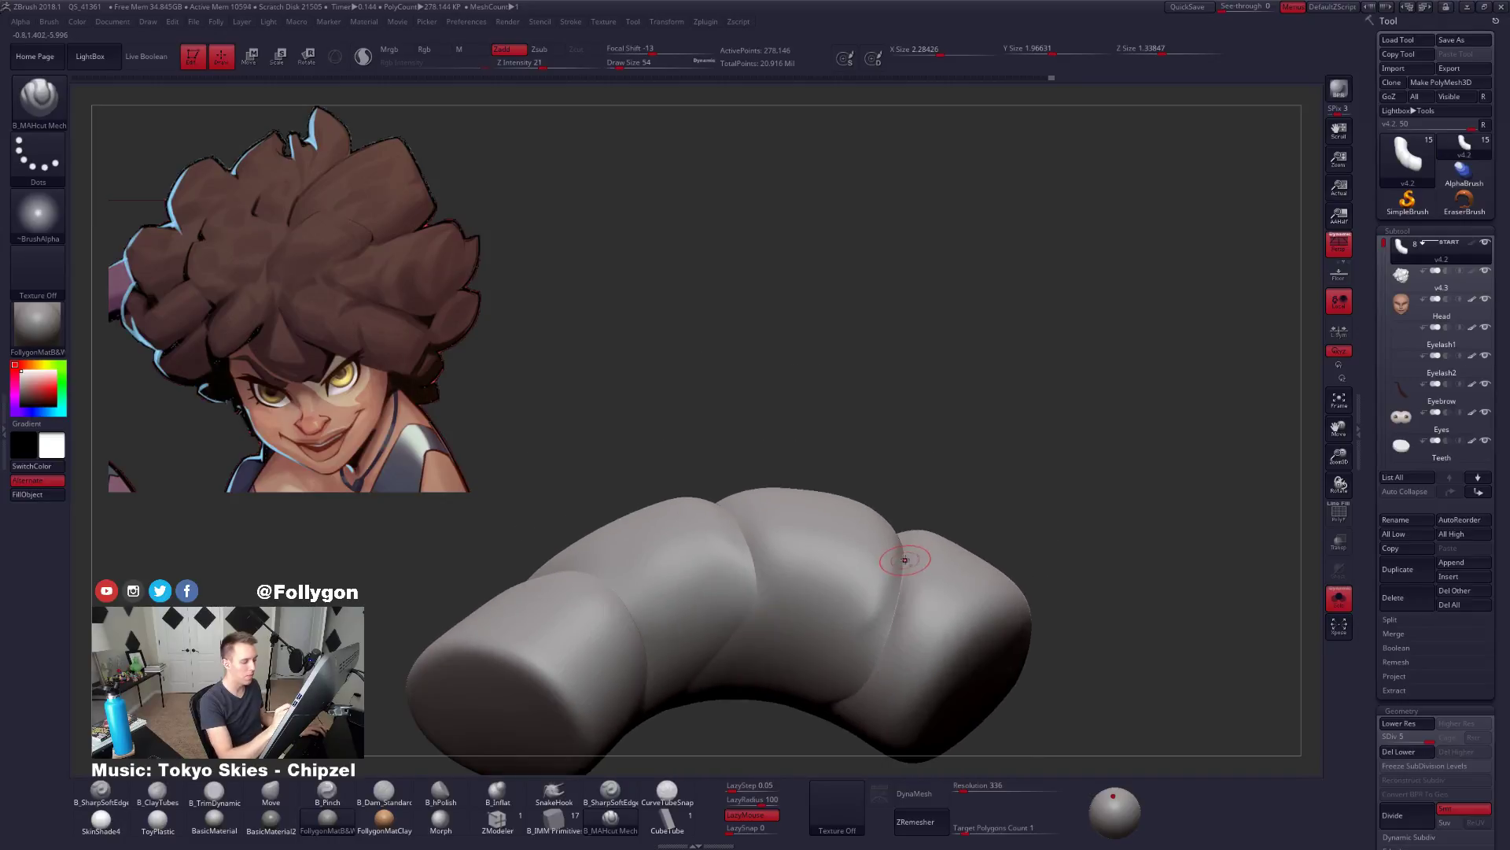
{"action": "mouse_move", "coordinate": [857, 725]}
{"action": "right_mouse_down"}
{"action": "mouse_move", "coordinate": [832, 688]}
{"action": "mouse_move", "coordinate": [826, 602]}
{"action": "mouse_move", "coordinate": [900, 421]}
{"action": "right_mouse_up"}
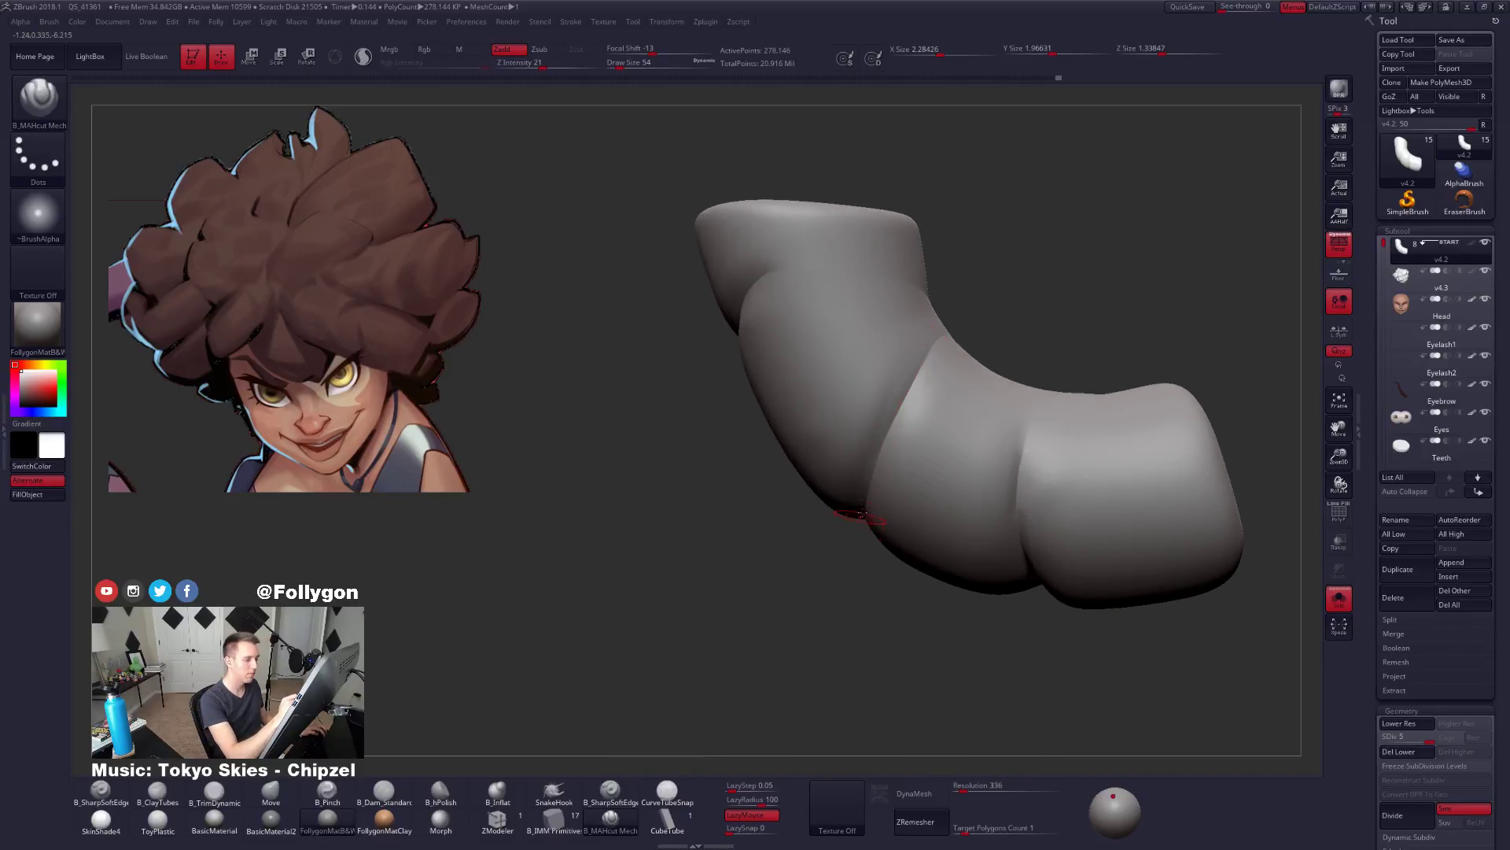
Carve a sharp groove between the two middle coils with the B_MAHcut Mech brush.
{"action": "right_click_drag", "start_coordinate": [861, 513], "coordinate": [905, 403]}
{"action": "left_click_drag", "start_coordinate": [854, 520], "coordinate": [848, 532]}
{"action": "right_click_drag", "start_coordinate": [851, 527], "coordinate": [883, 460]}
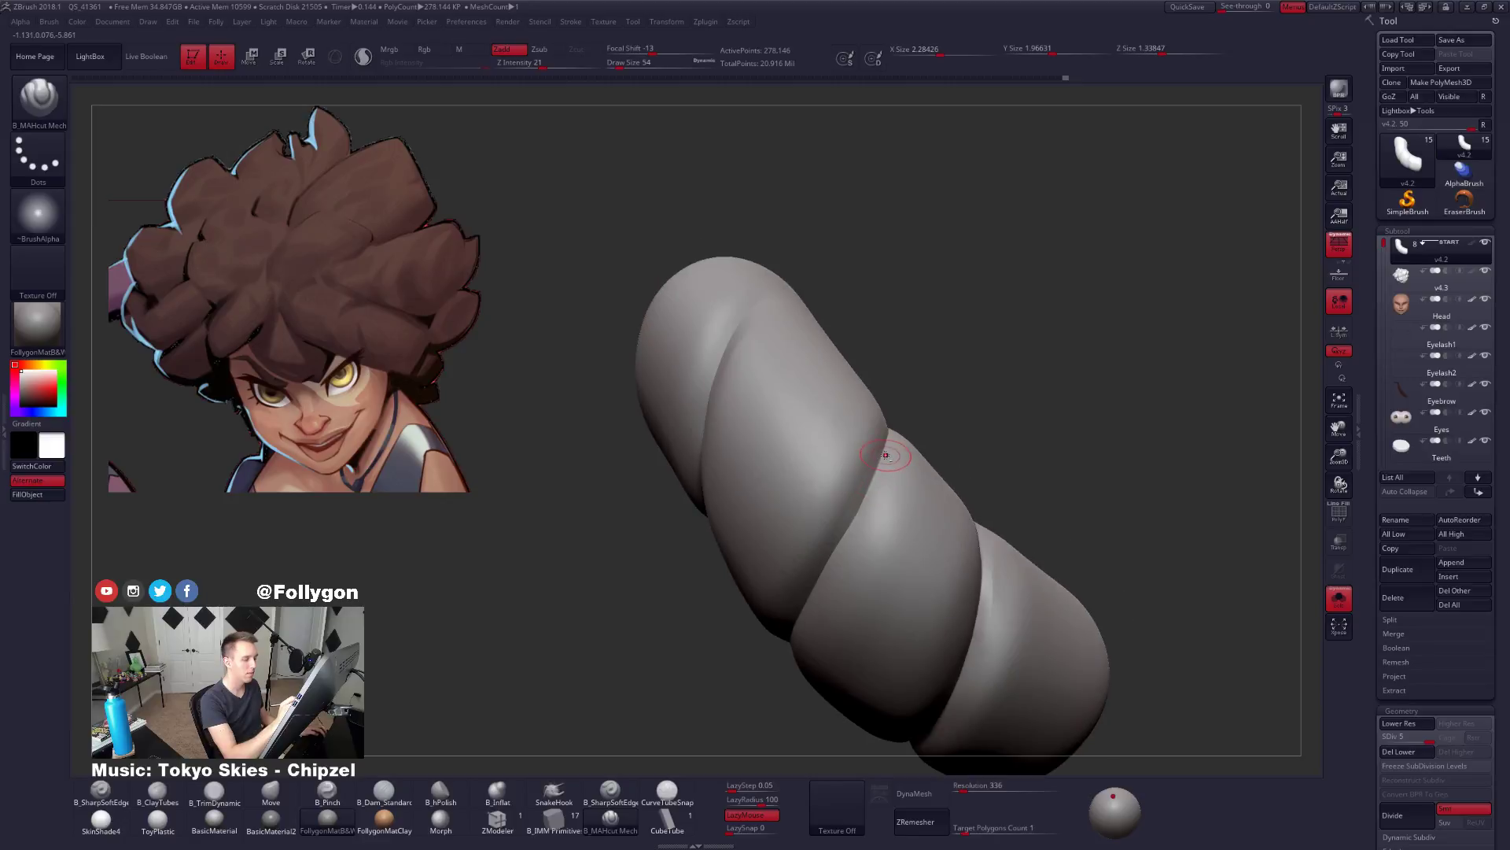
{"action": "left_click_drag", "start_coordinate": [886, 450], "coordinate": [827, 559]}
{"action": "right_click_drag", "start_coordinate": [827, 559], "coordinate": [849, 523]}
{"action": "left_click_drag", "start_coordinate": [850, 521], "coordinate": [779, 645]}
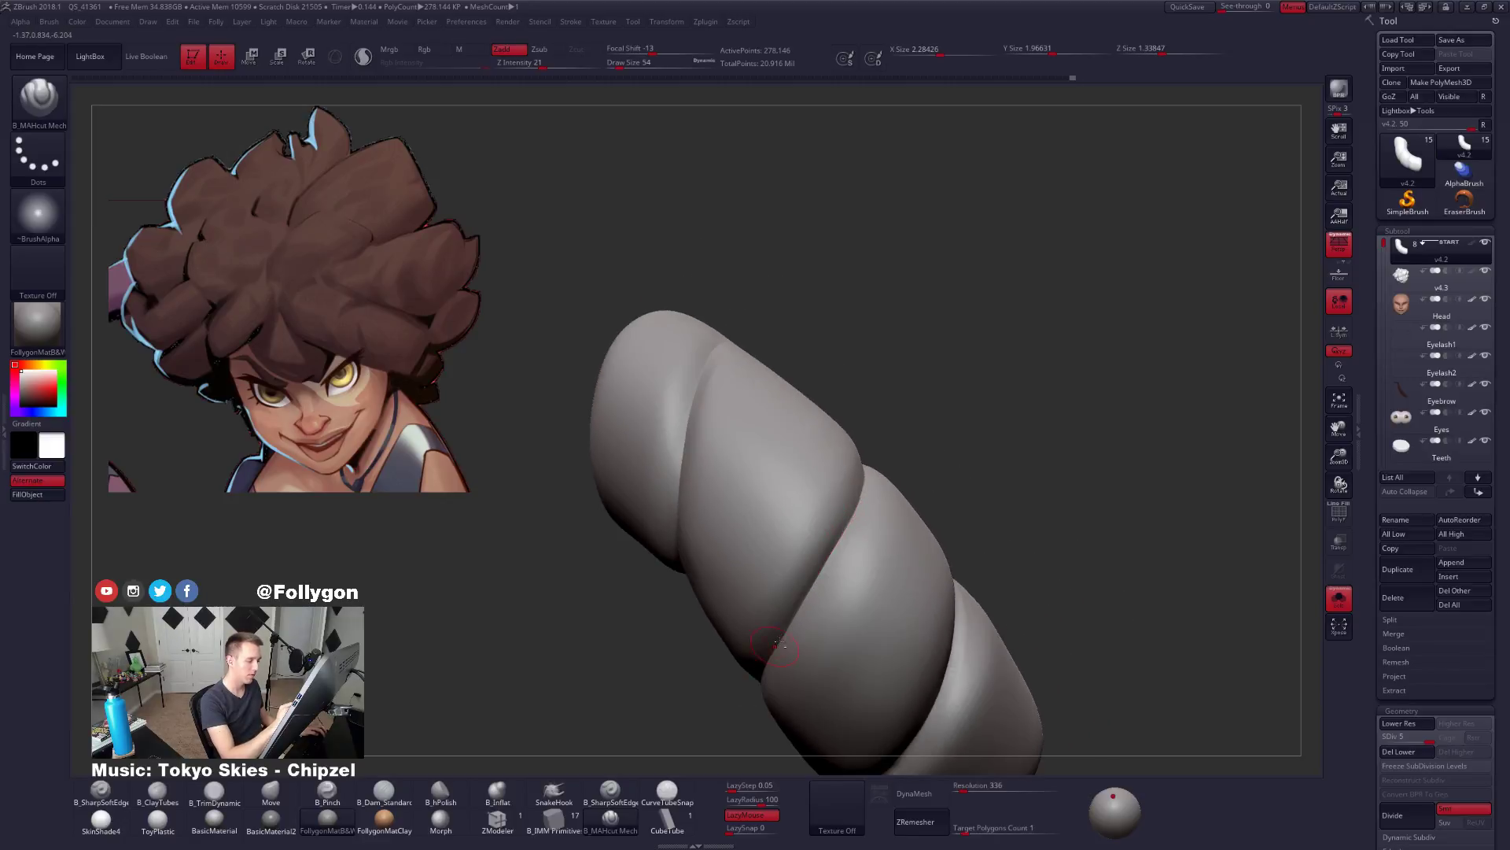
Deepen the groove between the middle coils around the curl and cut the groove beside the opposite end coil.
{"action": "right_click_drag", "start_coordinate": [787, 630], "coordinate": [885, 480]}
{"action": "mouse_move", "coordinate": [890, 482]}
{"action": "left_mouse_down"}
{"action": "mouse_move", "coordinate": [865, 543]}
{"action": "mouse_move", "coordinate": [775, 657]}
{"action": "left_mouse_up"}
{"action": "right_click_drag", "start_coordinate": [774, 655], "coordinate": [862, 510]}
{"action": "right_click_drag", "start_coordinate": [795, 634], "coordinate": [830, 566]}
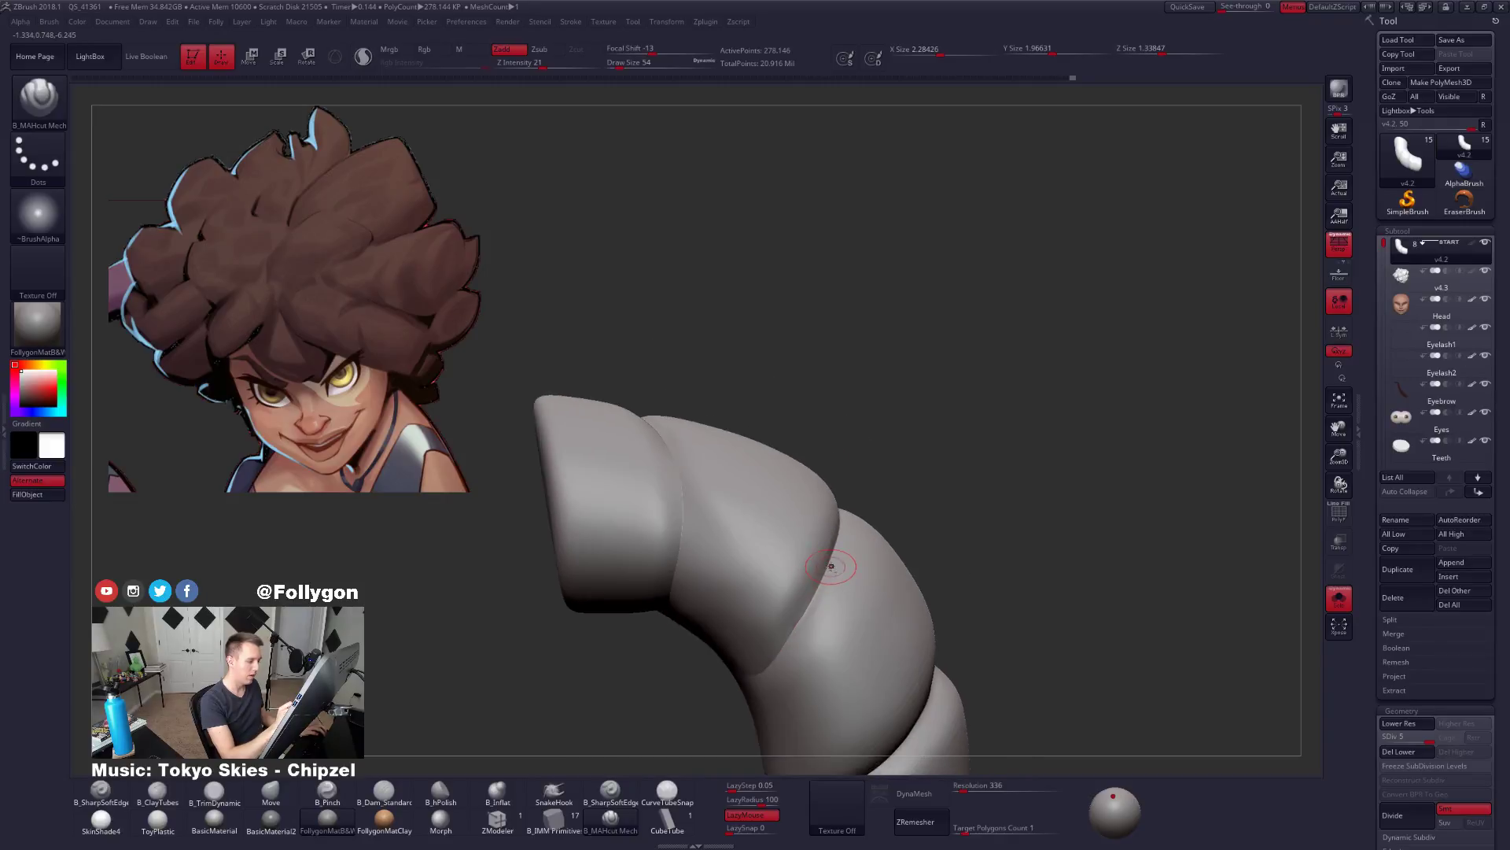
{"action": "right_click_drag", "start_coordinate": [779, 659], "coordinate": [885, 473]}
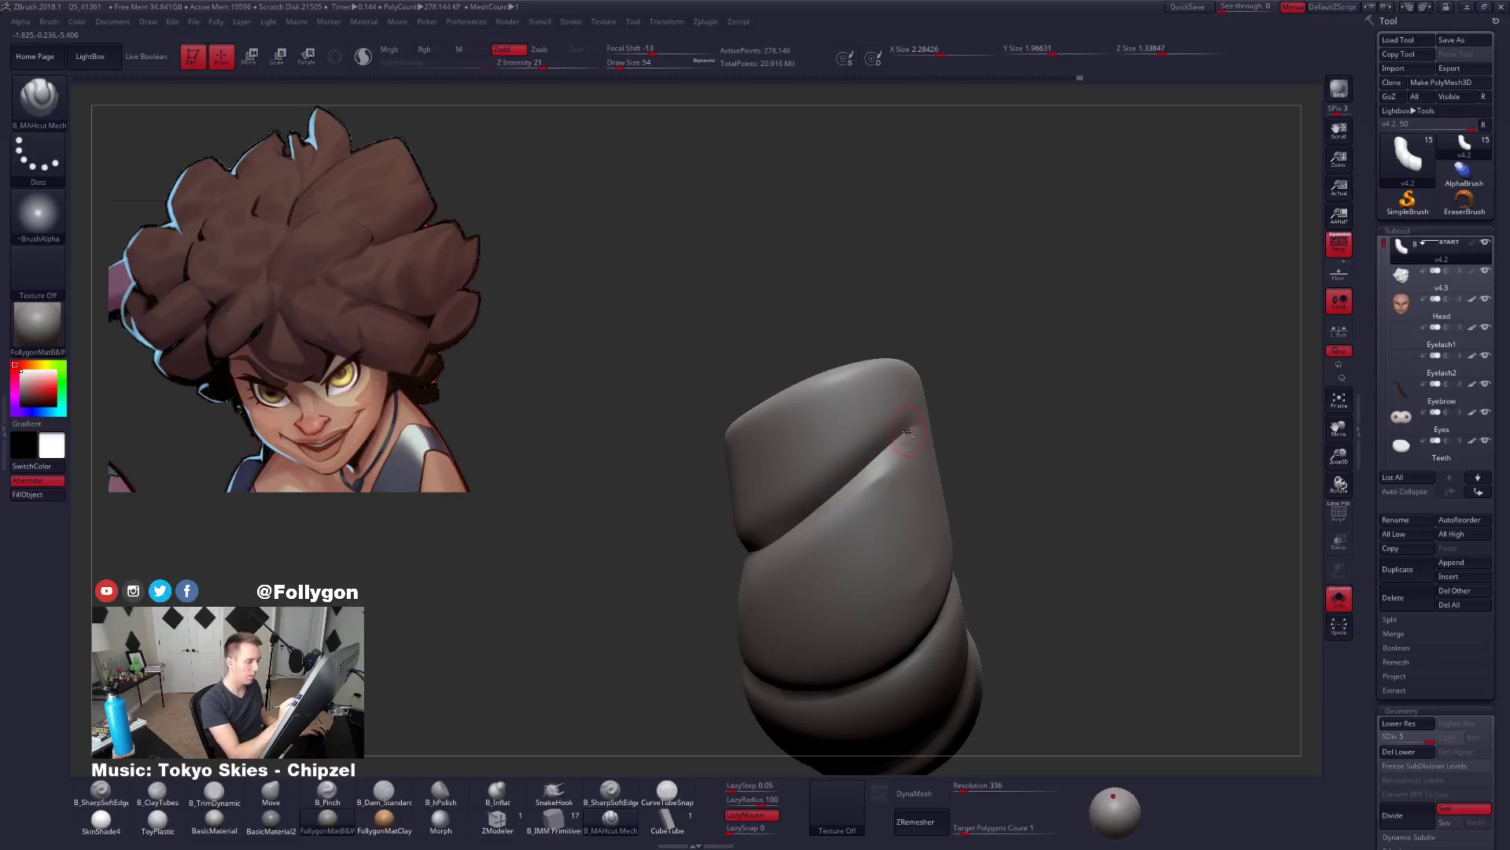
{"action": "mouse_move", "coordinate": [753, 563]}
{"action": "right_mouse_down"}
{"action": "mouse_move", "coordinate": [847, 503]}
{"action": "mouse_move", "coordinate": [885, 512]}
{"action": "mouse_move", "coordinate": [944, 486]}
{"action": "right_mouse_up"}
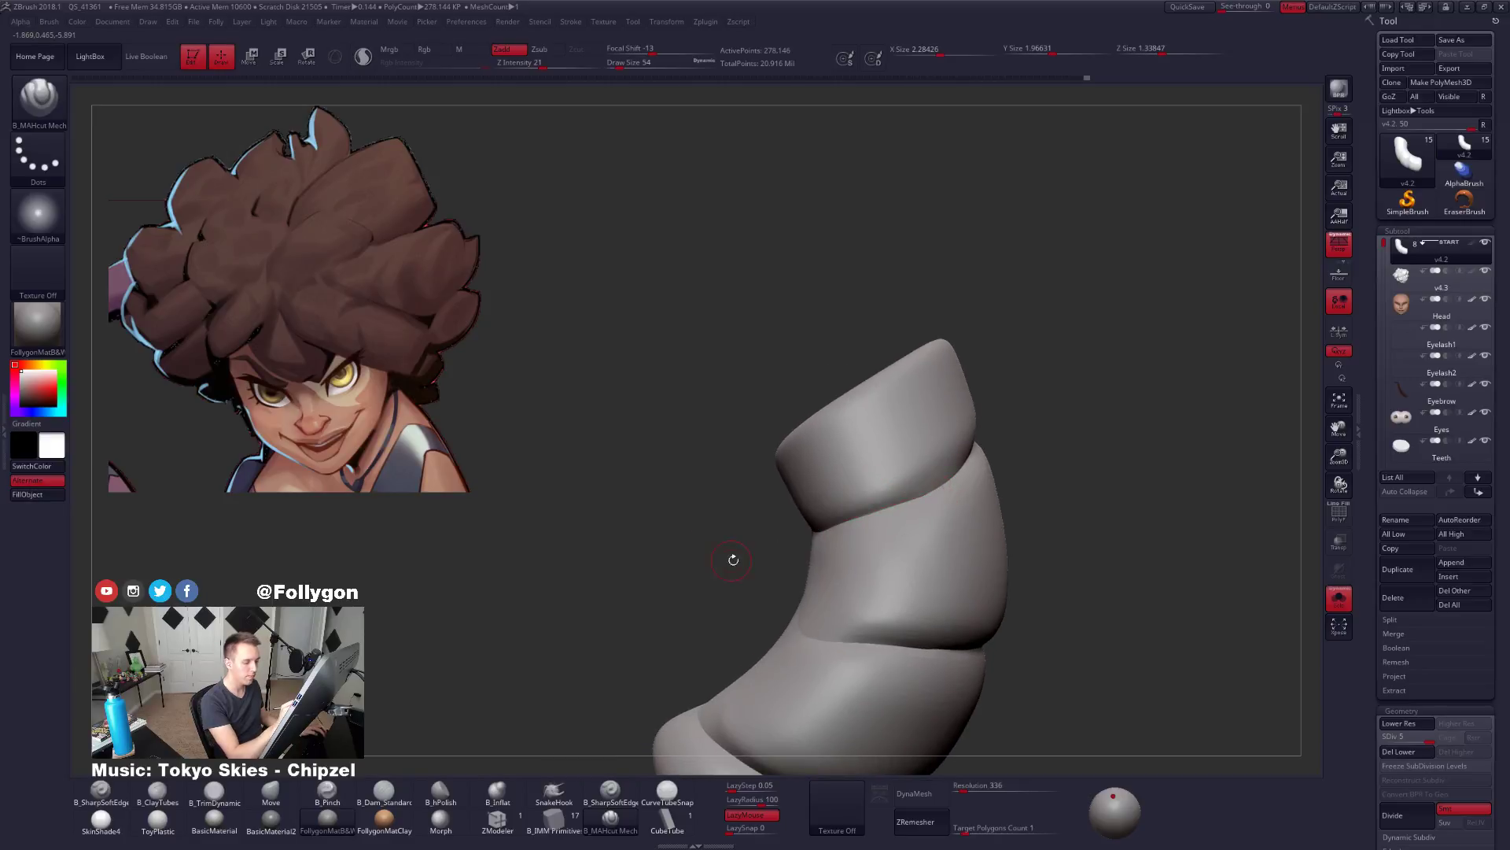
{"action": "left_click_drag", "start_coordinate": [732, 560], "coordinate": [880, 517]}
Switch to the Move brush and set its draw size to 104.
{"action": "key", "text": "b"}
{"action": "key", "text": "m"}
{"action": "key", "text": "v"}
{"action": "key", "text": "space"}
{"action": "left_click", "coordinate": [845, 528]}
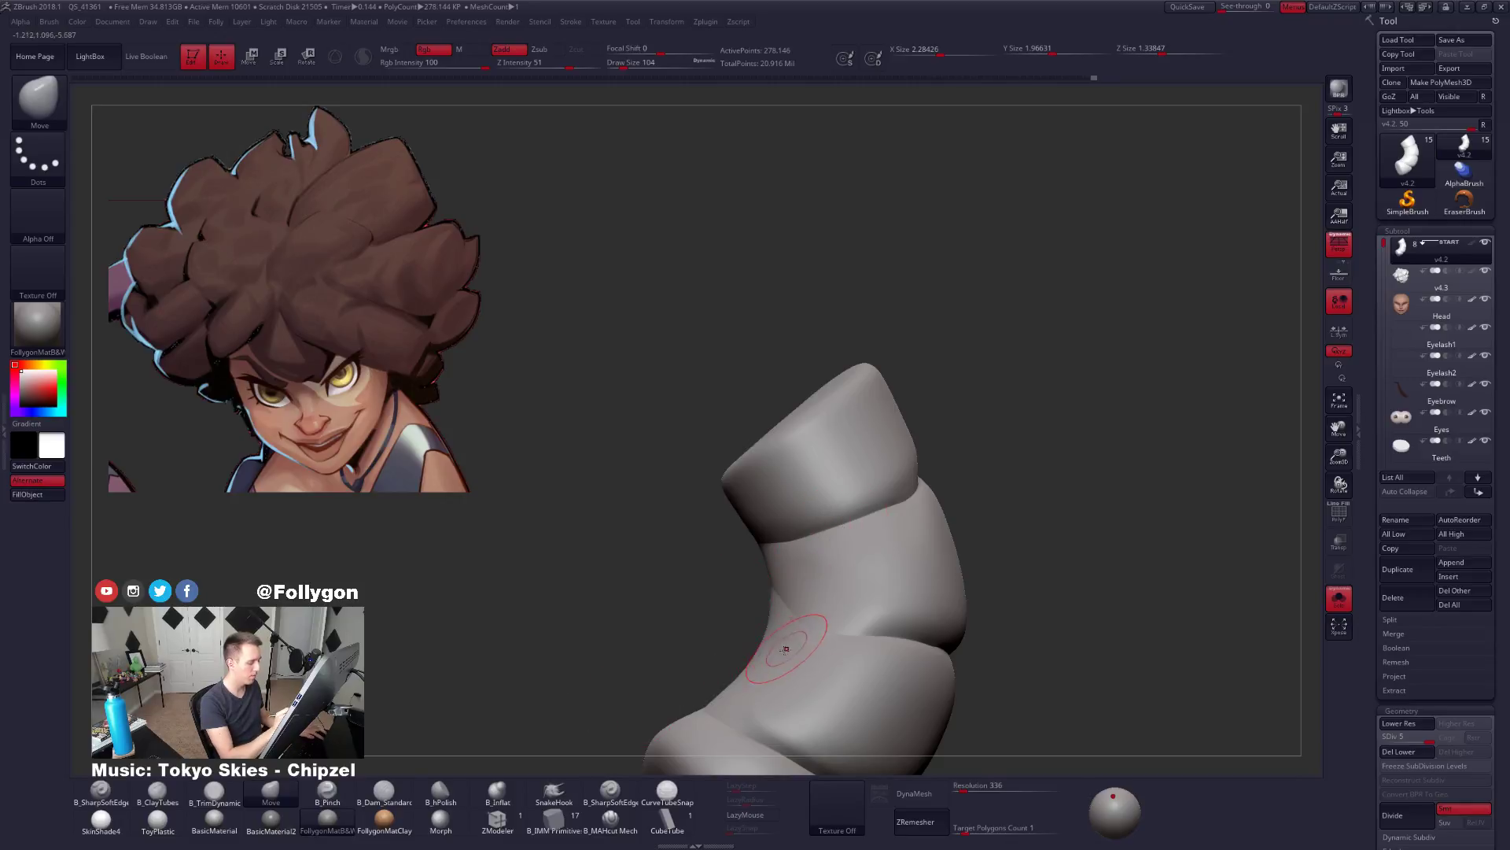
Return to the B_MAHcut Mech brush at draw size 33 and sharpen the end coil's groove on the curl's inner bend.
{"action": "left_click", "coordinate": [611, 821]}
{"action": "key", "text": "space"}
{"action": "mouse_move", "coordinate": [846, 563]}
{"action": "right_mouse_down"}
{"action": "mouse_move", "coordinate": [789, 608]}
{"action": "mouse_move", "coordinate": [826, 557]}
{"action": "right_mouse_up"}
{"action": "left_click", "coordinate": [831, 536]}
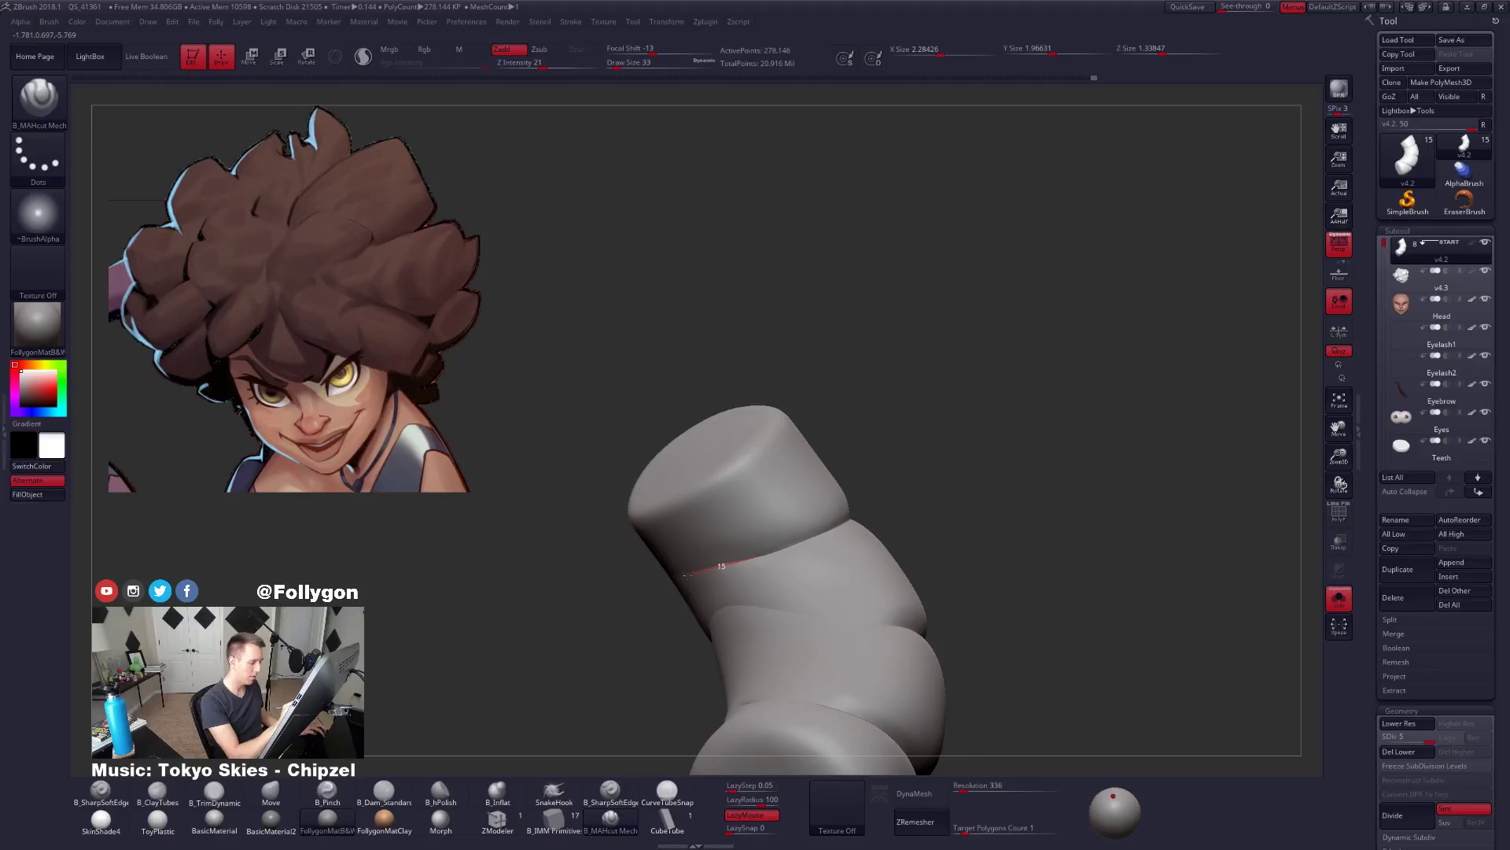
{"action": "right_click_drag", "start_coordinate": [703, 579], "coordinate": [859, 611]}
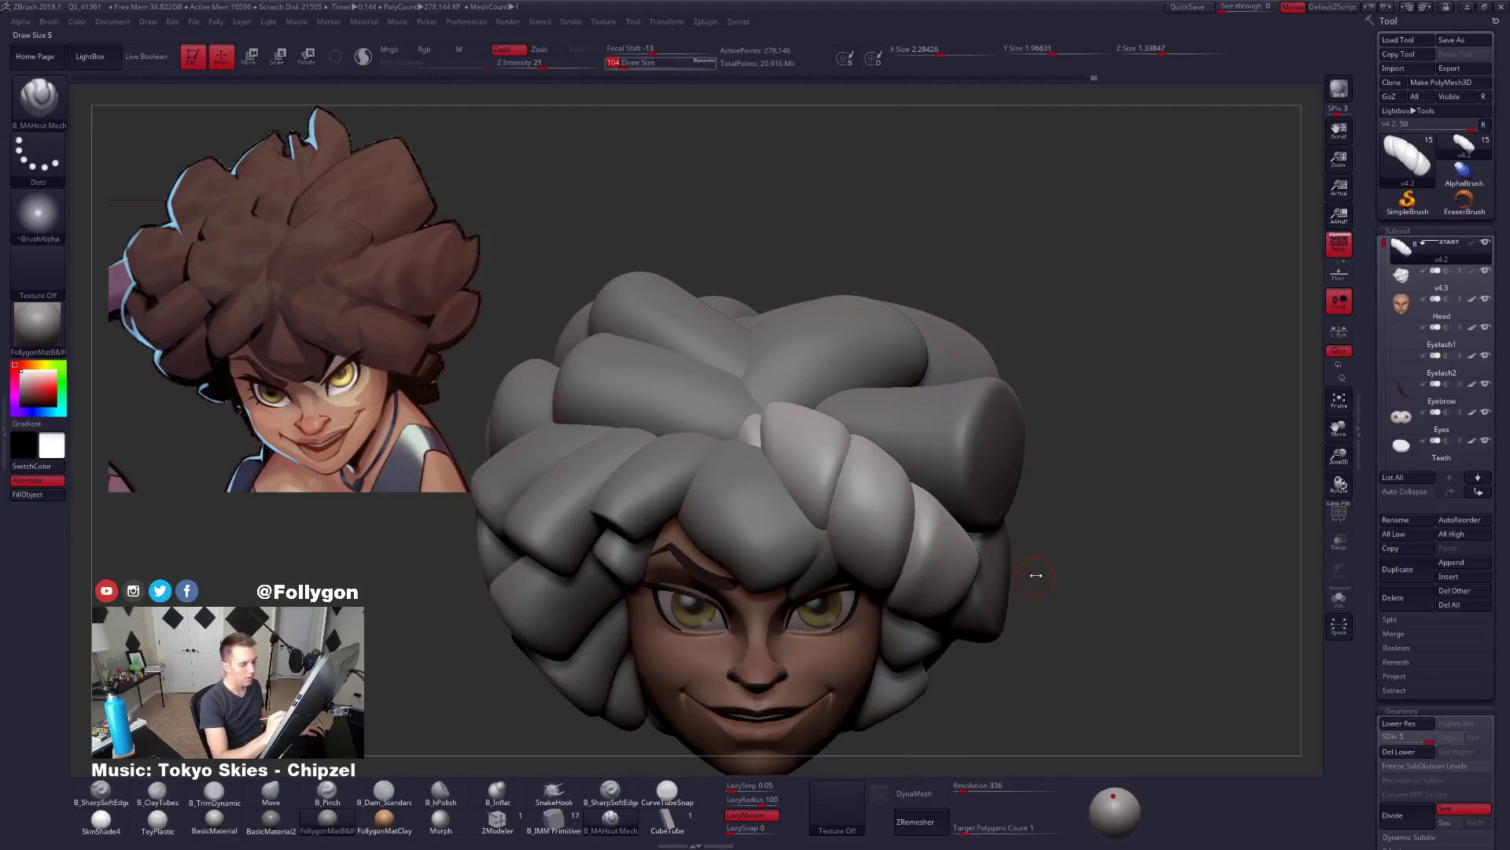
Toggle the wireframe display on and off and inspect the carved curl against the full head of hair.
{"action": "key", "text": "shift+f"}
{"action": "key", "text": "shift+f"}
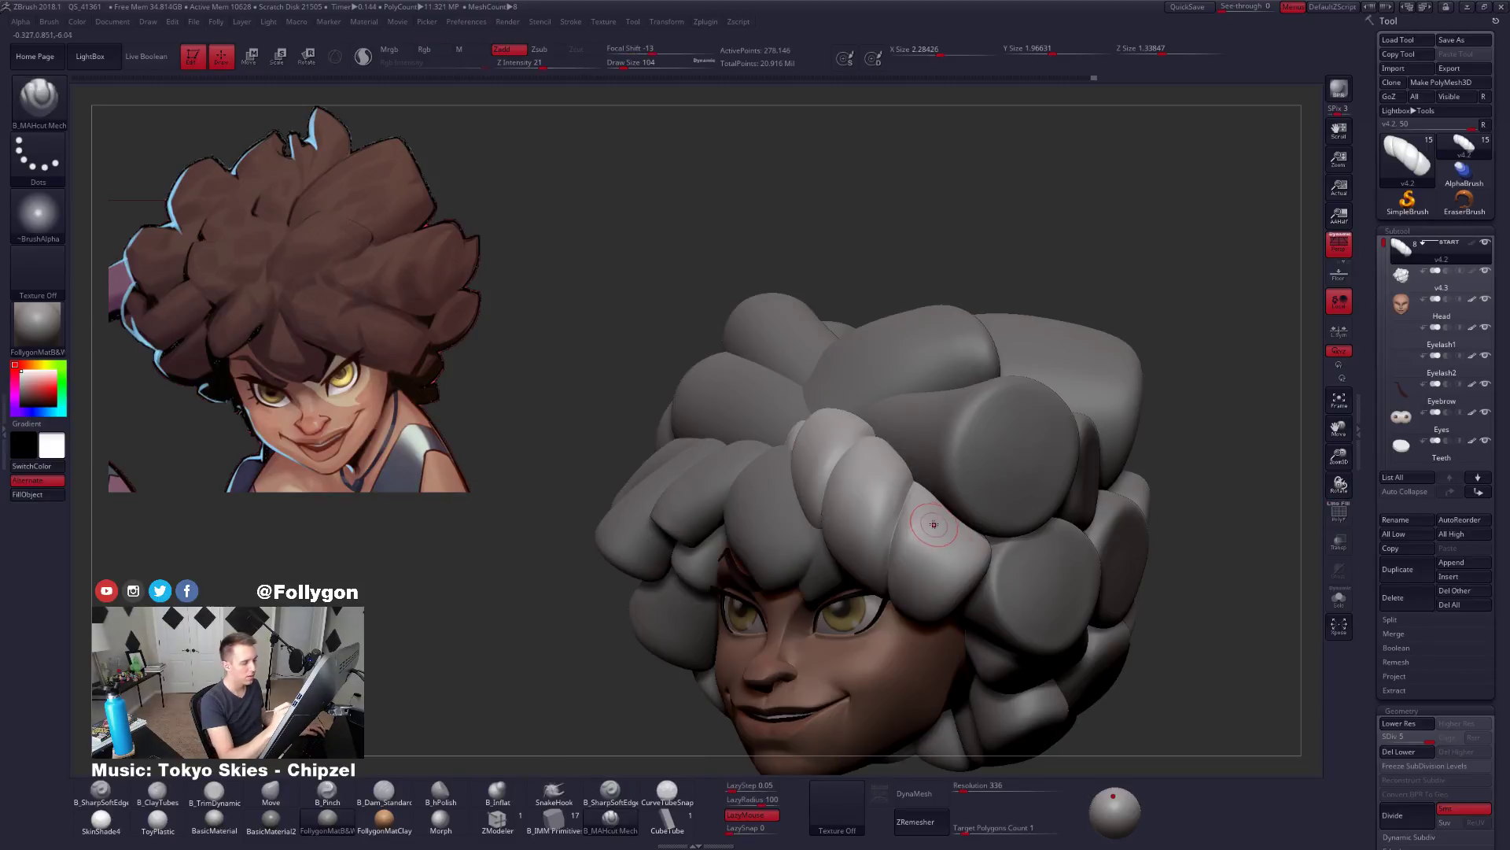
{"action": "right_click_drag", "start_coordinate": [889, 548], "coordinate": [895, 557]}
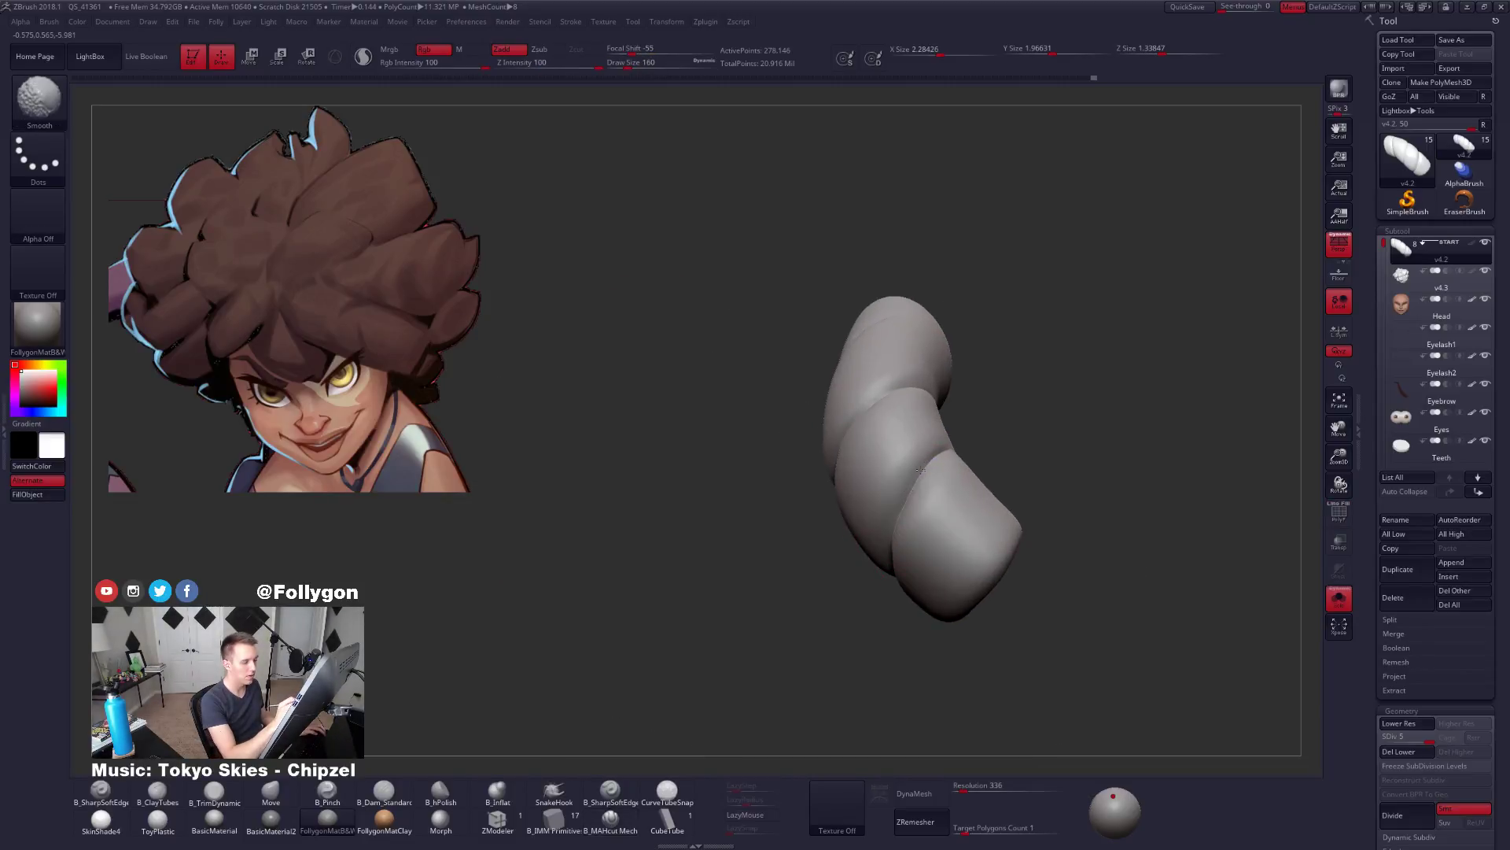
Lower the isolated hair lock to subdivision level 3 and smooth the creases between its twisted segments.
{"action": "key", "text": "shift+d"}
{"action": "key", "text": "shift+d"}
{"action": "right_click_drag", "start_coordinate": [920, 497], "coordinate": [905, 494]}
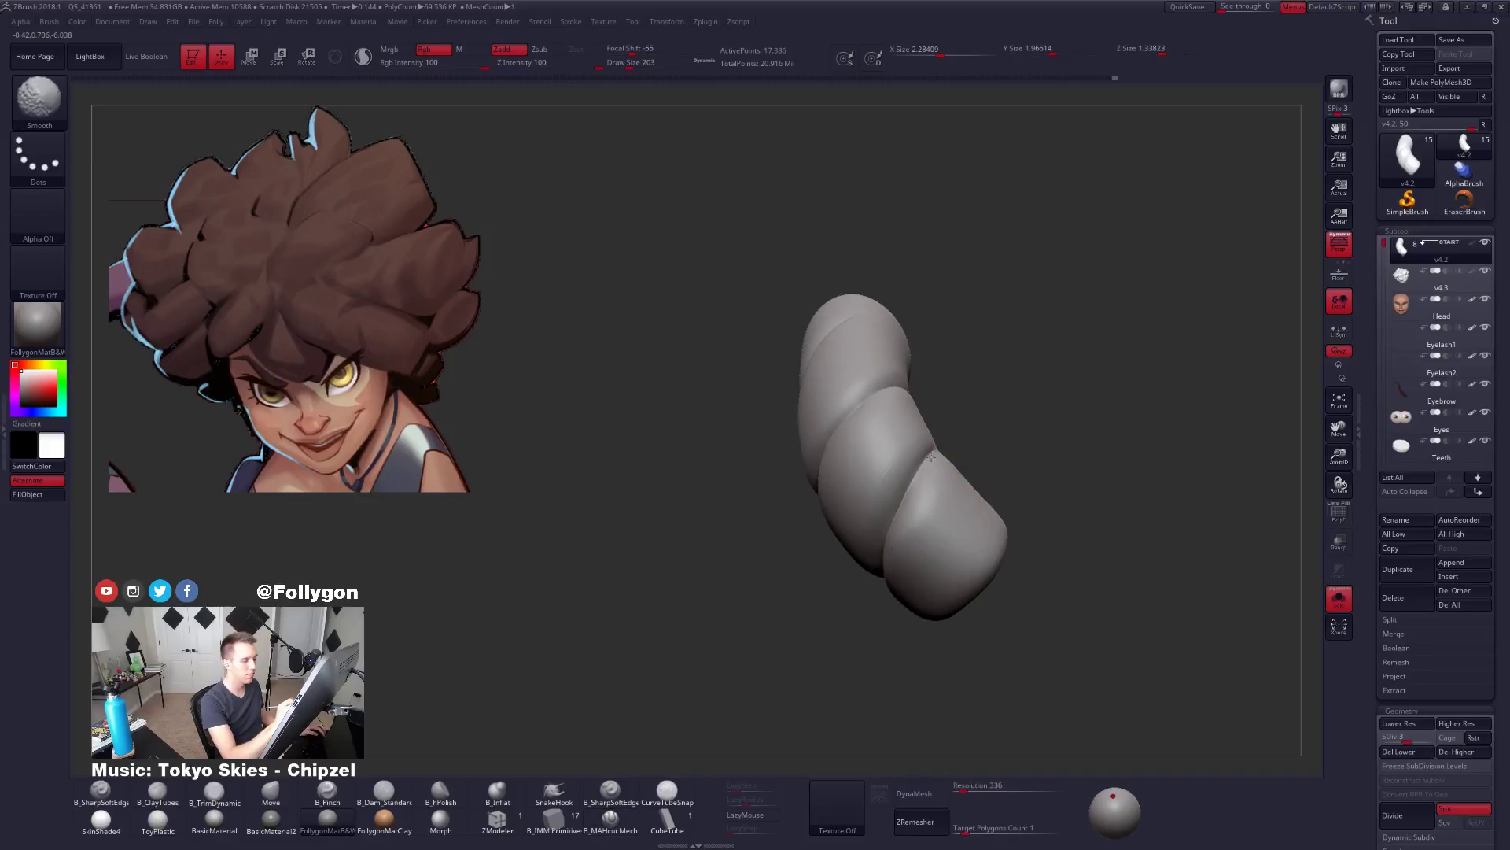
{"action": "left_click_drag", "start_coordinate": [927, 458], "coordinate": [893, 525], "text": "shift"}
{"action": "right_click_drag", "start_coordinate": [894, 526], "coordinate": [914, 510]}
{"action": "left_click_drag", "start_coordinate": [895, 503], "coordinate": [859, 611], "text": "shift"}
{"action": "right_click_drag", "start_coordinate": [859, 611], "coordinate": [844, 572]}
{"action": "left_click_drag", "start_coordinate": [824, 456], "coordinate": [796, 527], "text": "shift"}
{"action": "right_click_drag", "start_coordinate": [830, 578], "coordinate": [1020, 653]}
{"action": "key", "text": "shift+s"}
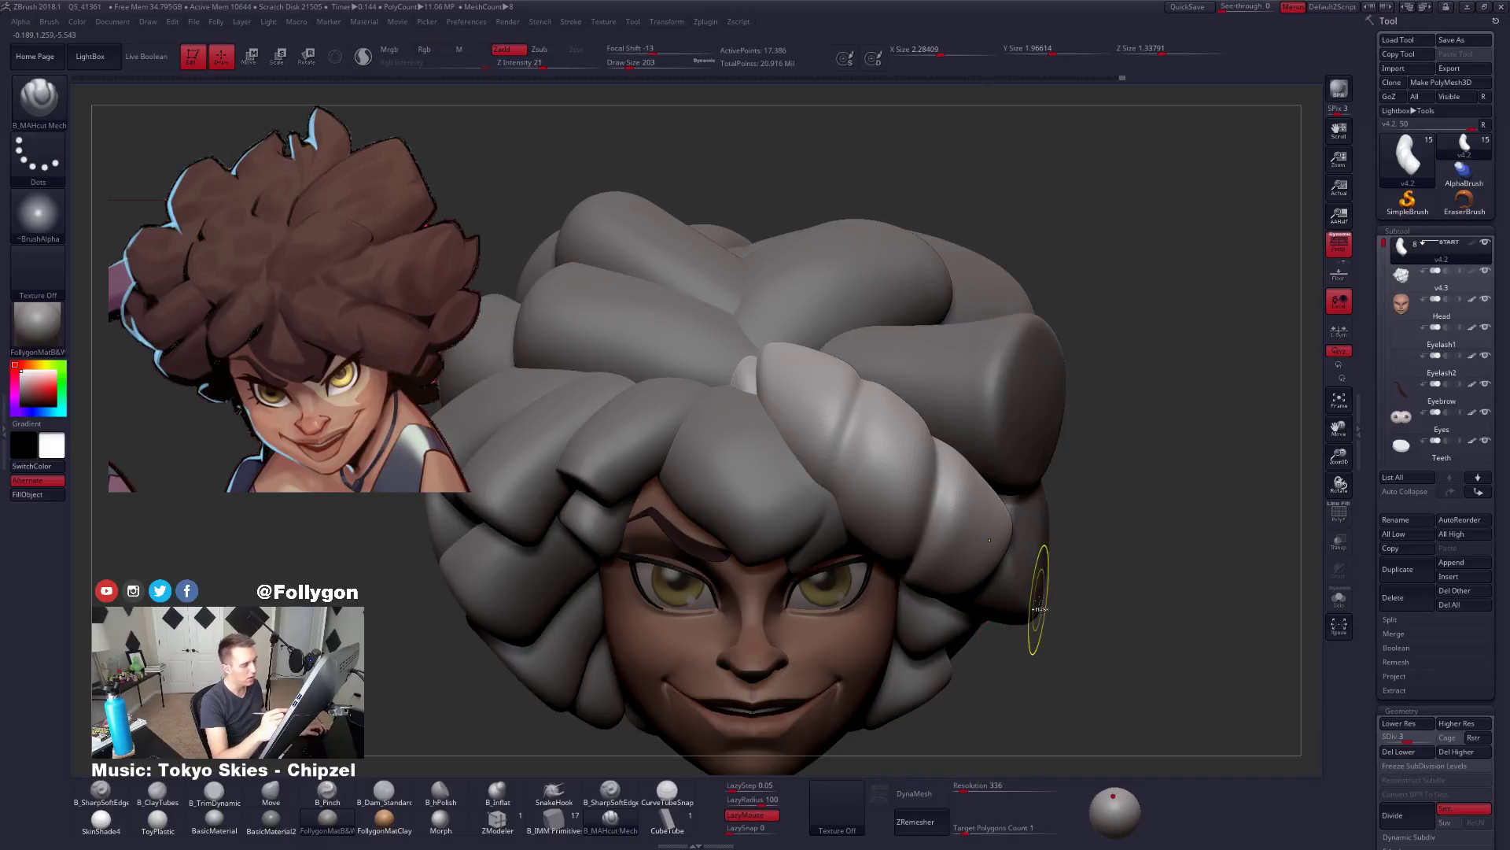
Reshape the lock's upper twists above the forehead with the Move brush, and return the lock to subdivision level 5.
{"action": "left_click_drag", "start_coordinate": [1038, 599], "coordinate": [1041, 596], "text": "shift"}
{"action": "key", "text": "b"}
{"action": "key", "text": "m"}
{"action": "key", "text": "v"}
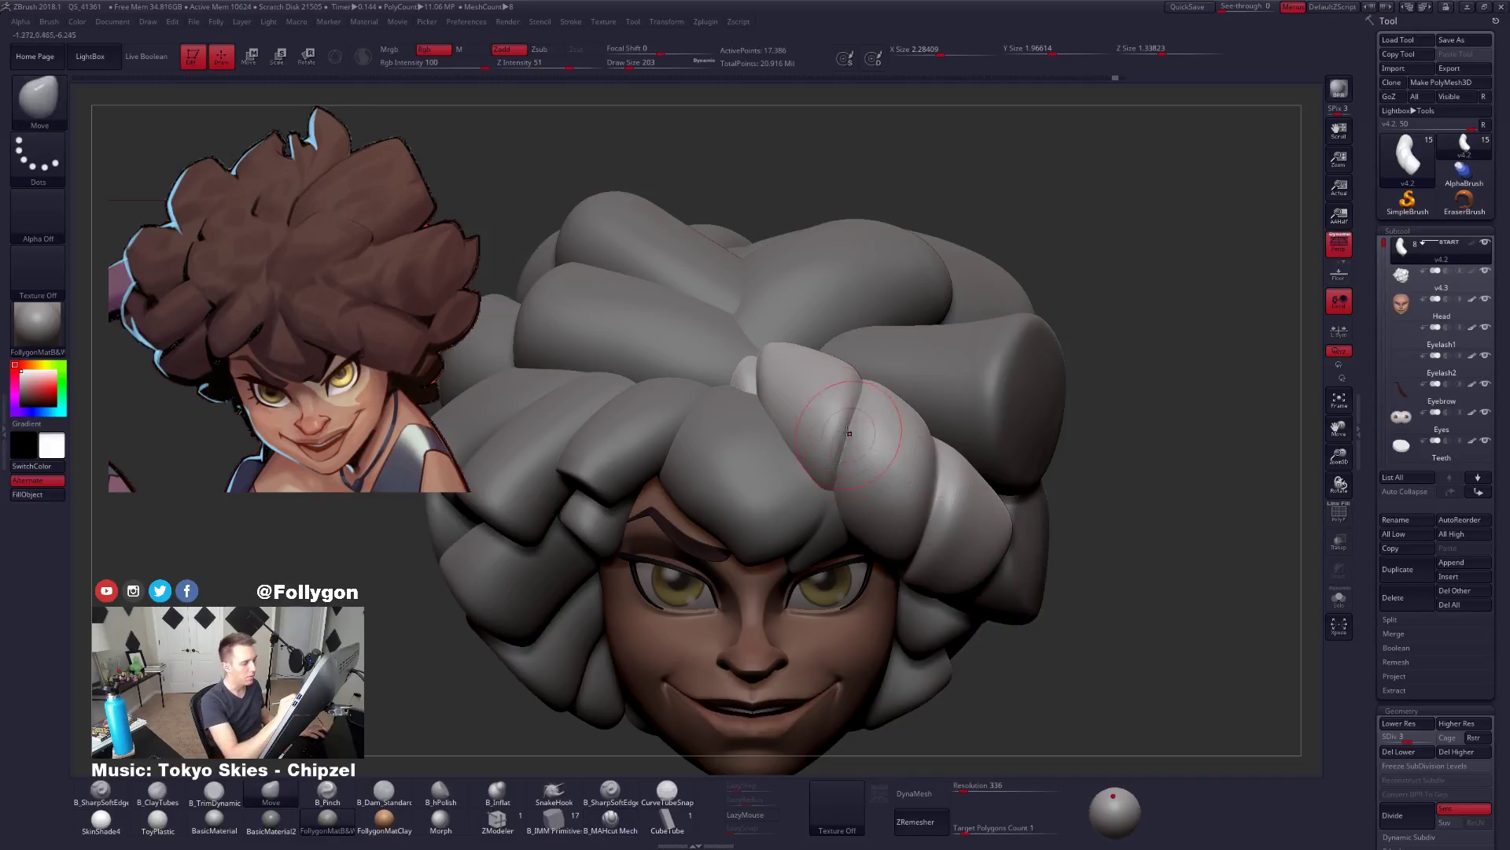
{"action": "left_click_drag", "start_coordinate": [845, 422], "coordinate": [841, 457]}
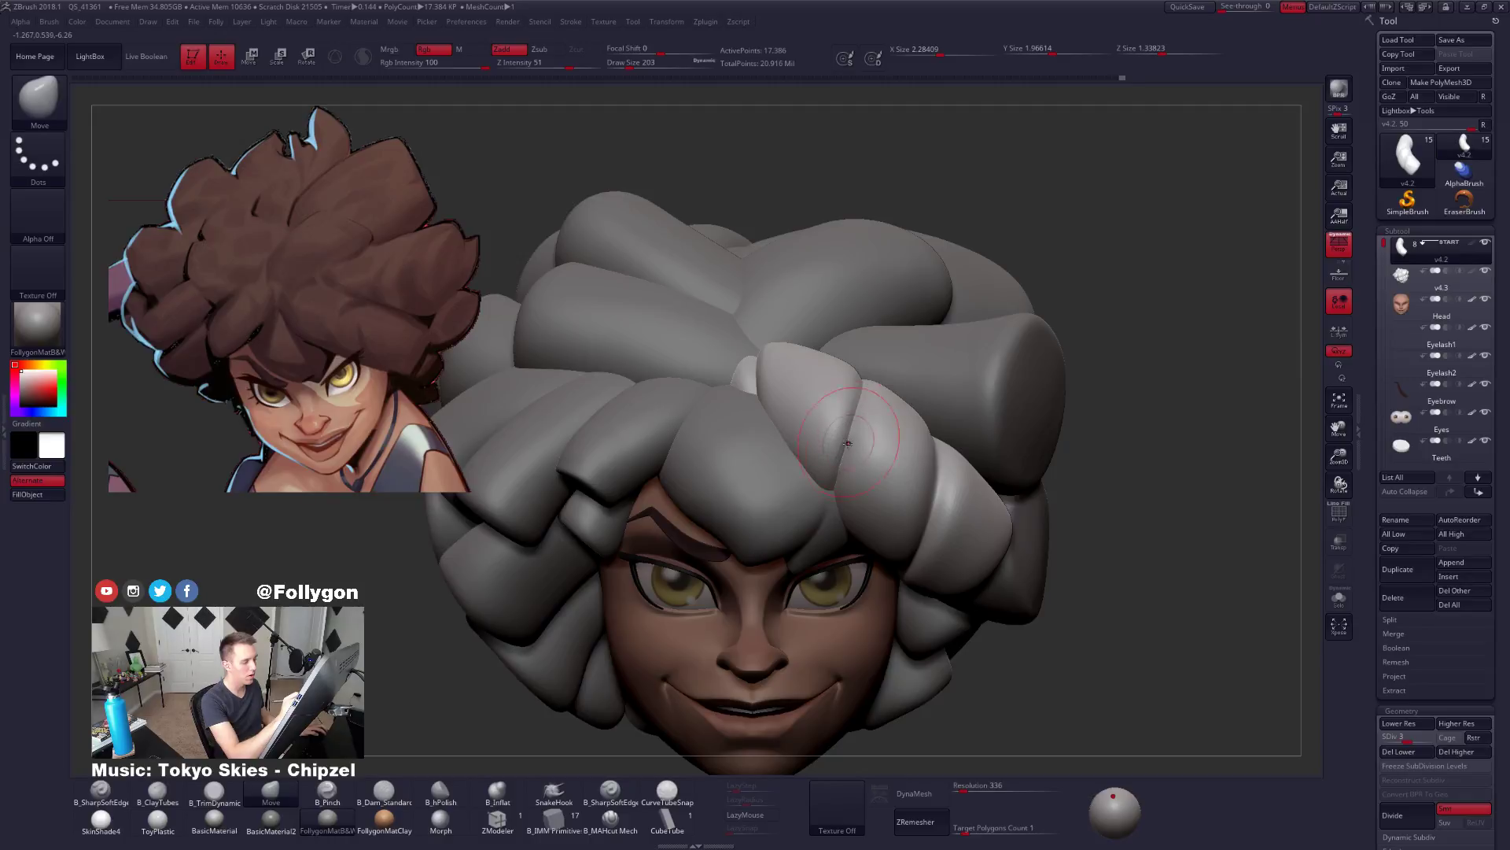
{"action": "right_click_drag", "start_coordinate": [873, 472], "coordinate": [867, 457]}
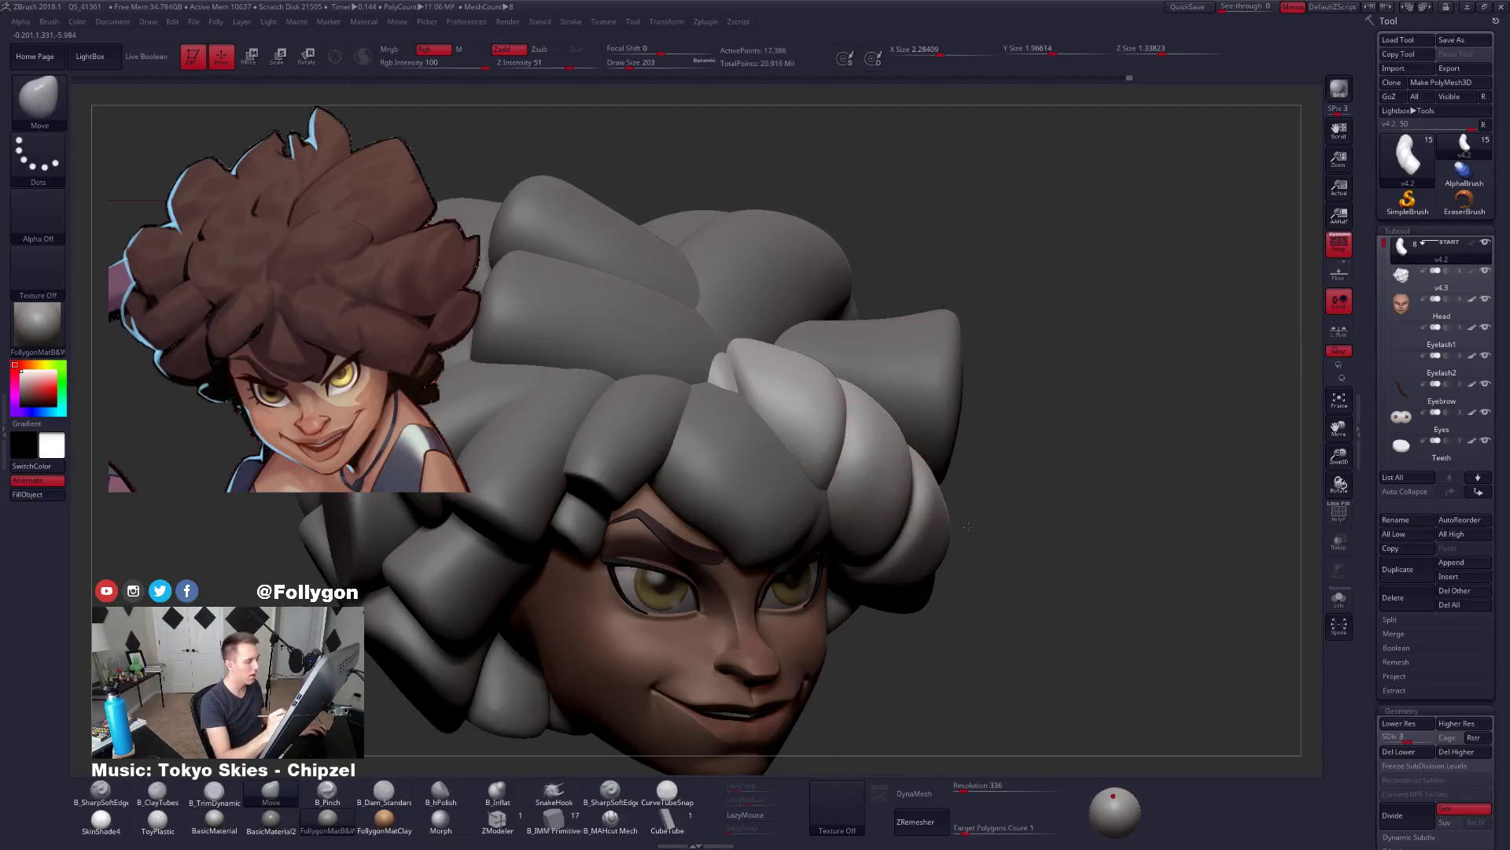
{"action": "mouse_move", "coordinate": [967, 527]}
{"action": "right_mouse_down", "text": "ctrl"}
{"action": "mouse_move", "coordinate": [1086, 641]}
{"action": "mouse_move", "coordinate": [1164, 641]}
{"action": "mouse_move", "coordinate": [1053, 645]}
{"action": "mouse_move", "coordinate": [1100, 626]}
{"action": "mouse_move", "coordinate": [1107, 586]}
{"action": "mouse_move", "coordinate": [1055, 621]}
{"action": "mouse_move", "coordinate": [987, 489]}
{"action": "right_mouse_up", "text": "ctrl"}
{"action": "key", "text": "d"}
{"action": "key", "text": "d"}
Isolate the hair lock and adjust the shape of its rounded end with the Move brush at draw size 150.
{"action": "key", "text": "alt+s"}
{"action": "key", "text": "space"}
{"action": "left_click_drag", "start_coordinate": [881, 476], "coordinate": [868, 476]}
{"action": "right_click_drag", "start_coordinate": [884, 462], "coordinate": [862, 460]}
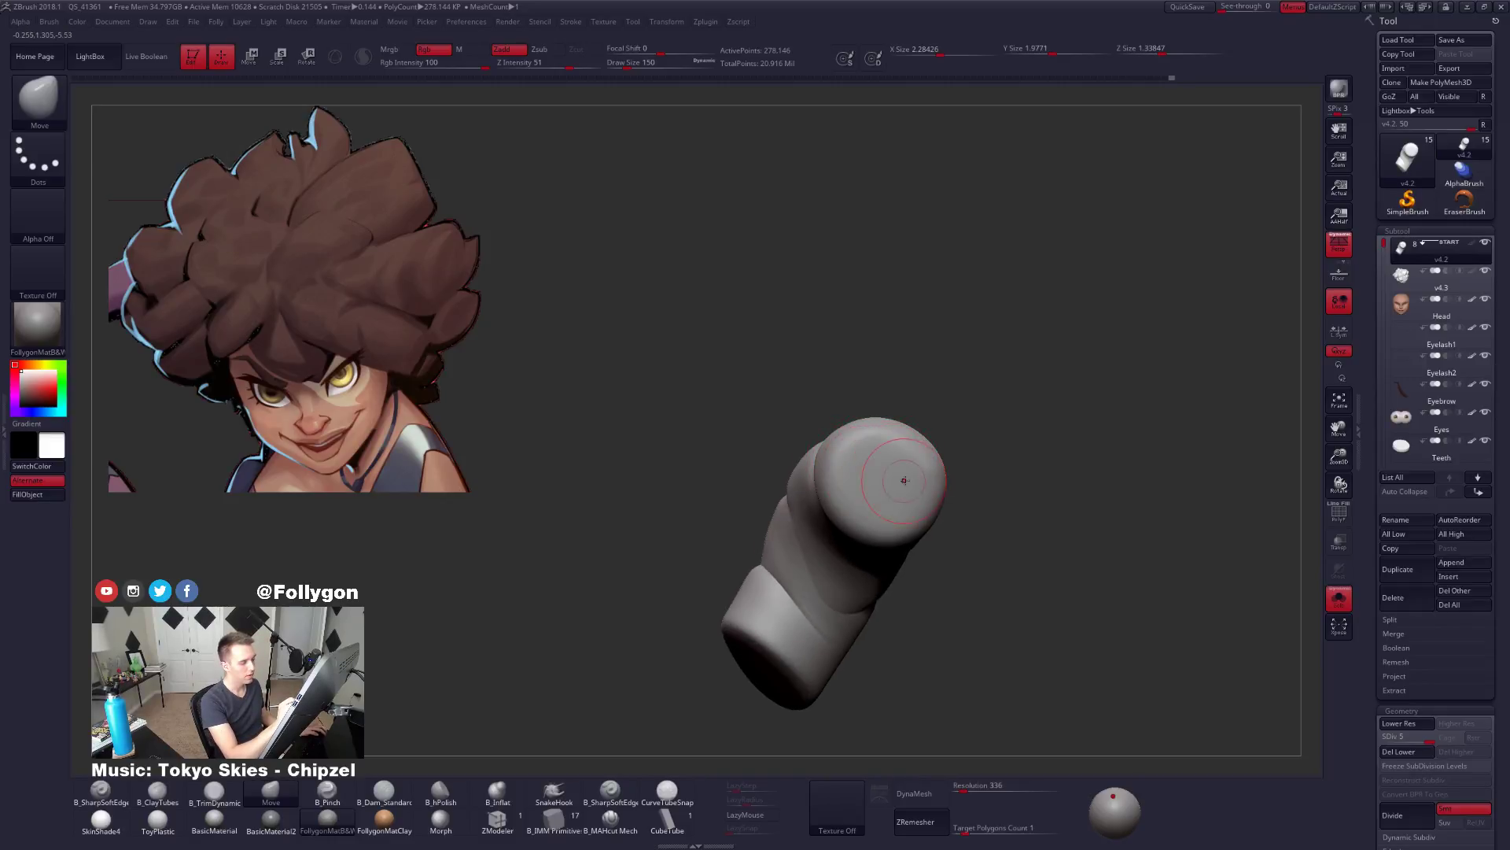
{"action": "key", "text": "space"}
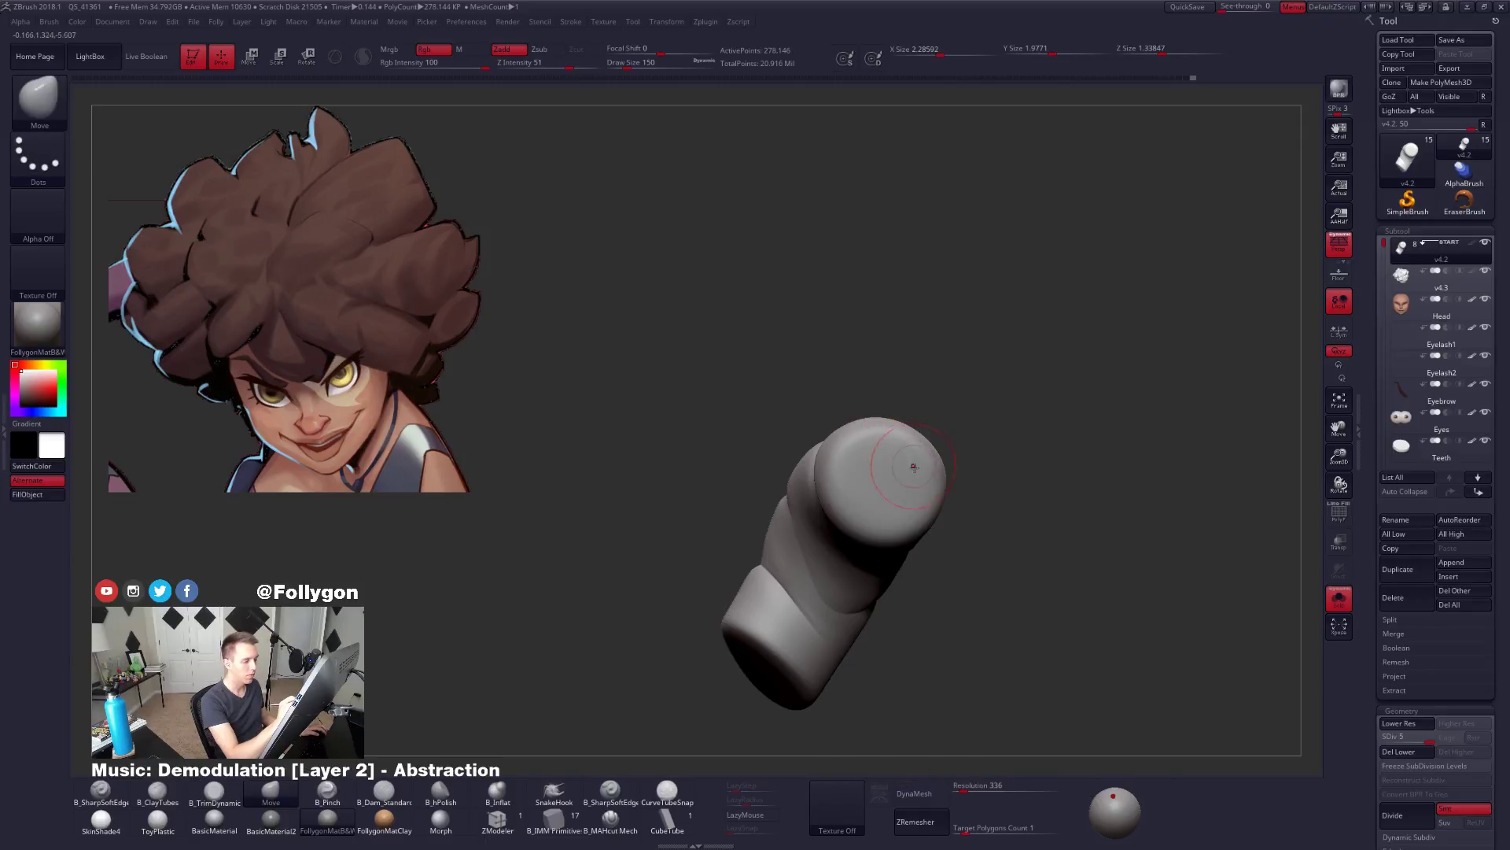
{"action": "key", "text": "space"}
{"action": "left_click_drag", "start_coordinate": [911, 496], "coordinate": [917, 495]}
{"action": "right_click_drag", "start_coordinate": [905, 497], "coordinate": [912, 496]}
Flatten the lock's rounded end with the TrimDynamic brush at draw size 308, undoing the first pass made with a larger brush.
{"action": "key", "text": "3"}
{"action": "key", "text": "space"}
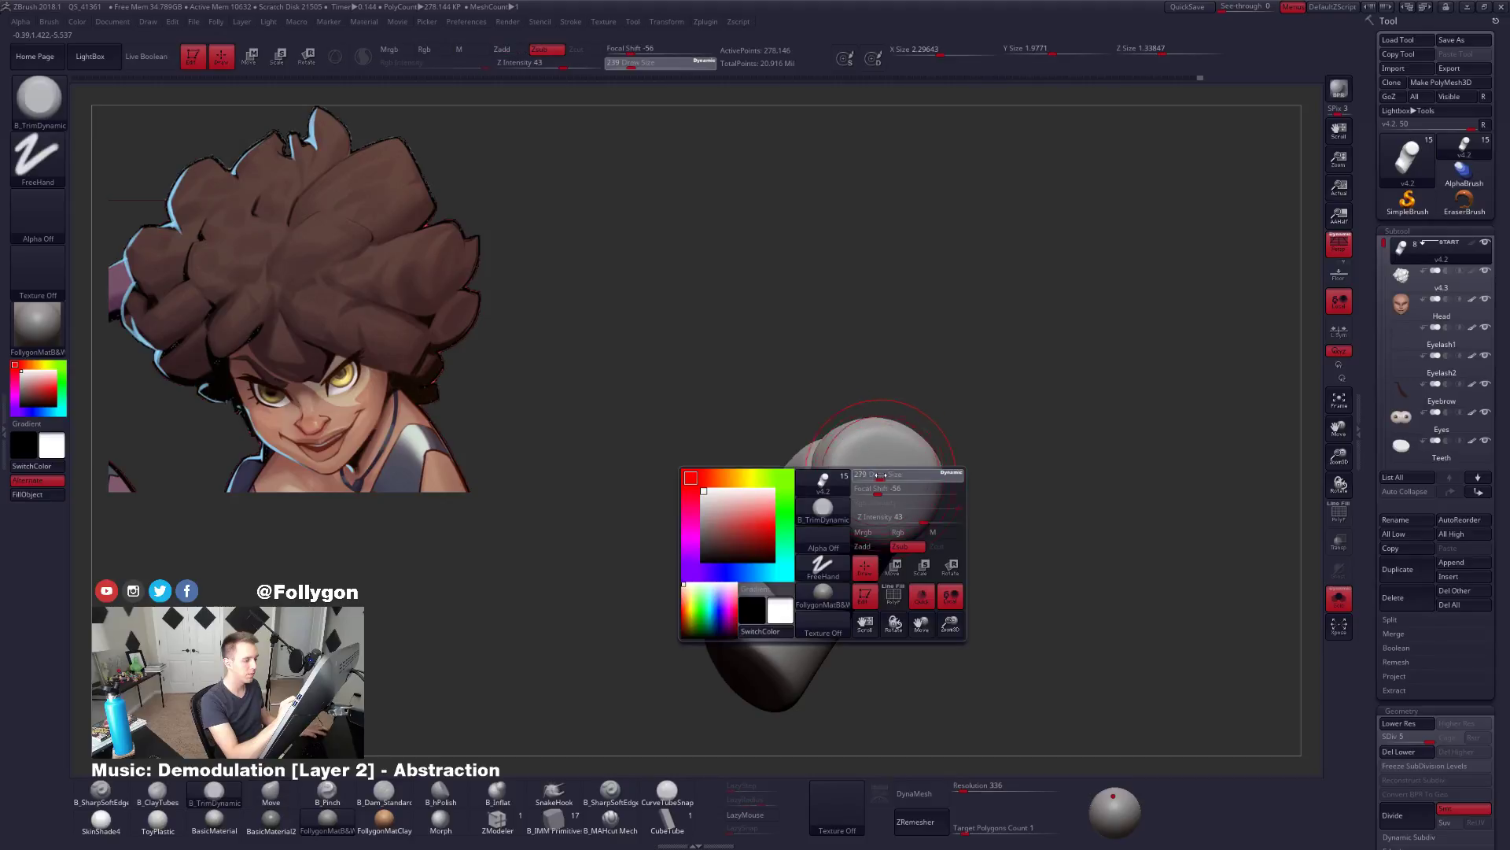
{"action": "left_click_drag", "start_coordinate": [880, 489], "coordinate": [889, 481]}
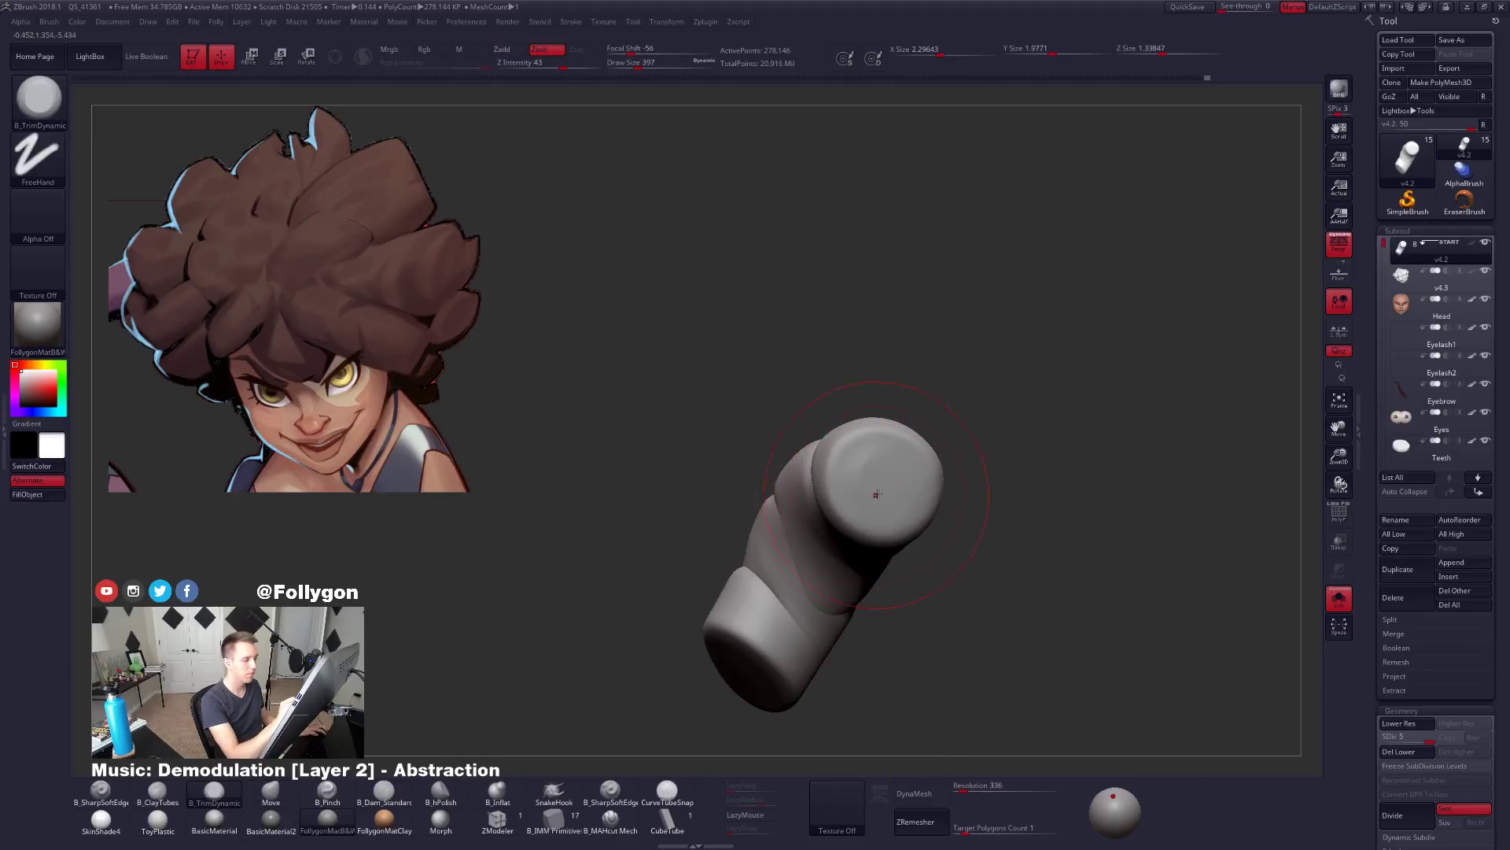
{"action": "right_click_drag", "start_coordinate": [877, 494], "coordinate": [917, 495]}
{"action": "key", "text": "ctrl+z"}
{"action": "key", "text": "space"}
{"action": "left_click_drag", "start_coordinate": [896, 478], "coordinate": [890, 479]}
{"action": "right_click_drag", "start_coordinate": [889, 479], "coordinate": [851, 481]}
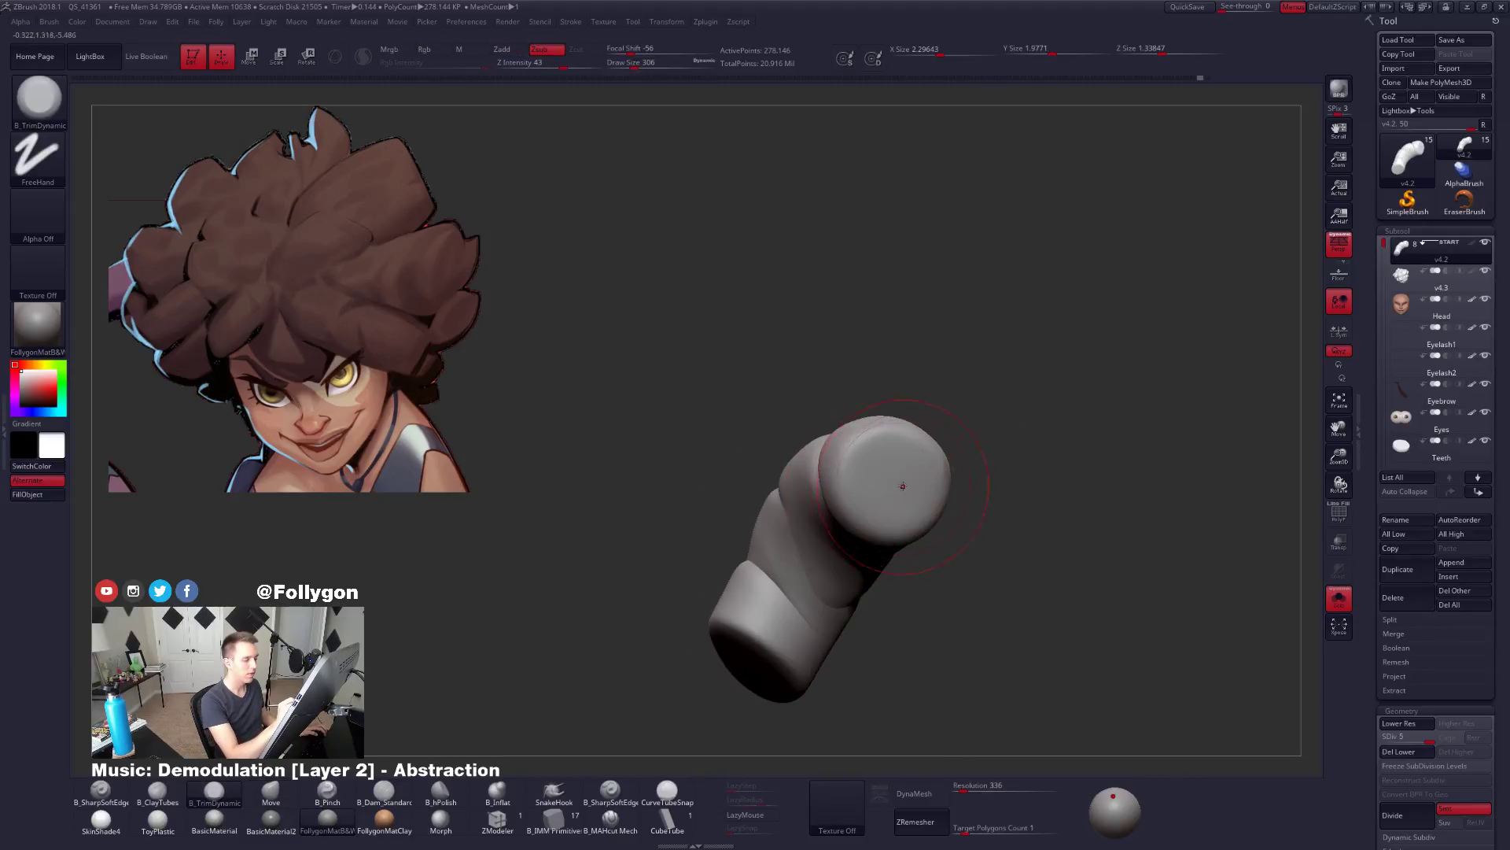
{"action": "left_click_drag", "start_coordinate": [875, 494], "coordinate": [896, 473]}
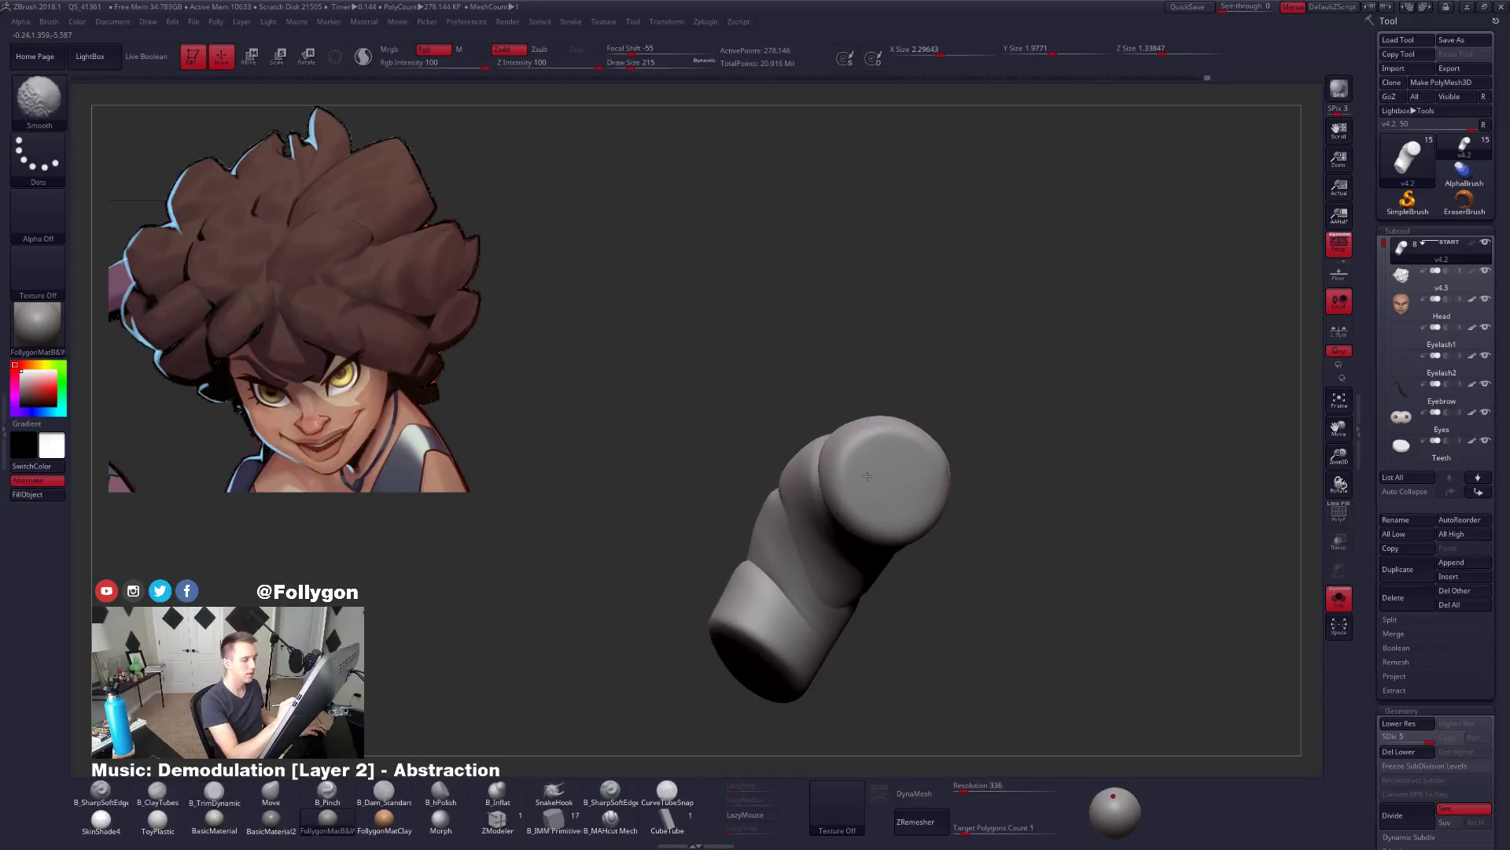
Smooth the crease at the lock's last twist and refine the segment surfaces with TrimDynamic at draw size 181.
{"action": "mouse_move", "coordinate": [899, 465]}
{"action": "right_mouse_down"}
{"action": "mouse_move", "coordinate": [907, 630]}
{"action": "mouse_move", "coordinate": [978, 668]}
{"action": "mouse_move", "coordinate": [956, 718]}
{"action": "right_mouse_up"}
{"action": "key", "text": "alt+s"}
{"action": "key", "text": "alt+s"}
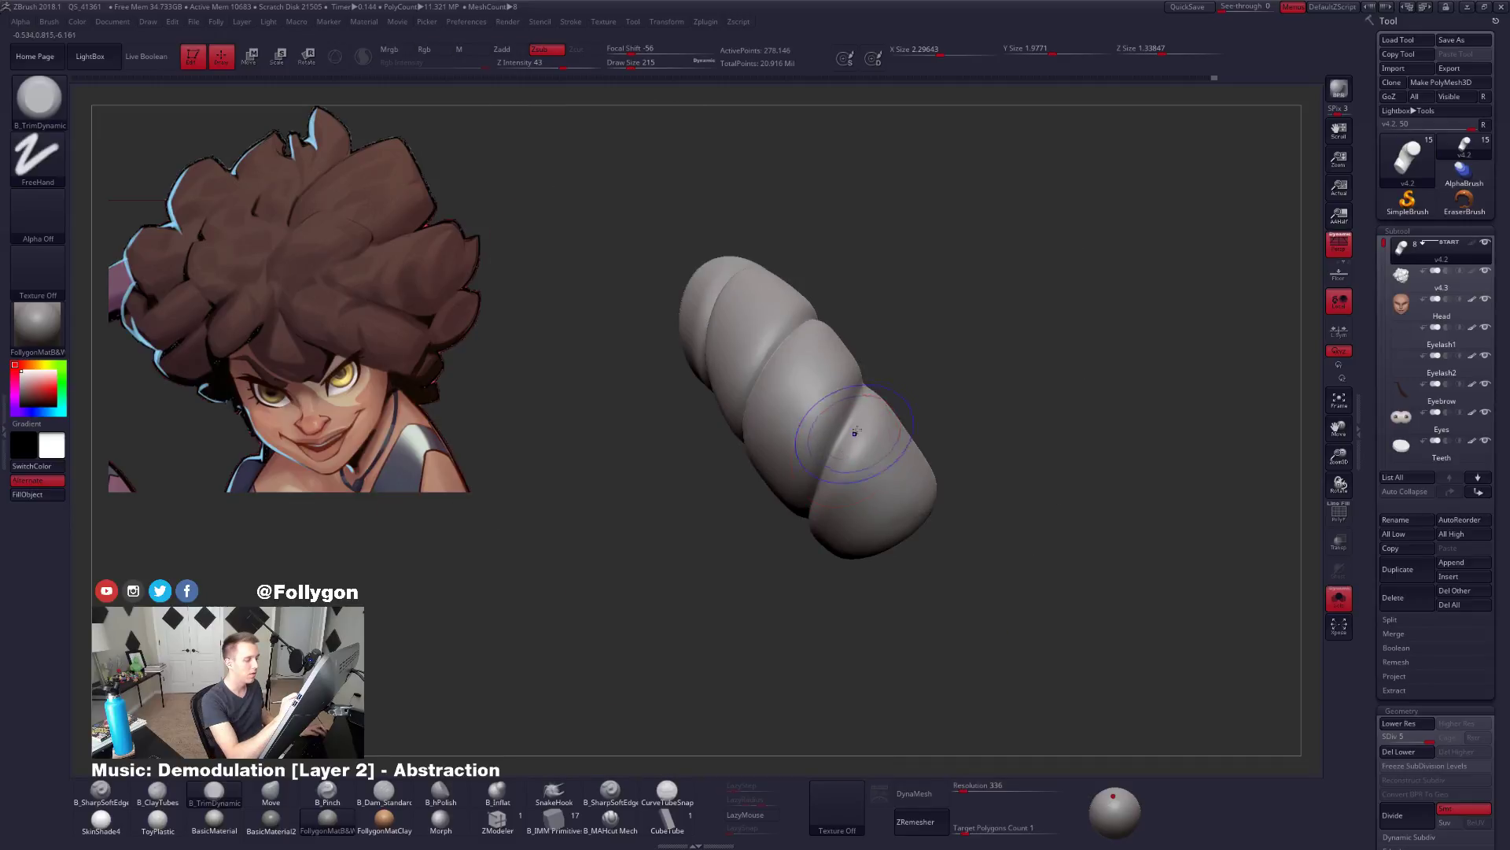
{"action": "left_click_drag", "start_coordinate": [856, 435], "coordinate": [836, 452], "text": "shift"}
{"action": "right_click_drag", "start_coordinate": [836, 452], "coordinate": [769, 600]}
{"action": "right_click_drag", "start_coordinate": [850, 420], "coordinate": [878, 506], "text": "alt"}
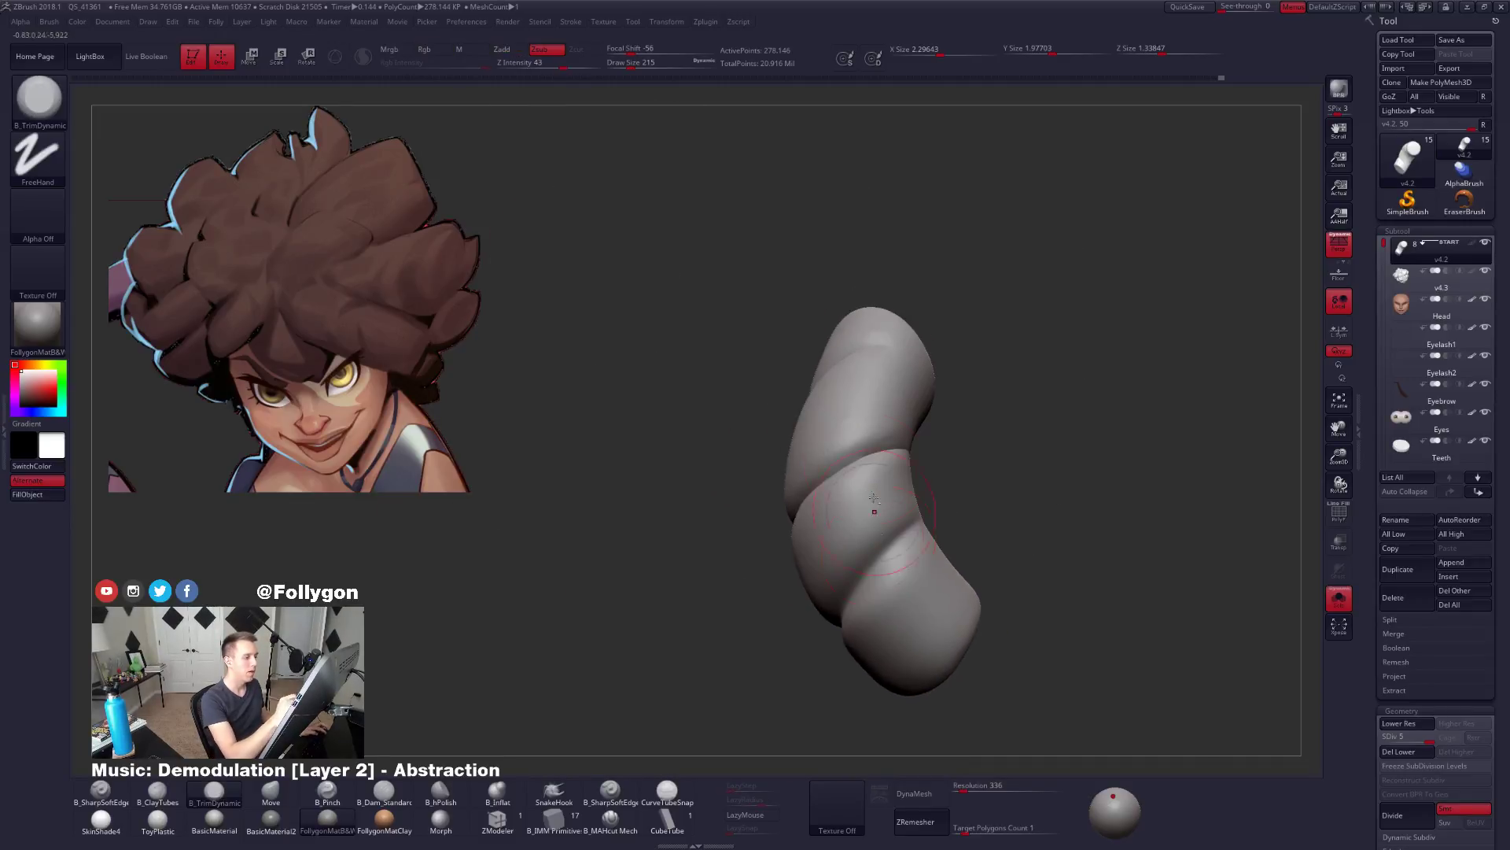
{"action": "key", "text": "space"}
{"action": "left_click_drag", "start_coordinate": [878, 510], "coordinate": [867, 511]}
{"action": "mouse_move", "coordinate": [867, 511]}
{"action": "right_mouse_down"}
{"action": "mouse_move", "coordinate": [901, 450]}
{"action": "mouse_move", "coordinate": [735, 543]}
{"action": "mouse_move", "coordinate": [786, 543]}
{"action": "mouse_move", "coordinate": [773, 515]}
{"action": "right_mouse_up"}
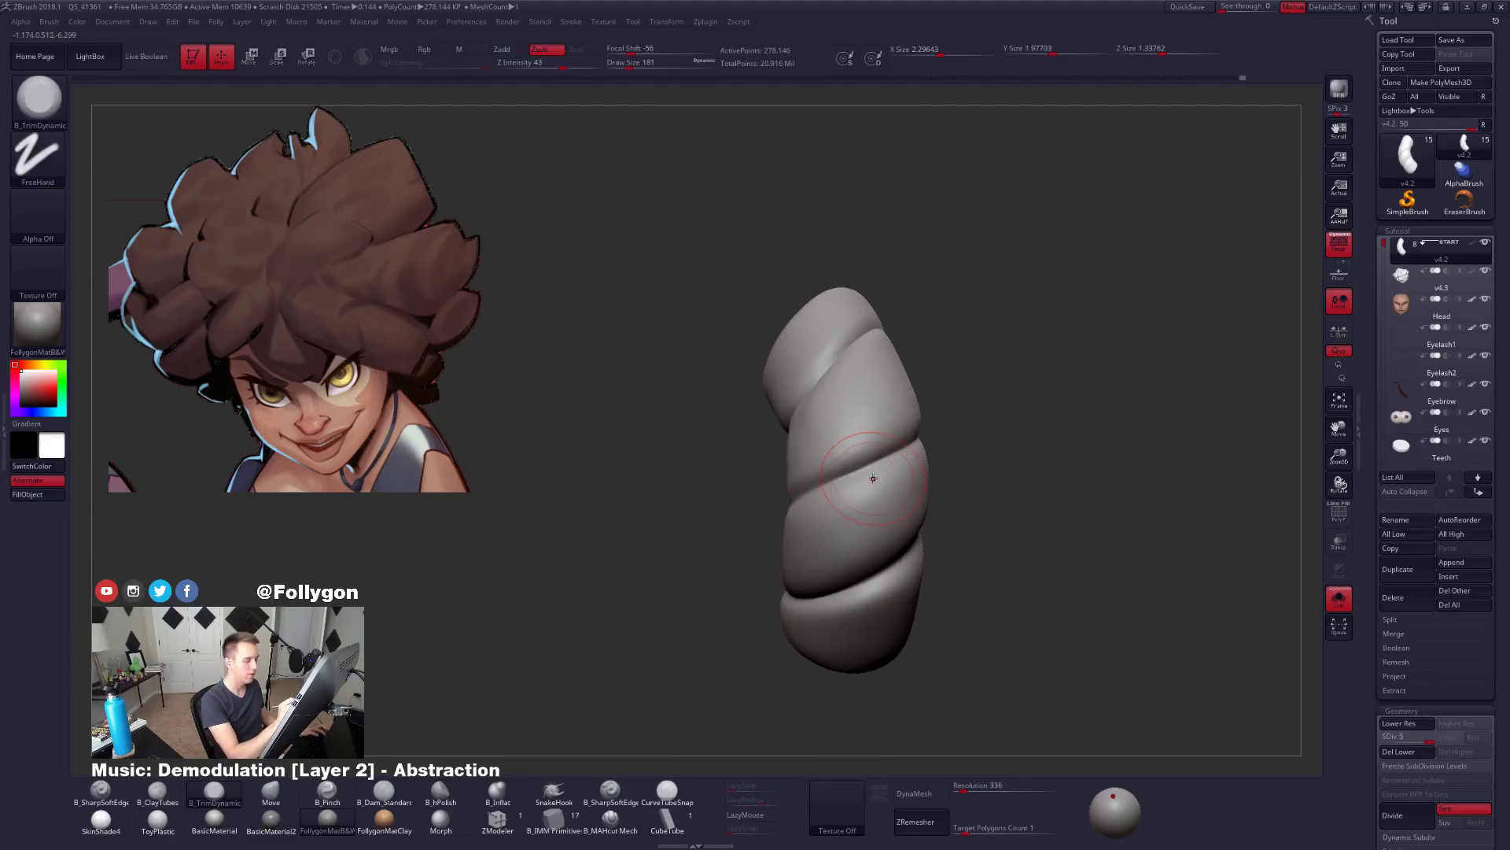
Sharpen the crease between the lock's middle segments using a reduced Pinch brush.
{"action": "key", "text": "b"}
{"action": "key", "text": "m"}
{"action": "key", "text": "v"}
{"action": "mouse_move", "coordinate": [857, 483]}
{"action": "right_mouse_down"}
{"action": "mouse_move", "coordinate": [914, 461]}
{"action": "mouse_move", "coordinate": [945, 478]}
{"action": "mouse_move", "coordinate": [847, 487]}
{"action": "right_mouse_up"}
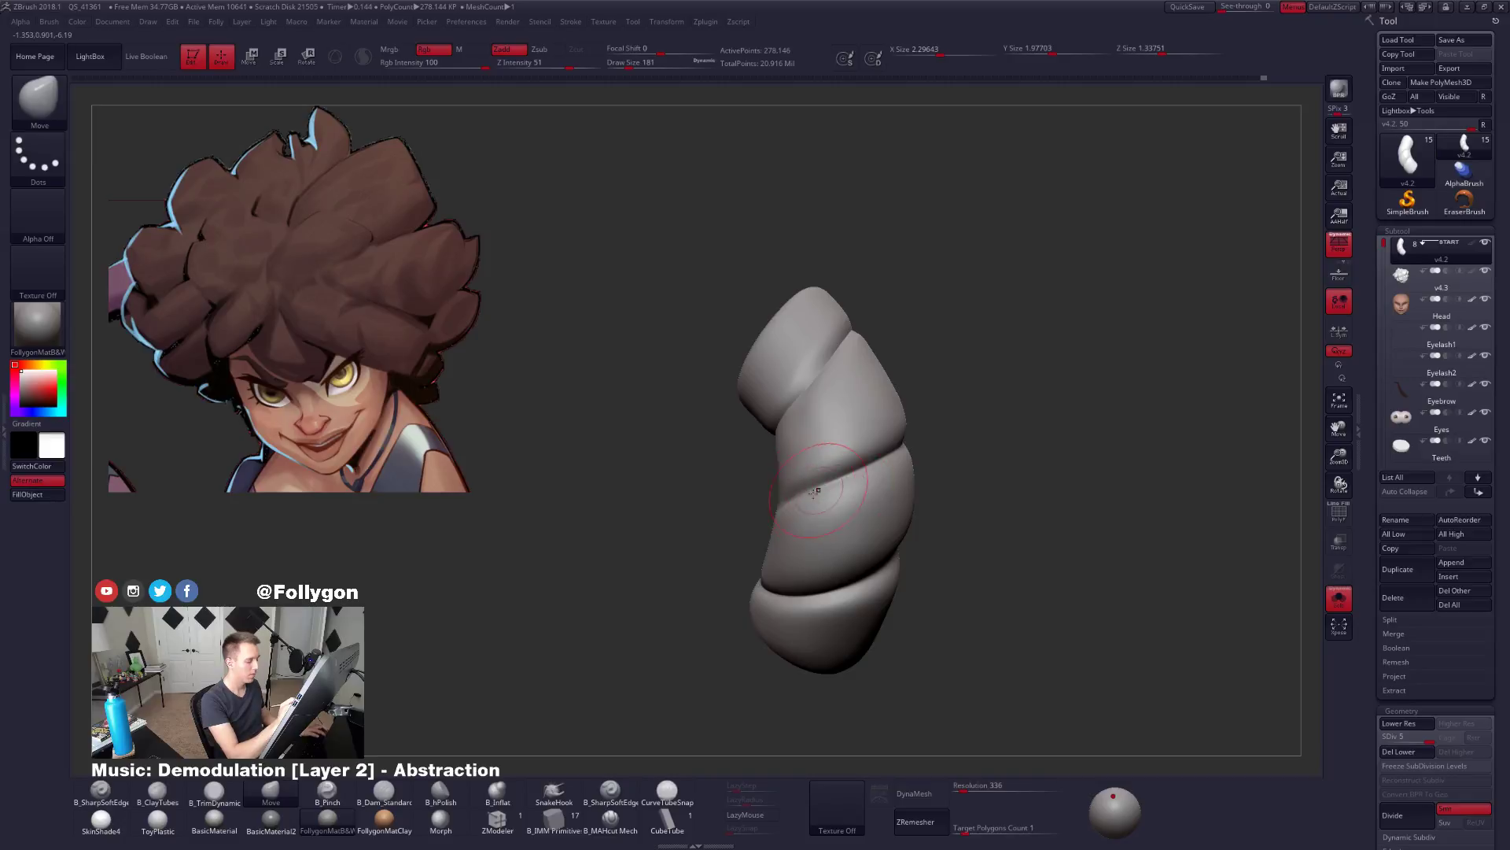
{"action": "left_click", "coordinate": [328, 792]}
{"action": "key", "text": "s"}
{"action": "left_click_drag", "start_coordinate": [836, 492], "coordinate": [826, 493]}
{"action": "right_click_drag", "start_coordinate": [826, 492], "coordinate": [895, 460]}
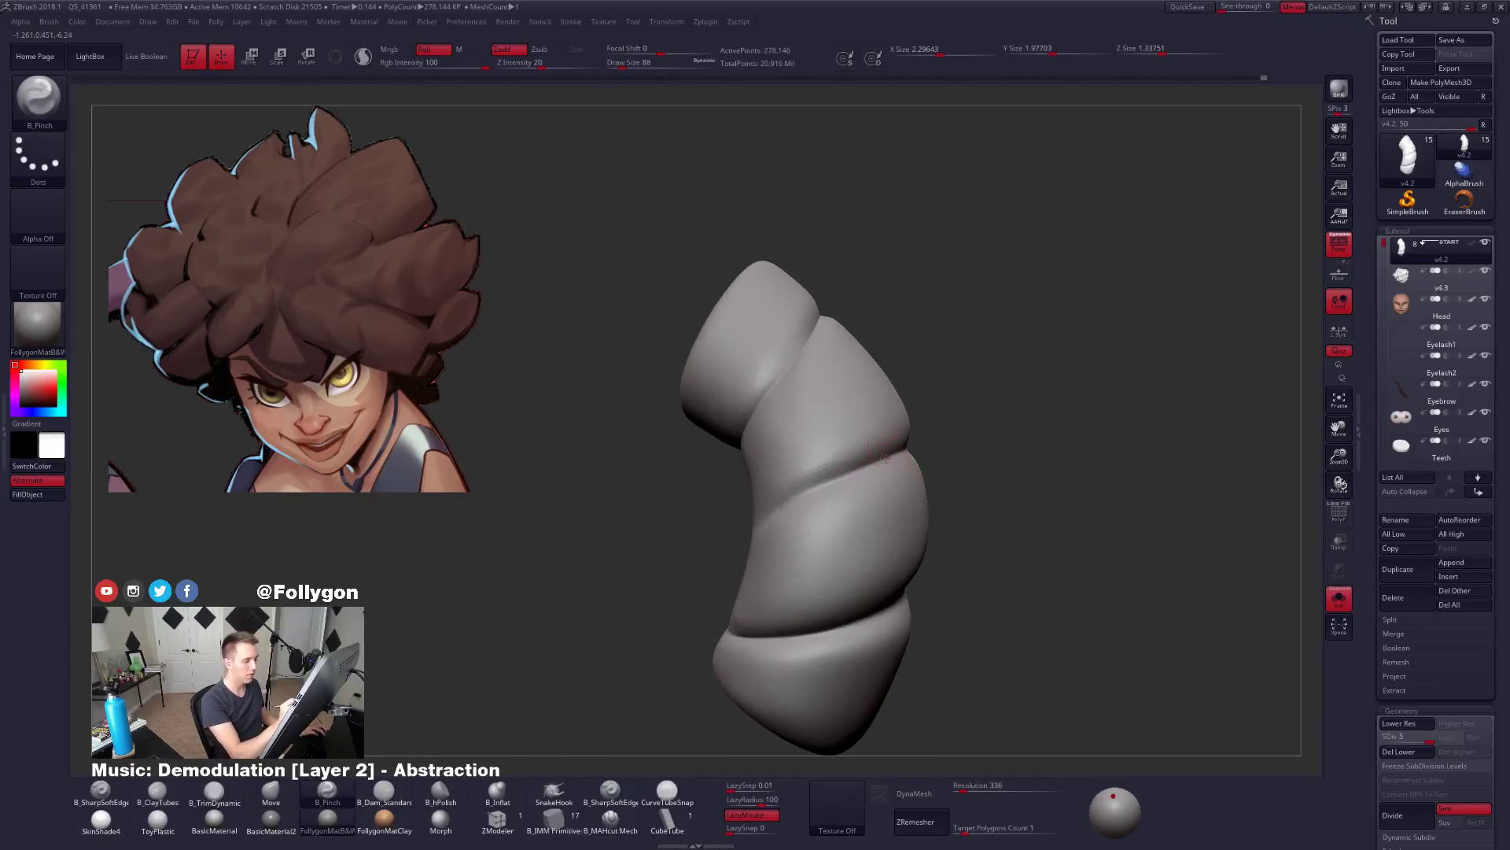
{"action": "left_click_drag", "start_coordinate": [820, 490], "coordinate": [731, 541]}
{"action": "right_click_drag", "start_coordinate": [818, 549], "coordinate": [780, 559]}
Tighten the remaining creases around the lock with the Pinch brush, using draw size 215 and a finer size of 104.
{"action": "key", "text": "space"}
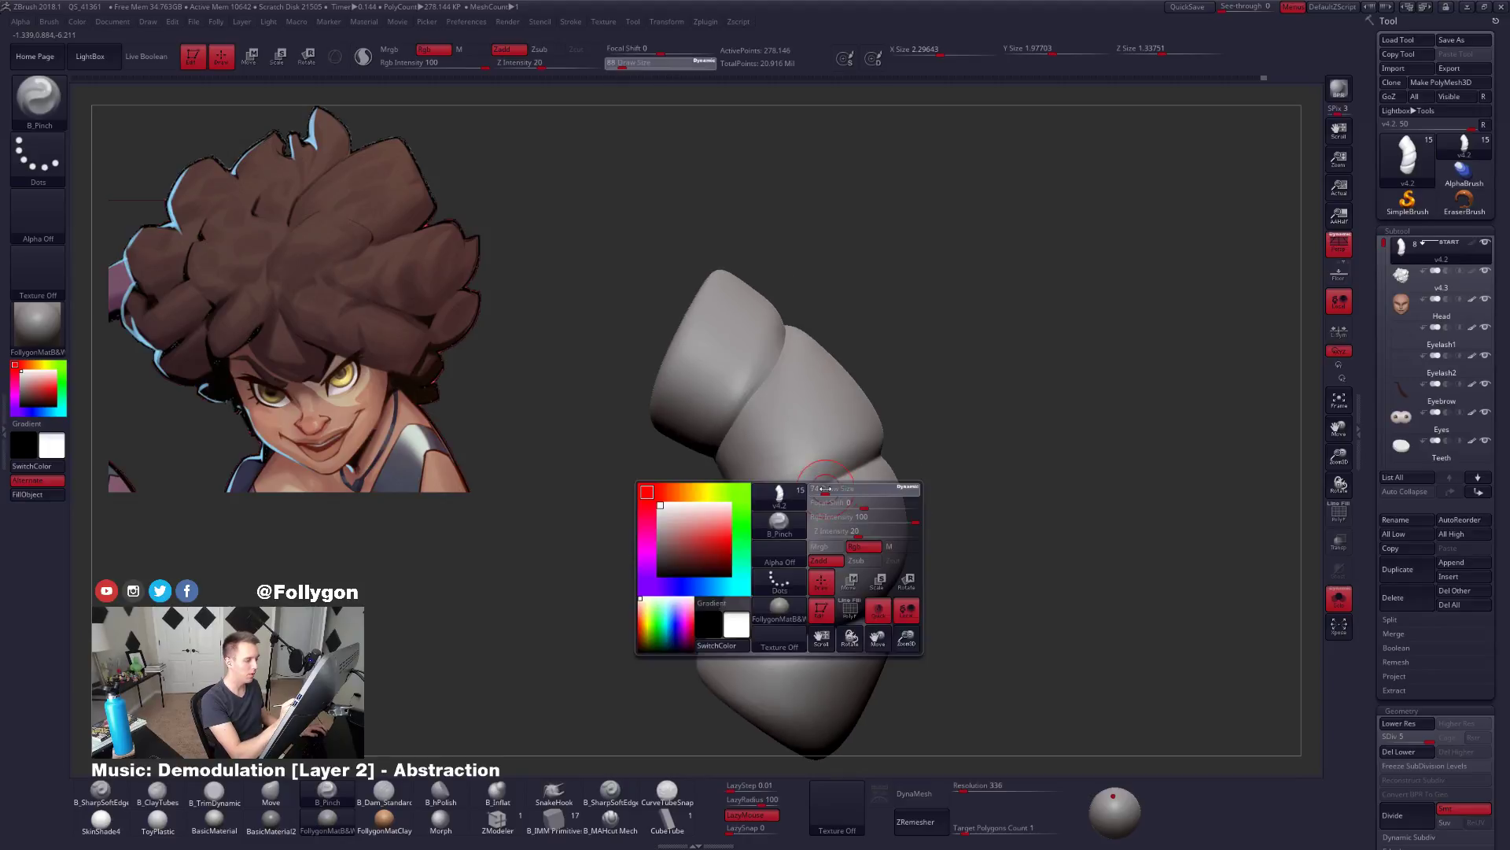
{"action": "left_click_drag", "start_coordinate": [836, 495], "coordinate": [824, 494]}
{"action": "key", "text": "space"}
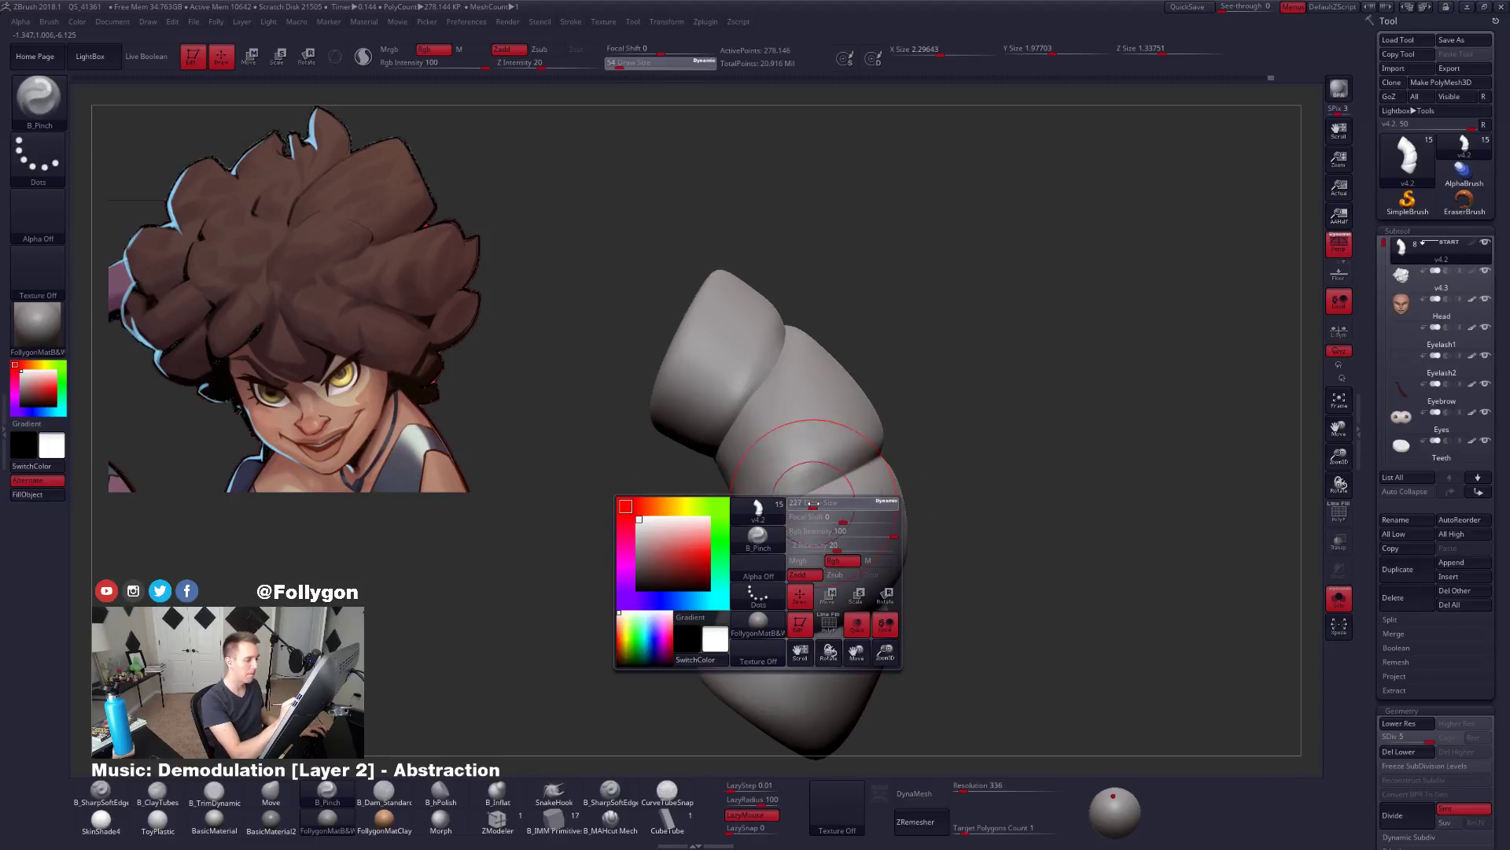
{"action": "key", "text": "shift"}
{"action": "right_click_drag", "start_coordinate": [795, 507], "coordinate": [907, 512]}
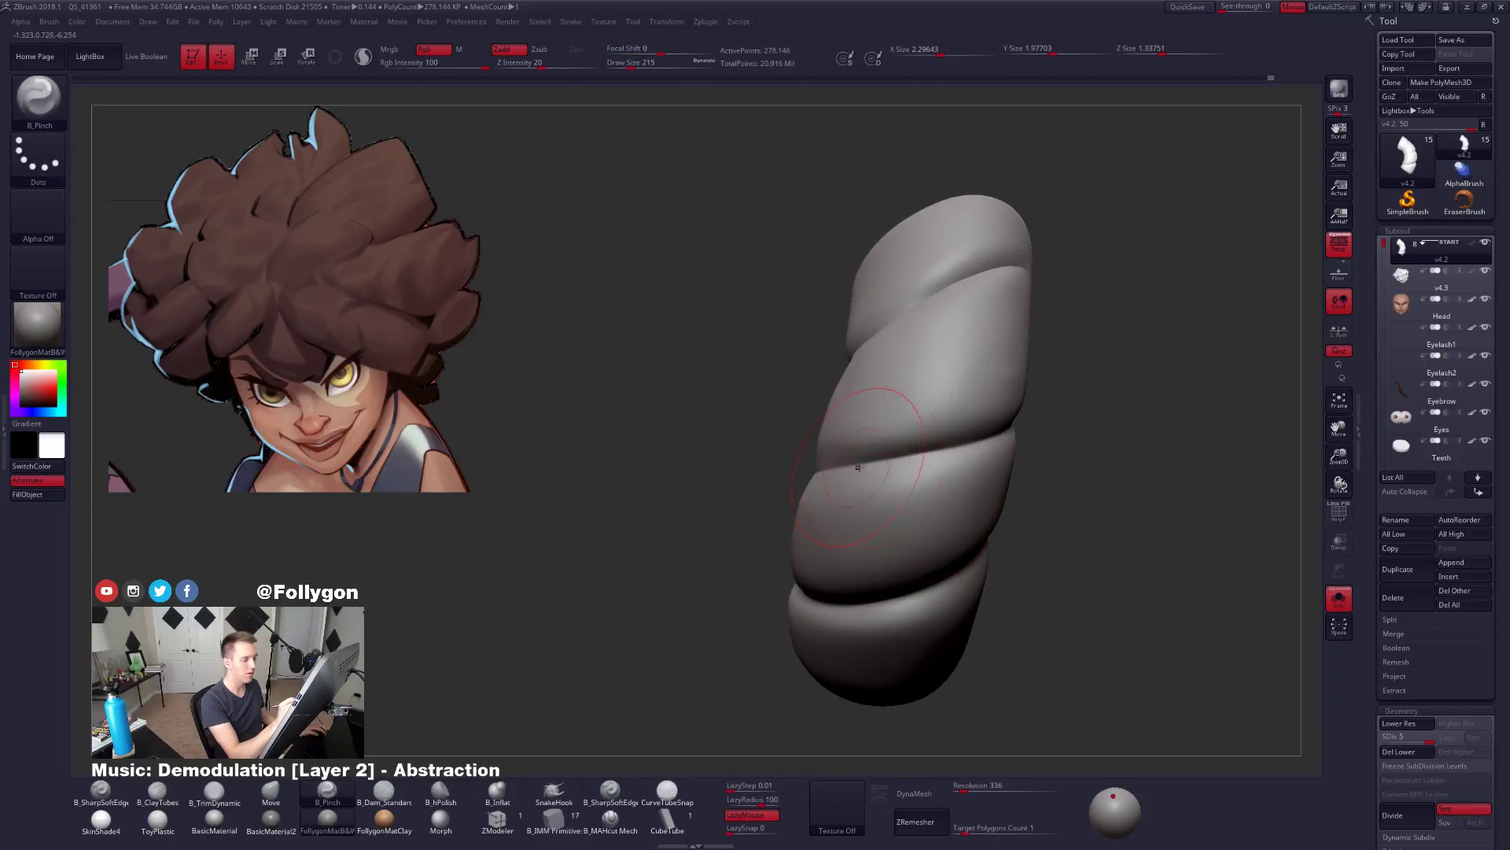
{"action": "key", "text": "space"}
{"action": "left_click_drag", "start_coordinate": [858, 467], "coordinate": [802, 460]}
{"action": "mouse_move", "coordinate": [802, 460]}
{"action": "right_mouse_down"}
{"action": "mouse_move", "coordinate": [850, 479]}
{"action": "mouse_move", "coordinate": [881, 530]}
{"action": "right_mouse_up"}
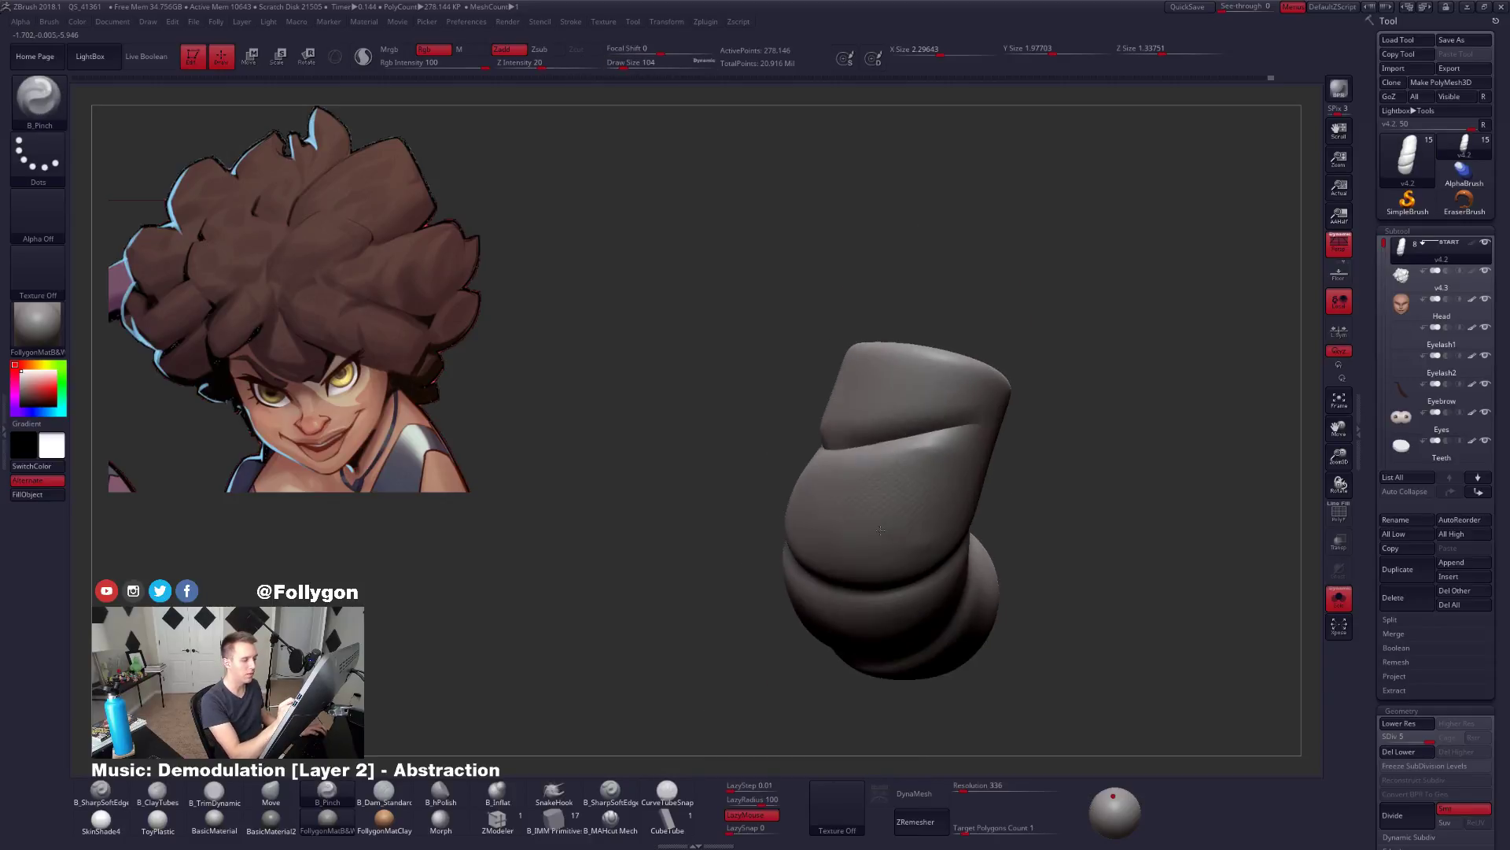
{"action": "key", "text": "shift"}
{"action": "right_click_drag", "start_coordinate": [968, 438], "coordinate": [920, 440]}
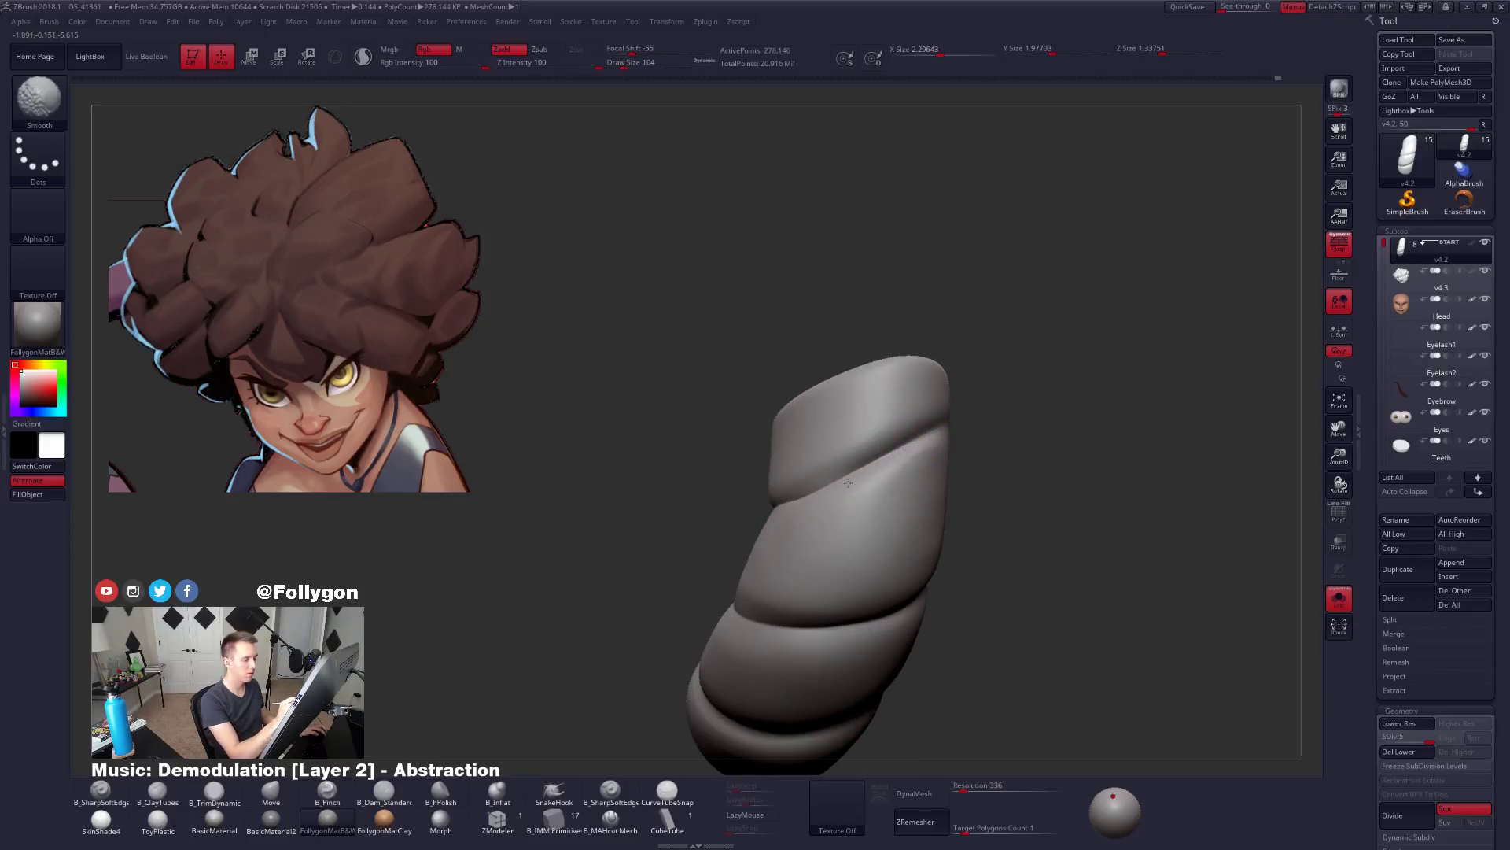
Bring the whole head back into view, compare the lock from the front, and quick-save the project.
{"action": "mouse_move", "coordinate": [848, 482]}
{"action": "right_mouse_down"}
{"action": "mouse_move", "coordinate": [722, 527]}
{"action": "mouse_move", "coordinate": [719, 544]}
{"action": "mouse_move", "coordinate": [811, 550]}
{"action": "right_mouse_up"}
{"action": "key", "text": "alt+s"}
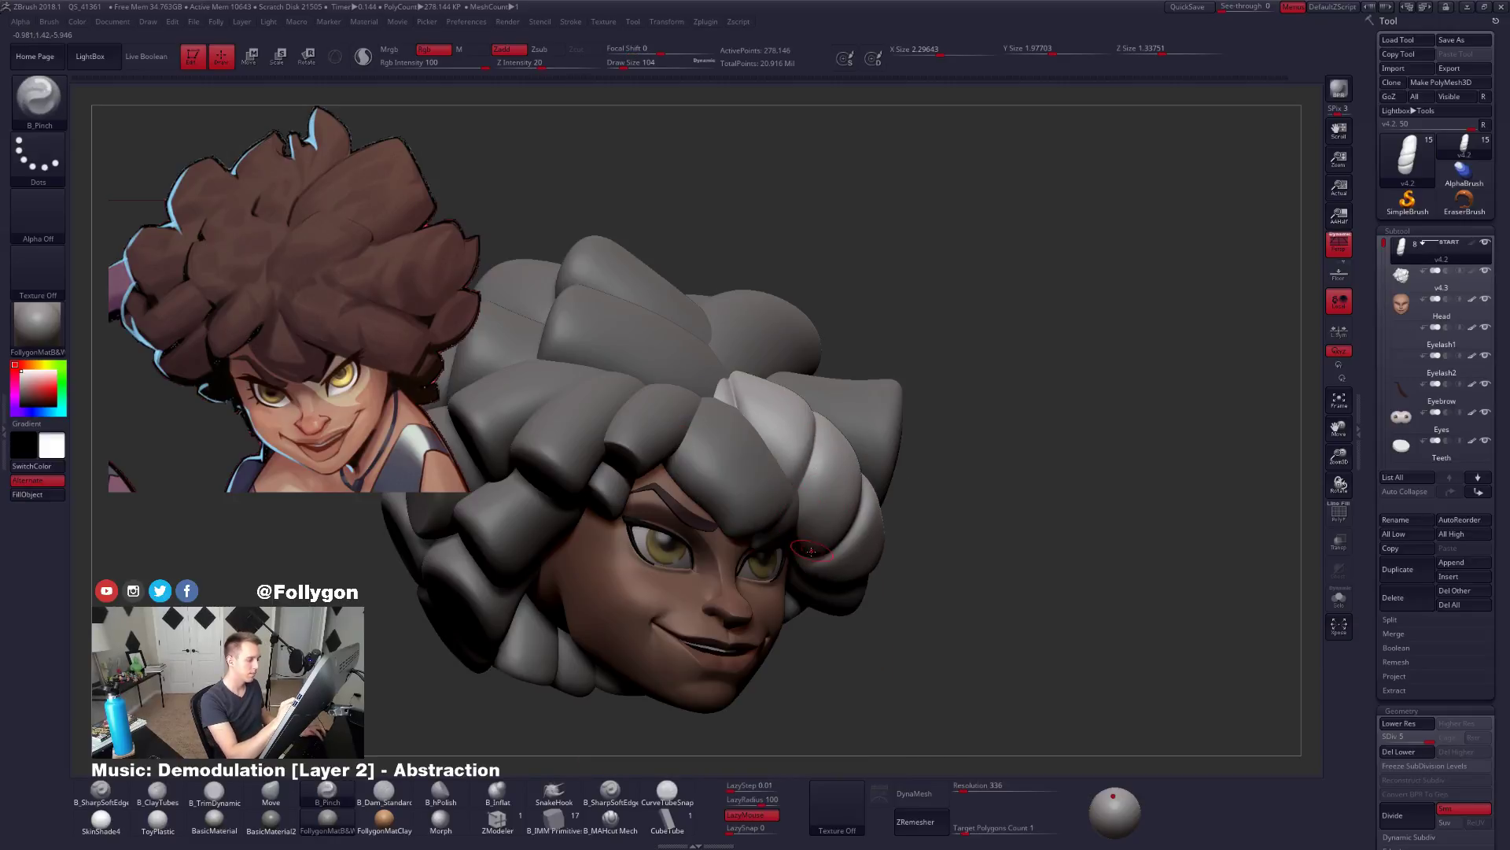
{"action": "right_click_drag", "start_coordinate": [886, 581], "coordinate": [1038, 535]}
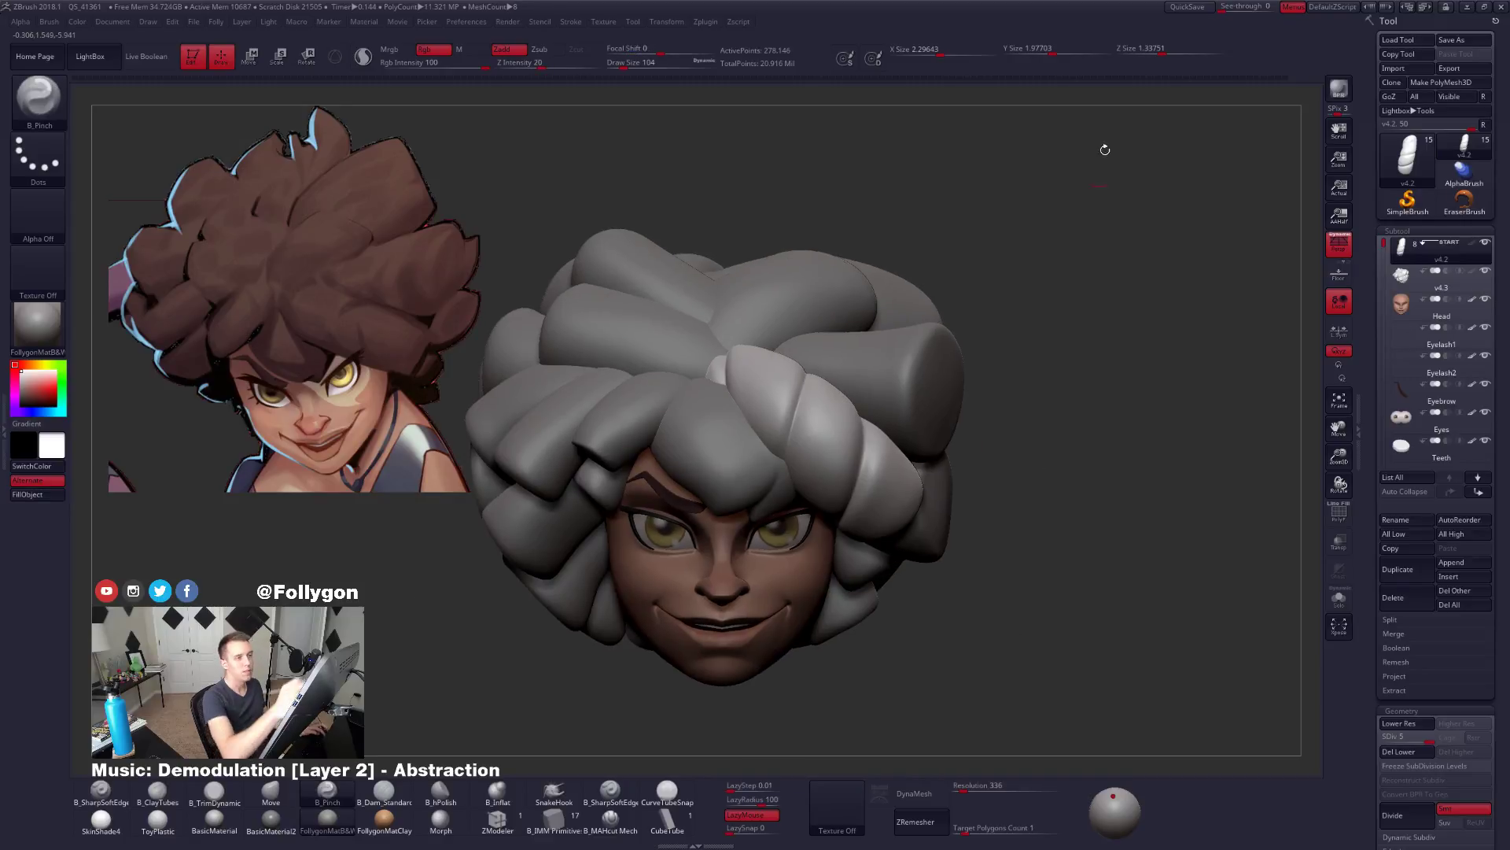
{"action": "left_click", "coordinate": [1188, 7]}
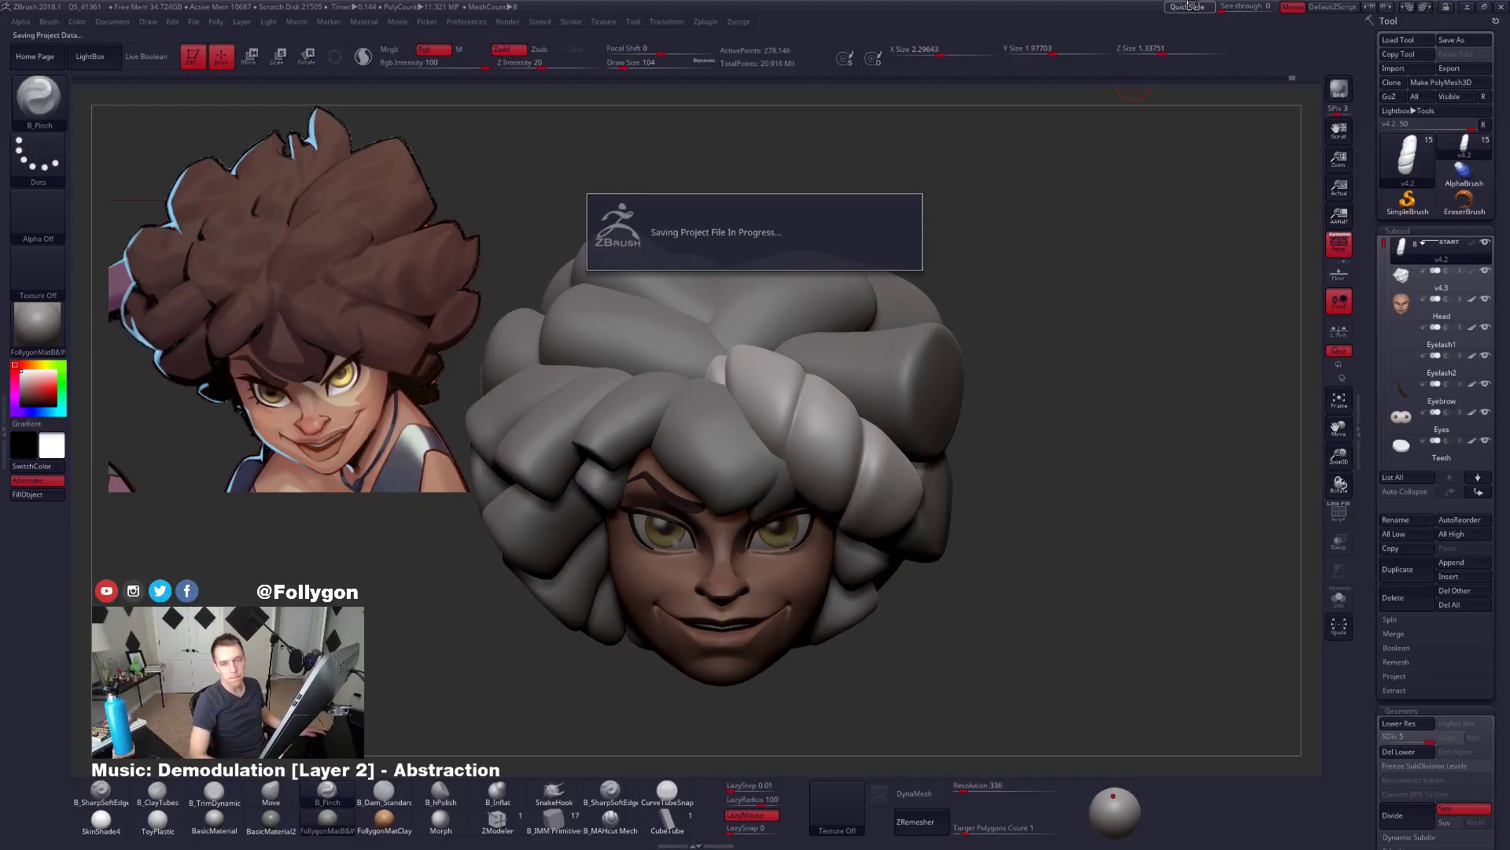
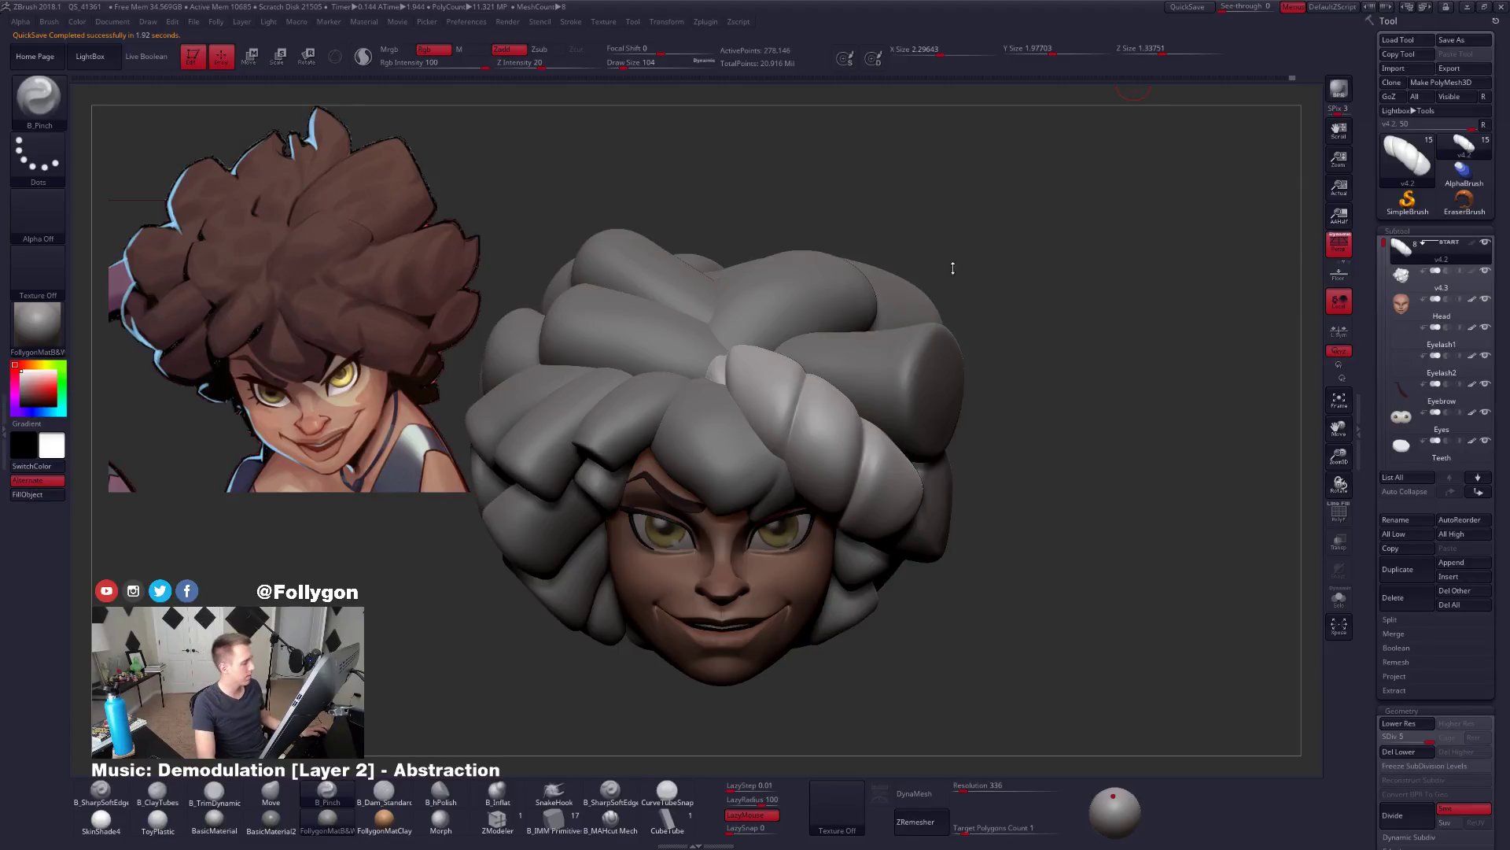
Set MaskLasso as the masking brush and check the lock's polygroups with the PolyFrame display.
{"action": "key", "text": "ctrl+shift+f"}
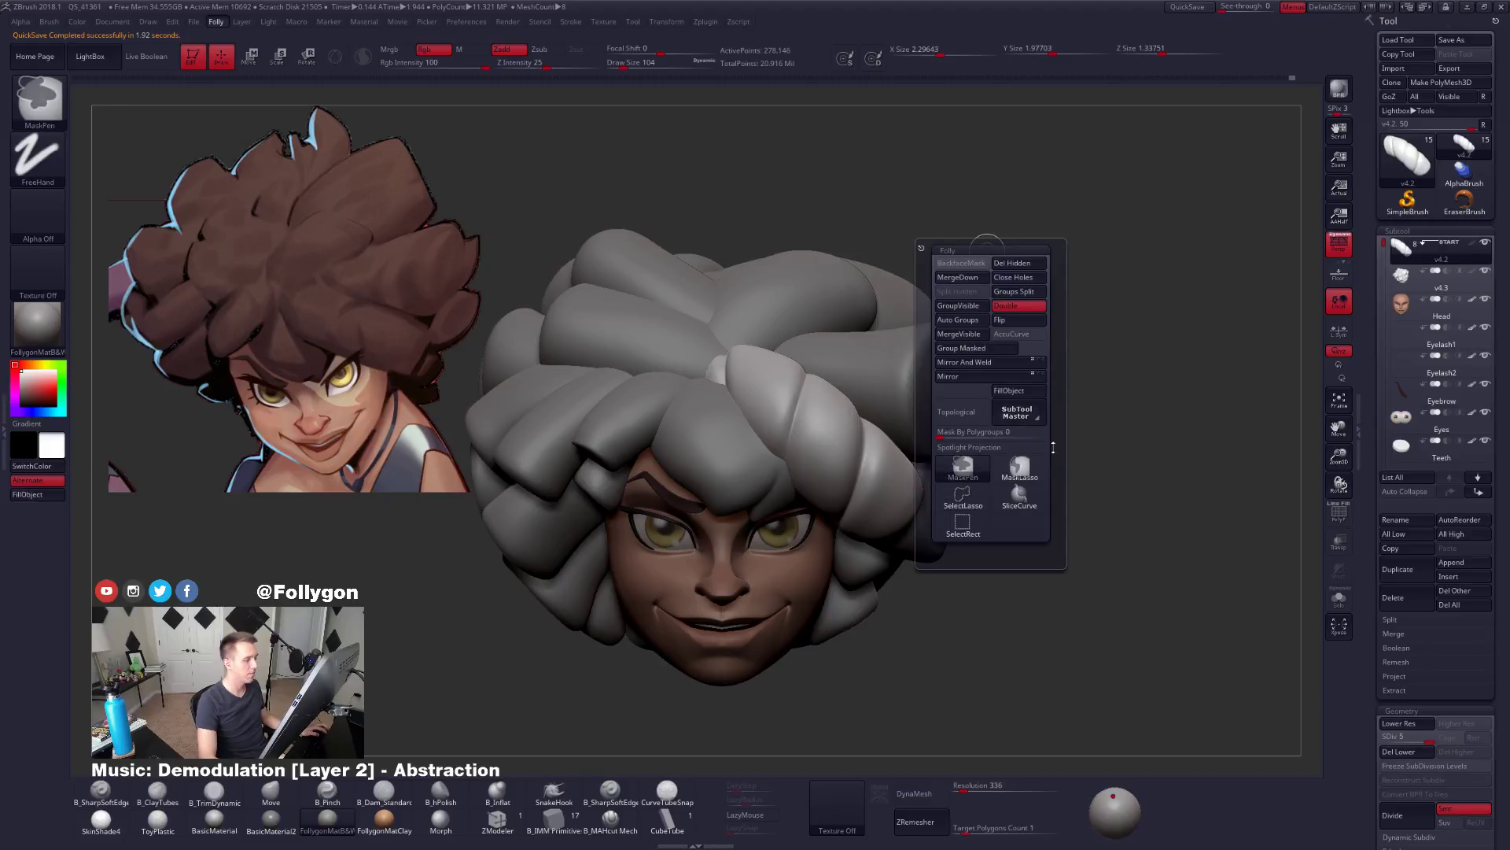
{"action": "left_click", "coordinate": [1019, 469], "text": "ctrl"}
{"action": "key", "text": "shift+f"}
{"action": "left_click_drag", "start_coordinate": [976, 425], "coordinate": [1043, 380], "text": "alt"}
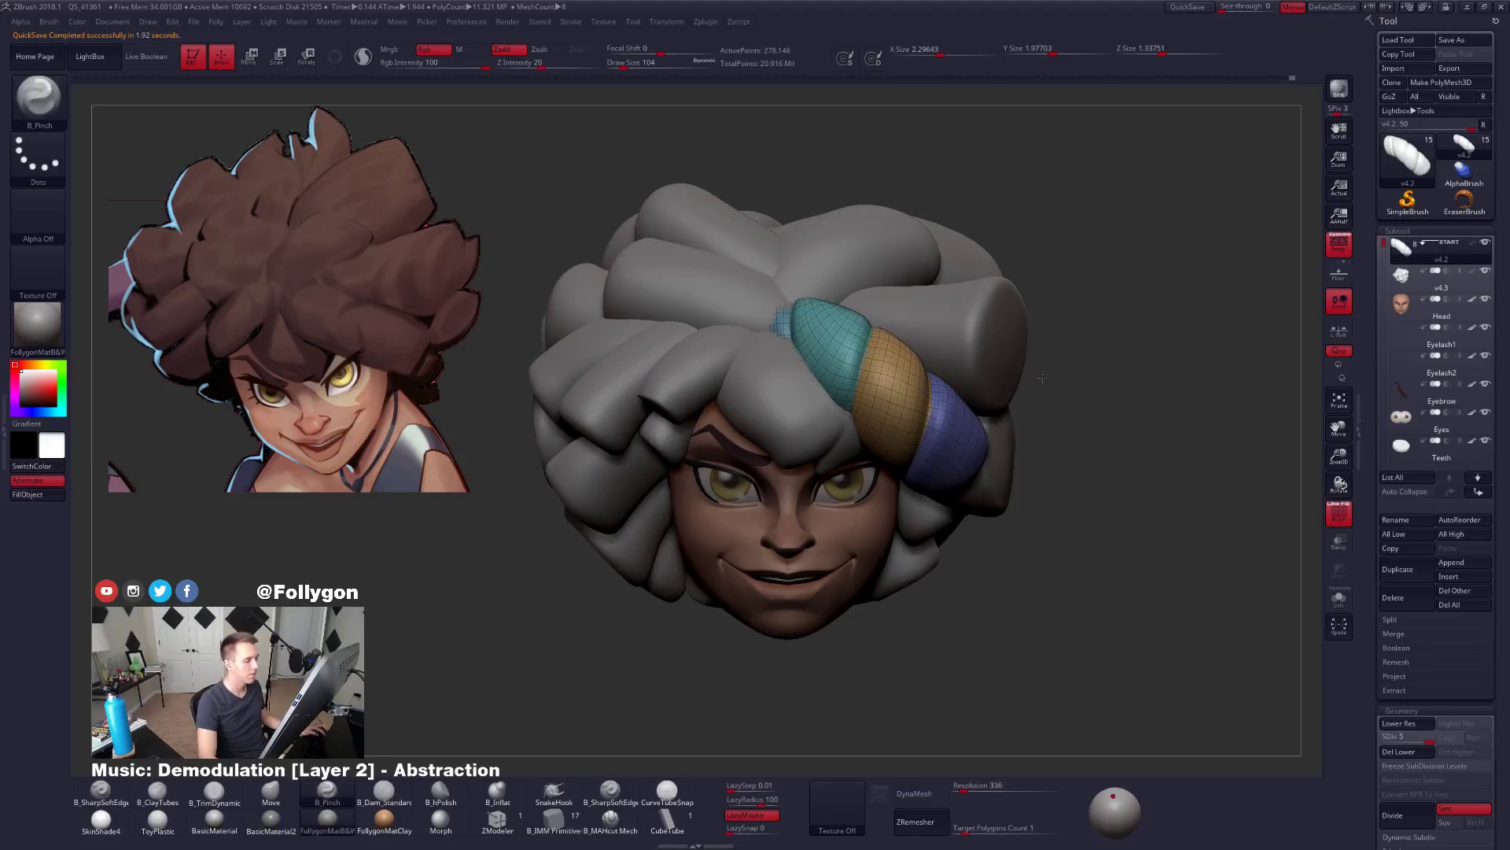
{"action": "key", "text": "shift+f"}
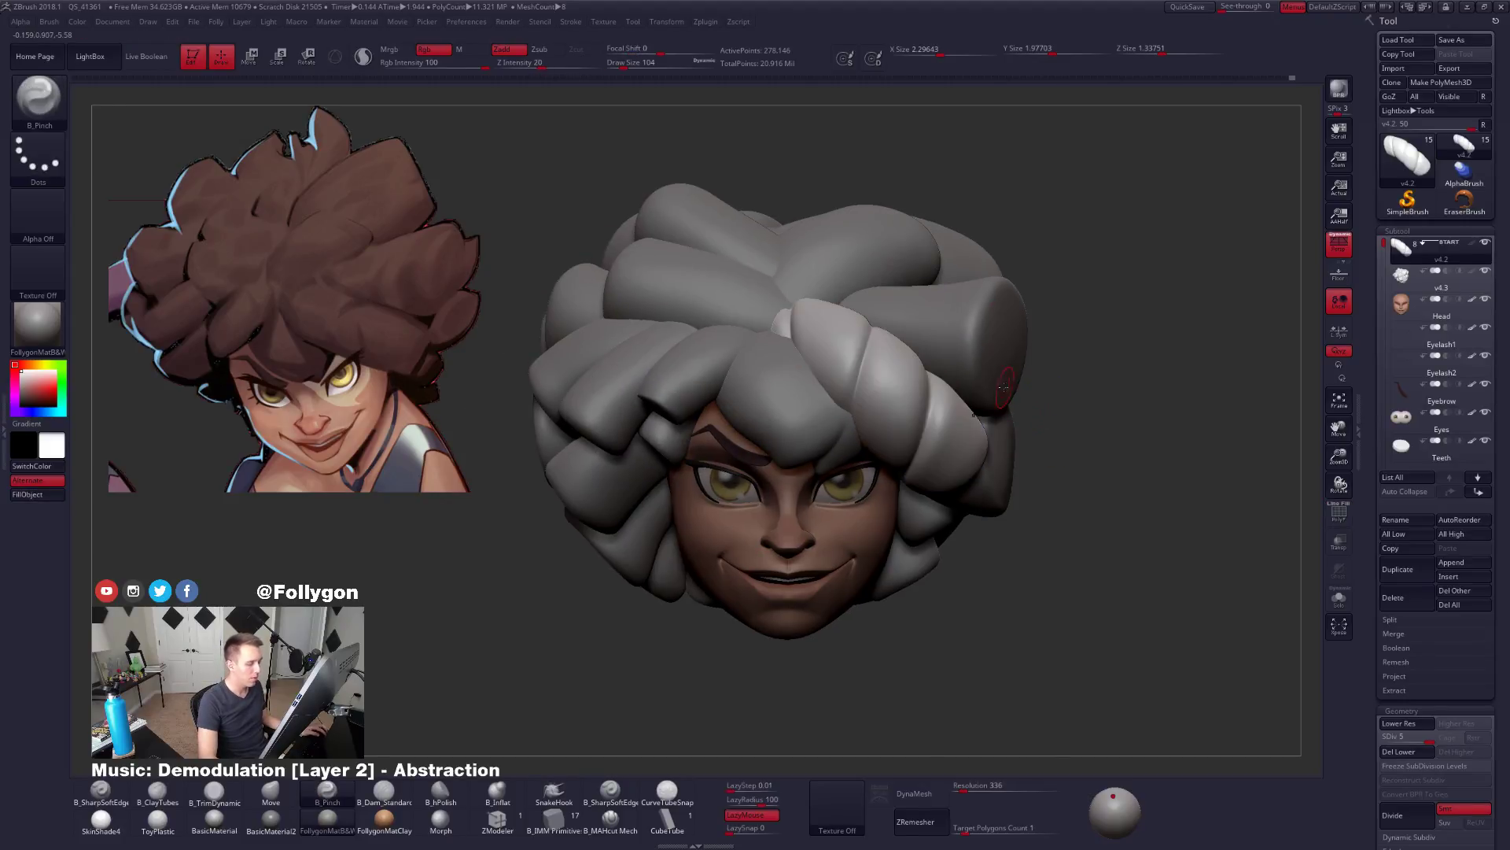
Remesh the hair lock with DynaMesh at resolution 336 and isolate it for close work.
{"action": "left_click", "coordinate": [928, 797]}
{"action": "left_click", "coordinate": [878, 821]}
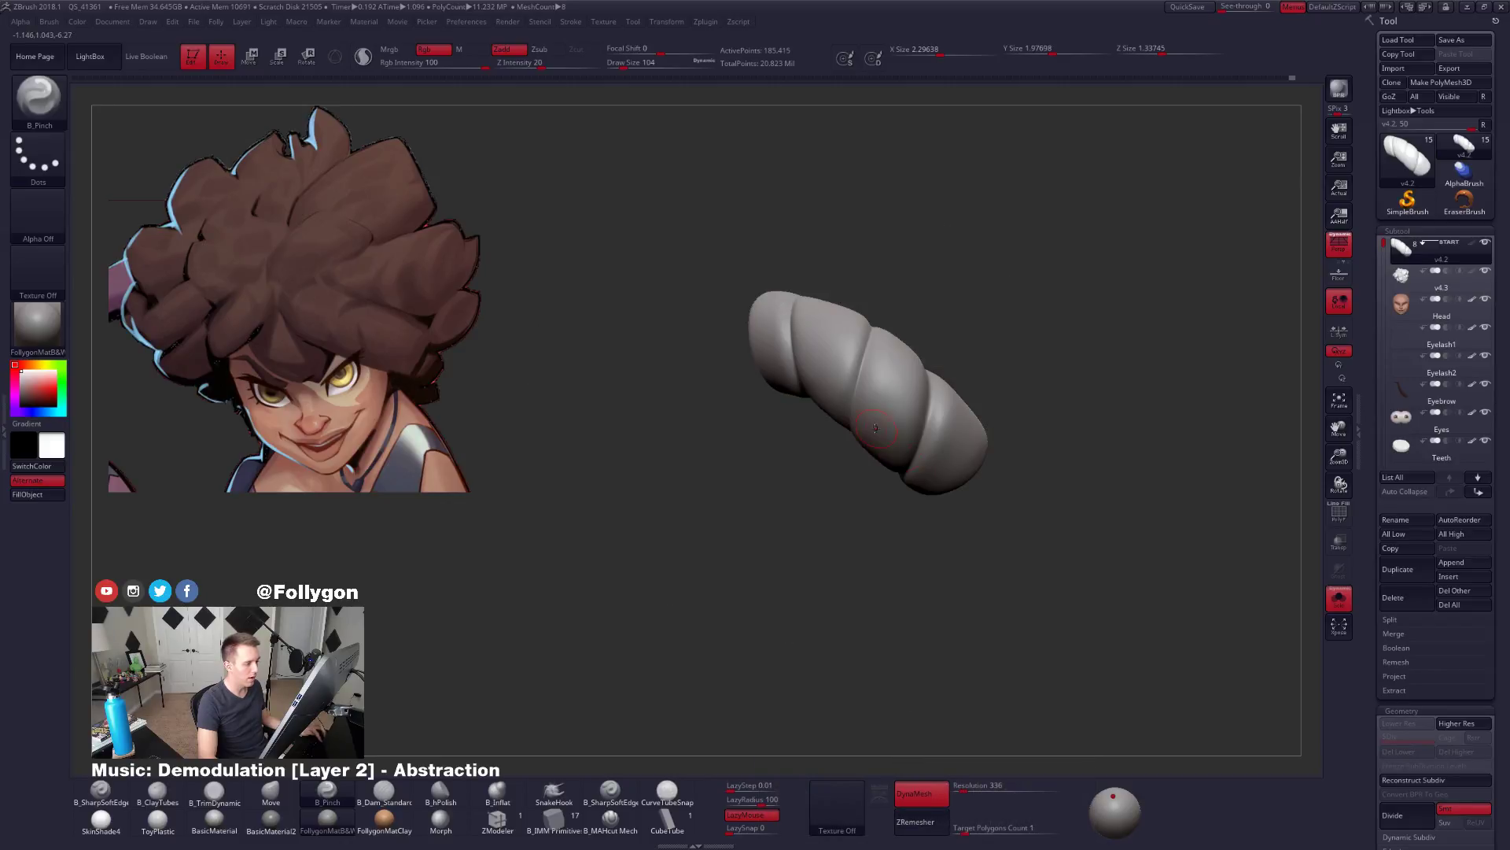
{"action": "left_click_drag", "start_coordinate": [876, 428], "coordinate": [899, 503], "text": "alt"}
Mask the lock's middle twist segment, leaving the neighbouring segments unmasked for sculpting.
{"action": "mouse_move", "coordinate": [834, 583]}
{"action": "left_mouse_down"}
{"action": "mouse_move", "coordinate": [876, 442]}
{"action": "mouse_move", "coordinate": [940, 408]}
{"action": "mouse_move", "coordinate": [911, 338]}
{"action": "left_mouse_up"}
{"action": "key", "text": "w"}
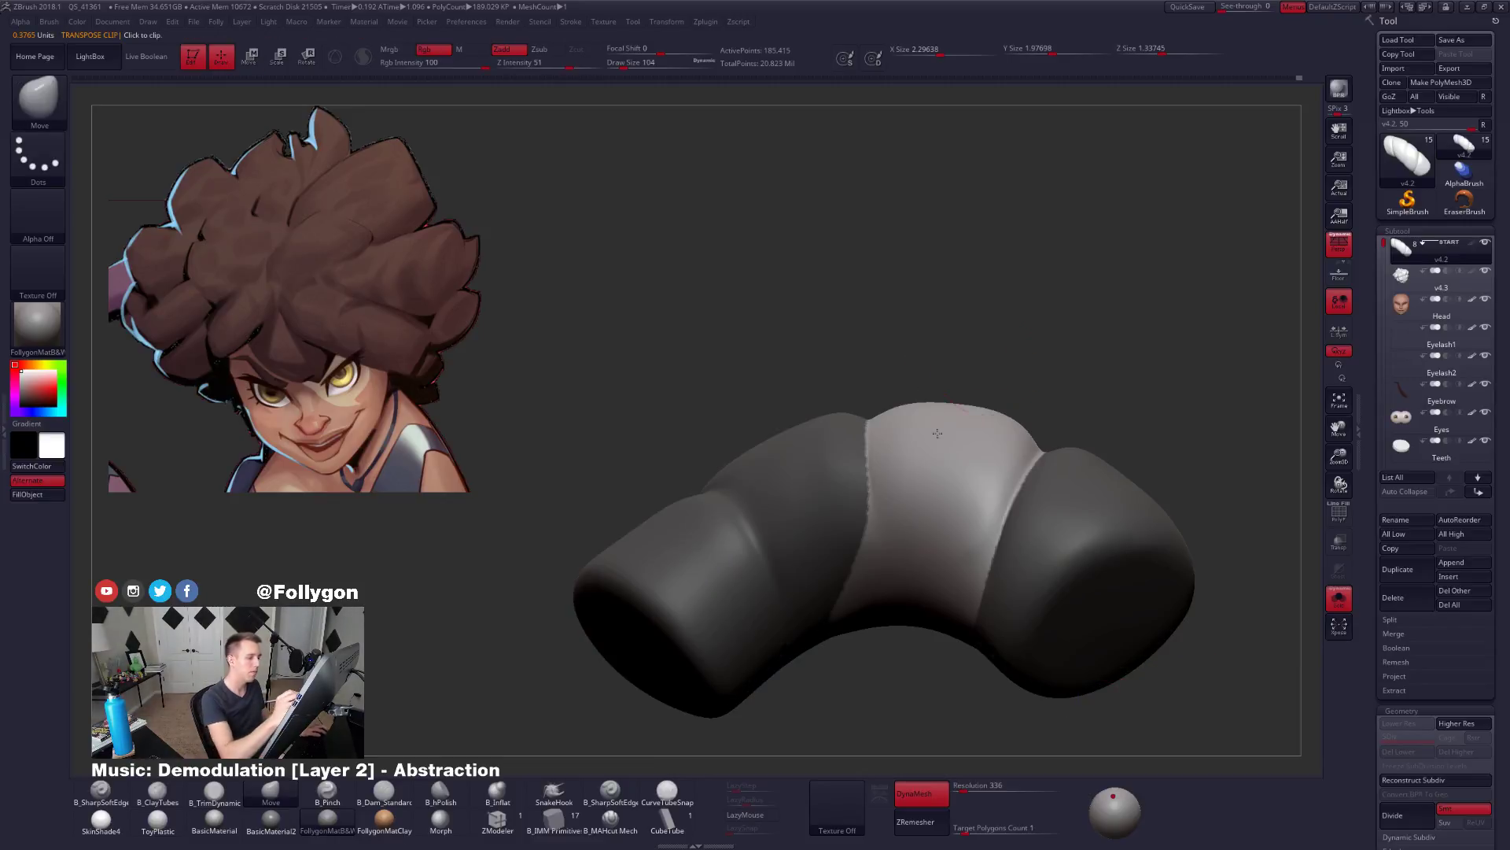
{"action": "key", "text": "ctrl+i"}
{"action": "mouse_move", "coordinate": [865, 692]}
{"action": "left_mouse_down"}
{"action": "mouse_move", "coordinate": [837, 523]}
{"action": "mouse_move", "coordinate": [881, 395]}
{"action": "left_mouse_up"}
Pinch the unmasked segments' edges along both borders of the masked middle segment at draw size 54.
{"action": "key", "text": "4"}
{"action": "key", "text": "space"}
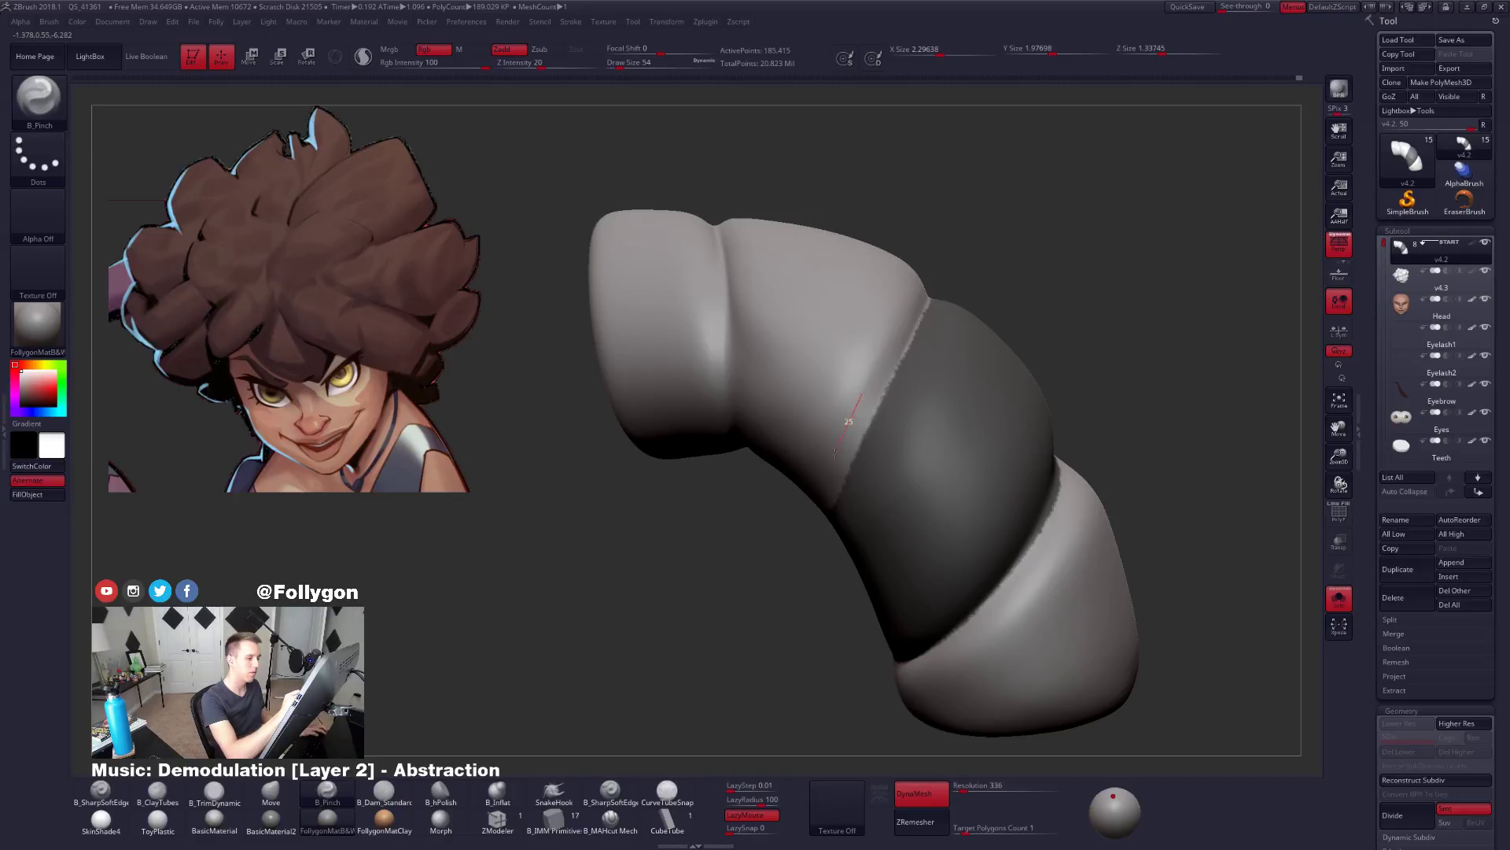
{"action": "left_click_drag", "start_coordinate": [834, 454], "coordinate": [821, 486]}
{"action": "left_click_drag", "start_coordinate": [755, 543], "coordinate": [727, 594]}
{"action": "left_click_drag", "start_coordinate": [826, 475], "coordinate": [798, 531]}
{"action": "mouse_move", "coordinate": [743, 586]}
{"action": "left_mouse_down"}
{"action": "mouse_move", "coordinate": [829, 530]}
{"action": "mouse_move", "coordinate": [792, 534]}
{"action": "left_mouse_up"}
{"action": "mouse_move", "coordinate": [793, 534]}
{"action": "right_mouse_down"}
{"action": "mouse_move", "coordinate": [889, 472]}
{"action": "mouse_move", "coordinate": [984, 535]}
{"action": "mouse_move", "coordinate": [972, 494]}
{"action": "mouse_move", "coordinate": [820, 509]}
{"action": "mouse_move", "coordinate": [771, 463]}
{"action": "right_mouse_up"}
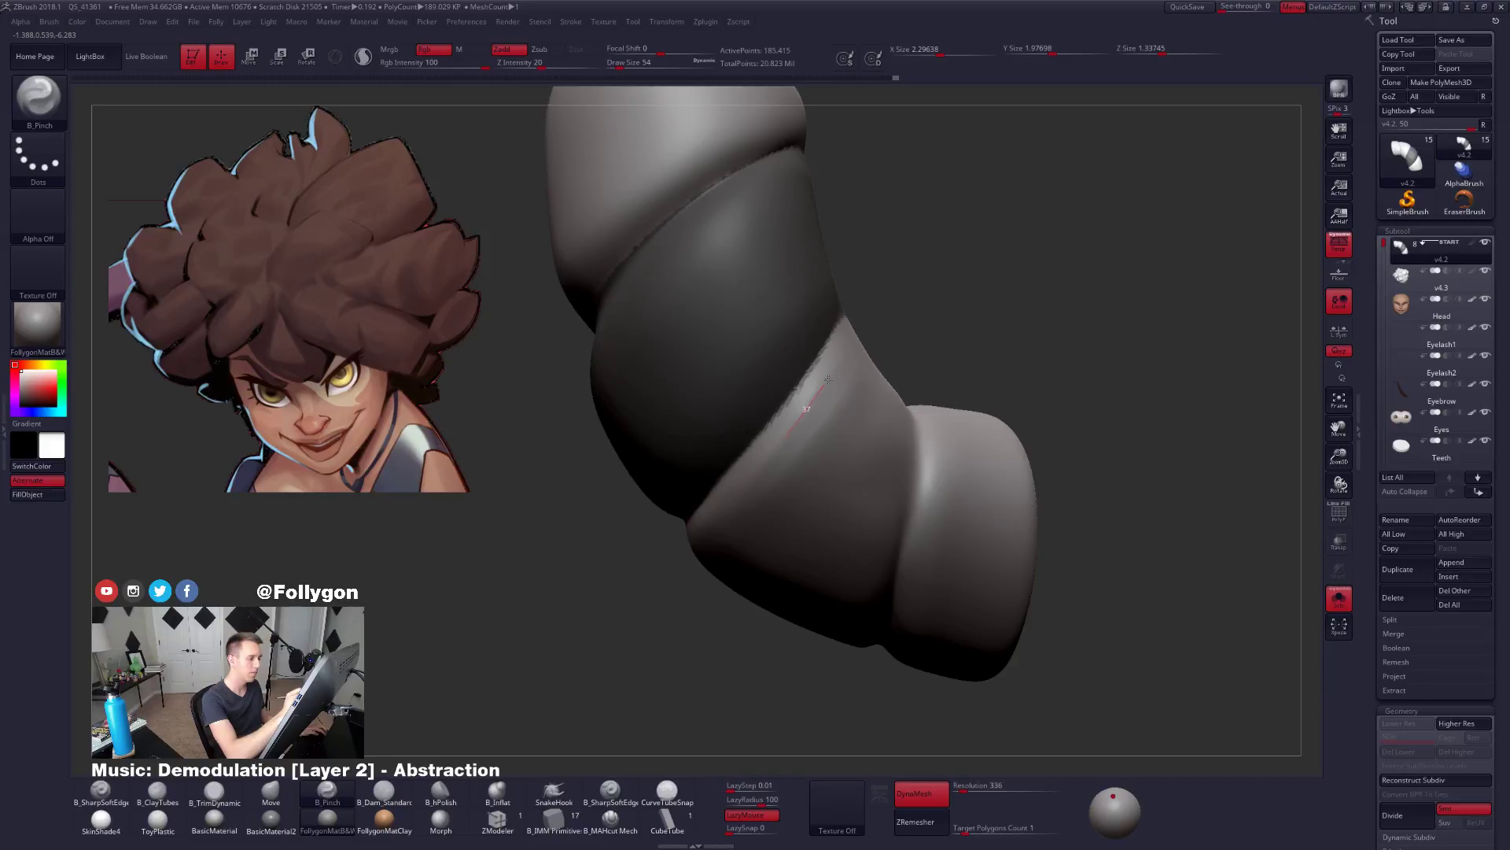
{"action": "right_click_drag", "start_coordinate": [879, 299], "coordinate": [821, 410]}
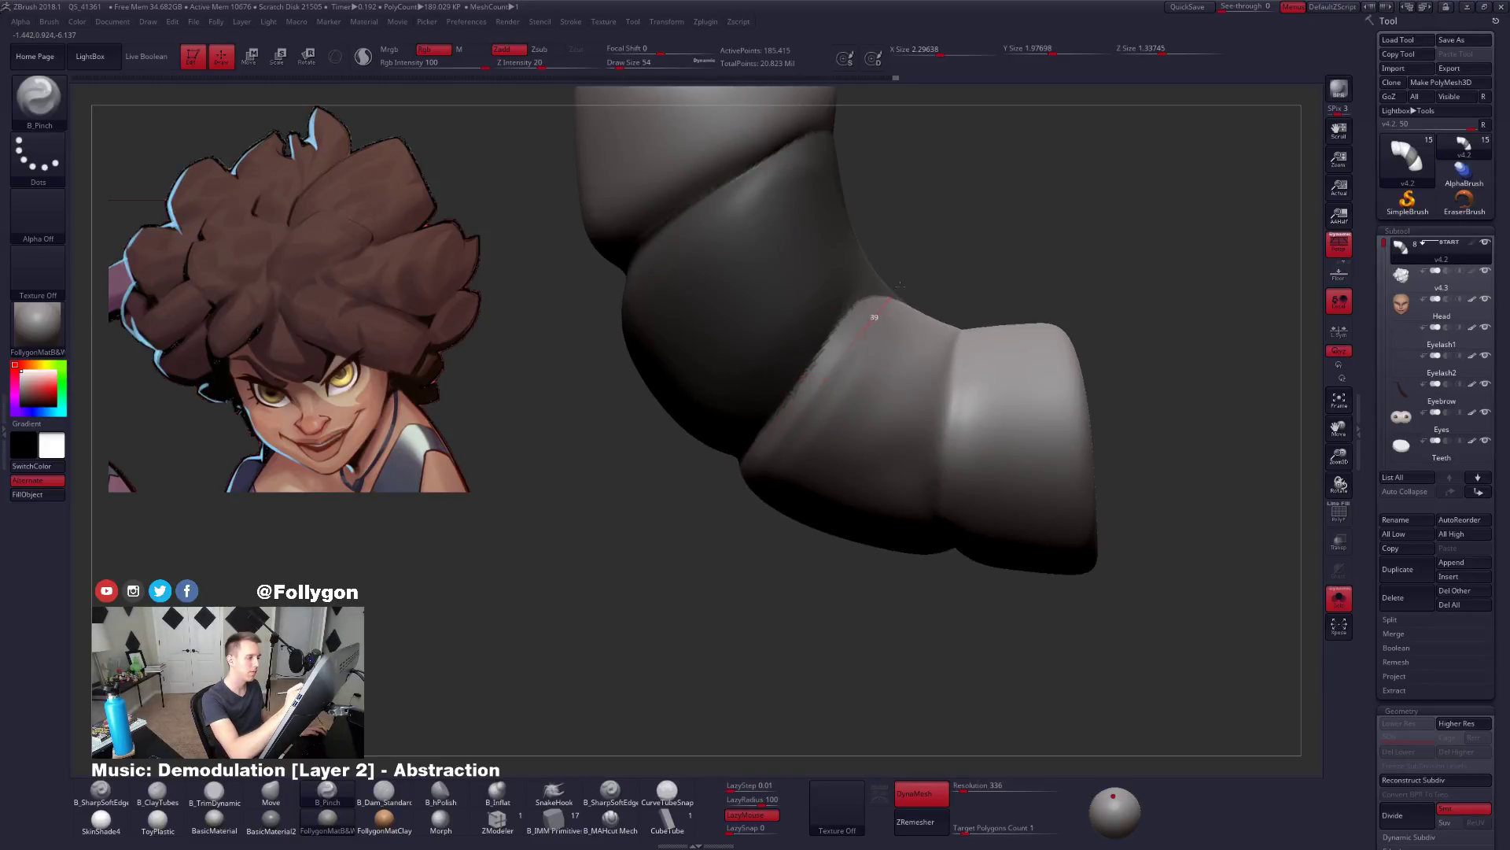
{"action": "right_click_drag", "start_coordinate": [899, 285], "coordinate": [856, 367]}
Flatten the segment below the masked middle twist with the TrimDynamic brush and smooth its surface.
{"action": "key", "text": "b"}
{"action": "key", "text": "t"}
{"action": "key", "text": "d"}
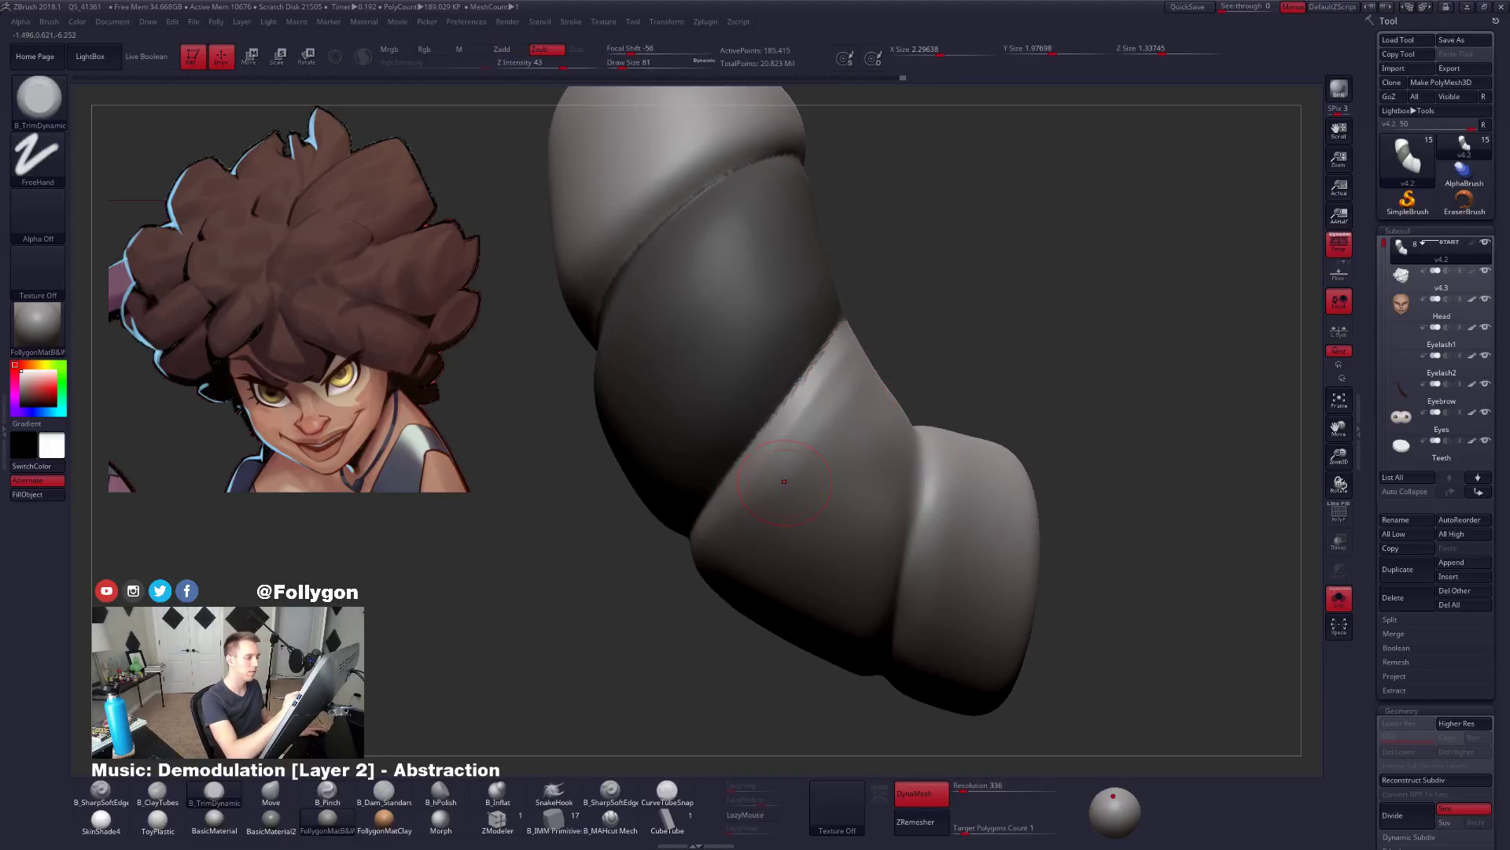
{"action": "right_click_drag", "start_coordinate": [784, 480], "coordinate": [835, 401]}
{"action": "right_click_drag", "start_coordinate": [801, 475], "coordinate": [851, 387]}
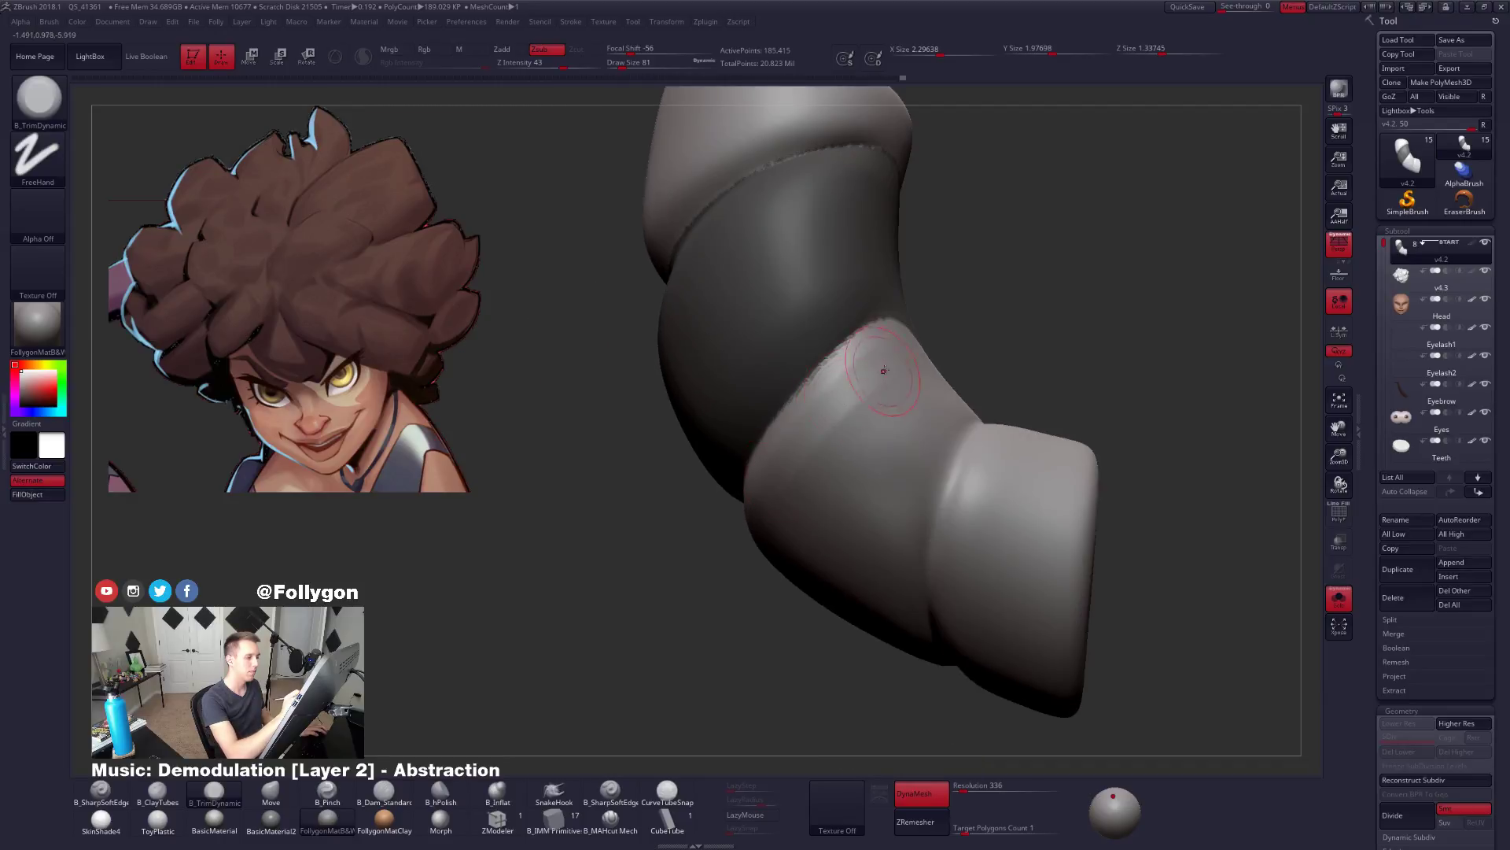
{"action": "right_click_drag", "start_coordinate": [822, 466], "coordinate": [848, 431]}
{"action": "key", "text": "shift"}
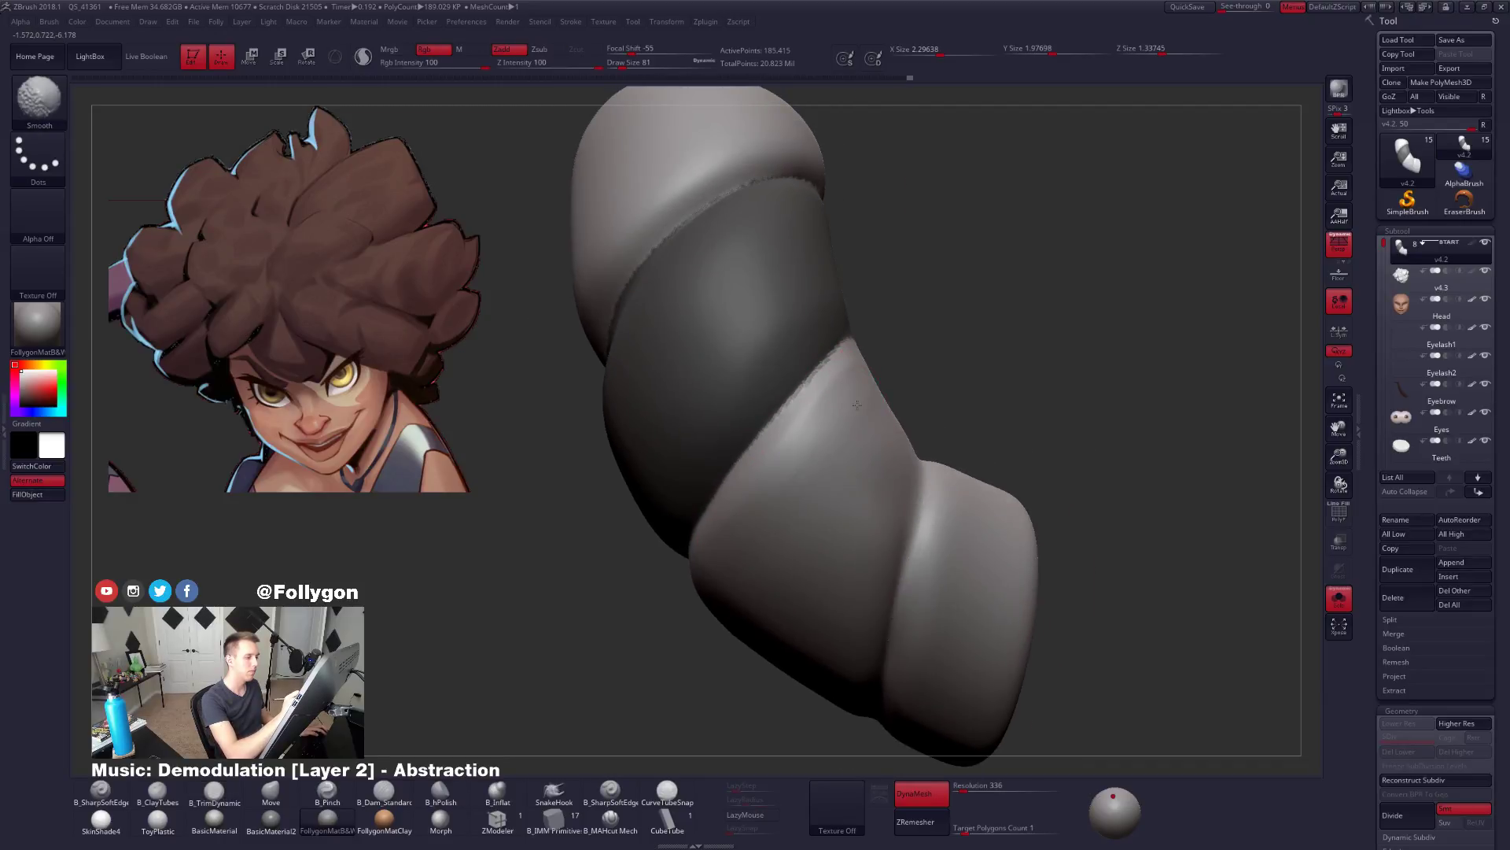
{"action": "mouse_move", "coordinate": [788, 486]}
{"action": "right_mouse_down"}
{"action": "mouse_move", "coordinate": [830, 417]}
{"action": "mouse_move", "coordinate": [801, 411]}
{"action": "right_mouse_up"}
Set the Pinch brush's draw size to 33 on the unmasked hair lock and subdivide the mesh once.
{"action": "key", "text": "space"}
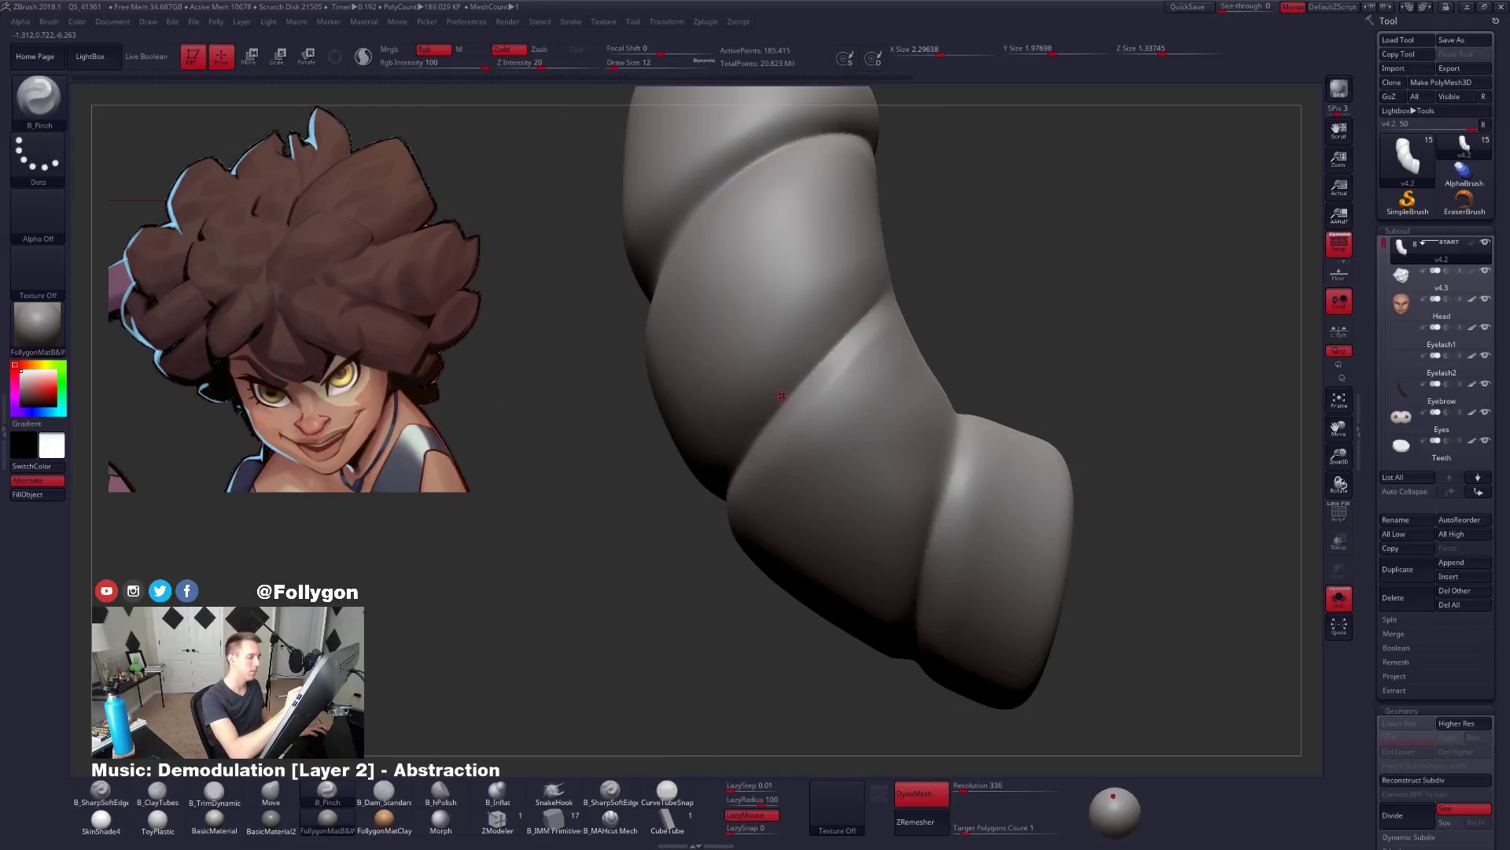
{"action": "key", "text": "space"}
{"action": "left_click_drag", "start_coordinate": [787, 396], "coordinate": [792, 396]}
{"action": "key", "text": "ctrl+d"}
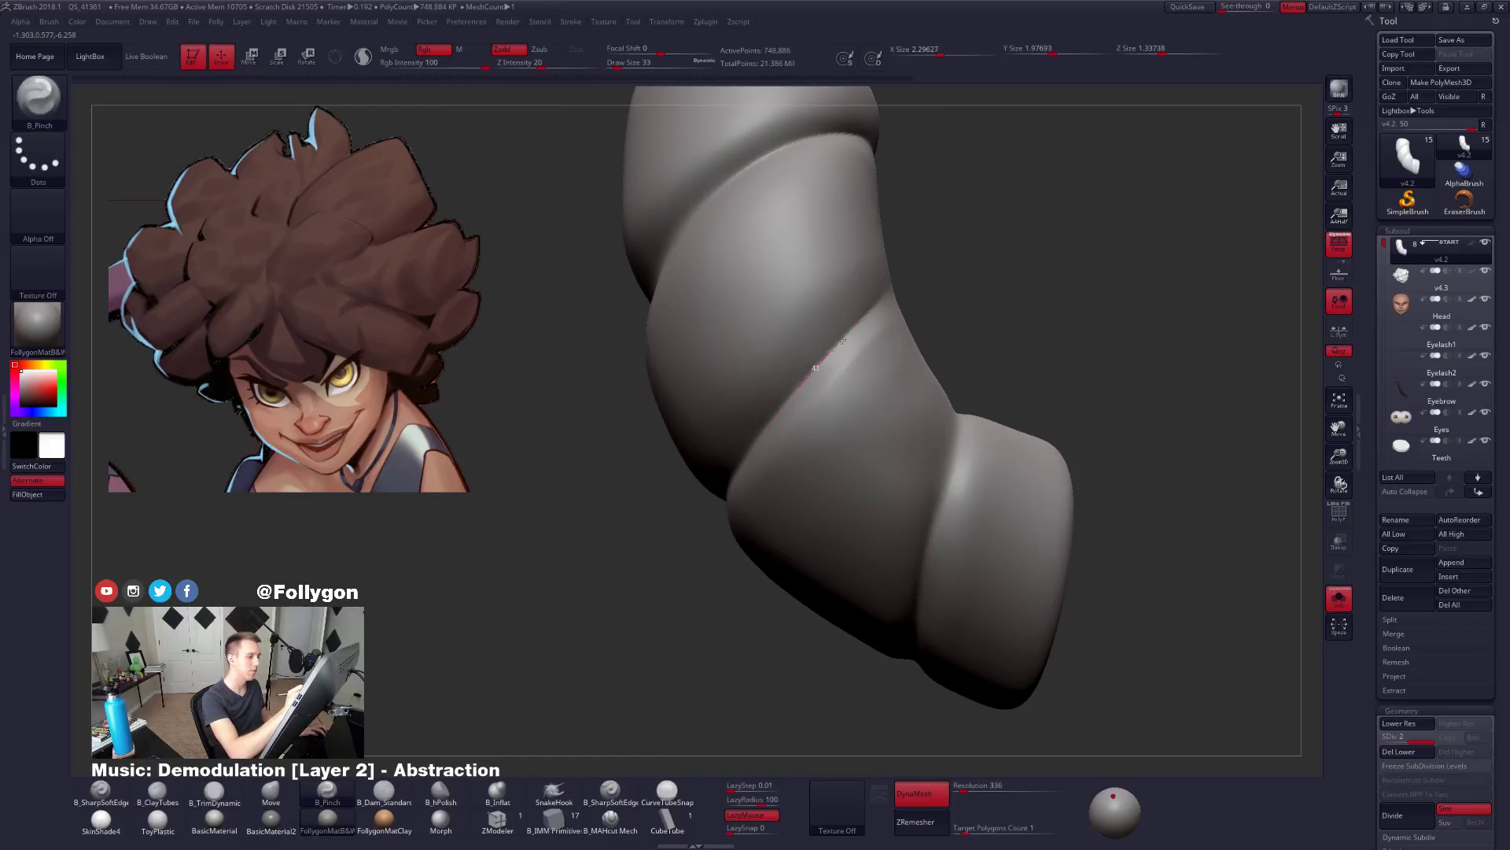
Pinch the crease along the middle segment's lower border around the lock, raising the draw size to 43.
{"action": "right_click_drag", "start_coordinate": [851, 332], "coordinate": [799, 394]}
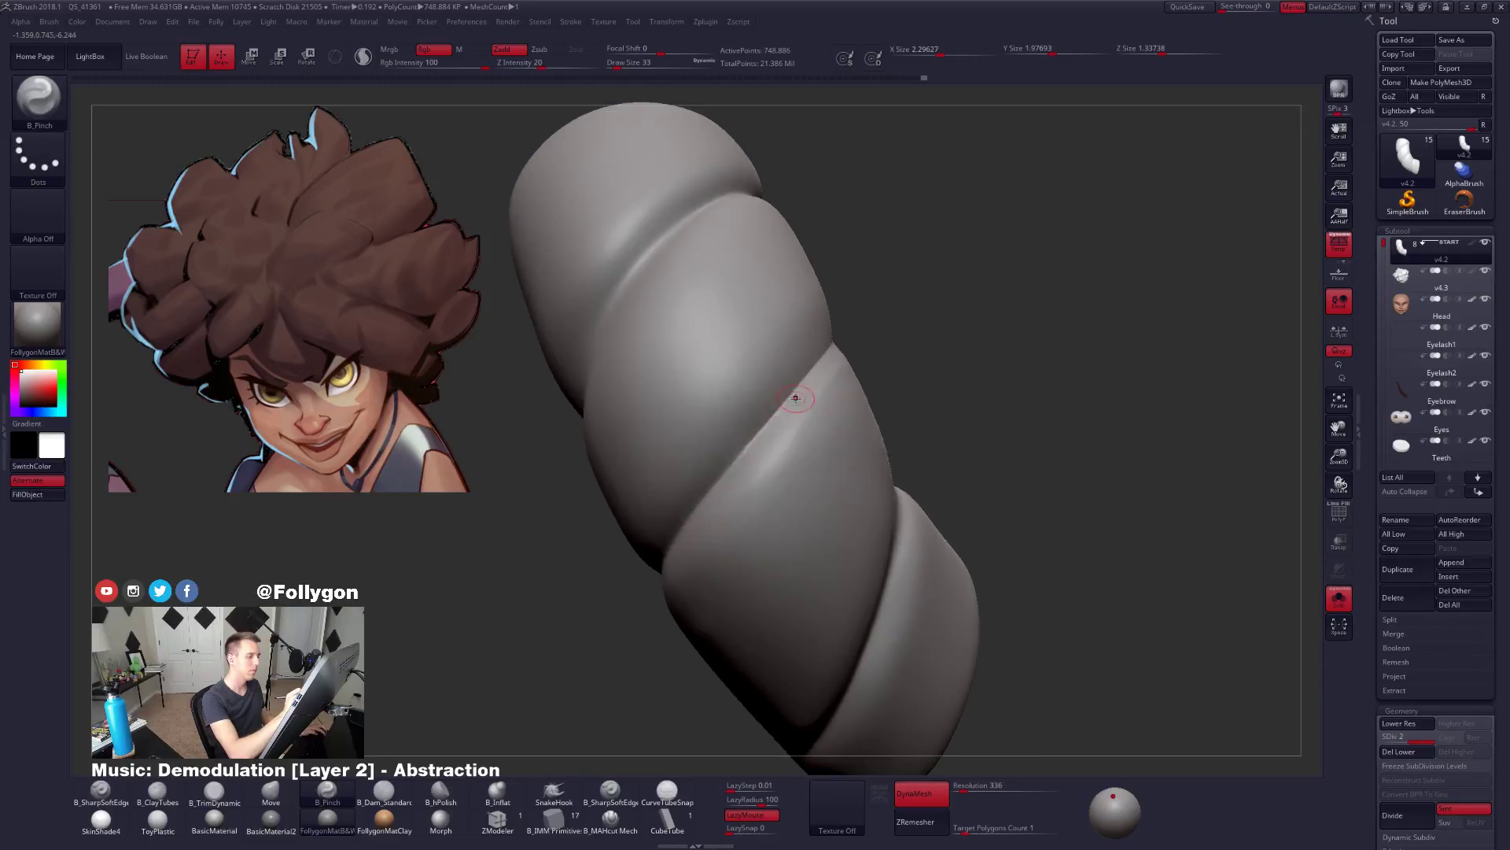
{"action": "key", "text": "]"}
{"action": "right_click_drag", "start_coordinate": [617, 610], "coordinate": [756, 444]}
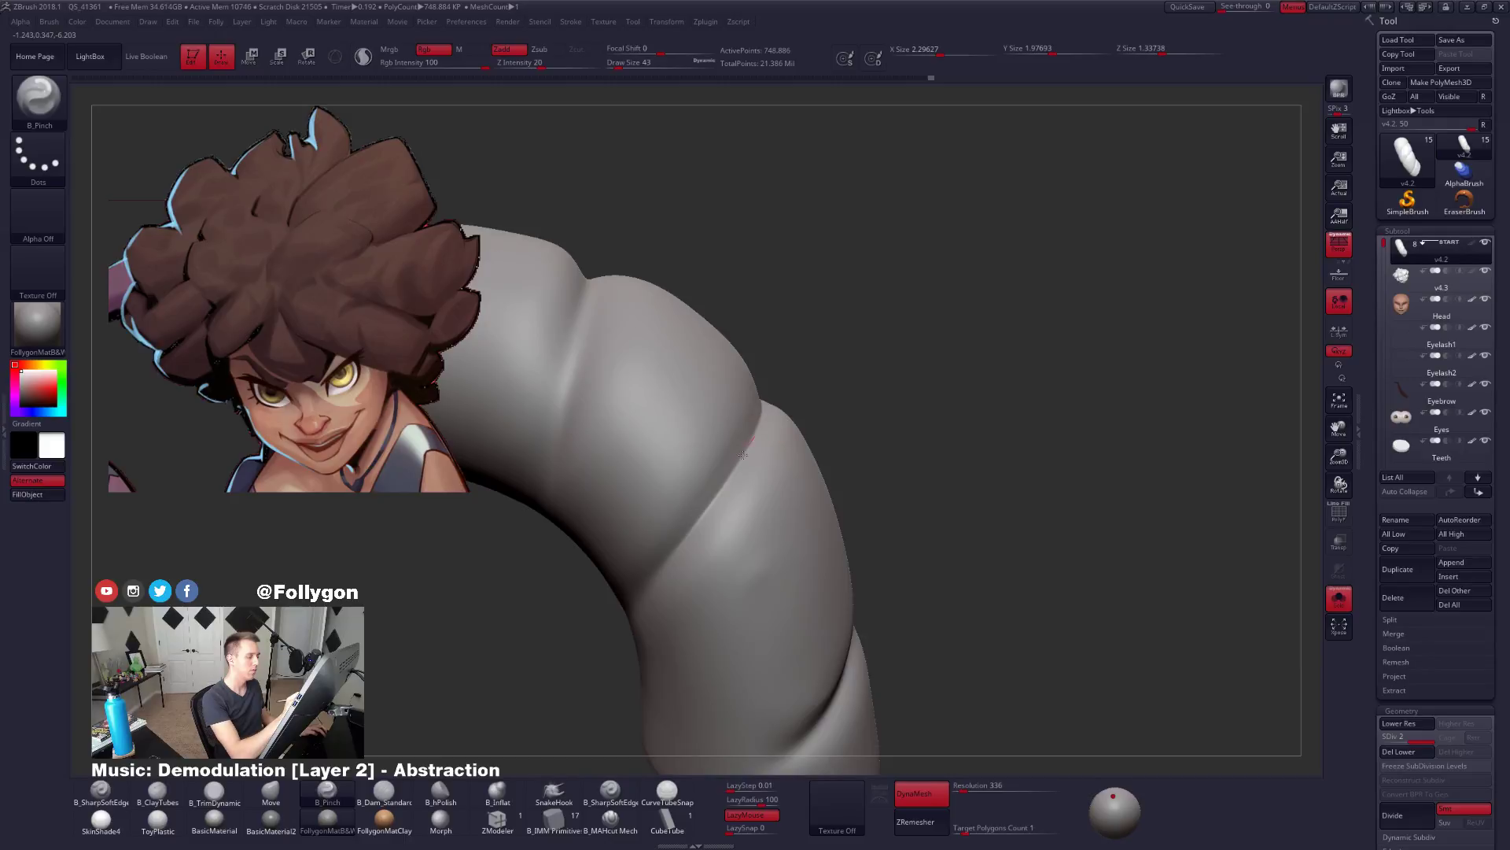
{"action": "right_click_drag", "start_coordinate": [645, 598], "coordinate": [810, 297]}
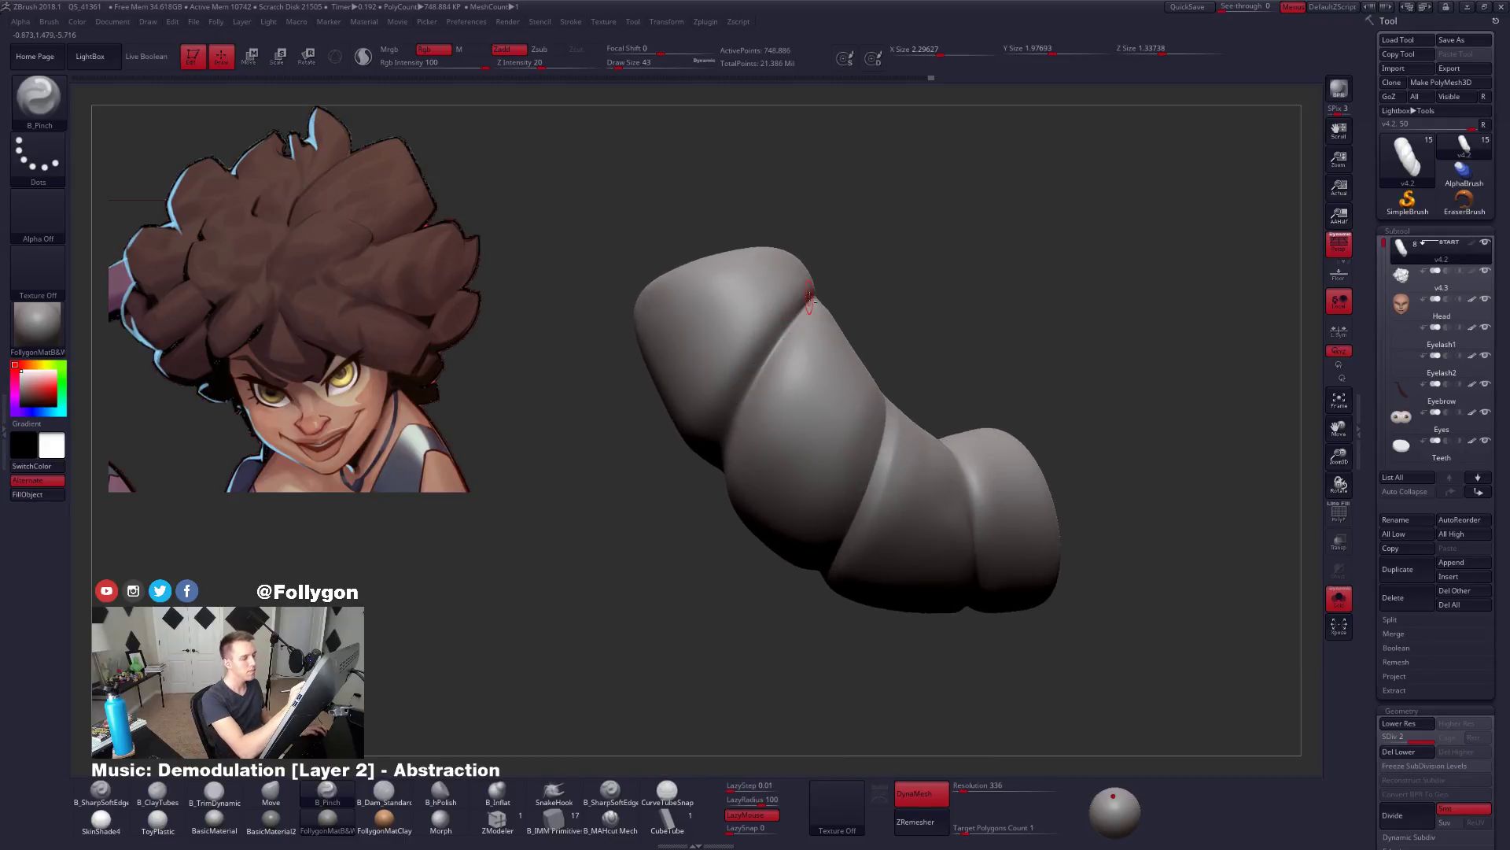
Pinch the crease between the lock's top end segment and the segment below it.
{"action": "right_click_drag", "start_coordinate": [730, 417], "coordinate": [748, 391]}
{"action": "right_click_drag", "start_coordinate": [652, 586], "coordinate": [710, 457]}
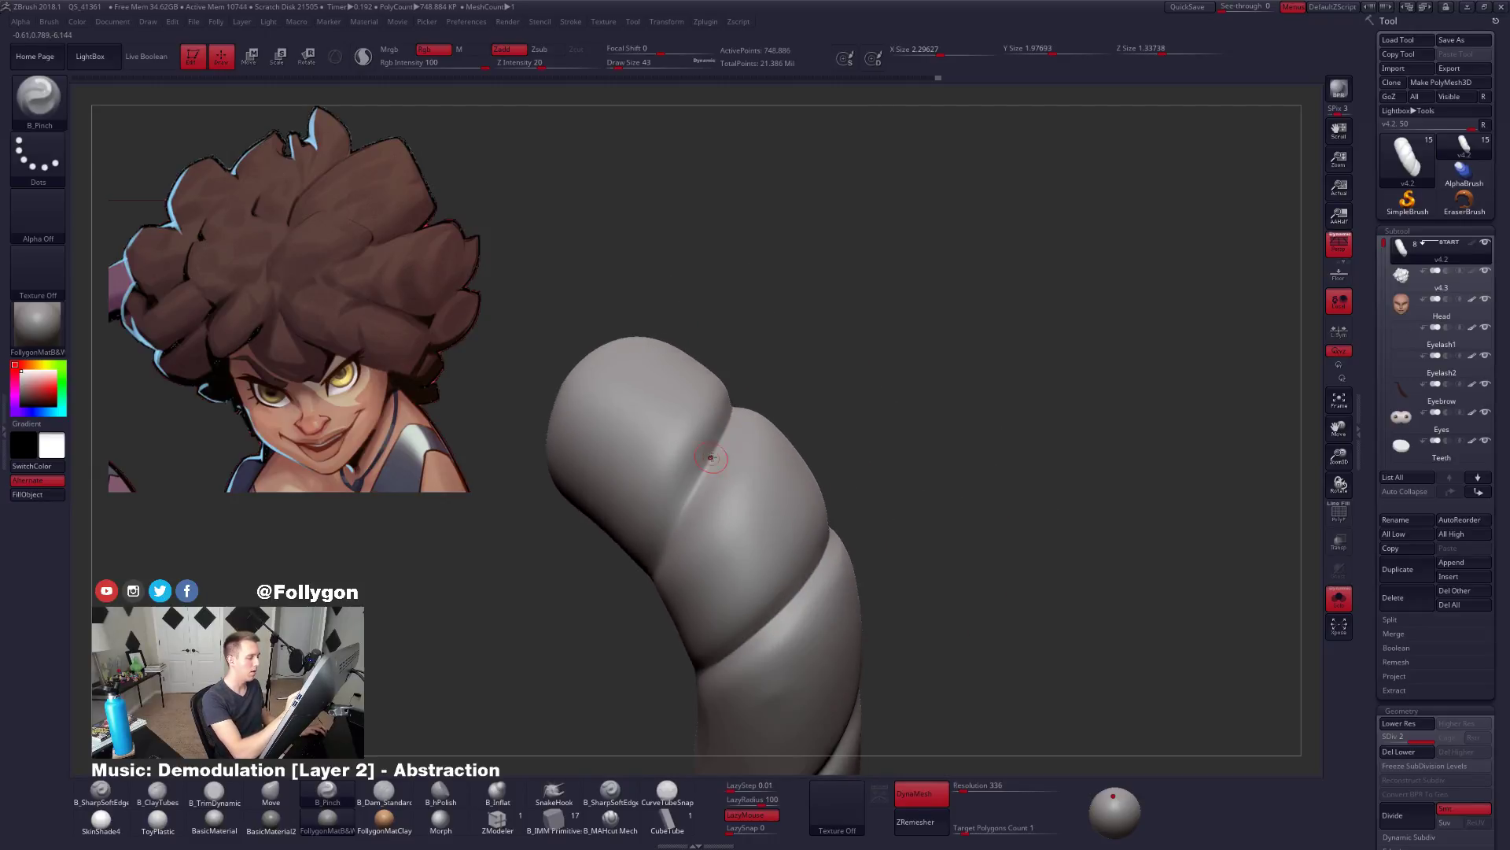
{"action": "left_click_drag", "start_coordinate": [704, 477], "coordinate": [665, 549]}
{"action": "key", "text": "space"}
{"action": "left_click_drag", "start_coordinate": [701, 472], "coordinate": [675, 534]}
{"action": "mouse_move", "coordinate": [622, 616]}
{"action": "right_mouse_down"}
{"action": "mouse_move", "coordinate": [691, 504]}
{"action": "mouse_move", "coordinate": [686, 472]}
{"action": "mouse_move", "coordinate": [758, 417]}
{"action": "right_mouse_up"}
Mask the lower twist segments by topology, leaving only the lock's top end segment unmasked.
{"action": "key", "text": "shift"}
{"action": "key", "text": "w"}
{"action": "left_click", "coordinate": [719, 447], "text": "ctrl"}
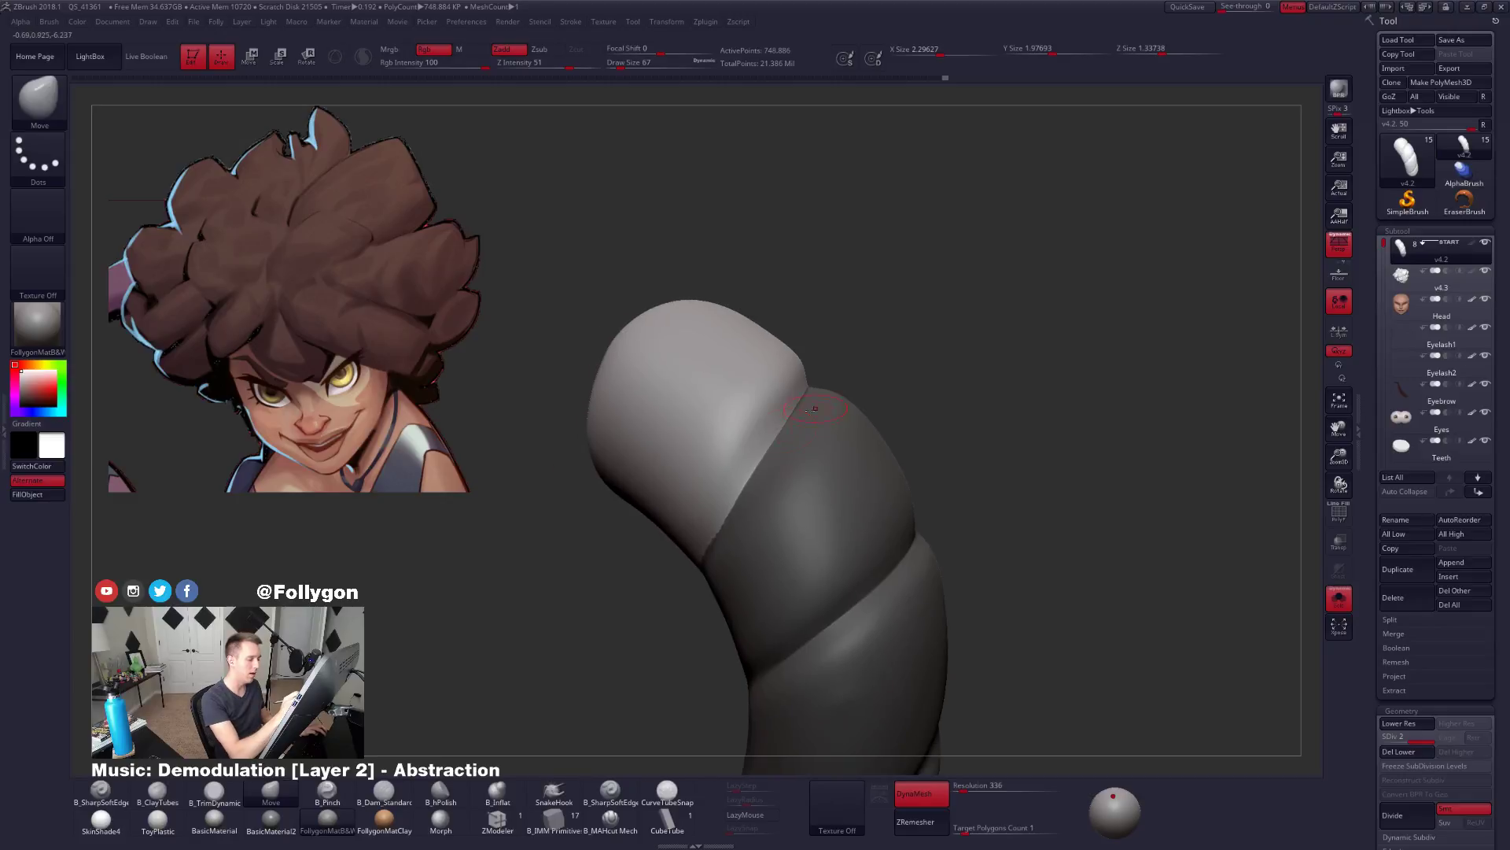
Pinch and smooth the top segment's lower edge along the mask border at draw size 74, undoing the stray Move stroke.
{"action": "key", "text": "space"}
{"action": "left_click_drag", "start_coordinate": [758, 417], "coordinate": [789, 401]}
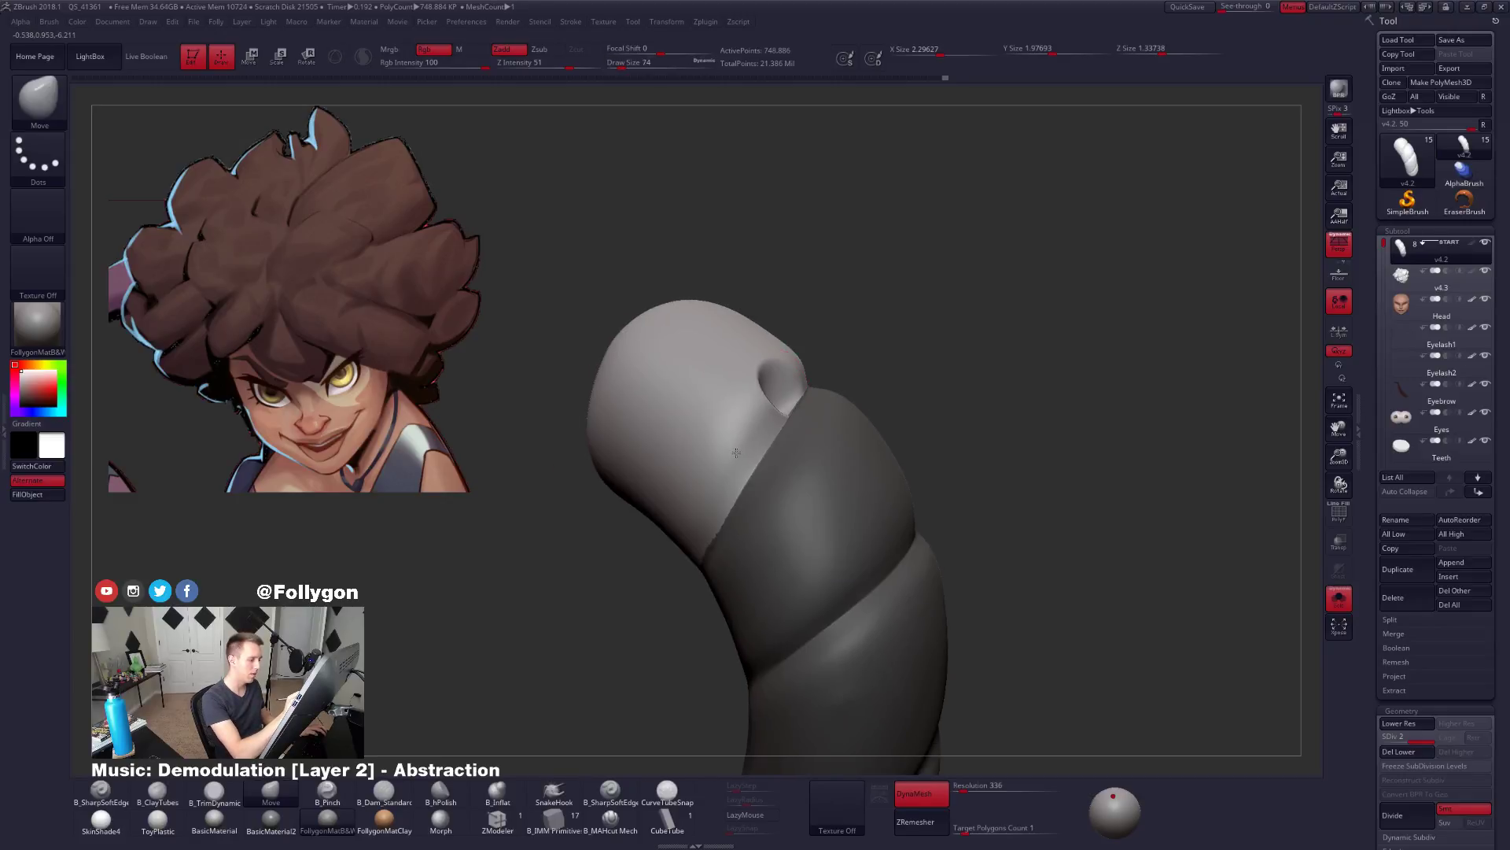
{"action": "key", "text": "ctrl+z"}
{"action": "key", "text": "5"}
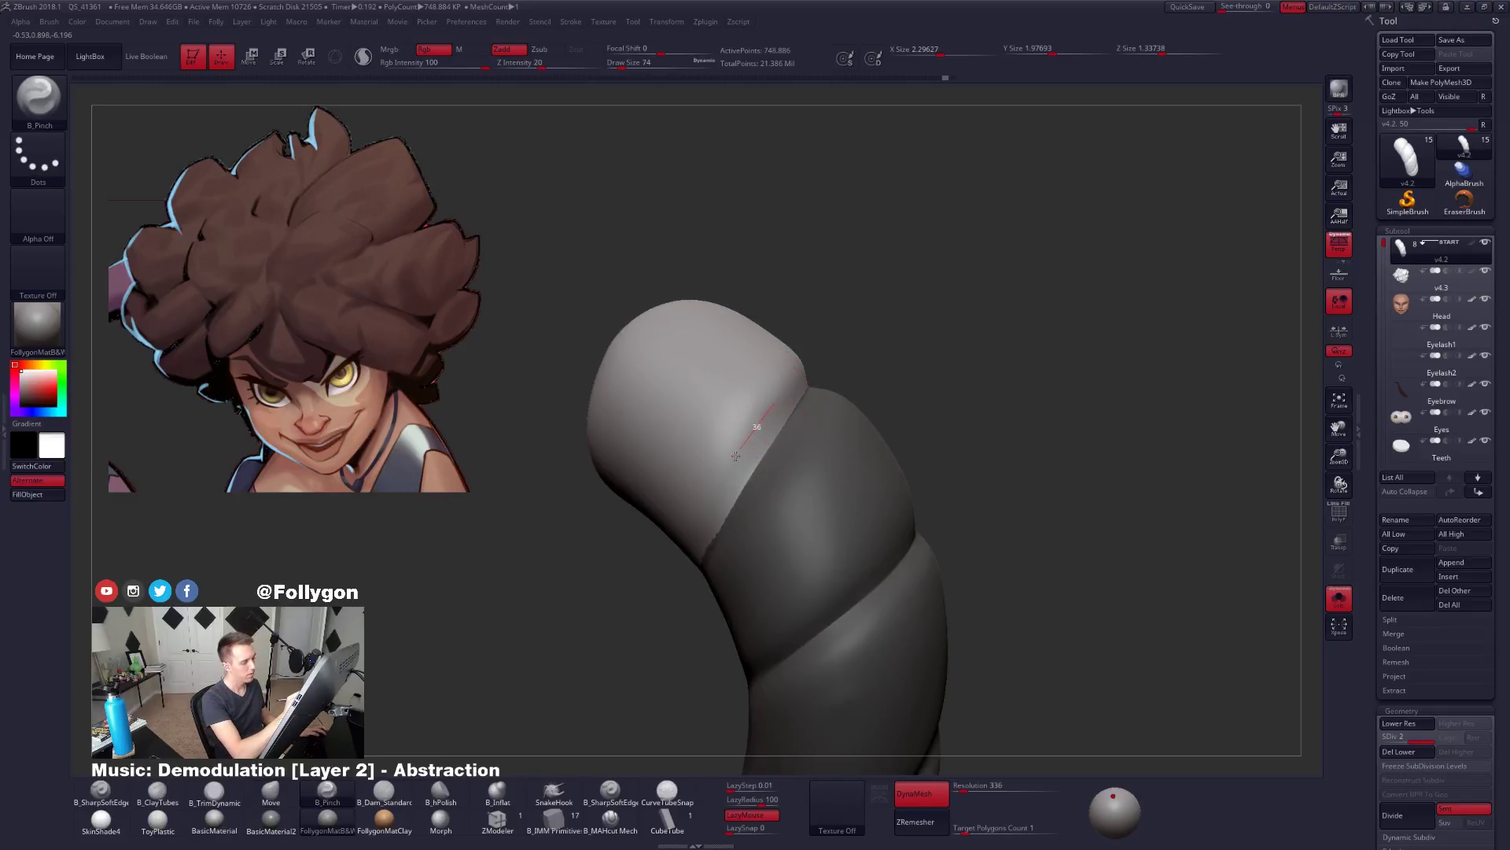
{"action": "right_click_drag", "start_coordinate": [692, 531], "coordinate": [751, 434]}
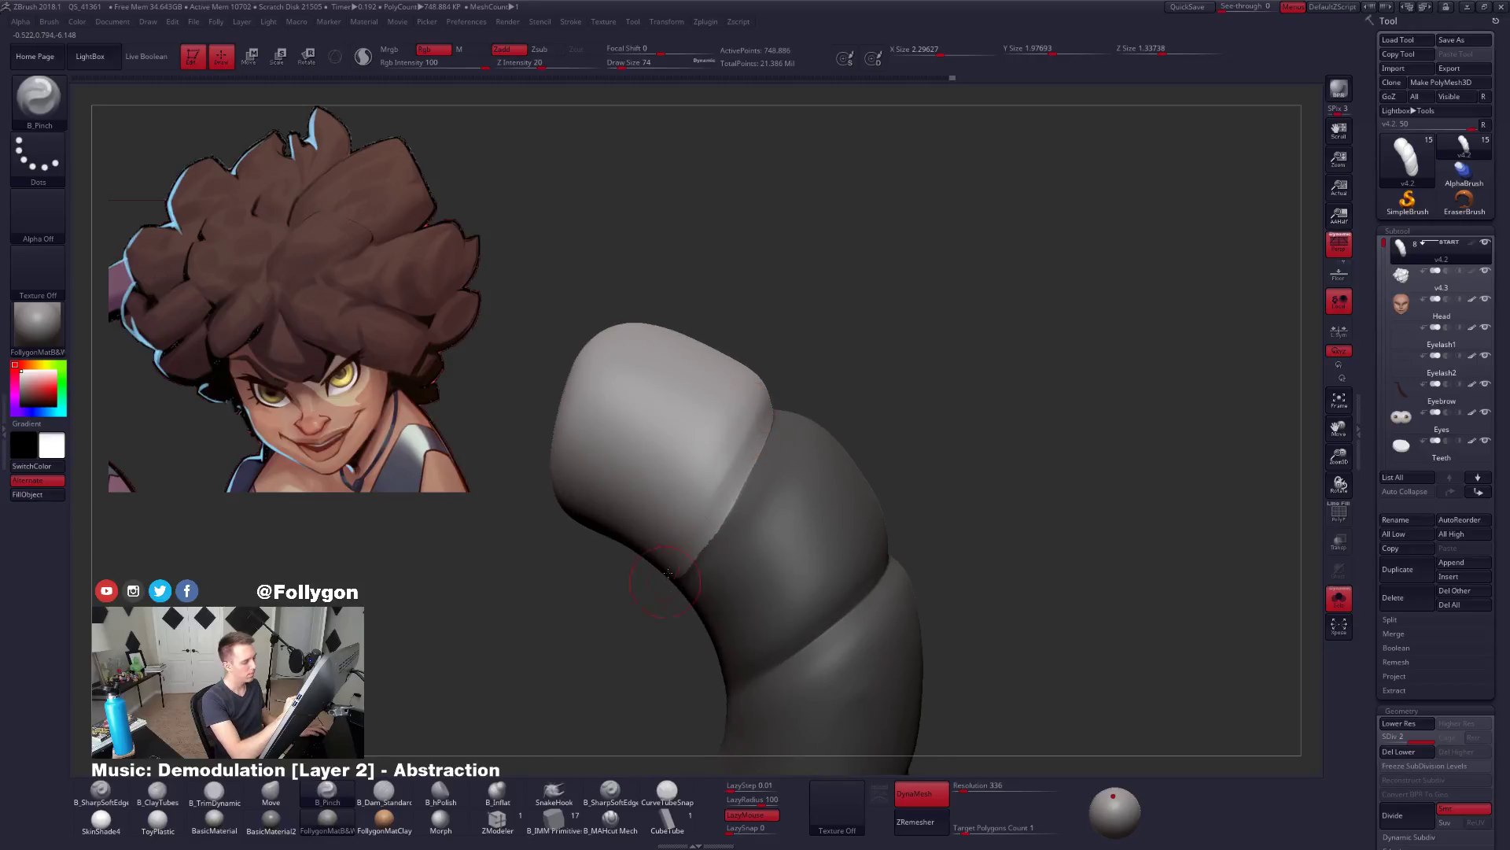
{"action": "right_click_drag", "start_coordinate": [668, 574], "coordinate": [737, 448]}
{"action": "right_click_drag", "start_coordinate": [662, 581], "coordinate": [738, 464]}
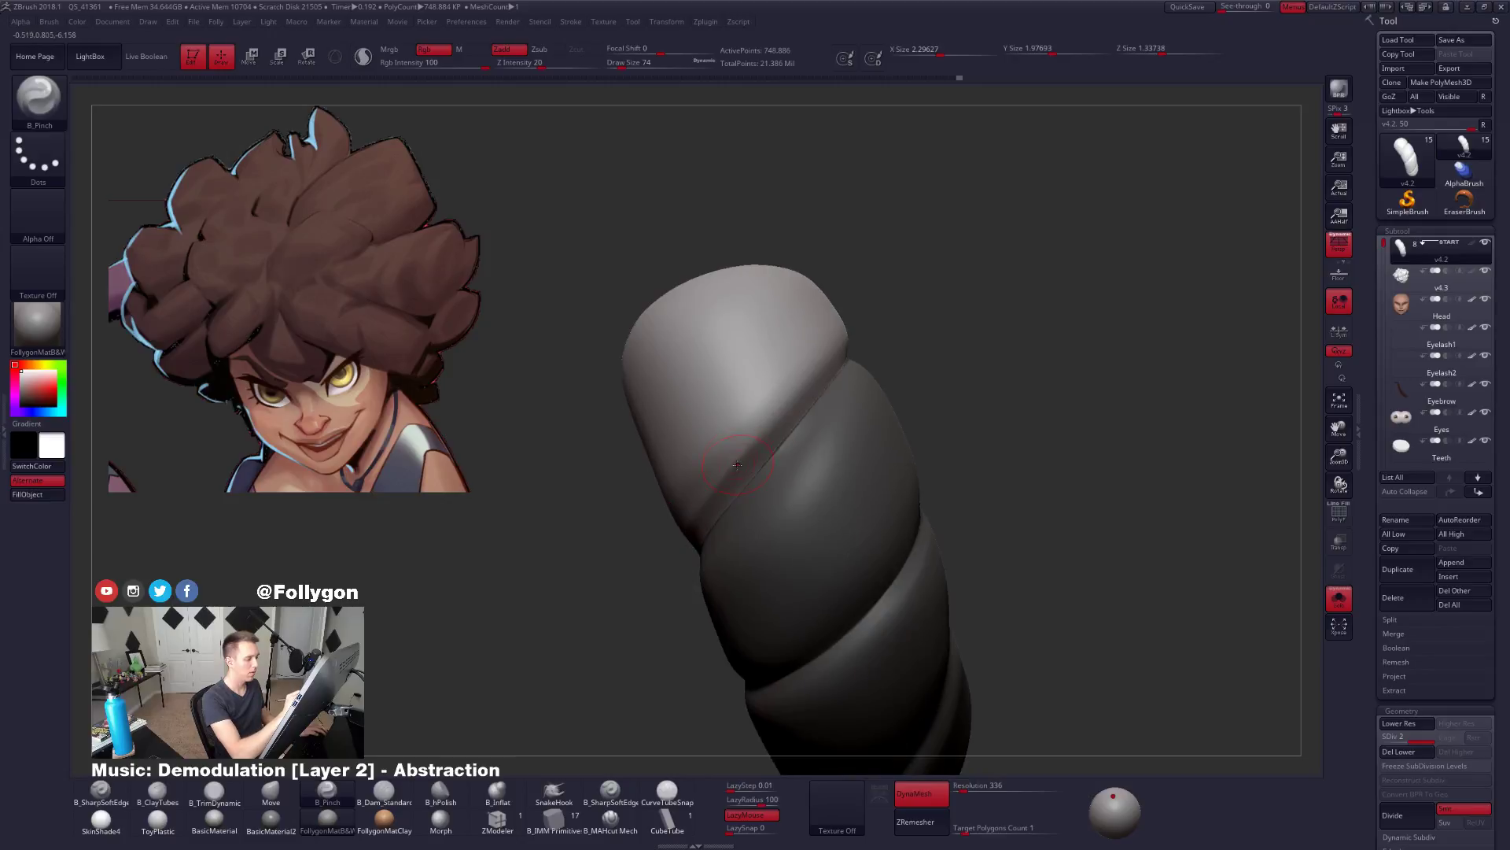
{"action": "right_click_drag", "start_coordinate": [659, 576], "coordinate": [786, 420]}
{"action": "key", "text": "shift"}
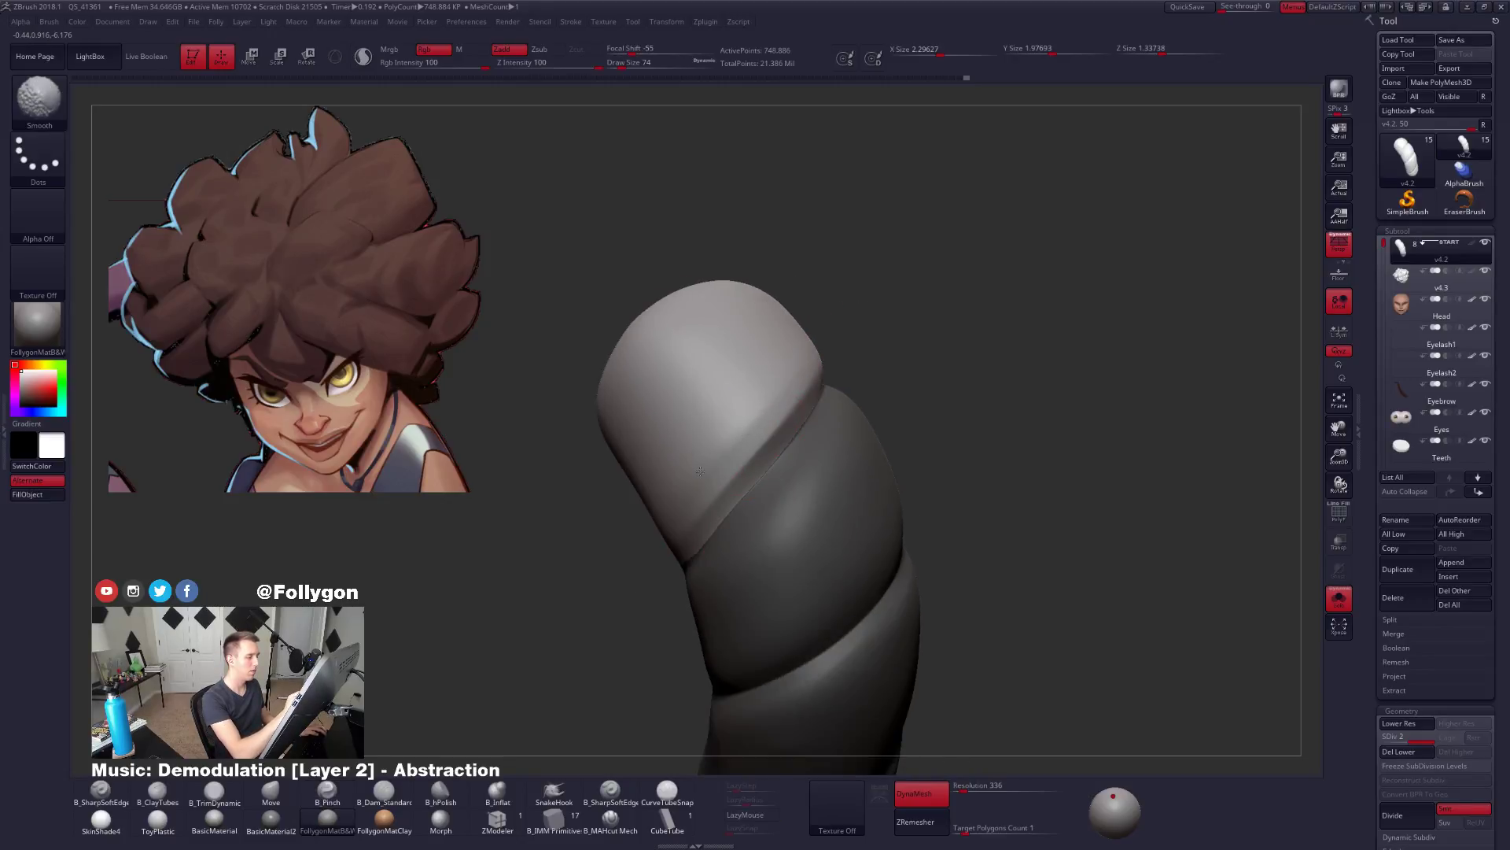
Drop the lock to subdivision level 1 and mask only its bottom end segment, with the Pinch draw size at 54.
{"action": "key", "text": "shift+d"}
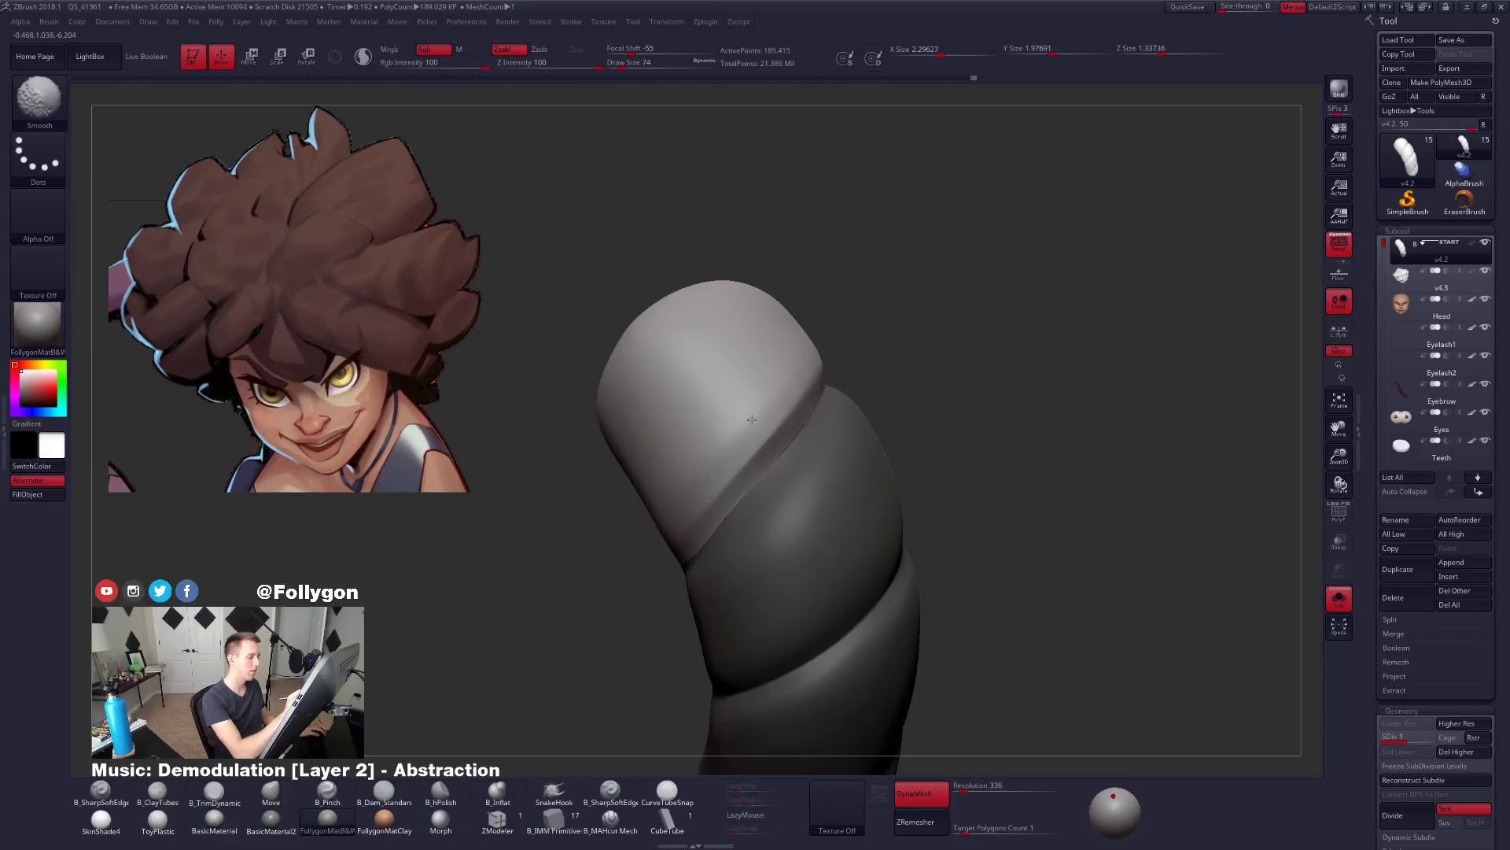
{"action": "mouse_move", "coordinate": [751, 420]}
{"action": "right_mouse_down"}
{"action": "mouse_move", "coordinate": [749, 472]}
{"action": "mouse_move", "coordinate": [823, 556]}
{"action": "mouse_move", "coordinate": [913, 472]}
{"action": "mouse_move", "coordinate": [915, 503]}
{"action": "right_mouse_up"}
{"action": "key", "text": "5"}
{"action": "key", "text": "space"}
{"action": "mouse_move", "coordinate": [882, 338]}
{"action": "right_mouse_down"}
{"action": "mouse_move", "coordinate": [928, 315]}
{"action": "mouse_move", "coordinate": [912, 293]}
{"action": "mouse_move", "coordinate": [950, 257]}
{"action": "right_mouse_up"}
{"action": "key", "text": "space"}
{"action": "left_click", "coordinate": [875, 326]}
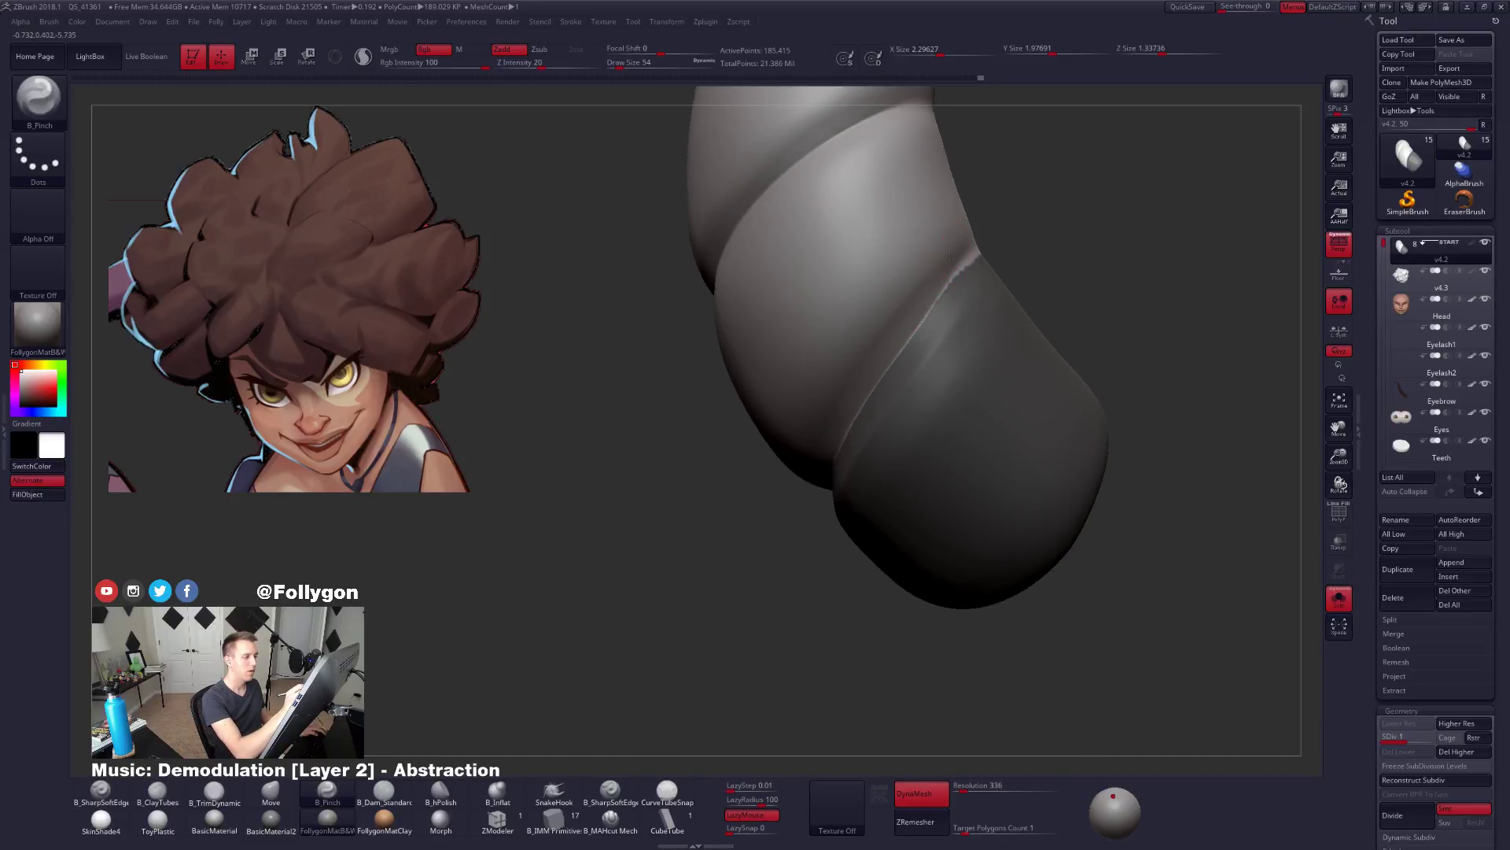
Pinch the lower edge of the segment above the masked bottom one, following the mask border around the lock.
{"action": "right_click_drag", "start_coordinate": [809, 433], "coordinate": [927, 279]}
{"action": "right_click_drag", "start_coordinate": [783, 506], "coordinate": [872, 346]}
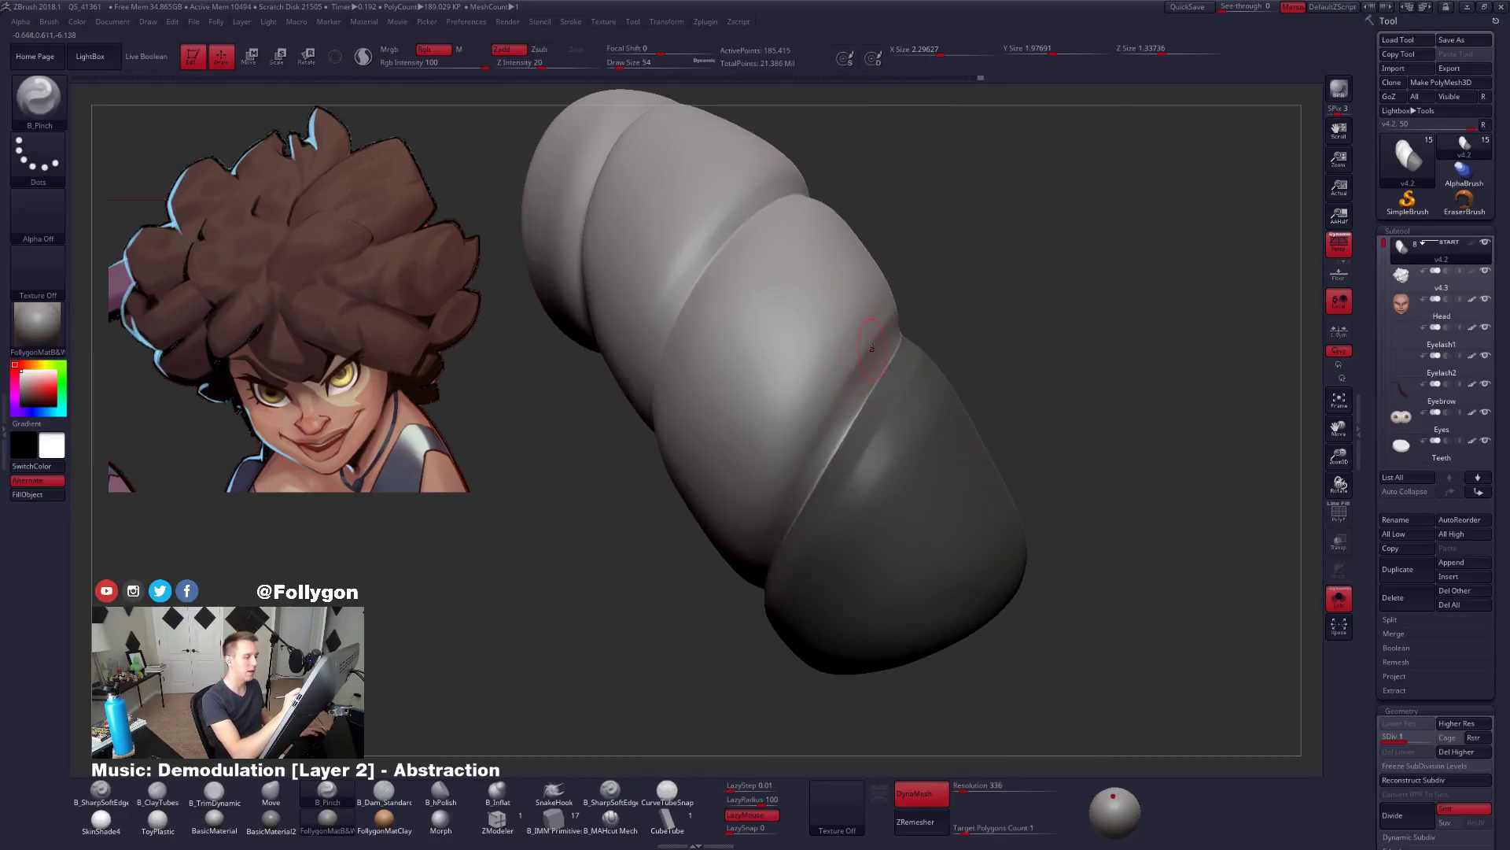
{"action": "right_click_drag", "start_coordinate": [788, 480], "coordinate": [819, 430]}
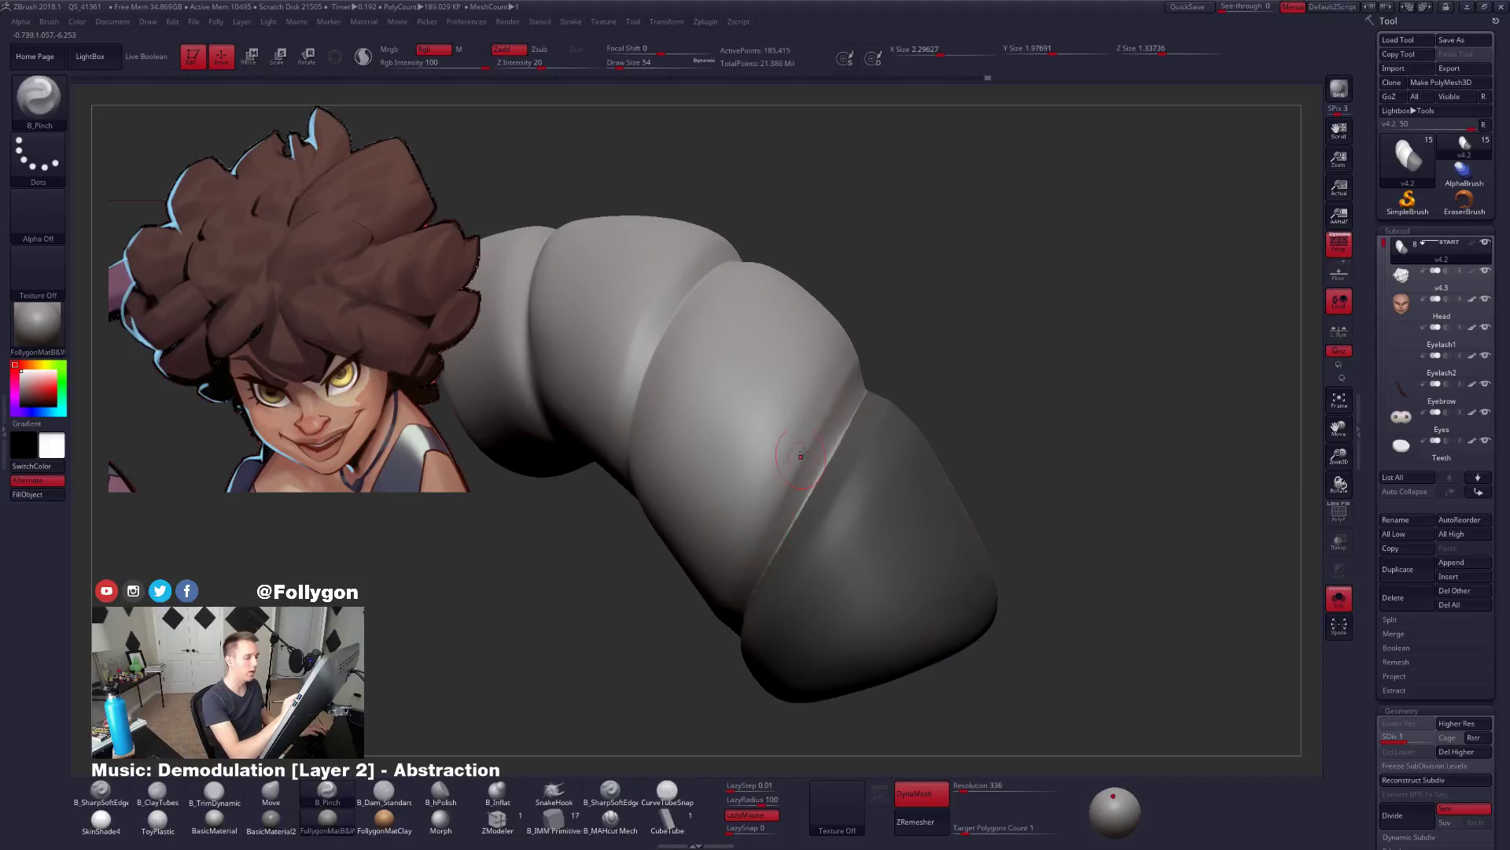
{"action": "right_click_drag", "start_coordinate": [721, 644], "coordinate": [780, 501]}
{"action": "right_click_drag", "start_coordinate": [715, 636], "coordinate": [771, 522]}
{"action": "mouse_move", "coordinate": [685, 684]}
{"action": "right_mouse_down"}
{"action": "mouse_move", "coordinate": [728, 606]}
{"action": "mouse_move", "coordinate": [728, 562]}
{"action": "mouse_move", "coordinate": [1006, 390]}
{"action": "right_mouse_up"}
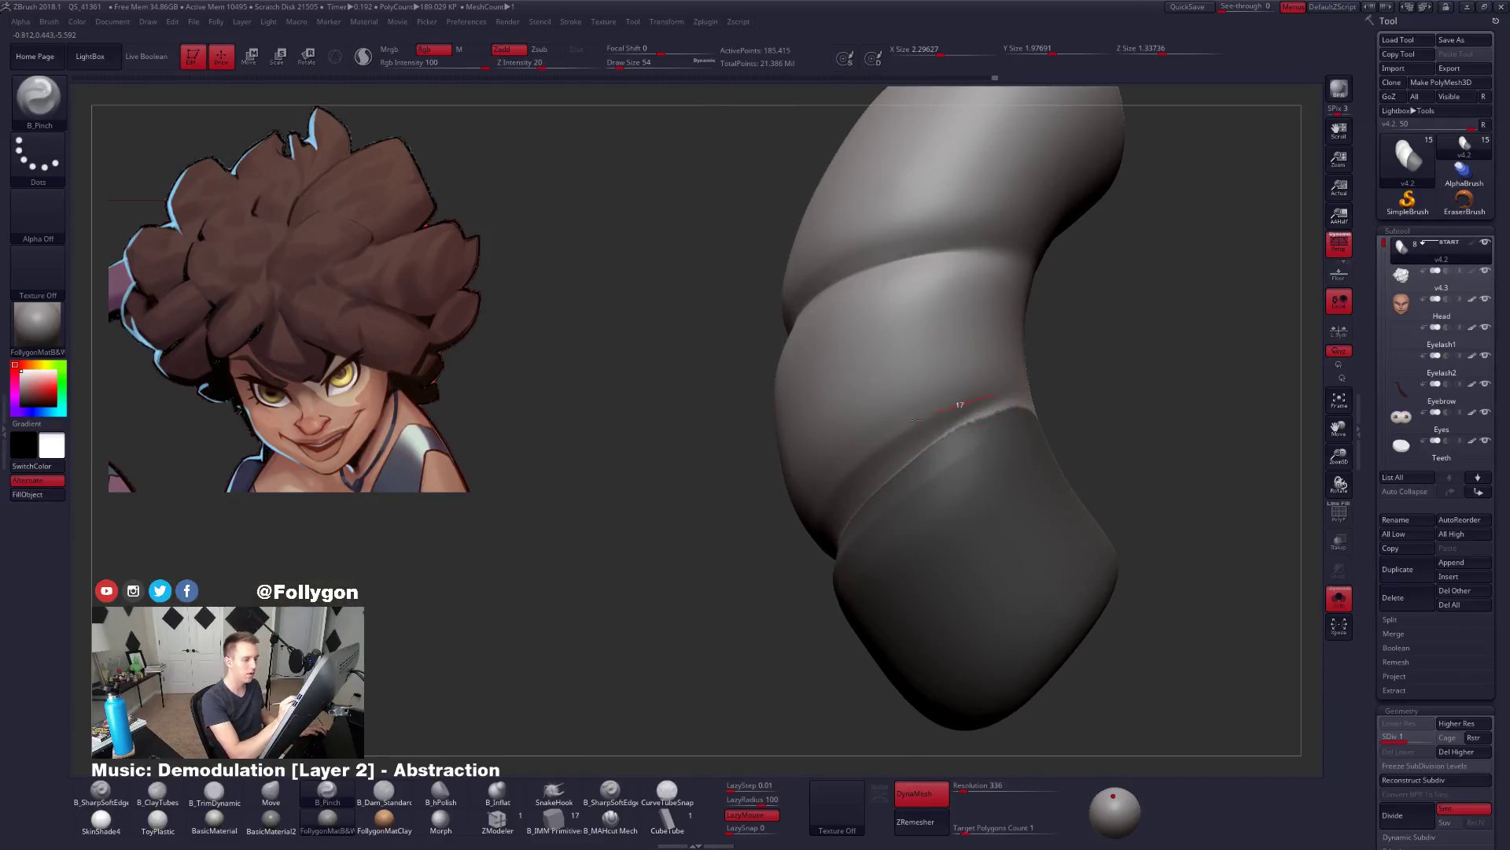
{"action": "right_click_drag", "start_coordinate": [834, 511], "coordinate": [936, 421]}
{"action": "left_click_drag", "start_coordinate": [947, 410], "coordinate": [908, 433]}
{"action": "right_click_drag", "start_coordinate": [694, 616], "coordinate": [826, 497]}
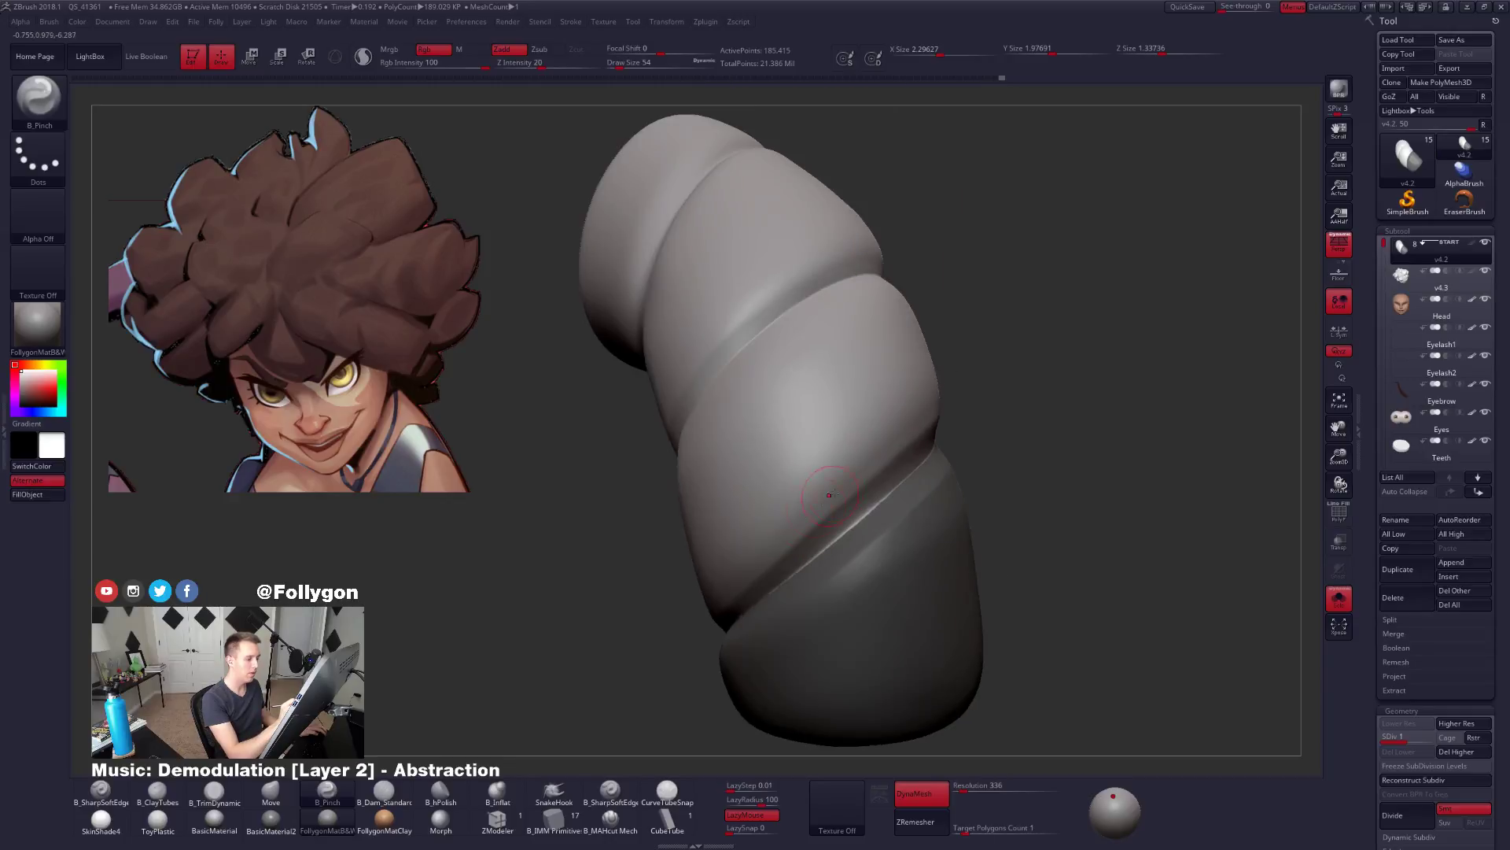
{"action": "right_click_drag", "start_coordinate": [741, 598], "coordinate": [816, 529]}
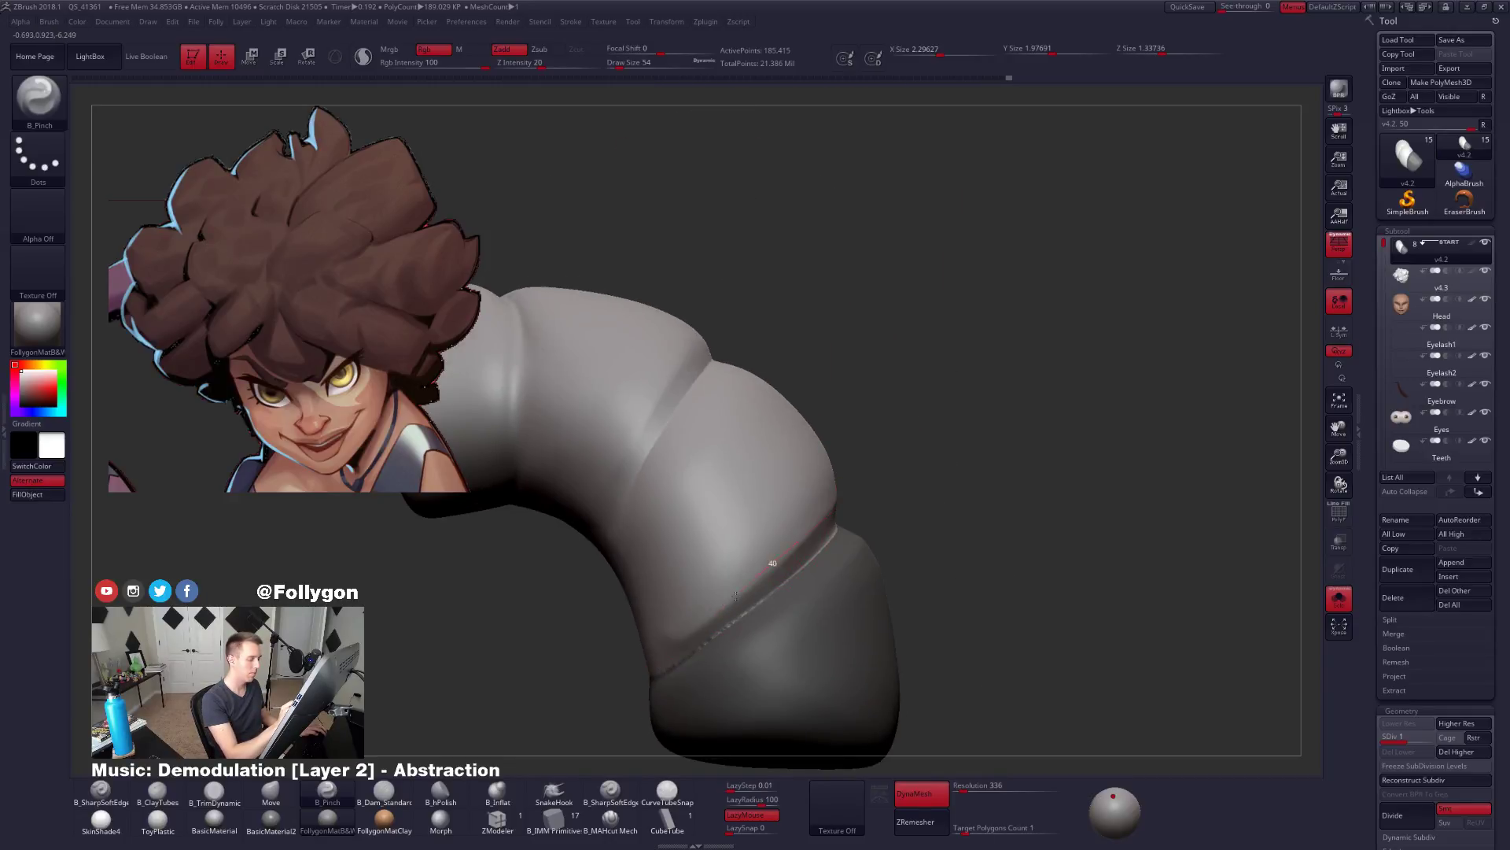
{"action": "right_click_drag", "start_coordinate": [687, 651], "coordinate": [819, 522]}
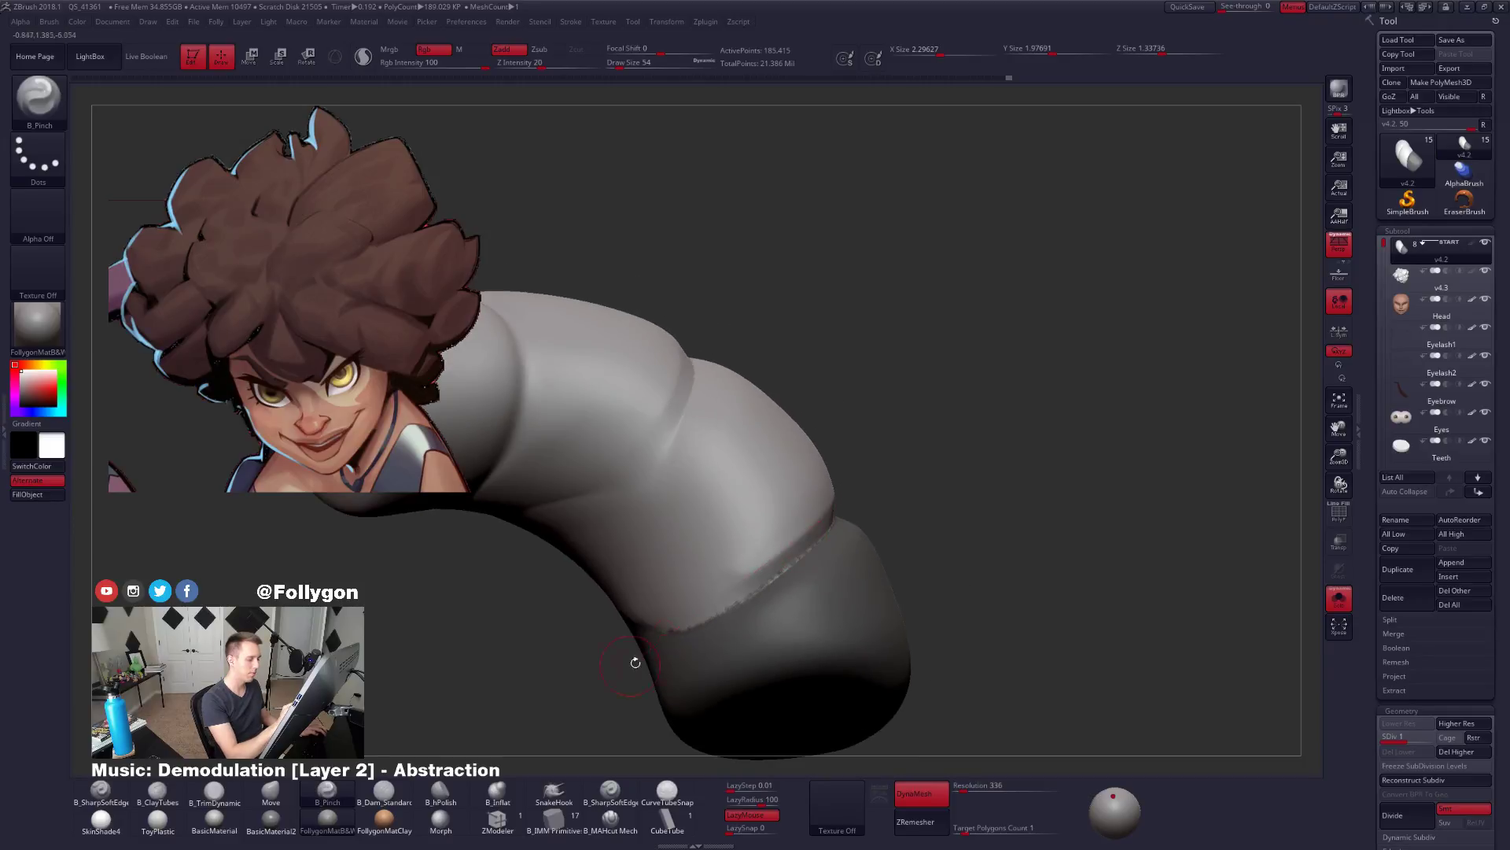
{"action": "mouse_move", "coordinate": [636, 662]}
{"action": "right_mouse_down"}
{"action": "mouse_move", "coordinate": [712, 605]}
{"action": "mouse_move", "coordinate": [792, 614]}
{"action": "mouse_move", "coordinate": [830, 488]}
{"action": "right_mouse_up"}
Flatten the unmasked segment next to the bottom one with the TrimDynamic brush at draw size 130.
{"action": "key", "text": "space"}
{"action": "left_click_drag", "start_coordinate": [864, 432], "coordinate": [873, 433]}
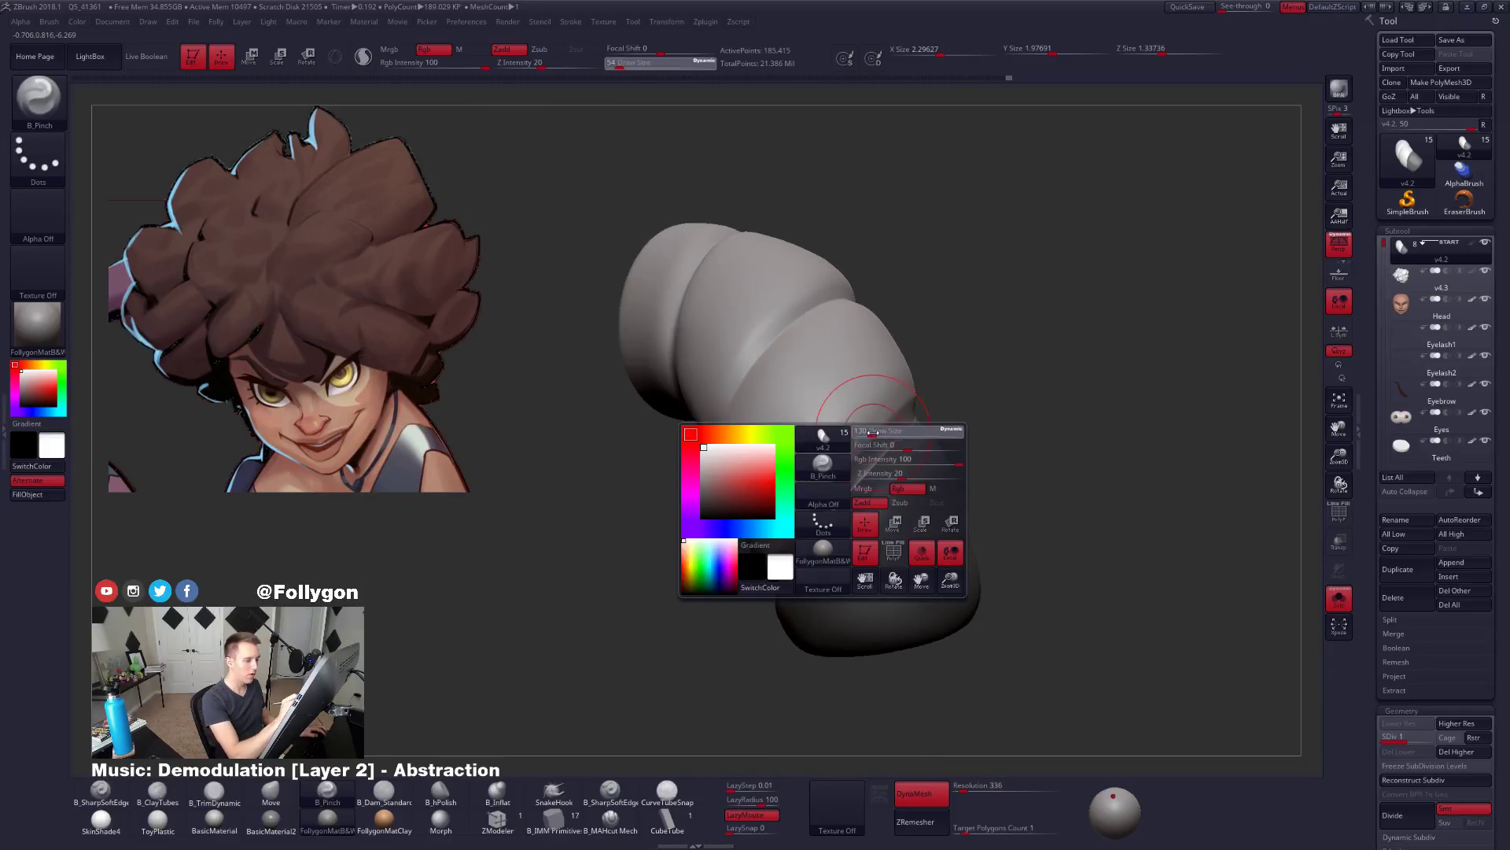
{"action": "right_click_drag", "start_coordinate": [872, 433], "coordinate": [948, 350]}
{"action": "key", "text": "3"}
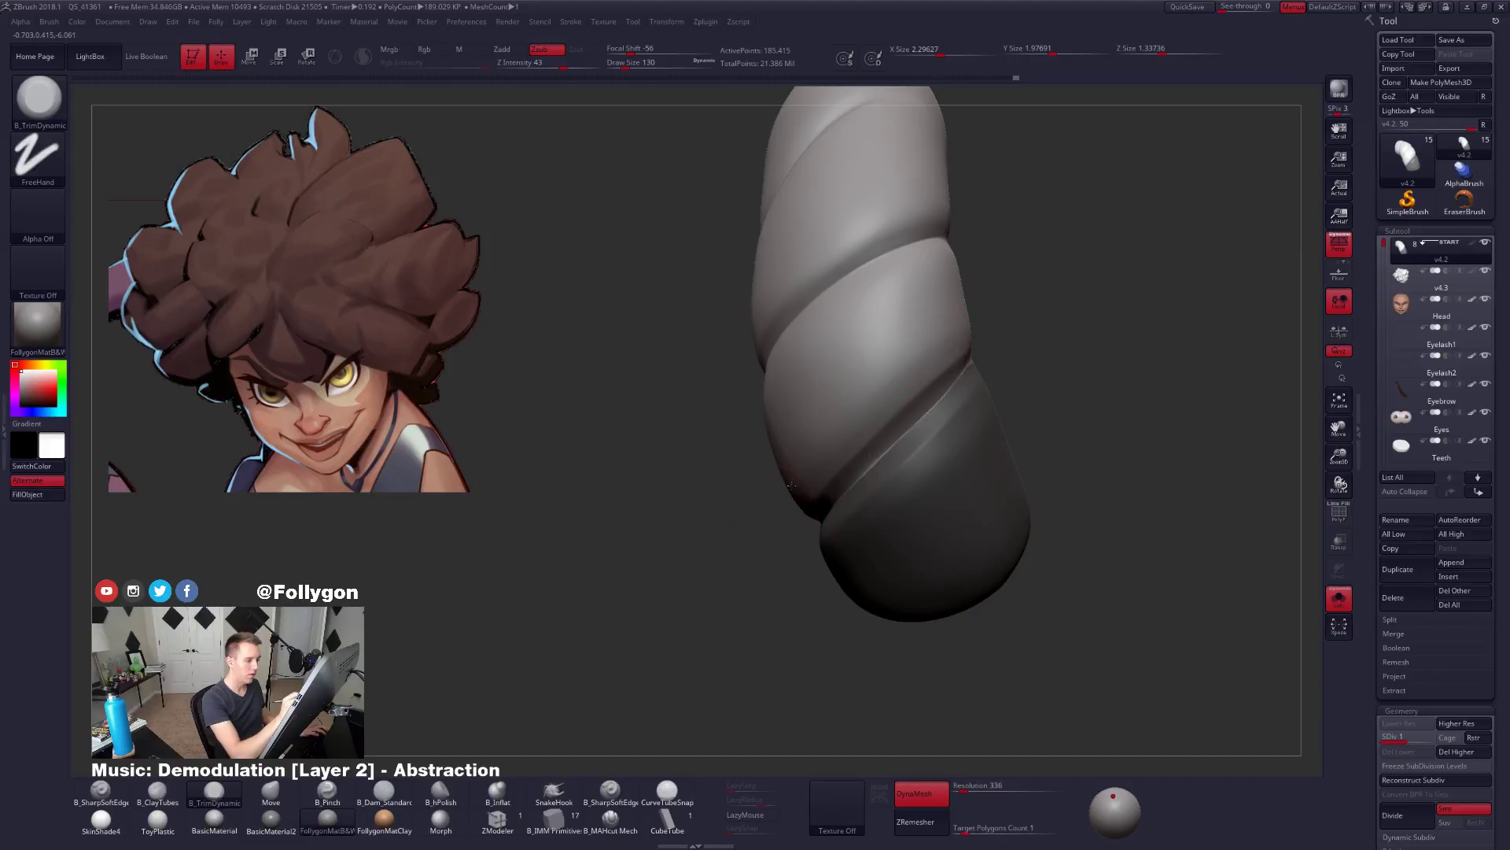
{"action": "right_click_drag", "start_coordinate": [791, 484], "coordinate": [875, 415]}
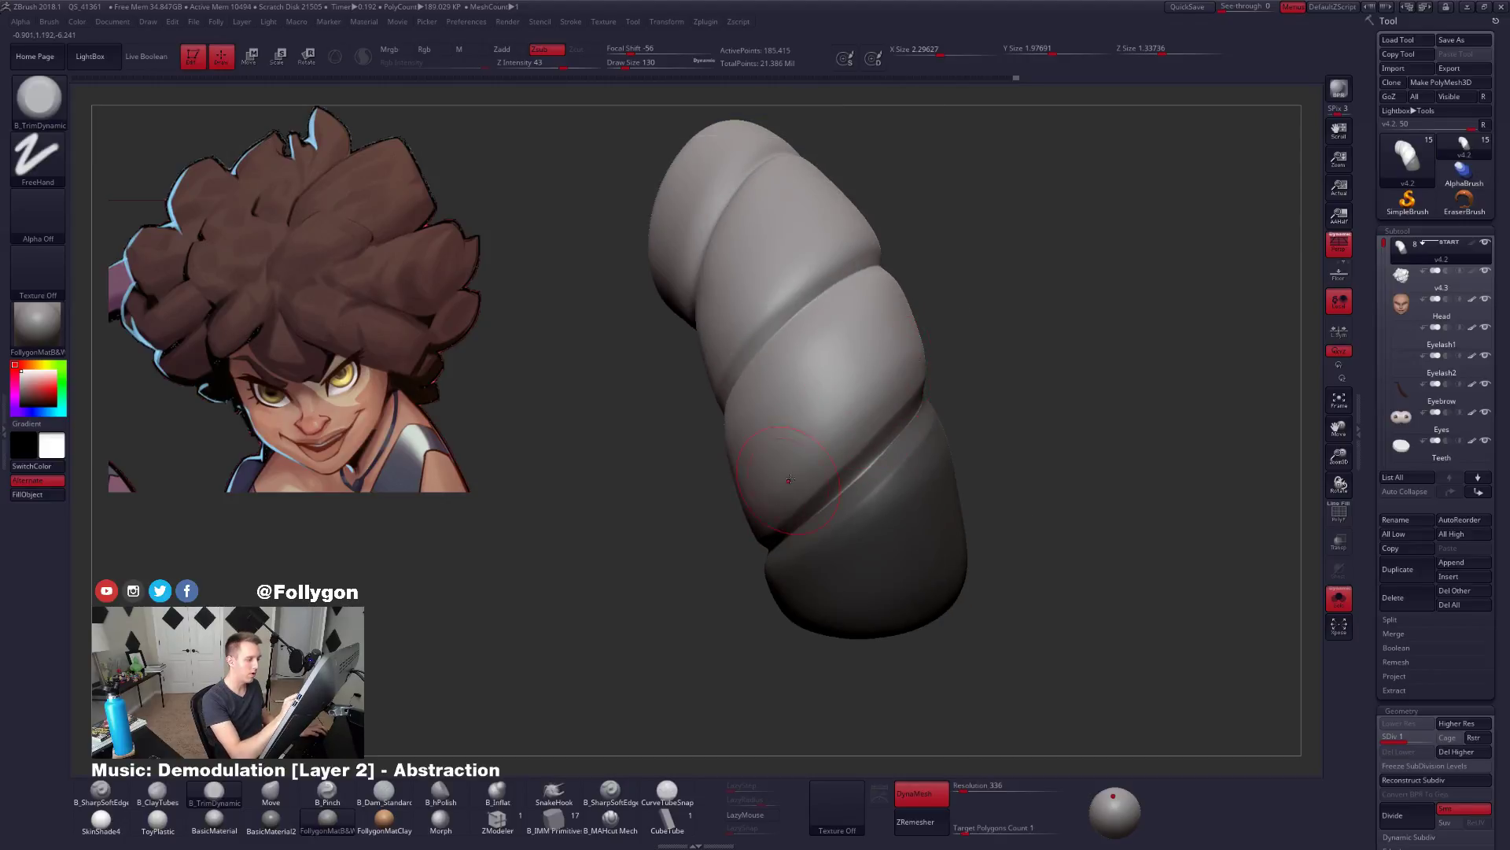
{"action": "right_click_drag", "start_coordinate": [789, 478], "coordinate": [936, 355]}
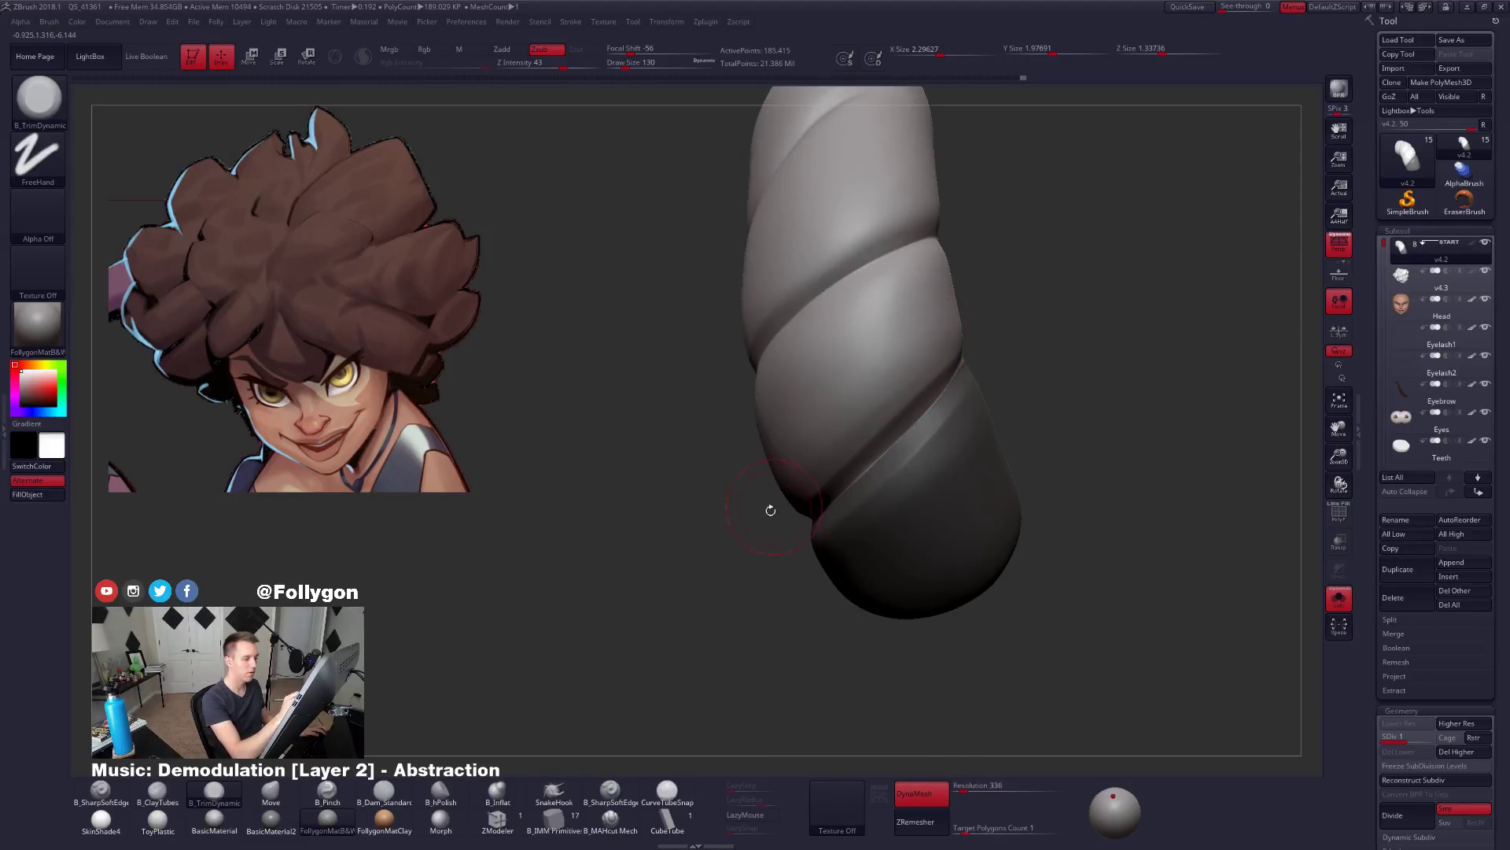
{"action": "right_click_drag", "start_coordinate": [771, 509], "coordinate": [876, 398]}
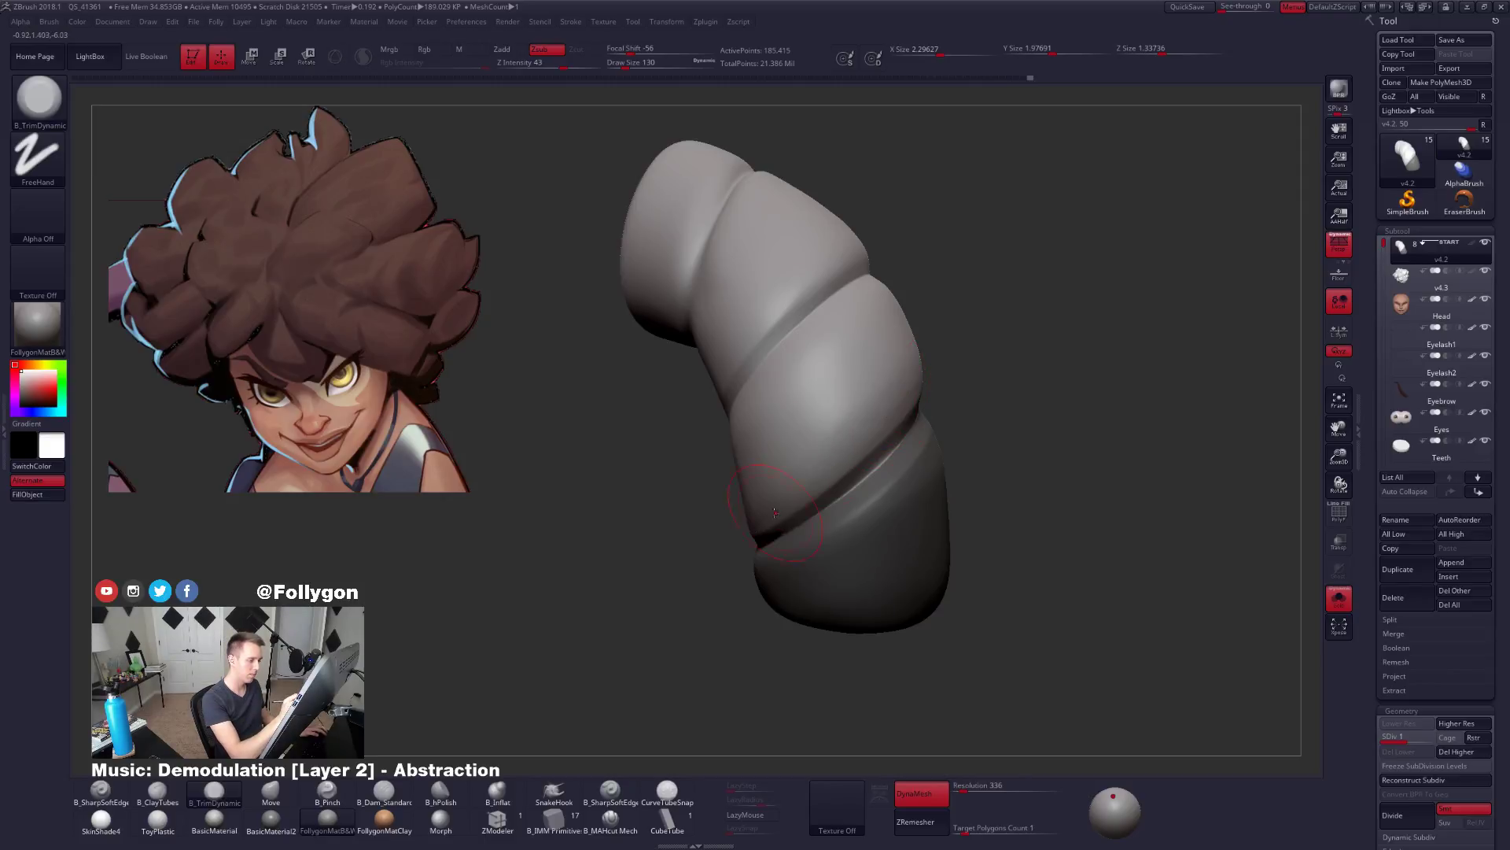
{"action": "right_click_drag", "start_coordinate": [755, 519], "coordinate": [802, 485]}
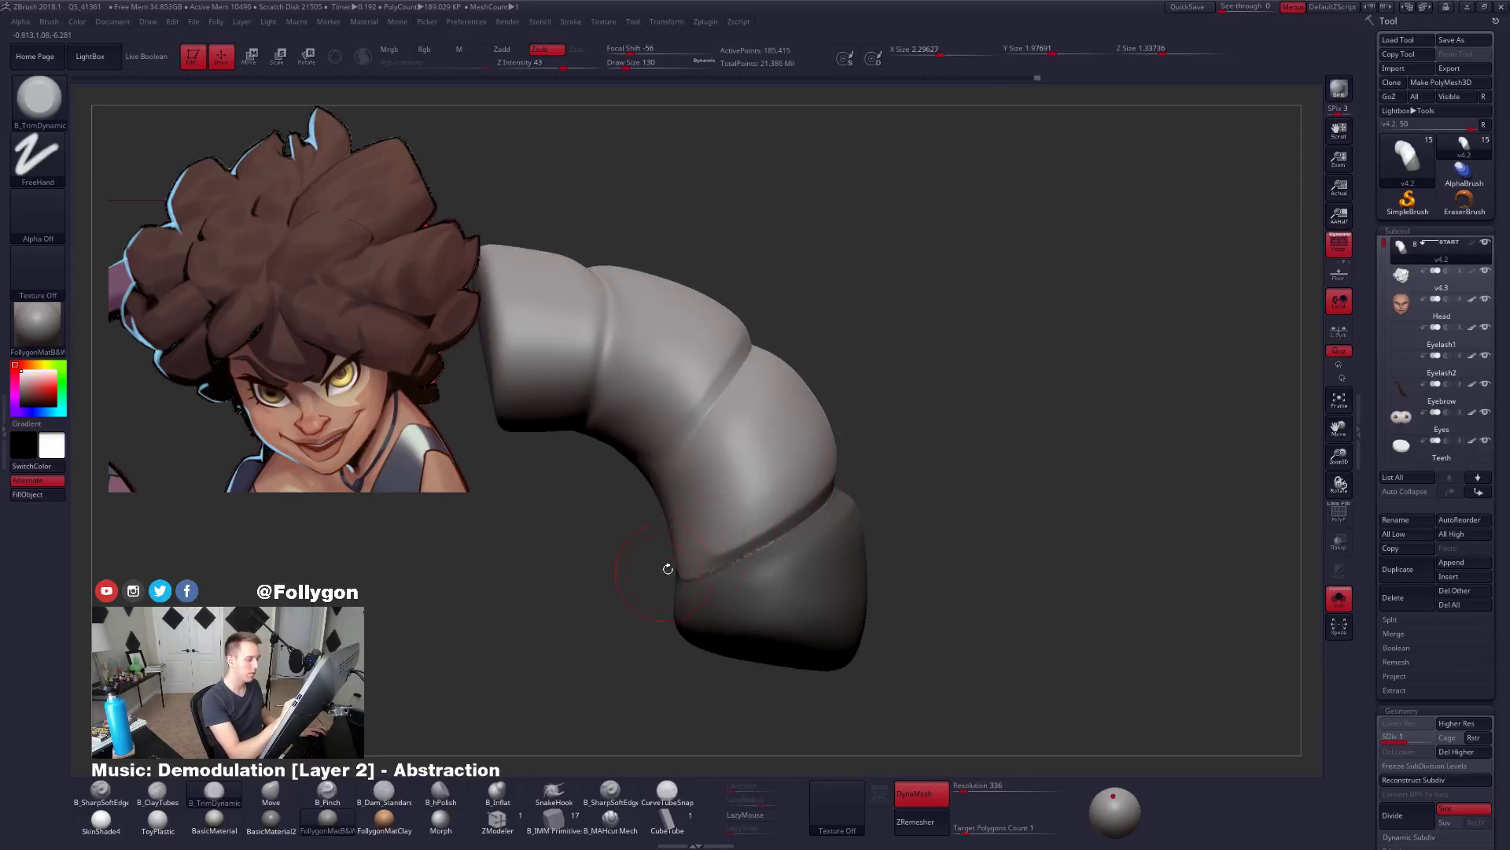
{"action": "right_click_drag", "start_coordinate": [668, 568], "coordinate": [776, 488]}
Mask the upper segments as well, leaving only the segment above the bottom one unmasked, and return to Draw mode.
{"action": "key", "text": "w"}
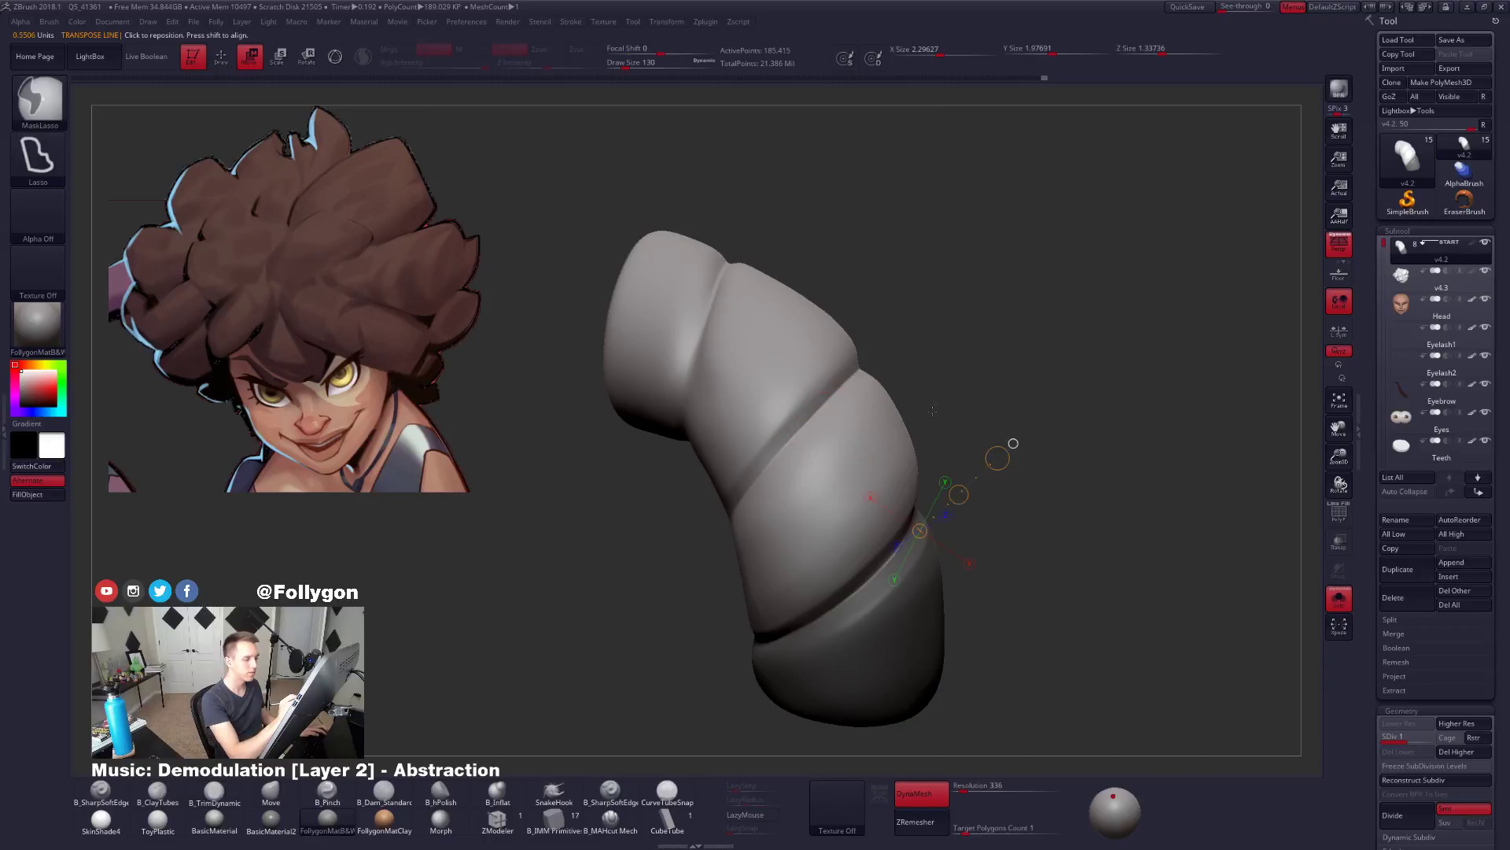
{"action": "left_click_drag", "start_coordinate": [864, 380], "coordinate": [967, 396], "text": "ctrl"}
{"action": "key", "text": "q"}
Pinch the unmasked segment's upper edge along the mask border around the lock with a smaller Pinch brush.
{"action": "key", "text": "5"}
{"action": "key", "text": "space"}
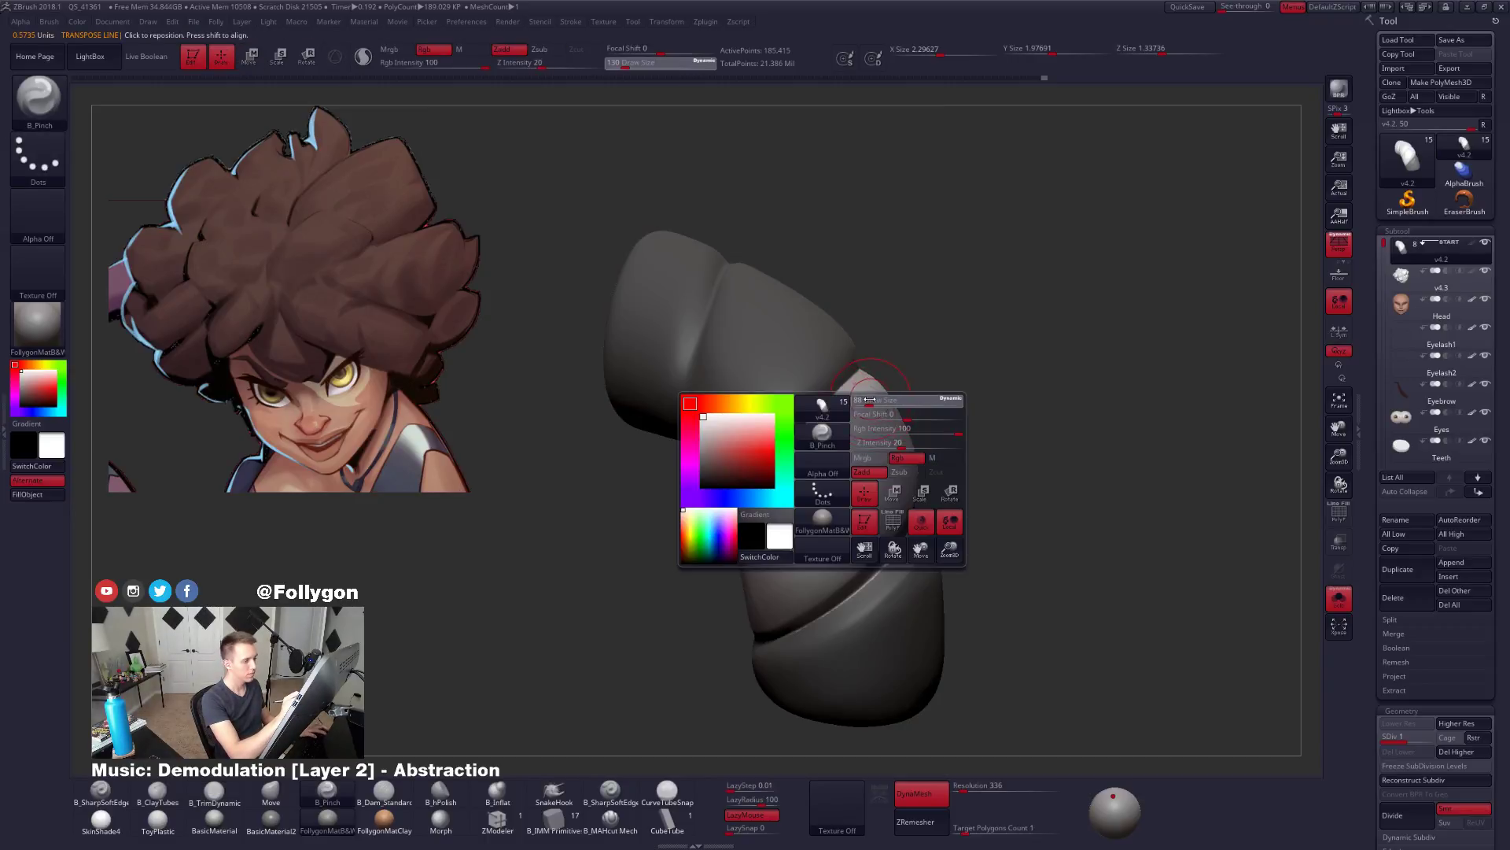
{"action": "mouse_move", "coordinate": [838, 431]}
{"action": "right_mouse_down"}
{"action": "mouse_move", "coordinate": [896, 363]}
{"action": "mouse_move", "coordinate": [887, 396]}
{"action": "right_mouse_up"}
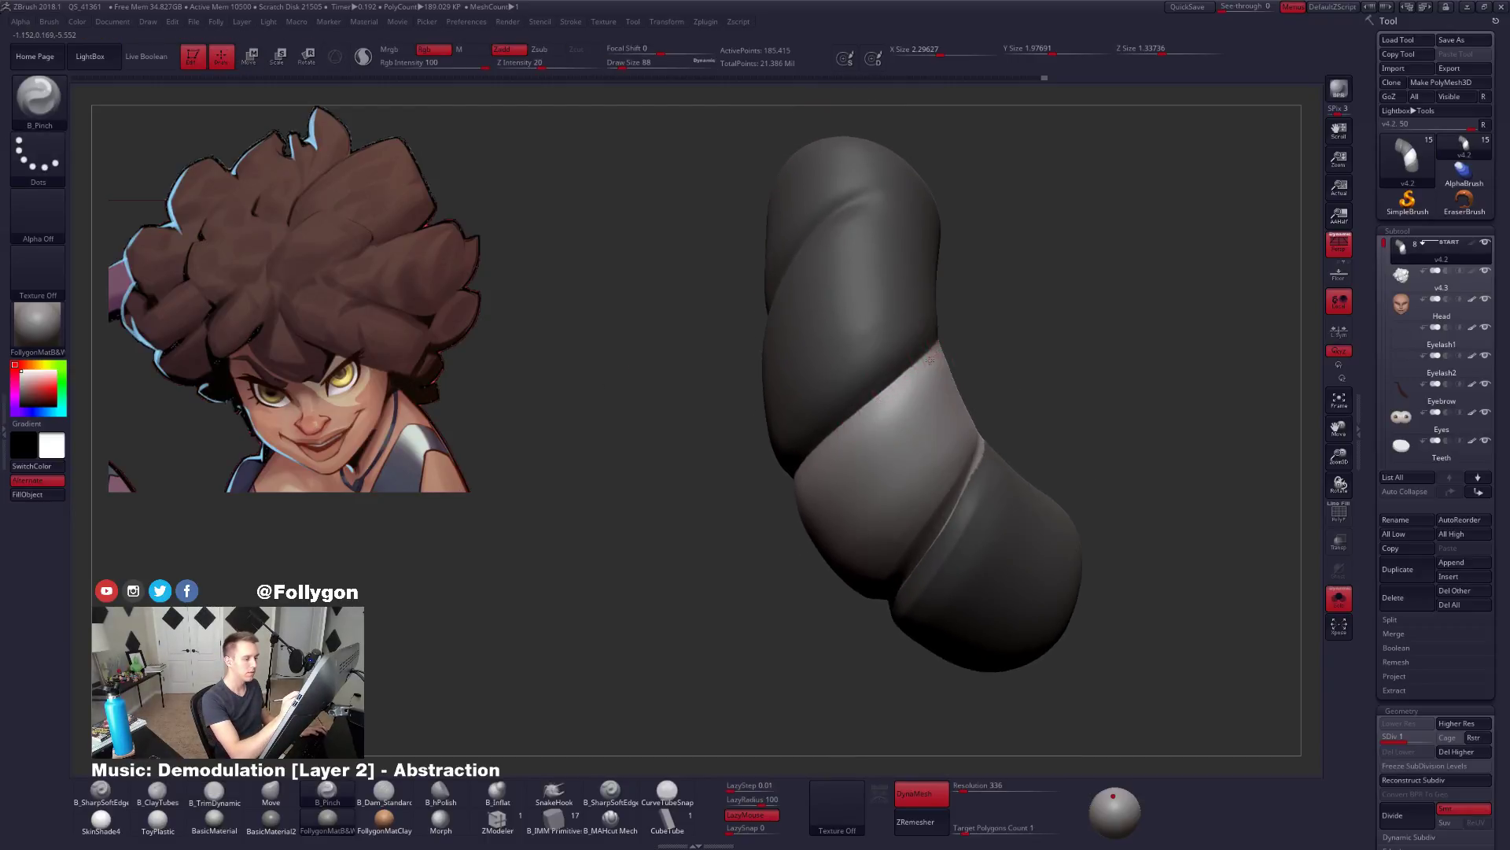
{"action": "right_click_drag", "start_coordinate": [818, 468], "coordinate": [888, 399]}
{"action": "key", "text": "space"}
{"action": "left_click_drag", "start_coordinate": [888, 407], "coordinate": [883, 410]}
{"action": "mouse_move", "coordinate": [884, 410]}
{"action": "right_mouse_down"}
{"action": "mouse_move", "coordinate": [918, 378]}
{"action": "mouse_move", "coordinate": [898, 392]}
{"action": "right_mouse_up"}
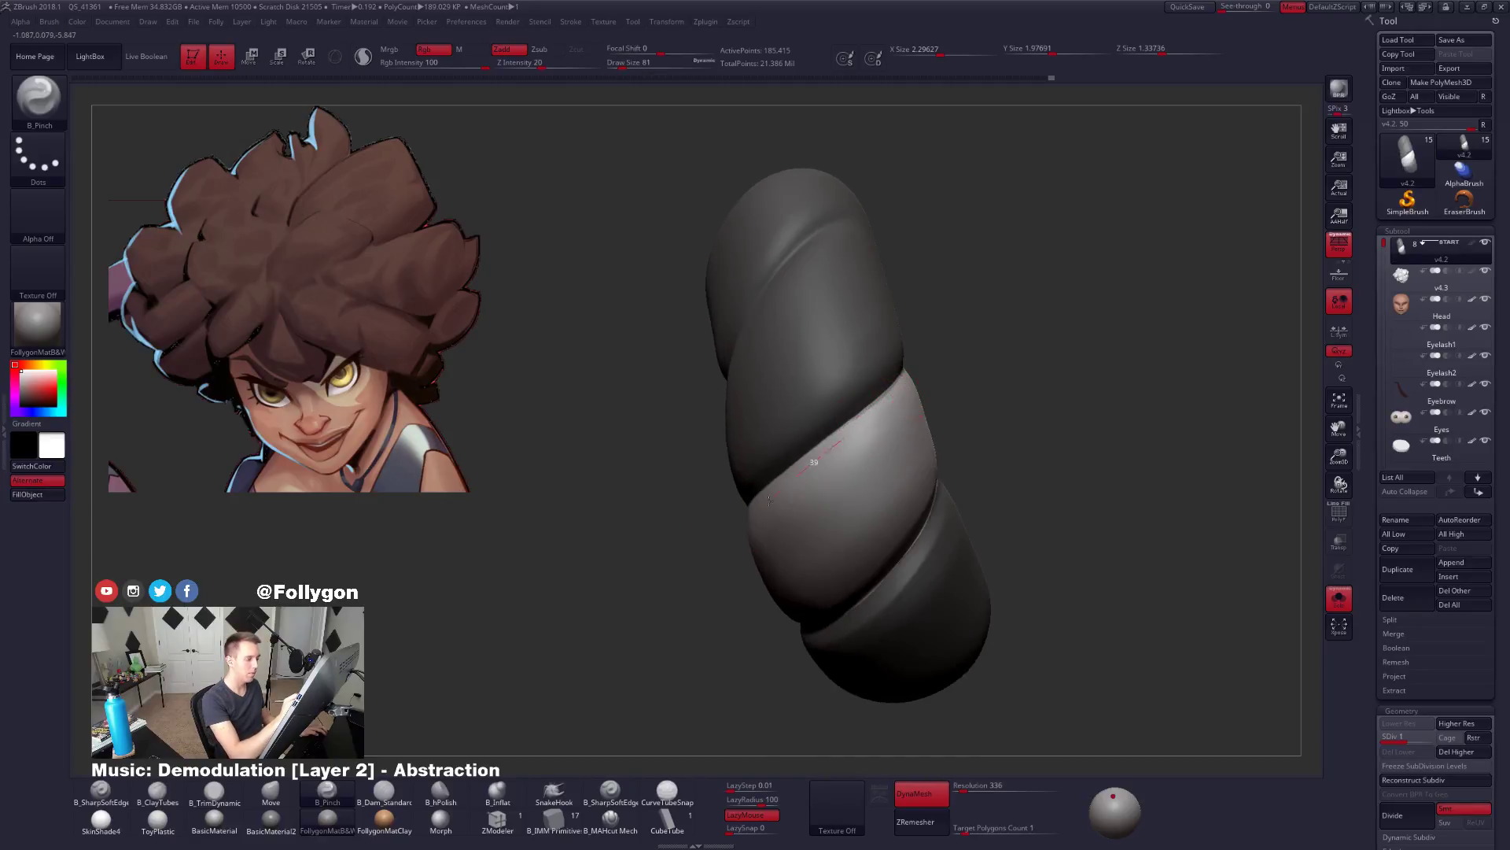
{"action": "right_click_drag", "start_coordinate": [768, 500], "coordinate": [830, 454]}
{"action": "right_click_drag", "start_coordinate": [685, 553], "coordinate": [688, 536]}
{"action": "left_click_drag", "start_coordinate": [739, 518], "coordinate": [803, 472]}
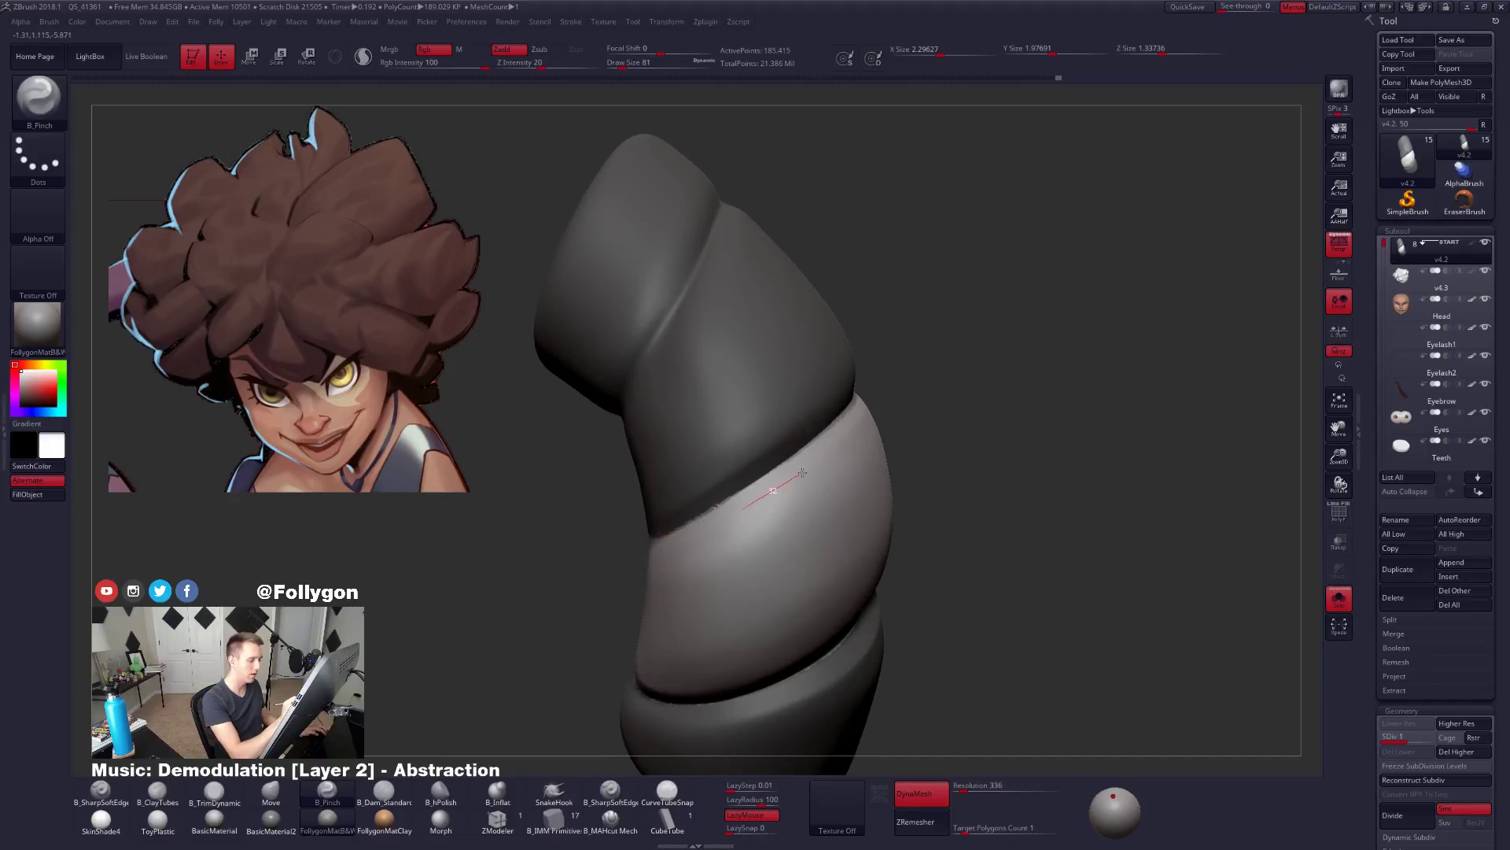
{"action": "right_click_drag", "start_coordinate": [871, 410], "coordinate": [875, 414]}
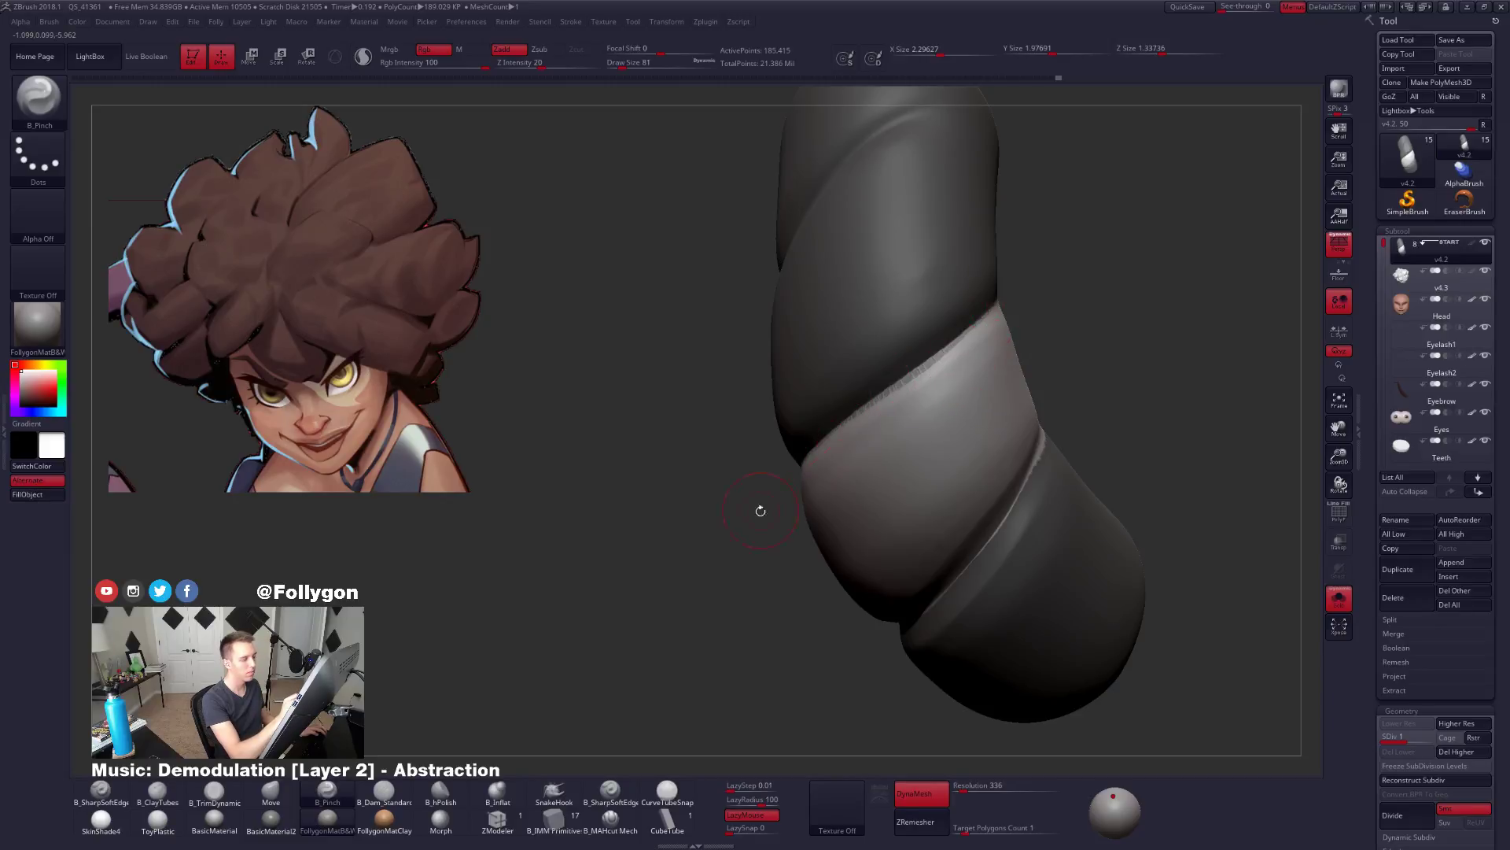
Pinch the rest of the unmasked segment's upper edge against the mask border, working around to the lock's other side.
{"action": "right_click_drag", "start_coordinate": [758, 509], "coordinate": [860, 435]}
{"action": "left_click_drag", "start_coordinate": [860, 435], "coordinate": [925, 389]}
{"action": "right_click_drag", "start_coordinate": [723, 534], "coordinate": [992, 338]}
{"action": "left_click_drag", "start_coordinate": [936, 387], "coordinate": [873, 418]}
{"action": "right_click_drag", "start_coordinate": [944, 385], "coordinate": [894, 419]}
{"action": "left_click_drag", "start_coordinate": [931, 392], "coordinate": [760, 505]}
{"action": "right_click_drag", "start_coordinate": [849, 495], "coordinate": [772, 522]}
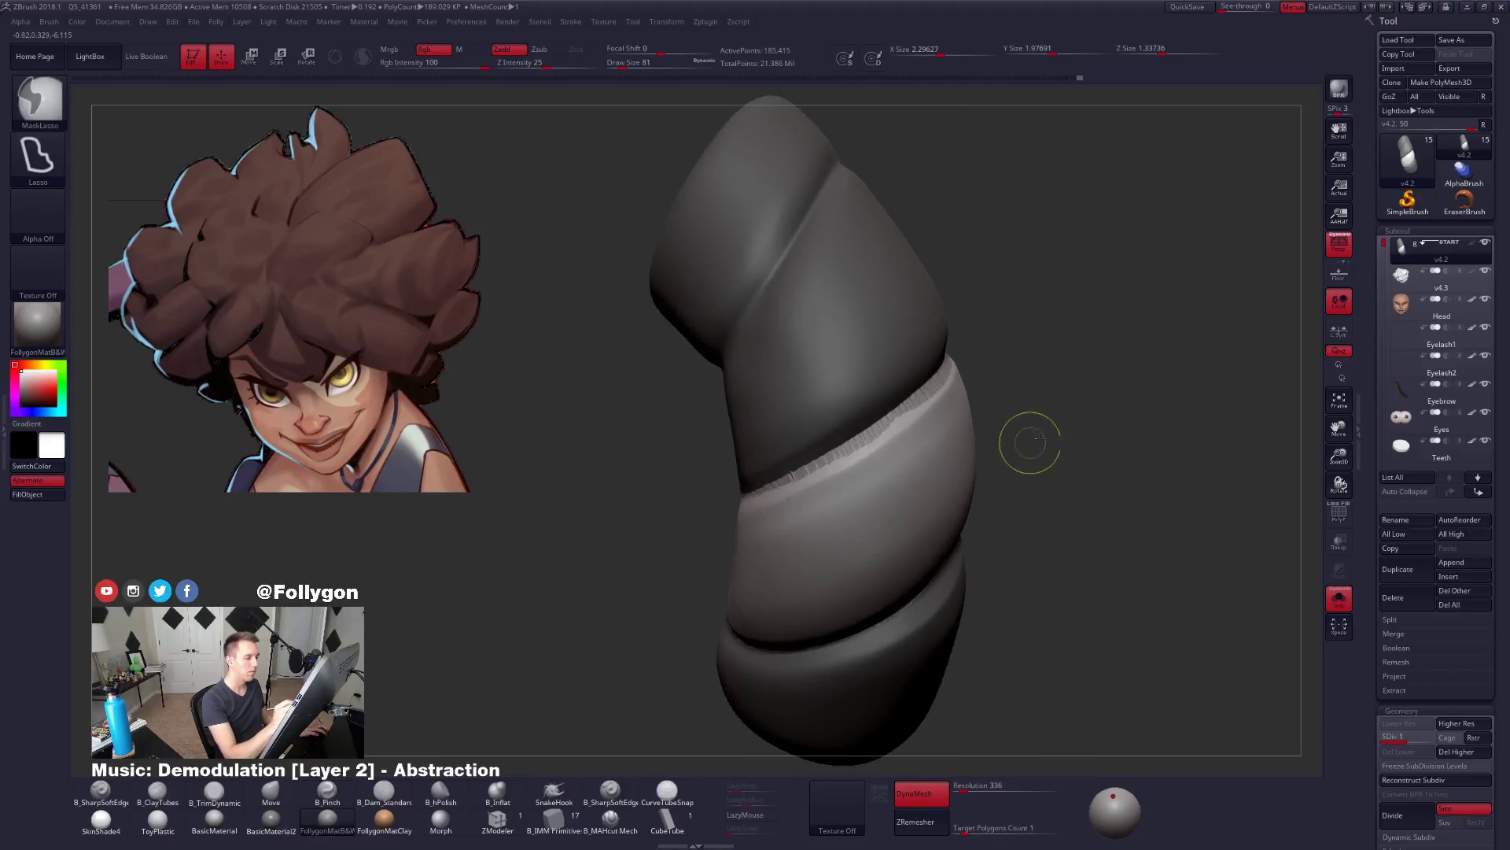
Clear the mask from the lock and remesh it with DynaMesh.
{"action": "left_click_drag", "start_coordinate": [1028, 441], "coordinate": [1043, 458], "text": "ctrl"}
{"action": "mouse_move", "coordinate": [882, 452]}
{"action": "right_mouse_down"}
{"action": "mouse_move", "coordinate": [879, 469]}
{"action": "mouse_move", "coordinate": [933, 446]}
{"action": "right_mouse_up"}
{"action": "left_click_drag", "start_coordinate": [1062, 387], "coordinate": [1188, 362], "text": "ctrl"}
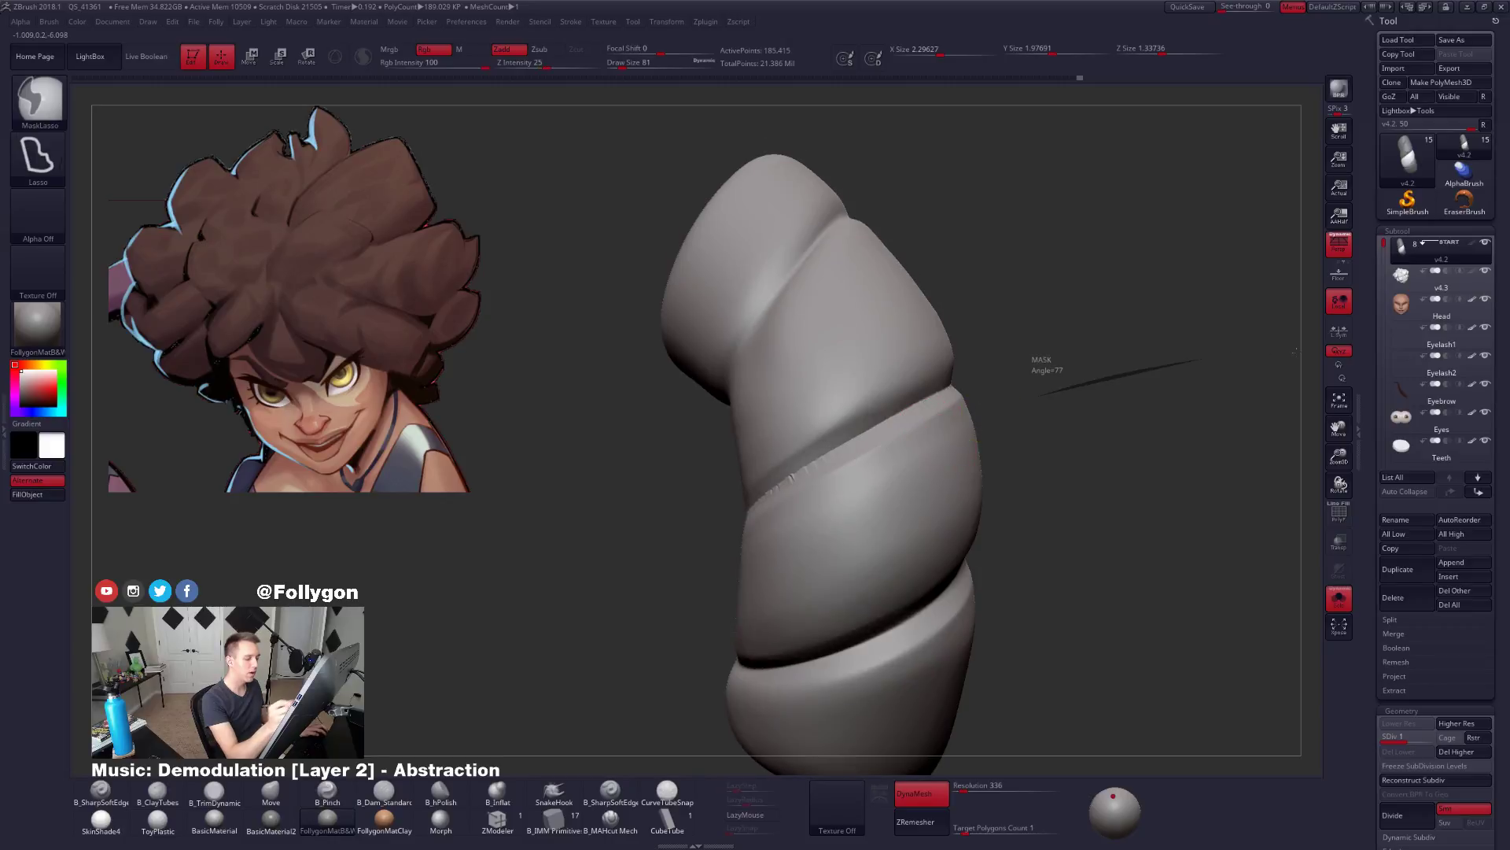
Pinch the crease between the second and third segments from the bottom at draw size 43 and smooth its rough edge.
{"action": "key", "text": "space"}
{"action": "left_click_drag", "start_coordinate": [848, 485], "coordinate": [836, 486]}
{"action": "right_click_drag", "start_coordinate": [837, 486], "coordinate": [955, 383]}
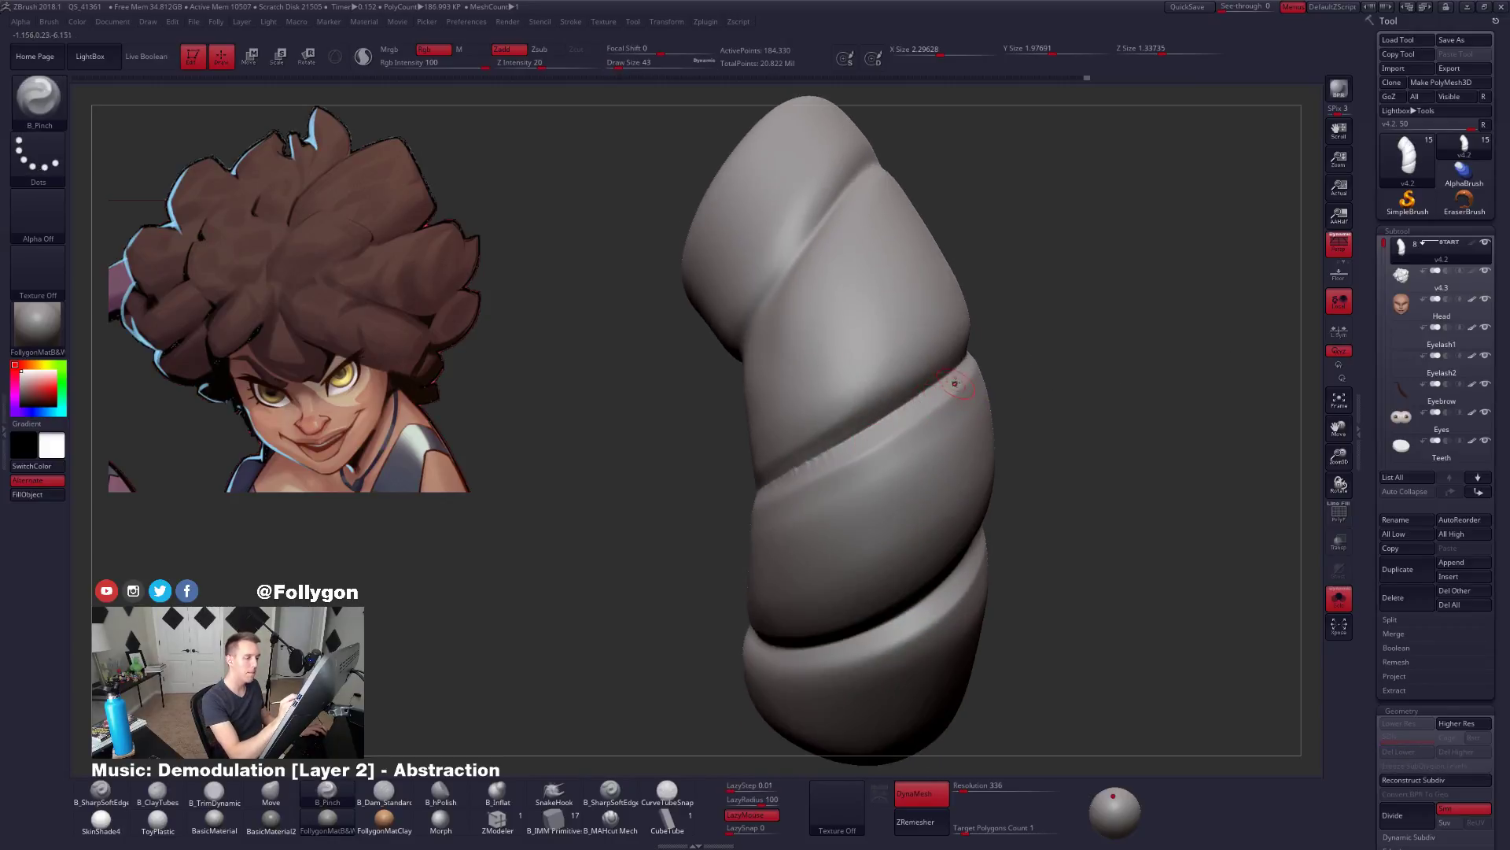
{"action": "left_click_drag", "start_coordinate": [870, 430], "coordinate": [747, 507]}
{"action": "right_click_drag", "start_coordinate": [795, 480], "coordinate": [727, 488]}
{"action": "mouse_move", "coordinate": [877, 429]}
{"action": "left_mouse_down"}
{"action": "mouse_move", "coordinate": [677, 530]}
{"action": "mouse_move", "coordinate": [704, 516]}
{"action": "left_mouse_up"}
{"action": "left_click_drag", "start_coordinate": [885, 424], "coordinate": [904, 412], "text": "shift"}
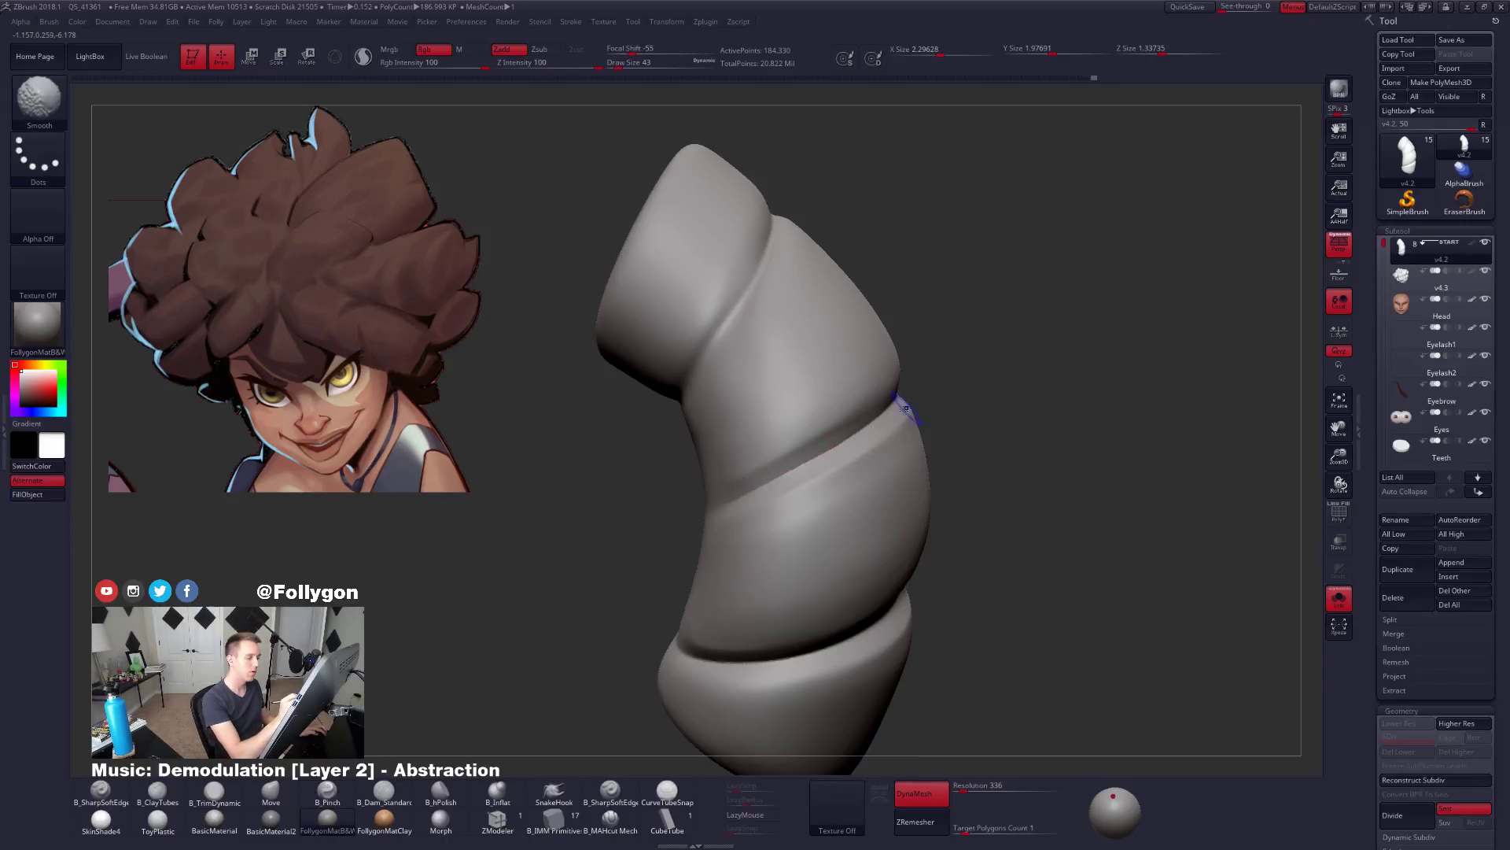
Continue pinching that crease around the lock's inner side, smoothing the spots where it looks uneven.
{"action": "right_click_drag", "start_coordinate": [921, 425], "coordinate": [842, 429]}
{"action": "left_click_drag", "start_coordinate": [975, 382], "coordinate": [786, 491]}
{"action": "left_click_drag", "start_coordinate": [963, 385], "coordinate": [980, 370], "text": "shift"}
{"action": "right_click_drag", "start_coordinate": [991, 385], "coordinate": [928, 387]}
{"action": "left_click_drag", "start_coordinate": [1031, 350], "coordinate": [796, 475]}
{"action": "right_click_drag", "start_coordinate": [905, 425], "coordinate": [826, 429]}
{"action": "left_click_drag", "start_coordinate": [954, 384], "coordinate": [693, 557]}
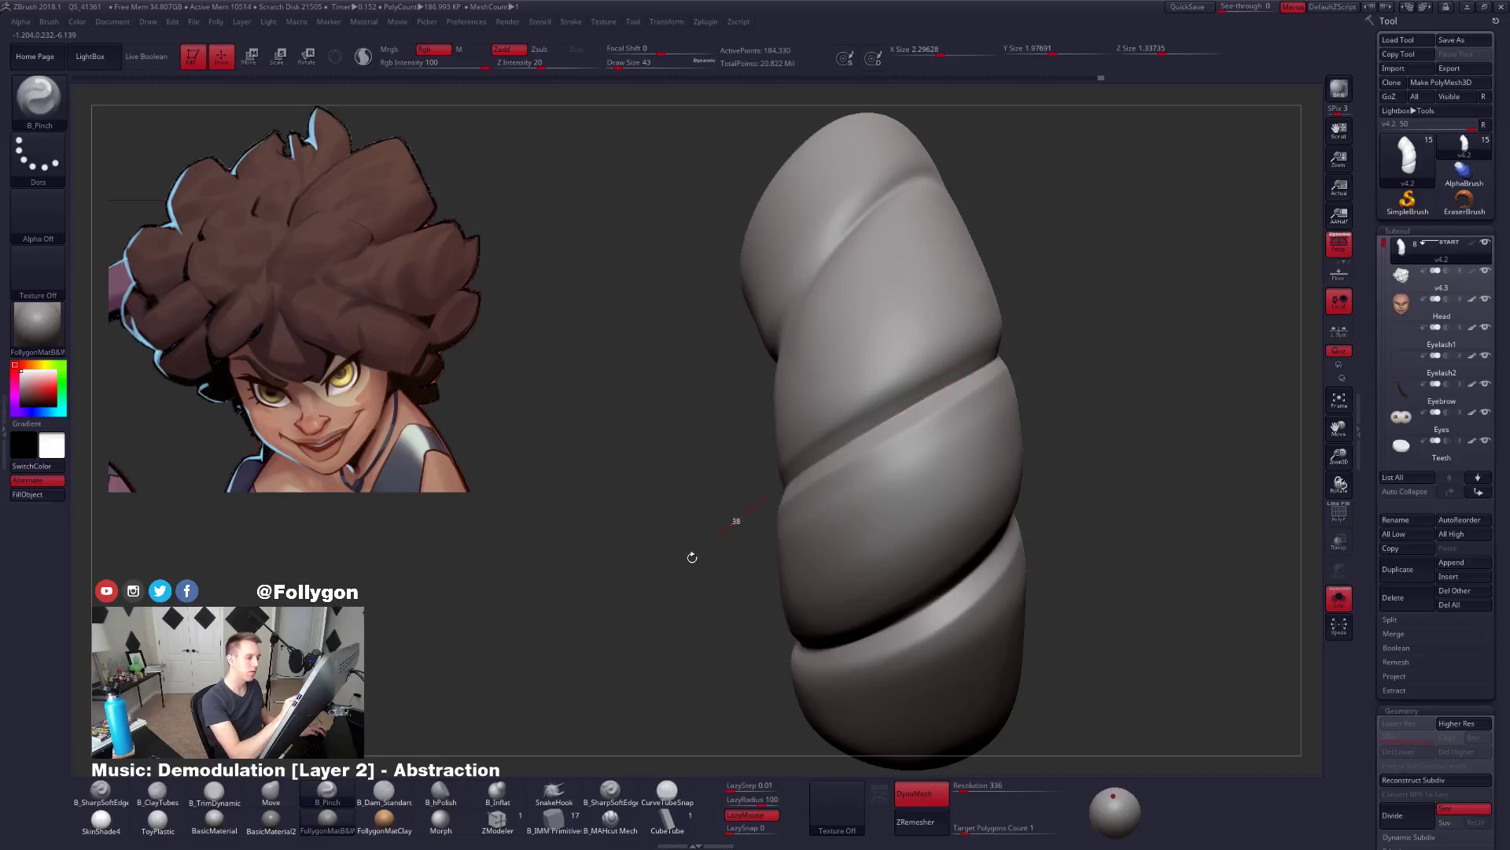
Tighten the same crease all around the lock with the Pinch brush at draw size 74.
{"action": "mouse_move", "coordinate": [861, 429]}
{"action": "right_mouse_down"}
{"action": "mouse_move", "coordinate": [845, 426]}
{"action": "mouse_move", "coordinate": [912, 428]}
{"action": "right_mouse_up"}
{"action": "key", "text": "space"}
{"action": "left_click_drag", "start_coordinate": [943, 372], "coordinate": [949, 373]}
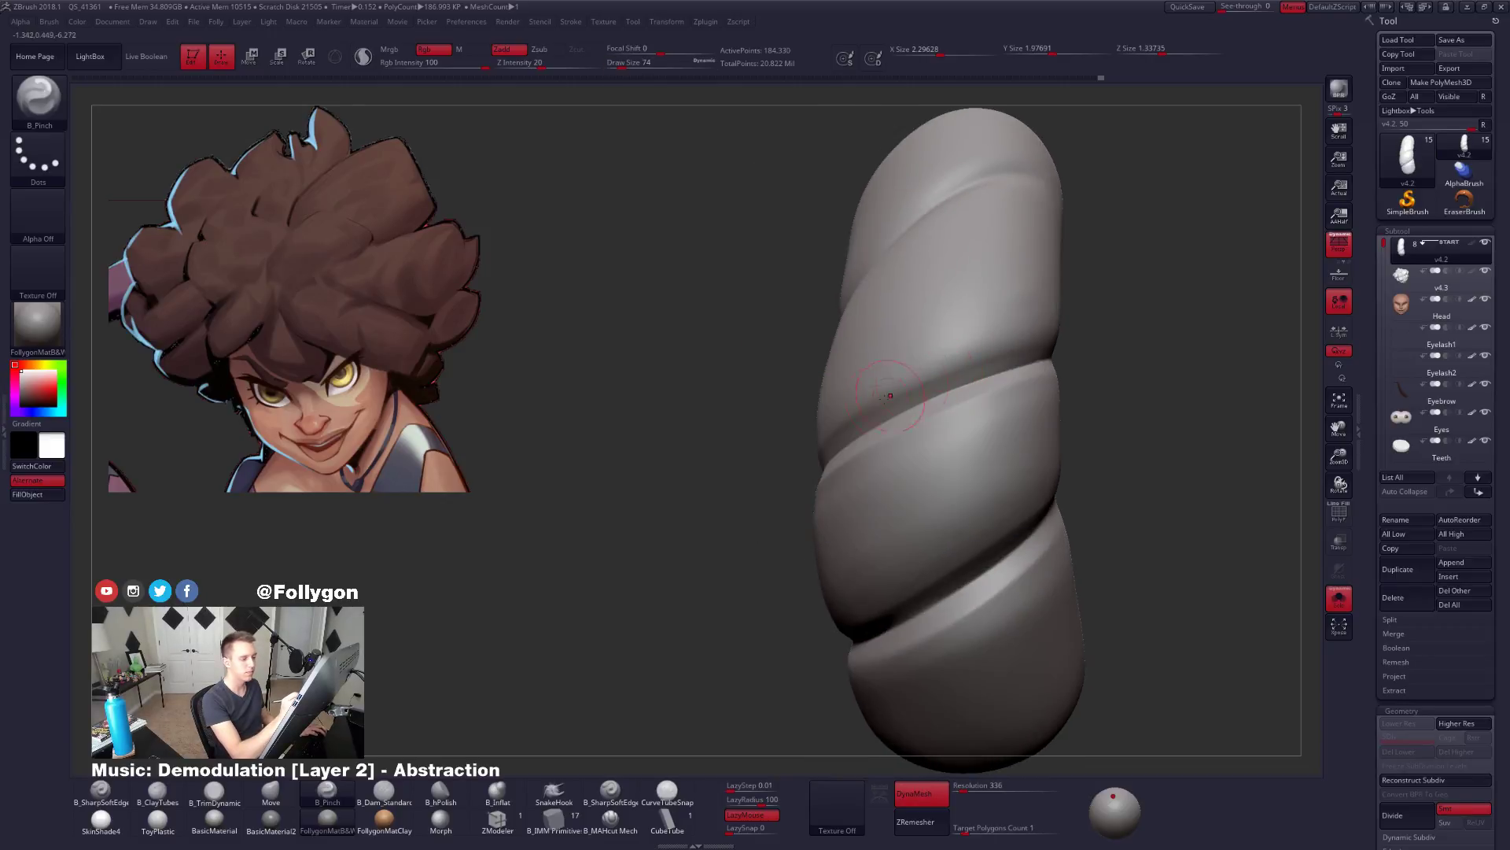
{"action": "left_click_drag", "start_coordinate": [1074, 331], "coordinate": [1080, 330]}
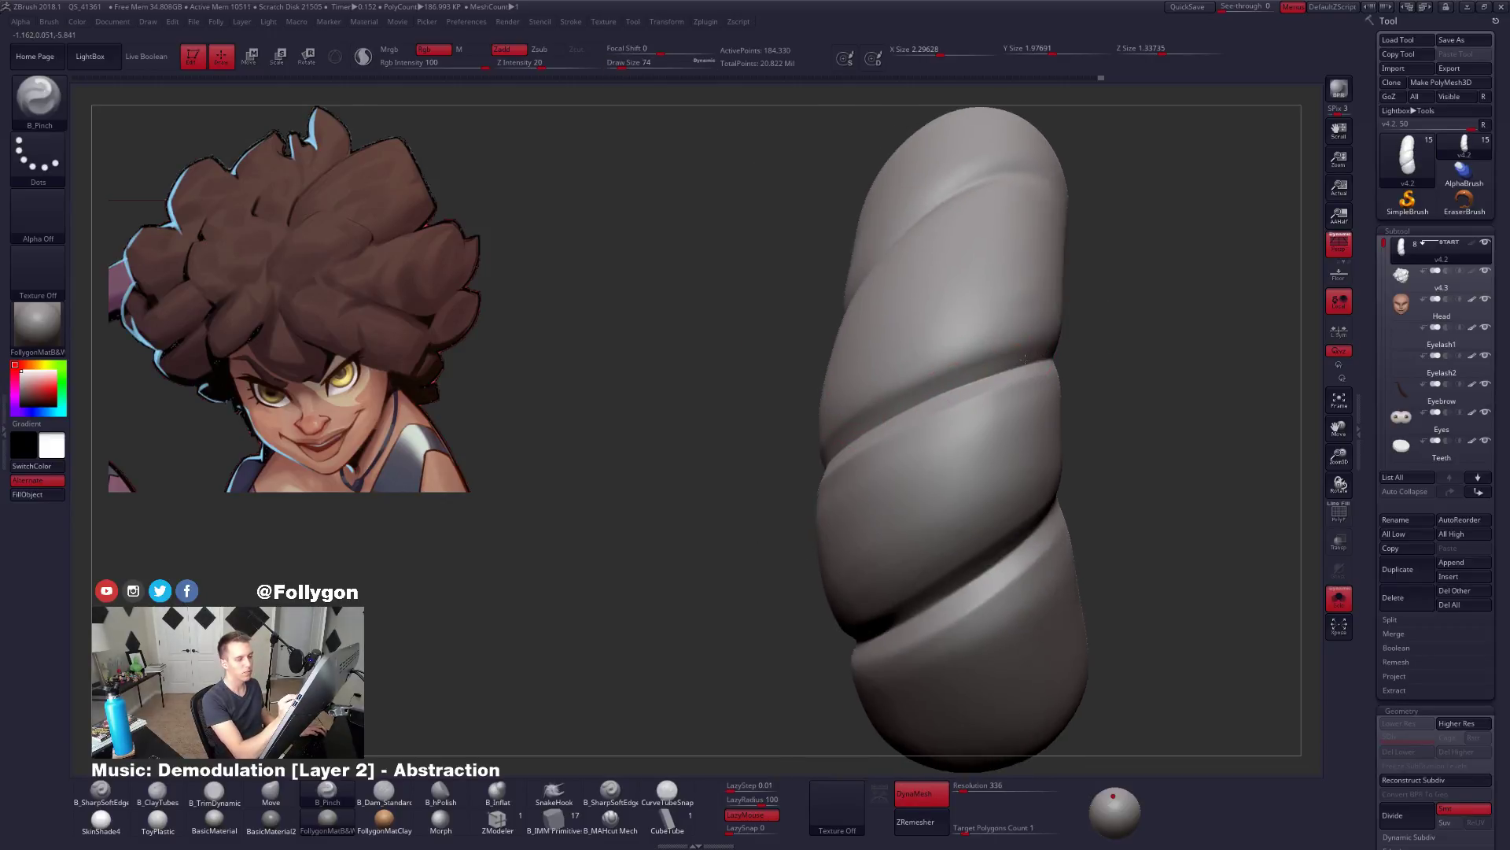
{"action": "right_click_drag", "start_coordinate": [1079, 330], "coordinate": [1068, 340]}
{"action": "right_click_drag", "start_coordinate": [773, 459], "coordinate": [961, 350]}
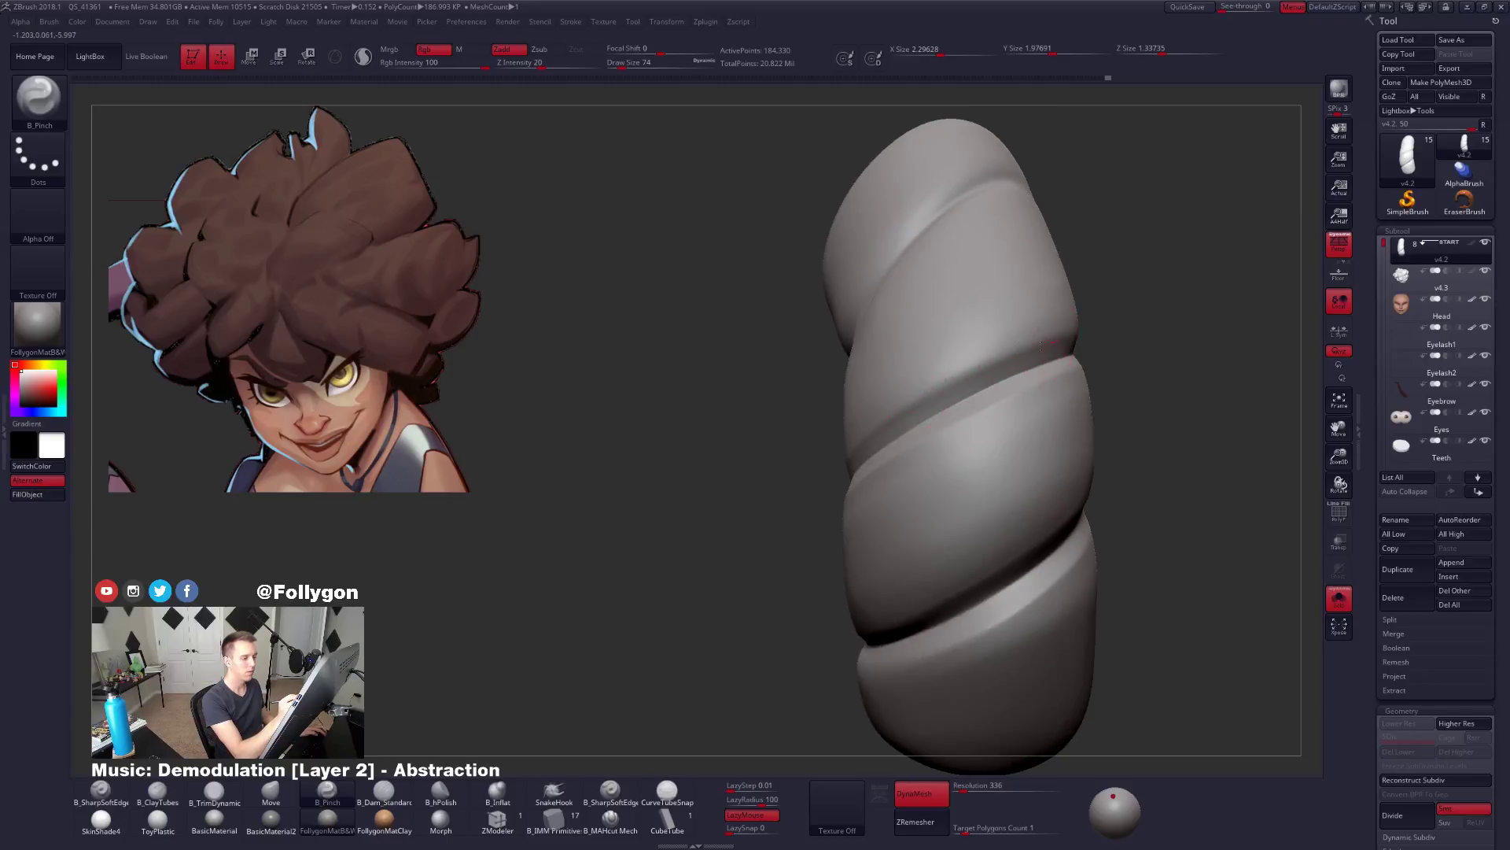
{"action": "right_click_drag", "start_coordinate": [849, 491], "coordinate": [934, 432]}
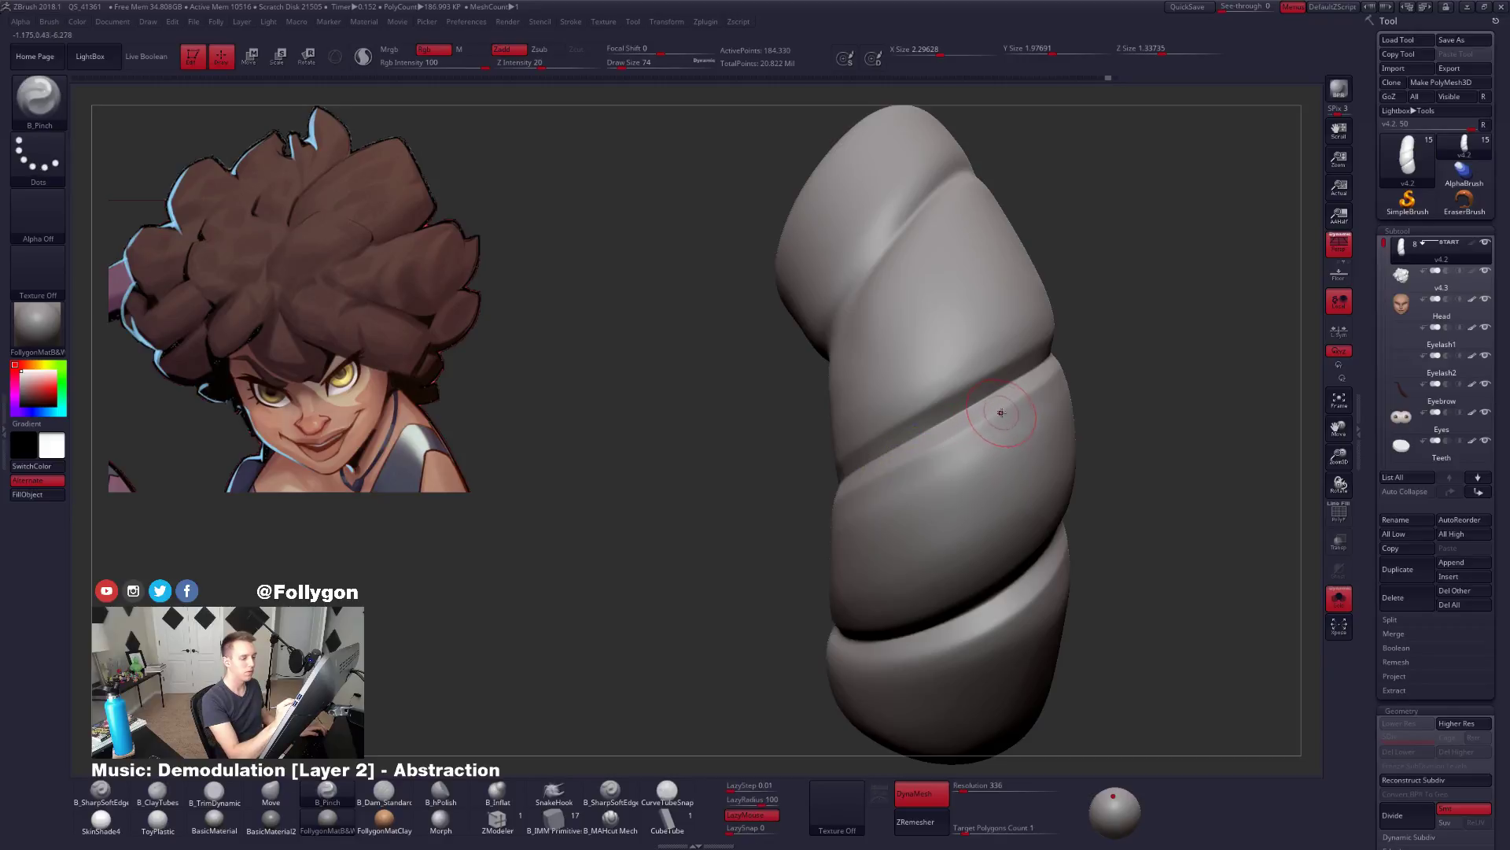
{"action": "right_click_drag", "start_coordinate": [758, 545], "coordinate": [1146, 372]}
Flatten the surface of the second segment from the bottom with the TrimDynamic brush at draw size 104.
{"action": "key", "text": "b"}
{"action": "key", "text": "t"}
{"action": "key", "text": "d"}
{"action": "key", "text": "]"}
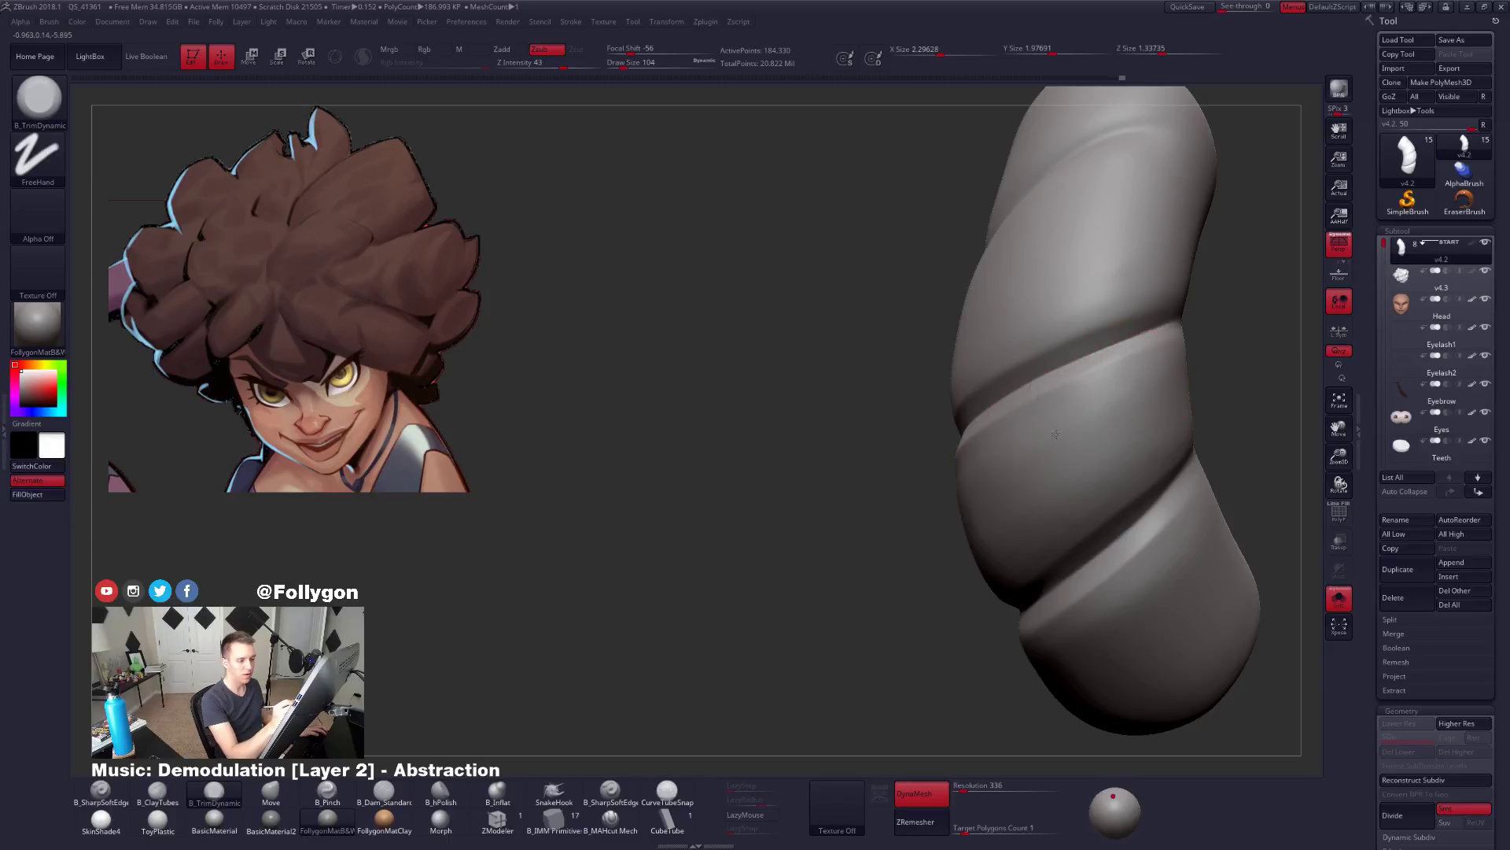
{"action": "right_click_drag", "start_coordinate": [1055, 433], "coordinate": [1106, 401]}
{"action": "right_click_drag", "start_coordinate": [847, 545], "coordinate": [983, 460]}
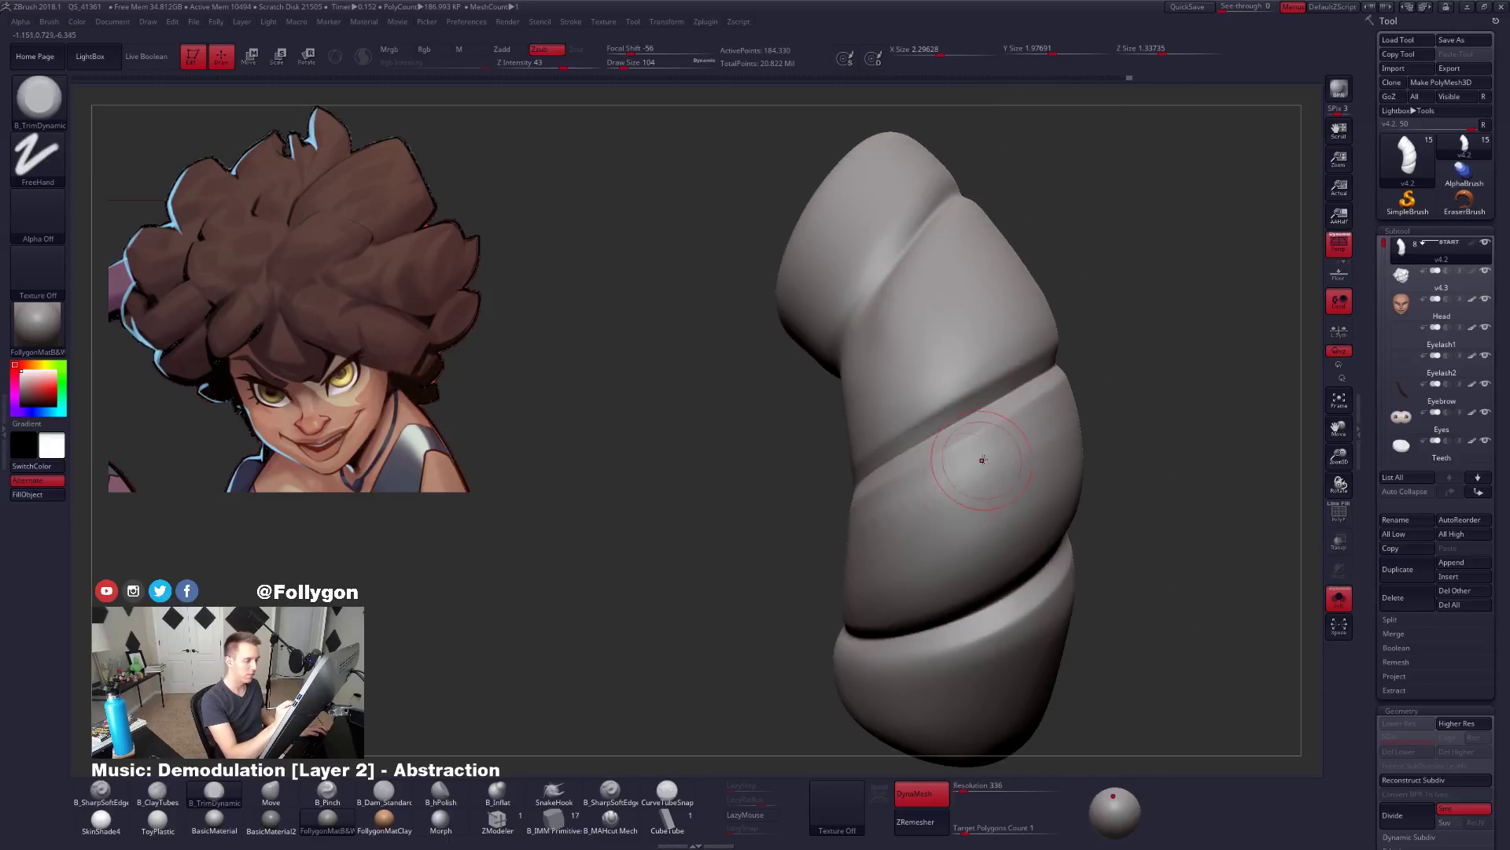
{"action": "right_click_drag", "start_coordinate": [852, 552], "coordinate": [891, 518]}
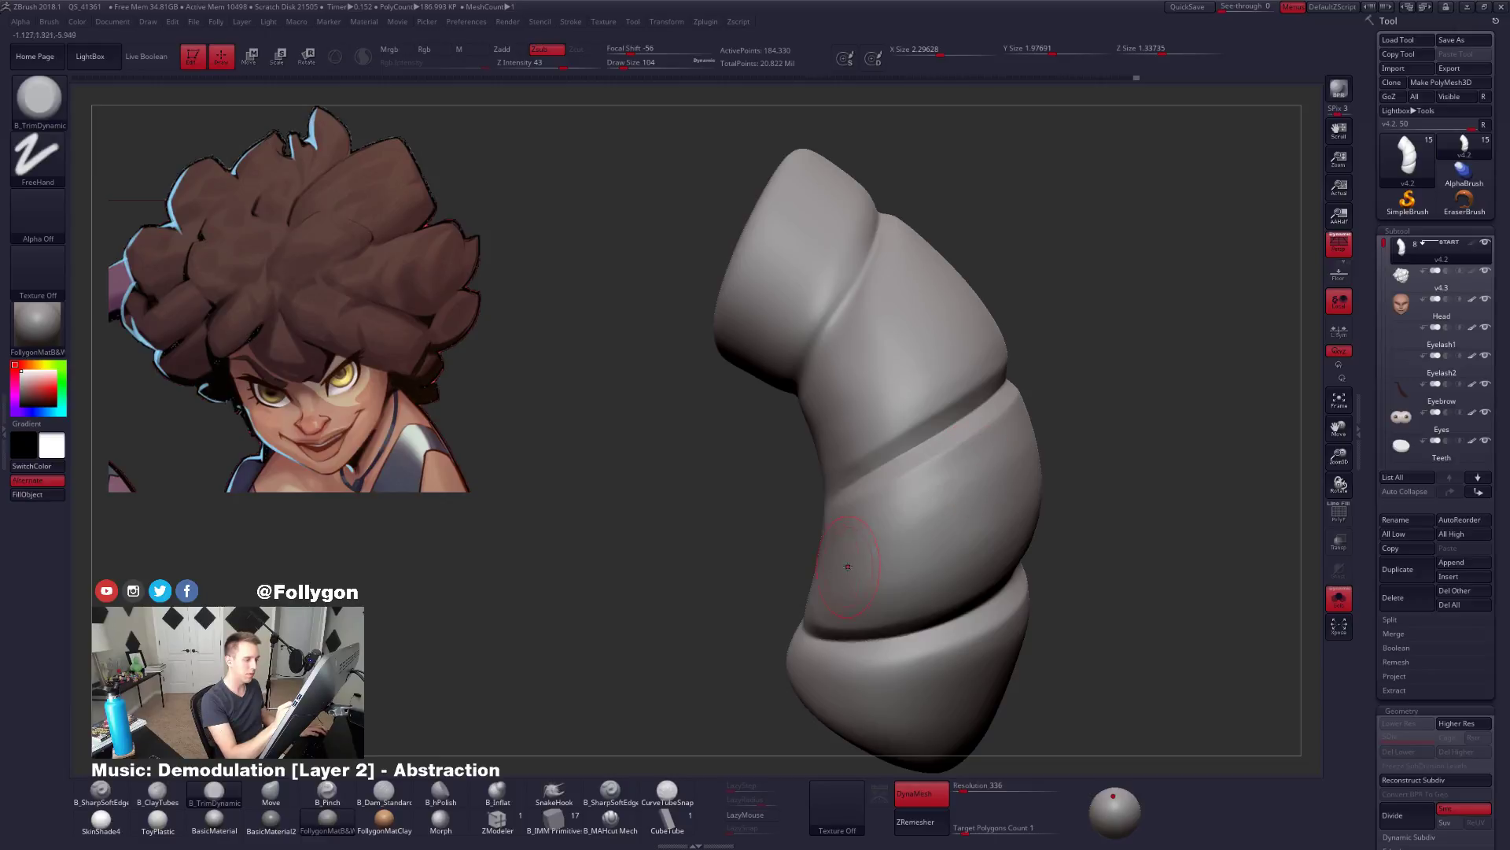
{"action": "right_click_drag", "start_coordinate": [847, 566], "coordinate": [977, 477]}
{"action": "mouse_move", "coordinate": [863, 570]}
{"action": "right_mouse_down"}
{"action": "mouse_move", "coordinate": [1001, 441]}
{"action": "mouse_move", "coordinate": [981, 489]}
{"action": "right_mouse_up"}
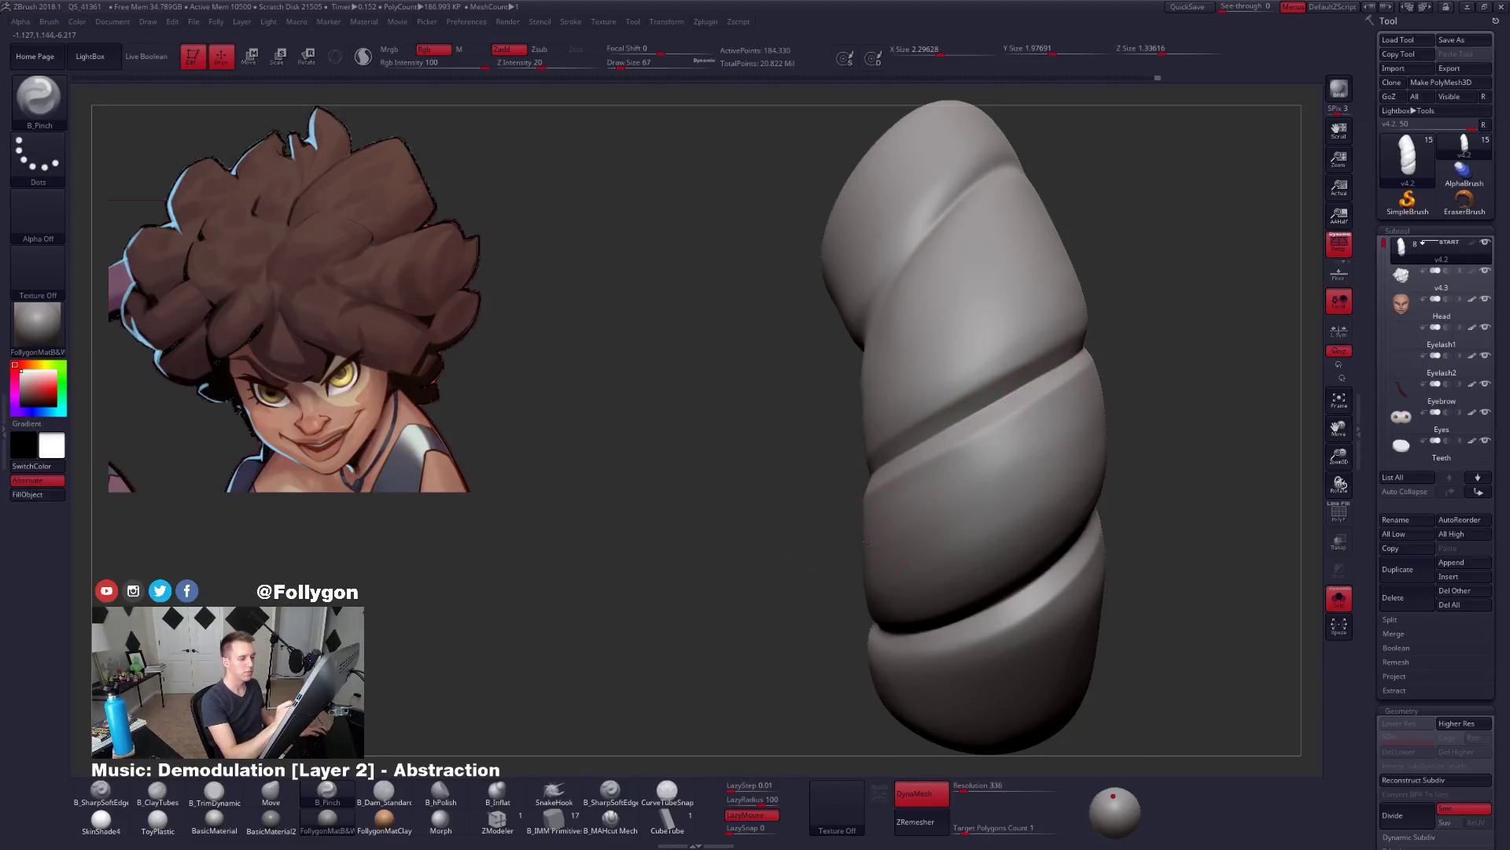
Check the lock against the full head, isolate it again, and flatten and smooth its bottom segment with TrimDynamic at draw size 160.
{"action": "right_click_drag", "start_coordinate": [867, 541], "coordinate": [1010, 699]}
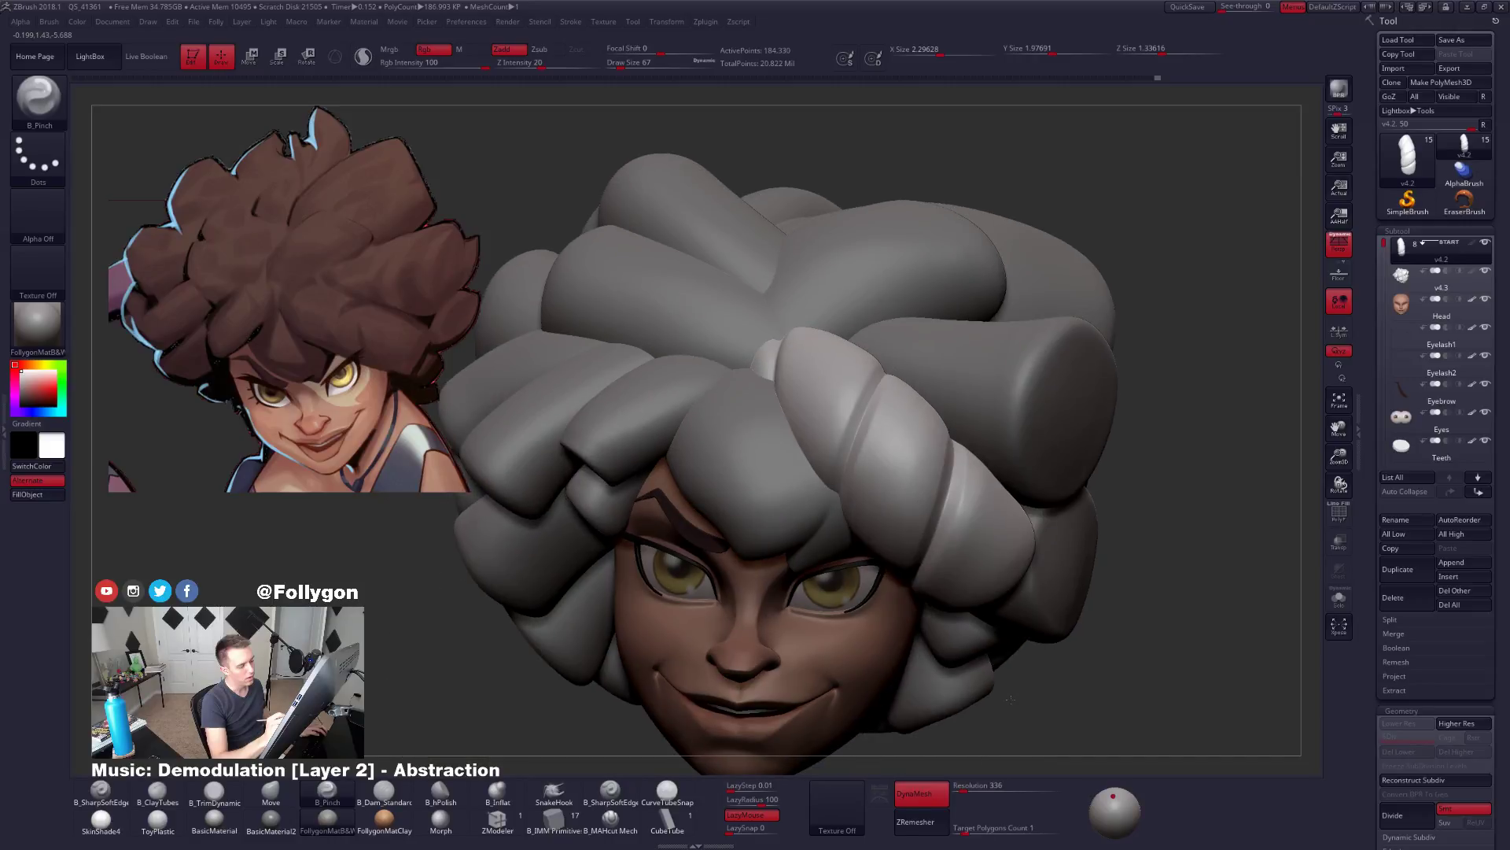
{"action": "mouse_move", "coordinate": [1010, 700]}
{"action": "right_mouse_down"}
{"action": "mouse_move", "coordinate": [972, 643]}
{"action": "mouse_move", "coordinate": [1035, 616]}
{"action": "mouse_move", "coordinate": [983, 590]}
{"action": "mouse_move", "coordinate": [944, 622]}
{"action": "right_mouse_up"}
{"action": "key", "text": "alt+s"}
{"action": "key", "text": "3"}
{"action": "key", "text": "space"}
{"action": "left_click_drag", "start_coordinate": [934, 471], "coordinate": [950, 469]}
{"action": "right_click_drag", "start_coordinate": [960, 462], "coordinate": [948, 454]}
{"action": "key", "text": "space"}
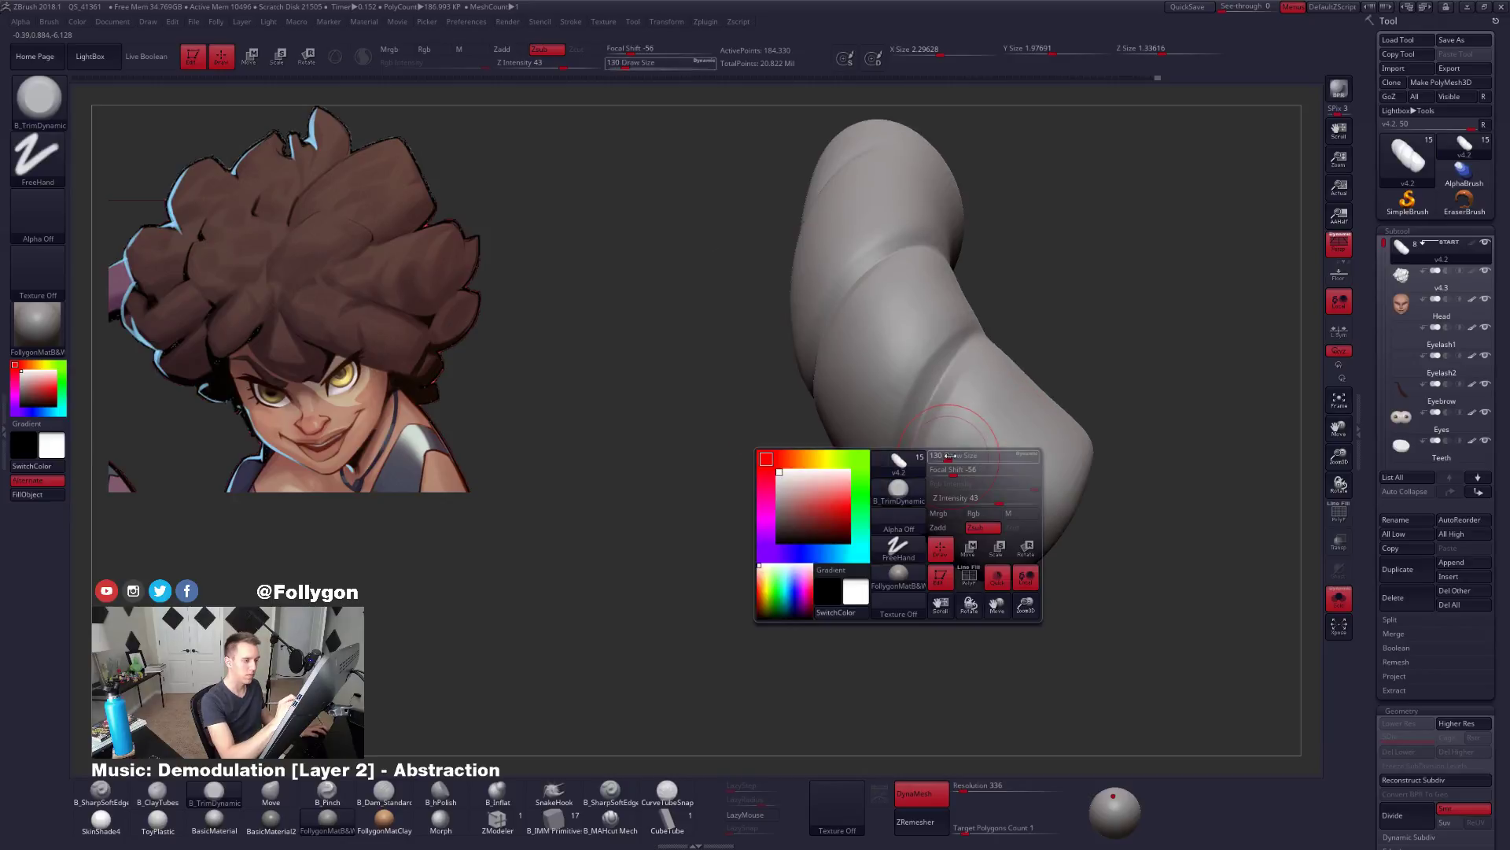
{"action": "left_click_drag", "start_coordinate": [947, 454], "coordinate": [962, 454]}
{"action": "mouse_move", "coordinate": [938, 489]}
{"action": "right_mouse_down"}
{"action": "mouse_move", "coordinate": [952, 449]}
{"action": "mouse_move", "coordinate": [918, 556]}
{"action": "mouse_move", "coordinate": [925, 590]}
{"action": "mouse_move", "coordinate": [938, 495]}
{"action": "right_mouse_up"}
{"action": "right_click_drag", "start_coordinate": [938, 496], "coordinate": [935, 468], "text": "ctrl"}
{"action": "left_click_drag", "start_coordinate": [934, 468], "coordinate": [914, 556], "text": "shift"}
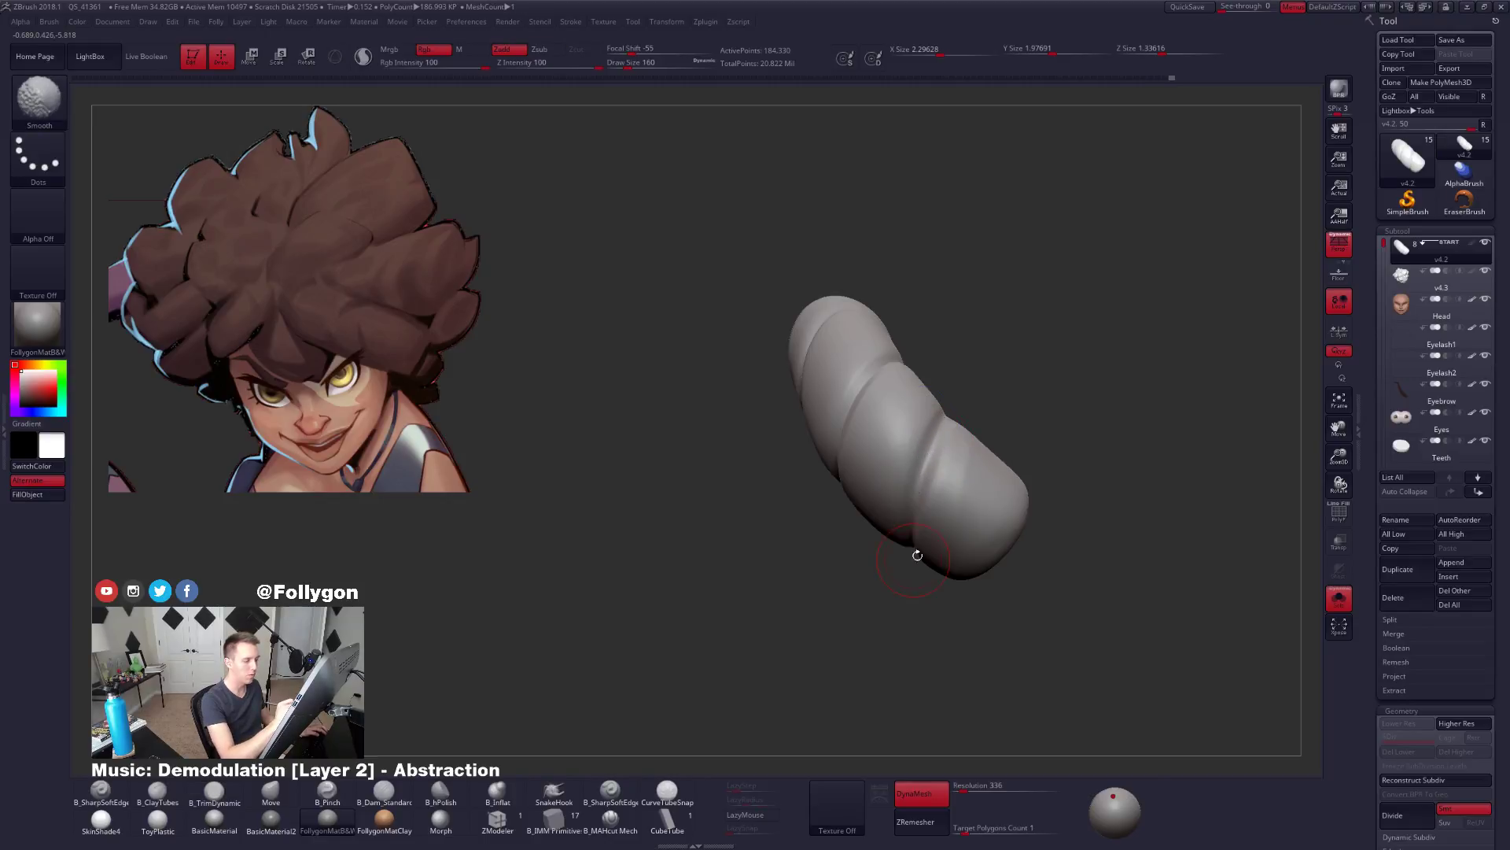
Sharpen the crease above the bottom segment with the Pinch brush, reducing the draw size from 96 to 61.
{"action": "mouse_move", "coordinate": [914, 556]}
{"action": "right_mouse_down"}
{"action": "mouse_move", "coordinate": [931, 492]}
{"action": "mouse_move", "coordinate": [956, 503]}
{"action": "mouse_move", "coordinate": [961, 464]}
{"action": "right_mouse_up"}
{"action": "key", "text": "space"}
{"action": "left_click_drag", "start_coordinate": [964, 462], "coordinate": [958, 463]}
{"action": "key", "text": "5"}
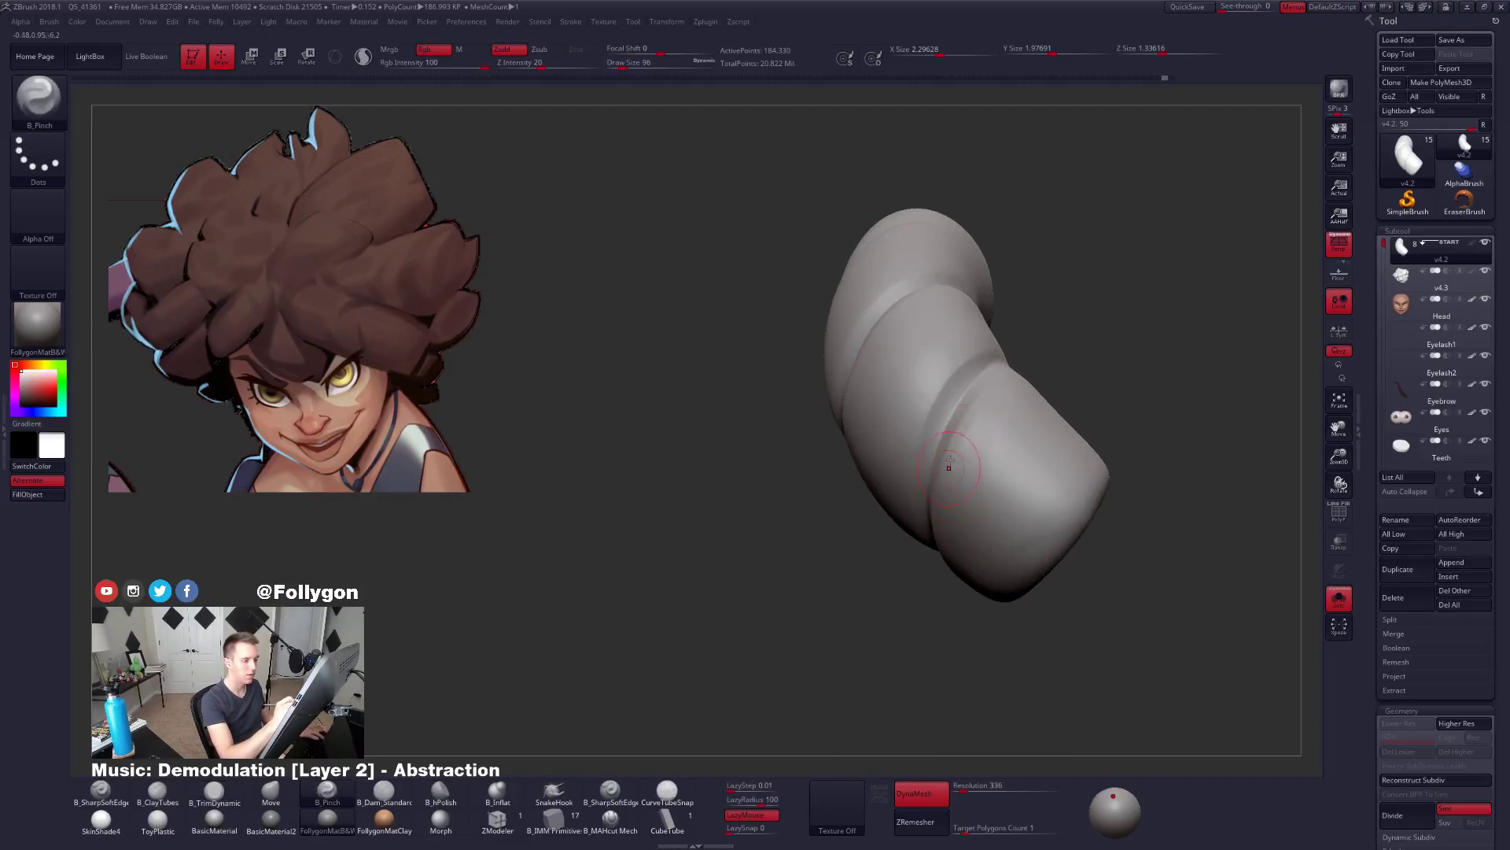
{"action": "right_click_drag", "start_coordinate": [960, 434], "coordinate": [961, 452]}
{"action": "key", "text": "space"}
{"action": "left_click_drag", "start_coordinate": [963, 448], "coordinate": [960, 449]}
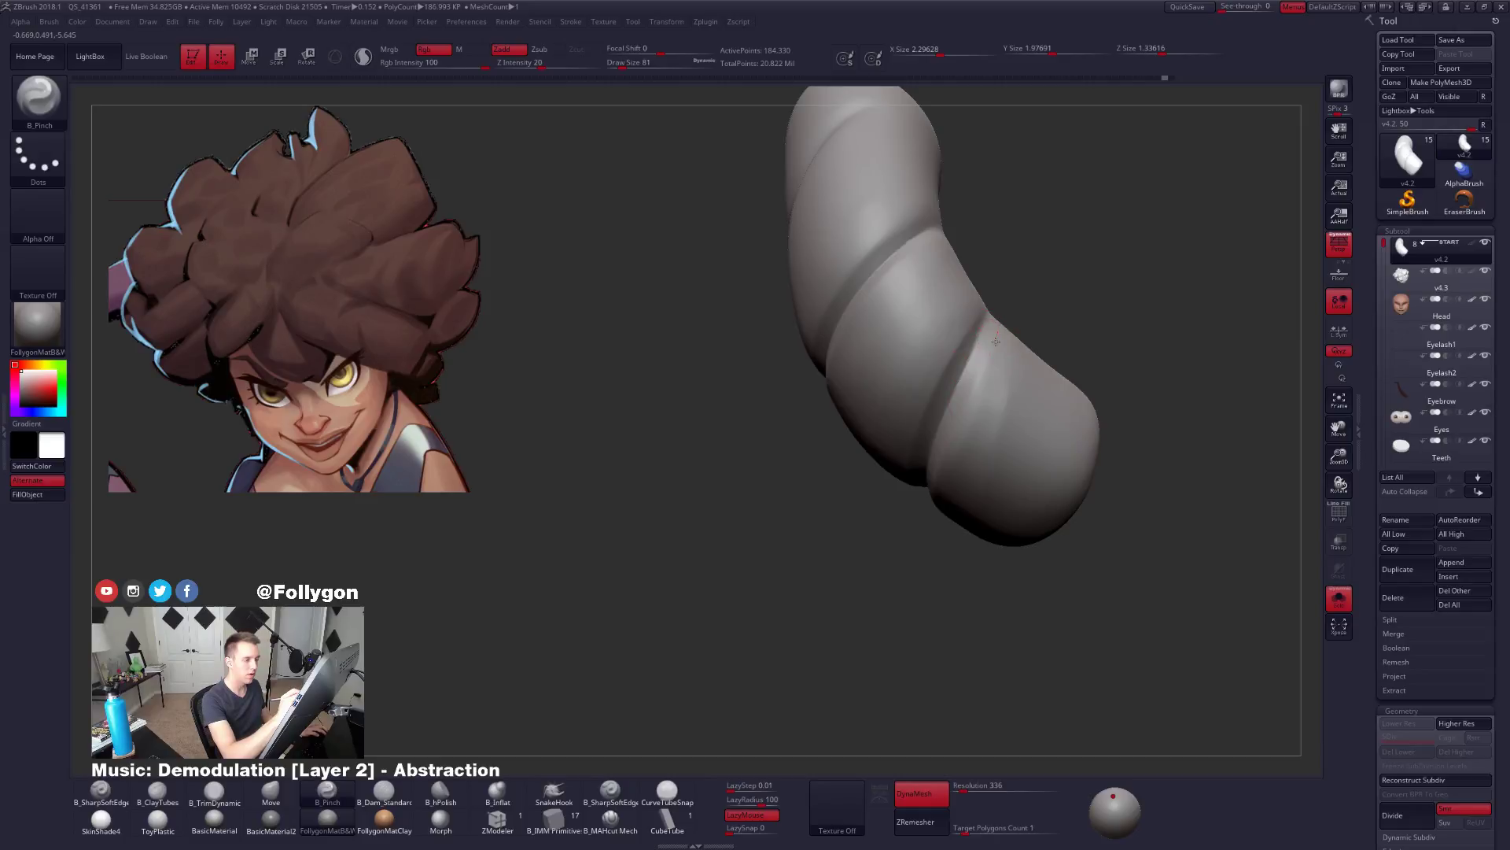
{"action": "mouse_move", "coordinate": [996, 341]}
{"action": "right_mouse_down"}
{"action": "mouse_move", "coordinate": [887, 567]}
{"action": "mouse_move", "coordinate": [951, 496]}
{"action": "right_mouse_up"}
Pinch the creases further up the lock at draw size 61 and compare the result with the full head.
{"action": "mouse_move", "coordinate": [858, 665]}
{"action": "right_mouse_down"}
{"action": "mouse_move", "coordinate": [823, 531]}
{"action": "mouse_move", "coordinate": [793, 610]}
{"action": "mouse_move", "coordinate": [819, 337]}
{"action": "right_mouse_up"}
{"action": "right_click_drag", "start_coordinate": [794, 397], "coordinate": [815, 365]}
{"action": "right_click_drag", "start_coordinate": [703, 539], "coordinate": [789, 438]}
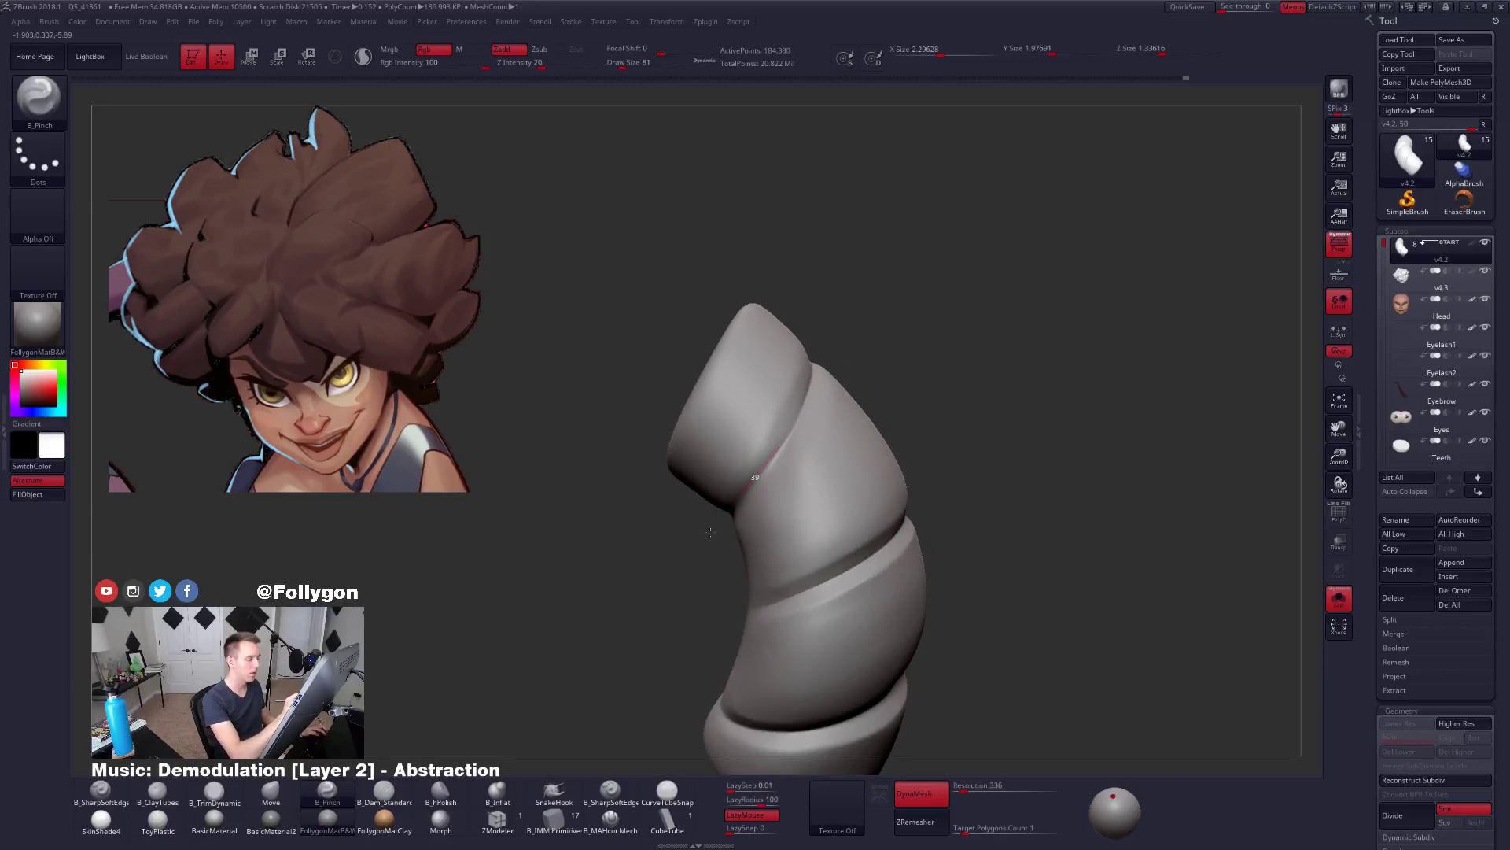
{"action": "right_click_drag", "start_coordinate": [710, 531], "coordinate": [838, 612]}
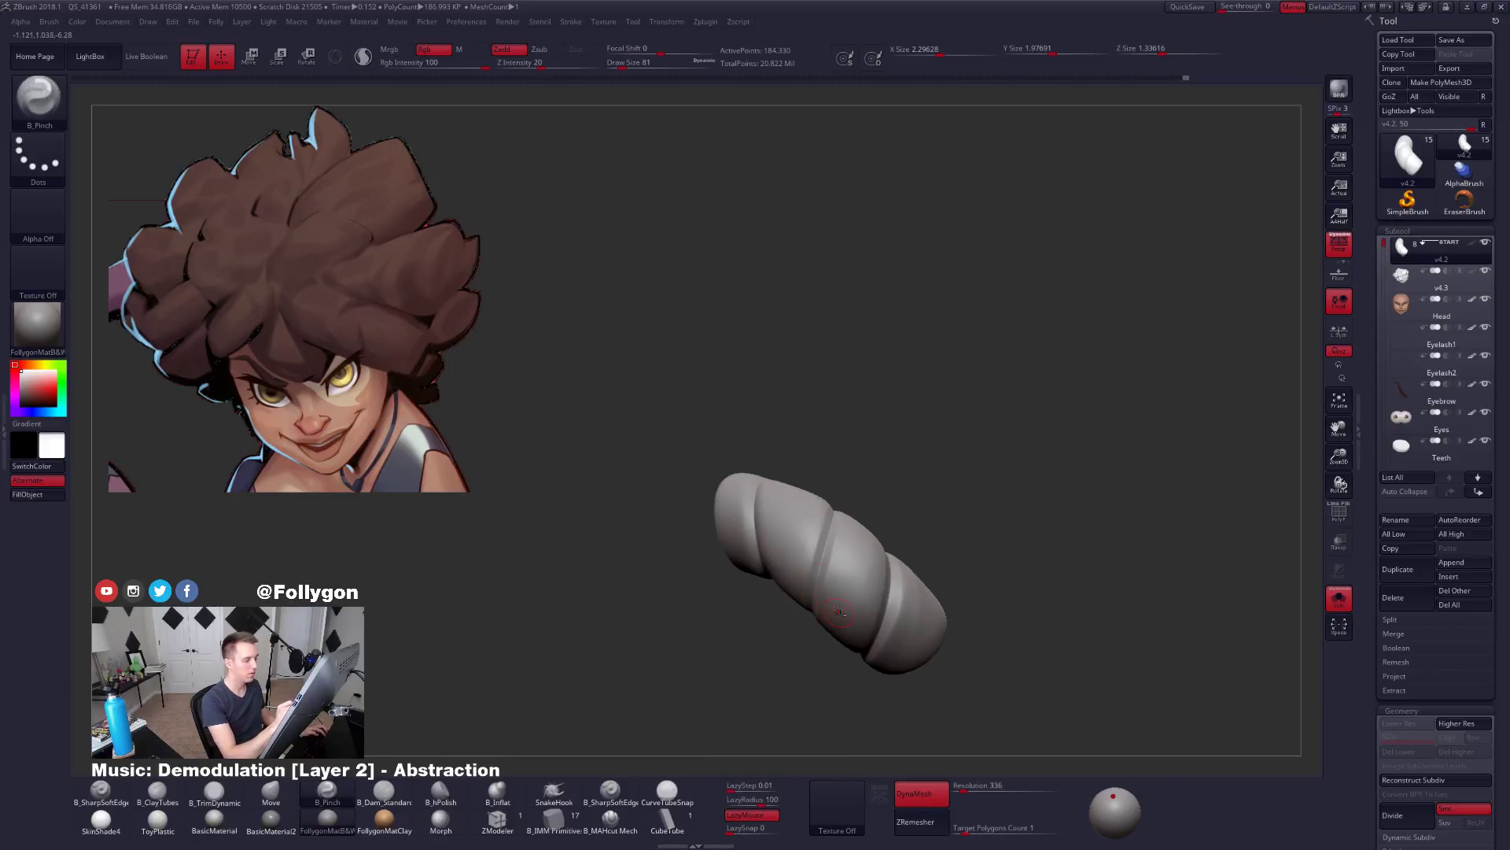
{"action": "key", "text": "shift+ctrl+s"}
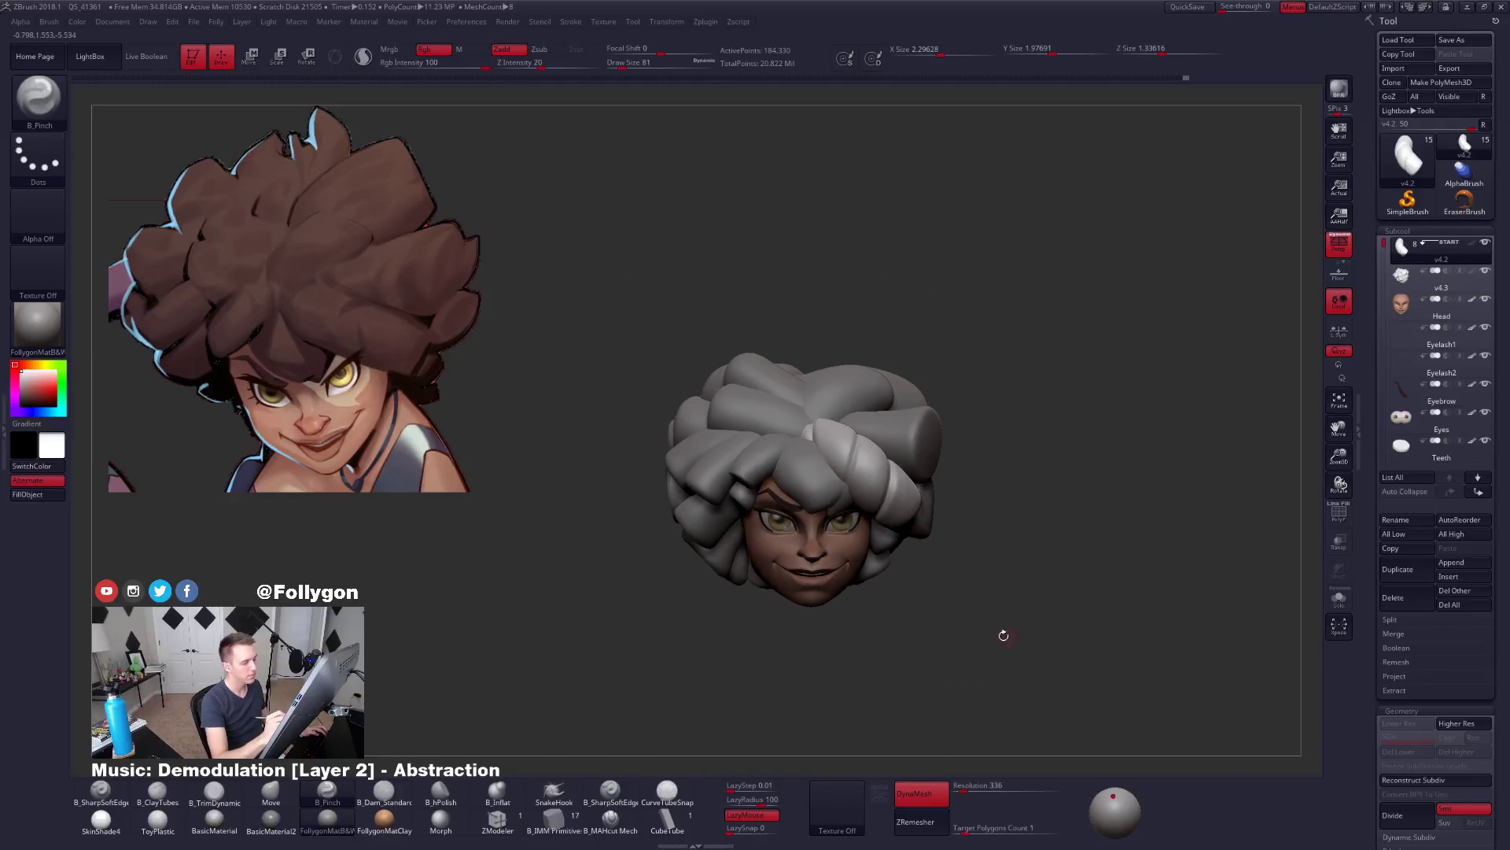
{"action": "right_click_drag", "start_coordinate": [1004, 635], "coordinate": [984, 645]}
{"action": "key", "text": "shift+ctrl+s"}
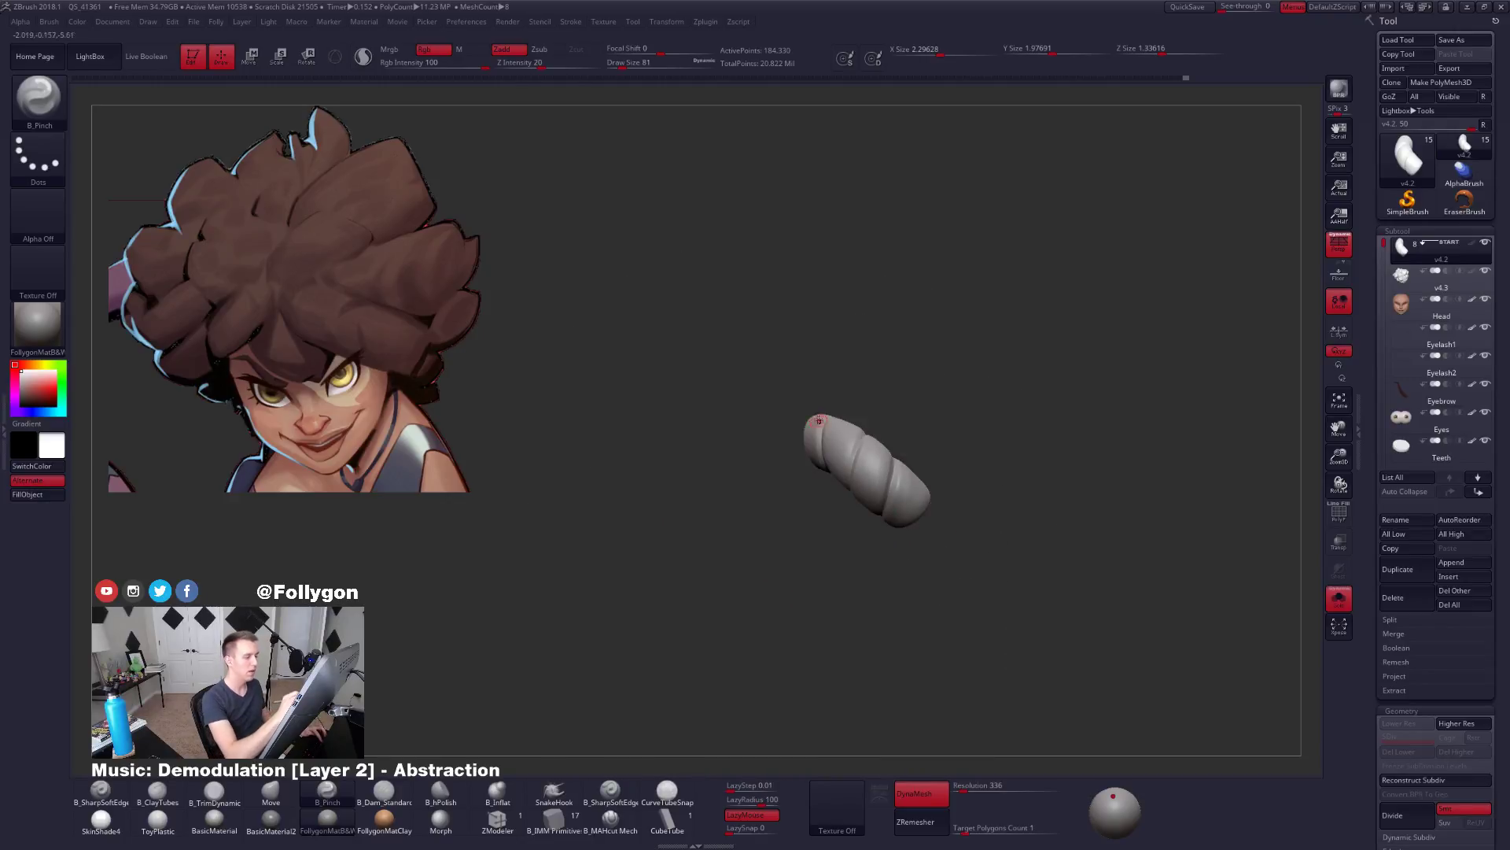
Flatten the crease between the lock's two top segments with the TrimDynamic brush at draw size 150.
{"action": "mouse_move", "coordinate": [818, 420]}
{"action": "right_mouse_down", "text": "ctrl"}
{"action": "mouse_move", "coordinate": [794, 528]}
{"action": "mouse_move", "coordinate": [767, 505]}
{"action": "right_mouse_up", "text": "ctrl"}
{"action": "key", "text": "space"}
{"action": "left_click_drag", "start_coordinate": [811, 430], "coordinate": [822, 430]}
{"action": "right_click_drag", "start_coordinate": [819, 421], "coordinate": [791, 417]}
{"action": "key", "text": "3"}
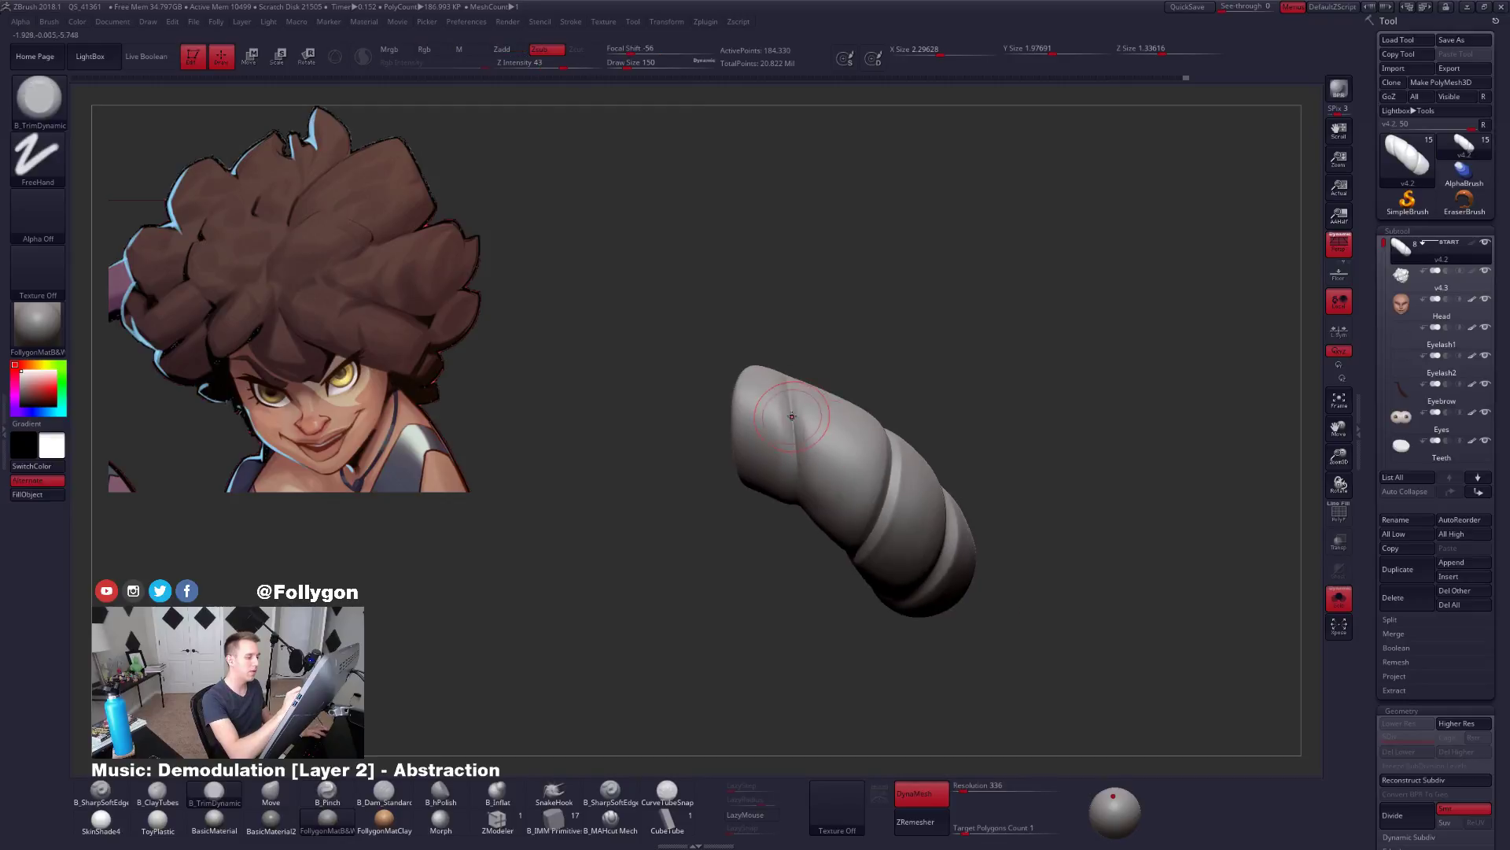
{"action": "key", "text": "space"}
{"action": "left_click_drag", "start_coordinate": [792, 416], "coordinate": [795, 452]}
Even out the remaining groove between the two top segments so they blend together, finishing with TrimDynamic.
{"action": "key", "text": "2"}
{"action": "right_click_drag", "start_coordinate": [803, 441], "coordinate": [794, 491]}
{"action": "left_click_drag", "start_coordinate": [793, 440], "coordinate": [796, 492]}
{"action": "right_click_drag", "start_coordinate": [790, 495], "coordinate": [776, 529]}
{"action": "key", "text": "3"}
{"action": "right_click_drag", "start_coordinate": [796, 404], "coordinate": [806, 370]}
{"action": "left_click_drag", "start_coordinate": [806, 367], "coordinate": [810, 393]}
{"action": "right_click_drag", "start_coordinate": [810, 393], "coordinate": [802, 456]}
{"action": "key", "text": "alt+s"}
{"action": "right_click_drag", "start_coordinate": [801, 510], "coordinate": [795, 477]}
Isolate the lock's two top segments by polygroup and combine them into a single polygroup.
{"action": "key", "text": "shift+f"}
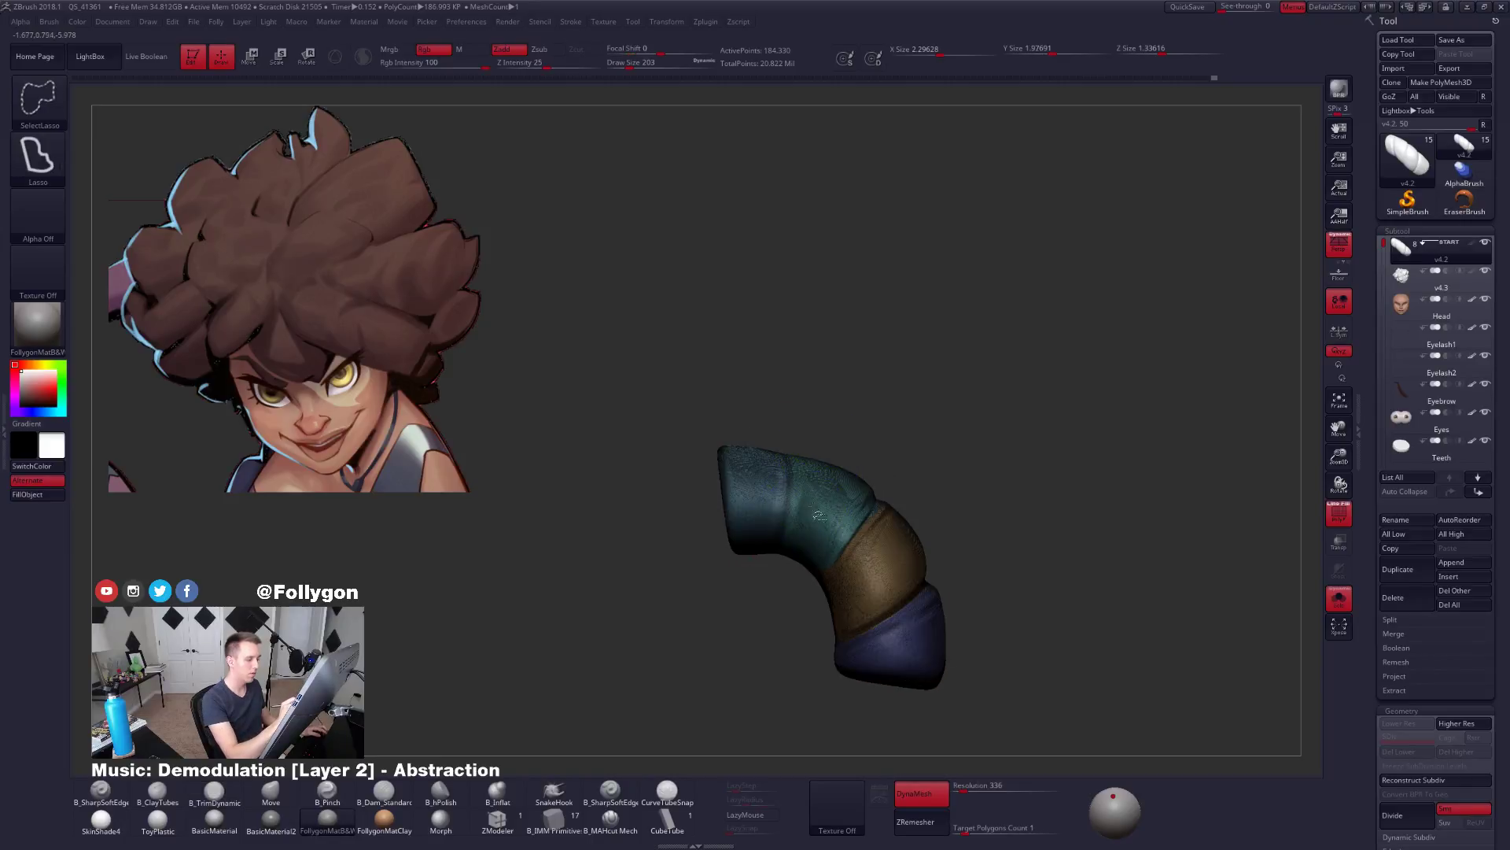
{"action": "left_click", "coordinate": [831, 489], "text": "ctrl+shift"}
{"action": "left_click_drag", "start_coordinate": [855, 430], "coordinate": [827, 433], "text": "ctrl+shift"}
{"action": "mouse_move", "coordinate": [789, 548]}
{"action": "left_mouse_down", "text": "ctrl+alt+shift"}
{"action": "mouse_move", "coordinate": [691, 440]}
{"action": "mouse_move", "coordinate": [826, 442]}
{"action": "left_mouse_up", "text": "ctrl+alt+shift"}
{"action": "left_click", "coordinate": [818, 467], "text": "ctrl+shift"}
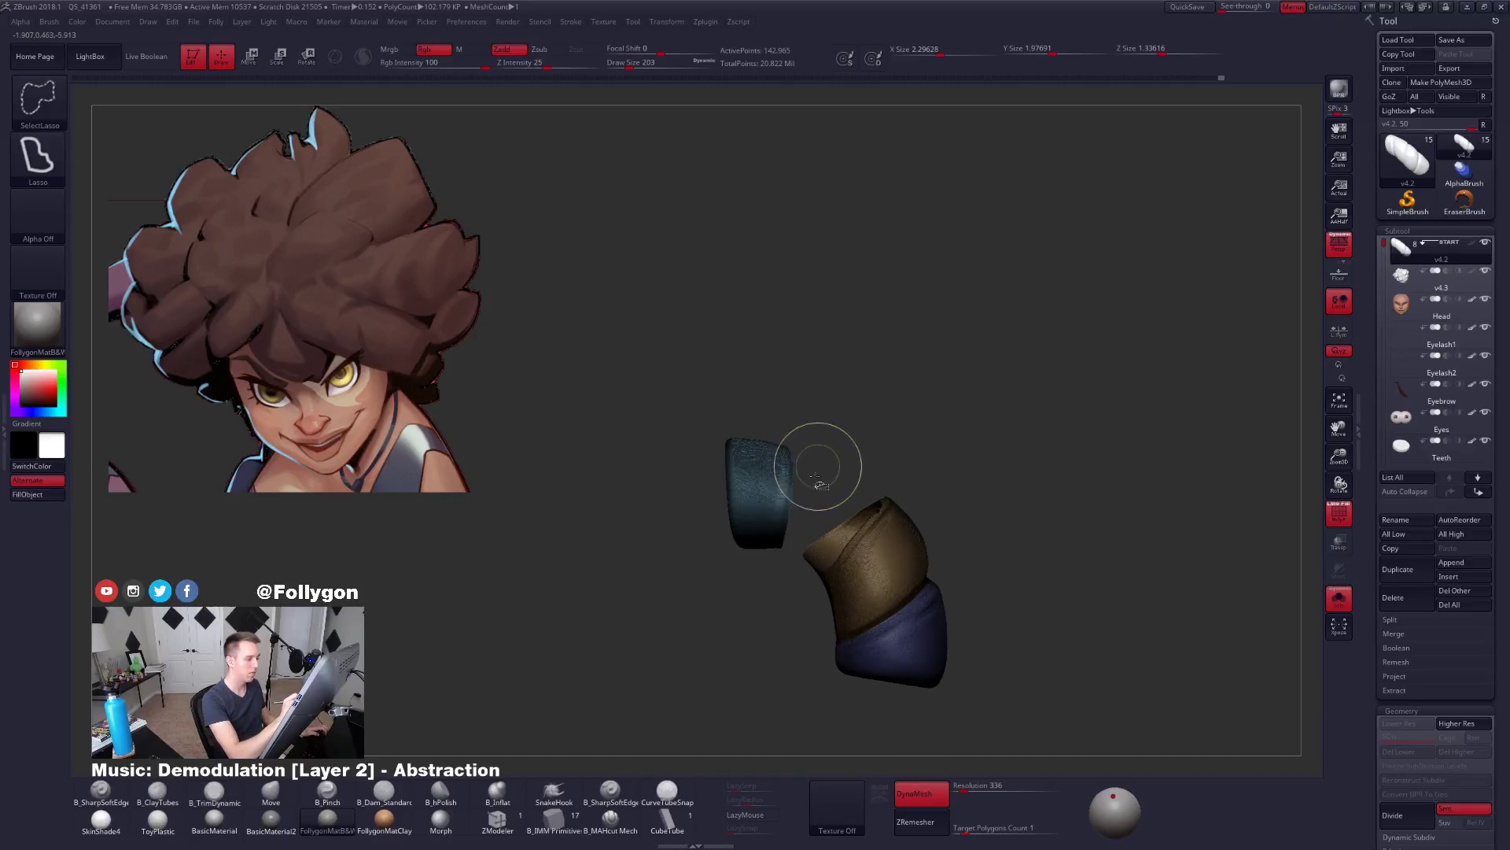
{"action": "left_click_drag", "start_coordinate": [732, 586], "coordinate": [813, 478], "text": "ctrl+alt+shift"}
{"action": "left_click", "coordinate": [927, 407], "text": "ctrl+shift"}
{"action": "key", "text": "ctrl+w"}
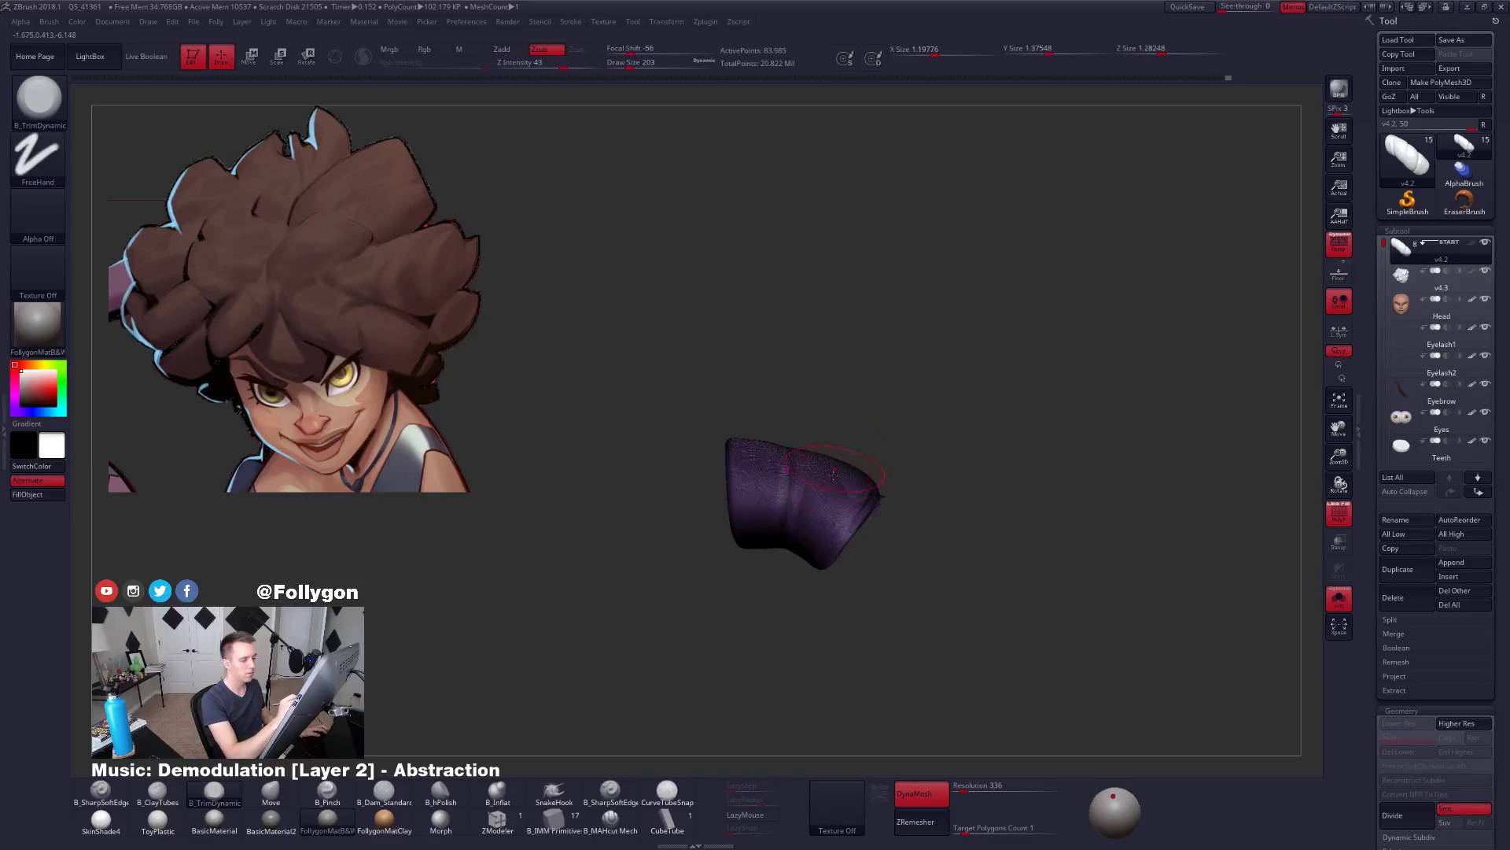
Show the whole lock again and flatten the merged top segment with TrimDynamic at draw size 203.
{"action": "key", "text": "shift+f"}
{"action": "mouse_move", "coordinate": [798, 442]}
{"action": "right_mouse_down"}
{"action": "mouse_move", "coordinate": [866, 371]}
{"action": "mouse_move", "coordinate": [818, 369]}
{"action": "mouse_move", "coordinate": [815, 395]}
{"action": "right_mouse_up"}
{"action": "left_click", "coordinate": [866, 371], "text": "ctrl+shift"}
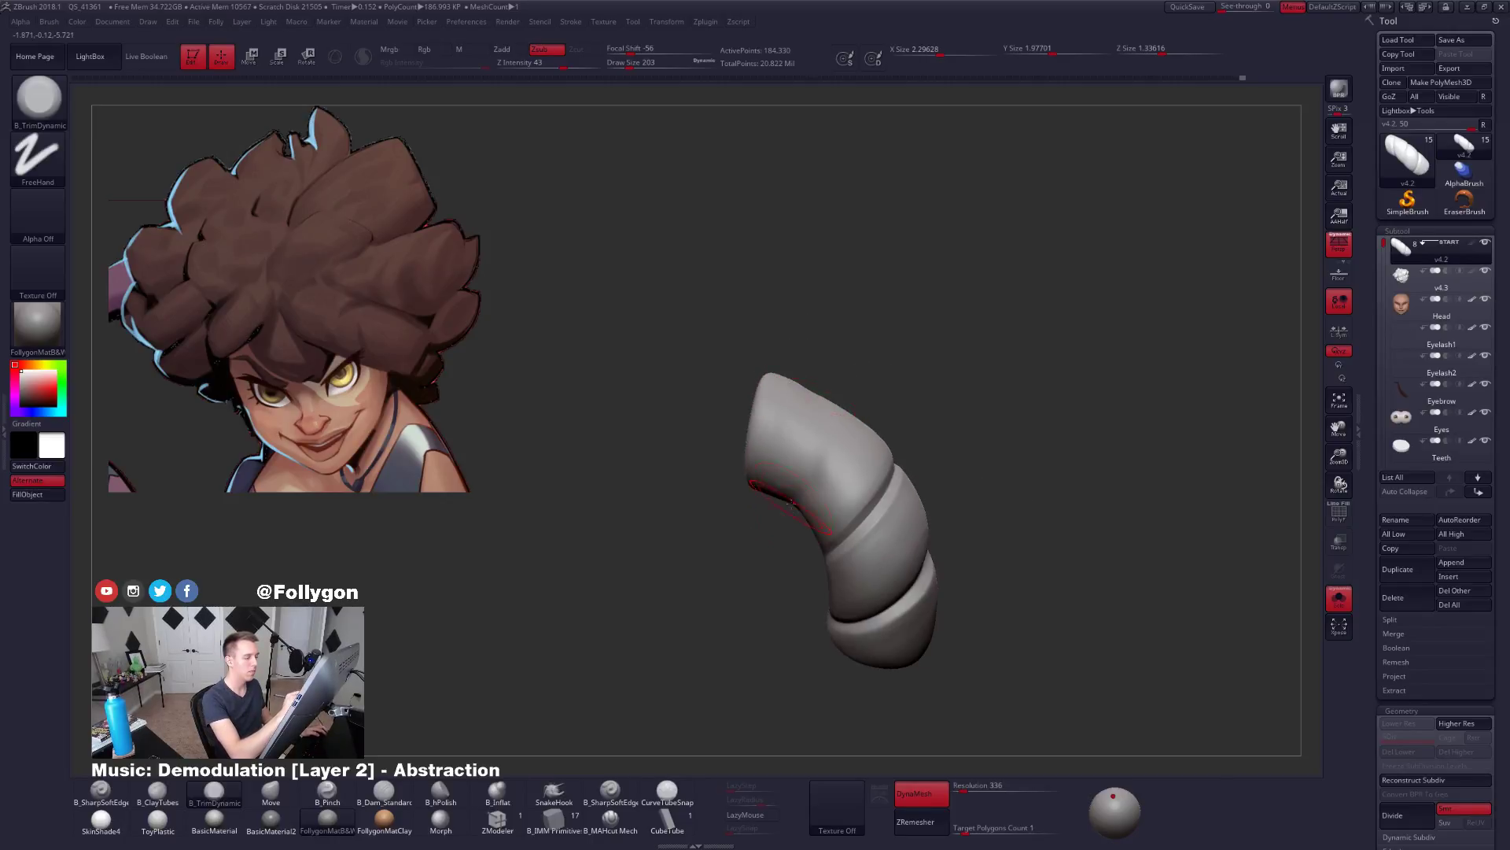
{"action": "mouse_move", "coordinate": [792, 514]}
{"action": "right_mouse_down"}
{"action": "mouse_move", "coordinate": [816, 452]}
{"action": "mouse_move", "coordinate": [782, 490]}
{"action": "right_mouse_up"}
{"action": "right_click_drag", "start_coordinate": [770, 541], "coordinate": [818, 519]}
{"action": "right_click_drag", "start_coordinate": [928, 653], "coordinate": [982, 590], "text": "ctrl"}
{"action": "key", "text": "shift+f"}
{"action": "key", "text": "shift+f"}
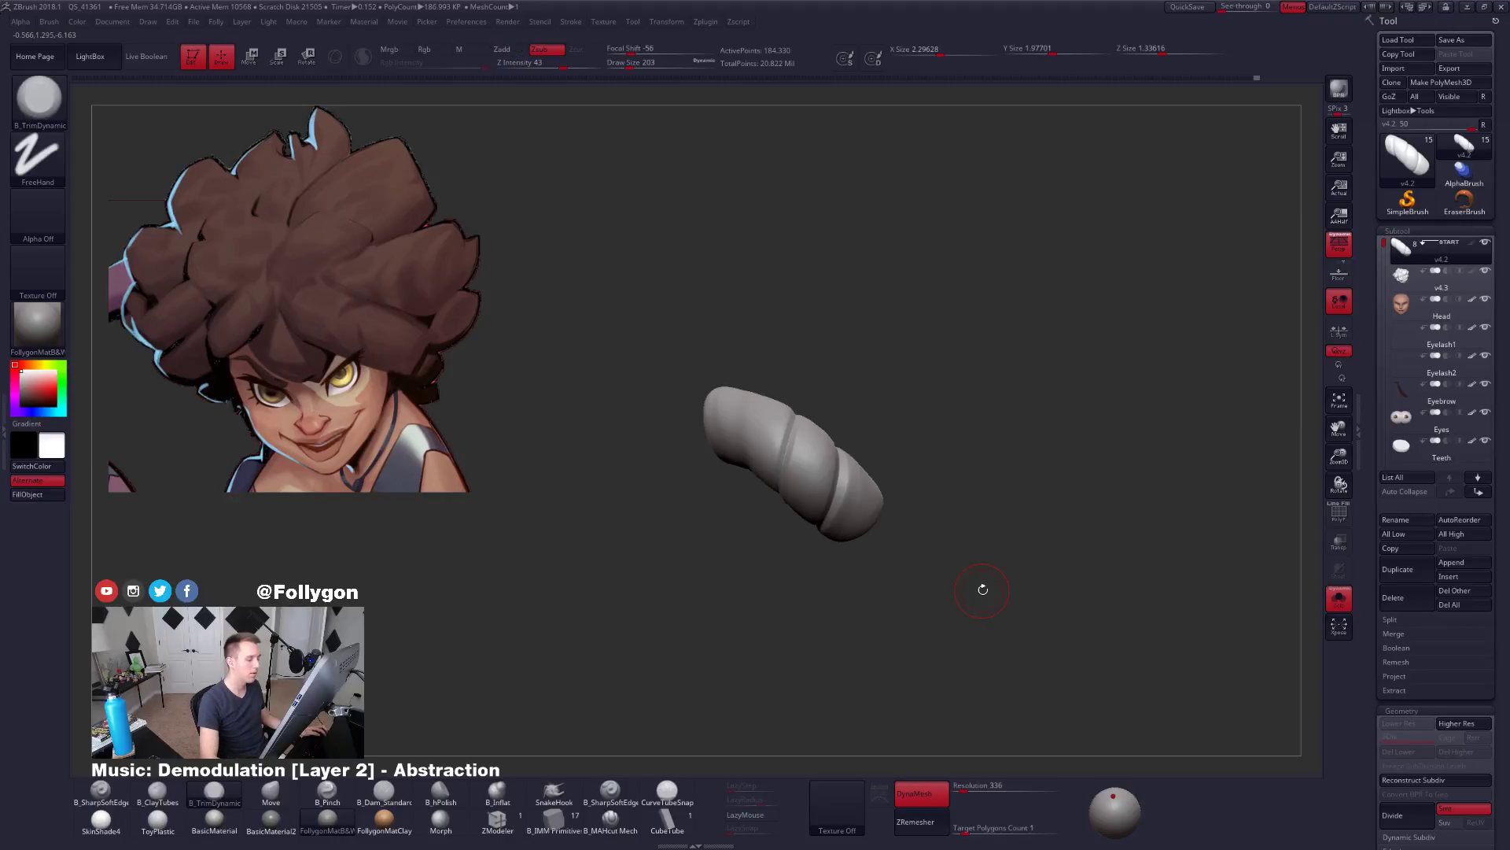
{"action": "right_click_drag", "start_coordinate": [883, 545], "coordinate": [897, 591], "text": "alt"}
{"action": "key", "text": "w"}
{"action": "left_click", "coordinate": [842, 496], "text": "ctrl"}
{"action": "key", "text": "q"}
{"action": "mouse_move", "coordinate": [842, 481]}
{"action": "right_mouse_down"}
{"action": "mouse_move", "coordinate": [851, 503]}
{"action": "mouse_move", "coordinate": [889, 511]}
{"action": "mouse_move", "coordinate": [835, 515]}
{"action": "mouse_move", "coordinate": [846, 548]}
{"action": "mouse_move", "coordinate": [813, 600]}
{"action": "mouse_move", "coordinate": [784, 608]}
{"action": "right_mouse_up"}
{"action": "left_click_drag", "start_coordinate": [785, 611], "coordinate": [801, 629], "text": "ctrl"}
{"action": "right_click_drag", "start_coordinate": [801, 629], "coordinate": [852, 559], "text": "alt"}
Inspect the lock's polygroup colours with the polyframe display.
{"action": "key", "text": "shift+f"}
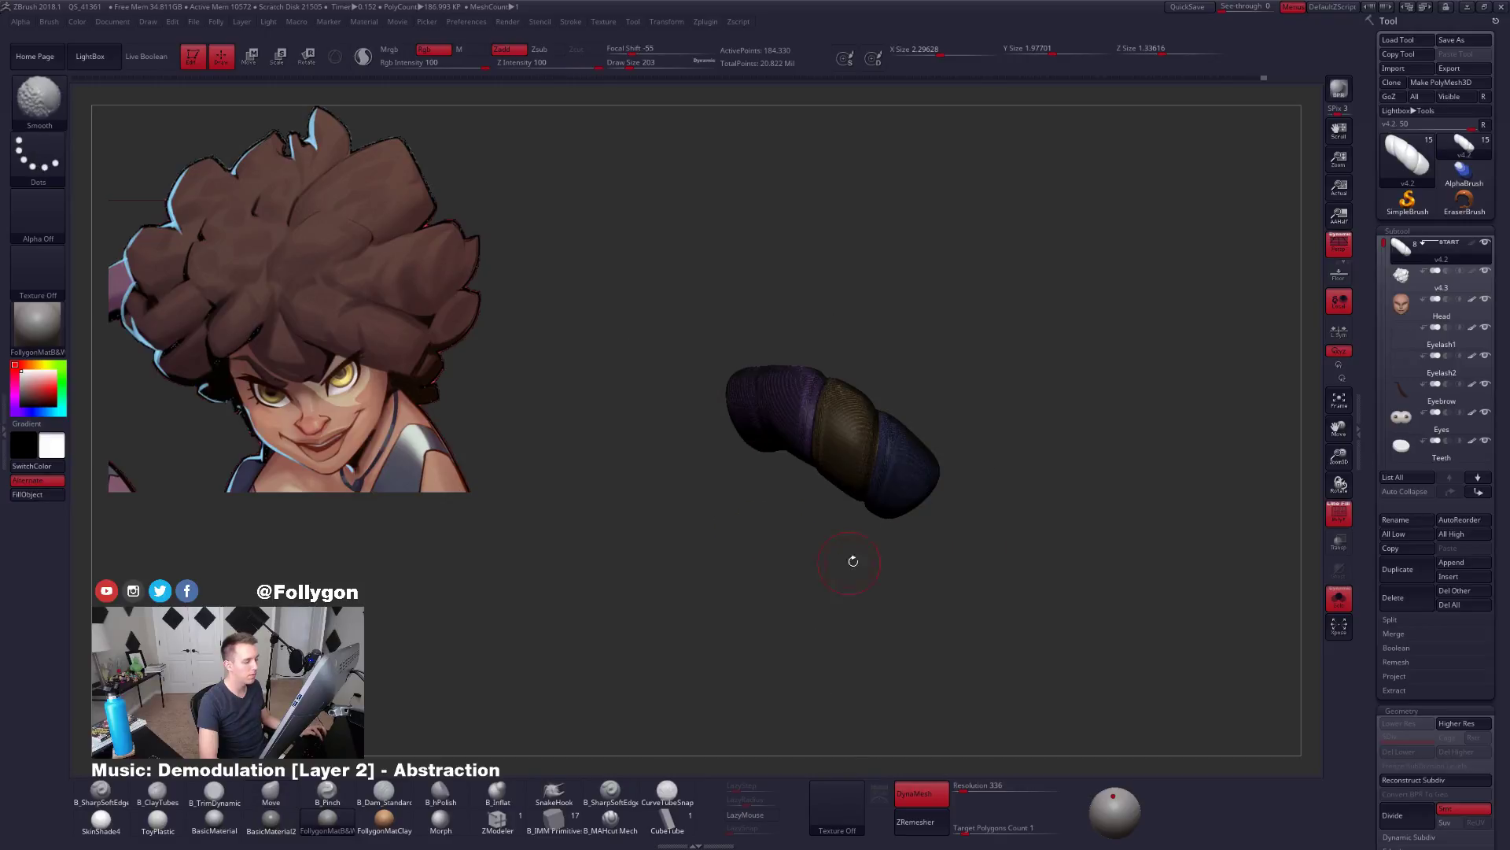
{"action": "key", "text": "ctrl+w"}
{"action": "key", "text": "shift+f"}
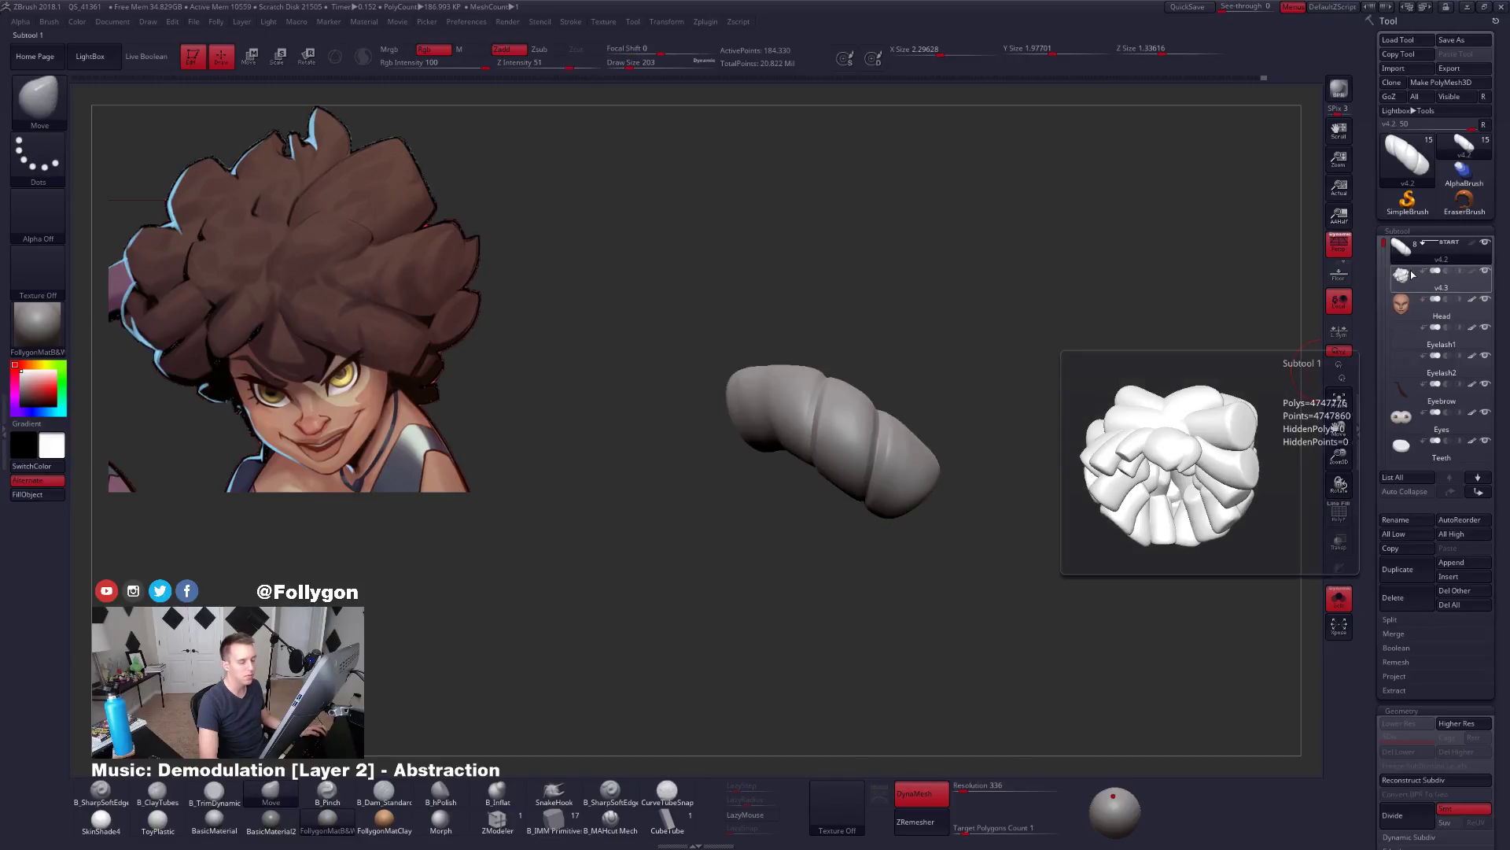
{"action": "right_click_drag", "start_coordinate": [927, 366], "coordinate": [894, 428], "text": "alt"}
{"action": "key", "text": "shift+f"}
{"action": "key", "text": "shift+f"}
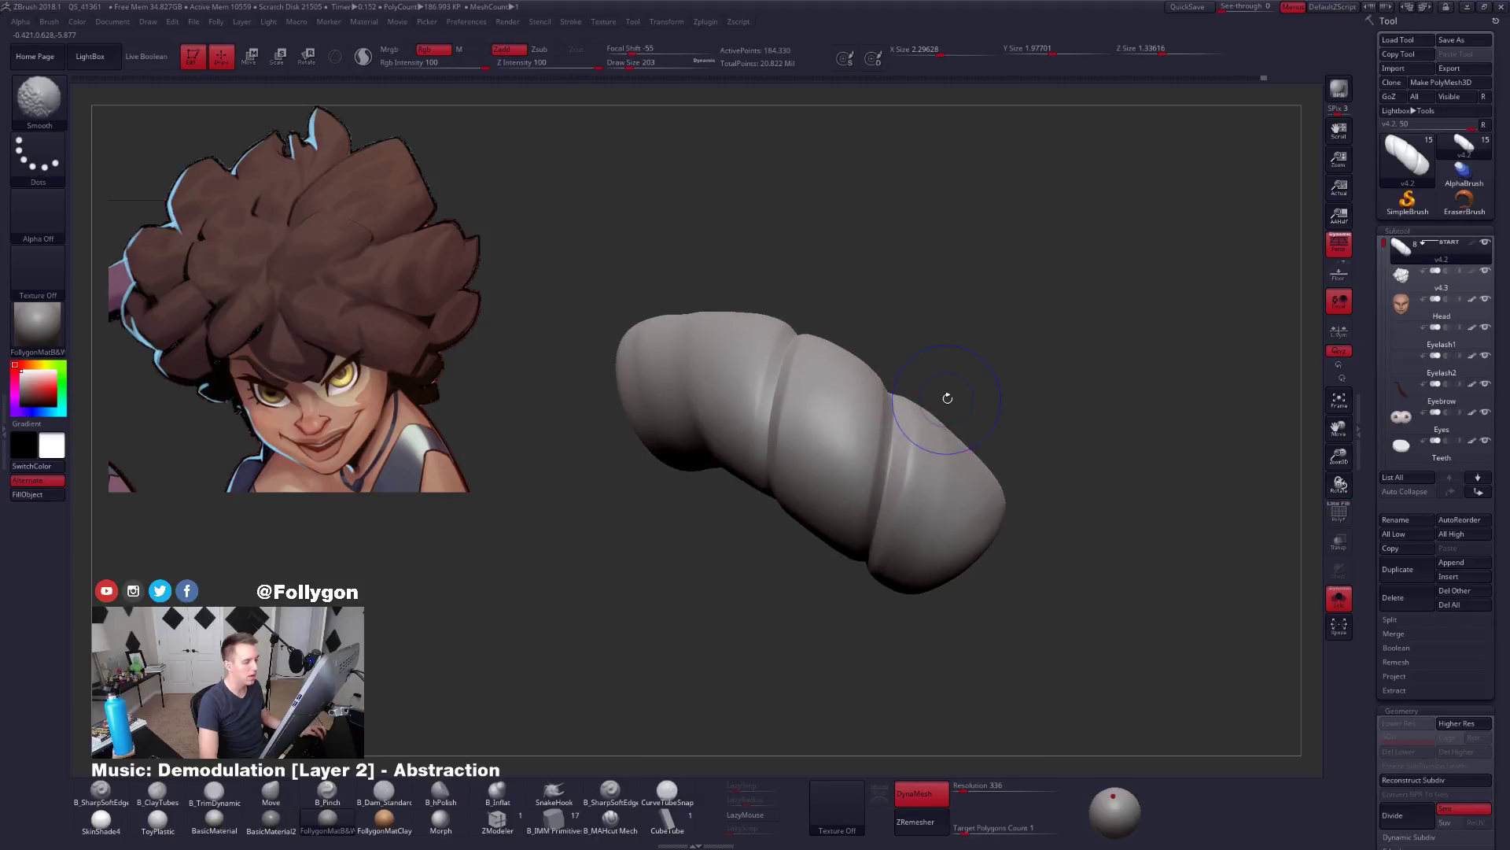
{"action": "key", "text": "shift+f"}
{"action": "key", "text": "ctrl+w"}
{"action": "key", "text": "shift+f"}
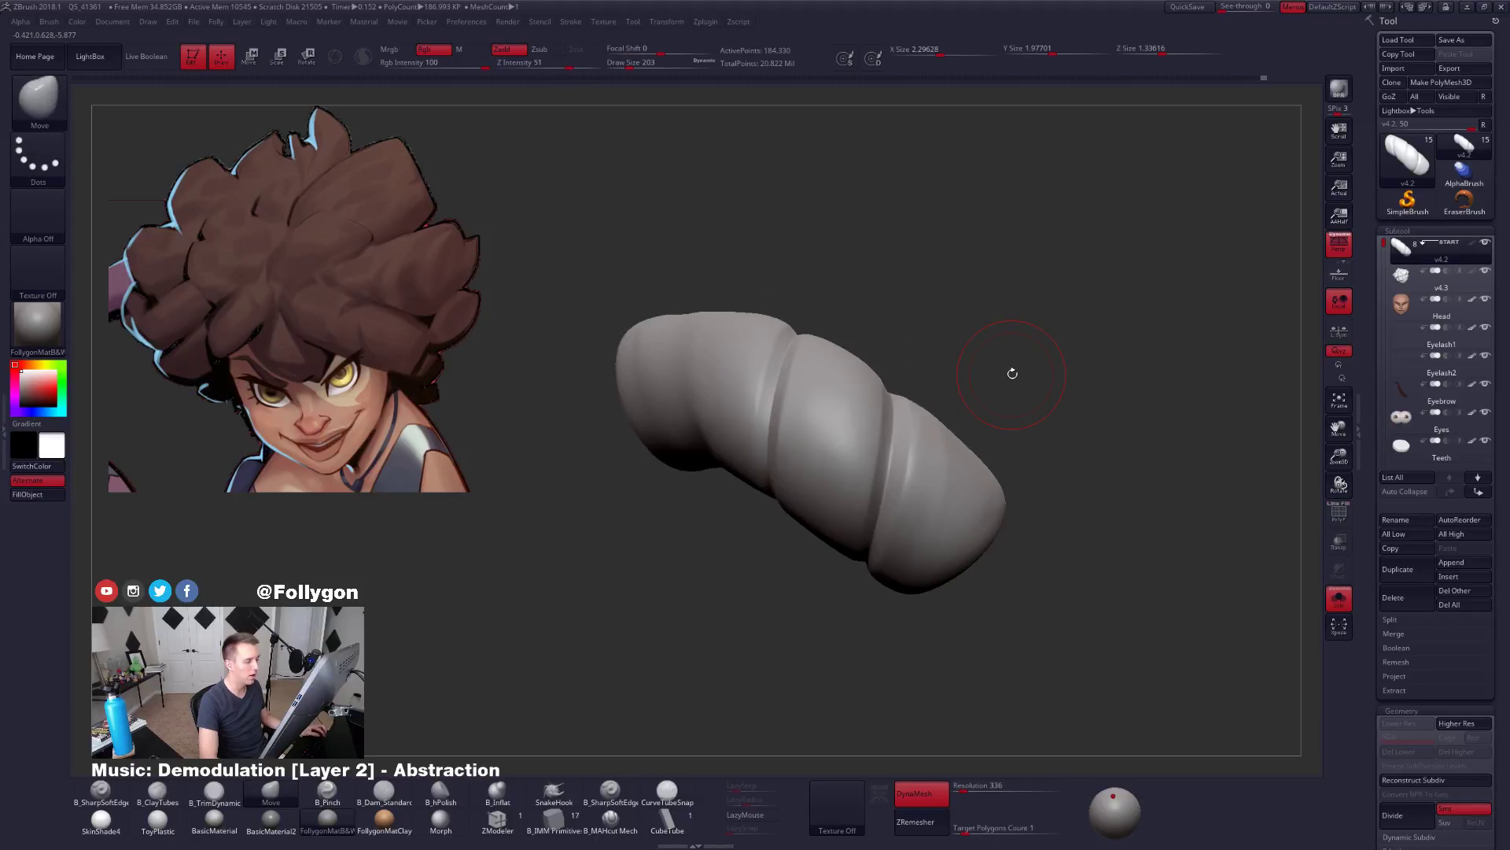
{"action": "key", "text": "shift+f"}
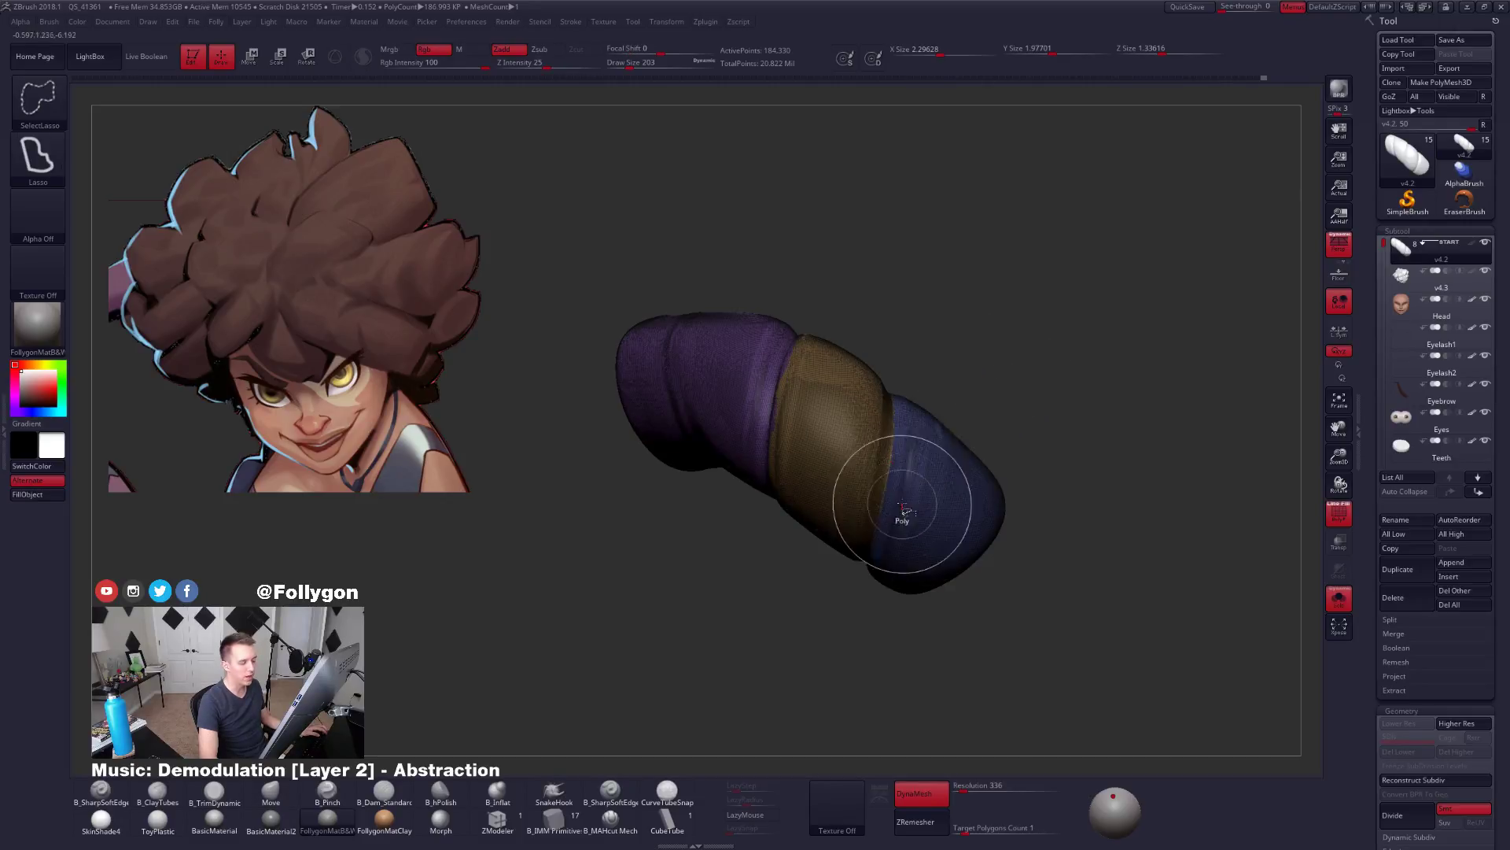
Set the Move brush to draw size 113 and hide the lock's middle polygroup, leaving the top and bottom ones displayed.
{"action": "left_click", "coordinate": [866, 440], "text": "ctrl+shift"}
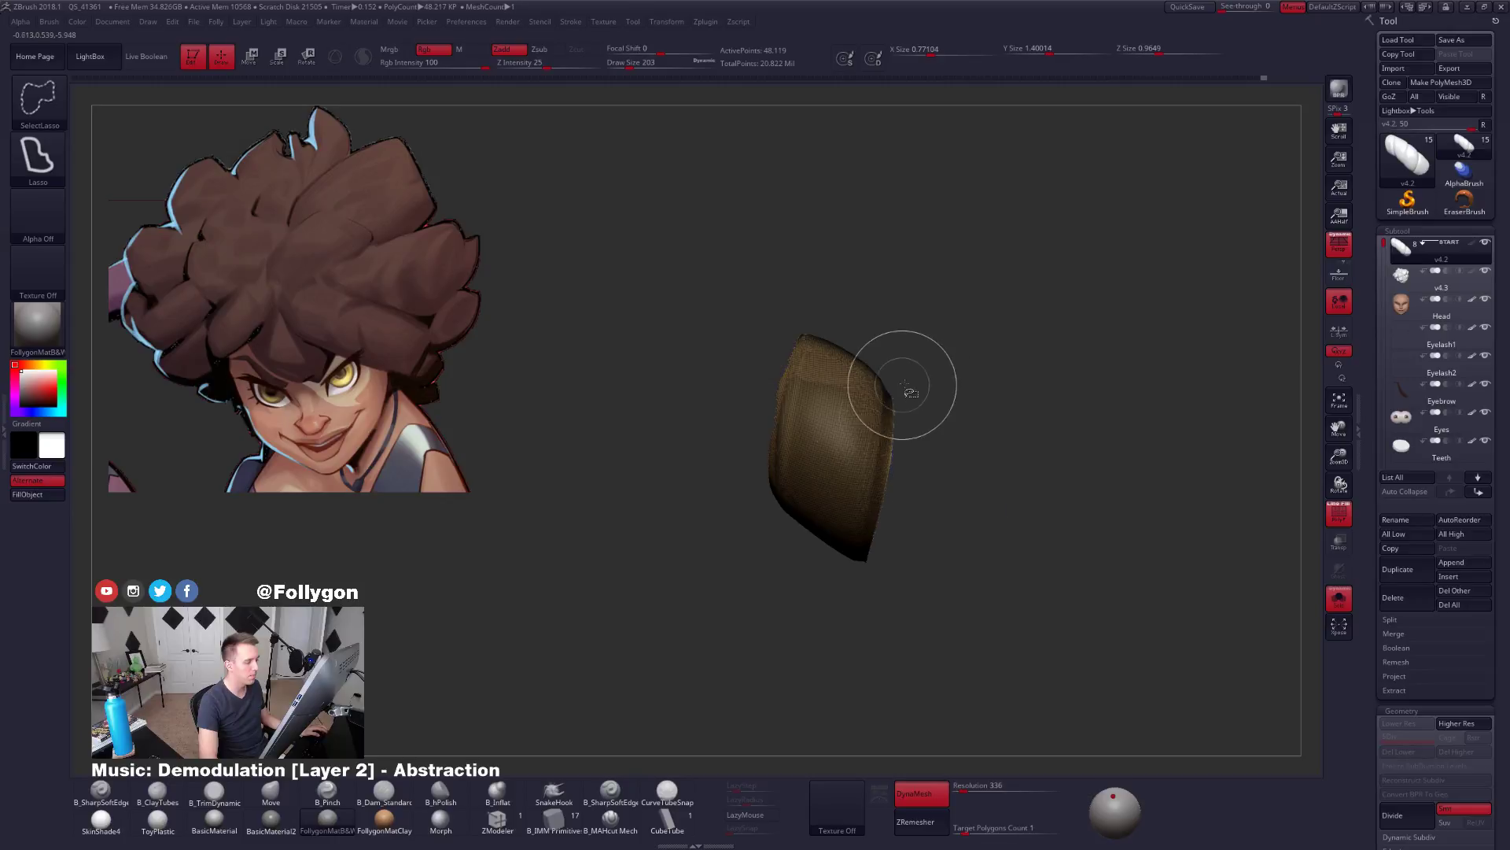
{"action": "left_click", "coordinate": [973, 340], "text": "ctrl+shift"}
{"action": "key", "text": "shift+f"}
{"action": "mouse_move", "coordinate": [971, 336]}
{"action": "left_mouse_down"}
{"action": "mouse_move", "coordinate": [1038, 338]}
{"action": "mouse_move", "coordinate": [1050, 385]}
{"action": "left_mouse_up"}
{"action": "key", "text": "space"}
{"action": "mouse_move", "coordinate": [786, 334]}
{"action": "left_mouse_down"}
{"action": "mouse_move", "coordinate": [773, 331]}
{"action": "mouse_move", "coordinate": [812, 378]}
{"action": "mouse_move", "coordinate": [791, 406]}
{"action": "left_mouse_up"}
{"action": "left_click_drag", "start_coordinate": [775, 494], "coordinate": [828, 403], "text": "ctrl+alt+shift"}
{"action": "mouse_move", "coordinate": [827, 428]}
{"action": "left_mouse_down", "text": "alt"}
{"action": "mouse_move", "coordinate": [885, 317]}
{"action": "mouse_move", "coordinate": [849, 354]}
{"action": "mouse_move", "coordinate": [879, 323]}
{"action": "mouse_move", "coordinate": [883, 462]}
{"action": "mouse_move", "coordinate": [905, 424]}
{"action": "mouse_move", "coordinate": [813, 422]}
{"action": "mouse_move", "coordinate": [826, 404]}
{"action": "mouse_move", "coordinate": [748, 452]}
{"action": "left_mouse_up", "text": "alt"}
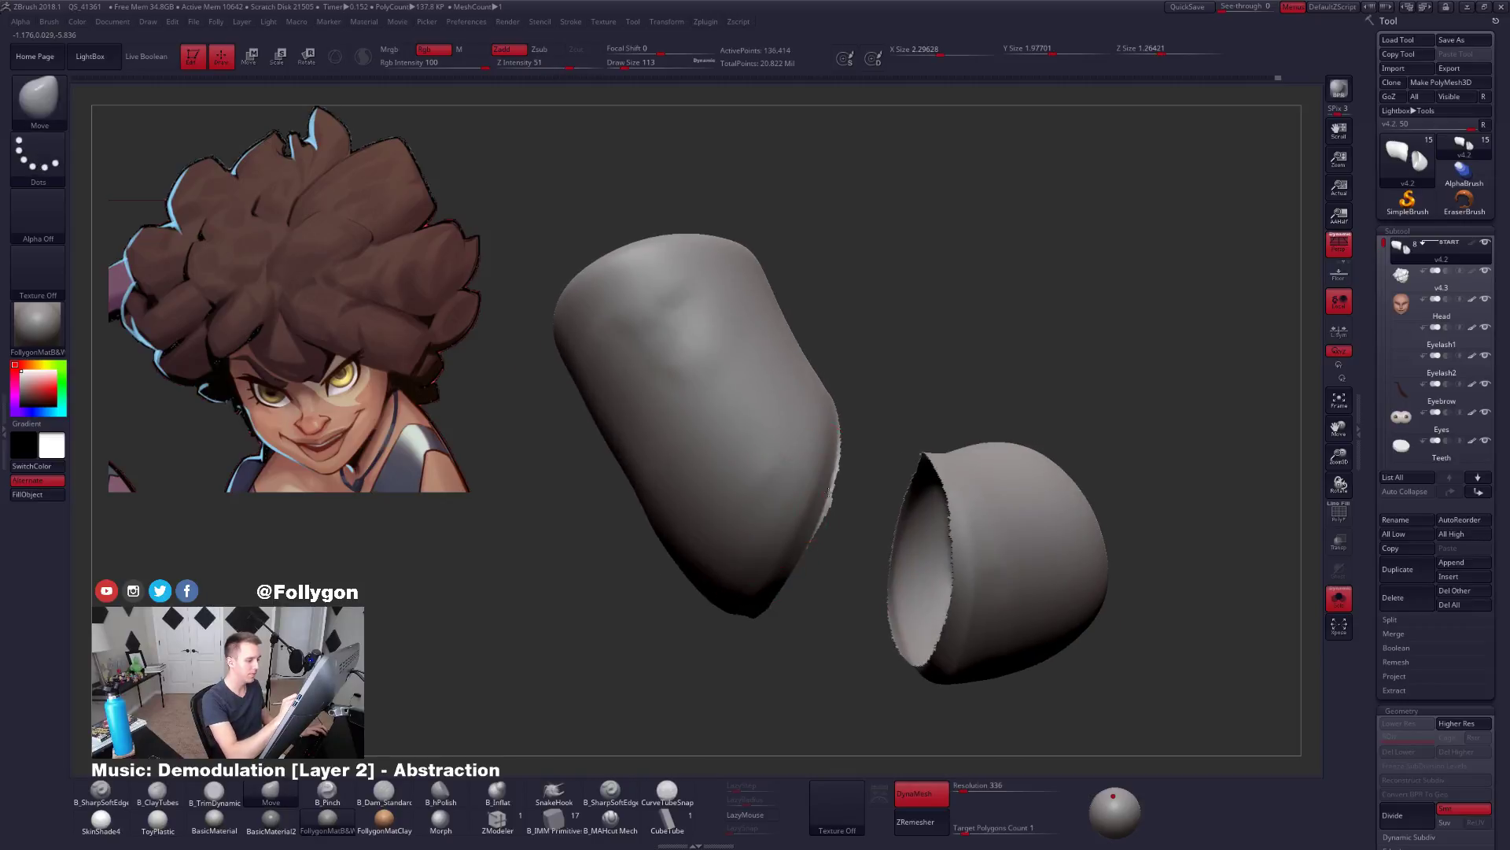
Hide stray polygons along the segments' ragged borders and isolate the lock's middle segment.
{"action": "left_click_drag", "start_coordinate": [829, 491], "coordinate": [843, 445], "text": "alt"}
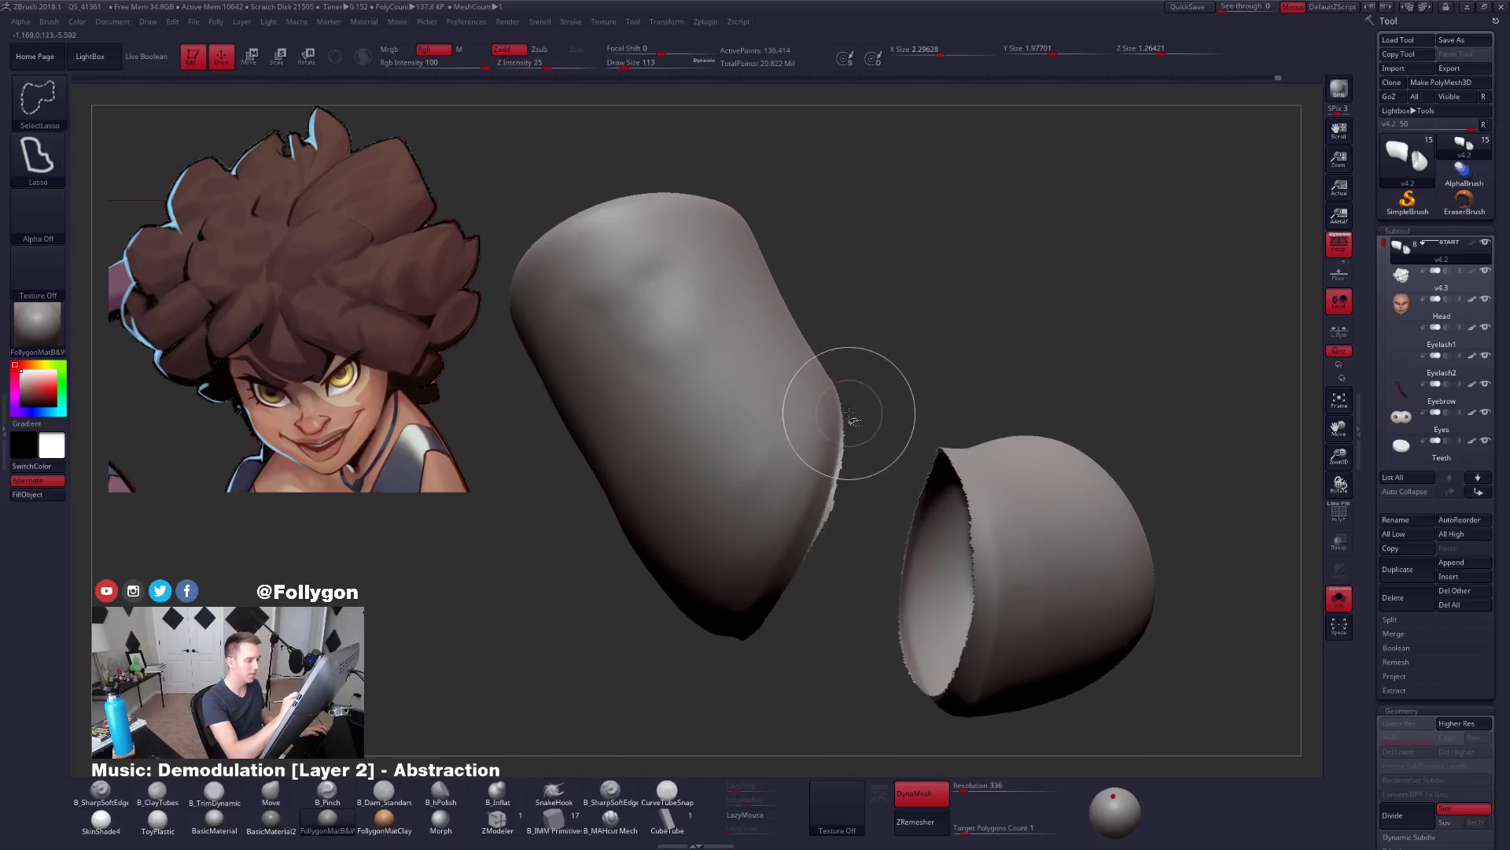
{"action": "mouse_move", "coordinate": [807, 567]}
{"action": "left_mouse_down", "text": "ctrl+alt+shift"}
{"action": "mouse_move", "coordinate": [844, 544]}
{"action": "mouse_move", "coordinate": [754, 472]}
{"action": "left_mouse_up", "text": "ctrl+alt+shift"}
{"action": "mouse_move", "coordinate": [885, 488]}
{"action": "left_mouse_down"}
{"action": "mouse_move", "coordinate": [846, 492]}
{"action": "mouse_move", "coordinate": [863, 546]}
{"action": "left_mouse_up"}
{"action": "mouse_move", "coordinate": [863, 546]}
{"action": "right_mouse_down"}
{"action": "mouse_move", "coordinate": [833, 503]}
{"action": "mouse_move", "coordinate": [859, 429]}
{"action": "mouse_move", "coordinate": [839, 340]}
{"action": "mouse_move", "coordinate": [860, 377]}
{"action": "mouse_move", "coordinate": [870, 324]}
{"action": "mouse_move", "coordinate": [870, 402]}
{"action": "right_mouse_up"}
{"action": "left_click", "coordinate": [809, 506], "text": "ctrl+shift"}
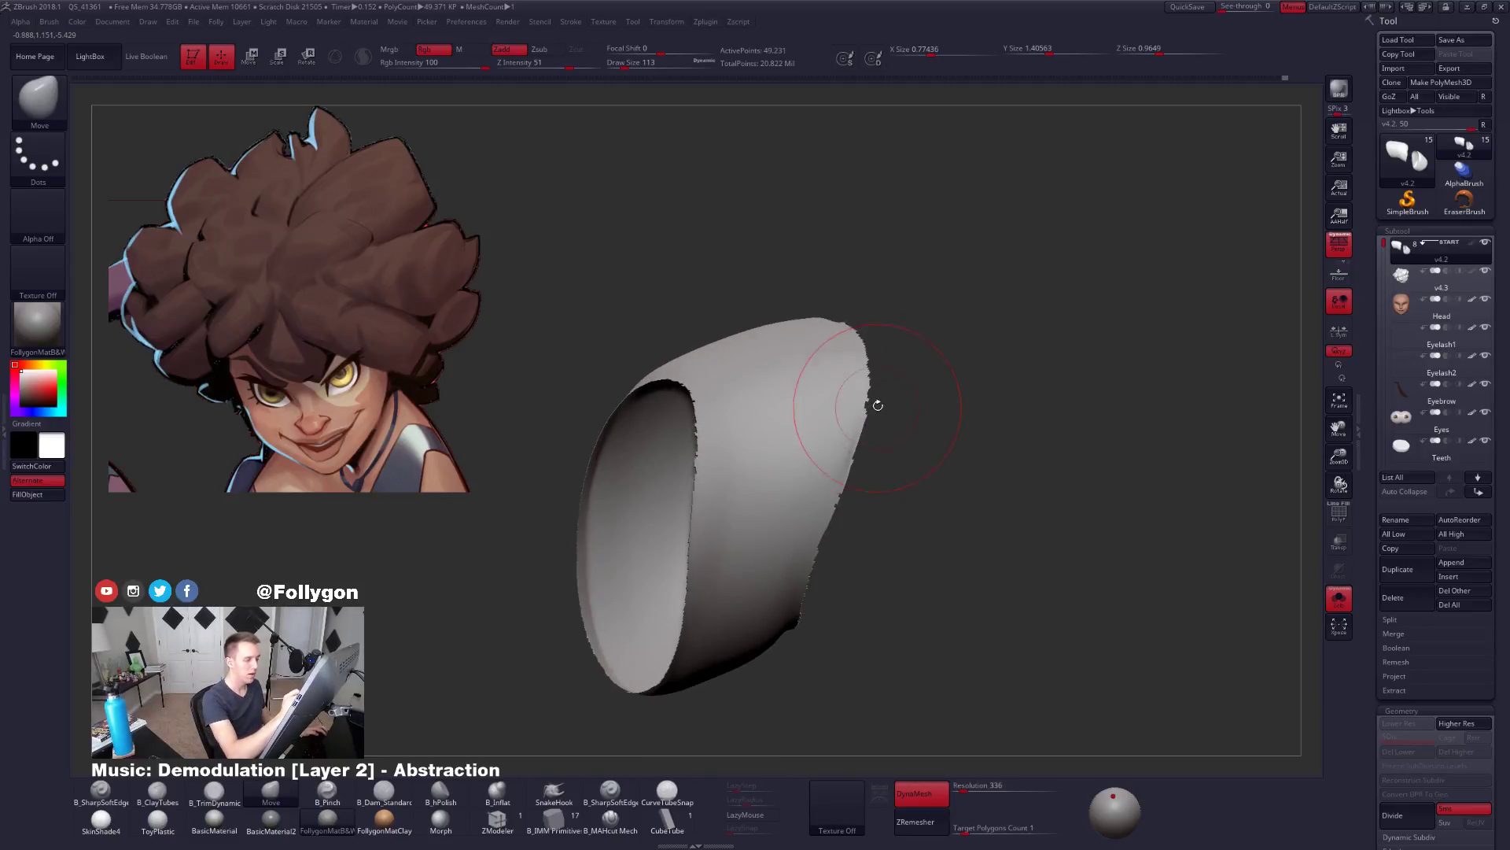
{"action": "key", "text": "ctrl+shift"}
{"action": "left_click_drag", "start_coordinate": [853, 520], "coordinate": [995, 503], "text": "ctrl+alt+shift"}
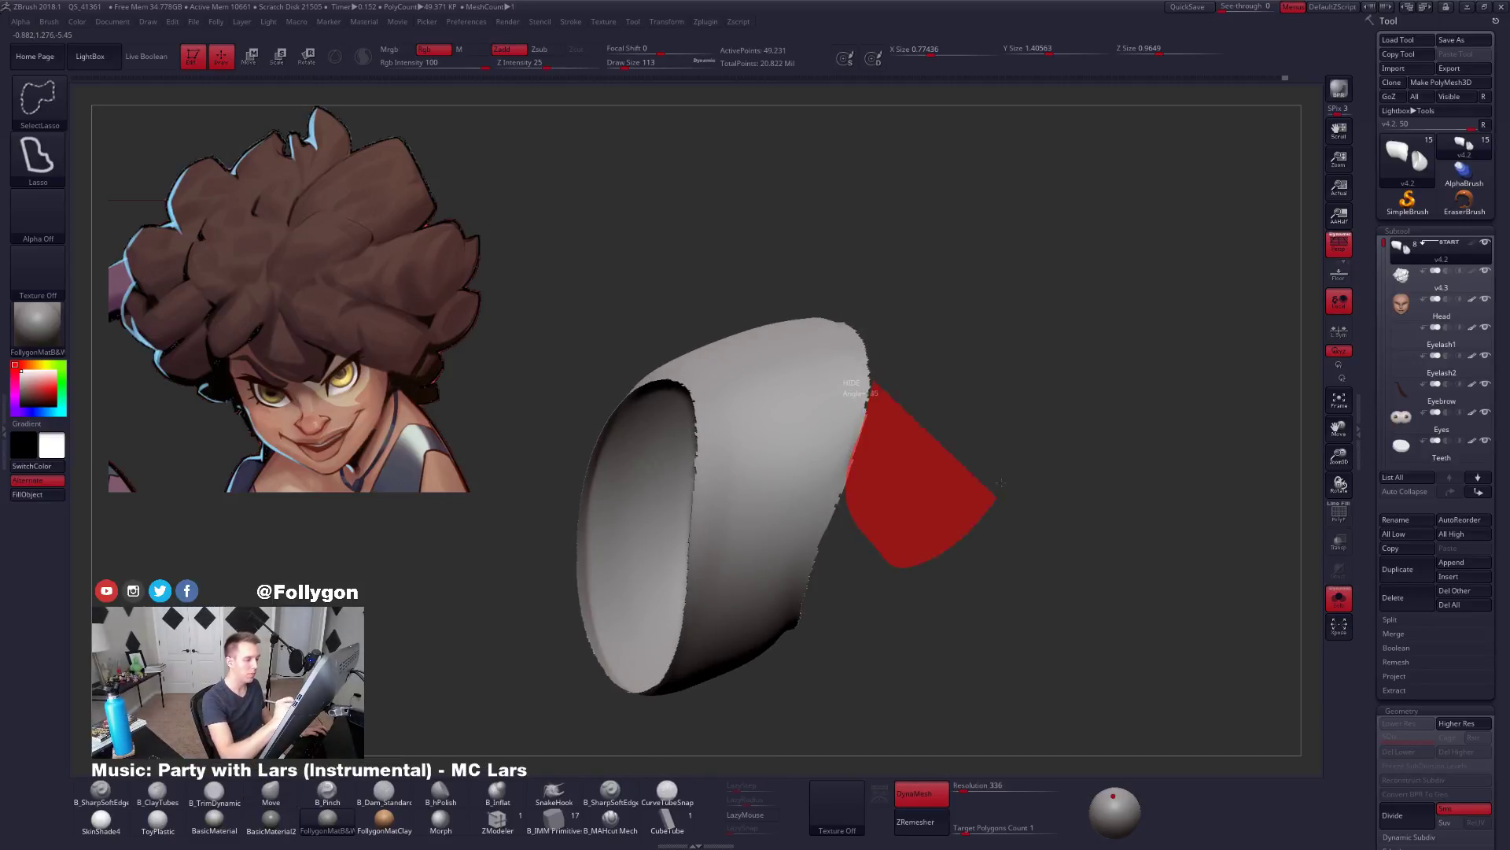
Regroup the middle segment's remaining polygons into a clean polygroup and show the whole lock again.
{"action": "mouse_move", "coordinate": [944, 535]}
{"action": "right_mouse_down", "text": "ctrl"}
{"action": "mouse_move", "coordinate": [914, 459]}
{"action": "mouse_move", "coordinate": [907, 559]}
{"action": "right_mouse_up", "text": "ctrl"}
{"action": "key", "text": "shift+f"}
{"action": "left_click_drag", "start_coordinate": [919, 537], "coordinate": [931, 566], "text": "ctrl+shift"}
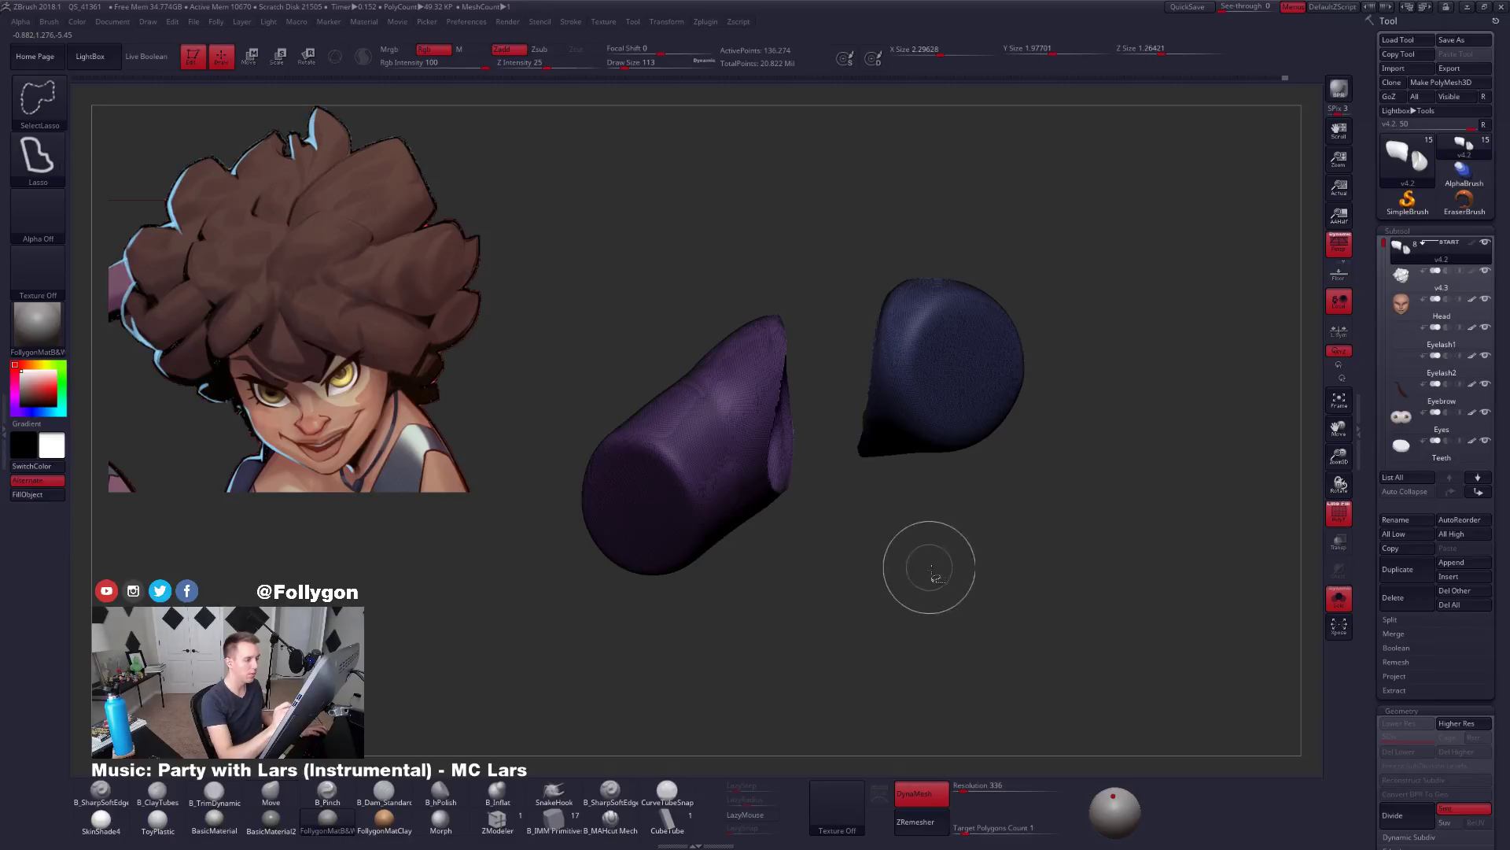
{"action": "right_click_drag", "start_coordinate": [931, 567], "coordinate": [923, 576], "text": "ctrl"}
{"action": "key", "text": "ctrl+w"}
{"action": "left_click_drag", "start_coordinate": [947, 584], "coordinate": [967, 627], "text": "ctrl+shift"}
{"action": "key", "text": "ctrl+w"}
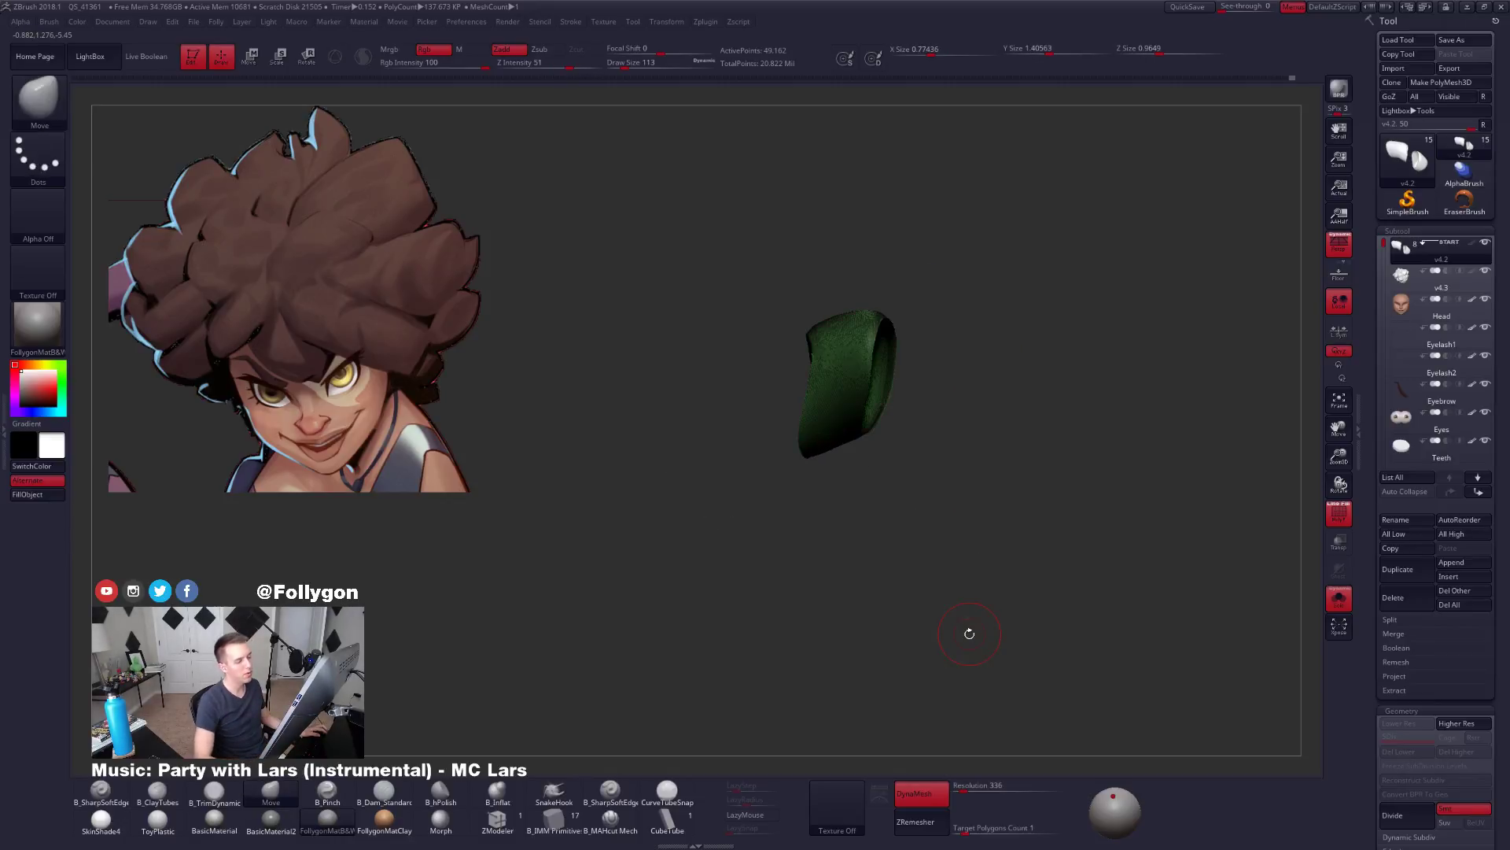
{"action": "left_click", "coordinate": [980, 605], "text": "ctrl+shift"}
{"action": "mouse_move", "coordinate": [955, 563]}
{"action": "right_mouse_down"}
{"action": "mouse_move", "coordinate": [912, 511]}
{"action": "mouse_move", "coordinate": [861, 506]}
{"action": "mouse_move", "coordinate": [888, 471]}
{"action": "right_mouse_up"}
{"action": "key", "text": "shift+f"}
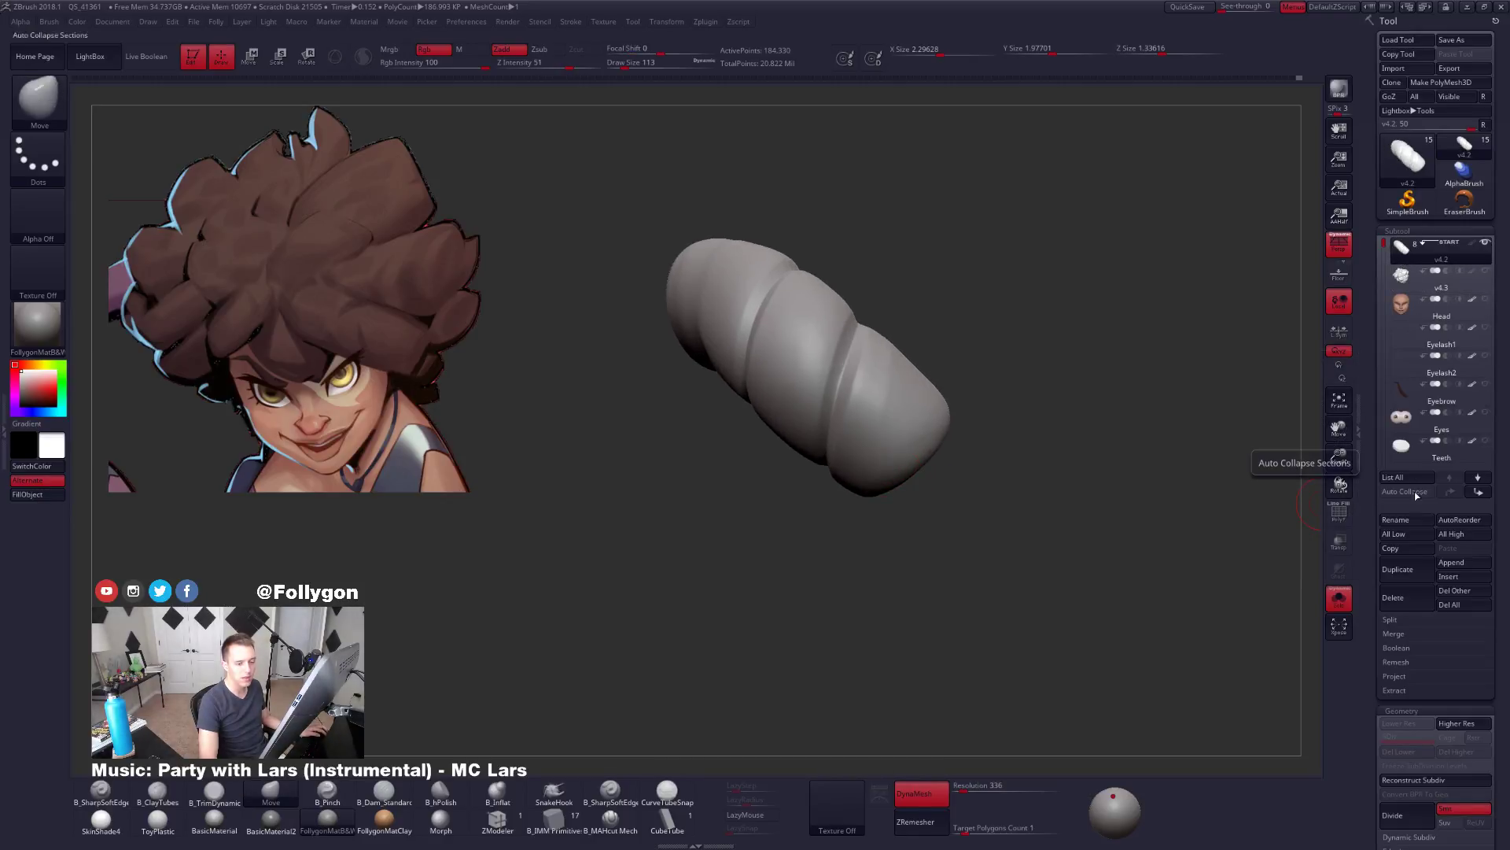
Duplicate the lock subtool as a detail reference and make the v4.2 lock active again.
{"action": "left_click", "coordinate": [1404, 566]}
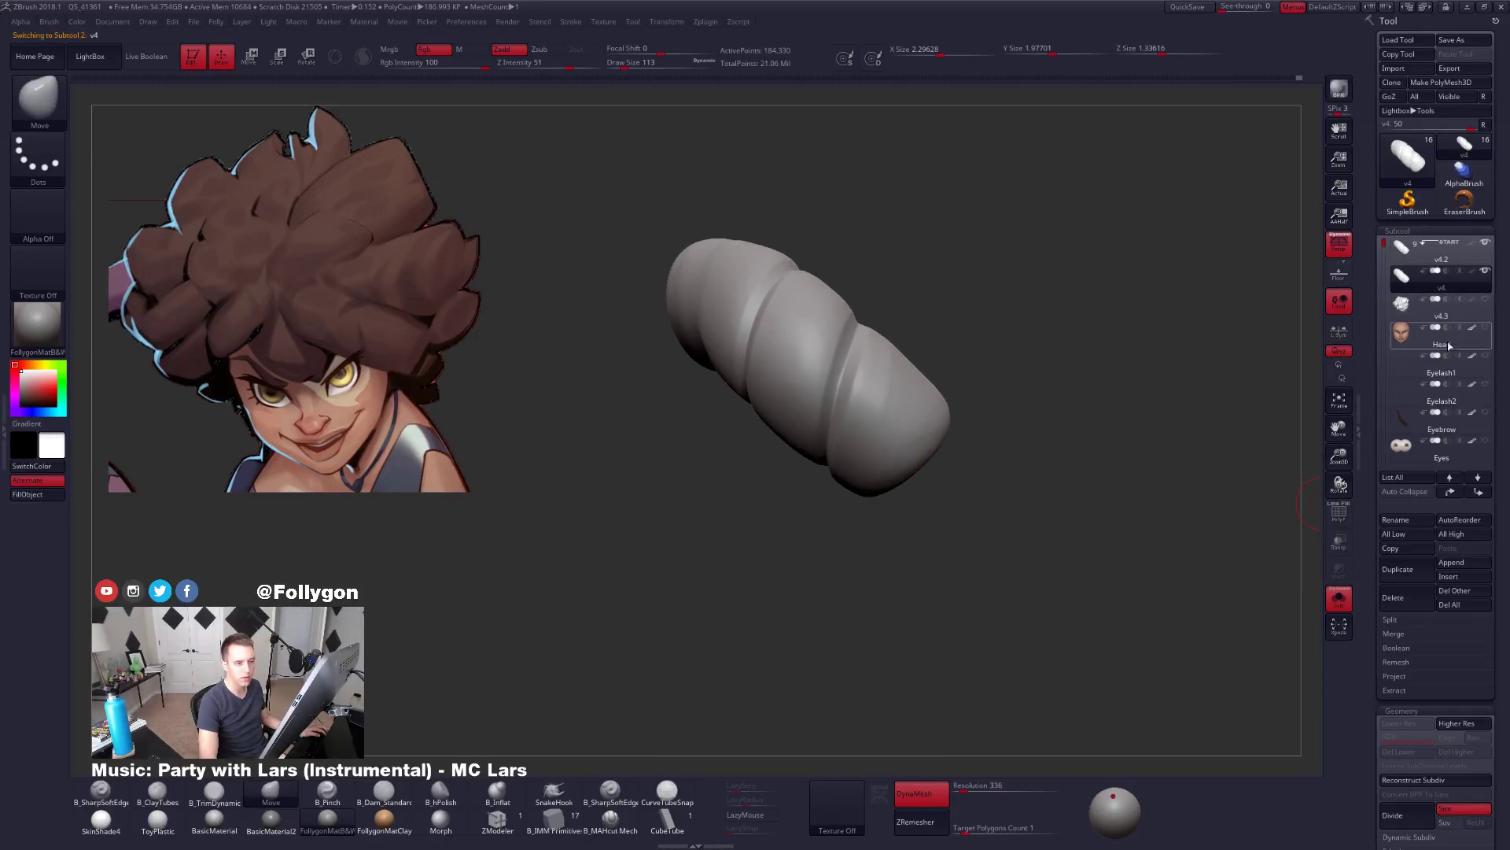
{"action": "left_click", "coordinate": [1416, 250]}
{"action": "key", "text": "shift+f"}
{"action": "key", "text": "shift+f"}
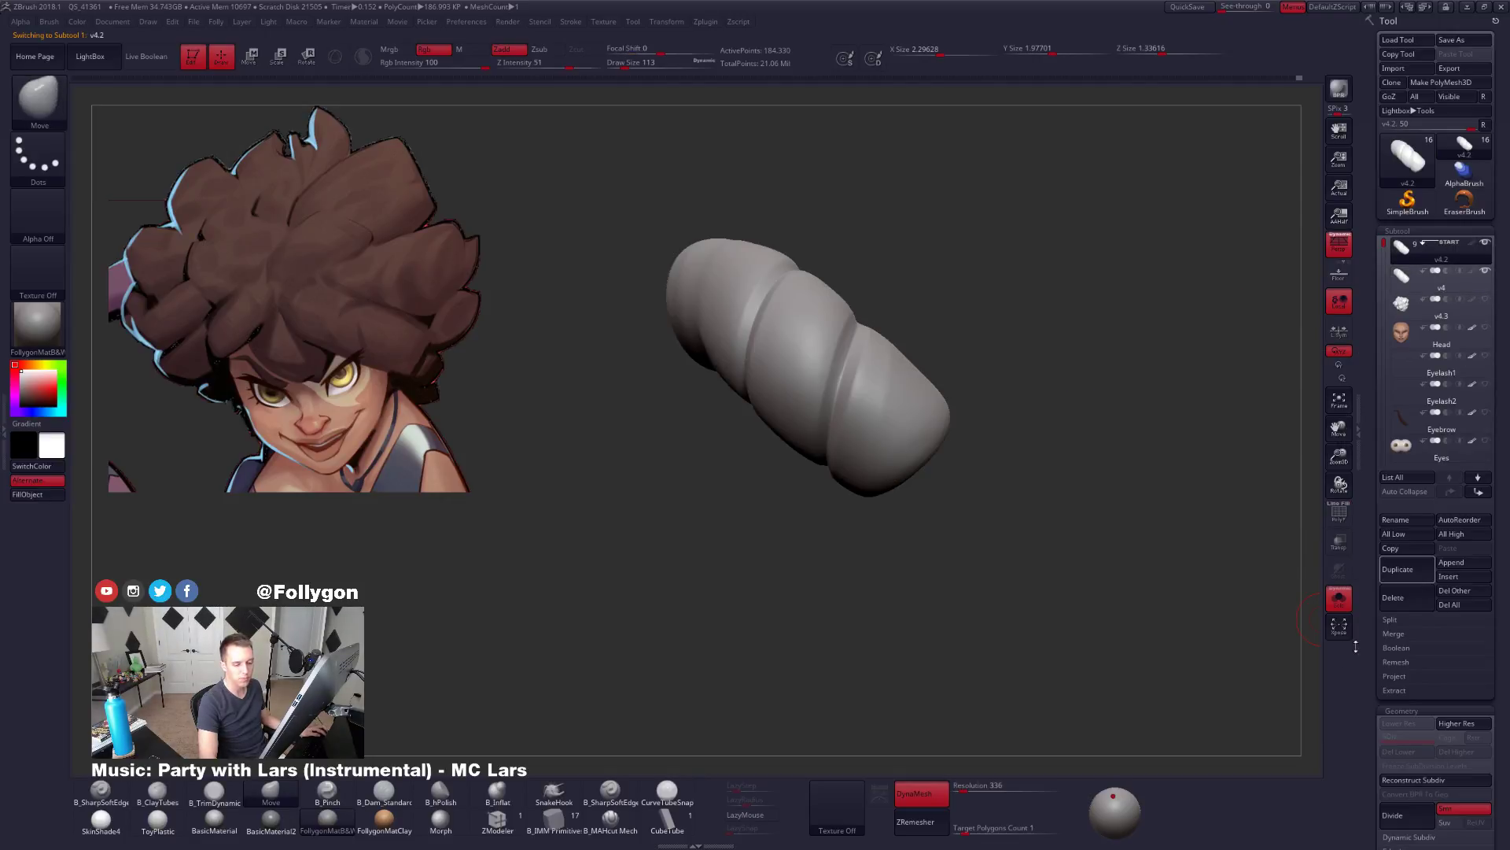
ZRemesh the v4.2 lock with KeepGroups on and a target polygons count of 0.55323.
{"action": "left_click_drag", "start_coordinate": [1372, 645], "coordinate": [1373, 558]}
{"action": "left_click", "coordinate": [1408, 551]}
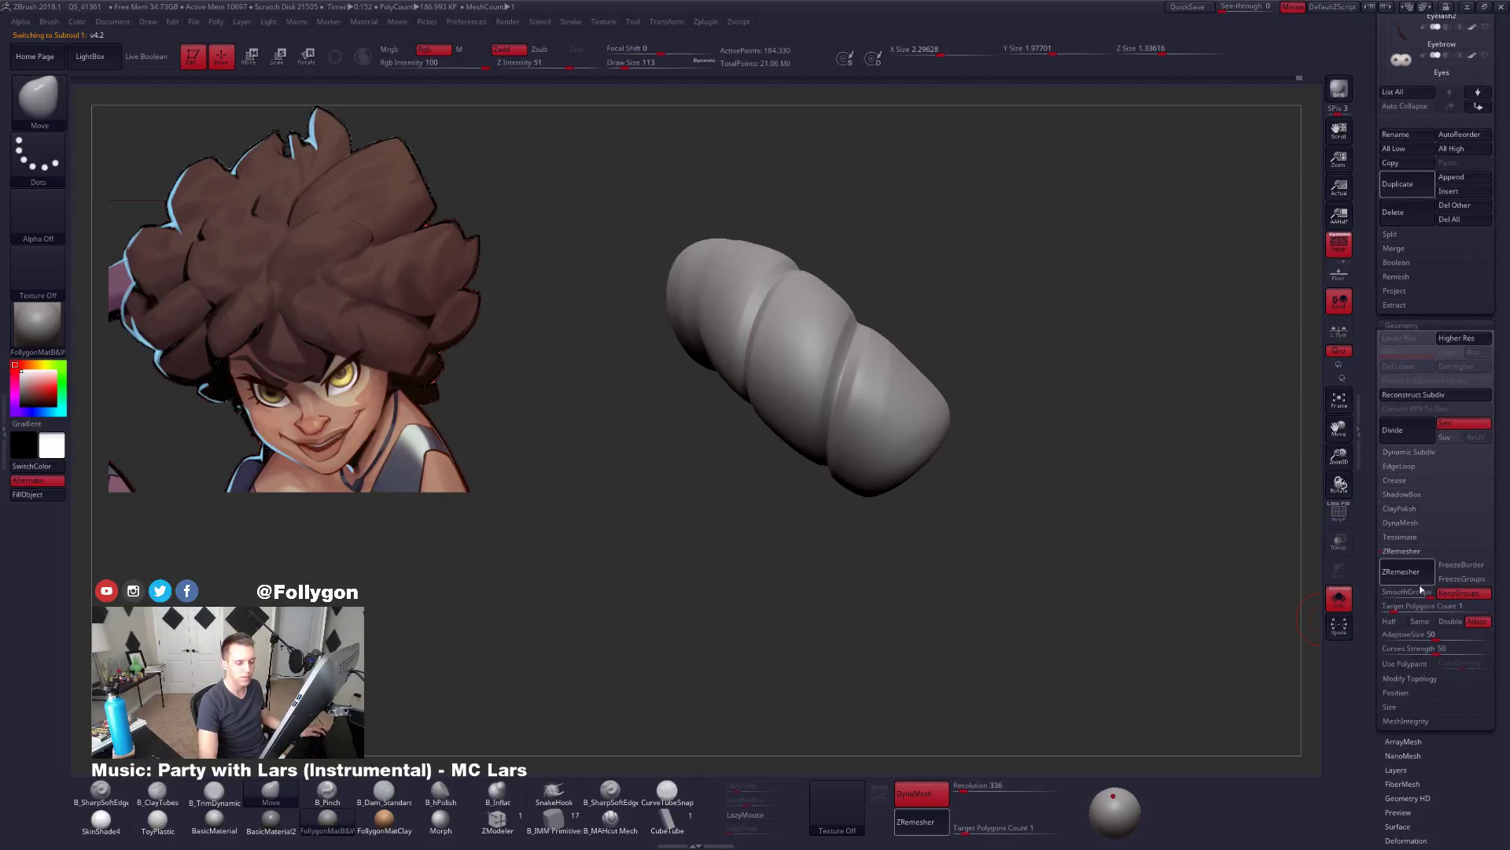
{"action": "left_click_drag", "start_coordinate": [1392, 610], "coordinate": [1403, 606]}
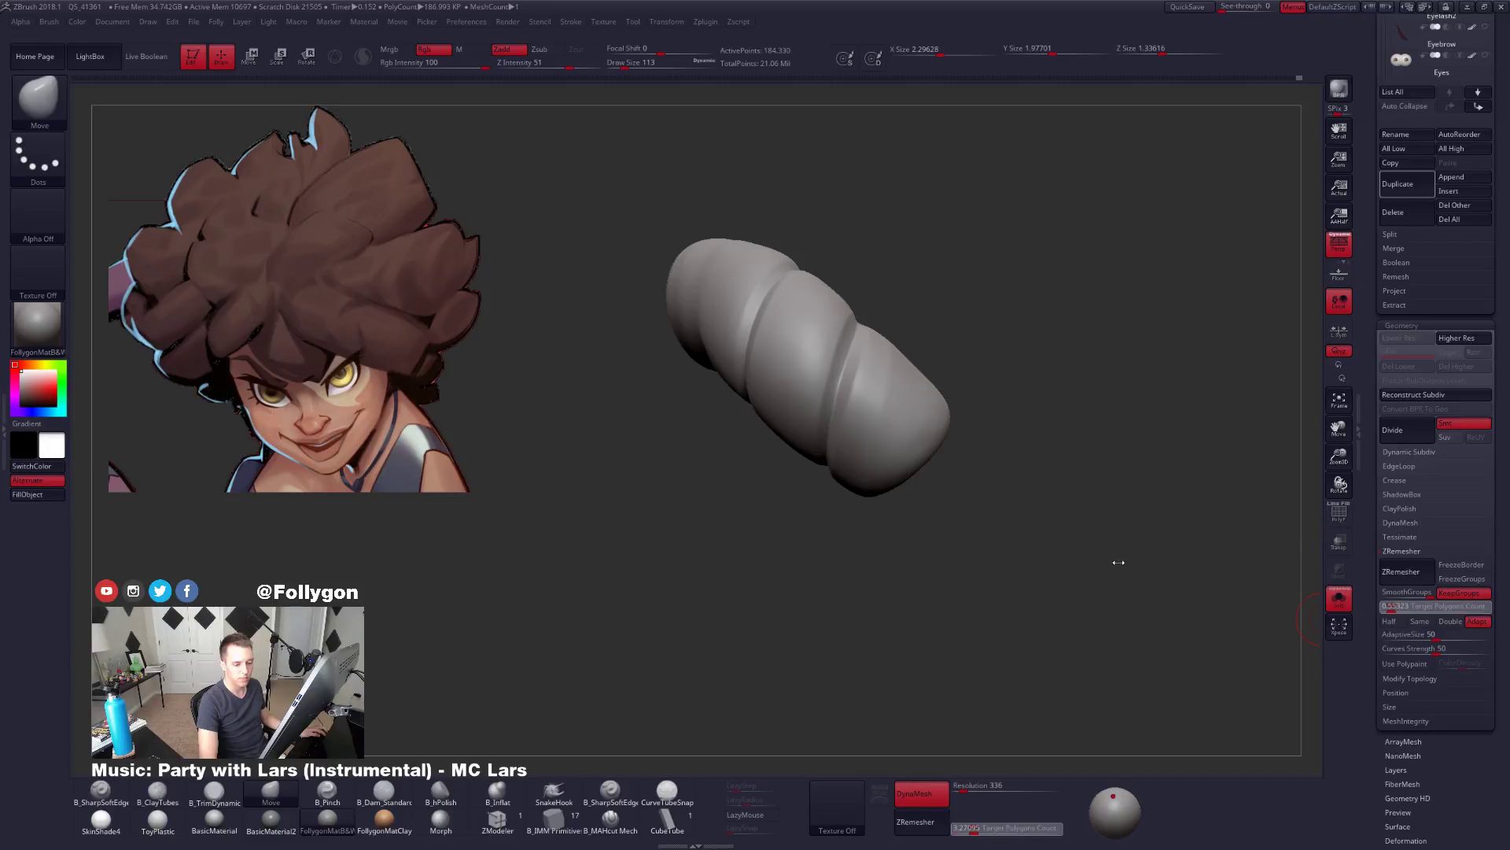
{"action": "key", "text": "Return"}
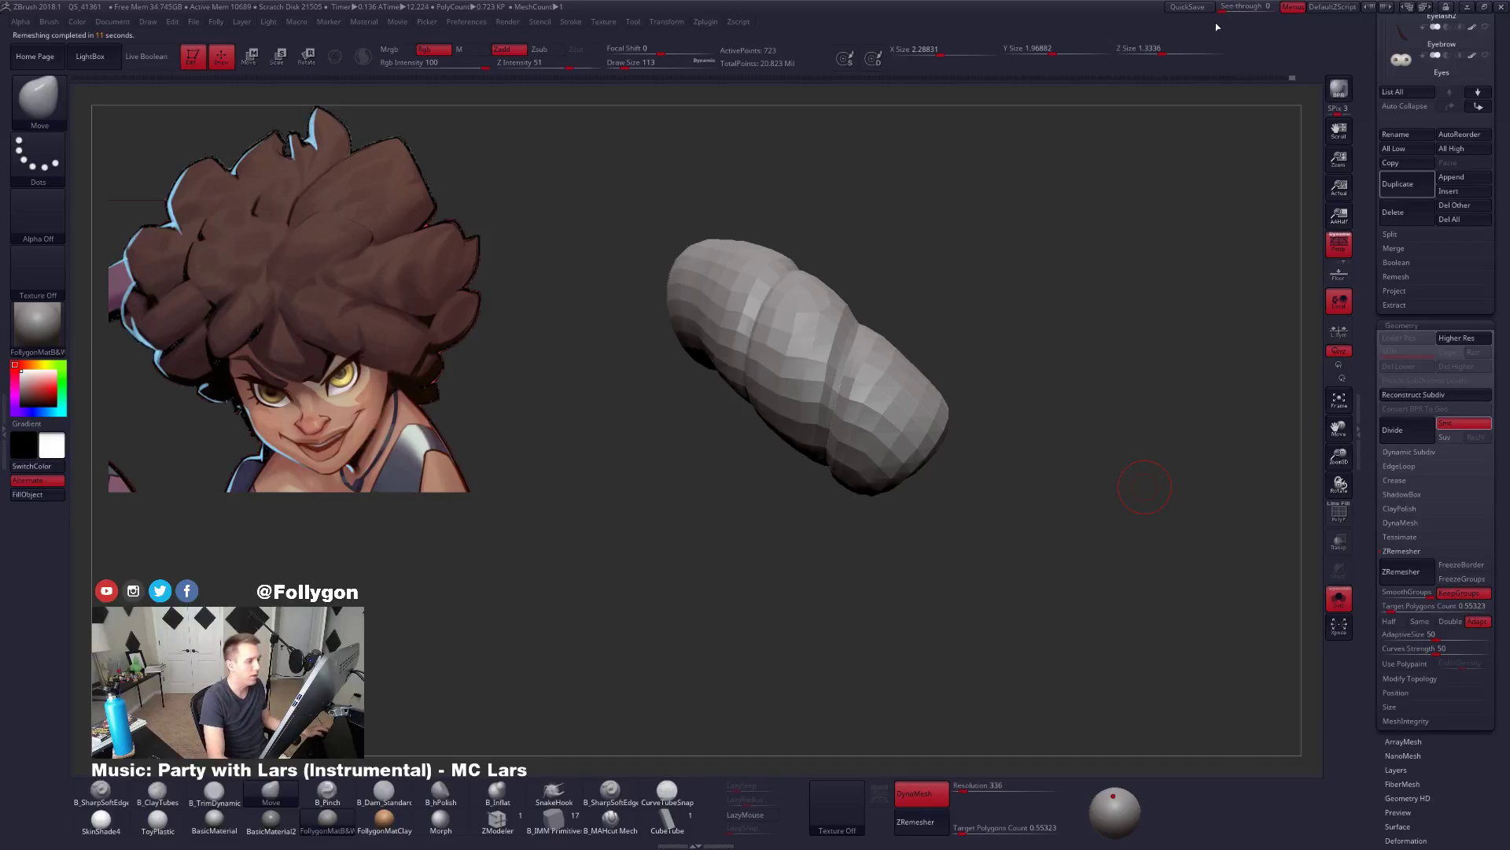
Examine the remeshed lock's edge flow and polygroup borders in the polyframe display.
{"action": "left_click_drag", "start_coordinate": [1123, 229], "coordinate": [1096, 267]}
{"action": "left_click_drag", "start_coordinate": [1385, 227], "coordinate": [1395, 364]}
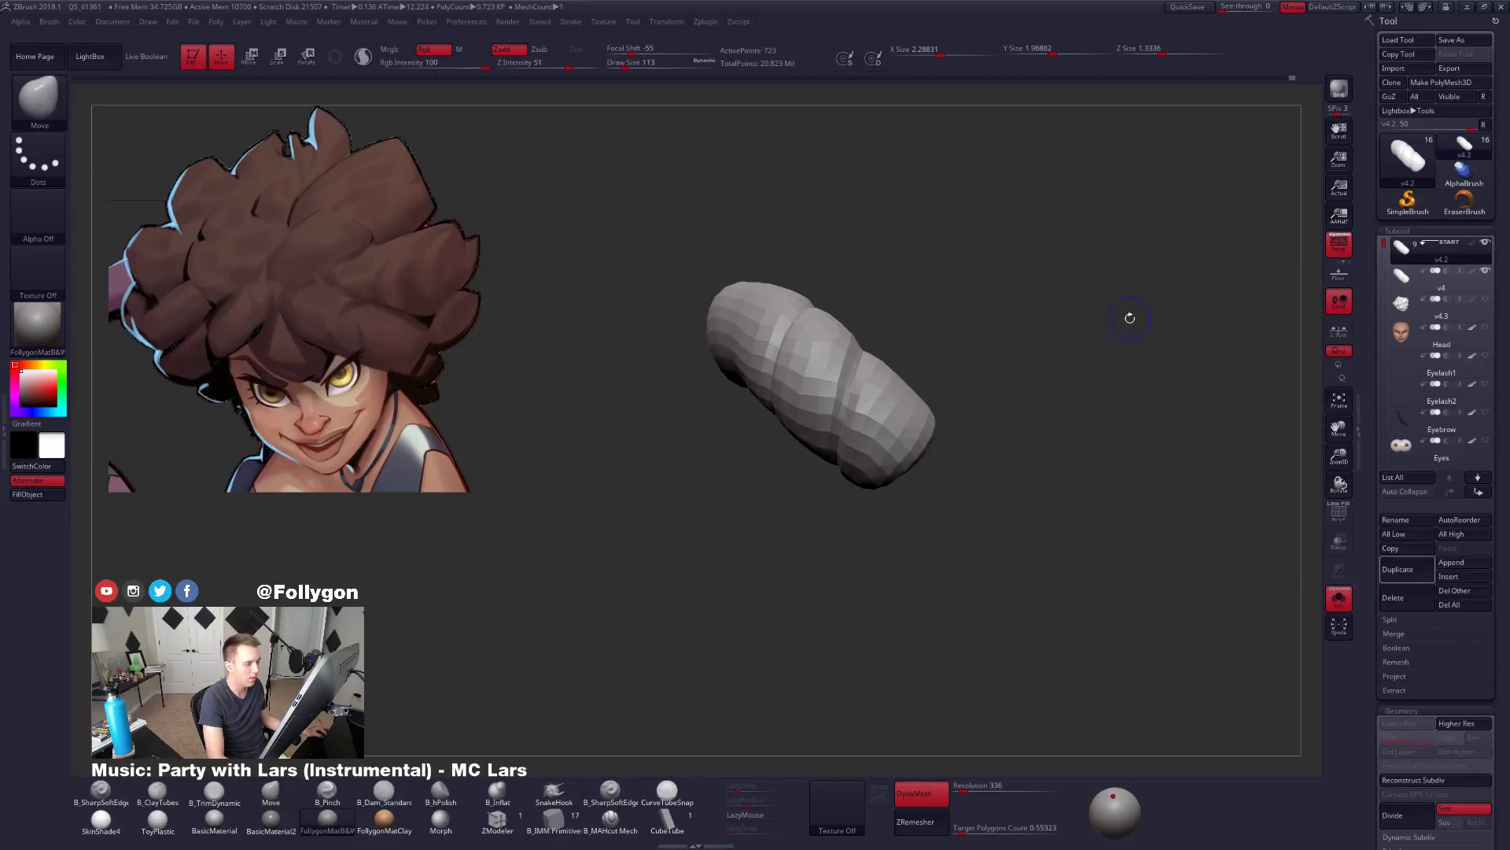
{"action": "key", "text": "shift+f"}
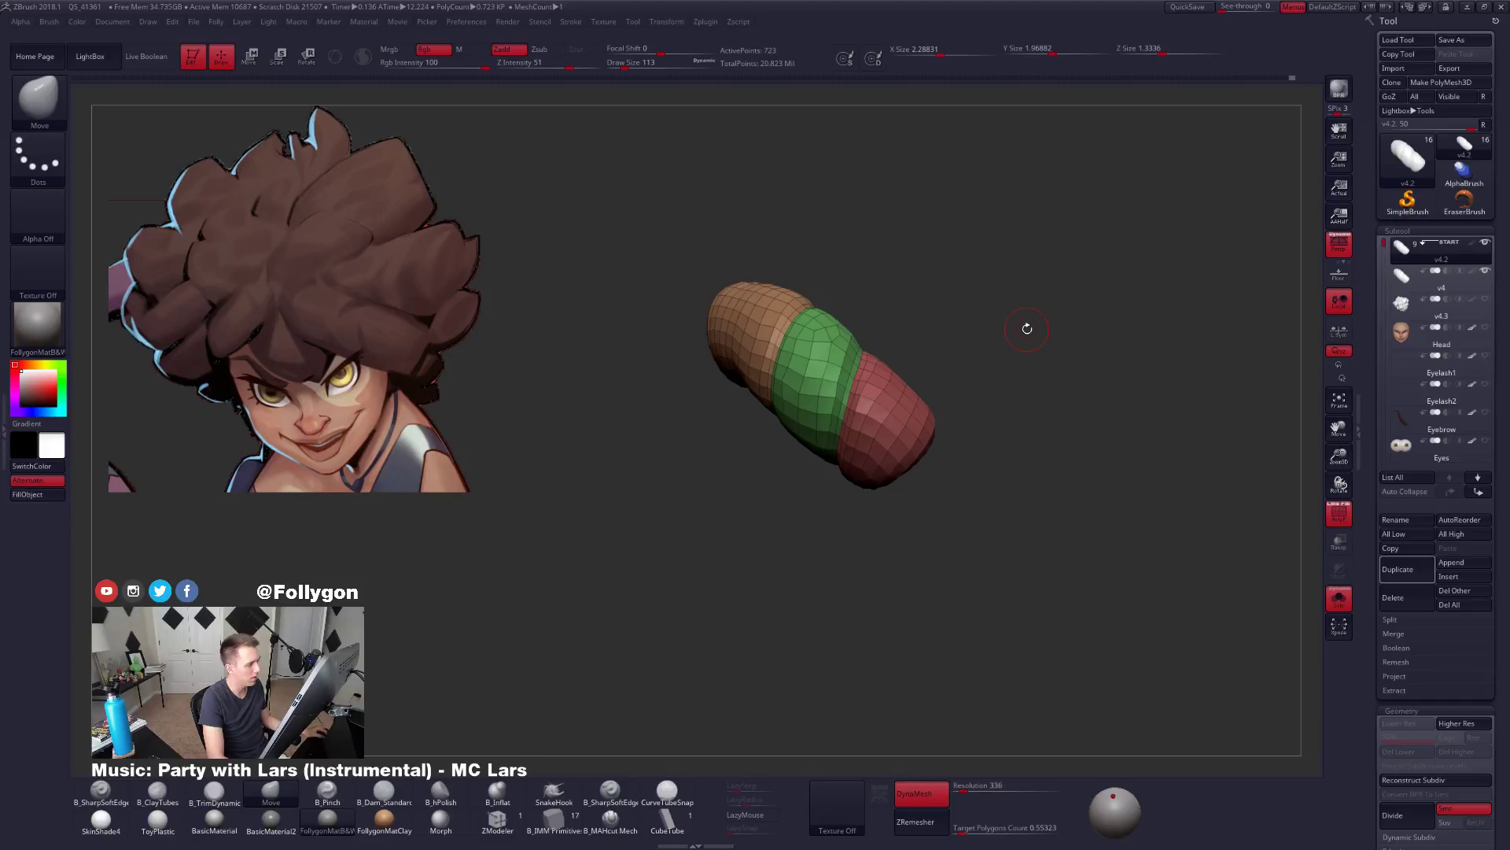
{"action": "left_click_drag", "start_coordinate": [1003, 316], "coordinate": [1030, 367]}
{"action": "key", "text": "shift+f"}
{"action": "key", "text": "shift+f"}
{"action": "key", "text": "space"}
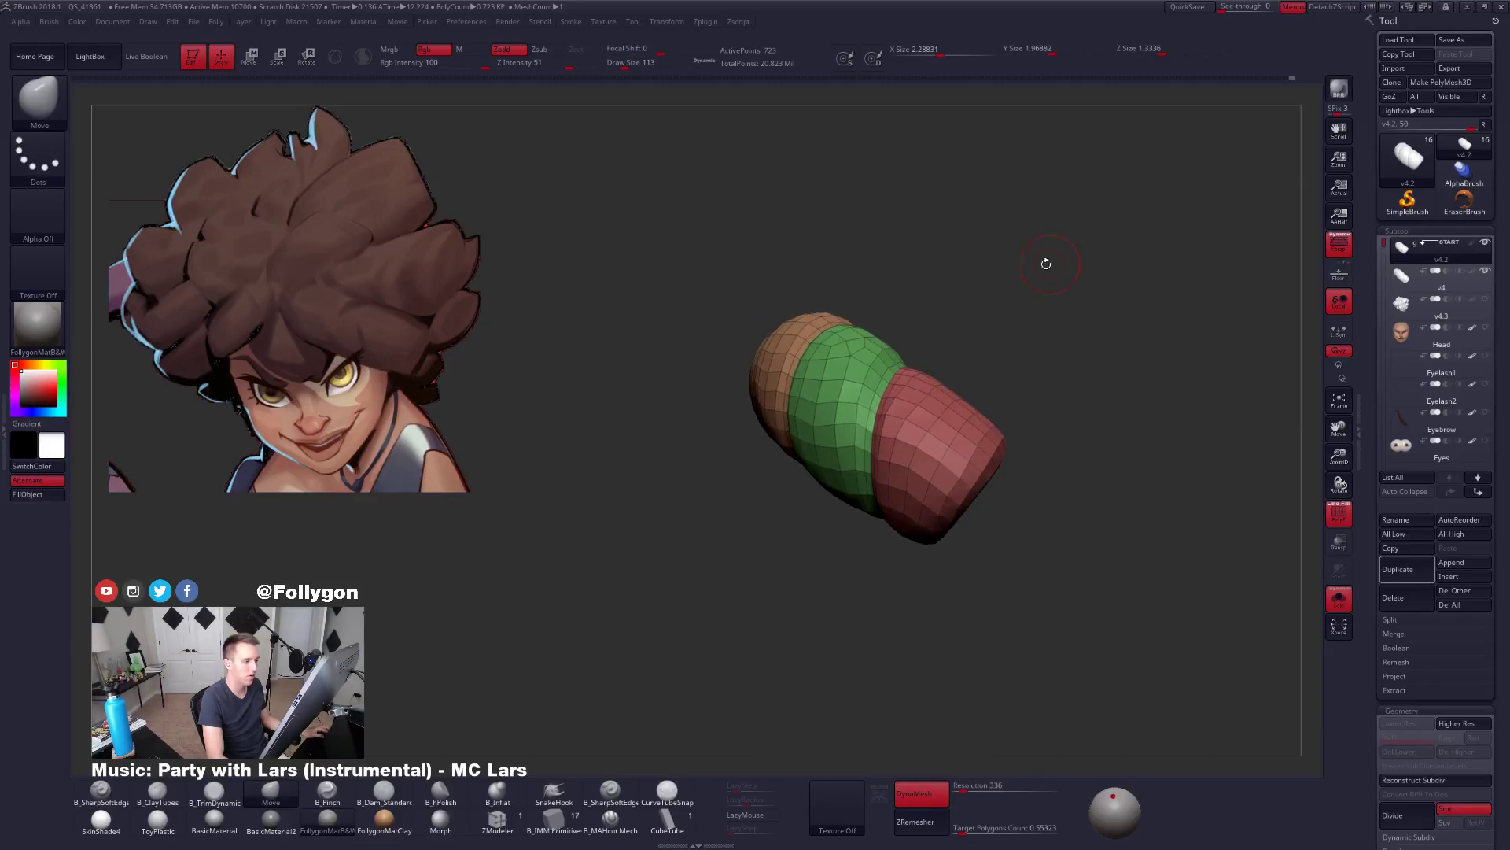
{"action": "key", "text": "shift+f"}
Subdivide the remeshed lock up to level 4, projecting the duplicate's detail onto it with ProjectAll along the way.
{"action": "key", "text": "ctrl+d"}
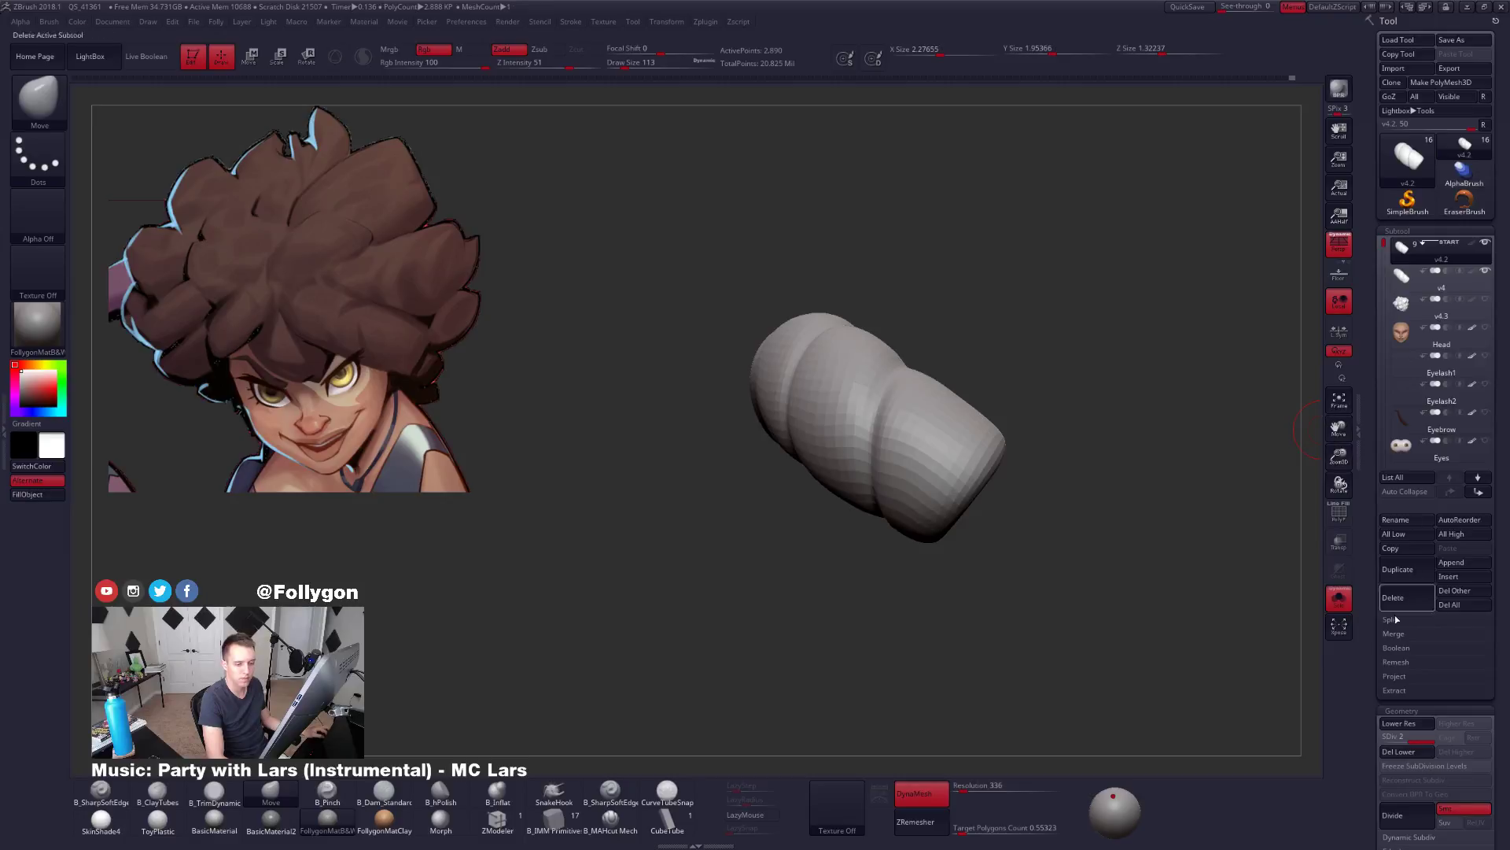
{"action": "left_click", "coordinate": [1401, 664]}
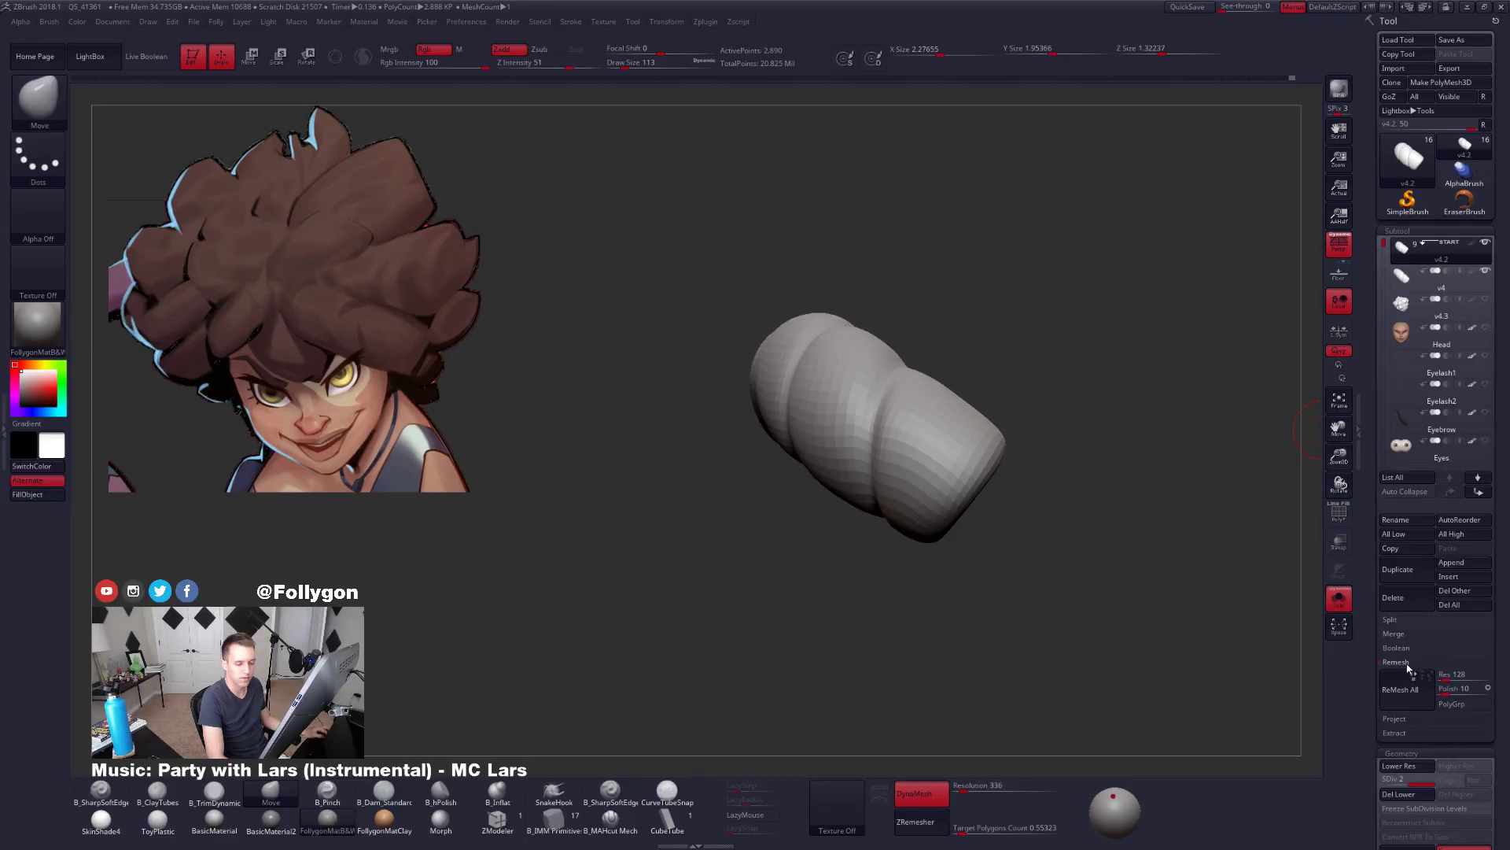
{"action": "left_click", "coordinate": [1402, 662]}
{"action": "left_click", "coordinate": [1406, 677]}
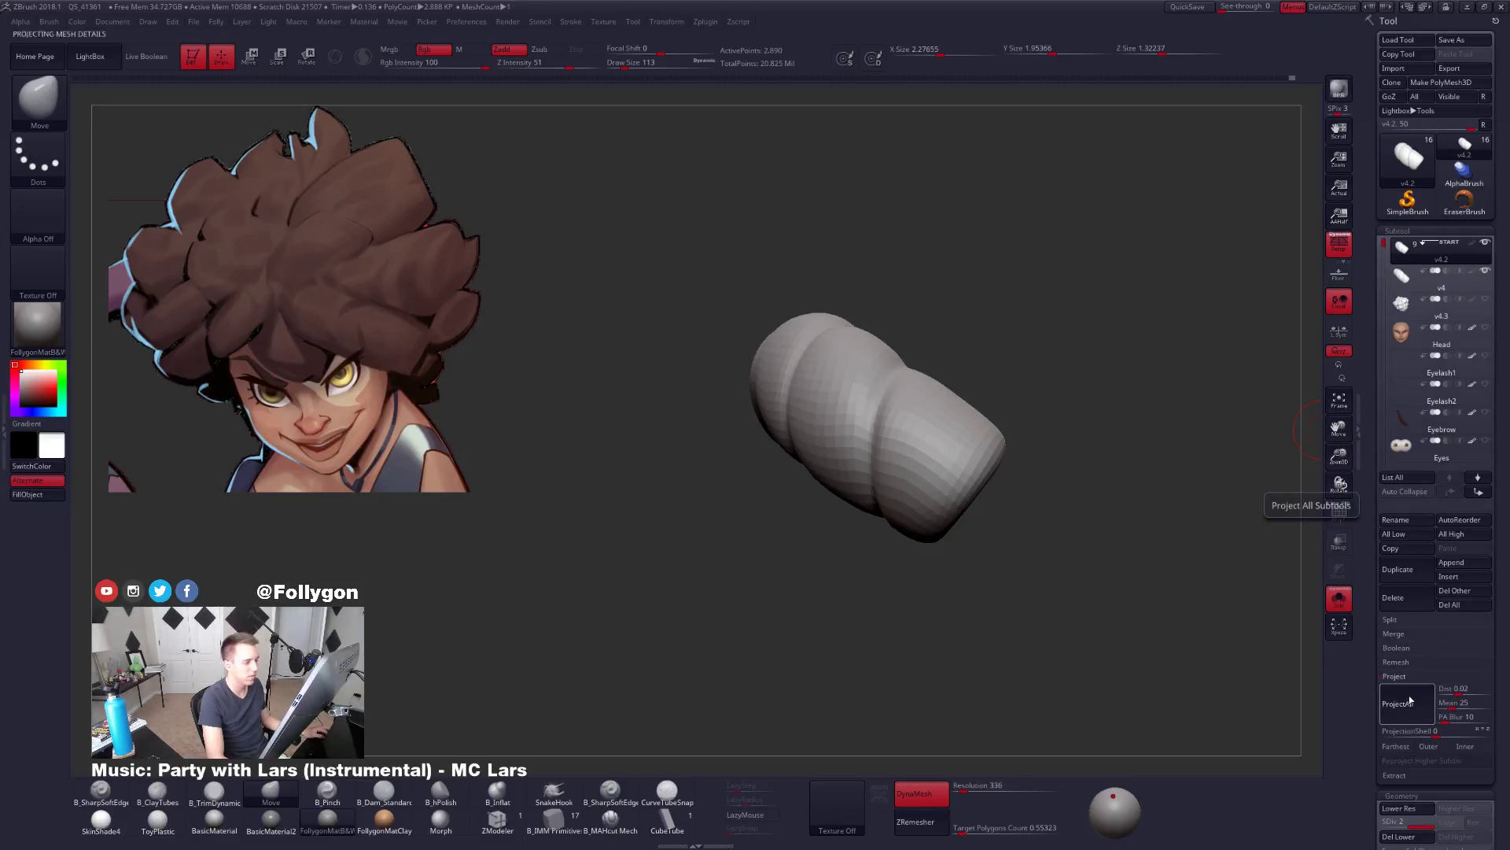
{"action": "key", "text": "ctrl+d"}
{"action": "key", "text": "ctrl+d"}
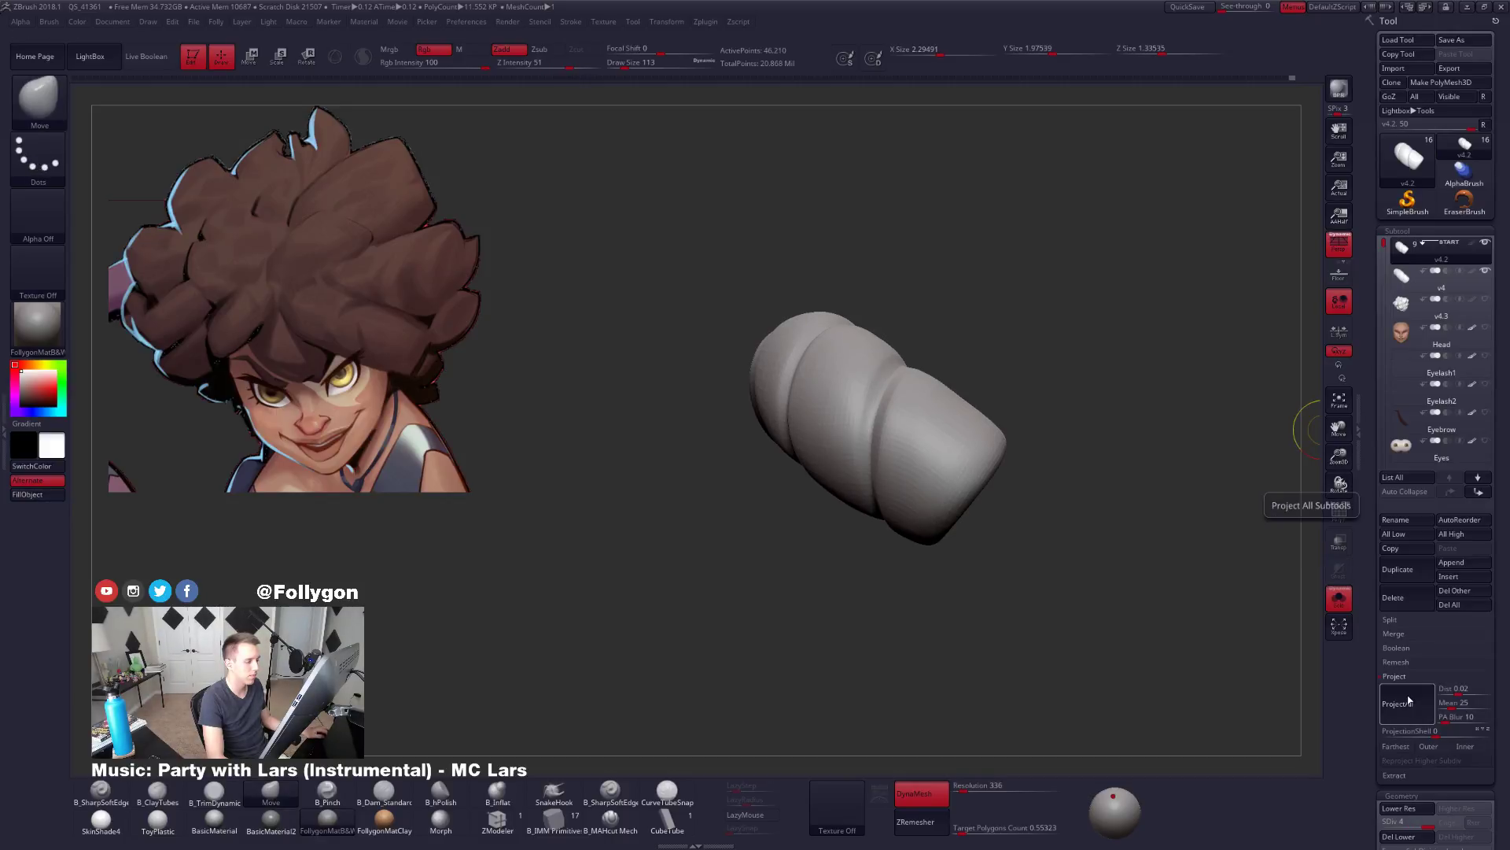
{"action": "left_click", "coordinate": [1408, 700]}
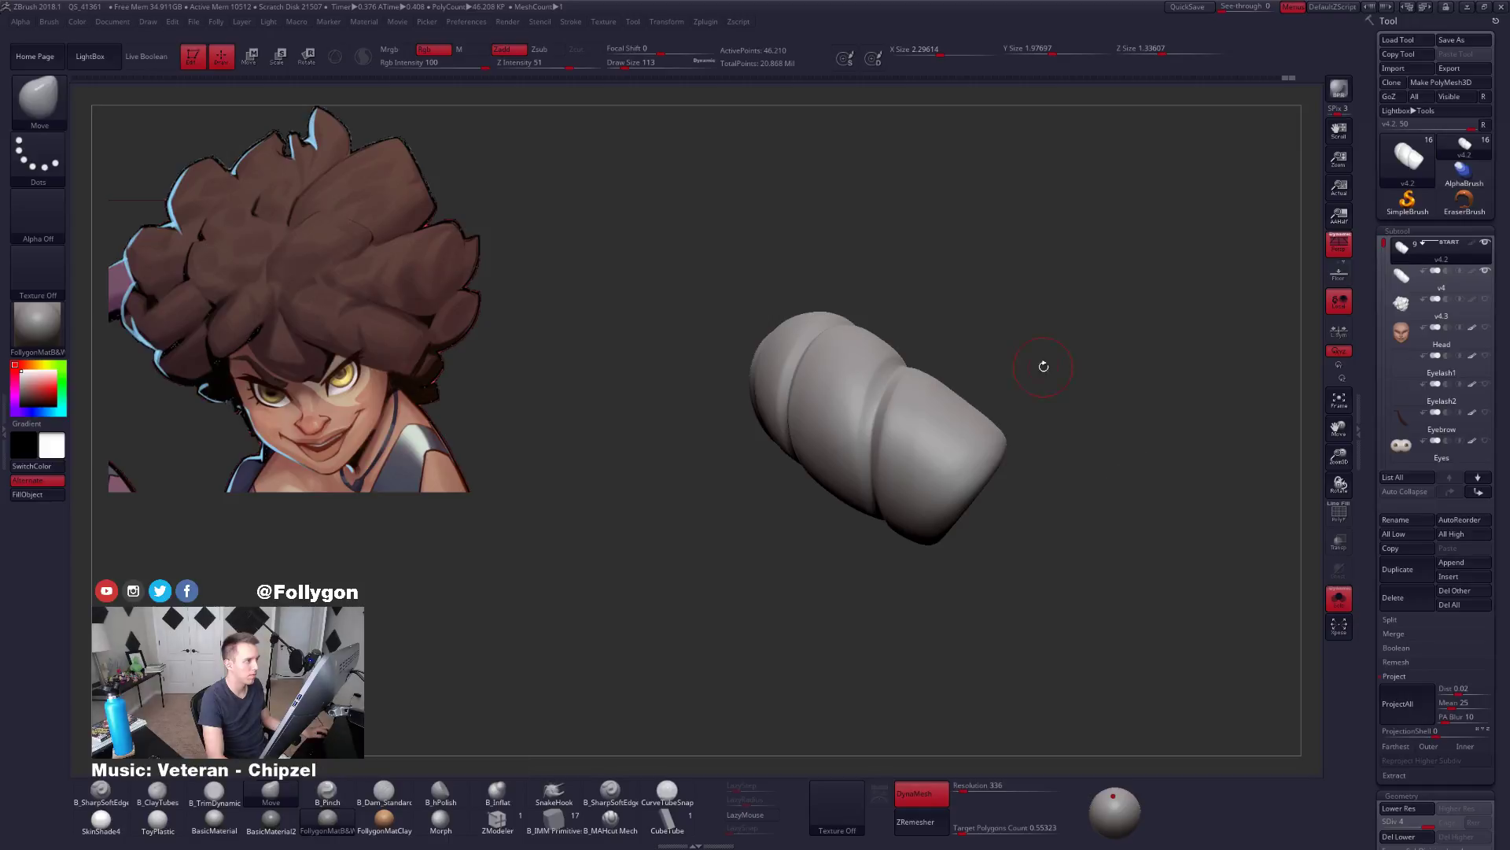
Delete the duplicated high-resolution lock subtool v4.
{"action": "left_click", "coordinate": [1382, 270]}
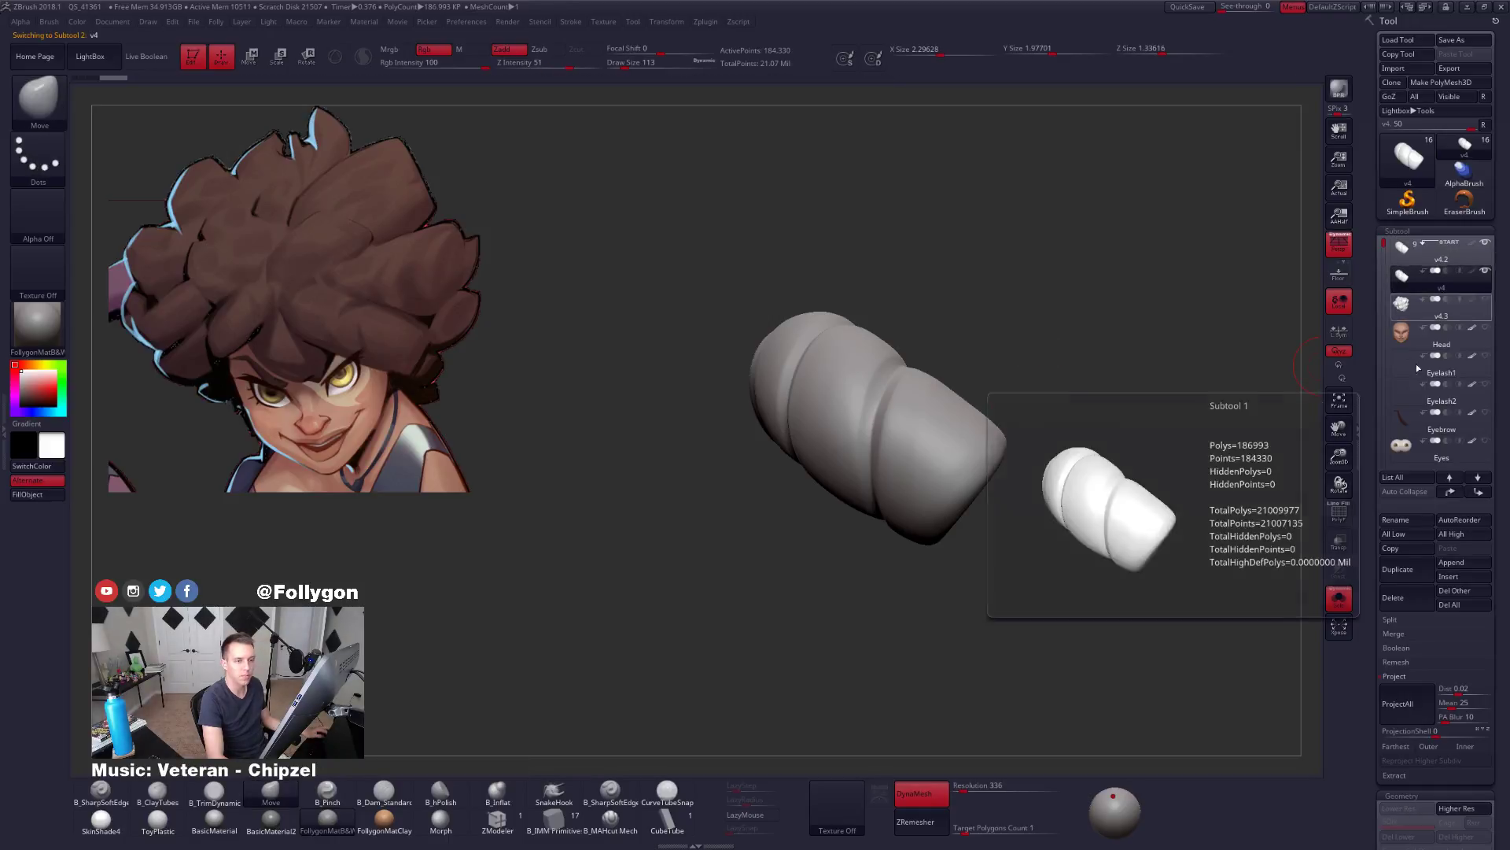
{"action": "left_click", "coordinate": [1398, 597]}
{"action": "left_click", "coordinate": [1296, 627]}
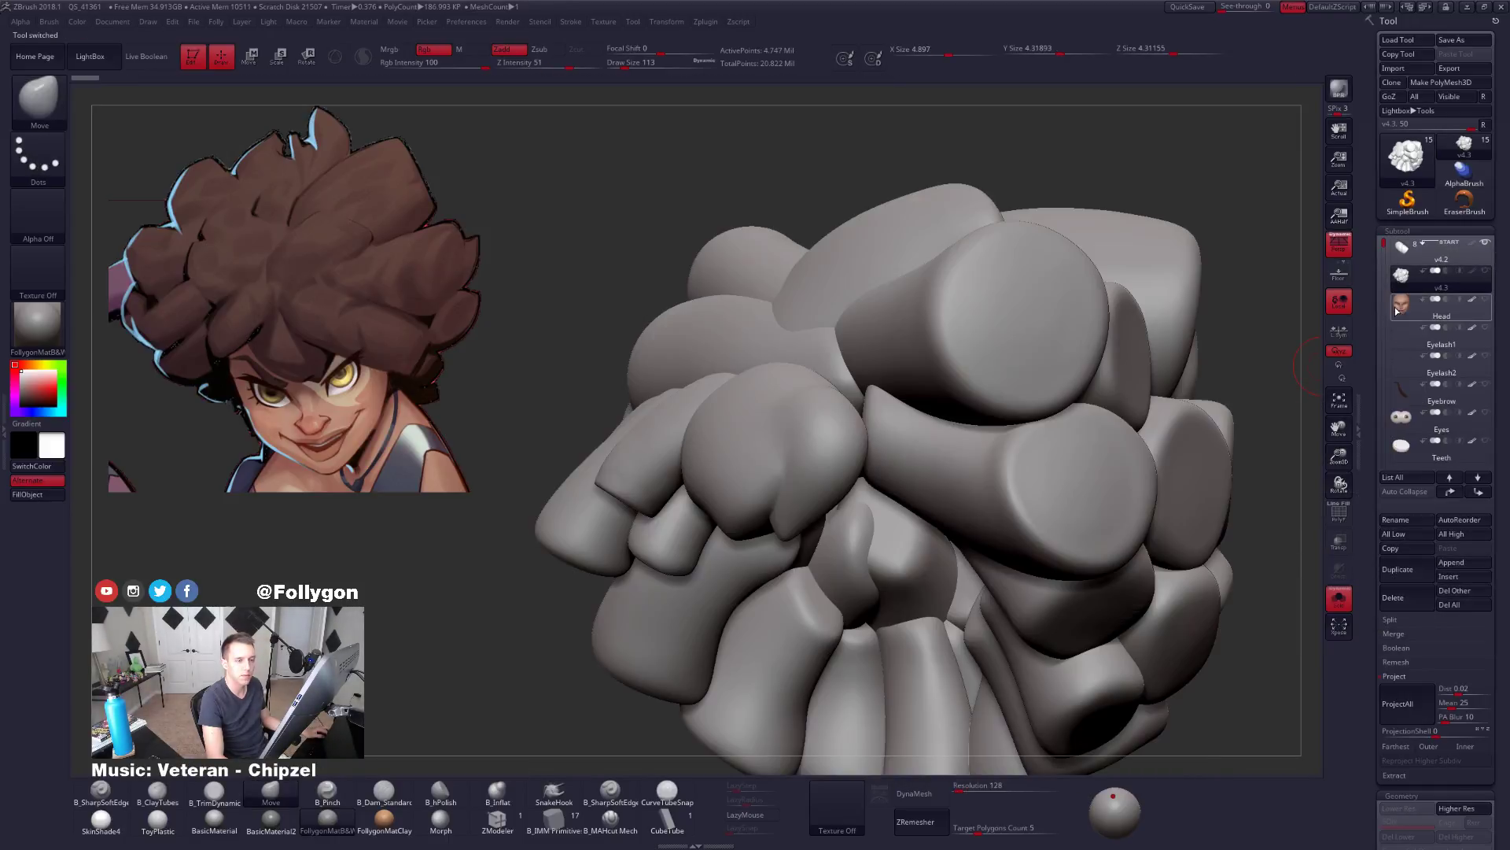
Show the head and all other subtools with the hair and make the v4.2 lock active.
{"action": "left_click", "coordinate": [1403, 288]}
{"action": "left_click_drag", "start_coordinate": [1261, 424], "coordinate": [1032, 435], "text": "alt"}
{"action": "left_click", "coordinate": [954, 470], "text": "alt"}
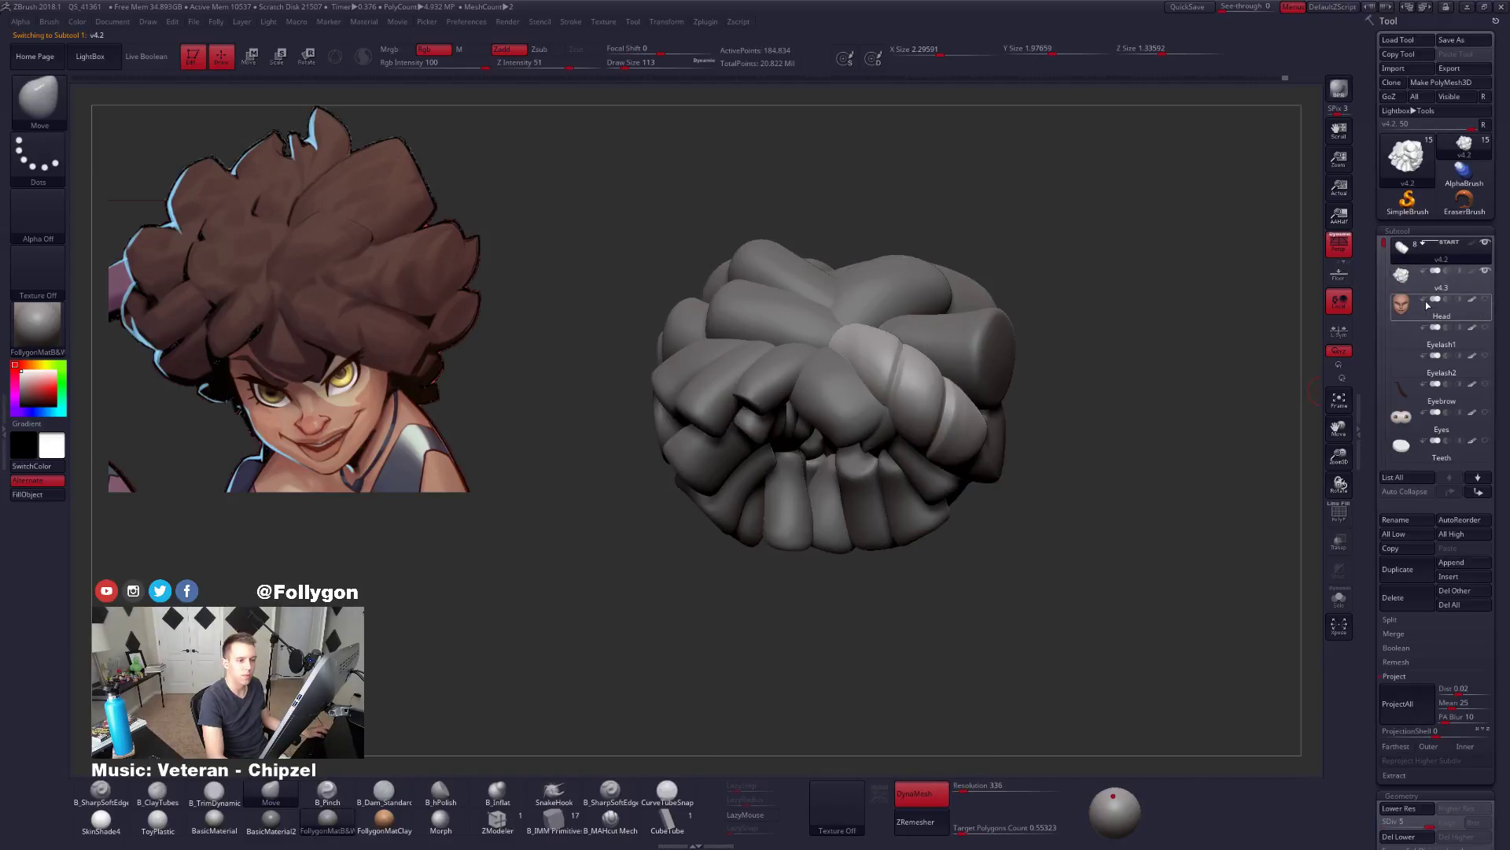
{"action": "left_click", "coordinate": [1447, 277]}
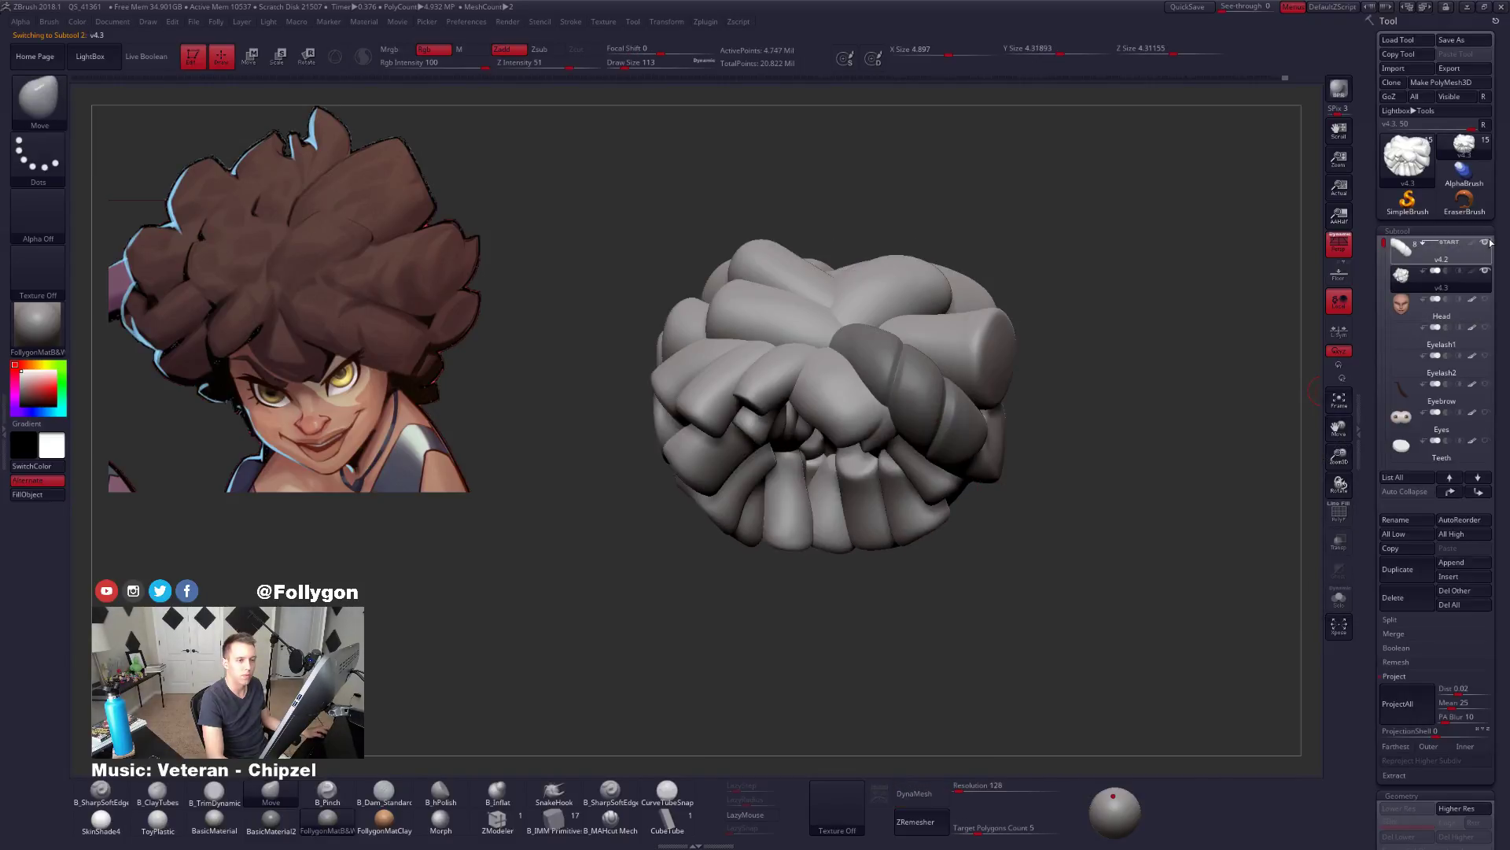
{"action": "left_click", "coordinate": [1489, 241], "text": "shift"}
{"action": "left_click", "coordinate": [1488, 241], "text": "shift"}
{"action": "left_click", "coordinate": [964, 429], "text": "alt"}
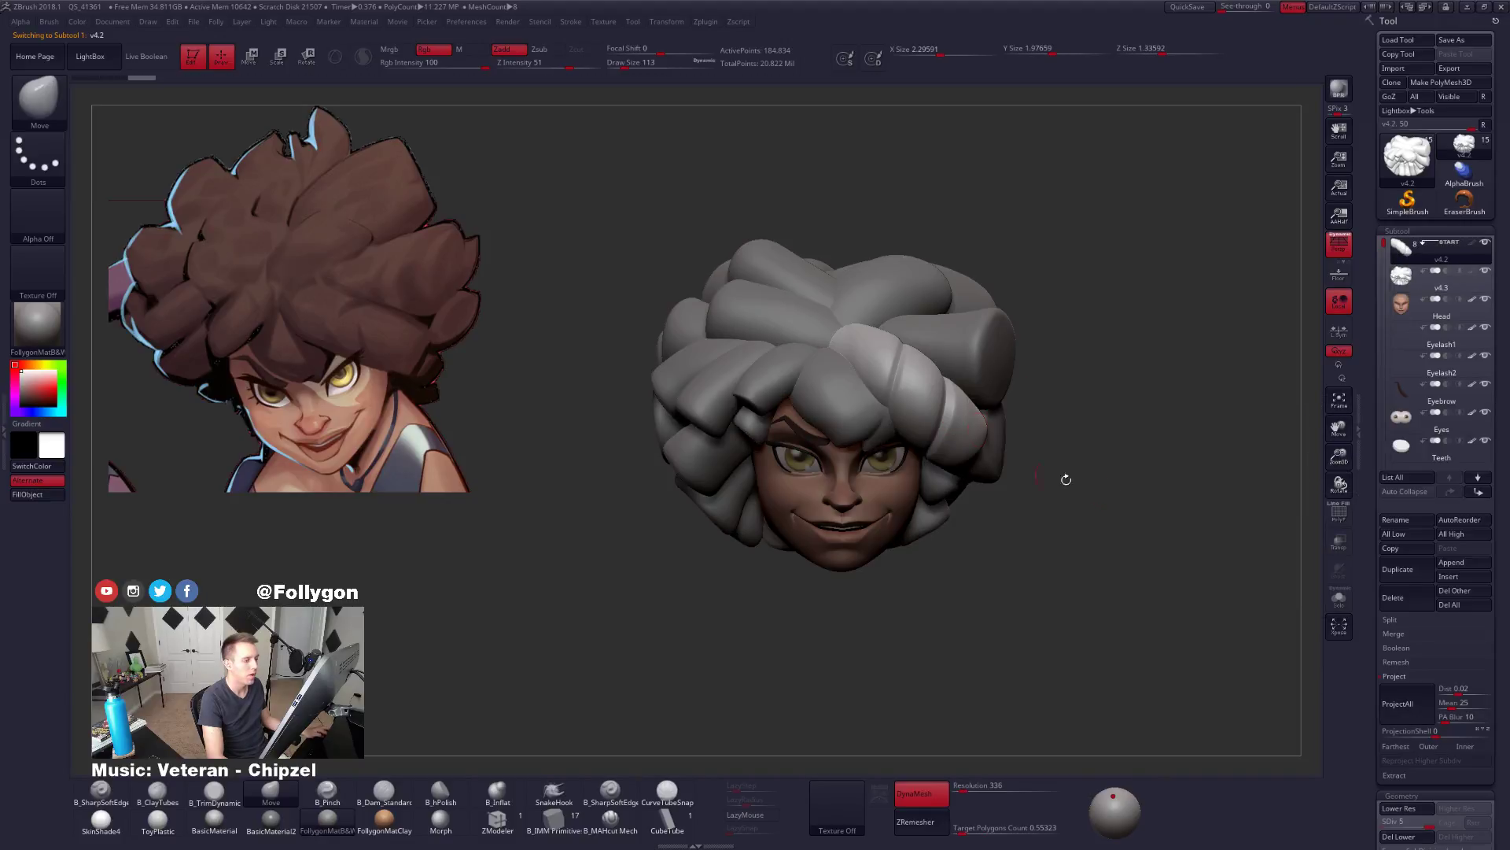
Solo the lock and smooth its lowest segment at subdivision level 3, returning to level 4.
{"action": "left_click_drag", "start_coordinate": [1066, 479], "coordinate": [1127, 495]}
{"action": "key", "text": "alt+s"}
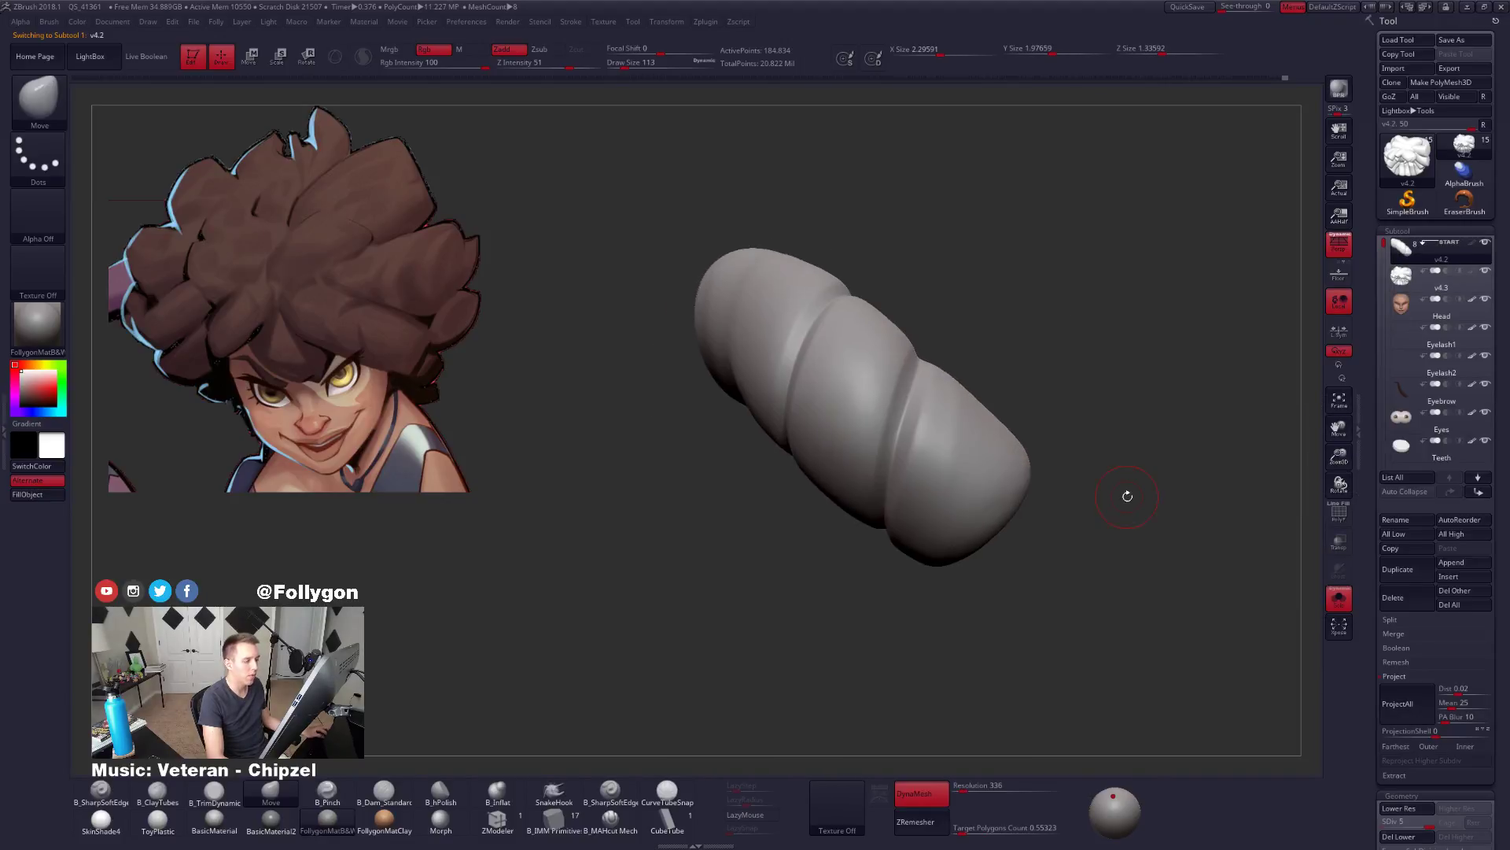
{"action": "key", "text": "shift+d"}
{"action": "key", "text": "shift+d"}
{"action": "left_click_drag", "start_coordinate": [960, 431], "coordinate": [978, 390], "text": "shift"}
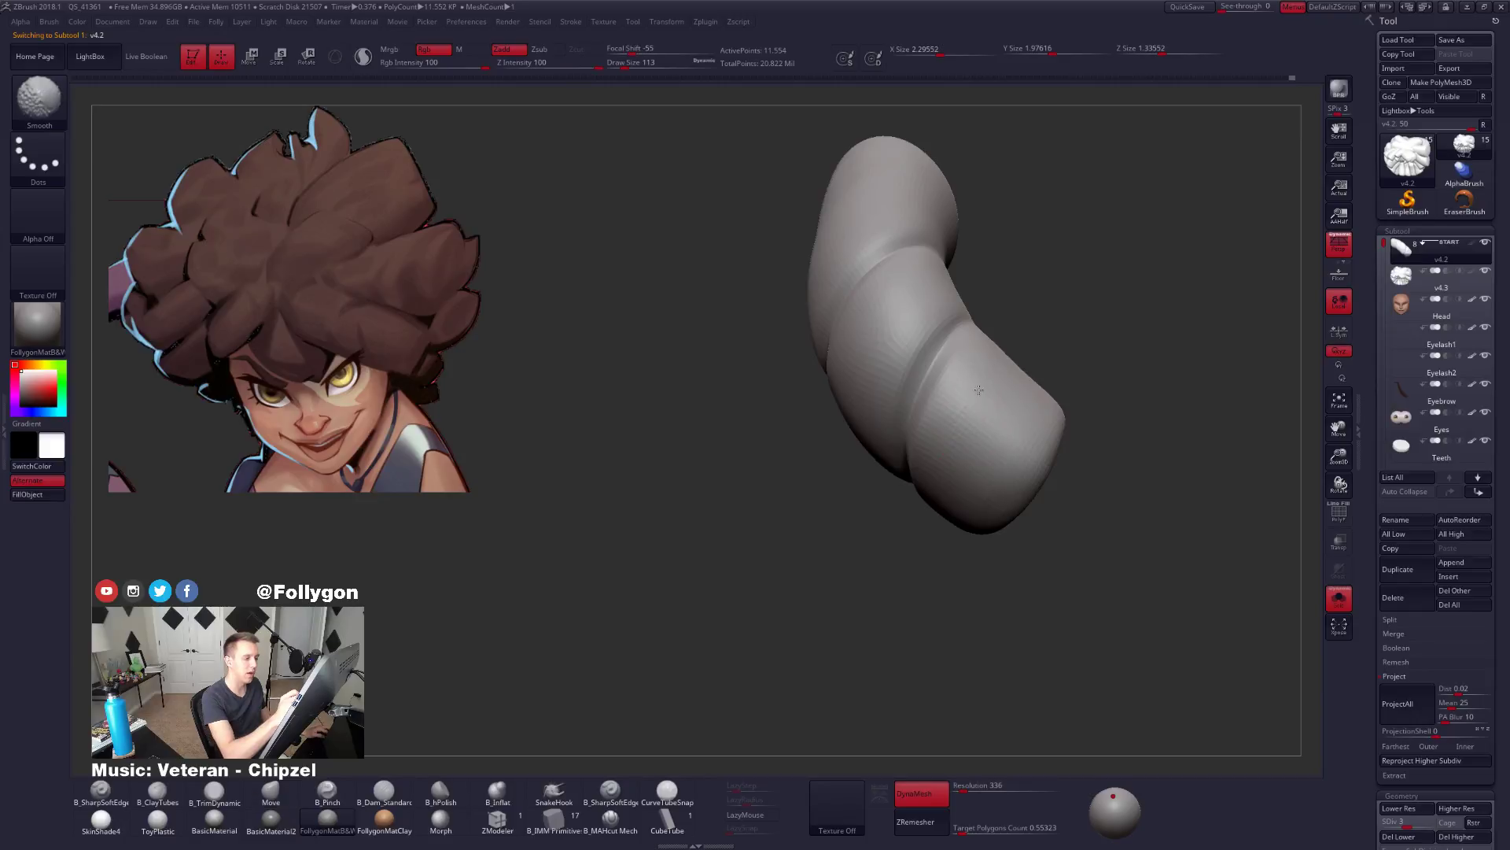
{"action": "mouse_move", "coordinate": [975, 543]}
{"action": "left_mouse_down"}
{"action": "mouse_move", "coordinate": [987, 519]}
{"action": "mouse_move", "coordinate": [972, 529]}
{"action": "left_mouse_up"}
{"action": "key", "text": "d"}
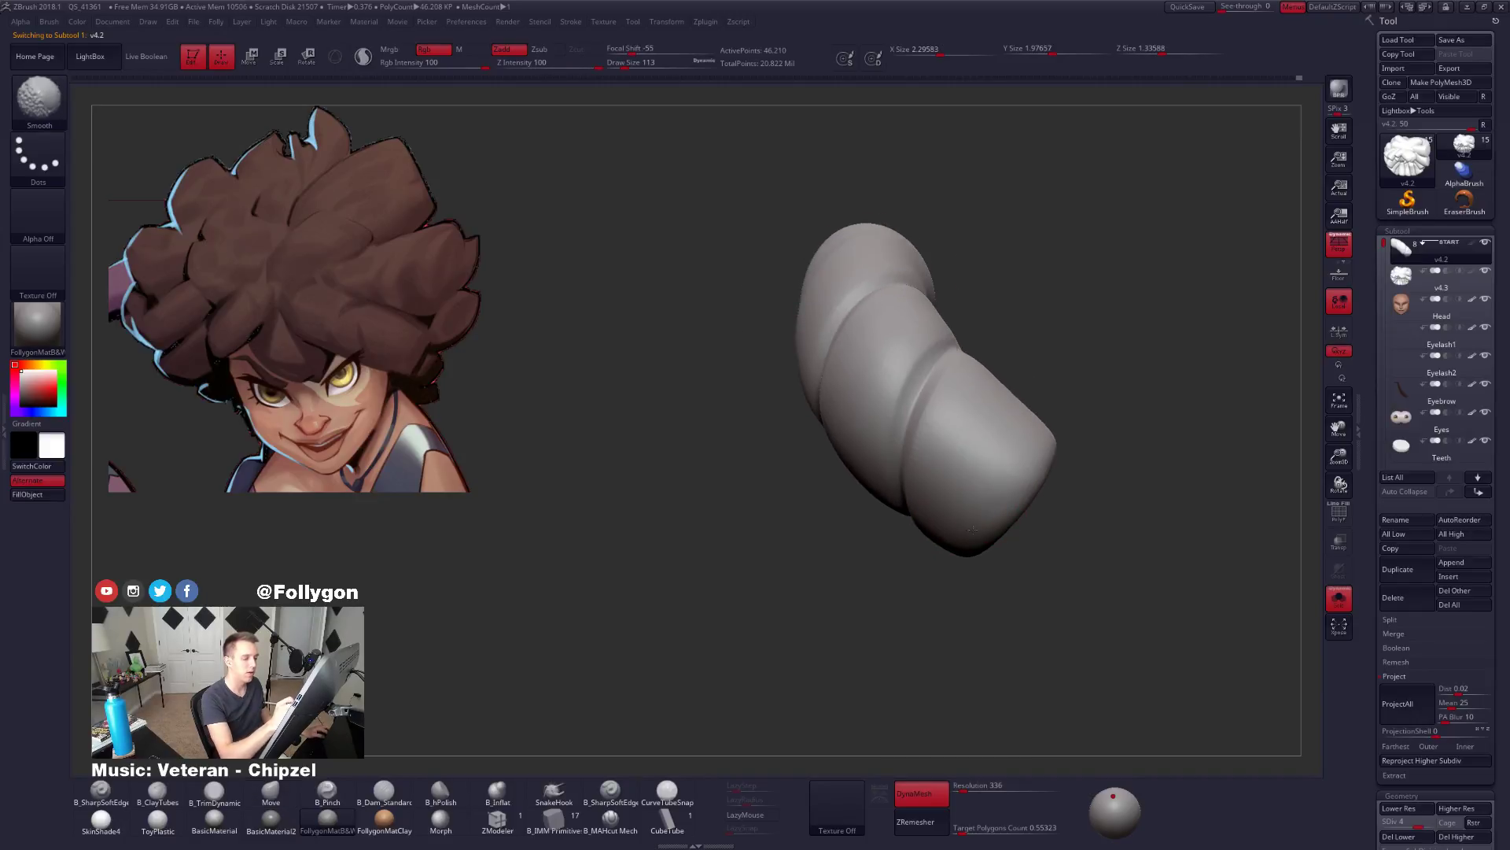
{"action": "mouse_move", "coordinate": [972, 529]}
{"action": "right_mouse_down"}
{"action": "mouse_move", "coordinate": [974, 476]}
{"action": "mouse_move", "coordinate": [1036, 548]}
{"action": "mouse_move", "coordinate": [1014, 476]}
{"action": "mouse_move", "coordinate": [937, 411]}
{"action": "right_mouse_up"}
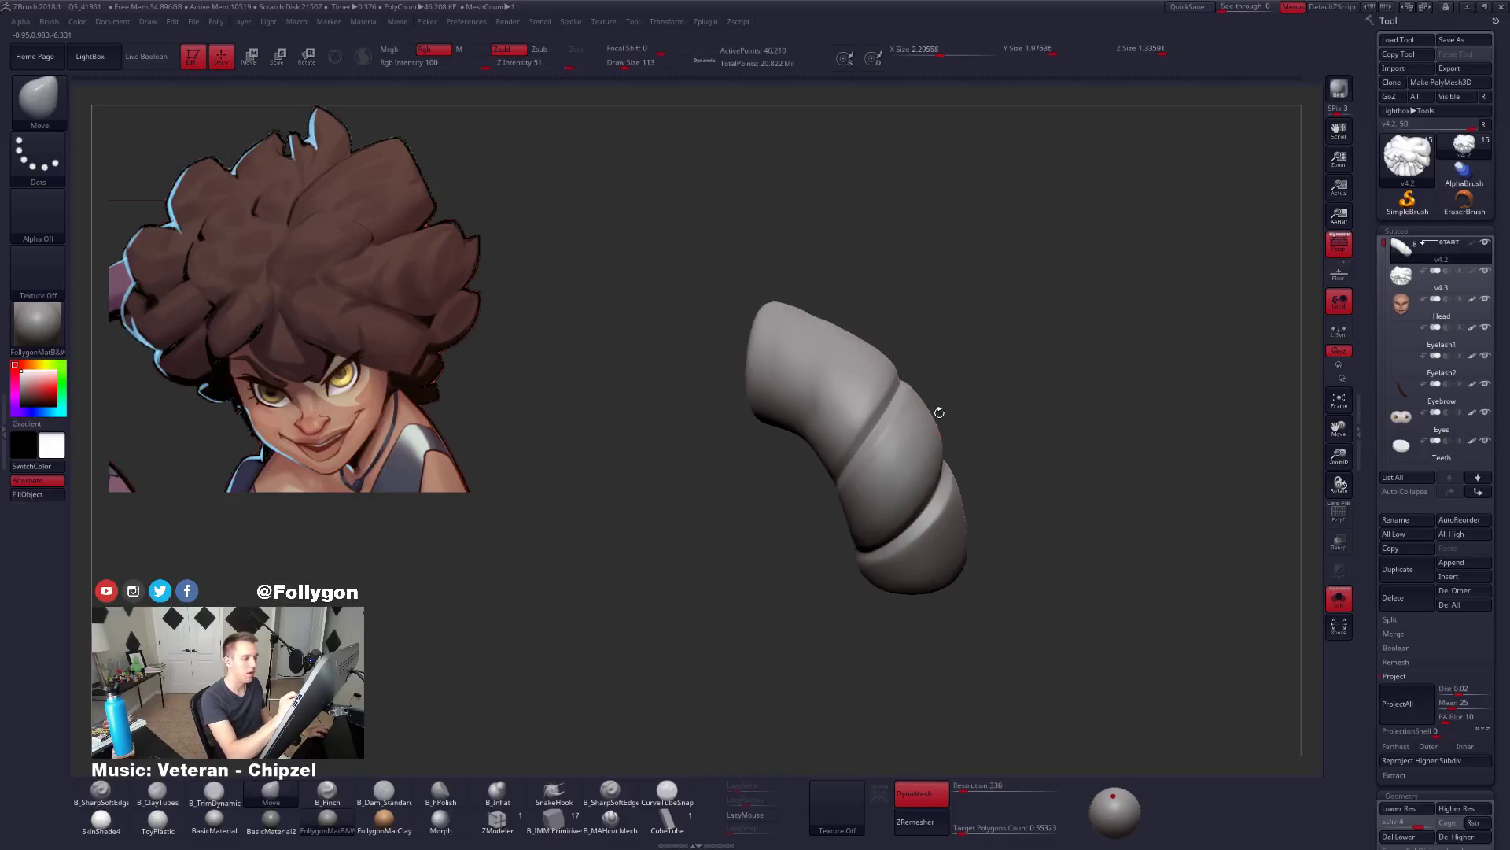
Smooth and reshape the lock's large end segment at subdivision levels 3 and 2, using draw sizes from 265 down to 192.
{"action": "key", "text": "shift+d"}
{"action": "key", "text": "space"}
{"action": "left_click_drag", "start_coordinate": [811, 391], "coordinate": [830, 302], "text": "shift"}
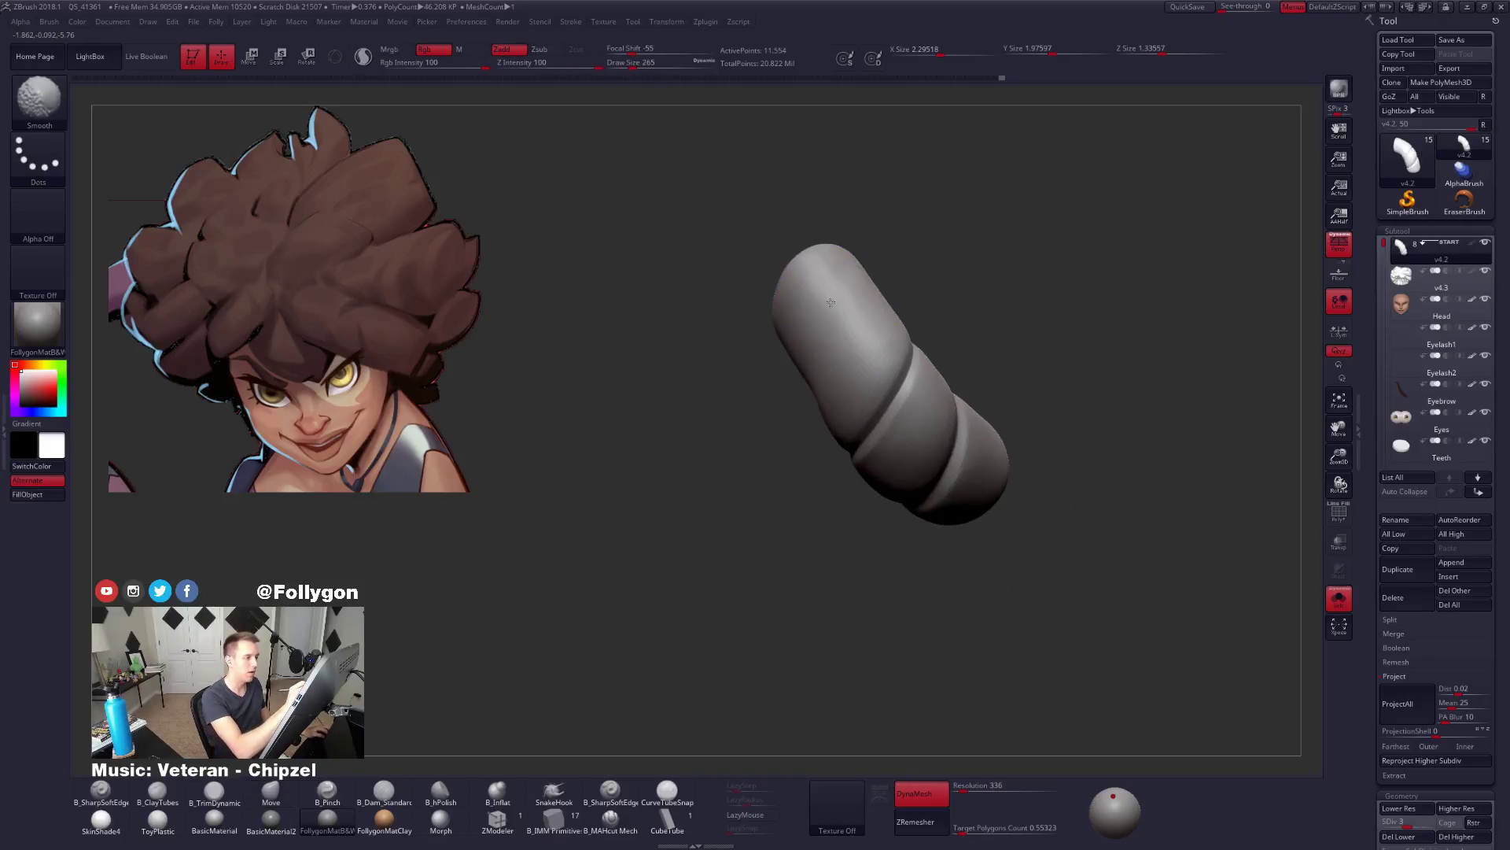
{"action": "left_click_drag", "start_coordinate": [816, 361], "coordinate": [816, 363]}
{"action": "key", "text": "shift+d"}
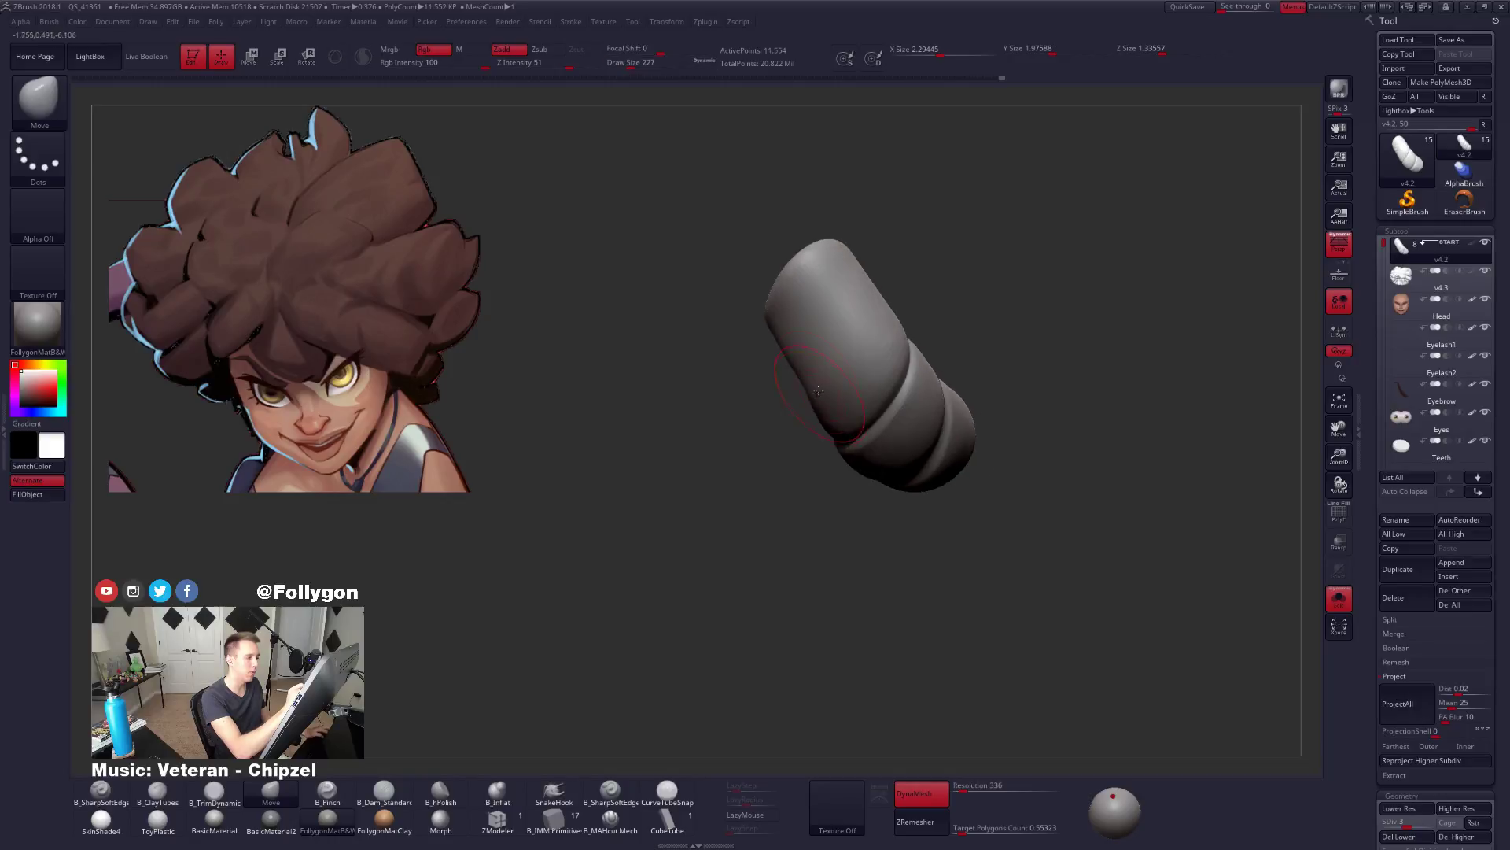
{"action": "right_click_drag", "start_coordinate": [816, 363], "coordinate": [820, 338]}
{"action": "left_click_drag", "start_coordinate": [820, 338], "coordinate": [826, 318], "text": "shift"}
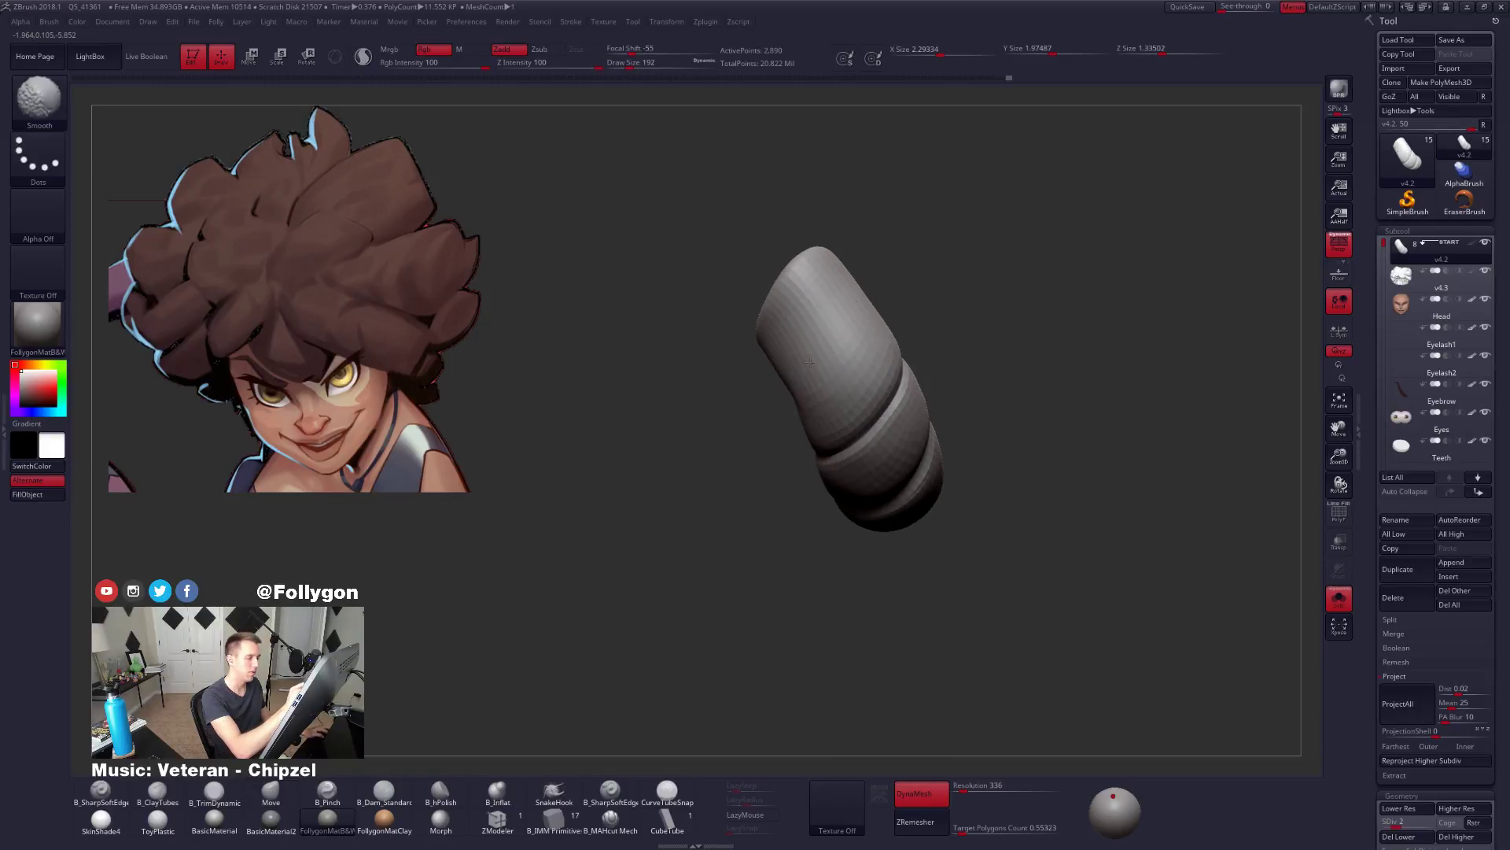
{"action": "mouse_move", "coordinate": [826, 319]}
{"action": "right_mouse_down"}
{"action": "mouse_move", "coordinate": [802, 357]}
{"action": "mouse_move", "coordinate": [794, 339]}
{"action": "mouse_move", "coordinate": [790, 412]}
{"action": "mouse_move", "coordinate": [796, 391]}
{"action": "mouse_move", "coordinate": [855, 368]}
{"action": "mouse_move", "coordinate": [889, 427]}
{"action": "mouse_move", "coordinate": [829, 505]}
{"action": "mouse_move", "coordinate": [902, 422]}
{"action": "mouse_move", "coordinate": [870, 341]}
{"action": "mouse_move", "coordinate": [801, 244]}
{"action": "right_mouse_up"}
Switch to the TrimDynamic brush, raise the lock to subdivision level 5, and turn off solo.
{"action": "key", "text": "b"}
{"action": "key", "text": "c"}
{"action": "key", "text": "t"}
{"action": "key", "text": "b"}
{"action": "key", "text": "m"}
{"action": "key", "text": "v"}
{"action": "key", "text": "d"}
{"action": "key", "text": "b"}
{"action": "key", "text": "t"}
{"action": "key", "text": "d"}
{"action": "key", "text": "d"}
{"action": "key", "text": "d"}
{"action": "key", "text": "alt+s"}
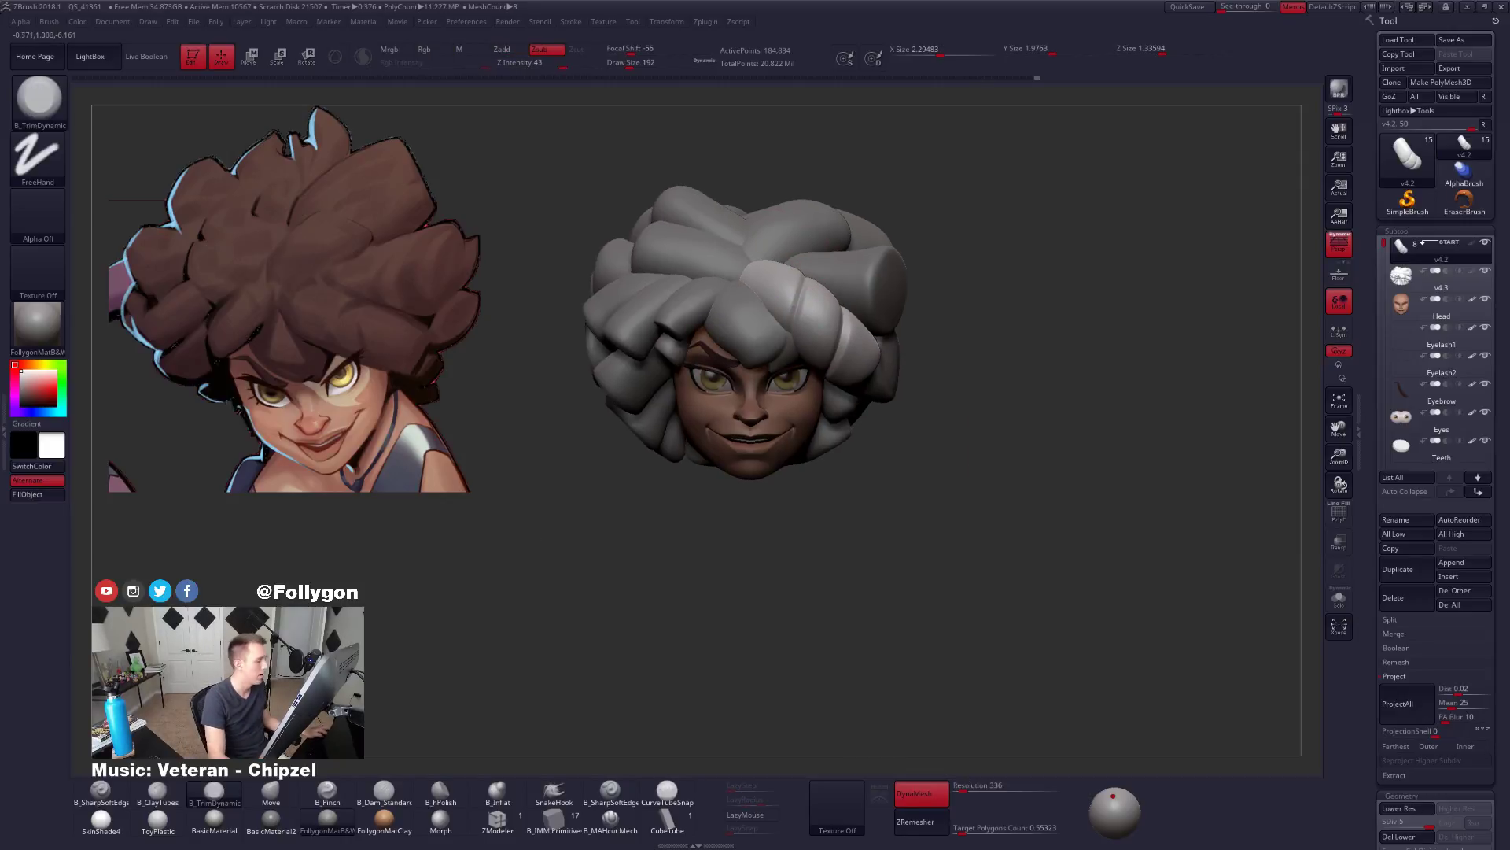
Switch the material to SkinShade4 and turn on painted colour for the v4.3 hair subtool.
{"action": "left_click", "coordinate": [101, 820]}
{"action": "right_click_drag", "start_coordinate": [883, 532], "coordinate": [945, 594], "text": "alt"}
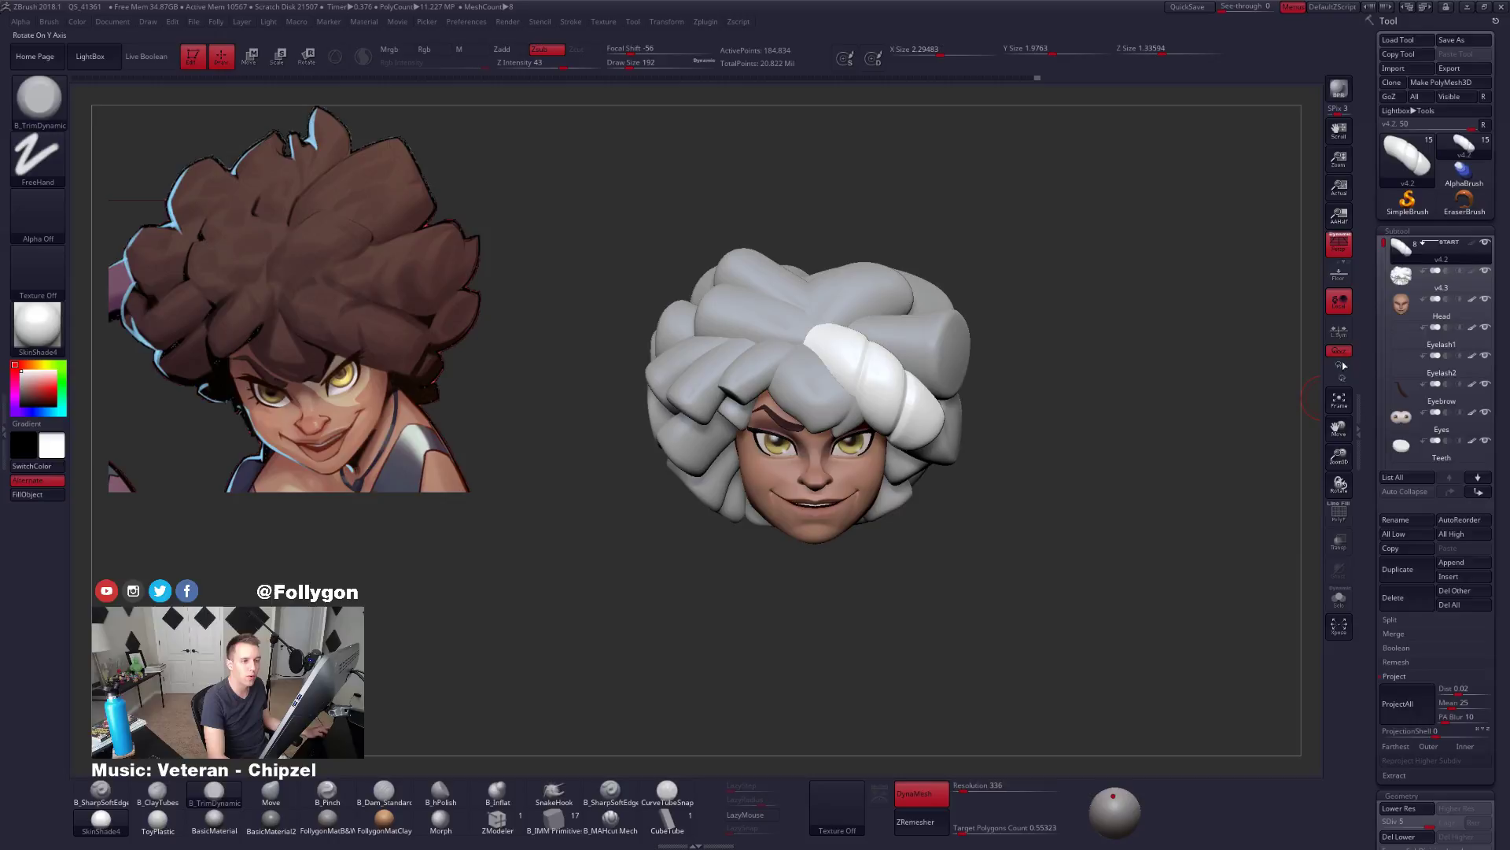
{"action": "left_click", "coordinate": [1472, 271]}
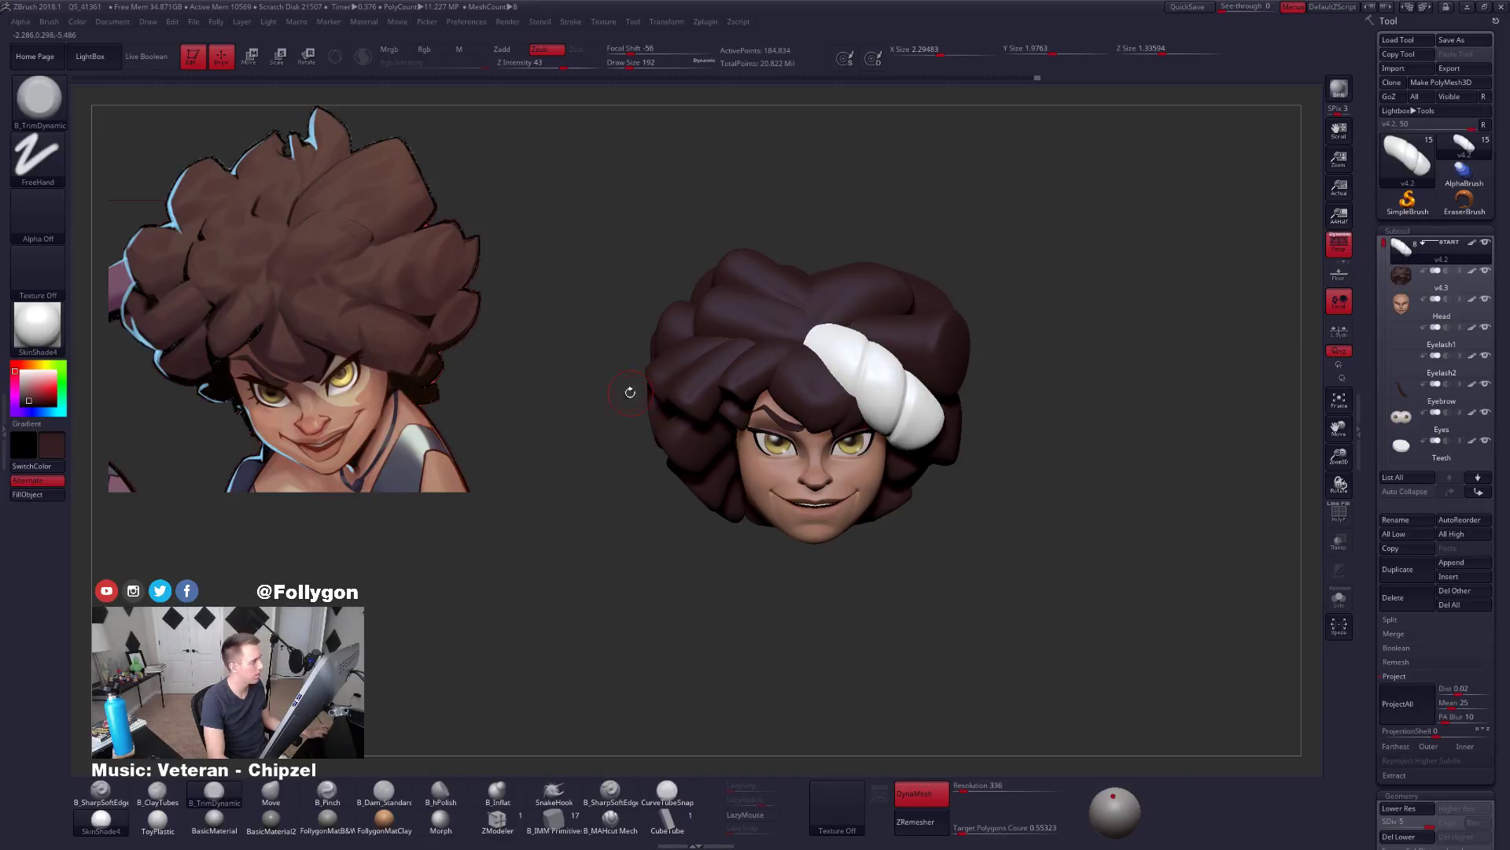
Switch to the Standard brush in Rgb-only mode and fill the forehead lock with the current dark brown.
{"action": "key", "text": "b"}
{"action": "key", "text": "s"}
{"action": "key", "text": "t"}
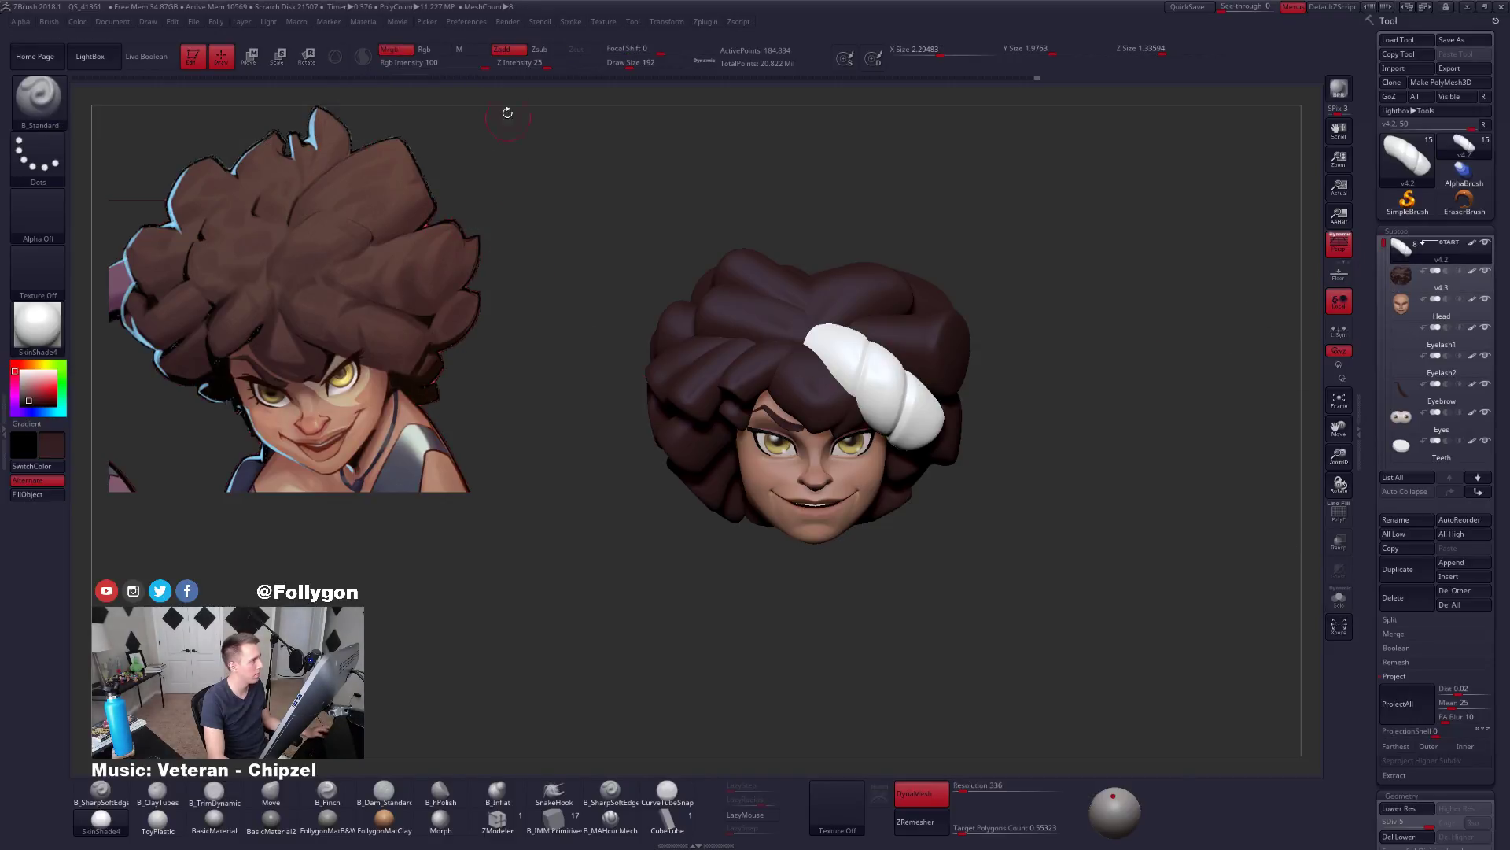
{"action": "left_click", "coordinate": [424, 49]}
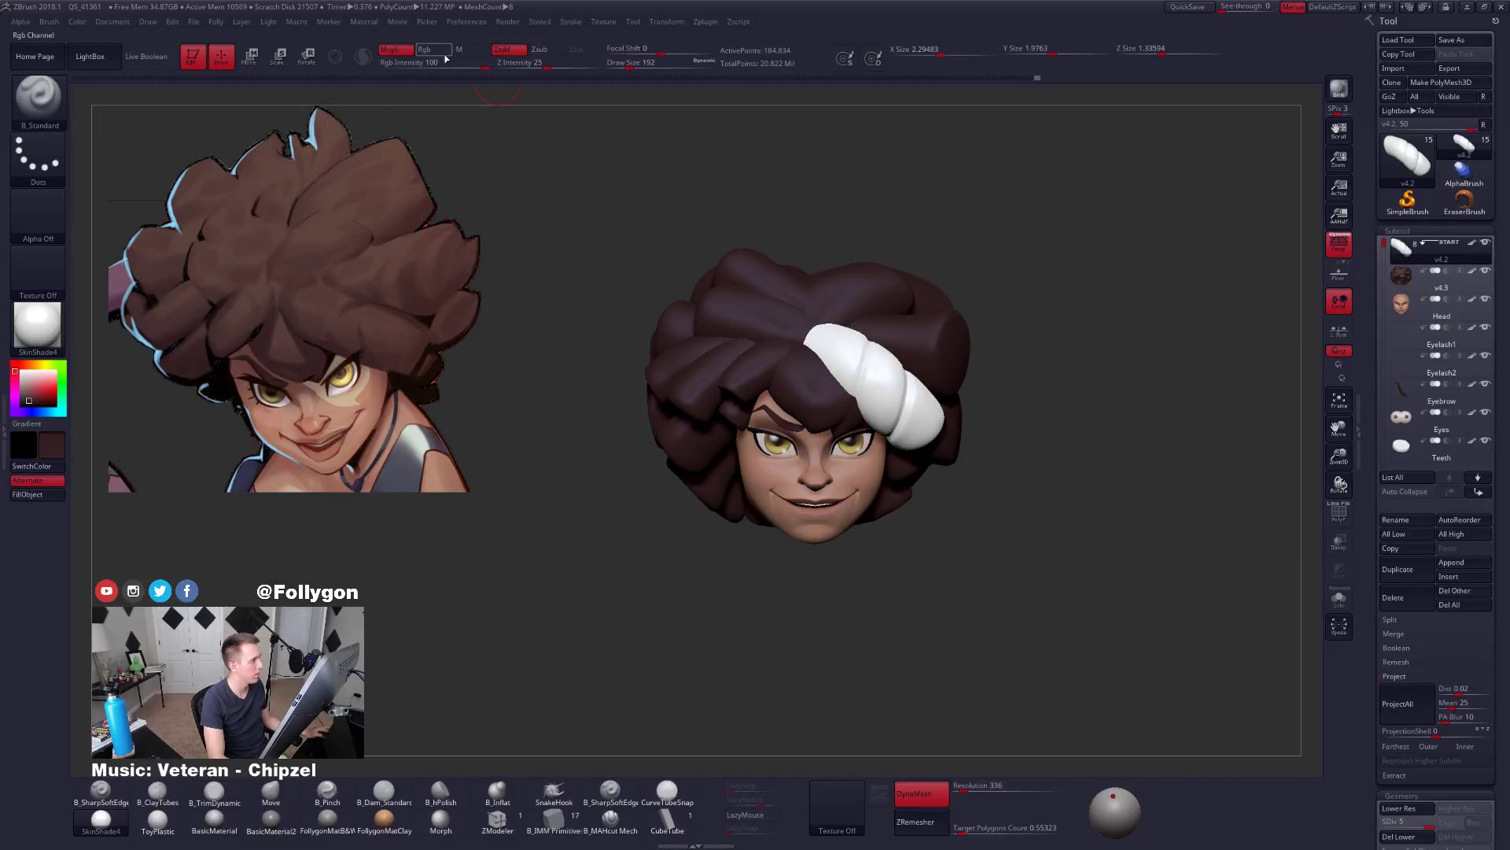
{"action": "left_click", "coordinate": [51, 494]}
Sample a lighter brown from the reference image's hair and fill the lock and the v4.3 hair with it.
{"action": "right_click_drag", "start_coordinate": [916, 481], "coordinate": [582, 327]}
{"action": "key", "text": "shift+z"}
{"action": "key", "text": "c"}
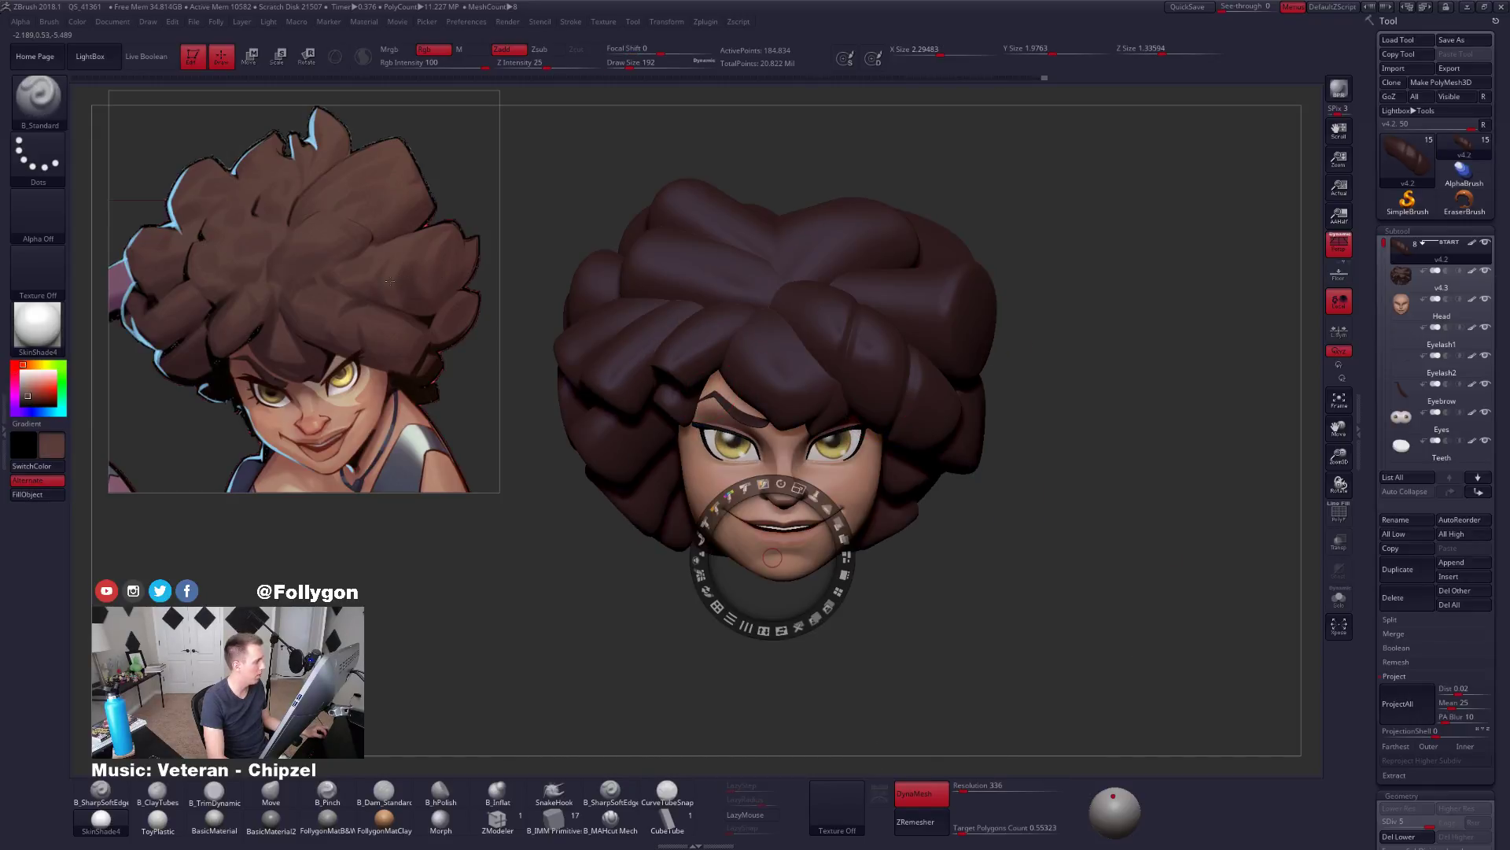
{"action": "key", "text": "shift+z"}
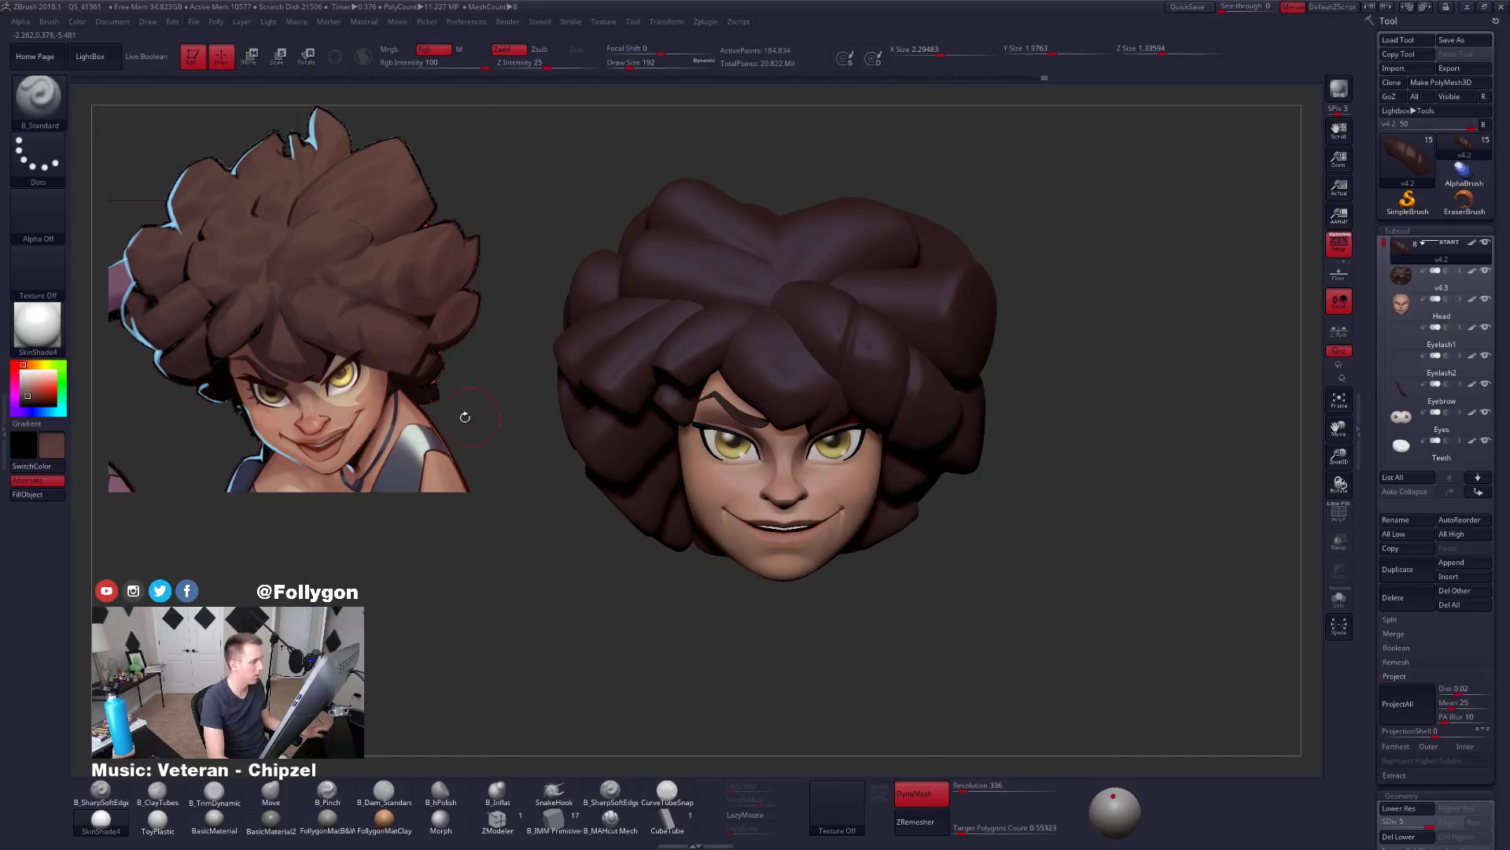
{"action": "left_click", "coordinate": [39, 496]}
{"action": "left_click", "coordinate": [623, 423], "text": "alt"}
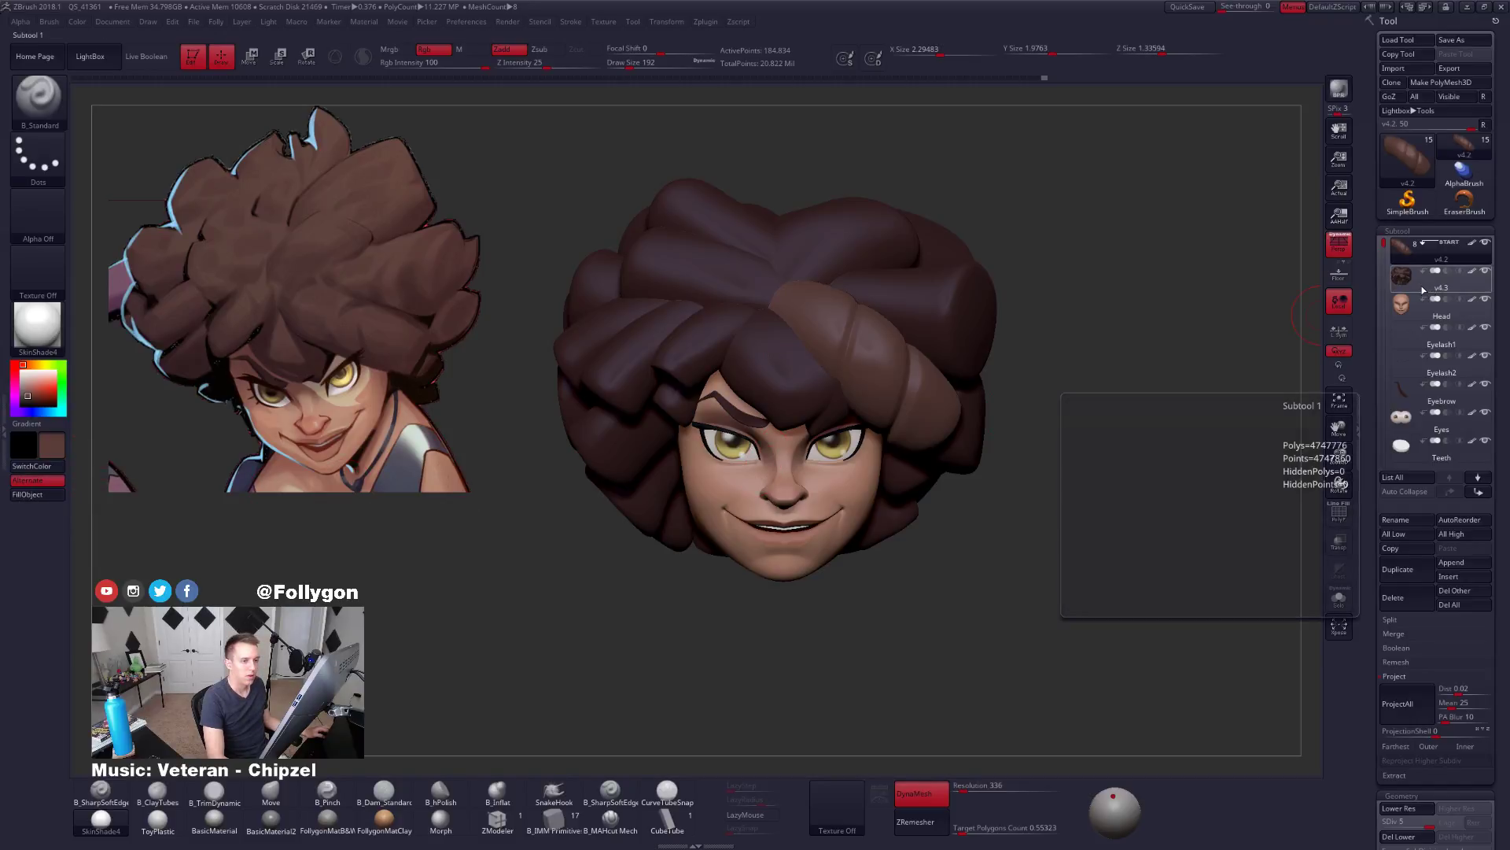
{"action": "left_click", "coordinate": [51, 498]}
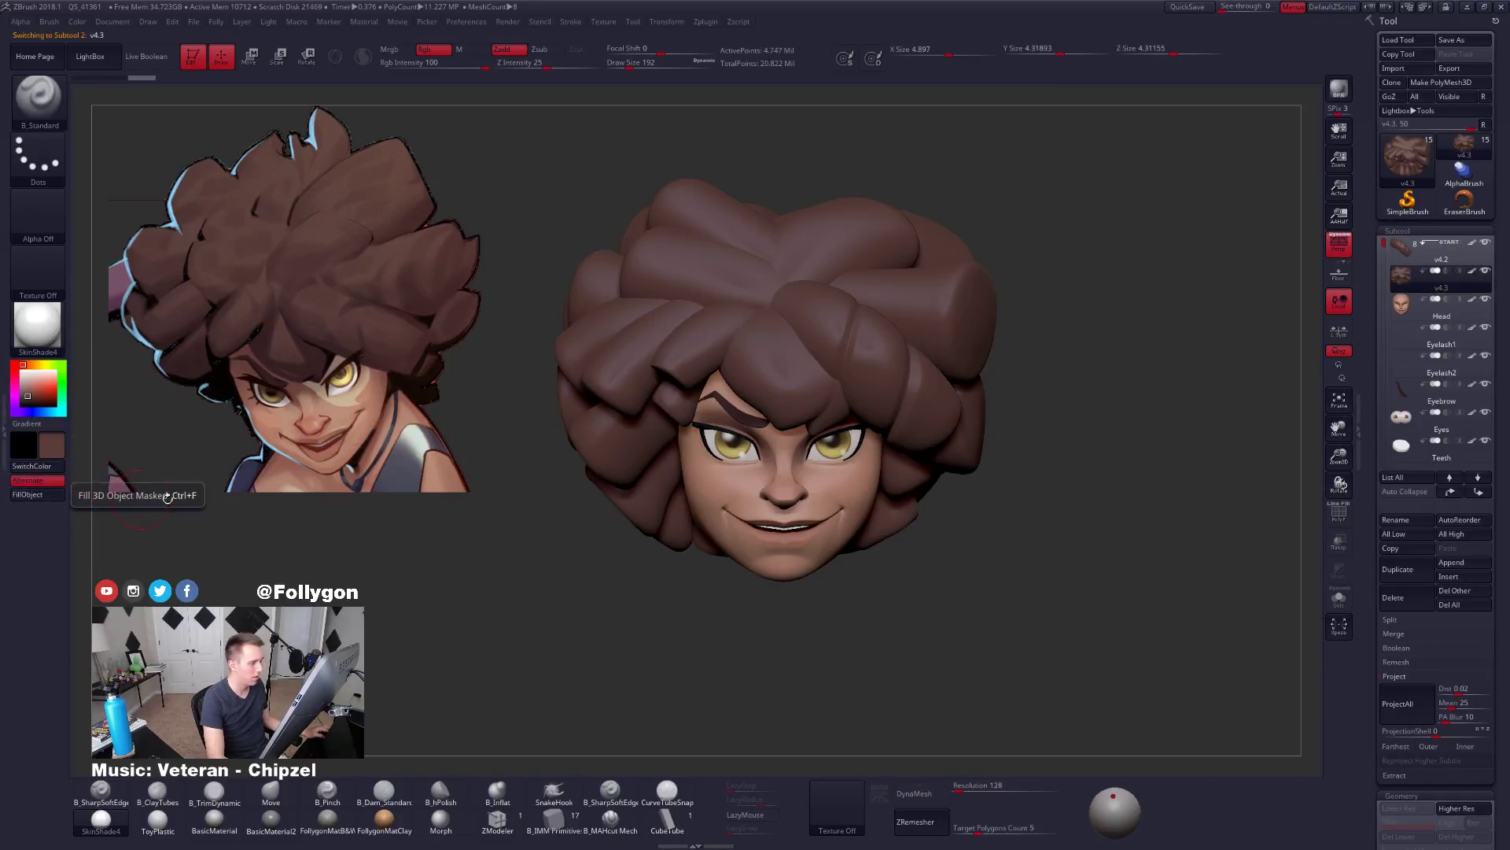
Refill the v4.2 lock with the sampled brown at Rgb intensity 45 and again at 100, and reselect the v4.3 hair.
{"action": "mouse_move", "coordinate": [686, 492]}
{"action": "right_mouse_down", "text": "ctrl"}
{"action": "mouse_move", "coordinate": [641, 457]}
{"action": "mouse_move", "coordinate": [692, 511]}
{"action": "right_mouse_up", "text": "ctrl"}
{"action": "mouse_move", "coordinate": [842, 548]}
{"action": "right_mouse_down"}
{"action": "mouse_move", "coordinate": [815, 547]}
{"action": "mouse_move", "coordinate": [838, 543]}
{"action": "right_mouse_up"}
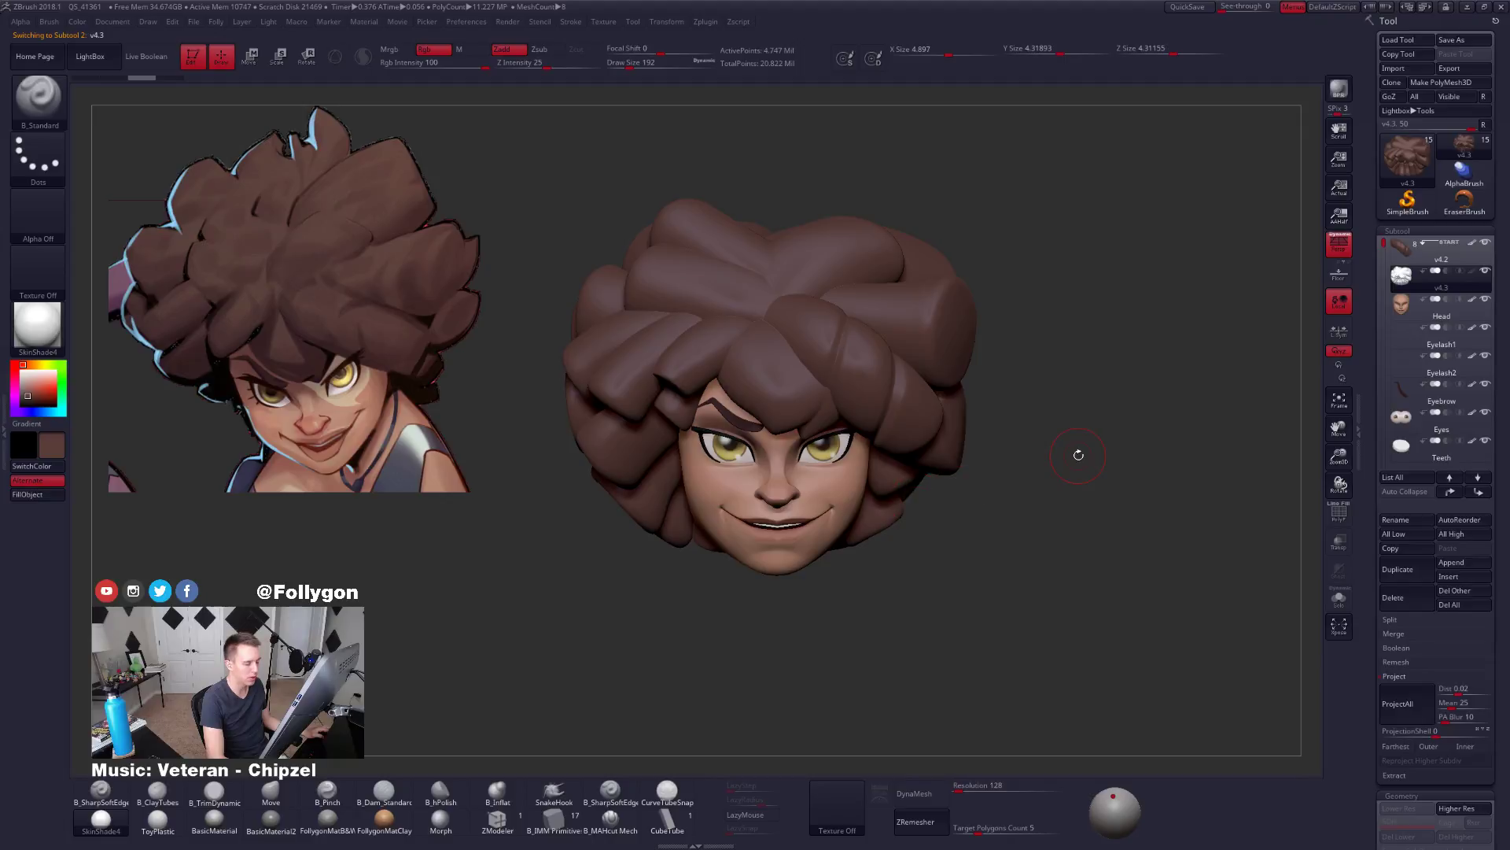
{"action": "key", "text": "Up"}
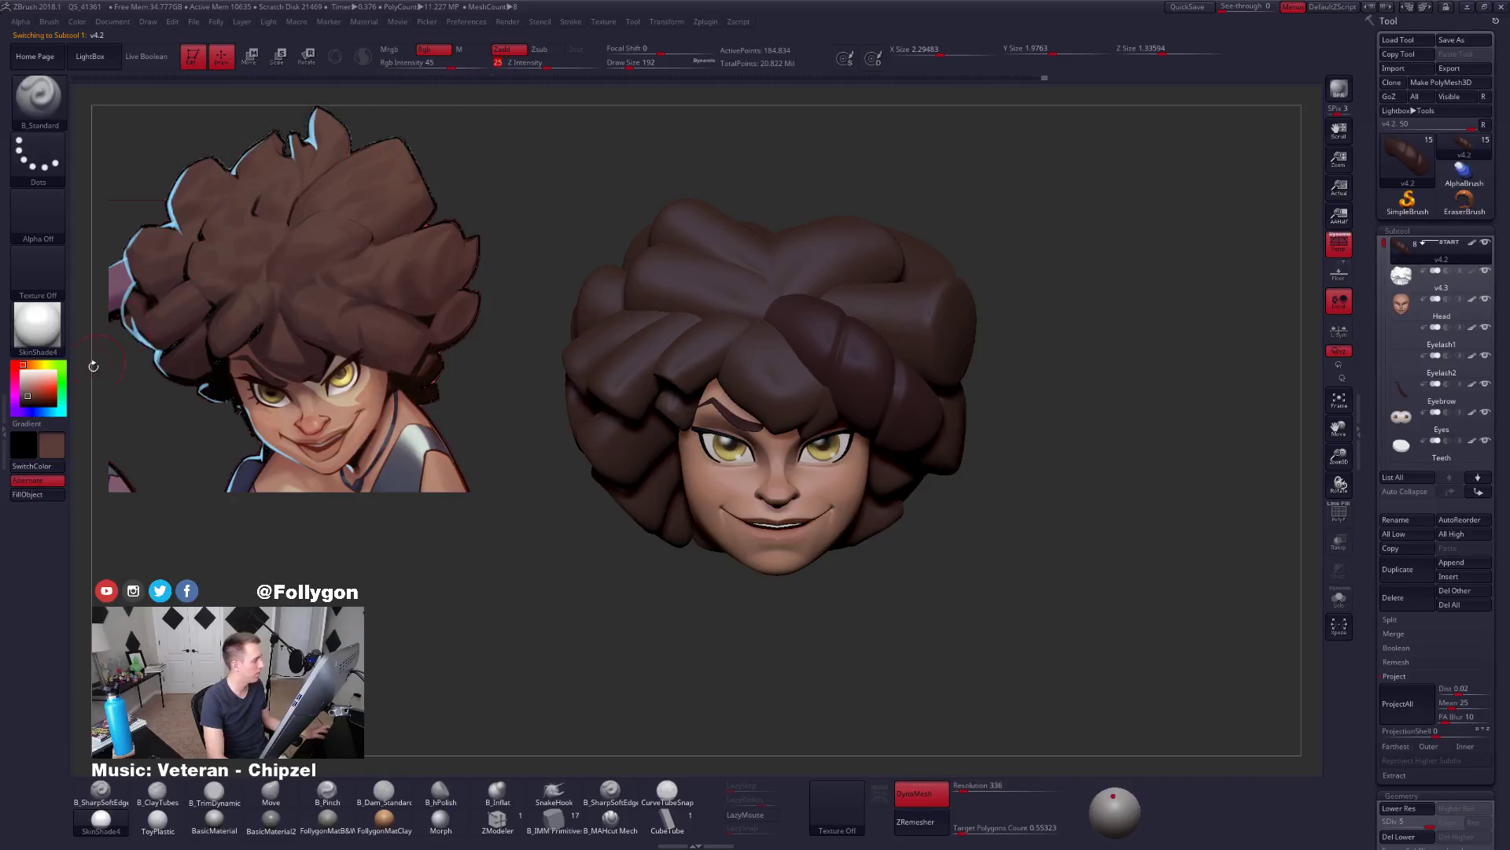
{"action": "left_click", "coordinate": [40, 494]}
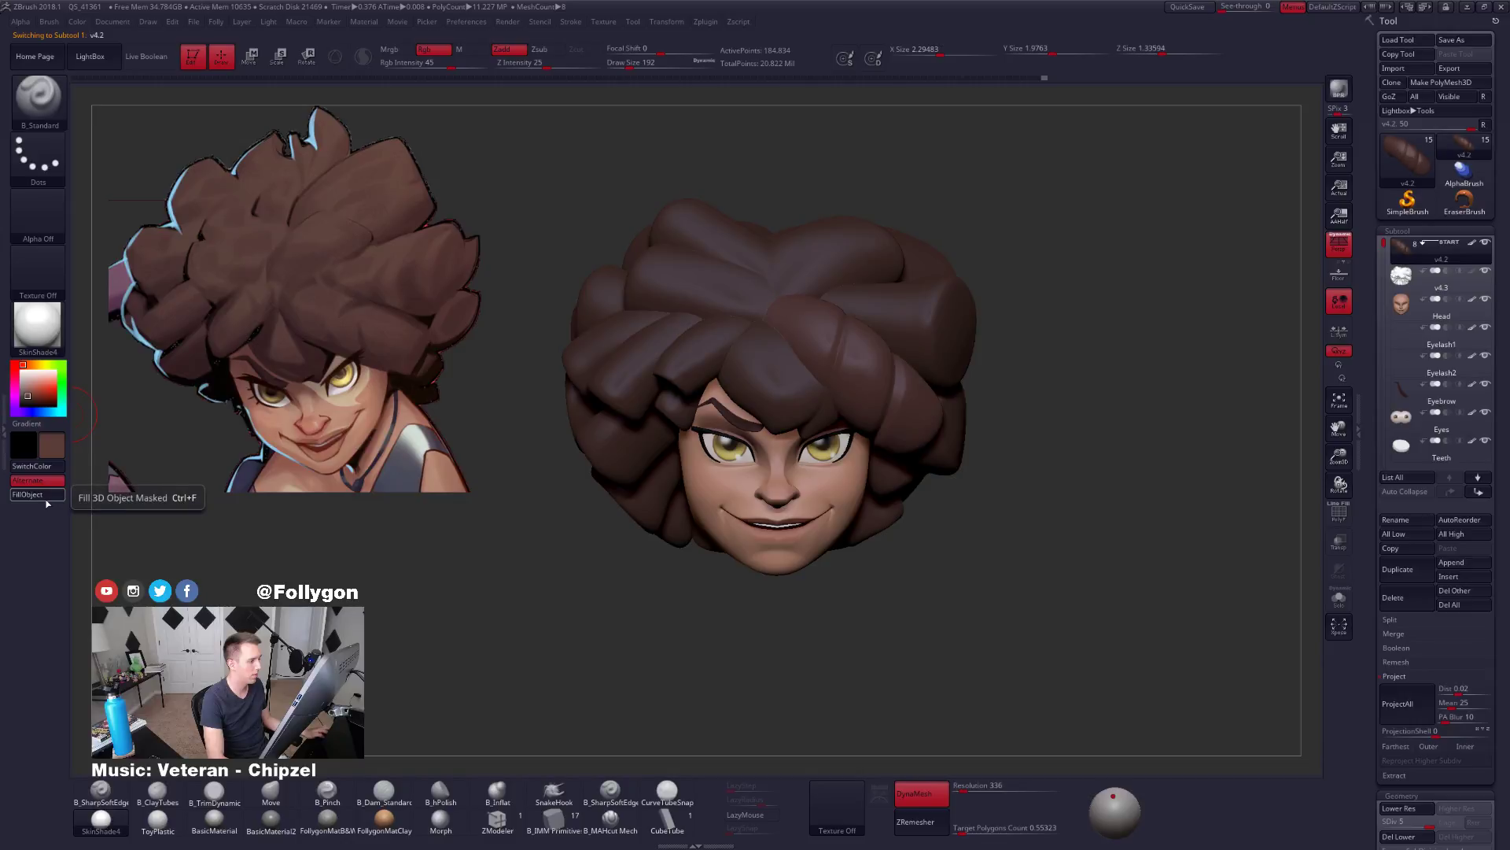
{"action": "key", "text": "ctrl"}
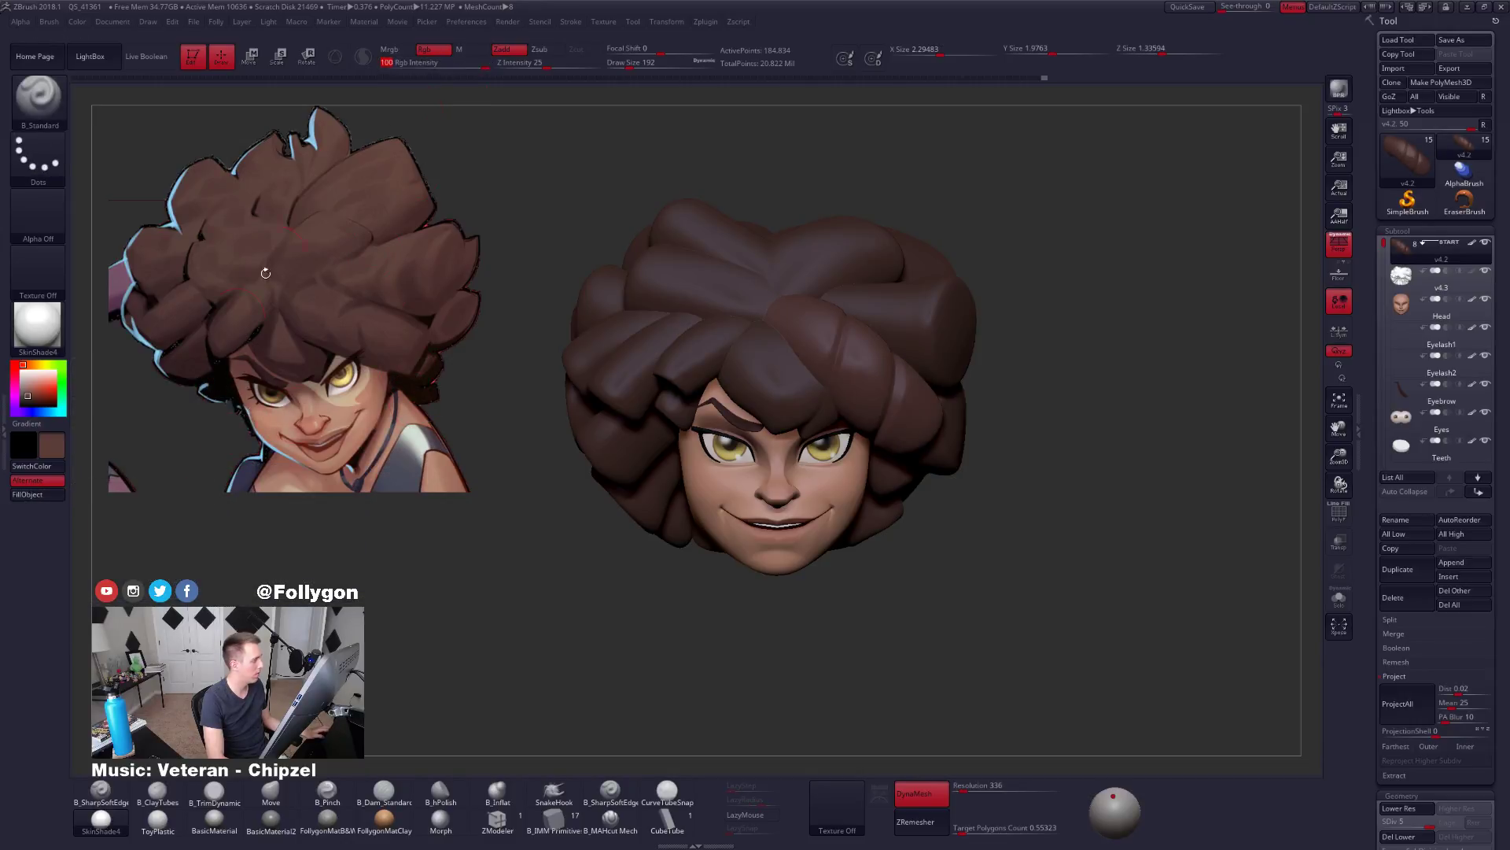
{"action": "left_click", "coordinate": [49, 495]}
{"action": "key", "text": "ctrl"}
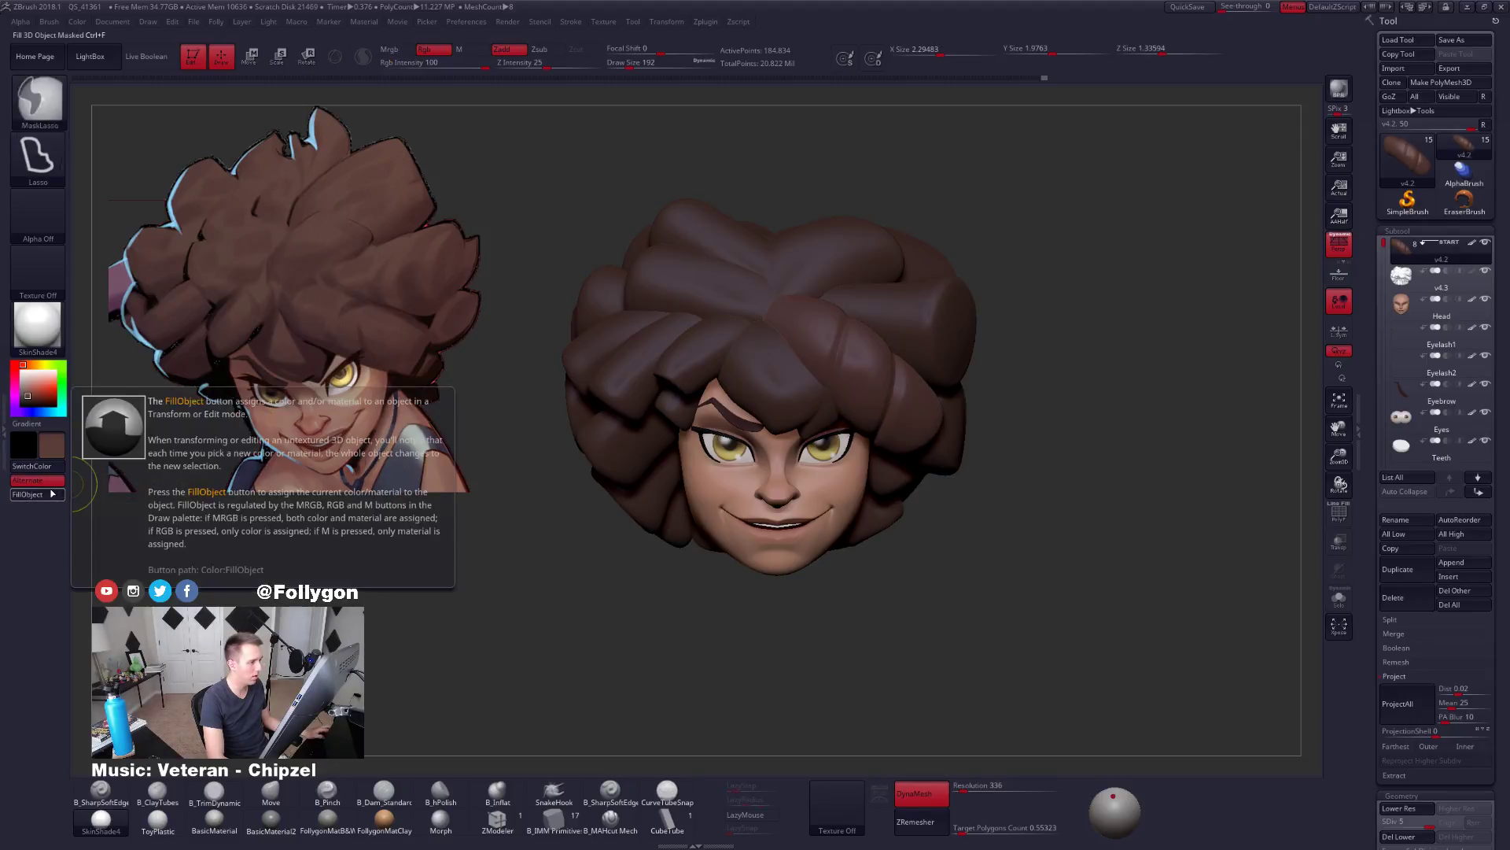
{"action": "left_click", "coordinate": [1400, 277]}
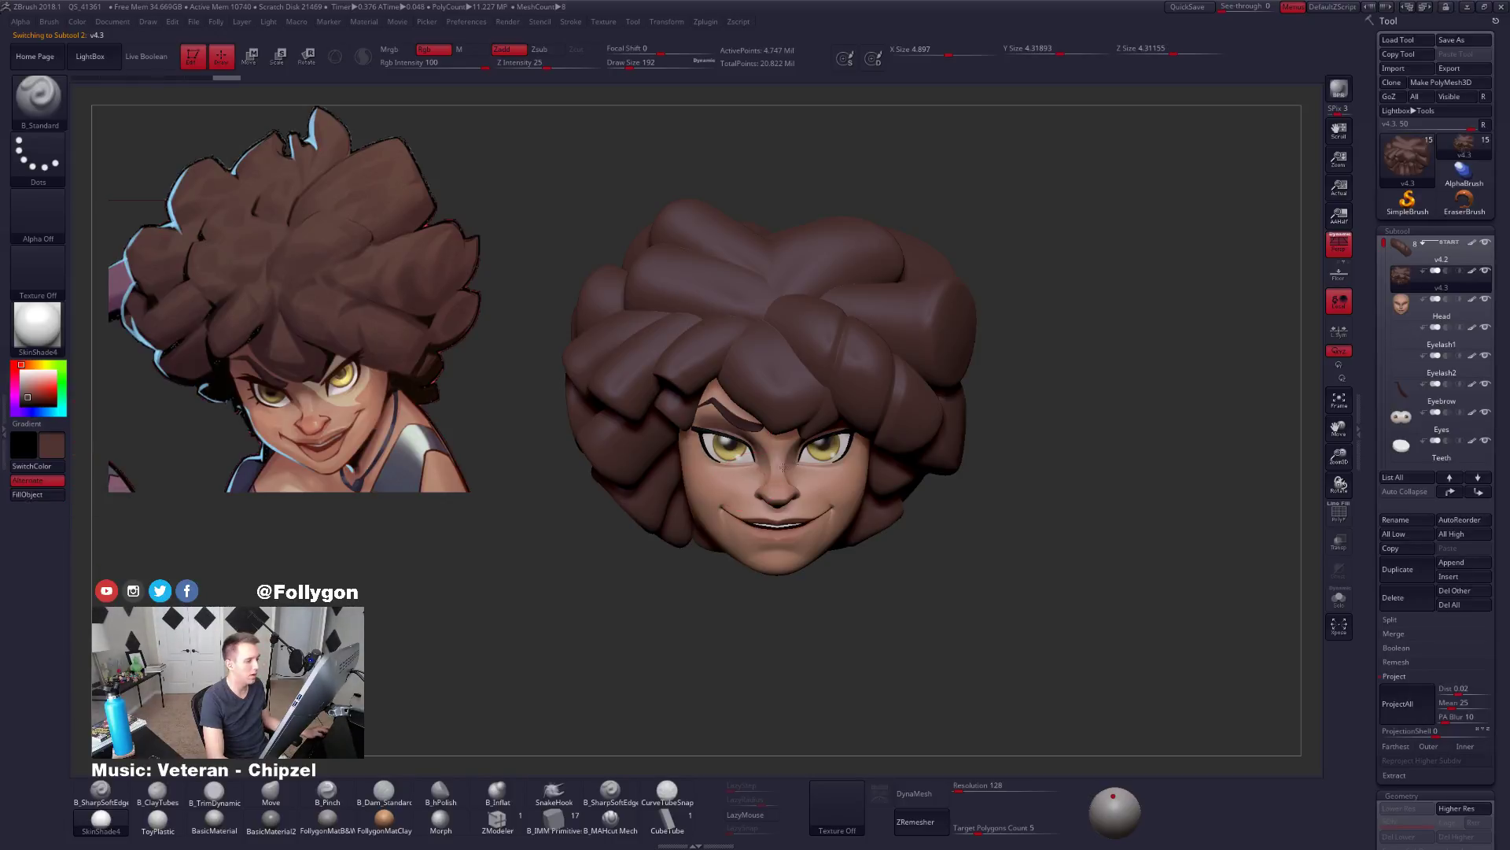
Select the Head subtool, switch to the Move brush and turn on local symmetry.
{"action": "left_click_drag", "start_coordinate": [1208, 370], "coordinate": [1212, 403]}
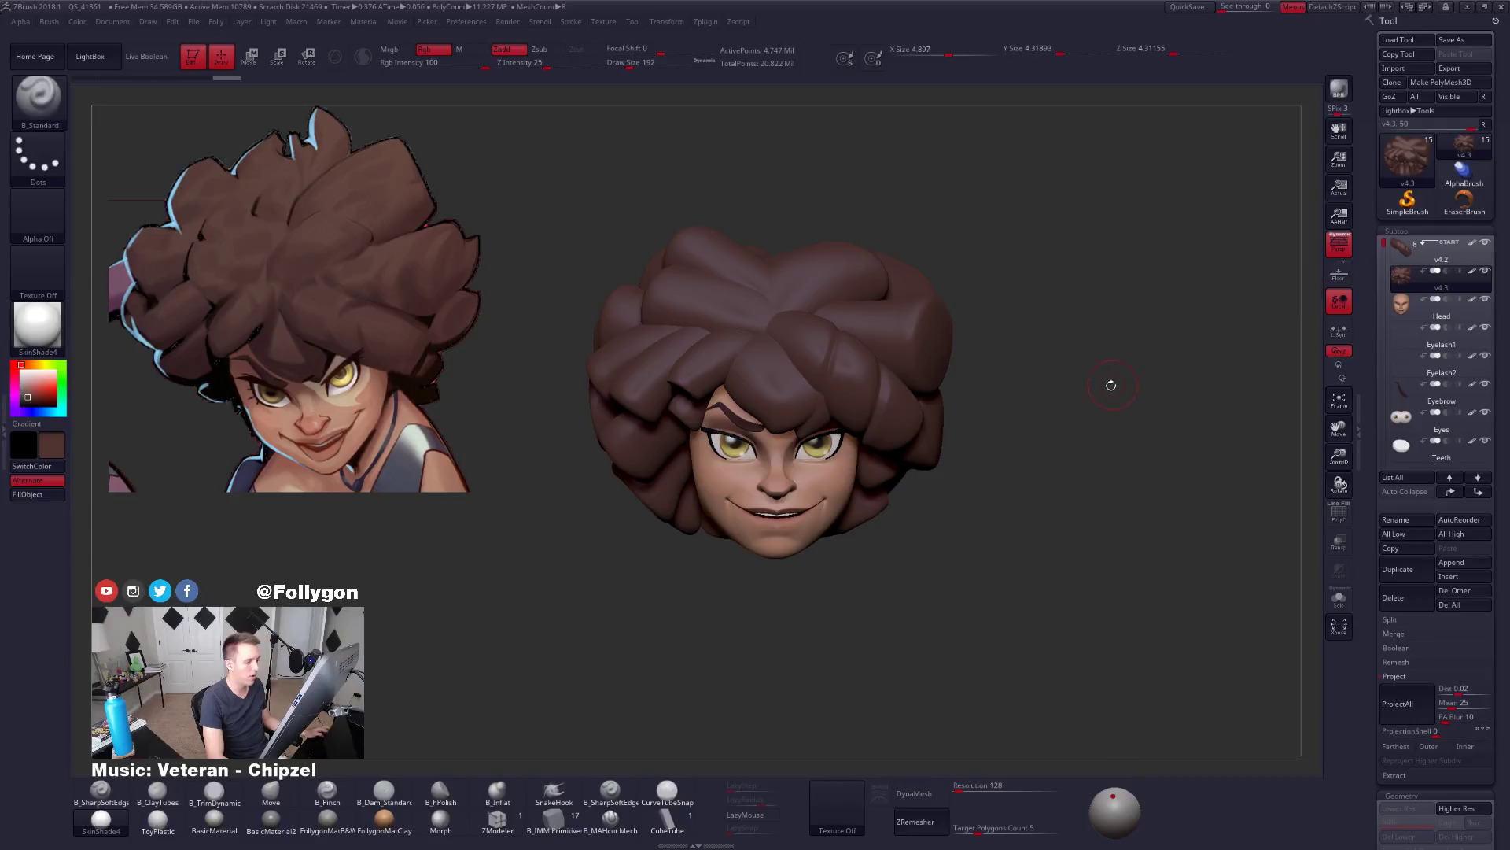
{"action": "left_click_drag", "start_coordinate": [979, 481], "coordinate": [1014, 435], "text": "alt"}
{"action": "left_click", "coordinate": [841, 438], "text": "alt"}
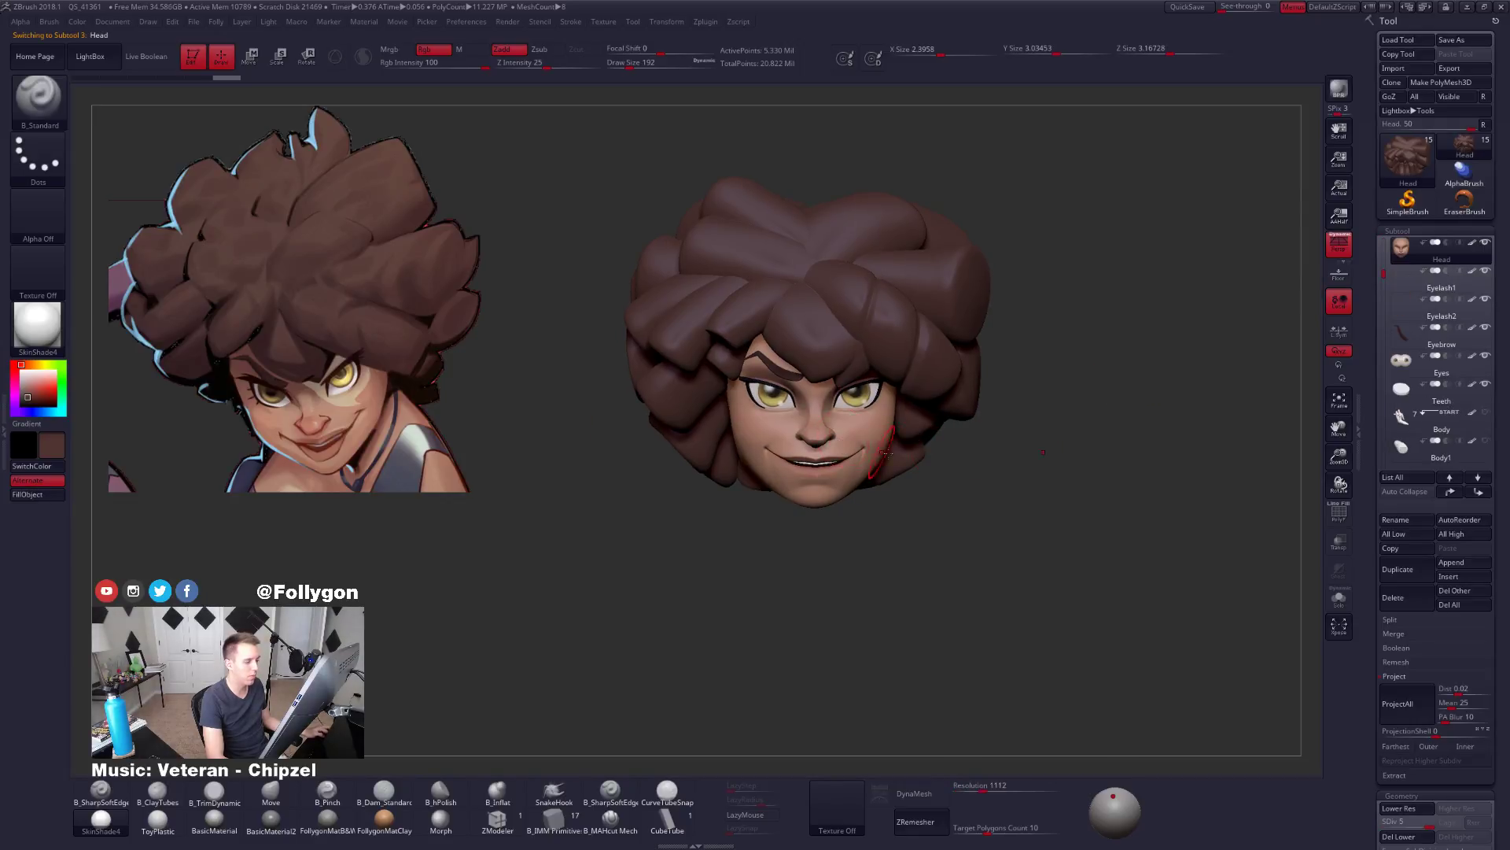
{"action": "key", "text": "b"}
{"action": "key", "text": "m"}
{"action": "key", "text": "v"}
{"action": "left_click", "coordinate": [1337, 331]}
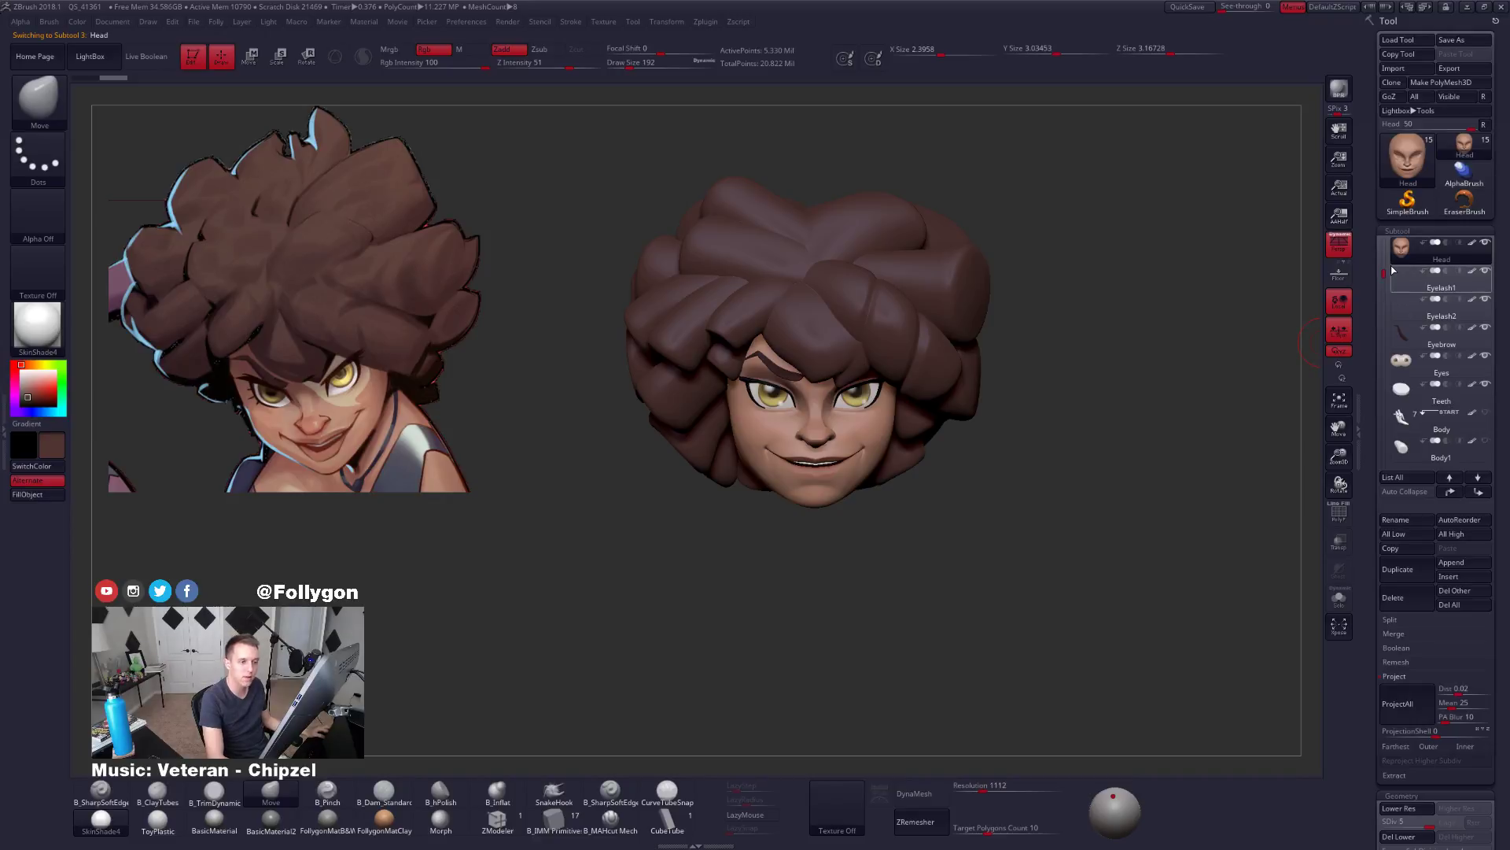
Show the body subtools below the head, select Body and switch the material to FollygonMatB&W.
{"action": "left_click_drag", "start_coordinate": [1385, 275], "coordinate": [1386, 323]}
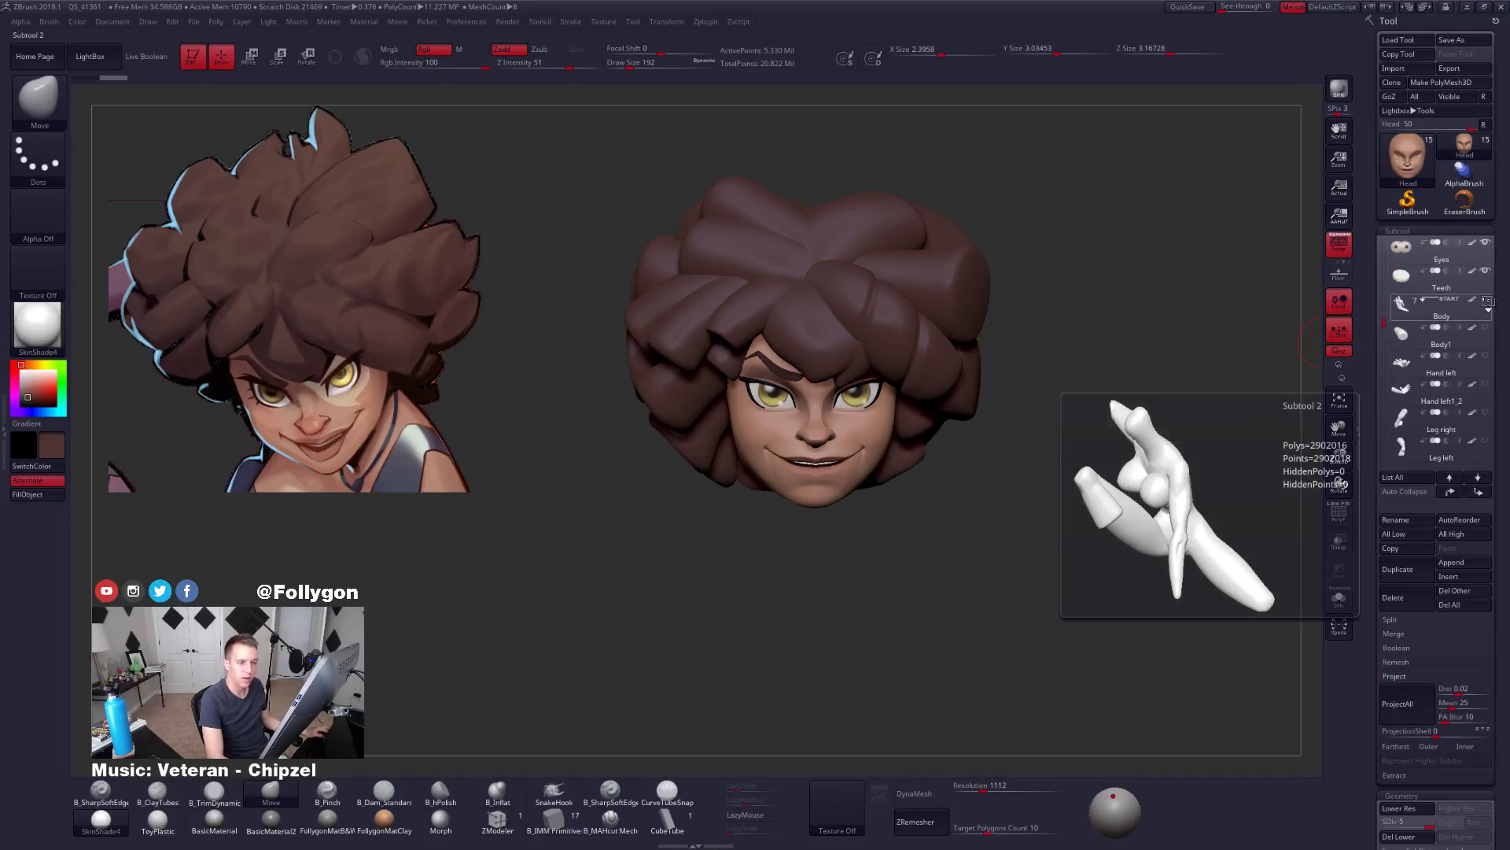
{"action": "left_click", "coordinate": [1486, 300]}
{"action": "left_click", "coordinate": [1412, 313]}
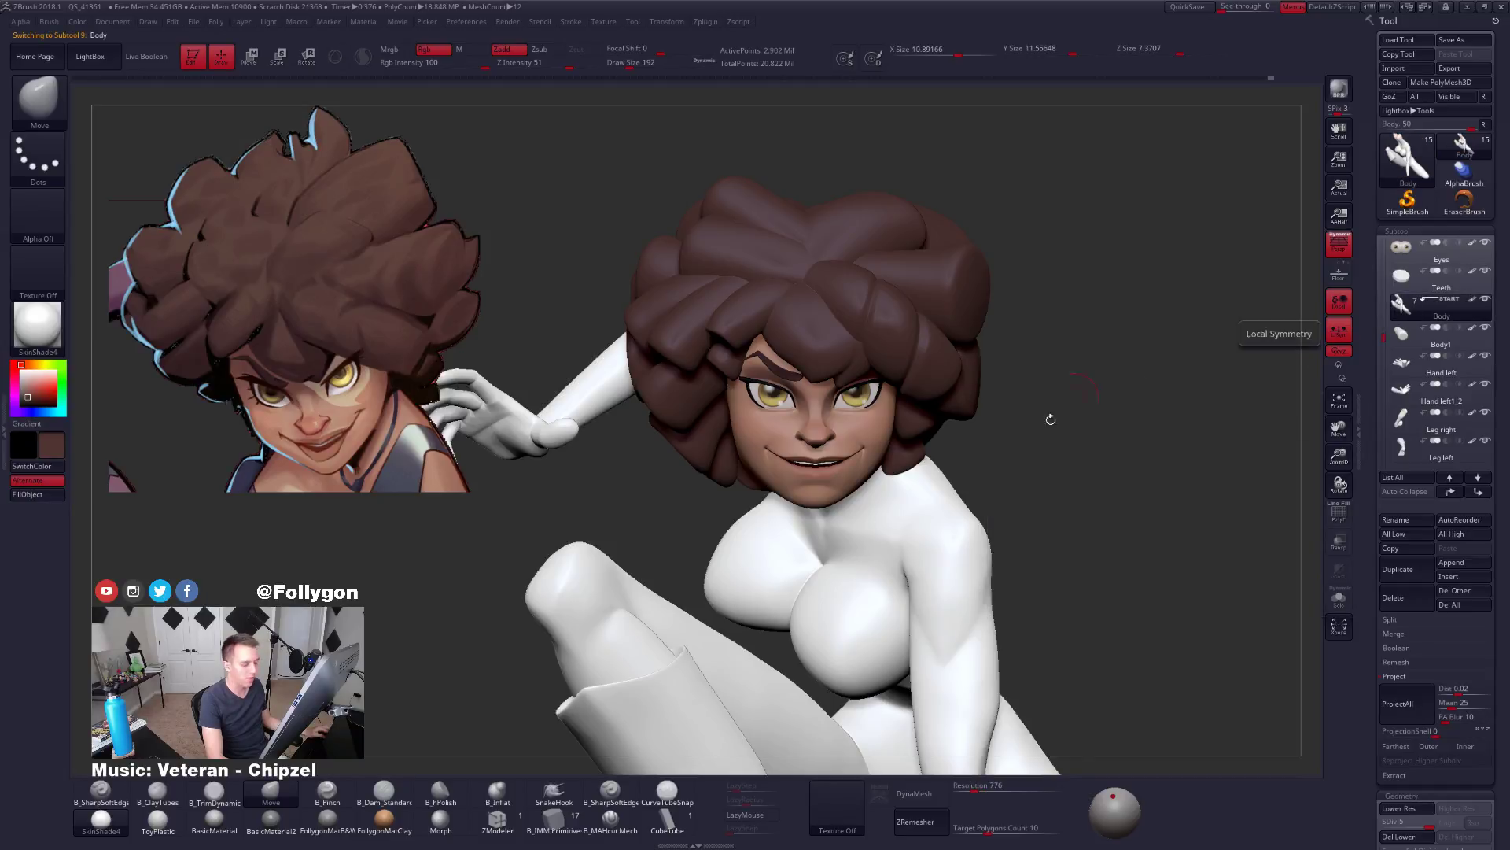
{"action": "left_click", "coordinate": [330, 818]}
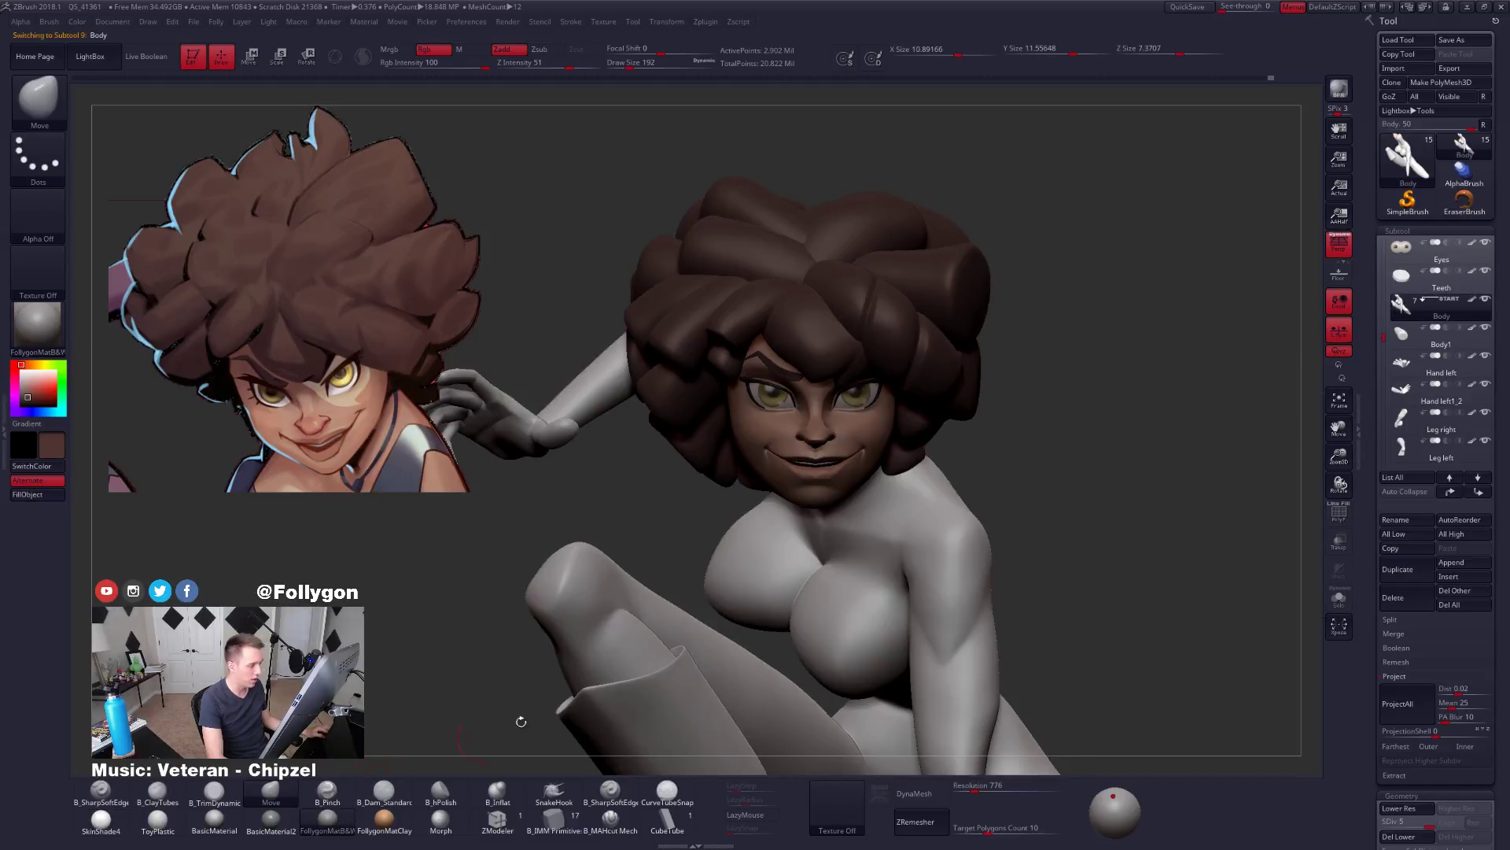
Hide the hair, head and facial subtools so only the body parts are displayed.
{"action": "left_click_drag", "start_coordinate": [1384, 337], "coordinate": [1387, 228]}
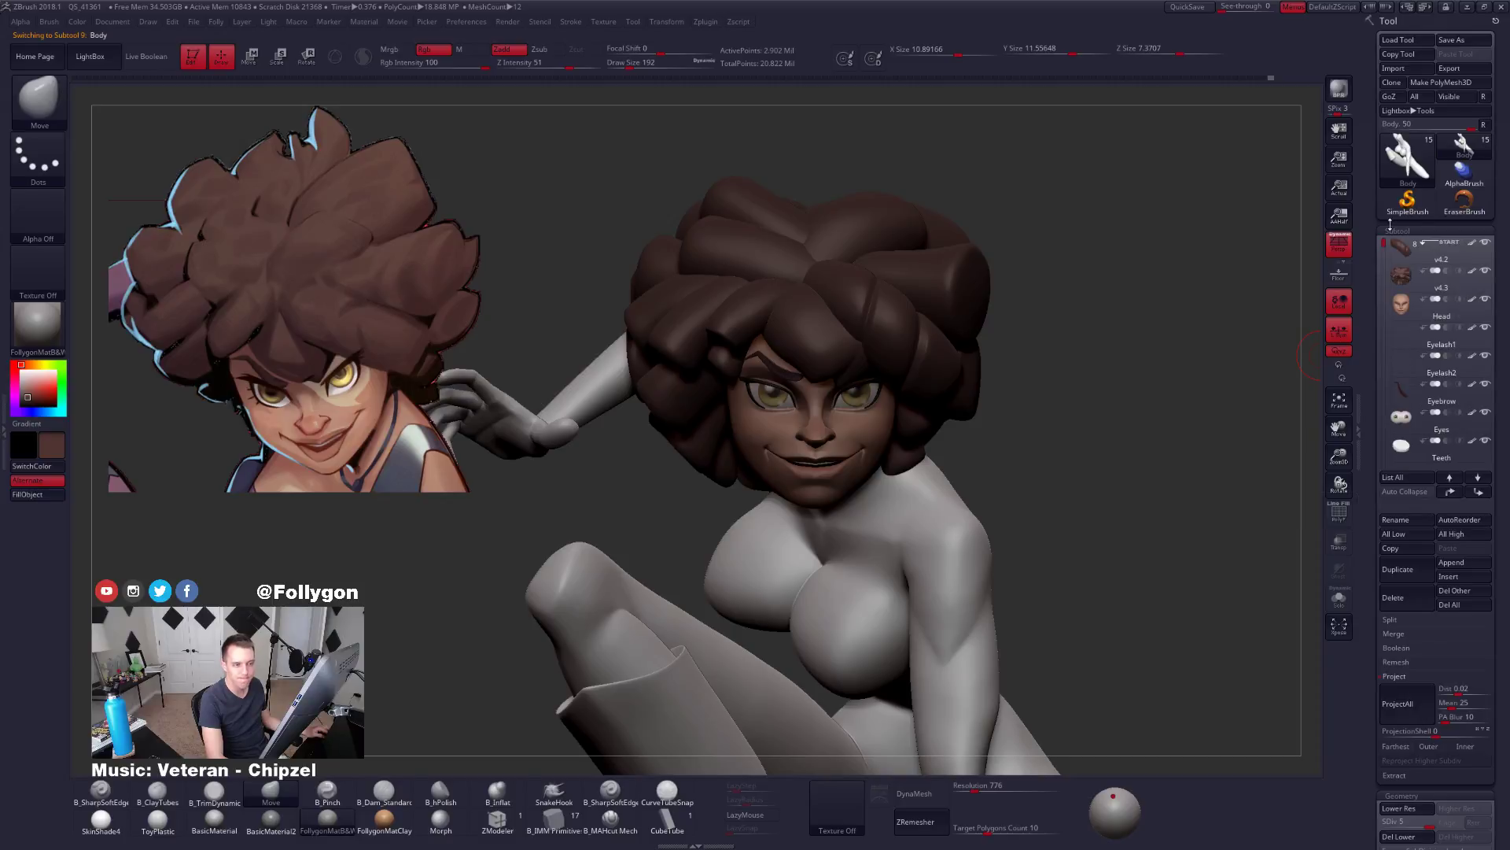
{"action": "left_click", "coordinate": [1486, 243], "text": "shift"}
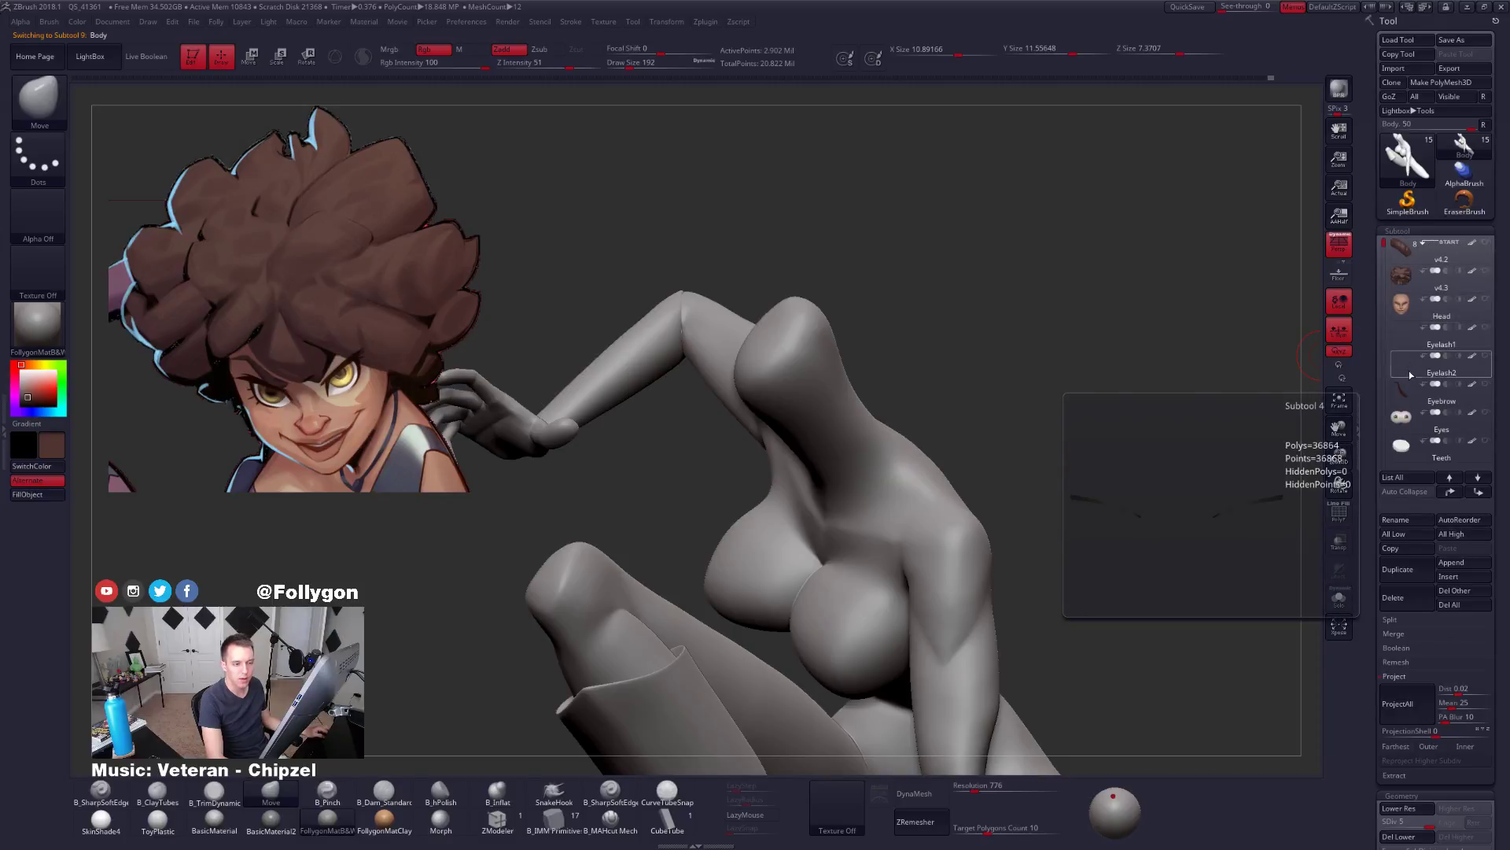
{"action": "left_click_drag", "start_coordinate": [1385, 245], "coordinate": [1385, 327]}
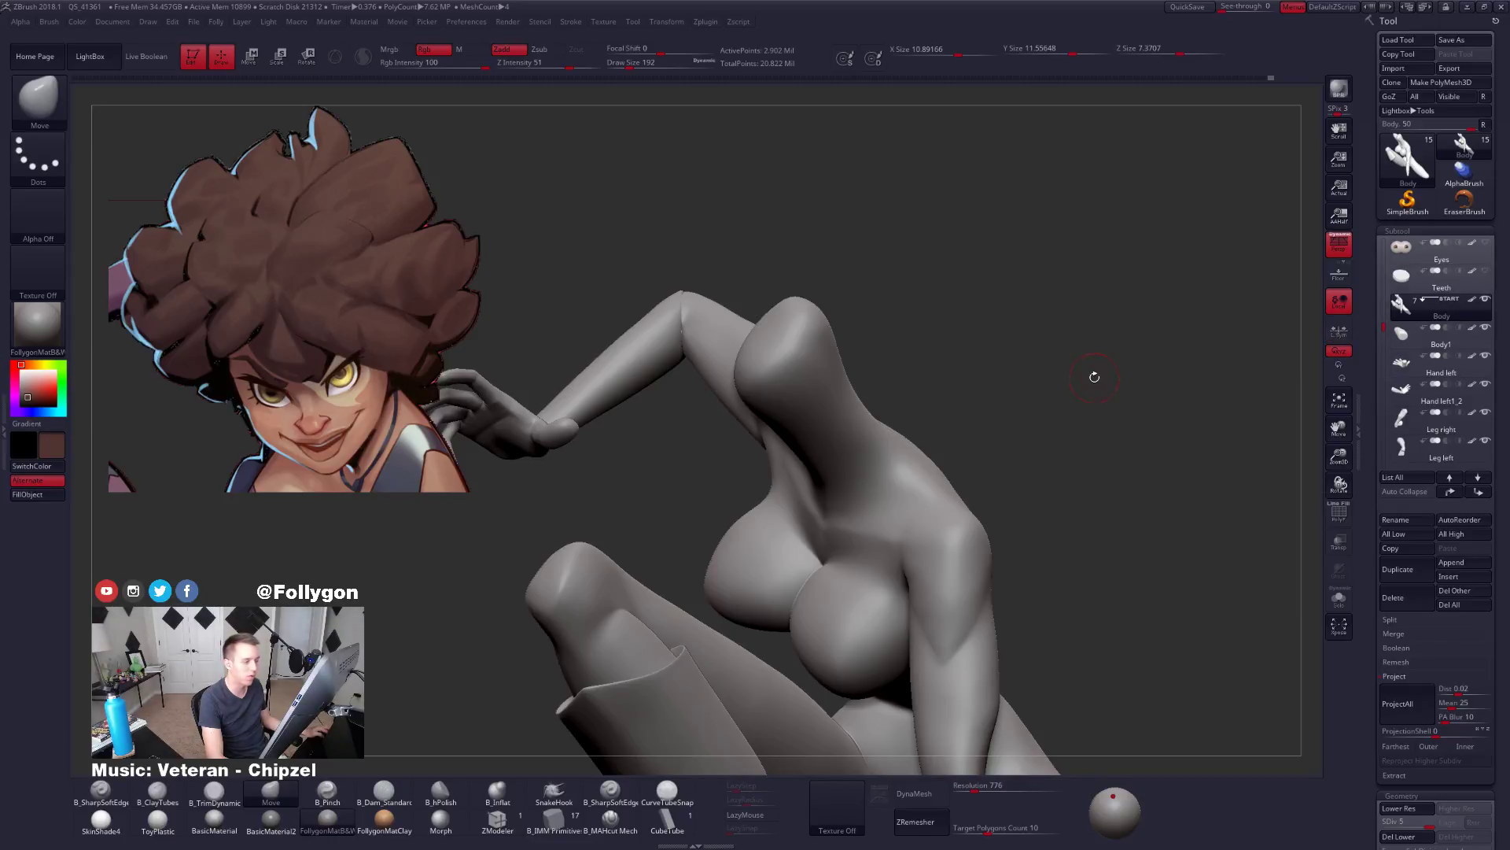
Frame the whole crouching figure and compare it with perspective off and on.
{"action": "key", "text": "f"}
{"action": "left_click_drag", "start_coordinate": [941, 378], "coordinate": [1022, 435]}
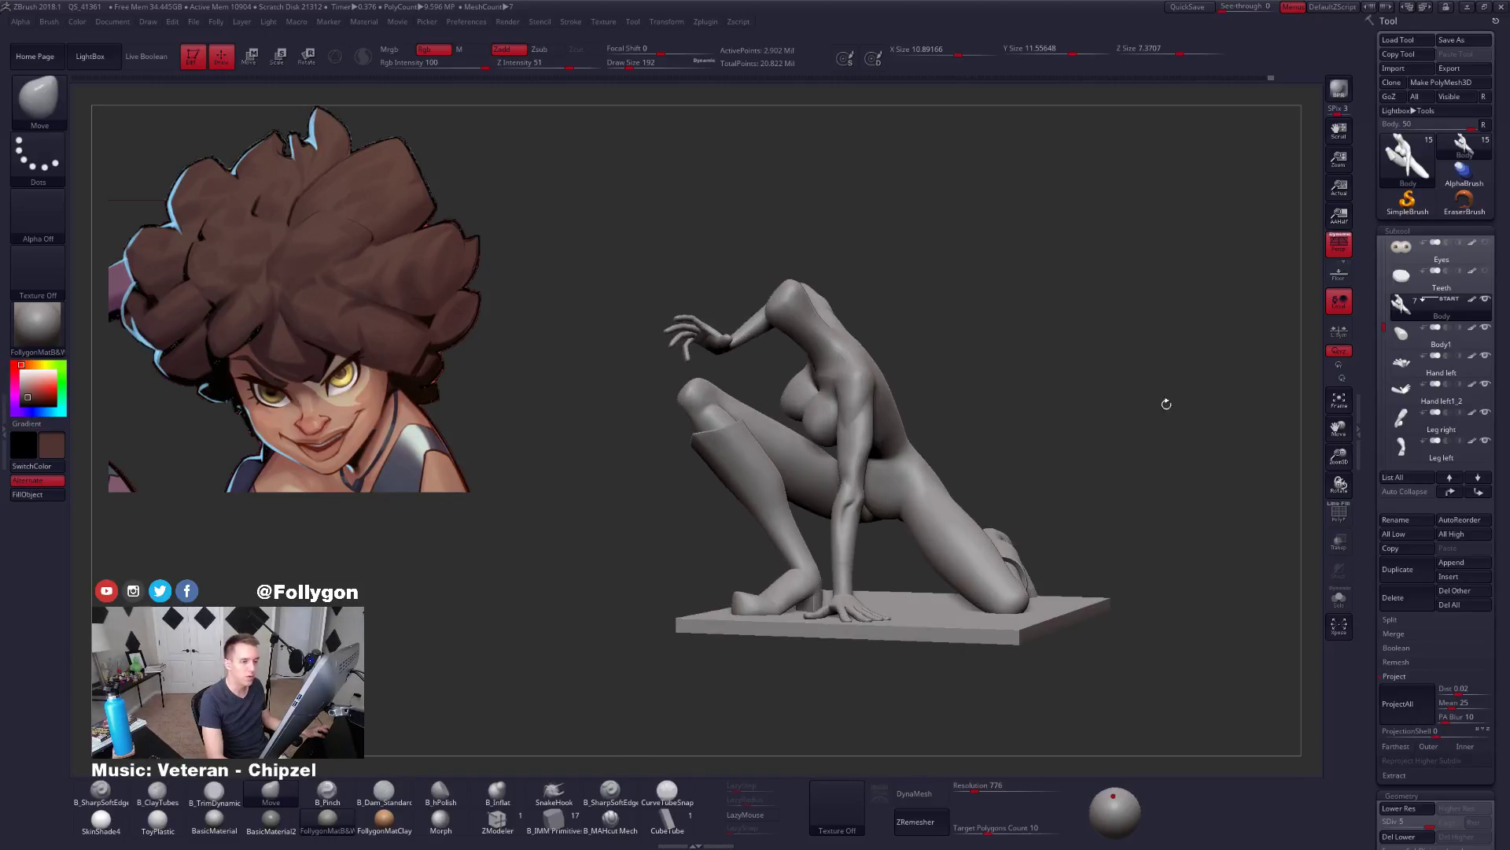
{"action": "left_click", "coordinate": [1338, 244]}
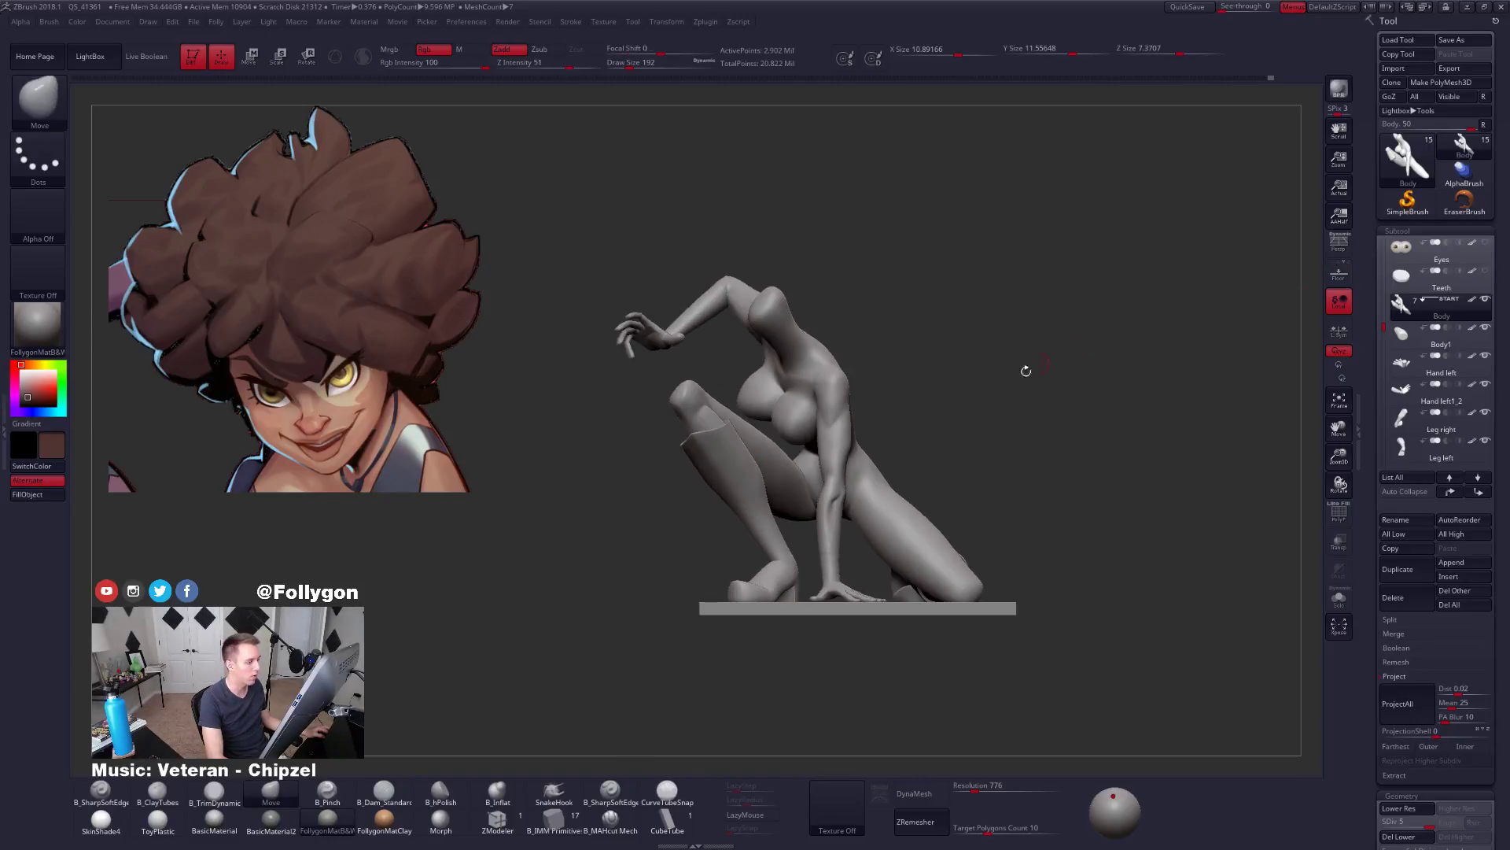
{"action": "key", "text": "p"}
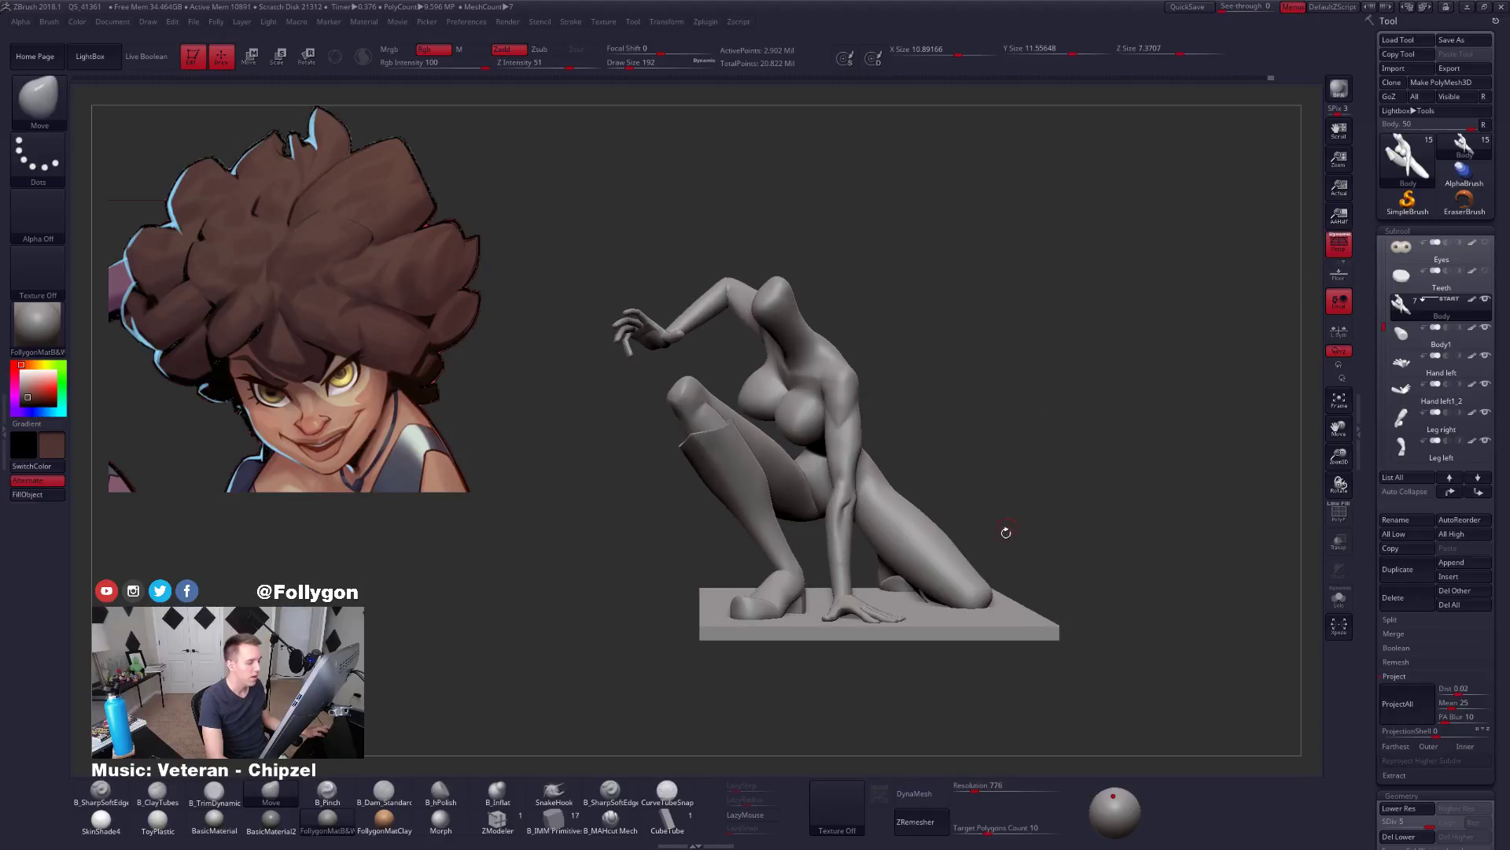
Select the base slab beneath the figure and toggle its polyframe display to inspect it.
{"action": "left_click", "coordinate": [1015, 637], "text": "alt"}
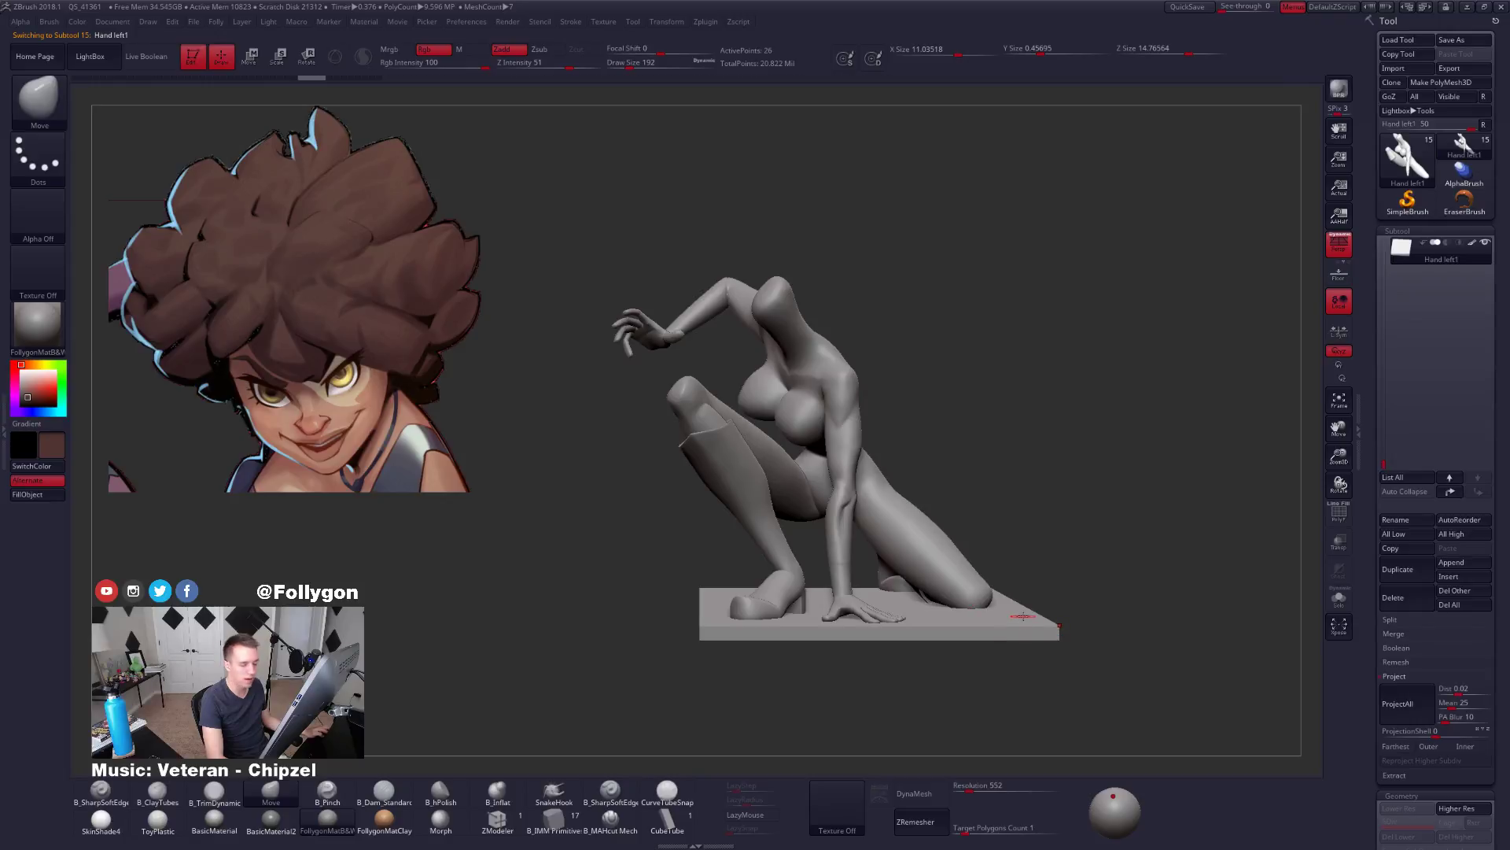
{"action": "key", "text": "shift+f"}
{"action": "key", "text": "shift+f"}
{"action": "left_click_drag", "start_coordinate": [1385, 279], "coordinate": [1384, 239]}
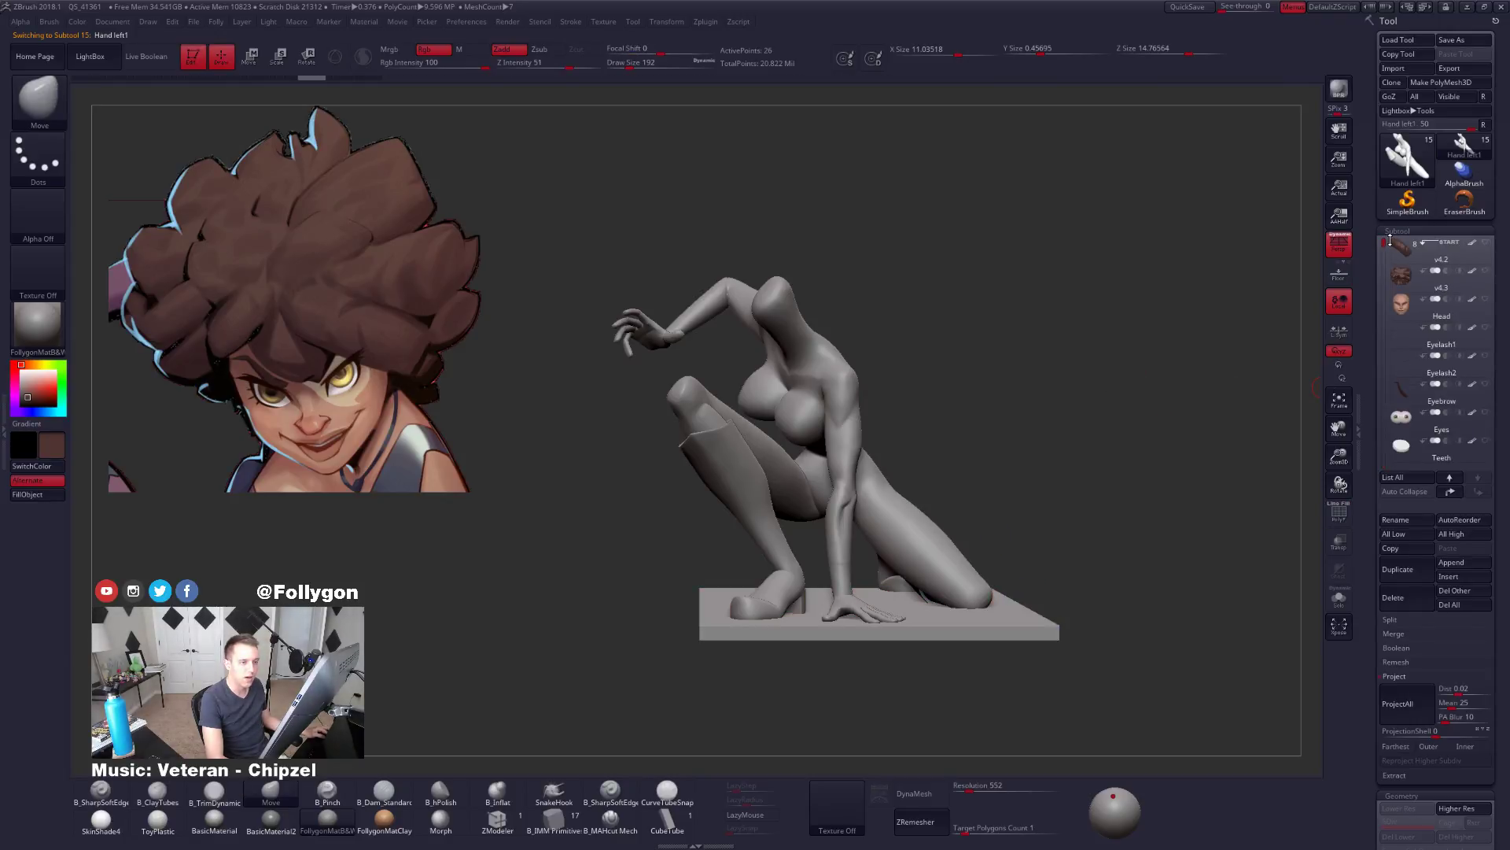
{"action": "key", "text": "space"}
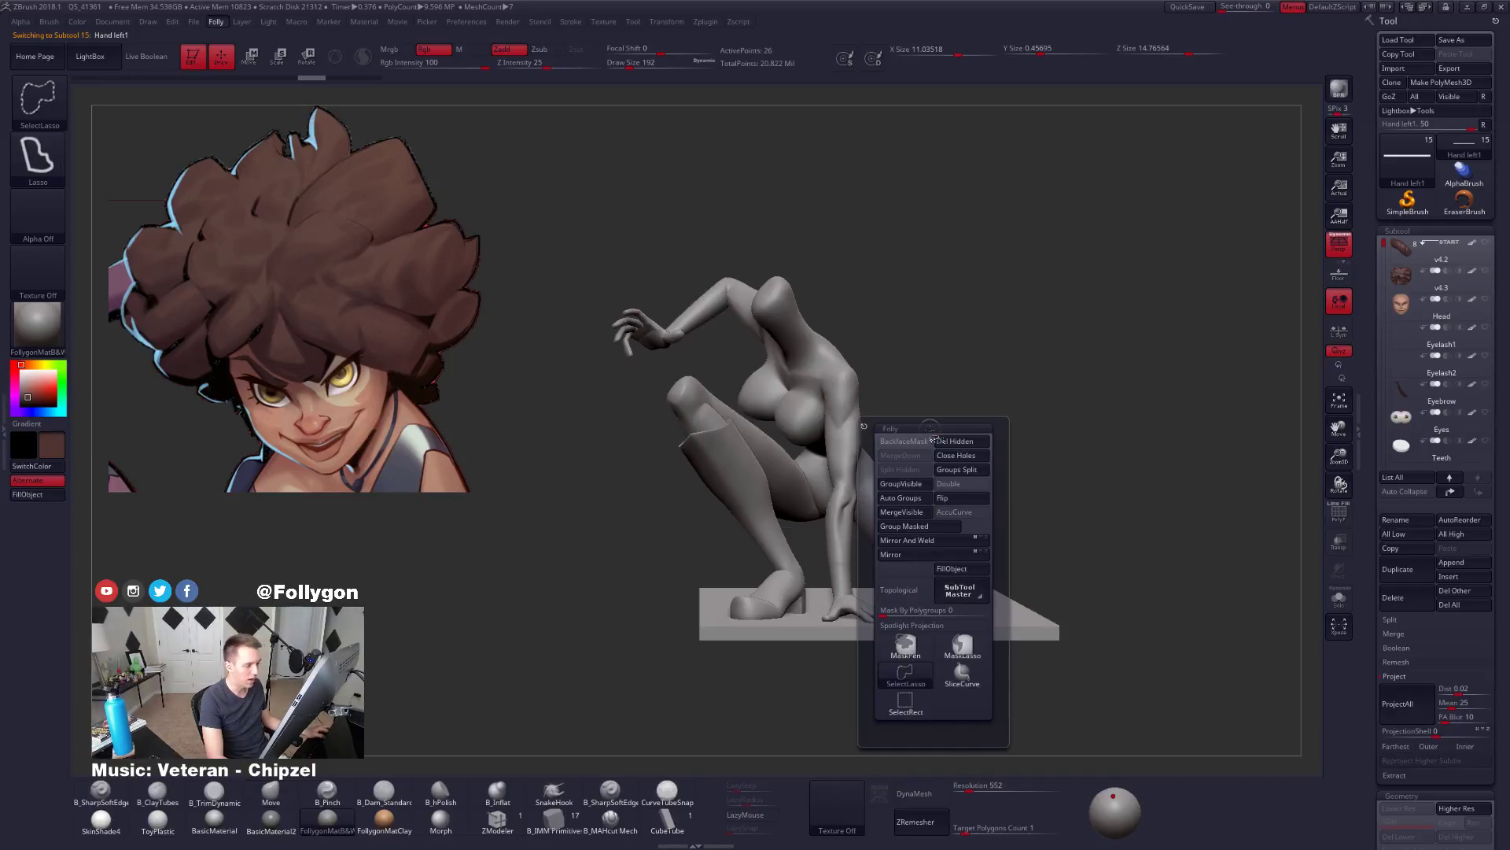
{"action": "left_click_drag", "start_coordinate": [1003, 412], "coordinate": [807, 528]}
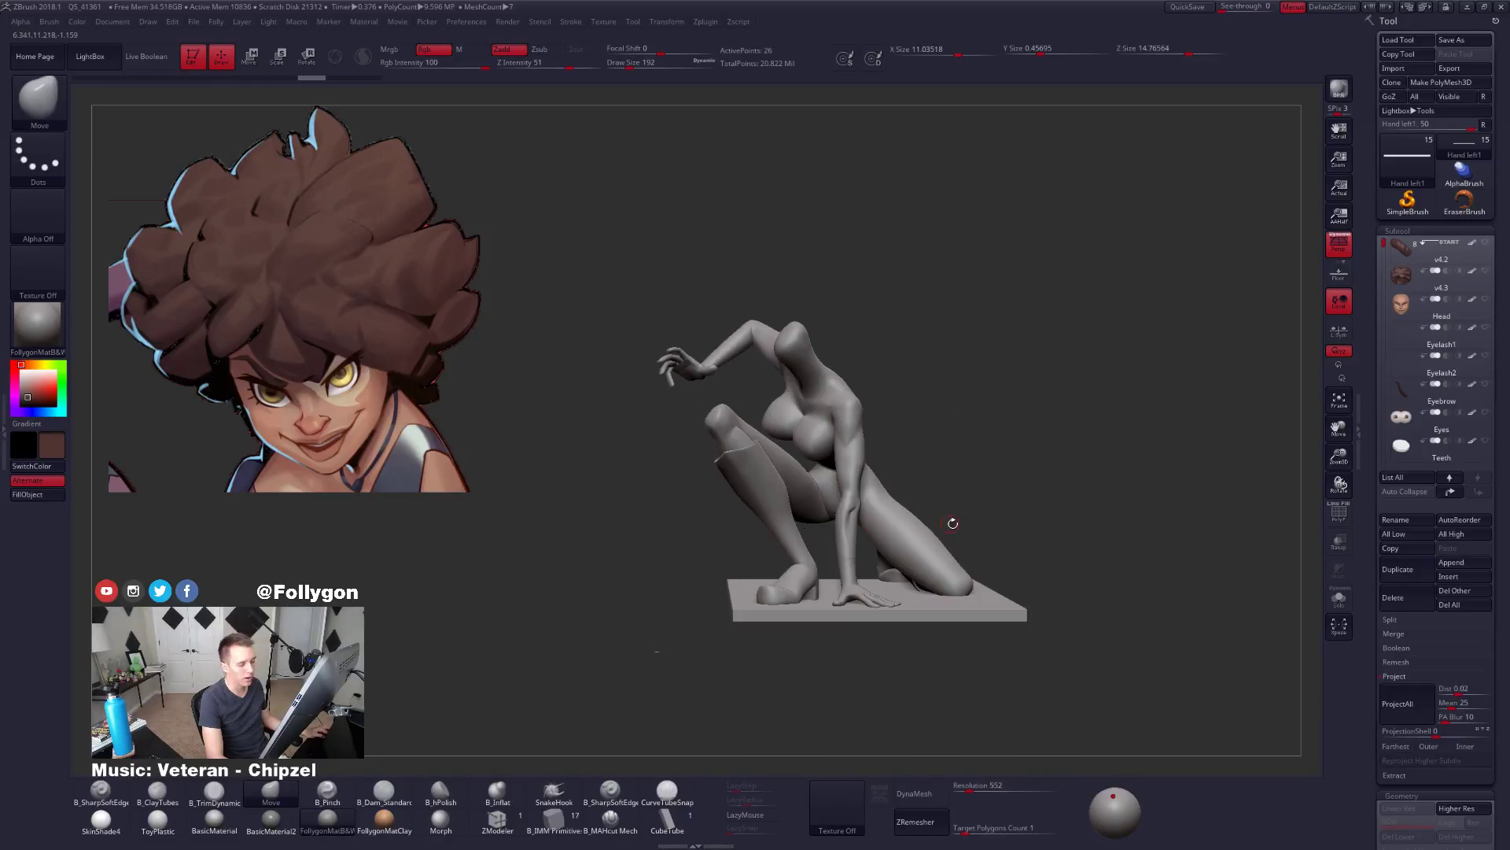
Toggle the reference image off and on in Spotlight, shift it slightly down and right, and leave Spotlight editing.
{"action": "mouse_move", "coordinate": [953, 523]}
{"action": "left_mouse_down", "text": "alt"}
{"action": "mouse_move", "coordinate": [866, 520]}
{"action": "mouse_move", "coordinate": [981, 521]}
{"action": "mouse_move", "coordinate": [968, 503]}
{"action": "left_mouse_up", "text": "alt"}
{"action": "key", "text": "shift+z"}
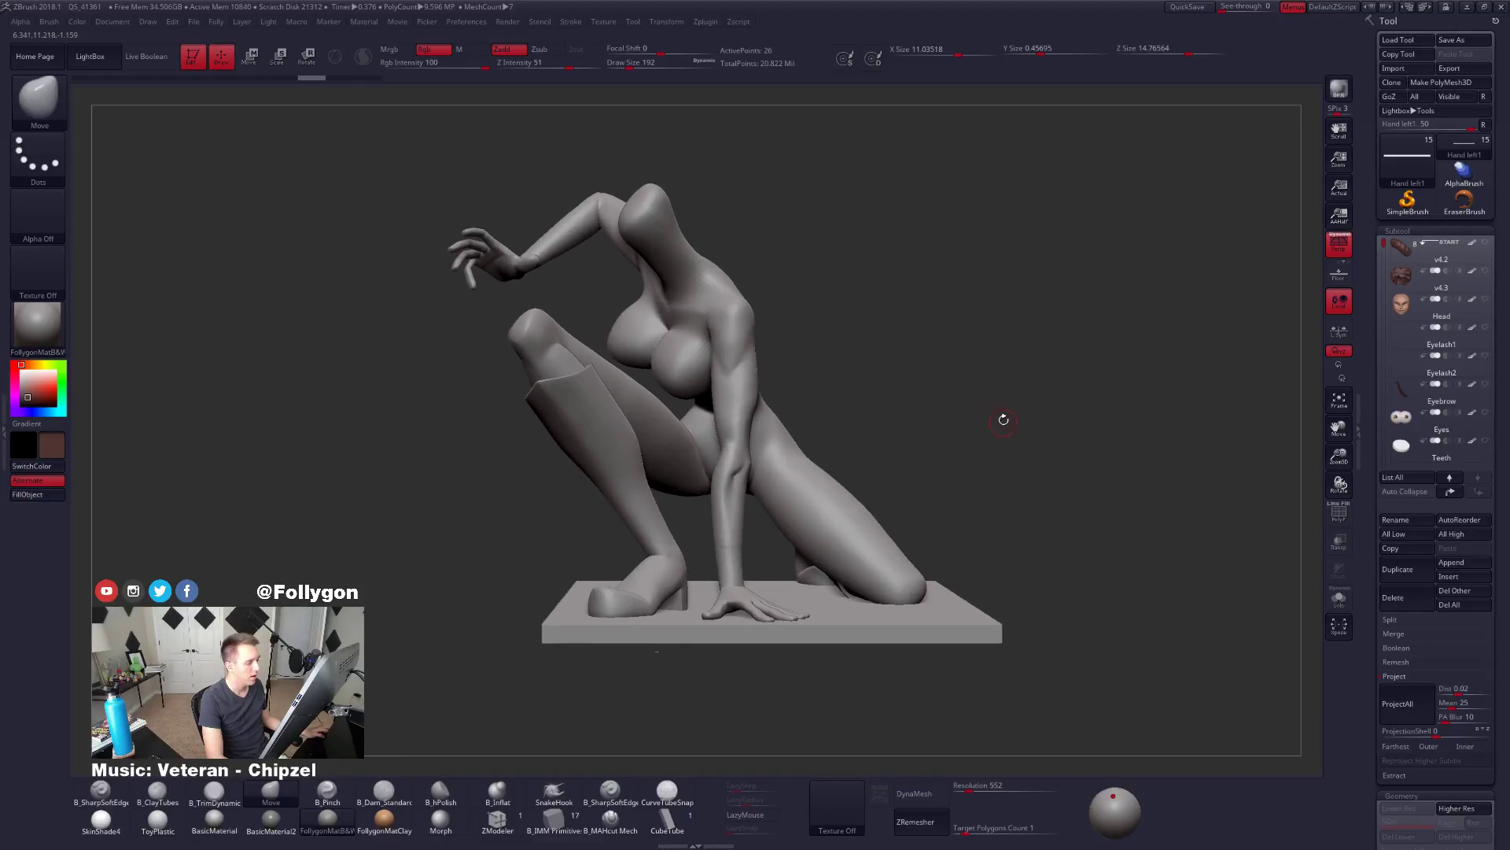
{"action": "key", "text": "shift+z"}
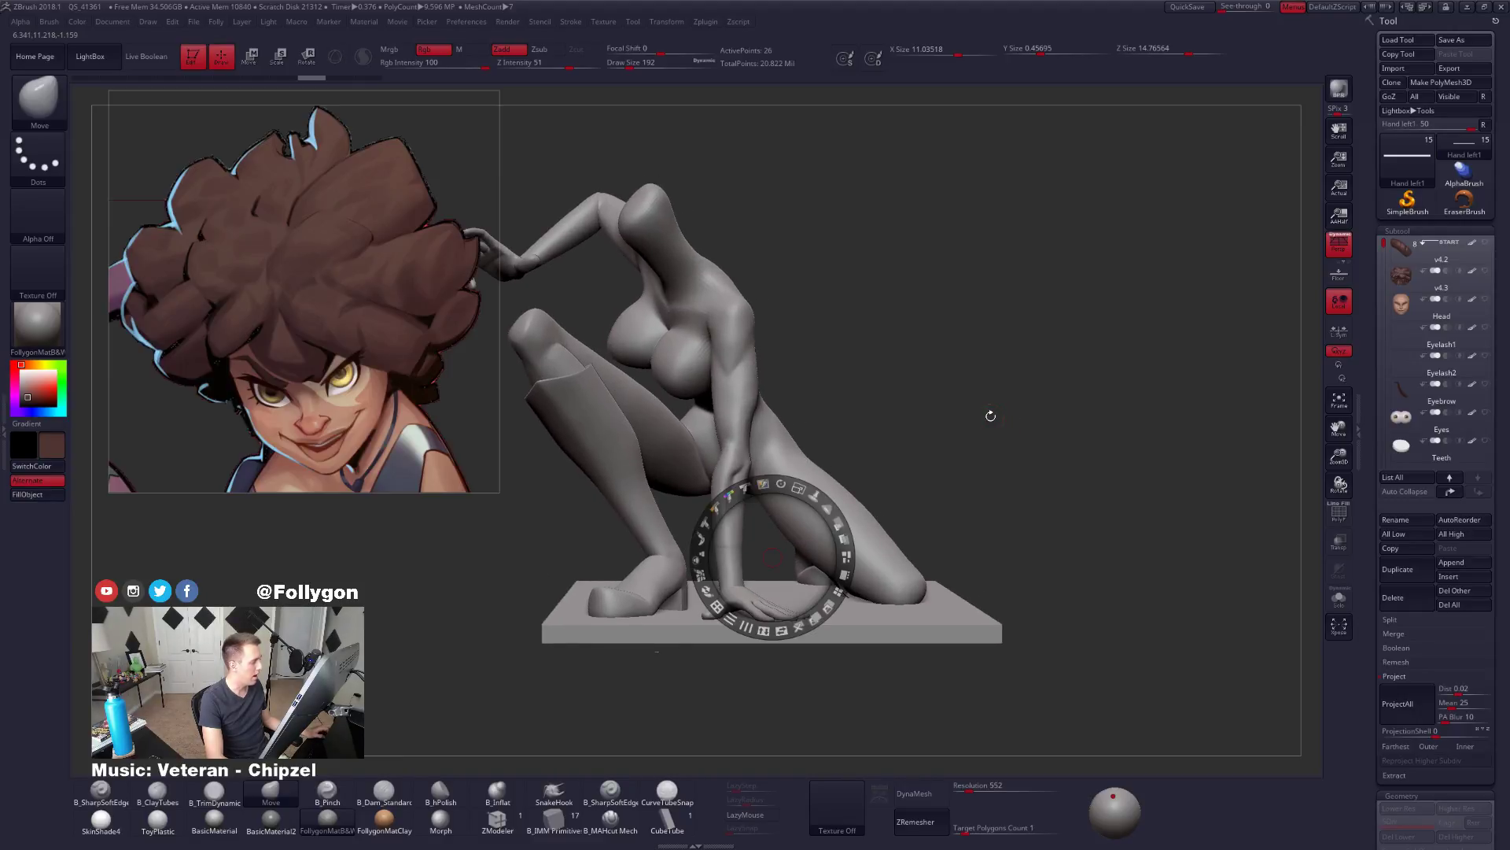
{"action": "left_click", "coordinate": [952, 409]}
{"action": "left_click_drag", "start_coordinate": [613, 361], "coordinate": [631, 383]}
{"action": "key", "text": "z"}
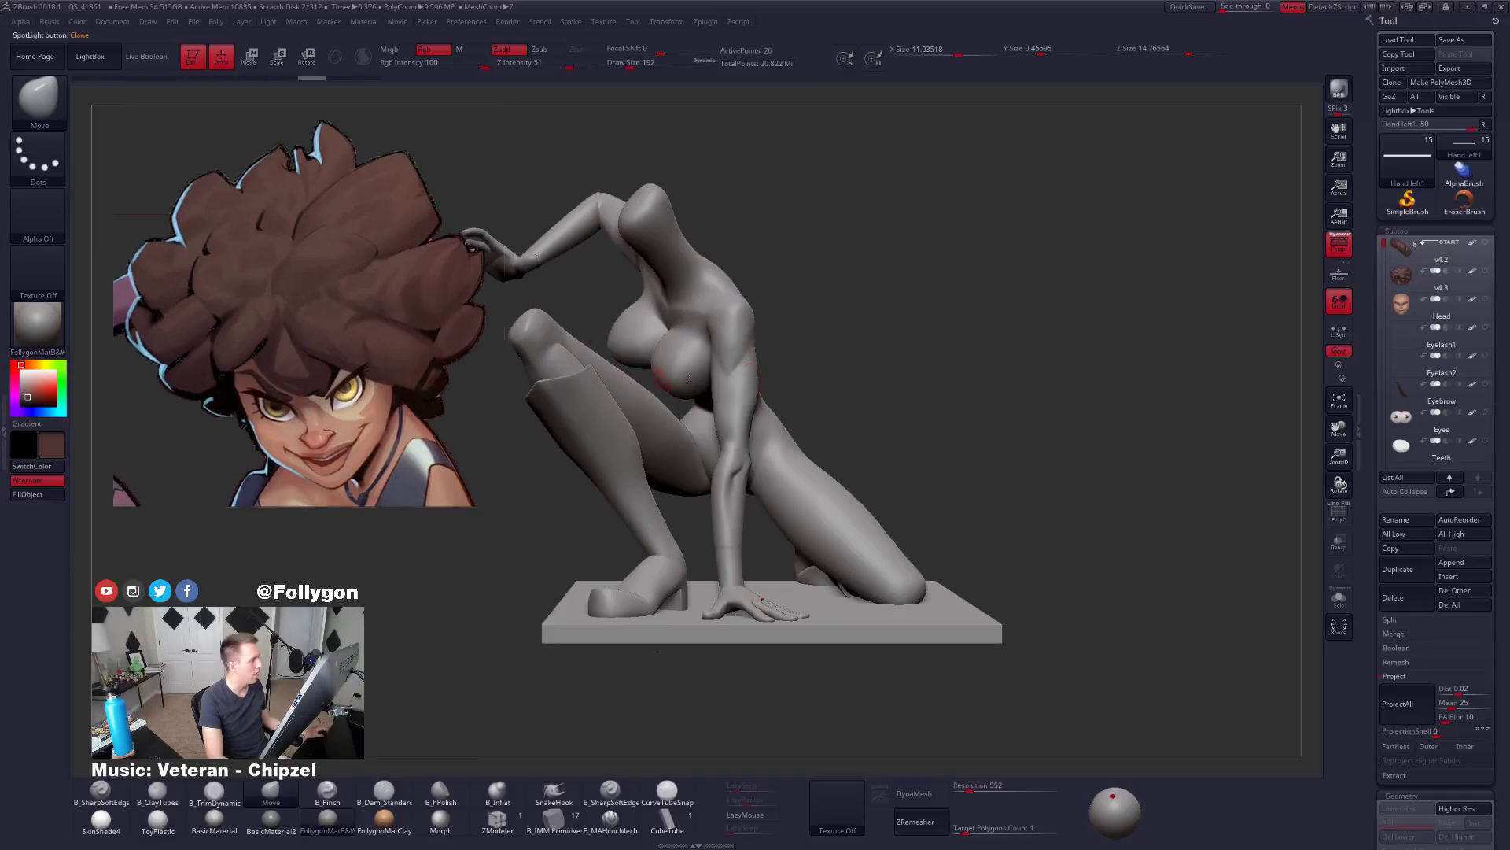
{"action": "left_click_drag", "start_coordinate": [895, 373], "coordinate": [1023, 401], "text": "alt"}
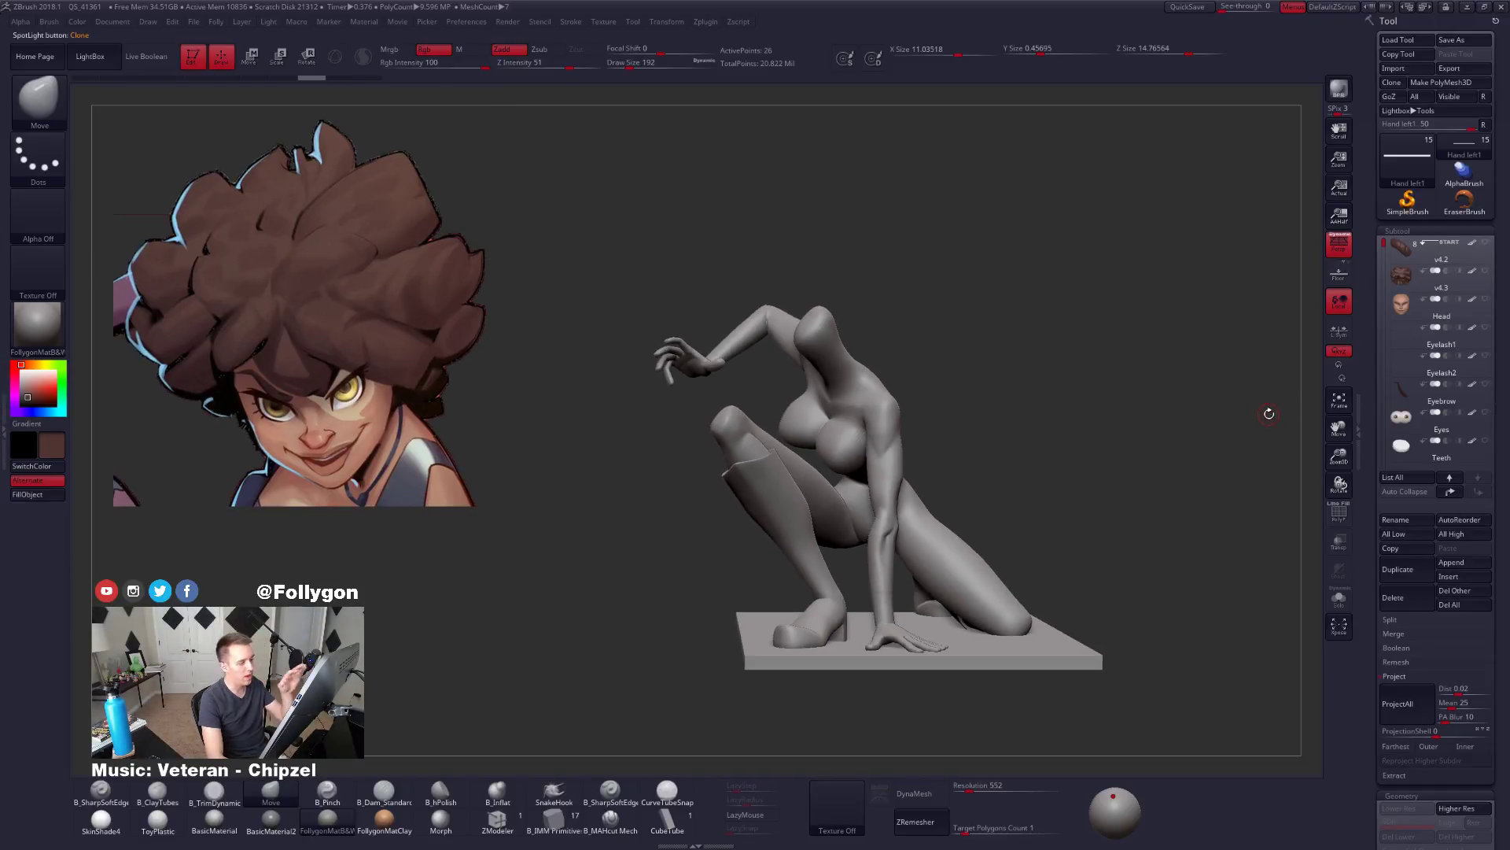
Show the head and hair subtools again with the v4.2 lock selected, and switch the material to SkinShade4.
{"action": "left_click", "coordinate": [1400, 252]}
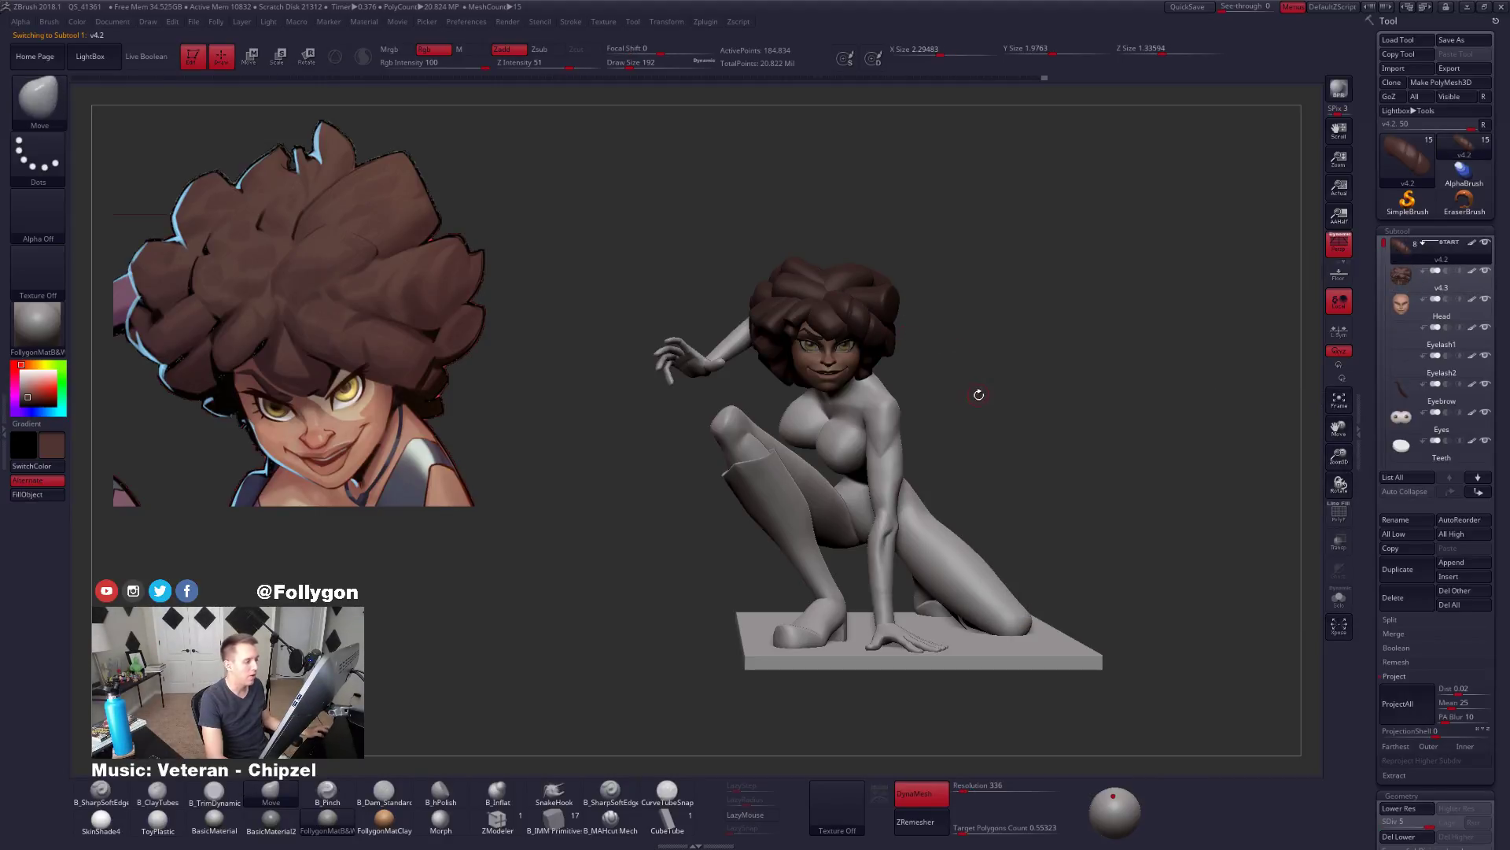
{"action": "mouse_move", "coordinate": [978, 394]}
{"action": "left_mouse_down"}
{"action": "mouse_move", "coordinate": [809, 423]}
{"action": "mouse_move", "coordinate": [840, 403]}
{"action": "mouse_move", "coordinate": [751, 440]}
{"action": "left_mouse_up"}
{"action": "key", "text": "shift"}
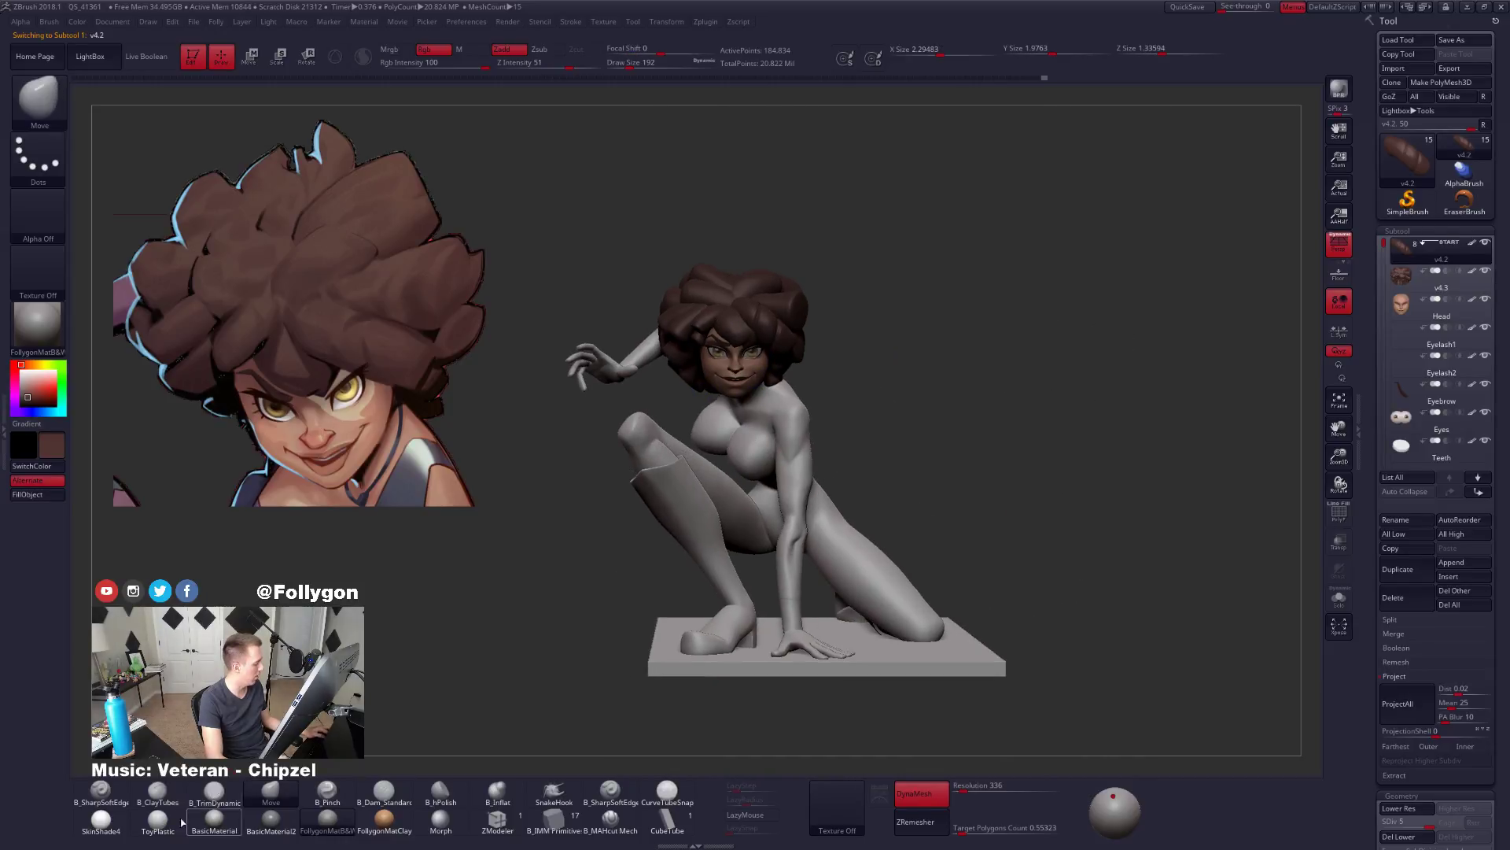
{"action": "left_click", "coordinate": [101, 820]}
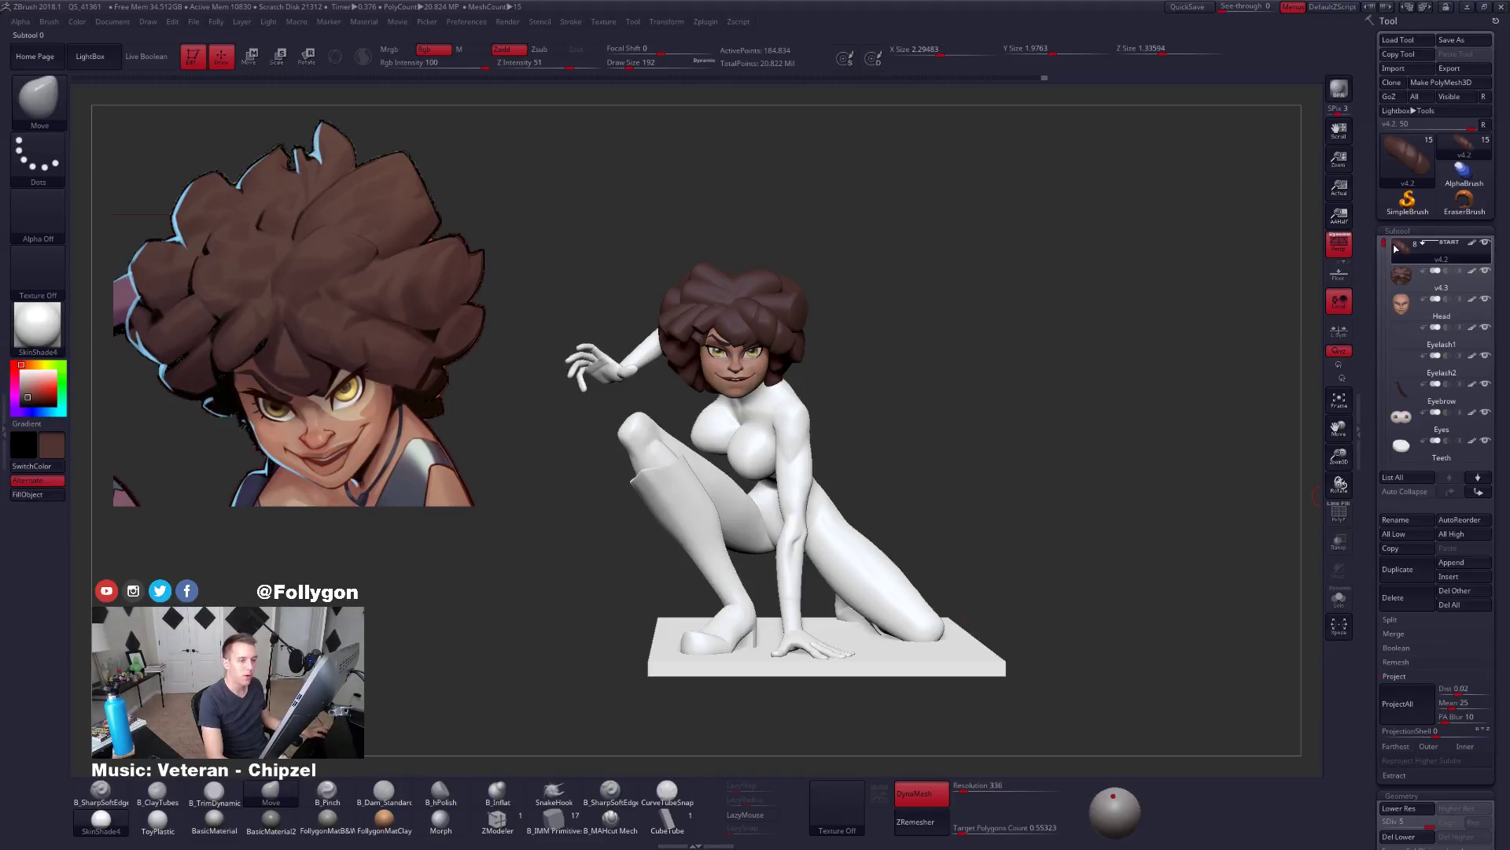
Hide the body subtools so only the head and hair remain, and frame the head up close.
{"action": "left_click_drag", "start_coordinate": [1383, 244], "coordinate": [1382, 300]}
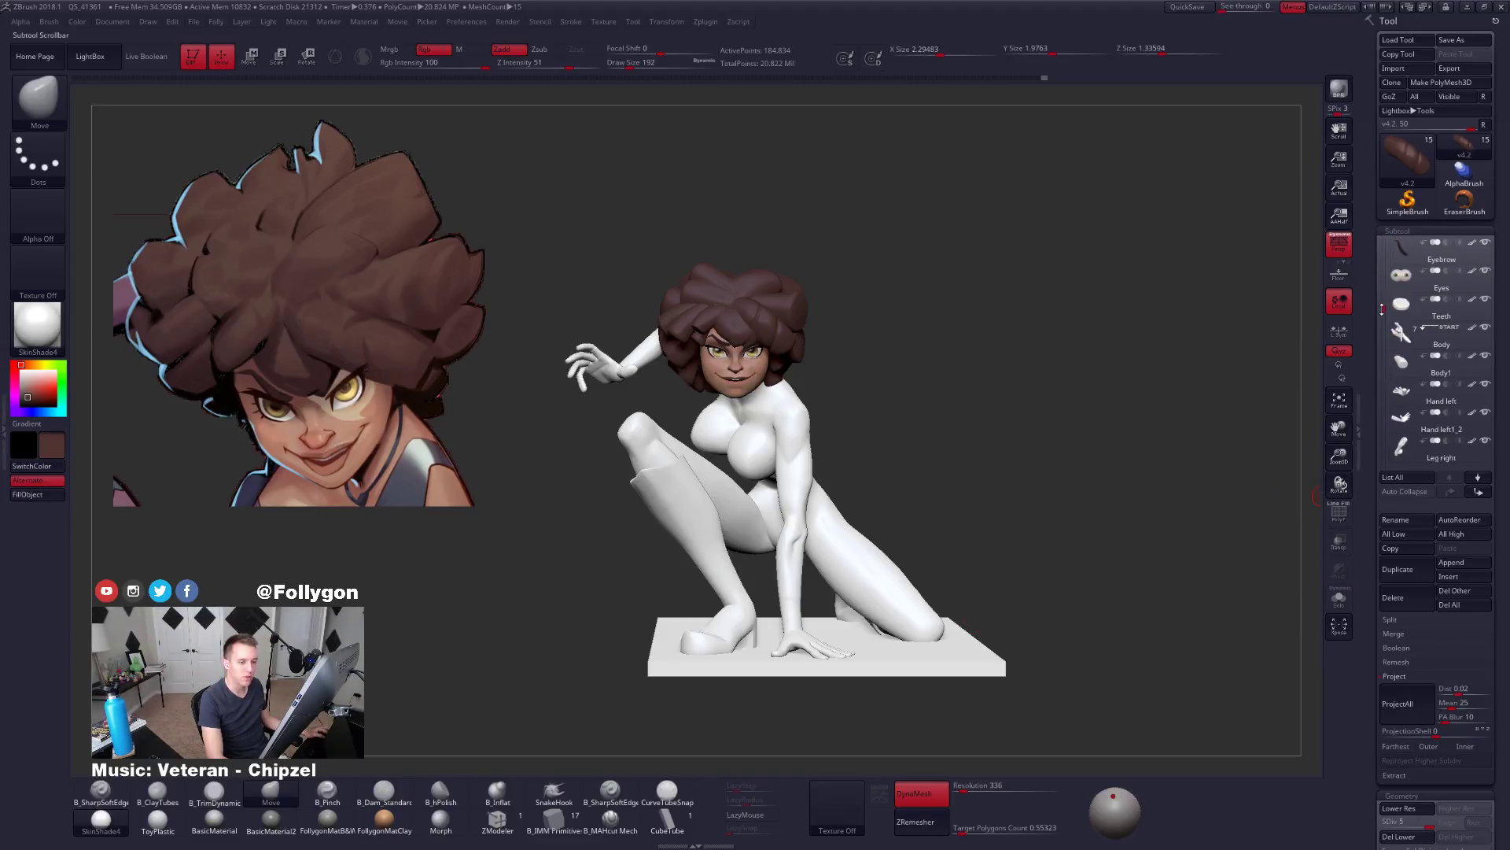
{"action": "left_click", "coordinate": [1473, 349]}
{"action": "mouse_move", "coordinate": [1490, 330]}
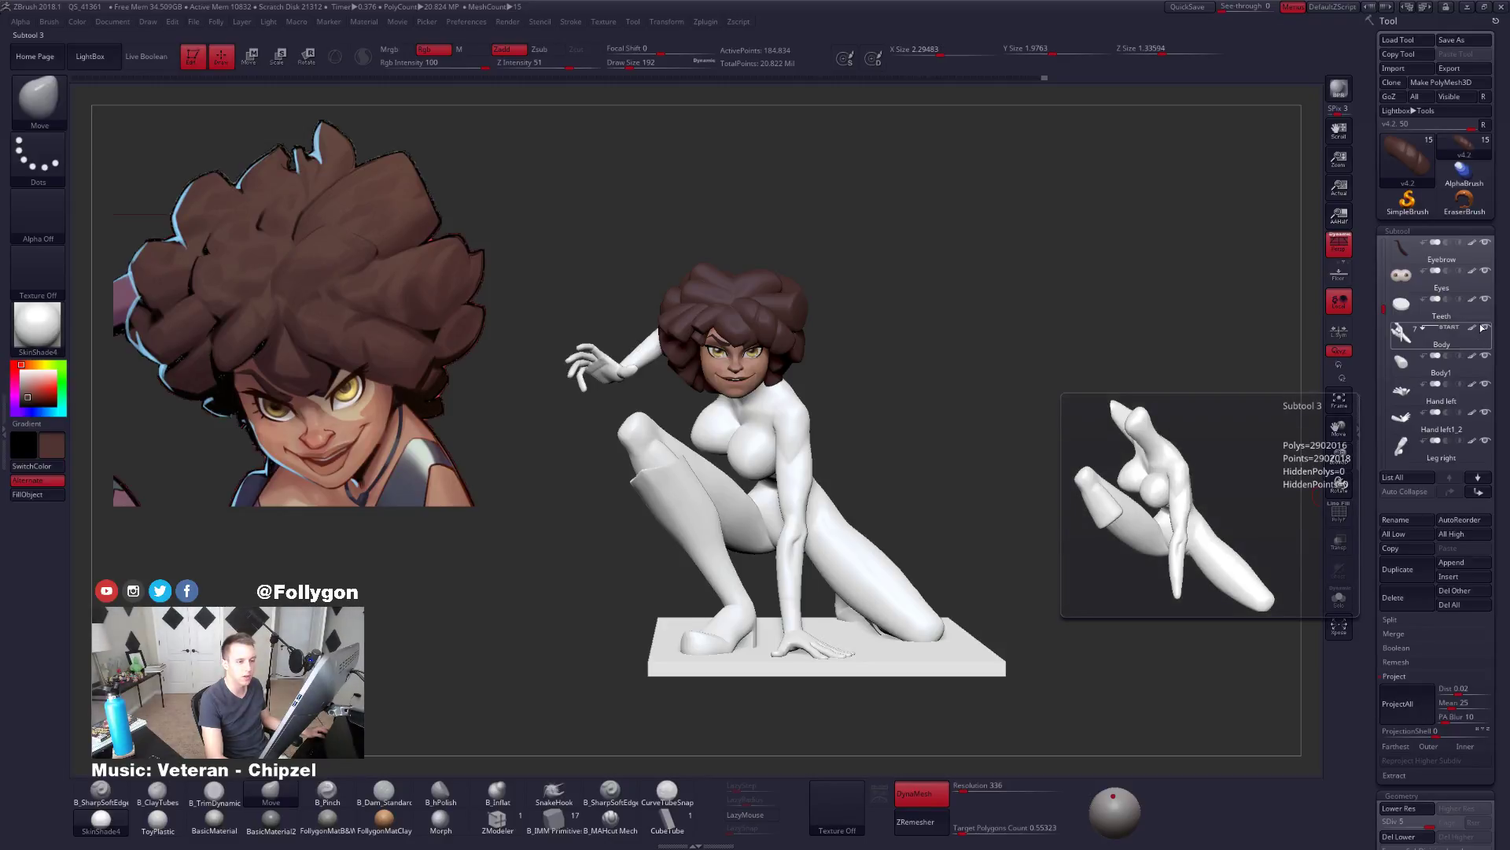
{"action": "left_click", "coordinate": [1482, 327]}
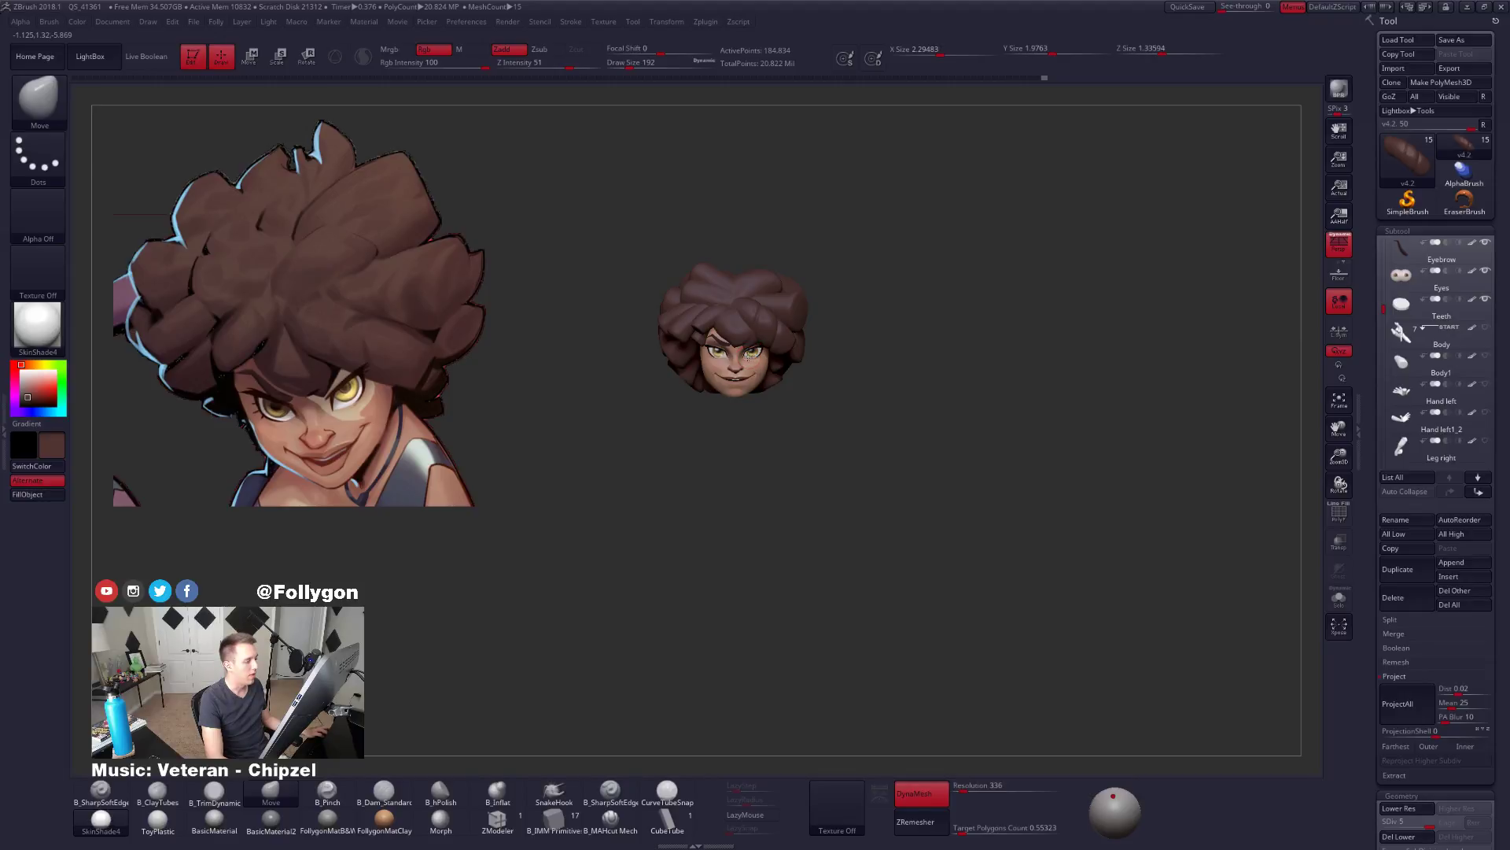
{"action": "right_click_drag", "start_coordinate": [748, 358], "coordinate": [940, 520]}
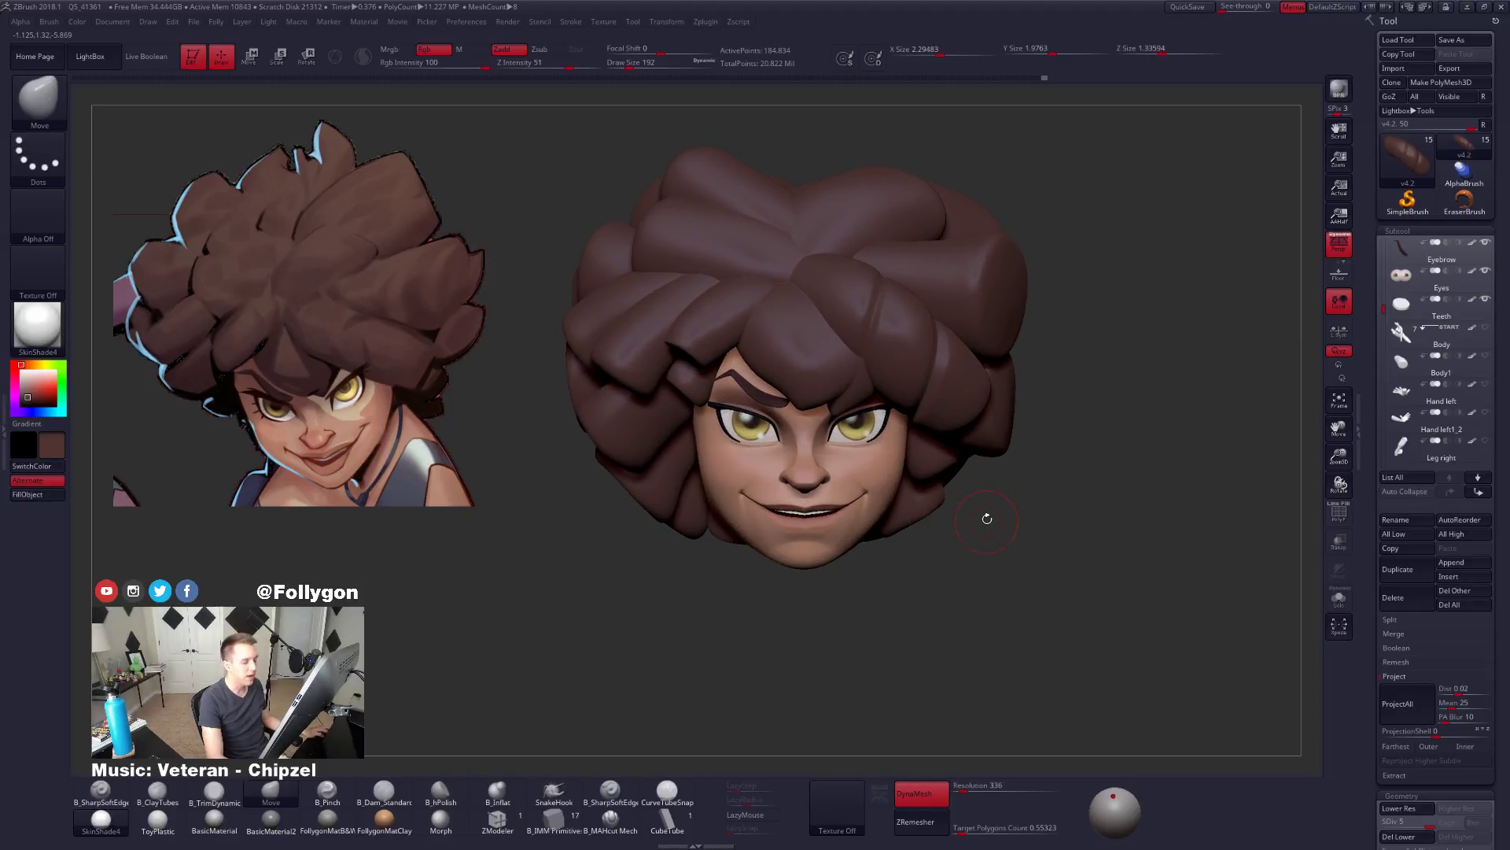
Turn on local symmetry, select the head with a draw size of 252, and isolate it.
{"action": "left_click", "coordinate": [1338, 330]}
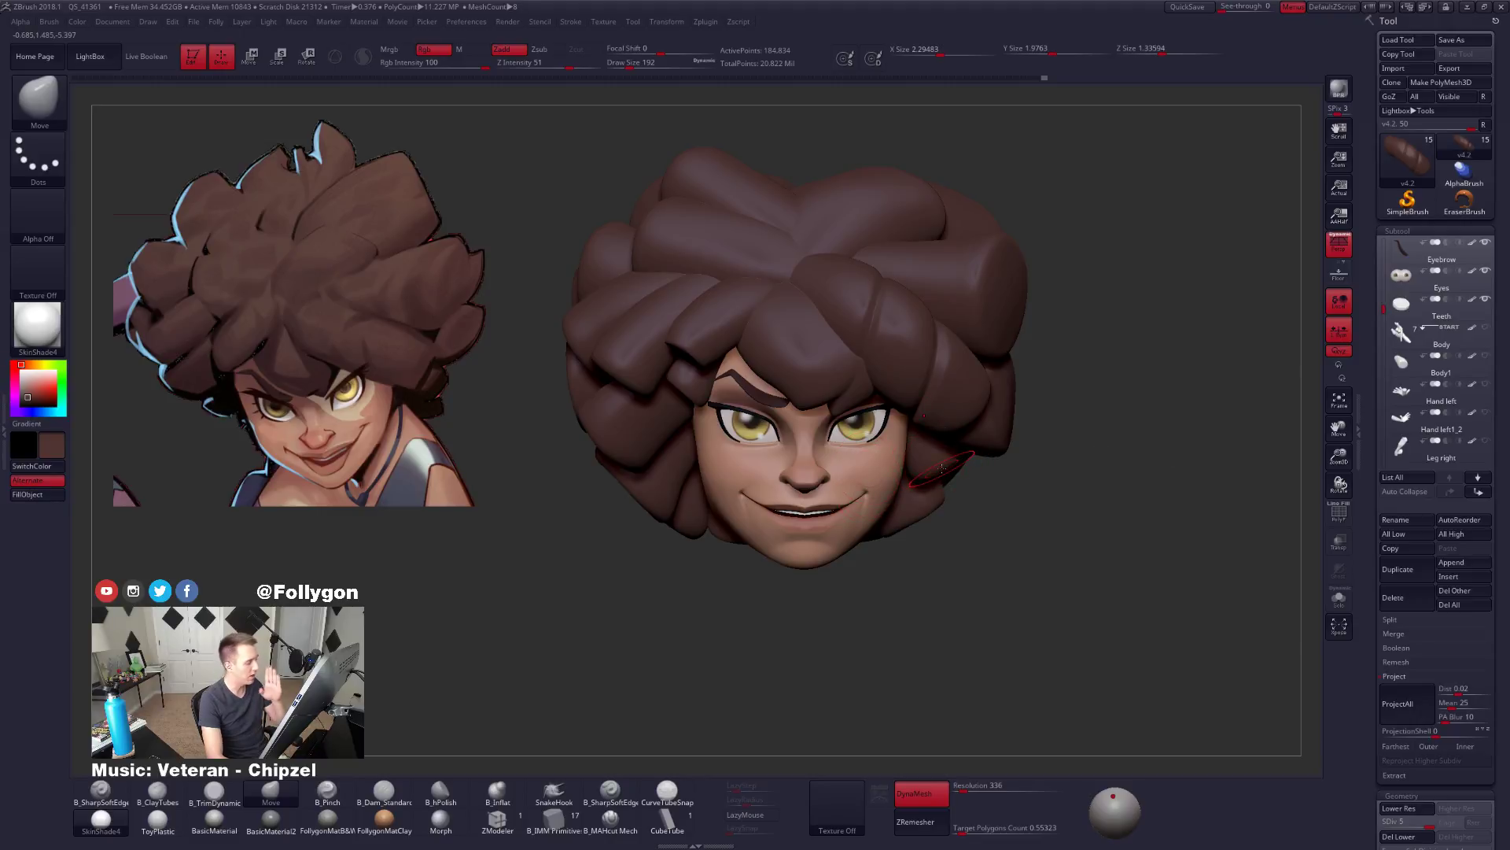
{"action": "left_click", "coordinate": [869, 465], "text": "alt"}
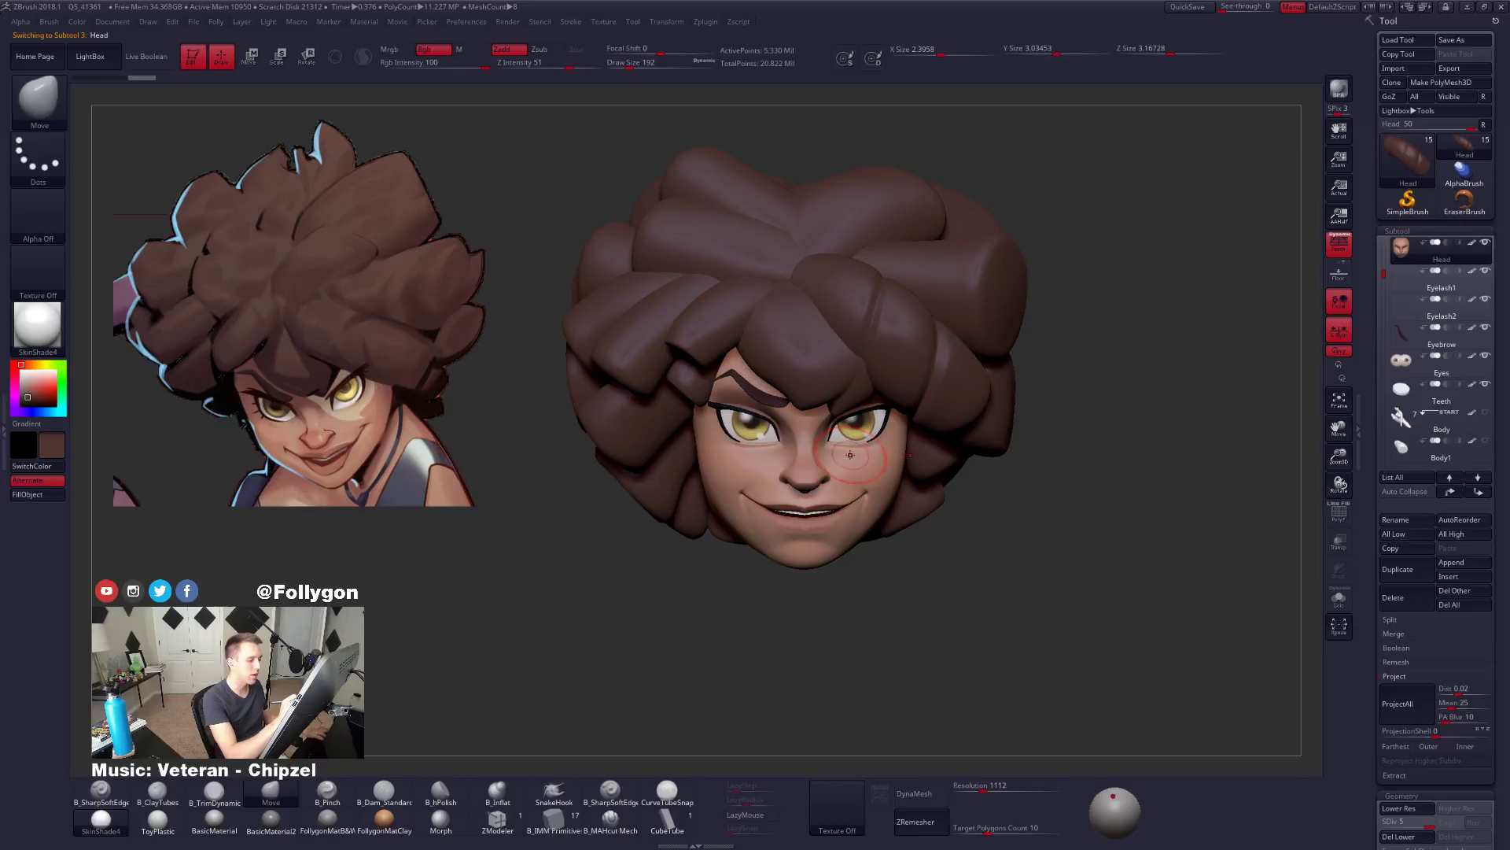
{"action": "key", "text": "bracketright"}
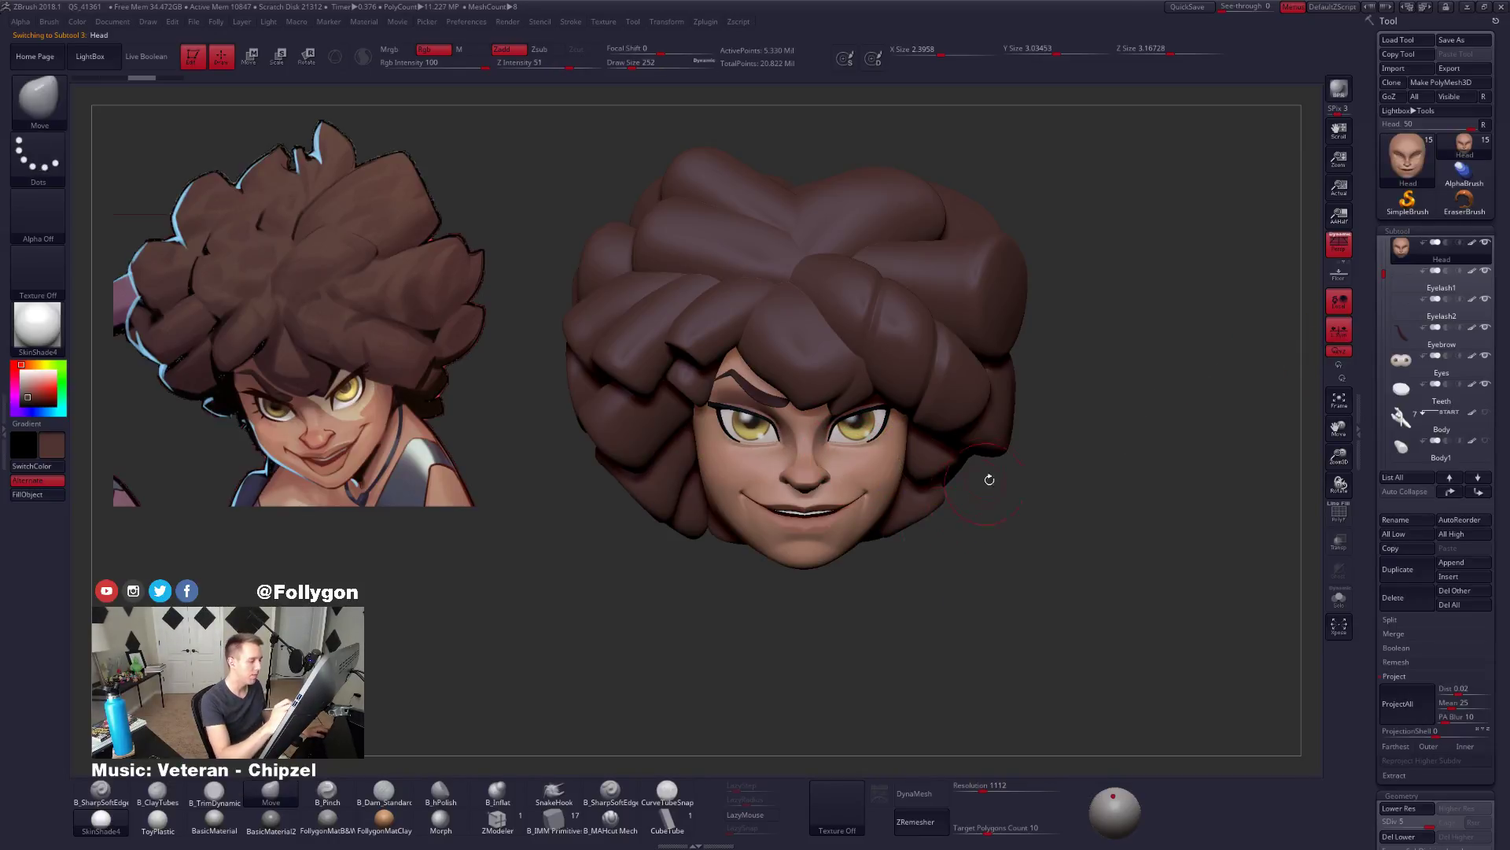
{"action": "key", "text": "alt+s"}
{"action": "mouse_move", "coordinate": [912, 477]}
{"action": "left_mouse_down", "text": "alt"}
{"action": "mouse_move", "coordinate": [948, 539]}
{"action": "mouse_move", "coordinate": [844, 509]}
{"action": "mouse_move", "coordinate": [865, 512]}
{"action": "left_mouse_up", "text": "alt"}
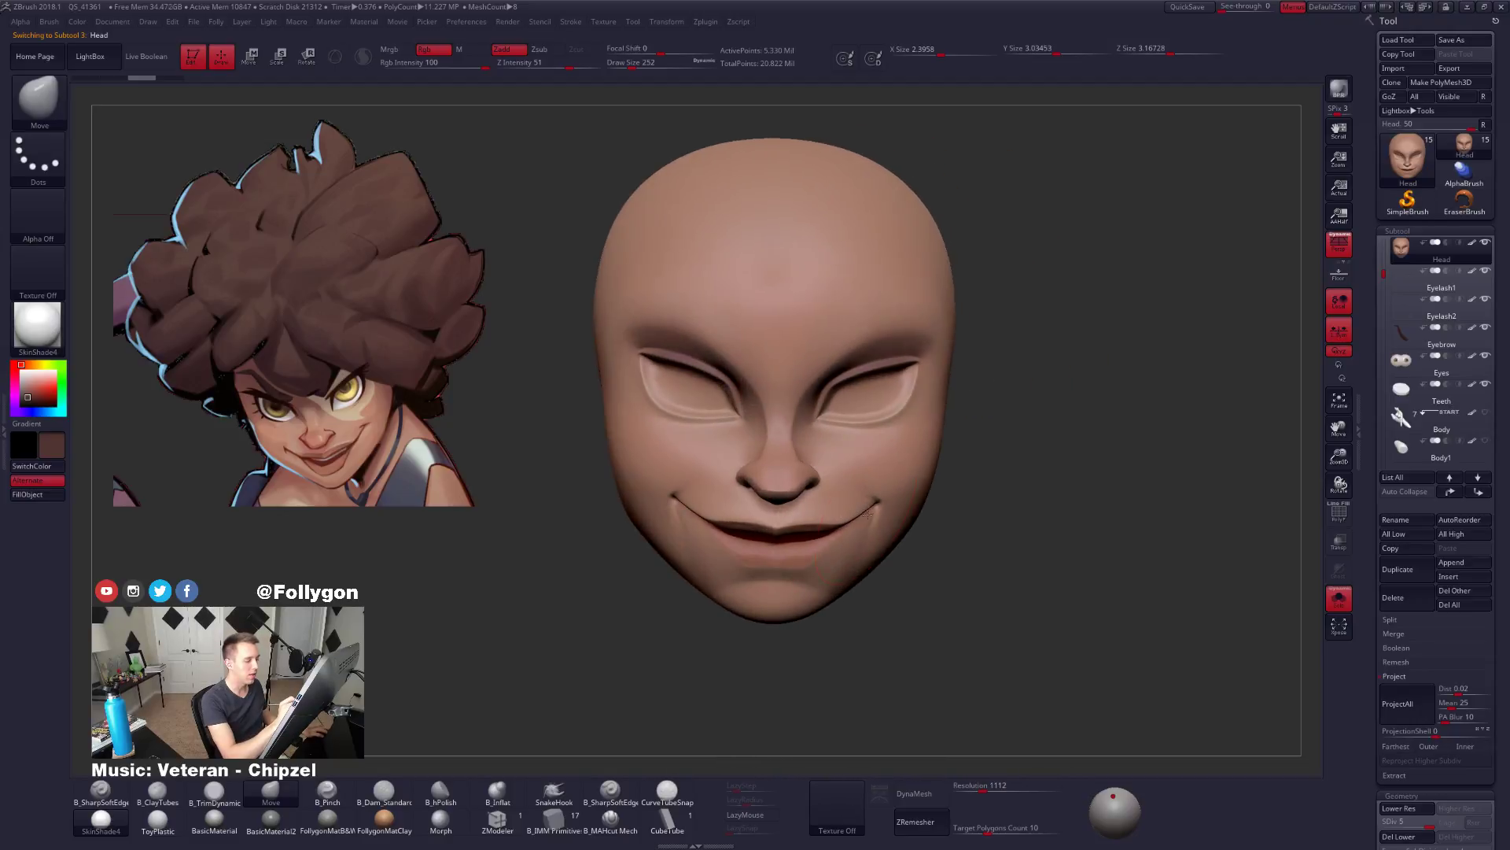
{"action": "mouse_move", "coordinate": [987, 562]}
{"action": "left_mouse_down"}
{"action": "mouse_move", "coordinate": [972, 544]}
{"action": "mouse_move", "coordinate": [1025, 557]}
{"action": "mouse_move", "coordinate": [976, 569]}
{"action": "mouse_move", "coordinate": [961, 557]}
{"action": "left_mouse_up"}
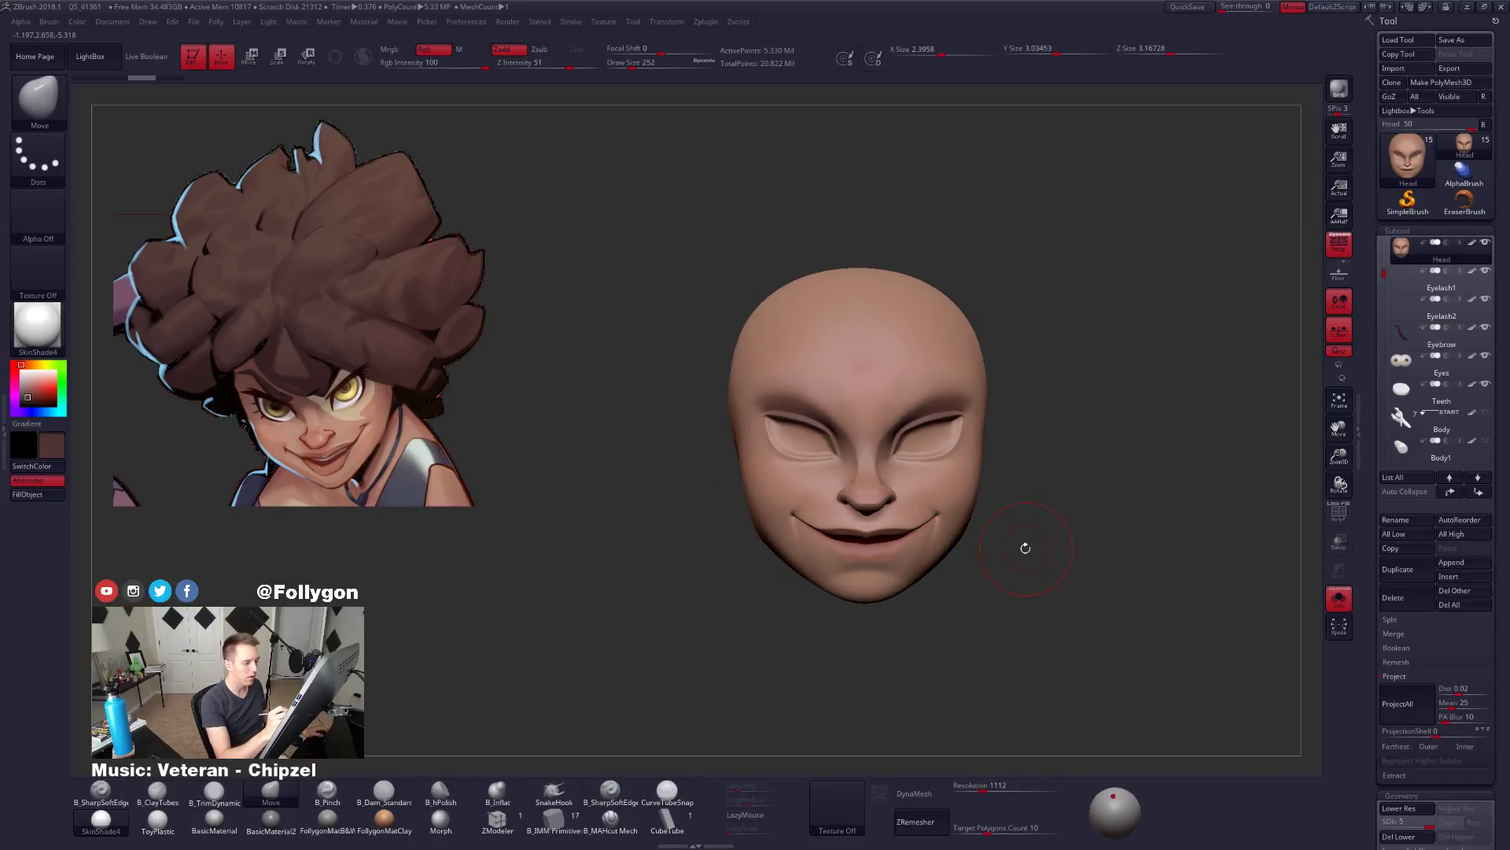
Choose the B_ClayTubes brush for the head, show the hair and facial parts again, and turn local symmetry off.
{"action": "key", "text": "2"}
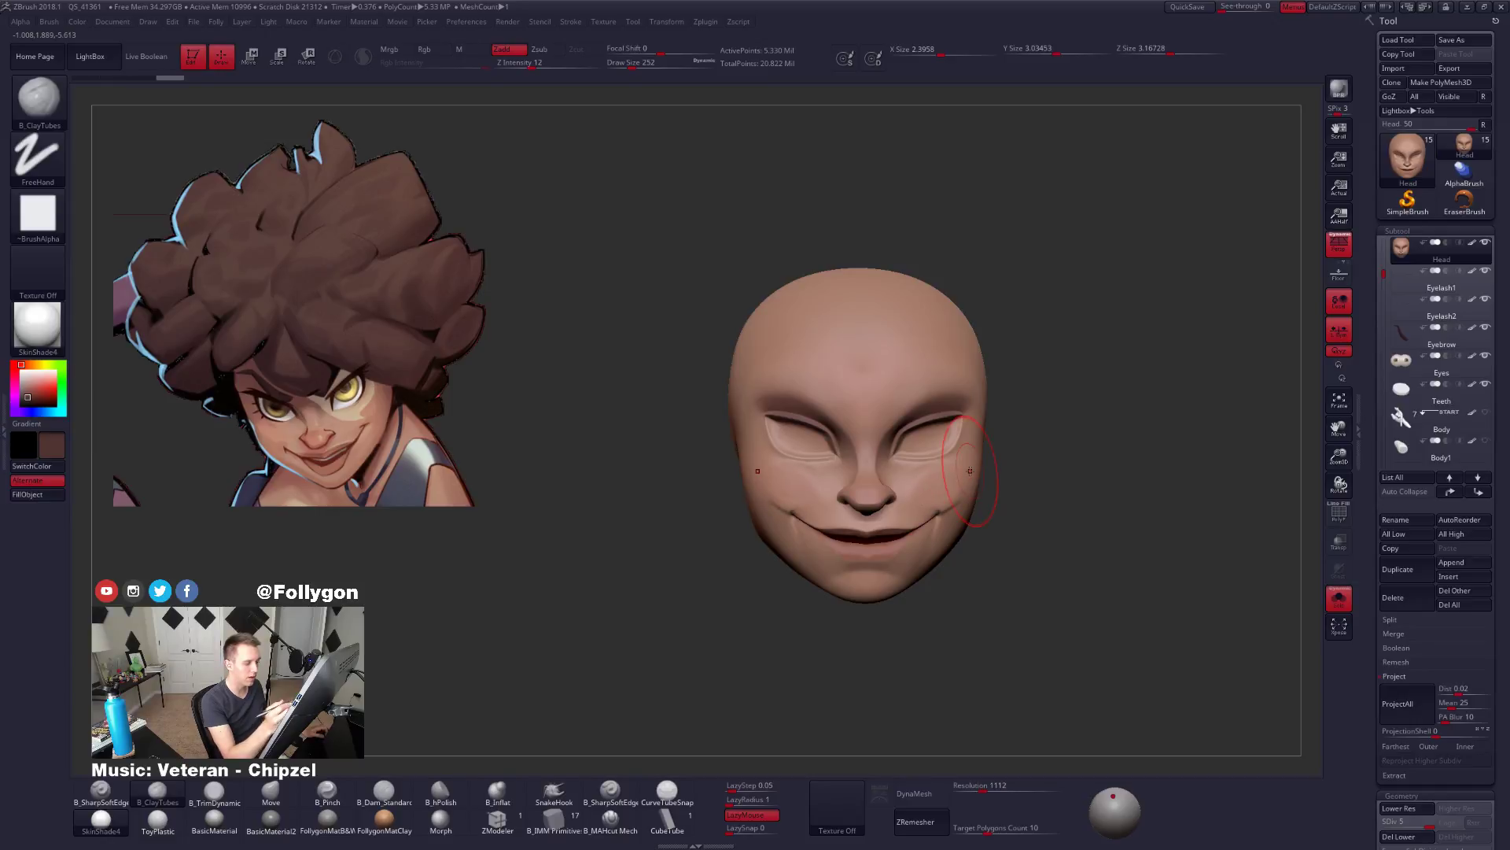
{"action": "mouse_move", "coordinate": [970, 470]}
{"action": "right_mouse_down"}
{"action": "mouse_move", "coordinate": [925, 472]}
{"action": "mouse_move", "coordinate": [953, 495]}
{"action": "right_mouse_up"}
{"action": "key", "text": "alt+s"}
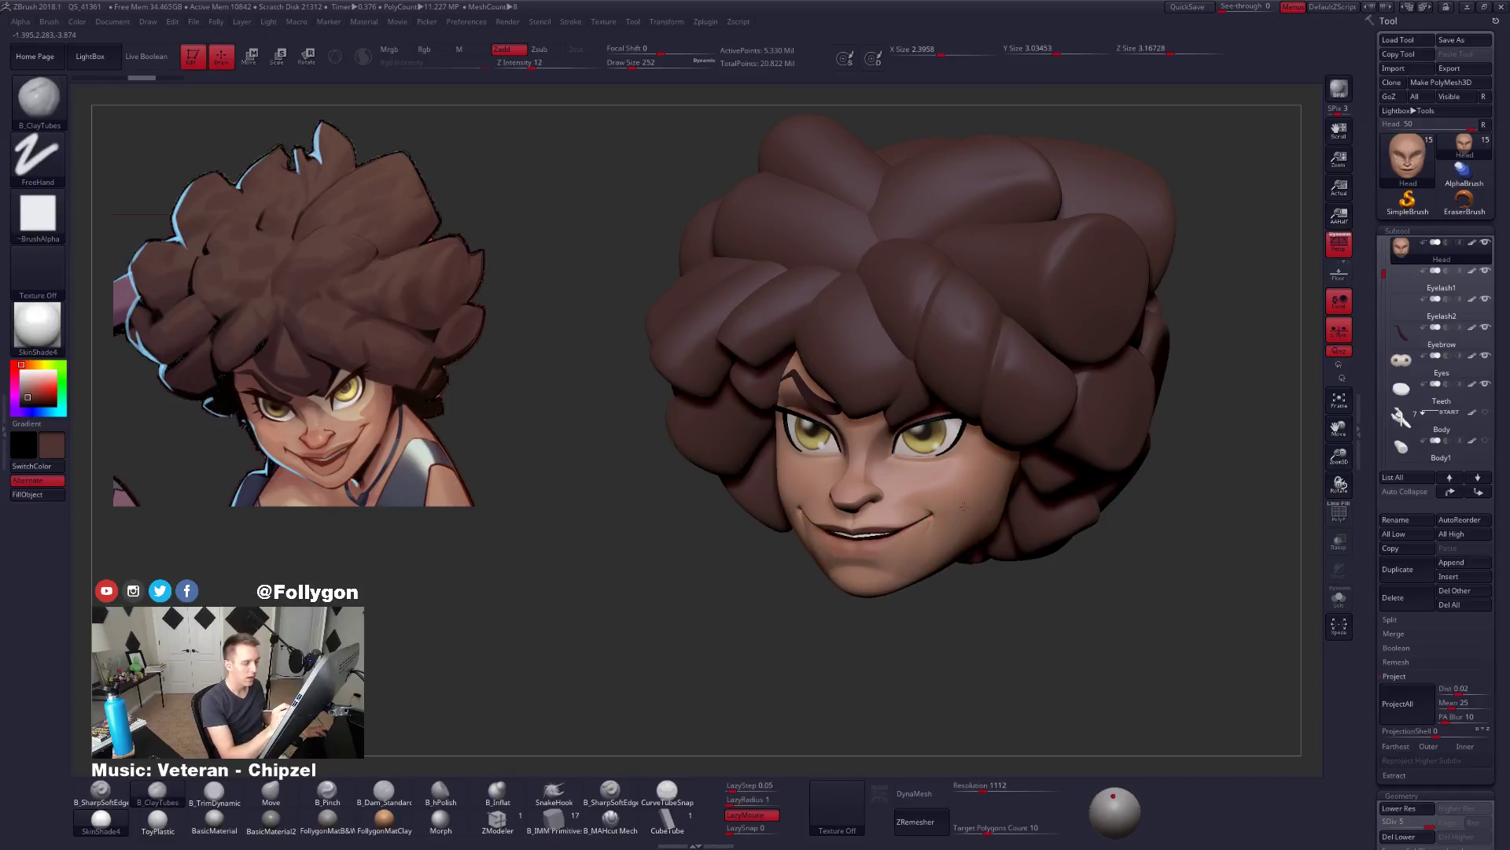
{"action": "left_click_drag", "start_coordinate": [964, 506], "coordinate": [878, 542], "text": "alt"}
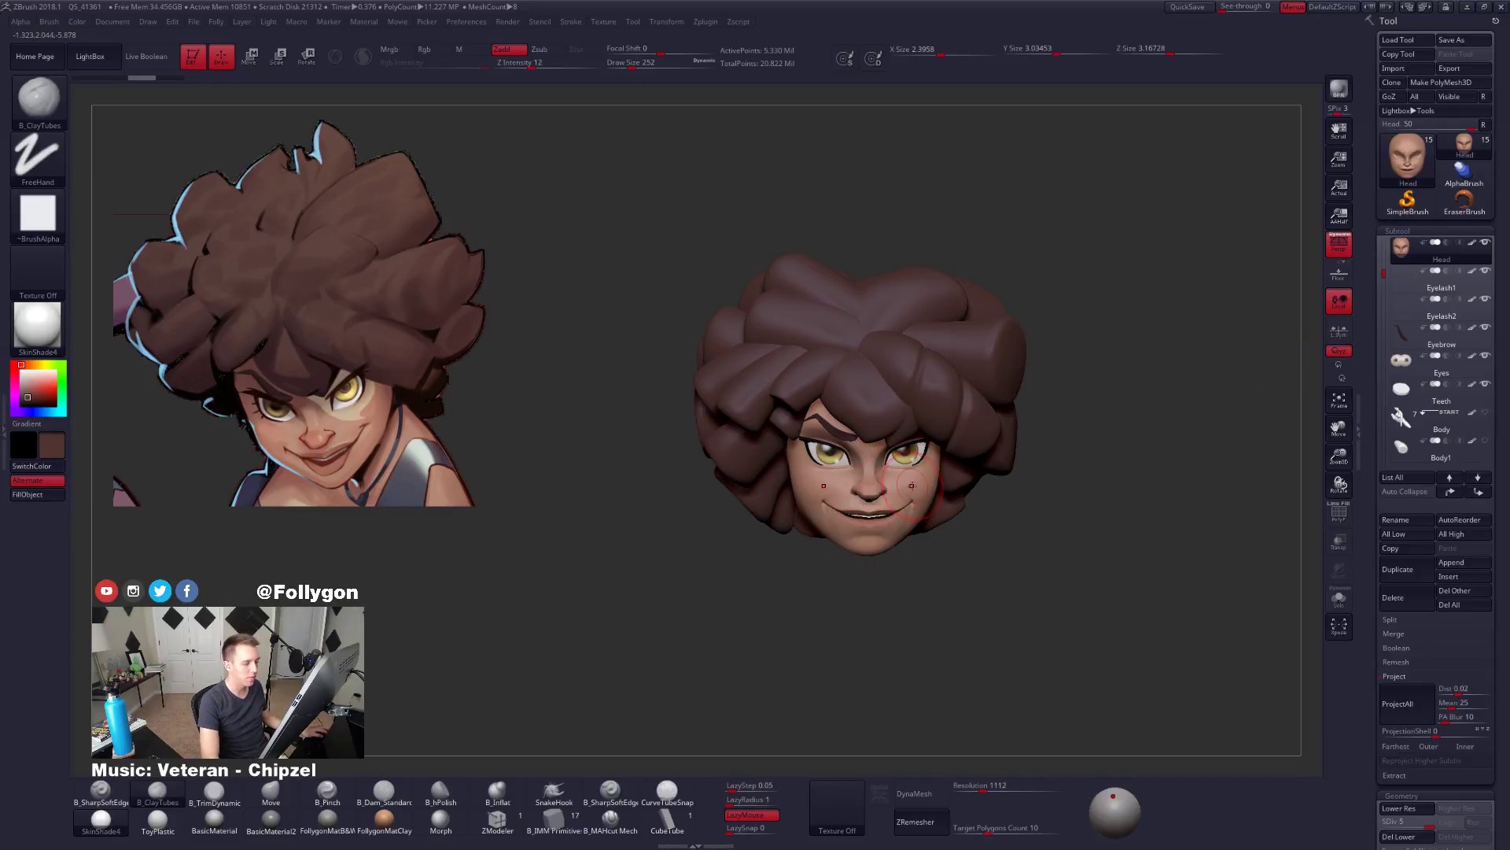
{"action": "mouse_move", "coordinate": [899, 521]}
{"action": "right_mouse_down", "text": "alt"}
{"action": "mouse_move", "coordinate": [909, 537]}
{"action": "mouse_move", "coordinate": [874, 563]}
{"action": "right_mouse_up", "text": "alt"}
Switch back to the Move brush and set its draw size to 292.
{"action": "key", "text": "b"}
{"action": "key", "text": "m"}
{"action": "key", "text": "v"}
{"action": "key", "text": "space"}
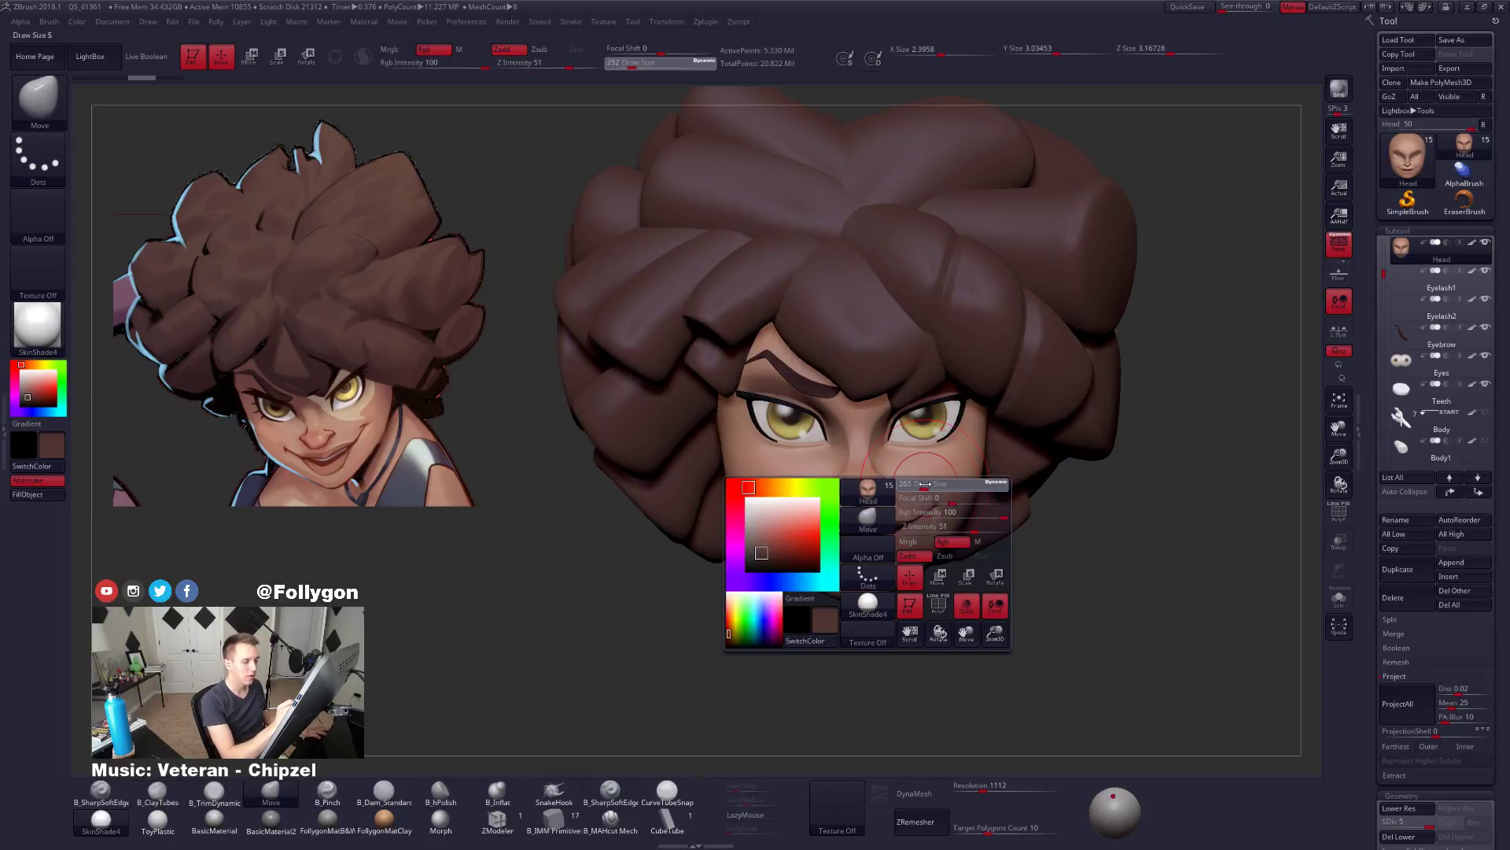
{"action": "left_click_drag", "start_coordinate": [920, 485], "coordinate": [926, 484]}
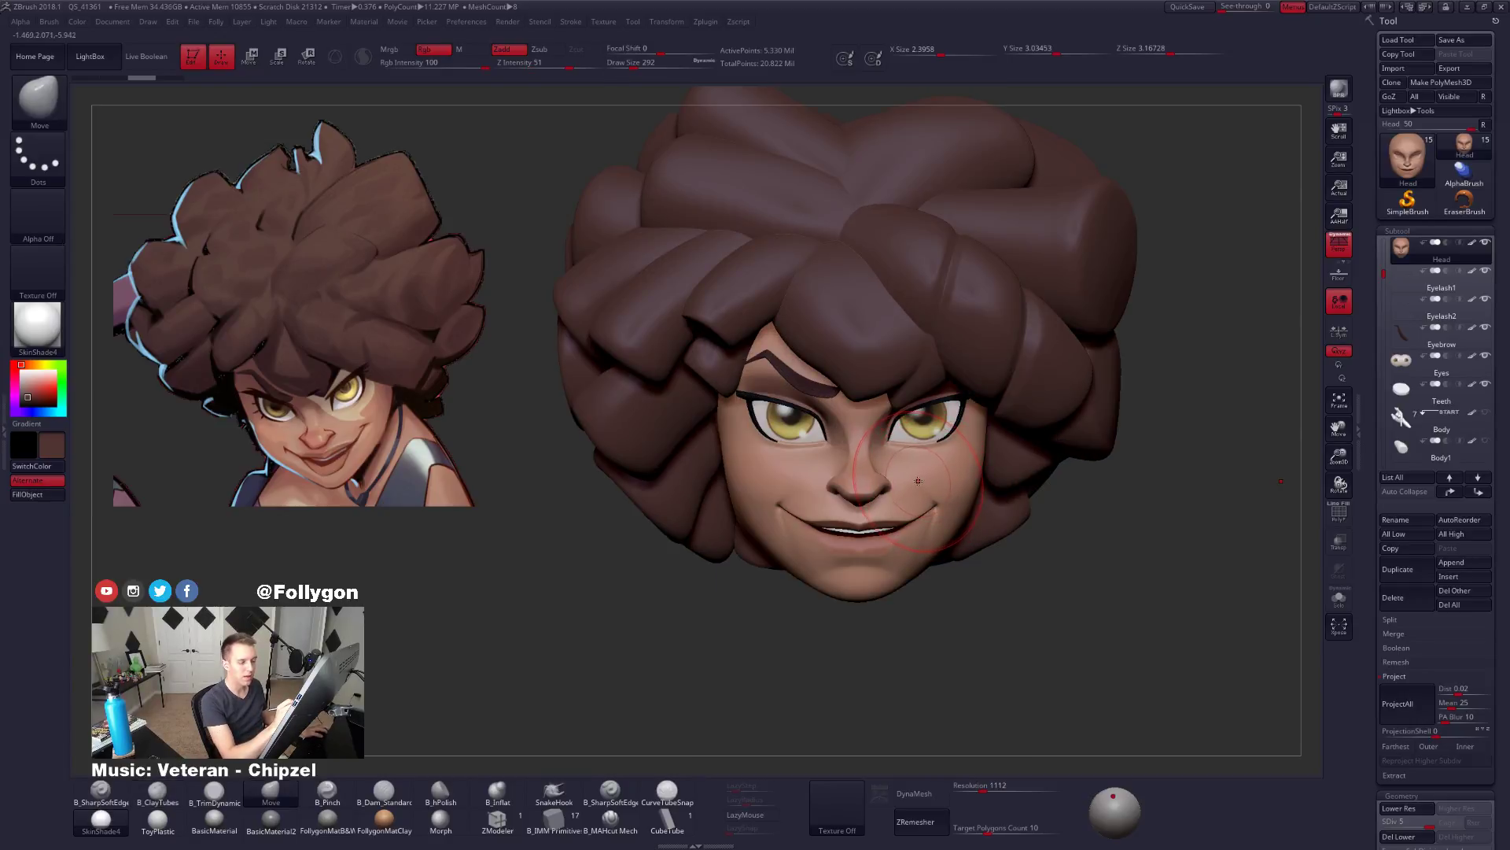
{"action": "key", "text": "w"}
{"action": "left_click_drag", "start_coordinate": [873, 489], "coordinate": [1082, 516]}
{"action": "left_click_drag", "start_coordinate": [1279, 487], "coordinate": [1115, 519]}
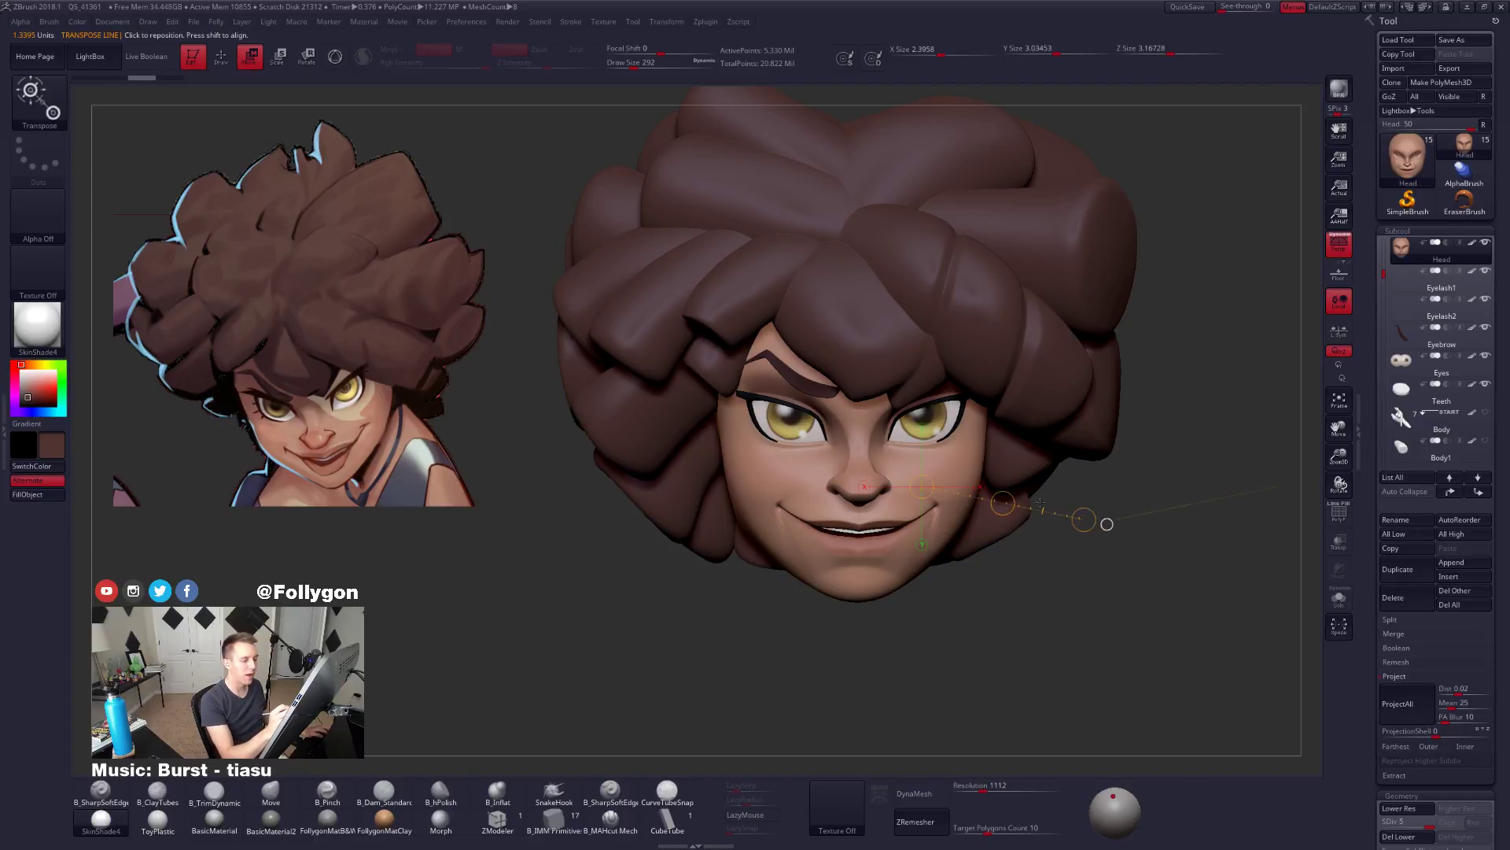
{"action": "key", "text": "q"}
Turn local symmetry back on and frame the whole head with its hair.
{"action": "left_click_drag", "start_coordinate": [1094, 486], "coordinate": [1149, 456], "text": "alt"}
{"action": "left_click", "coordinate": [1338, 334]}
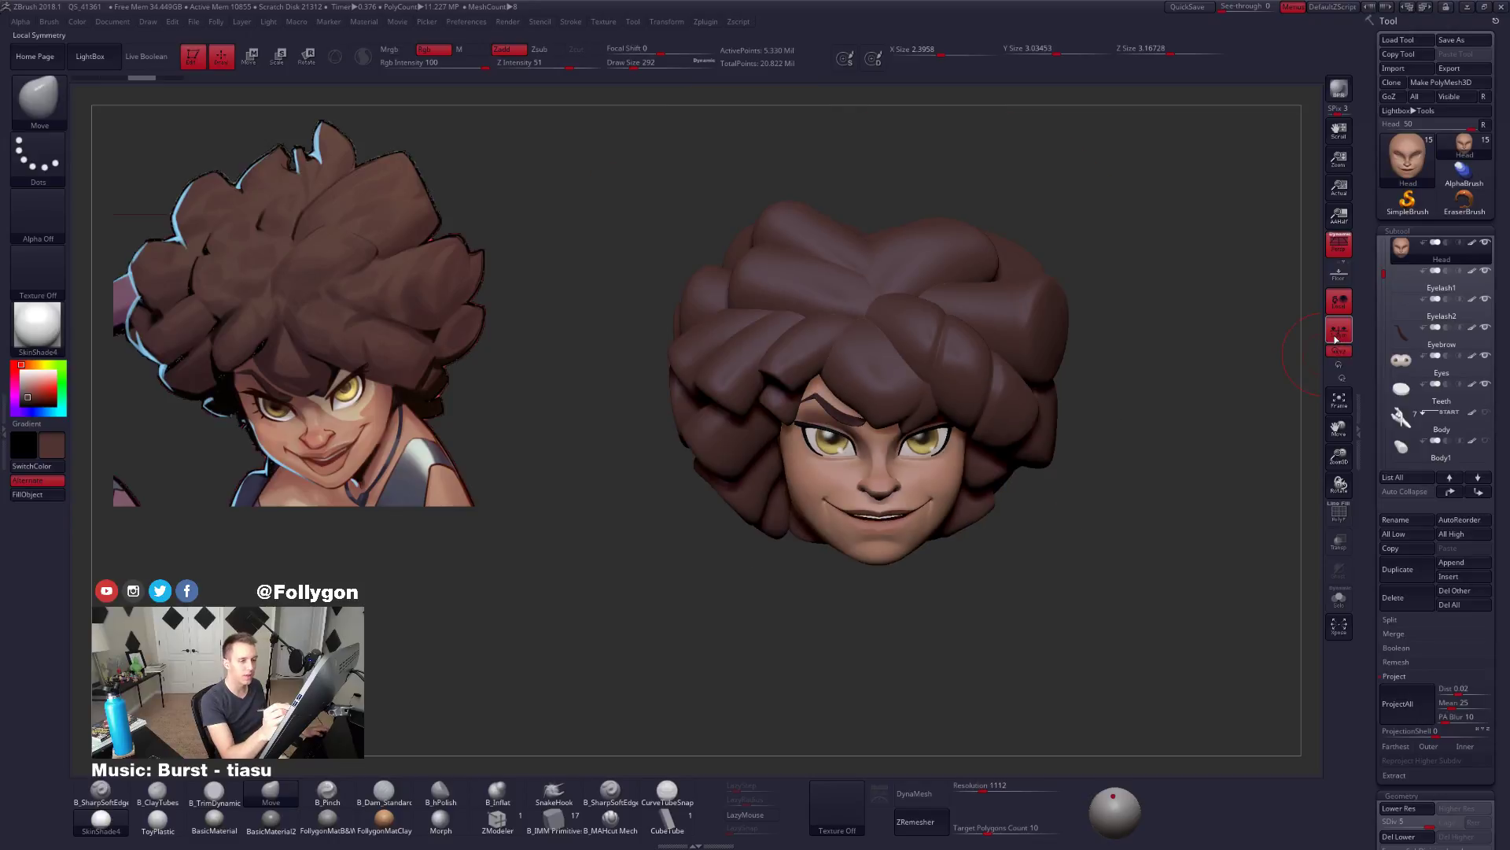
{"action": "left_click_drag", "start_coordinate": [1101, 511], "coordinate": [1062, 505], "text": "alt"}
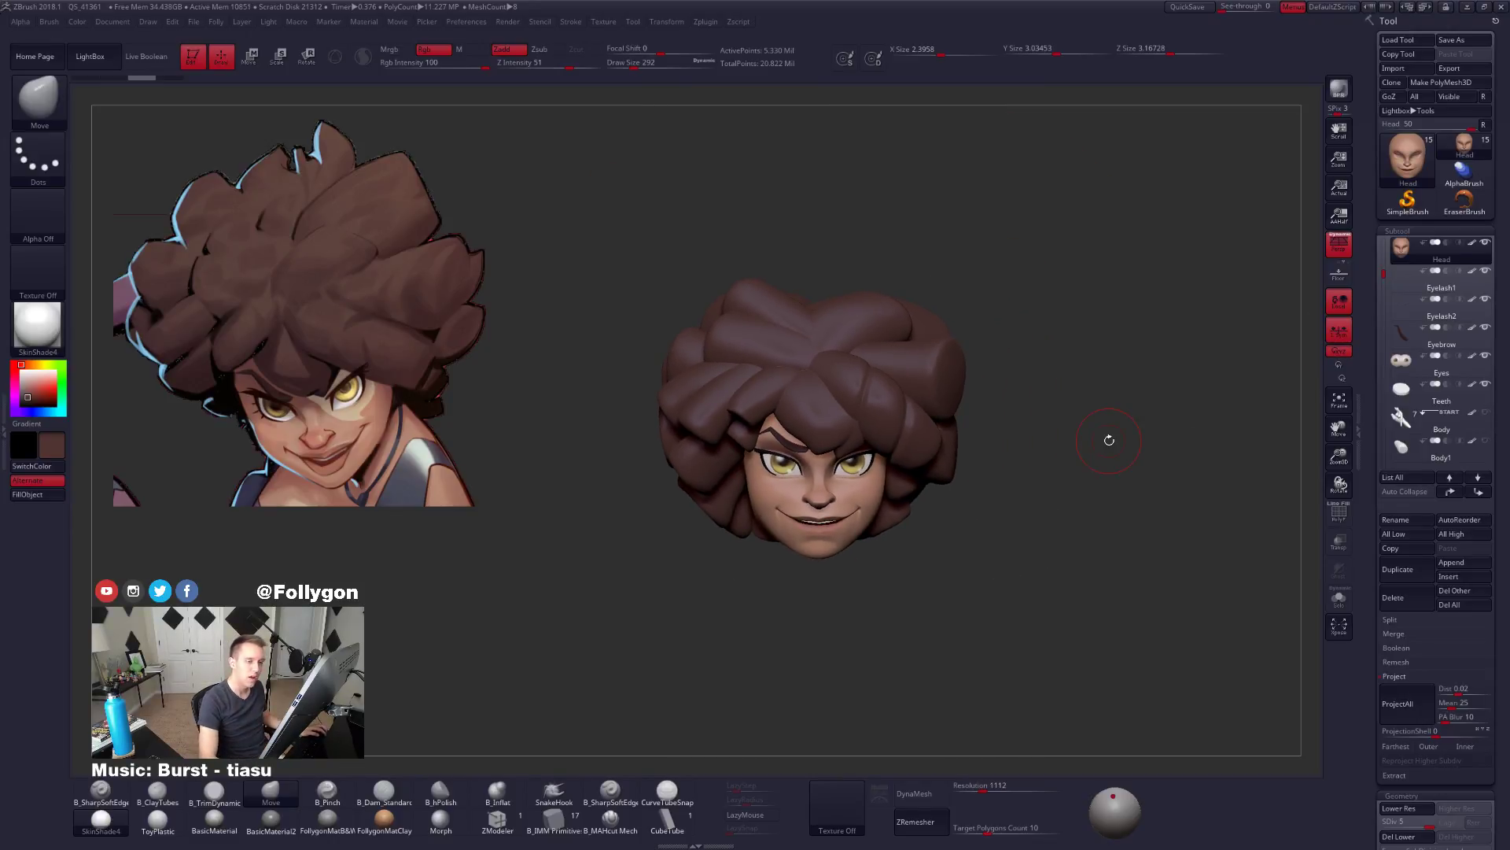
{"action": "right_click", "coordinate": [1109, 440]}
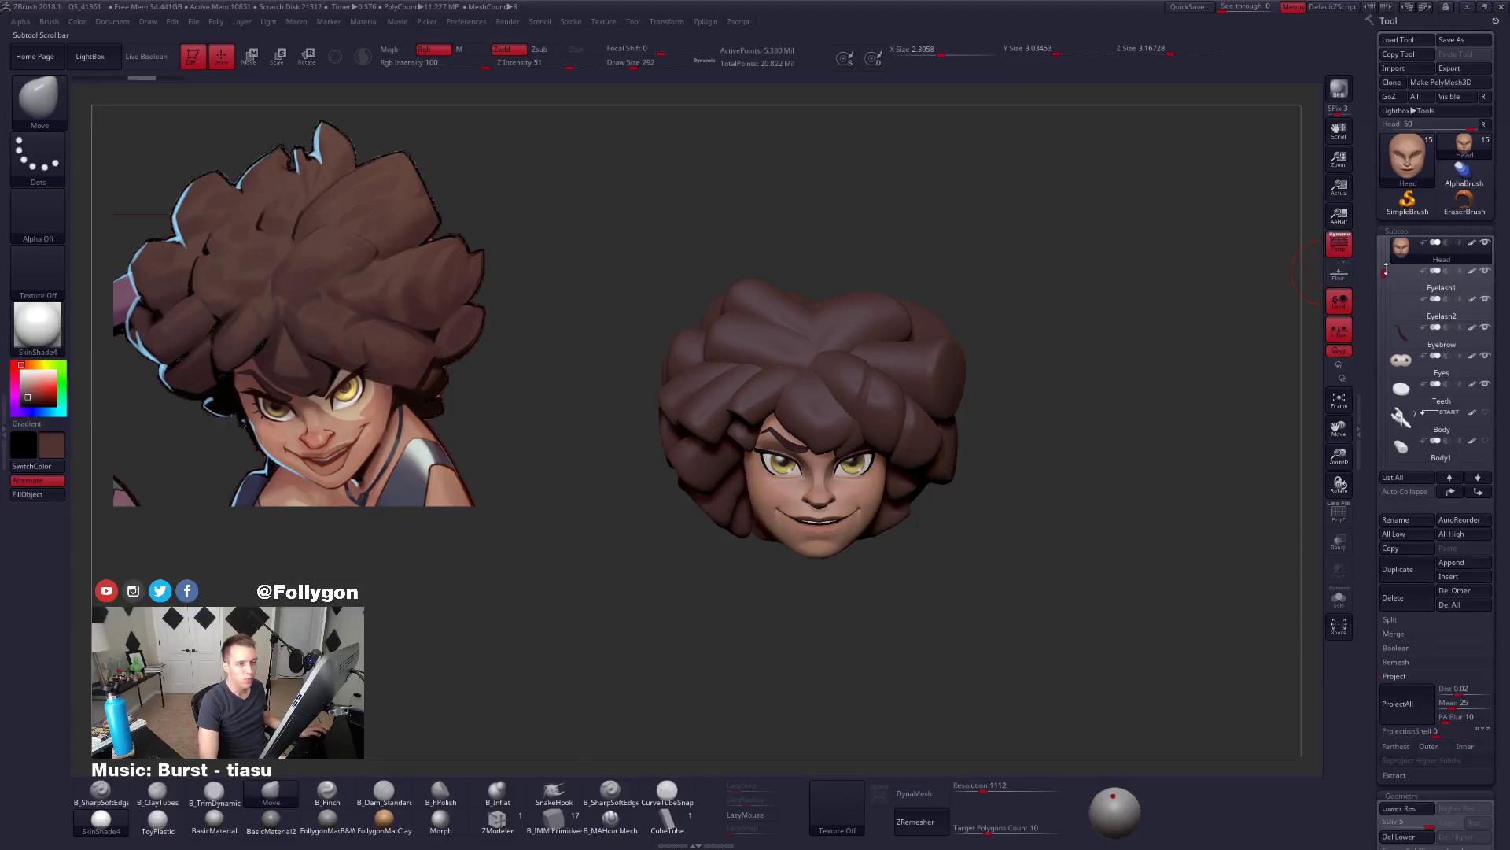
Select the v4.2 forehead lock and view it on the head from below and from the front.
{"action": "left_click_drag", "start_coordinate": [1386, 271], "coordinate": [1379, 233]}
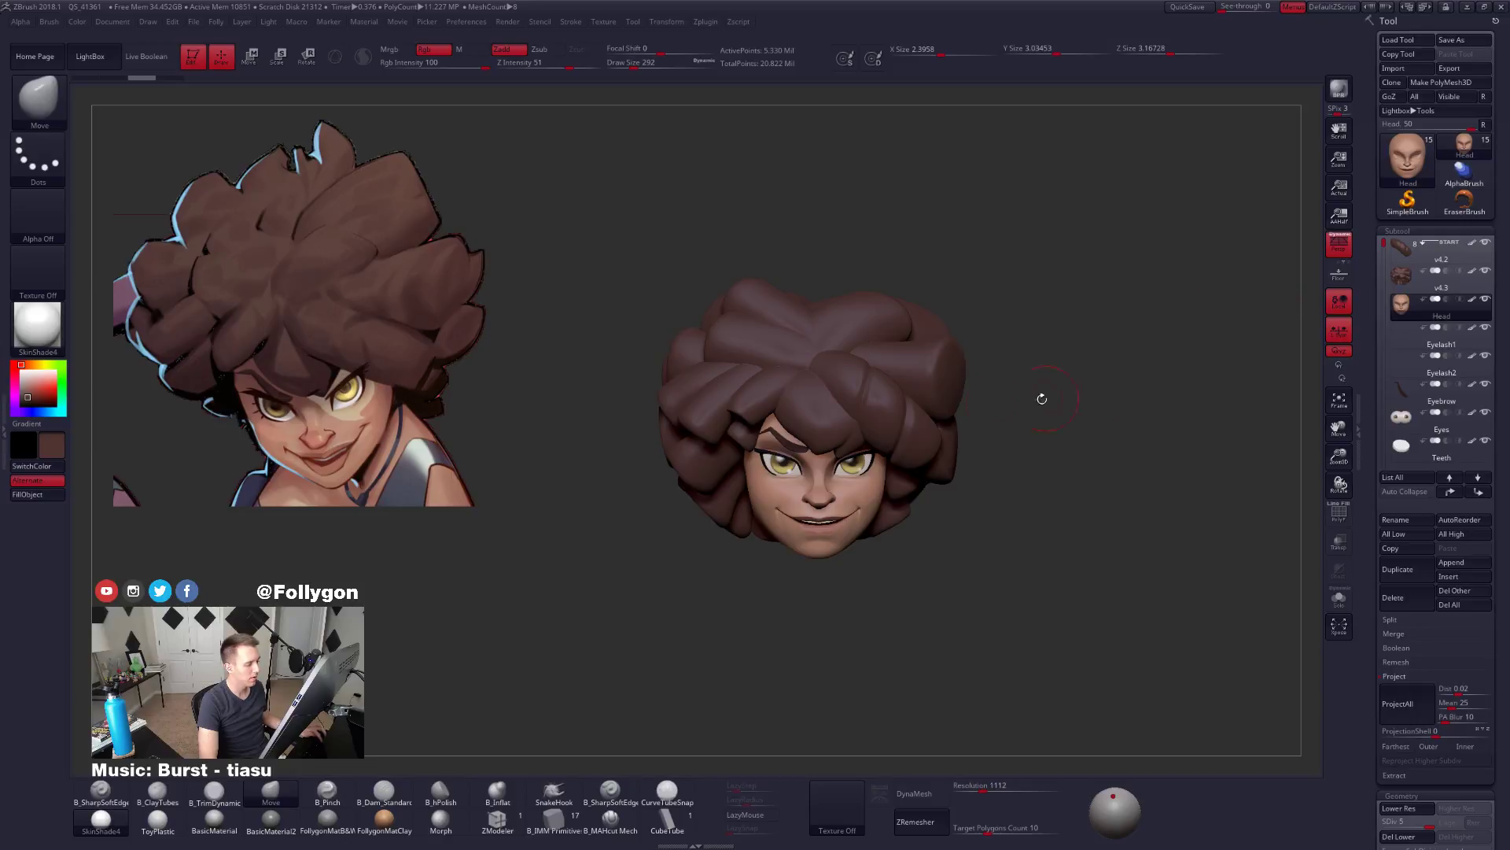
{"action": "left_click", "coordinate": [898, 407], "text": "alt"}
{"action": "mouse_move", "coordinate": [1071, 489]}
{"action": "left_mouse_down"}
{"action": "mouse_move", "coordinate": [970, 452]}
{"action": "mouse_move", "coordinate": [955, 342]}
{"action": "mouse_move", "coordinate": [944, 407]}
{"action": "left_mouse_up"}
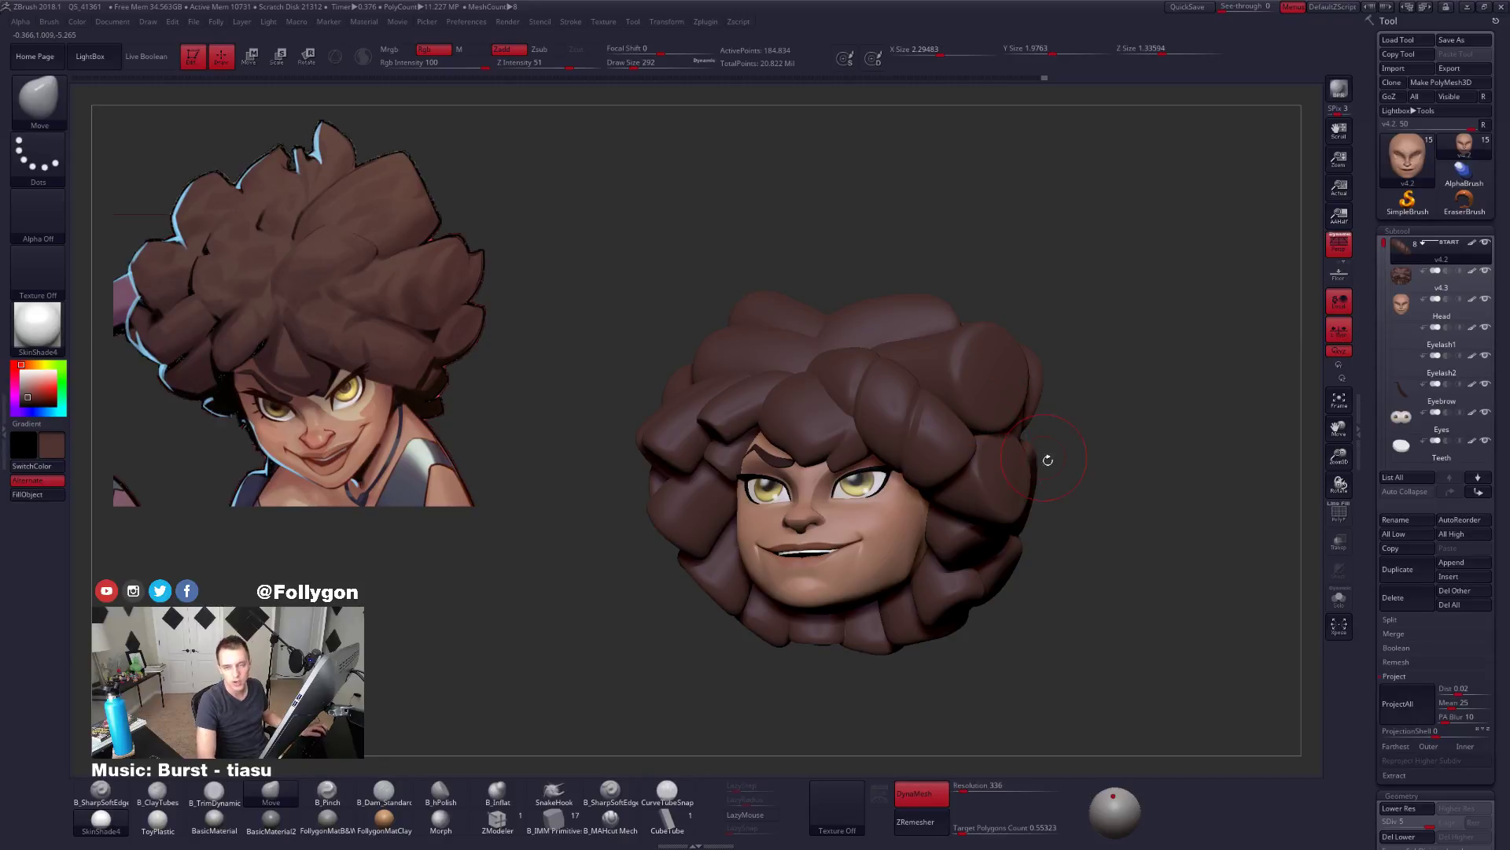
{"action": "left_click_drag", "start_coordinate": [1046, 408], "coordinate": [1055, 462], "text": "shift"}
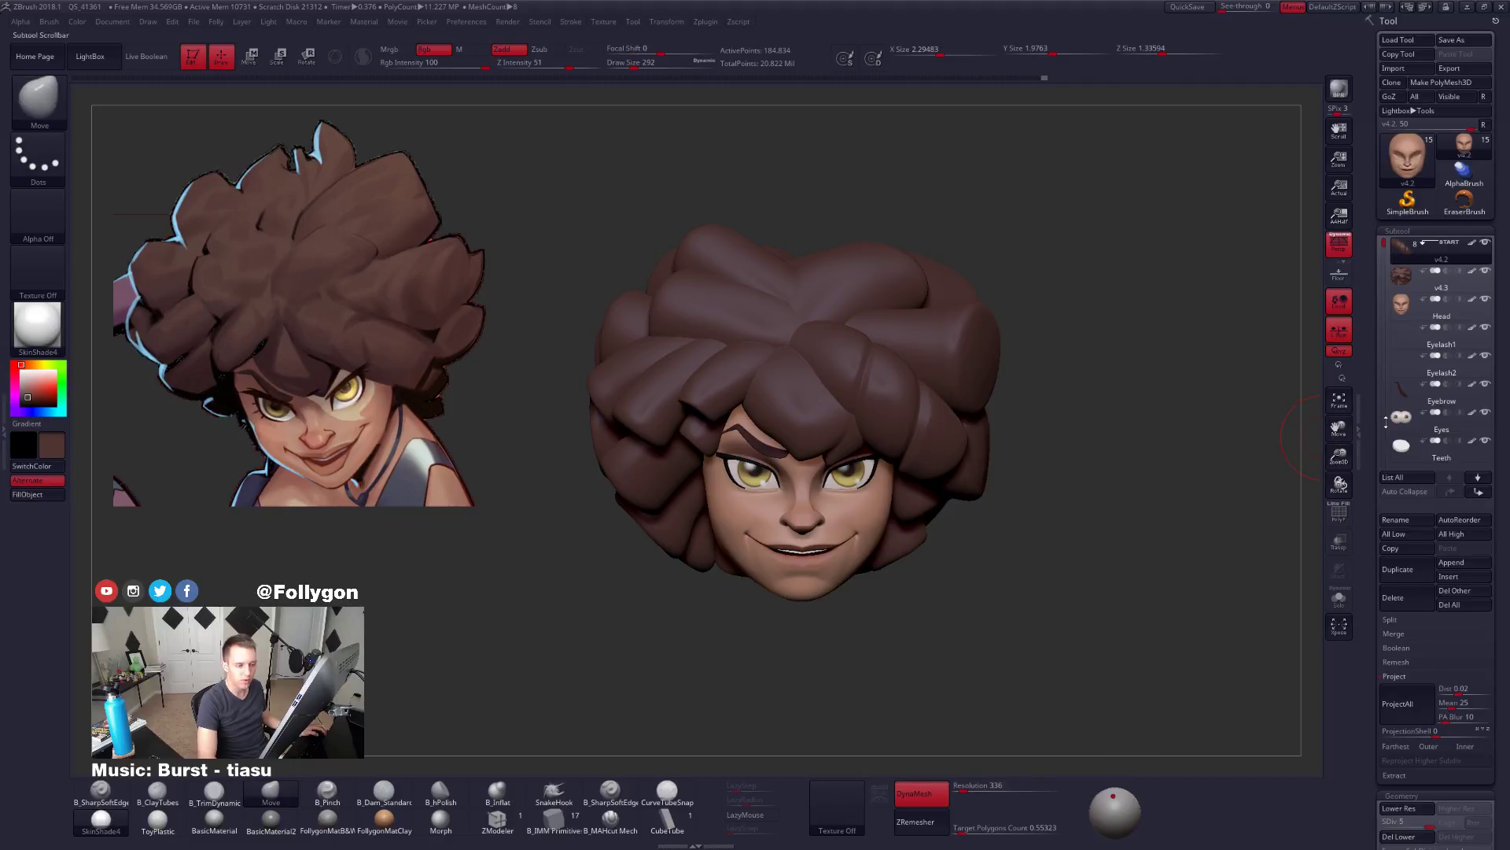
Collapse the projection and ZRemesher settings and open the ClayPolish settings for the v4.2 lock.
{"action": "left_click_drag", "start_coordinate": [1399, 733], "coordinate": [1400, 276]}
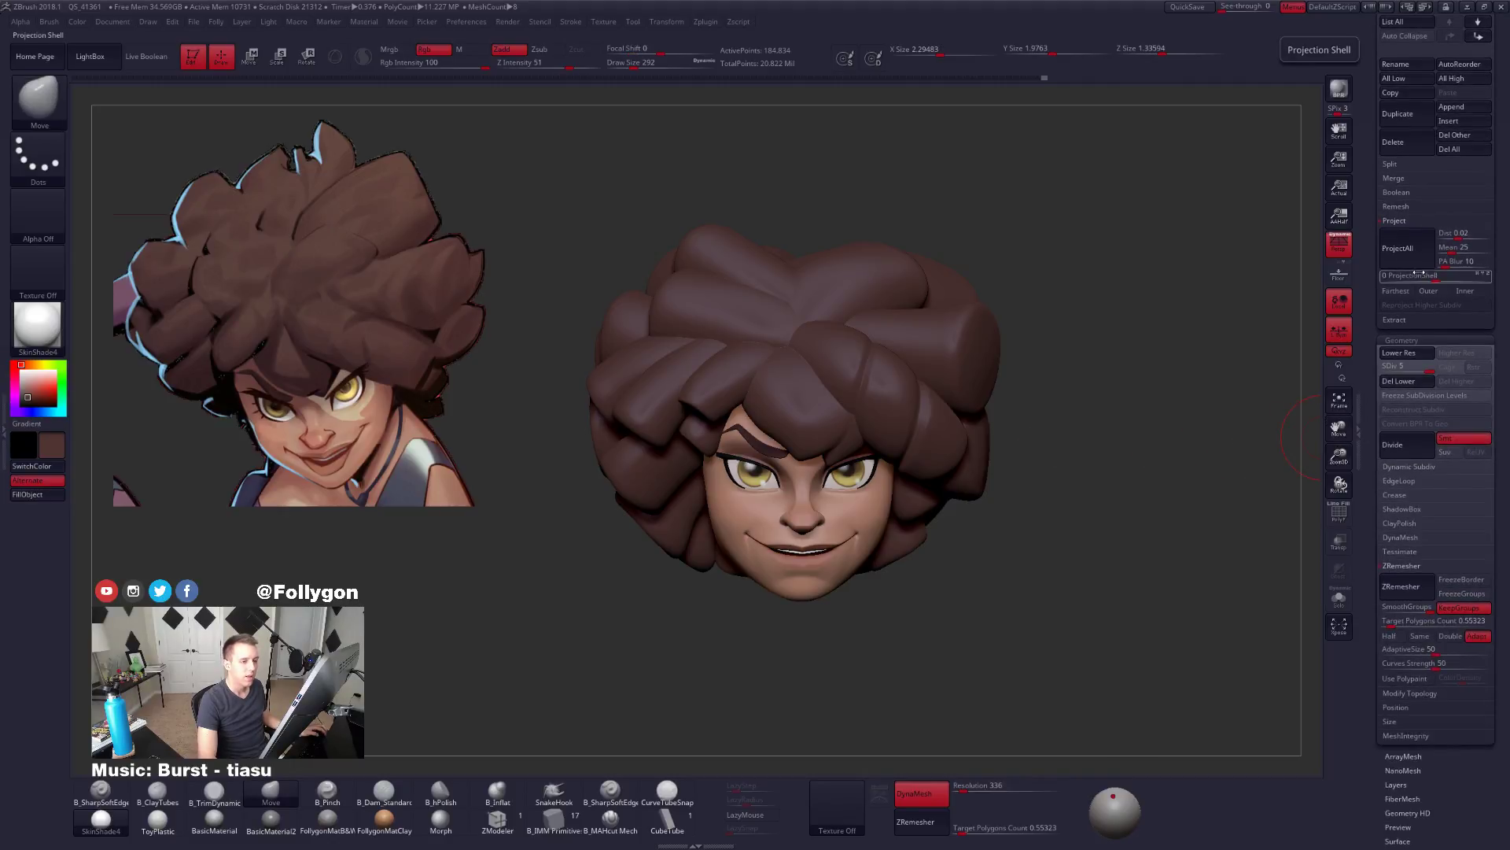
{"action": "left_click", "coordinate": [1406, 222]}
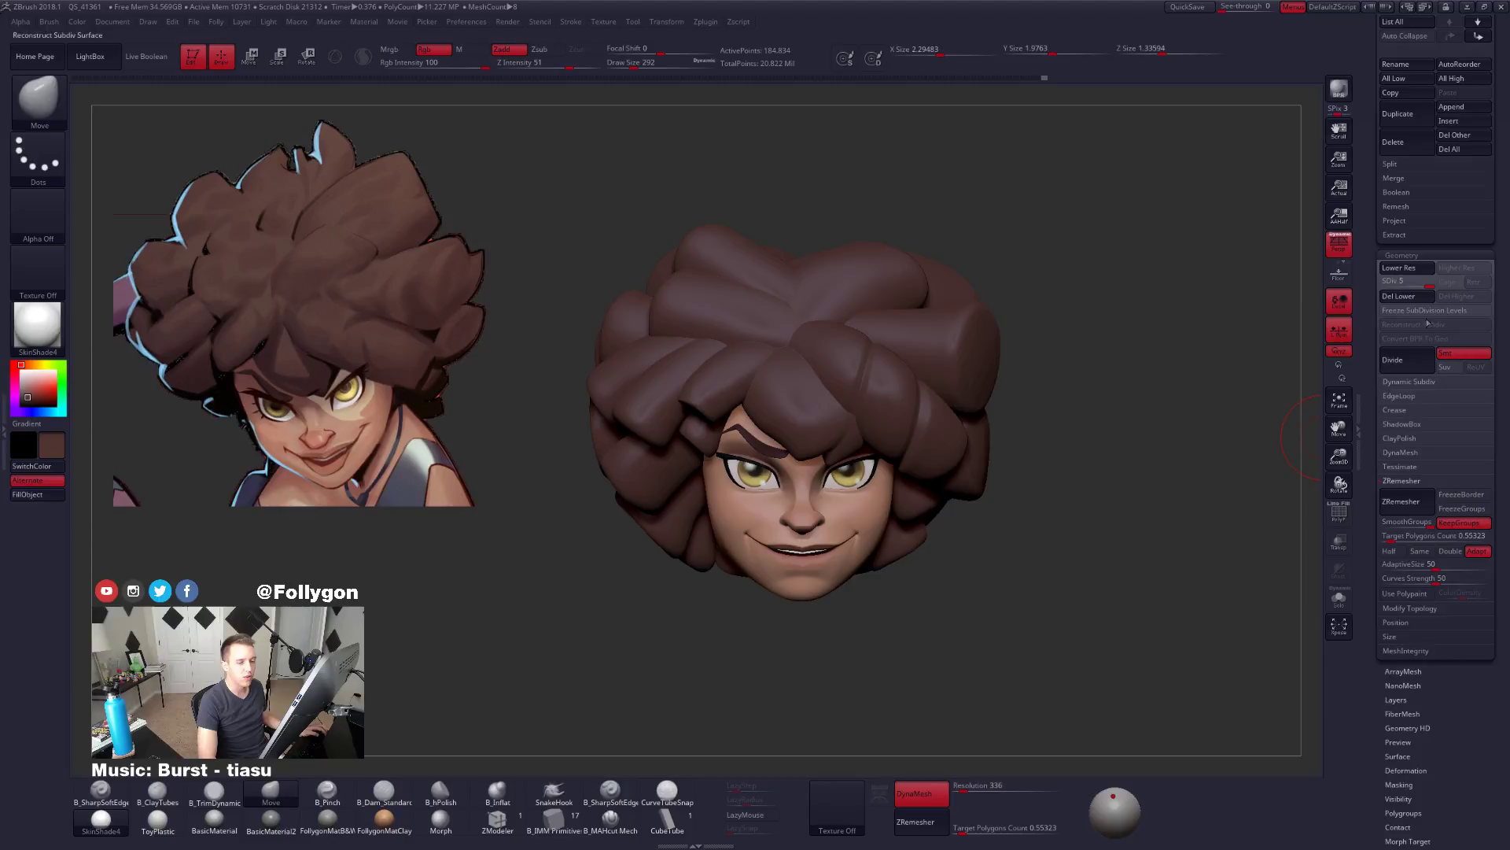
{"action": "left_click", "coordinate": [1405, 480]}
{"action": "left_click", "coordinate": [1420, 441]}
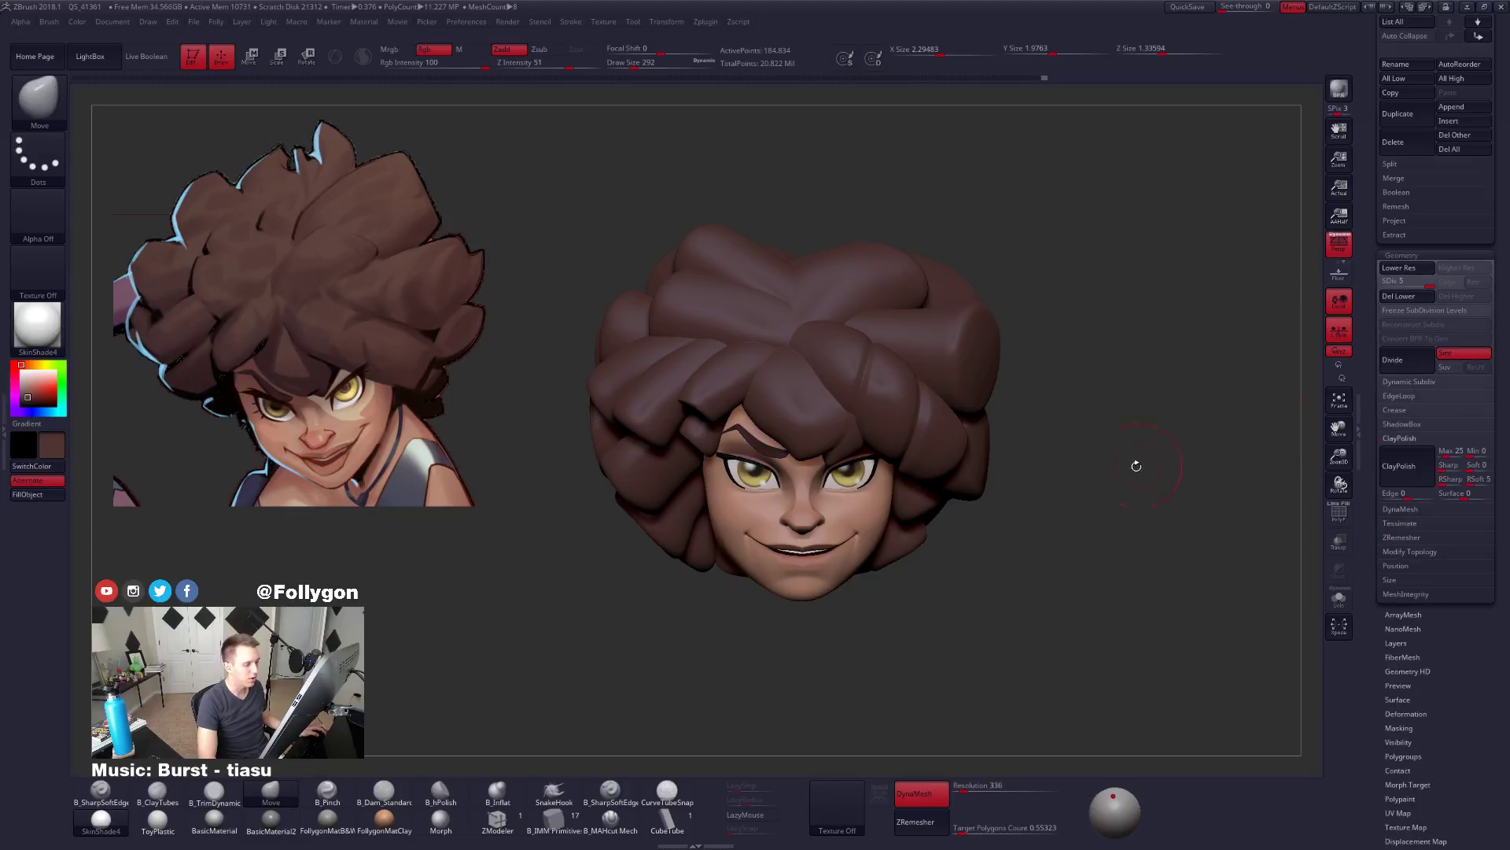
Isolate the v4.2 lock and display it in white with the FollygonMatB&P material.
{"action": "key", "text": "alt+s"}
{"action": "left_click_drag", "start_coordinate": [1050, 472], "coordinate": [1072, 456]}
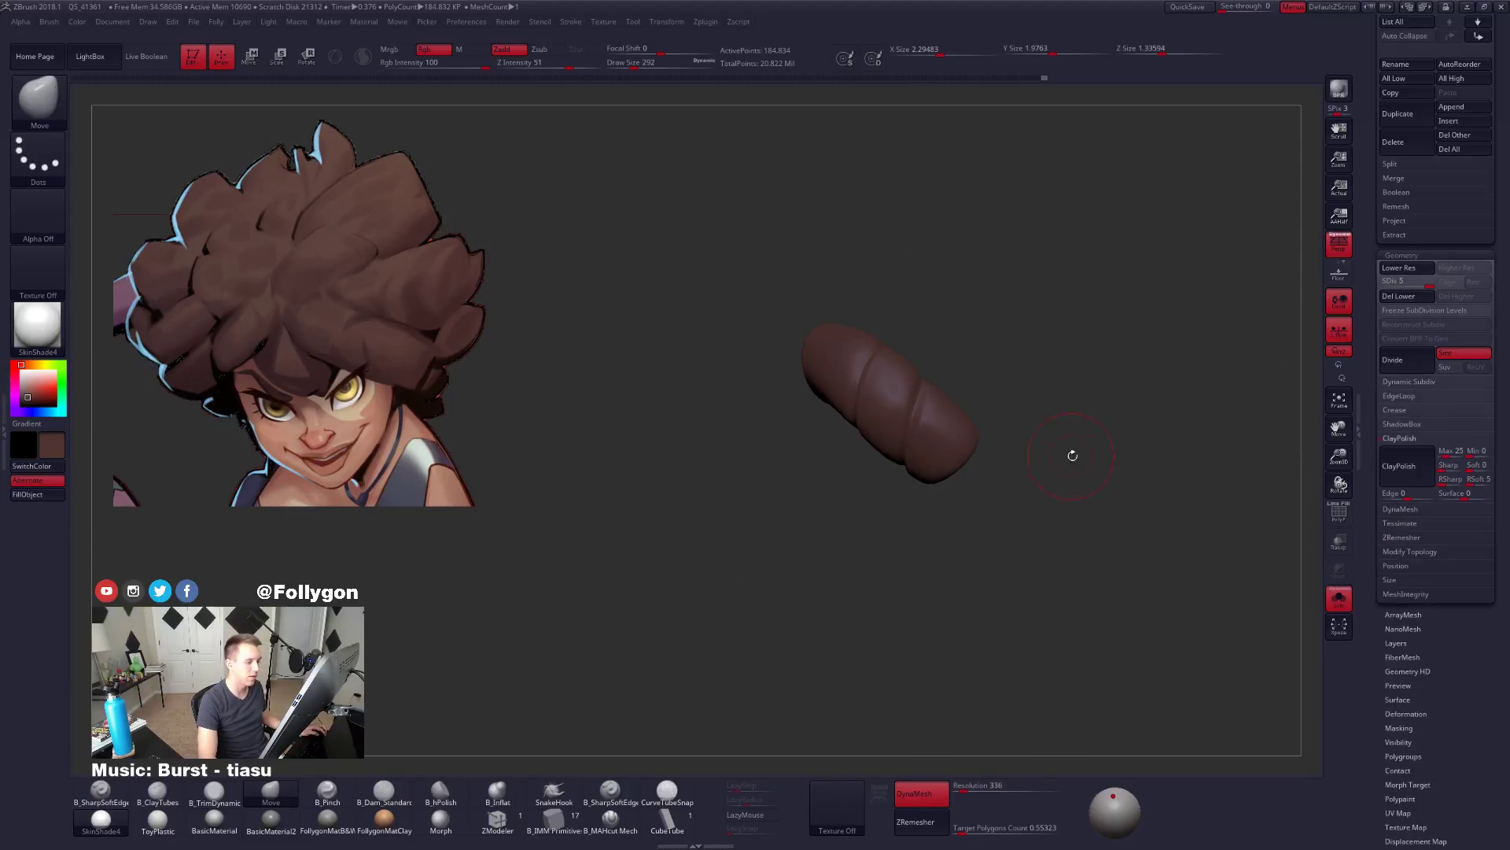
{"action": "left_click_drag", "start_coordinate": [1370, 304], "coordinate": [1370, 760]}
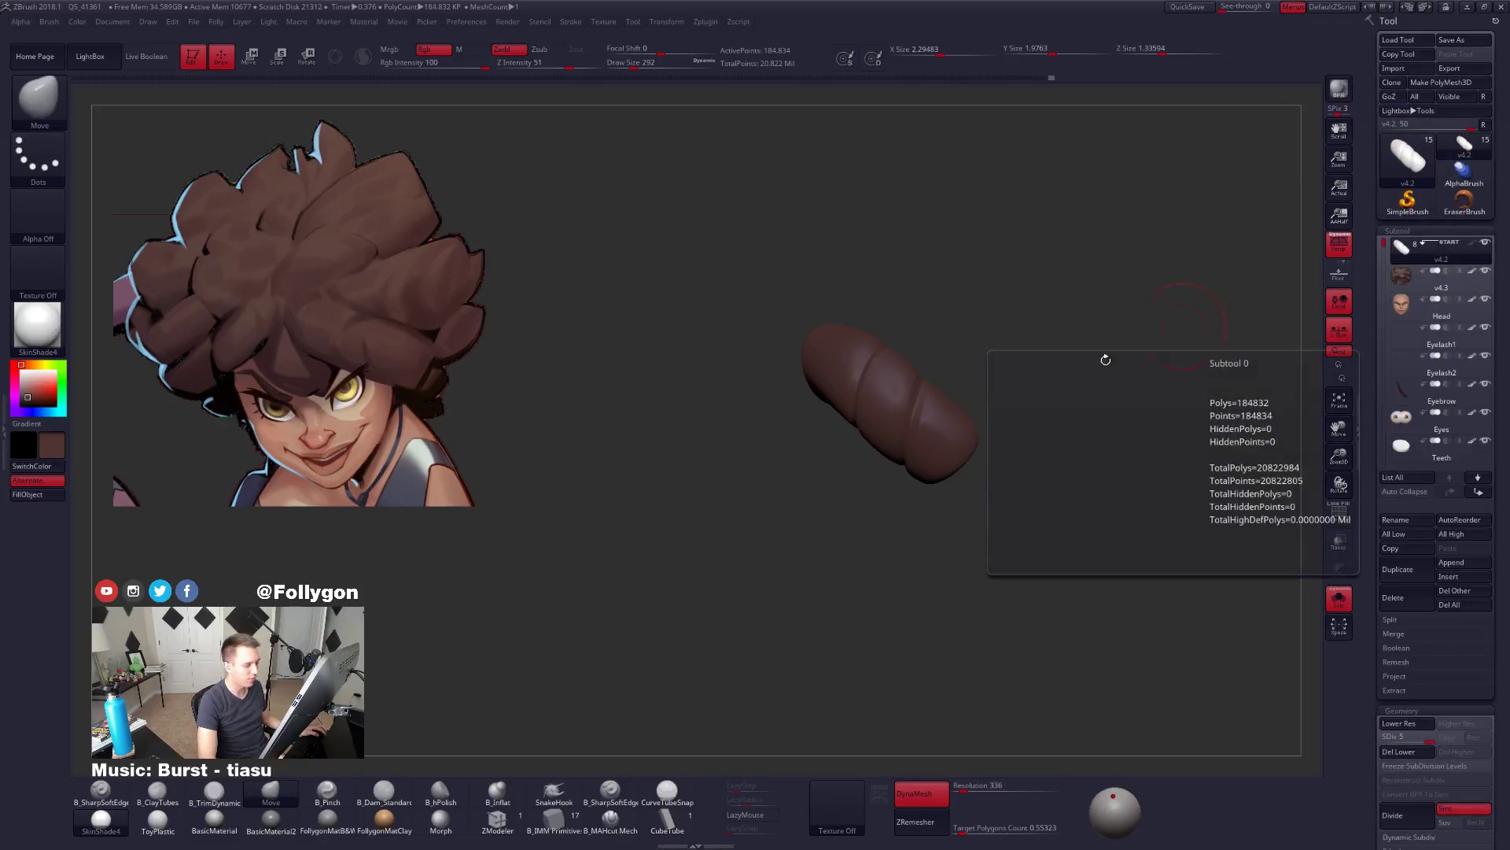
{"action": "left_click", "coordinate": [346, 815]}
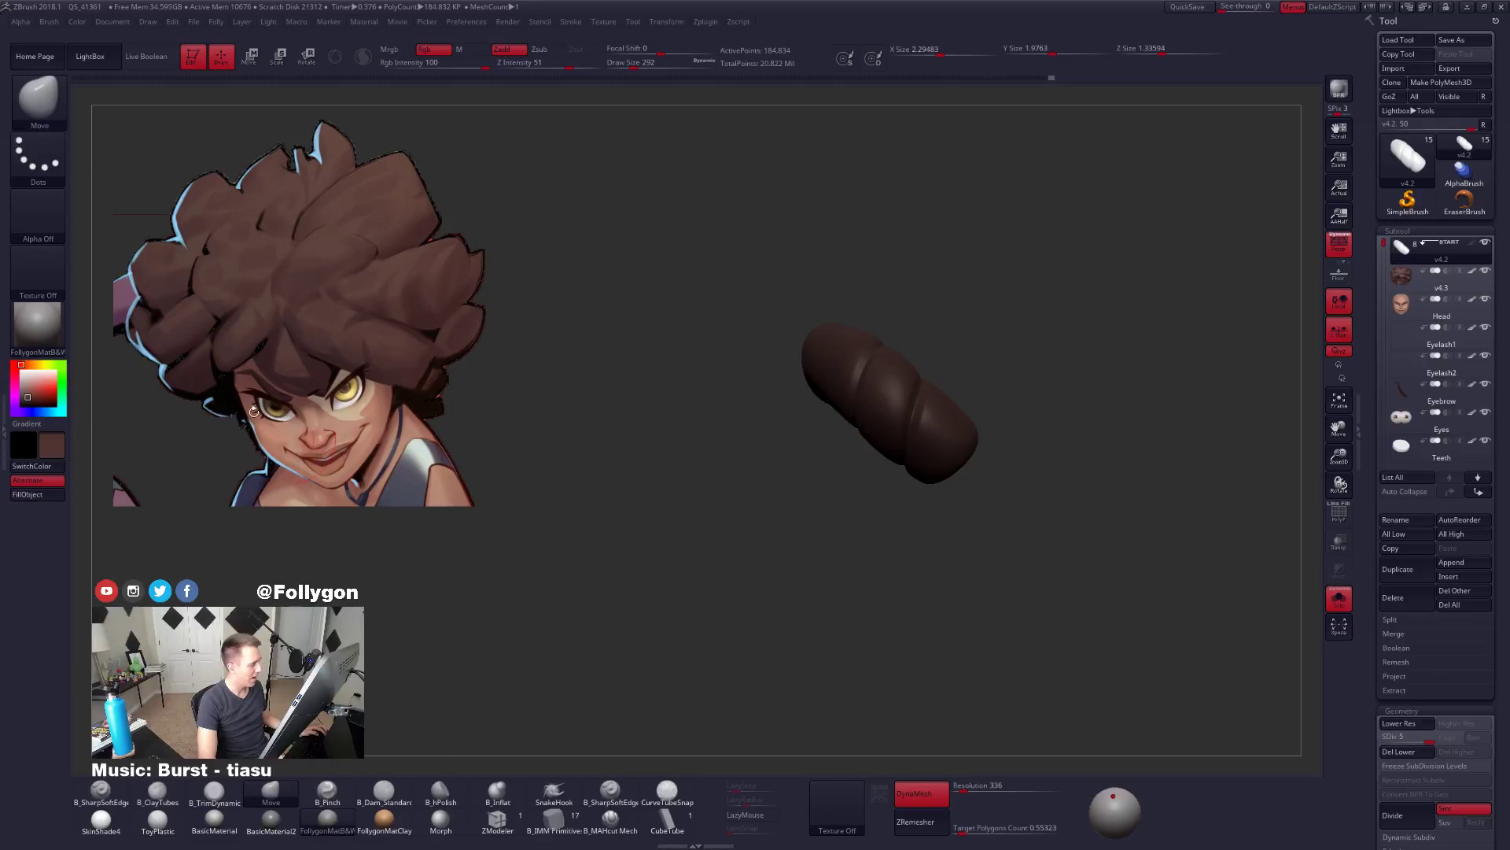
{"action": "left_click", "coordinate": [21, 371]}
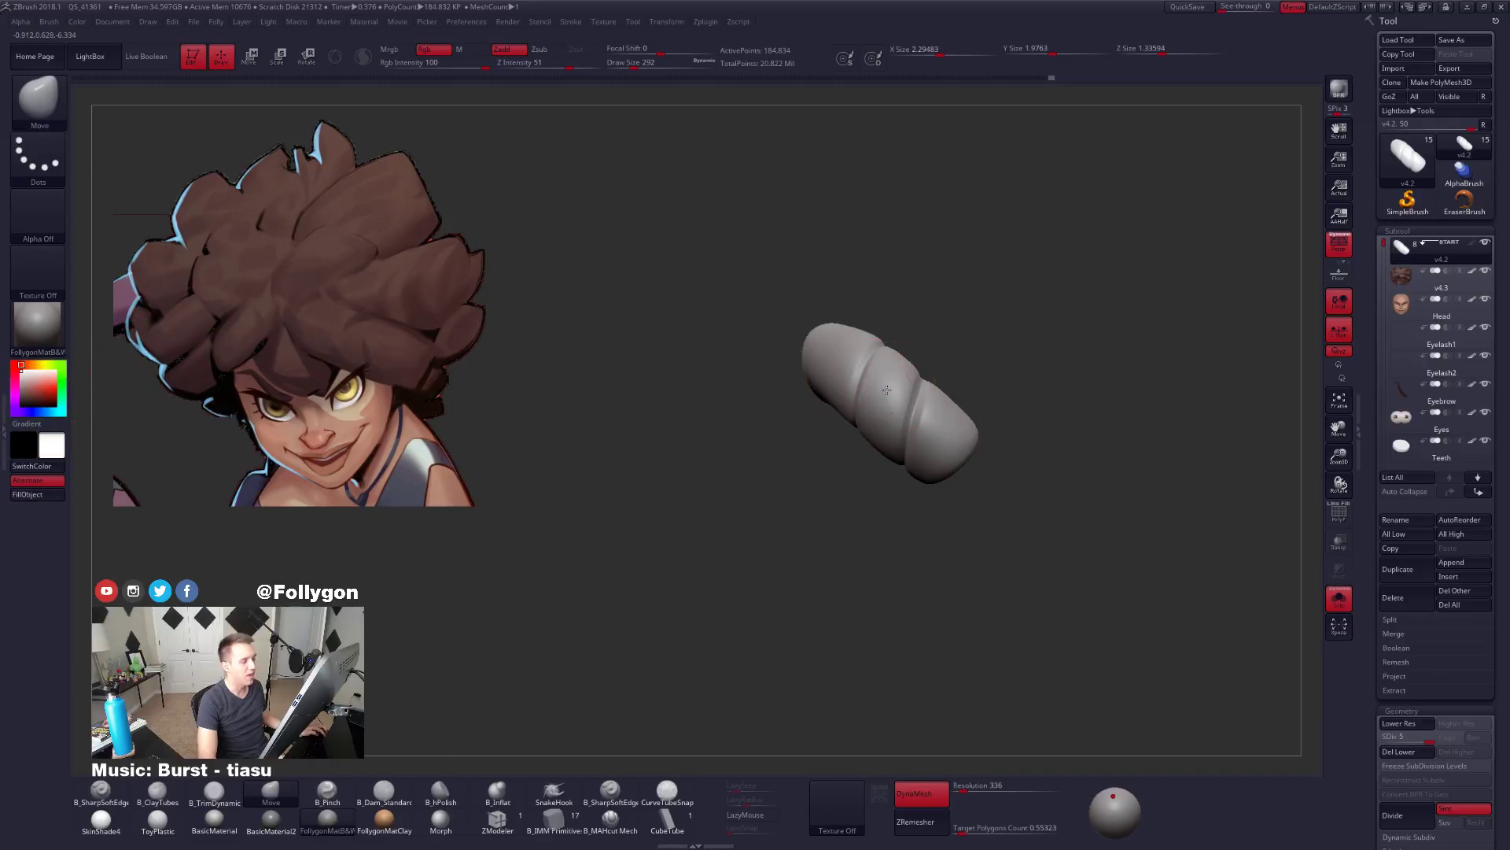
Set the draw size to 215 and apply ClayPolish to the isolated lock with Max 25.
{"action": "right_click_drag", "start_coordinate": [887, 390], "coordinate": [983, 464], "text": "ctrl"}
{"action": "key", "text": "space"}
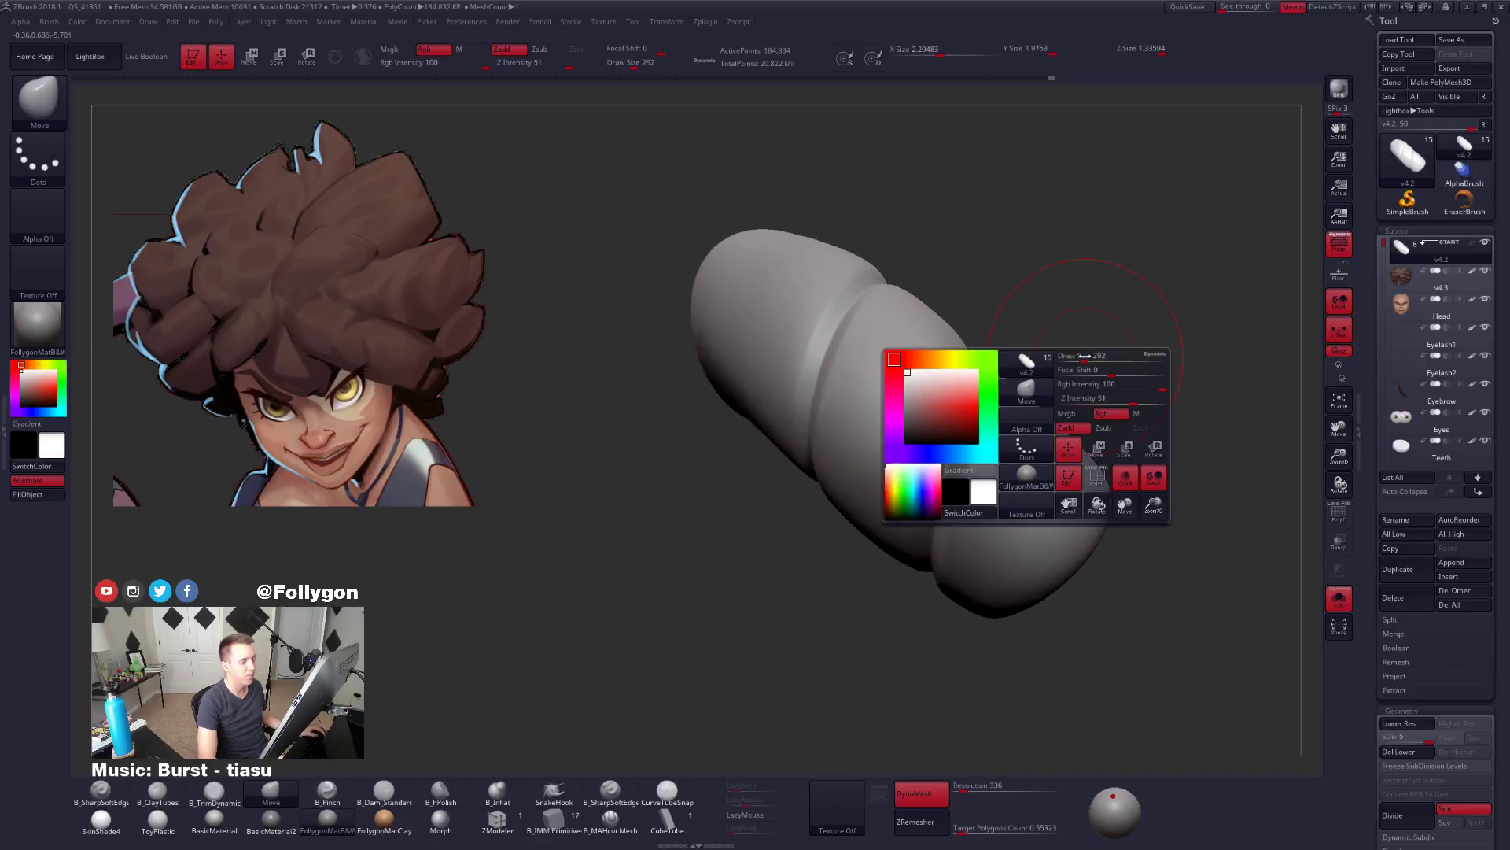
{"action": "left_click_drag", "start_coordinate": [1085, 356], "coordinate": [1076, 356]}
{"action": "scroll", "coordinate": [1370, 535], "scroll_direction": "down", "scroll_amount": 5}
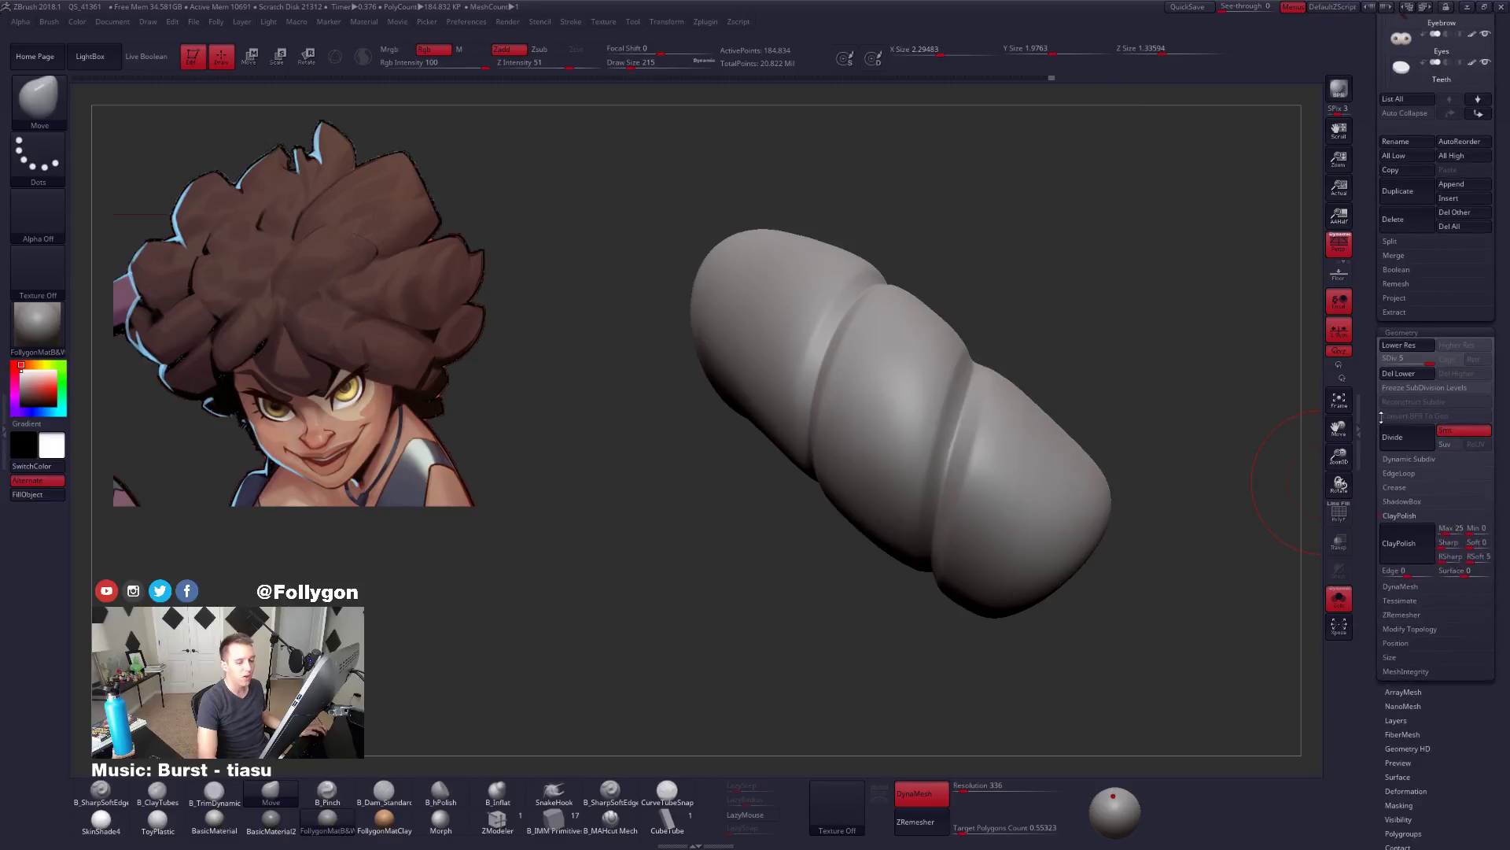
{"action": "left_click", "coordinate": [1419, 554]}
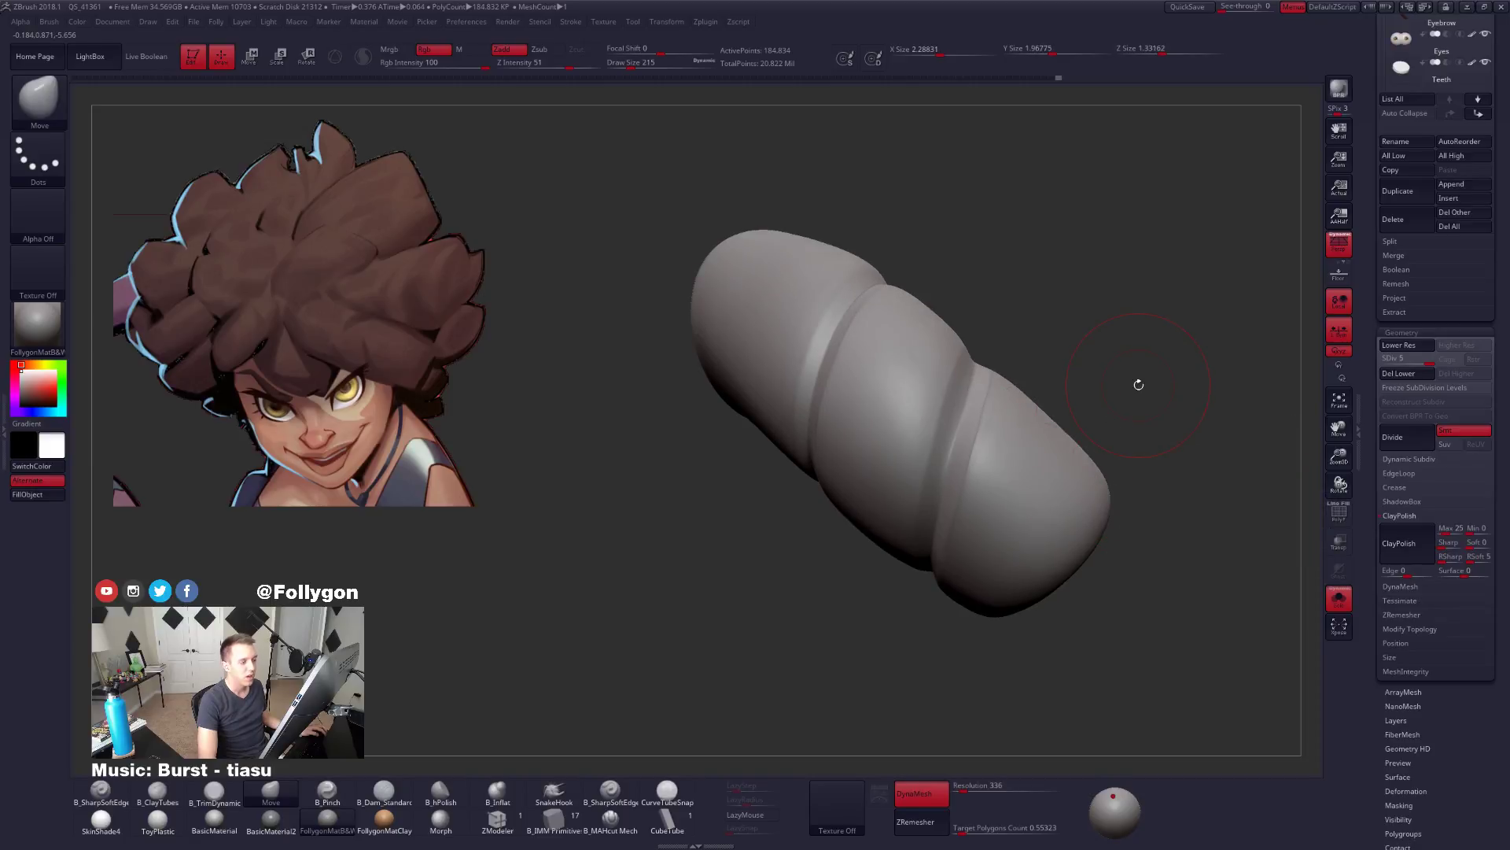
Select the B_ClayTubes brush for working on the grooves of the isolated lock.
{"action": "left_click_drag", "start_coordinate": [1140, 381], "coordinate": [1126, 482]}
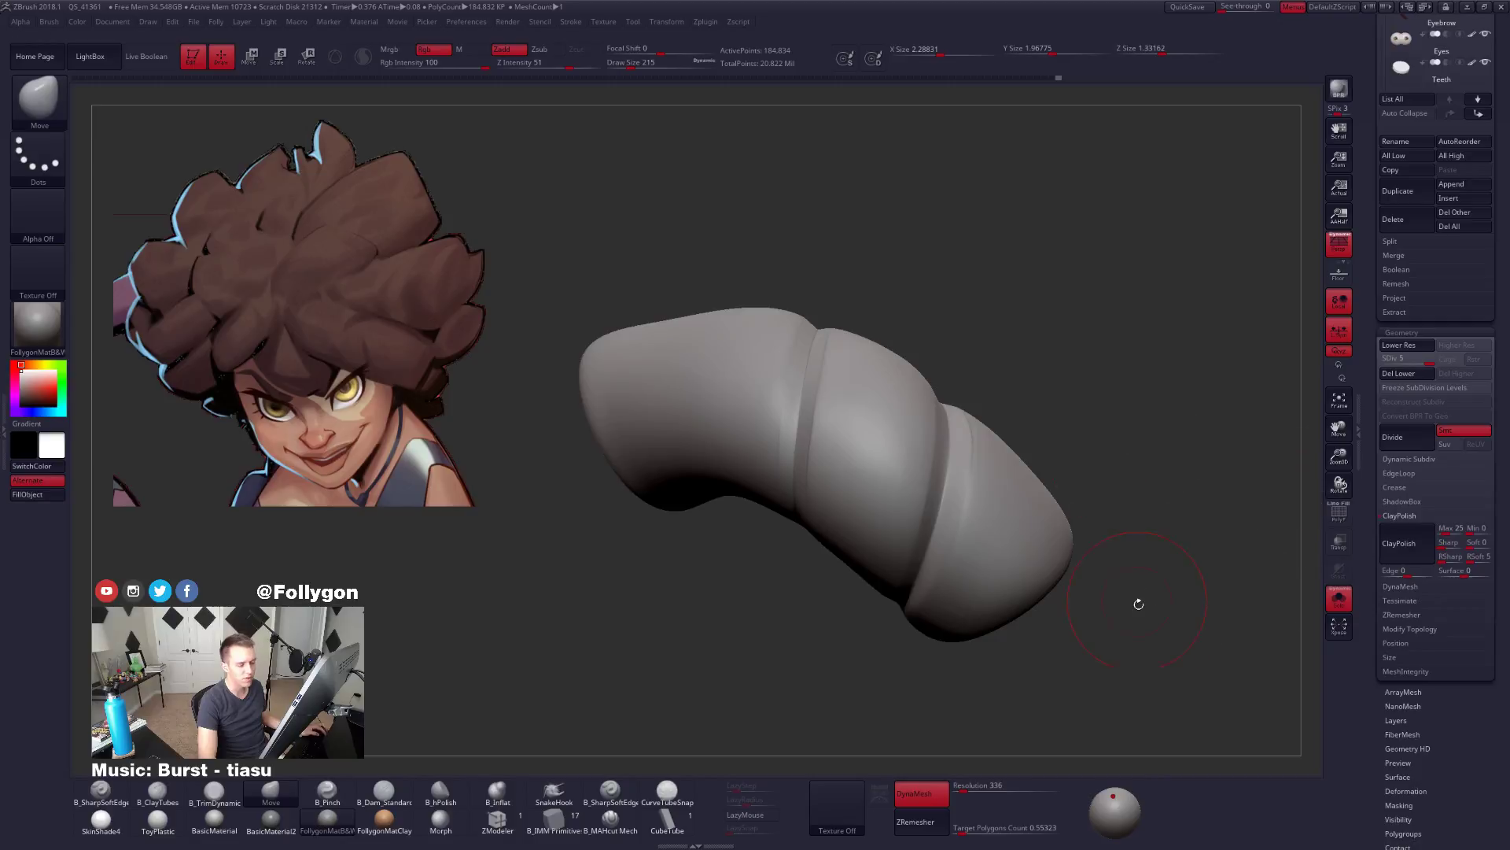
{"action": "mouse_move", "coordinate": [1138, 603]}
{"action": "left_mouse_down", "text": "alt"}
{"action": "mouse_move", "coordinate": [1021, 505]}
{"action": "mouse_move", "coordinate": [1078, 602]}
{"action": "left_mouse_up", "text": "alt"}
{"action": "key", "text": "ctrl"}
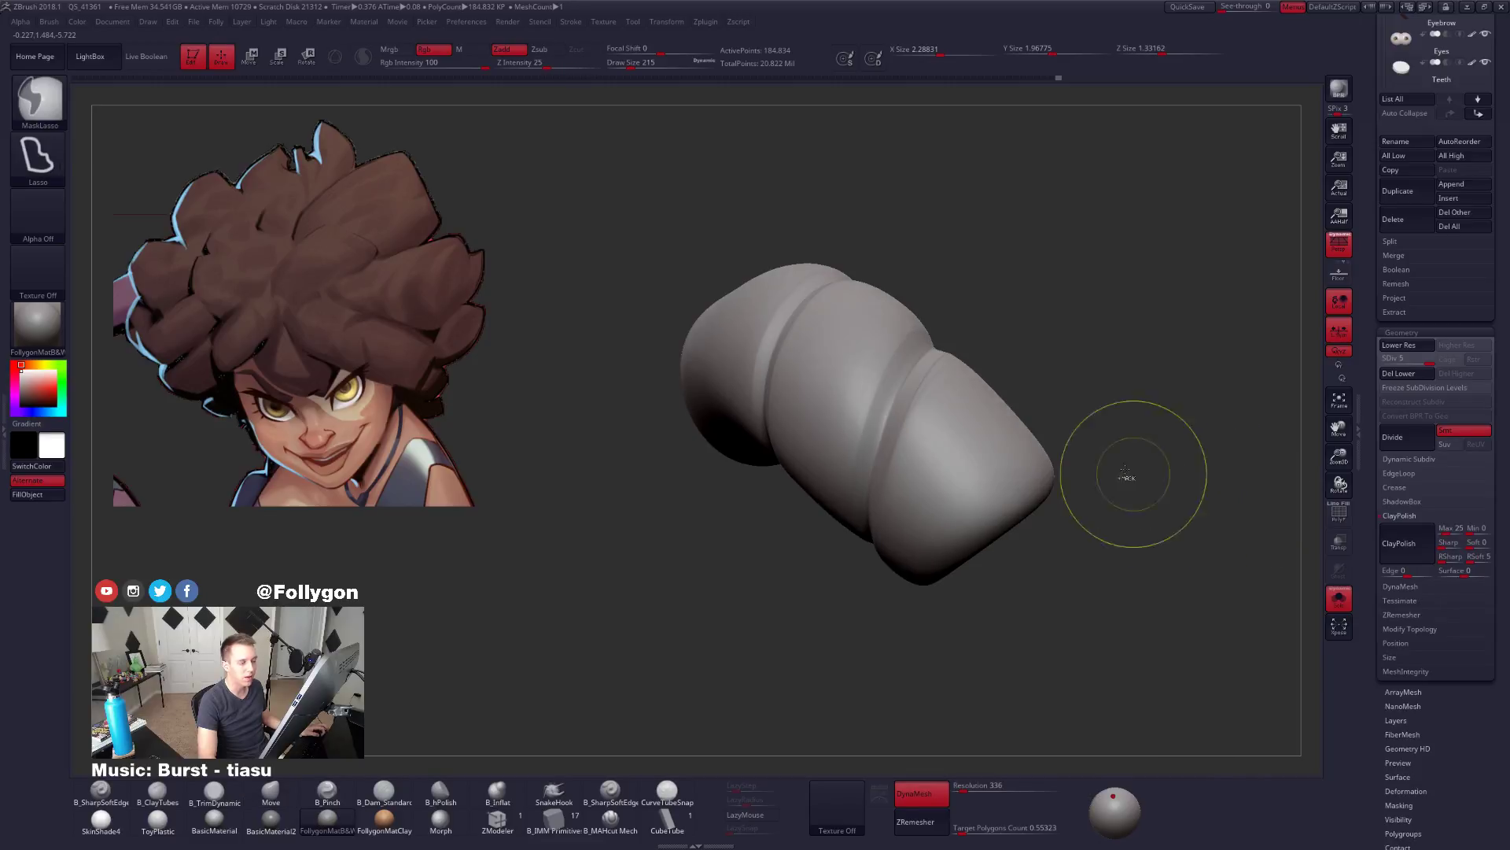
{"action": "right_click_drag", "start_coordinate": [926, 390], "coordinate": [994, 535], "text": "alt"}
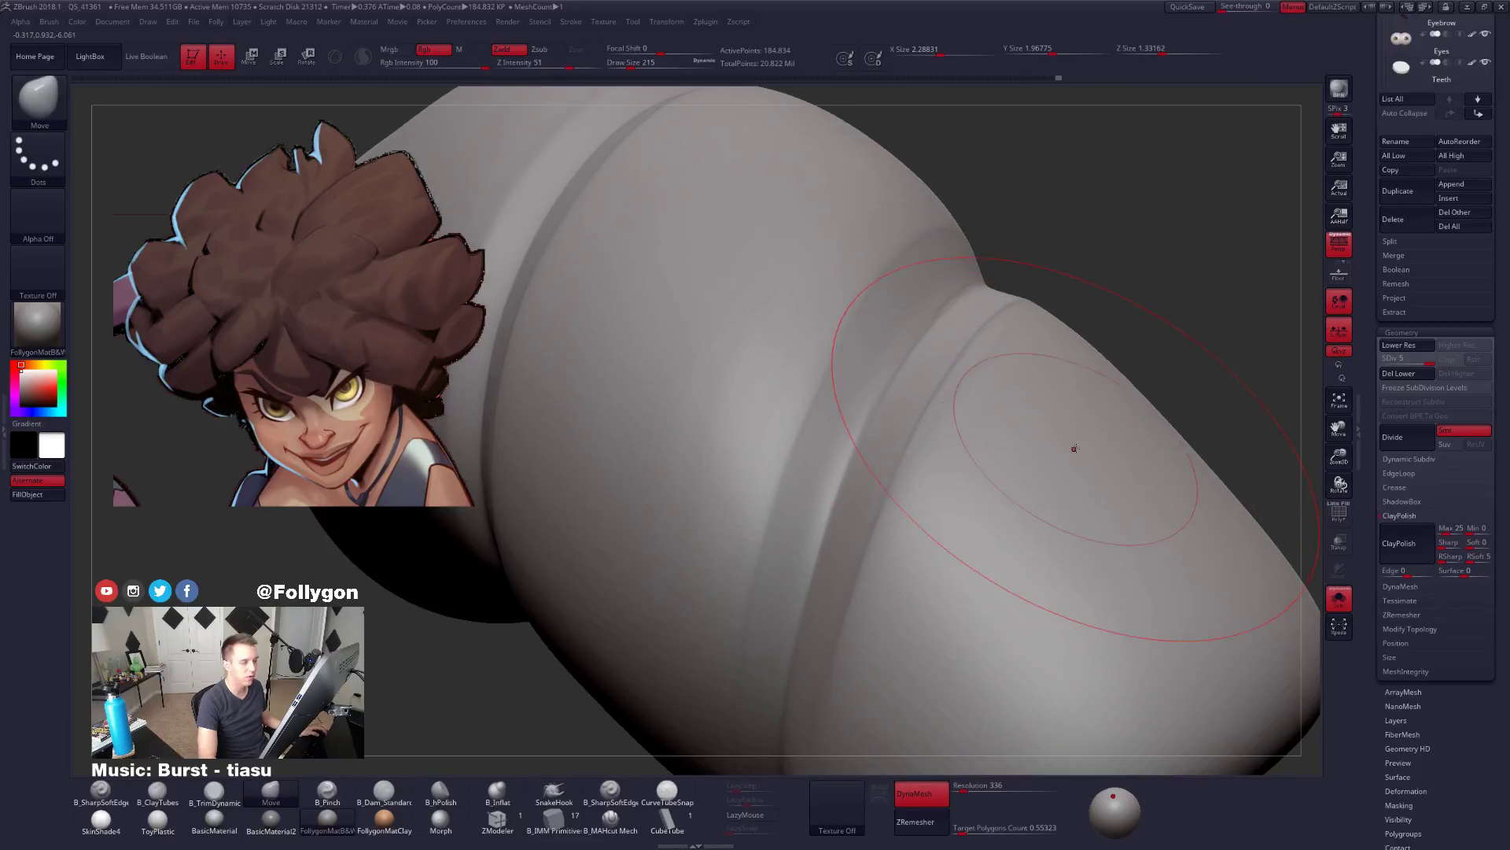
{"action": "right_click_drag", "start_coordinate": [1107, 354], "coordinate": [1110, 360], "text": "alt"}
{"action": "key", "text": "b"}
{"action": "key", "text": "c"}
{"action": "key", "text": "t"}
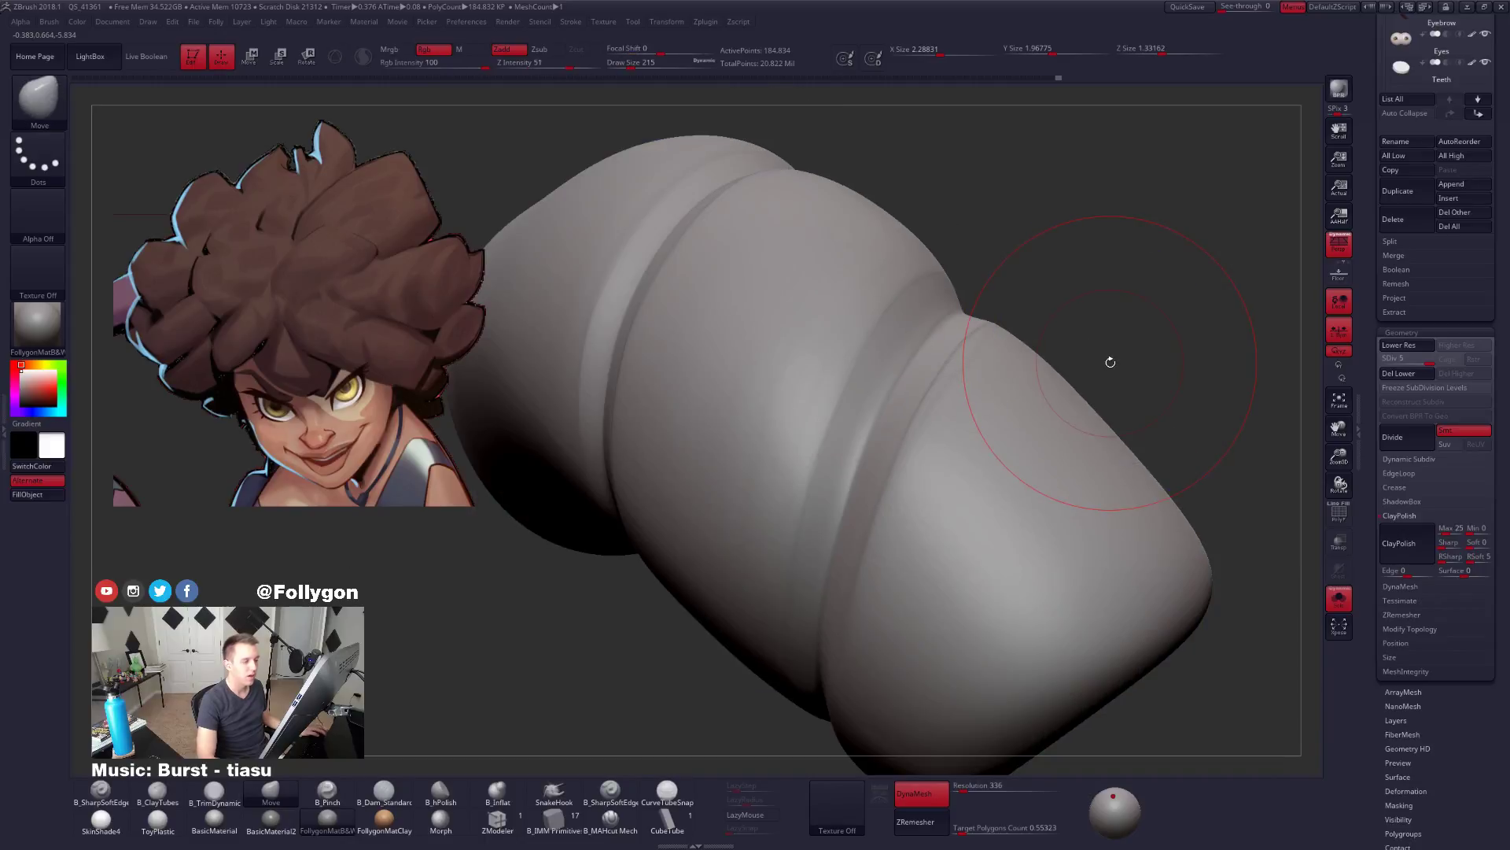
Try building up the edge of the lock's lower groove with B_ClayTubes strokes, reducing the draw size to 88.
{"action": "left_click_drag", "start_coordinate": [947, 371], "coordinate": [959, 435]}
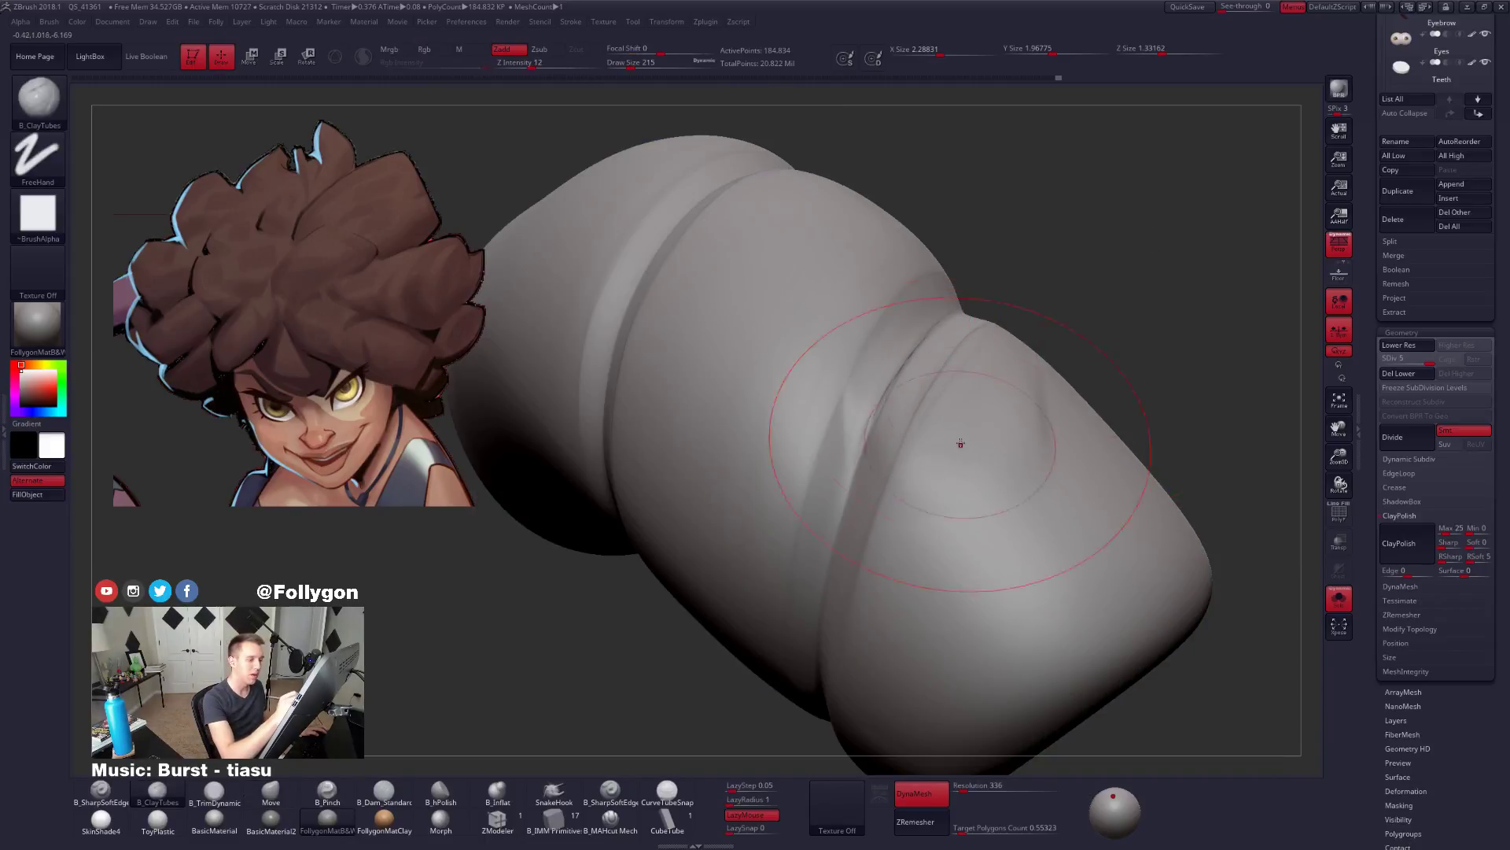
{"action": "key", "text": "space"}
{"action": "left_click_drag", "start_coordinate": [1042, 350], "coordinate": [1028, 350]}
{"action": "key", "text": "ctrl+z"}
{"action": "right_click_drag", "start_coordinate": [930, 405], "coordinate": [932, 389]}
{"action": "left_click_drag", "start_coordinate": [971, 399], "coordinate": [982, 463]}
{"action": "mouse_move", "coordinate": [947, 452]}
{"action": "right_mouse_down"}
{"action": "mouse_move", "coordinate": [965, 420]}
{"action": "mouse_move", "coordinate": [990, 462]}
{"action": "mouse_move", "coordinate": [1023, 439]}
{"action": "right_mouse_up"}
{"action": "key", "text": "ctrl+z"}
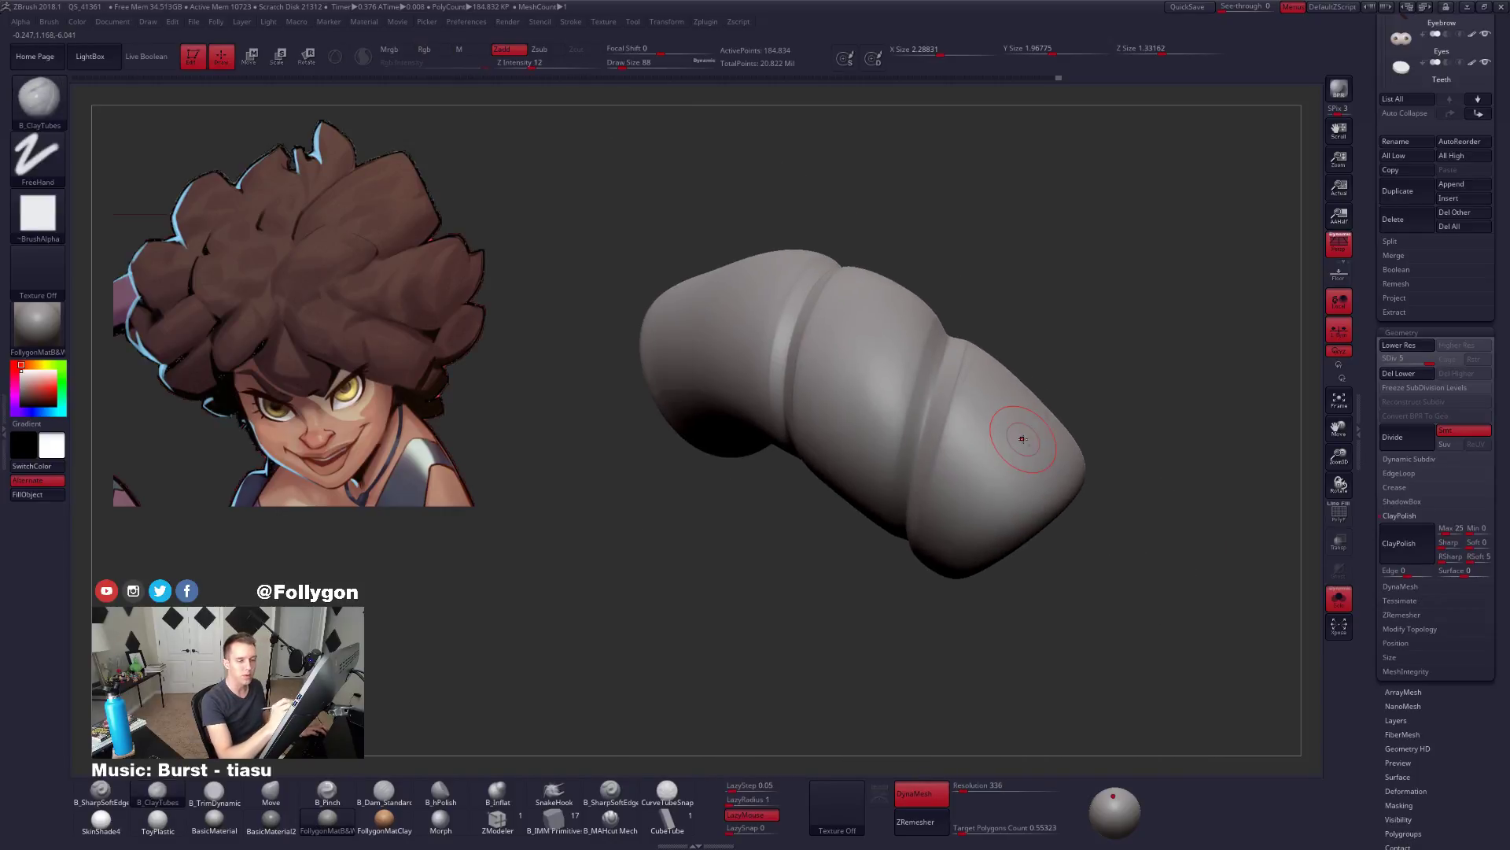
Compare the polished white lock with its earlier brown state in the undo history.
{"action": "right_click_drag", "start_coordinate": [1052, 606], "coordinate": [1095, 627]}
{"action": "key", "text": "alt+s"}
{"action": "key", "text": "alt+s"}
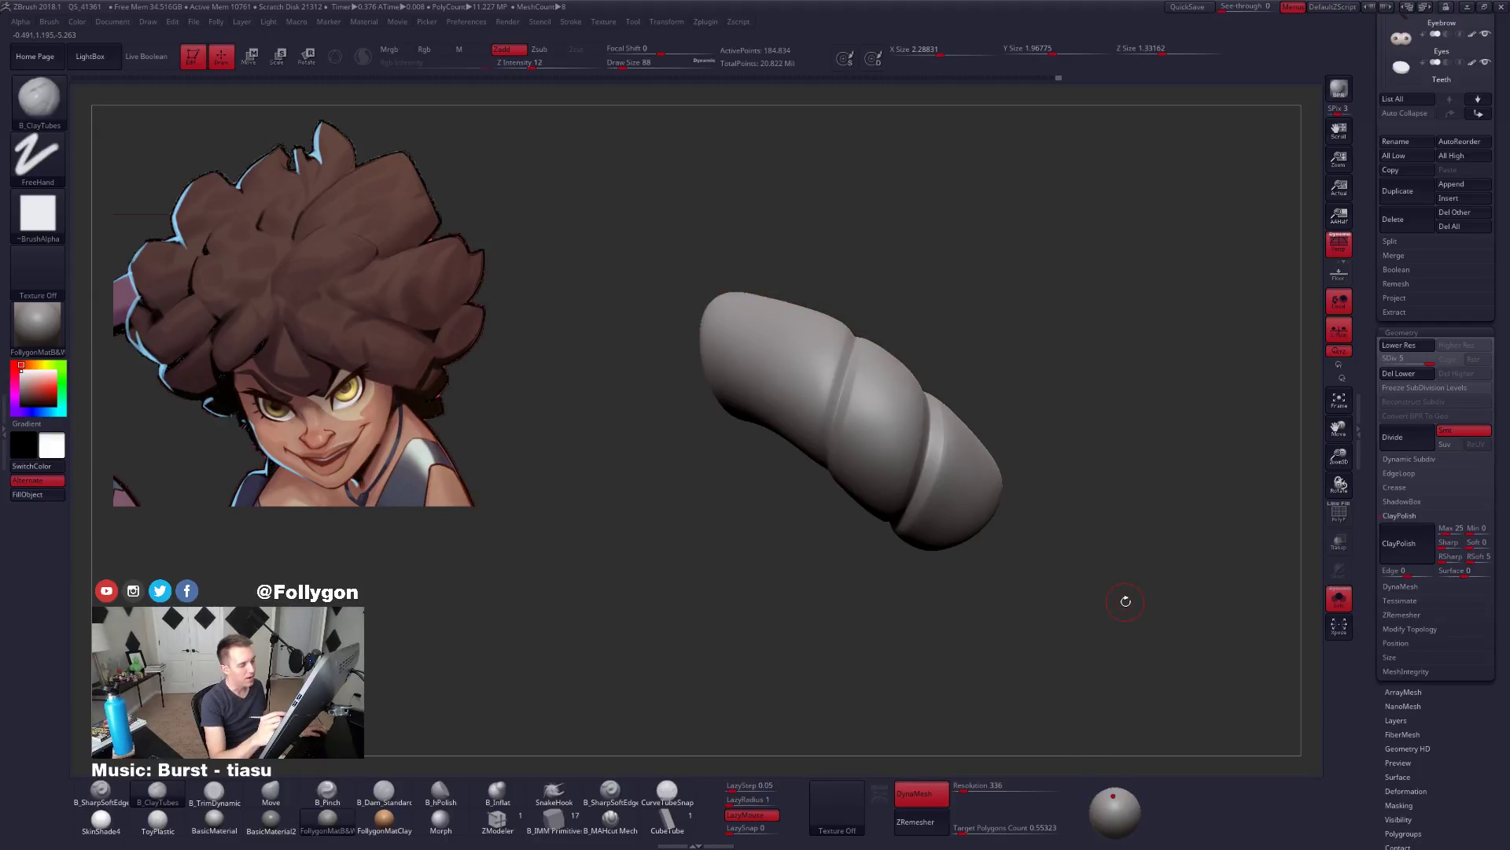
{"action": "key", "text": "ctrl"}
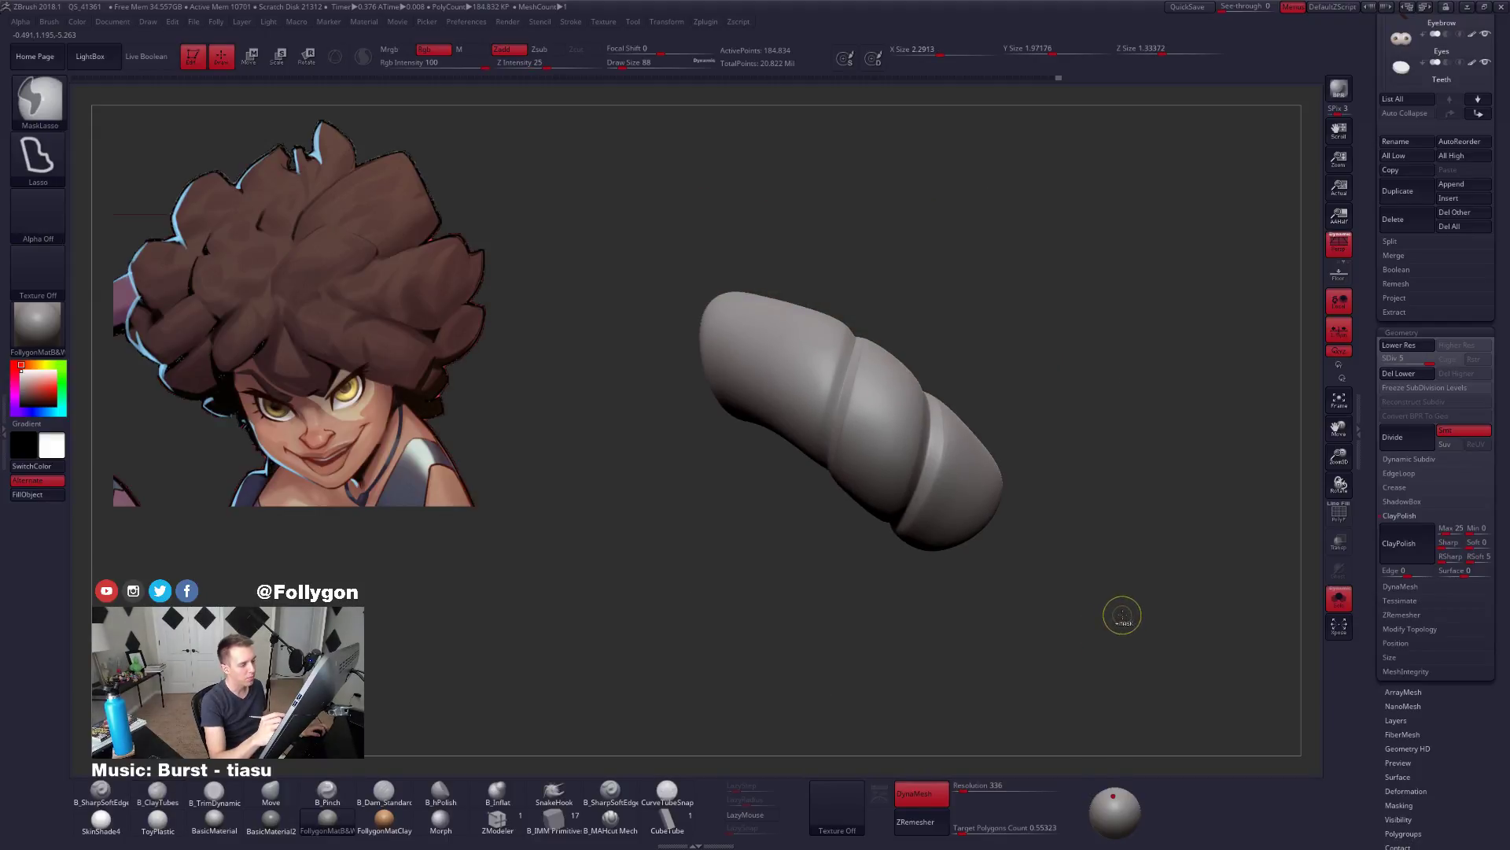
{"action": "left_click", "coordinate": [1125, 617], "text": "ctrl"}
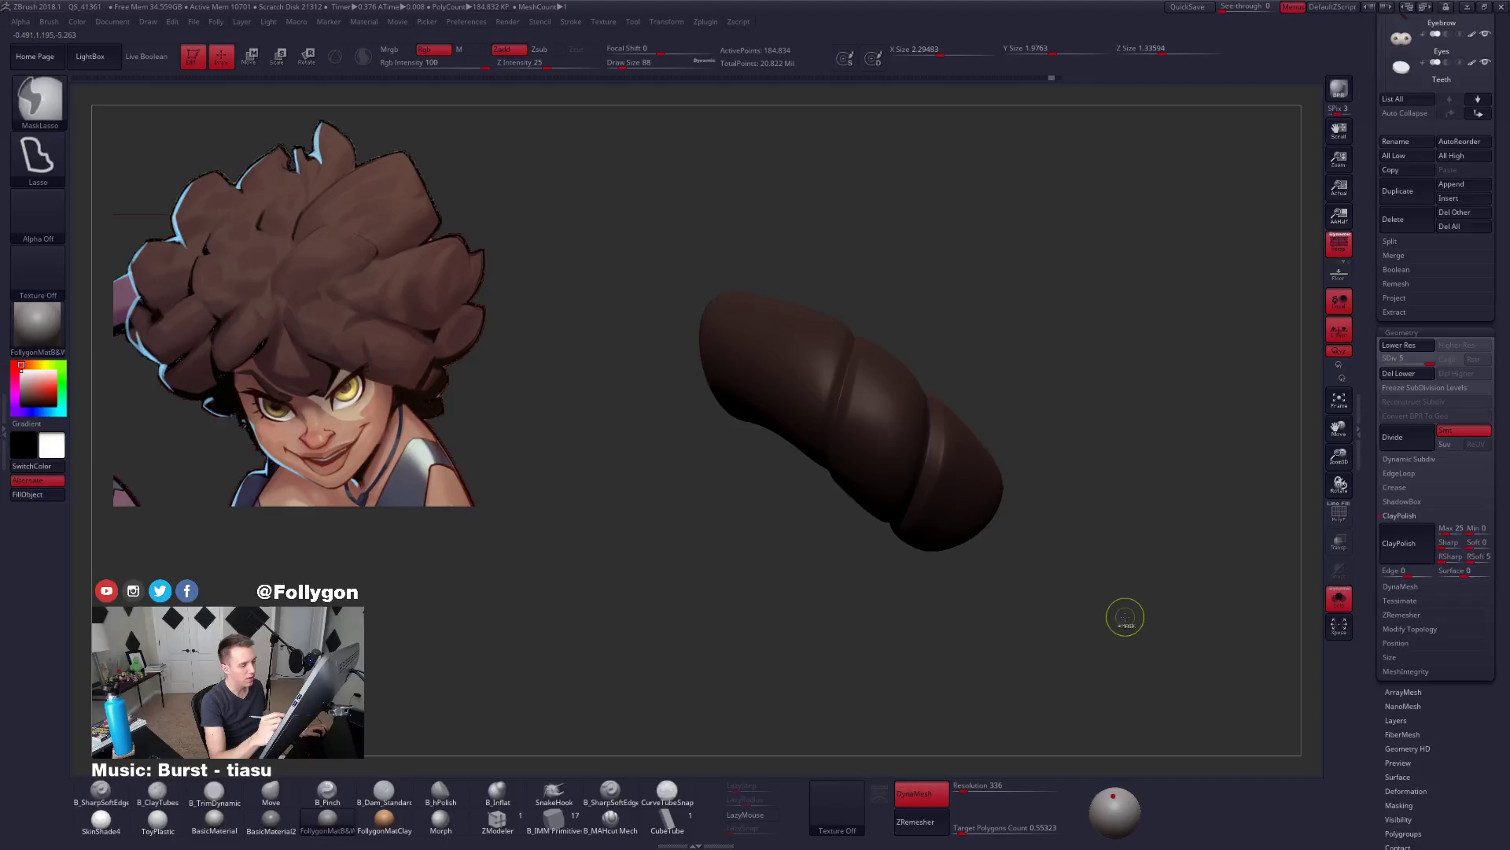
{"action": "left_click", "coordinate": [1123, 617], "text": "ctrl"}
Smooth the lock's upper groove at draw size 140 and divide the mesh to subdivision level 6.
{"action": "key", "text": "shift"}
{"action": "mouse_move", "coordinate": [1093, 620]}
{"action": "right_mouse_down"}
{"action": "mouse_move", "coordinate": [1023, 621]}
{"action": "mouse_move", "coordinate": [1019, 676]}
{"action": "right_mouse_up"}
{"action": "key", "text": "shift+f"}
{"action": "key", "text": "shift+f"}
{"action": "key", "text": "space"}
{"action": "left_click_drag", "start_coordinate": [836, 412], "coordinate": [847, 412]}
{"action": "mouse_move", "coordinate": [848, 412]}
{"action": "right_mouse_down"}
{"action": "mouse_move", "coordinate": [836, 419]}
{"action": "mouse_move", "coordinate": [858, 346]}
{"action": "right_mouse_up"}
{"action": "left_click_drag", "start_coordinate": [837, 295], "coordinate": [851, 260], "text": "shift"}
{"action": "mouse_move", "coordinate": [851, 261]}
{"action": "right_mouse_down"}
{"action": "mouse_move", "coordinate": [843, 345]}
{"action": "mouse_move", "coordinate": [944, 431]}
{"action": "mouse_move", "coordinate": [931, 424]}
{"action": "mouse_move", "coordinate": [961, 367]}
{"action": "right_mouse_up"}
{"action": "key", "text": "ctrl+d"}
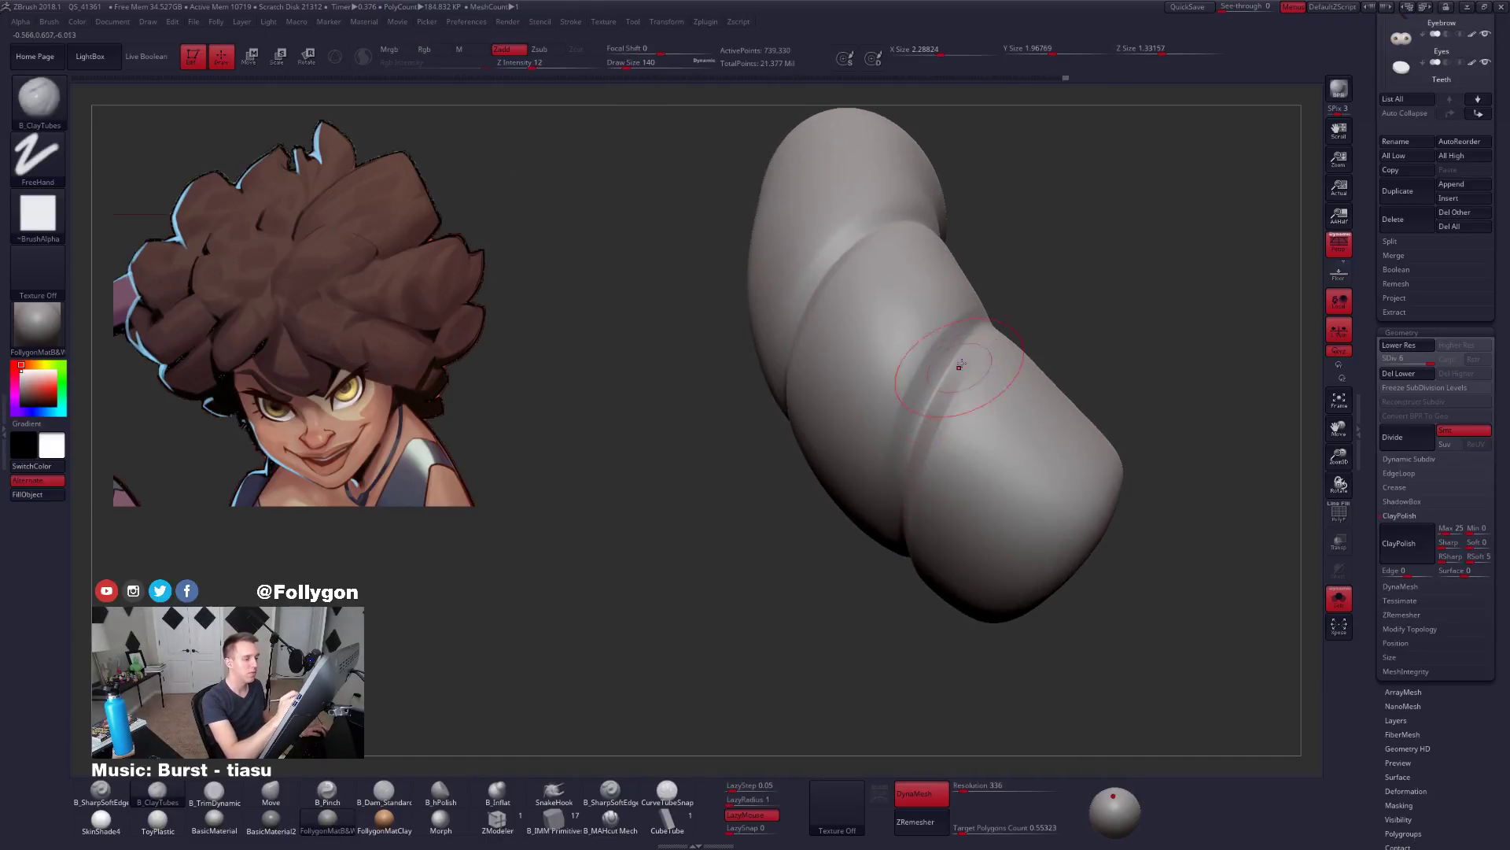
Smooth along the lock's lower groove and across its middle section at subdivision level 6.
{"action": "left_click_drag", "start_coordinate": [959, 371], "coordinate": [892, 504], "text": "shift"}
{"action": "mouse_move", "coordinate": [881, 509]}
{"action": "right_mouse_down"}
{"action": "mouse_move", "coordinate": [904, 399]}
{"action": "mouse_move", "coordinate": [880, 584]}
{"action": "right_mouse_up"}
{"action": "key", "text": "shift"}
{"action": "left_click_drag", "start_coordinate": [880, 584], "coordinate": [873, 606], "text": "shift"}
{"action": "right_click_drag", "start_coordinate": [875, 578], "coordinate": [866, 469]}
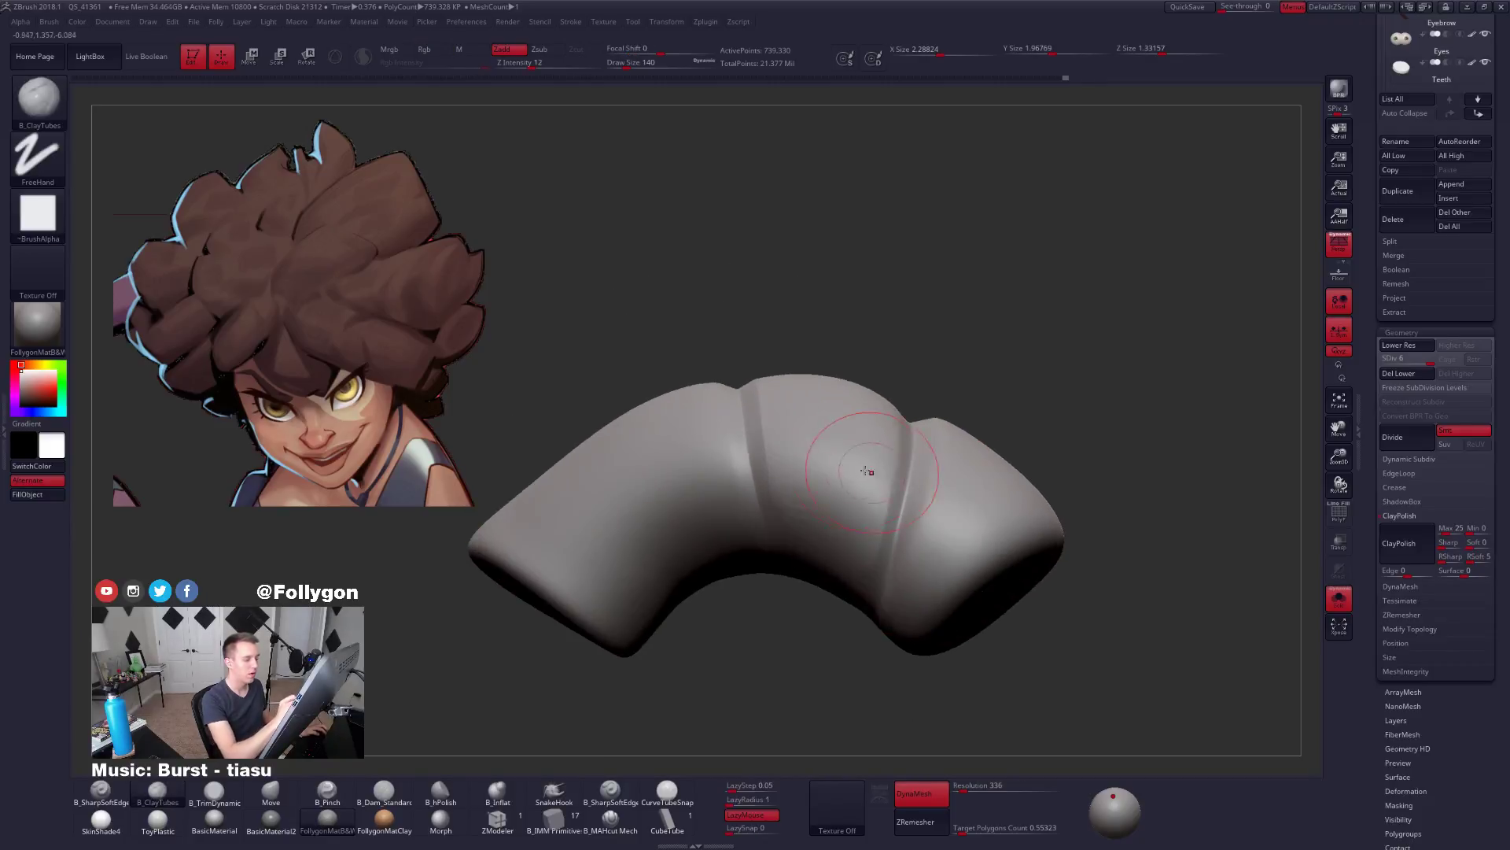
{"action": "left_click_drag", "start_coordinate": [841, 469], "coordinate": [813, 473], "text": "shift"}
Rework and smooth the creases on the lock's underside at subdivision level 5 with draw size 96.
{"action": "key", "text": "shift+d"}
{"action": "key", "text": "space"}
{"action": "right_click_drag", "start_coordinate": [822, 543], "coordinate": [790, 604]}
{"action": "left_click_drag", "start_coordinate": [733, 549], "coordinate": [717, 598]}
{"action": "right_click_drag", "start_coordinate": [708, 606], "coordinate": [786, 538], "text": "alt"}
{"action": "key", "text": "shift"}
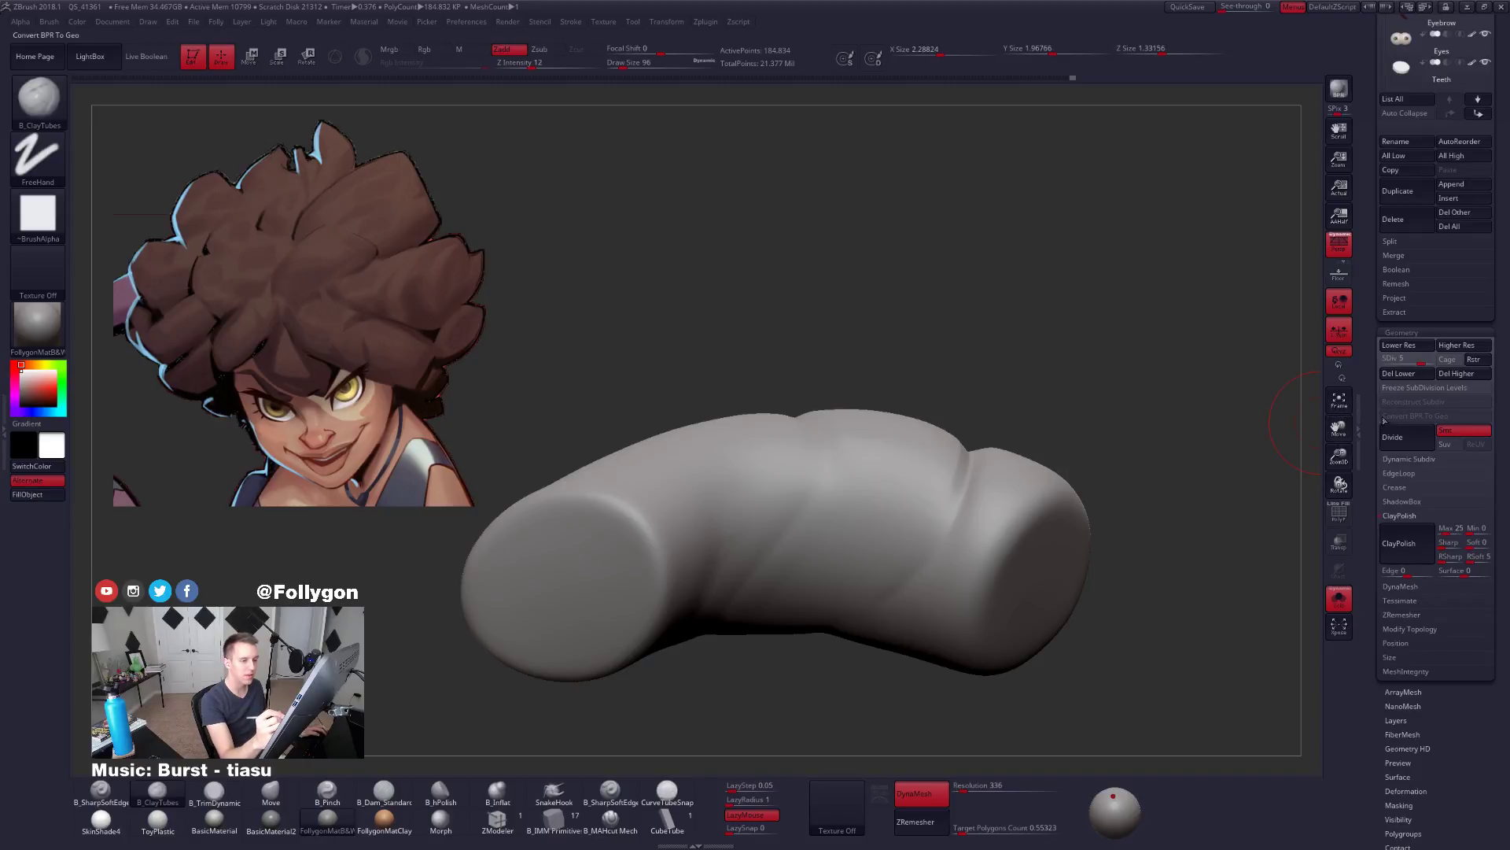
{"action": "scroll", "coordinate": [1384, 421], "scroll_direction": "up", "scroll_amount": 5}
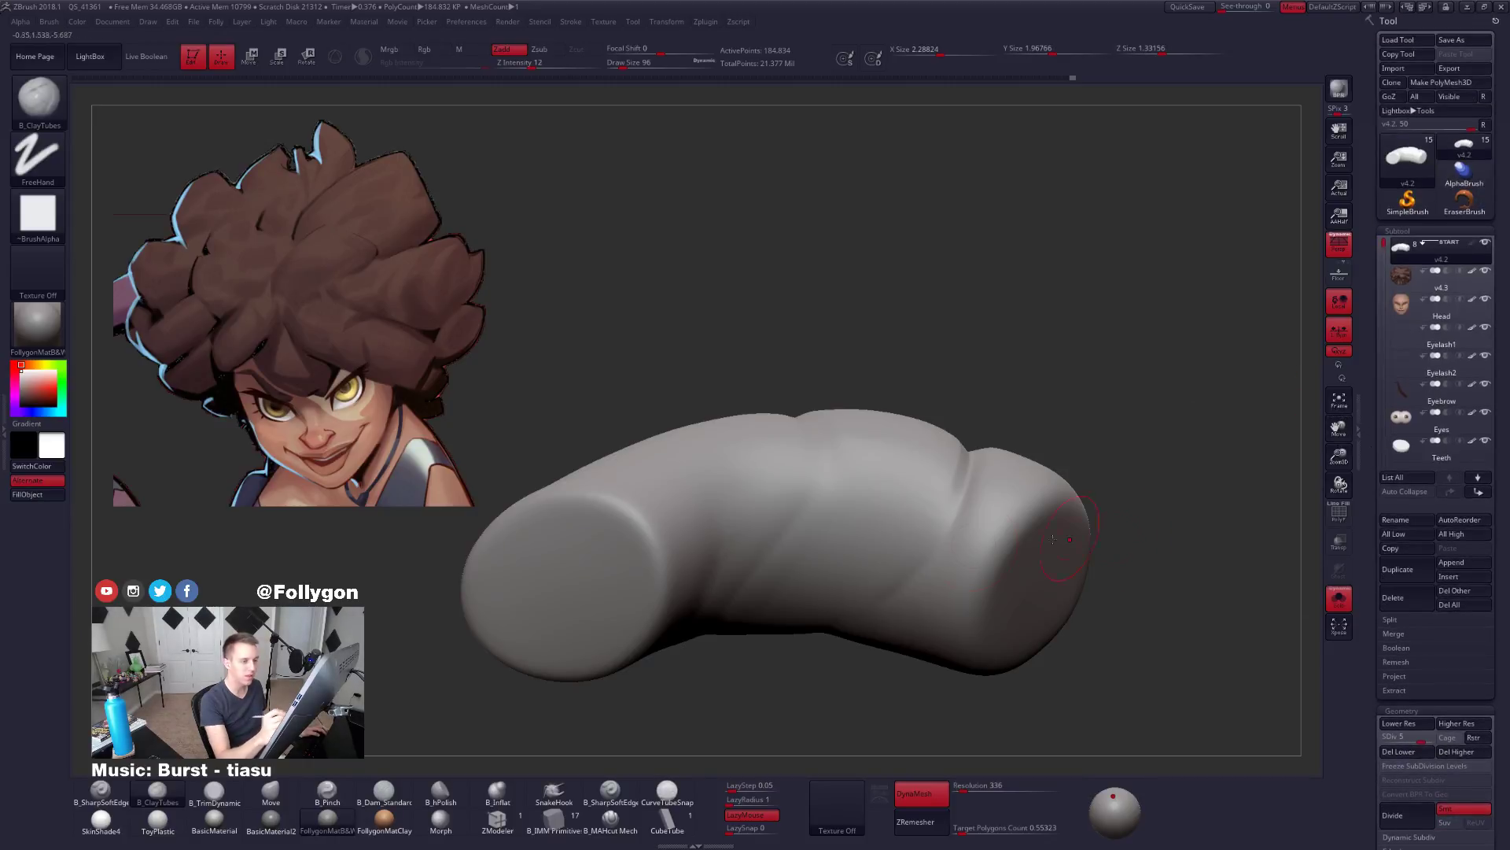
{"action": "key", "text": "shift"}
{"action": "right_click_drag", "start_coordinate": [889, 527], "coordinate": [768, 562]}
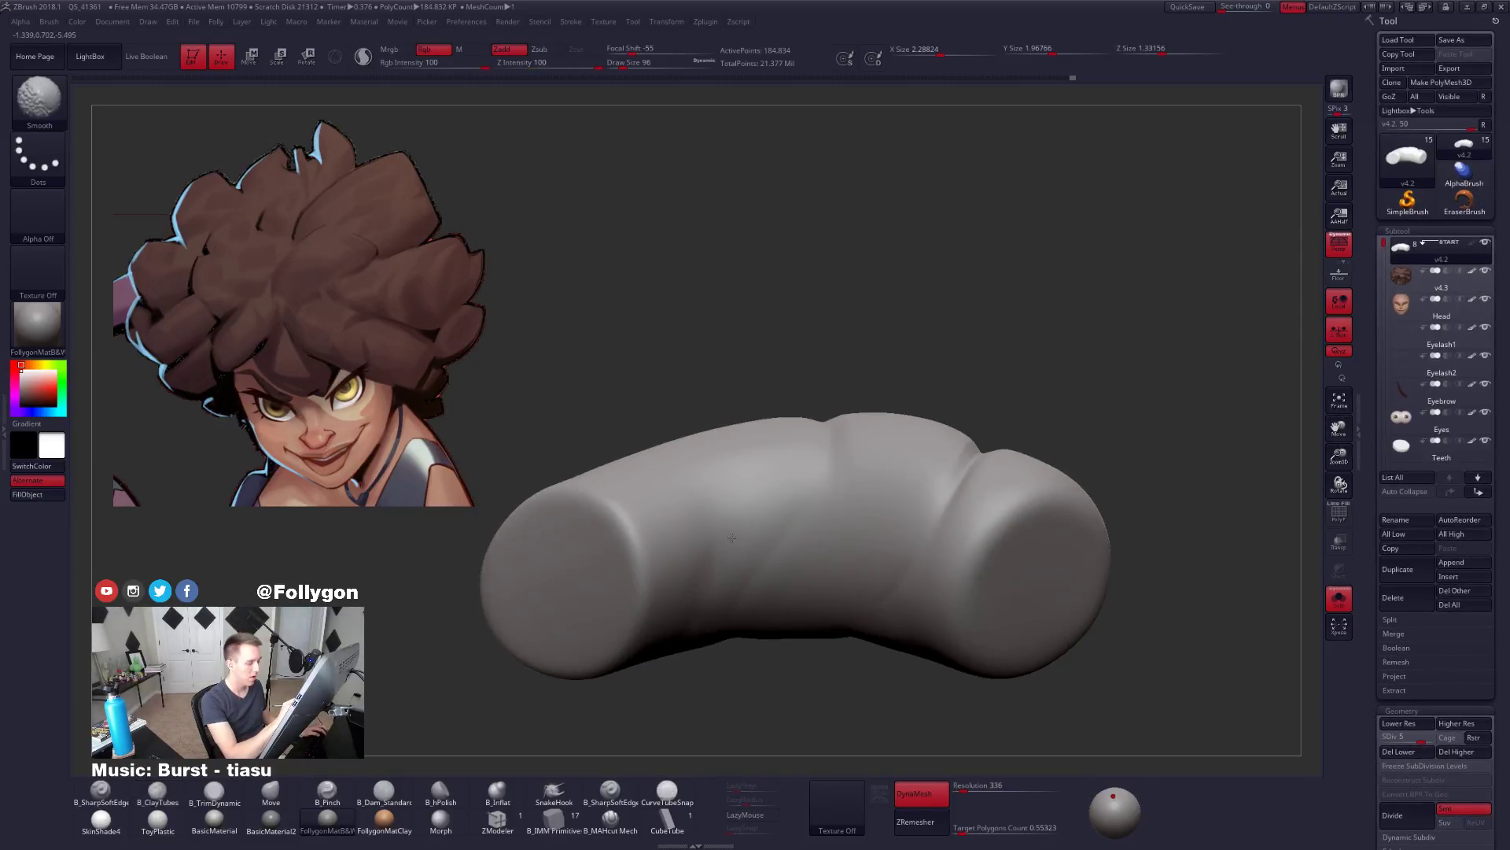
{"action": "mouse_move", "coordinate": [534, 620]}
{"action": "right_mouse_down"}
{"action": "mouse_move", "coordinate": [931, 479]}
{"action": "mouse_move", "coordinate": [999, 432]}
{"action": "mouse_move", "coordinate": [968, 468]}
{"action": "mouse_move", "coordinate": [775, 488]}
{"action": "right_mouse_up"}
Smooth the lock's side at draw size 121, return to subdivision level 6 and select the B_TrimDynamic brush.
{"action": "key", "text": "shift"}
{"action": "key", "text": "space"}
{"action": "left_click_drag", "start_coordinate": [759, 501], "coordinate": [777, 501]}
{"action": "mouse_move", "coordinate": [777, 484]}
{"action": "right_mouse_down"}
{"action": "mouse_move", "coordinate": [750, 432]}
{"action": "mouse_move", "coordinate": [758, 529]}
{"action": "mouse_move", "coordinate": [784, 399]}
{"action": "mouse_move", "coordinate": [752, 480]}
{"action": "mouse_move", "coordinate": [742, 617]}
{"action": "mouse_move", "coordinate": [867, 538]}
{"action": "right_mouse_up"}
{"action": "key", "text": "shift"}
{"action": "key", "text": "d"}
{"action": "right_click", "coordinate": [873, 463]}
{"action": "right_click_drag", "start_coordinate": [873, 462], "coordinate": [881, 378]}
{"action": "key", "text": "3"}
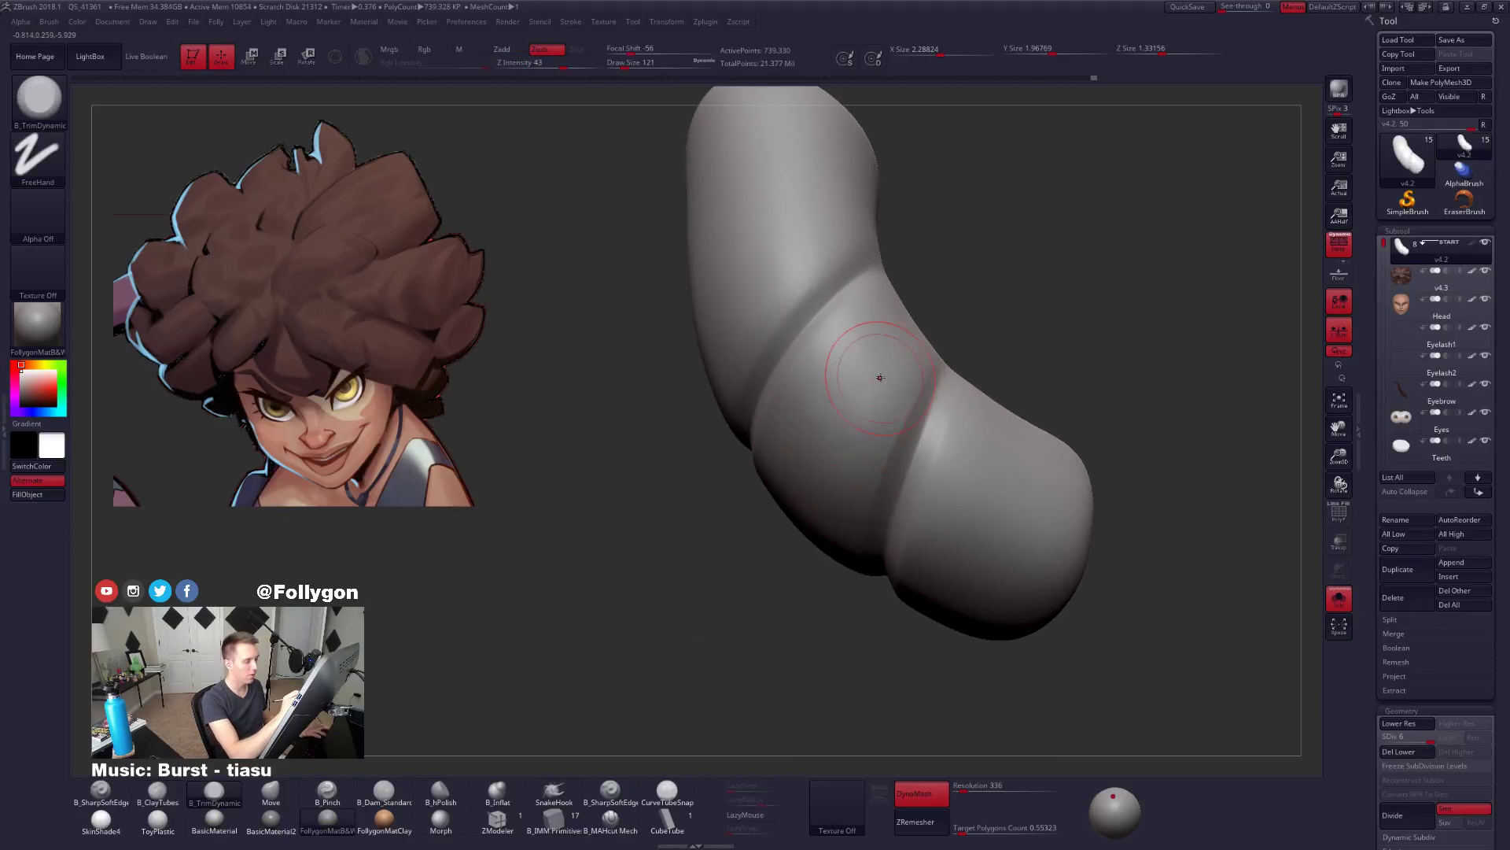
Flatten the lock's middle twist with B_TrimDynamic, working at subdivision levels 4 and 5 with draw size 81.
{"action": "mouse_move", "coordinate": [843, 474]}
{"action": "right_mouse_down"}
{"action": "mouse_move", "coordinate": [855, 416]}
{"action": "mouse_move", "coordinate": [809, 428]}
{"action": "mouse_move", "coordinate": [825, 372]}
{"action": "mouse_move", "coordinate": [822, 464]}
{"action": "right_mouse_up"}
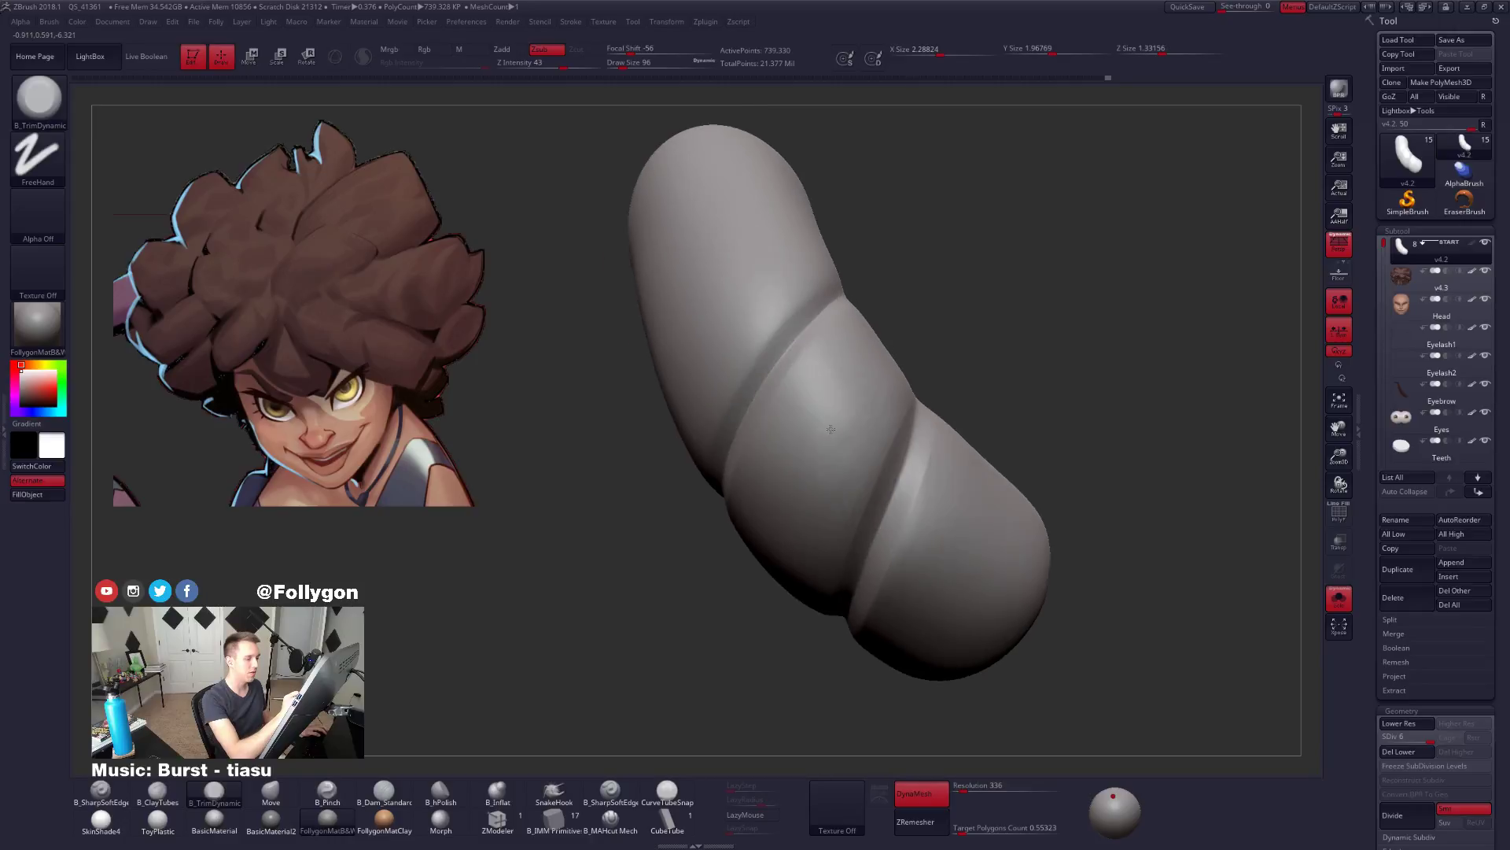
{"action": "key", "text": "shift+d"}
{"action": "key", "text": "shift+d"}
{"action": "key", "text": "["}
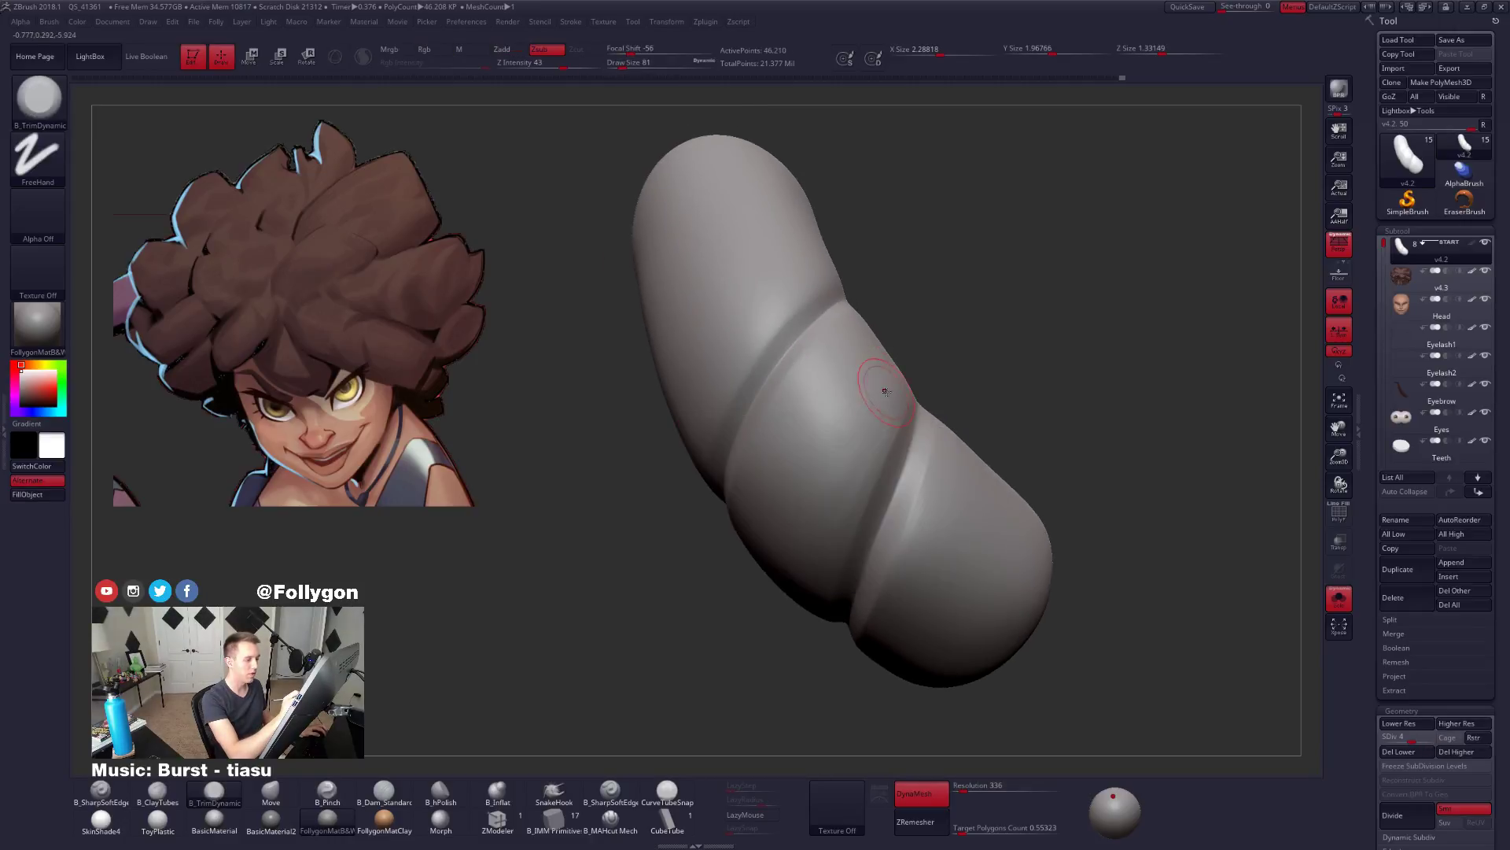
{"action": "mouse_move", "coordinate": [871, 387]}
{"action": "right_mouse_down"}
{"action": "mouse_move", "coordinate": [818, 480]}
{"action": "mouse_move", "coordinate": [870, 419]}
{"action": "right_mouse_up"}
{"action": "key", "text": "d"}
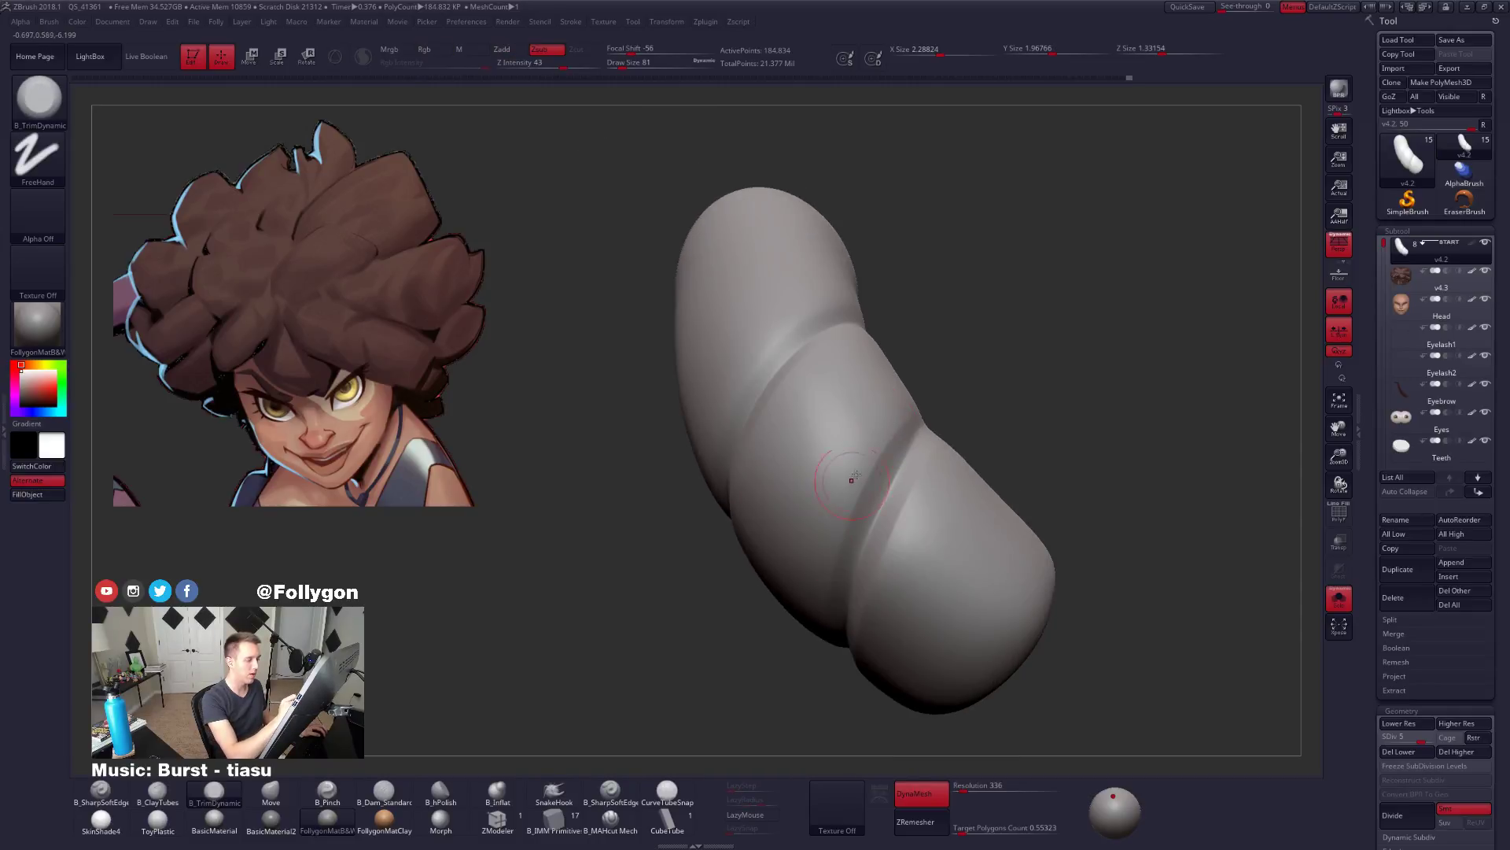
Raise the lock to subdivision level 6 and smooth around its grooves at draw size 192.
{"action": "right_click_drag", "start_coordinate": [818, 540], "coordinate": [858, 438]}
{"action": "mouse_move", "coordinate": [818, 551]}
{"action": "right_mouse_down"}
{"action": "mouse_move", "coordinate": [821, 586]}
{"action": "mouse_move", "coordinate": [866, 511]}
{"action": "right_mouse_up"}
{"action": "key", "text": "d"}
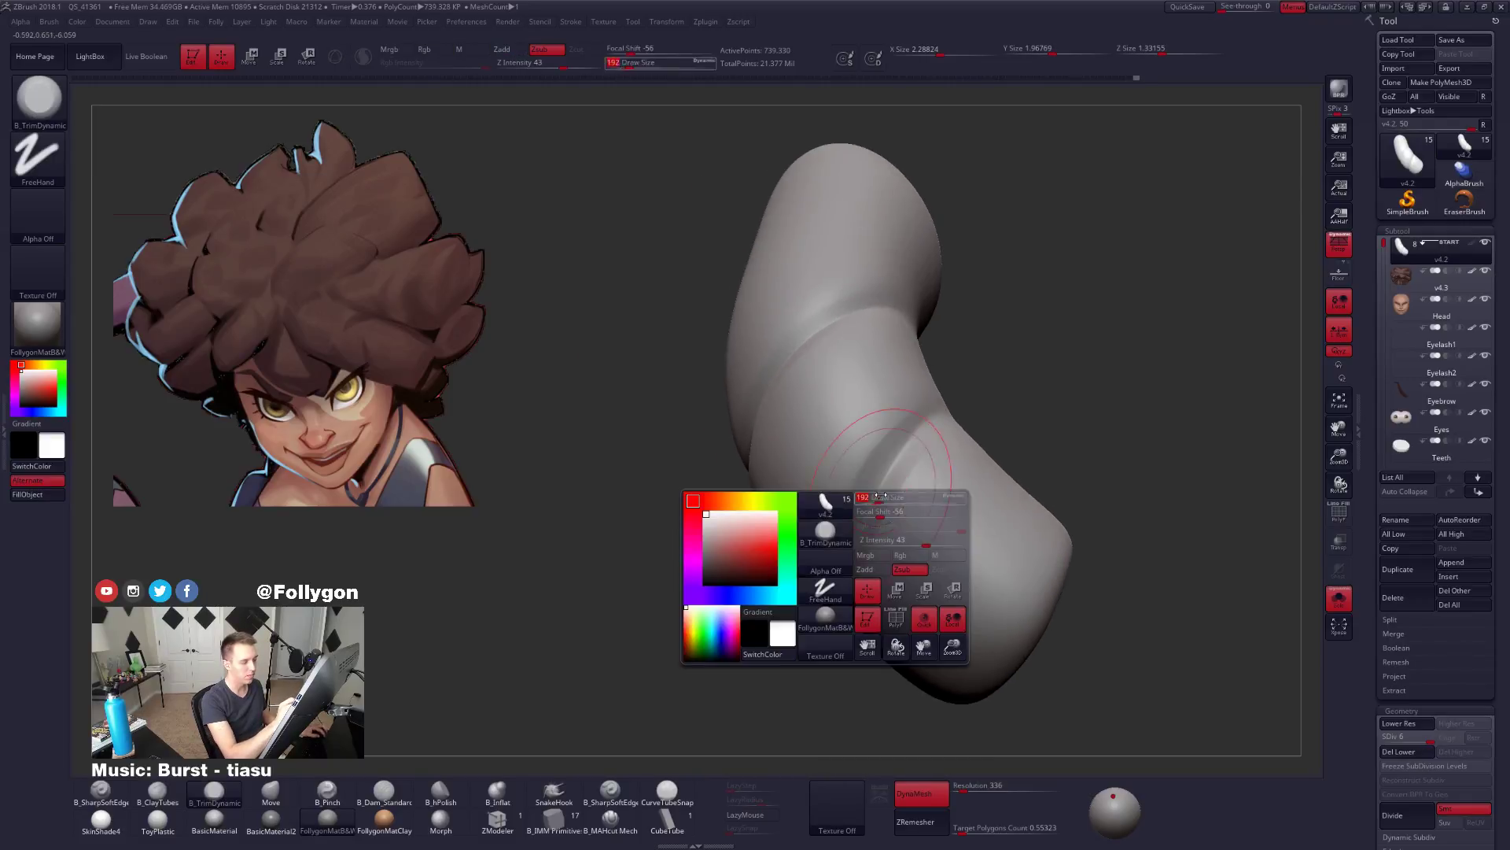
{"action": "key", "text": "shift"}
{"action": "right_click_drag", "start_coordinate": [842, 568], "coordinate": [861, 522]}
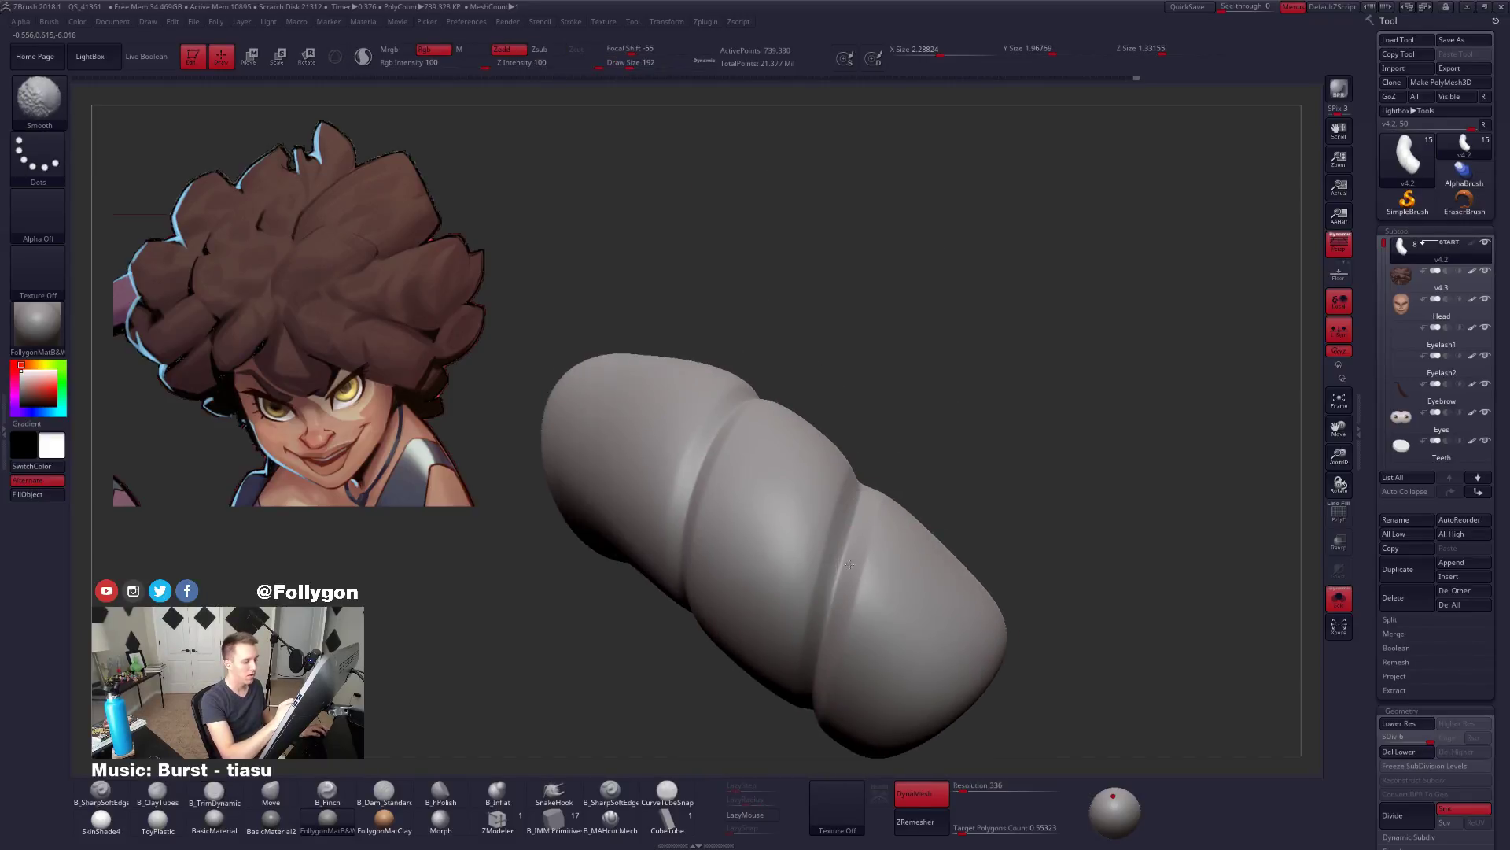
{"action": "mouse_move", "coordinate": [840, 633]}
{"action": "right_mouse_down"}
{"action": "mouse_move", "coordinate": [844, 574]}
{"action": "mouse_move", "coordinate": [779, 734]}
{"action": "mouse_move", "coordinate": [655, 438]}
{"action": "right_mouse_up"}
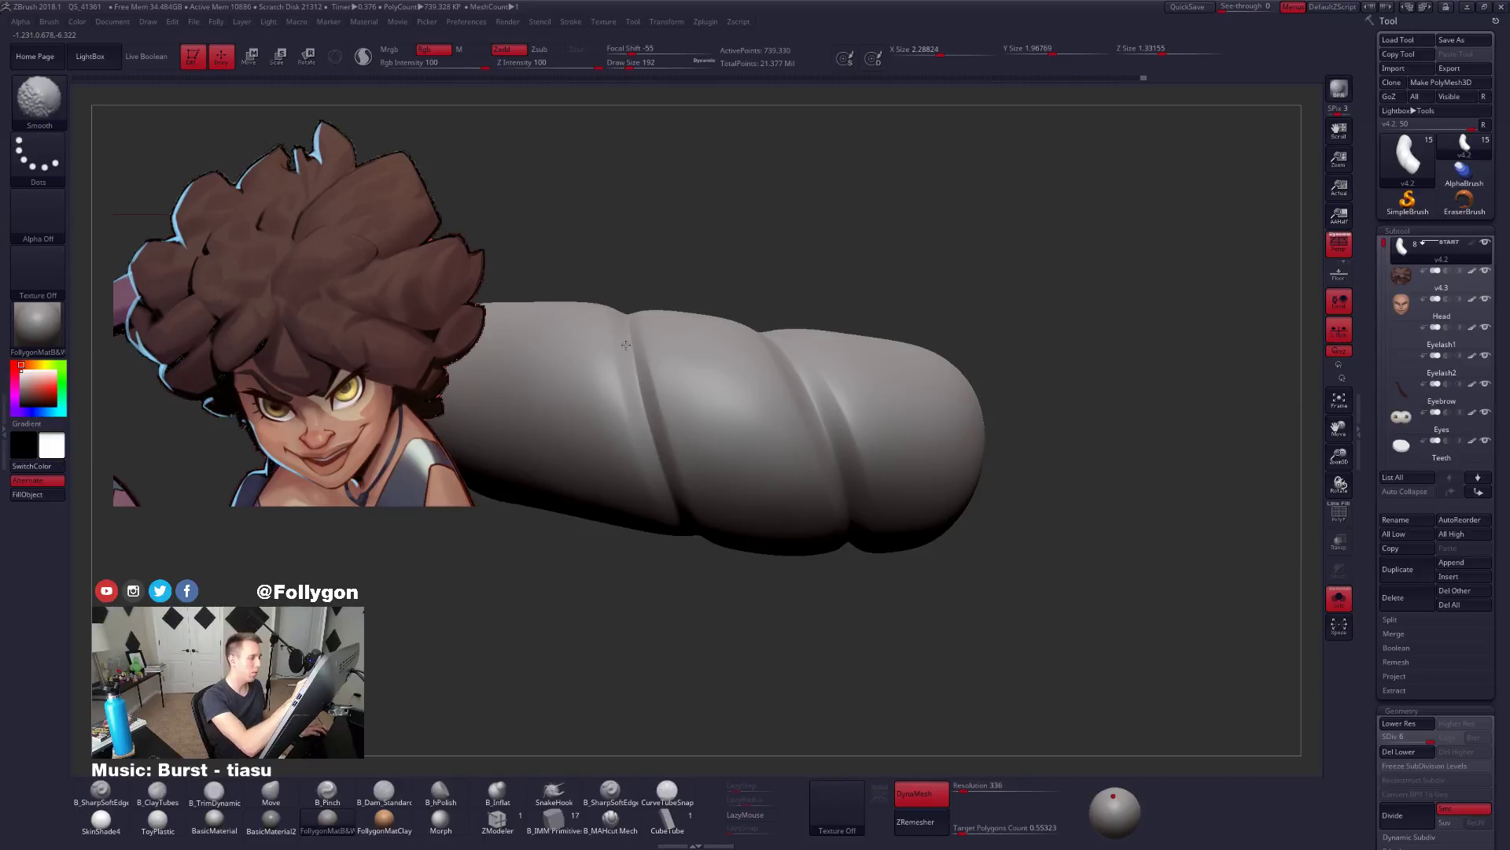
{"action": "right_click_drag", "start_coordinate": [625, 344], "coordinate": [779, 476]}
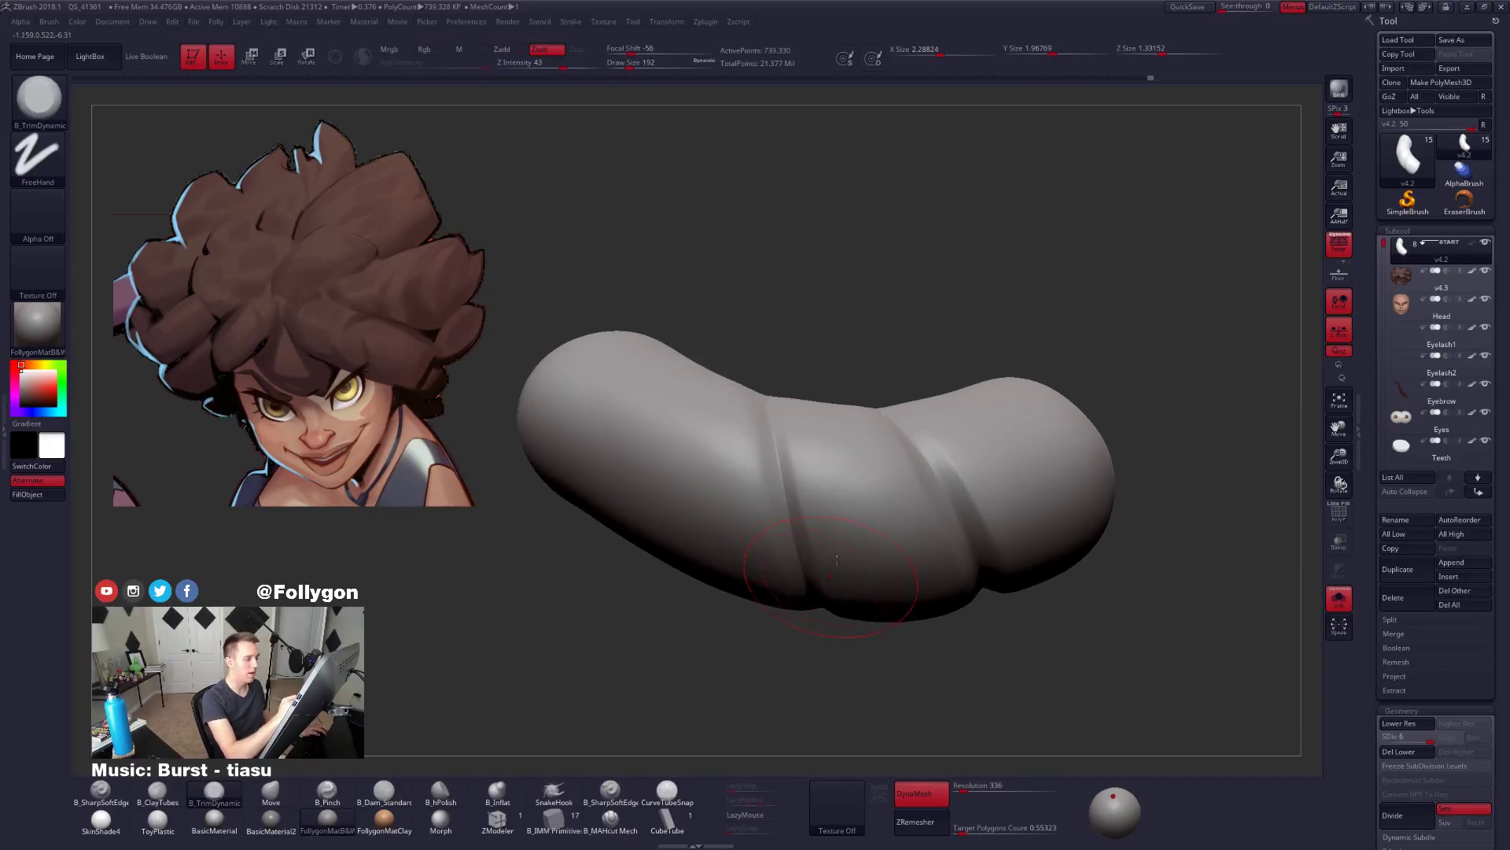
{"action": "right_click_drag", "start_coordinate": [764, 423], "coordinate": [1019, 573]}
Show the whole head and reposition the lock with the Move brush at subdivision level 1 and draw size 1280.
{"action": "key", "text": "alt+s"}
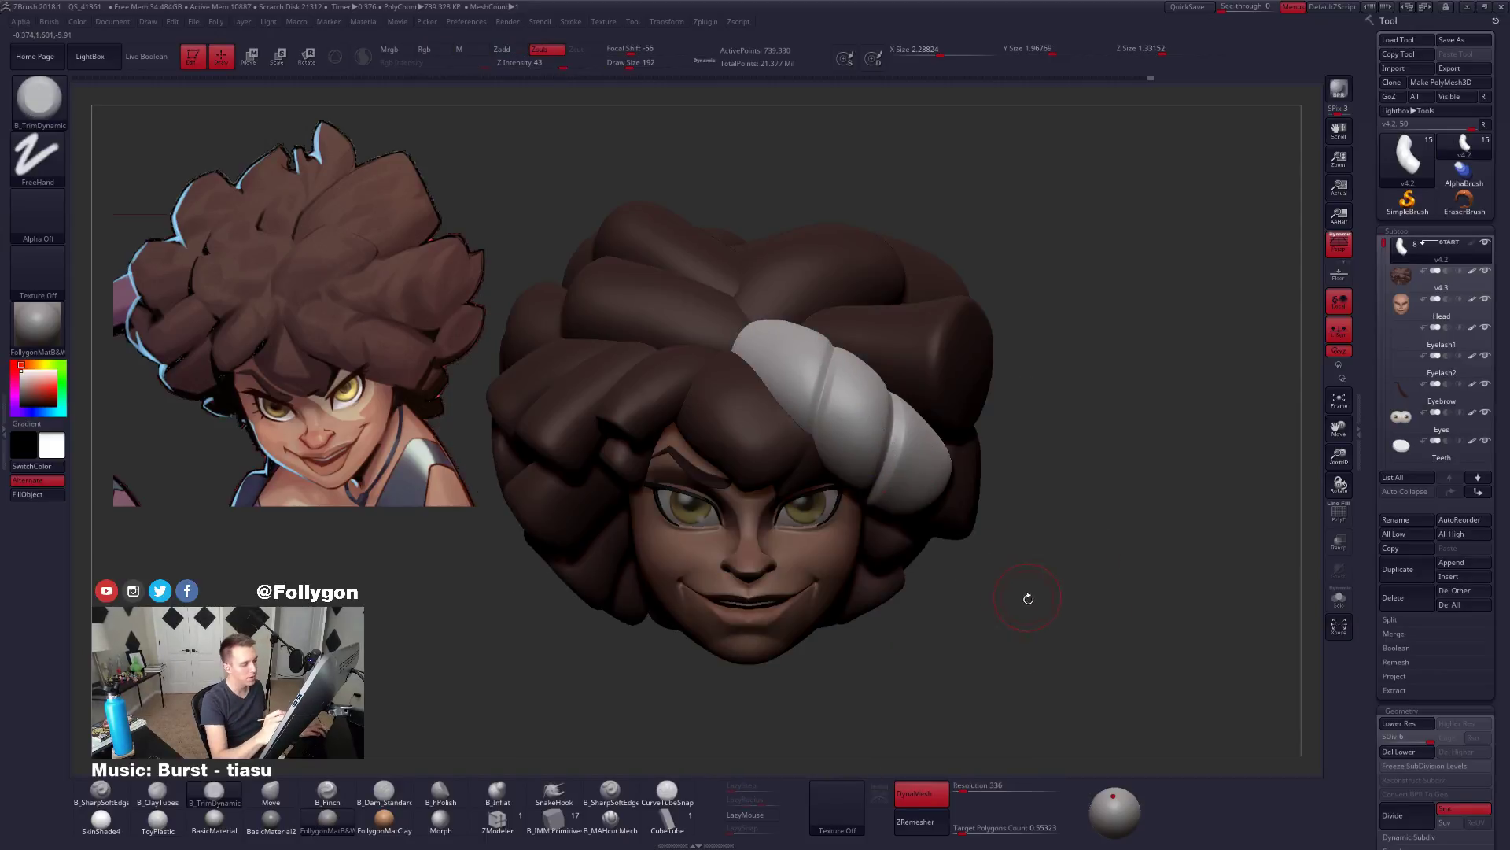
{"action": "left_click_drag", "start_coordinate": [1028, 601], "coordinate": [1102, 556]}
{"action": "left_click_drag", "start_coordinate": [1255, 429], "coordinate": [1063, 601], "text": "alt"}
{"action": "key", "text": "space"}
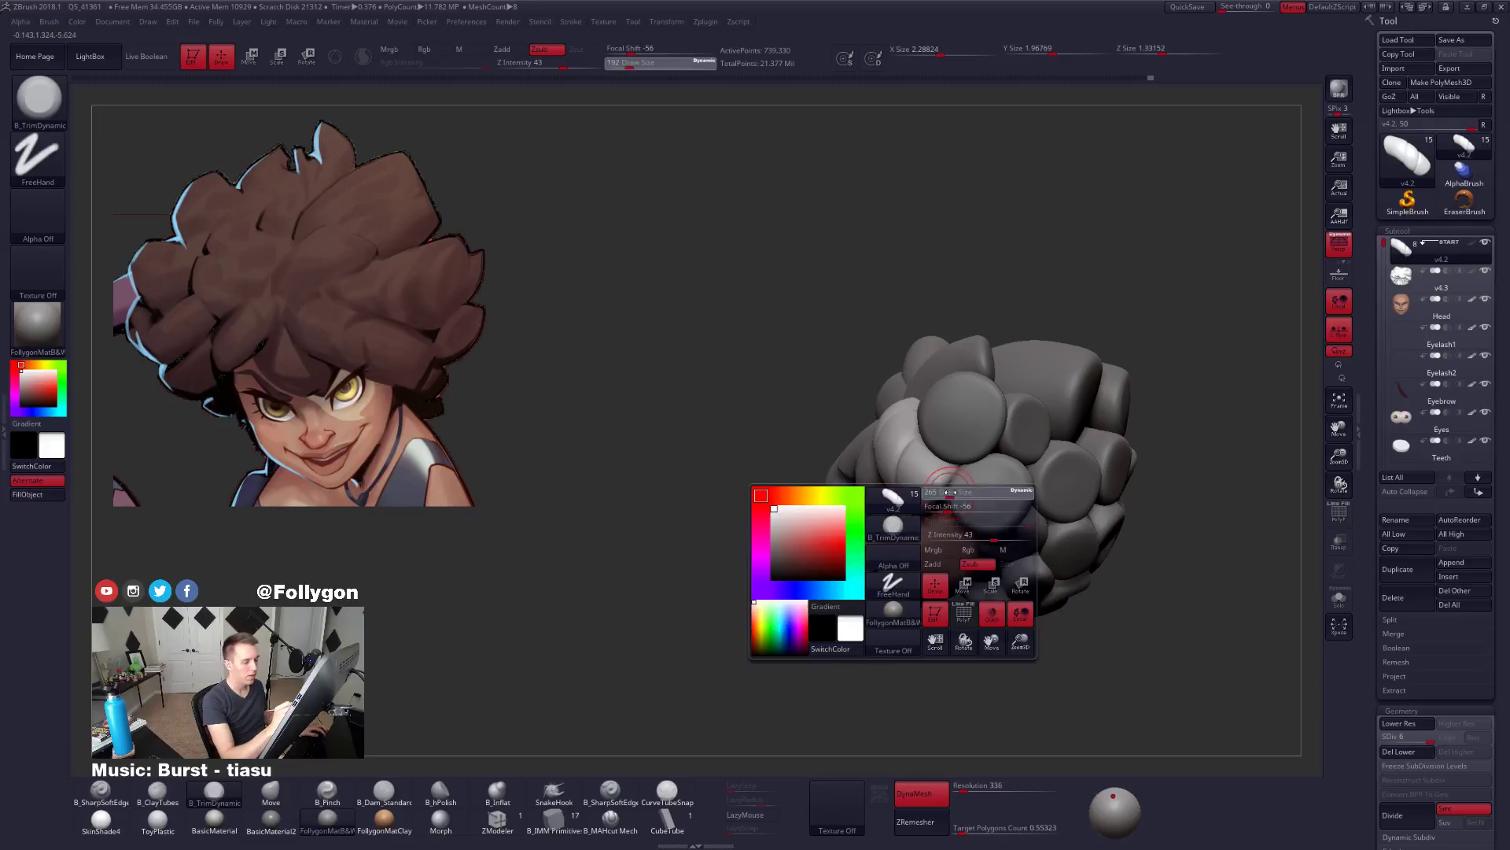
{"action": "mouse_move", "coordinate": [966, 499]}
{"action": "left_mouse_down"}
{"action": "mouse_move", "coordinate": [948, 472]}
{"action": "mouse_move", "coordinate": [939, 487]}
{"action": "left_mouse_up"}
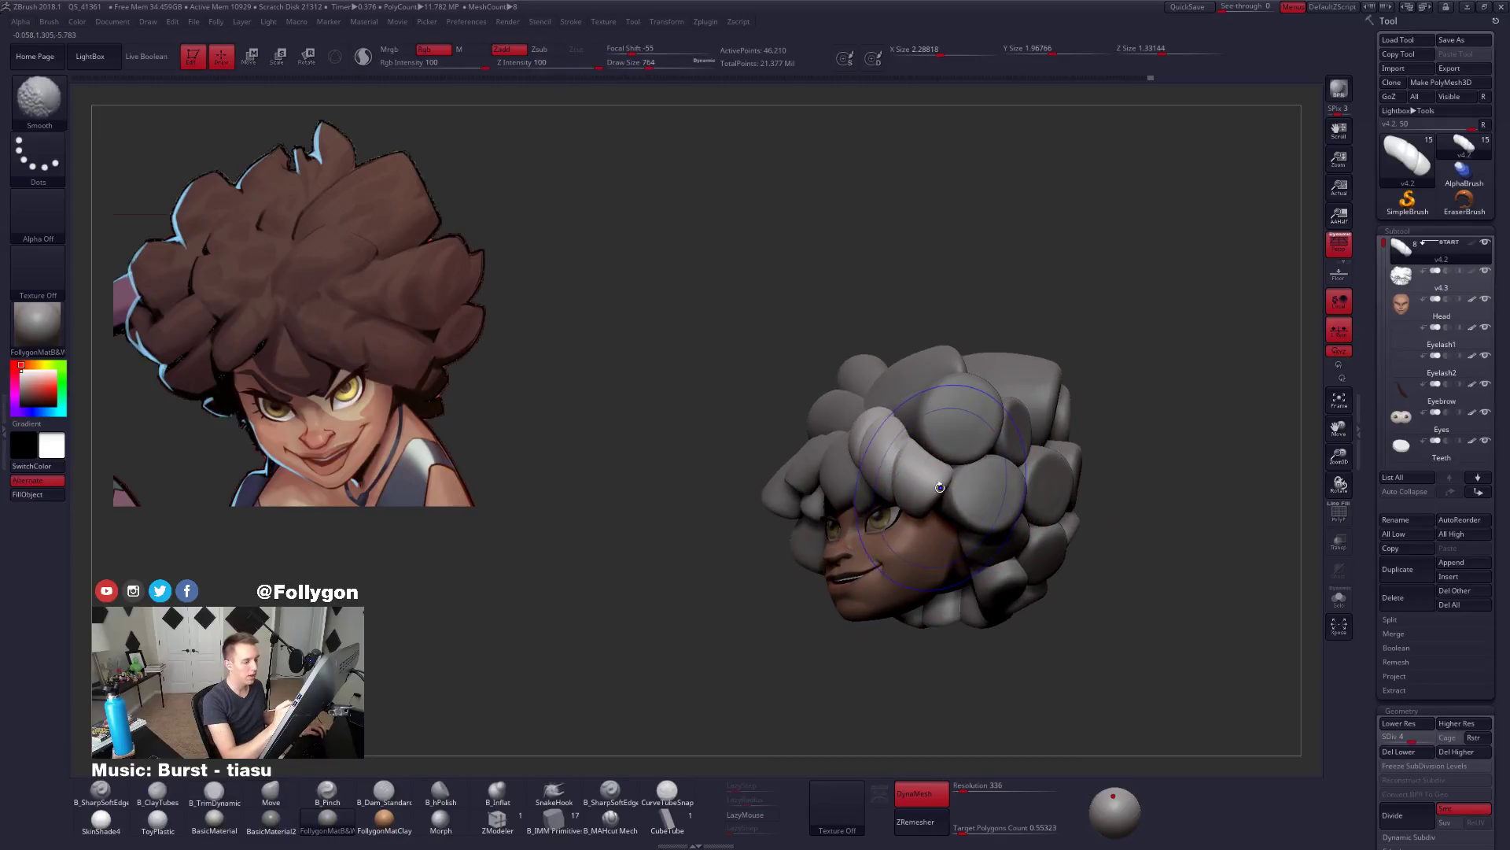
{"action": "key", "text": "shift+d"}
{"action": "key", "text": "space"}
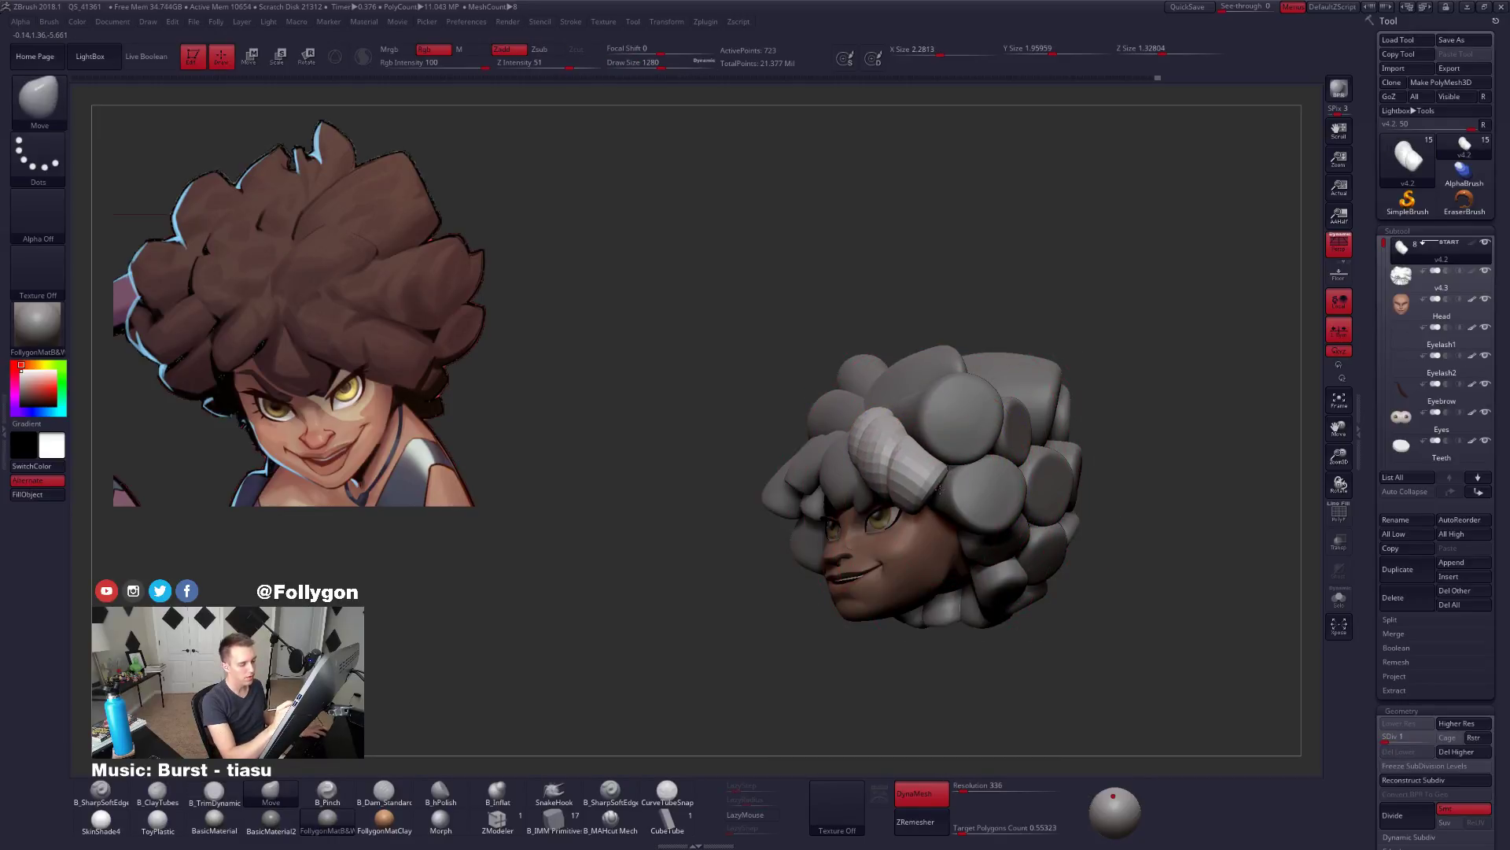
{"action": "mouse_move", "coordinate": [939, 488]}
{"action": "left_mouse_down"}
{"action": "mouse_move", "coordinate": [911, 574]}
{"action": "mouse_move", "coordinate": [945, 508]}
{"action": "left_mouse_up"}
Refine the lock's fit against the hair with the Move brush at draw size 699, raising it to subdivision level 6.
{"action": "mouse_move", "coordinate": [943, 496]}
{"action": "right_mouse_down"}
{"action": "mouse_move", "coordinate": [934, 431]}
{"action": "mouse_move", "coordinate": [834, 385]}
{"action": "right_mouse_up"}
{"action": "key", "text": "space"}
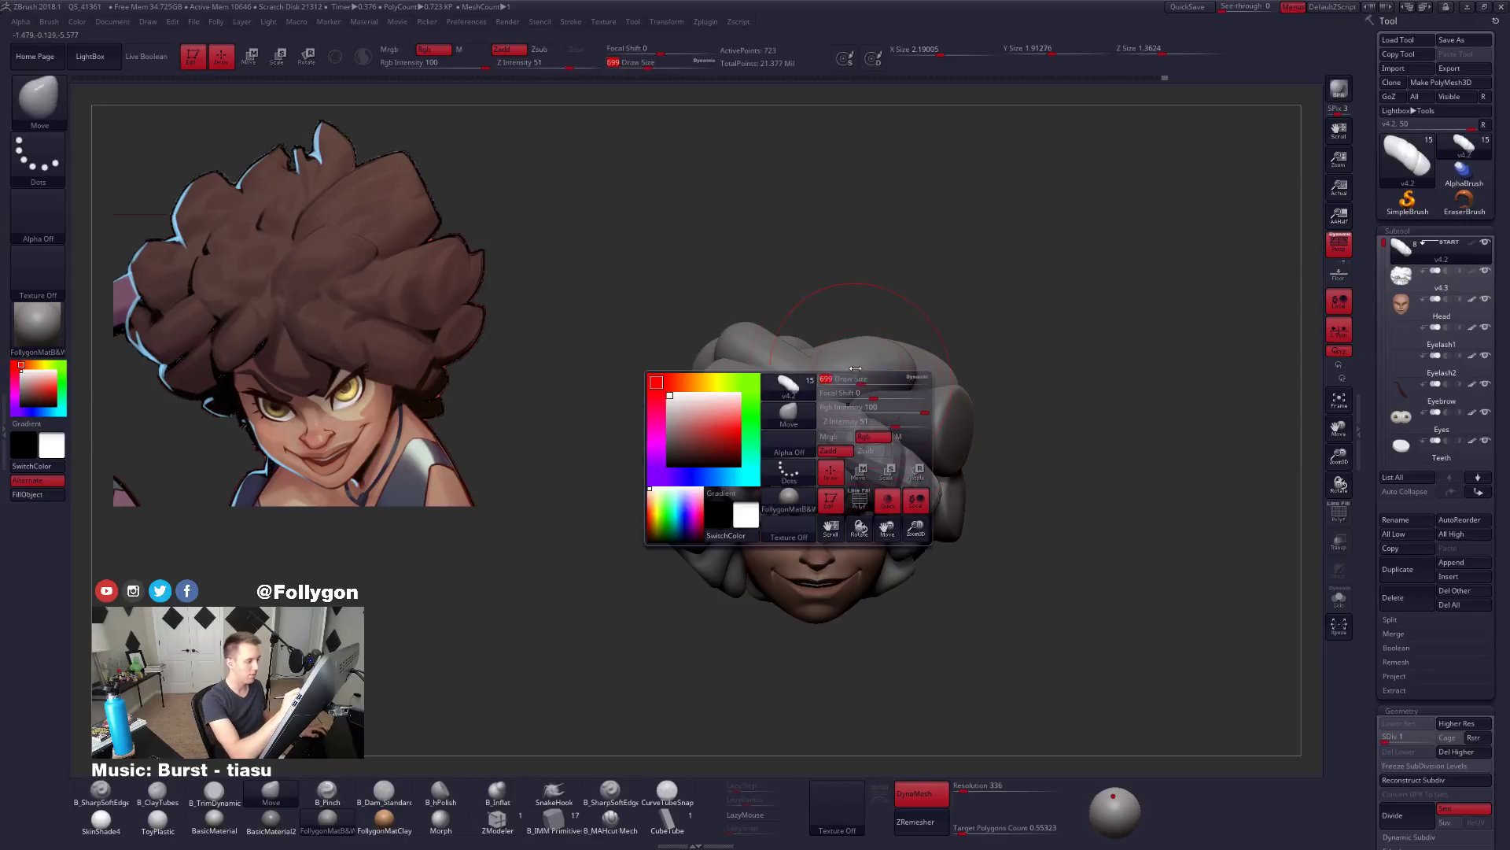
{"action": "key", "text": "d"}
{"action": "right_click_drag", "start_coordinate": [985, 481], "coordinate": [917, 444]}
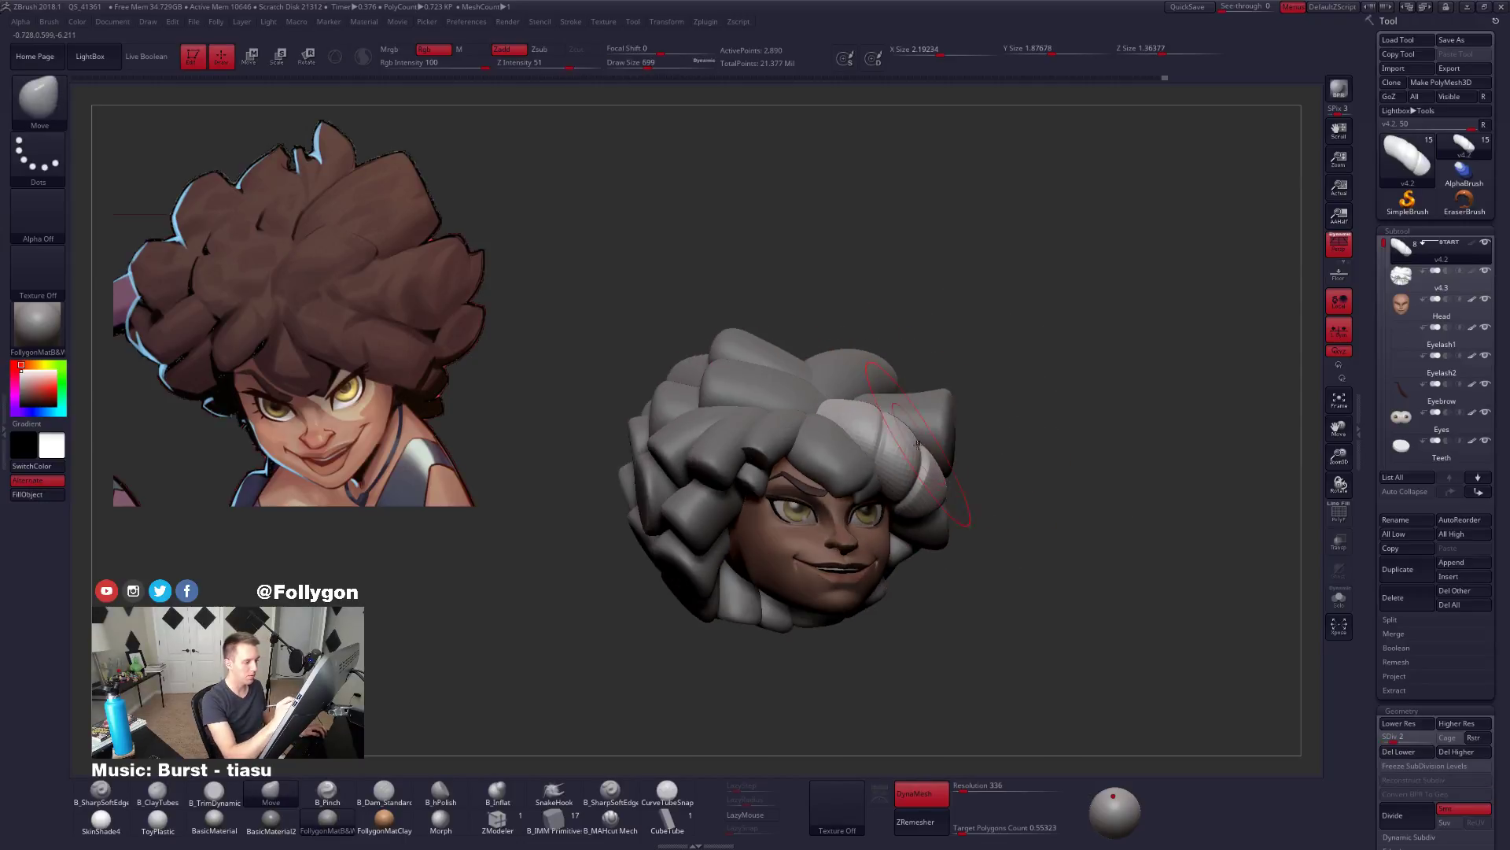
{"action": "key", "text": "d"}
{"action": "key", "text": "d"}
{"action": "mouse_move", "coordinate": [929, 508]}
{"action": "right_mouse_down"}
{"action": "mouse_move", "coordinate": [940, 543]}
{"action": "mouse_move", "coordinate": [903, 560]}
{"action": "right_mouse_up"}
{"action": "key", "text": "b"}
{"action": "key", "text": "m"}
{"action": "key", "text": "v"}
Isolate the lock and mask everything except its inner end, with the draw size set to 595.
{"action": "key", "text": "shift+s"}
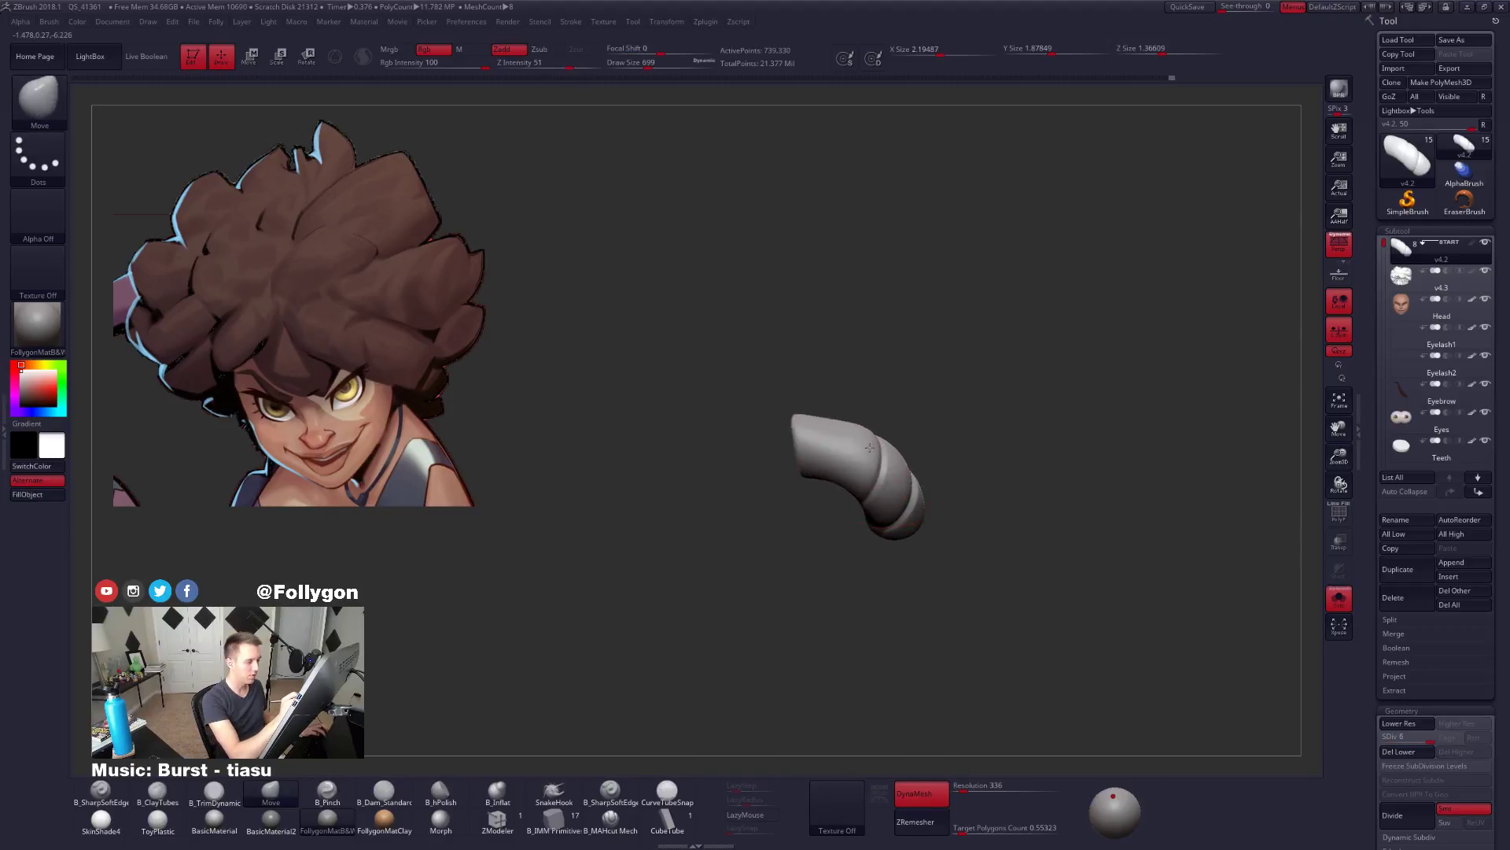
{"action": "right_click_drag", "start_coordinate": [870, 448], "coordinate": [759, 492], "text": "ctrl"}
{"action": "key", "text": "space"}
{"action": "left_click_drag", "start_coordinate": [848, 410], "coordinate": [739, 377]}
{"action": "left_click", "coordinate": [795, 288], "text": "ctrl"}
{"action": "key", "text": "shift+d"}
{"action": "key", "text": "shift+d"}
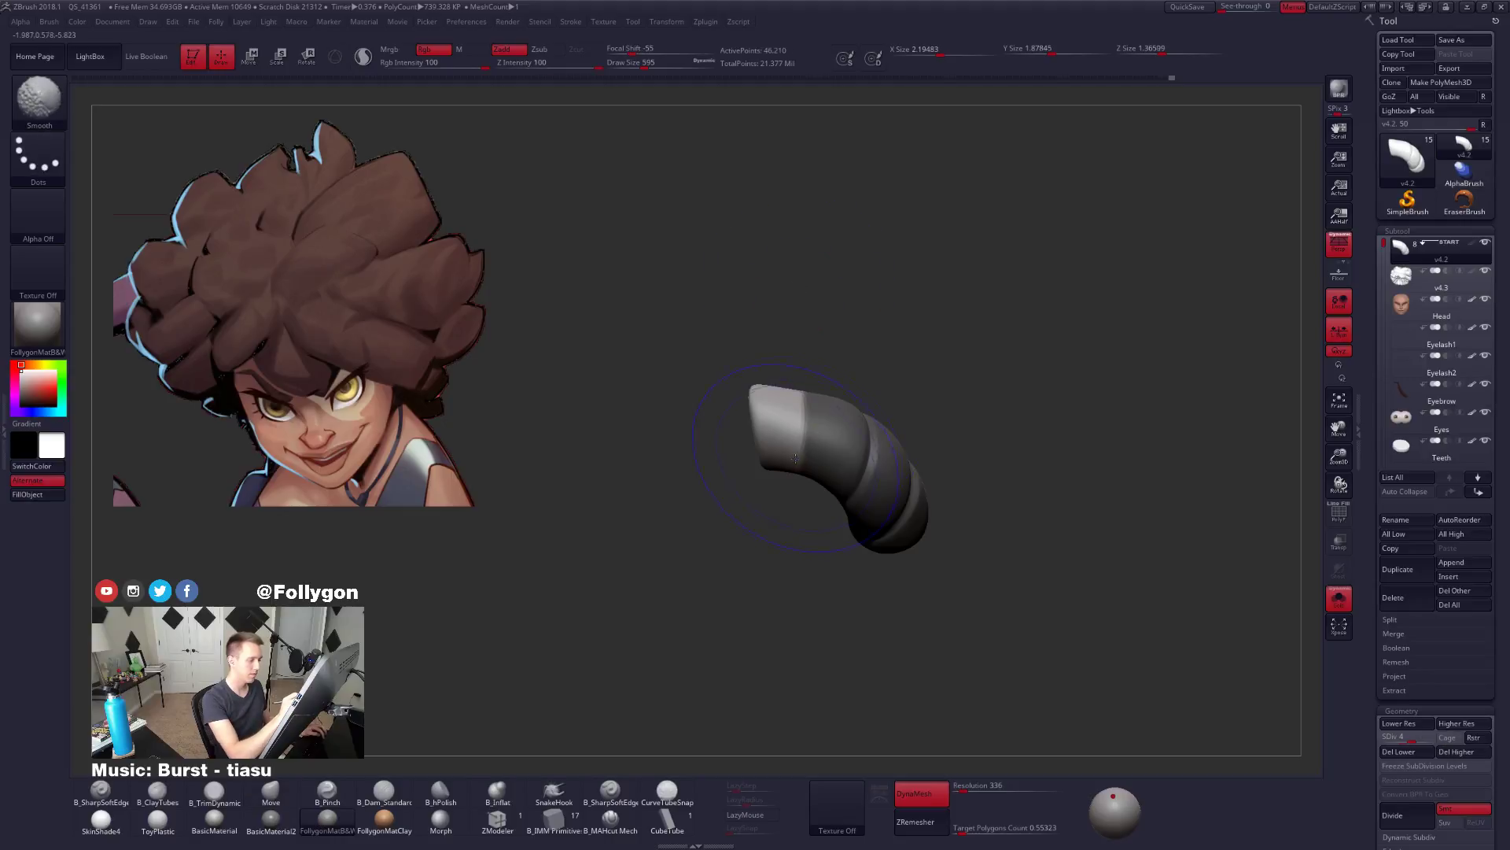
Rotate the unmasked inner end of the lock with Transpose at subdivision level 2.
{"action": "key", "text": "shift+d"}
{"action": "key", "text": "shift+d"}
{"action": "mouse_move", "coordinate": [816, 472]}
{"action": "left_mouse_down", "text": "ctrl"}
{"action": "mouse_move", "coordinate": [801, 508]}
{"action": "mouse_move", "coordinate": [858, 504]}
{"action": "mouse_move", "coordinate": [851, 611]}
{"action": "left_mouse_up", "text": "ctrl"}
{"action": "key", "text": "r"}
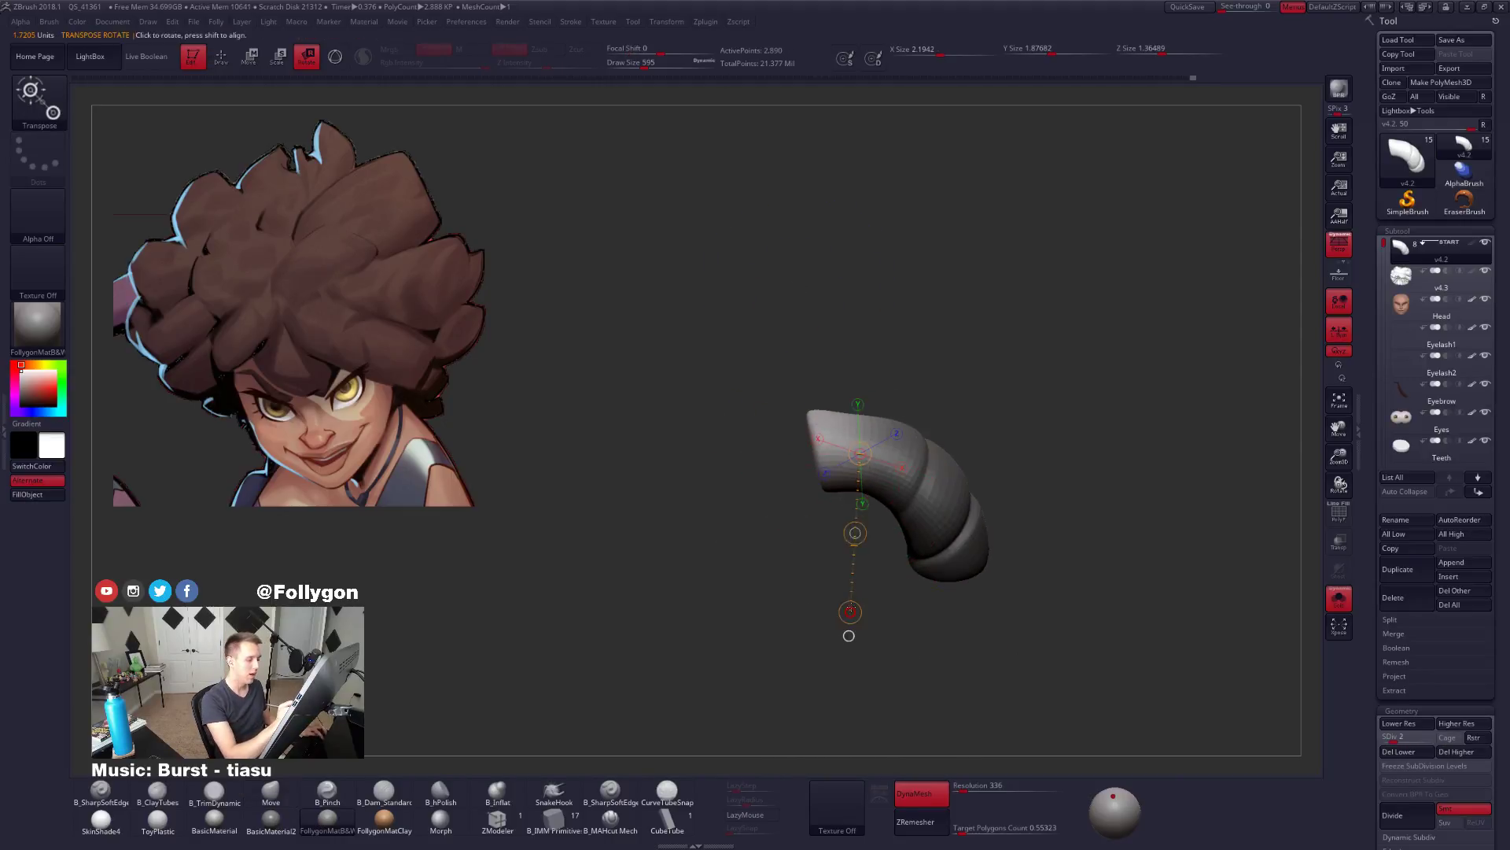
{"action": "key", "text": "shift+s"}
{"action": "key", "text": "shift+s"}
{"action": "key", "text": "q"}
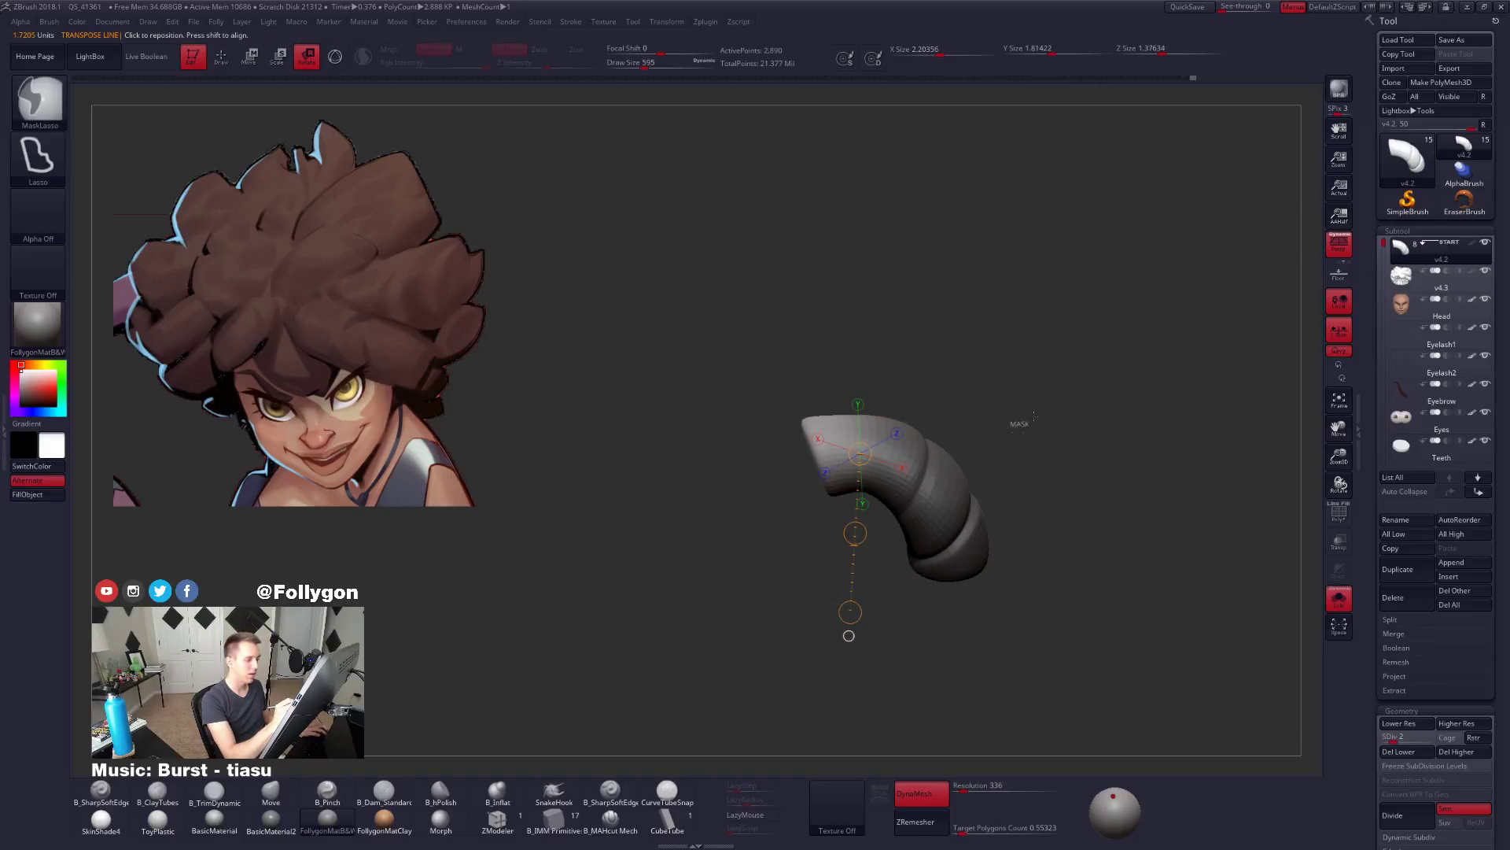
Adjust the unmasked lock with the Move brush at draw size 482 and show it on the head at subdivision level 6.
{"action": "key", "text": "d"}
{"action": "key", "text": "d"}
{"action": "key", "text": "d"}
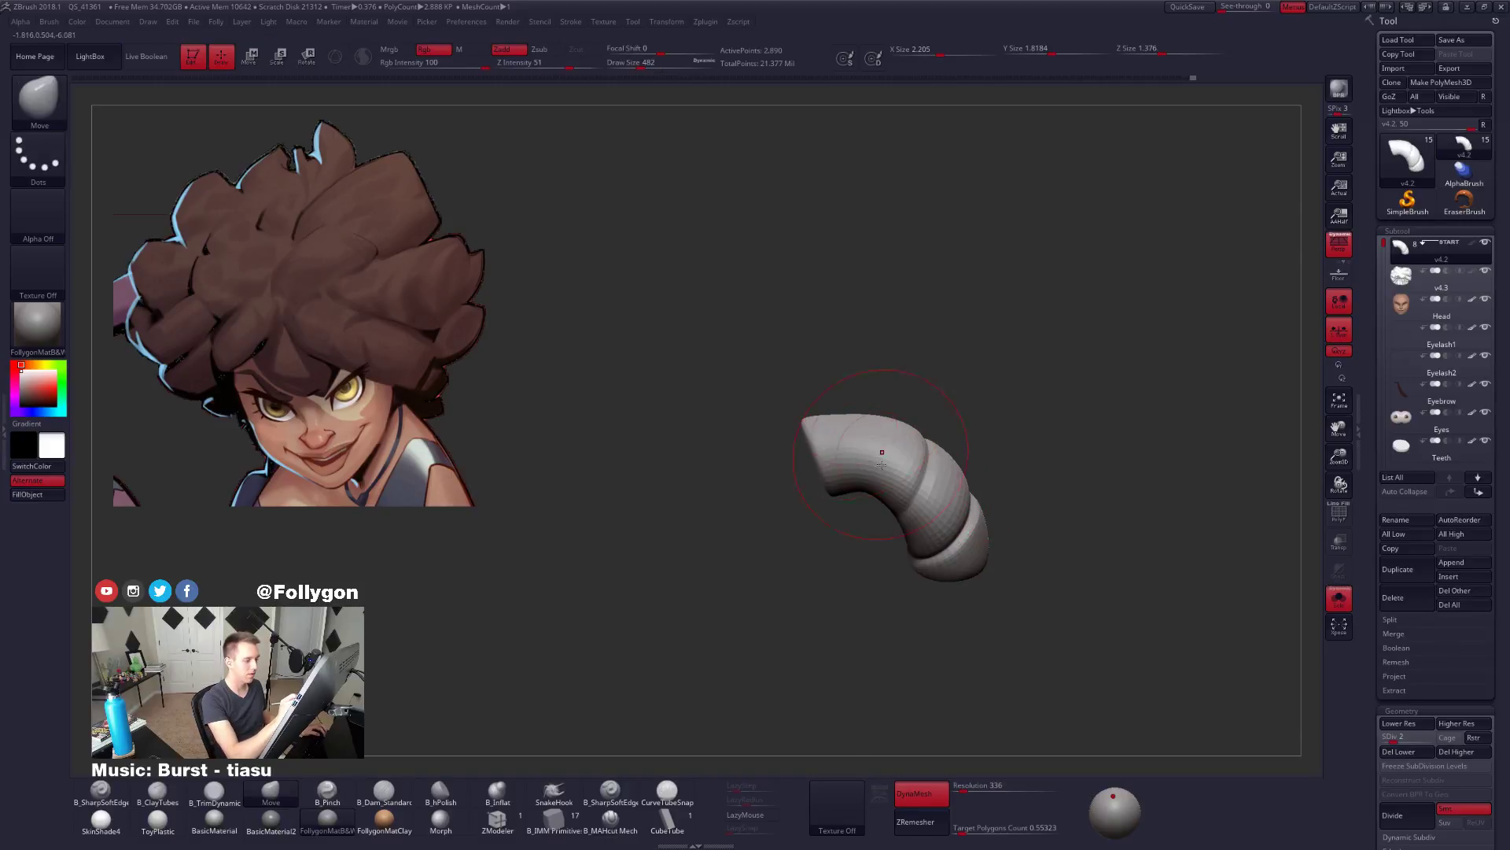
{"action": "left_click_drag", "start_coordinate": [928, 597], "coordinate": [883, 498]}
{"action": "key", "text": "d"}
{"action": "key", "text": "shift+s"}
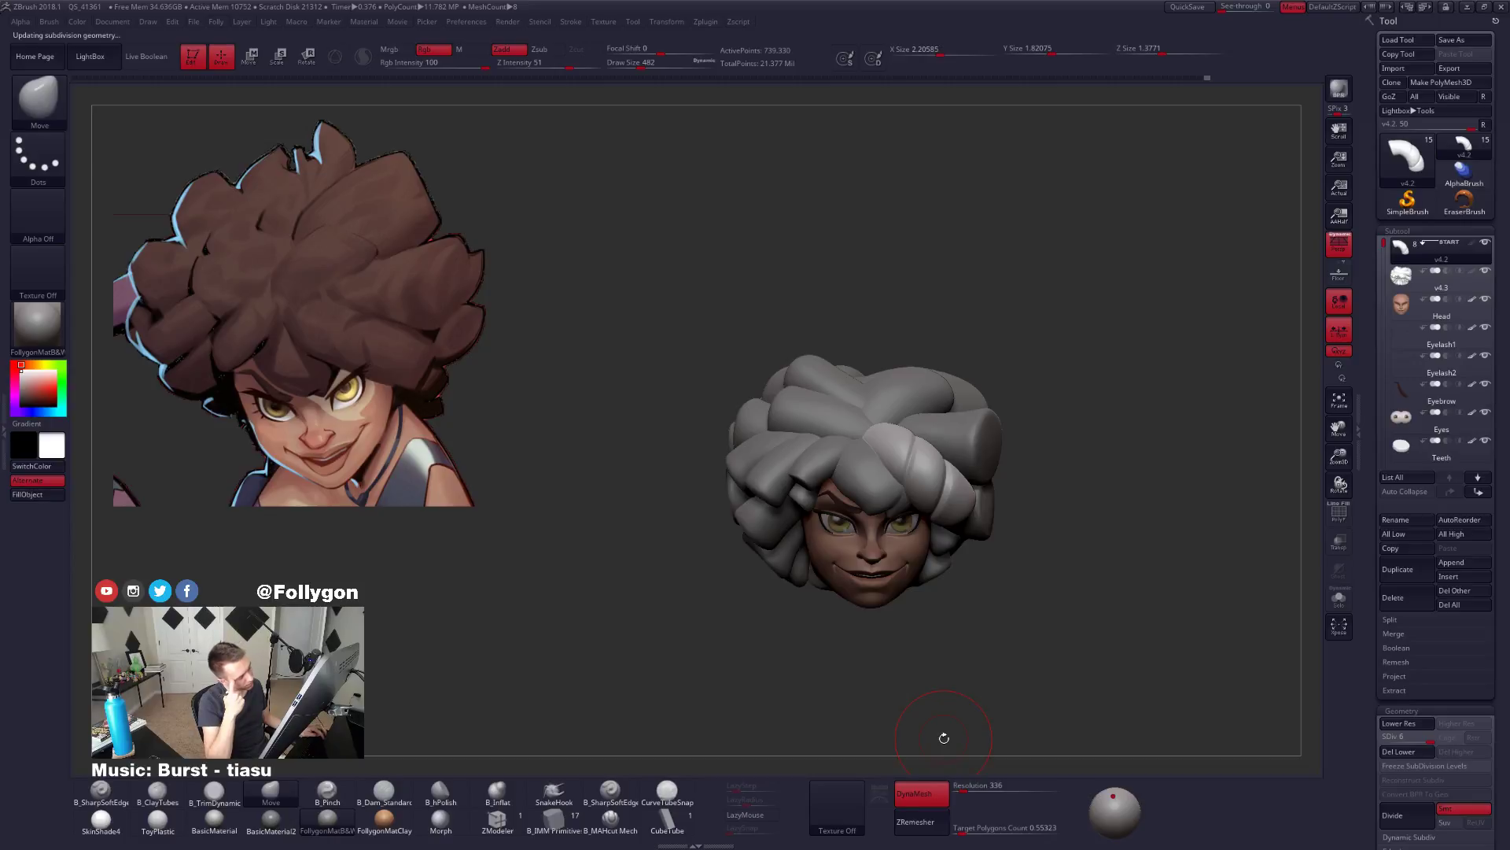
Drop the forehead lock to subdivision level 1 and refine its shape with the Move brush at draw size 636.
{"action": "key", "text": "shift+d"}
{"action": "key", "text": "shift+d"}
{"action": "key", "text": "shift+d"}
{"action": "key", "text": "shift+d"}
{"action": "key", "text": "space"}
{"action": "left_click_drag", "start_coordinate": [892, 400], "coordinate": [893, 413]}
{"action": "key", "text": "shift+d"}
{"action": "key", "text": "space"}
{"action": "right_click_drag", "start_coordinate": [888, 414], "coordinate": [963, 405]}
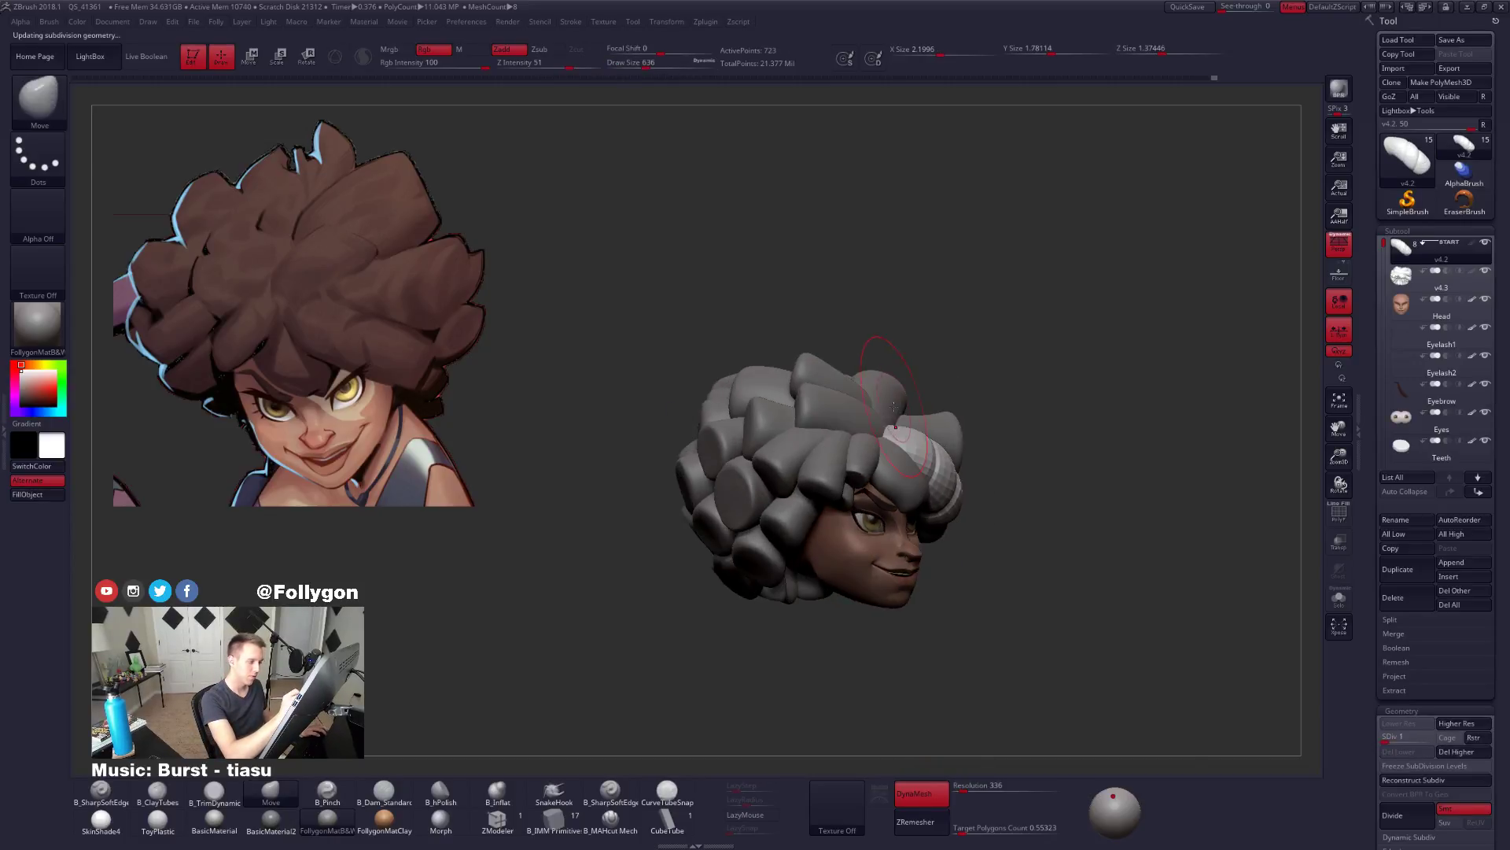
{"action": "left_click_drag", "start_coordinate": [904, 440], "coordinate": [901, 450]}
{"action": "mouse_move", "coordinate": [972, 424]}
{"action": "right_mouse_down"}
{"action": "mouse_move", "coordinate": [883, 476]}
{"action": "mouse_move", "coordinate": [864, 512]}
{"action": "right_mouse_up"}
{"action": "left_click_drag", "start_coordinate": [936, 475], "coordinate": [942, 486]}
{"action": "mouse_move", "coordinate": [956, 504]}
{"action": "right_mouse_down"}
{"action": "mouse_move", "coordinate": [993, 524]}
{"action": "mouse_move", "coordinate": [1029, 483]}
{"action": "right_mouse_up"}
Raise the forehead lock back to subdivision level 6 and view the head from the front.
{"action": "key", "text": "d"}
{"action": "key", "text": "d"}
{"action": "key", "text": "d"}
{"action": "key", "text": "d"}
{"action": "key", "text": "d"}
{"action": "mouse_move", "coordinate": [1108, 616]}
{"action": "right_mouse_down"}
{"action": "mouse_move", "coordinate": [1071, 663]}
{"action": "mouse_move", "coordinate": [1129, 660]}
{"action": "mouse_move", "coordinate": [1102, 607]}
{"action": "mouse_move", "coordinate": [1104, 636]}
{"action": "right_mouse_up"}
{"action": "mouse_move", "coordinate": [1032, 595]}
{"action": "right_mouse_down"}
{"action": "mouse_move", "coordinate": [954, 526]}
{"action": "mouse_move", "coordinate": [940, 638]}
{"action": "mouse_move", "coordinate": [968, 627]}
{"action": "right_mouse_up"}
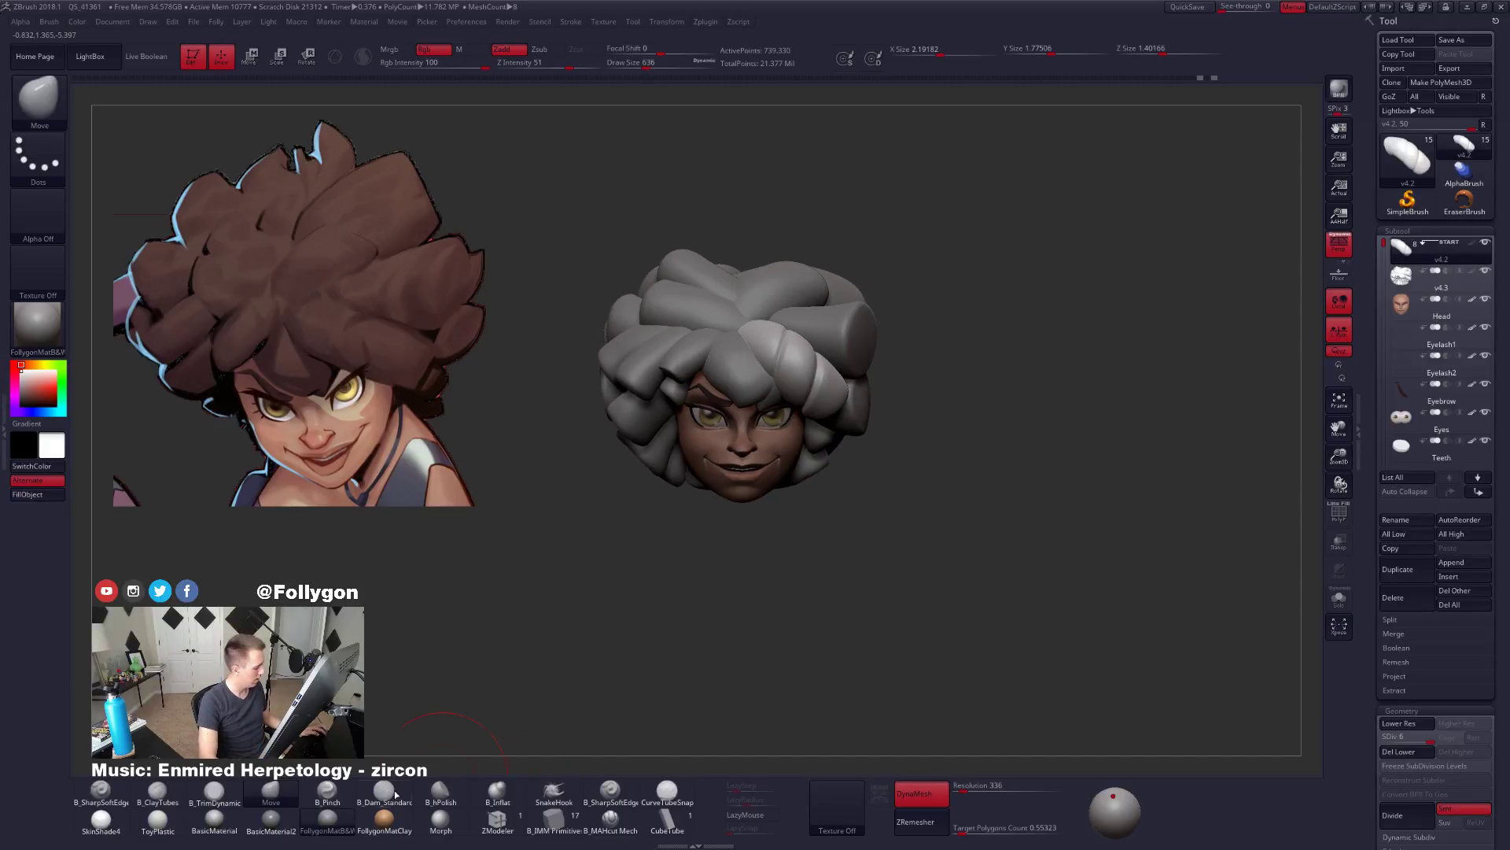
Choose the SkinShade4 material and select the head with the B_Standard brush set to apply material only.
{"action": "left_click", "coordinate": [101, 820]}
{"action": "right_click_drag", "start_coordinate": [396, 709], "coordinate": [455, 706], "text": "alt"}
{"action": "key", "text": "space"}
{"action": "left_click", "coordinate": [898, 589]}
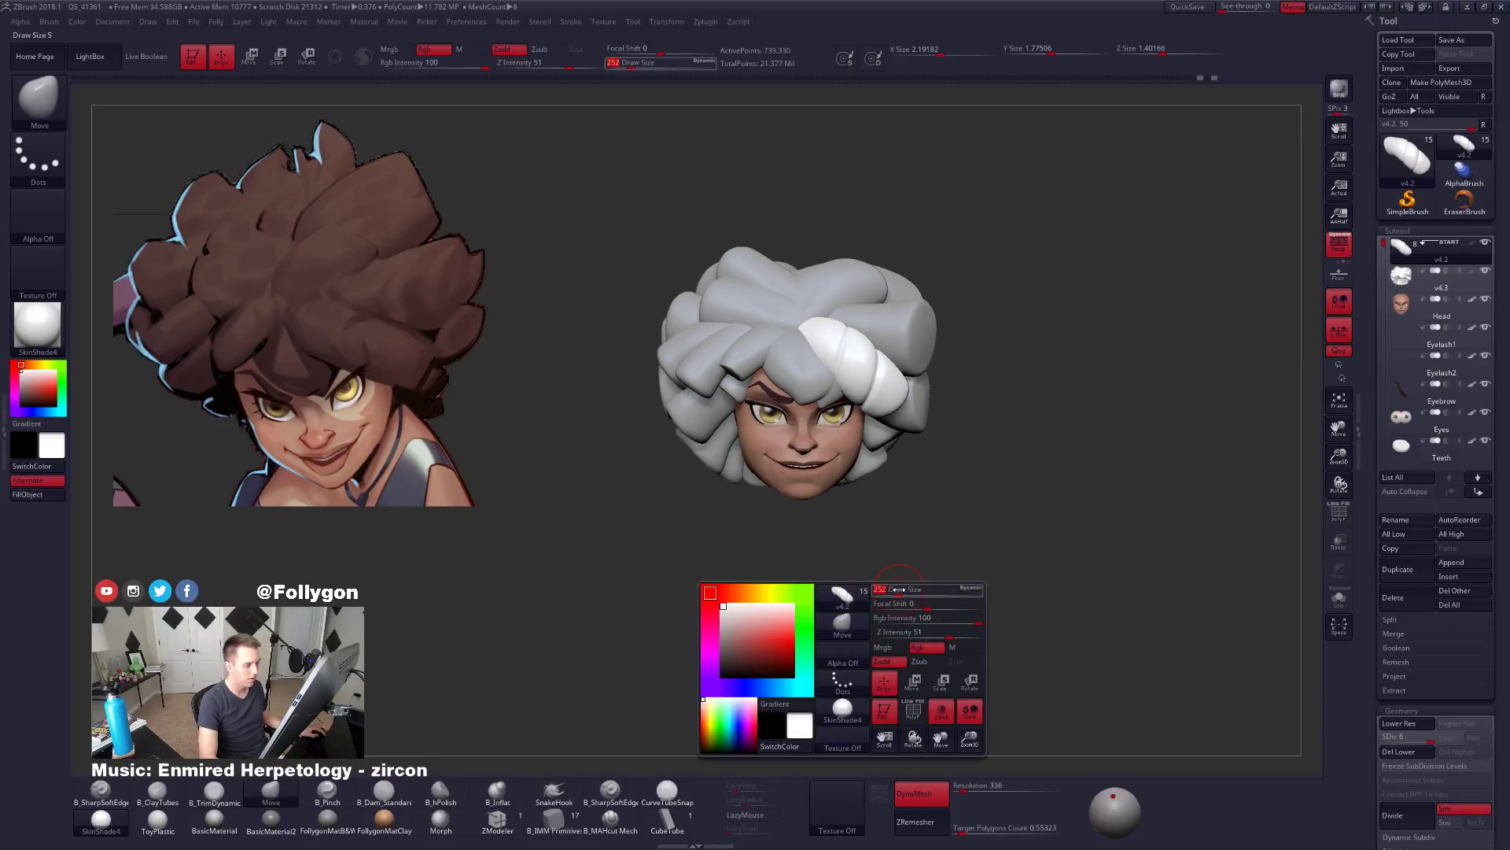
{"action": "left_click", "coordinate": [816, 446], "text": "alt"}
{"action": "key", "text": "b"}
{"action": "key", "text": "s"}
{"action": "key", "text": "t"}
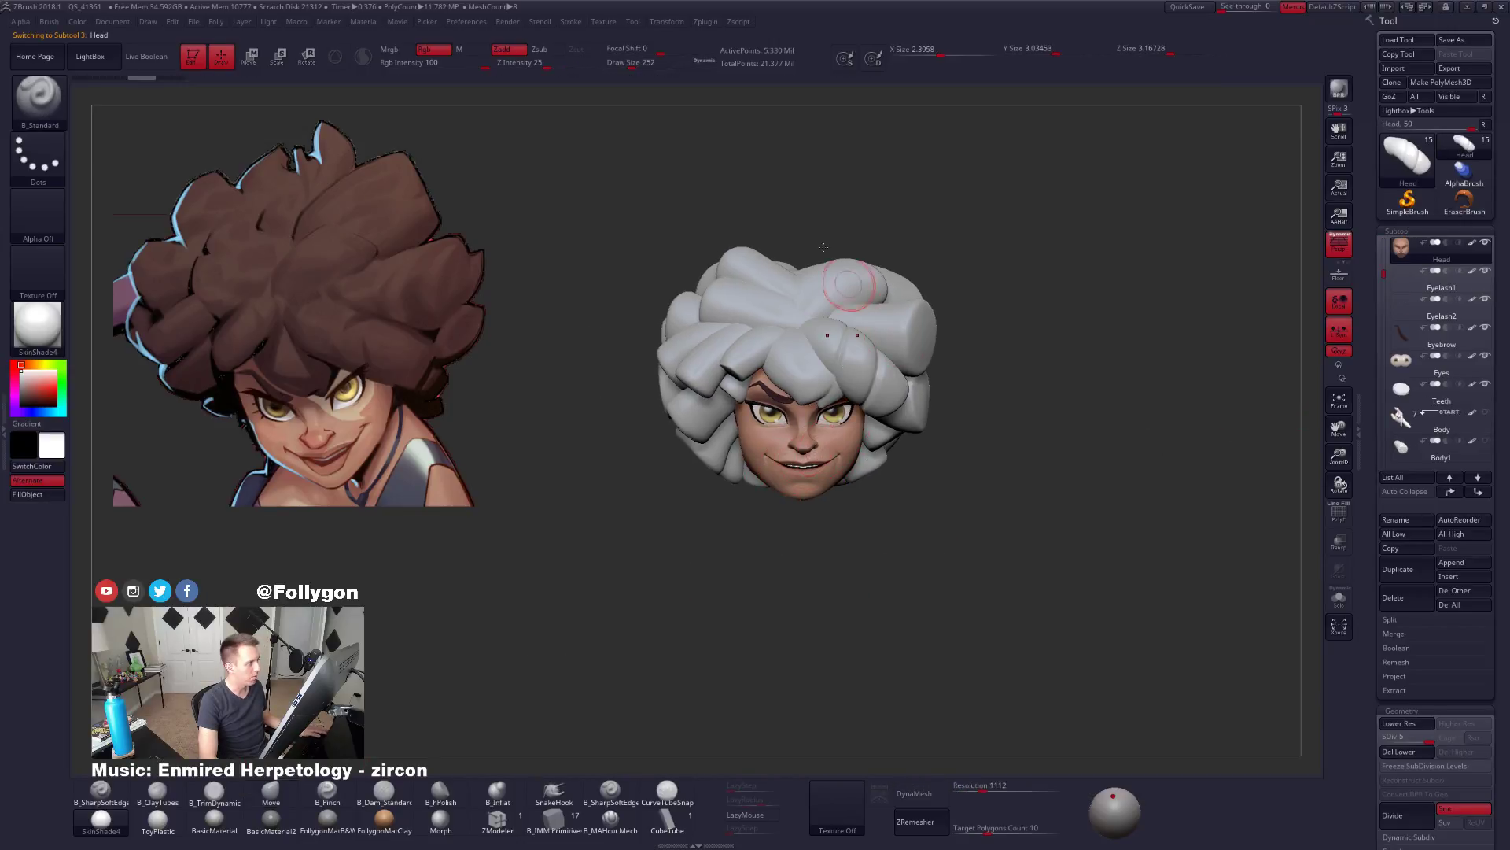
{"action": "left_click", "coordinate": [470, 49]}
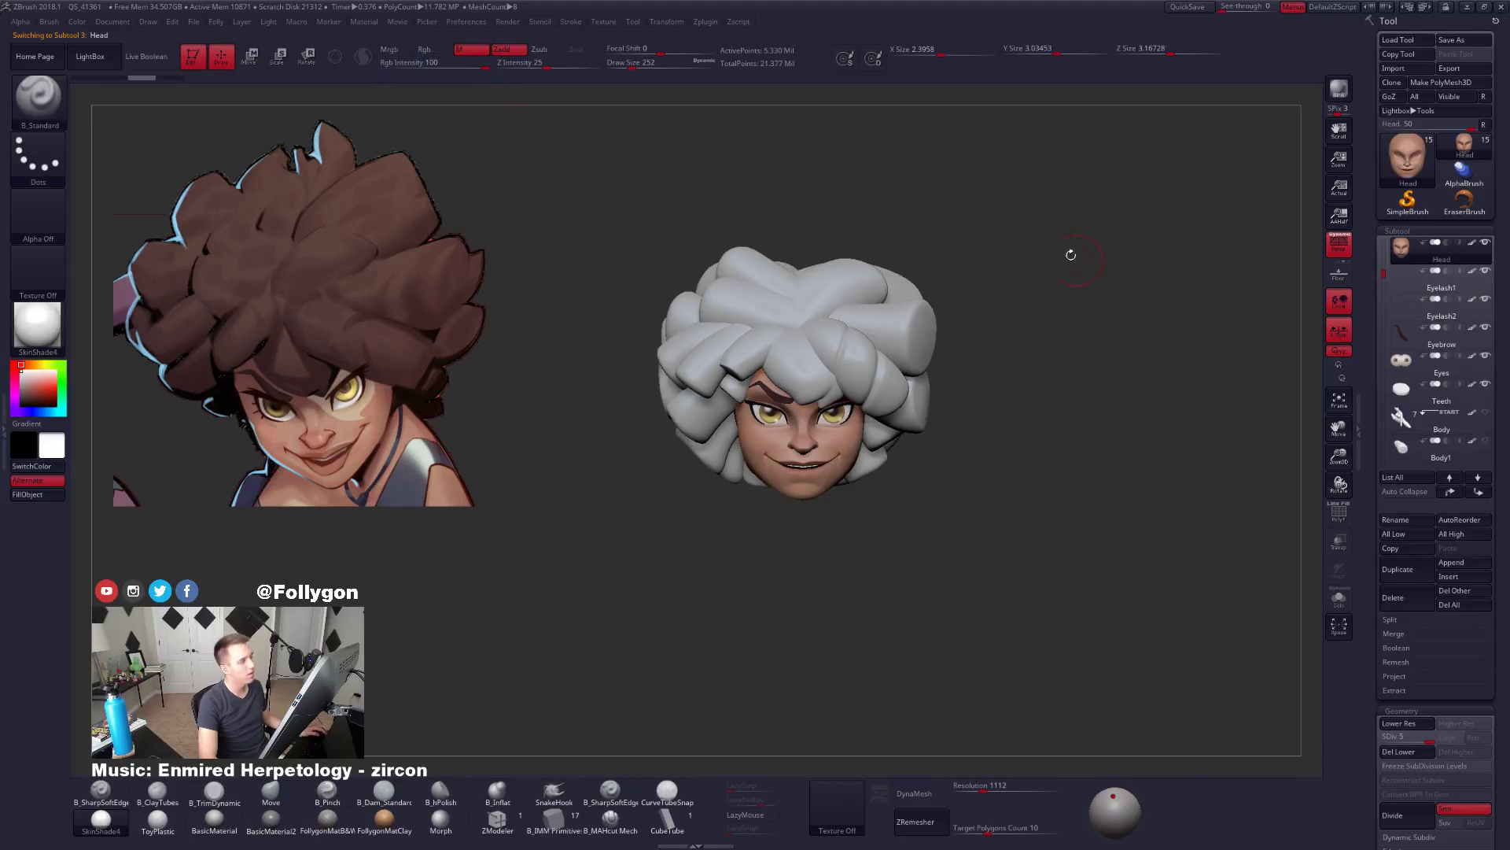
Fill the head, eyelashes, eyebrow, eyes and teeth with the SkinShade4 material, one subtool at a time.
{"action": "left_click_drag", "start_coordinate": [1384, 271], "coordinate": [1384, 248]}
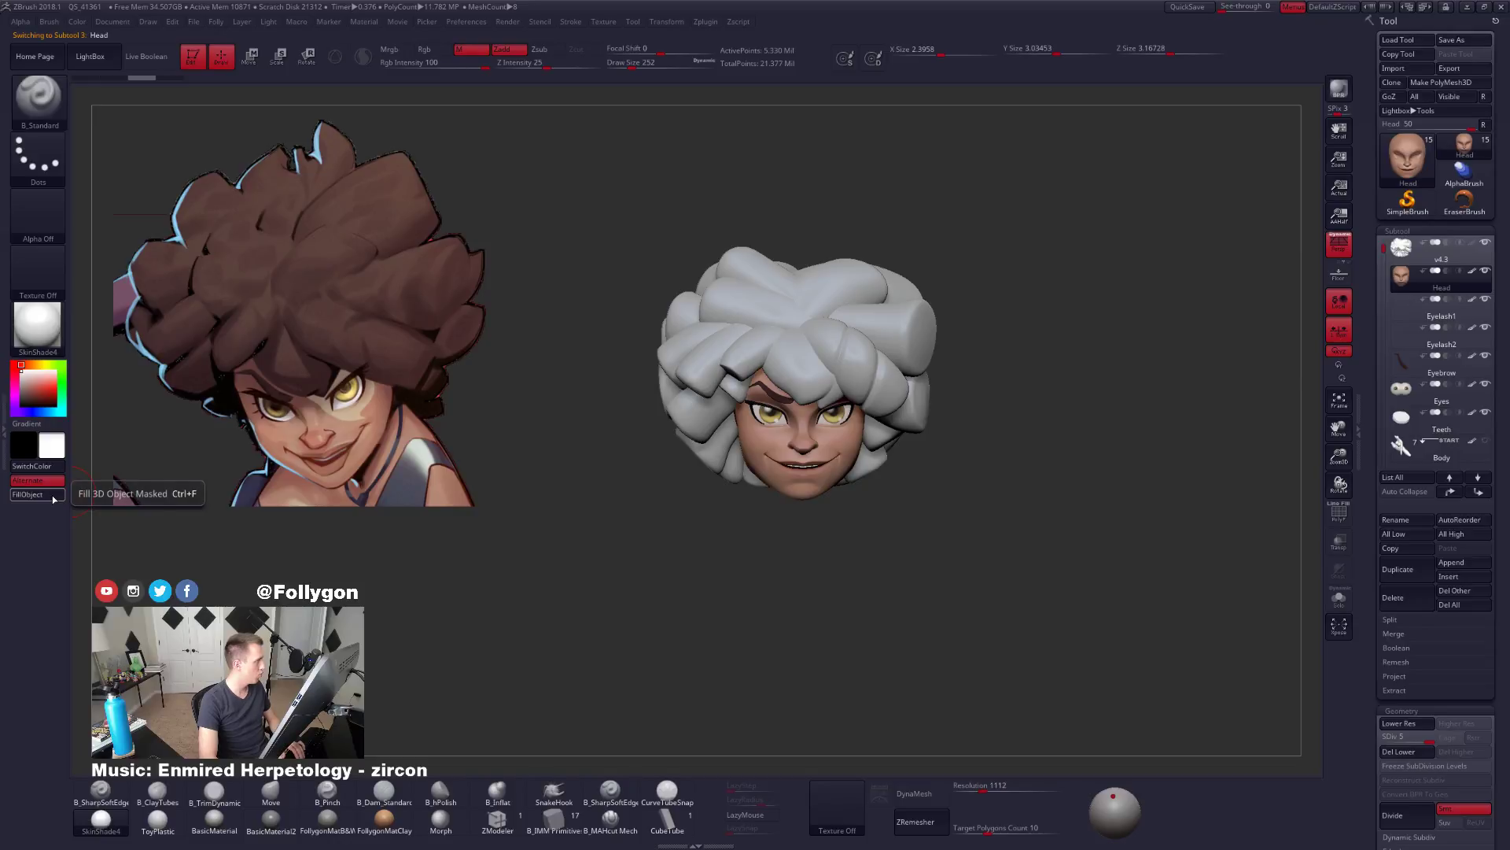
{"action": "key", "text": "Down"}
{"action": "key", "text": "Down"}
{"action": "key", "text": "Down"}
{"action": "key", "text": "Down"}
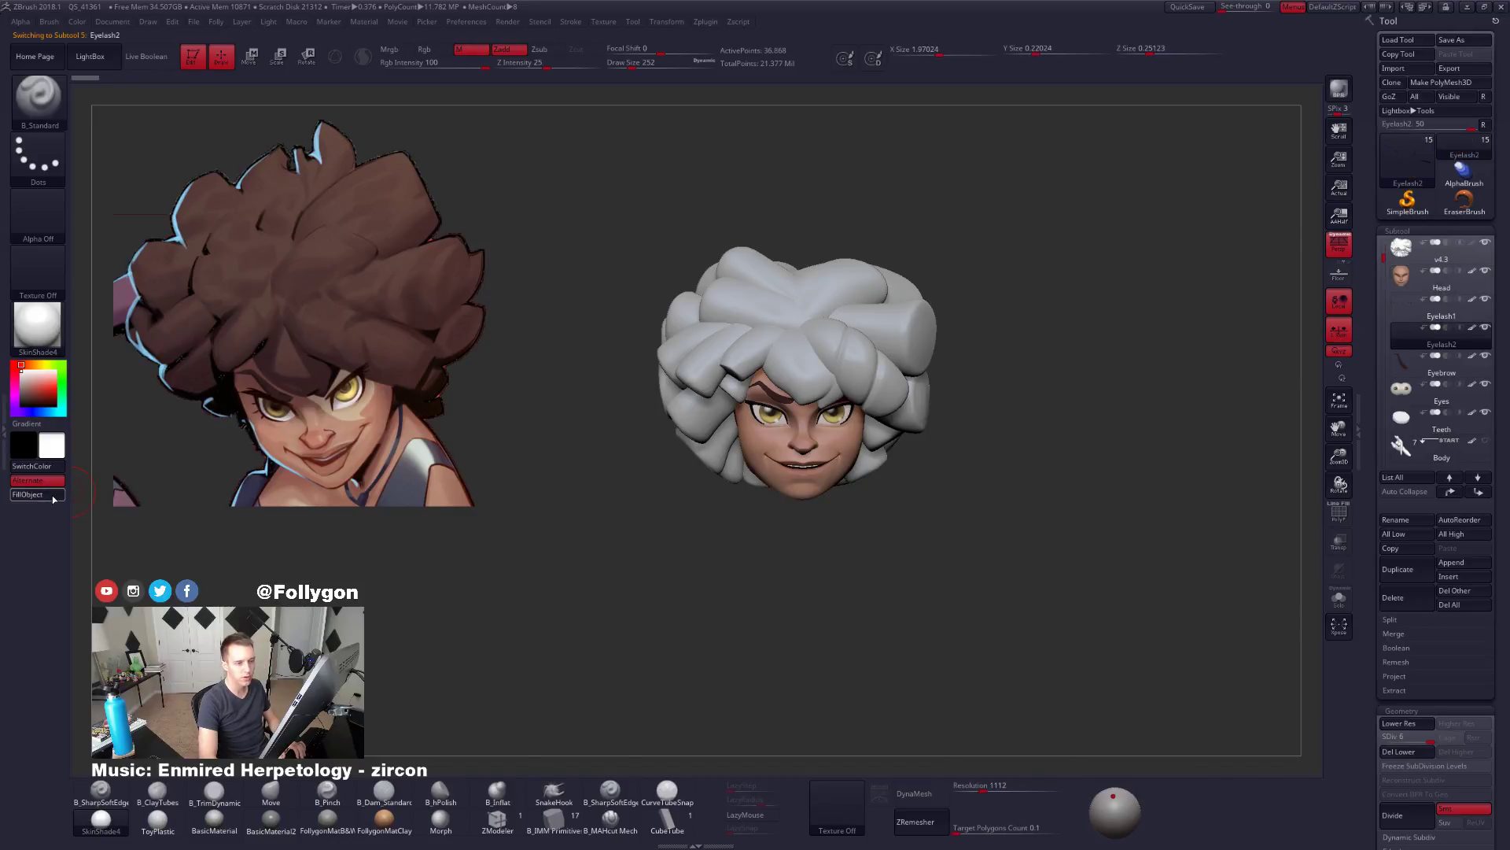
{"action": "key", "text": "Down"}
{"action": "key", "text": "Down"}
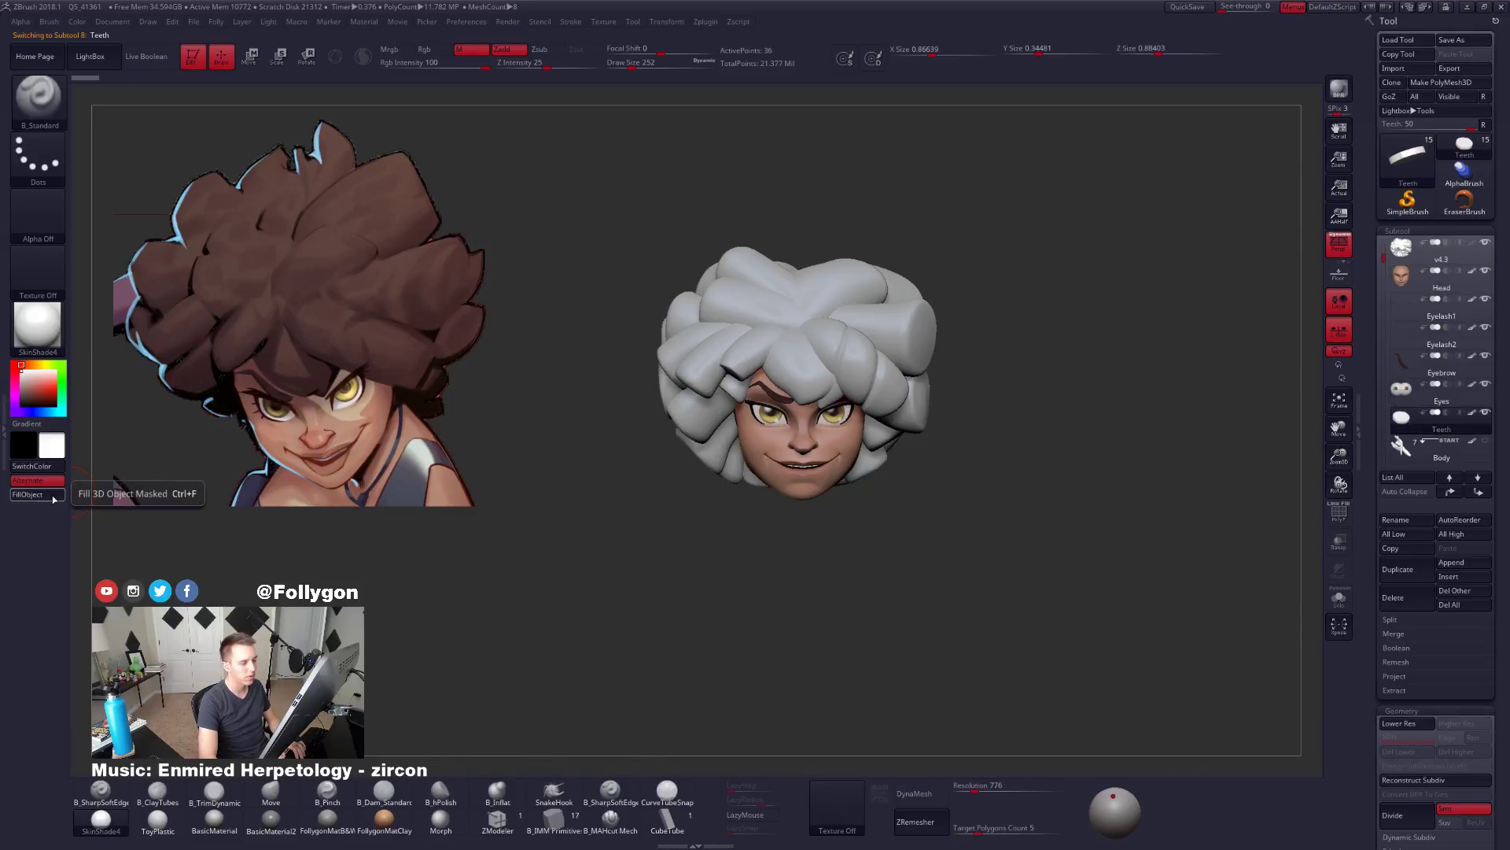
{"action": "key", "text": "Up"}
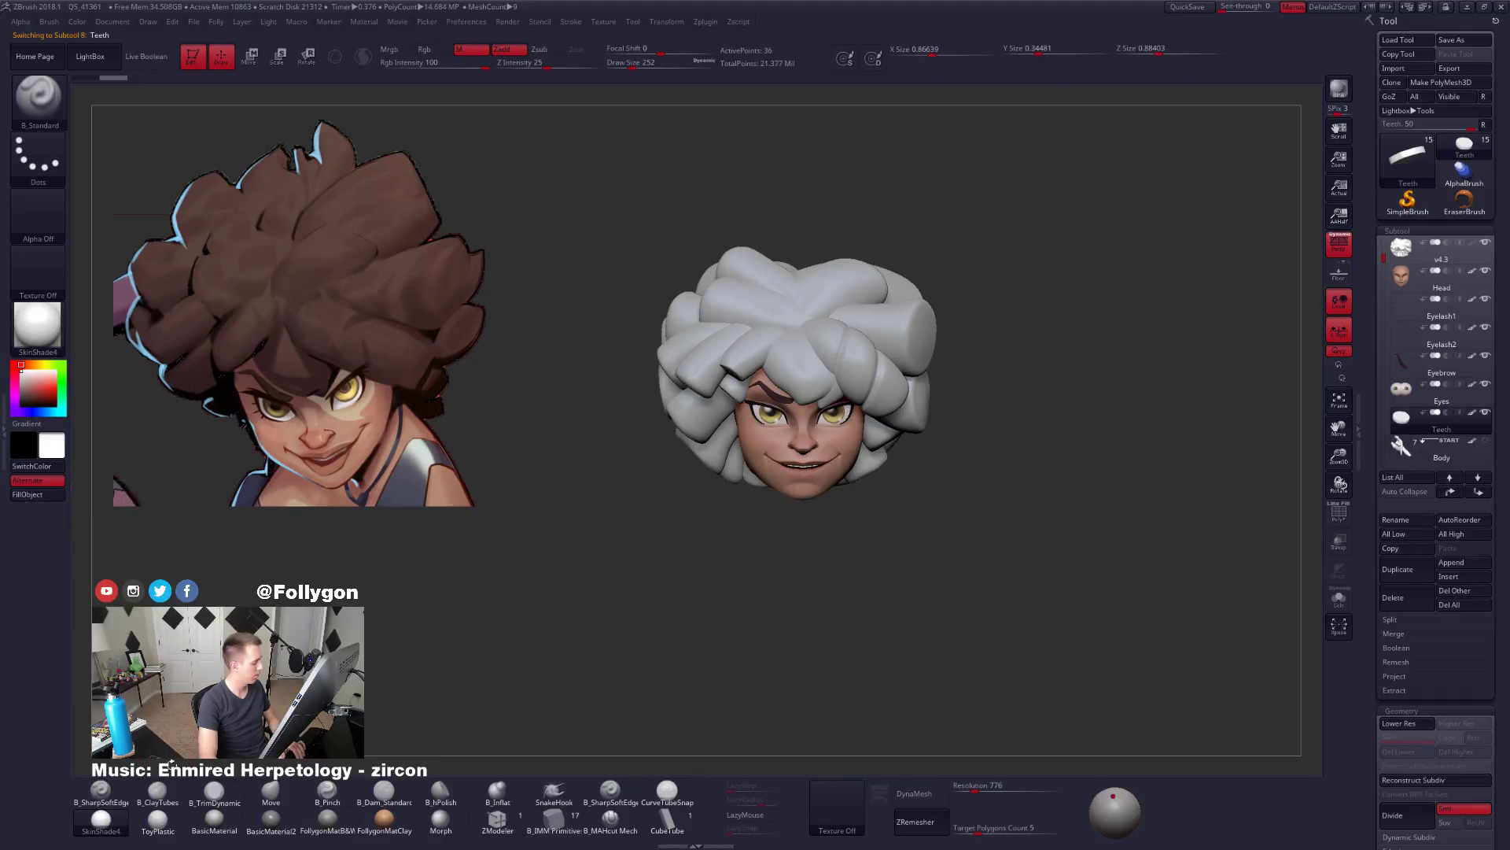
Switch to the B_Pinch brush and the FollygonMatB&P material, and reselect the forehead lock.
{"action": "left_click", "coordinate": [329, 794]}
{"action": "left_click", "coordinate": [327, 818]}
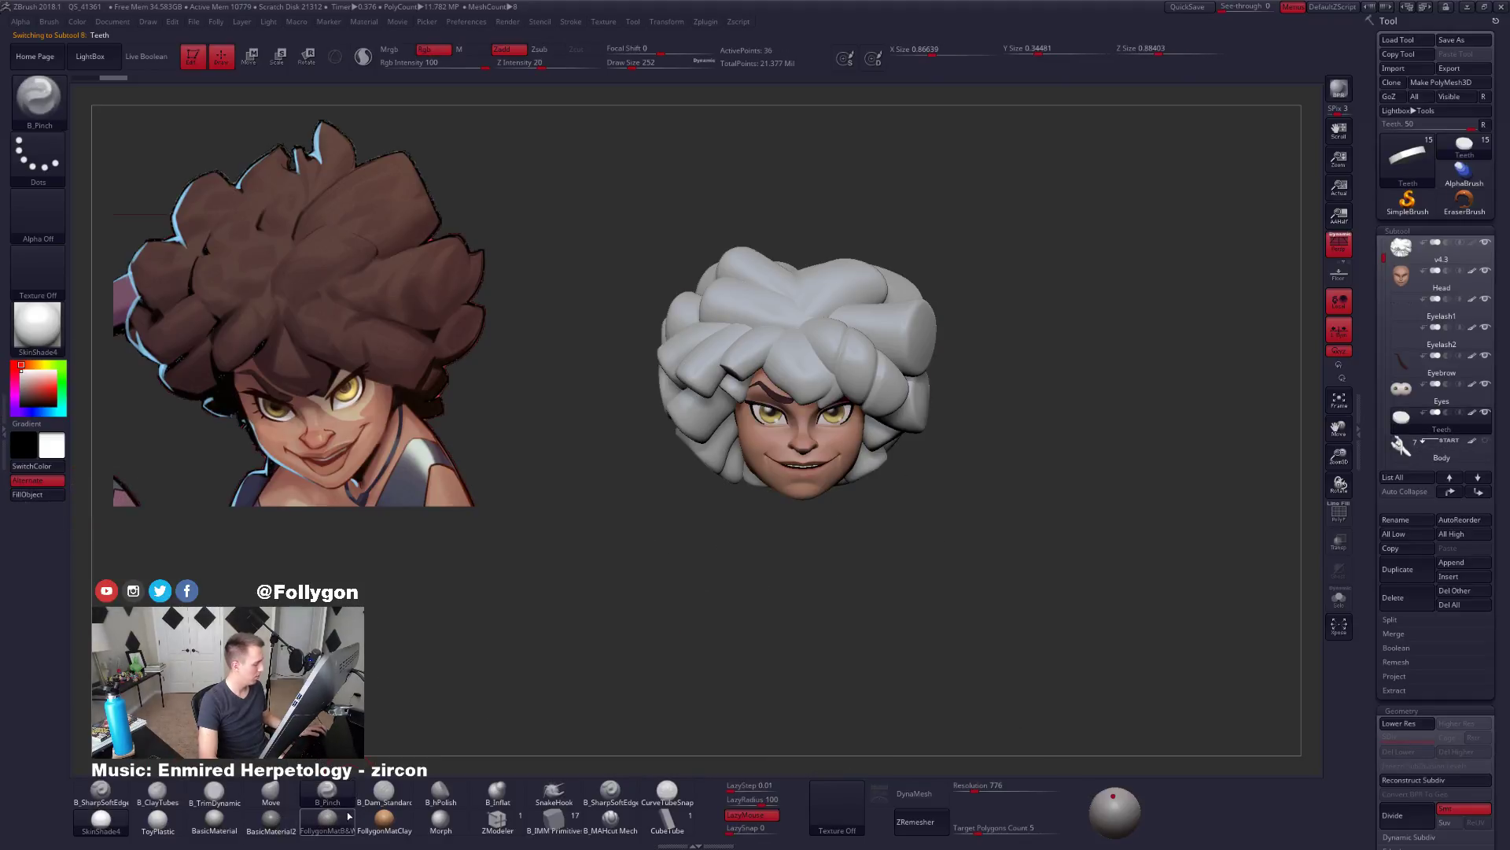
{"action": "left_click", "coordinate": [857, 384], "text": "alt"}
{"action": "mouse_move", "coordinate": [968, 449]}
{"action": "left_mouse_down"}
{"action": "mouse_move", "coordinate": [897, 450]}
{"action": "mouse_move", "coordinate": [877, 547]}
{"action": "mouse_move", "coordinate": [954, 573]}
{"action": "mouse_move", "coordinate": [874, 568]}
{"action": "mouse_move", "coordinate": [938, 586]}
{"action": "mouse_move", "coordinate": [905, 466]}
{"action": "left_mouse_up"}
Quick-save the project.
{"action": "key", "text": "ctrl+shift+space"}
{"action": "left_click", "coordinate": [960, 645], "text": "ctrl+shift"}
{"action": "left_click_drag", "start_coordinate": [942, 293], "coordinate": [1015, 349], "text": "alt"}
{"action": "left_click", "coordinate": [1180, 7]}
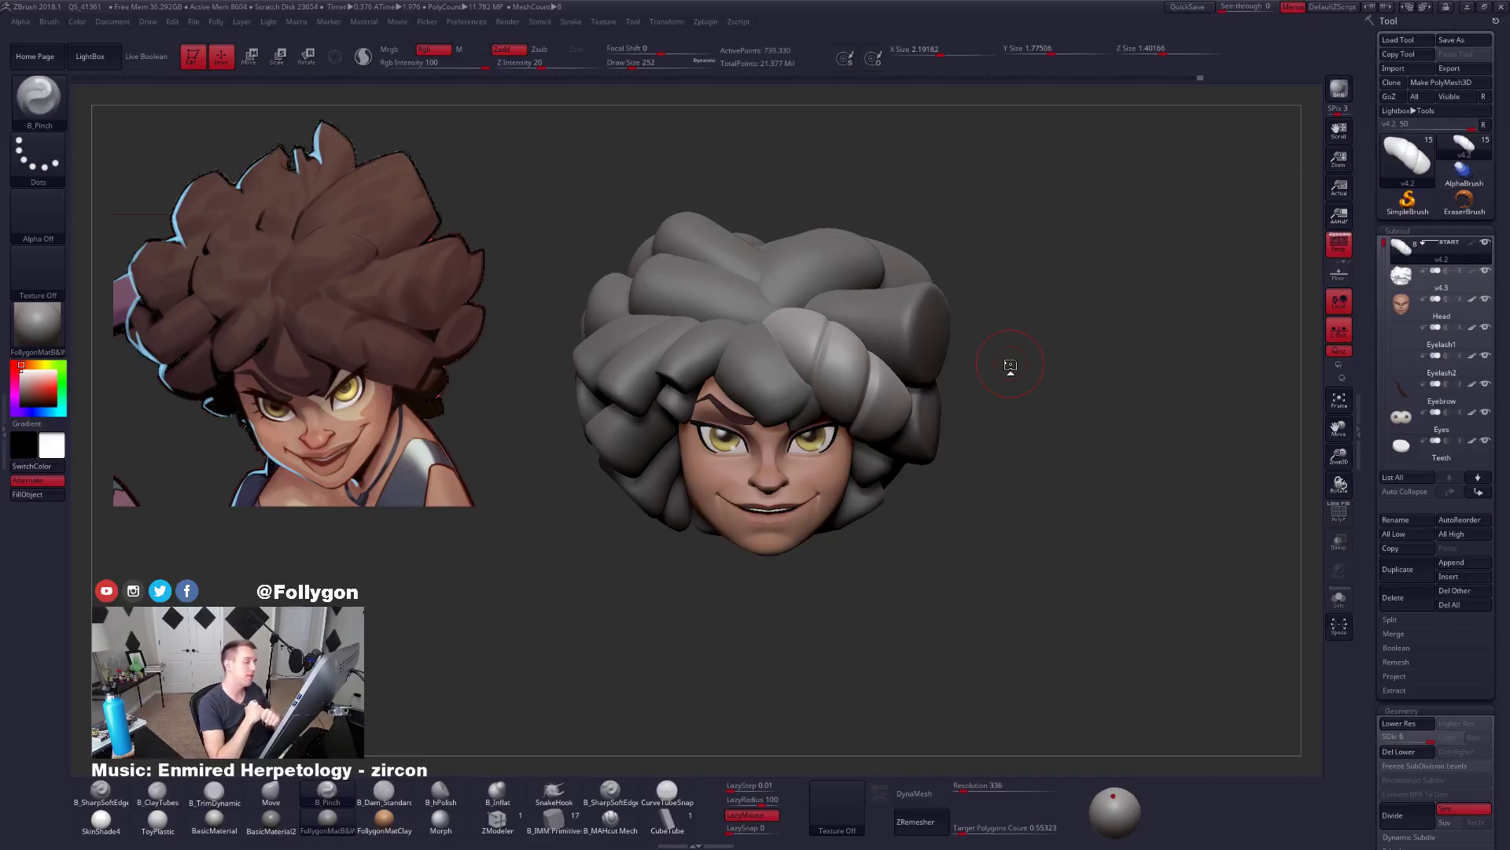
Isolate the forehead lock and tighten its grooves with B_Pinch at subdivision level 3 and draw size 292.
{"action": "left_click_drag", "start_coordinate": [963, 543], "coordinate": [933, 627]}
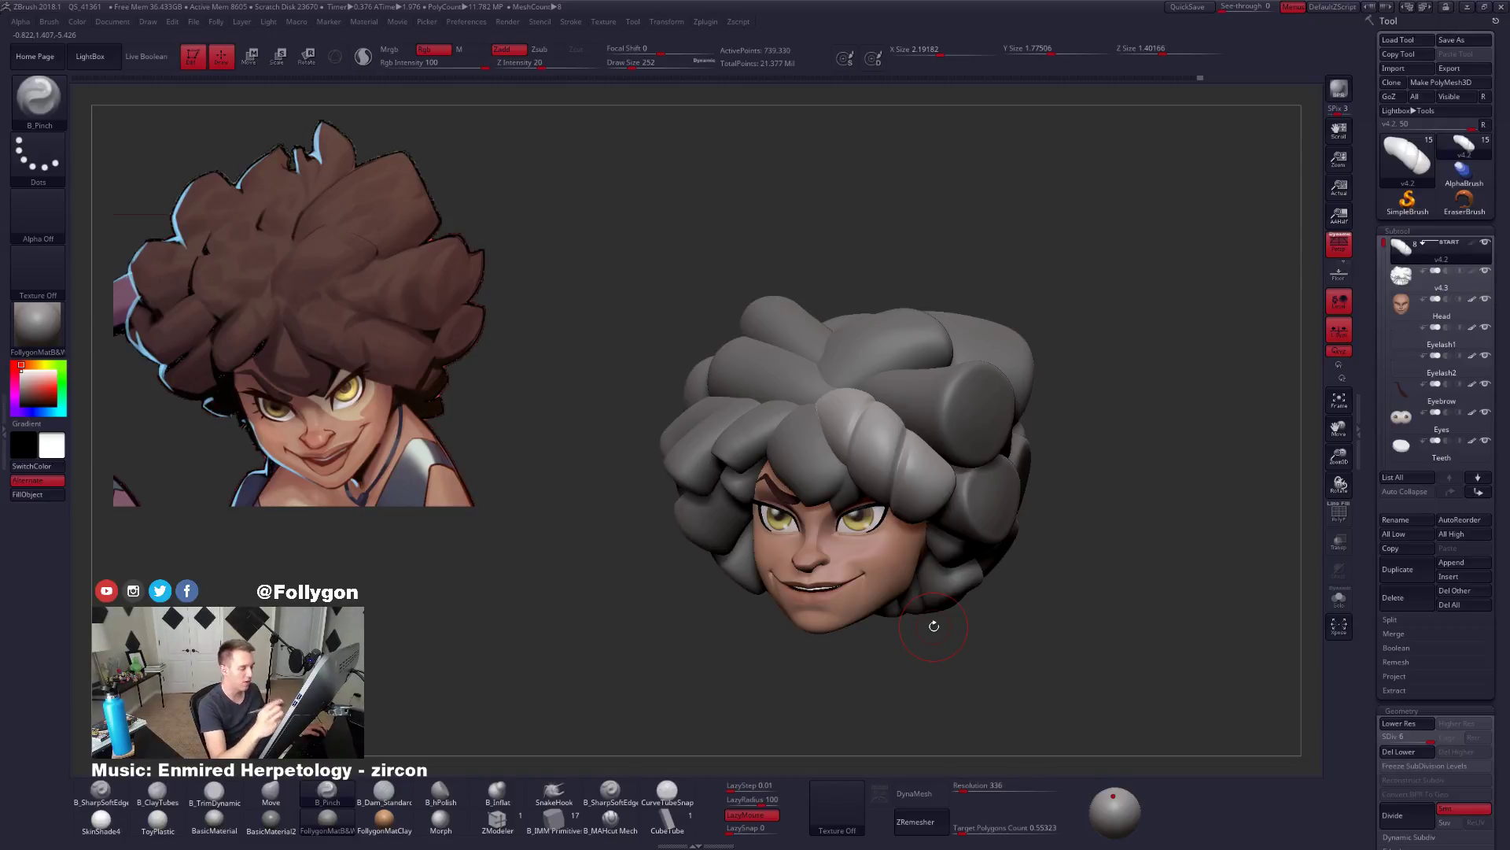
{"action": "left_click_drag", "start_coordinate": [934, 626], "coordinate": [973, 412]}
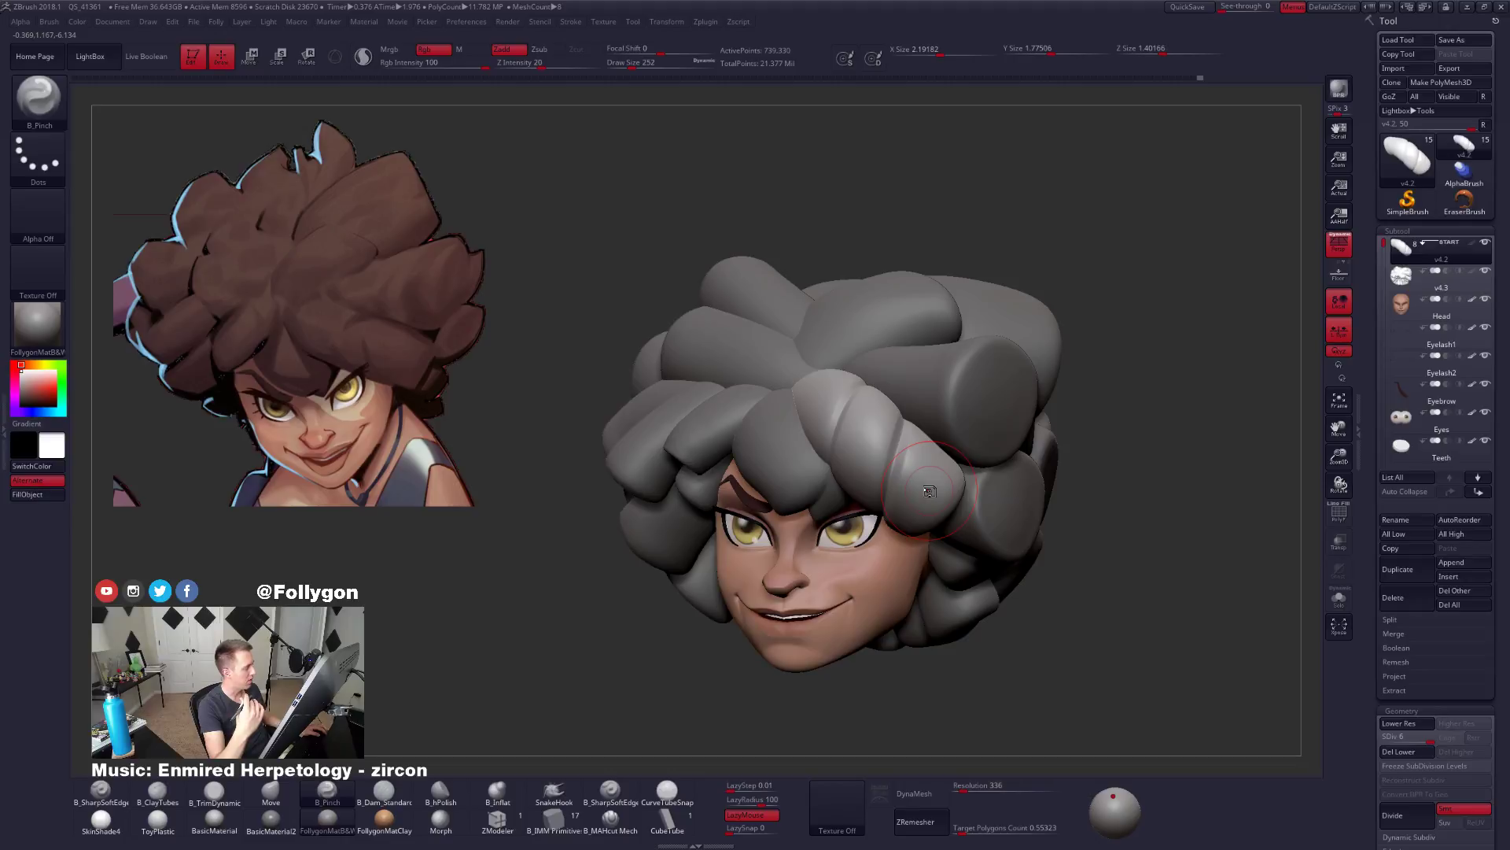
{"action": "left_click_drag", "start_coordinate": [1079, 607], "coordinate": [1173, 605]}
{"action": "key", "text": "alt+s"}
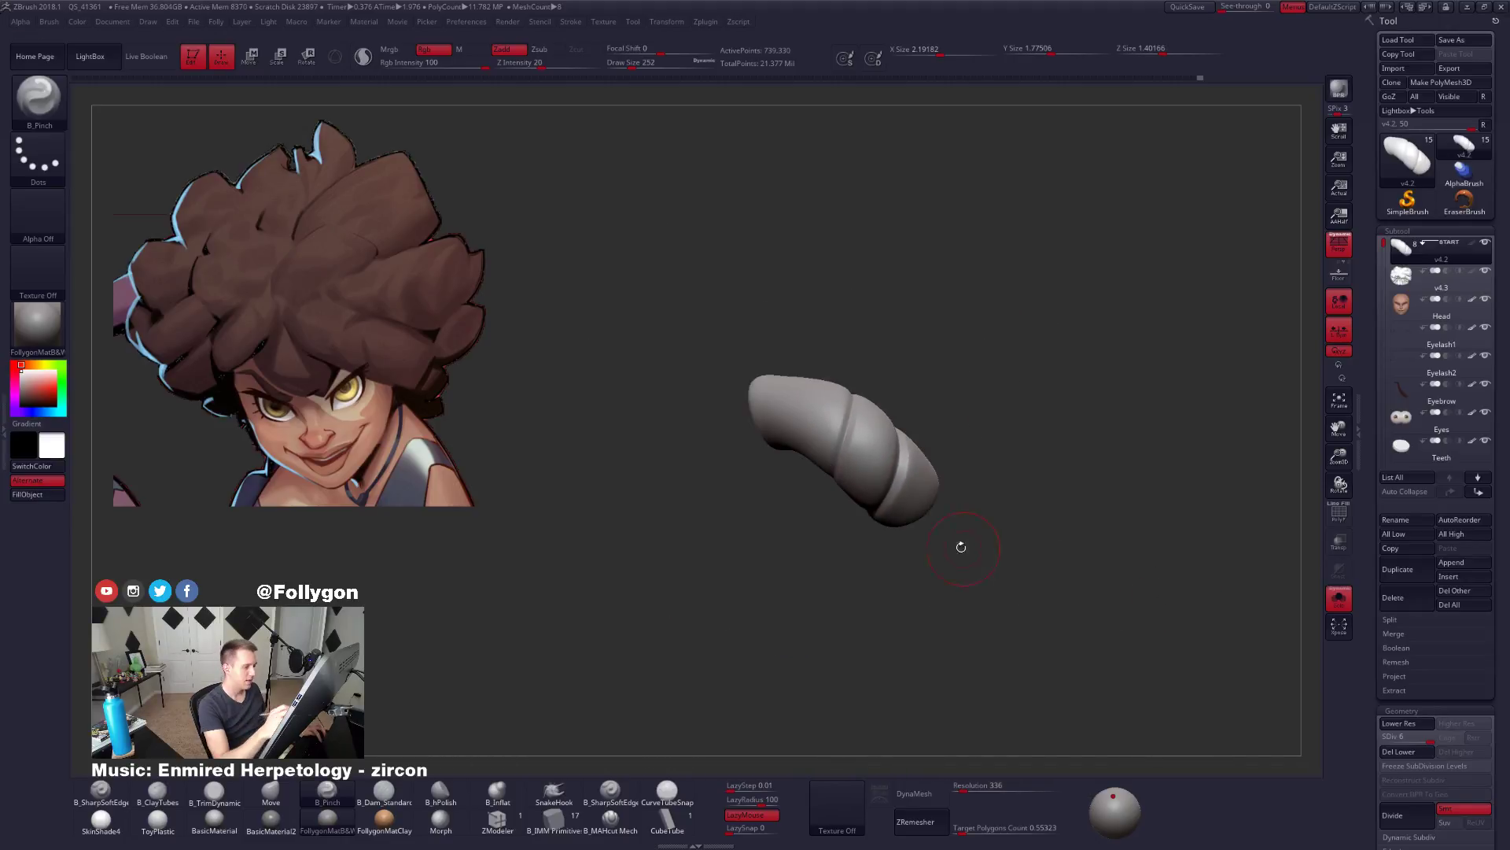
{"action": "mouse_move", "coordinate": [961, 546]}
{"action": "left_mouse_down"}
{"action": "mouse_move", "coordinate": [992, 534]}
{"action": "mouse_move", "coordinate": [999, 512]}
{"action": "left_mouse_up"}
{"action": "key", "text": "shift+d"}
{"action": "key", "text": "space"}
{"action": "left_click_drag", "start_coordinate": [845, 527], "coordinate": [873, 511]}
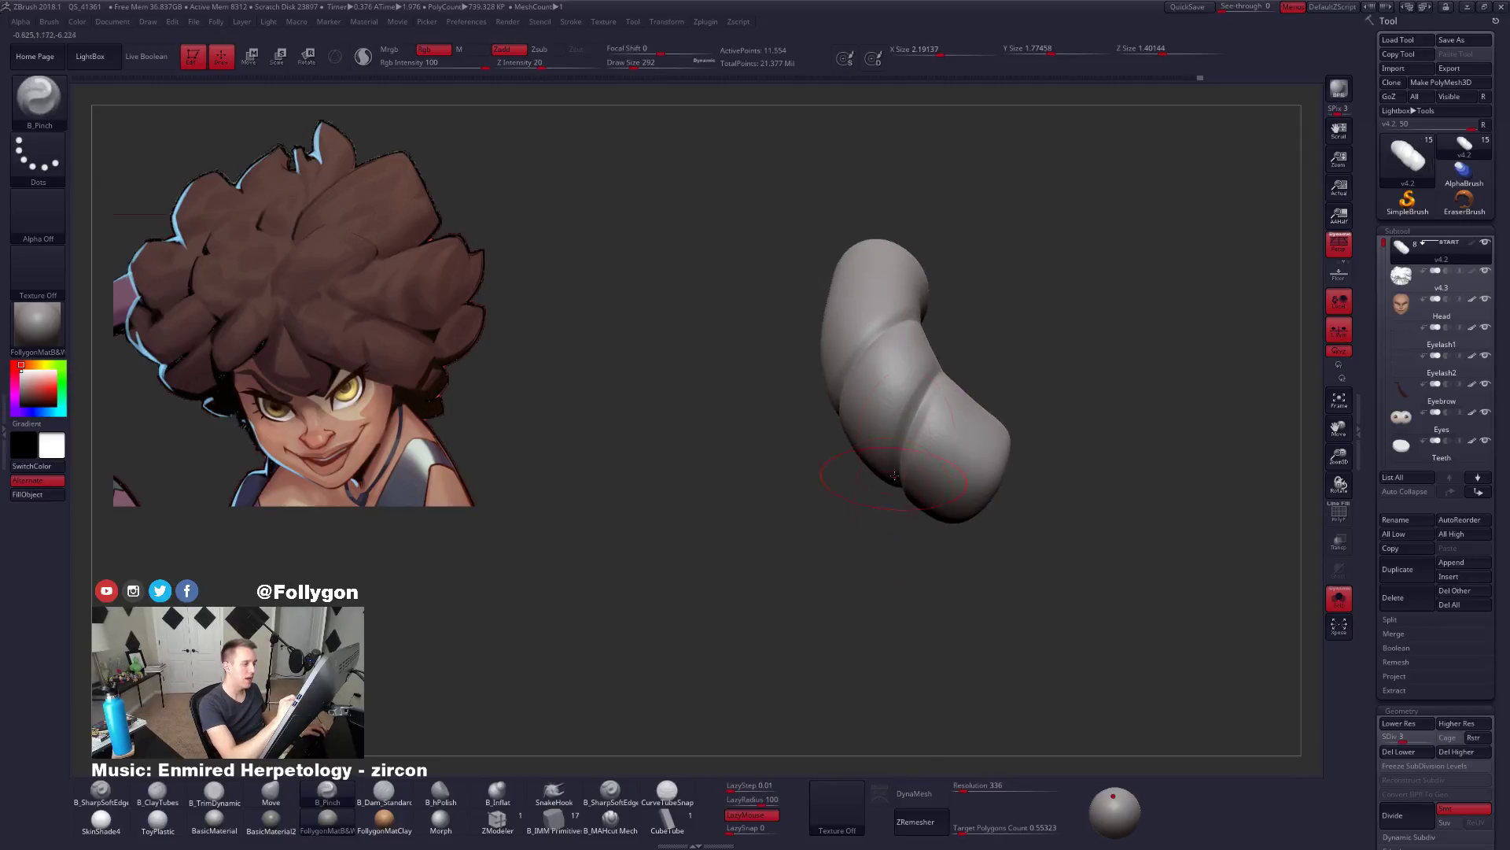
{"action": "key", "text": "shift+d"}
{"action": "key", "text": "shift+d"}
{"action": "left_click_drag", "start_coordinate": [854, 578], "coordinate": [897, 480]}
{"action": "left_click_drag", "start_coordinate": [905, 613], "coordinate": [984, 658]}
Show the whole head again and return the pinched forehead lock to subdivision level 6.
{"action": "key", "text": "alt+s"}
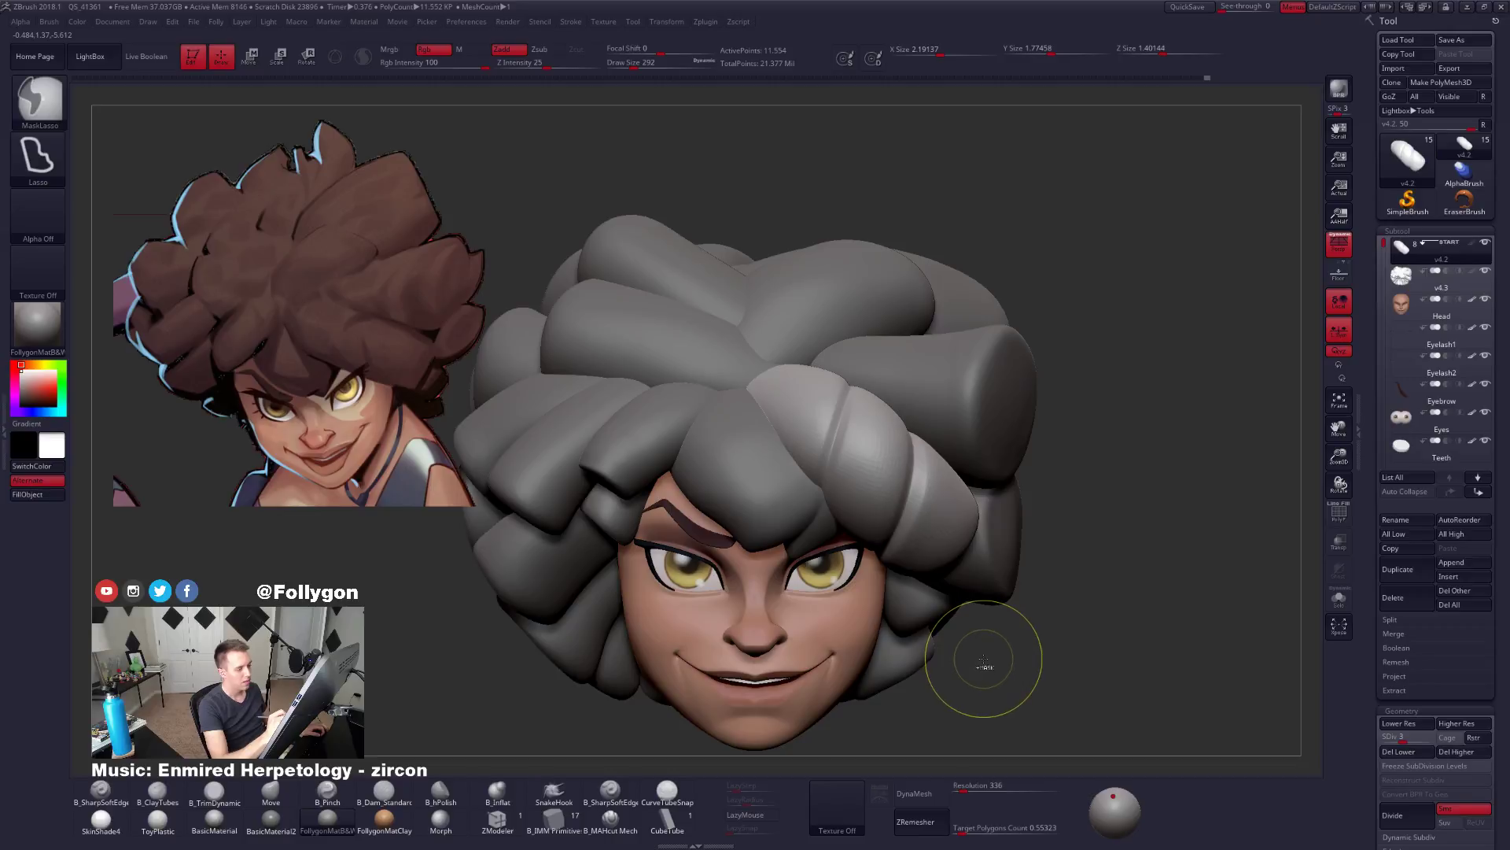
{"action": "key", "text": "d"}
{"action": "key", "text": "d"}
{"action": "key", "text": "d"}
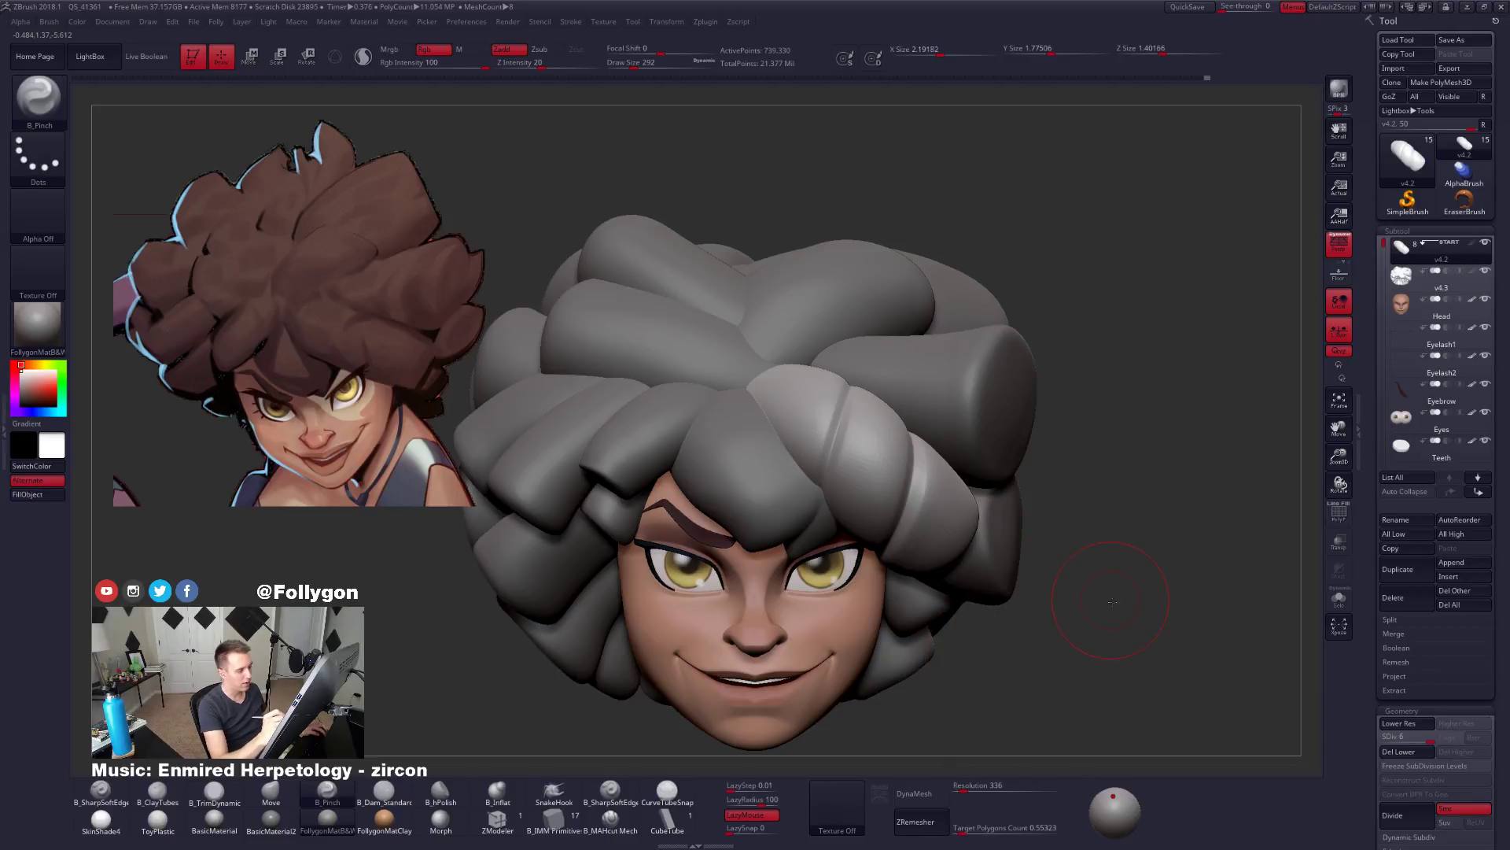
{"action": "left_click_drag", "start_coordinate": [1123, 602], "coordinate": [1084, 566], "text": "alt"}
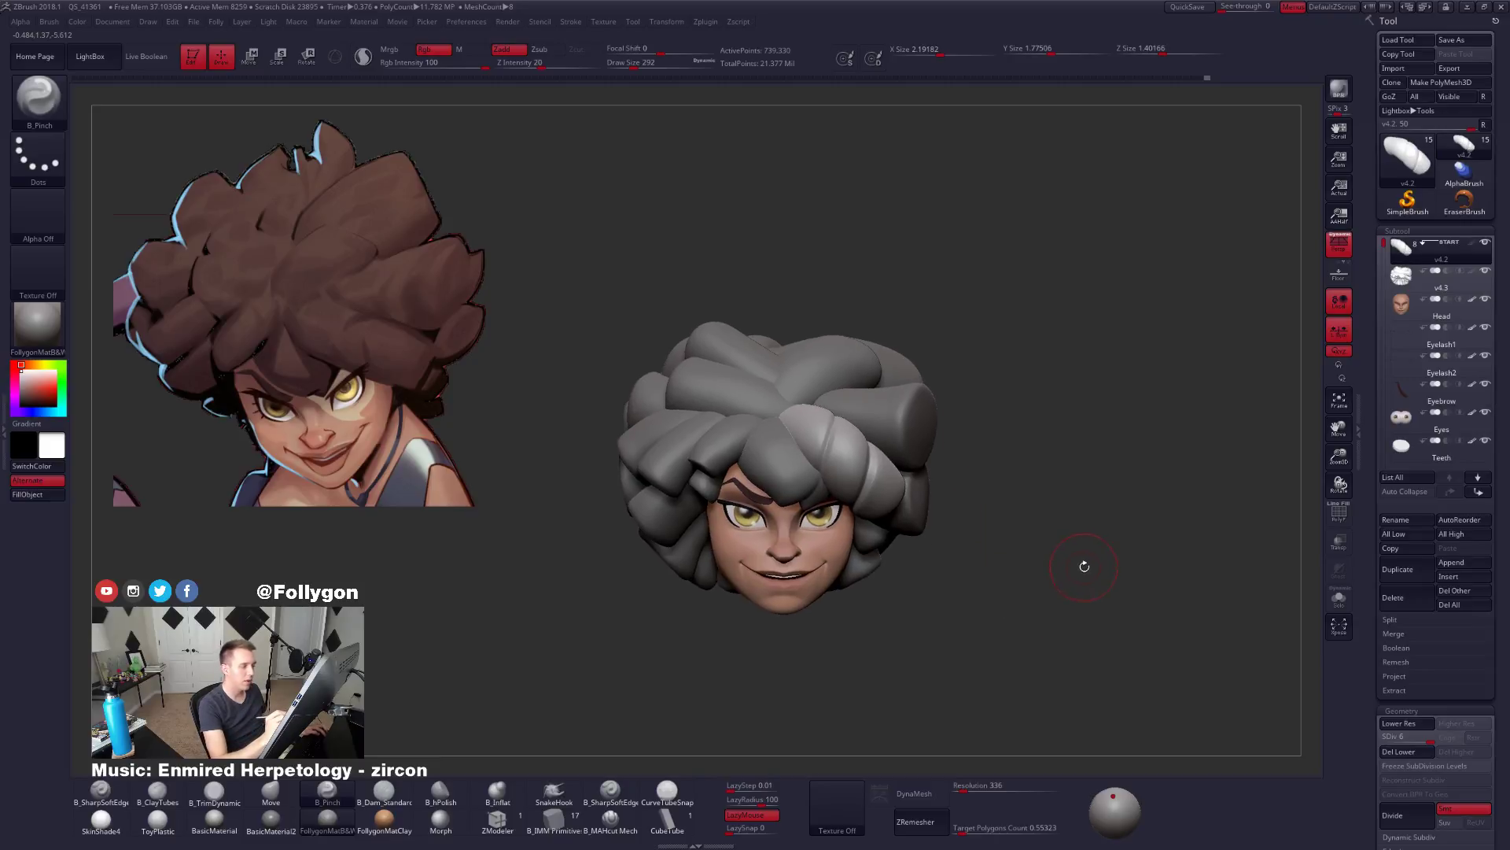
Switch to the Move brush and select the main hair mass surrounding the forehead lock.
{"action": "key", "text": "space"}
{"action": "key", "text": "b"}
{"action": "key", "text": "m"}
{"action": "key", "text": "v"}
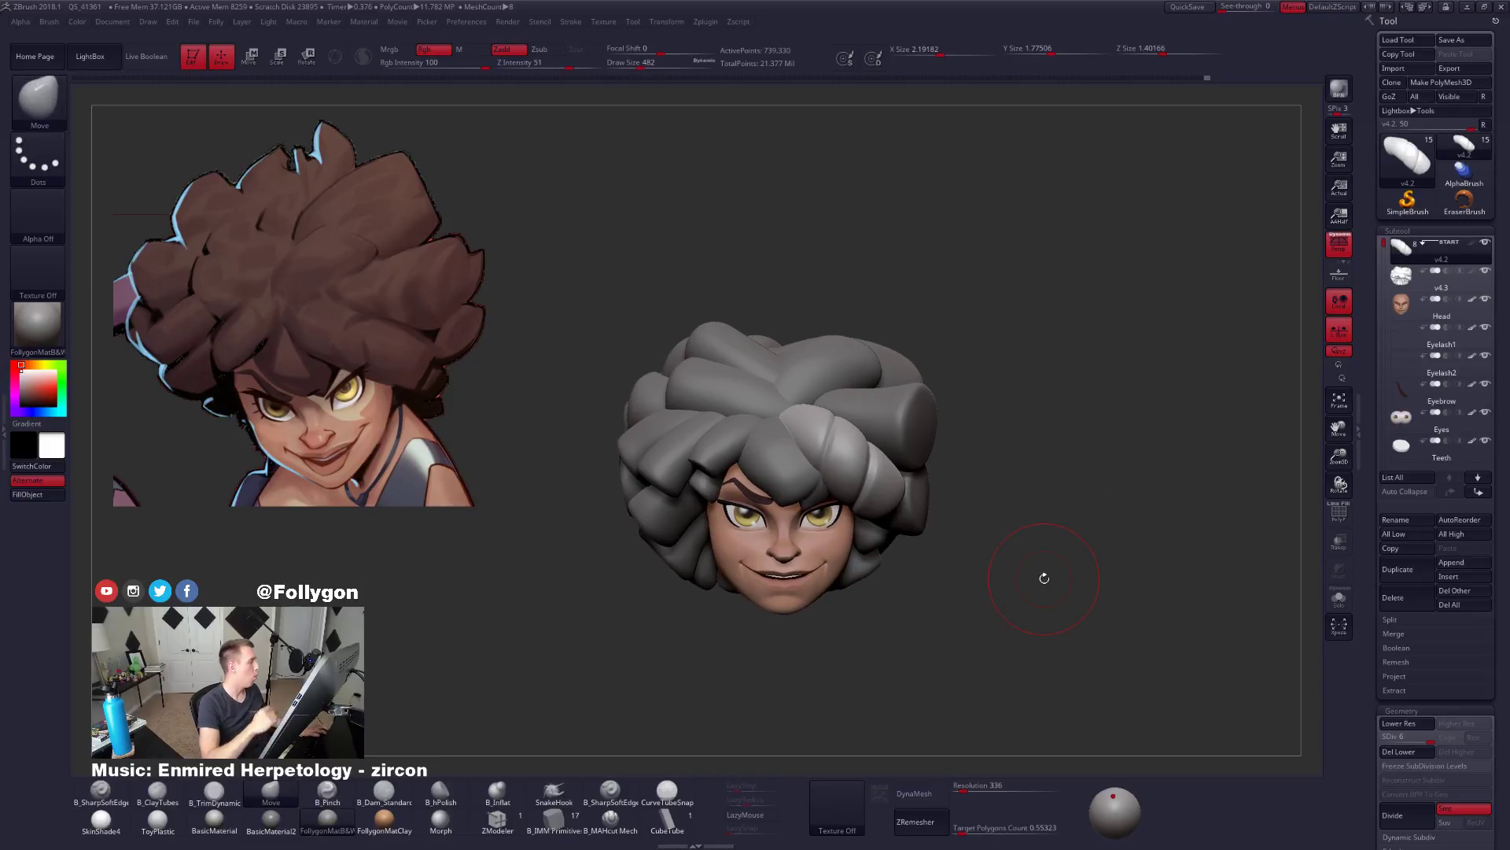
{"action": "left_click_drag", "start_coordinate": [998, 334], "coordinate": [1056, 346], "text": "alt"}
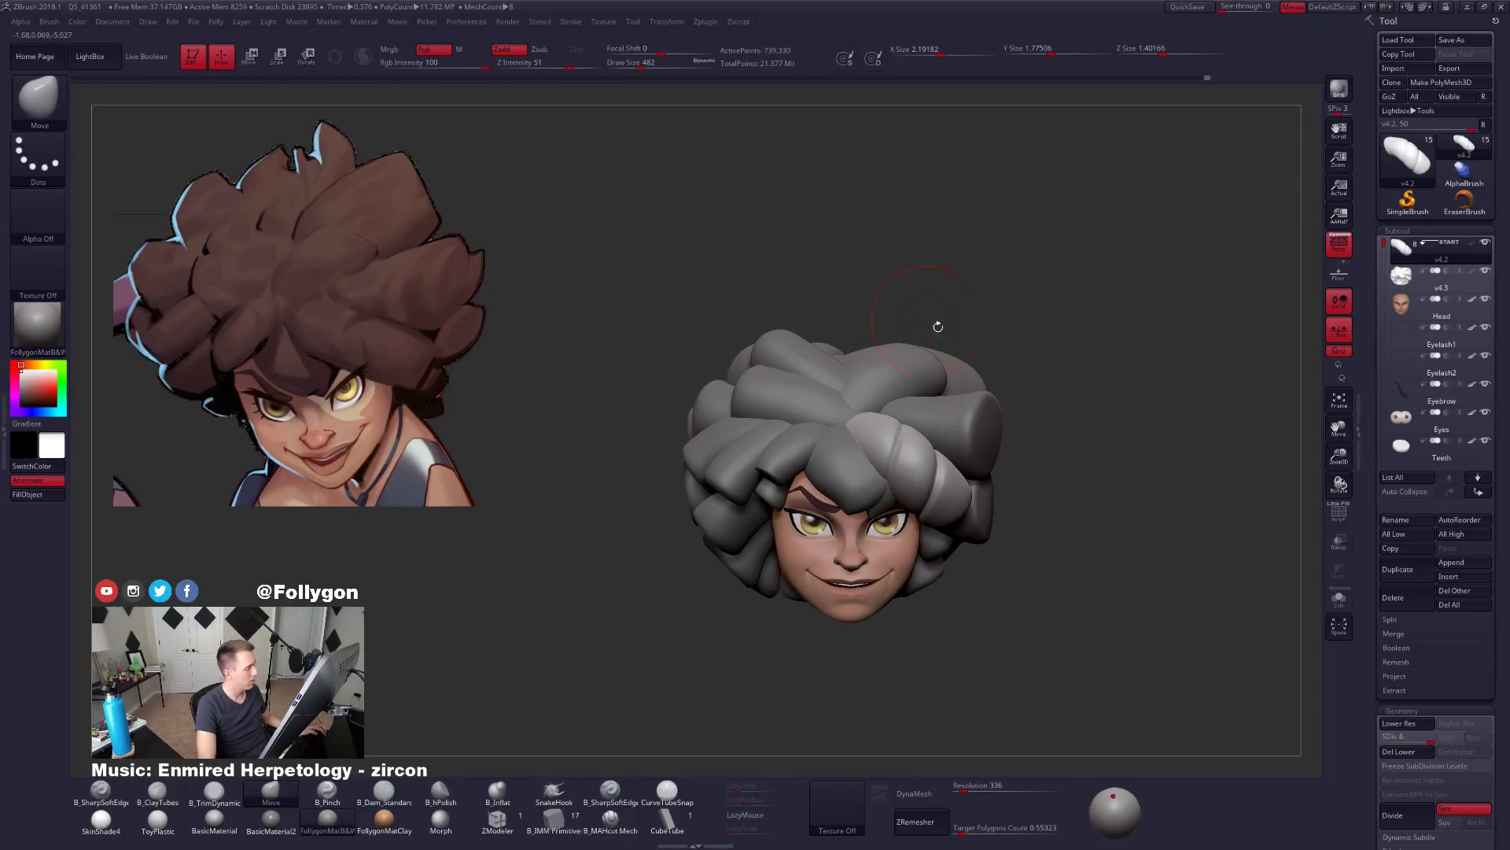
{"action": "left_click_drag", "start_coordinate": [938, 327], "coordinate": [834, 331]}
{"action": "left_click", "coordinate": [980, 401], "text": "alt"}
{"action": "mouse_move", "coordinate": [1042, 334]}
{"action": "left_mouse_down"}
{"action": "mouse_move", "coordinate": [961, 409]}
{"action": "mouse_move", "coordinate": [995, 439]}
{"action": "mouse_move", "coordinate": [1019, 434]}
{"action": "left_mouse_up"}
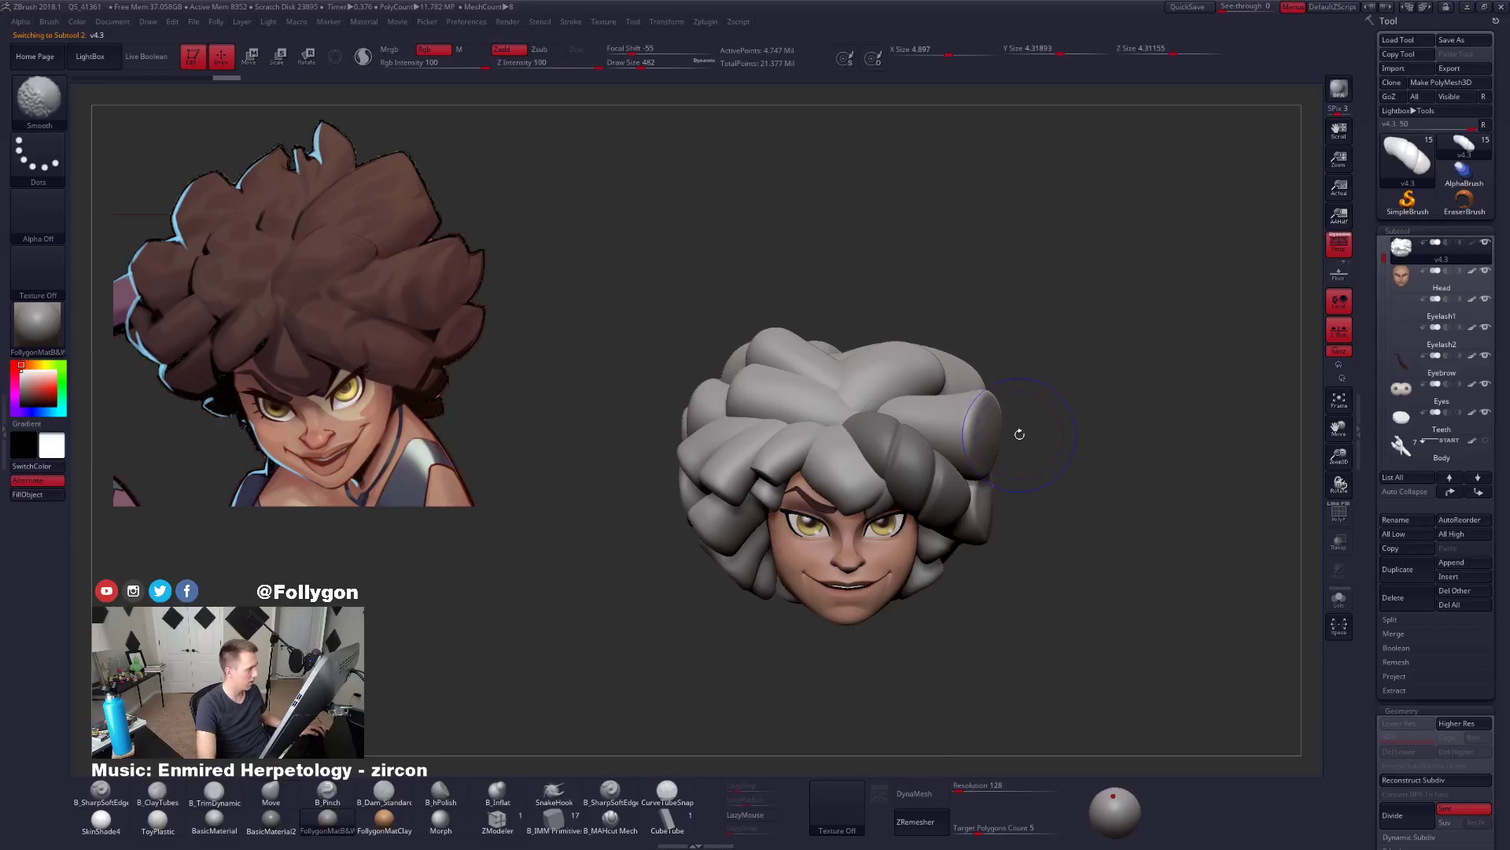
Hide the rest of the main hair mass, leaving only the thick cylindrical lock beside the forehead lock.
{"action": "key", "text": "ctrl+shift"}
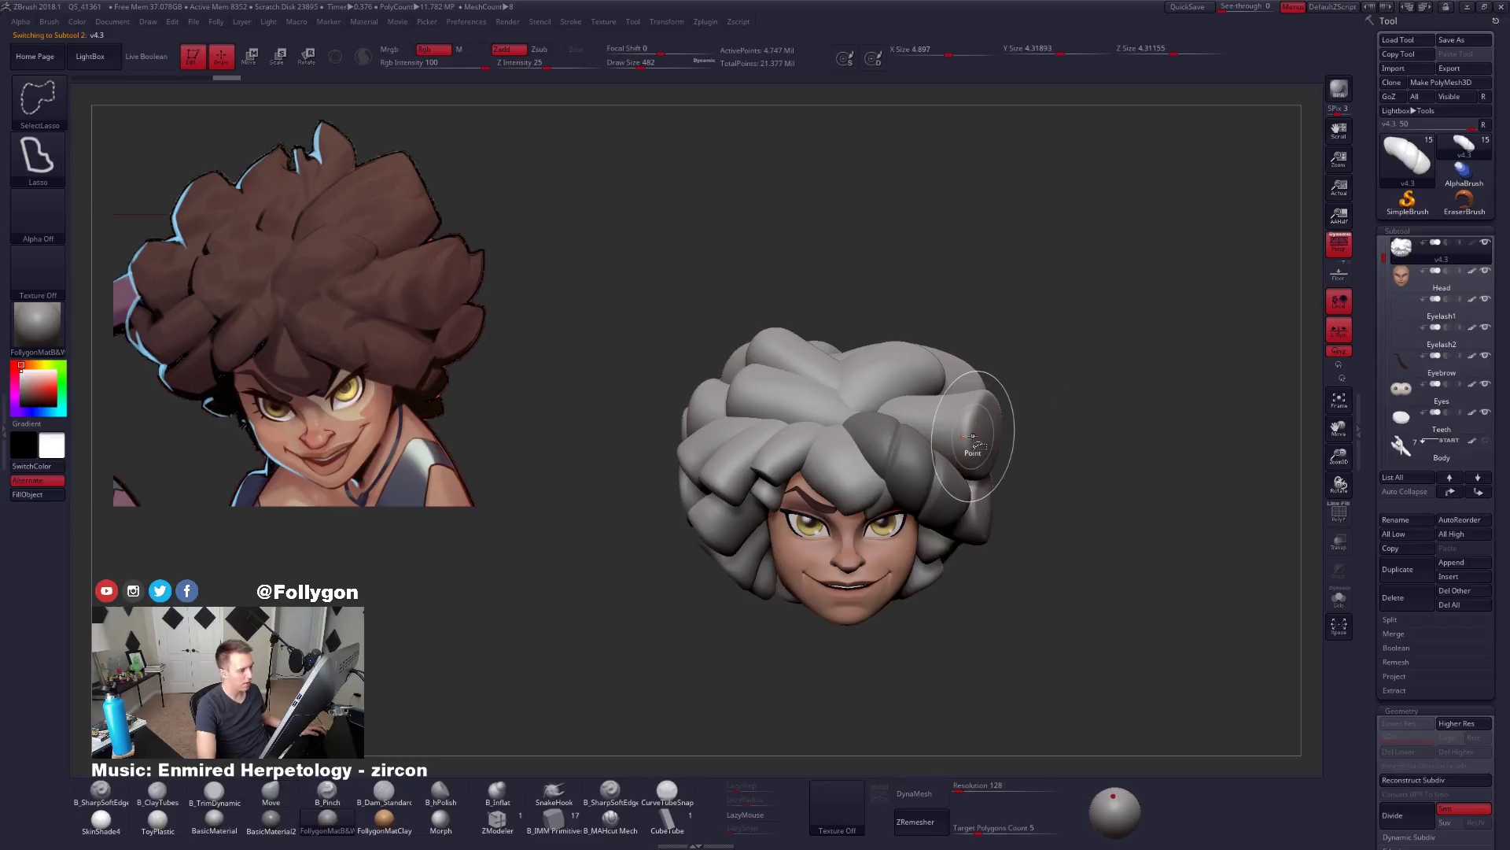
{"action": "key", "text": "shift+f"}
{"action": "key", "text": "shift+f"}
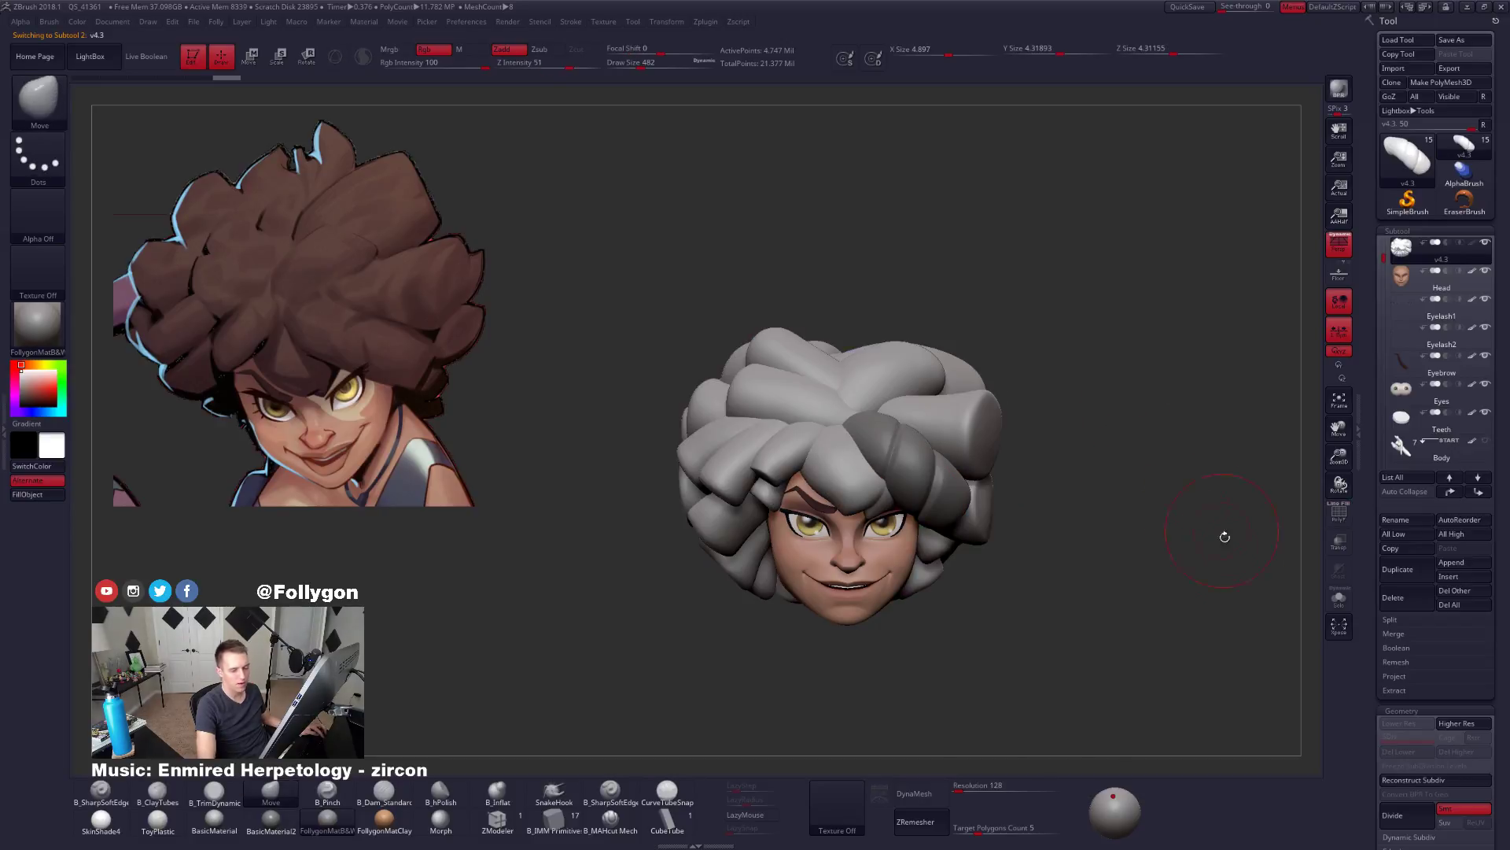
{"action": "key", "text": "ctrl+shift"}
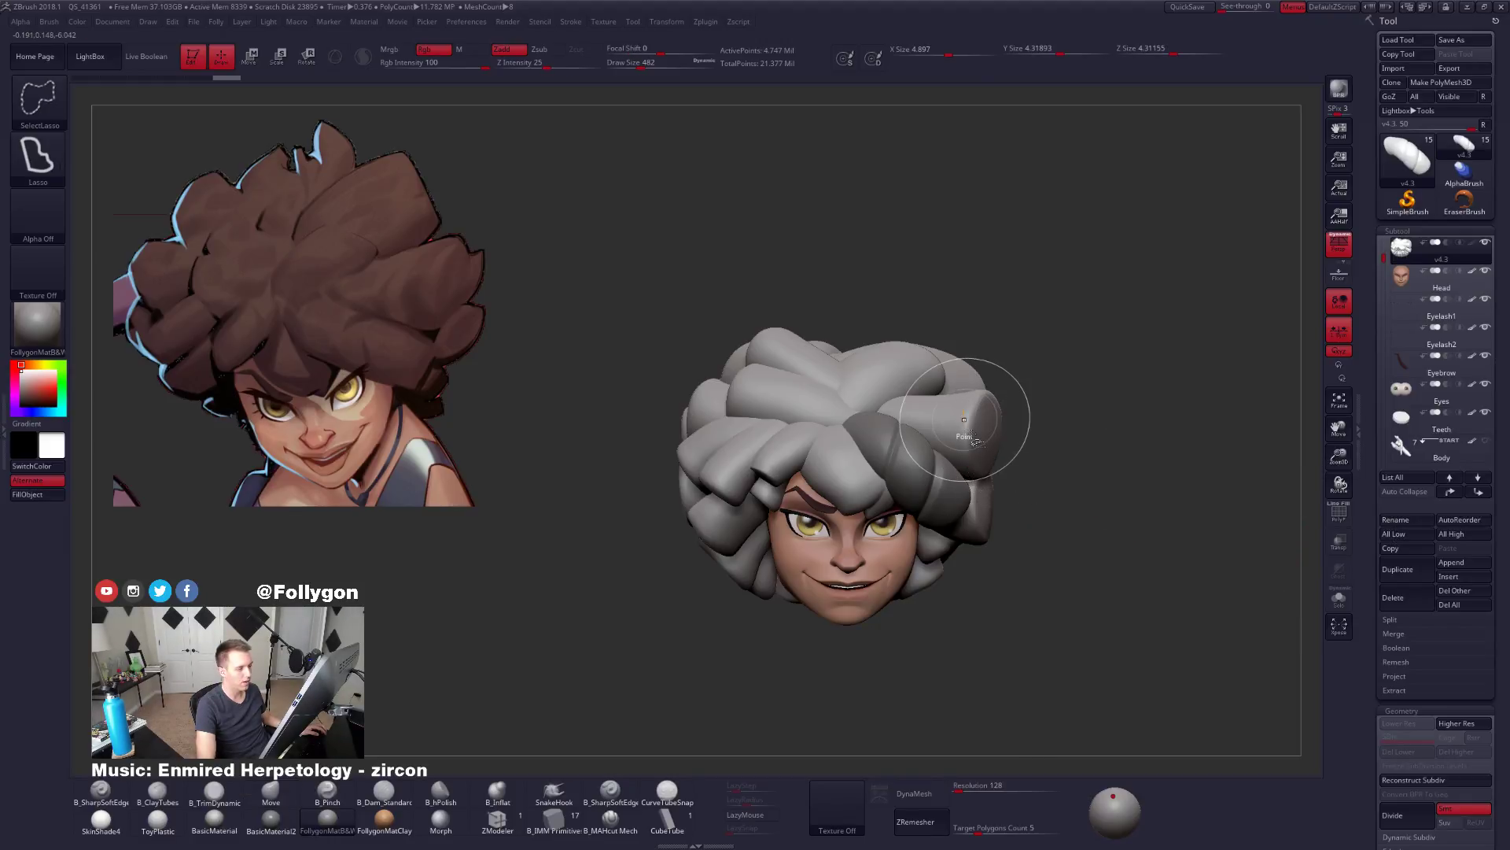
{"action": "left_click", "coordinate": [972, 432], "text": "ctrl+shift"}
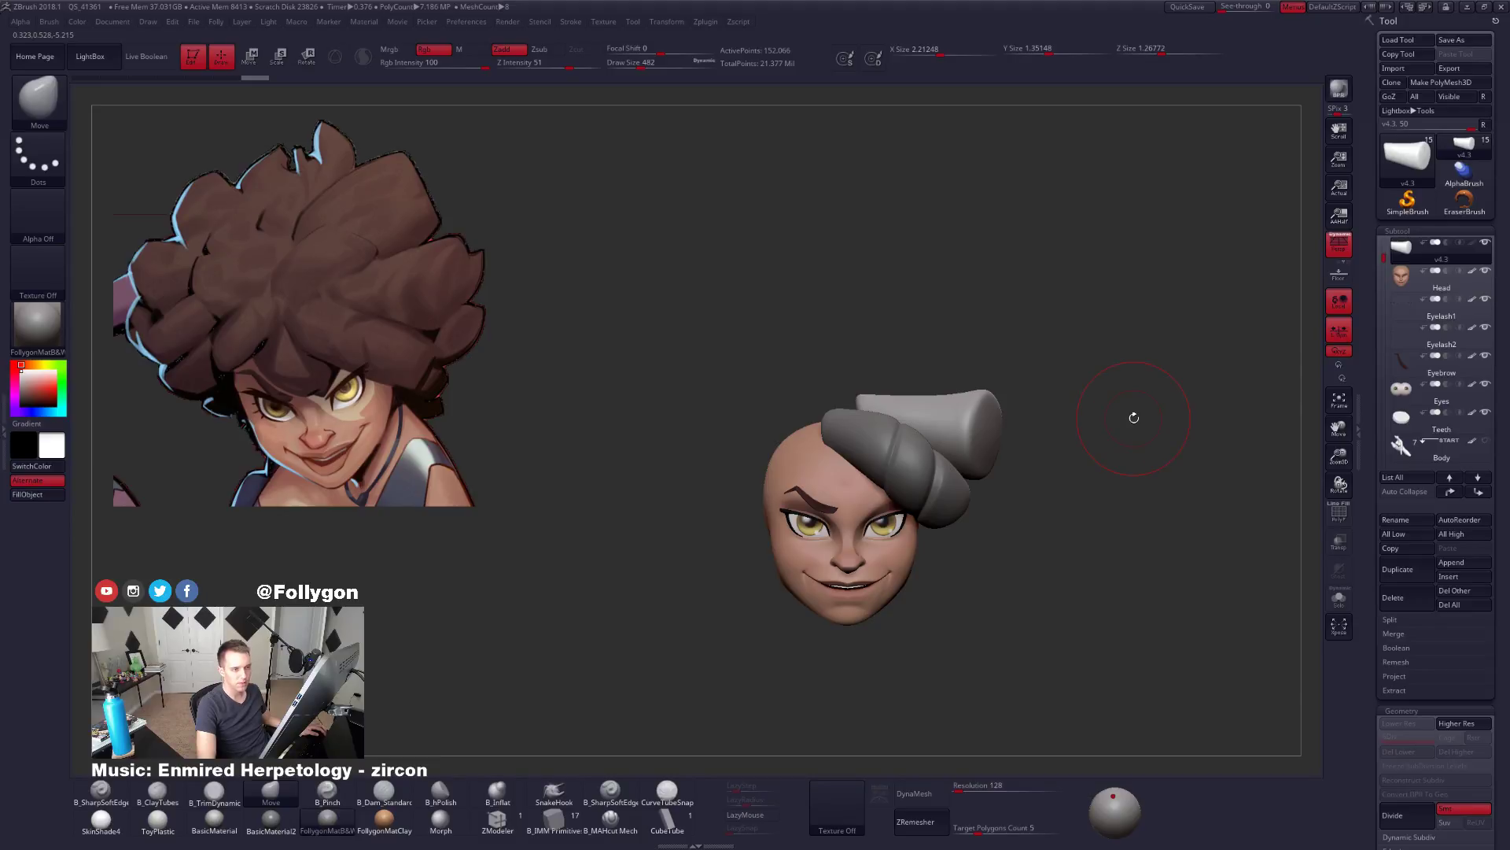
Split the visible cylindrical lock from the hidden remainder of the hair so each is its own subtool.
{"action": "left_click_drag", "start_coordinate": [1122, 372], "coordinate": [1086, 352], "text": "alt"}
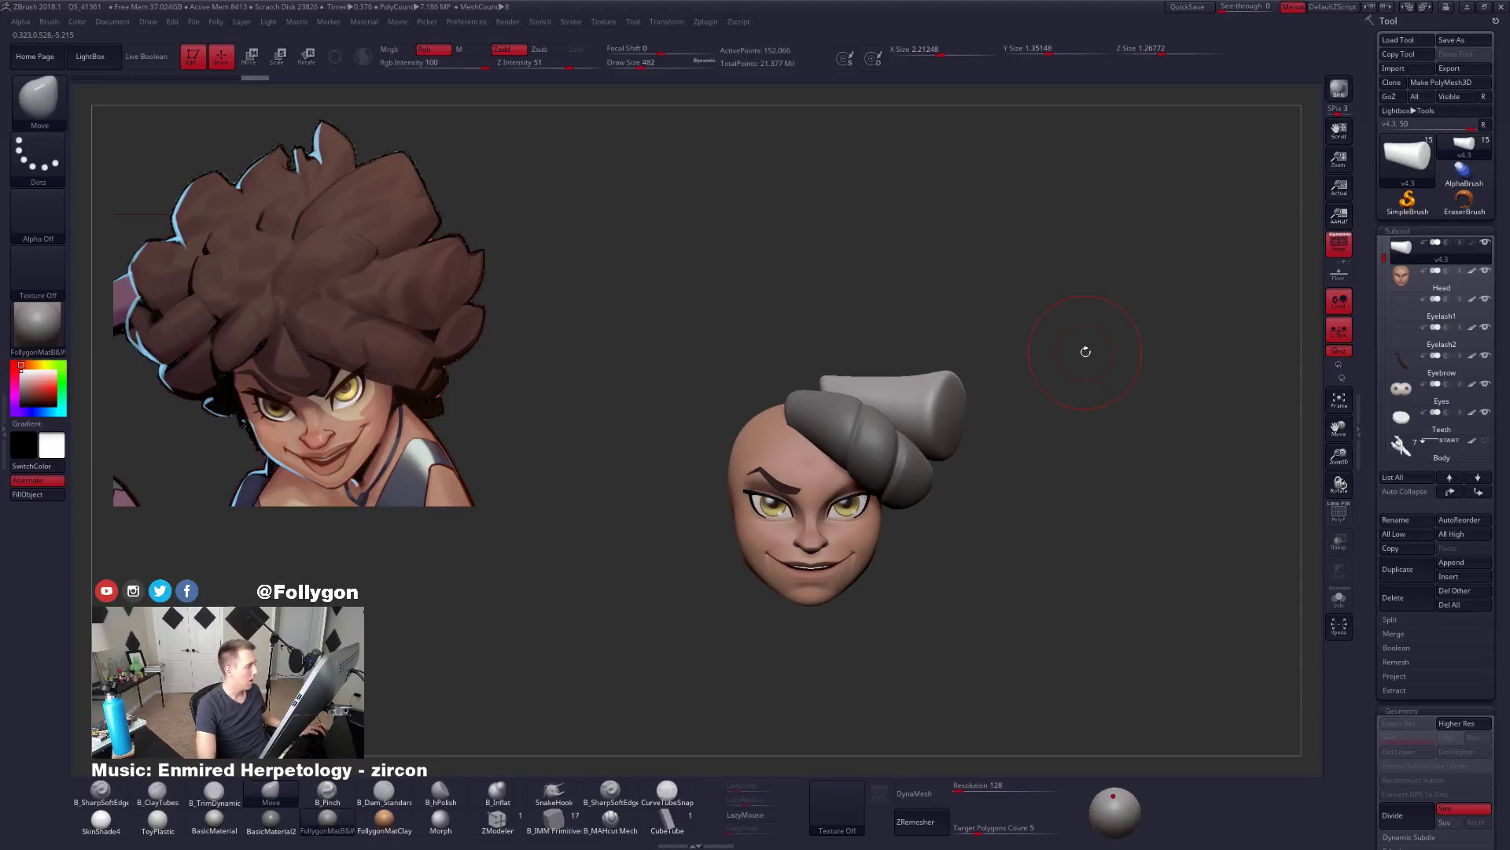
{"action": "key", "text": "ctrl+shift+d"}
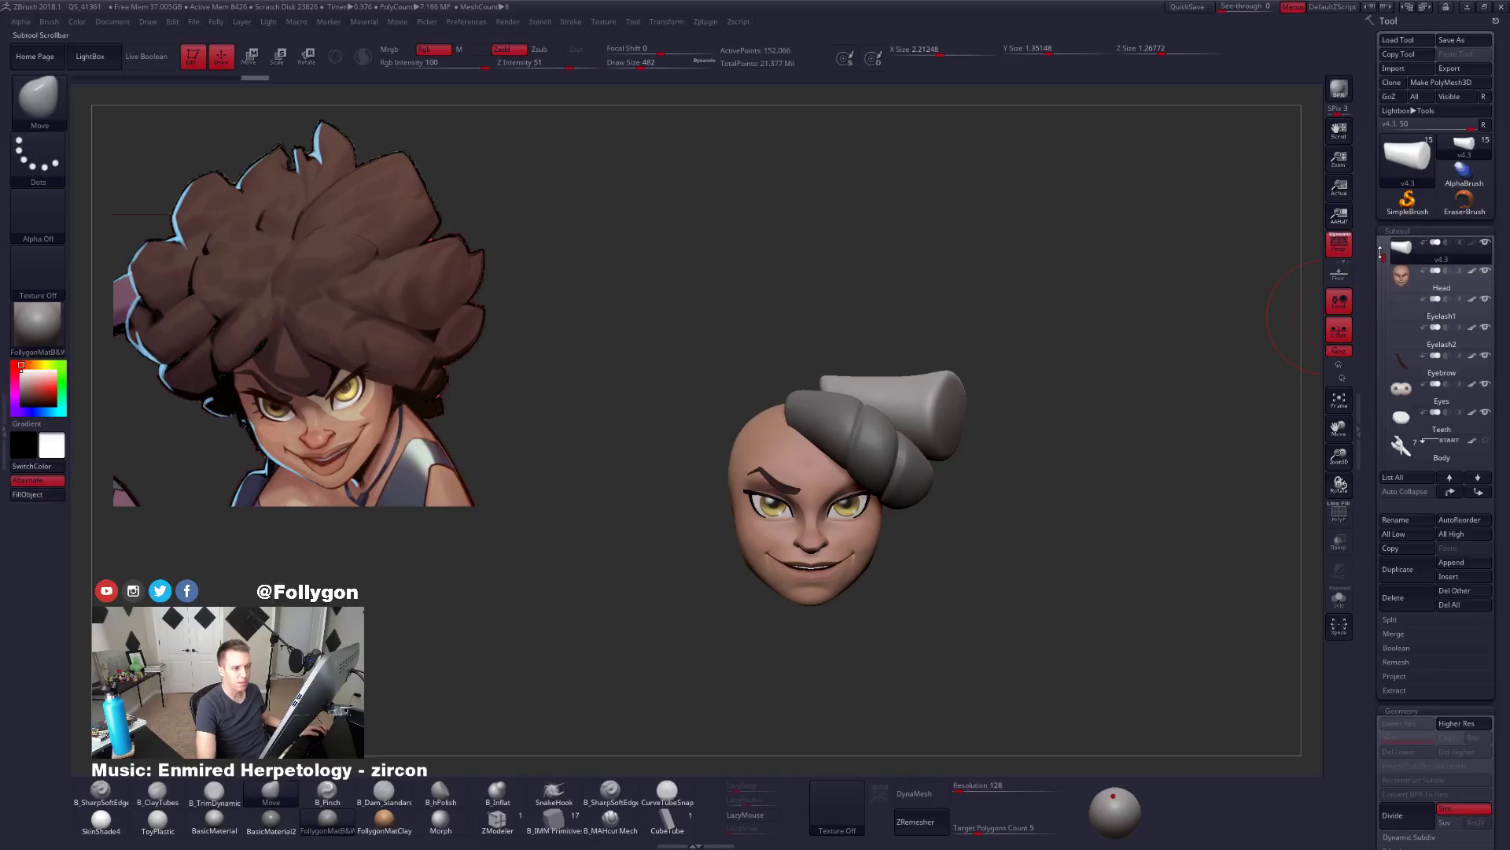
{"action": "left_click_drag", "start_coordinate": [1384, 251], "coordinate": [1386, 238]}
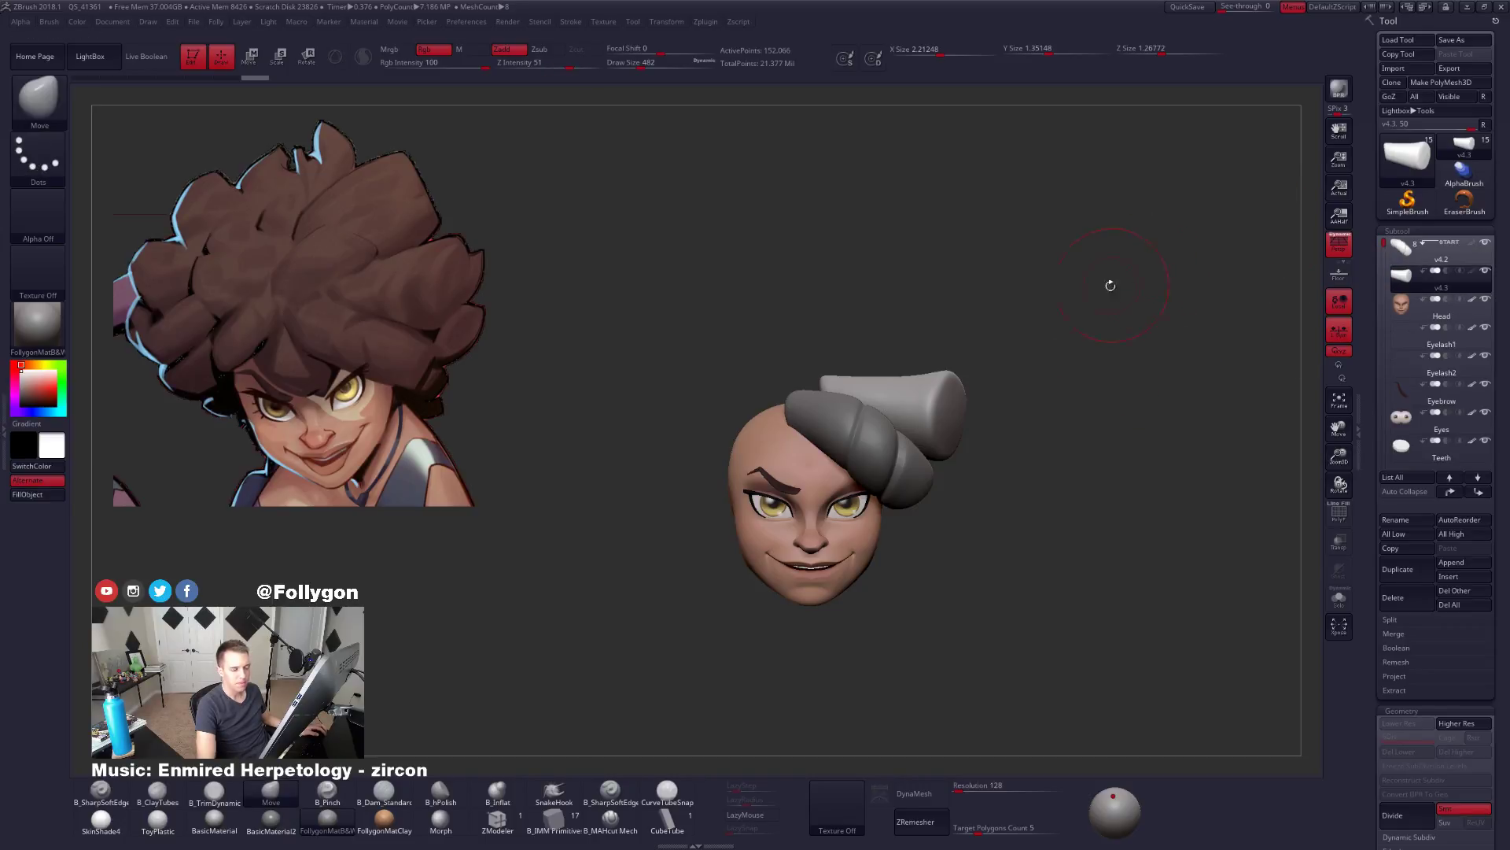
{"action": "key", "text": "ctrl+shift+d"}
{"action": "left_click", "coordinate": [1083, 326]}
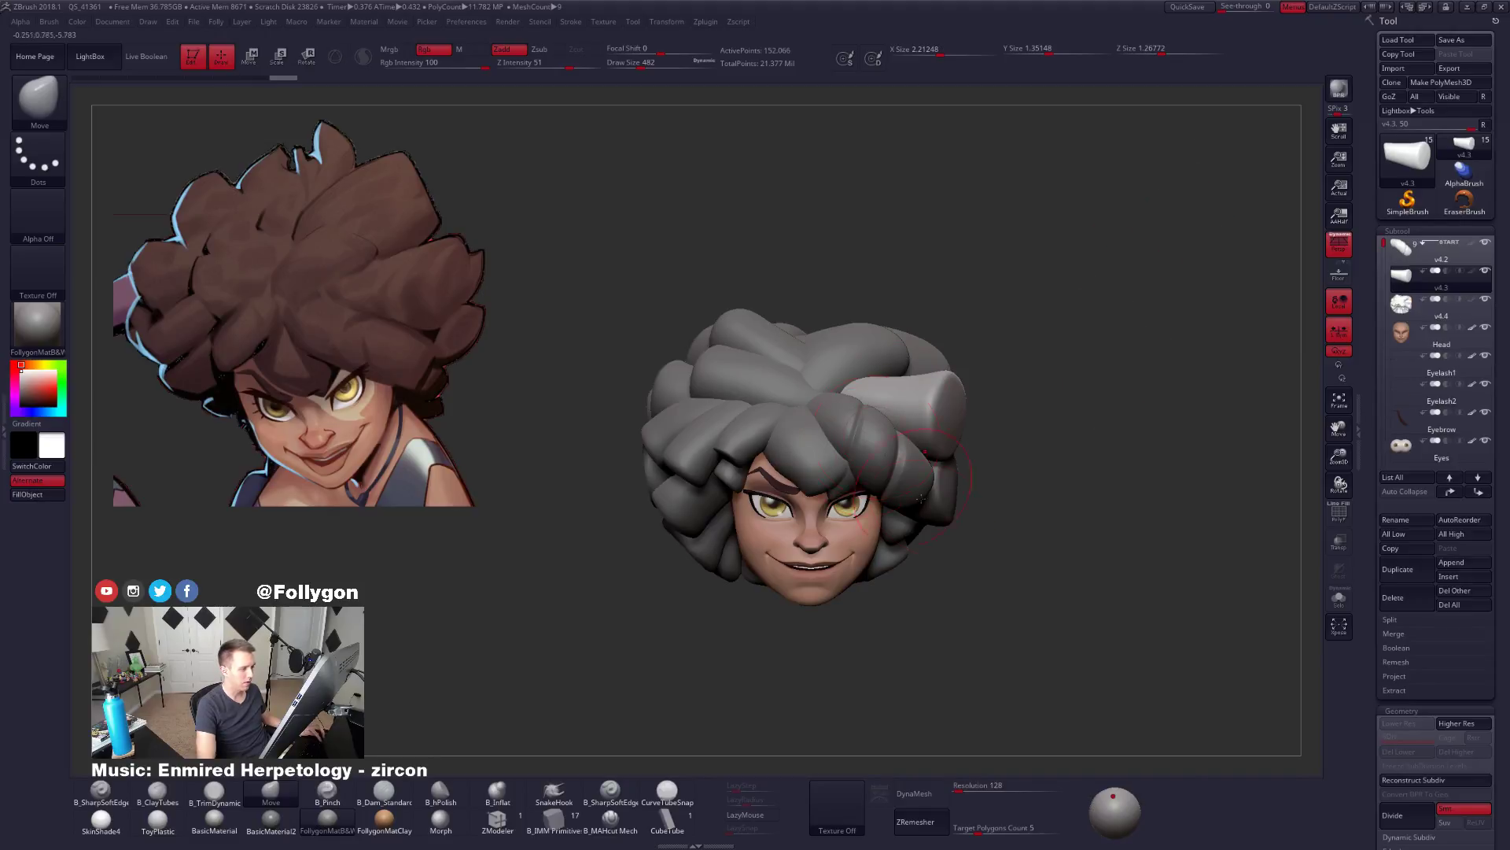
Isolate the cylindrical lock and DynaMesh it at resolution 128.
{"action": "left_click_drag", "start_coordinate": [1065, 519], "coordinate": [1043, 519]}
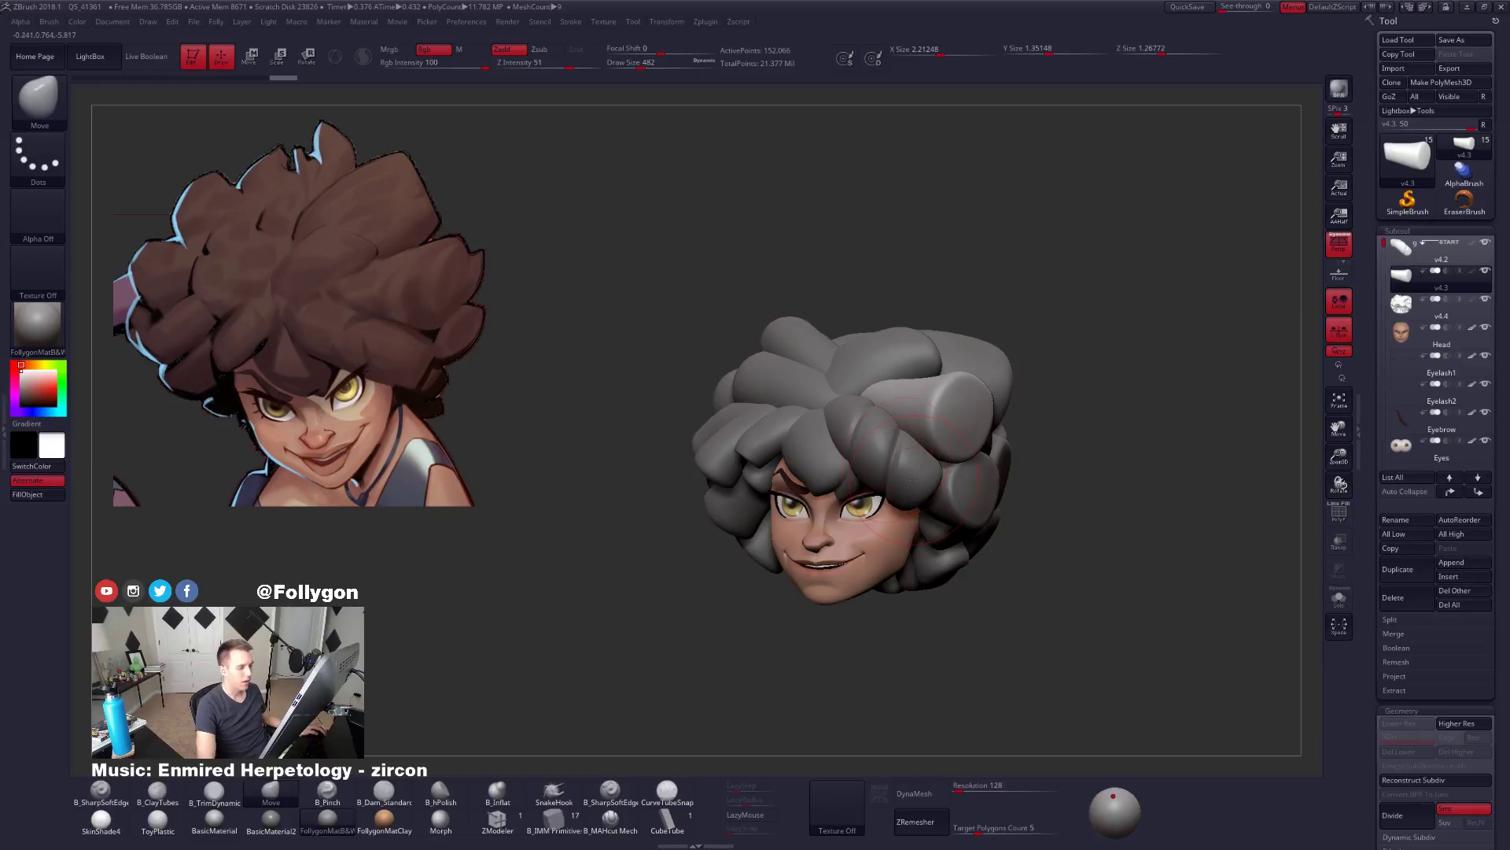
{"action": "mouse_move", "coordinate": [914, 481]}
{"action": "right_mouse_down"}
{"action": "mouse_move", "coordinate": [775, 494]}
{"action": "mouse_move", "coordinate": [912, 492]}
{"action": "mouse_move", "coordinate": [927, 583]}
{"action": "right_mouse_up"}
{"action": "key", "text": "alt+s"}
{"action": "key", "text": "shift+f"}
{"action": "key", "text": "shift+f"}
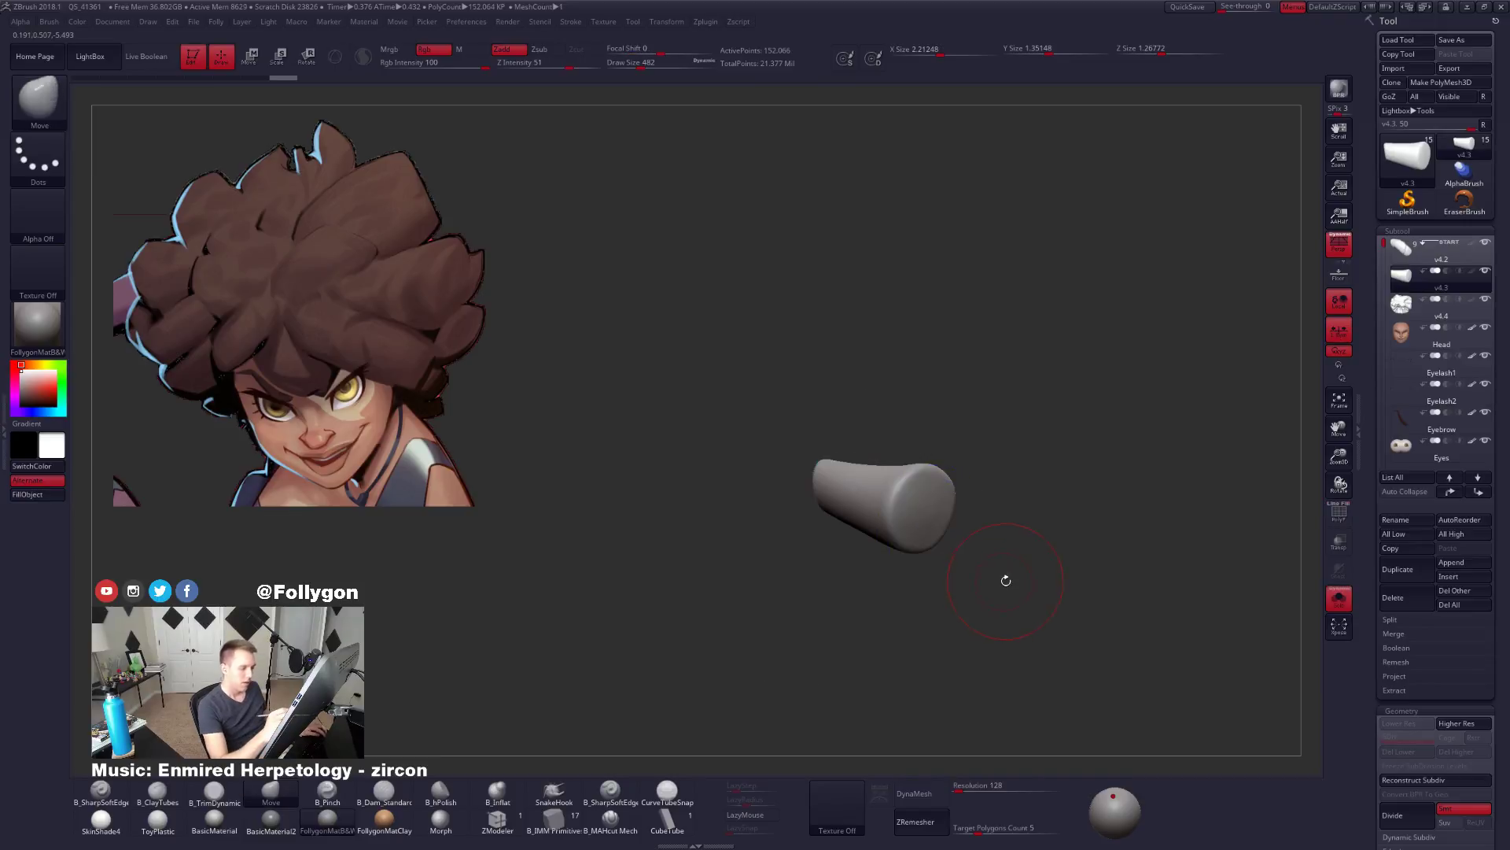
{"action": "right_click_drag", "start_coordinate": [1068, 614], "coordinate": [1059, 557], "text": "alt"}
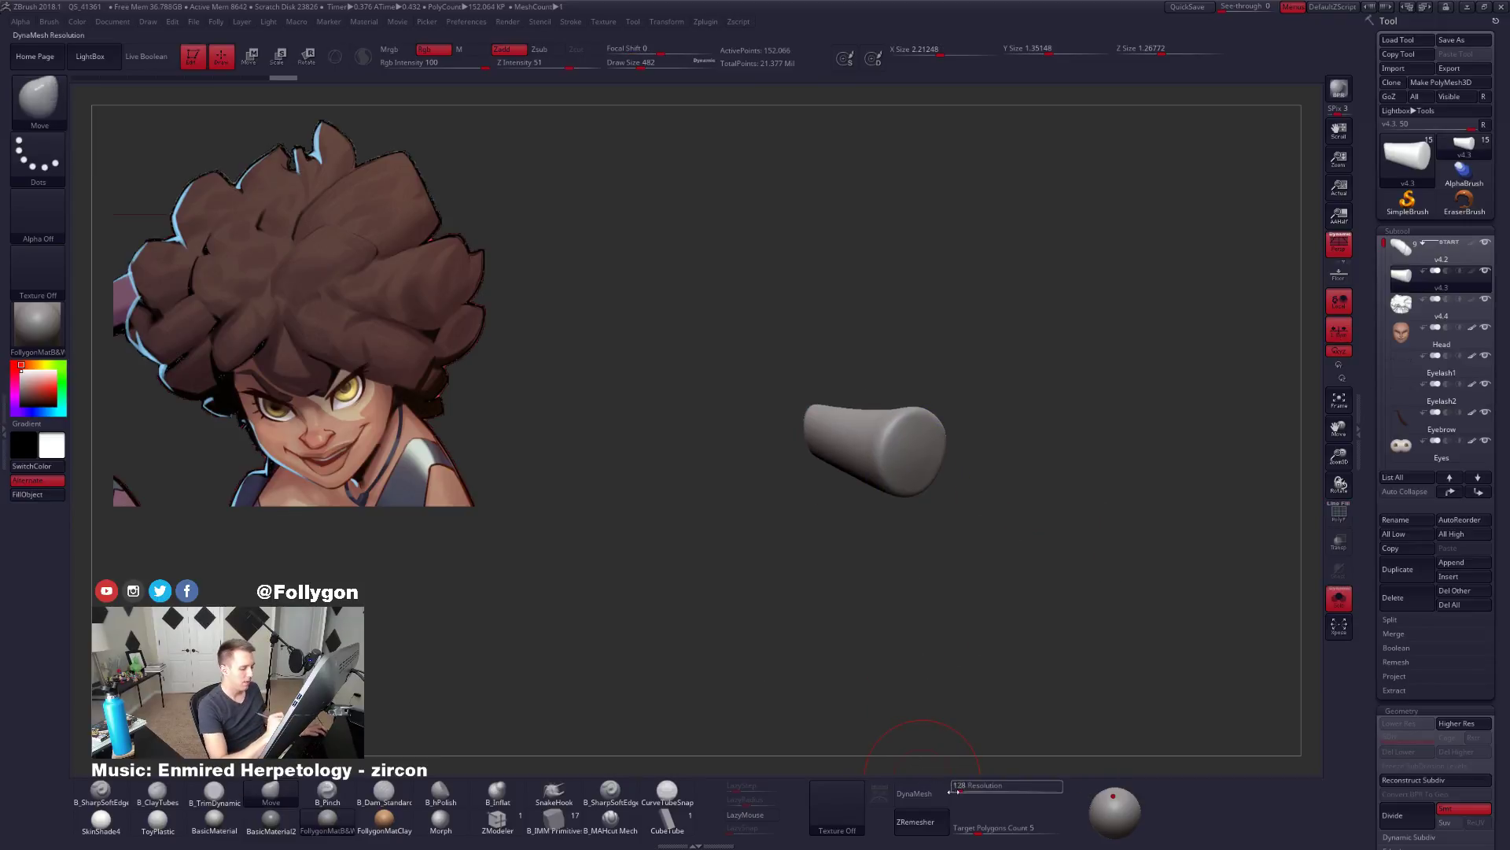
{"action": "left_click", "coordinate": [916, 793]}
Reshape the wide end of the isolated cylindrical lock with the Move brush at draw size 308.
{"action": "mouse_move", "coordinate": [921, 576]}
{"action": "right_mouse_down"}
{"action": "mouse_move", "coordinate": [862, 580]}
{"action": "mouse_move", "coordinate": [865, 629]}
{"action": "right_mouse_up"}
{"action": "key", "text": "shift+f"}
{"action": "key", "text": "shift+f"}
{"action": "key", "text": "space"}
{"action": "left_click_drag", "start_coordinate": [939, 437], "coordinate": [956, 460]}
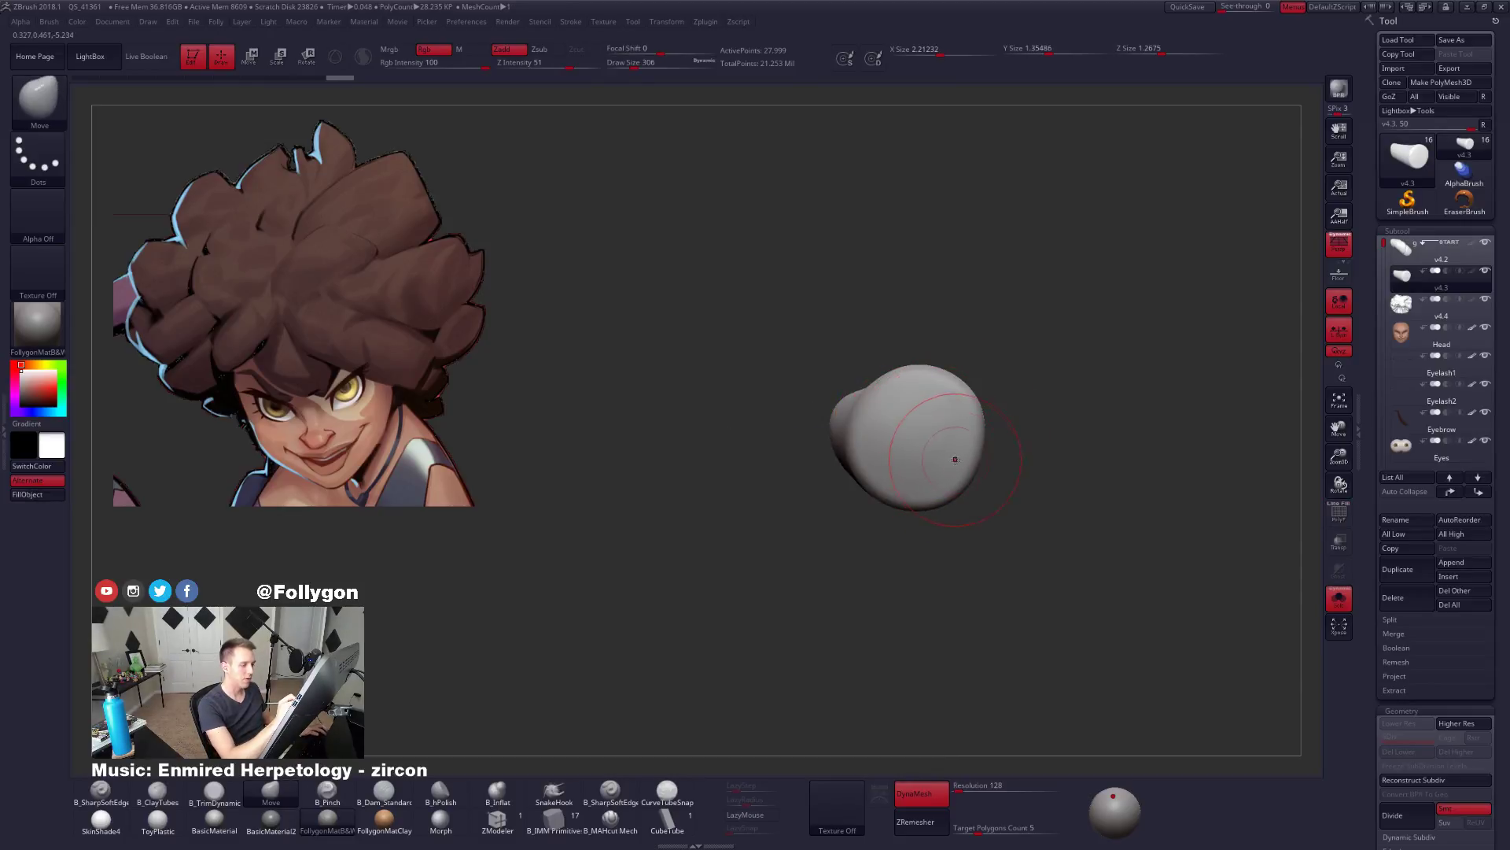
{"action": "right_click_drag", "start_coordinate": [903, 428], "coordinate": [874, 566]}
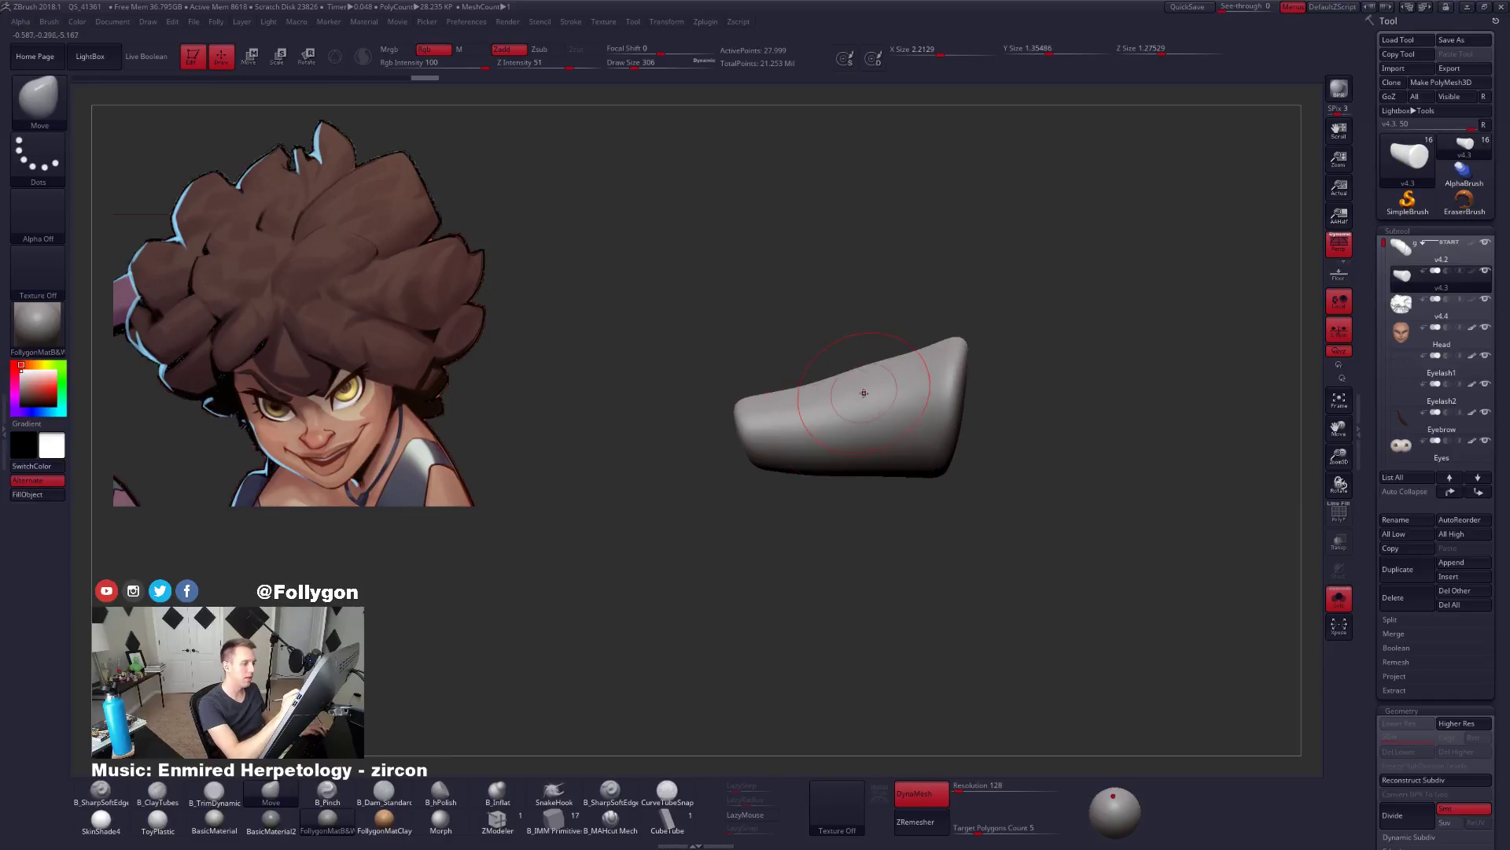
Refine the lock's silhouette along its upper and lower sides with short Move brush strokes.
{"action": "key", "text": "ctrl+shift+s"}
{"action": "key", "text": "ctrl+shift+s"}
{"action": "left_click_drag", "start_coordinate": [904, 368], "coordinate": [905, 359]}
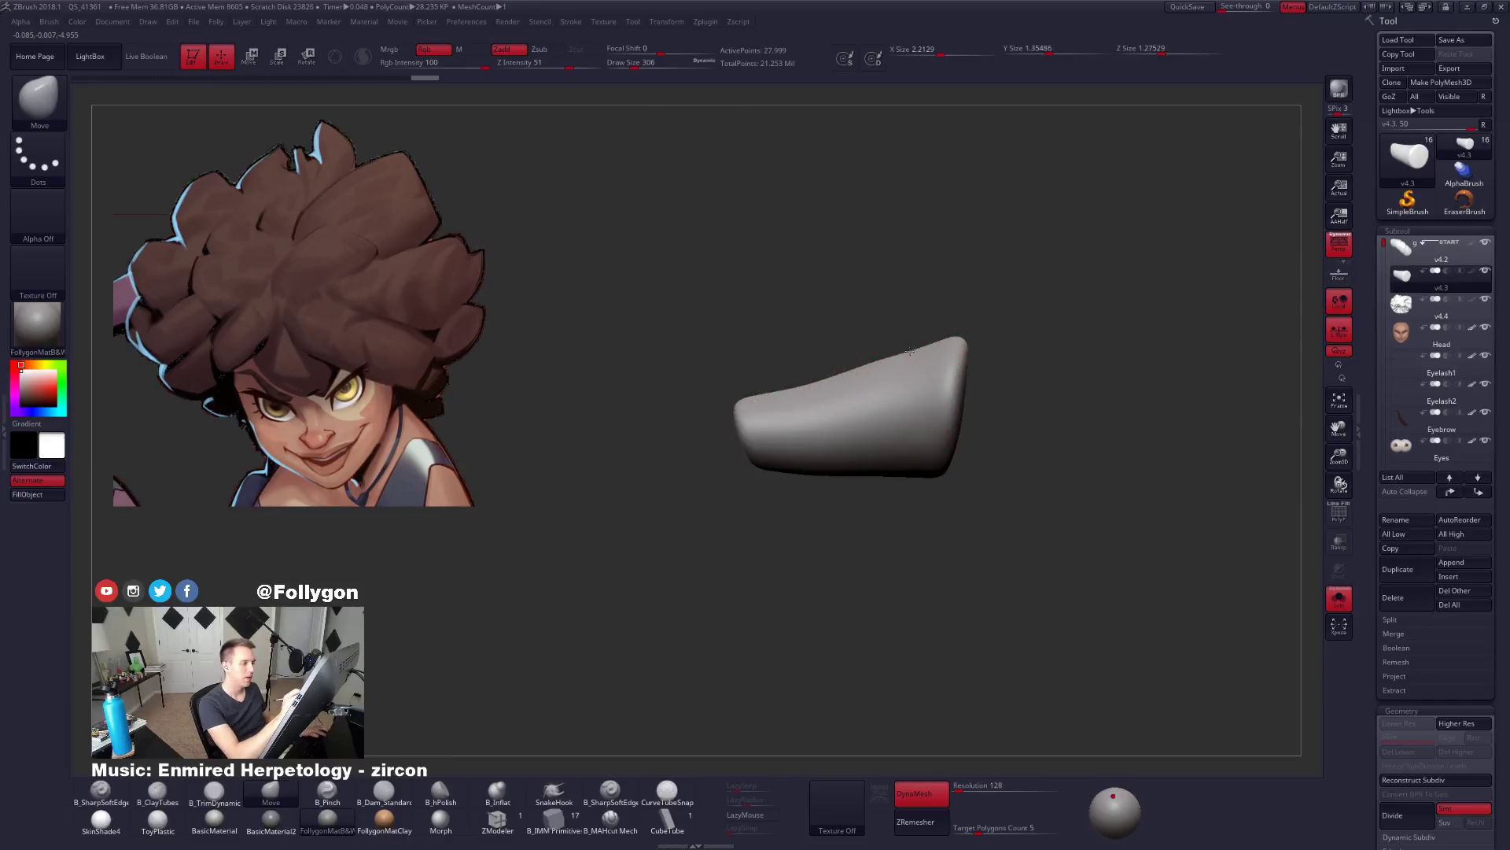
{"action": "mouse_move", "coordinate": [809, 394]}
{"action": "left_mouse_down"}
{"action": "mouse_move", "coordinate": [784, 391]}
{"action": "mouse_move", "coordinate": [804, 382]}
{"action": "left_mouse_up"}
{"action": "left_click_drag", "start_coordinate": [870, 374], "coordinate": [870, 369]}
{"action": "mouse_move", "coordinate": [885, 504]}
{"action": "left_mouse_down"}
{"action": "mouse_move", "coordinate": [889, 451]}
{"action": "mouse_move", "coordinate": [889, 511]}
{"action": "left_mouse_up"}
{"action": "left_click_drag", "start_coordinate": [876, 432], "coordinate": [906, 377]}
{"action": "mouse_move", "coordinate": [804, 401]}
{"action": "left_mouse_down"}
{"action": "mouse_move", "coordinate": [866, 408]}
{"action": "mouse_move", "coordinate": [885, 452]}
{"action": "left_mouse_up"}
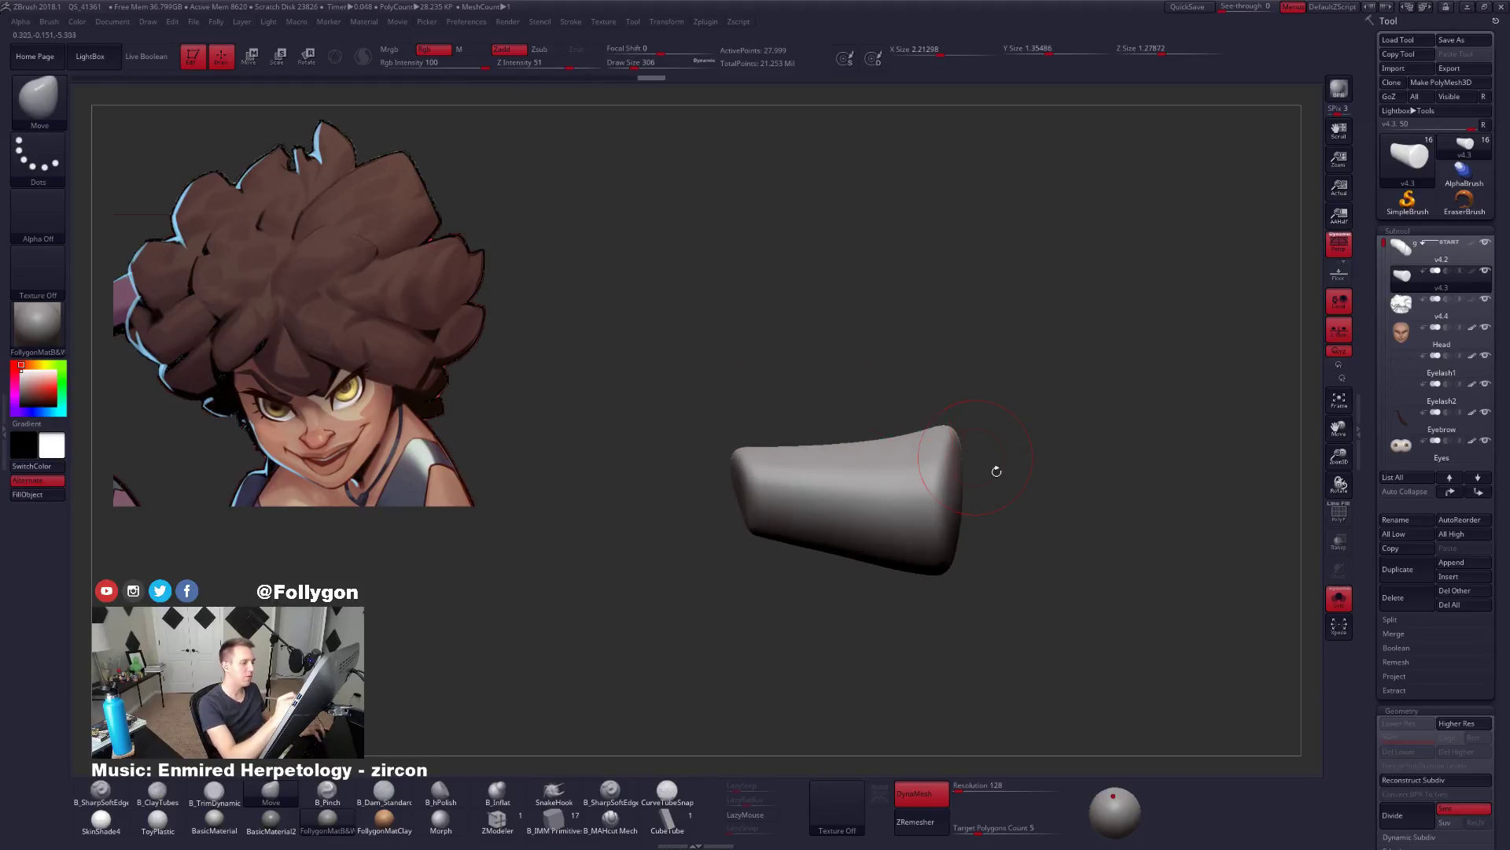
Flatten planes along the lock with the TrimDynamic brush at draw size 335.
{"action": "key", "text": "shift+s"}
{"action": "mouse_move", "coordinate": [1130, 611]}
{"action": "left_mouse_down"}
{"action": "mouse_move", "coordinate": [984, 522]}
{"action": "mouse_move", "coordinate": [1036, 515]}
{"action": "mouse_move", "coordinate": [905, 551]}
{"action": "left_mouse_up"}
{"action": "key", "text": "space"}
{"action": "key", "text": "shift+s"}
{"action": "right_click_drag", "start_coordinate": [890, 451], "coordinate": [861, 480]}
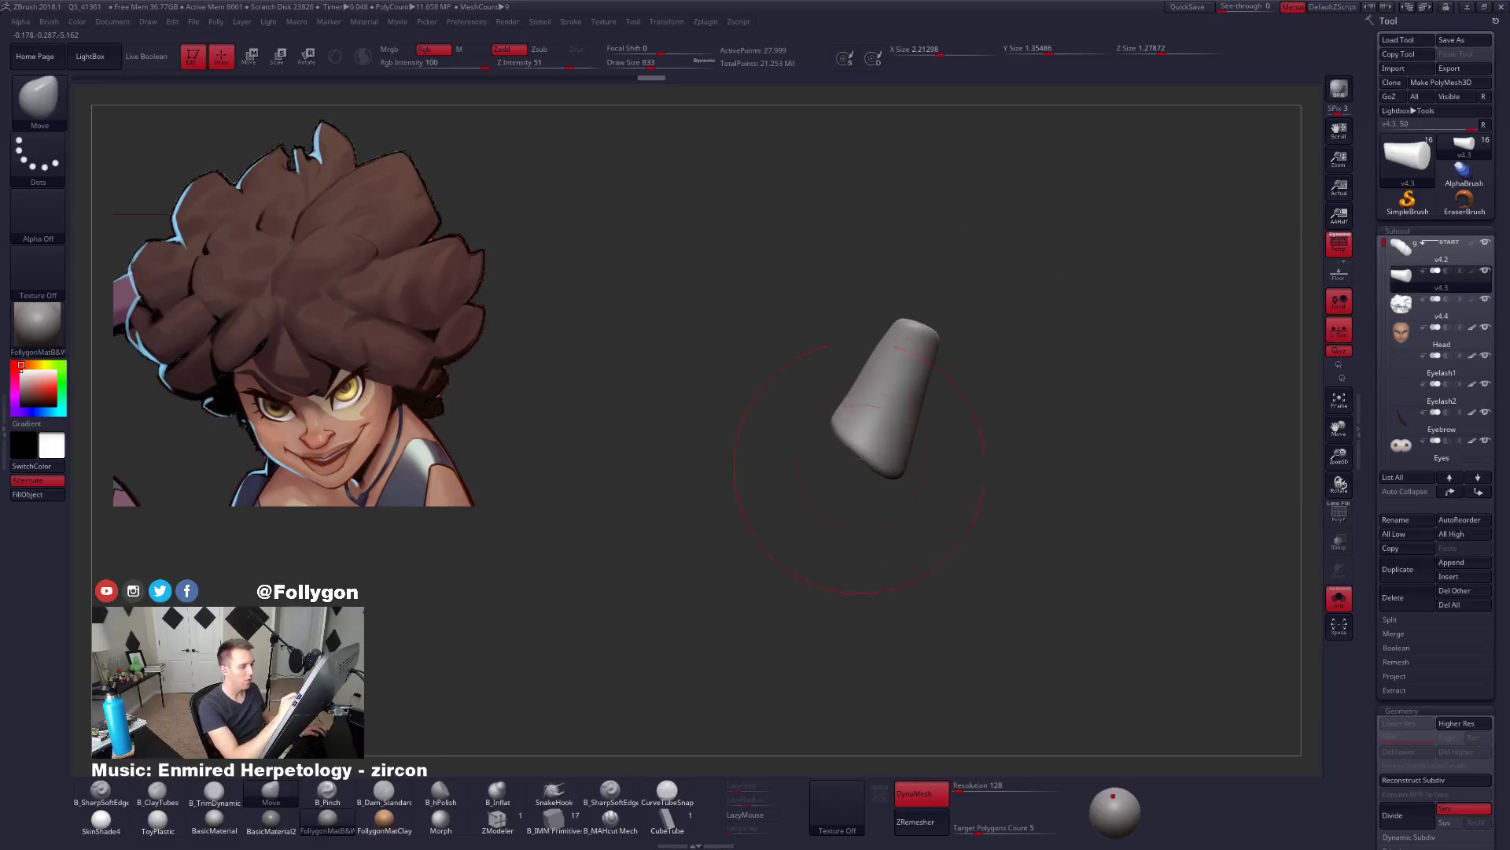
{"action": "key", "text": "s"}
{"action": "left_click_drag", "start_coordinate": [860, 479], "coordinate": [830, 478]}
{"action": "right_click_drag", "start_coordinate": [875, 415], "coordinate": [877, 487], "text": "alt"}
{"action": "key", "text": "3"}
{"action": "key", "text": "s"}
{"action": "mouse_move", "coordinate": [877, 482]}
{"action": "left_mouse_down"}
{"action": "mouse_move", "coordinate": [856, 481]}
{"action": "mouse_move", "coordinate": [875, 486]}
{"action": "left_mouse_up"}
{"action": "right_click_drag", "start_coordinate": [881, 479], "coordinate": [897, 483]}
{"action": "left_click_drag", "start_coordinate": [912, 471], "coordinate": [920, 458]}
{"action": "right_click_drag", "start_coordinate": [920, 458], "coordinate": [905, 464]}
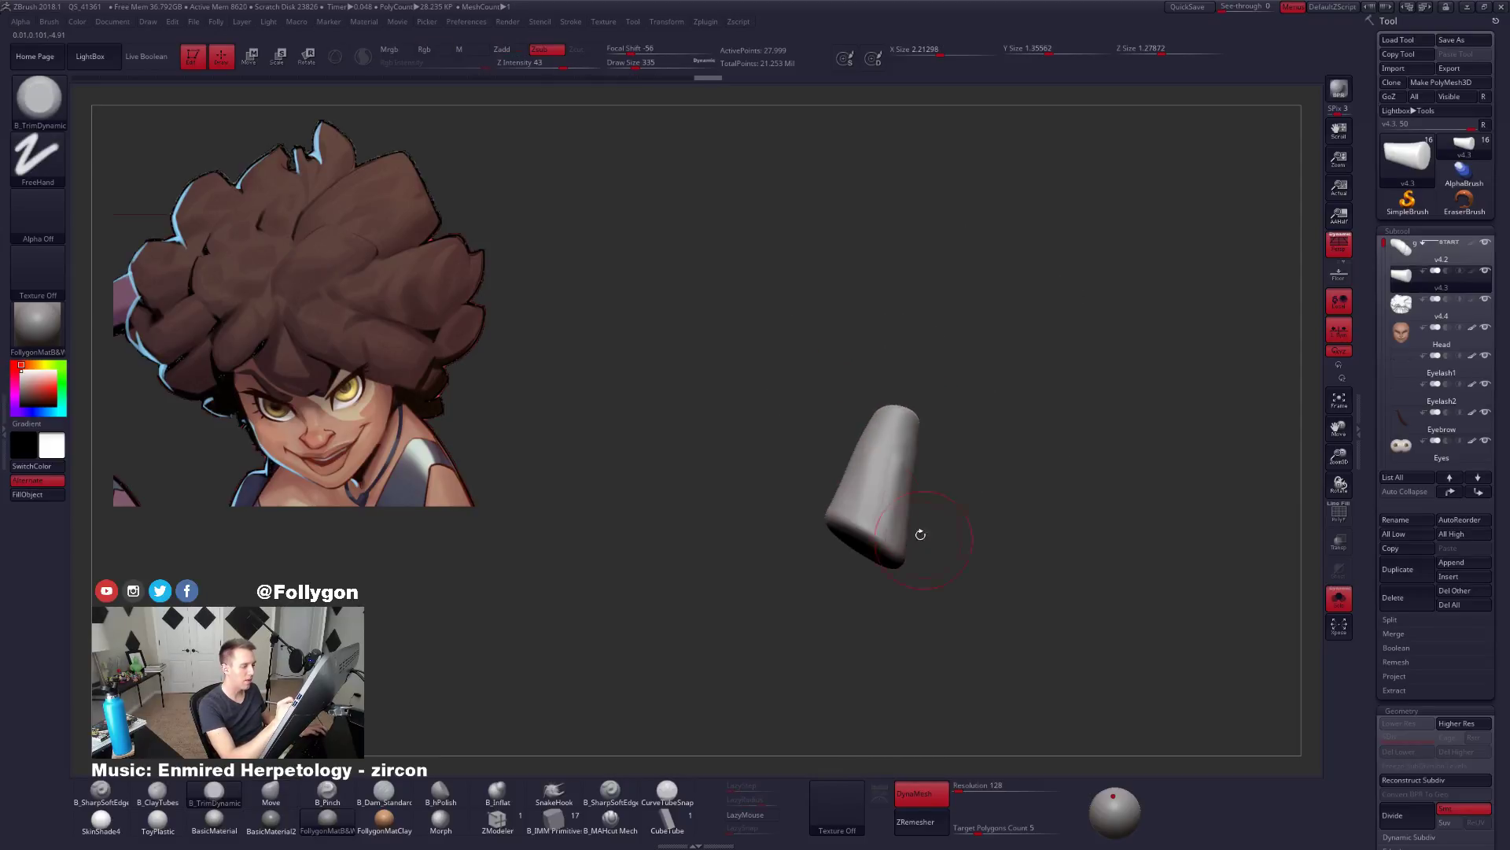
Trim further along the lock's length toward the narrow end and smooth the surface.
{"action": "left_click_drag", "start_coordinate": [919, 531], "coordinate": [886, 440]}
{"action": "right_click_drag", "start_coordinate": [886, 440], "coordinate": [871, 446]}
{"action": "left_click_drag", "start_coordinate": [892, 515], "coordinate": [882, 425]}
{"action": "mouse_move", "coordinate": [882, 425]}
{"action": "right_mouse_down", "text": "shift"}
{"action": "mouse_move", "coordinate": [870, 463]}
{"action": "mouse_move", "coordinate": [917, 457]}
{"action": "right_mouse_up", "text": "shift"}
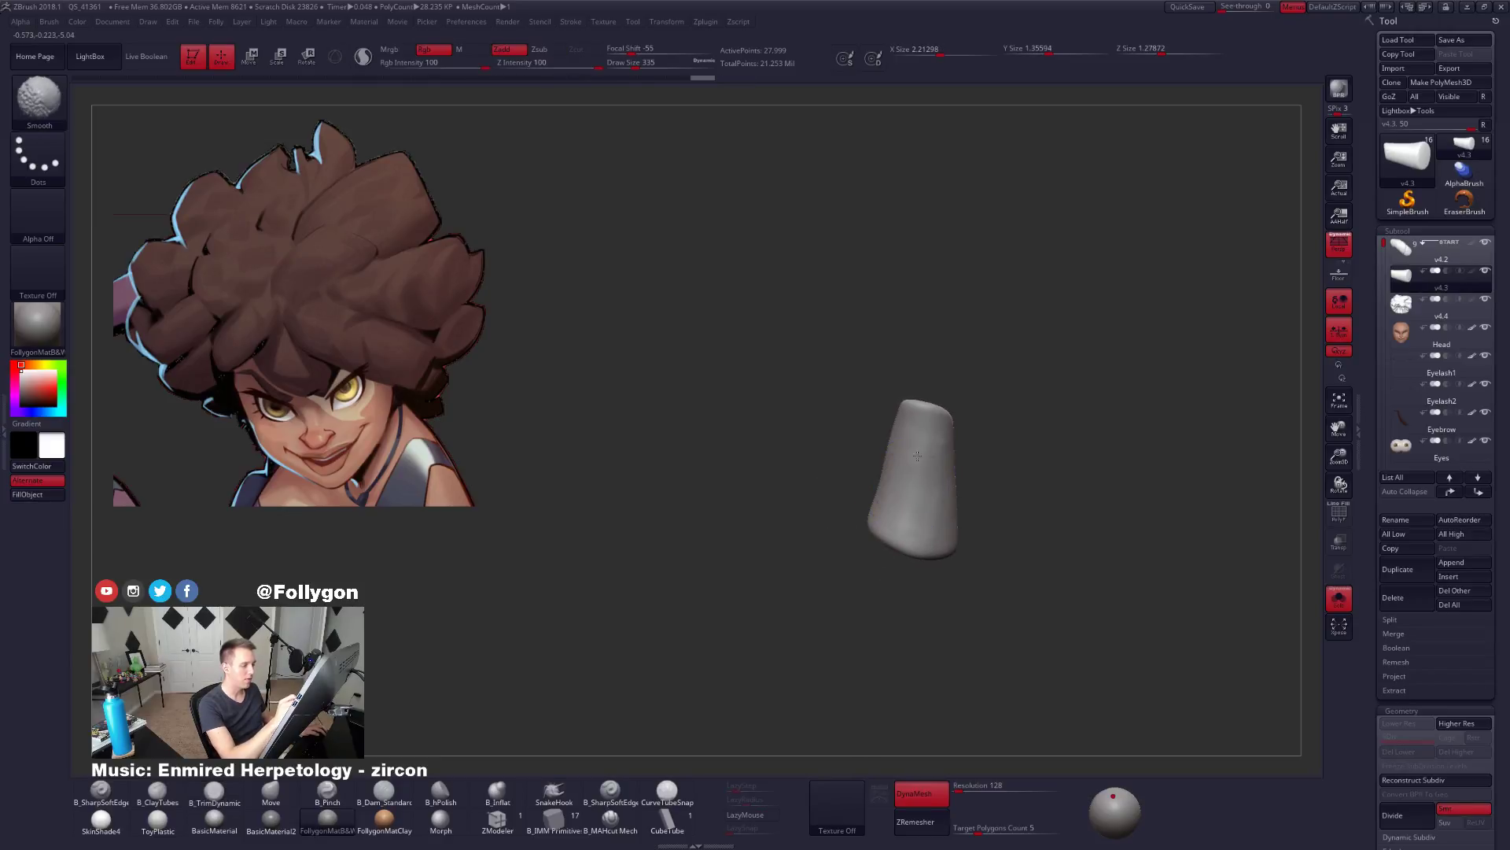
Switch back to the Move brush, show the full head again and raise the draw size to 636.
{"action": "key", "text": "b"}
{"action": "key", "text": "m"}
{"action": "key", "text": "v"}
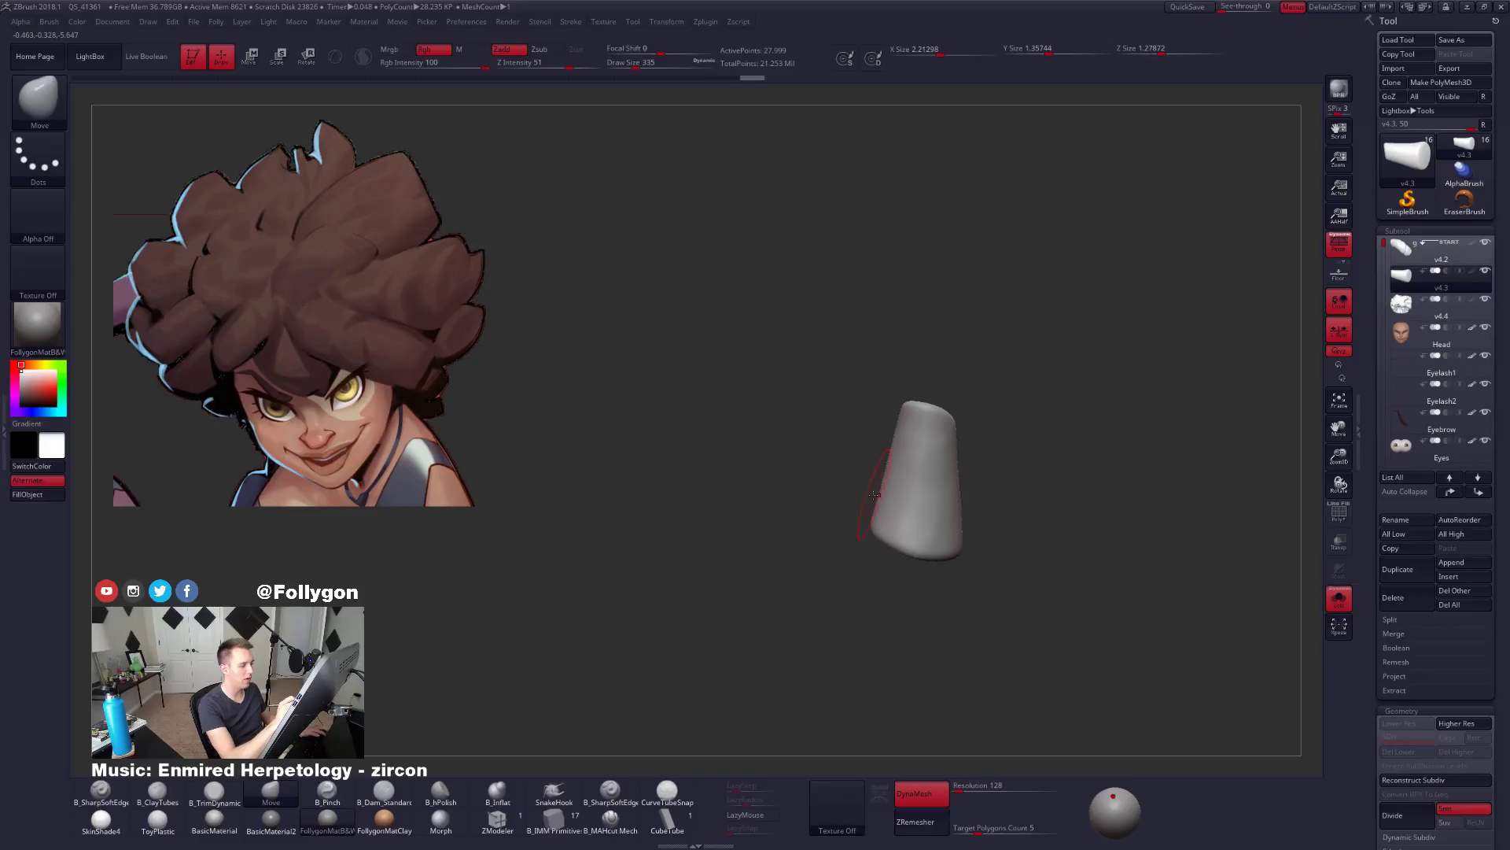
{"action": "left_click_drag", "start_coordinate": [924, 689], "coordinate": [985, 614]}
{"action": "right_click", "coordinate": [986, 613]}
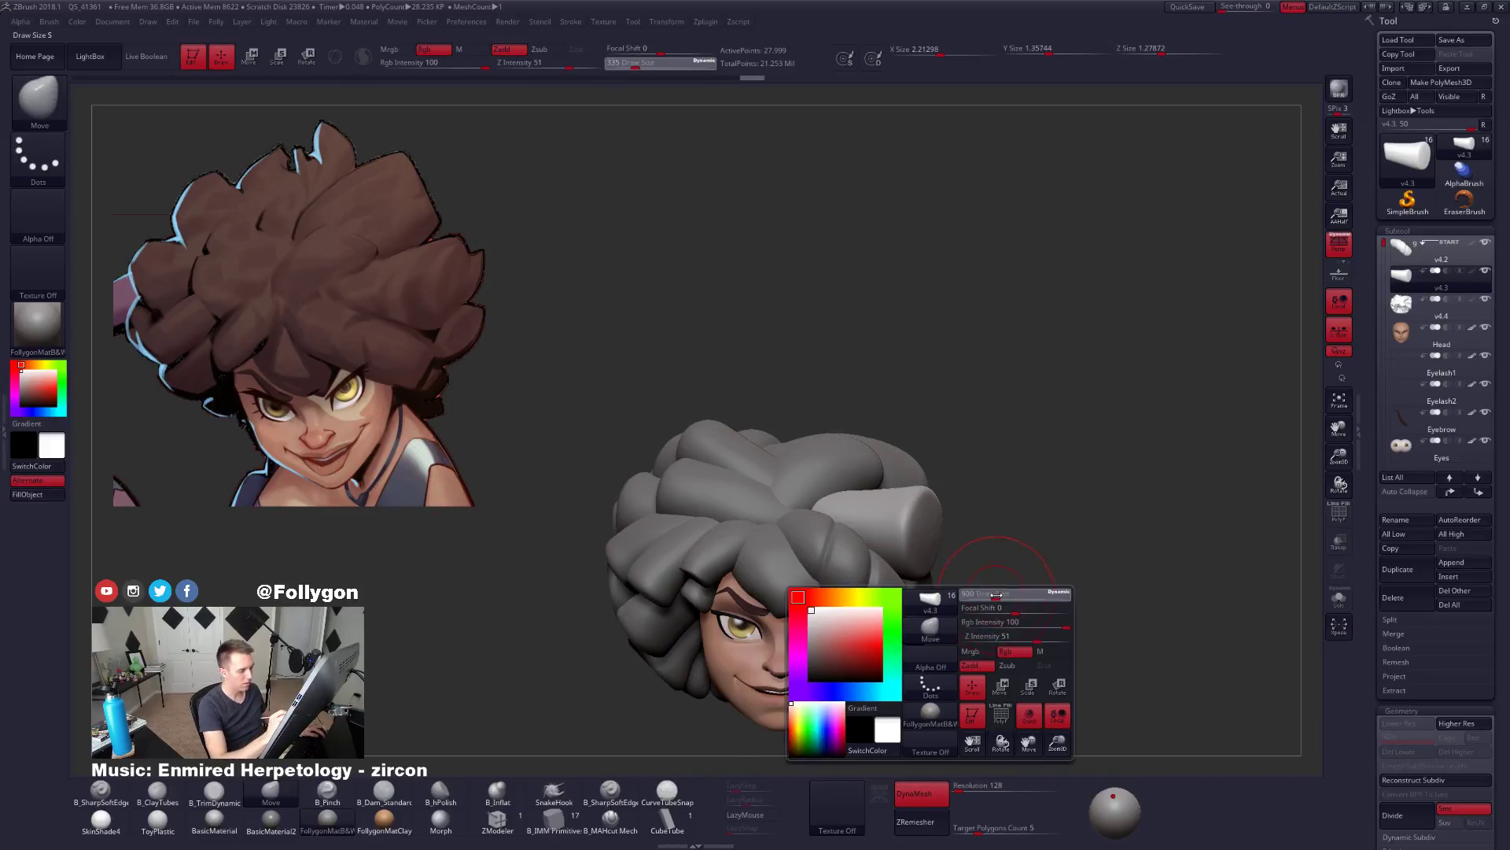
{"action": "left_click_drag", "start_coordinate": [969, 515], "coordinate": [1010, 511]}
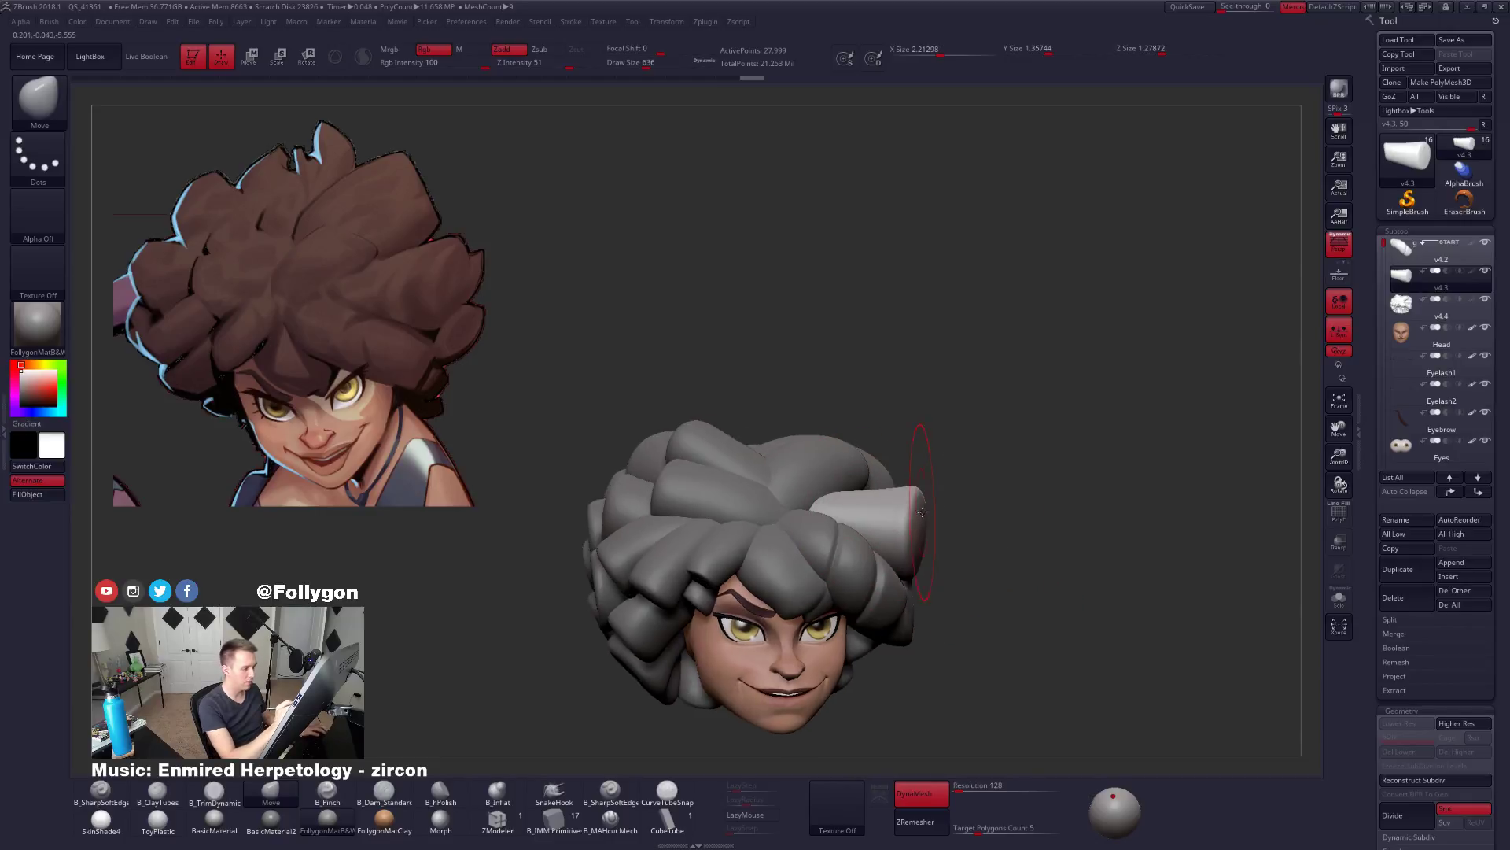
Place a Transpose line at the lock's outer end, and reshape that end with the Move brush at draw size 576.
{"action": "key", "text": "w"}
{"action": "left_click_drag", "start_coordinate": [919, 490], "coordinate": [1021, 468]}
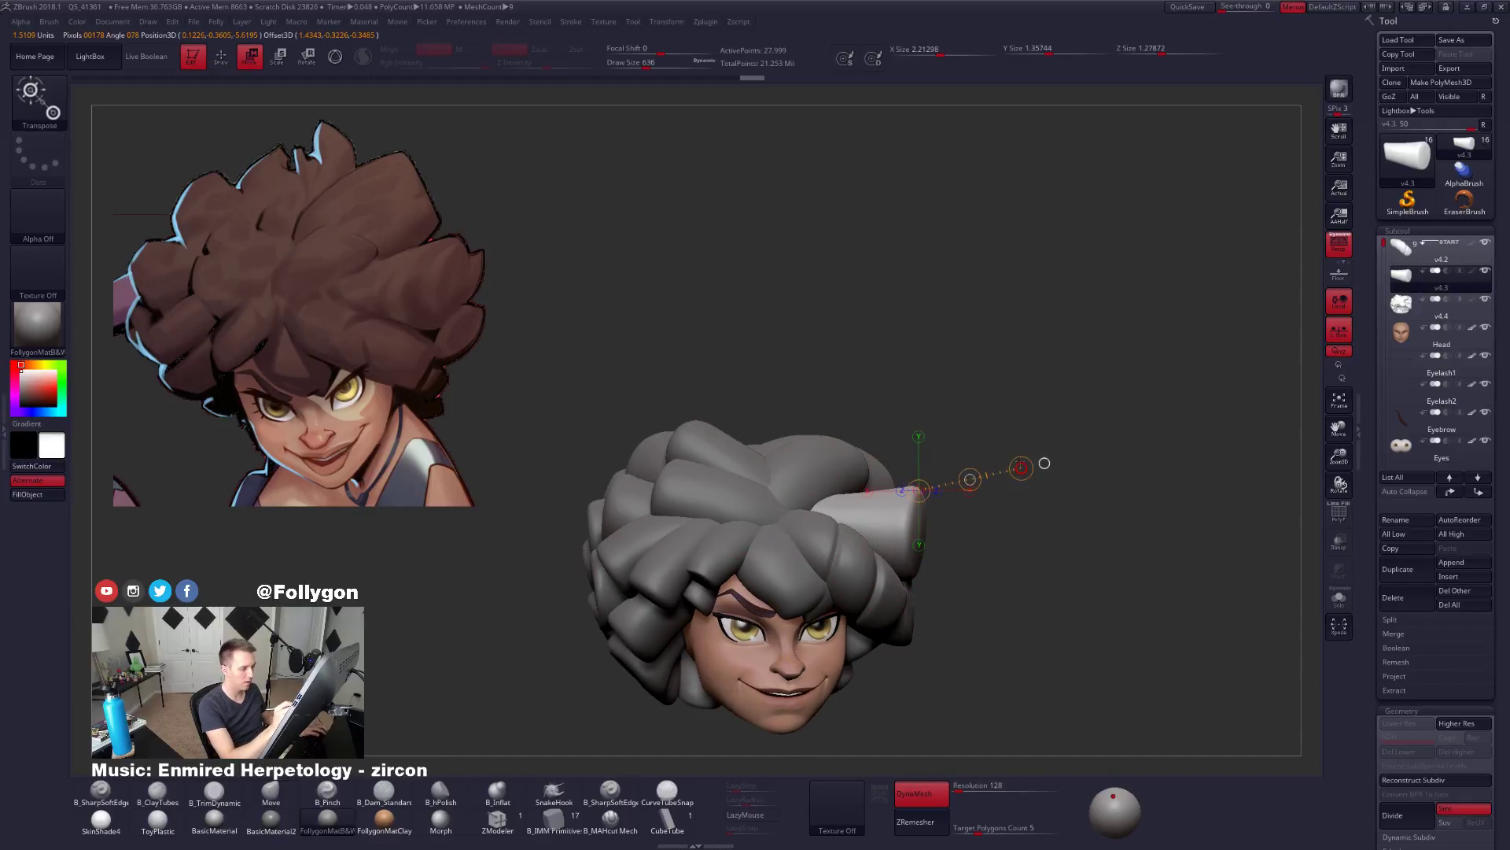
{"action": "key", "text": "q"}
{"action": "left_click_drag", "start_coordinate": [962, 516], "coordinate": [983, 516]}
{"action": "mouse_move", "coordinate": [920, 512]}
{"action": "left_mouse_down"}
{"action": "mouse_move", "coordinate": [927, 495]}
{"action": "mouse_move", "coordinate": [915, 546]}
{"action": "mouse_move", "coordinate": [905, 536]}
{"action": "mouse_move", "coordinate": [920, 546]}
{"action": "mouse_move", "coordinate": [933, 539]}
{"action": "mouse_move", "coordinate": [892, 510]}
{"action": "left_mouse_up"}
{"action": "key", "text": "space"}
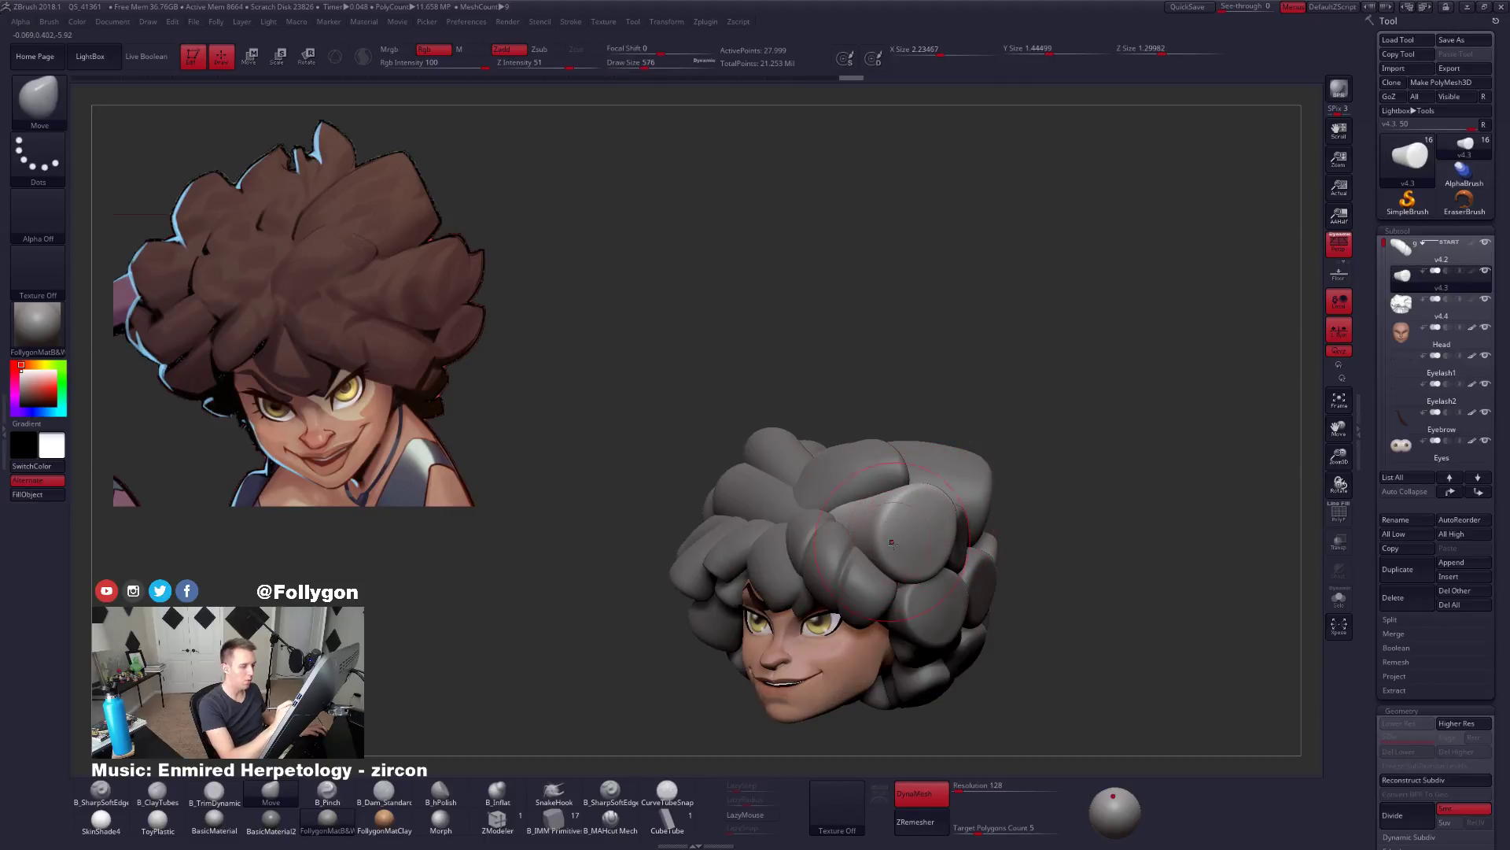
{"action": "mouse_move", "coordinate": [810, 575]}
{"action": "left_mouse_down"}
{"action": "mouse_move", "coordinate": [851, 577]}
{"action": "mouse_move", "coordinate": [825, 598]}
{"action": "left_mouse_up"}
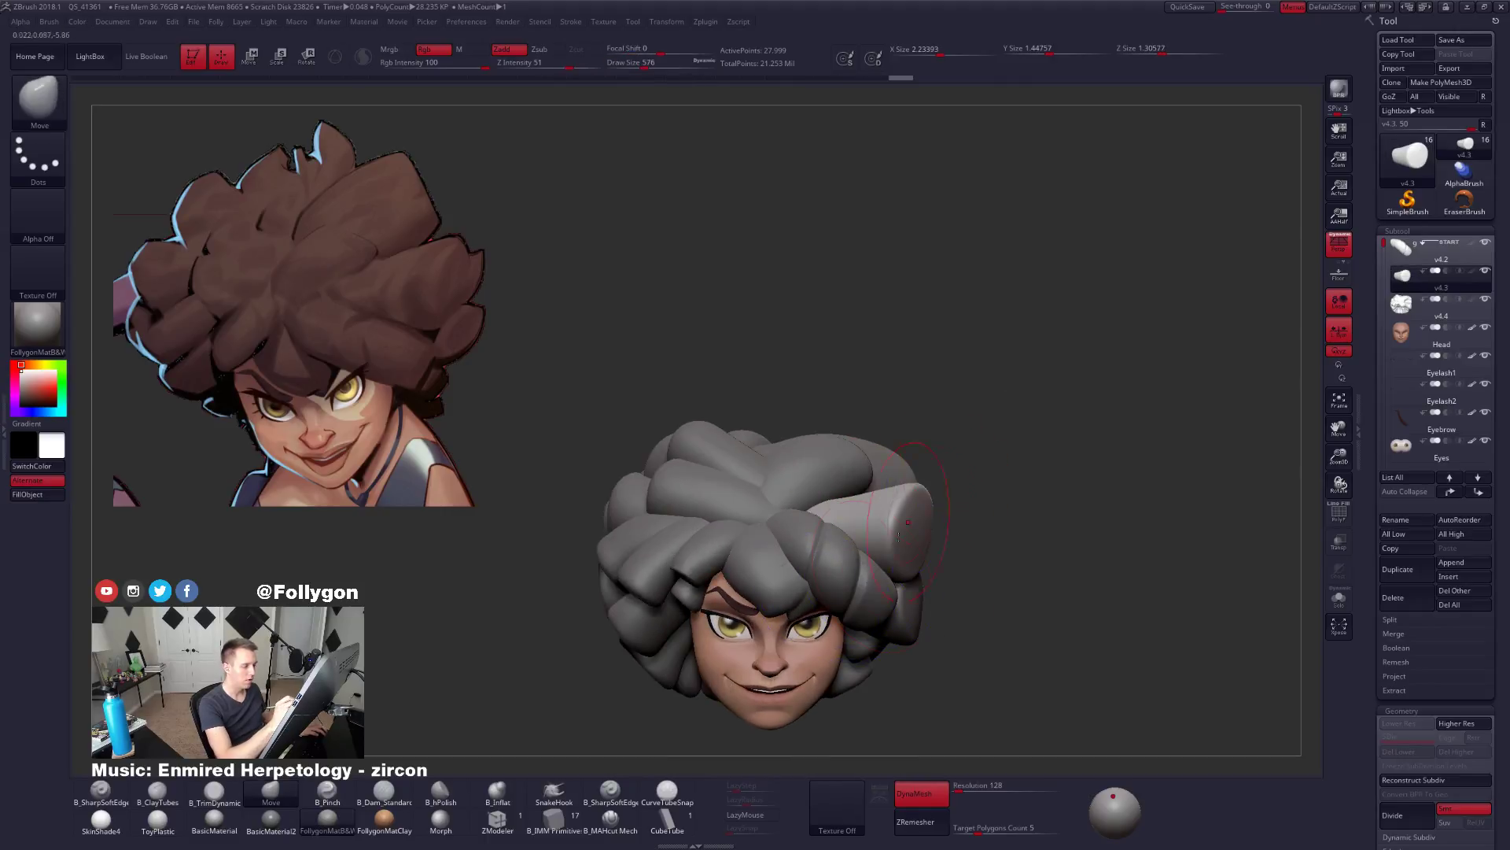
{"action": "mouse_move", "coordinate": [991, 610]}
{"action": "left_mouse_down"}
{"action": "mouse_move", "coordinate": [951, 592]}
{"action": "mouse_move", "coordinate": [969, 593]}
{"action": "left_mouse_up"}
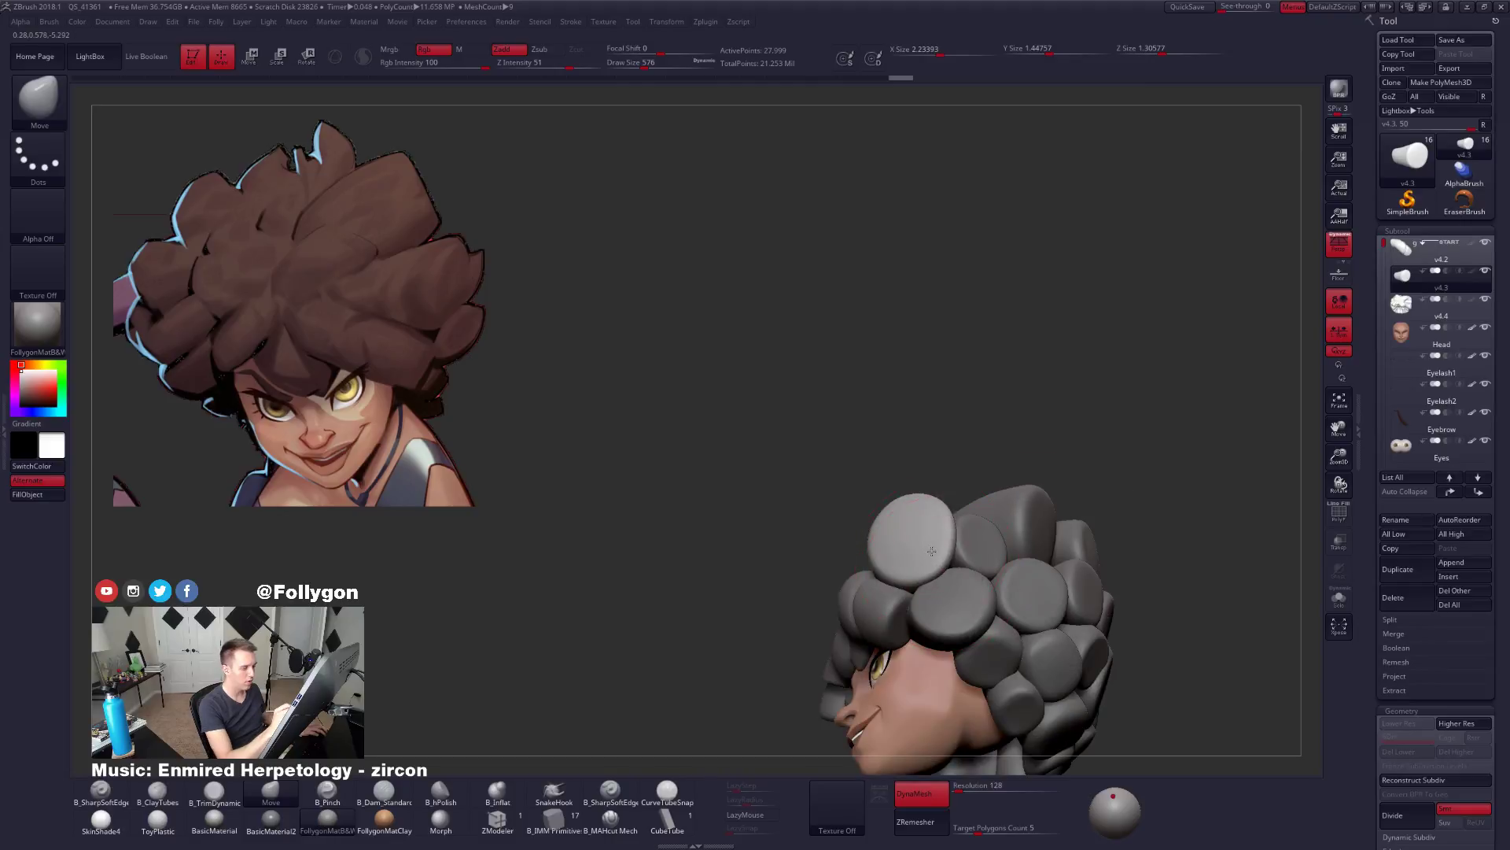
Refine the round end of the lock from the side with the Move brush at draw size 519.
{"action": "left_click_drag", "start_coordinate": [818, 614], "coordinate": [867, 624]}
{"action": "key", "text": "space"}
{"action": "left_click_drag", "start_coordinate": [954, 560], "coordinate": [949, 560]}
{"action": "left_click_drag", "start_coordinate": [910, 504], "coordinate": [910, 497]}
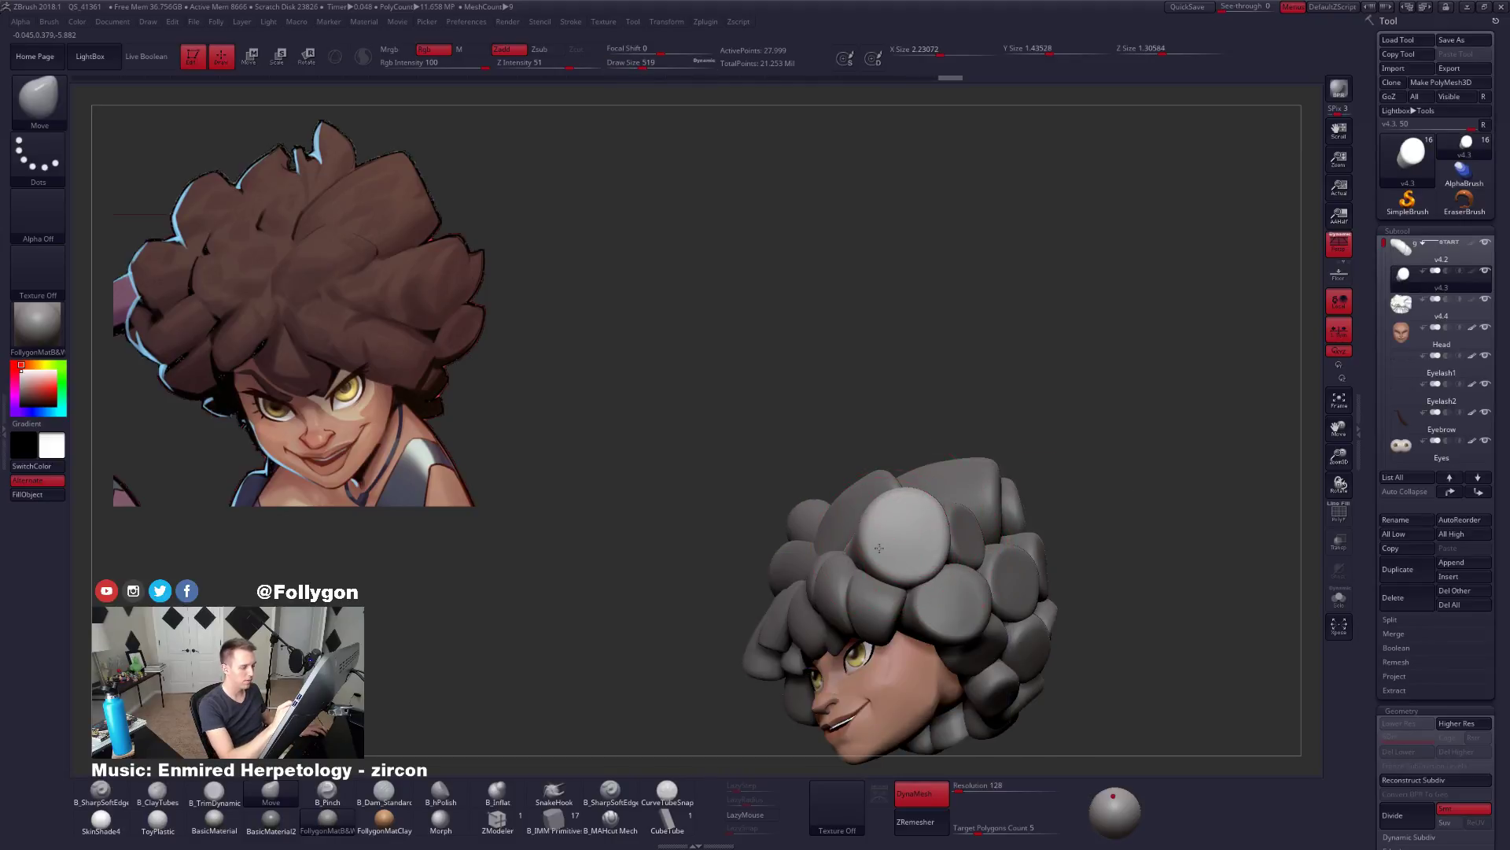
{"action": "left_click_drag", "start_coordinate": [871, 546], "coordinate": [932, 564]}
{"action": "left_click_drag", "start_coordinate": [1082, 651], "coordinate": [935, 642]}
{"action": "right_click_drag", "start_coordinate": [935, 643], "coordinate": [917, 617]}
ZRemesh the cylindrical lock with a Target Polygons Count of 1 and KeepGroups off.
{"action": "left_click_drag", "start_coordinate": [1386, 650], "coordinate": [1388, 231]}
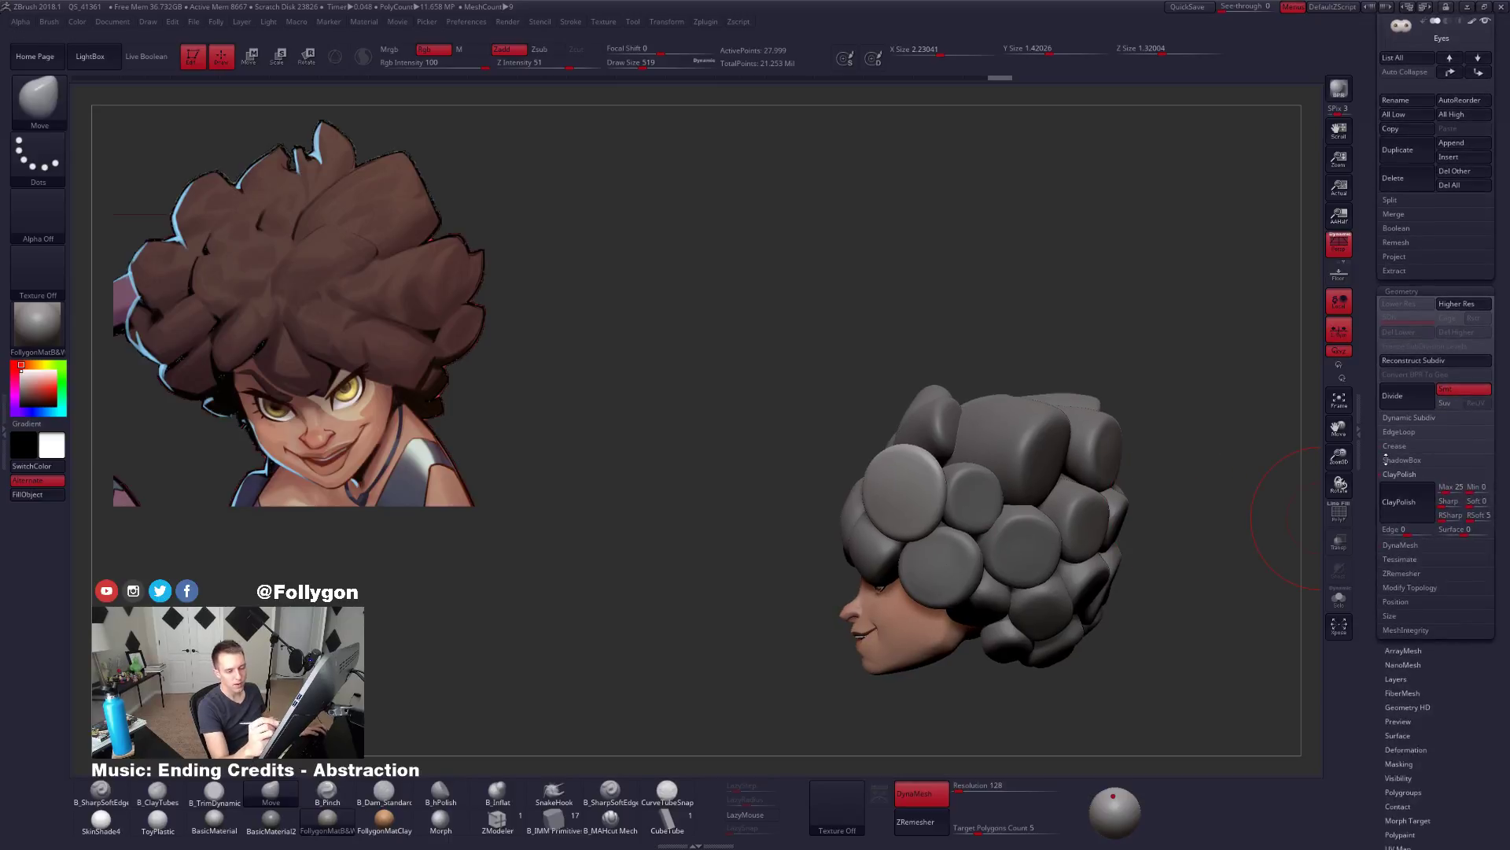
{"action": "left_click", "coordinate": [1411, 475]}
{"action": "left_click", "coordinate": [1401, 516]}
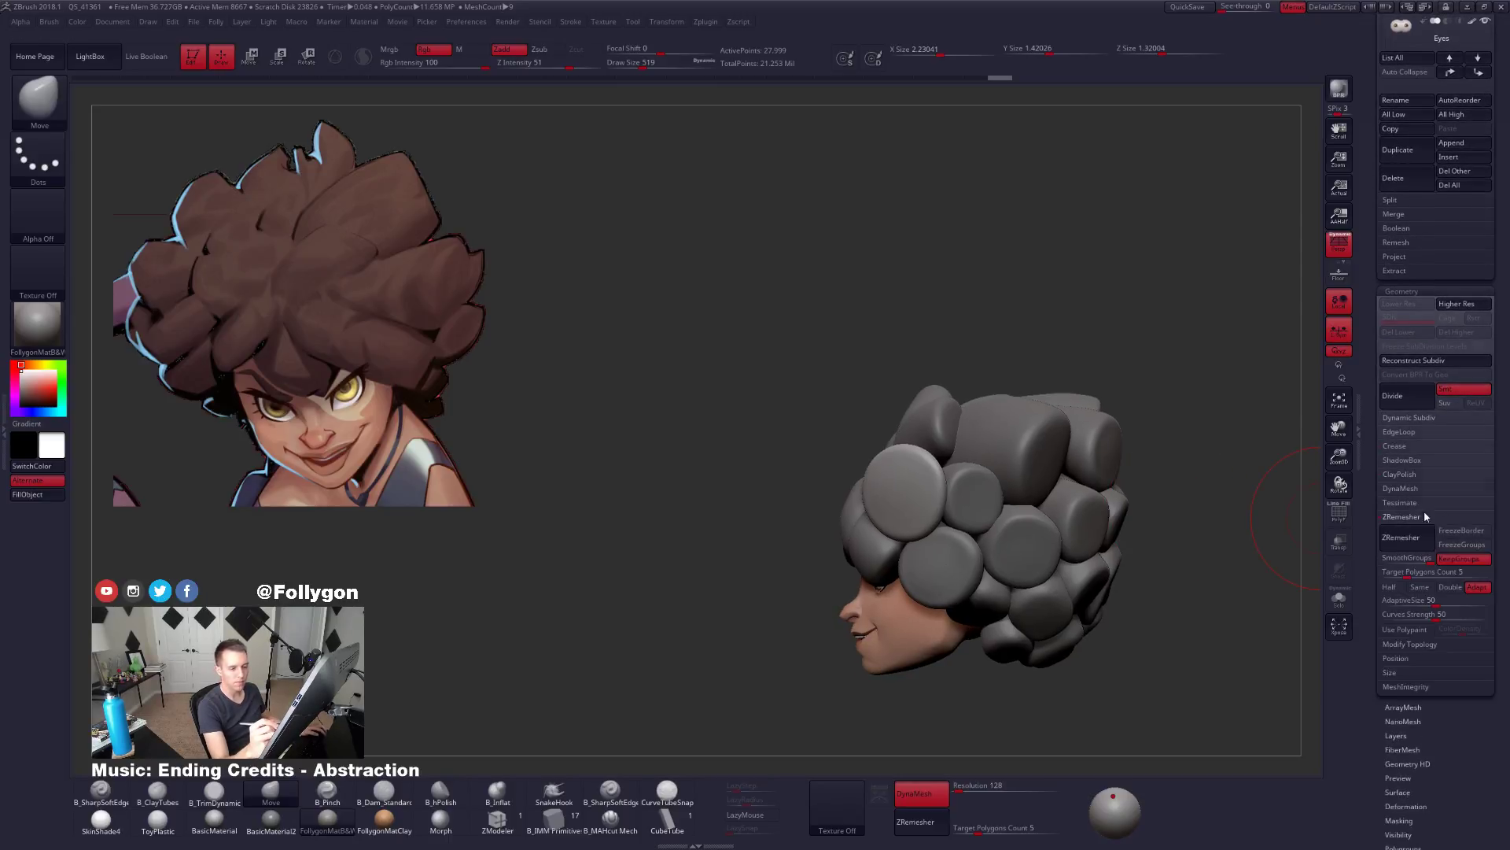
{"action": "left_click", "coordinate": [1386, 572]}
{"action": "left_click", "coordinate": [1397, 545]}
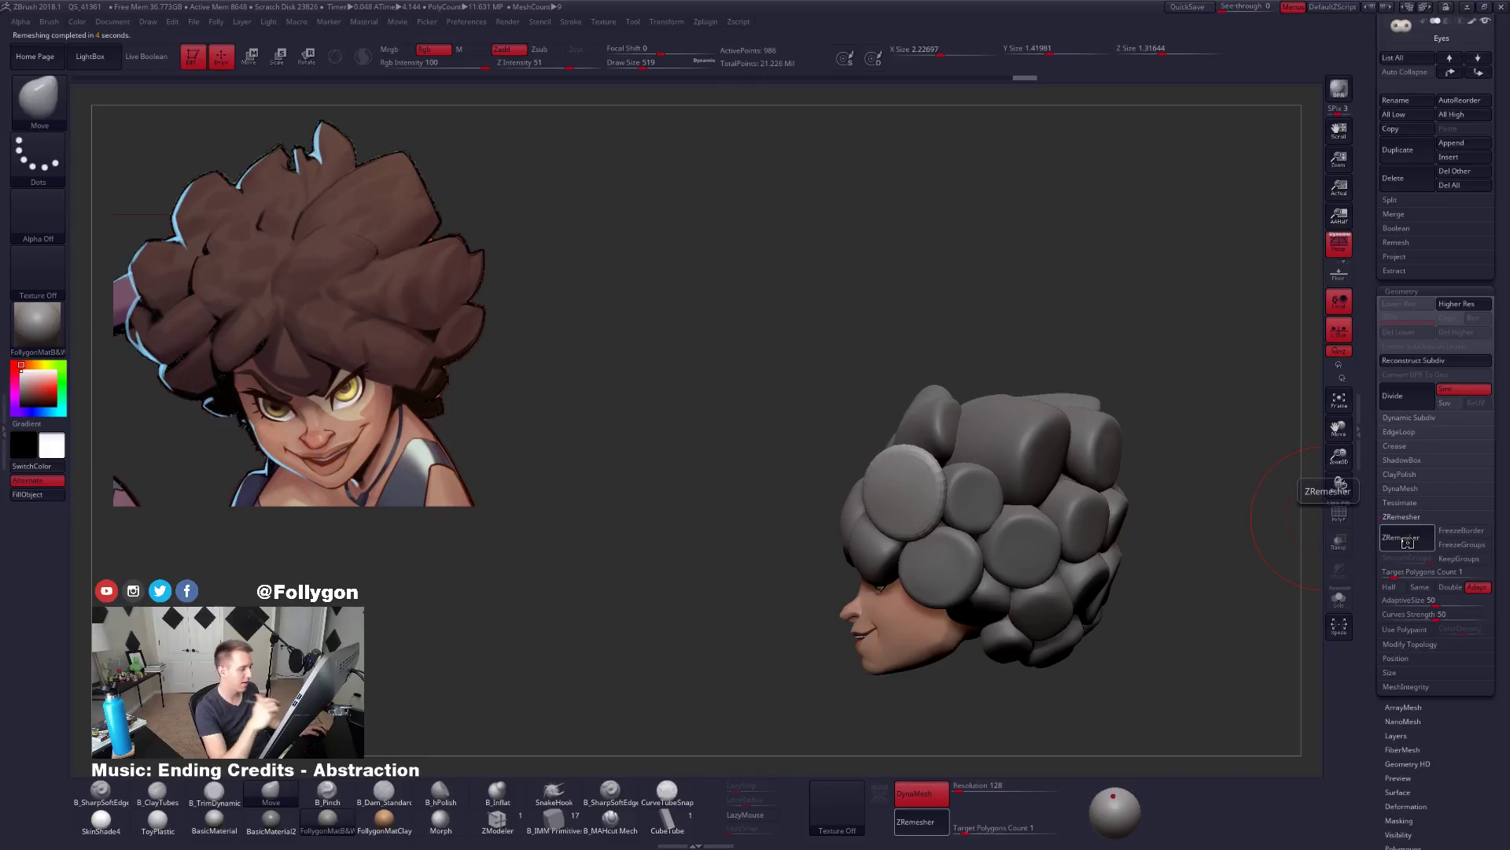
{"action": "right_click_drag", "start_coordinate": [972, 569], "coordinate": [1004, 593]}
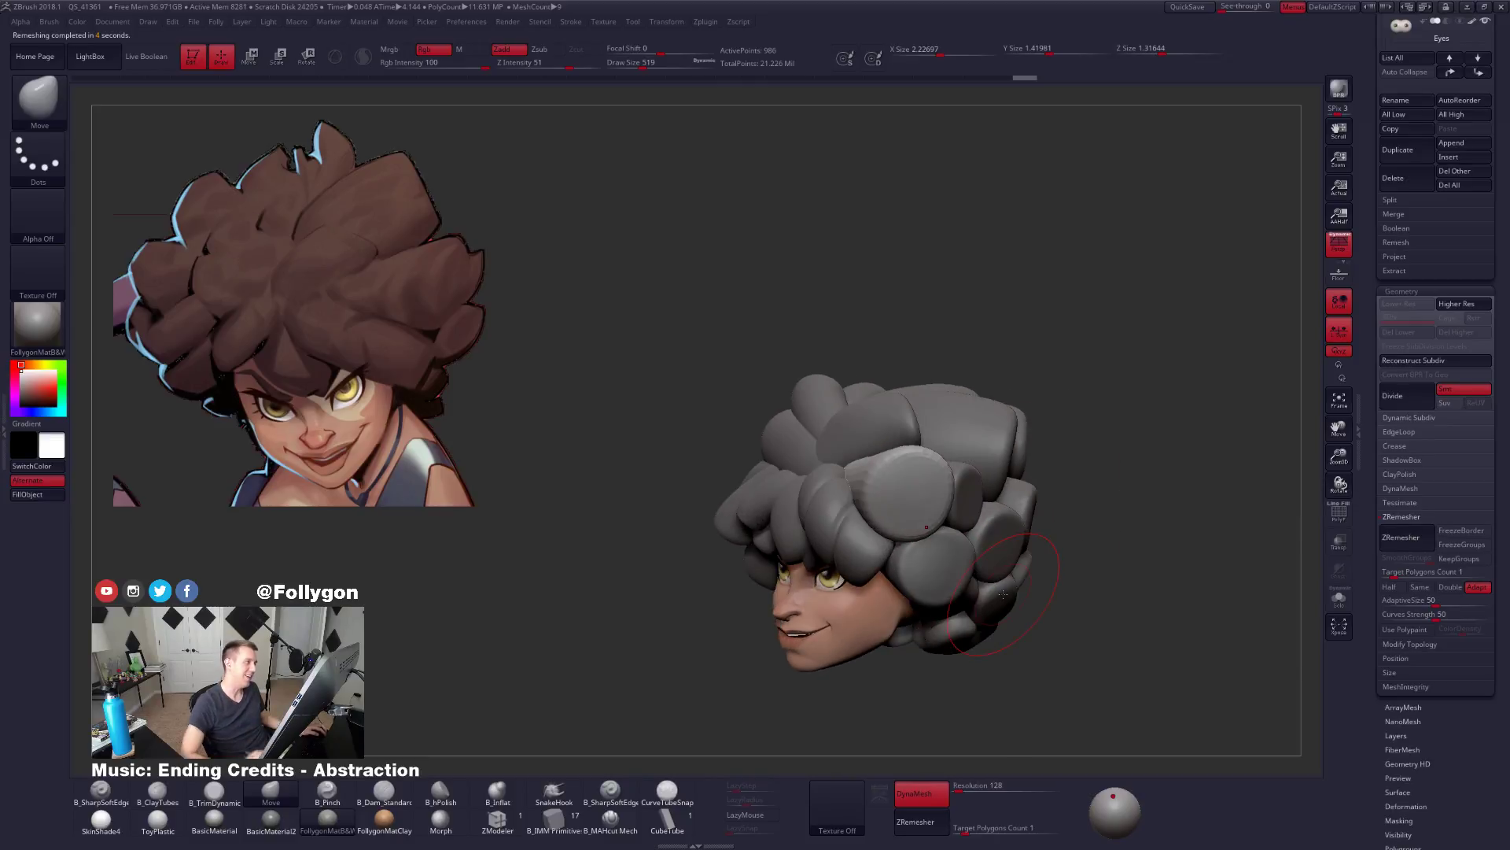
Look for the full Domino reference artwork through Load Spotlight and on its ArtStation page in the browser.
{"action": "left_click", "coordinate": [604, 22]}
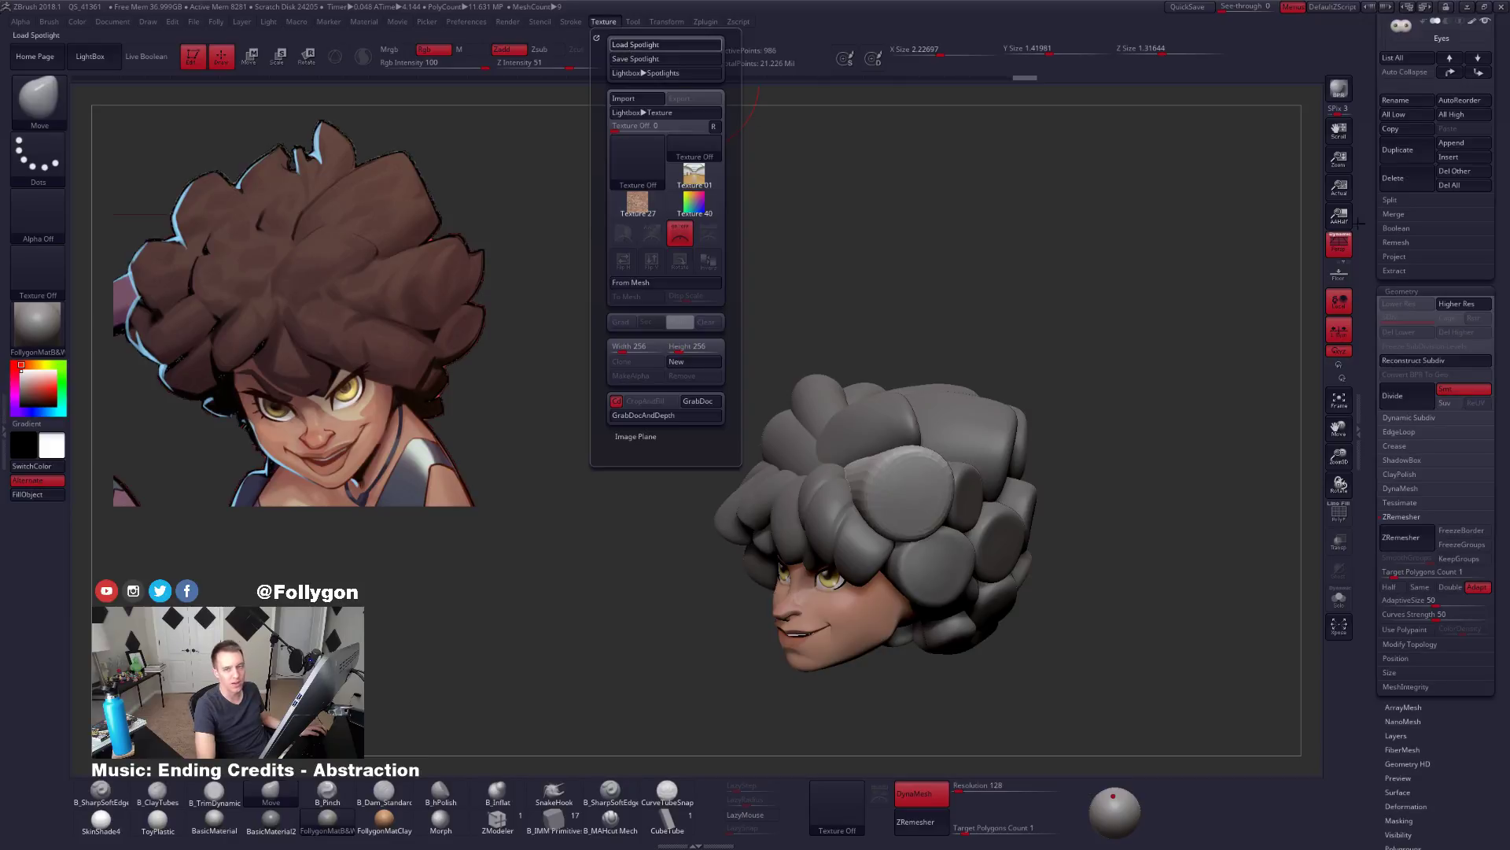
{"action": "left_click", "coordinate": [659, 44]}
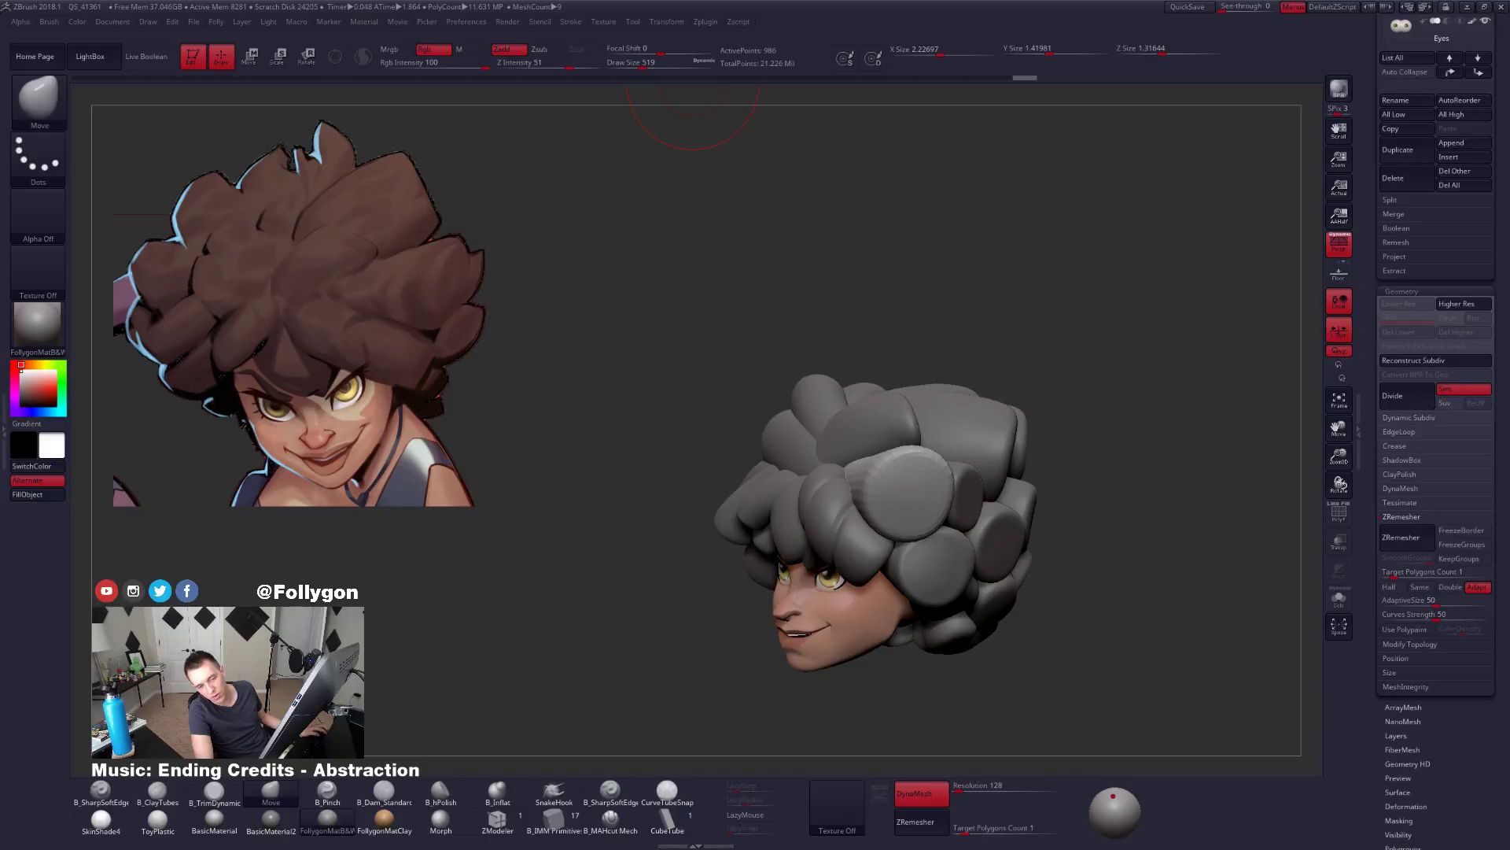
{"action": "key", "text": "alt+Tab"}
{"action": "left_click", "coordinate": [162, 11]}
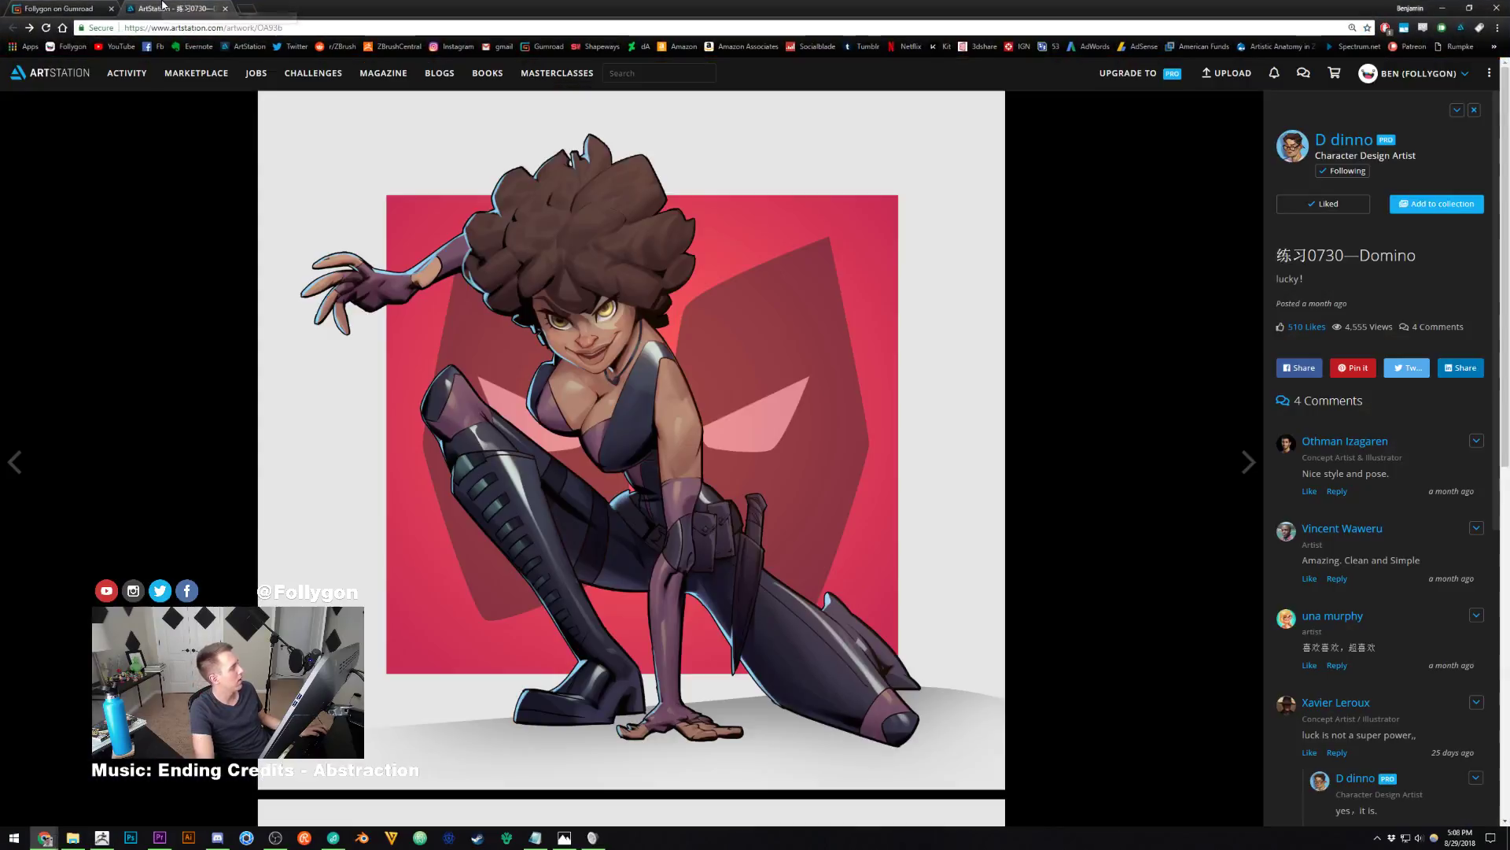
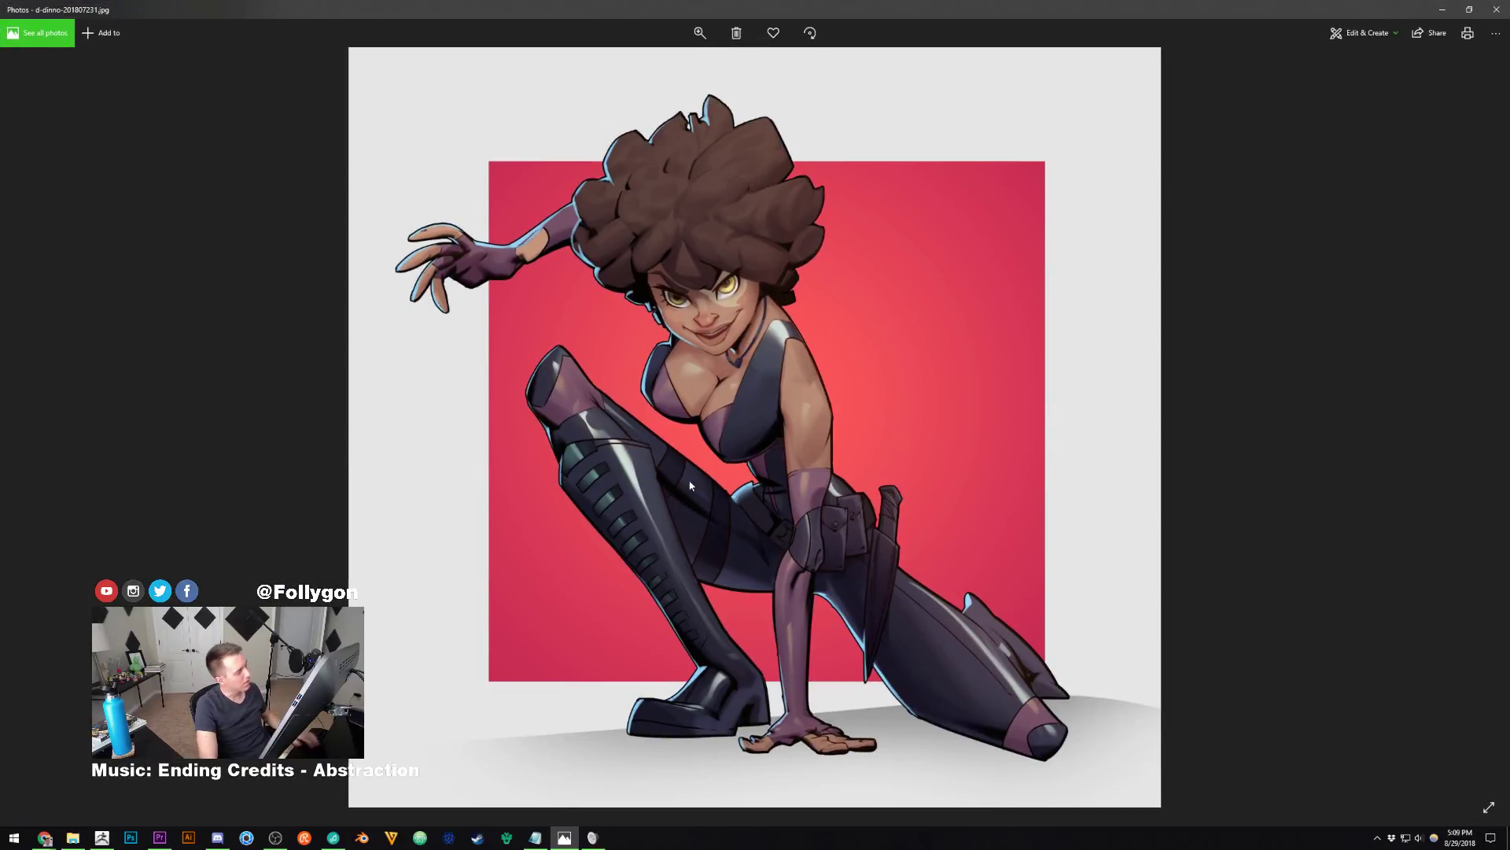
Examine the planted hand and the raised gloved hand in the full reference image in Photos.
{"action": "scroll", "coordinate": [782, 795], "scroll_direction": "up", "scroll_amount": 8}
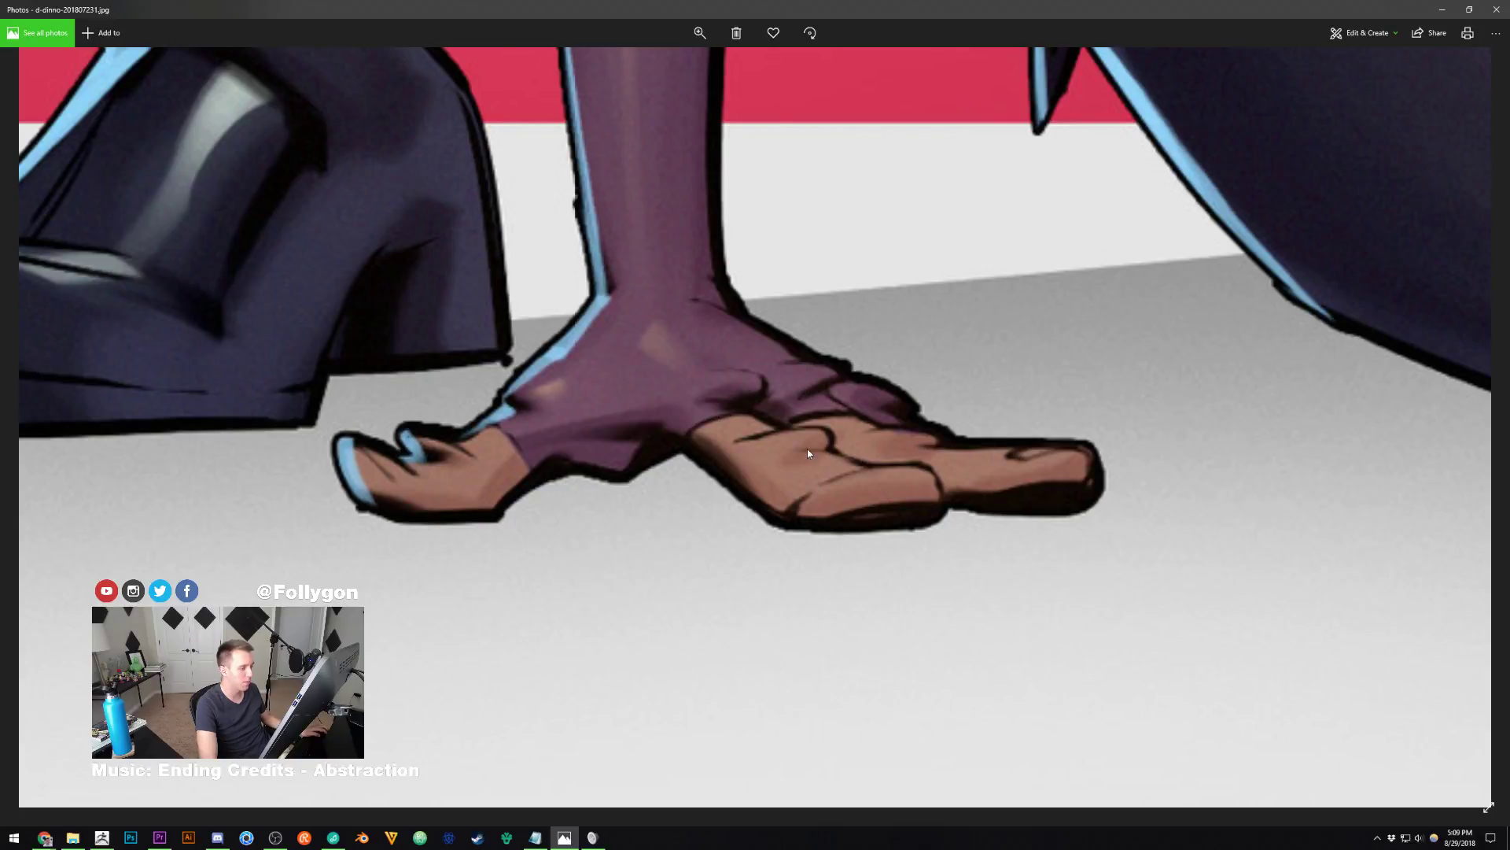
{"action": "scroll", "coordinate": [858, 451], "scroll_direction": "down", "scroll_amount": 2}
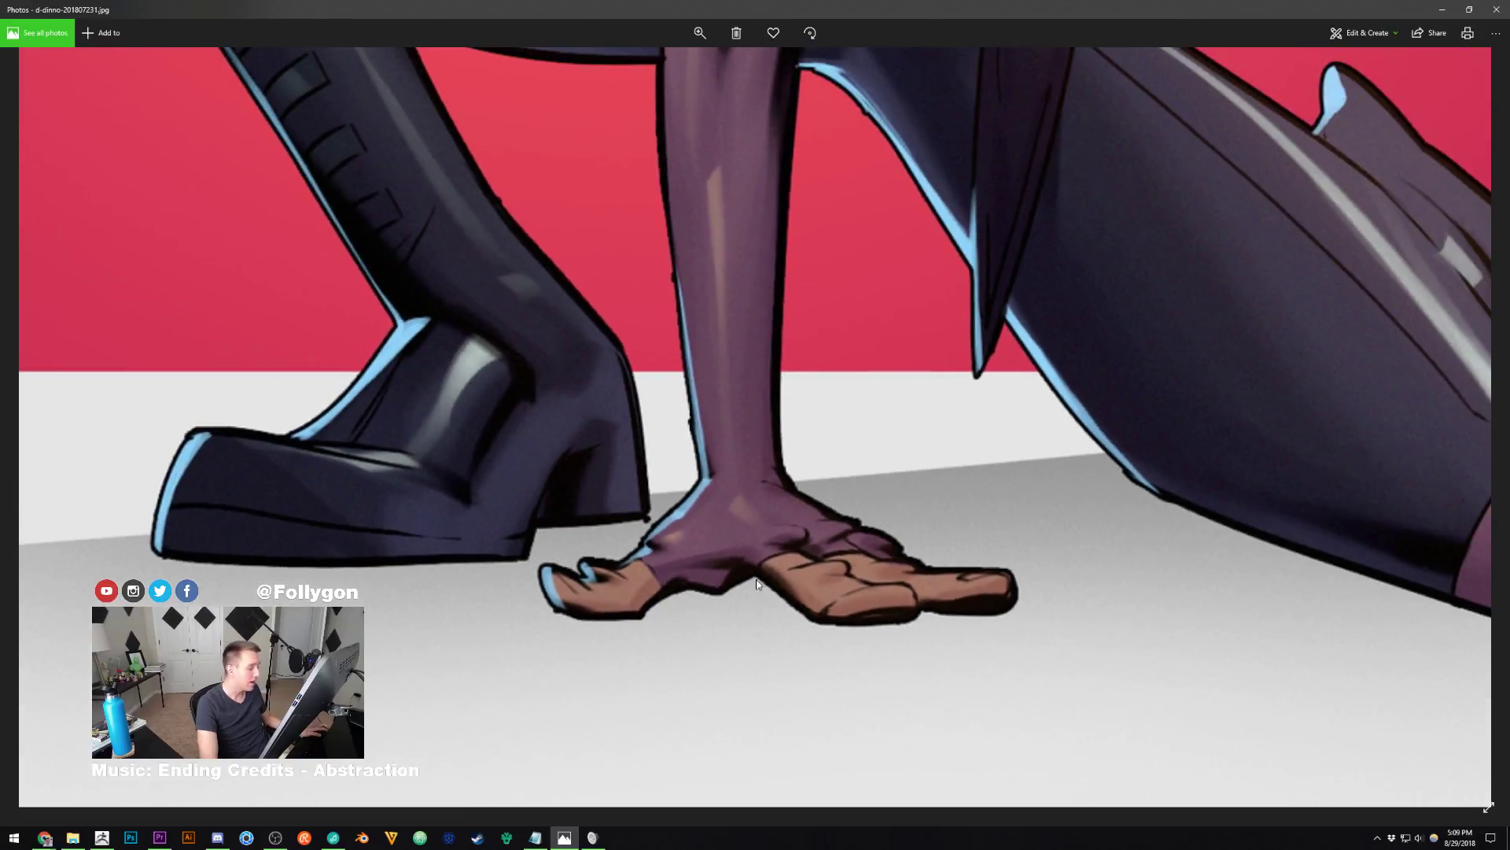
{"action": "scroll", "coordinate": [867, 558], "scroll_direction": "down", "scroll_amount": 2}
{"action": "scroll", "coordinate": [866, 553], "scroll_direction": "down", "scroll_amount": 3}
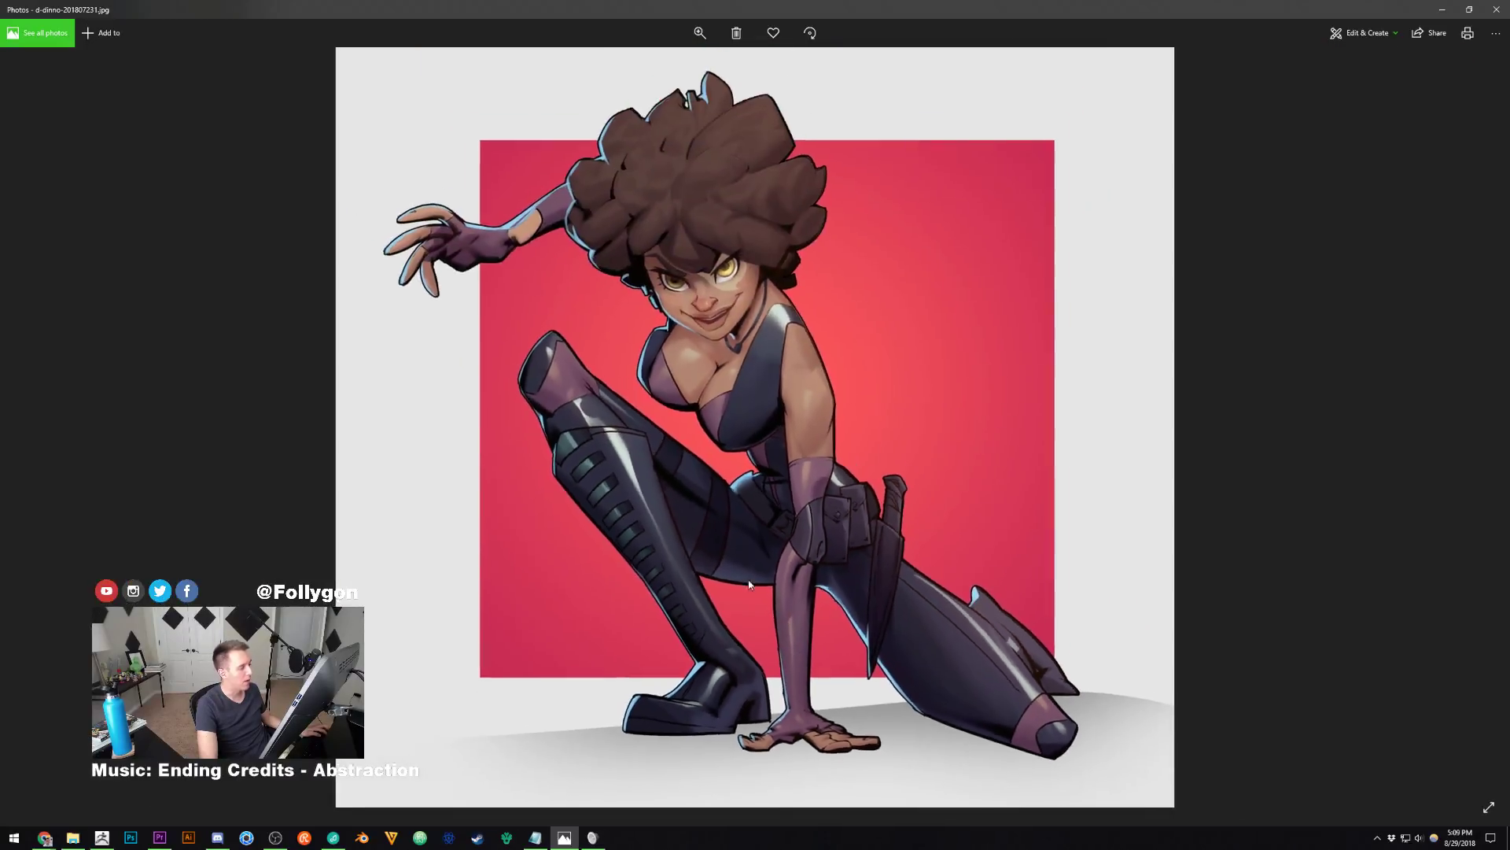
{"action": "scroll", "coordinate": [318, 258], "scroll_direction": "up", "scroll_amount": 4}
{"action": "left_click_drag", "start_coordinate": [333, 252], "coordinate": [642, 422]}
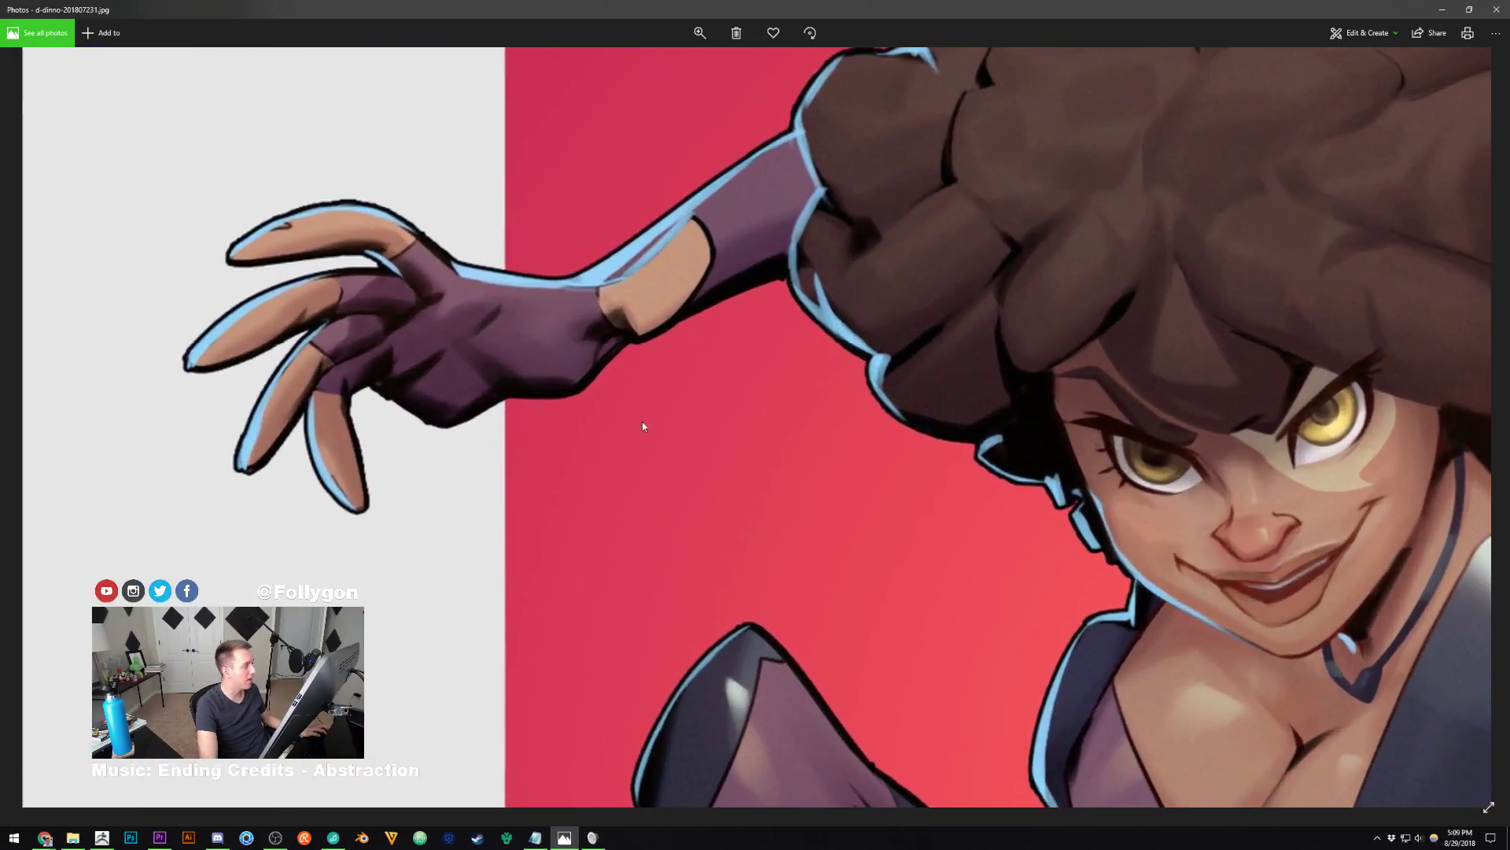
{"action": "scroll", "coordinate": [639, 422], "scroll_direction": "up", "scroll_amount": 2}
{"action": "left_click_drag", "start_coordinate": [550, 405], "coordinate": [819, 489]}
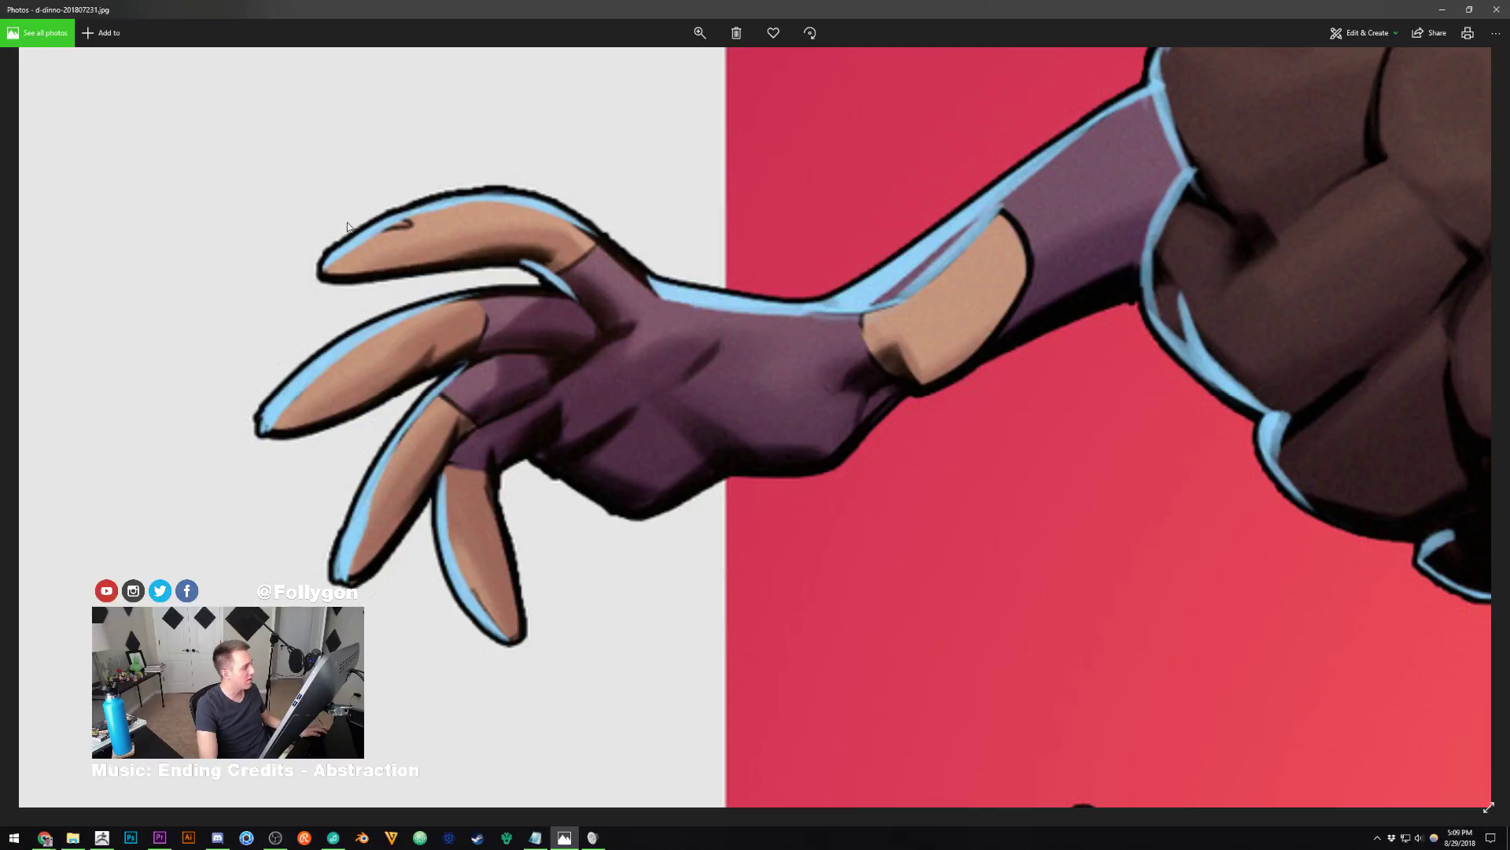
{"action": "scroll", "coordinate": [641, 496], "scroll_direction": "down", "scroll_amount": 6}
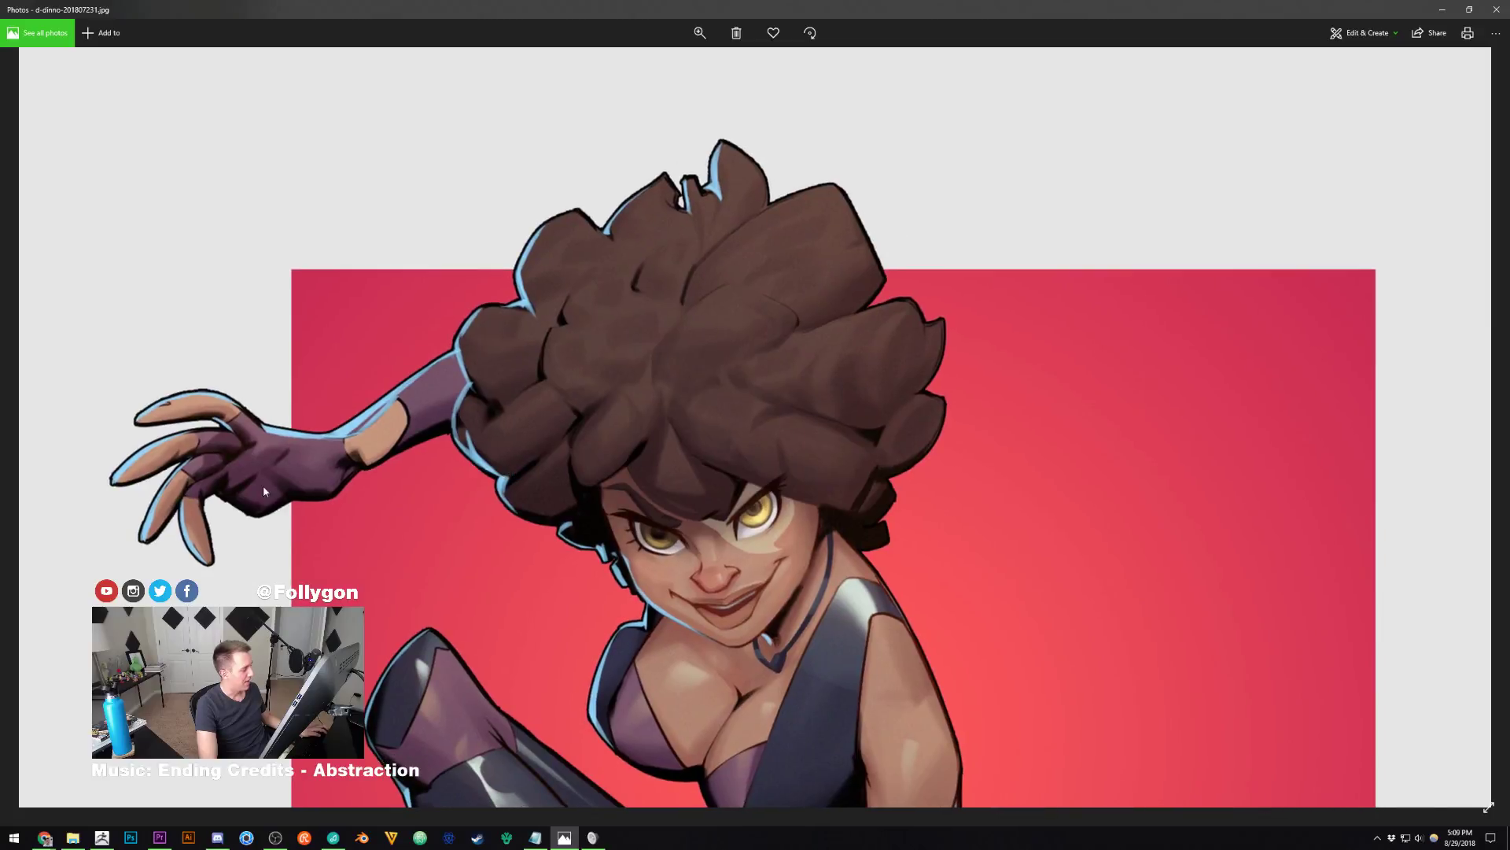
{"action": "scroll", "coordinate": [259, 457], "scroll_direction": "up", "scroll_amount": 5}
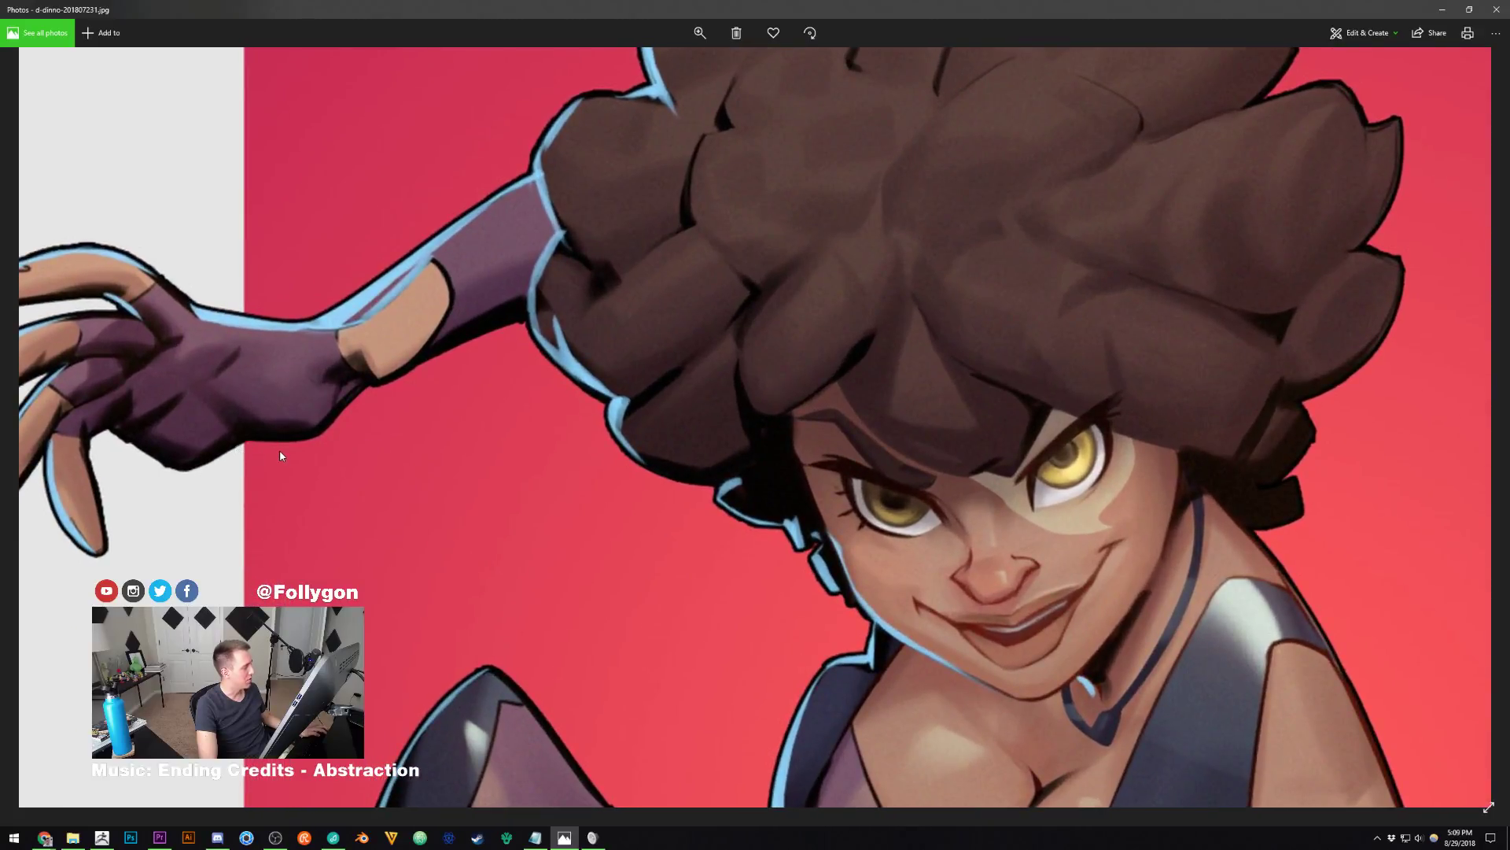
{"action": "left_click_drag", "start_coordinate": [280, 456], "coordinate": [514, 443]}
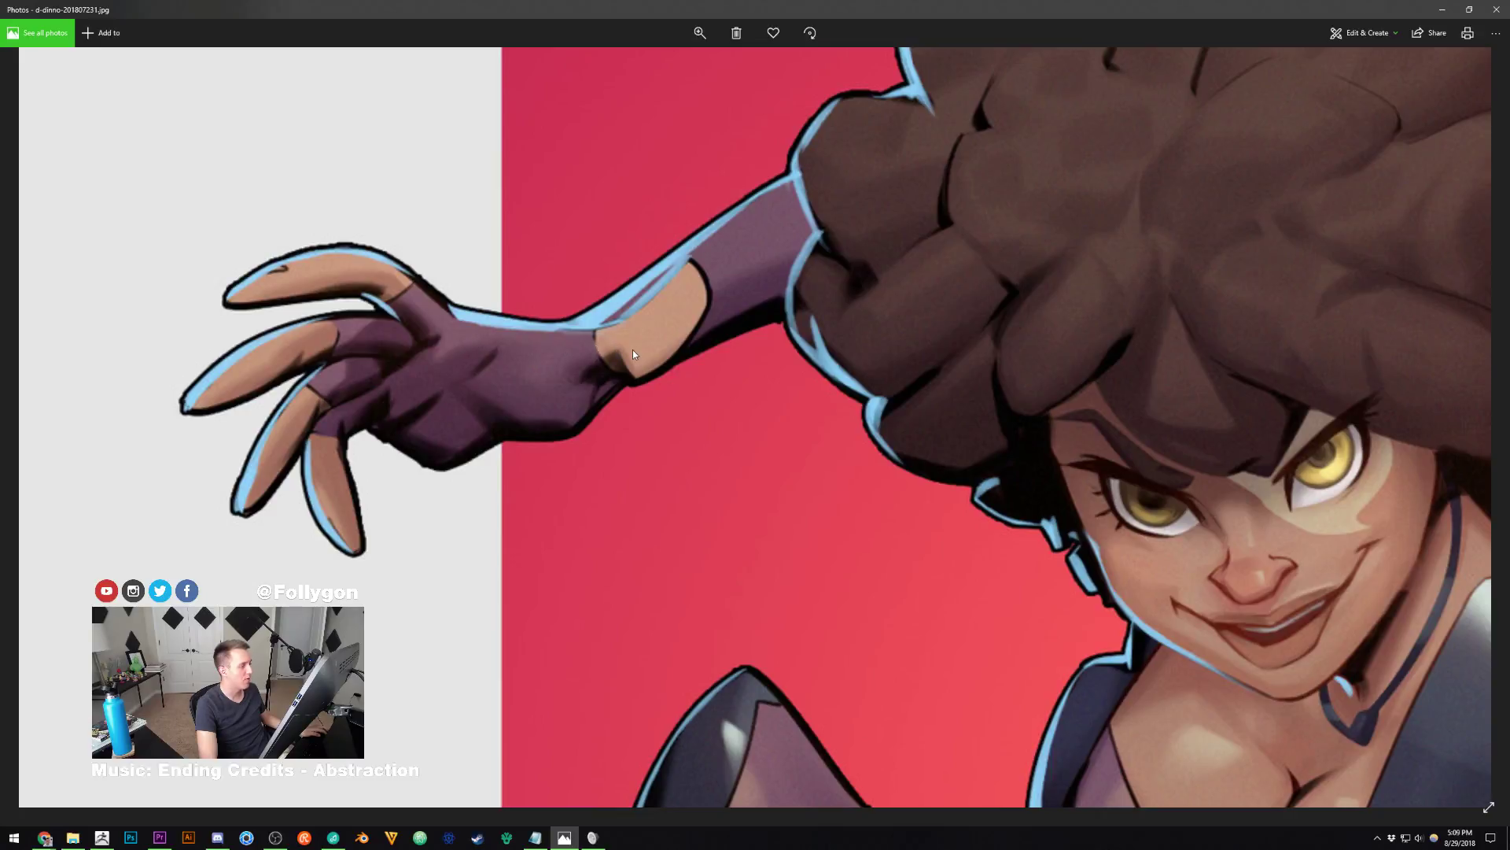
{"action": "scroll", "coordinate": [583, 431], "scroll_direction": "down", "scroll_amount": 5}
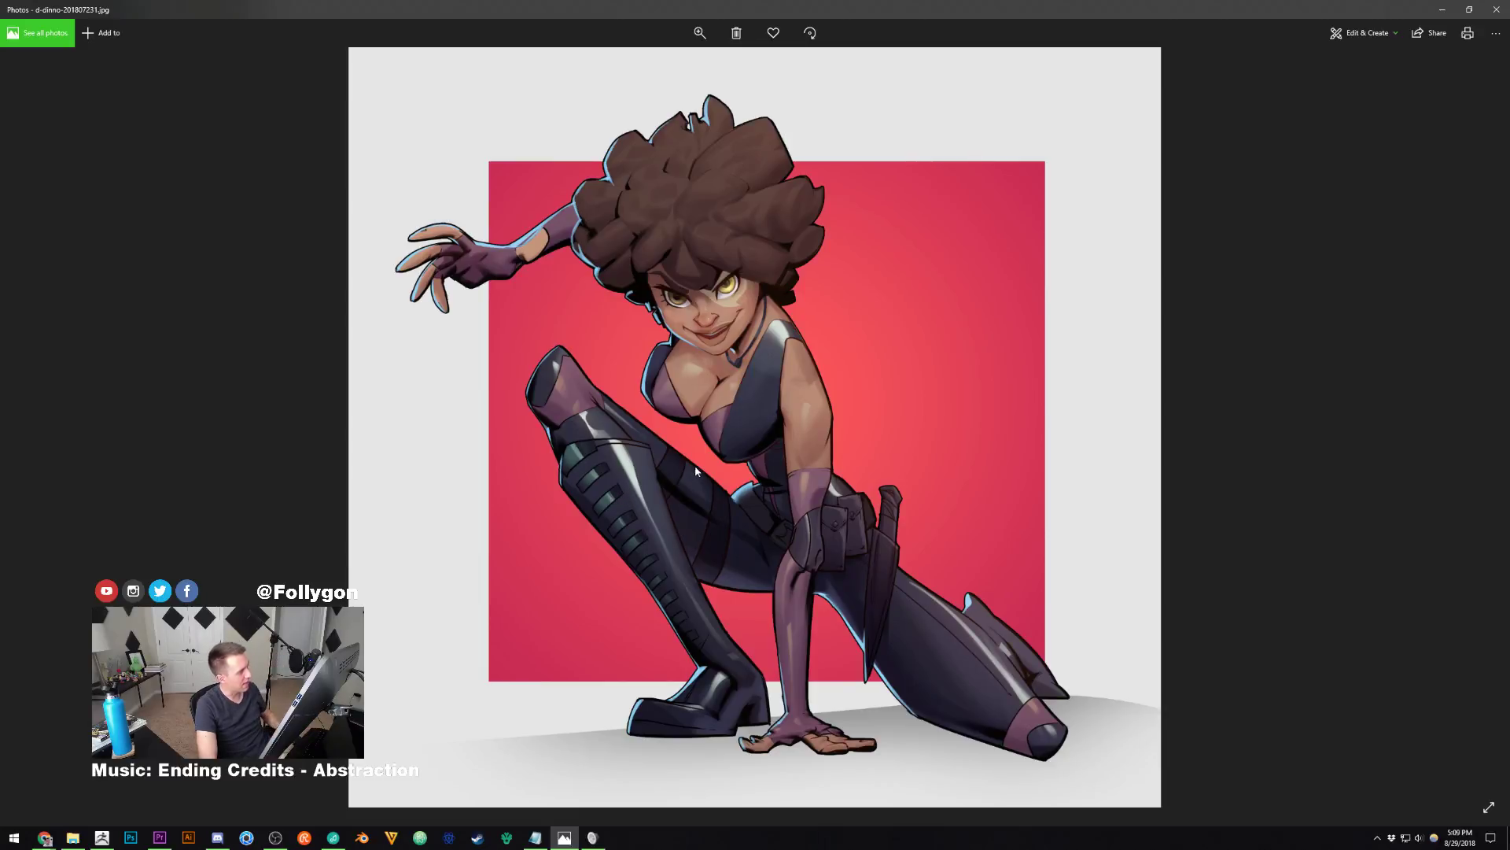
Examine the curly hair shapes in the reference image up close and against the whole figure.
{"action": "scroll", "coordinate": [736, 216], "scroll_direction": "up", "scroll_amount": 2}
{"action": "scroll", "coordinate": [785, 260], "scroll_direction": "up", "scroll_amount": 3}
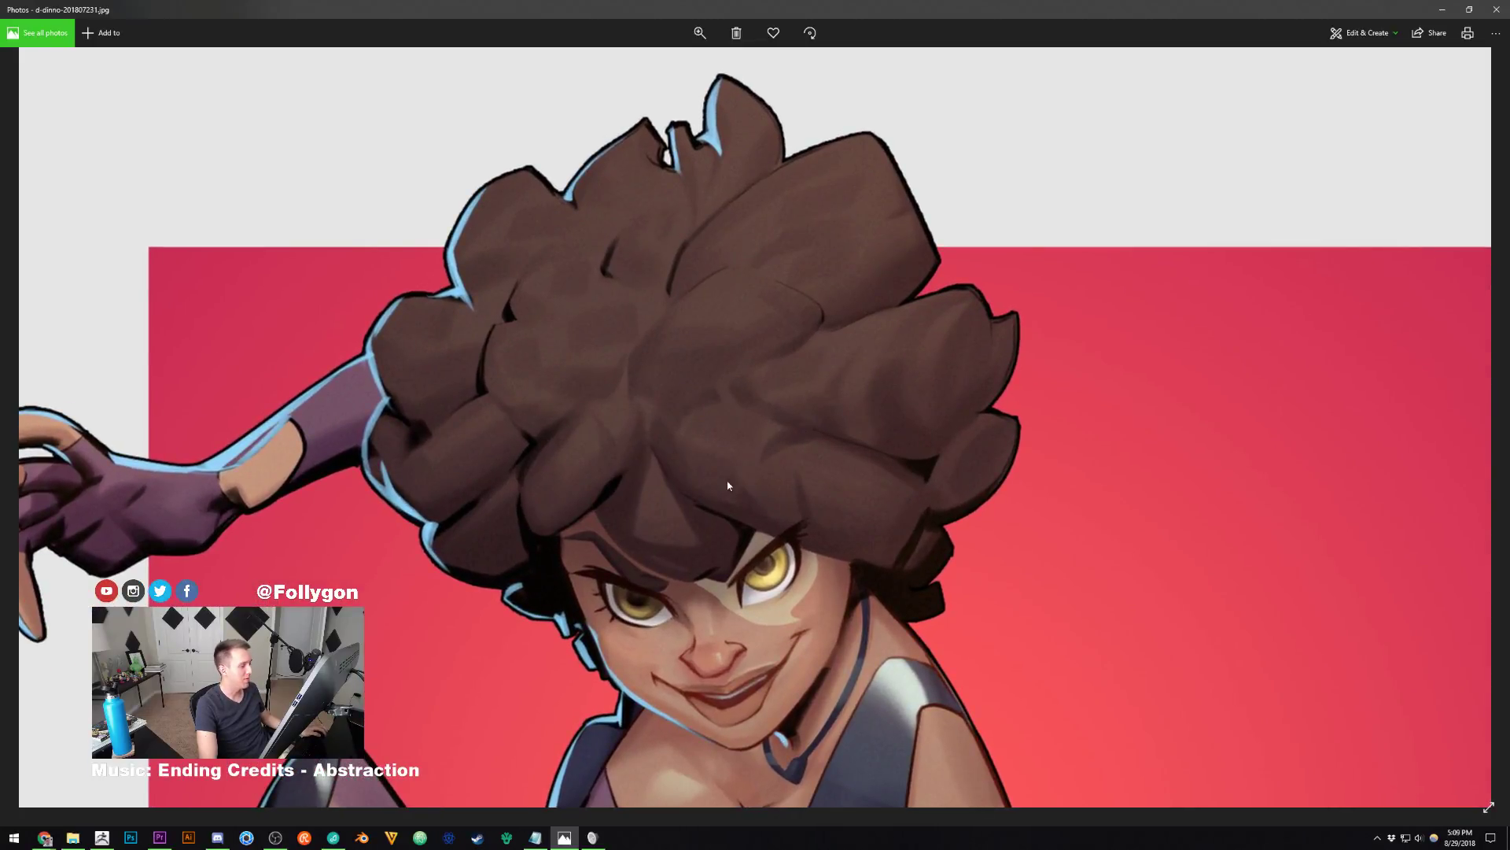
{"action": "scroll", "coordinate": [678, 479], "scroll_direction": "down", "scroll_amount": 2}
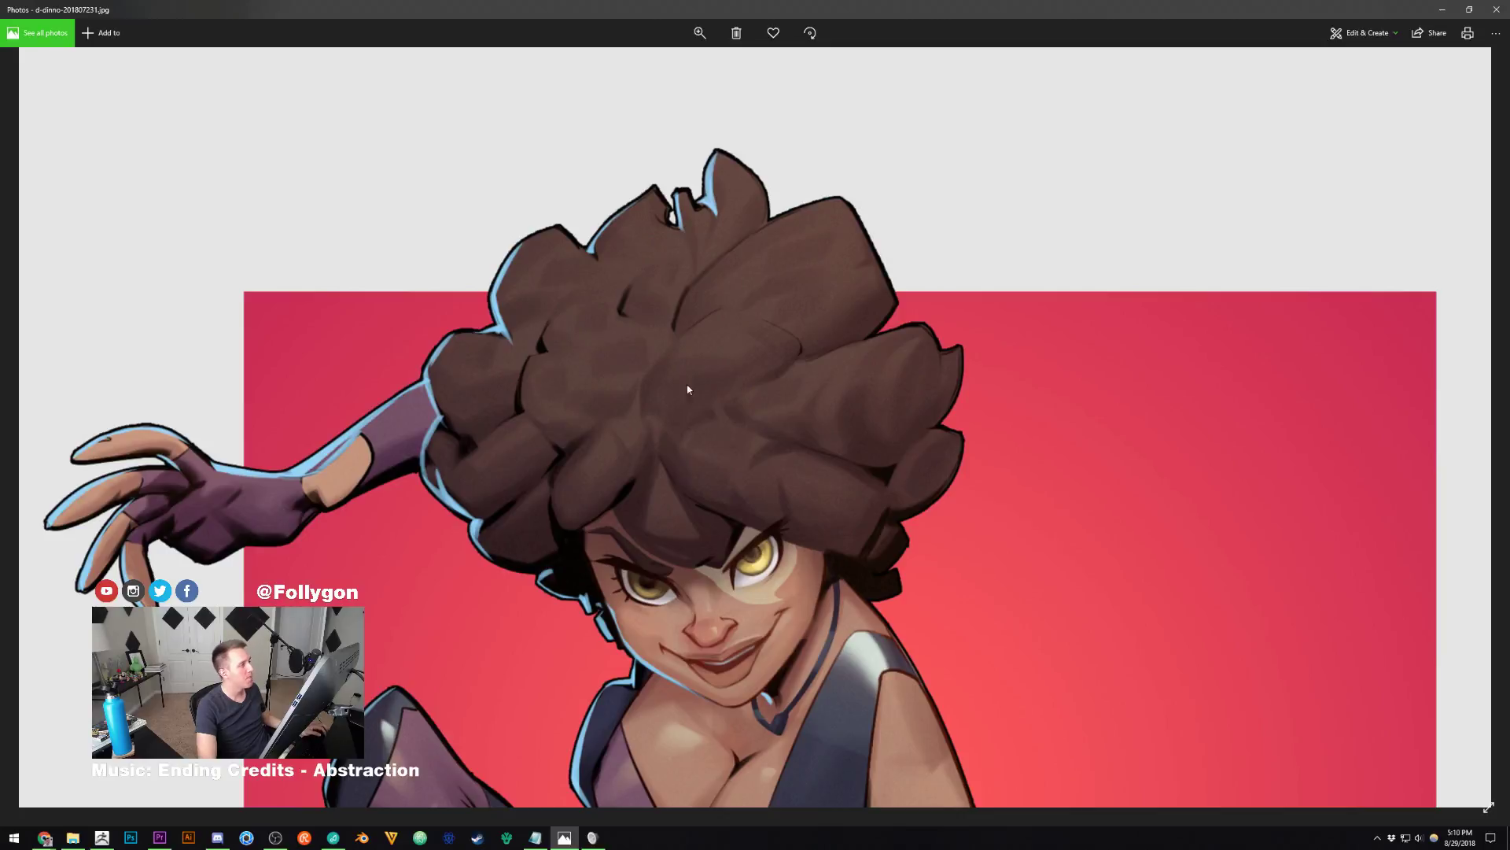
{"action": "scroll", "coordinate": [848, 395], "scroll_direction": "down", "scroll_amount": 5, "text": "ctrl"}
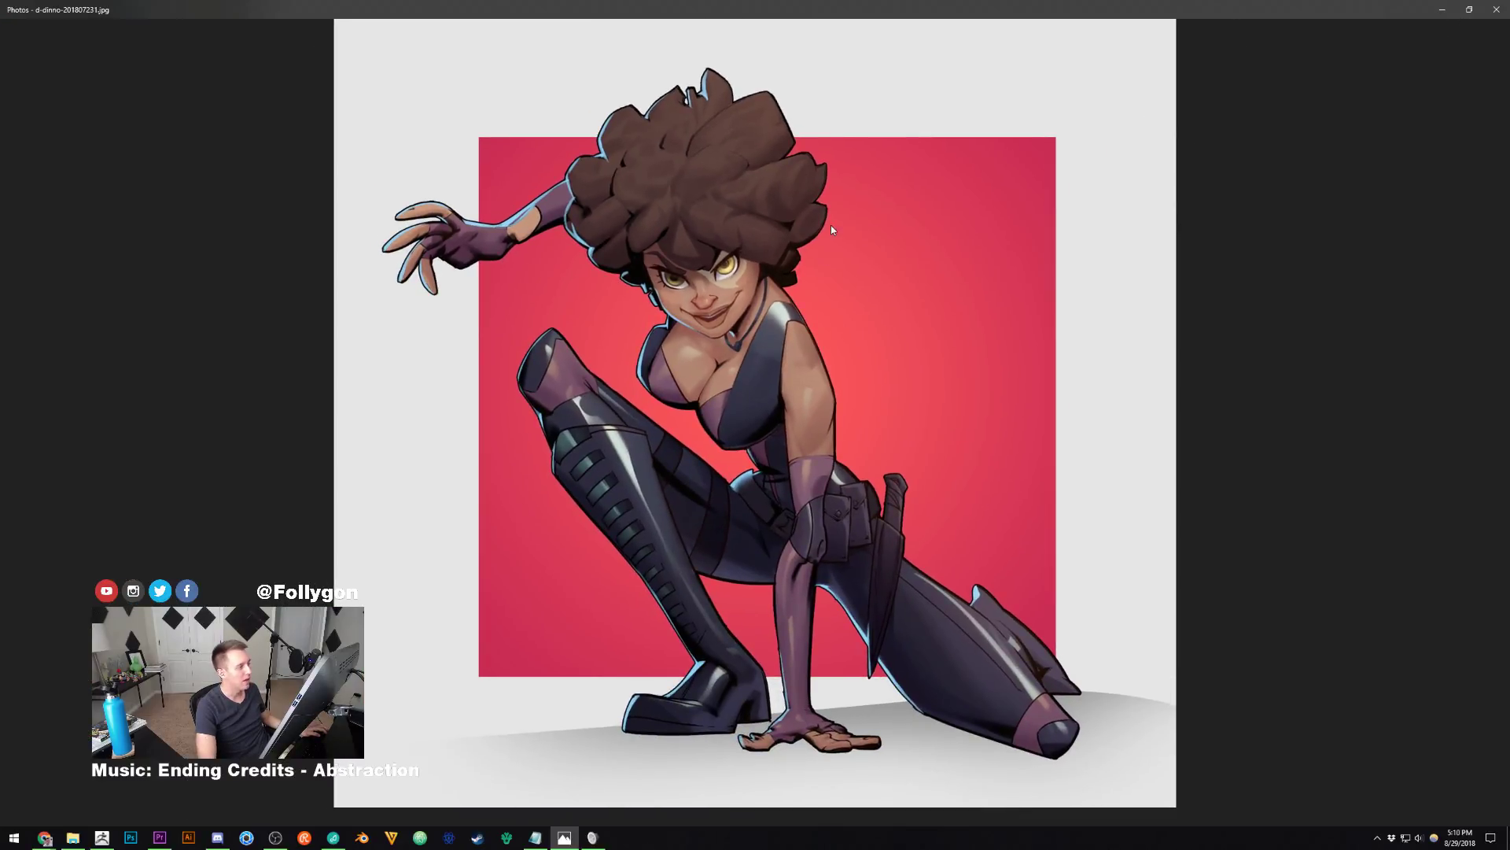
Switch from the full Domino reference image back to the head sculpt in ZBrush.
{"action": "left_click_drag", "start_coordinate": [1063, 9], "coordinate": [1509, 213]}
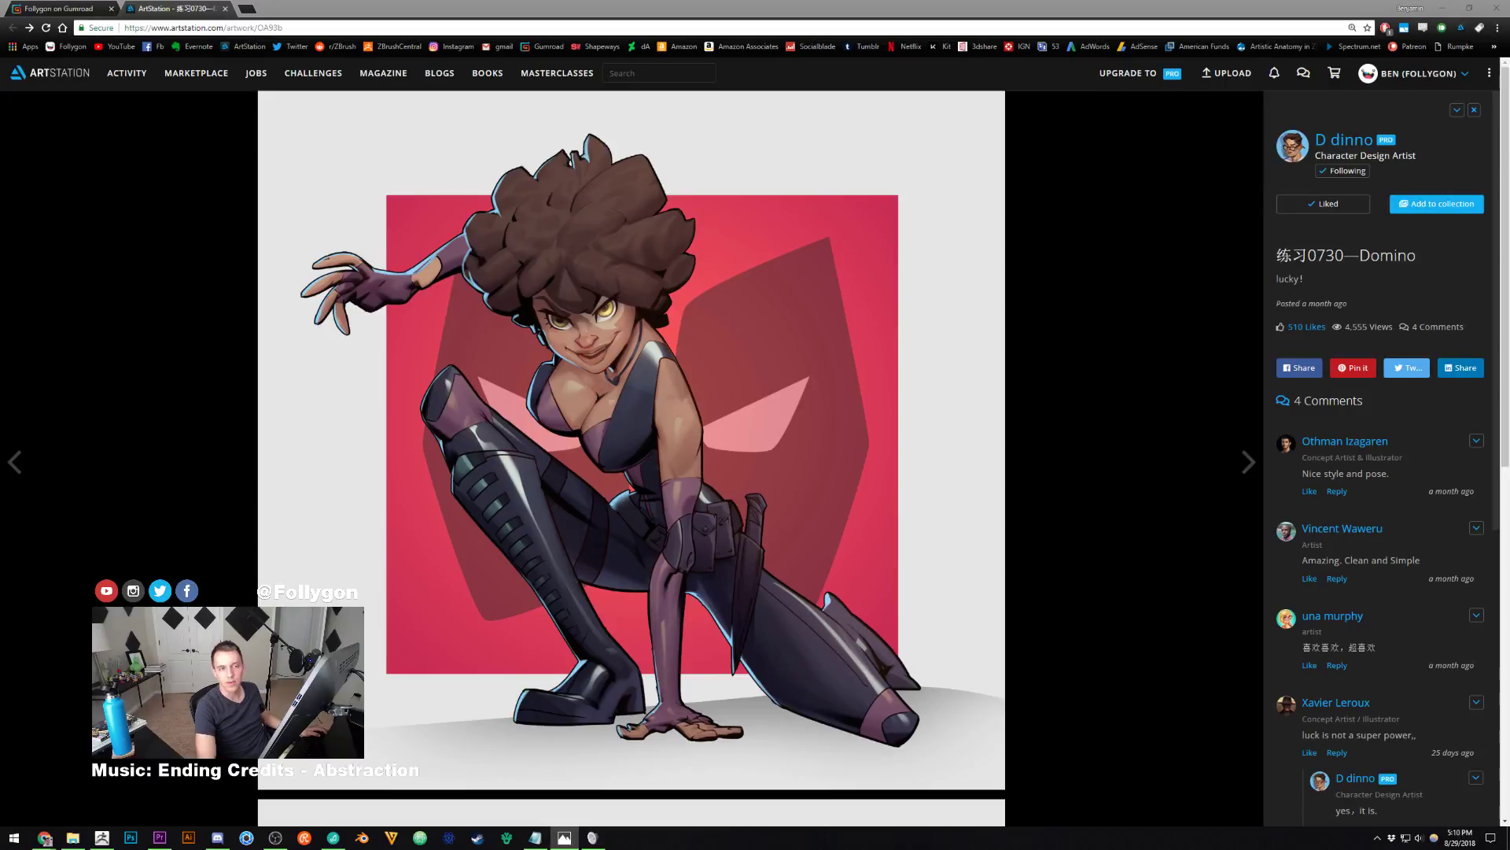
{"action": "key", "text": "alt+Tab"}
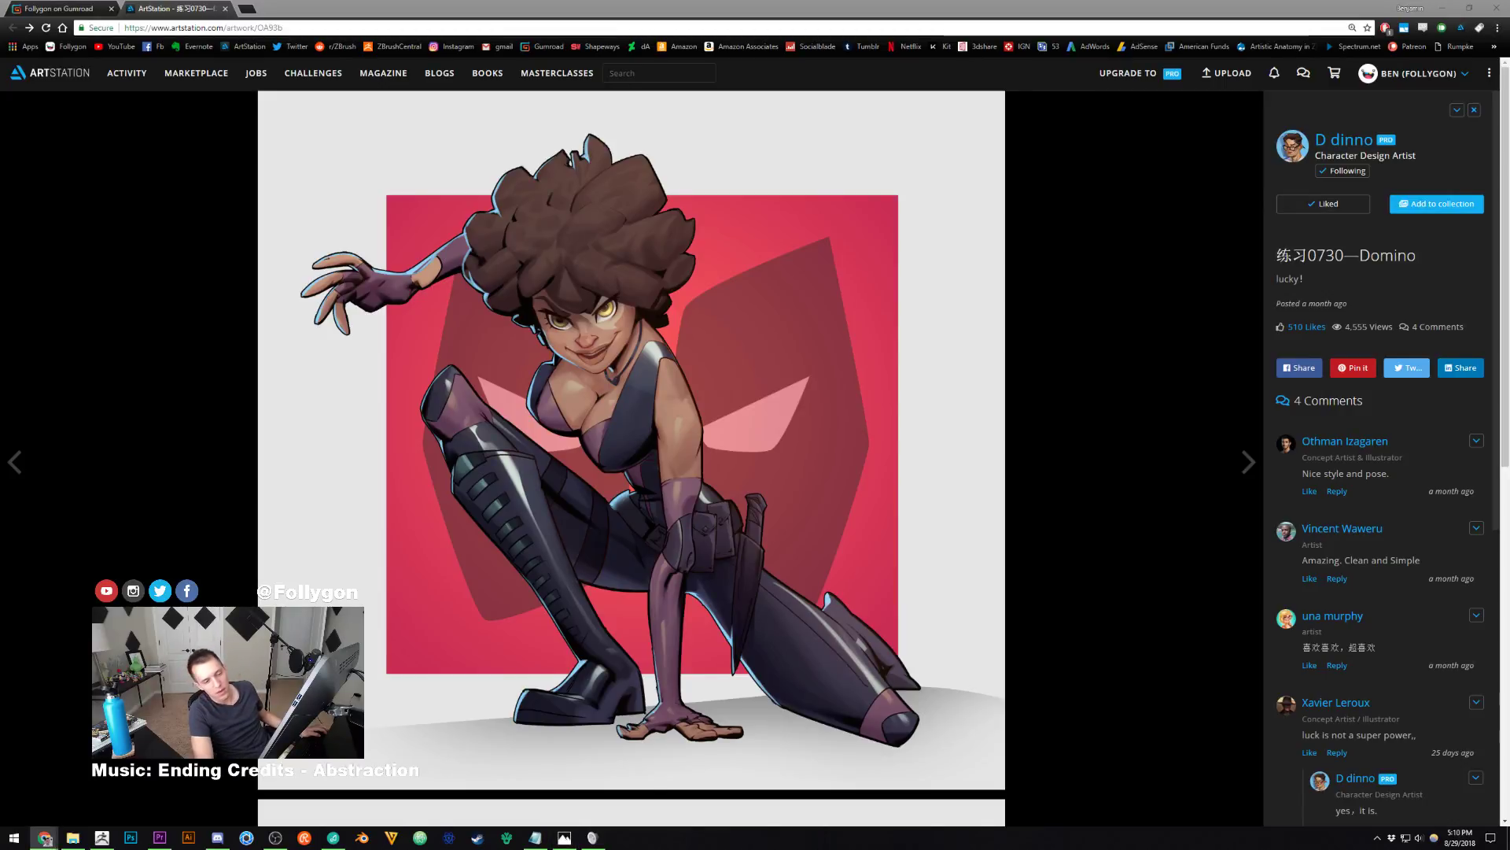
{"action": "key", "text": "alt+Tab"}
{"action": "left_click_drag", "start_coordinate": [962, 576], "coordinate": [1101, 580]}
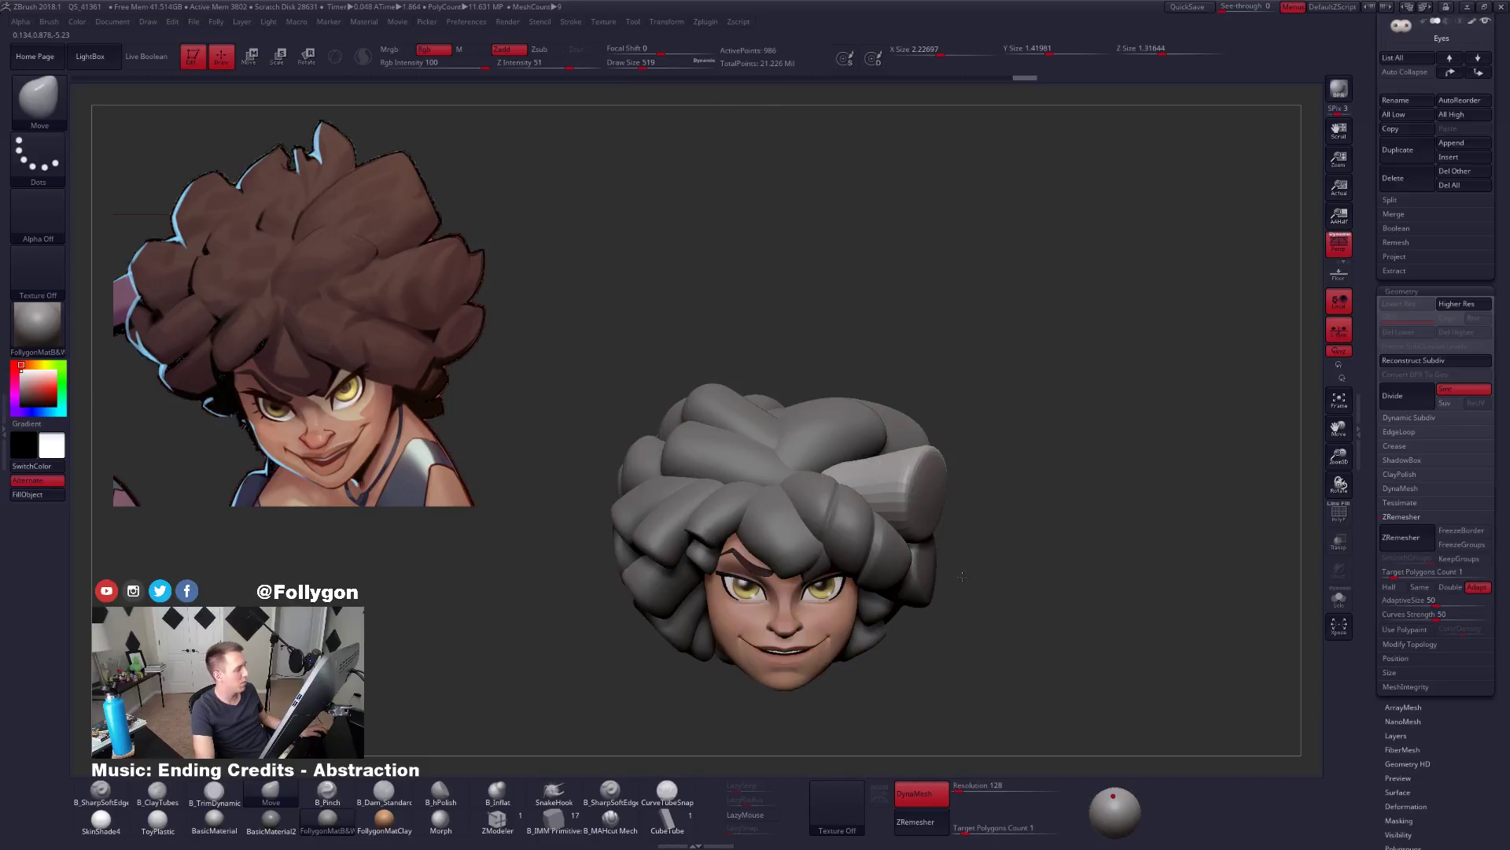
{"action": "left_click_drag", "start_coordinate": [980, 524], "coordinate": [1039, 524]}
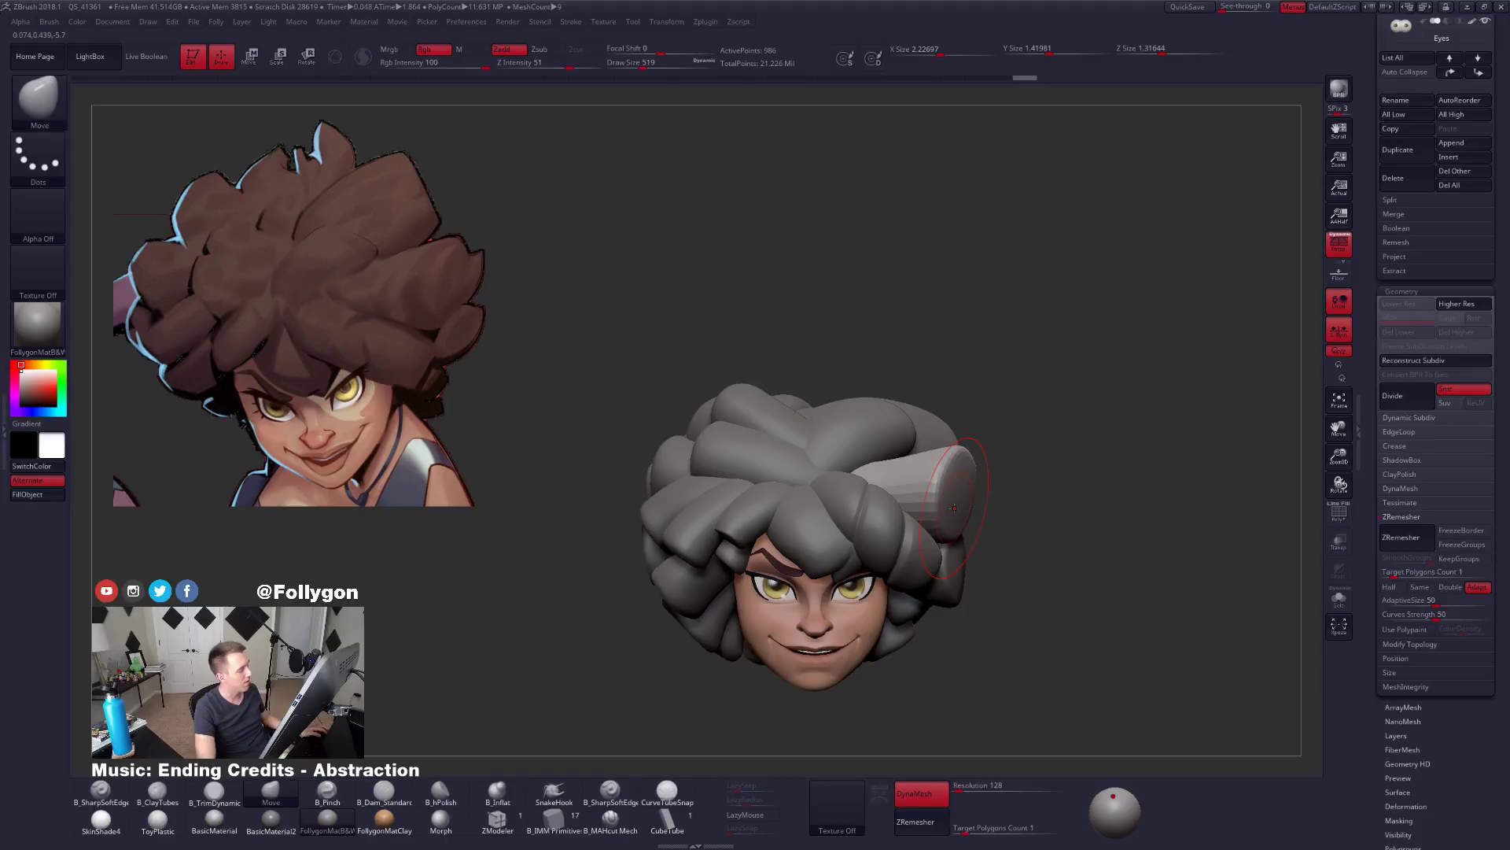
Isolate the segmented curl beside the forehead and lower it to subdivision level 3.
{"action": "left_click", "coordinate": [904, 555], "text": "alt"}
{"action": "right_click_drag", "start_coordinate": [903, 554], "coordinate": [896, 546], "text": "ctrl"}
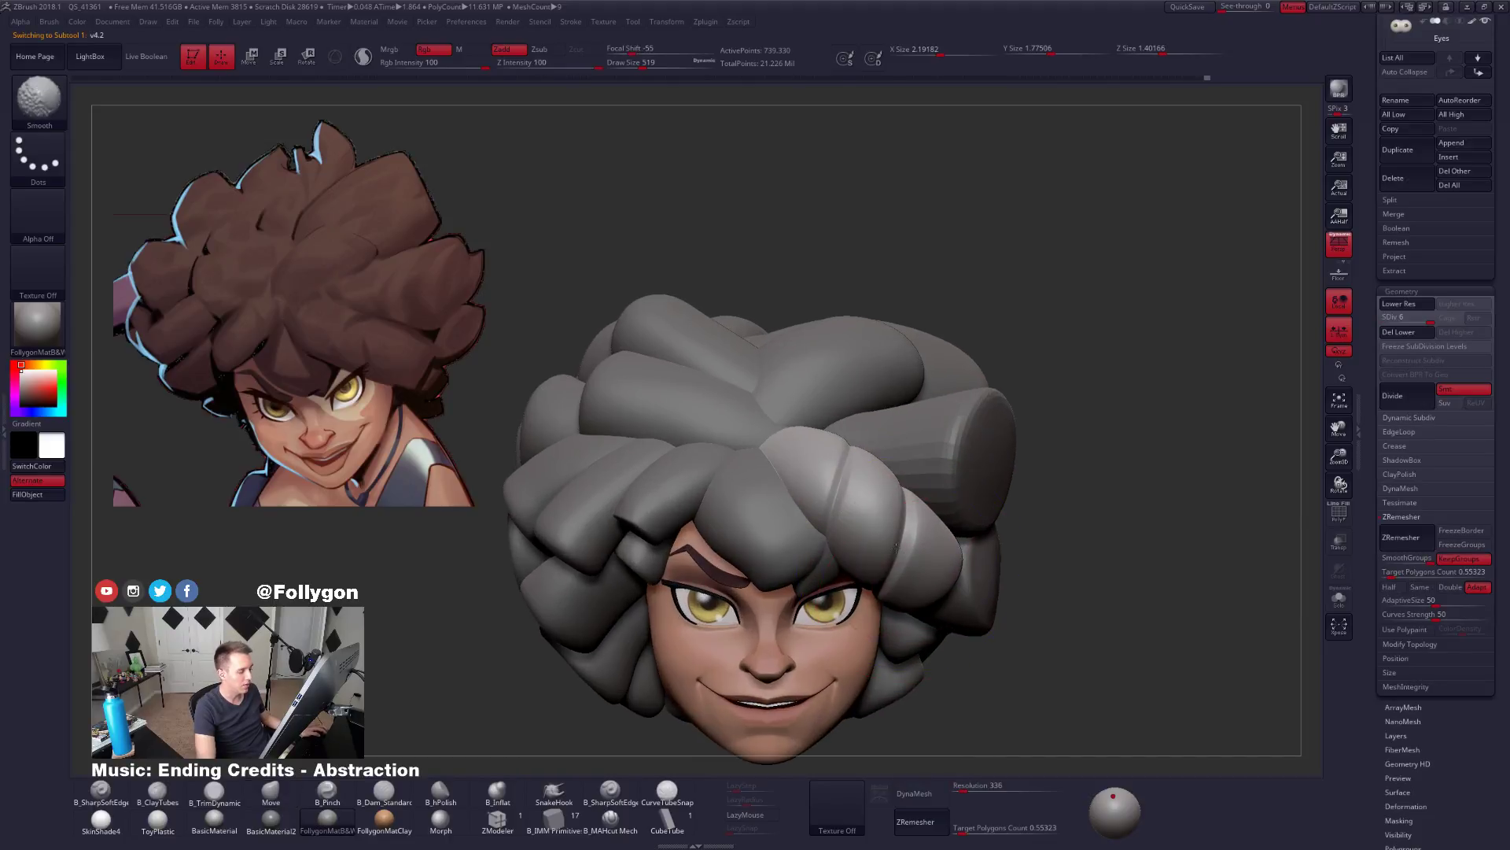
{"action": "key", "text": "alt+s"}
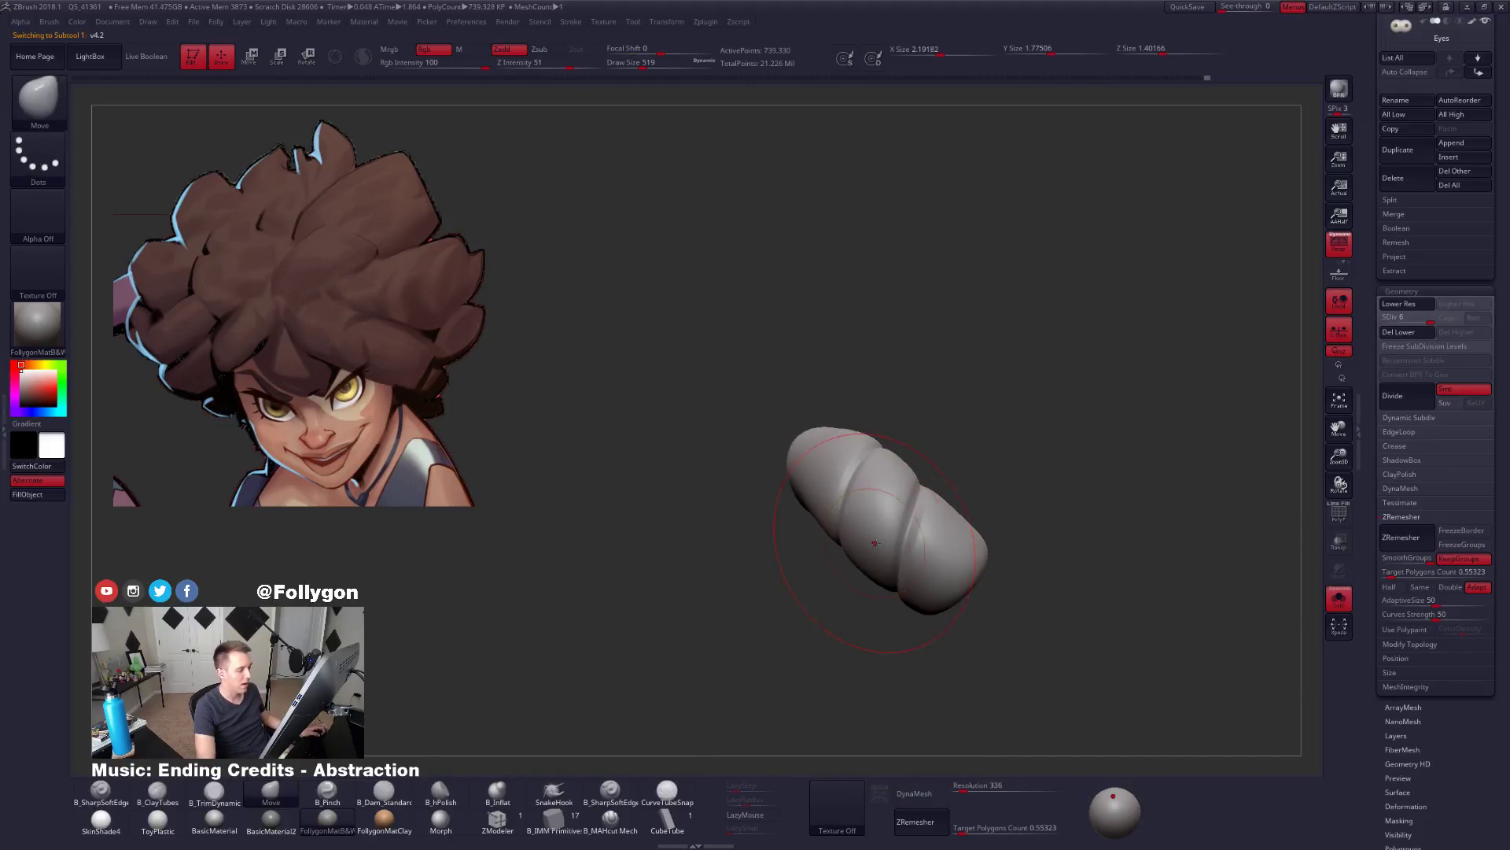
{"action": "key", "text": "shift+d"}
{"action": "key", "text": "shift+d"}
{"action": "key", "text": "shift+d"}
Try to smooth away the curl's grooves at draw size 397, dropping to subdivision level 2 and reshaping it with the Move brush.
{"action": "key", "text": "b"}
{"action": "key", "text": "m"}
{"action": "key", "text": "v"}
{"action": "key", "text": "space"}
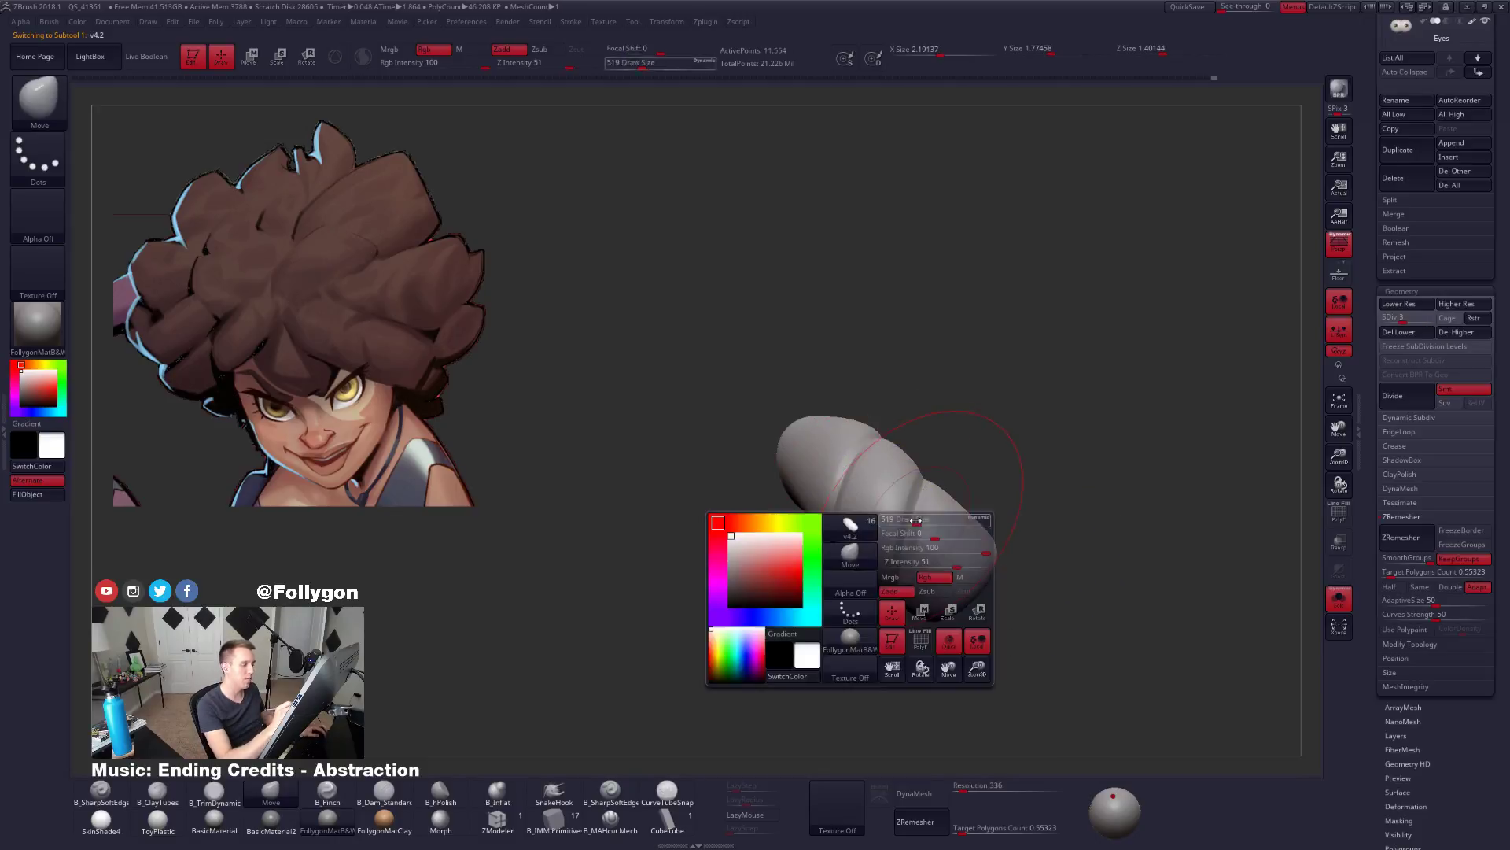
{"action": "left_click_drag", "start_coordinate": [925, 545], "coordinate": [912, 546]}
{"action": "mouse_move", "coordinate": [912, 545]}
{"action": "right_mouse_down"}
{"action": "mouse_move", "coordinate": [961, 543]}
{"action": "mouse_move", "coordinate": [936, 523]}
{"action": "right_mouse_up"}
{"action": "mouse_move", "coordinate": [916, 519]}
{"action": "left_mouse_down", "text": "shift"}
{"action": "mouse_move", "coordinate": [925, 478]}
{"action": "mouse_move", "coordinate": [888, 427]}
{"action": "left_mouse_up", "text": "shift"}
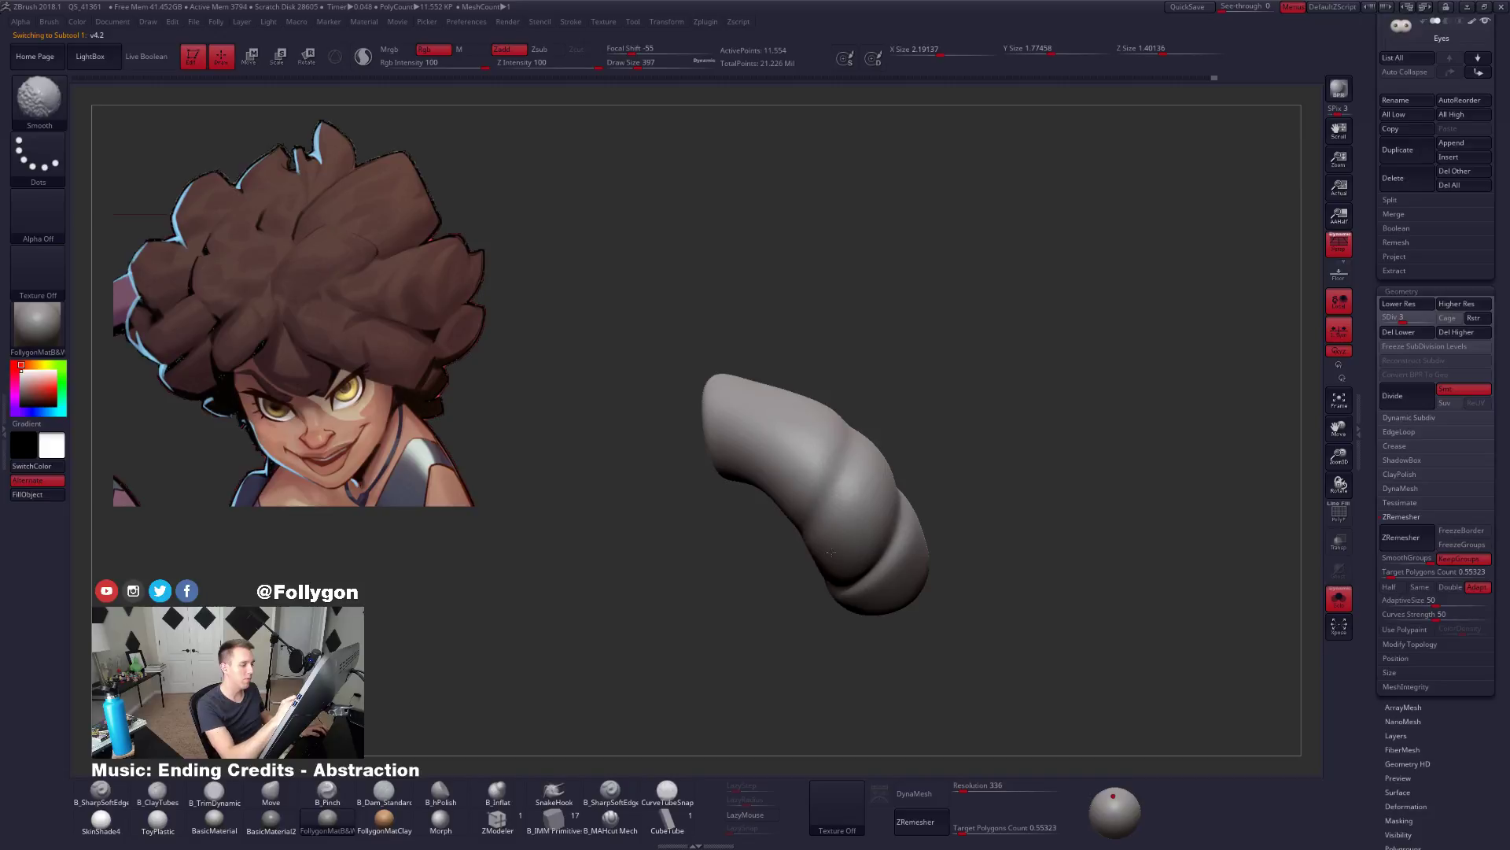
{"action": "key", "text": "shift+d"}
{"action": "mouse_move", "coordinate": [864, 523]}
{"action": "left_mouse_down", "text": "shift"}
{"action": "mouse_move", "coordinate": [818, 464]}
{"action": "mouse_move", "coordinate": [858, 574]}
{"action": "left_mouse_up", "text": "shift"}
{"action": "left_click_drag", "start_coordinate": [747, 547], "coordinate": [877, 563]}
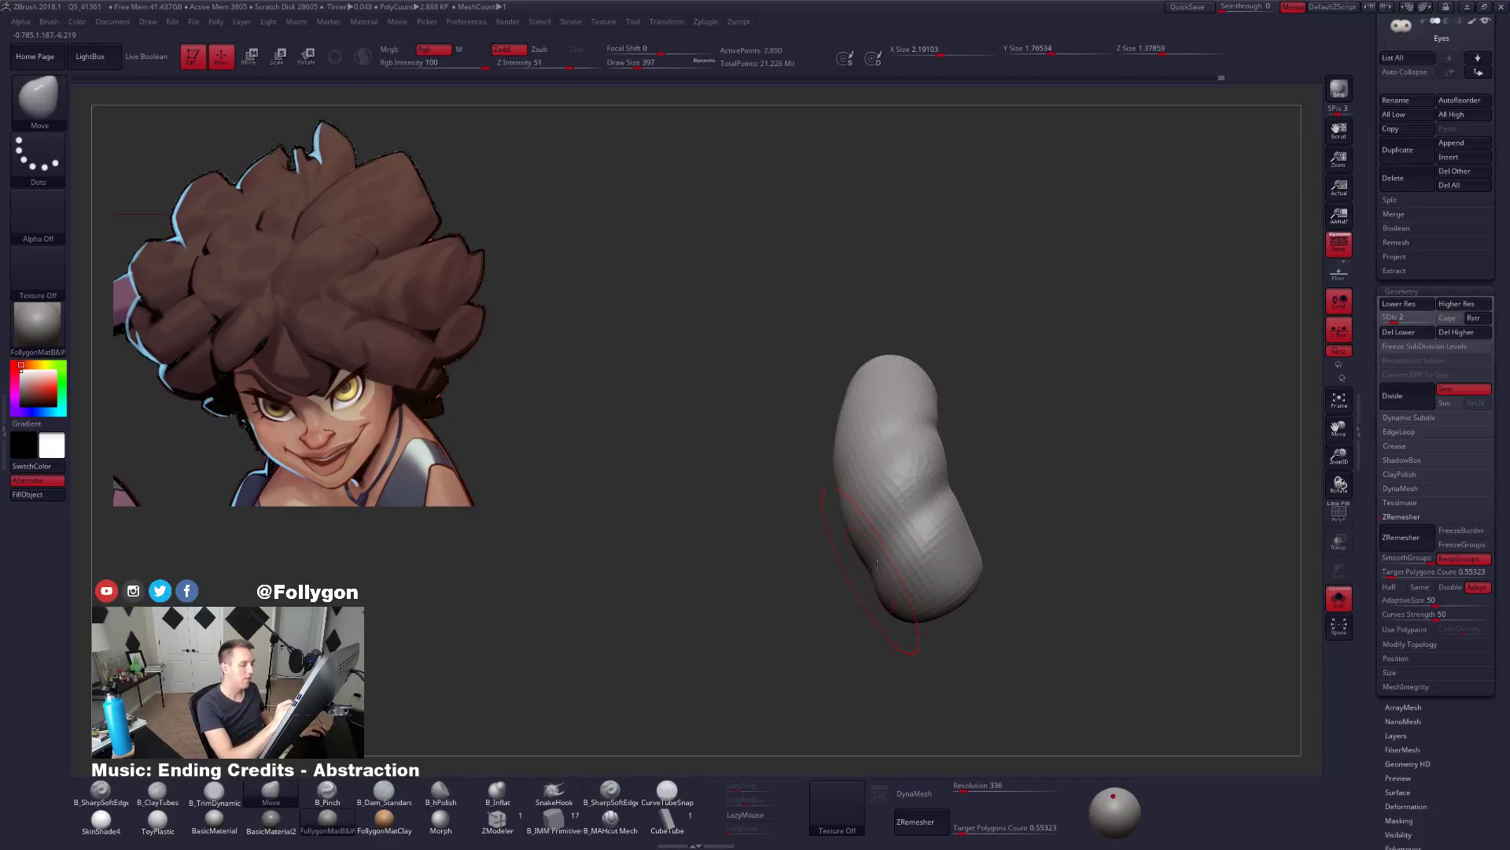
{"action": "left_click_drag", "start_coordinate": [940, 523], "coordinate": [914, 445], "text": "shift"}
Undo the curl's smoothing, return it to subdivision level 6 and show the whole head.
{"action": "key", "text": "ctrl+z"}
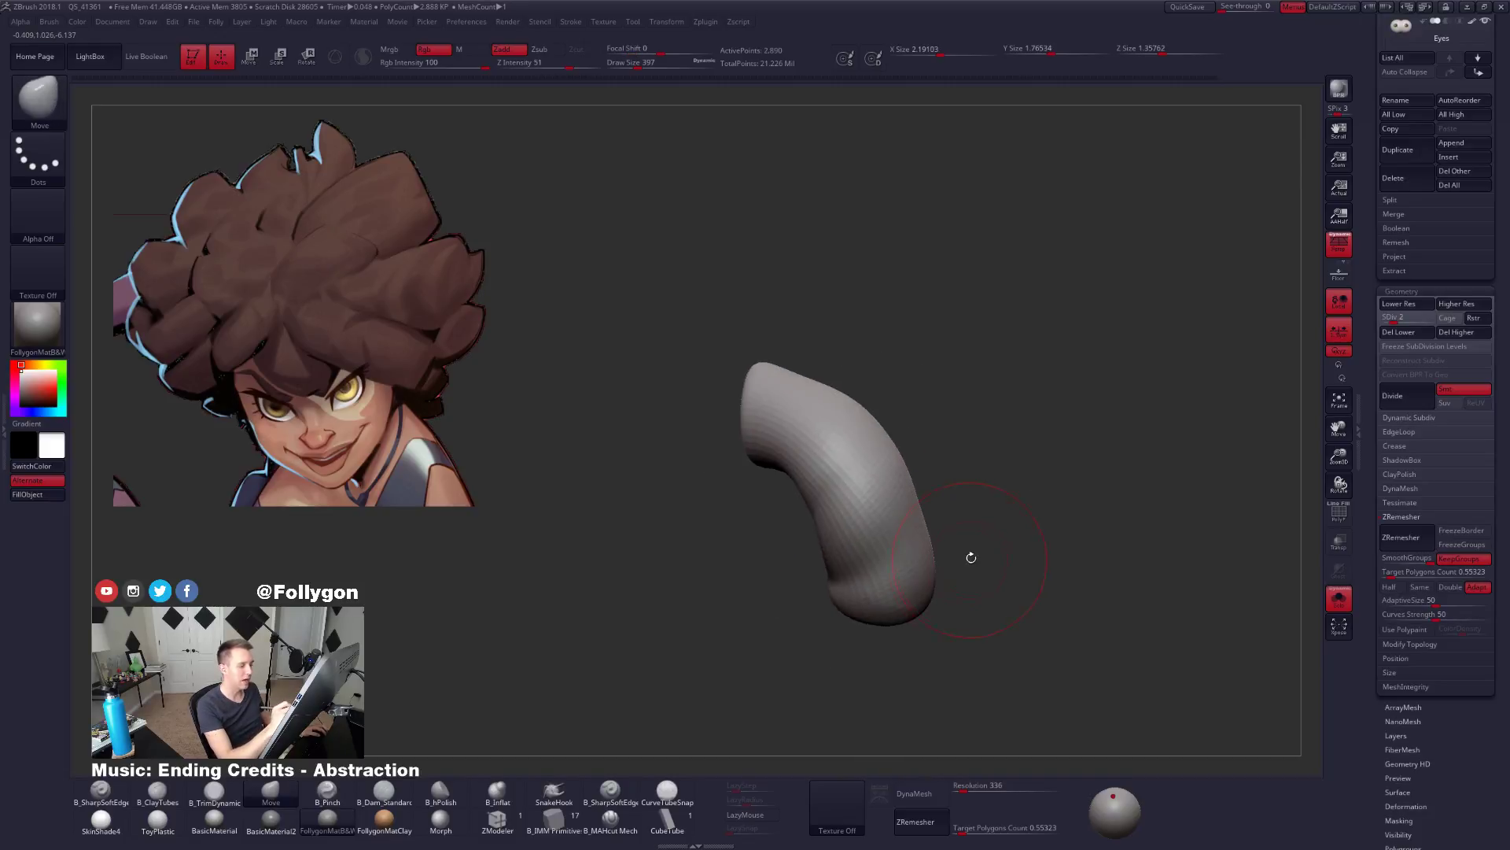
{"action": "key", "text": "ctrl+z"}
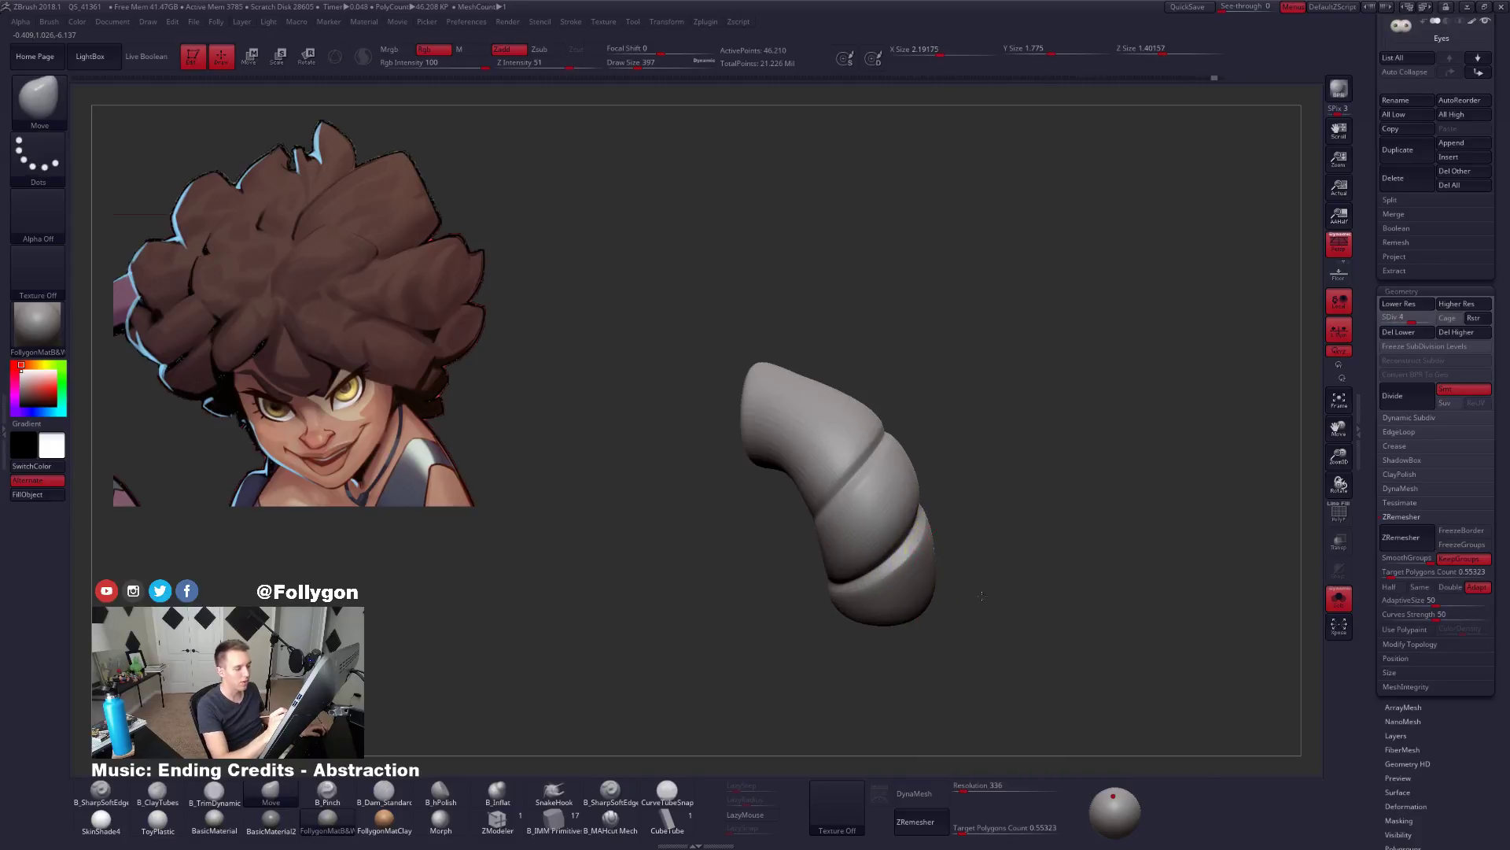
{"action": "key", "text": "d"}
{"action": "left_click_drag", "start_coordinate": [967, 557], "coordinate": [944, 536]}
{"action": "key", "text": "d"}
{"action": "key", "text": "d"}
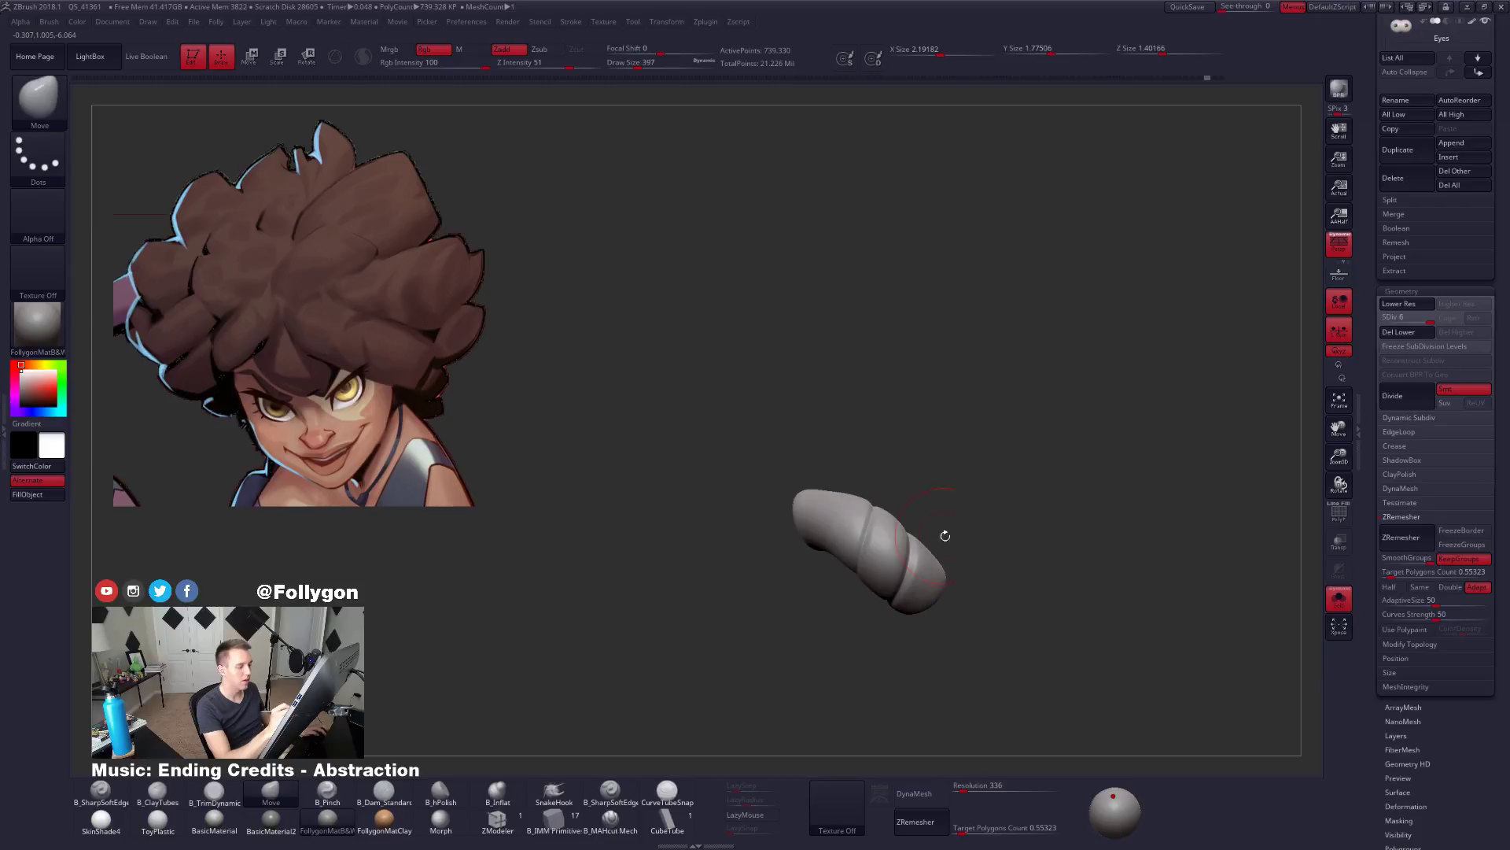
{"action": "left_click_drag", "start_coordinate": [1375, 294], "coordinate": [1370, 700]}
{"action": "key", "text": "alt+s"}
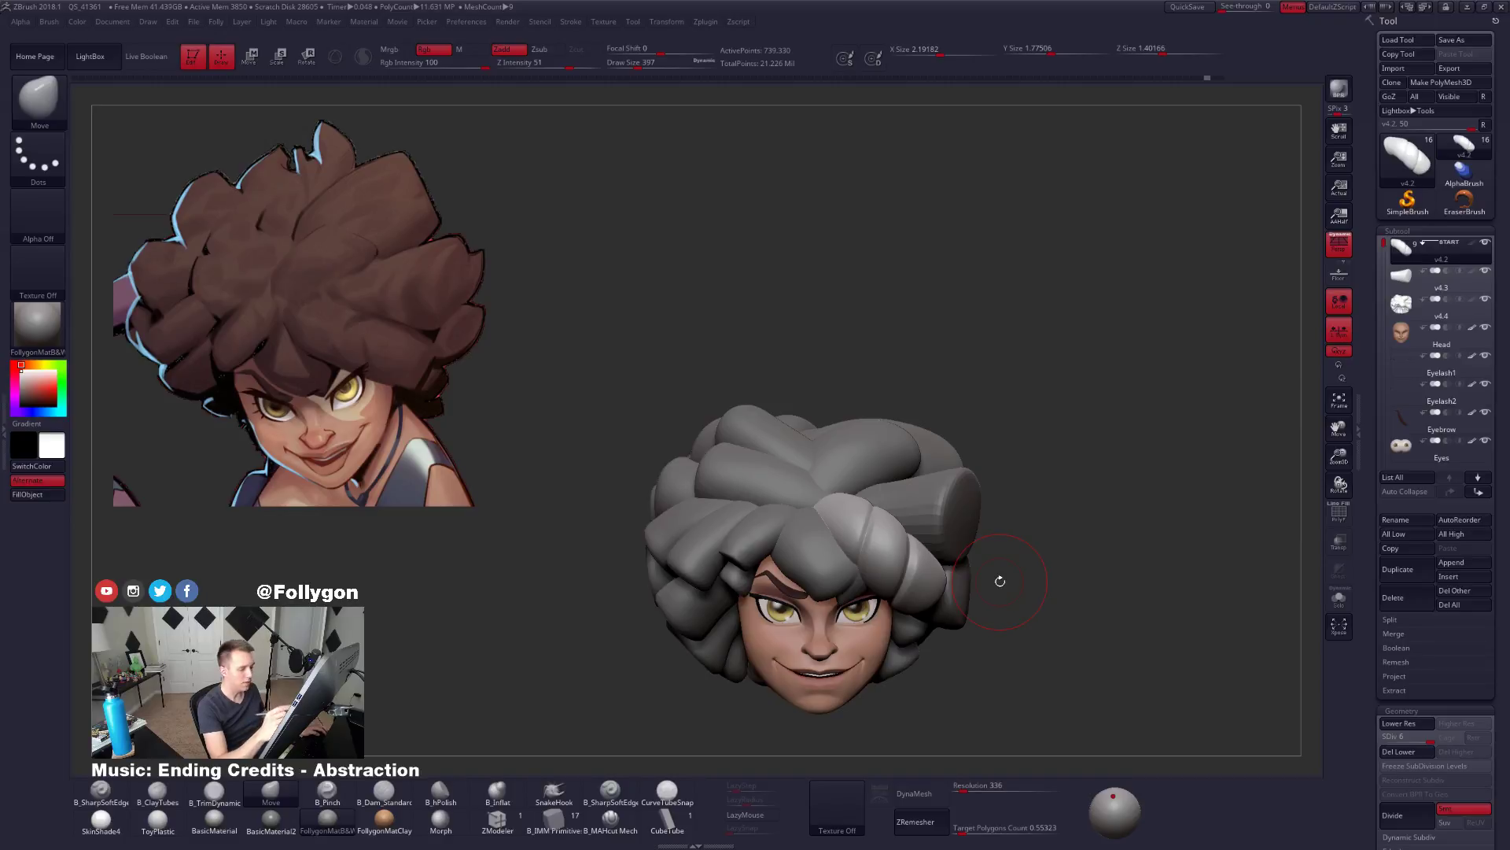
Select the cylindrical lock and adjust the shape of its wide end with the Move brush at draw size 397.
{"action": "mouse_move", "coordinate": [1000, 580]}
{"action": "left_mouse_down"}
{"action": "mouse_move", "coordinate": [1015, 629]}
{"action": "mouse_move", "coordinate": [1043, 605]}
{"action": "mouse_move", "coordinate": [998, 518]}
{"action": "mouse_move", "coordinate": [980, 586]}
{"action": "mouse_move", "coordinate": [930, 629]}
{"action": "left_mouse_up"}
{"action": "left_click", "coordinate": [999, 517], "text": "alt"}
{"action": "key", "text": "space"}
{"action": "left_click_drag", "start_coordinate": [988, 554], "coordinate": [1002, 577]}
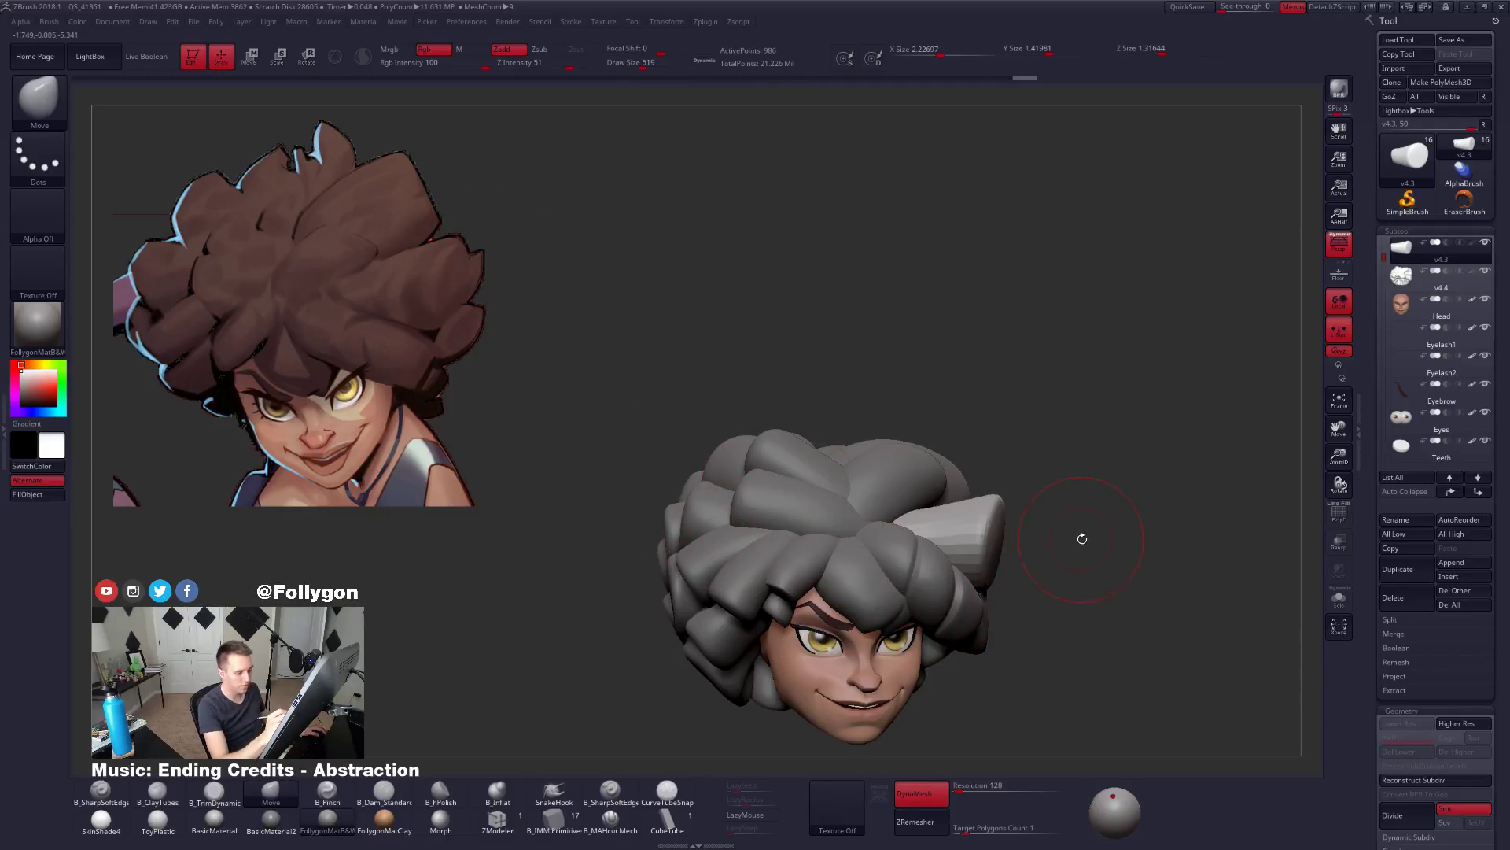
{"action": "left_click_drag", "start_coordinate": [1085, 556], "coordinate": [1035, 587]}
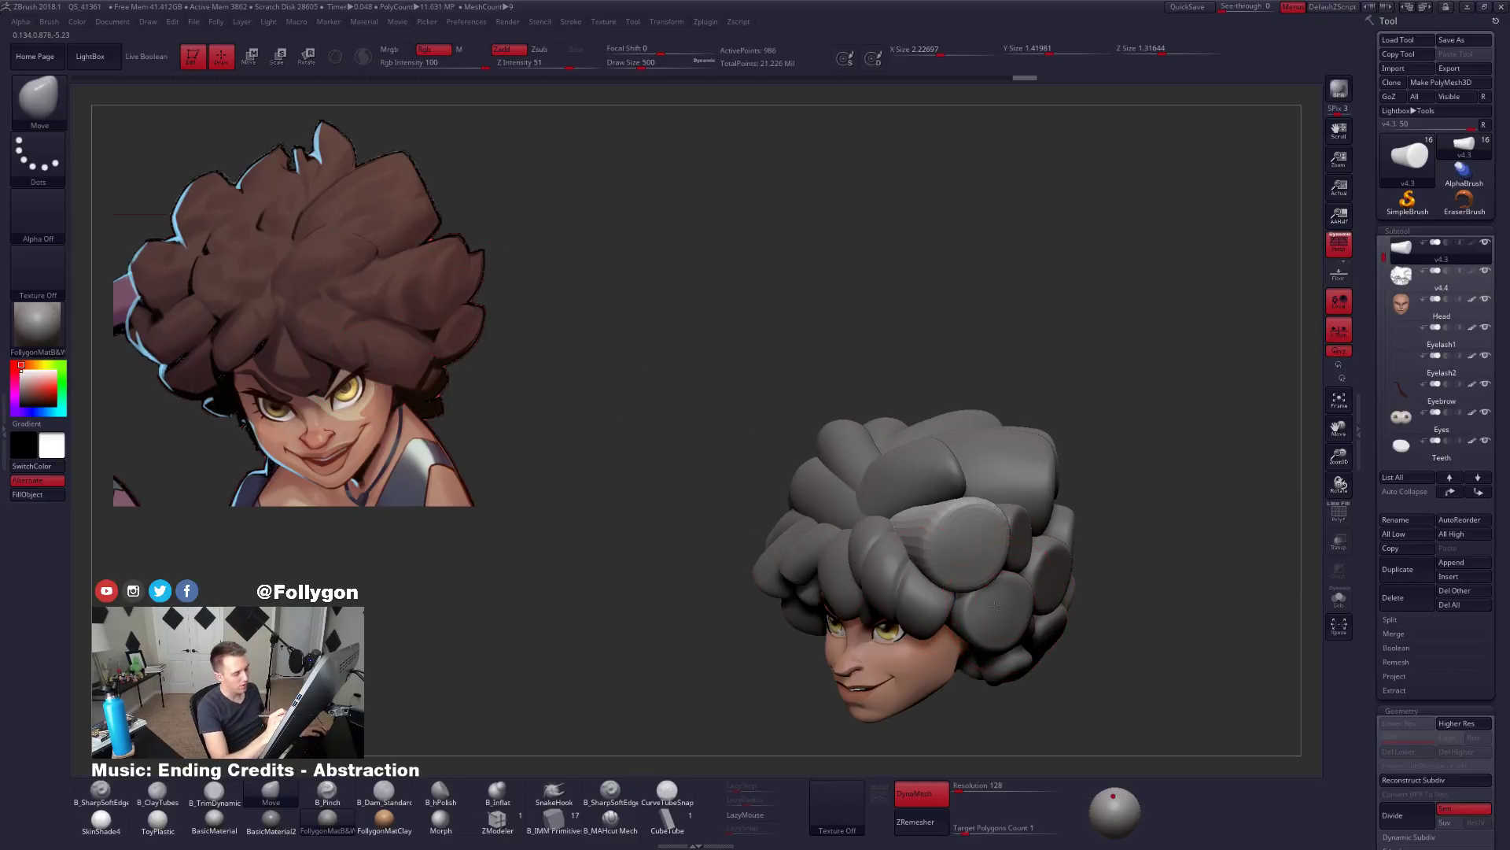
{"action": "right_click_drag", "start_coordinate": [995, 607], "coordinate": [938, 600]}
{"action": "key", "text": "space"}
{"action": "left_click_drag", "start_coordinate": [950, 540], "coordinate": [944, 543]}
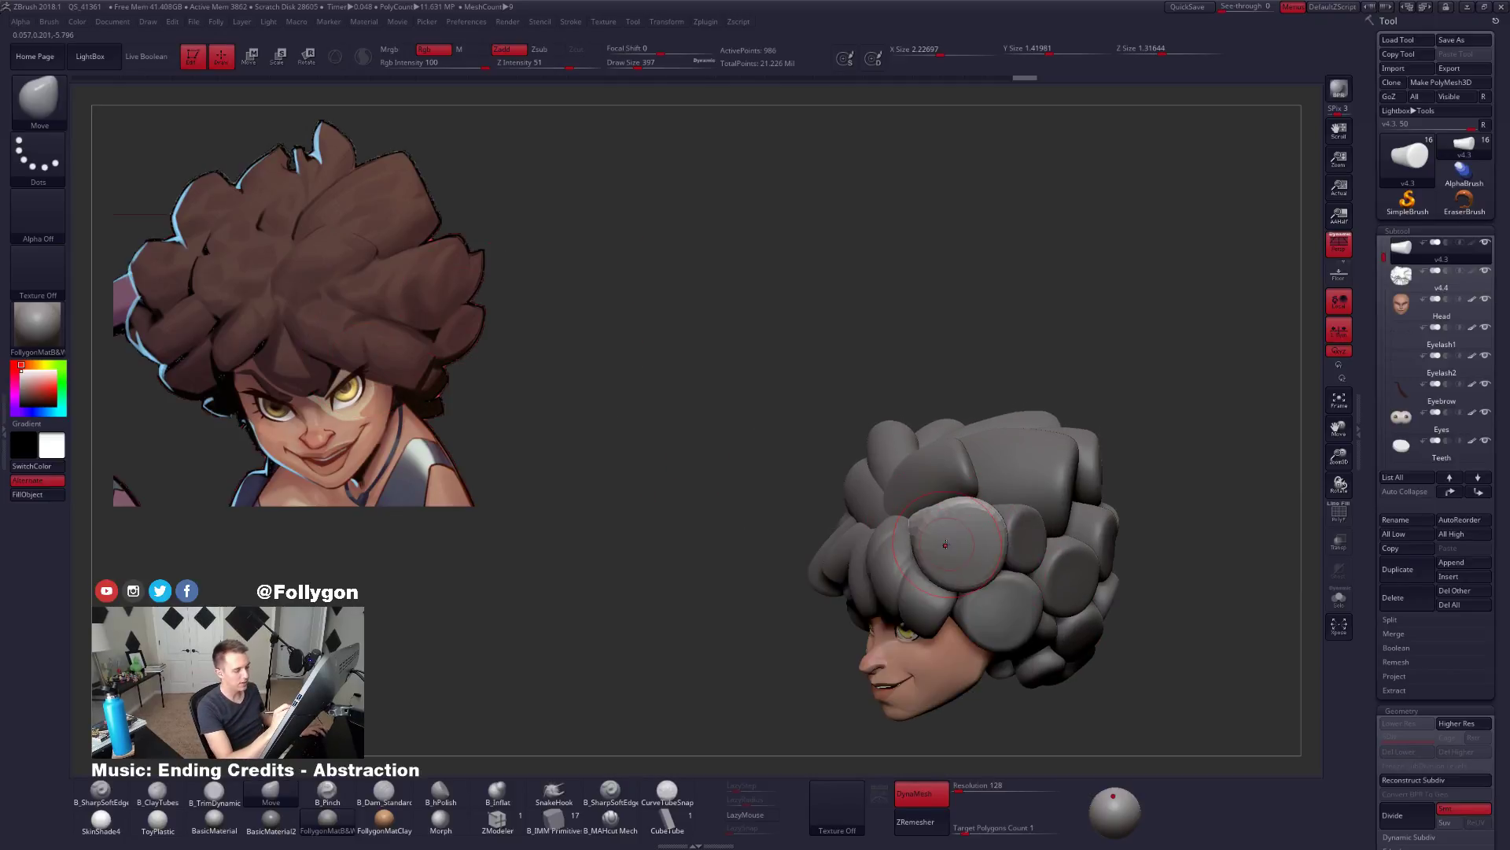
{"action": "mouse_move", "coordinate": [946, 544]}
{"action": "right_mouse_down"}
{"action": "mouse_move", "coordinate": [987, 577]}
{"action": "mouse_move", "coordinate": [914, 586]}
{"action": "right_mouse_up"}
Isolate the cylindrical lock and subdivide it to level 4.
{"action": "key", "text": "alt+s"}
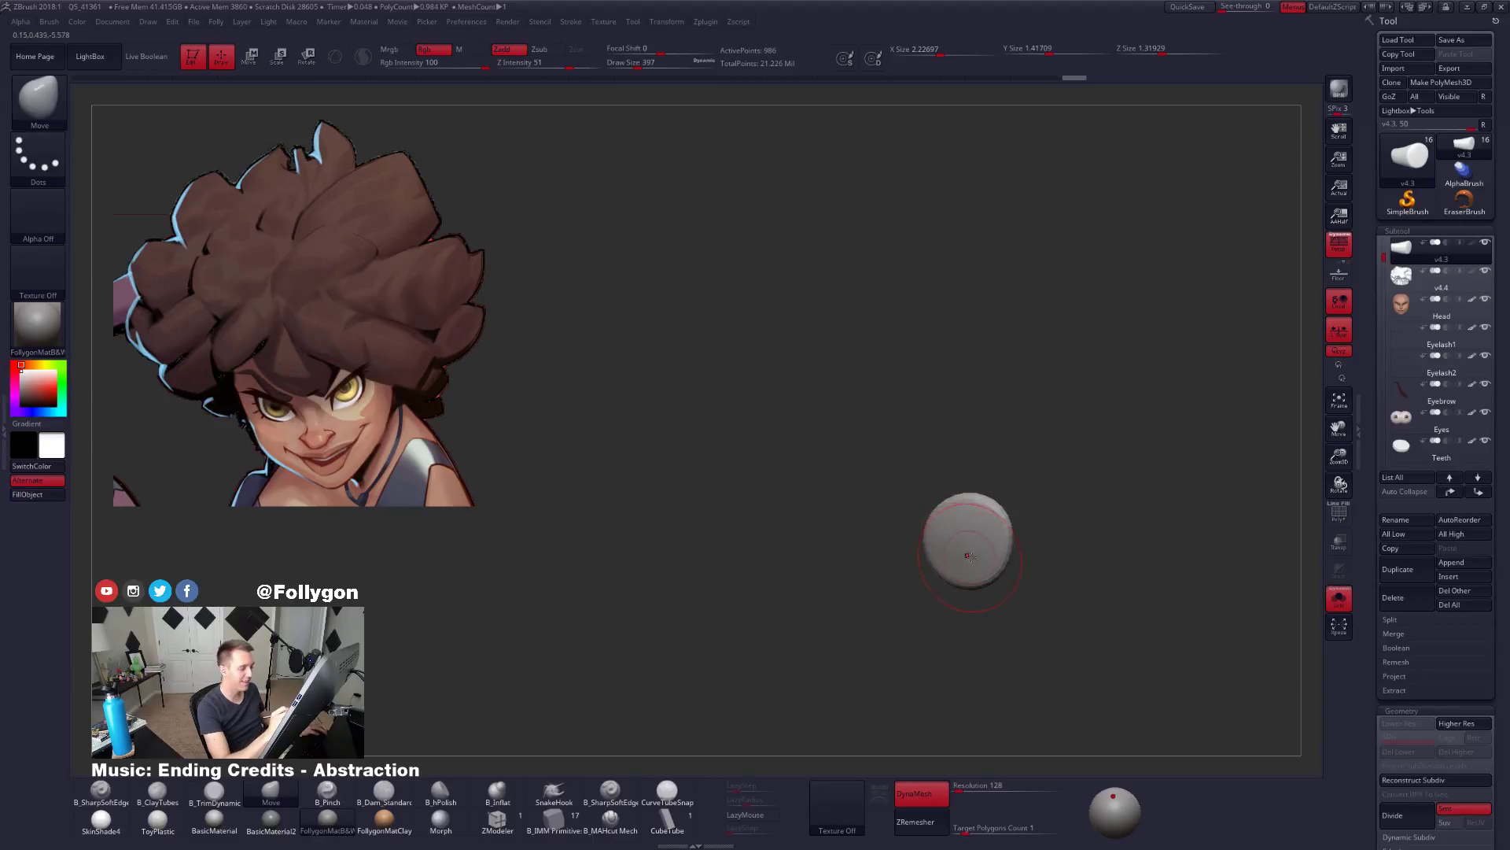
{"action": "key", "text": "d"}
{"action": "key", "text": "shift+d"}
{"action": "key", "text": "ctrl+d"}
{"action": "key", "text": "ctrl+d"}
{"action": "key", "text": "ctrl+d"}
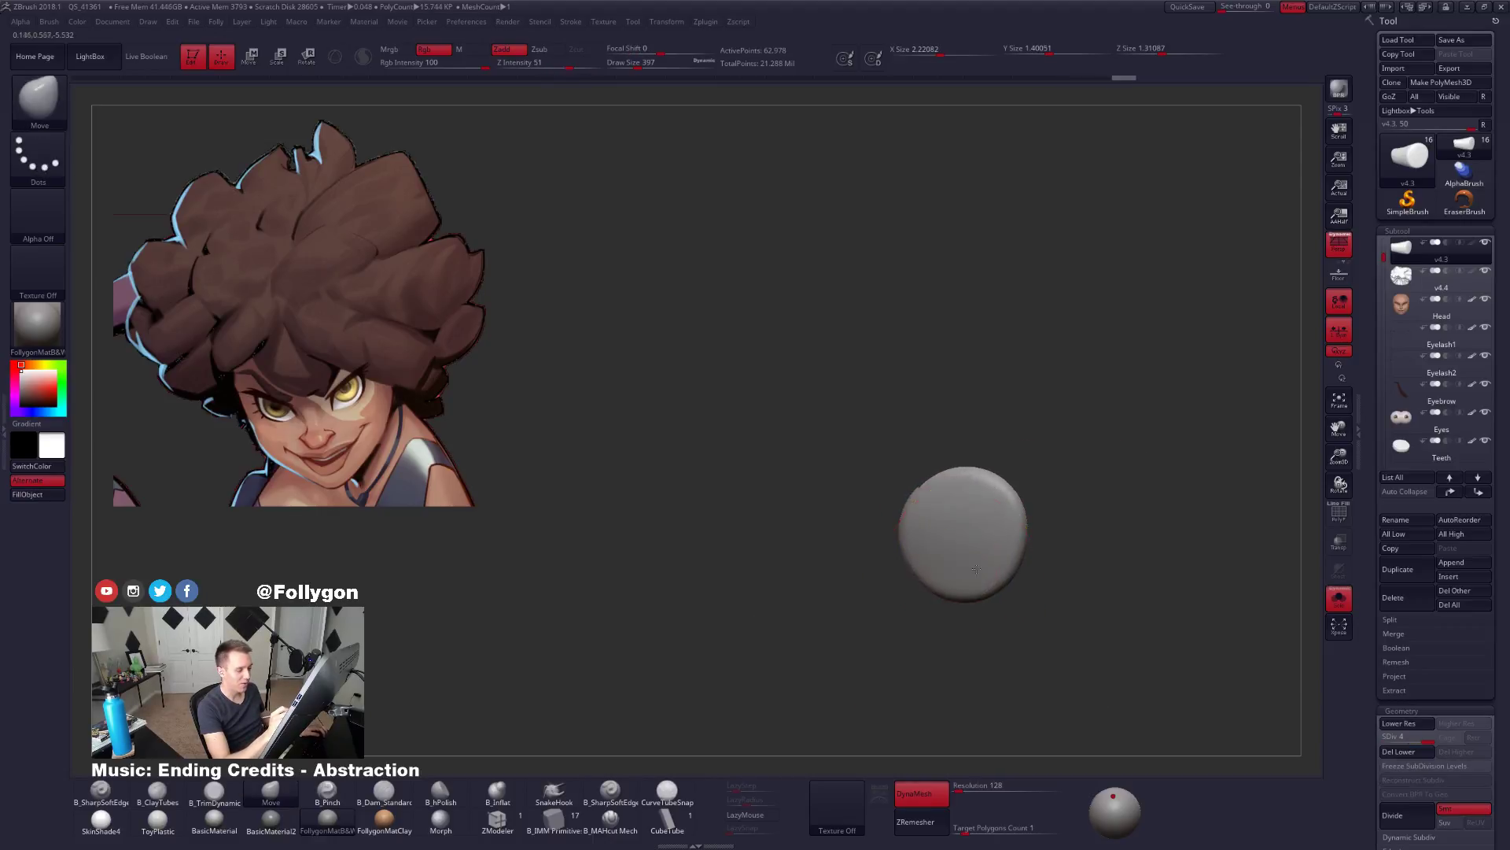
Flatten the wide end of the cylindrical lock with the B_TrimDynamic brush at draw size 537.
{"action": "right_click_drag", "start_coordinate": [944, 560], "coordinate": [975, 554]}
{"action": "key", "text": "space"}
{"action": "left_click_drag", "start_coordinate": [972, 552], "coordinate": [977, 553]}
{"action": "key", "text": "b"}
{"action": "key", "text": "t"}
{"action": "key", "text": "d"}
{"action": "right_click_drag", "start_coordinate": [977, 553], "coordinate": [940, 529]}
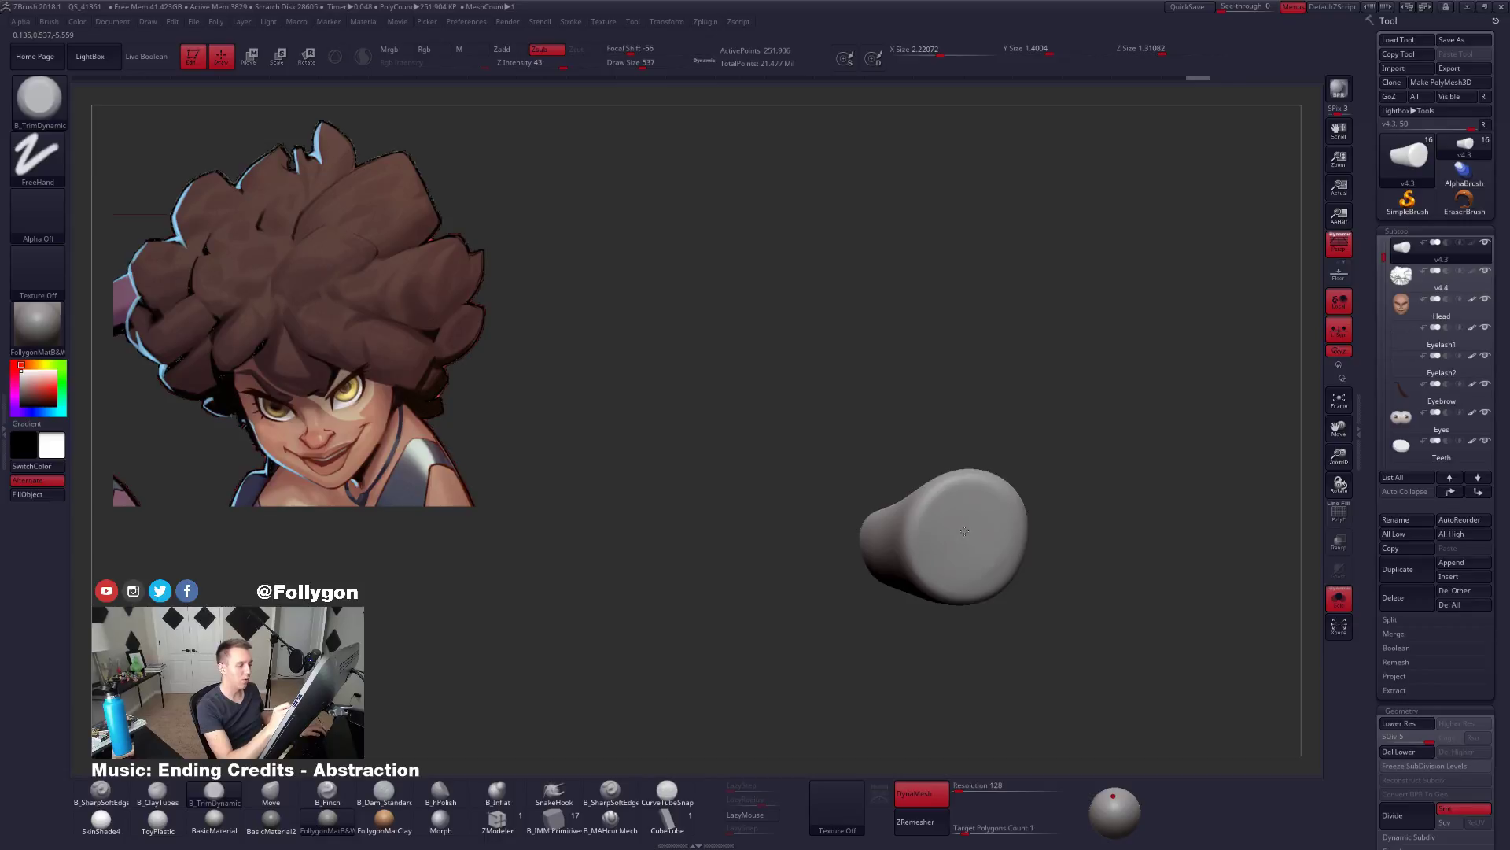
Compare the flattened lock with the surrounding curls from several angles, reducing the brush draw size to 279.
{"action": "right_click_drag", "start_coordinate": [964, 532], "coordinate": [922, 546]}
{"action": "key", "text": "alt+s"}
{"action": "mouse_move", "coordinate": [1003, 602]}
{"action": "right_mouse_down", "text": "shift"}
{"action": "mouse_move", "coordinate": [1023, 604]}
{"action": "mouse_move", "coordinate": [1006, 581]}
{"action": "mouse_move", "coordinate": [1001, 617]}
{"action": "mouse_move", "coordinate": [1050, 626]}
{"action": "mouse_move", "coordinate": [1015, 586]}
{"action": "mouse_move", "coordinate": [1038, 583]}
{"action": "mouse_move", "coordinate": [980, 575]}
{"action": "mouse_move", "coordinate": [993, 625]}
{"action": "right_mouse_up", "text": "shift"}
{"action": "key", "text": "alt+s"}
{"action": "key", "text": "space"}
{"action": "left_click_drag", "start_coordinate": [1010, 560], "coordinate": [991, 560]}
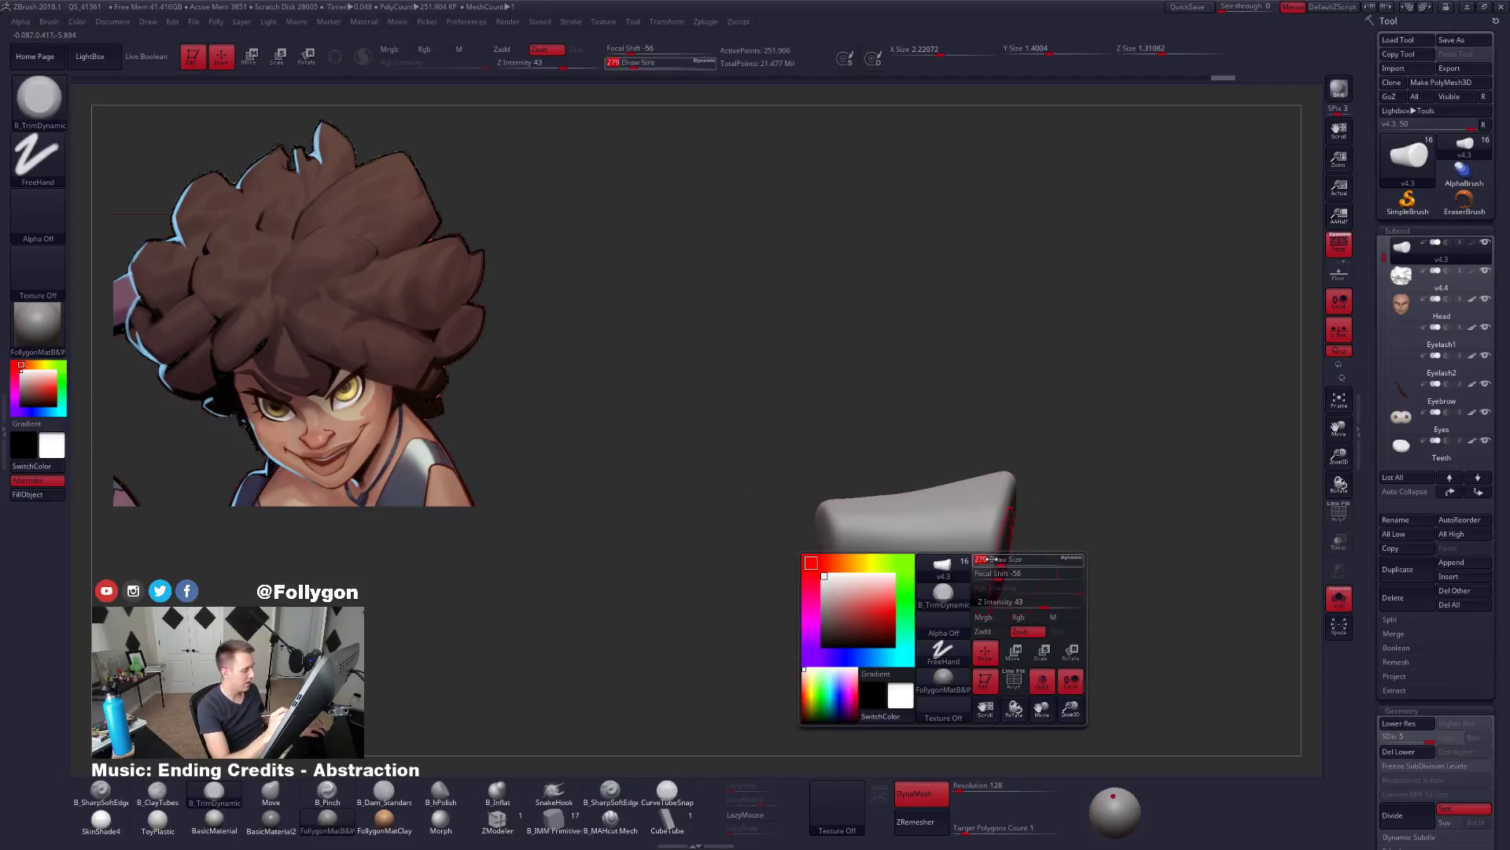
{"action": "key", "text": "alt+s"}
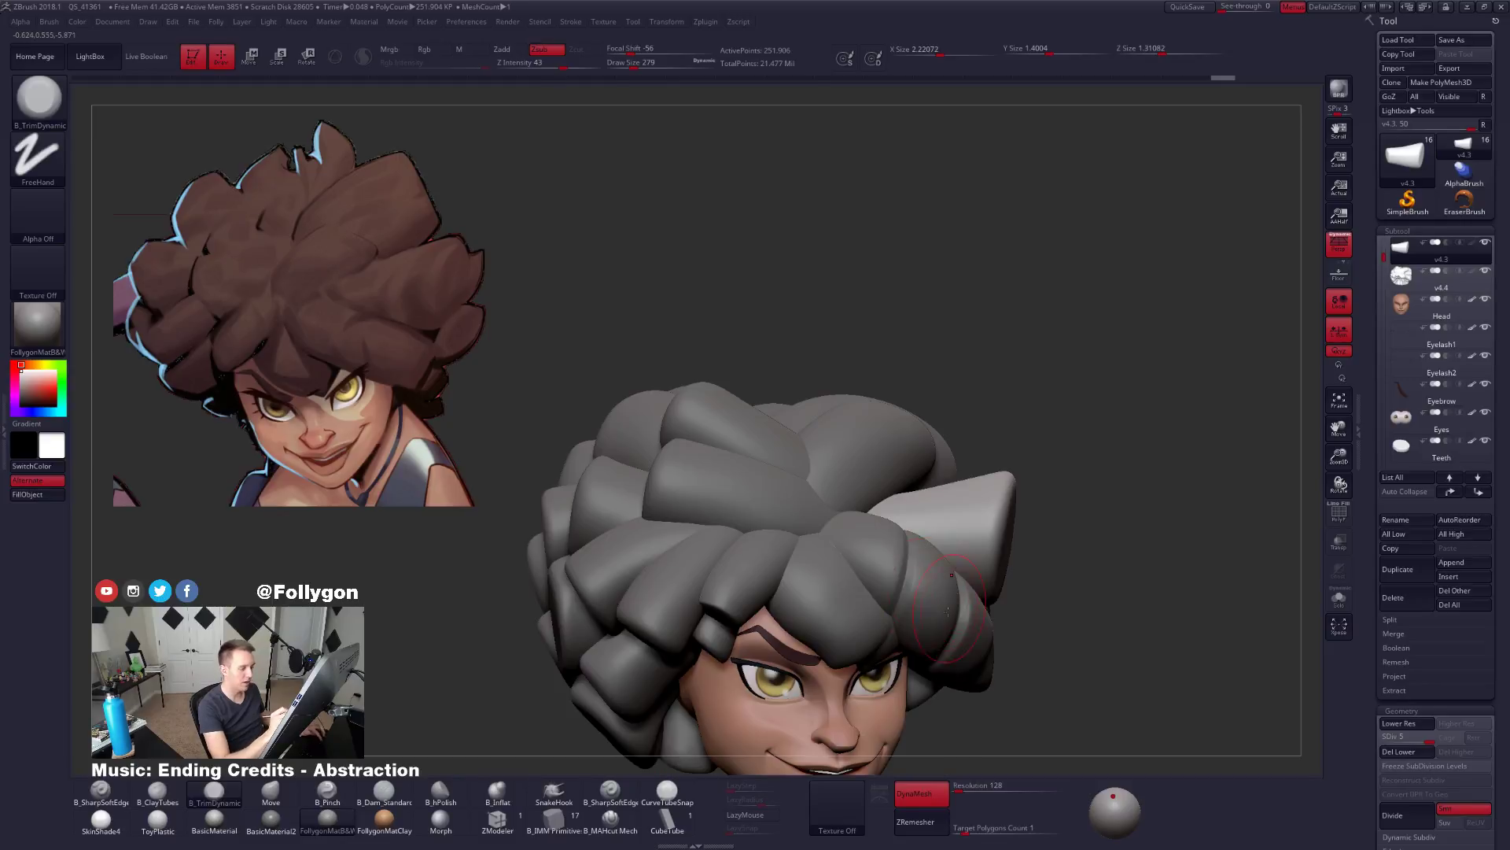
{"action": "right_click_drag", "start_coordinate": [787, 621], "coordinate": [966, 582]}
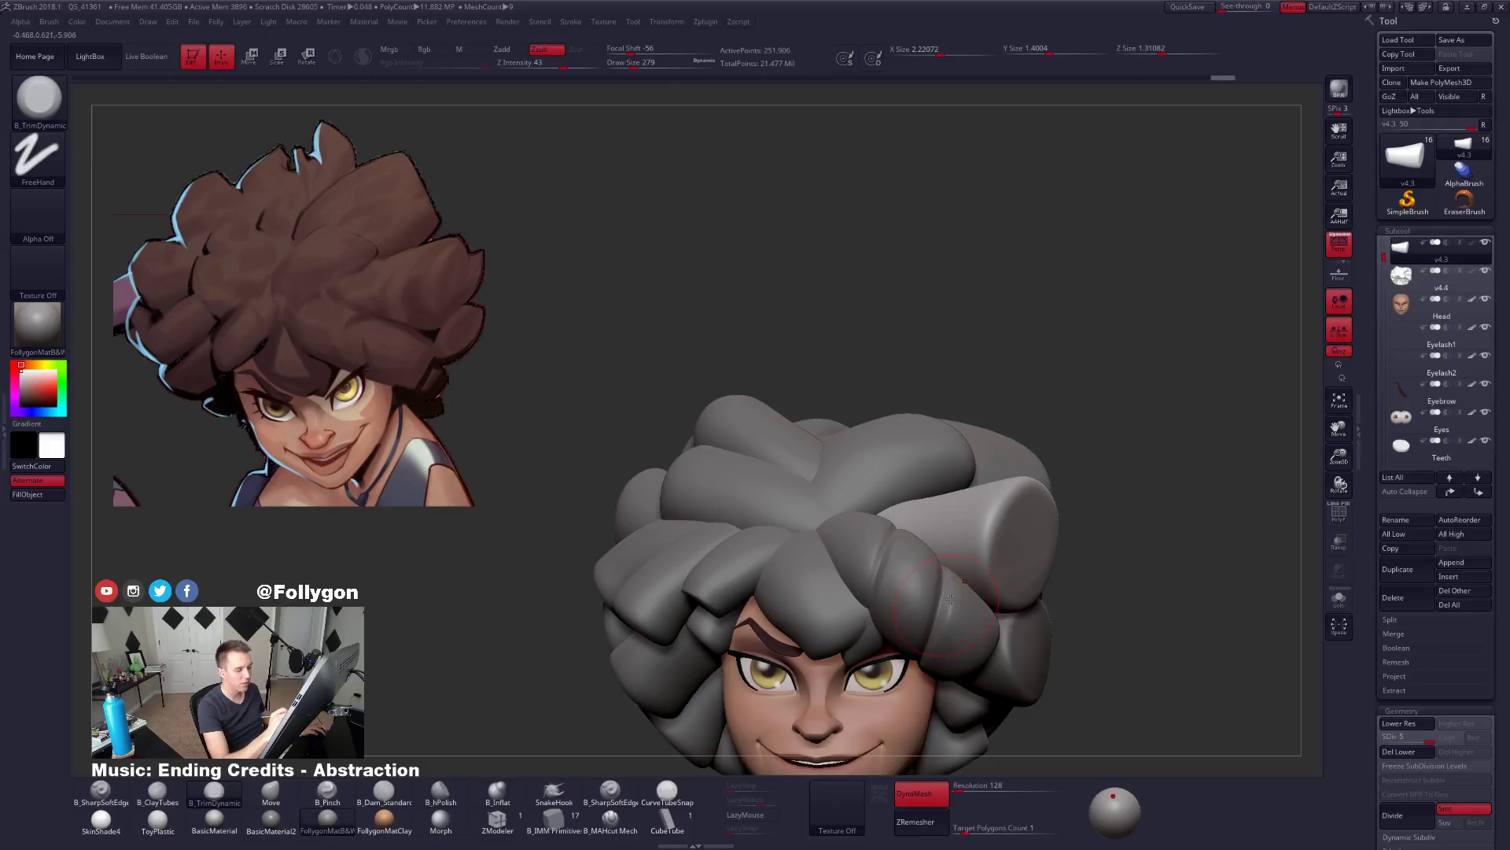
{"action": "right_click_drag", "start_coordinate": [950, 597], "coordinate": [941, 624]}
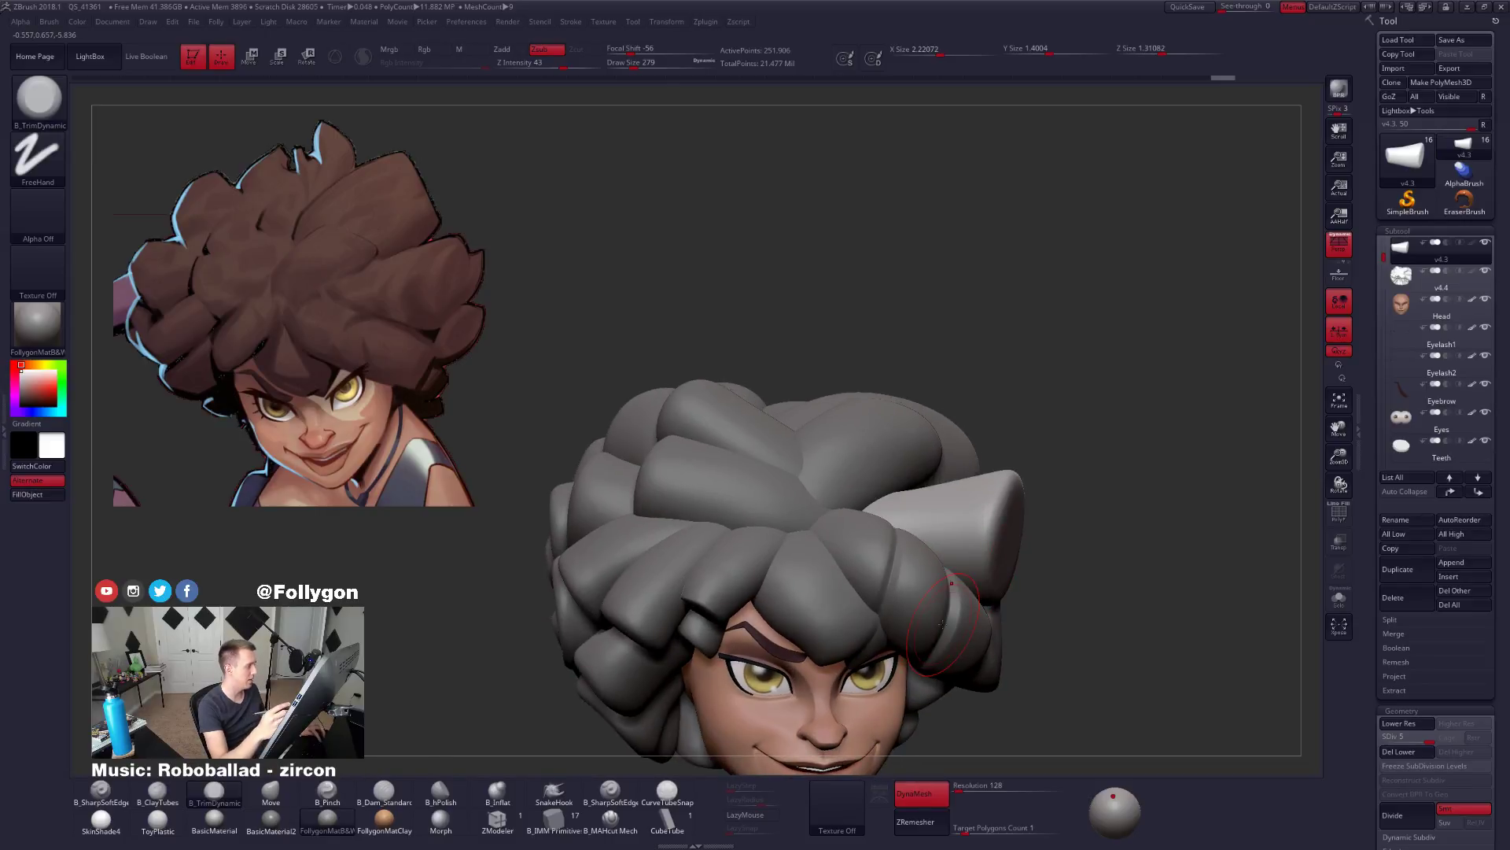
Isolate the cylindrical lock again and set the B_TrimDynamic draw size to 252.
{"action": "key", "text": "alt+s"}
{"action": "key", "text": "space"}
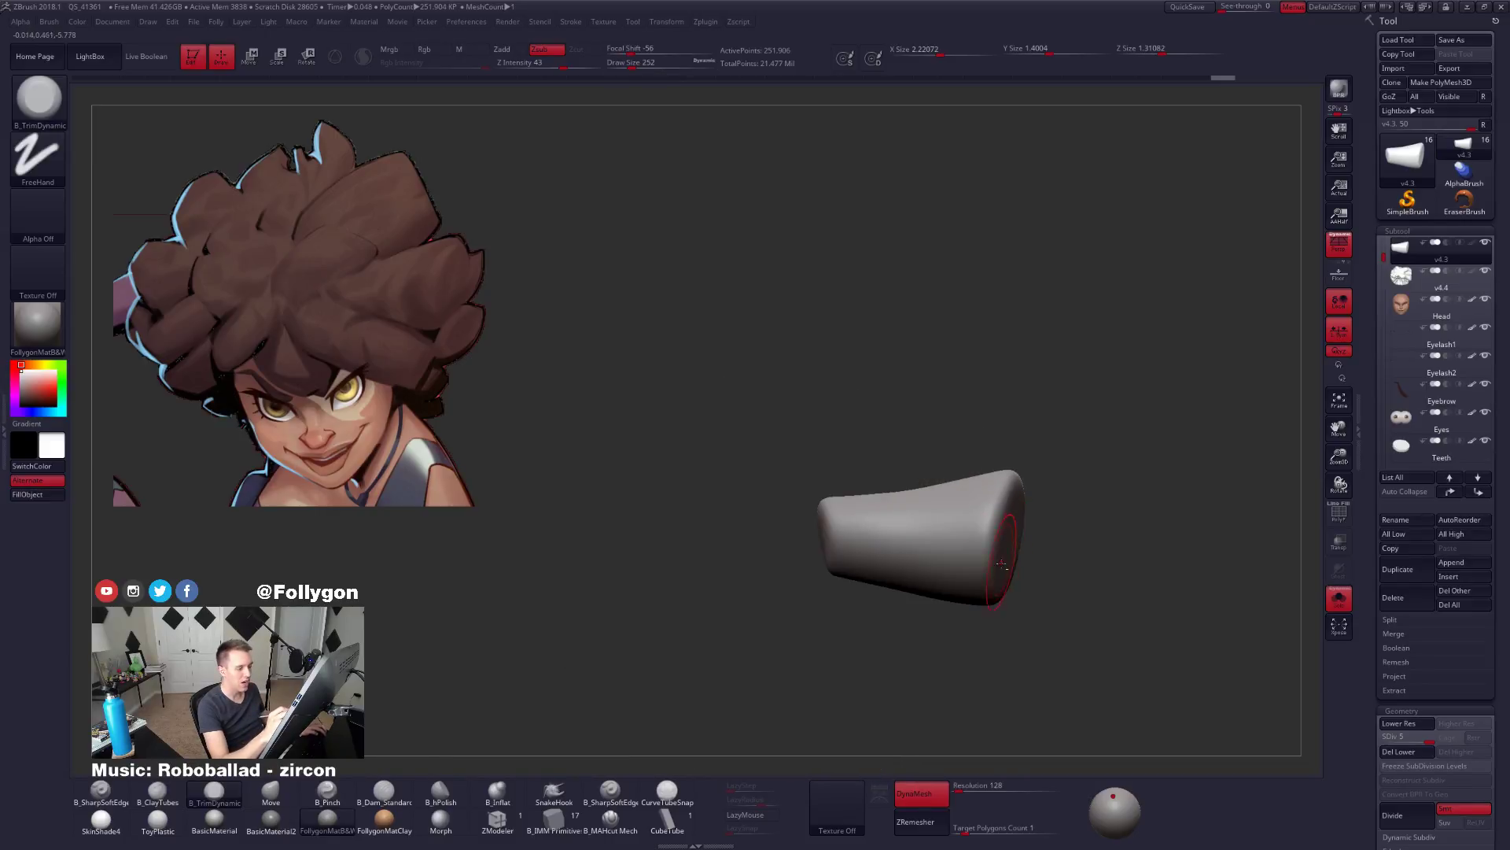
{"action": "right_click_drag", "start_coordinate": [1013, 551], "coordinate": [975, 586]}
Try adjusting the cylindrical lock three subdivision levels lower with the Move brush at draw size 366, returning to level 5.
{"action": "key", "text": "b"}
{"action": "key", "text": "m"}
{"action": "key", "text": "v"}
{"action": "key", "text": "space"}
{"action": "key", "text": "shift+d"}
{"action": "key", "text": "shift+d"}
{"action": "key", "text": "shift+d"}
{"action": "left_click_drag", "start_coordinate": [925, 566], "coordinate": [924, 562]}
{"action": "key", "text": "d"}
{"action": "key", "text": "d"}
{"action": "key", "text": "d"}
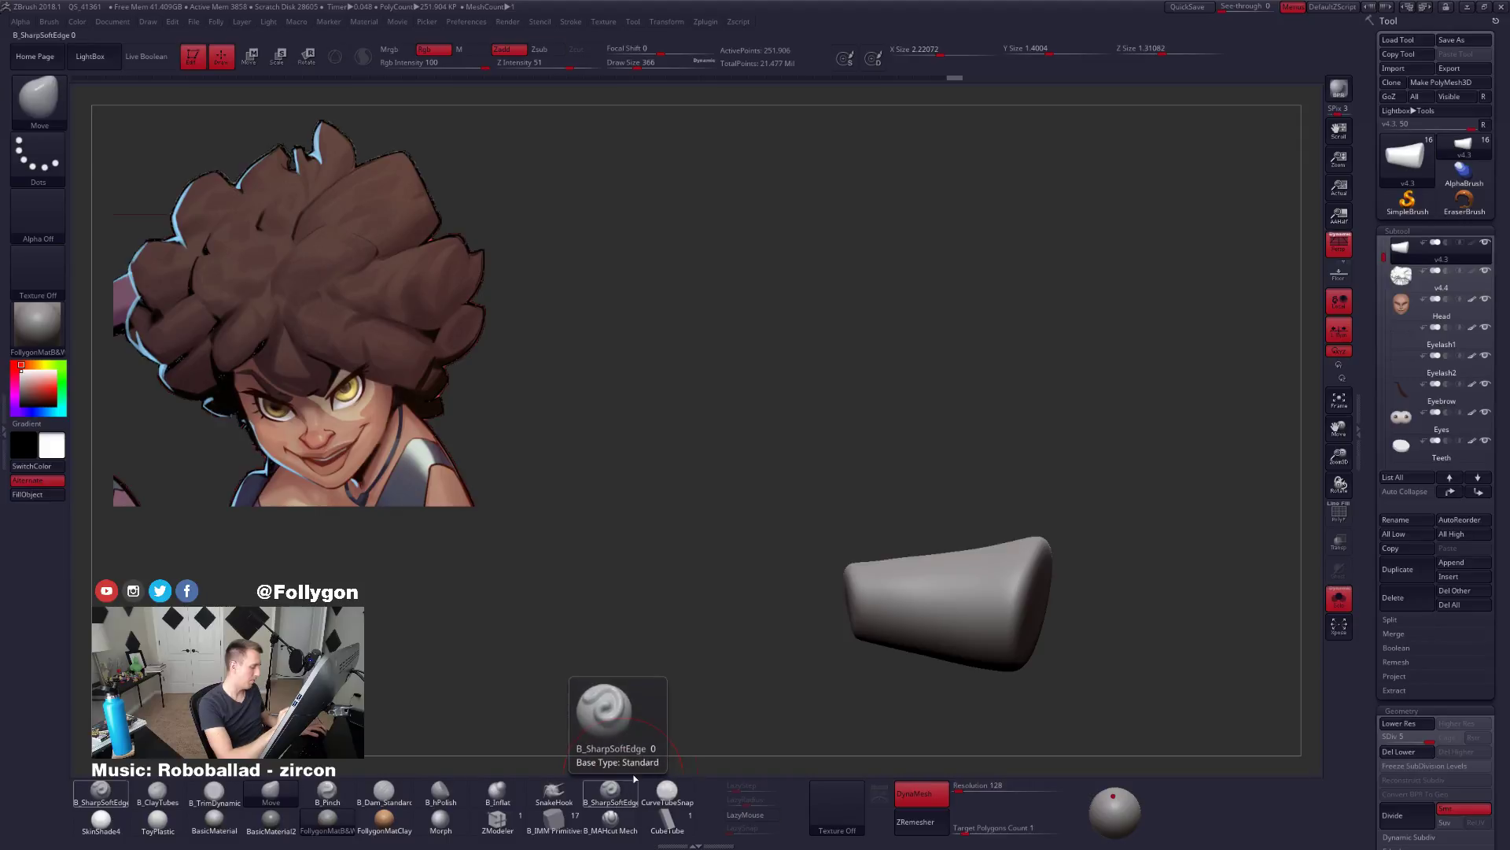
Carve a diagonal crease around the middle of the lock with the B_SharpSoftEdge brush at draw size 239.
{"action": "left_click", "coordinate": [610, 790]}
{"action": "key", "text": "space"}
{"action": "right_click_drag", "start_coordinate": [948, 570], "coordinate": [969, 515]}
{"action": "left_click_drag", "start_coordinate": [970, 522], "coordinate": [910, 658]}
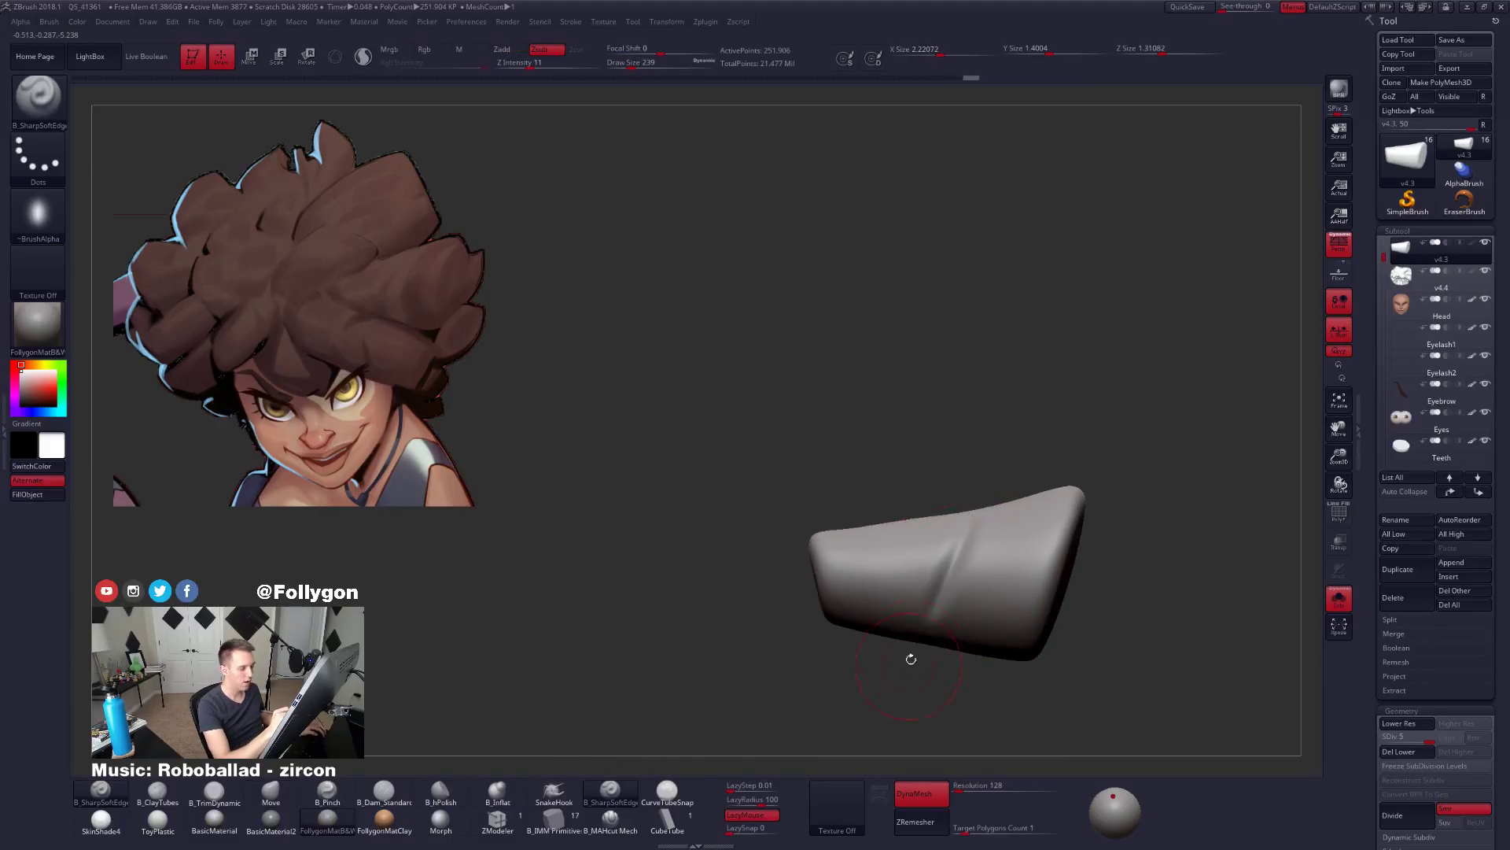
{"action": "right_click_drag", "start_coordinate": [910, 657], "coordinate": [930, 665]}
{"action": "left_click_drag", "start_coordinate": [960, 534], "coordinate": [899, 676]}
{"action": "right_click_drag", "start_coordinate": [899, 676], "coordinate": [944, 579]}
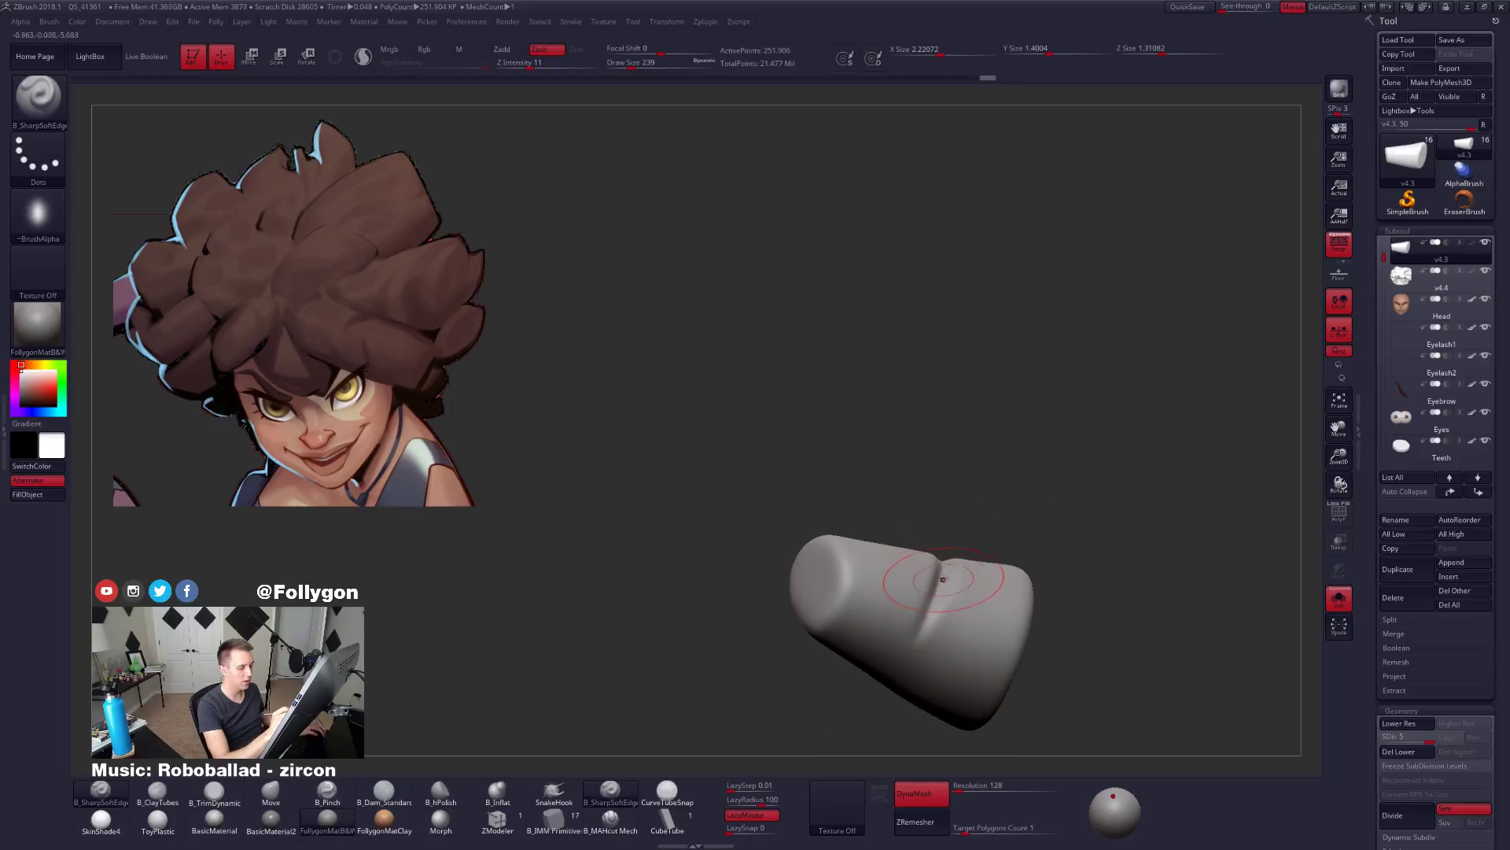
{"action": "left_click_drag", "start_coordinate": [930, 610], "coordinate": [896, 676]}
{"action": "left_click_drag", "start_coordinate": [849, 729], "coordinate": [864, 705]}
Reduce the draw size to 160 and sharpen the crease on the lock's underside.
{"action": "key", "text": "space"}
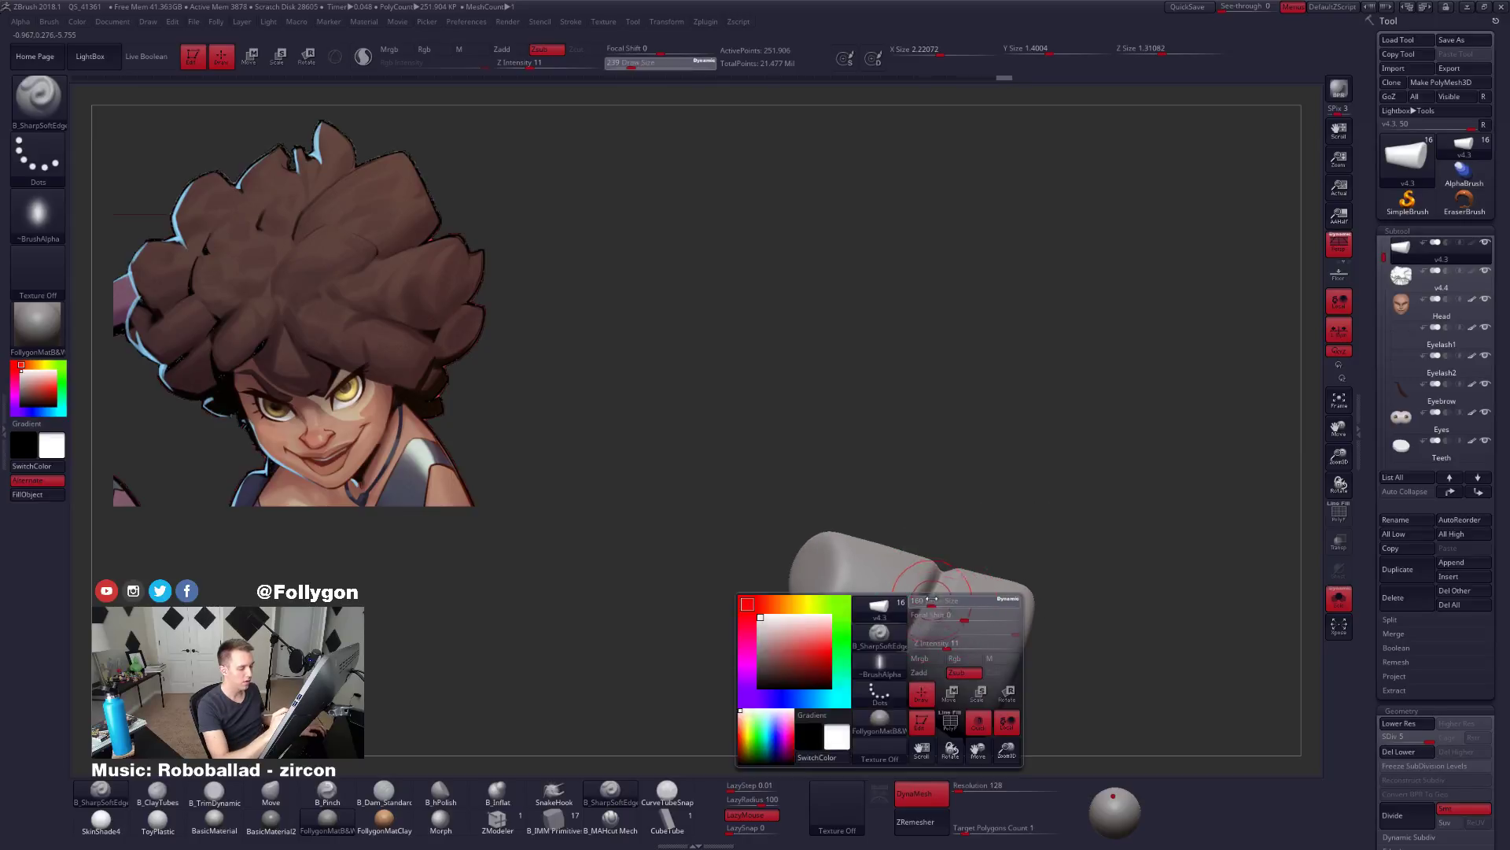
{"action": "left_click_drag", "start_coordinate": [938, 605], "coordinate": [920, 614]}
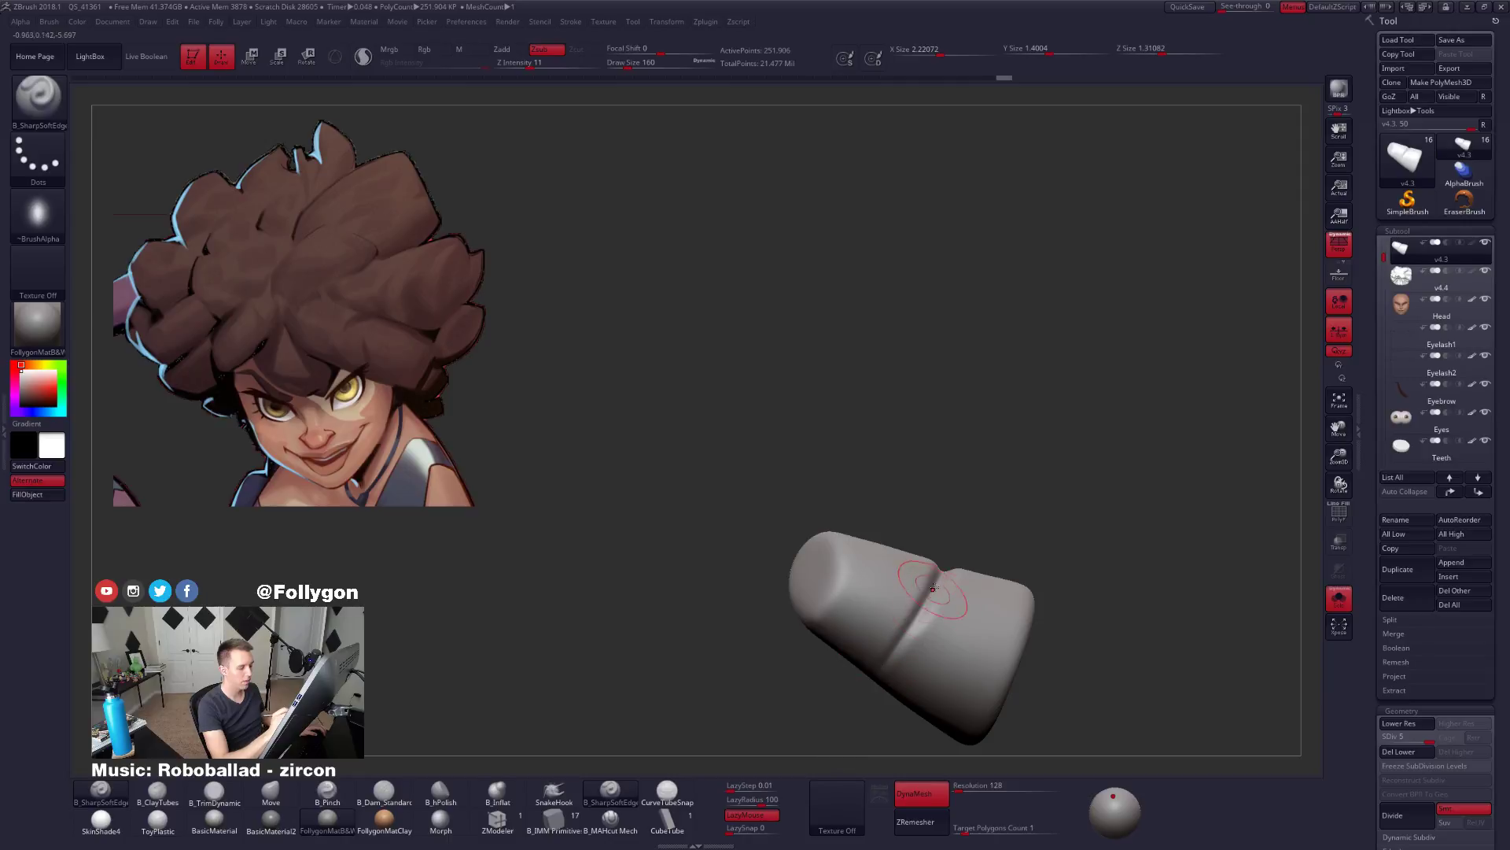
{"action": "left_click_drag", "start_coordinate": [859, 696], "coordinate": [857, 699]}
{"action": "mouse_move", "coordinate": [904, 718]}
{"action": "left_mouse_down"}
{"action": "mouse_move", "coordinate": [826, 696]}
{"action": "mouse_move", "coordinate": [941, 701]}
{"action": "mouse_move", "coordinate": [895, 720]}
{"action": "left_mouse_up"}
Undo the crease around the lock's middle and check the smooth lock against the whole hairstyle.
{"action": "key", "text": "shift+s"}
{"action": "key", "text": "shift+s"}
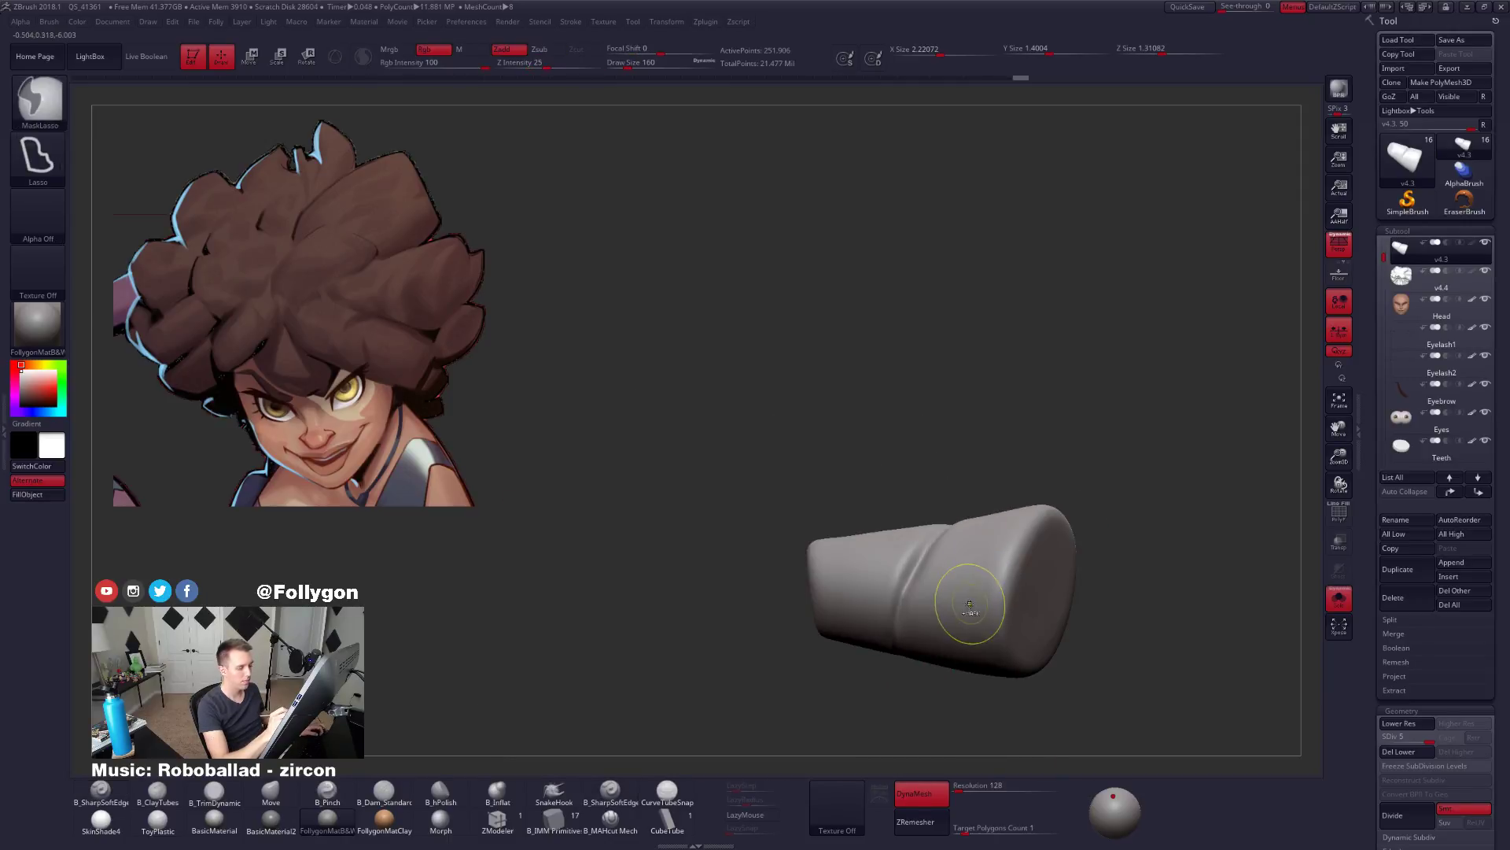
{"action": "key", "text": "ctrl+z"}
{"action": "key", "text": "ctrl+z"}
{"action": "key", "text": "shift+s"}
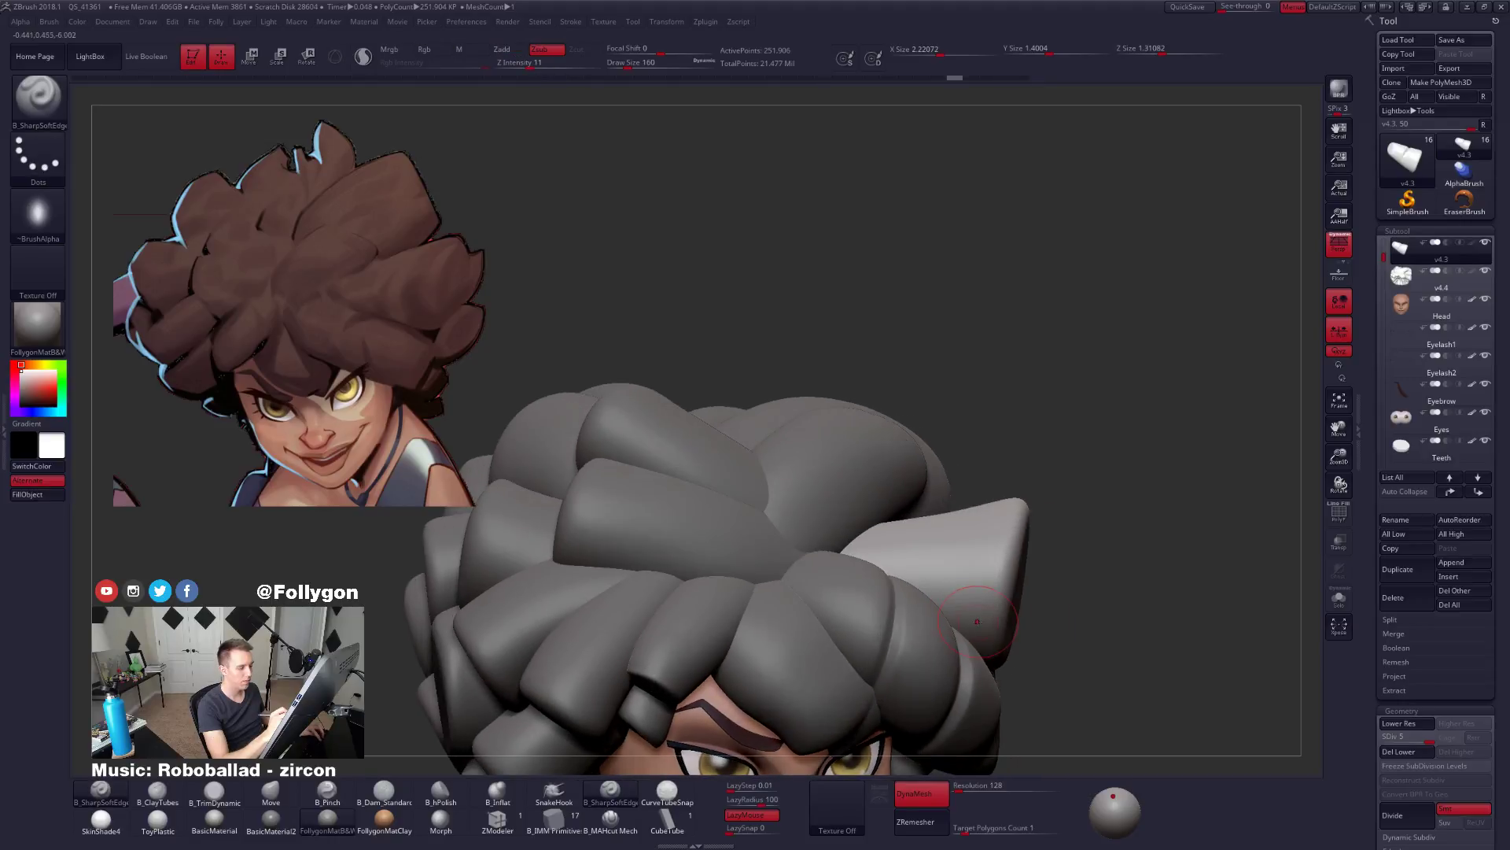
{"action": "key", "text": "shift+s"}
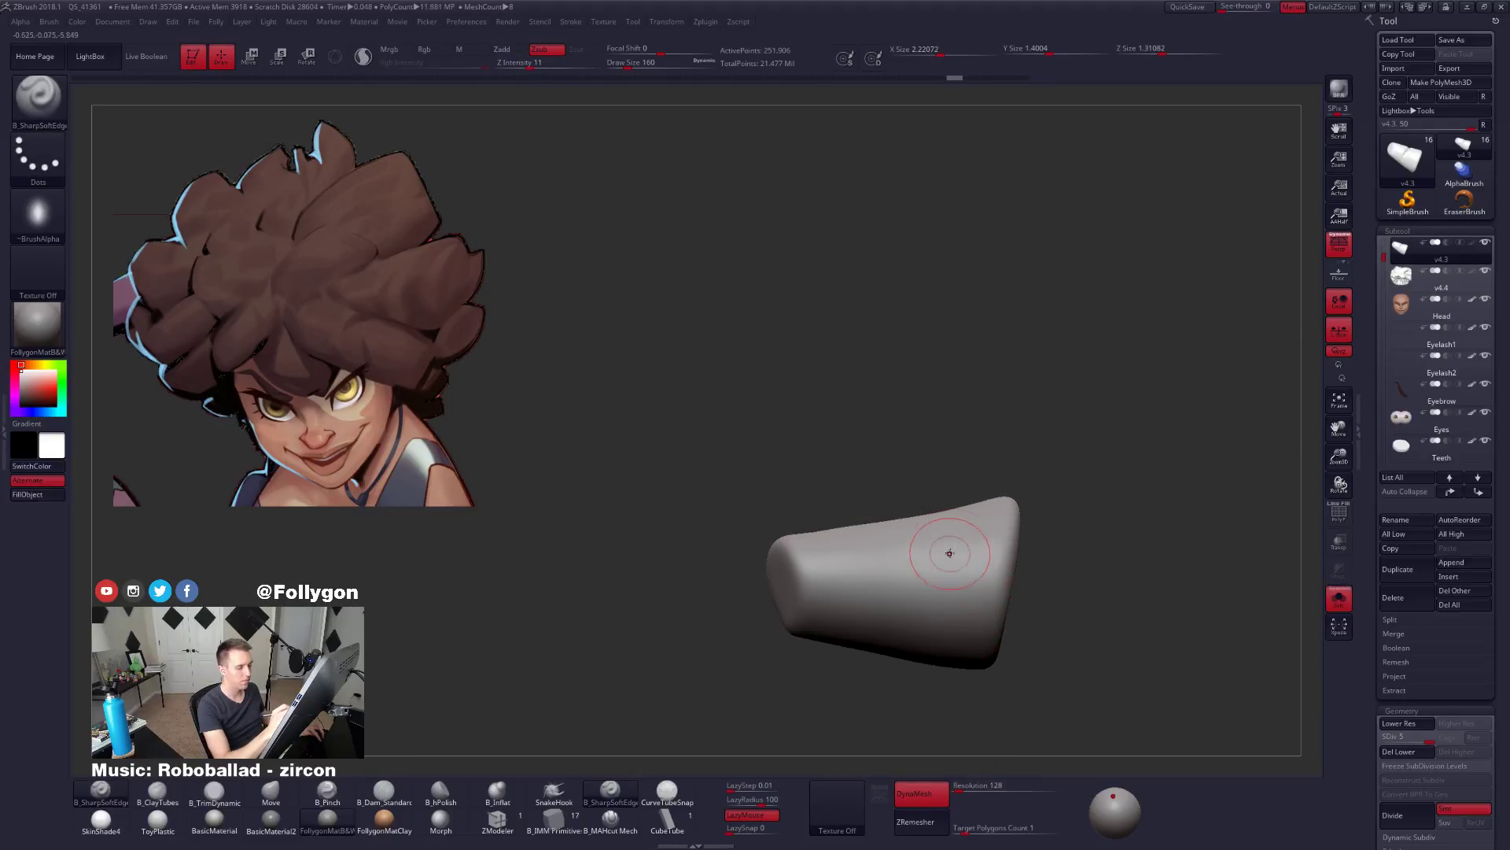
Carve a crease around the lock near its wide end with the B_SharpSoftEdge brush at draw size 160.
{"action": "left_click_drag", "start_coordinate": [966, 517], "coordinate": [947, 618]}
{"action": "mouse_move", "coordinate": [923, 682]}
{"action": "left_mouse_down"}
{"action": "mouse_move", "coordinate": [934, 708]}
{"action": "mouse_move", "coordinate": [944, 624]}
{"action": "left_mouse_up"}
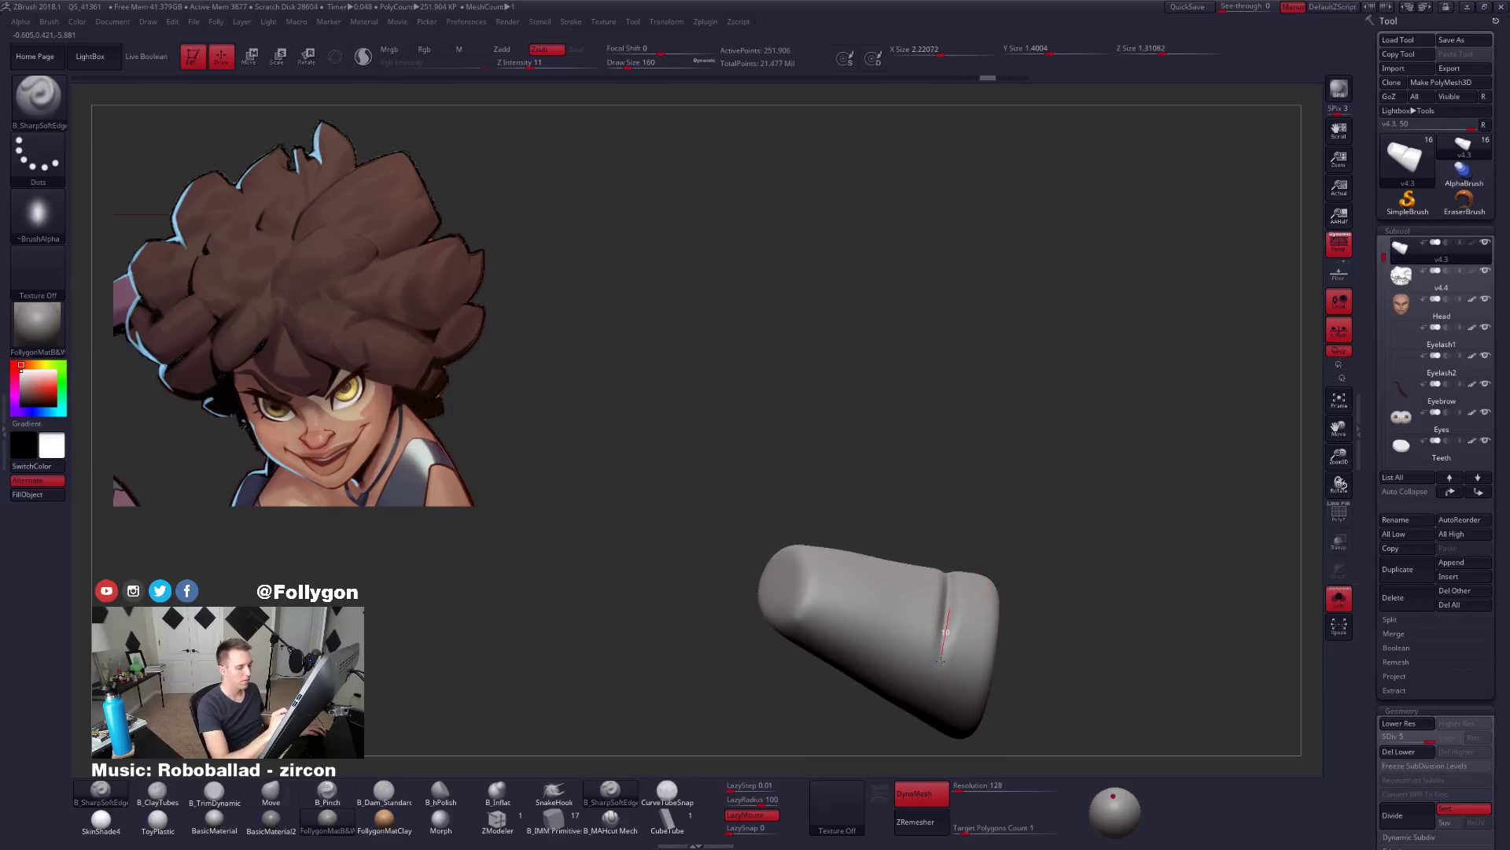
{"action": "mouse_move", "coordinate": [904, 728]}
{"action": "left_mouse_down"}
{"action": "mouse_move", "coordinate": [913, 762]}
{"action": "mouse_move", "coordinate": [950, 629]}
{"action": "mouse_move", "coordinate": [987, 598]}
{"action": "mouse_move", "coordinate": [997, 616]}
{"action": "mouse_move", "coordinate": [1039, 539]}
{"action": "left_mouse_up"}
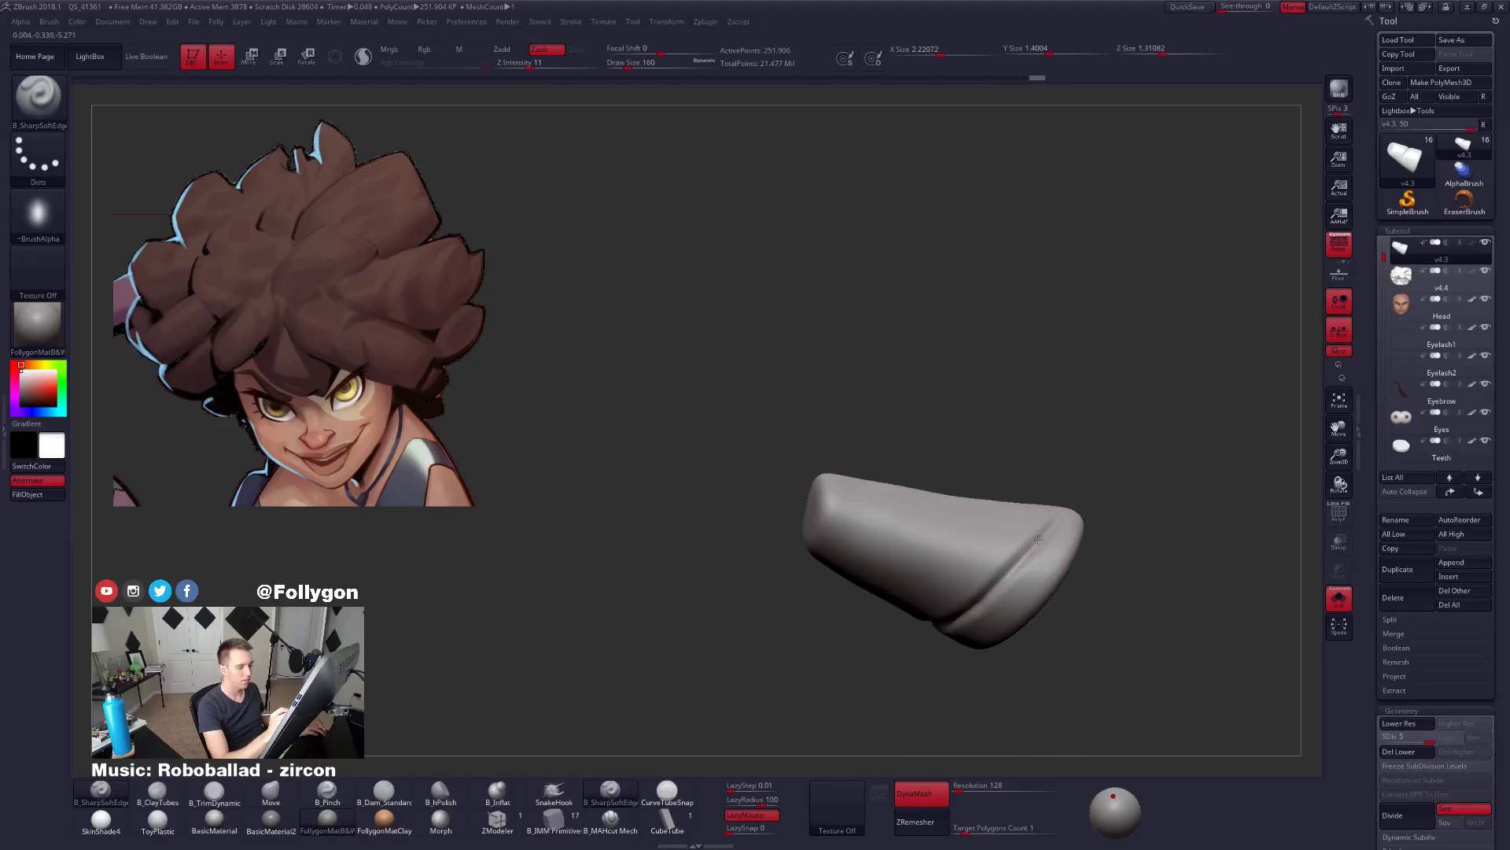
{"action": "left_click_drag", "start_coordinate": [939, 636], "coordinate": [999, 572]}
{"action": "left_click_drag", "start_coordinate": [951, 625], "coordinate": [981, 563]}
{"action": "left_click_drag", "start_coordinate": [861, 645], "coordinate": [984, 560]}
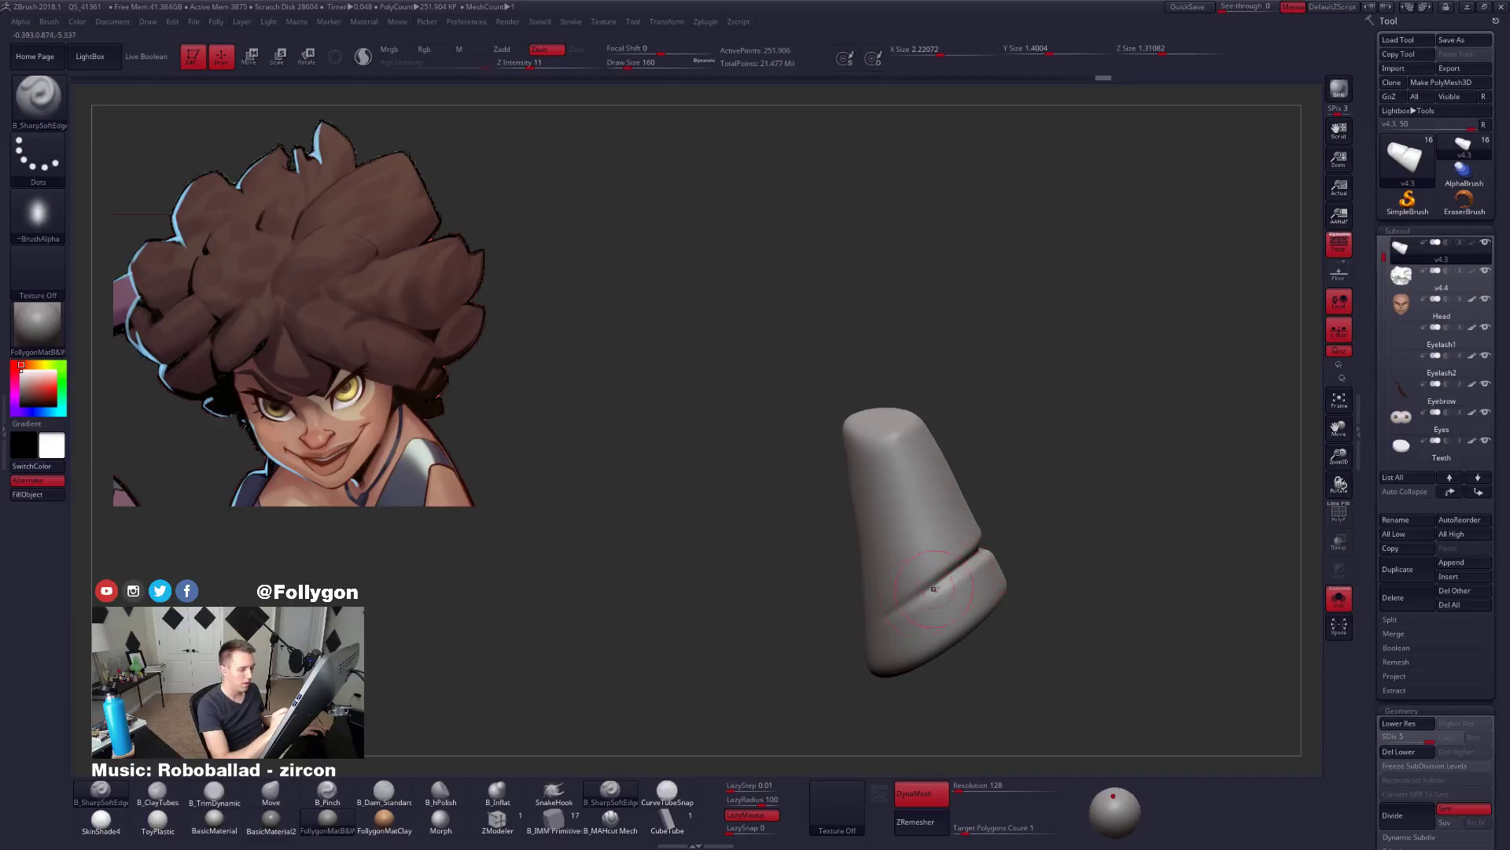
Deepen the crease near the wide end and extend it across the lock's sides and underside.
{"action": "mouse_move", "coordinate": [810, 651]}
{"action": "left_mouse_down"}
{"action": "mouse_move", "coordinate": [923, 599]}
{"action": "mouse_move", "coordinate": [843, 627]}
{"action": "mouse_move", "coordinate": [905, 606]}
{"action": "mouse_move", "coordinate": [848, 679]}
{"action": "mouse_move", "coordinate": [888, 605]}
{"action": "left_mouse_up"}
{"action": "left_click_drag", "start_coordinate": [961, 543], "coordinate": [967, 539]}
{"action": "left_click_drag", "start_coordinate": [967, 539], "coordinate": [869, 659]}
{"action": "left_click_drag", "start_coordinate": [954, 589], "coordinate": [962, 583]}
{"action": "mouse_move", "coordinate": [961, 584]}
{"action": "left_mouse_down"}
{"action": "mouse_move", "coordinate": [1010, 543]}
{"action": "mouse_move", "coordinate": [909, 601]}
{"action": "mouse_move", "coordinate": [896, 647]}
{"action": "left_mouse_up"}
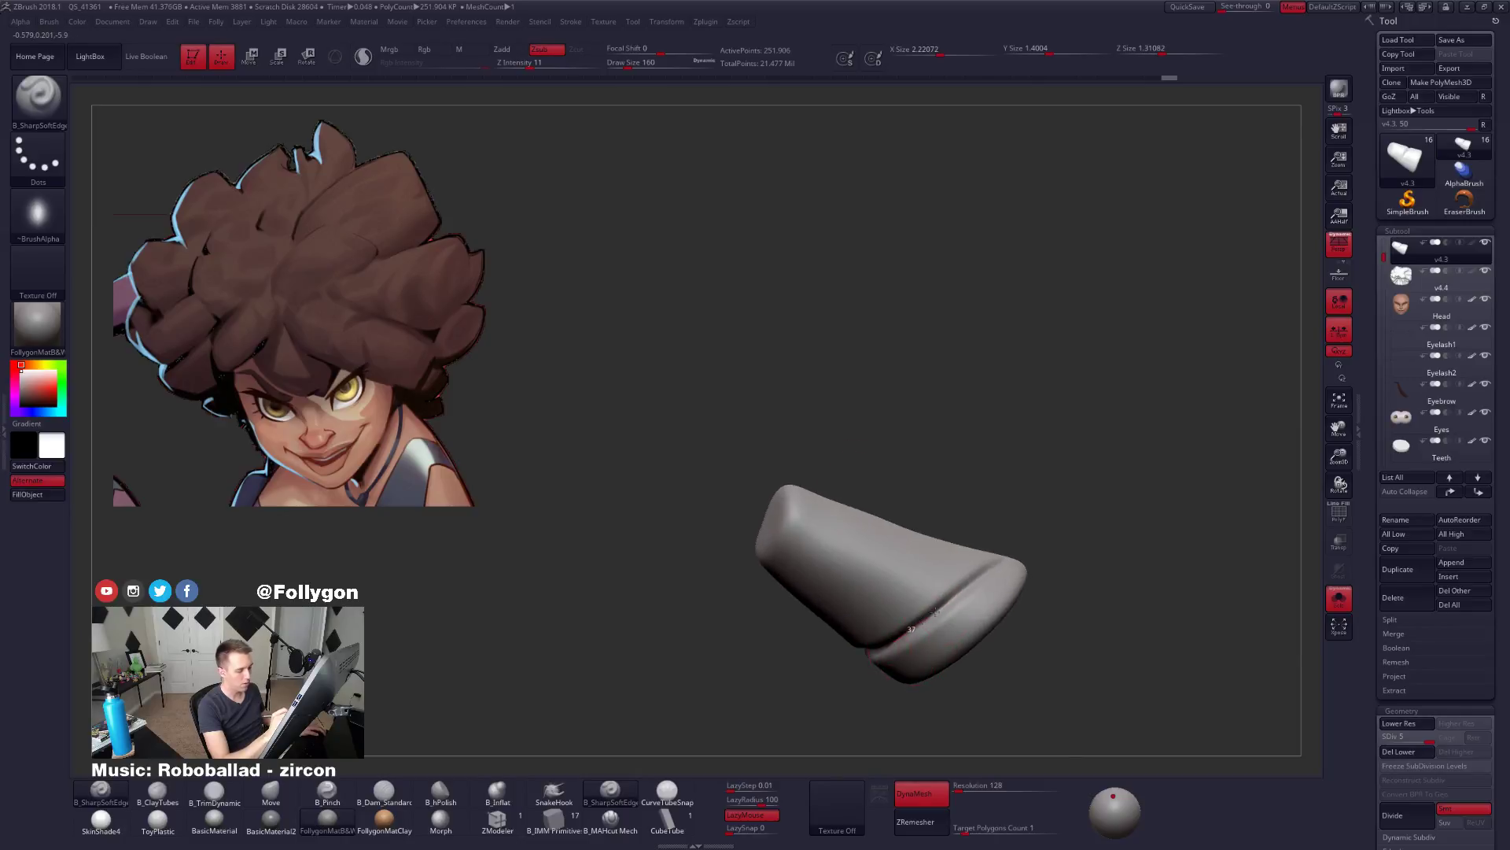
{"action": "mouse_move", "coordinate": [1022, 548]}
{"action": "left_mouse_down"}
{"action": "mouse_move", "coordinate": [968, 616]}
{"action": "mouse_move", "coordinate": [1039, 543]}
{"action": "mouse_move", "coordinate": [976, 586]}
{"action": "mouse_move", "coordinate": [971, 650]}
{"action": "left_mouse_up"}
{"action": "mouse_move", "coordinate": [971, 651]}
{"action": "right_mouse_down", "text": "alt"}
{"action": "mouse_move", "coordinate": [999, 566]}
{"action": "mouse_move", "coordinate": [956, 621]}
{"action": "mouse_move", "coordinate": [1004, 633]}
{"action": "mouse_move", "coordinate": [927, 627]}
{"action": "mouse_move", "coordinate": [920, 666]}
{"action": "mouse_move", "coordinate": [934, 556]}
{"action": "mouse_move", "coordinate": [978, 494]}
{"action": "right_mouse_up", "text": "alt"}
{"action": "key", "text": "alt+s"}
{"action": "key", "text": "alt+s"}
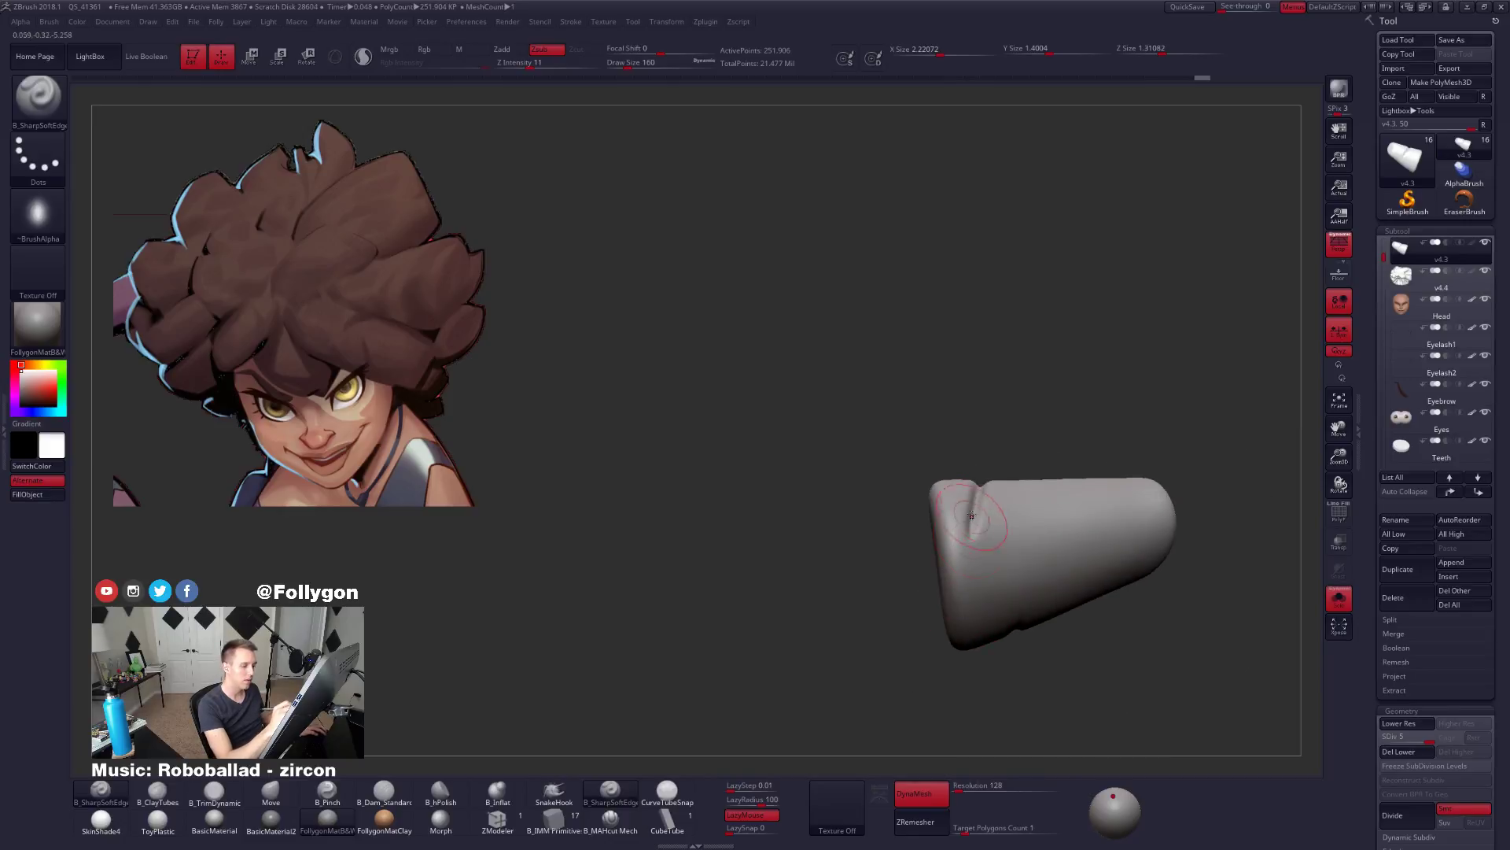
Continue the wide-end crease down the lock's opposite side to its lower edge.
{"action": "left_click_drag", "start_coordinate": [978, 494], "coordinate": [968, 550]}
{"action": "left_click_drag", "start_coordinate": [955, 646], "coordinate": [957, 645]}
{"action": "left_click_drag", "start_coordinate": [977, 492], "coordinate": [965, 563]}
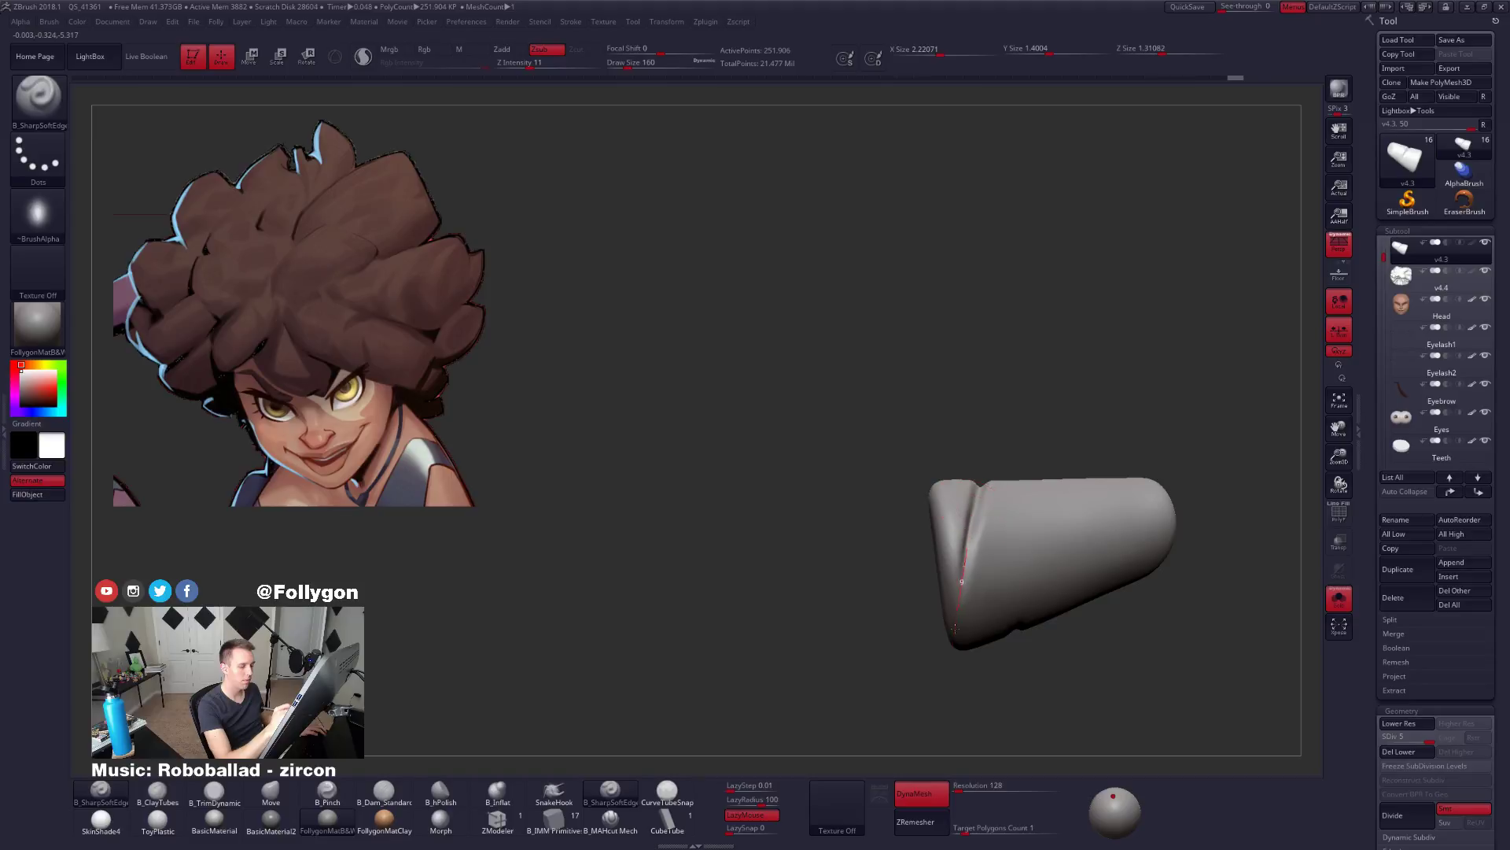
{"action": "left_click_drag", "start_coordinate": [955, 628], "coordinate": [955, 645]}
{"action": "mouse_move", "coordinate": [955, 645]}
{"action": "right_mouse_down"}
{"action": "mouse_move", "coordinate": [971, 621]}
{"action": "mouse_move", "coordinate": [1031, 622]}
{"action": "mouse_move", "coordinate": [965, 619]}
{"action": "mouse_move", "coordinate": [1038, 630]}
{"action": "mouse_move", "coordinate": [912, 675]}
{"action": "mouse_move", "coordinate": [921, 706]}
{"action": "right_mouse_up"}
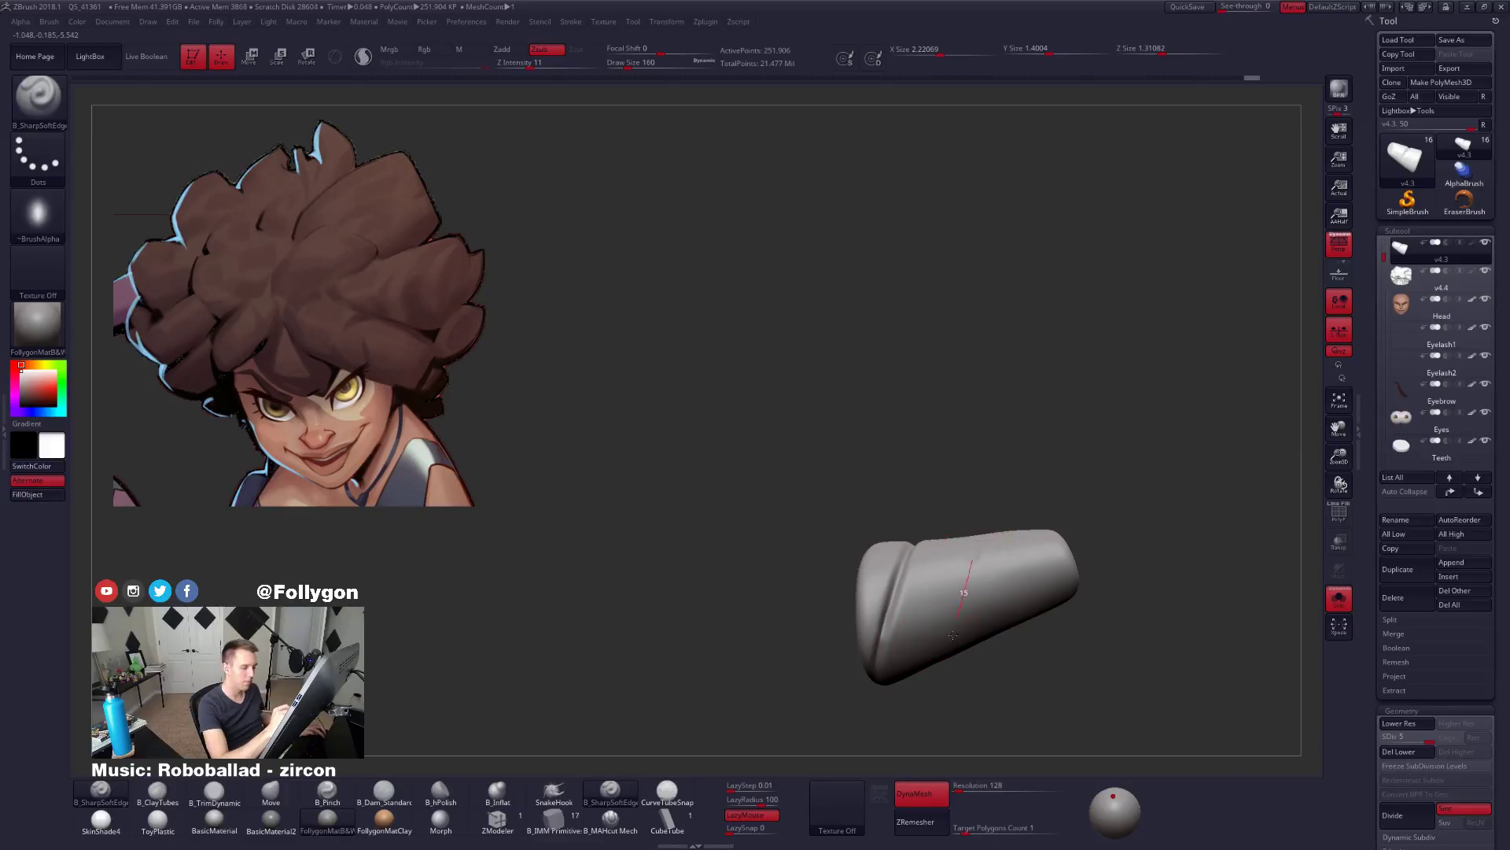
Carve a second crease across the lock's middle, checking its placement against the surrounding hair.
{"action": "left_click_drag", "start_coordinate": [953, 635], "coordinate": [940, 733]}
{"action": "right_click_drag", "start_coordinate": [940, 734], "coordinate": [952, 708]}
{"action": "key", "text": "v"}
{"action": "mouse_move", "coordinate": [954, 614]}
{"action": "right_mouse_down"}
{"action": "mouse_move", "coordinate": [980, 605]}
{"action": "mouse_move", "coordinate": [964, 621]}
{"action": "right_mouse_up"}
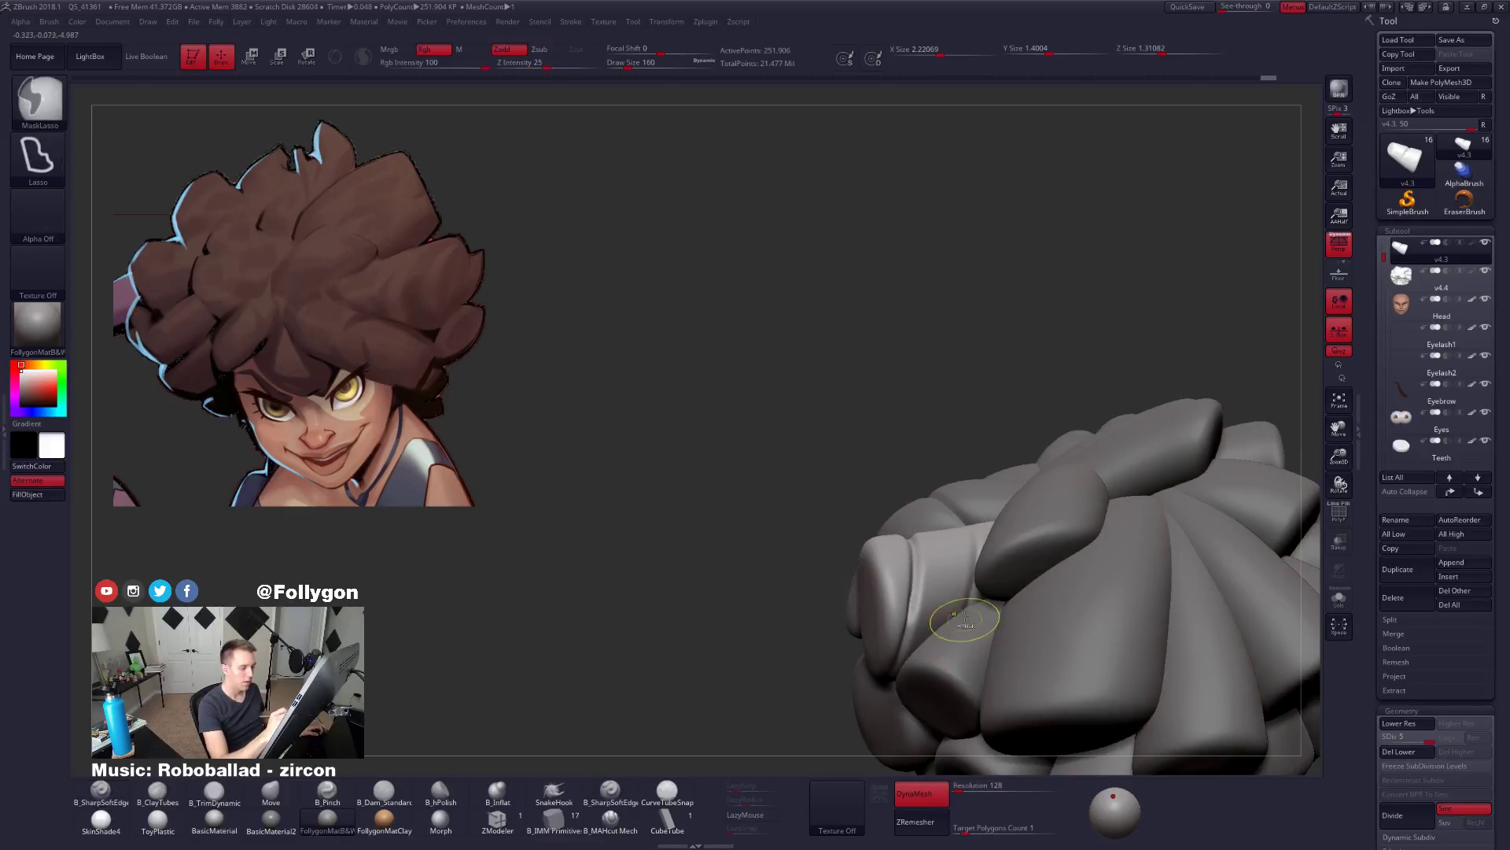
{"action": "key", "text": "v"}
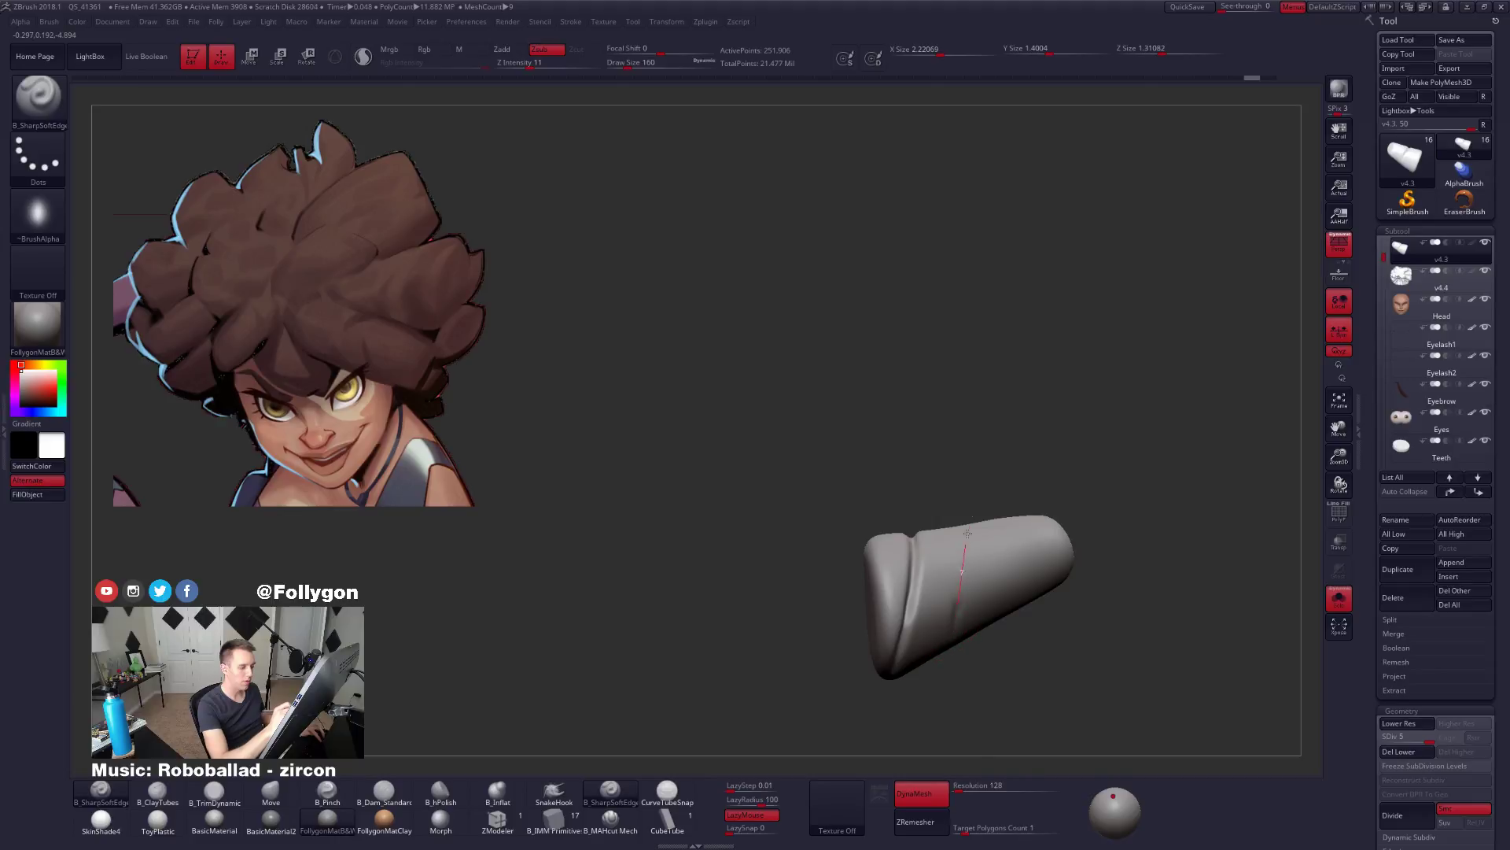
{"action": "key", "text": "v"}
{"action": "mouse_move", "coordinate": [952, 578]}
{"action": "right_mouse_down"}
{"action": "mouse_move", "coordinate": [982, 671]}
{"action": "mouse_move", "coordinate": [986, 606]}
{"action": "mouse_move", "coordinate": [956, 545]}
{"action": "mouse_move", "coordinate": [988, 470]}
{"action": "right_mouse_up"}
{"action": "key", "text": "v"}
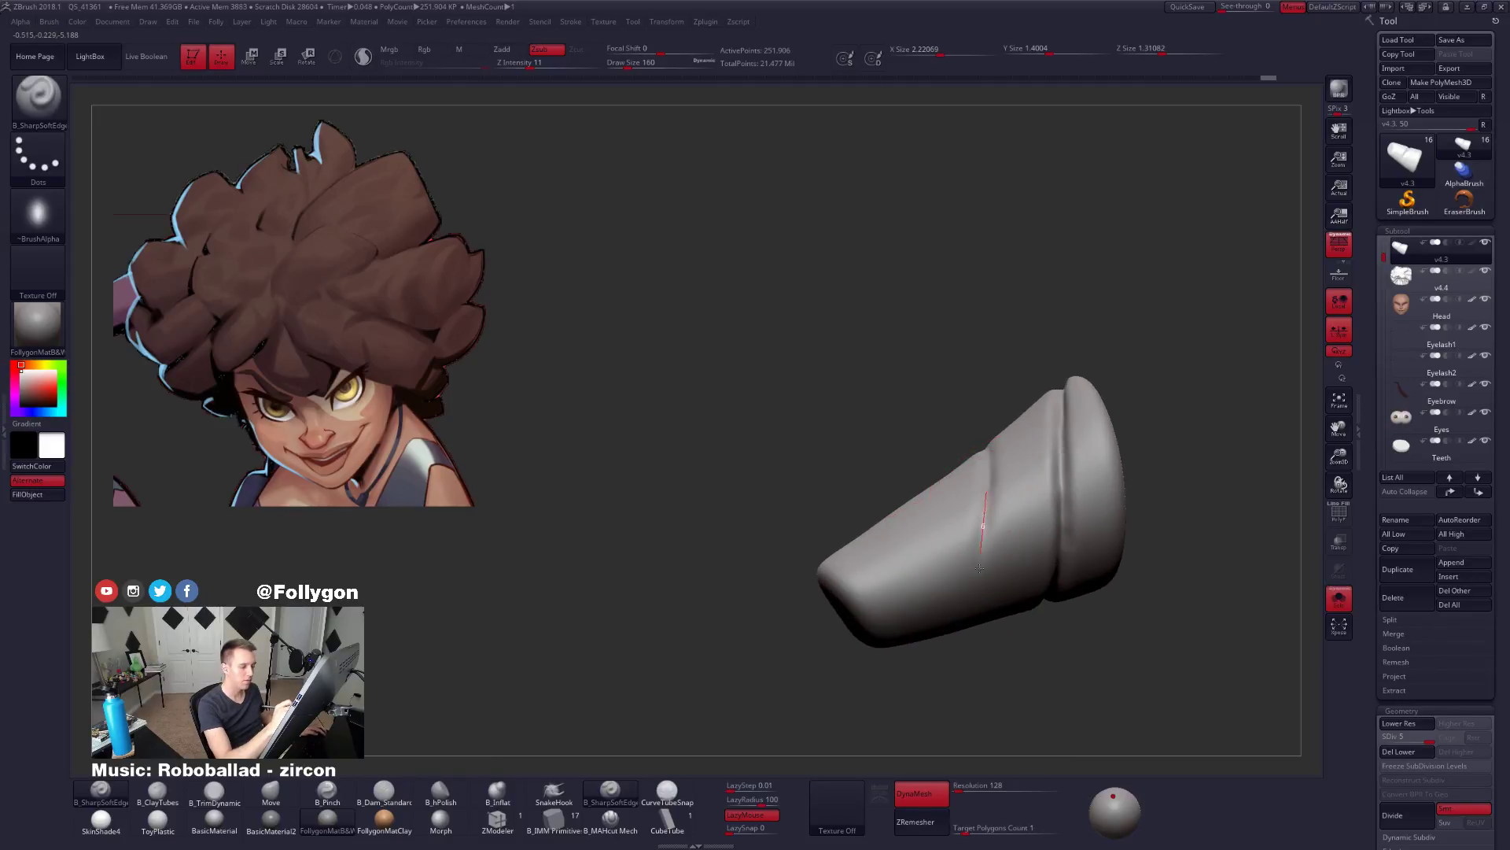
Wrap the middle crease around the remaining sides of the lock and compare it with the whole hairstyle.
{"action": "mouse_move", "coordinate": [979, 566]}
{"action": "right_mouse_down"}
{"action": "mouse_move", "coordinate": [966, 615]}
{"action": "mouse_move", "coordinate": [983, 526]}
{"action": "right_mouse_up"}
{"action": "right_click_drag", "start_coordinate": [951, 647], "coordinate": [955, 603]}
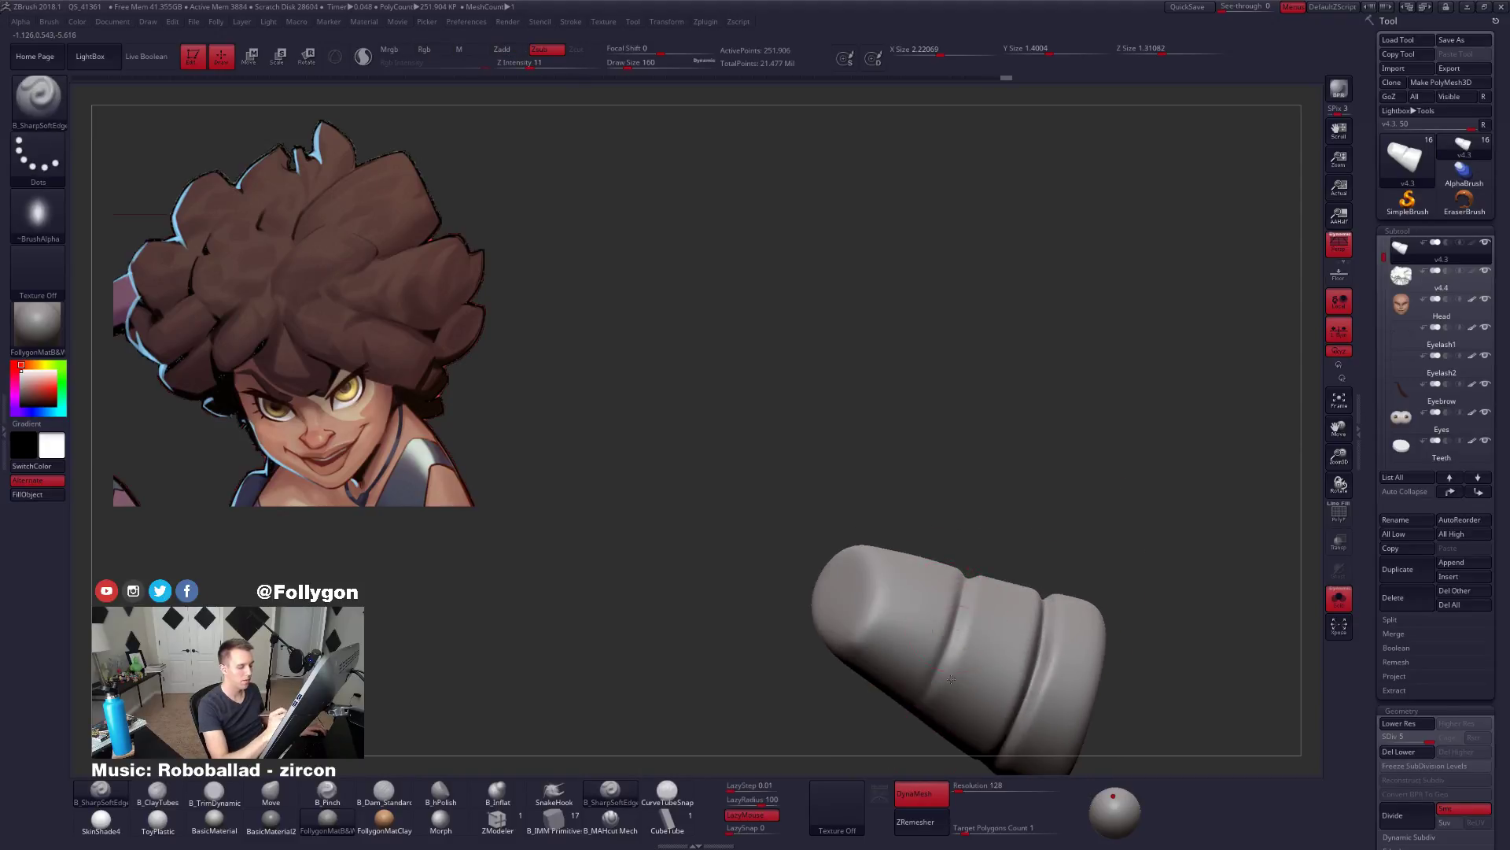
{"action": "mouse_move", "coordinate": [951, 678]}
{"action": "right_mouse_down"}
{"action": "mouse_move", "coordinate": [969, 629]}
{"action": "mouse_move", "coordinate": [988, 662]}
{"action": "mouse_move", "coordinate": [1022, 625]}
{"action": "mouse_move", "coordinate": [925, 612]}
{"action": "right_mouse_up"}
{"action": "key", "text": "shift+s"}
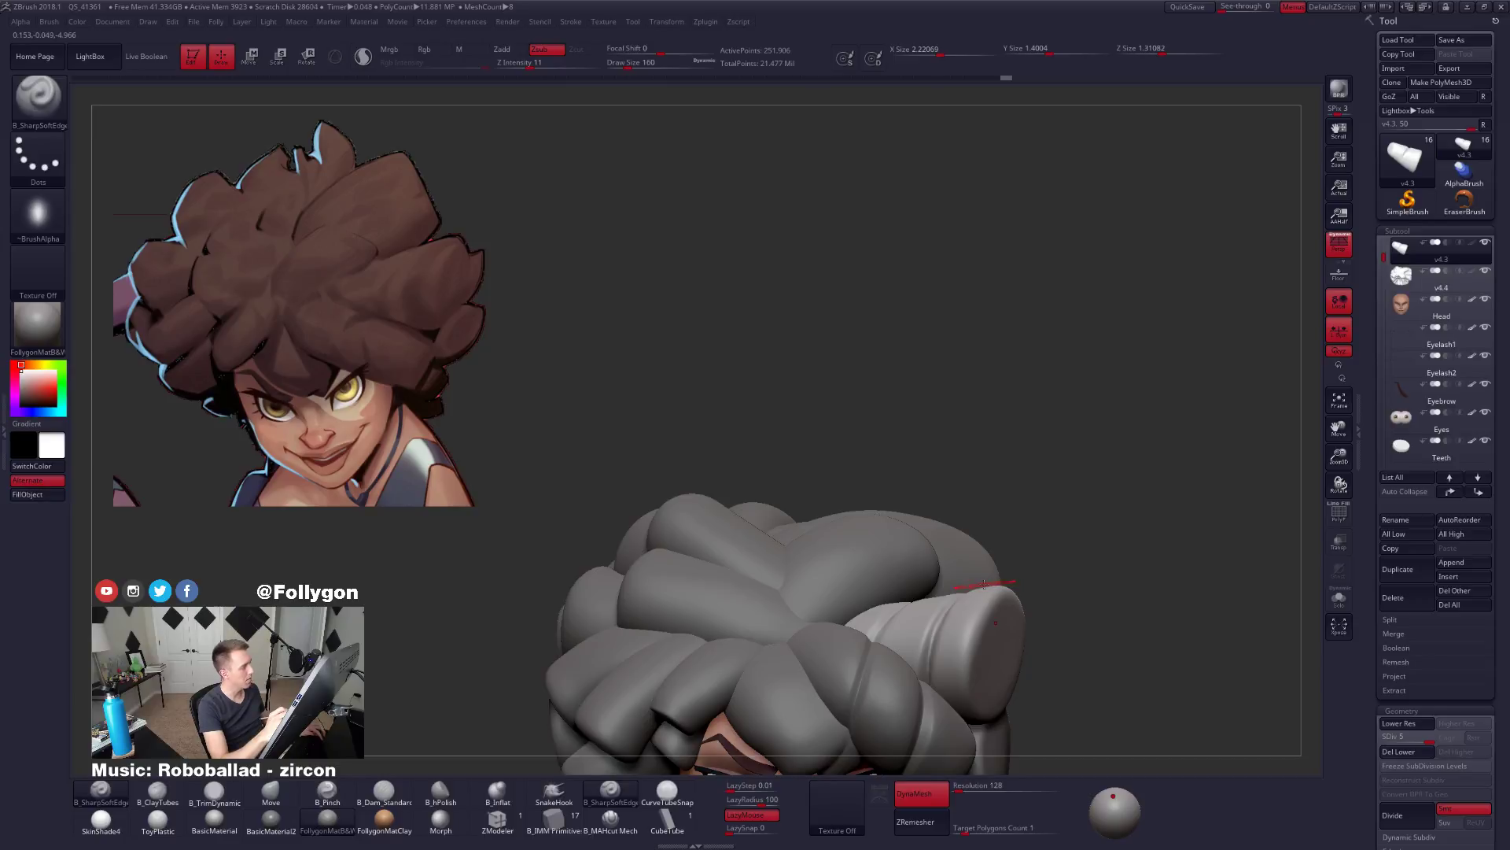
{"action": "key", "text": "shift+s"}
{"action": "mouse_move", "coordinate": [934, 689]}
{"action": "right_mouse_down"}
{"action": "mouse_move", "coordinate": [941, 550]}
{"action": "mouse_move", "coordinate": [911, 576]}
{"action": "right_mouse_up"}
Reduce the draw size to 121 and sharpen the middle crease across the lock's upper side.
{"action": "key", "text": "space"}
{"action": "left_click", "coordinate": [941, 536]}
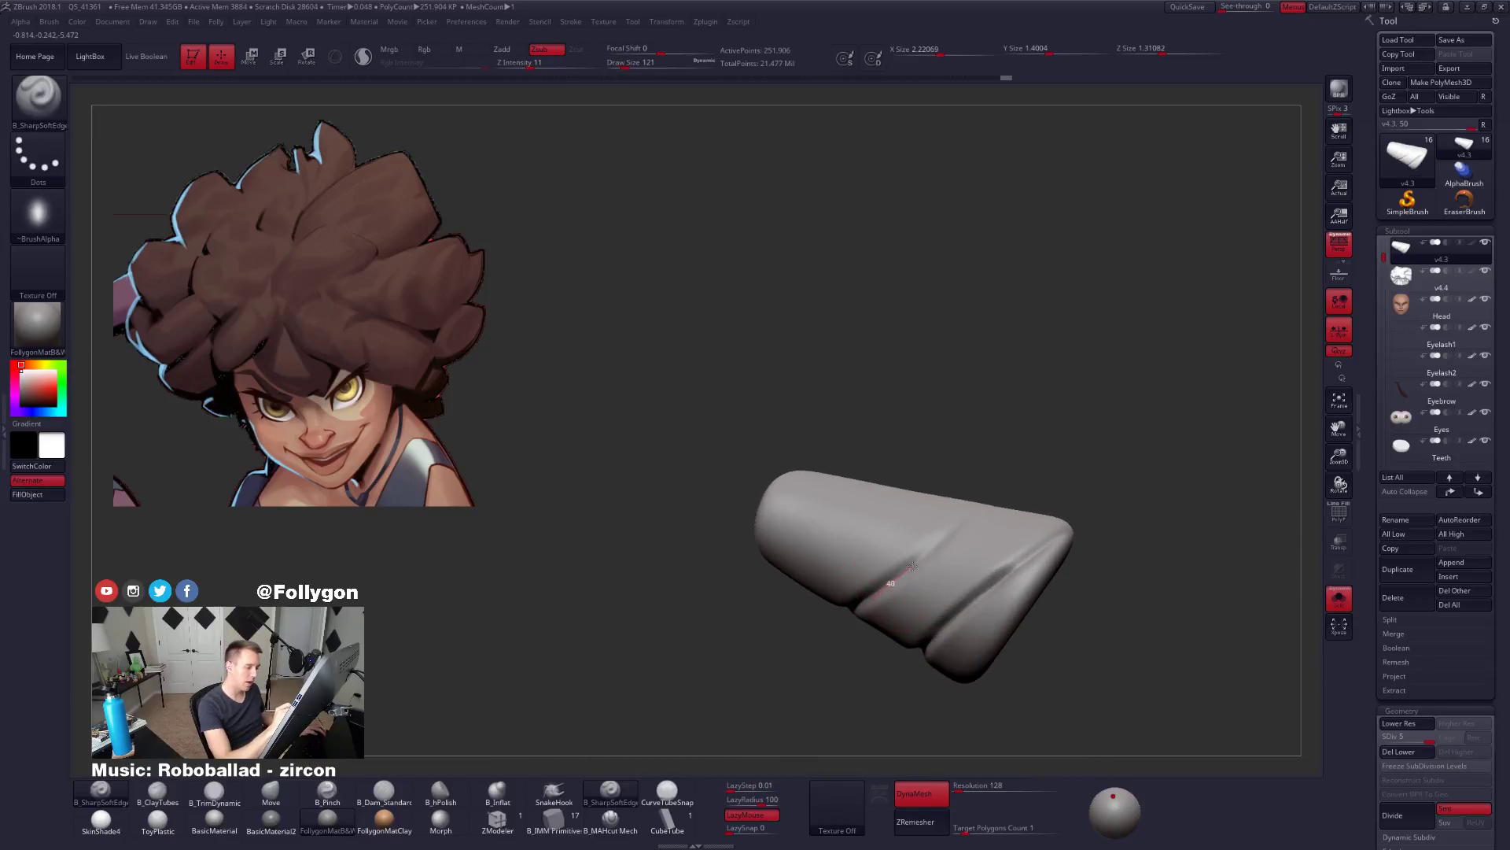
{"action": "left_click_drag", "start_coordinate": [989, 501], "coordinate": [994, 497]}
{"action": "right_click_drag", "start_coordinate": [901, 657], "coordinate": [932, 614]}
{"action": "left_click_drag", "start_coordinate": [919, 553], "coordinate": [1017, 476]}
Refine both creases around the lock with B_SharpSoftEdge so they wrap diagonally from the underside to the top.
{"action": "mouse_move", "coordinate": [897, 661]}
{"action": "right_mouse_down"}
{"action": "mouse_move", "coordinate": [929, 617]}
{"action": "mouse_move", "coordinate": [952, 647]}
{"action": "mouse_move", "coordinate": [962, 631]}
{"action": "right_mouse_up"}
{"action": "right_click_drag", "start_coordinate": [879, 482], "coordinate": [882, 502]}
{"action": "right_click_drag", "start_coordinate": [836, 600], "coordinate": [870, 566]}
{"action": "right_click_drag", "start_coordinate": [904, 472], "coordinate": [908, 510]}
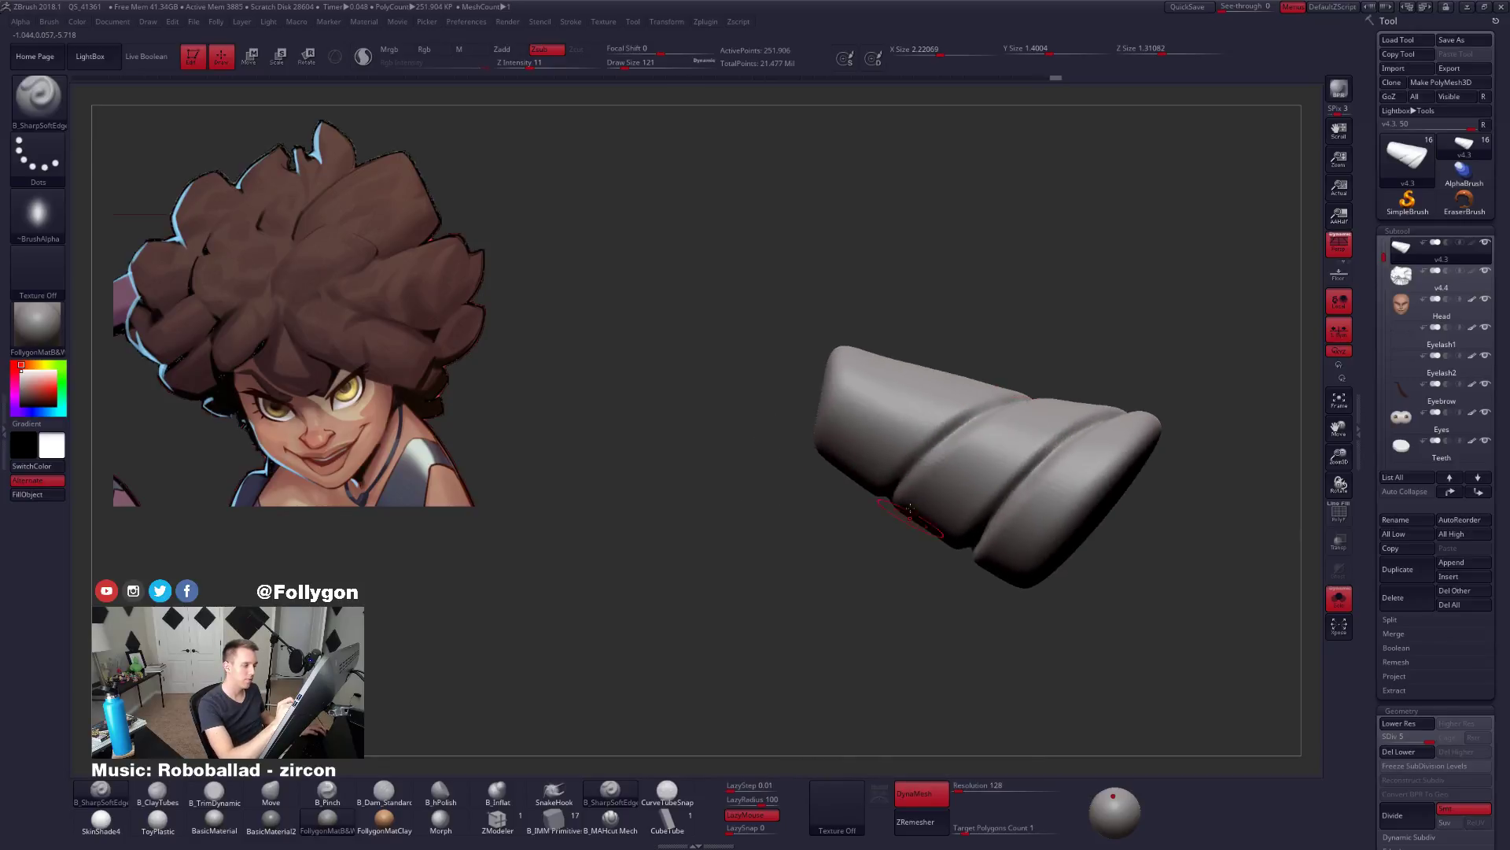
{"action": "right_click_drag", "start_coordinate": [1033, 387], "coordinate": [885, 511]}
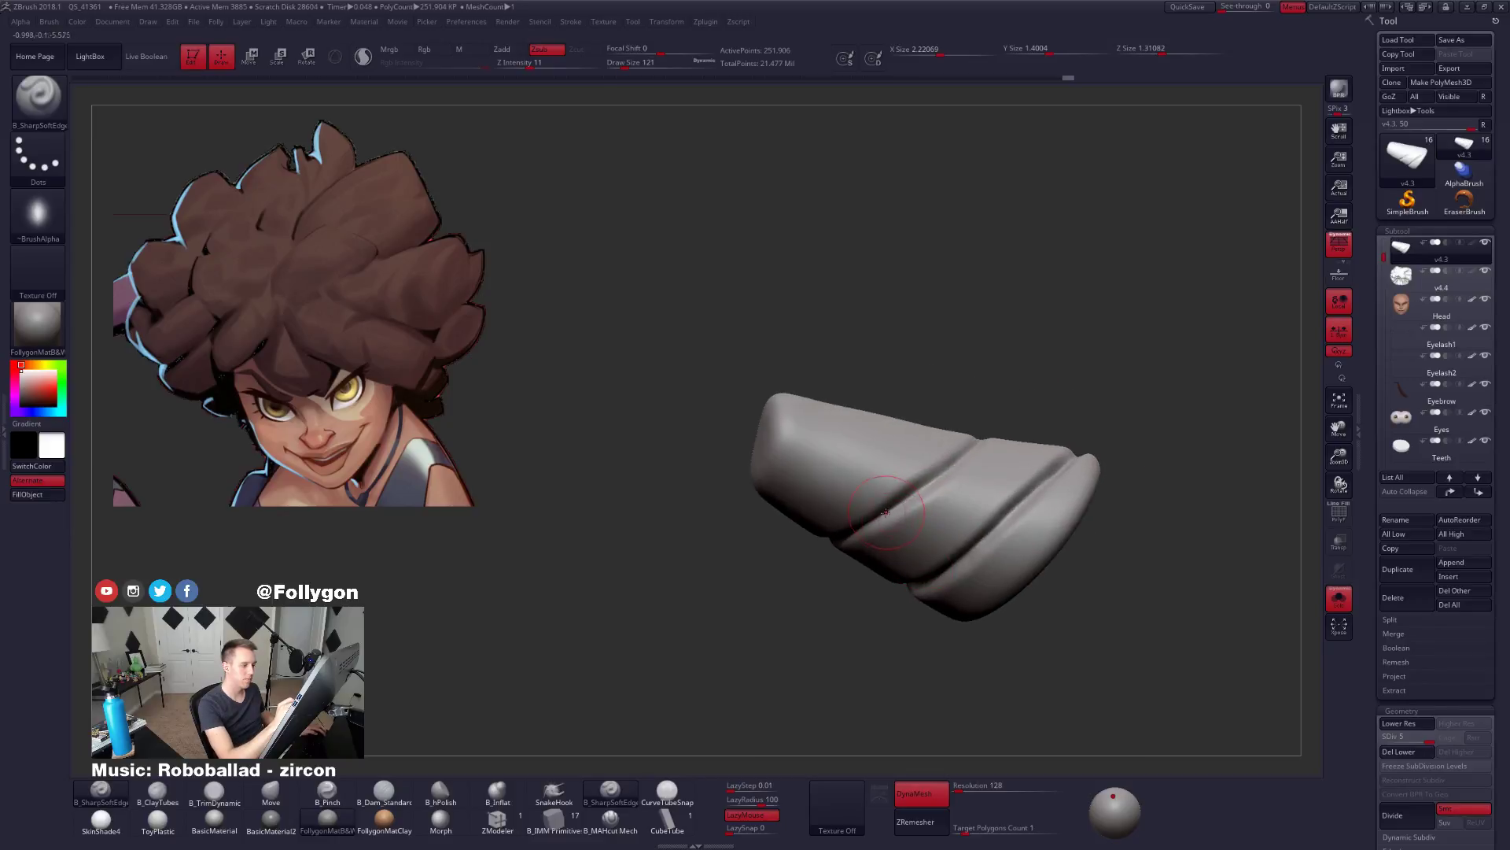
{"action": "right_click_drag", "start_coordinate": [1007, 417], "coordinate": [1026, 423]}
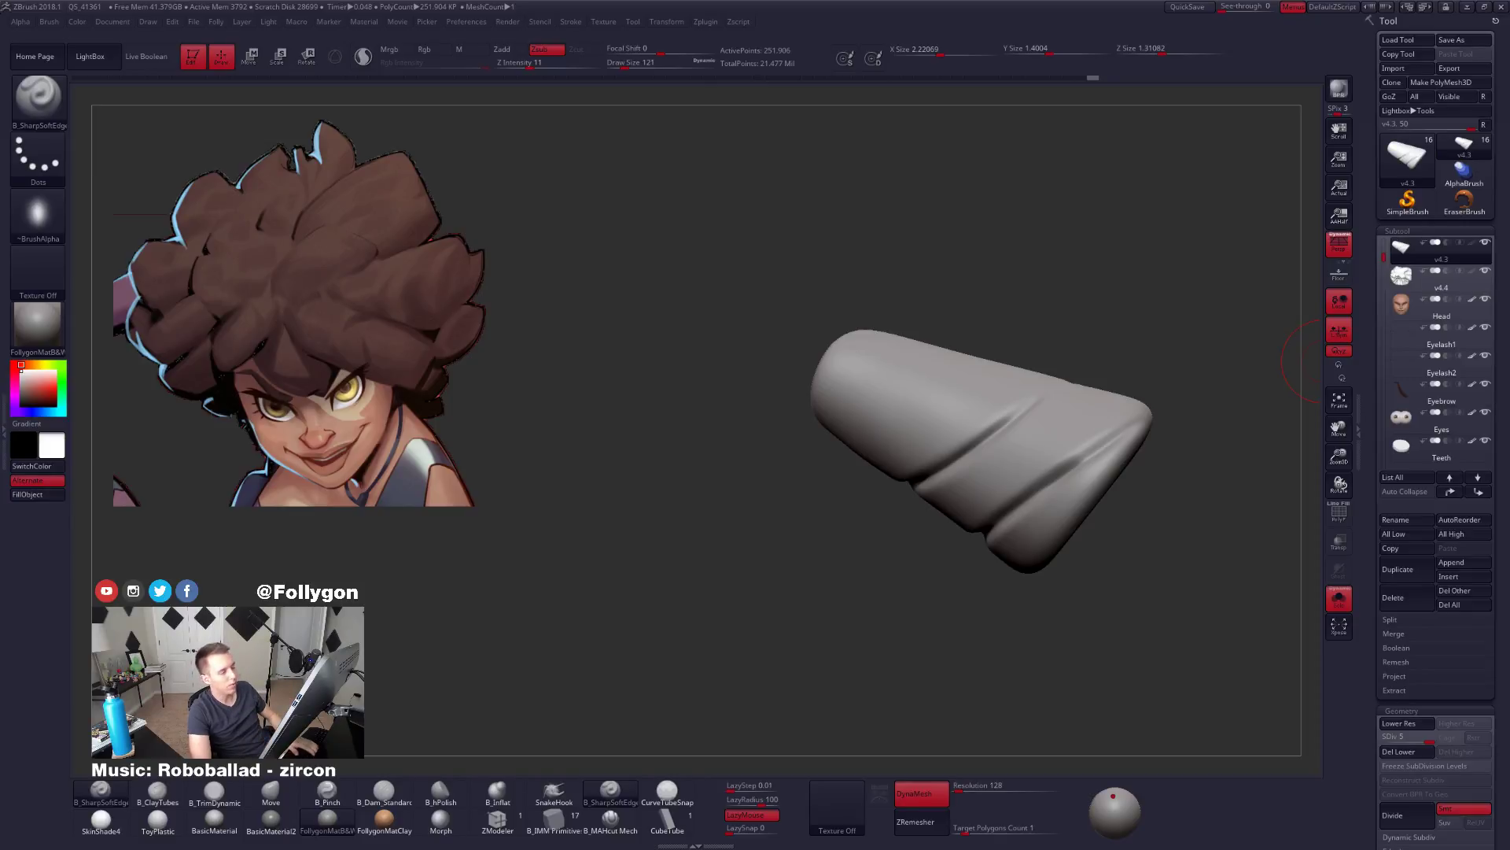
{"action": "key", "text": "XF86AudioLowerVolume"}
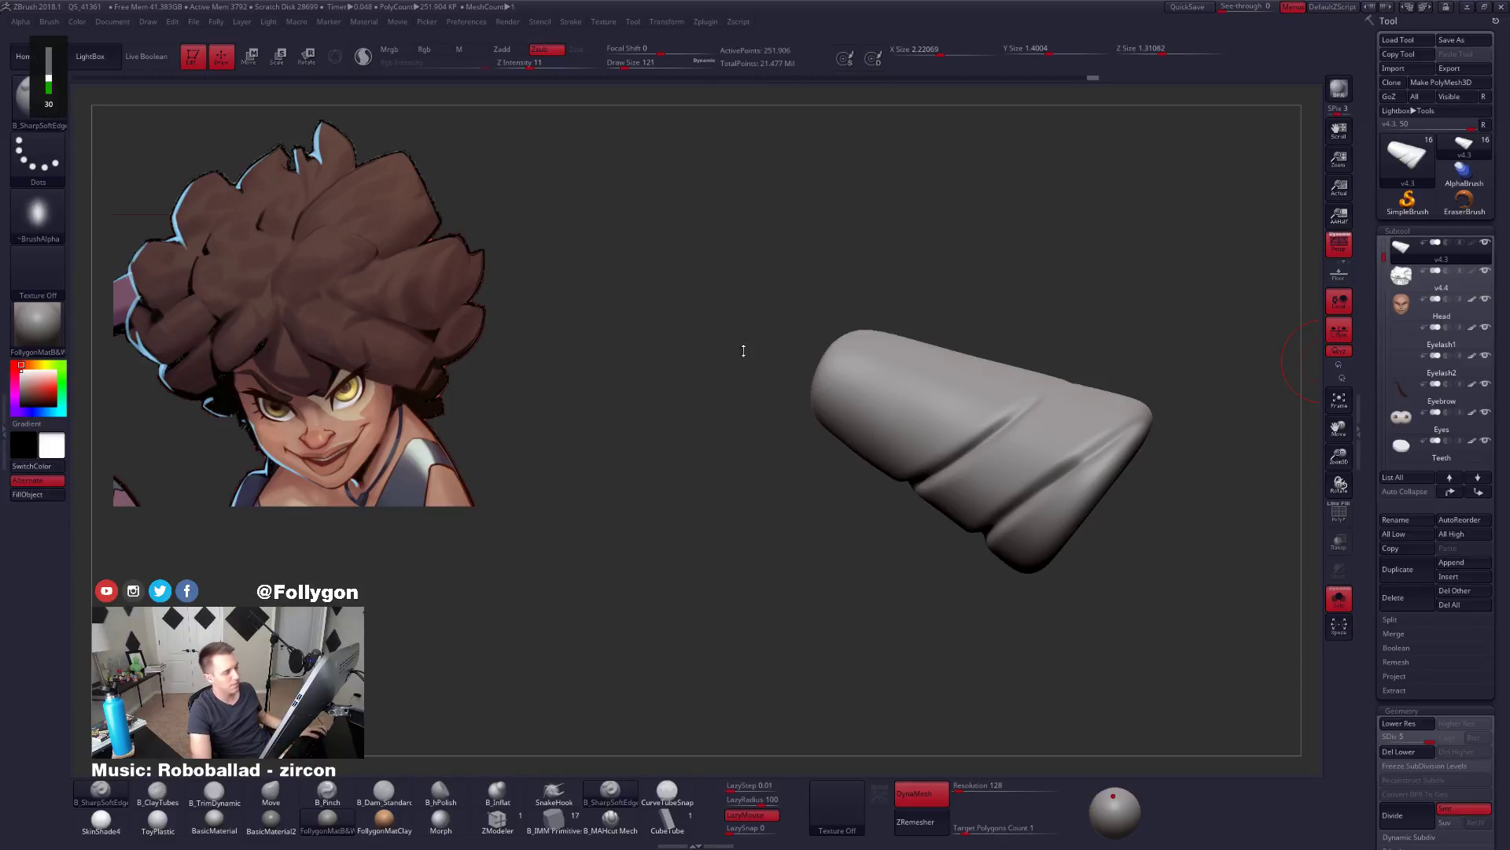
{"action": "left_click_drag", "start_coordinate": [846, 472], "coordinate": [606, 515], "text": "alt"}
{"action": "right_click_drag", "start_coordinate": [761, 496], "coordinate": [905, 434]}
{"action": "mouse_move", "coordinate": [879, 594]}
{"action": "right_mouse_down"}
{"action": "mouse_move", "coordinate": [976, 575]}
{"action": "mouse_move", "coordinate": [1090, 468]}
{"action": "right_mouse_up"}
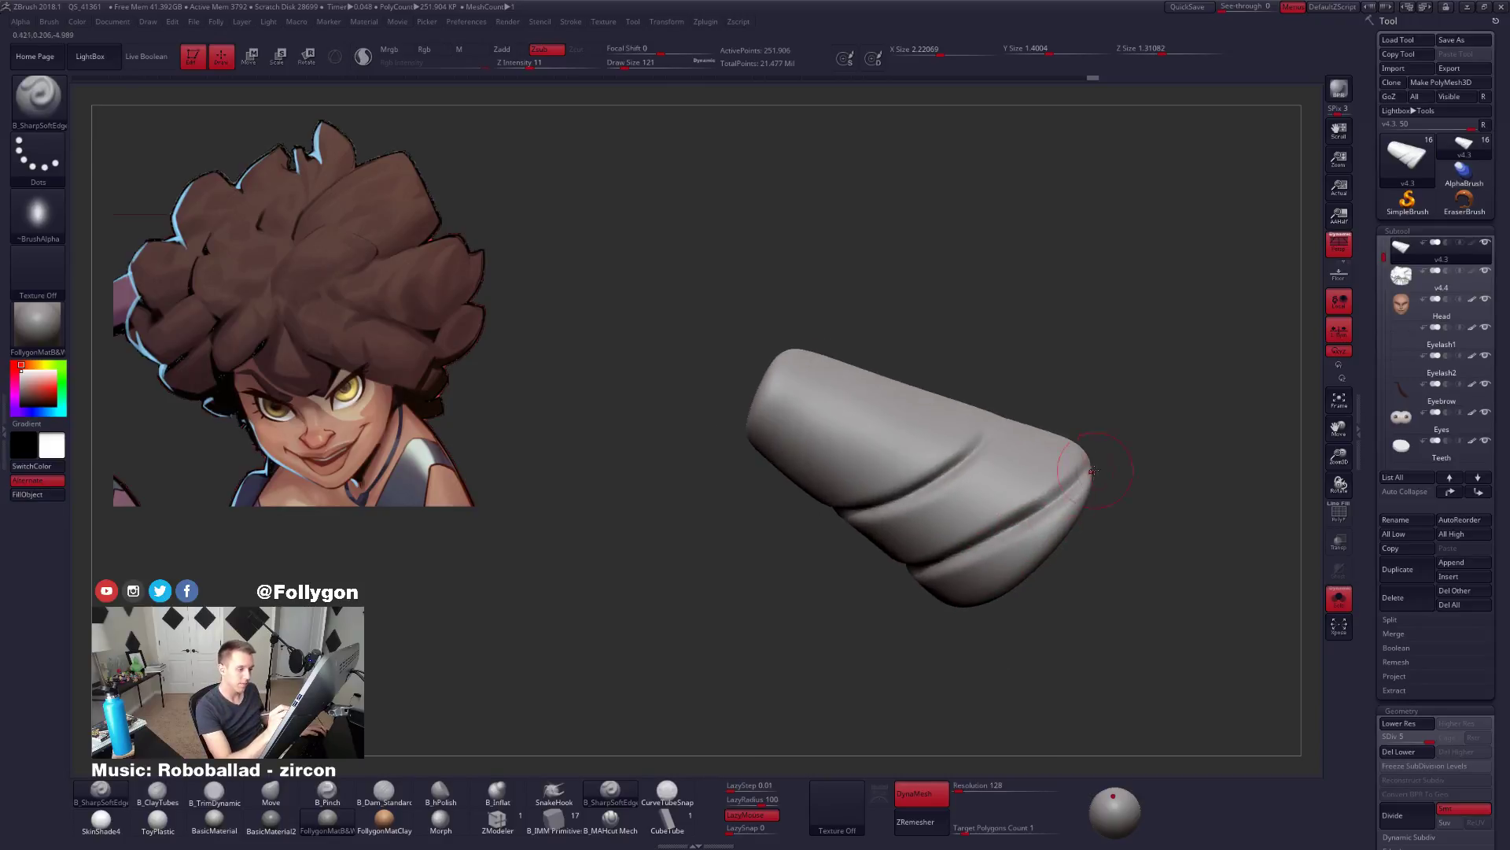
{"action": "key", "text": "ctrl"}
{"action": "mouse_move", "coordinate": [1013, 529]}
{"action": "left_mouse_down", "text": "ctrl"}
{"action": "mouse_move", "coordinate": [1146, 590]}
{"action": "mouse_move", "coordinate": [979, 580]}
{"action": "left_mouse_up", "text": "ctrl"}
{"action": "right_click_drag", "start_coordinate": [979, 580], "coordinate": [999, 531]}
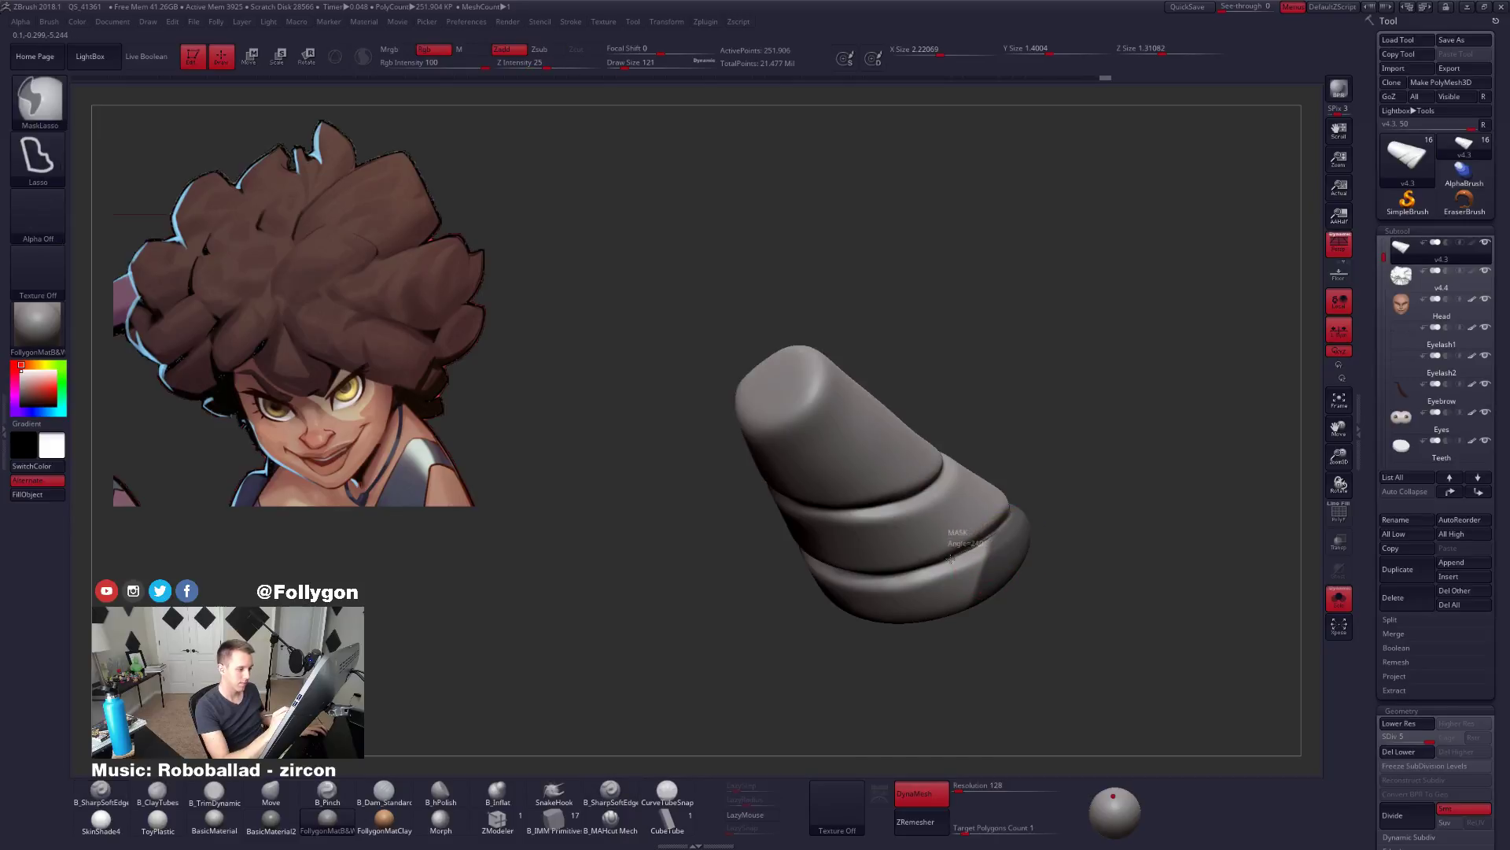
{"action": "mouse_move", "coordinate": [950, 558]}
{"action": "left_mouse_down", "text": "ctrl"}
{"action": "mouse_move", "coordinate": [1003, 663]}
{"action": "mouse_move", "coordinate": [1054, 622]}
{"action": "left_mouse_up", "text": "ctrl"}
{"action": "mouse_move", "coordinate": [1093, 582]}
{"action": "right_mouse_down"}
{"action": "mouse_move", "coordinate": [1129, 557]}
{"action": "mouse_move", "coordinate": [1113, 504]}
{"action": "mouse_move", "coordinate": [1152, 470]}
{"action": "right_mouse_up"}
Hide the corner of the lock's wide end beyond the outer crease with the SelectLasso brush.
{"action": "key", "text": "ctrl+shift"}
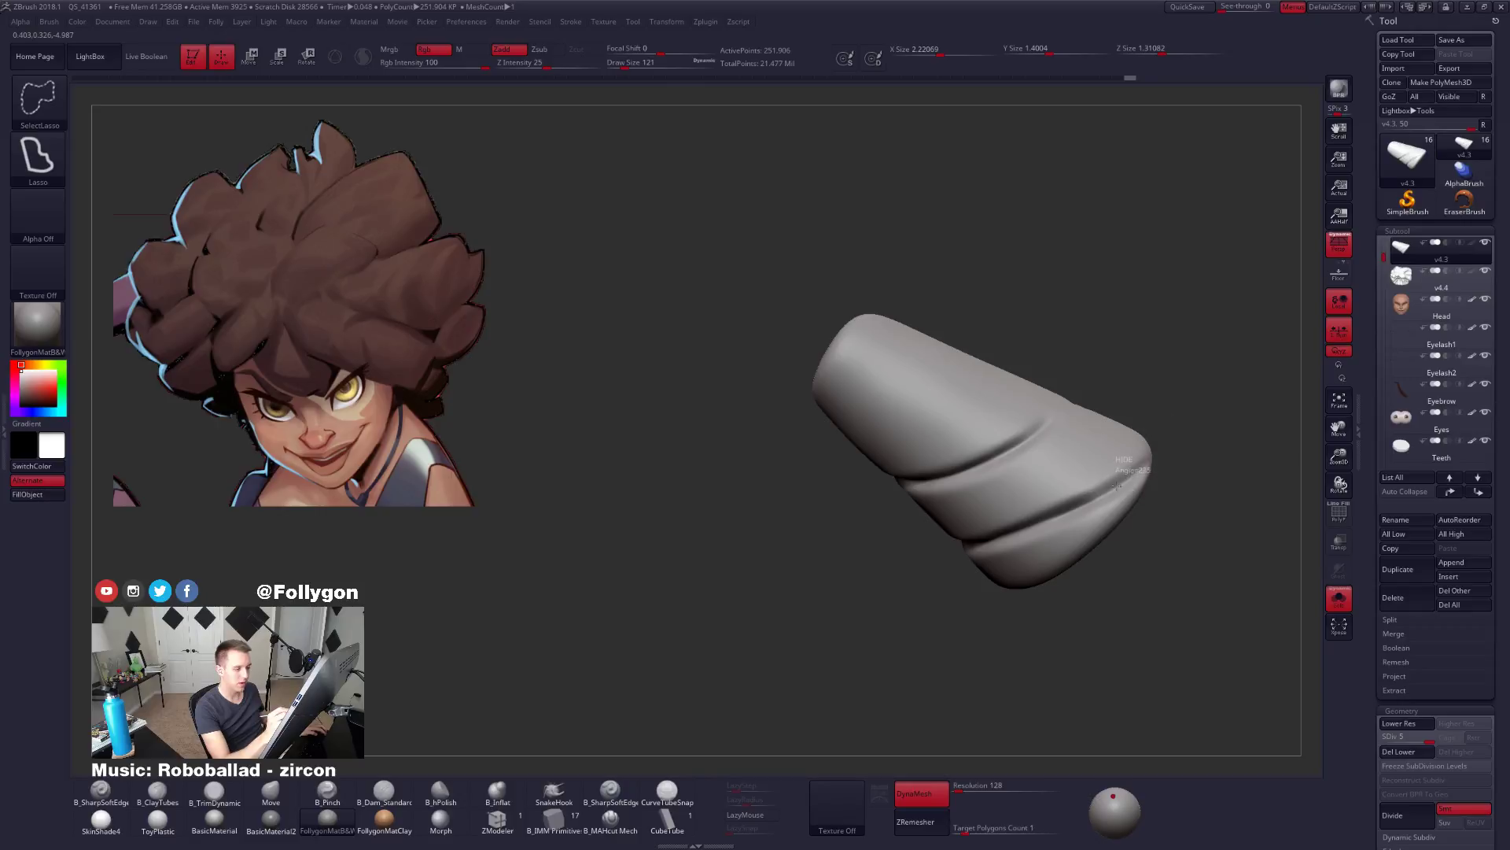
{"action": "left_click_drag", "start_coordinate": [1035, 522], "coordinate": [1126, 536], "text": "ctrl+alt+shift"}
{"action": "right_click_drag", "start_coordinate": [1117, 531], "coordinate": [1007, 557]}
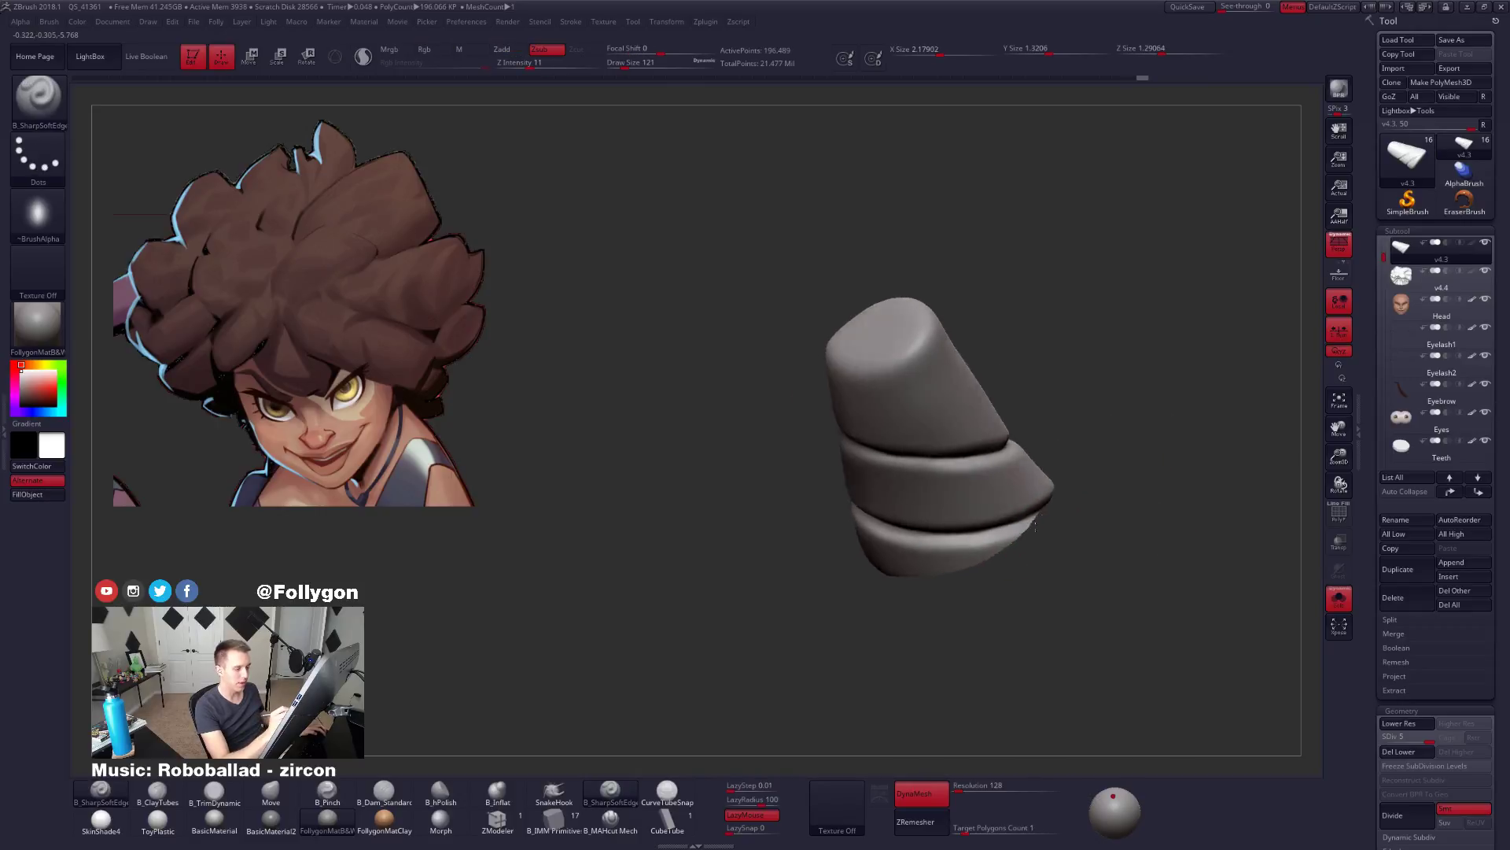
{"action": "key", "text": "ctrl+shift"}
{"action": "left_click_drag", "start_coordinate": [995, 528], "coordinate": [1098, 601], "text": "ctrl+alt+shift"}
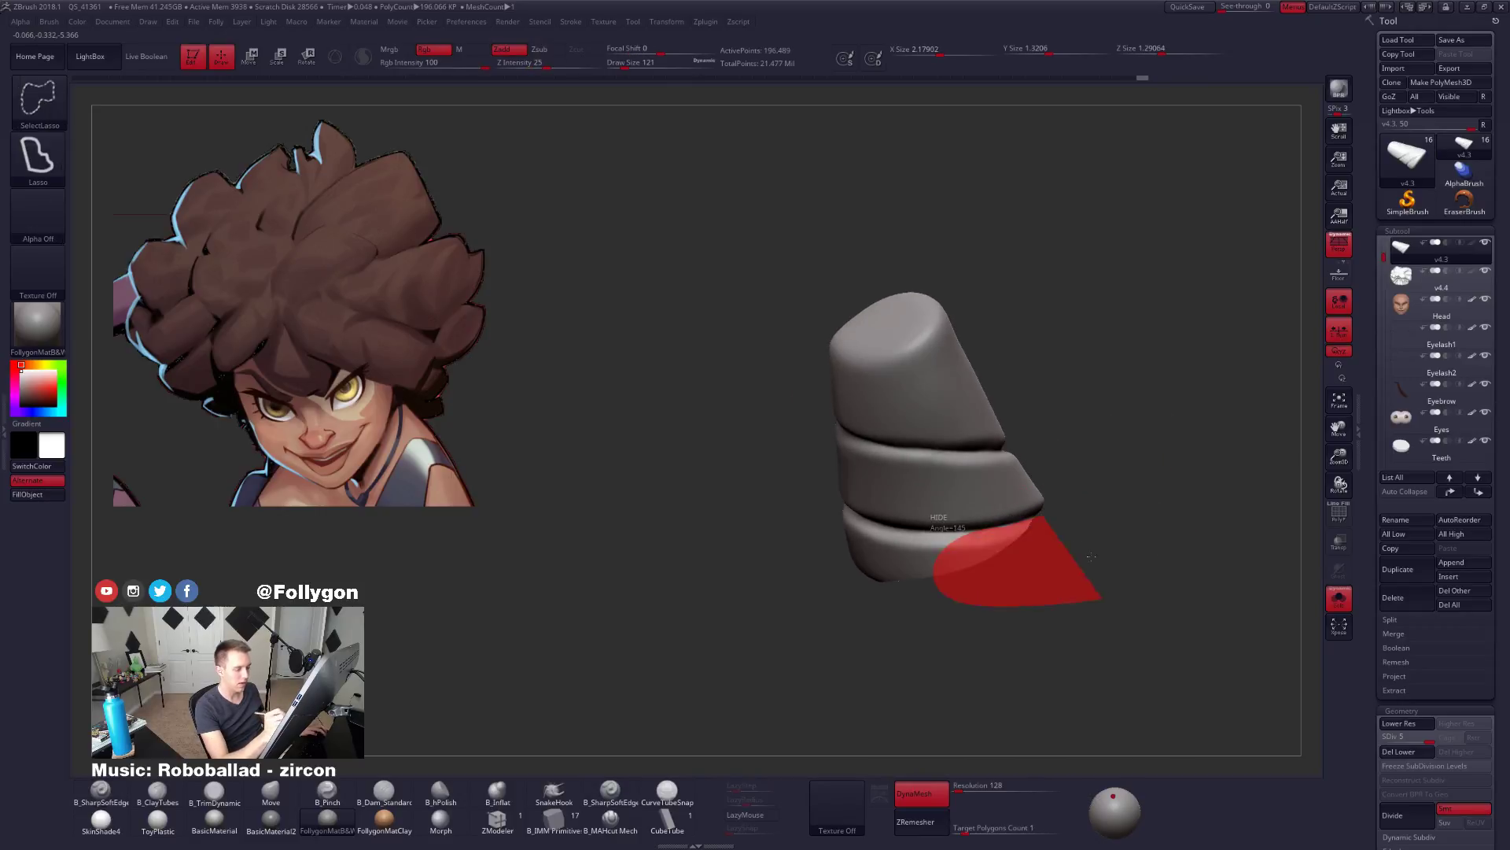
{"action": "mouse_move", "coordinate": [1098, 590]}
{"action": "right_mouse_down"}
{"action": "mouse_move", "coordinate": [1051, 555]}
{"action": "mouse_move", "coordinate": [936, 568]}
{"action": "mouse_move", "coordinate": [1006, 528]}
{"action": "right_mouse_up"}
Turn on double-sided display and hide more of the wide end below the outer crease with SelectLasso.
{"action": "key", "text": "ctrl+shift+f"}
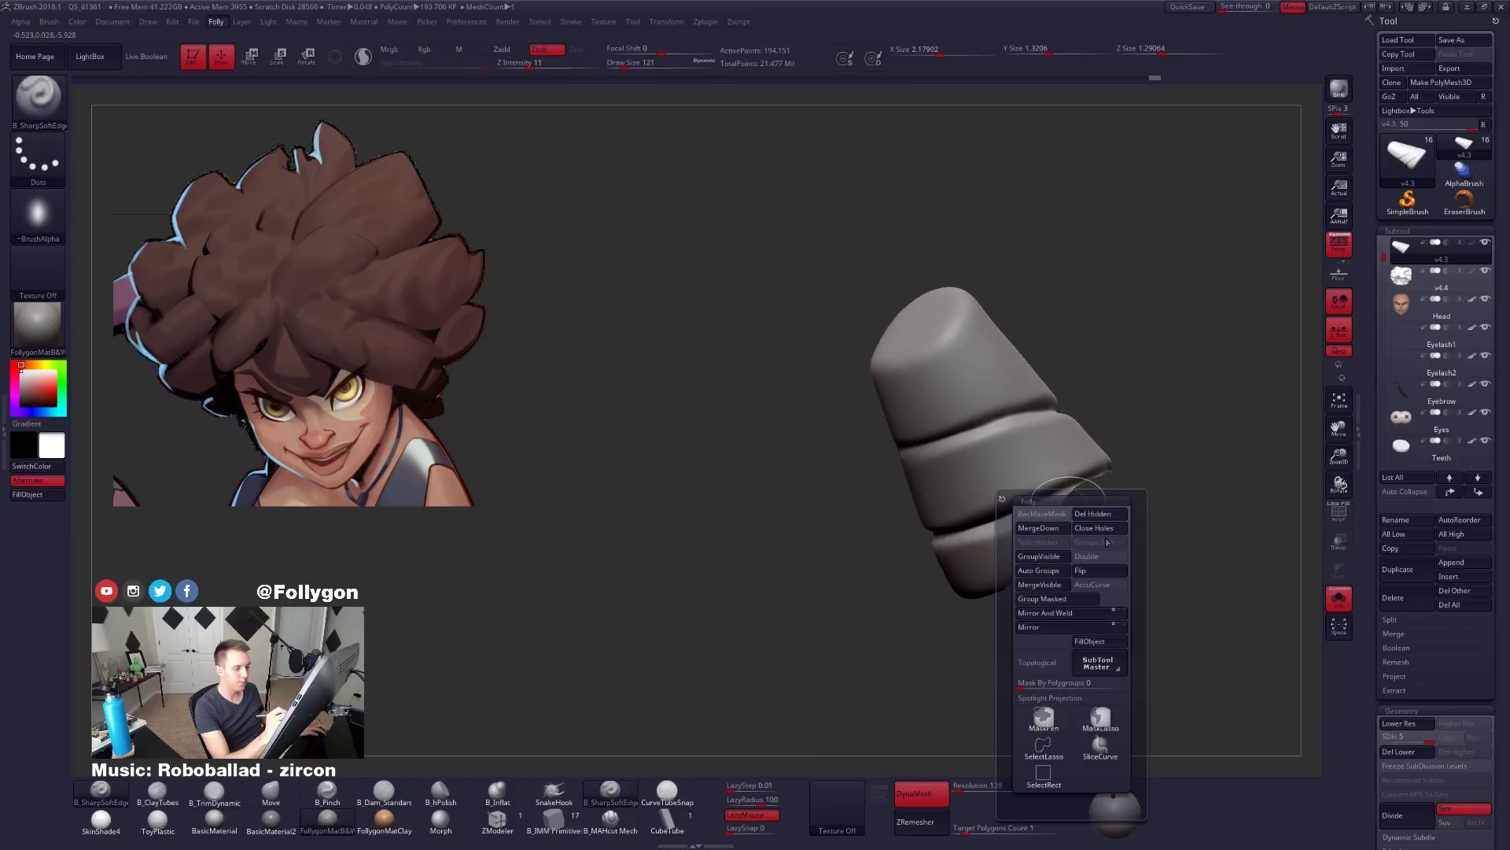
{"action": "left_click", "coordinate": [1099, 550]}
{"action": "right_click_drag", "start_coordinate": [1112, 460], "coordinate": [1069, 487]}
{"action": "key", "text": "ctrl+alt+shift"}
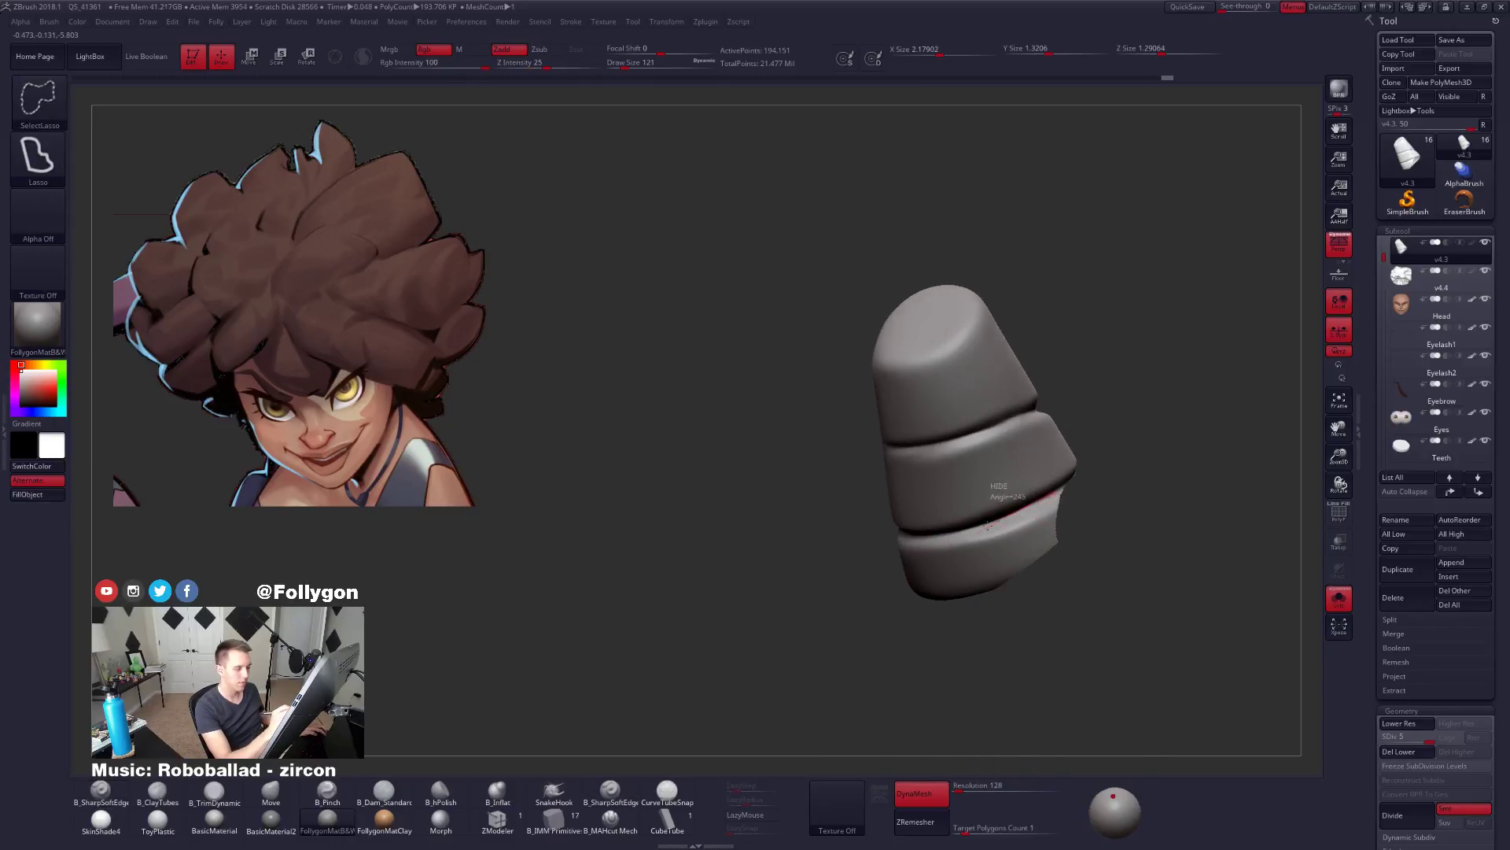
{"action": "left_click_drag", "start_coordinate": [987, 525], "coordinate": [1036, 610], "text": "ctrl+alt+shift"}
{"action": "right_click_drag", "start_coordinate": [1170, 566], "coordinate": [1239, 554]}
{"action": "right_click_drag", "start_coordinate": [1022, 536], "coordinate": [1041, 531]}
{"action": "key", "text": "ctrl+alt+shift"}
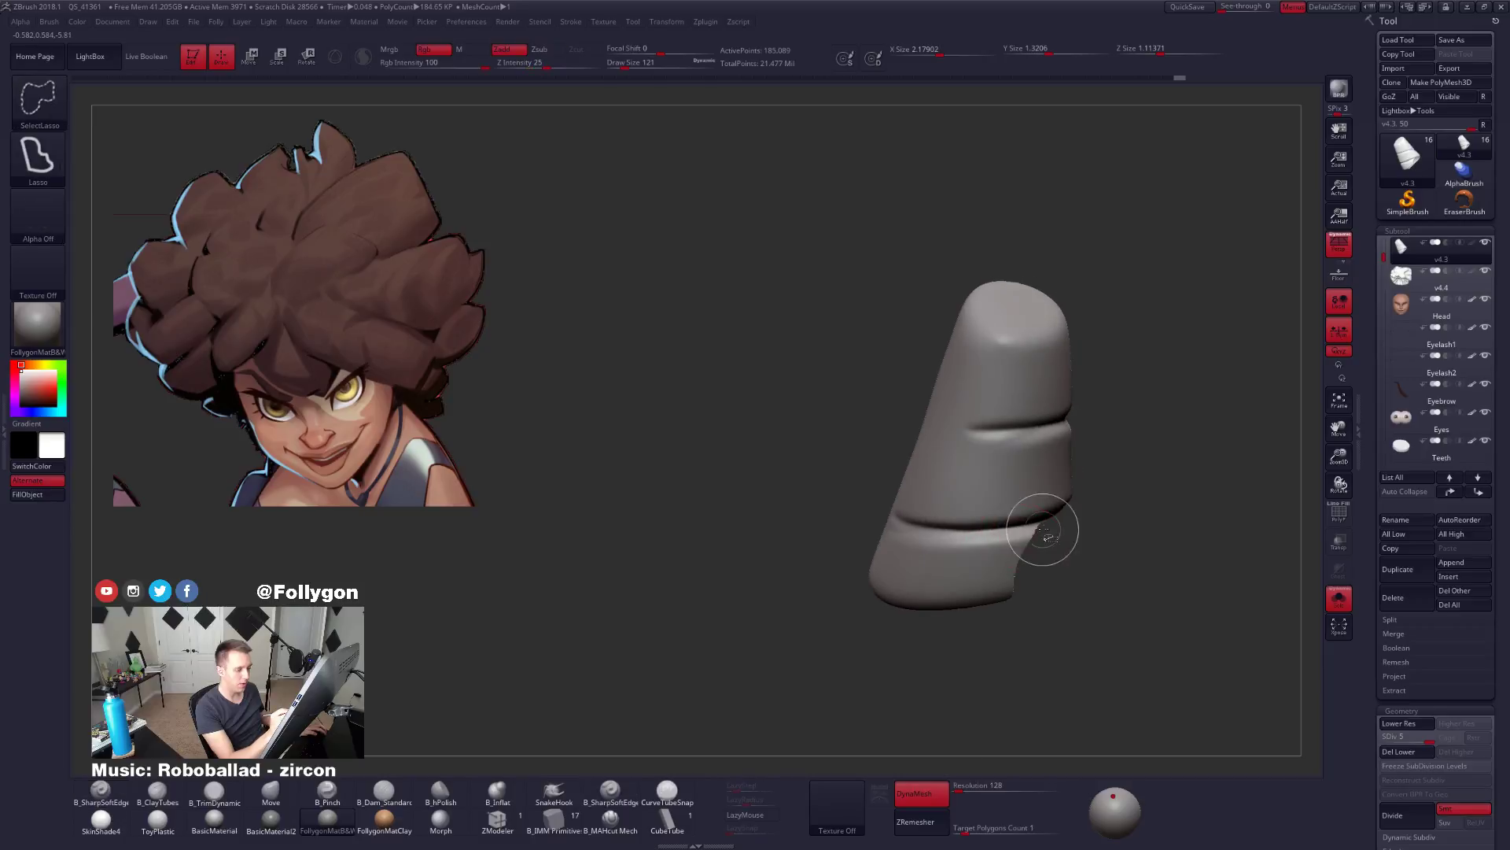
Hide the wide end section of the isolated hair clump by lassoing it away up to the nearest crease from several sides.
{"action": "left_click_drag", "start_coordinate": [932, 542], "coordinate": [972, 628], "text": "ctrl+alt+shift"}
{"action": "mouse_move", "coordinate": [1093, 555]}
{"action": "left_mouse_down"}
{"action": "mouse_move", "coordinate": [916, 560]}
{"action": "mouse_move", "coordinate": [970, 552]}
{"action": "left_mouse_up"}
{"action": "mouse_move", "coordinate": [970, 552]}
{"action": "left_mouse_down", "text": "alt"}
{"action": "mouse_move", "coordinate": [1000, 500]}
{"action": "mouse_move", "coordinate": [1048, 498]}
{"action": "mouse_move", "coordinate": [1062, 612]}
{"action": "left_mouse_up", "text": "alt"}
{"action": "key", "text": "ctrl+shift"}
{"action": "left_click_drag", "start_coordinate": [1186, 552], "coordinate": [1101, 534]}
{"action": "left_click_drag", "start_coordinate": [1101, 534], "coordinate": [988, 541], "text": "alt"}
{"action": "key", "text": "ctrl+shift"}
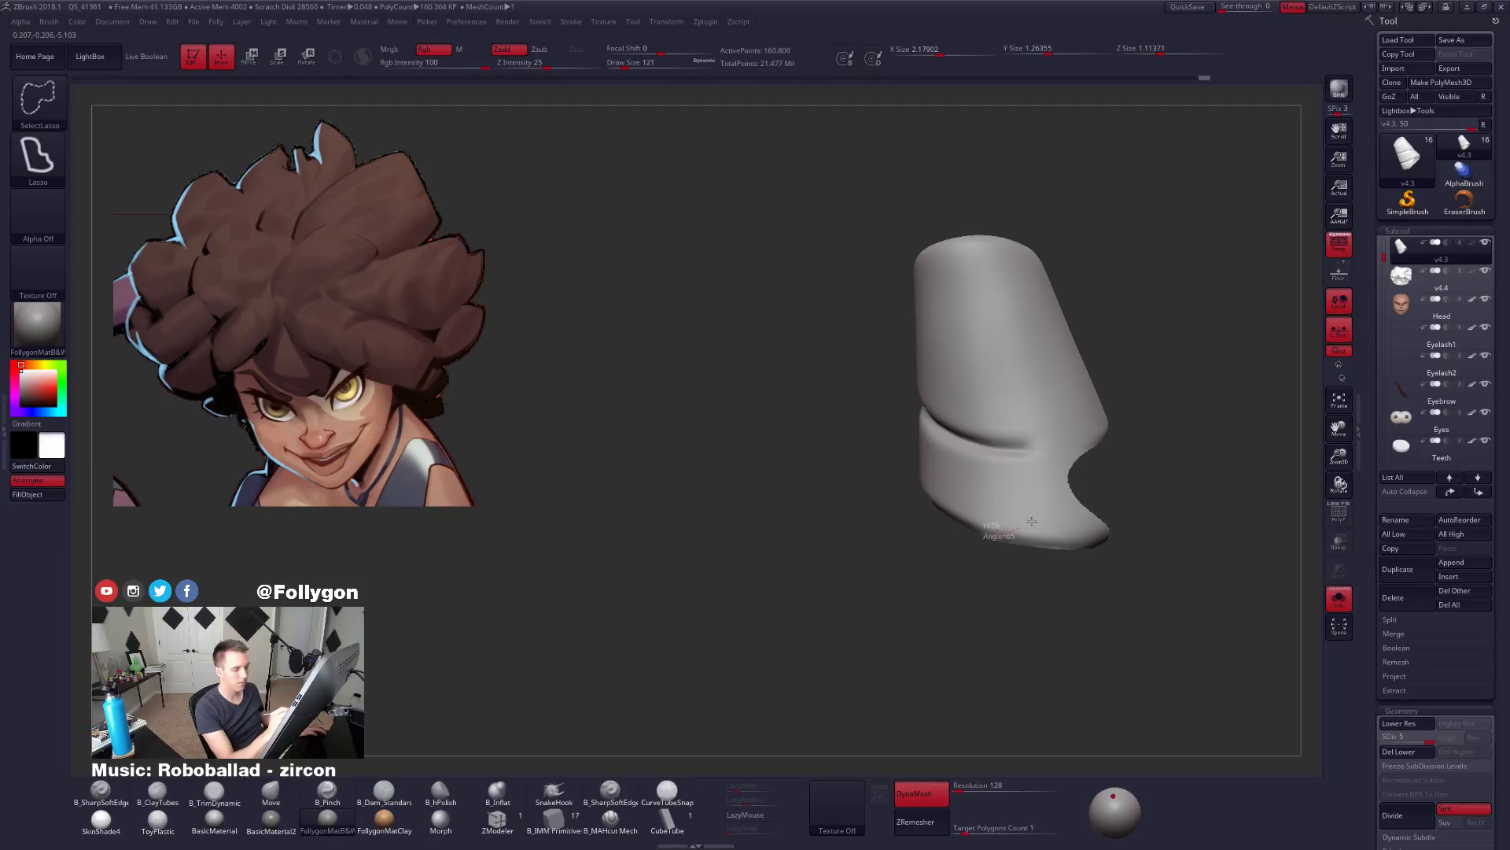
{"action": "left_click_drag", "start_coordinate": [1126, 456], "coordinate": [1125, 458], "text": "ctrl+alt+shift"}
{"action": "left_click_drag", "start_coordinate": [1056, 505], "coordinate": [1071, 515]}
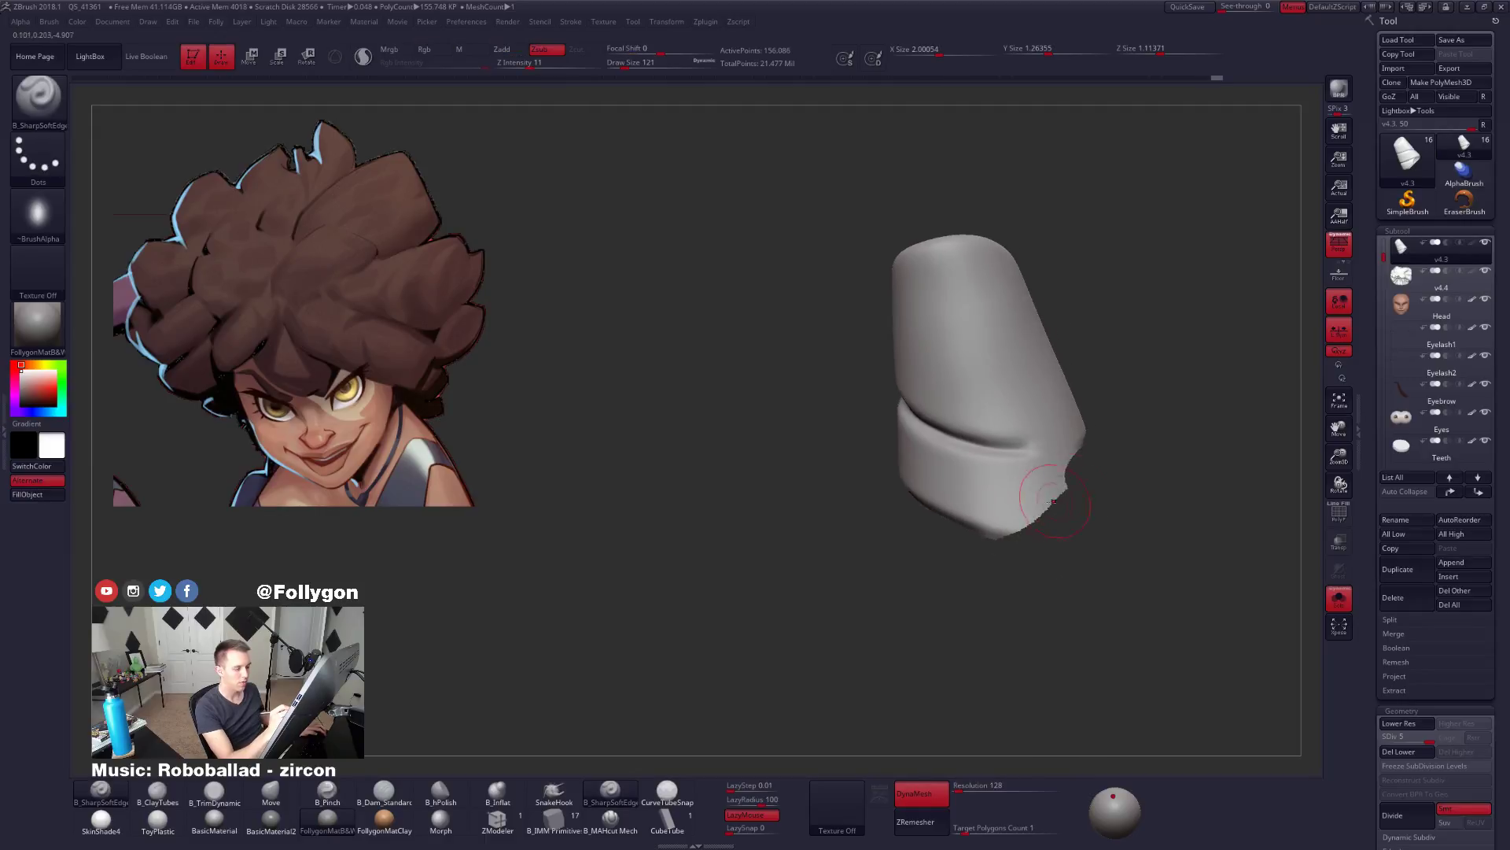
Invert the visibility to isolate the wide end section and lasso away the leftover band polygons along its side.
{"action": "mouse_move", "coordinate": [1145, 478]}
{"action": "left_mouse_down", "text": "ctrl+alt+shift"}
{"action": "mouse_move", "coordinate": [1102, 570]}
{"action": "mouse_move", "coordinate": [1058, 560]}
{"action": "mouse_move", "coordinate": [1096, 602]}
{"action": "mouse_move", "coordinate": [1005, 608]}
{"action": "mouse_move", "coordinate": [1032, 615]}
{"action": "left_mouse_up", "text": "ctrl+alt+shift"}
{"action": "mouse_move", "coordinate": [1032, 615]}
{"action": "left_mouse_down"}
{"action": "mouse_move", "coordinate": [1007, 620]}
{"action": "mouse_move", "coordinate": [930, 585]}
{"action": "mouse_move", "coordinate": [898, 642]}
{"action": "mouse_move", "coordinate": [966, 595]}
{"action": "mouse_move", "coordinate": [950, 537]}
{"action": "mouse_move", "coordinate": [962, 489]}
{"action": "left_mouse_up"}
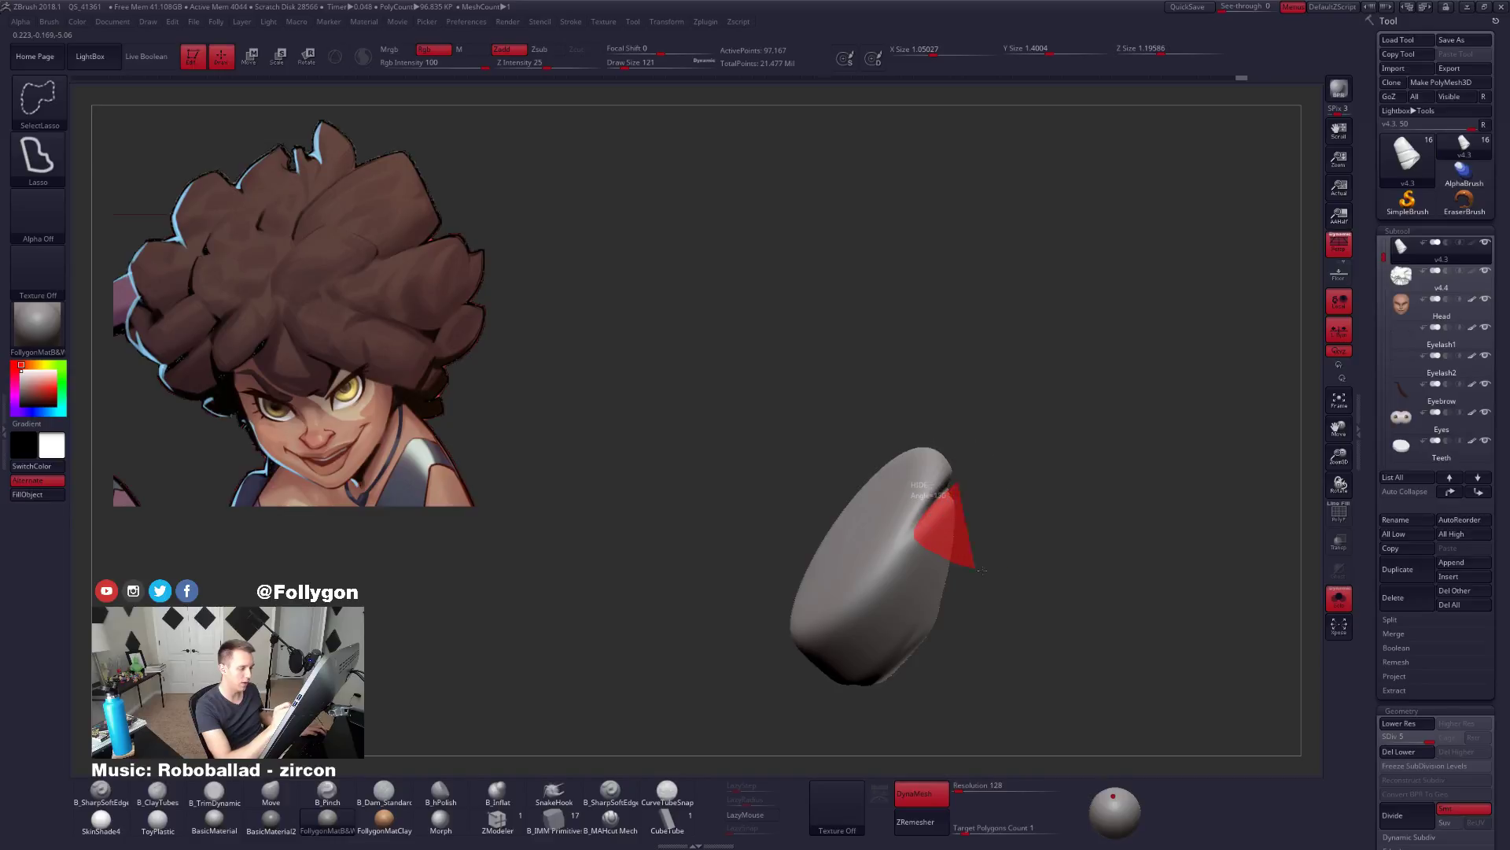
{"action": "mouse_move", "coordinate": [981, 571]}
{"action": "left_mouse_down", "text": "ctrl+alt+shift"}
{"action": "mouse_move", "coordinate": [1010, 600]}
{"action": "mouse_move", "coordinate": [985, 593]}
{"action": "mouse_move", "coordinate": [935, 527]}
{"action": "mouse_move", "coordinate": [920, 445]}
{"action": "left_mouse_up", "text": "ctrl+alt+shift"}
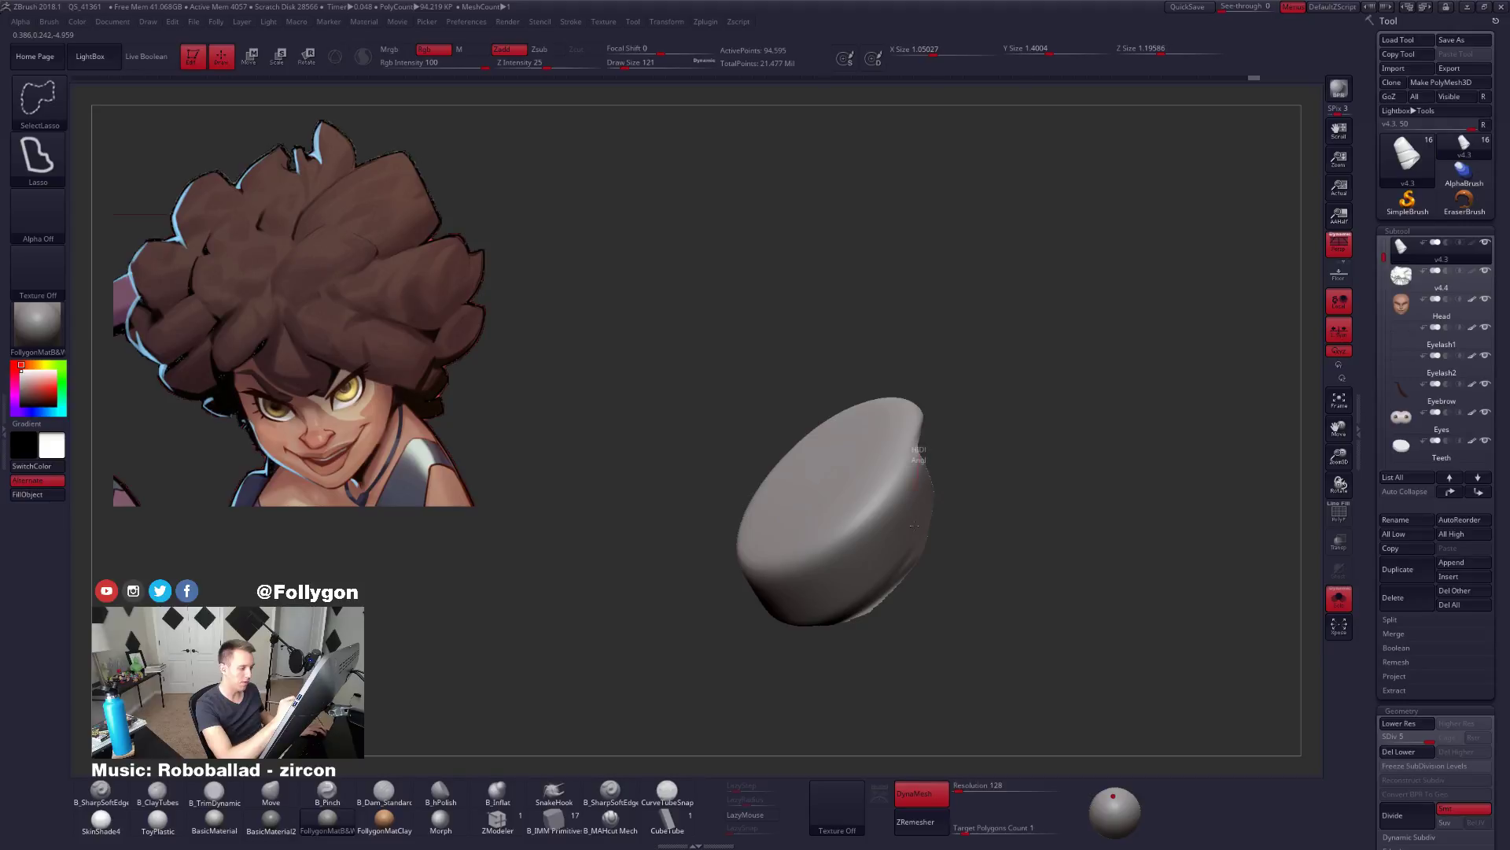
{"action": "left_click_drag", "start_coordinate": [914, 525], "coordinate": [1130, 580], "text": "ctrl+alt+shift"}
{"action": "left_click_drag", "start_coordinate": [956, 590], "coordinate": [910, 741]}
{"action": "left_click_drag", "start_coordinate": [911, 659], "coordinate": [964, 662]}
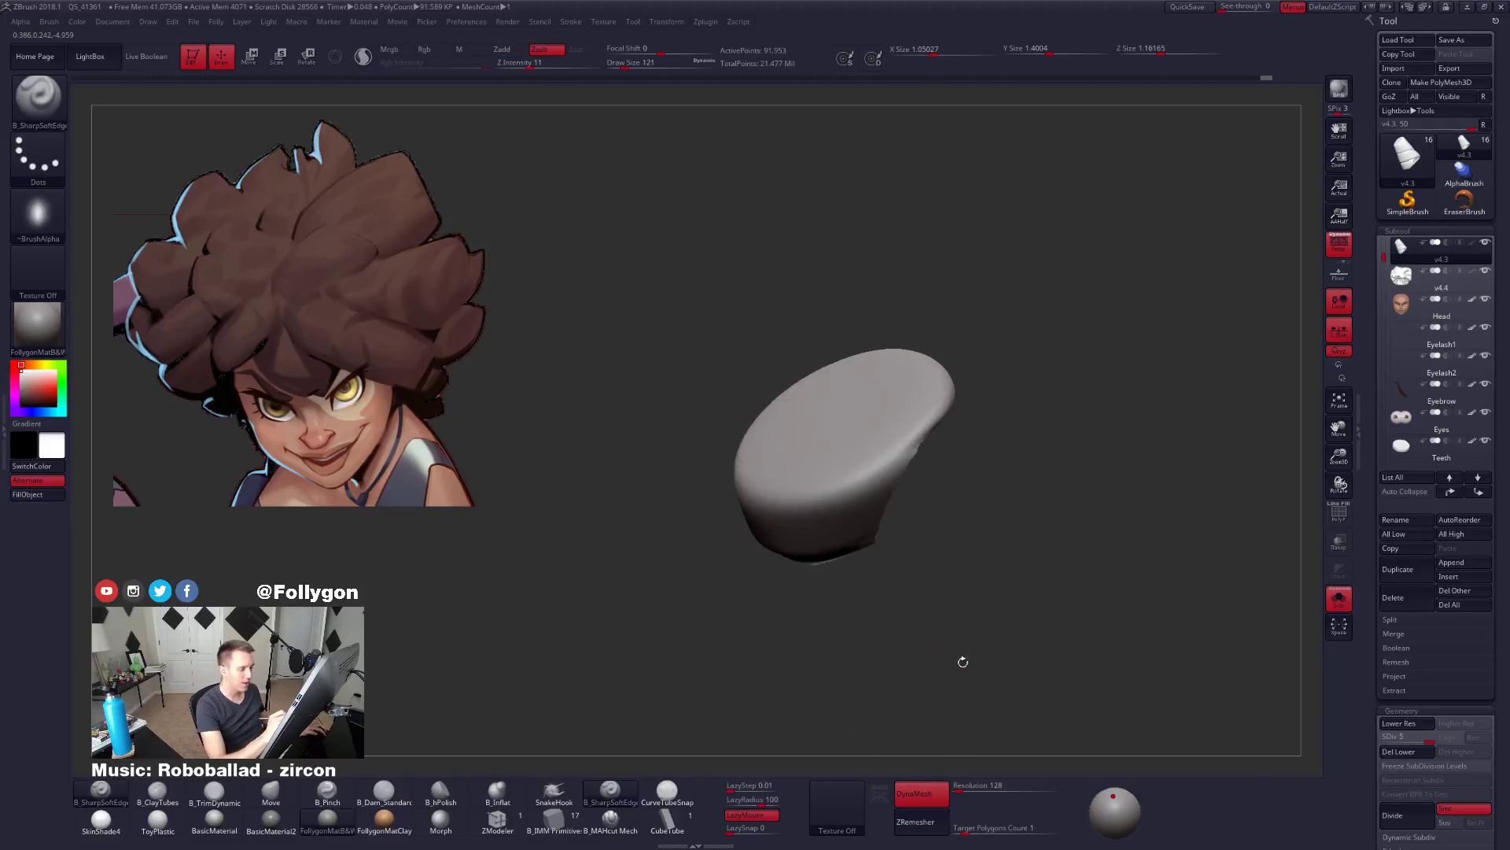
Trim the ragged polygons along the wide end section's crease edge and invert the visibility to bring back the rest of the clump.
{"action": "mouse_move", "coordinate": [875, 515]}
{"action": "left_mouse_down"}
{"action": "mouse_move", "coordinate": [924, 556]}
{"action": "mouse_move", "coordinate": [975, 444]}
{"action": "left_mouse_up"}
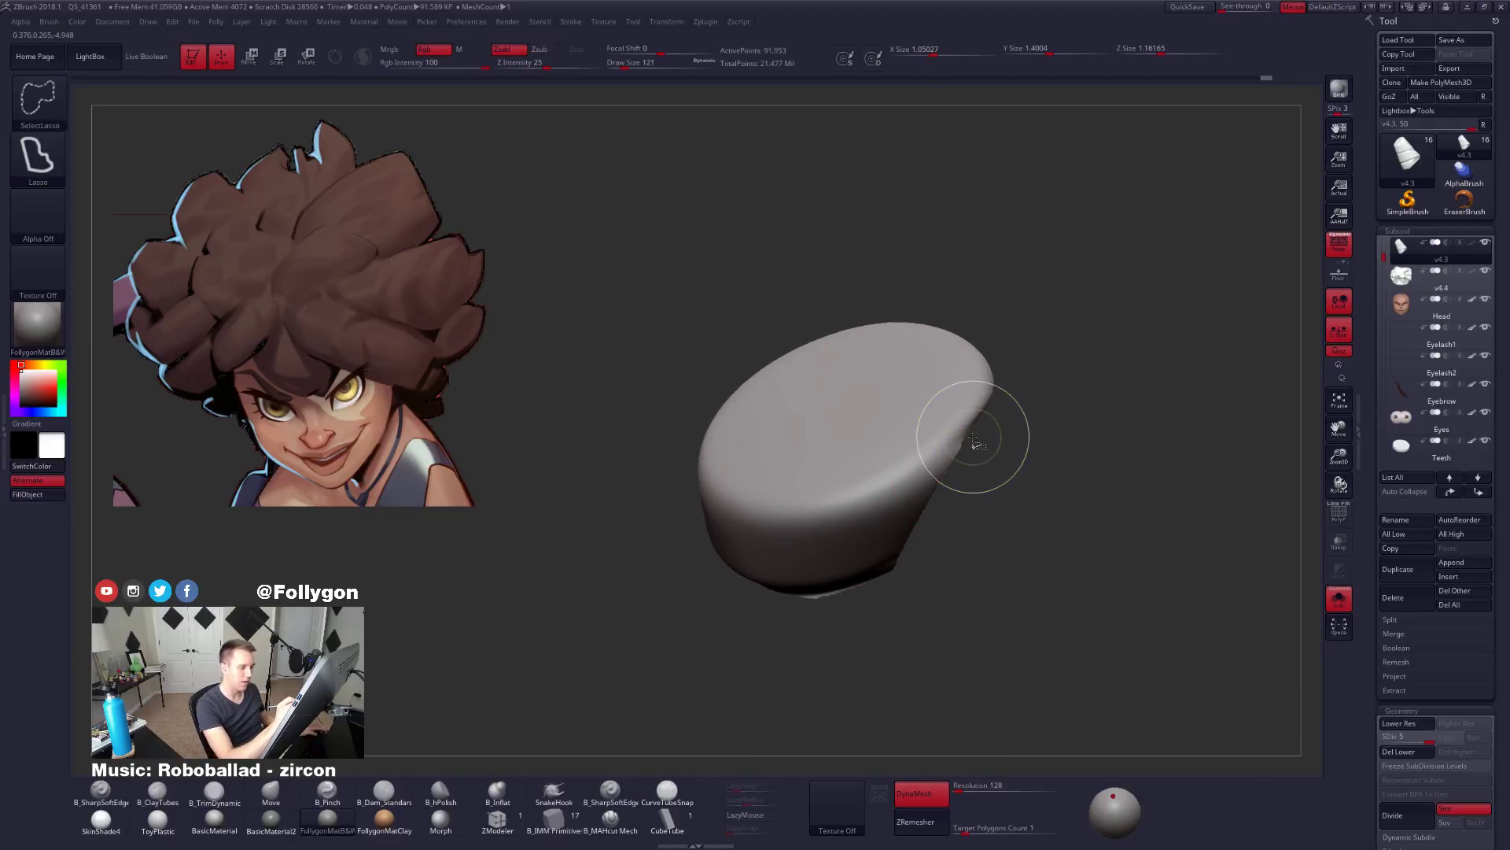
{"action": "left_click_drag", "start_coordinate": [959, 538], "coordinate": [928, 514]}
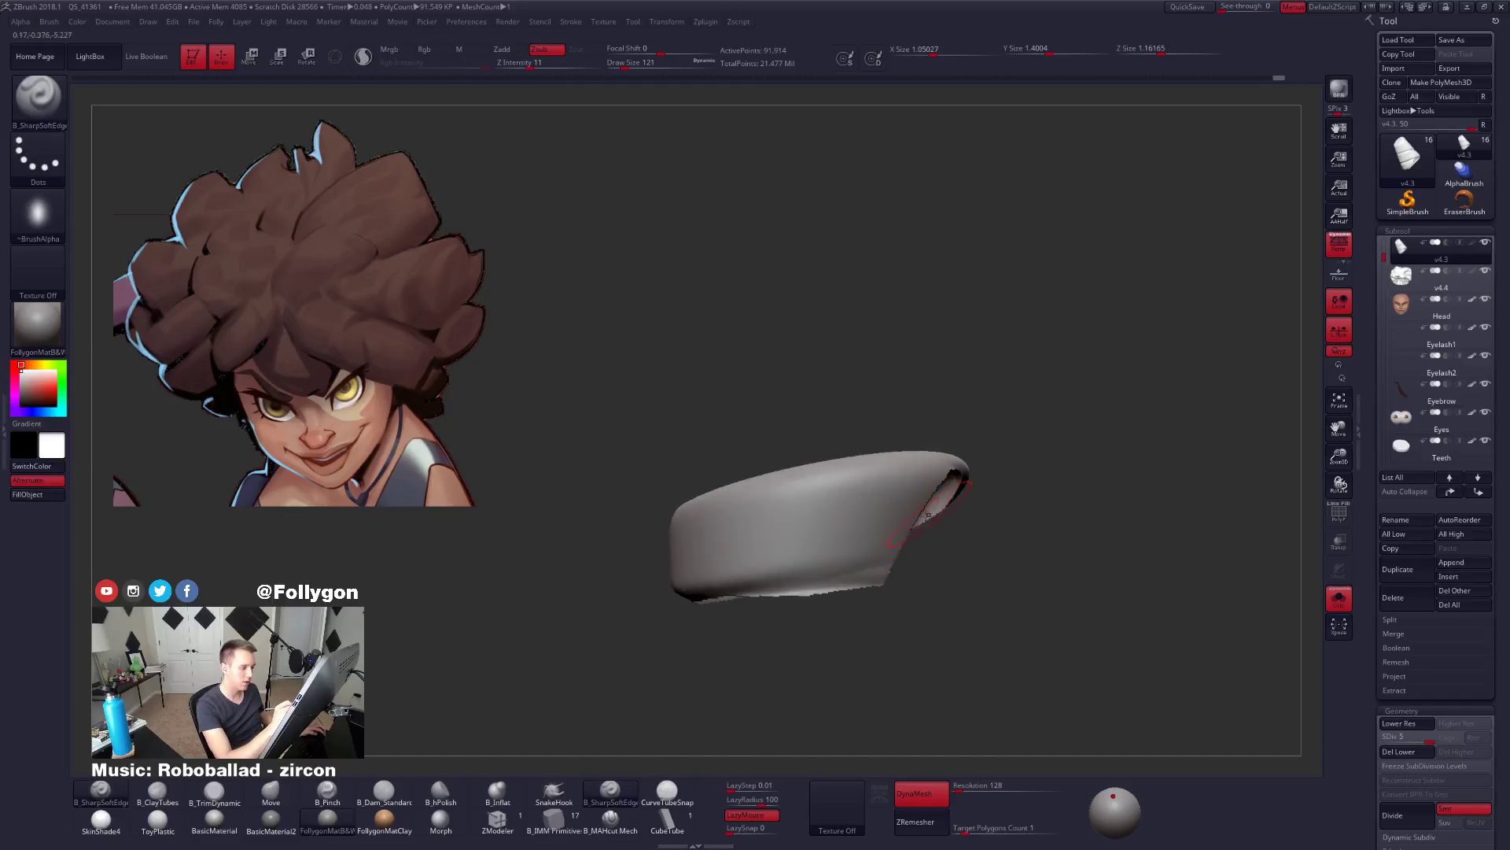
{"action": "left_click_drag", "start_coordinate": [715, 602], "coordinate": [724, 630]}
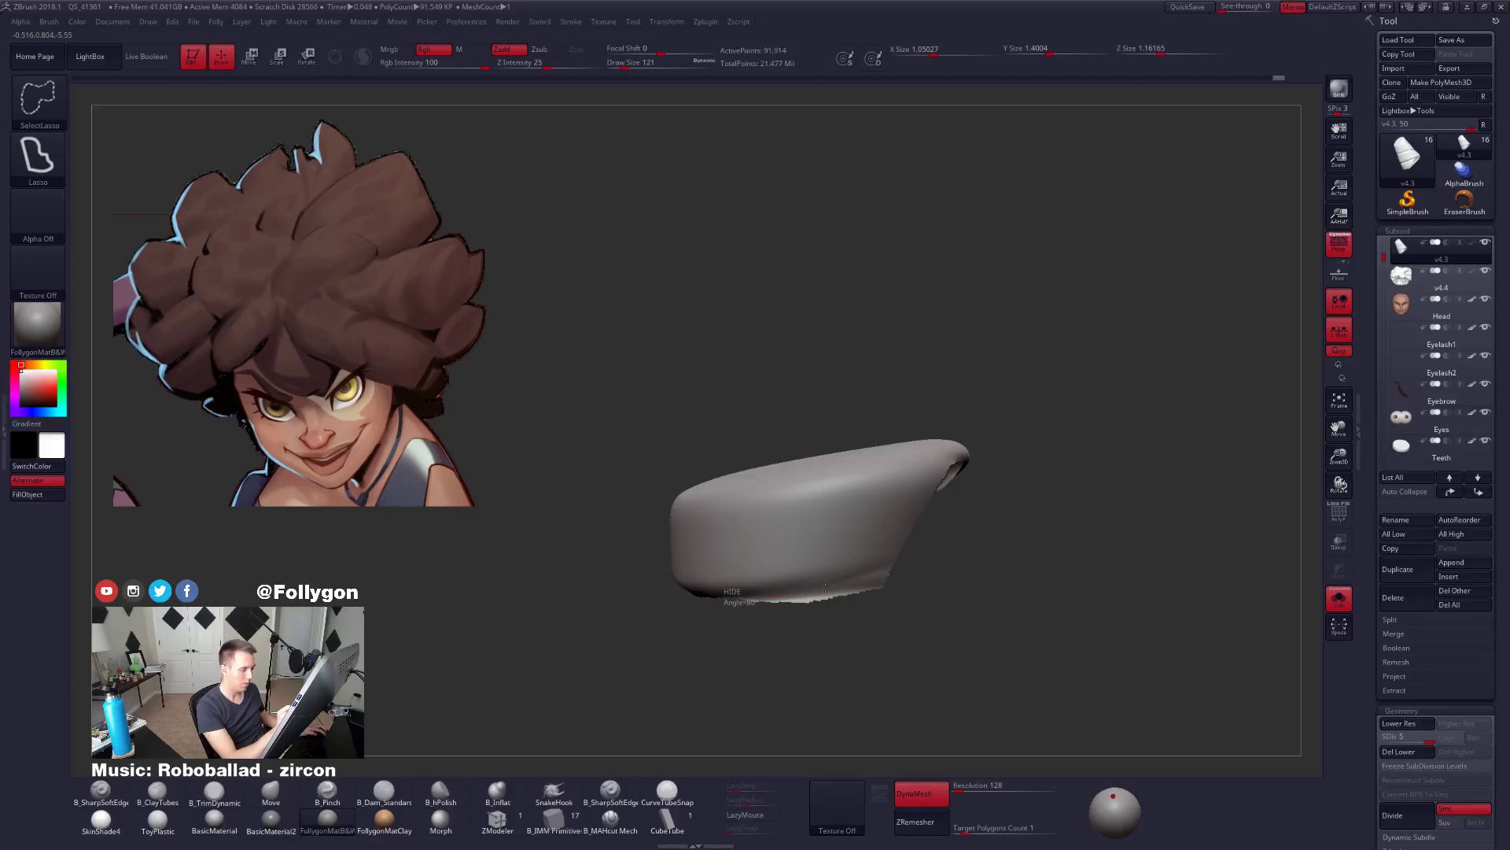
{"action": "left_click_drag", "start_coordinate": [910, 566], "coordinate": [886, 580], "text": "ctrl+shift"}
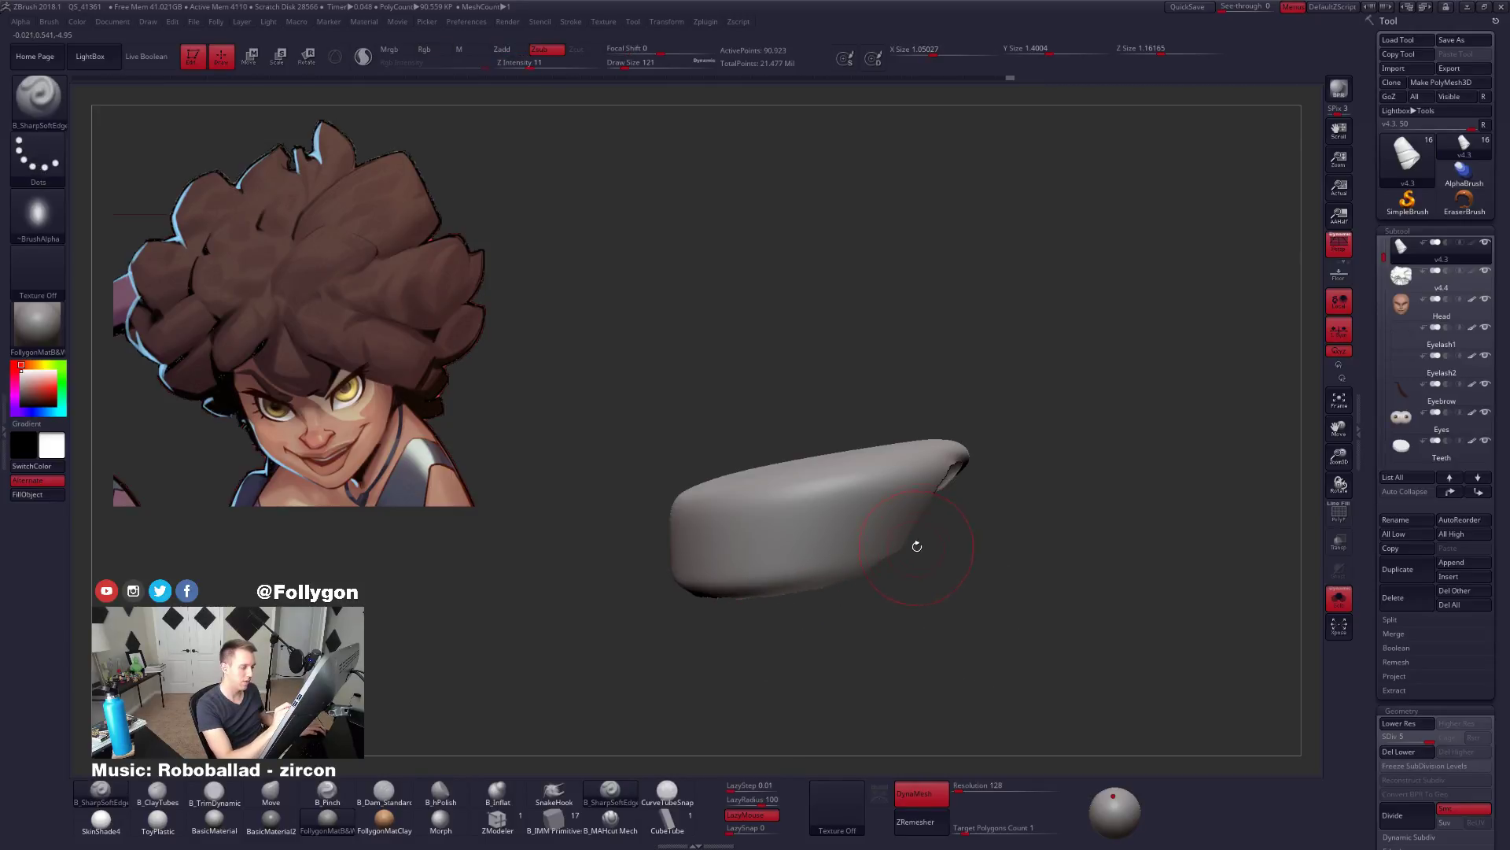
{"action": "mouse_move", "coordinate": [931, 519]}
{"action": "left_mouse_down", "text": "ctrl+shift"}
{"action": "mouse_move", "coordinate": [936, 669]}
{"action": "mouse_move", "coordinate": [912, 598]}
{"action": "left_mouse_up", "text": "ctrl+shift"}
{"action": "mouse_move", "coordinate": [1011, 636]}
{"action": "left_mouse_down"}
{"action": "mouse_move", "coordinate": [988, 627]}
{"action": "mouse_move", "coordinate": [1032, 700]}
{"action": "mouse_move", "coordinate": [1047, 683]}
{"action": "mouse_move", "coordinate": [1019, 678]}
{"action": "left_mouse_up"}
{"action": "left_click", "coordinate": [988, 627], "text": "ctrl+shift"}
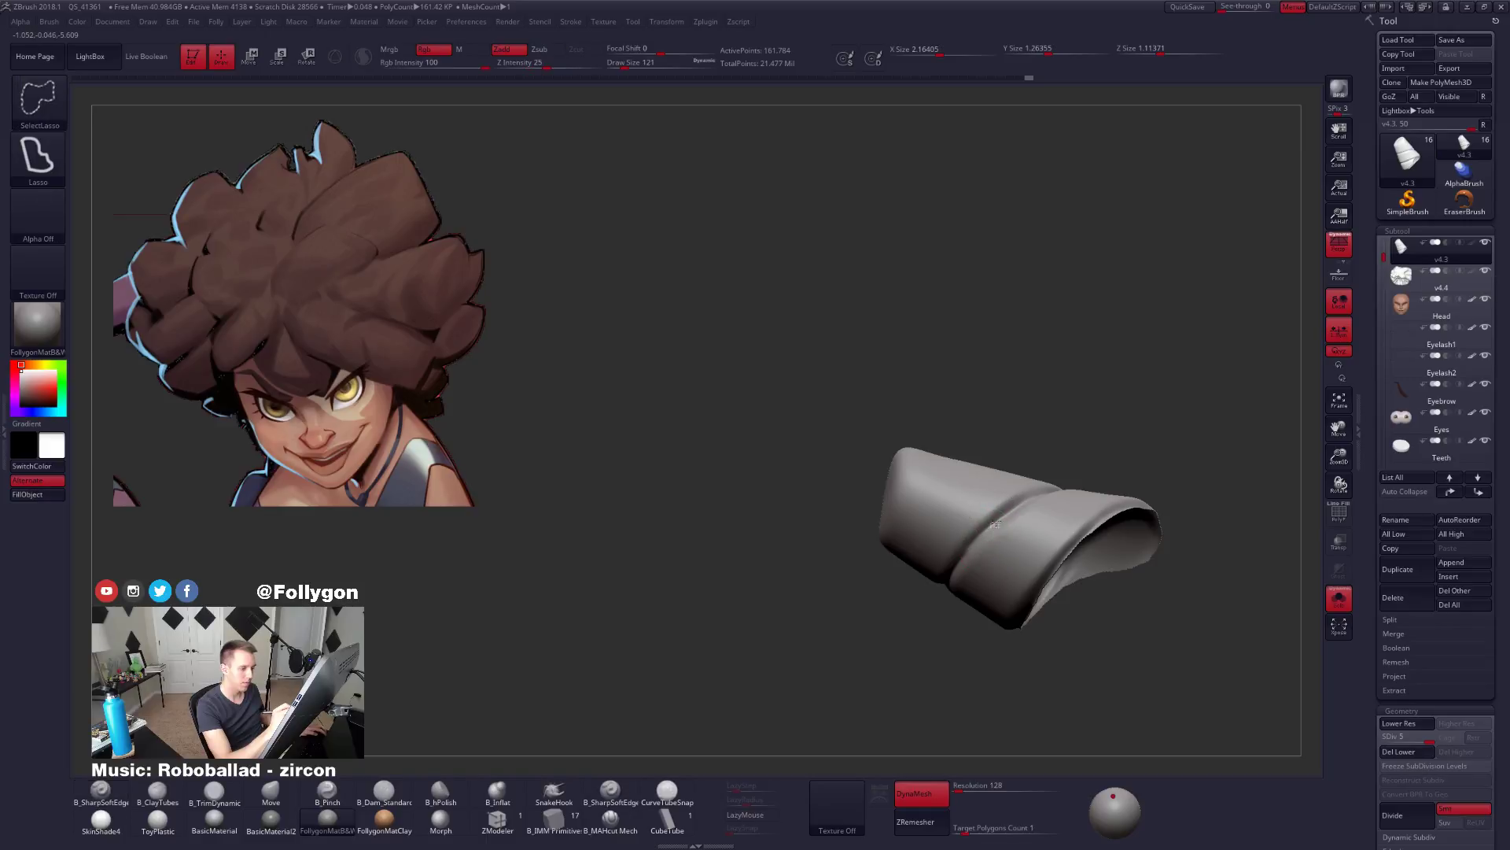
Hide the clump's narrow tip section up to the crease so that only the middle band stays visible.
{"action": "left_click_drag", "start_coordinate": [1071, 464], "coordinate": [959, 541], "text": "ctrl+alt+shift"}
{"action": "mouse_move", "coordinate": [1015, 677]}
{"action": "left_mouse_down"}
{"action": "mouse_move", "coordinate": [1062, 649]}
{"action": "mouse_move", "coordinate": [1050, 669]}
{"action": "mouse_move", "coordinate": [1022, 653]}
{"action": "mouse_move", "coordinate": [1062, 598]}
{"action": "left_mouse_up"}
{"action": "left_click_drag", "start_coordinate": [1078, 441], "coordinate": [875, 515], "text": "ctrl+alt+shift"}
{"action": "mouse_move", "coordinate": [1015, 684]}
{"action": "left_mouse_down"}
{"action": "mouse_move", "coordinate": [1003, 642]}
{"action": "mouse_move", "coordinate": [952, 669]}
{"action": "left_mouse_up"}
{"action": "right_click_drag", "start_coordinate": [944, 561], "coordinate": [953, 590]}
{"action": "mouse_move", "coordinate": [937, 526]}
{"action": "left_mouse_down", "text": "ctrl+alt+shift"}
{"action": "mouse_move", "coordinate": [783, 621]}
{"action": "mouse_move", "coordinate": [943, 412]}
{"action": "left_mouse_up", "text": "ctrl+alt+shift"}
{"action": "mouse_move", "coordinate": [914, 644]}
{"action": "right_mouse_down"}
{"action": "mouse_move", "coordinate": [932, 543]}
{"action": "mouse_move", "coordinate": [905, 539]}
{"action": "right_mouse_up"}
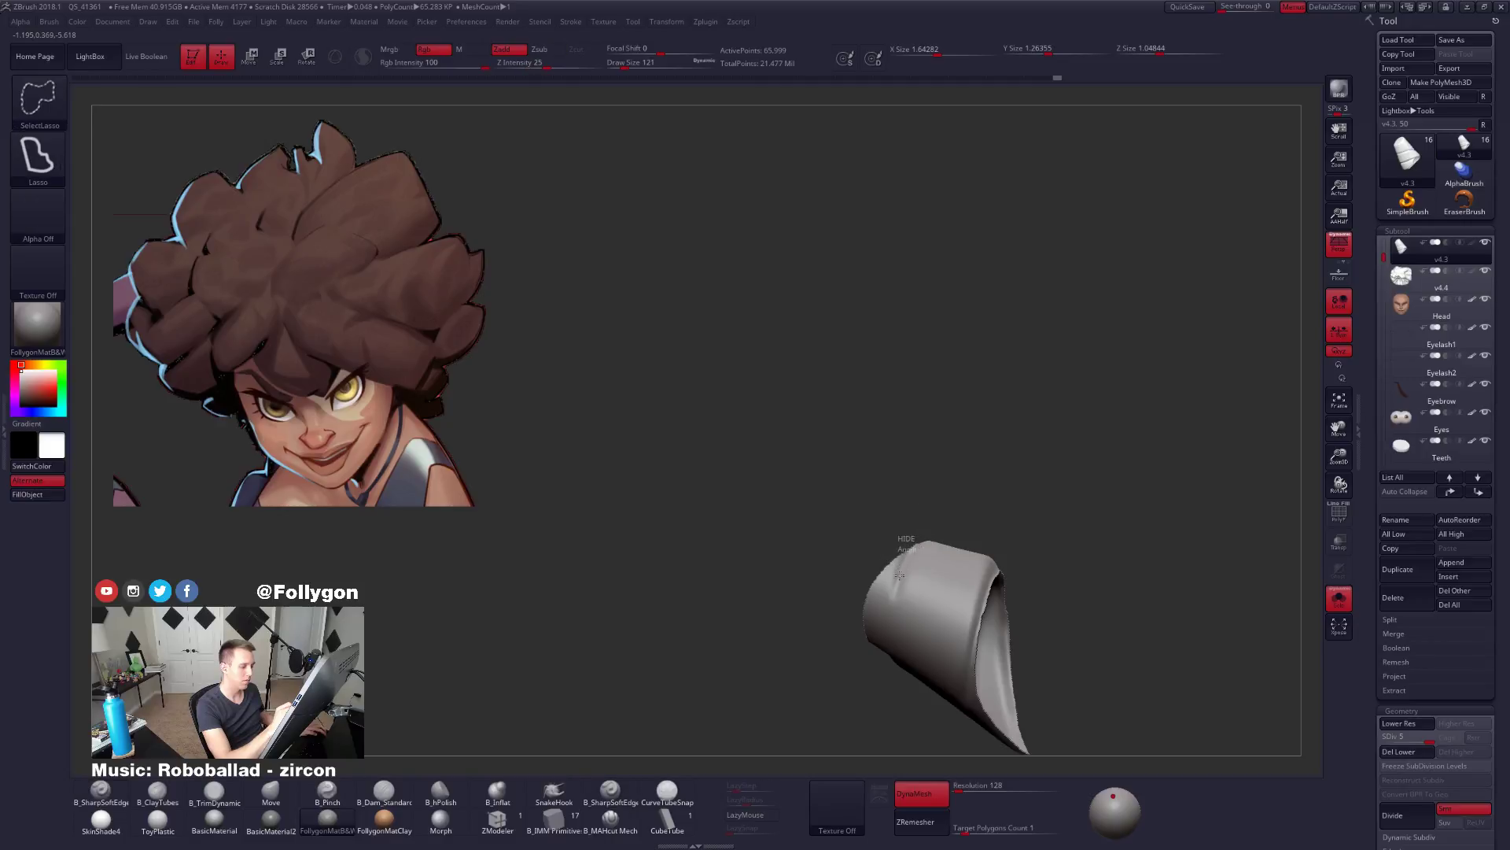
{"action": "left_click_drag", "start_coordinate": [909, 538], "coordinate": [793, 603], "text": "ctrl+alt+shift"}
{"action": "mouse_move", "coordinate": [854, 562]}
{"action": "right_mouse_down"}
{"action": "mouse_move", "coordinate": [873, 630]}
{"action": "mouse_move", "coordinate": [910, 651]}
{"action": "mouse_move", "coordinate": [928, 618]}
{"action": "mouse_move", "coordinate": [1012, 630]}
{"action": "mouse_move", "coordinate": [999, 605]}
{"action": "mouse_move", "coordinate": [1023, 586]}
{"action": "right_mouse_up"}
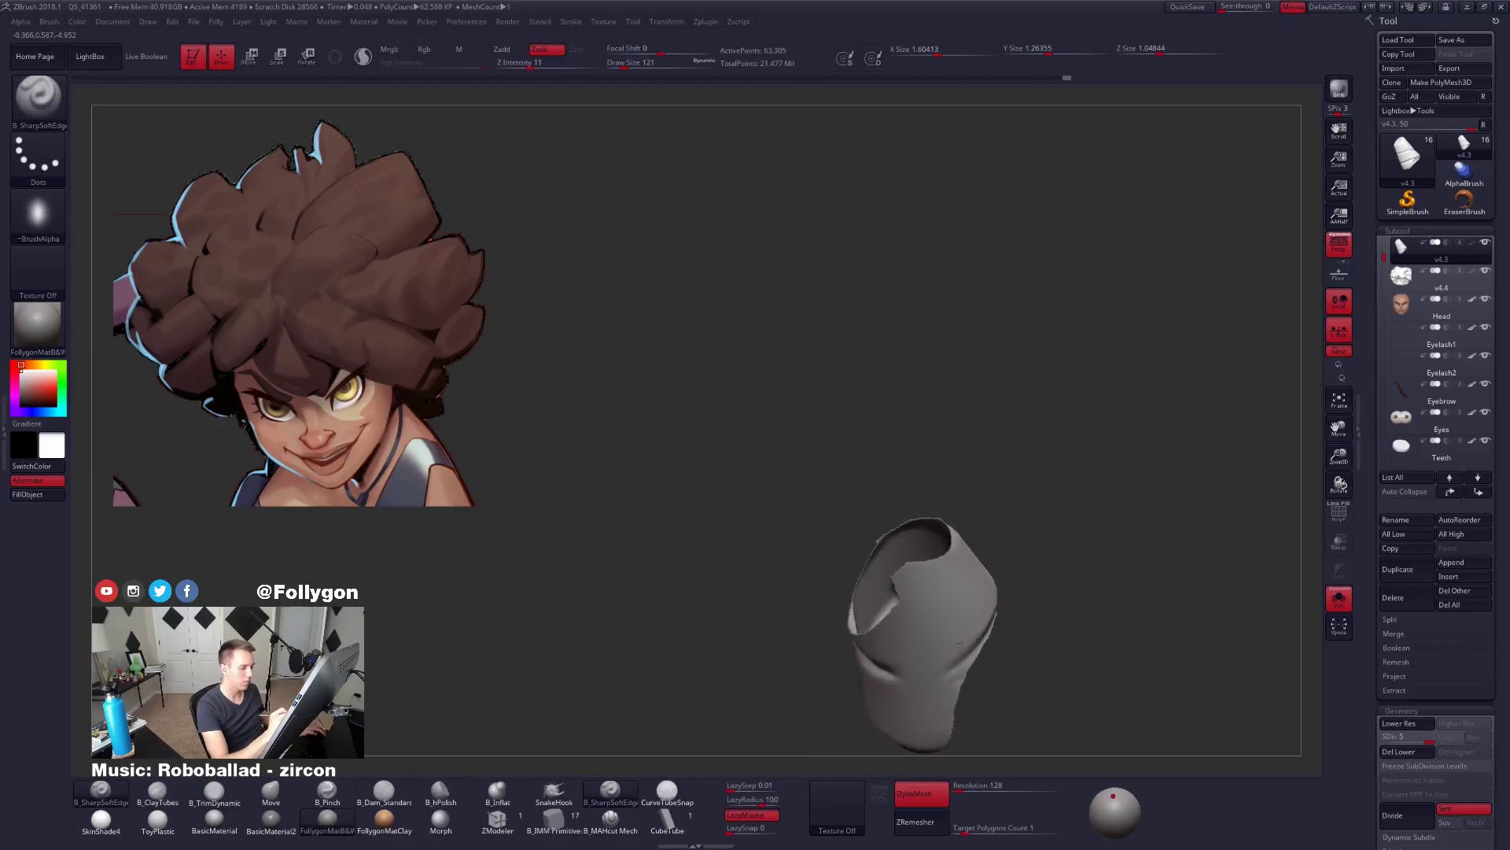
Lasso away the stray polygons along the open edges of the isolated middle band, following its creases.
{"action": "left_click_drag", "start_coordinate": [1031, 573], "coordinate": [1034, 555], "text": "ctrl+shift"}
{"action": "mouse_move", "coordinate": [1029, 563]}
{"action": "right_mouse_down"}
{"action": "mouse_move", "coordinate": [944, 586]}
{"action": "mouse_move", "coordinate": [955, 629]}
{"action": "mouse_move", "coordinate": [1086, 379]}
{"action": "right_mouse_up"}
{"action": "left_click_drag", "start_coordinate": [1086, 379], "coordinate": [1023, 441], "text": "ctrl+shift"}
{"action": "right_click_drag", "start_coordinate": [1022, 440], "coordinate": [986, 490]}
{"action": "key", "text": "ctrl+shift"}
{"action": "left_click_drag", "start_coordinate": [1006, 541], "coordinate": [1097, 448], "text": "ctrl+alt+shift"}
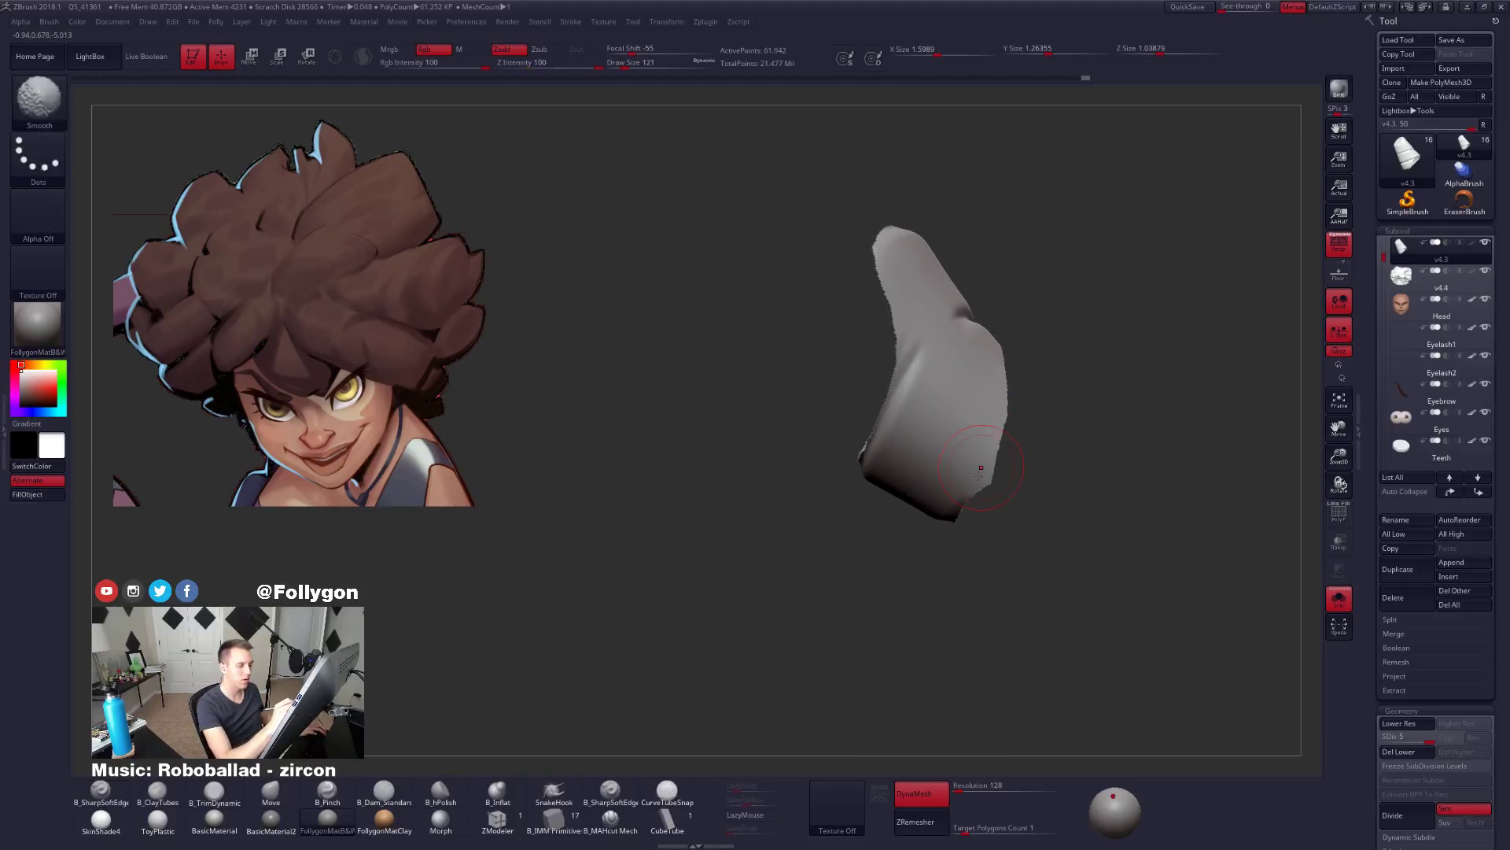
{"action": "right_click_drag", "start_coordinate": [1038, 507], "coordinate": [972, 514]}
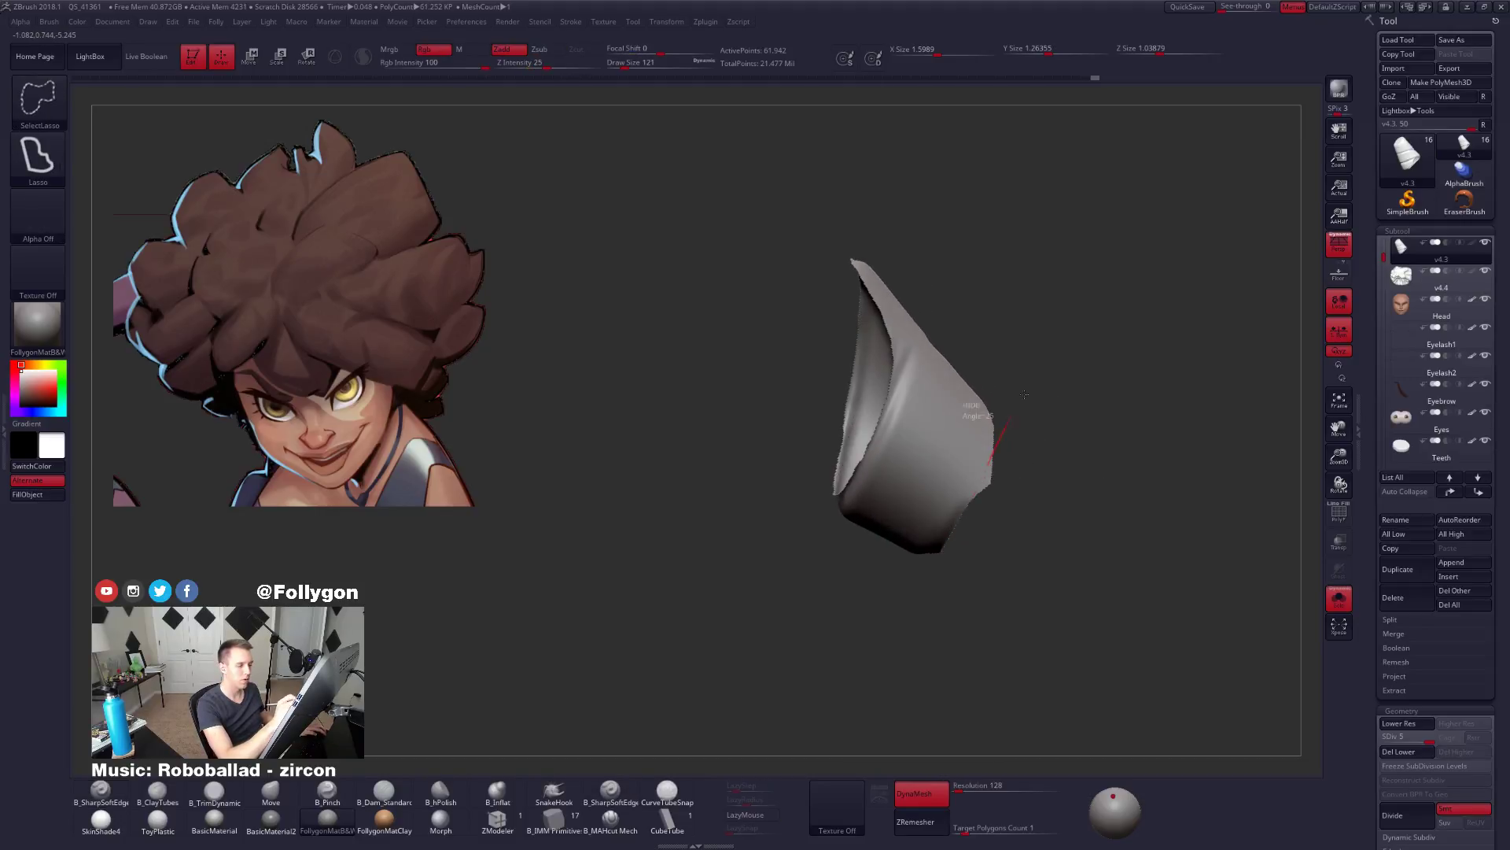
{"action": "left_click_drag", "start_coordinate": [1025, 394], "coordinate": [1004, 506], "text": "ctrl+alt+shift"}
{"action": "mouse_move", "coordinate": [1005, 506]}
{"action": "right_mouse_down"}
{"action": "mouse_move", "coordinate": [975, 523]}
{"action": "mouse_move", "coordinate": [1002, 448]}
{"action": "right_mouse_up"}
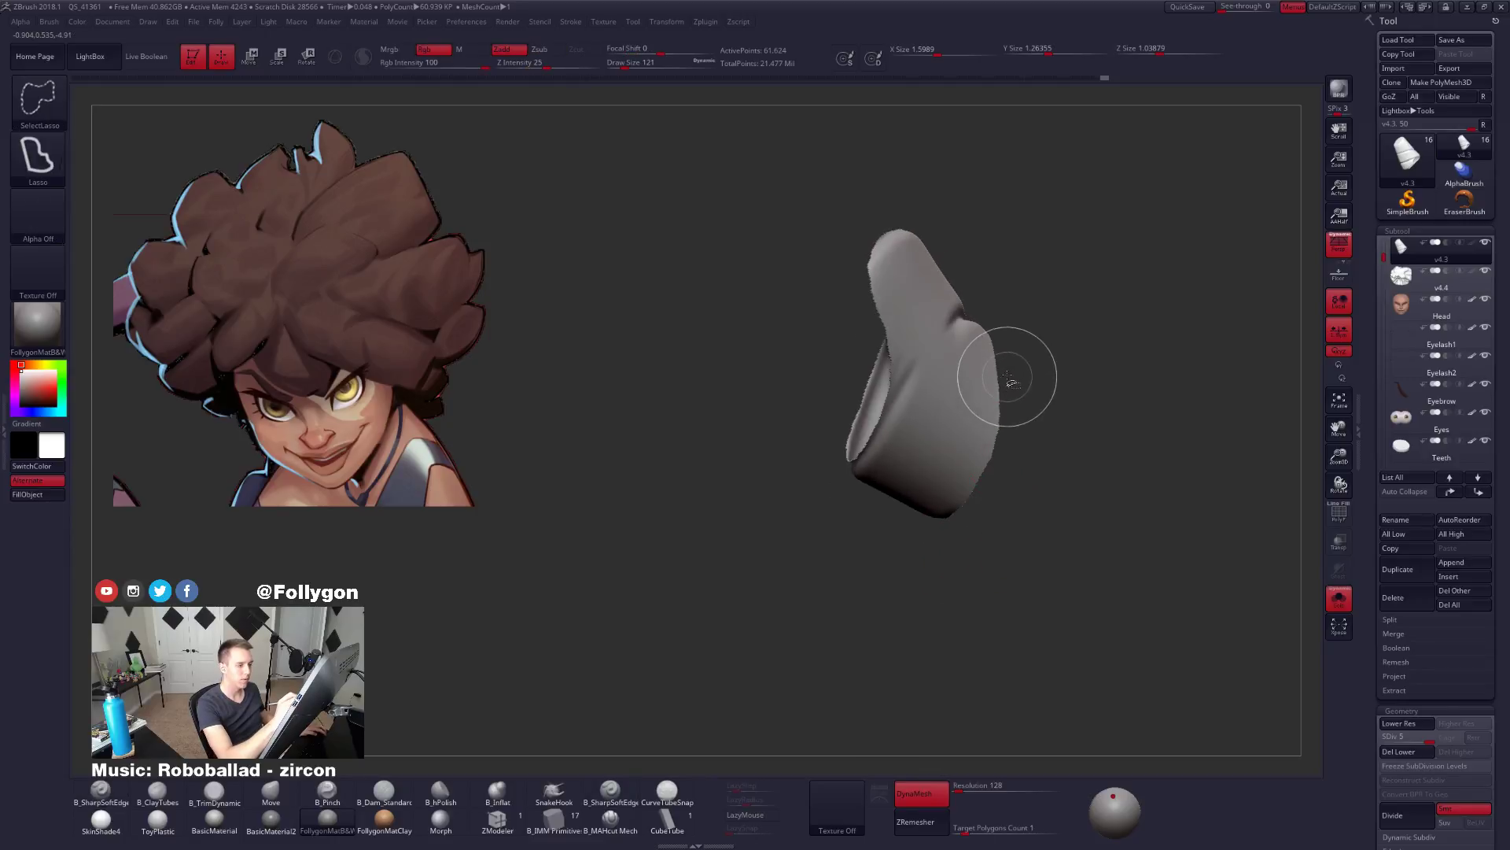
{"action": "right_click_drag", "start_coordinate": [1053, 549], "coordinate": [997, 620]}
Give the two end sections and the middle band separate polygroups and restore the whole clump's visibility.
{"action": "left_click", "coordinate": [975, 613], "text": "ctrl+shift"}
{"action": "key", "text": "shift+f"}
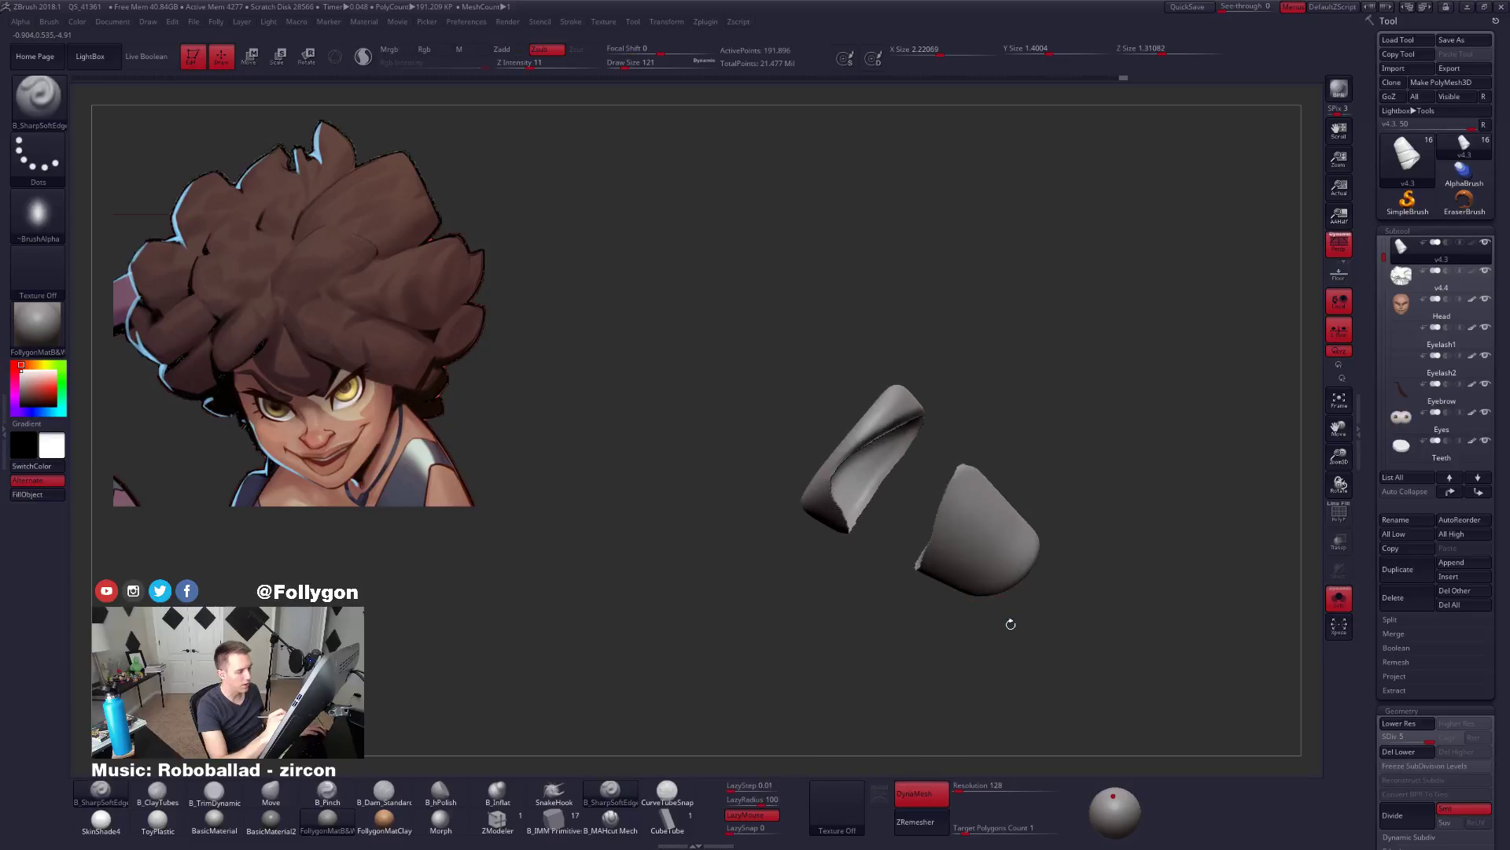
{"action": "key", "text": "ctrl+w"}
{"action": "key", "text": "ctrl+w"}
{"action": "mouse_move", "coordinate": [931, 652]}
{"action": "left_mouse_down", "text": "ctrl+shift"}
{"action": "mouse_move", "coordinate": [945, 631]}
{"action": "mouse_move", "coordinate": [988, 624]}
{"action": "mouse_move", "coordinate": [936, 628]}
{"action": "mouse_move", "coordinate": [991, 677]}
{"action": "mouse_move", "coordinate": [974, 675]}
{"action": "mouse_move", "coordinate": [973, 653]}
{"action": "left_mouse_up", "text": "ctrl+shift"}
{"action": "key", "text": "ctrl+w"}
{"action": "left_click", "coordinate": [973, 673], "text": "ctrl+shift"}
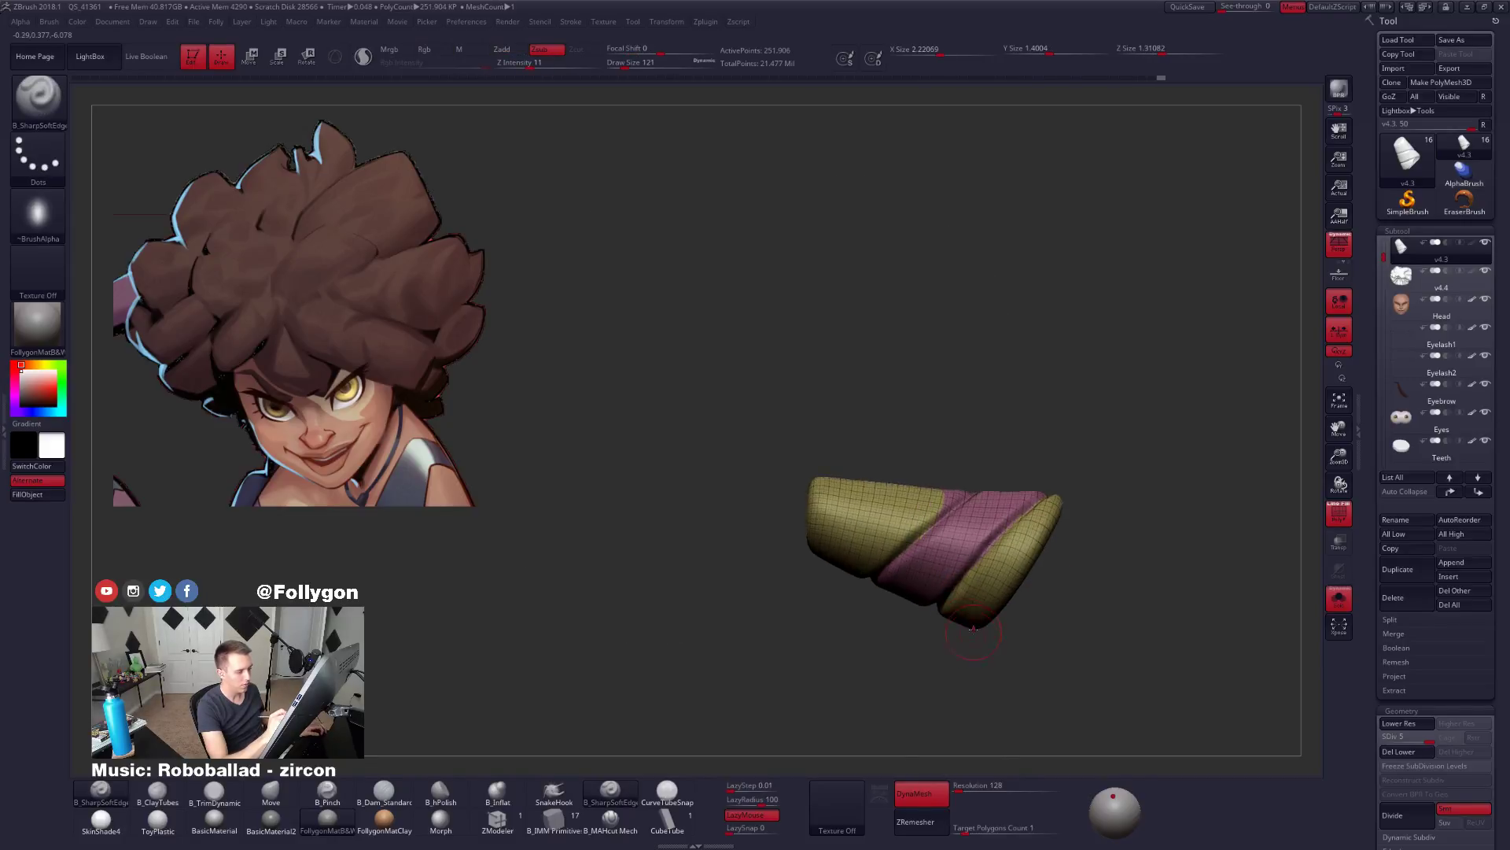
Turn off the polyframe display and mask everything on the clump except the middle band's polygroup.
{"action": "key", "text": "shift+f"}
{"action": "key", "text": "w"}
{"action": "left_click", "coordinate": [952, 548], "text": "ctrl"}
{"action": "key", "text": "q"}
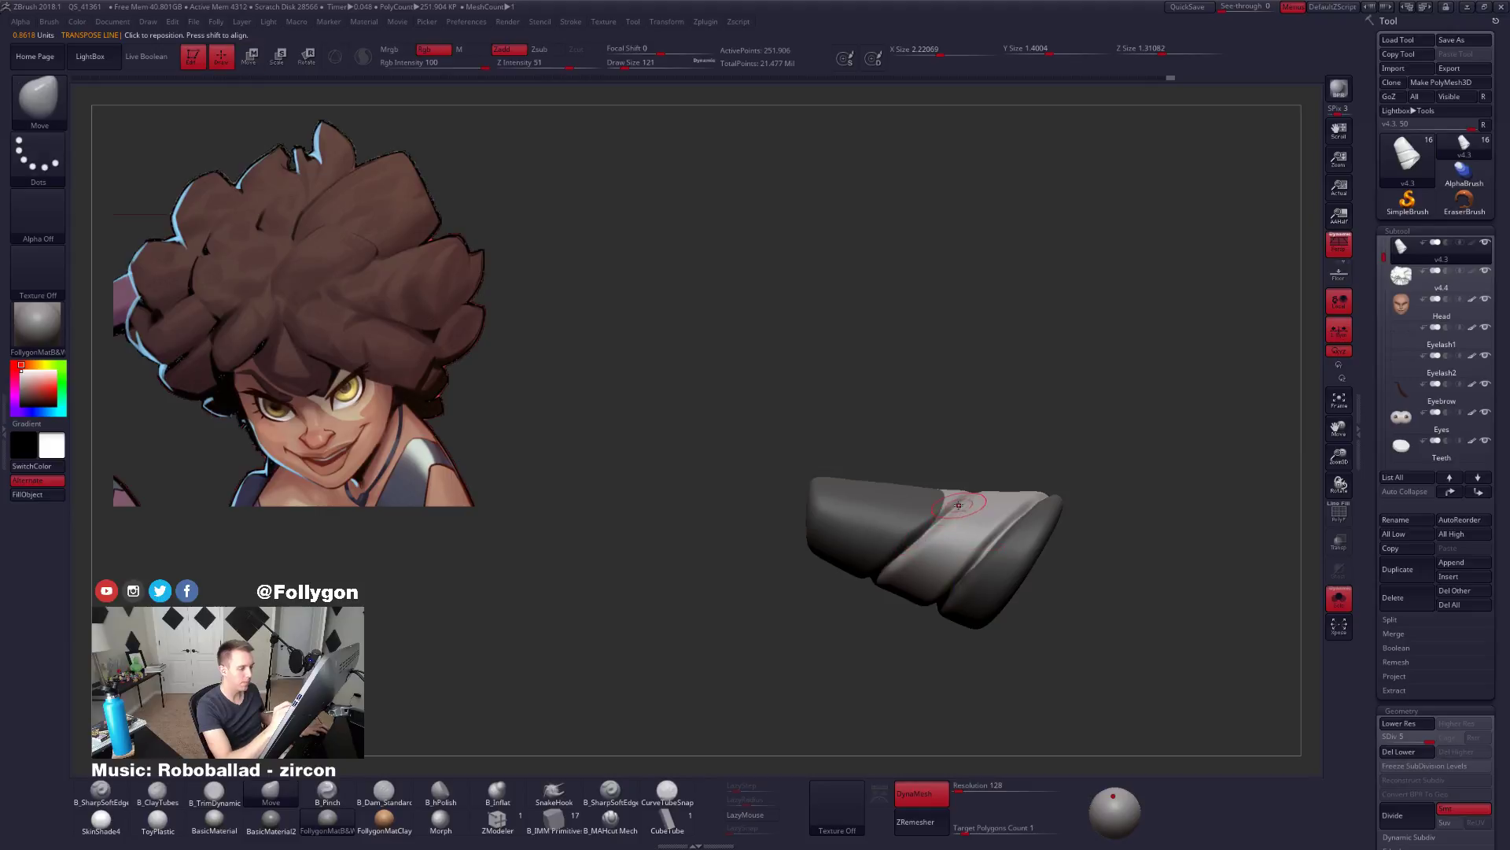
Set the draw size to 54 and extend the mask with MaskPen along the crease between the tip section and the band.
{"action": "mouse_move", "coordinate": [960, 472]}
{"action": "left_mouse_down", "text": "alt"}
{"action": "mouse_move", "coordinate": [972, 507]}
{"action": "mouse_move", "coordinate": [960, 488]}
{"action": "mouse_move", "coordinate": [932, 489]}
{"action": "mouse_move", "coordinate": [993, 457]}
{"action": "left_mouse_up", "text": "alt"}
{"action": "key", "text": "ctrl+space"}
{"action": "left_click", "coordinate": [929, 721], "text": "ctrl"}
{"action": "key", "text": "space"}
{"action": "mouse_move", "coordinate": [984, 472]}
{"action": "right_mouse_down"}
{"action": "mouse_move", "coordinate": [999, 519]}
{"action": "mouse_move", "coordinate": [928, 560]}
{"action": "mouse_move", "coordinate": [963, 568]}
{"action": "mouse_move", "coordinate": [985, 511]}
{"action": "right_mouse_up"}
{"action": "key", "text": "ctrl"}
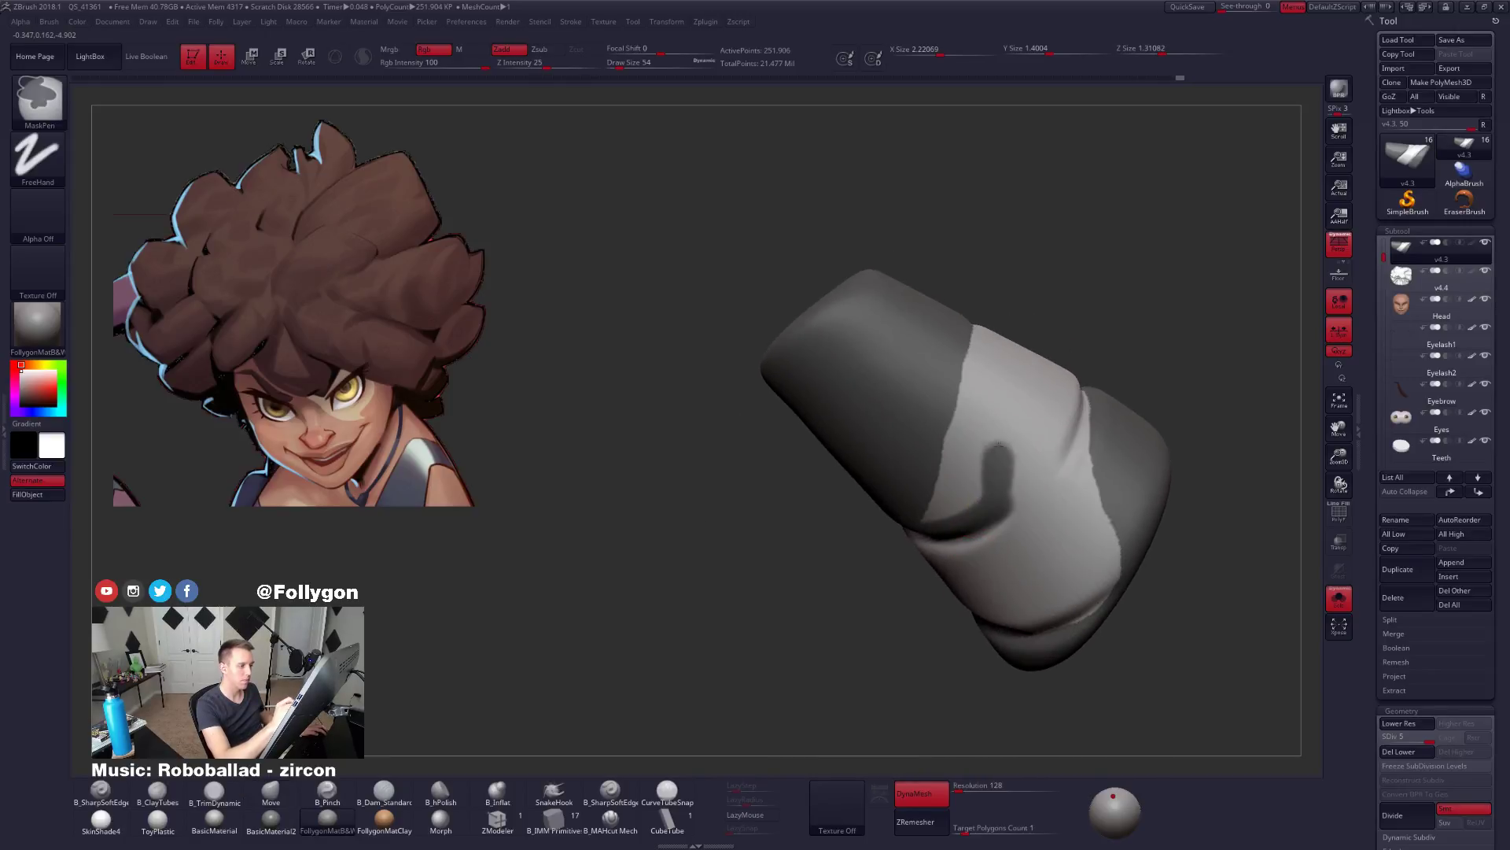
{"action": "left_click_drag", "start_coordinate": [999, 445], "coordinate": [983, 356], "text": "ctrl"}
{"action": "mouse_move", "coordinate": [983, 362]}
{"action": "right_mouse_down"}
{"action": "mouse_move", "coordinate": [1015, 338]}
{"action": "mouse_move", "coordinate": [983, 364]}
{"action": "right_mouse_up"}
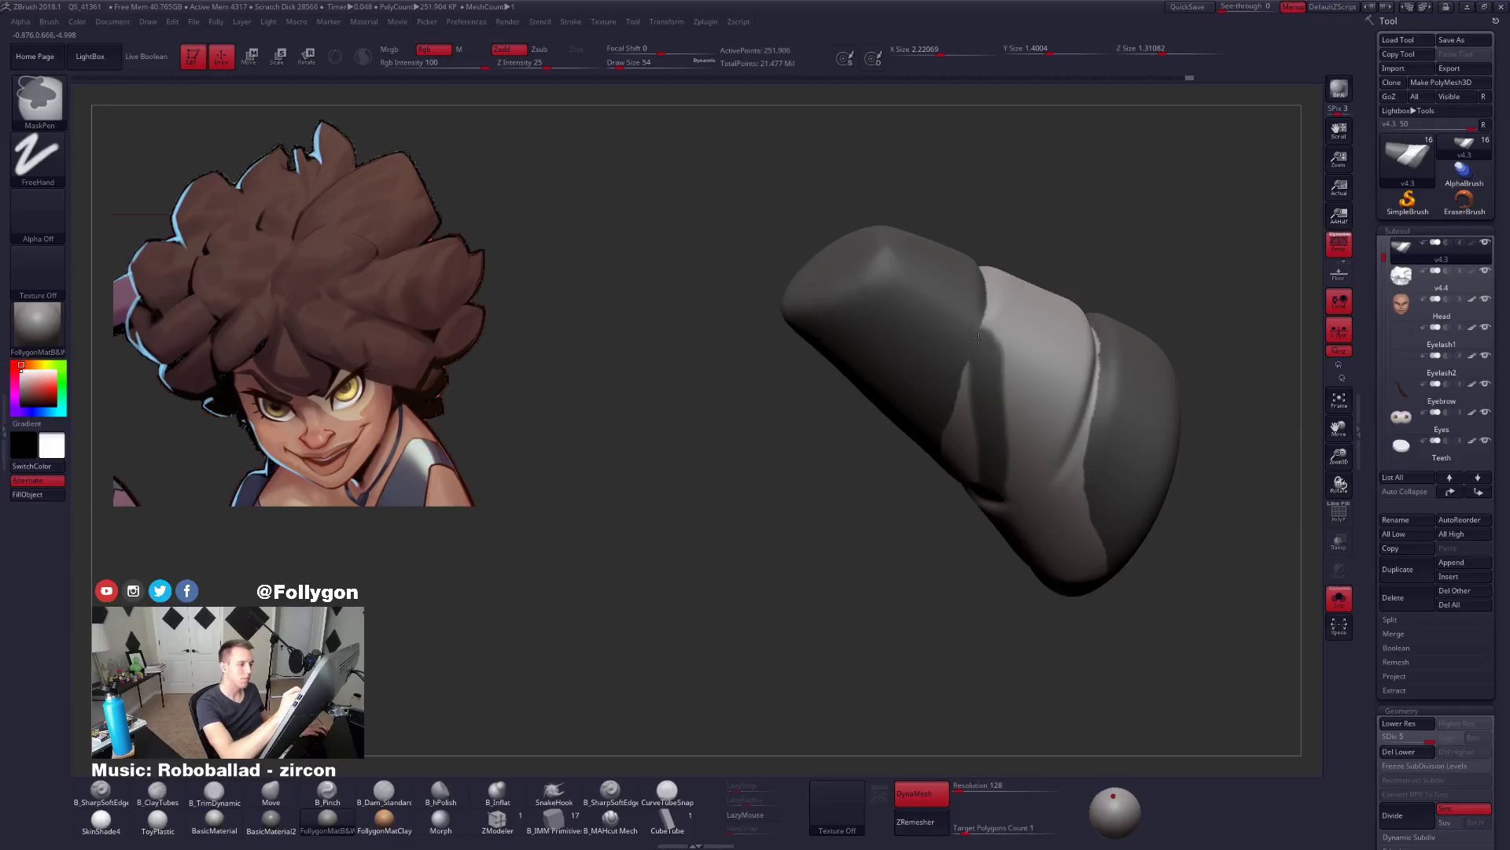
{"action": "right_click_drag", "start_coordinate": [972, 447], "coordinate": [973, 414]}
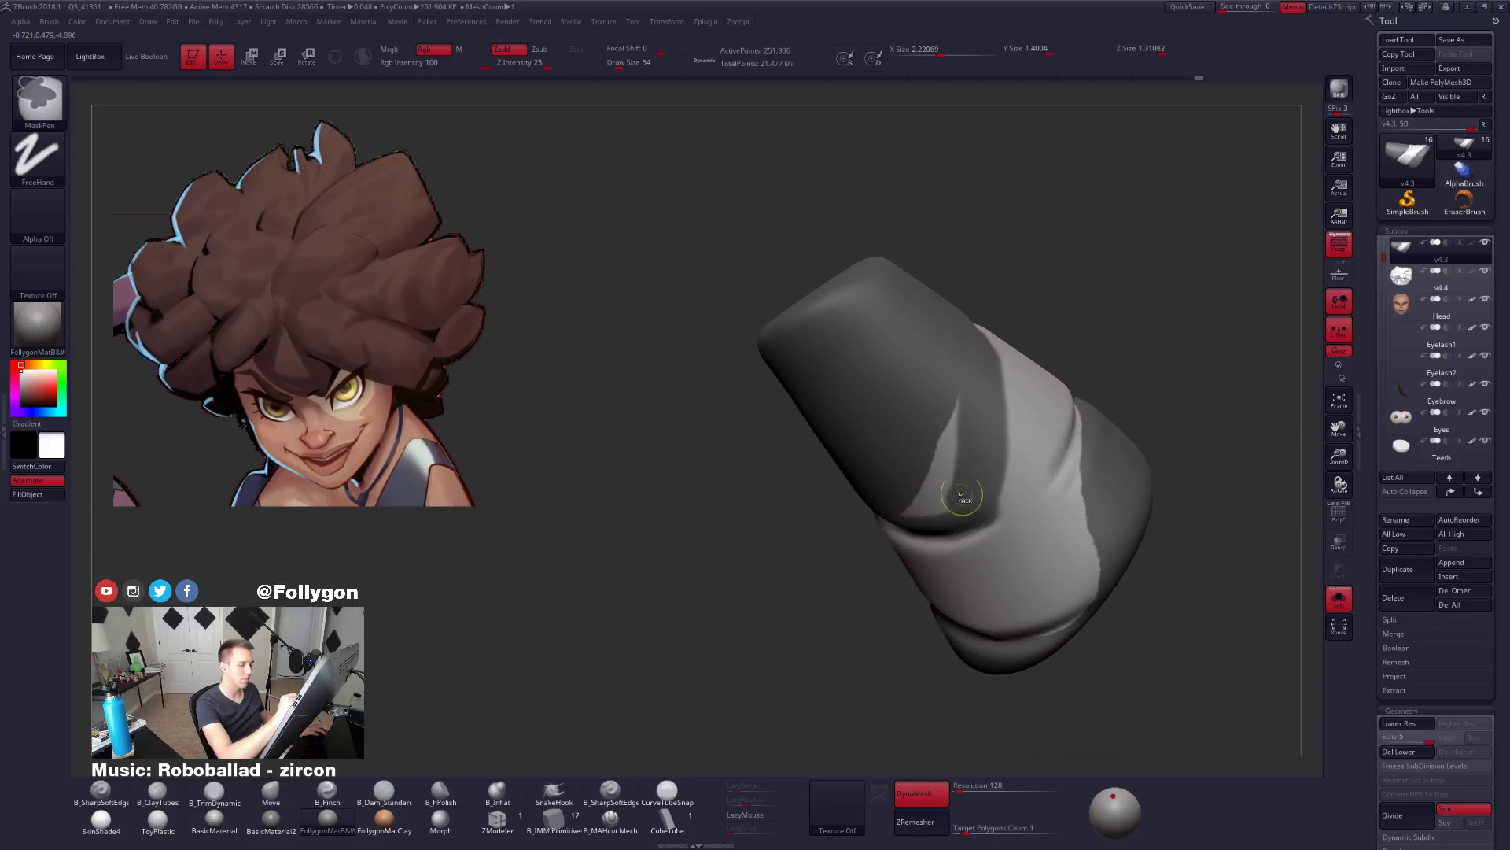
{"action": "right_click_drag", "start_coordinate": [961, 495], "coordinate": [989, 534]}
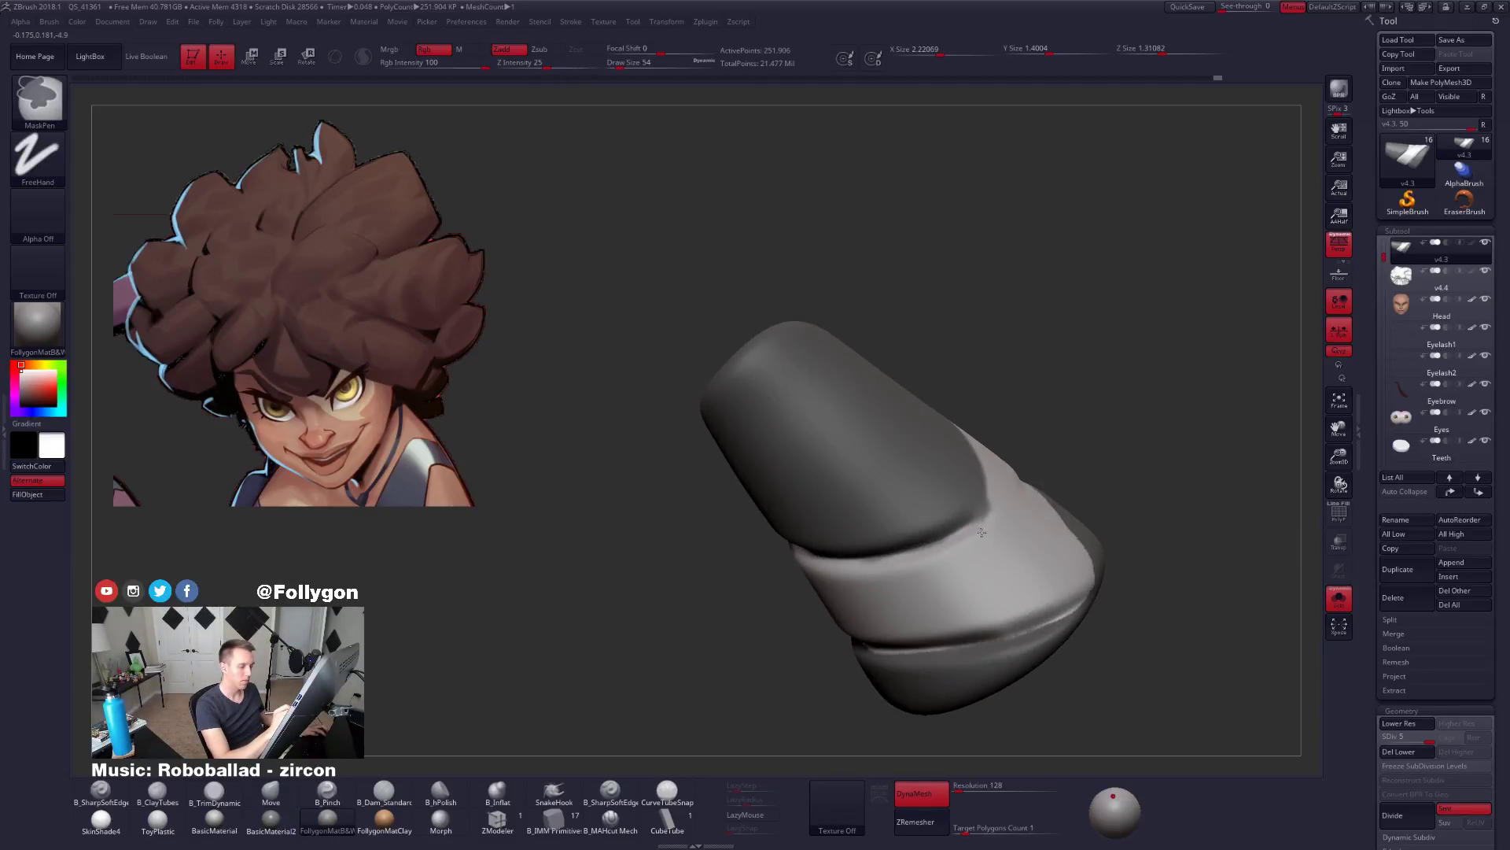
Refine the mask borders around both creases on the clump's other sides and reduce the draw size to 38.
{"action": "right_click_drag", "start_coordinate": [982, 532], "coordinate": [993, 528]}
{"action": "right_click_drag", "start_coordinate": [1021, 462], "coordinate": [1056, 496]}
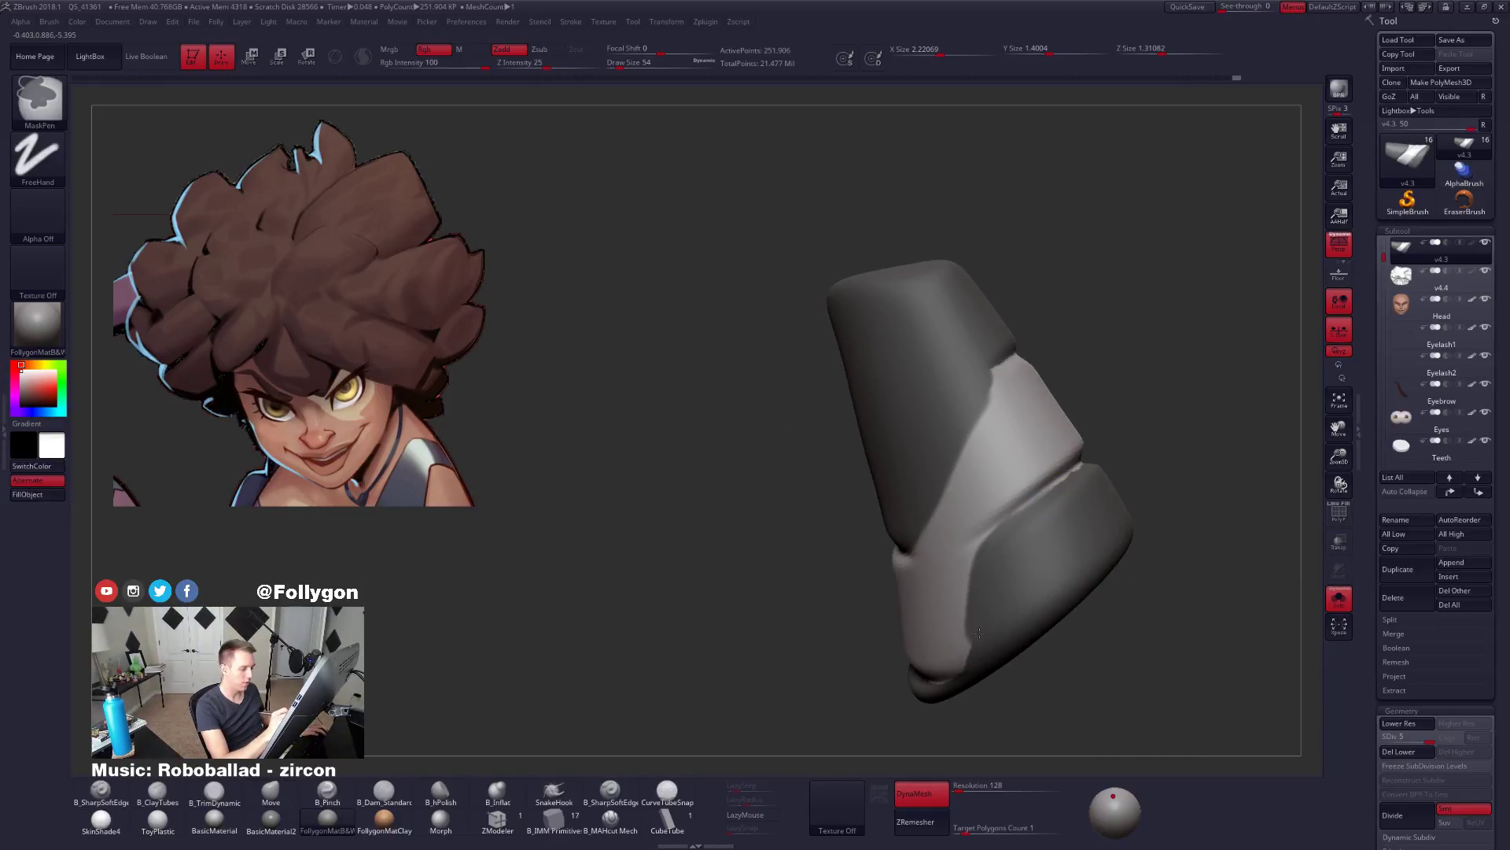
{"action": "mouse_move", "coordinate": [992, 601]}
{"action": "right_mouse_down"}
{"action": "mouse_move", "coordinate": [959, 602]}
{"action": "mouse_move", "coordinate": [998, 579]}
{"action": "mouse_move", "coordinate": [985, 596]}
{"action": "mouse_move", "coordinate": [851, 553]}
{"action": "right_mouse_up"}
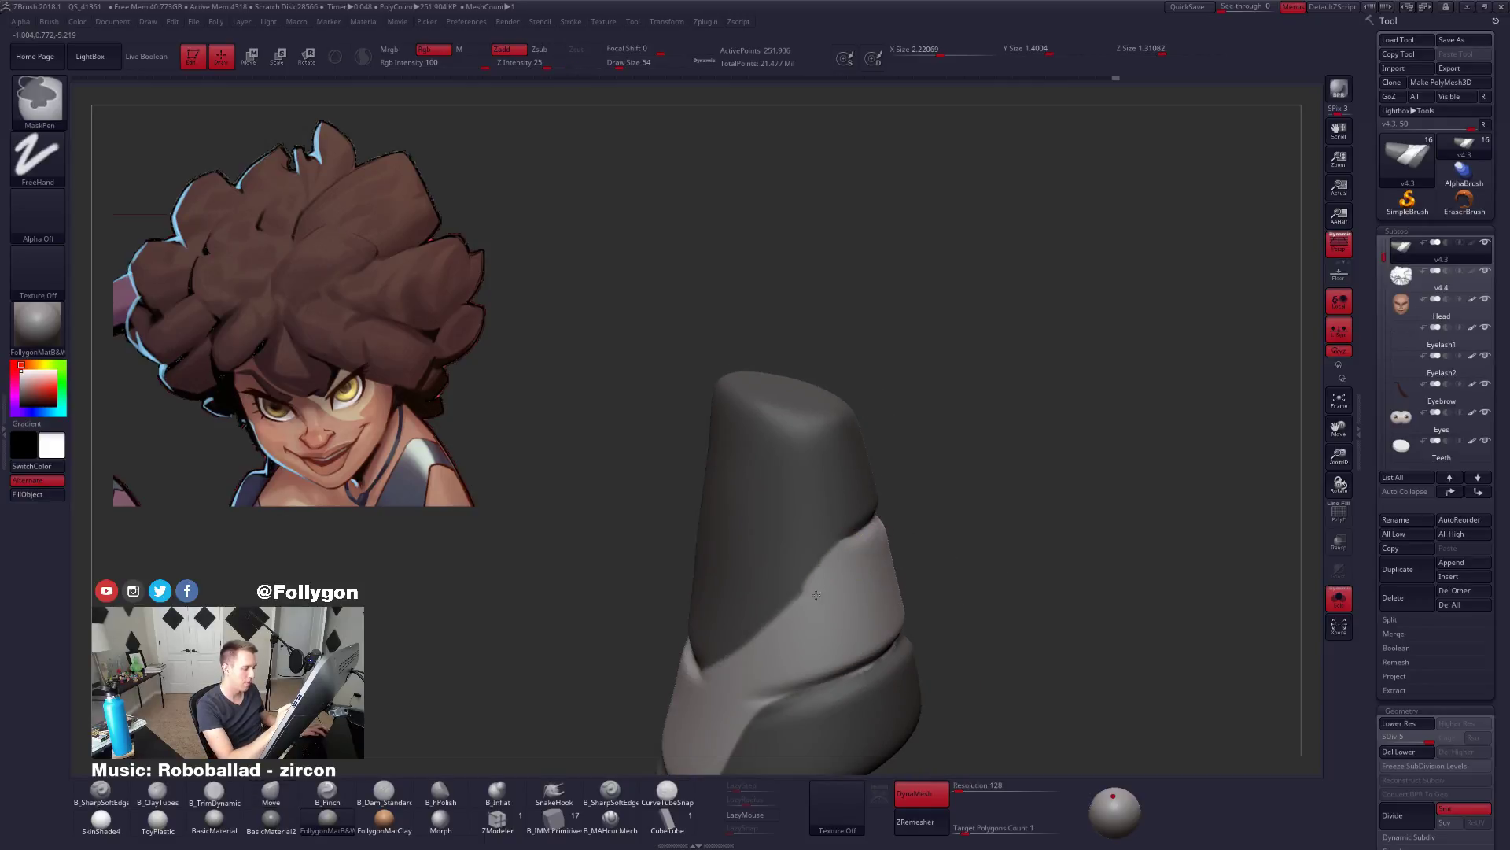
{"action": "mouse_move", "coordinate": [811, 614]}
{"action": "right_mouse_down"}
{"action": "mouse_move", "coordinate": [946, 653]}
{"action": "mouse_move", "coordinate": [956, 628]}
{"action": "right_mouse_up"}
{"action": "right_click_drag", "start_coordinate": [881, 531], "coordinate": [858, 582], "text": "alt"}
{"action": "key", "text": "space"}
{"action": "left_click_drag", "start_coordinate": [888, 519], "coordinate": [882, 519]}
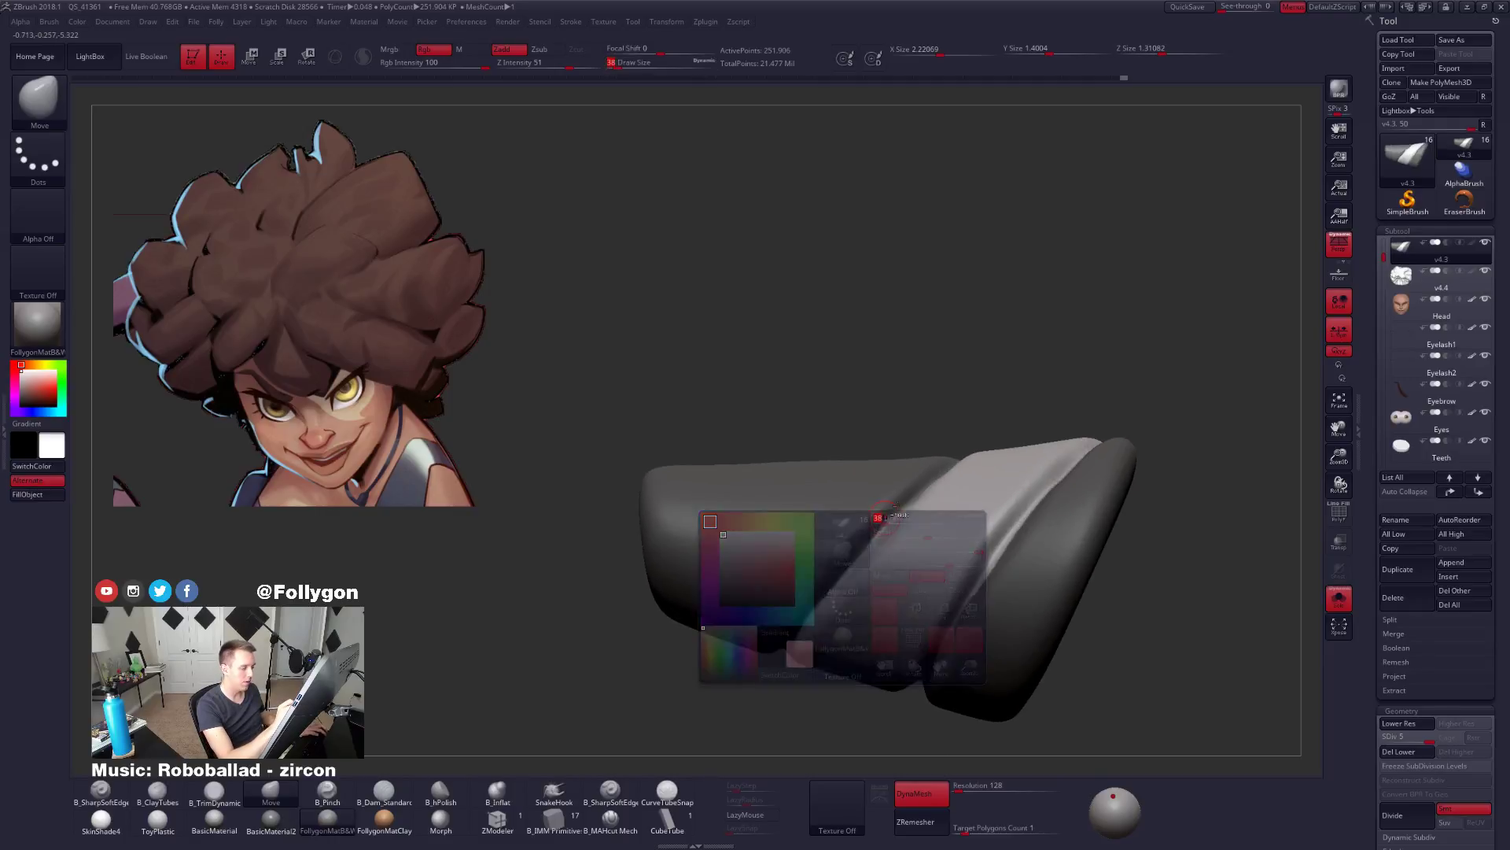
Show the polygroups and give the masked end sections their own polygroup with Group Masked.
{"action": "right_click_drag", "start_coordinate": [885, 529], "coordinate": [972, 560], "text": "ctrl"}
{"action": "key", "text": "shift+f"}
{"action": "key", "text": "ctrl+f"}
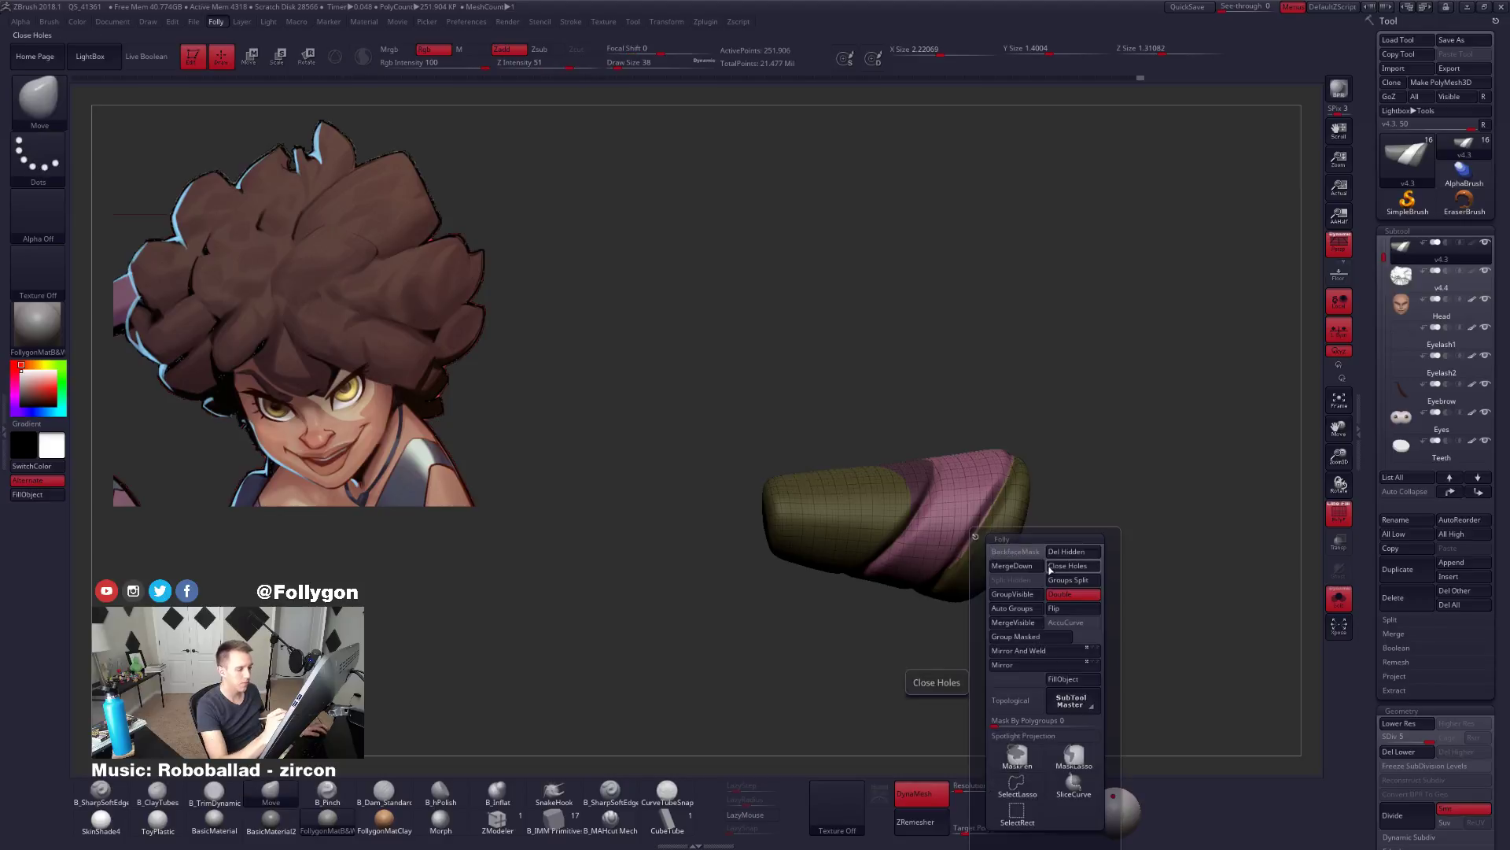
{"action": "left_click", "coordinate": [1028, 637]}
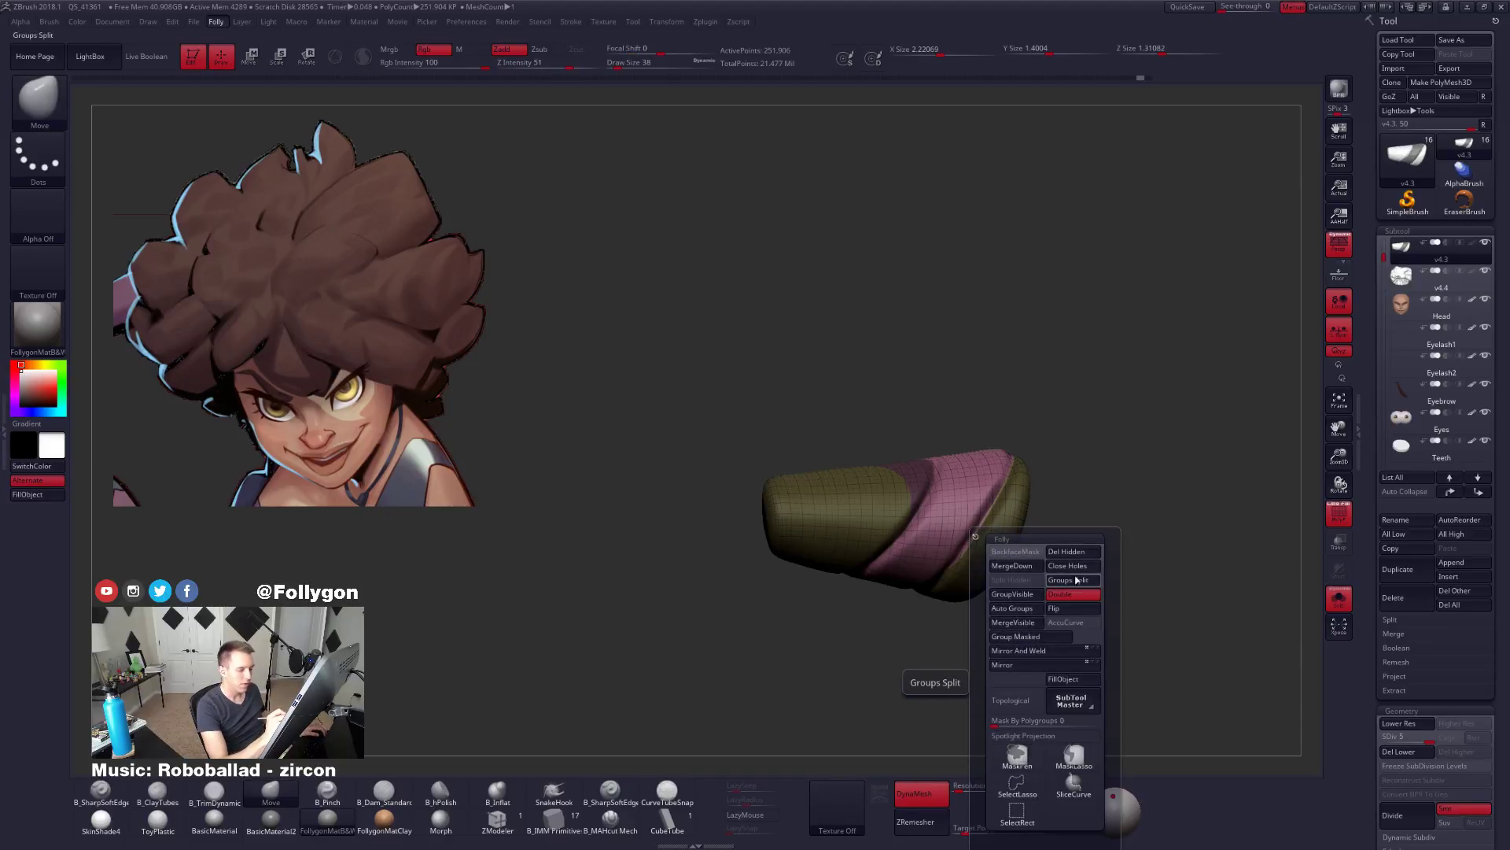
{"action": "left_click", "coordinate": [1055, 594]}
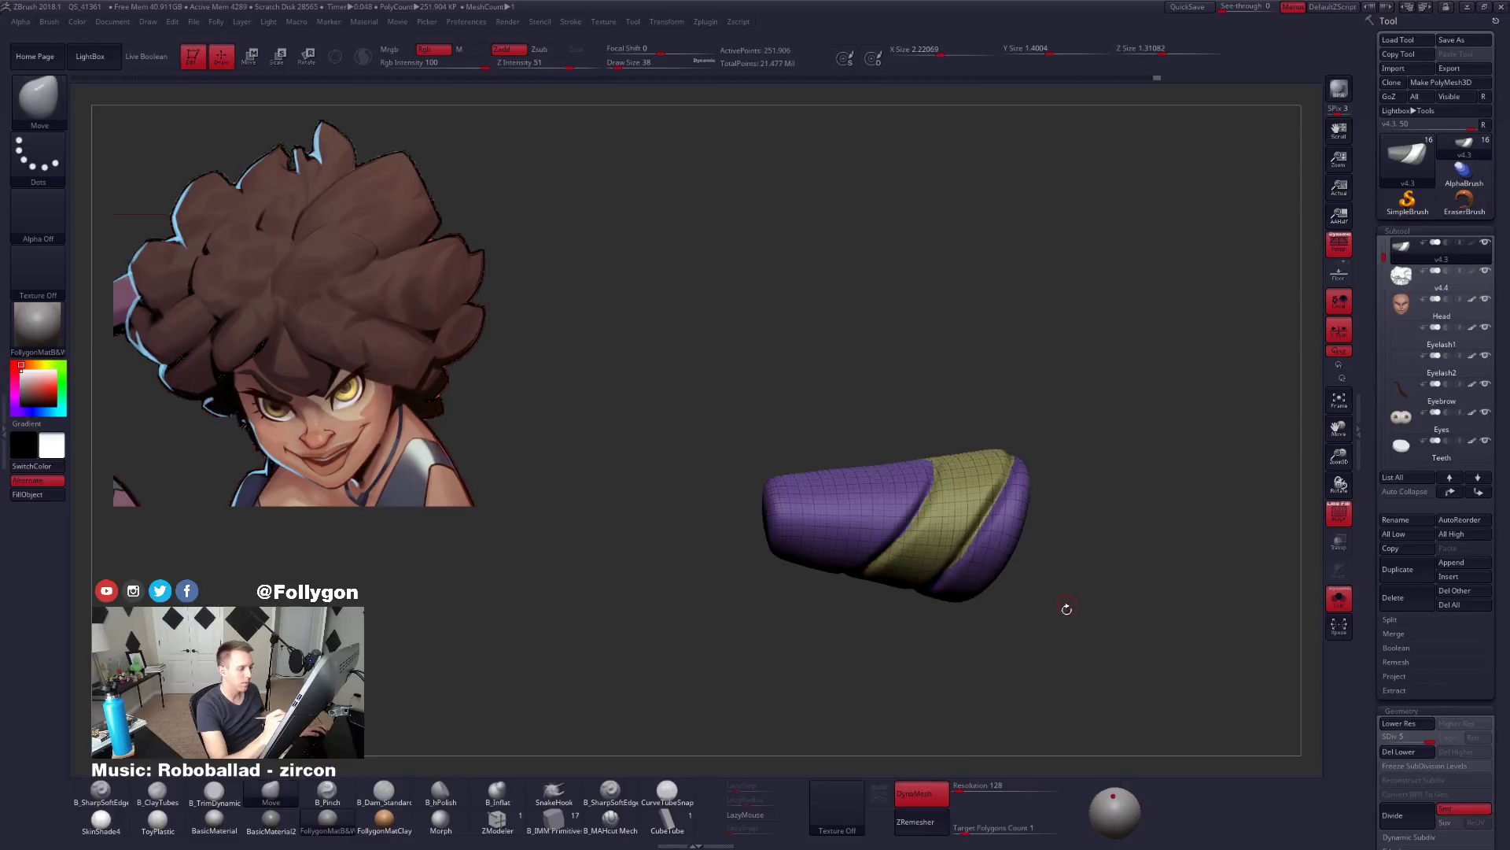
Undo the last grouping and refine the mask over the middle band along its creases with the polyframe hidden.
{"action": "mouse_move", "coordinate": [1063, 636]}
{"action": "right_mouse_down"}
{"action": "mouse_move", "coordinate": [1056, 607]}
{"action": "mouse_move", "coordinate": [975, 625]}
{"action": "right_mouse_up"}
{"action": "key", "text": "ctrl+z"}
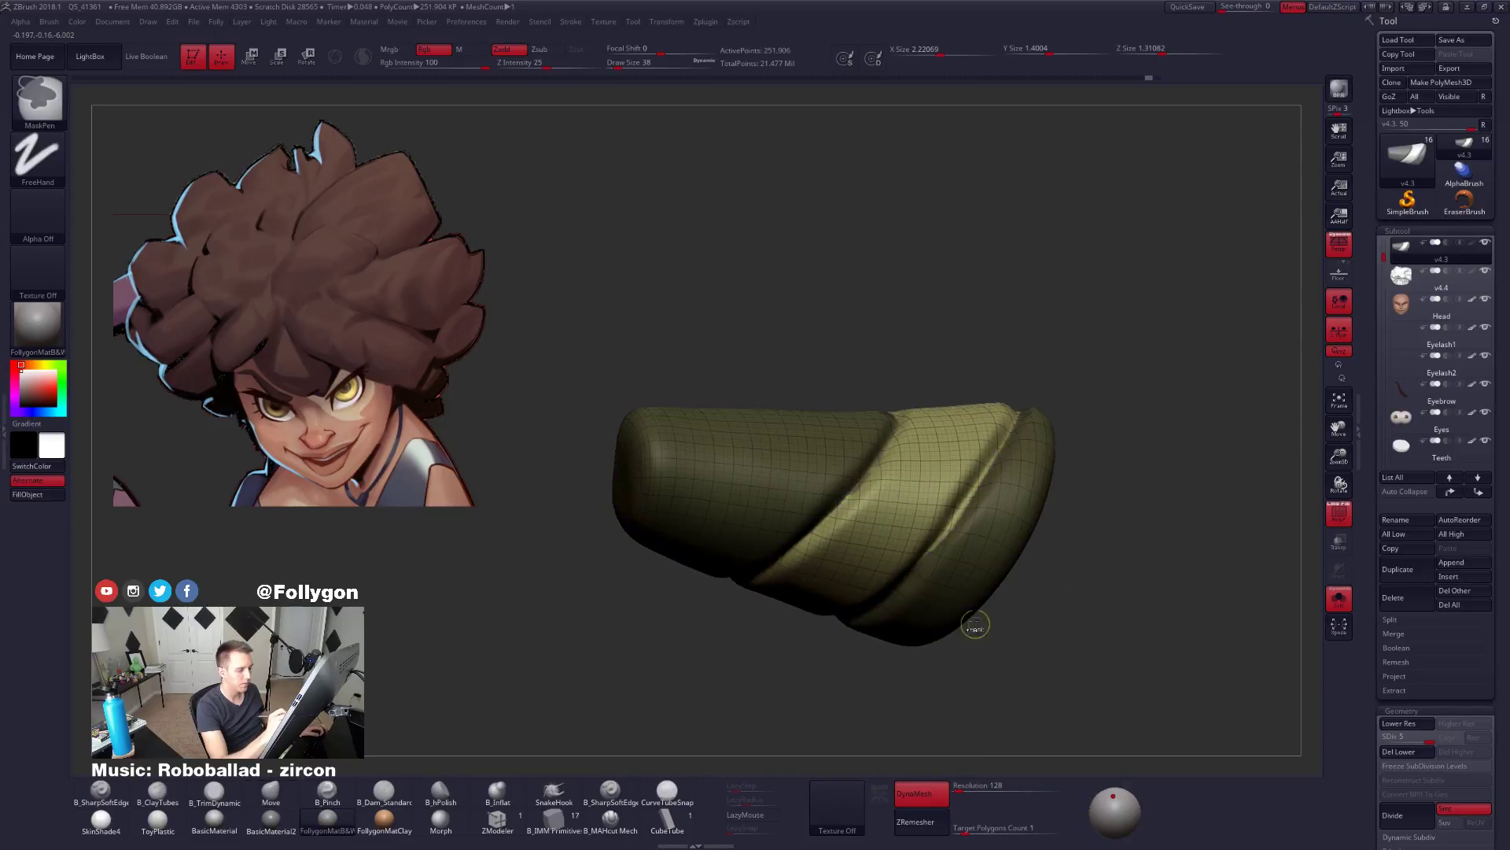
{"action": "key", "text": "shift+f"}
{"action": "right_click_drag", "start_coordinate": [950, 548], "coordinate": [947, 542]}
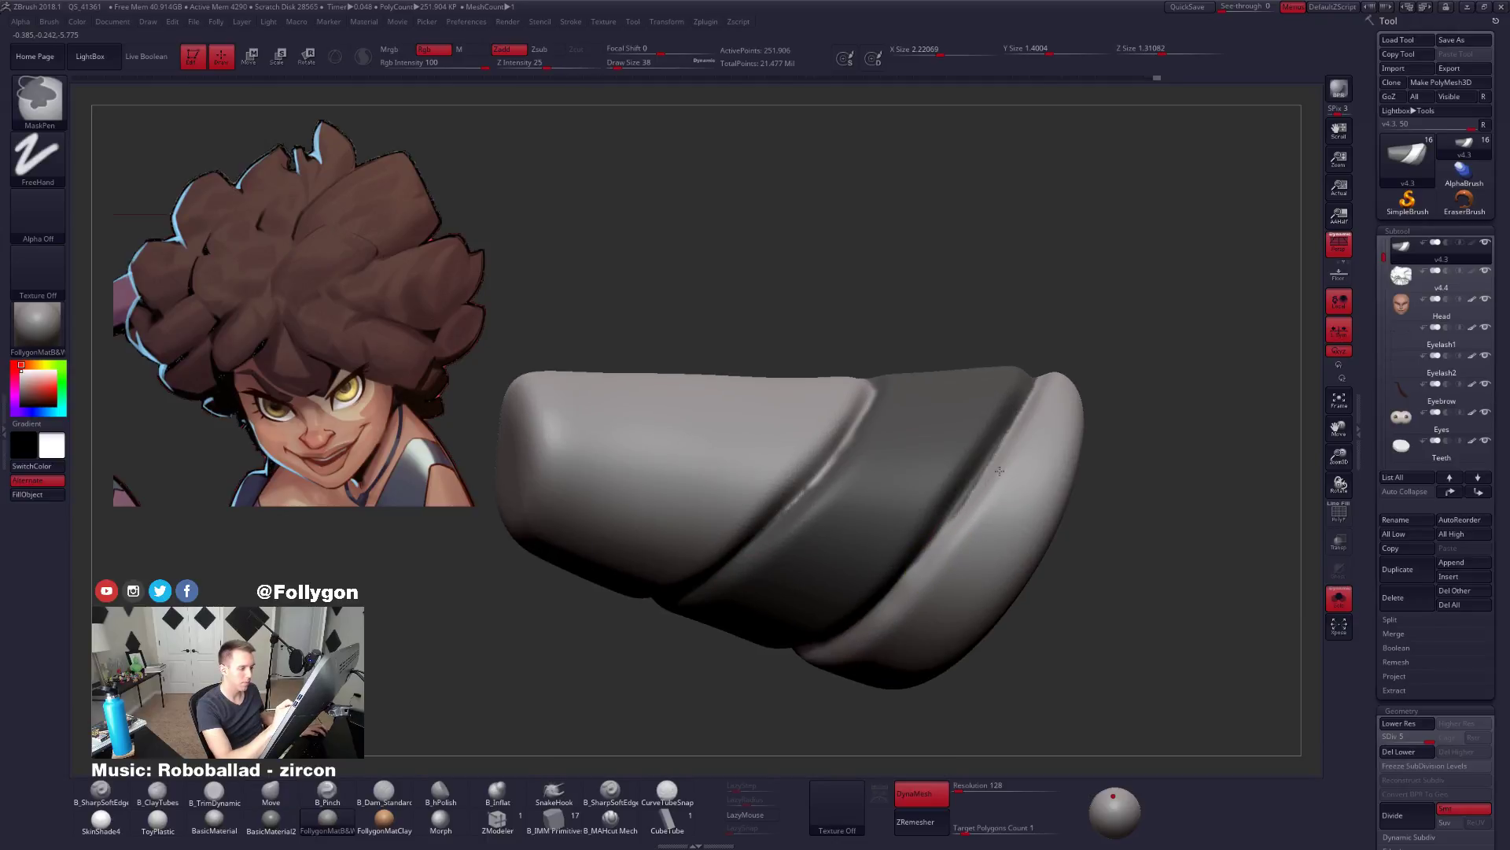
{"action": "mouse_move", "coordinate": [989, 482]}
{"action": "right_mouse_down"}
{"action": "mouse_move", "coordinate": [1058, 633]}
{"action": "mouse_move", "coordinate": [1017, 566]}
{"action": "right_mouse_up"}
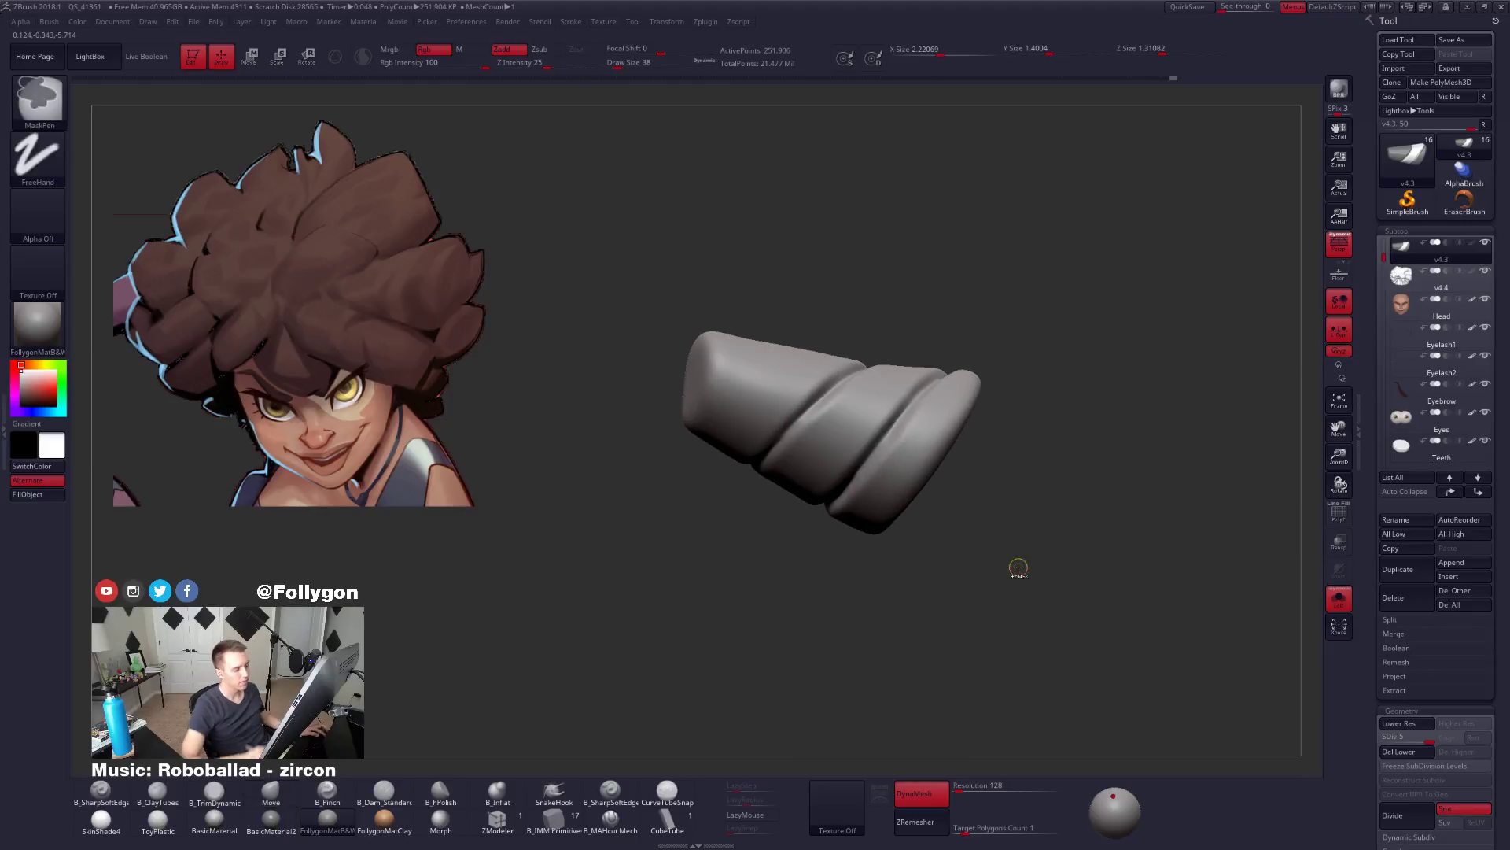
Leave solo mode to show the full head with all hair clumps and collapse the ZRemesher settings under Geometry.
{"action": "mouse_move", "coordinate": [1034, 511]}
{"action": "right_mouse_down", "text": "shift"}
{"action": "mouse_move", "coordinate": [1004, 501]}
{"action": "mouse_move", "coordinate": [1023, 470]}
{"action": "mouse_move", "coordinate": [1058, 510]}
{"action": "mouse_move", "coordinate": [1161, 469]}
{"action": "right_mouse_up", "text": "shift"}
{"action": "key", "text": "alt+s"}
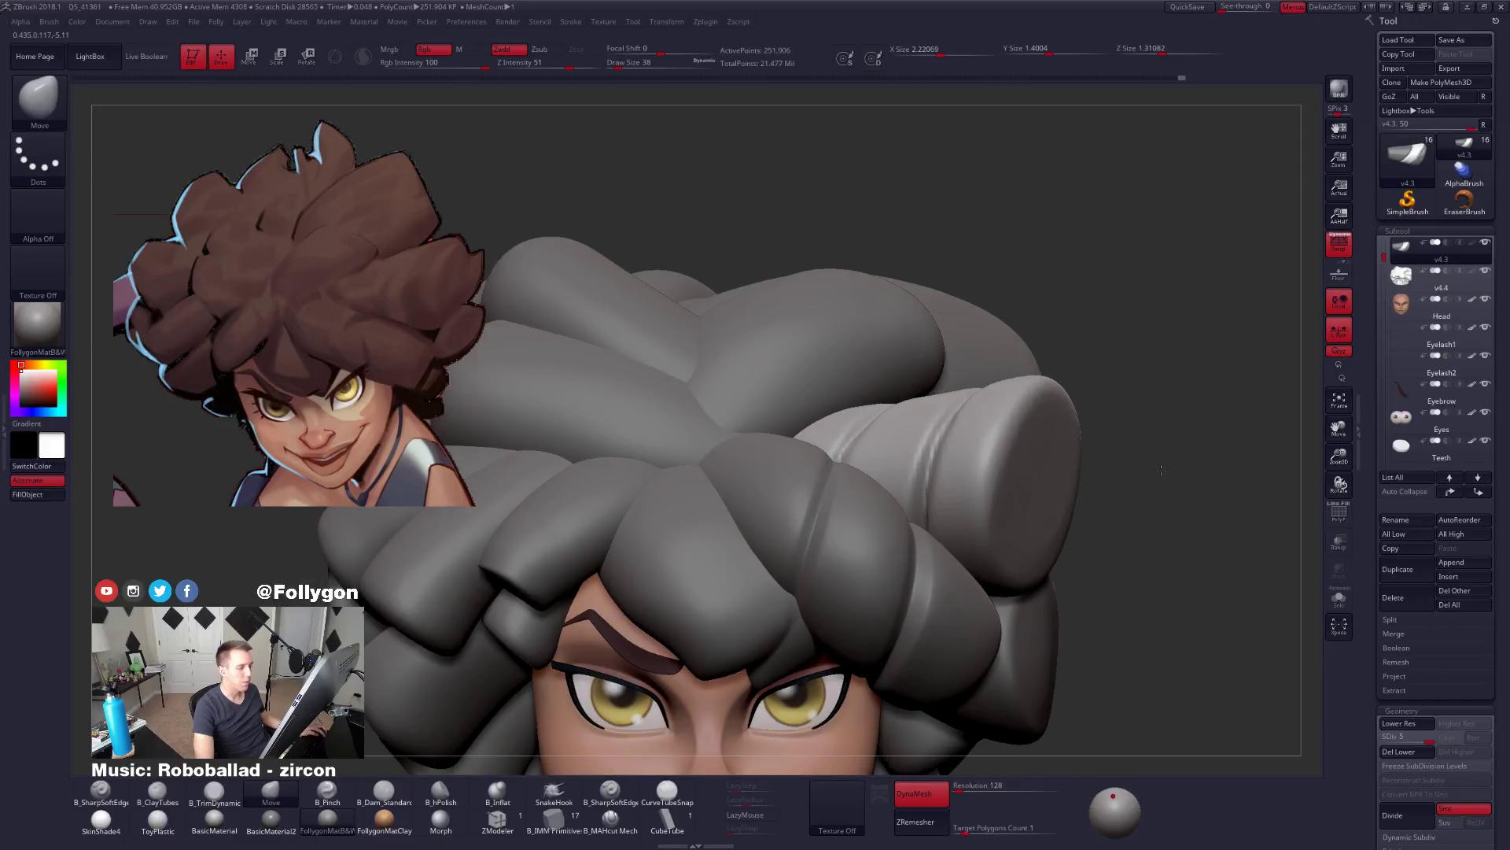
{"action": "left_click_drag", "start_coordinate": [1373, 457], "coordinate": [1375, 318]}
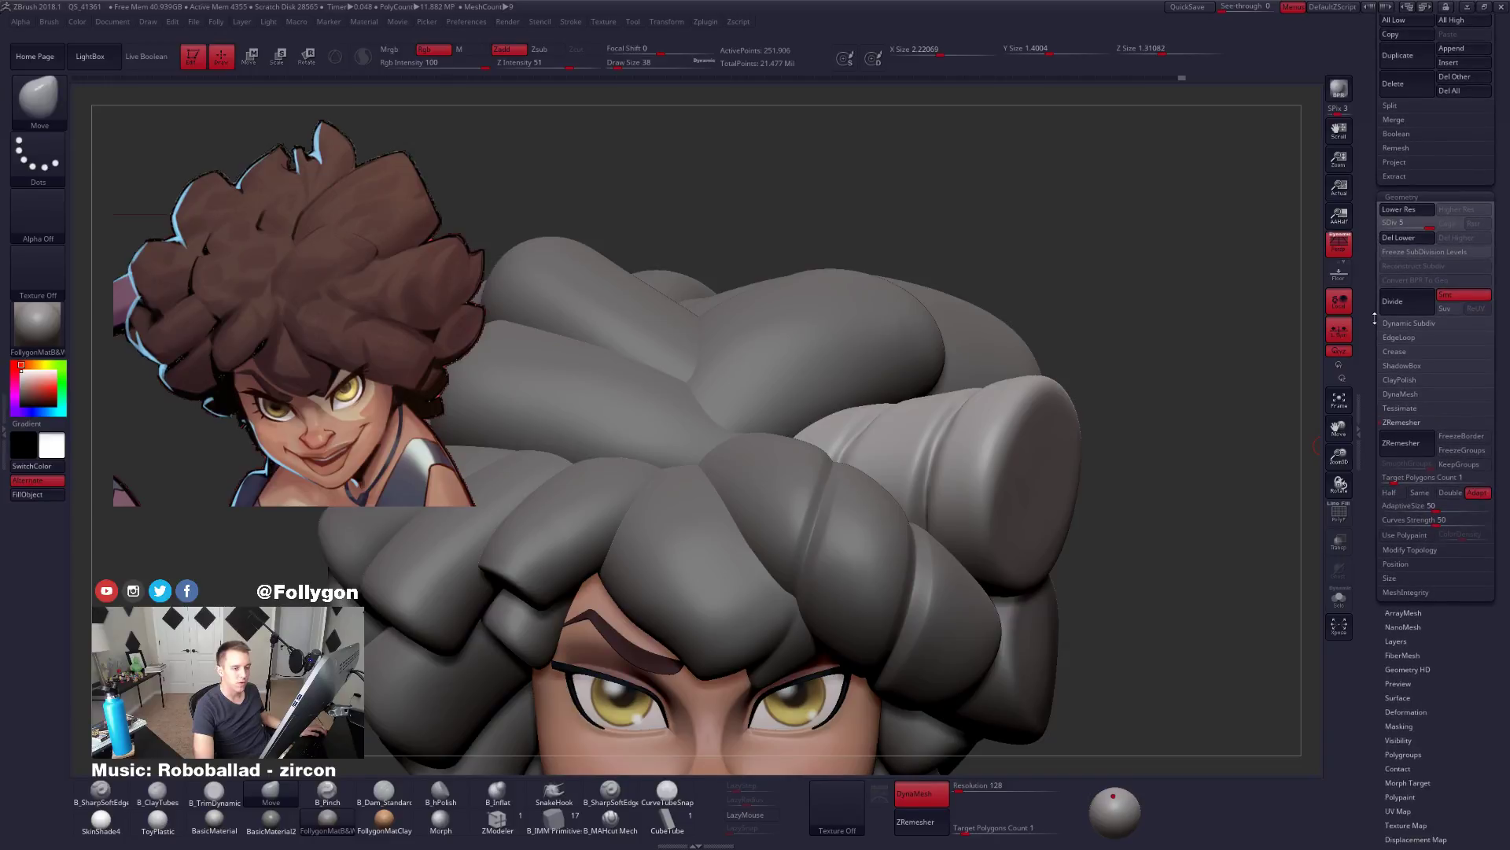
{"action": "left_click", "coordinate": [1401, 424]}
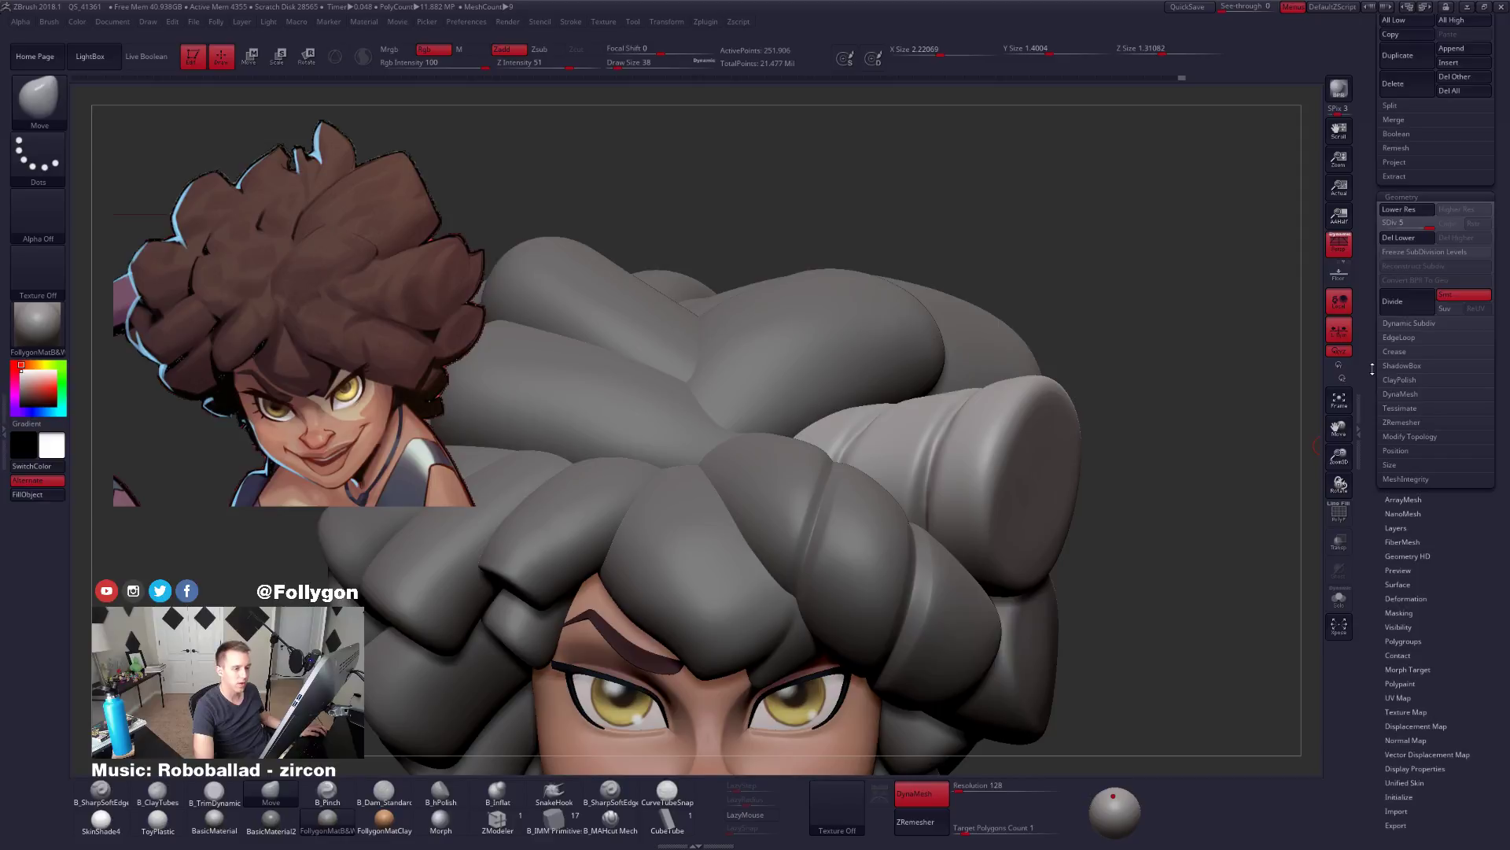
{"action": "left_click_drag", "start_coordinate": [1373, 368], "coordinate": [1374, 407]}
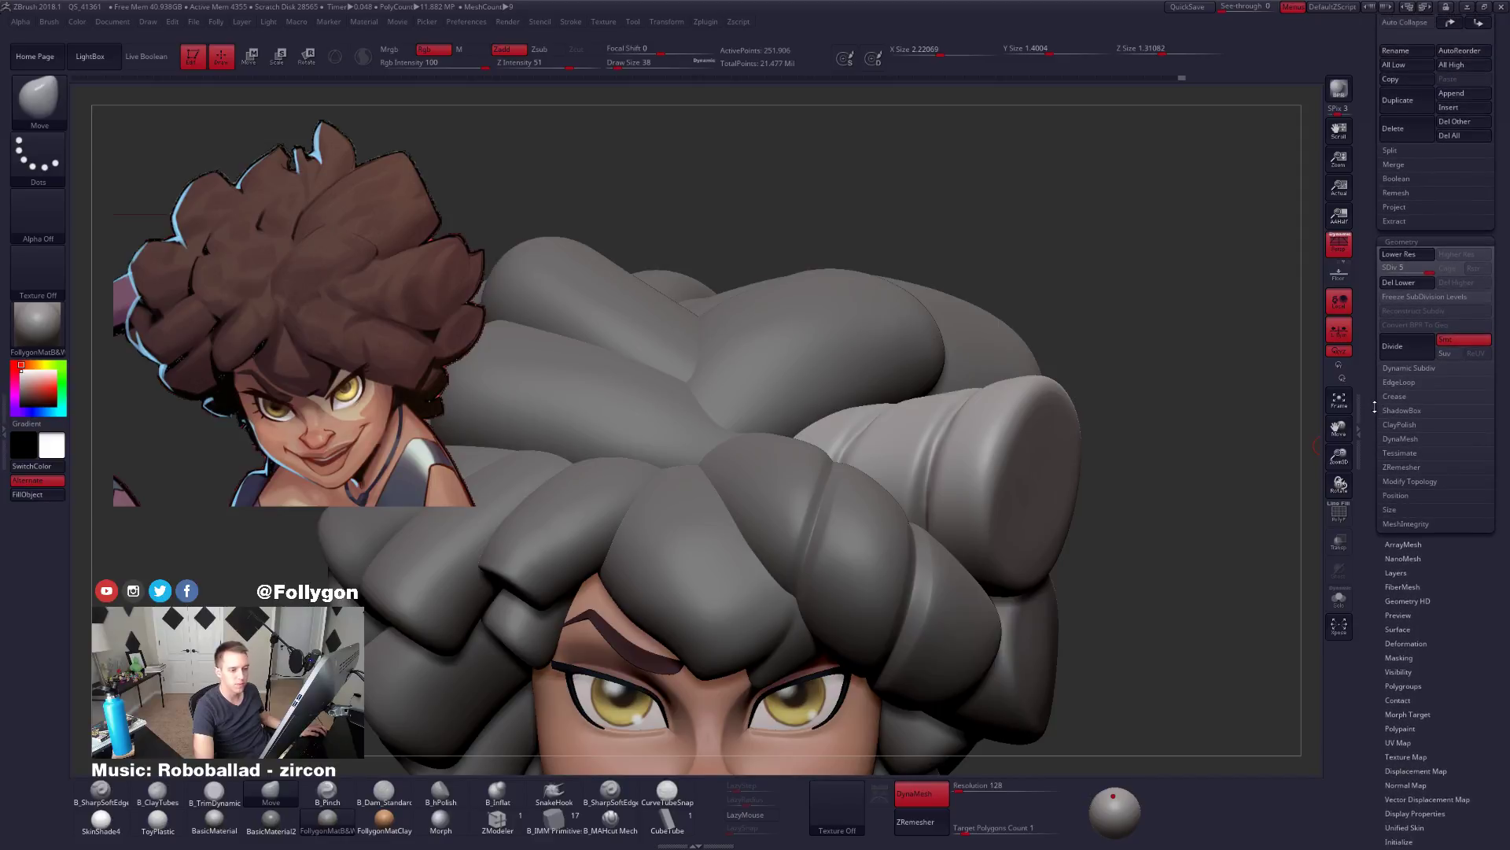
Solo the hair clump with its polygroups displayed and open the EdgeLoop settings under Geometry.
{"action": "left_click", "coordinate": [1409, 383]}
{"action": "key", "text": "alt+s"}
{"action": "right_click_drag", "start_coordinate": [981, 516], "coordinate": [1028, 540]}
{"action": "key", "text": "shift+f"}
{"action": "key", "text": "b"}
{"action": "key", "text": "m"}
{"action": "key", "text": "v"}
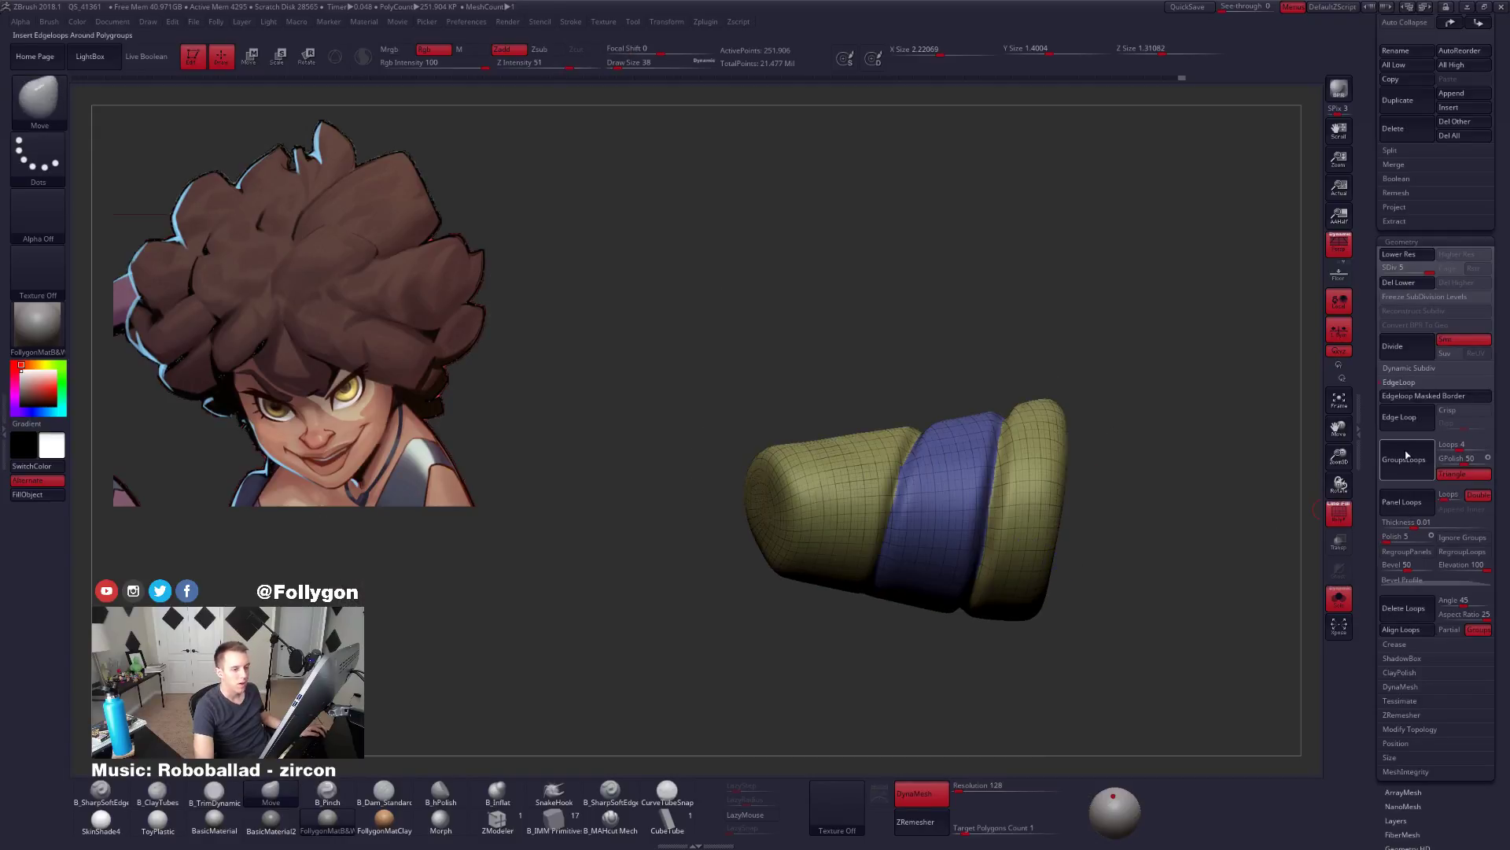
{"action": "mouse_move", "coordinate": [1035, 509]}
{"action": "right_mouse_down", "text": "ctrl"}
{"action": "mouse_move", "coordinate": [996, 483]}
{"action": "mouse_move", "coordinate": [1190, 498]}
{"action": "right_mouse_up", "text": "ctrl"}
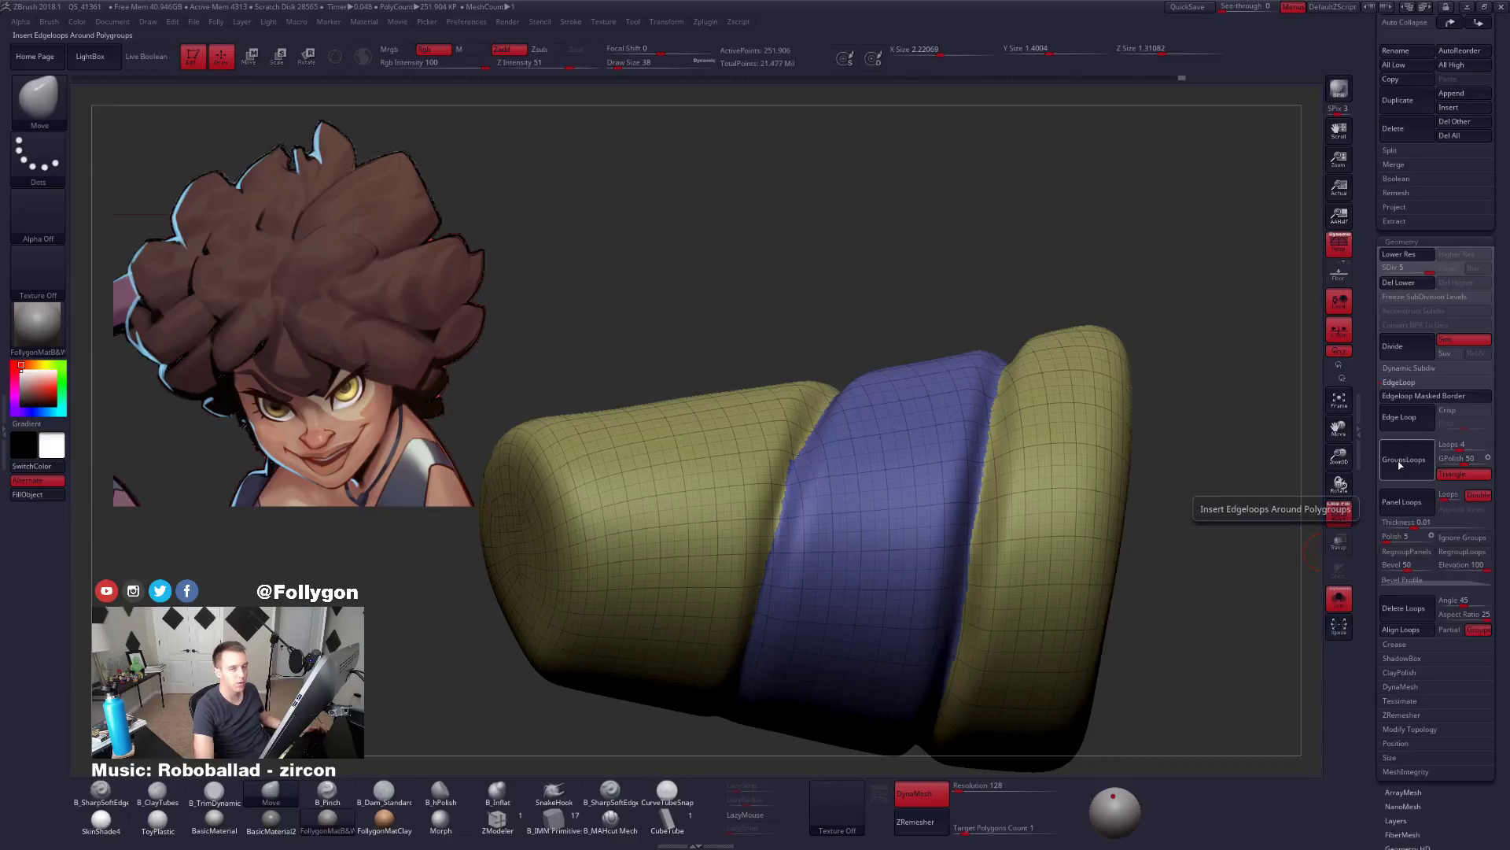
Try GroupsLoops on the isolated middle band, delete the clump's lower subdivision levels, and unhide the whole clump.
{"action": "left_click", "coordinate": [840, 478], "text": "ctrl+shift"}
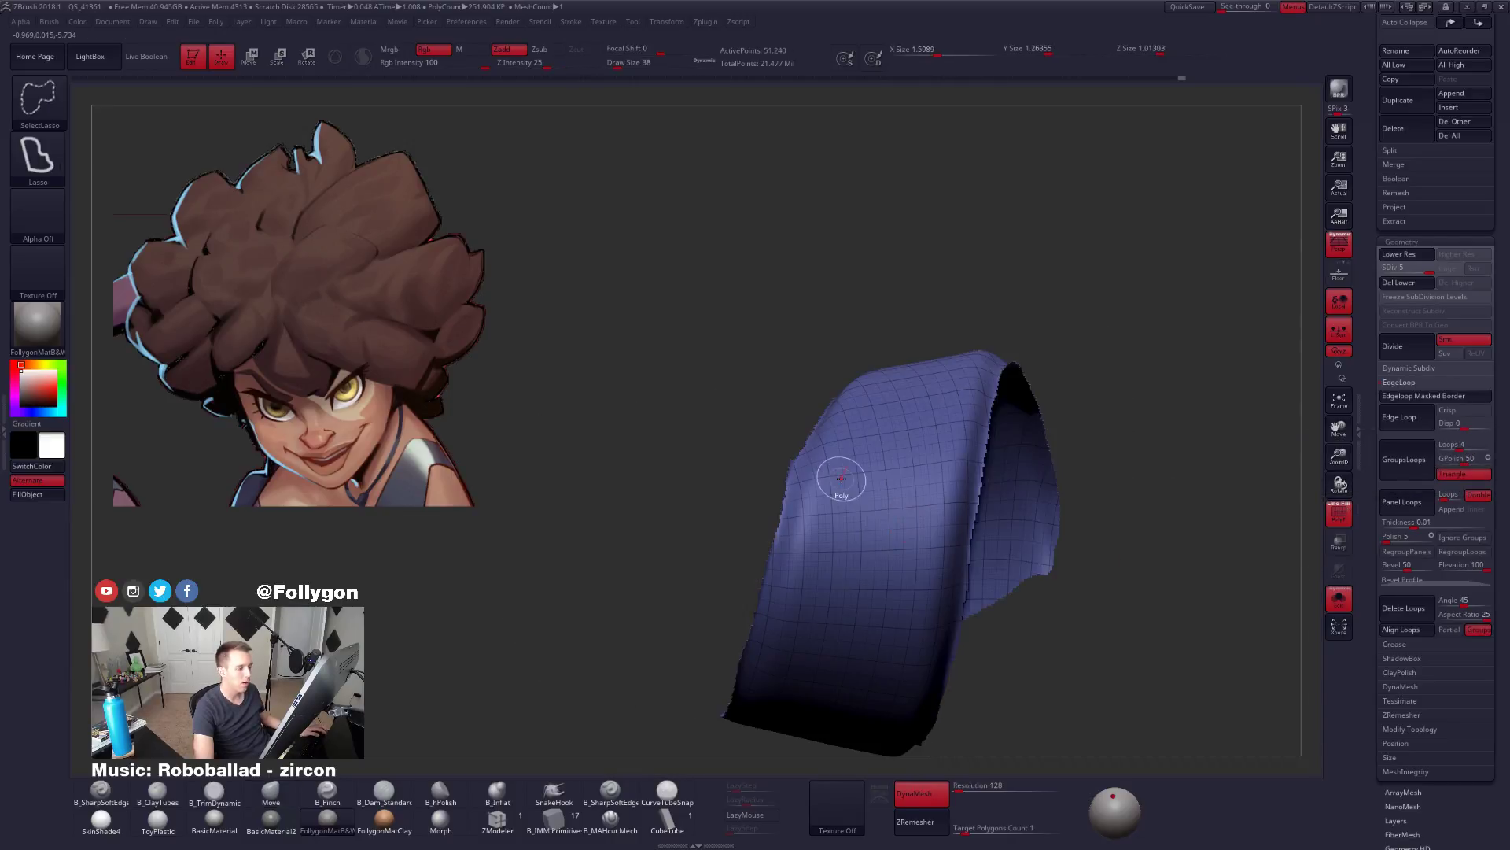
{"action": "left_click", "coordinate": [1404, 459]}
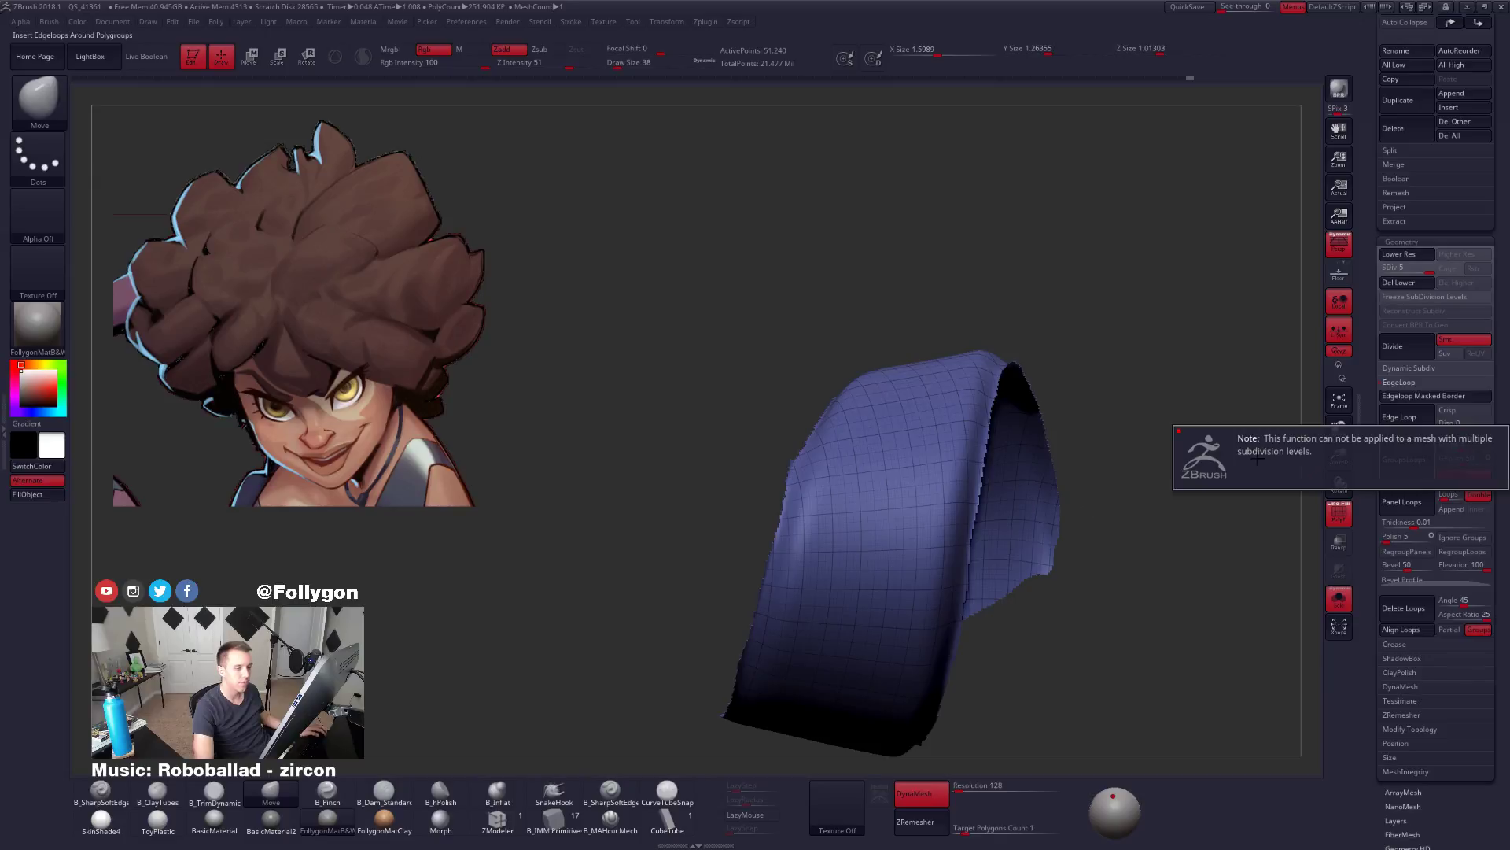
{"action": "left_click", "coordinate": [1394, 282]}
{"action": "left_click", "coordinate": [1311, 304], "text": "ctrl+shift"}
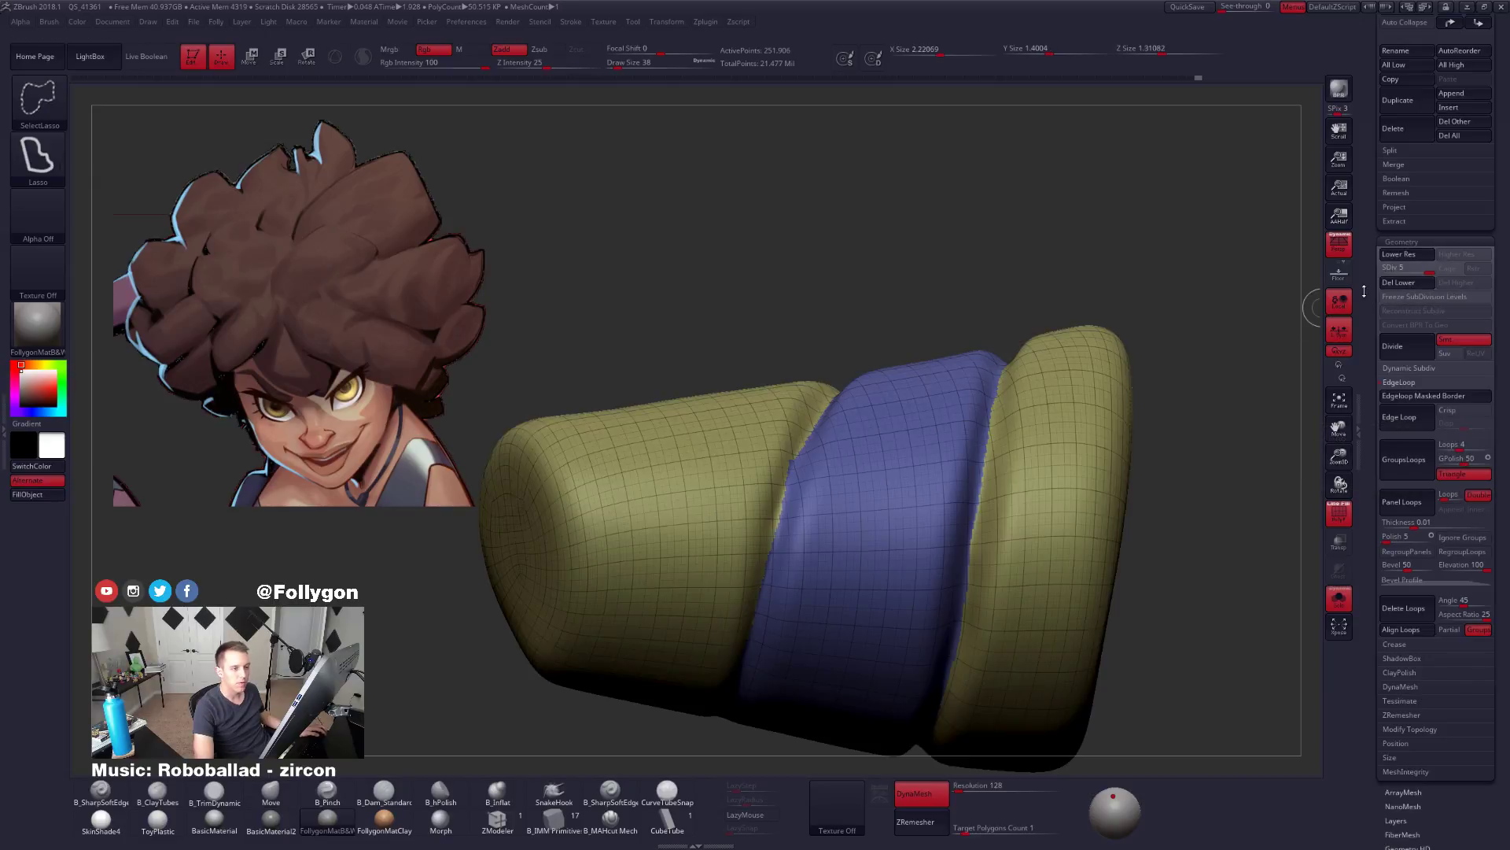
Try GroupsLoops with 4 loops and GPolish 50 around the clump's polygroup borders, and undo it.
{"action": "left_click", "coordinate": [1404, 460]}
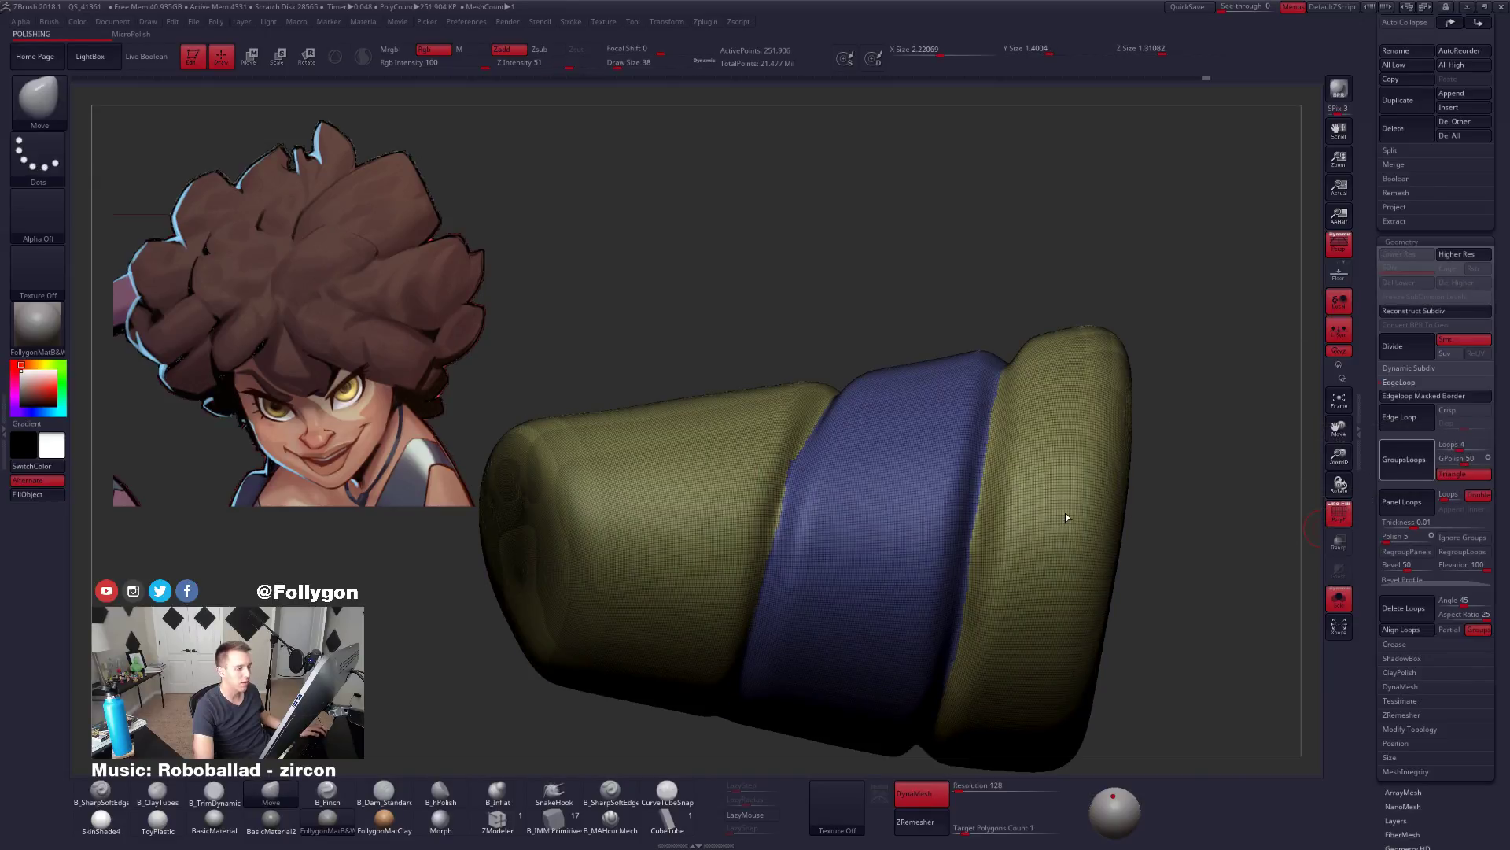
{"action": "right_click_drag", "start_coordinate": [947, 524], "coordinate": [1075, 483], "text": "ctrl"}
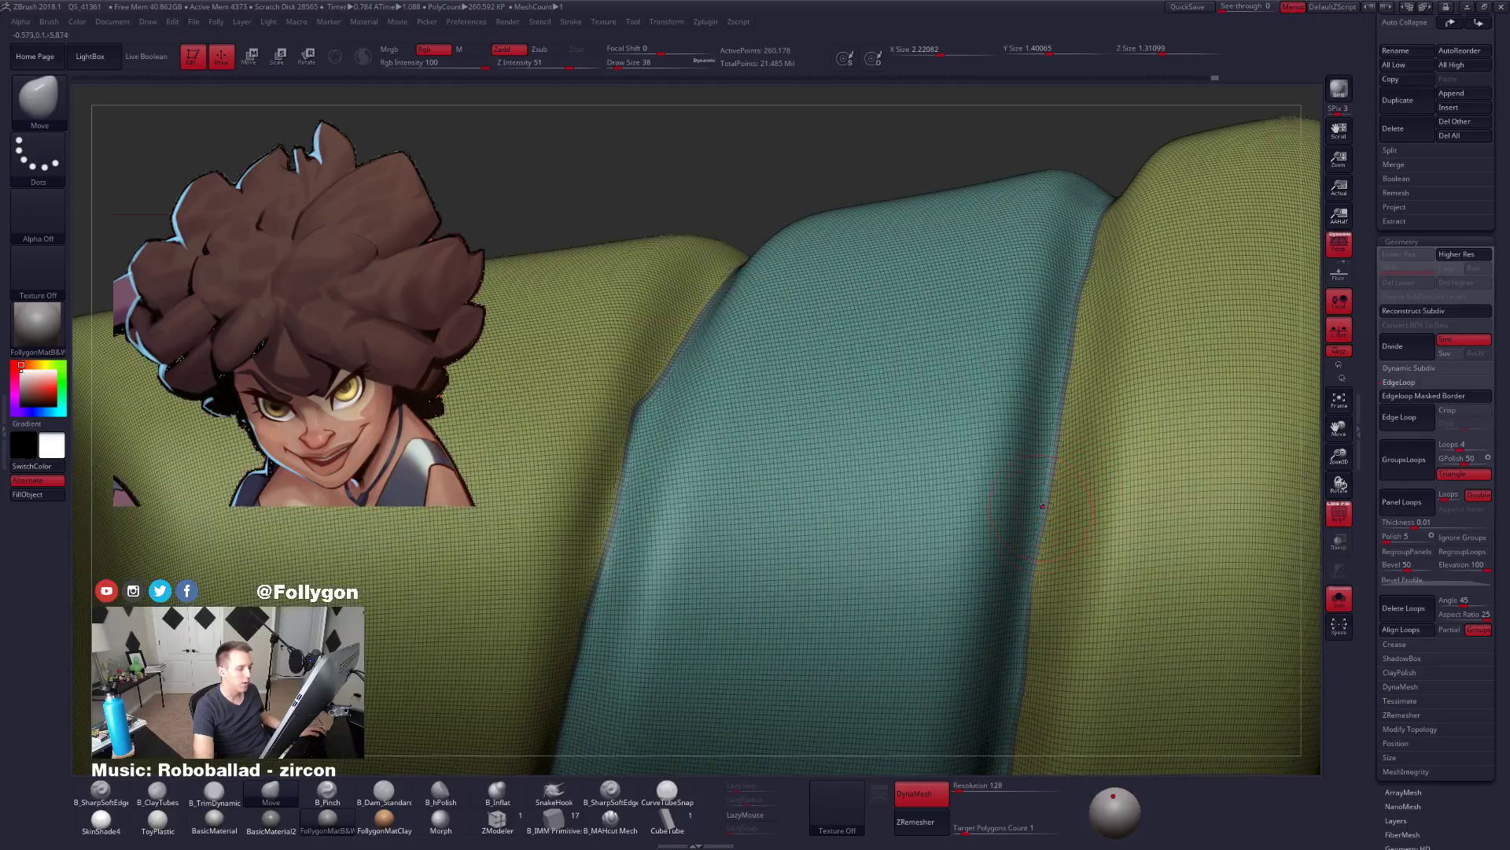
{"action": "key", "text": "f"}
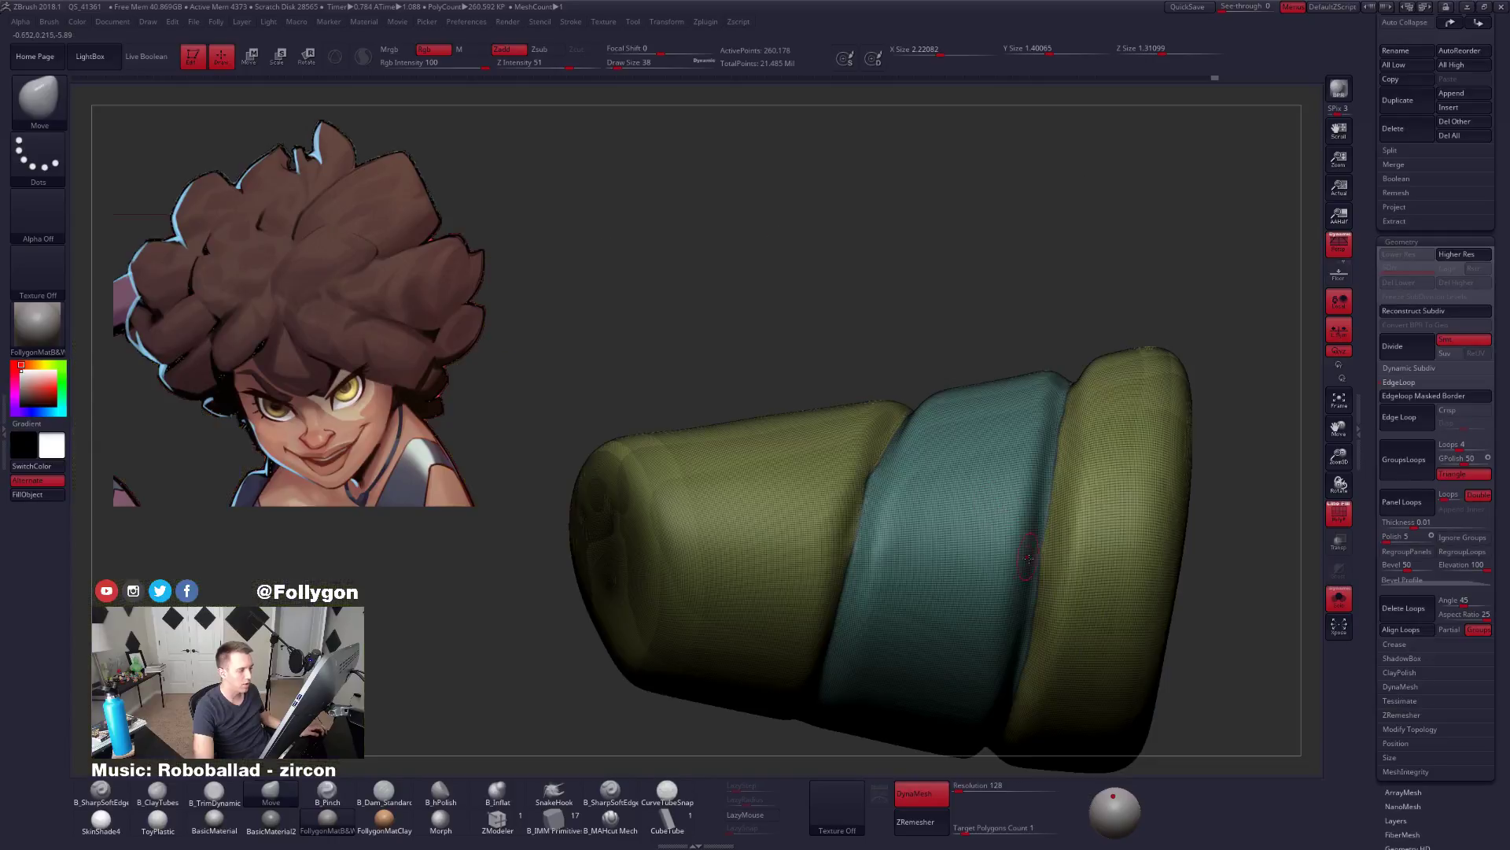
{"action": "key", "text": "ctrl+z"}
Try Panel Loops on the clump and another GroupsLoops pass, undoing each attempt.
{"action": "left_click_drag", "start_coordinate": [1028, 573], "coordinate": [1375, 496]}
{"action": "left_click", "coordinate": [1402, 502]}
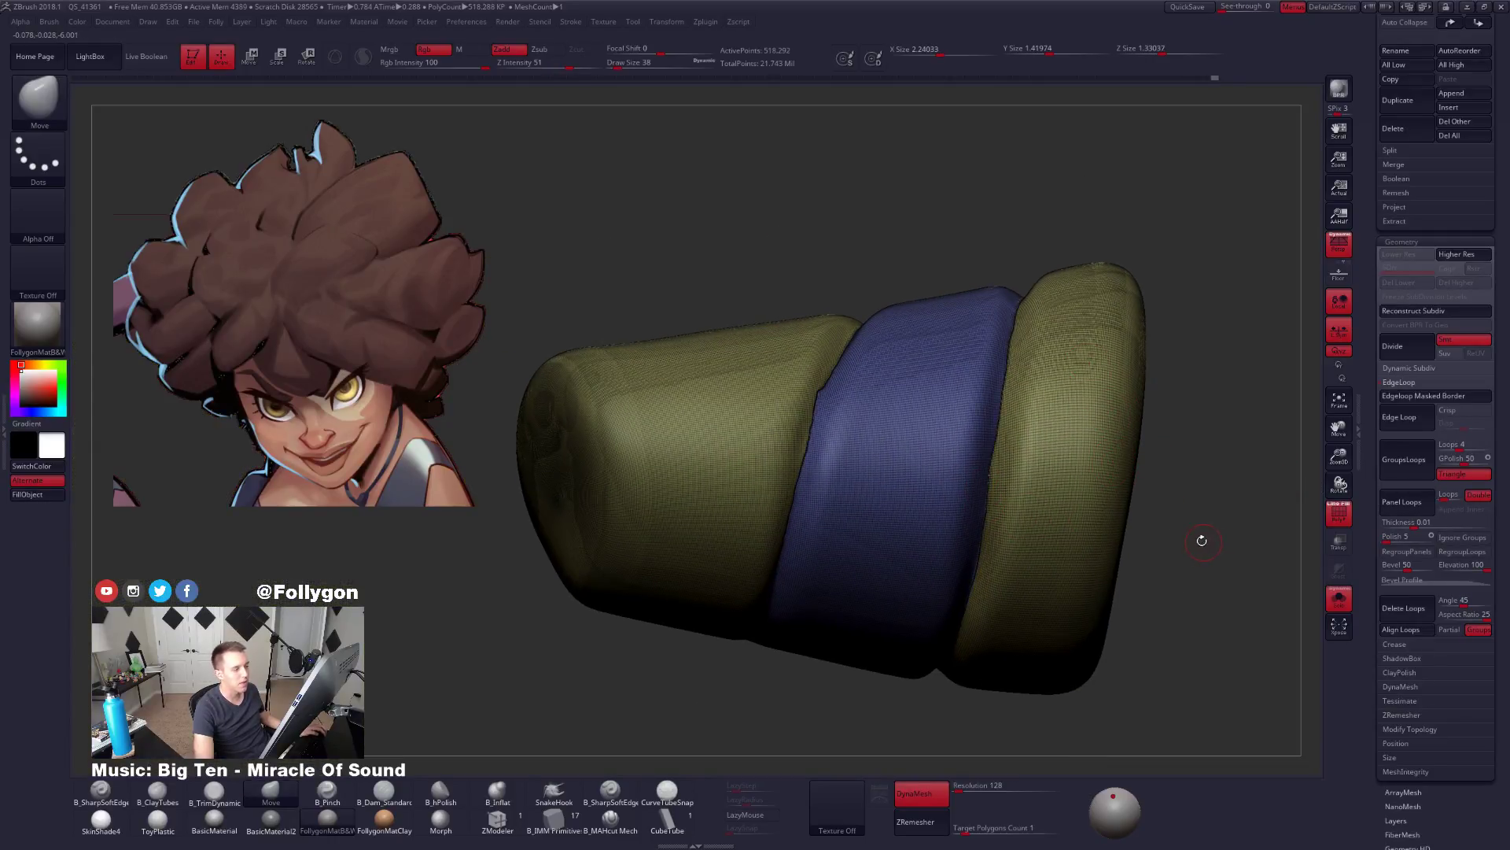
{"action": "left_click_drag", "start_coordinate": [1202, 540], "coordinate": [989, 423], "text": "alt"}
{"action": "mouse_move", "coordinate": [905, 436]}
{"action": "right_mouse_down", "text": "ctrl"}
{"action": "mouse_move", "coordinate": [909, 503]}
{"action": "mouse_move", "coordinate": [891, 420]}
{"action": "right_mouse_up", "text": "ctrl"}
{"action": "key", "text": "ctrl+z"}
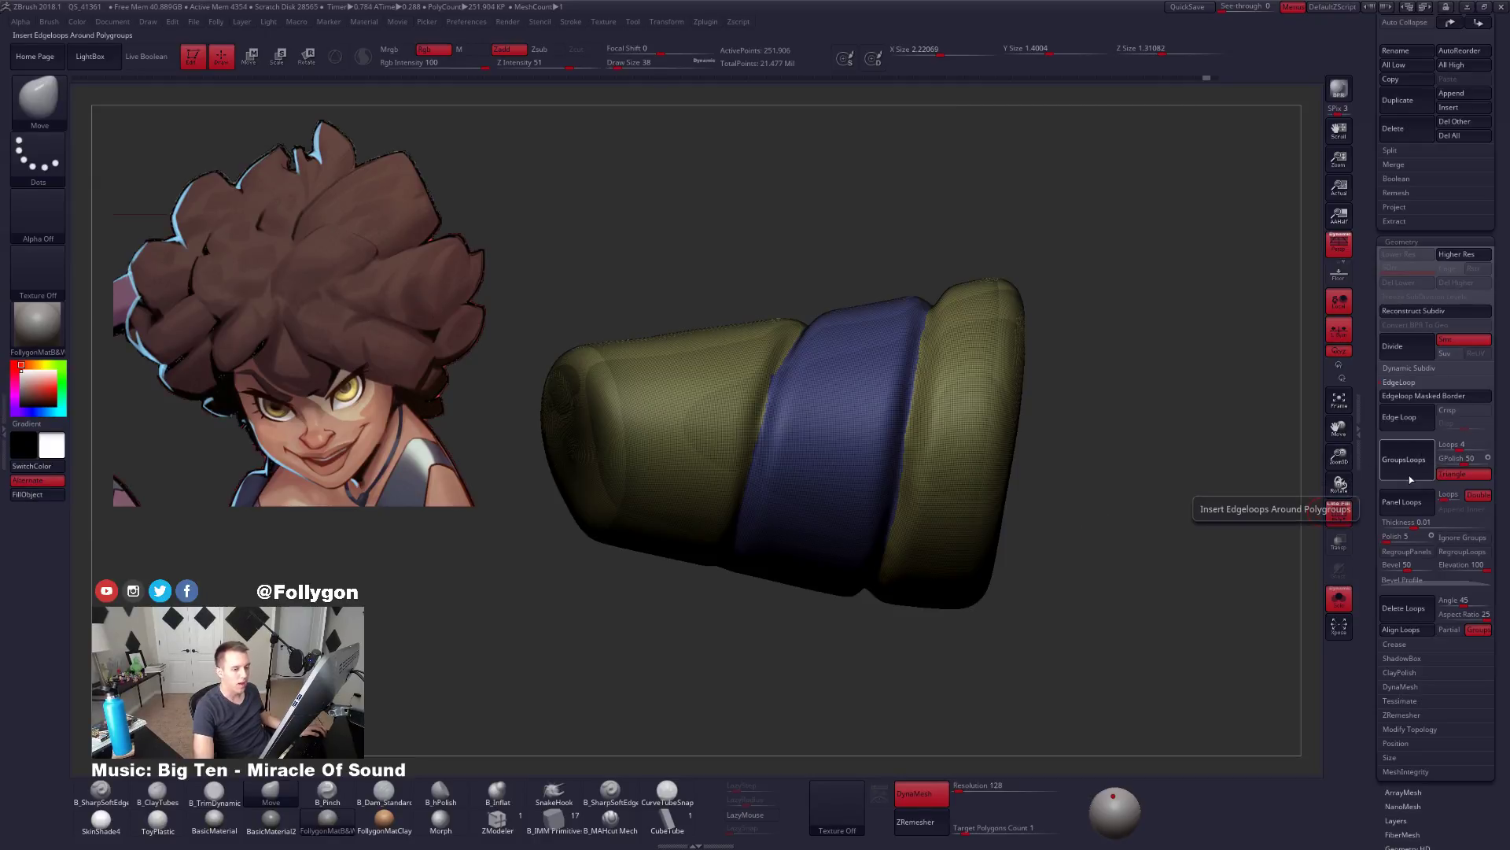
{"action": "left_click", "coordinate": [1389, 471]}
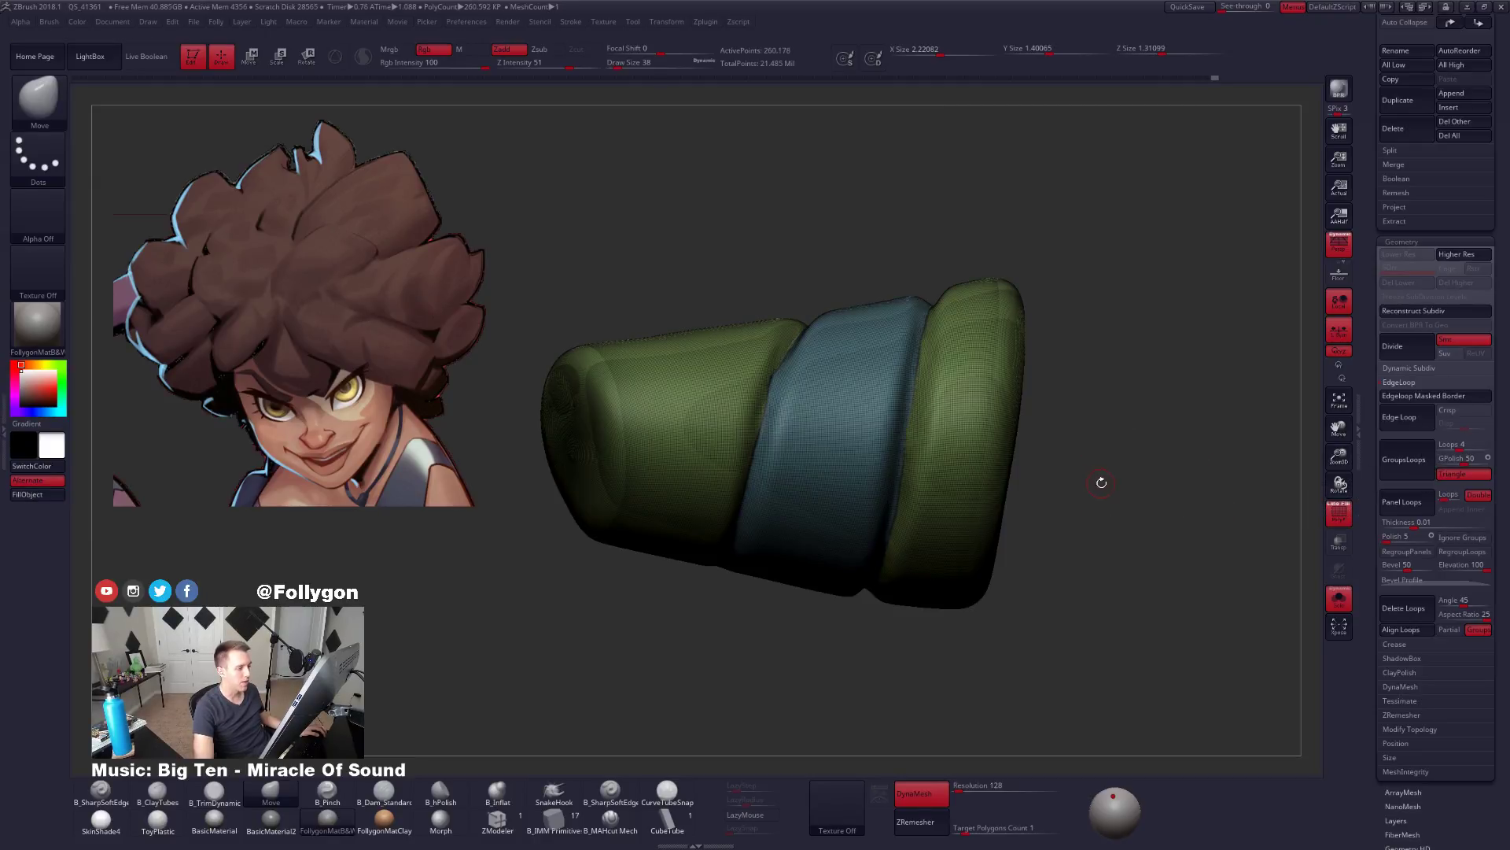
{"action": "key", "text": "ctrl+z"}
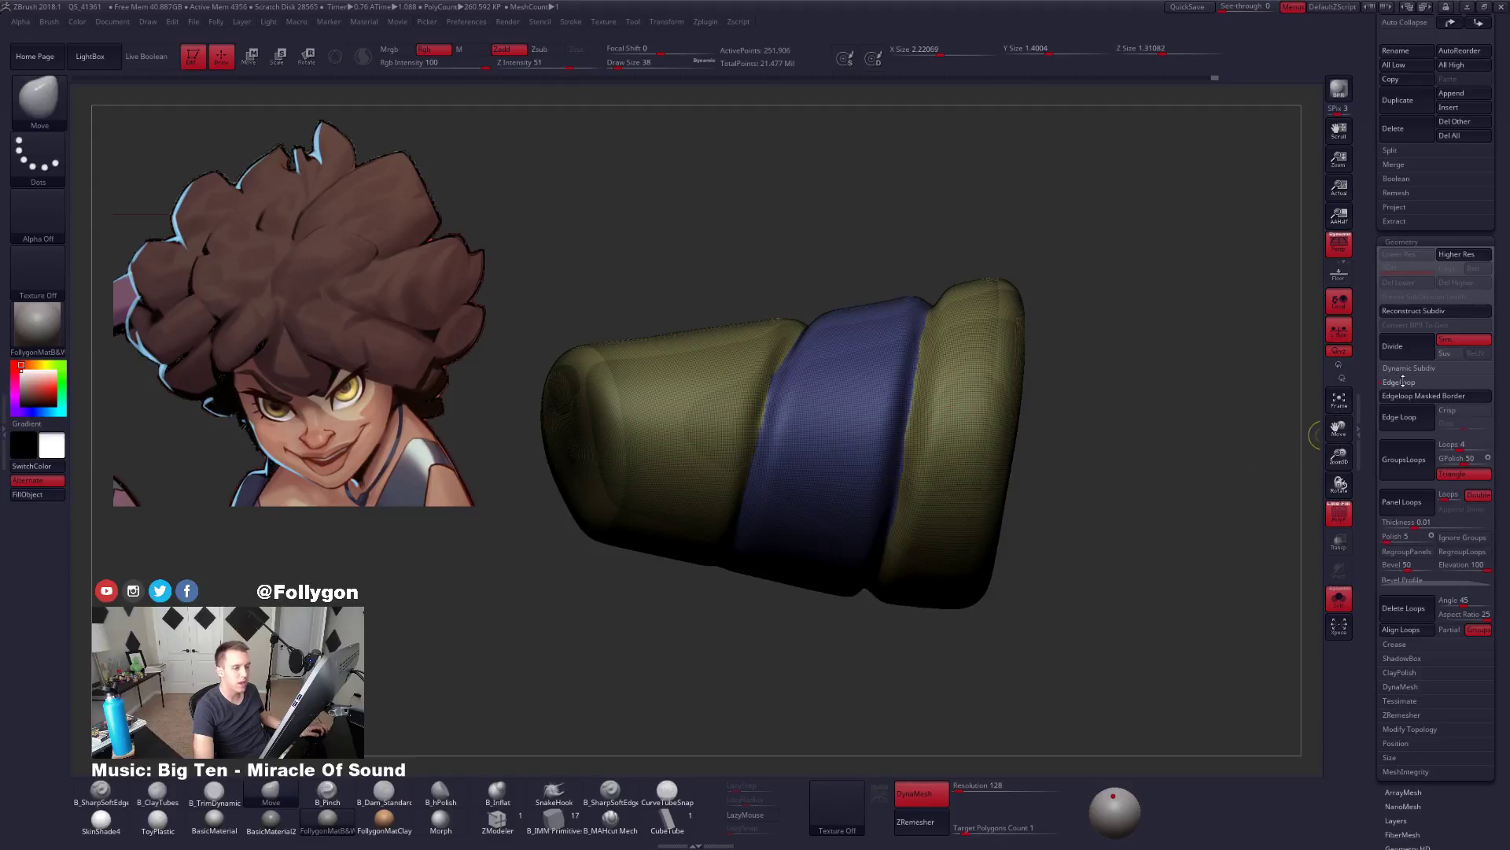
Remesh the clump with ZRemesher using KeepGroups and a Target Polygons Count of 1.
{"action": "left_click", "coordinate": [1399, 382]}
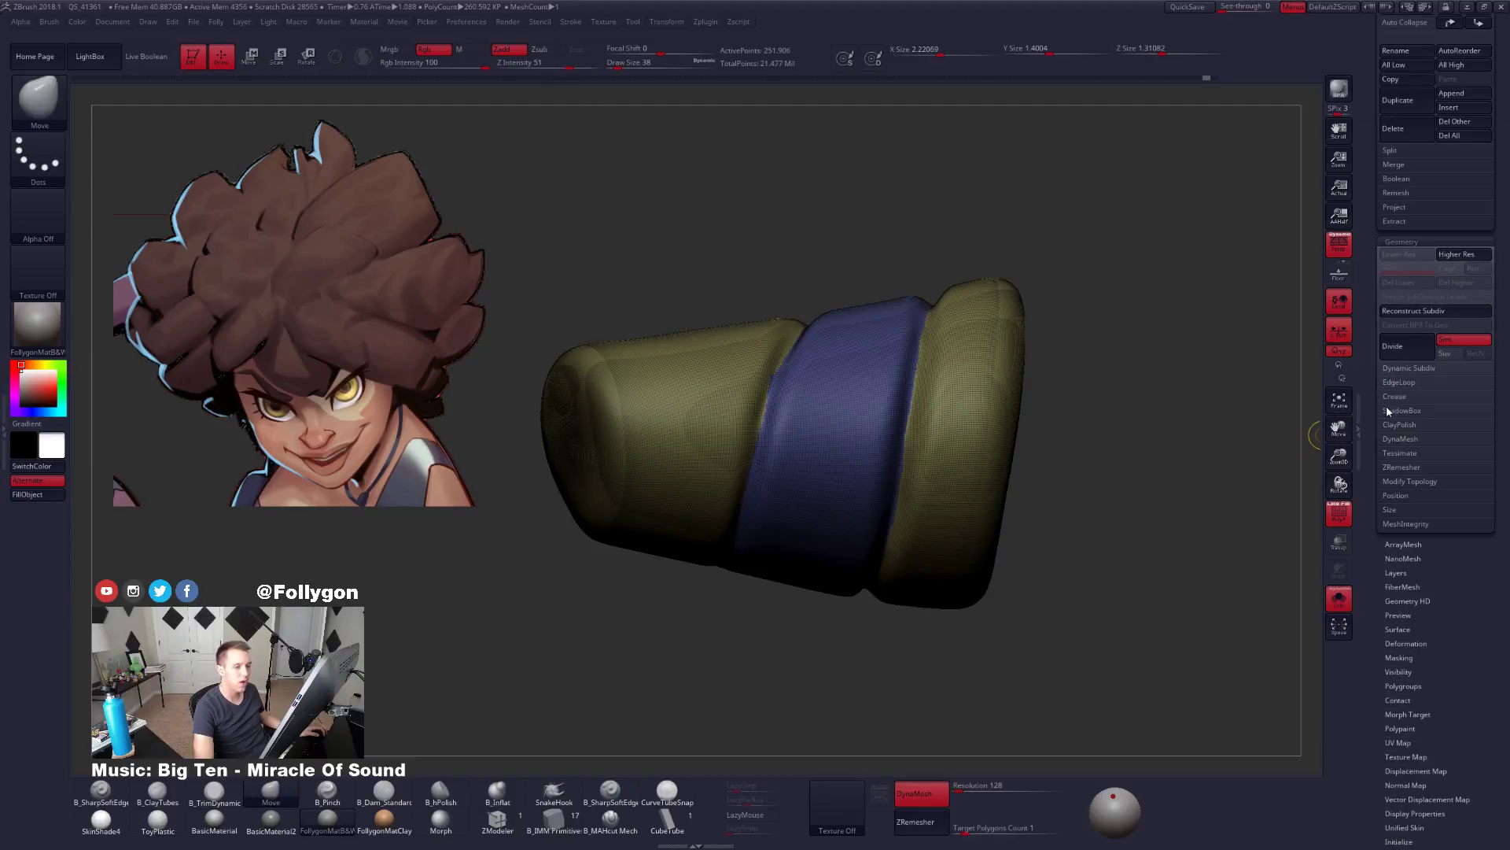
{"action": "left_click", "coordinate": [1415, 469]}
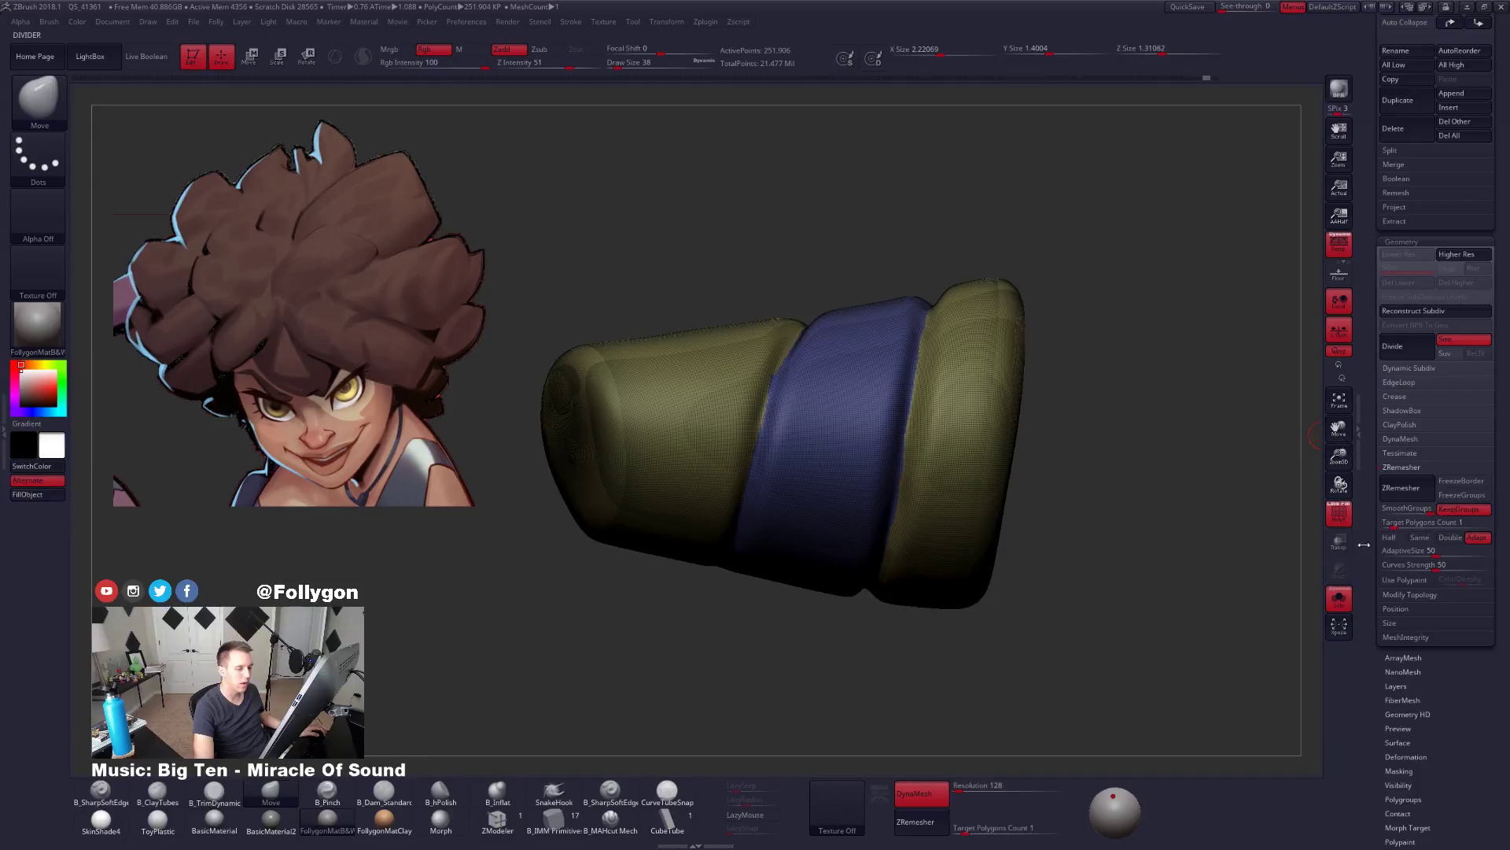
{"action": "left_click", "coordinate": [1416, 522]}
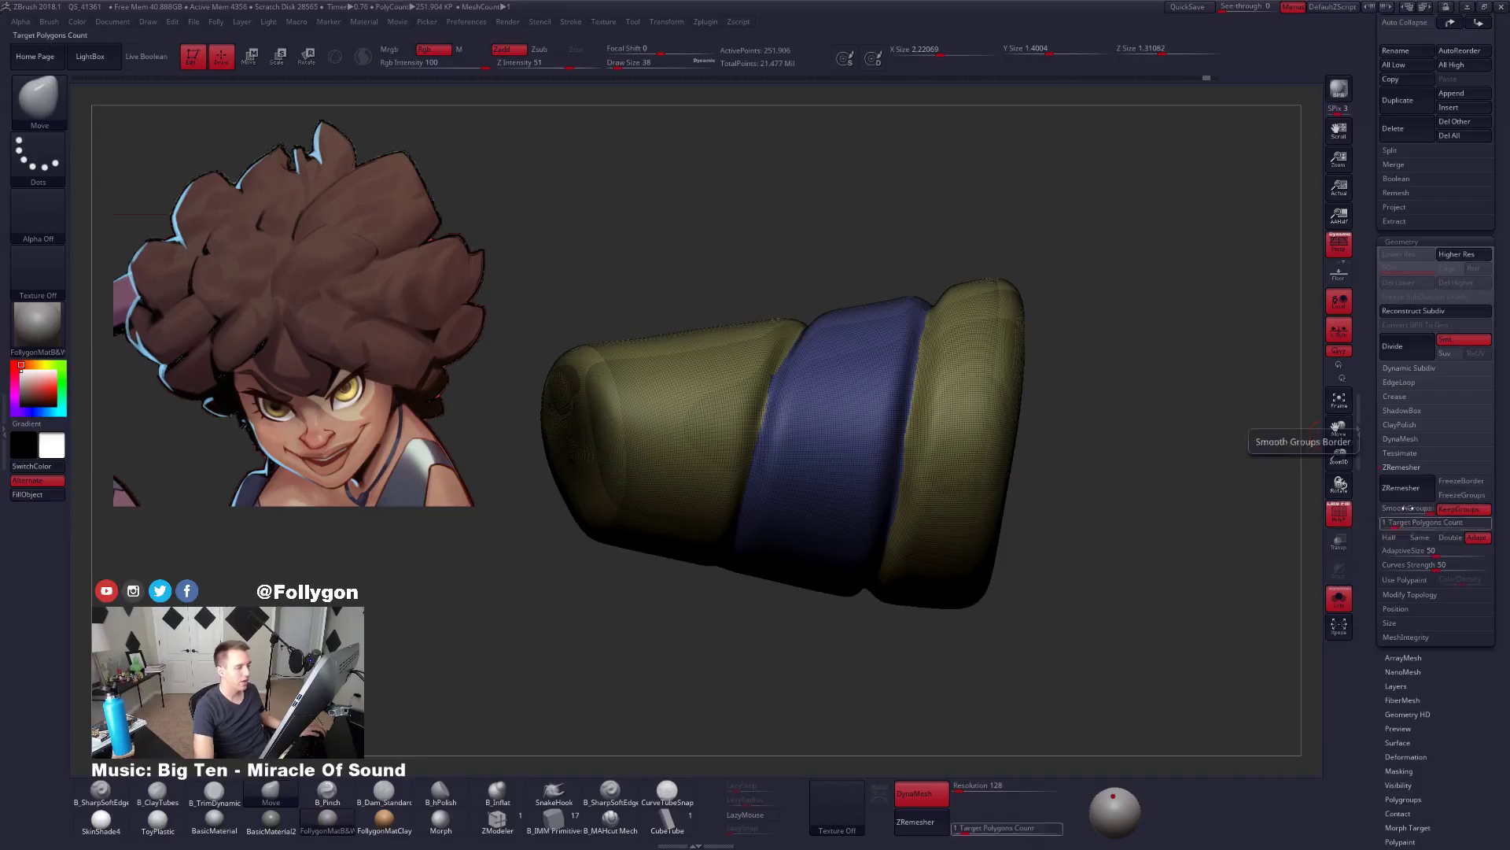
{"action": "key", "text": "Return"}
{"action": "left_click", "coordinate": [1406, 488]}
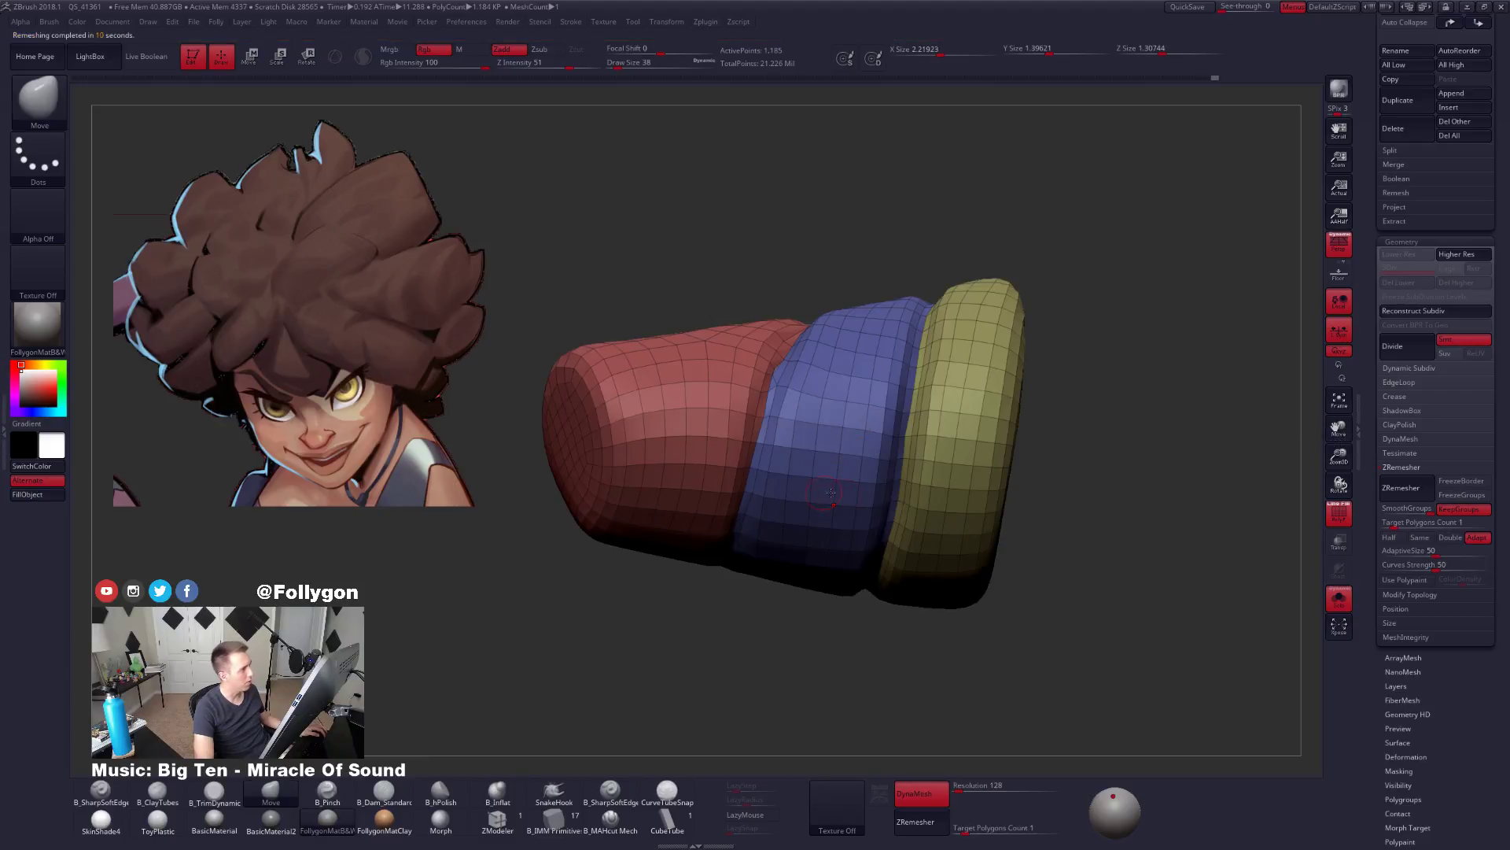
Examine the remeshed clump's topology and crease borders from several sides, temporarily previewing it with smooth subdivision.
{"action": "right_click_drag", "start_coordinate": [862, 438], "coordinate": [1022, 480]}
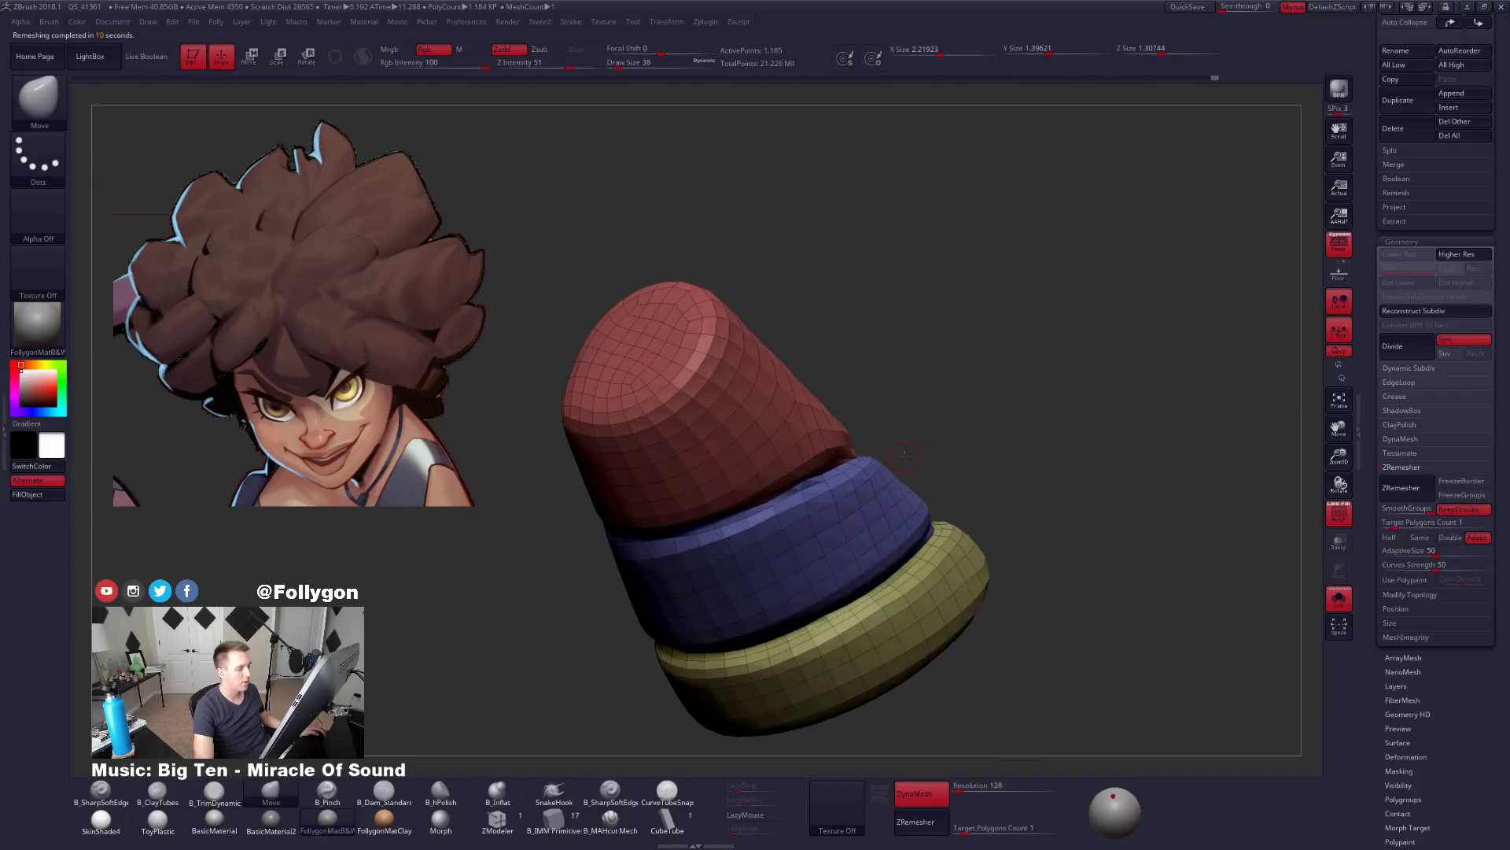
{"action": "left_click_drag", "start_coordinate": [1376, 239], "coordinate": [1376, 707]}
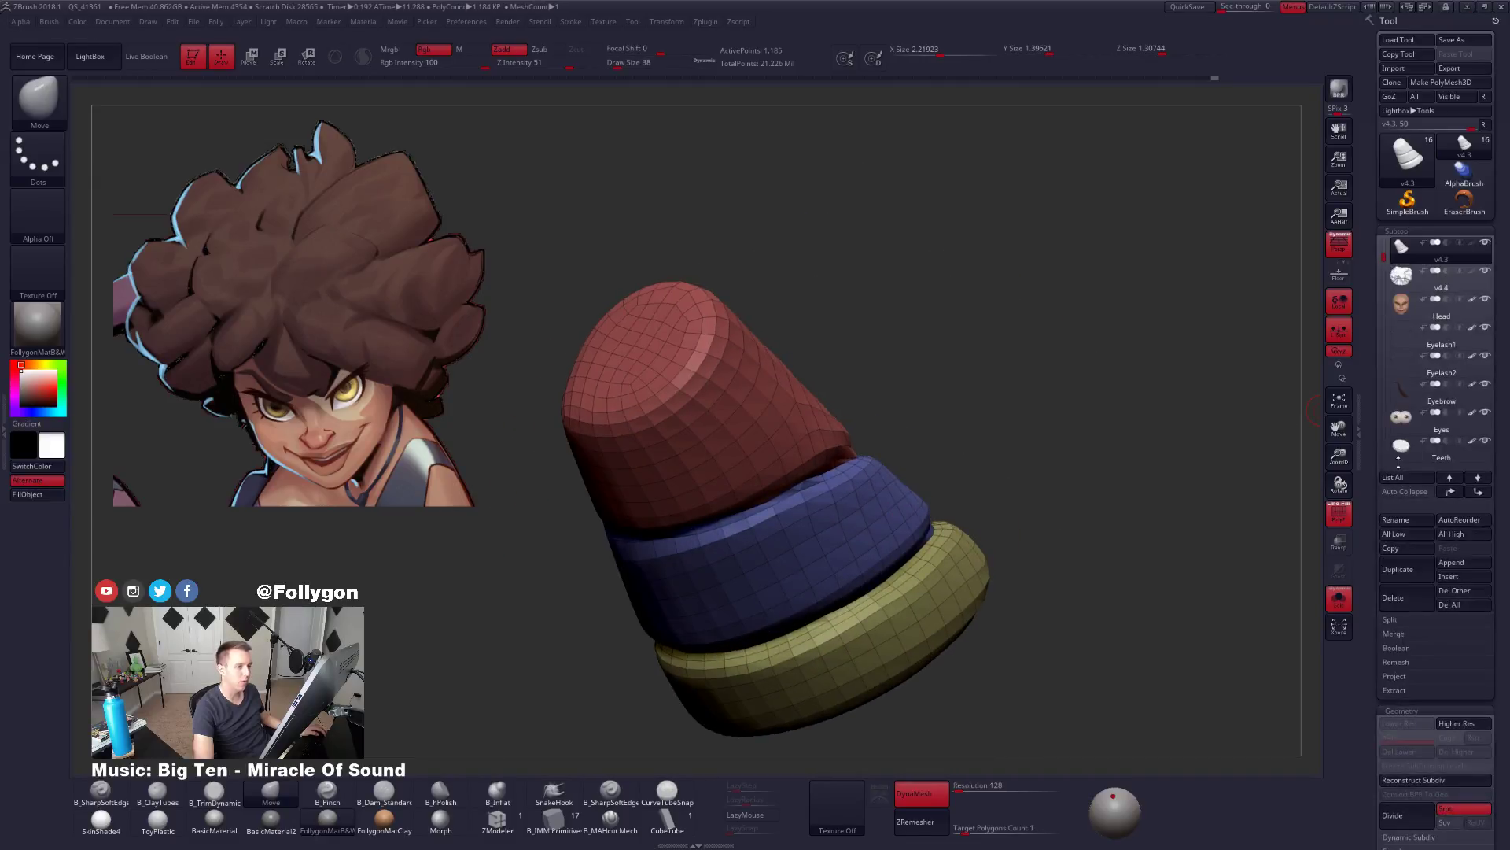
{"action": "right_click_drag", "start_coordinate": [1095, 507], "coordinate": [1182, 449]}
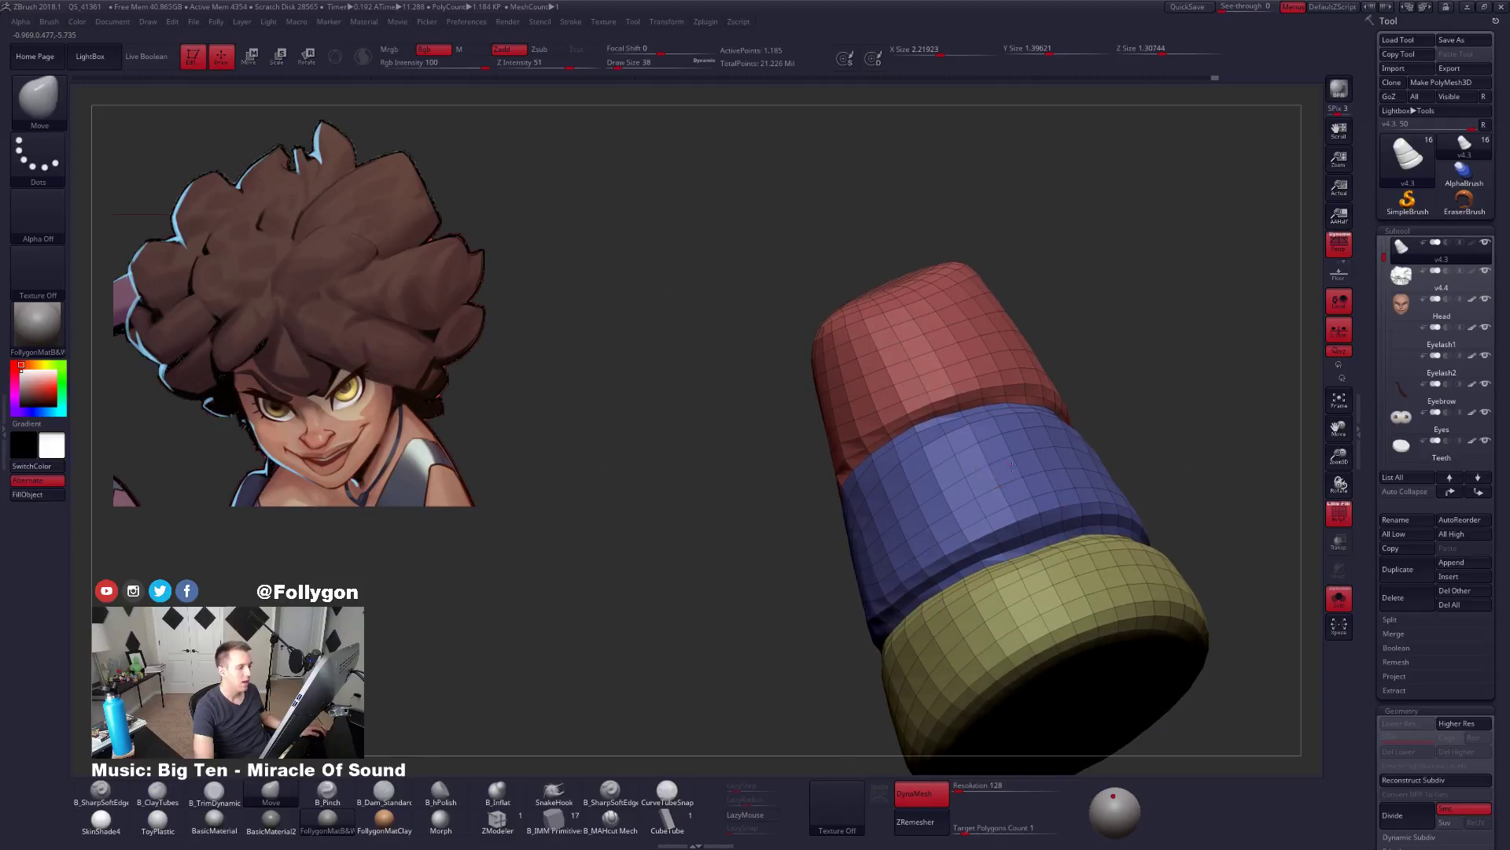
{"action": "right_click_drag", "start_coordinate": [1011, 466], "coordinate": [913, 590]}
{"action": "key", "text": "d"}
{"action": "right_click_drag", "start_coordinate": [1062, 511], "coordinate": [865, 543]}
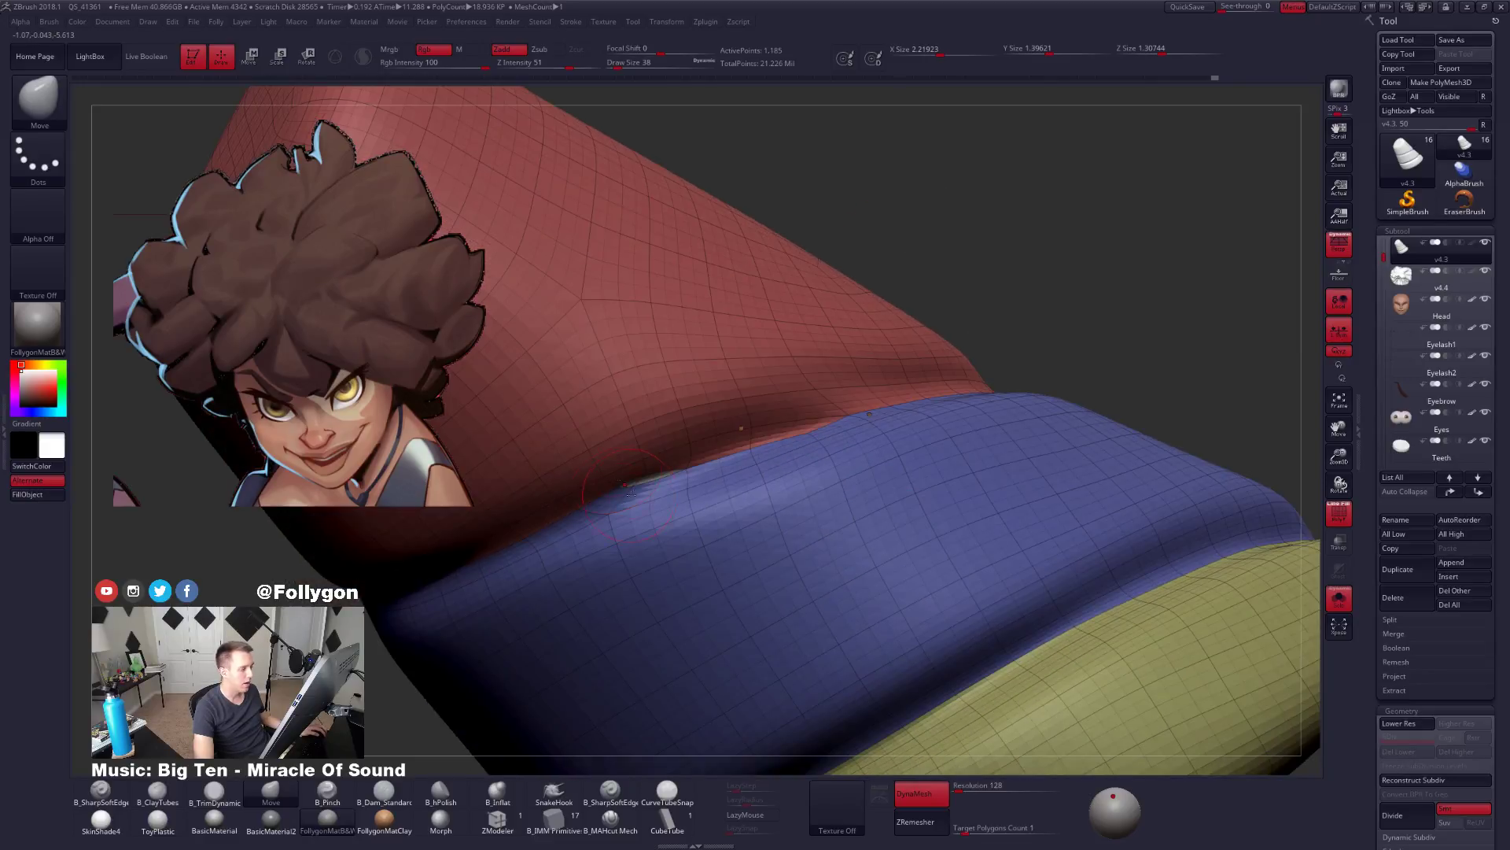
{"action": "right_click_drag", "start_coordinate": [629, 489], "coordinate": [645, 452]}
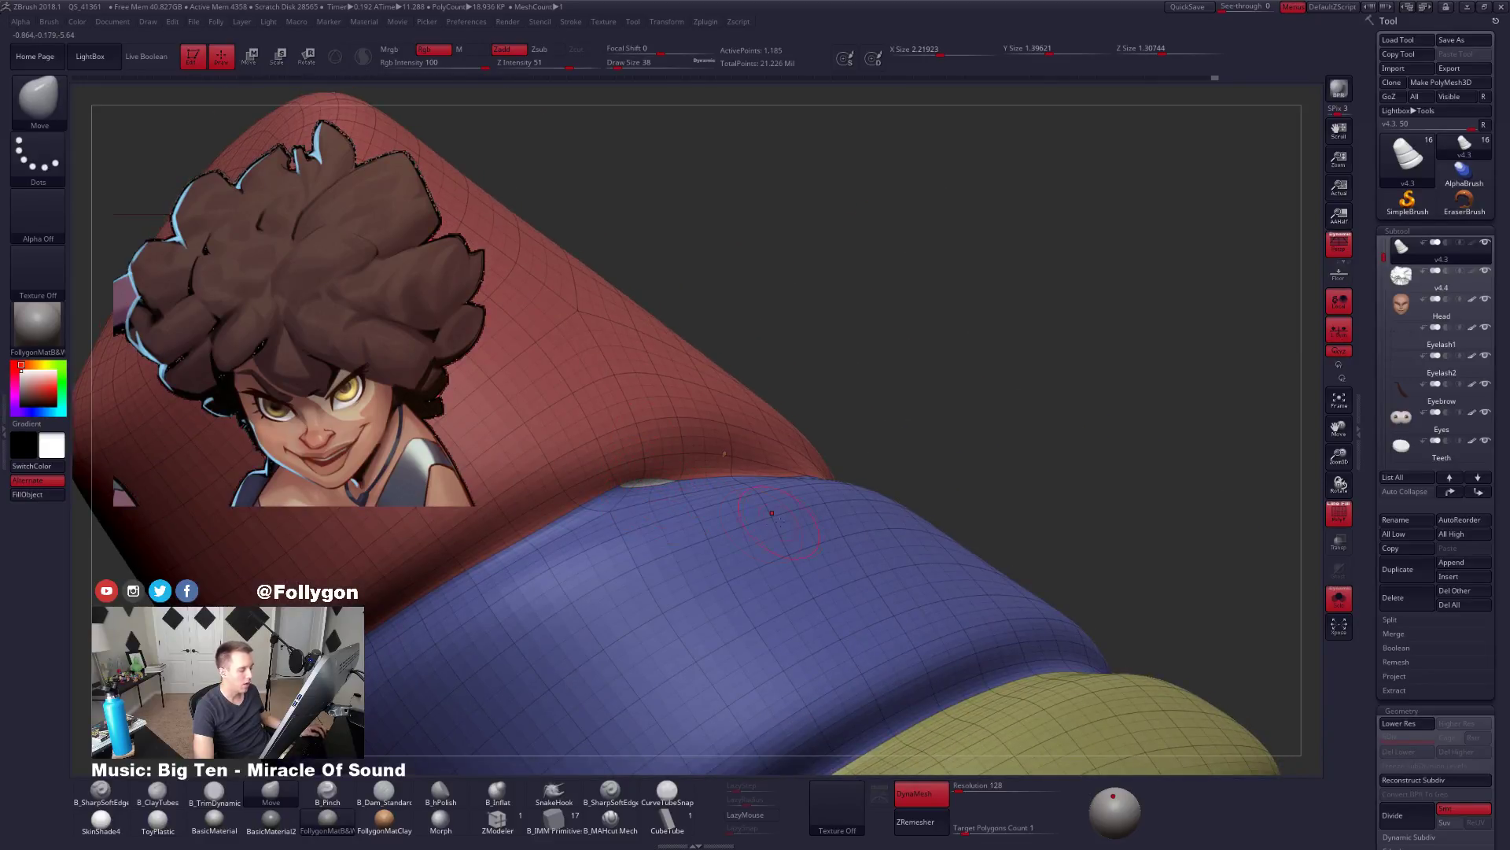
{"action": "key", "text": "shift+d"}
{"action": "right_click_drag", "start_coordinate": [866, 576], "coordinate": [808, 549], "text": "alt"}
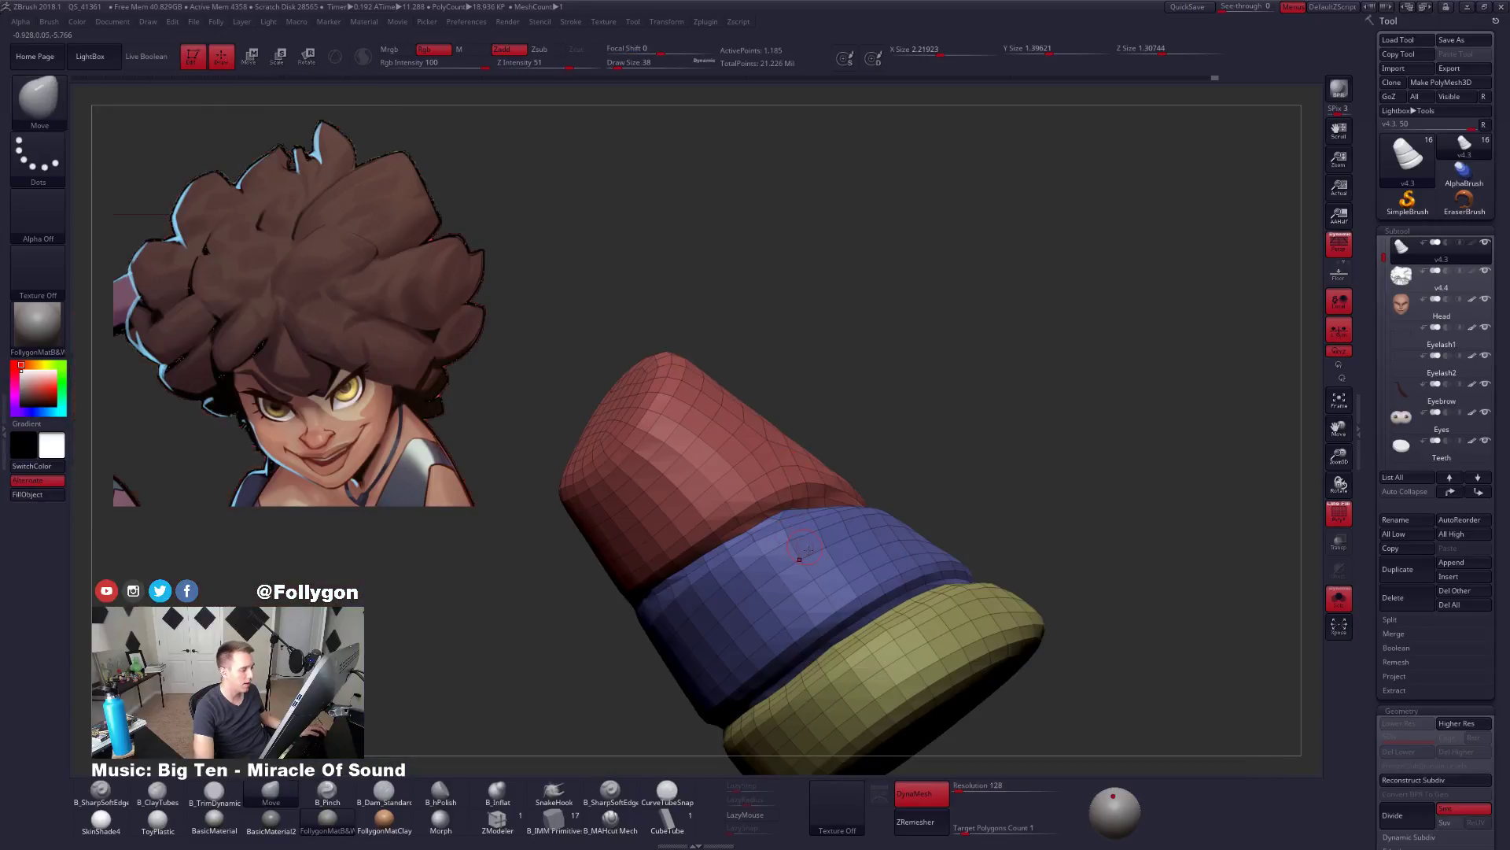
Hide the middle band, assign both end sections one shared polygroup, and unhide the whole clump.
{"action": "left_click", "coordinate": [818, 543], "text": "ctrl+shift"}
{"action": "left_click", "coordinate": [1058, 376], "text": "ctrl+shift"}
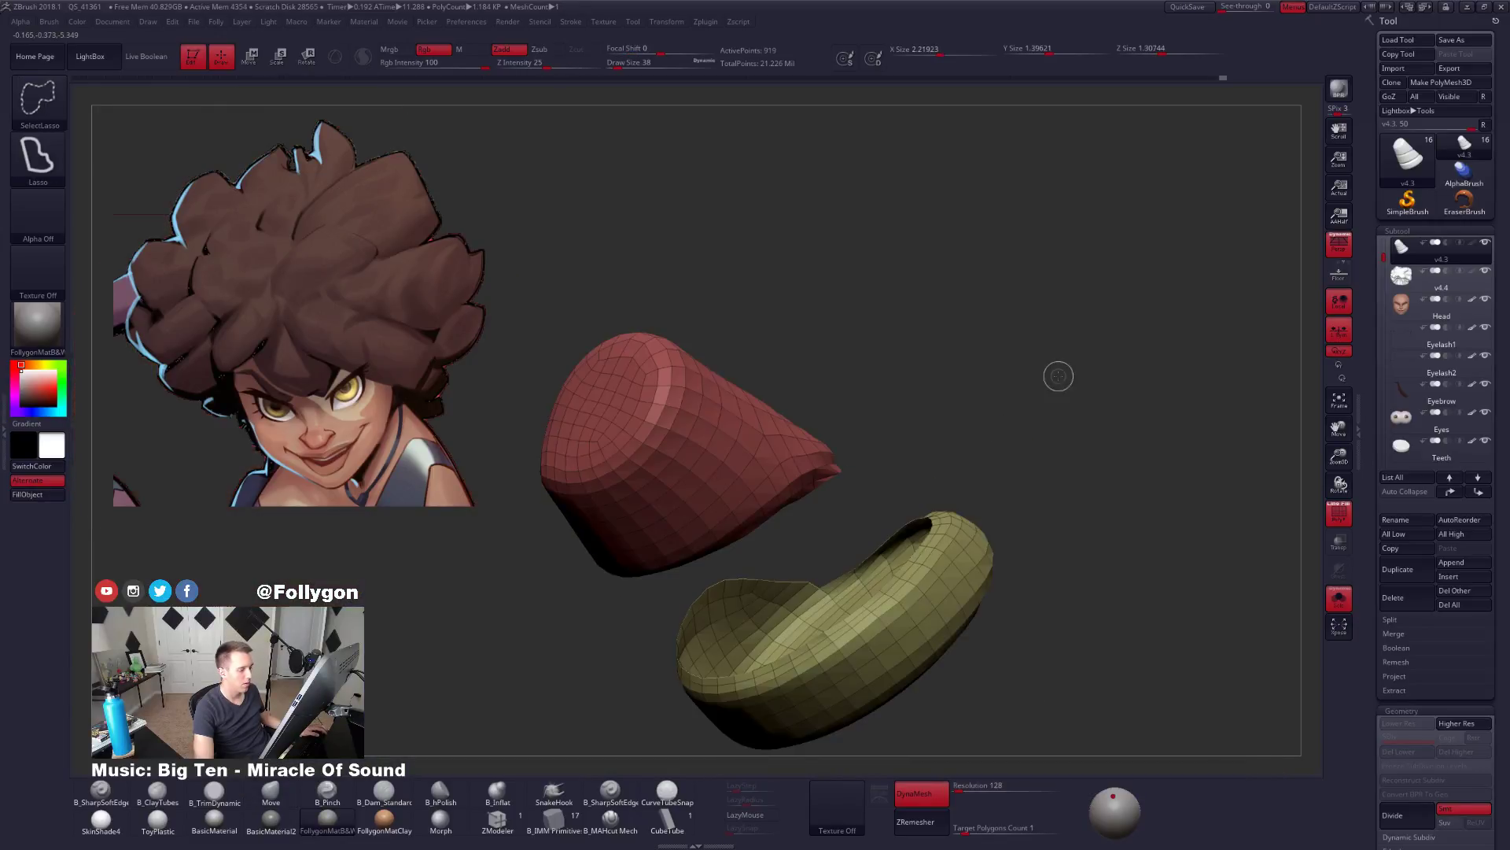
{"action": "key", "text": "ctrl+w"}
{"action": "right_click_drag", "start_coordinate": [1069, 425], "coordinate": [1150, 469]}
{"action": "left_click", "coordinate": [1082, 505], "text": "ctrl+shift"}
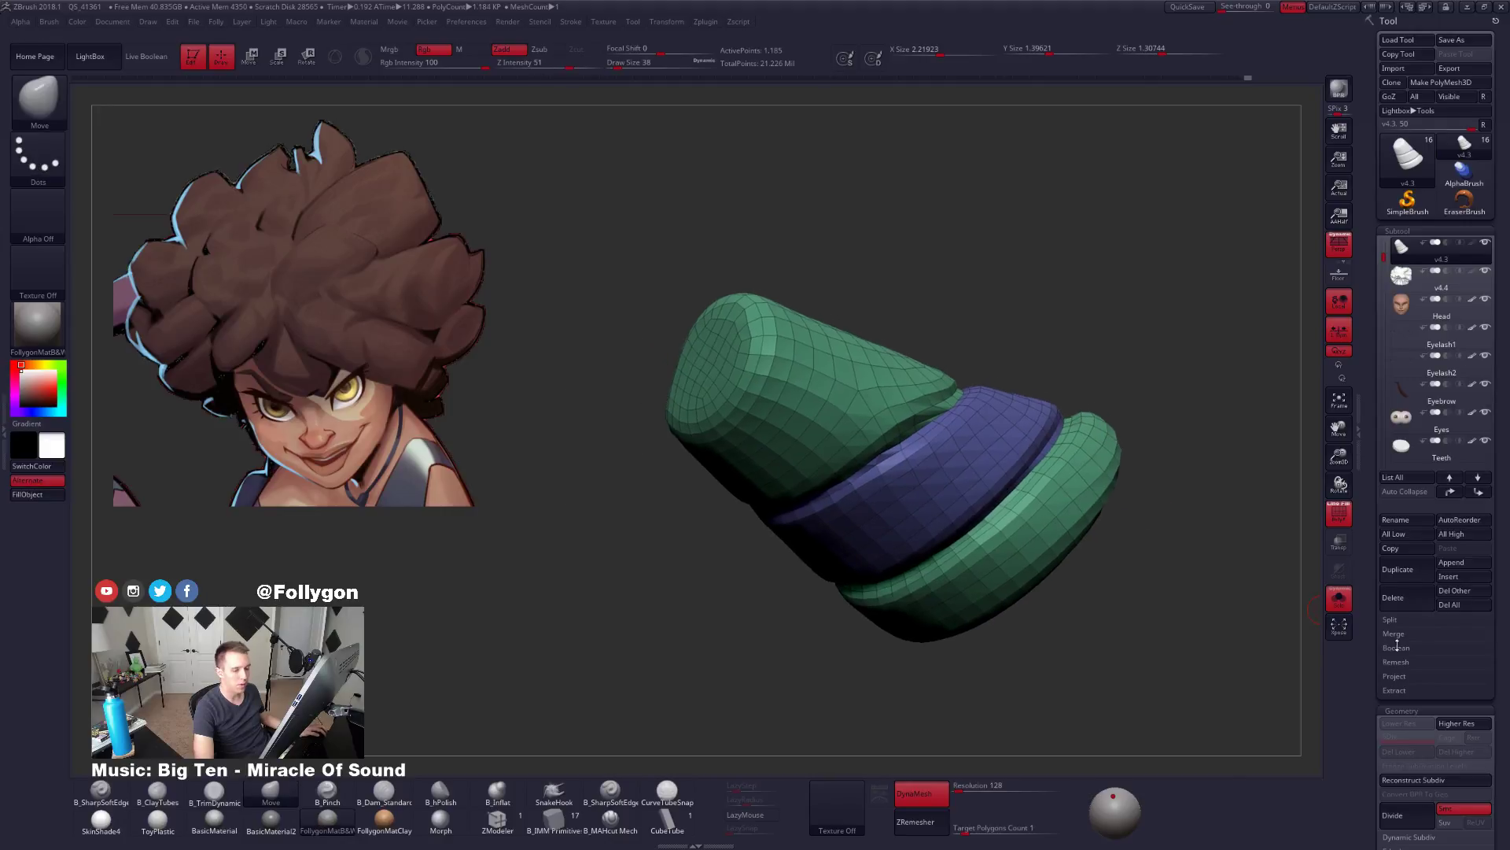
Remesh the regrouped clump with ZRemesher using KeepGroups, and show the full head with the polyframe hidden.
{"action": "left_click", "coordinate": [1400, 710]}
{"action": "left_click", "coordinate": [1401, 649]}
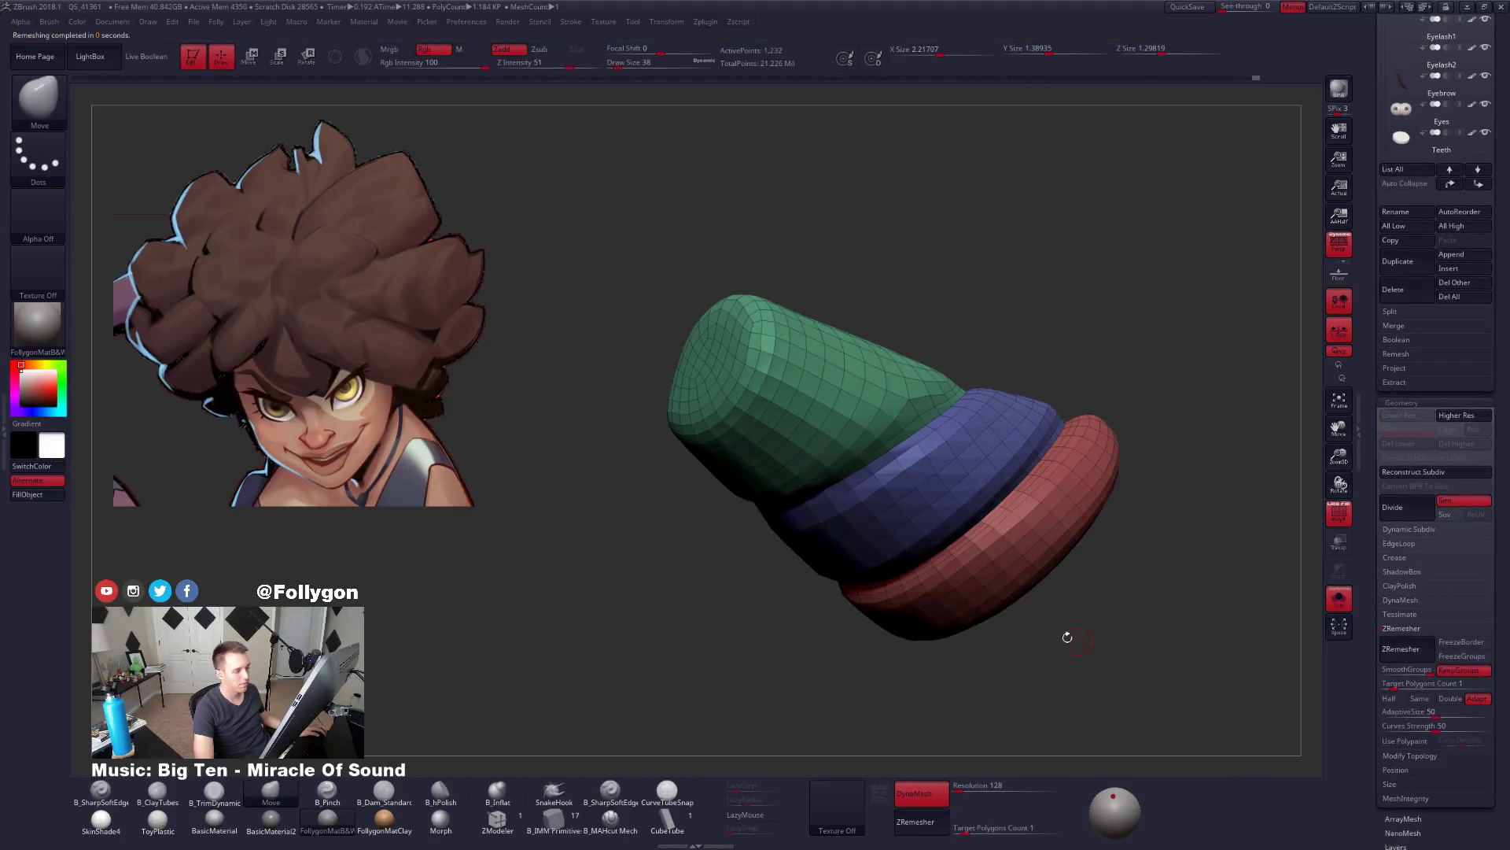
{"action": "right_click_drag", "start_coordinate": [1041, 527], "coordinate": [1164, 590]}
{"action": "key", "text": "alt+s"}
{"action": "key", "text": "shift+f"}
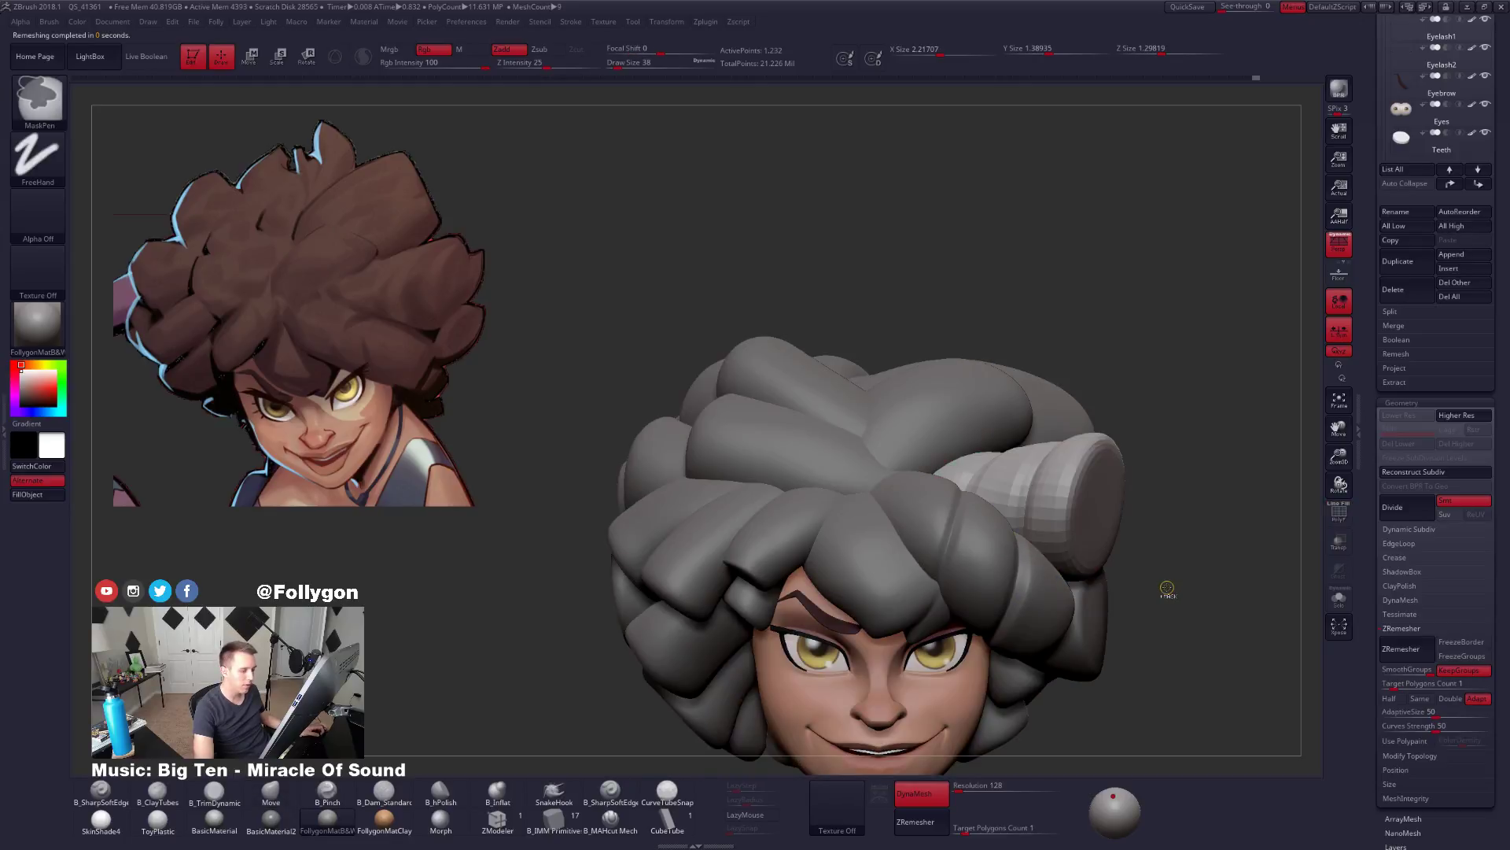
{"action": "key", "text": "ctrl+z"}
{"action": "key", "text": "ctrl+shift+z"}
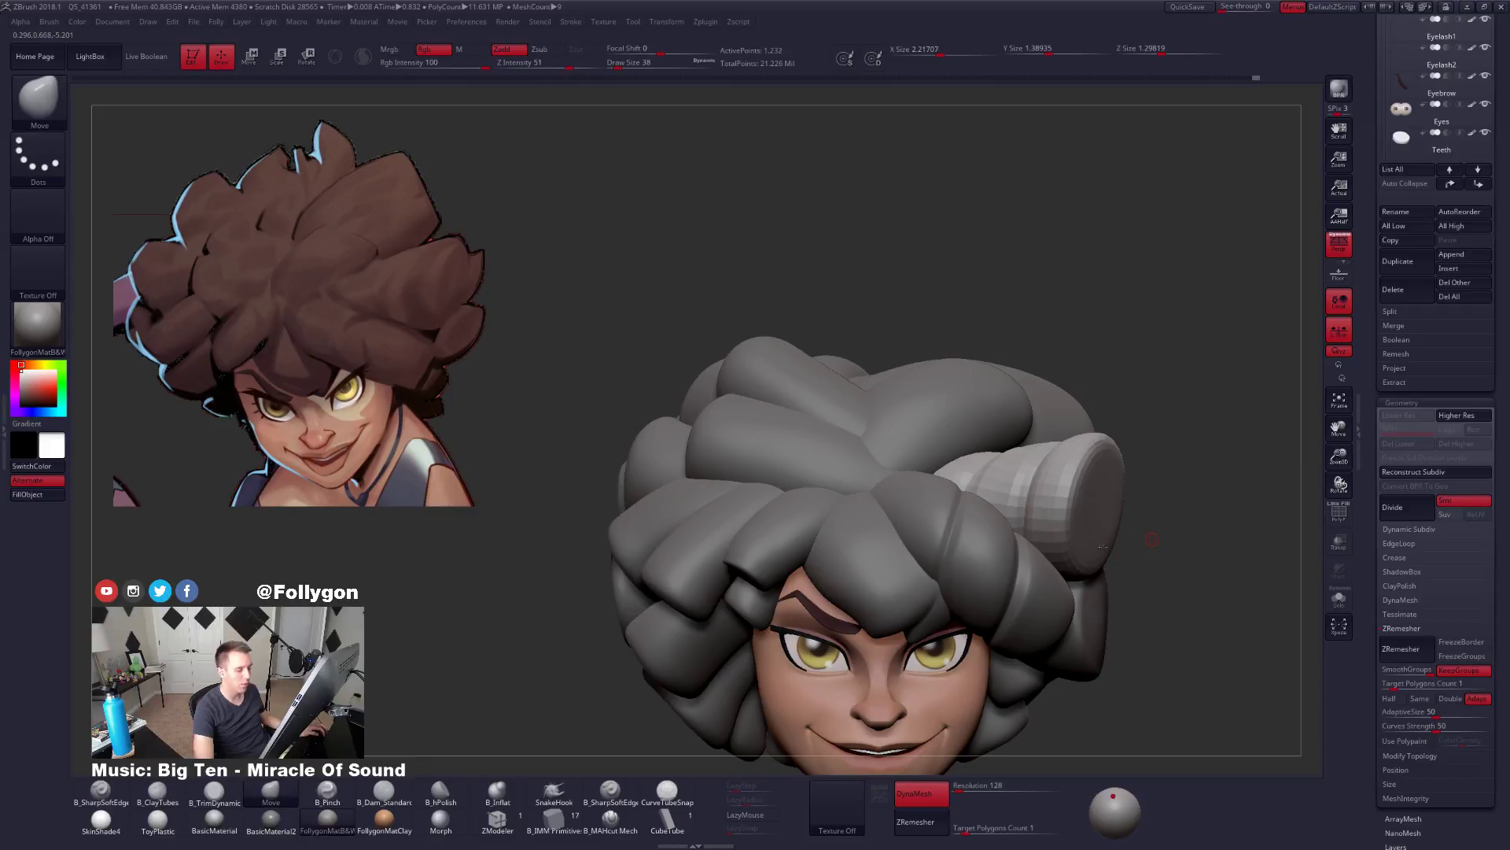
{"action": "mouse_move", "coordinate": [1253, 510]}
{"action": "left_mouse_down", "text": "alt"}
{"action": "mouse_move", "coordinate": [1143, 538]}
{"action": "mouse_move", "coordinate": [1128, 564]}
{"action": "left_mouse_up", "text": "alt"}
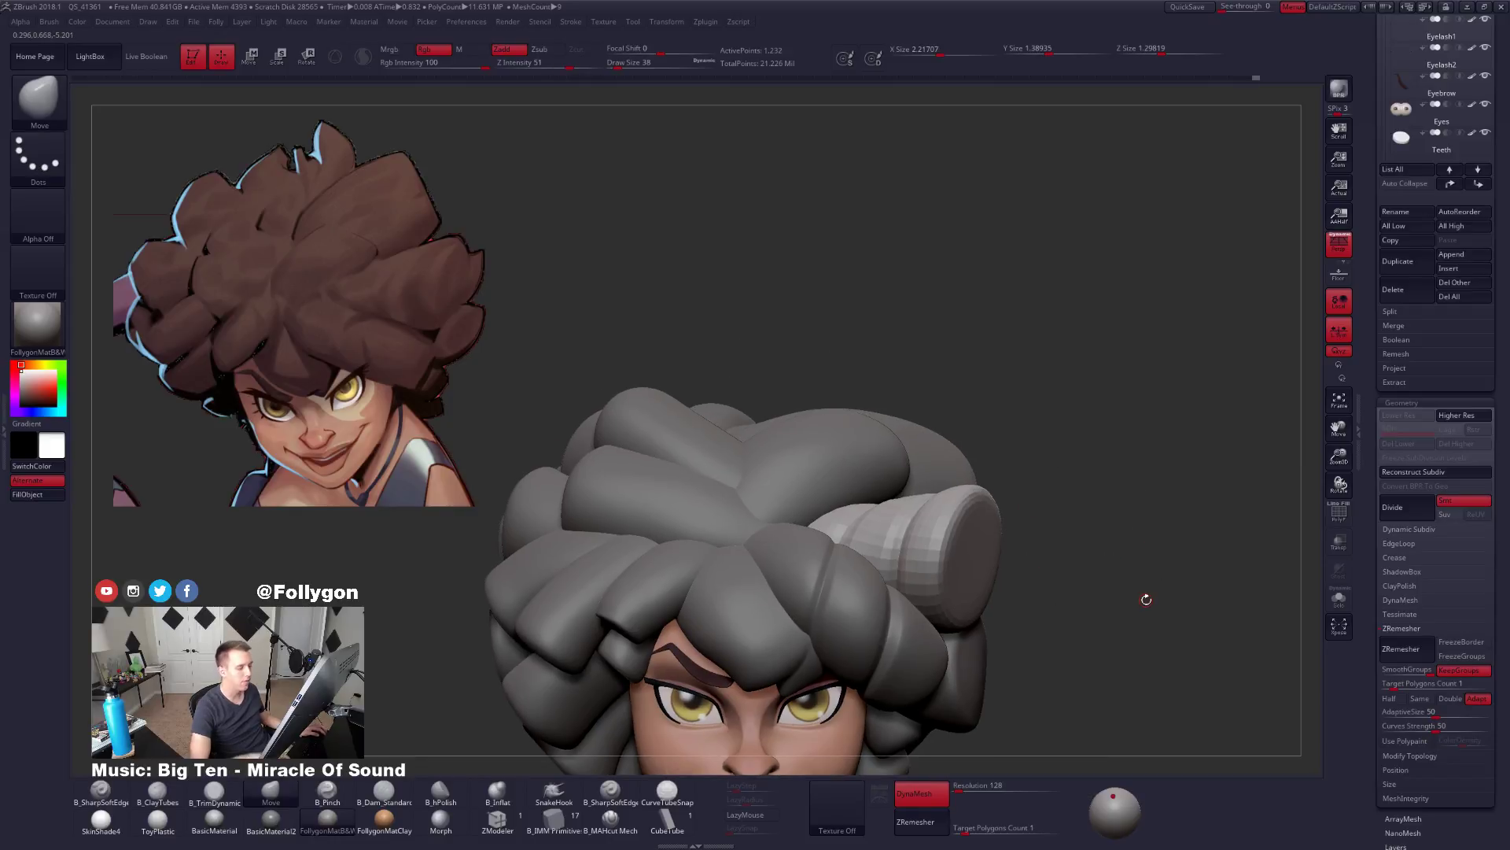
Solo the remeshed clump again and display its polygroups.
{"action": "key", "text": "shift+f"}
{"action": "key", "text": "ctrl+shift+s"}
{"action": "left_click_drag", "start_coordinate": [995, 616], "coordinate": [988, 623]}
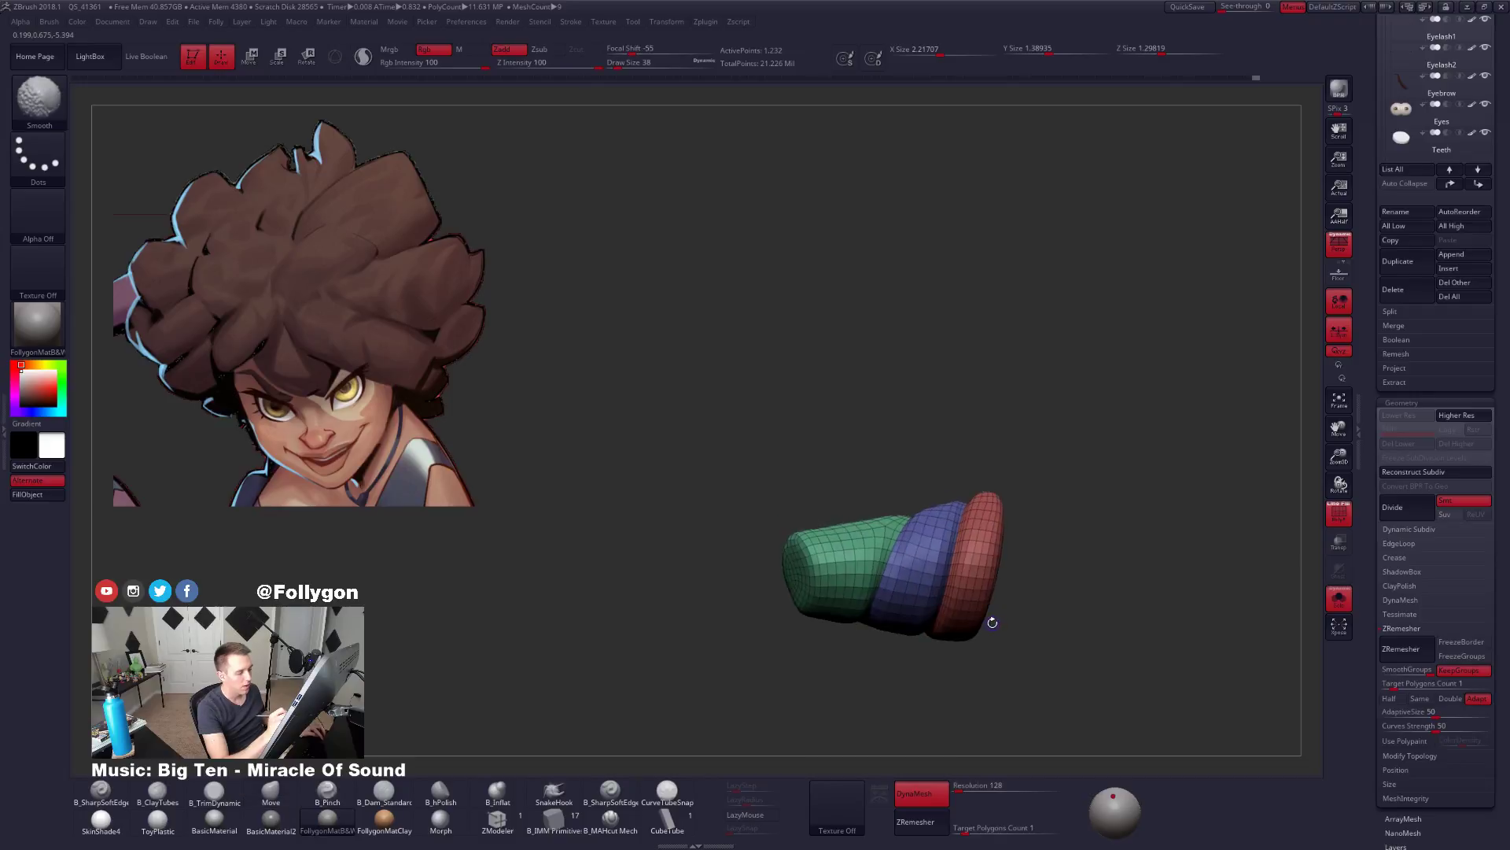
{"action": "key", "text": "shift+f"}
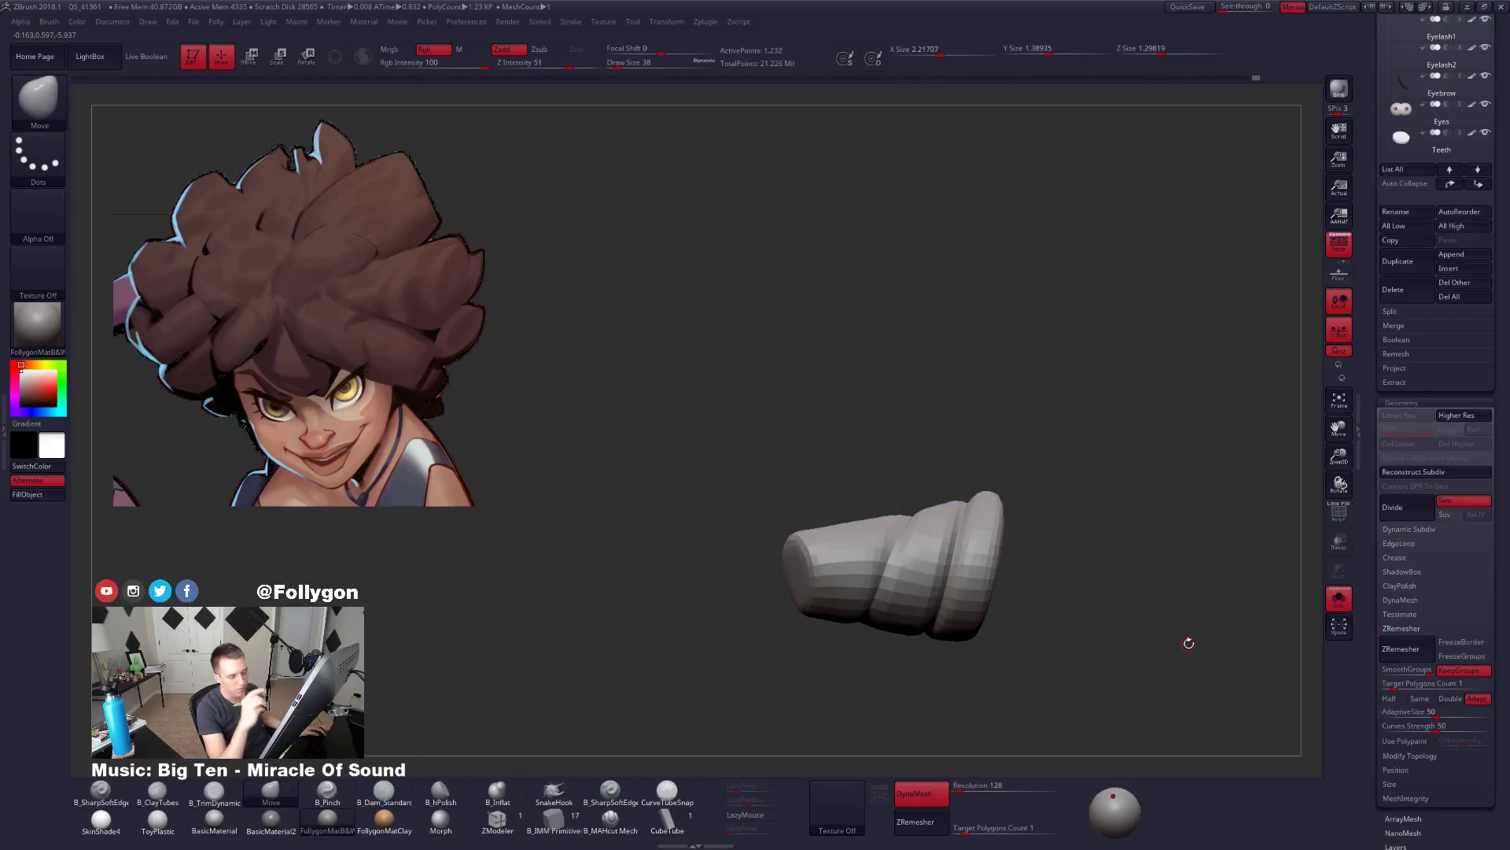
{"action": "left_click_drag", "start_coordinate": [1376, 470], "coordinate": [1386, 670]}
{"action": "key", "text": "shift+f"}
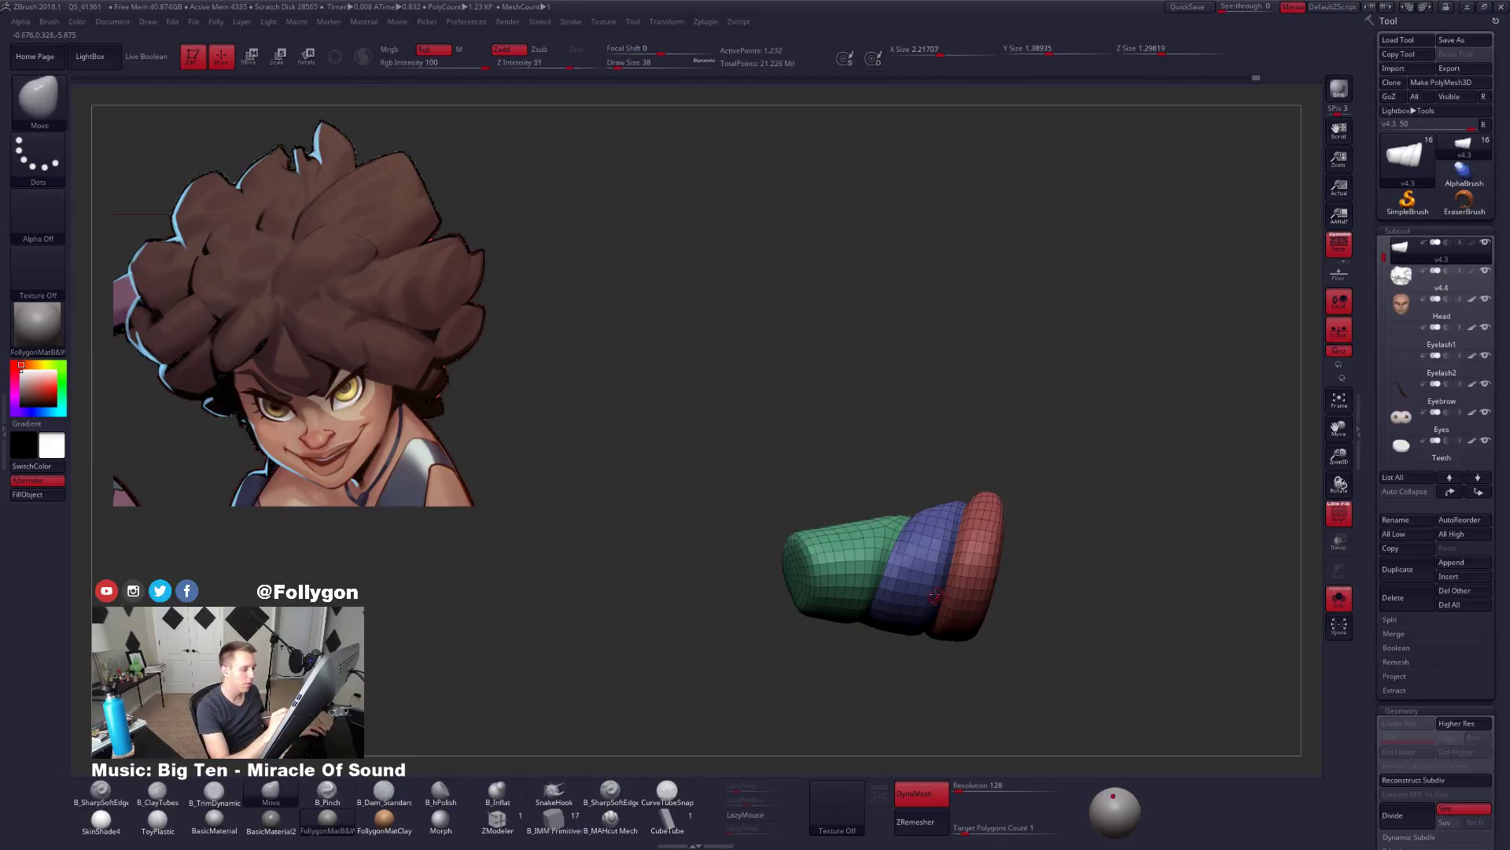
Isolate the clump's middle band and crease its border edges.
{"action": "left_click", "coordinate": [934, 586], "text": "ctrl+shift"}
{"action": "left_click_drag", "start_coordinate": [1382, 816], "coordinate": [1387, 461]}
{"action": "left_click", "coordinate": [1395, 509]}
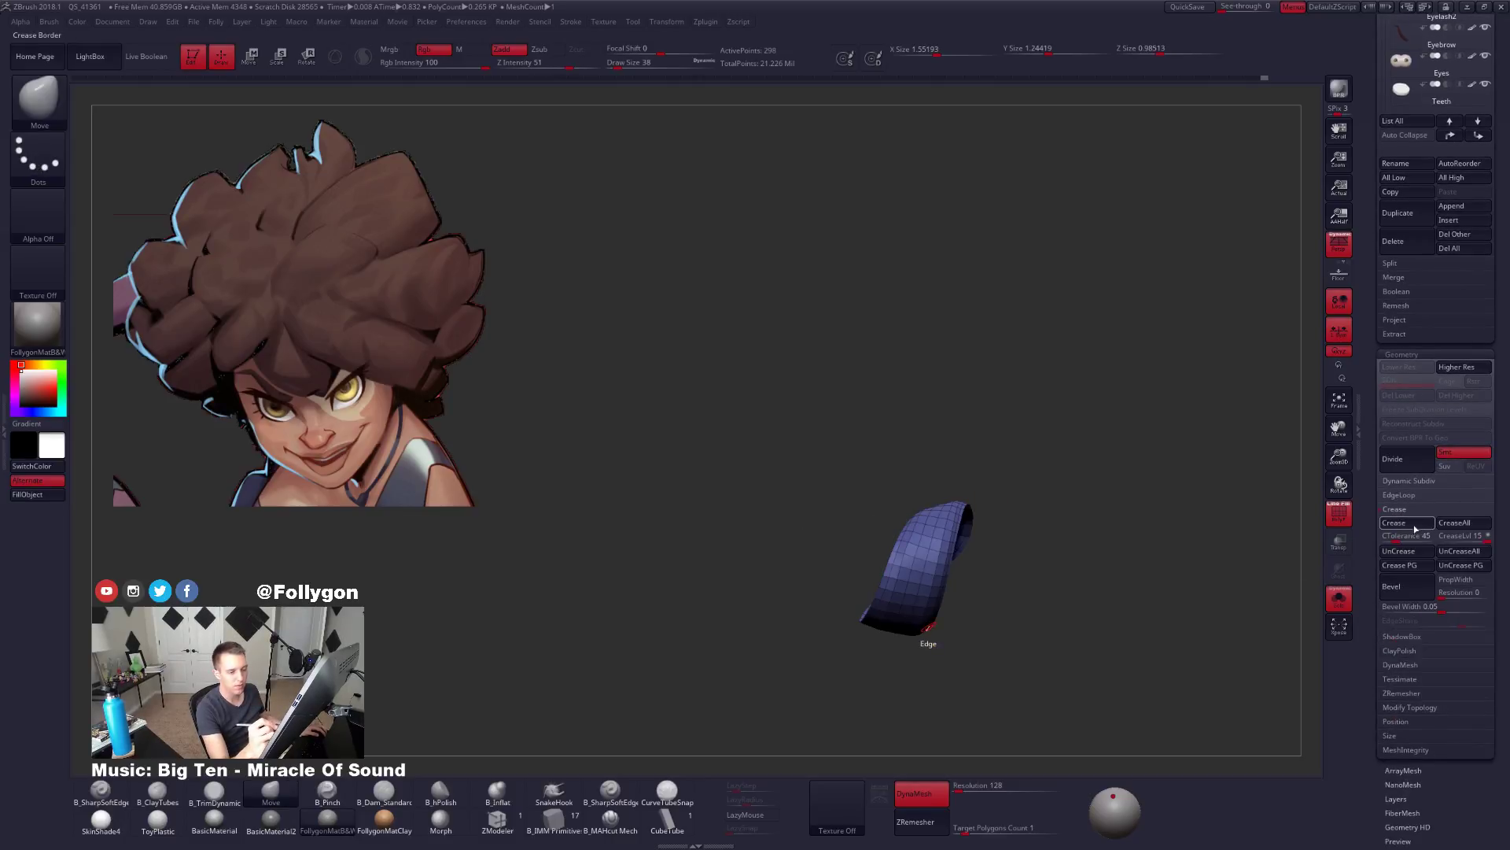
{"action": "left_click", "coordinate": [1413, 524]}
{"action": "left_click", "coordinate": [1402, 511]}
Subdivide the whole clump to level 5 with the polyframe hidden, and leave solo mode to show the full head.
{"action": "left_click_drag", "start_coordinate": [1380, 503], "coordinate": [1386, 707]}
{"action": "key", "text": "shift+f"}
{"action": "key", "text": "ctrl+d"}
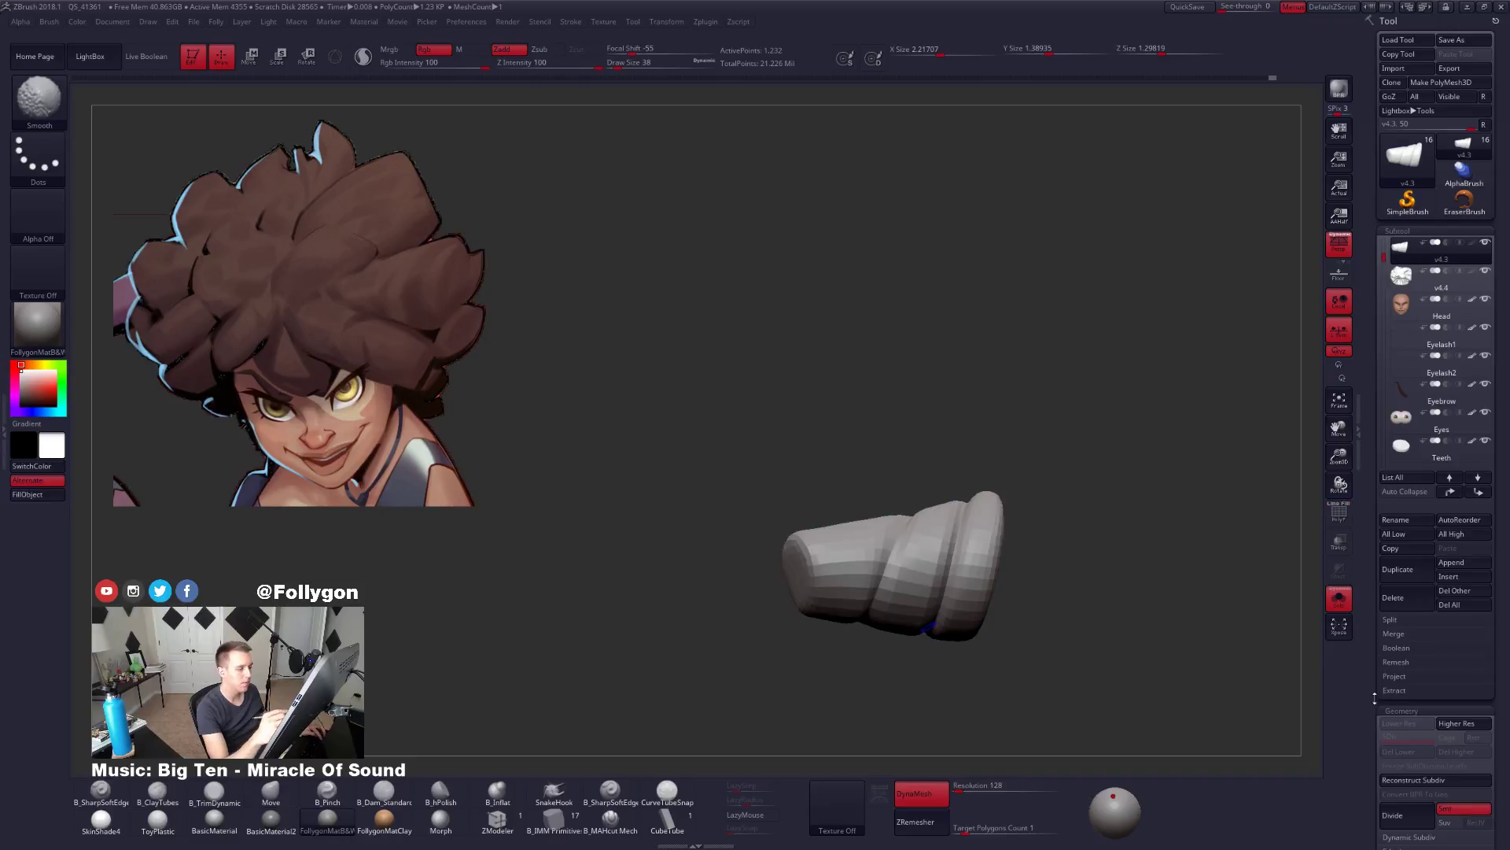
{"action": "key", "text": "ctrl+d"}
{"action": "key", "text": "ctrl+d"}
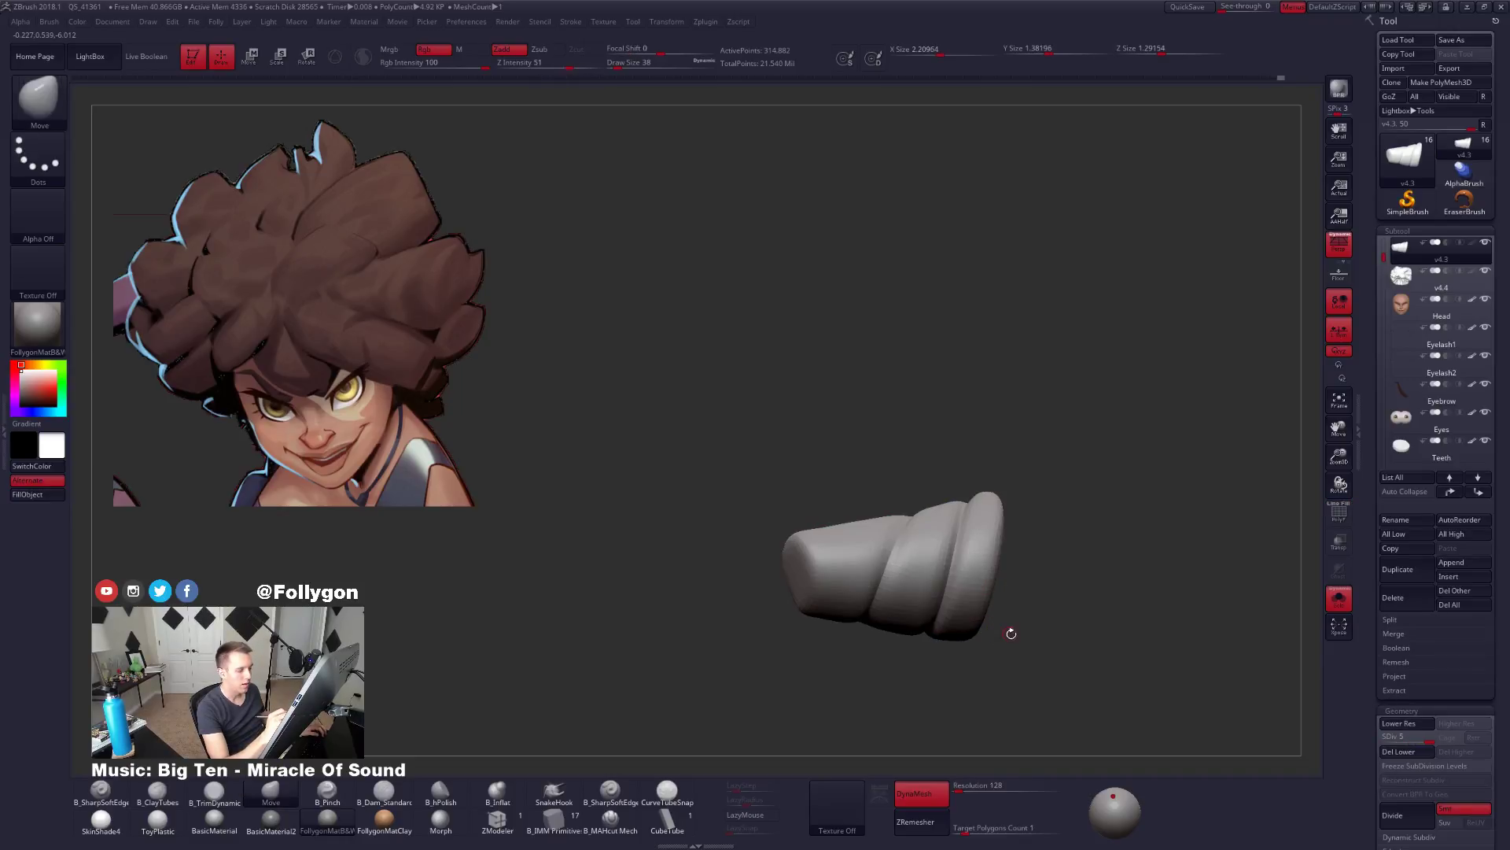
{"action": "left_click_drag", "start_coordinate": [1008, 631], "coordinate": [1022, 583]}
{"action": "left_click", "coordinate": [1021, 583]}
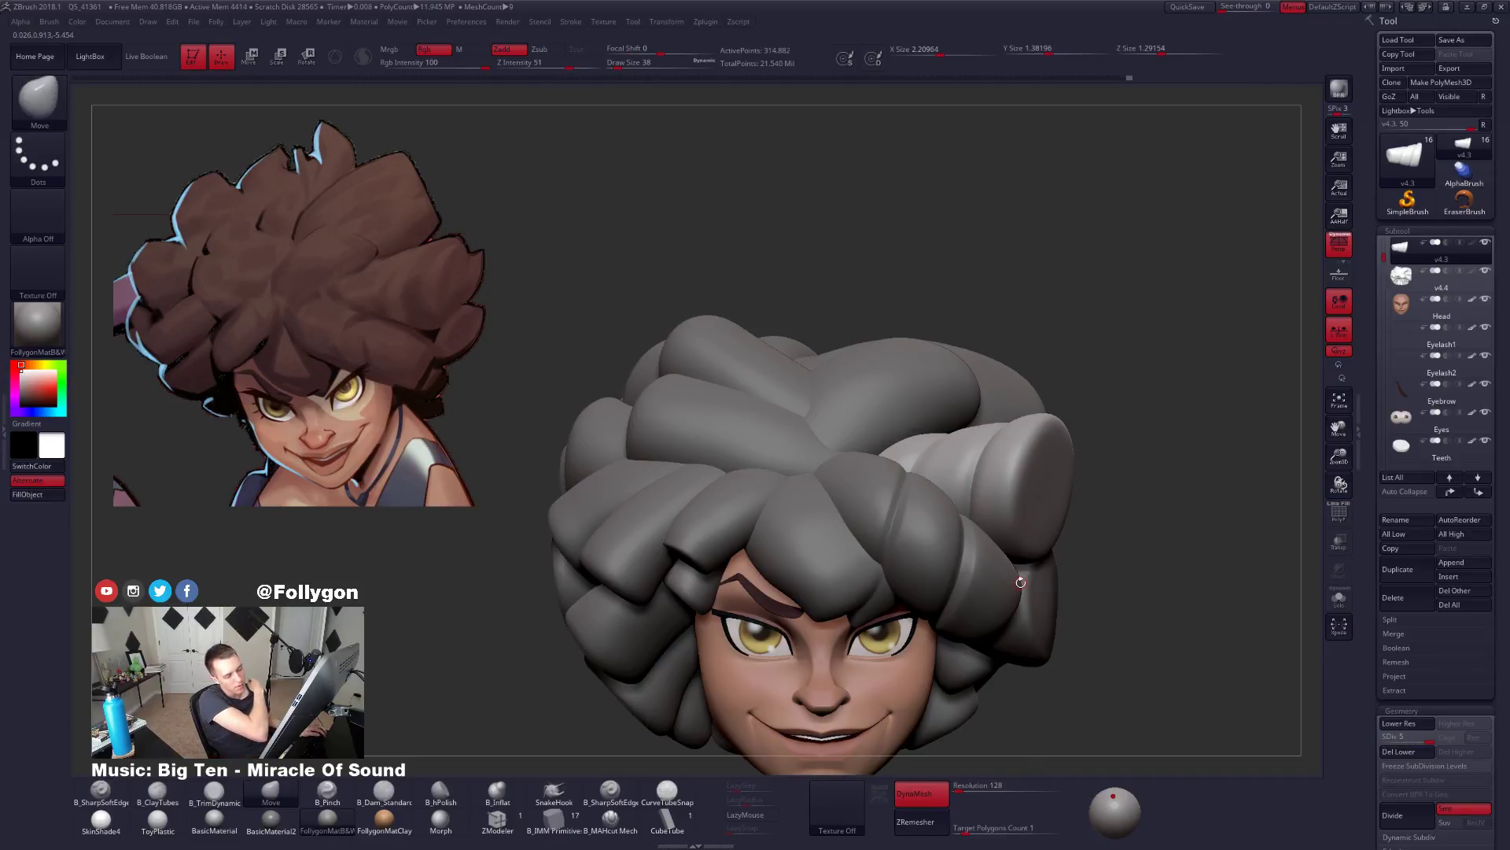
Compare the ridged hair clump in solo mode with the full head from several angles.
{"action": "key", "text": "alt+s"}
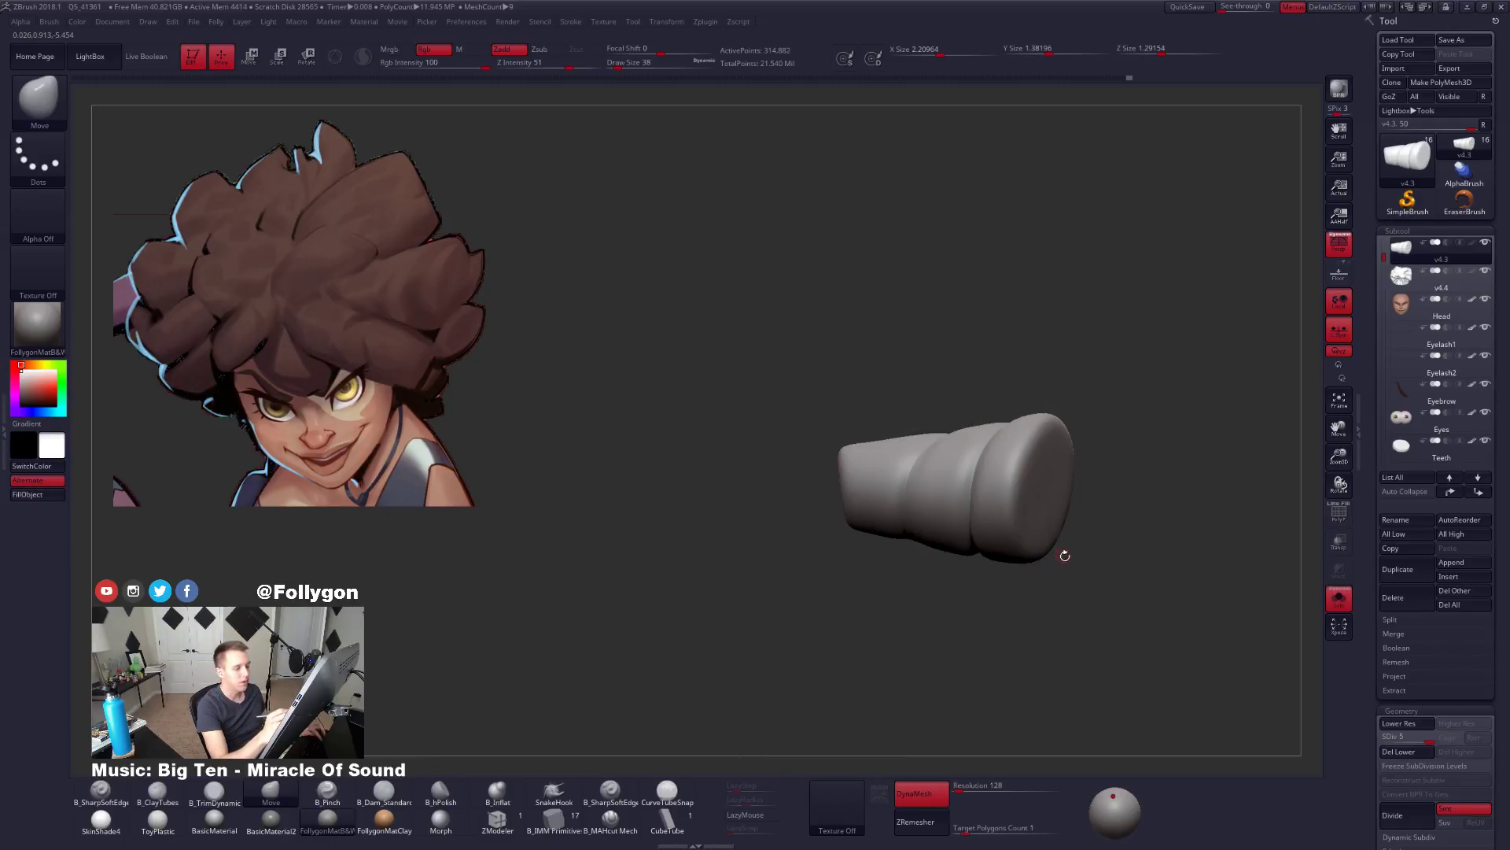
{"action": "mouse_move", "coordinate": [1062, 554]}
{"action": "left_mouse_down"}
{"action": "mouse_move", "coordinate": [1087, 572]}
{"action": "mouse_move", "coordinate": [1075, 581]}
{"action": "left_mouse_up"}
{"action": "key", "text": "alt+s"}
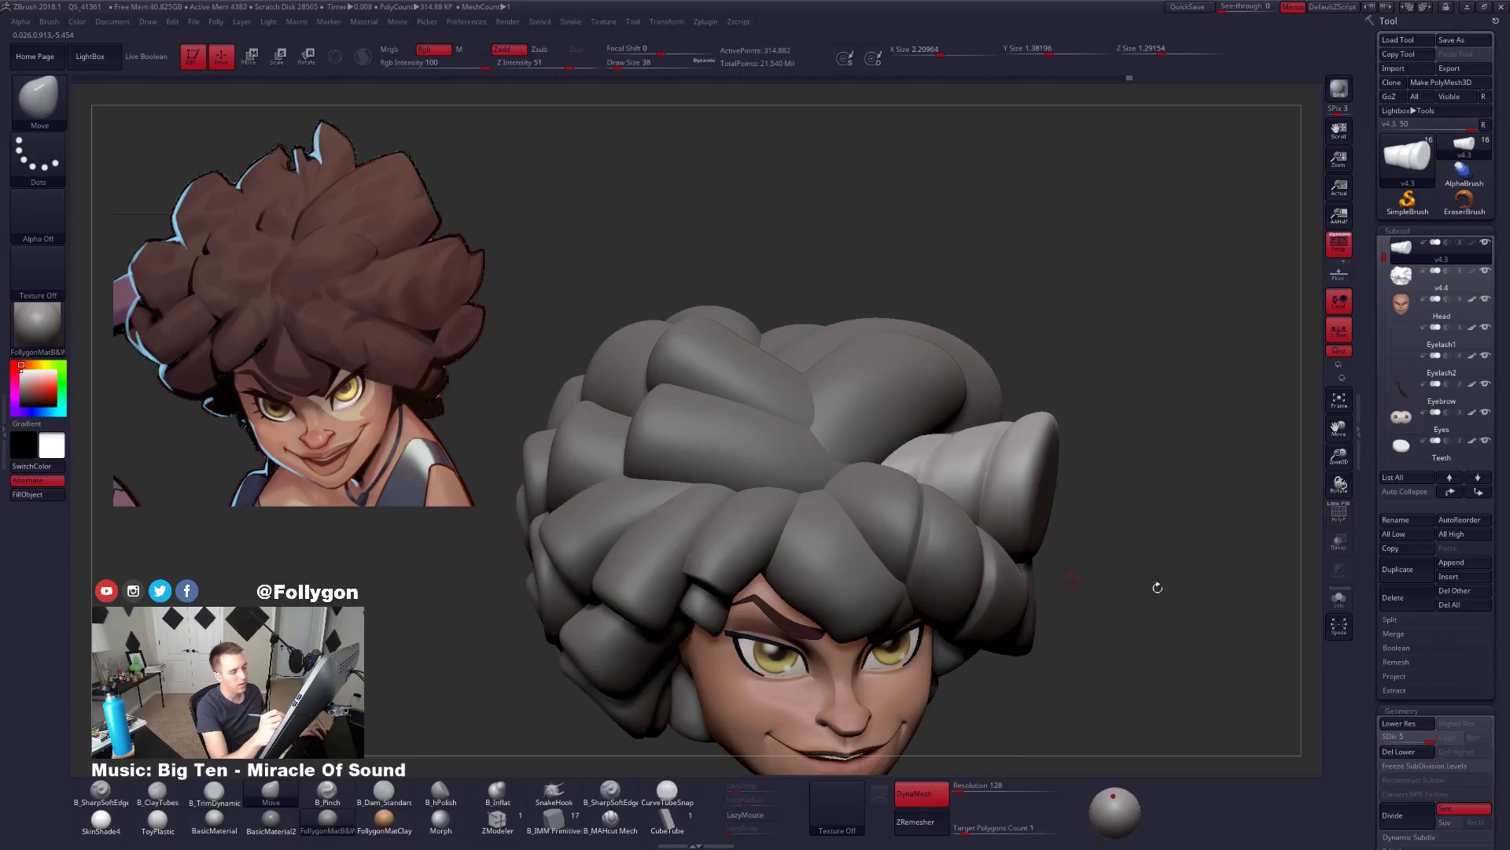
{"action": "mouse_move", "coordinate": [1061, 583]}
{"action": "right_mouse_down"}
{"action": "mouse_move", "coordinate": [1072, 597]}
{"action": "mouse_move", "coordinate": [1053, 597]}
{"action": "right_mouse_up"}
{"action": "key", "text": "alt+s"}
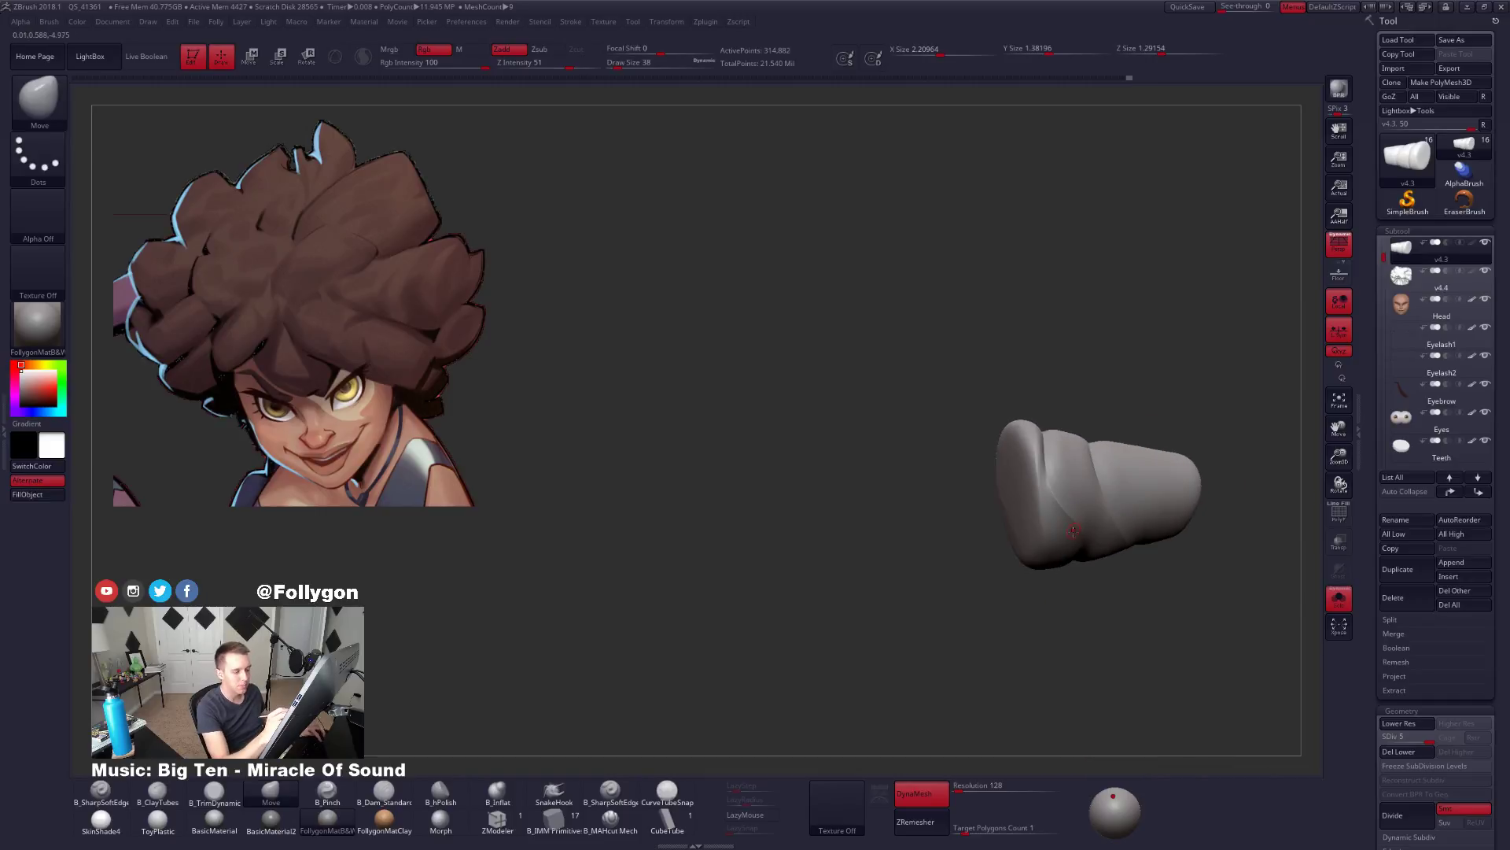
{"action": "key", "text": "alt+s"}
{"action": "right_click_drag", "start_coordinate": [1073, 531], "coordinate": [1083, 564]}
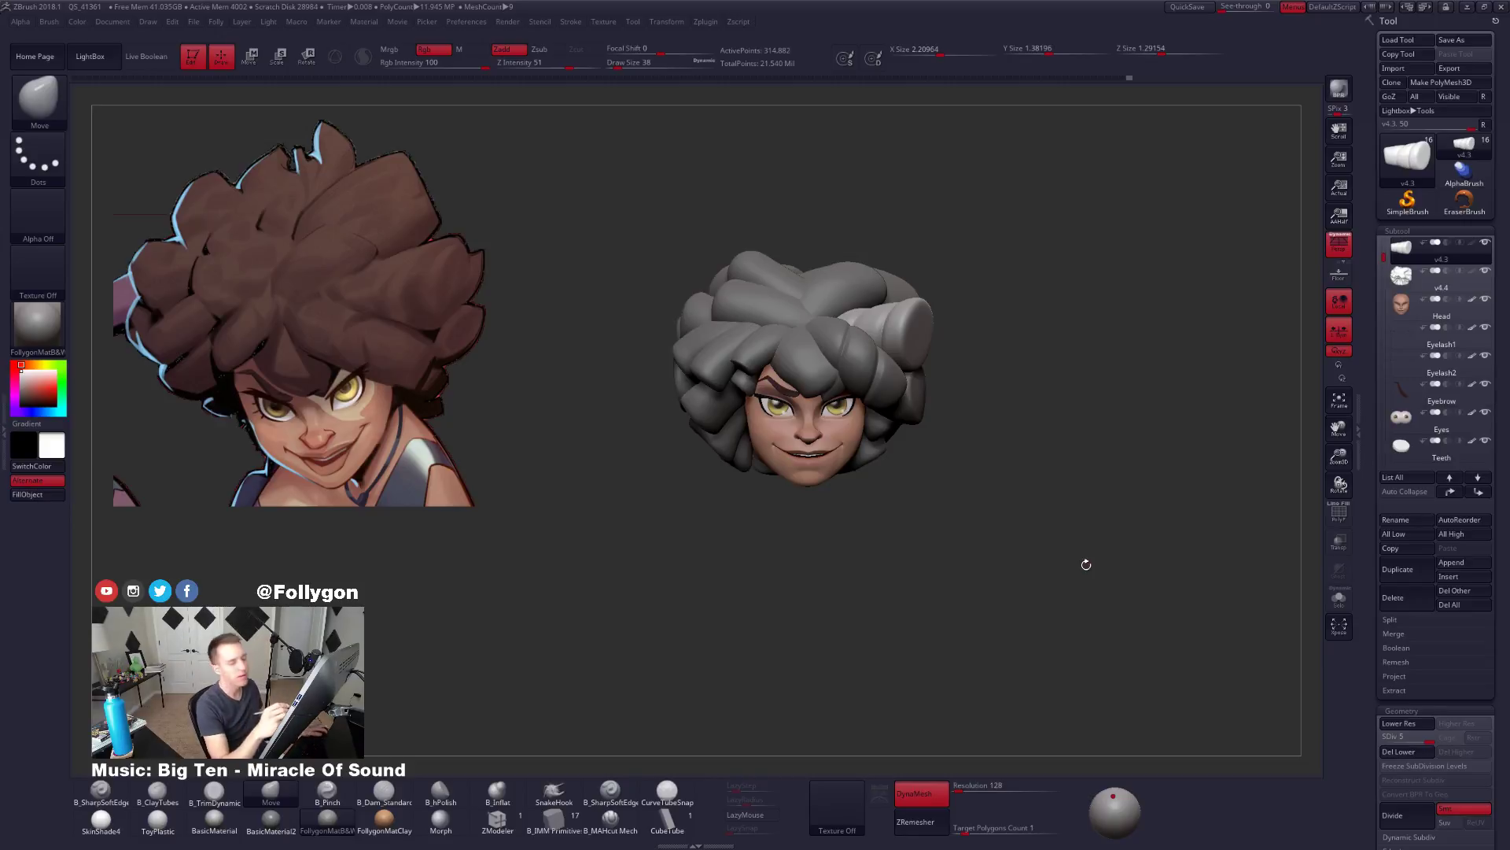
Enlarge the Move brush and isolate the ridged clump for close-up work.
{"action": "key", "text": "s"}
{"action": "left_click", "coordinate": [1081, 493]}
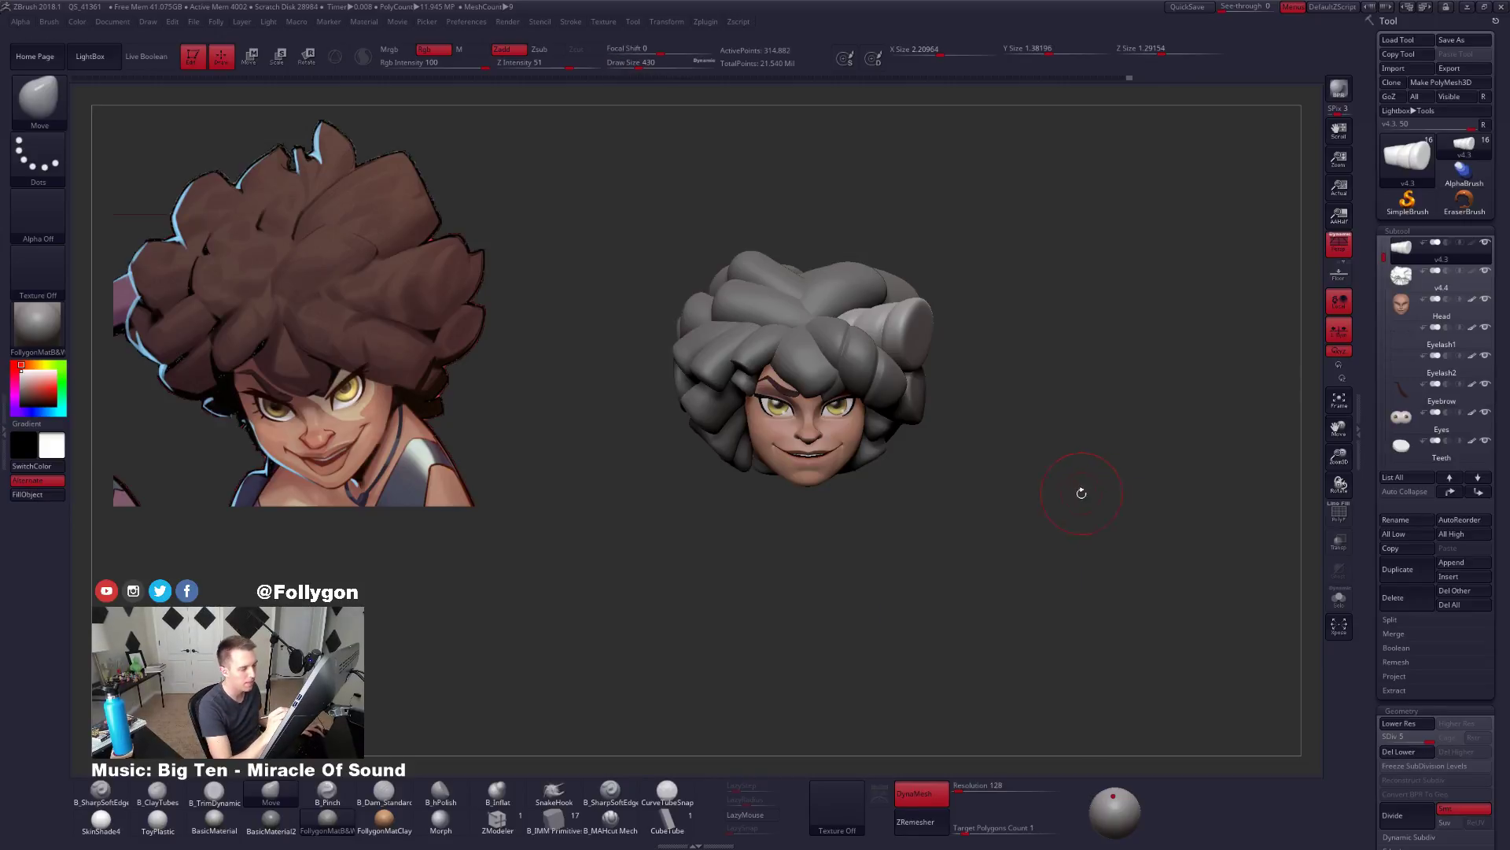
{"action": "left_click_drag", "start_coordinate": [1081, 493], "coordinate": [1065, 626], "text": "alt"}
{"action": "key", "text": "alt+s"}
{"action": "right_click_drag", "start_coordinate": [892, 476], "coordinate": [827, 552], "text": "ctrl"}
{"action": "key", "text": "space"}
{"action": "left_click", "coordinate": [884, 477]}
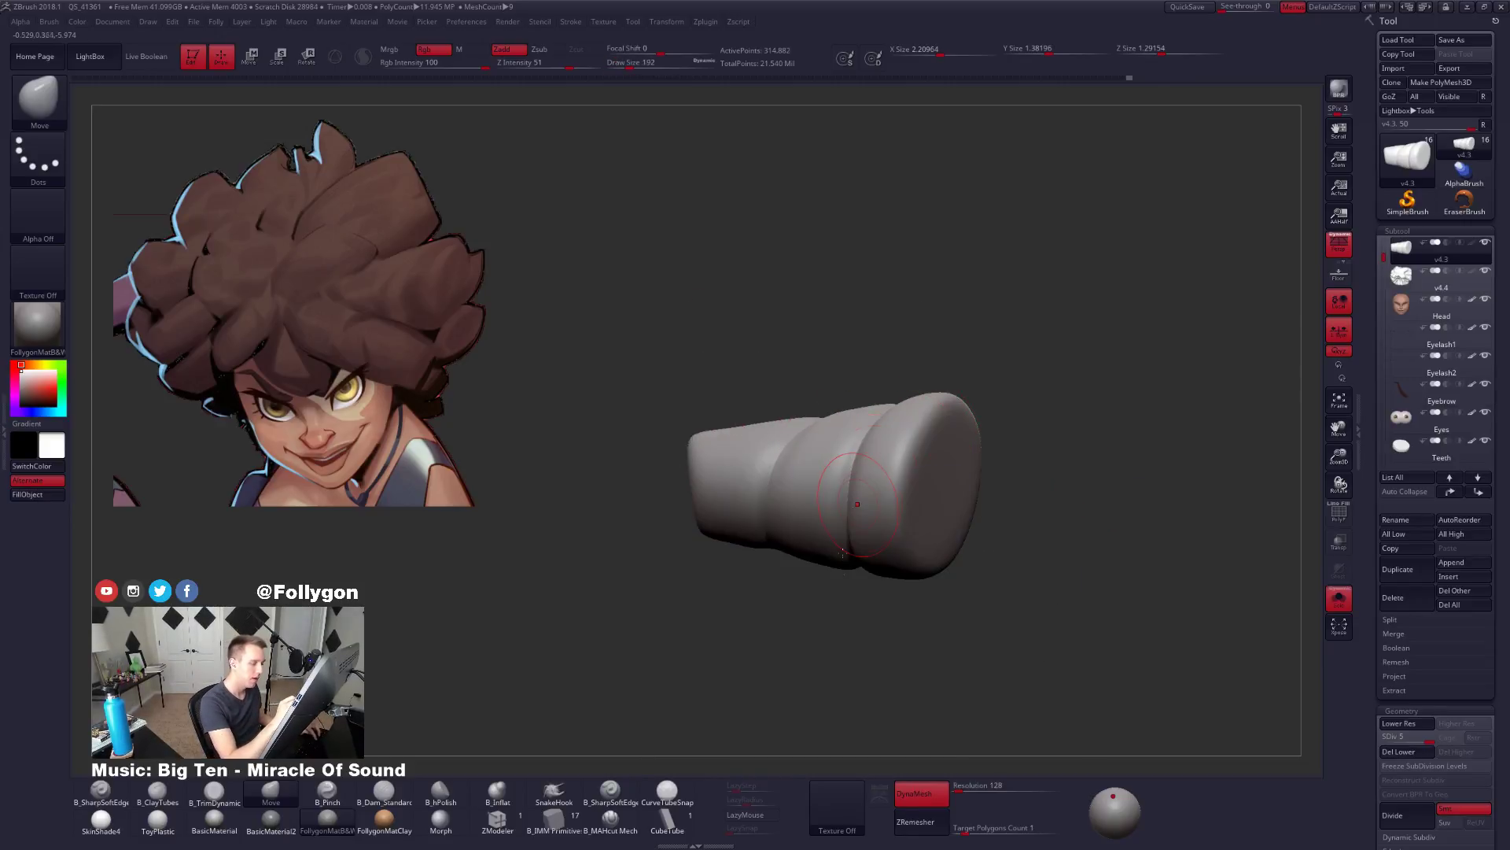
Inspect the neighbouring twisted front clump in solo mode, and return to the isolated ridged clump.
{"action": "key", "text": "alt+s"}
{"action": "mouse_move", "coordinate": [862, 625]}
{"action": "right_mouse_down"}
{"action": "mouse_move", "coordinate": [906, 608]}
{"action": "mouse_move", "coordinate": [875, 629]}
{"action": "mouse_move", "coordinate": [903, 645]}
{"action": "mouse_move", "coordinate": [896, 666]}
{"action": "right_mouse_up"}
{"action": "left_click", "coordinate": [905, 607], "text": "alt"}
{"action": "key", "text": "alt+s"}
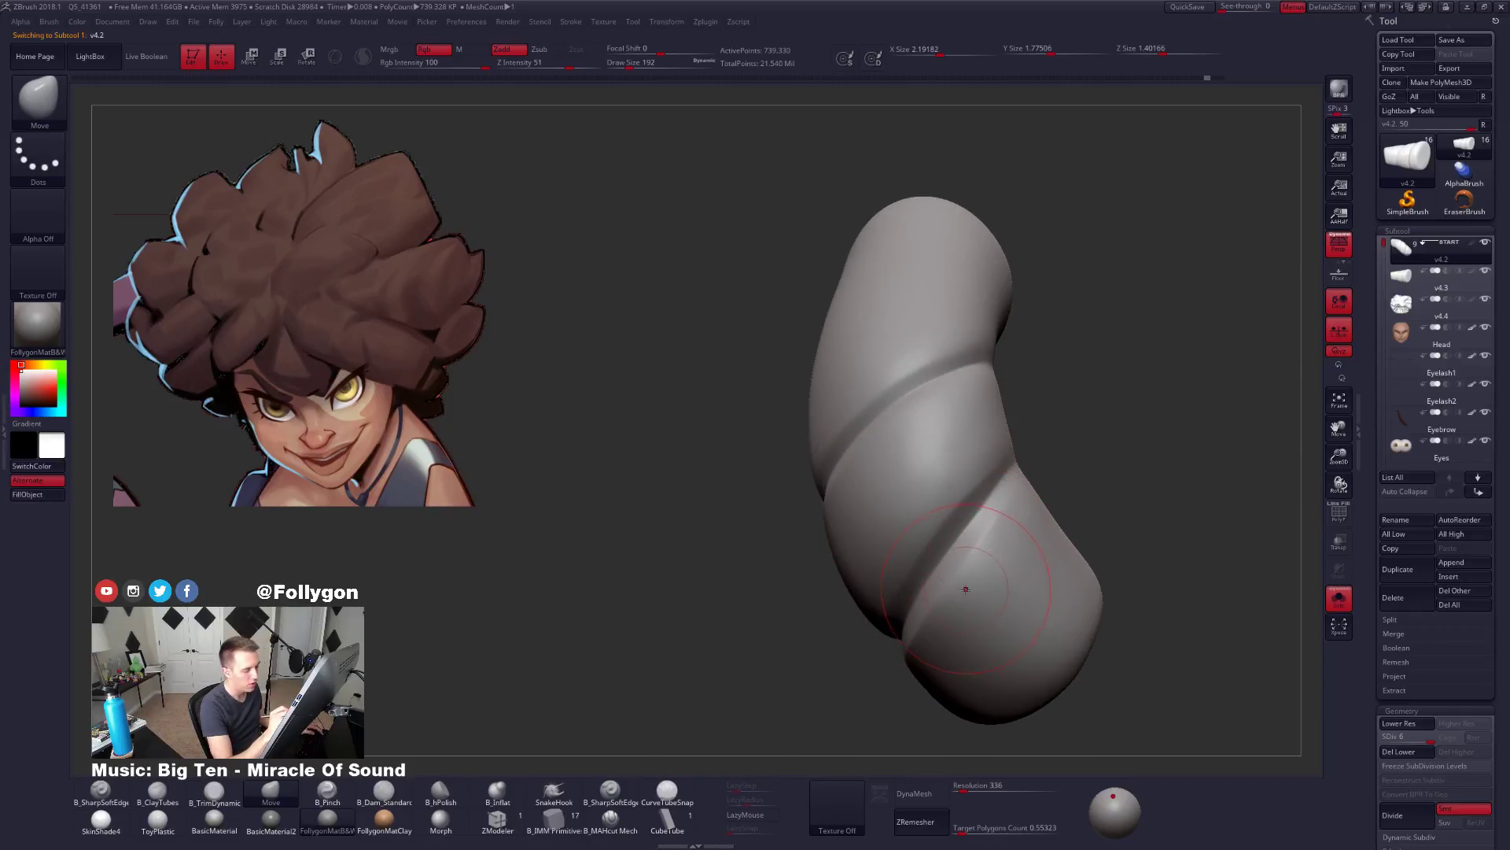
{"action": "mouse_move", "coordinate": [966, 589]}
{"action": "right_mouse_down"}
{"action": "mouse_move", "coordinate": [1022, 540]}
{"action": "mouse_move", "coordinate": [1043, 566]}
{"action": "mouse_move", "coordinate": [978, 658]}
{"action": "right_mouse_up"}
{"action": "key", "text": "alt+s"}
{"action": "left_click", "coordinate": [1056, 523], "text": "alt"}
{"action": "key", "text": "alt+s"}
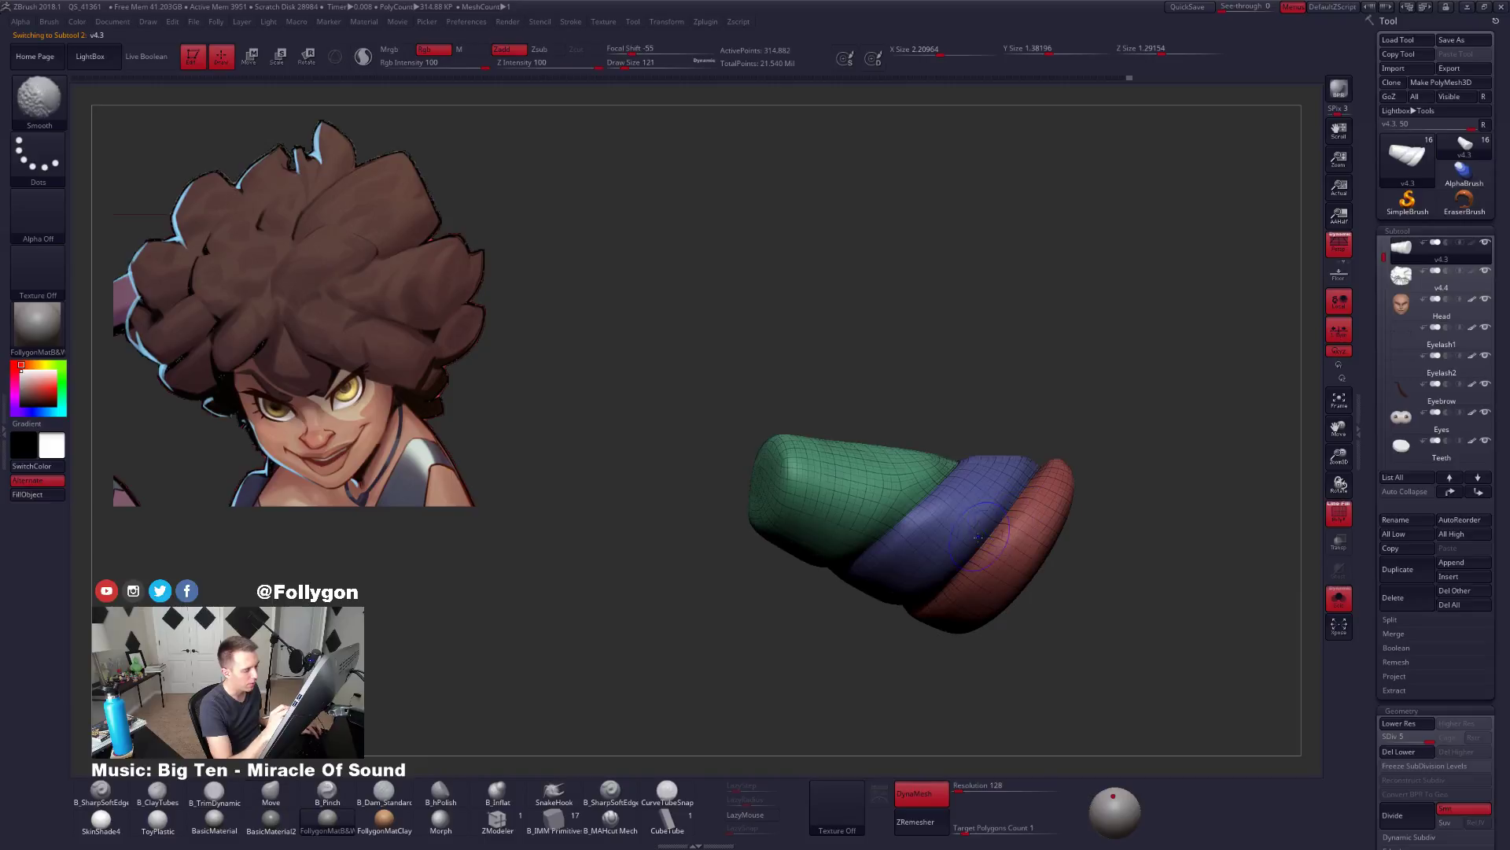
Build up the crease between the clump's narrow end band and middle band with ClayTubes.
{"action": "right_click_drag", "start_coordinate": [965, 598], "coordinate": [969, 551]}
{"action": "right_click_drag", "start_coordinate": [874, 520], "coordinate": [882, 533], "text": "ctrl"}
{"action": "key", "text": "2"}
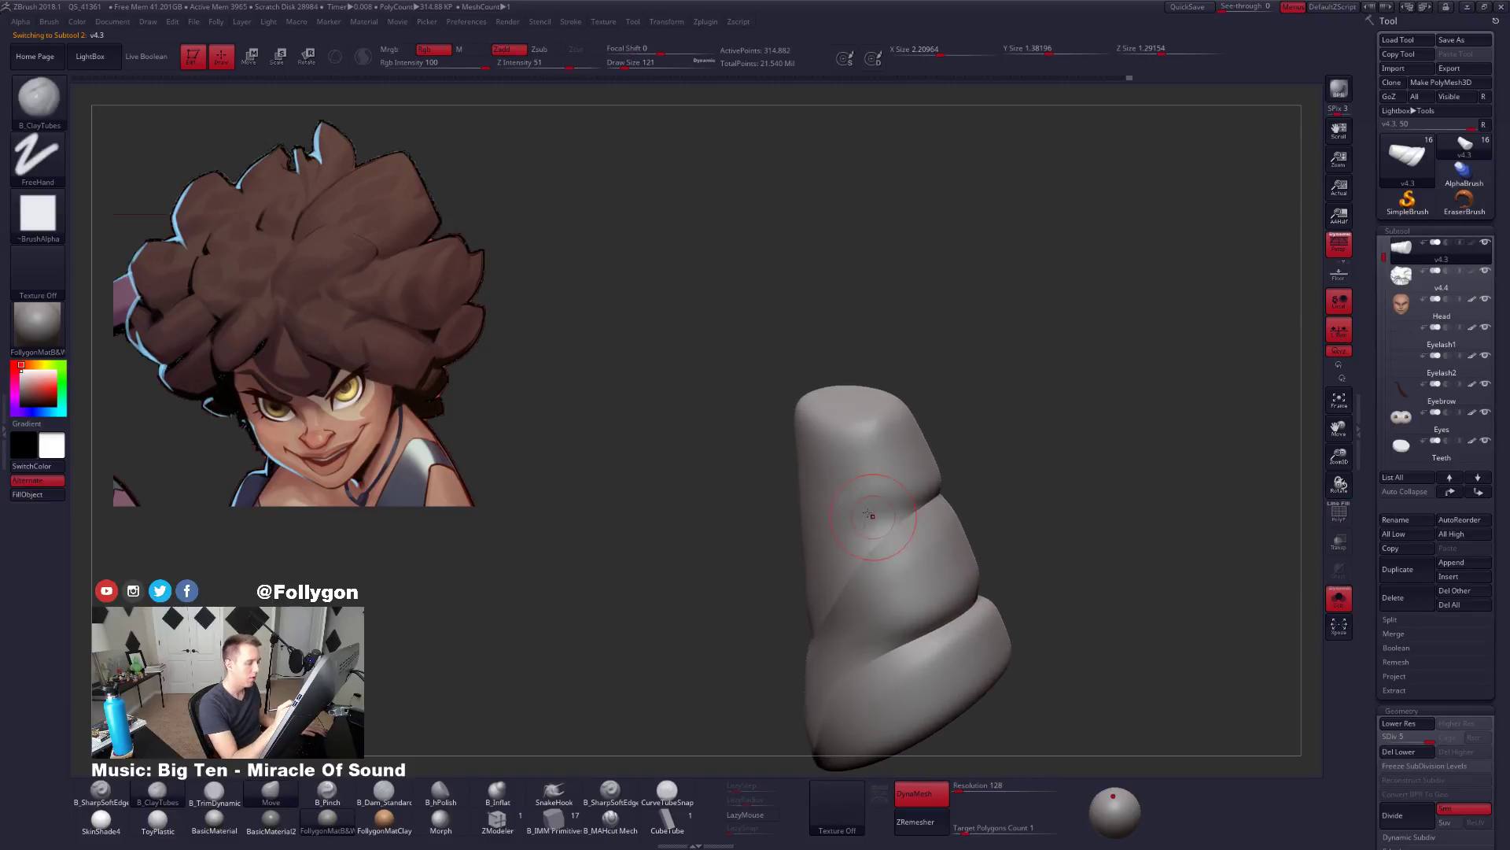
{"action": "key", "text": "space"}
{"action": "left_click_drag", "start_coordinate": [891, 509], "coordinate": [897, 508]}
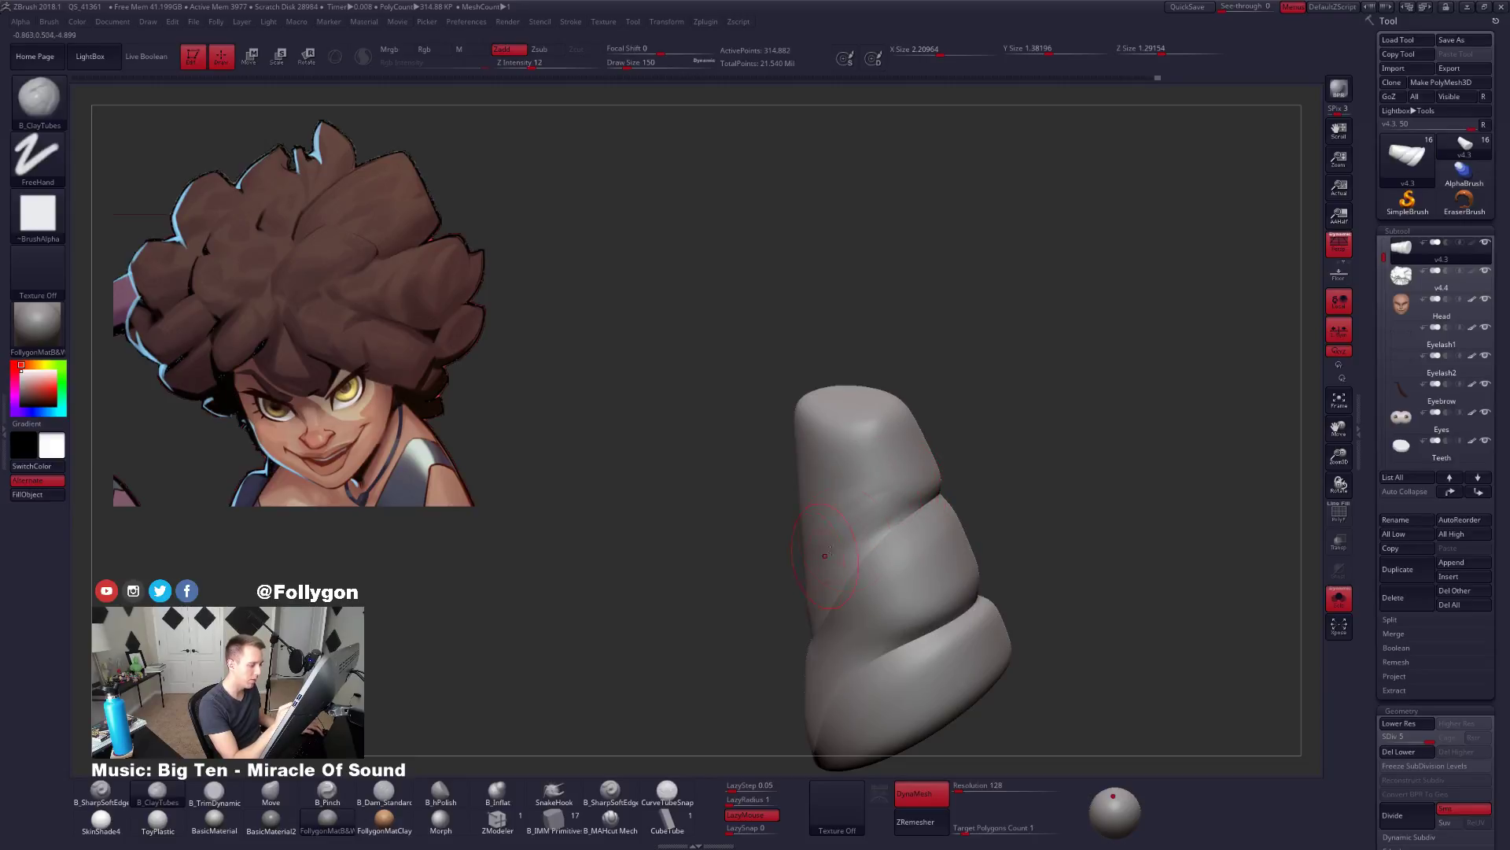
{"action": "right_click_drag", "start_coordinate": [914, 490], "coordinate": [915, 480], "text": "alt"}
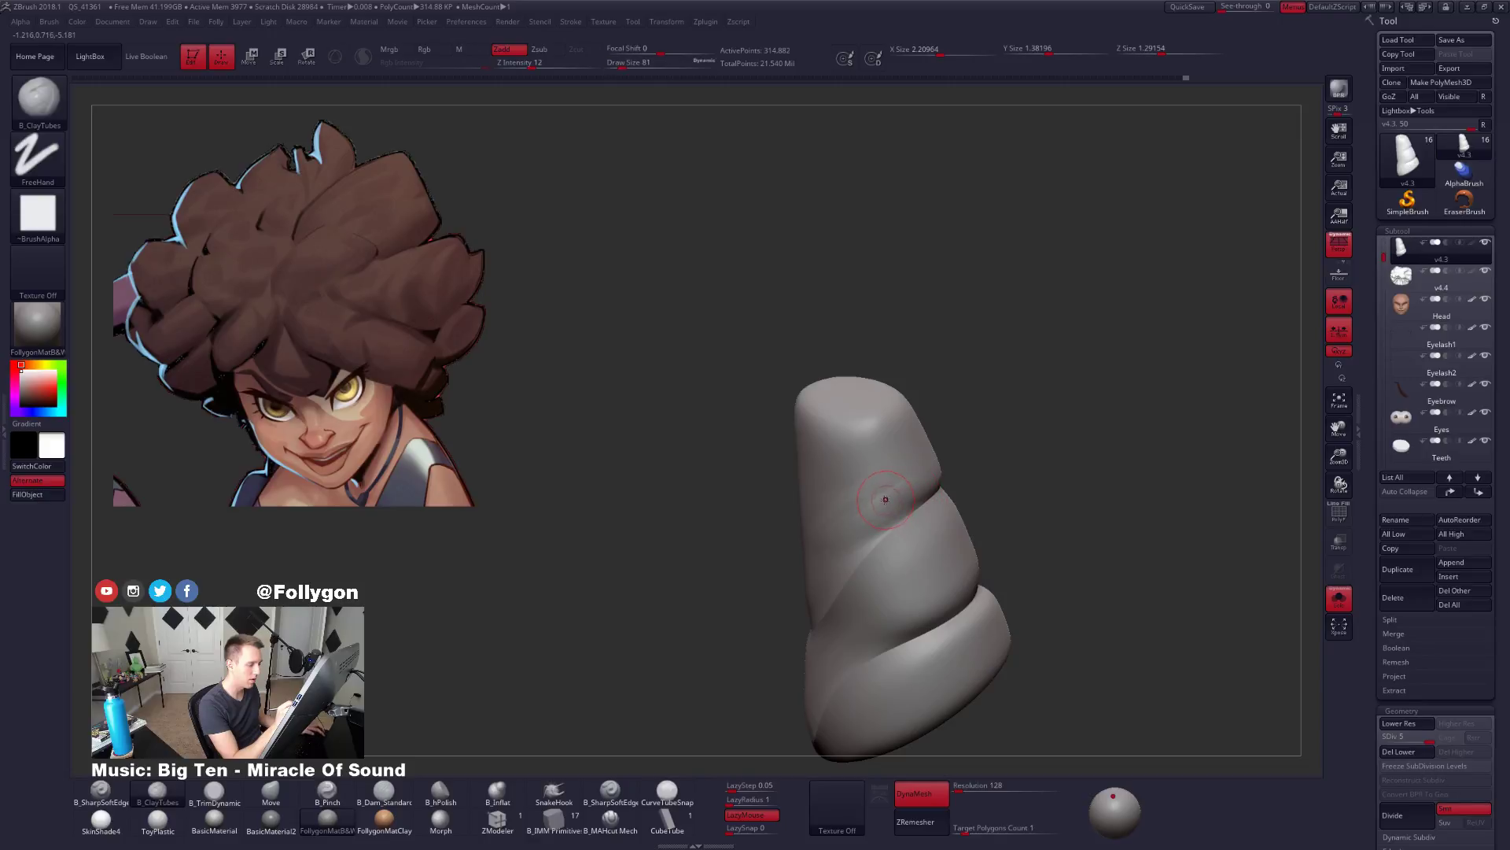
Flatten the built-up crease with TrimDynamic at draw size 121 and smooth it.
{"action": "key", "text": "3"}
{"action": "key", "text": "space"}
{"action": "left_click_drag", "start_coordinate": [884, 506], "coordinate": [871, 506]}
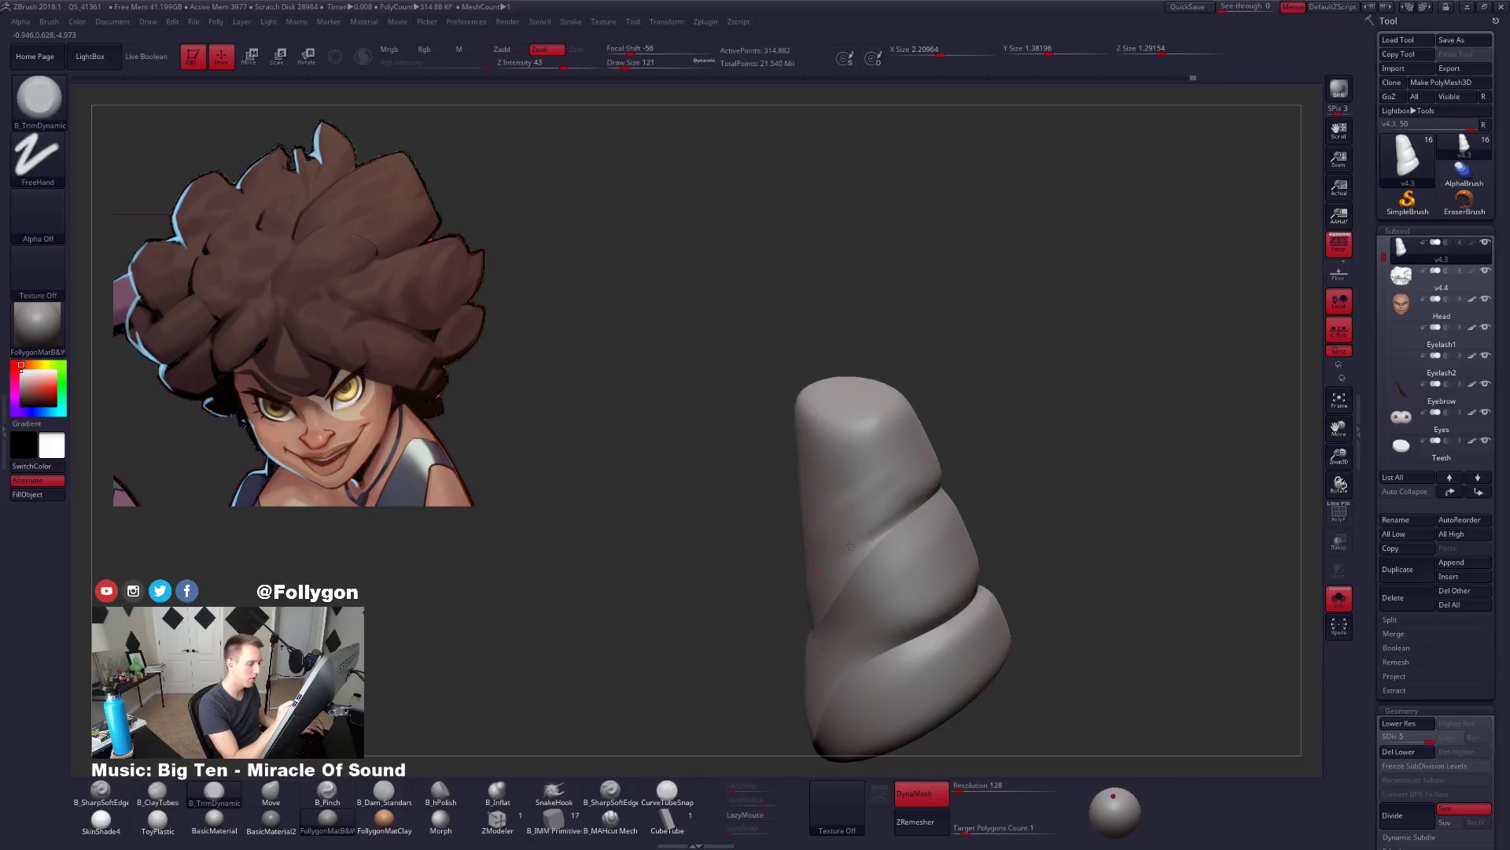
{"action": "right_click_drag", "start_coordinate": [850, 545], "coordinate": [892, 488]}
{"action": "right_click_drag", "start_coordinate": [826, 542], "coordinate": [932, 497]}
{"action": "key", "text": "shift"}
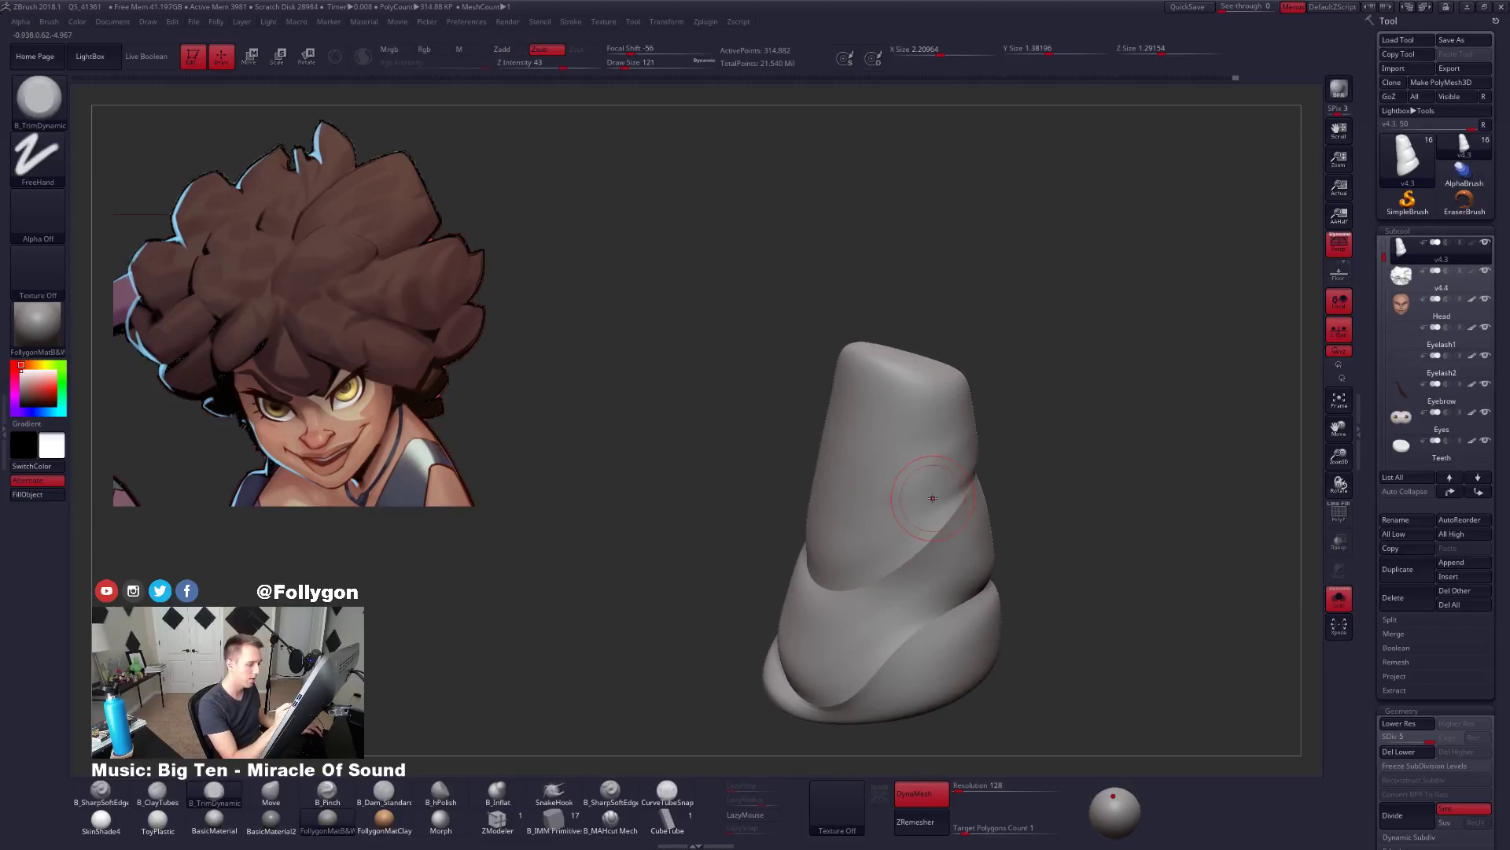
Adjust the edge of the narrow end band with the Move brush at draw size 121.
{"action": "mouse_move", "coordinate": [845, 572]}
{"action": "right_mouse_down"}
{"action": "mouse_move", "coordinate": [911, 589]}
{"action": "mouse_move", "coordinate": [865, 600]}
{"action": "mouse_move", "coordinate": [894, 605]}
{"action": "mouse_move", "coordinate": [903, 572]}
{"action": "right_mouse_up"}
{"action": "key", "text": "space"}
{"action": "left_click_drag", "start_coordinate": [904, 577], "coordinate": [943, 578]}
{"action": "key", "text": "b"}
{"action": "key", "text": "m"}
{"action": "key", "text": "v"}
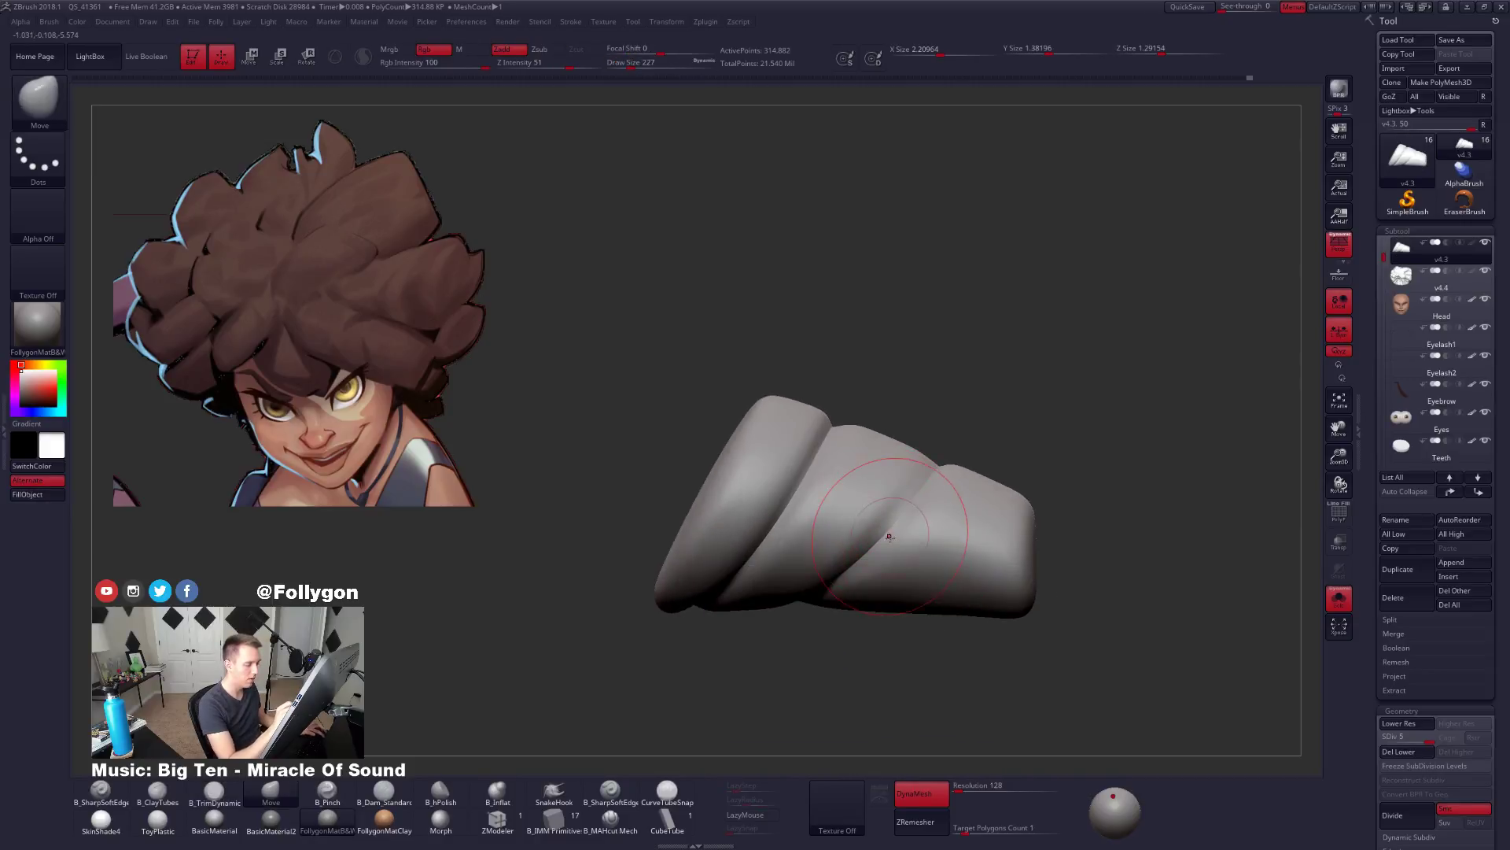
{"action": "key", "text": "bracketleft"}
{"action": "key", "text": "bracketleft"}
{"action": "key", "text": "bracketleft"}
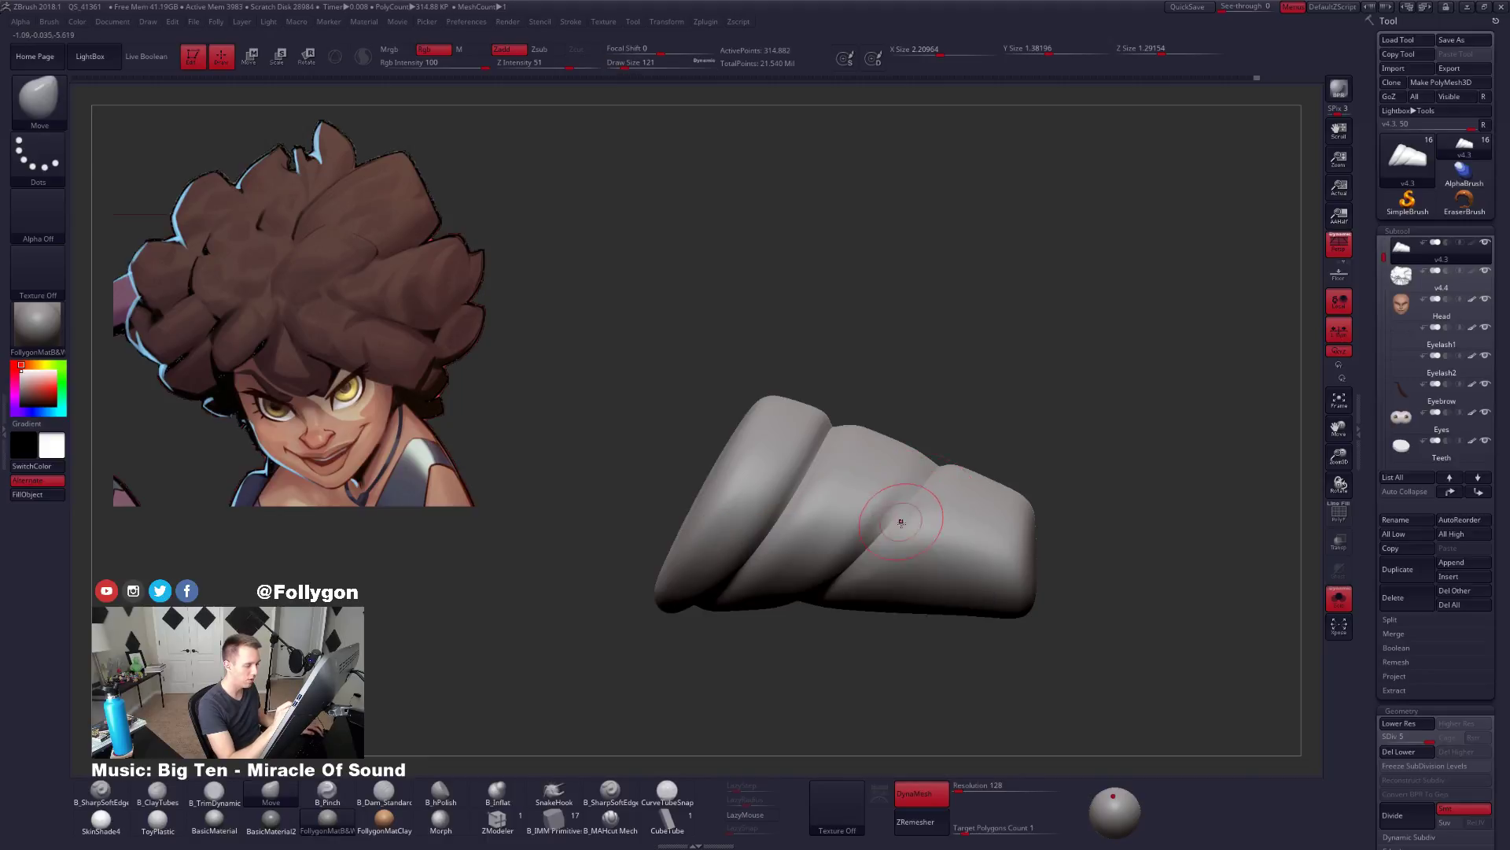
Smooth the band transition across subdivision levels and drop the clump to level 3.
{"action": "key", "text": "shift+d"}
{"action": "mouse_move", "coordinate": [888, 536]}
{"action": "right_mouse_down"}
{"action": "mouse_move", "coordinate": [852, 625]}
{"action": "mouse_move", "coordinate": [919, 634]}
{"action": "mouse_move", "coordinate": [948, 614]}
{"action": "mouse_move", "coordinate": [977, 523]}
{"action": "mouse_move", "coordinate": [933, 606]}
{"action": "right_mouse_up"}
{"action": "key", "text": "d"}
{"action": "key", "text": "shift"}
{"action": "key", "text": "shift+d"}
{"action": "key", "text": "shift+d"}
Trim the narrow end band's surface along its diagonal crease with TrimDynamic at level 3.
{"action": "key", "text": "b"}
{"action": "key", "text": "t"}
{"action": "key", "text": "d"}
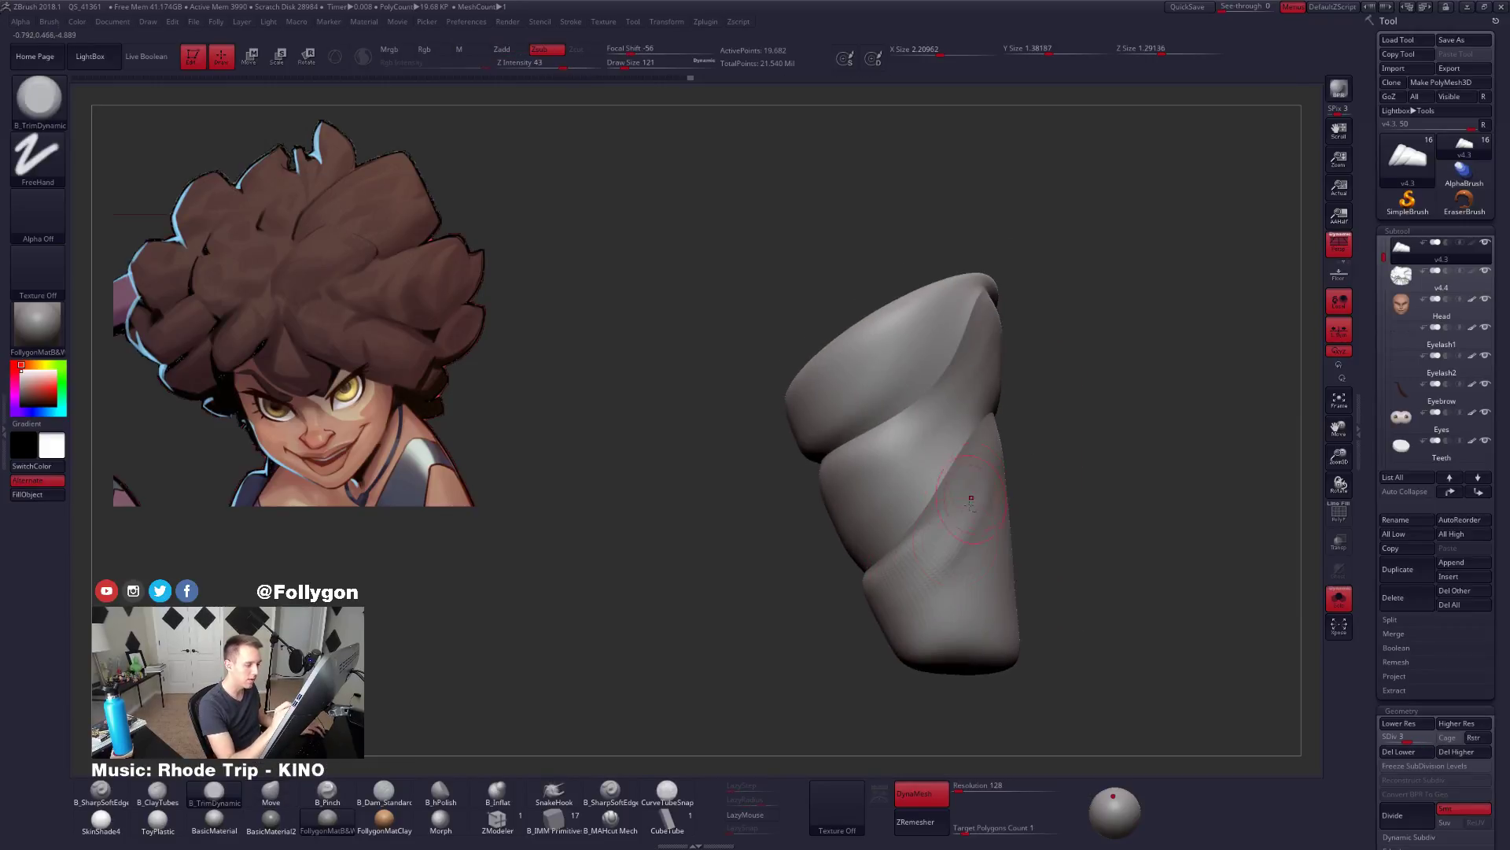
{"action": "right_click_drag", "start_coordinate": [971, 498], "coordinate": [932, 550]}
{"action": "right_click_drag", "start_coordinate": [981, 488], "coordinate": [991, 508]}
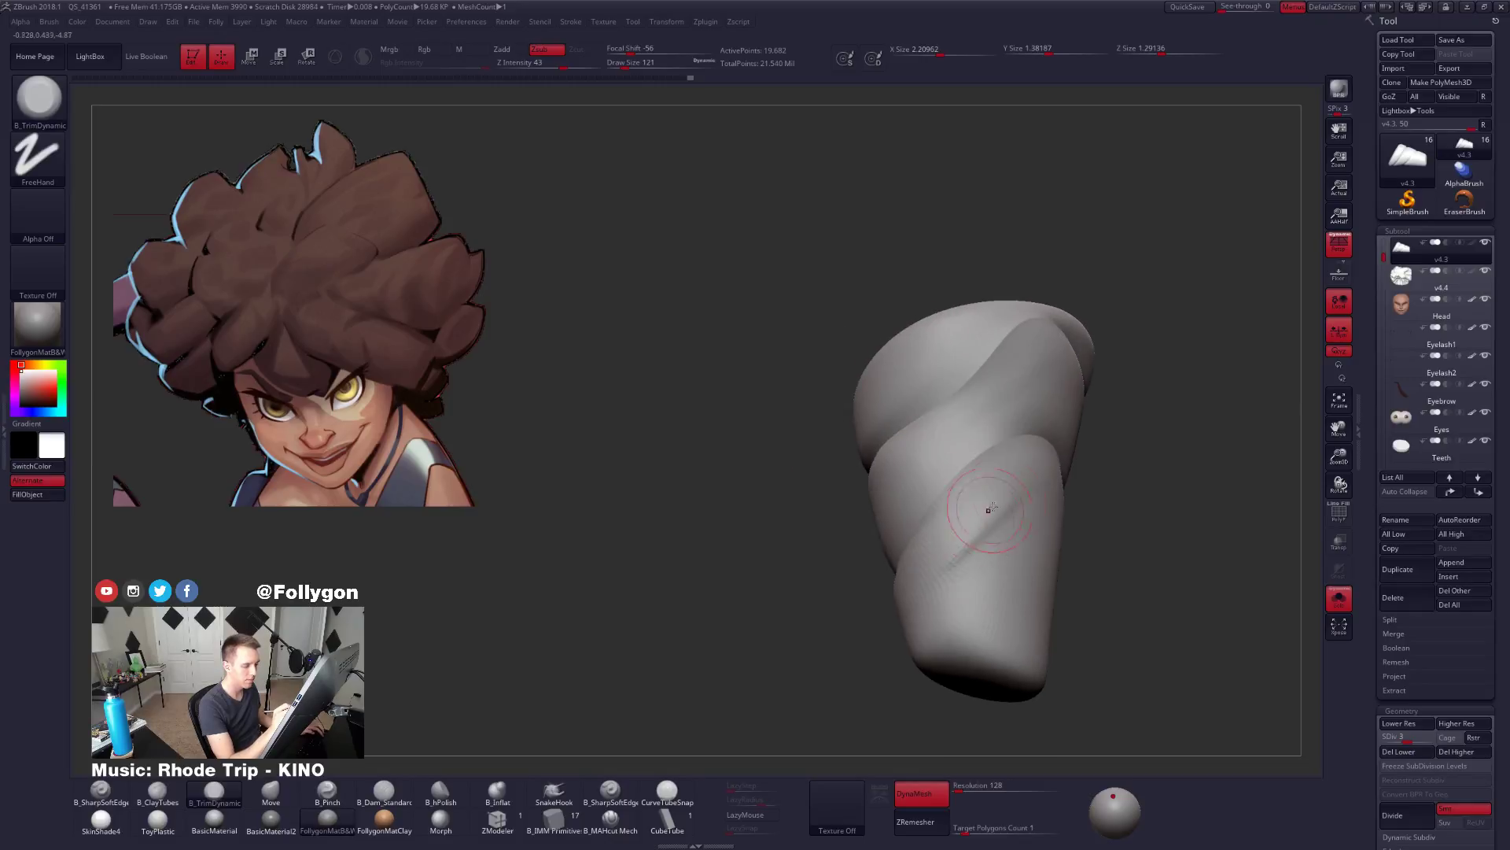
{"action": "key", "text": "space"}
{"action": "left_click_drag", "start_coordinate": [960, 549], "coordinate": [969, 549]}
{"action": "left_click_drag", "start_coordinate": [992, 519], "coordinate": [956, 565]}
{"action": "right_click_drag", "start_coordinate": [1001, 519], "coordinate": [947, 564]}
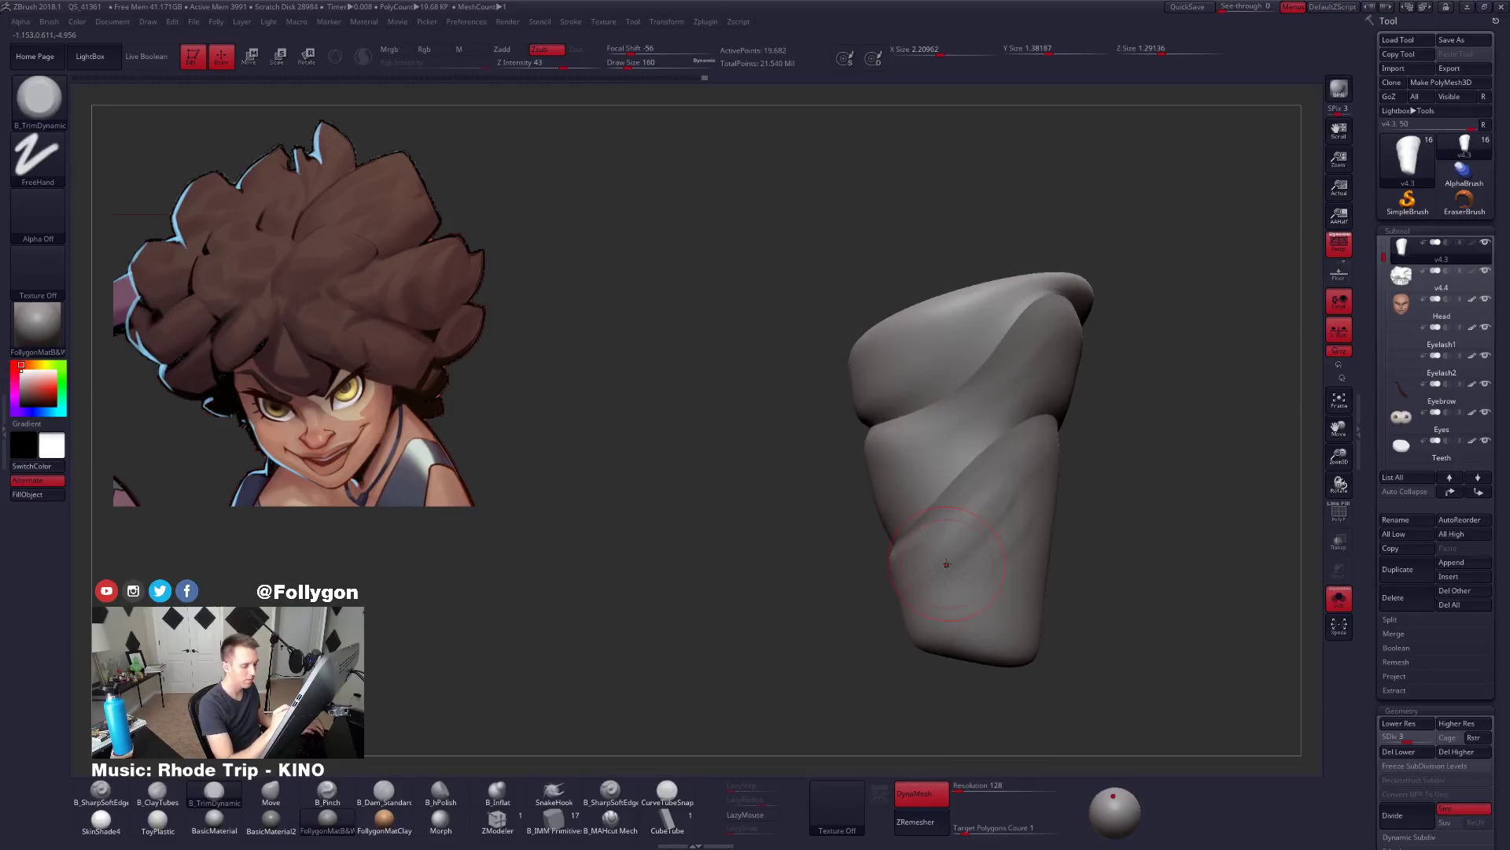
Smooth the trimmed surface of the narrow end band at draw size 121.
{"action": "right_click_drag", "start_coordinate": [1003, 512], "coordinate": [994, 526]}
{"action": "key", "text": "space"}
{"action": "left_click_drag", "start_coordinate": [993, 525], "coordinate": [989, 525]}
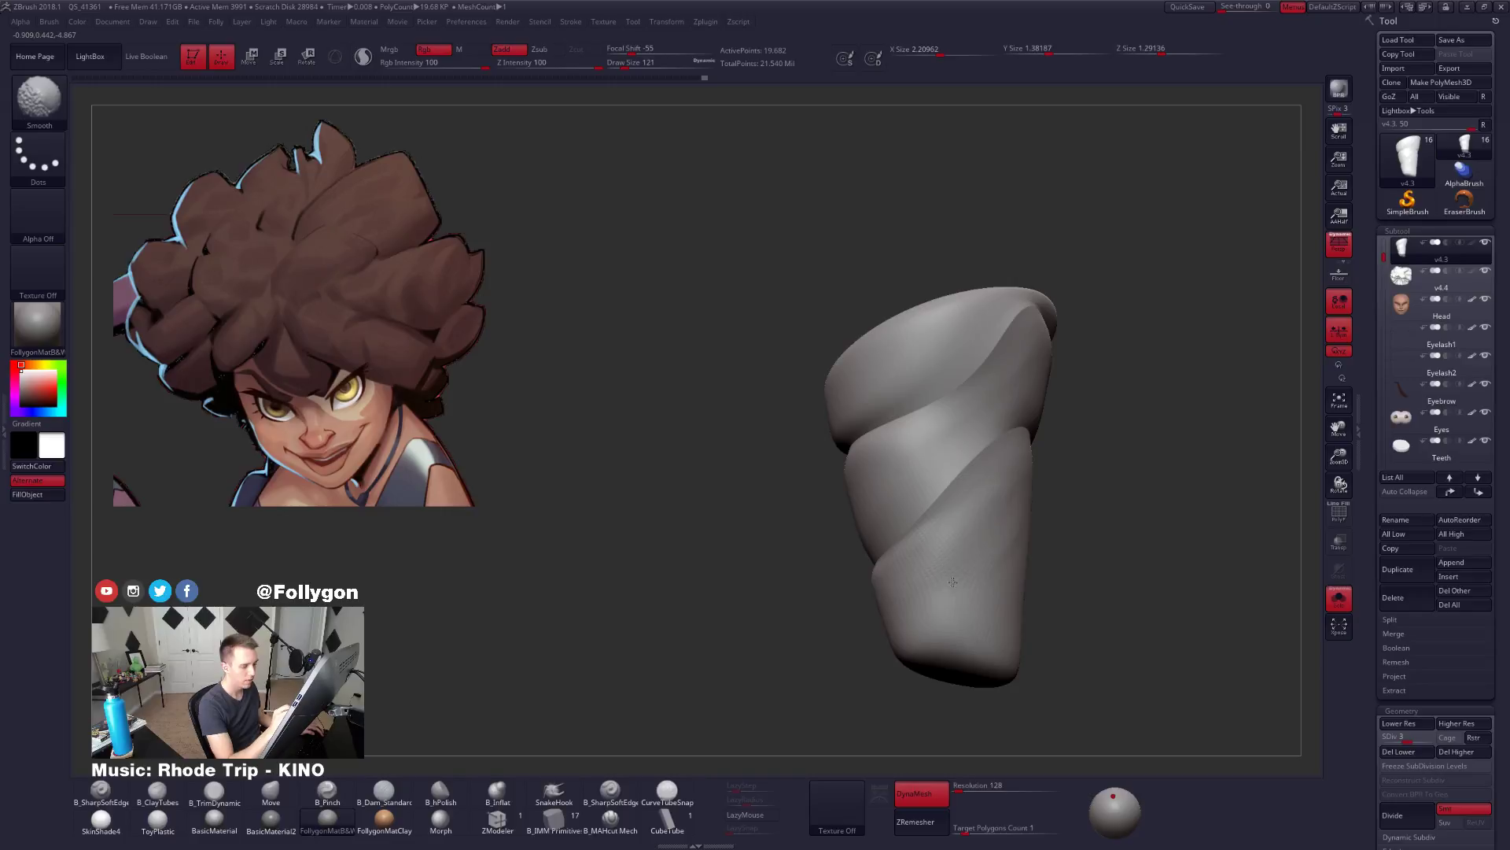
{"action": "mouse_move", "coordinate": [953, 582]}
{"action": "right_mouse_down"}
{"action": "mouse_move", "coordinate": [1051, 573]}
{"action": "mouse_move", "coordinate": [1032, 535]}
{"action": "mouse_move", "coordinate": [975, 586]}
{"action": "mouse_move", "coordinate": [948, 560]}
{"action": "right_mouse_up"}
Reshape the clump's outline at a lower subdivision level with a larger Move brush.
{"action": "key", "text": "space"}
{"action": "left_click_drag", "start_coordinate": [945, 560], "coordinate": [955, 562]}
{"action": "key", "text": "shift+d"}
{"action": "key", "text": "shift+d"}
{"action": "mouse_move", "coordinate": [971, 584]}
{"action": "right_mouse_down"}
{"action": "mouse_move", "coordinate": [927, 583]}
{"action": "mouse_move", "coordinate": [957, 593]}
{"action": "mouse_move", "coordinate": [952, 566]}
{"action": "mouse_move", "coordinate": [929, 557]}
{"action": "right_mouse_up"}
{"action": "key", "text": "d"}
{"action": "key", "text": "b"}
{"action": "key", "text": "m"}
{"action": "key", "text": "v"}
Flatten the reshaped narrow end with TrimDynamic at subdivision level 3 and smooth it.
{"action": "key", "text": "b"}
{"action": "key", "text": "t"}
{"action": "key", "text": "d"}
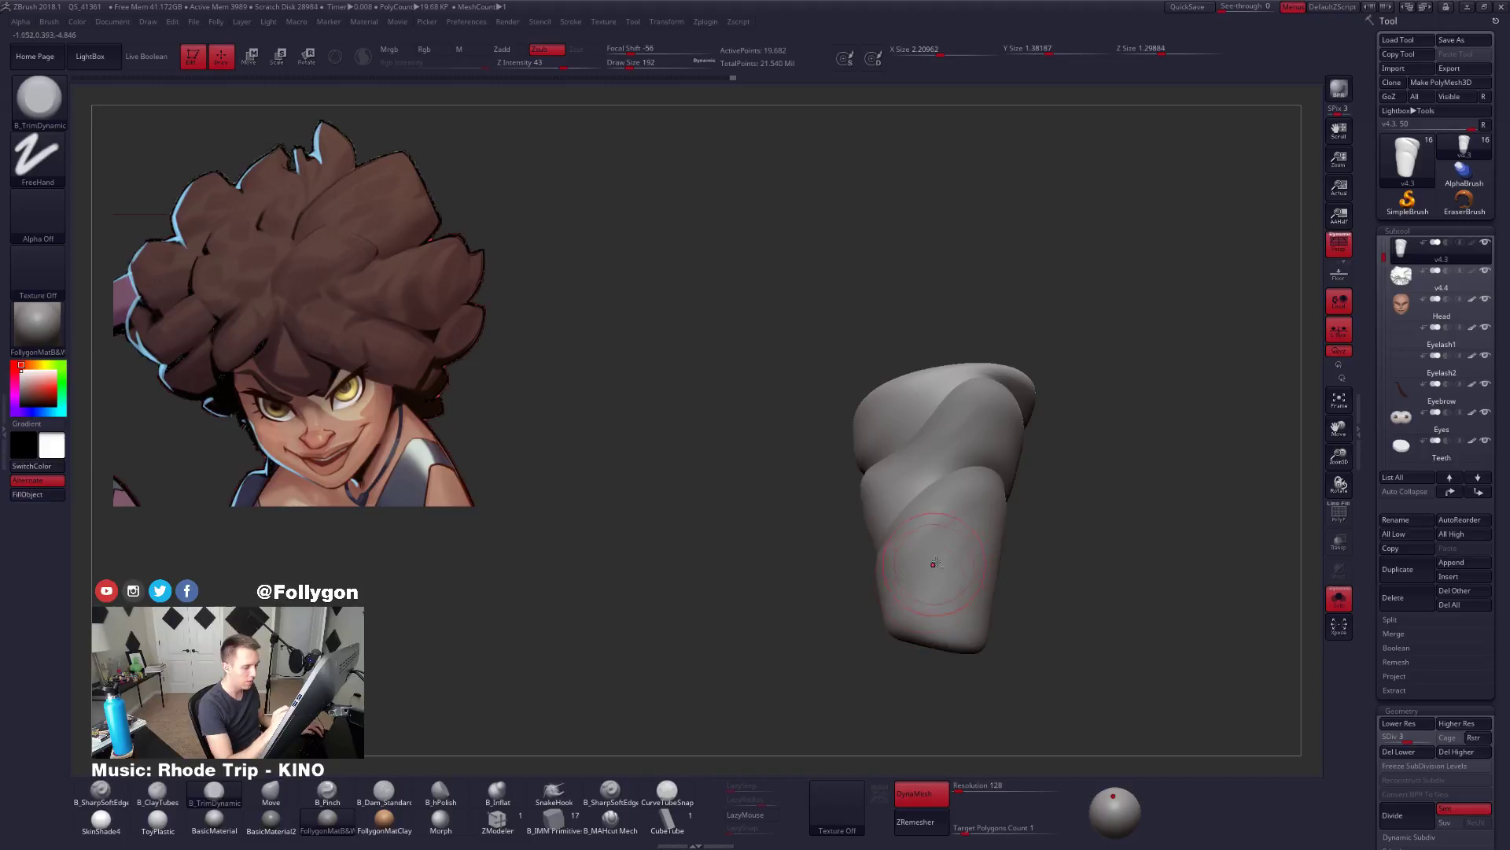
{"action": "right_click_drag", "start_coordinate": [960, 617], "coordinate": [979, 611]}
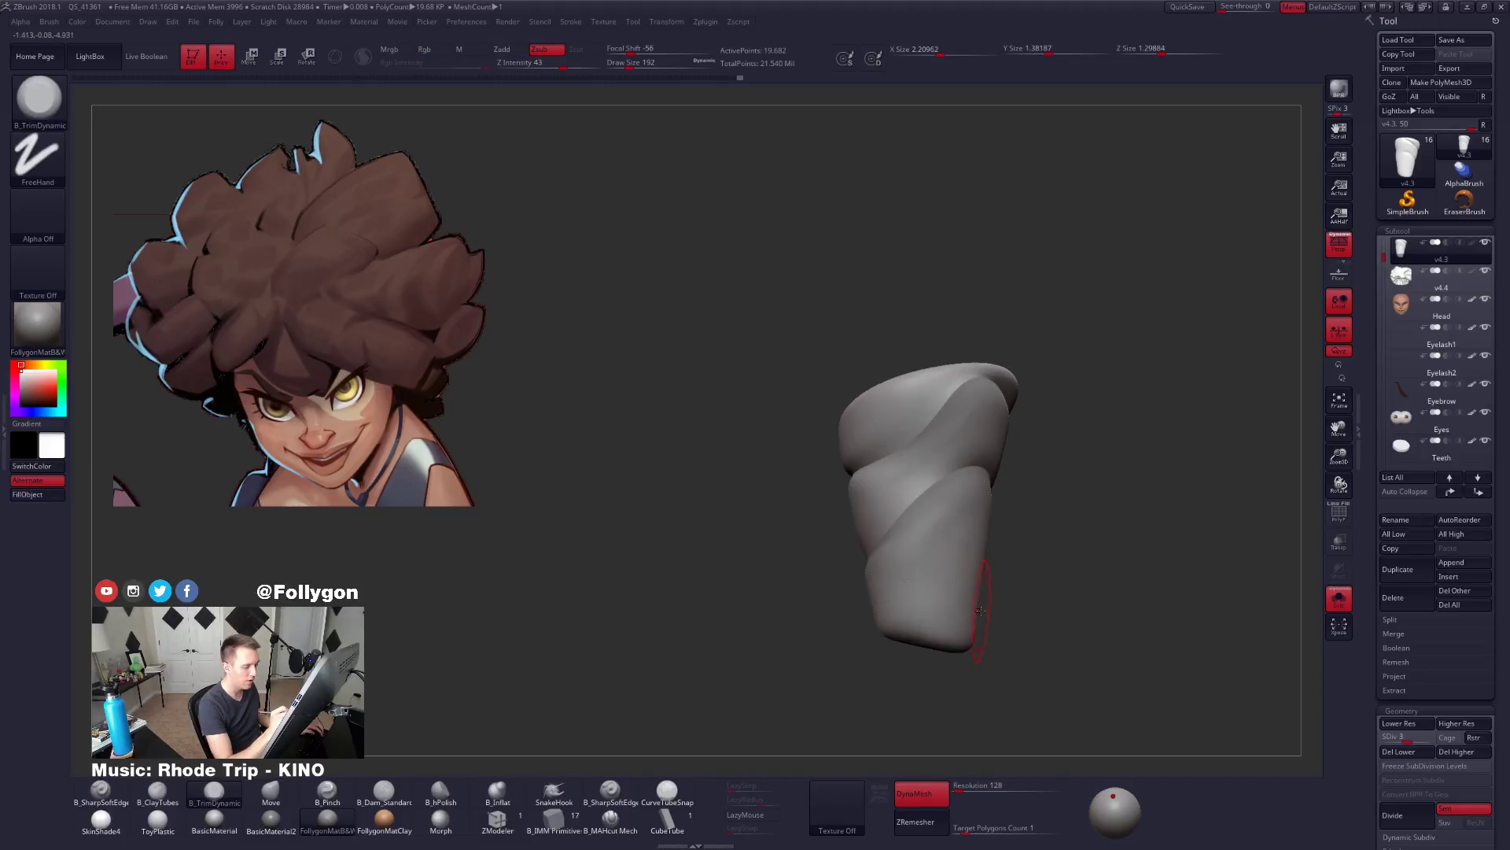
{"action": "key", "text": "shift"}
{"action": "mouse_move", "coordinate": [974, 517]}
{"action": "right_mouse_down"}
{"action": "mouse_move", "coordinate": [995, 535]}
{"action": "mouse_move", "coordinate": [908, 568]}
{"action": "mouse_move", "coordinate": [923, 599]}
{"action": "right_mouse_up"}
Refine the folds with TrimDynamic at subdivision level 4 and raise the clump to level 5.
{"action": "key", "text": "d"}
{"action": "key", "text": "space"}
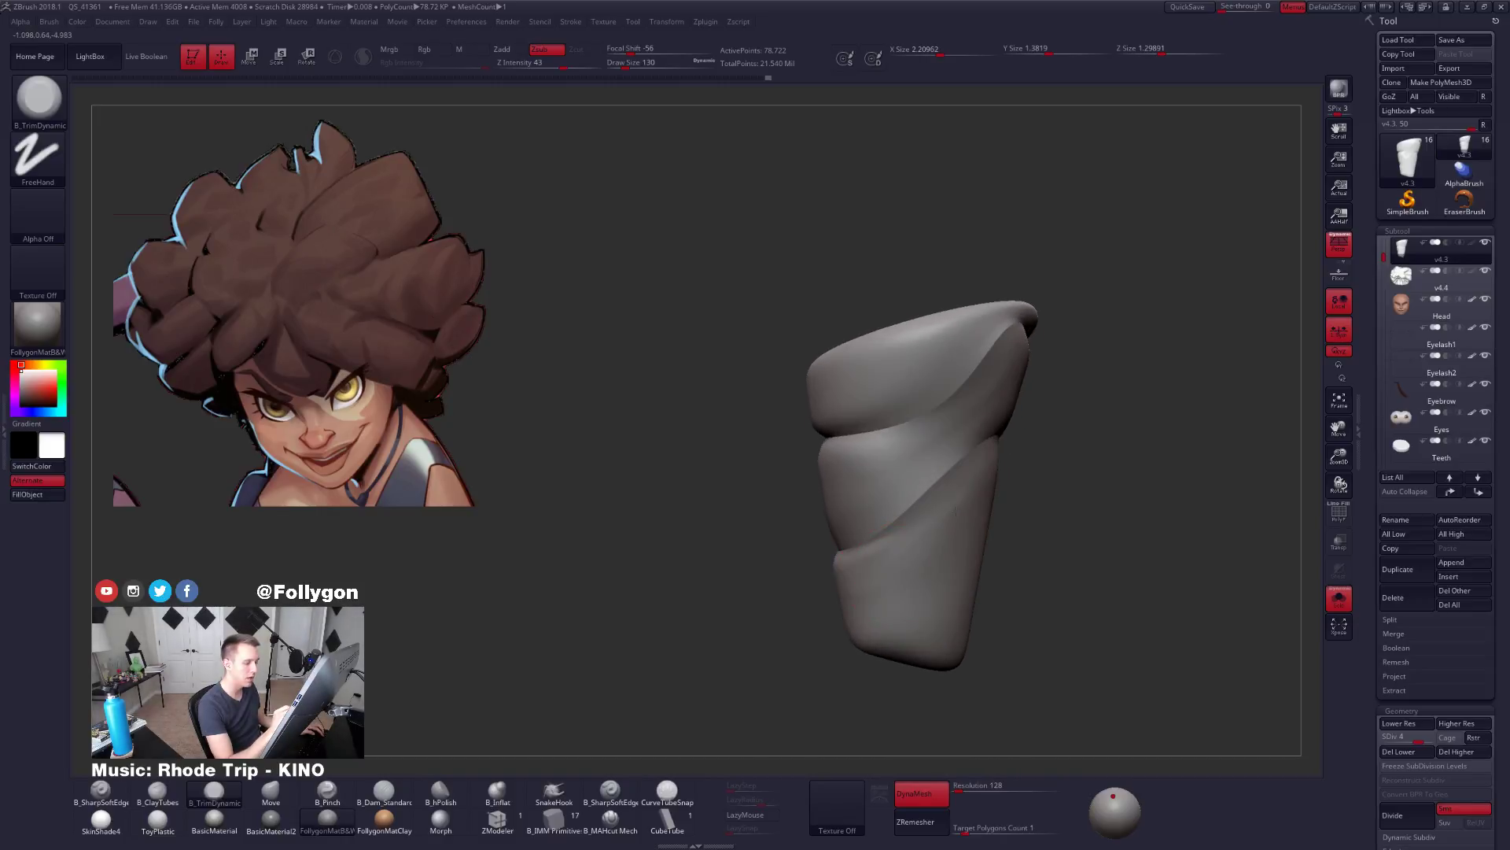
{"action": "mouse_move", "coordinate": [954, 511]}
{"action": "right_mouse_down"}
{"action": "mouse_move", "coordinate": [910, 602]}
{"action": "mouse_move", "coordinate": [964, 425]}
{"action": "mouse_move", "coordinate": [927, 417]}
{"action": "mouse_move", "coordinate": [934, 333]}
{"action": "right_mouse_up"}
{"action": "key", "text": "d"}
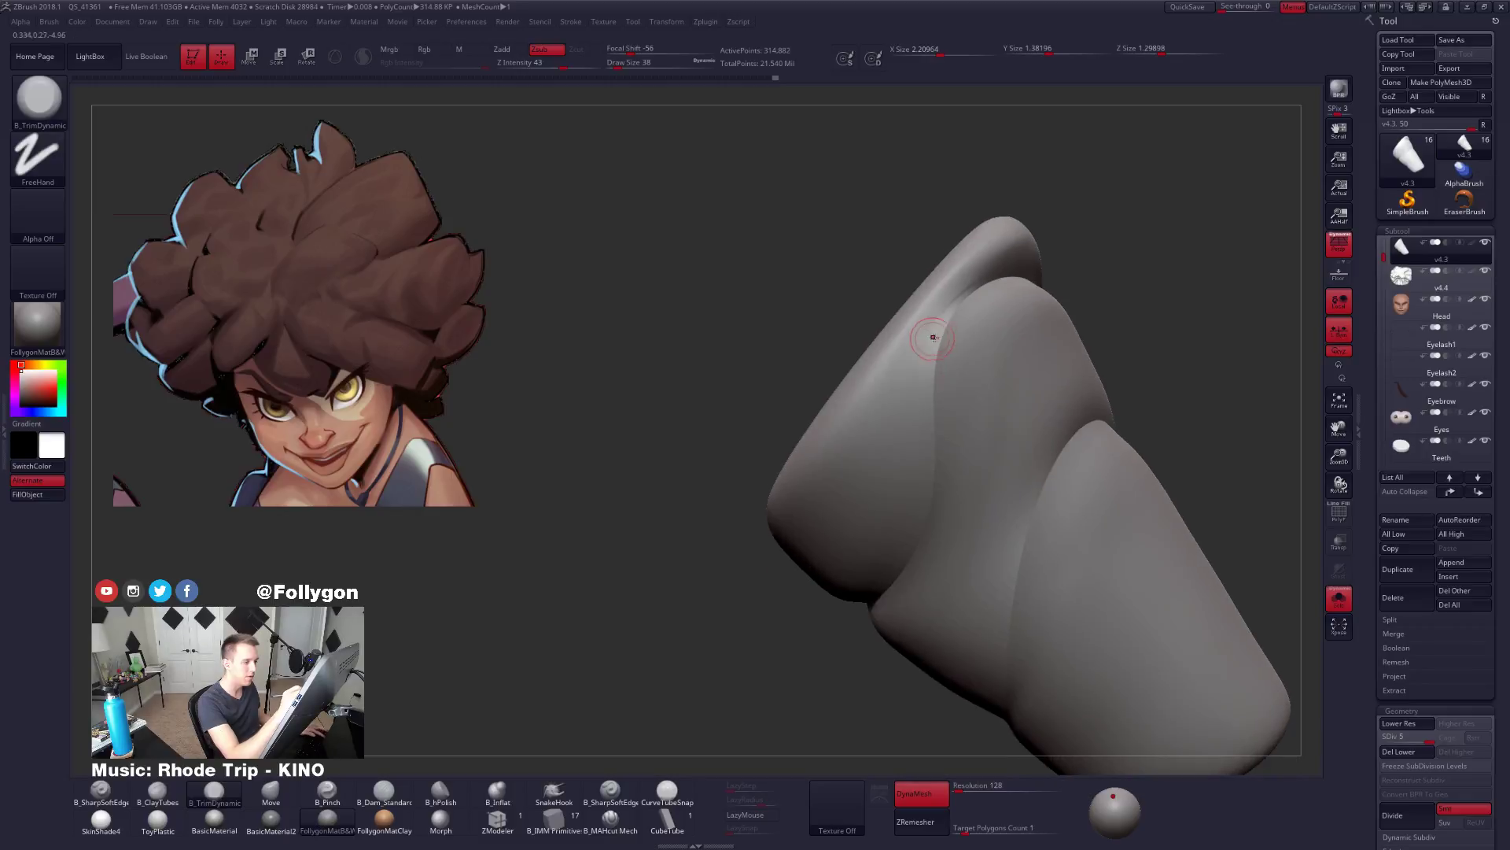
Soften the crease between the wide end band and middle band with TrimDynamic at draw size 54.
{"action": "key", "text": "space"}
{"action": "left_click_drag", "start_coordinate": [936, 335], "coordinate": [948, 334]}
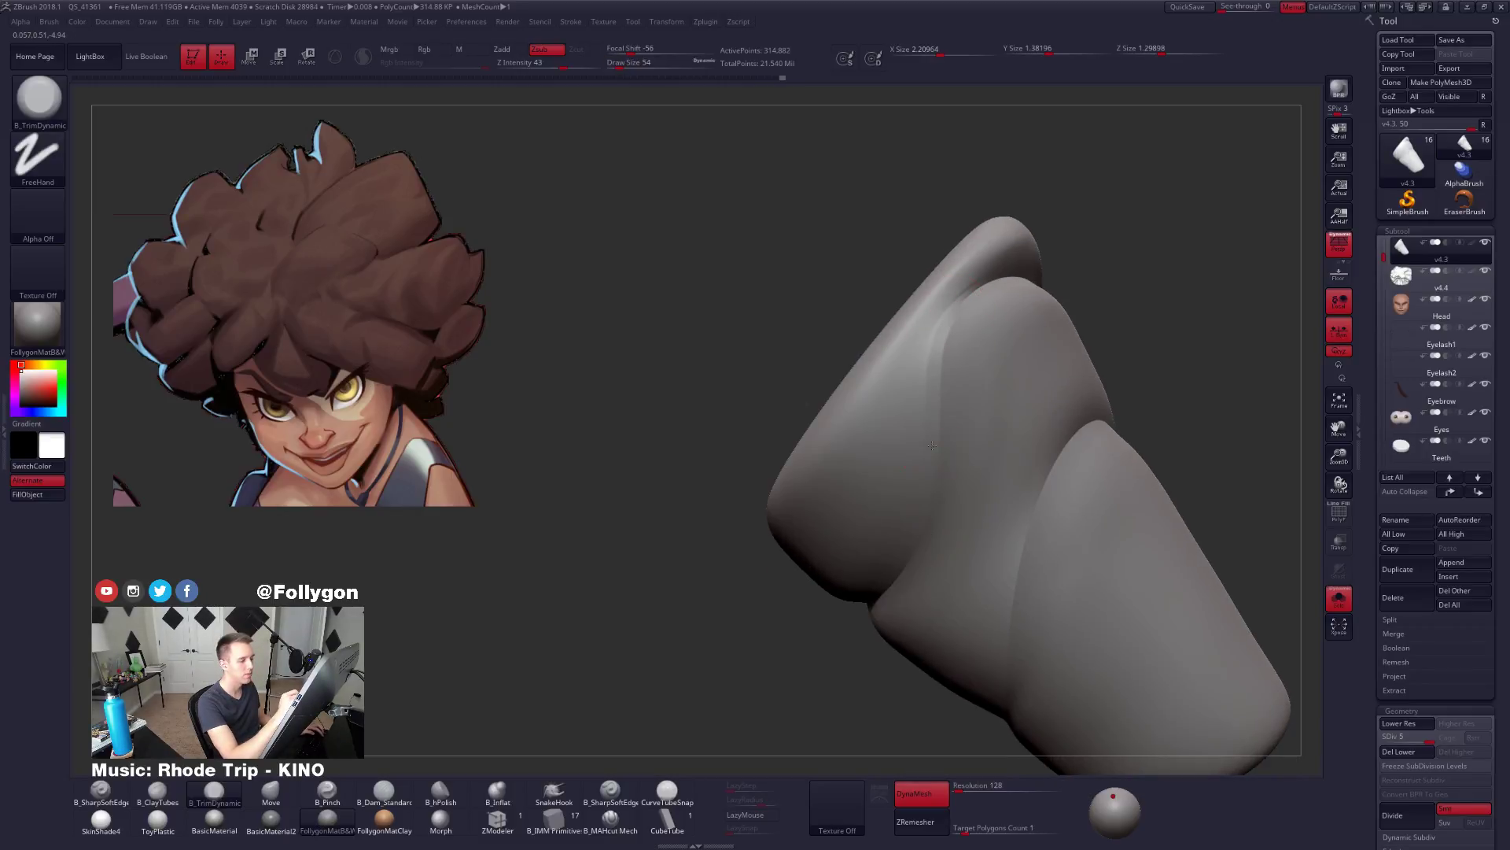
{"action": "right_click_drag", "start_coordinate": [932, 446], "coordinate": [955, 314]}
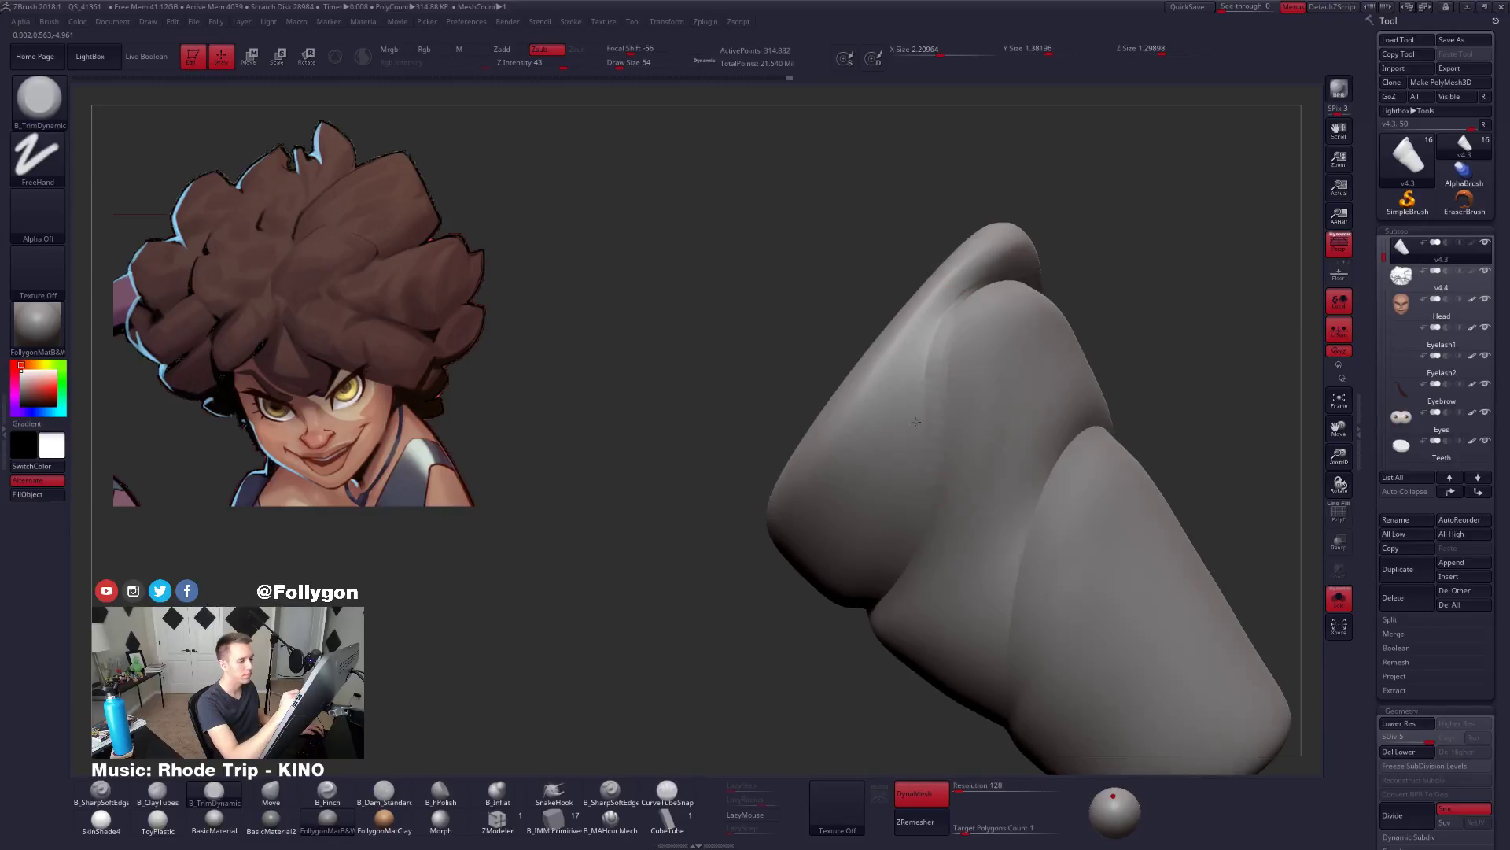
{"action": "right_click_drag", "start_coordinate": [936, 365], "coordinate": [939, 378]}
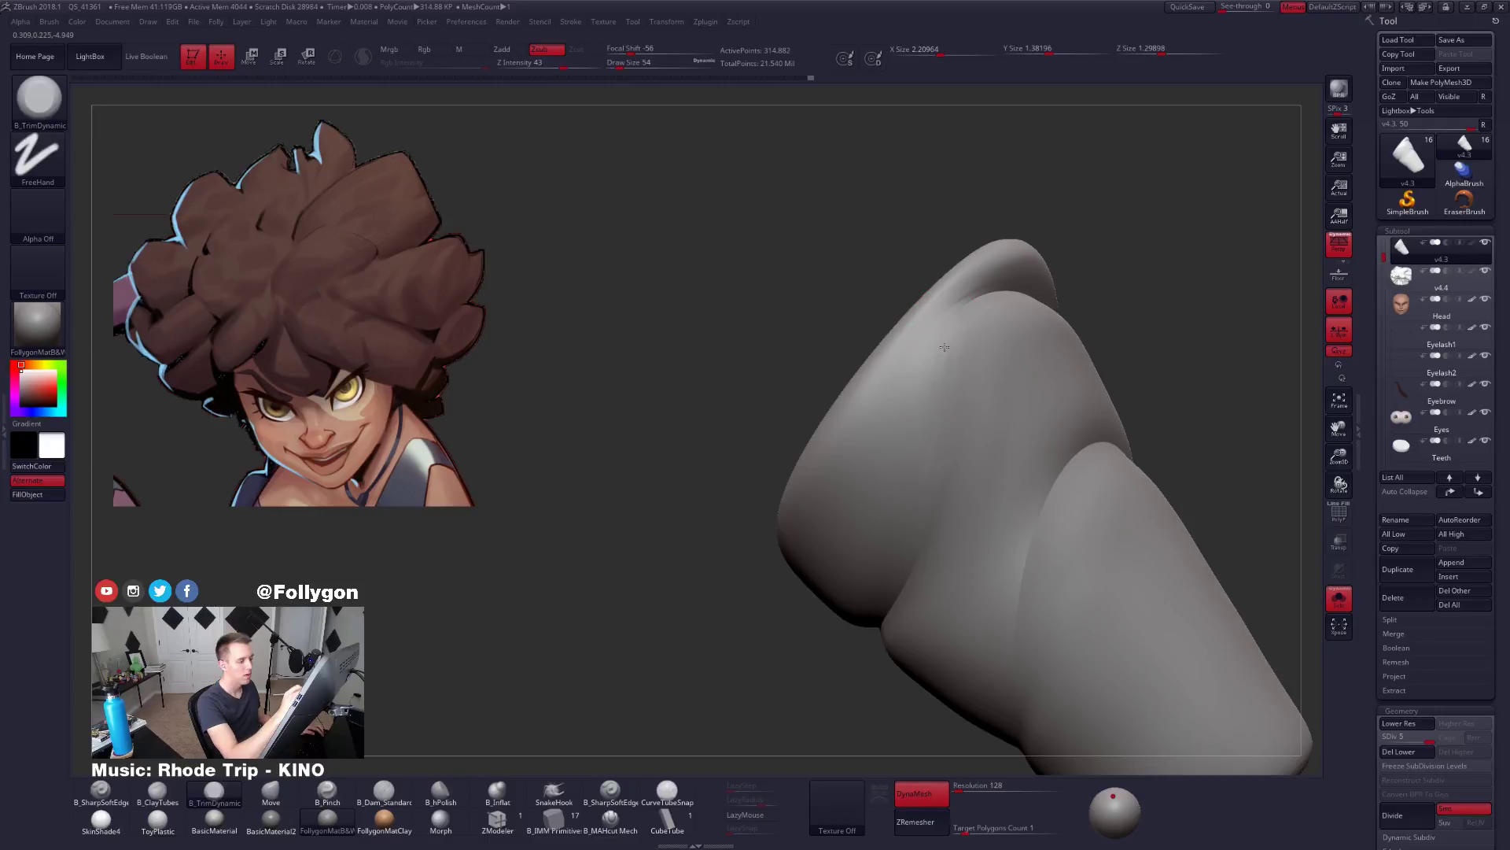
{"action": "right_click_drag", "start_coordinate": [944, 347], "coordinate": [924, 454]}
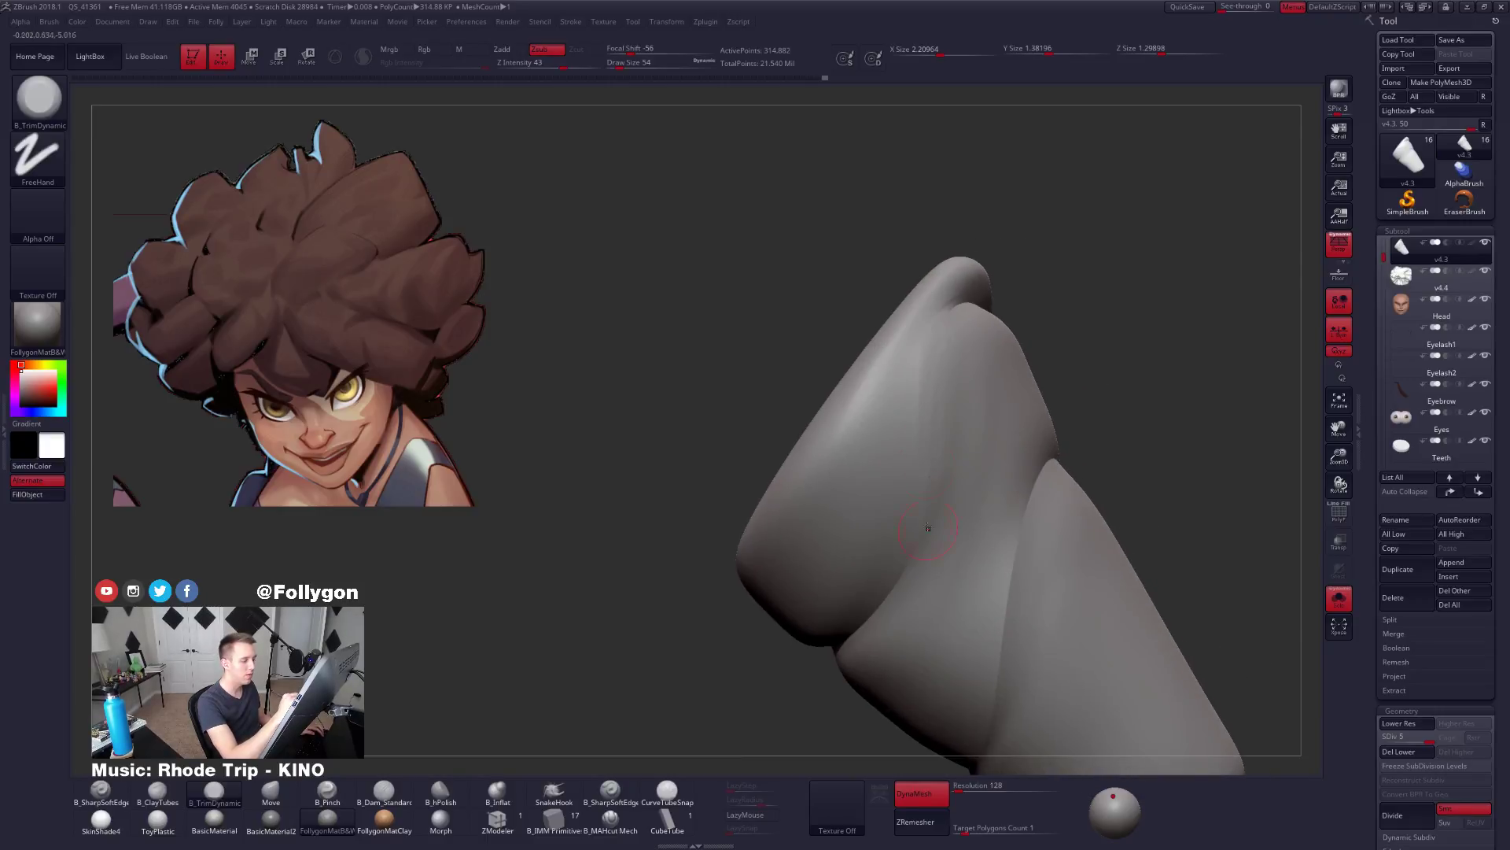
Smooth the softened crease at subdivision level 3 and raise the clump to level 4.
{"action": "key", "text": "shift+d"}
{"action": "key", "text": "shift+d"}
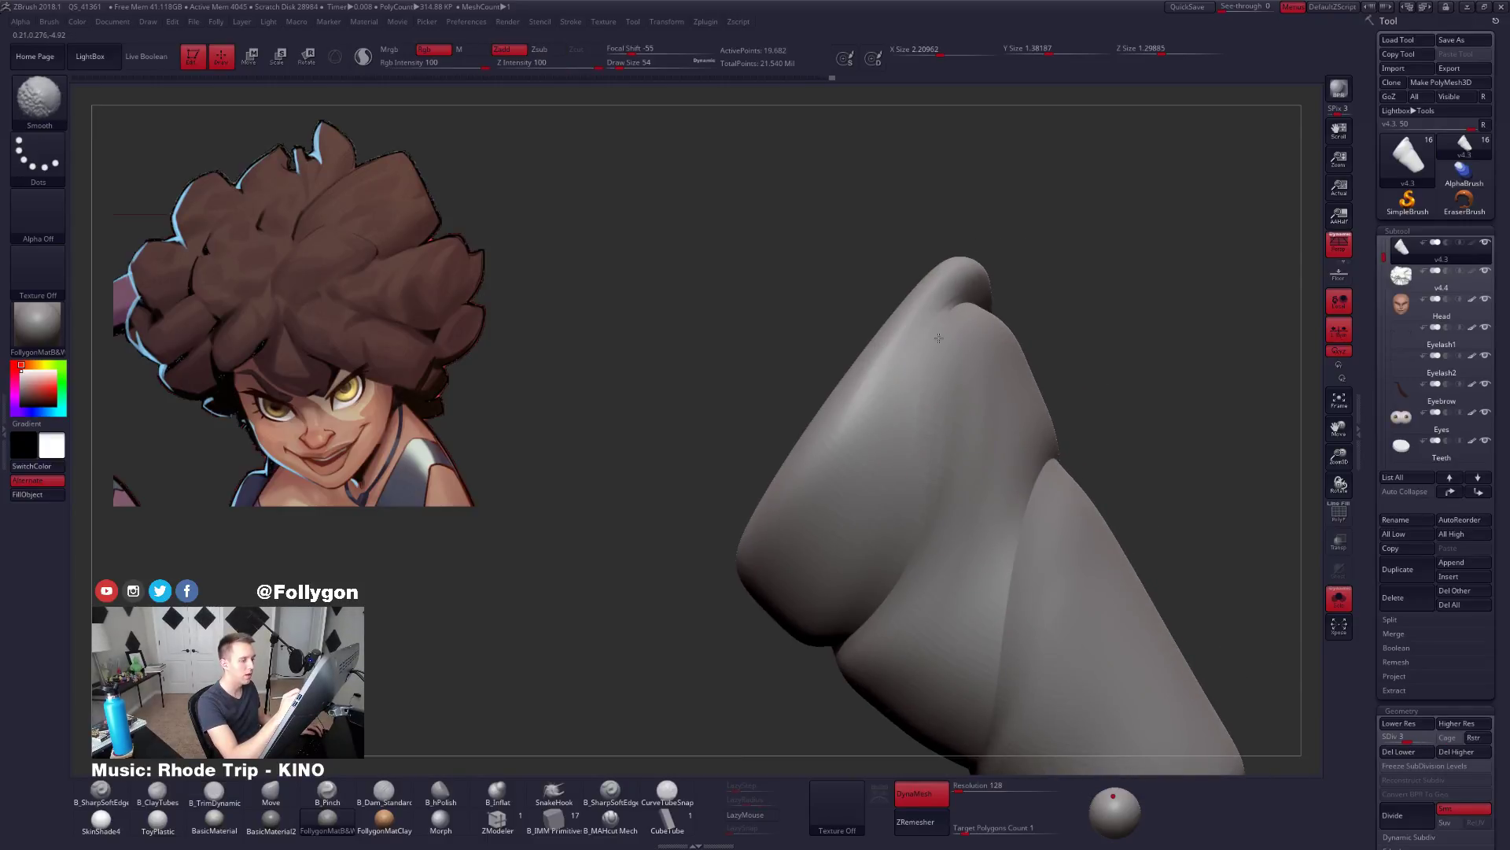
{"action": "key", "text": "d"}
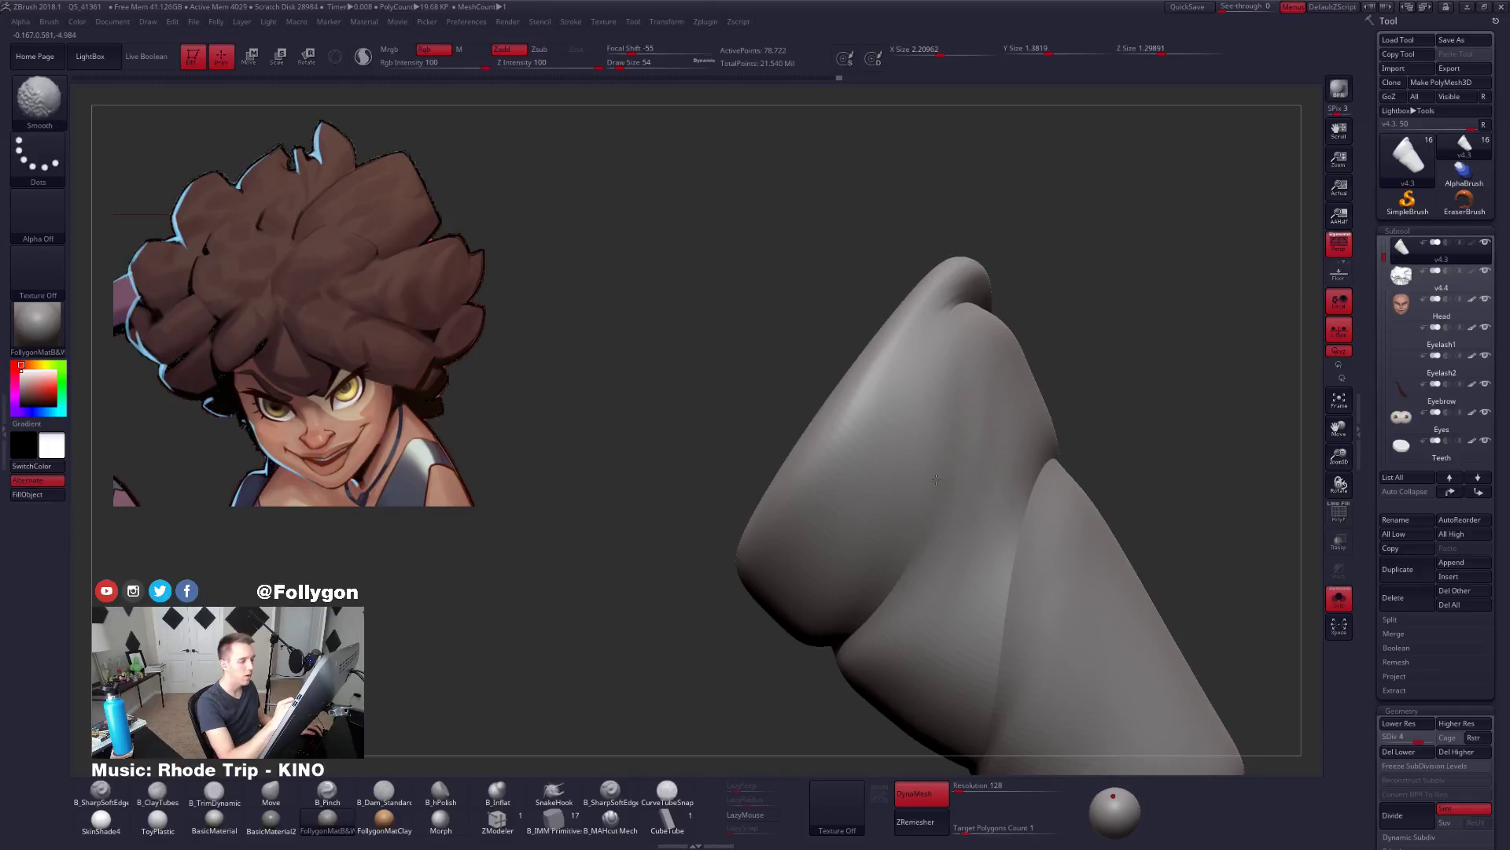
Build up the upper end of the wide band's fold with ClayTubes and smooth the transition.
{"action": "mouse_move", "coordinate": [942, 383]}
{"action": "right_mouse_down"}
{"action": "mouse_move", "coordinate": [962, 296]}
{"action": "mouse_move", "coordinate": [997, 278]}
{"action": "right_mouse_up"}
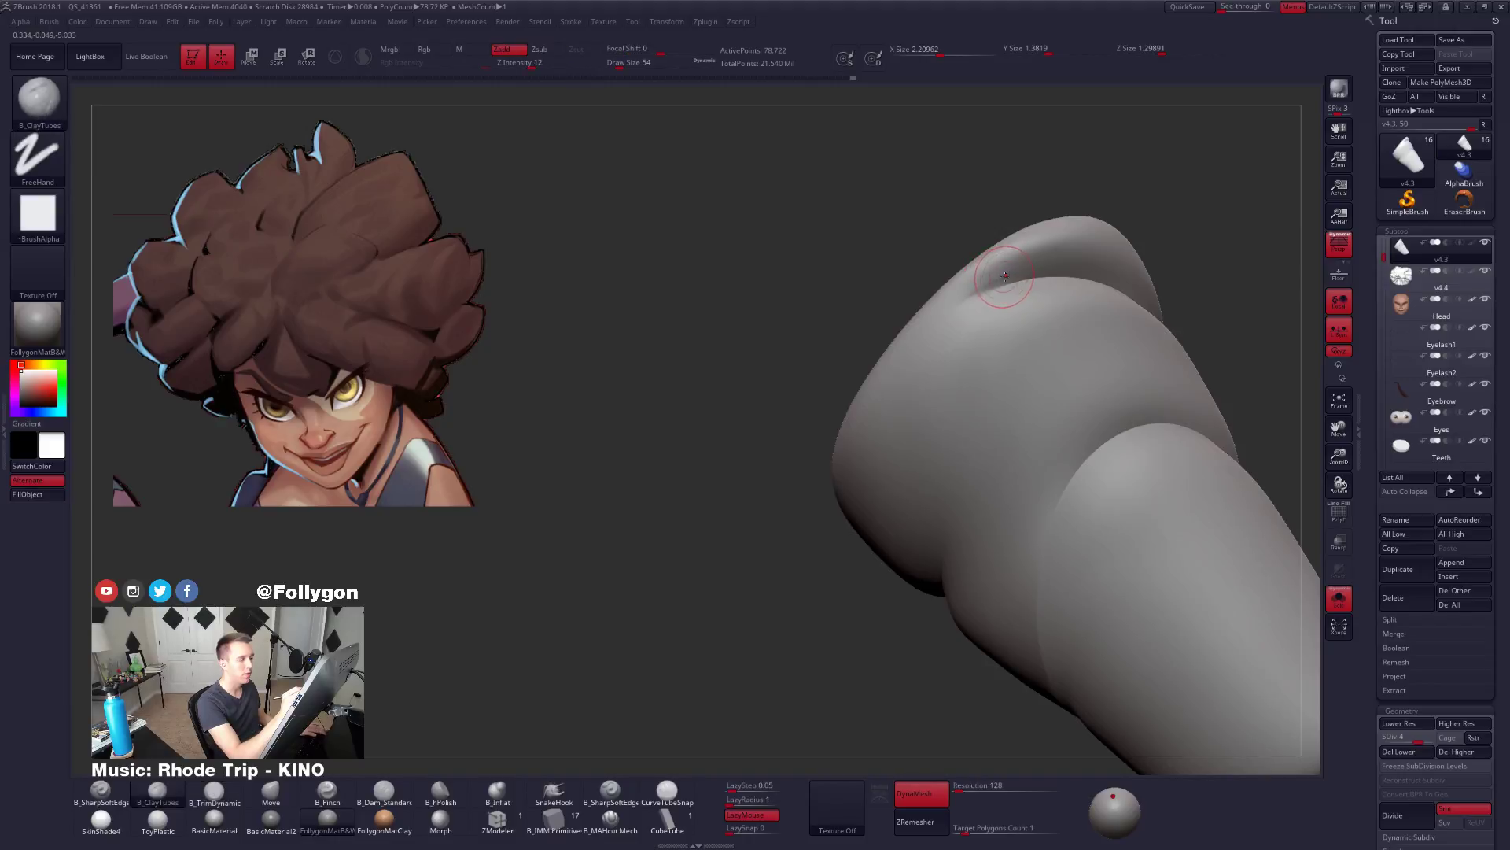
{"action": "key", "text": "shift"}
{"action": "mouse_move", "coordinate": [925, 343]}
{"action": "right_mouse_down"}
{"action": "mouse_move", "coordinate": [965, 330]}
{"action": "mouse_move", "coordinate": [976, 284]}
{"action": "mouse_move", "coordinate": [956, 330]}
{"action": "mouse_move", "coordinate": [972, 348]}
{"action": "right_mouse_up"}
Flatten the merged area of the wide and middle bands with TrimDynamic at draw size 121.
{"action": "key", "text": "3"}
{"action": "key", "text": "space"}
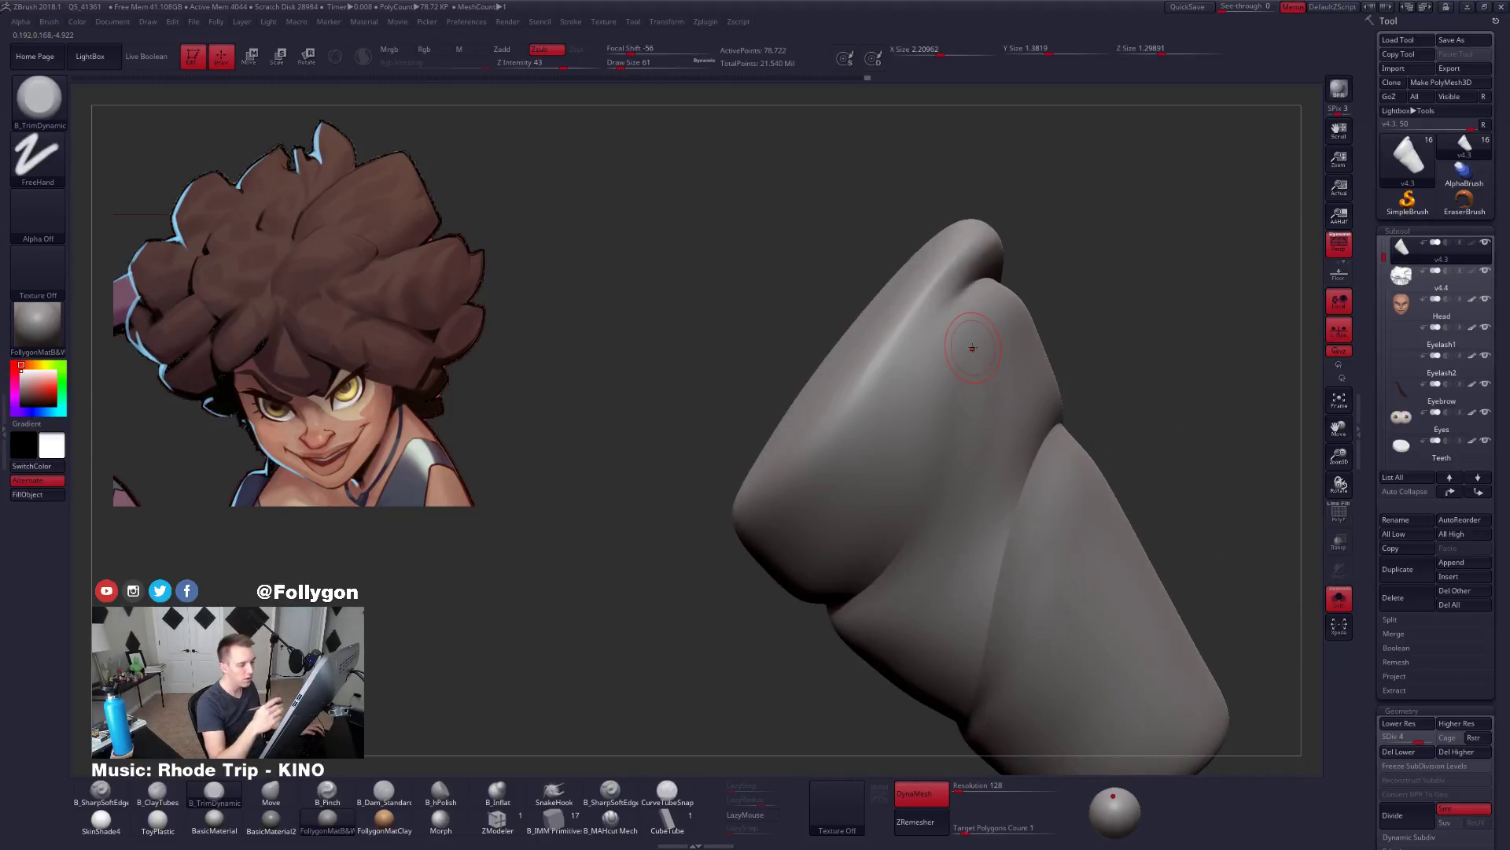
{"action": "key", "text": "space"}
{"action": "left_click", "coordinate": [982, 427]}
{"action": "right_click_drag", "start_coordinate": [976, 413], "coordinate": [983, 377]}
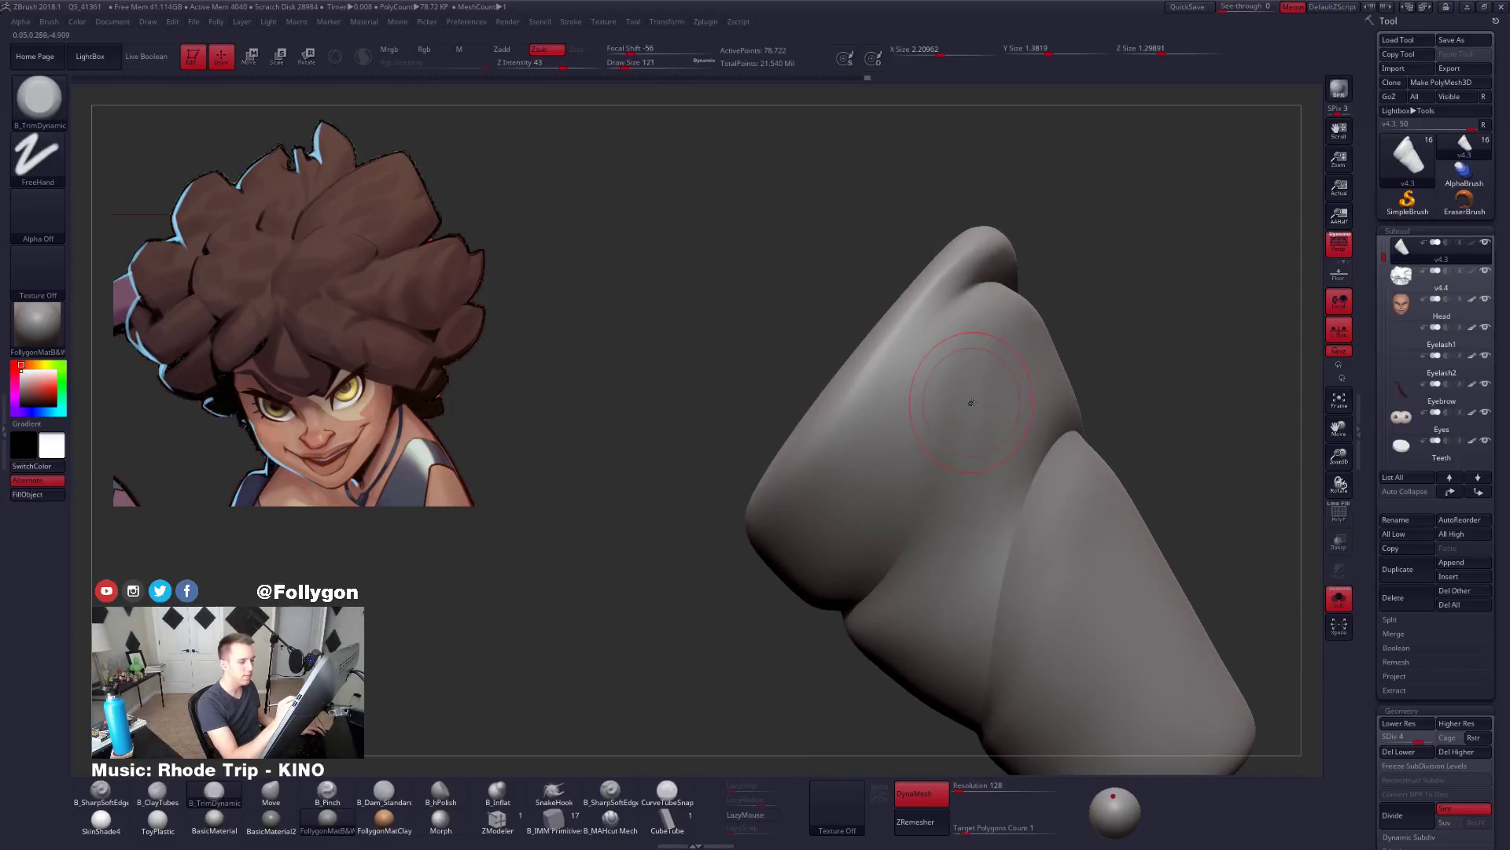
Fill the middle band's hollow with ClayTubes, smooth it at level 3, and return to subdivision level 5.
{"action": "key", "text": "2"}
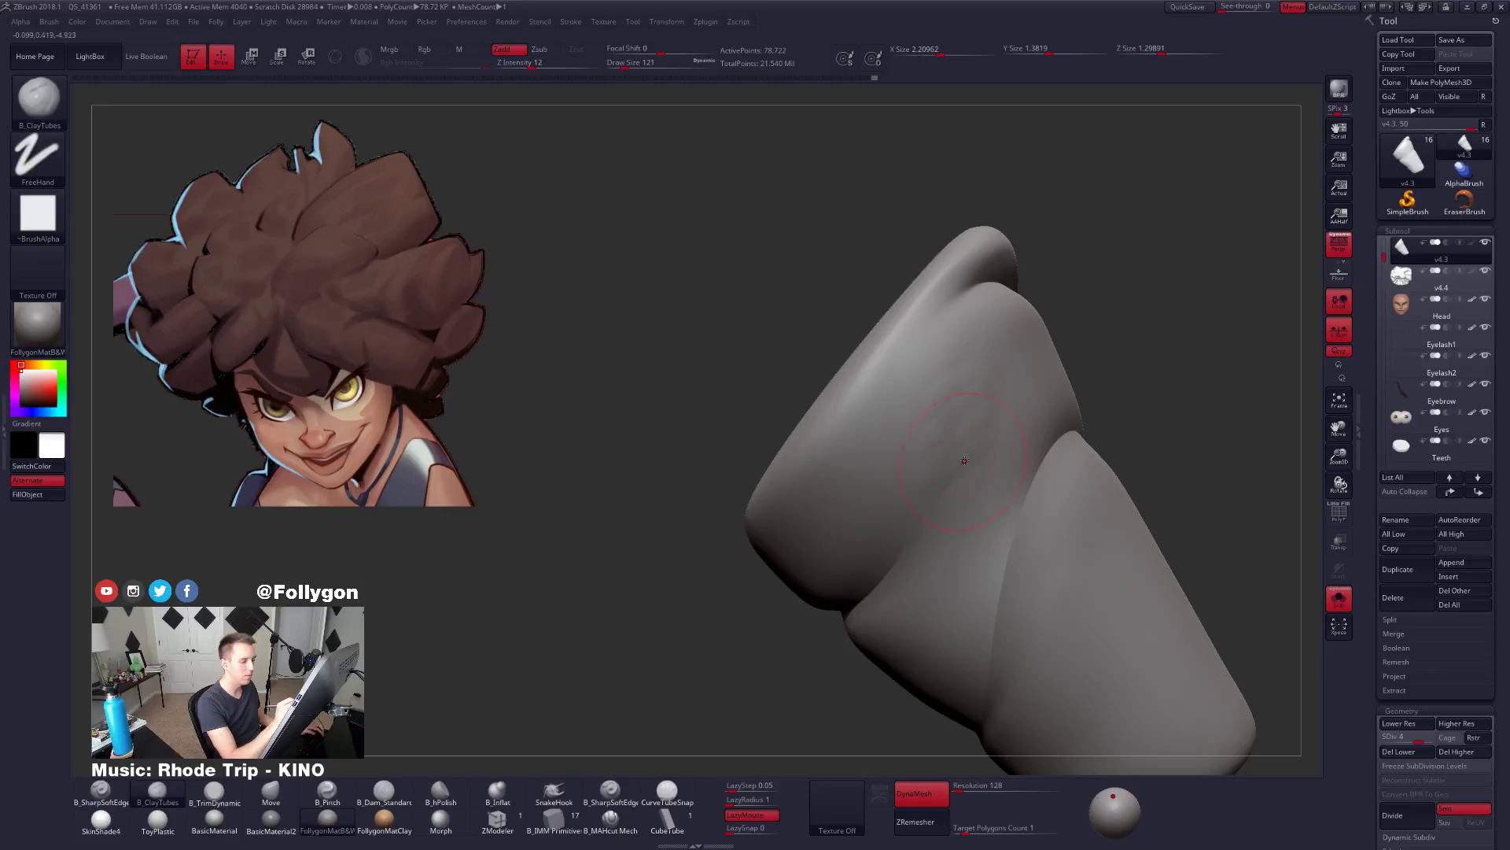
{"action": "key", "text": "shift"}
{"action": "key", "text": "shift+d"}
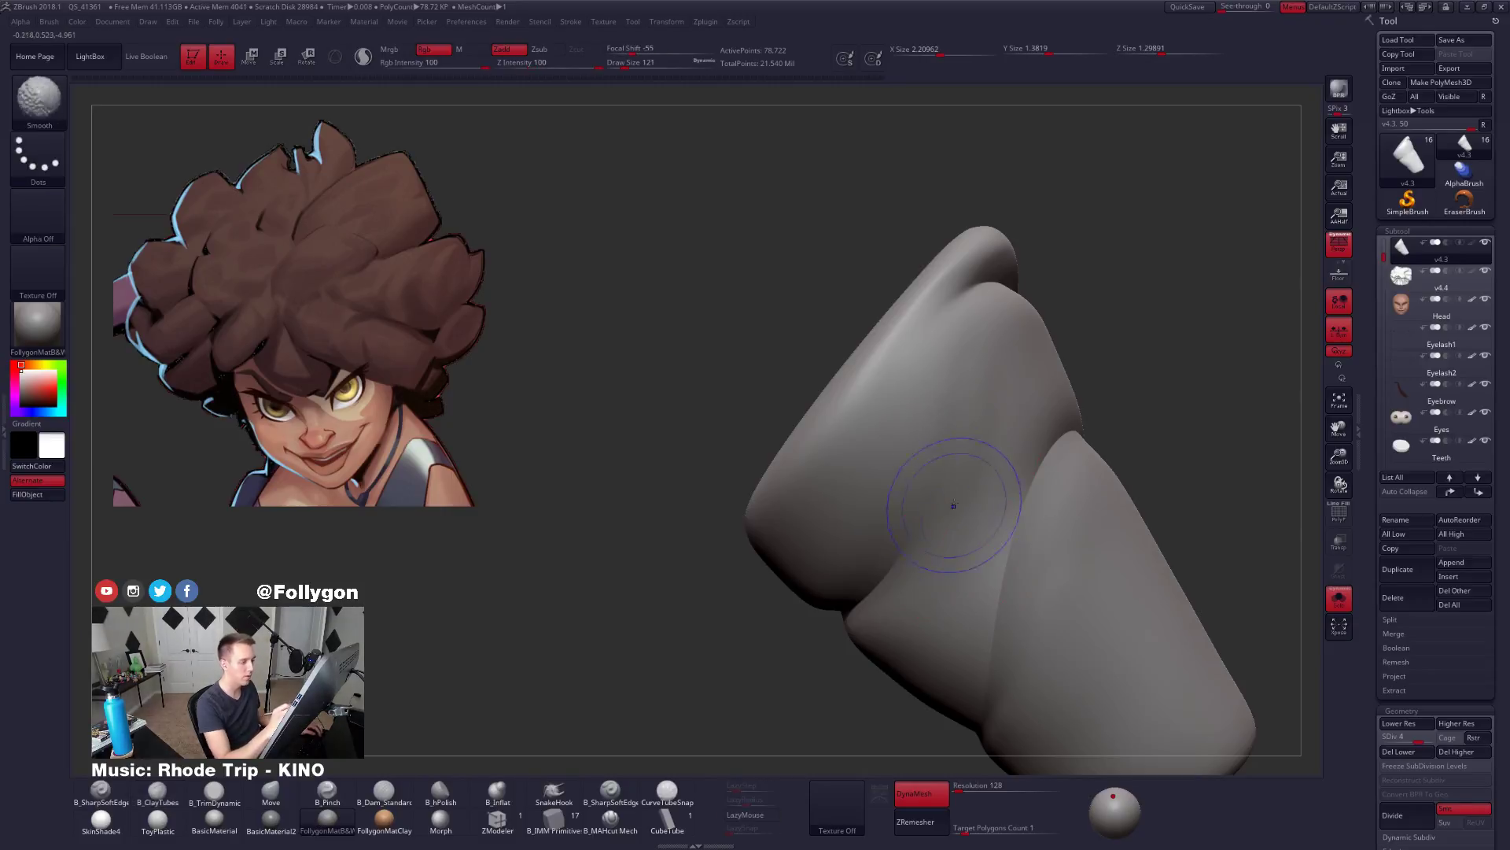
{"action": "key", "text": "d"}
{"action": "key", "text": "d"}
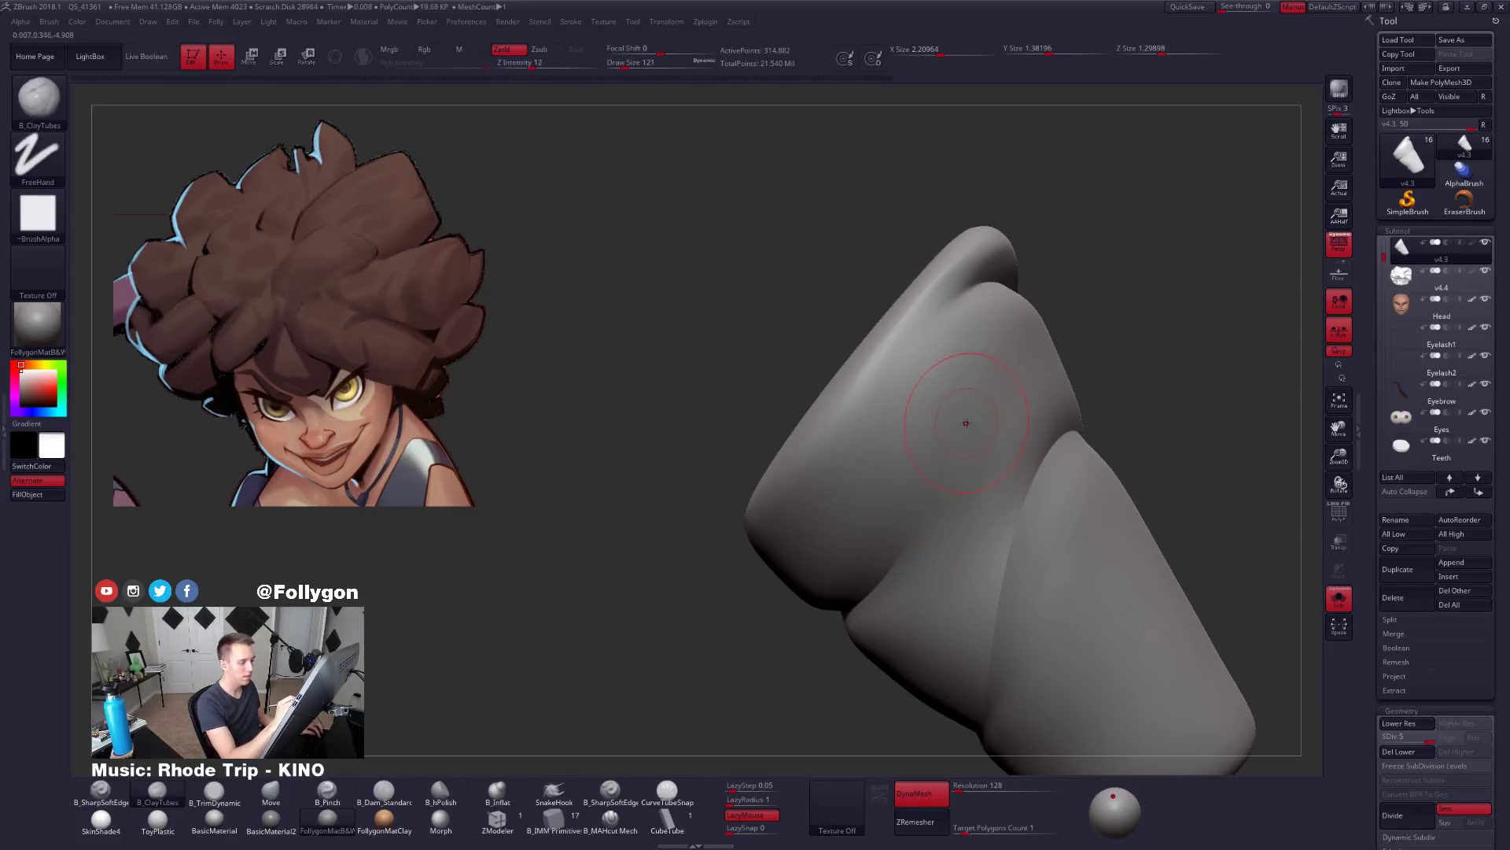
Examine the topology along the border between the wide and middle bands at subdivision level 1 with polygroups and edges shown.
{"action": "mouse_move", "coordinate": [946, 598]}
{"action": "right_mouse_down"}
{"action": "mouse_move", "coordinate": [1038, 676]}
{"action": "mouse_move", "coordinate": [869, 641]}
{"action": "mouse_move", "coordinate": [826, 586]}
{"action": "mouse_move", "coordinate": [905, 606]}
{"action": "mouse_move", "coordinate": [906, 590]}
{"action": "right_mouse_up"}
{"action": "key", "text": "shift+f"}
{"action": "key", "text": "shift+d"}
{"action": "key", "text": "shift+d"}
{"action": "key", "text": "shift+d"}
{"action": "key", "text": "shift+d"}
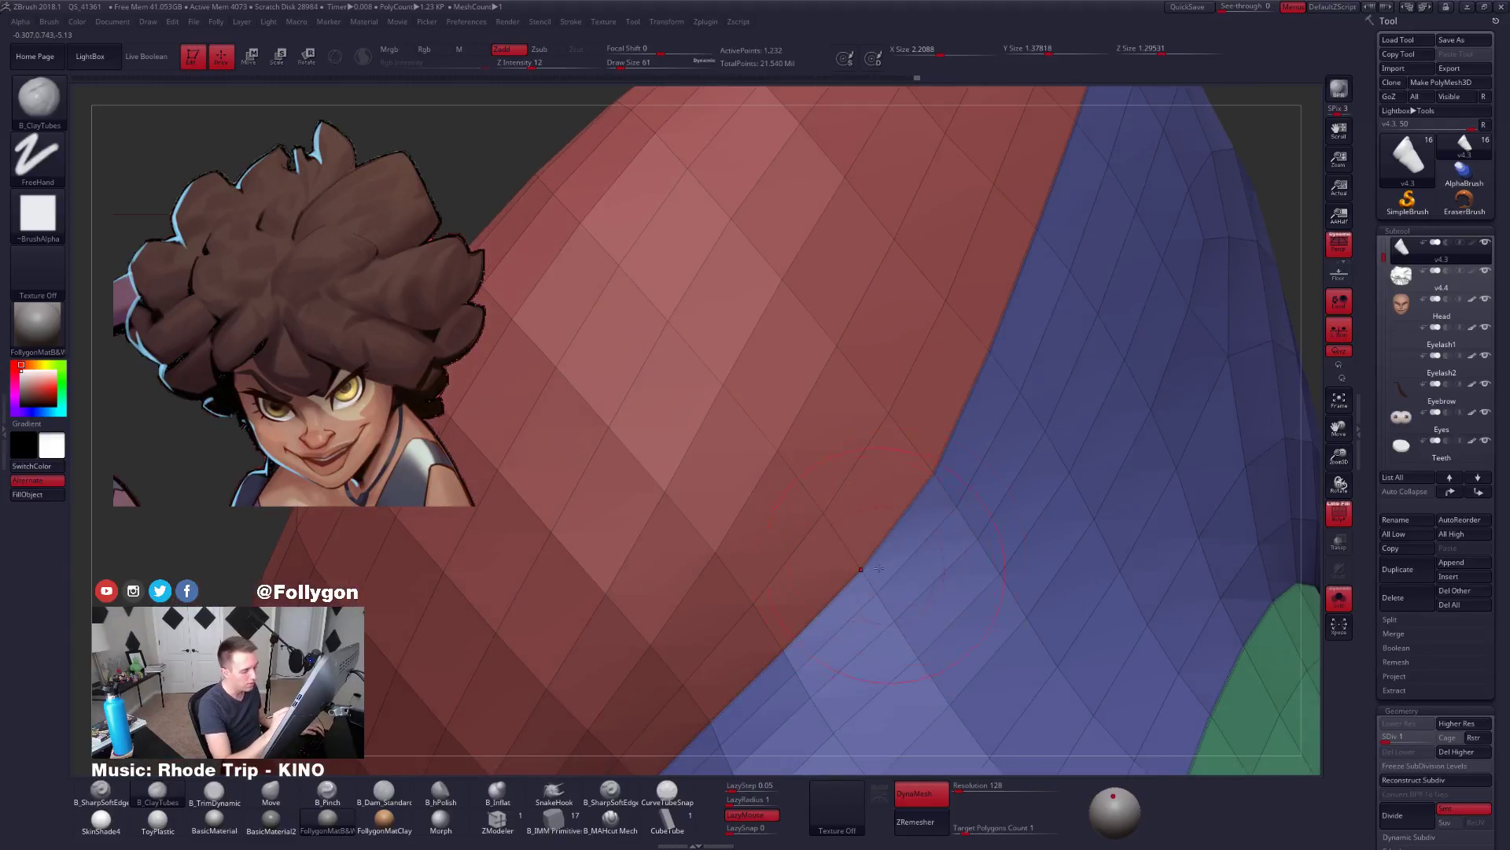
{"action": "mouse_move", "coordinate": [909, 578]}
{"action": "right_mouse_down"}
{"action": "mouse_move", "coordinate": [996, 725]}
{"action": "mouse_move", "coordinate": [875, 560]}
{"action": "right_mouse_up"}
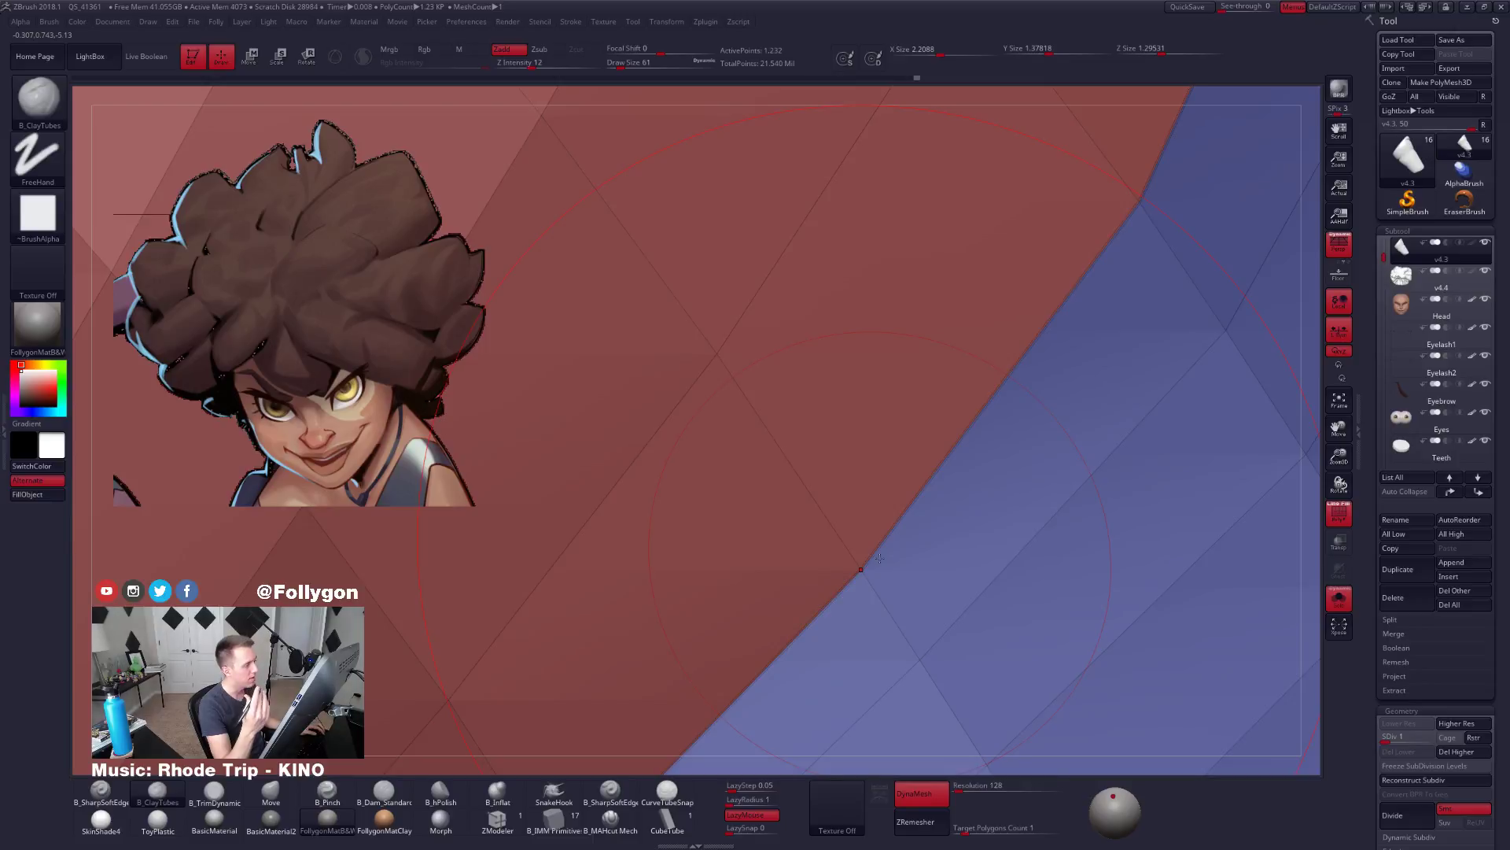
{"action": "key", "text": "alt+s"}
{"action": "key", "text": "alt+s"}
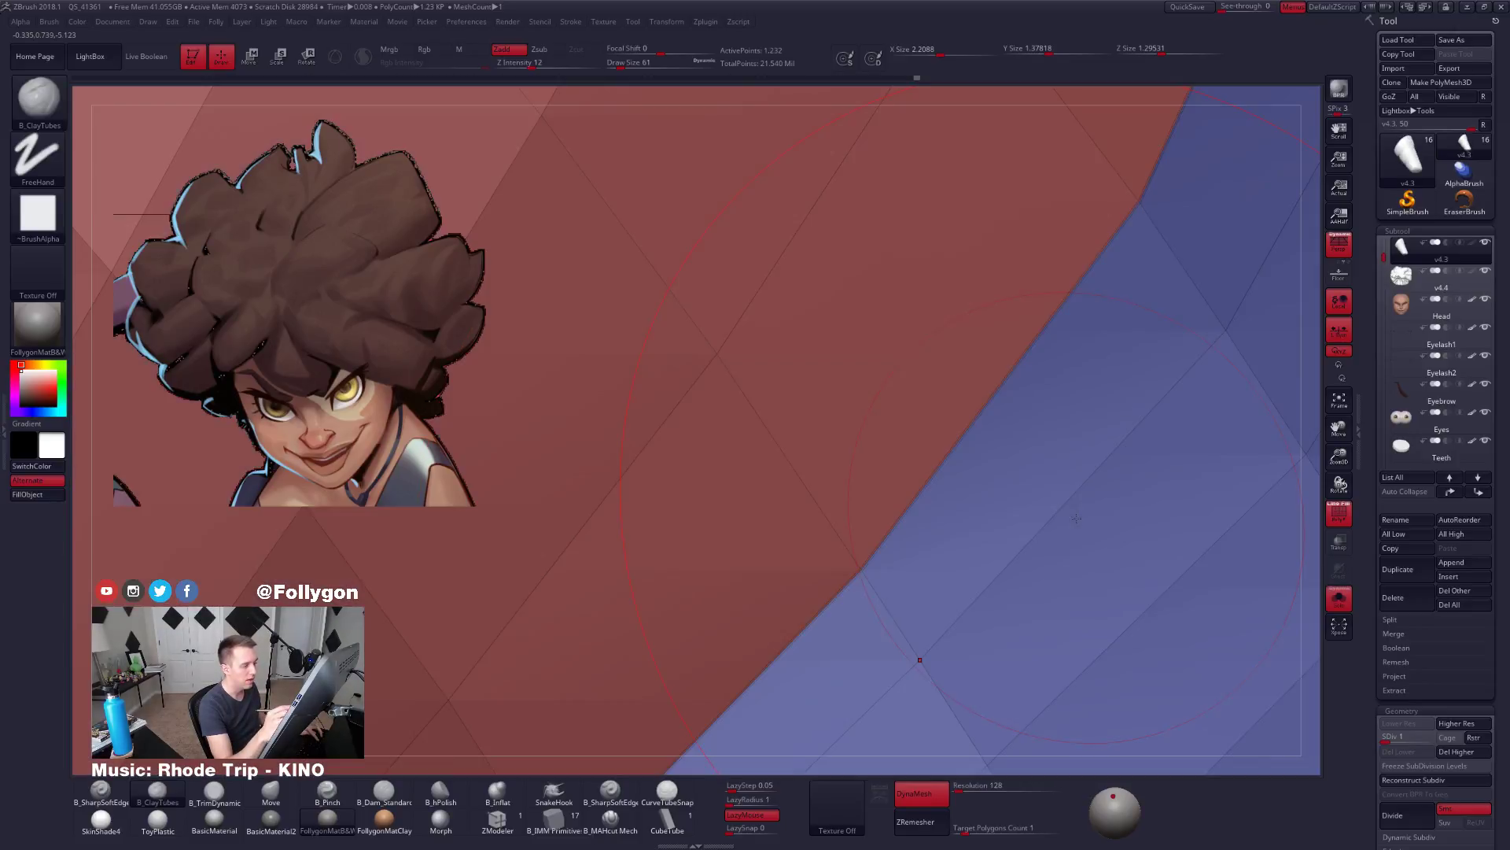
{"action": "key", "text": "f"}
{"action": "left_click_drag", "start_coordinate": [983, 545], "coordinate": [1009, 582]}
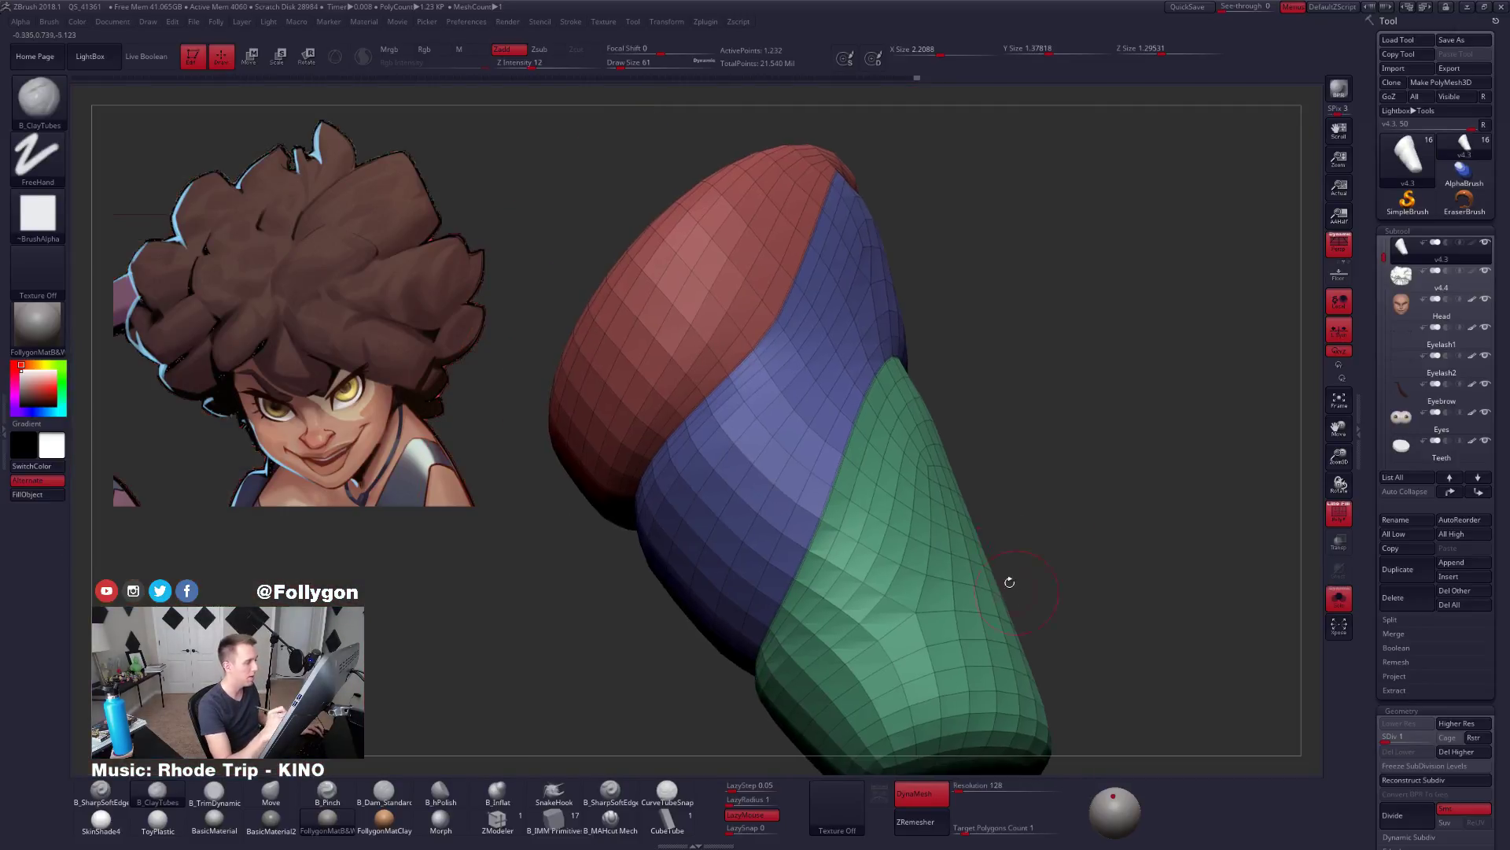
Duplicate the hair clump subtool and delete the duplicate's higher subdivision levels.
{"action": "key", "text": "s"}
{"action": "left_click", "coordinate": [1075, 500]}
{"action": "left_click", "coordinate": [1398, 568]}
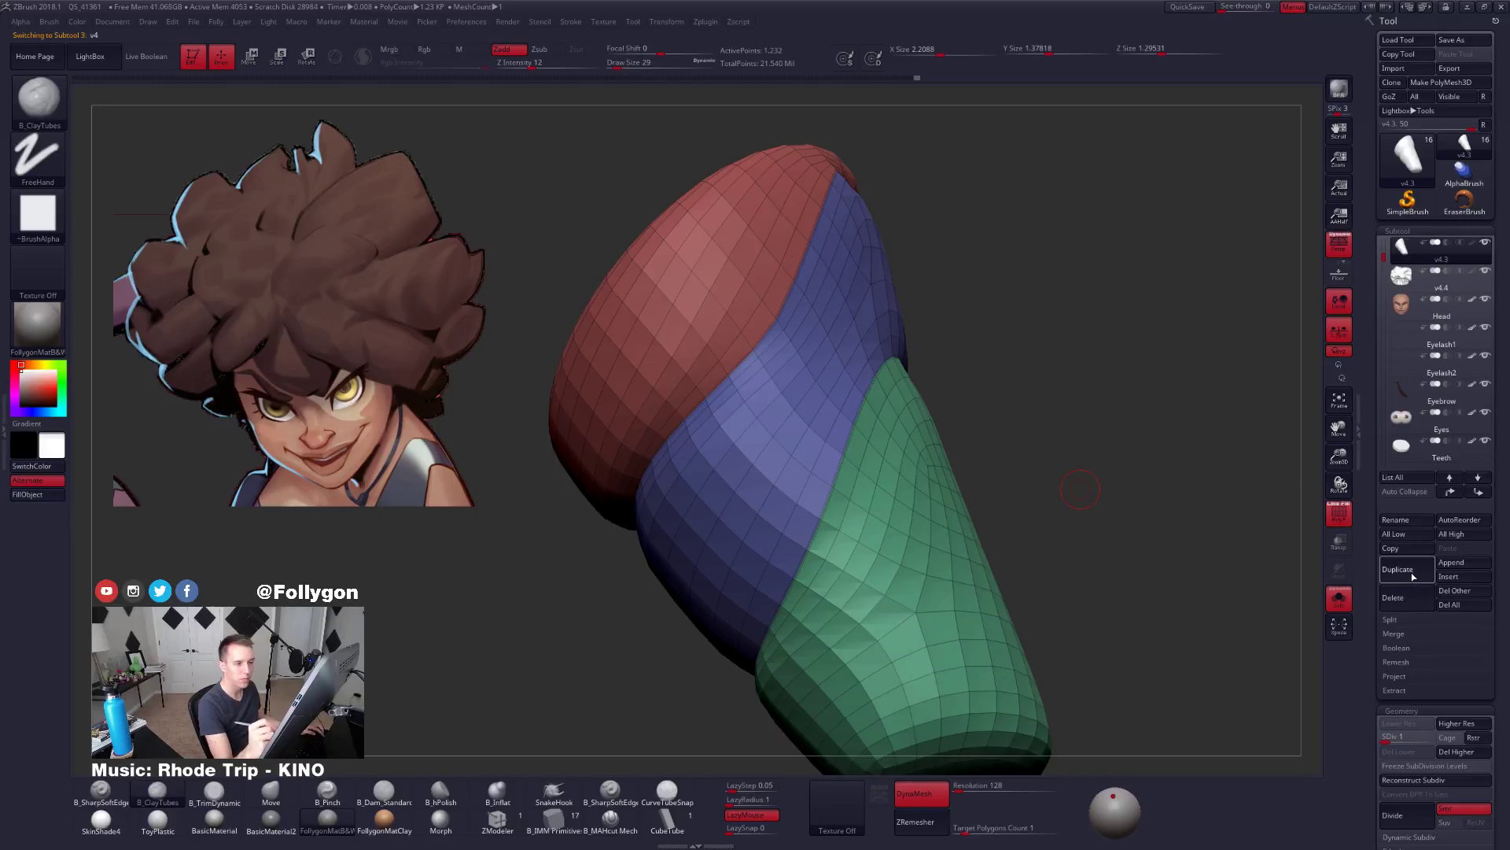
{"action": "scroll", "coordinate": [1444, 631], "scroll_direction": "down", "scroll_amount": 3}
{"action": "left_click", "coordinate": [1444, 629]}
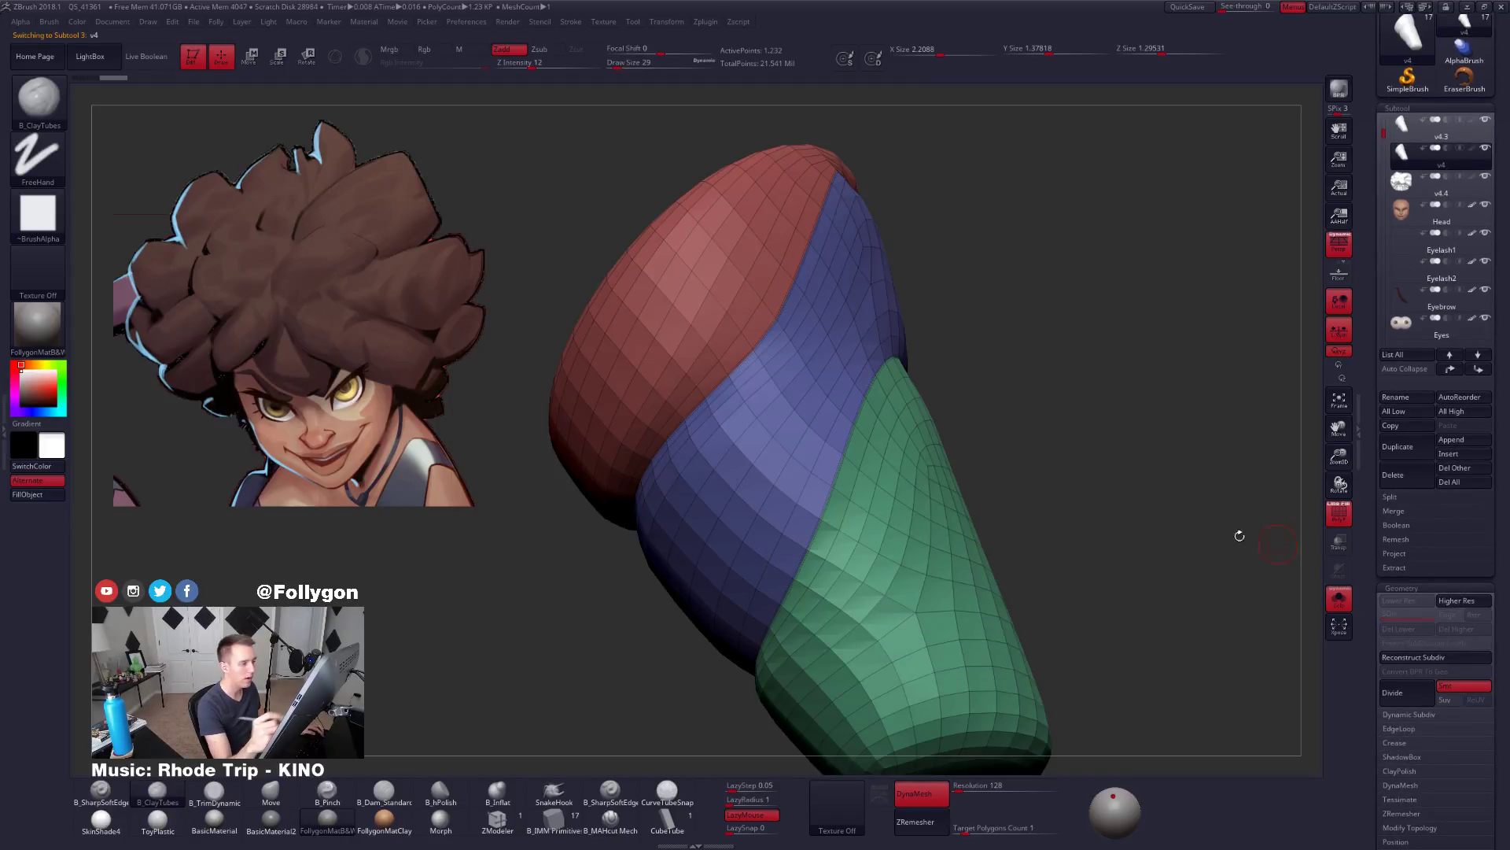
Crease a complete edge loop on the duplicate's blue band near the red border with ZModeler and preview it subdivided.
{"action": "left_click", "coordinate": [500, 823]}
{"action": "right_click_drag", "start_coordinate": [753, 444], "coordinate": [782, 511], "text": "ctrl"}
{"action": "mouse_move", "coordinate": [735, 315]}
{"action": "right_mouse_down", "text": "alt"}
{"action": "mouse_move", "coordinate": [821, 404]}
{"action": "mouse_move", "coordinate": [848, 397]}
{"action": "right_mouse_up", "text": "alt"}
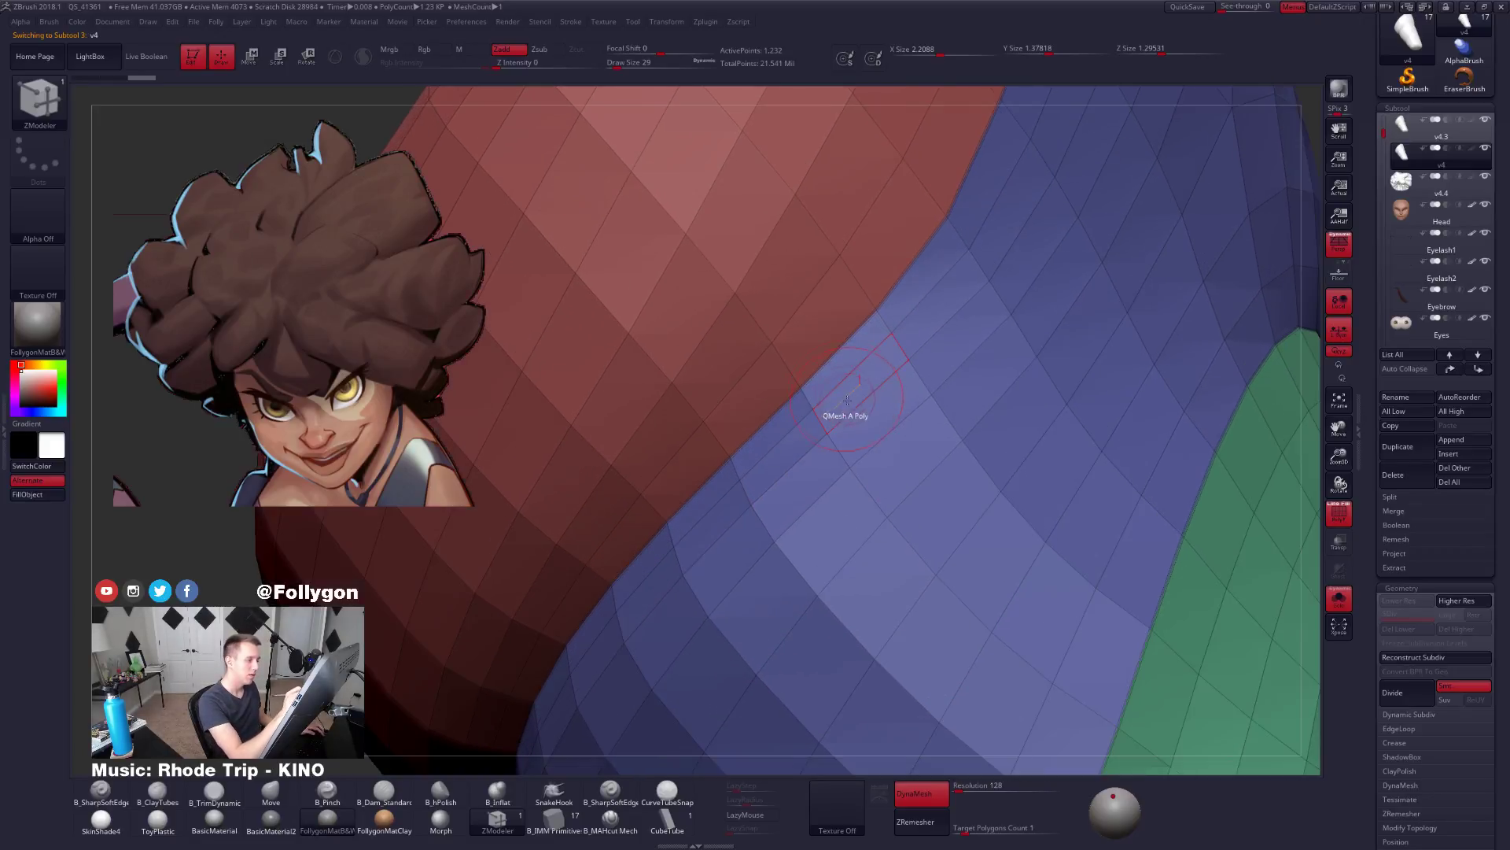
{"action": "key", "text": "space"}
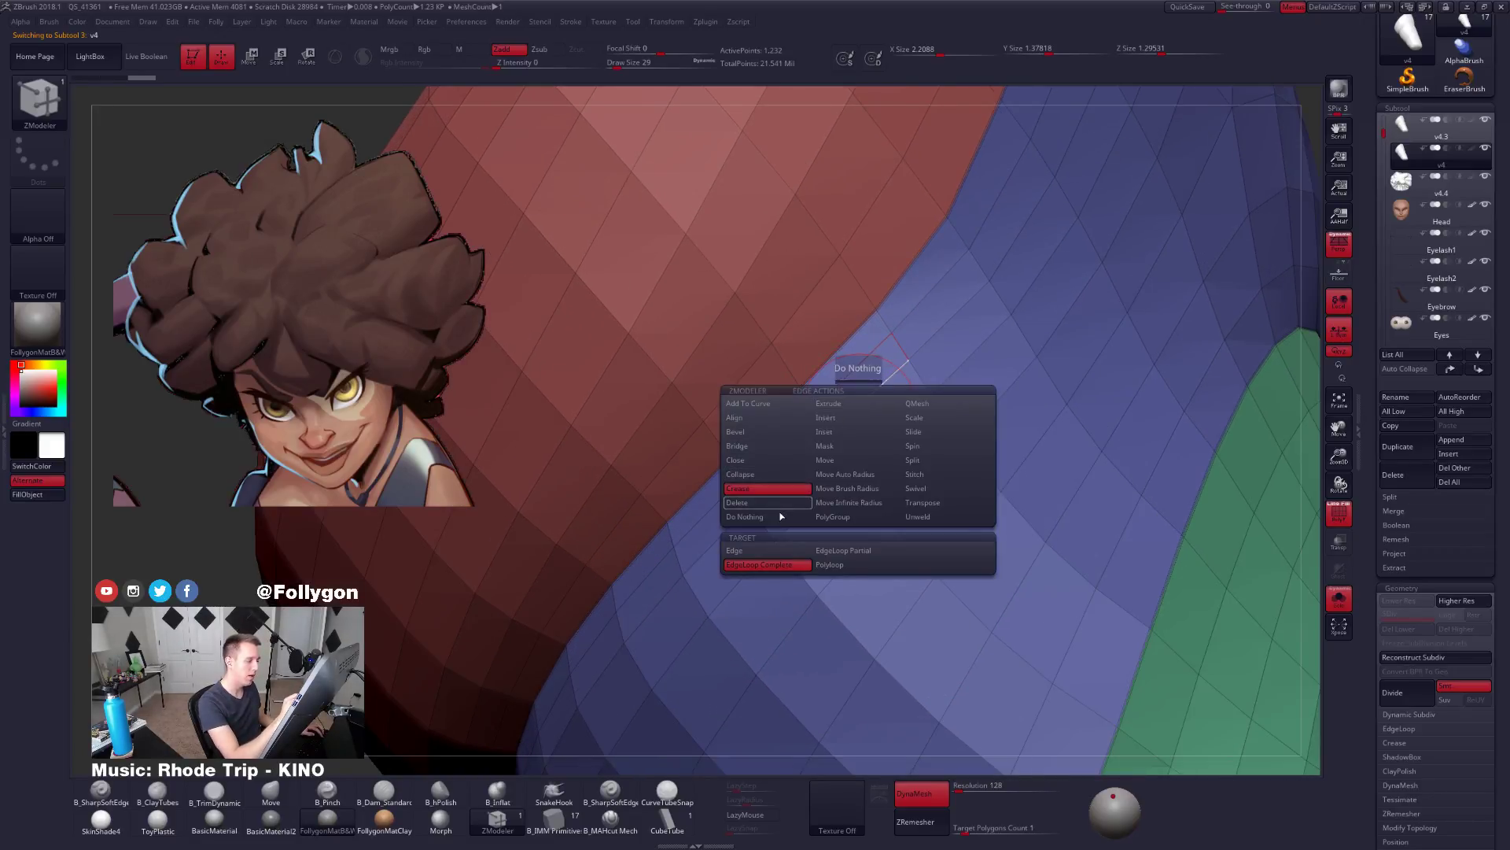
{"action": "left_click", "coordinate": [796, 566]}
{"action": "left_click", "coordinate": [854, 420]}
{"action": "right_click_drag", "start_coordinate": [864, 438], "coordinate": [871, 466], "text": "ctrl"}
{"action": "key", "text": "d"}
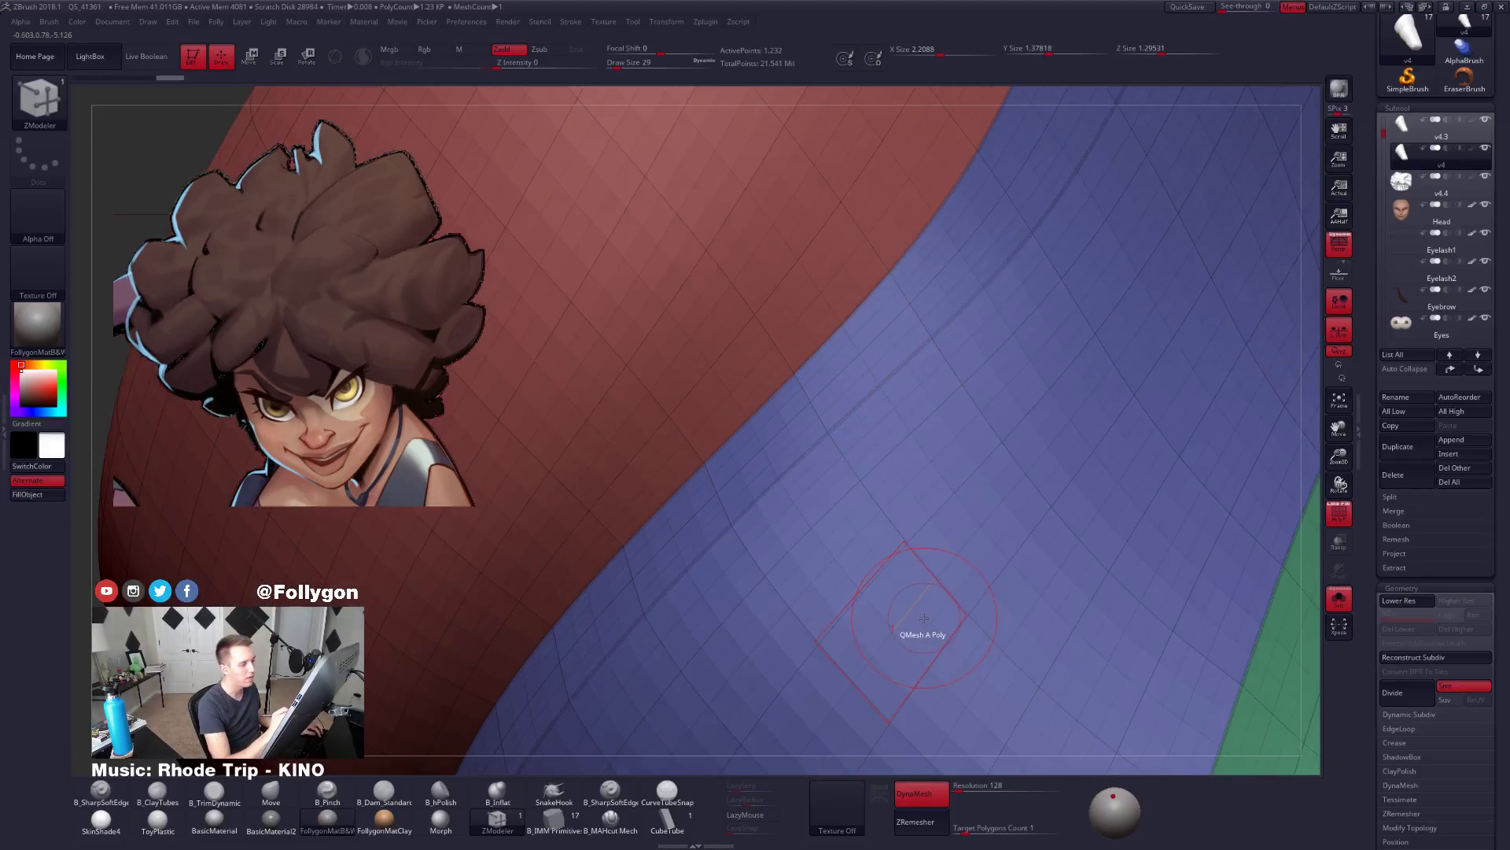
{"action": "key", "text": "shift+f"}
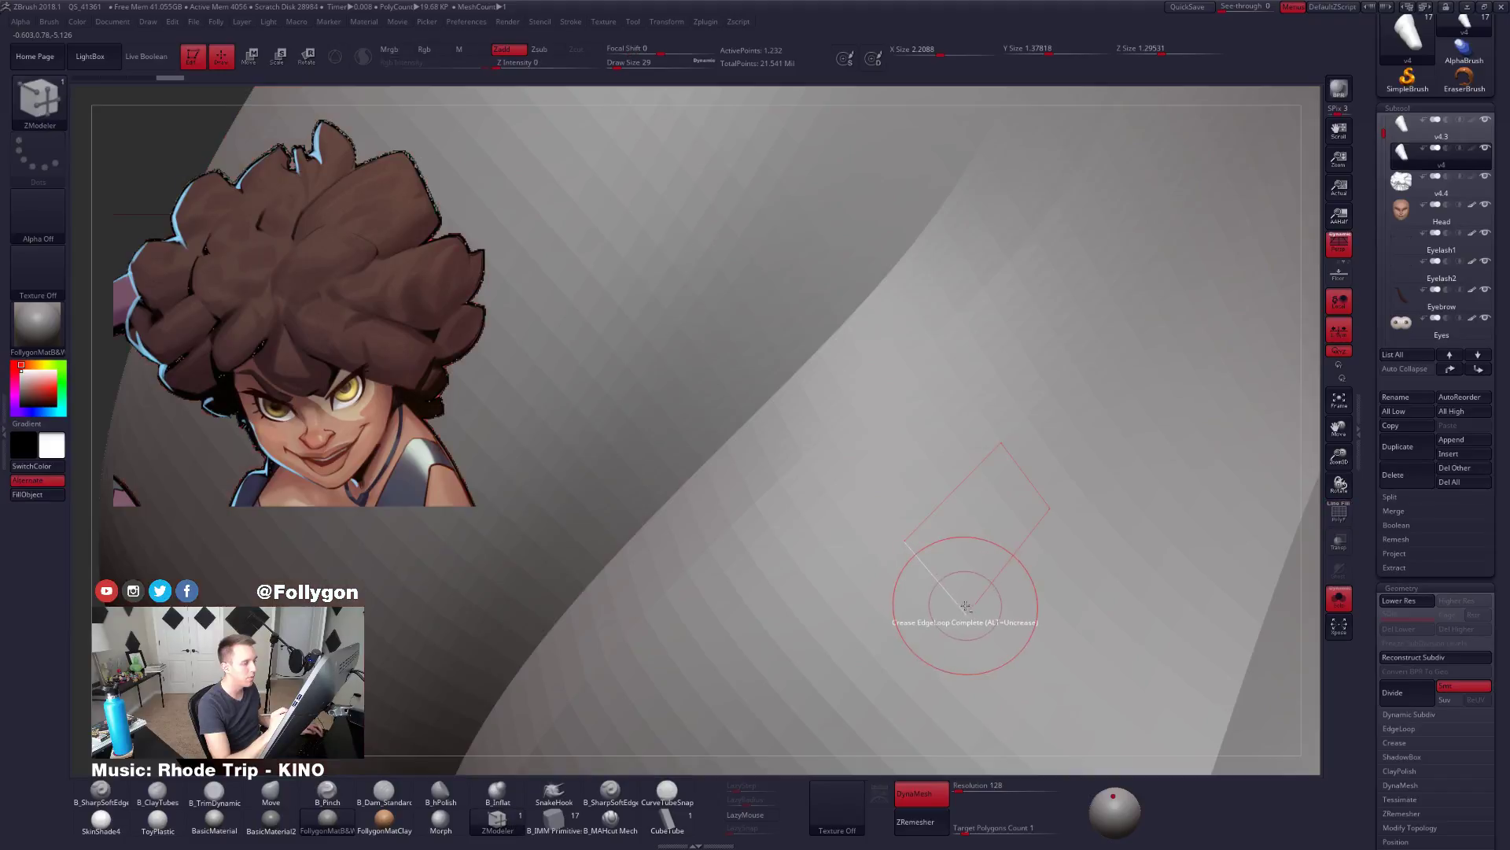
{"action": "right_click_drag", "start_coordinate": [964, 607], "coordinate": [840, 705], "text": "ctrl"}
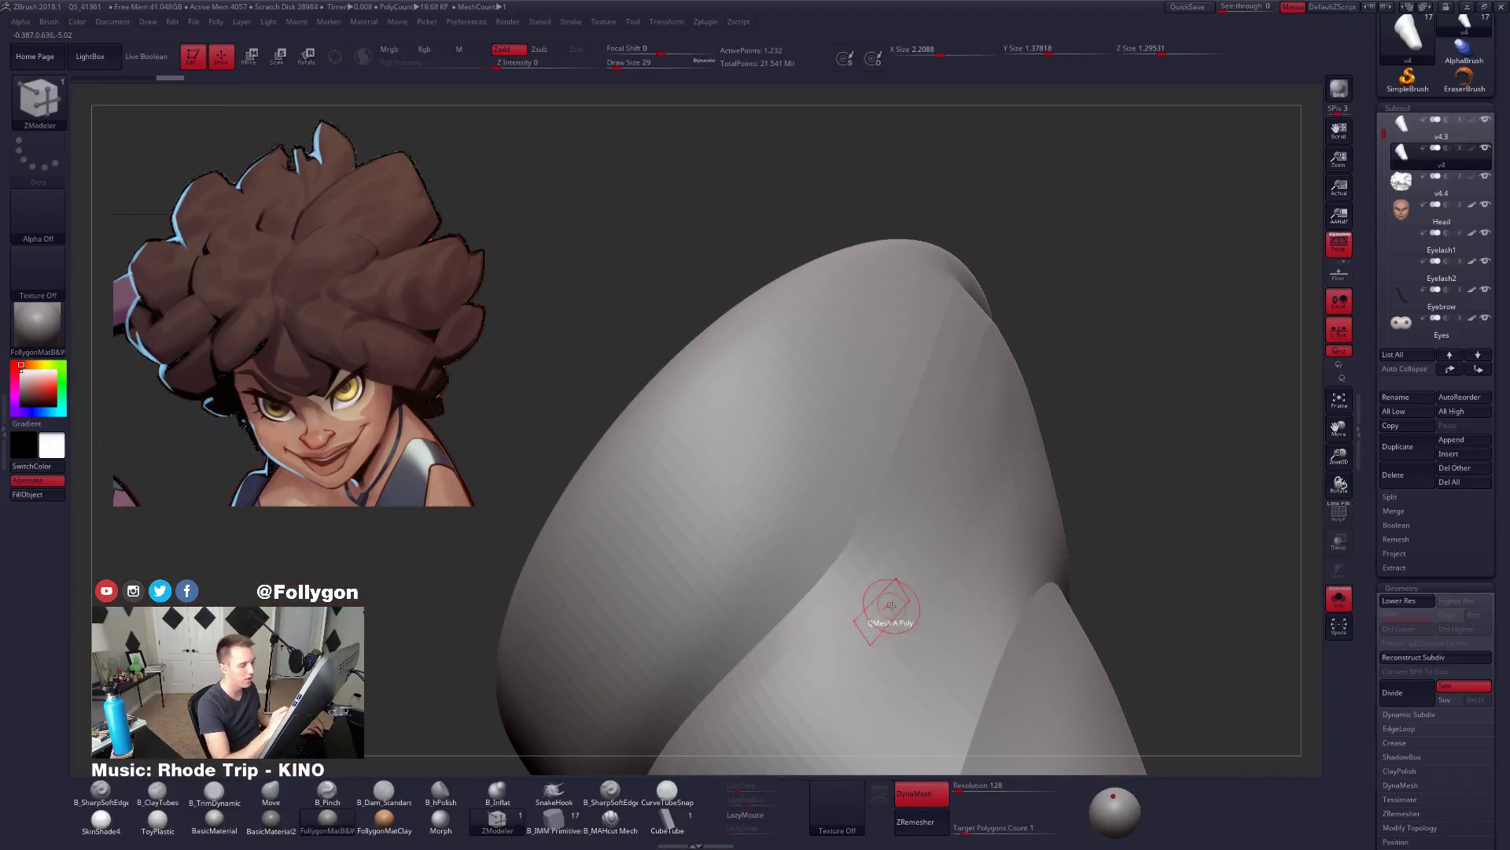
Bevel a complete edge loop on the duplicate's blue band with ZModeler and preview the subdivided surface.
{"action": "key", "text": "shift+f"}
{"action": "right_click_drag", "start_coordinate": [864, 647], "coordinate": [883, 580], "text": "alt"}
{"action": "key", "text": "shift+d"}
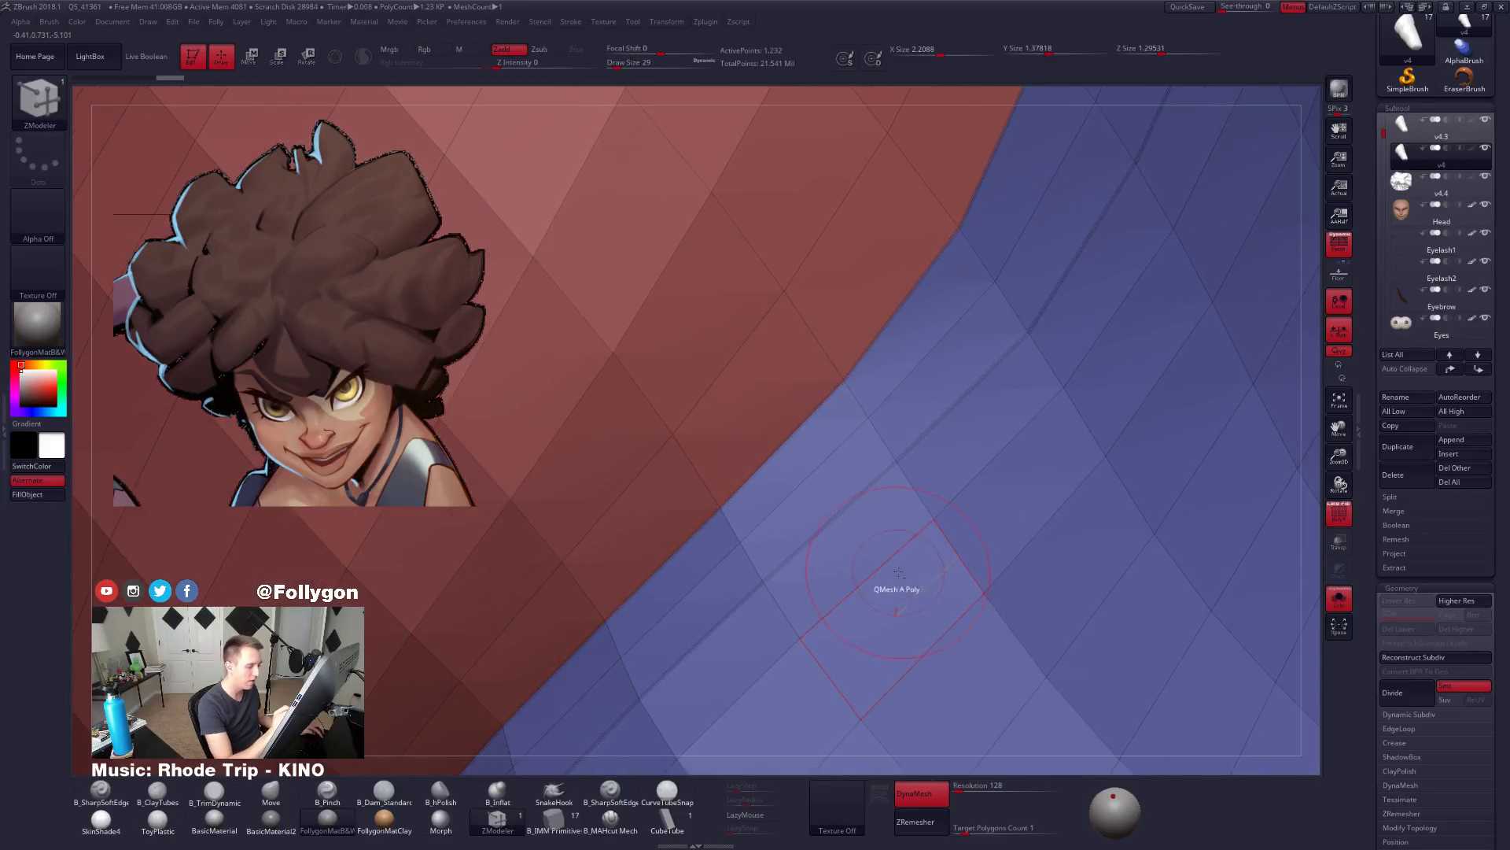
{"action": "key", "text": "space"}
{"action": "left_click", "coordinate": [791, 523]}
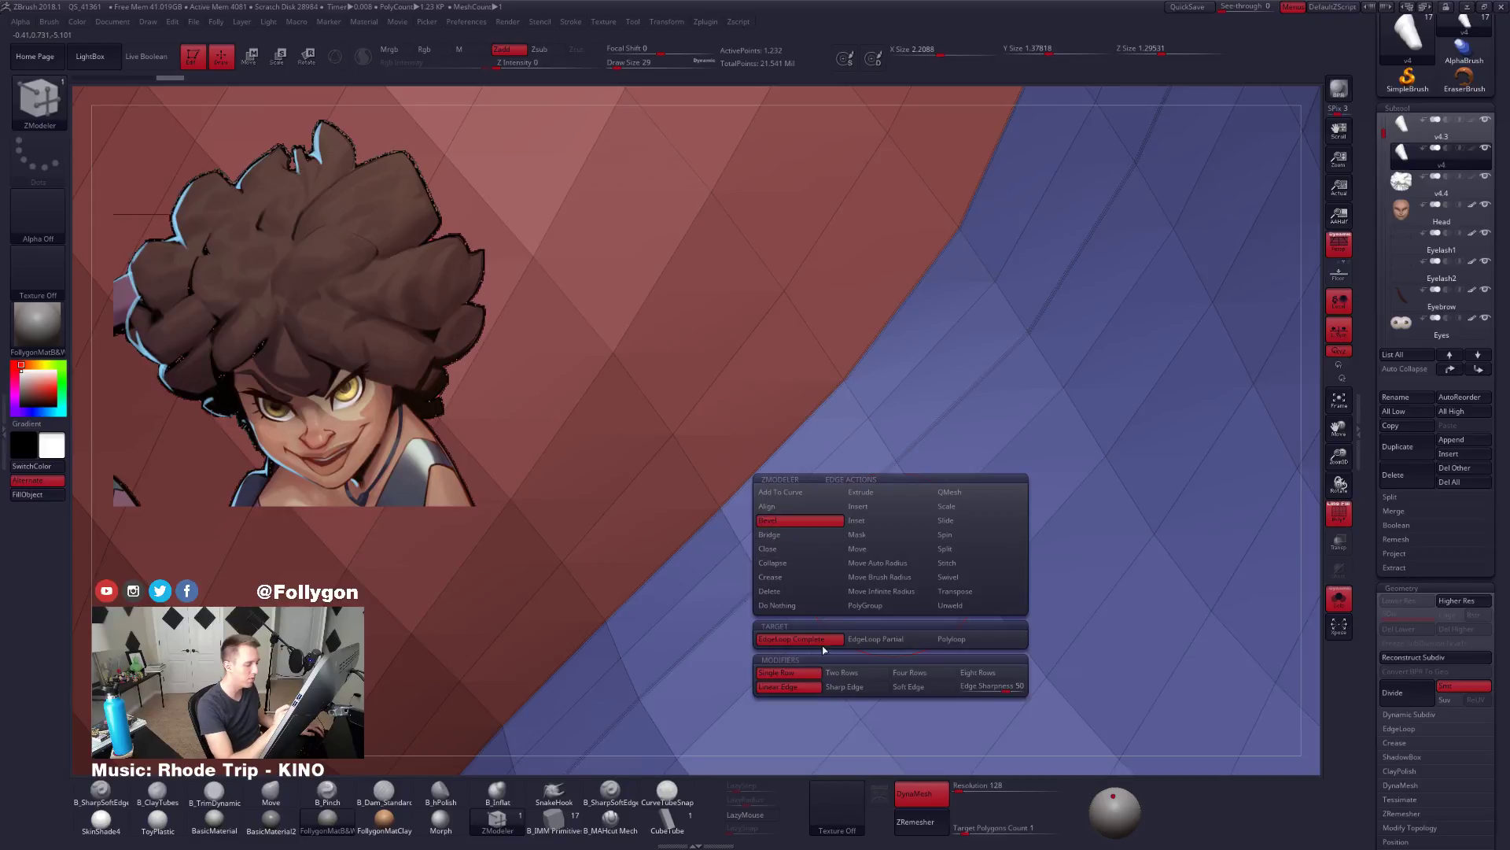
{"action": "left_click", "coordinate": [870, 582]}
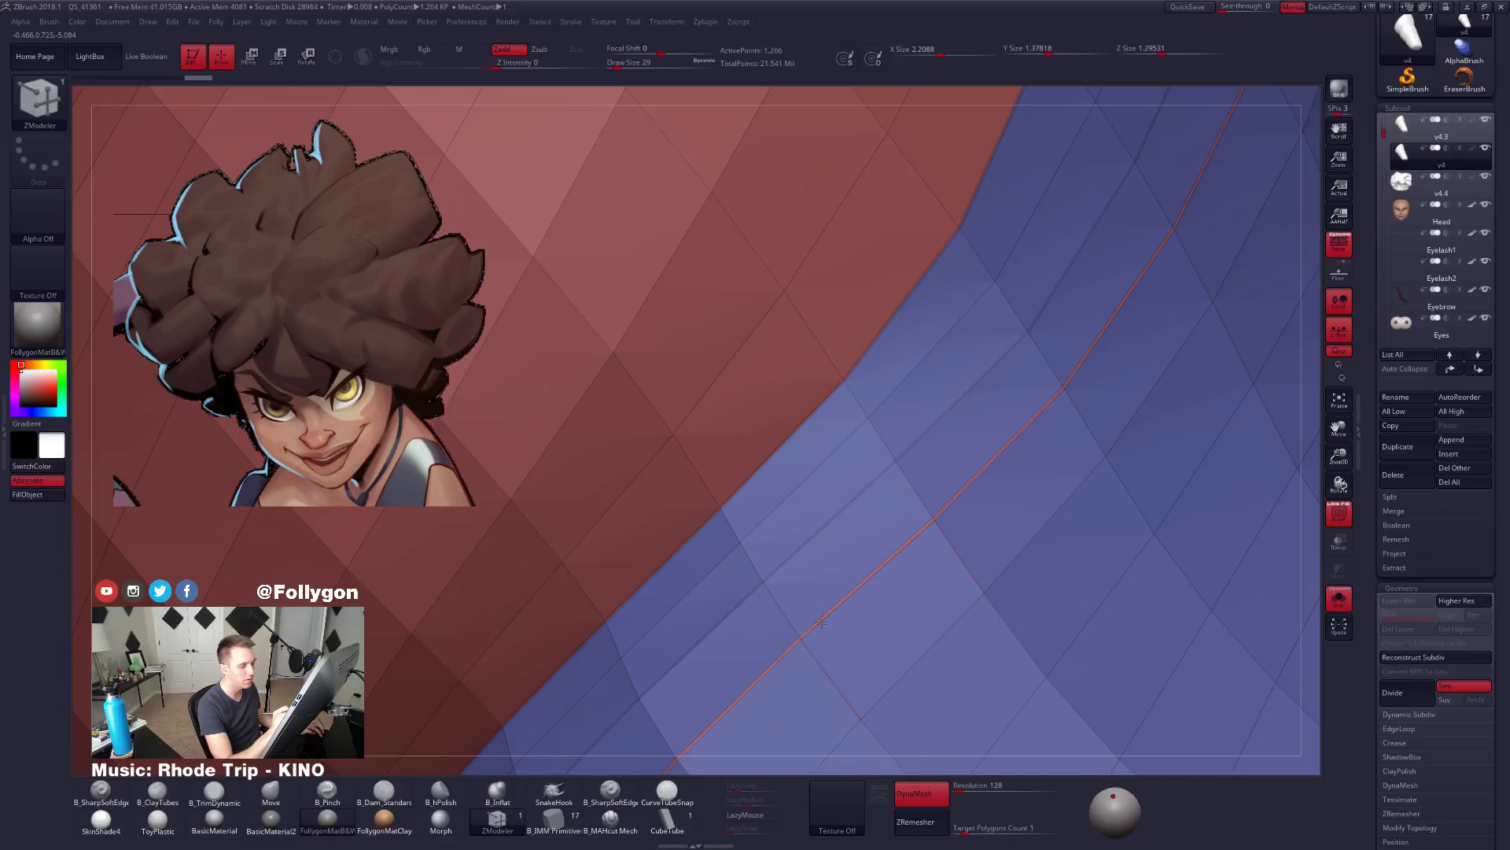
{"action": "key", "text": "d"}
{"action": "key", "text": "shift+f"}
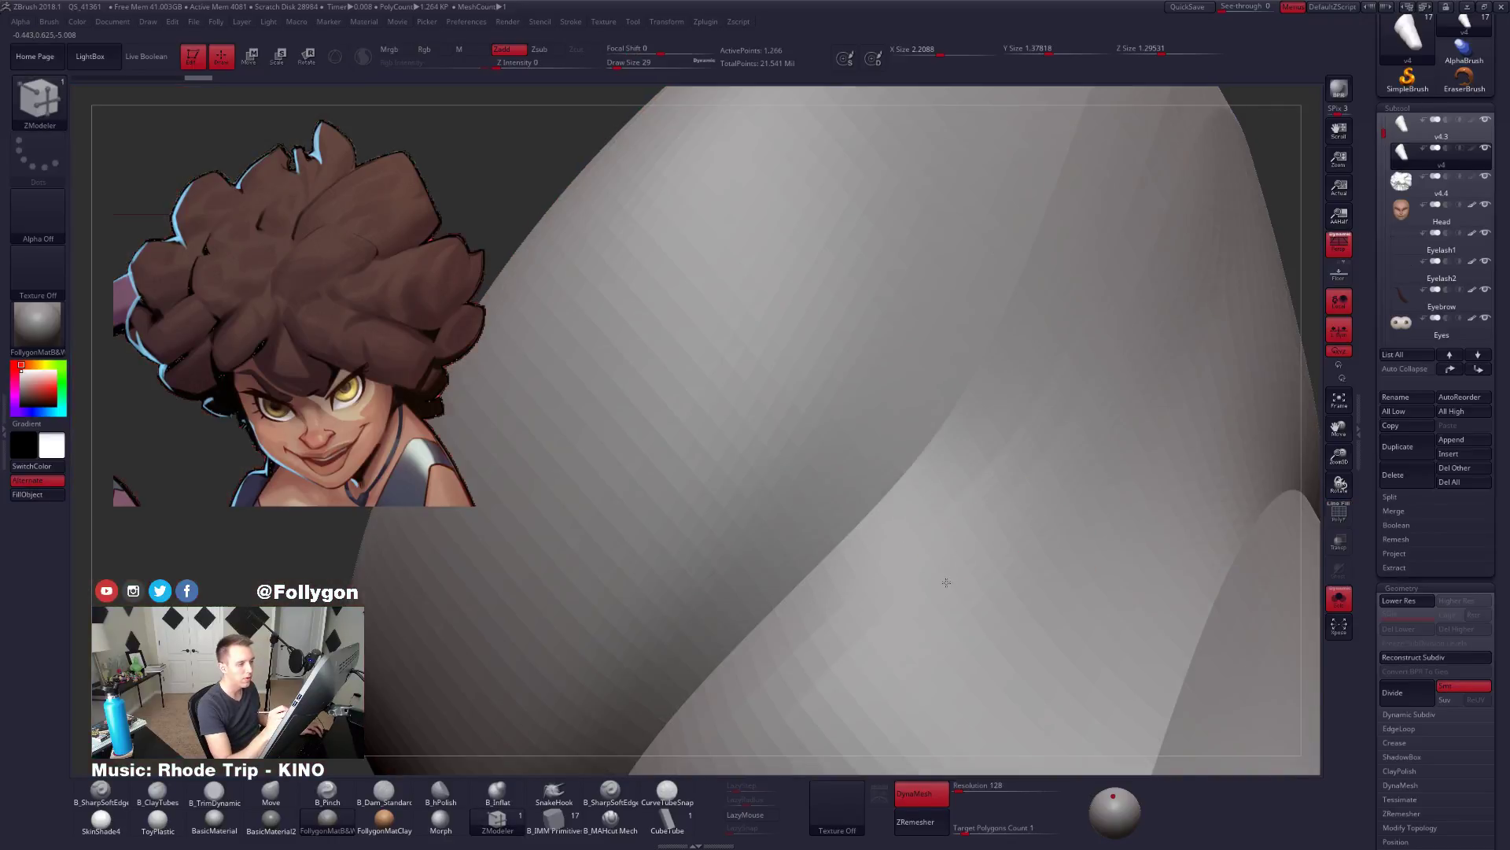
{"action": "right_click_drag", "start_coordinate": [946, 582], "coordinate": [782, 573], "text": "alt"}
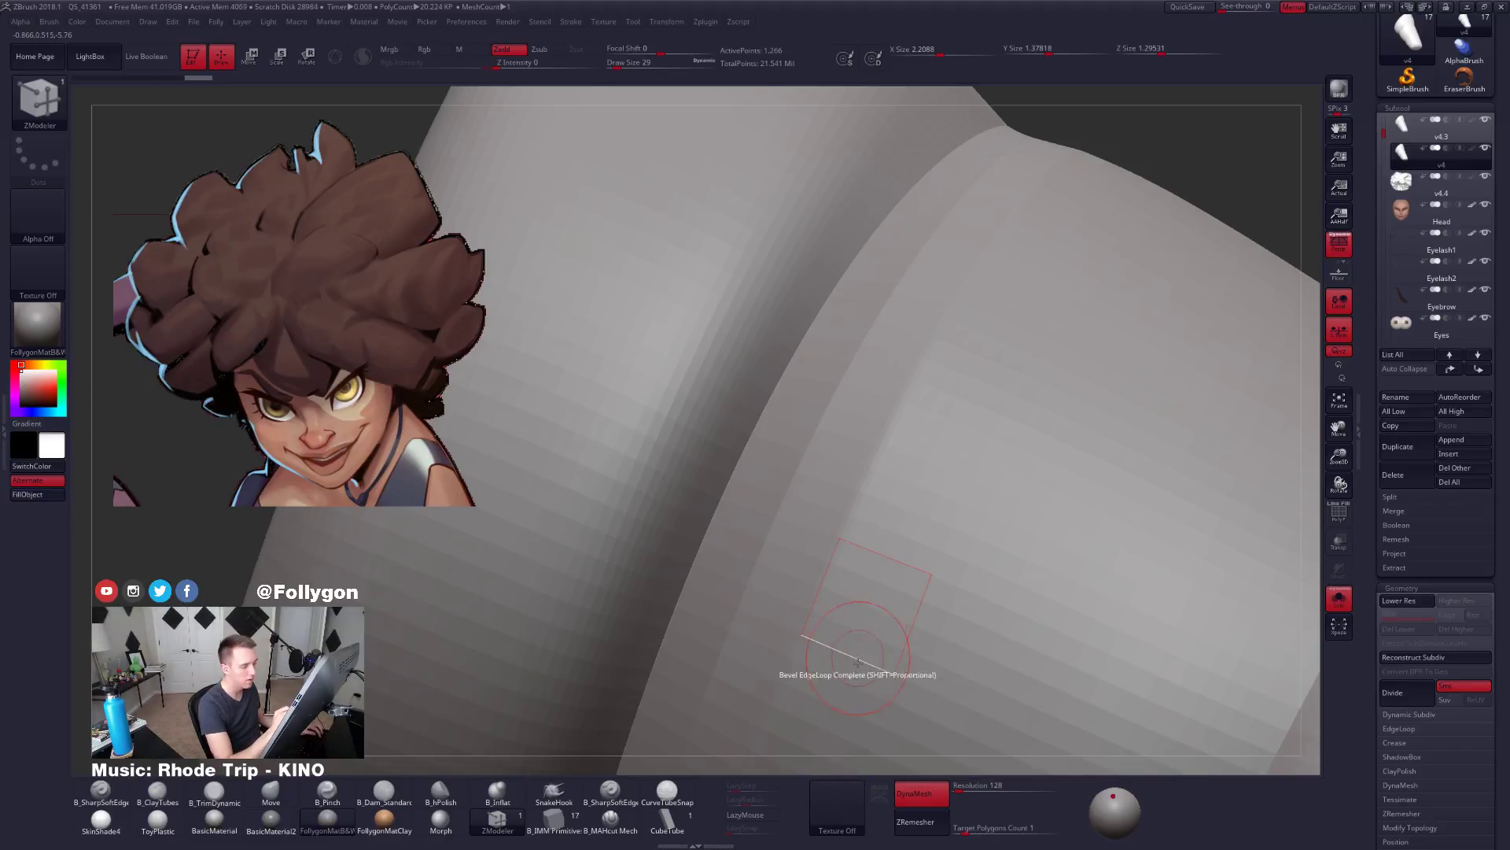
Bevel the complete edge loop along the orange strip on the duplicate's blue band and inspect the subdivided result.
{"action": "key", "text": "shift"}
{"action": "key", "text": "shift+d"}
{"action": "key", "text": "shift+f"}
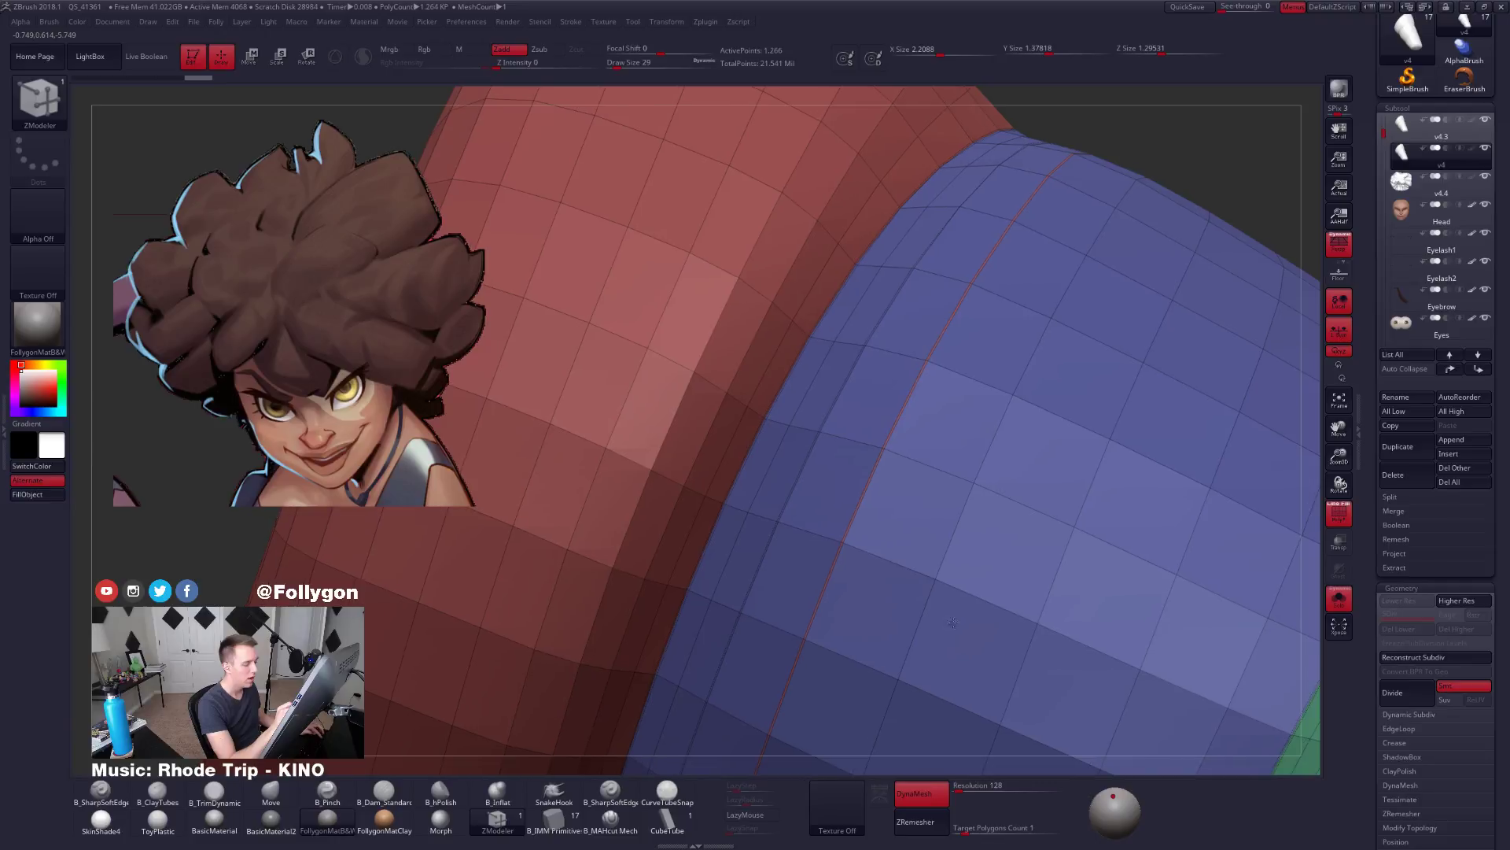
{"action": "right_click_drag", "start_coordinate": [834, 605], "coordinate": [808, 602], "text": "ctrl"}
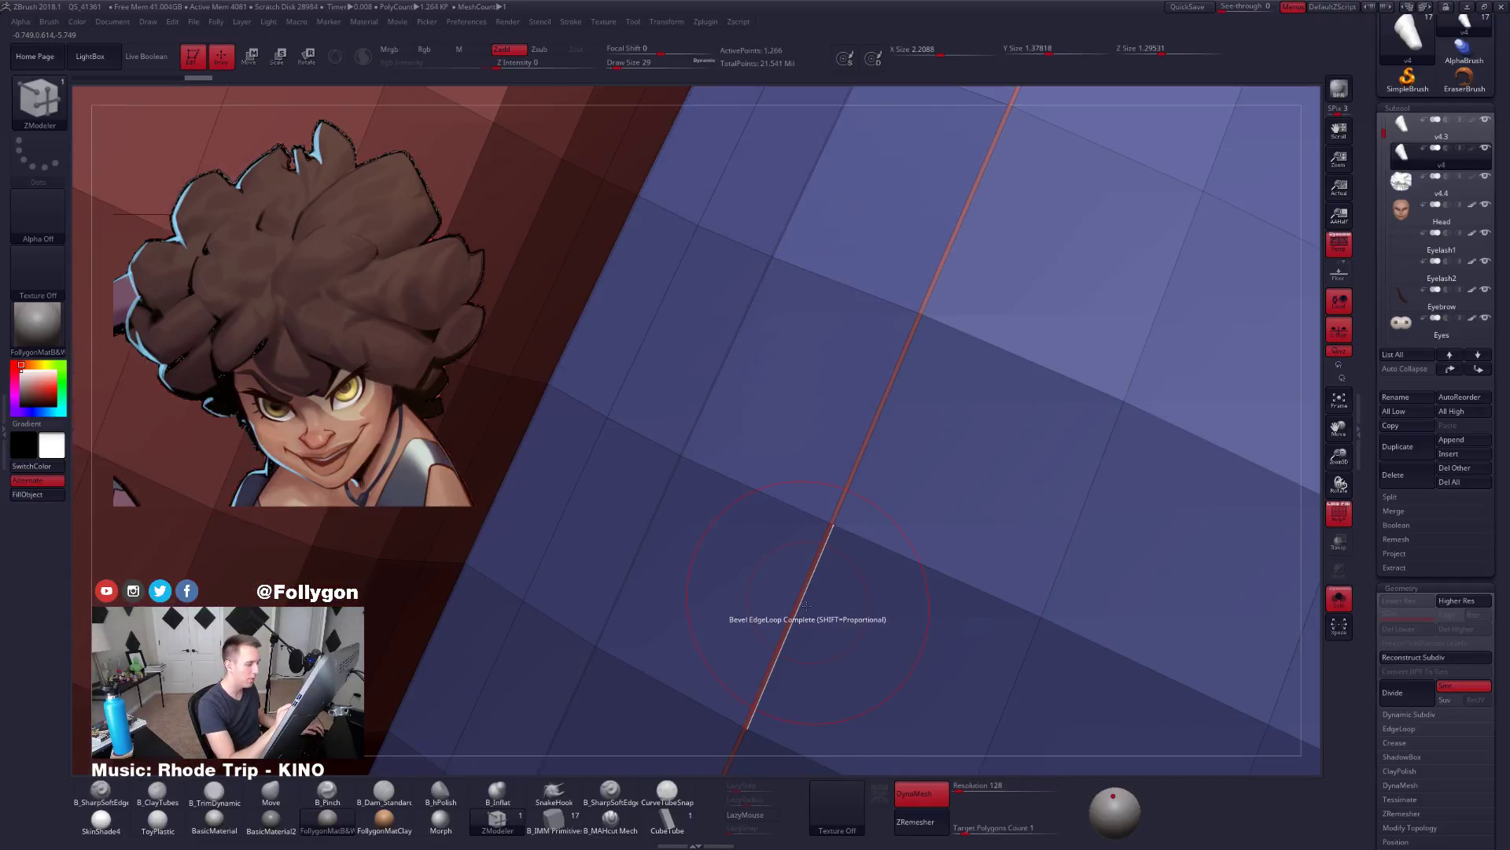
{"action": "left_click", "coordinate": [808, 604]}
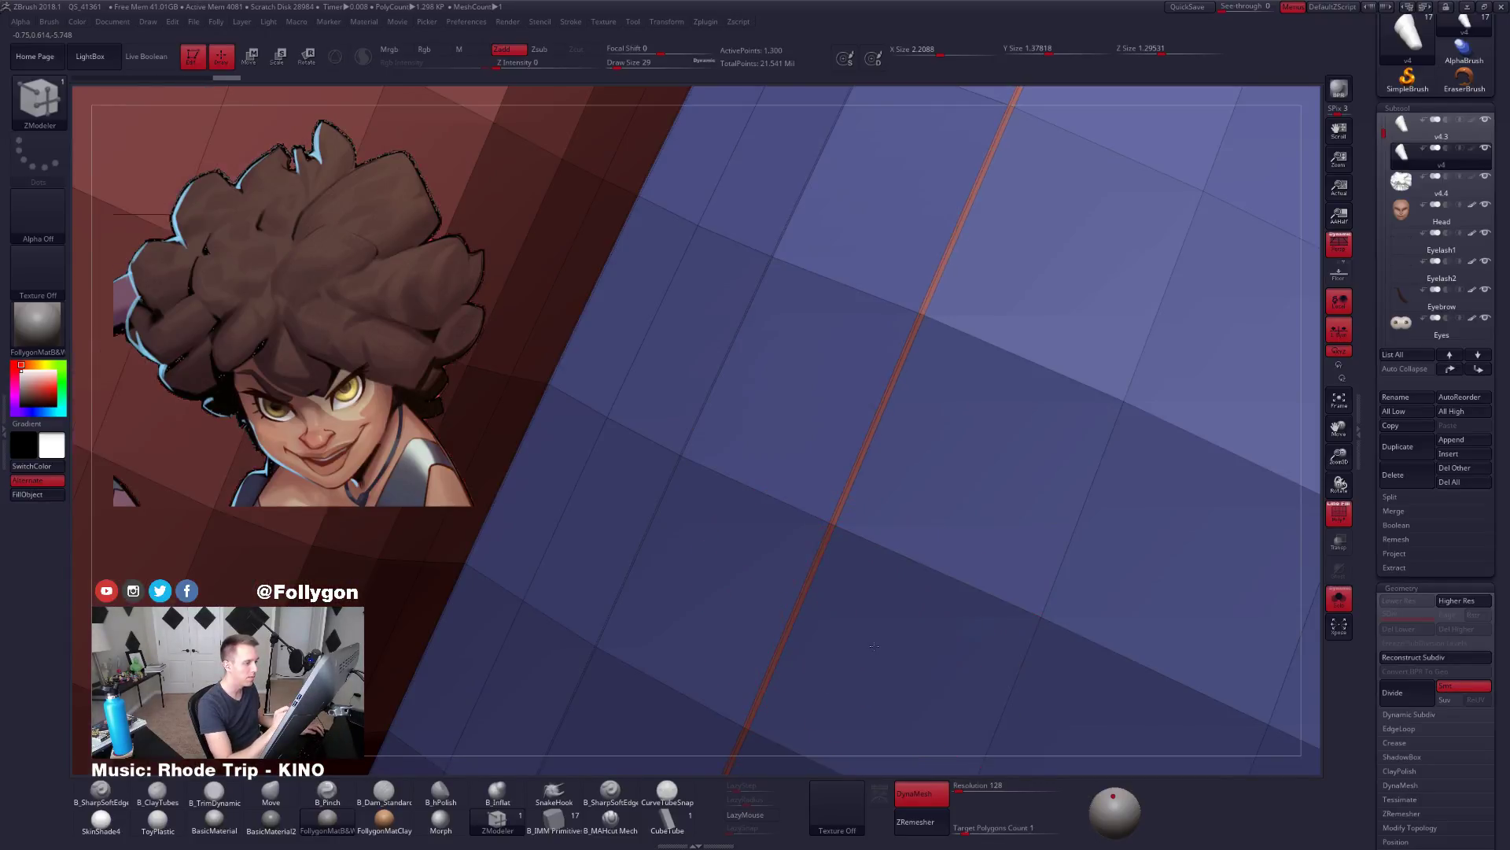
{"action": "right_click_drag", "start_coordinate": [840, 636], "coordinate": [882, 643]}
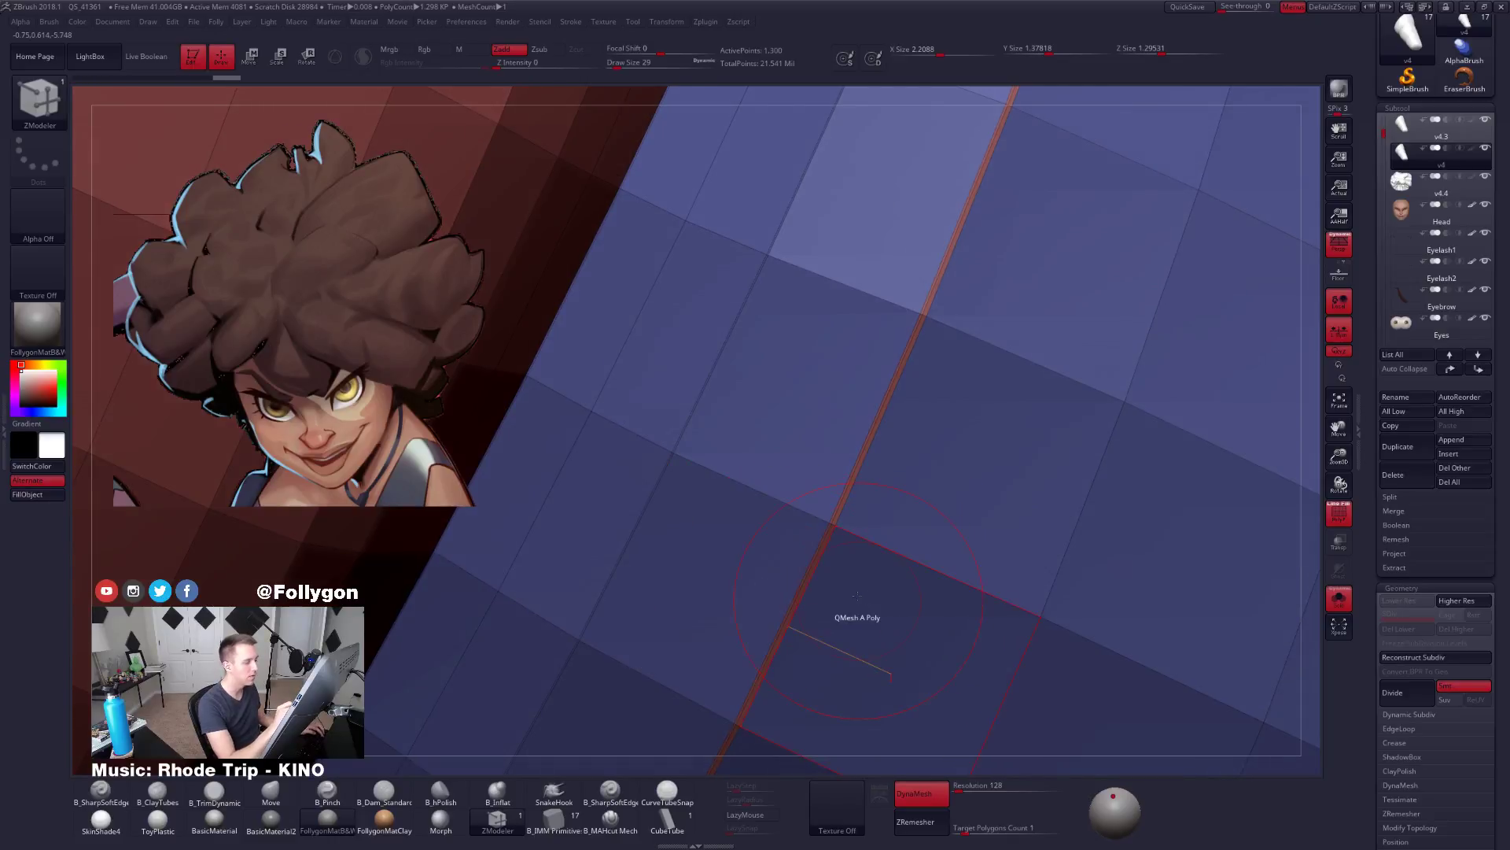
{"action": "right_click_drag", "start_coordinate": [747, 560], "coordinate": [683, 684], "text": "alt"}
{"action": "key", "text": "shift+f"}
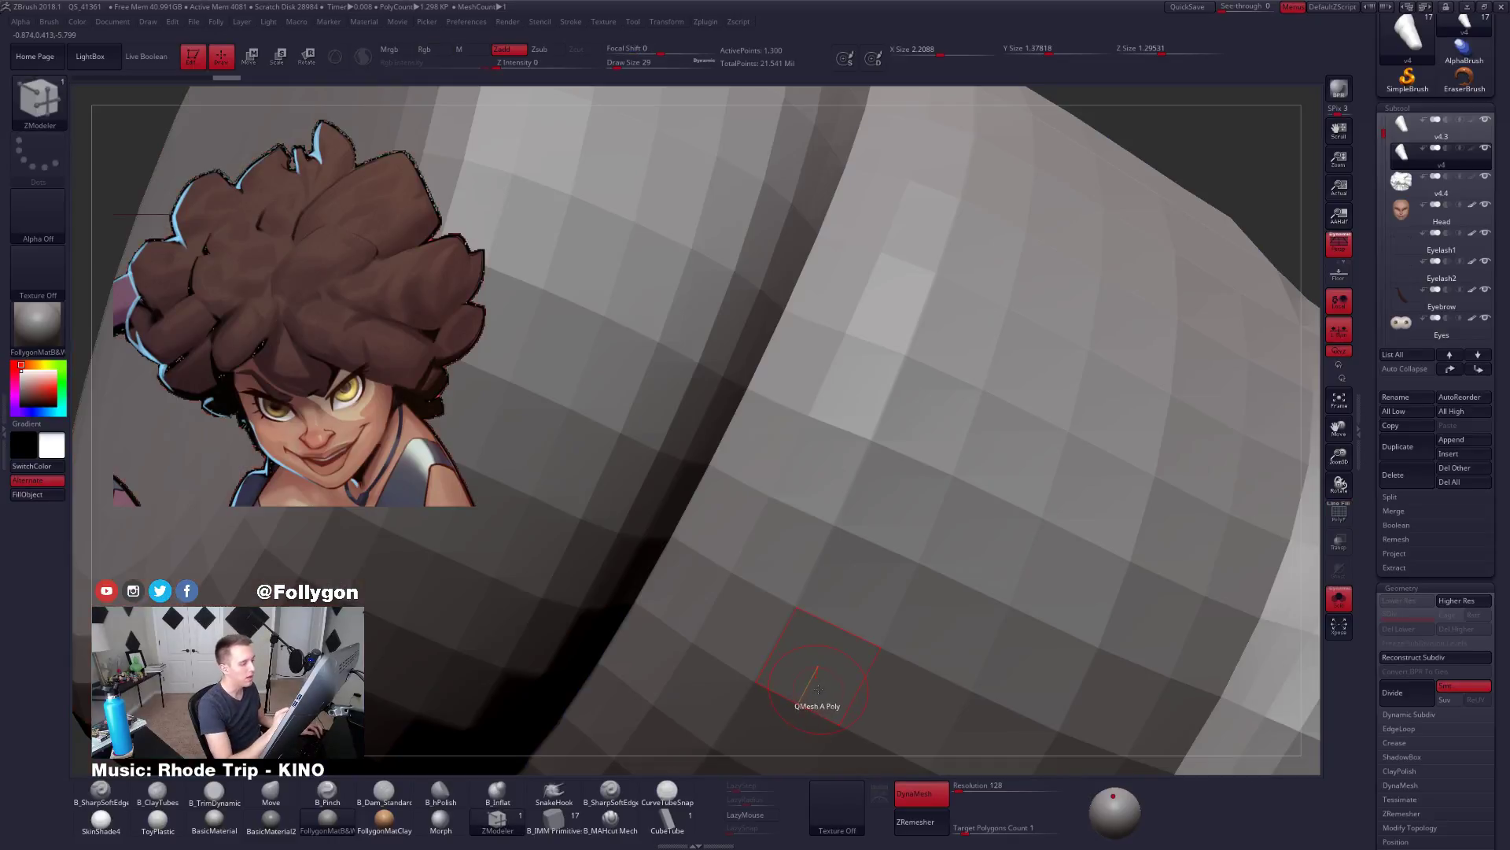
{"action": "key", "text": "d"}
{"action": "right_click_drag", "start_coordinate": [824, 695], "coordinate": [748, 557]}
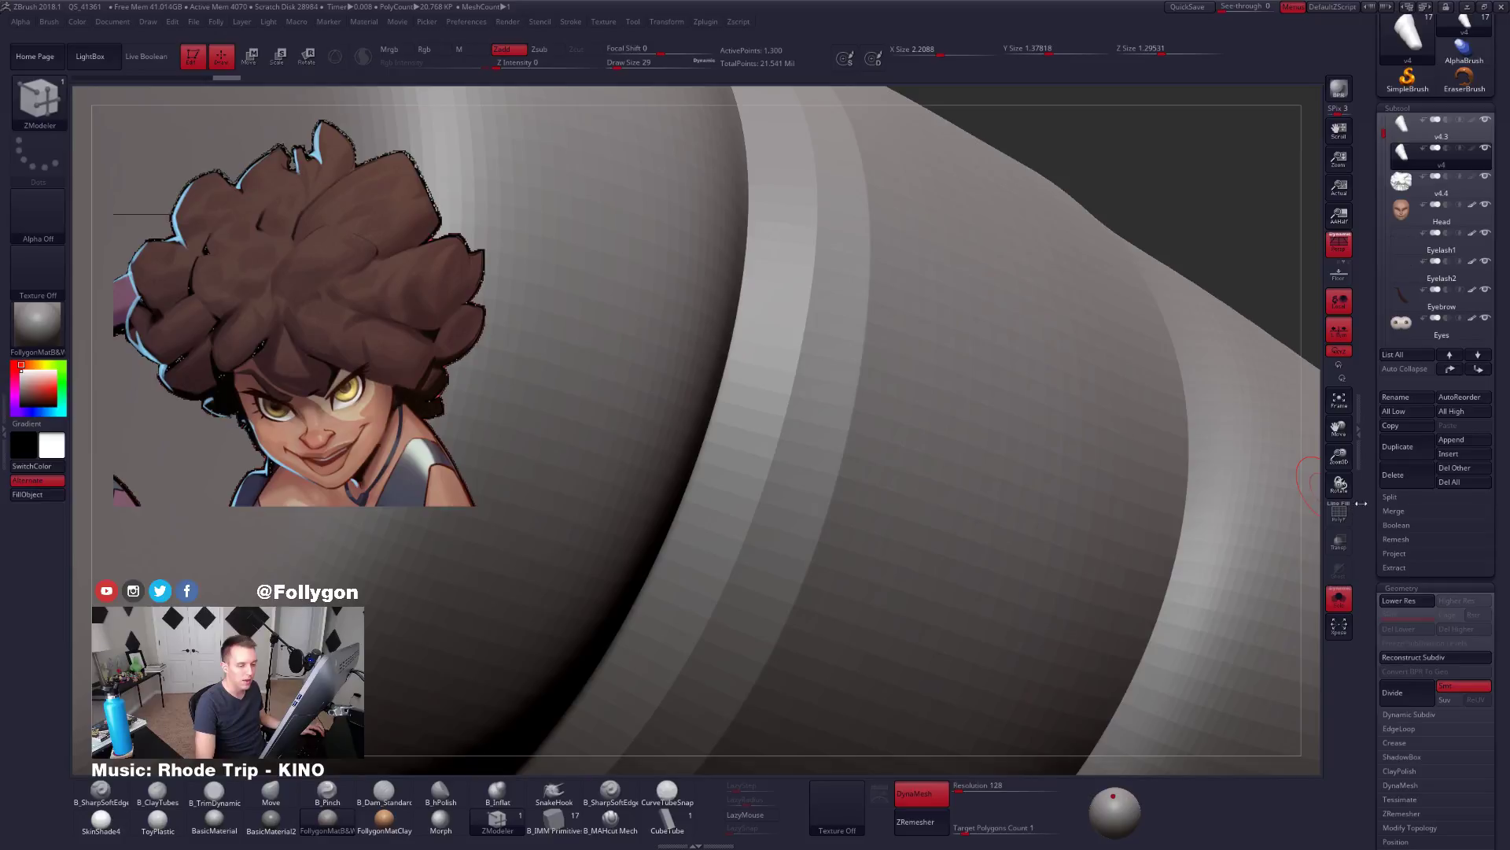
{"action": "mouse_move", "coordinate": [844, 456]}
{"action": "right_mouse_down", "text": "ctrl"}
{"action": "mouse_move", "coordinate": [818, 425]}
{"action": "mouse_move", "coordinate": [862, 453]}
{"action": "right_mouse_up", "text": "ctrl"}
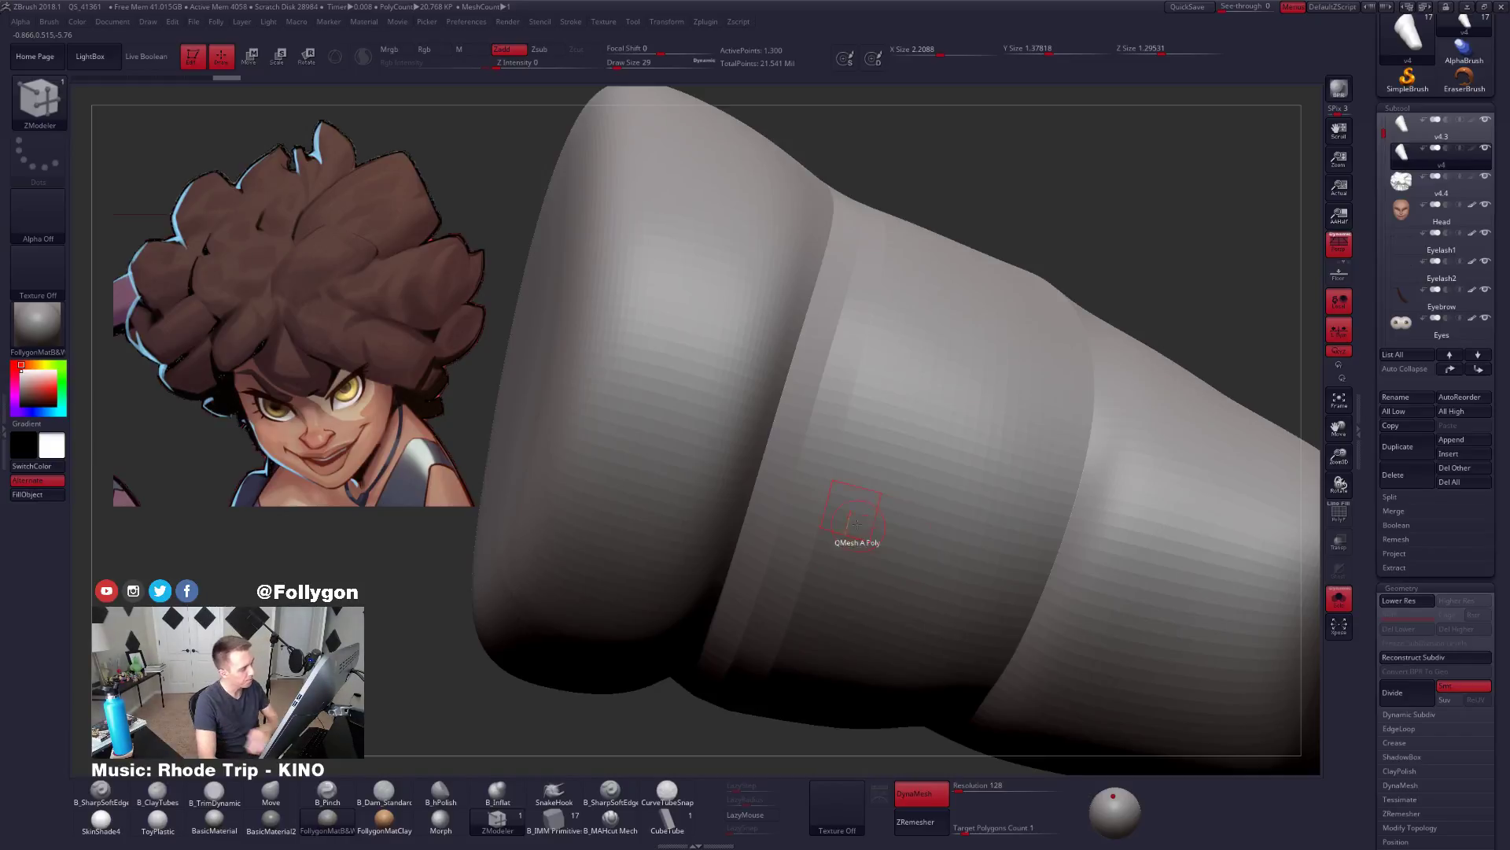
{"action": "right_click_drag", "start_coordinate": [863, 263], "coordinate": [816, 452]}
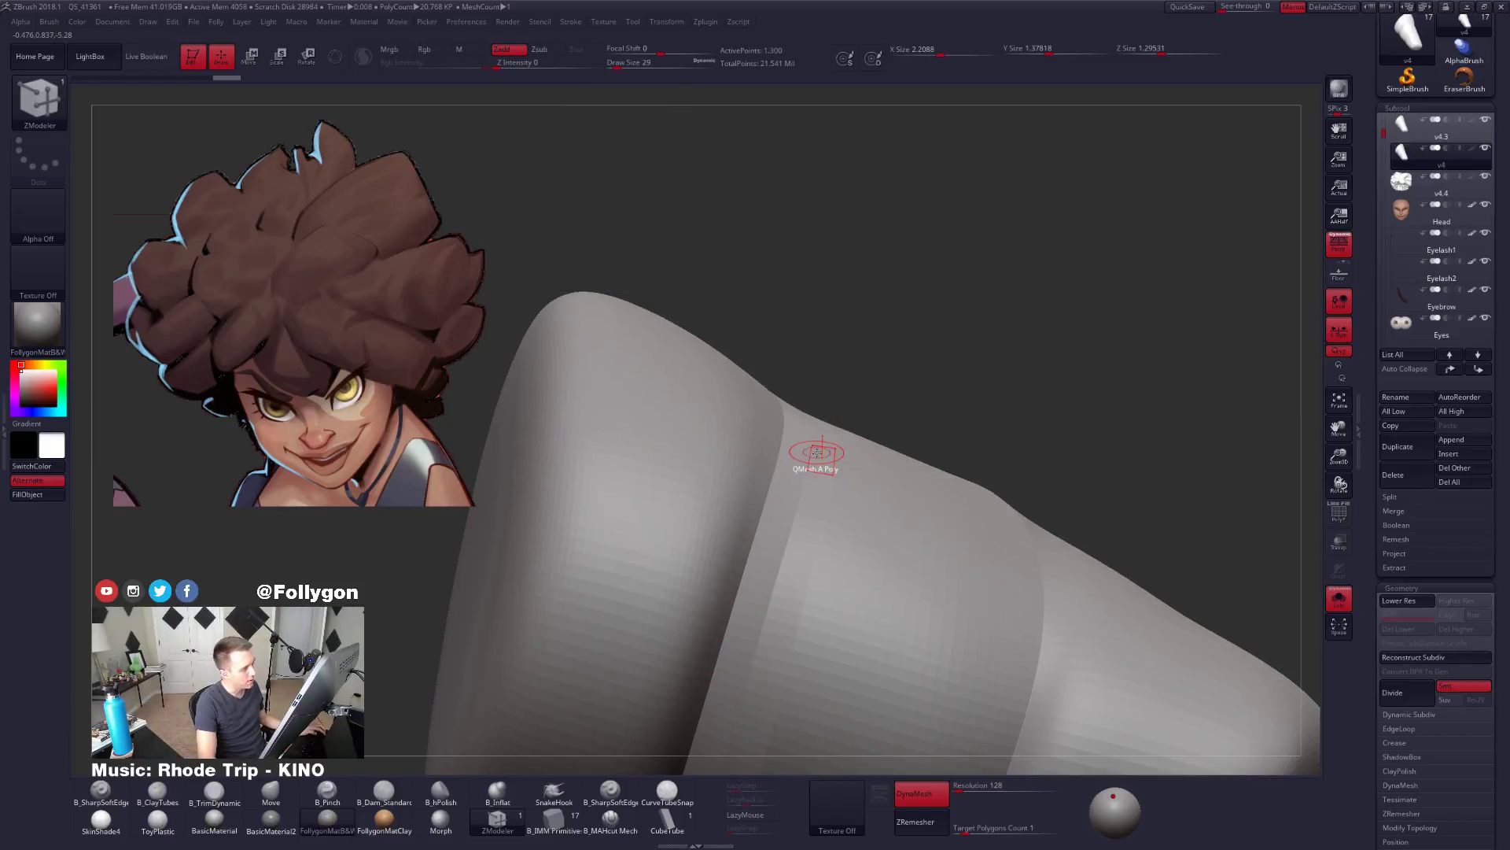
Delete the duplicate subtool and raise the original hair clump to subdivision level 5.
{"action": "left_click_drag", "start_coordinate": [1387, 185], "coordinate": [1328, 312]}
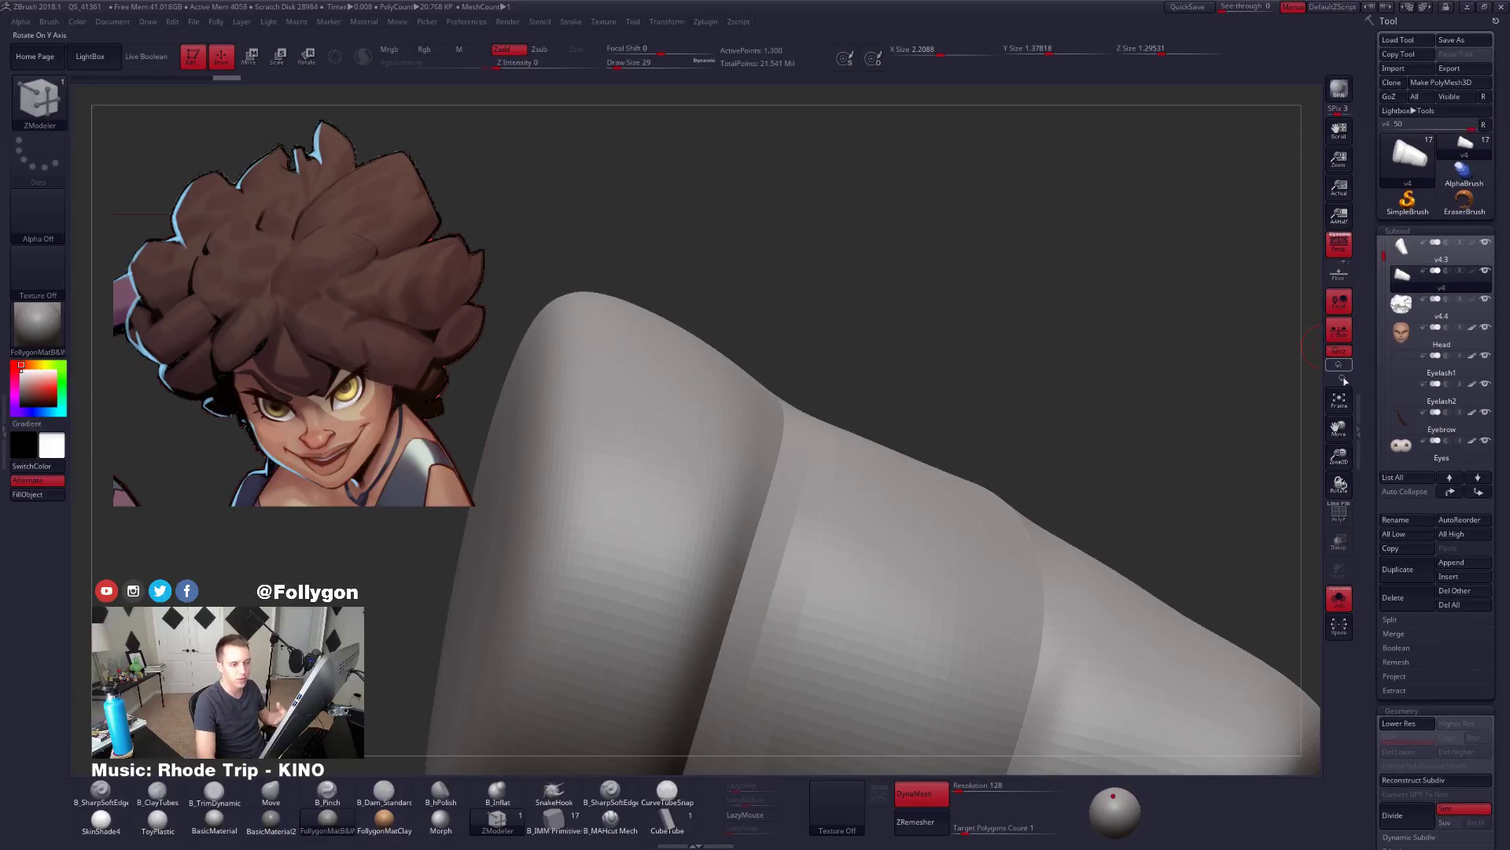
{"action": "left_click", "coordinate": [1416, 595]}
{"action": "left_click", "coordinate": [1299, 618]}
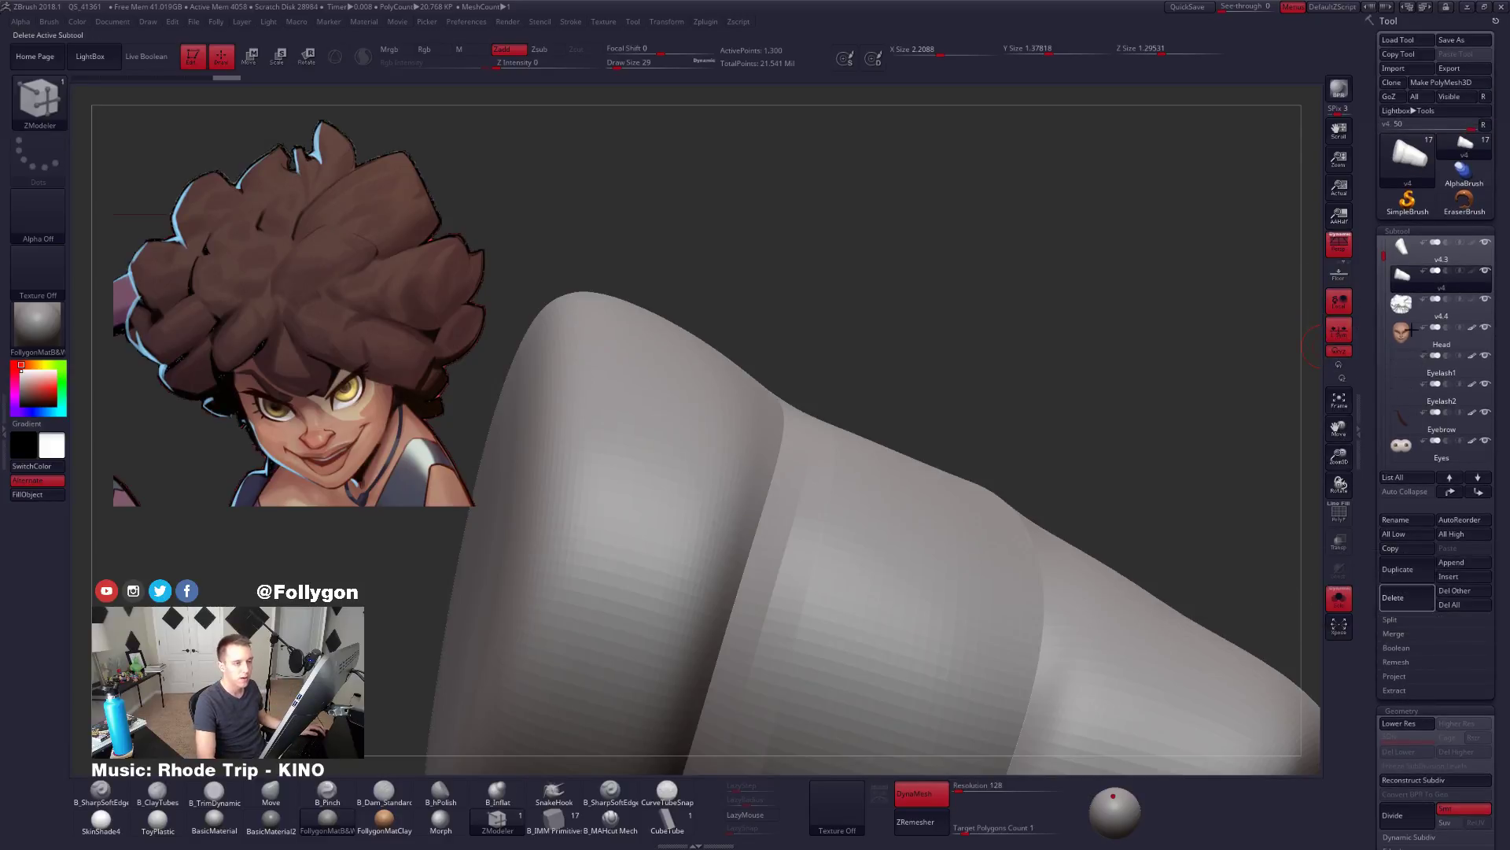
{"action": "key", "text": "d"}
{"action": "key", "text": "d"}
{"action": "key", "text": "d"}
{"action": "key", "text": "d"}
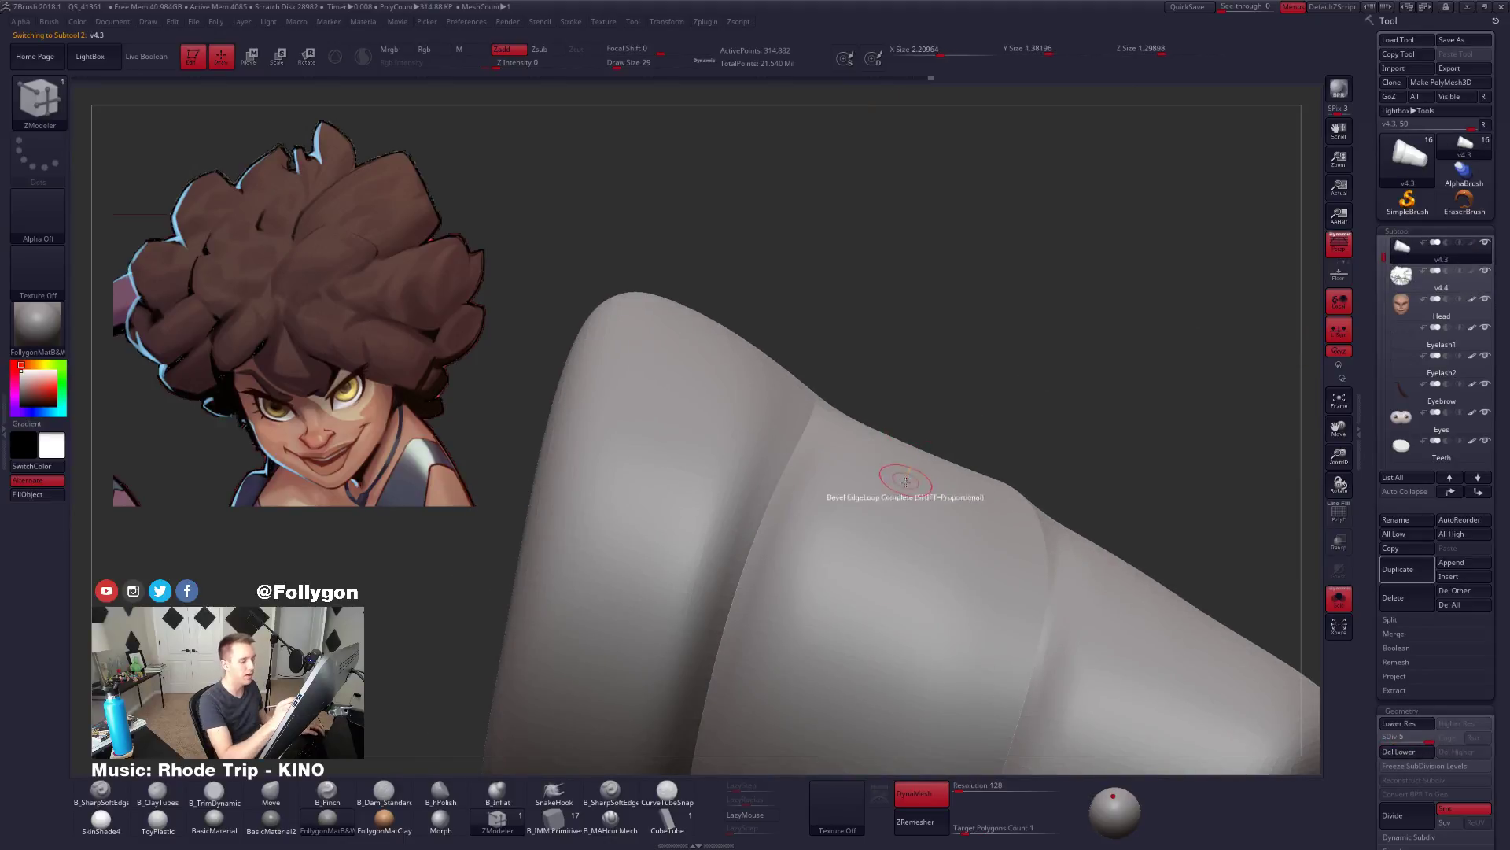
Select the TrimDynamic brush and smooth the wide band's surface at subdivision level 3.
{"action": "right_click_drag", "start_coordinate": [904, 472], "coordinate": [871, 590]}
{"action": "key", "text": "b"}
{"action": "key", "text": "m"}
{"action": "key", "text": "v"}
{"action": "mouse_move", "coordinate": [895, 346]}
{"action": "right_mouse_down"}
{"action": "mouse_move", "coordinate": [908, 401]}
{"action": "mouse_move", "coordinate": [903, 350]}
{"action": "mouse_move", "coordinate": [926, 337]}
{"action": "right_mouse_up"}
{"action": "key", "text": "space"}
{"action": "key", "text": "b"}
{"action": "key", "text": "t"}
{"action": "key", "text": "d"}
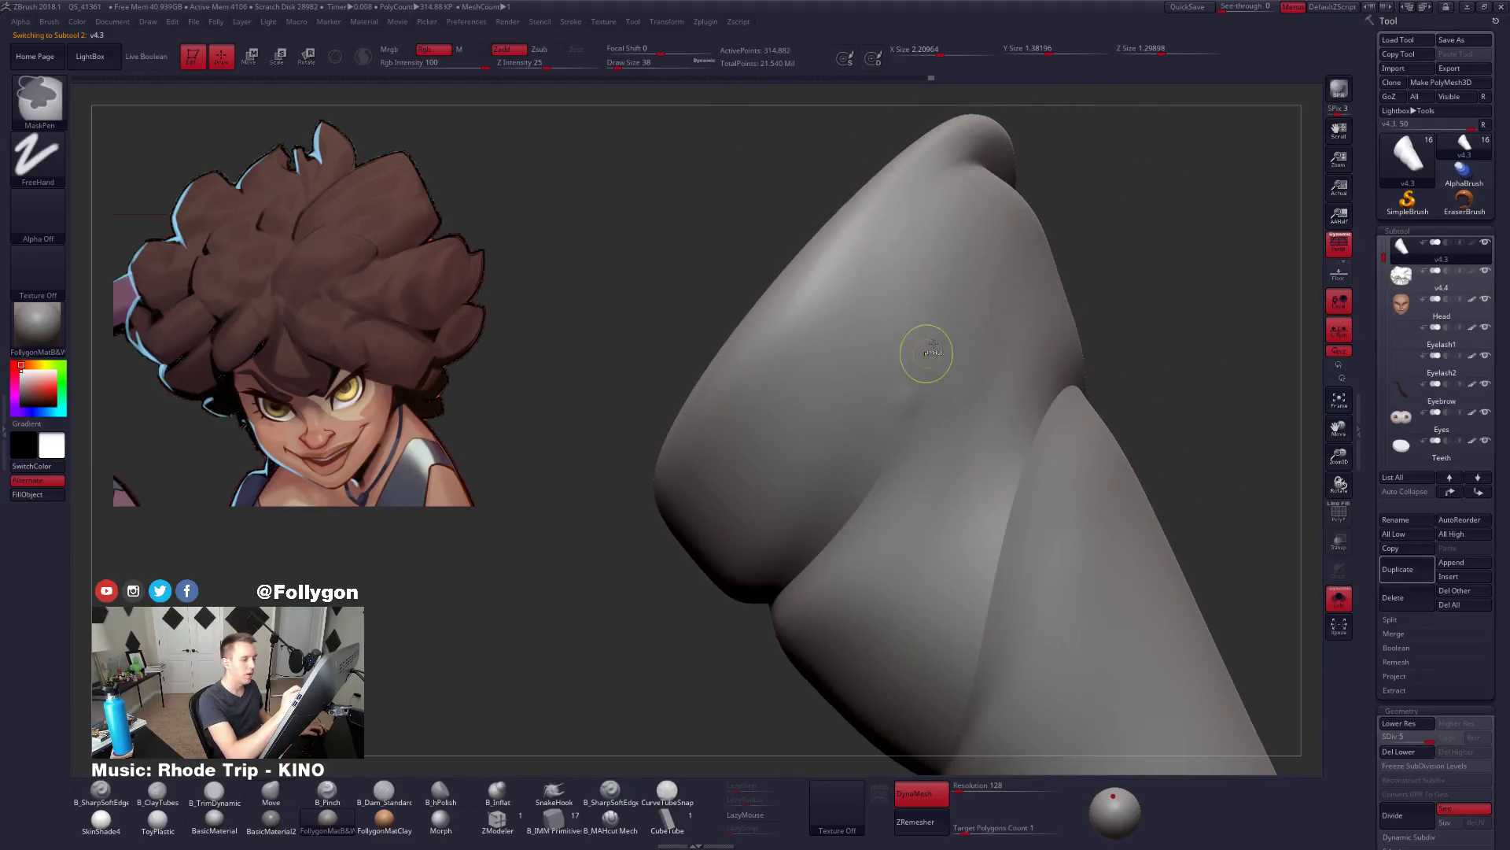
{"action": "key", "text": "space"}
{"action": "key", "text": "shift+d"}
{"action": "key", "text": "shift+d"}
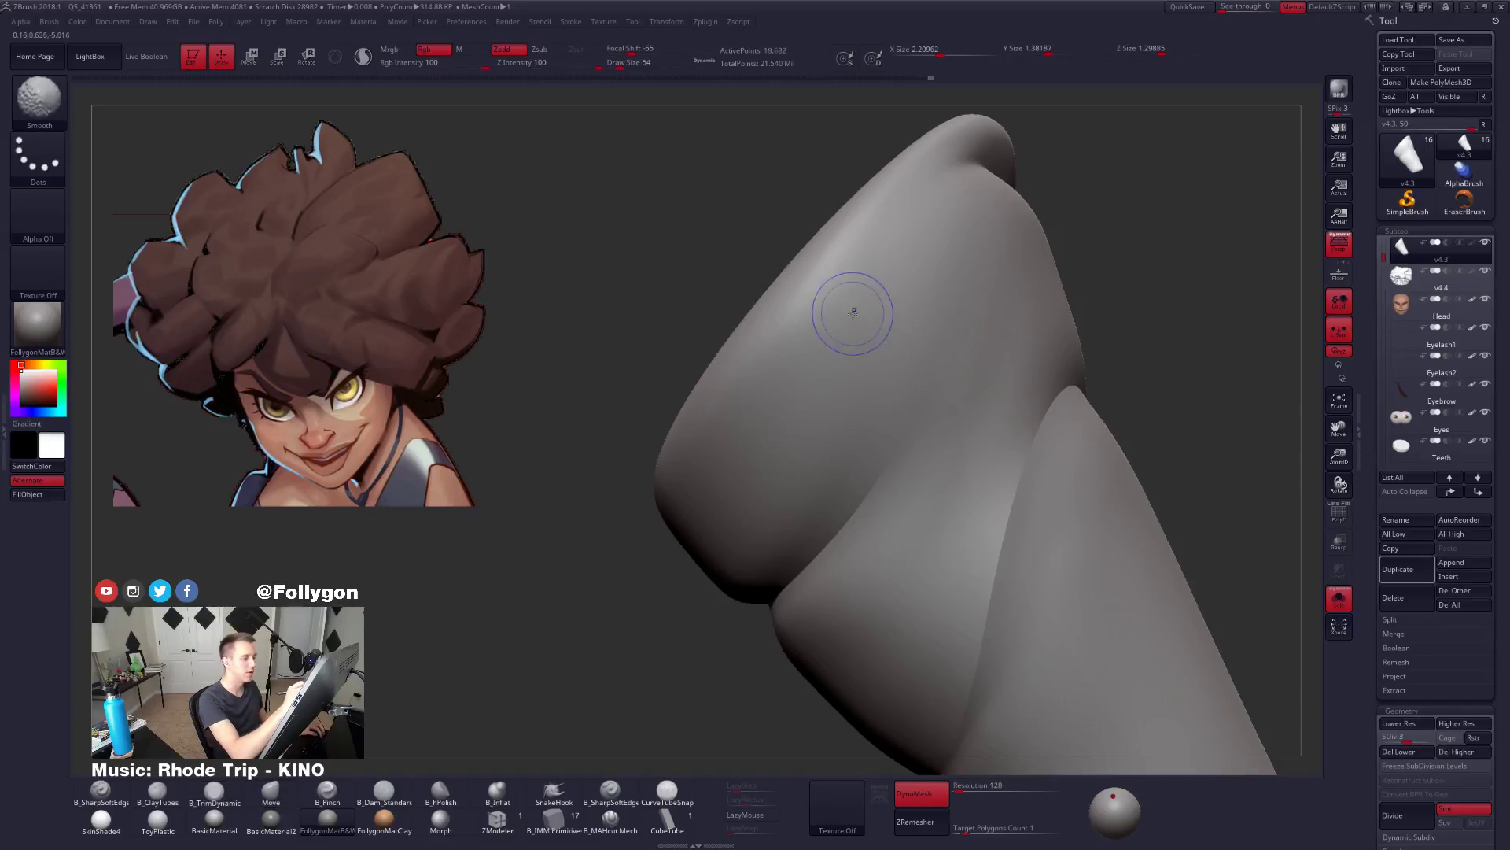
Trim along the wide band's rim beside the upper fold with TrimDynamic, reducing the draw size to 54.
{"action": "mouse_move", "coordinate": [853, 310]}
{"action": "right_mouse_down"}
{"action": "mouse_move", "coordinate": [875, 246]}
{"action": "mouse_move", "coordinate": [922, 193]}
{"action": "right_mouse_up"}
{"action": "key", "text": "space"}
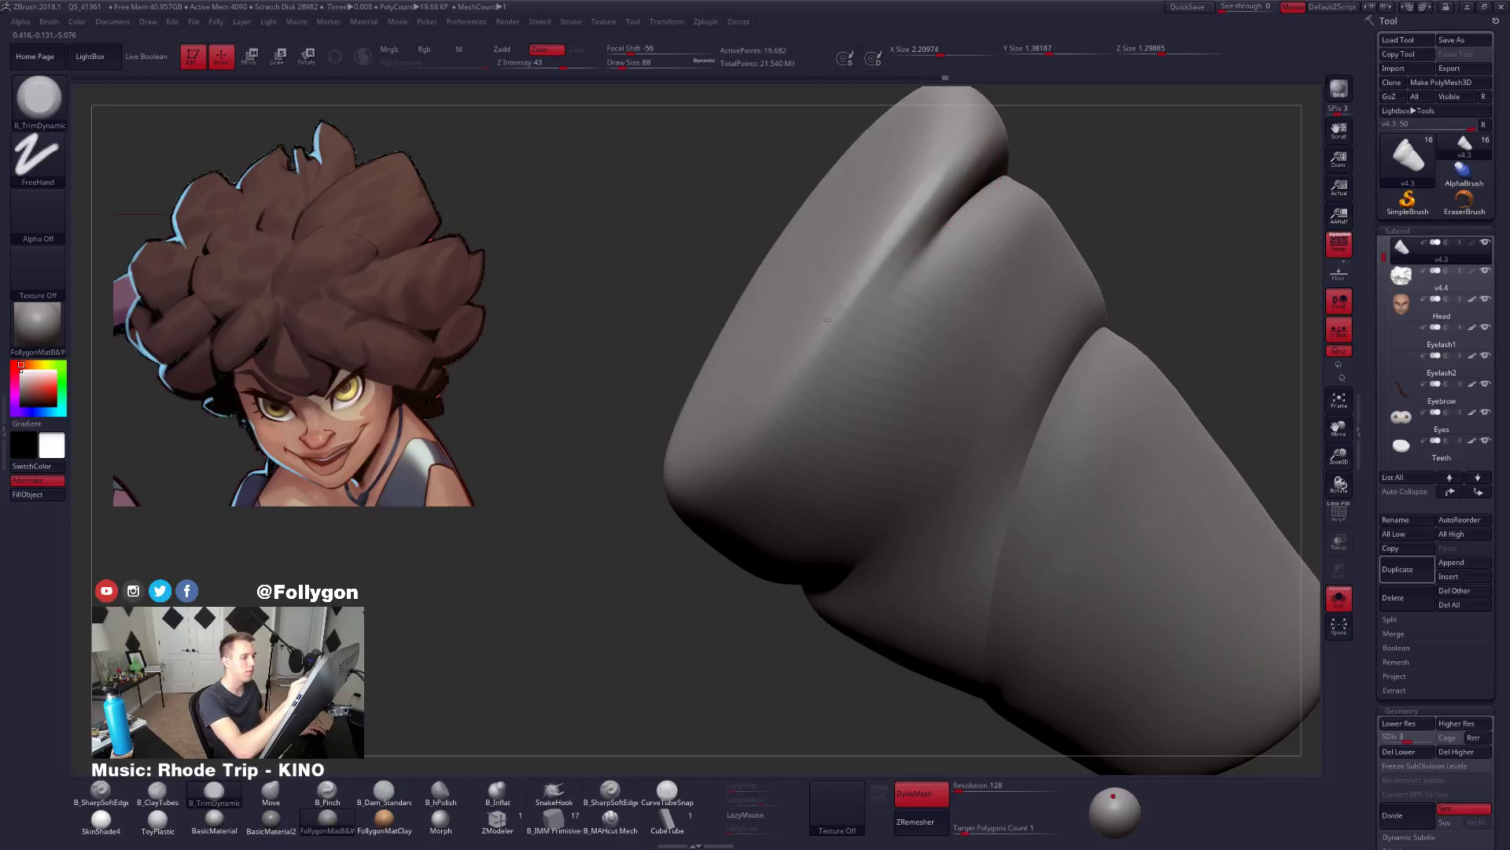
{"action": "right_click_drag", "start_coordinate": [828, 320], "coordinate": [904, 202]}
{"action": "right_click_drag", "start_coordinate": [832, 312], "coordinate": [857, 260]}
{"action": "key", "text": "space"}
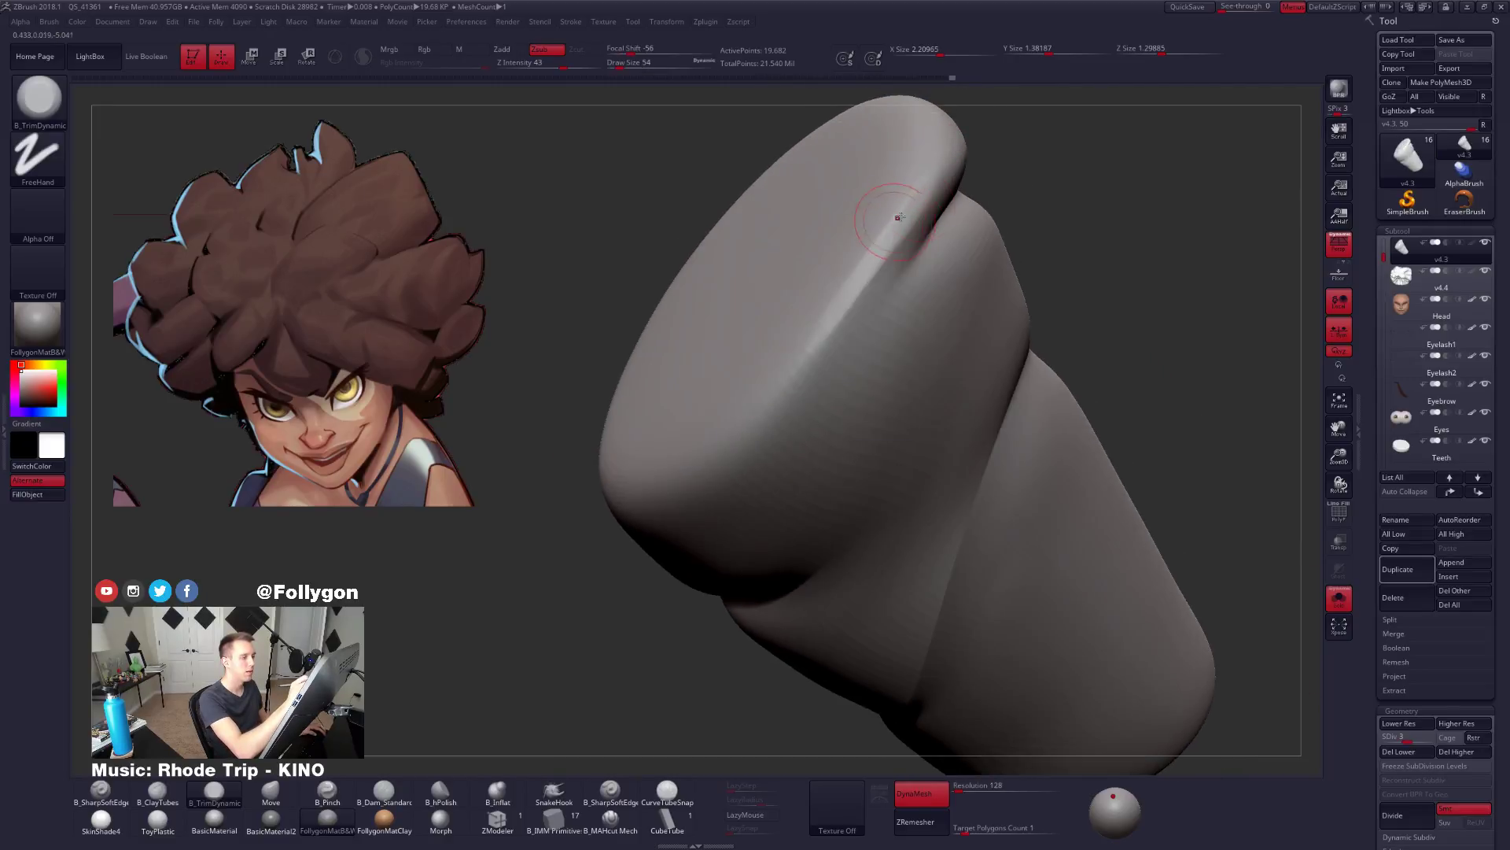
{"action": "mouse_move", "coordinate": [828, 347]}
{"action": "right_mouse_down"}
{"action": "mouse_move", "coordinate": [826, 304]}
{"action": "mouse_move", "coordinate": [866, 278]}
{"action": "right_mouse_up"}
Smooth the trimmed rim of the wide band at subdivision level 3.
{"action": "key", "text": "shift+d"}
{"action": "key", "text": "d"}
{"action": "key", "text": "shift"}
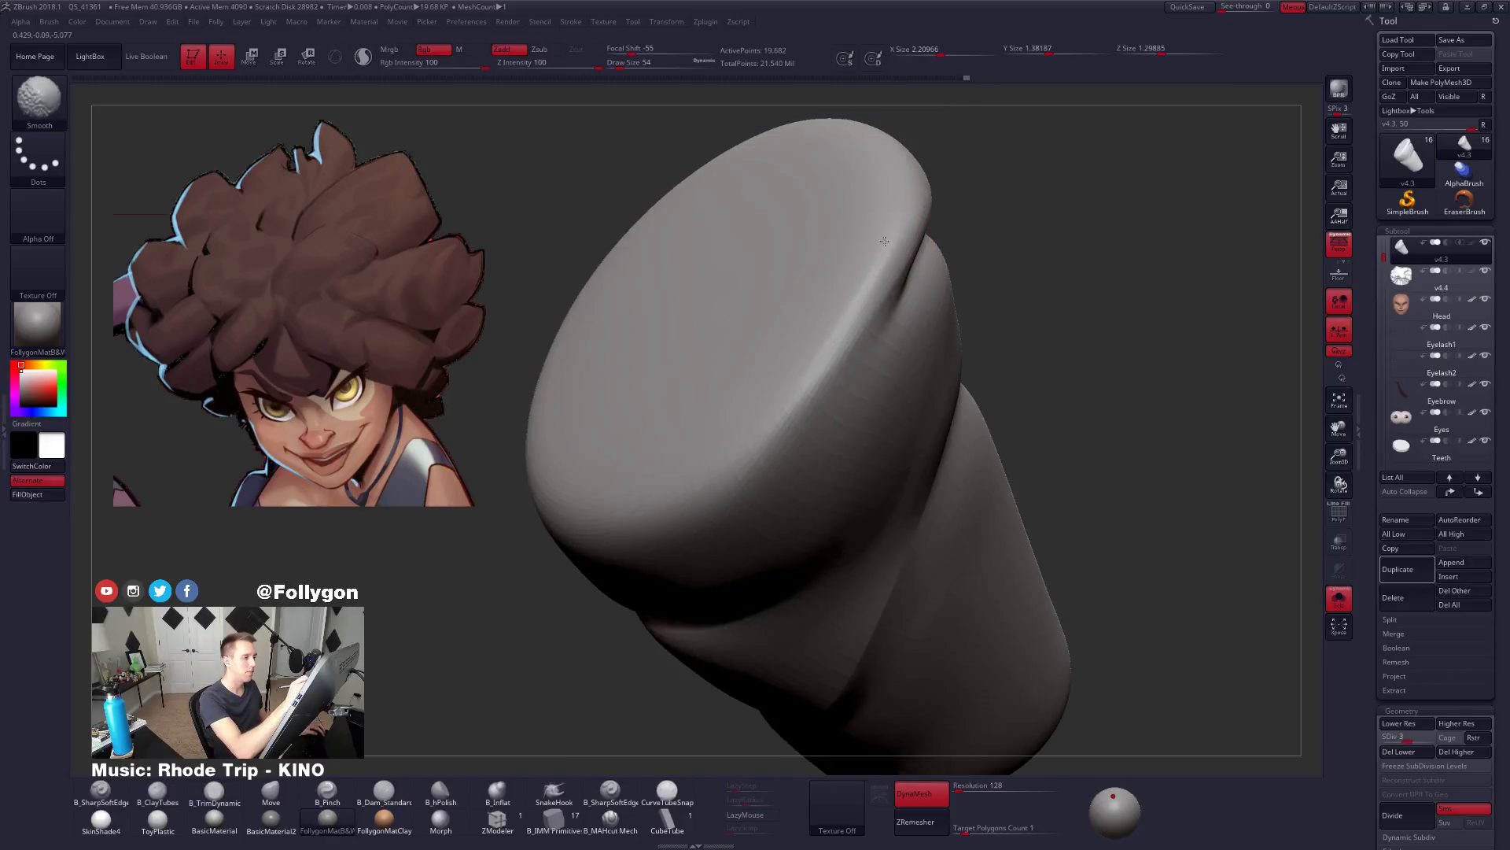
{"action": "mouse_move", "coordinate": [803, 366]}
{"action": "right_mouse_down"}
{"action": "mouse_move", "coordinate": [798, 335]}
{"action": "mouse_move", "coordinate": [821, 339]}
{"action": "right_mouse_up"}
{"action": "mouse_move", "coordinate": [820, 338]}
{"action": "right_mouse_down"}
{"action": "mouse_move", "coordinate": [820, 326]}
{"action": "mouse_move", "coordinate": [857, 406]}
{"action": "right_mouse_up"}
Refine the wide band's rim around the fold with TrimDynamic at subdivision level 4 and draw size 61.
{"action": "key", "text": "space"}
{"action": "left_click_drag", "start_coordinate": [865, 405], "coordinate": [877, 405]}
{"action": "mouse_move", "coordinate": [904, 409]}
{"action": "right_mouse_down"}
{"action": "mouse_move", "coordinate": [823, 413]}
{"action": "mouse_move", "coordinate": [839, 419]}
{"action": "right_mouse_up"}
{"action": "key", "text": "space"}
{"action": "left_click_drag", "start_coordinate": [856, 417], "coordinate": [844, 418]}
{"action": "right_click_drag", "start_coordinate": [844, 418], "coordinate": [848, 428]}
{"action": "key", "text": "space"}
{"action": "left_click_drag", "start_coordinate": [866, 378], "coordinate": [863, 377]}
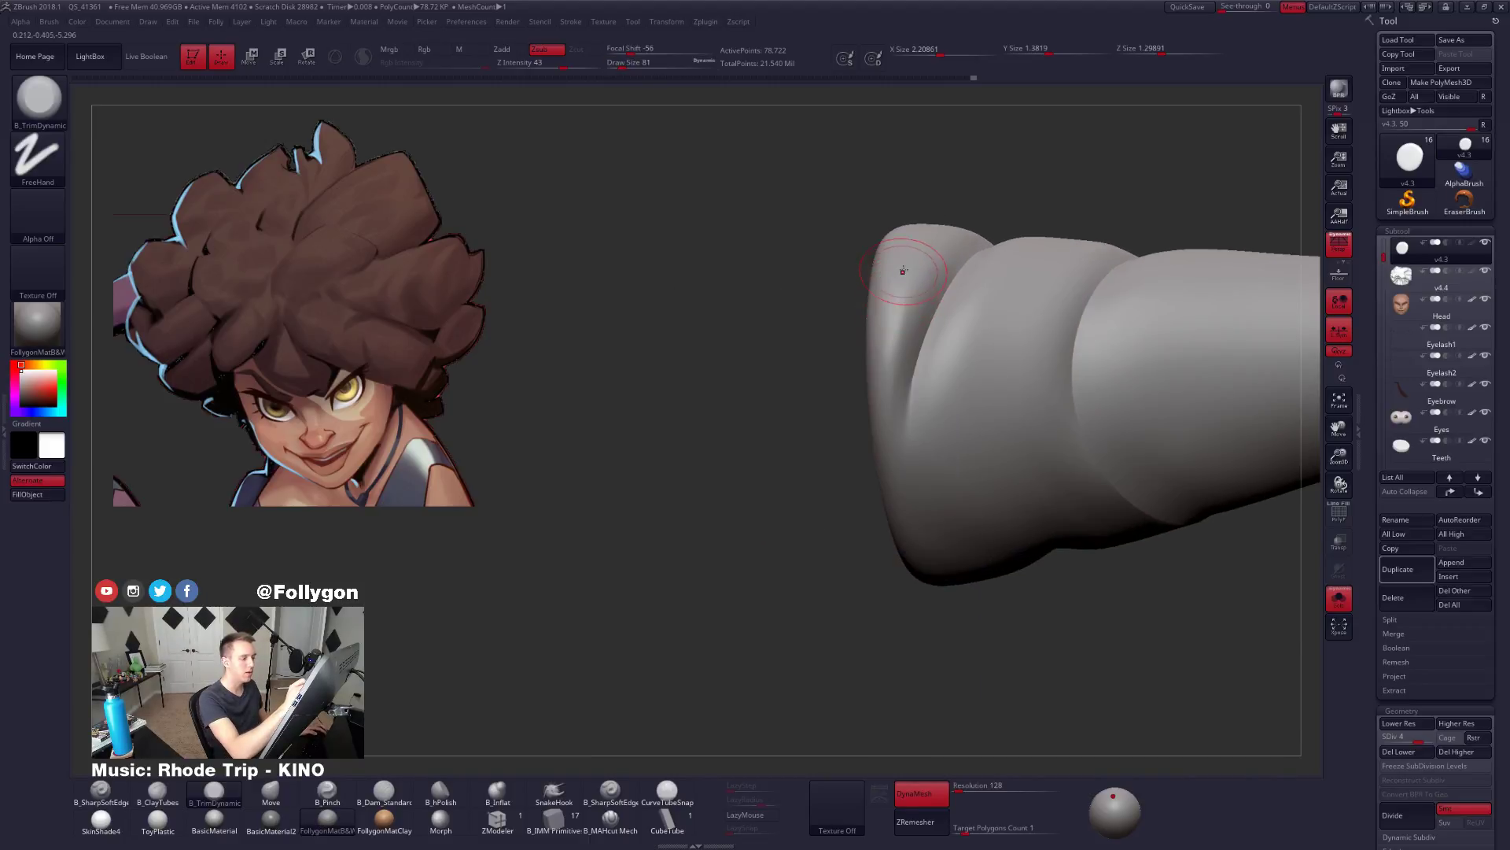
Flatten the side of the wide band's upper lobe next to the fold with TrimDynamic at draw size 67.
{"action": "right_click_drag", "start_coordinate": [887, 405], "coordinate": [883, 343]}
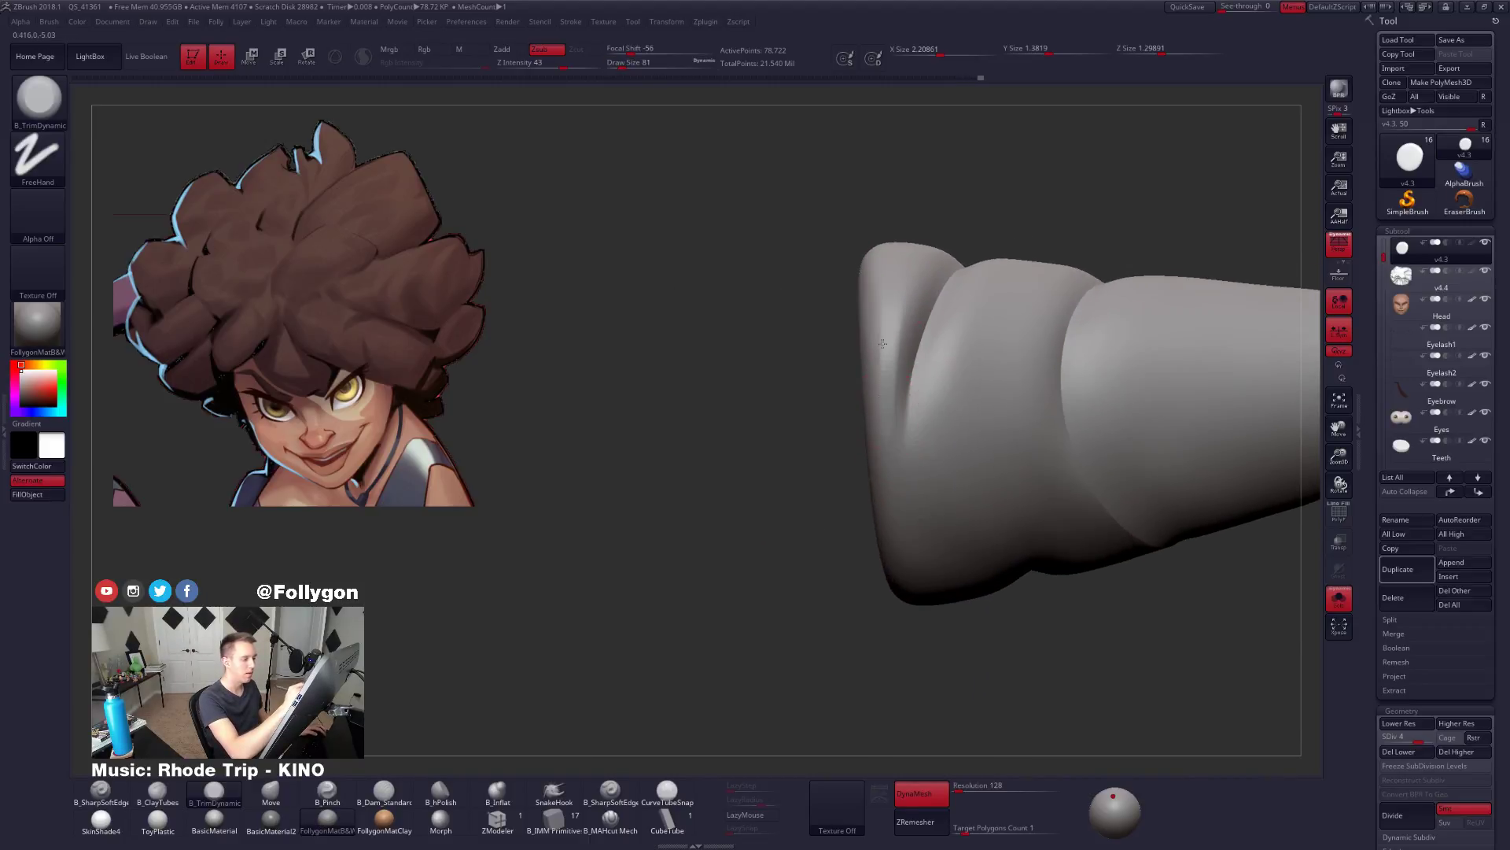
{"action": "right_click_drag", "start_coordinate": [888, 435], "coordinate": [887, 409]}
{"action": "right_click_drag", "start_coordinate": [887, 294], "coordinate": [888, 390]}
{"action": "right_click_drag", "start_coordinate": [885, 250], "coordinate": [854, 253]}
{"action": "left_click_drag", "start_coordinate": [886, 235], "coordinate": [897, 315]}
{"action": "right_click_drag", "start_coordinate": [853, 267], "coordinate": [893, 252]}
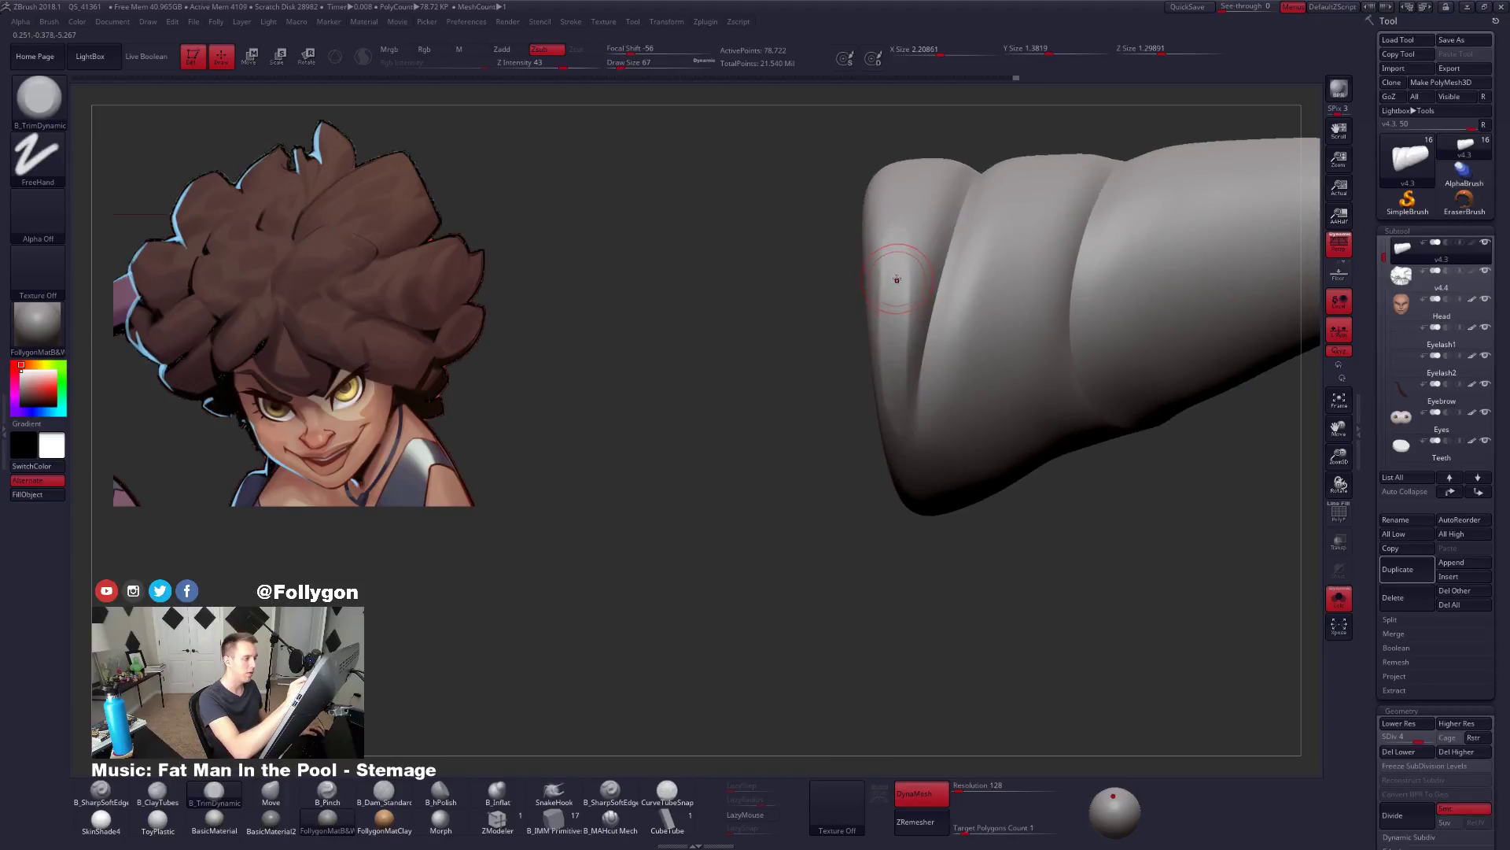
Smooth the clump's end band beside its fold at subdivision level 2 and return to level 5.
{"action": "key", "text": "shift+d"}
{"action": "key", "text": "shift+d"}
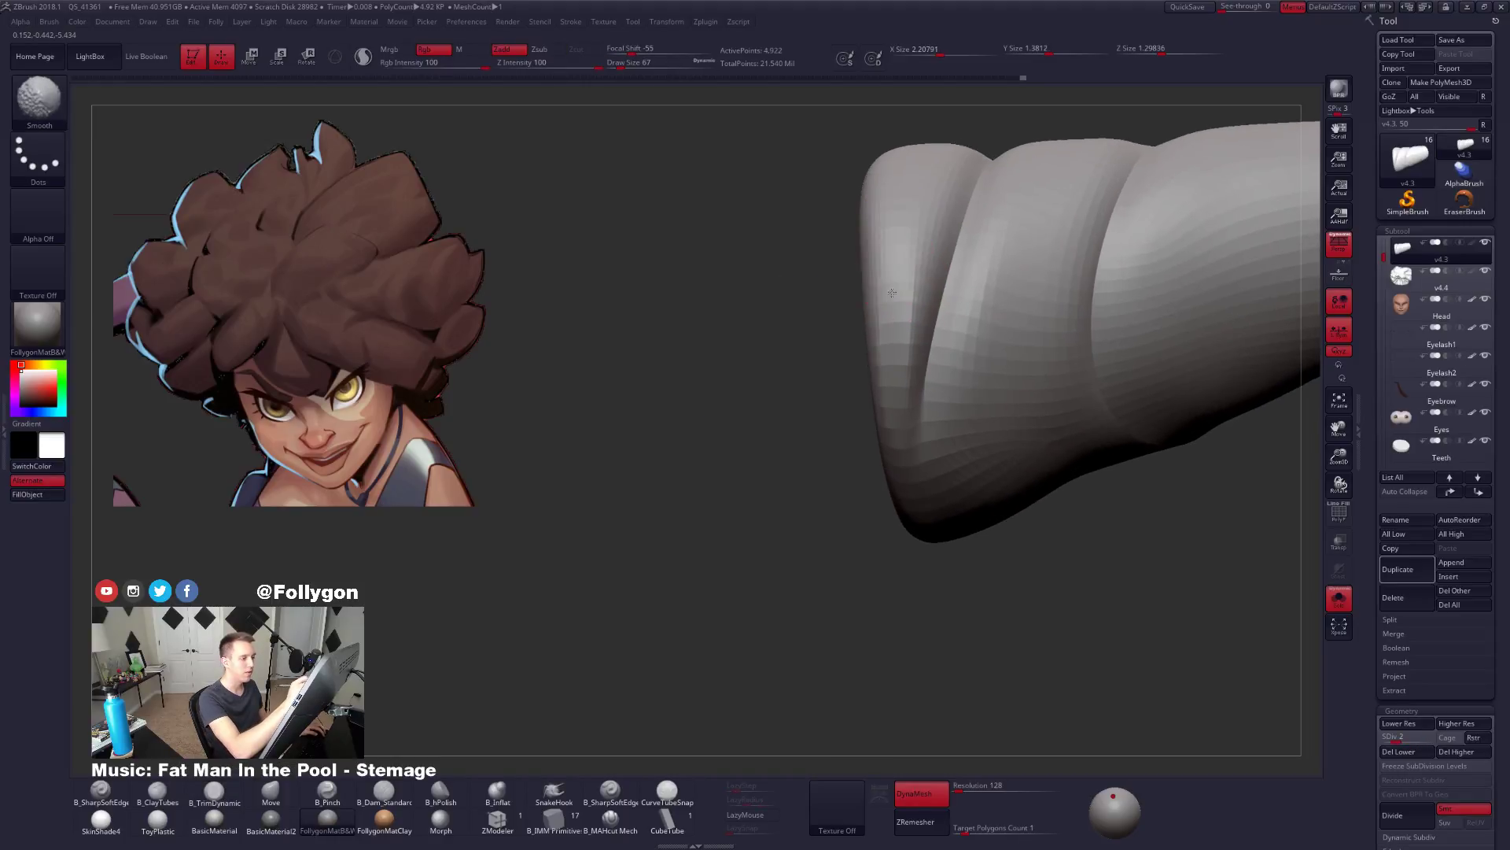
{"action": "key", "text": "d"}
{"action": "right_click_drag", "start_coordinate": [895, 287], "coordinate": [895, 252]}
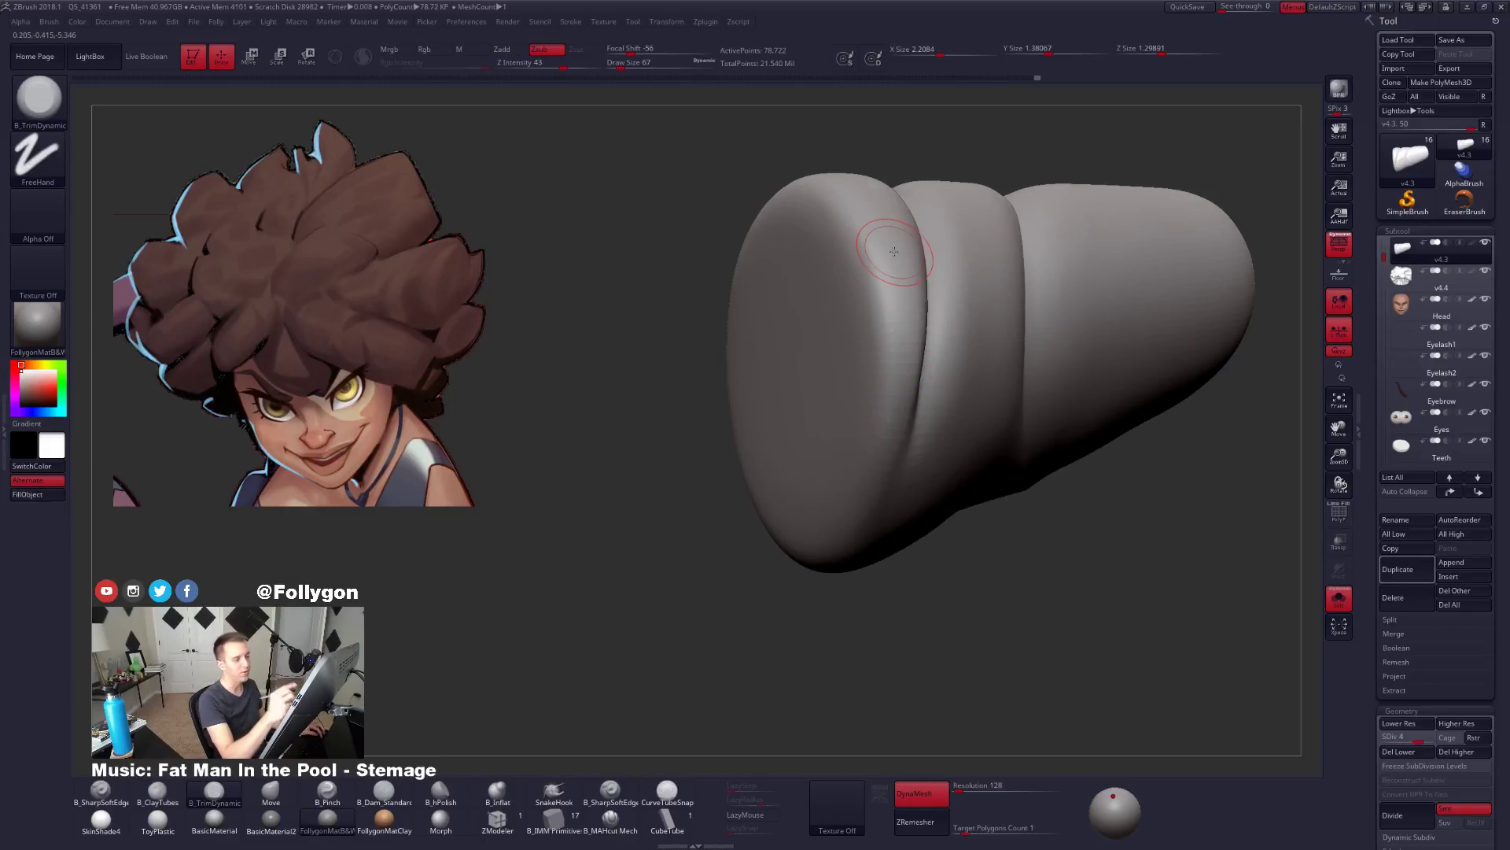
{"action": "right_click_drag", "start_coordinate": [898, 390], "coordinate": [911, 438]}
{"action": "key", "text": "d"}
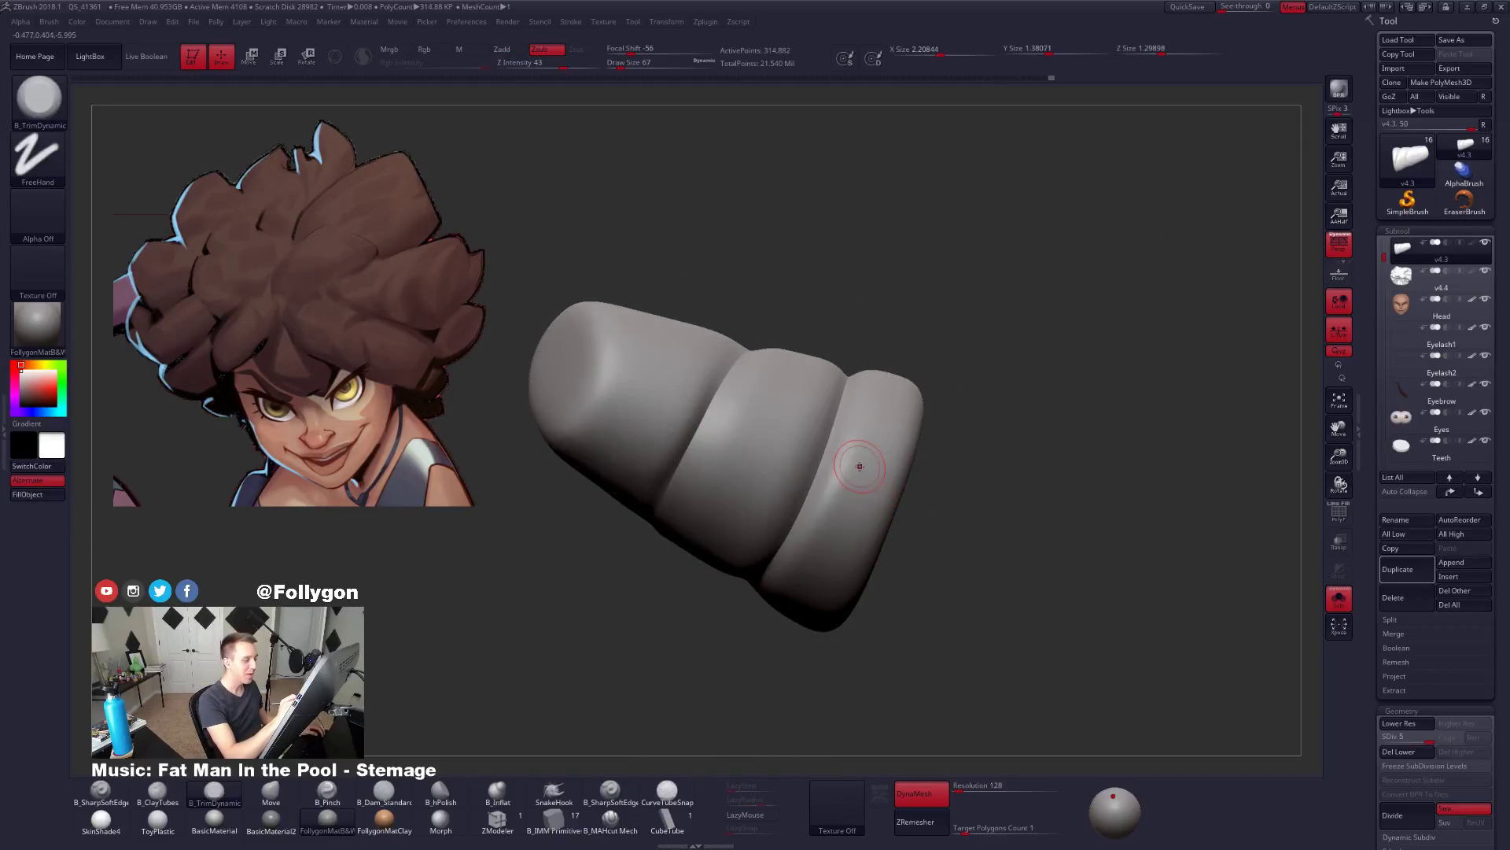
Trim the clump's bands around the folds with TrimDynamic at draw size 104 and compare the clump with the whole hair.
{"action": "right_click_drag", "start_coordinate": [840, 517], "coordinate": [934, 553], "text": "alt"}
{"action": "key", "text": "space"}
{"action": "left_click_drag", "start_coordinate": [839, 427], "coordinate": [859, 428]}
{"action": "mouse_move", "coordinate": [869, 488]}
{"action": "right_mouse_down"}
{"action": "mouse_move", "coordinate": [851, 379]}
{"action": "mouse_move", "coordinate": [822, 500]}
{"action": "right_mouse_up"}
{"action": "mouse_move", "coordinate": [873, 448]}
{"action": "right_mouse_down", "text": "ctrl"}
{"action": "mouse_move", "coordinate": [944, 543]}
{"action": "mouse_move", "coordinate": [916, 559]}
{"action": "mouse_move", "coordinate": [948, 397]}
{"action": "mouse_move", "coordinate": [1025, 517]}
{"action": "right_mouse_up", "text": "ctrl"}
{"action": "key", "text": "alt+s"}
{"action": "key", "text": "alt+s"}
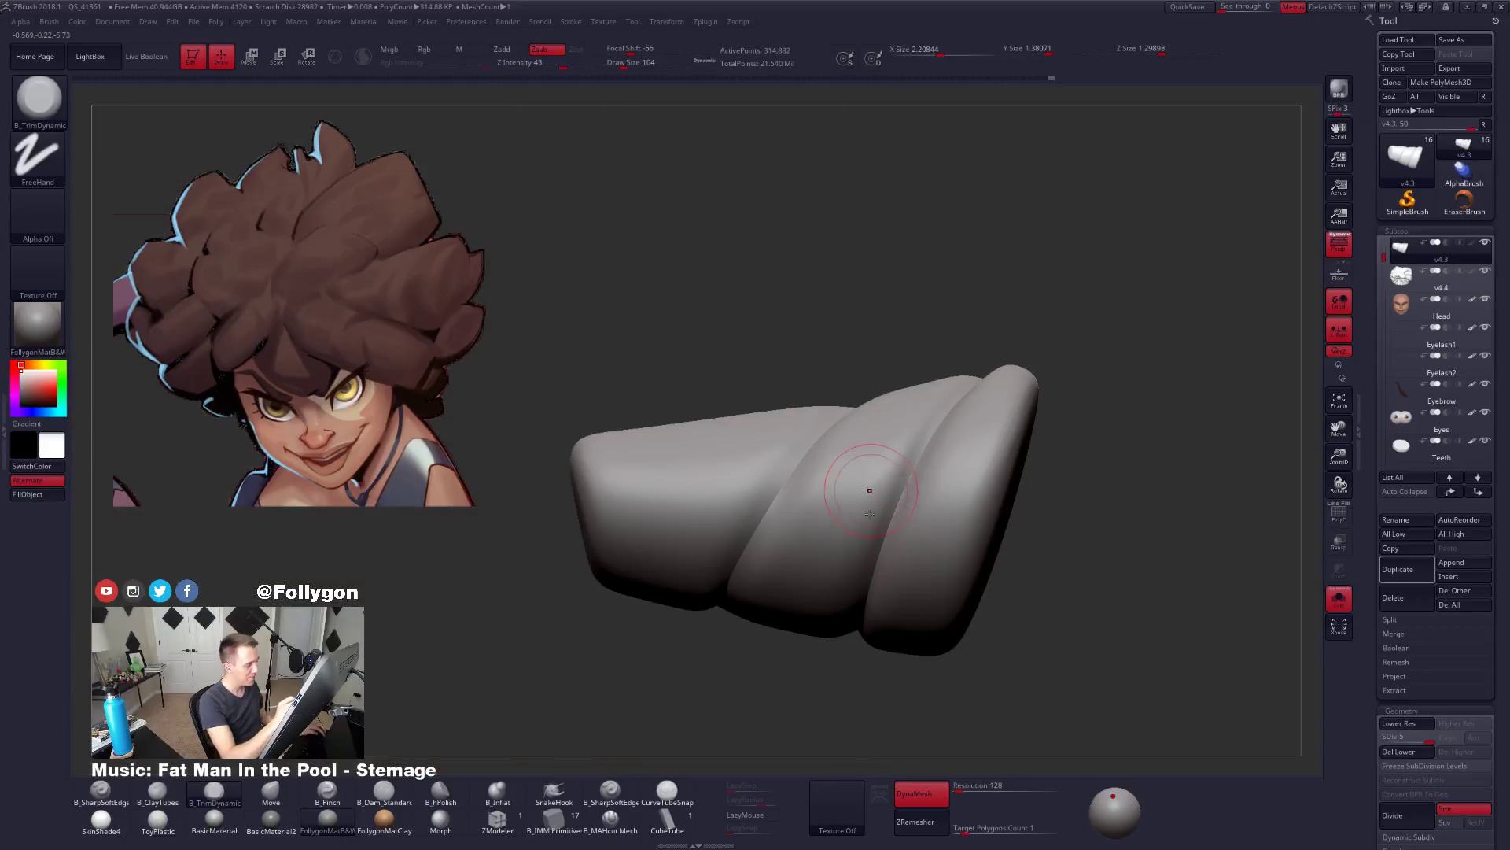
Flatten the long base section along the edge of its fold with TrimDynamic at draw size 81.
{"action": "right_click_drag", "start_coordinate": [870, 493], "coordinate": [810, 465]}
{"action": "key", "text": "space"}
{"action": "left_click_drag", "start_coordinate": [846, 404], "coordinate": [858, 403]}
{"action": "mouse_move", "coordinate": [857, 403]}
{"action": "right_mouse_down"}
{"action": "mouse_move", "coordinate": [840, 382]}
{"action": "mouse_move", "coordinate": [797, 440]}
{"action": "right_mouse_up"}
{"action": "key", "text": "space"}
{"action": "left_click_drag", "start_coordinate": [813, 431], "coordinate": [796, 430]}
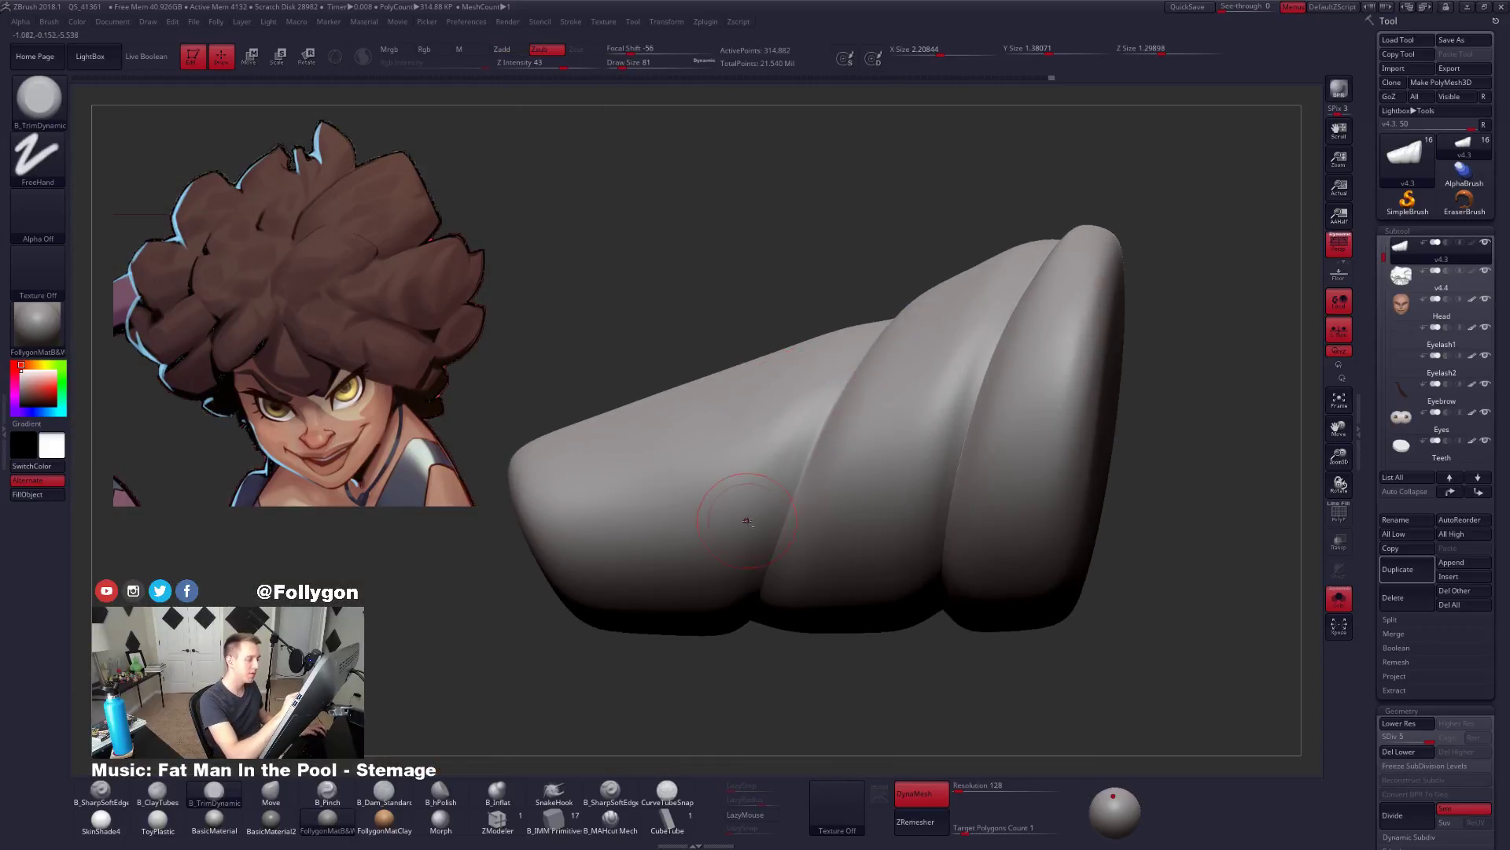
{"action": "right_click_drag", "start_coordinate": [746, 520], "coordinate": [759, 500]}
{"action": "right_click_drag", "start_coordinate": [808, 390], "coordinate": [773, 472]}
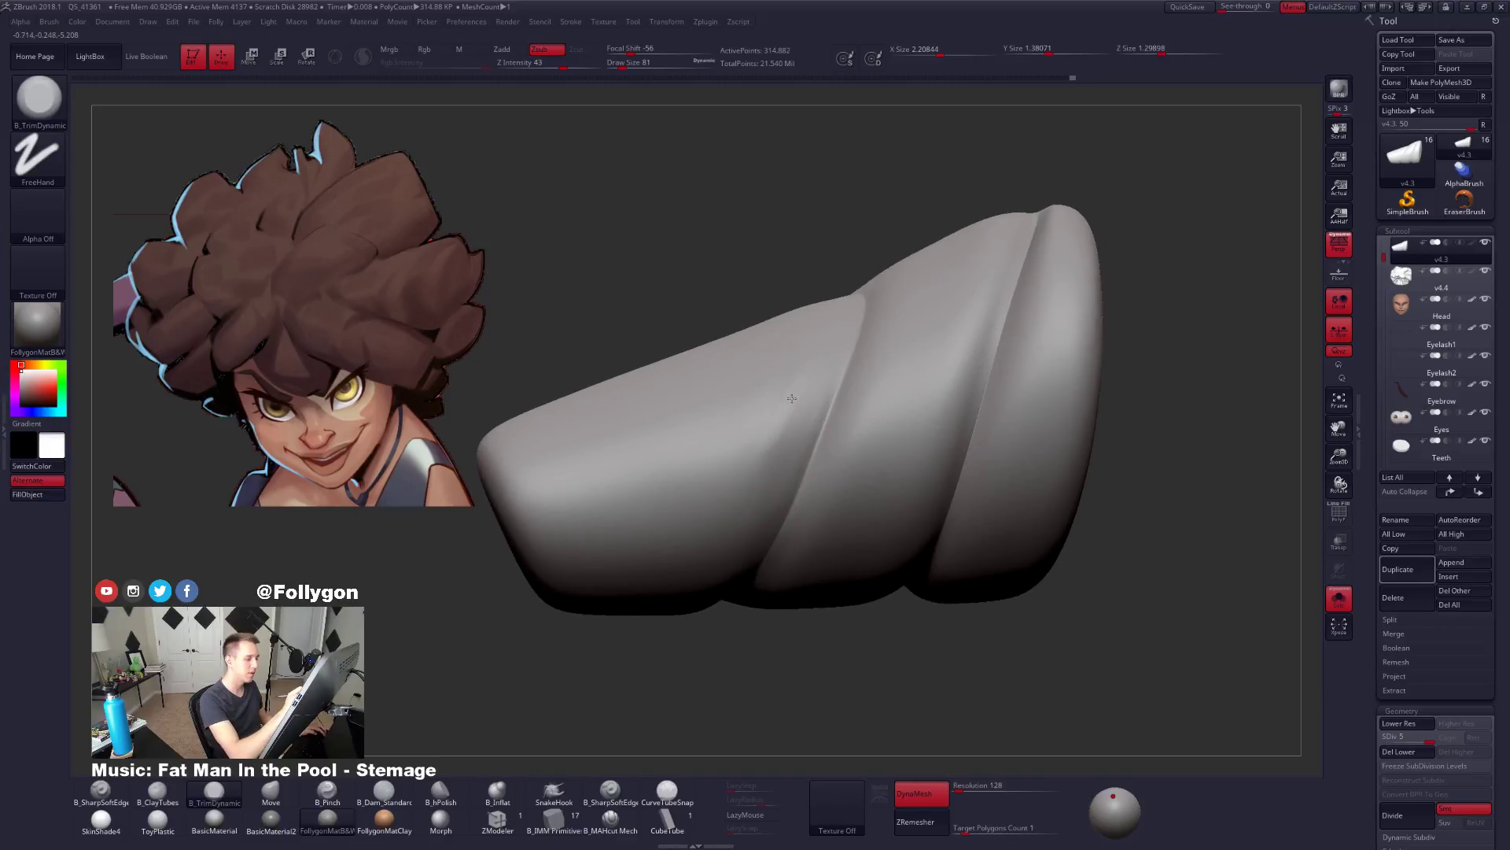
{"action": "right_click_drag", "start_coordinate": [775, 456], "coordinate": [769, 479]}
Smooth the base section next to the fold at subdivision level 3 and return to level 5.
{"action": "key", "text": "shift+d"}
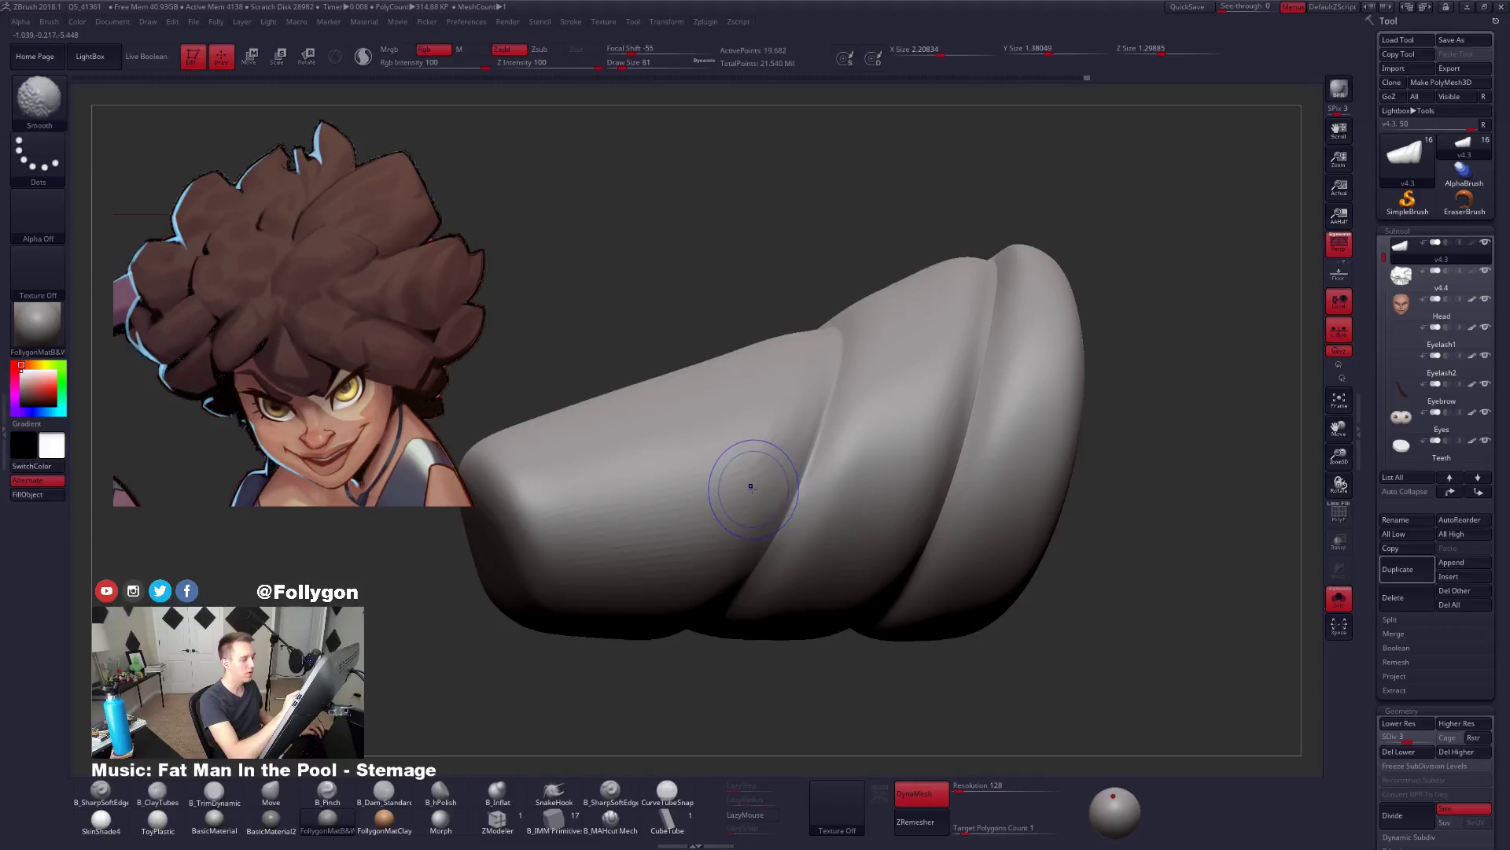
{"action": "left_click_drag", "start_coordinate": [748, 495], "coordinate": [752, 484], "text": "shift"}
{"action": "key", "text": "d"}
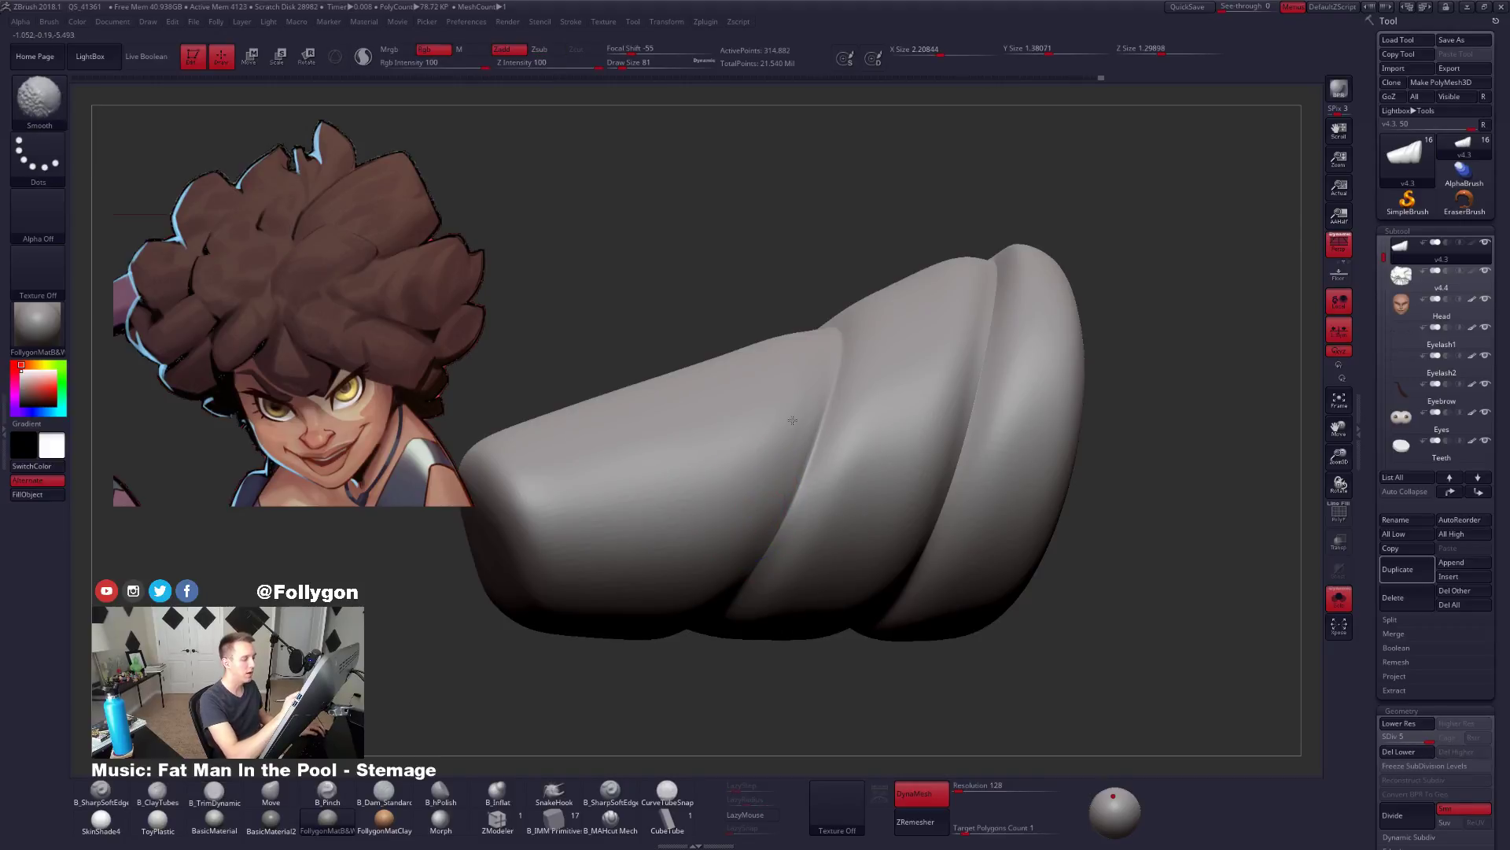
{"action": "mouse_move", "coordinate": [752, 483]}
{"action": "right_mouse_down"}
{"action": "mouse_move", "coordinate": [854, 554]}
{"action": "mouse_move", "coordinate": [832, 513]}
{"action": "mouse_move", "coordinate": [815, 554]}
{"action": "mouse_move", "coordinate": [828, 562]}
{"action": "mouse_move", "coordinate": [776, 506]}
{"action": "mouse_move", "coordinate": [842, 435]}
{"action": "right_mouse_up"}
Refine the crease between the base section and middle band with TrimDynamic at draw size 58, smoothing it at subdivision level 4.
{"action": "key", "text": "space"}
{"action": "left_click_drag", "start_coordinate": [841, 435], "coordinate": [818, 436]}
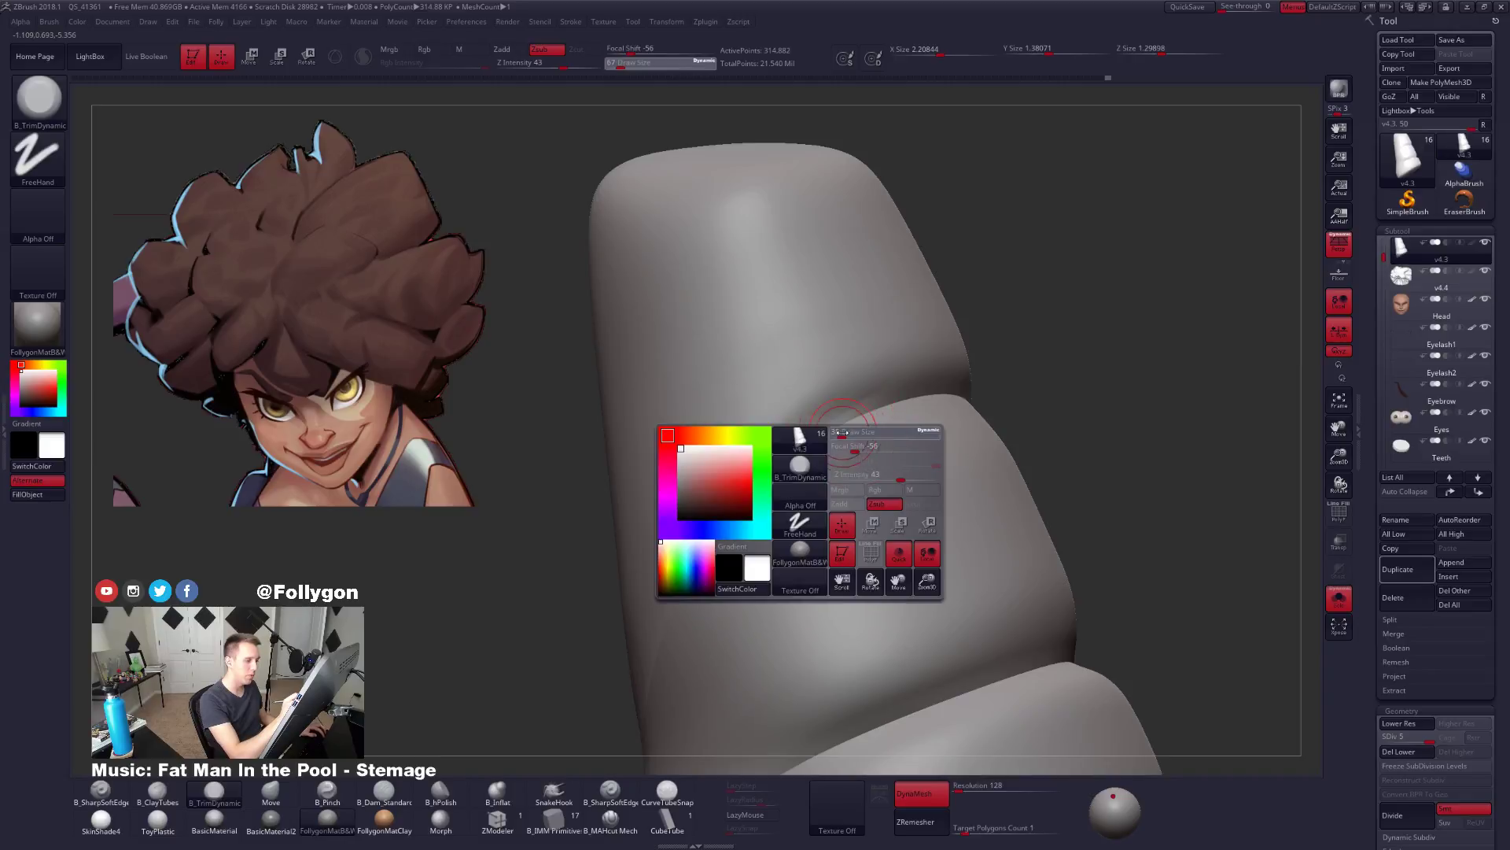
{"action": "right_click_drag", "start_coordinate": [825, 439], "coordinate": [832, 422]}
{"action": "key", "text": "shift+d"}
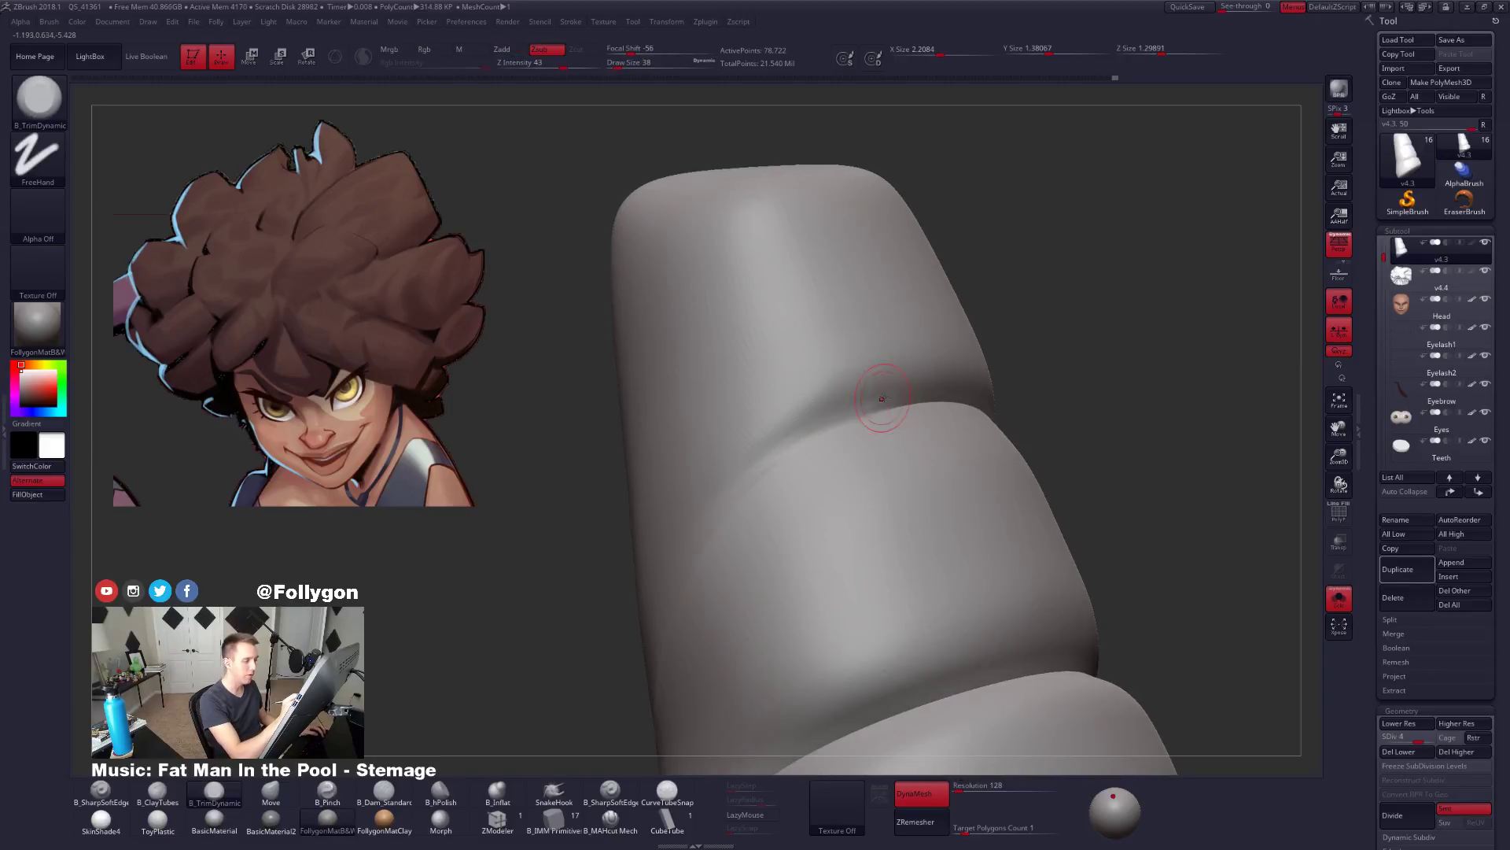
{"action": "mouse_move", "coordinate": [784, 431]}
{"action": "left_mouse_down", "text": "shift"}
{"action": "mouse_move", "coordinate": [779, 445]}
{"action": "mouse_move", "coordinate": [841, 449]}
{"action": "mouse_move", "coordinate": [891, 416]}
{"action": "left_mouse_up", "text": "shift"}
Trim around the base section's crease at subdivision level 5 with draw size 74 and show the whole hair for comparison.
{"action": "key", "text": "space"}
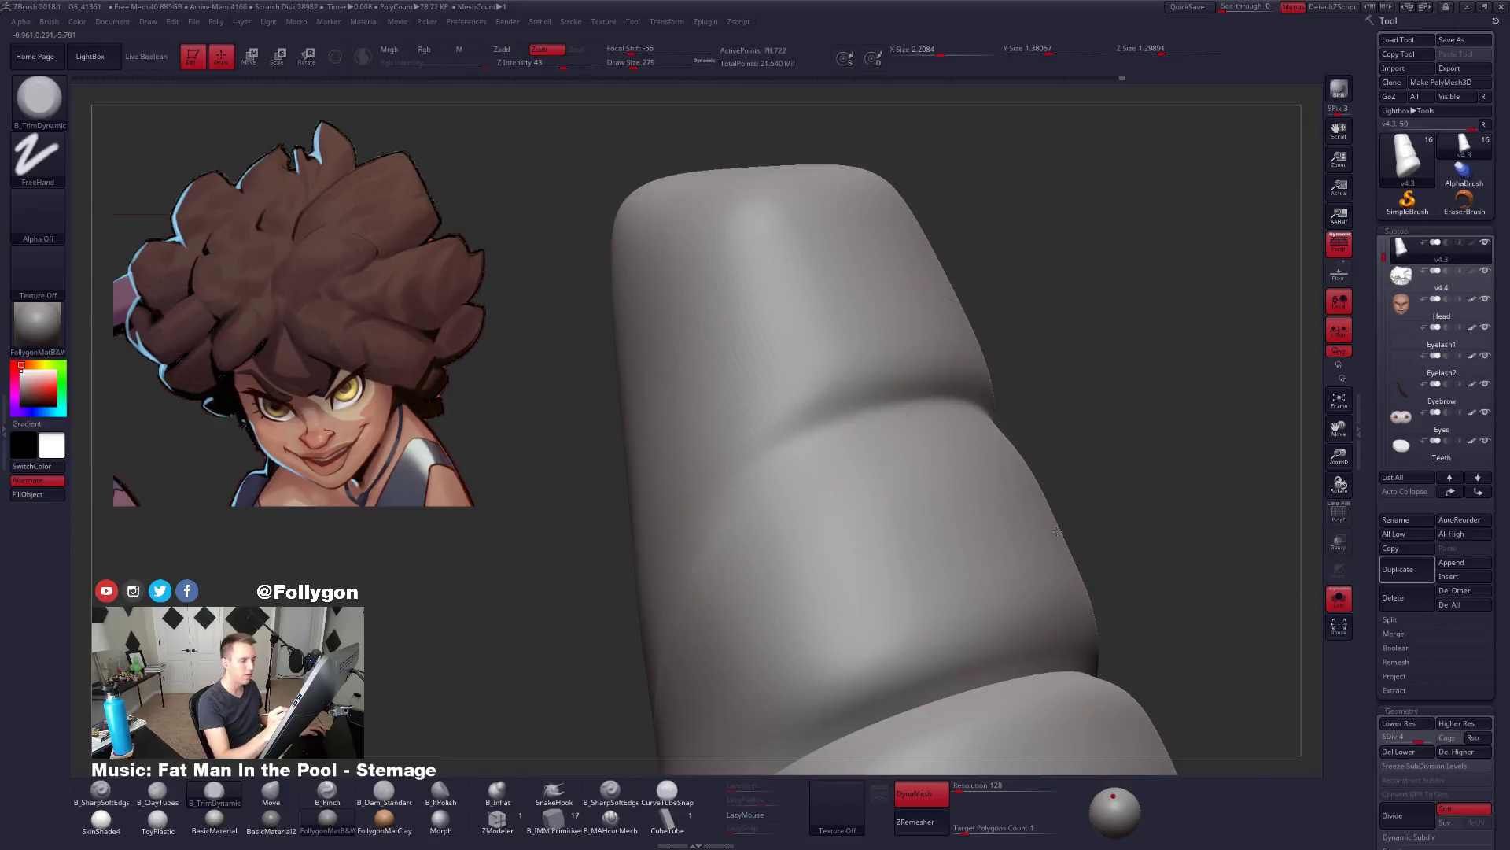
{"action": "mouse_move", "coordinate": [881, 428]}
{"action": "right_mouse_down"}
{"action": "mouse_move", "coordinate": [1050, 547]}
{"action": "mouse_move", "coordinate": [1015, 538]}
{"action": "right_mouse_up"}
{"action": "key", "text": "d"}
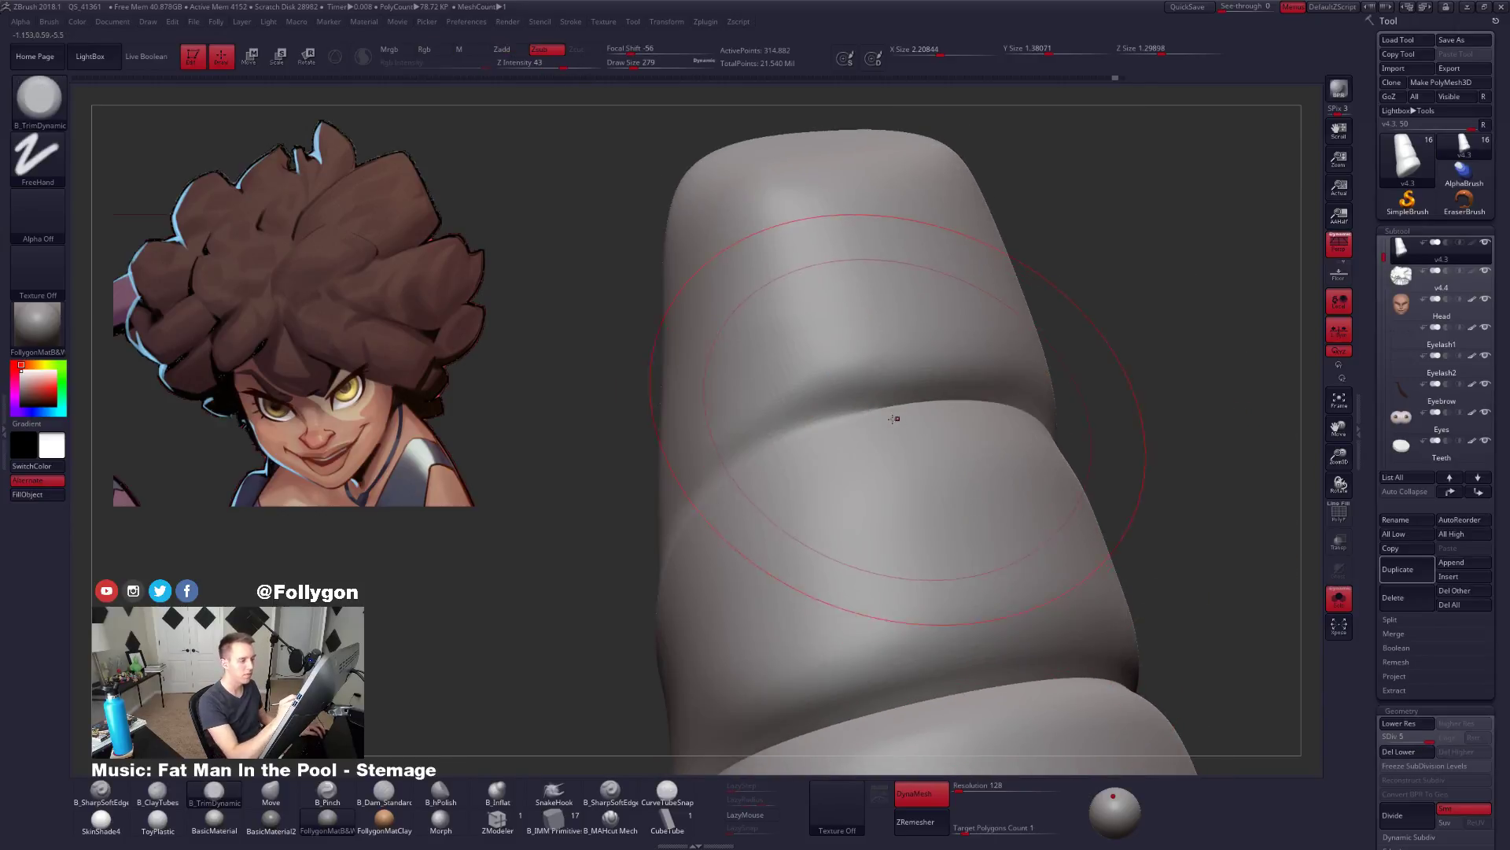
{"action": "key", "text": "space"}
{"action": "left_click_drag", "start_coordinate": [870, 423], "coordinate": [798, 384]}
{"action": "mouse_move", "coordinate": [798, 384]}
{"action": "right_mouse_down"}
{"action": "mouse_move", "coordinate": [724, 503]}
{"action": "mouse_move", "coordinate": [808, 540]}
{"action": "mouse_move", "coordinate": [832, 529]}
{"action": "mouse_move", "coordinate": [1008, 624]}
{"action": "mouse_move", "coordinate": [972, 525]}
{"action": "mouse_move", "coordinate": [948, 684]}
{"action": "mouse_move", "coordinate": [966, 663]}
{"action": "mouse_move", "coordinate": [937, 630]}
{"action": "mouse_move", "coordinate": [898, 643]}
{"action": "mouse_move", "coordinate": [953, 676]}
{"action": "mouse_move", "coordinate": [859, 659]}
{"action": "right_mouse_up"}
{"action": "key", "text": "alt+s"}
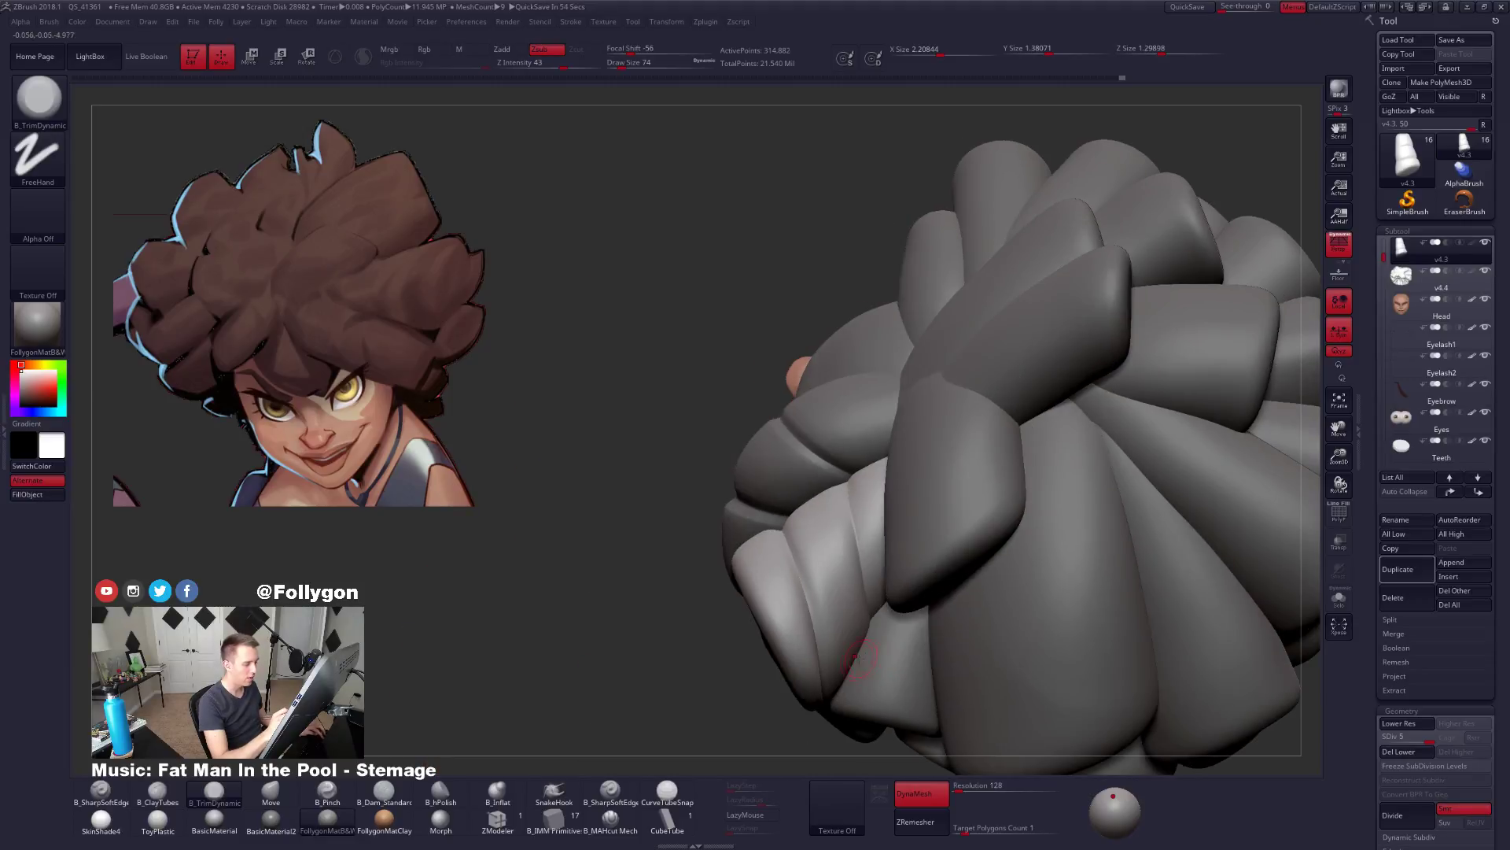
Isolate the clump and trim the middle band beside the end band's fold at draw size 130.
{"action": "key", "text": "shift+s"}
{"action": "mouse_move", "coordinate": [818, 610]}
{"action": "right_mouse_down", "text": "ctrl"}
{"action": "mouse_move", "coordinate": [845, 666]}
{"action": "mouse_move", "coordinate": [866, 651]}
{"action": "right_mouse_up", "text": "ctrl"}
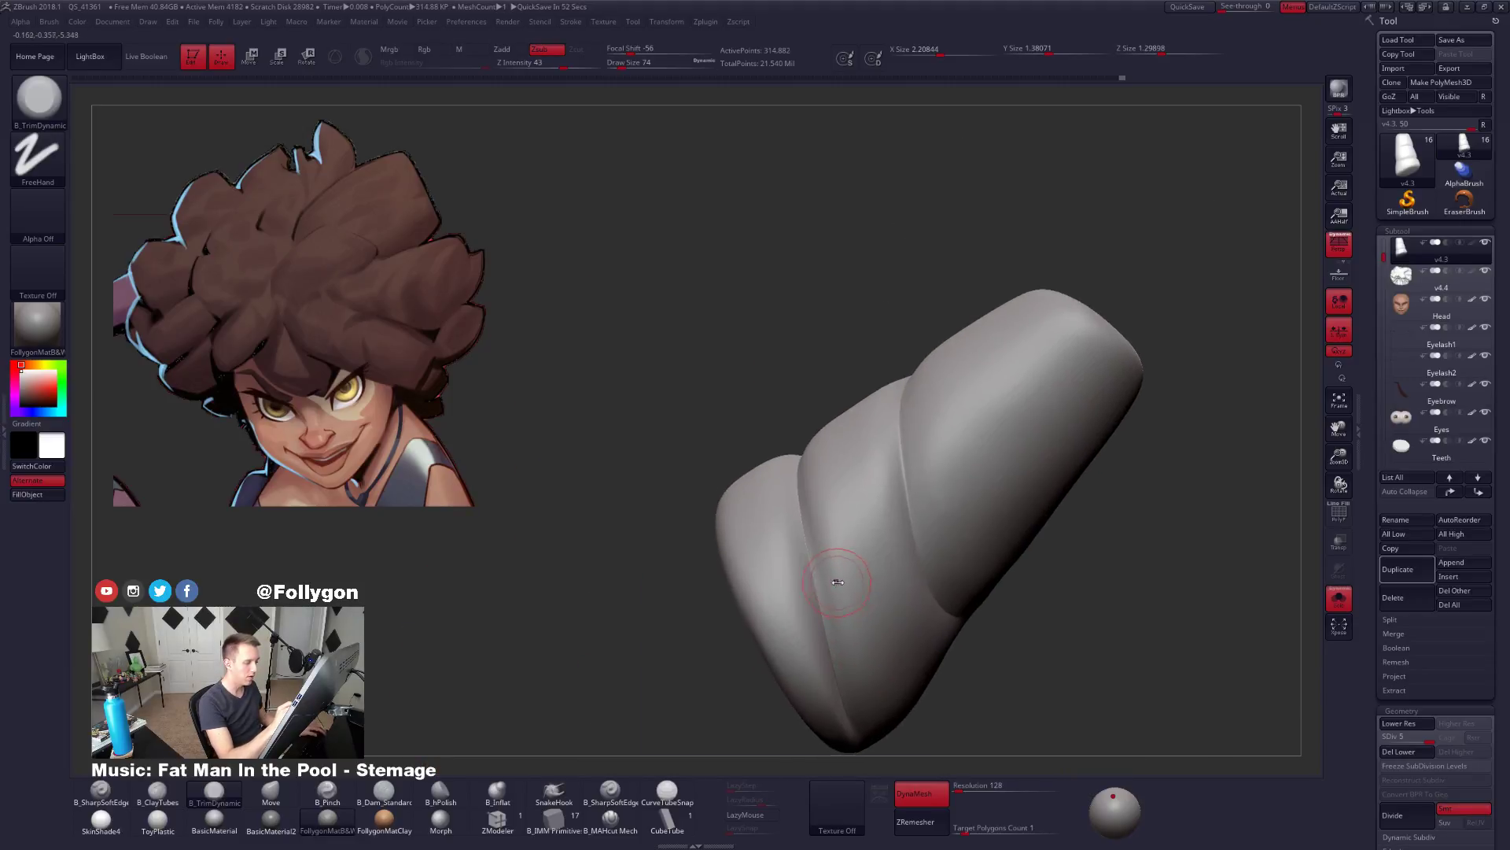
{"action": "key", "text": "s"}
{"action": "left_click_drag", "start_coordinate": [822, 592], "coordinate": [833, 594]}
{"action": "key", "text": "shift"}
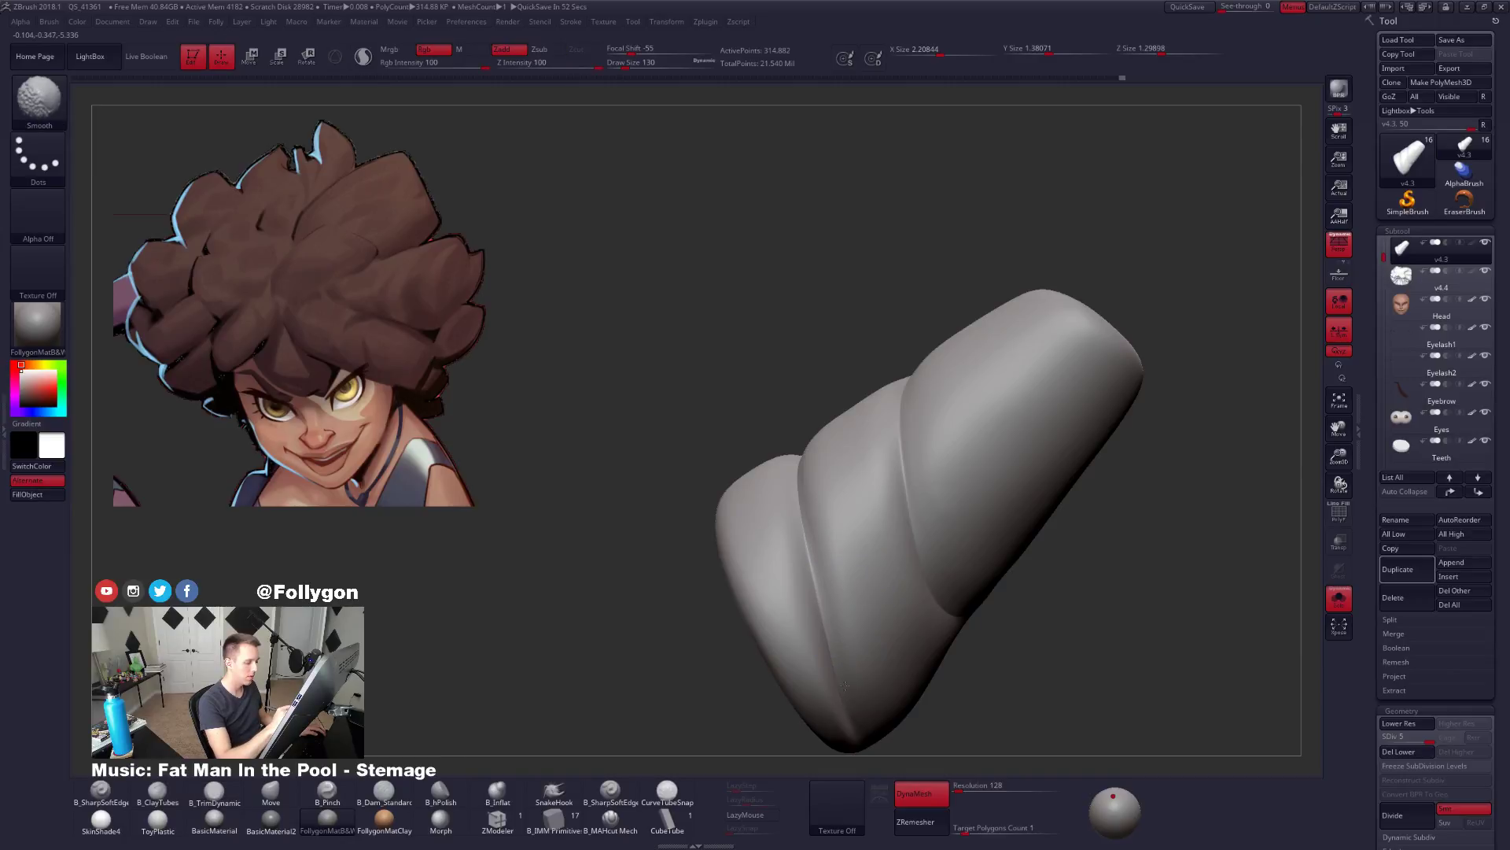
Trim and smooth along the creases on both sides of the middle band, working around the clump.
{"action": "right_click_drag", "start_coordinate": [807, 502], "coordinate": [790, 465], "text": "alt"}
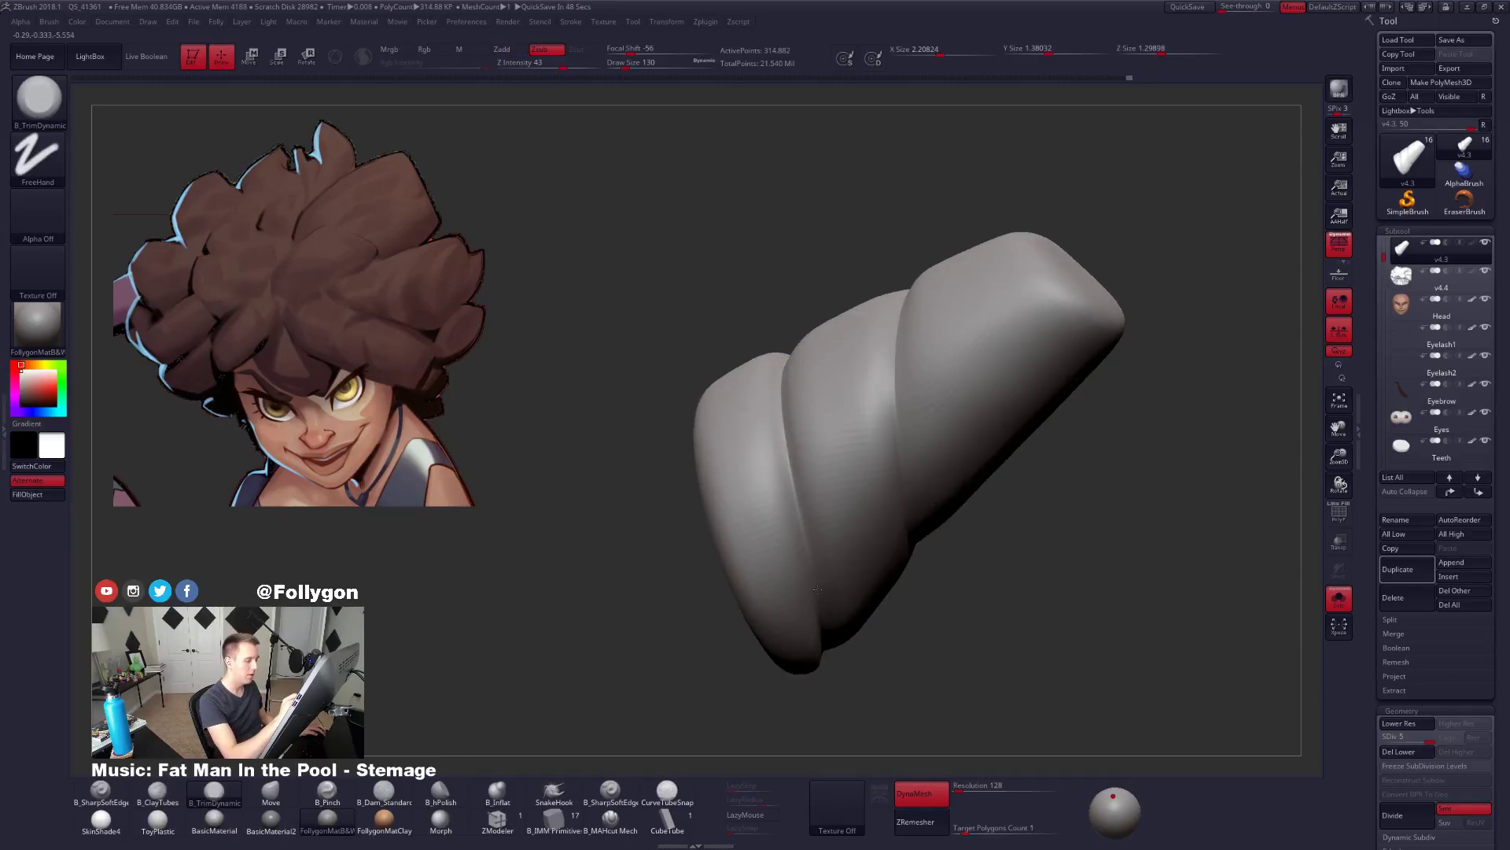
{"action": "right_click_drag", "start_coordinate": [781, 385], "coordinate": [791, 468]}
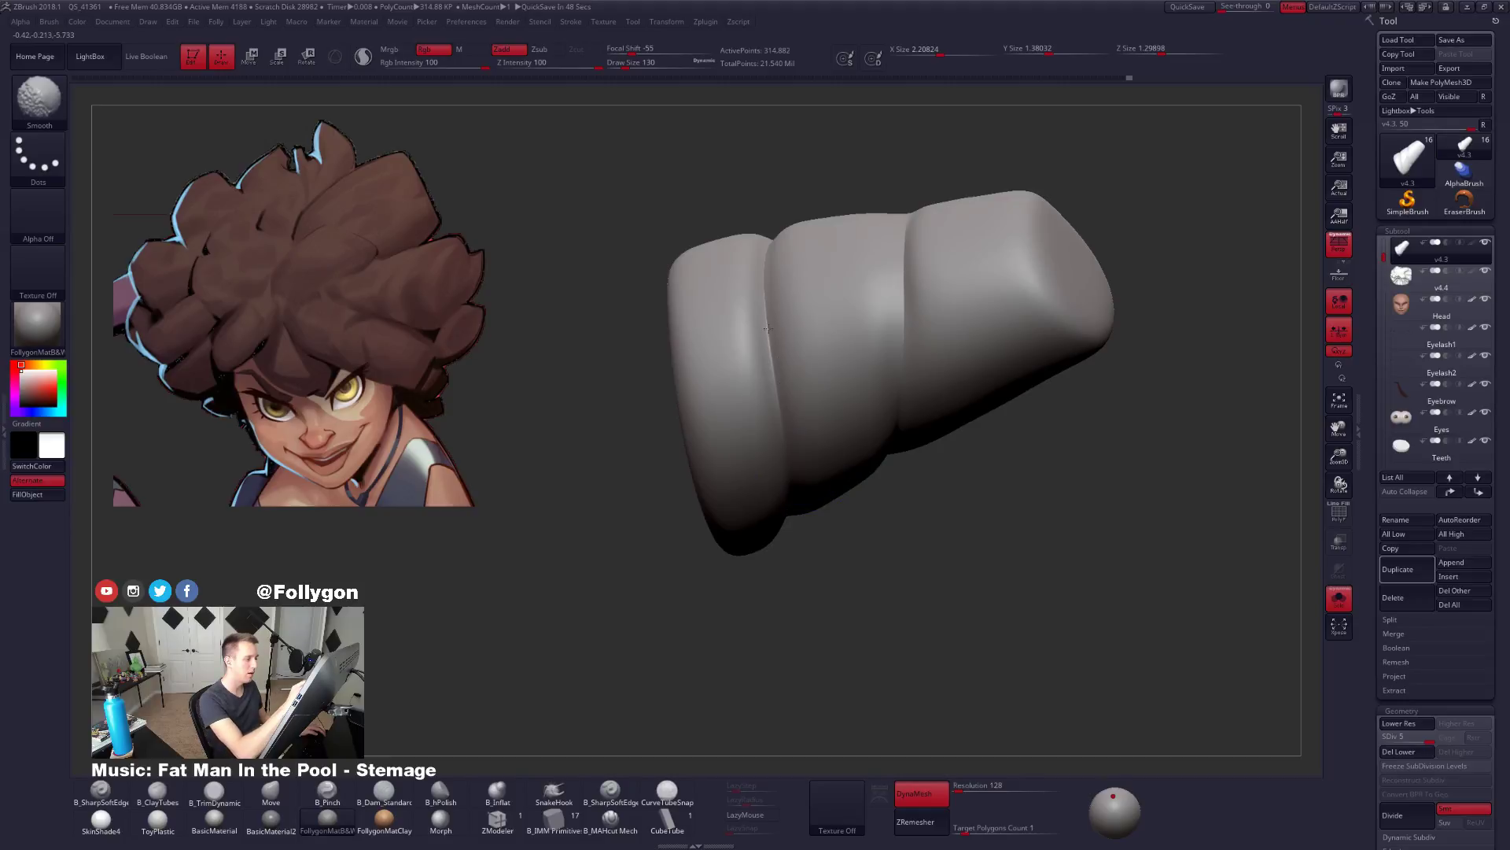
{"action": "right_click_drag", "start_coordinate": [775, 317], "coordinate": [769, 370]}
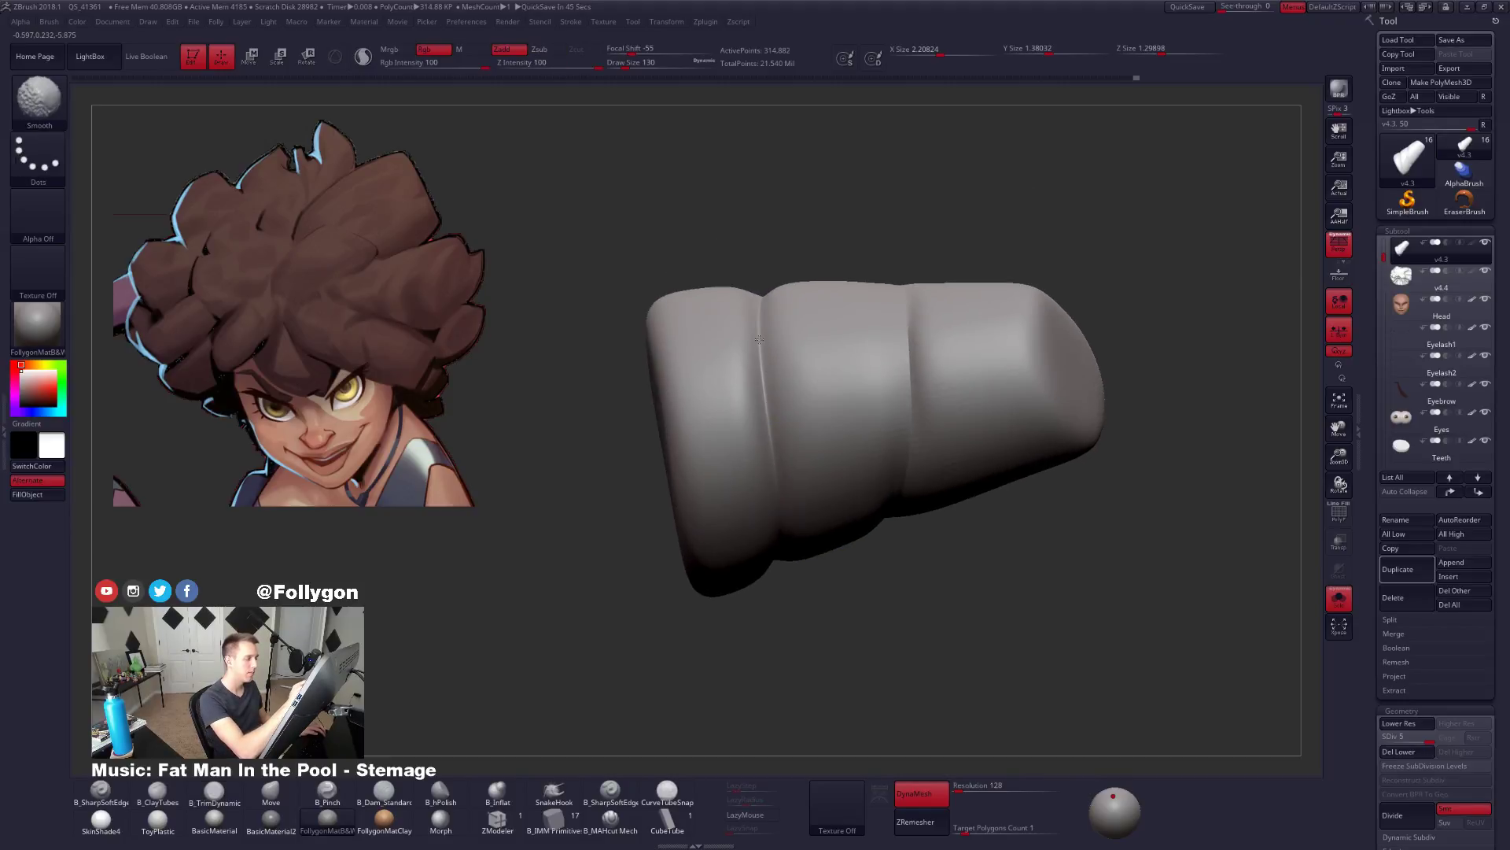
{"action": "right_click_drag", "start_coordinate": [903, 458], "coordinate": [905, 481]}
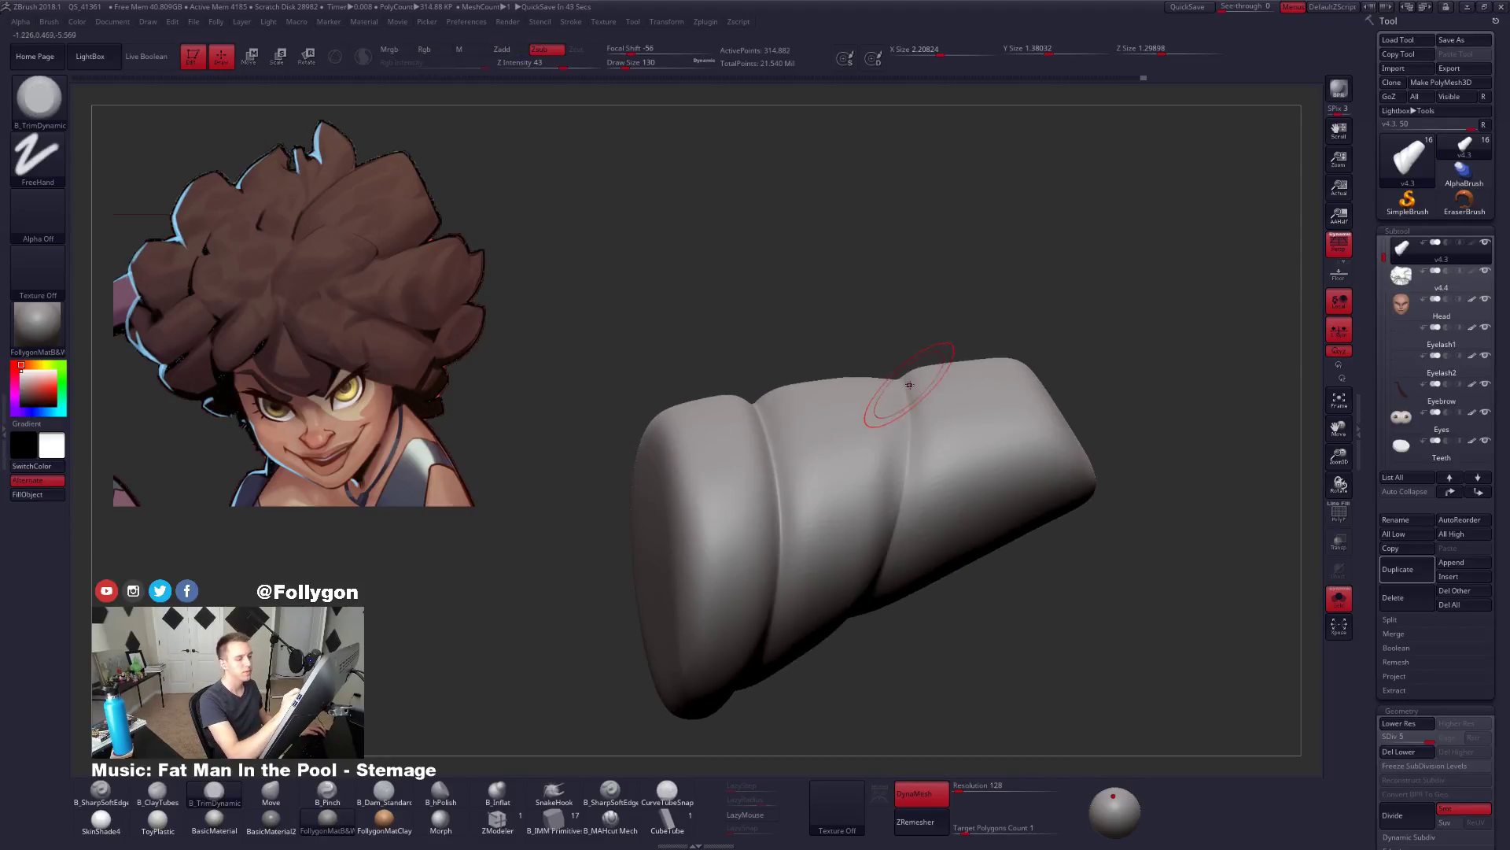
{"action": "right_click_drag", "start_coordinate": [887, 534], "coordinate": [890, 560]}
Flatten the middle band between its two folds with TrimDynamic at draw size 113.
{"action": "key", "text": "space"}
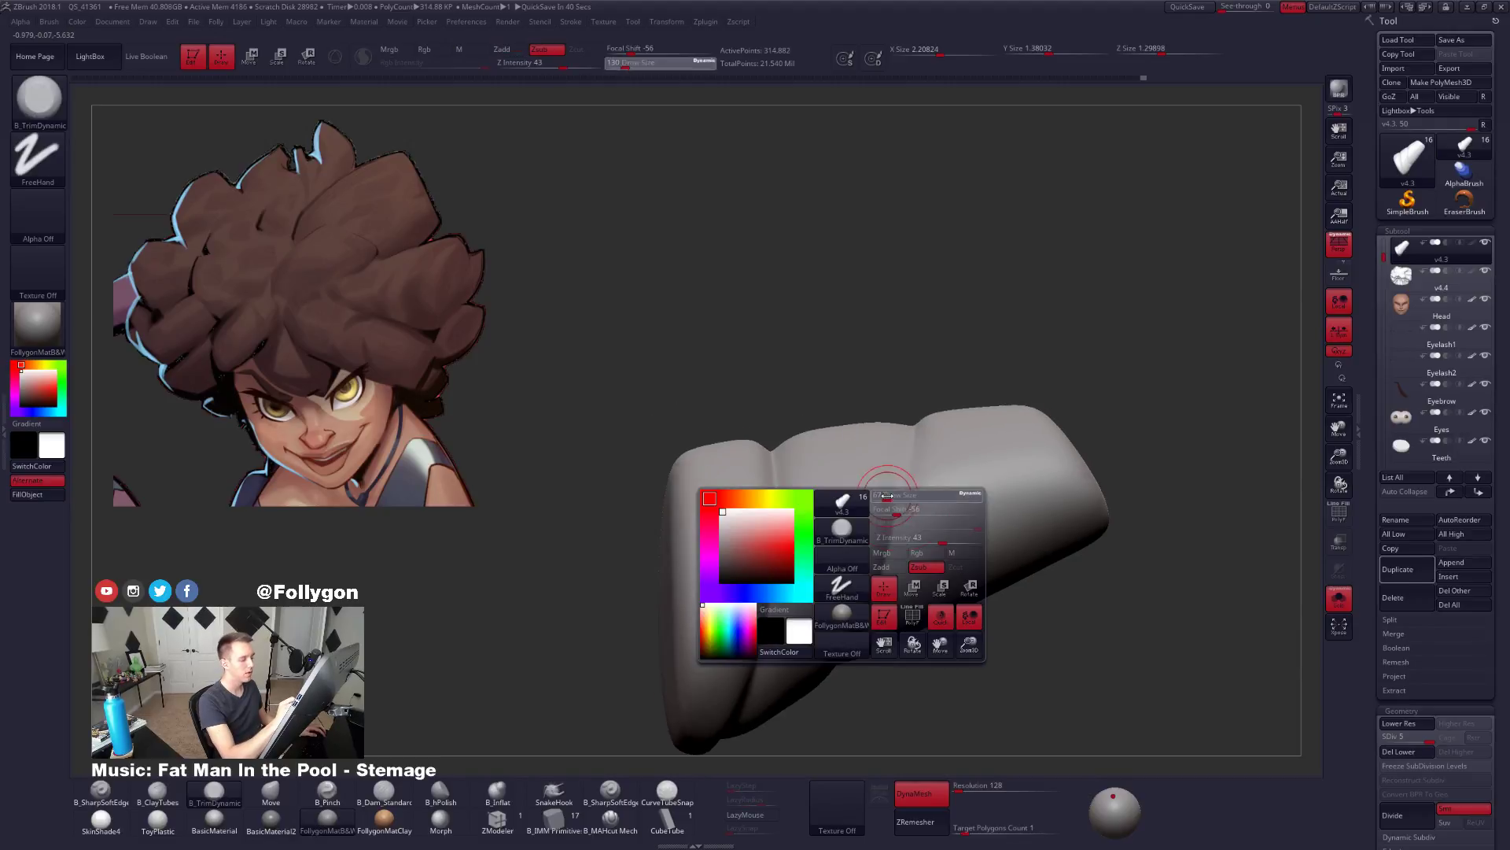
{"action": "left_click_drag", "start_coordinate": [883, 490], "coordinate": [881, 488]}
{"action": "key", "text": "space"}
{"action": "right_click_drag", "start_coordinate": [881, 494], "coordinate": [878, 520]}
{"action": "key", "text": "space"}
{"action": "left_click_drag", "start_coordinate": [871, 525], "coordinate": [877, 524]}
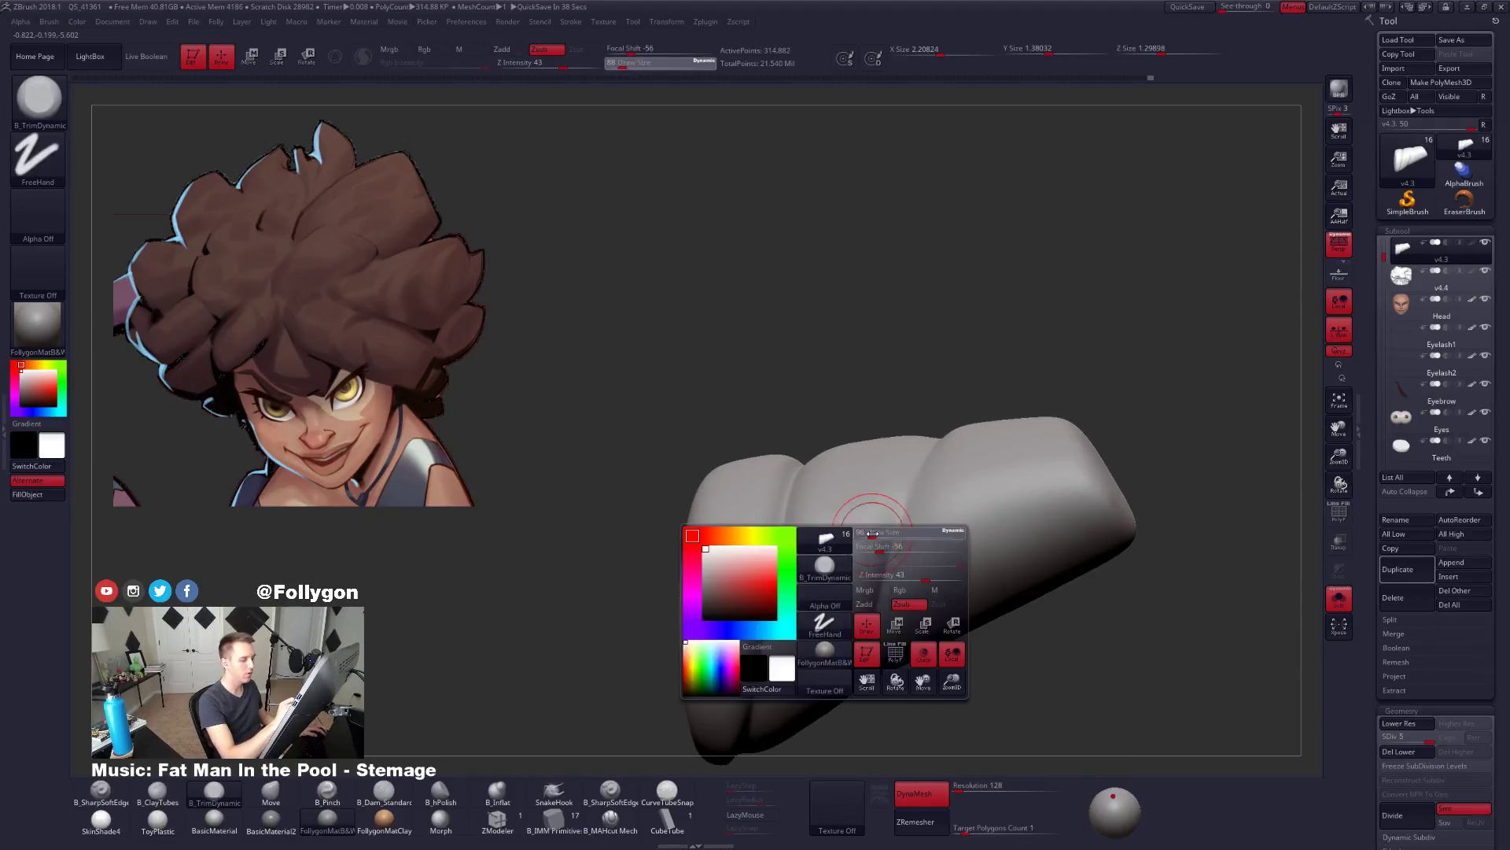
{"action": "right_click_drag", "start_coordinate": [875, 543], "coordinate": [868, 562]}
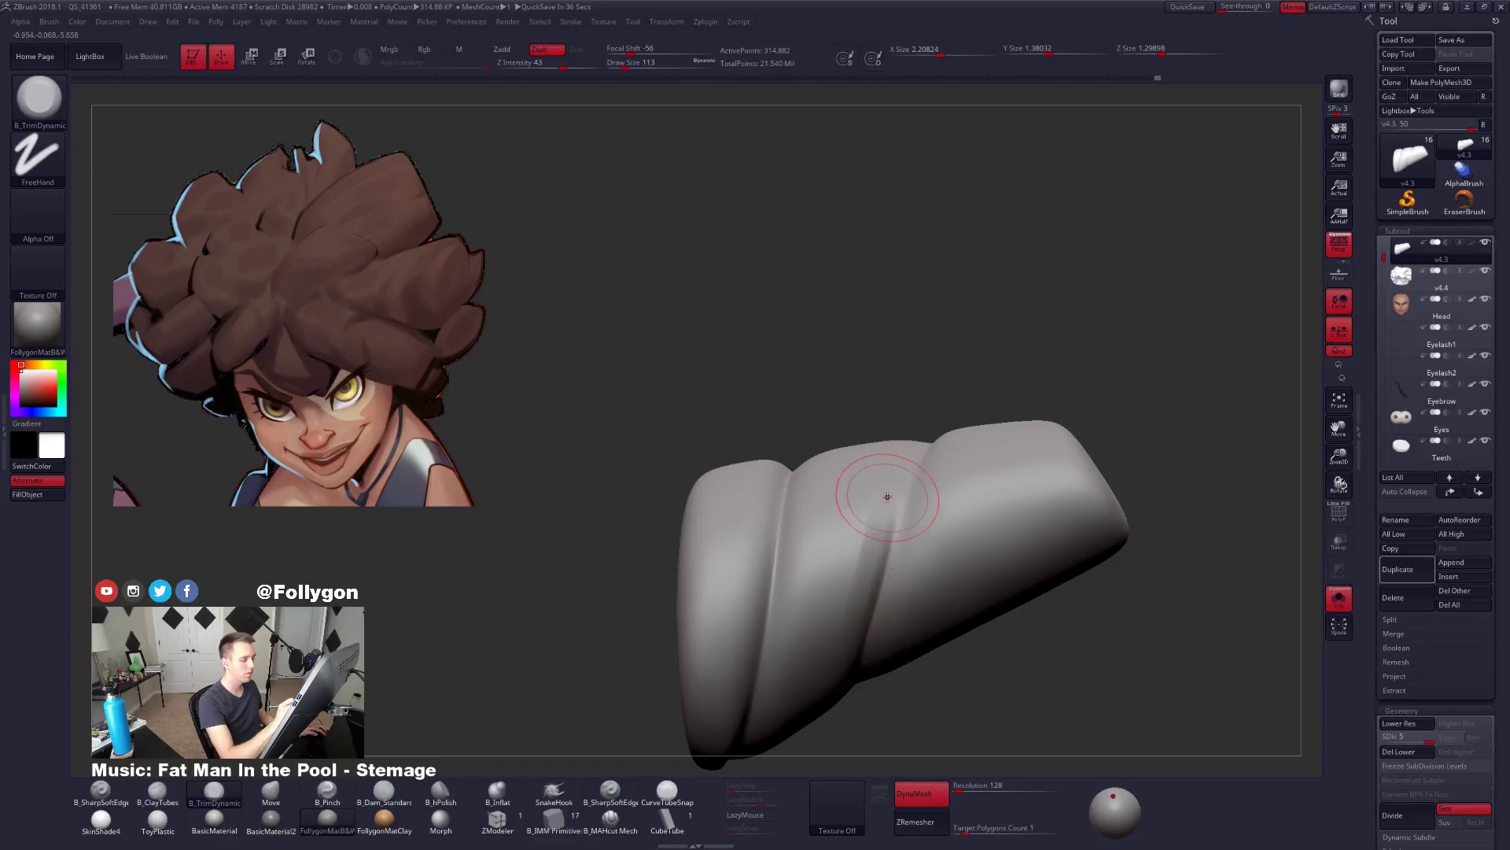
{"action": "right_click_drag", "start_coordinate": [844, 627], "coordinate": [838, 653]}
Refine the middle band's edge along the base fold with a smaller TrimDynamic brush and bring back the whole hair.
{"action": "key", "text": "space"}
{"action": "left_click_drag", "start_coordinate": [889, 564], "coordinate": [883, 563]}
{"action": "left_click_drag", "start_coordinate": [892, 509], "coordinate": [881, 556]}
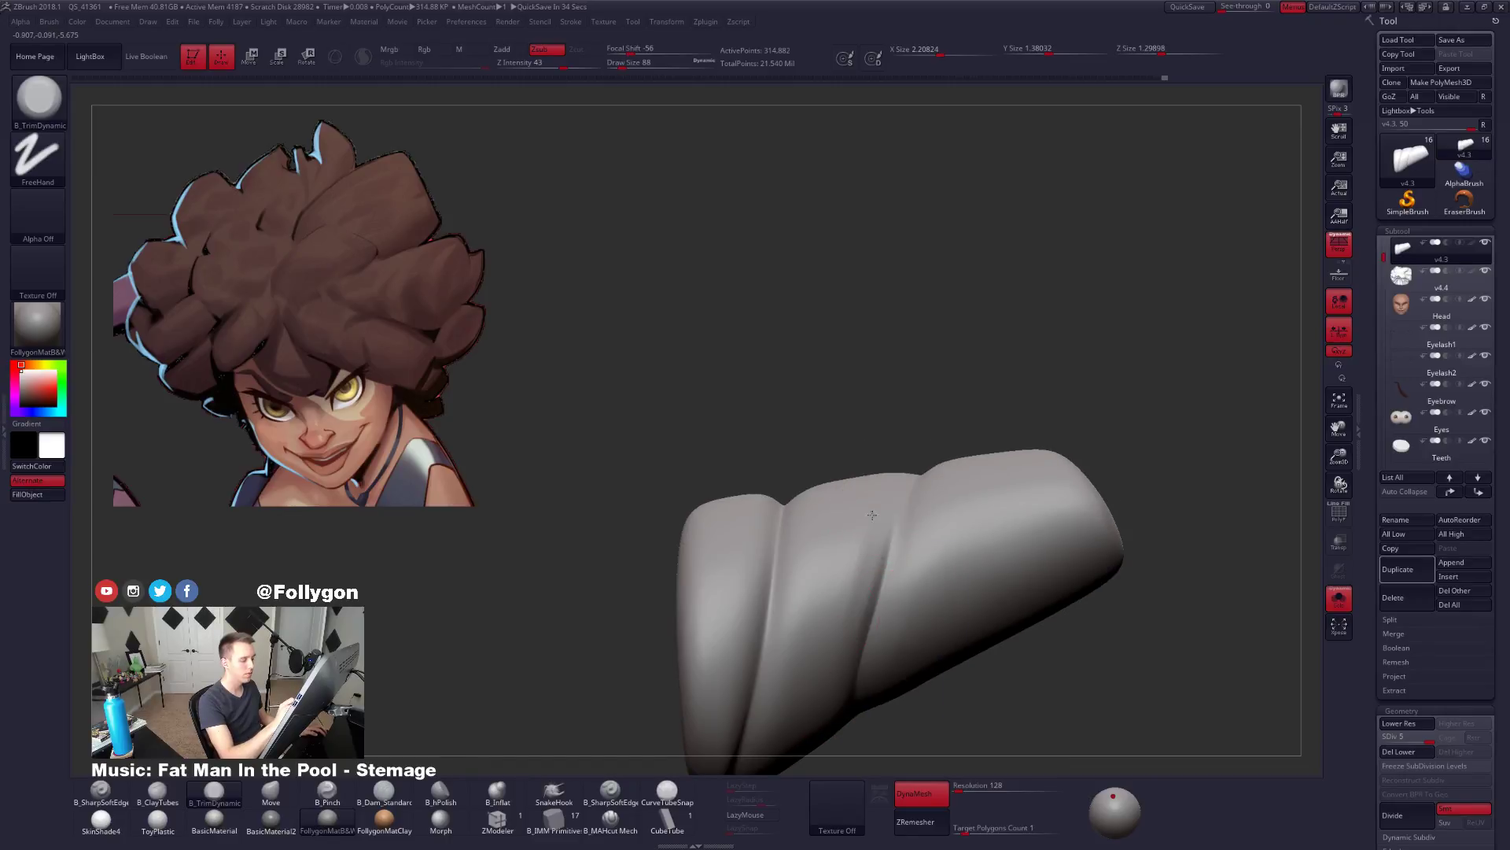
{"action": "key", "text": "shift"}
{"action": "right_click_drag", "start_coordinate": [856, 625], "coordinate": [872, 582]}
{"action": "key", "text": "shift"}
{"action": "mouse_move", "coordinate": [852, 708]}
{"action": "right_mouse_down"}
{"action": "mouse_move", "coordinate": [857, 751]}
{"action": "mouse_move", "coordinate": [870, 662]}
{"action": "mouse_move", "coordinate": [894, 660]}
{"action": "right_mouse_up"}
{"action": "key", "text": "ctrl+shift+s"}
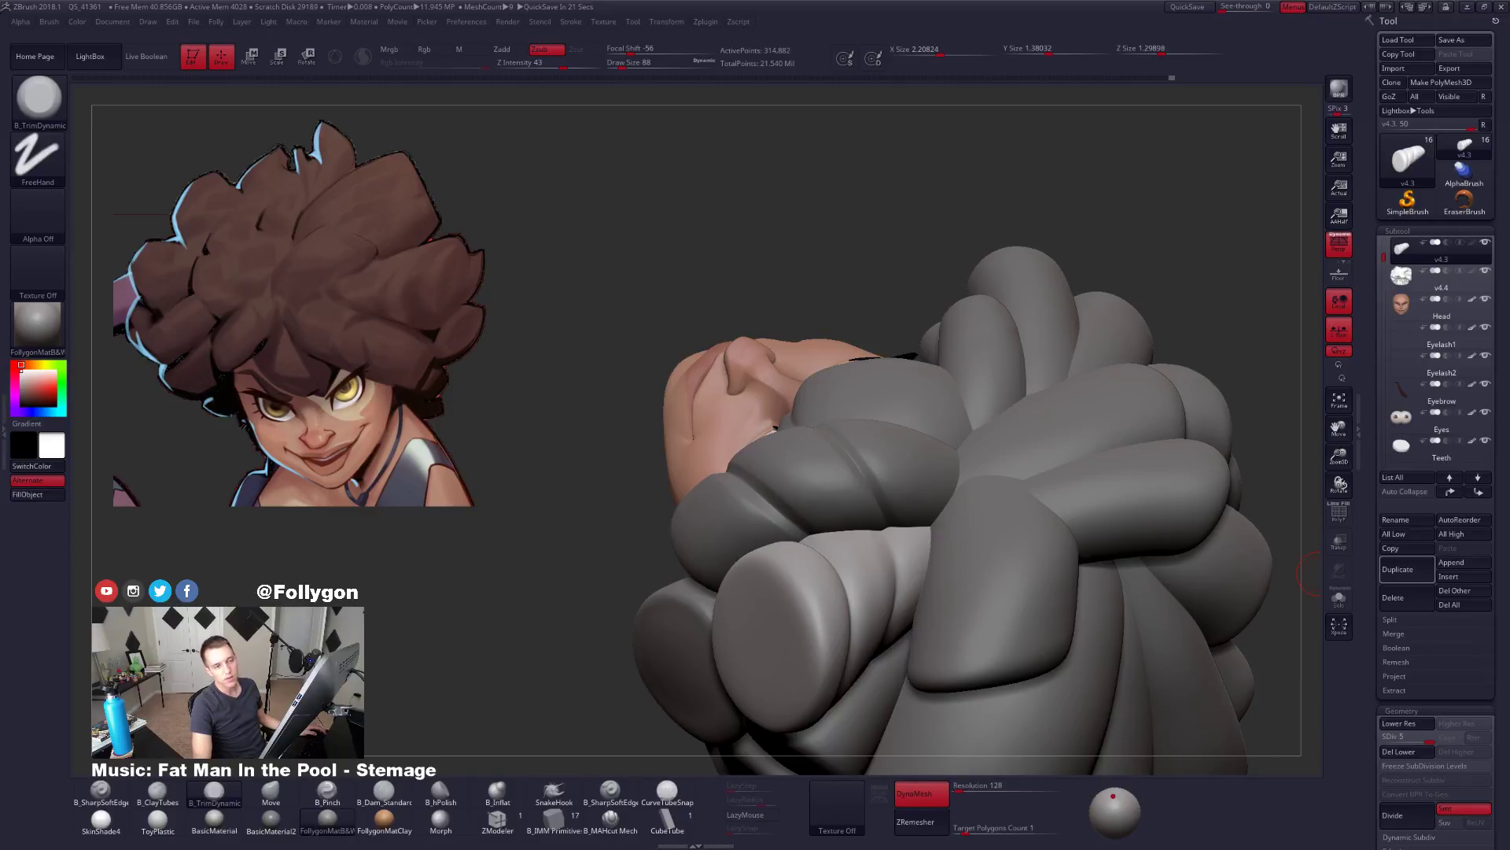
Isolate the clump and trim the middle band's surface along its folds with TrimDynamic at draw size 96.
{"action": "key", "text": "ctrl+shift+s"}
{"action": "right_click_drag", "start_coordinate": [928, 600], "coordinate": [856, 607]}
{"action": "right_click_drag", "start_coordinate": [856, 607], "coordinate": [870, 556], "text": "ctrl"}
{"action": "key", "text": "space"}
{"action": "left_click_drag", "start_coordinate": [886, 535], "coordinate": [889, 536]}
{"action": "right_click_drag", "start_coordinate": [889, 543], "coordinate": [897, 610]}
{"action": "left_click_drag", "start_coordinate": [883, 440], "coordinate": [890, 541]}
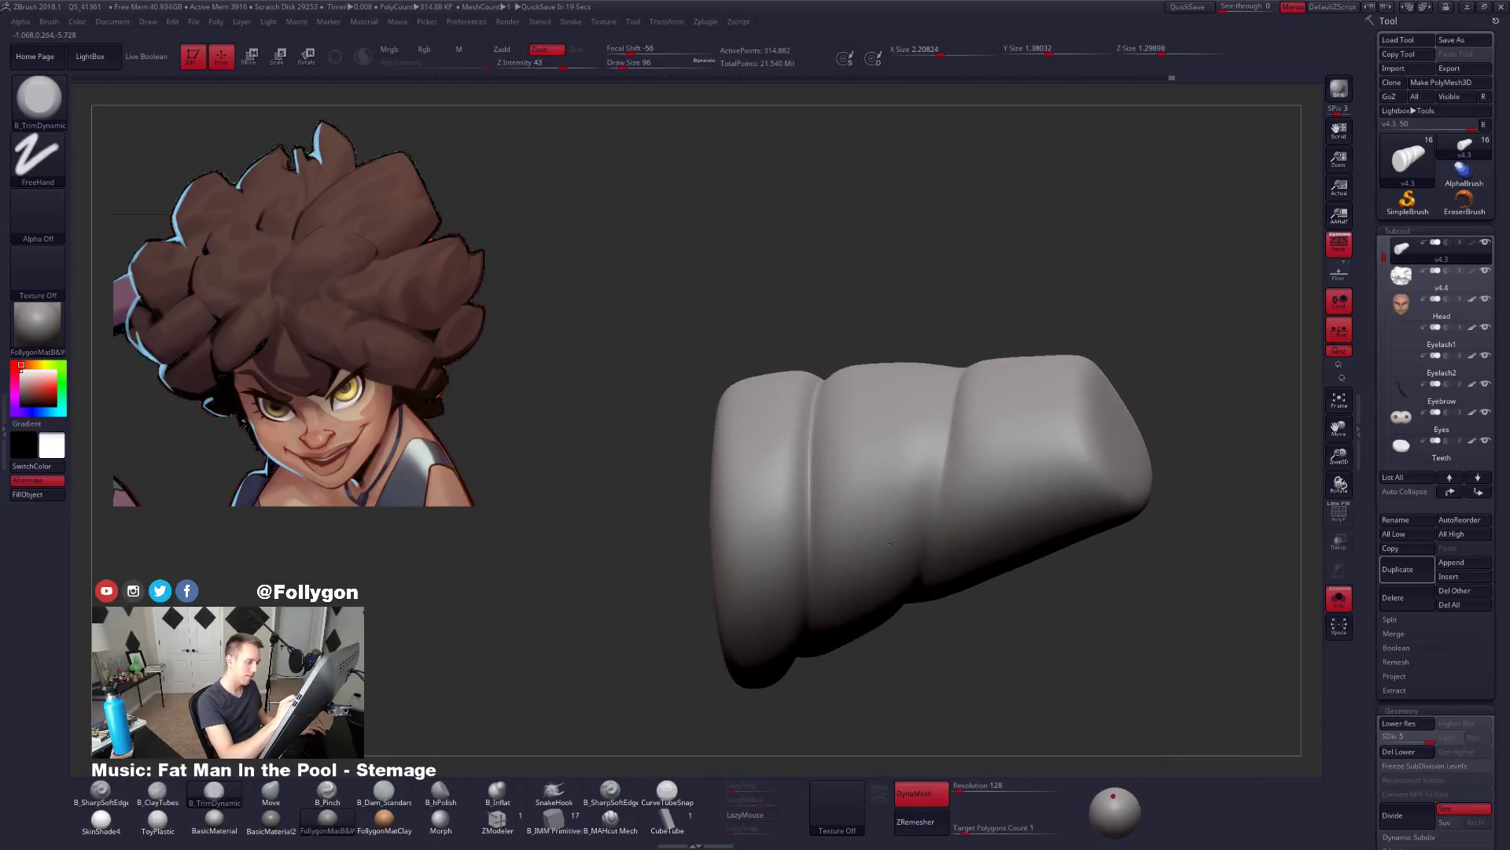
{"action": "mouse_move", "coordinate": [914, 455]}
{"action": "right_mouse_down"}
{"action": "mouse_move", "coordinate": [887, 606]}
{"action": "mouse_move", "coordinate": [819, 557]}
{"action": "right_mouse_up"}
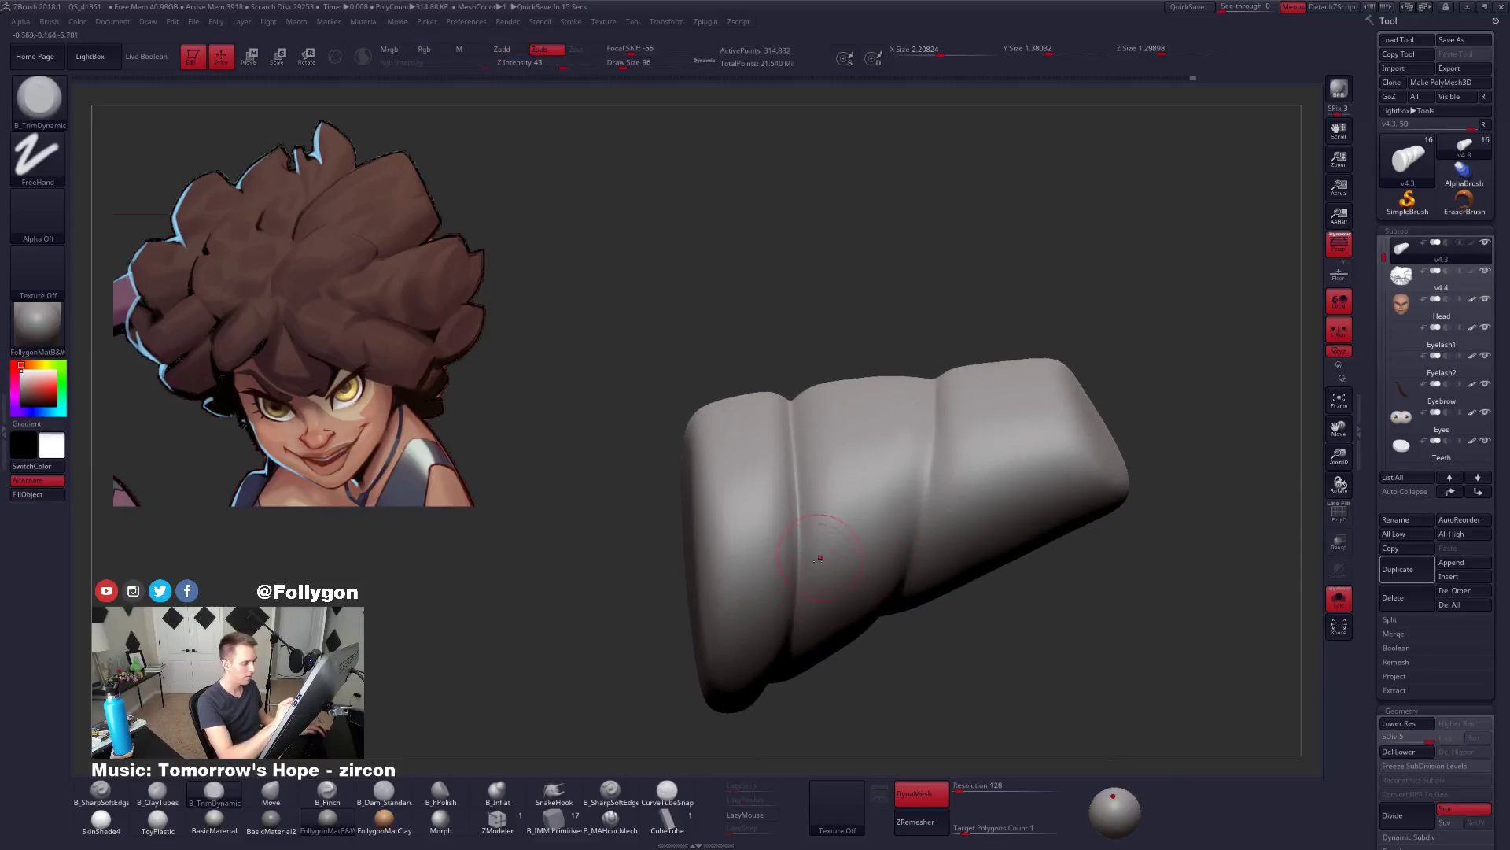
Show the whole head again and make the main hair subtool v4.4 active, viewing its side clumps.
{"action": "right_click_drag", "start_coordinate": [877, 621], "coordinate": [900, 551], "text": "ctrl"}
{"action": "right_click_drag", "start_coordinate": [900, 551], "coordinate": [1082, 655]}
{"action": "key", "text": "shift+s"}
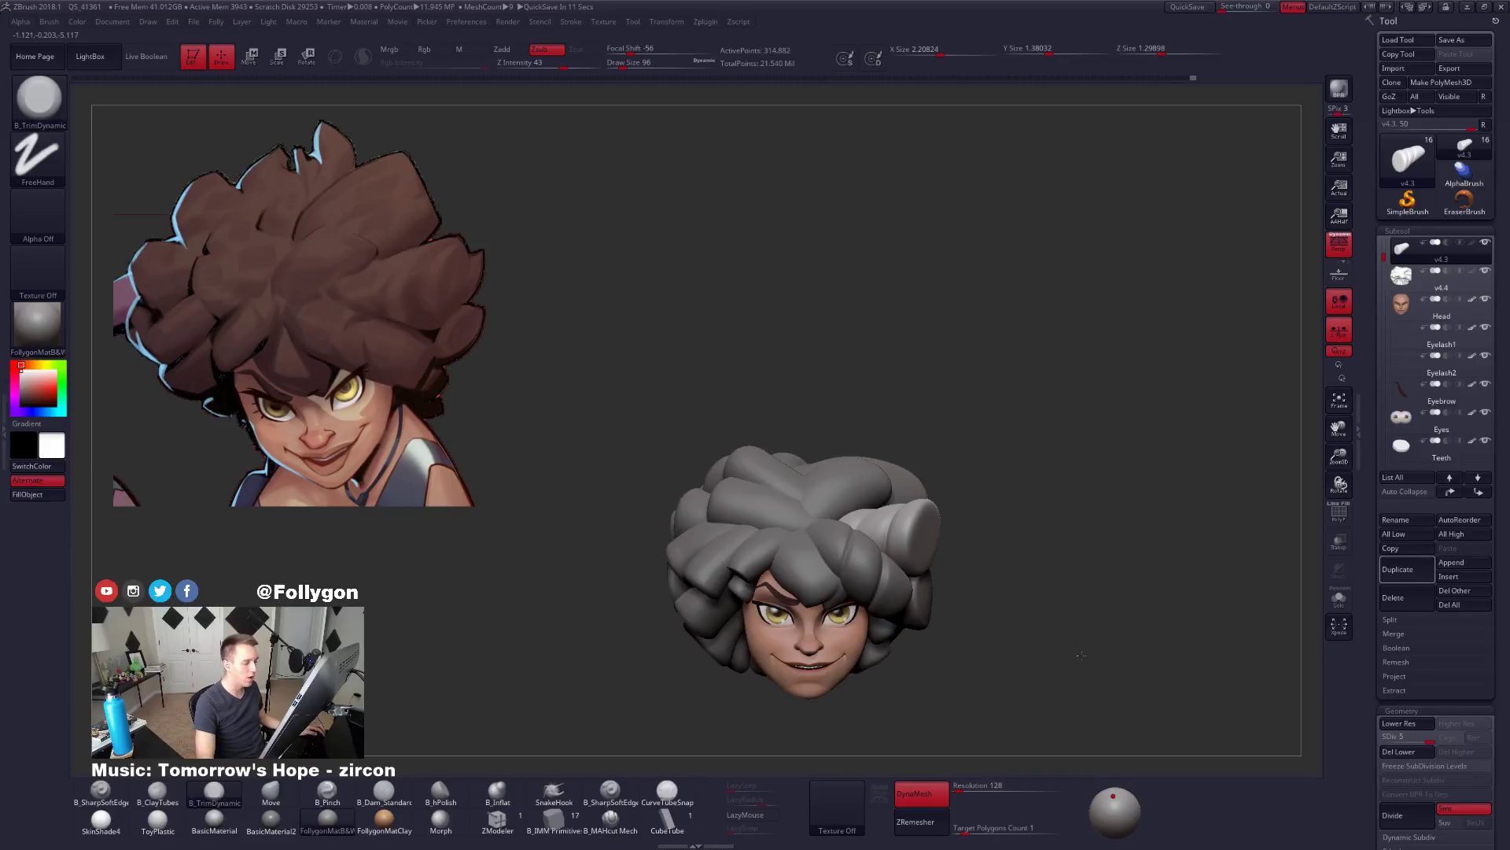
{"action": "right_click_drag", "start_coordinate": [854, 558], "coordinate": [767, 560], "text": "ctrl"}
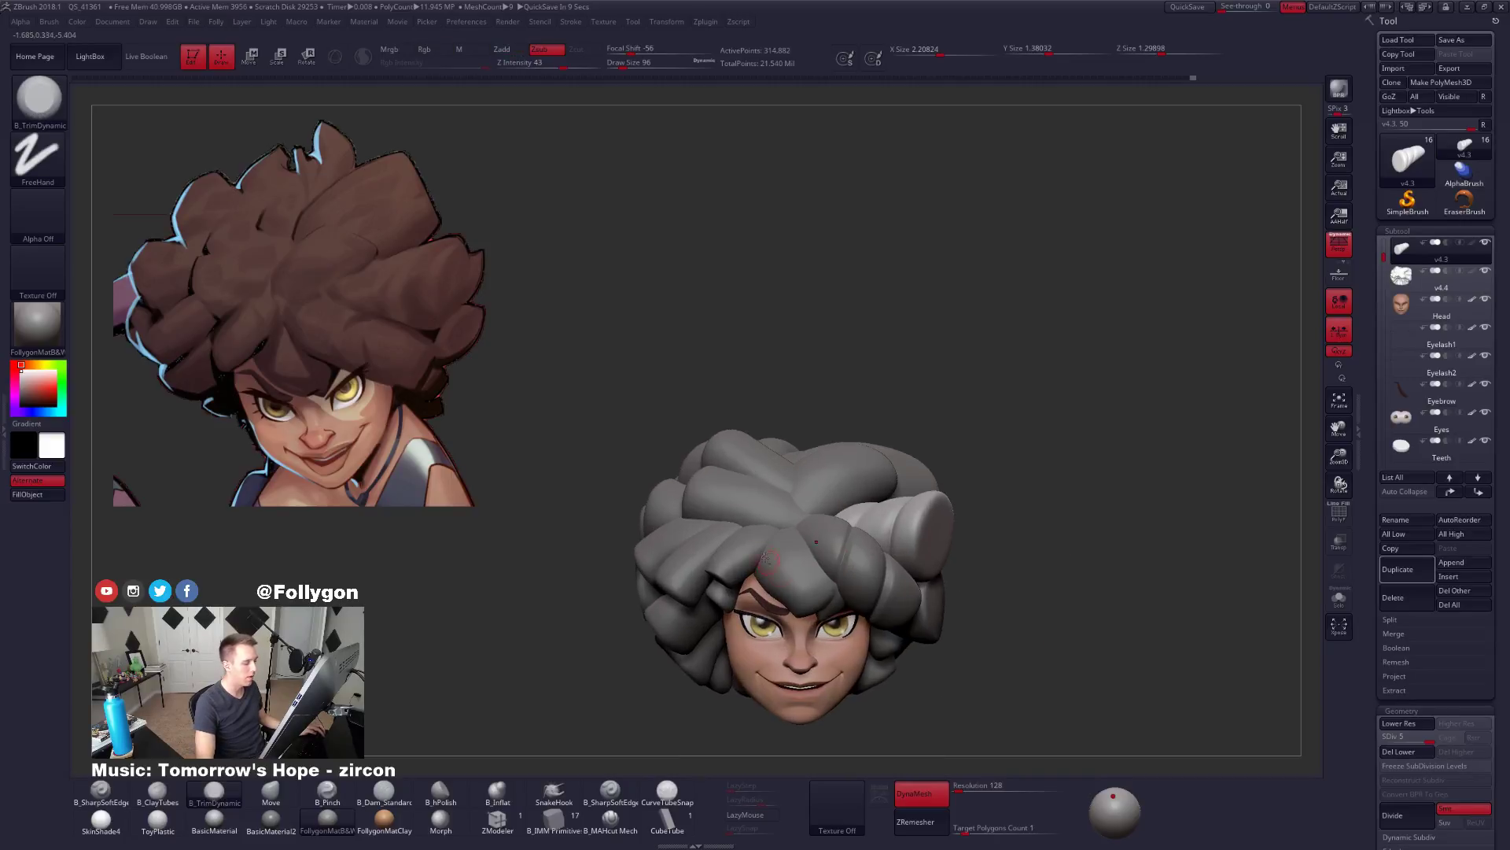
{"action": "left_click", "coordinate": [736, 533], "text": "alt"}
{"action": "right_click_drag", "start_coordinate": [1061, 700], "coordinate": [887, 667]}
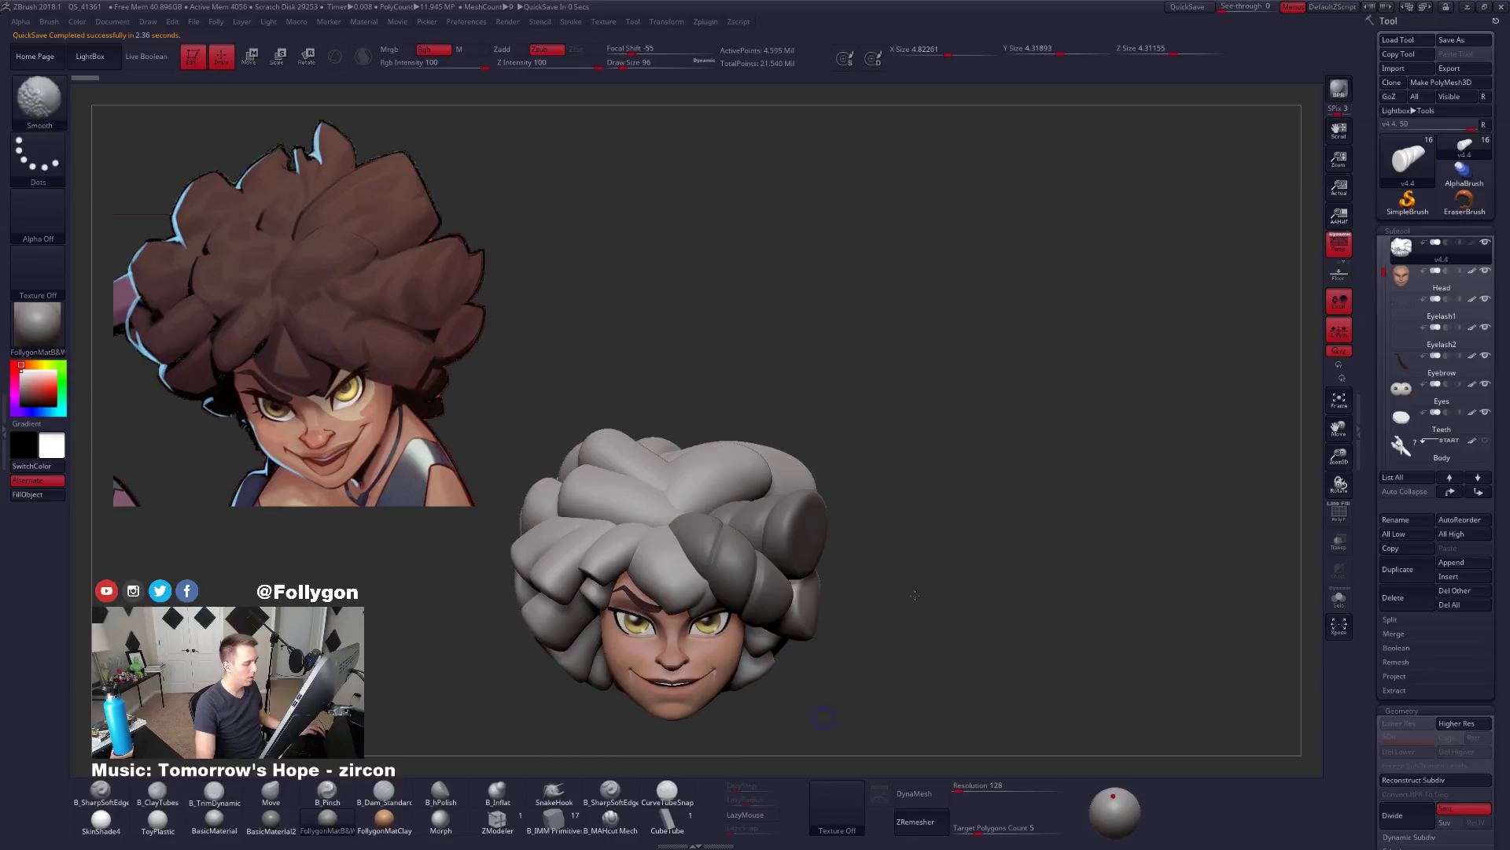
{"action": "right_click_drag", "start_coordinate": [819, 714], "coordinate": [815, 751], "text": "ctrl"}
{"action": "right_click_drag", "start_coordinate": [813, 542], "coordinate": [956, 568], "text": "alt"}
{"action": "right_click_drag", "start_coordinate": [1054, 723], "coordinate": [850, 587], "text": "alt"}
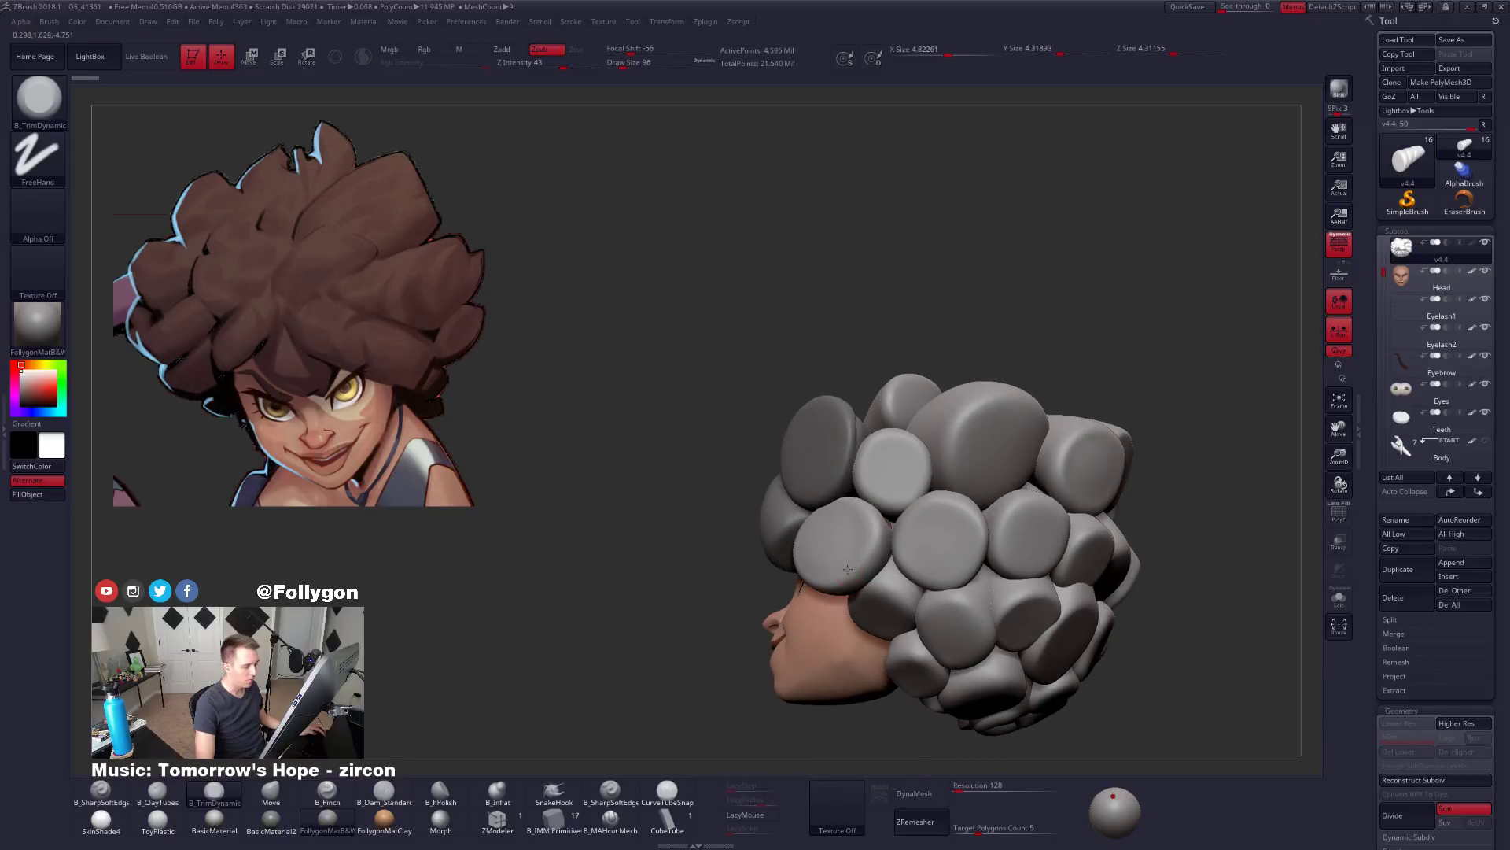
{"action": "key", "text": "w"}
{"action": "left_click", "coordinate": [847, 568], "text": "ctrl"}
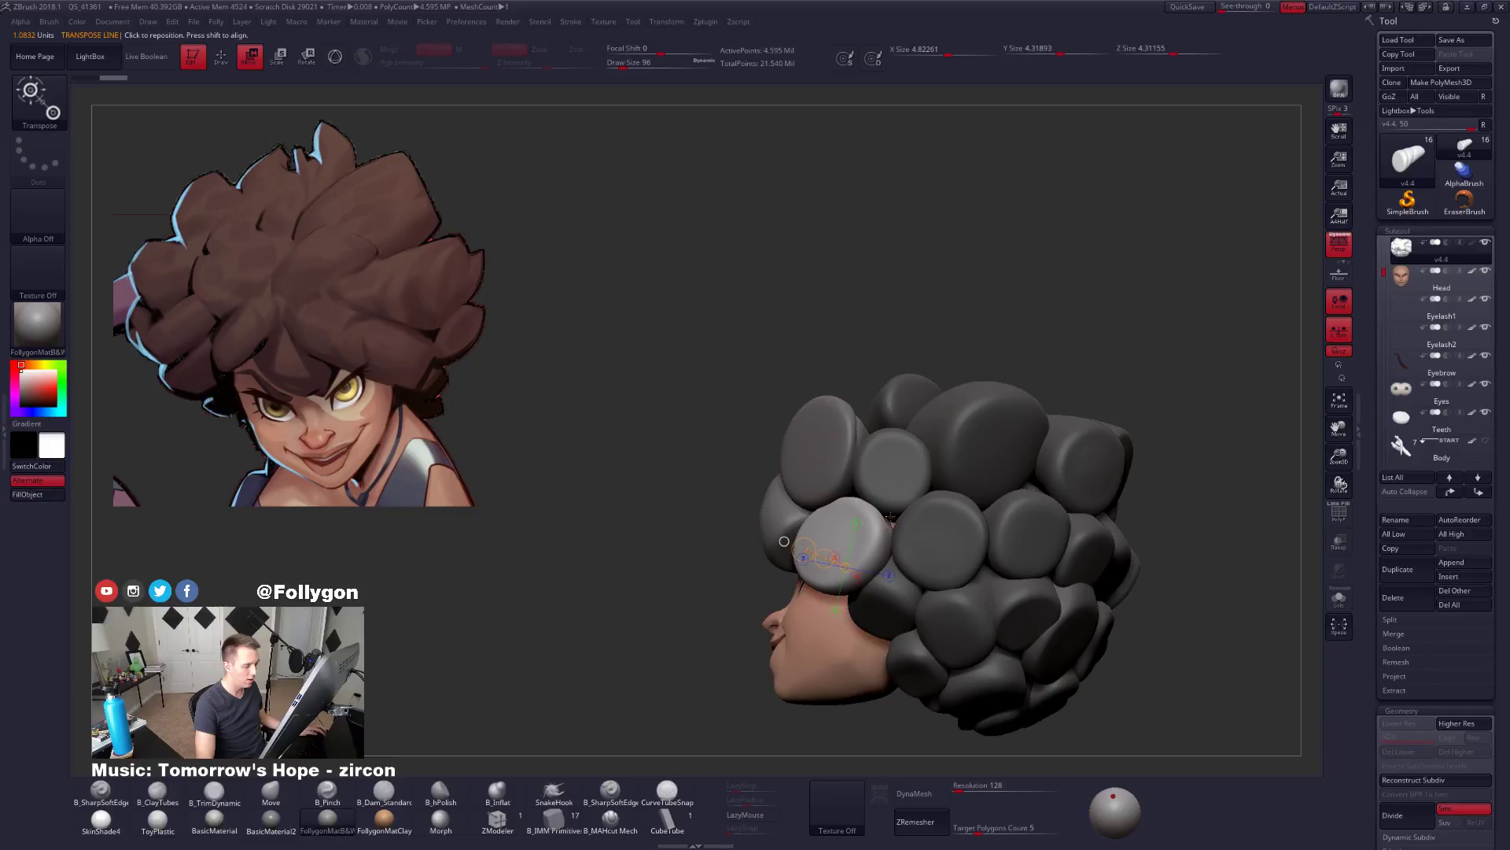
{"action": "key", "text": "ctrl+z"}
{"action": "mouse_move", "coordinate": [945, 592]}
{"action": "right_mouse_down", "text": "ctrl"}
{"action": "mouse_move", "coordinate": [968, 665]}
{"action": "mouse_move", "coordinate": [955, 662]}
{"action": "right_mouse_up", "text": "ctrl"}
{"action": "key", "text": "q"}
Solo the v4.4 hair and isolate the two neighbouring side clumps using SelectRect and inverted visibility.
{"action": "key", "text": "alt+s"}
{"action": "mouse_move", "coordinate": [875, 592]}
{"action": "right_mouse_down"}
{"action": "mouse_move", "coordinate": [898, 586]}
{"action": "mouse_move", "coordinate": [903, 552]}
{"action": "right_mouse_up"}
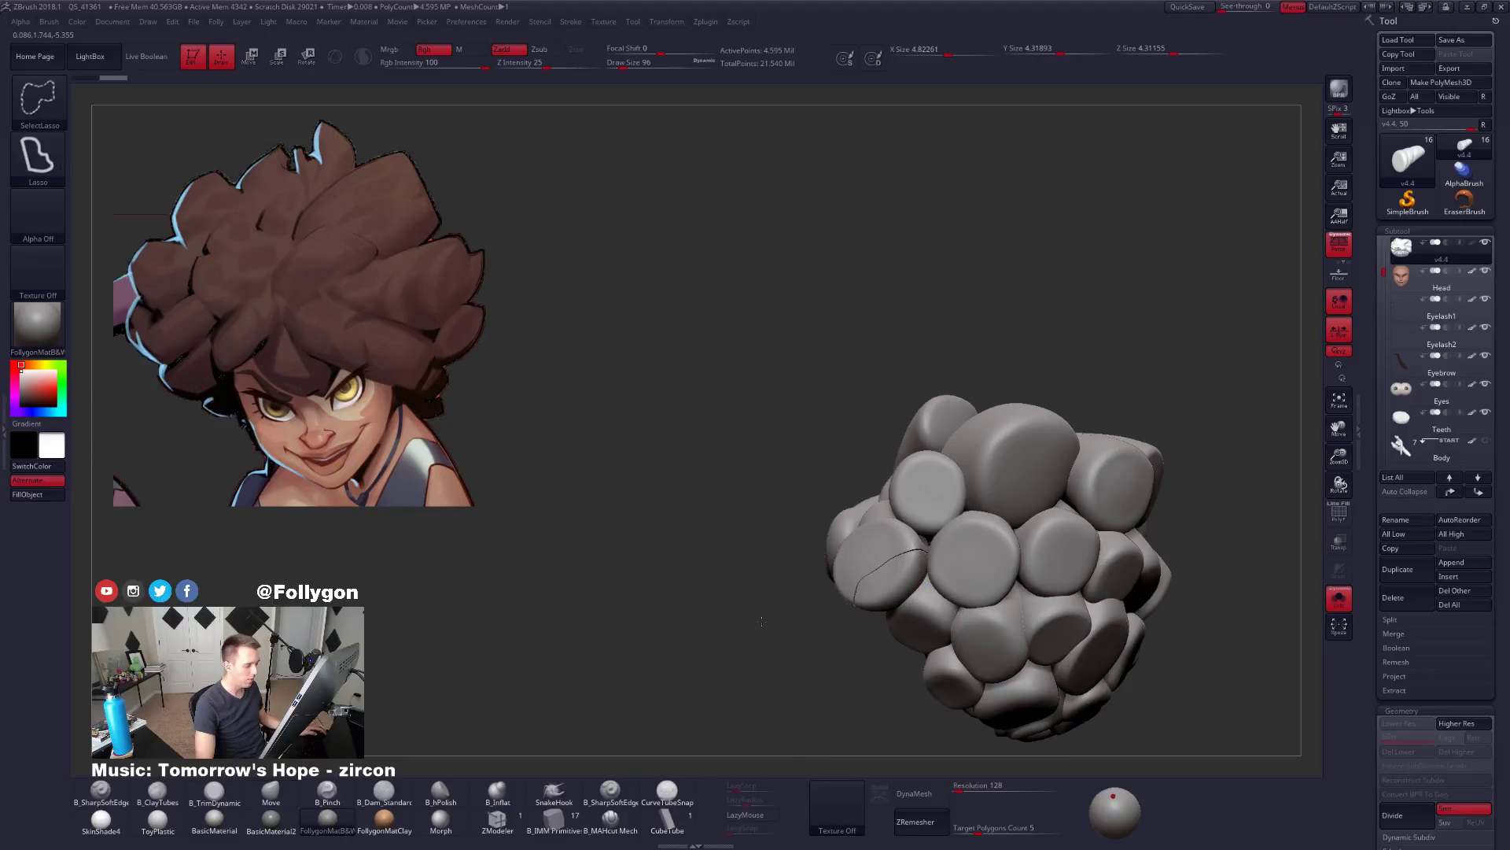
{"action": "key", "text": "ctrl+shift+f"}
{"action": "left_click", "coordinate": [738, 793]}
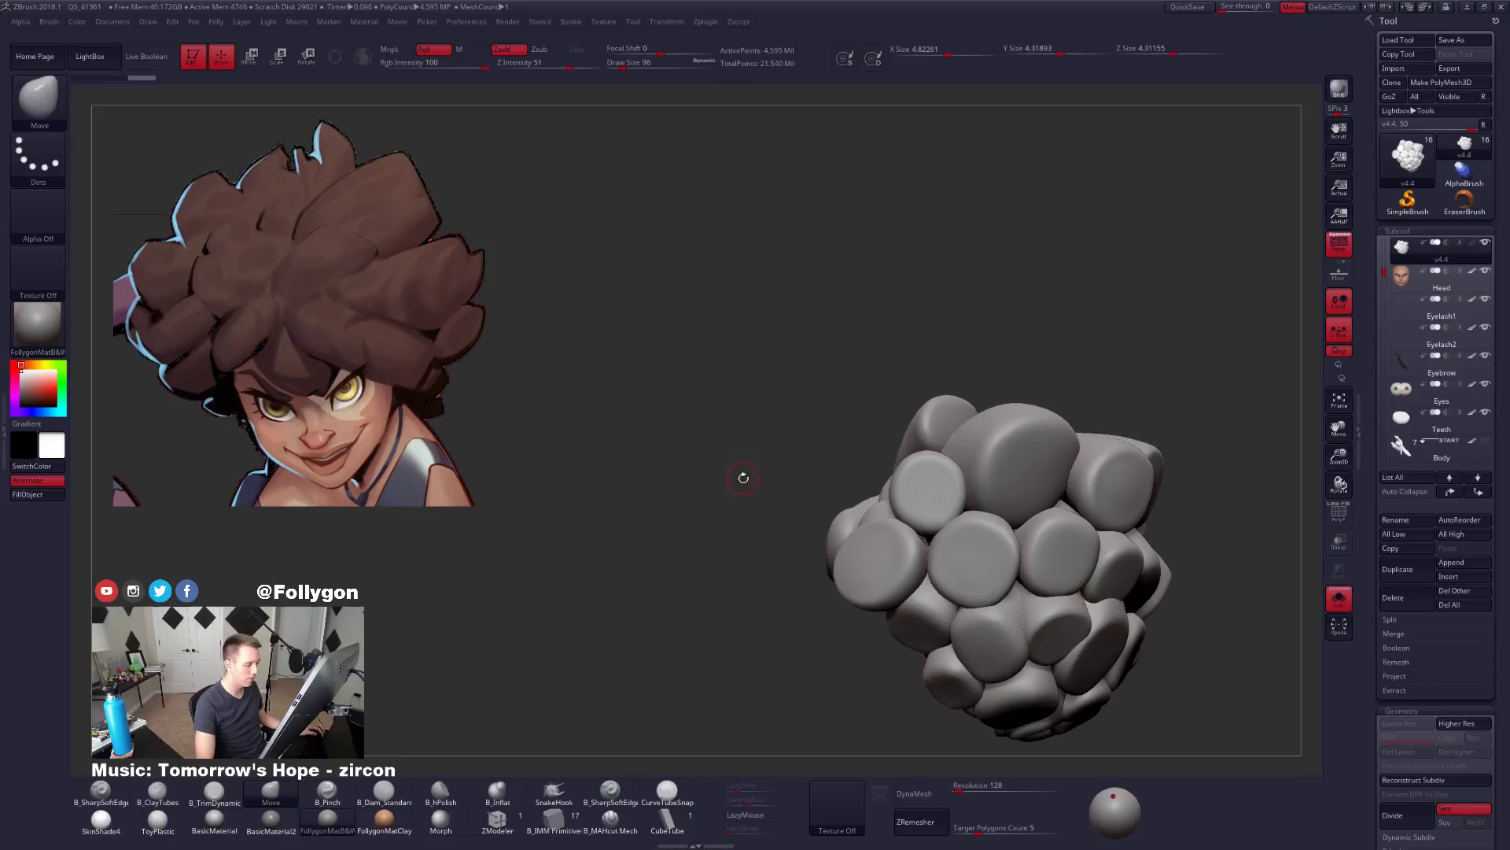
{"action": "left_click", "coordinate": [873, 581], "text": "ctrl+shift"}
{"action": "left_click_drag", "start_coordinate": [809, 625], "coordinate": [809, 624], "text": "ctrl+shift"}
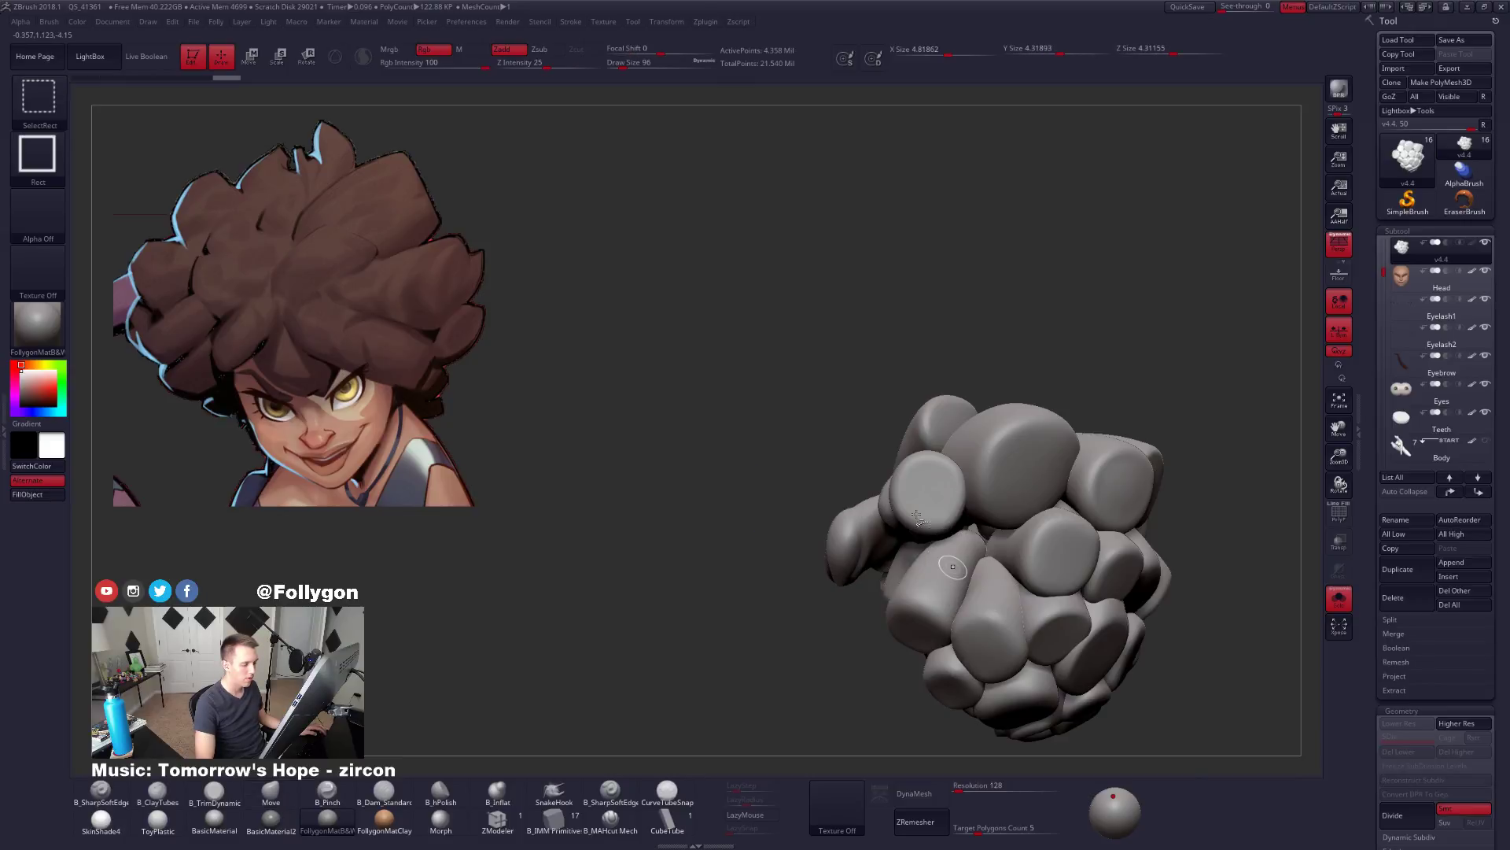
{"action": "mouse_move", "coordinate": [770, 543]}
{"action": "left_mouse_down", "text": "ctrl+shift"}
{"action": "mouse_move", "coordinate": [849, 661]}
{"action": "mouse_move", "coordinate": [836, 654]}
{"action": "mouse_move", "coordinate": [846, 542]}
{"action": "left_mouse_up", "text": "ctrl+shift"}
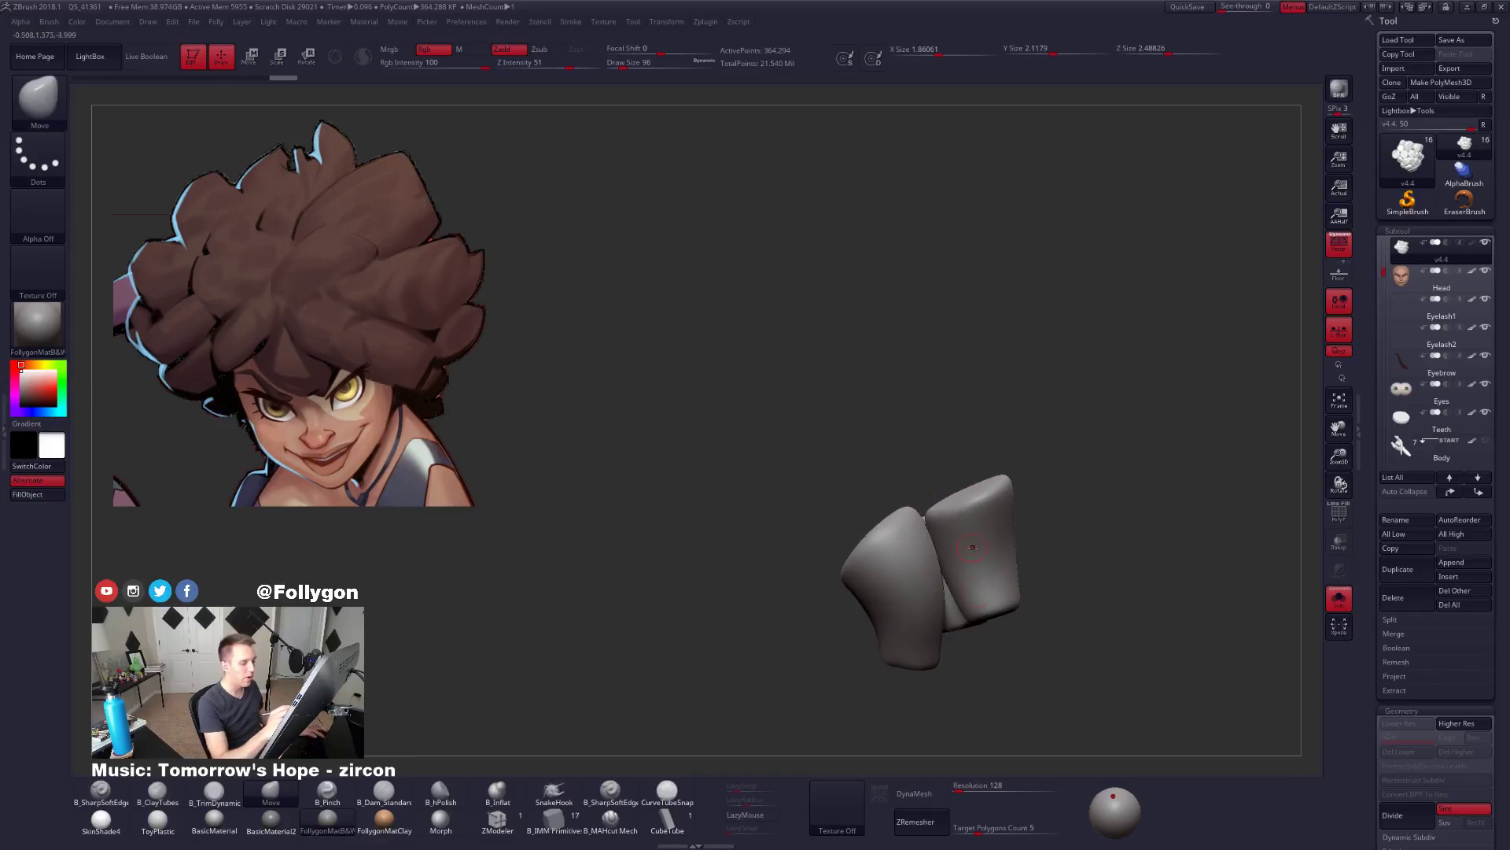
Reshape the lower ends of the two isolated side clumps with the Move brush at draw size 636.
{"action": "key", "text": "space"}
{"action": "left_click", "coordinate": [1025, 552]}
{"action": "key", "text": "ctrl+shift+space"}
{"action": "left_click_drag", "start_coordinate": [1109, 485], "coordinate": [1106, 393]}
{"action": "key", "text": "space"}
{"action": "left_click", "coordinate": [996, 569]}
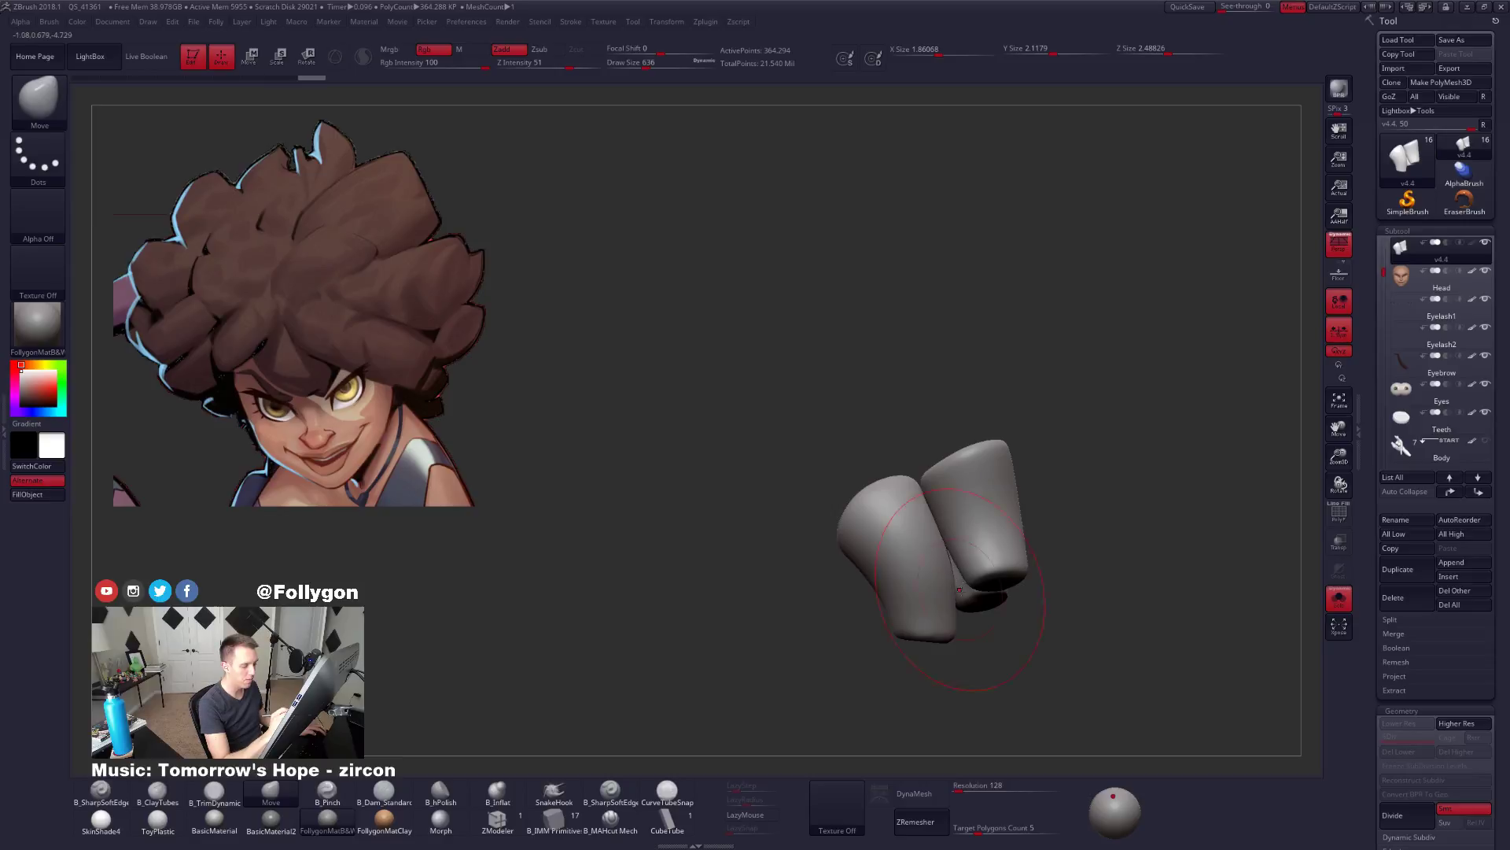
{"action": "left_click_drag", "start_coordinate": [959, 589], "coordinate": [968, 580]}
{"action": "right_click_drag", "start_coordinate": [959, 610], "coordinate": [961, 596]}
{"action": "left_click_drag", "start_coordinate": [966, 594], "coordinate": [969, 583]}
{"action": "mouse_move", "coordinate": [964, 622]}
{"action": "right_mouse_down"}
{"action": "mouse_move", "coordinate": [942, 592]}
{"action": "mouse_move", "coordinate": [1005, 613]}
{"action": "mouse_move", "coordinate": [994, 635]}
{"action": "mouse_move", "coordinate": [967, 629]}
{"action": "mouse_move", "coordinate": [906, 565]}
{"action": "right_mouse_up"}
Bring back all the hair clumps and view the whole head from the front.
{"action": "left_click", "coordinate": [989, 656], "text": "ctrl+shift"}
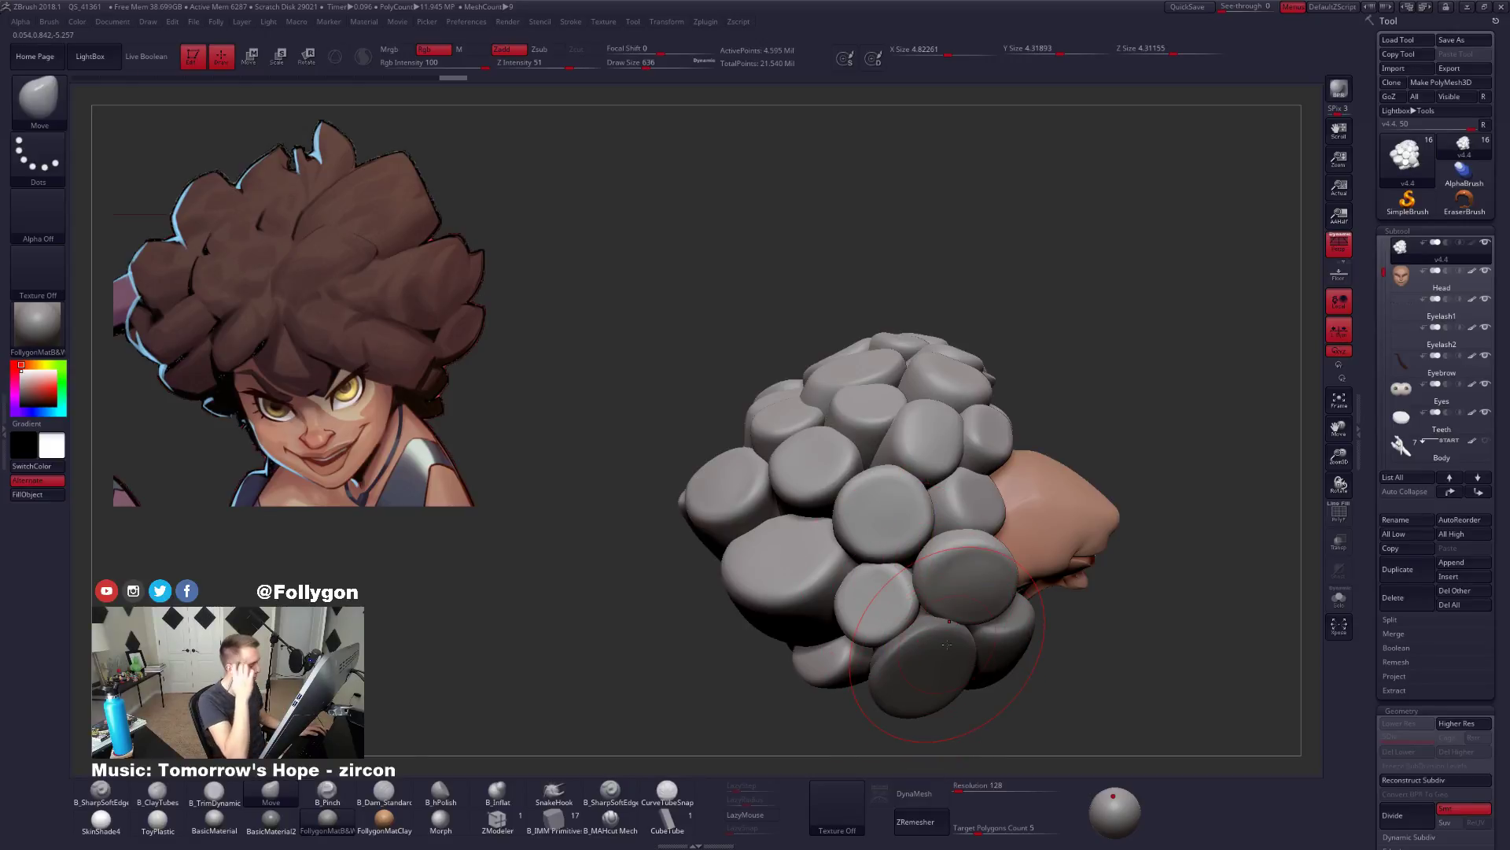
{"action": "key", "text": "shift+alt+s"}
{"action": "mouse_move", "coordinate": [914, 625]}
{"action": "right_mouse_down"}
{"action": "mouse_move", "coordinate": [997, 643]}
{"action": "mouse_move", "coordinate": [997, 618]}
{"action": "mouse_move", "coordinate": [953, 601]}
{"action": "mouse_move", "coordinate": [993, 642]}
{"action": "mouse_move", "coordinate": [975, 616]}
{"action": "mouse_move", "coordinate": [1019, 572]}
{"action": "mouse_move", "coordinate": [1006, 568]}
{"action": "mouse_move", "coordinate": [1012, 608]}
{"action": "mouse_move", "coordinate": [1100, 645]}
{"action": "mouse_move", "coordinate": [859, 586]}
{"action": "mouse_move", "coordinate": [858, 532]}
{"action": "right_mouse_up"}
{"action": "key", "text": "shift+alt+s"}
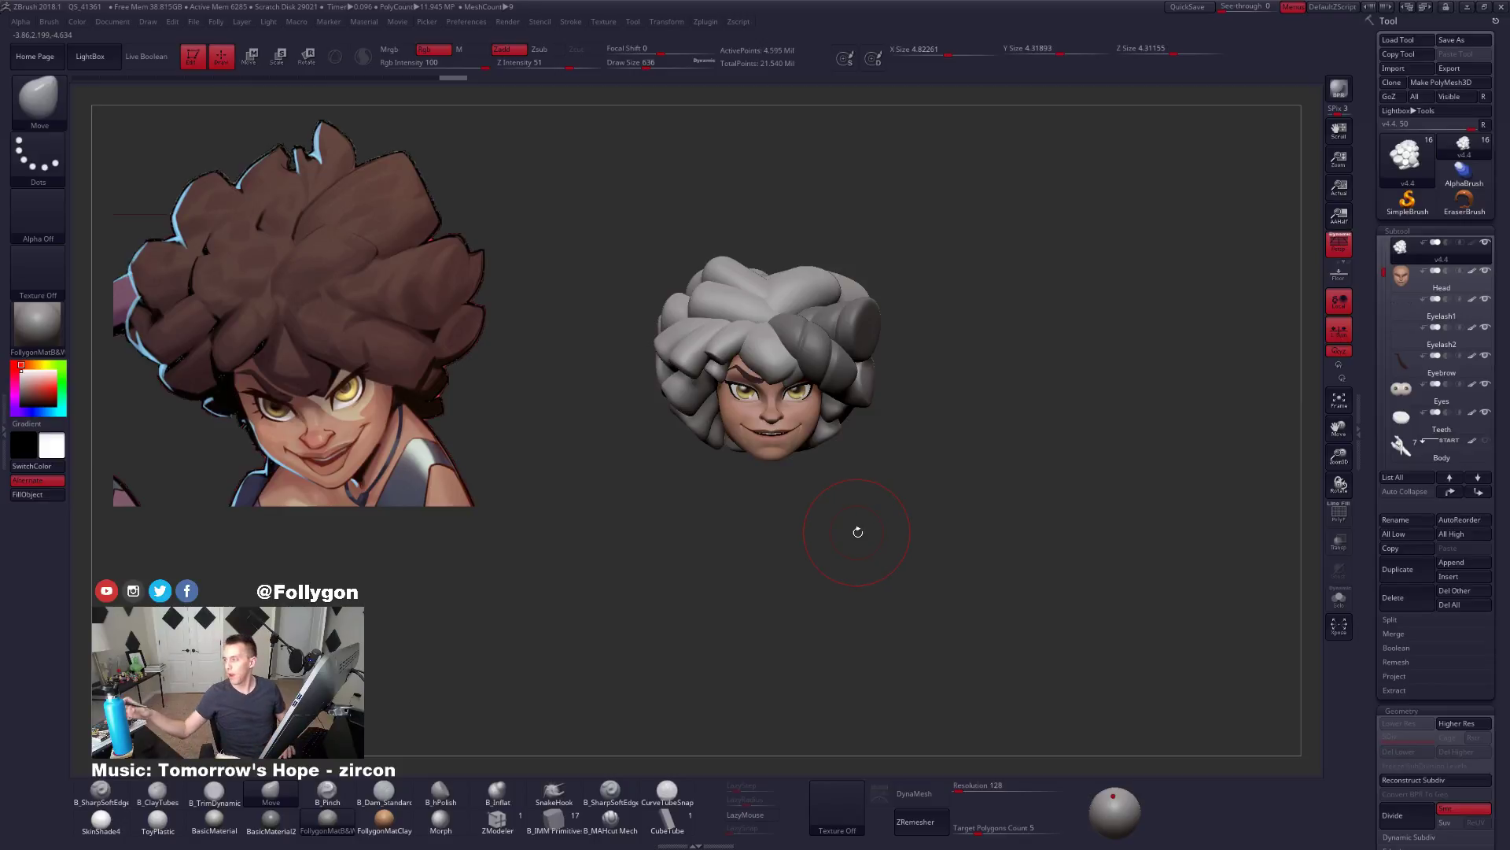
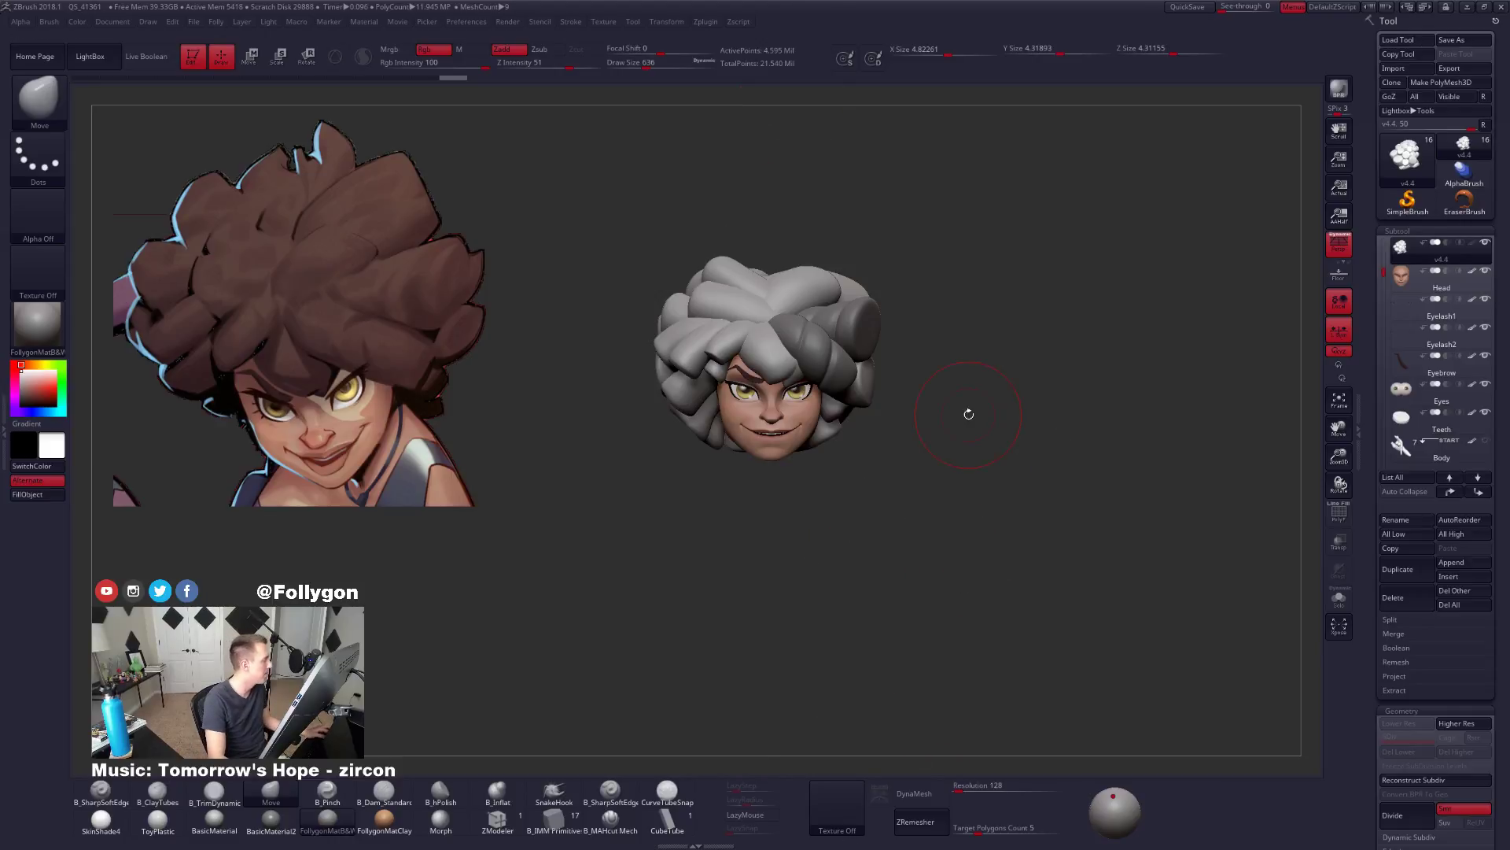
Set the draw size to 306 and choose SelectLasso for selecting and MaskLasso for masking.
{"action": "key", "text": "space"}
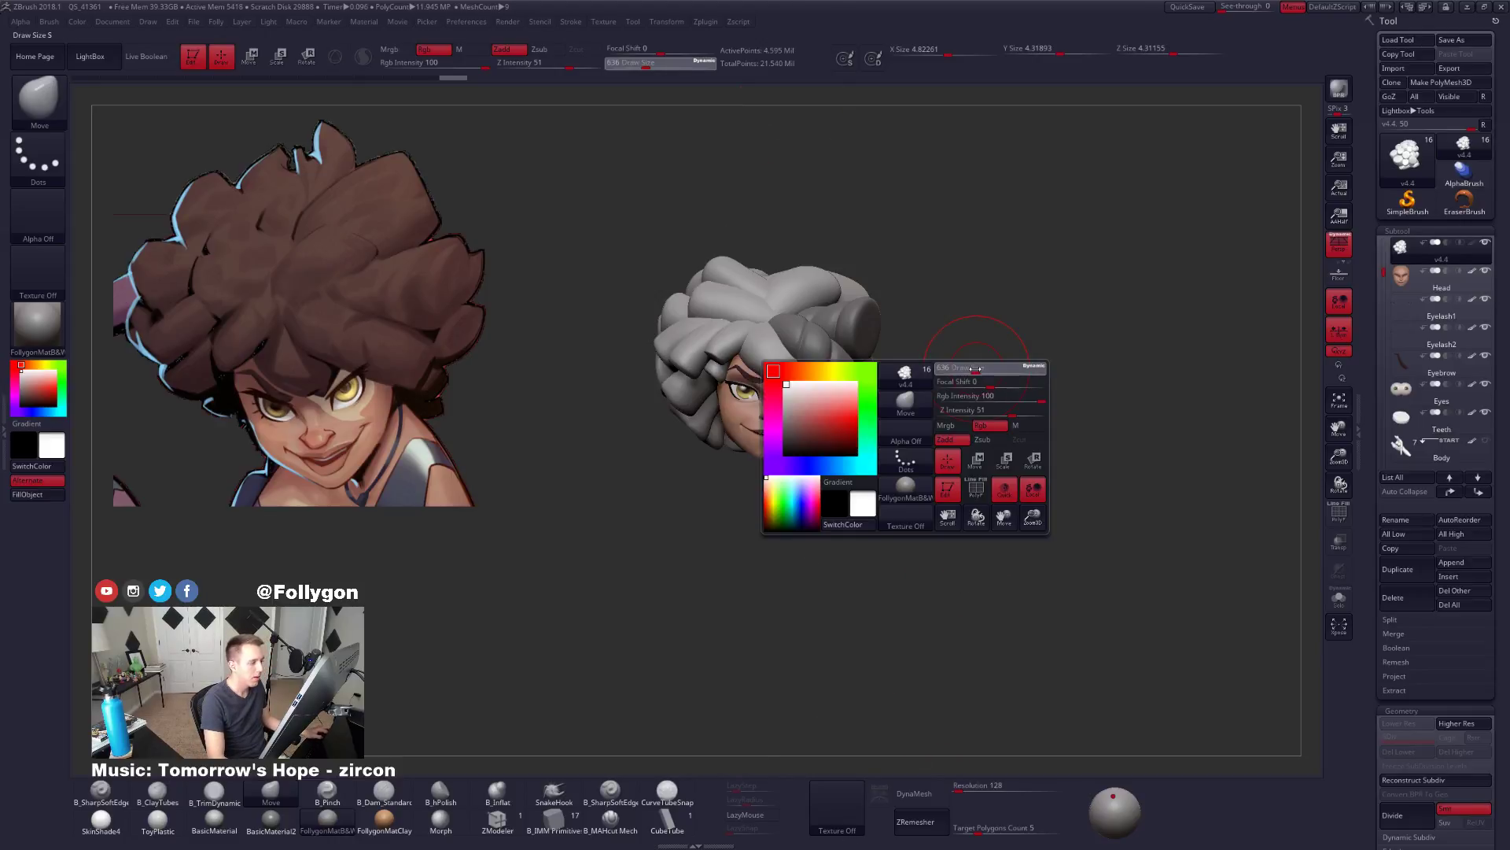
{"action": "key", "text": "ctrl+shift+f"}
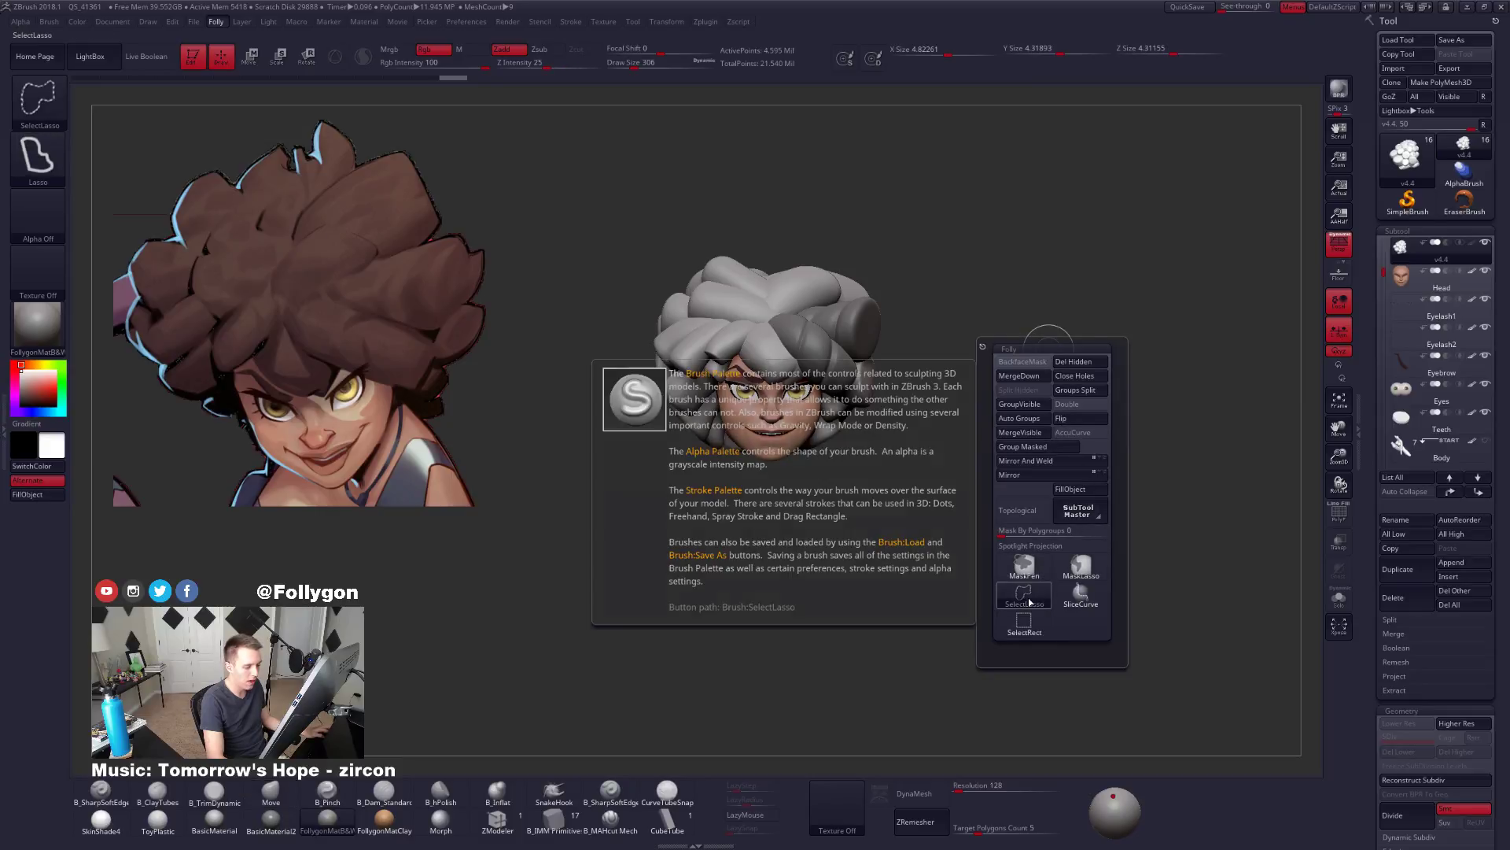
{"action": "left_click", "coordinate": [1085, 569], "text": "ctrl"}
{"action": "mouse_move", "coordinate": [909, 348]}
{"action": "left_mouse_down", "text": "alt"}
{"action": "mouse_move", "coordinate": [966, 463]}
{"action": "mouse_move", "coordinate": [924, 452]}
{"action": "mouse_move", "coordinate": [964, 466]}
{"action": "mouse_move", "coordinate": [937, 518]}
{"action": "mouse_move", "coordinate": [972, 483]}
{"action": "left_mouse_up", "text": "alt"}
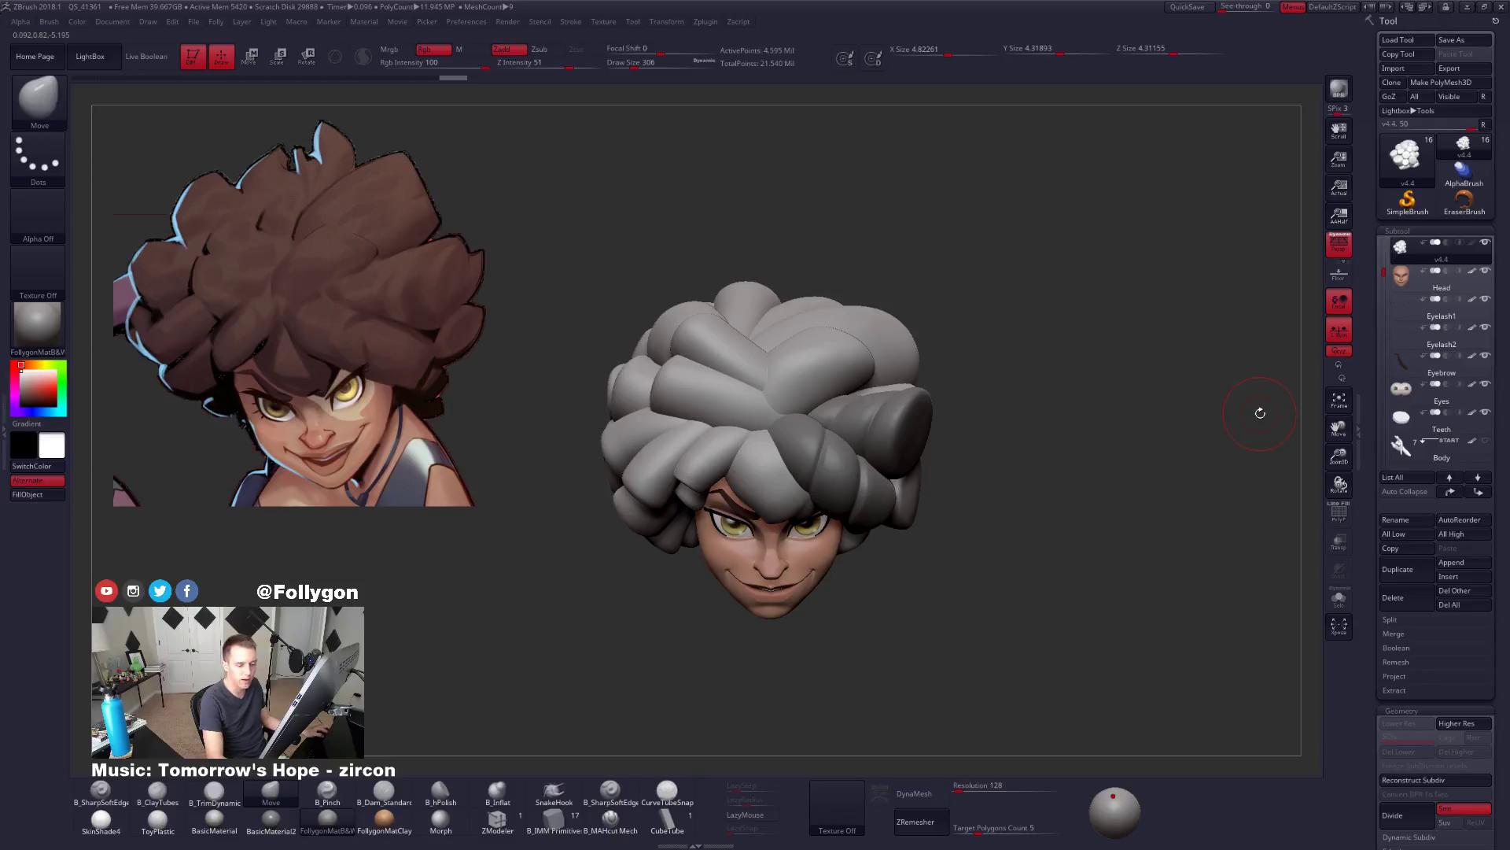
Split the large upper front clump off the main hair into its own subtool and solo it.
{"action": "key", "text": "ctrl+shift"}
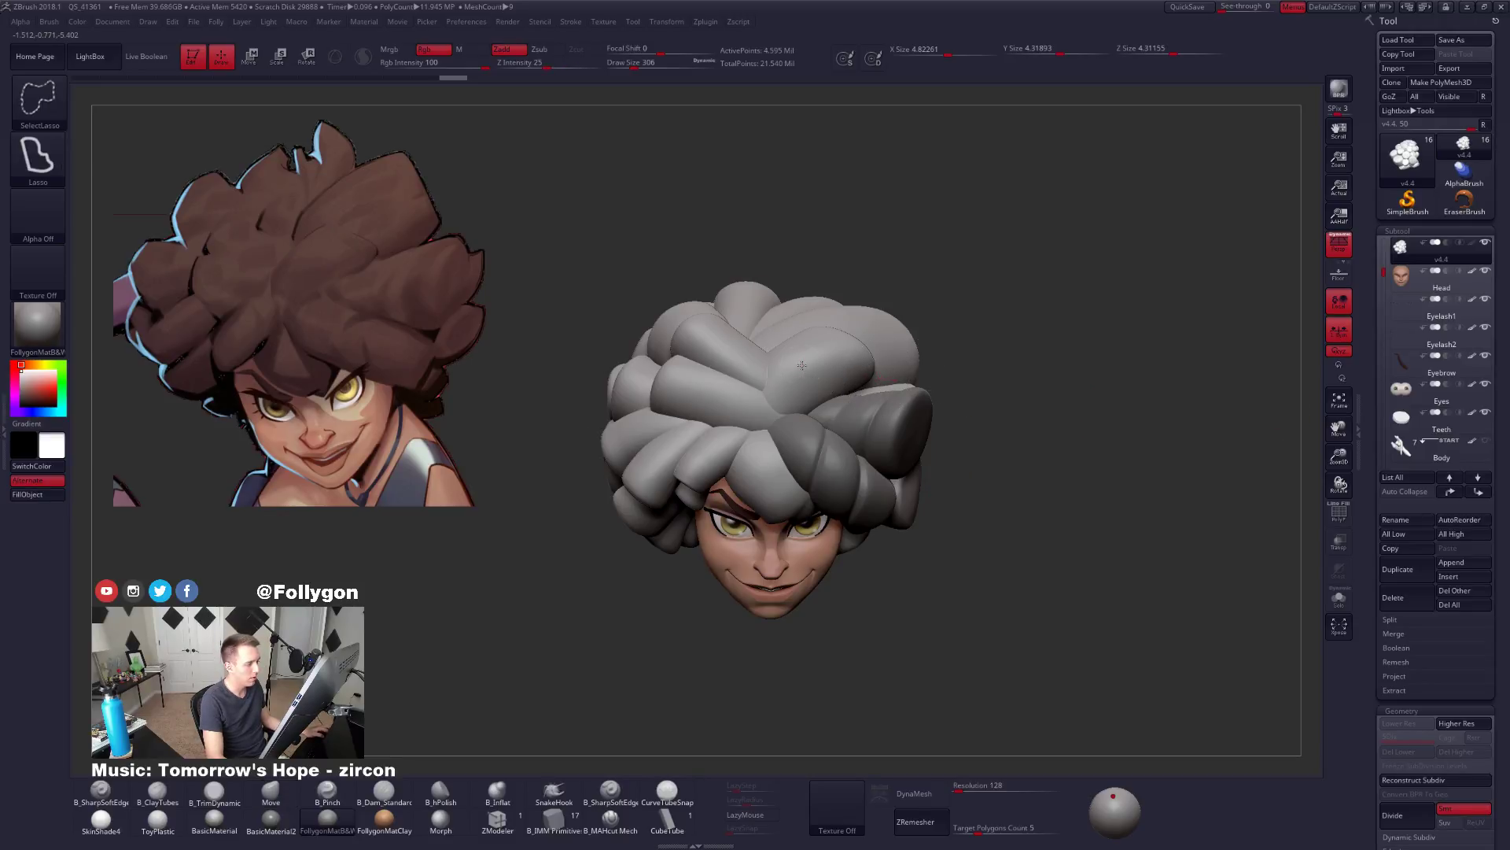
{"action": "left_click", "coordinate": [801, 365], "text": "ctrl+shift"}
{"action": "key", "text": "space"}
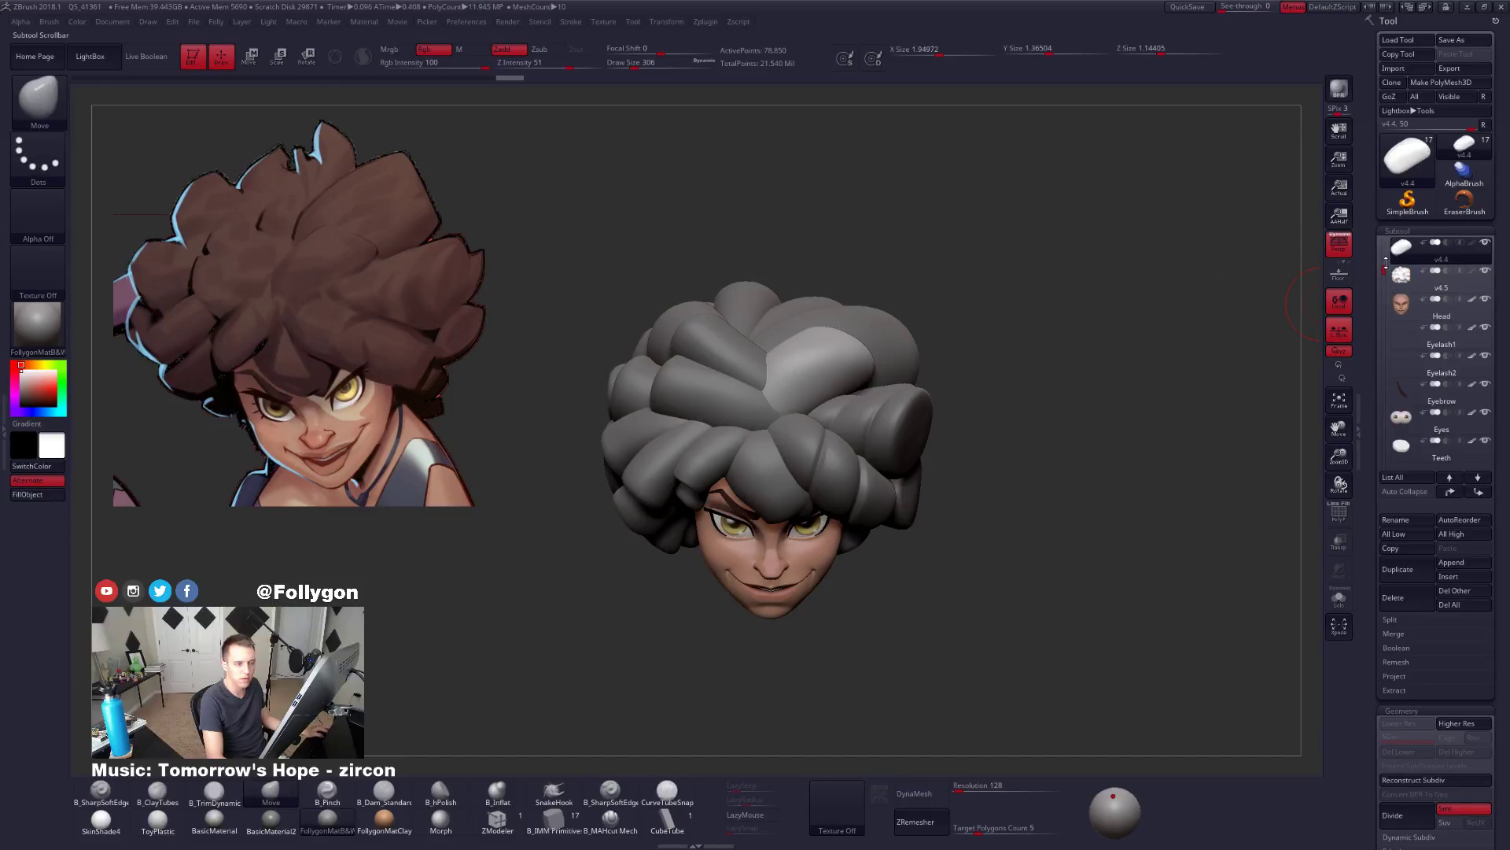
{"action": "left_click_drag", "start_coordinate": [1385, 262], "coordinate": [1382, 242]}
{"action": "left_click_drag", "start_coordinate": [1088, 327], "coordinate": [1121, 368], "text": "alt"}
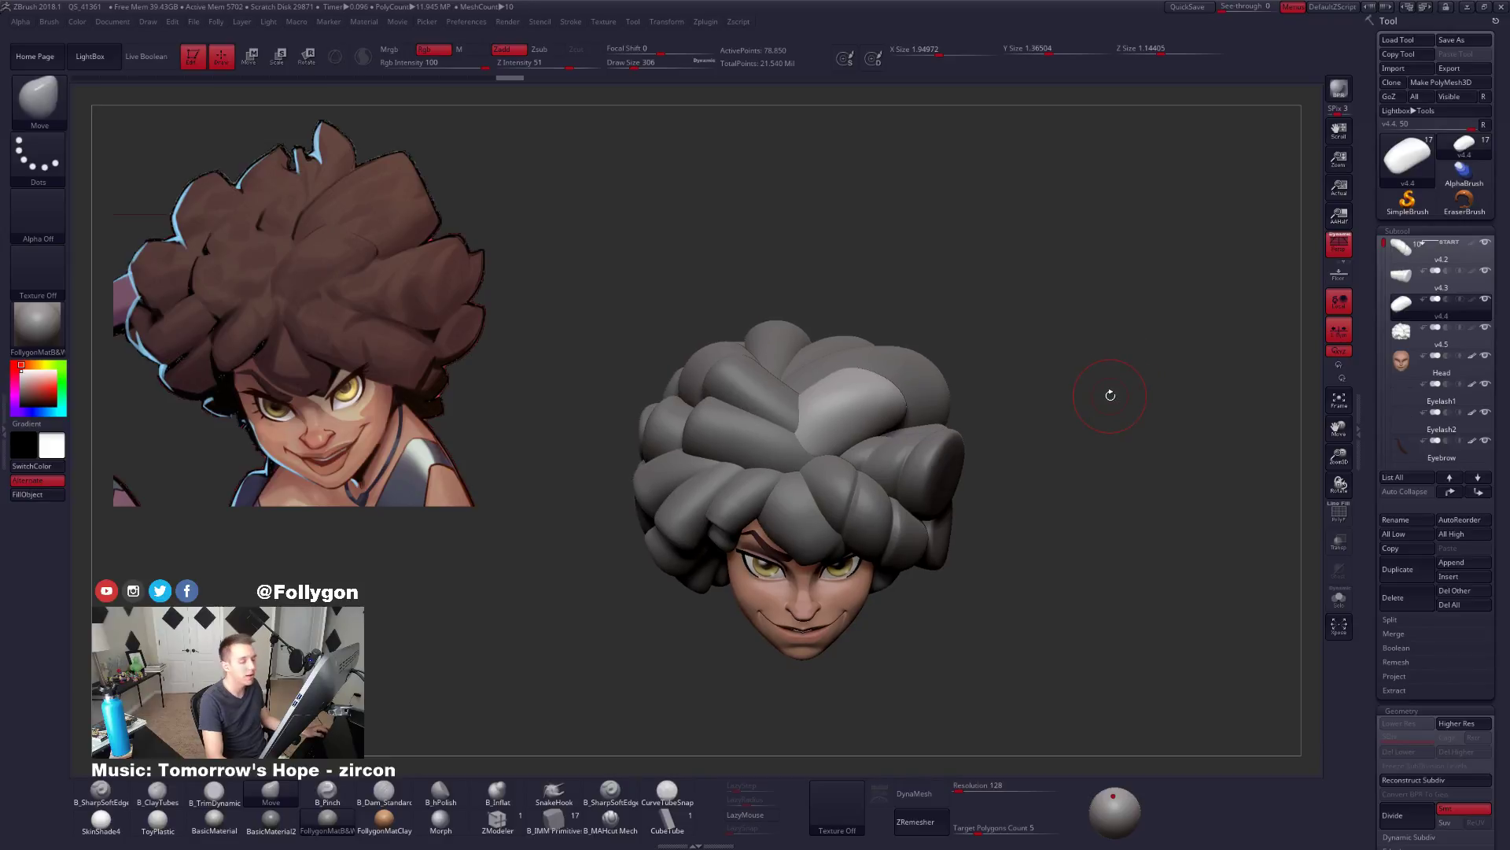
{"action": "key", "text": "alt+s"}
{"action": "key", "text": "shift+f"}
{"action": "key", "text": "shift+f"}
{"action": "left_click_drag", "start_coordinate": [954, 435], "coordinate": [854, 480]}
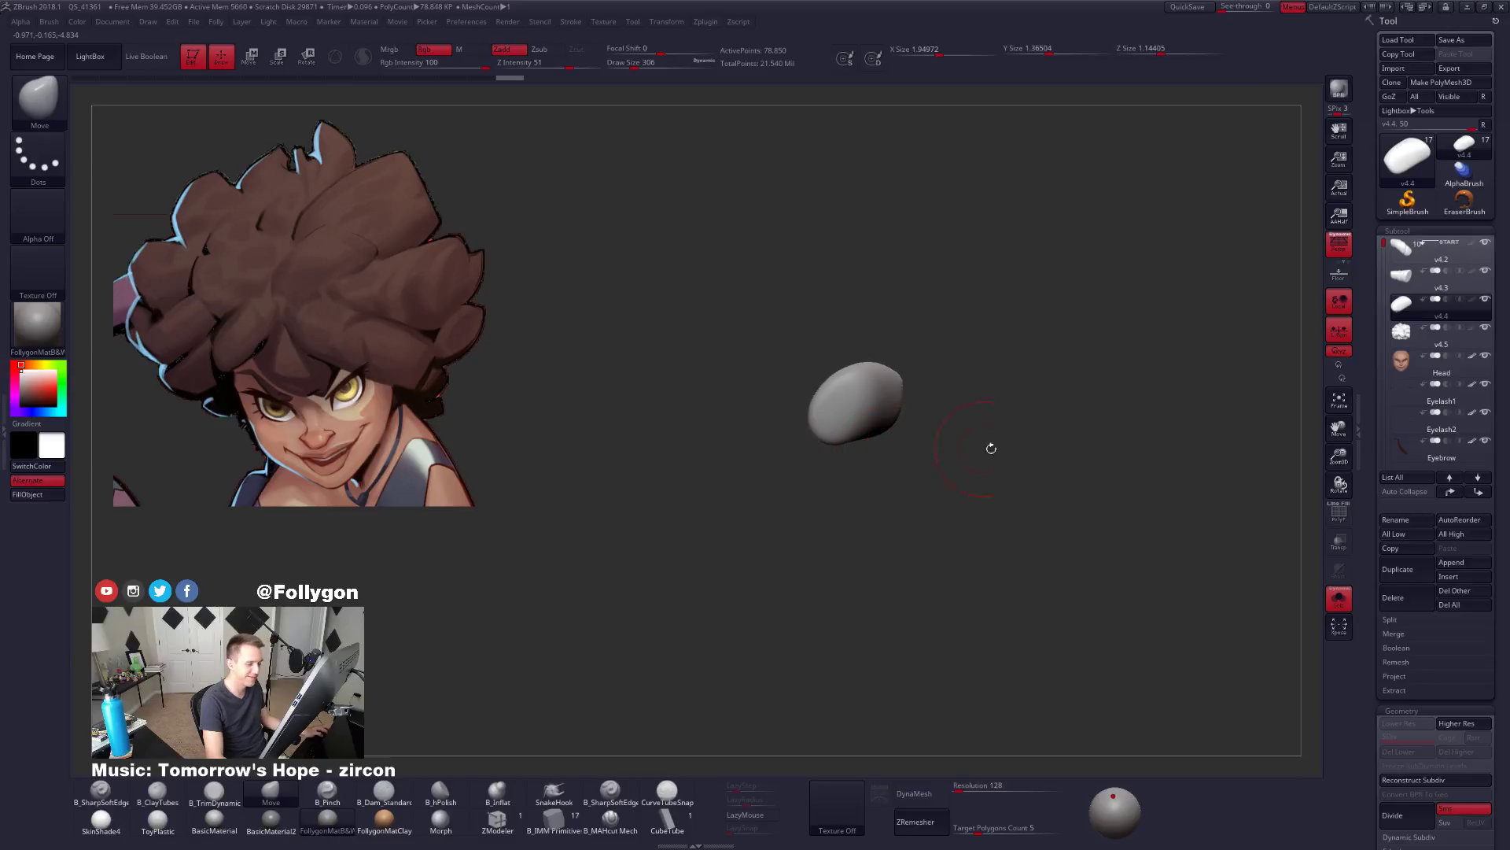
Convert the separated clump to a DynaMesh at resolution 336.
{"action": "scroll", "coordinate": [1376, 562], "scroll_direction": "down", "scroll_amount": 5}
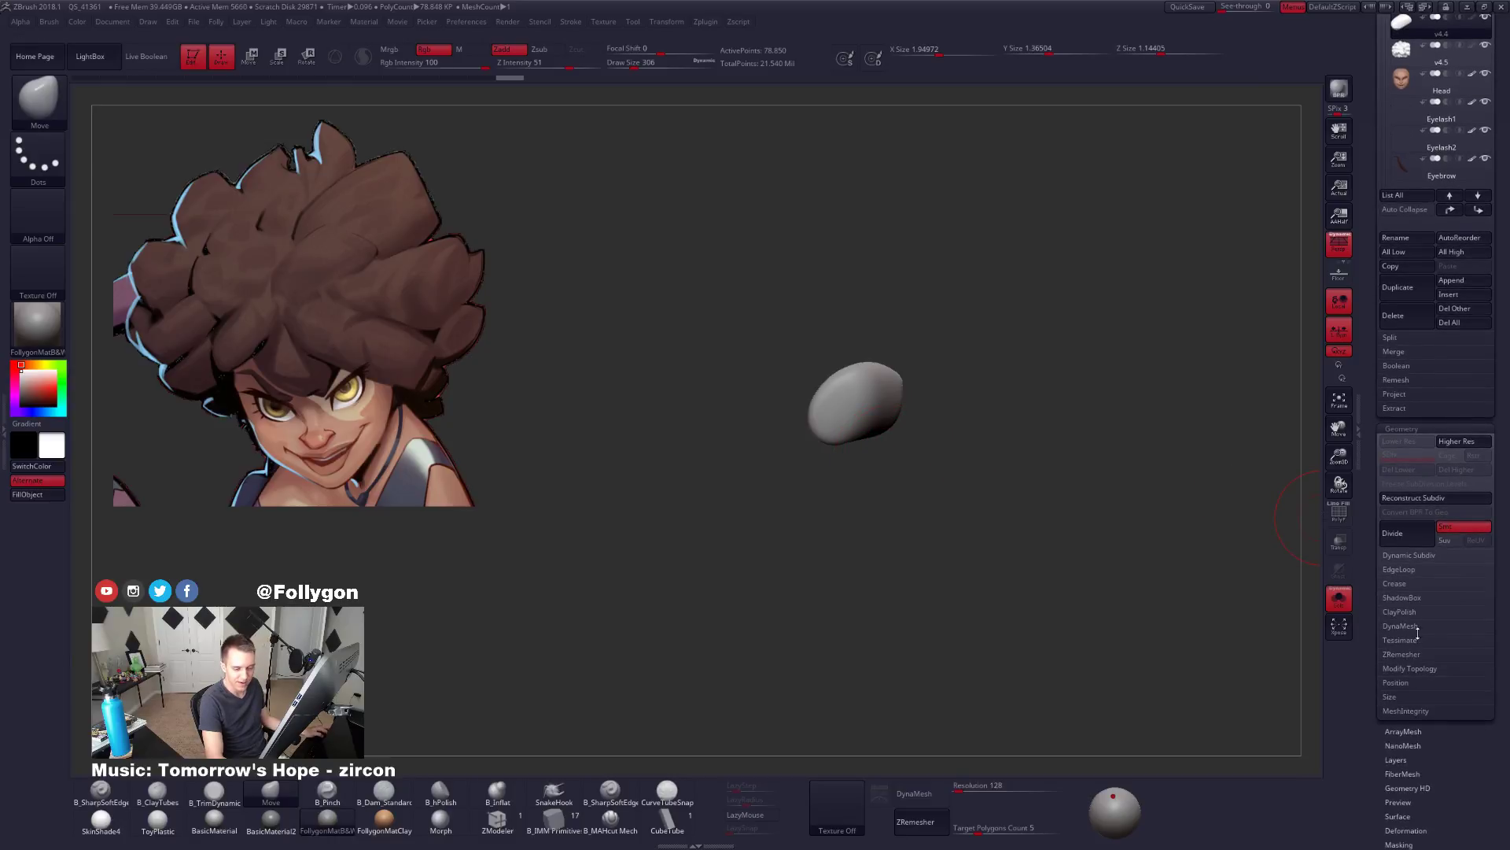
{"action": "left_click", "coordinate": [1401, 626]}
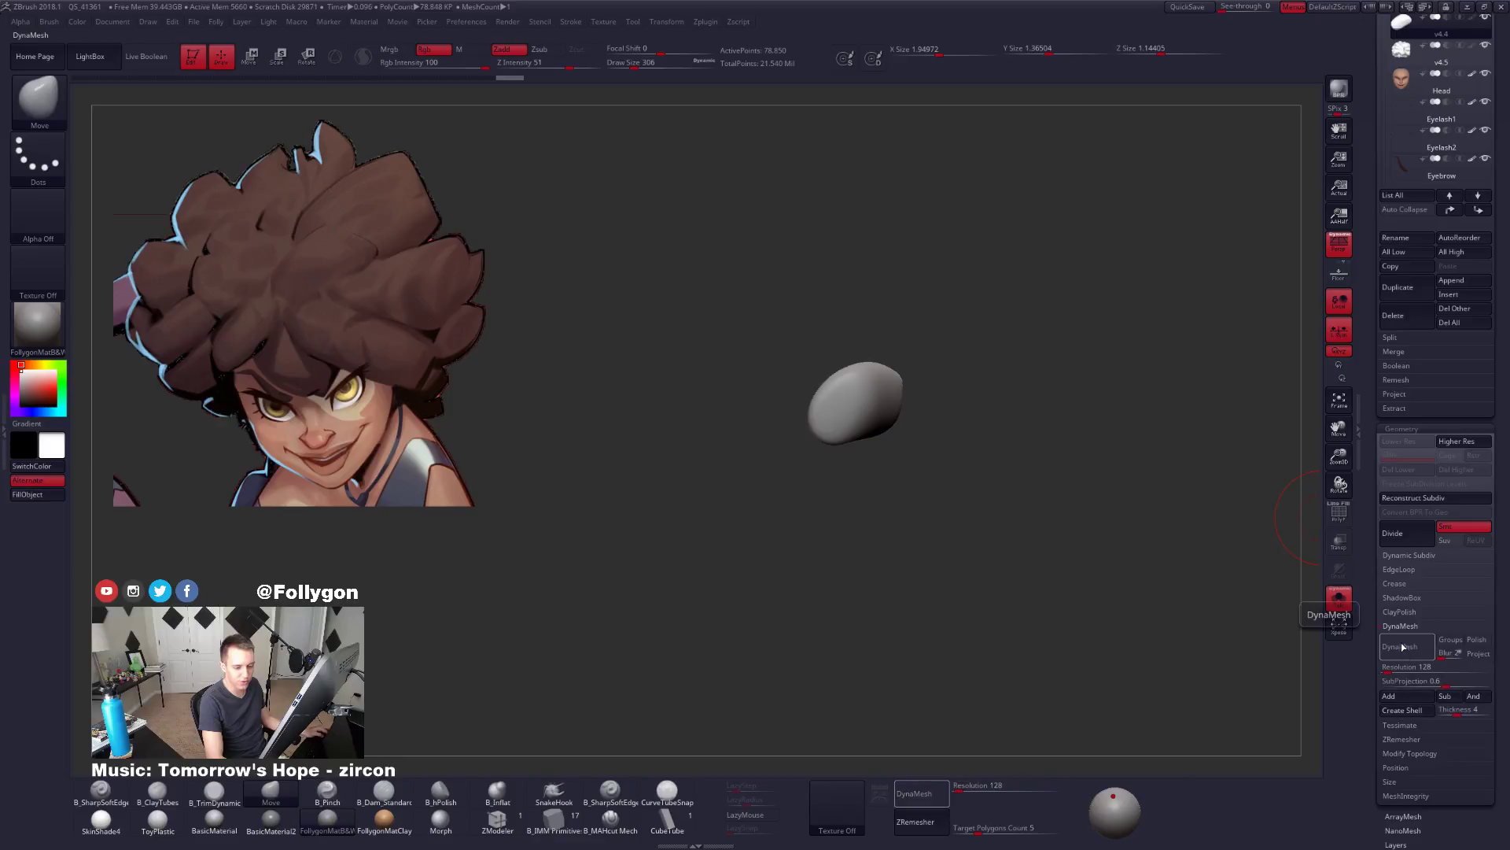
{"action": "scroll", "coordinate": [1366, 714], "scroll_direction": "up", "scroll_amount": 5}
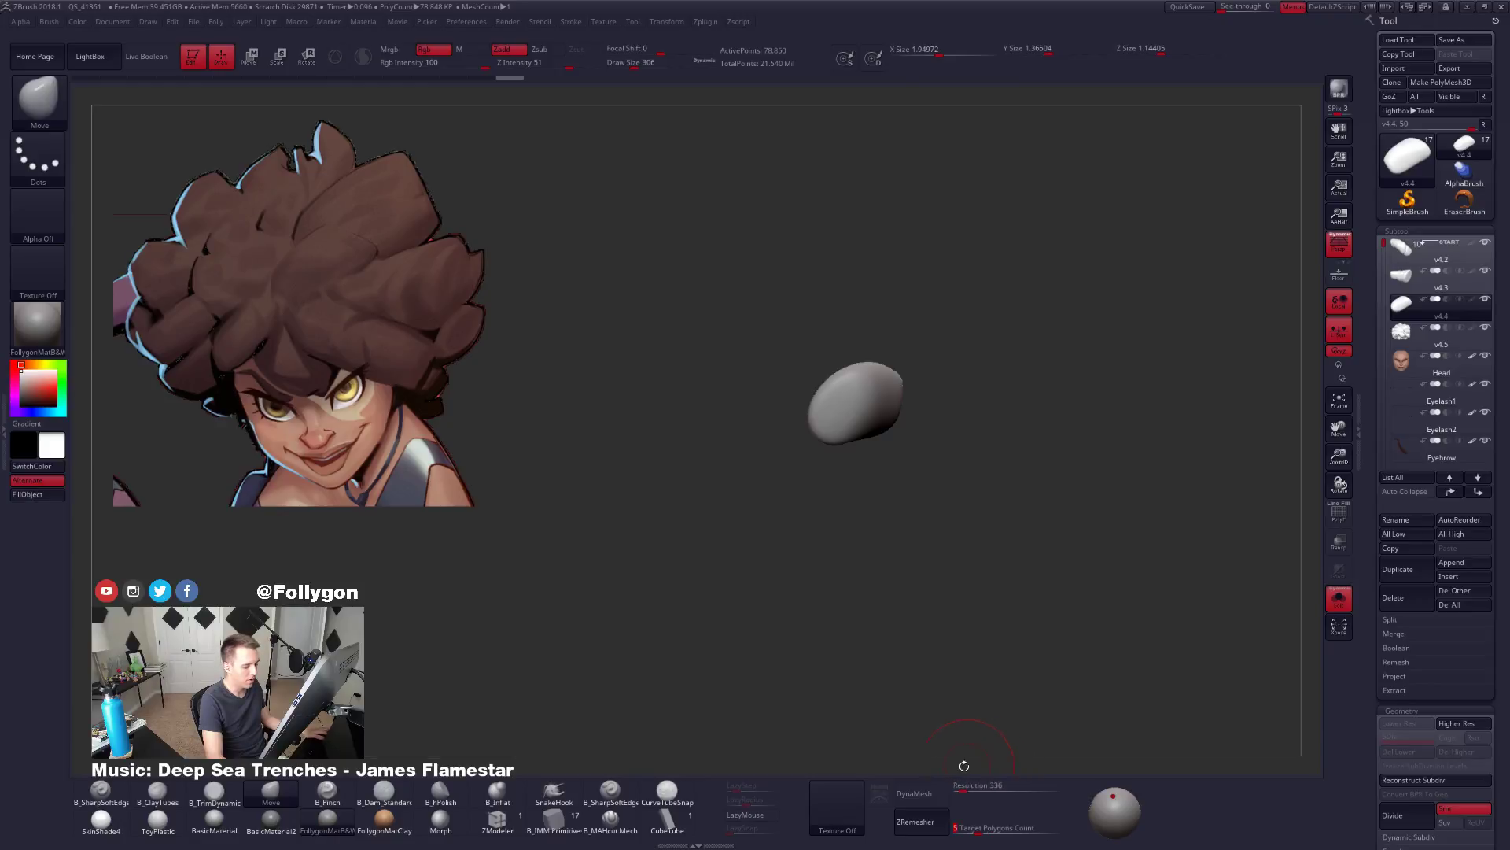
{"action": "left_click", "coordinate": [919, 793]}
Adjust the clump's end shape with the Move brush at draw size 252, checking it against the whole hair.
{"action": "mouse_move", "coordinate": [853, 492]}
{"action": "left_mouse_down", "text": "alt"}
{"action": "mouse_move", "coordinate": [859, 543]}
{"action": "mouse_move", "coordinate": [961, 499]}
{"action": "mouse_move", "coordinate": [905, 480]}
{"action": "mouse_move", "coordinate": [844, 486]}
{"action": "mouse_move", "coordinate": [906, 506]}
{"action": "left_mouse_up", "text": "alt"}
{"action": "key", "text": "alt+s"}
{"action": "key", "text": "alt+s"}
{"action": "key", "text": "3"}
{"action": "key", "text": "space"}
{"action": "mouse_move", "coordinate": [869, 504]}
{"action": "left_mouse_down"}
{"action": "mouse_move", "coordinate": [912, 431]}
{"action": "mouse_move", "coordinate": [869, 422]}
{"action": "mouse_move", "coordinate": [882, 417]}
{"action": "mouse_move", "coordinate": [861, 430]}
{"action": "left_mouse_up"}
{"action": "key", "text": "4"}
{"action": "key", "text": "ctrl+z"}
{"action": "key", "text": "space"}
{"action": "key", "text": "s"}
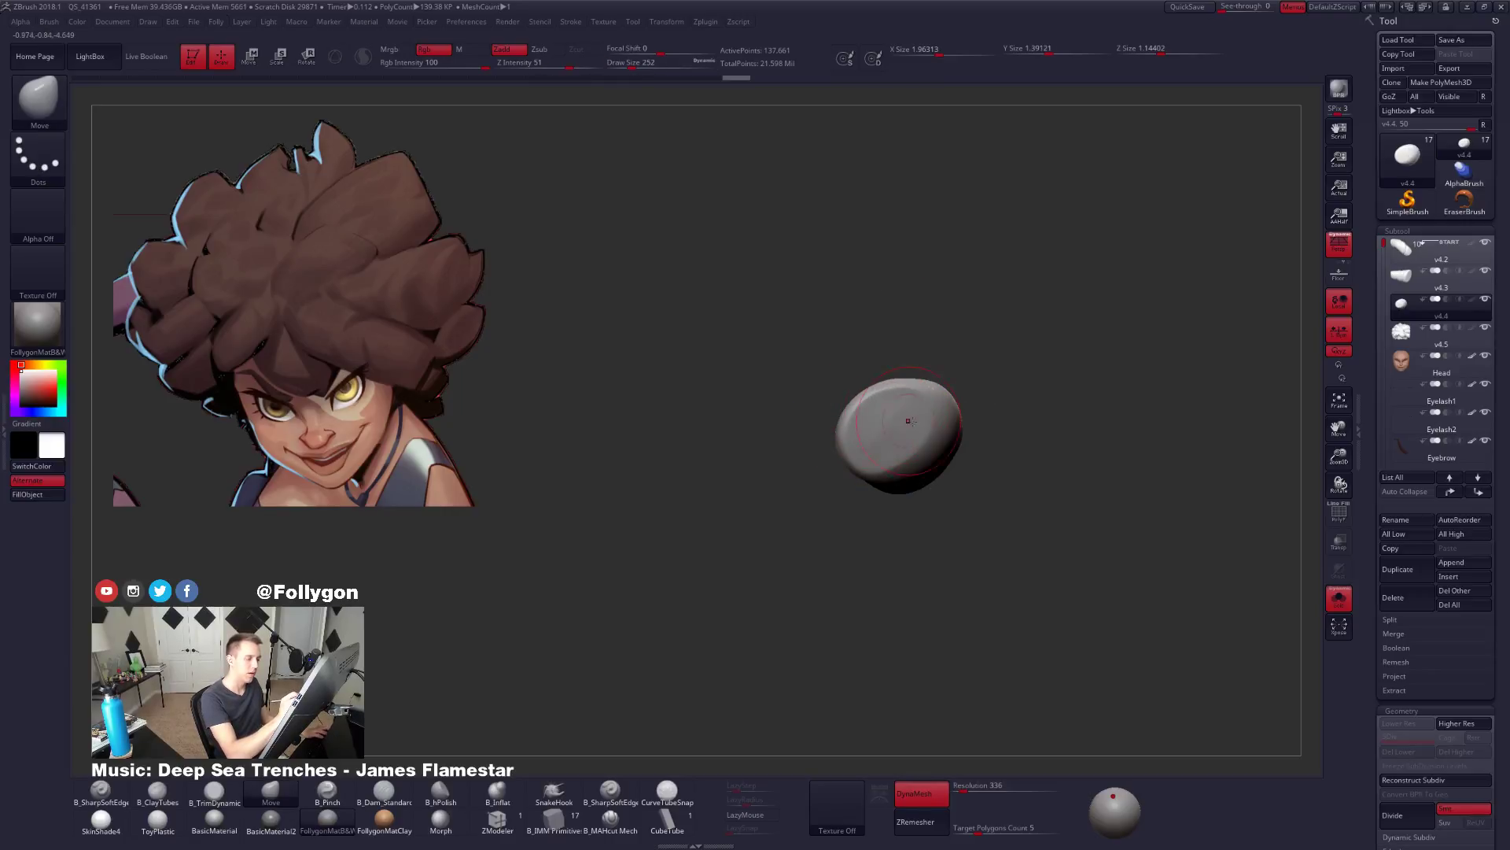
Remesh the clump with DynaMesh at resolution 224 and try reshaping its top against the surrounding hair.
{"action": "left_click_drag", "start_coordinate": [966, 787], "coordinate": [963, 786]}
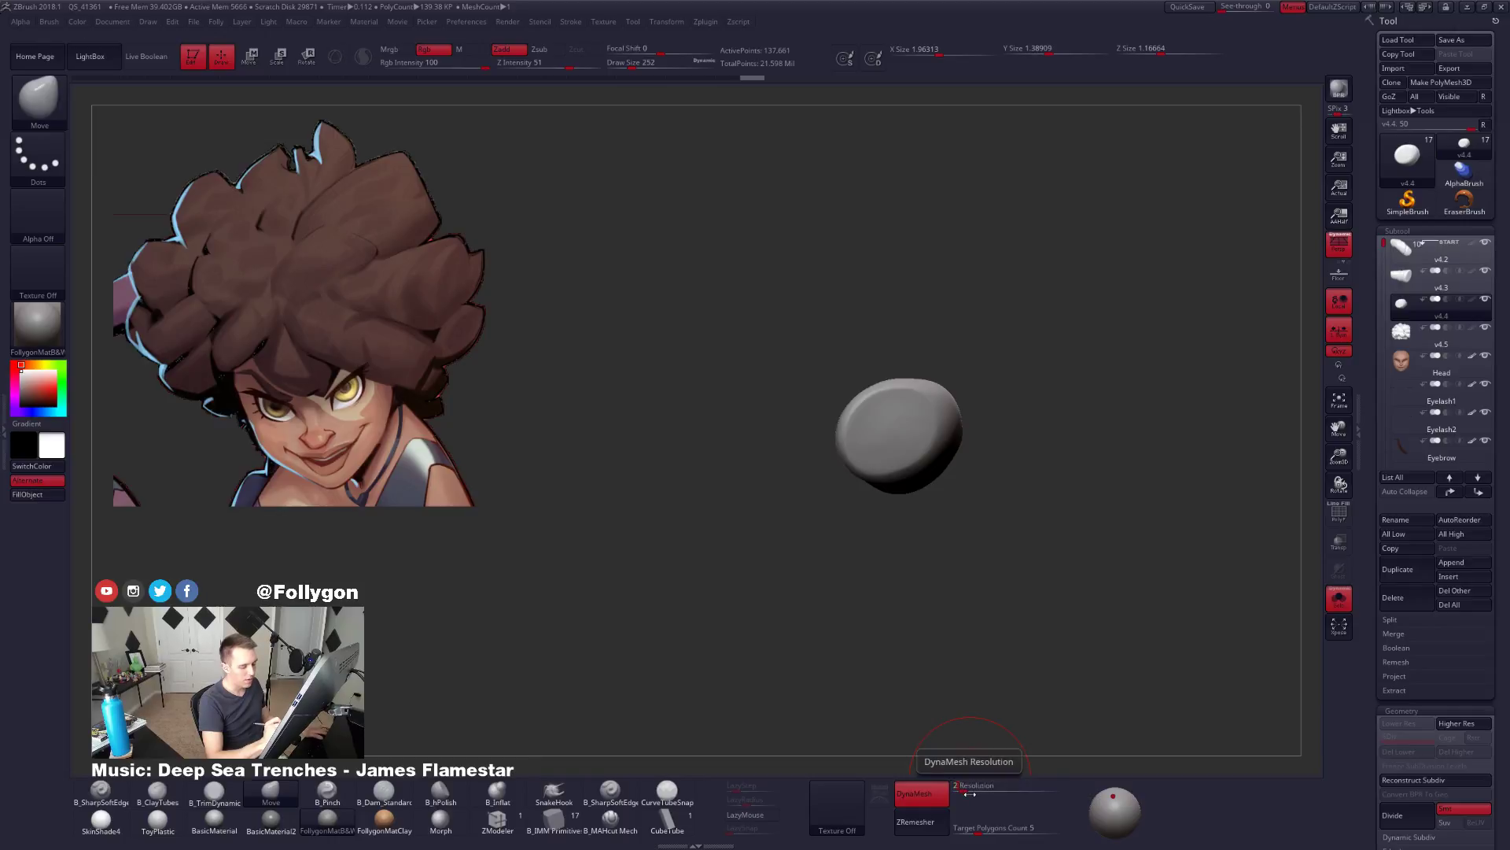
{"action": "left_click_drag", "start_coordinate": [988, 494], "coordinate": [999, 507], "text": "ctrl"}
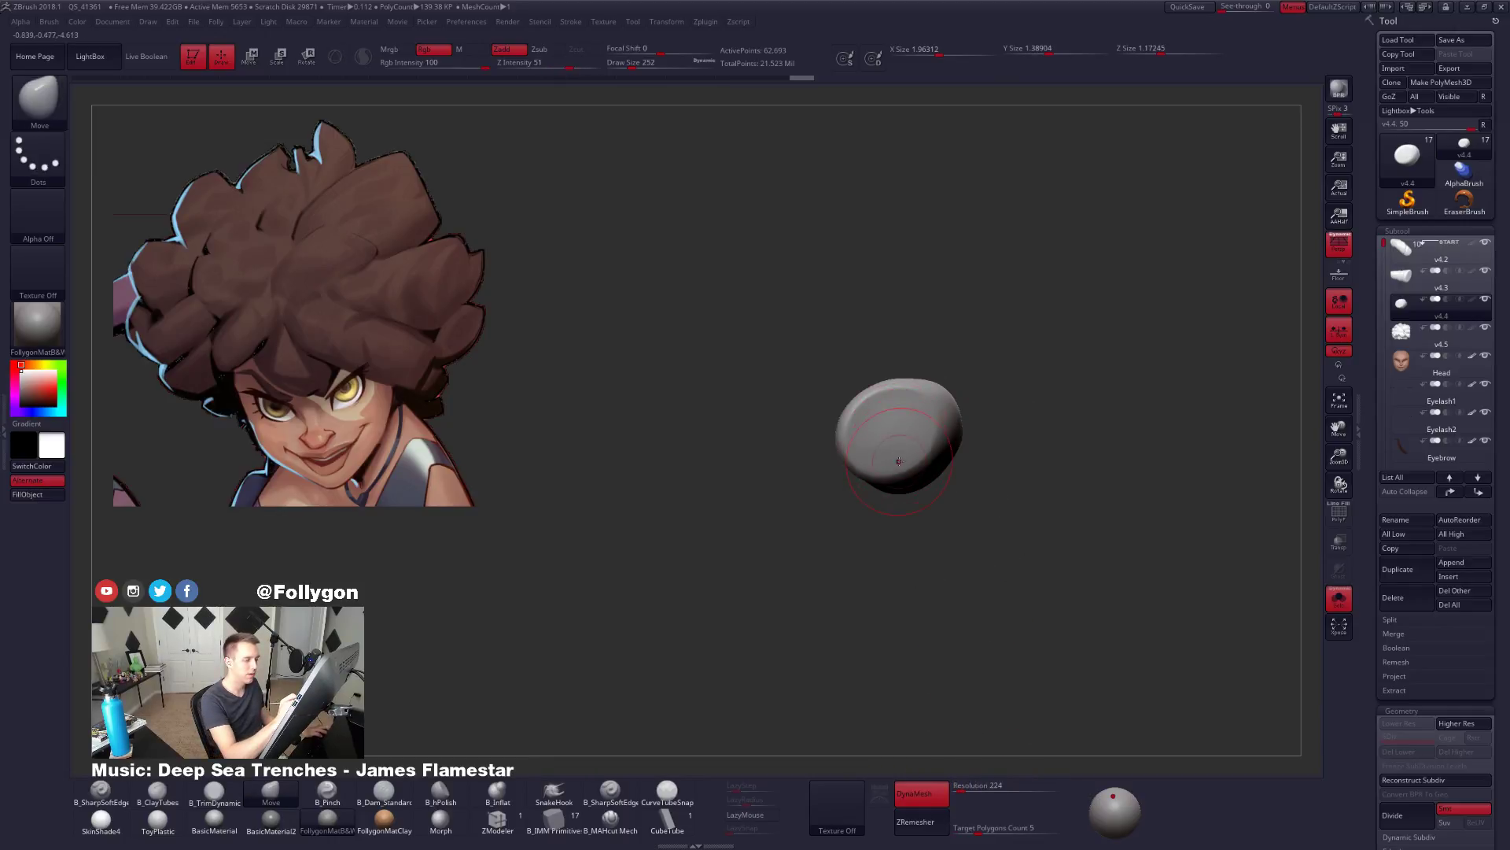
{"action": "key", "text": "shift+s"}
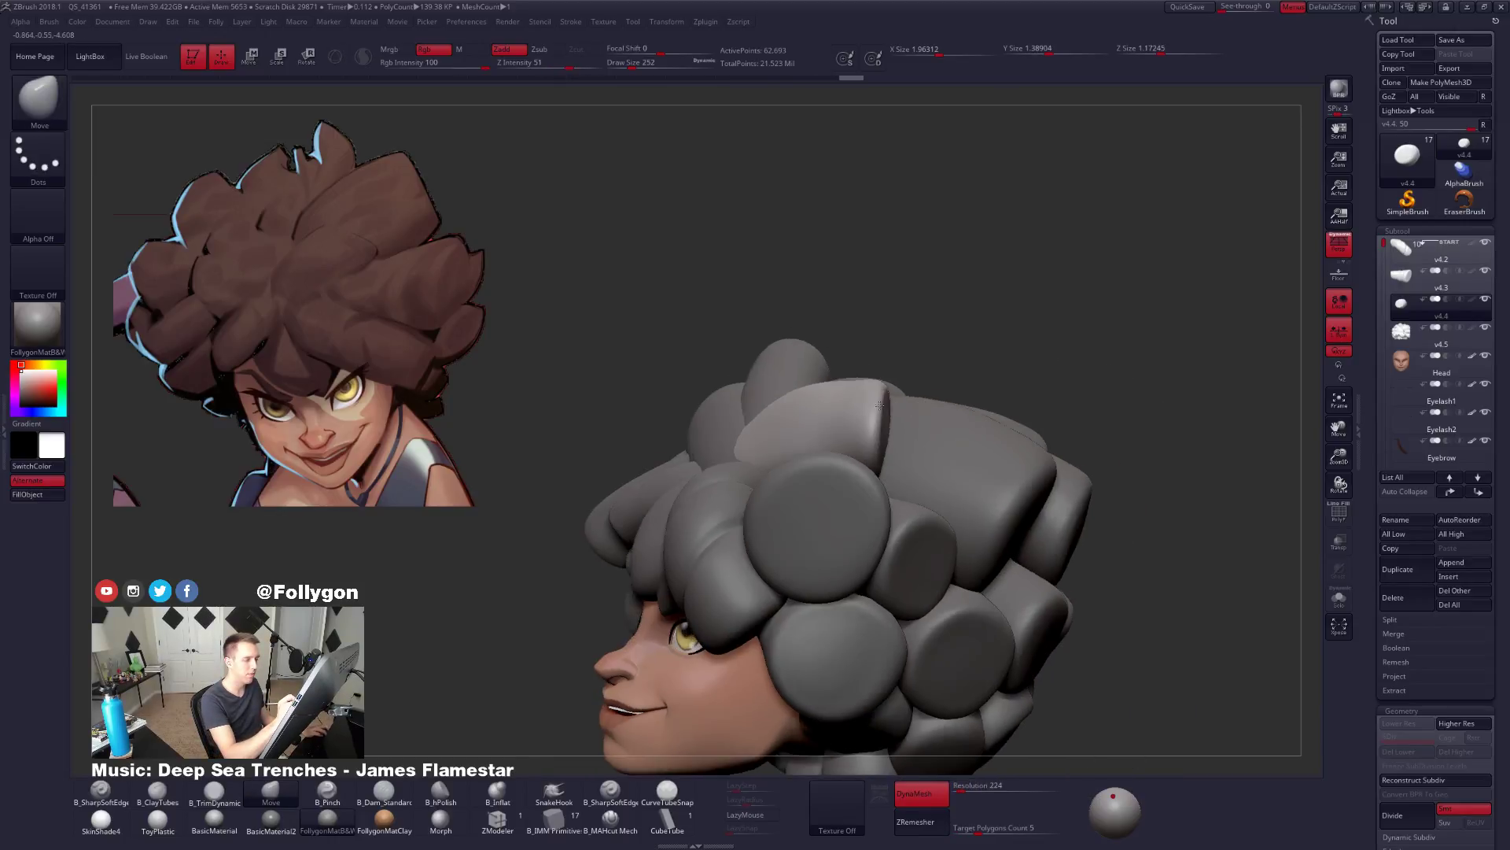
{"action": "key", "text": "shift+s"}
{"action": "key", "text": "space"}
{"action": "mouse_move", "coordinate": [792, 393]}
{"action": "left_mouse_down"}
{"action": "mouse_move", "coordinate": [806, 374]}
{"action": "mouse_move", "coordinate": [780, 394]}
{"action": "mouse_move", "coordinate": [751, 381]}
{"action": "left_mouse_up"}
{"action": "key", "text": "ctrl+z"}
Switch to the TrimDynamic brush and remesh the clump with DynaMesh at resolution 128.
{"action": "type", "text": "3"}
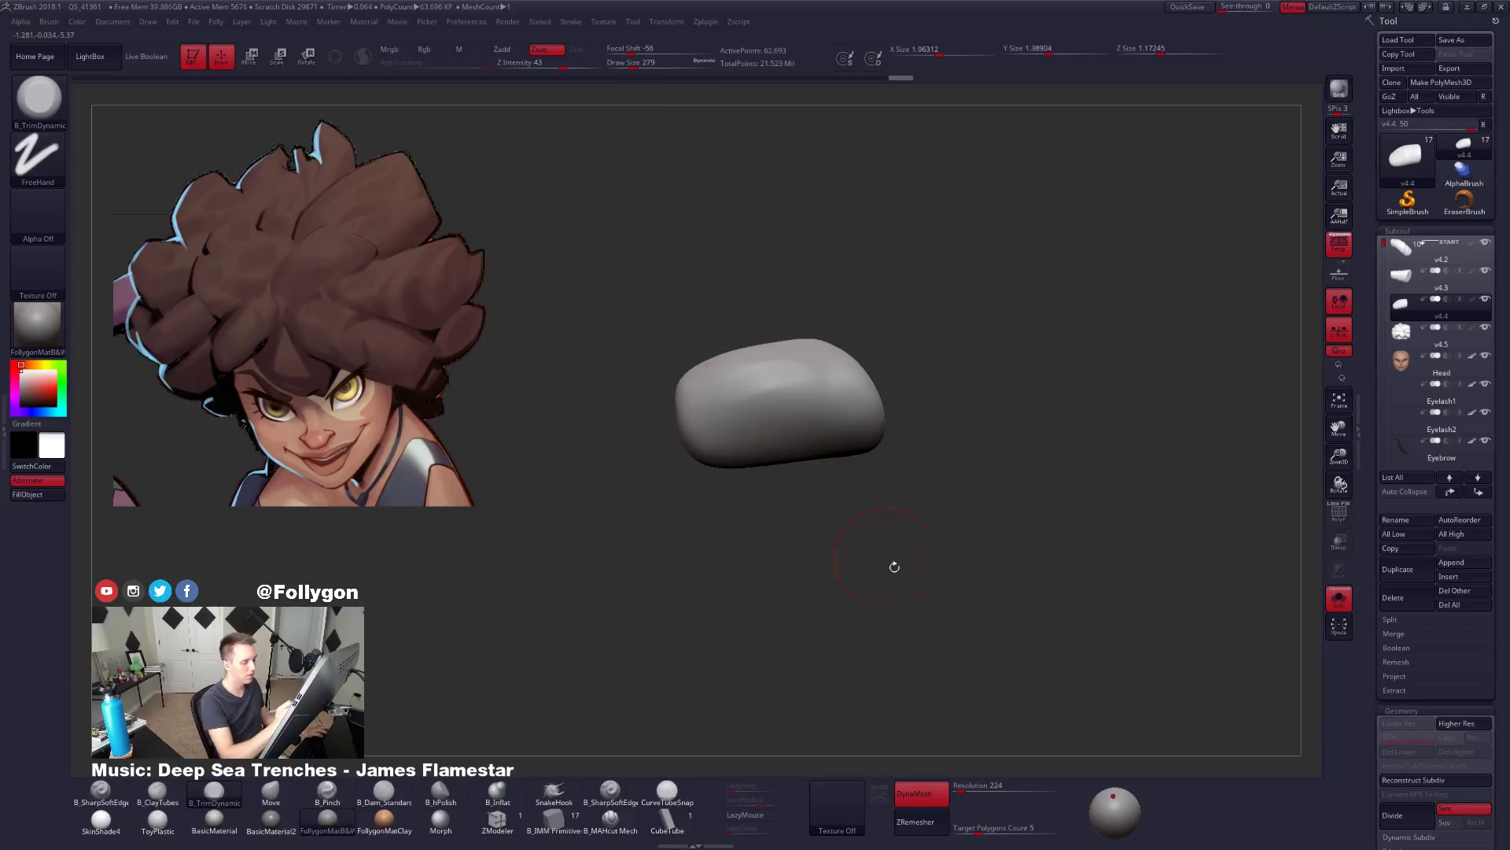
{"action": "type", "text": "124"}
{"action": "key", "text": "Return"}
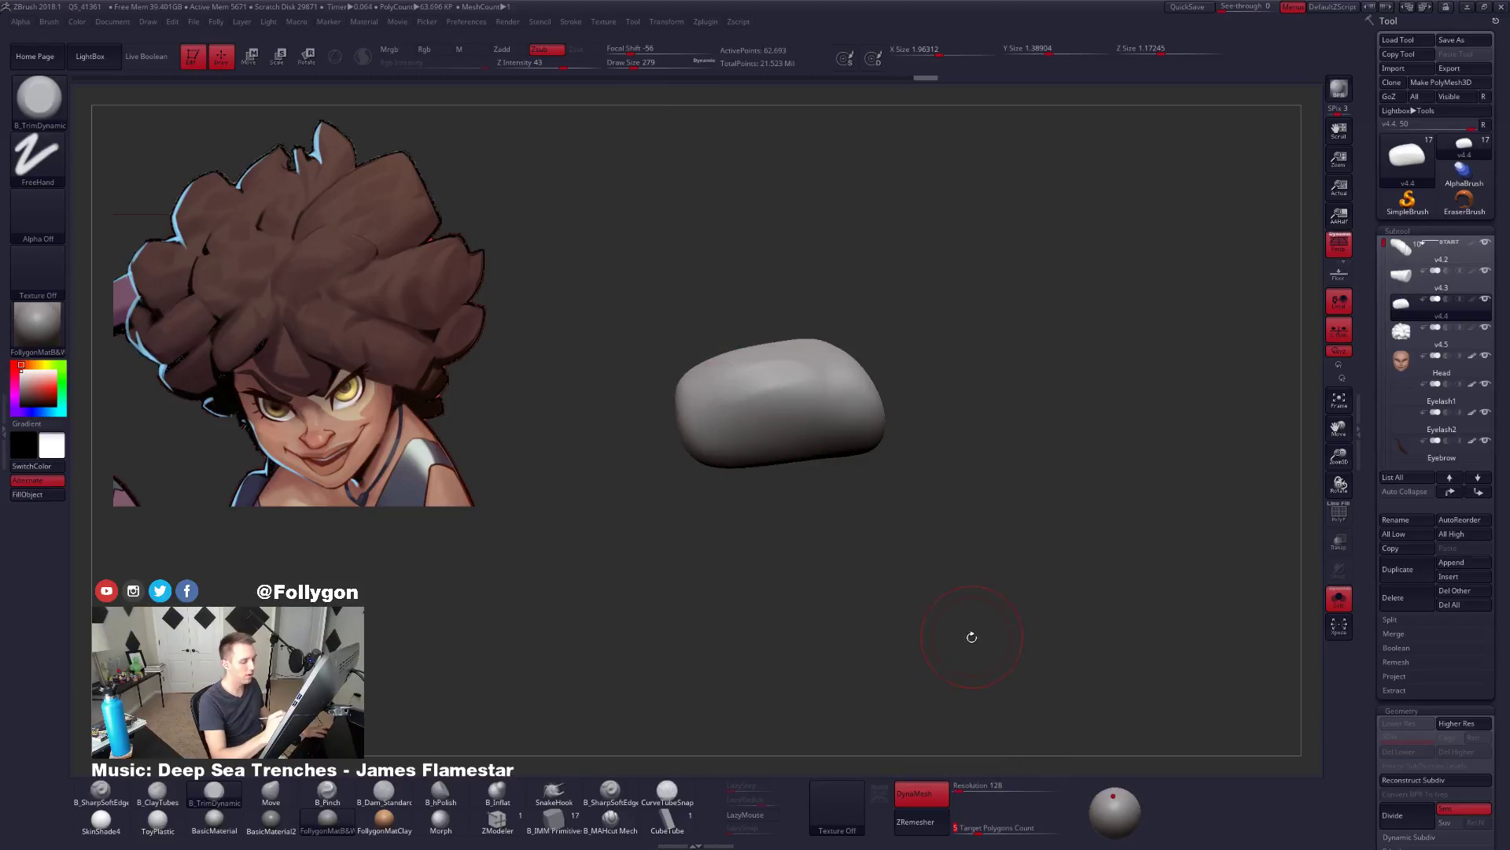
{"action": "left_click_drag", "start_coordinate": [972, 637], "coordinate": [948, 609], "text": "ctrl"}
Trim and smooth the clump's sides and ends with TrimDynamic at draw size 279.
{"action": "left_click_drag", "start_coordinate": [816, 475], "coordinate": [917, 547], "text": "alt"}
{"action": "mouse_move", "coordinate": [916, 547]}
{"action": "left_mouse_down"}
{"action": "mouse_move", "coordinate": [857, 562]}
{"action": "mouse_move", "coordinate": [904, 550]}
{"action": "mouse_move", "coordinate": [861, 439]}
{"action": "left_mouse_up"}
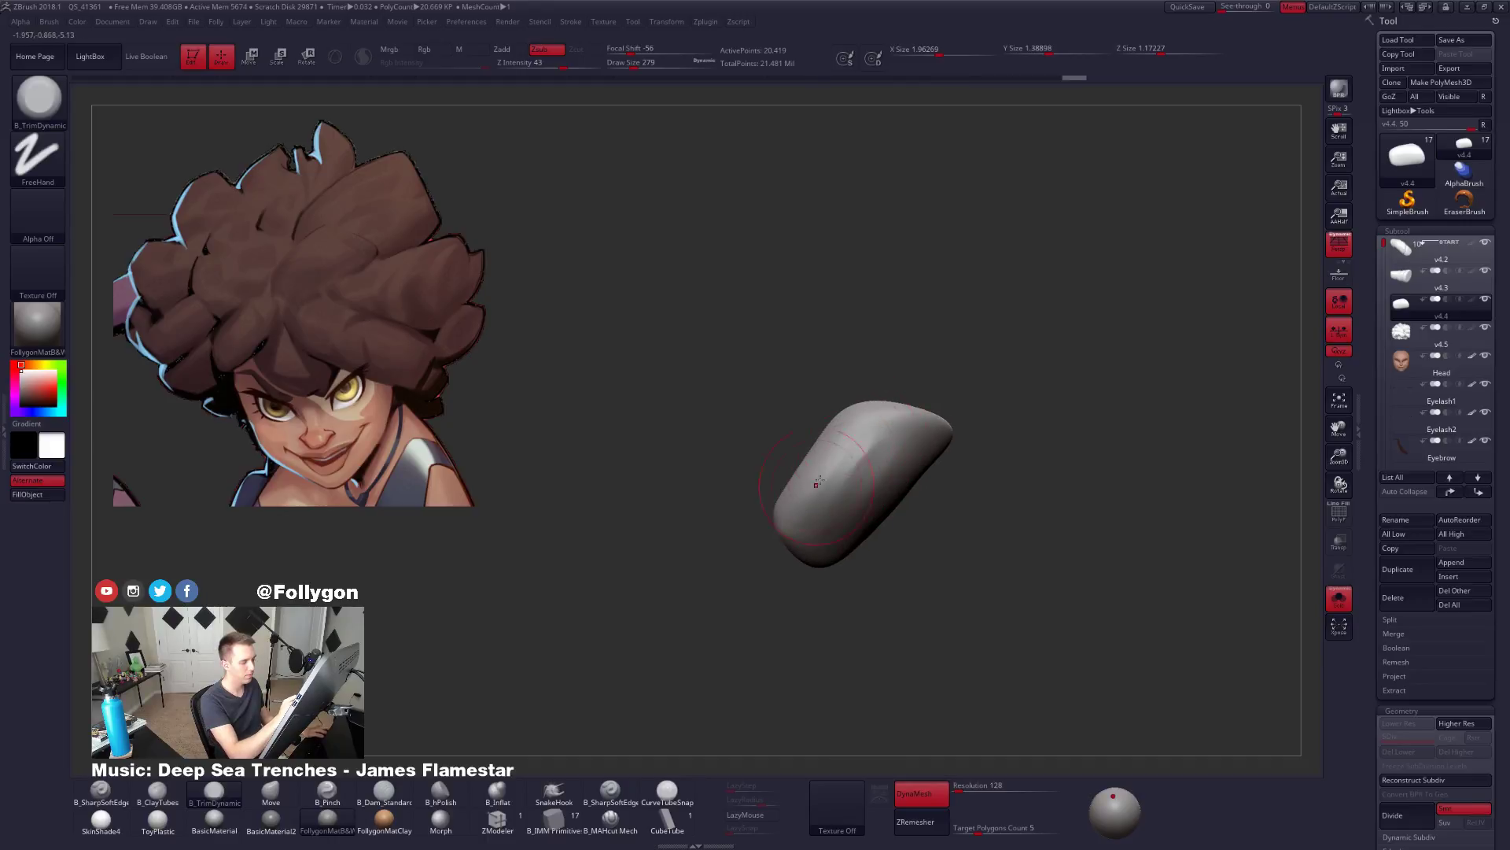
{"action": "left_click_drag", "start_coordinate": [836, 542], "coordinate": [849, 493]}
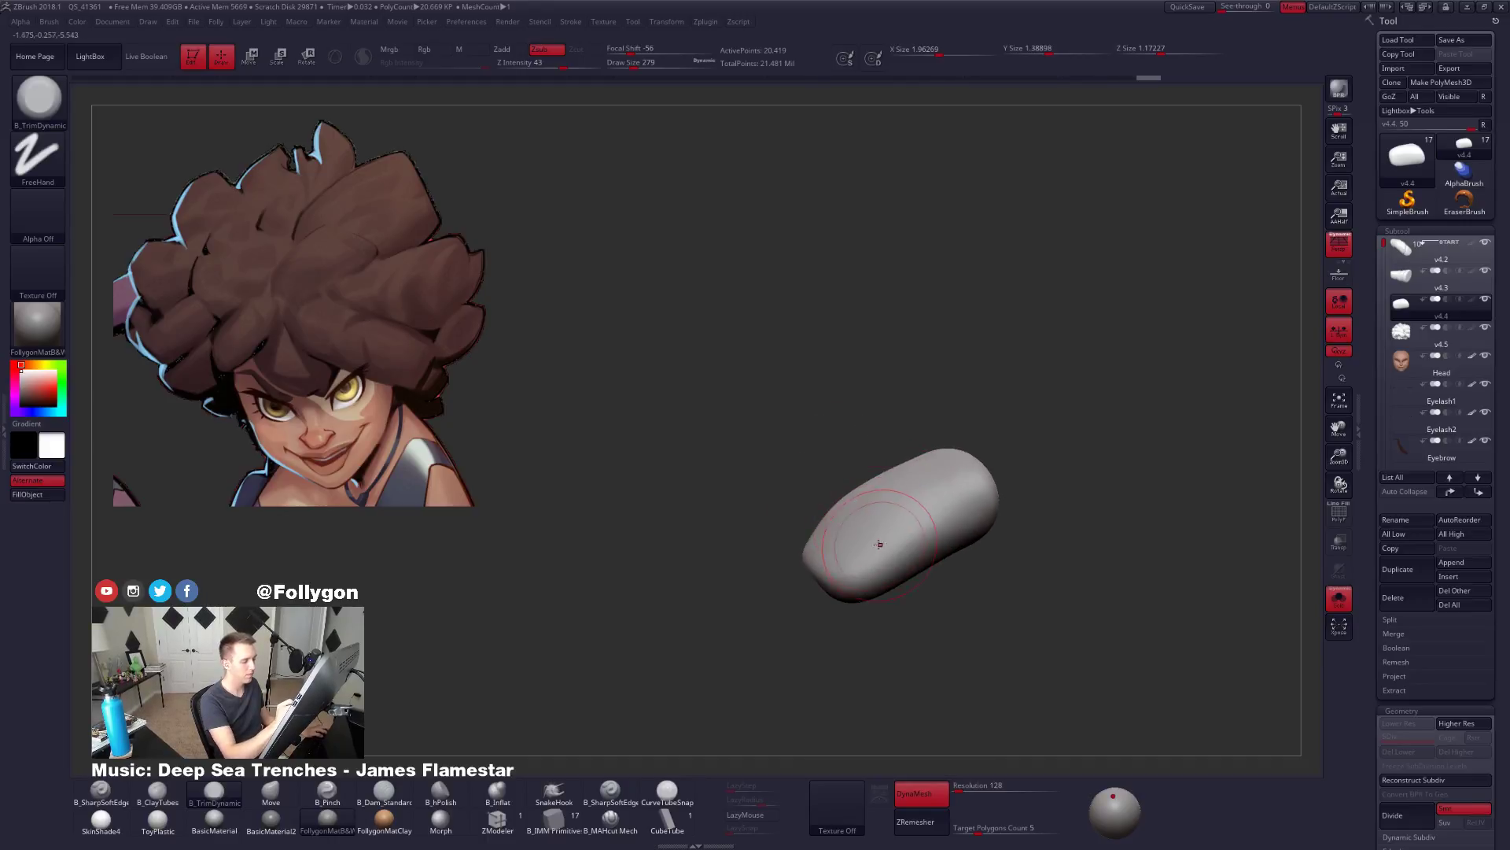
{"action": "key", "text": "shift"}
{"action": "right_click_drag", "start_coordinate": [875, 530], "coordinate": [861, 550], "text": "ctrl"}
Reshape the clump's outline with the Move brush at draw size 350, comparing it with the surrounding hair.
{"action": "key", "text": "alt+s"}
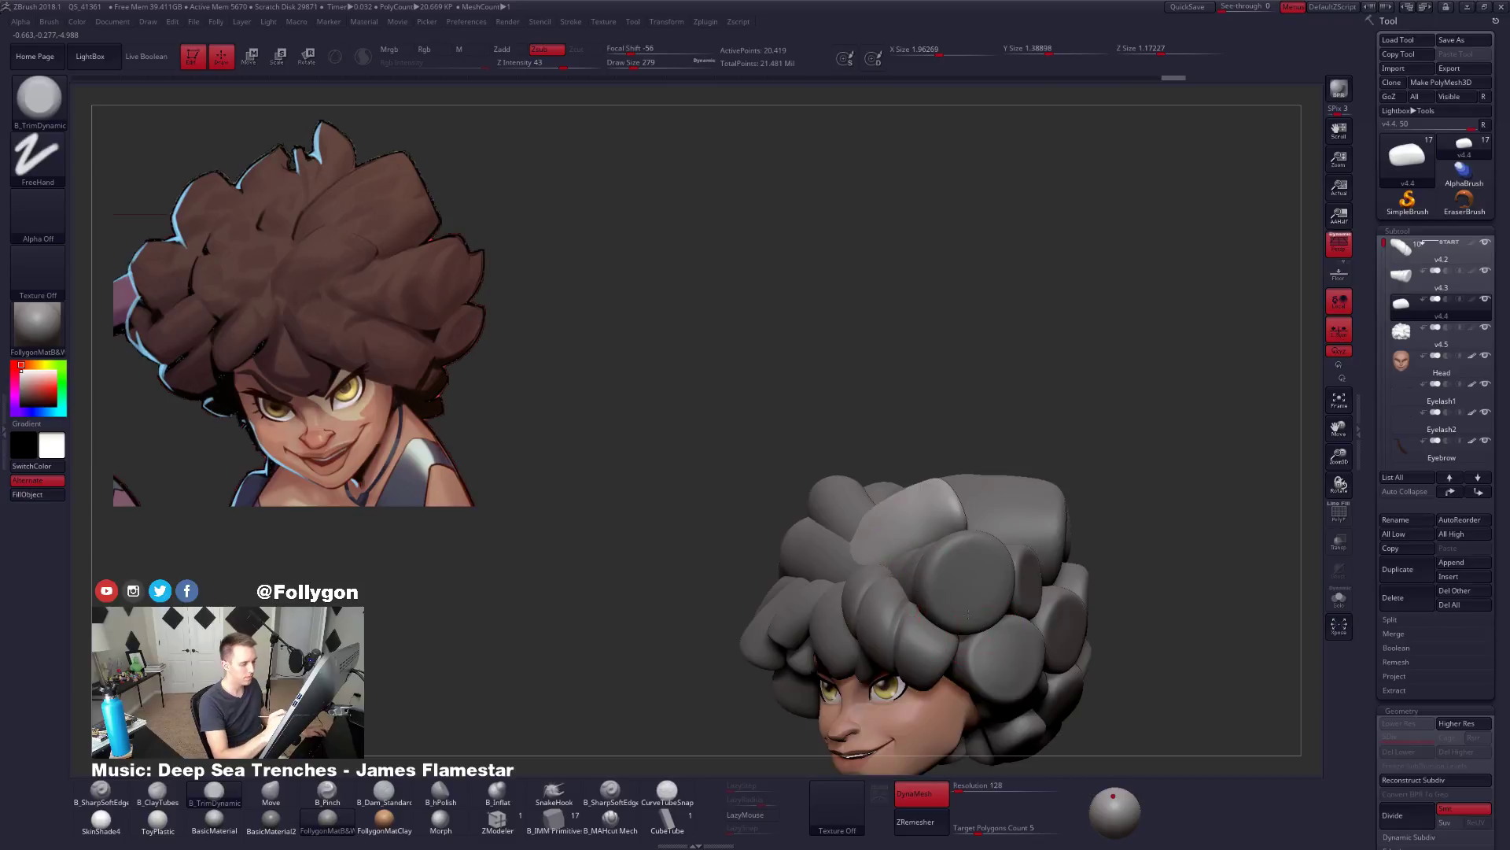
{"action": "mouse_move", "coordinate": [976, 542]}
{"action": "right_mouse_down"}
{"action": "mouse_move", "coordinate": [920, 535]}
{"action": "mouse_move", "coordinate": [925, 513]}
{"action": "right_mouse_up"}
{"action": "key", "text": "alt+s"}
{"action": "key", "text": "b"}
{"action": "key", "text": "m"}
{"action": "key", "text": "v"}
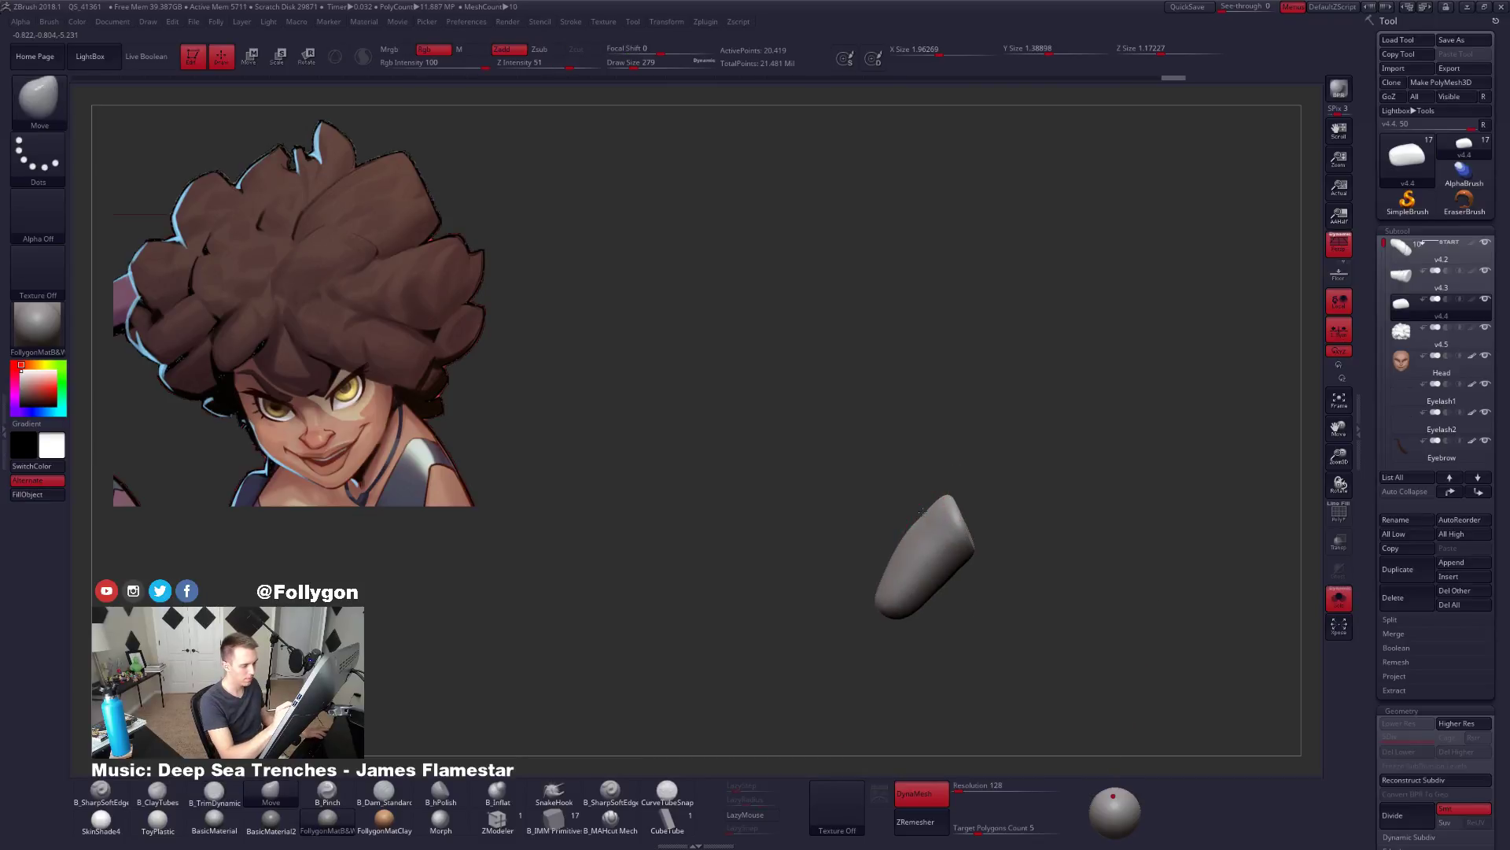
{"action": "left_click_drag", "start_coordinate": [988, 552], "coordinate": [914, 560]}
{"action": "key", "text": "s"}
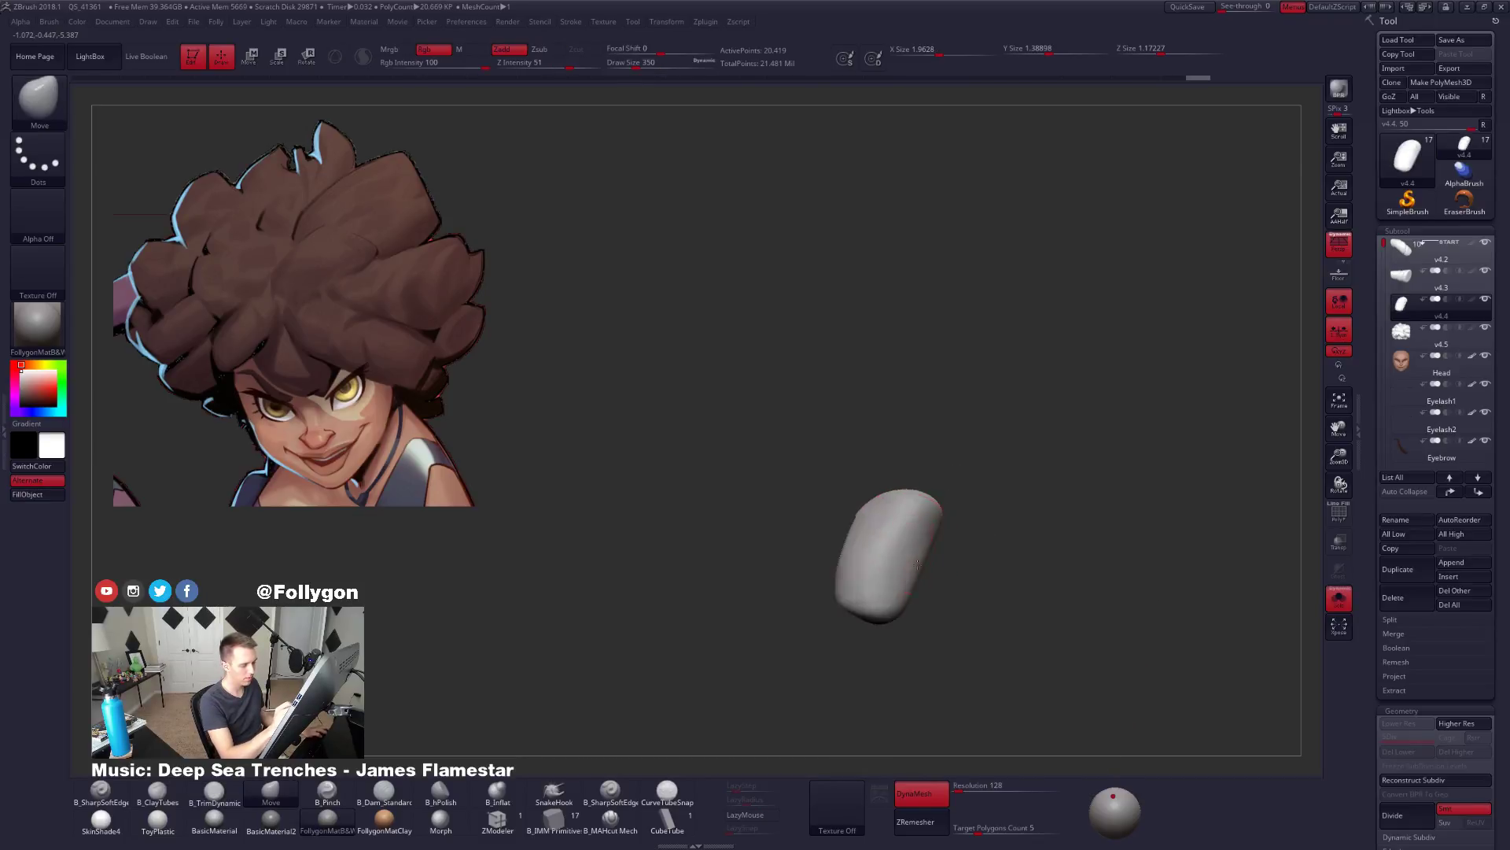
{"action": "key", "text": "alt+s"}
{"action": "key", "text": "alt+s"}
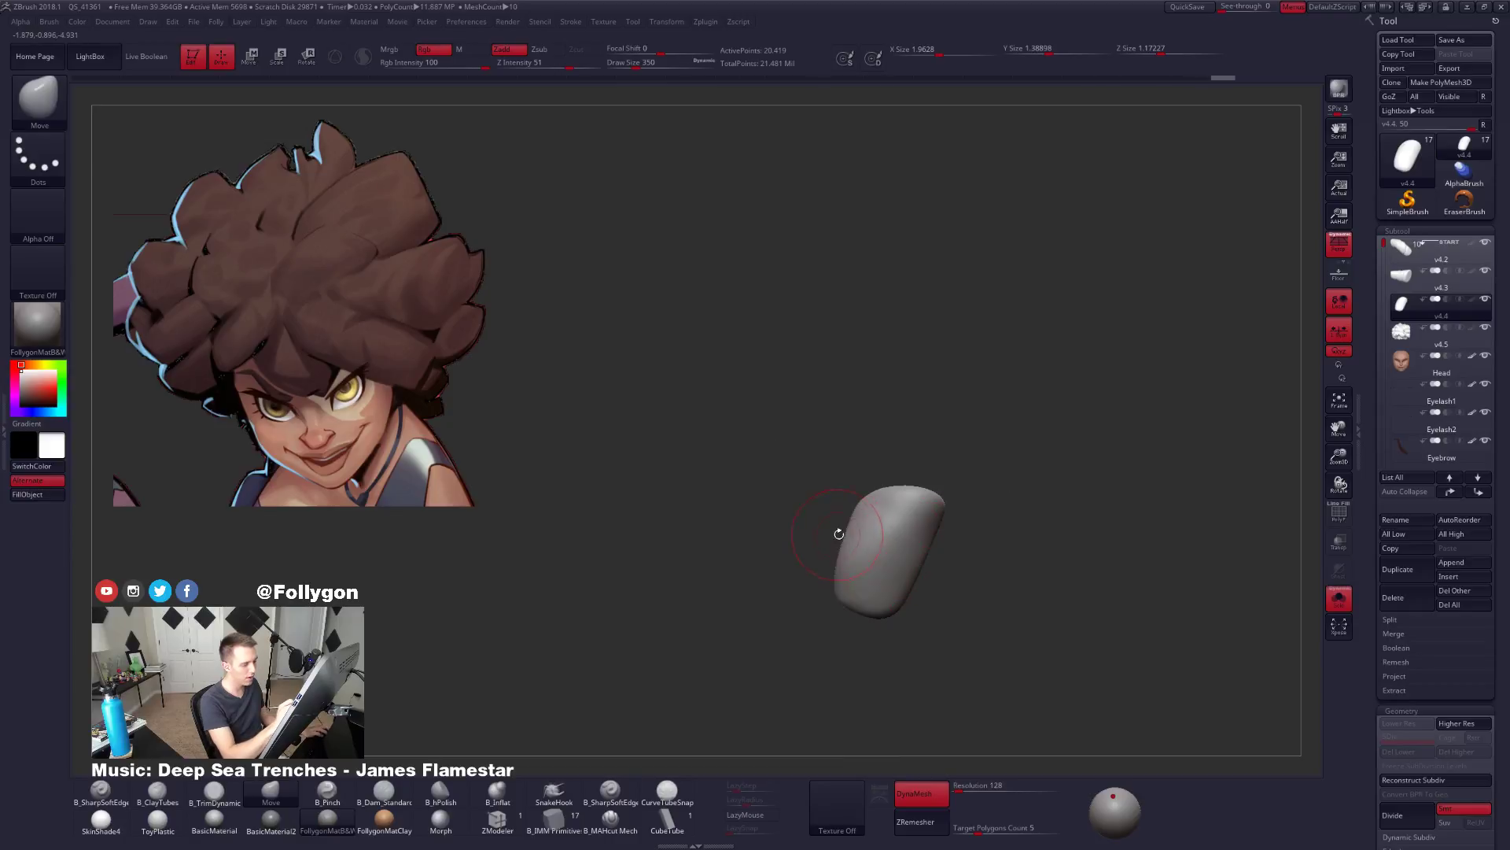
{"action": "right_click_drag", "start_coordinate": [840, 552], "coordinate": [849, 582], "text": "ctrl"}
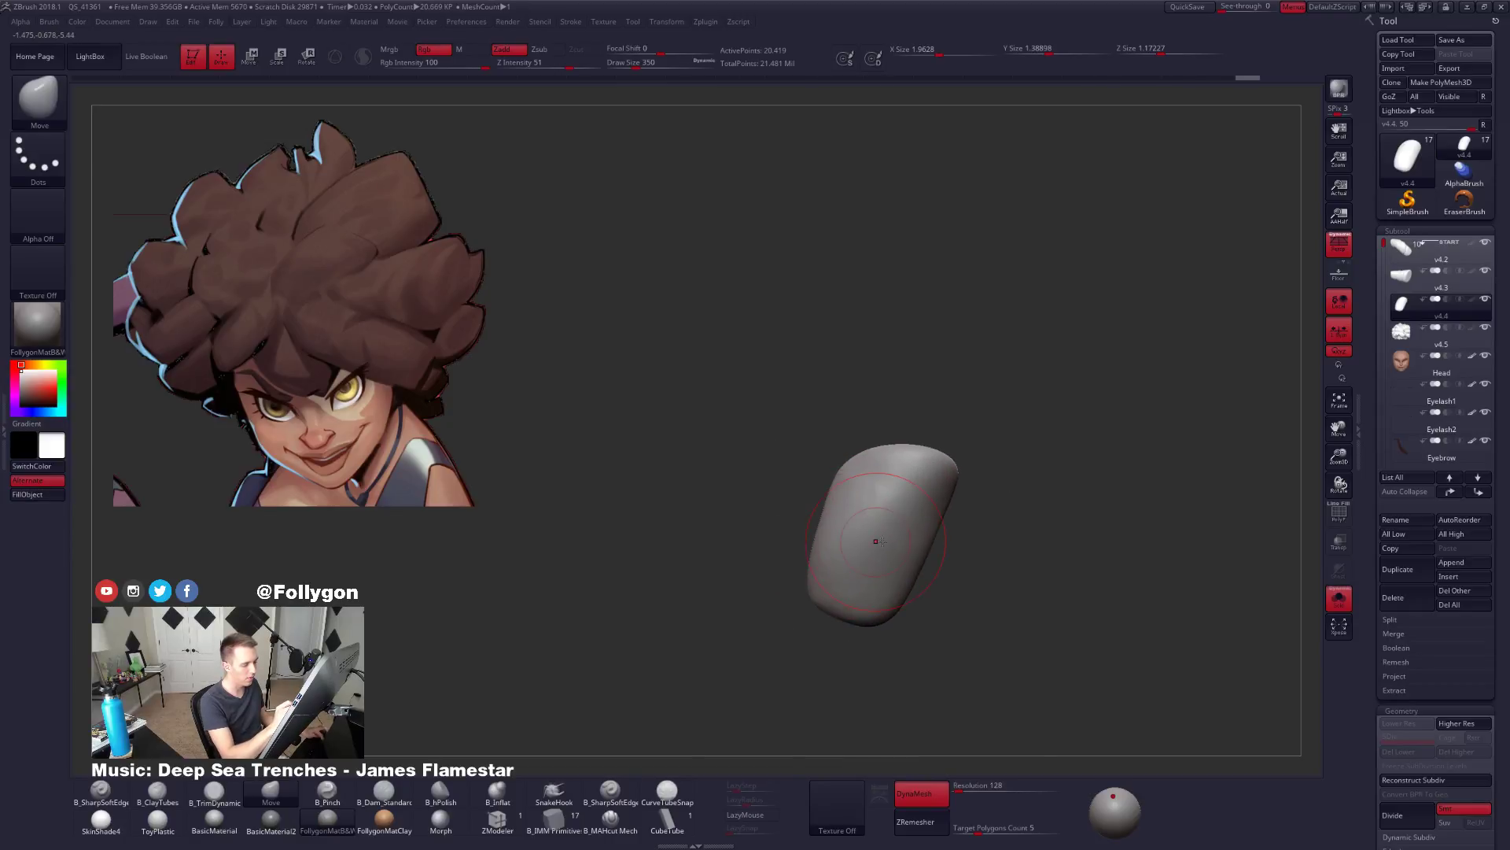
{"action": "key", "text": "alt+s"}
{"action": "key", "text": "alt+s"}
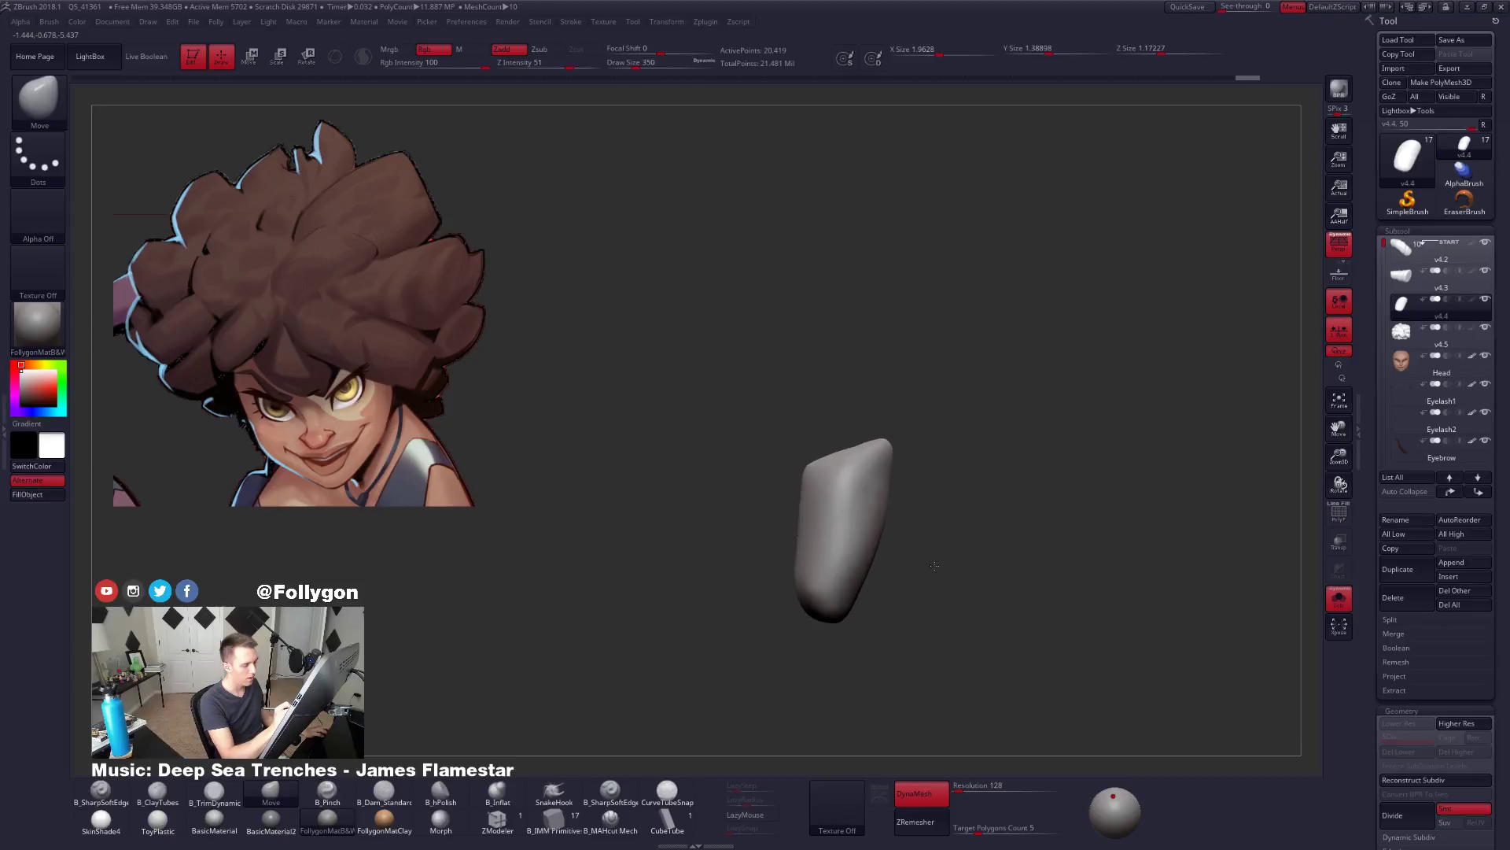
{"action": "left_click_drag", "start_coordinate": [897, 431], "coordinate": [798, 685], "text": "ctrl"}
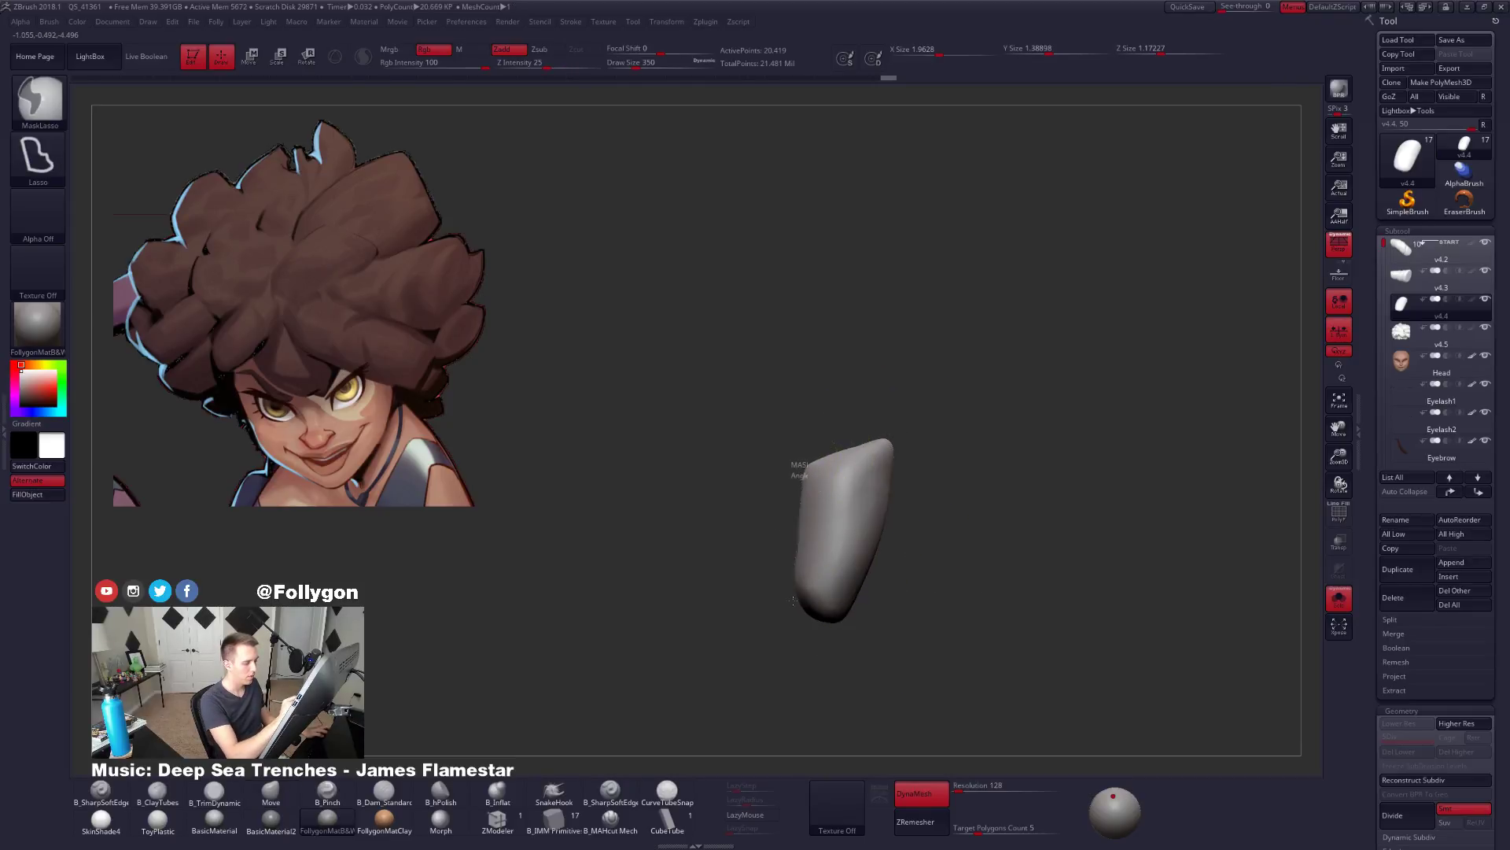
{"action": "mouse_move", "coordinate": [795, 471]}
{"action": "left_mouse_down", "text": "ctrl"}
{"action": "mouse_move", "coordinate": [818, 662]}
{"action": "mouse_move", "coordinate": [842, 662]}
{"action": "left_mouse_up", "text": "ctrl"}
{"action": "key", "text": "ctrl+z"}
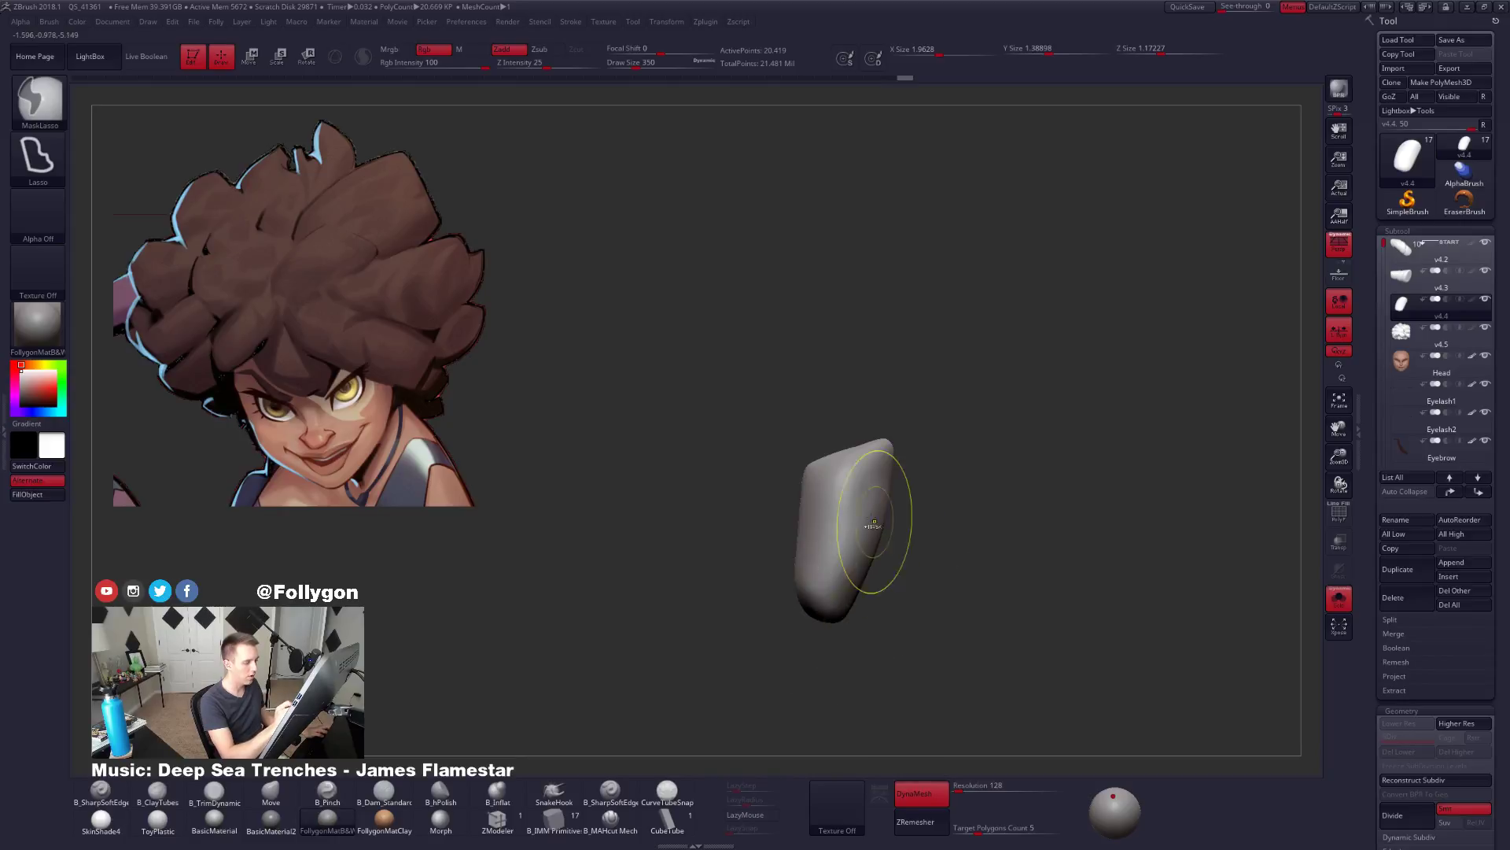
Refine the clump's flat end with TrimDynamic and shape its edge with the Move brush at draw size 192.
{"action": "mouse_move", "coordinate": [936, 526]}
{"action": "left_mouse_down"}
{"action": "mouse_move", "coordinate": [907, 529]}
{"action": "mouse_move", "coordinate": [903, 598]}
{"action": "left_mouse_up"}
{"action": "key", "text": "3"}
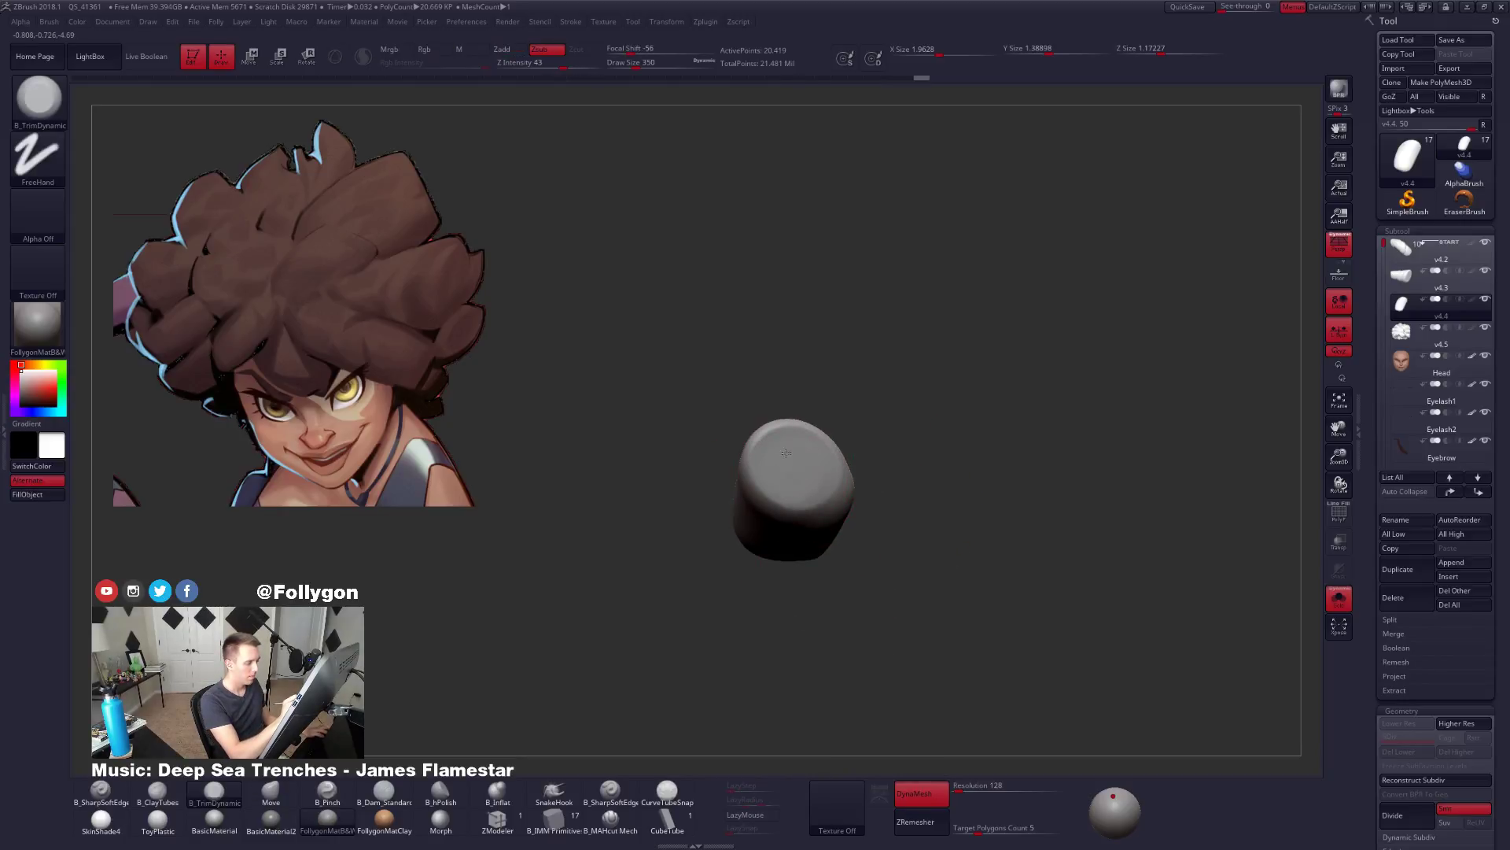
{"action": "key", "text": "alt+s"}
{"action": "key", "text": "alt+s"}
{"action": "key", "text": "space"}
{"action": "key", "text": "1"}
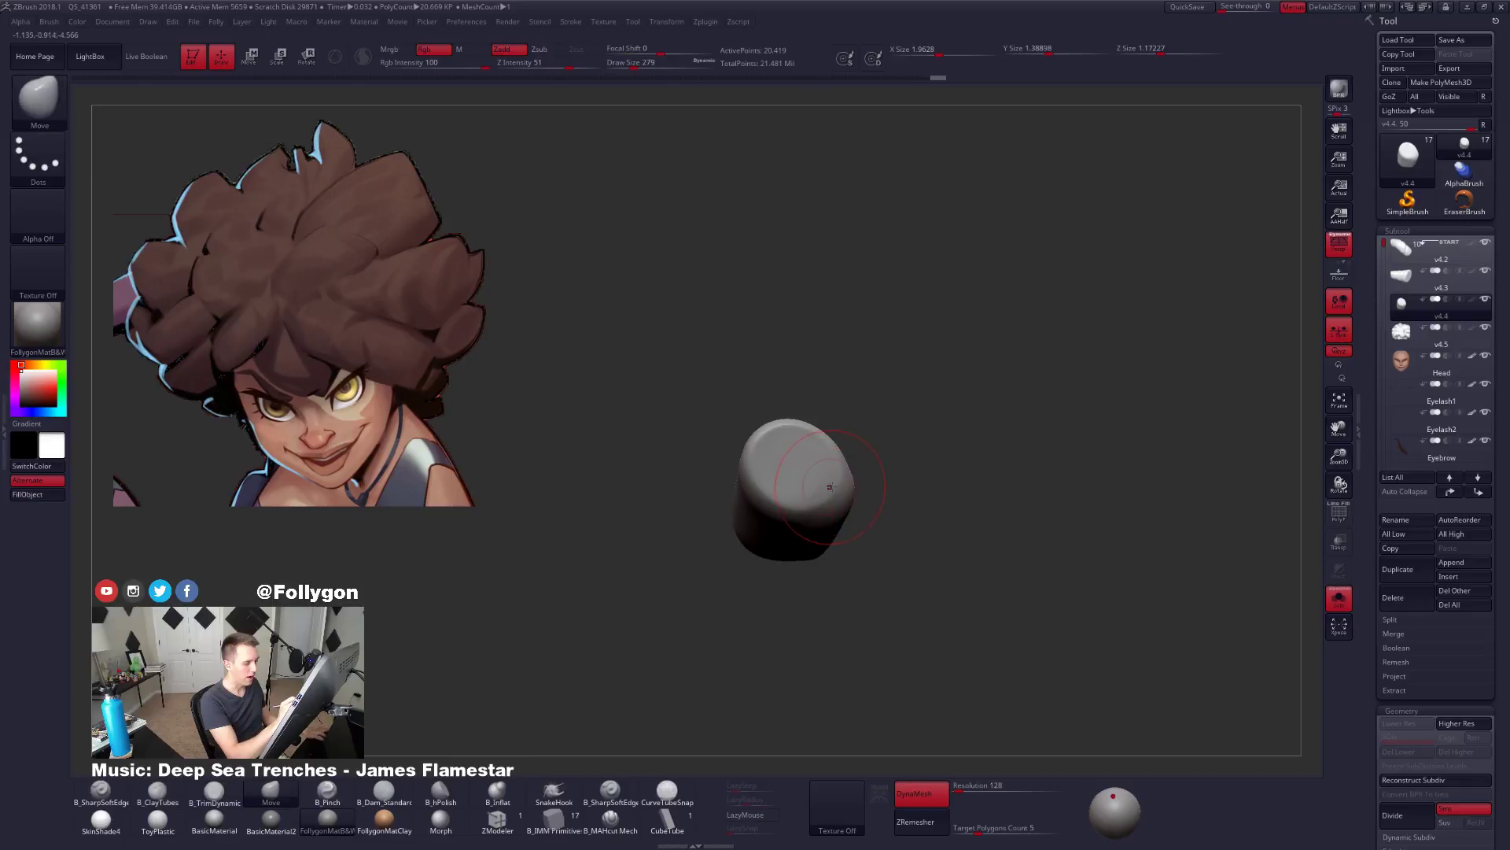
{"action": "key", "text": "space"}
{"action": "left_click_drag", "start_coordinate": [841, 482], "coordinate": [830, 481]}
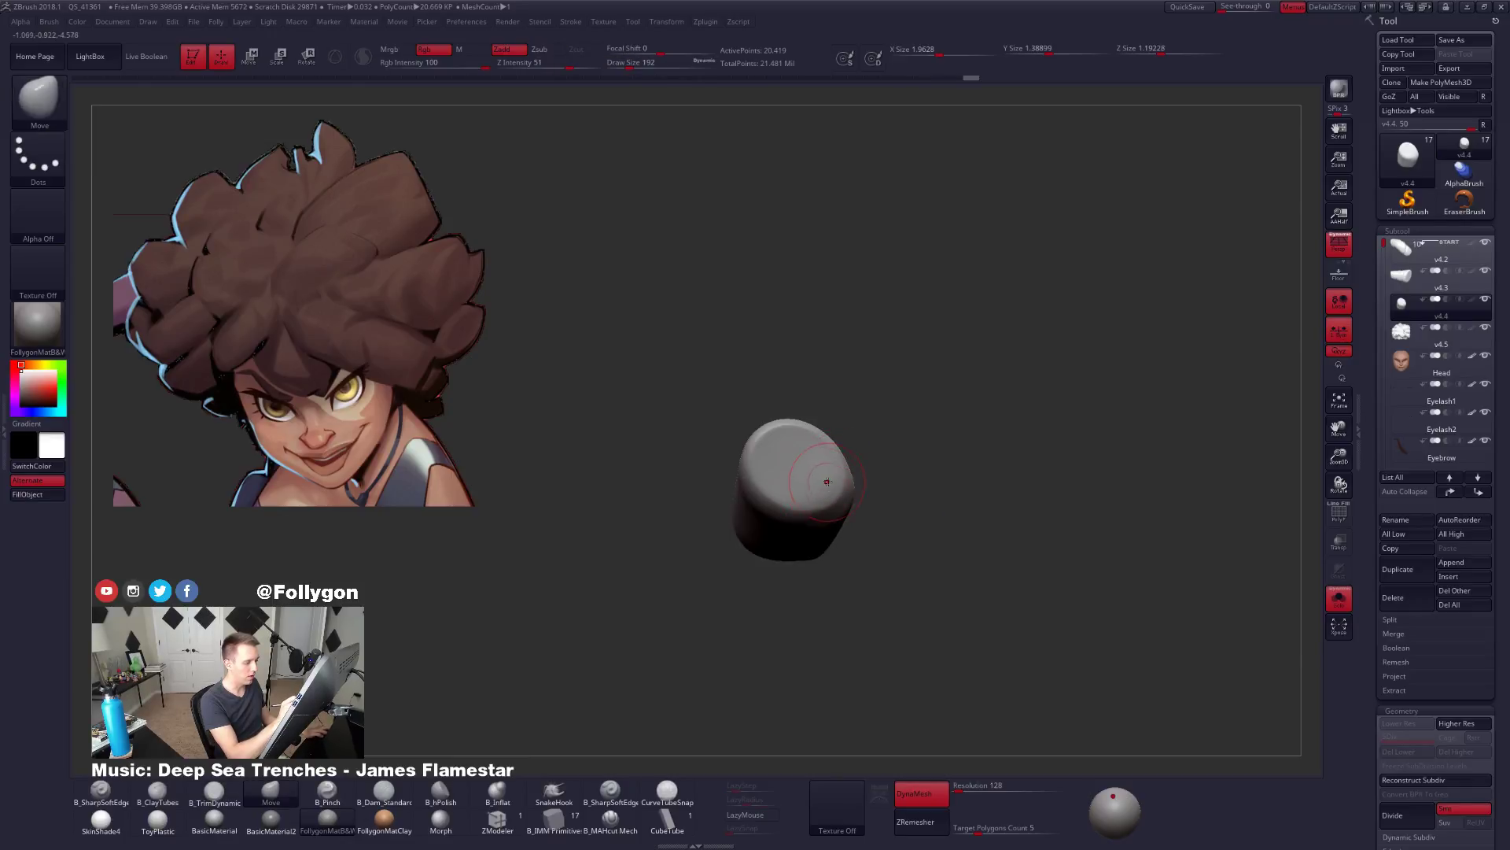
{"action": "mouse_move", "coordinate": [824, 574]}
{"action": "left_mouse_down"}
{"action": "mouse_move", "coordinate": [826, 611]}
{"action": "mouse_move", "coordinate": [822, 566]}
{"action": "left_mouse_up"}
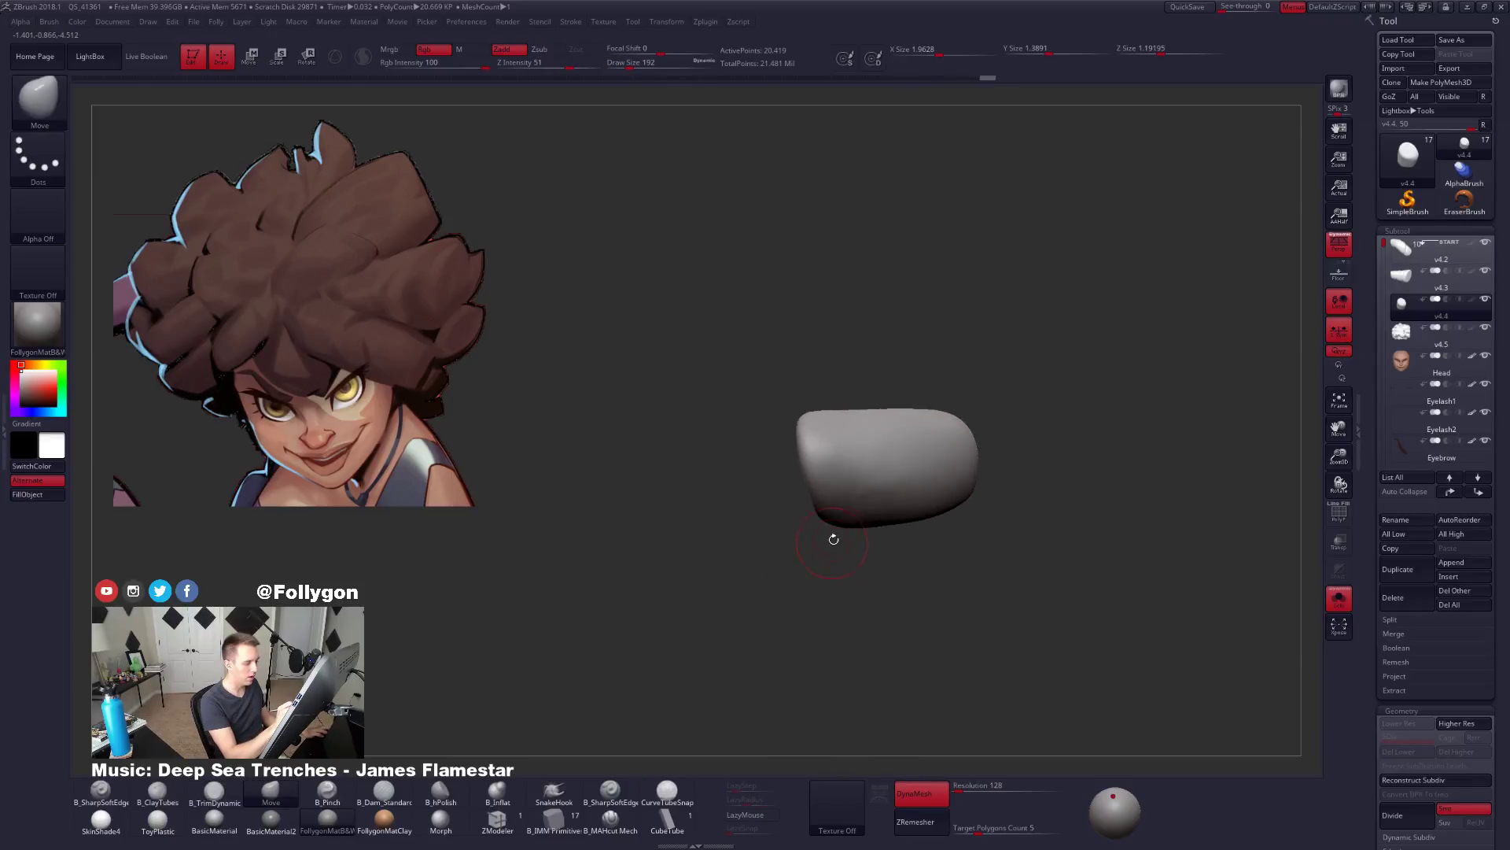
{"action": "key", "text": "ctrl"}
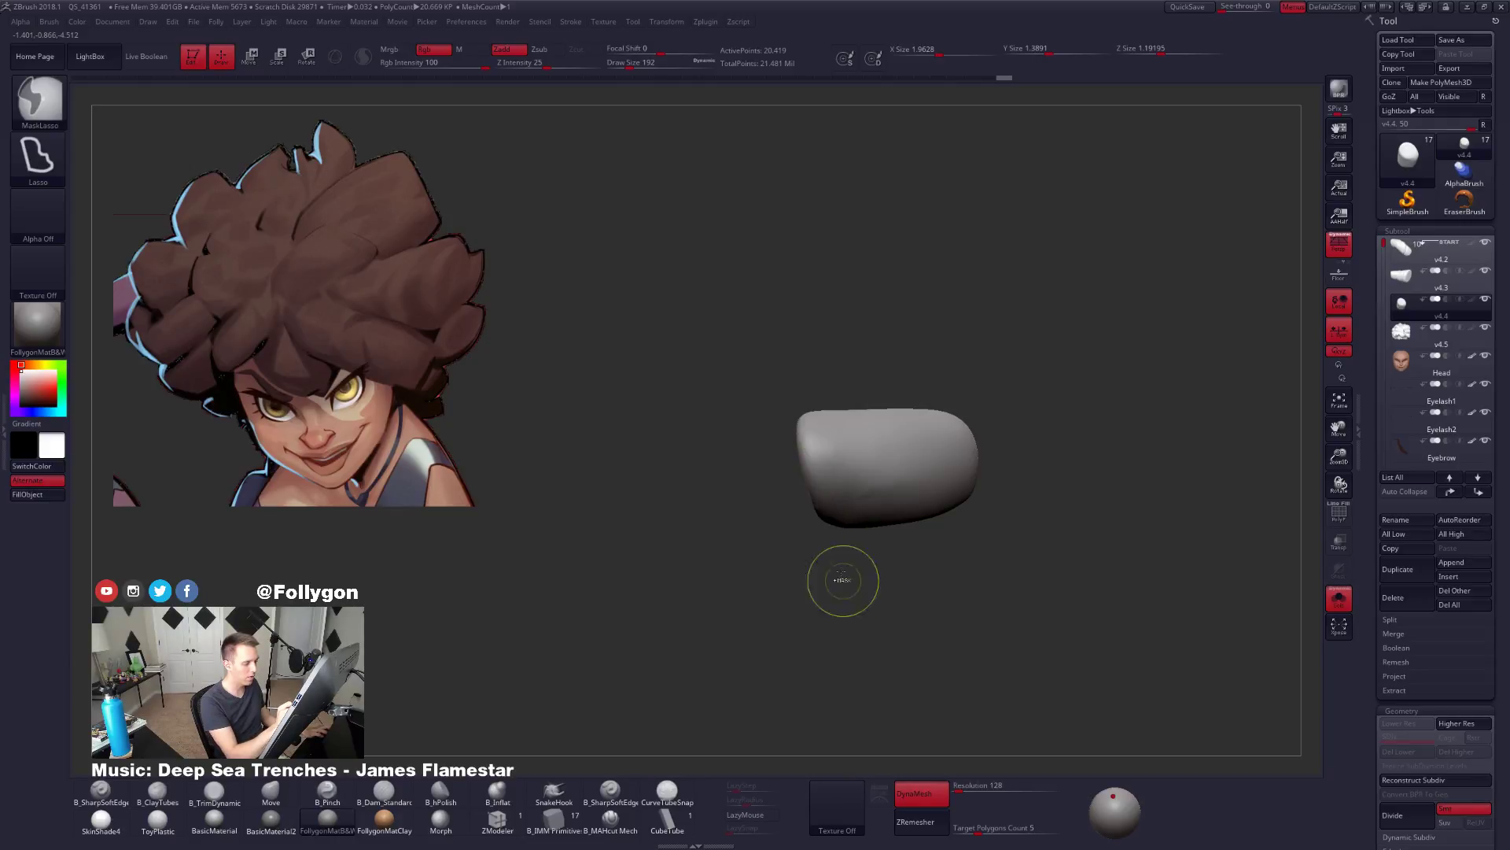
Refine the clump's flat end with TrimDynamic, then adjust its outline with the Move brush at draw size 227.
{"action": "mouse_move", "coordinate": [789, 546]}
{"action": "left_mouse_down"}
{"action": "mouse_move", "coordinate": [864, 475]}
{"action": "mouse_move", "coordinate": [850, 477]}
{"action": "left_mouse_up"}
{"action": "key", "text": "3"}
{"action": "key", "text": "space"}
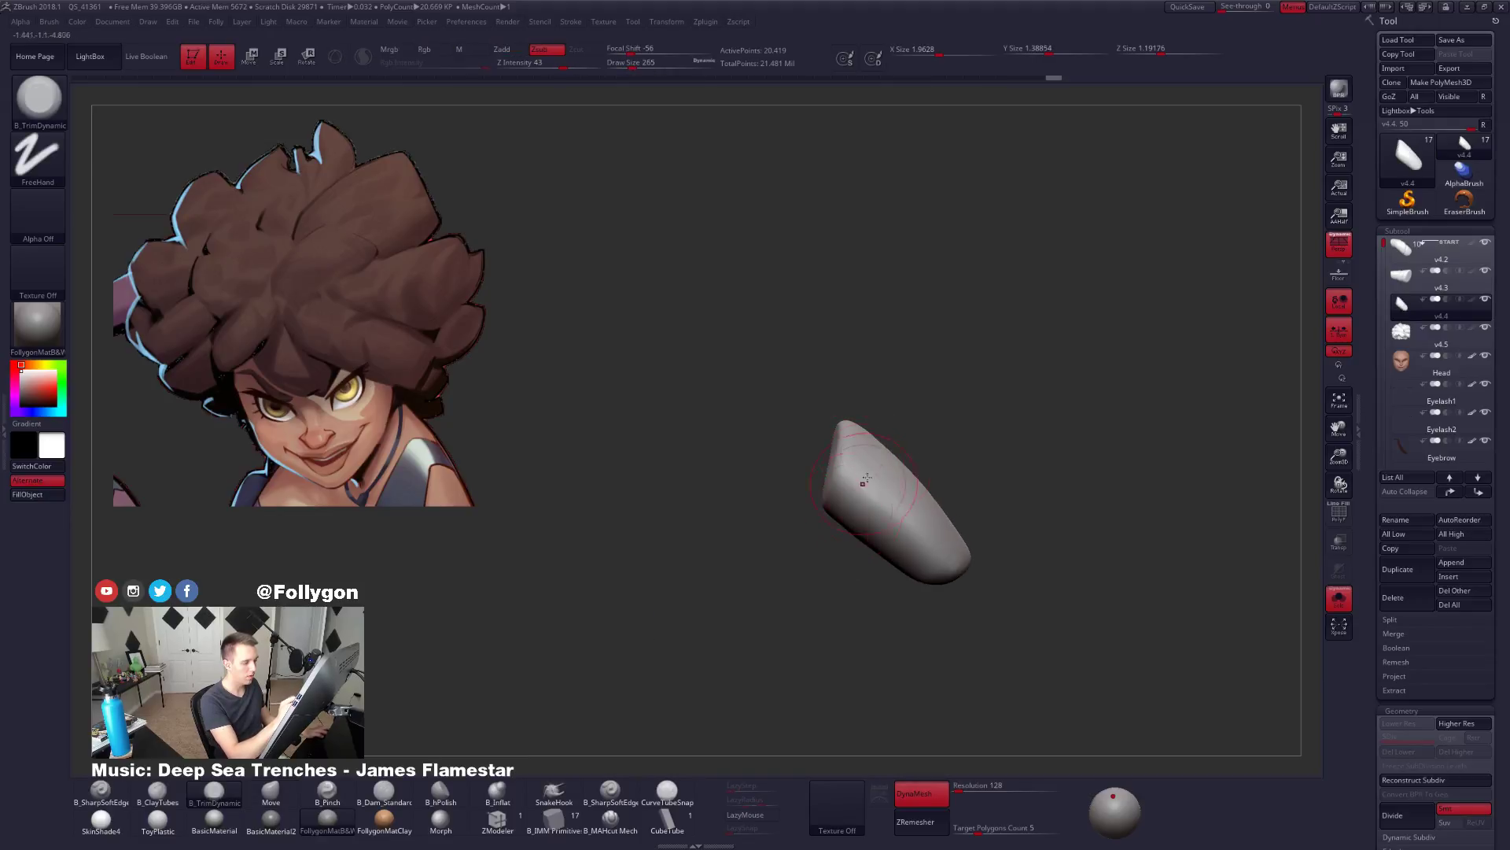
{"action": "mouse_move", "coordinate": [875, 555]}
{"action": "left_mouse_down"}
{"action": "mouse_move", "coordinate": [924, 522]}
{"action": "mouse_move", "coordinate": [944, 529]}
{"action": "left_mouse_up"}
{"action": "key", "text": "4"}
{"action": "key", "text": "space"}
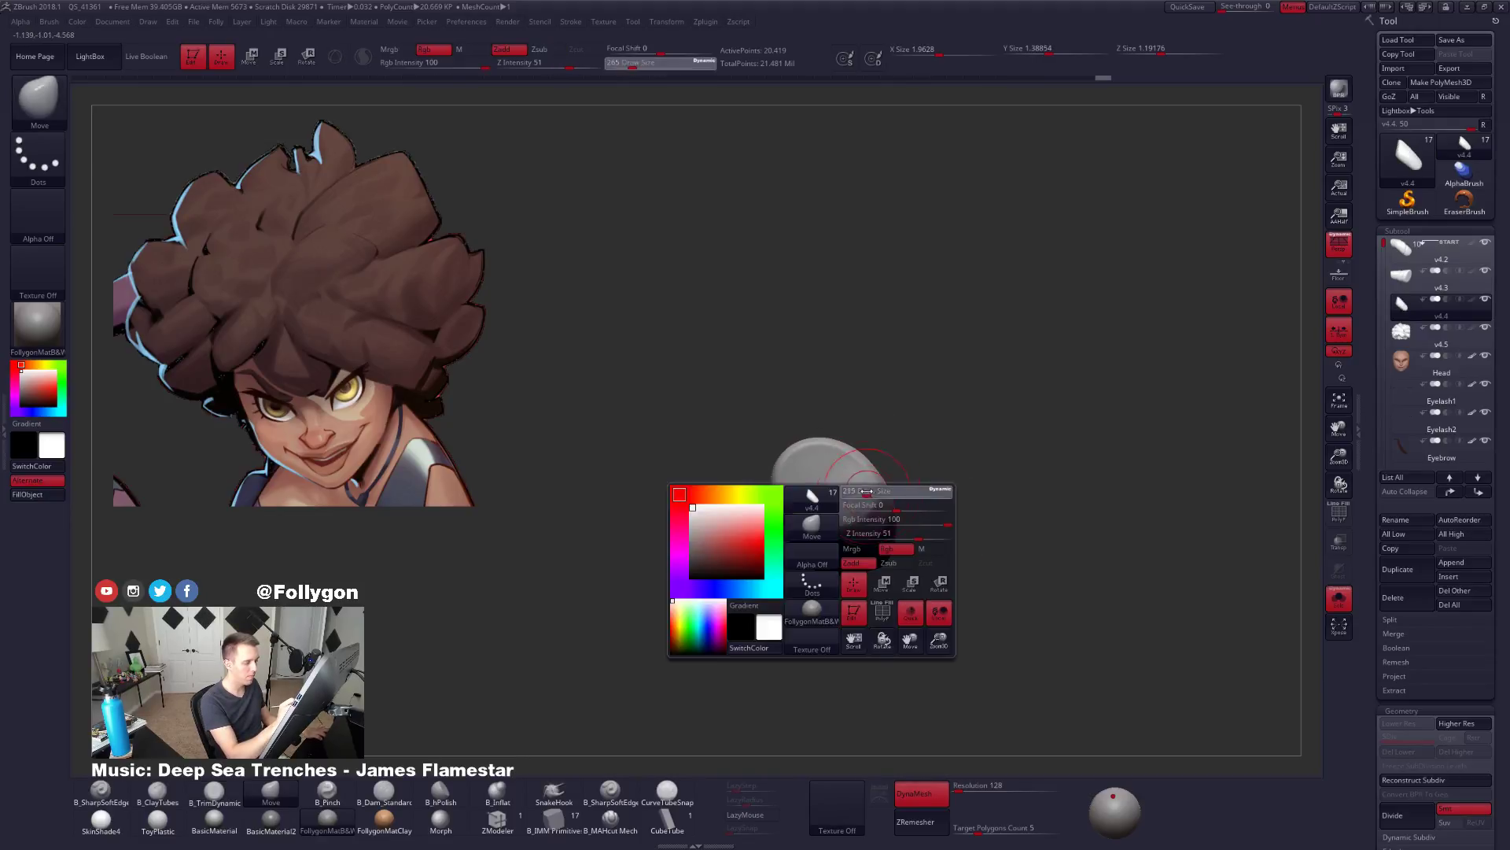
{"action": "left_click_drag", "start_coordinate": [856, 489], "coordinate": [824, 489]}
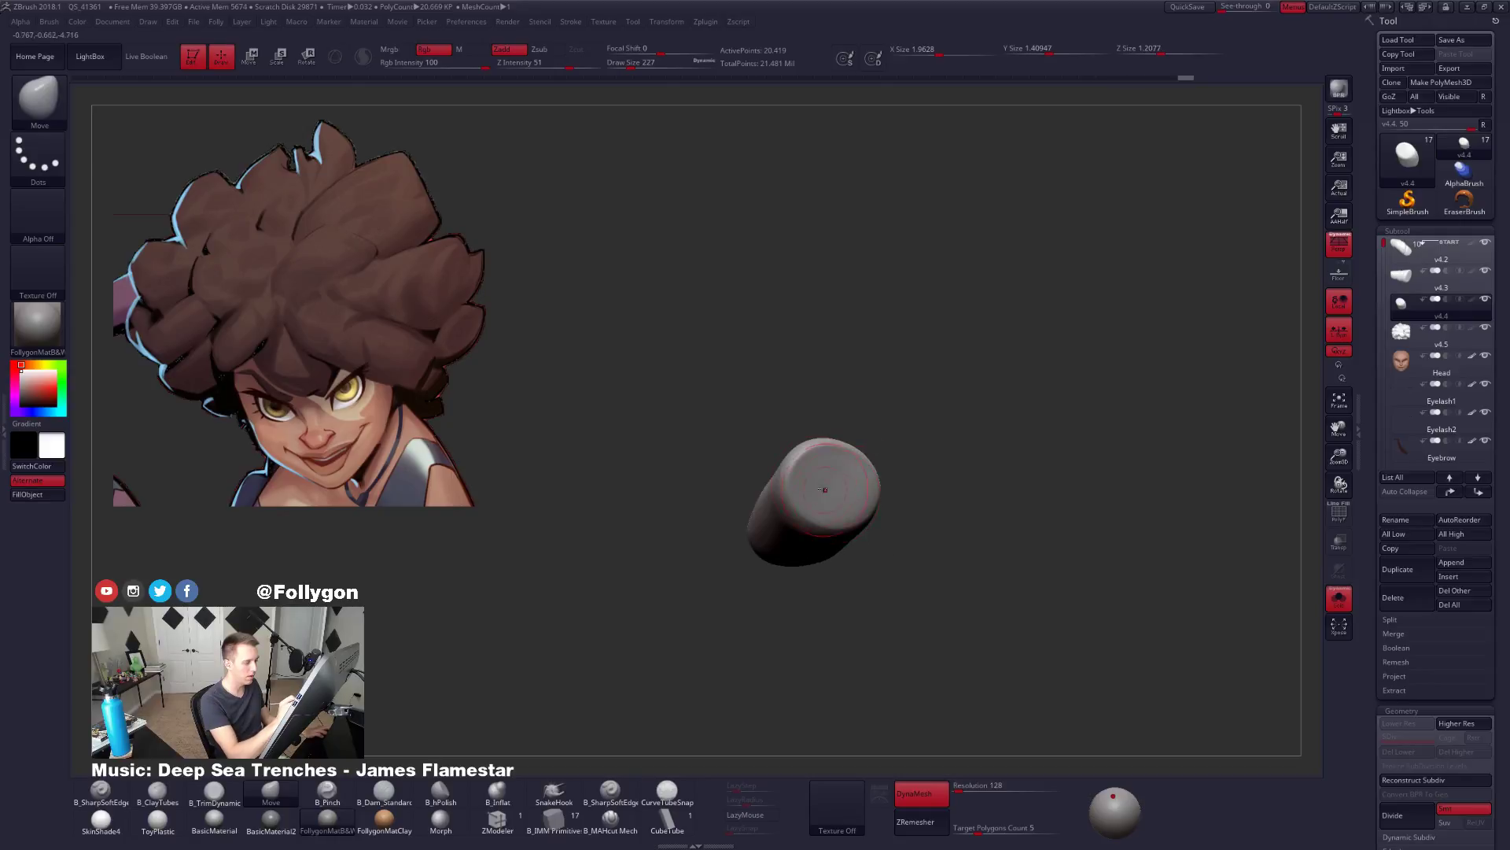
{"action": "mouse_move", "coordinate": [868, 554]}
{"action": "left_mouse_down"}
{"action": "mouse_move", "coordinate": [1058, 615]}
{"action": "mouse_move", "coordinate": [1027, 627]}
{"action": "left_mouse_up"}
Slice the flat end off into its own polygroup with SliceCurve, then restore SelectLasso as the selection brush.
{"action": "key", "text": "ctrl+shift+f"}
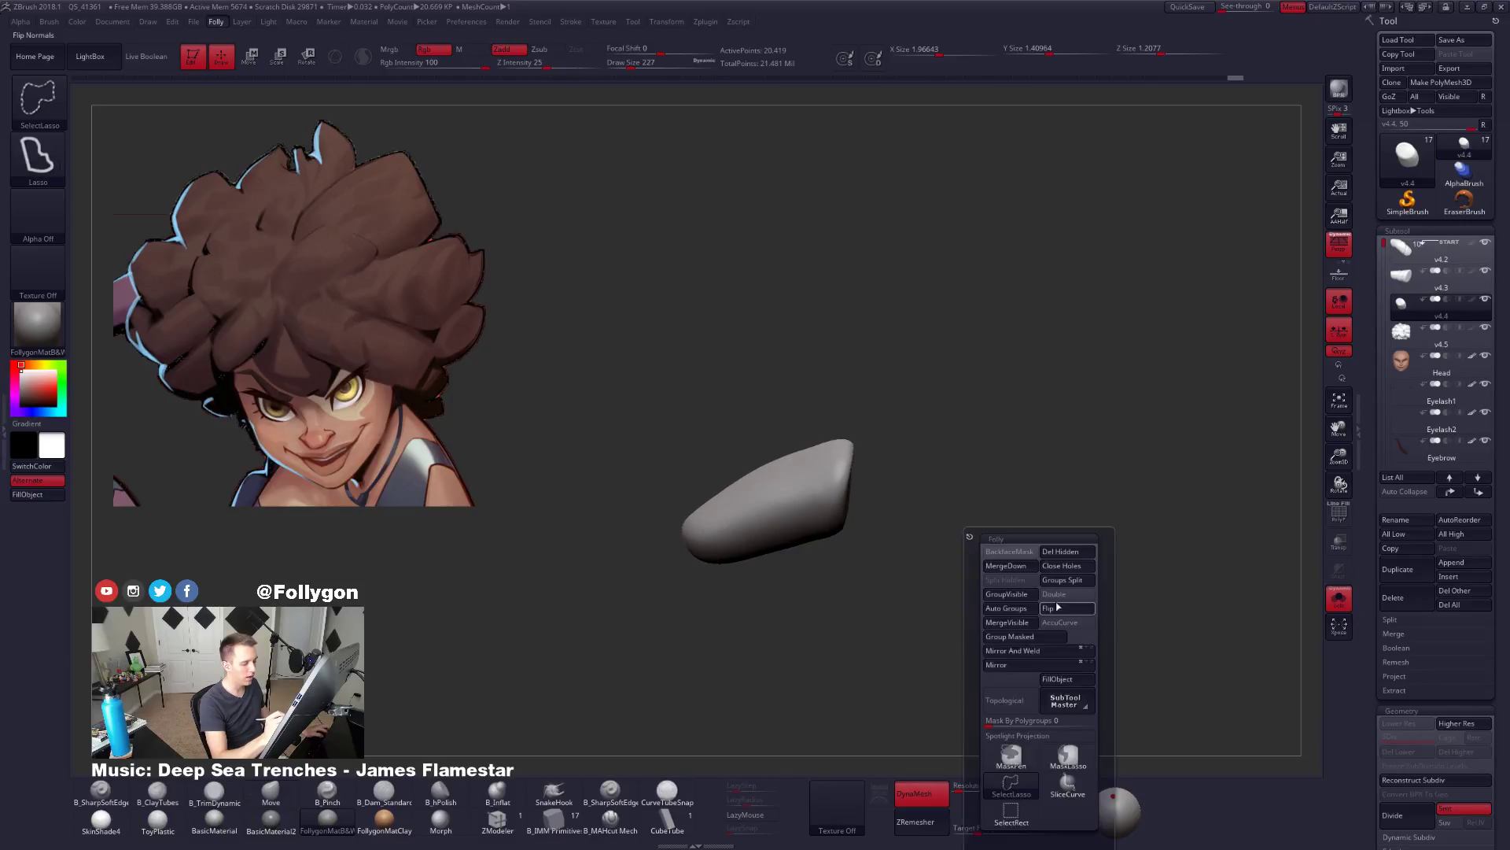
{"action": "left_click", "coordinate": [1067, 782]}
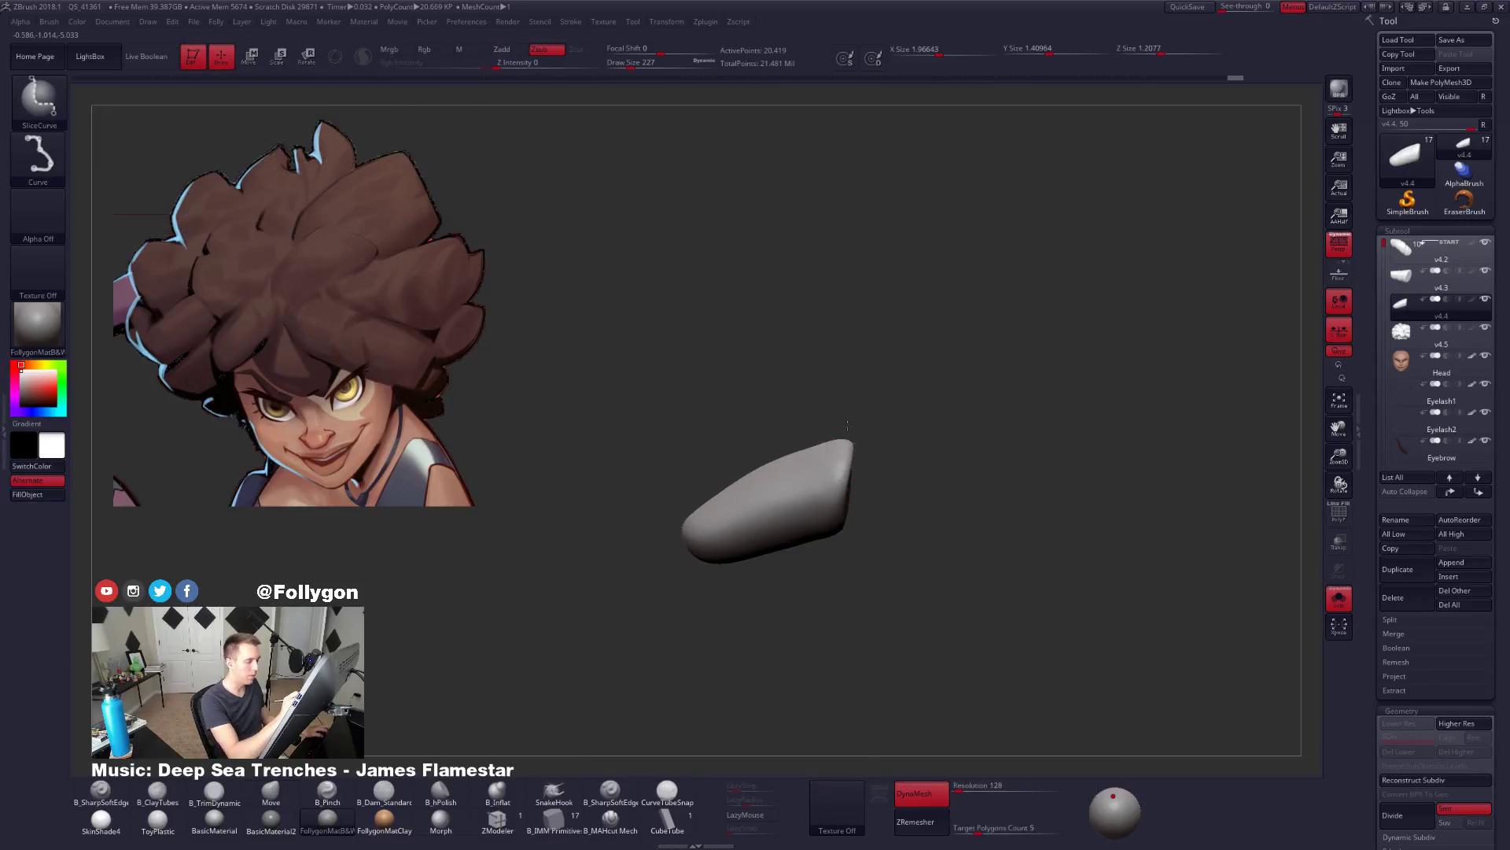
{"action": "mouse_move", "coordinate": [832, 582]}
{"action": "left_mouse_down", "text": "ctrl+shift"}
{"action": "mouse_move", "coordinate": [877, 629]}
{"action": "mouse_move", "coordinate": [862, 655]}
{"action": "mouse_move", "coordinate": [901, 567]}
{"action": "mouse_move", "coordinate": [992, 536]}
{"action": "left_mouse_up", "text": "ctrl+shift"}
{"action": "key", "text": "shift+f"}
{"action": "key", "text": "shift+f"}
{"action": "key", "text": "ctrl+shift+f"}
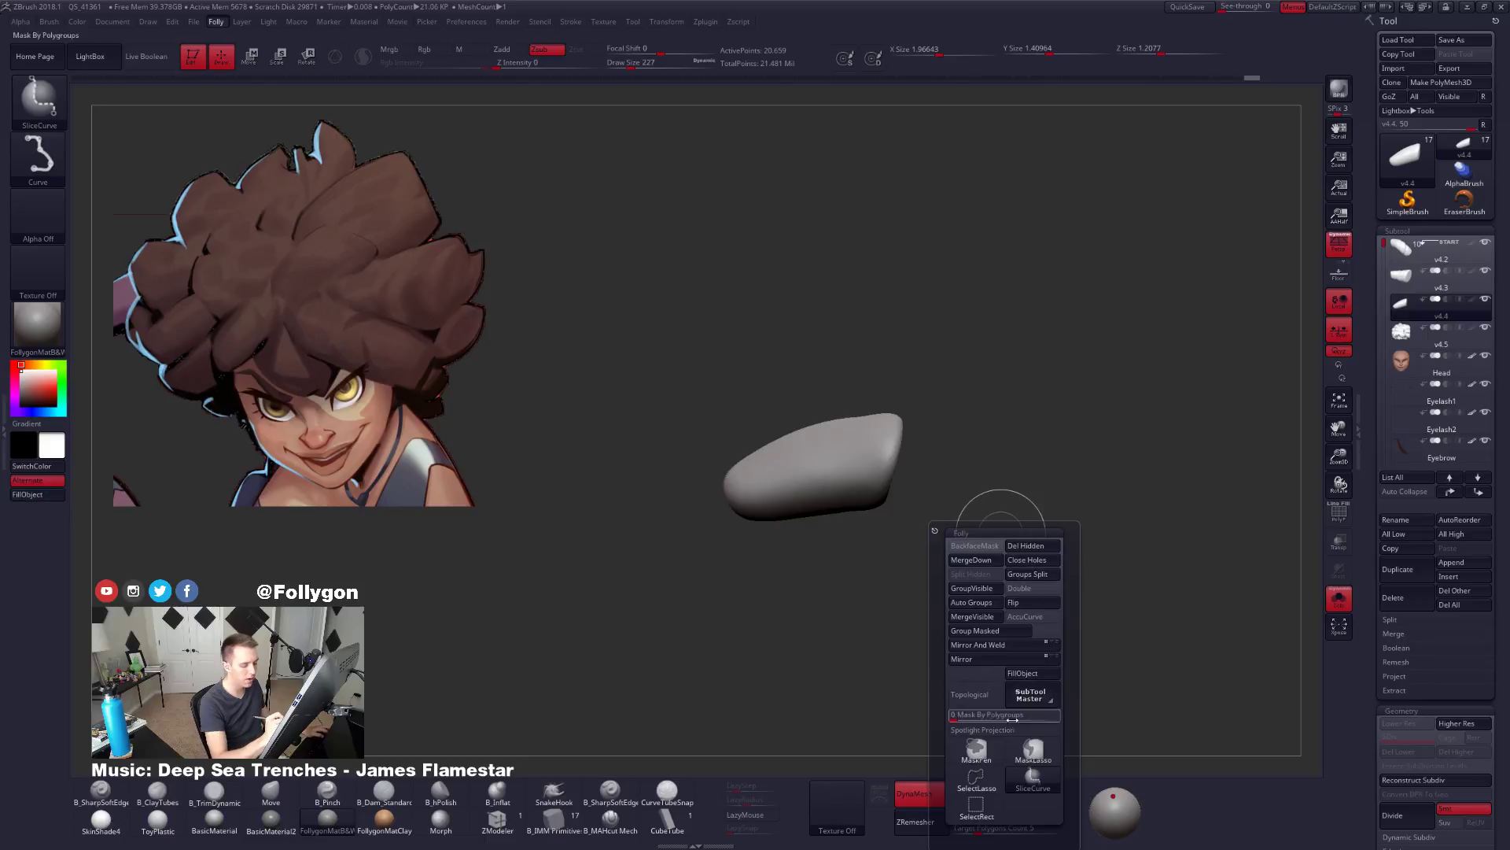
{"action": "left_click", "coordinate": [976, 777], "text": "ctrl+shift"}
Retopologize the clump with ZRemesher at a target polygons count of 1 and display its polygroup wireframe.
{"action": "left_click_drag", "start_coordinate": [1389, 806], "coordinate": [1391, 449]}
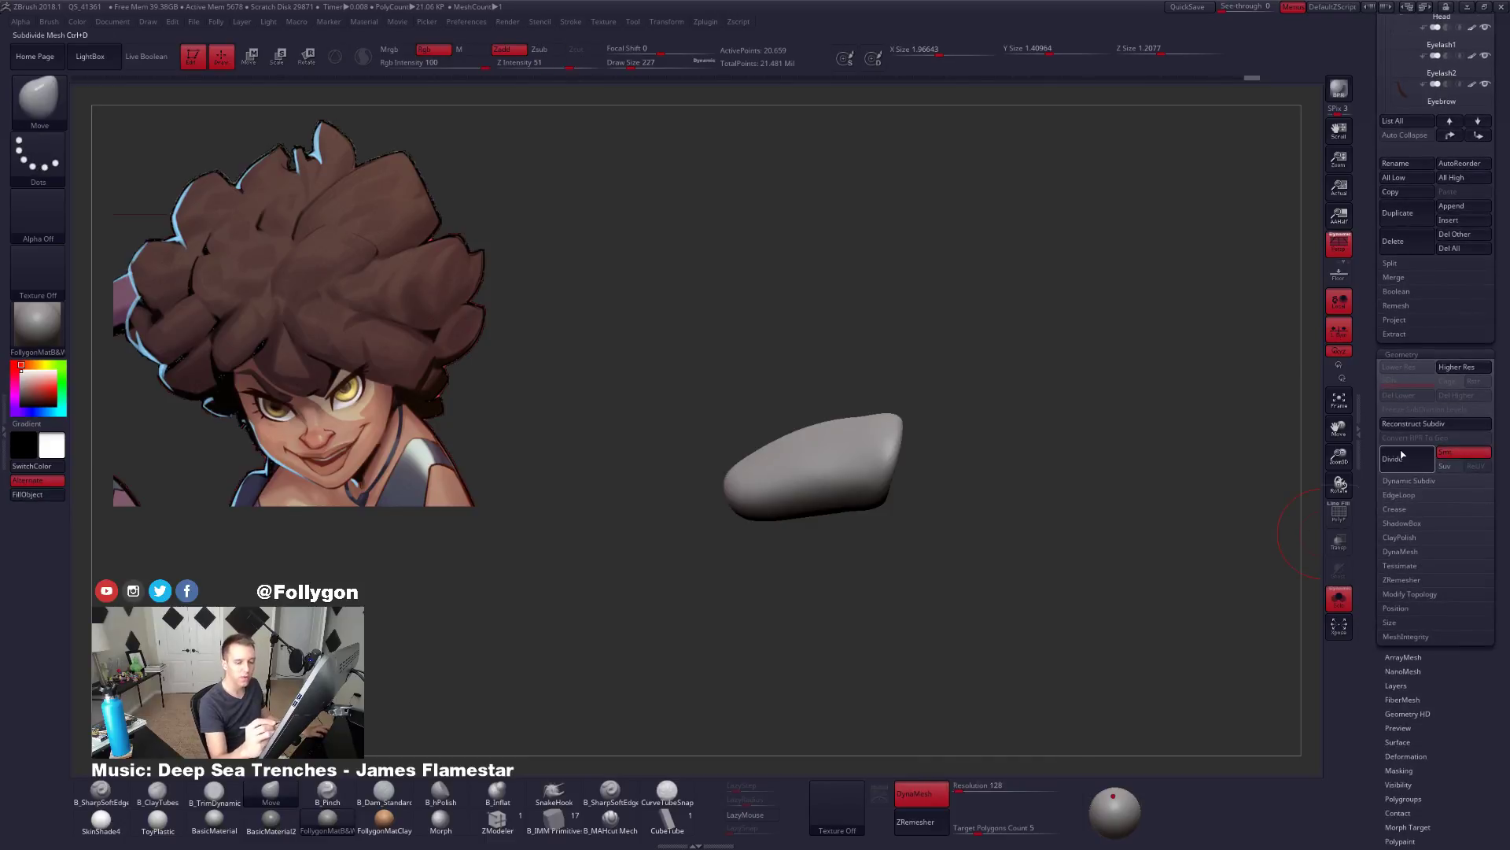
{"action": "left_click", "coordinate": [1418, 582]}
{"action": "left_click", "coordinate": [1428, 635]}
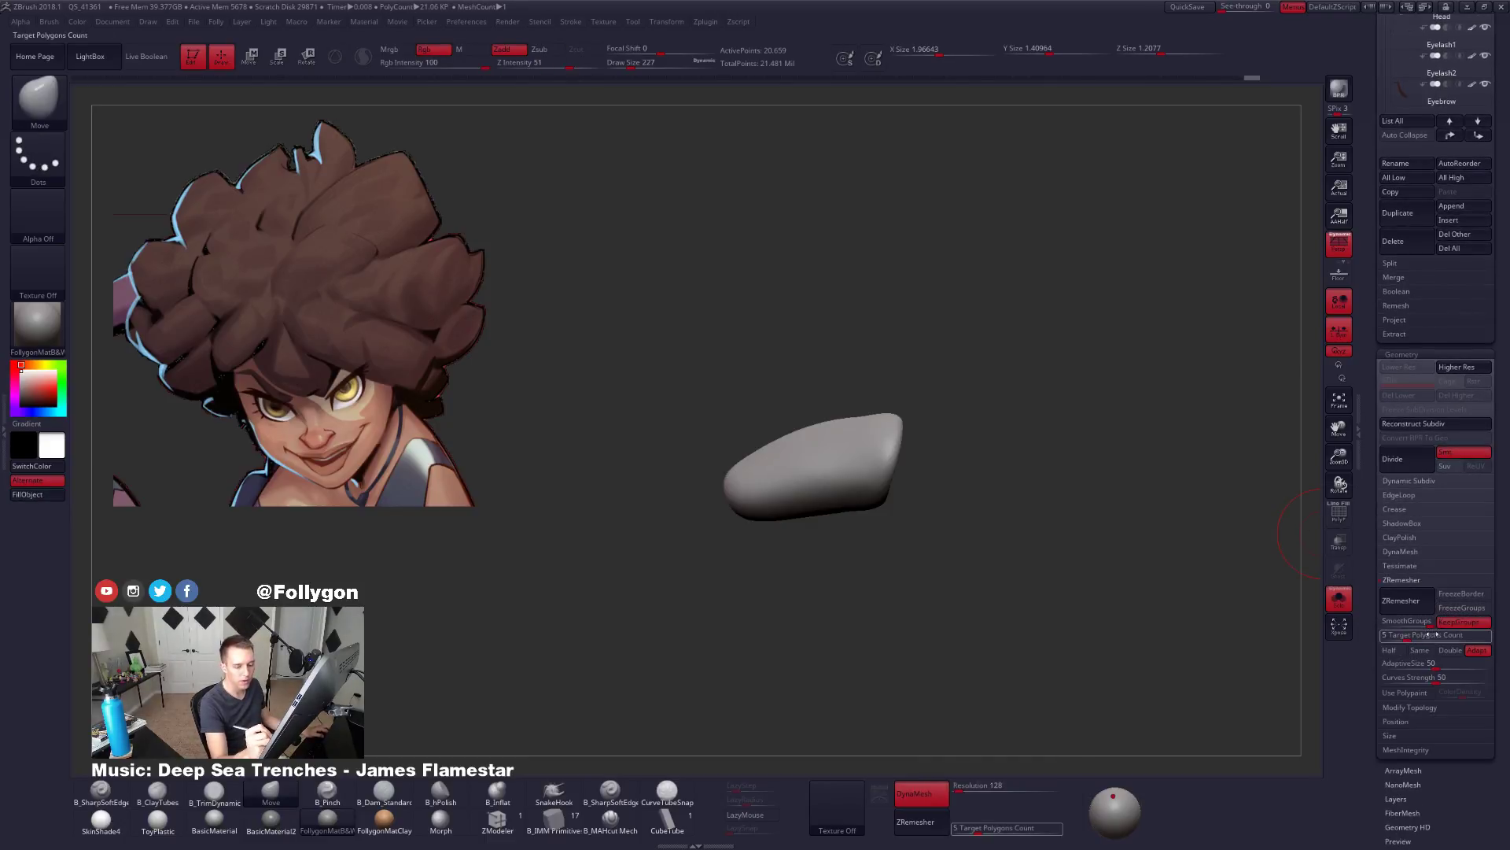
{"action": "type", "text": "1"}
{"action": "left_click", "coordinate": [1402, 601]}
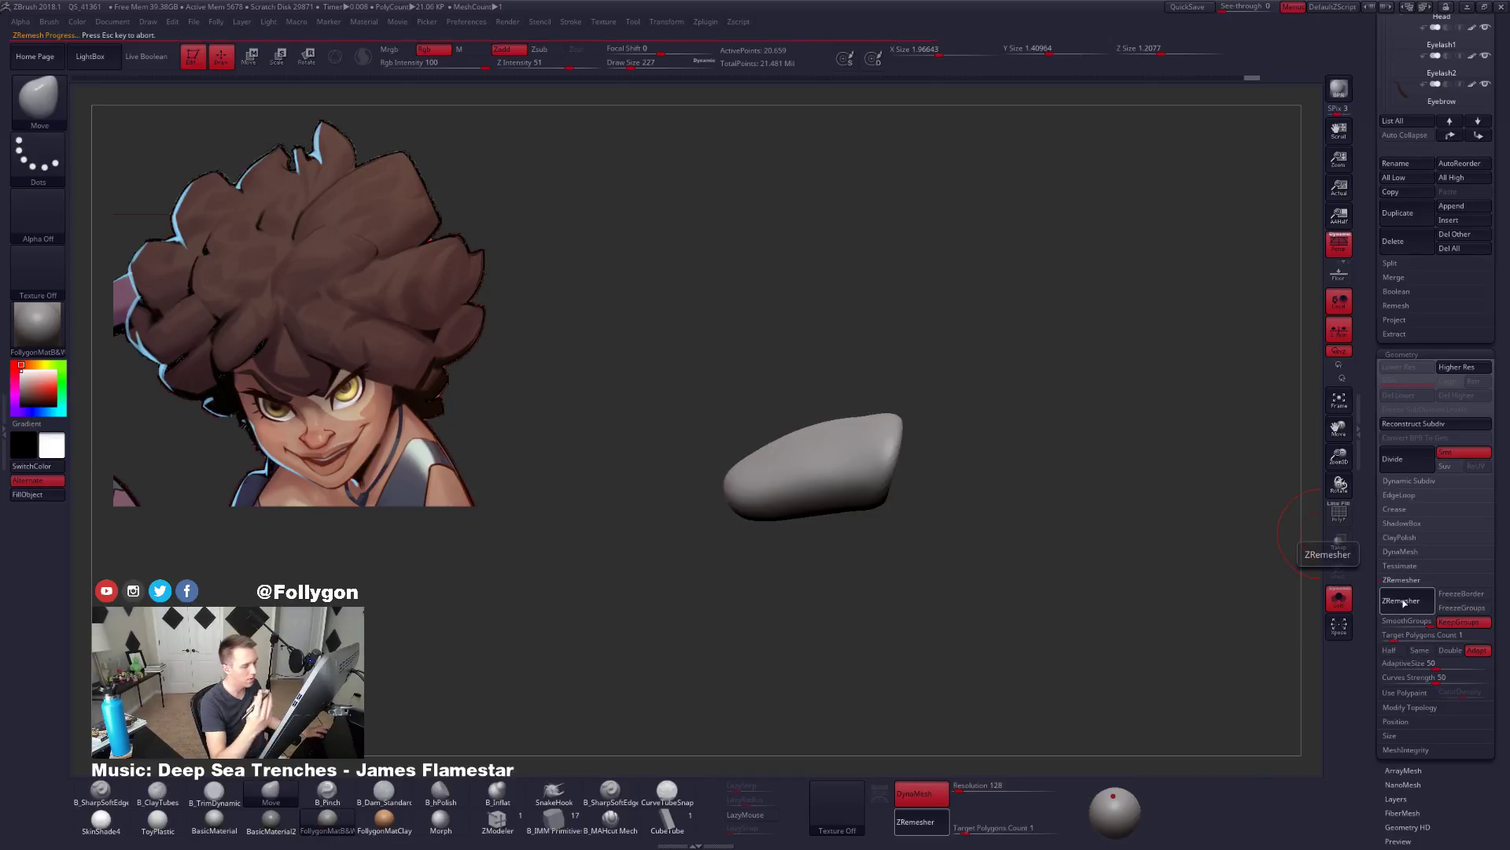
{"action": "left_click_drag", "start_coordinate": [1027, 597], "coordinate": [597, 715]}
{"action": "key", "text": "shift+f"}
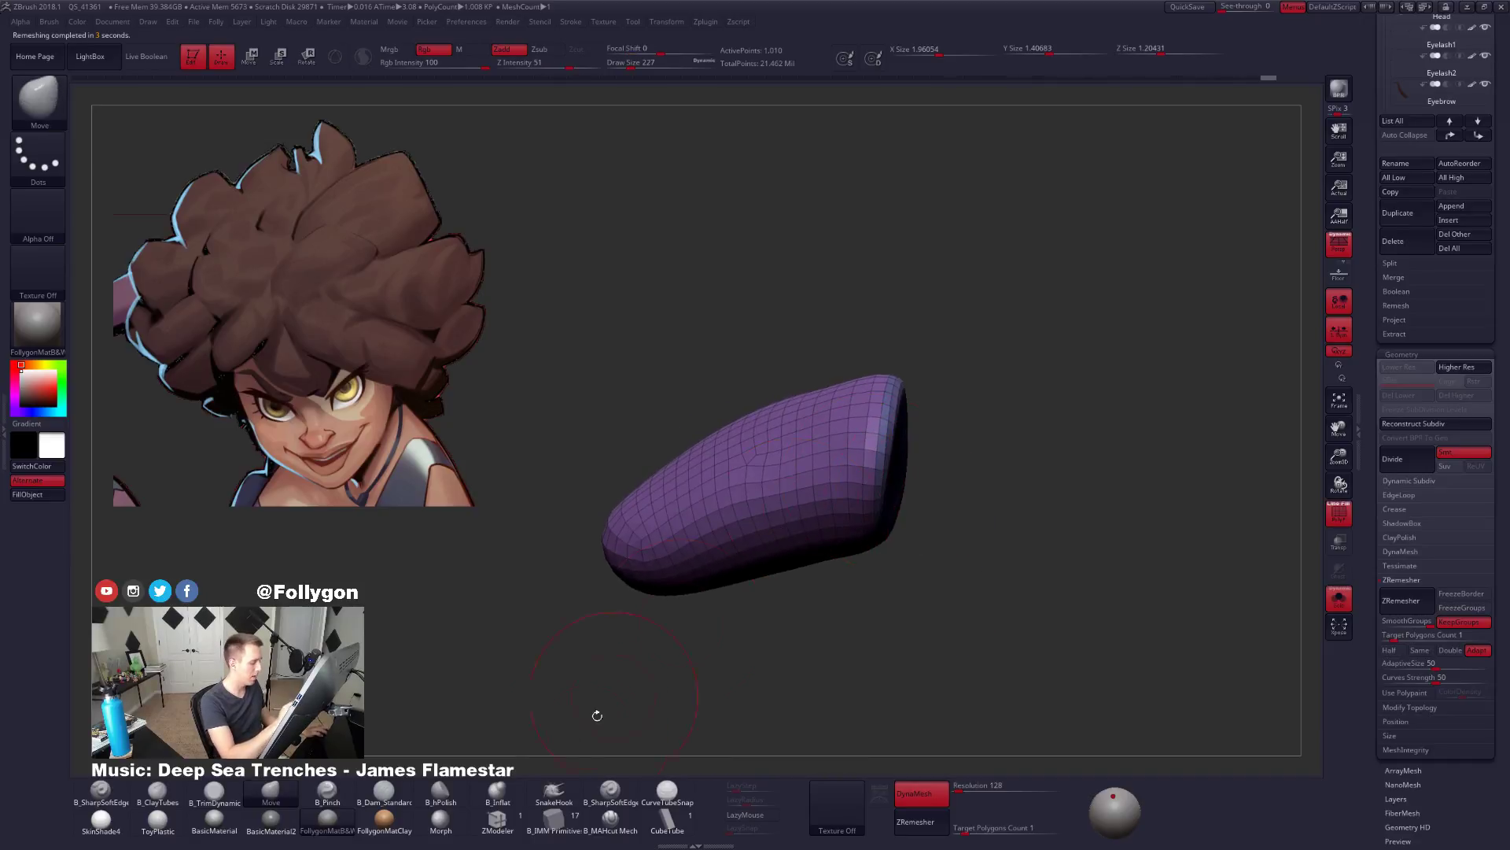
Delete complete edge loops around the clump's body near the flat end with the ZModeler brush.
{"action": "left_click", "coordinate": [497, 821]}
{"action": "left_click_drag", "start_coordinate": [884, 512], "coordinate": [883, 449], "text": "alt"}
{"action": "key", "text": "space"}
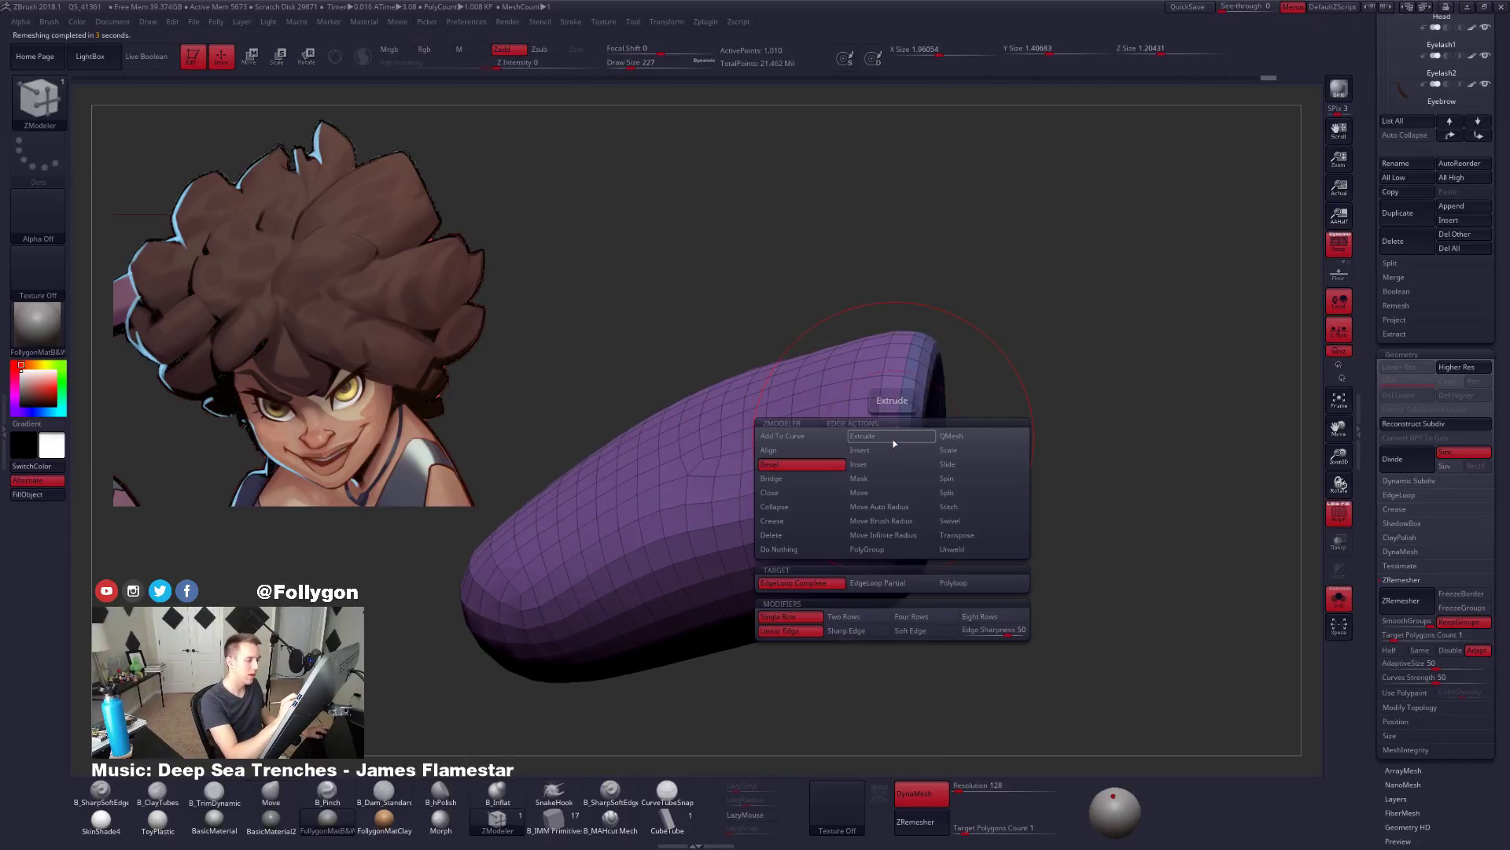
{"action": "left_click", "coordinate": [804, 526]}
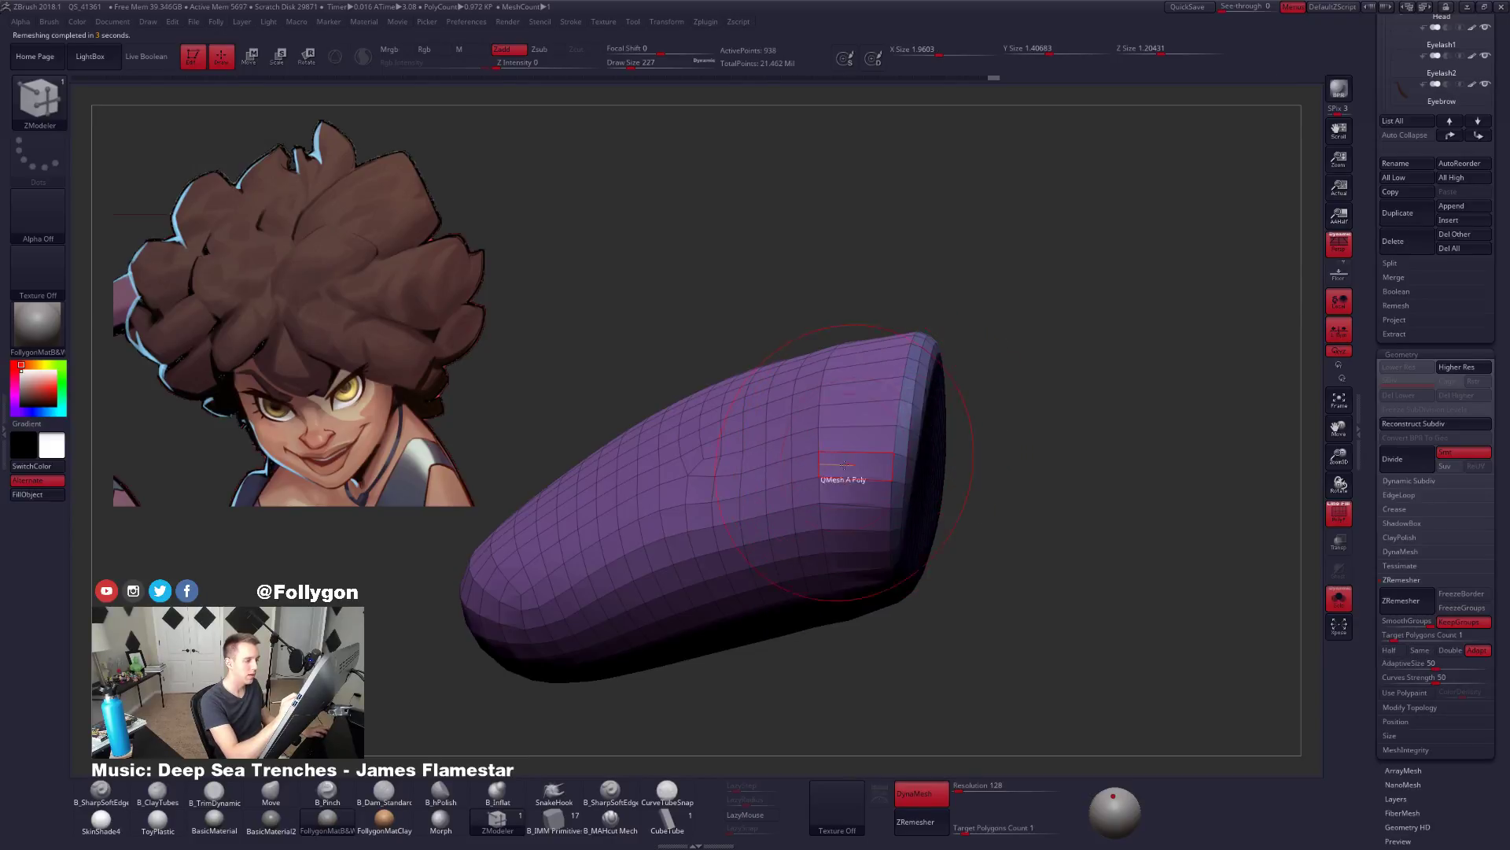
{"action": "left_click_drag", "start_coordinate": [795, 488], "coordinate": [877, 516]}
Delete a further edge loop near the flat end, checking the clump in the dynamic subdivision preview.
{"action": "key", "text": "d"}
{"action": "key", "text": "shift+d"}
{"action": "right_click_drag", "start_coordinate": [877, 515], "coordinate": [890, 460]}
{"action": "left_click", "coordinate": [889, 459]}
{"action": "key", "text": "d"}
{"action": "mouse_move", "coordinate": [904, 534]}
{"action": "right_mouse_down"}
{"action": "mouse_move", "coordinate": [853, 540]}
{"action": "mouse_move", "coordinate": [929, 567]}
{"action": "mouse_move", "coordinate": [1015, 633]}
{"action": "mouse_move", "coordinate": [1019, 586]}
{"action": "mouse_move", "coordinate": [975, 610]}
{"action": "mouse_move", "coordinate": [998, 608]}
{"action": "right_mouse_up"}
{"action": "key", "text": "shift+f"}
{"action": "key", "text": "shift+d"}
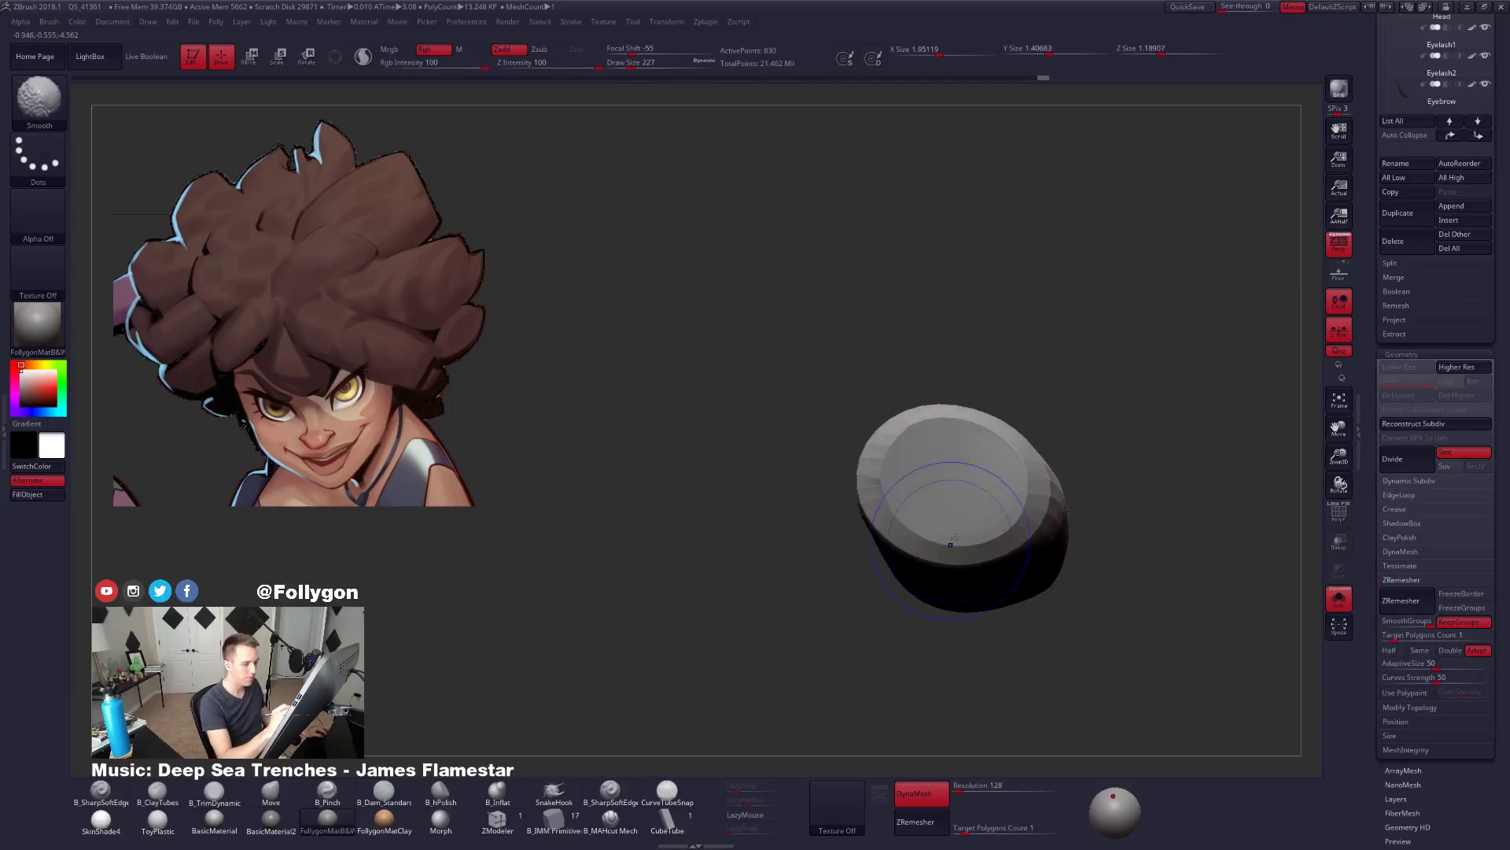
Try to reshape the rim of the flat end using lasso masks and the Move brush at draw size 113.
{"action": "key", "text": "shift+f"}
{"action": "key", "text": "w"}
{"action": "mouse_move", "coordinate": [985, 541]}
{"action": "left_mouse_down"}
{"action": "mouse_move", "coordinate": [1020, 596]}
{"action": "mouse_move", "coordinate": [944, 599]}
{"action": "left_mouse_up"}
{"action": "key", "text": "q"}
{"action": "key", "text": "s"}
{"action": "mouse_move", "coordinate": [995, 602]}
{"action": "right_mouse_down"}
{"action": "mouse_move", "coordinate": [1012, 549]}
{"action": "mouse_move", "coordinate": [883, 550]}
{"action": "right_mouse_up"}
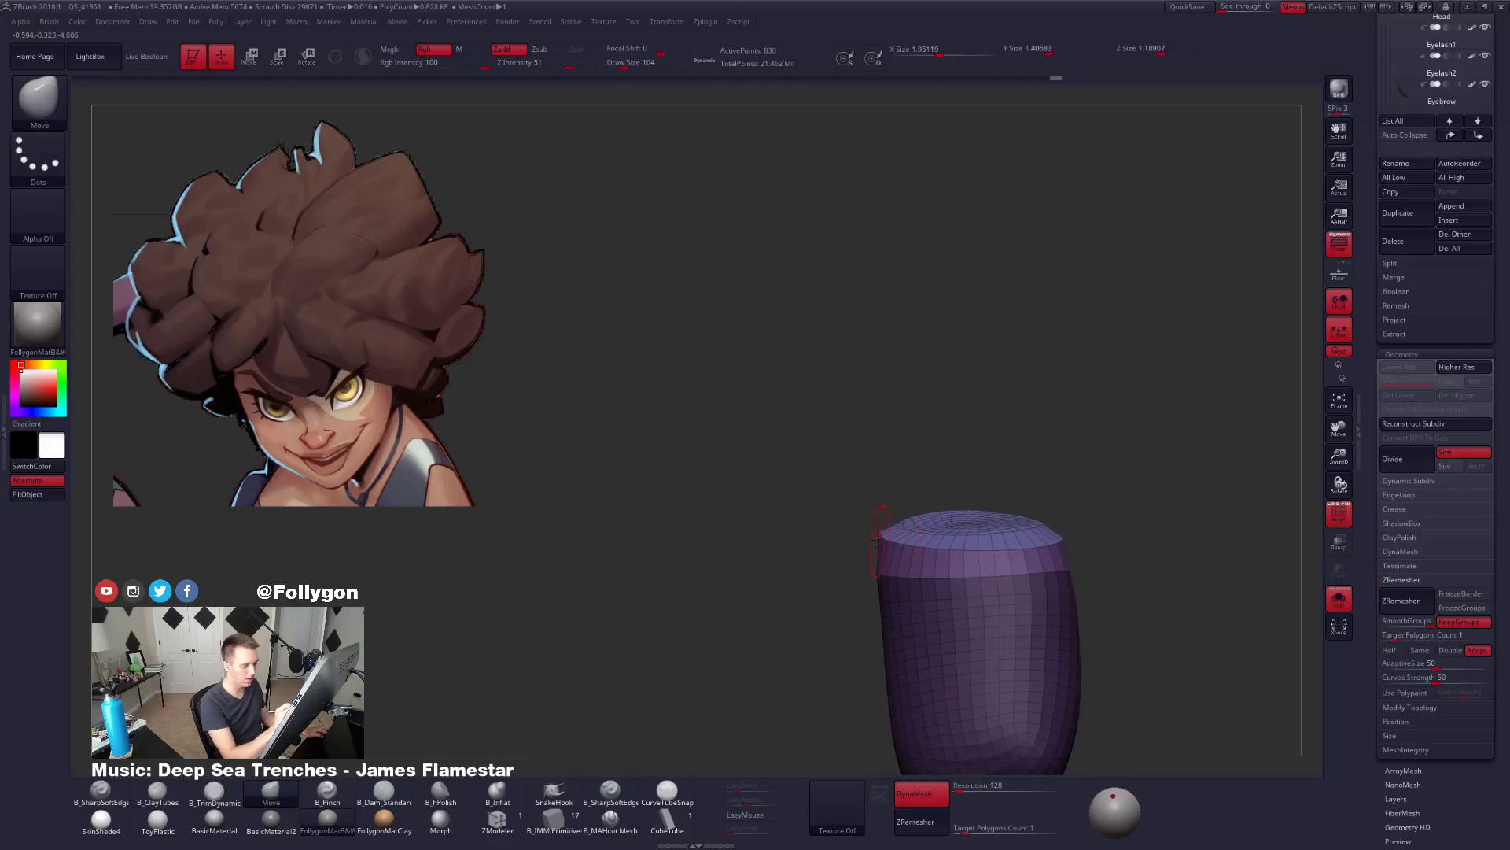
{"action": "key", "text": "ctrl"}
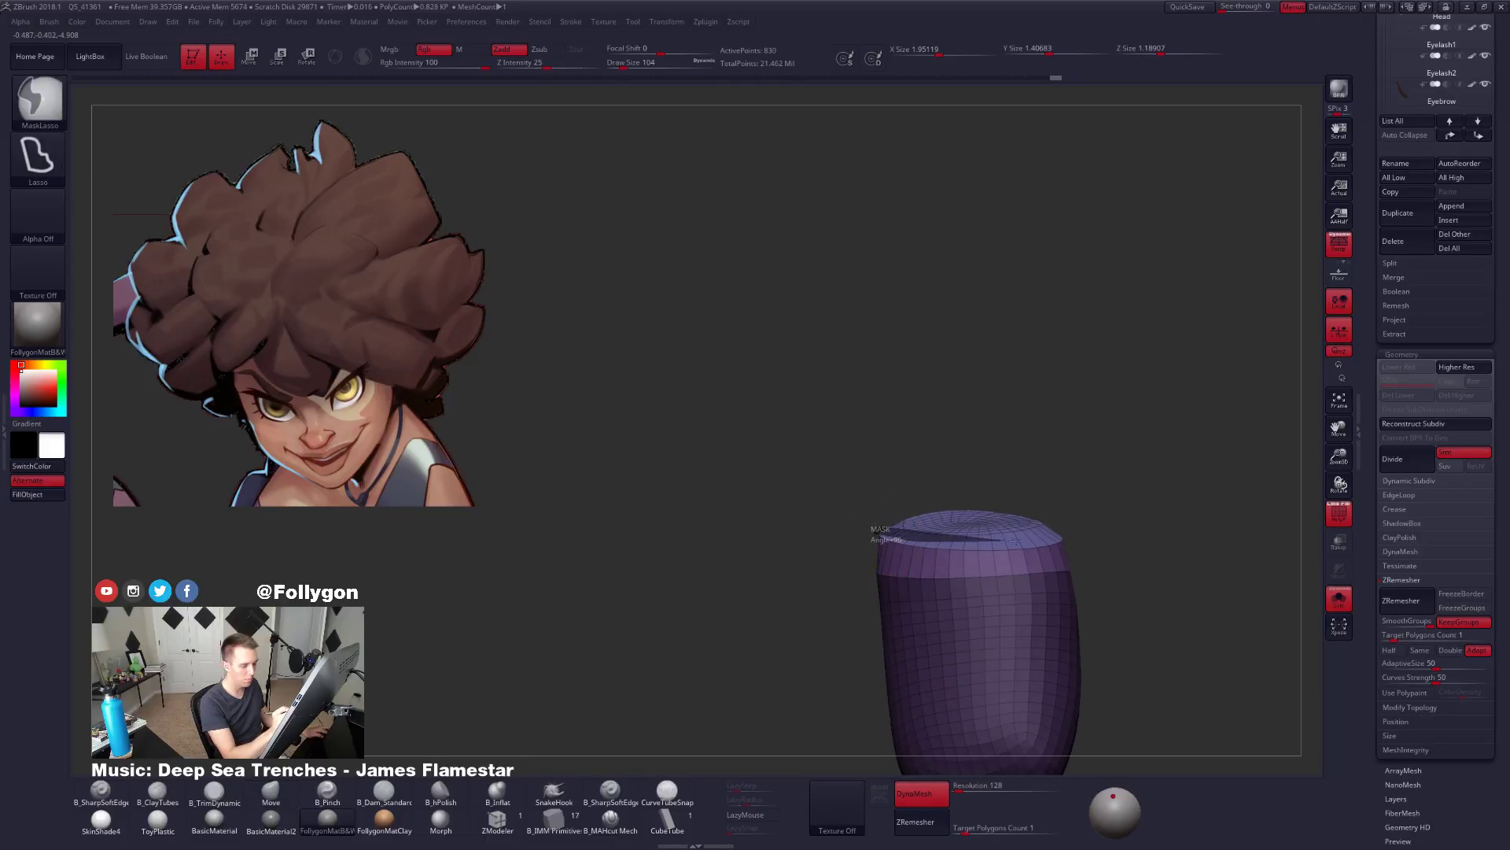
{"action": "mouse_move", "coordinate": [1015, 540]}
{"action": "left_mouse_down", "text": "ctrl"}
{"action": "mouse_move", "coordinate": [1038, 653]}
{"action": "mouse_move", "coordinate": [753, 586]}
{"action": "left_mouse_up", "text": "ctrl"}
{"action": "right_click_drag", "start_coordinate": [860, 601], "coordinate": [845, 634]}
{"action": "mouse_move", "coordinate": [855, 529]}
{"action": "left_mouse_down", "text": "ctrl"}
{"action": "mouse_move", "coordinate": [871, 535]}
{"action": "mouse_move", "coordinate": [767, 490]}
{"action": "mouse_move", "coordinate": [786, 483]}
{"action": "left_mouse_up", "text": "ctrl"}
{"action": "mouse_move", "coordinate": [857, 515]}
{"action": "right_mouse_down"}
{"action": "mouse_move", "coordinate": [956, 504]}
{"action": "mouse_move", "coordinate": [944, 543]}
{"action": "right_mouse_up"}
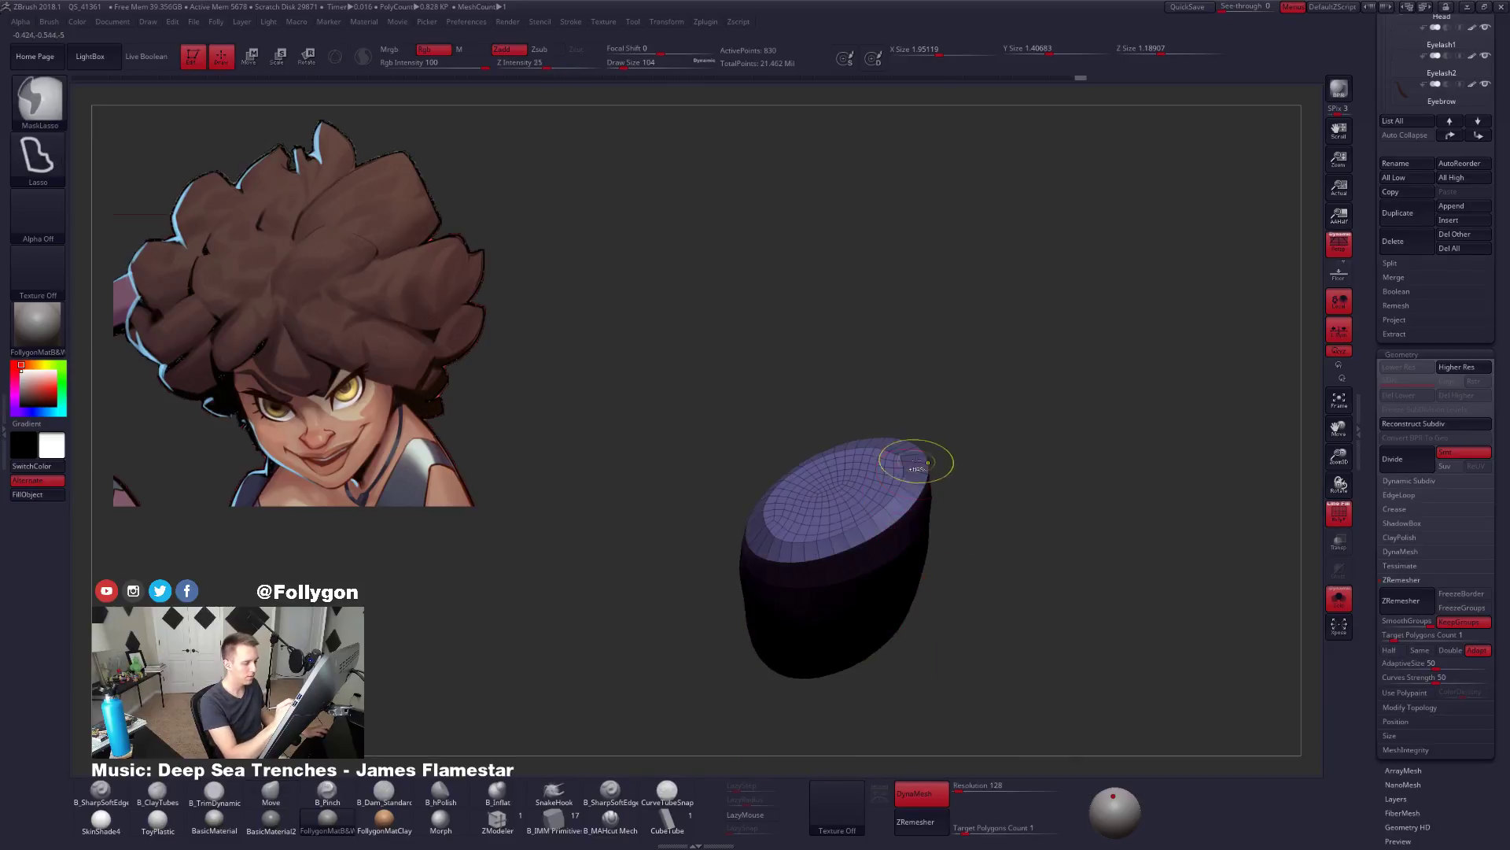
{"action": "mouse_move", "coordinate": [901, 472]}
{"action": "left_mouse_down", "text": "ctrl"}
{"action": "mouse_move", "coordinate": [1014, 629]}
{"action": "mouse_move", "coordinate": [904, 503]}
{"action": "left_mouse_up", "text": "ctrl"}
{"action": "mouse_move", "coordinate": [905, 504]}
{"action": "right_mouse_down"}
{"action": "mouse_move", "coordinate": [912, 531]}
{"action": "mouse_move", "coordinate": [888, 497]}
{"action": "right_mouse_up"}
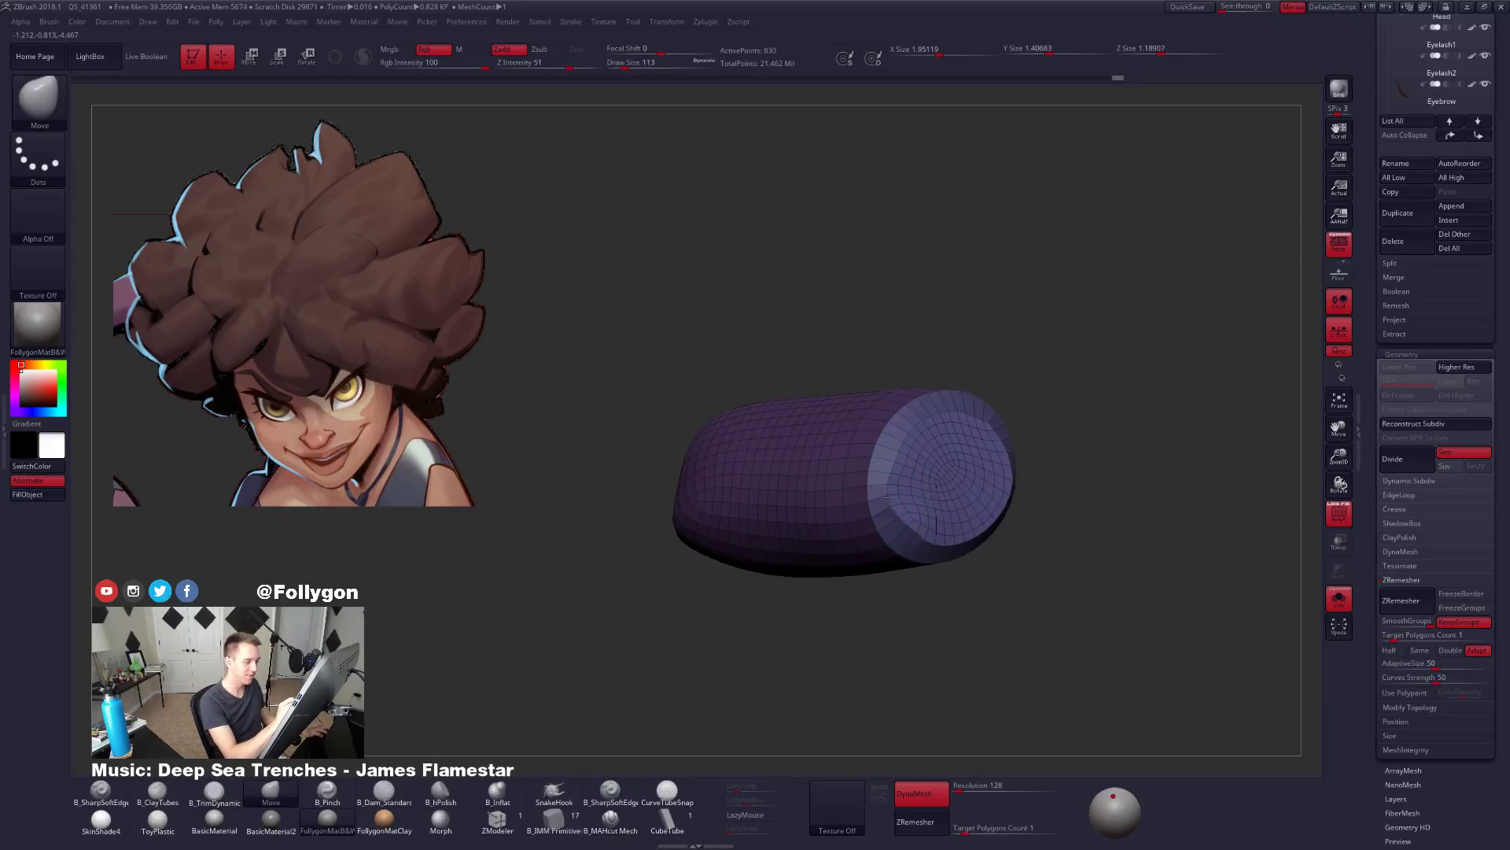
{"action": "right_click_drag", "start_coordinate": [895, 444], "coordinate": [1018, 437]}
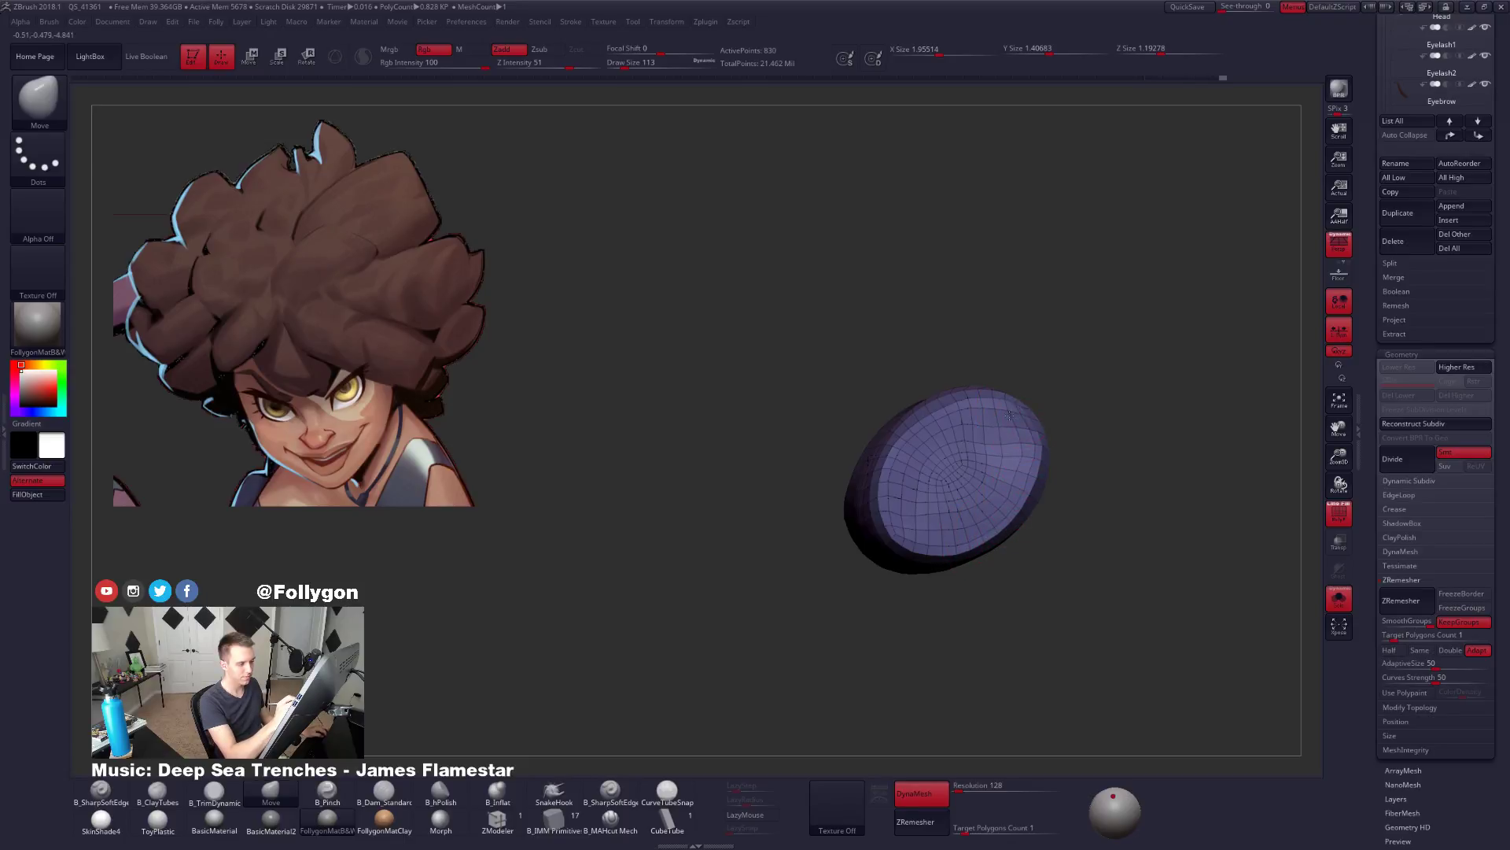
Try smoothing the flat end's face at draw size 227 while previewing the clump's subdivided shape.
{"action": "key", "text": "ctrl+d"}
{"action": "key", "text": "ctrl+d"}
{"action": "mouse_move", "coordinate": [999, 527]}
{"action": "right_mouse_down"}
{"action": "mouse_move", "coordinate": [988, 492]}
{"action": "mouse_move", "coordinate": [944, 475]}
{"action": "mouse_move", "coordinate": [1027, 491]}
{"action": "mouse_move", "coordinate": [954, 630]}
{"action": "mouse_move", "coordinate": [905, 598]}
{"action": "mouse_move", "coordinate": [881, 551]}
{"action": "right_mouse_up"}
{"action": "key", "text": "shift+f"}
{"action": "key", "text": "shift+d"}
{"action": "key", "text": "space"}
{"action": "mouse_move", "coordinate": [923, 519]}
{"action": "left_mouse_down"}
{"action": "mouse_move", "coordinate": [936, 519]}
{"action": "mouse_move", "coordinate": [910, 474]}
{"action": "left_mouse_up"}
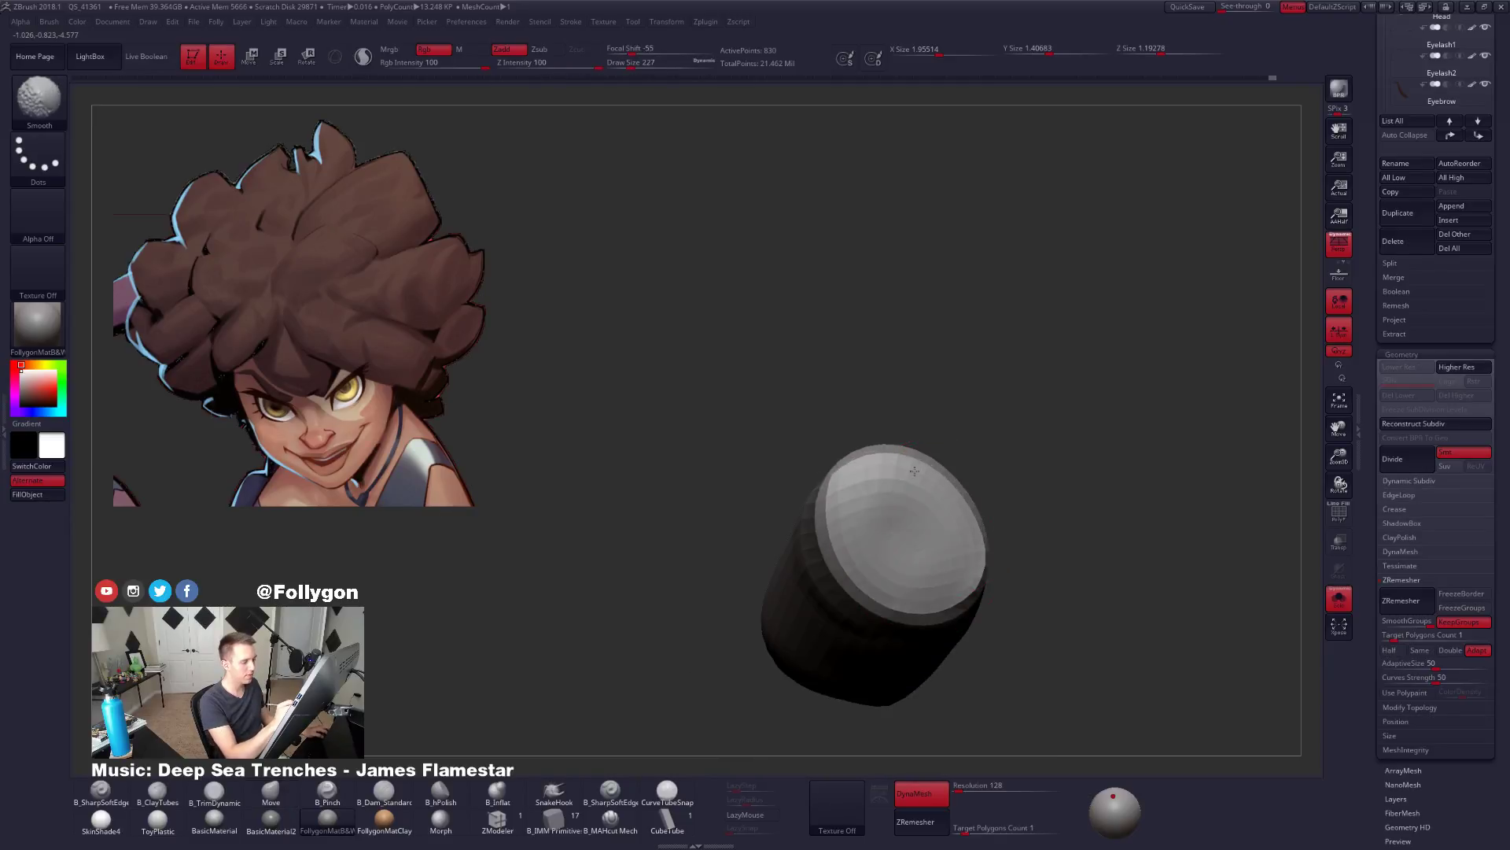
{"action": "right_click_drag", "start_coordinate": [886, 563], "coordinate": [911, 554]}
{"action": "left_click_drag", "start_coordinate": [911, 553], "coordinate": [868, 492], "text": "shift"}
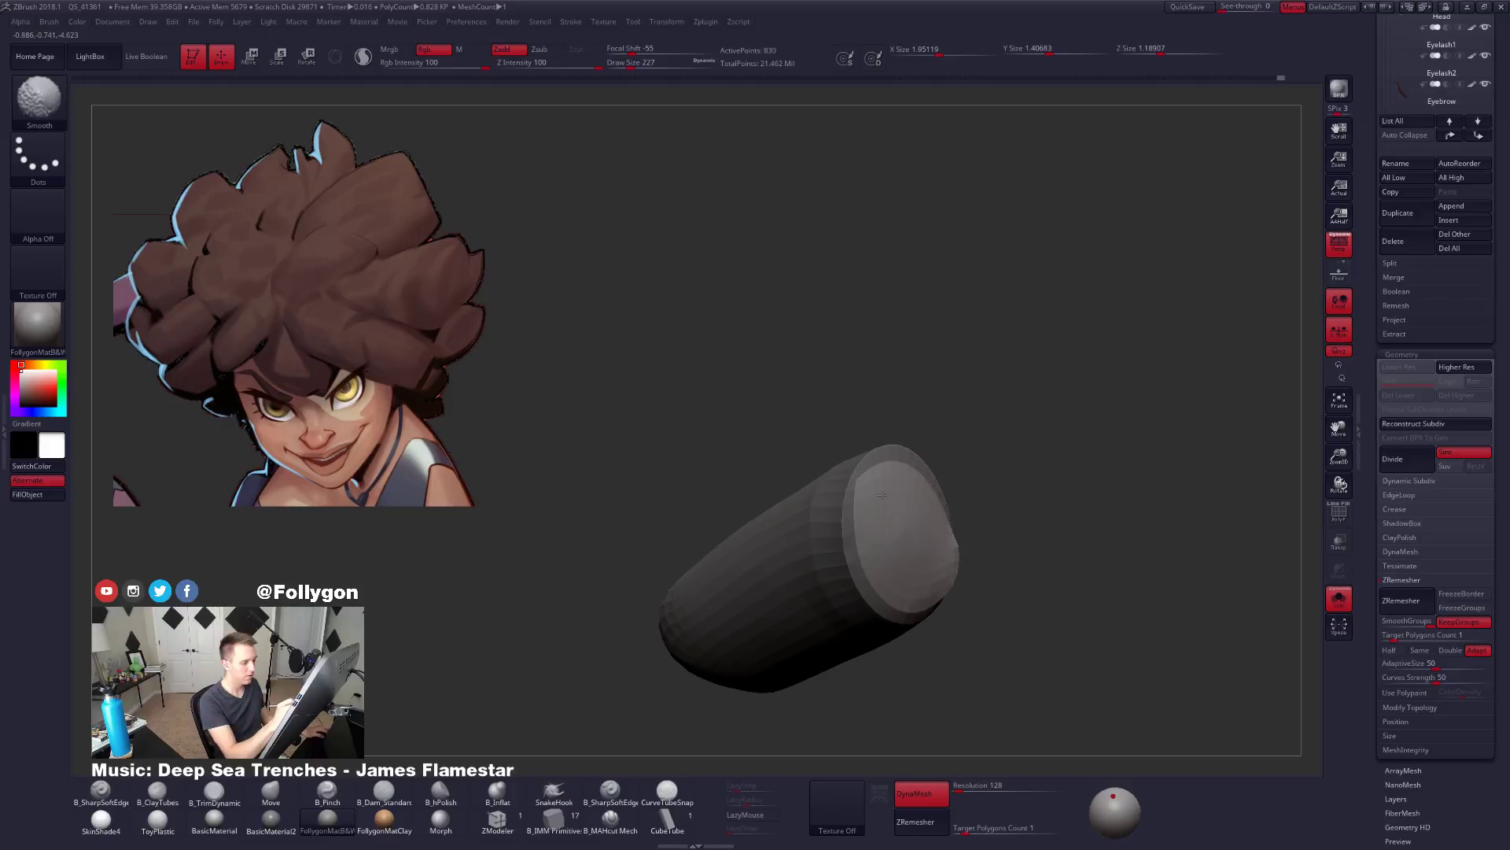
Undo the flat-end reshaping, bring the clump to subdivision level 4, and set the draw size to 140.
{"action": "key", "text": "d"}
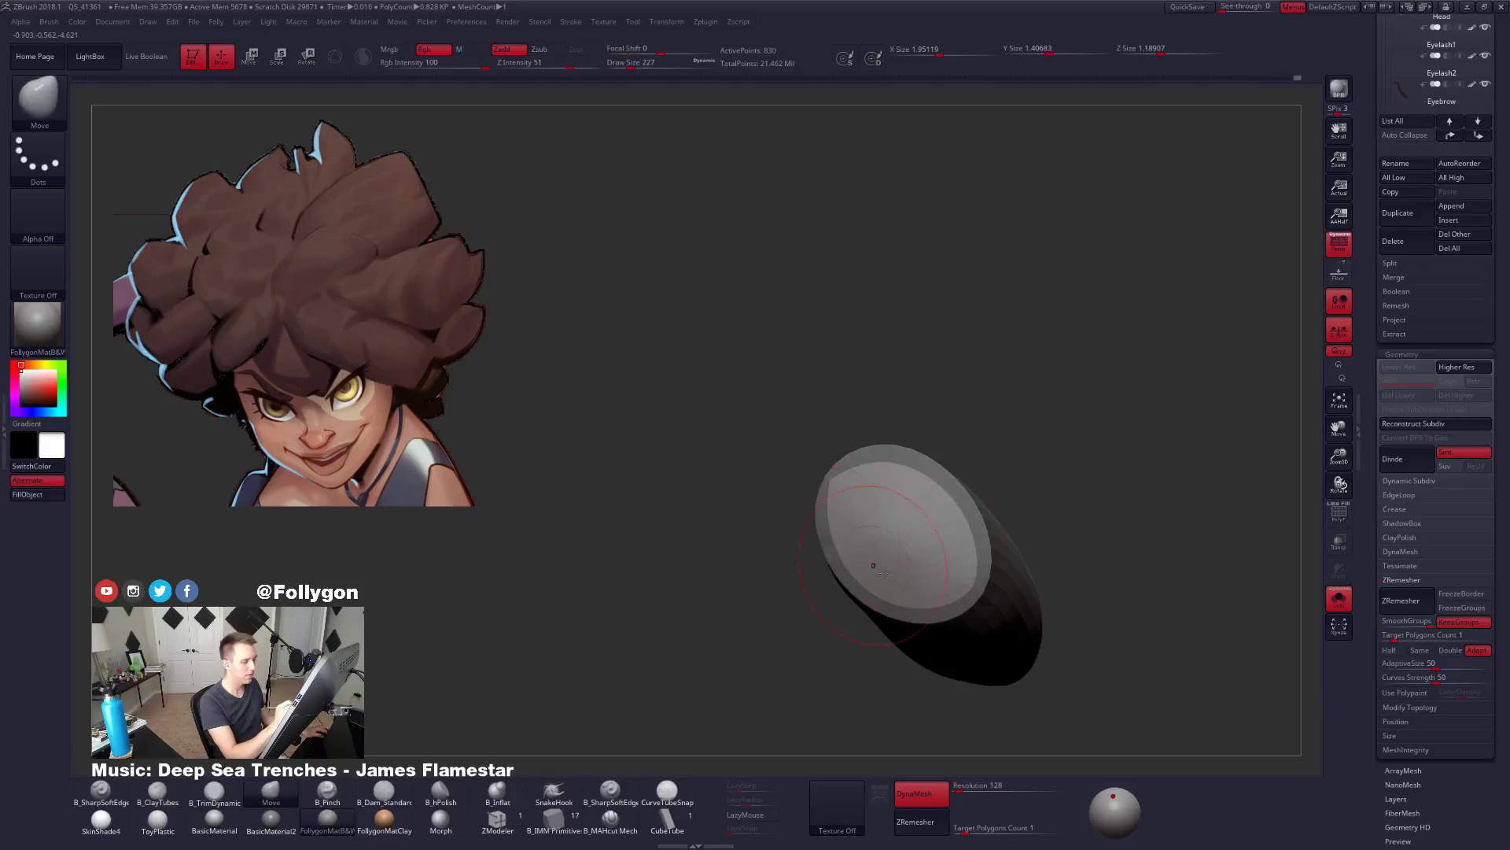
{"action": "mouse_move", "coordinate": [933, 548]}
{"action": "right_mouse_down"}
{"action": "mouse_move", "coordinate": [923, 568]}
{"action": "mouse_move", "coordinate": [951, 582]}
{"action": "mouse_move", "coordinate": [974, 556]}
{"action": "right_mouse_up"}
{"action": "key", "text": "ctrl+z"}
{"action": "key", "text": "space"}
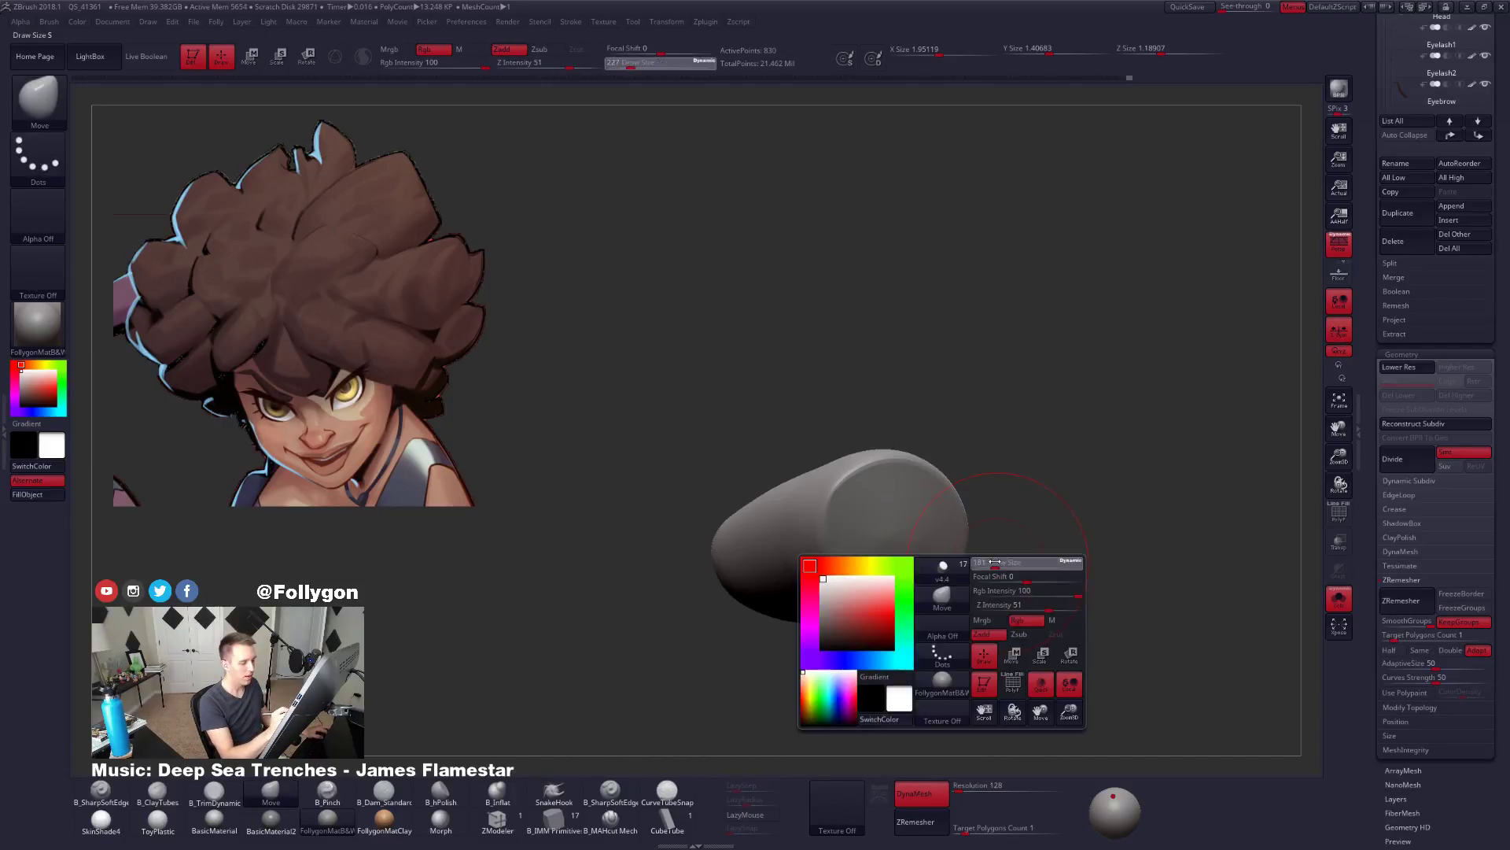
{"action": "left_click_drag", "start_coordinate": [991, 558], "coordinate": [986, 559]}
{"action": "key", "text": "shift+d"}
{"action": "key", "text": "d"}
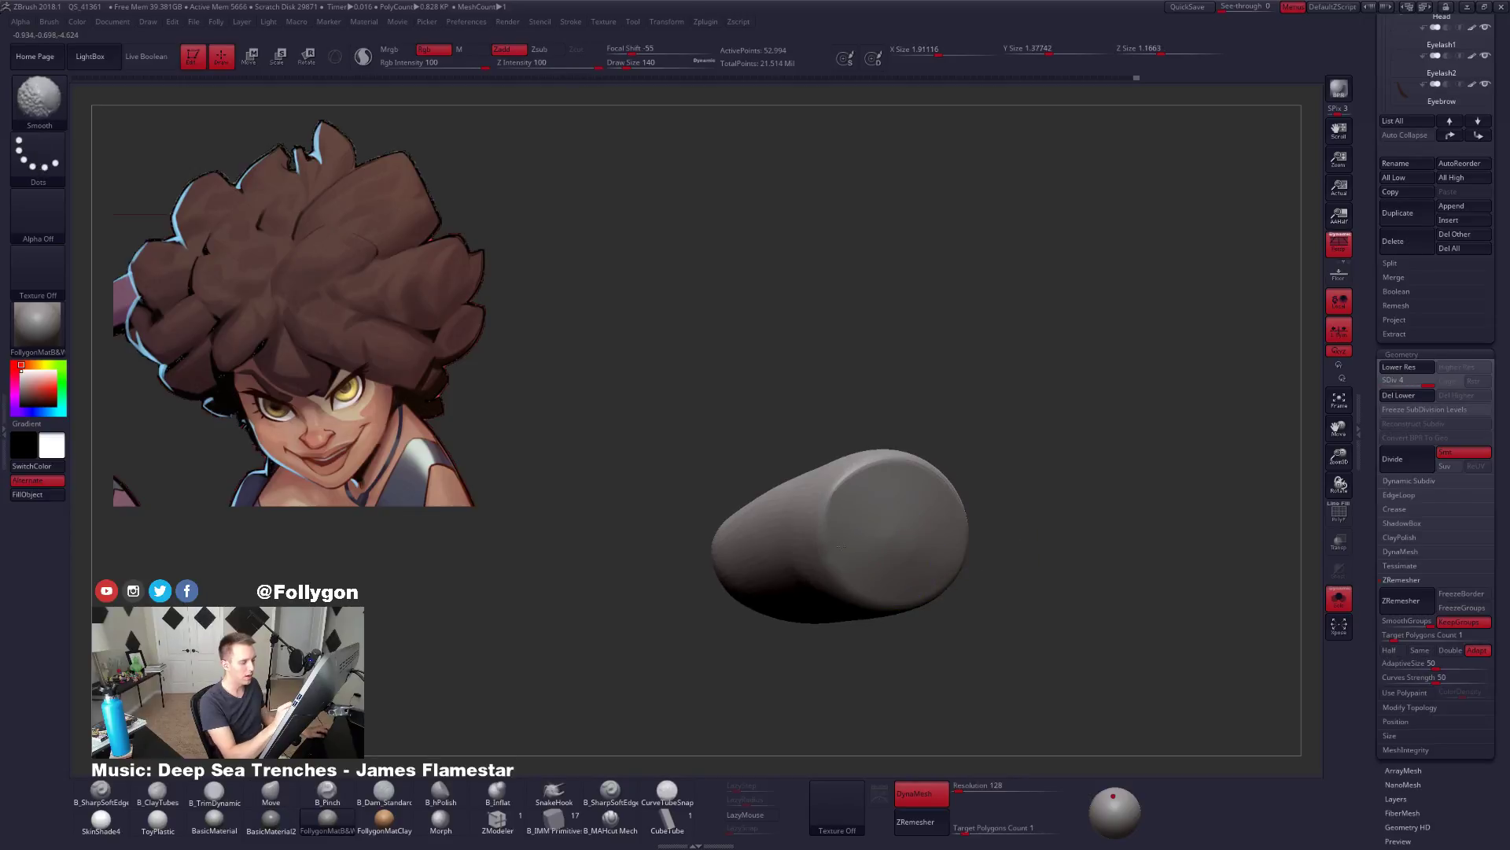
Smooth the rim of the flat end and adjust the clump's outline with the Move brush.
{"action": "right_click_drag", "start_coordinate": [938, 555], "coordinate": [939, 579]}
{"action": "left_click_drag", "start_coordinate": [939, 579], "coordinate": [834, 535], "text": "shift"}
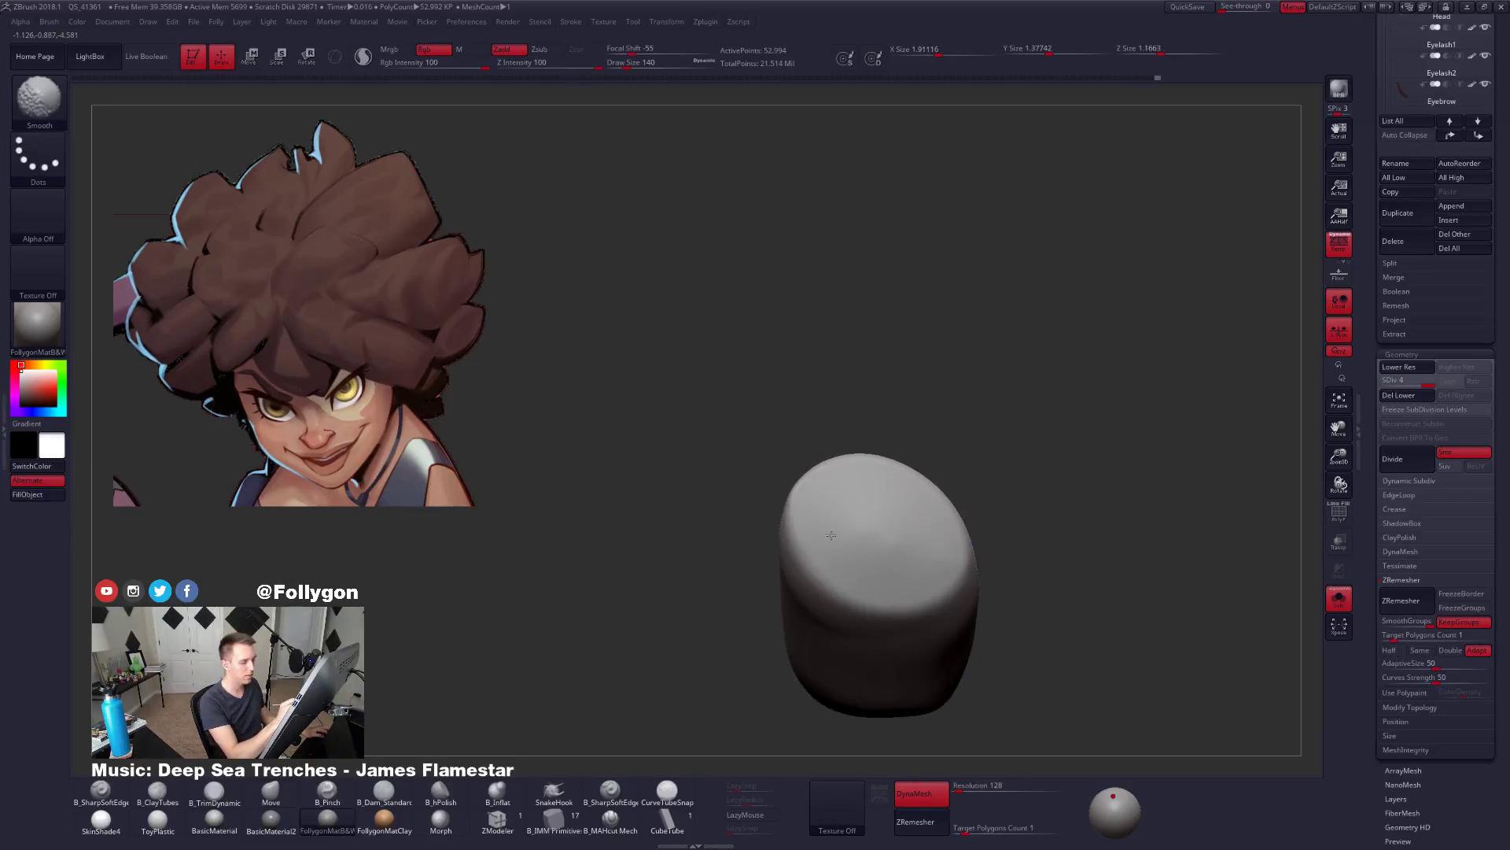
{"action": "right_click_drag", "start_coordinate": [835, 528], "coordinate": [841, 549]}
{"action": "key", "text": "space"}
{"action": "left_click_drag", "start_coordinate": [843, 547], "coordinate": [846, 548]}
{"action": "mouse_move", "coordinate": [841, 537]}
{"action": "right_mouse_down"}
{"action": "mouse_move", "coordinate": [914, 566]}
{"action": "mouse_move", "coordinate": [897, 576]}
{"action": "mouse_move", "coordinate": [869, 557]}
{"action": "mouse_move", "coordinate": [836, 608]}
{"action": "mouse_move", "coordinate": [861, 564]}
{"action": "mouse_move", "coordinate": [915, 590]}
{"action": "mouse_move", "coordinate": [1042, 588]}
{"action": "mouse_move", "coordinate": [1092, 560]}
{"action": "mouse_move", "coordinate": [1062, 571]}
{"action": "right_mouse_up"}
{"action": "key", "text": "bracketright"}
{"action": "key", "text": "bracketleft"}
{"action": "key", "text": "space"}
Trim and smooth the clump's sides with TrimDynamic at draw size 170, and subdivide it to level 5.
{"action": "key", "text": "b"}
{"action": "key", "text": "t"}
{"action": "key", "text": "d"}
{"action": "key", "text": "space"}
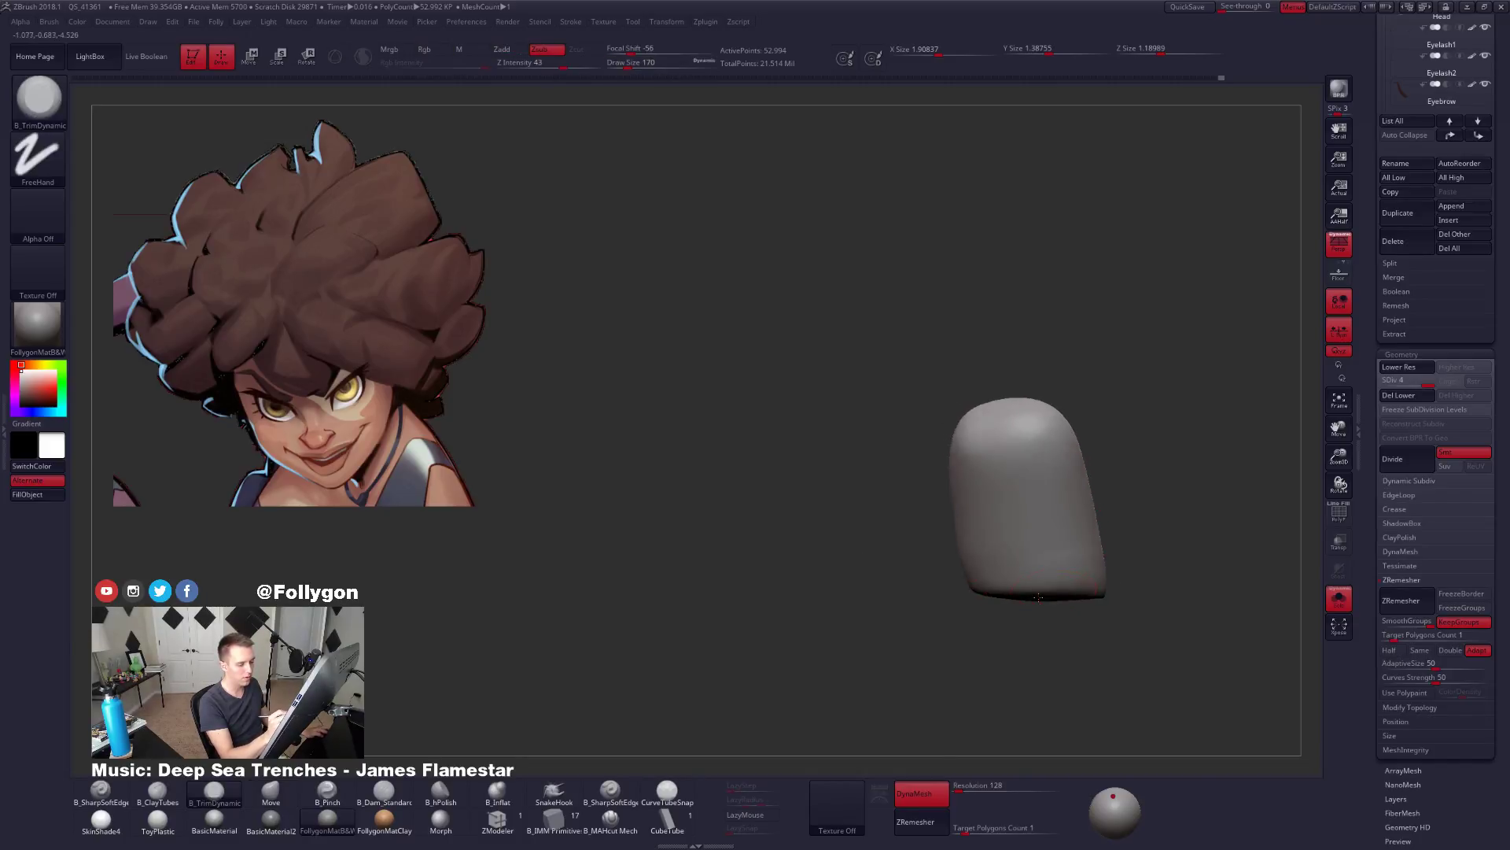
{"action": "left_click_drag", "start_coordinate": [1074, 503], "coordinate": [1071, 570], "text": "shift"}
{"action": "mouse_move", "coordinate": [1124, 614]}
{"action": "right_mouse_down"}
{"action": "mouse_move", "coordinate": [1051, 606]}
{"action": "mouse_move", "coordinate": [1022, 551]}
{"action": "right_mouse_up"}
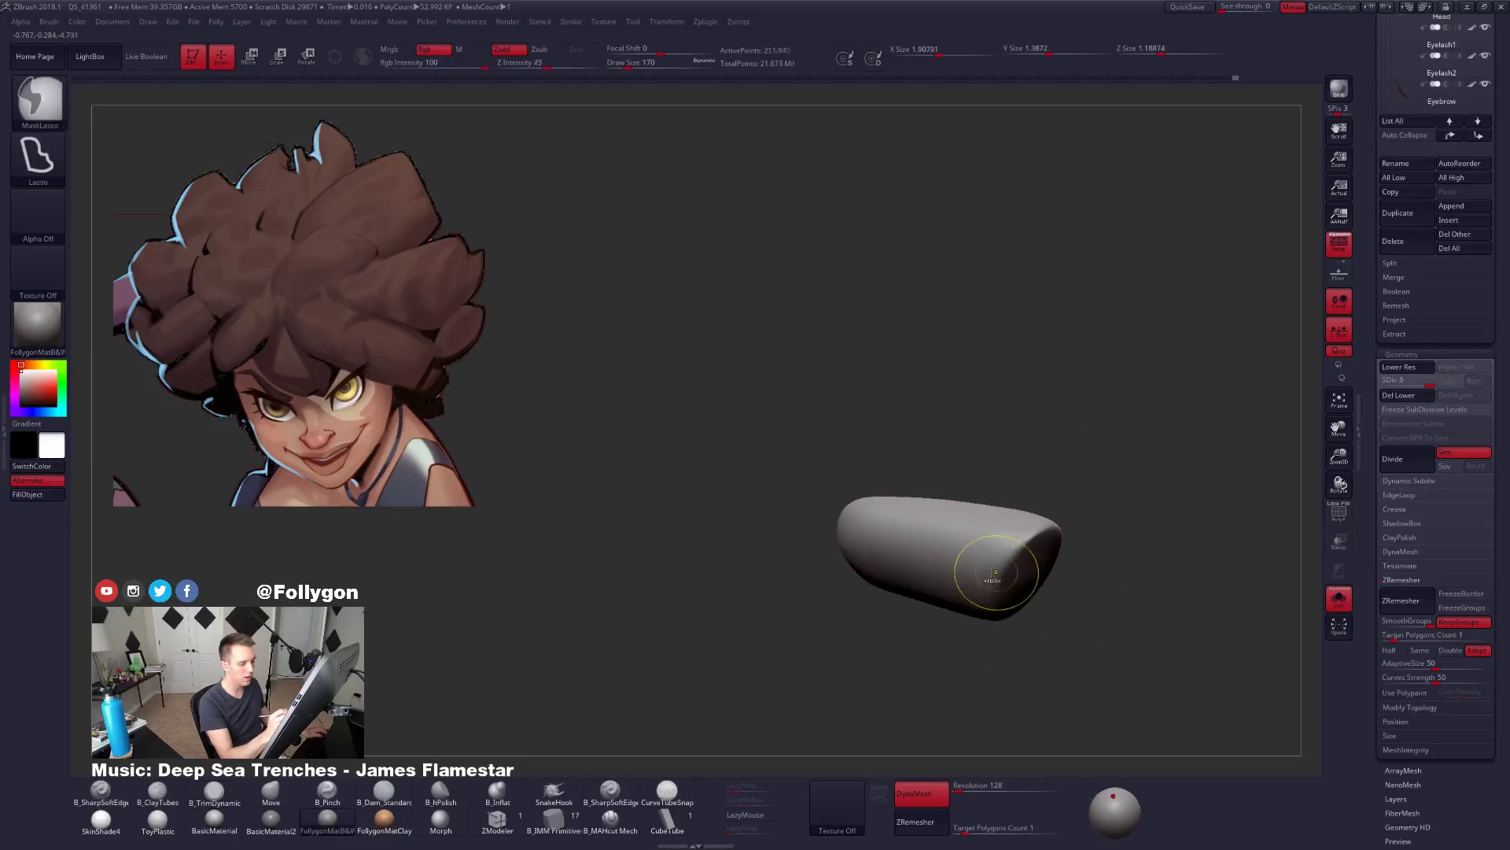
{"action": "left_click_drag", "start_coordinate": [995, 586], "coordinate": [1019, 574], "text": "shift"}
{"action": "key", "text": "ctrl+d"}
Show the surrounding hair, mask one end of the clump with a lasso, and turn it into a separate polygroup.
{"action": "mouse_move", "coordinate": [1054, 606]}
{"action": "right_mouse_down"}
{"action": "mouse_move", "coordinate": [1011, 583]}
{"action": "mouse_move", "coordinate": [952, 611]}
{"action": "mouse_move", "coordinate": [974, 659]}
{"action": "mouse_move", "coordinate": [1018, 654]}
{"action": "right_mouse_up"}
{"action": "key", "text": "alt+s"}
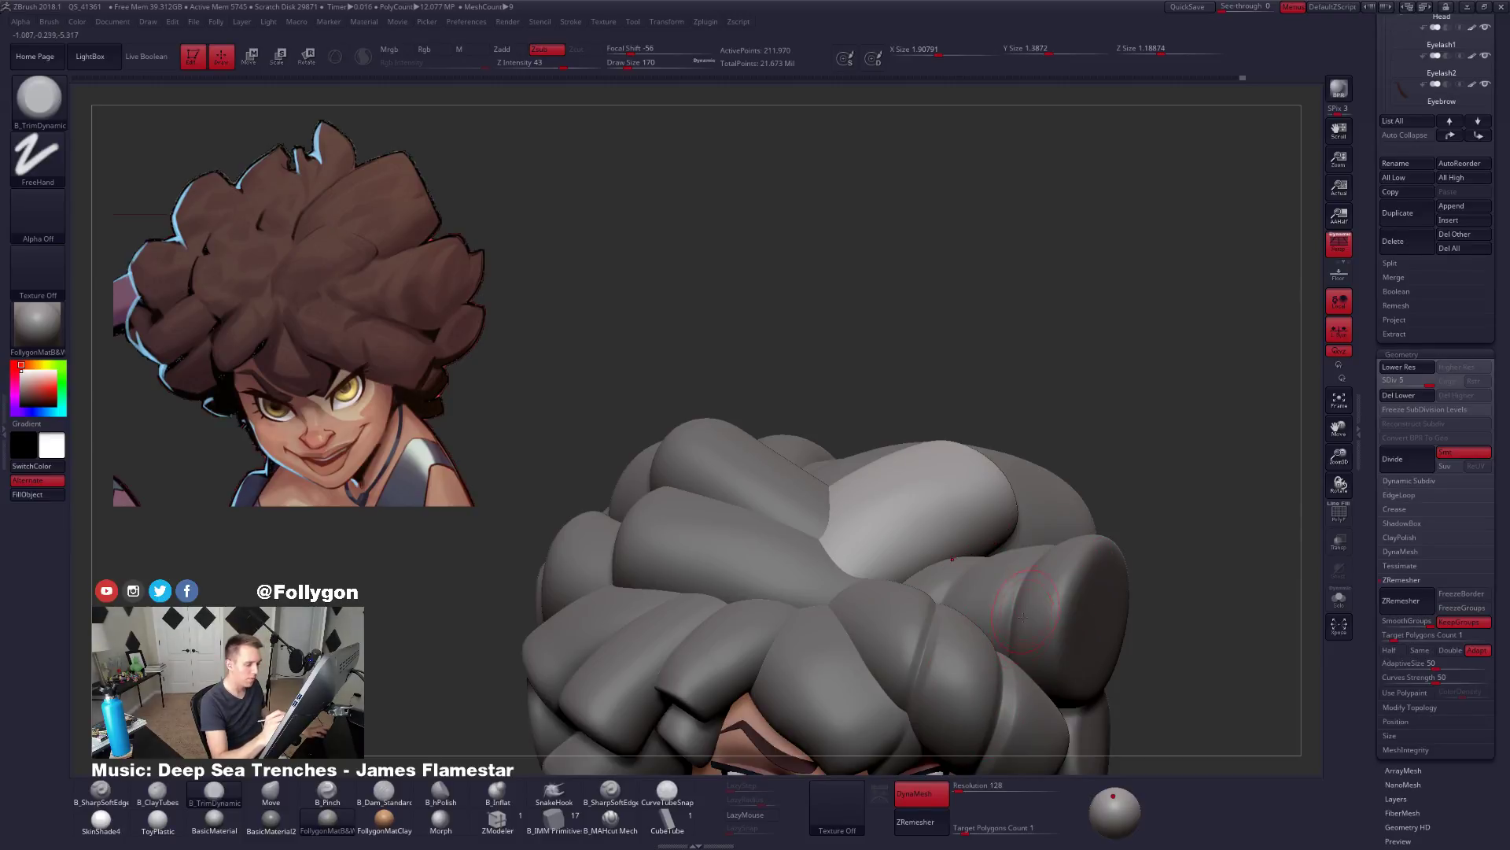
{"action": "right_click_drag", "start_coordinate": [1038, 634], "coordinate": [995, 613]}
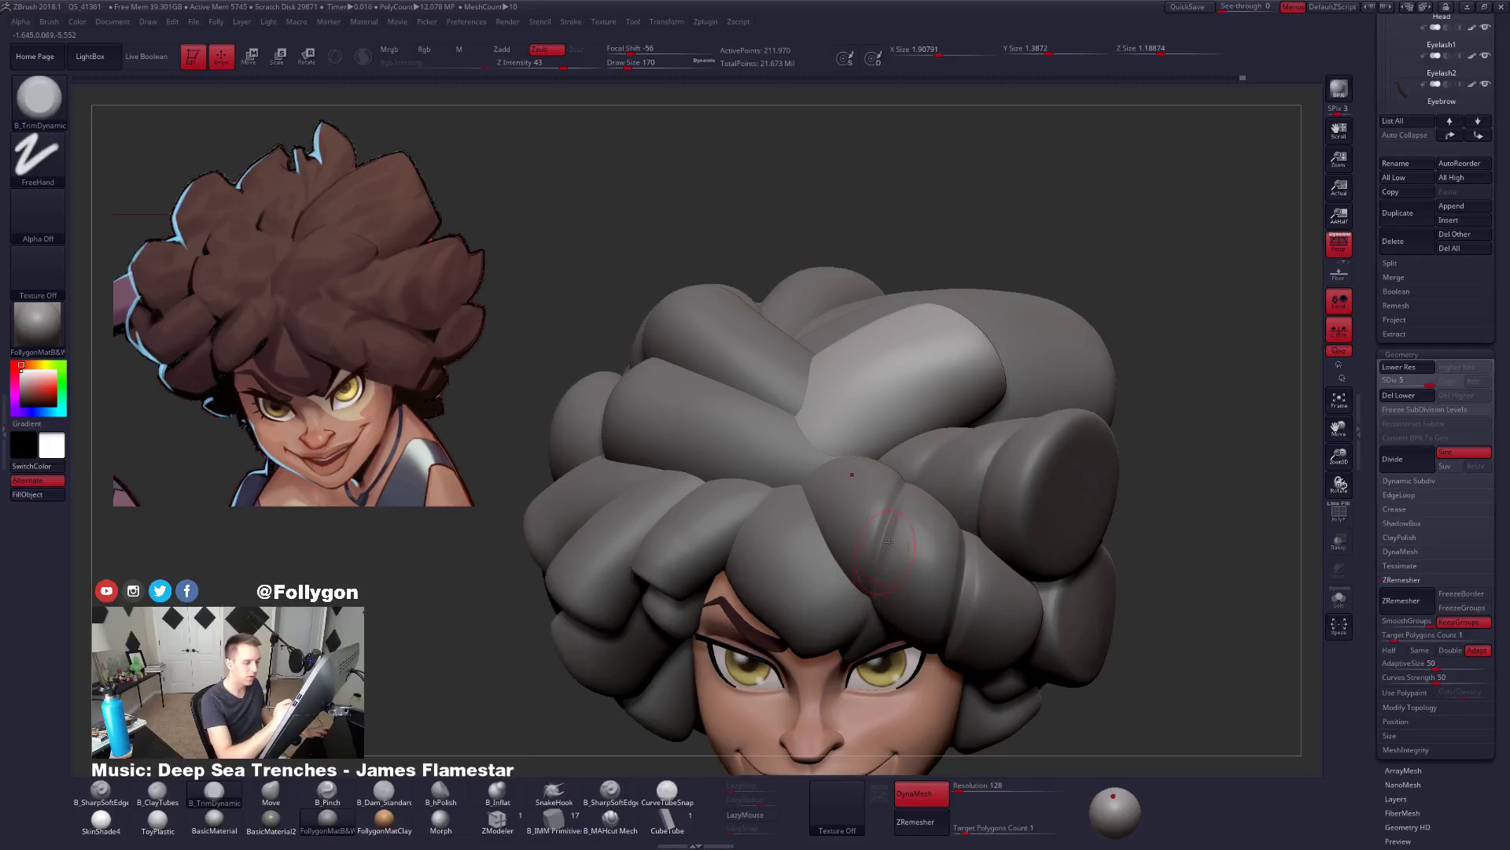
{"action": "right_click_drag", "start_coordinate": [888, 542], "coordinate": [986, 465]}
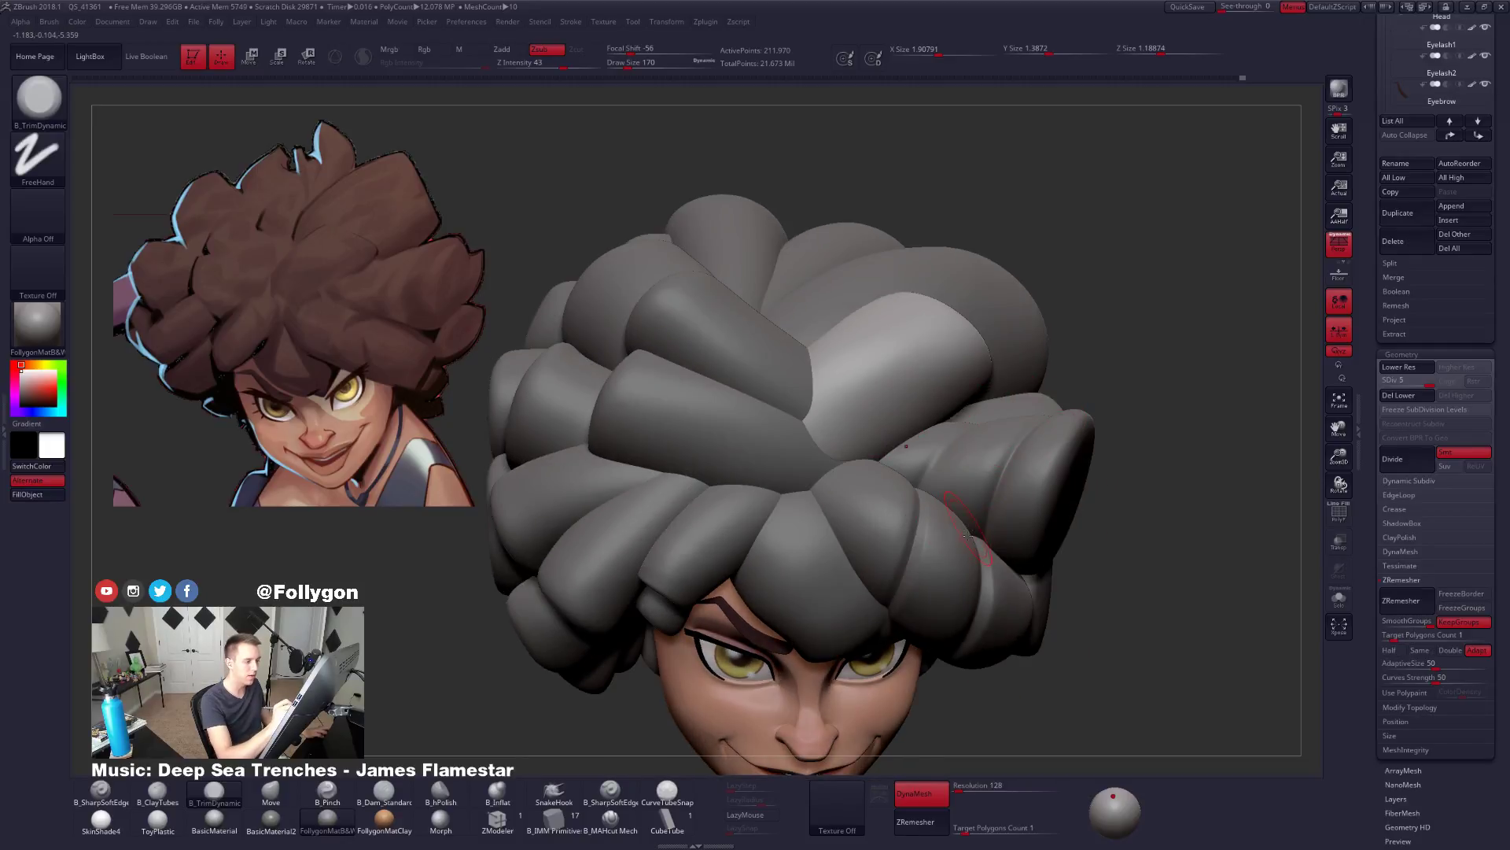
{"action": "right_click_drag", "start_coordinate": [967, 535], "coordinate": [860, 432]}
{"action": "mouse_move", "coordinate": [743, 314]}
{"action": "left_mouse_down", "text": "ctrl"}
{"action": "mouse_move", "coordinate": [1023, 409]}
{"action": "mouse_move", "coordinate": [748, 668]}
{"action": "mouse_move", "coordinate": [855, 567]}
{"action": "left_mouse_up", "text": "ctrl"}
{"action": "left_click_drag", "start_coordinate": [1170, 473], "coordinate": [1217, 462], "text": "ctrl"}
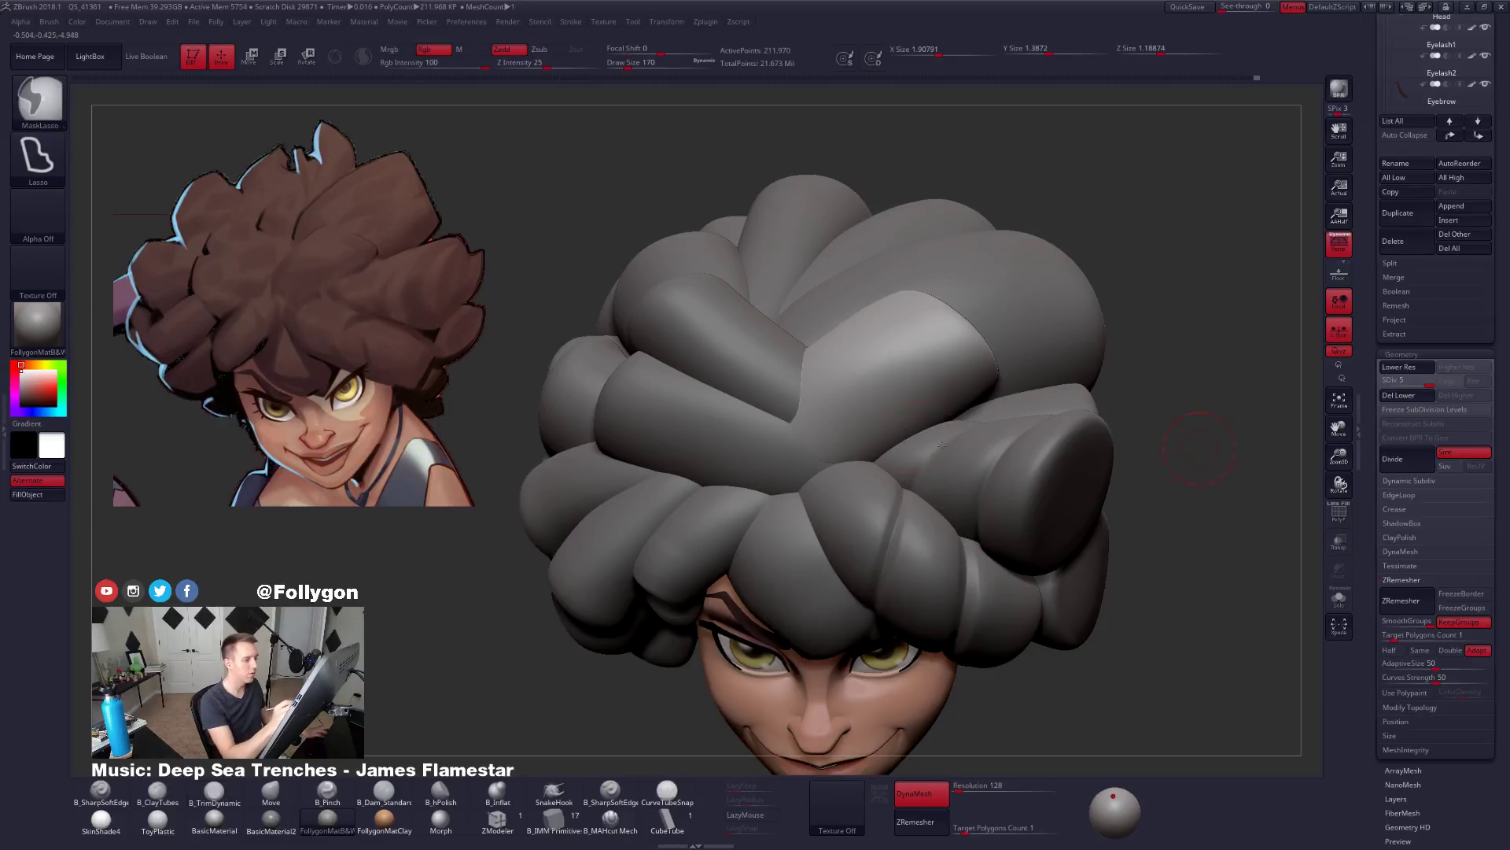
{"action": "right_click_drag", "start_coordinate": [784, 344], "coordinate": [825, 389], "text": "alt"}
{"action": "mouse_move", "coordinate": [677, 373]}
{"action": "left_mouse_down", "text": "ctrl"}
{"action": "mouse_move", "coordinate": [779, 653]}
{"action": "mouse_move", "coordinate": [1117, 598]}
{"action": "mouse_move", "coordinate": [1154, 552]}
{"action": "left_mouse_up", "text": "ctrl"}
{"action": "key", "text": "ctrl+w"}
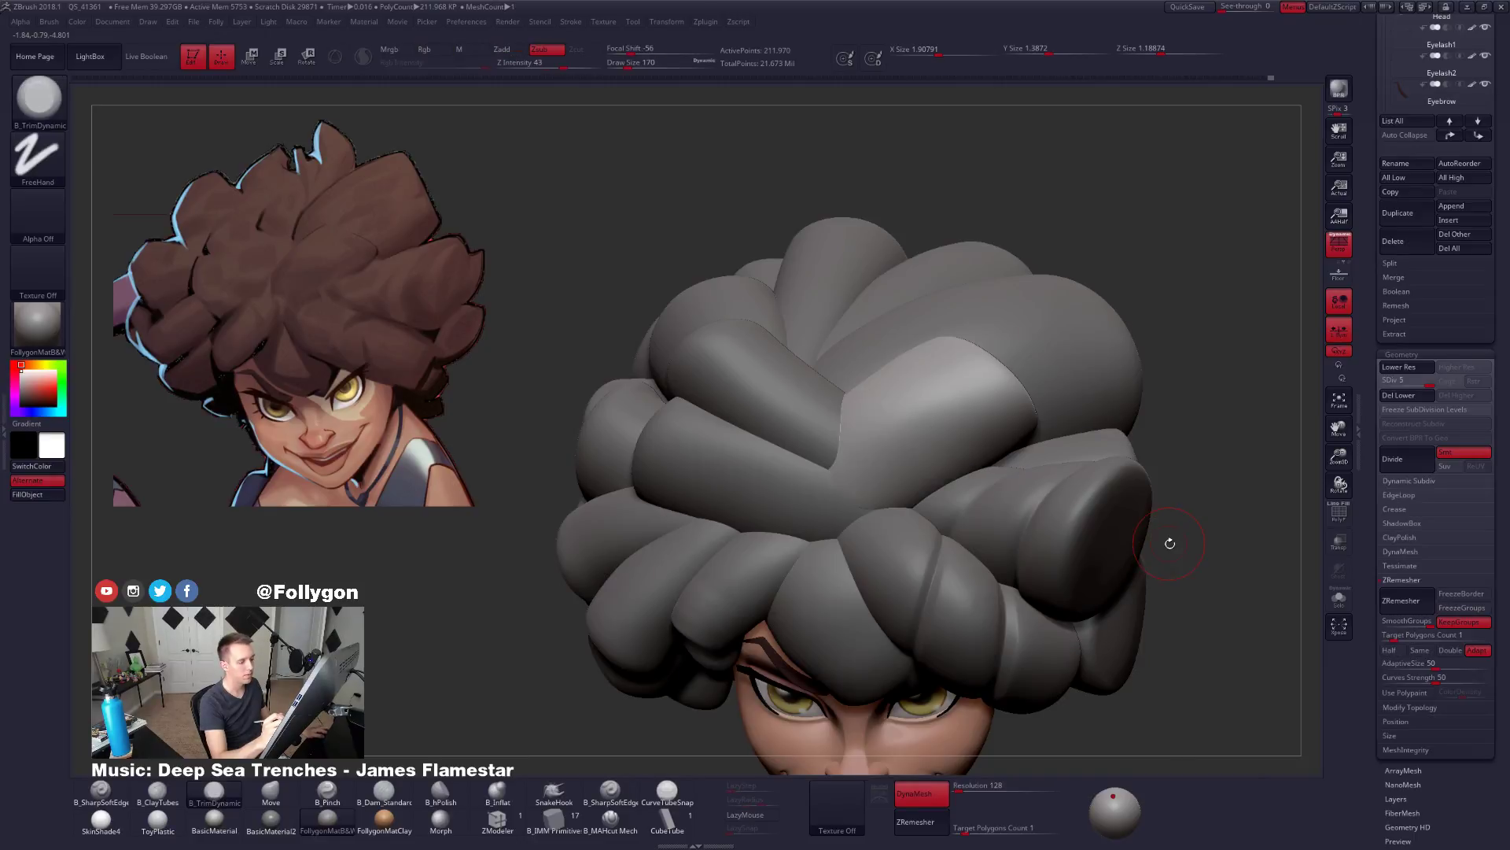
Isolate the clump and display its polygroup colours without wireframe lines.
{"action": "key", "text": "shift+f"}
{"action": "key", "text": "alt+s"}
{"action": "left_click_drag", "start_coordinate": [984, 546], "coordinate": [1034, 622]}
{"action": "left_click", "coordinate": [1336, 507]}
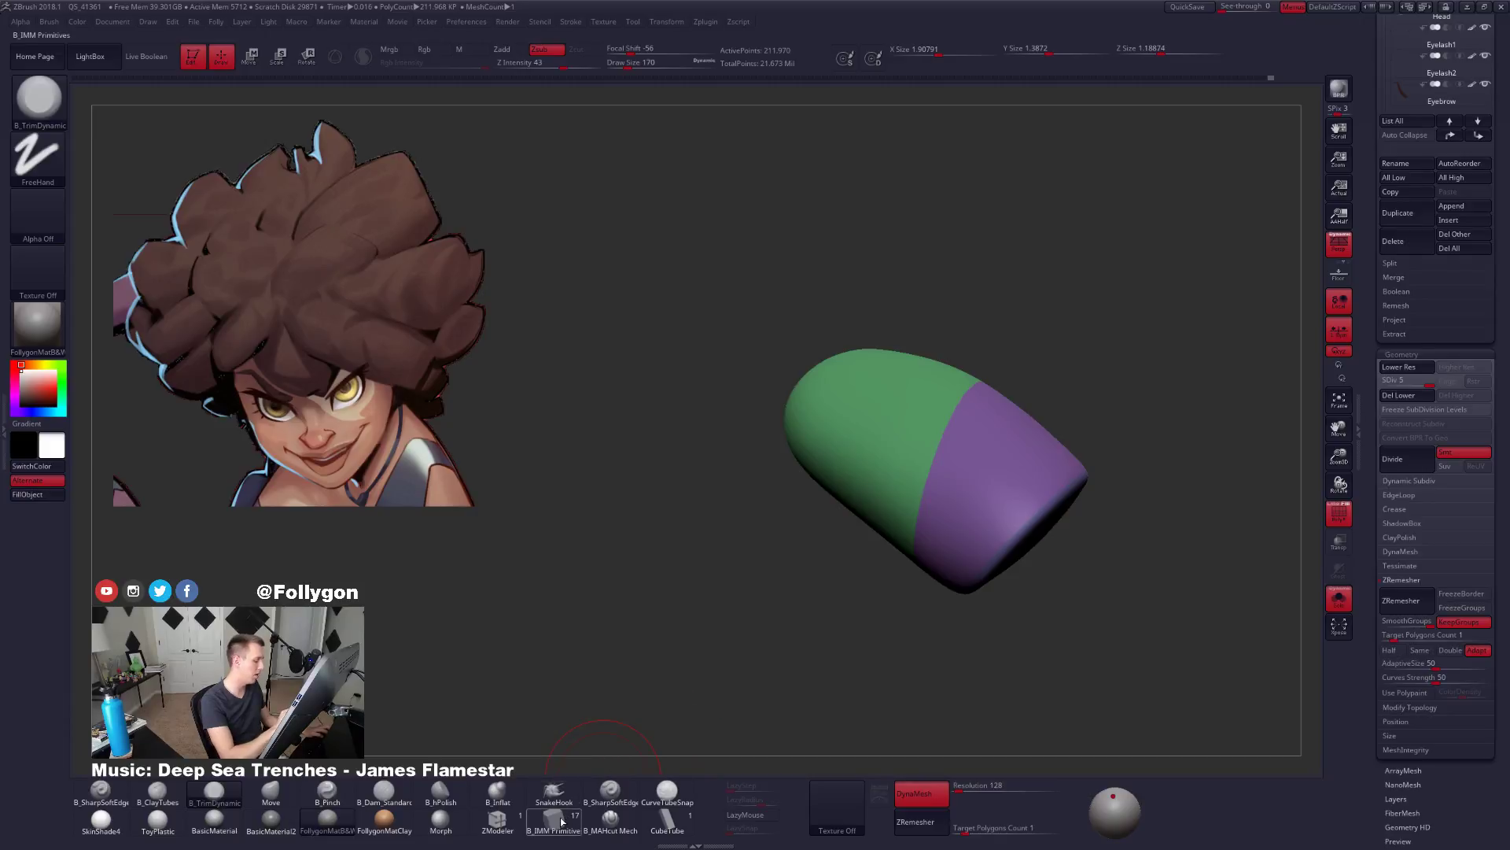
Switch to the B_SharpSoftEdge brush at draw size 67, restore wireframe lines in PolyFrame, and hide the polygroup display.
{"action": "left_click", "coordinate": [610, 789]}
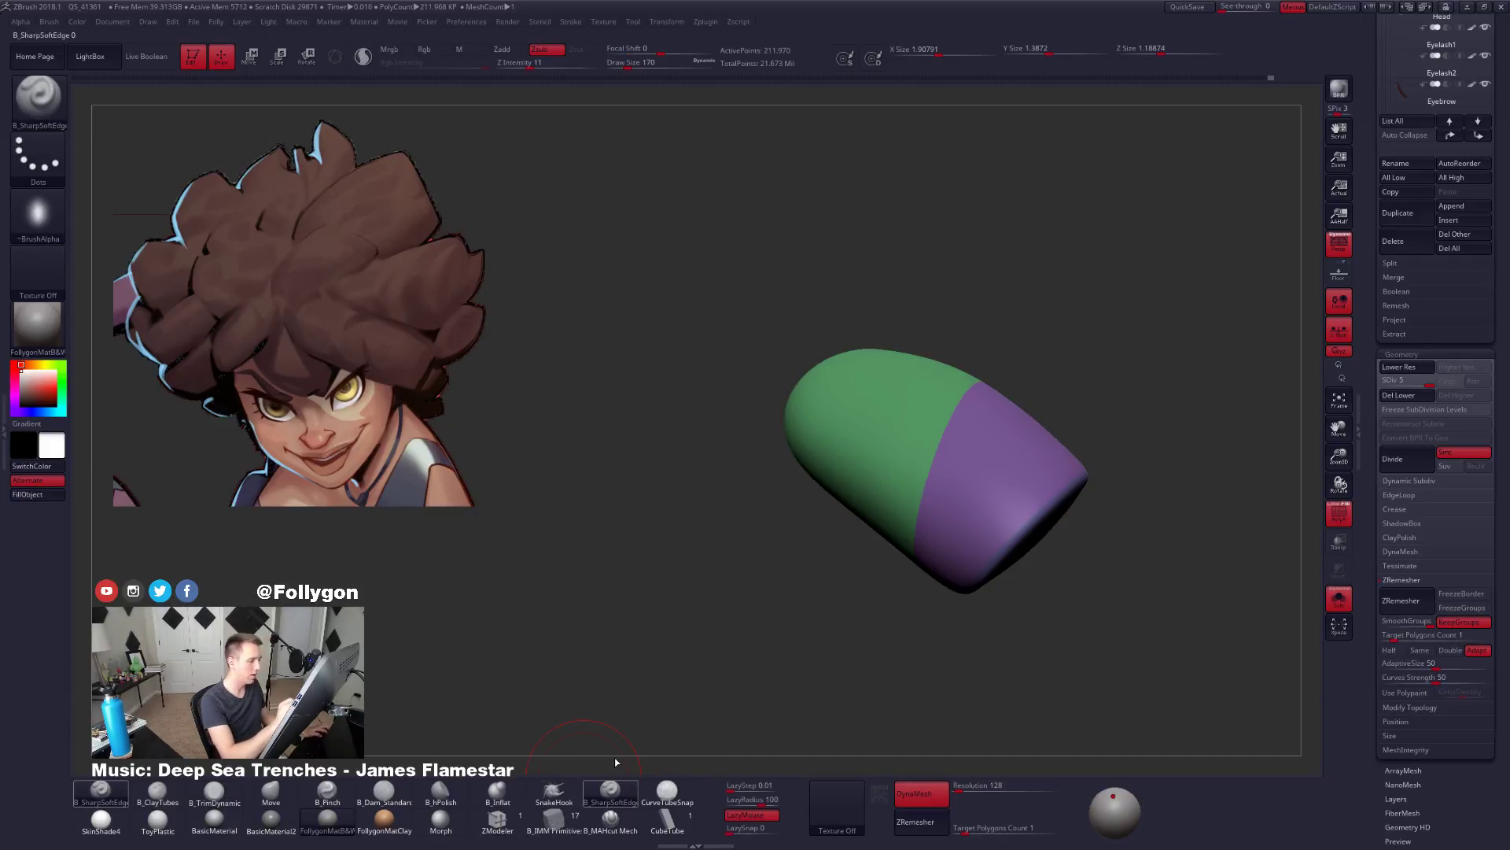
{"action": "key", "text": "space"}
{"action": "right_click_drag", "start_coordinate": [928, 433], "coordinate": [949, 417]}
{"action": "right_click_drag", "start_coordinate": [948, 417], "coordinate": [953, 365], "text": "ctrl"}
{"action": "left_click", "coordinate": [1334, 507]}
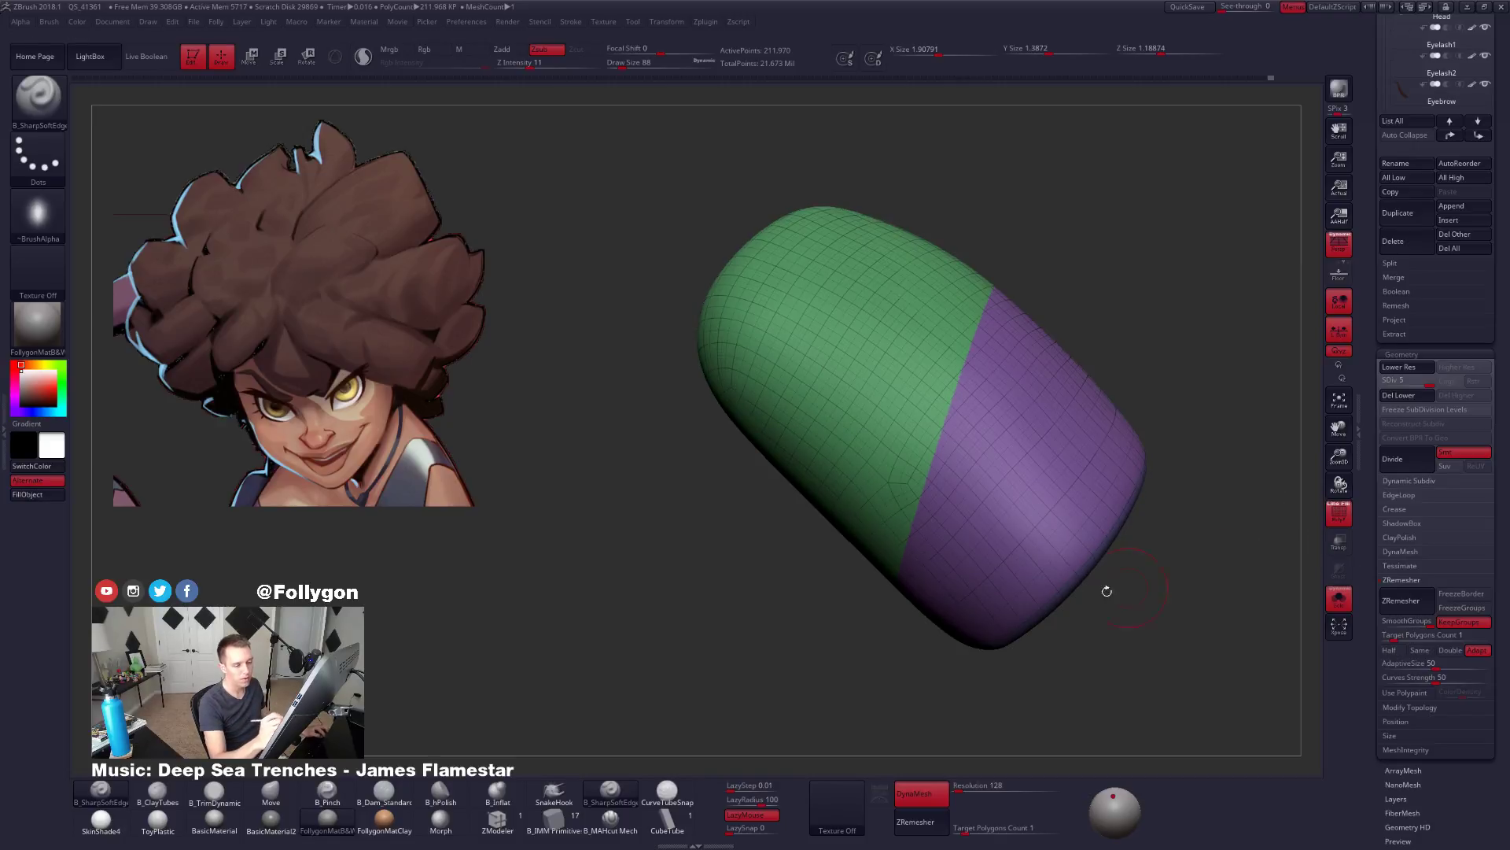
{"action": "key", "text": "shift+f"}
{"action": "key", "text": "shift+f"}
{"action": "key", "text": "shift+f"}
{"action": "key", "text": "space"}
{"action": "left_click_drag", "start_coordinate": [984, 324], "coordinate": [978, 324]}
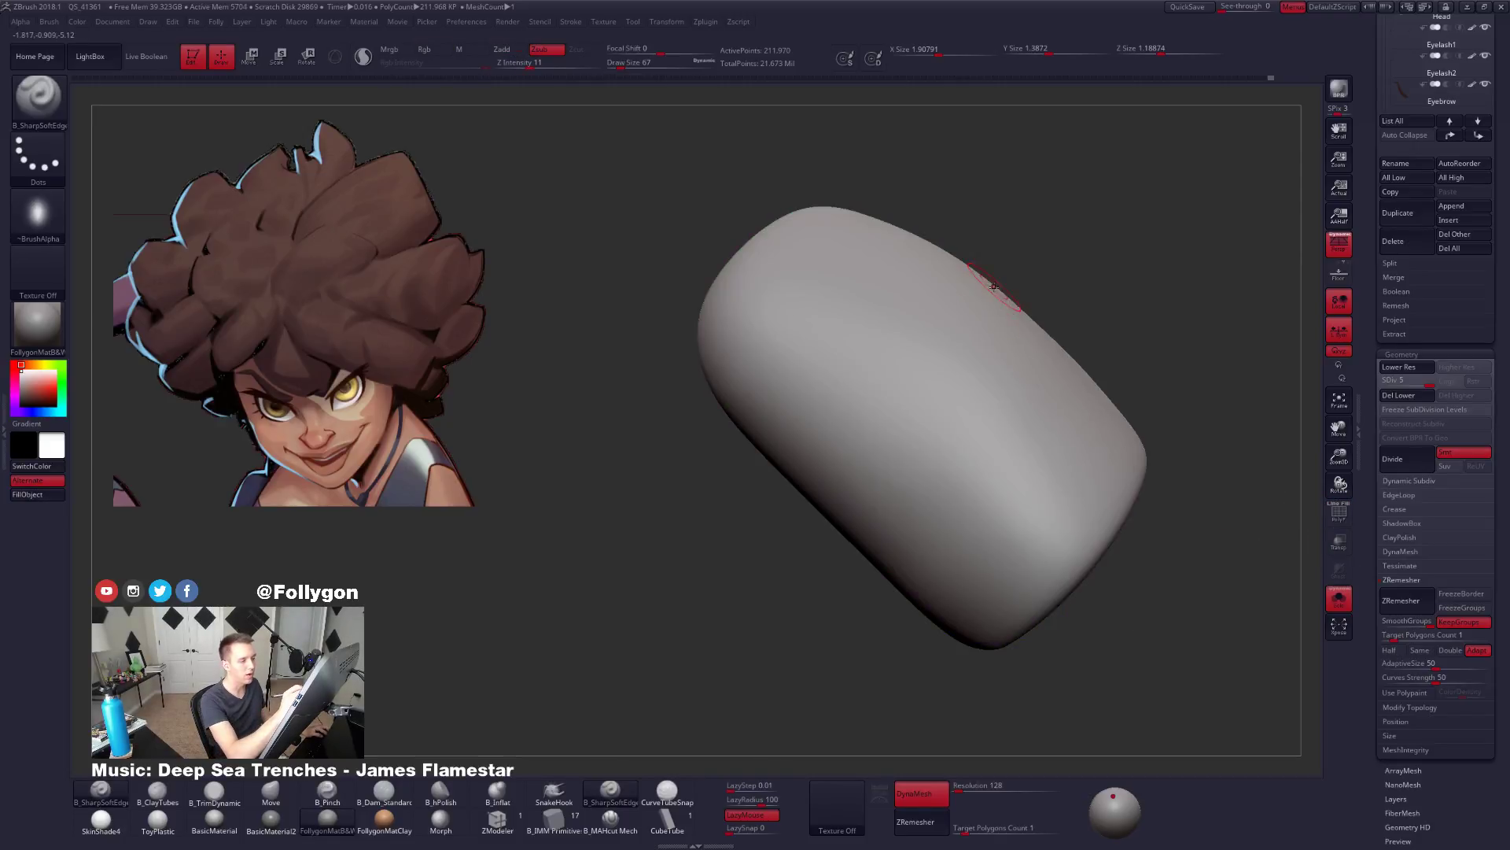
Carve a diagonal crease across the clump with B_SharpSoftEdge and continue it down one side toward the underside.
{"action": "left_click_drag", "start_coordinate": [942, 434], "coordinate": [927, 477]}
{"action": "right_click_drag", "start_coordinate": [961, 448], "coordinate": [954, 393]}
{"action": "key", "text": "shift+f"}
{"action": "key", "text": "shift+f"}
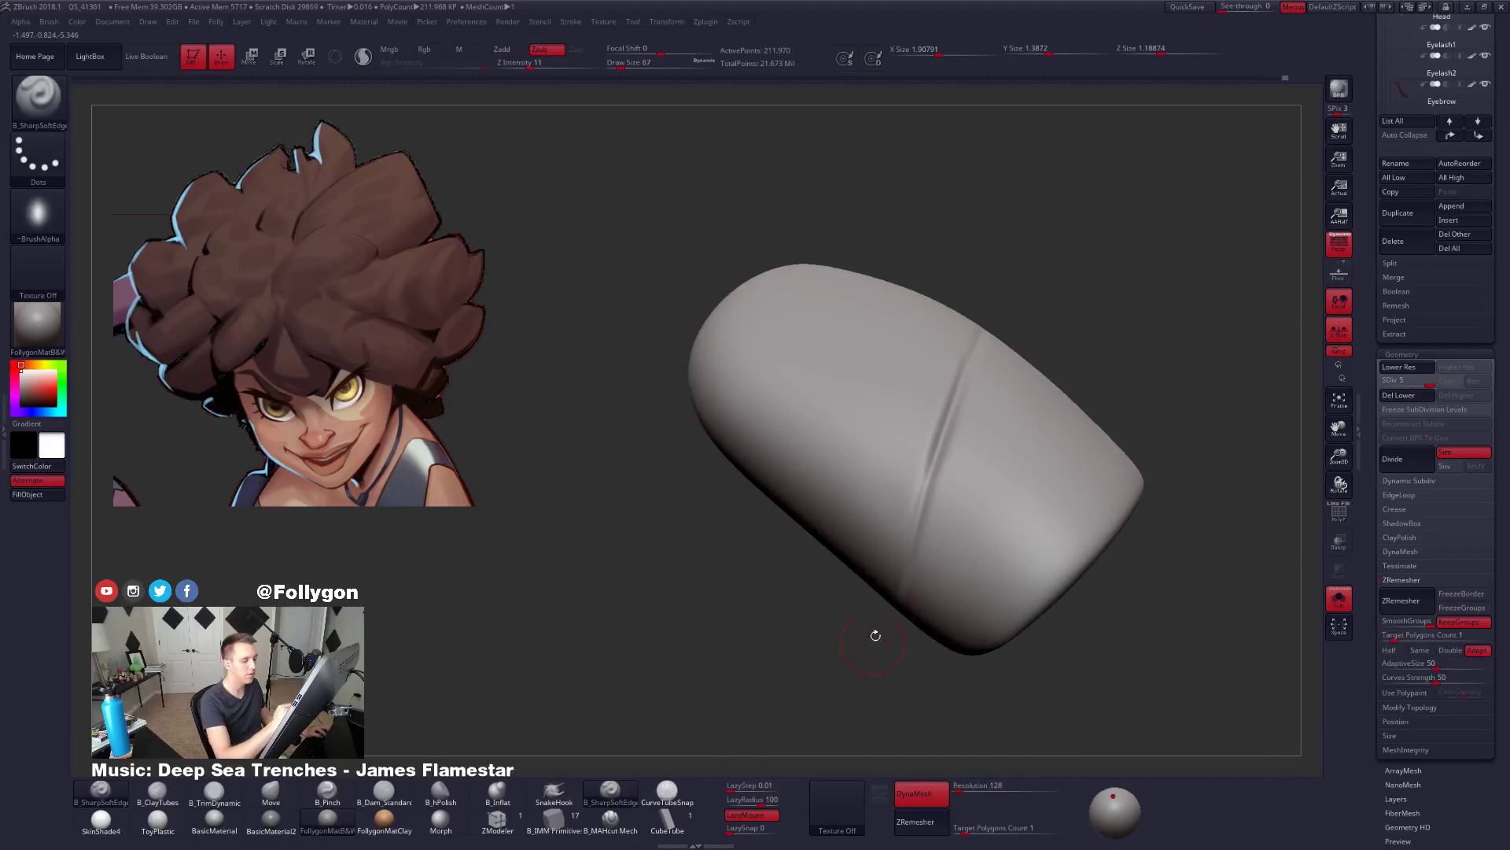
{"action": "right_click_drag", "start_coordinate": [875, 635], "coordinate": [928, 466]}
{"action": "left_click_drag", "start_coordinate": [913, 567], "coordinate": [906, 586]}
{"action": "mouse_move", "coordinate": [871, 713]}
{"action": "left_mouse_down"}
{"action": "mouse_move", "coordinate": [846, 739]}
{"action": "mouse_move", "coordinate": [822, 731]}
{"action": "left_mouse_up"}
{"action": "key", "text": "shift+f"}
{"action": "key", "text": "shift+f"}
{"action": "left_click_drag", "start_coordinate": [915, 573], "coordinate": [914, 584]}
{"action": "mouse_move", "coordinate": [914, 583]}
{"action": "right_mouse_down"}
{"action": "mouse_move", "coordinate": [916, 601]}
{"action": "mouse_move", "coordinate": [883, 574]}
{"action": "mouse_move", "coordinate": [887, 554]}
{"action": "mouse_move", "coordinate": [849, 585]}
{"action": "right_mouse_up"}
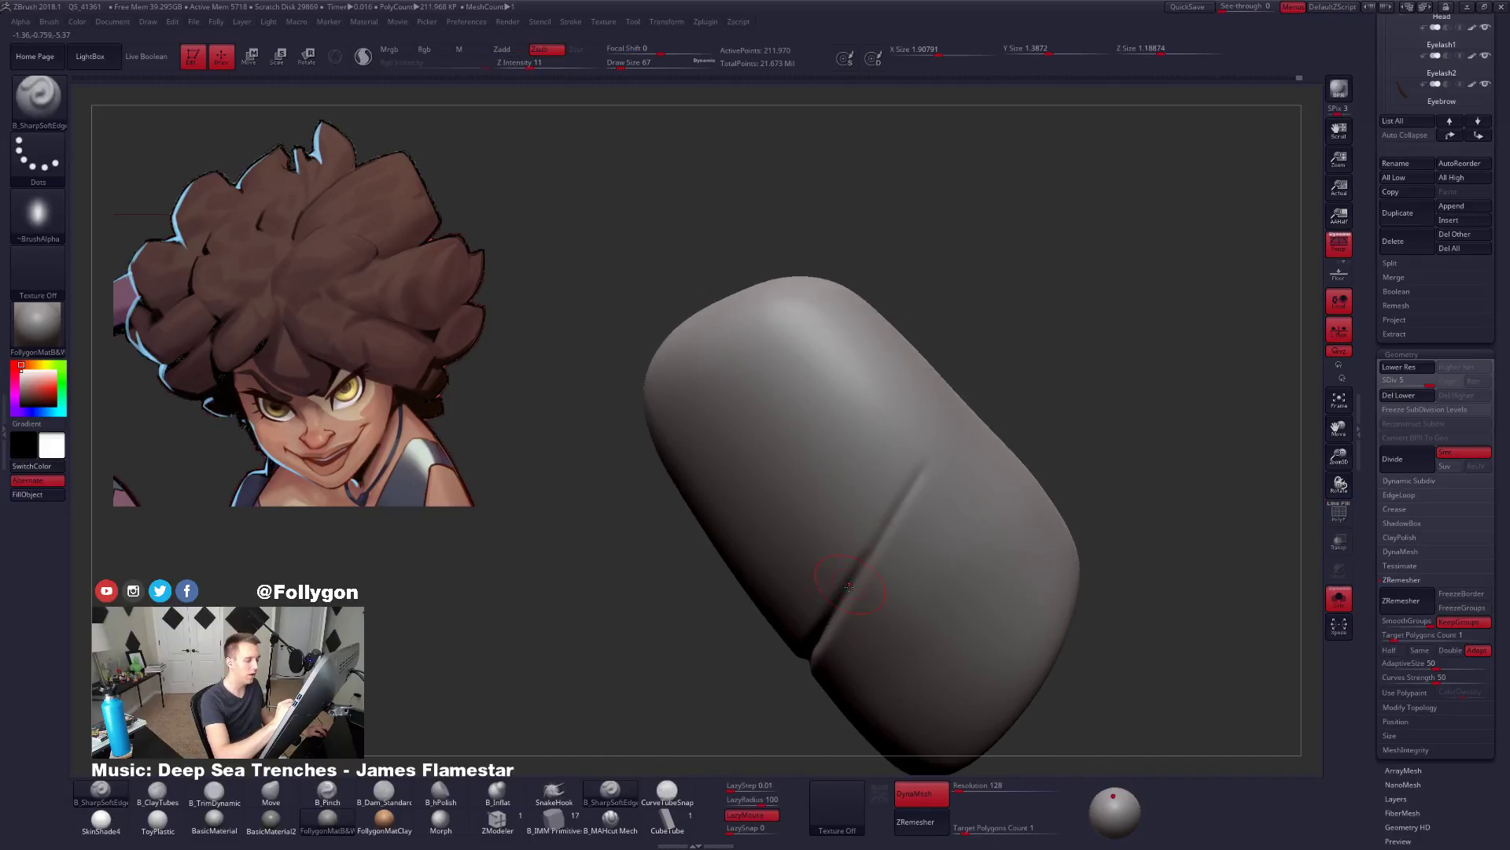
Extend the crease over the clump's opposite edge so it wraps around the form.
{"action": "left_click_drag", "start_coordinate": [953, 409], "coordinate": [956, 403]}
{"action": "right_click_drag", "start_coordinate": [957, 403], "coordinate": [939, 331]}
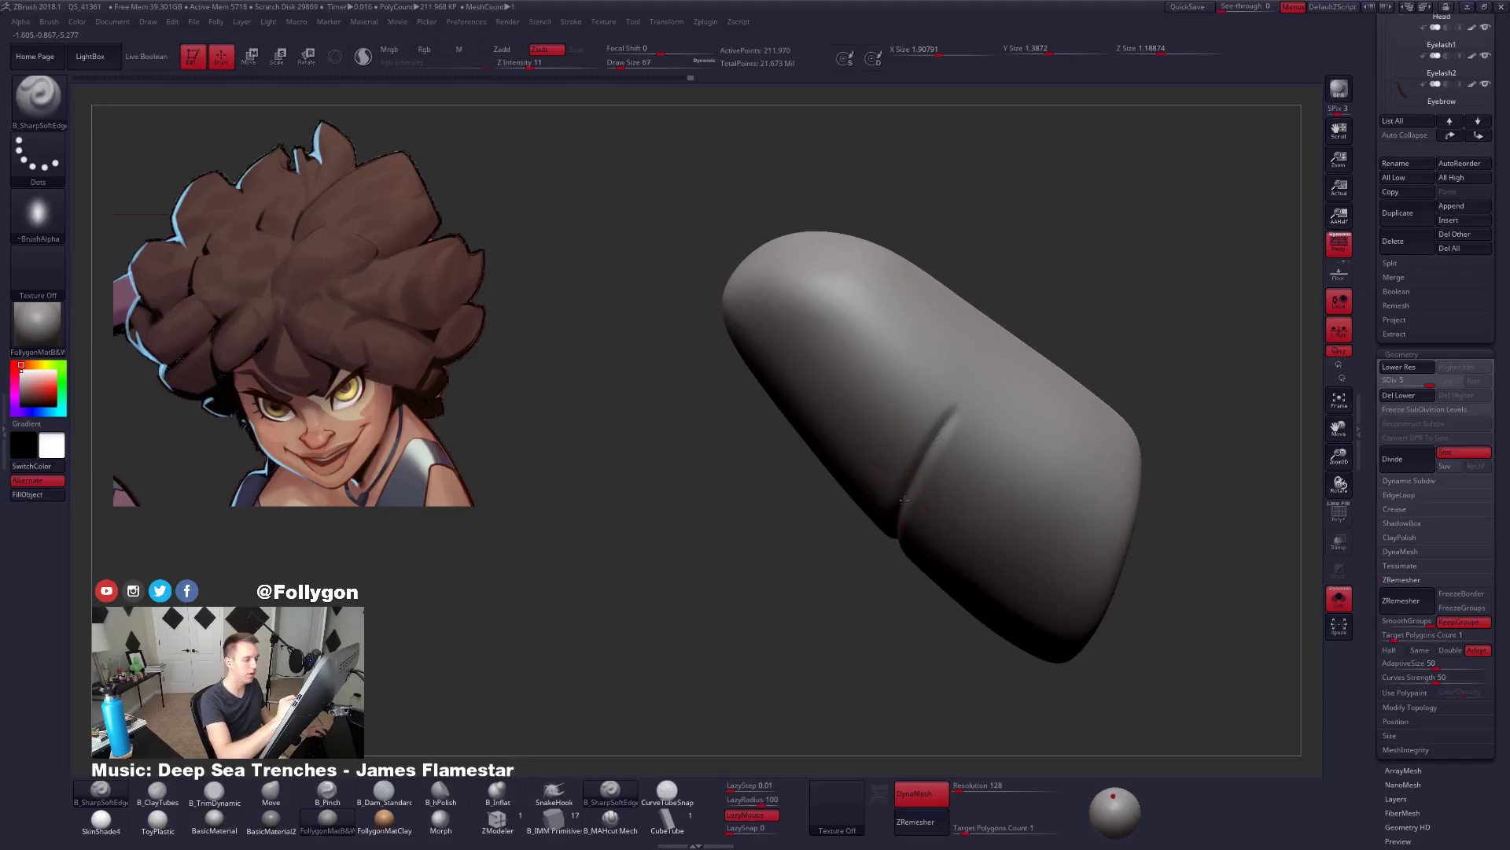
{"action": "right_click_drag", "start_coordinate": [940, 429], "coordinate": [930, 449]}
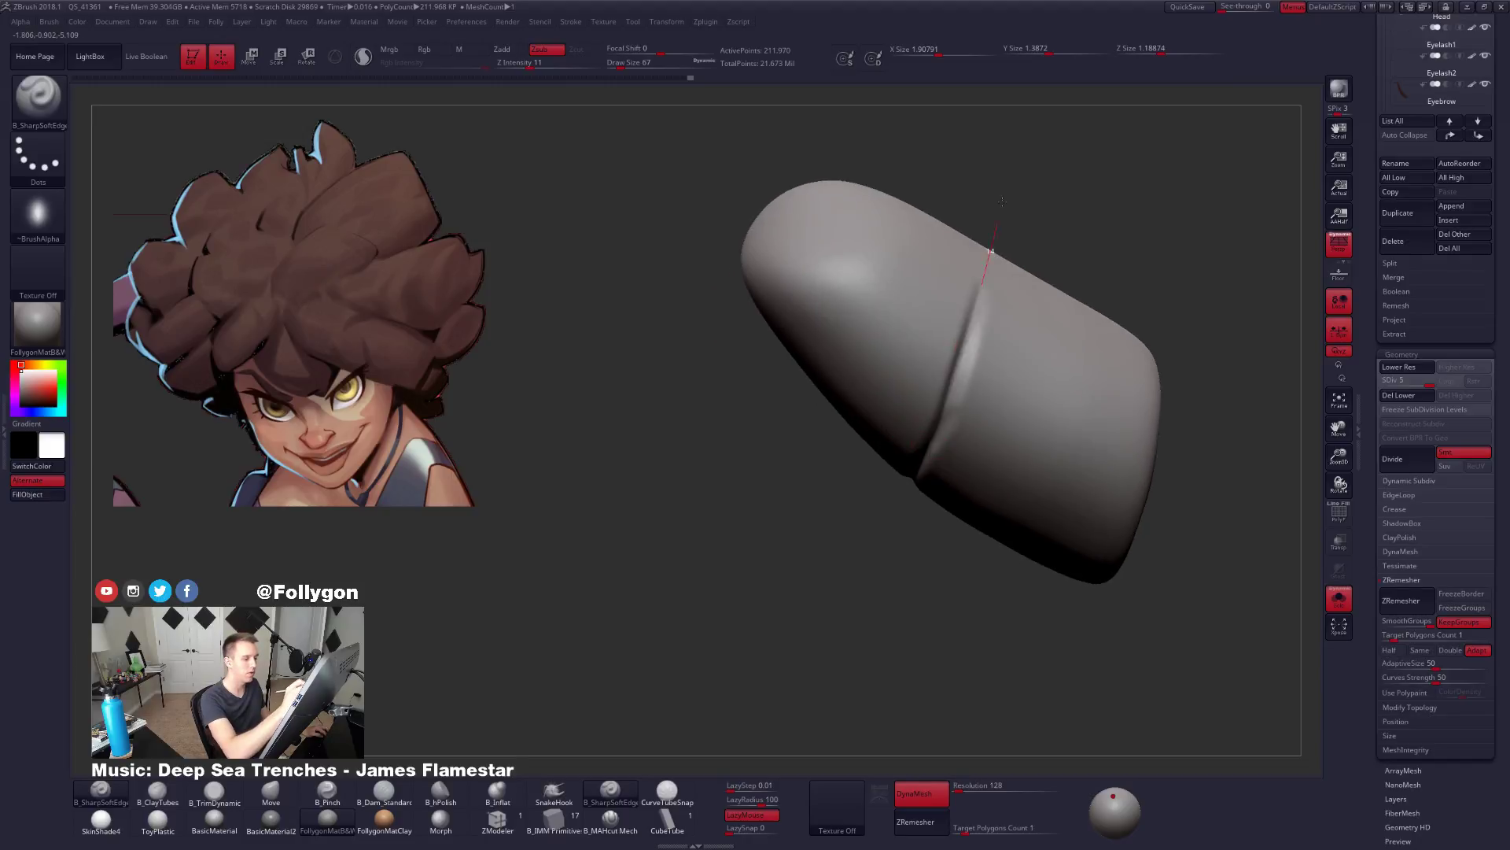
{"action": "mouse_move", "coordinate": [1002, 202]}
{"action": "right_mouse_down"}
{"action": "mouse_move", "coordinate": [940, 477]}
{"action": "mouse_move", "coordinate": [964, 512]}
{"action": "mouse_move", "coordinate": [996, 425]}
{"action": "mouse_move", "coordinate": [984, 471]}
{"action": "mouse_move", "coordinate": [904, 461]}
{"action": "mouse_move", "coordinate": [943, 398]}
{"action": "right_mouse_up"}
Check the creased clump against the surrounding hair, isolate it again, and select the Move brush.
{"action": "key", "text": "alt+s"}
{"action": "key", "text": "alt+s"}
{"action": "key", "text": "space"}
{"action": "left_click_drag", "start_coordinate": [943, 398], "coordinate": [971, 362]}
{"action": "key", "text": "b"}
{"action": "key", "text": "m"}
{"action": "key", "text": "v"}
{"action": "key", "text": "space"}
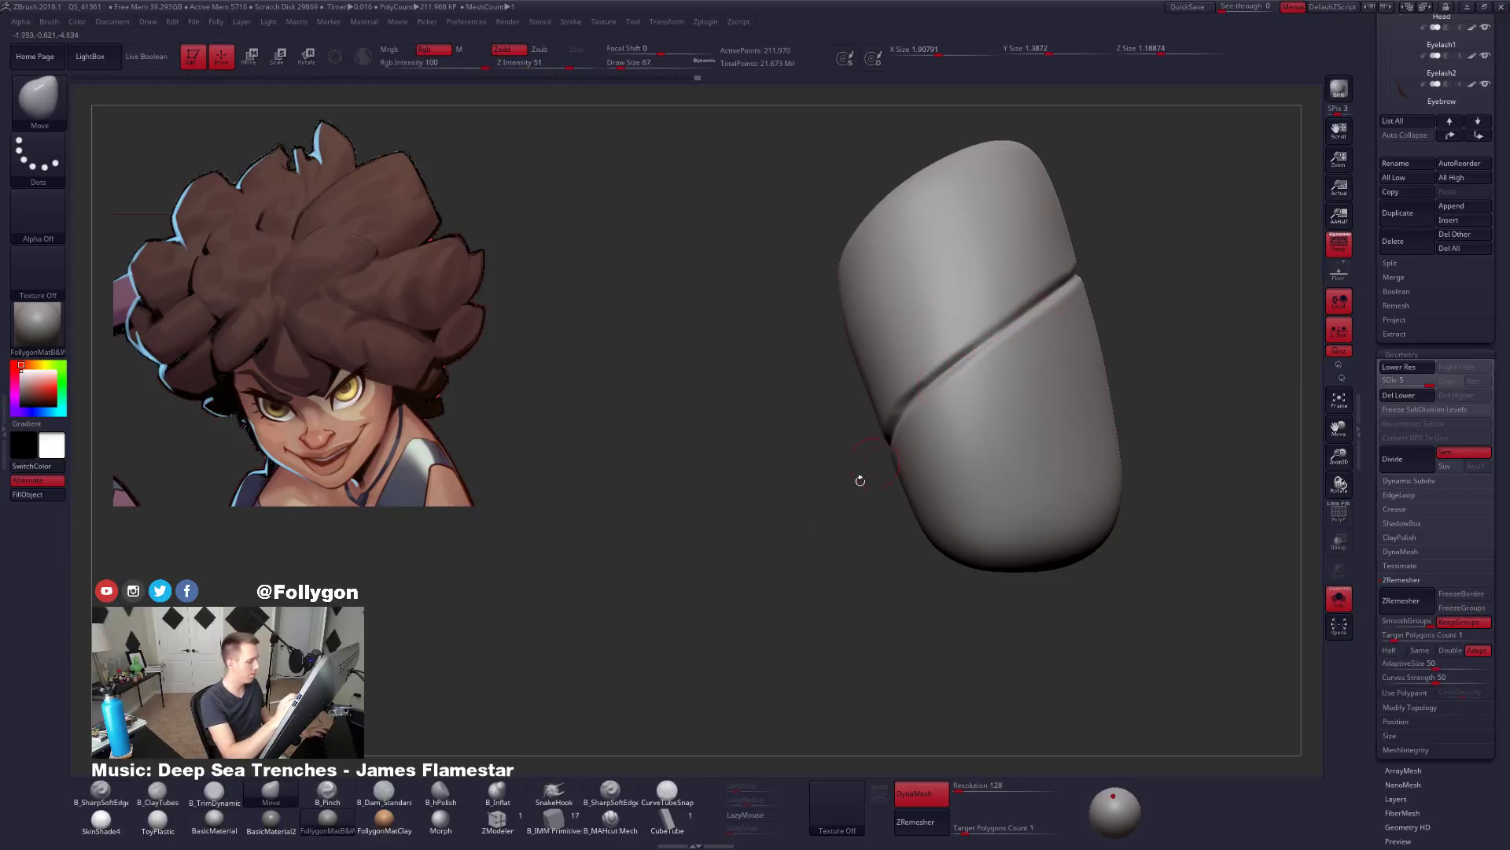
Switch to the B_MAHcut Mech brush at draw size 67 and cut a sharper, deeper crease across the clump's front.
{"action": "left_click", "coordinate": [610, 820]}
{"action": "mouse_move", "coordinate": [637, 741]}
{"action": "right_mouse_down"}
{"action": "mouse_move", "coordinate": [899, 469]}
{"action": "mouse_move", "coordinate": [1063, 368]}
{"action": "right_mouse_up"}
{"action": "mouse_move", "coordinate": [1106, 344]}
{"action": "left_mouse_down"}
{"action": "mouse_move", "coordinate": [1025, 365]}
{"action": "mouse_move", "coordinate": [975, 400]}
{"action": "left_mouse_up"}
{"action": "right_click_drag", "start_coordinate": [976, 399], "coordinate": [1040, 376]}
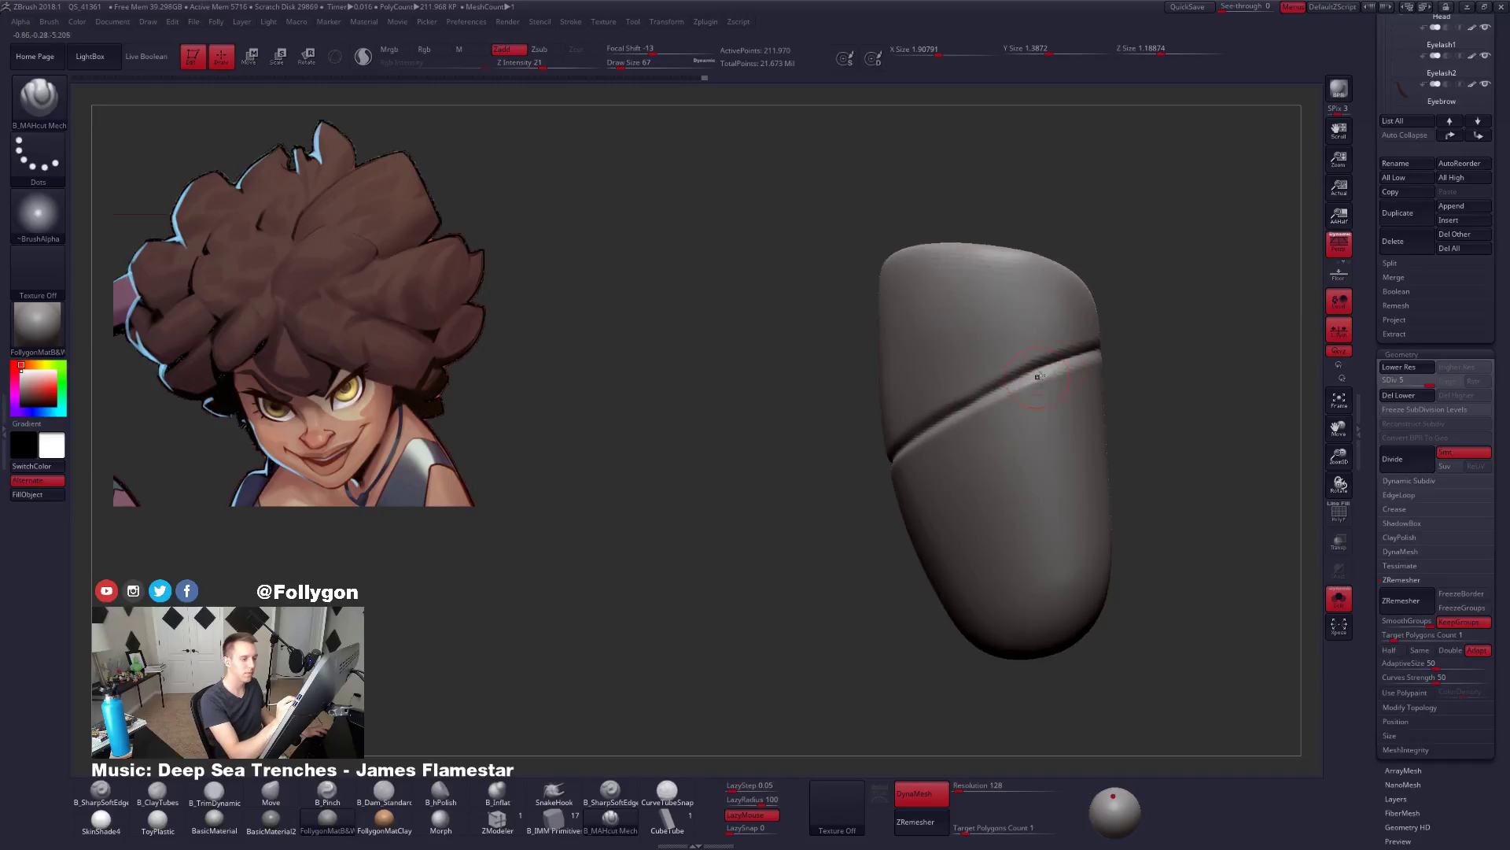
{"action": "left_click_drag", "start_coordinate": [1087, 351], "coordinate": [905, 452]}
{"action": "right_click_drag", "start_coordinate": [905, 453], "coordinate": [978, 409]}
{"action": "left_click_drag", "start_coordinate": [1037, 375], "coordinate": [850, 494]}
{"action": "right_click_drag", "start_coordinate": [847, 498], "coordinate": [904, 449]}
{"action": "left_click_drag", "start_coordinate": [1003, 403], "coordinate": [780, 531]}
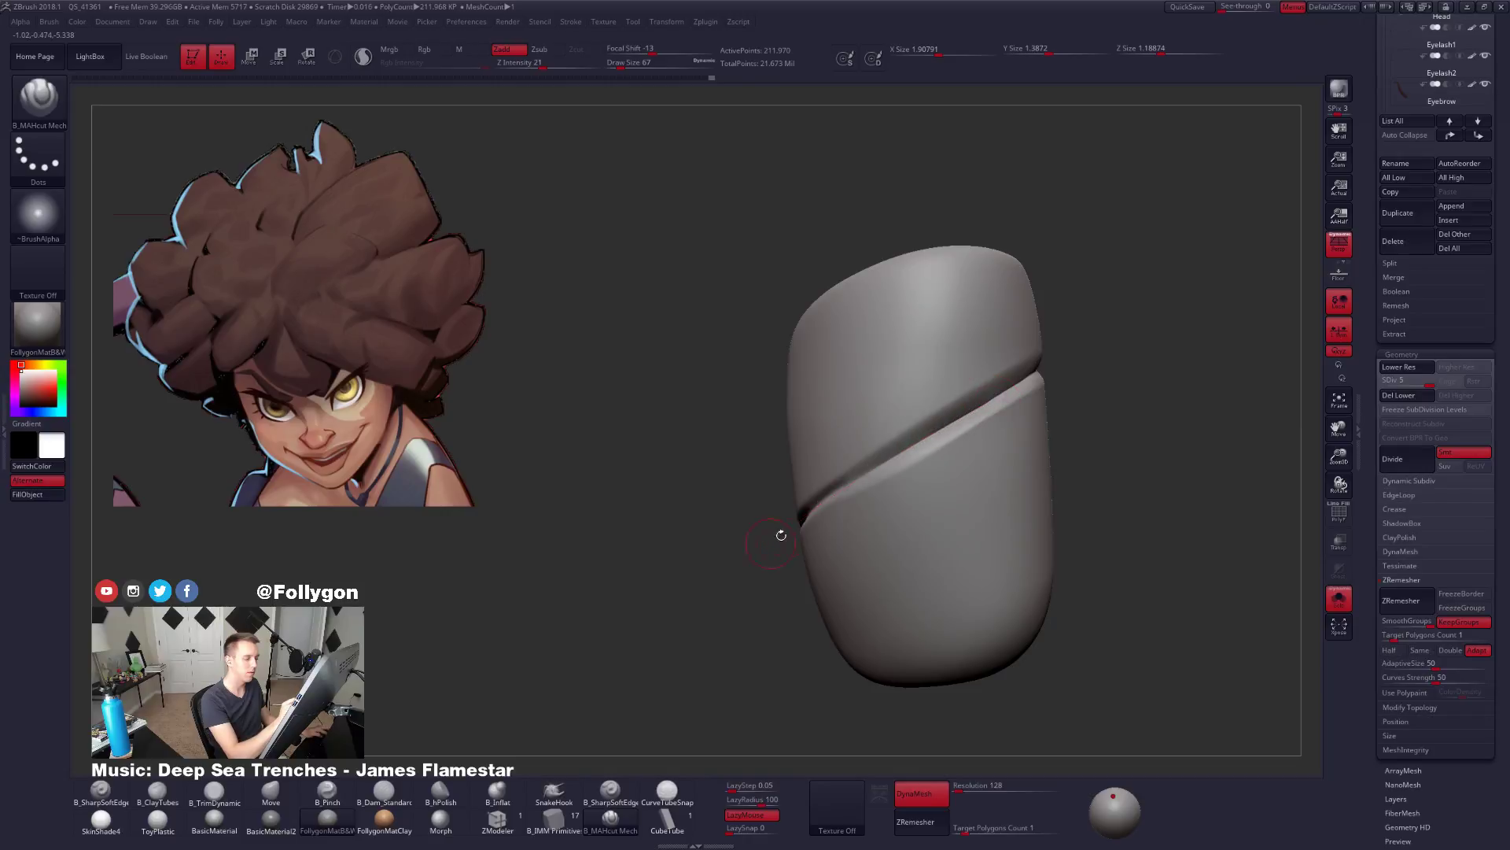
Continue the B_MAHcut Mech cuts along the crease around the side of the clump.
{"action": "right_click_drag", "start_coordinate": [781, 532], "coordinate": [899, 455]}
{"action": "left_click_drag", "start_coordinate": [901, 455], "coordinate": [767, 551]}
{"action": "right_click_drag", "start_coordinate": [767, 550], "coordinate": [815, 518]}
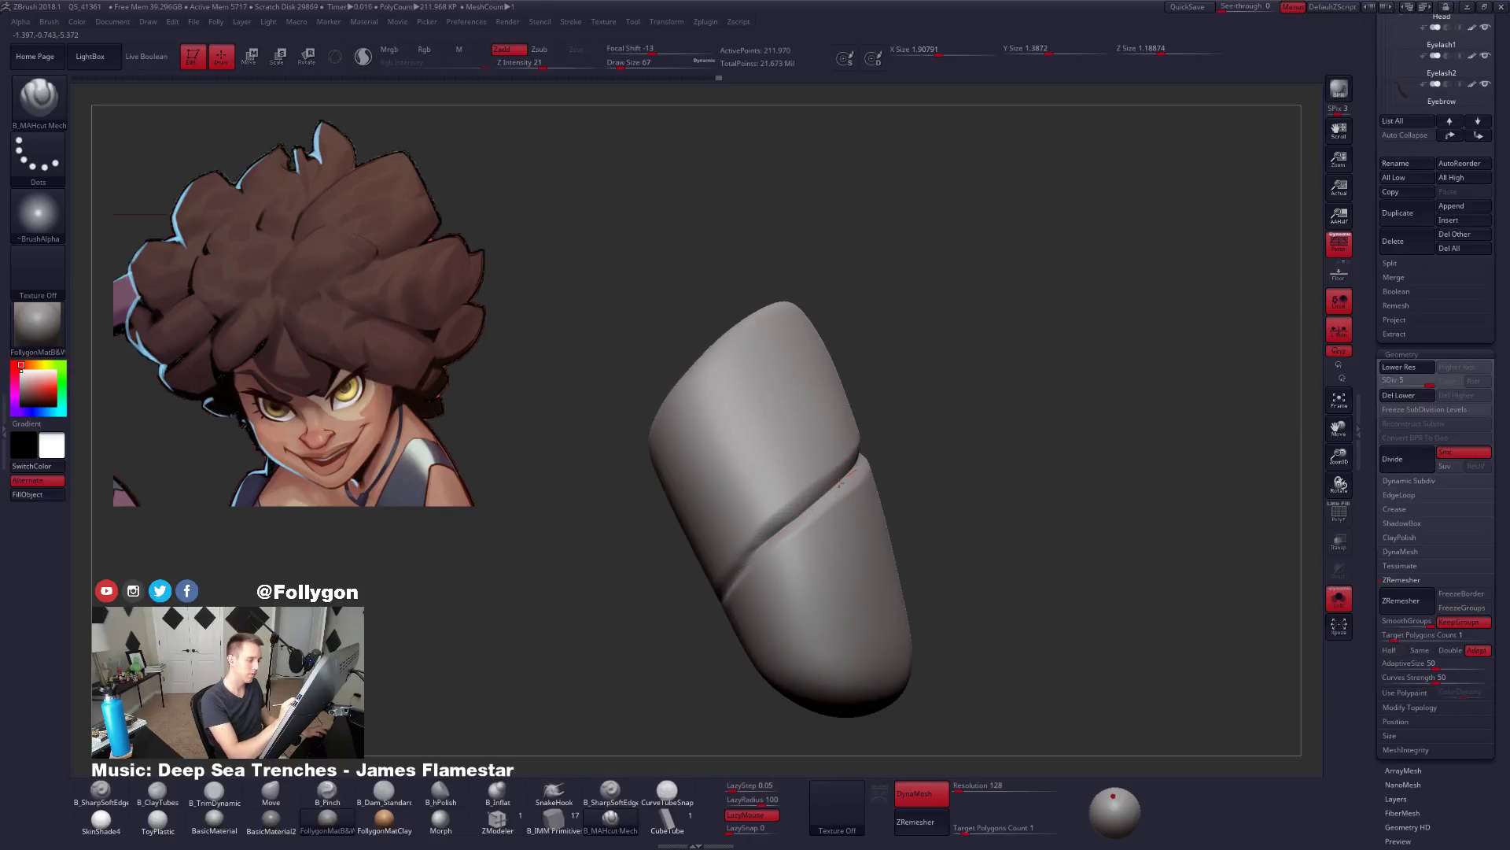
{"action": "right_click_drag", "start_coordinate": [721, 599], "coordinate": [773, 555]}
{"action": "left_click_drag", "start_coordinate": [796, 519], "coordinate": [619, 700]}
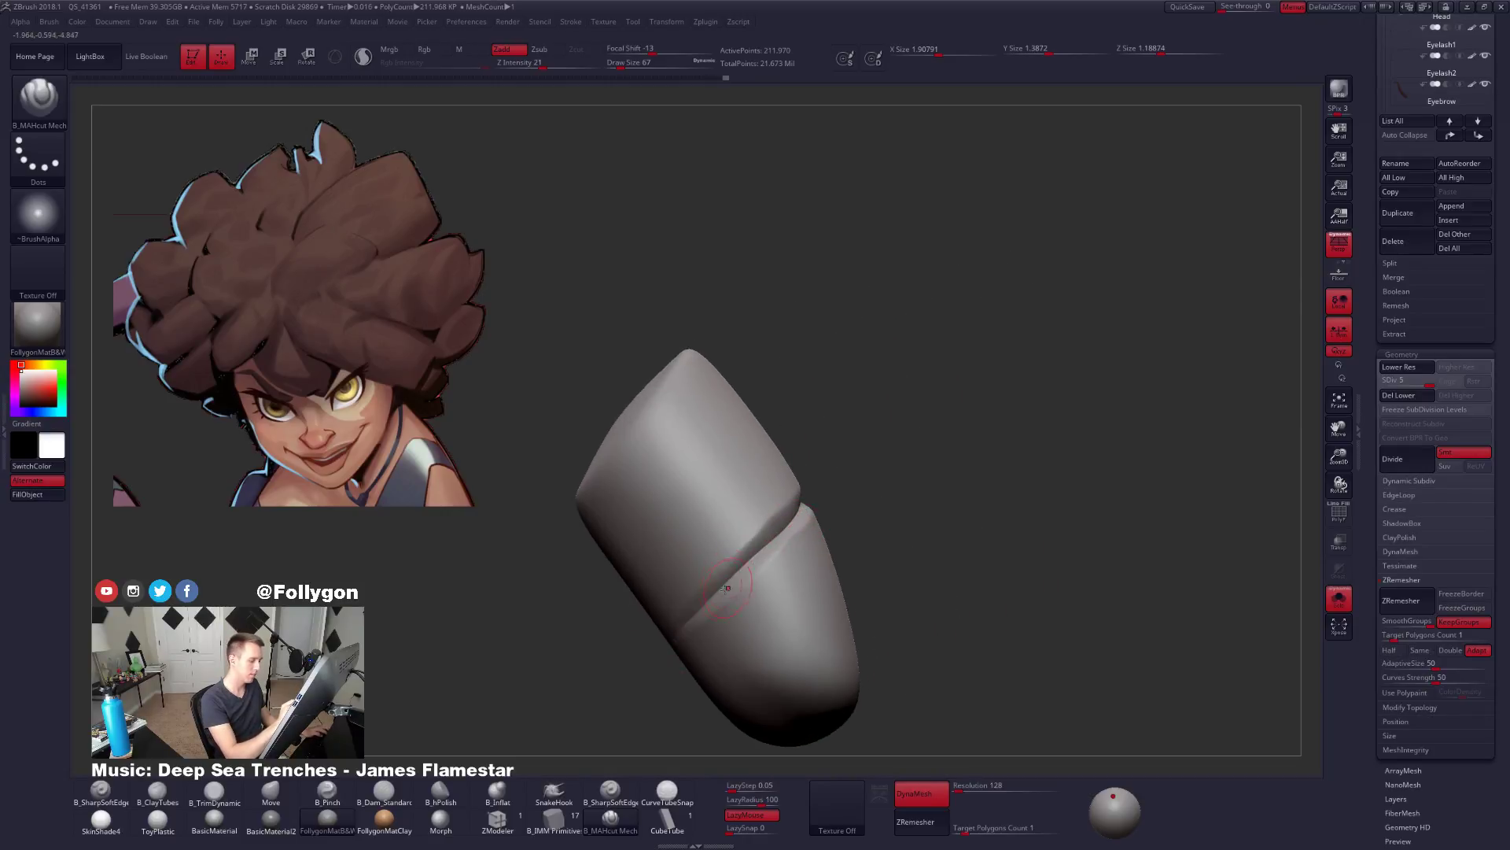
{"action": "right_click_drag", "start_coordinate": [761, 578], "coordinate": [775, 543]}
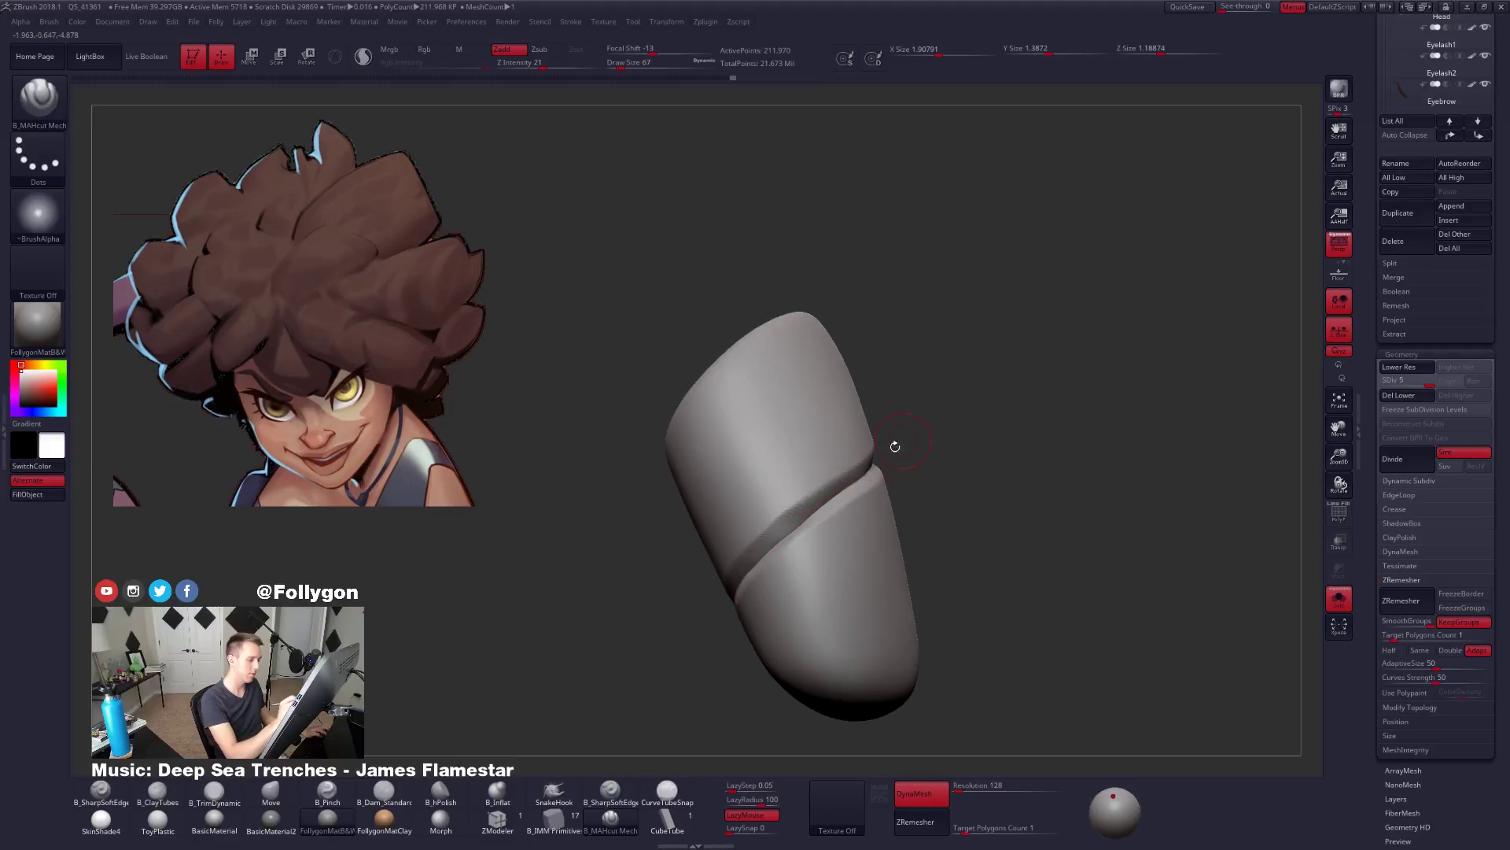
Refine the lip of the crease with strokes back toward its upper end and smooth along it.
{"action": "right_click_drag", "start_coordinate": [894, 445], "coordinate": [816, 517]}
{"action": "left_click_drag", "start_coordinate": [902, 459], "coordinate": [1031, 366]}
{"action": "right_click_drag", "start_coordinate": [865, 487], "coordinate": [910, 464]}
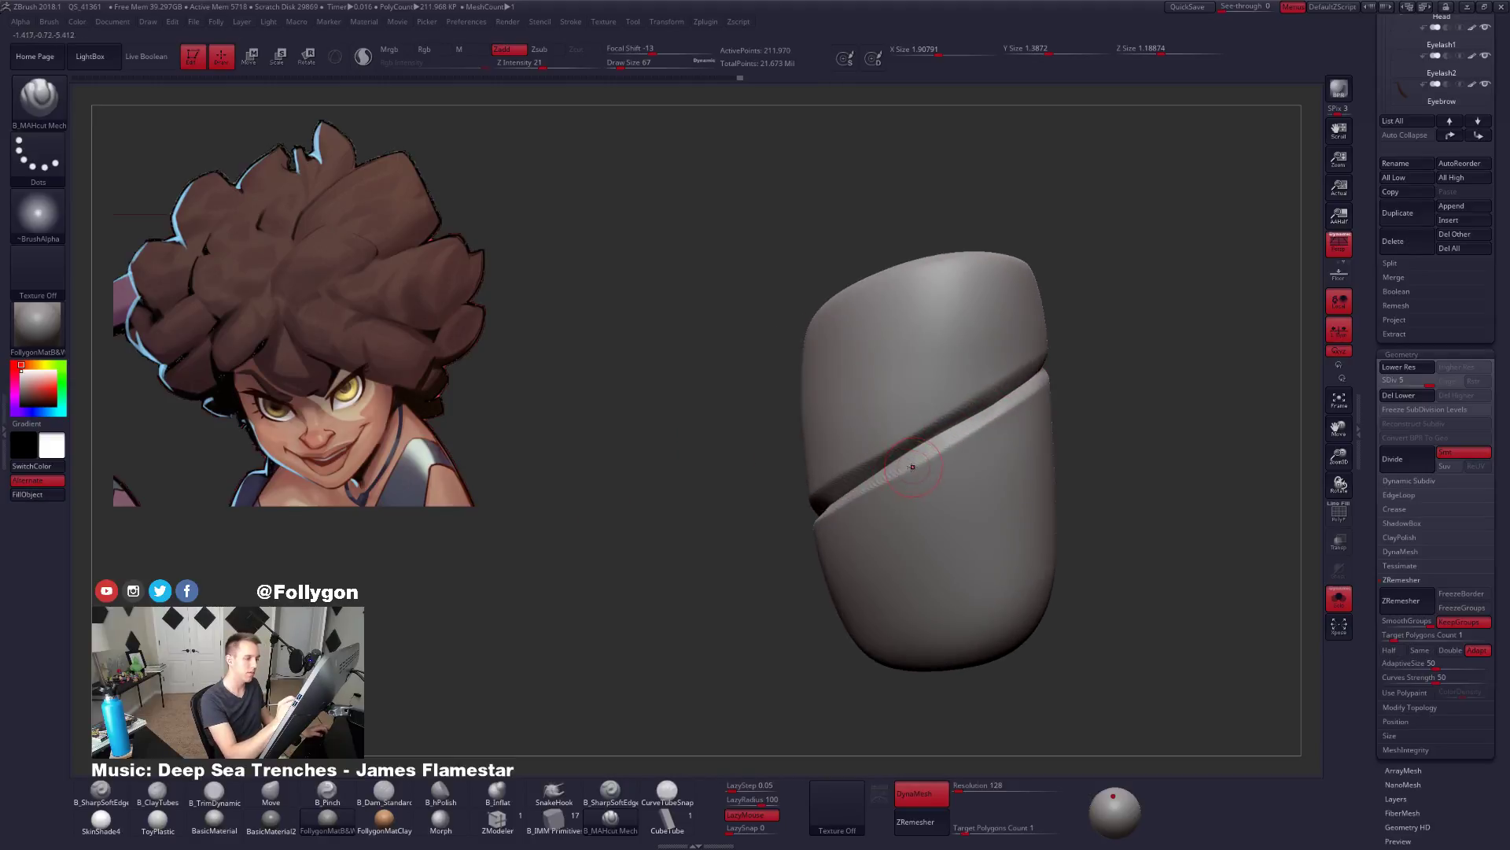
{"action": "mouse_move", "coordinate": [910, 464]}
{"action": "left_mouse_down", "text": "shift"}
{"action": "mouse_move", "coordinate": [841, 499]}
{"action": "mouse_move", "coordinate": [1074, 349]}
{"action": "left_mouse_up", "text": "shift"}
{"action": "right_click_drag", "start_coordinate": [1075, 350], "coordinate": [899, 492]}
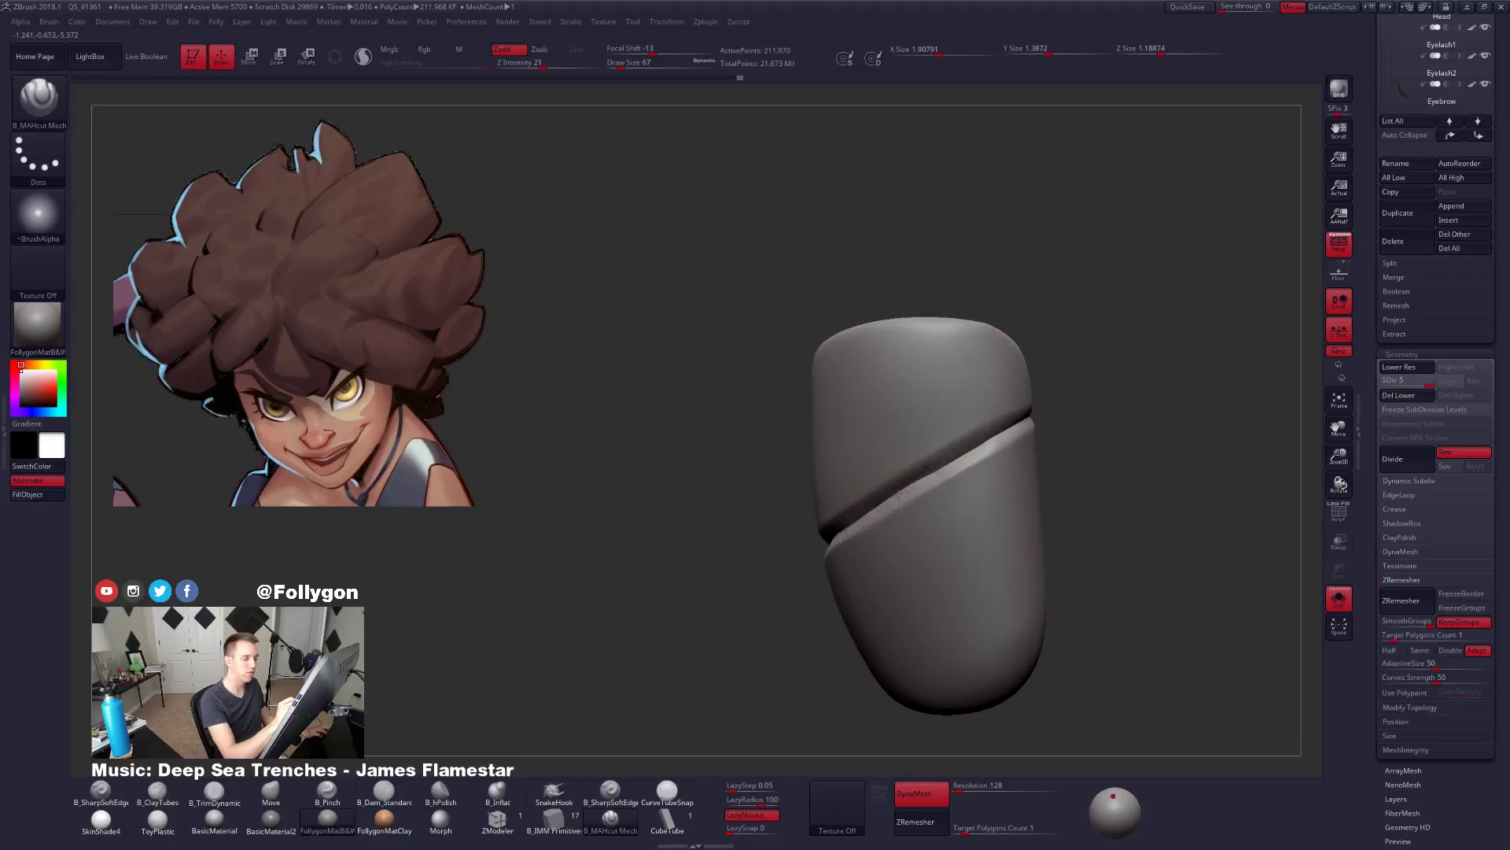
{"action": "right_click_drag", "start_coordinate": [1000, 447], "coordinate": [983, 554]}
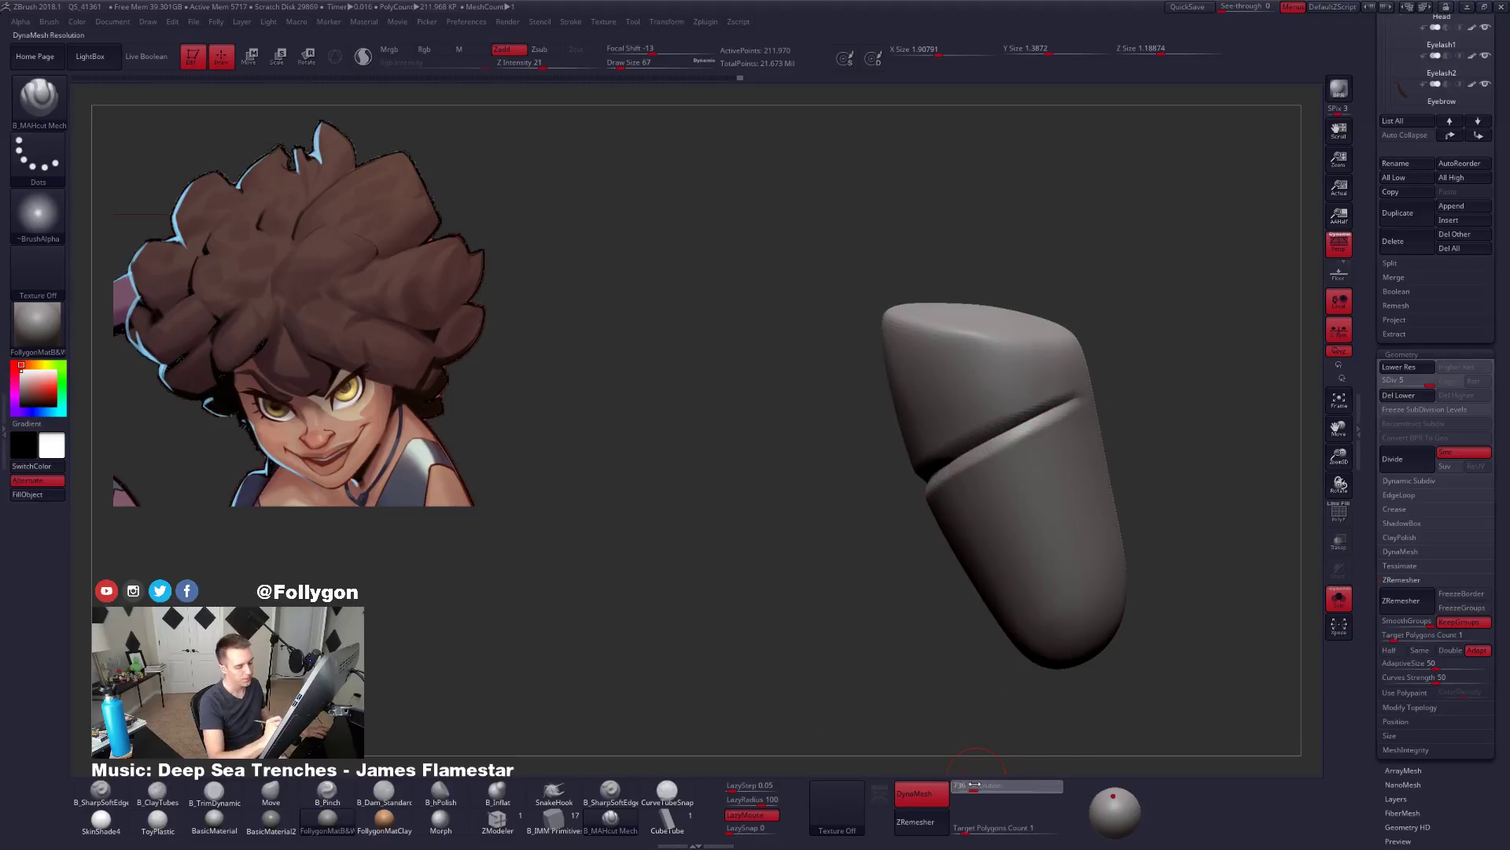
Remesh the clump with DynaMesh at resolution 336 and set the draw size to 68.
{"action": "left_click_drag", "start_coordinate": [960, 789], "coordinate": [966, 790]}
{"action": "left_click_drag", "start_coordinate": [899, 684], "coordinate": [850, 562], "text": "ctrl"}
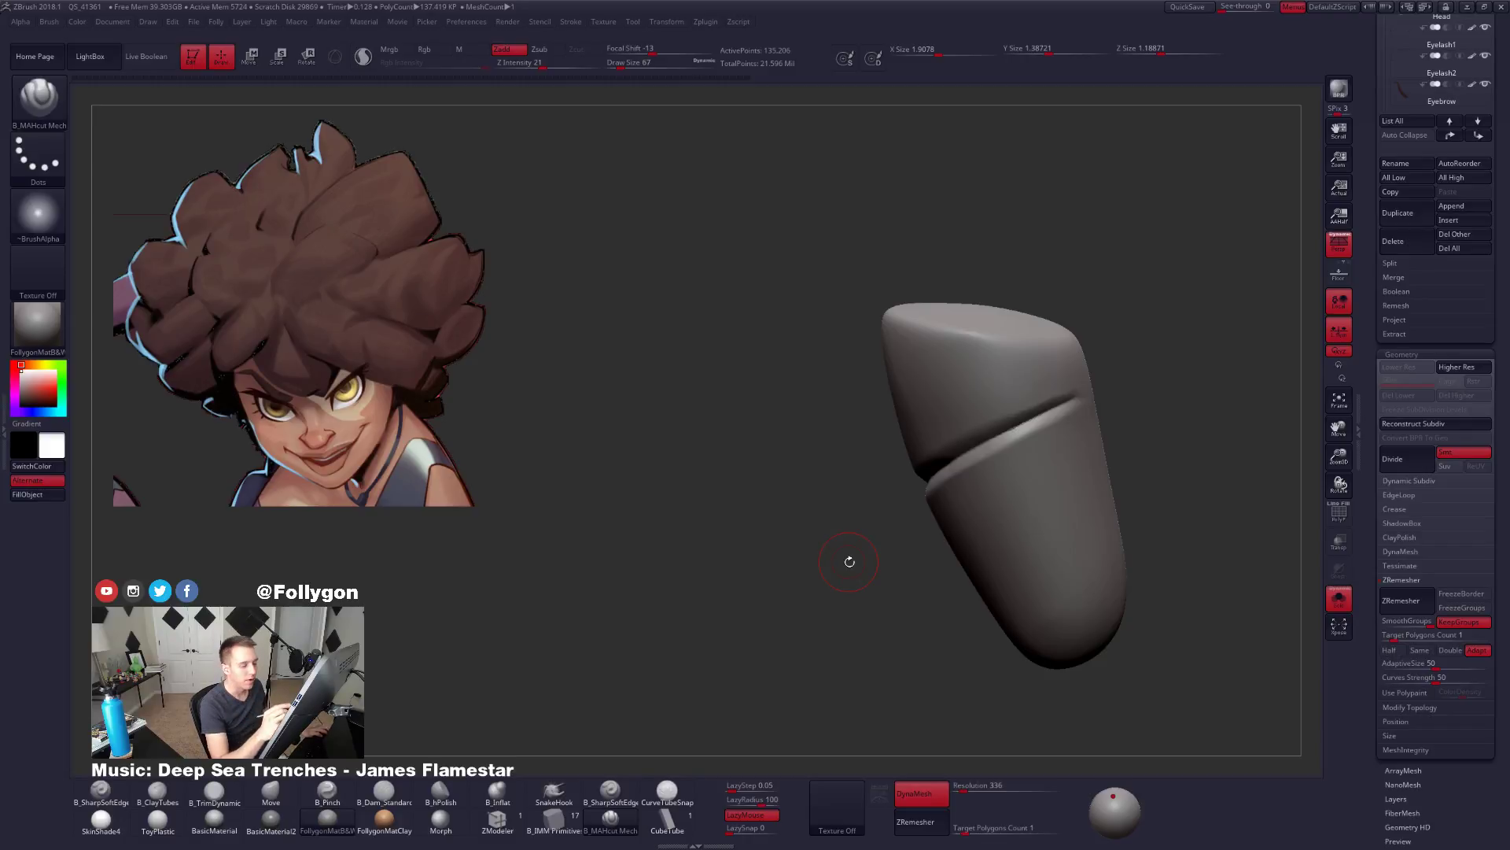
{"action": "right_click_drag", "start_coordinate": [1046, 547], "coordinate": [1041, 627], "text": "alt"}
{"action": "key", "text": "space"}
{"action": "left_click_drag", "start_coordinate": [1022, 532], "coordinate": [1019, 543]}
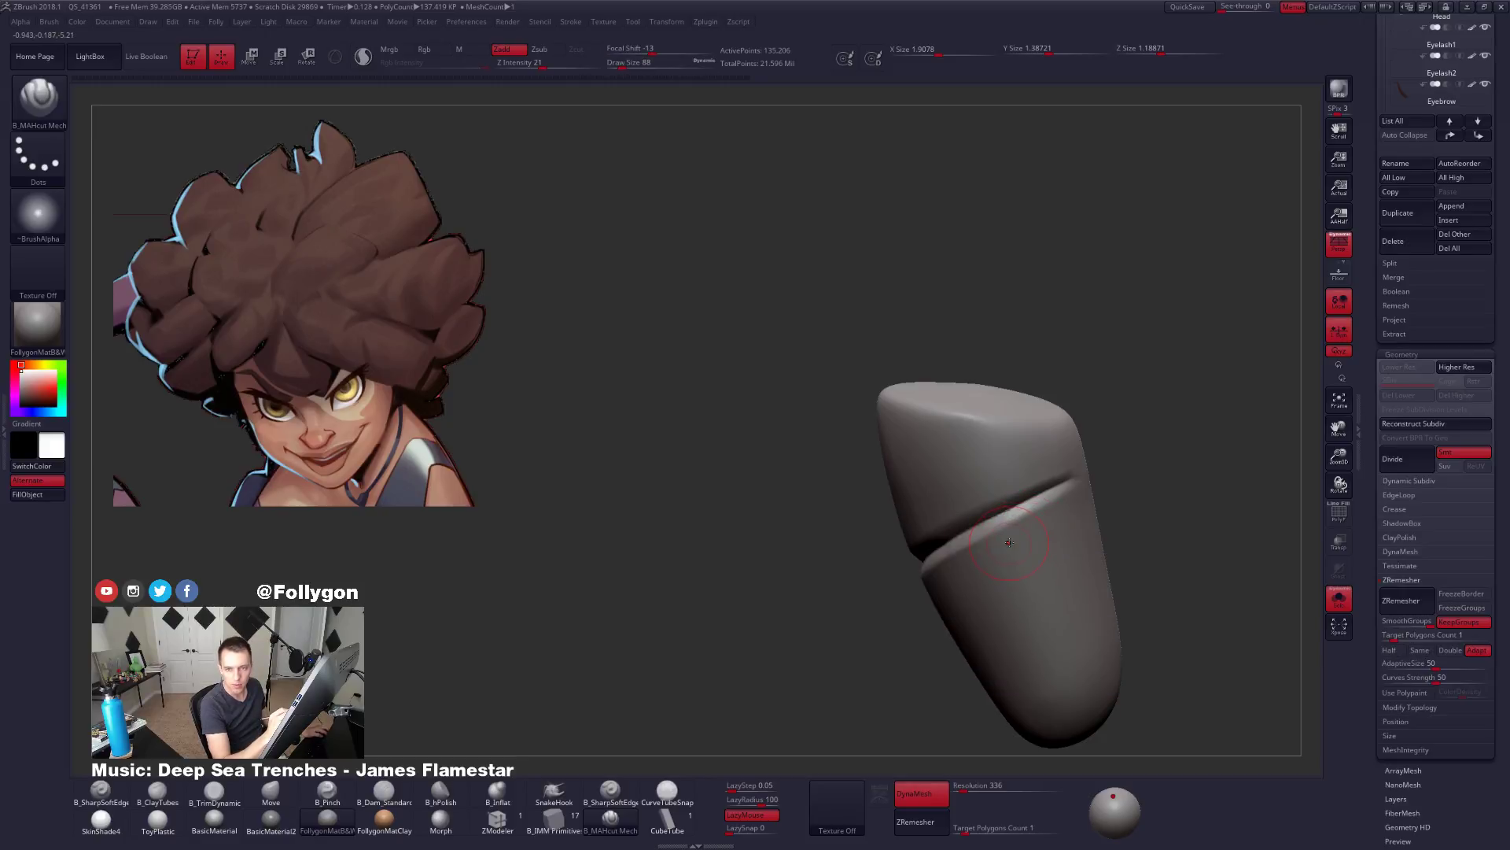
Show the whole head and examine the hair clumps from the front, back and side.
{"action": "mouse_move", "coordinate": [1009, 543]}
{"action": "right_mouse_down"}
{"action": "mouse_move", "coordinate": [1023, 630]}
{"action": "mouse_move", "coordinate": [982, 604]}
{"action": "mouse_move", "coordinate": [1013, 661]}
{"action": "mouse_move", "coordinate": [995, 581]}
{"action": "mouse_move", "coordinate": [994, 602]}
{"action": "mouse_move", "coordinate": [1023, 606]}
{"action": "mouse_move", "coordinate": [887, 594]}
{"action": "right_mouse_up"}
{"action": "key", "text": "alt+s"}
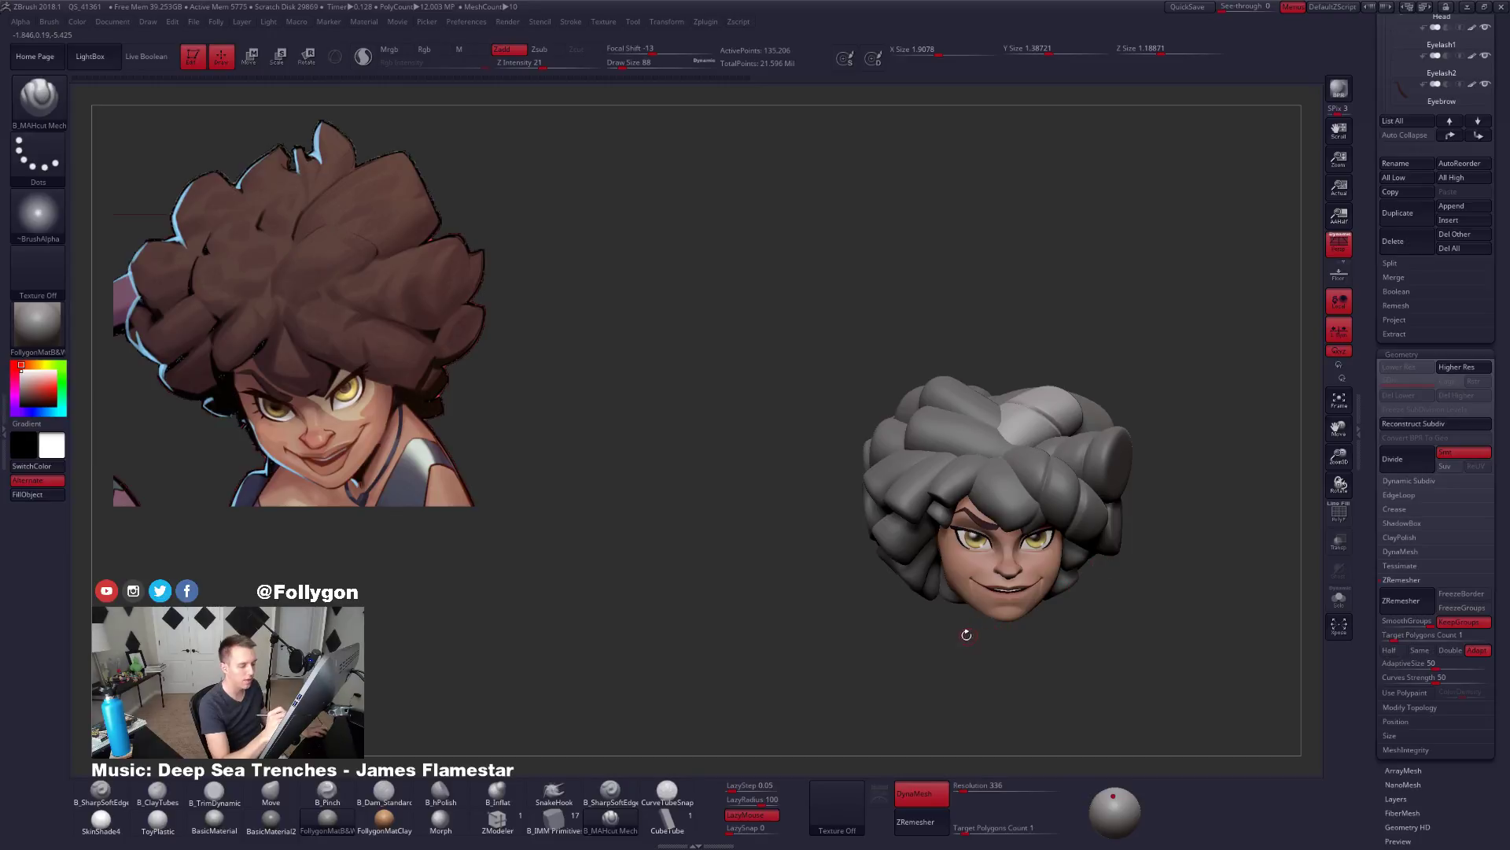
{"action": "right_click_drag", "start_coordinate": [961, 627], "coordinate": [1062, 543]}
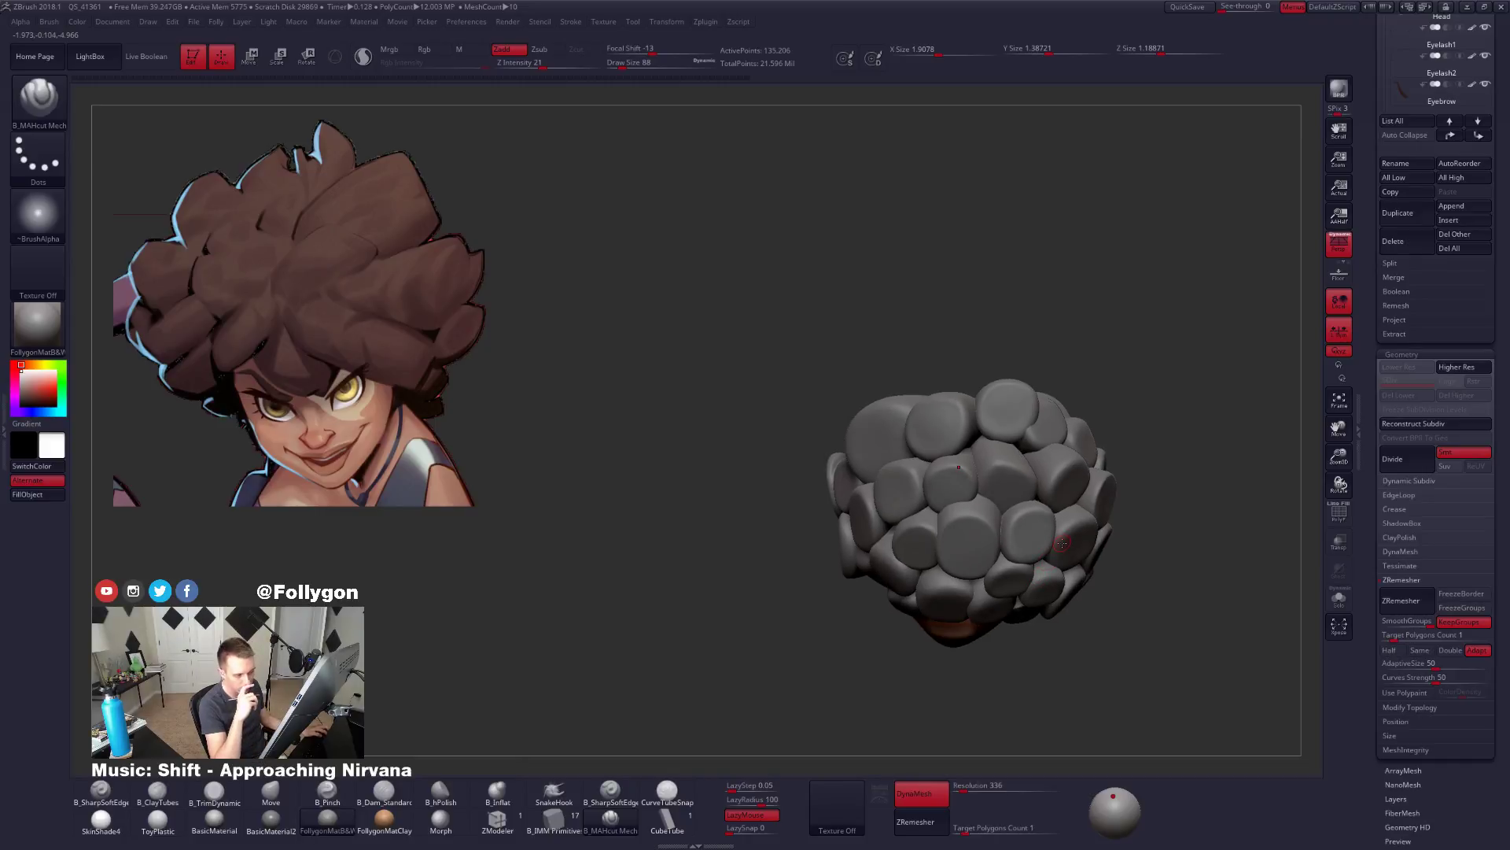
{"action": "mouse_move", "coordinate": [1010, 549]}
{"action": "right_mouse_down"}
{"action": "mouse_move", "coordinate": [1019, 592]}
{"action": "mouse_move", "coordinate": [1046, 590]}
{"action": "mouse_move", "coordinate": [1047, 556]}
{"action": "mouse_move", "coordinate": [1041, 575]}
{"action": "mouse_move", "coordinate": [1035, 559]}
{"action": "right_mouse_up"}
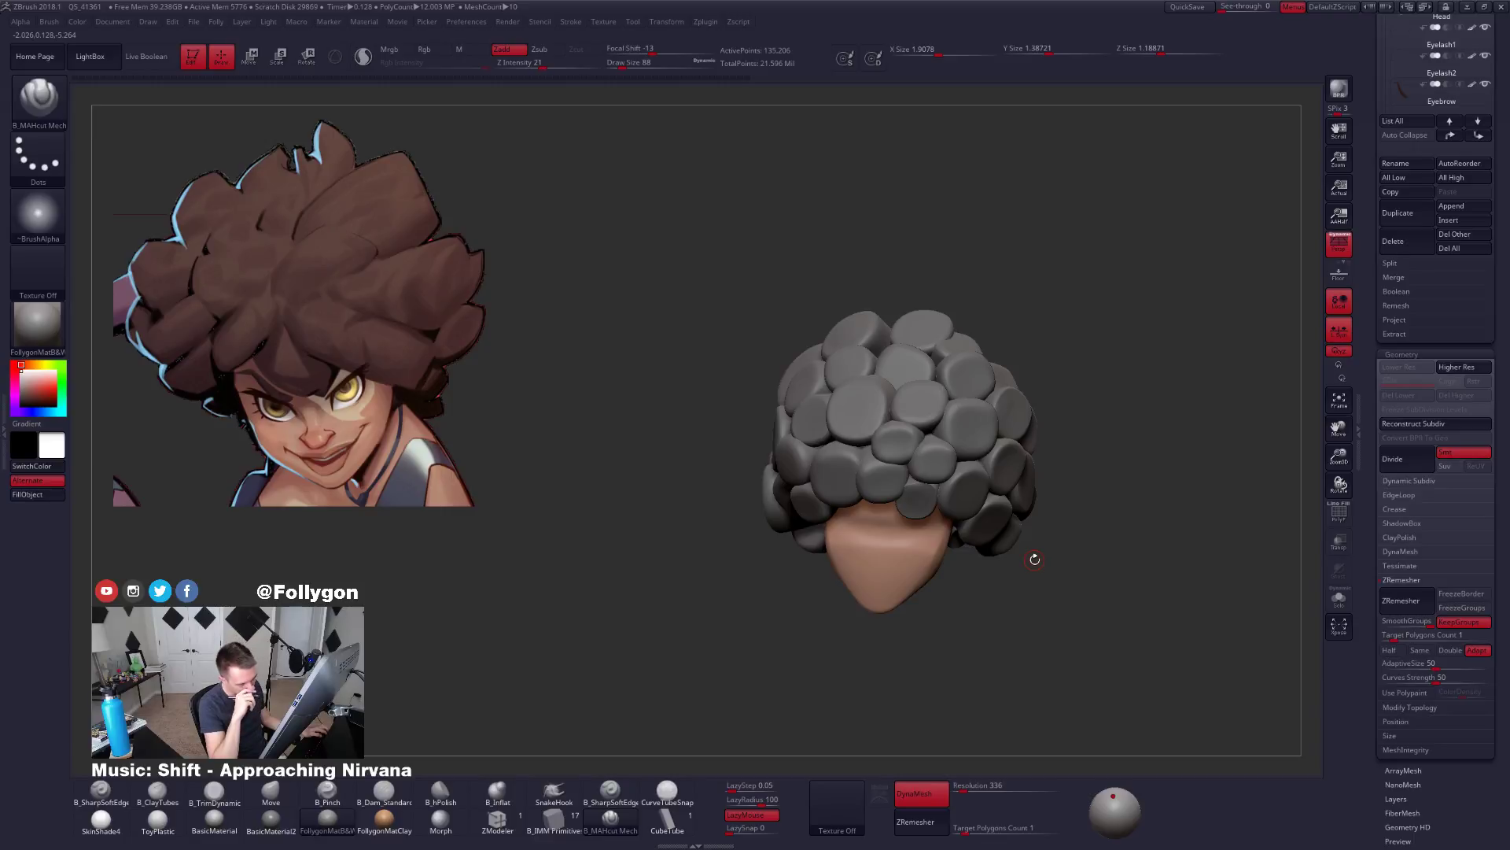
{"action": "right_click_drag", "start_coordinate": [1014, 602], "coordinate": [1003, 651], "text": "alt"}
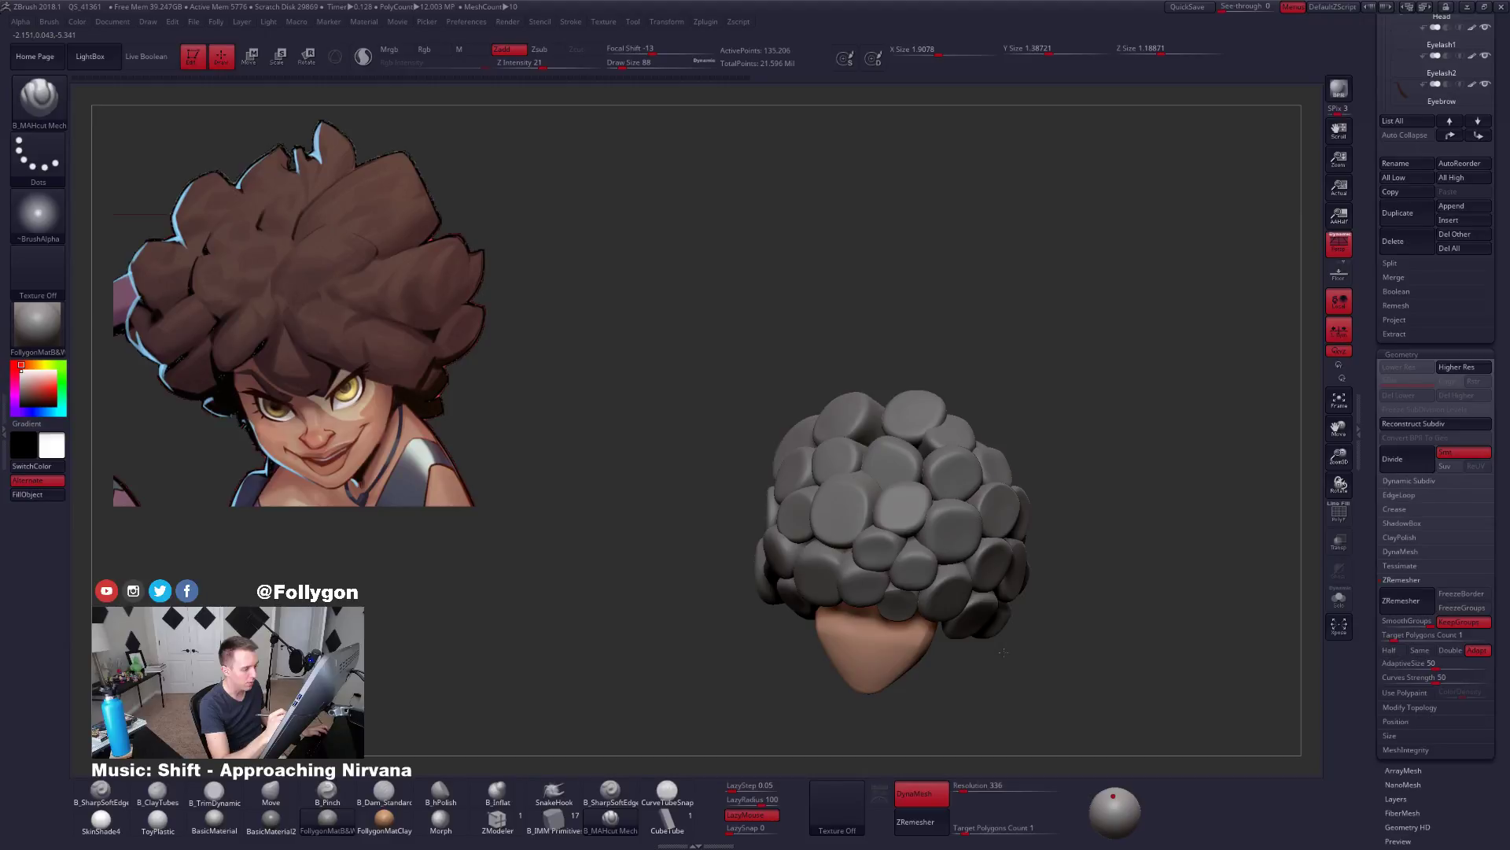
{"action": "right_click_drag", "start_coordinate": [1004, 651], "coordinate": [967, 625]}
{"action": "left_click", "coordinate": [953, 578], "text": "alt"}
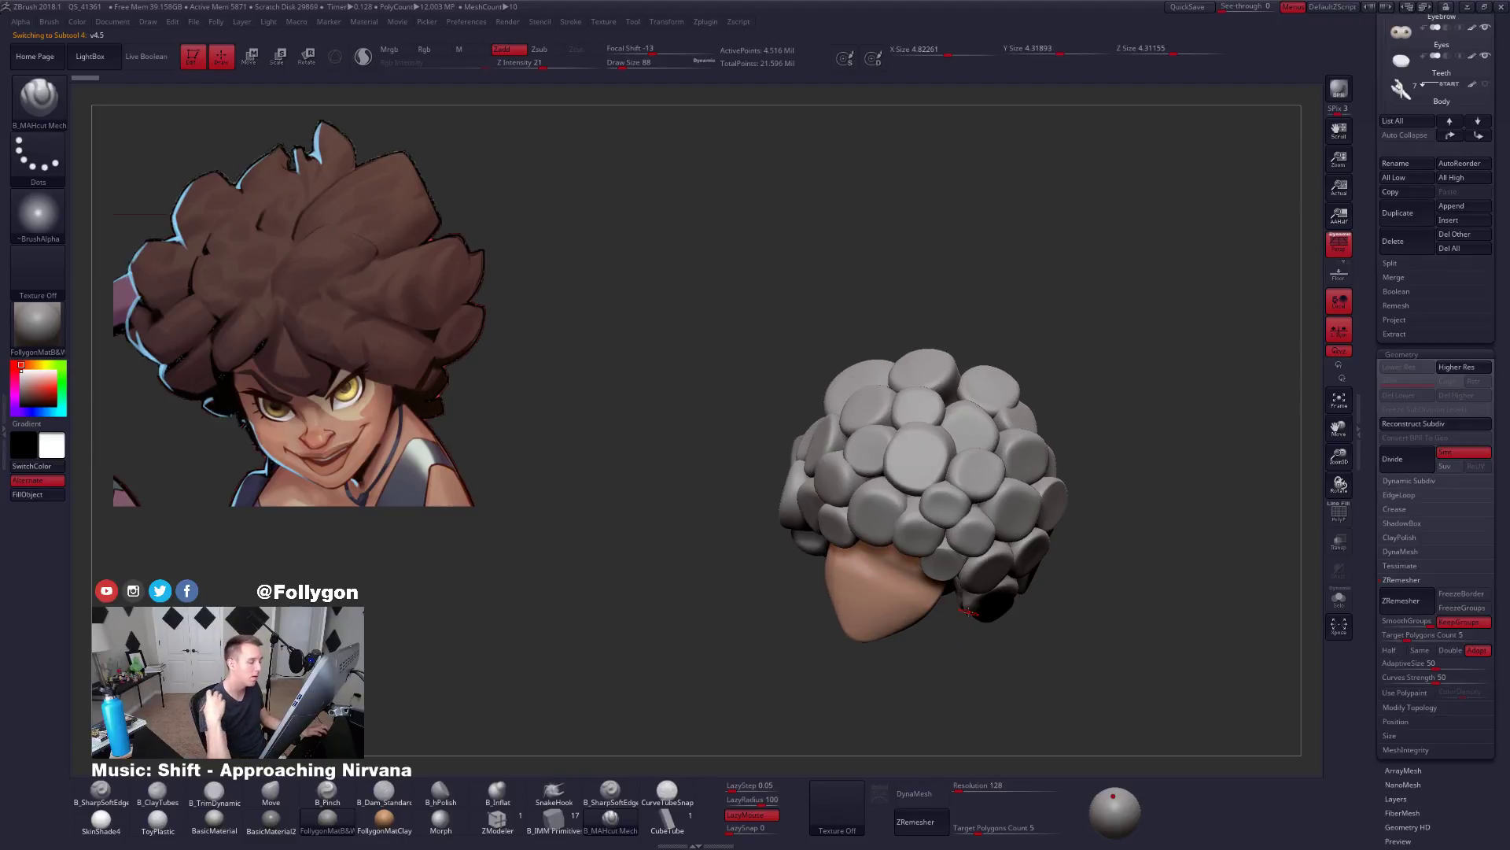
{"action": "right_click_drag", "start_coordinate": [1009, 559], "coordinate": [1024, 590]}
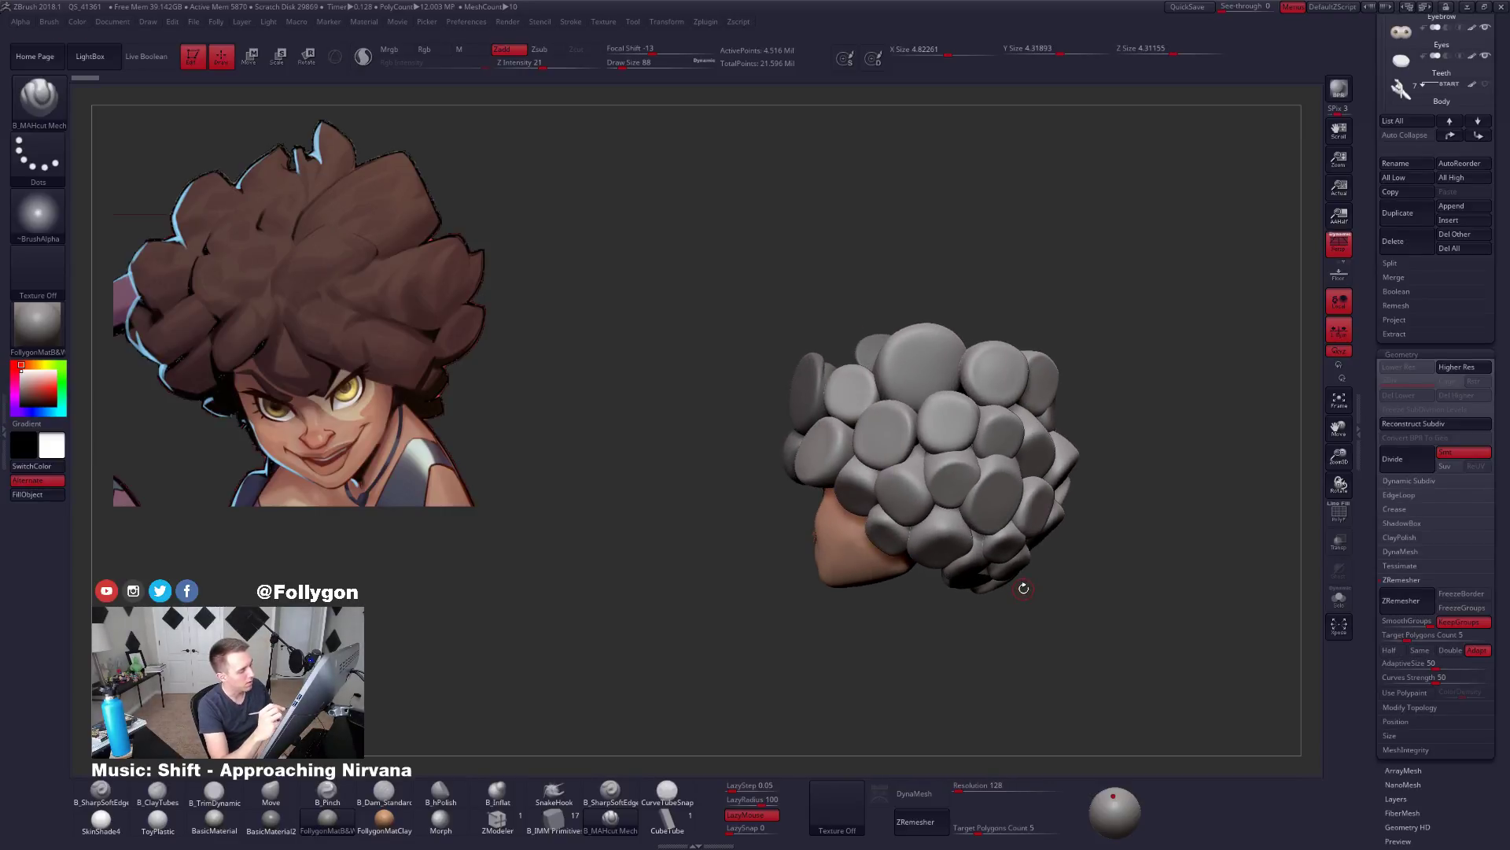
{"action": "mouse_move", "coordinate": [1023, 589]}
{"action": "right_mouse_down"}
{"action": "mouse_move", "coordinate": [1065, 601]}
{"action": "mouse_move", "coordinate": [1018, 560]}
{"action": "right_mouse_up"}
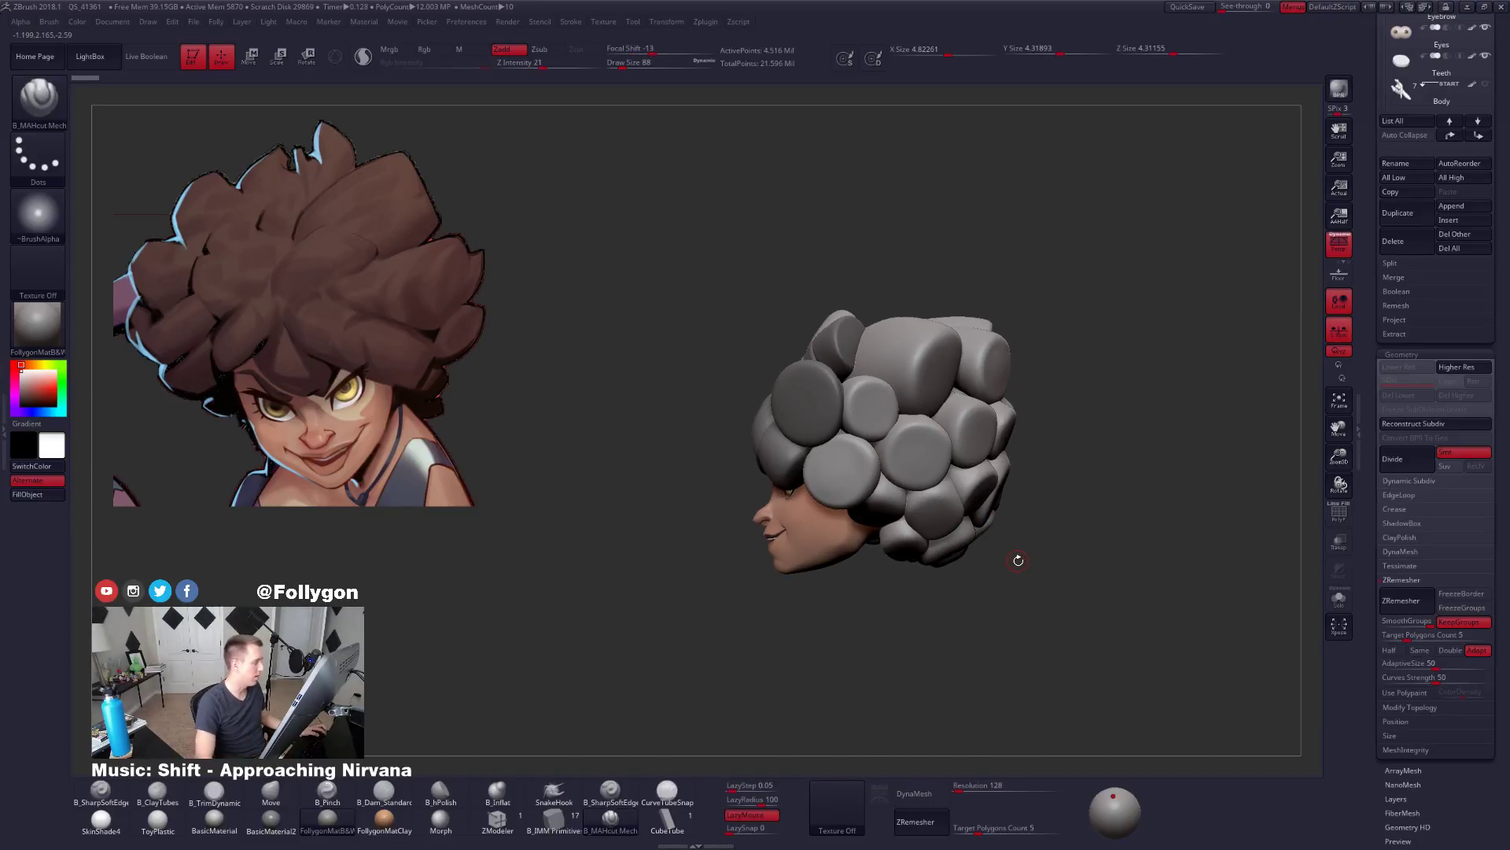
{"action": "right_click_drag", "start_coordinate": [821, 414], "coordinate": [909, 458]}
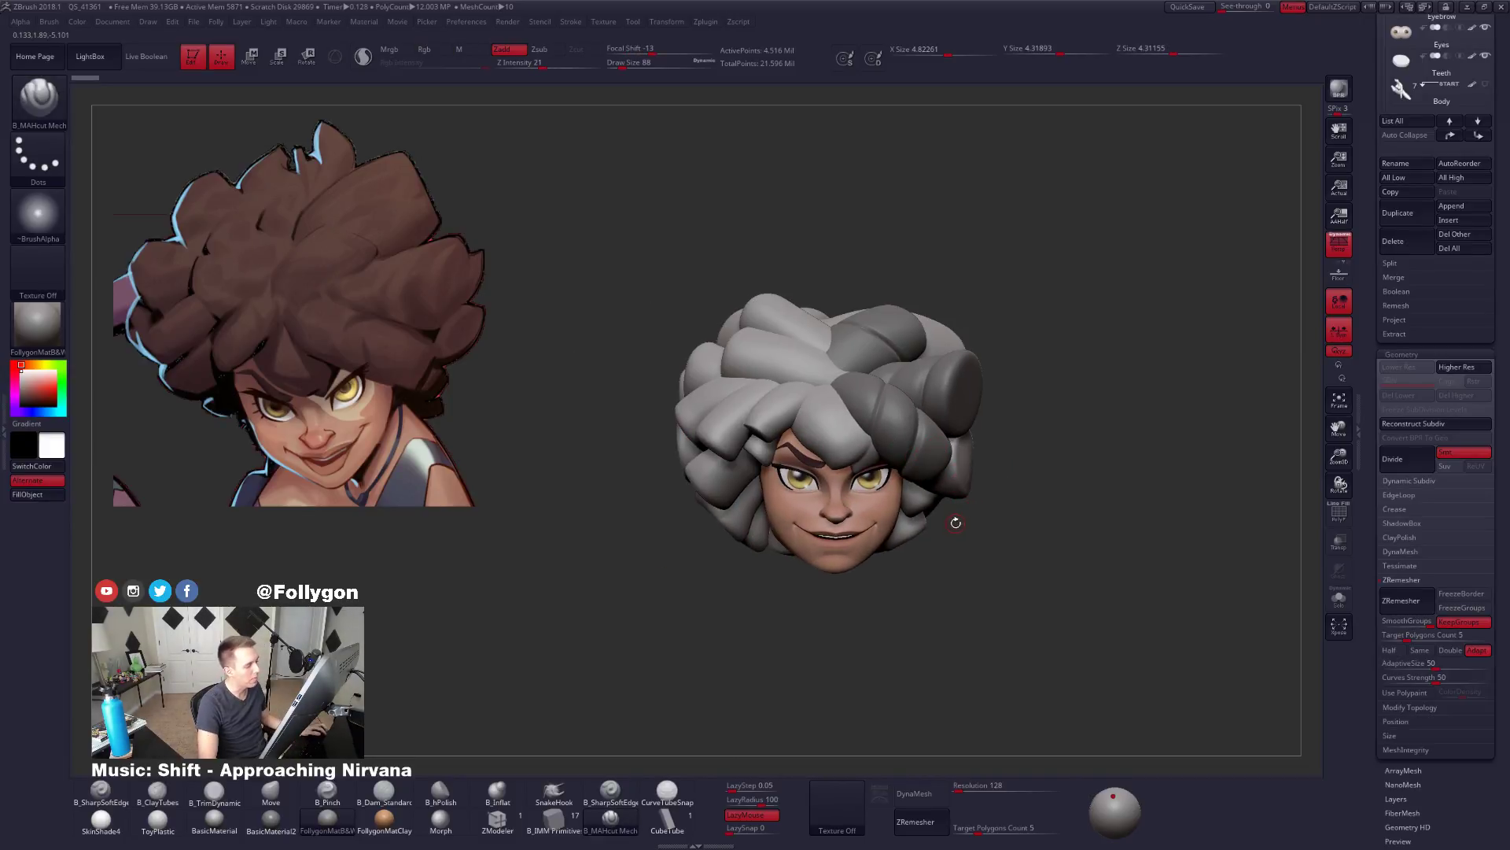
Reselect the creased clump, isolate it without the polygroup display, and switch to the Move brush at draw size 121.
{"action": "left_click", "coordinate": [895, 339], "text": "alt"}
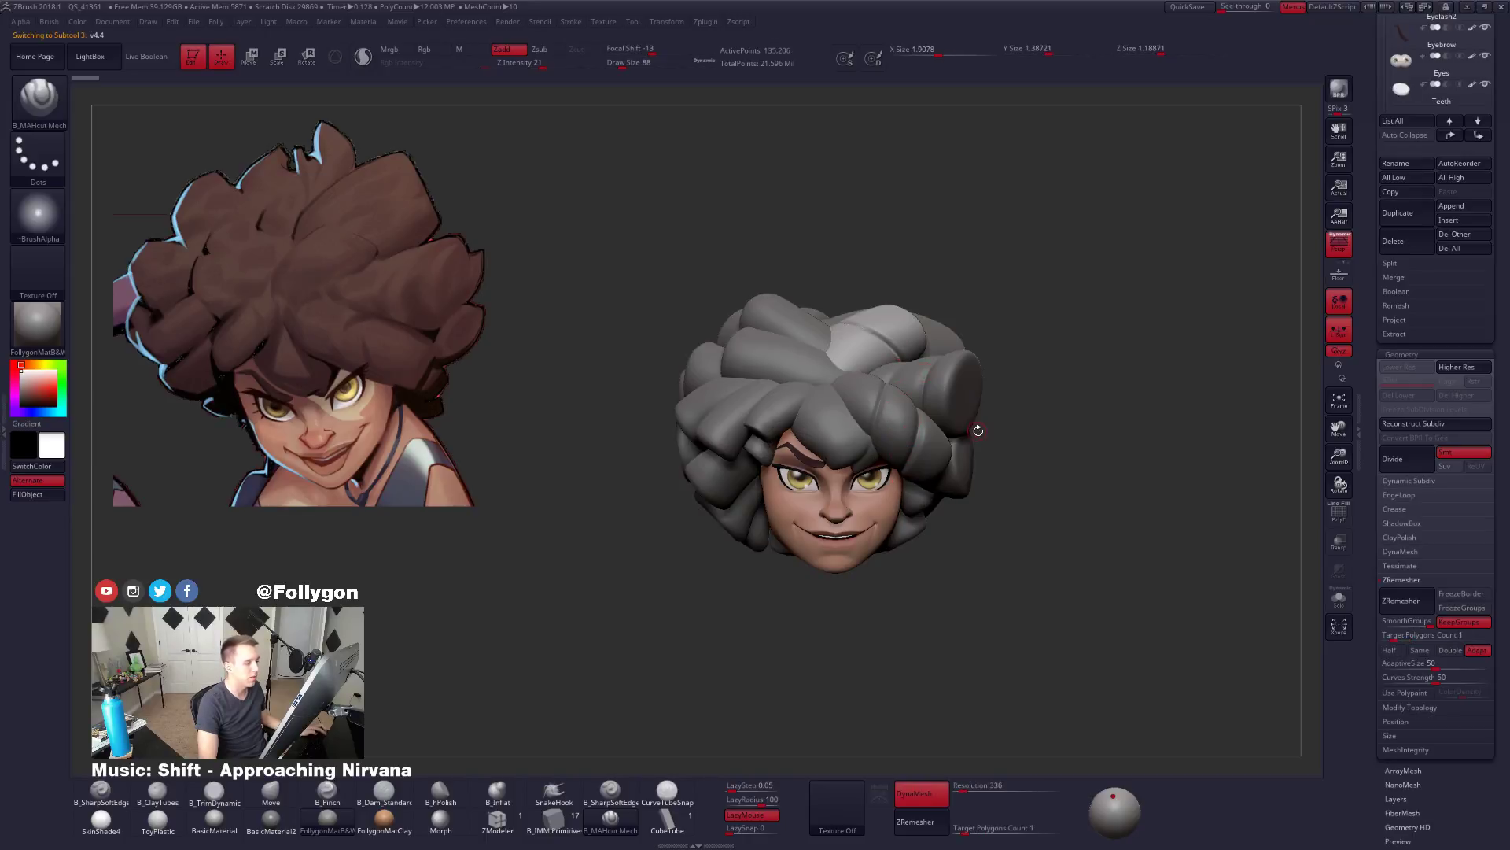
{"action": "right_click_drag", "start_coordinate": [895, 339], "coordinate": [949, 437]}
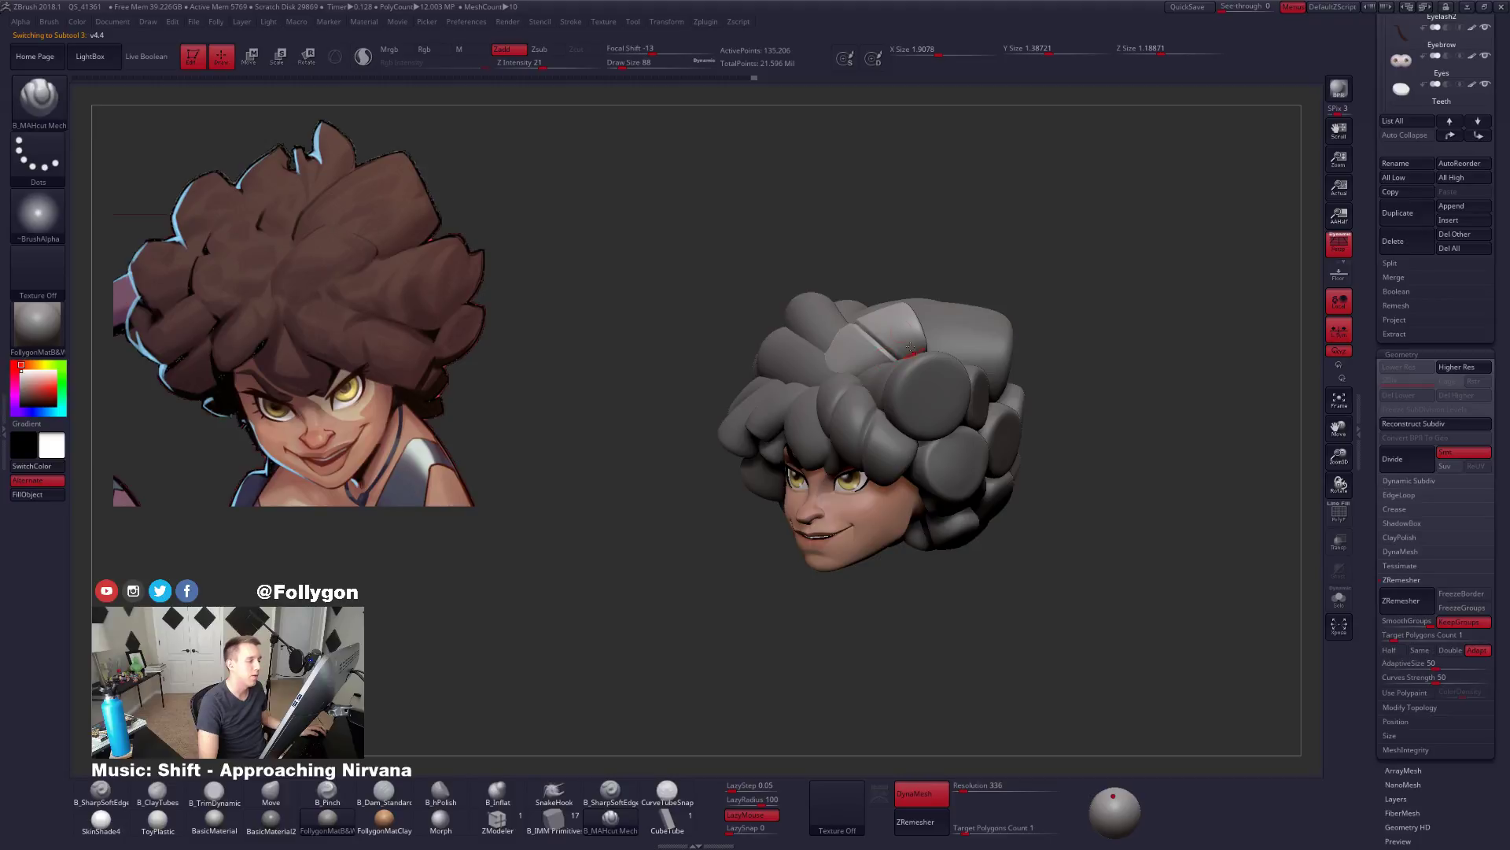
{"action": "right_click_drag", "start_coordinate": [883, 350], "coordinate": [885, 401], "text": "ctrl"}
{"action": "right_click_drag", "start_coordinate": [834, 495], "coordinate": [961, 519]}
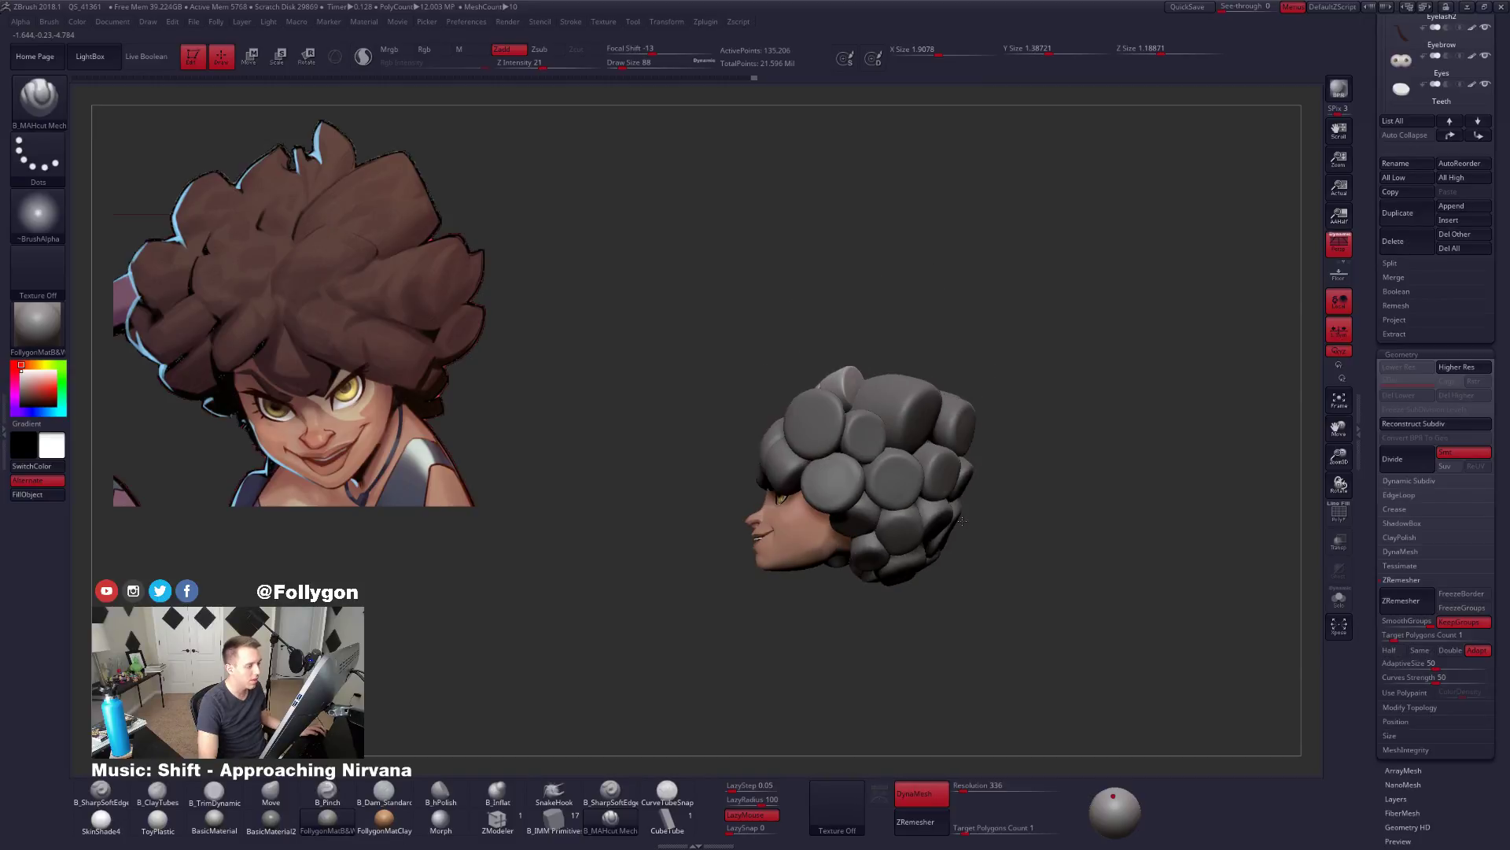
{"action": "right_click_drag", "start_coordinate": [854, 481], "coordinate": [819, 497]}
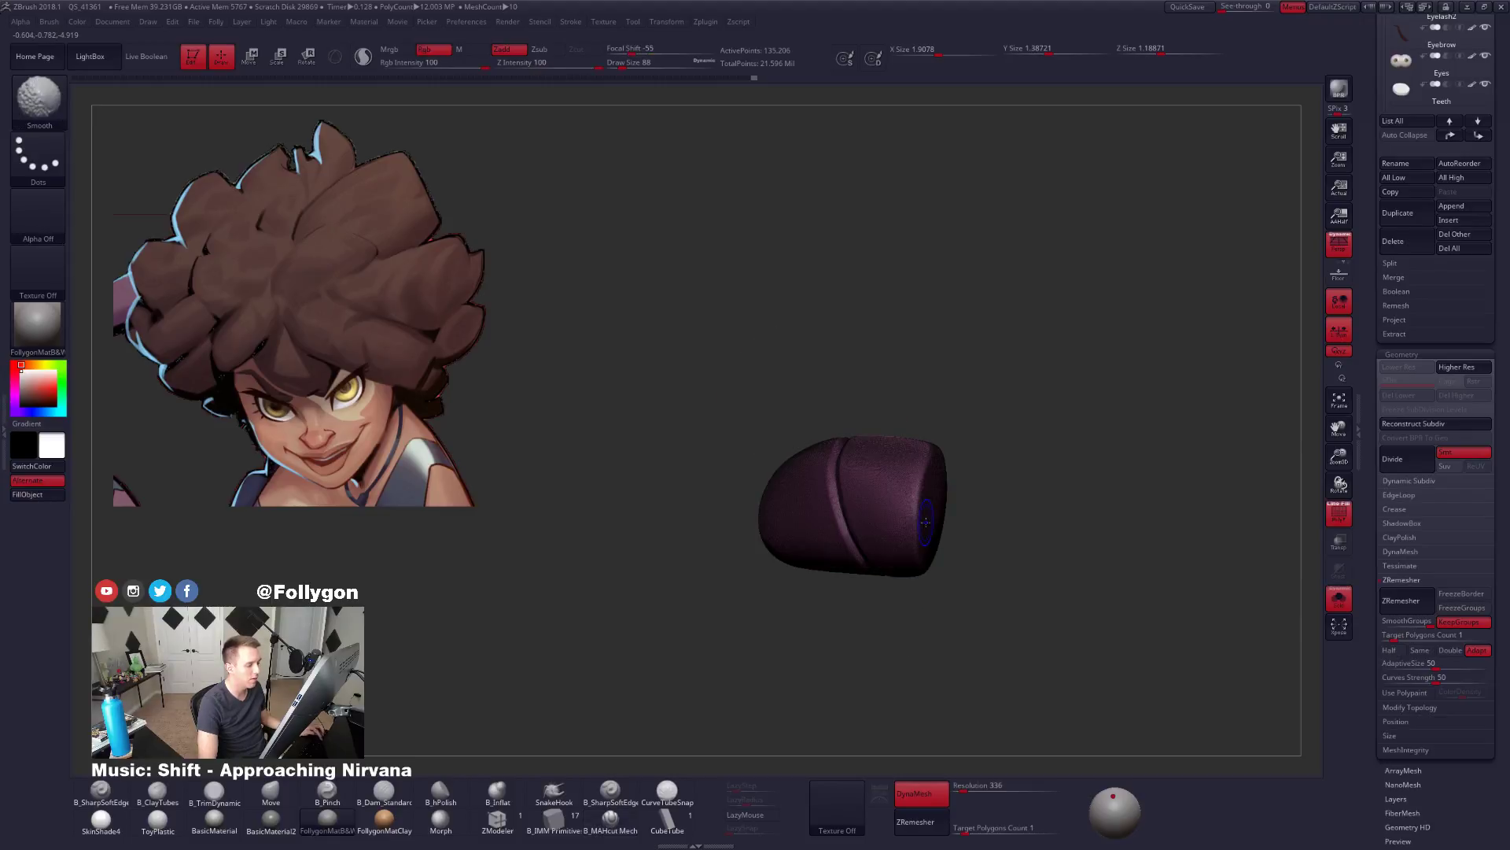
{"action": "right_click_drag", "start_coordinate": [938, 543], "coordinate": [894, 549]}
{"action": "key", "text": "shift+f"}
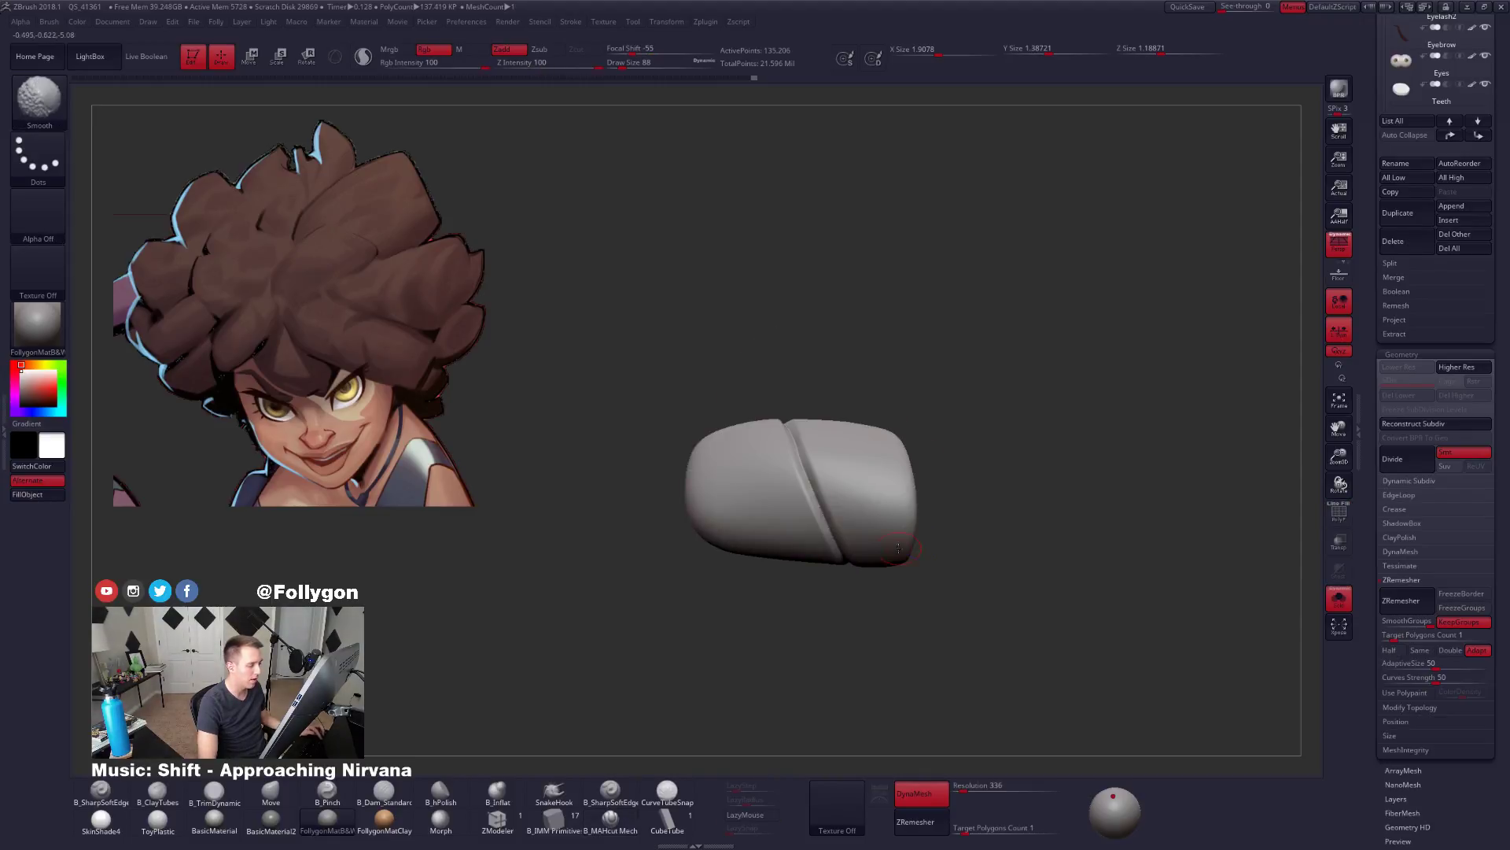
{"action": "mouse_move", "coordinate": [797, 446]}
{"action": "left_mouse_down"}
{"action": "mouse_move", "coordinate": [779, 529]}
{"action": "mouse_move", "coordinate": [818, 520]}
{"action": "mouse_move", "coordinate": [843, 432]}
{"action": "left_mouse_up"}
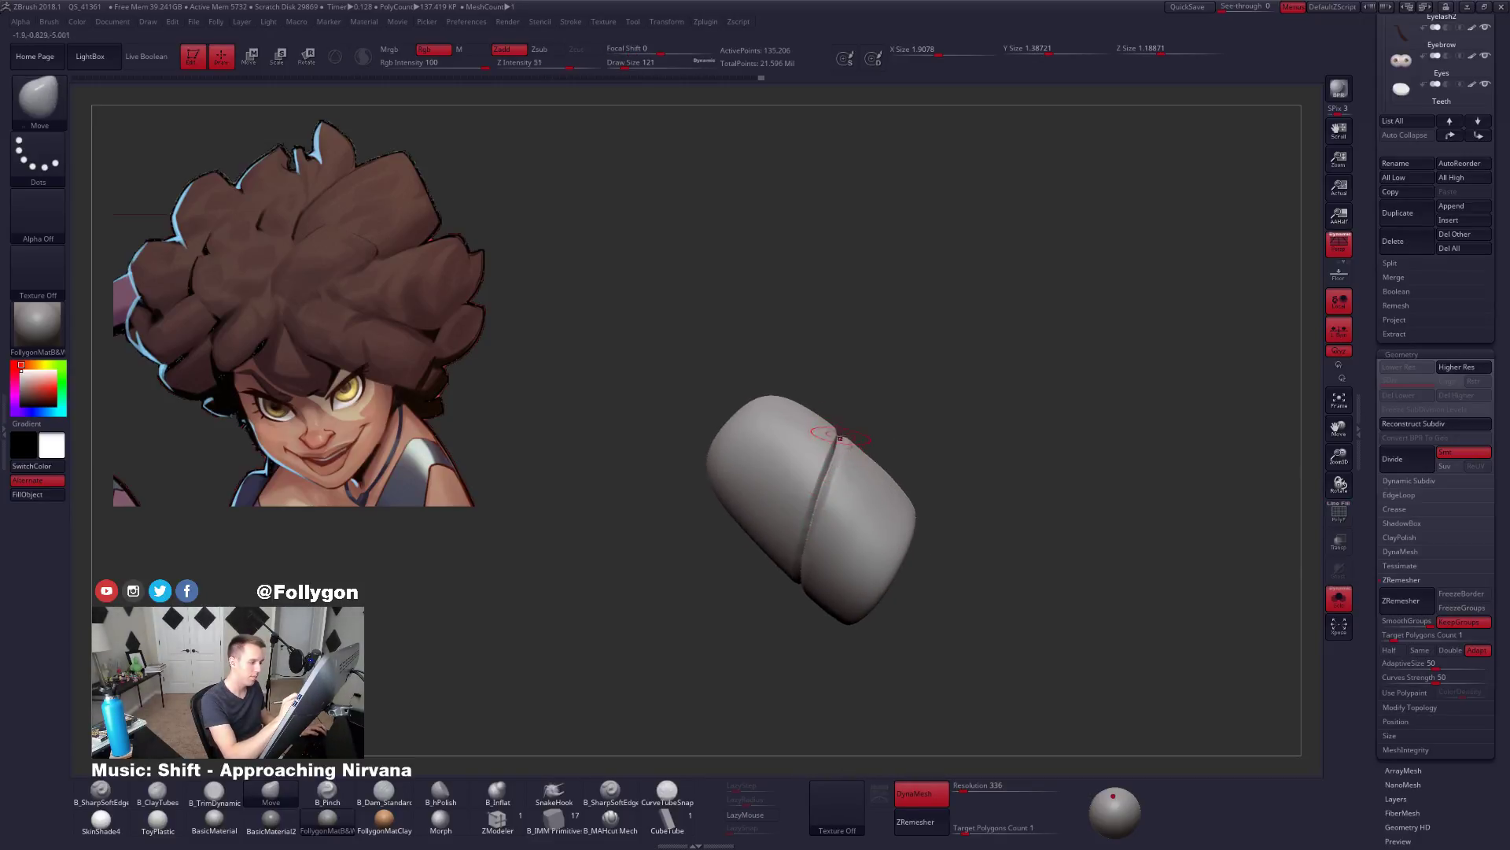
Mask the end of the clump beyond the crease with MaskLasso.
{"action": "key", "text": "ctrl"}
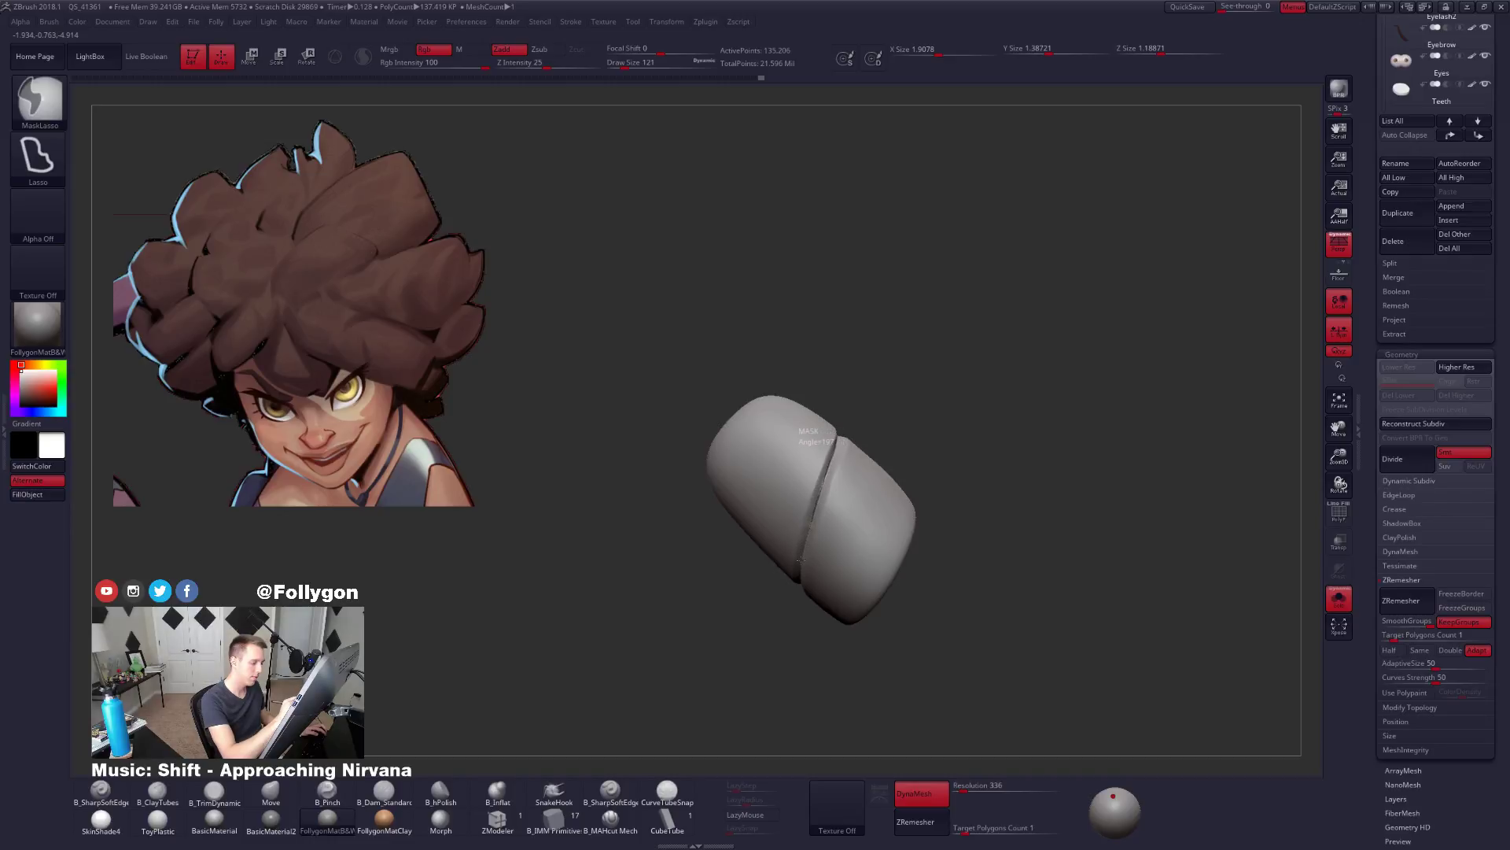
{"action": "left_click_drag", "start_coordinate": [801, 616], "coordinate": [1123, 443], "text": "ctrl"}
{"action": "mouse_move", "coordinate": [905, 629]}
{"action": "left_mouse_down"}
{"action": "mouse_move", "coordinate": [834, 621]}
{"action": "mouse_move", "coordinate": [874, 502]}
{"action": "mouse_move", "coordinate": [850, 488]}
{"action": "mouse_move", "coordinate": [826, 475]}
{"action": "mouse_move", "coordinate": [774, 504]}
{"action": "mouse_move", "coordinate": [773, 557]}
{"action": "left_mouse_up"}
{"action": "key", "text": "ctrl"}
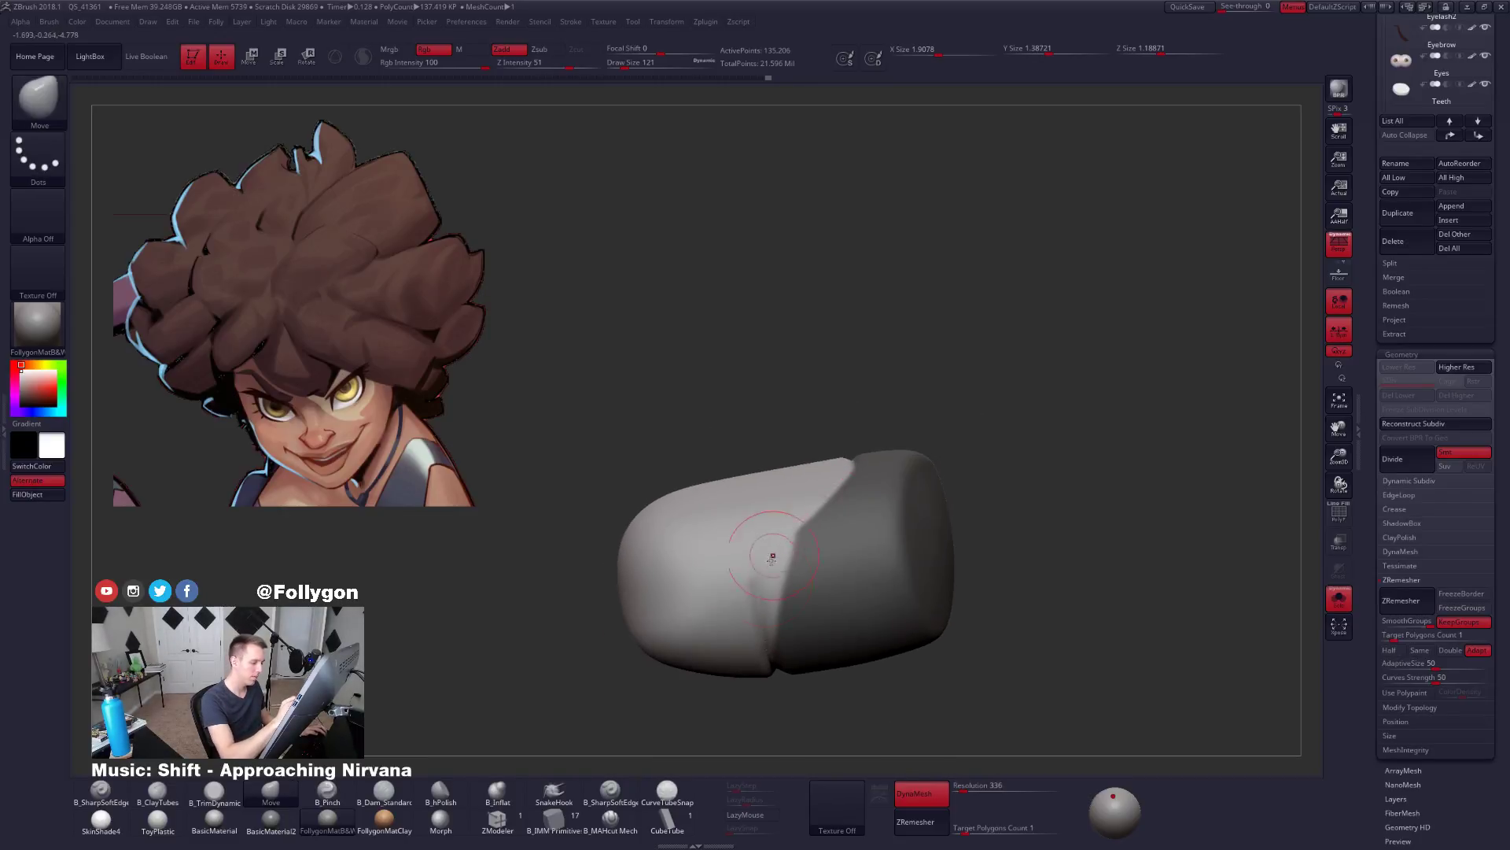
{"action": "left_click", "coordinate": [775, 664], "text": "ctrl"}
{"action": "left_click_drag", "start_coordinate": [777, 683], "coordinate": [765, 688]}
Paint the mask border to follow the crease with MaskPen at draw size 43, and switch back to MaskLasso.
{"action": "key", "text": "ctrl+f"}
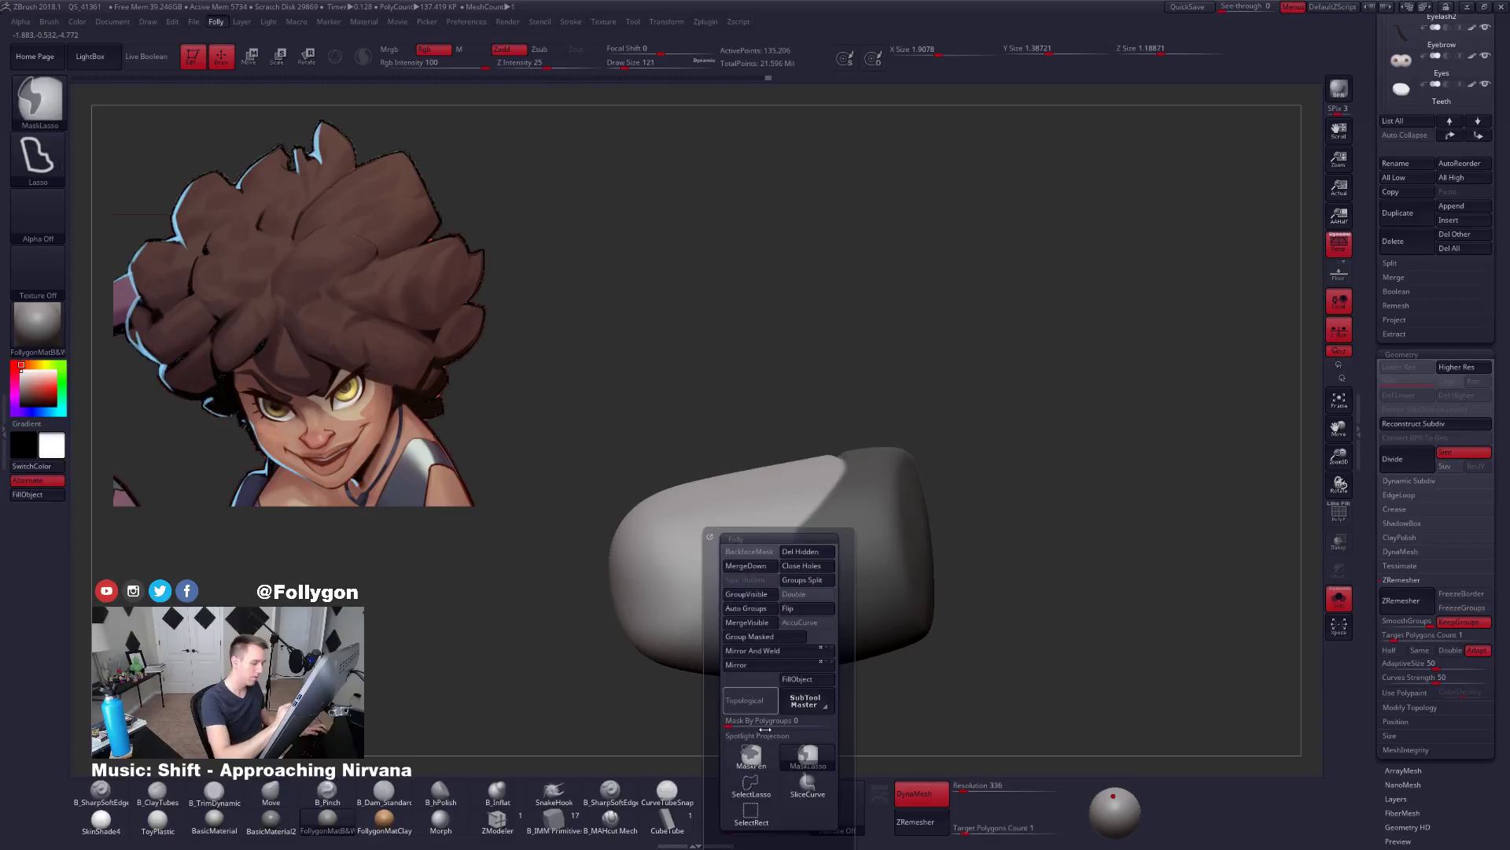
{"action": "left_click", "coordinate": [752, 756], "text": "ctrl"}
{"action": "key", "text": "space"}
{"action": "left_click_drag", "start_coordinate": [921, 512], "coordinate": [910, 512]}
{"action": "key", "text": "ctrl"}
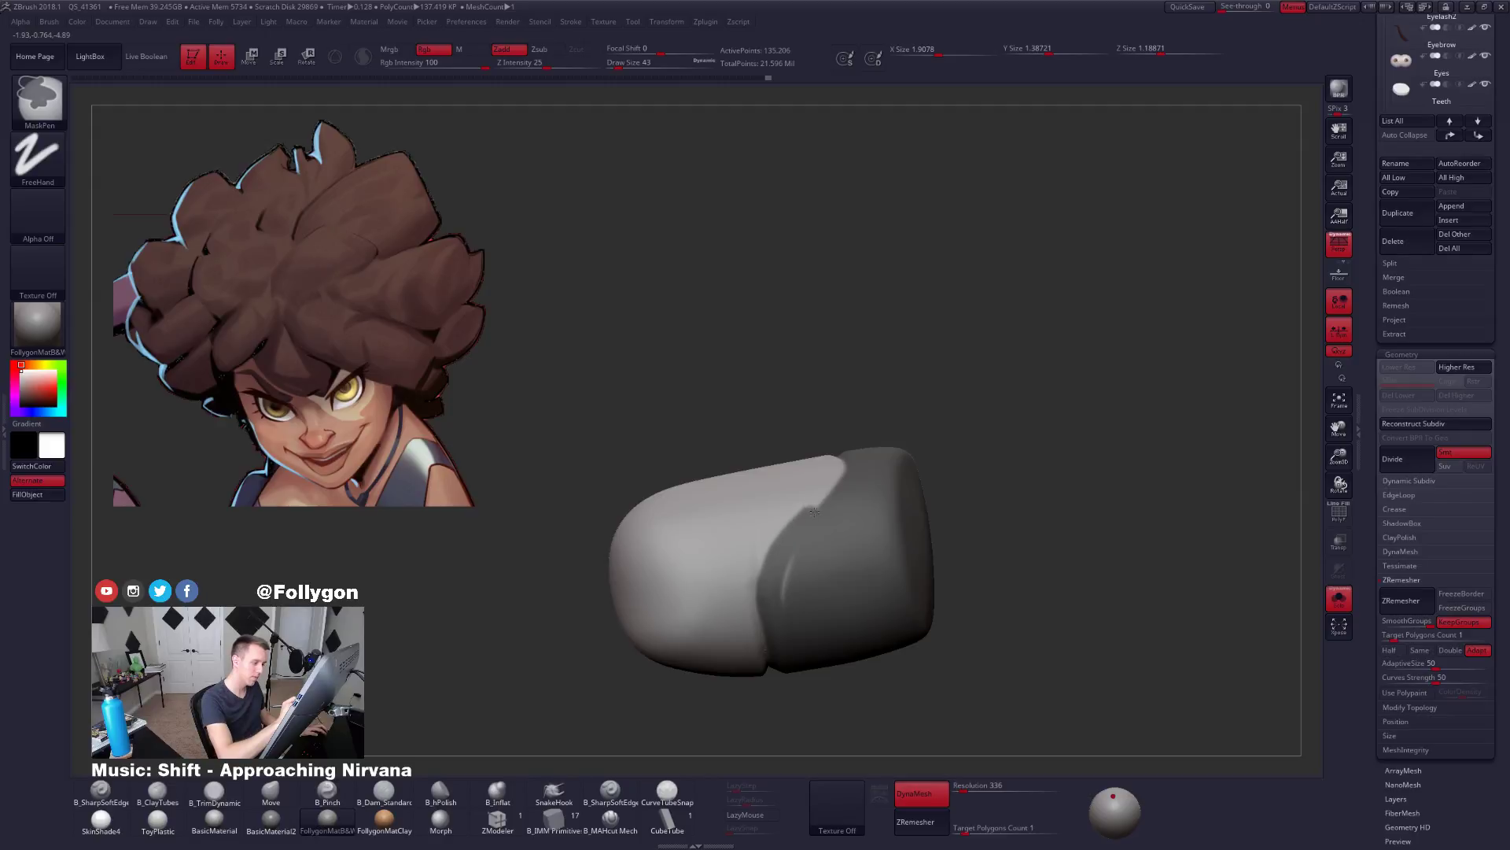
{"action": "left_click_drag", "start_coordinate": [784, 582], "coordinate": [796, 541]}
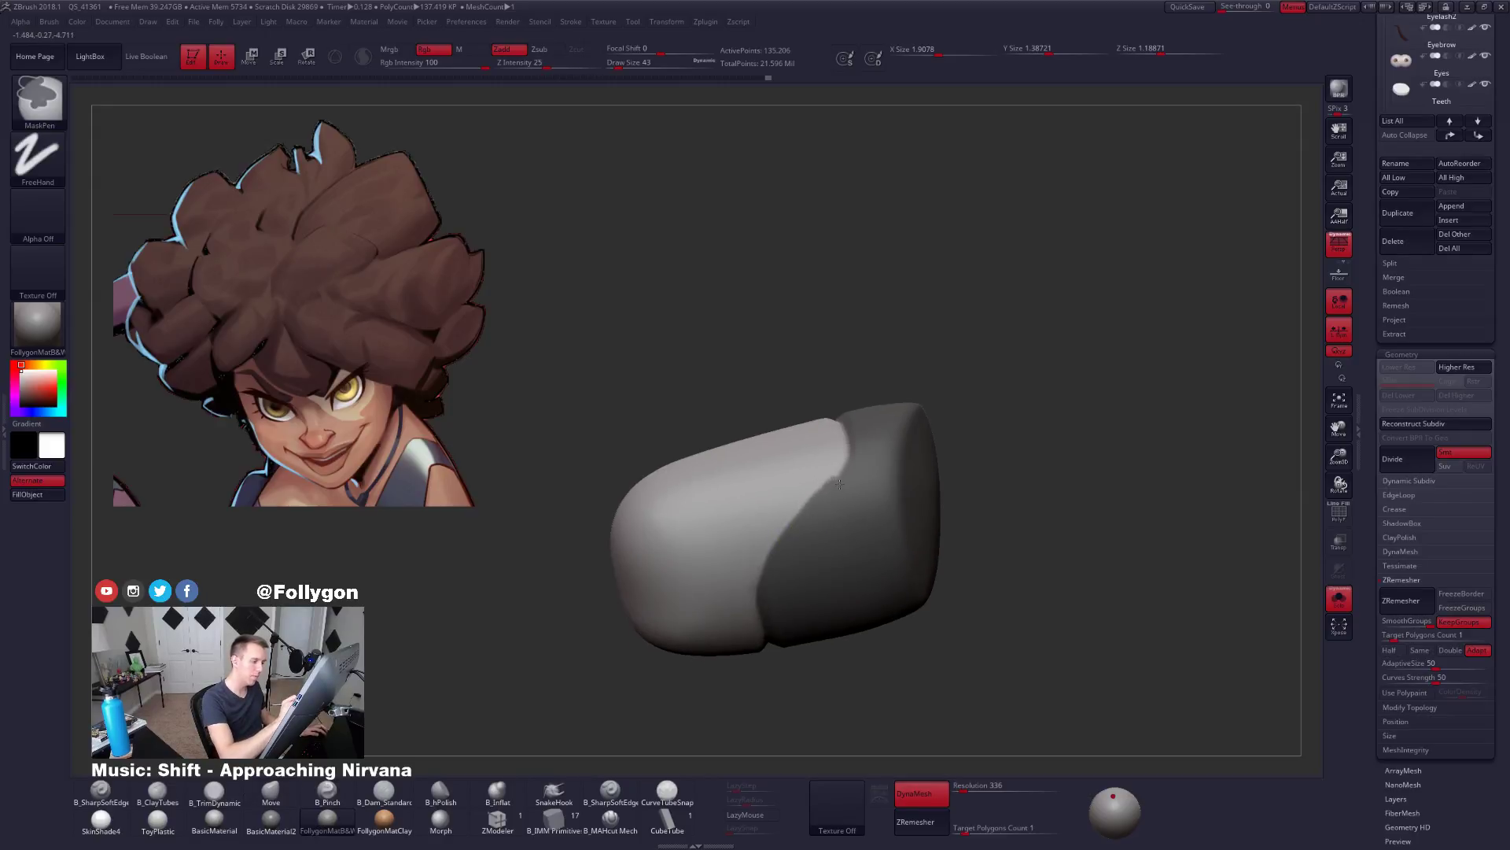
{"action": "key", "text": "ctrl+f"}
{"action": "left_click", "coordinate": [848, 722]}
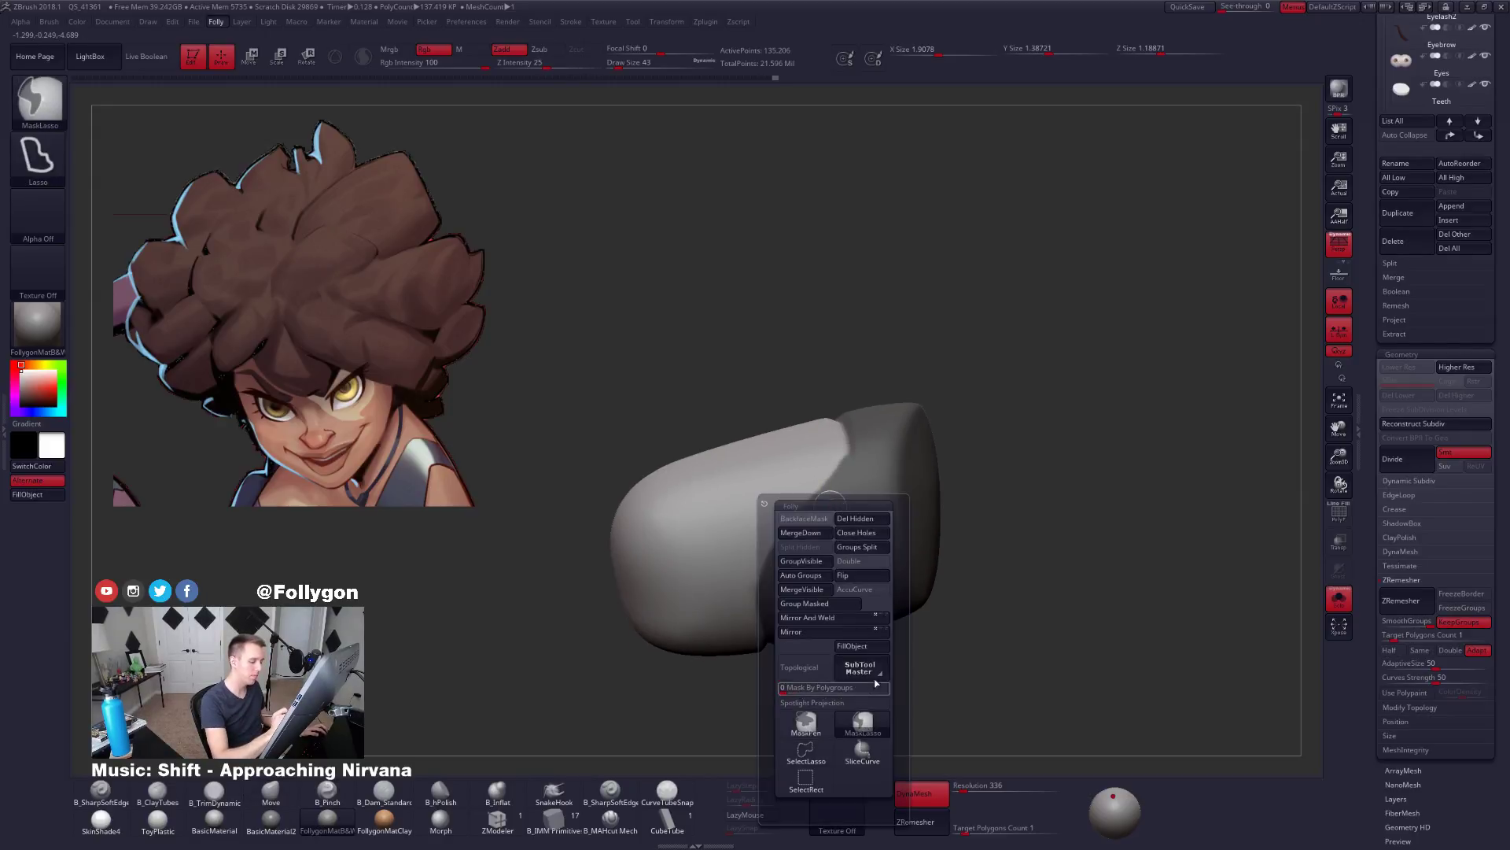
Test a lasso mask on the clump's rounded end and turn on backface masking for MaskLasso.
{"action": "mouse_move", "coordinate": [667, 430]}
{"action": "left_mouse_down", "text": "ctrl"}
{"action": "mouse_move", "coordinate": [587, 588]}
{"action": "mouse_move", "coordinate": [672, 578]}
{"action": "left_mouse_up", "text": "ctrl"}
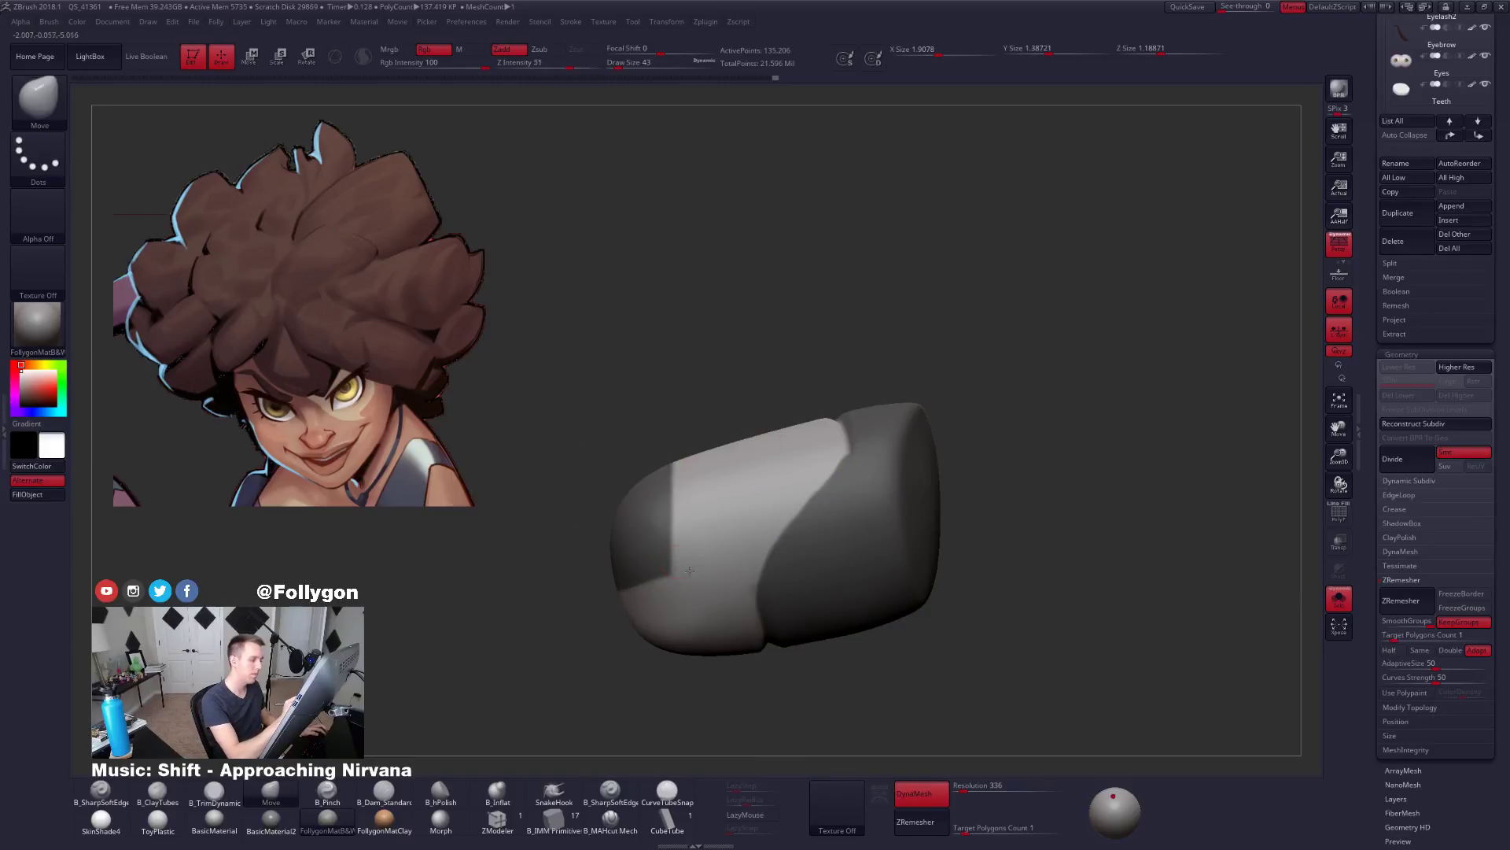
{"action": "mouse_move", "coordinate": [598, 607]}
{"action": "left_mouse_down"}
{"action": "mouse_move", "coordinate": [758, 583]}
{"action": "mouse_move", "coordinate": [692, 589]}
{"action": "left_mouse_up"}
{"action": "key", "text": "ctrl+f"}
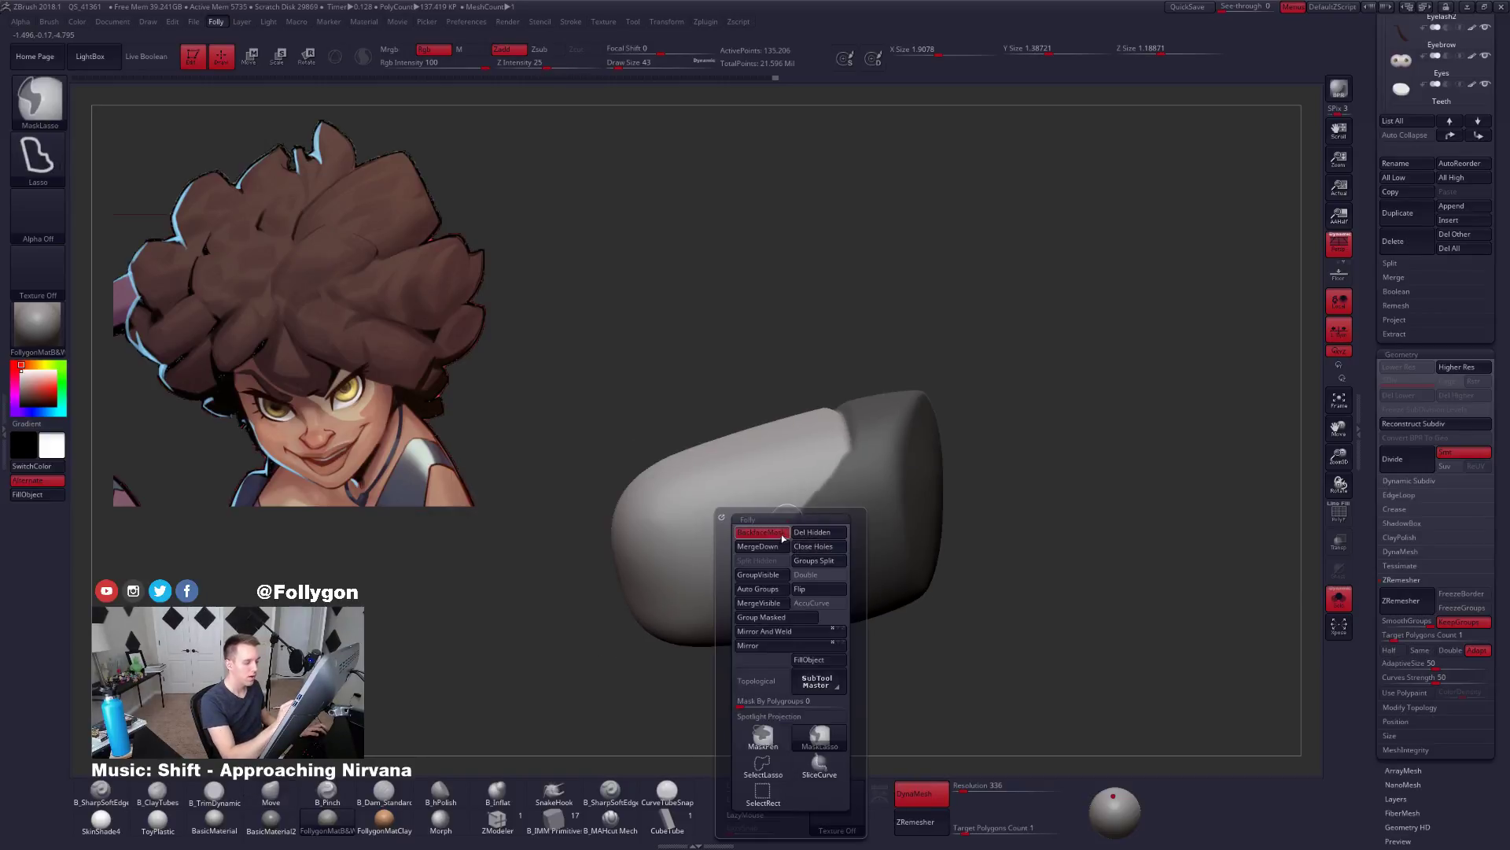
Invert the clump's mask and refine its border along the crease with MaskPen at draw size 38.
{"action": "right_click_drag", "start_coordinate": [854, 523], "coordinate": [903, 506], "text": "alt"}
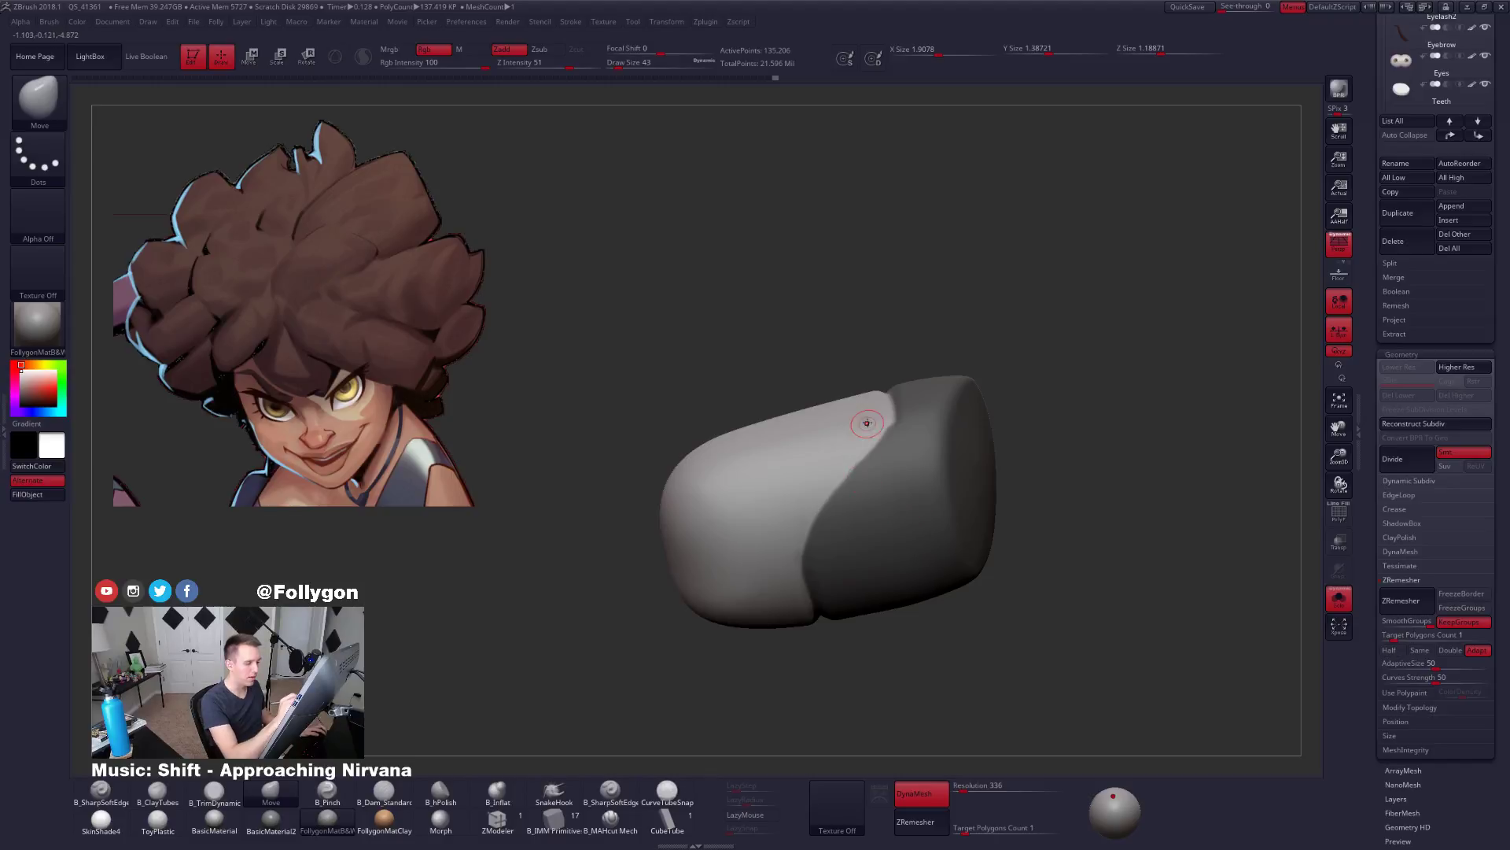
{"action": "left_click", "coordinate": [998, 364], "text": "ctrl"}
{"action": "key", "text": "space"}
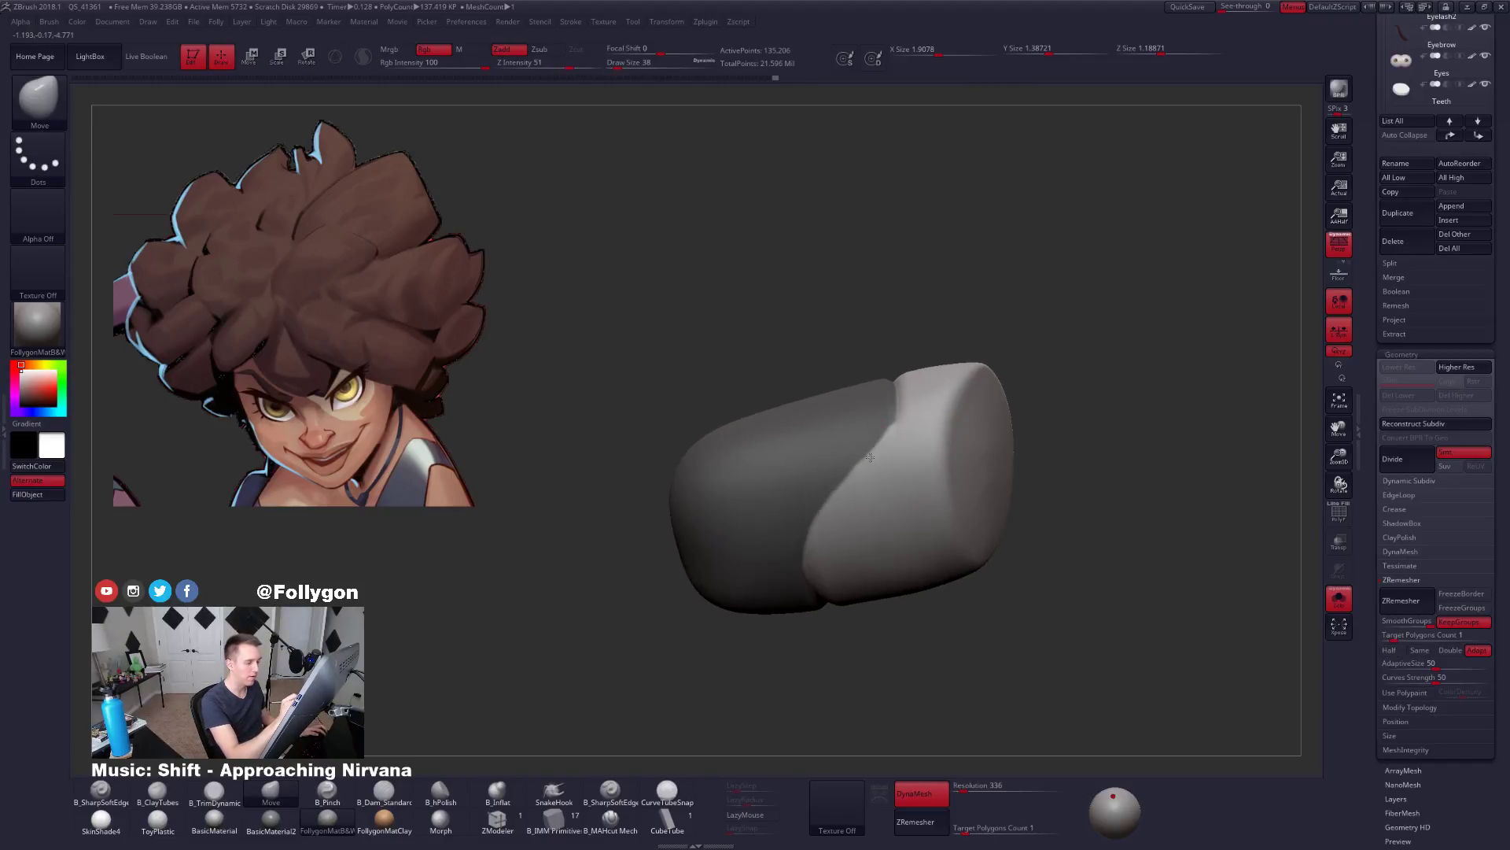
{"action": "key", "text": "ctrl"}
{"action": "left_click_drag", "start_coordinate": [905, 459], "coordinate": [893, 477], "text": "ctrl"}
{"action": "key", "text": "space"}
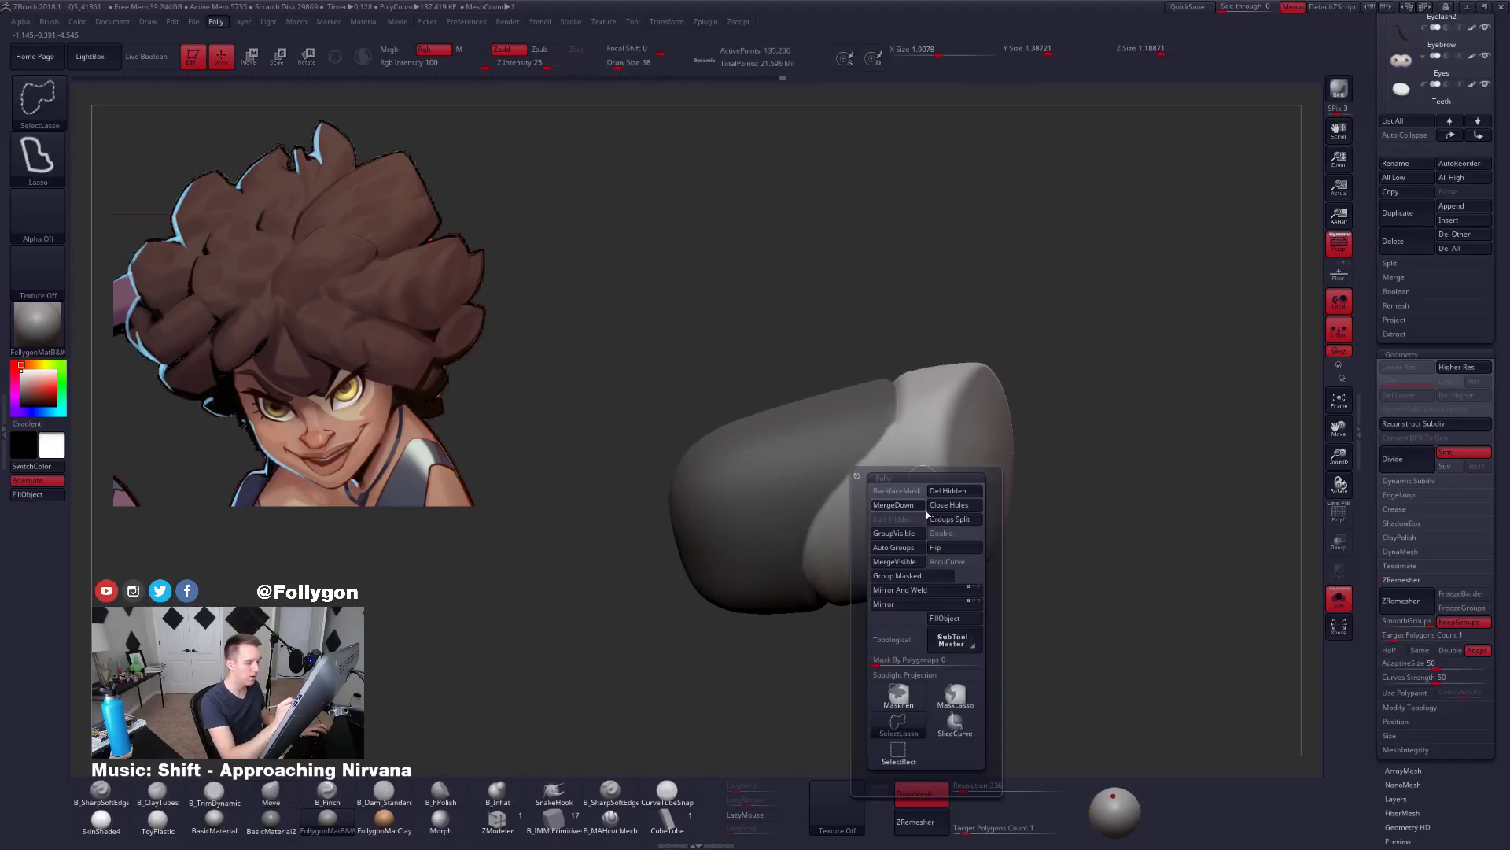
{"action": "left_click", "coordinate": [913, 704]}
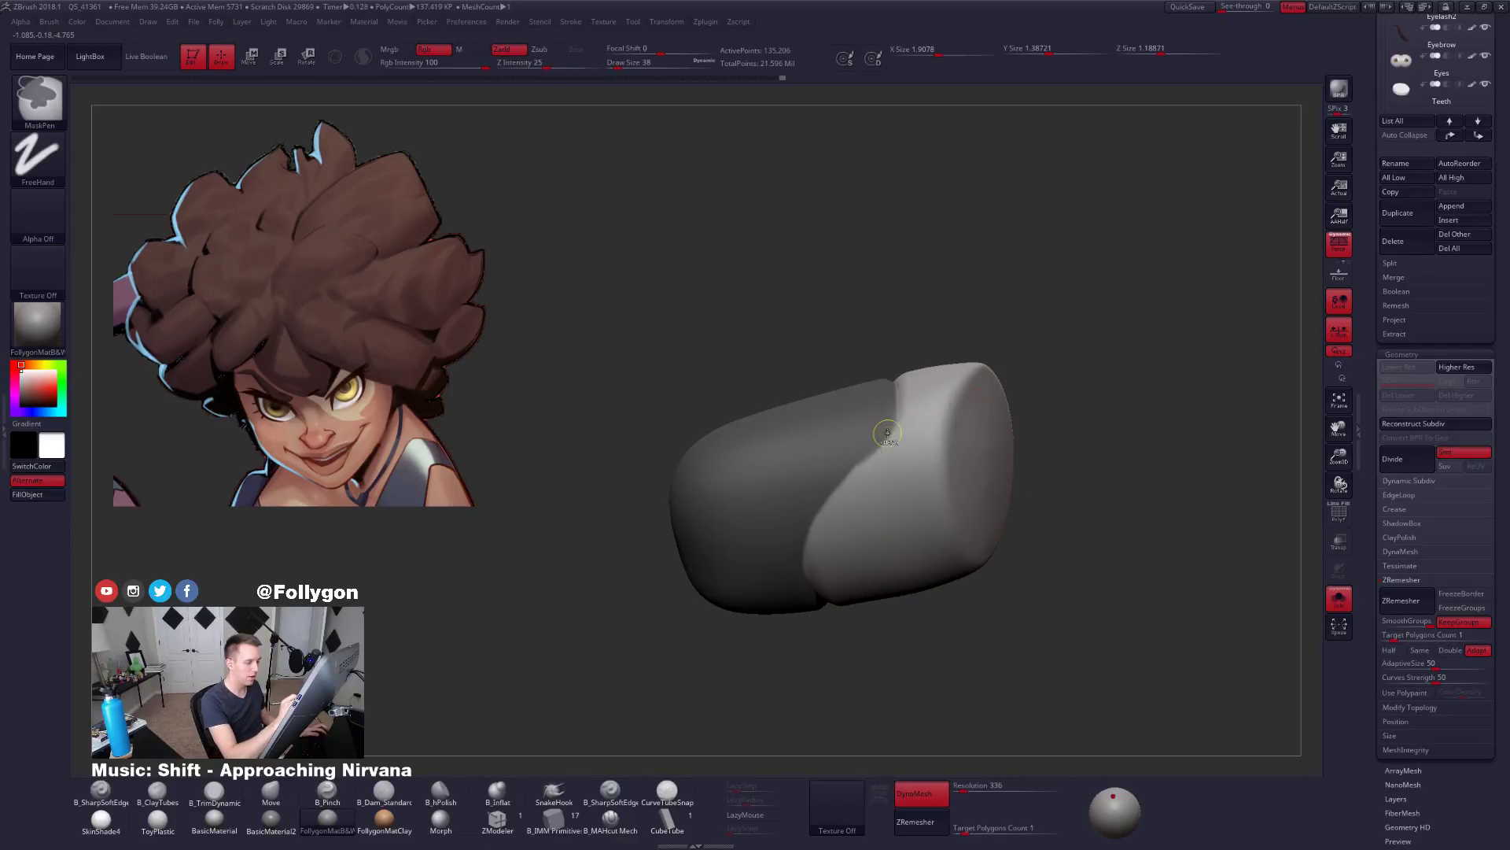
{"action": "mouse_move", "coordinate": [822, 534]}
{"action": "right_mouse_down"}
{"action": "mouse_move", "coordinate": [840, 528]}
{"action": "mouse_move", "coordinate": [797, 580]}
{"action": "mouse_move", "coordinate": [866, 519]}
{"action": "mouse_move", "coordinate": [832, 617]}
{"action": "mouse_move", "coordinate": [876, 604]}
{"action": "right_mouse_up"}
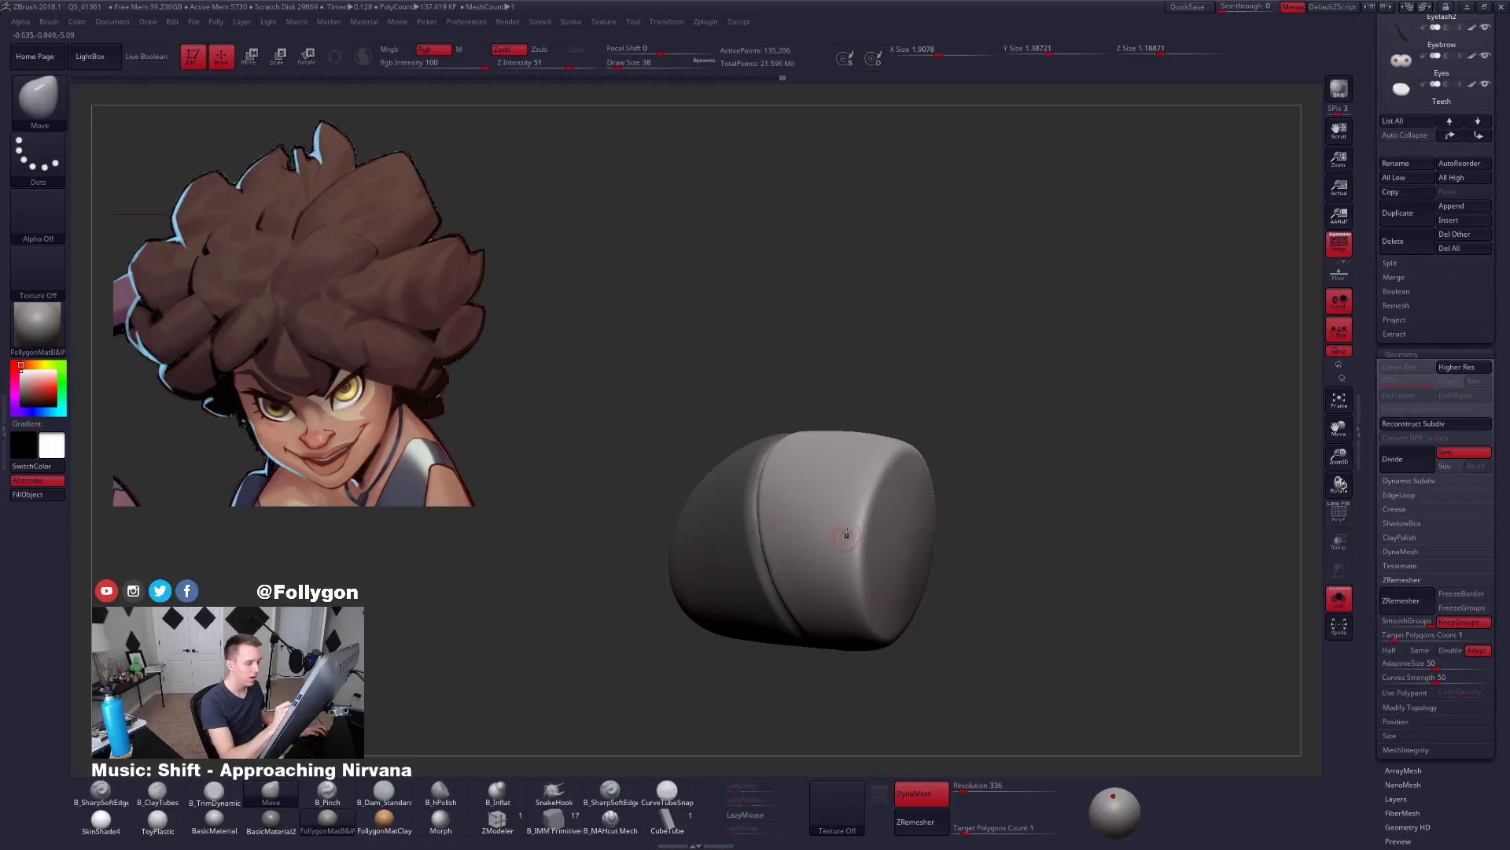
{"action": "mouse_move", "coordinate": [846, 535]}
{"action": "right_mouse_down"}
{"action": "mouse_move", "coordinate": [836, 658]}
{"action": "mouse_move", "coordinate": [850, 591]}
{"action": "mouse_move", "coordinate": [837, 521]}
{"action": "right_mouse_up"}
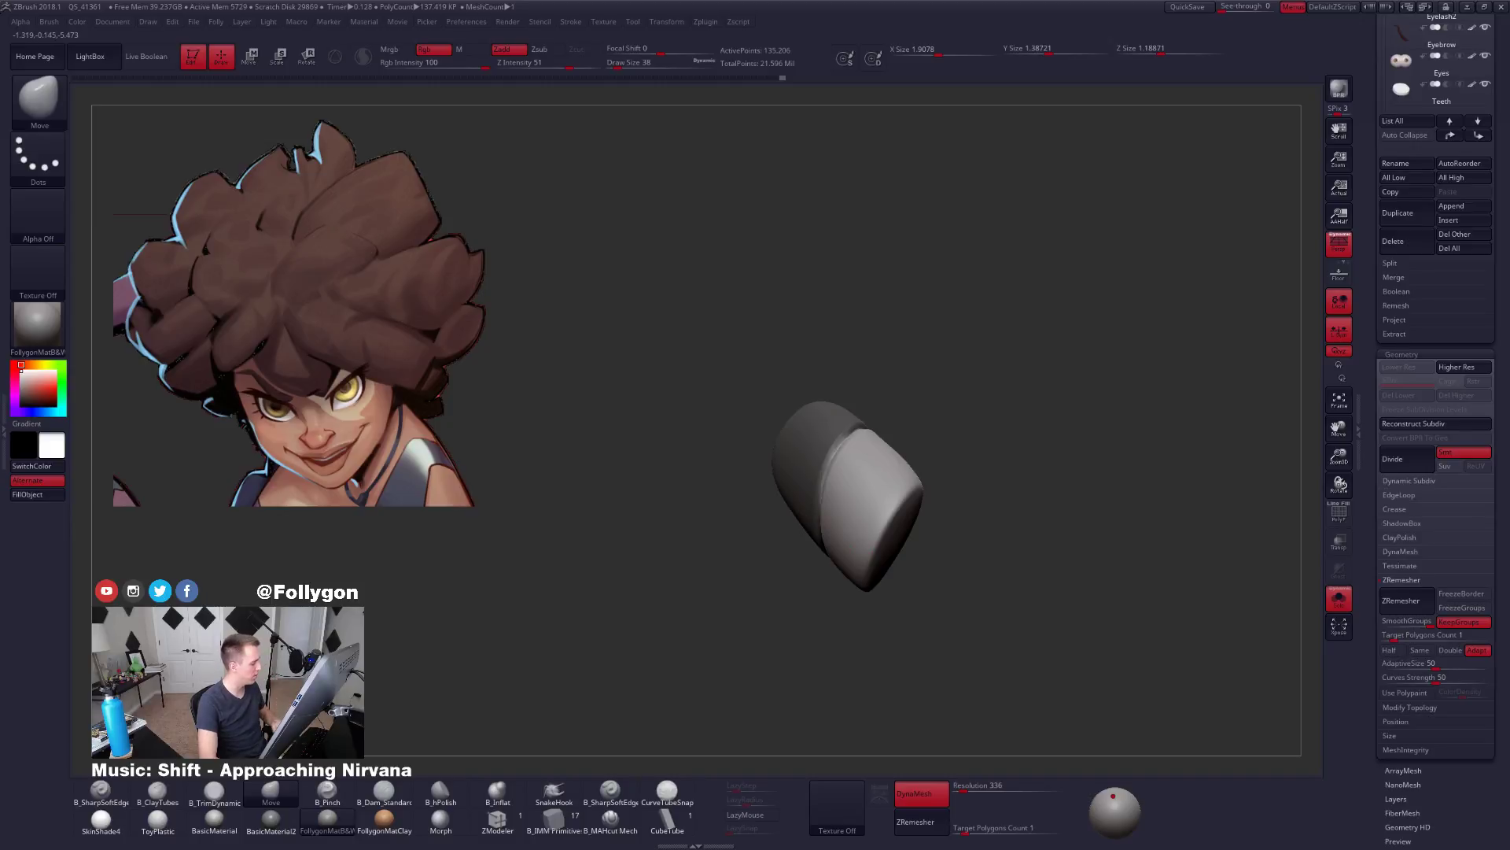
Compare the BackfaceMask setting across brushes including B_TrimDynamic, B_Standard, B_Dam_Standard and B_Pinch, finishing on B_Pinch.
{"action": "left_click", "coordinate": [221, 790]}
{"action": "key", "text": "ctrl+shift+f"}
{"action": "left_click", "coordinate": [652, 428]}
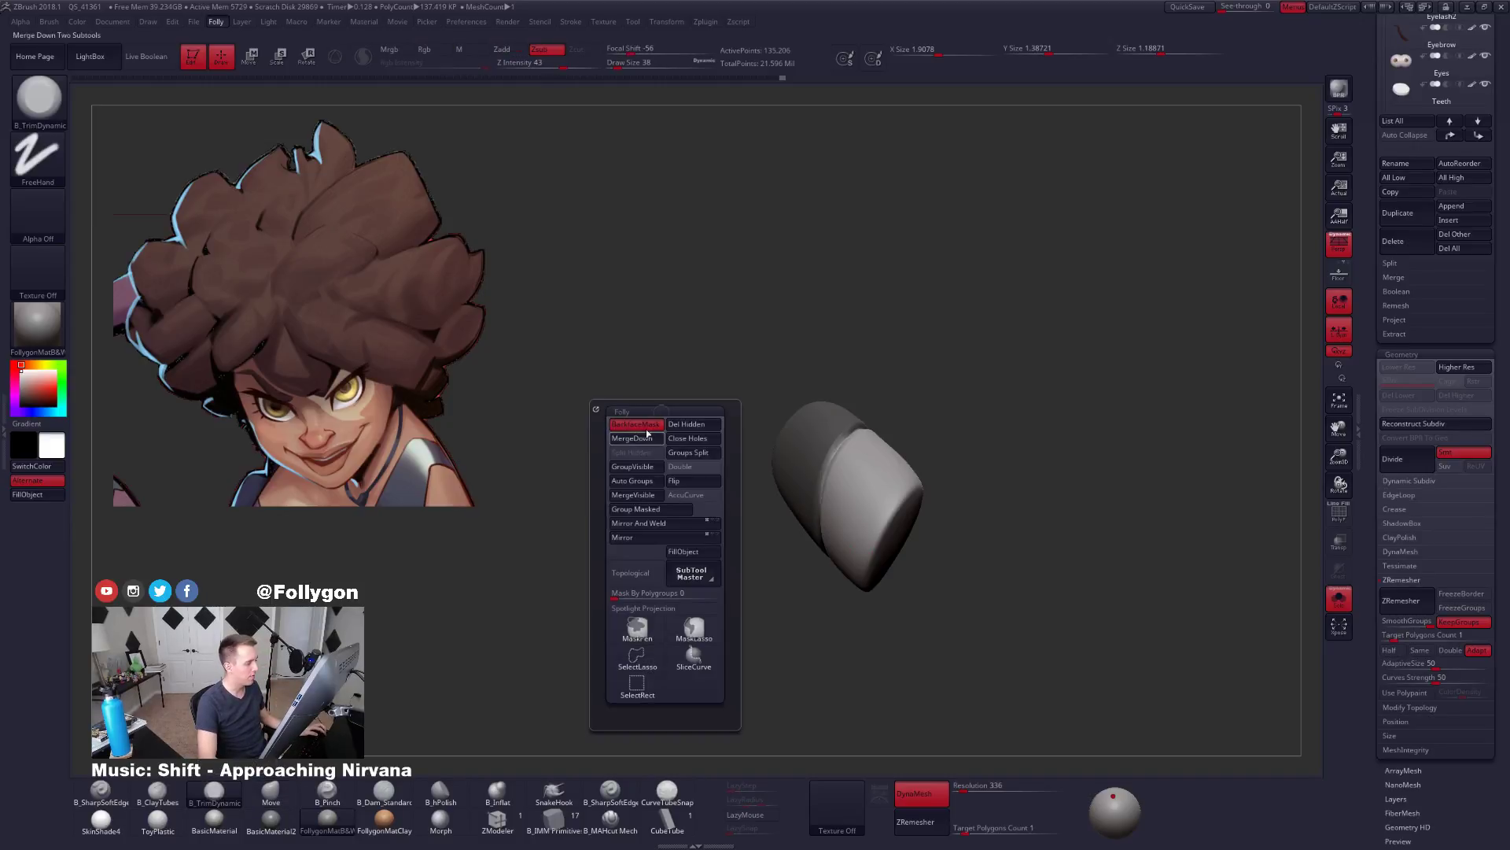
{"action": "key", "text": "b"}
{"action": "key", "text": "c"}
{"action": "key", "text": "t"}
{"action": "key", "text": "1"}
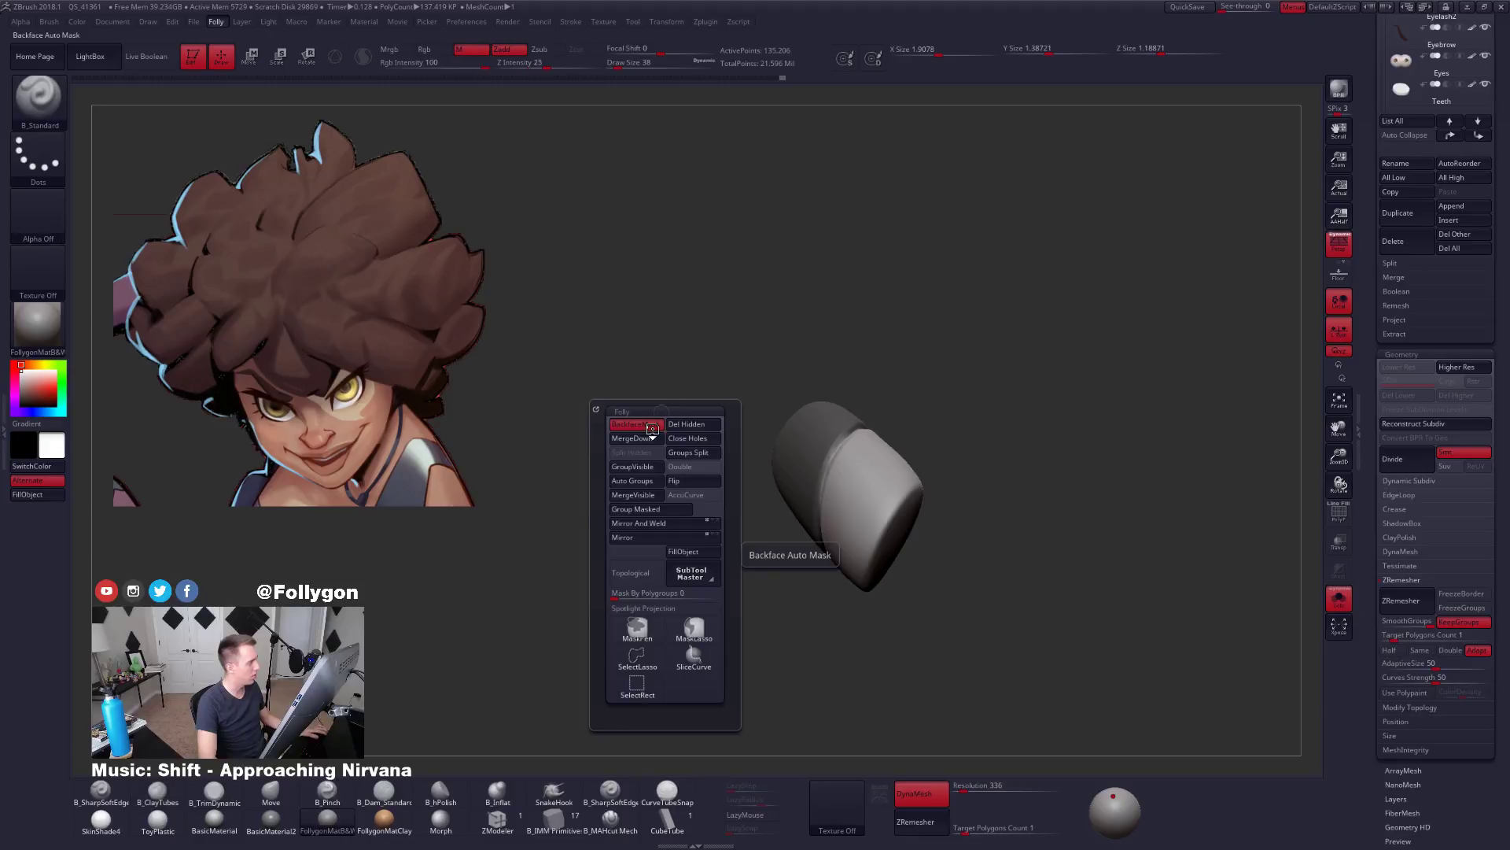
{"action": "key", "text": "2"}
{"action": "key", "text": "3"}
{"action": "key", "text": "4"}
{"action": "key", "text": "5"}
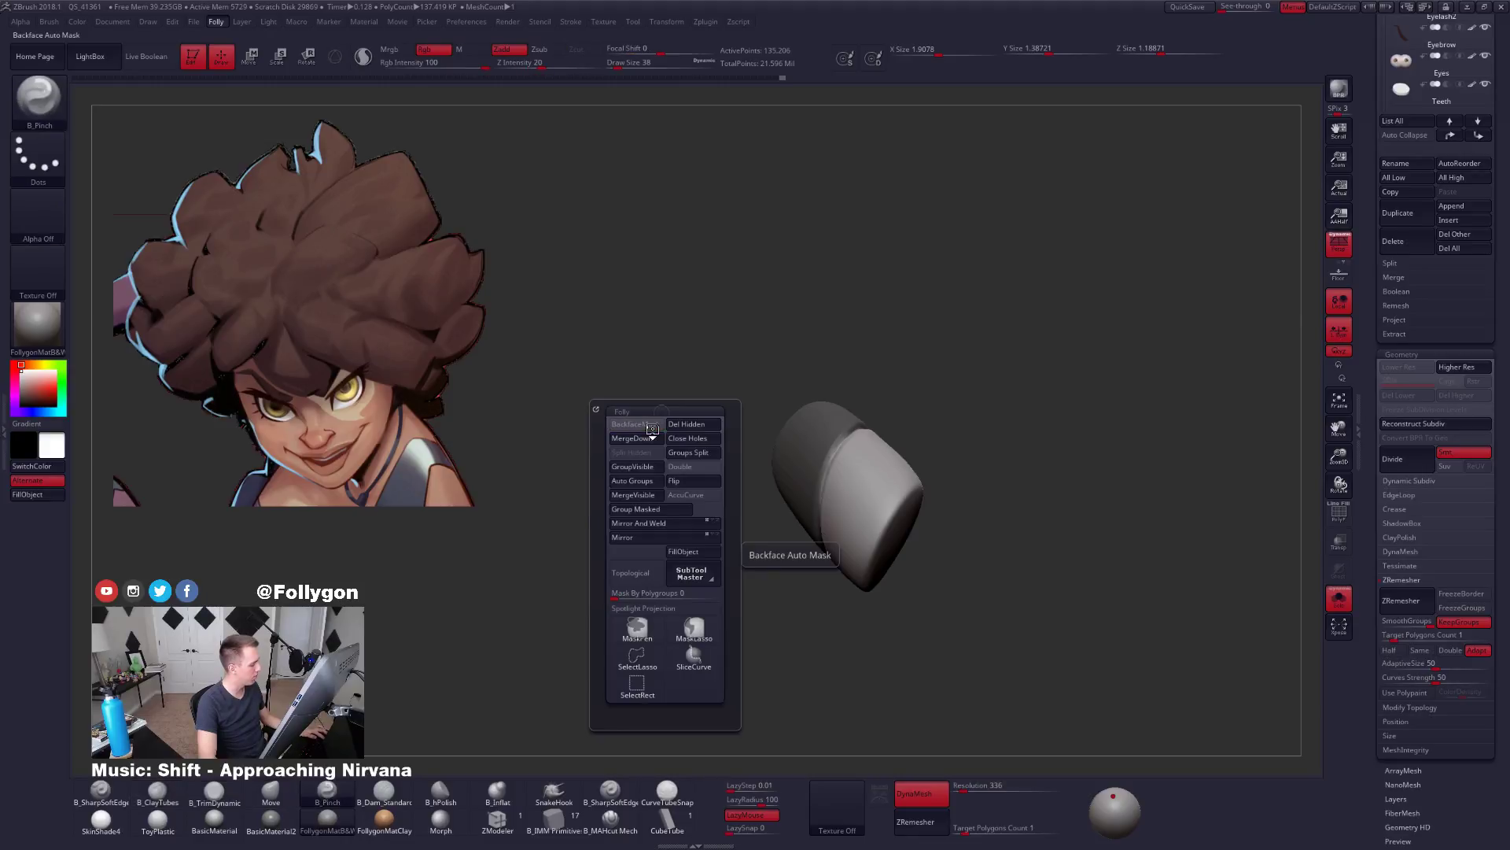
{"action": "key", "text": "6"}
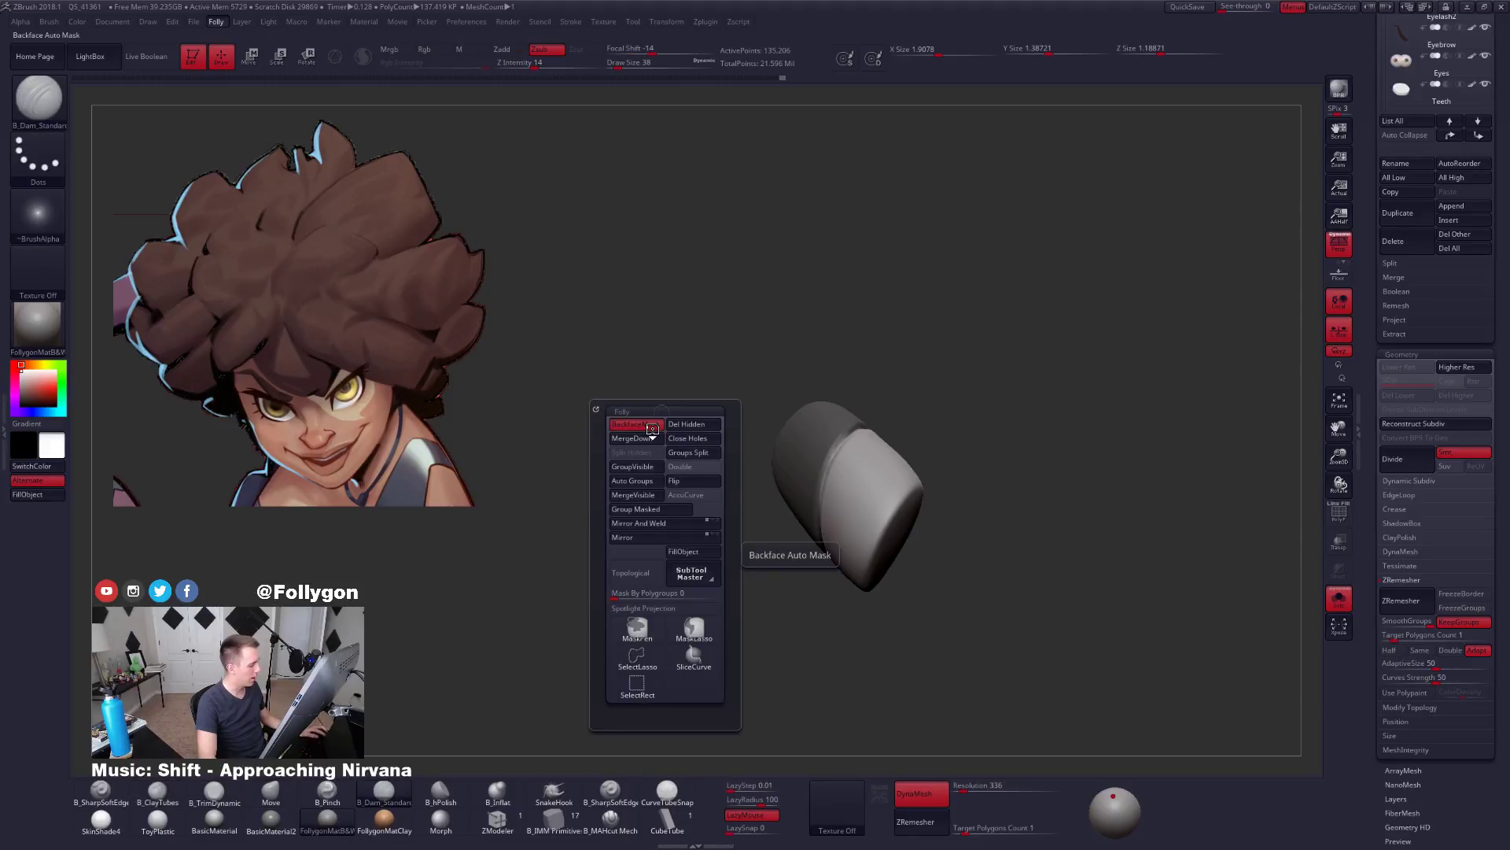
{"action": "key", "text": "5"}
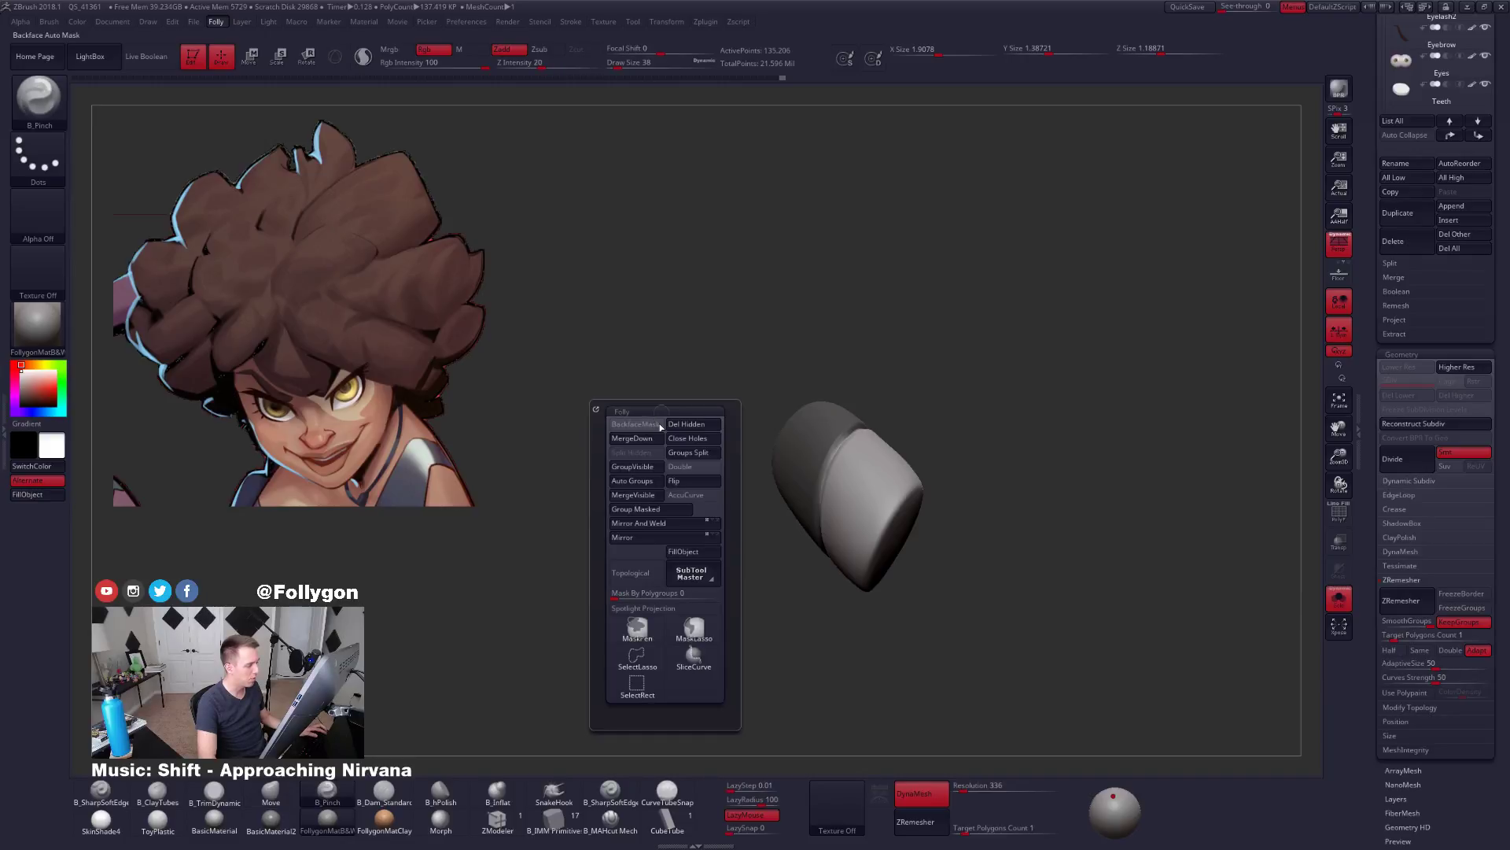
Convert the mask into separate polygroups along the crease and display them with the mask cleared.
{"action": "right_click_drag", "start_coordinate": [858, 487], "coordinate": [867, 500], "text": "ctrl"}
{"action": "key", "text": "ctrl+f"}
{"action": "left_click", "coordinate": [848, 501]}
{"action": "mouse_move", "coordinate": [841, 413]}
{"action": "right_mouse_down", "text": "ctrl"}
{"action": "mouse_move", "coordinate": [870, 448]}
{"action": "mouse_move", "coordinate": [862, 398]}
{"action": "right_mouse_up", "text": "ctrl"}
{"action": "key", "text": "shift+f"}
{"action": "key", "text": "shift+f"}
{"action": "right_click_drag", "start_coordinate": [870, 468], "coordinate": [819, 523], "text": "ctrl"}
{"action": "key", "text": "shift+f"}
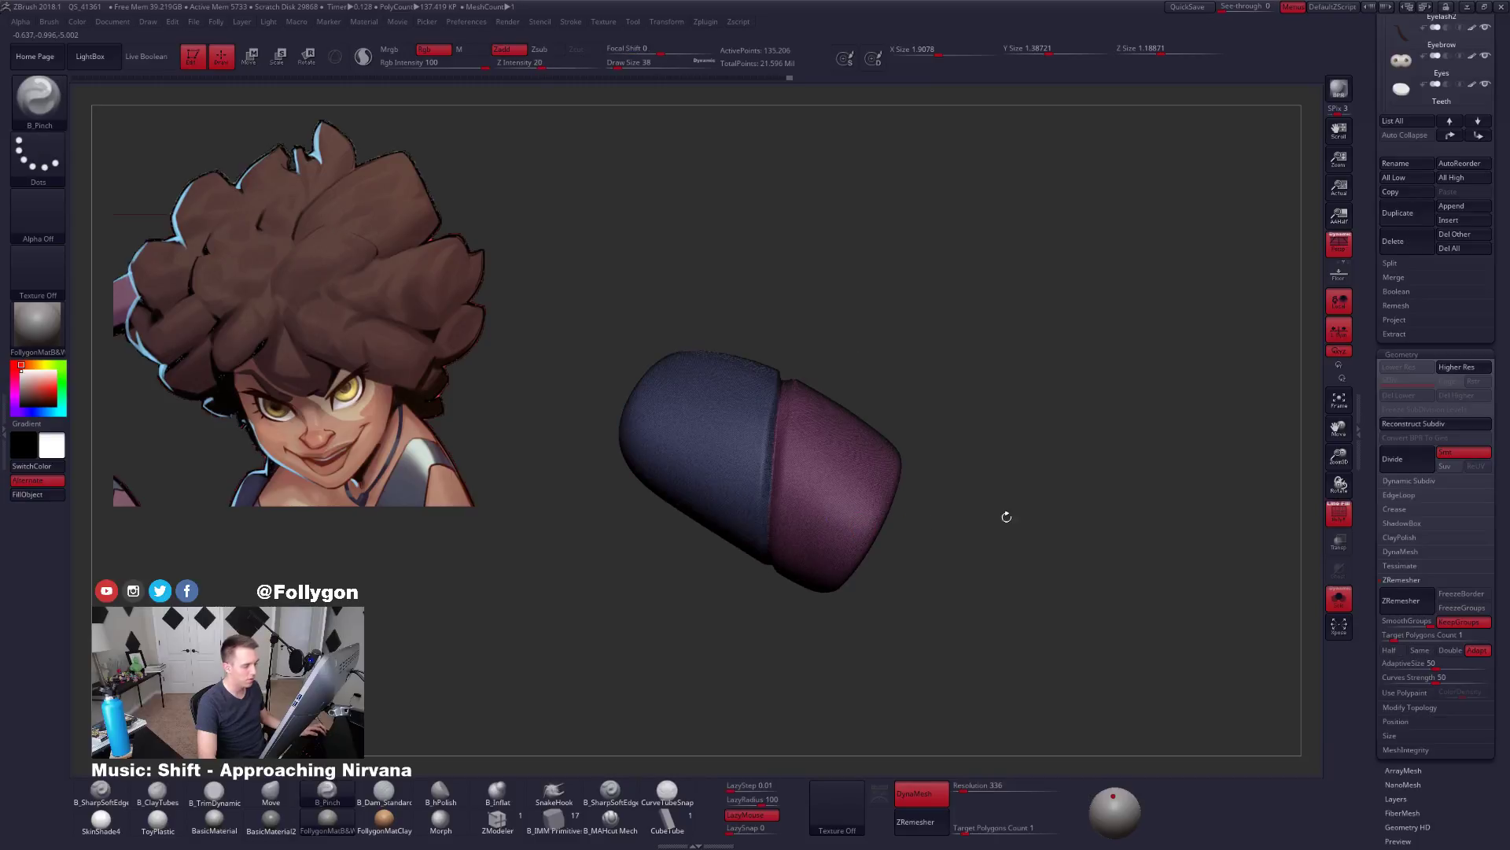
{"action": "left_click_drag", "start_coordinate": [1377, 347], "coordinate": [1383, 381]}
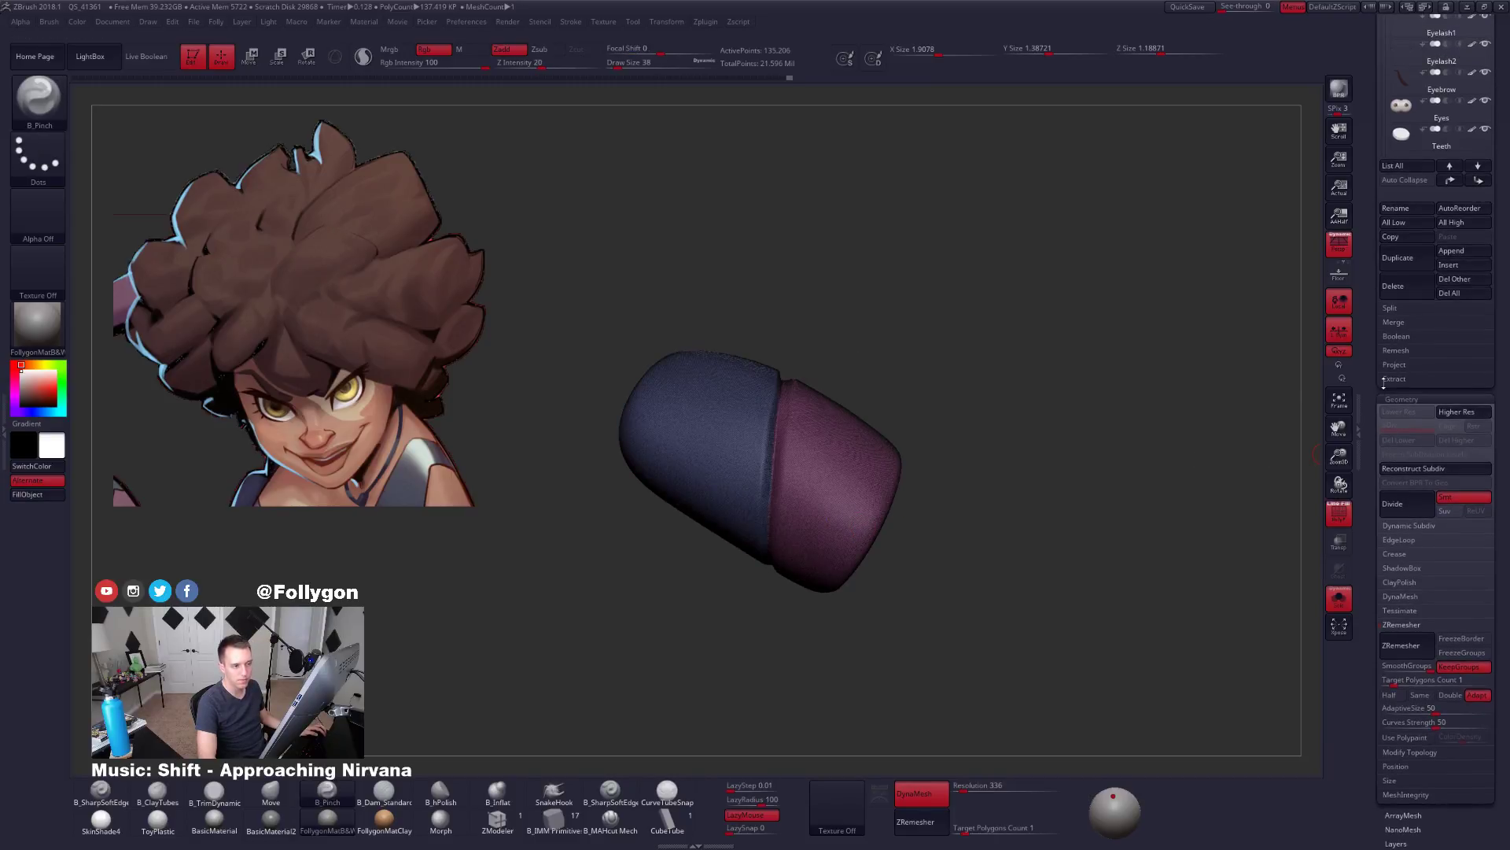
{"action": "left_click", "coordinate": [362, 57]}
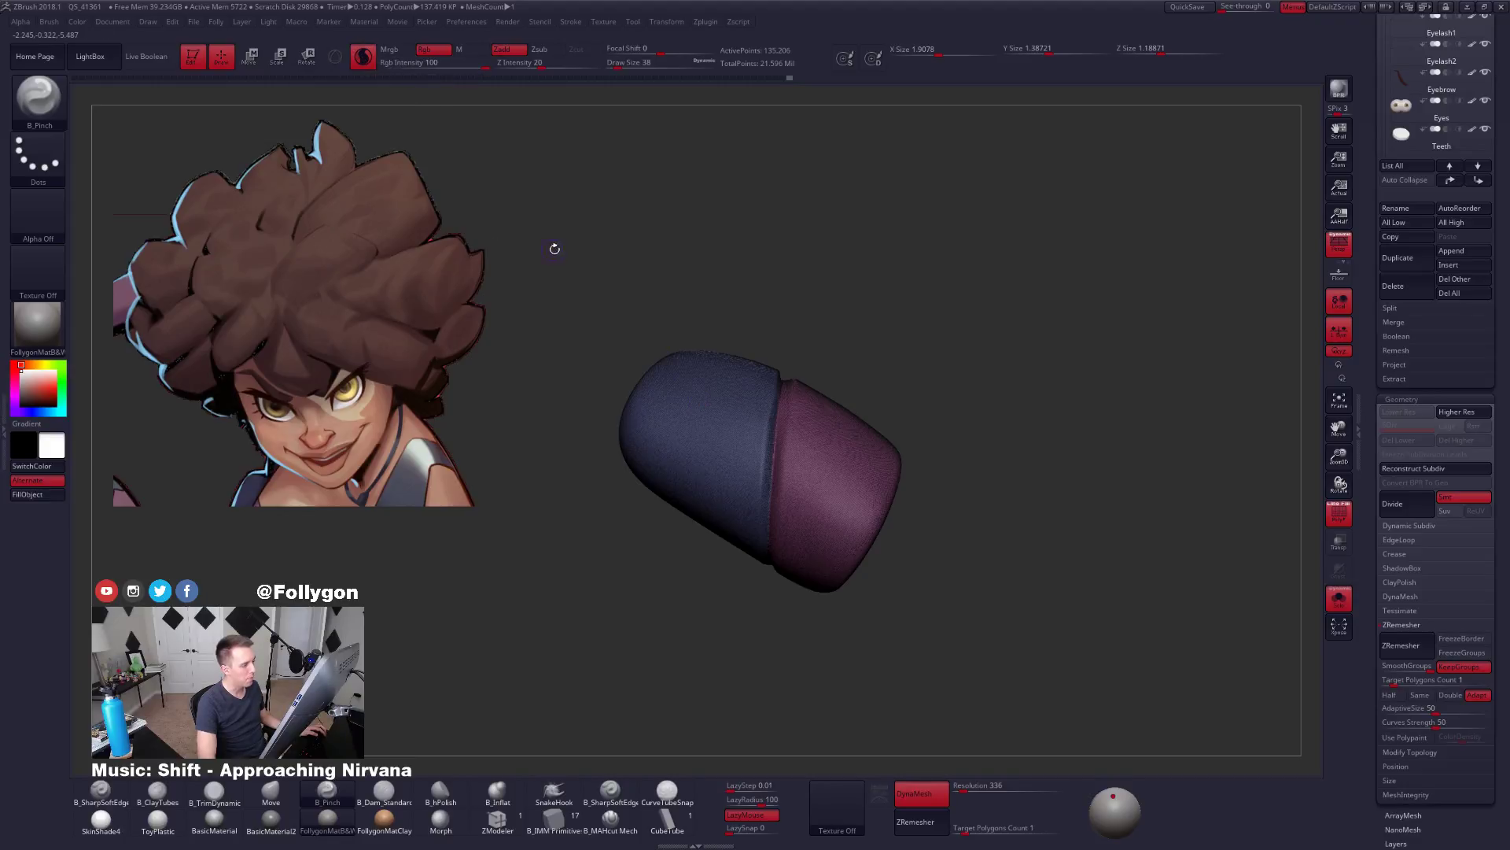
{"action": "left_click", "coordinate": [367, 69]}
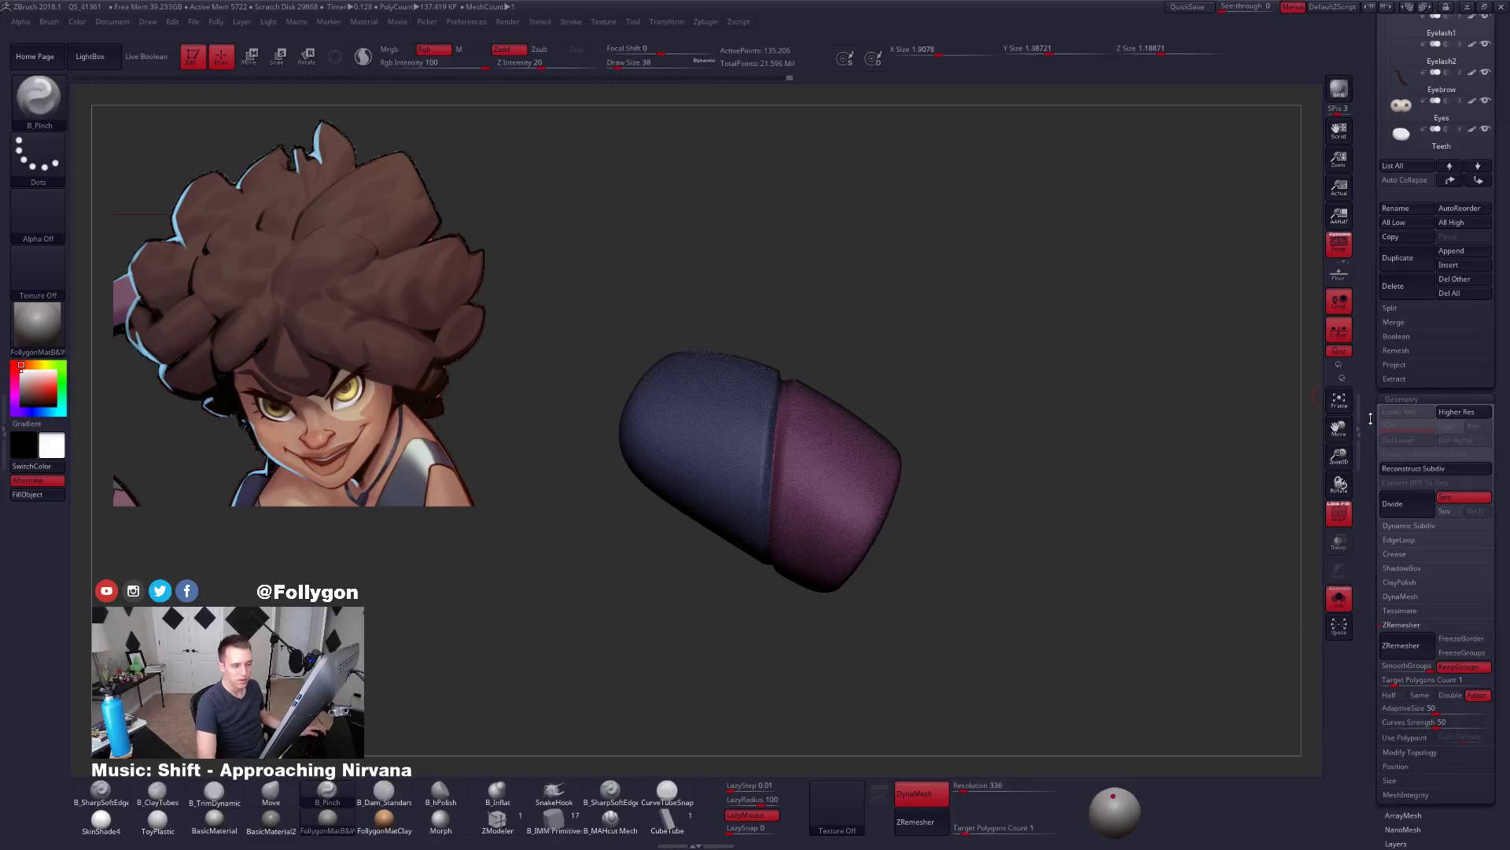
ZRemesh the clump with KeepGroups on and Target Polygons Count 1, and display the new wireframe.
{"action": "key", "text": "shift+f"}
{"action": "left_click_drag", "start_coordinate": [1370, 419], "coordinate": [1419, 571]}
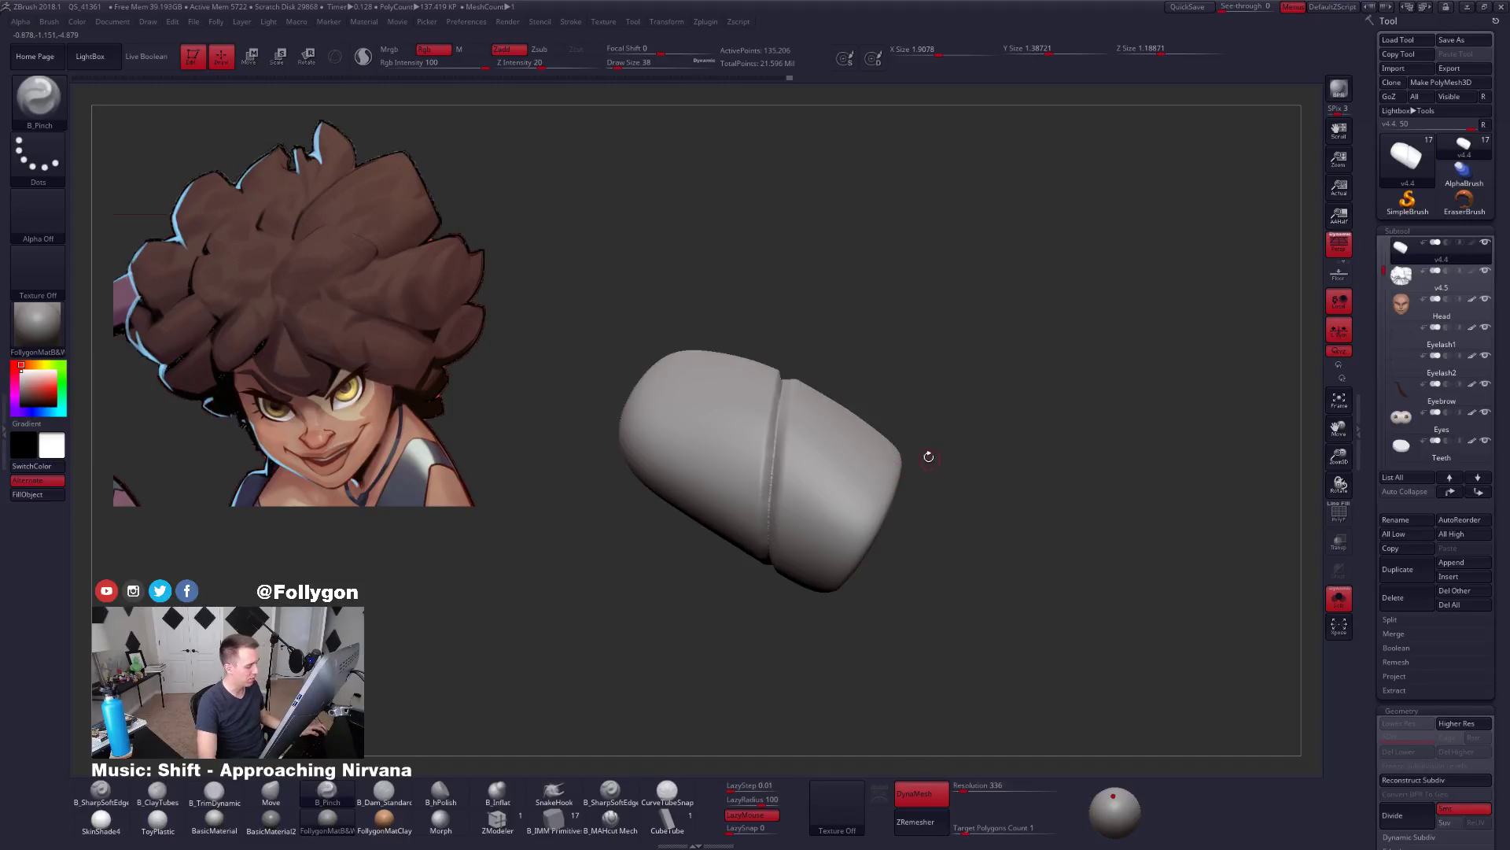
{"action": "key", "text": "shift+f"}
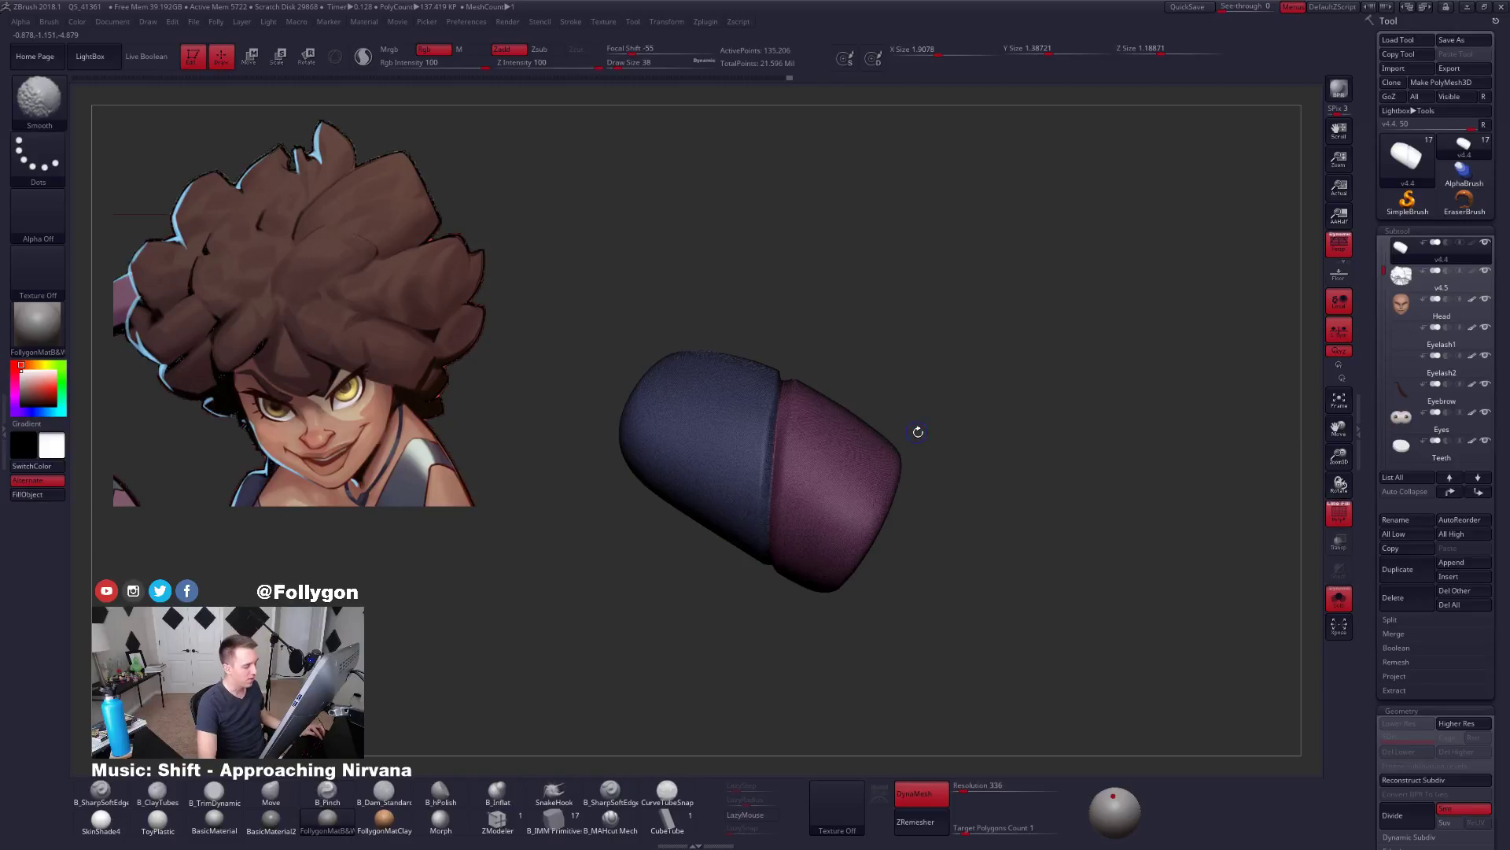
{"action": "key", "text": "shift+f"}
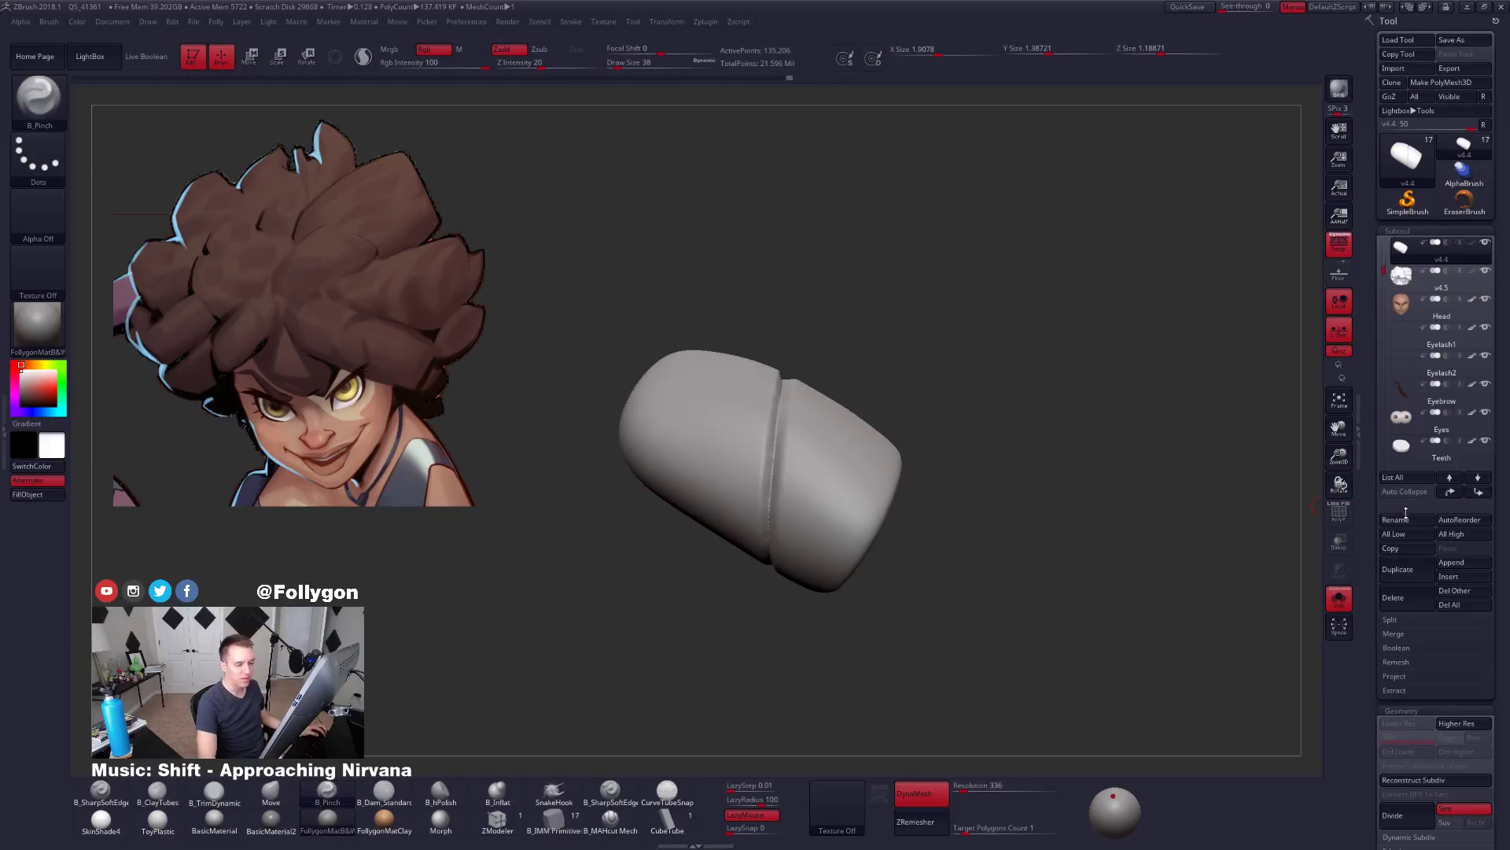
{"action": "left_click_drag", "start_coordinate": [1406, 512], "coordinate": [1372, 411]}
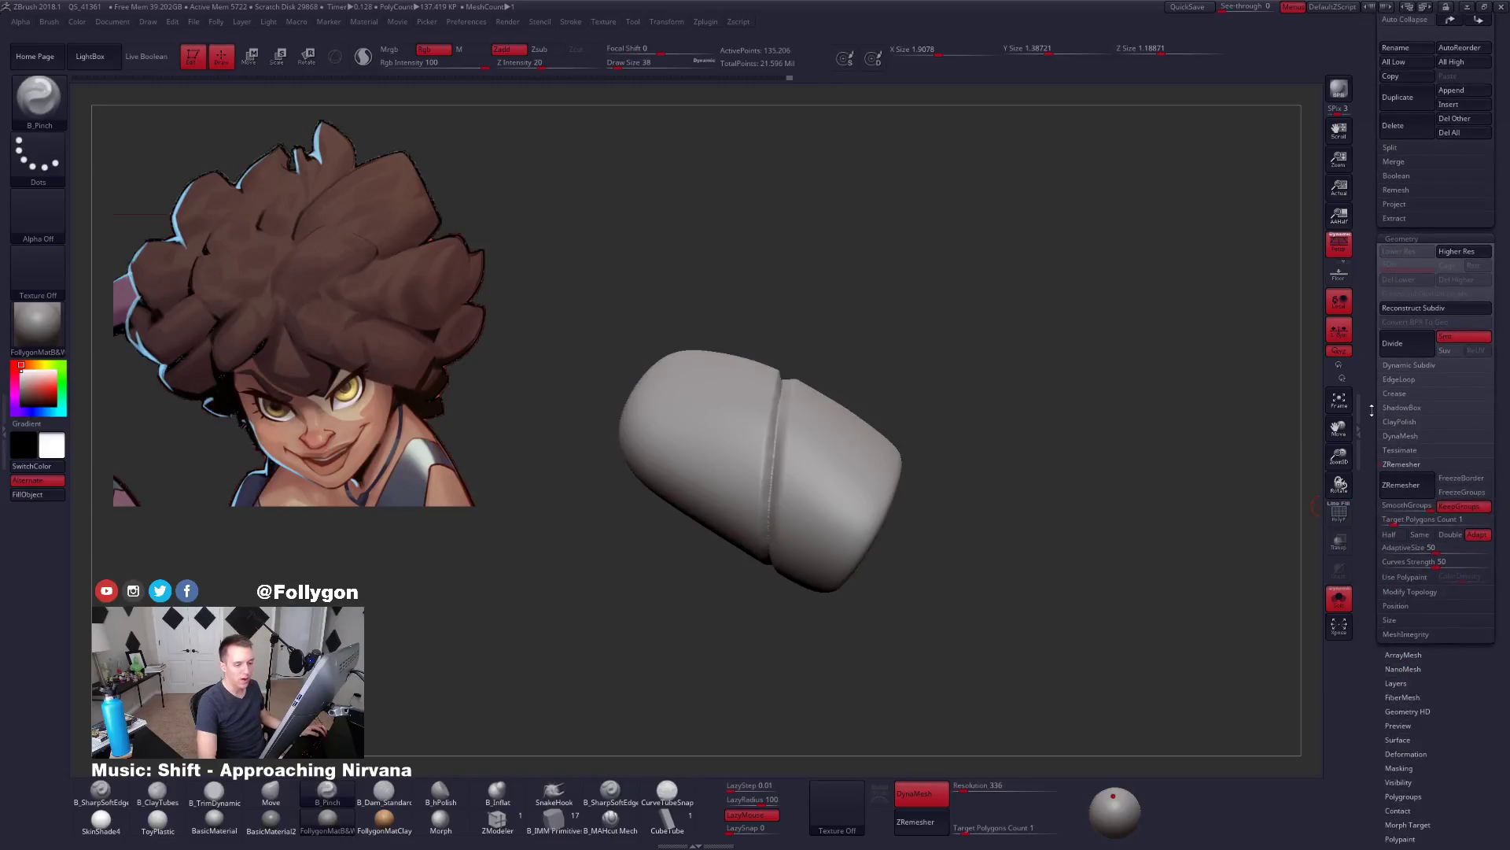
{"action": "left_click", "coordinate": [1424, 492]}
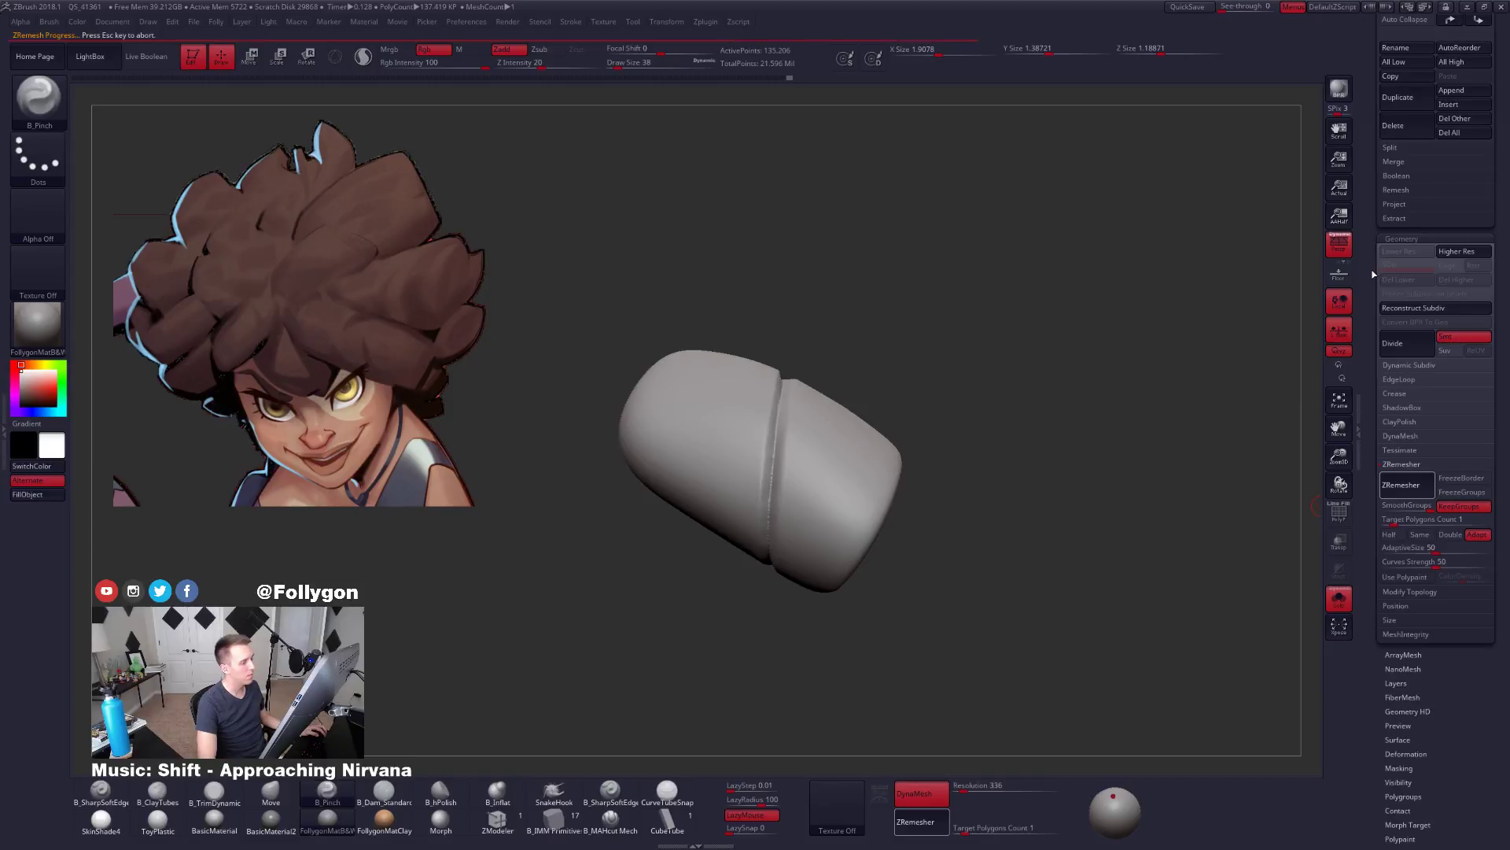
{"action": "key", "text": "shift+f"}
{"action": "left_click_drag", "start_coordinate": [1093, 393], "coordinate": [1014, 631]}
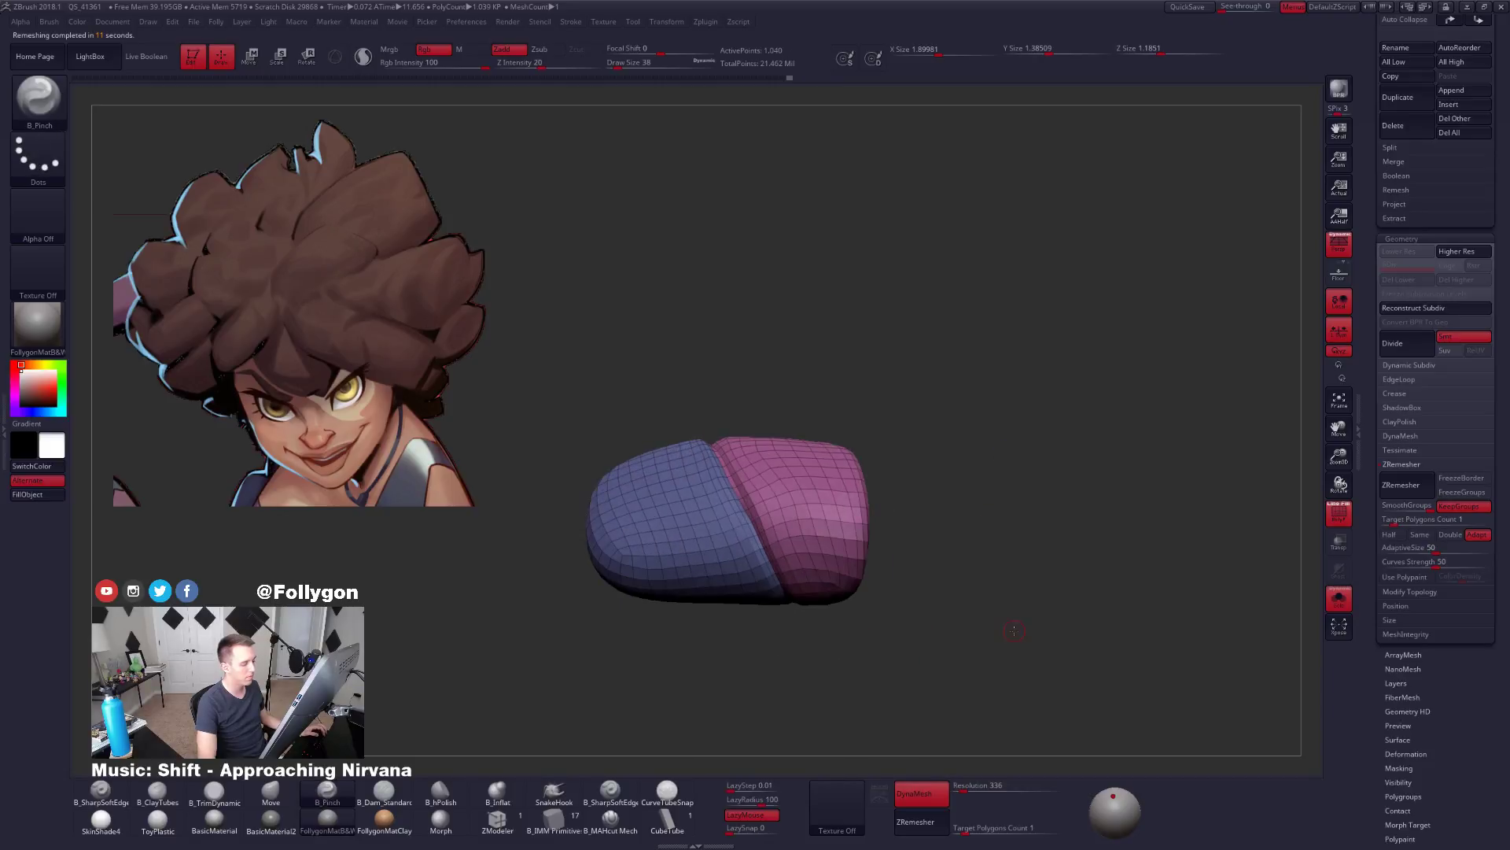
Run ZRemesher once more on the low-poly clump and check its topology around the crease.
{"action": "left_click", "coordinate": [1401, 485]}
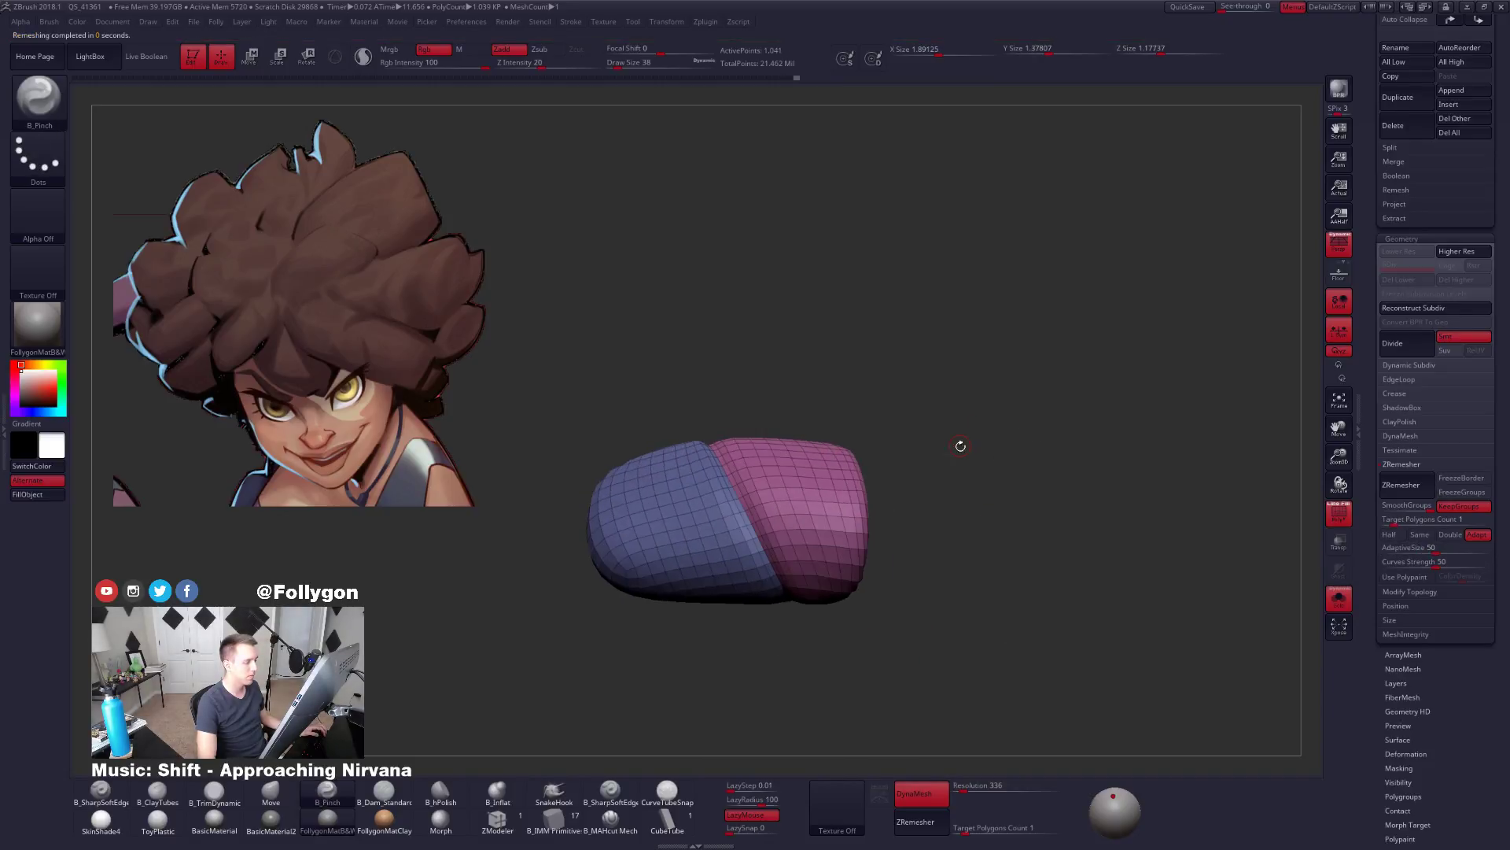
{"action": "left_click_drag", "start_coordinate": [957, 441], "coordinate": [791, 674]}
{"action": "key", "text": "shift+f"}
{"action": "scroll", "coordinate": [1377, 566], "scroll_direction": "up", "scroll_amount": 5}
{"action": "key", "text": "shift+f"}
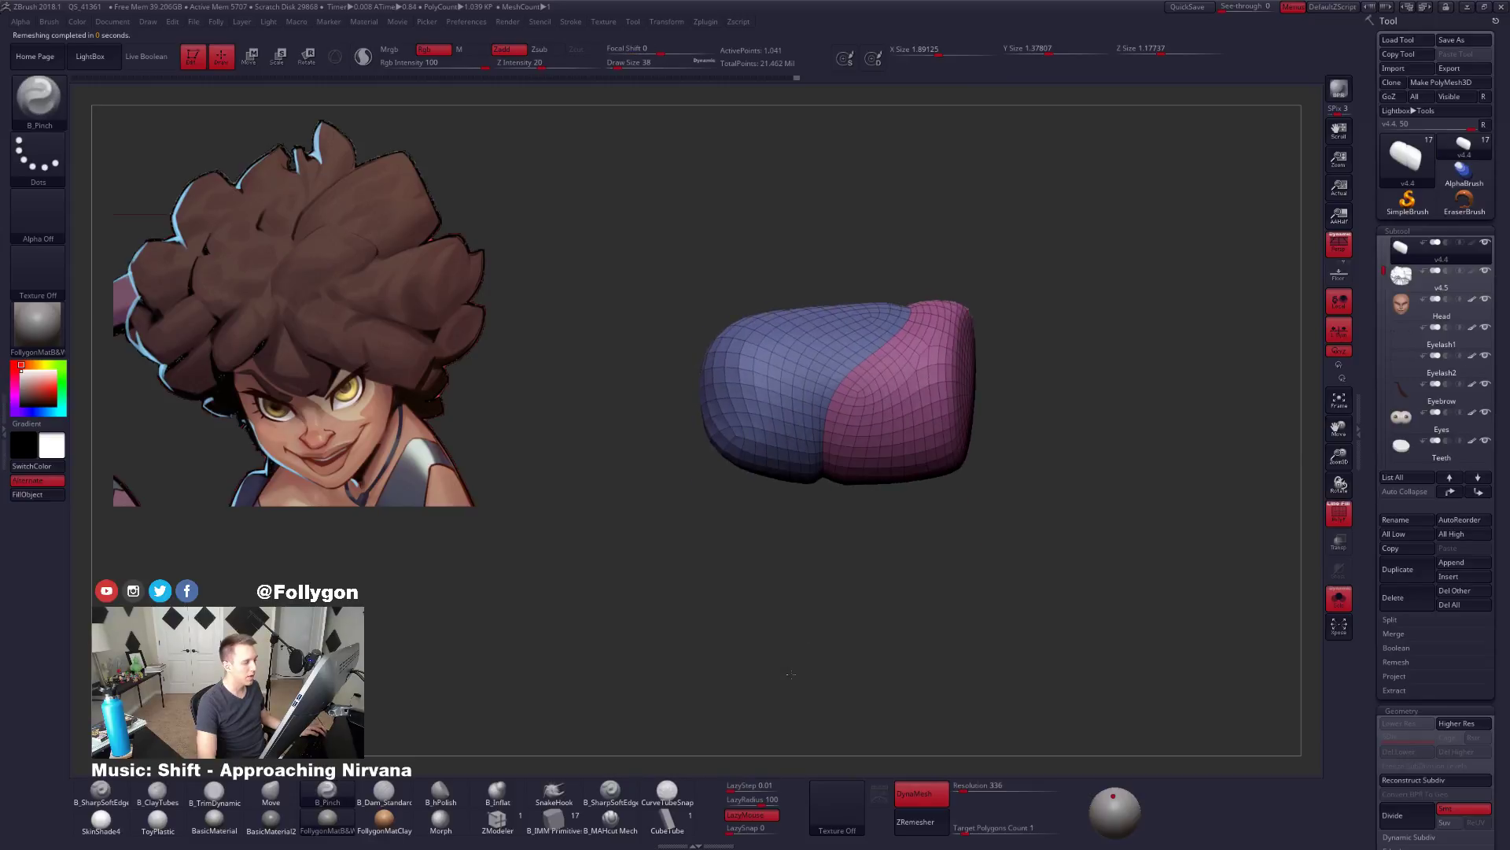
Delete two complete edge loops beside the polygroup border with the ZModeler brush.
{"action": "left_click_drag", "start_coordinate": [863, 460], "coordinate": [521, 718]}
{"action": "left_click", "coordinate": [497, 820]}
{"action": "right_click_drag", "start_coordinate": [822, 557], "coordinate": [815, 499]}
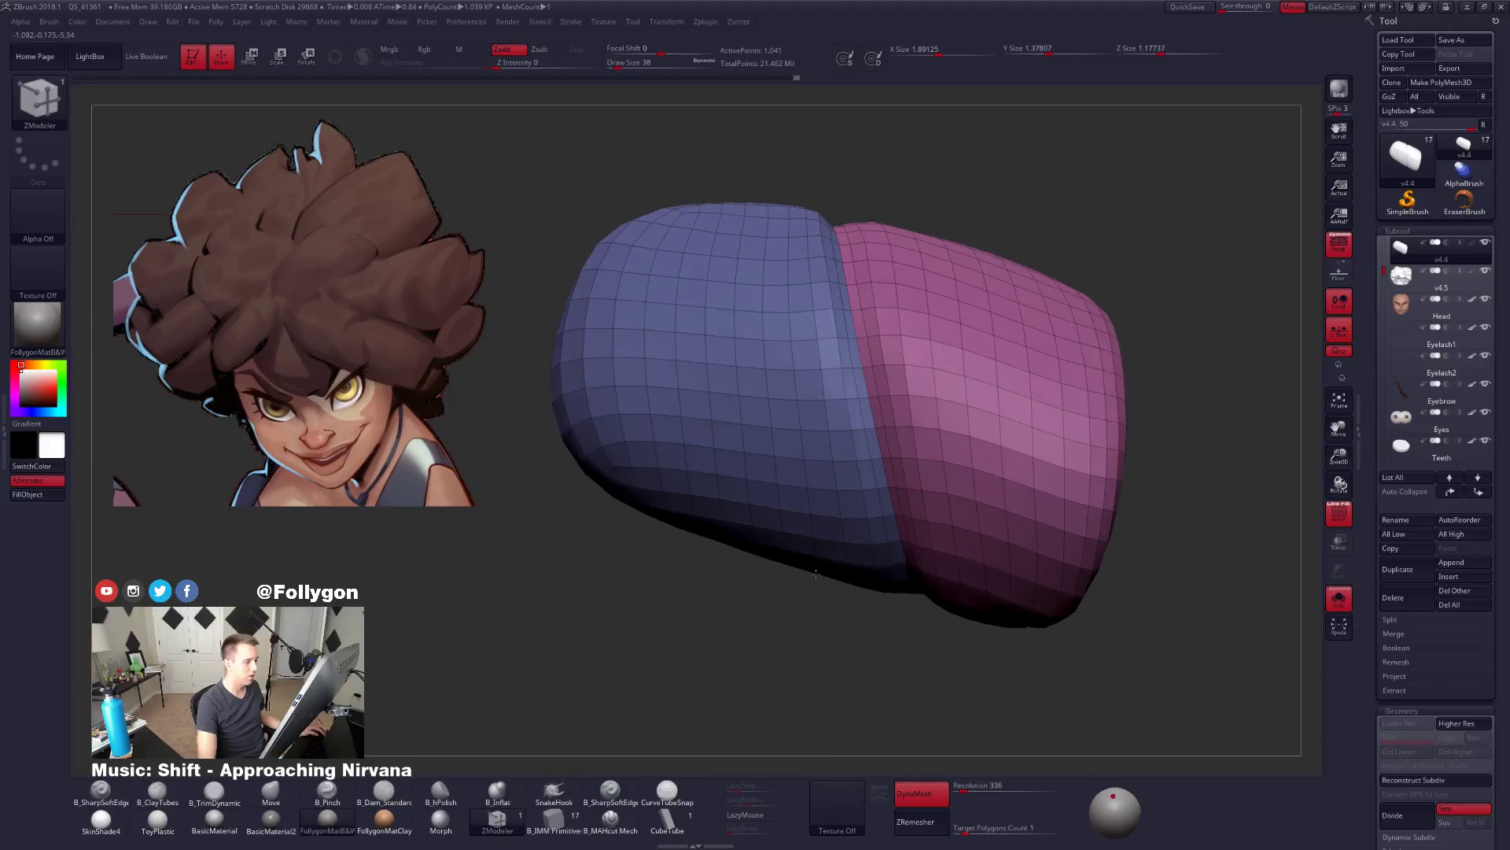
{"action": "key", "text": "space"}
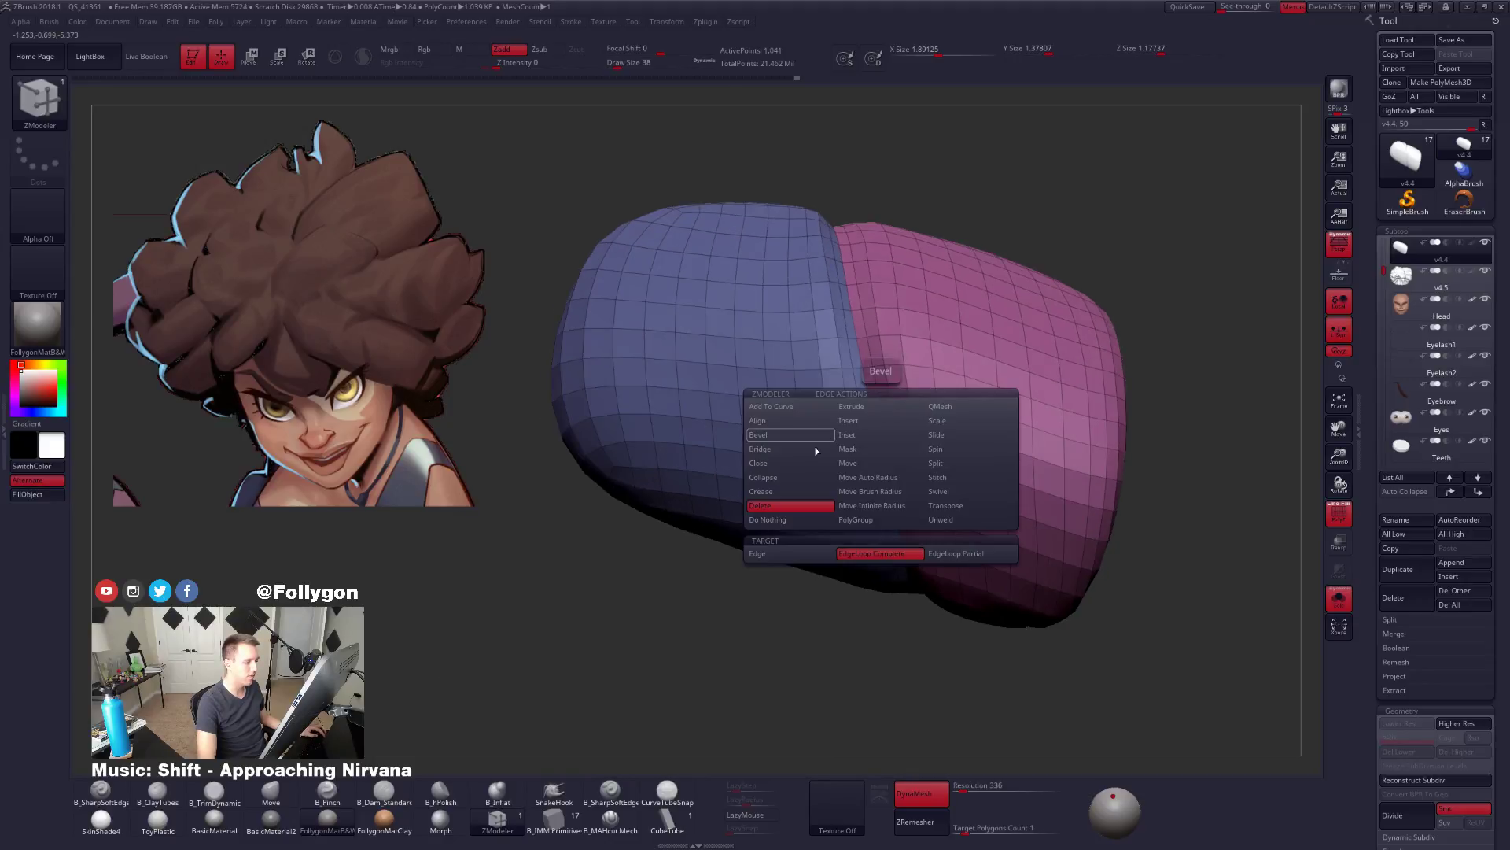
{"action": "left_click", "coordinate": [782, 508]}
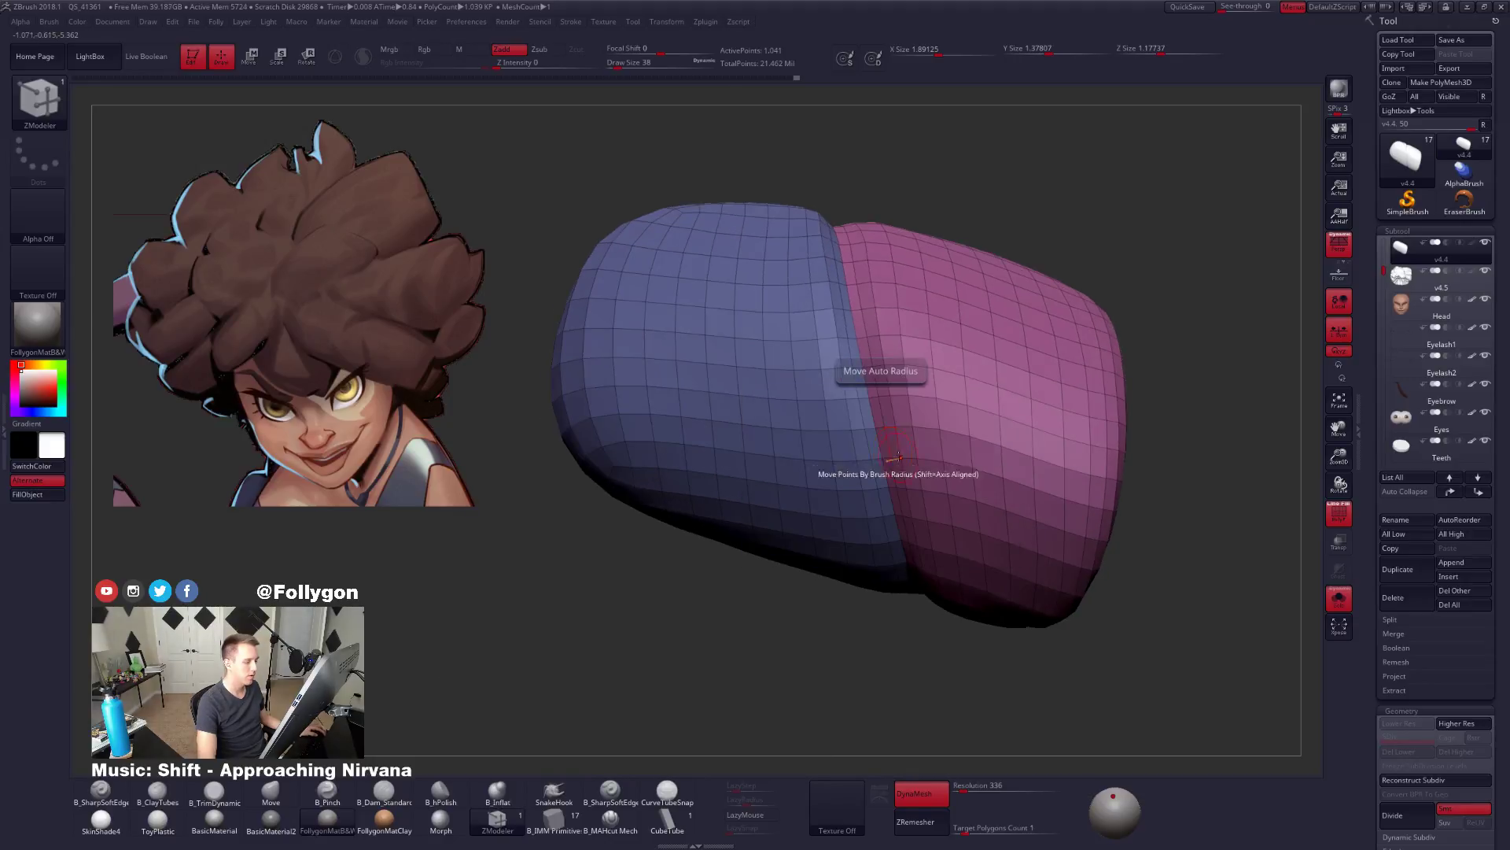
{"action": "left_click", "coordinate": [880, 405]}
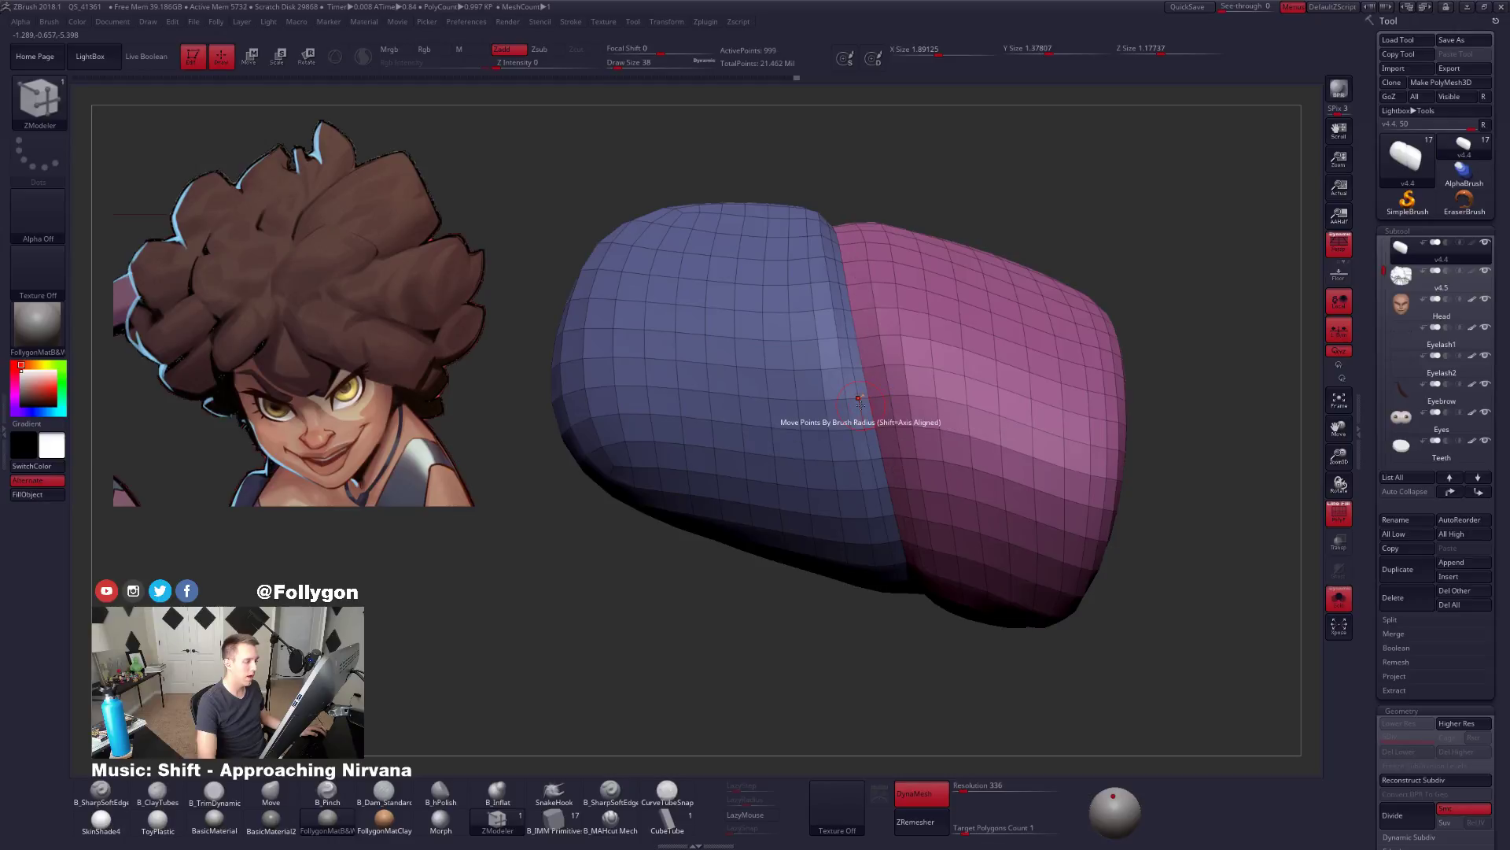
{"action": "left_click", "coordinate": [854, 393]}
{"action": "right_click_drag", "start_coordinate": [854, 392], "coordinate": [862, 416], "text": "ctrl"}
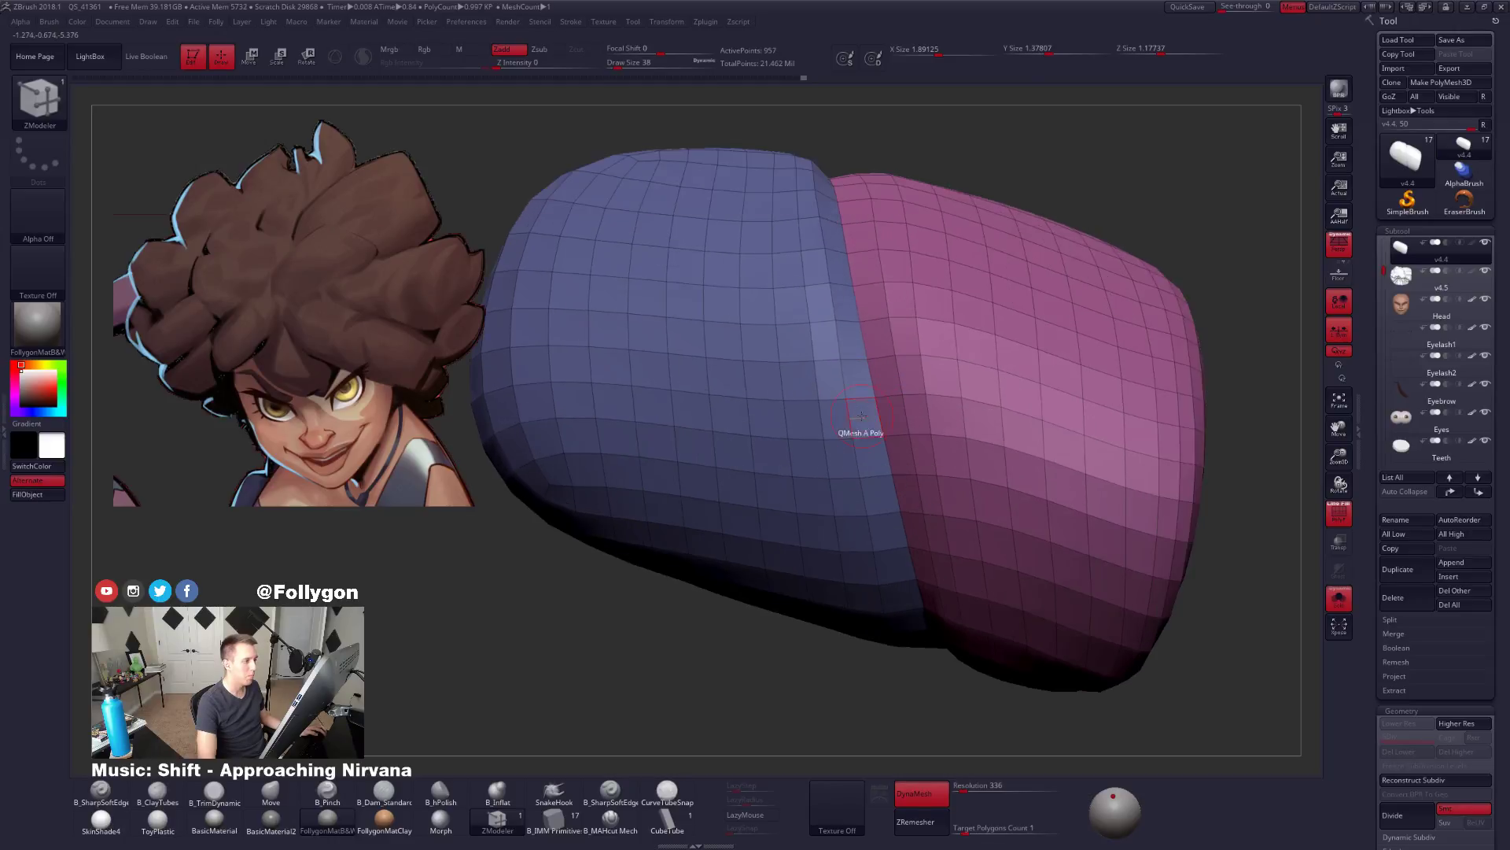
Set ZModeler's edge action to Crease with EdgeLoop Complete, and preview the clump with Dynamic Subdivision on and off.
{"action": "key", "text": "space"}
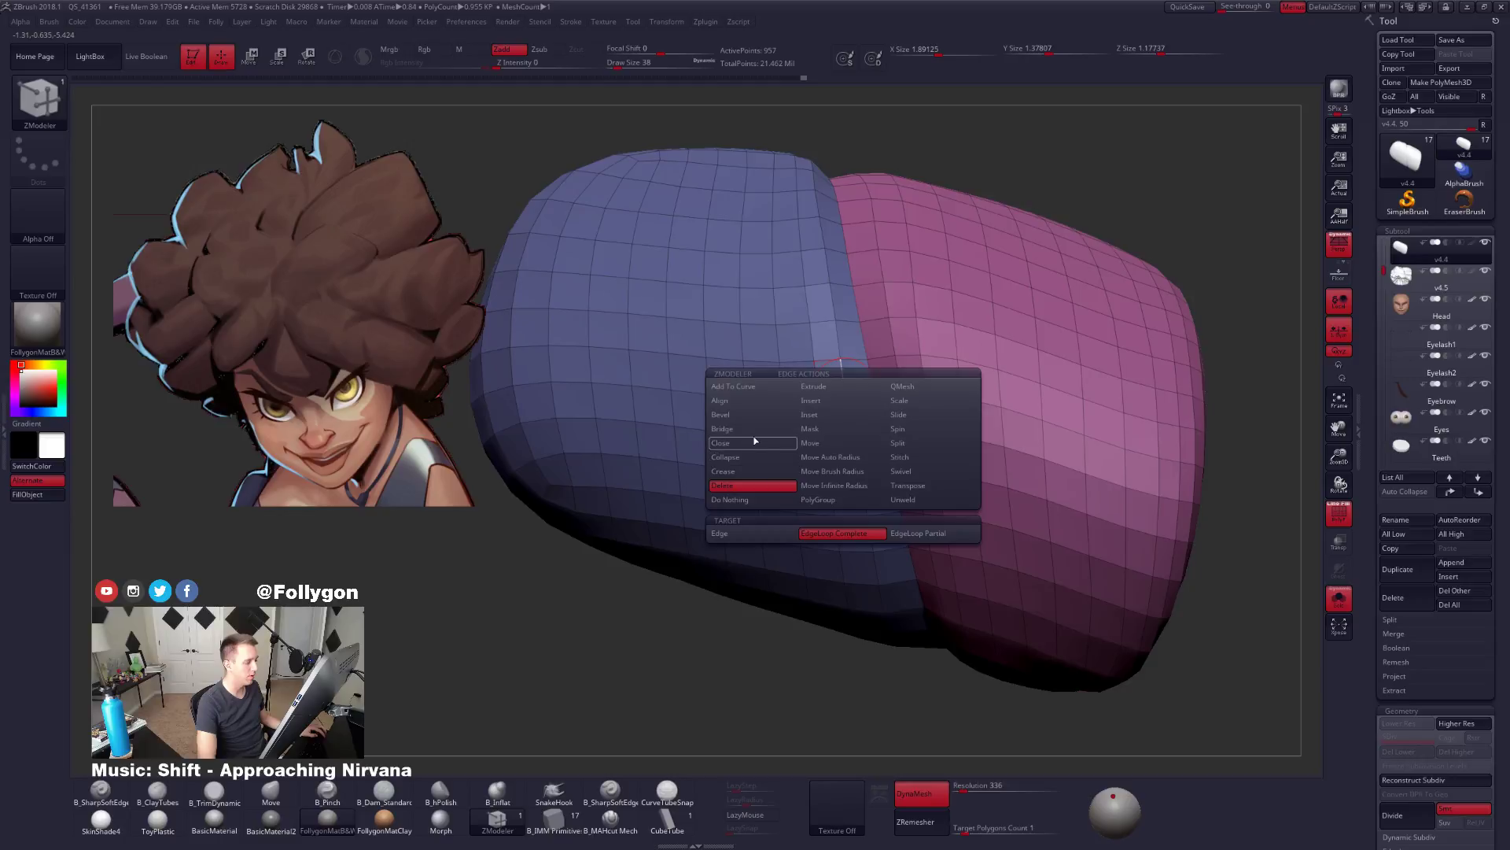
{"action": "left_click", "coordinate": [753, 471]}
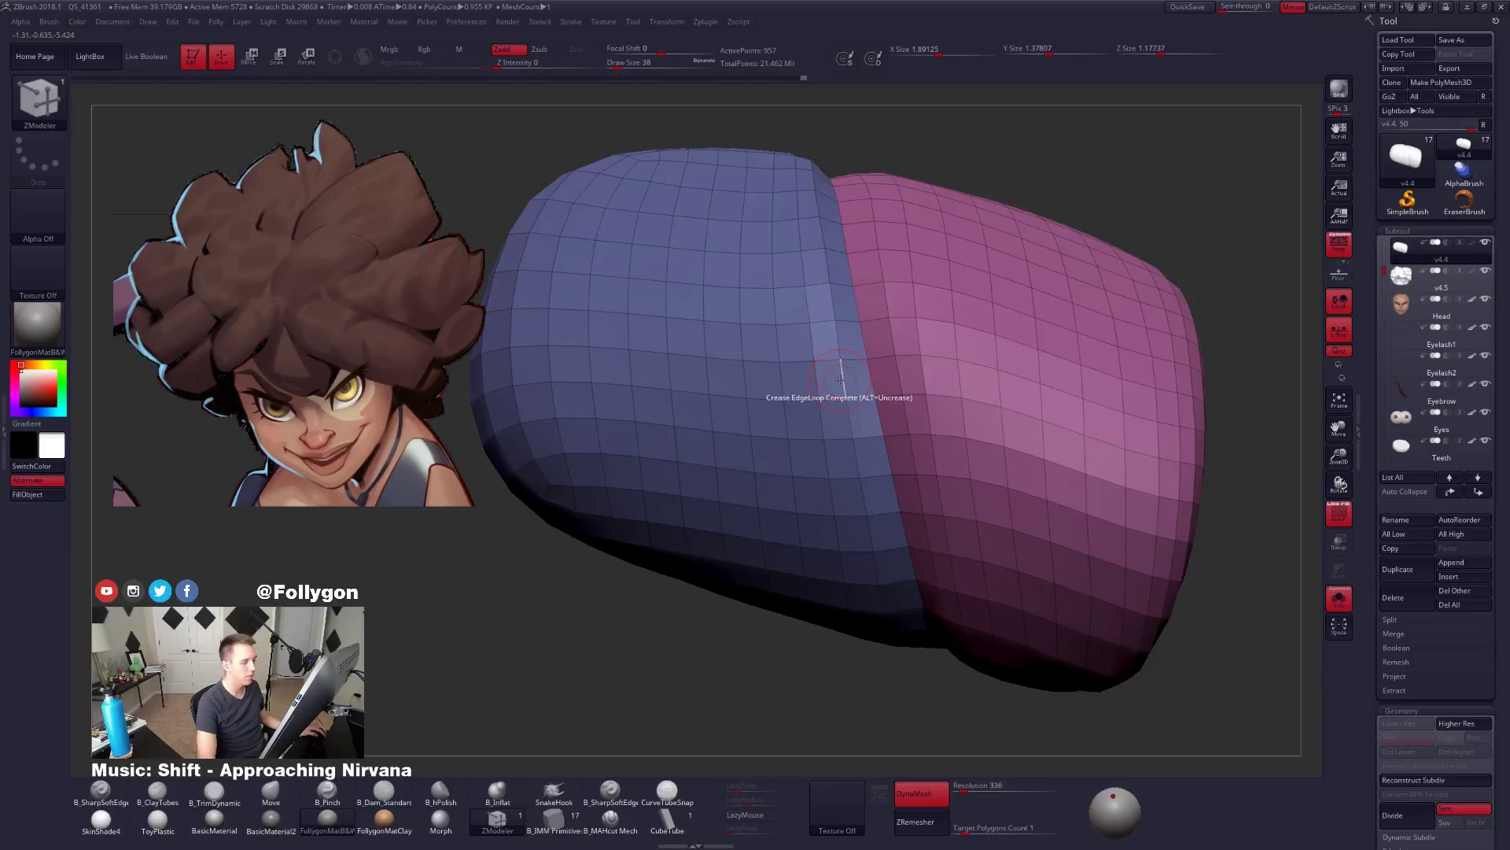
{"action": "key", "text": "d"}
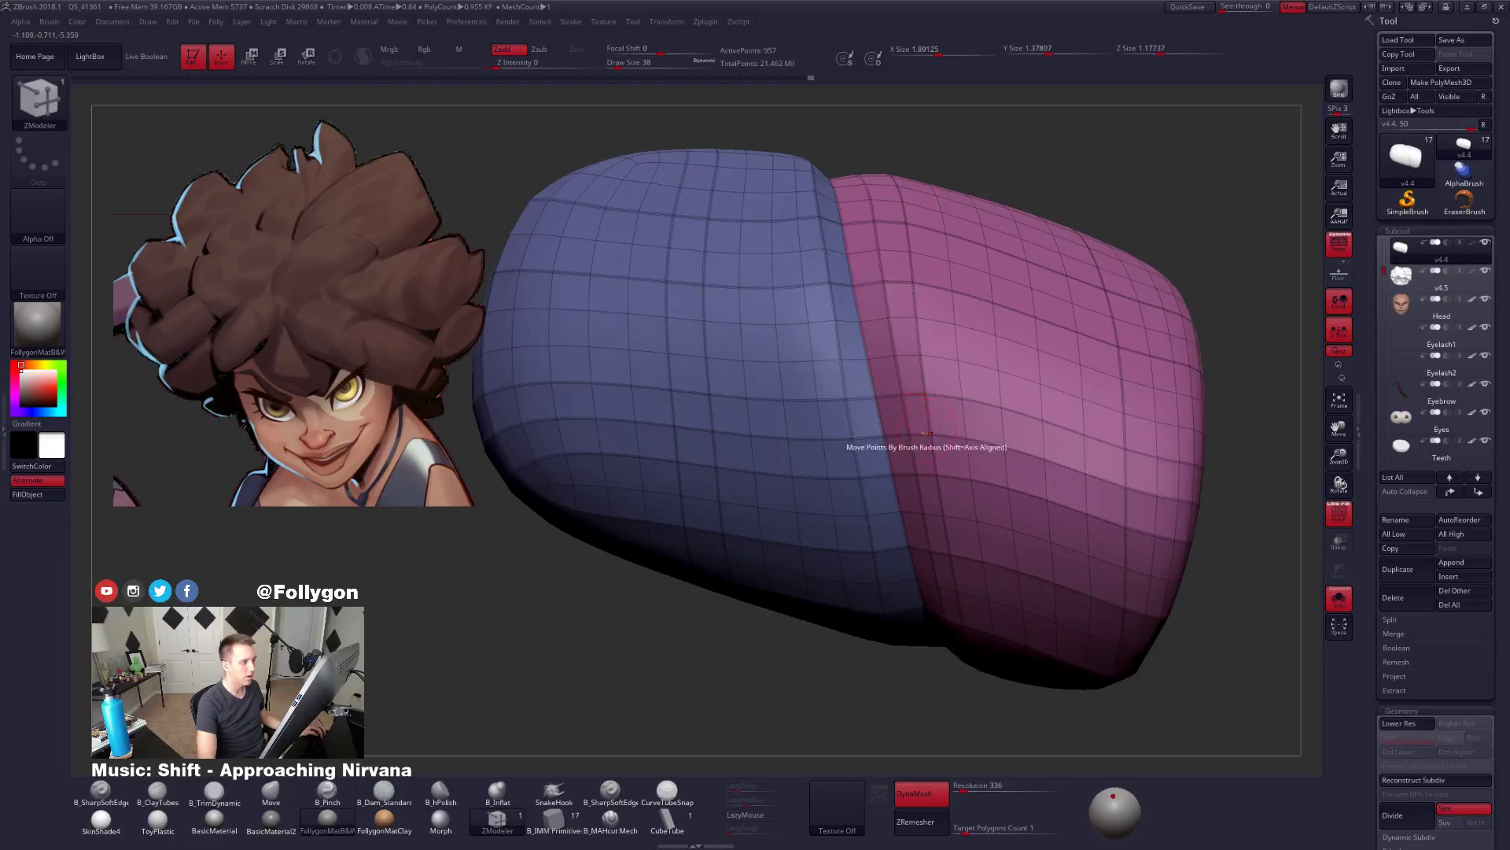
{"action": "key", "text": "shift+d"}
{"action": "right_click_drag", "start_coordinate": [903, 370], "coordinate": [897, 654]}
{"action": "key", "text": "d"}
{"action": "key", "text": "shift+f"}
{"action": "key", "text": "shift+f"}
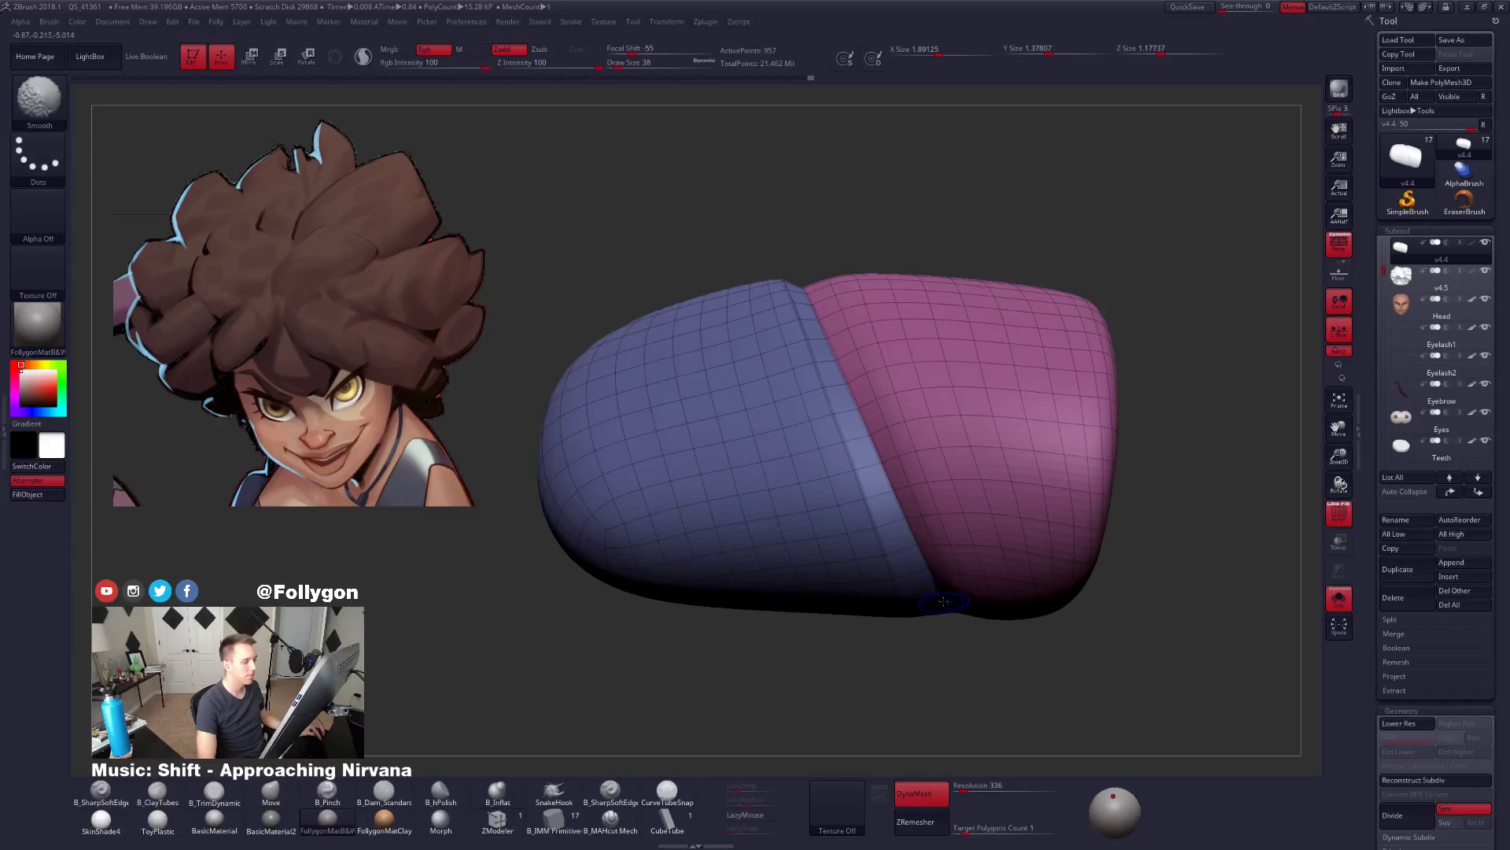
{"action": "key", "text": "shift+d"}
{"action": "right_click_drag", "start_coordinate": [952, 555], "coordinate": [842, 555], "text": "alt"}
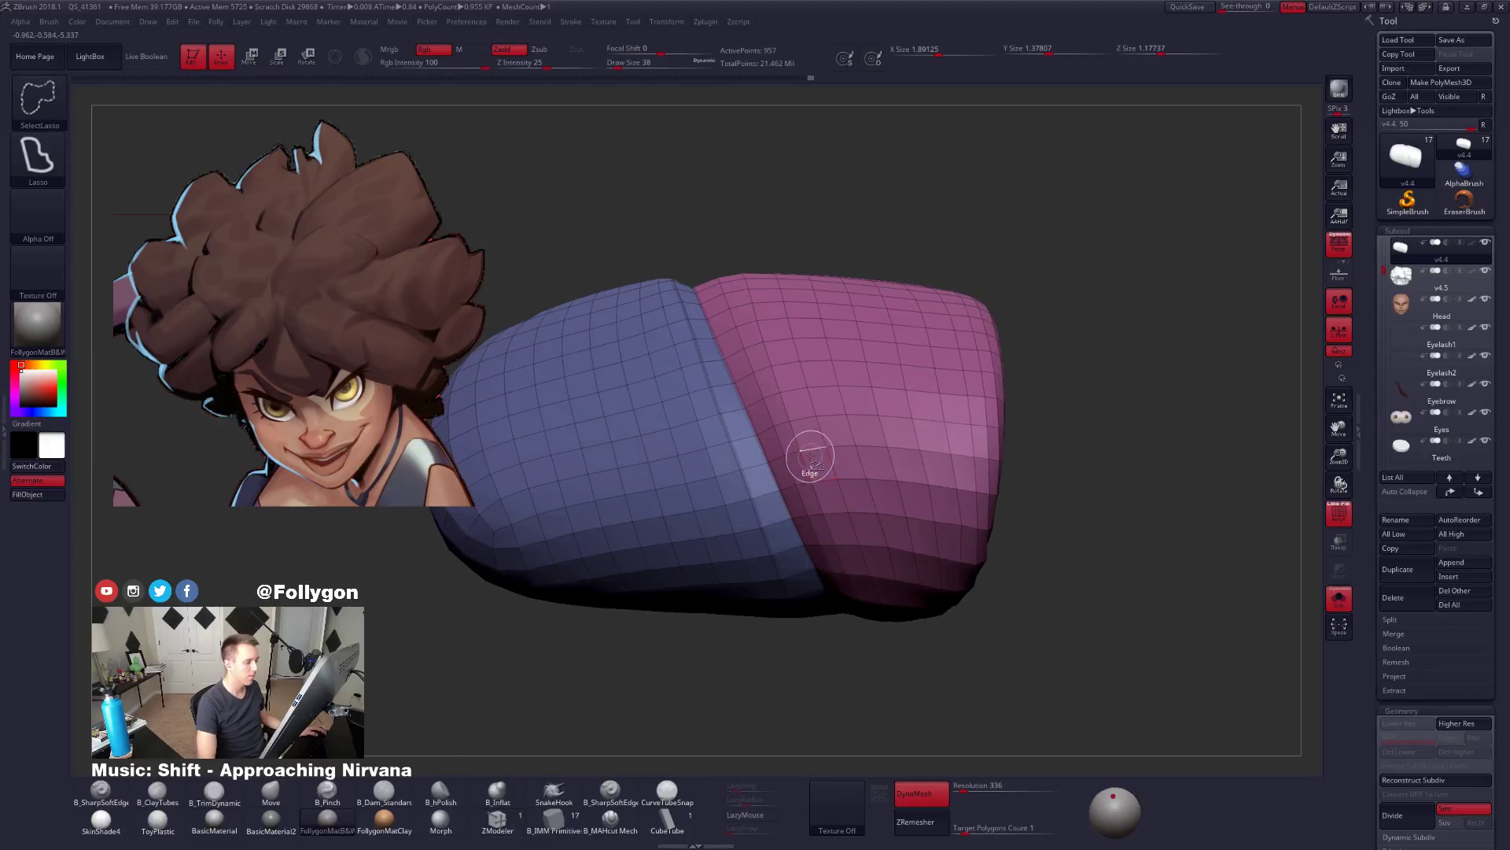
Isolate the clump's pink polygroup, adjust its visible edge by a ring of polygons, and enable double-sided display.
{"action": "left_click", "coordinate": [806, 461], "text": "ctrl+shift"}
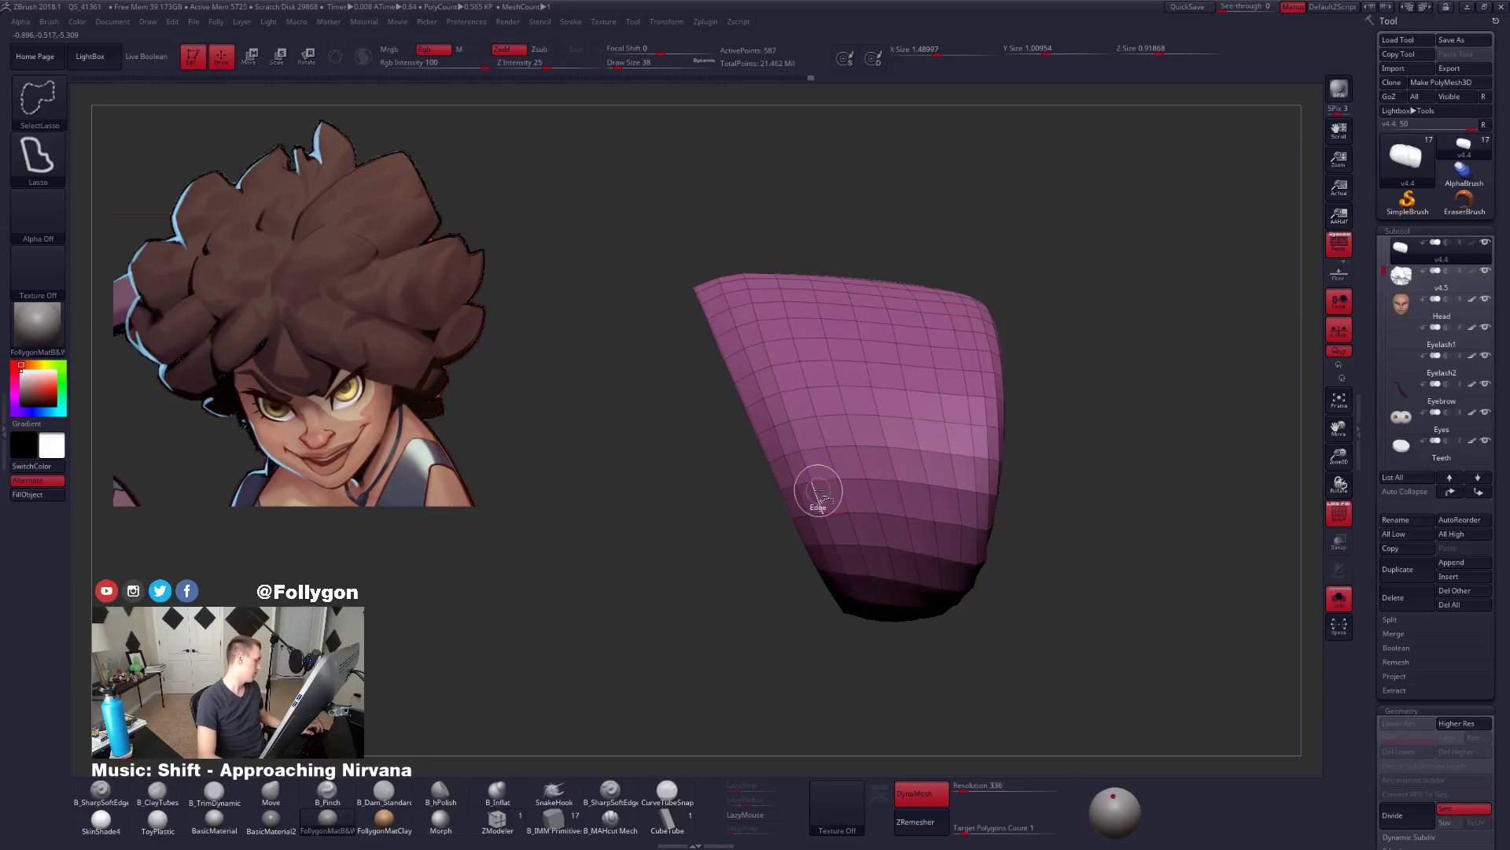
{"action": "key", "text": "ctrl+shift+x"}
{"action": "left_click", "coordinate": [838, 512], "text": "ctrl+shift"}
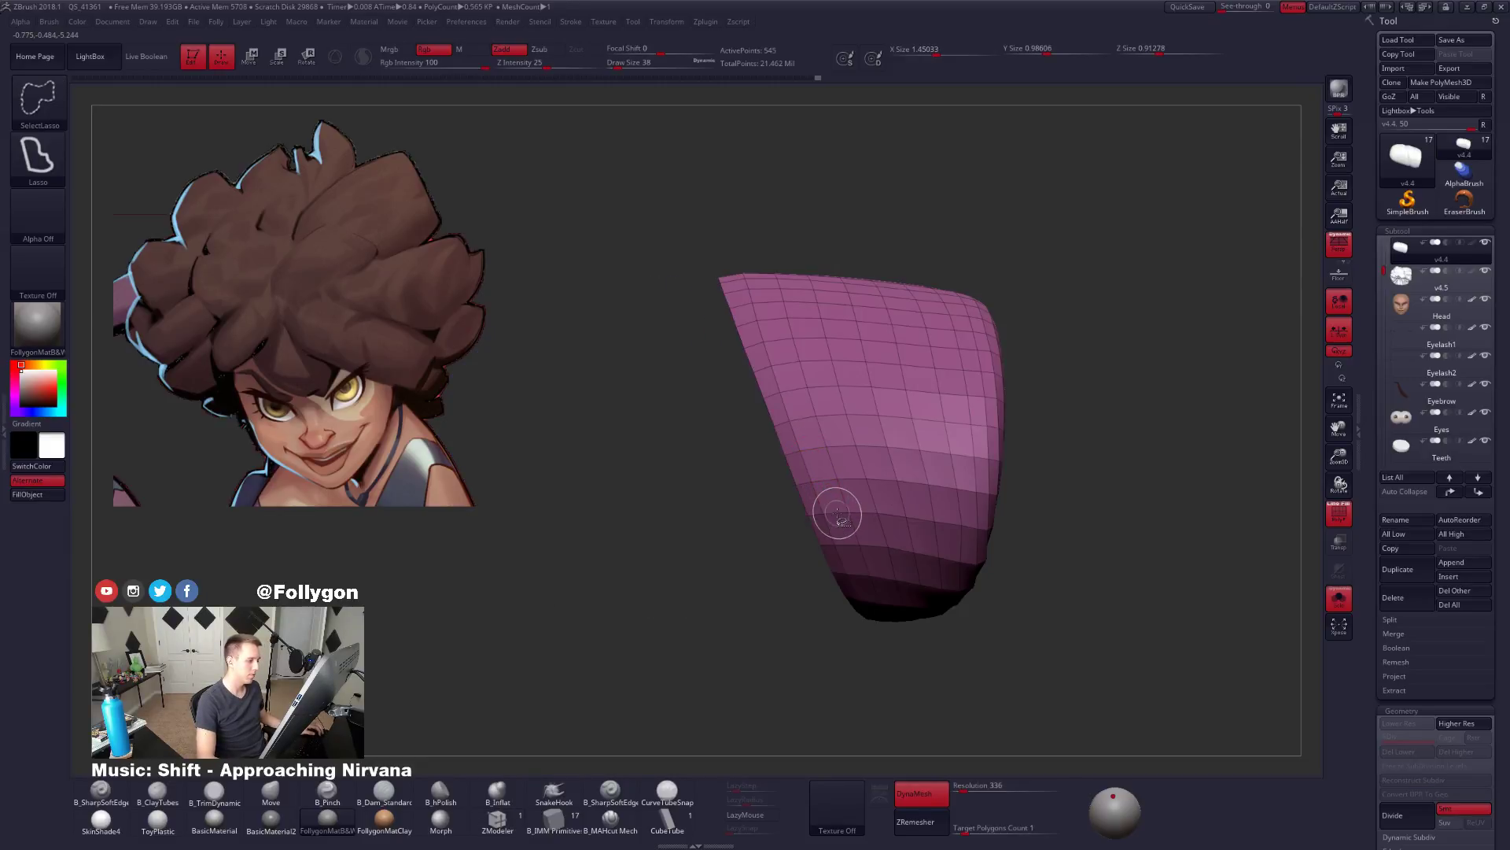
{"action": "right_click_drag", "start_coordinate": [836, 506], "coordinate": [904, 489]}
{"action": "key", "text": "space"}
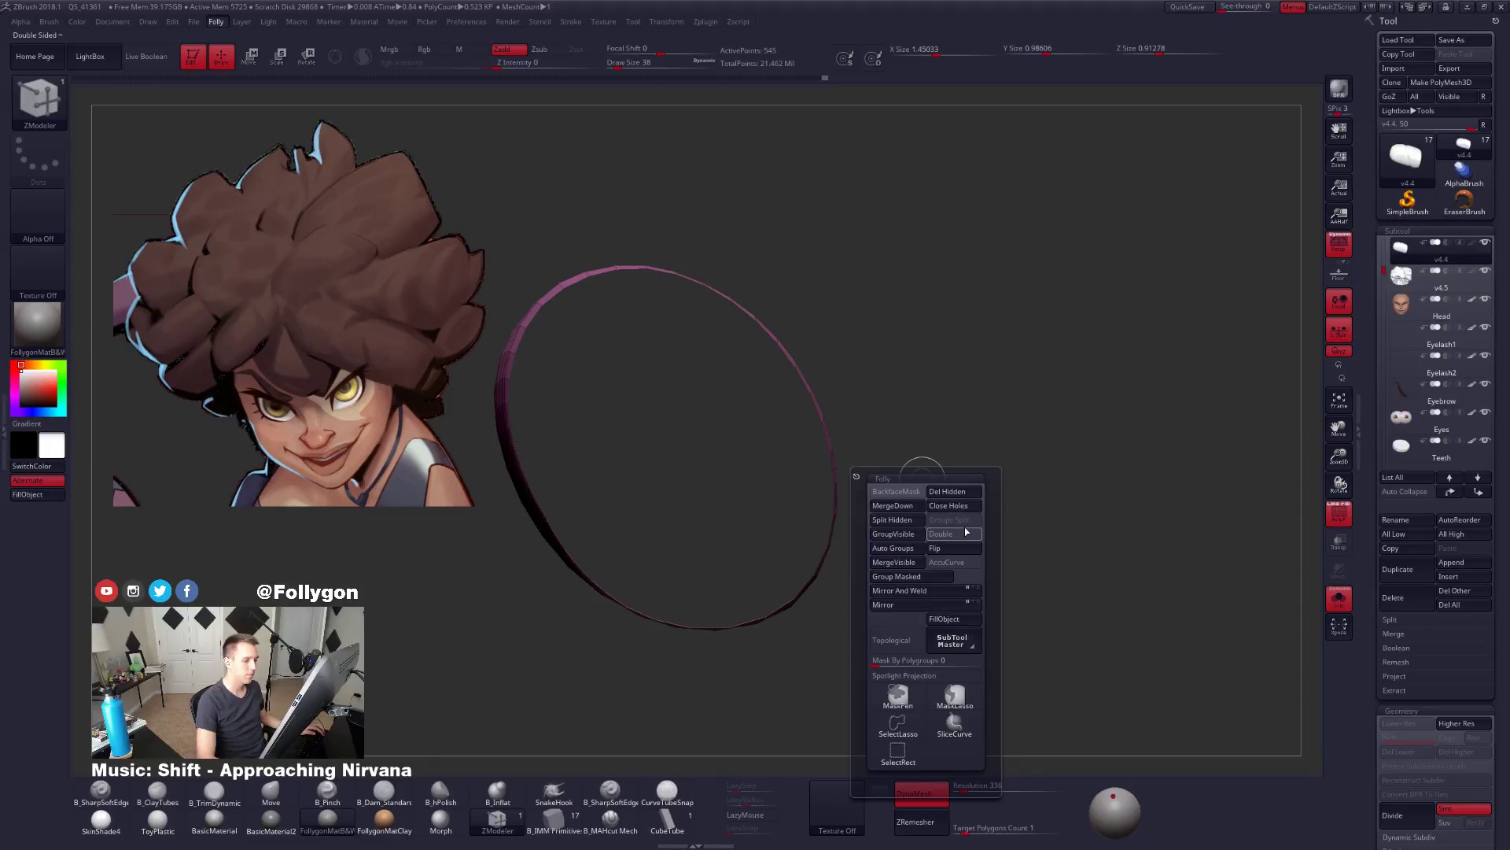
{"action": "left_click", "coordinate": [966, 532]}
Adjust and invert the visibility to leave the blue polygroup and a narrow pink strip beside the border showing.
{"action": "right_click_drag", "start_coordinate": [779, 393], "coordinate": [883, 479]}
{"action": "key", "text": "ctrl+shift+s"}
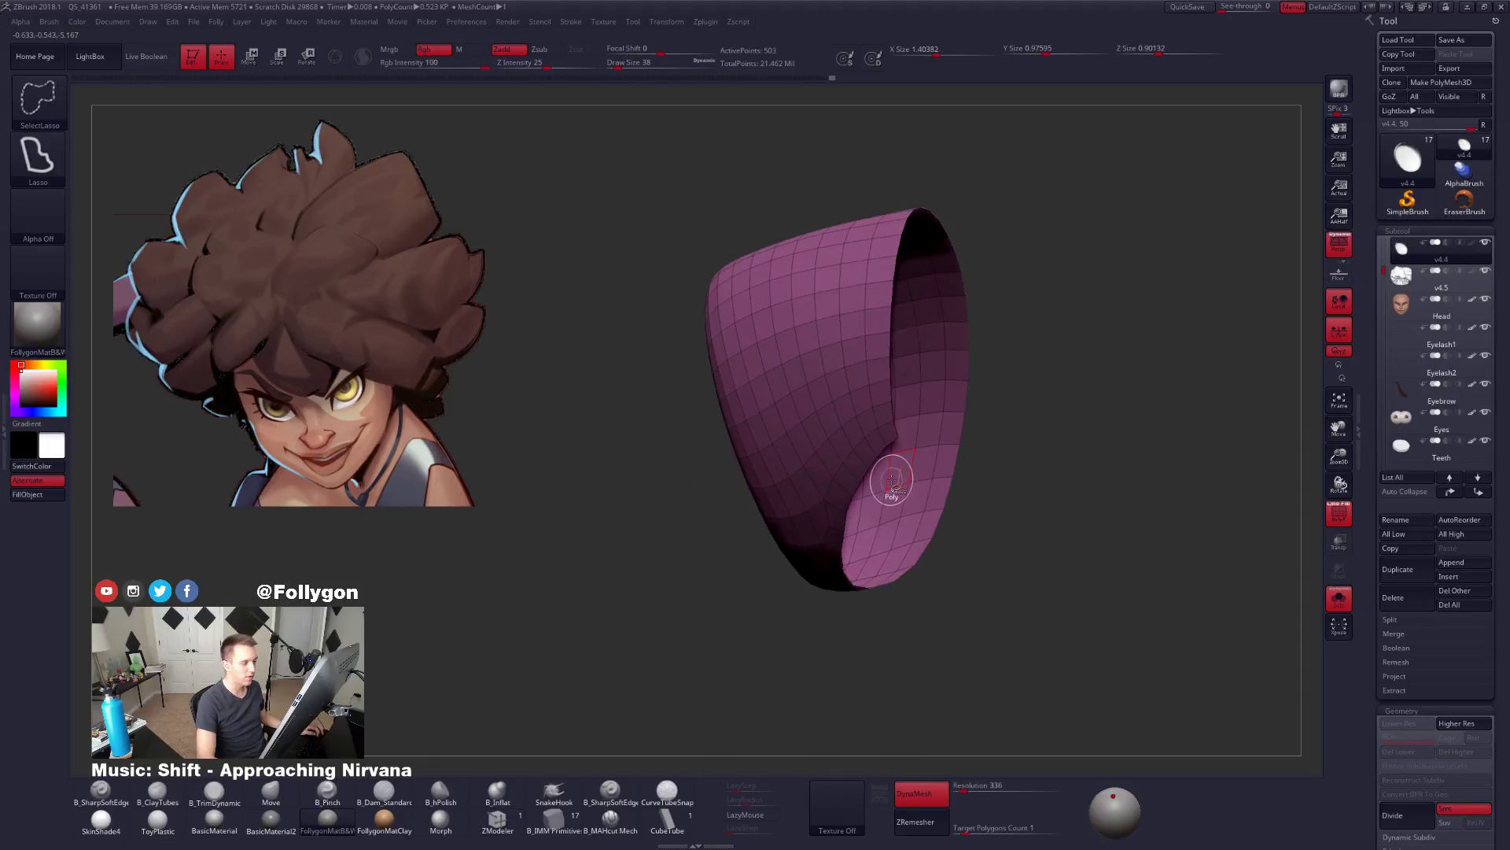
{"action": "key", "text": "ctrl+shift+x"}
{"action": "key", "text": "ctrl+shift+x"}
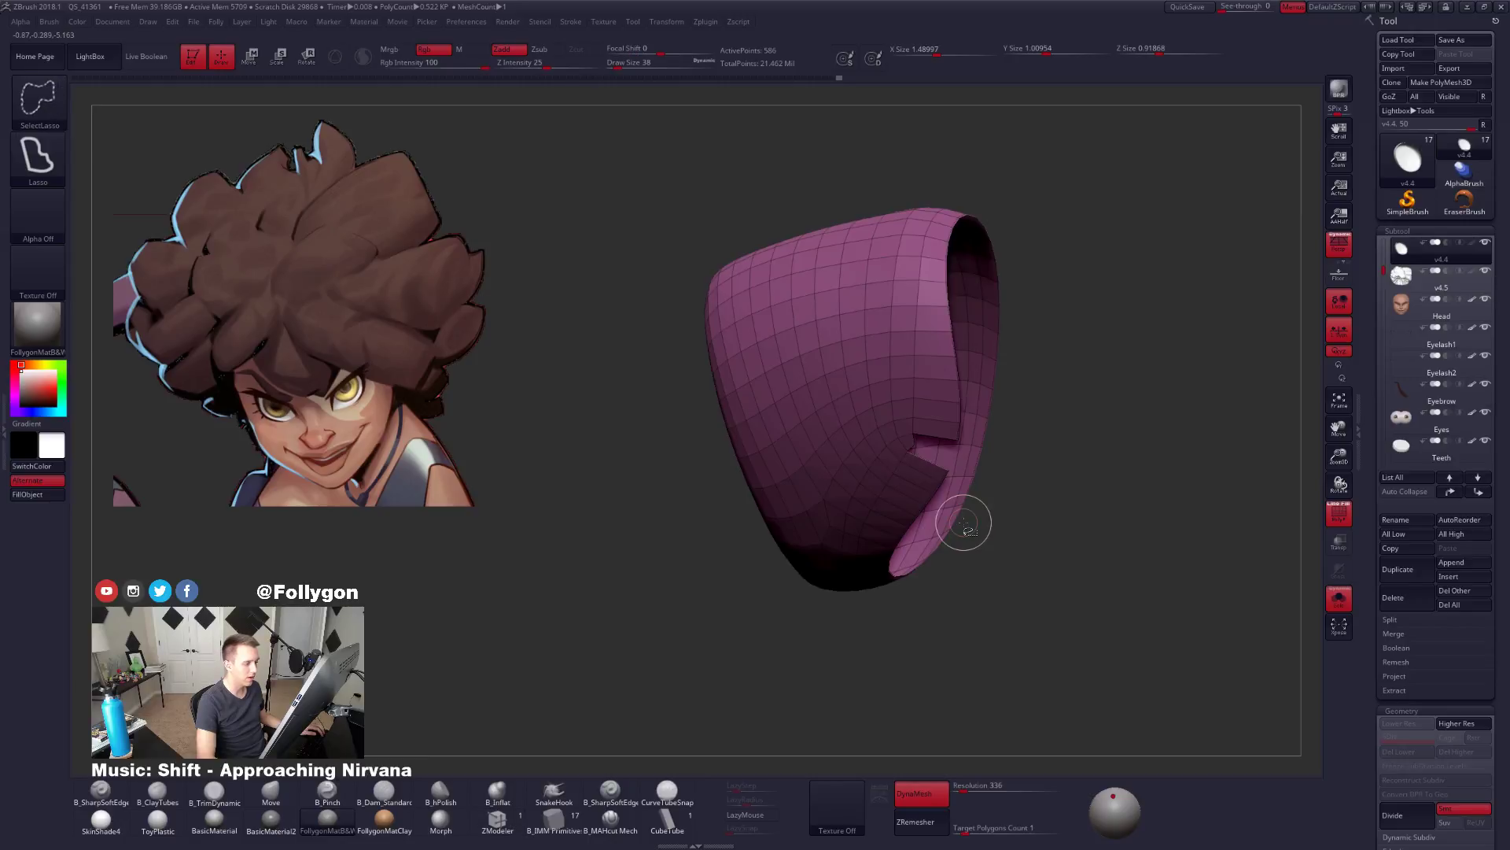
{"action": "key", "text": "ctrl+shift+s"}
{"action": "left_click_drag", "start_coordinate": [1034, 498], "coordinate": [1037, 553], "text": "ctrl+shift"}
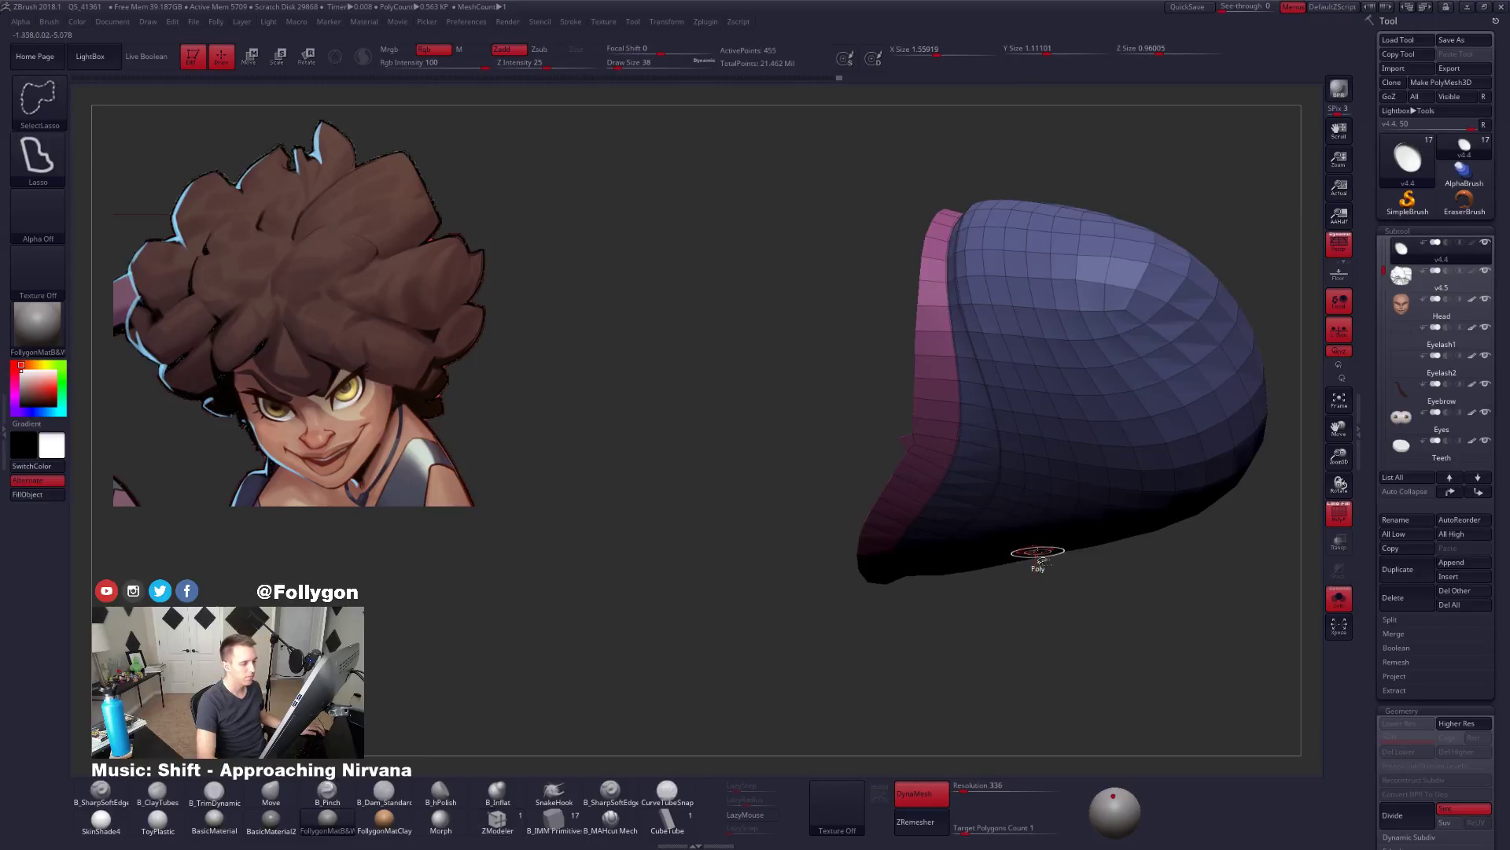
{"action": "right_click_drag", "start_coordinate": [1038, 553], "coordinate": [925, 490]}
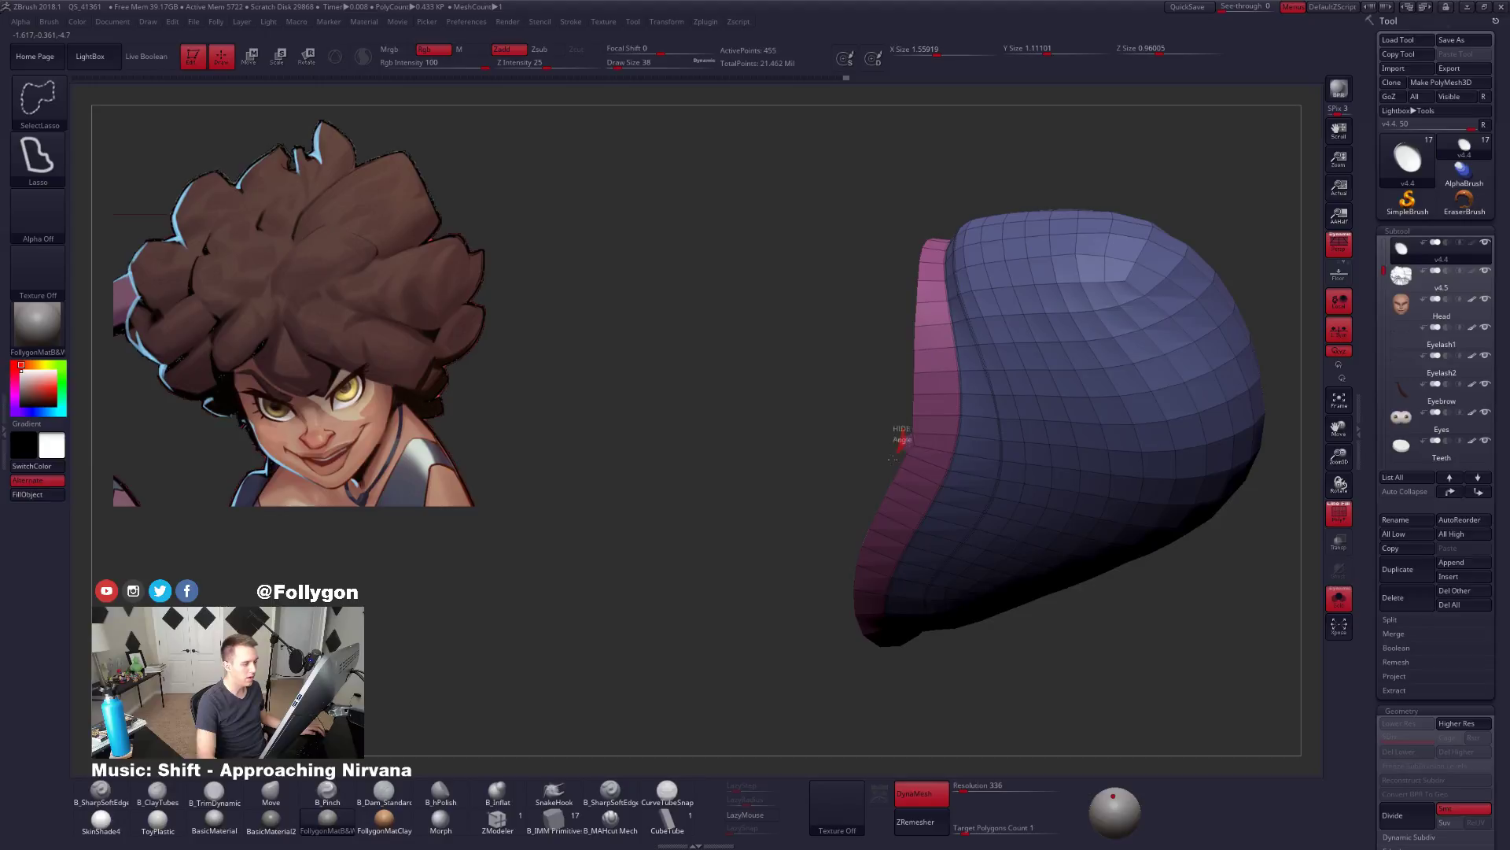
{"action": "right_click_drag", "start_coordinate": [901, 437], "coordinate": [1317, 536]}
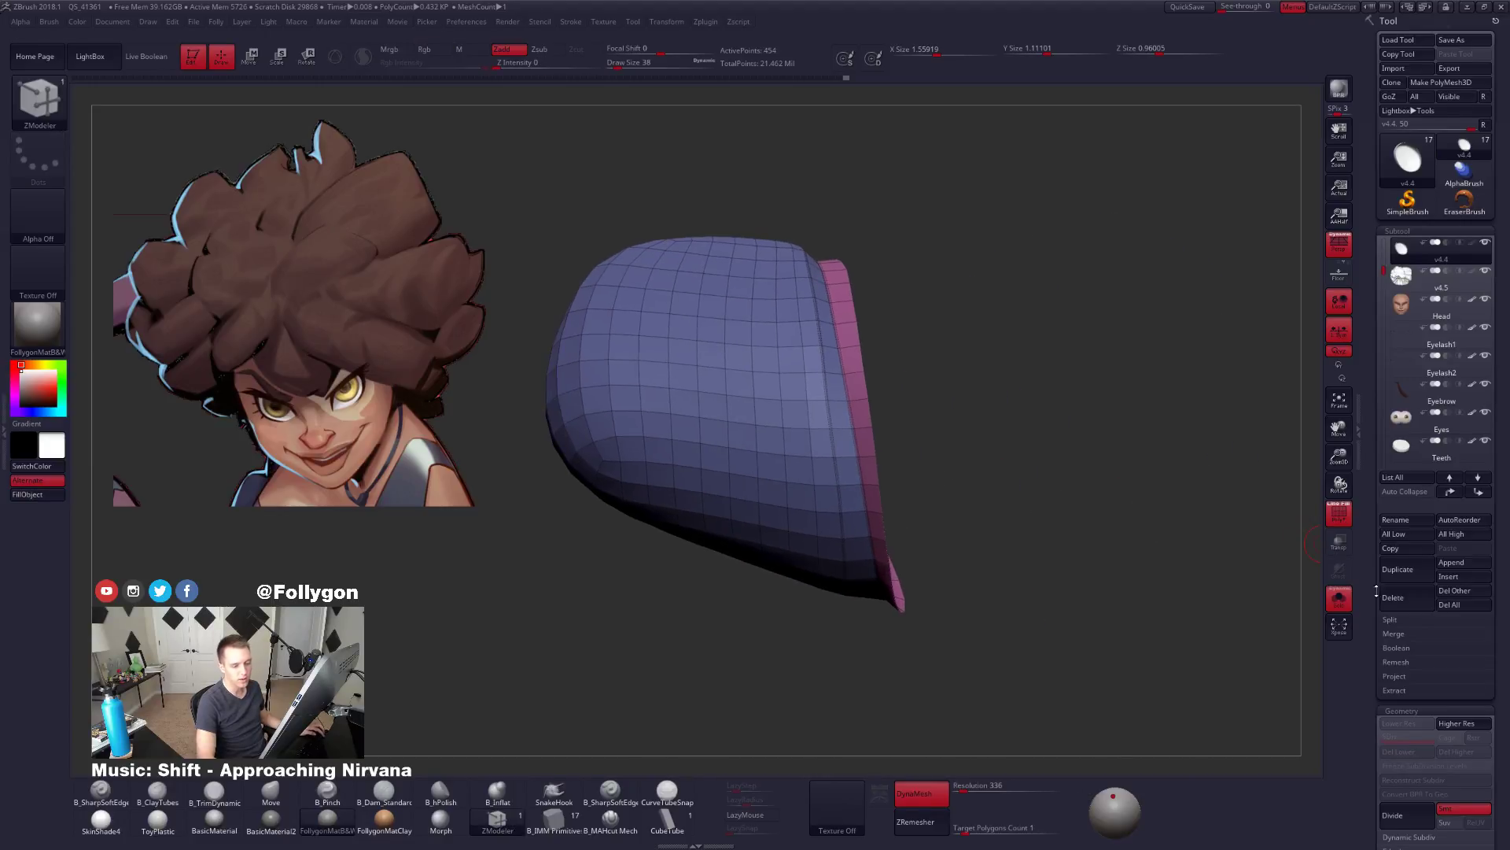
Crease the border of the visible geometry, show the whole clump, and preview it with Dynamic Subdivision.
{"action": "scroll", "coordinate": [1376, 592], "scroll_direction": "down", "scroll_amount": 6}
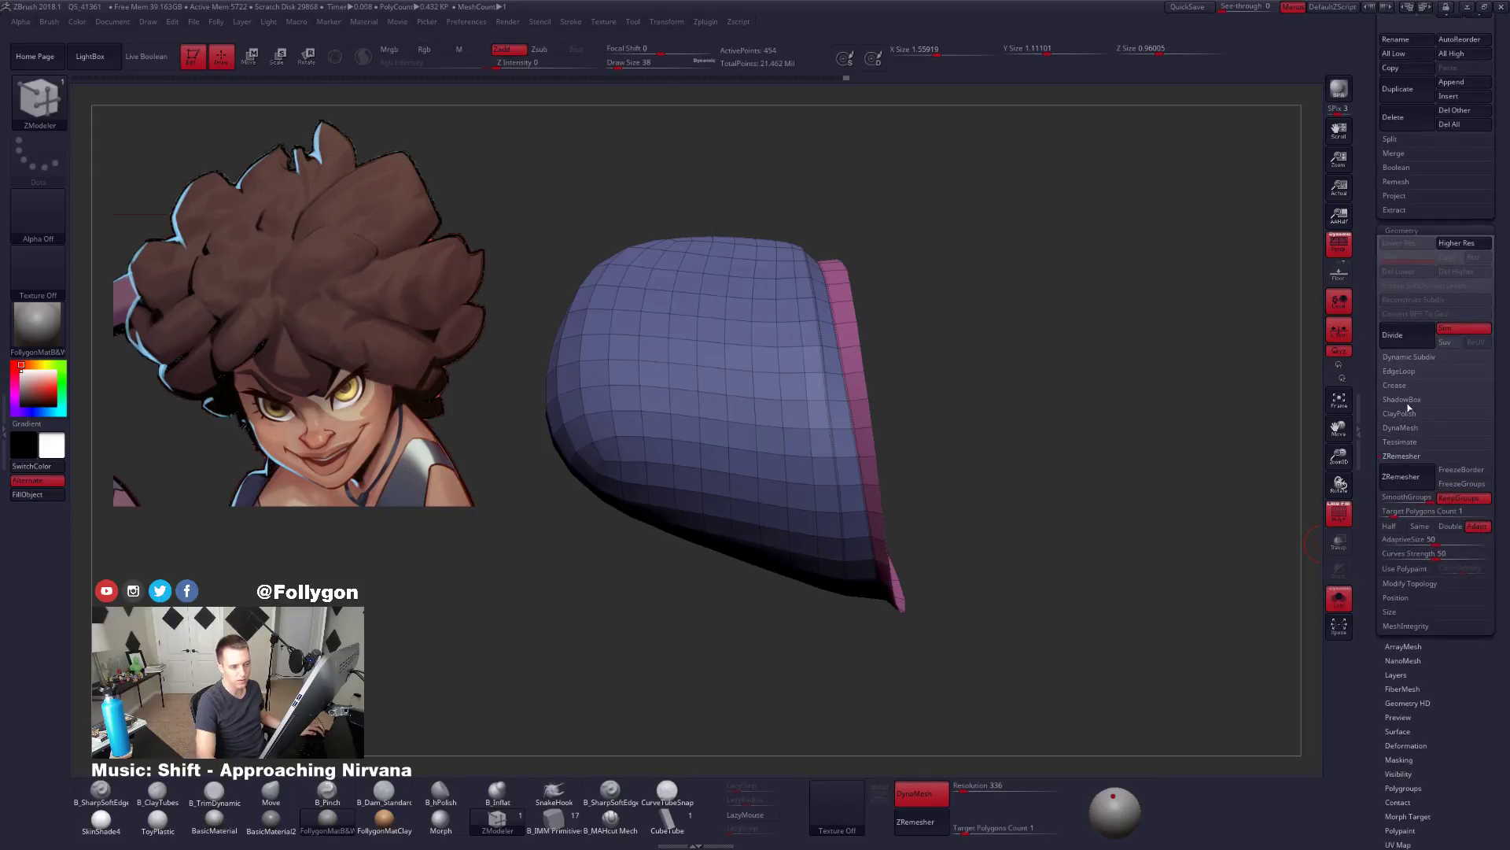
{"action": "left_click", "coordinate": [1405, 385]}
{"action": "key", "text": "ctrl+z"}
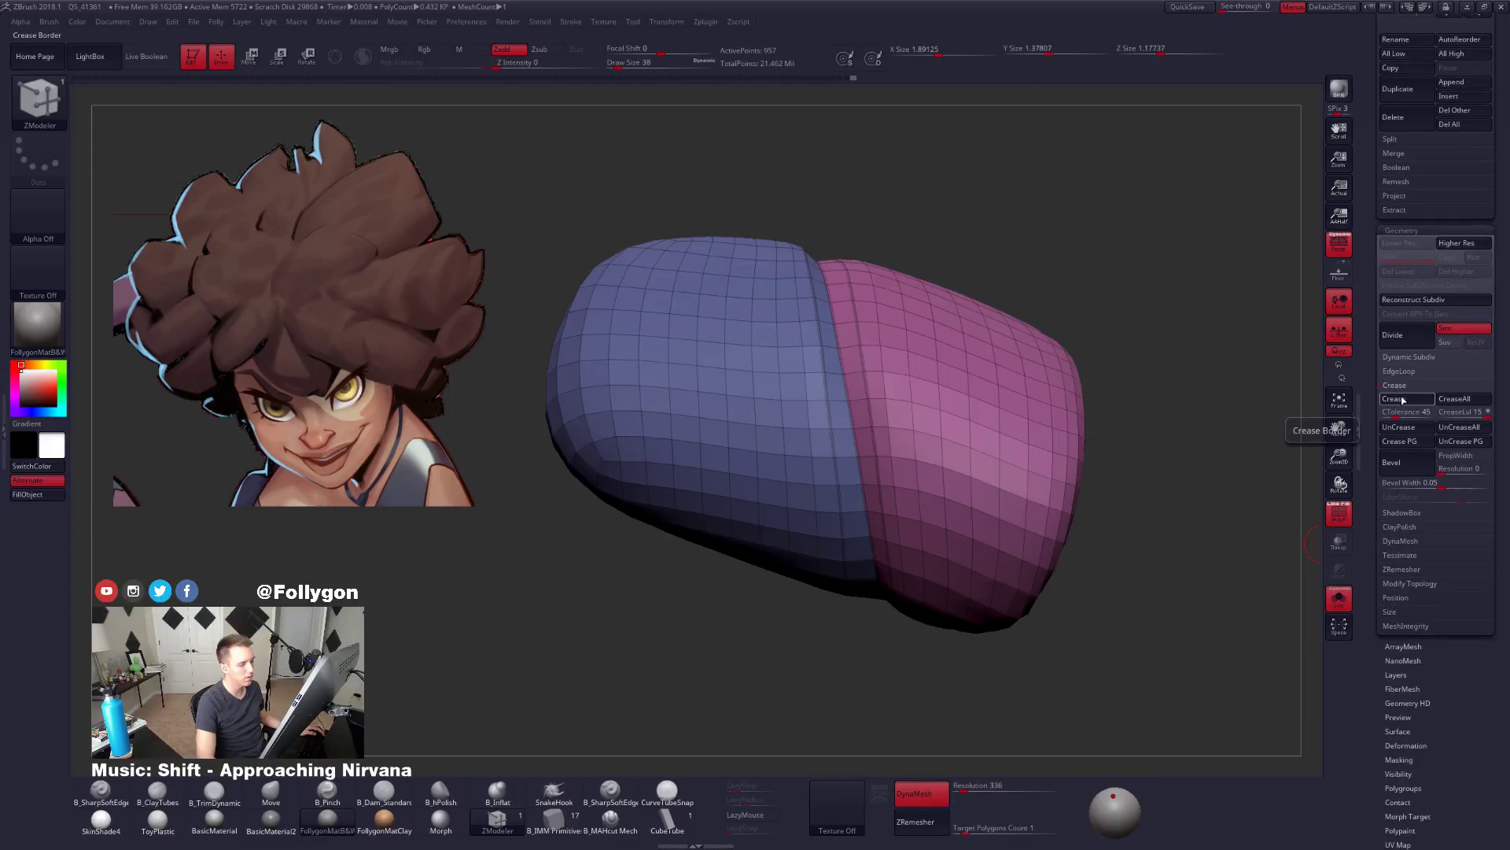
{"action": "left_click", "coordinate": [1404, 398]}
{"action": "key", "text": "ctrl+d"}
{"action": "key", "text": "shift+f"}
{"action": "right_click_drag", "start_coordinate": [1031, 357], "coordinate": [979, 476]}
{"action": "key", "text": "shift+f"}
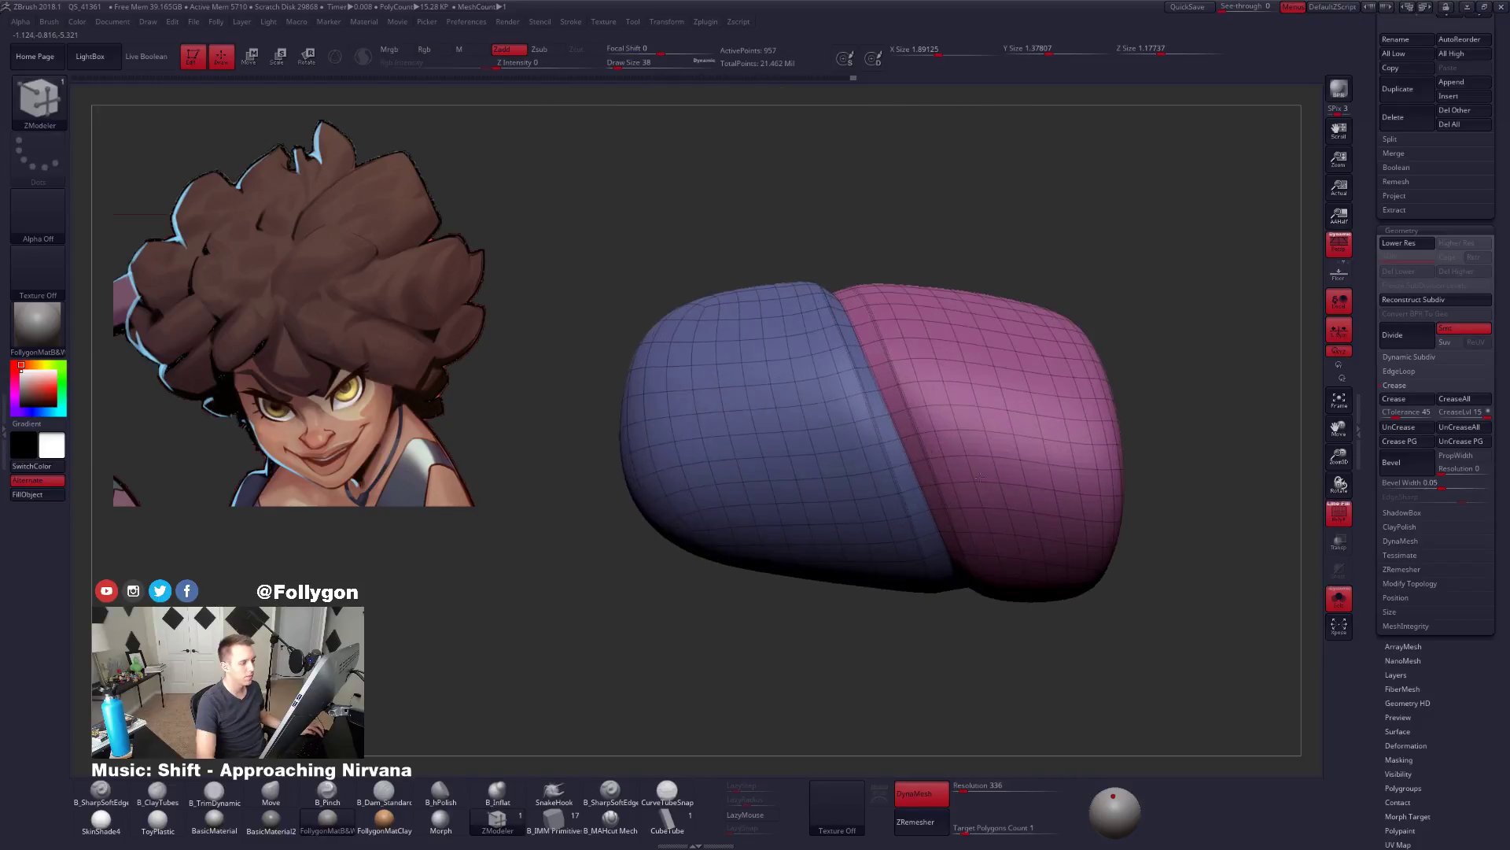
Turn off the subdivision preview, set ZModeler's edge action to Delete with EdgeLoop Complete, and quick-save the project.
{"action": "key", "text": "shift+d"}
{"action": "key", "text": "space"}
{"action": "left_click", "coordinate": [853, 516]}
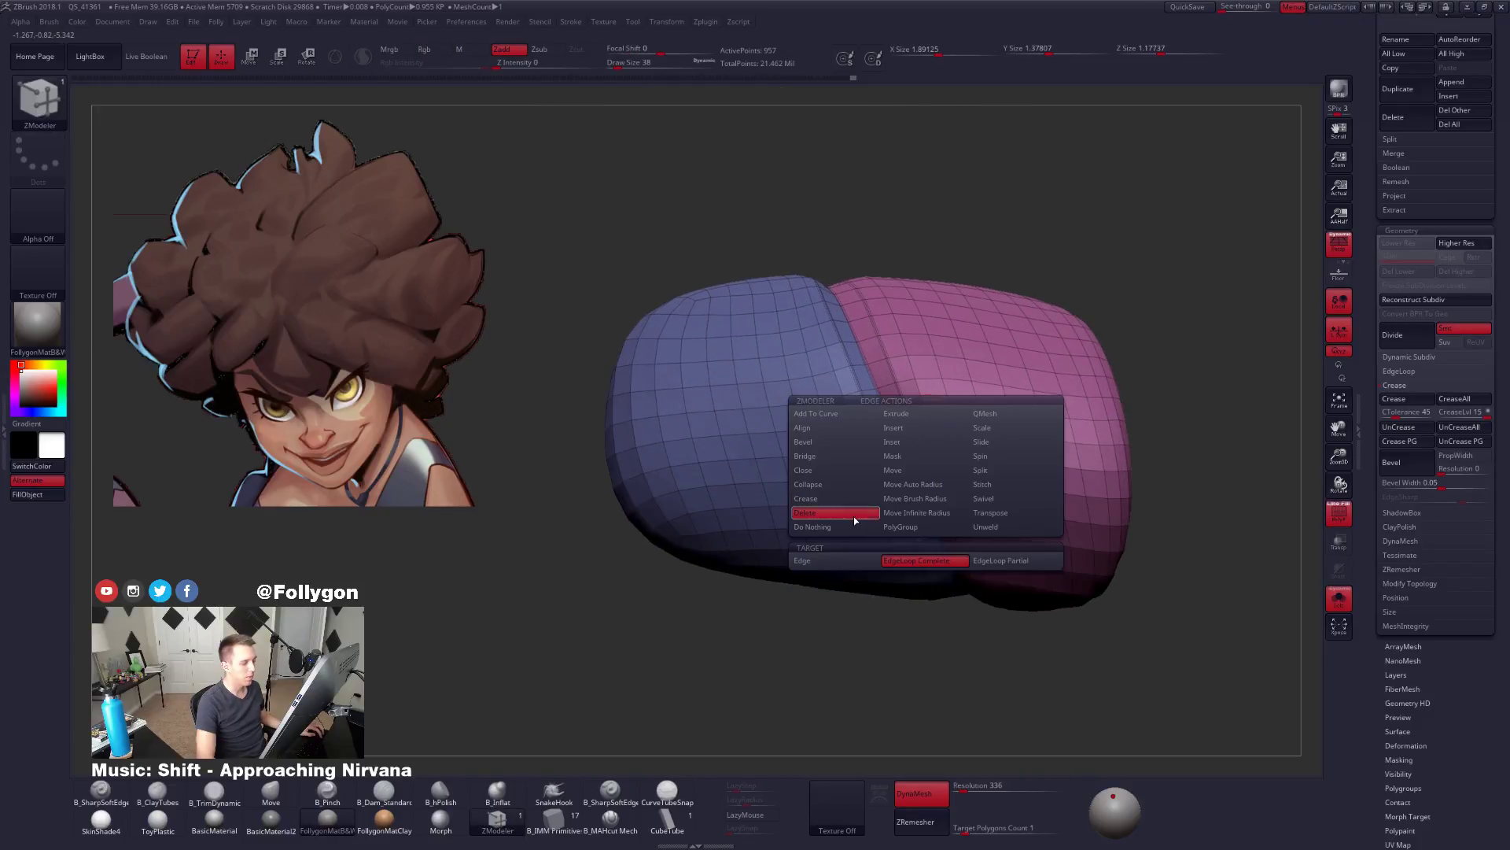
{"action": "left_click", "coordinate": [914, 429]}
{"action": "mouse_move", "coordinate": [915, 428]}
{"action": "right_mouse_down"}
{"action": "mouse_move", "coordinate": [940, 561]}
{"action": "mouse_move", "coordinate": [870, 468]}
{"action": "mouse_move", "coordinate": [942, 421]}
{"action": "right_mouse_up"}
{"action": "key", "text": "d"}
{"action": "left_click", "coordinate": [1191, 10]}
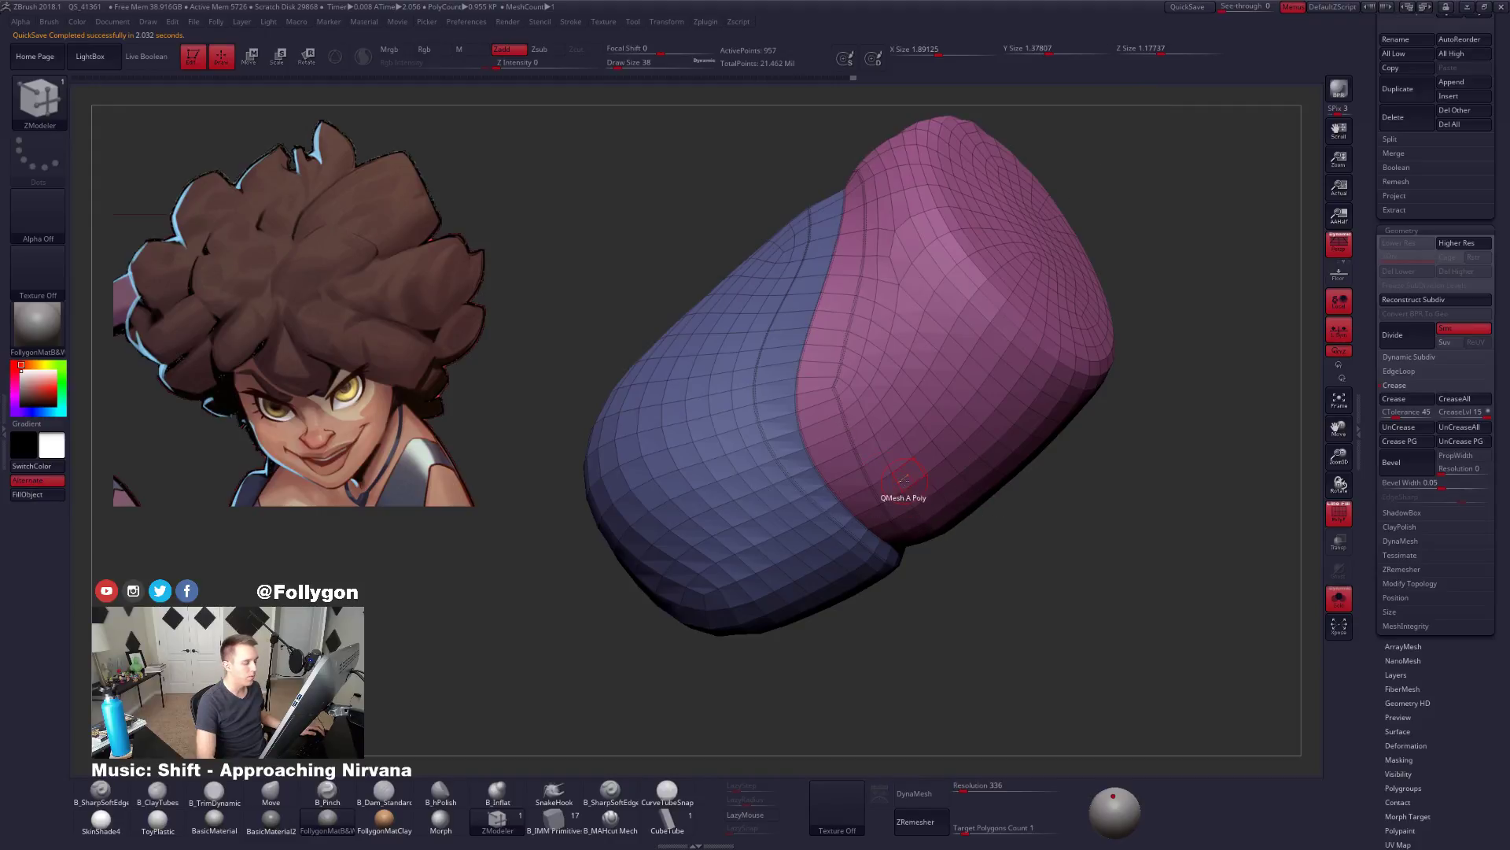
Try to delete complete edge loops in the pink polygroup beside the crease.
{"action": "key", "text": "d"}
{"action": "left_click", "coordinate": [906, 519]}
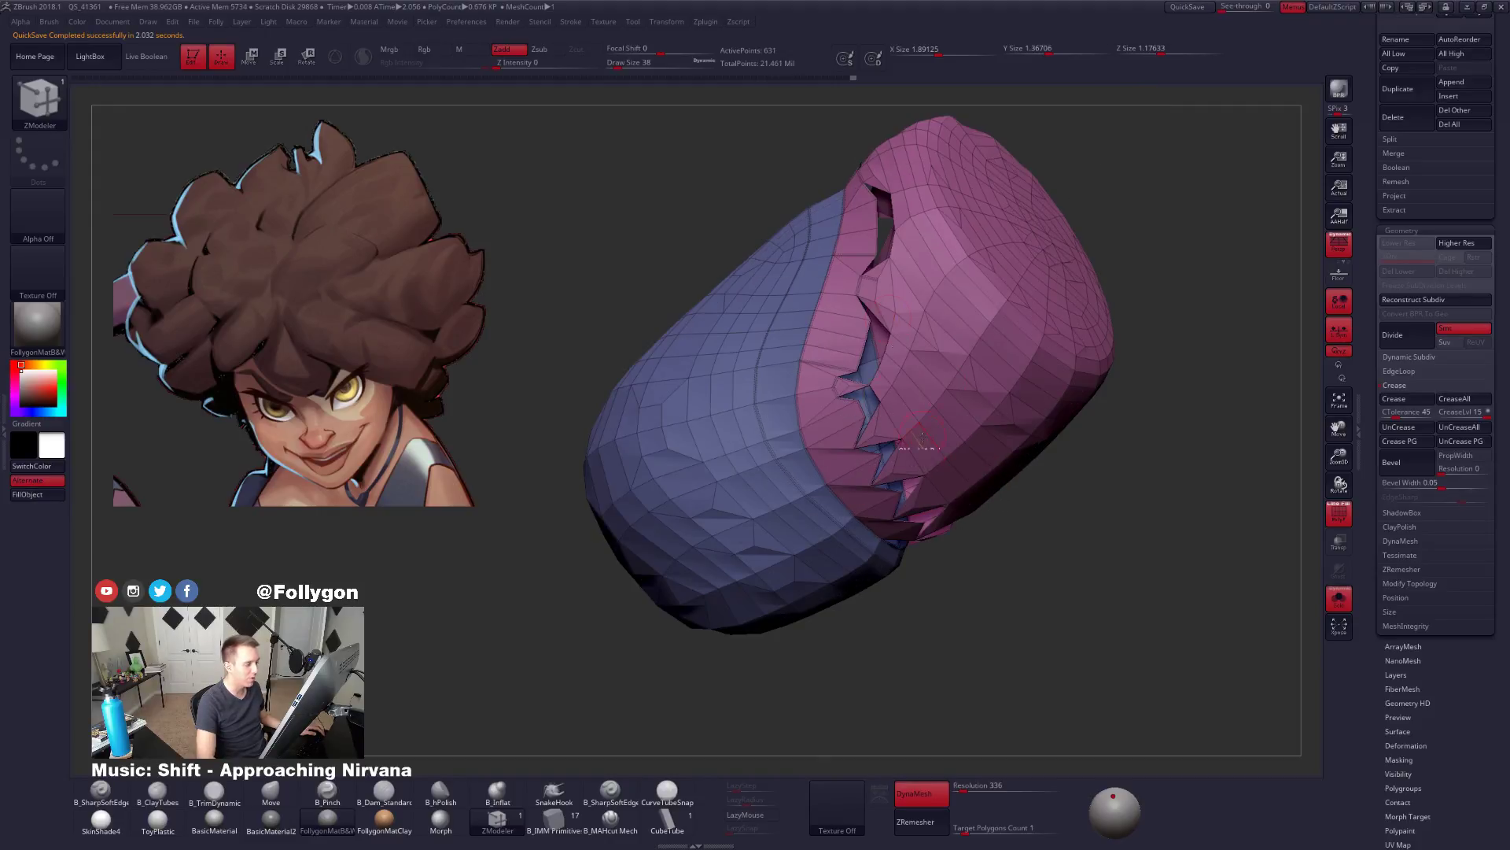
{"action": "left_click", "coordinate": [913, 421]}
{"action": "left_click", "coordinate": [908, 411]}
{"action": "key", "text": "d"}
Smooth the groove between the two polygroups, with the Move brush active and the polygroup wireframe hidden.
{"action": "left_click_drag", "start_coordinate": [951, 588], "coordinate": [917, 620]}
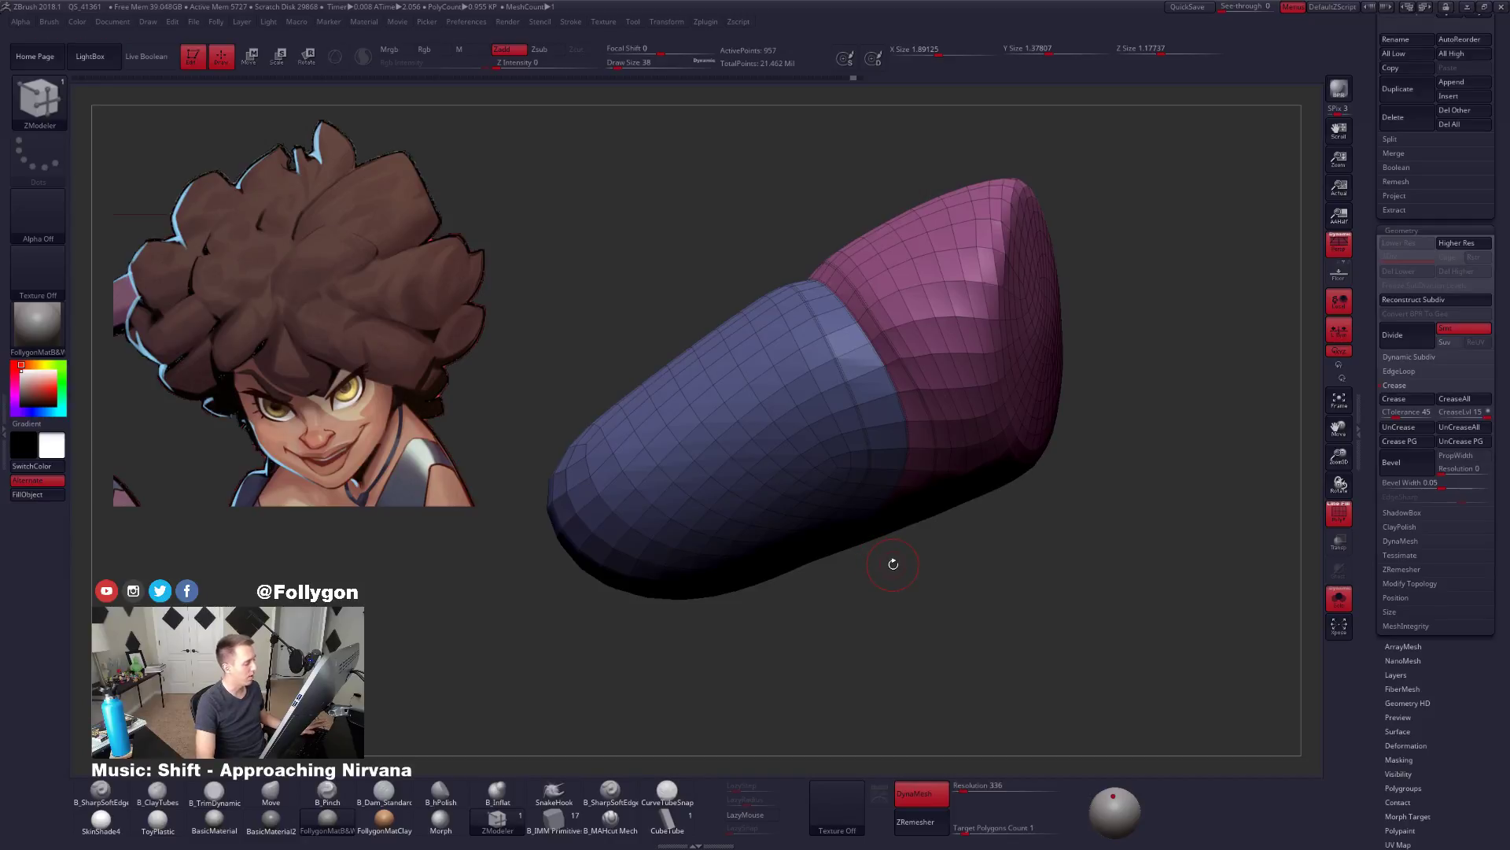
{"action": "left_click_drag", "start_coordinate": [551, 560], "coordinate": [853, 612]}
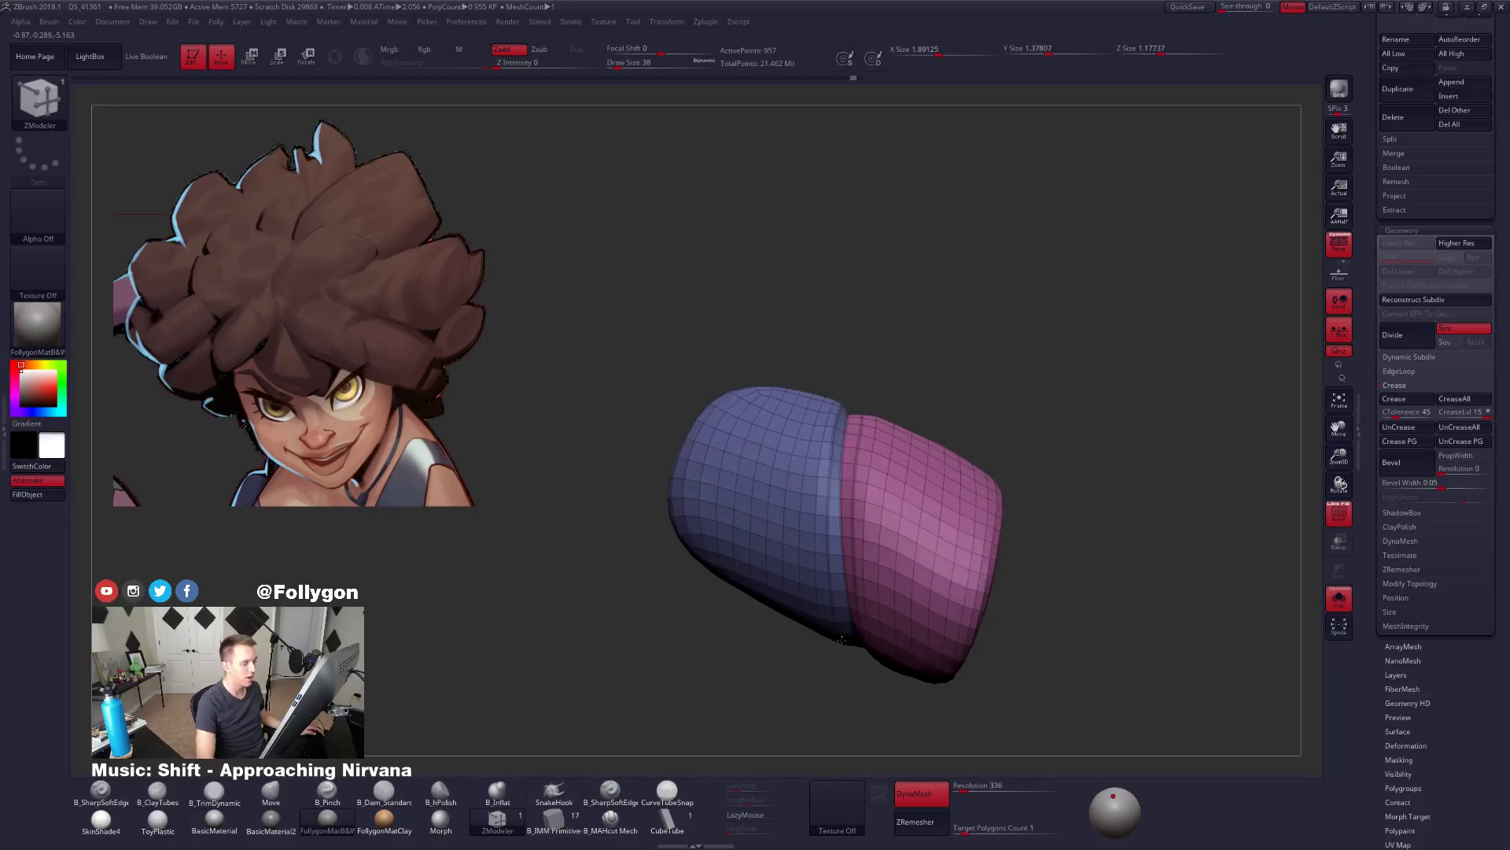
{"action": "left_click", "coordinate": [1421, 387]}
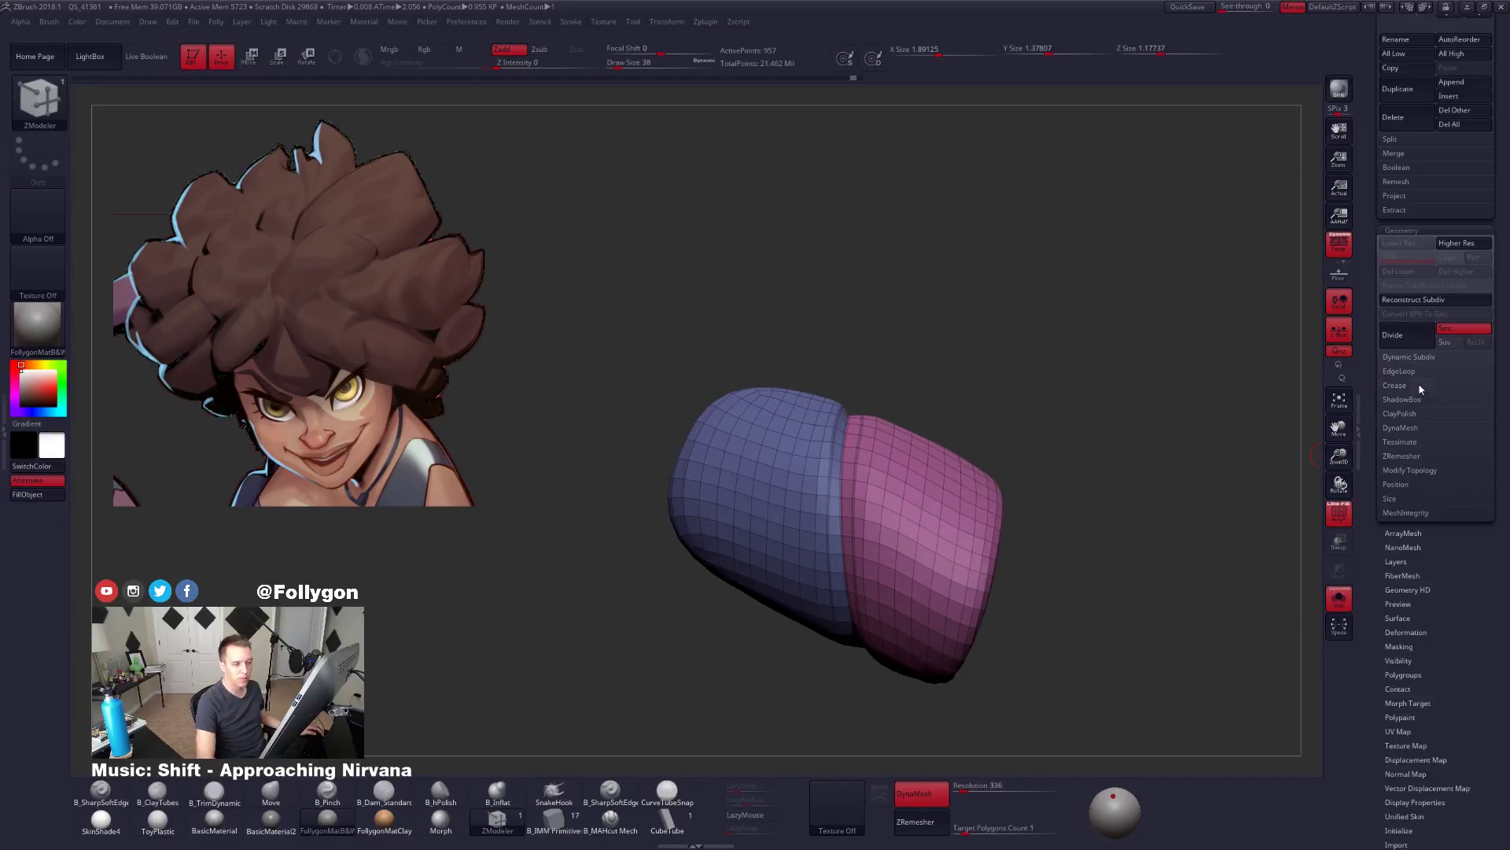
{"action": "left_click_drag", "start_coordinate": [1374, 372], "coordinate": [1372, 606]}
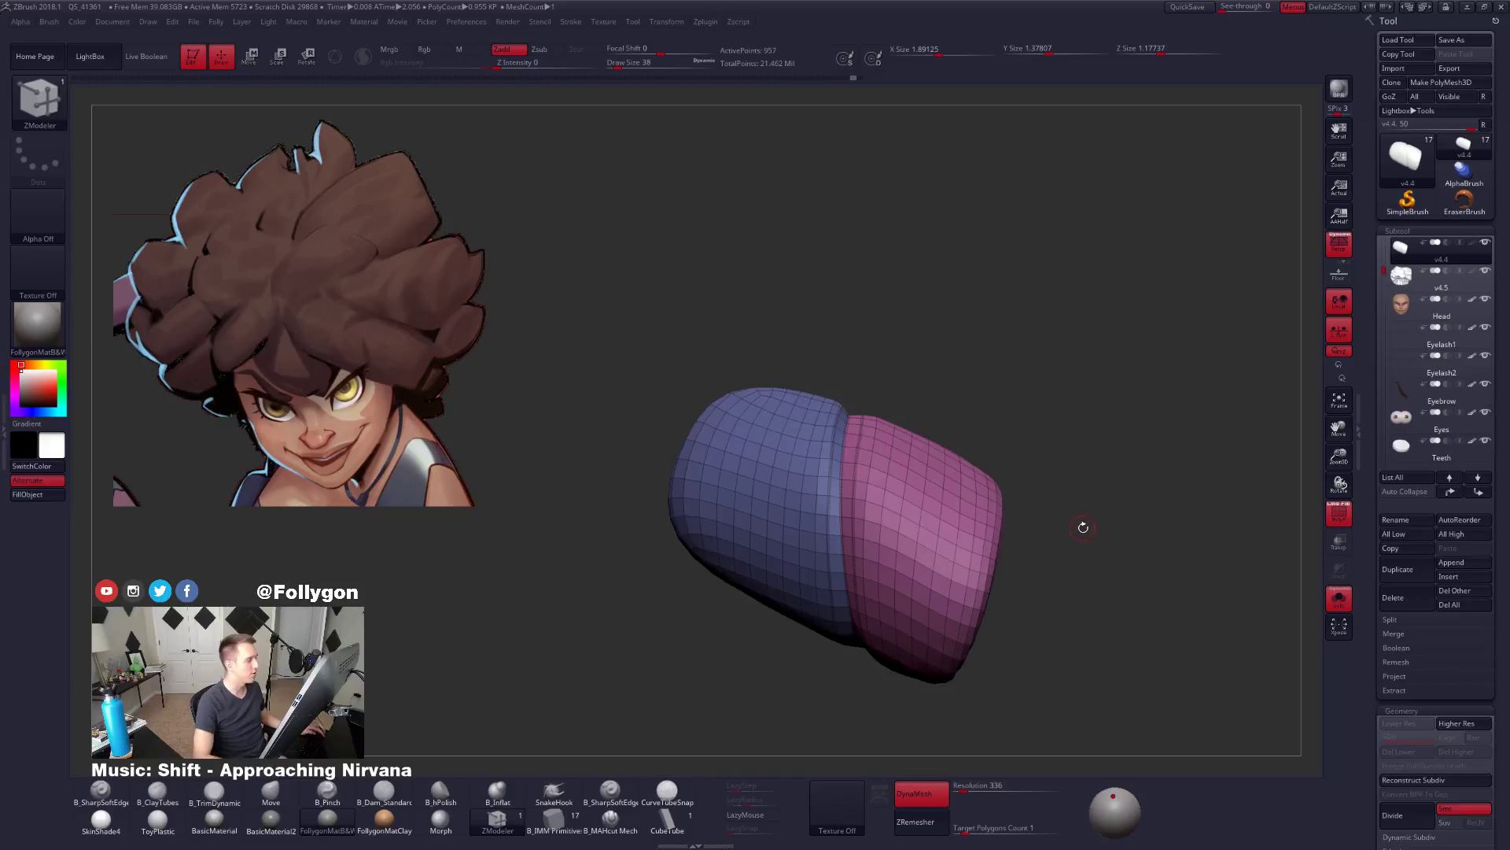
{"action": "key", "text": "b"}
{"action": "key", "text": "m"}
{"action": "key", "text": "v"}
{"action": "key", "text": "space"}
{"action": "left_click_drag", "start_coordinate": [848, 520], "coordinate": [867, 519]}
{"action": "key", "text": "shift+f"}
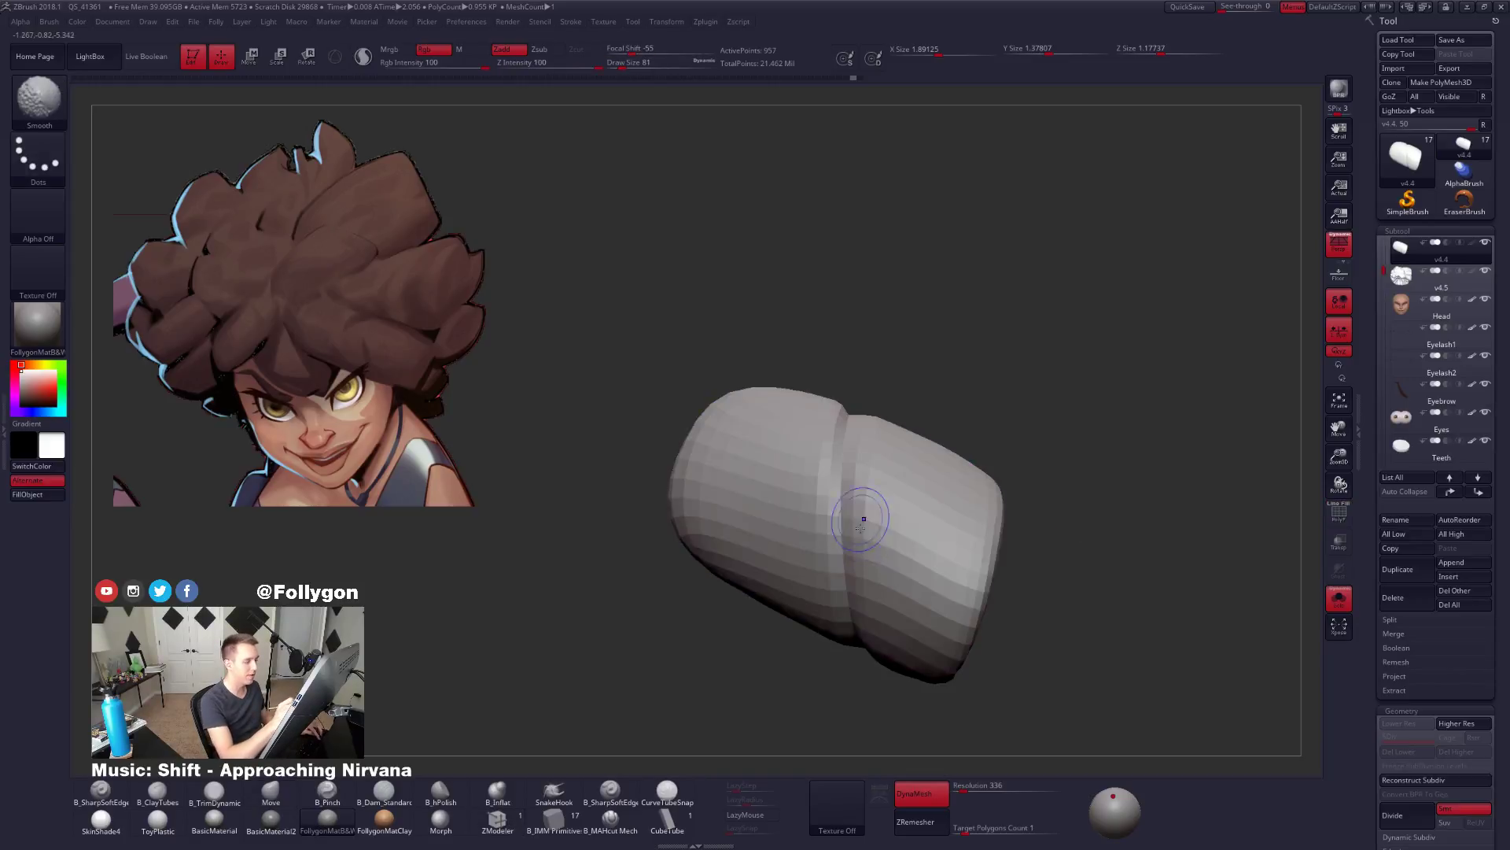
Preview the clump with Dynamic Subdivision, hide the wireframe, and display it together with the head and other hair.
{"action": "mouse_move", "coordinate": [869, 511]}
{"action": "right_mouse_down"}
{"action": "mouse_move", "coordinate": [883, 590]}
{"action": "mouse_move", "coordinate": [915, 575]}
{"action": "mouse_move", "coordinate": [988, 624]}
{"action": "mouse_move", "coordinate": [961, 699]}
{"action": "mouse_move", "coordinate": [957, 659]}
{"action": "mouse_move", "coordinate": [935, 652]}
{"action": "mouse_move", "coordinate": [942, 682]}
{"action": "mouse_move", "coordinate": [915, 630]}
{"action": "mouse_move", "coordinate": [887, 486]}
{"action": "mouse_move", "coordinate": [896, 507]}
{"action": "right_mouse_up"}
{"action": "key", "text": "shift+f"}
{"action": "key", "text": "d"}
{"action": "key", "text": "shift+f"}
{"action": "key", "text": "shift+s"}
{"action": "key", "text": "space"}
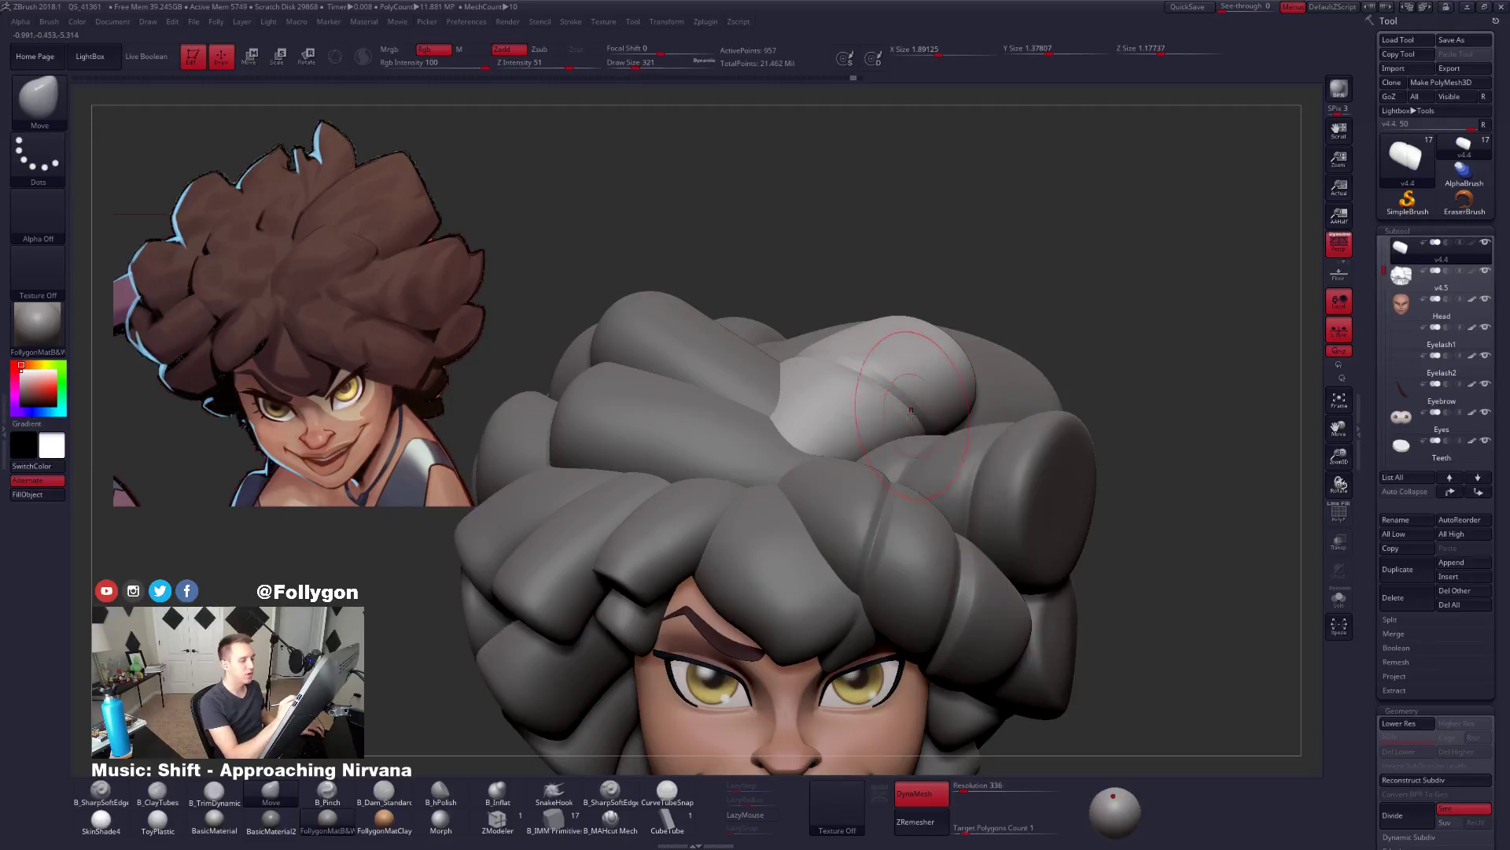
Divide the clump four times to subdivision level 5 and isolate it in Solo mode.
{"action": "key", "text": "shift"}
{"action": "key", "text": "ctrl+d"}
{"action": "key", "text": "ctrl+d"}
{"action": "key", "text": "ctrl+d"}
{"action": "key", "text": "ctrl+d"}
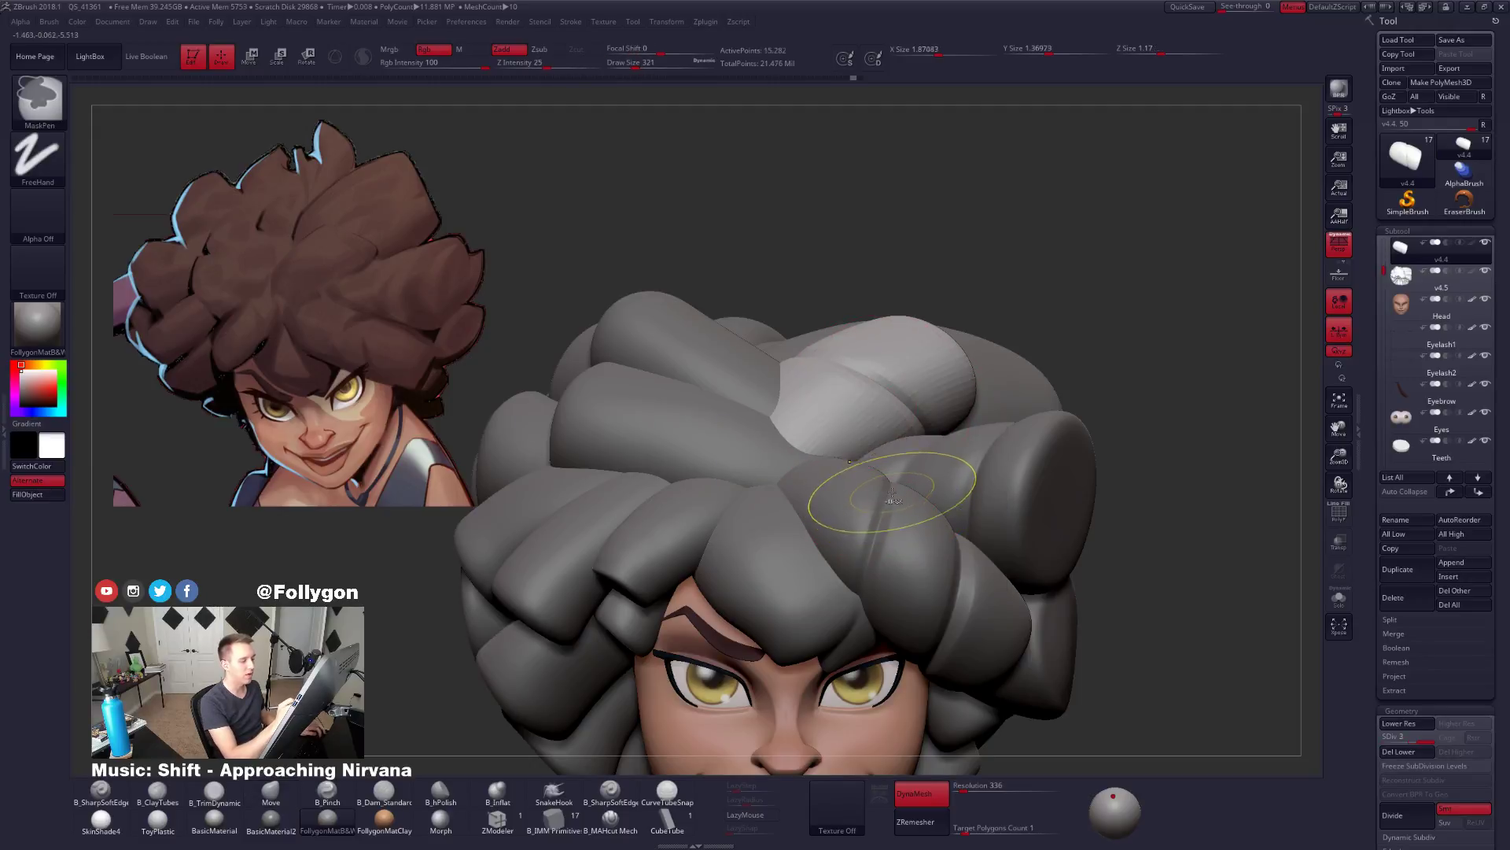
{"action": "key", "text": "alt+s"}
{"action": "right_click_drag", "start_coordinate": [890, 437], "coordinate": [893, 484]}
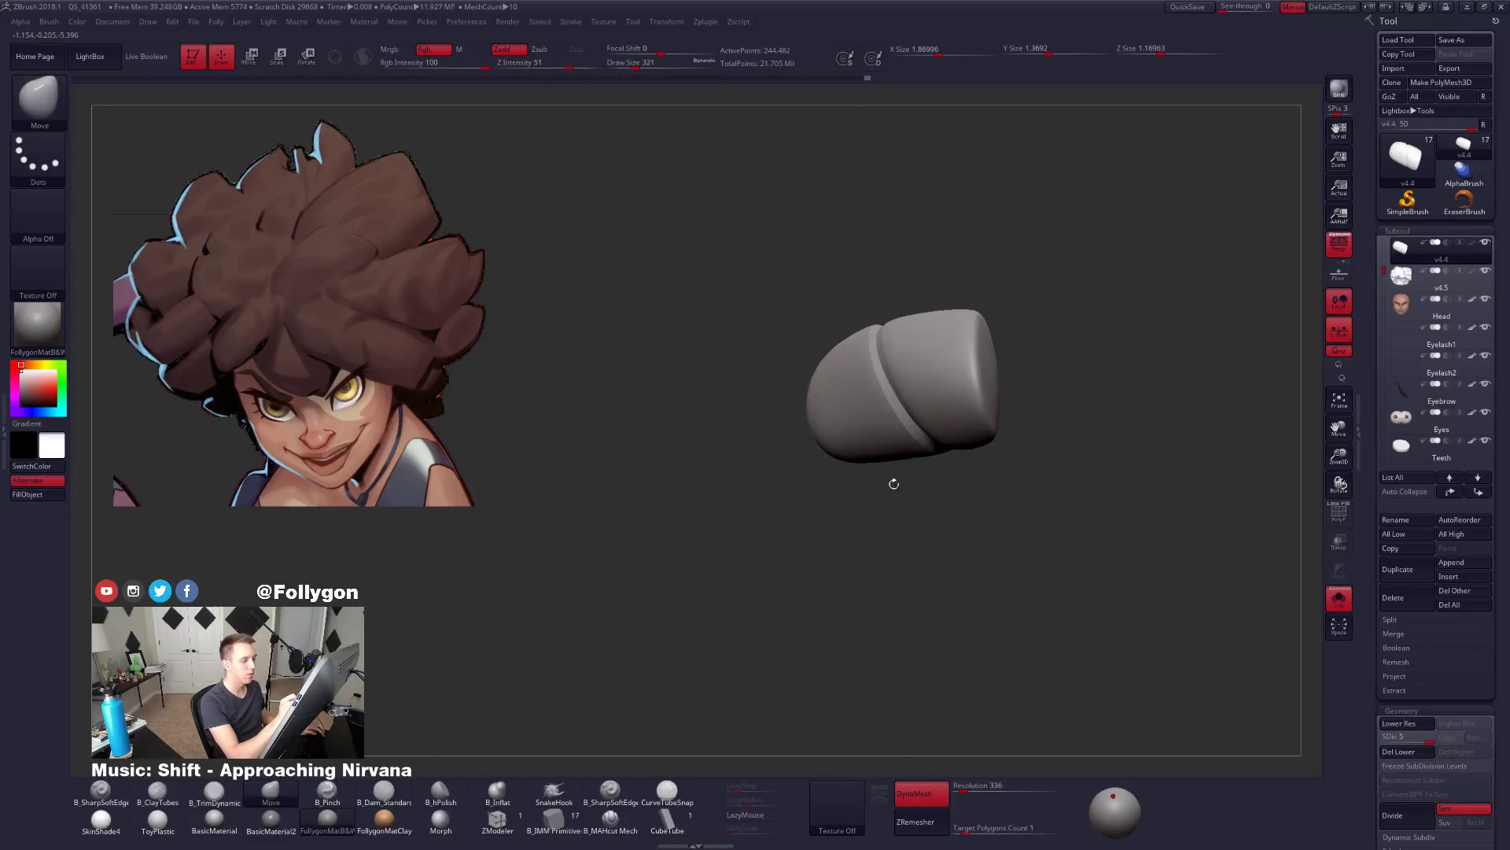
{"action": "mouse_move", "coordinate": [881, 393]}
{"action": "right_mouse_down"}
{"action": "mouse_move", "coordinate": [910, 388]}
{"action": "mouse_move", "coordinate": [889, 385]}
{"action": "right_mouse_up"}
{"action": "right_click_drag", "start_coordinate": [889, 386], "coordinate": [881, 417], "text": "ctrl"}
Divide the clump once more to subdivision level 6 and smooth parts of its crease.
{"action": "left_click_drag", "start_coordinate": [842, 275], "coordinate": [848, 315], "text": "shift"}
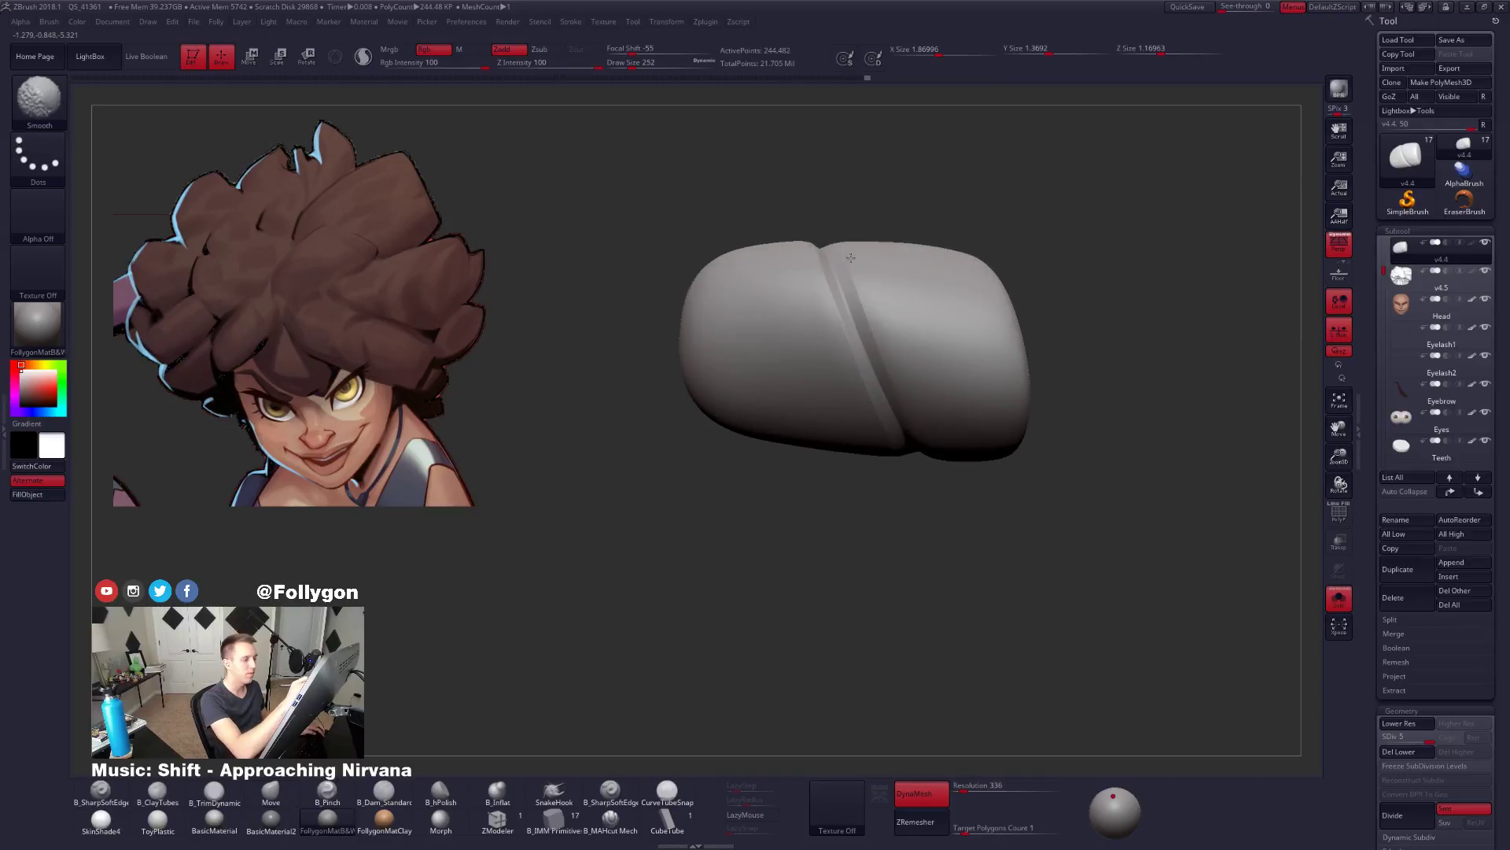
{"action": "key", "text": "ctrl+z"}
{"action": "key", "text": "ctrl+d"}
{"action": "mouse_move", "coordinate": [902, 423]}
{"action": "right_mouse_down", "text": "alt"}
{"action": "mouse_move", "coordinate": [894, 526]}
{"action": "mouse_move", "coordinate": [896, 467]}
{"action": "right_mouse_up", "text": "alt"}
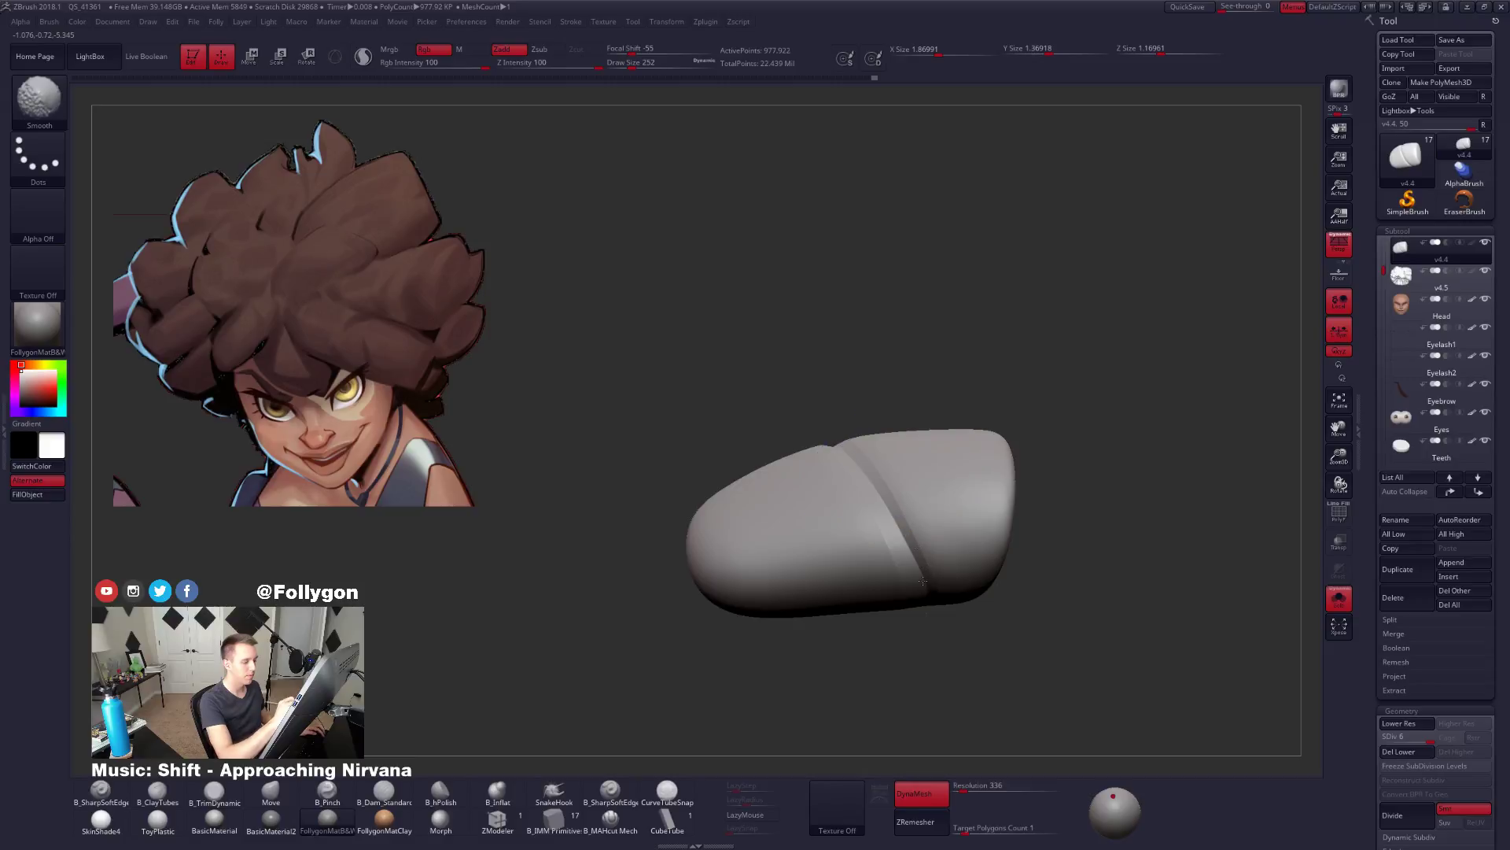
{"action": "mouse_move", "coordinate": [923, 580]}
{"action": "right_mouse_down"}
{"action": "mouse_move", "coordinate": [784, 504]}
{"action": "mouse_move", "coordinate": [745, 582]}
{"action": "mouse_move", "coordinate": [850, 568]}
{"action": "mouse_move", "coordinate": [842, 617]}
{"action": "mouse_move", "coordinate": [875, 649]}
{"action": "mouse_move", "coordinate": [929, 614]}
{"action": "right_mouse_up"}
{"action": "key", "text": "alt+s"}
{"action": "key", "text": "alt+s"}
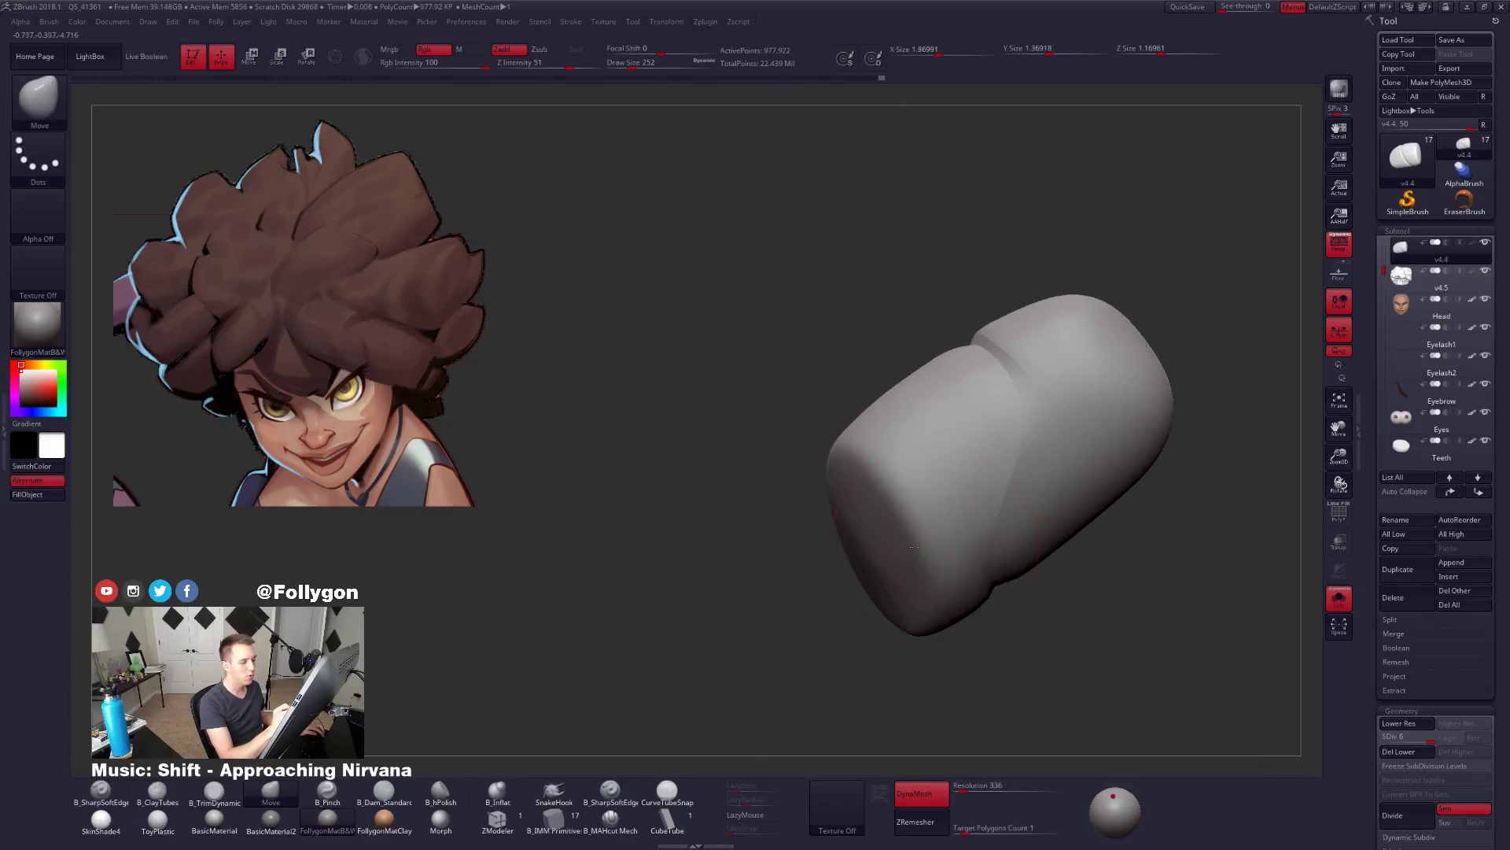
Refine the clump's side near the crease with the Move brush and switch to the B_TrimDynamic brush.
{"action": "key", "text": "space"}
{"action": "left_click_drag", "start_coordinate": [990, 528], "coordinate": [983, 527]}
{"action": "mouse_move", "coordinate": [999, 492]}
{"action": "right_mouse_down", "text": "alt"}
{"action": "mouse_move", "coordinate": [927, 489]}
{"action": "mouse_move", "coordinate": [937, 464]}
{"action": "mouse_move", "coordinate": [933, 515]}
{"action": "mouse_move", "coordinate": [954, 483]}
{"action": "right_mouse_up", "text": "alt"}
{"action": "key", "text": "3"}
{"action": "key", "text": "shift"}
{"action": "right_click_drag", "start_coordinate": [927, 537], "coordinate": [771, 557]}
Toggle Solo mode repeatedly to compare the clump's flat end and crease with the neighbouring hair clumps.
{"action": "key", "text": "alt+s"}
{"action": "key", "text": "alt+s"}
{"action": "key", "text": "alt+s"}
{"action": "key", "text": "alt+s"}
{"action": "key", "text": "alt+s"}
{"action": "key", "text": "alt+s"}
{"action": "key", "text": "alt+s"}
{"action": "key", "text": "alt+s"}
{"action": "key", "text": "alt+s"}
{"action": "key", "text": "alt+s"}
{"action": "key", "text": "alt+s"}
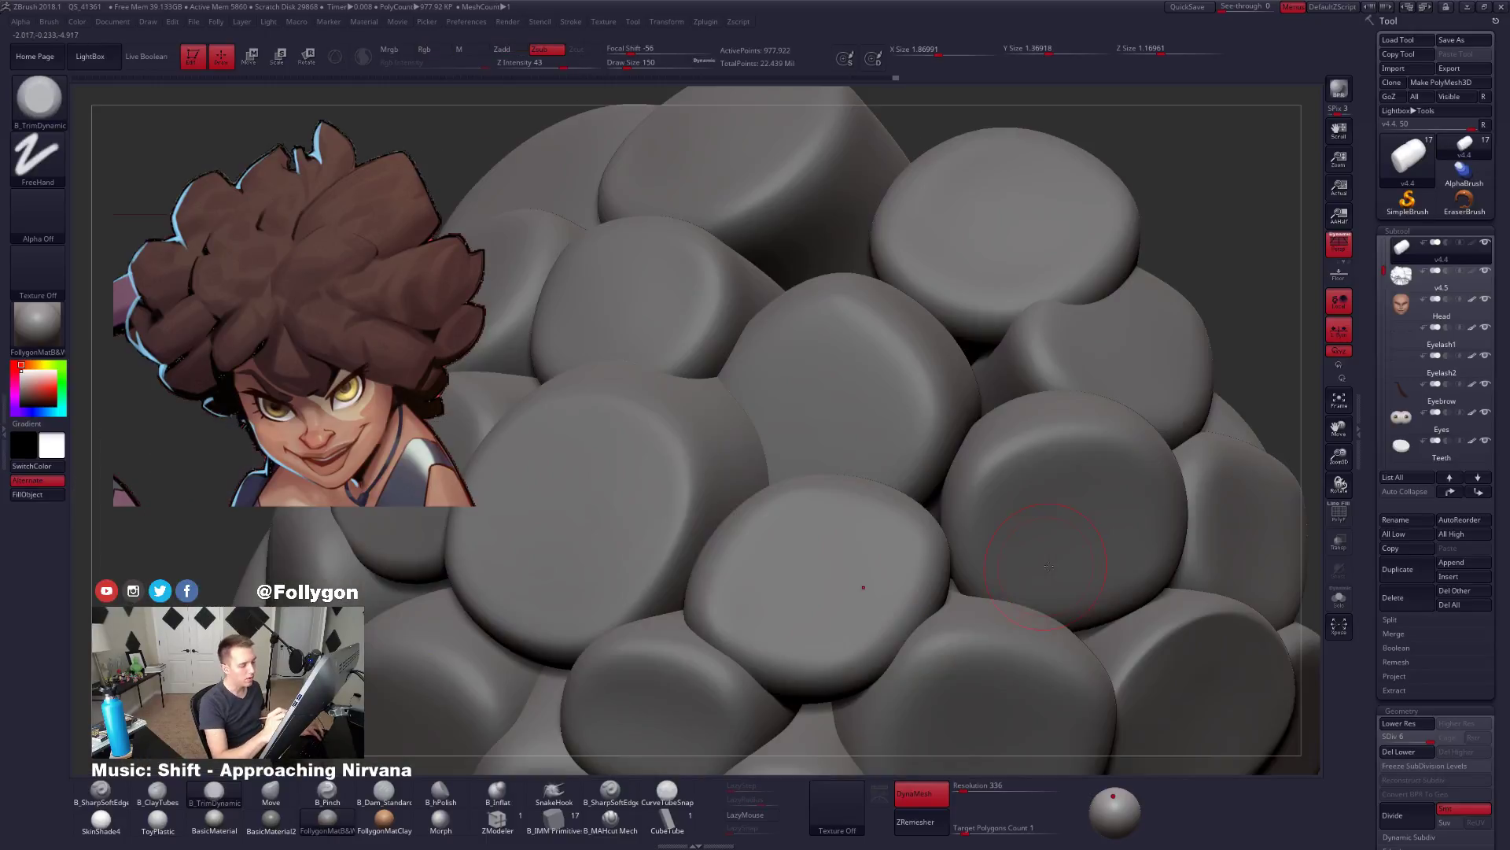
{"action": "key", "text": "alt+s"}
{"action": "key", "text": "alt+s"}
{"action": "right_click_drag", "start_coordinate": [1076, 572], "coordinate": [944, 510], "text": "ctrl"}
{"action": "right_click_drag", "start_coordinate": [944, 510], "coordinate": [1127, 568]}
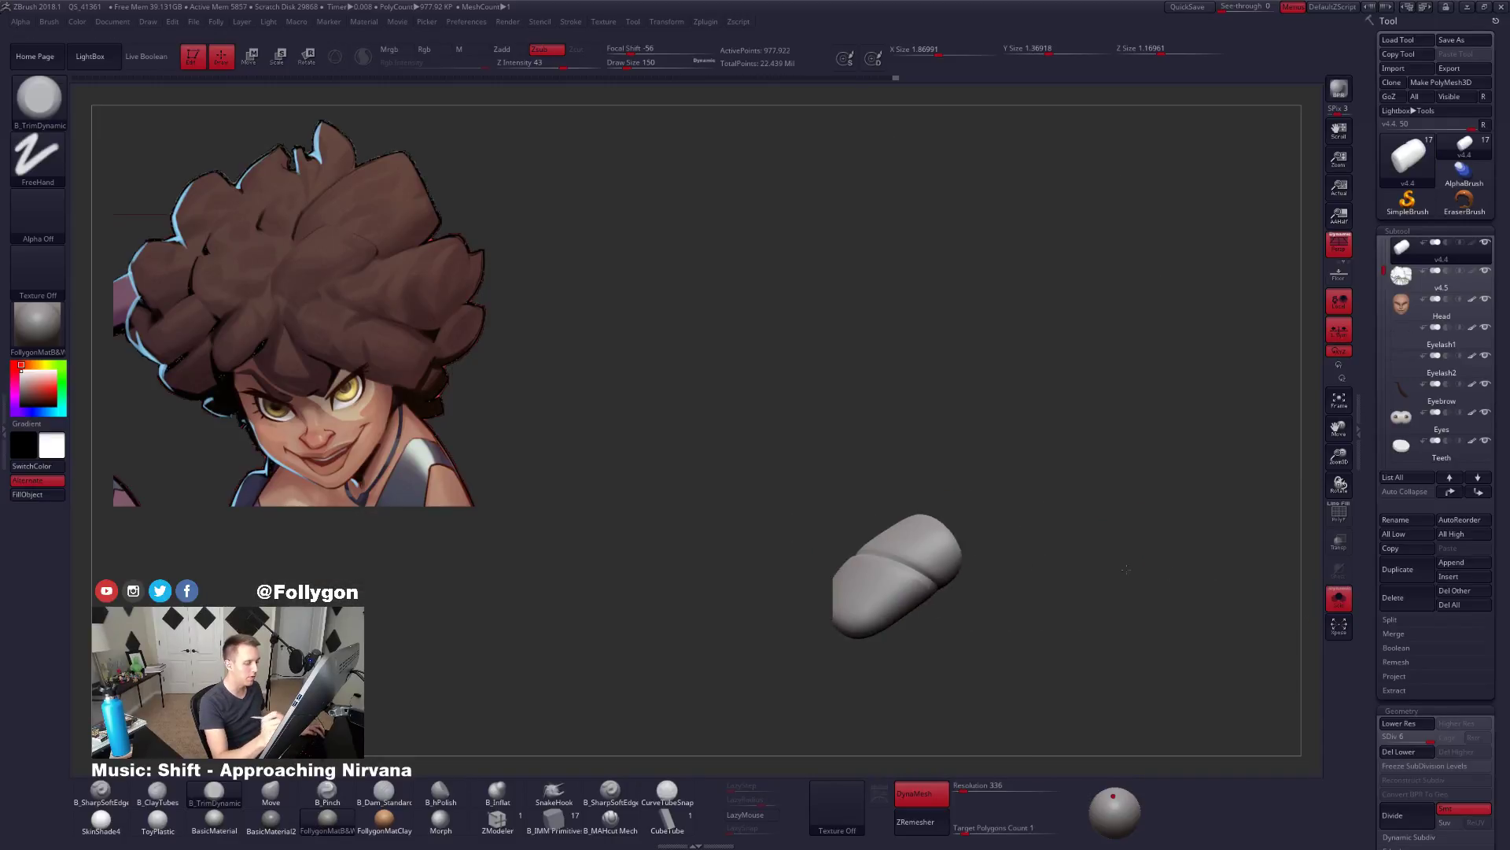
Examine the clump alone and within the full hairstyle from the front and from below.
{"action": "left_click", "coordinate": [1339, 600]}
{"action": "left_click", "coordinate": [1339, 599]}
{"action": "left_click", "coordinate": [1340, 599]}
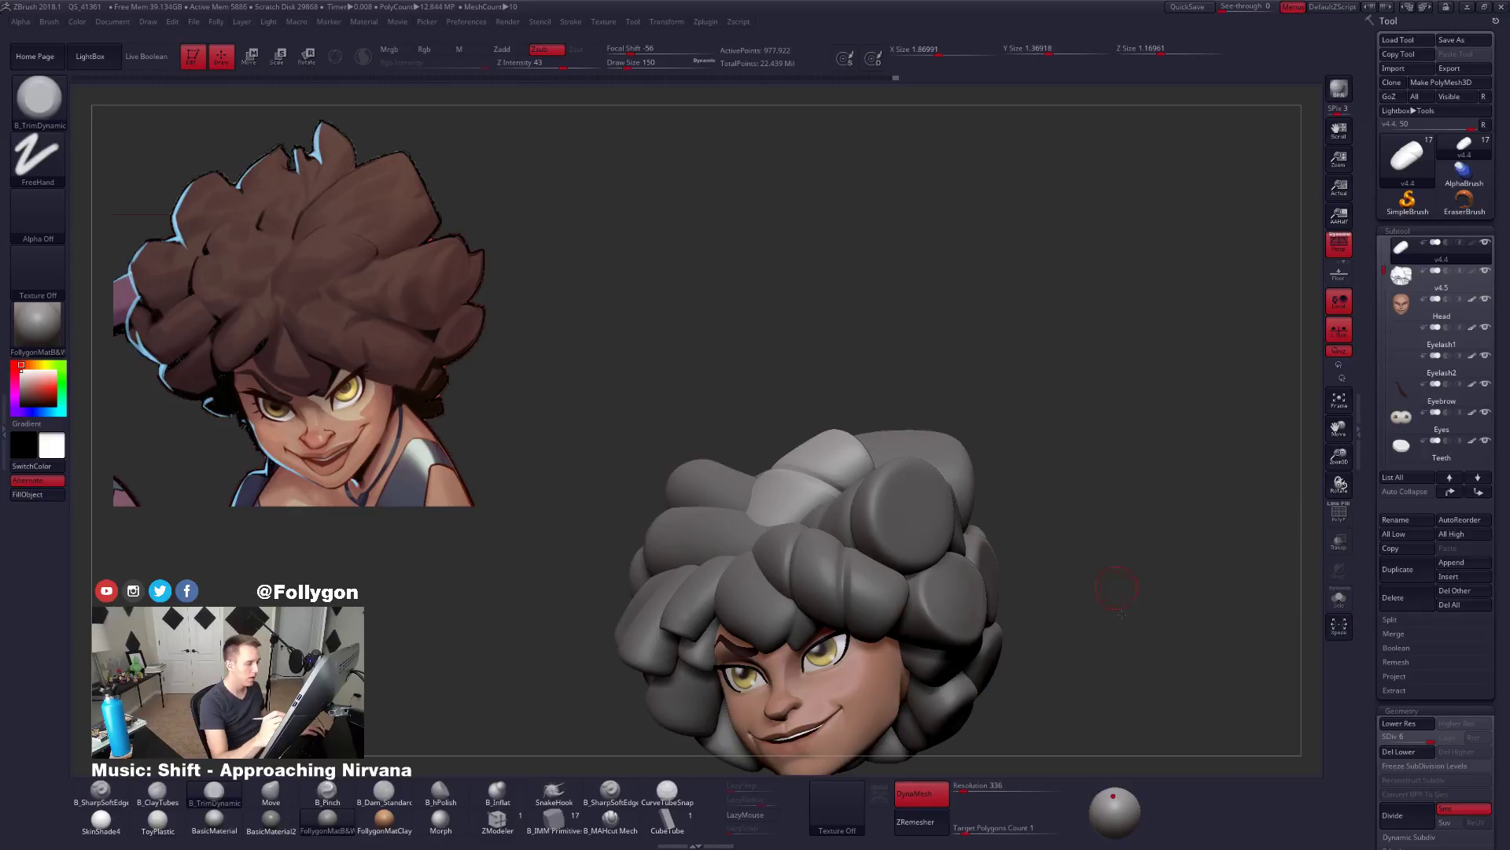
{"action": "left_click_drag", "start_coordinate": [1148, 614], "coordinate": [1090, 534]}
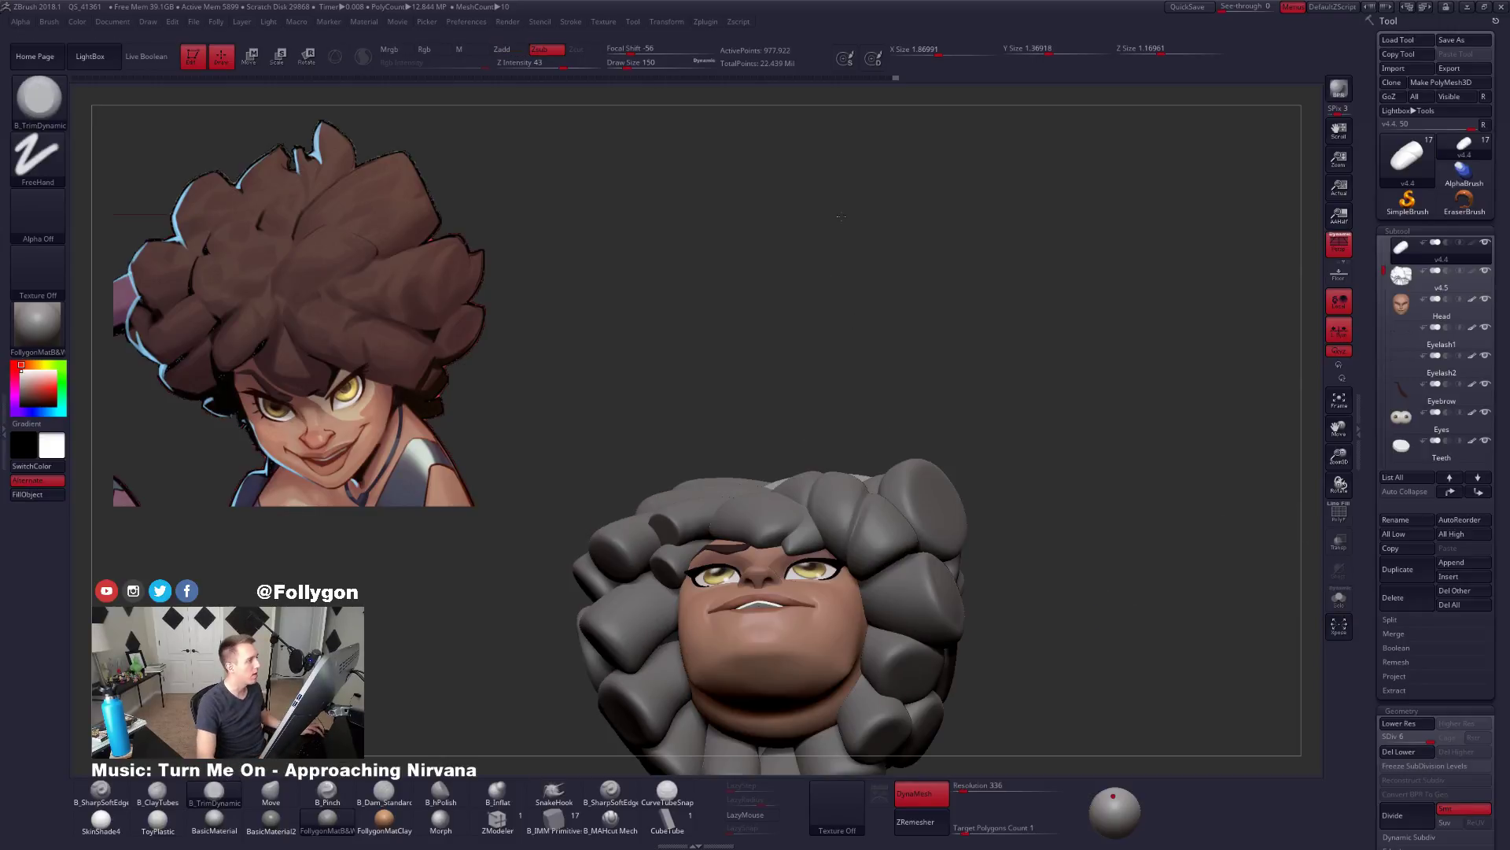
{"action": "mouse_move", "coordinate": [884, 372]}
{"action": "left_mouse_down", "text": "alt"}
{"action": "mouse_move", "coordinate": [862, 247]}
{"action": "mouse_move", "coordinate": [869, 390]}
{"action": "mouse_move", "coordinate": [870, 371]}
{"action": "left_mouse_up", "text": "alt"}
{"action": "left_click_drag", "start_coordinate": [870, 372], "coordinate": [918, 378], "text": "alt"}
{"action": "key", "text": "shift+s"}
{"action": "key", "text": "shift+s"}
{"action": "key", "text": "shift+s"}
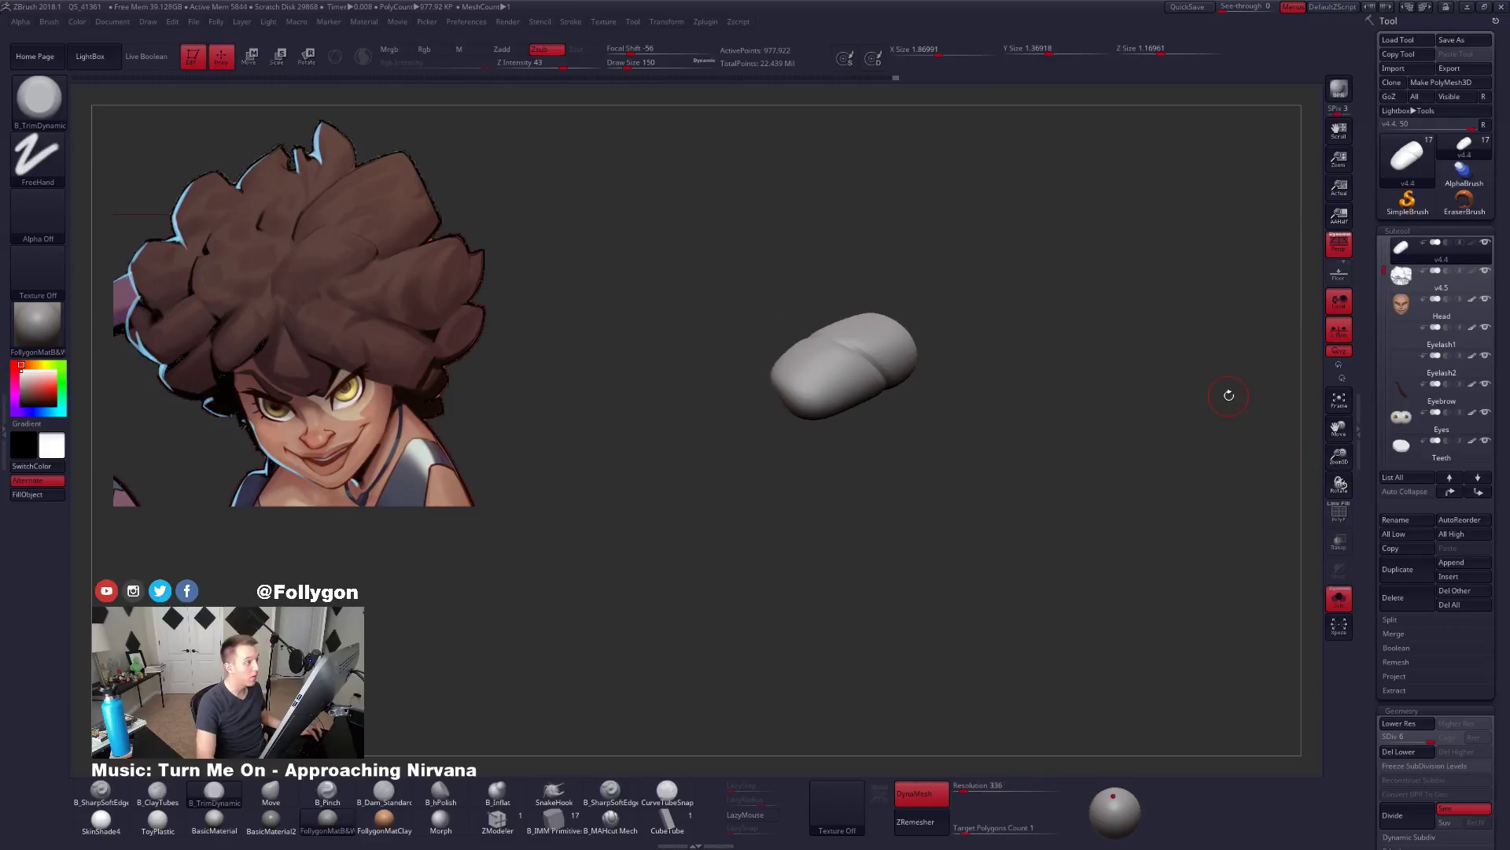
{"action": "key", "text": "shift+s"}
Quick-save the project and open the QuickSave preferences to show its duration settings.
{"action": "left_click", "coordinate": [1190, 7]}
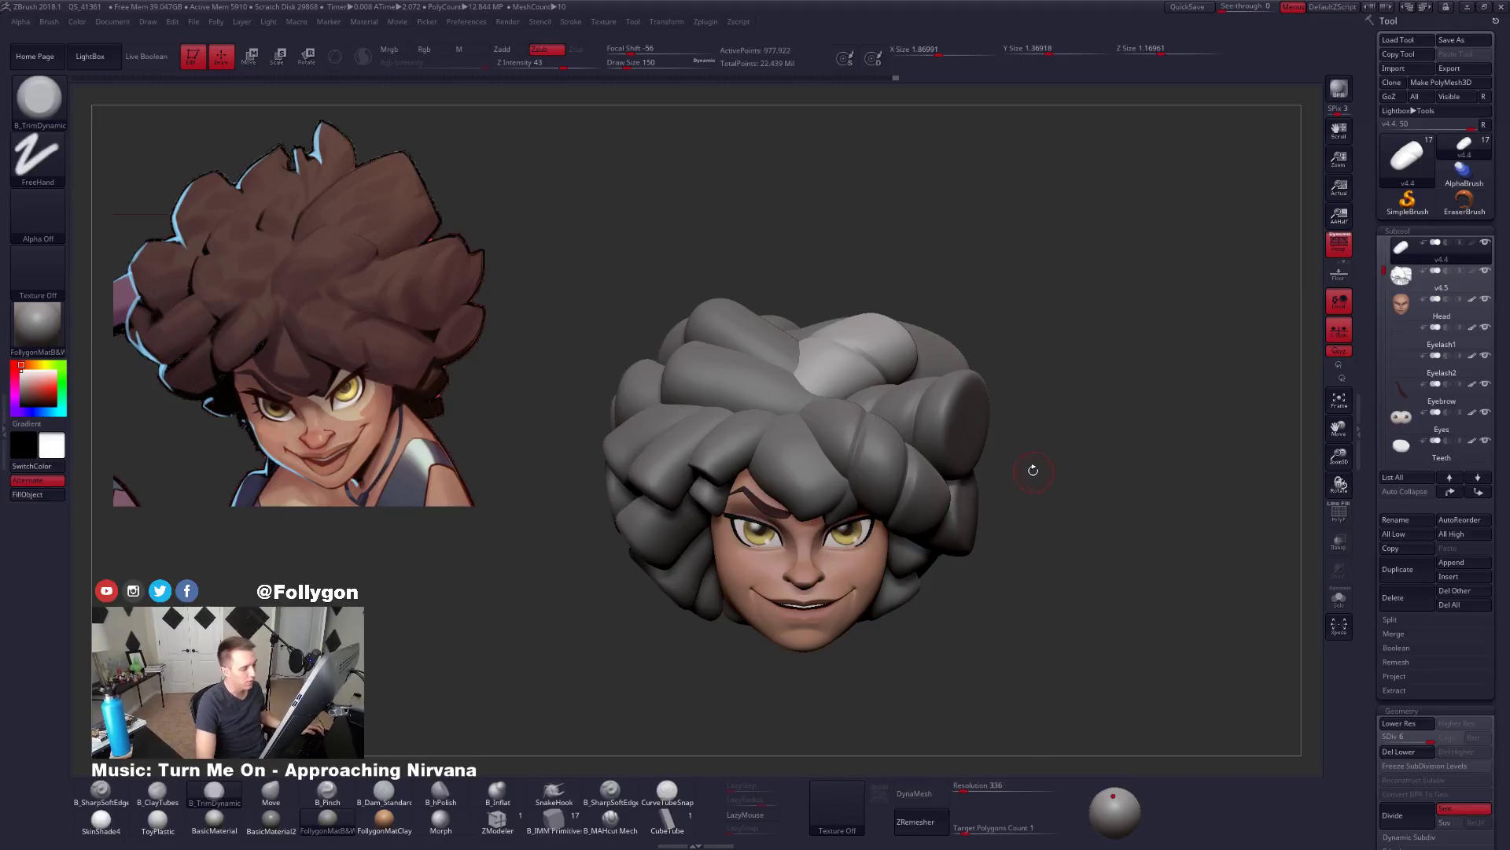
{"action": "left_click_drag", "start_coordinate": [1058, 519], "coordinate": [1027, 429]}
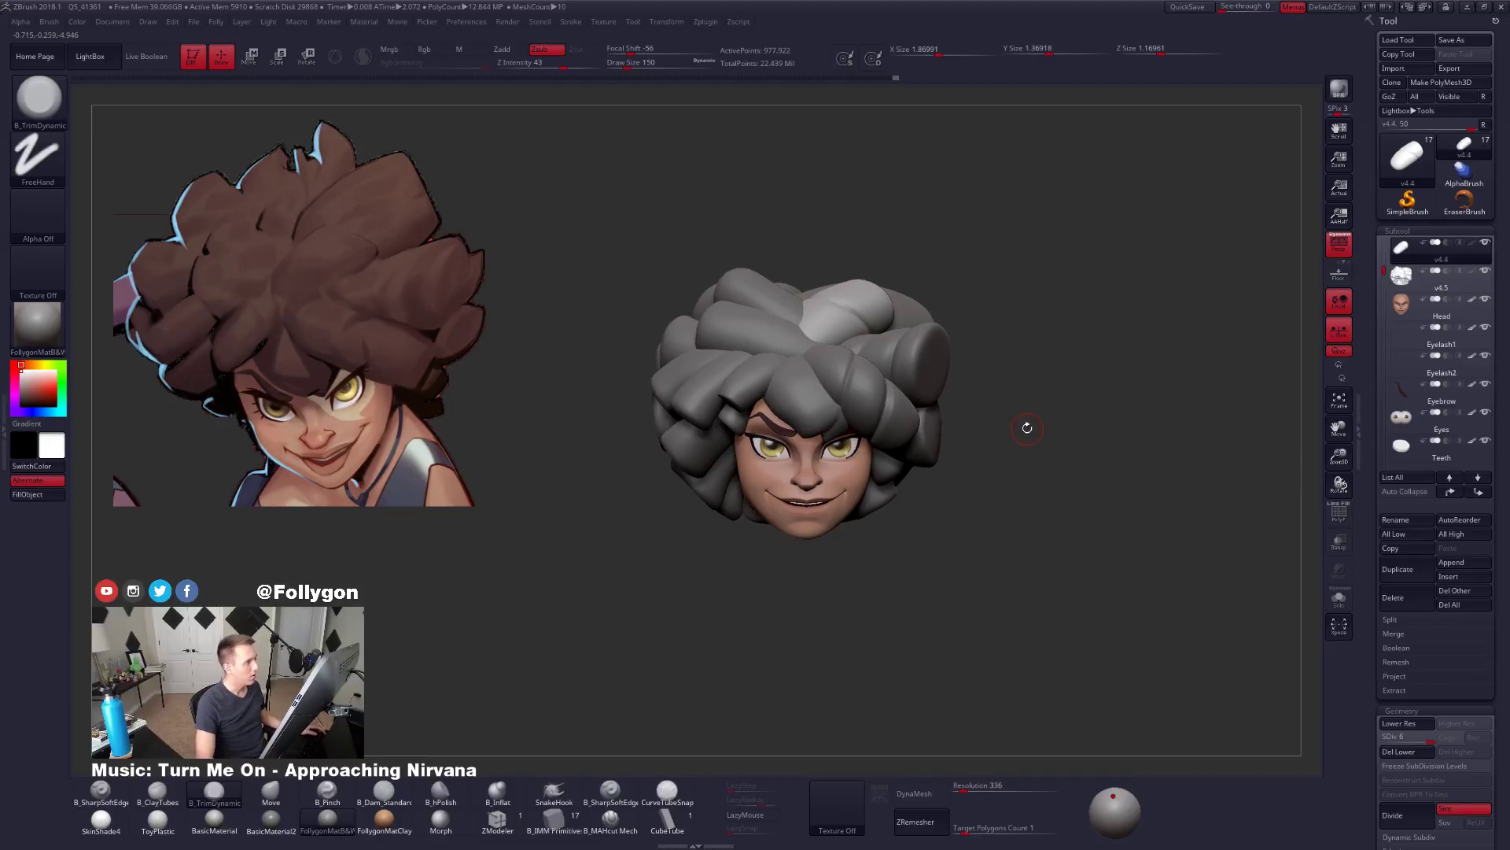
{"action": "key", "text": "ctrl+shift+f"}
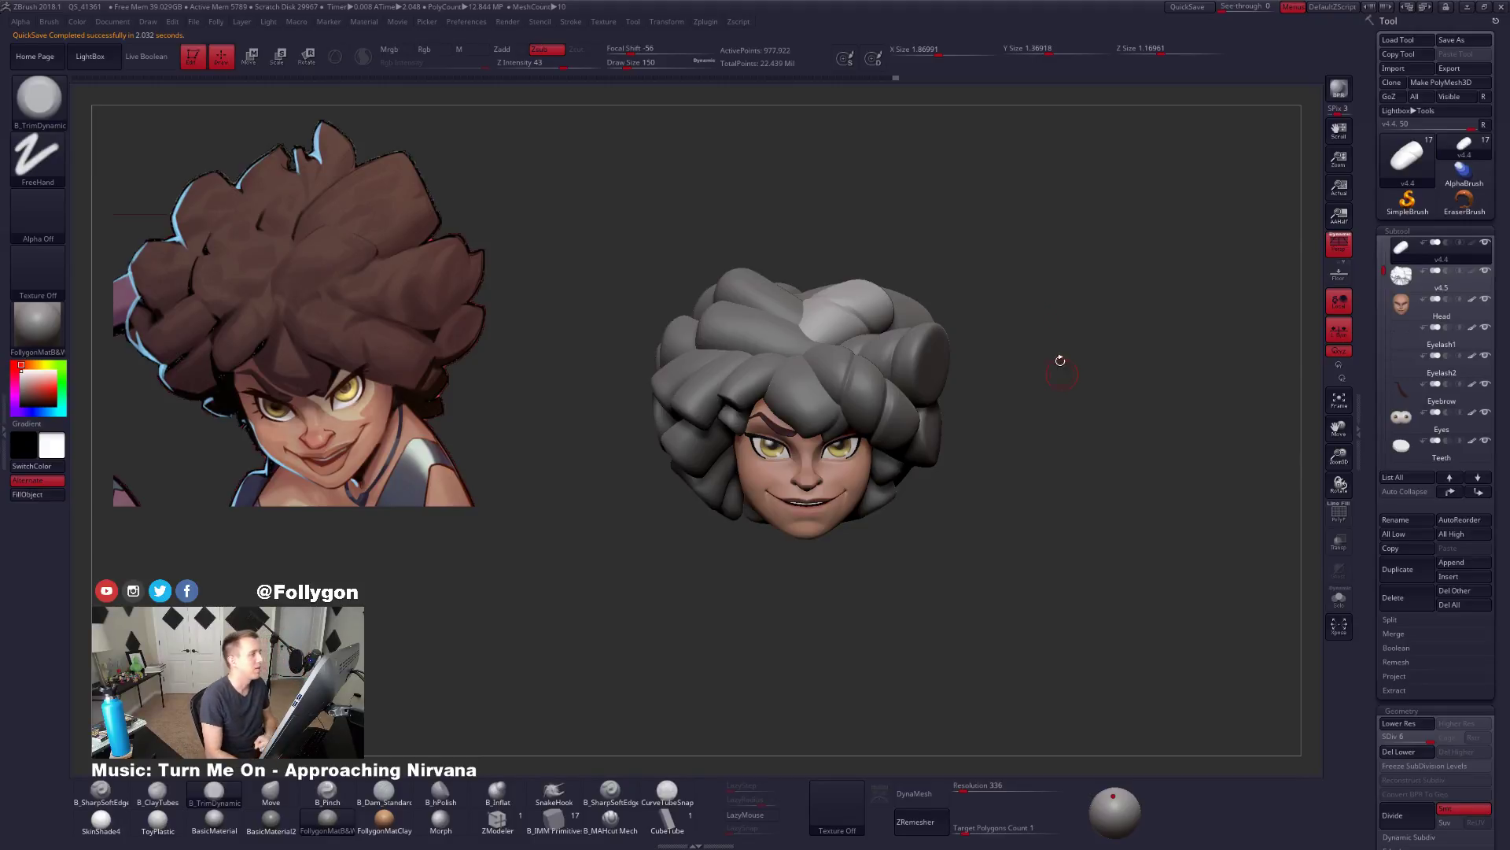
{"action": "left_click", "coordinate": [468, 22]}
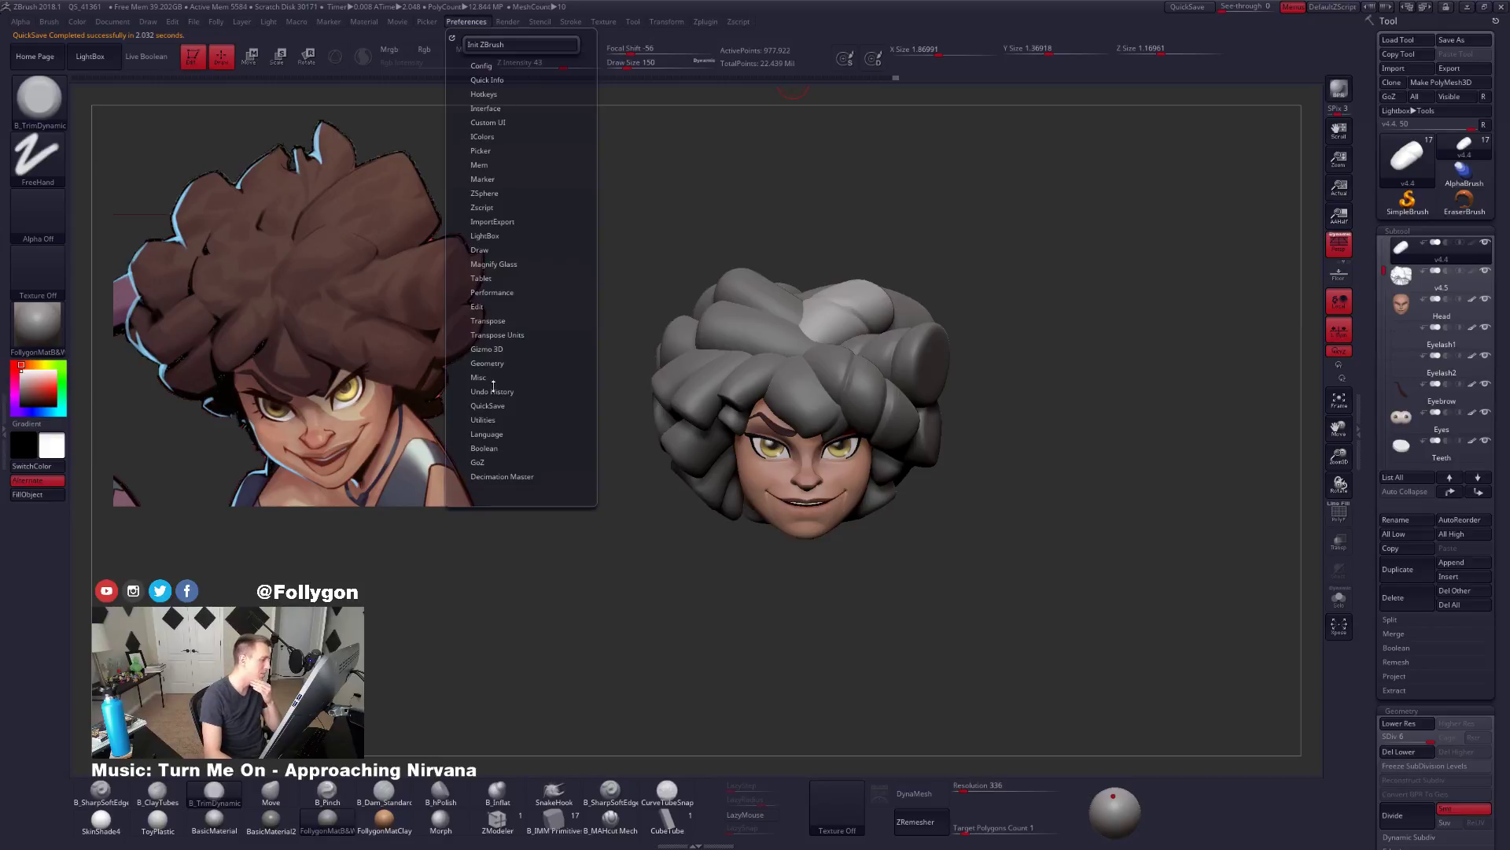
{"action": "left_click", "coordinate": [482, 405]}
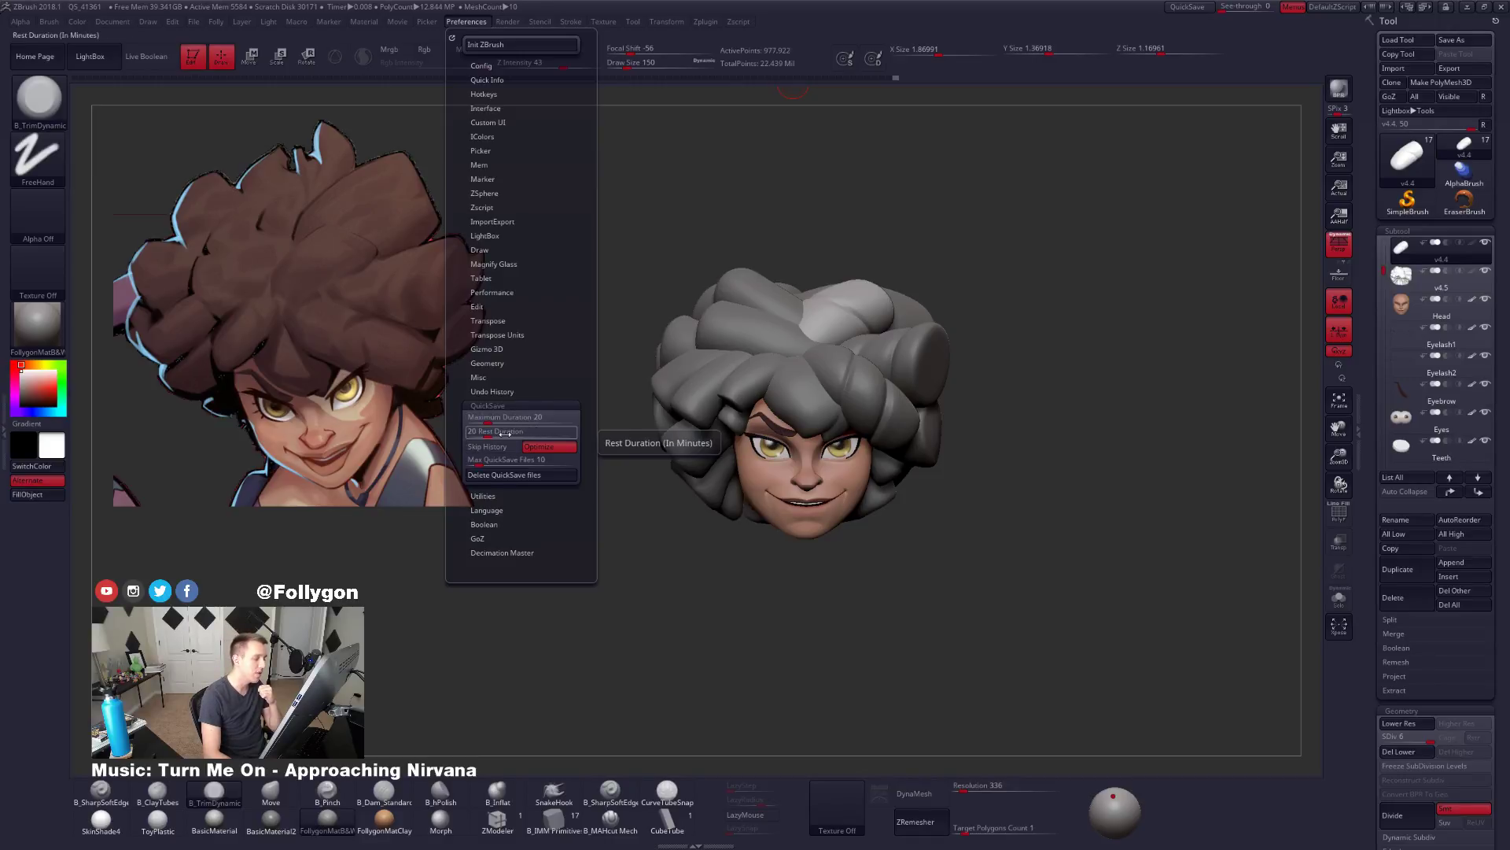
Raise the QuickSave Rest Duration to 600 minutes.
{"action": "left_click_drag", "start_coordinate": [504, 432], "coordinate": [543, 435]}
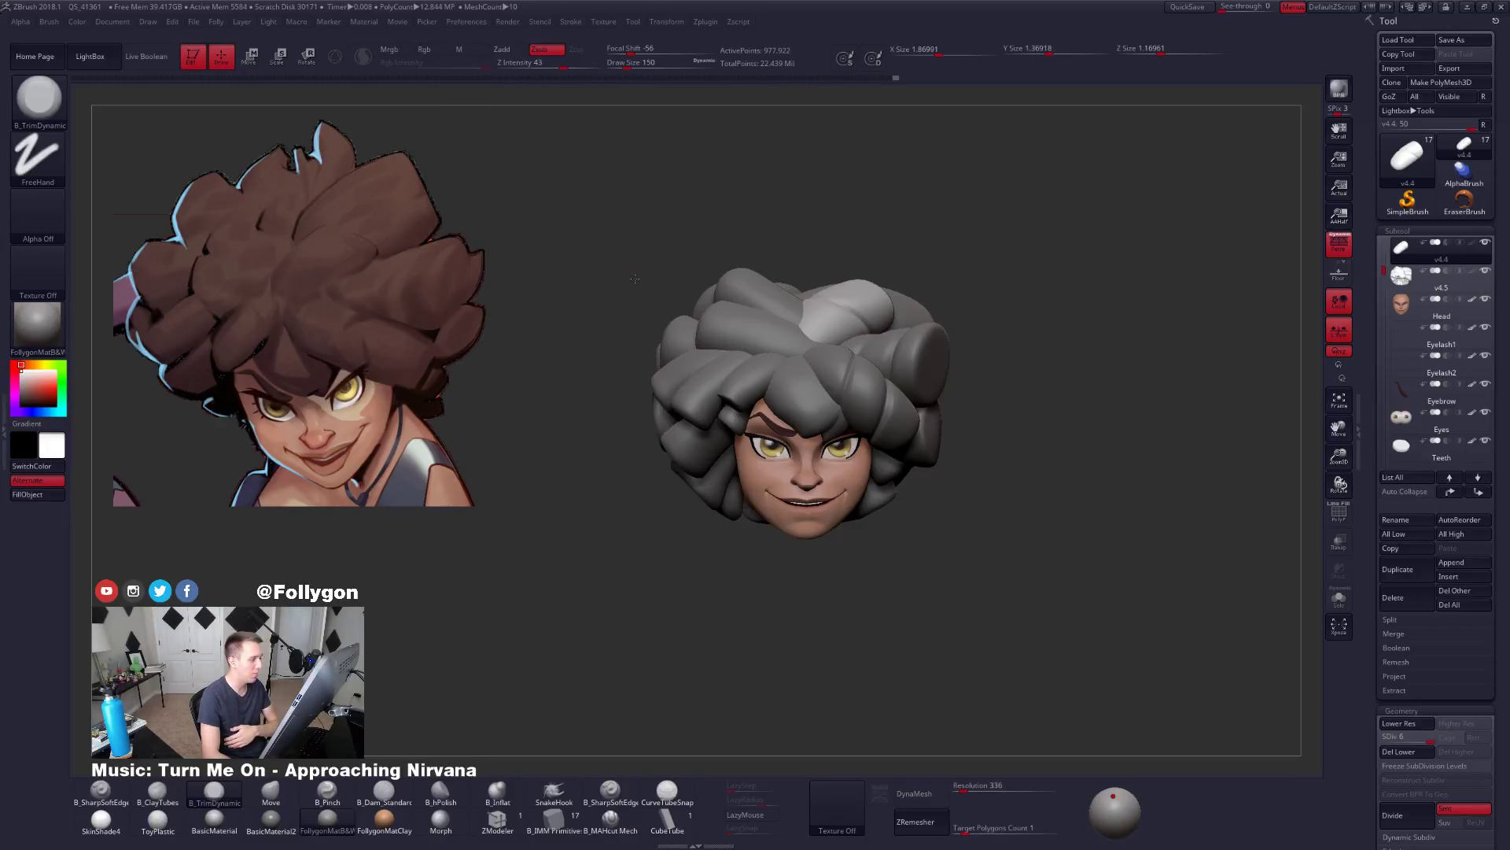
{"action": "left_click_drag", "start_coordinate": [635, 279], "coordinate": [628, 276]}
Set the QuickSave Rest Duration to 2 minutes in the preferences.
{"action": "left_click", "coordinate": [507, 22]}
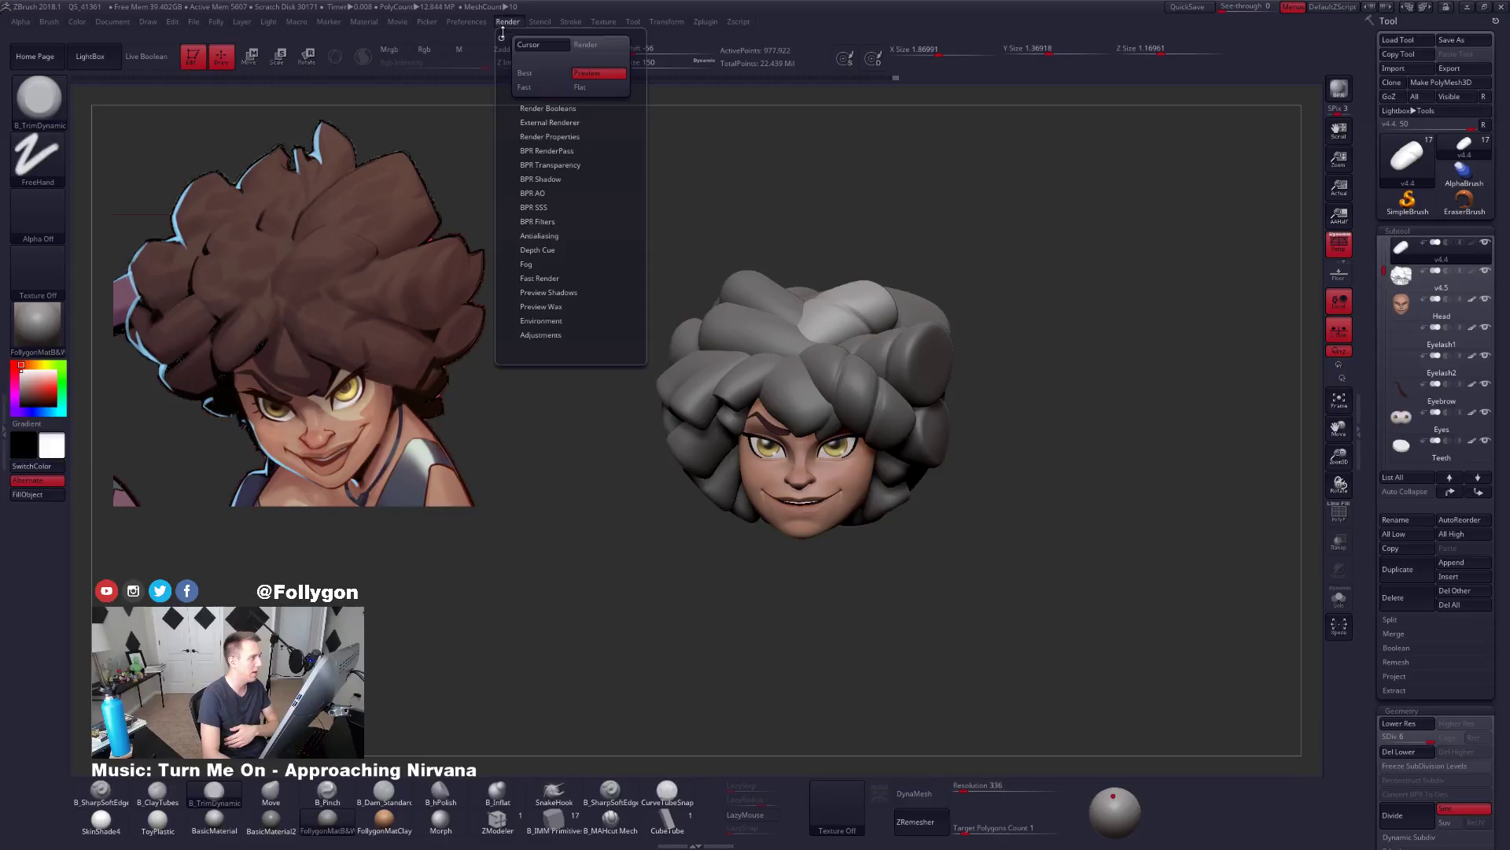
{"action": "left_click", "coordinate": [482, 22]}
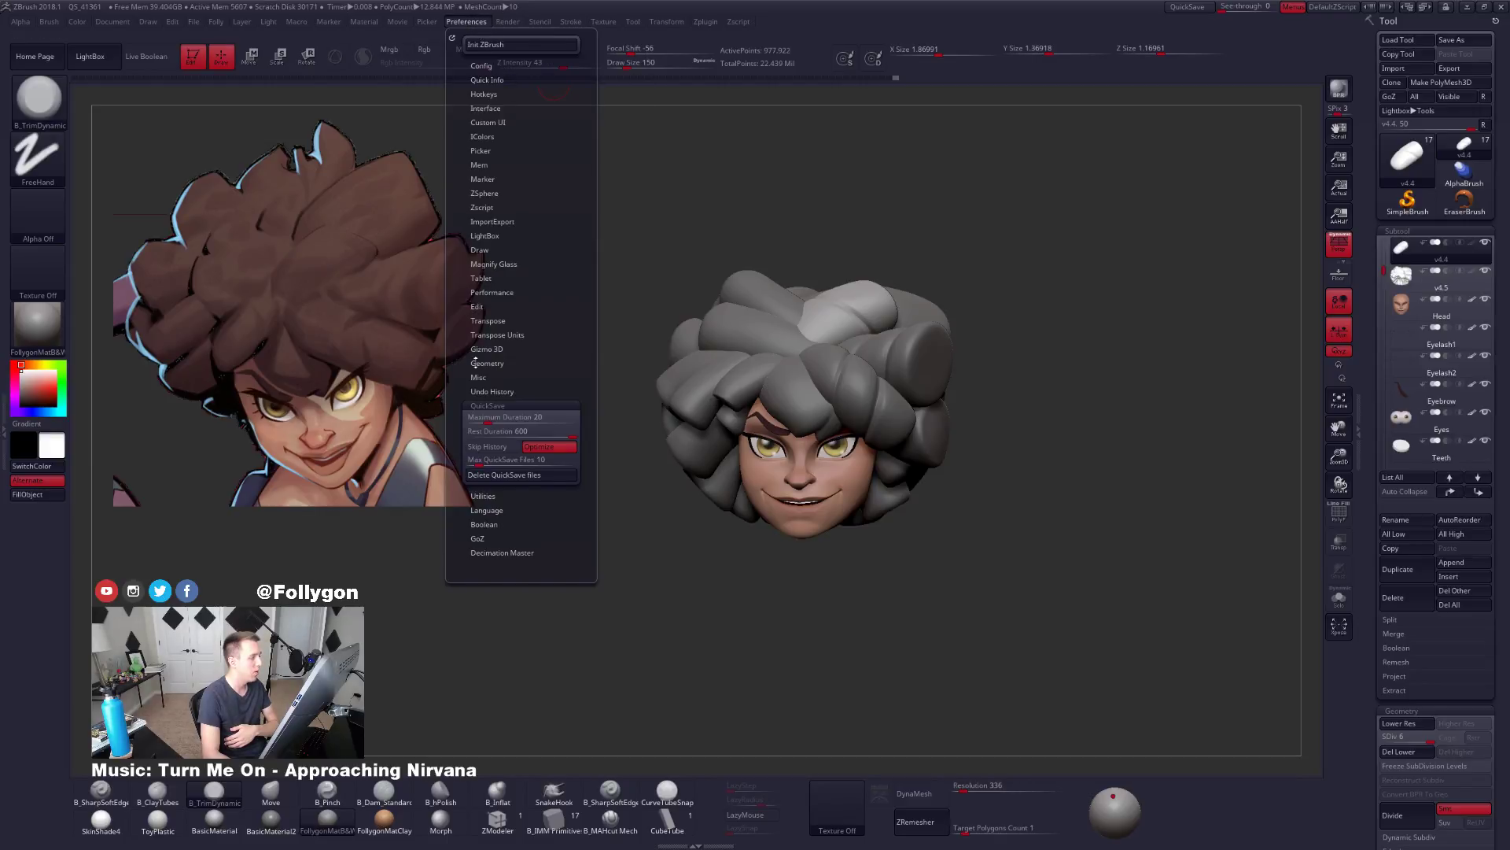
{"action": "left_click", "coordinate": [507, 432]}
{"action": "type", "text": "2"}
{"action": "key", "text": "Return"}
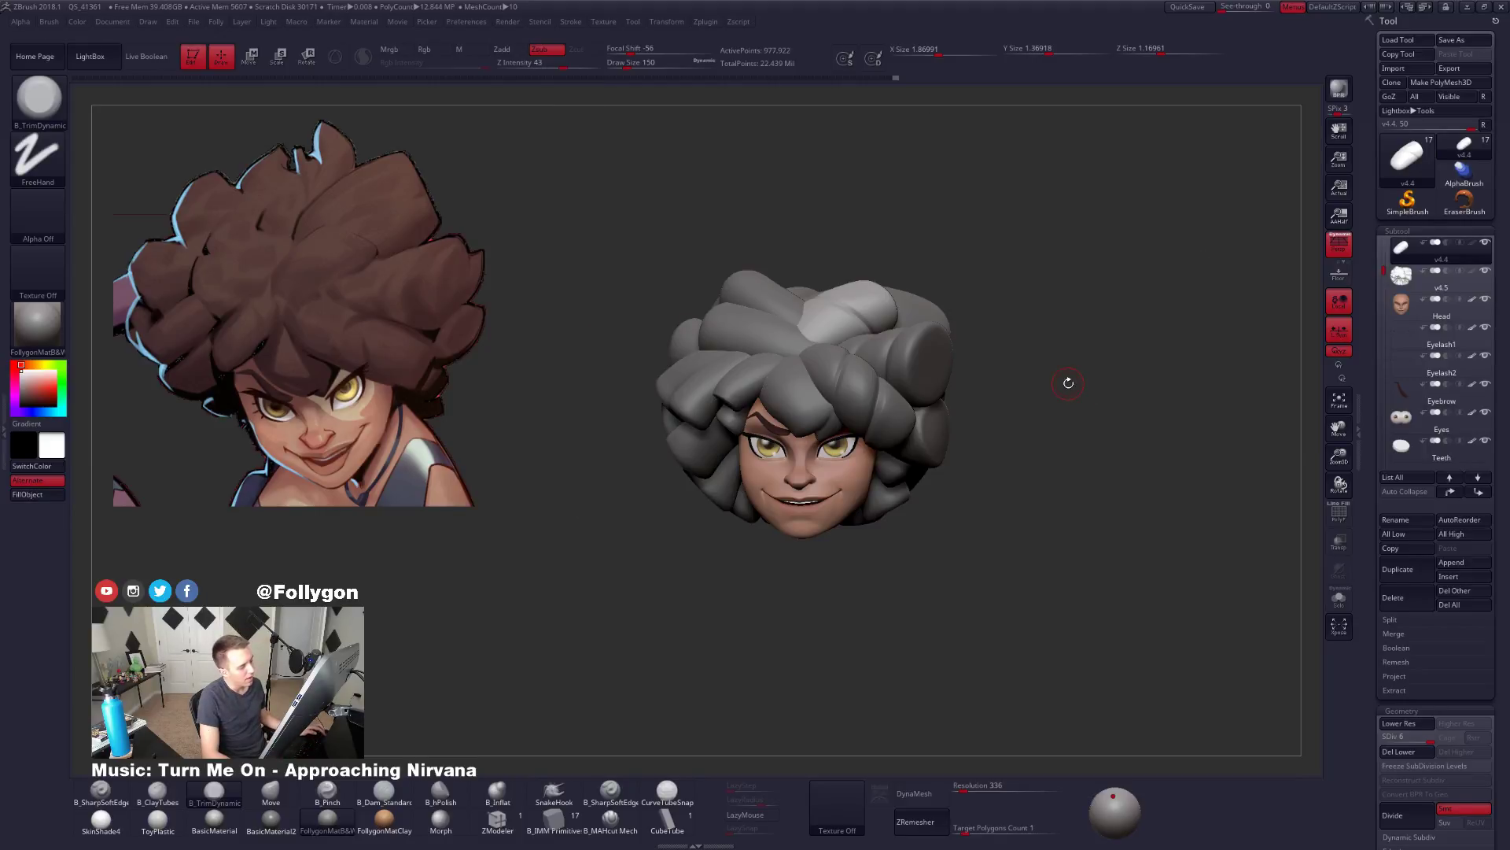
{"action": "left_click_drag", "start_coordinate": [1068, 382], "coordinate": [1069, 408]}
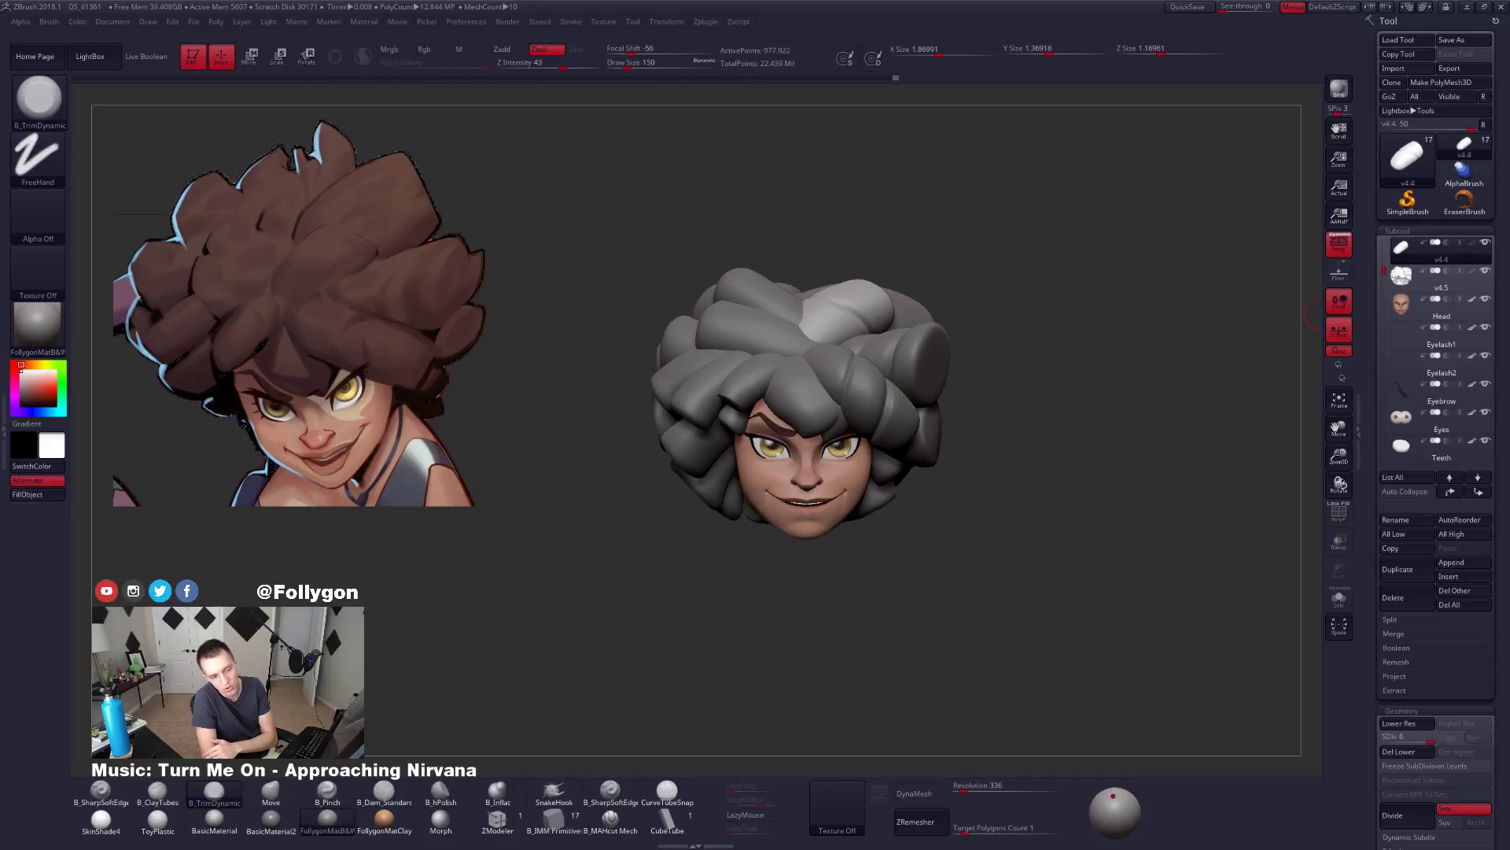
Switch to the browser, look through the products on the Follygon Gumroad page, and return to ZBrush.
{"action": "key", "text": "alt+Tab"}
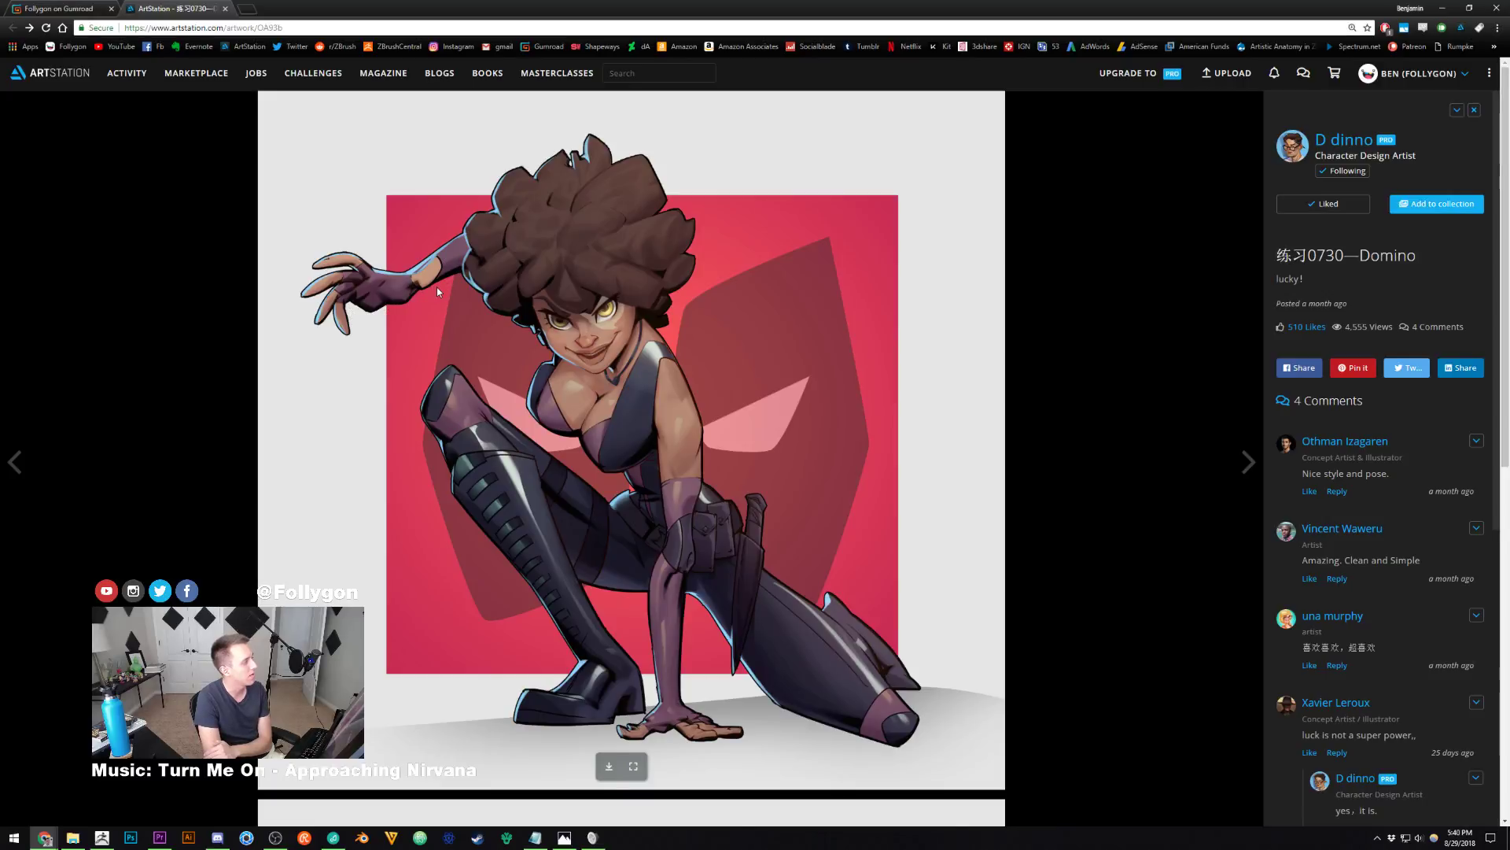
{"action": "left_click", "coordinate": [79, 9]}
{"action": "scroll", "coordinate": [1227, 275], "scroll_direction": "down", "scroll_amount": 1}
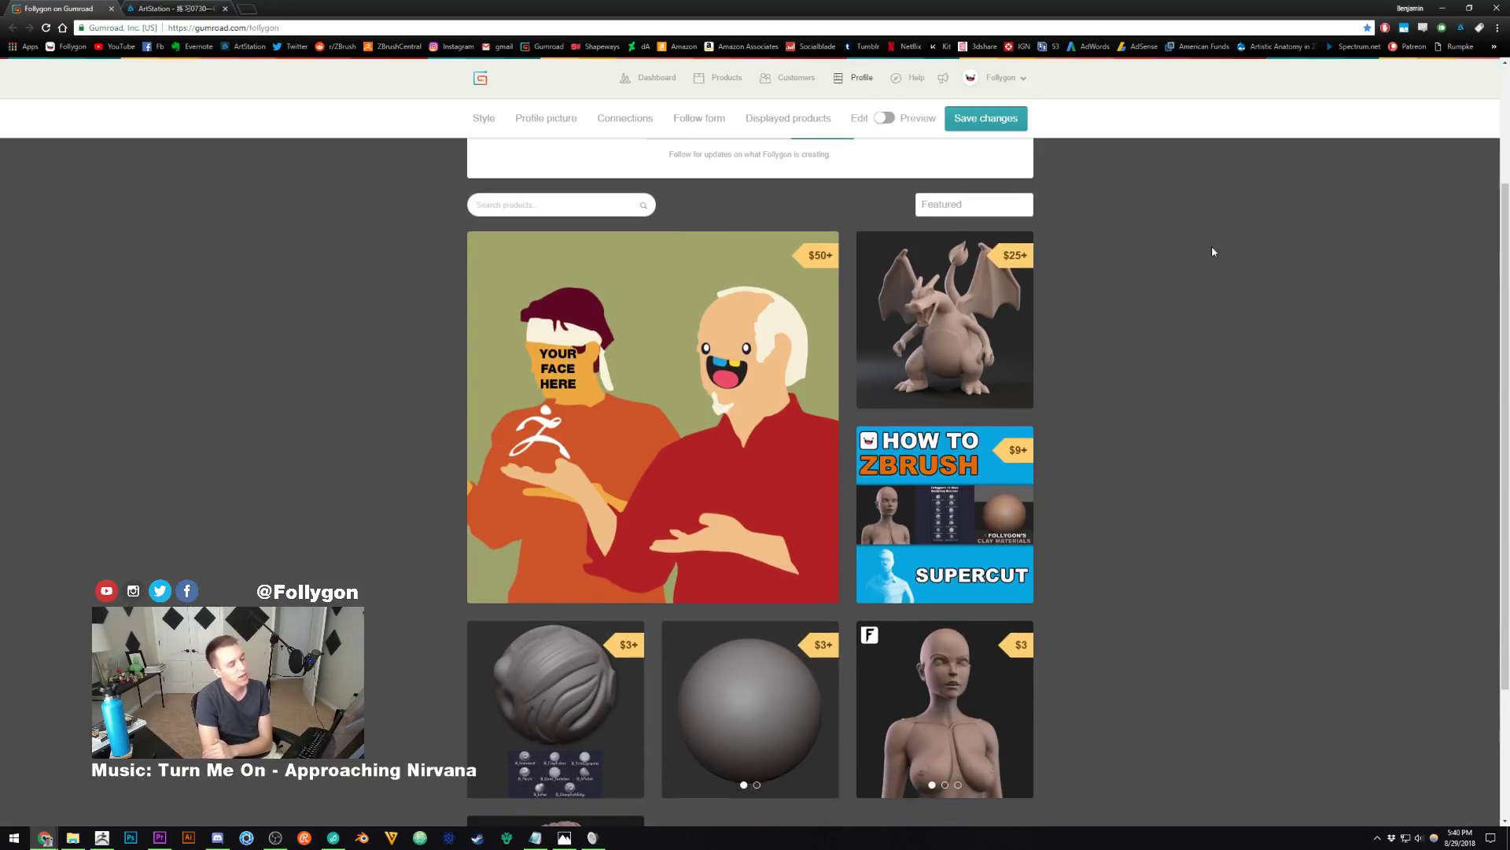
{"action": "scroll", "coordinate": [1211, 260], "scroll_direction": "down", "scroll_amount": 2}
{"action": "scroll", "coordinate": [1209, 479], "scroll_direction": "up", "scroll_amount": 2}
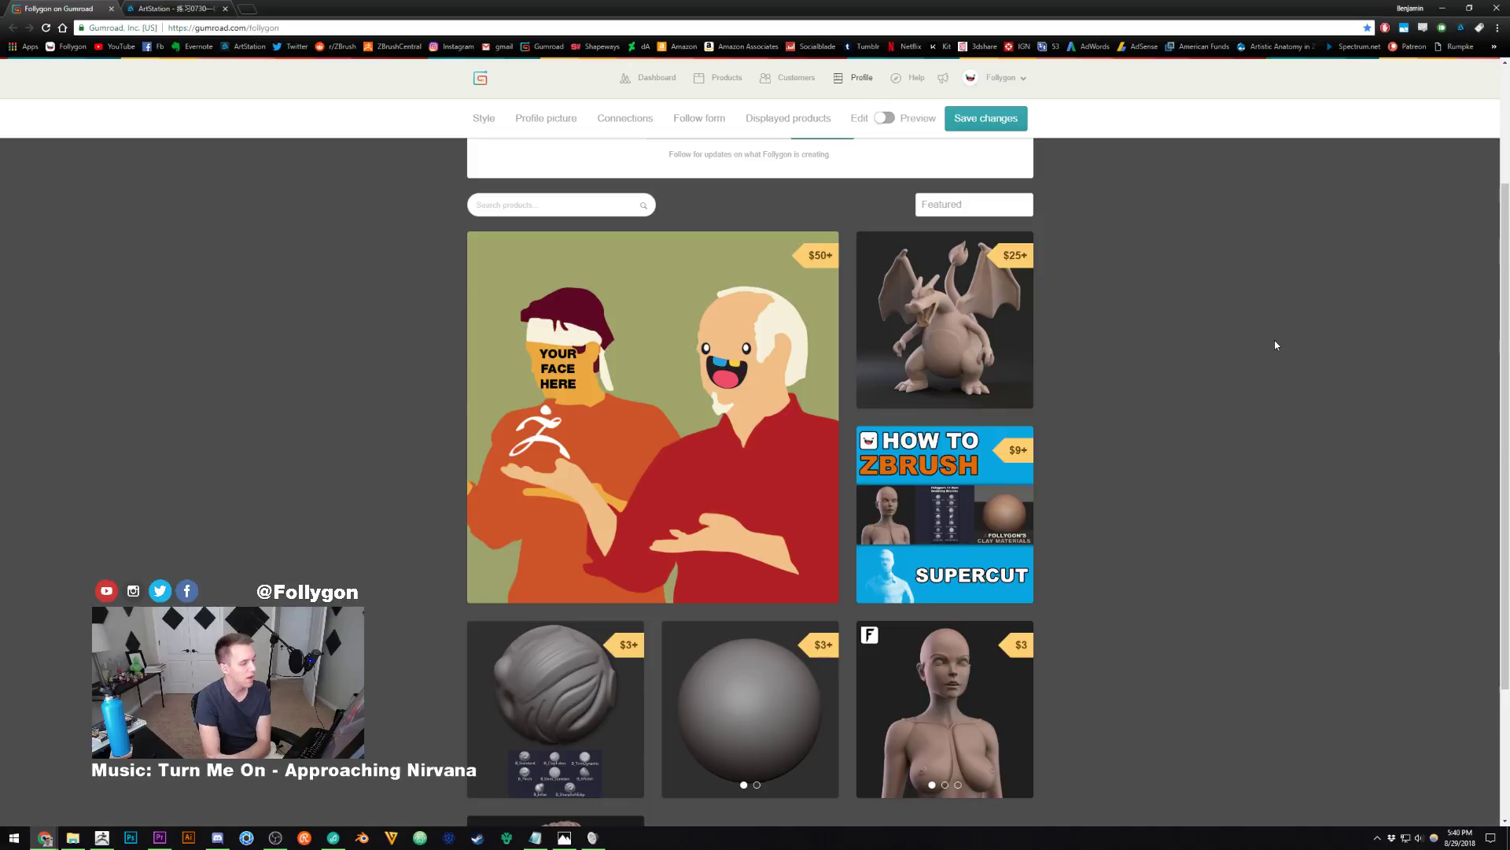
{"action": "scroll", "coordinate": [1158, 311], "scroll_direction": "down", "scroll_amount": 1}
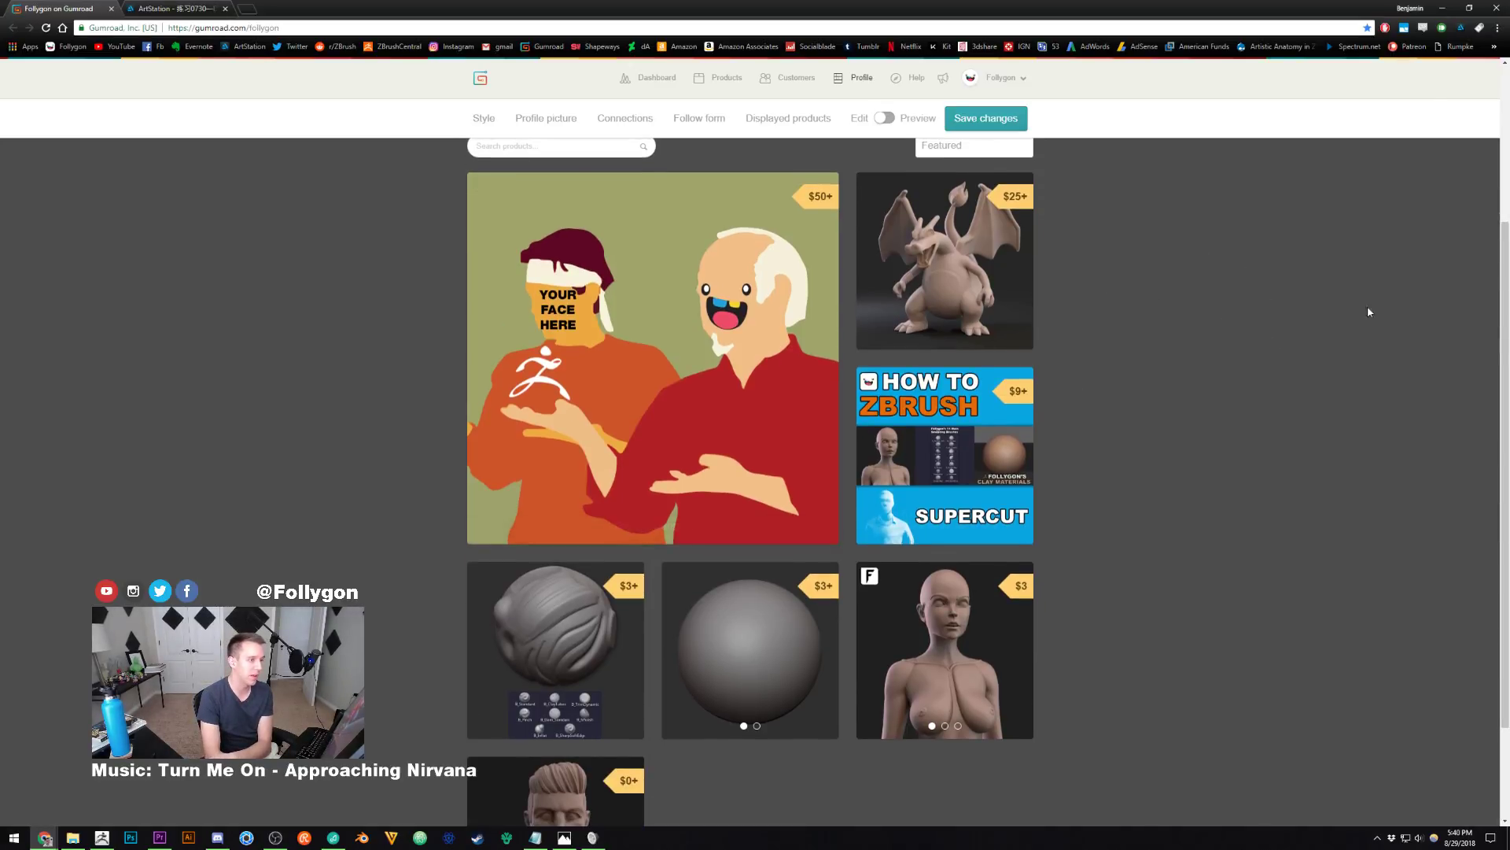
{"action": "left_click", "coordinate": [1448, 7]}
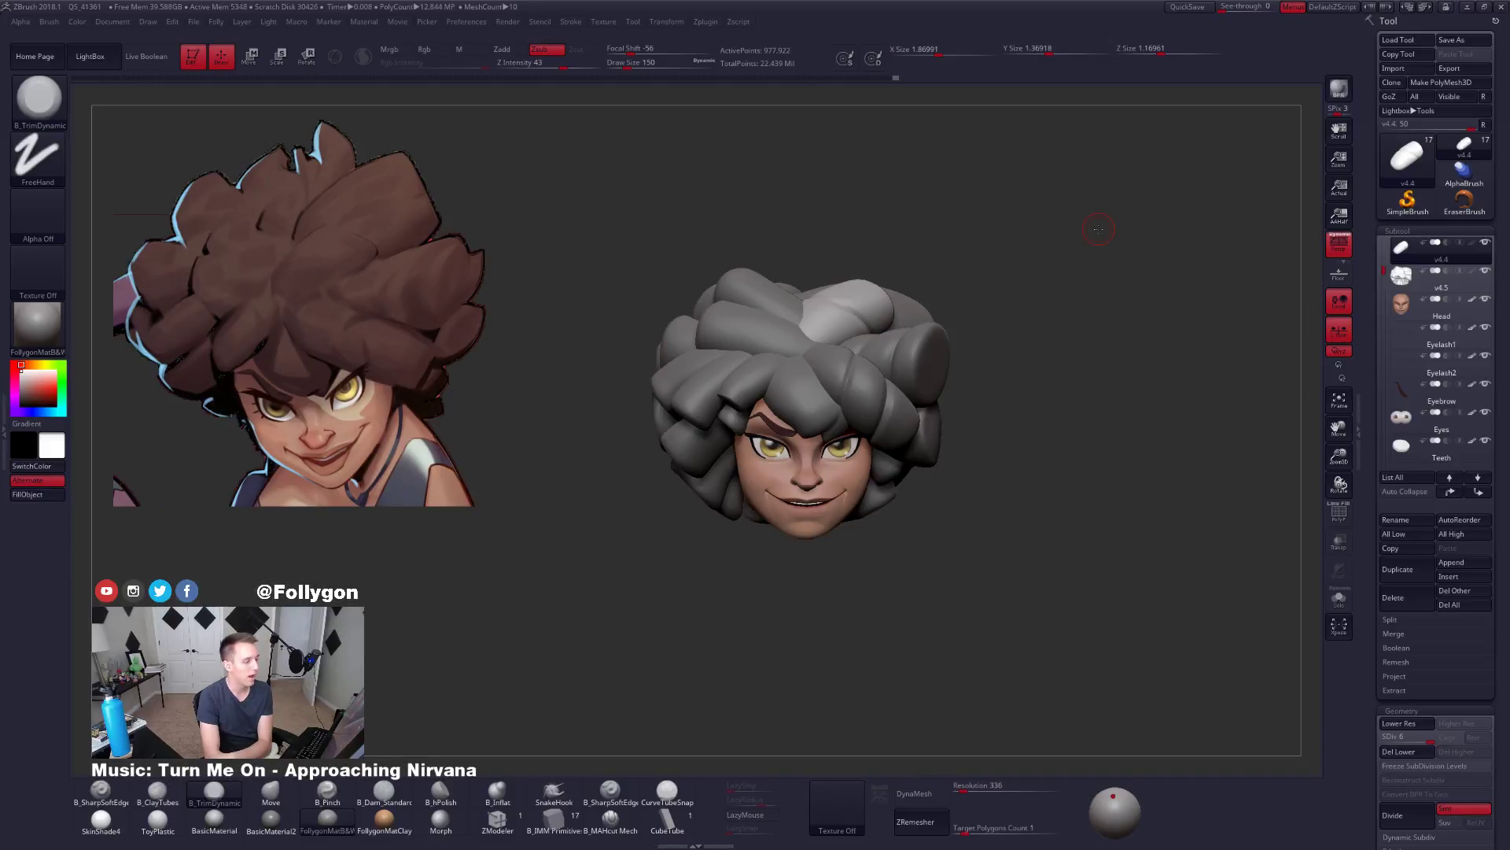